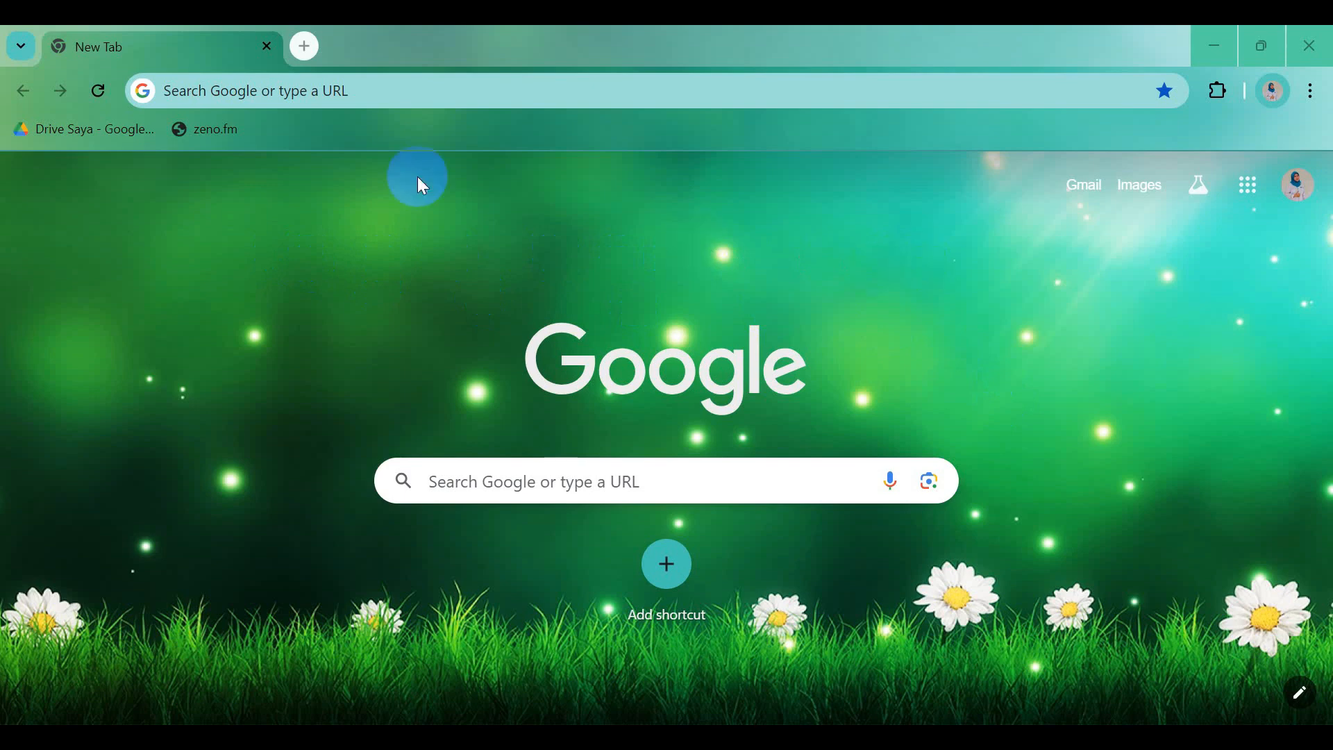
# Go to wizer.me in Chrome
pyautogui.click(218, 95)
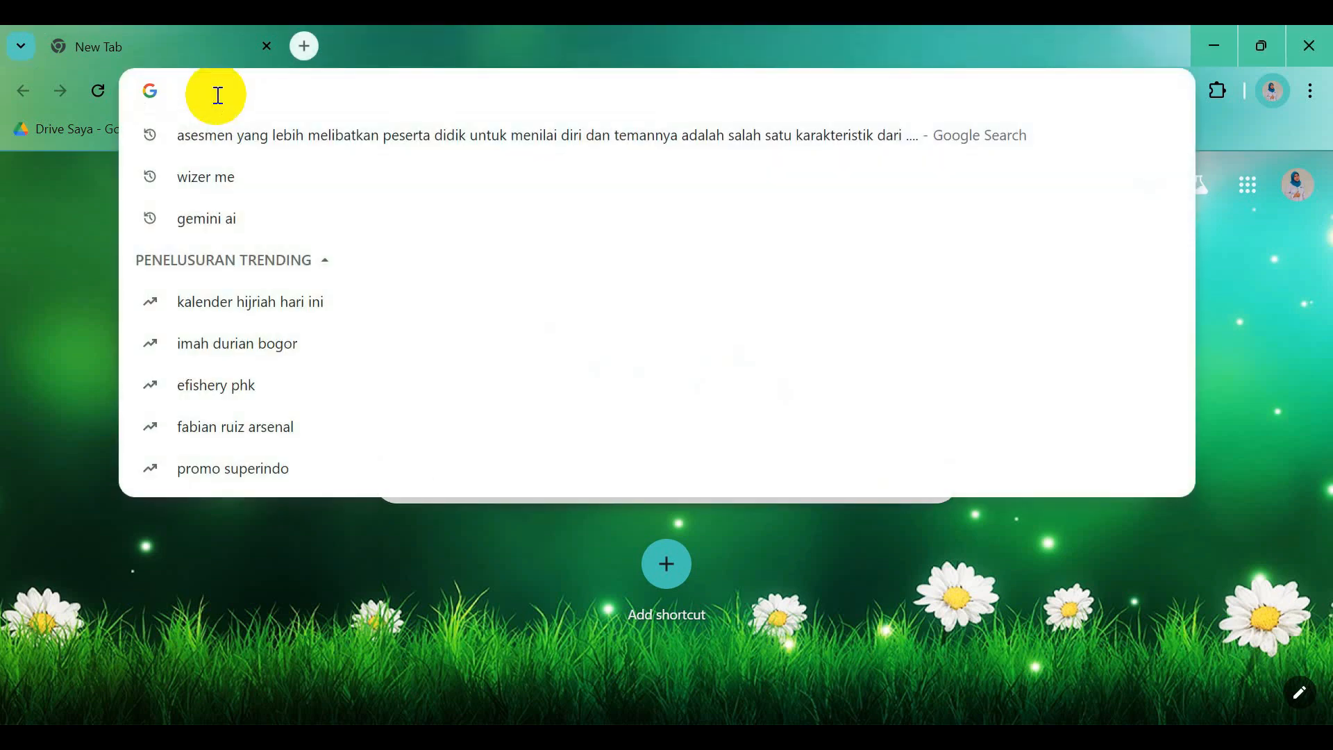
pyautogui.write('wize')
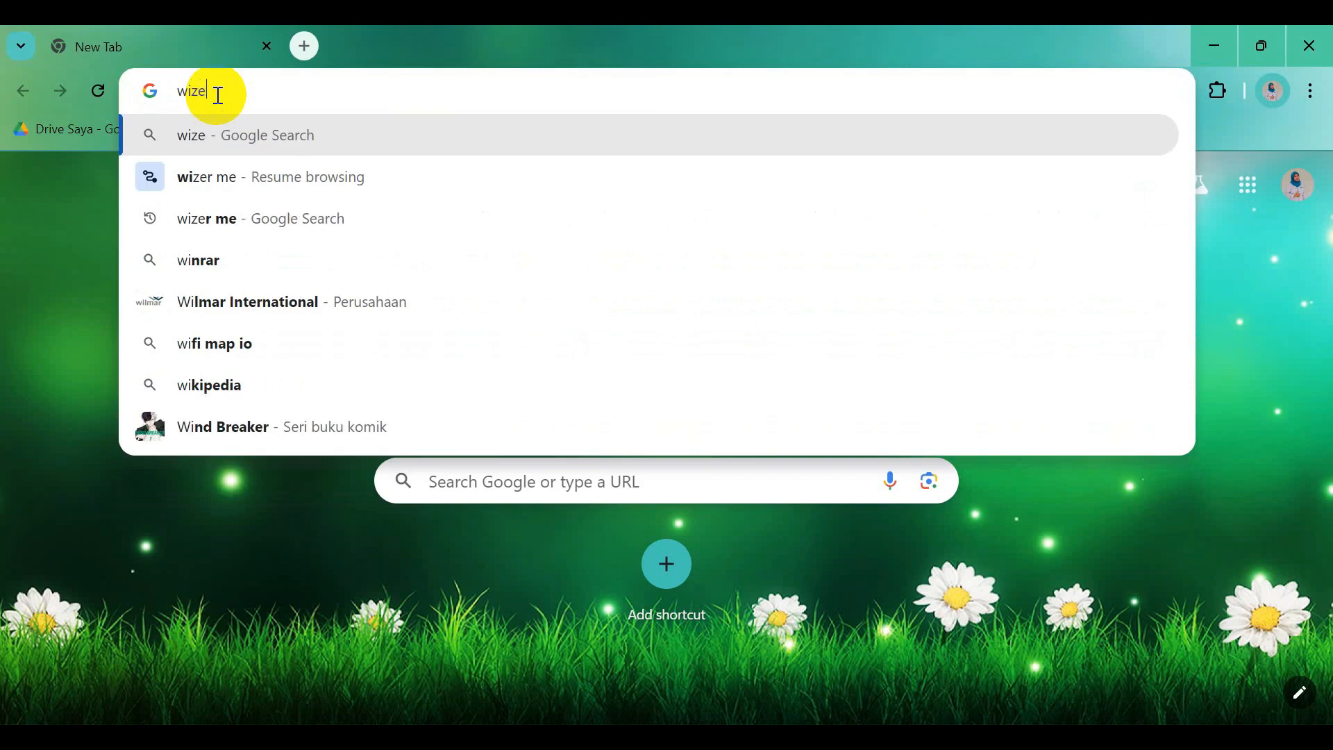
pyautogui.write('r.me')
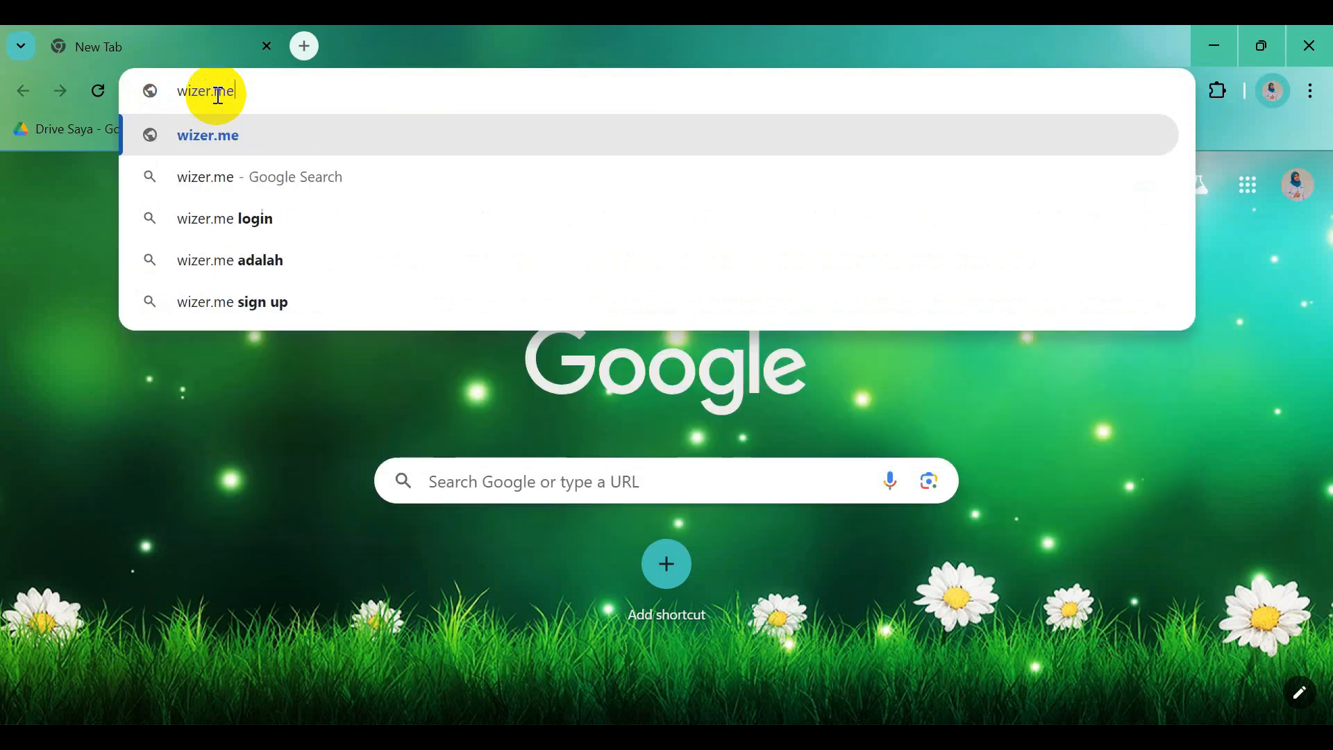
pyautogui.press('Return')
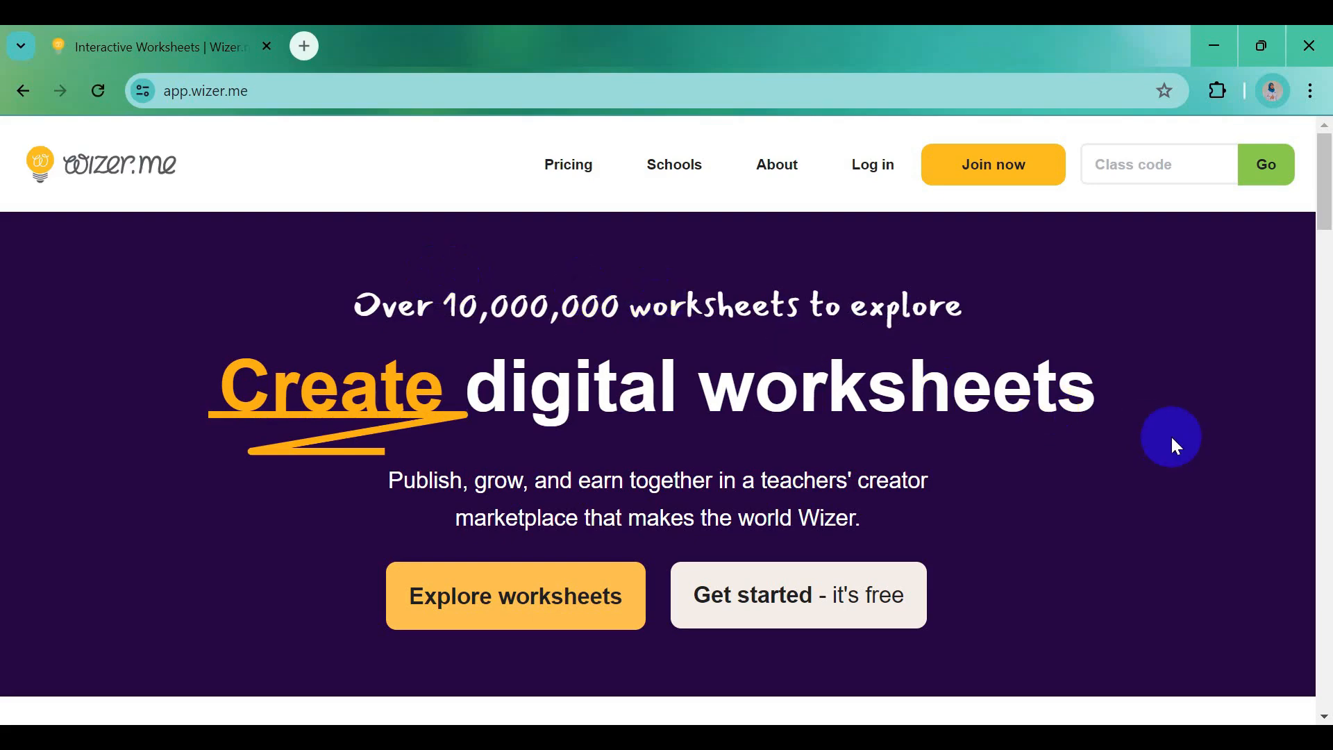
# Open the Wizer login page and choose to sign in with Google
pyautogui.click(866, 165)
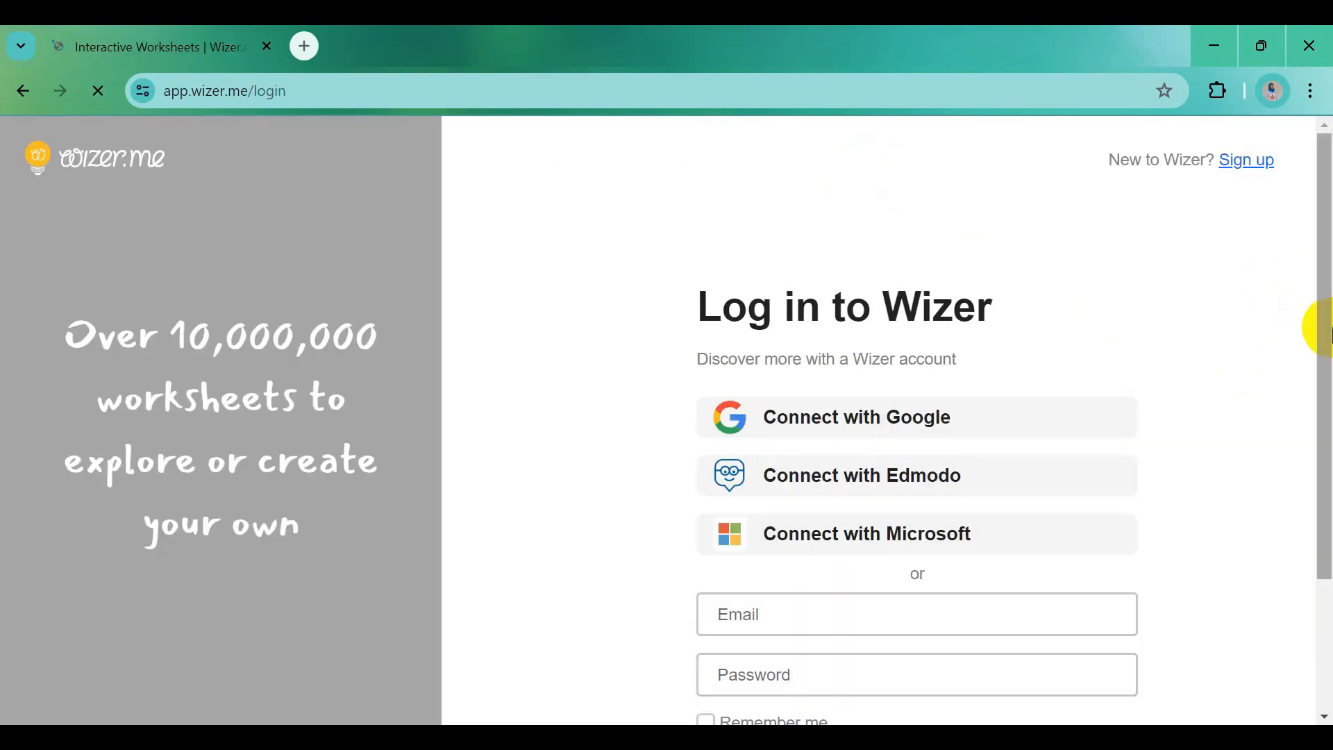
pyautogui.moveTo(1318, 312); pyautogui.dragTo(1314, 321)
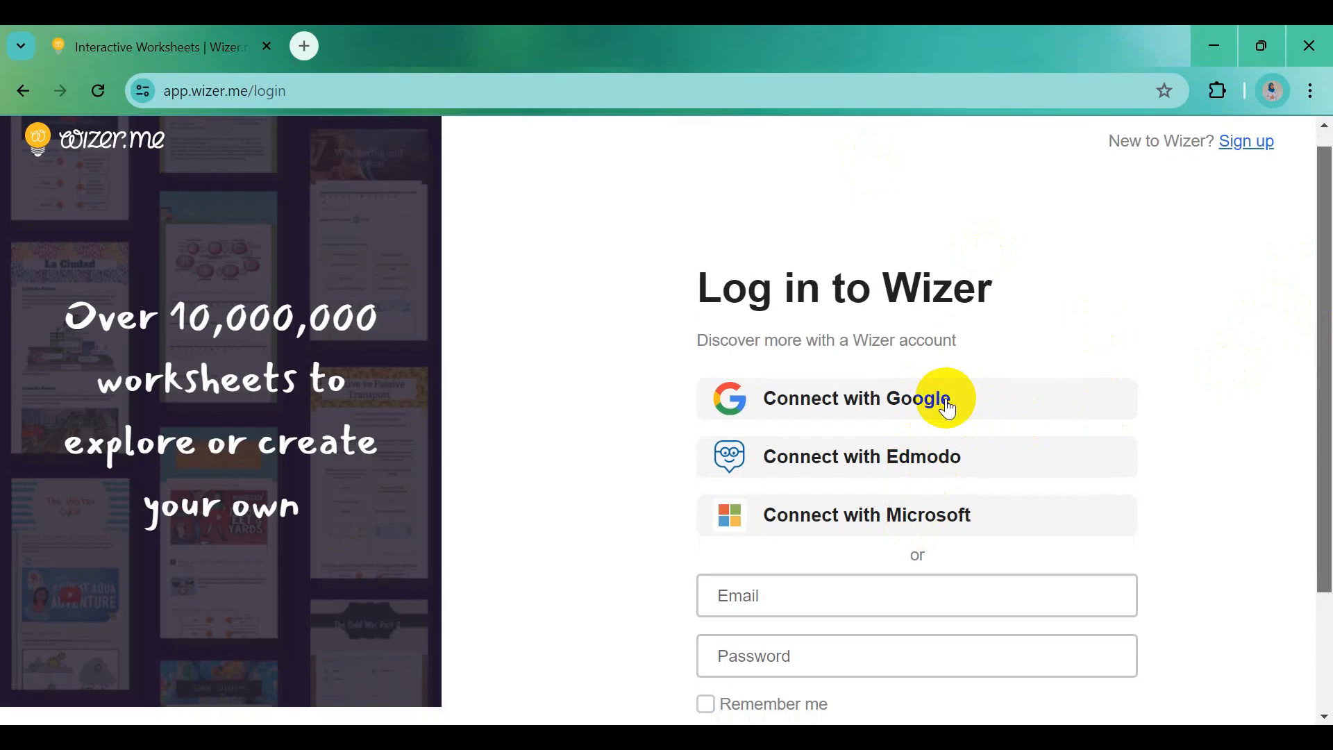
pyautogui.click(950, 409)
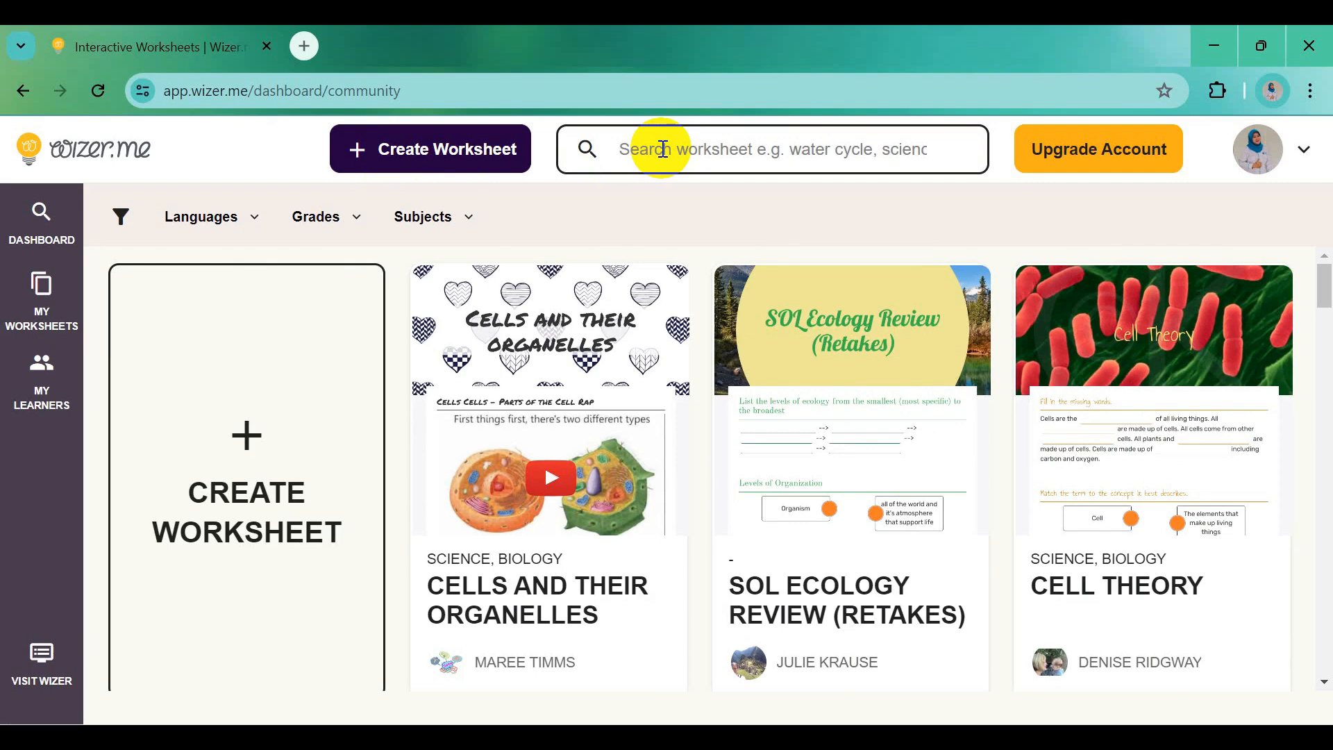
# Create a new blank worksheet from the dashboard's Create Worksheet tile
pyautogui.click(1056, 160)
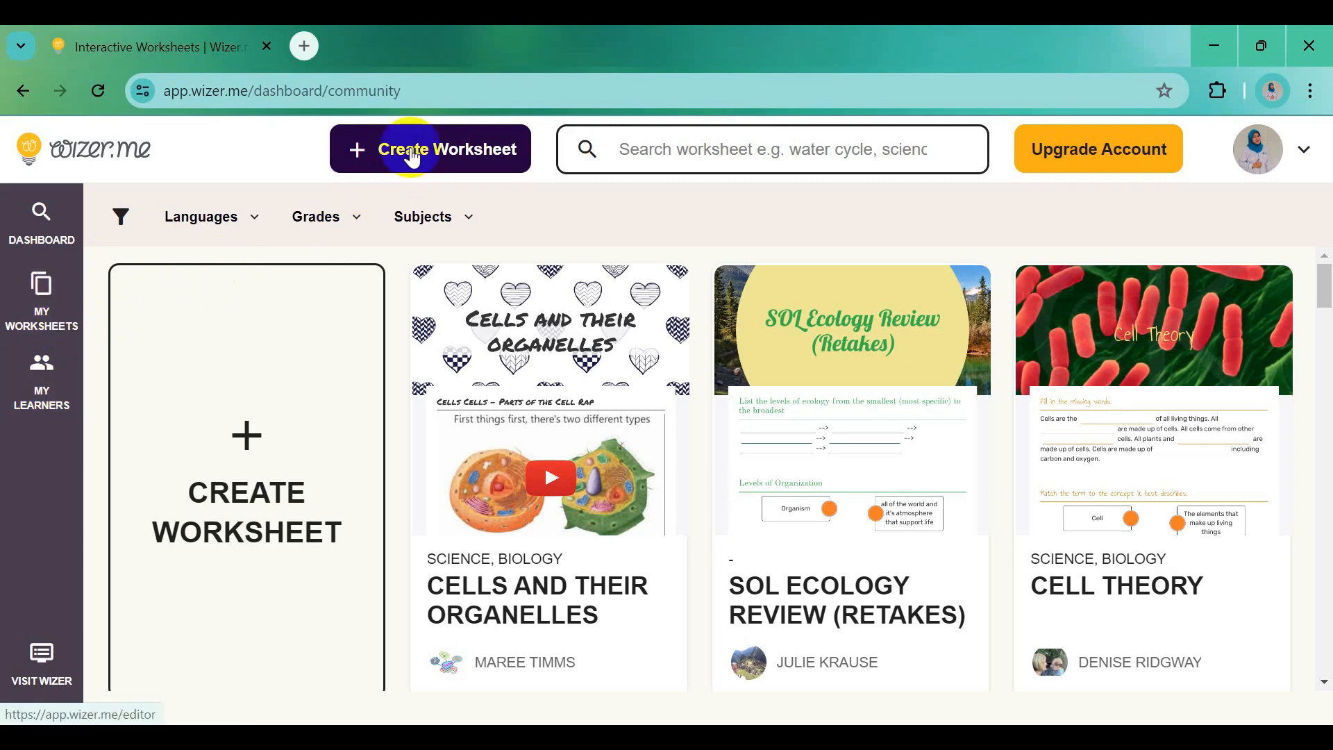
pyautogui.click(250, 452)
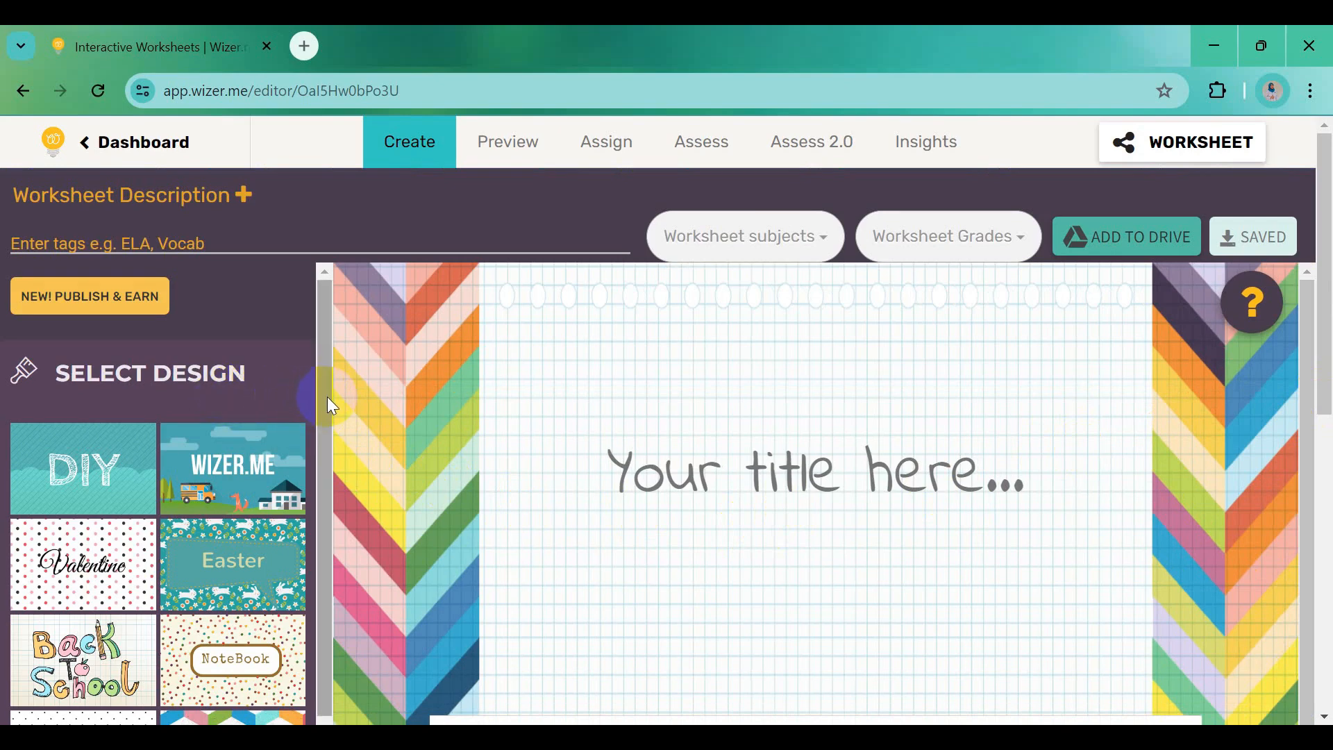
# Apply the Spring design with the first pastel watercolour cover image
pyautogui.moveTo(327, 398); pyautogui.dragTo(328, 481)
pyautogui.scroll(-3, 252, 595)
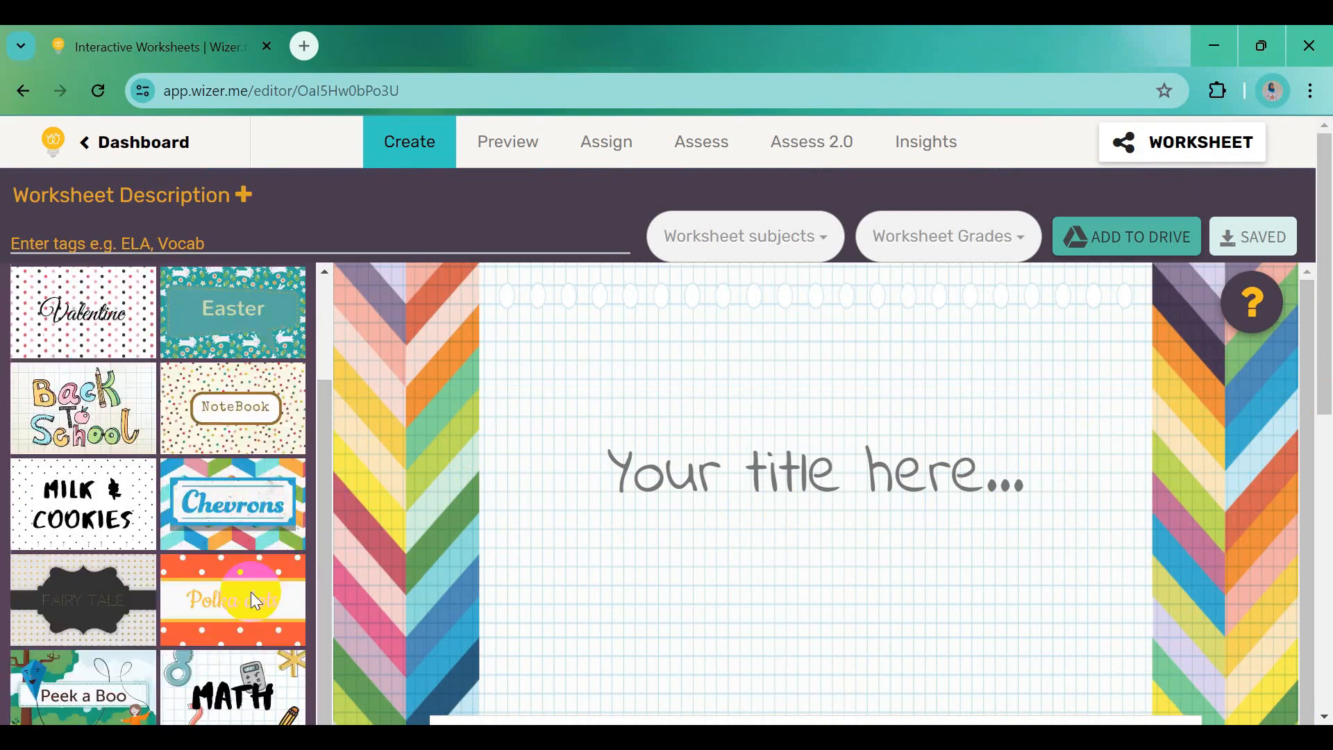
pyautogui.scroll(-2, 256, 602)
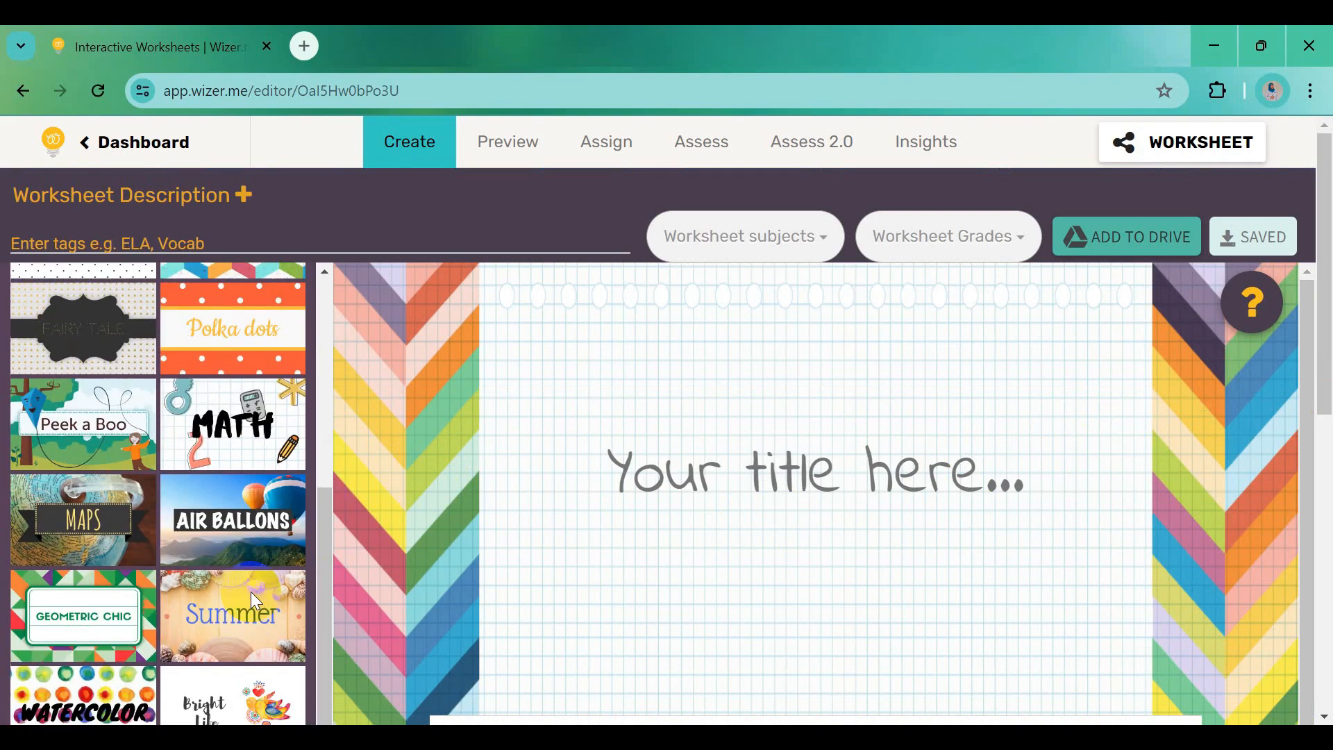
pyautogui.scroll(-2, 251, 600)
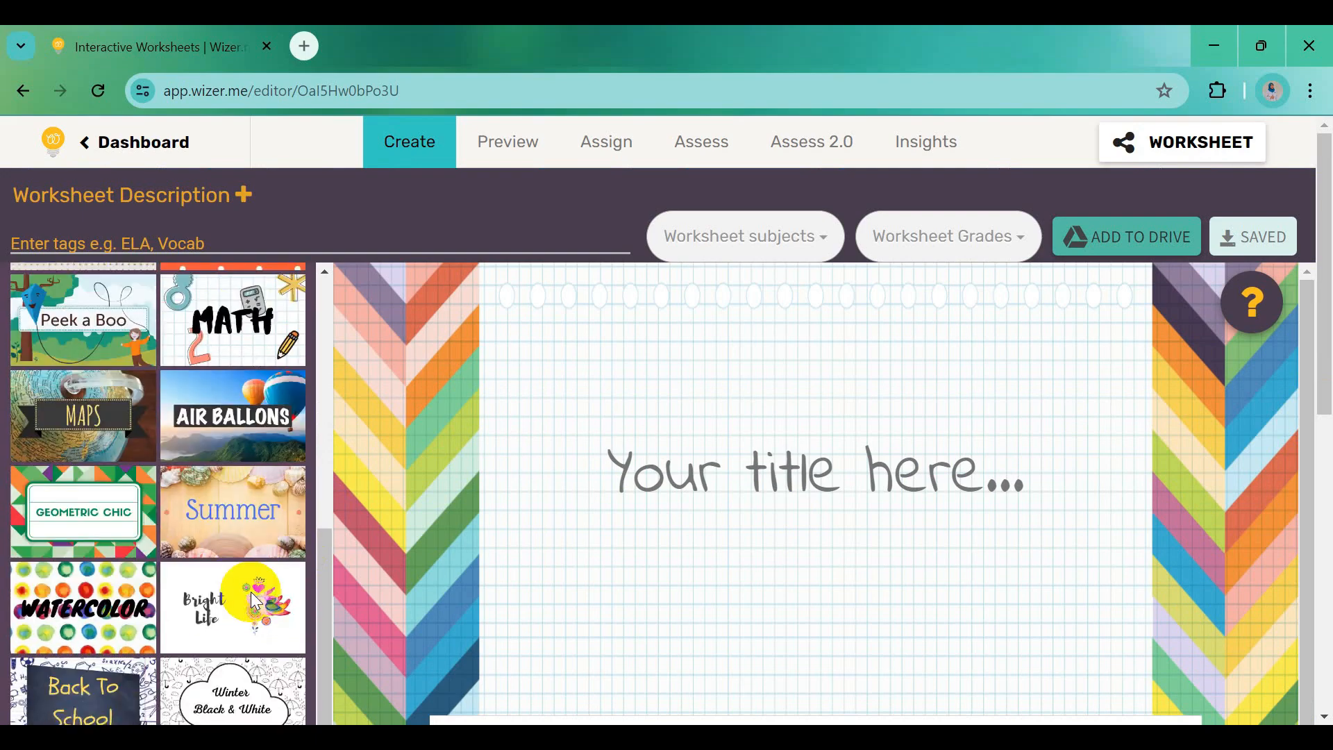
pyautogui.scroll(-5, 252, 598)
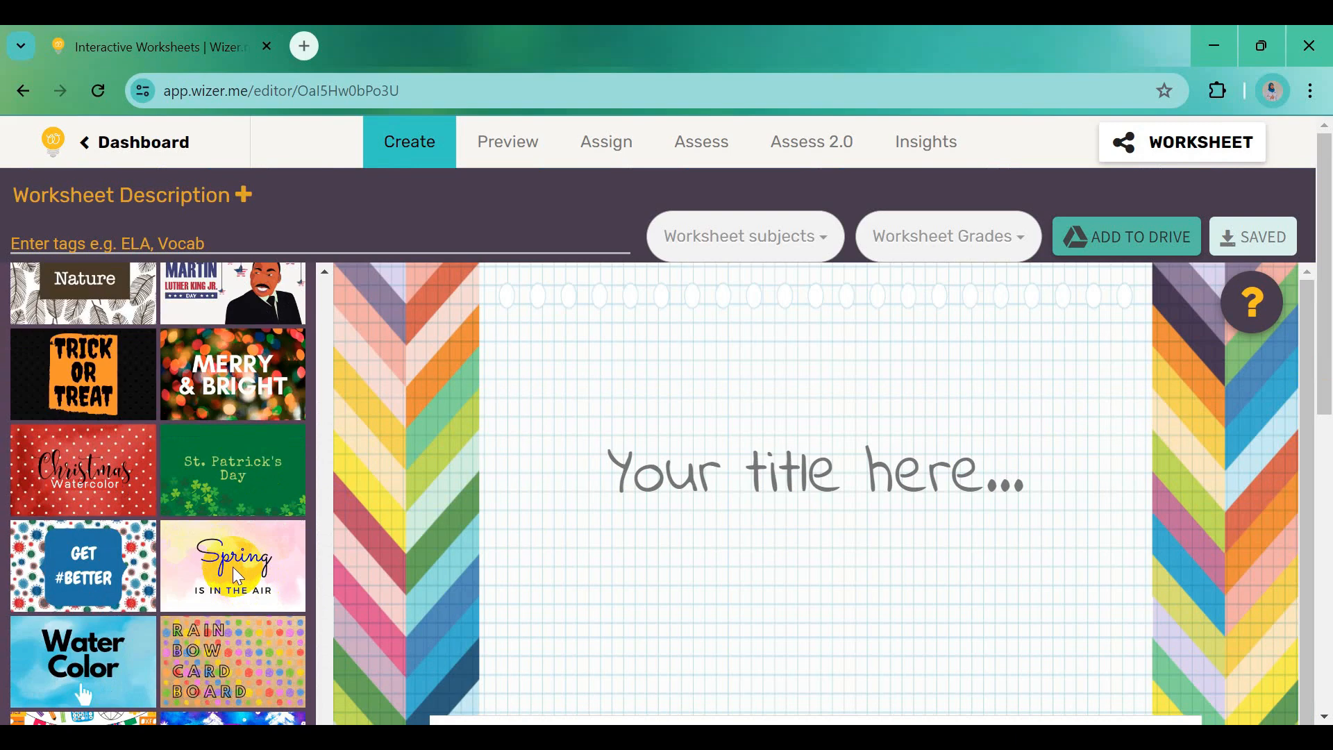
pyautogui.click(236, 576)
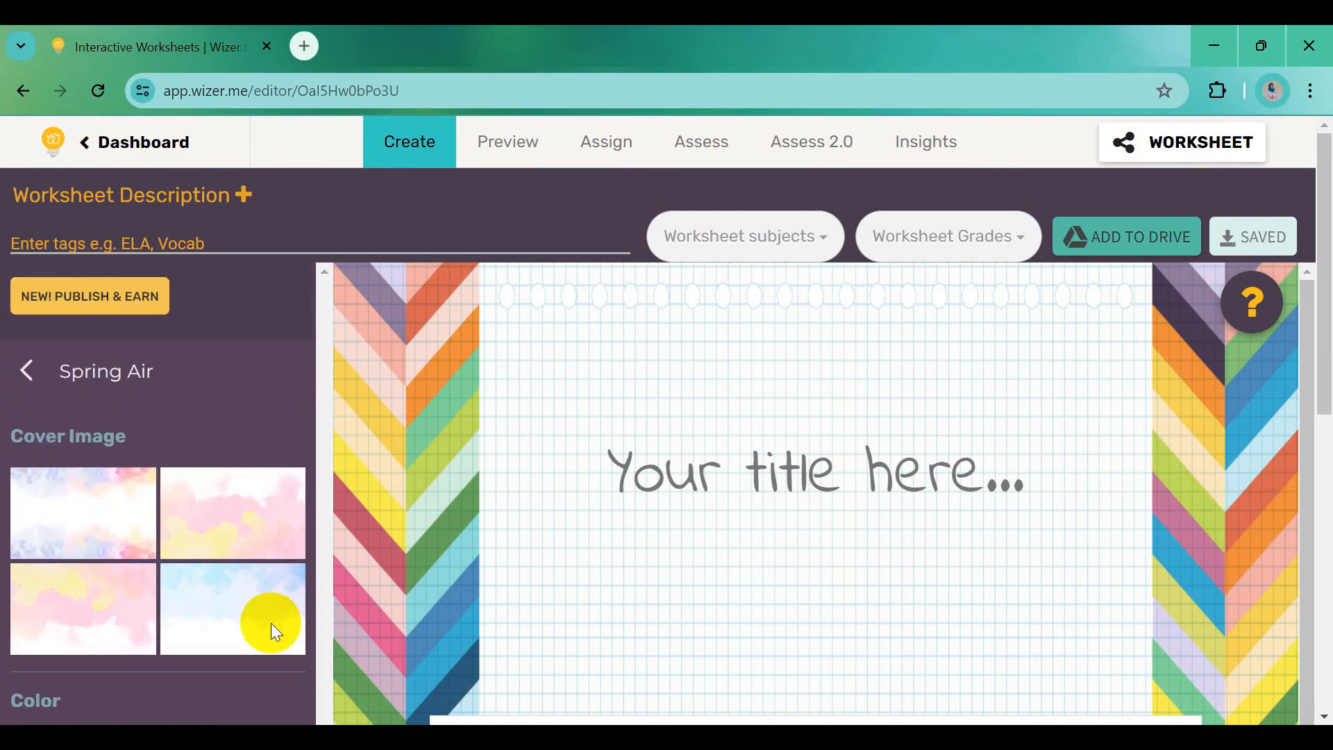
pyautogui.click(92, 511)
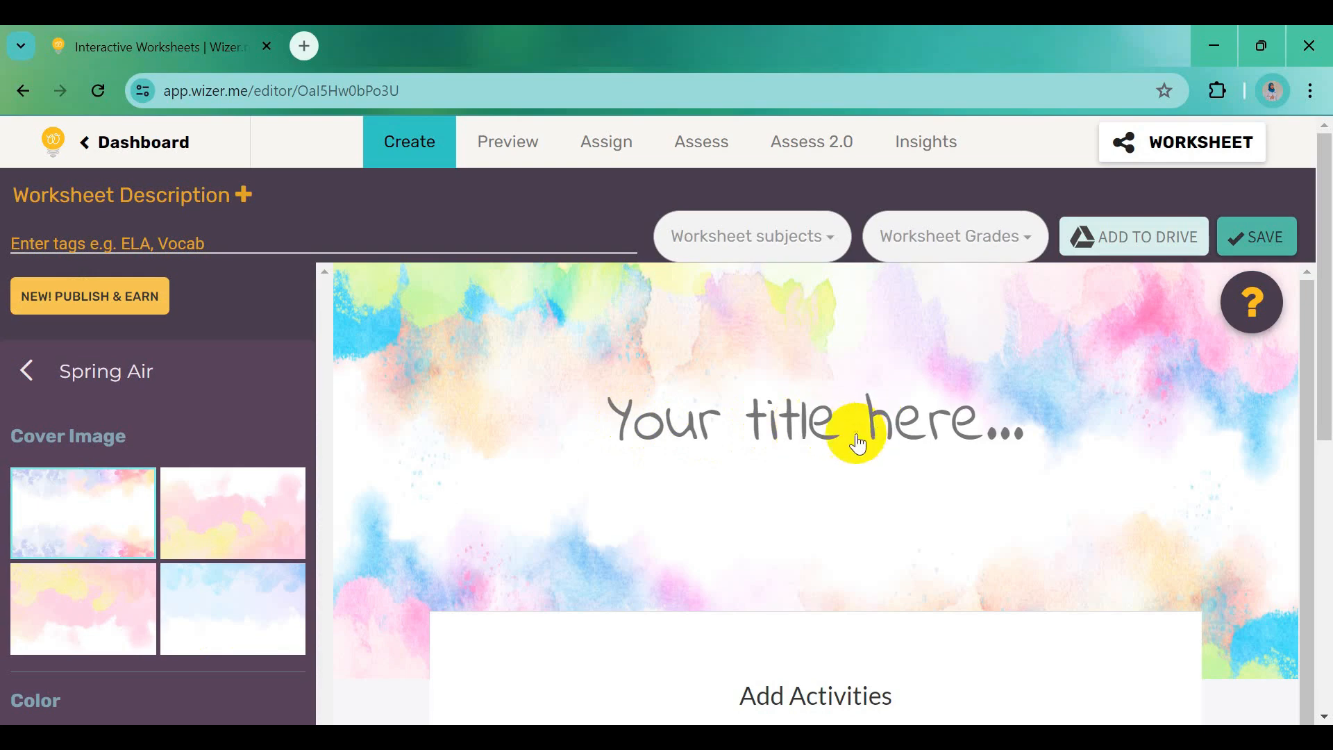
# Title the worksheet 'LKPD Sosiologi SMA' with 'Kelas XII Fase E' on a second line
pyautogui.click(663, 424)
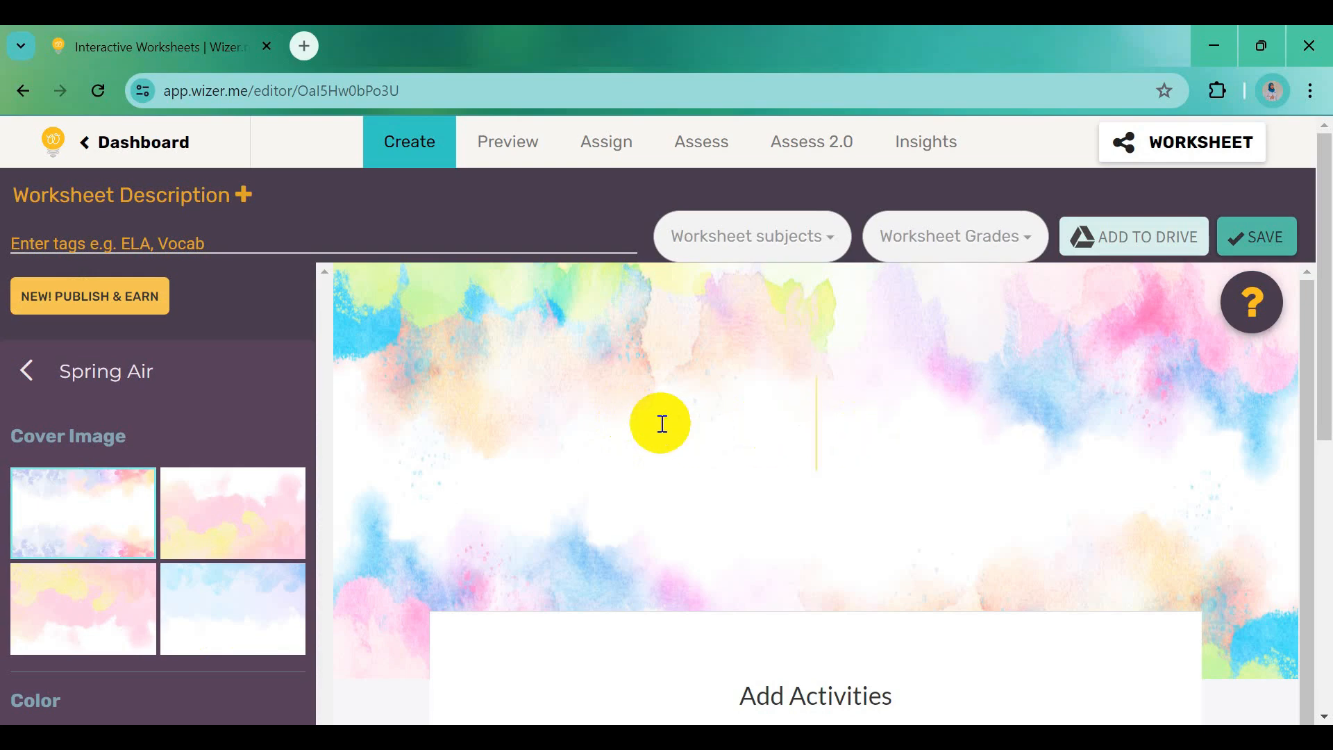
pyautogui.write('LKPD')
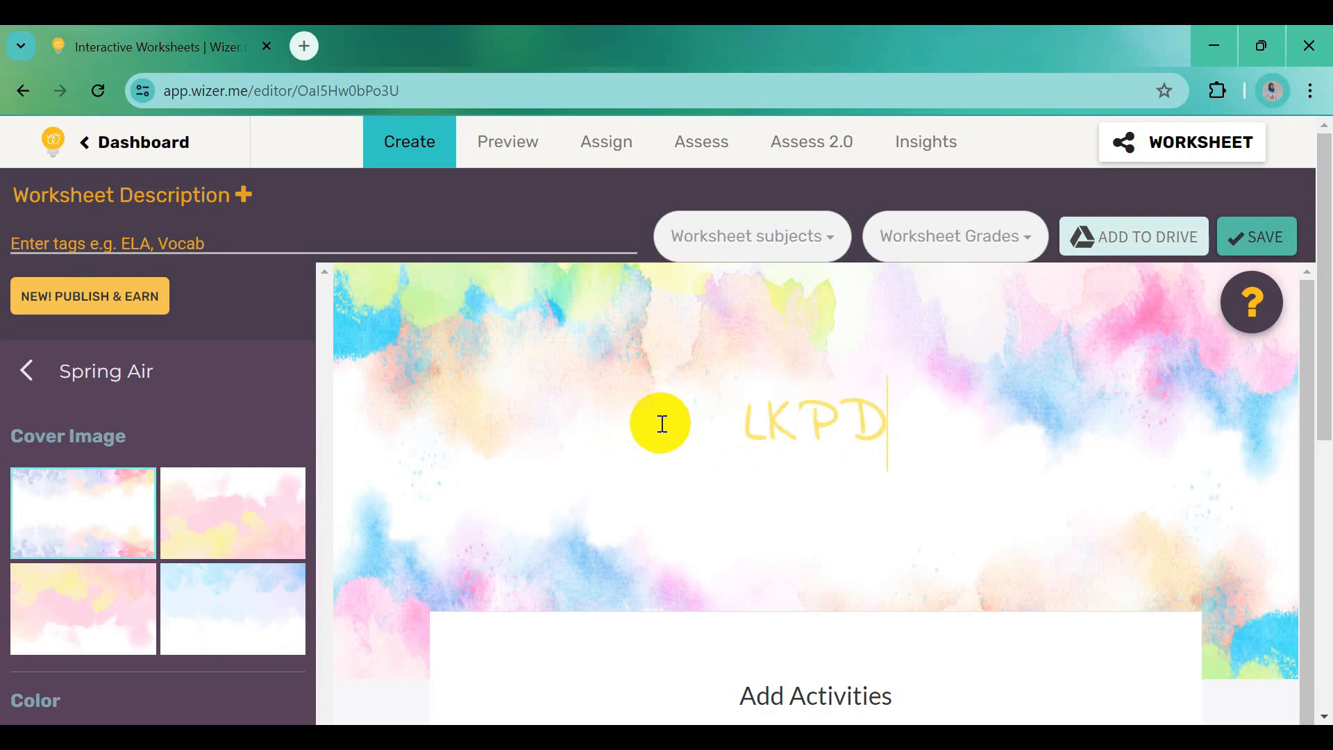
pyautogui.write(' SoS')
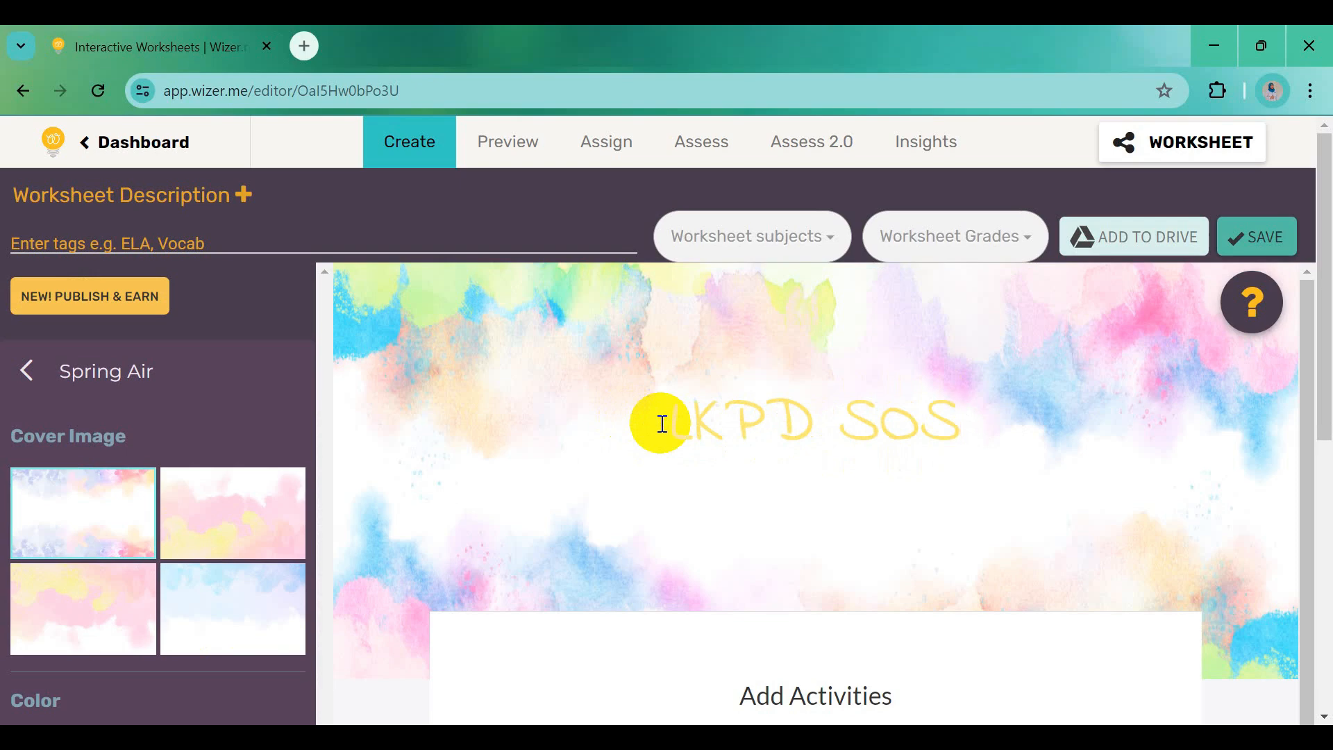
pyautogui.press('BackSpace')
pyautogui.write('siolo')
pyautogui.write('gi SMA')
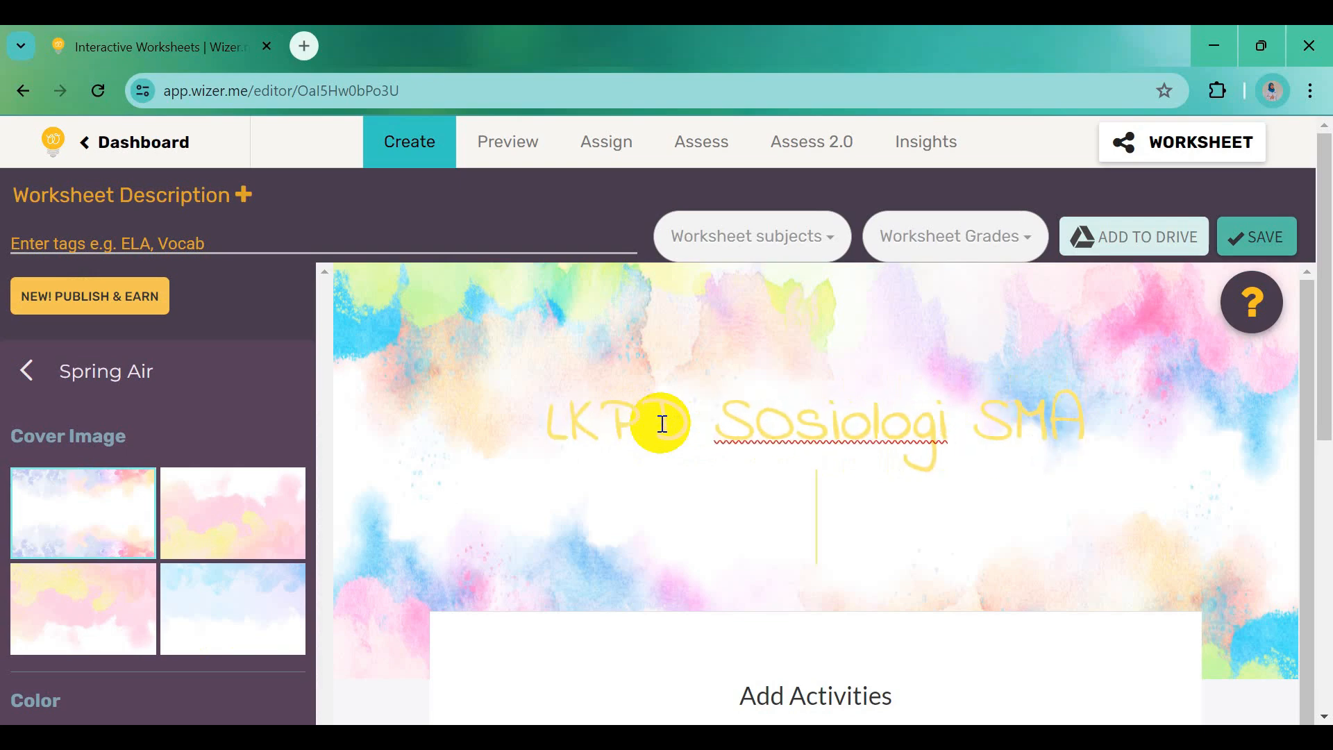
pyautogui.press('Return')
pyautogui.write('Kelas X')
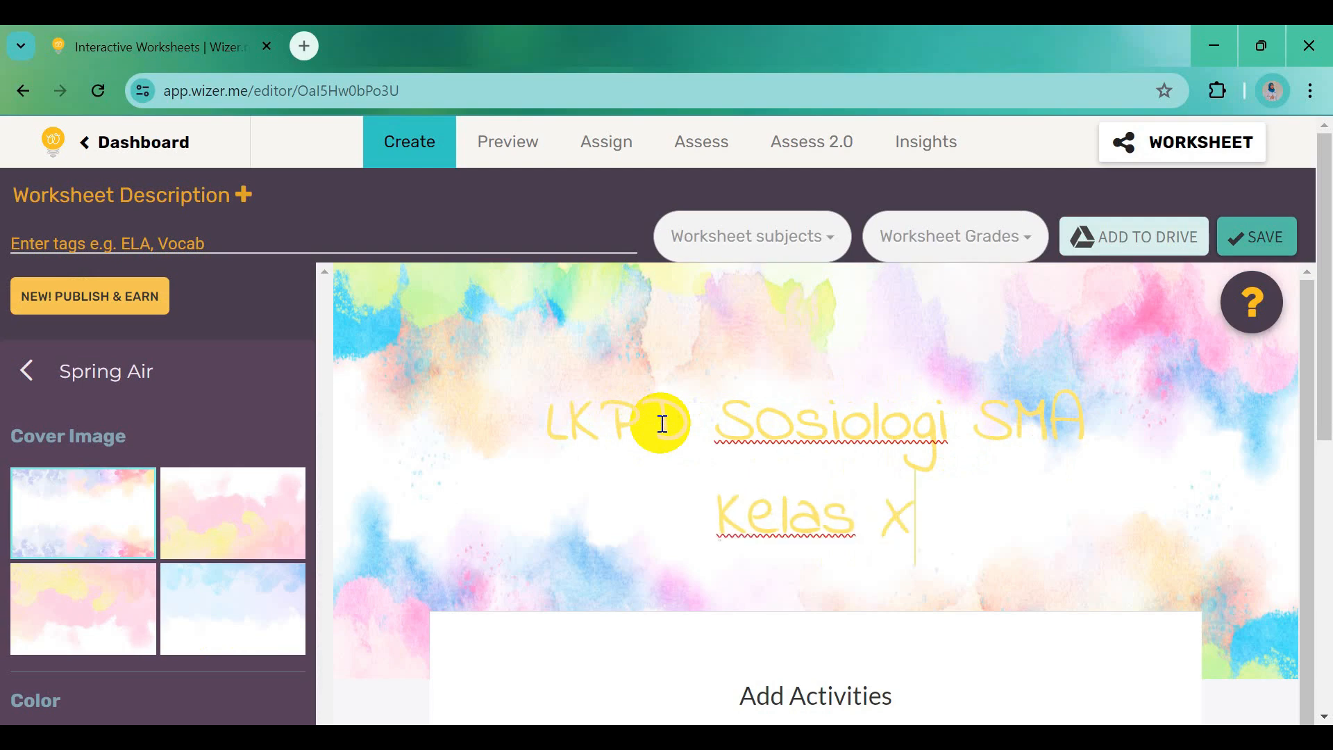
pyautogui.write('II Fas')
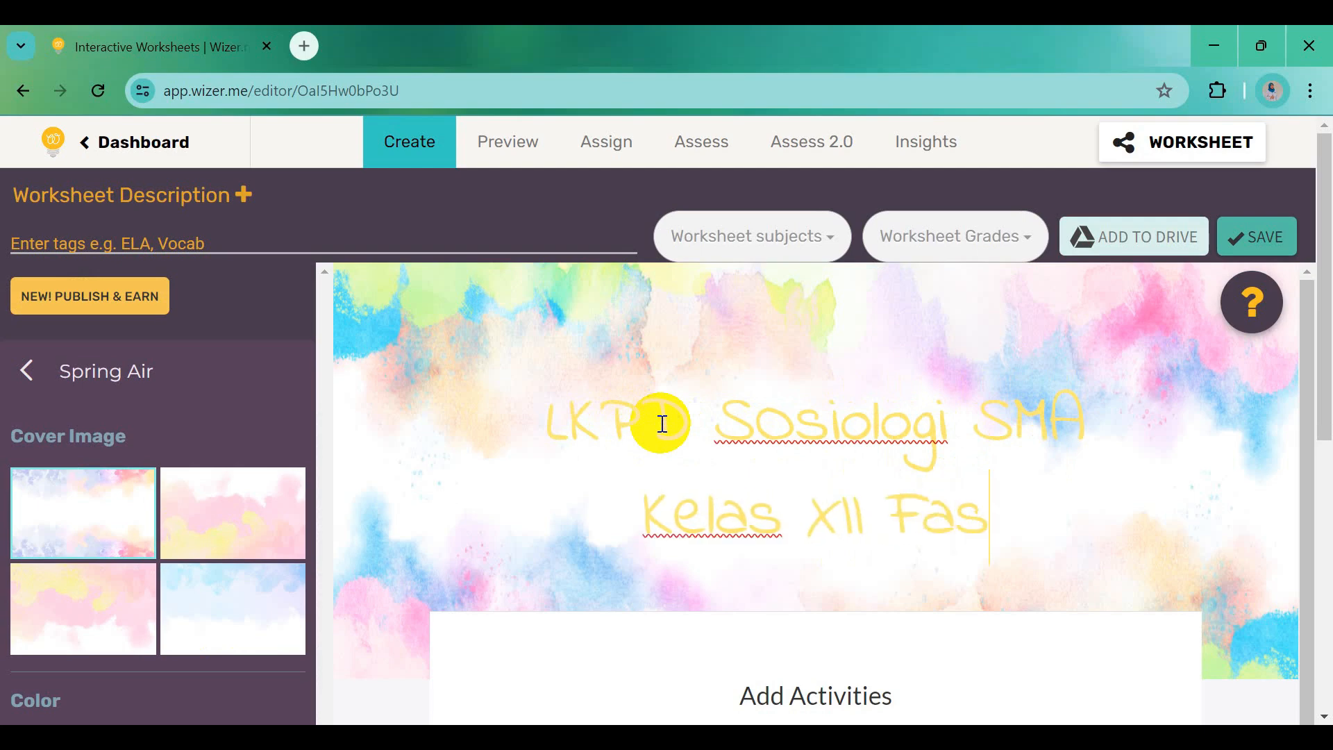
pyautogui.write('e E')
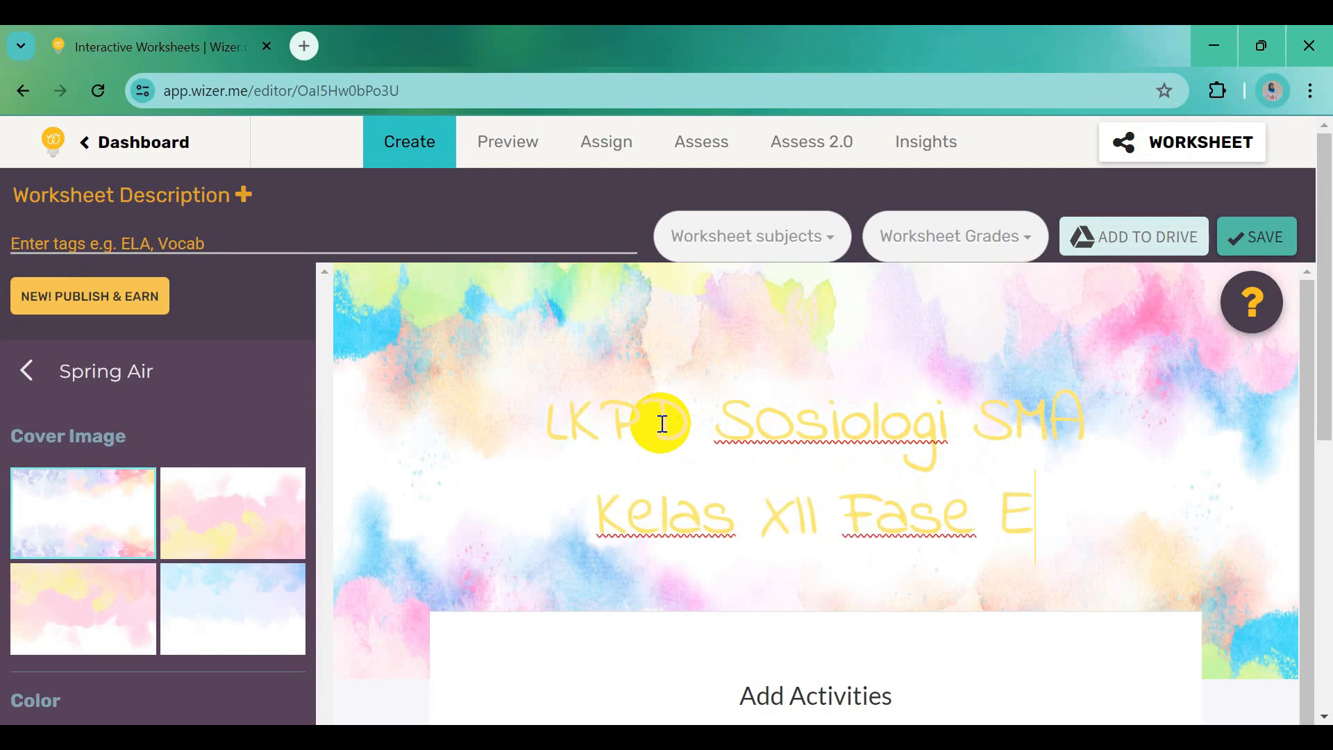
pyautogui.scroll(-3, 287, 595)
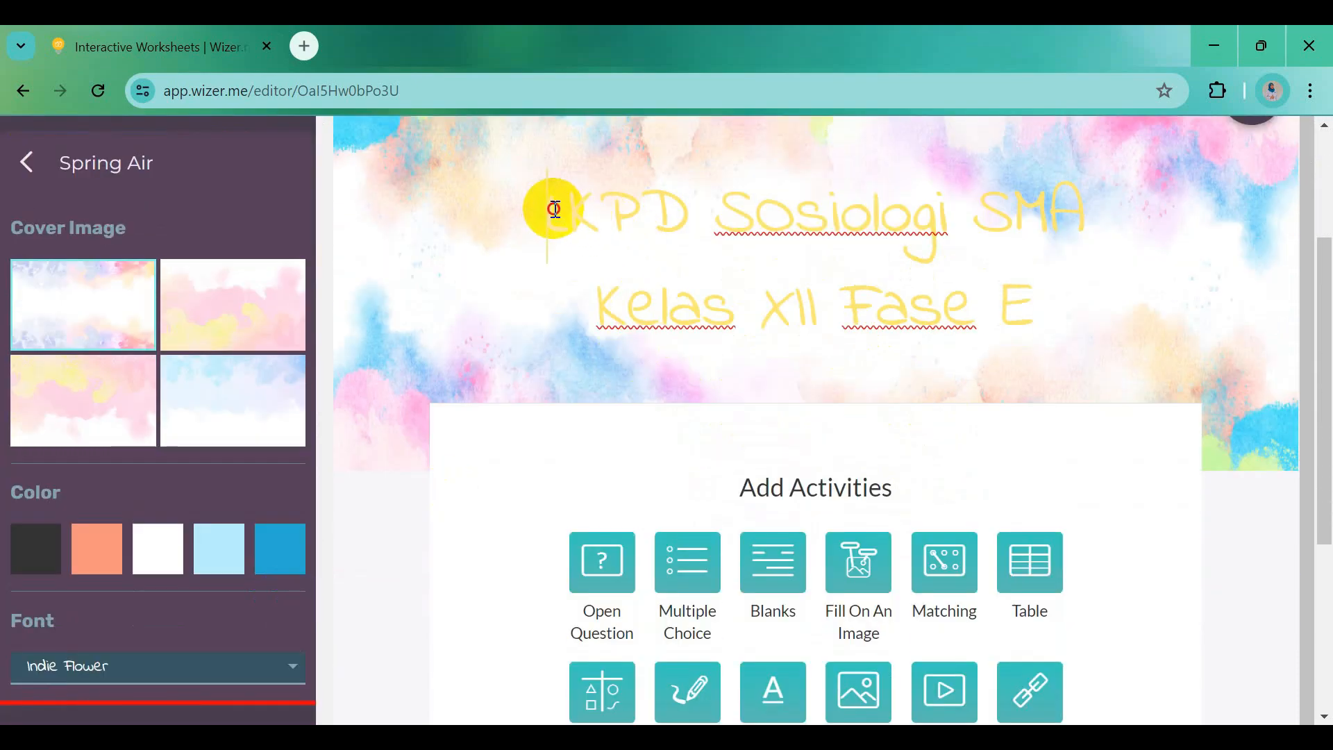
pyautogui.moveTo(553, 209); pyautogui.dragTo(1035, 315)
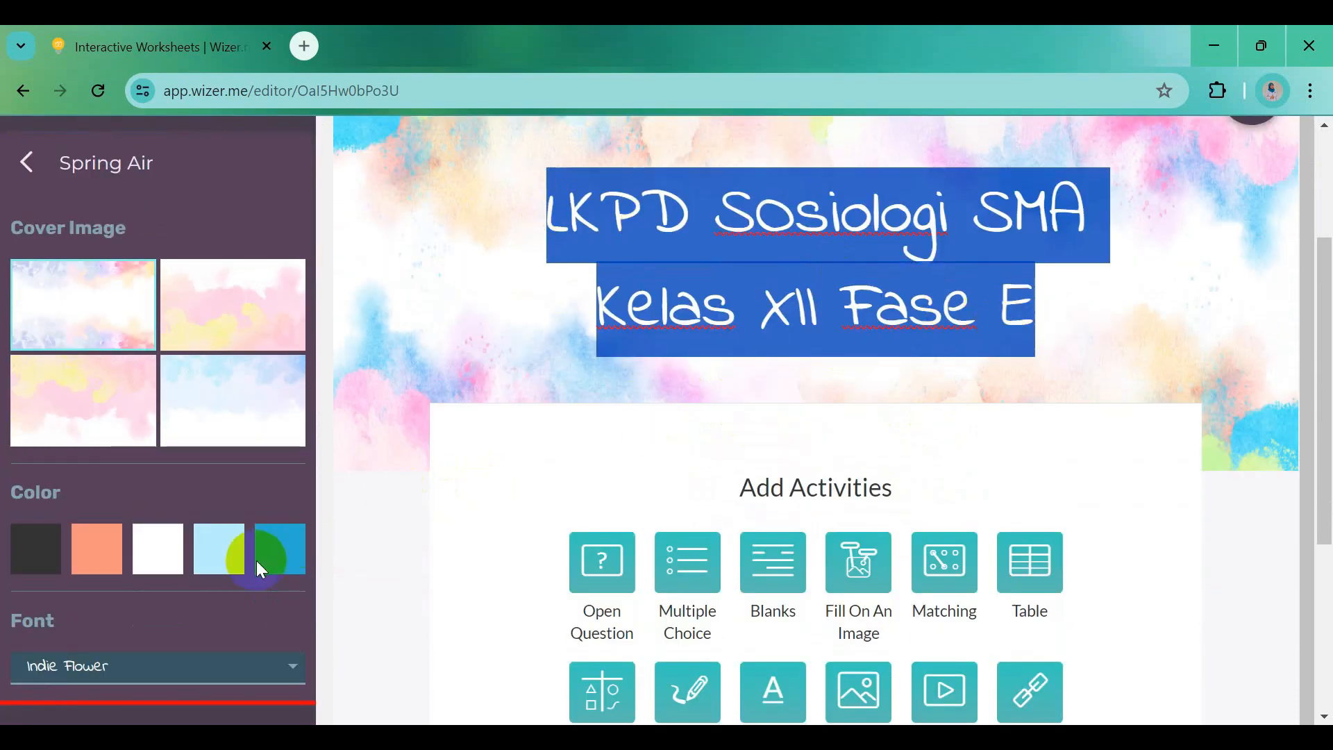
# Colour the title blue and set the worksheet font to Patrick Hand
pyautogui.click(286, 545)
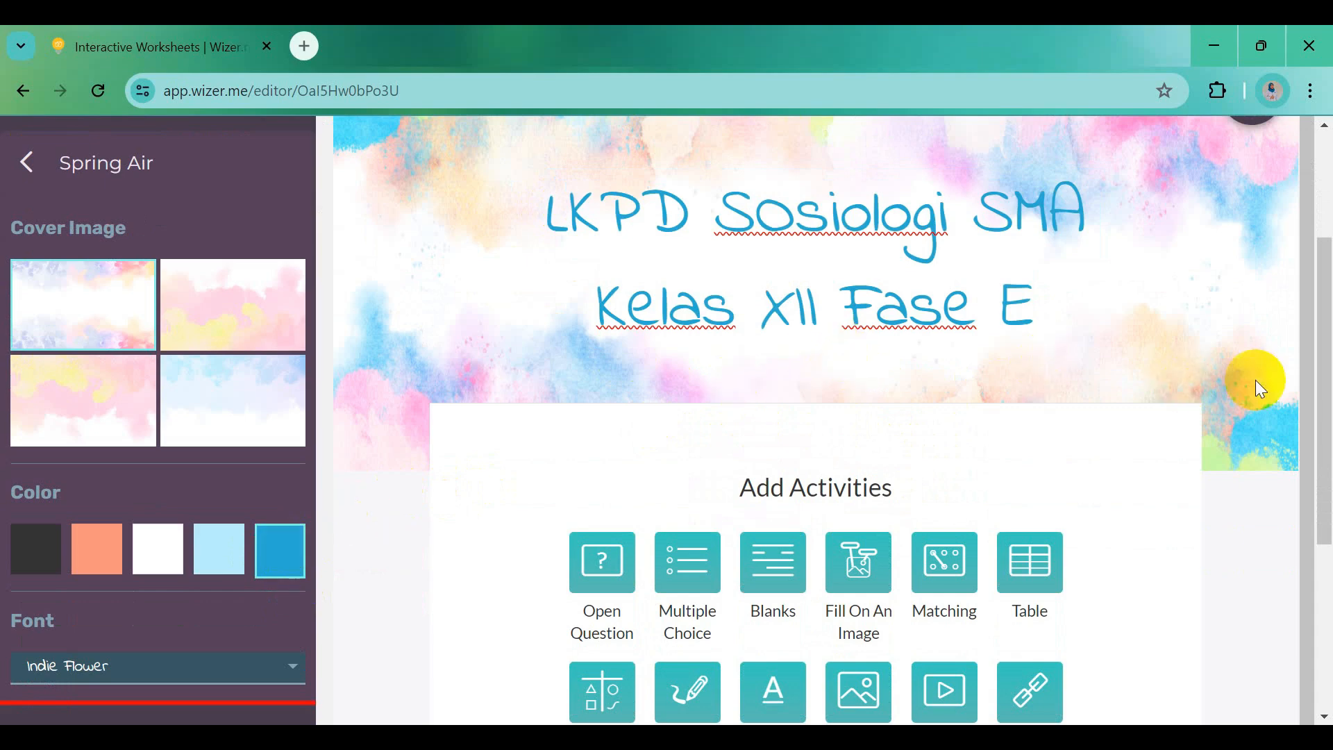
pyautogui.moveTo(1326, 368); pyautogui.dragTo(1323, 396)
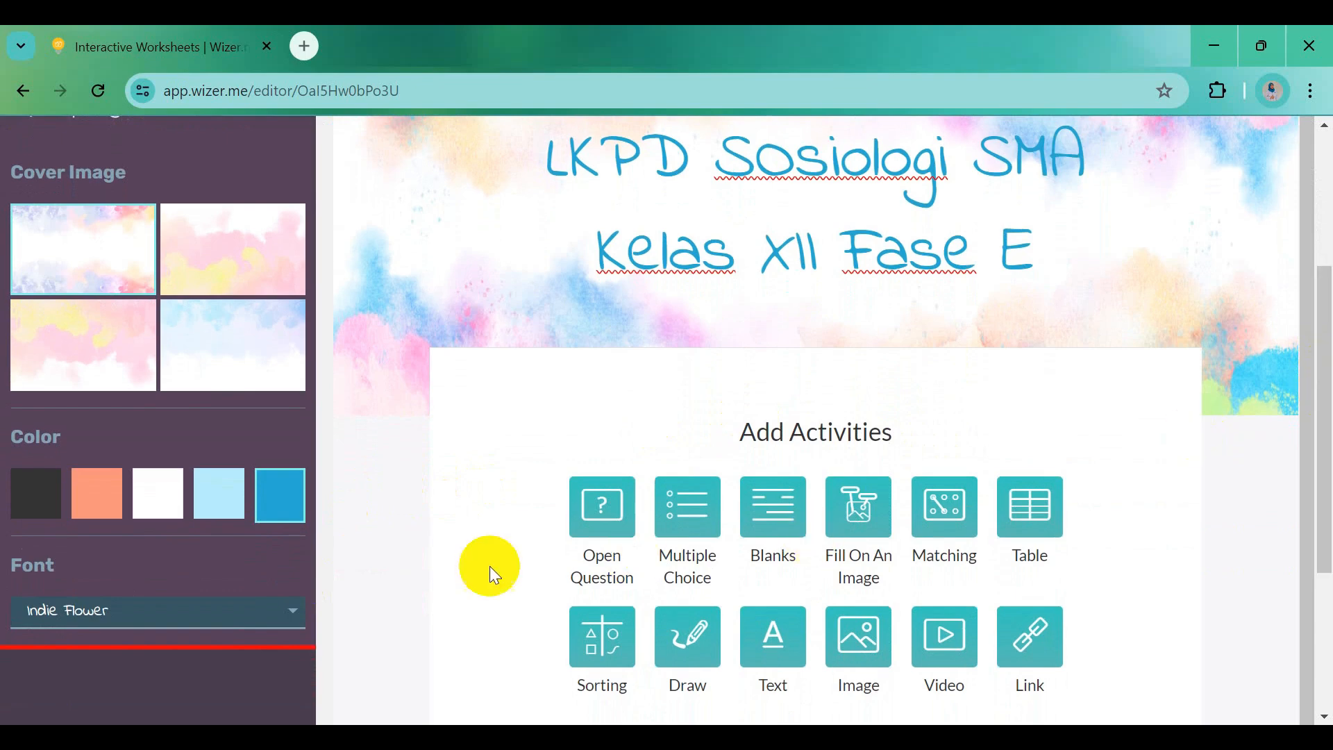
pyautogui.click(304, 628)
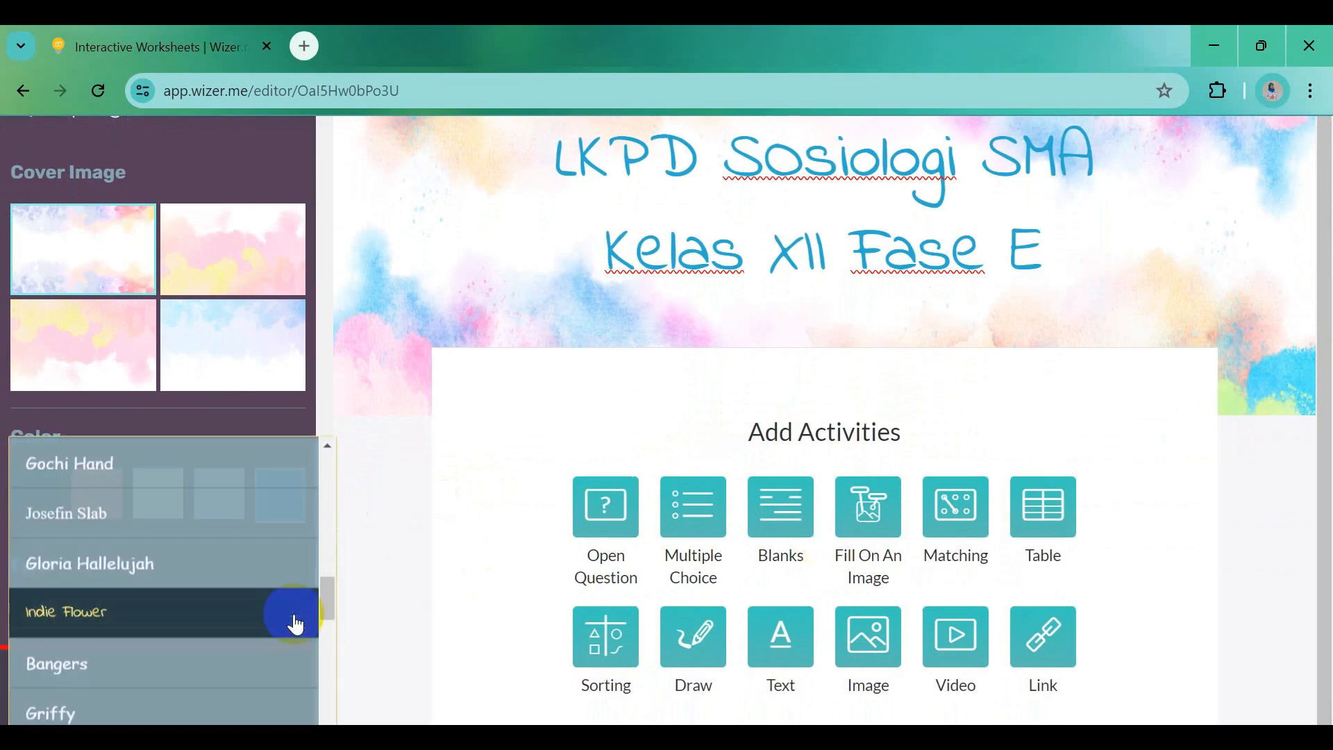
pyautogui.click(170, 579)
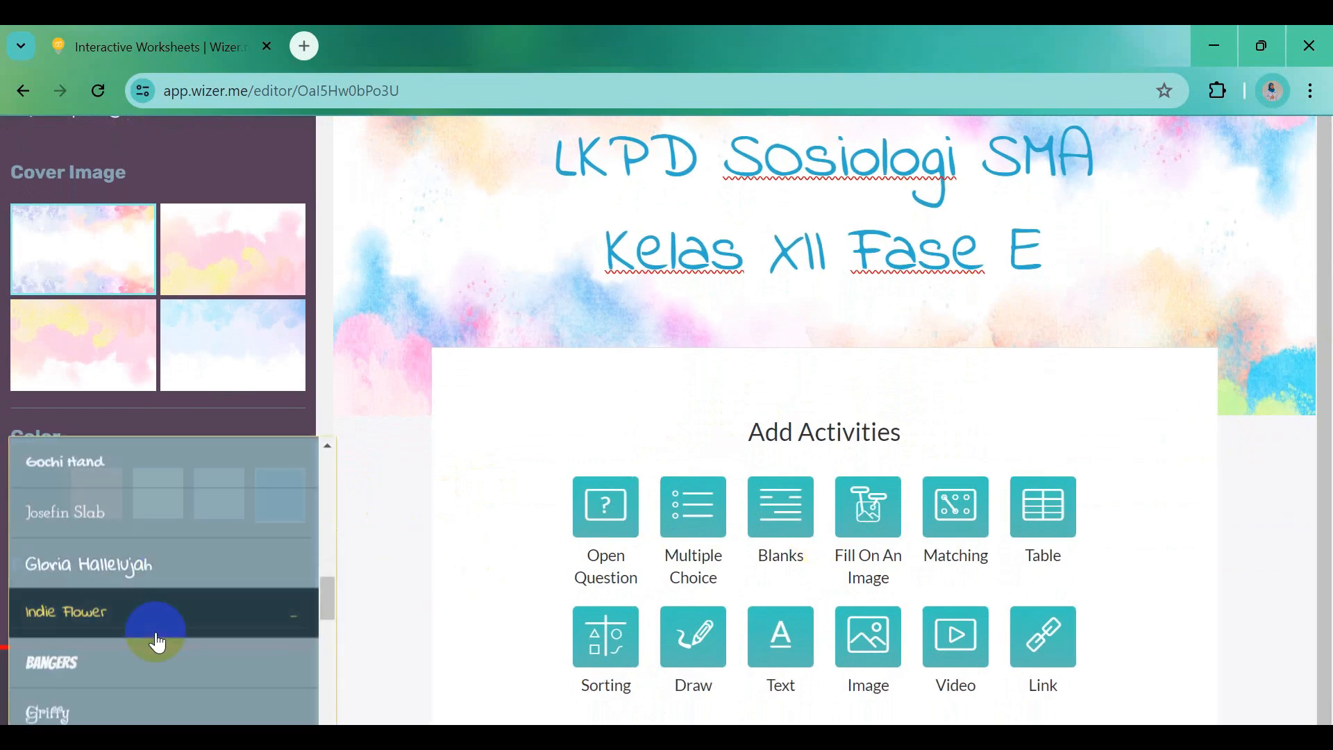
pyautogui.scroll(-2, 155, 634)
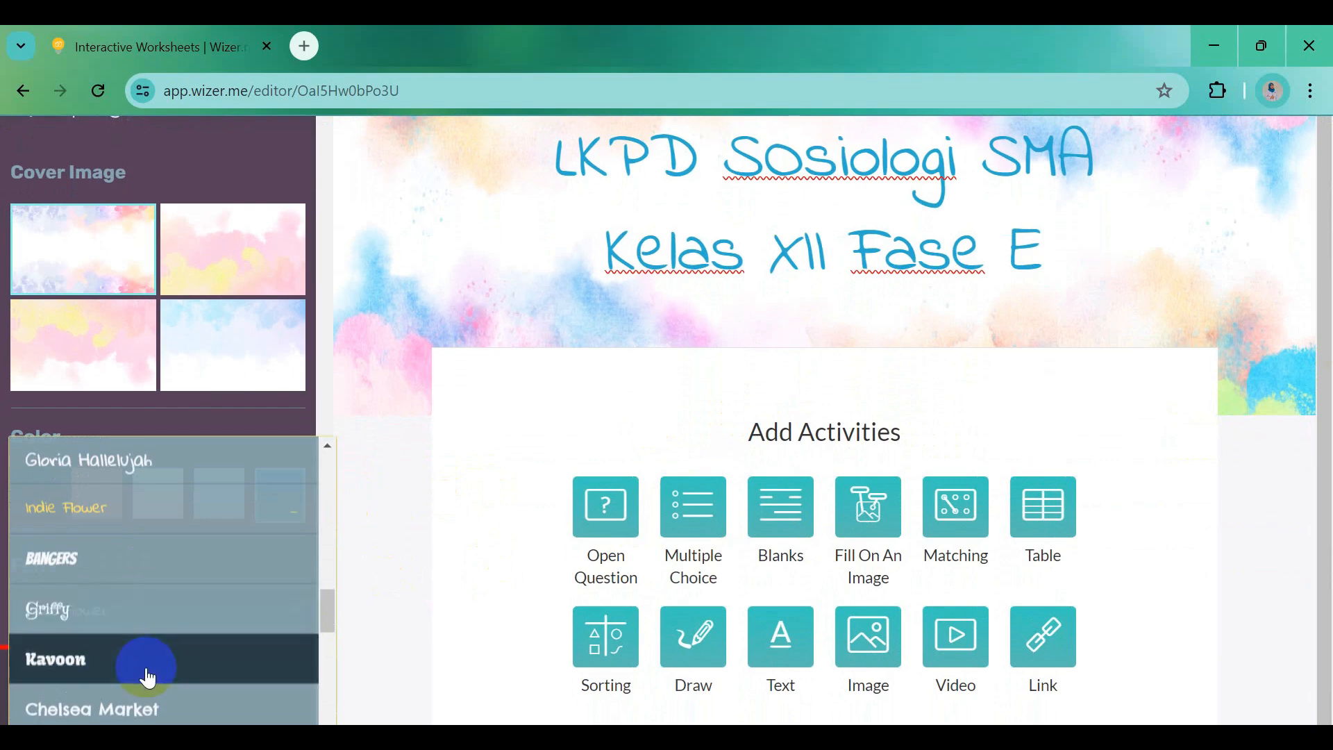
pyautogui.scroll(-2, 146, 684)
pyautogui.click(140, 618)
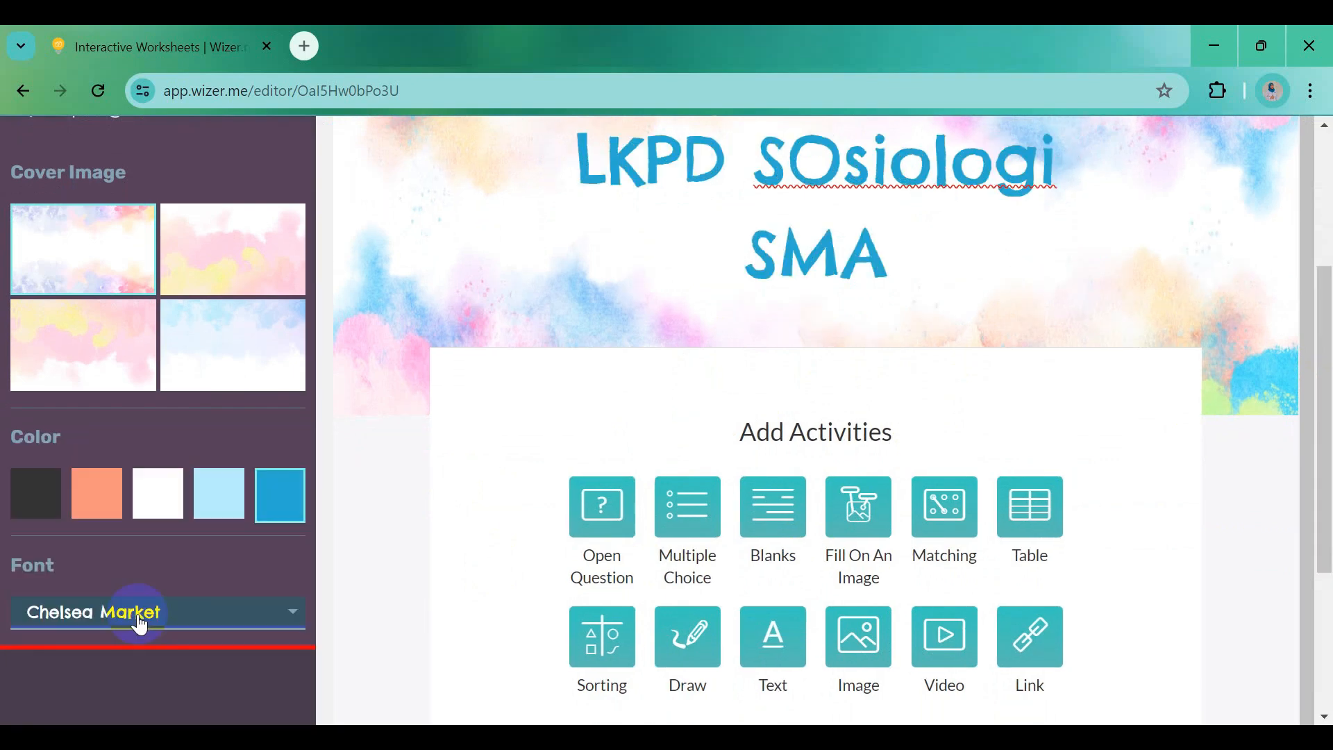
pyautogui.click(285, 624)
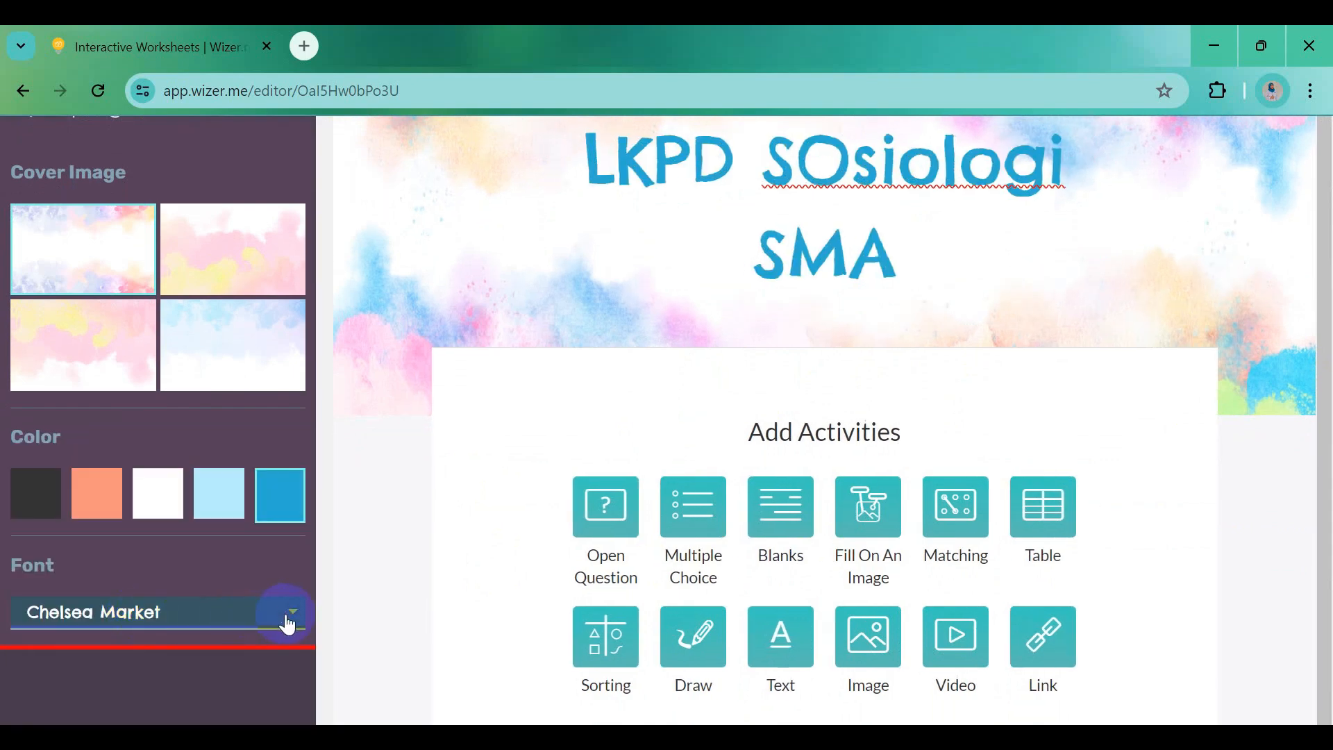
pyautogui.scroll(-2, 210, 653)
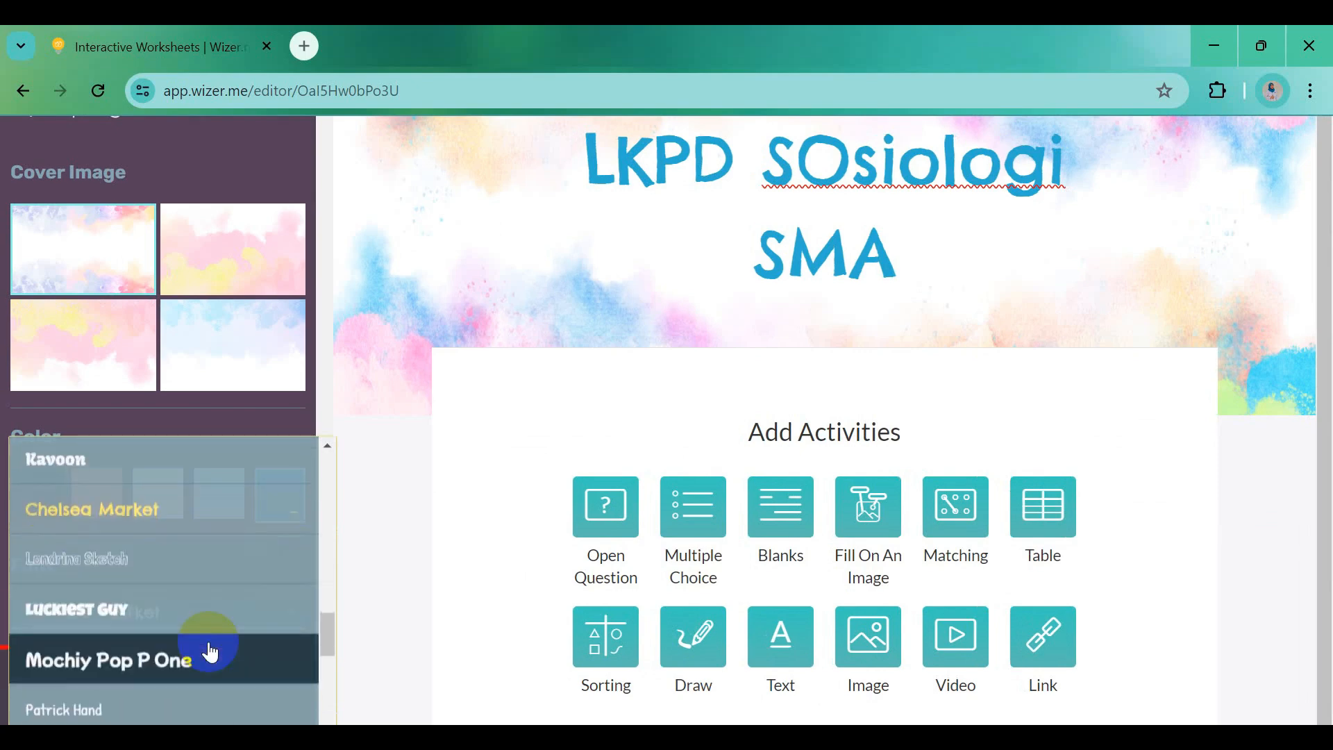
pyautogui.scroll(-2, 208, 648)
pyautogui.click(181, 625)
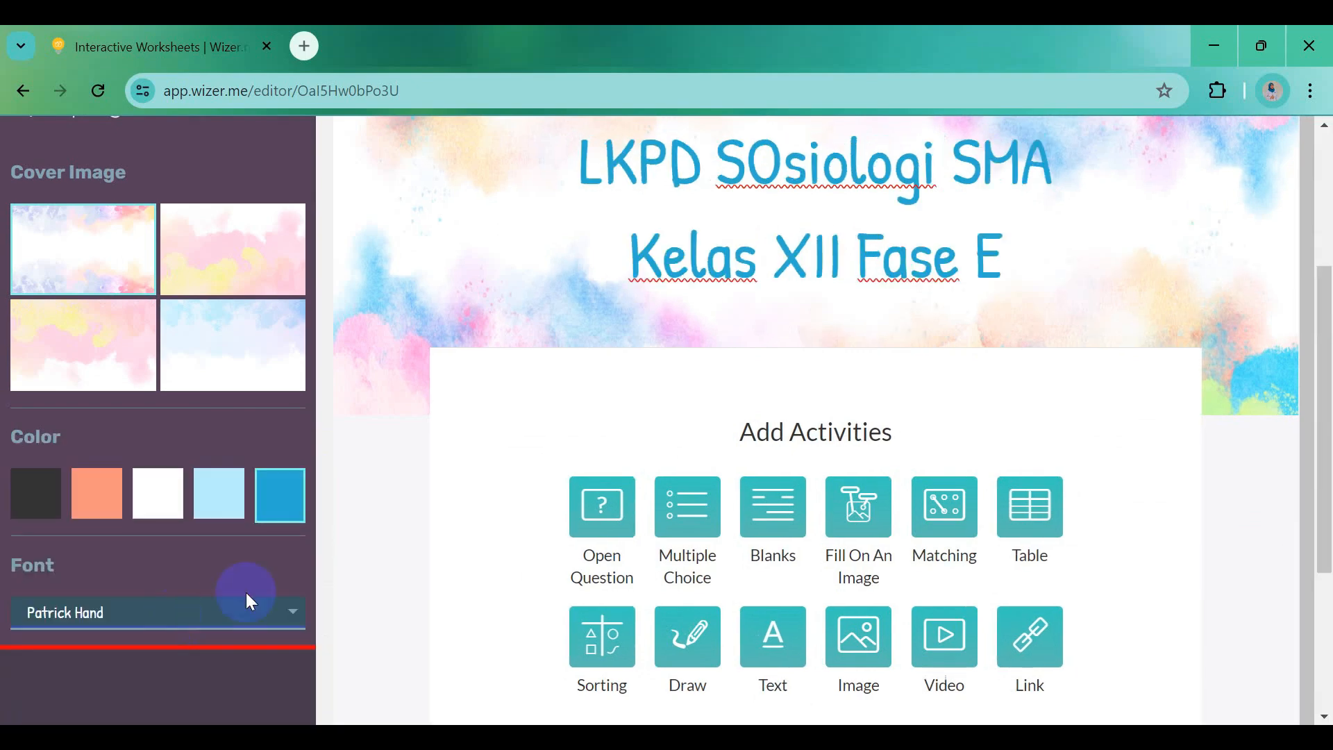
# Fix 'SOsiologi' to 'Sosiologi' and change 'Fase E' to 'Fase F' in the title
pyautogui.click(782, 161)
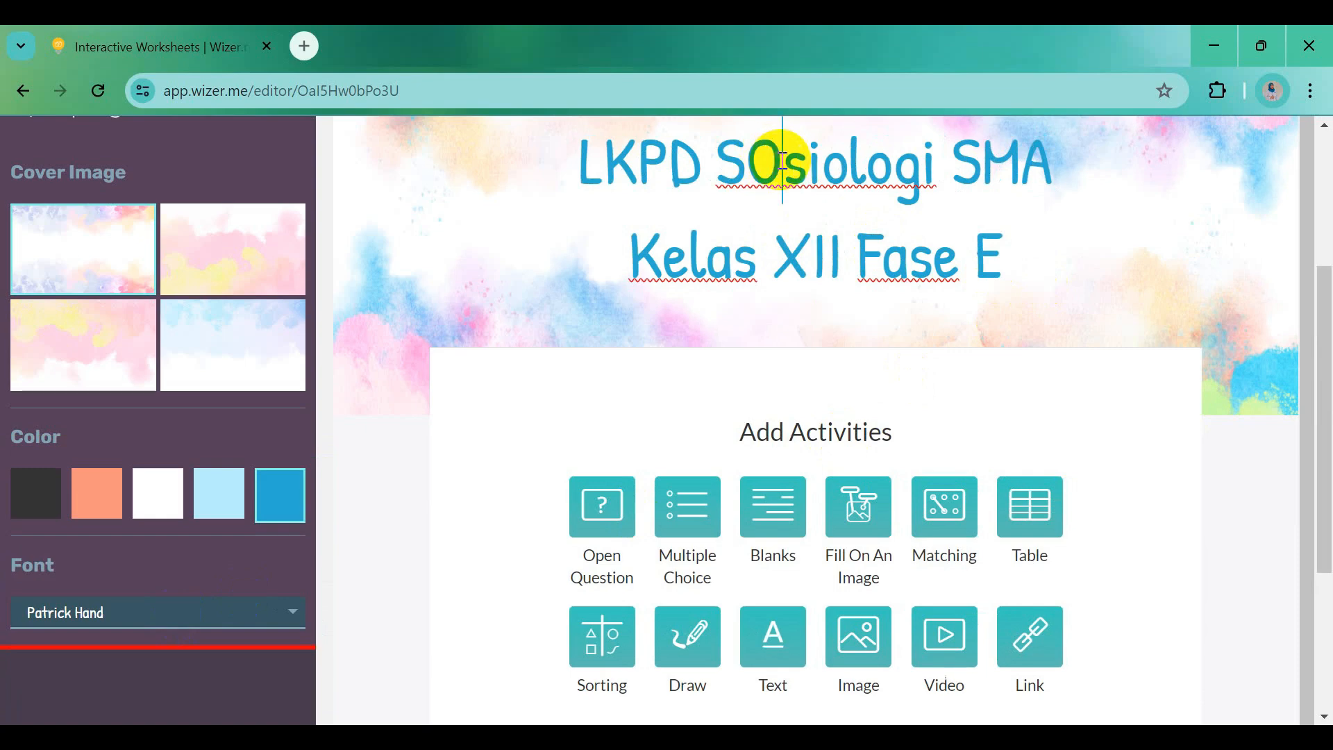
pyautogui.press('BackSpace')
pyautogui.write('o')
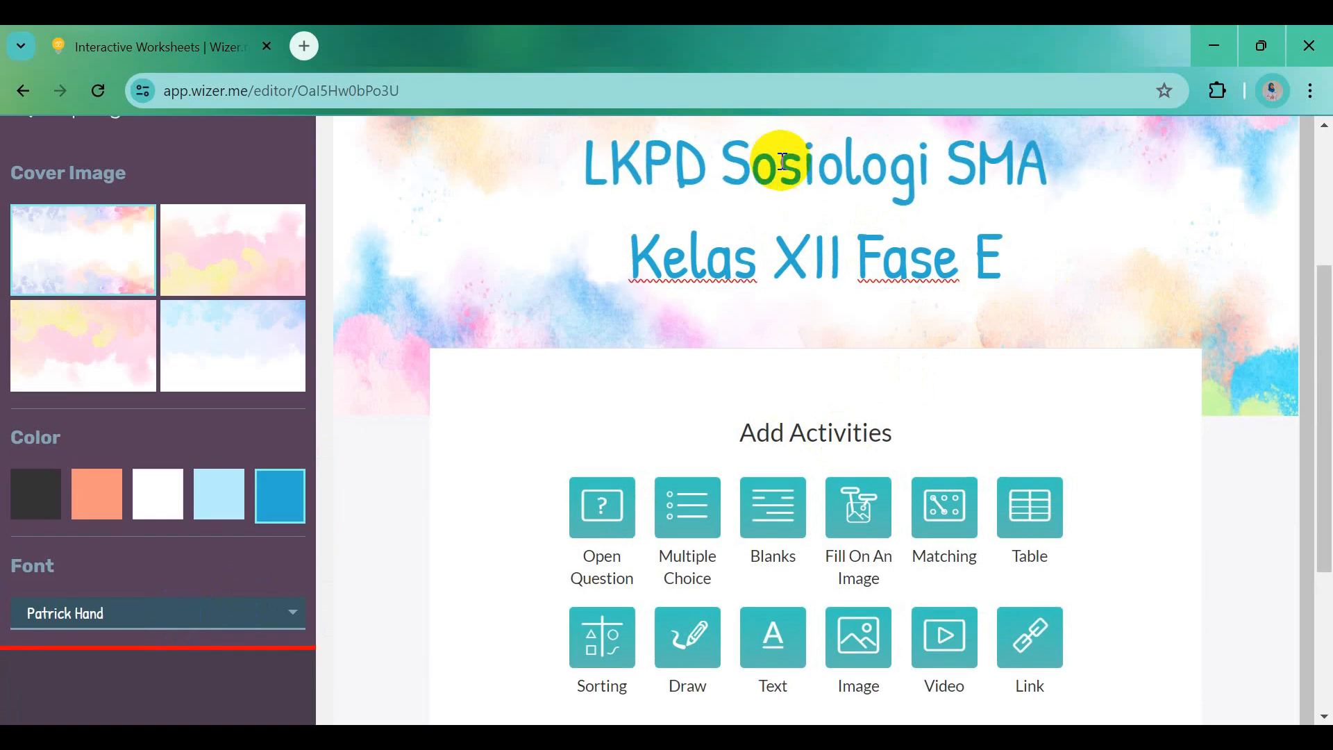
pyautogui.click(1325, 358)
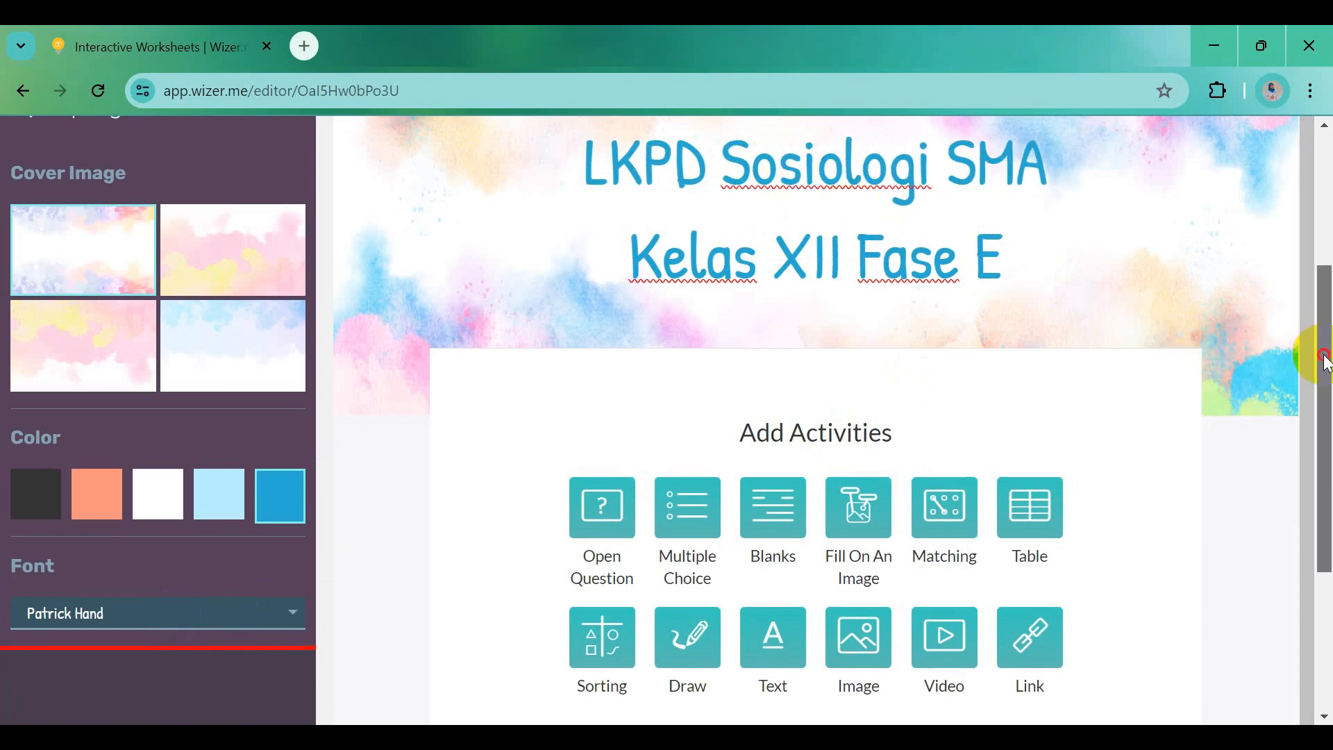
pyautogui.moveTo(1325, 358); pyautogui.dragTo(1325, 295)
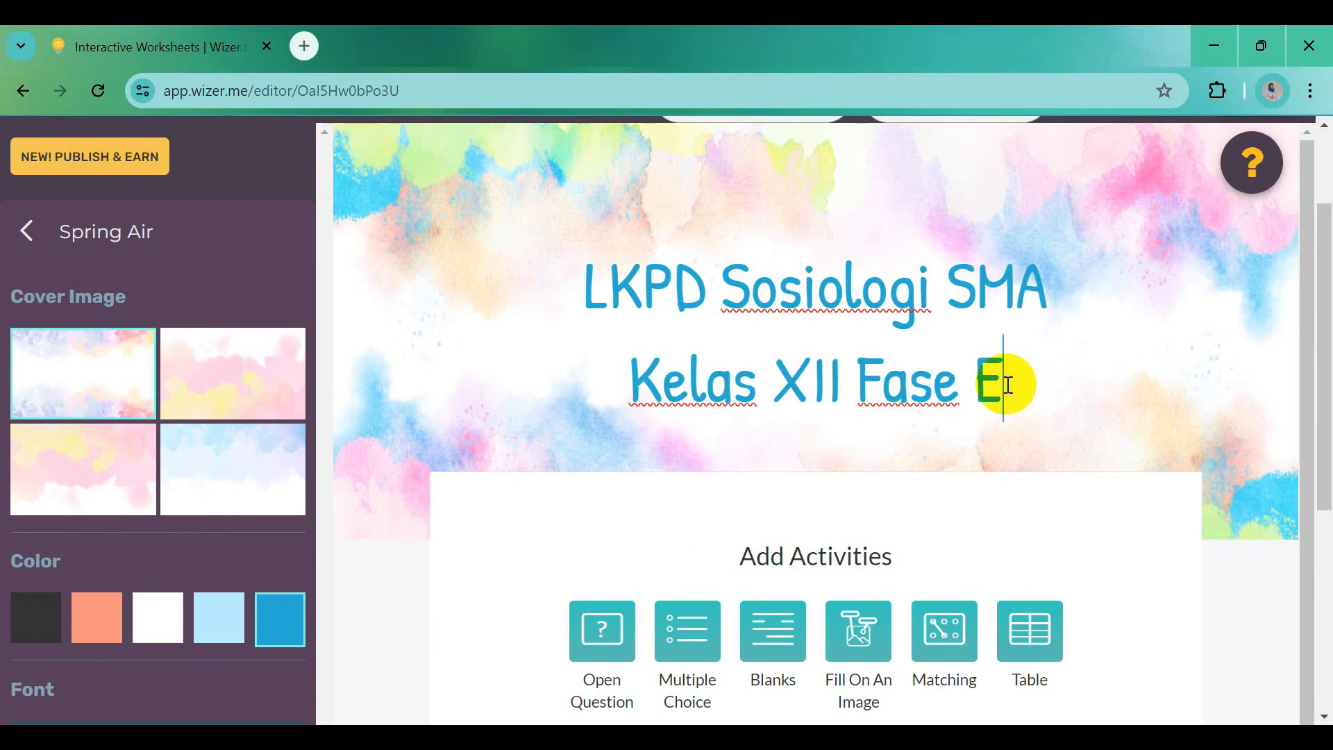
pyautogui.press('BackSpace')
pyautogui.write('F')
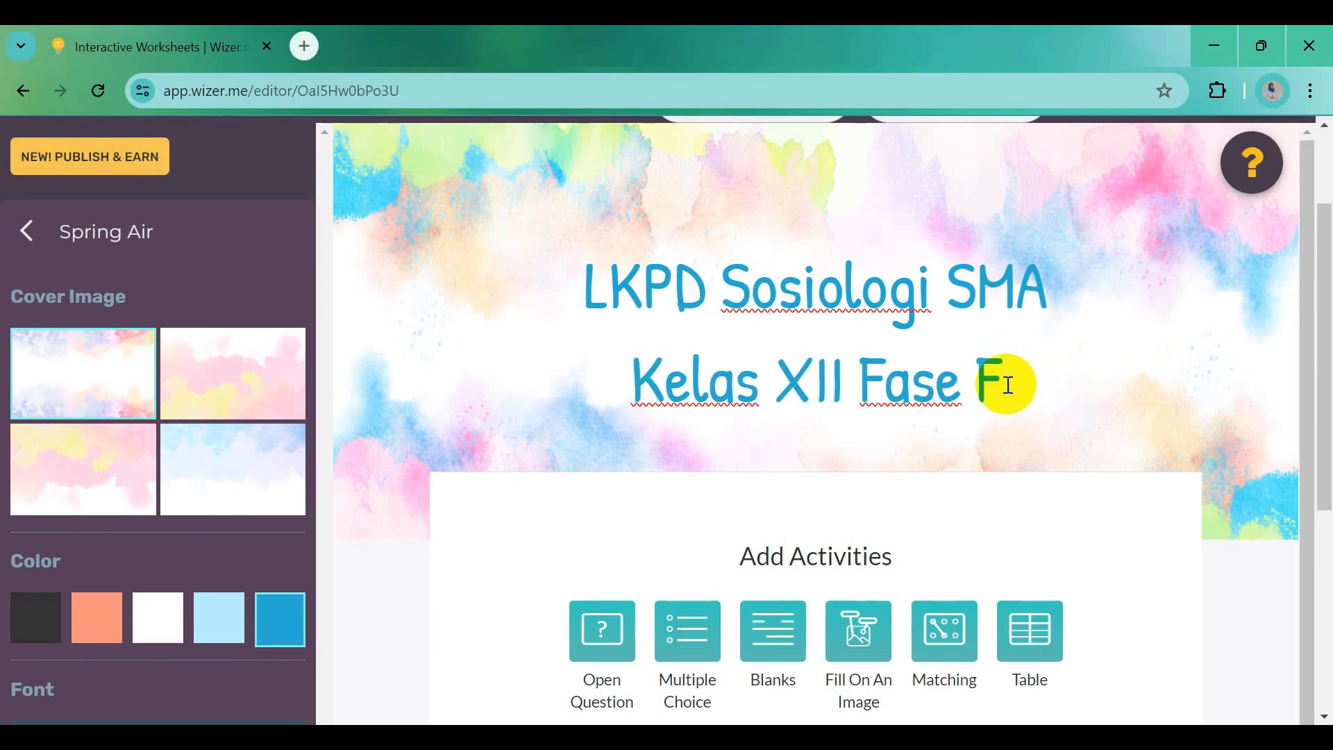
# Scroll down to Add Activities and add a Fill On An Image activity
pyautogui.moveTo(1325, 350); pyautogui.dragTo(1329, 504)
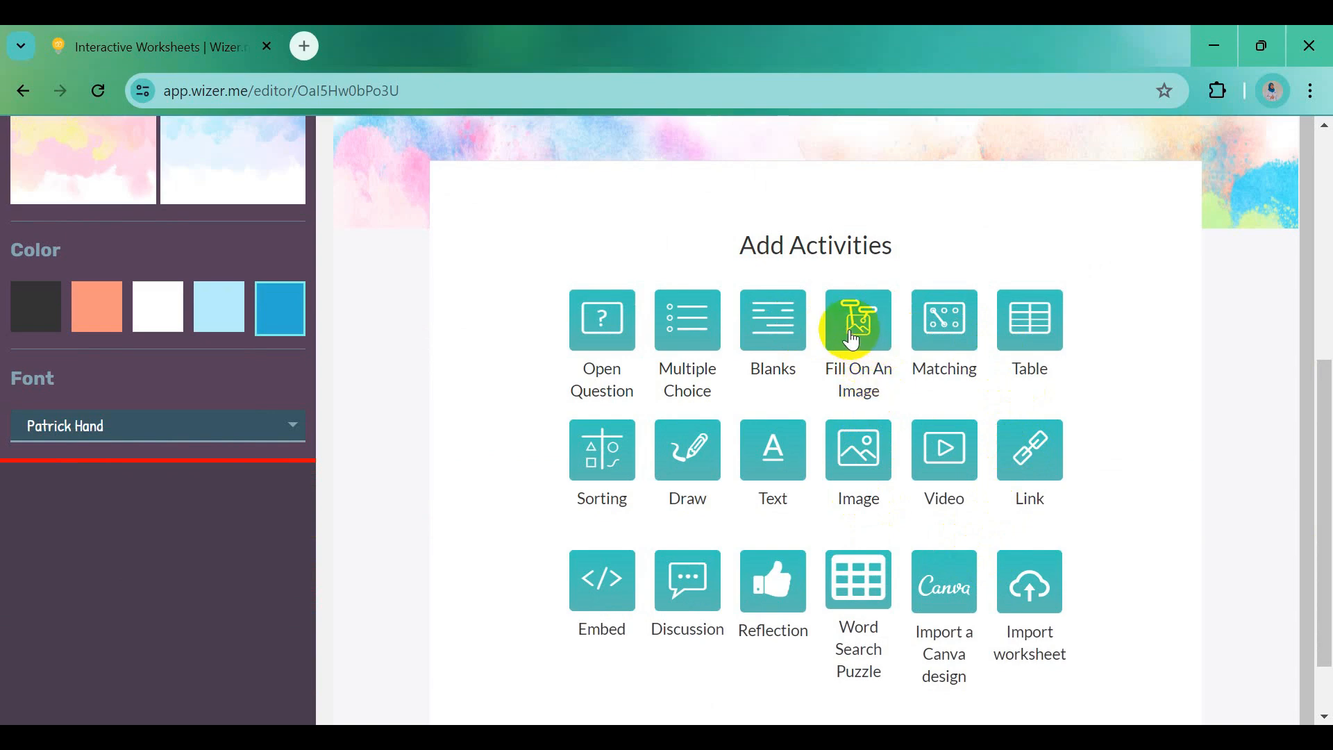
pyautogui.click(857, 338)
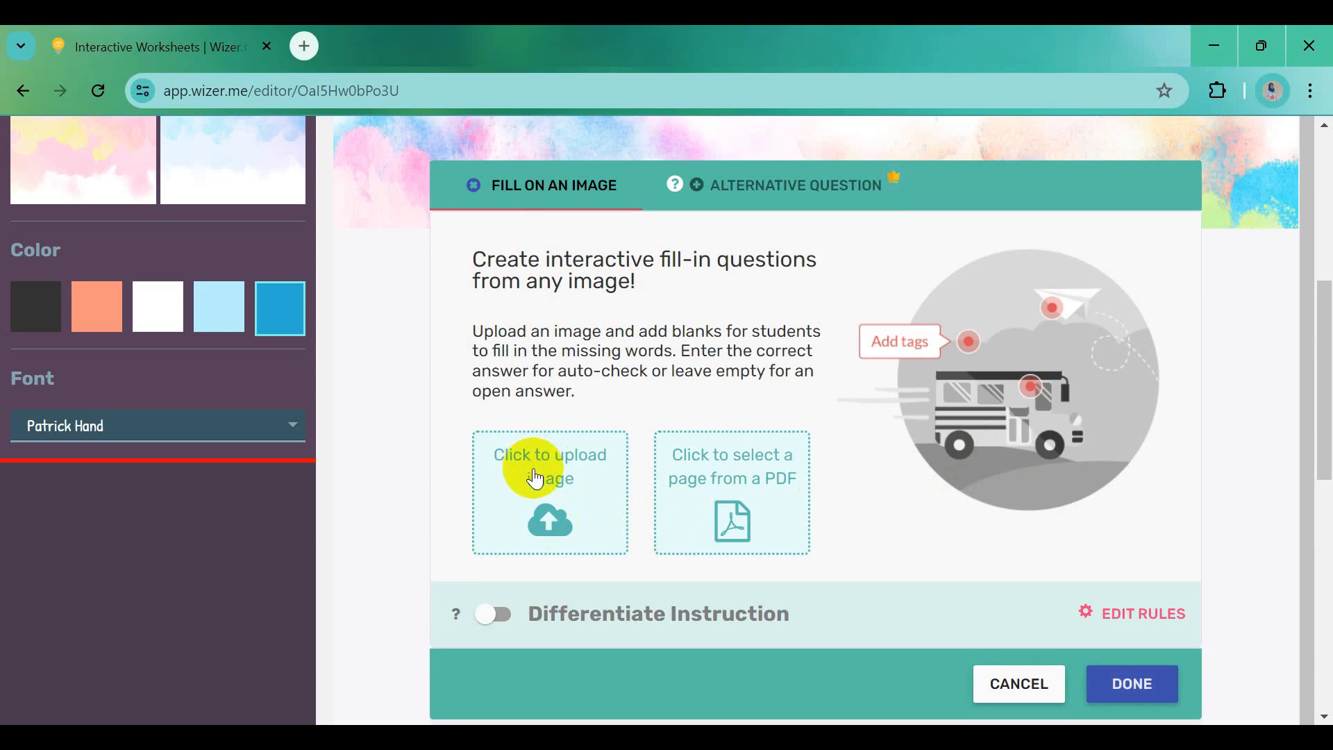
# Start an image upload and browse Local Disk (D:) into Aku Pelatihan and eGuru id
pyautogui.click(561, 522)
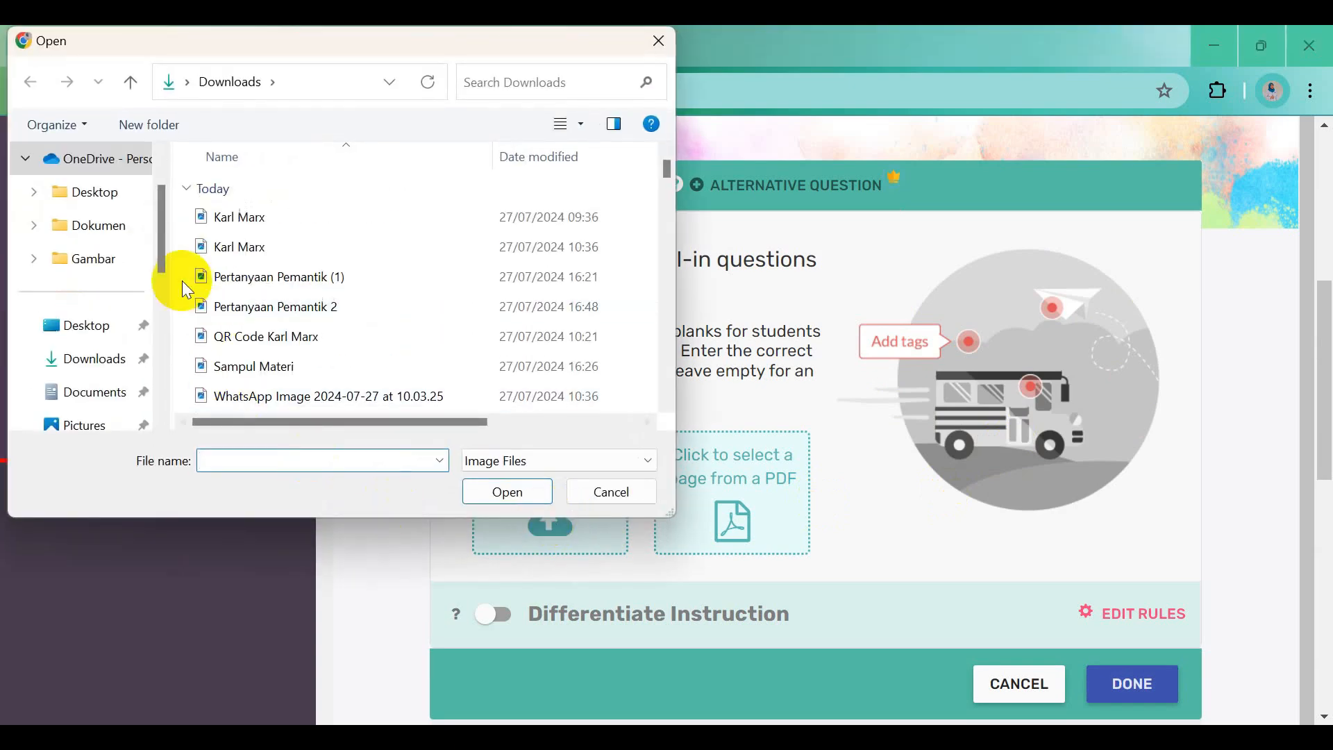
pyautogui.moveTo(165, 244); pyautogui.dragTo(160, 354)
pyautogui.click(128, 390)
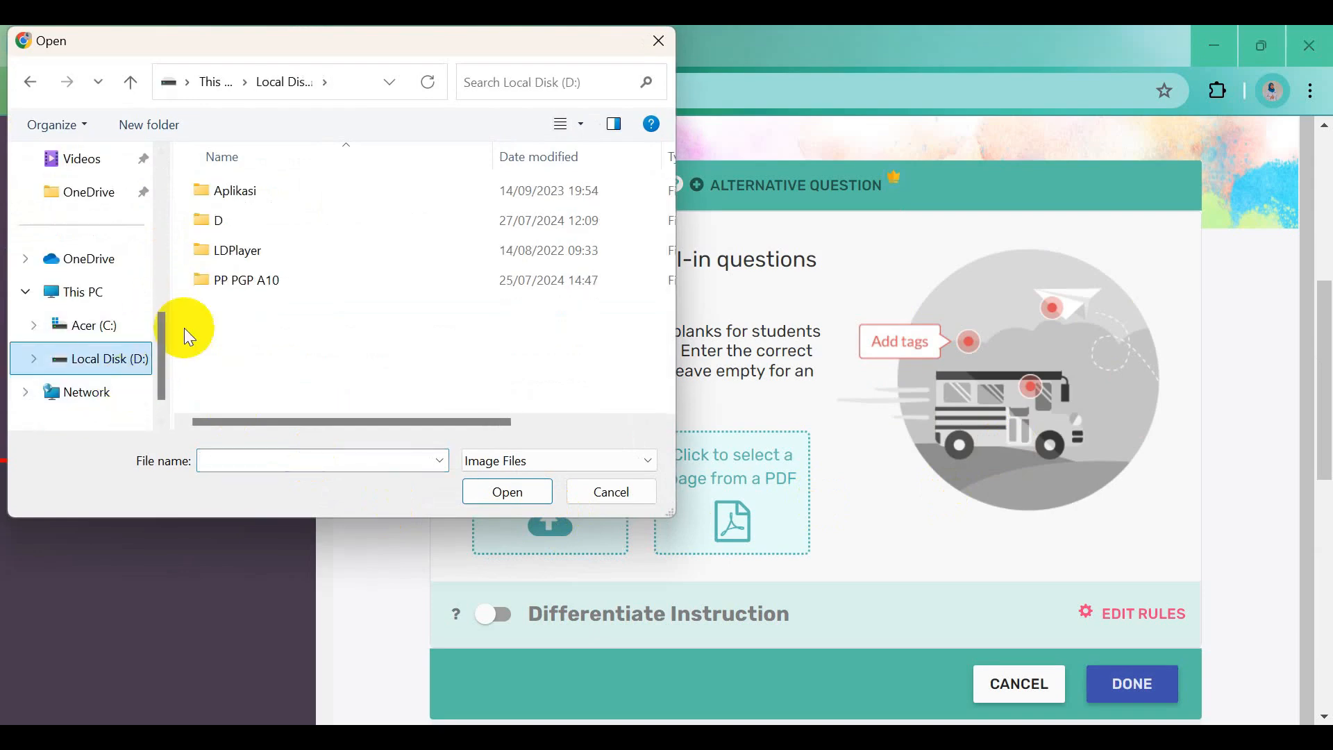
pyautogui.doubleClick(221, 220)
pyautogui.click(235, 196)
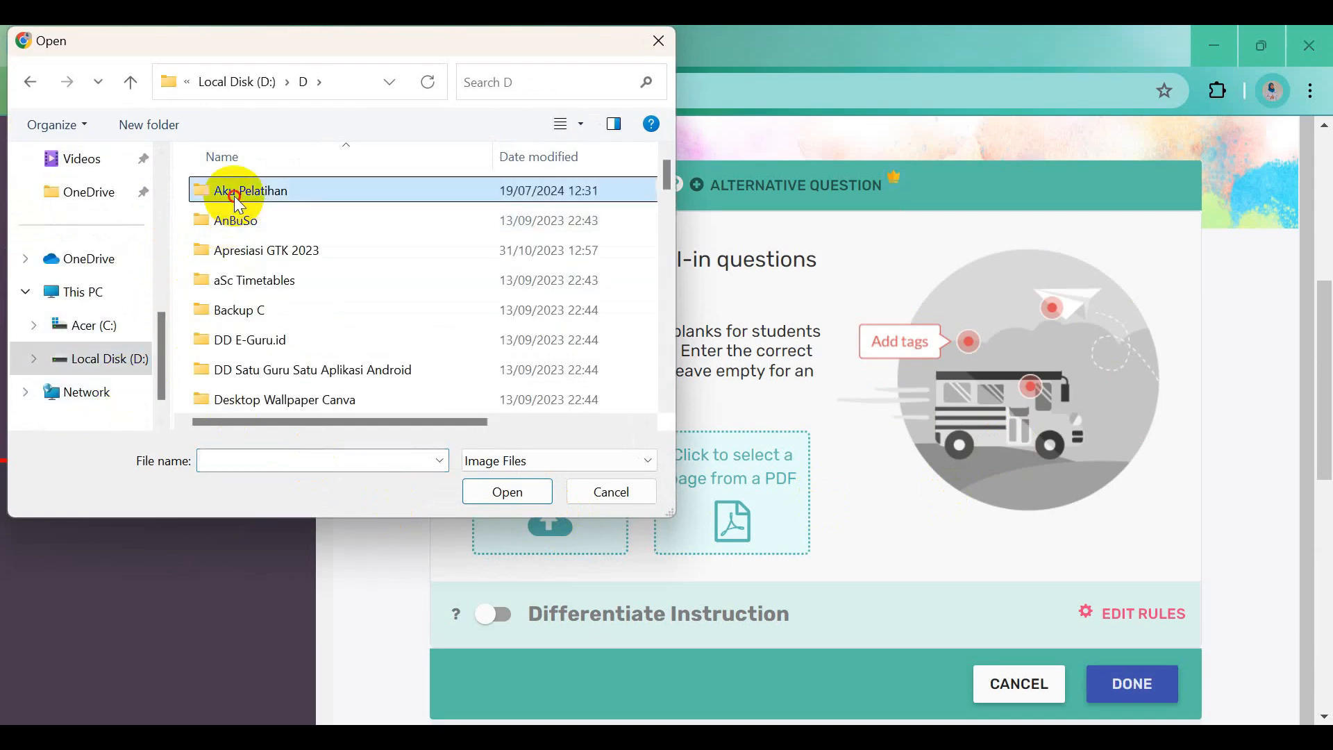
pyautogui.doubleClick(235, 196)
pyautogui.scroll(-1, 290, 357)
pyautogui.doubleClick(281, 368)
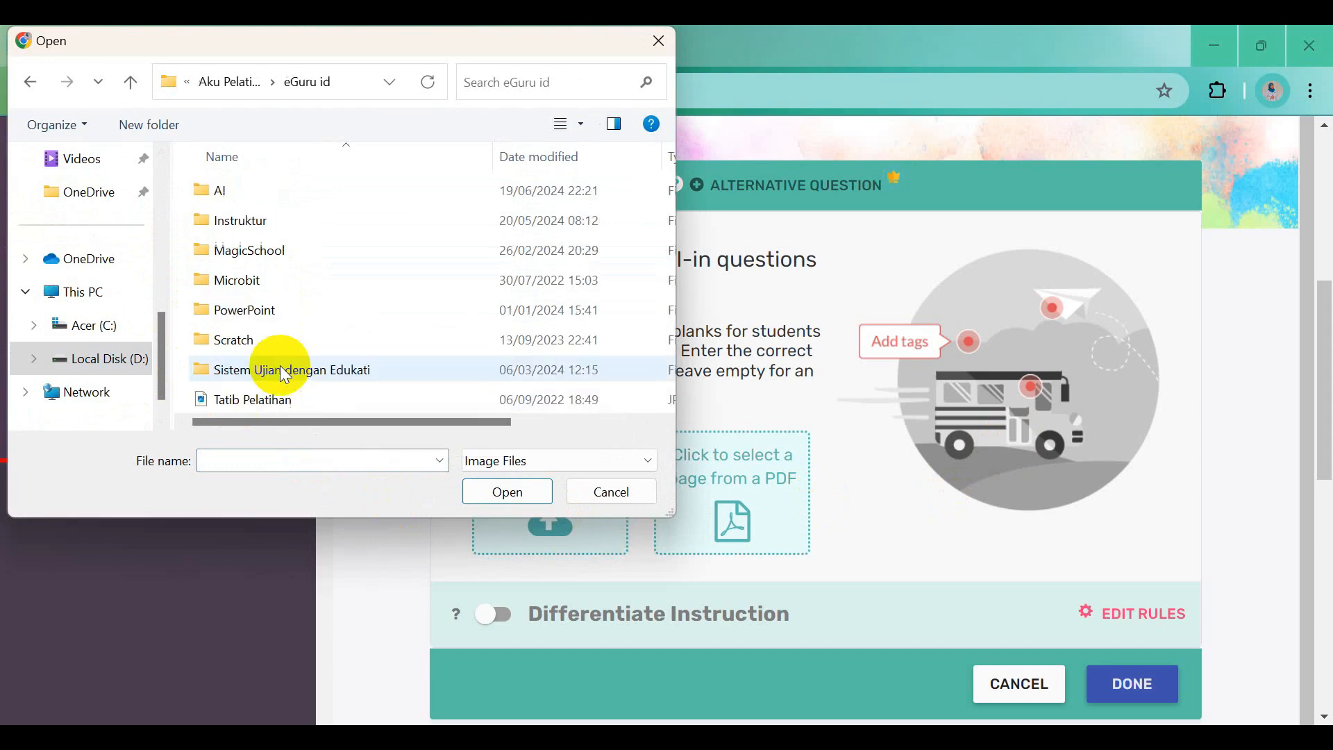
# Go through Instruktur to Materi Hari 4 and upload the Identitas Diri image
pyautogui.doubleClick(289, 220)
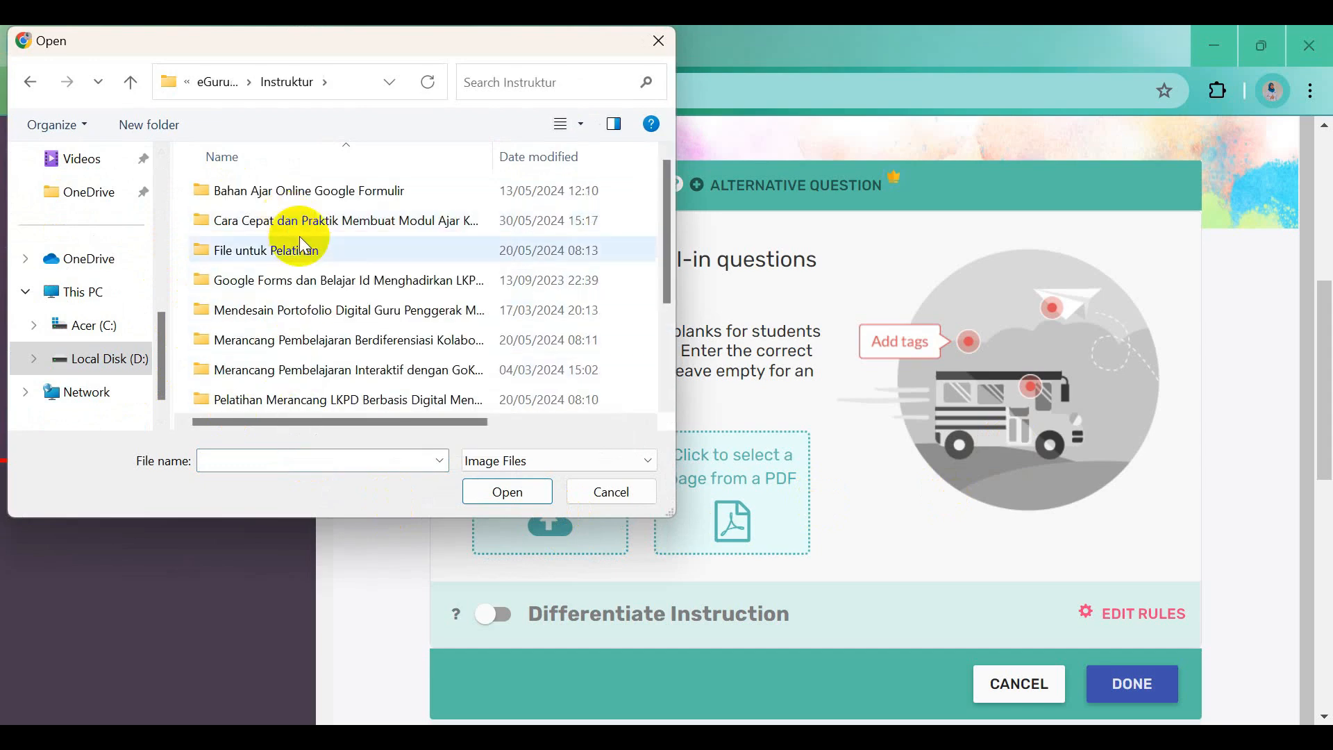
pyautogui.scroll(-1, 342, 390)
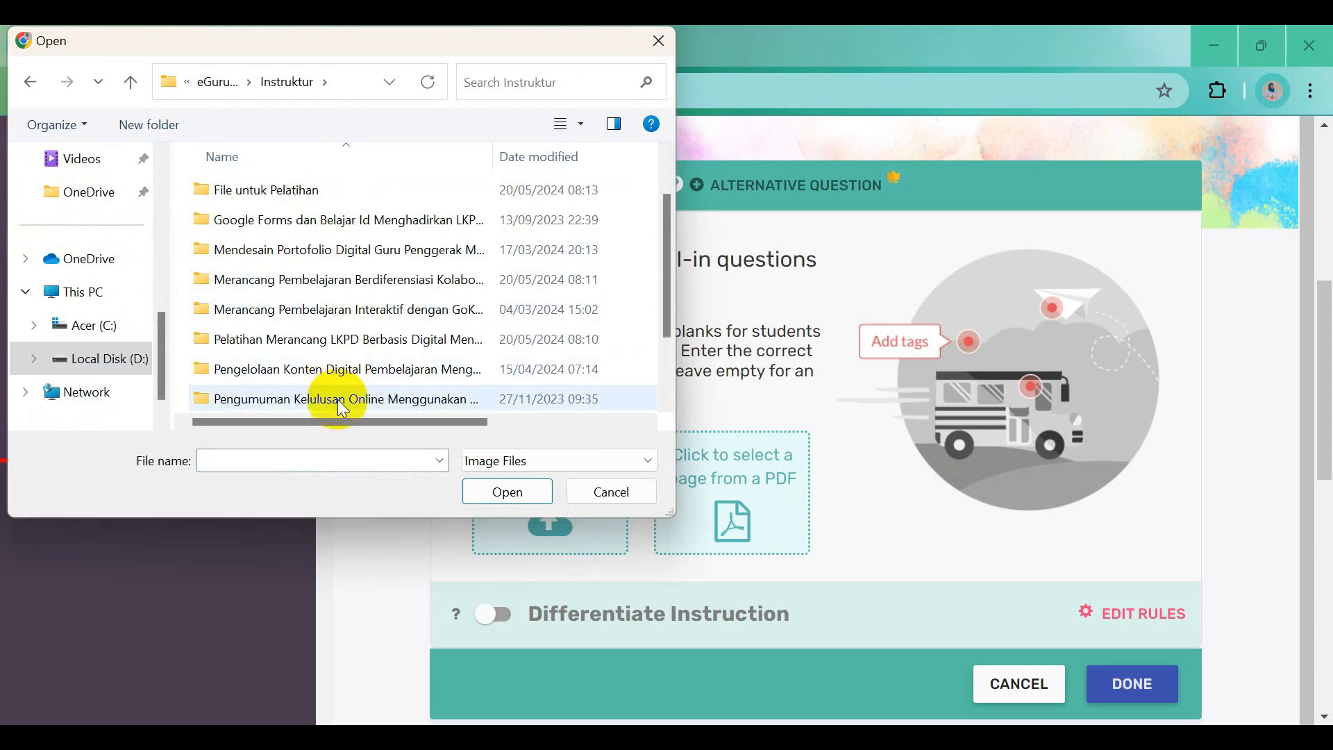
pyautogui.scroll(-1, 331, 357)
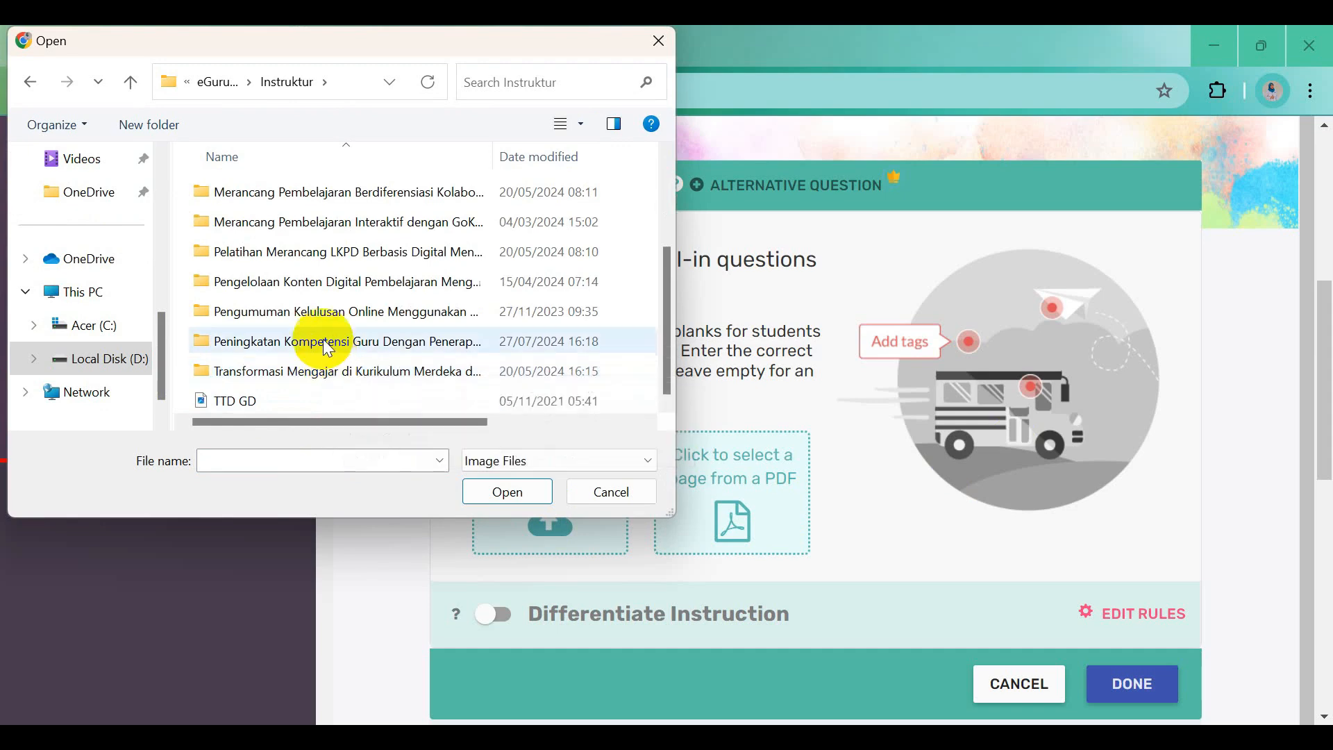
pyautogui.doubleClick(327, 348)
pyautogui.doubleClick(296, 254)
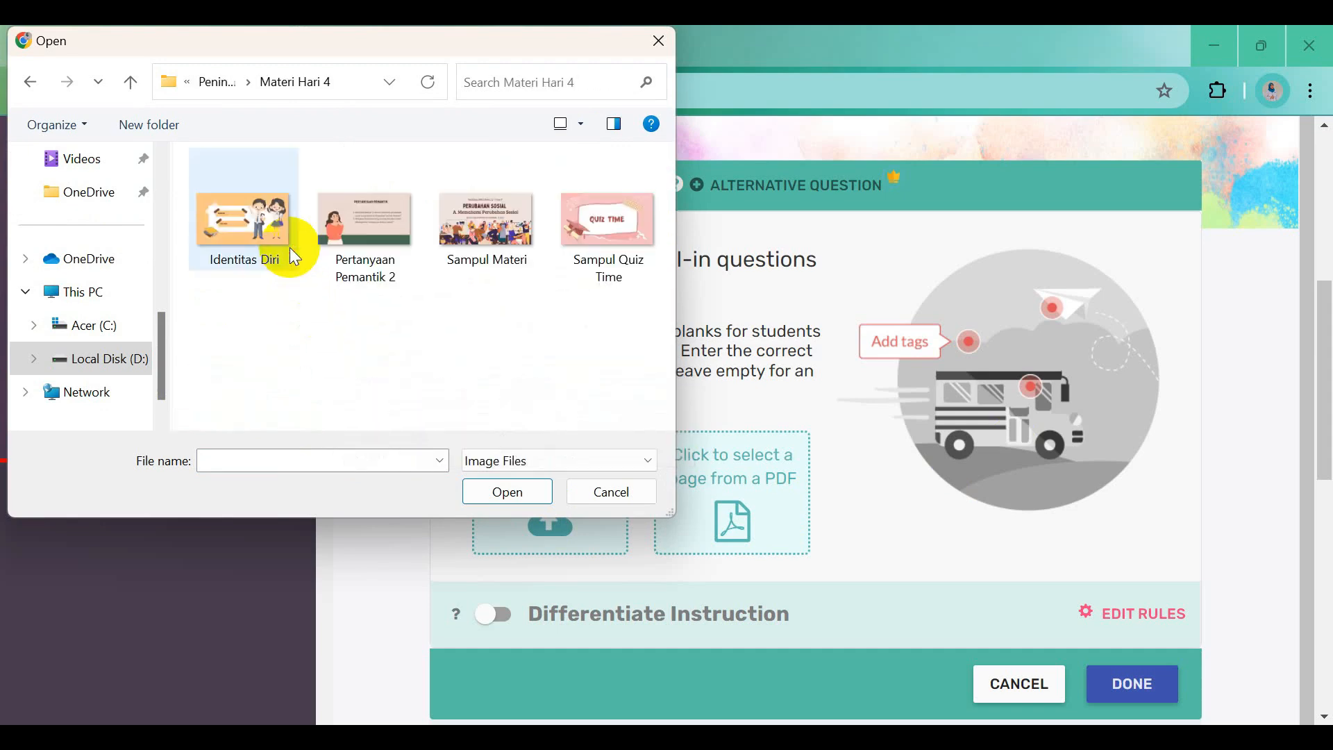
pyautogui.click(239, 237)
pyautogui.click(488, 493)
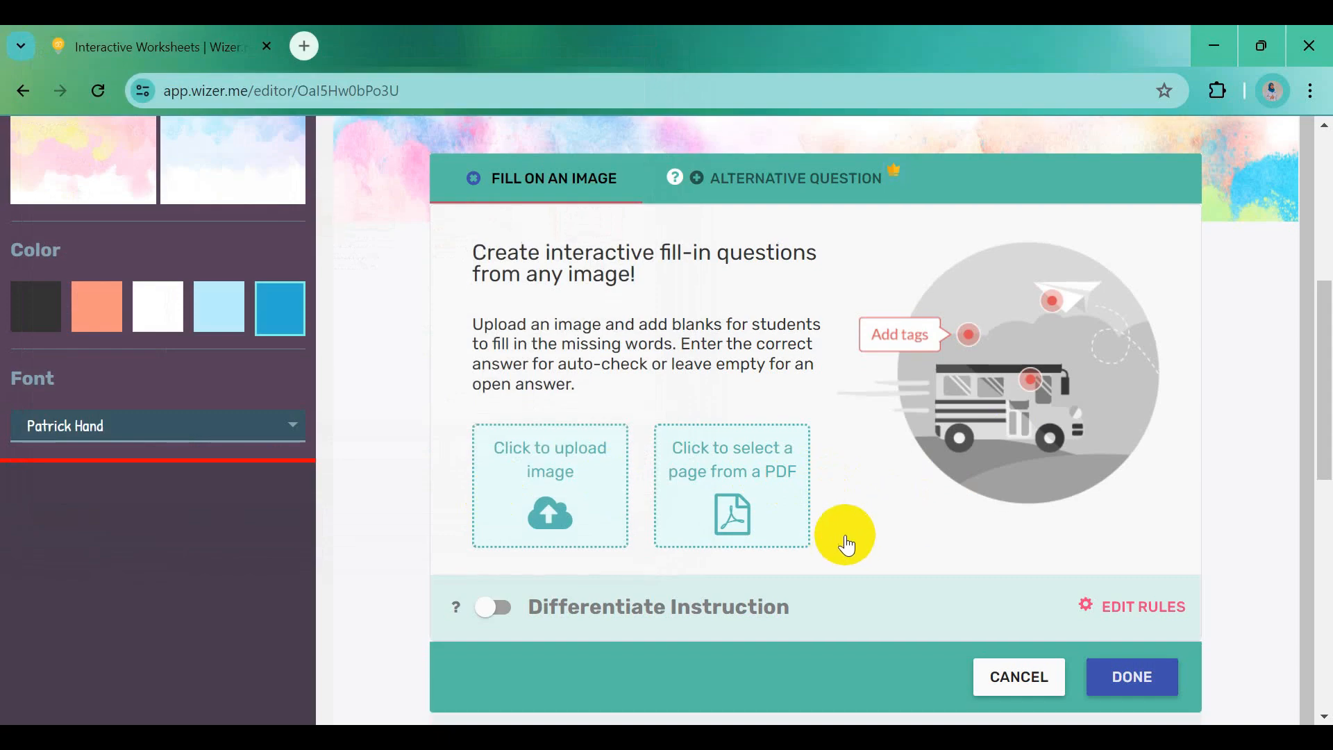
# Drop answer input boxes beside NAMA: and KELAS: on the Identitas Diri picture
pyautogui.scroll(-4, 847, 545)
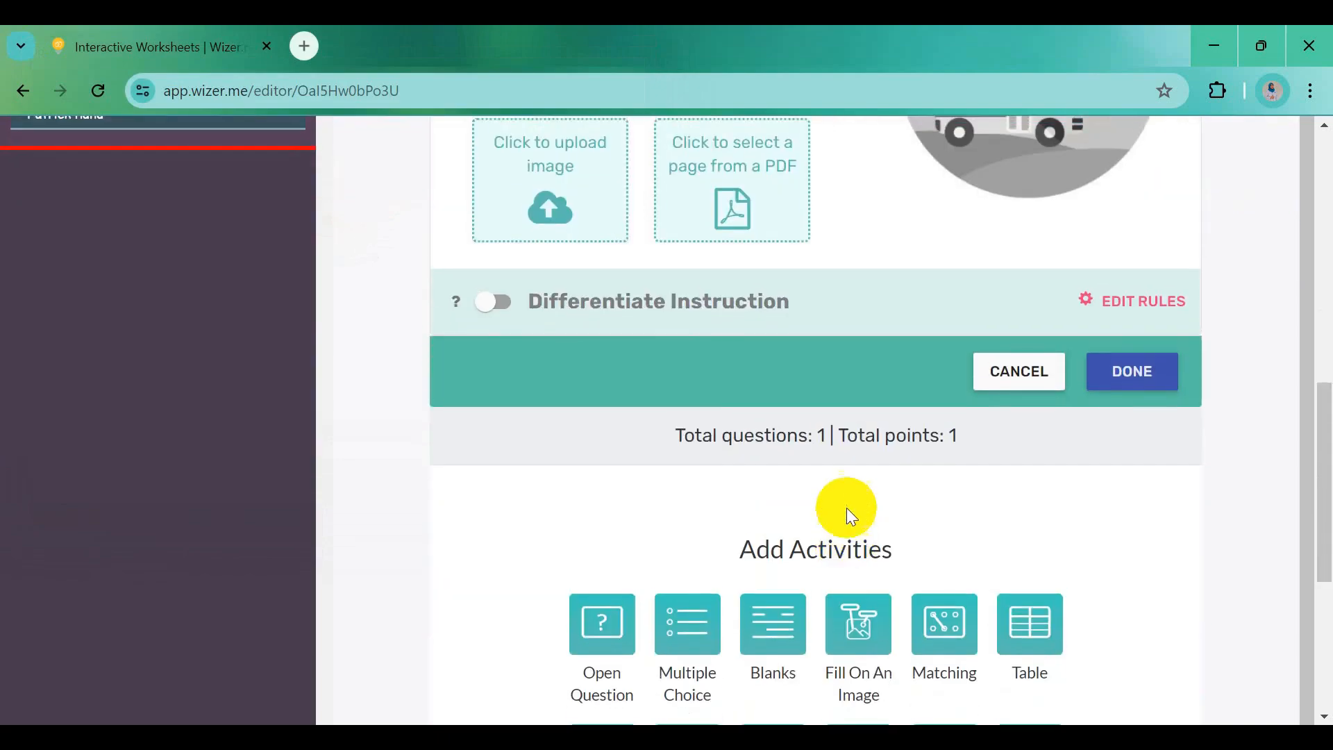
pyautogui.scroll(5, 851, 516)
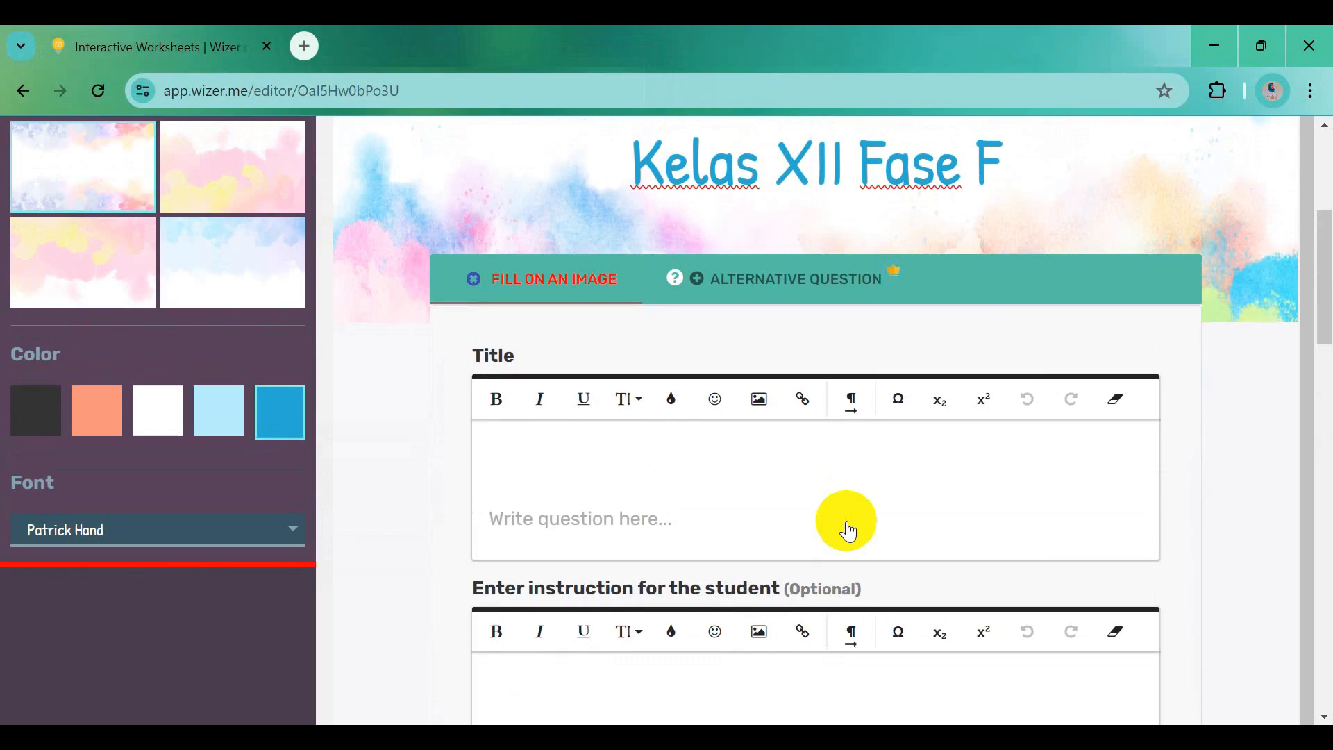
pyautogui.scroll(-6, 850, 528)
pyautogui.scroll(-3, 855, 584)
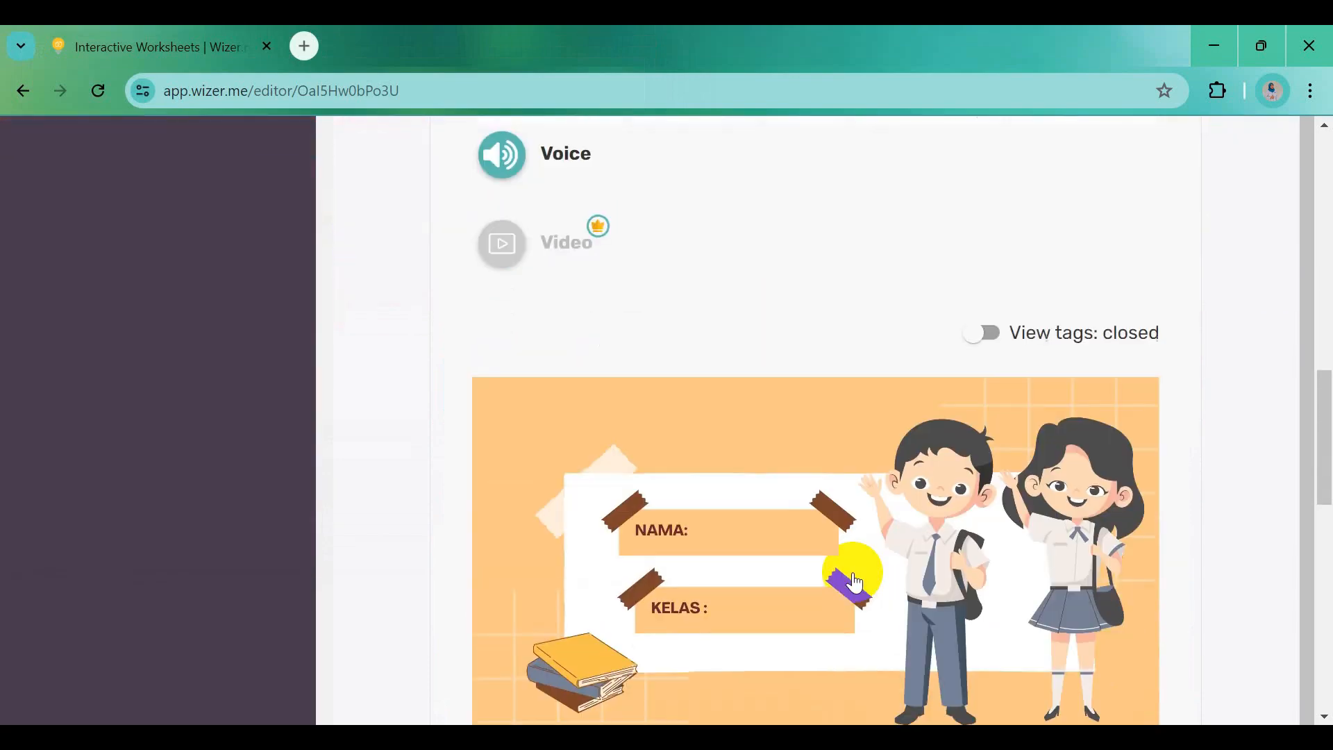
pyautogui.scroll(-2, 853, 573)
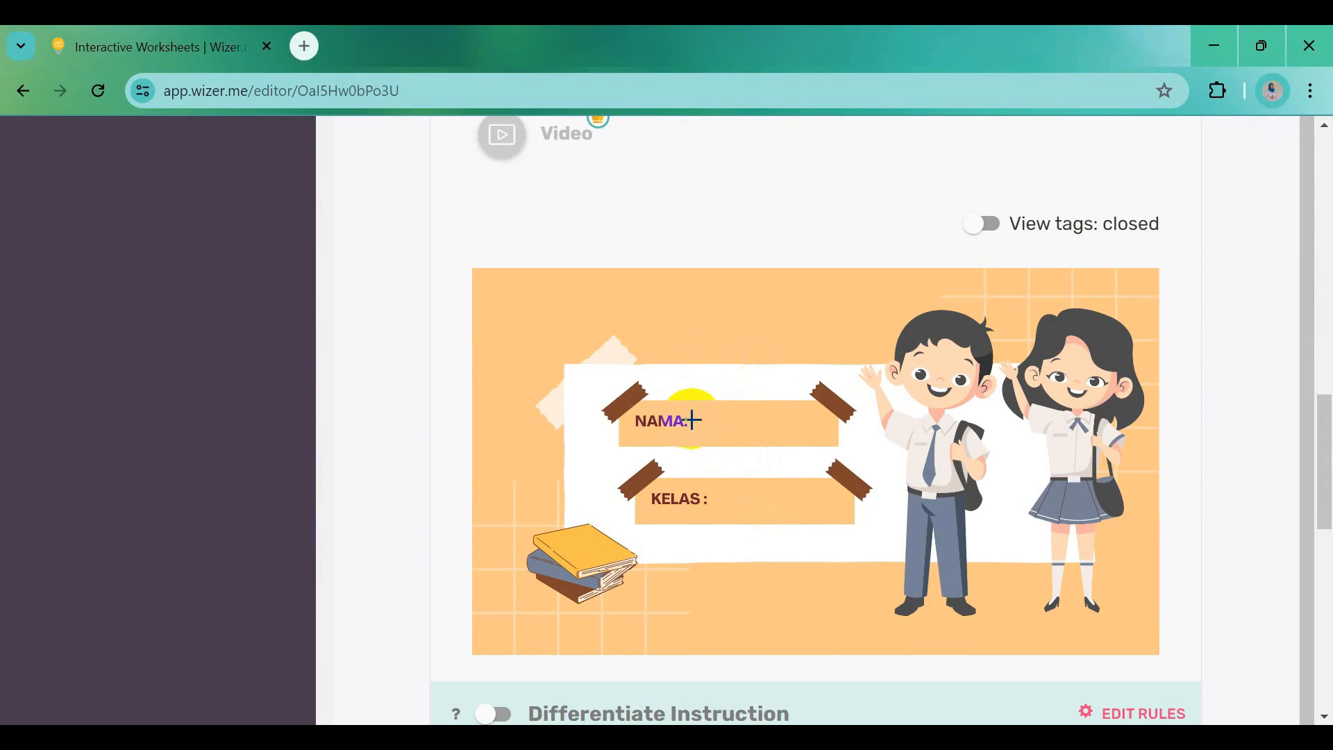
pyautogui.click(692, 420)
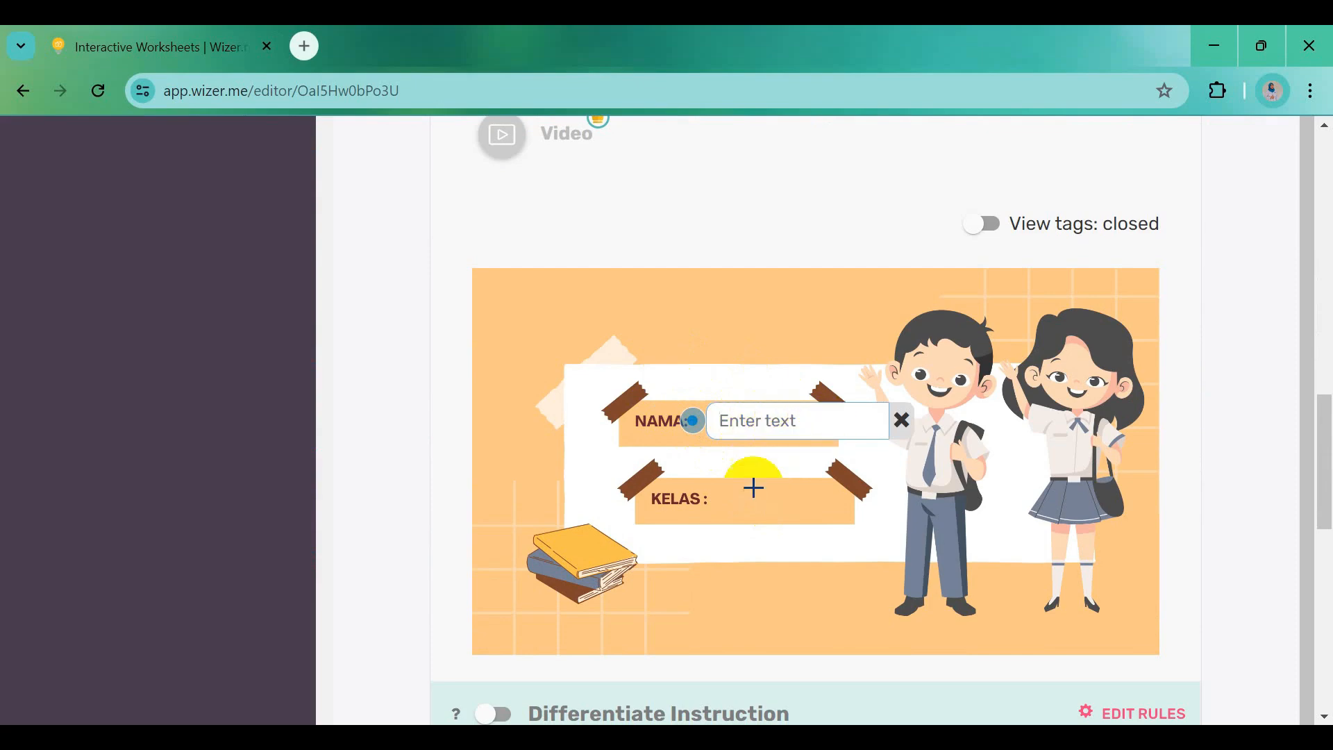
pyautogui.click(713, 499)
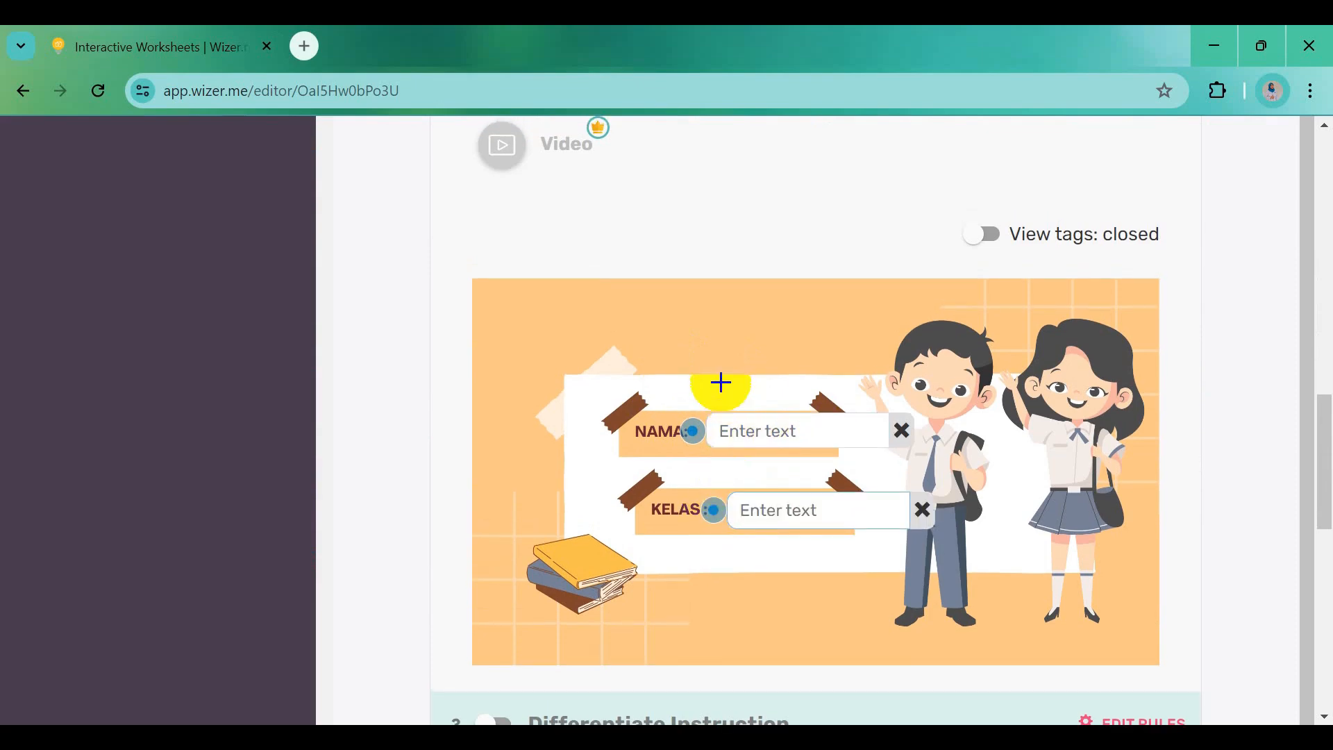
pyautogui.scroll(6, 720, 382)
pyautogui.scroll(5, 625, 386)
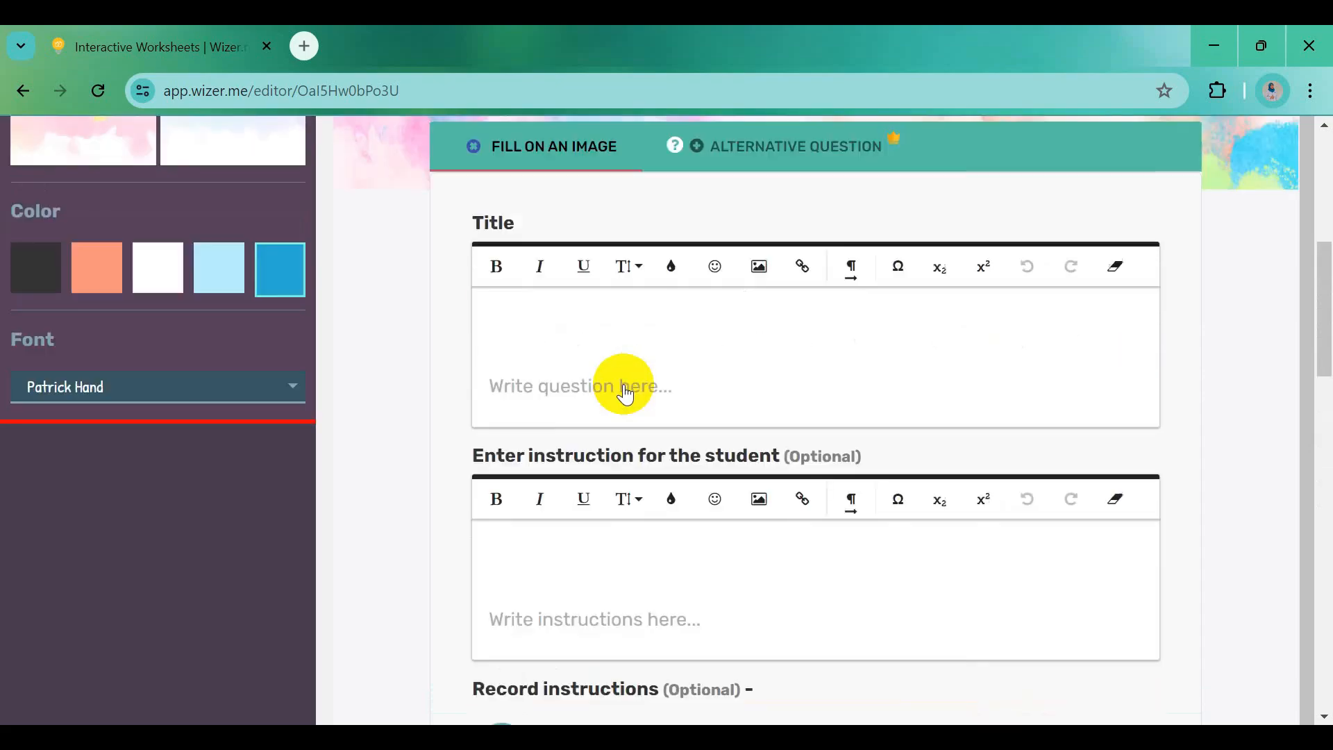
# Paste 'Identitas Diri Peserta Didik' from the Word notes as the bold activity title
pyautogui.hotkey('alt', 'Tab')
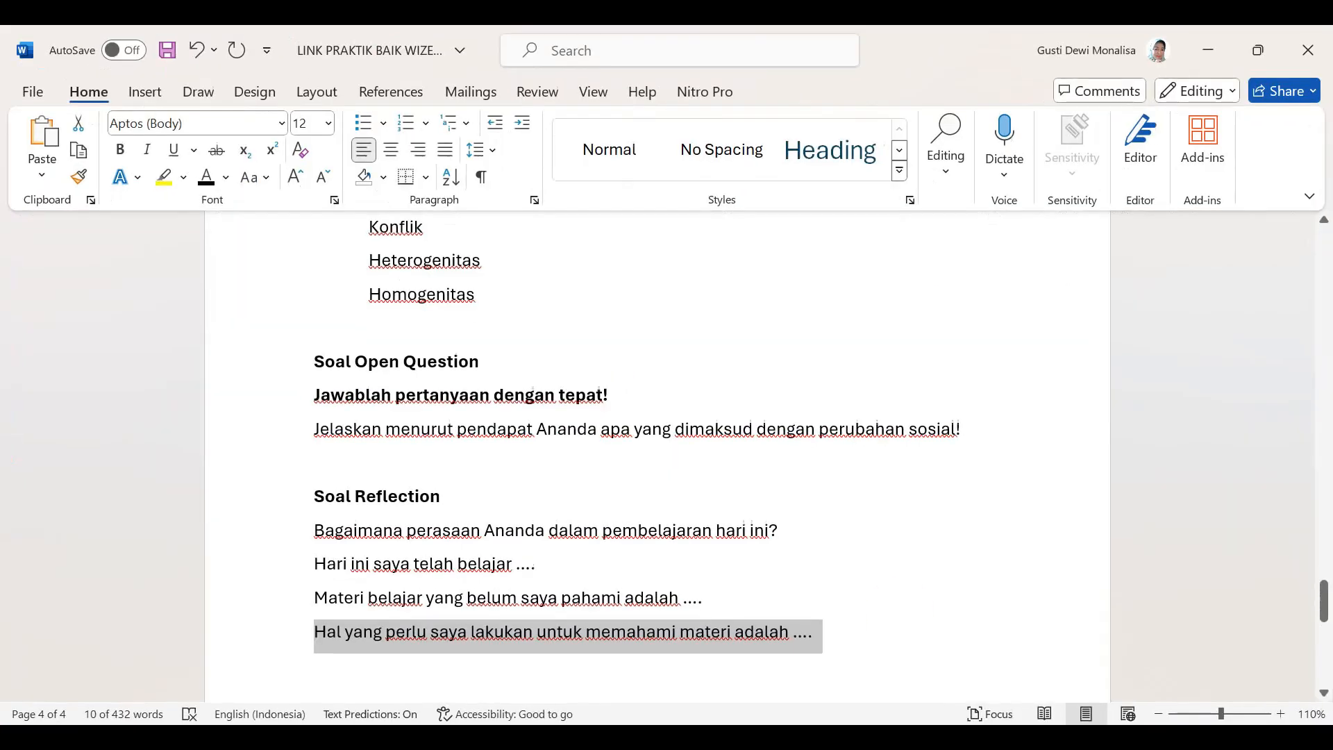
pyautogui.moveTo(1324, 604); pyautogui.dragTo(1323, 239)
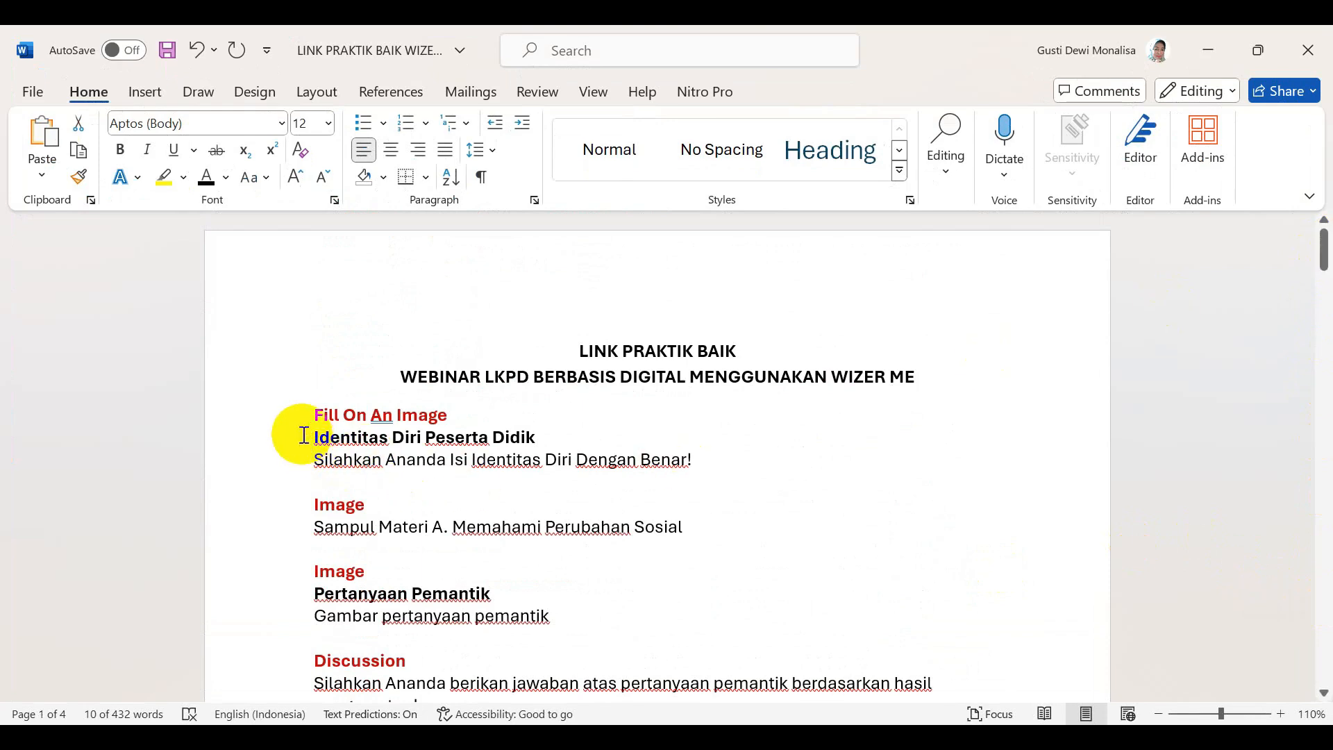
pyautogui.moveTo(309, 435); pyautogui.dragTo(535, 437)
pyautogui.hotkey('ctrl', 'c')
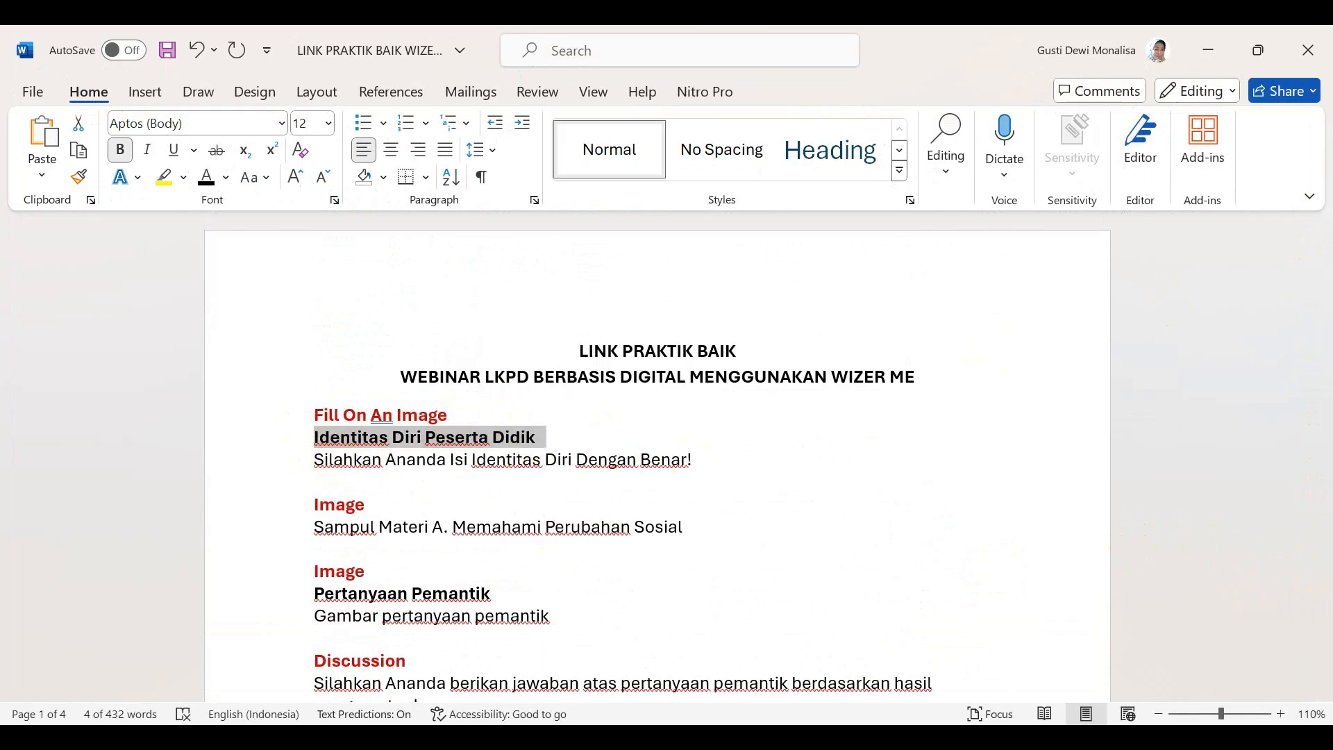
pyautogui.moveTo(527, 739)
pyautogui.click(527, 646)
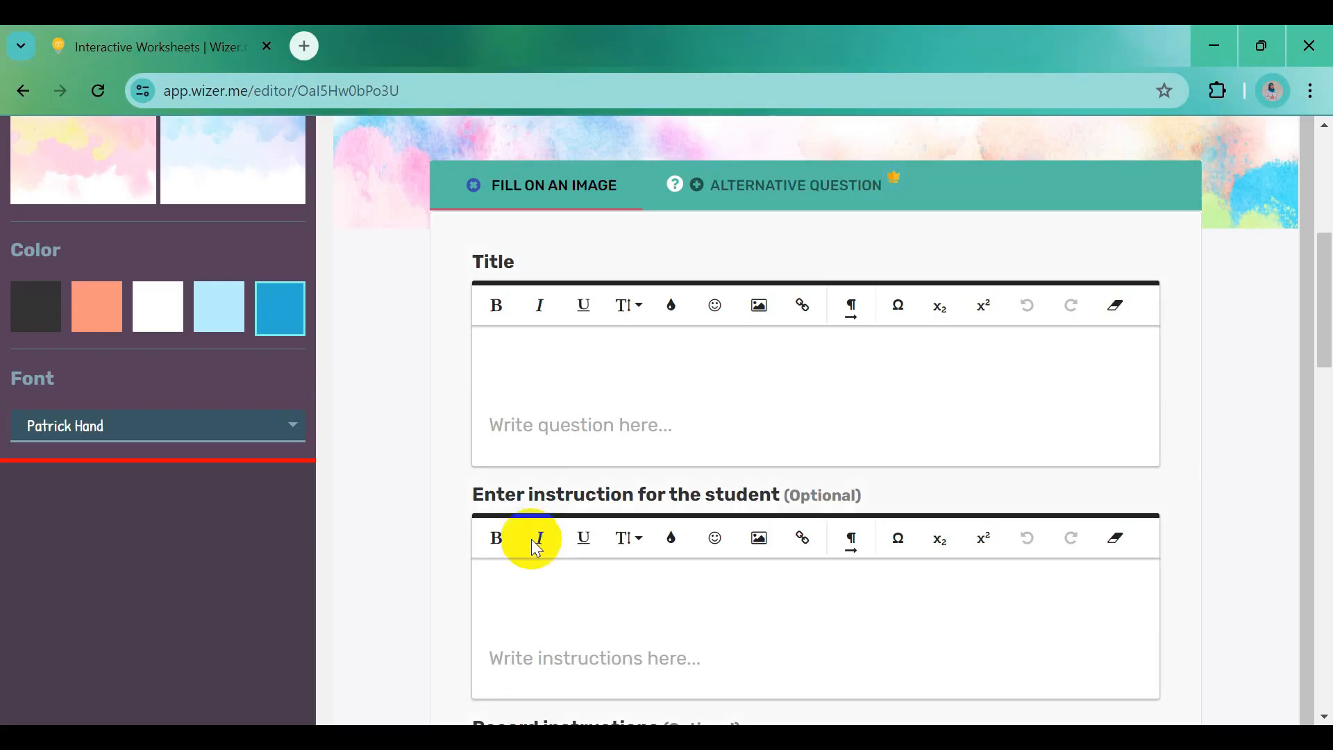
pyautogui.click(534, 352)
pyautogui.hotkey('ctrl', 'v')
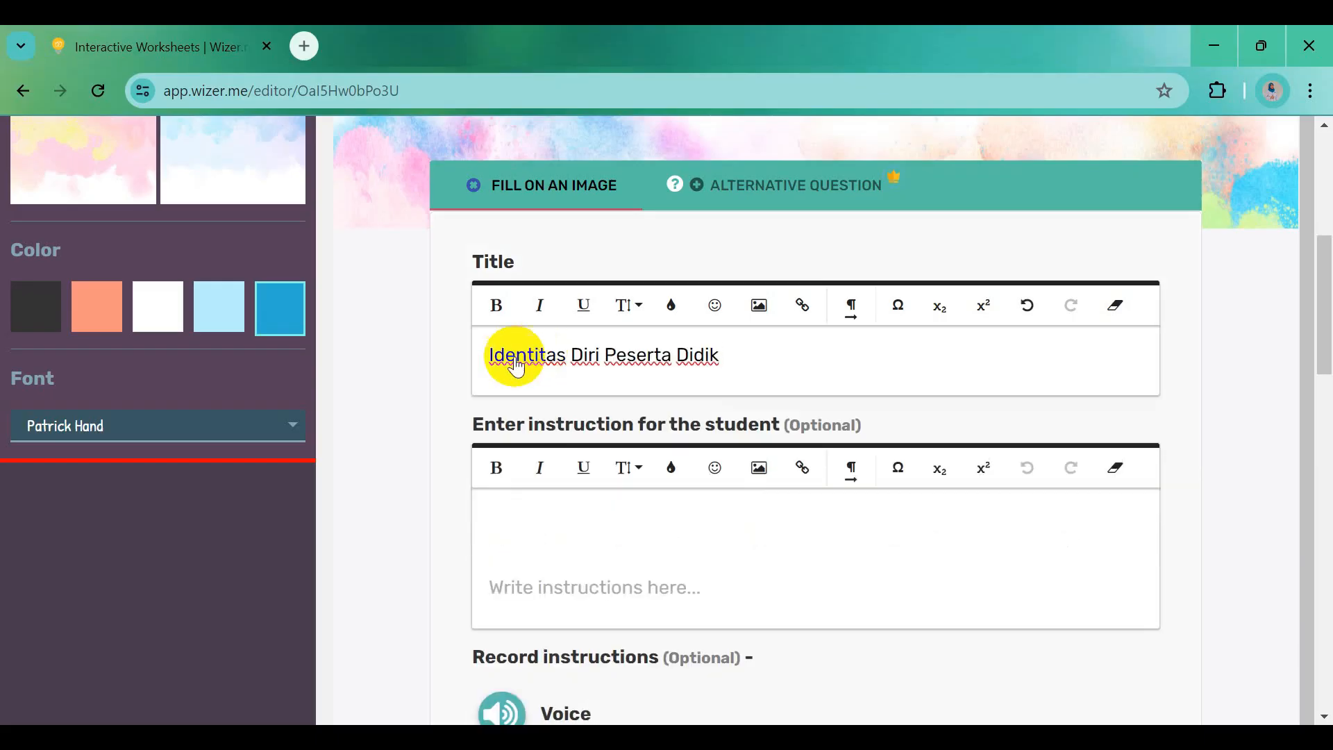
pyautogui.moveTo(482, 356); pyautogui.dragTo(722, 357)
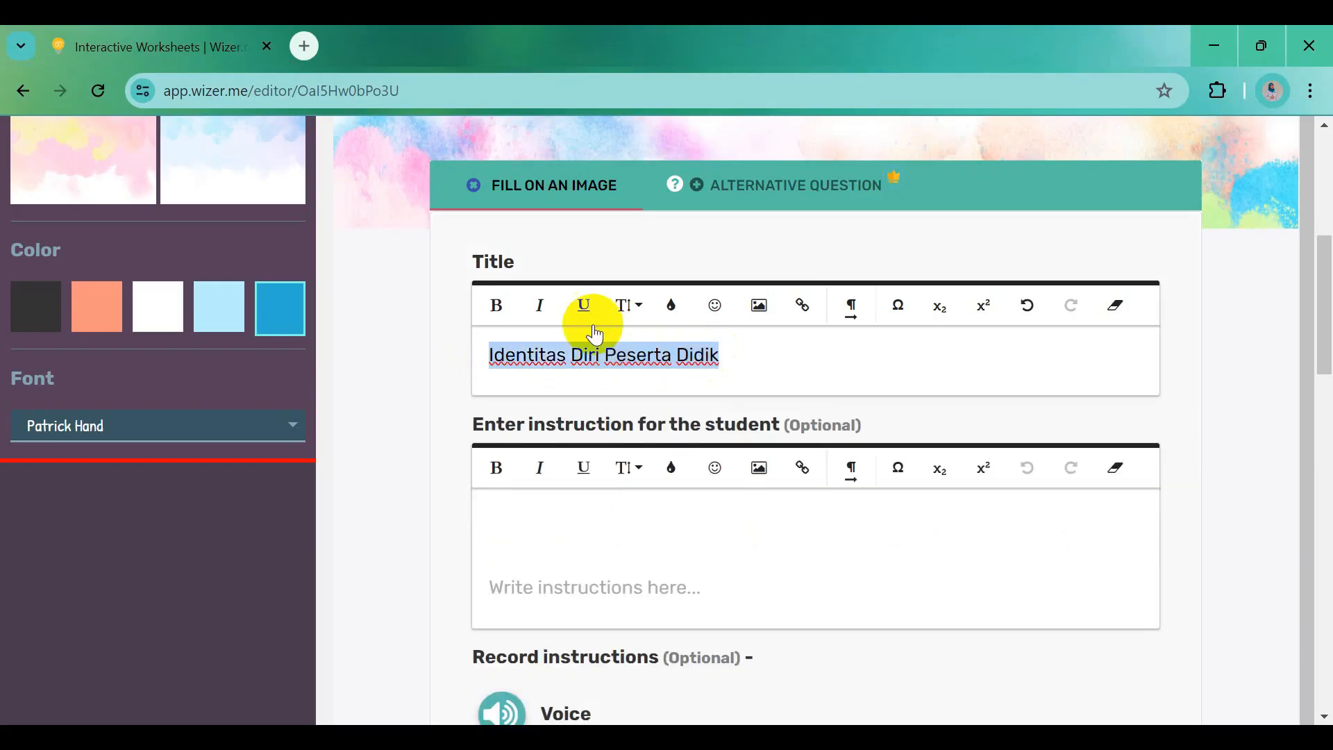
pyautogui.click(497, 304)
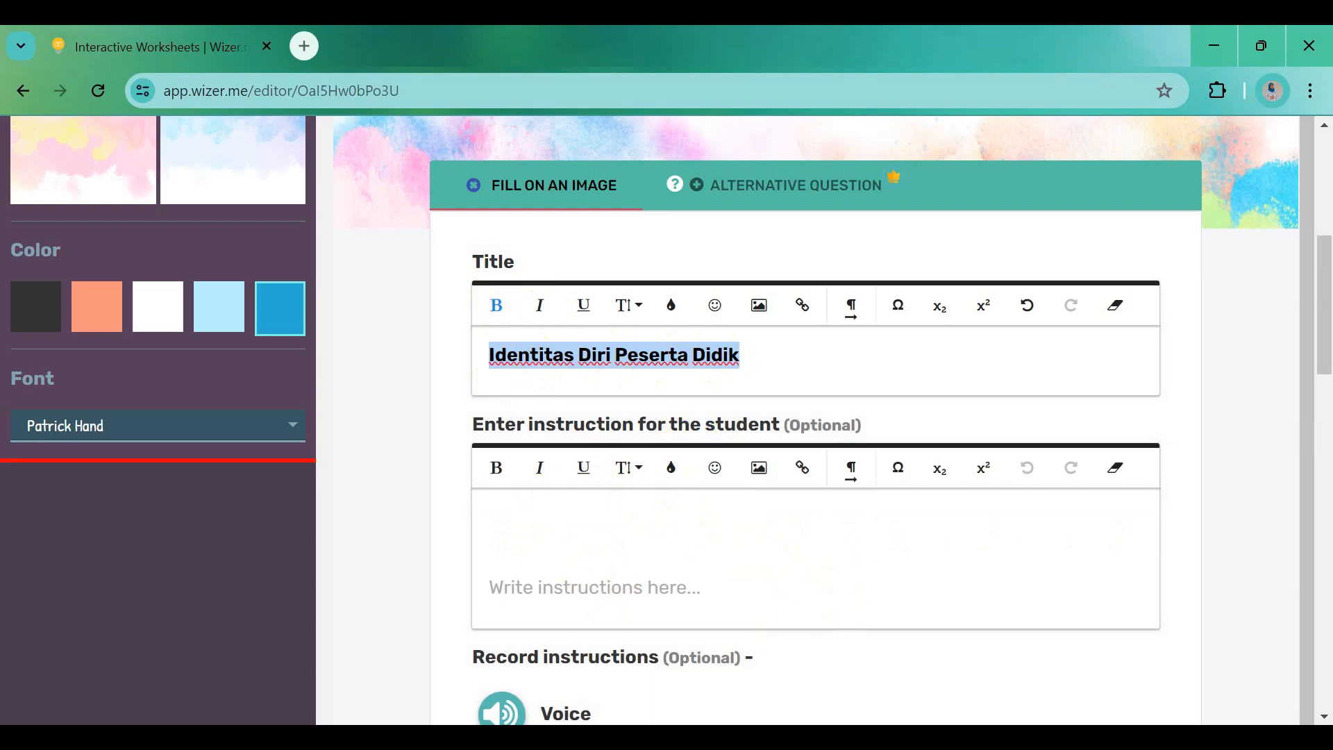
# Paste the instruction 'Silahkan Ananda Isi Identitas Diri Dengan Benar!' without the extra empty line
pyautogui.hotkey('alt', 'Tab')
pyautogui.click(312, 456)
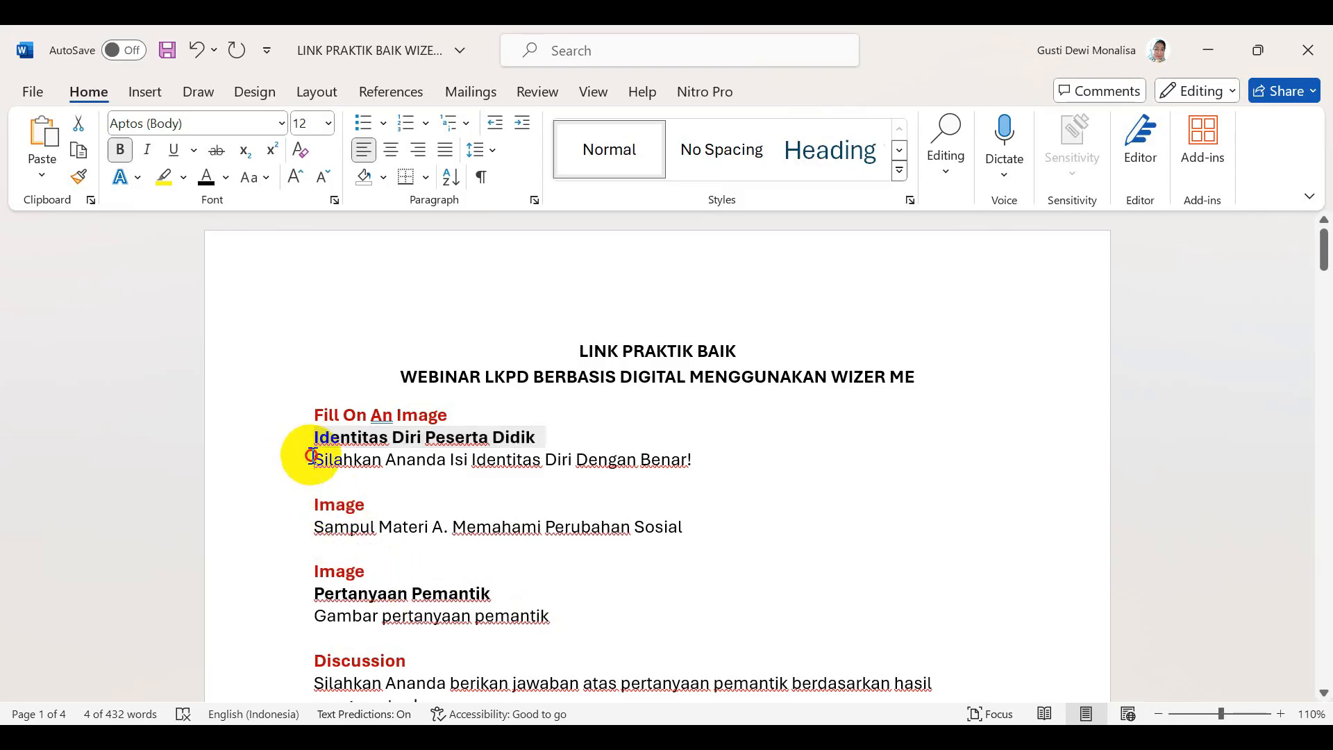
pyautogui.moveTo(312, 456); pyautogui.dragTo(709, 476)
pyautogui.hotkey('ctrl', 'c')
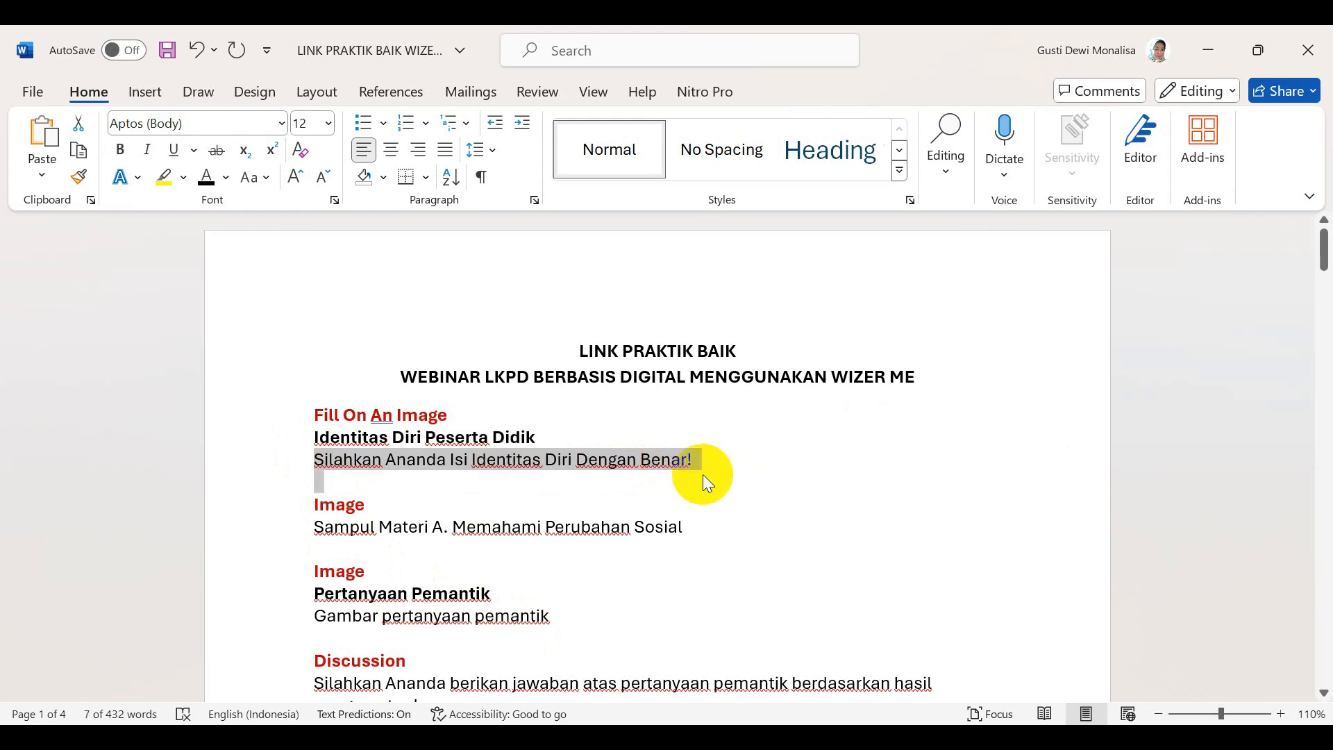
pyautogui.hotkey('alt', 'Tab')
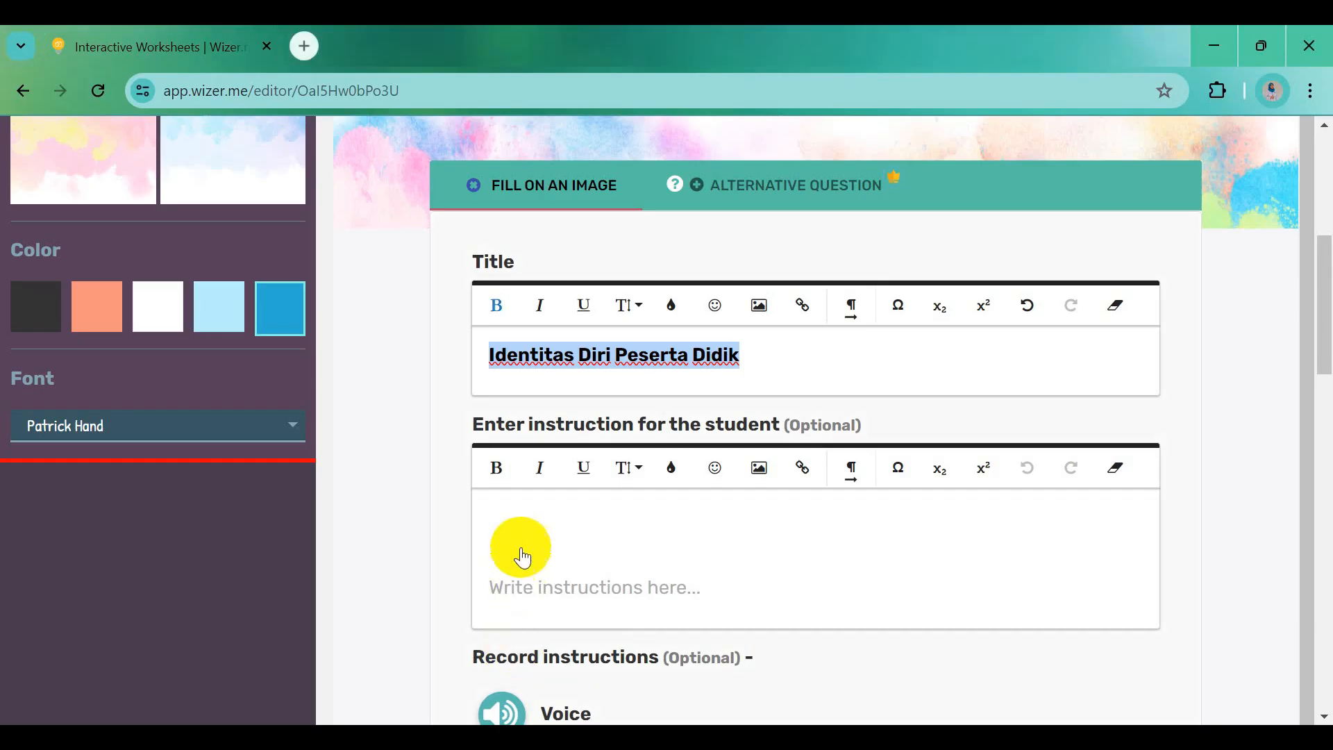
pyautogui.click(514, 528)
pyautogui.hotkey('ctrl', 'v')
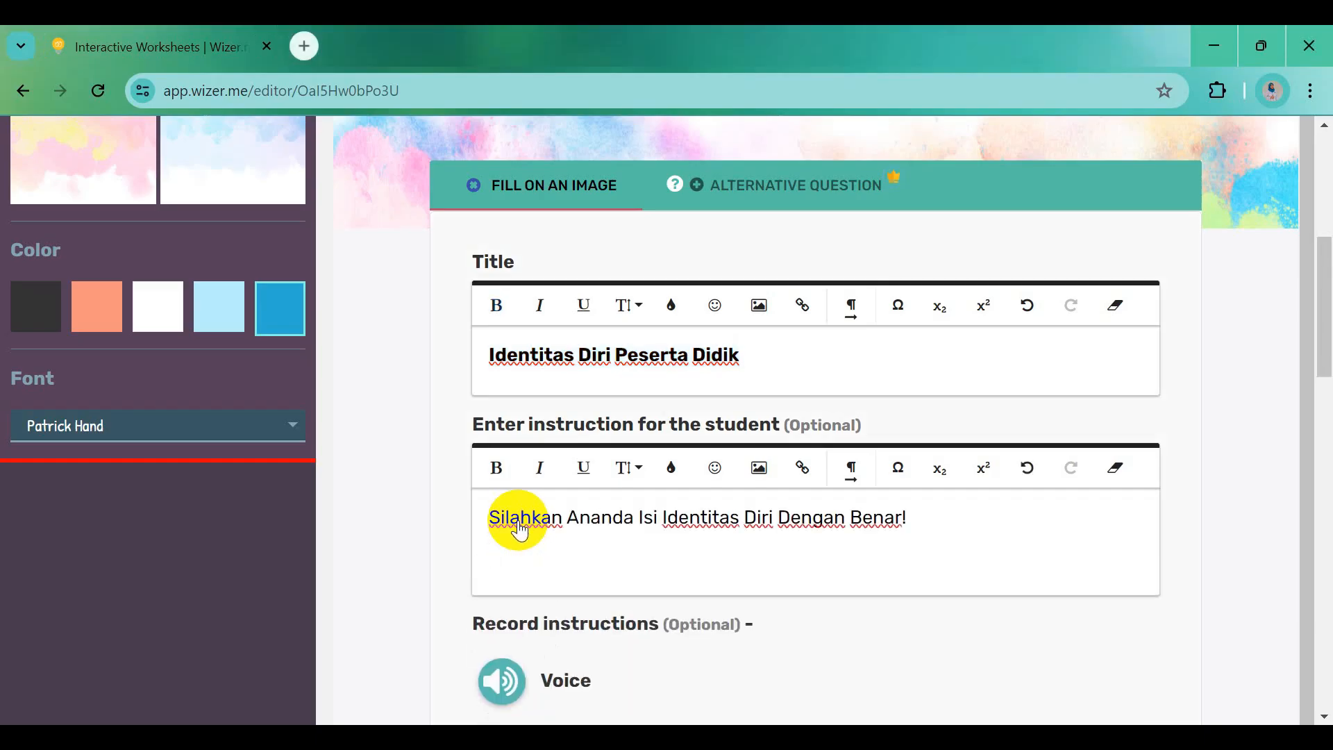
pyautogui.press('BackSpace')
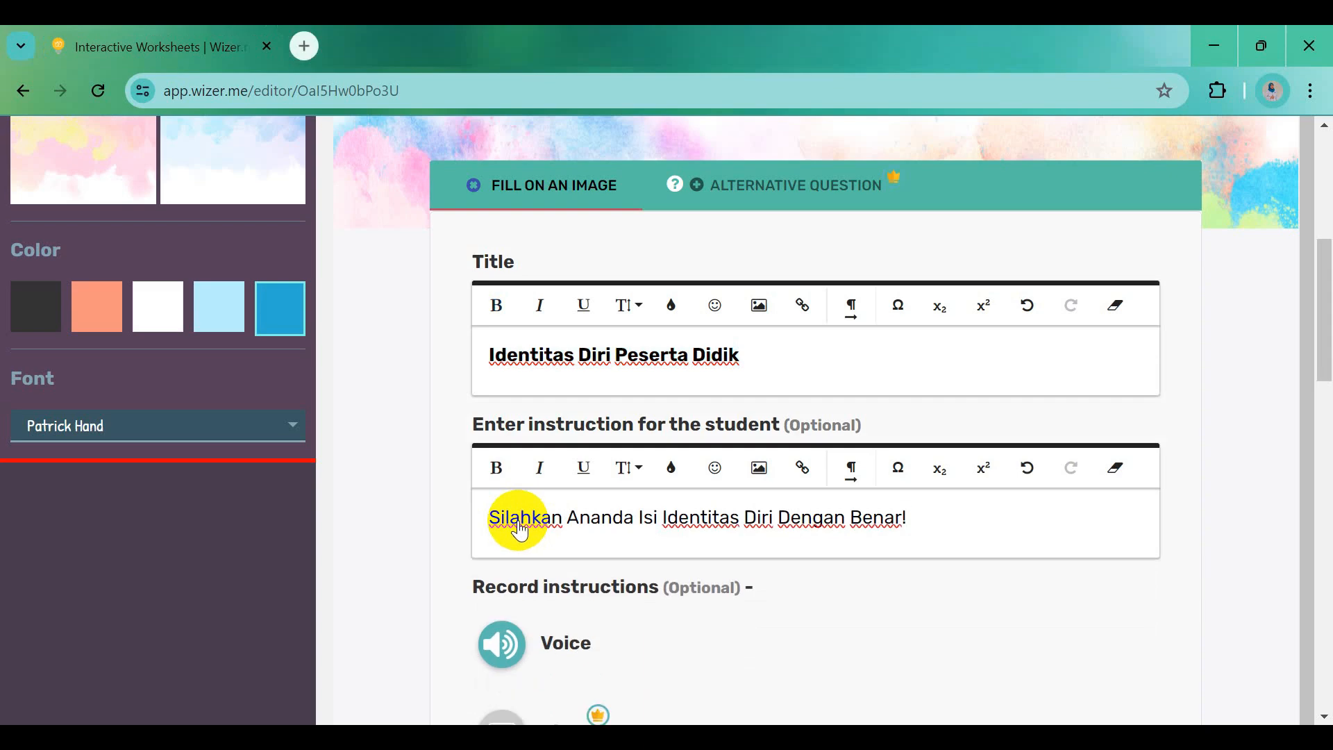
# Save the finished fill-on-an-image activity with DONE
pyautogui.scroll(-3, 610, 576)
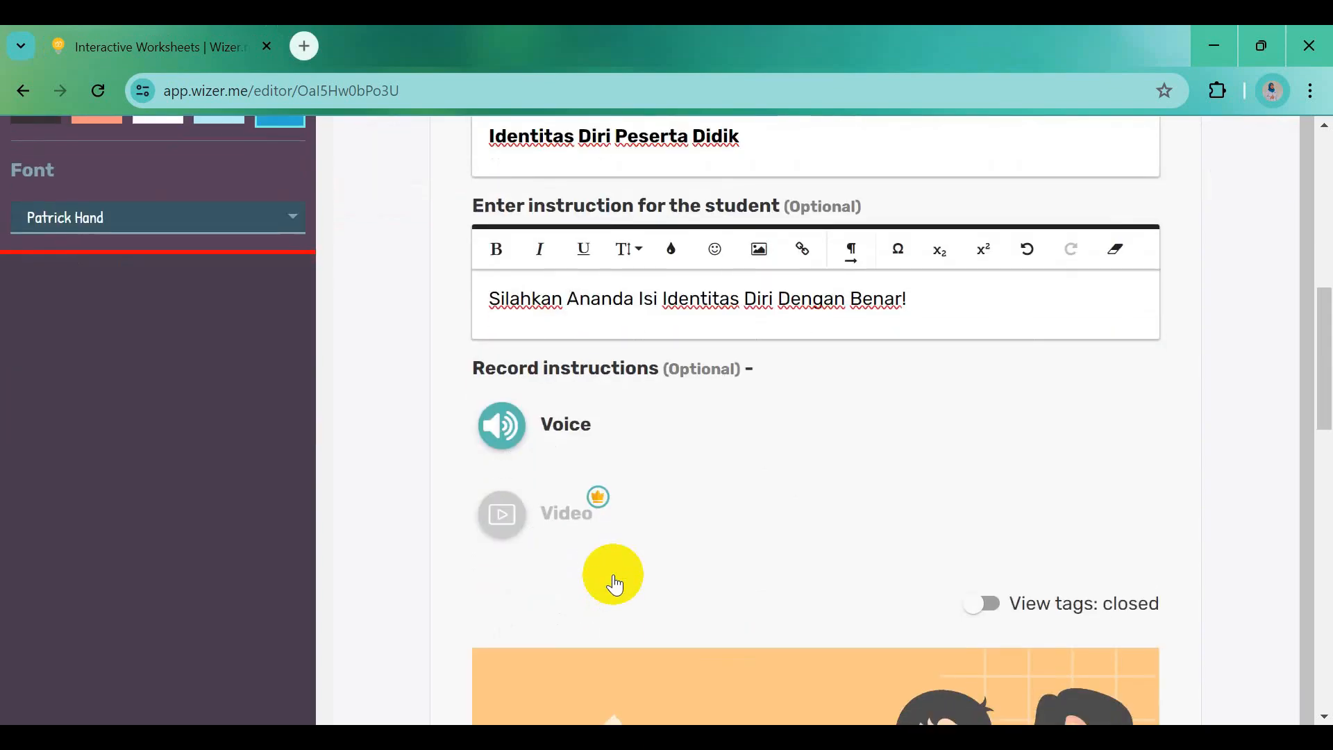
pyautogui.scroll(-1, 614, 585)
pyautogui.scroll(-3, 613, 575)
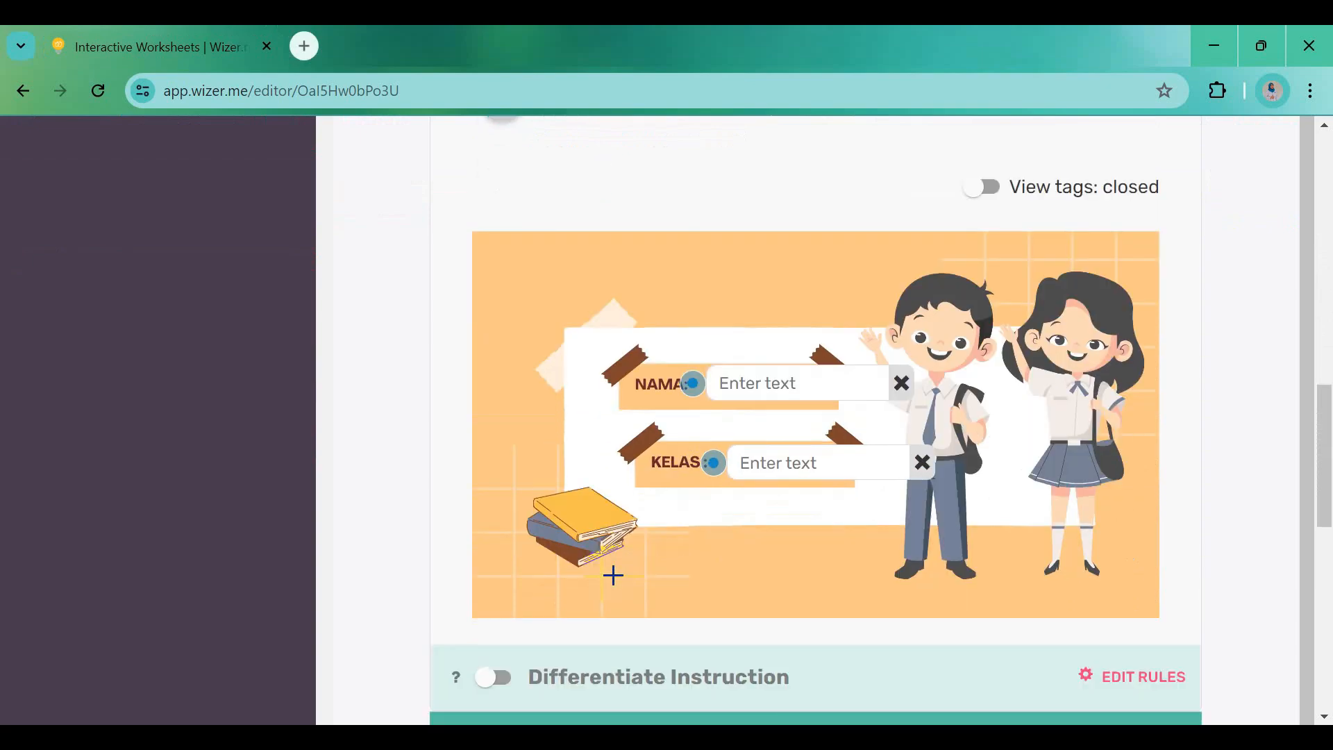
pyautogui.scroll(-2, 611, 573)
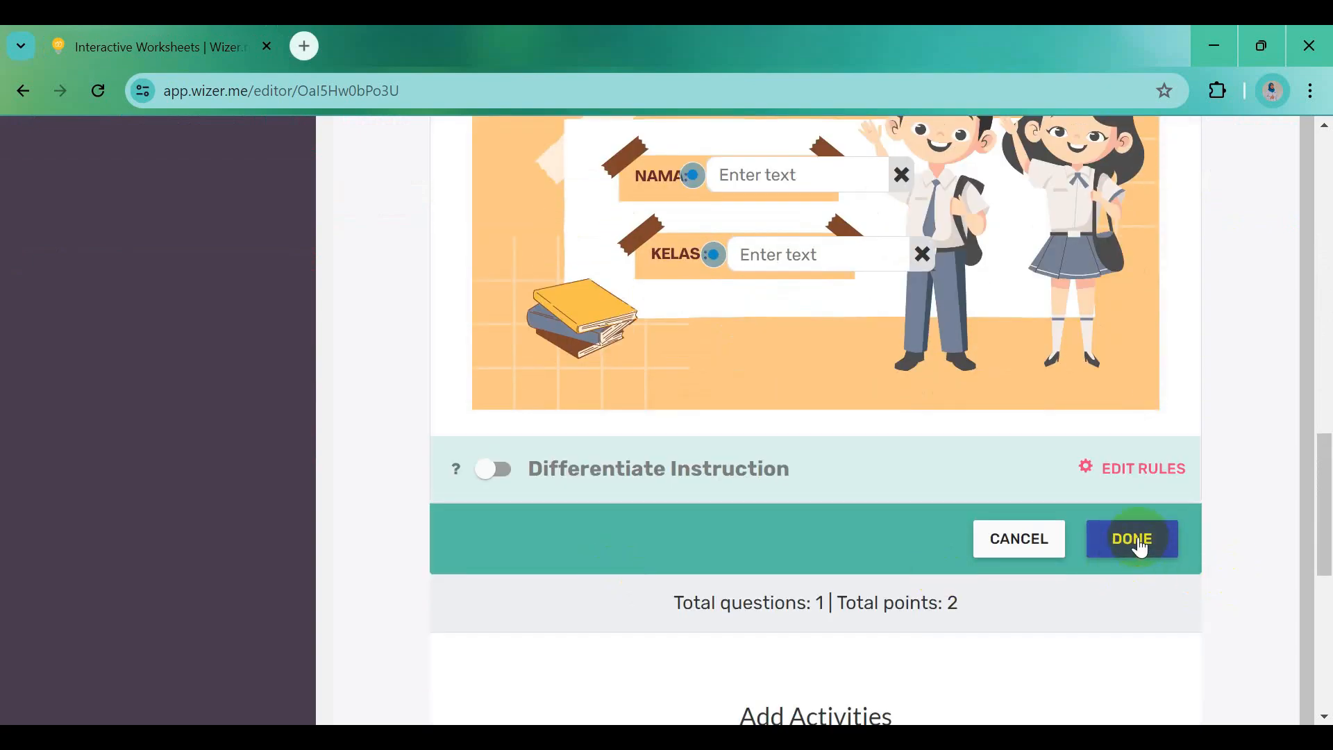
pyautogui.click(1140, 548)
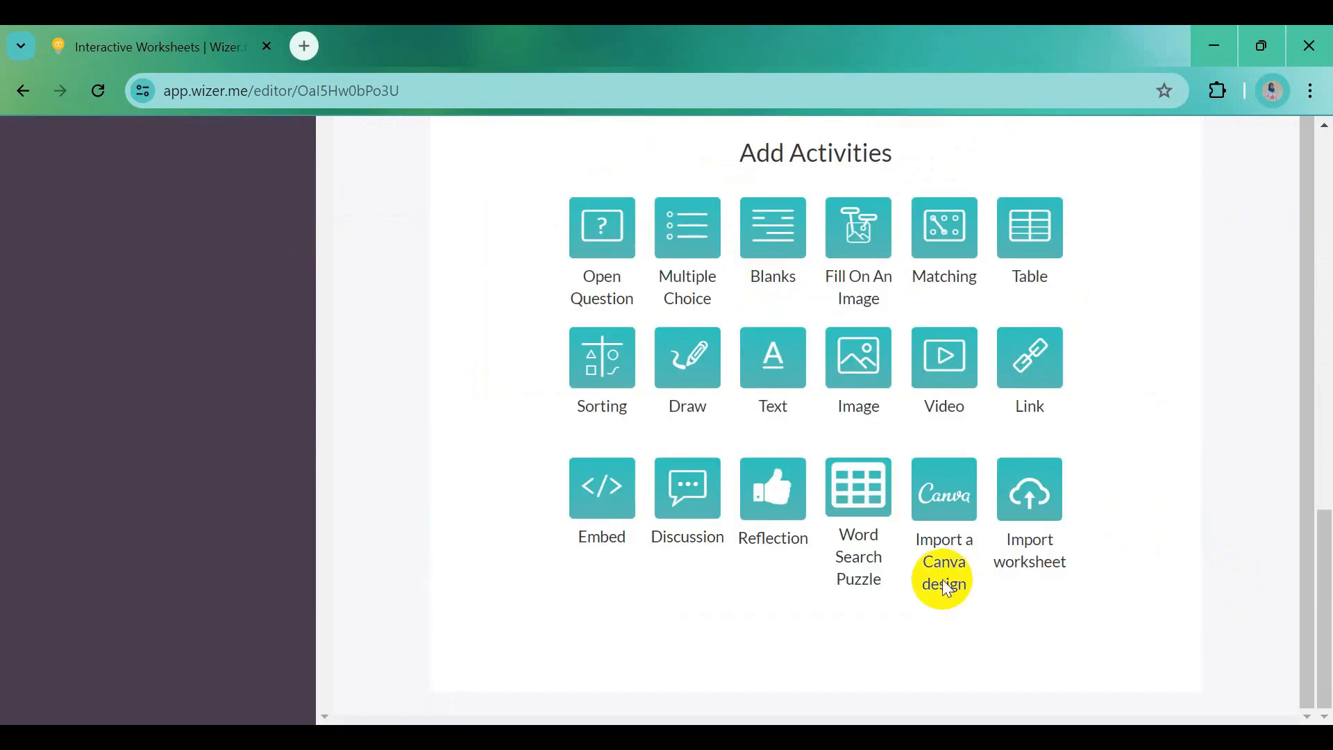
# Change the Identitas Diri Peserta Didik question's point value from 2 to 0
pyautogui.scroll(4, 994, 477)
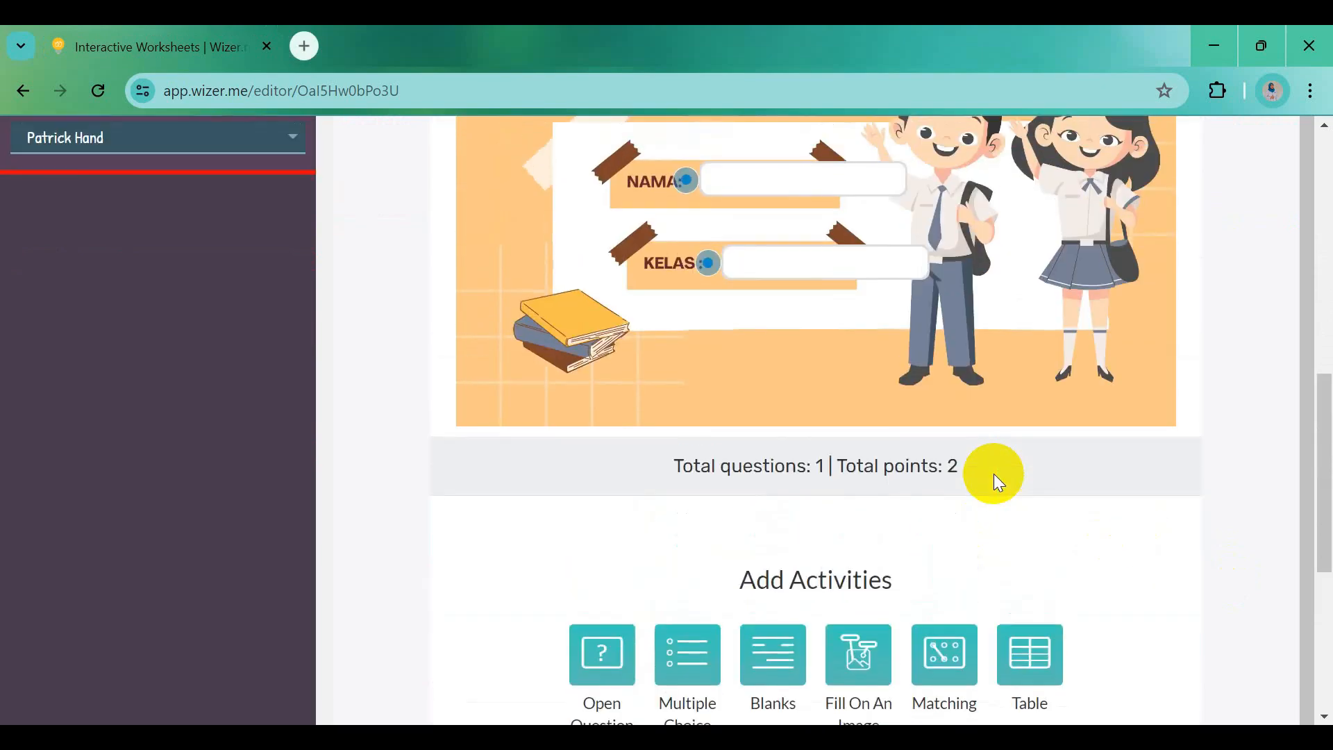
pyautogui.scroll(5, 994, 473)
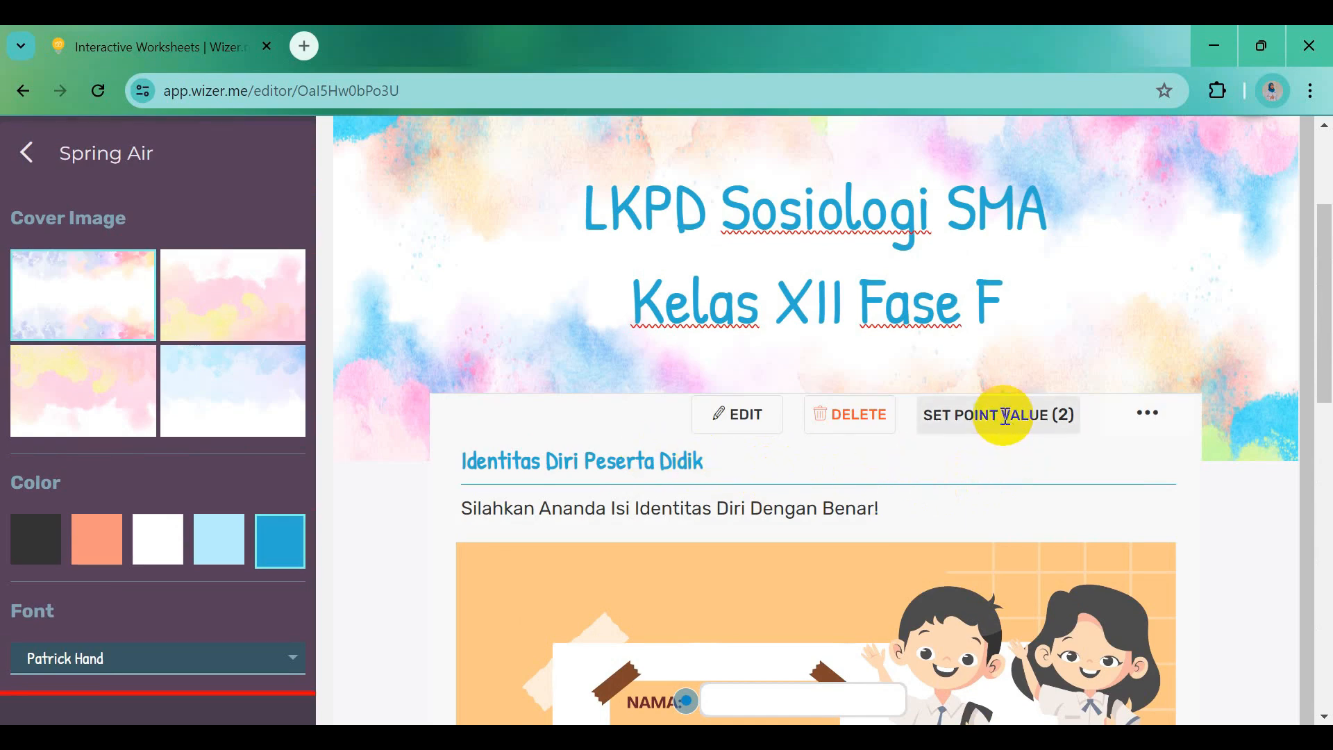
pyautogui.click(1005, 415)
pyautogui.doubleClick(496, 426)
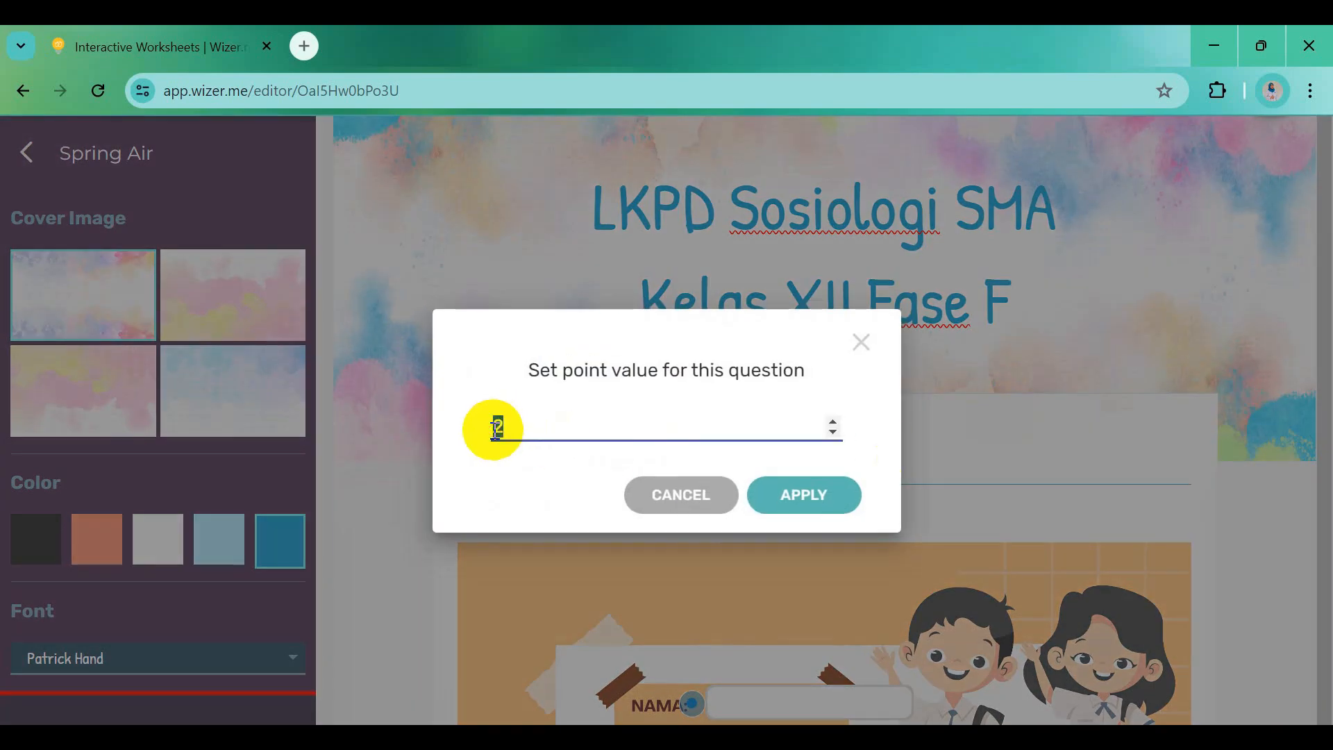
pyautogui.write('0')
pyautogui.click(812, 495)
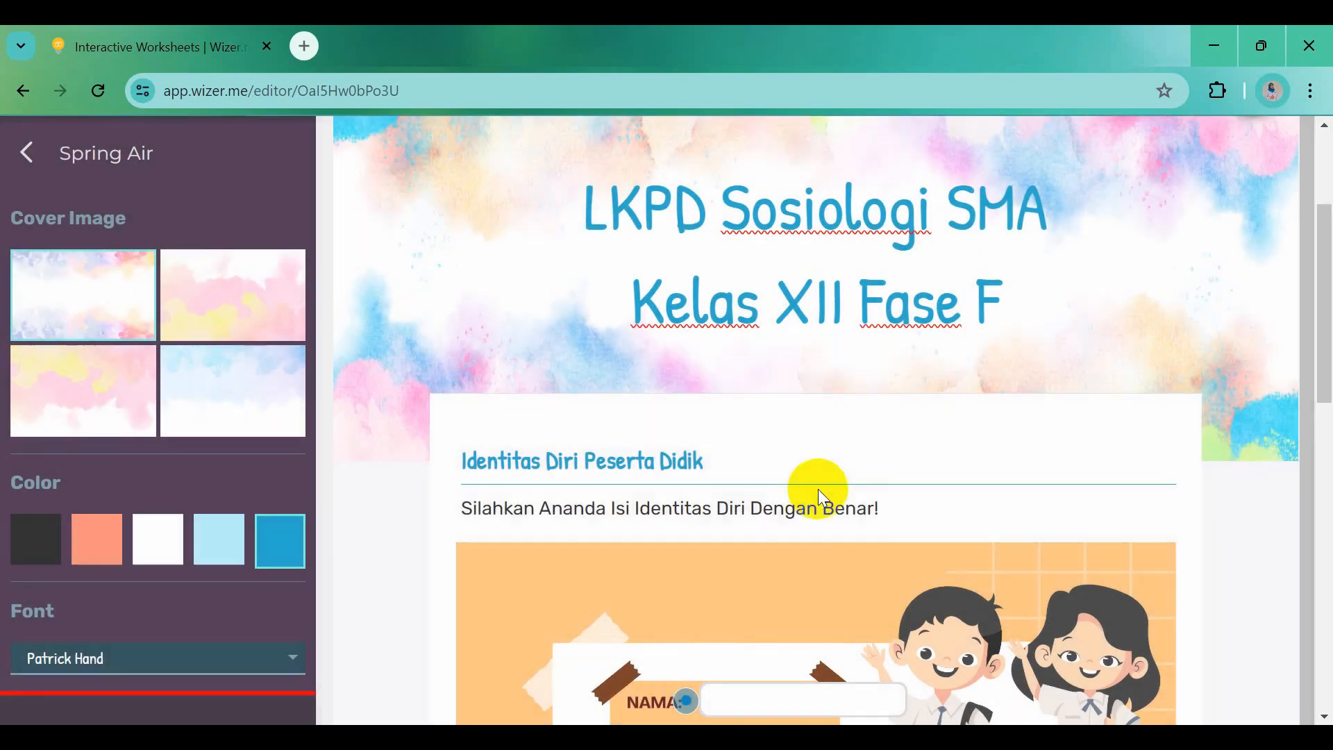
pyautogui.scroll(-3, 917, 526)
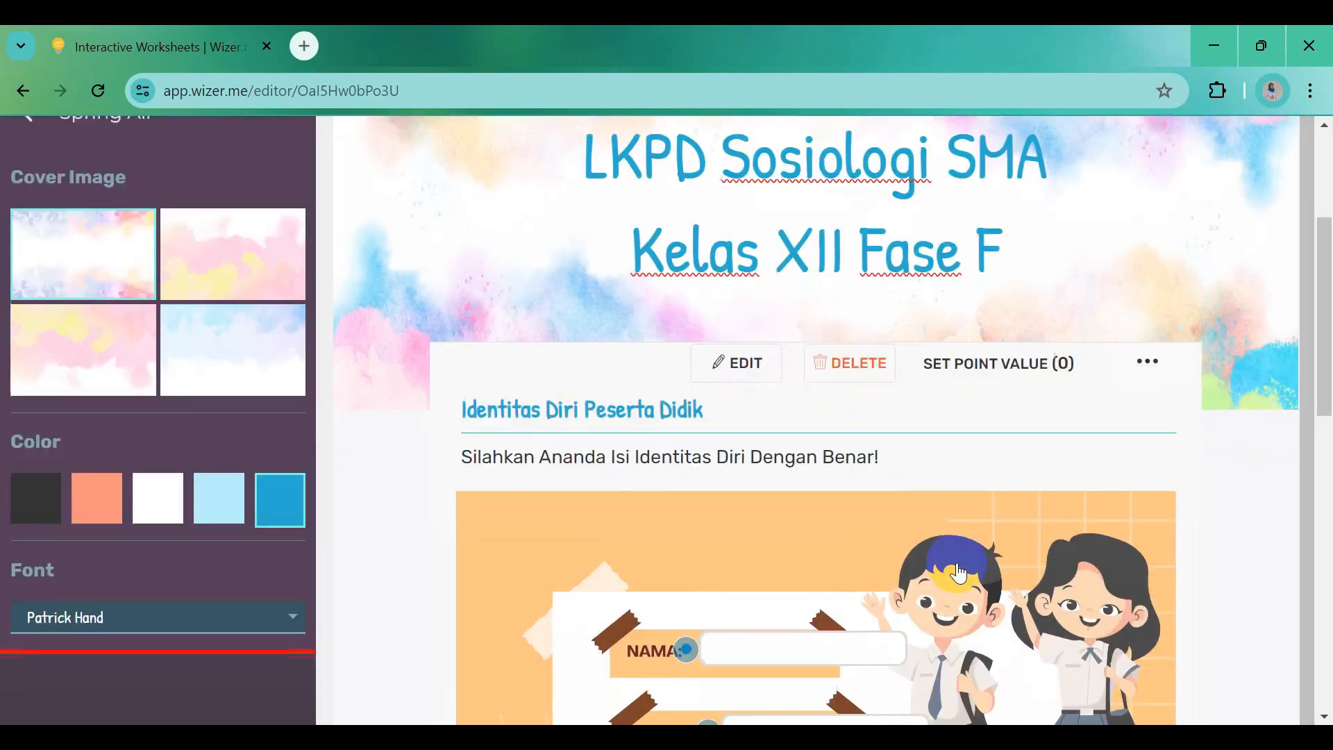
pyautogui.scroll(-5, 959, 573)
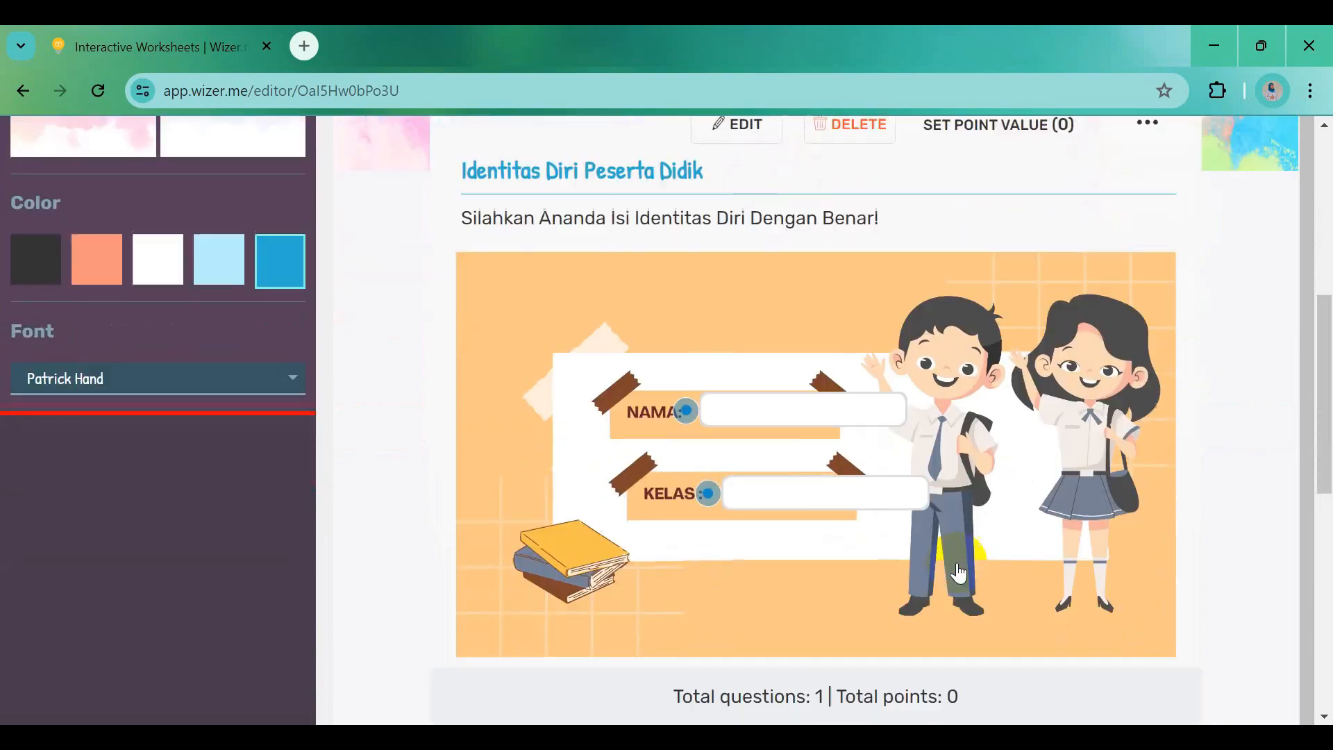
pyautogui.scroll(-3, 958, 566)
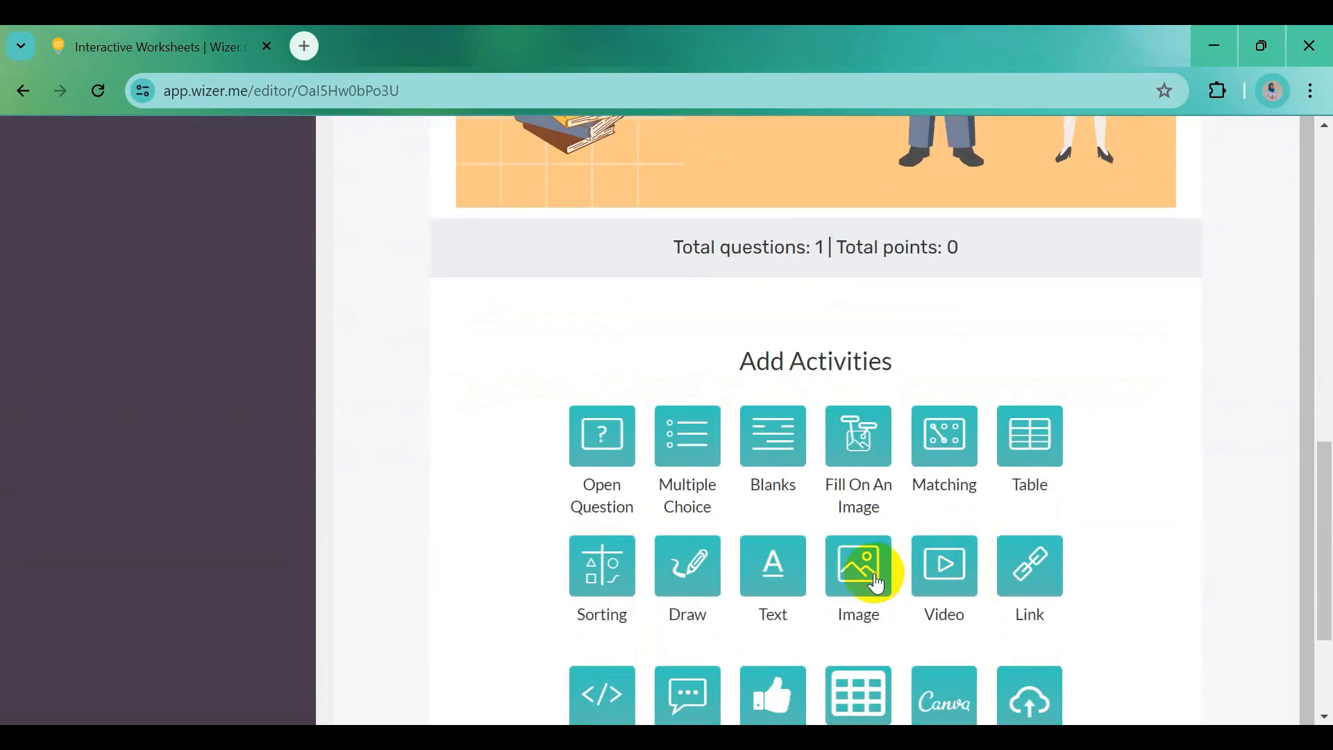
# Add an image activity with the bold title 'A. Memahami Perubahan Sosial' copied from Word
pyautogui.click(871, 575)
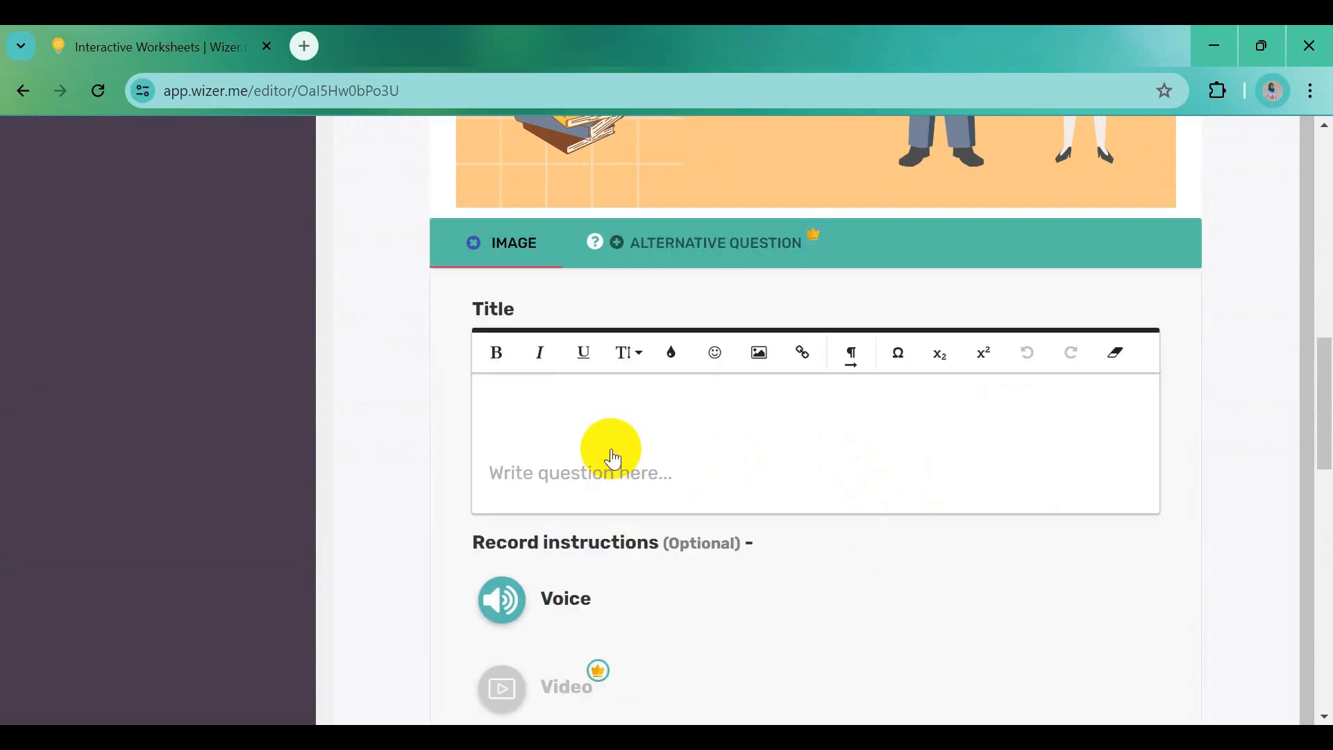
pyautogui.hotkey('alt', 'Tab')
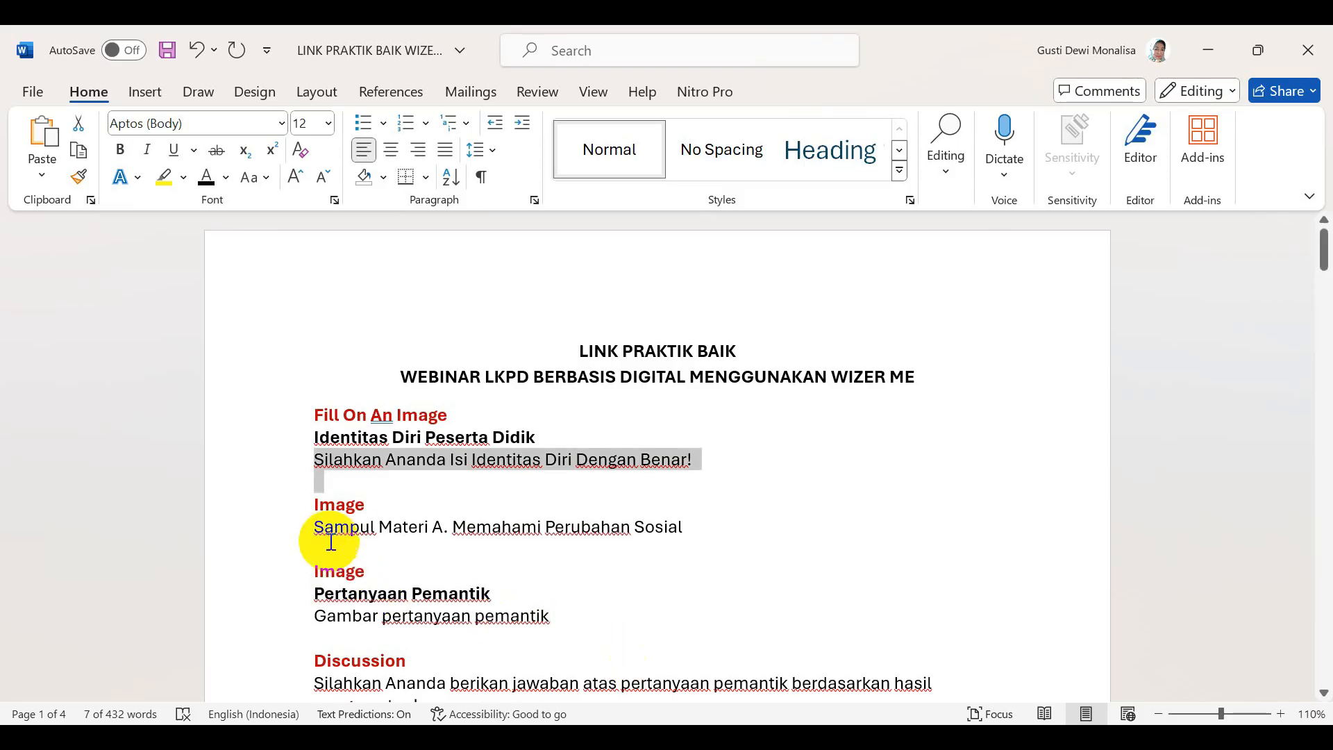
pyautogui.moveTo(432, 534); pyautogui.dragTo(681, 539)
pyautogui.hotkey('ctrl', 'c')
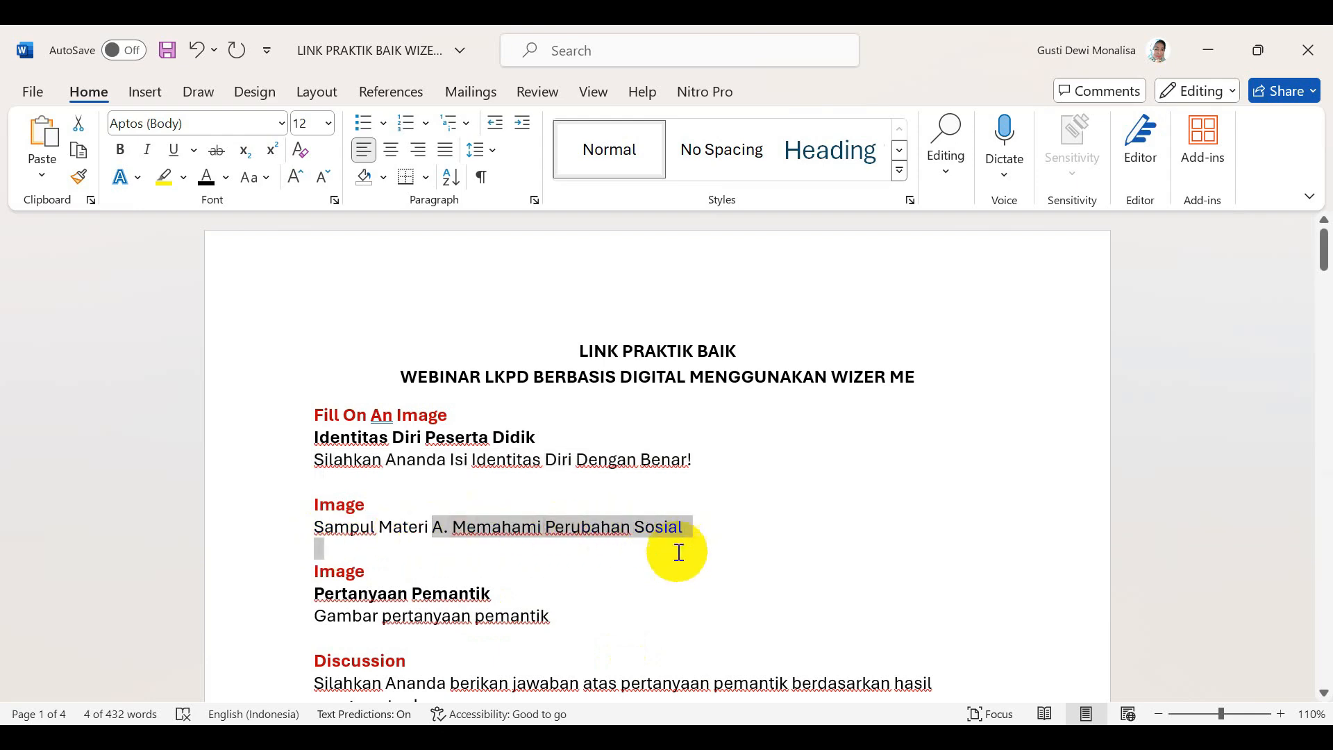
pyautogui.hotkey('alt', 'Tab')
pyautogui.click(550, 412)
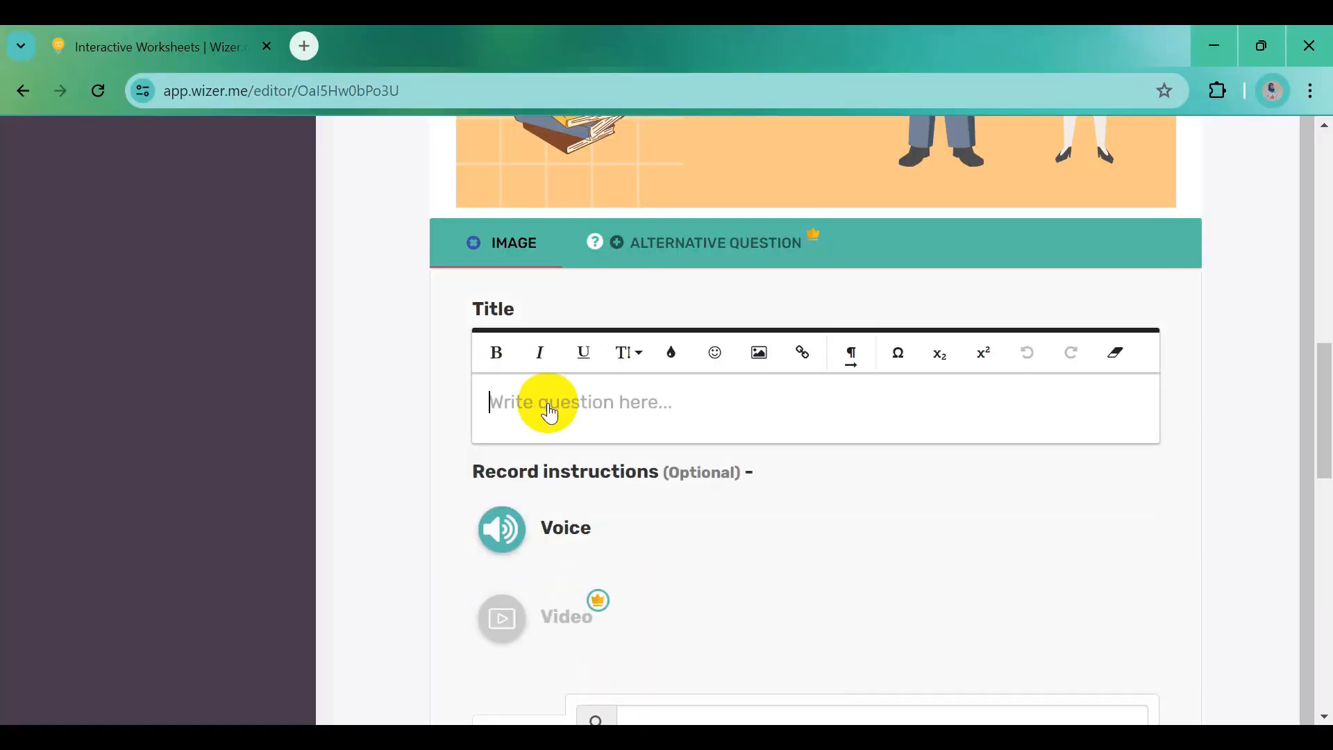
pyautogui.hotkey('ctrl', 'v')
pyautogui.moveTo(495, 405); pyautogui.dragTo(763, 414)
pyautogui.click(497, 355)
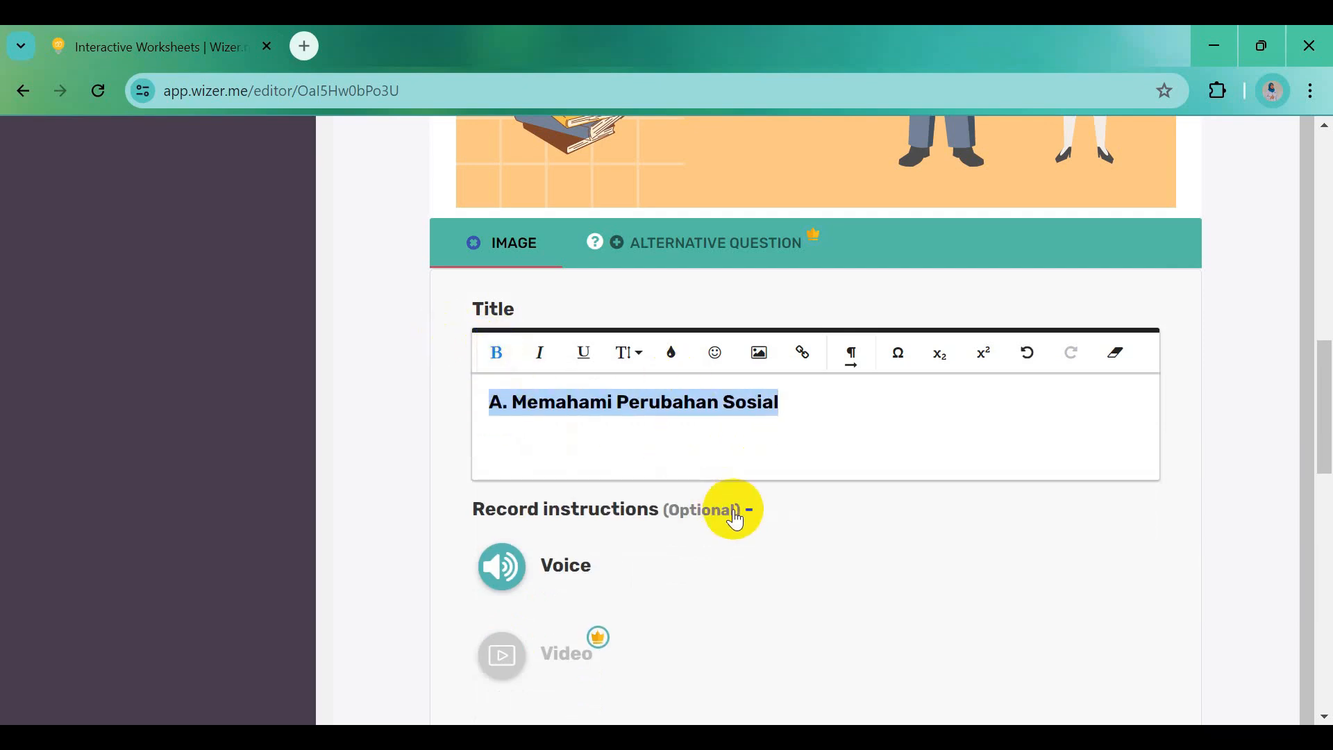
pyautogui.scroll(-6, 729, 512)
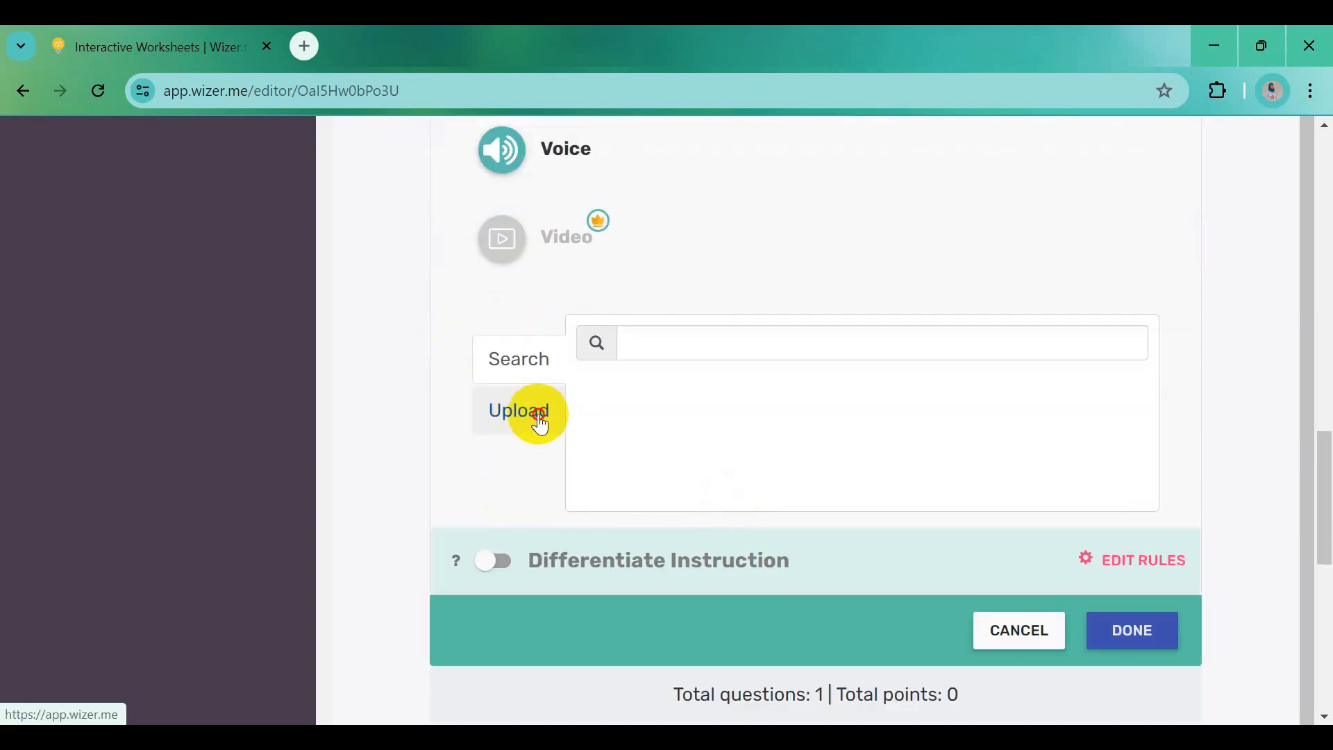
# Upload the Sampul Materi cover picture into the image activity and save it
pyautogui.click(540, 420)
pyautogui.click(853, 382)
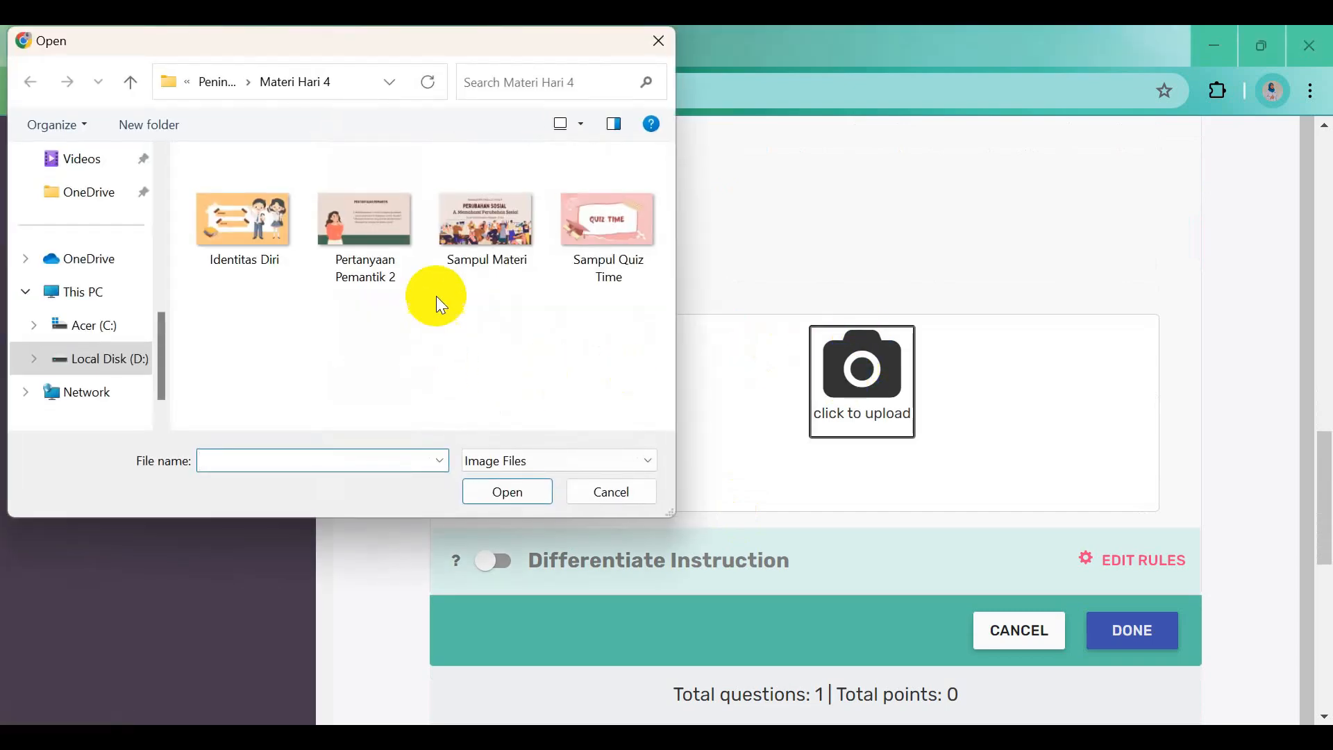
pyautogui.click(481, 248)
pyautogui.click(501, 493)
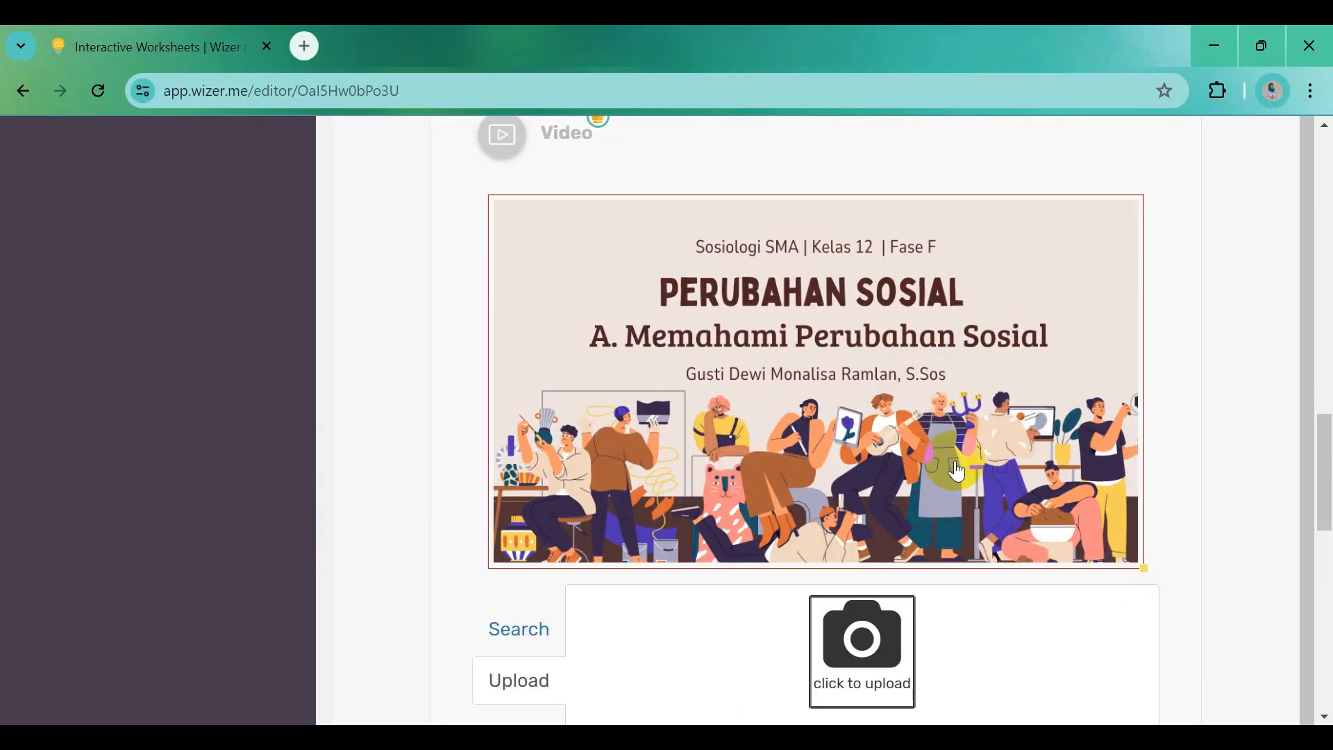
pyautogui.scroll(-3, 957, 472)
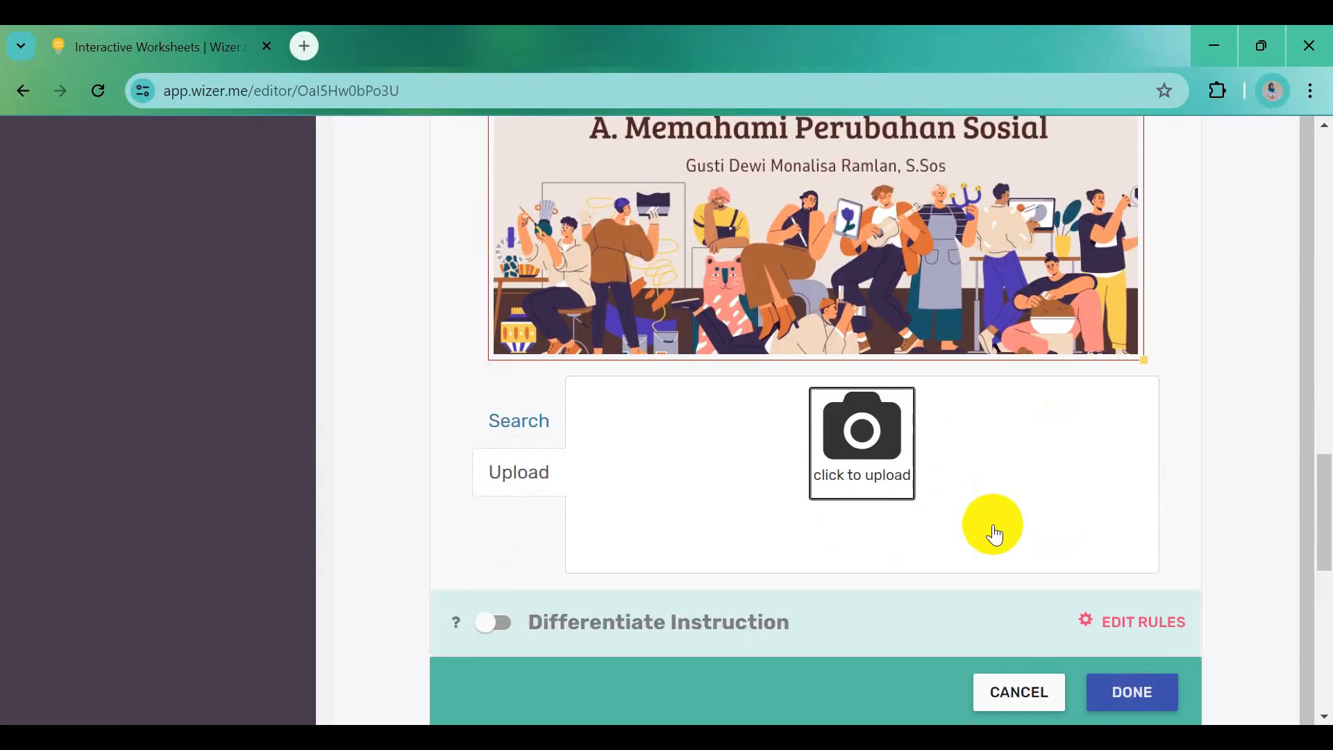
pyautogui.click(1136, 692)
# Add another Image activity below the Sampul Materi cover activity
pyautogui.scroll(-1, 1042, 521)
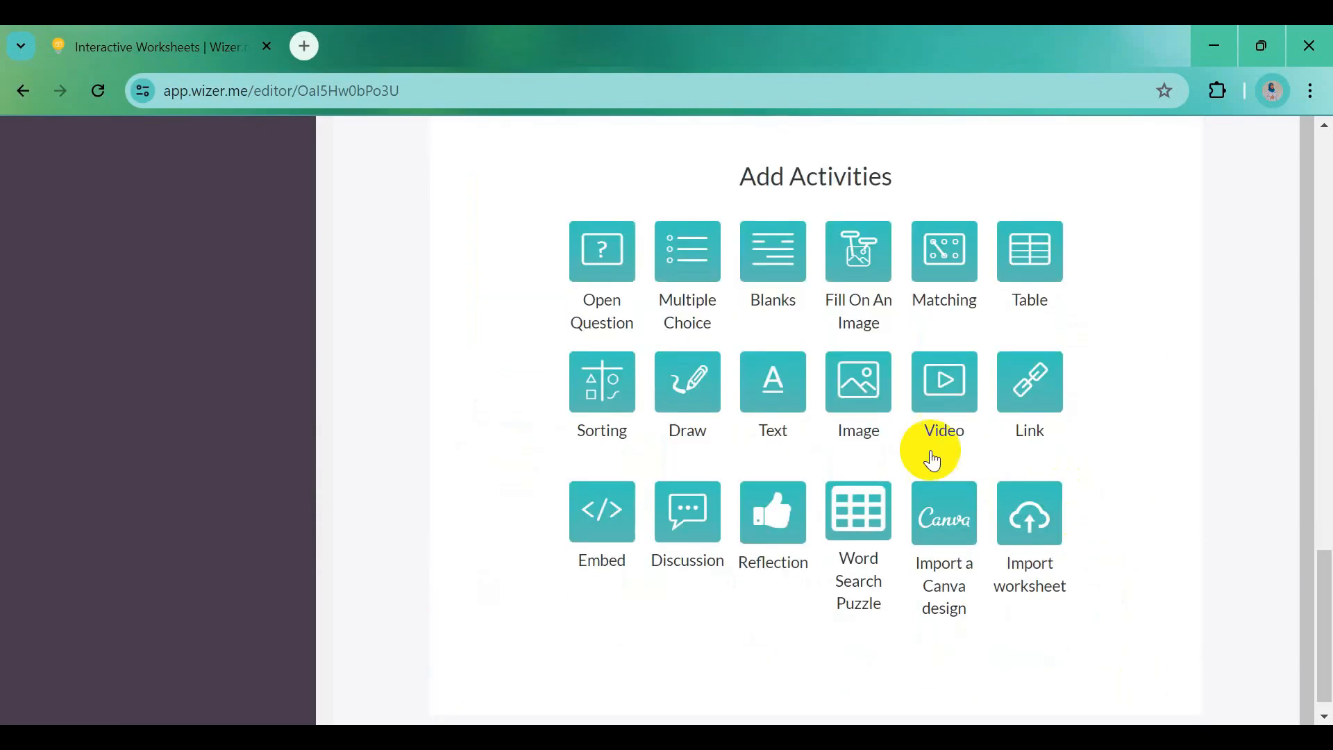
pyautogui.scroll(10, 912, 451)
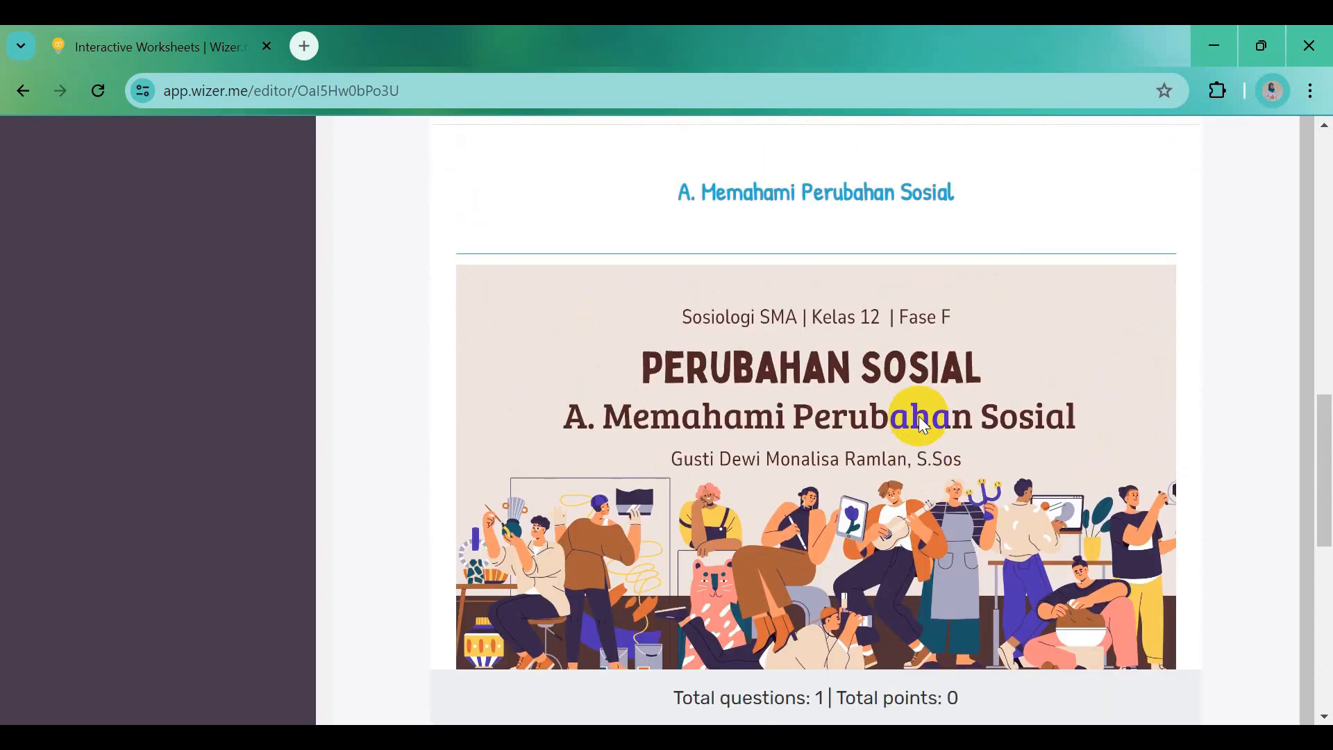
pyautogui.moveTo(922, 425)
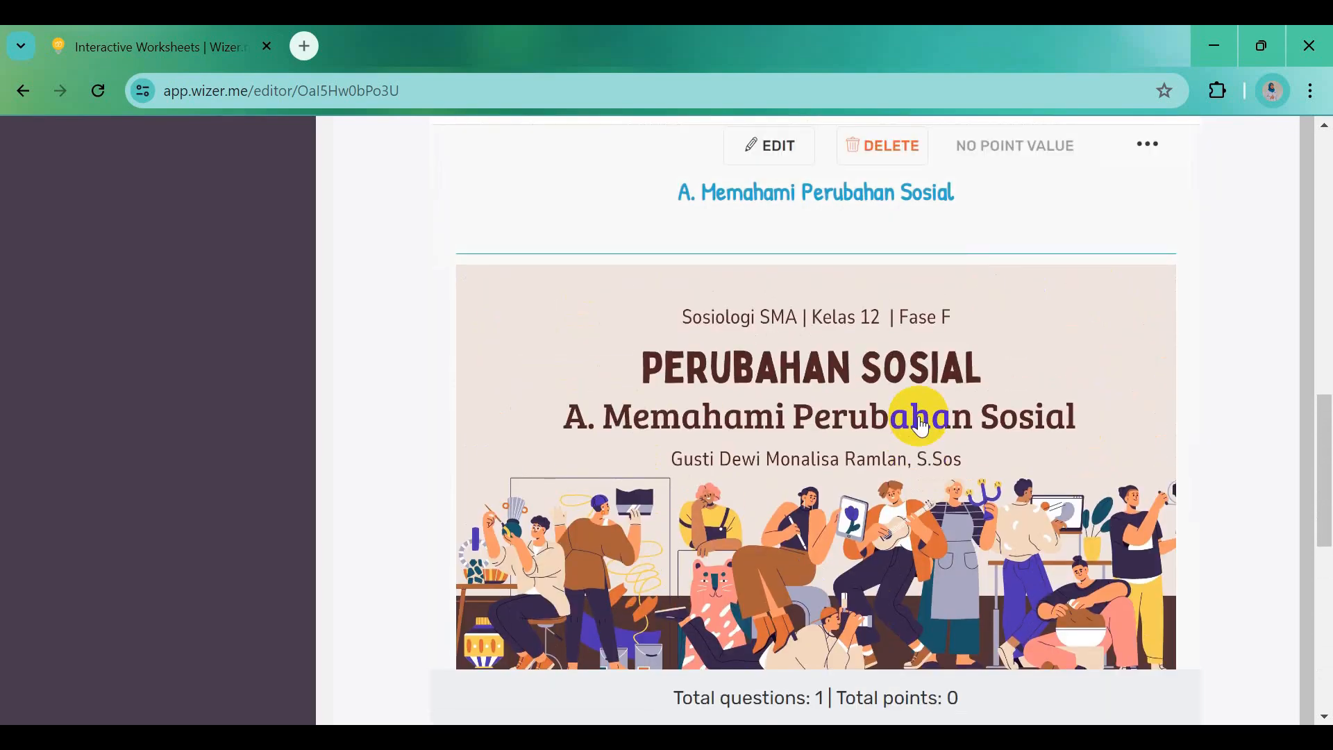
pyautogui.scroll(-1, 937, 436)
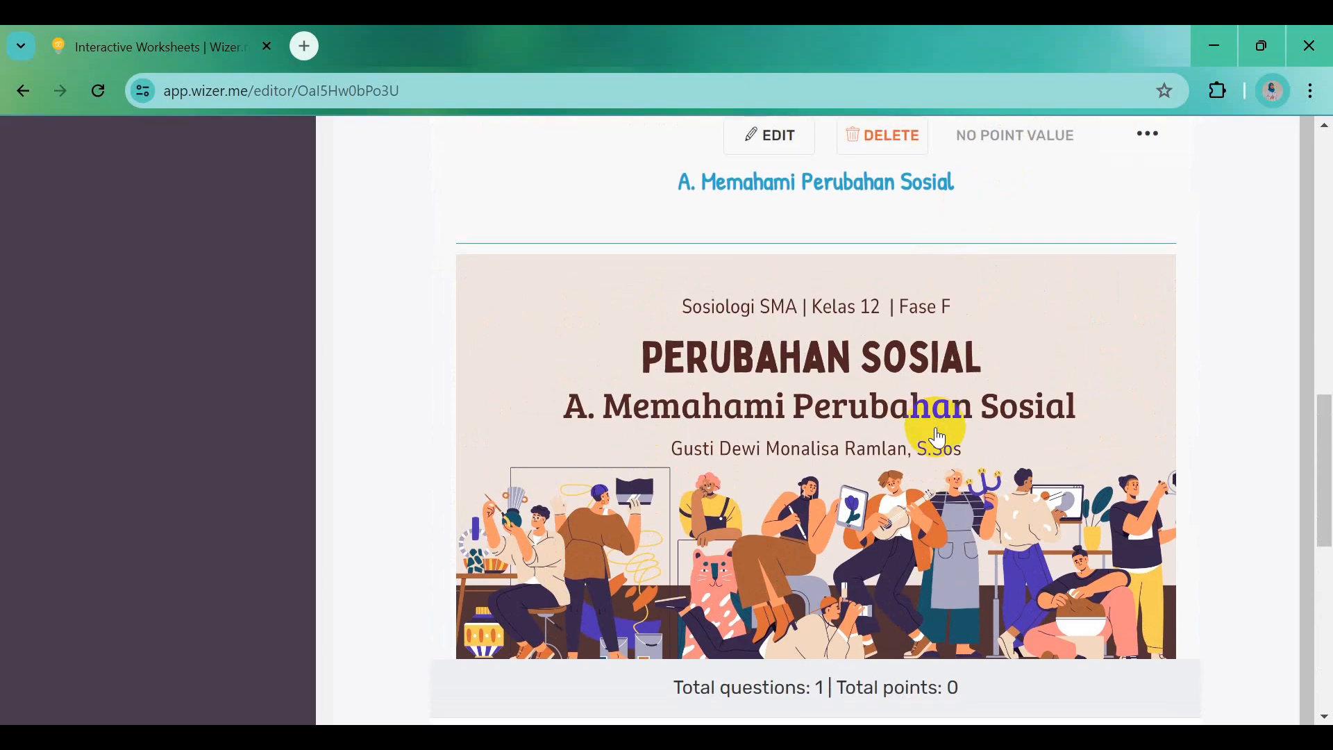
pyautogui.scroll(-5, 935, 553)
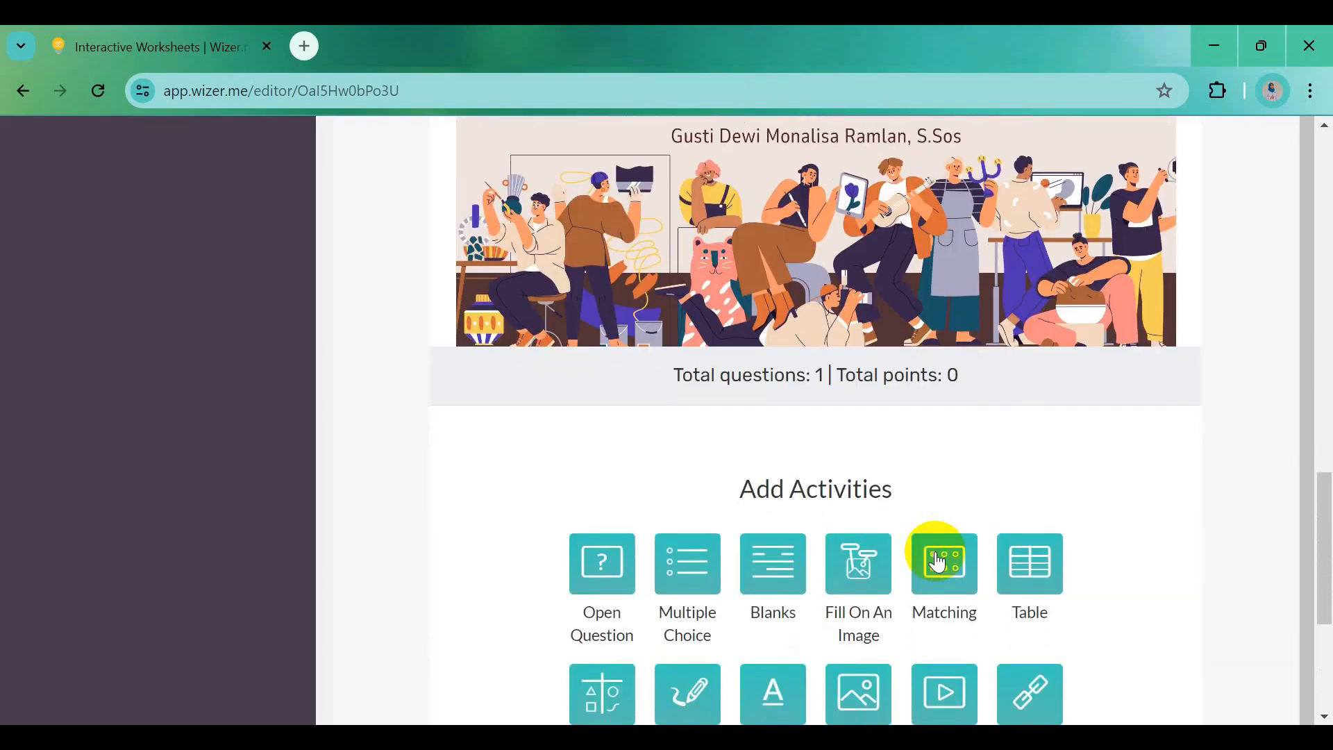
pyautogui.scroll(-3, 930, 555)
pyautogui.click(854, 501)
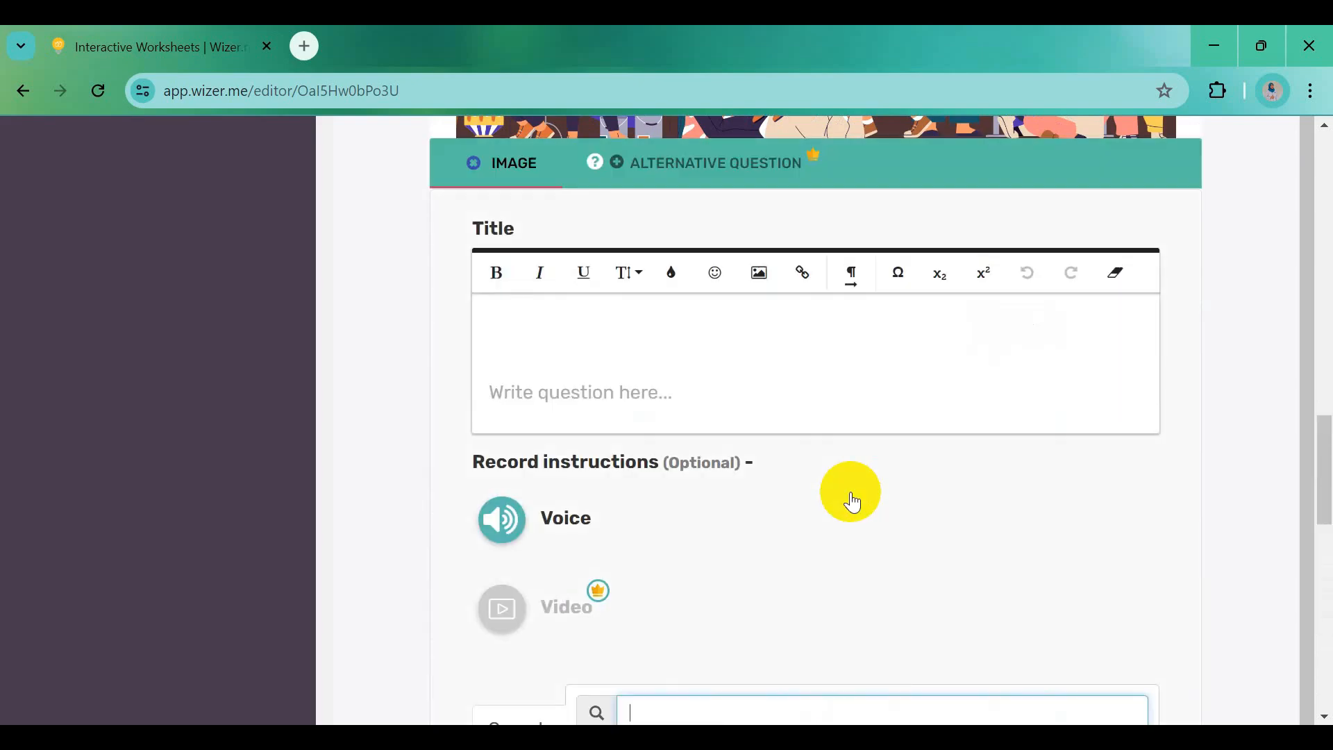
# Title the image activity 'Pertanyaan Pemantik' in bold, copied from Word
pyautogui.click(940, 738)
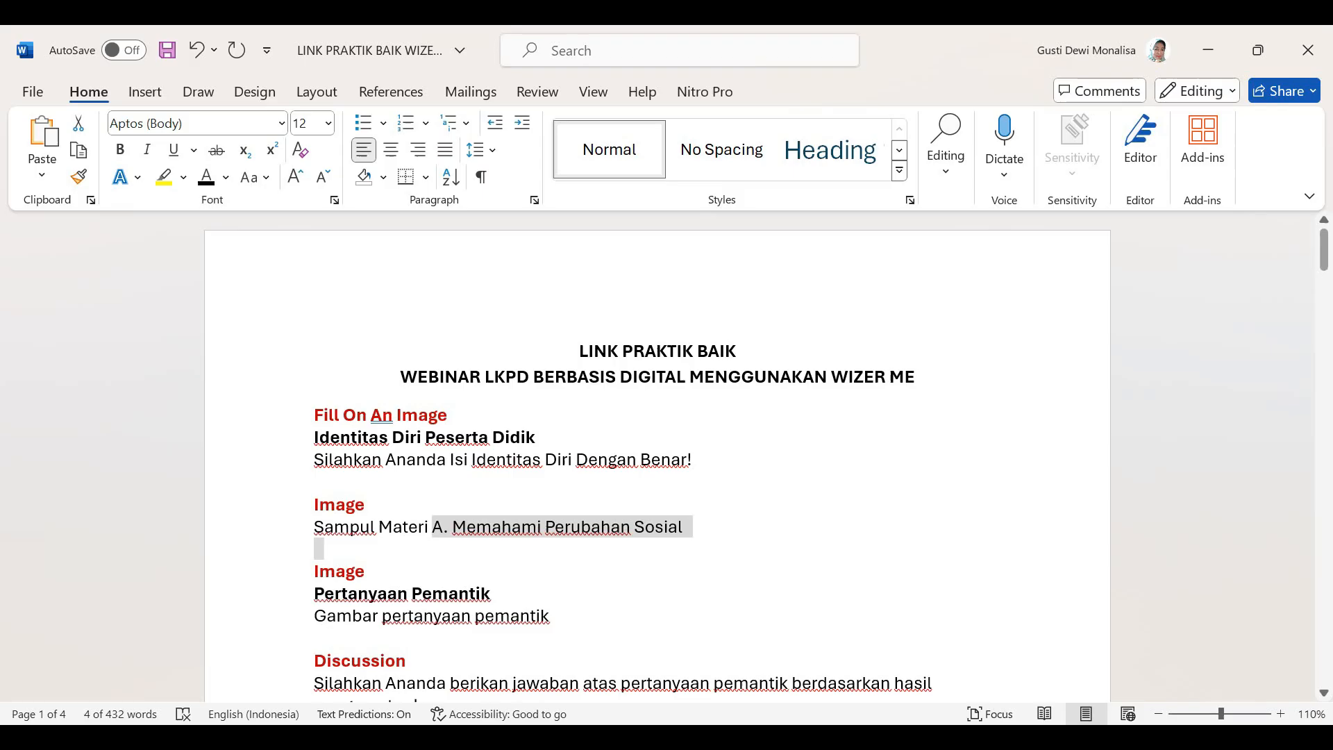
pyautogui.moveTo(320, 595); pyautogui.dragTo(468, 592)
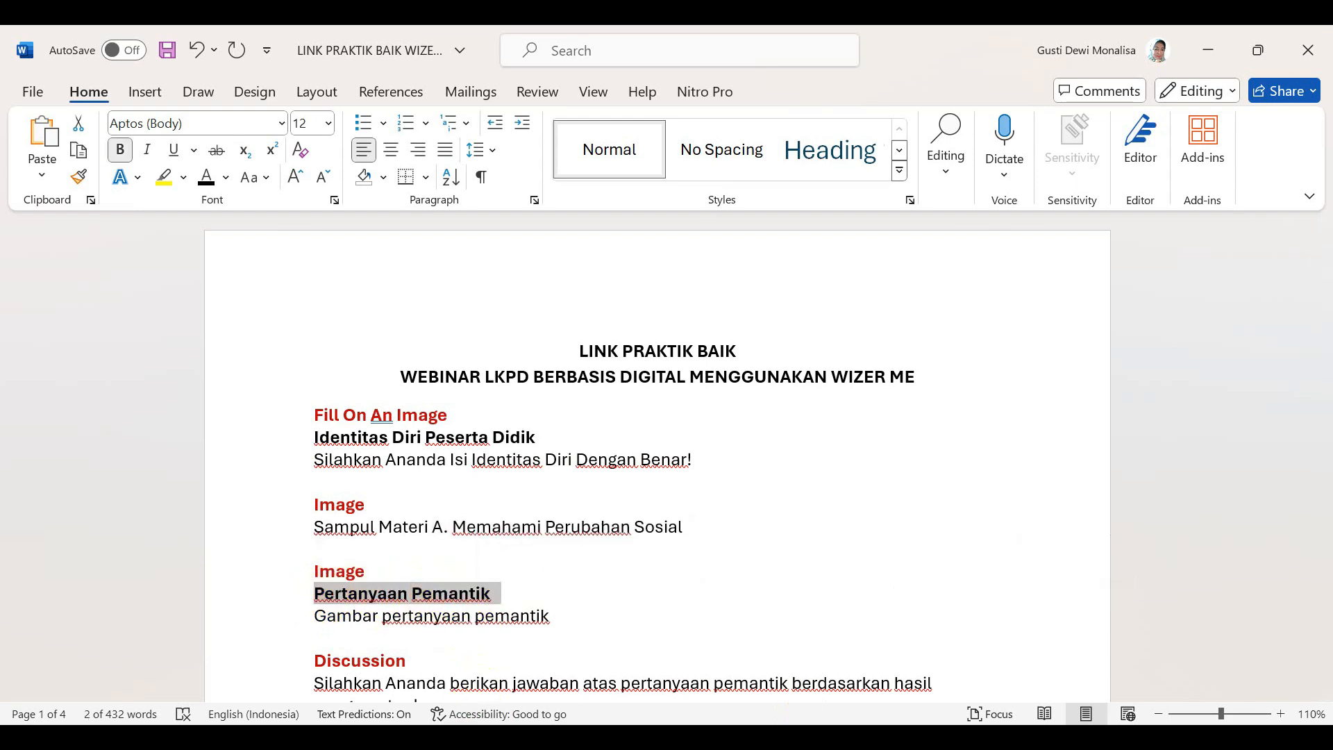
pyautogui.hotkey('alt', 'Tab')
pyautogui.click(504, 337)
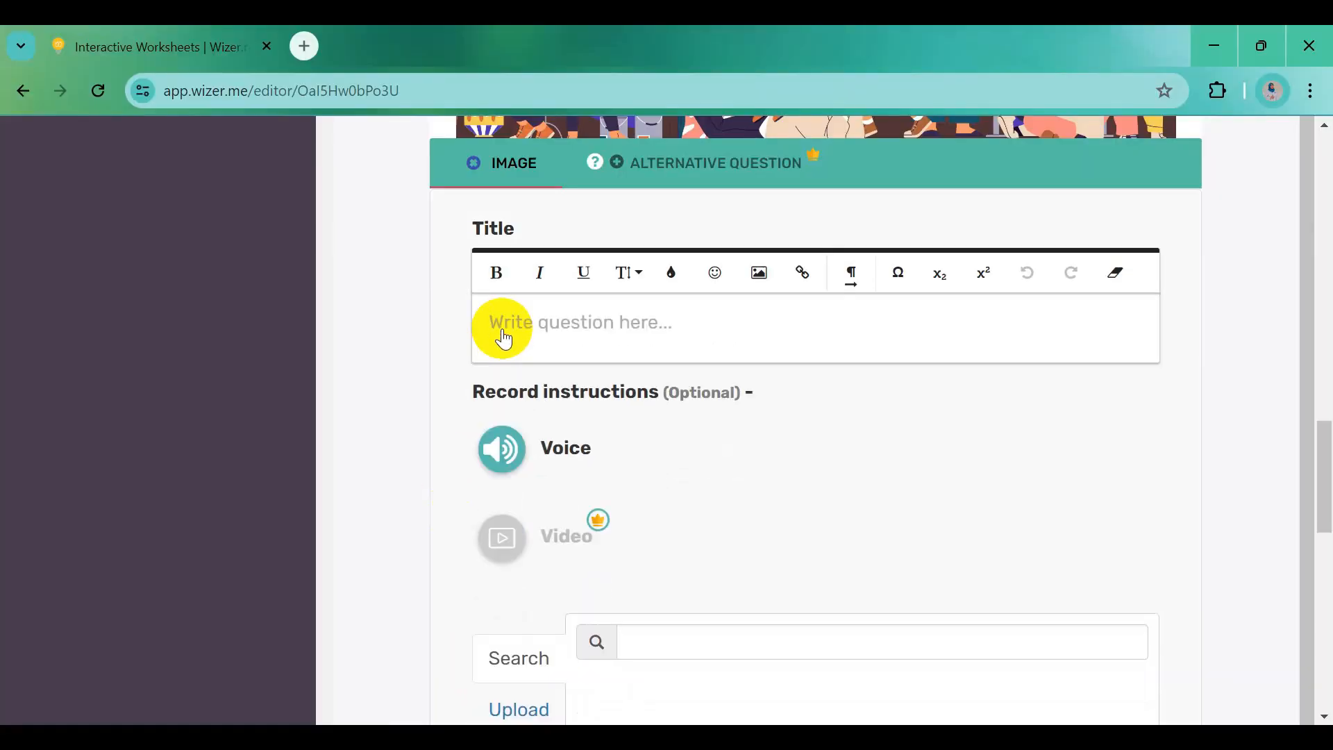
pyautogui.moveTo(495, 336); pyautogui.dragTo(684, 342)
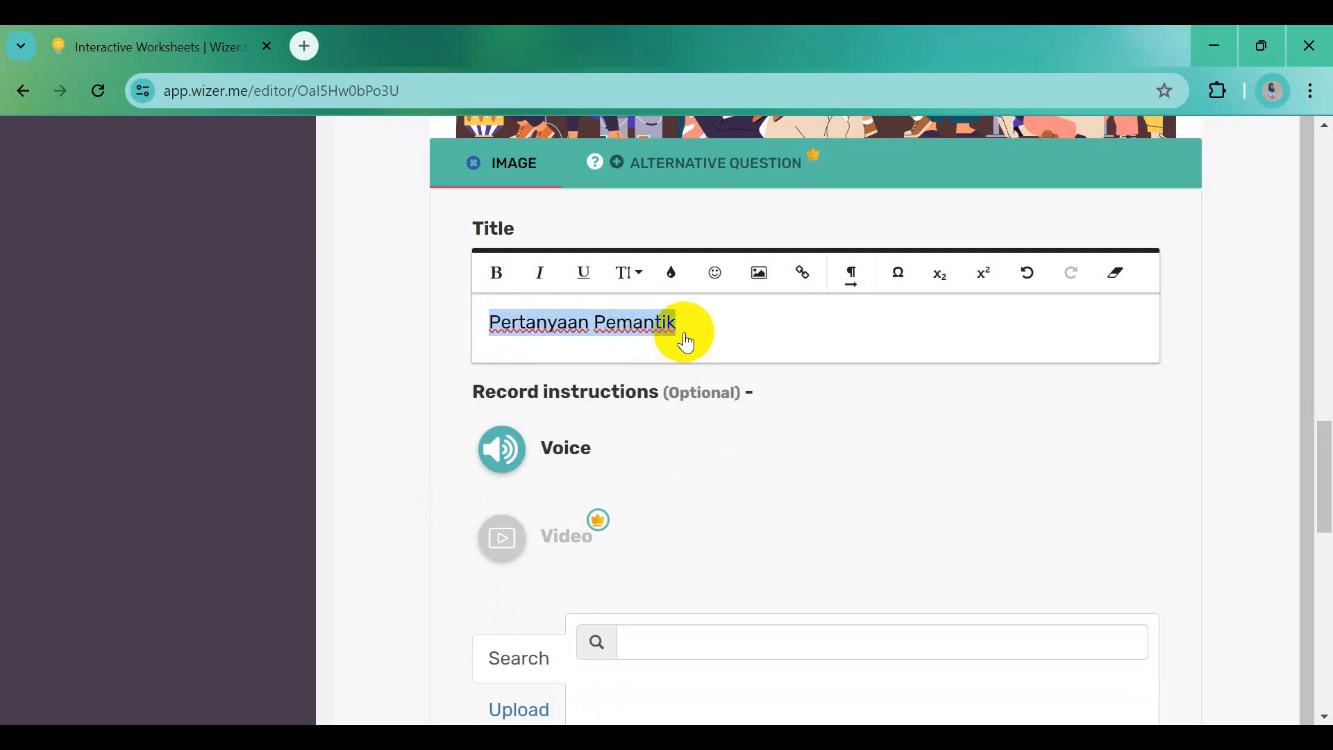
pyautogui.click(496, 274)
pyautogui.scroll(-3, 785, 511)
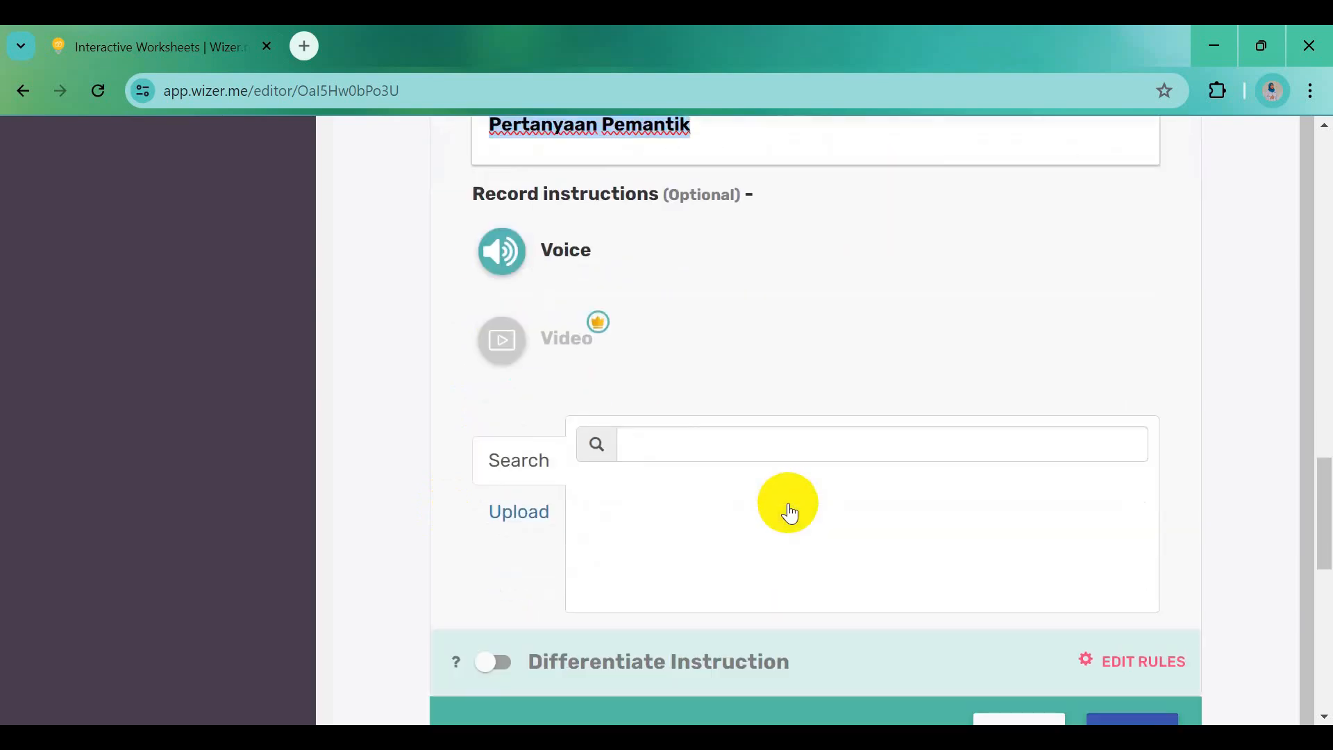
# Upload the Pertanyaan Pemantik 2 picture and save the image activity
pyautogui.click(538, 505)
pyautogui.click(861, 476)
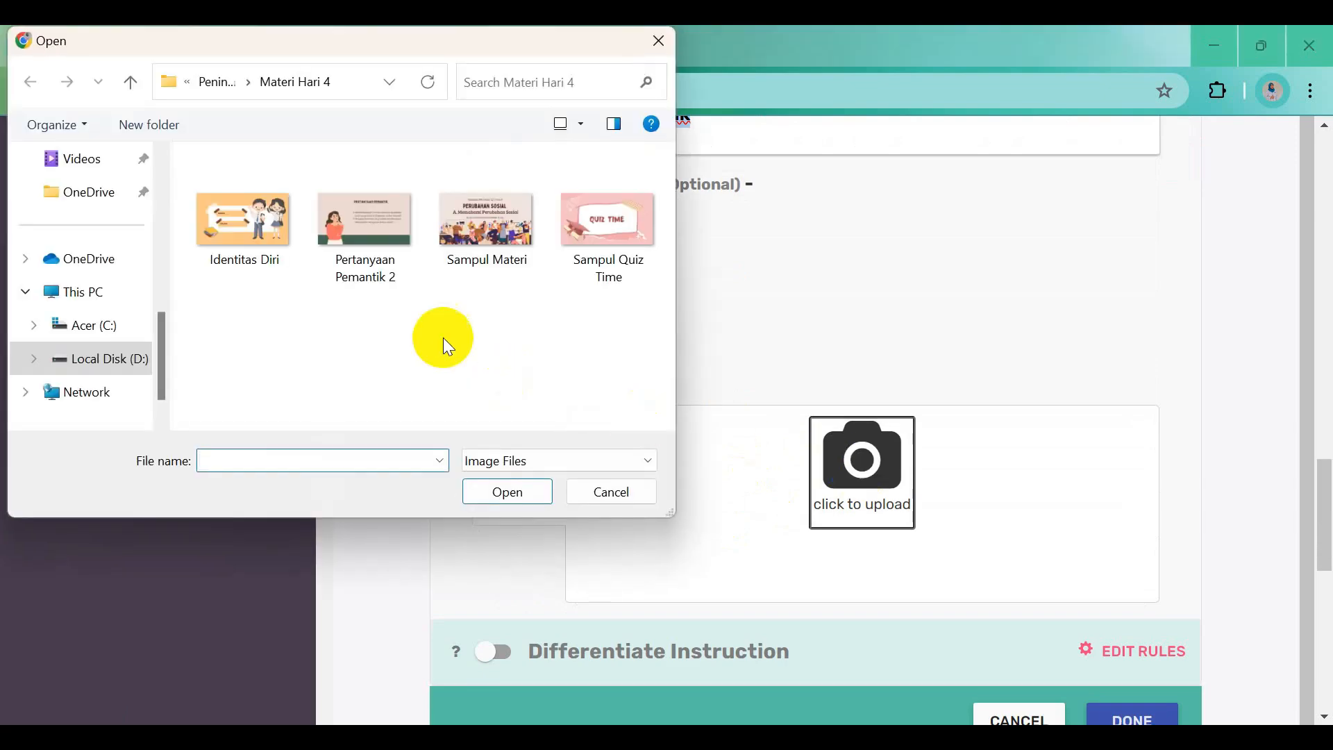
pyautogui.click(358, 201)
pyautogui.click(502, 494)
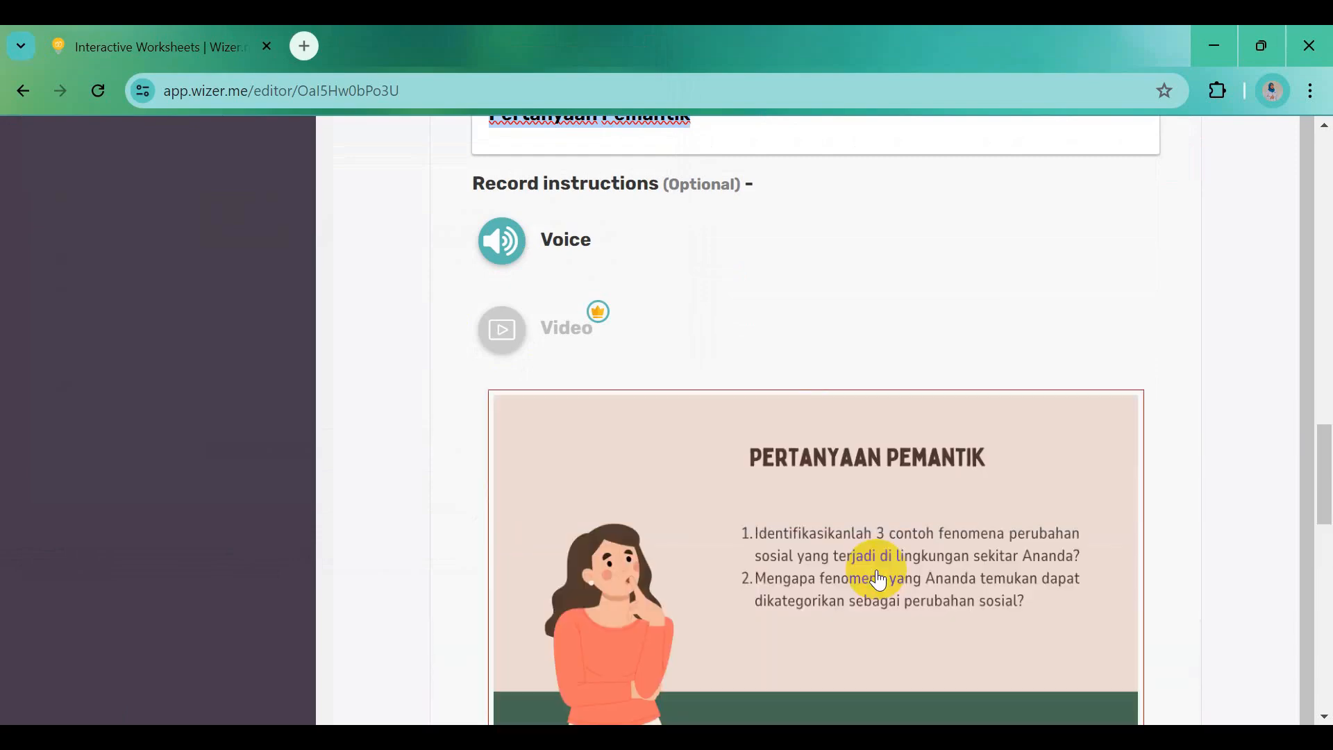
pyautogui.scroll(-7, 878, 579)
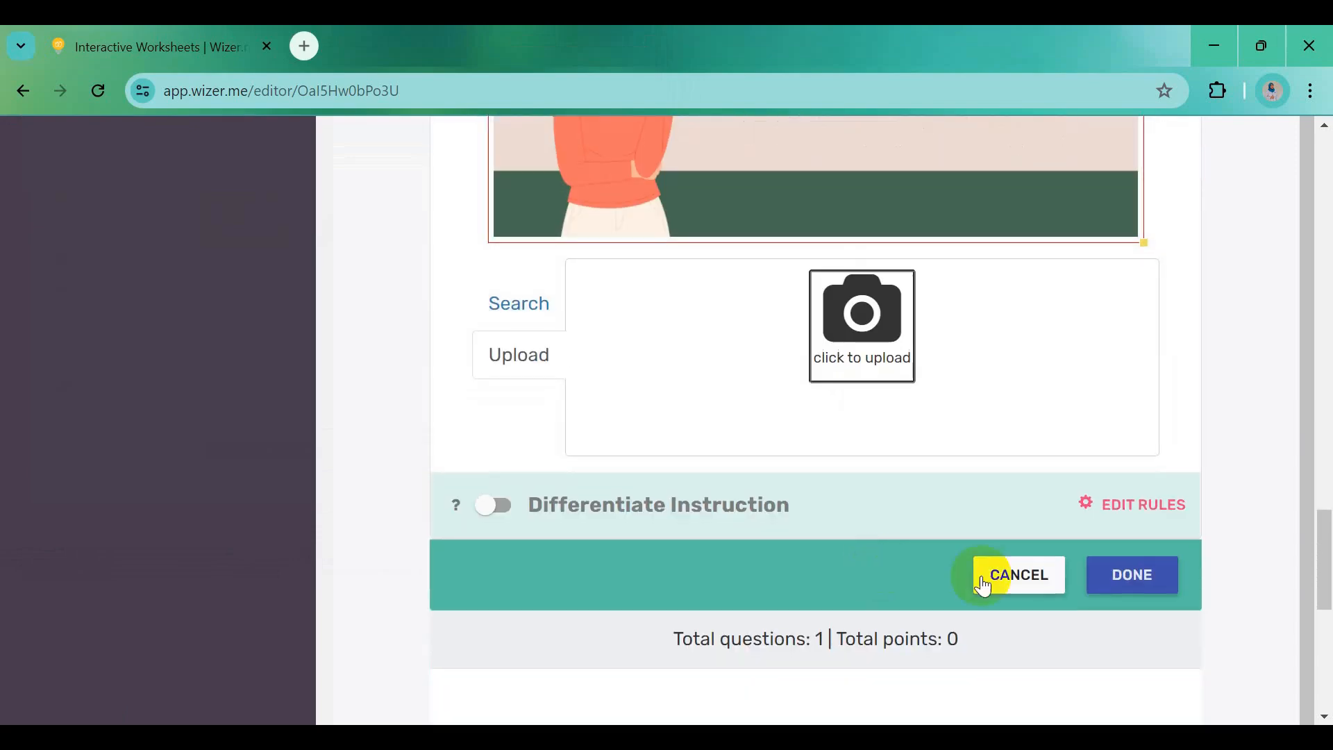
pyautogui.click(1114, 590)
pyautogui.scroll(-5, 1111, 585)
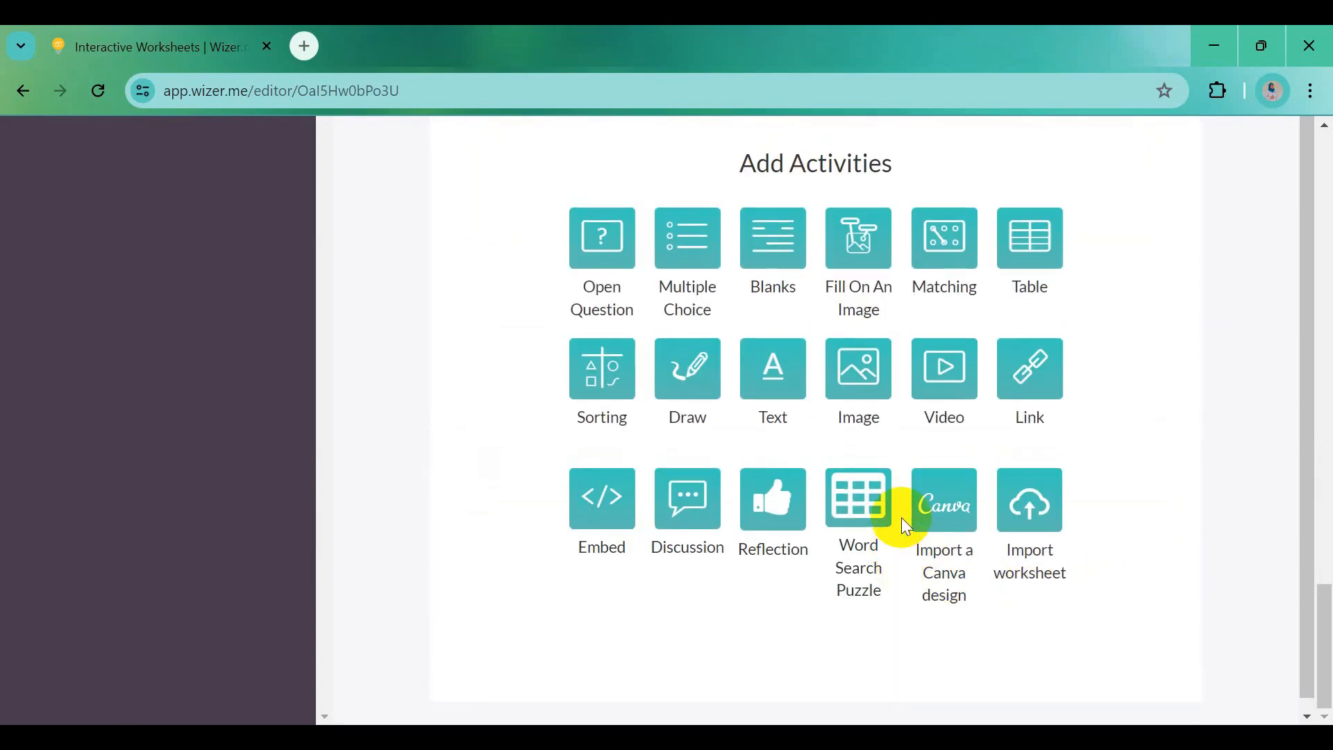
# Add a Discussion activity posting the Word prompt to answer the trigger questions from observations
pyautogui.scroll(10, 923, 466)
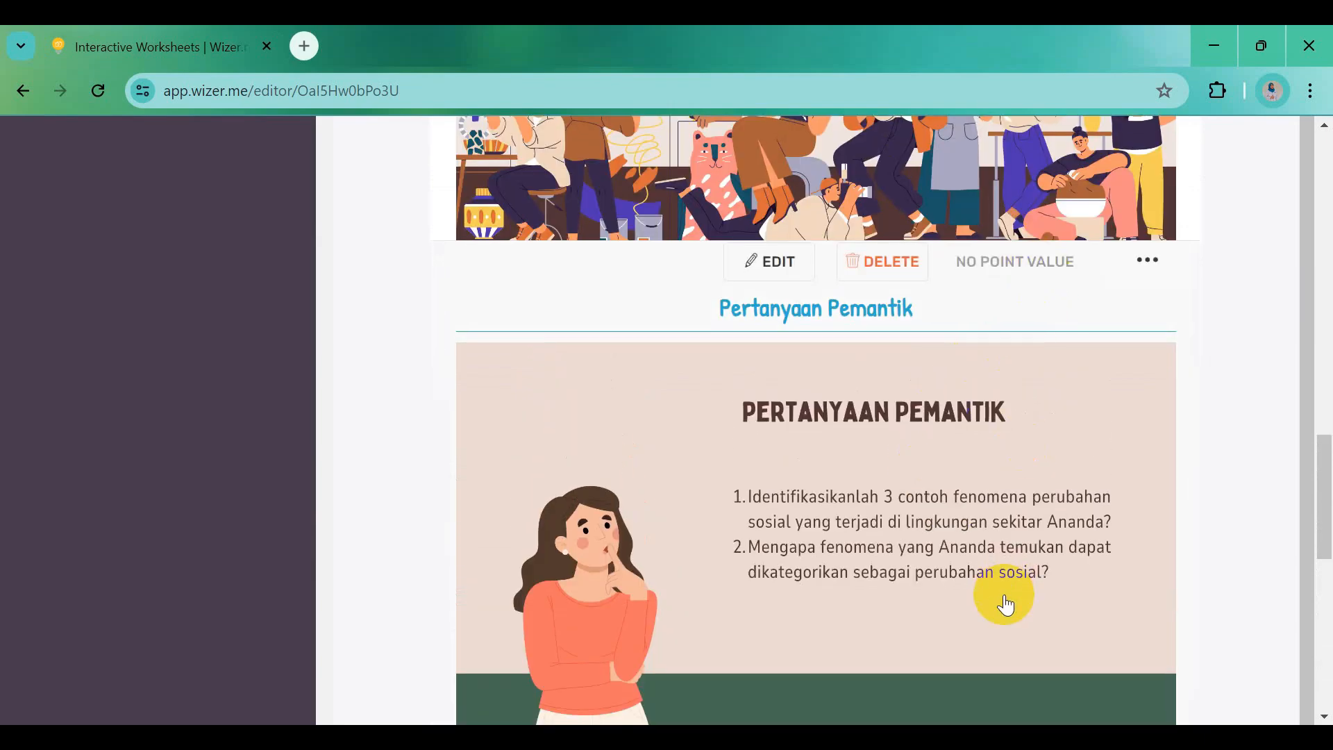
pyautogui.scroll(-3, 965, 604)
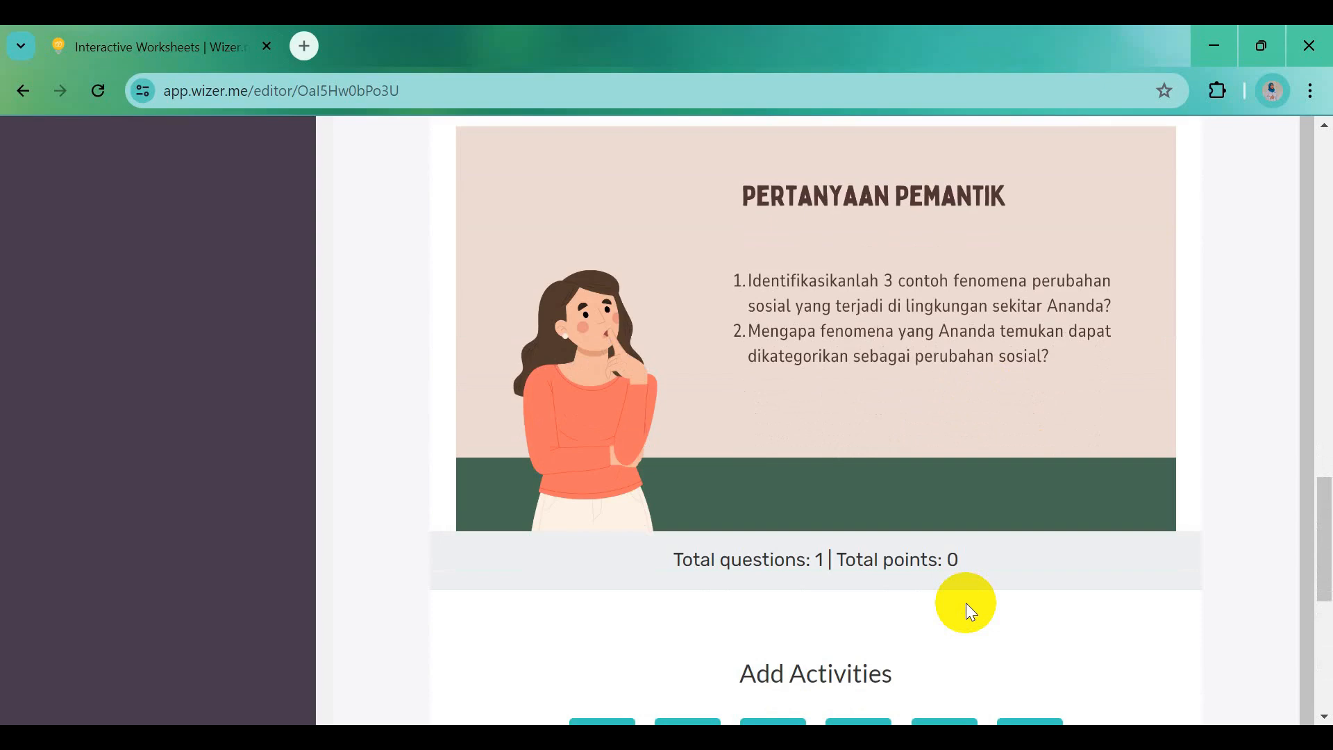
pyautogui.scroll(-7, 966, 603)
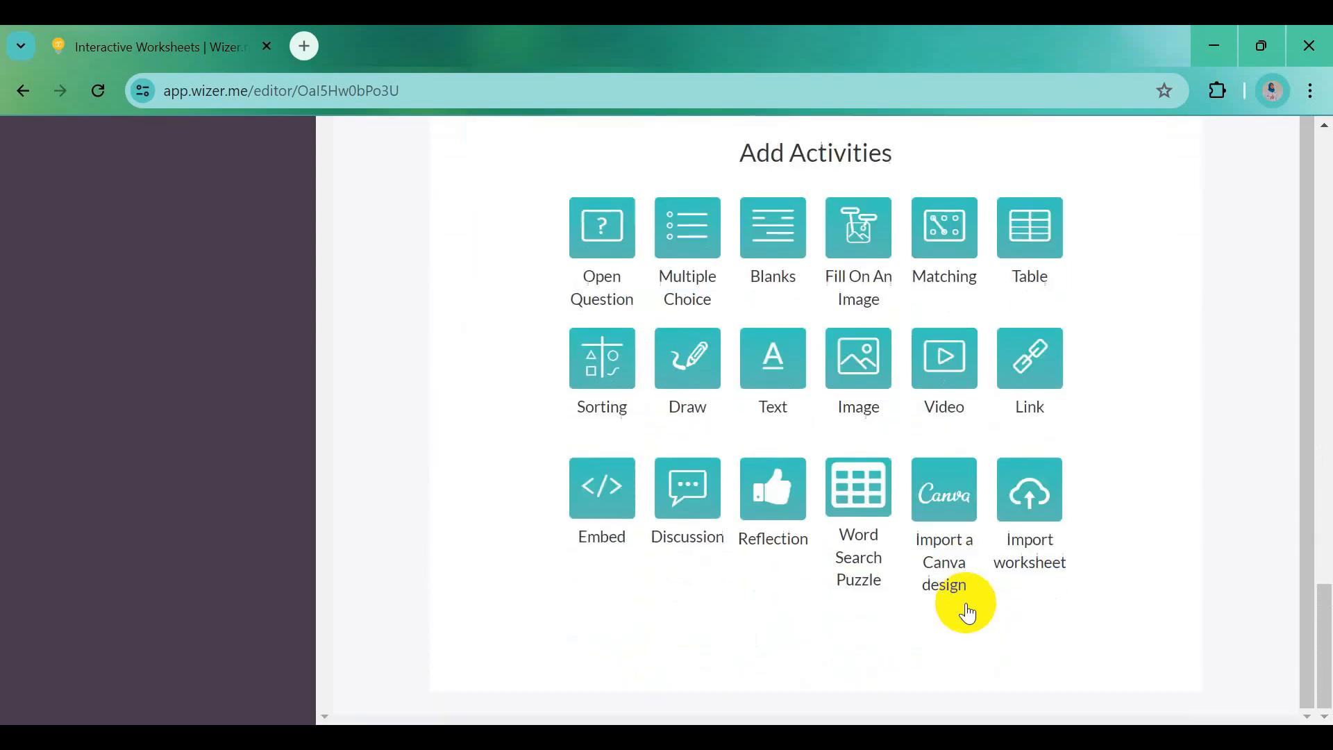
pyautogui.click(690, 501)
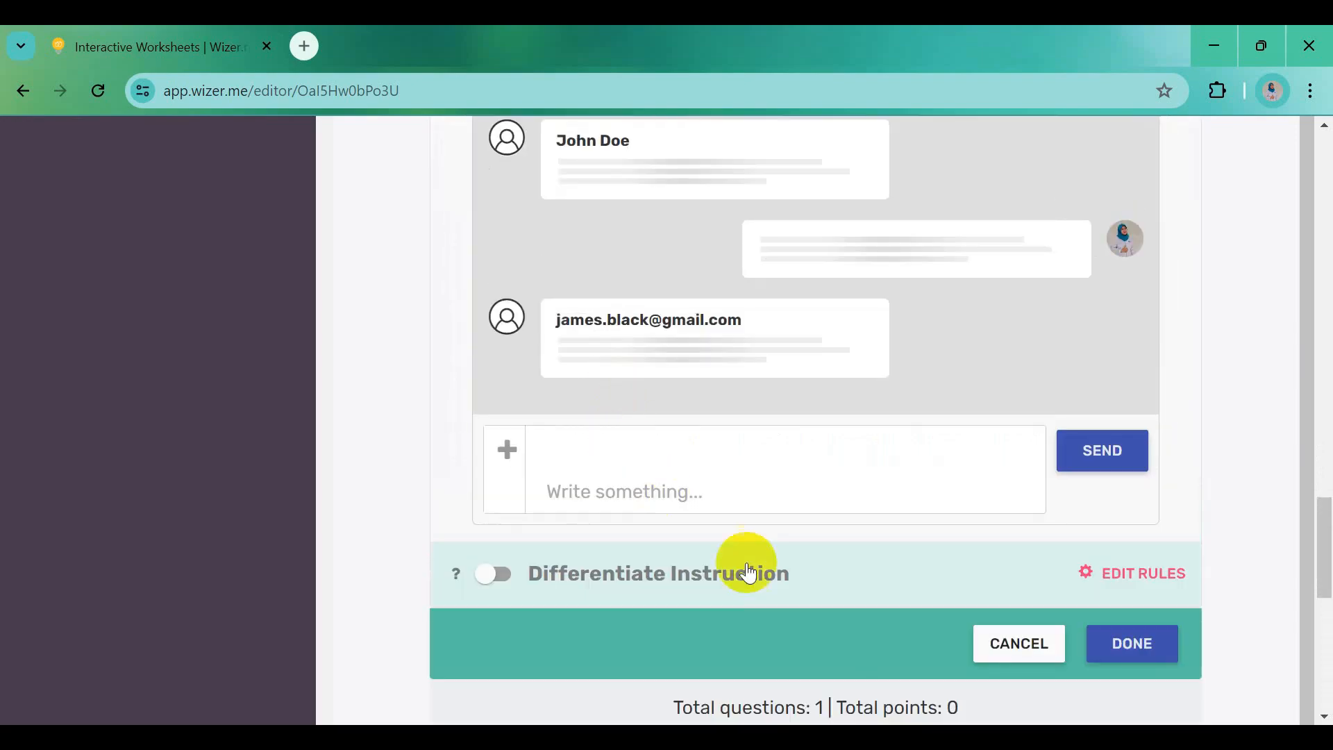
pyautogui.click(902, 739)
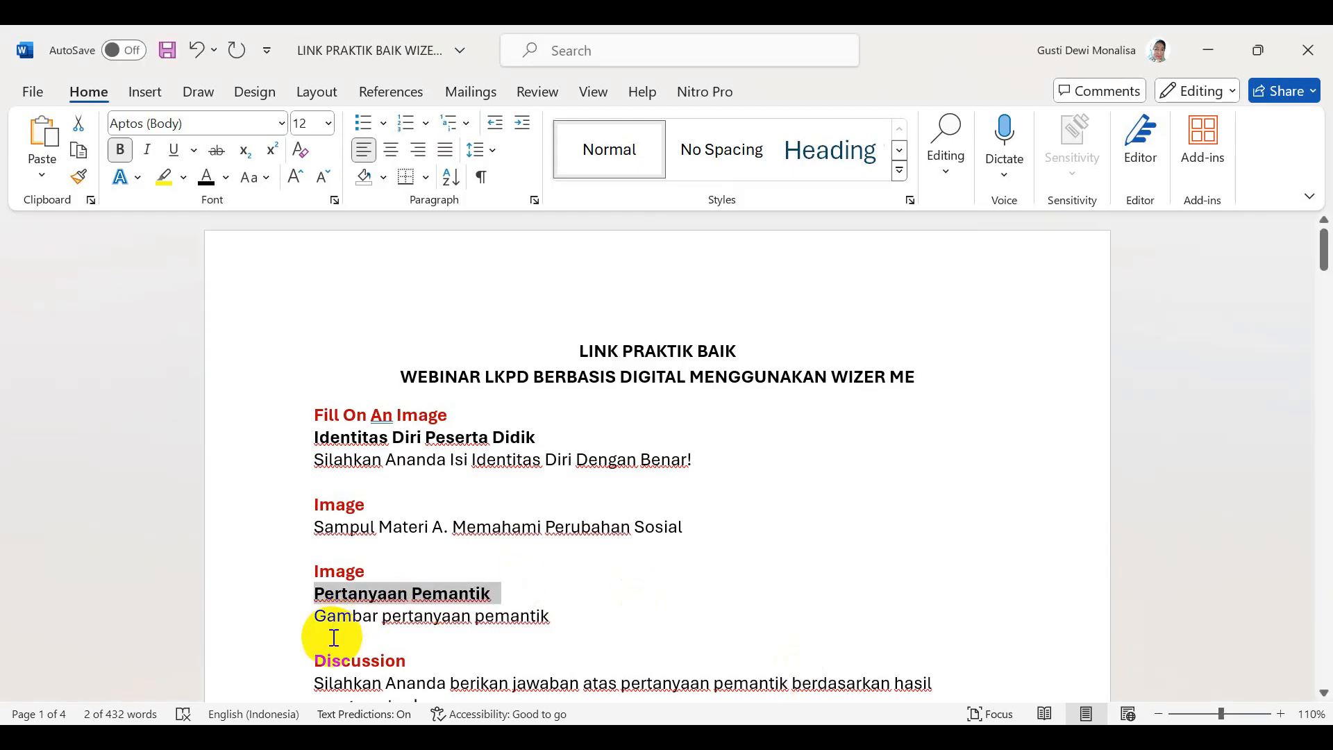
pyautogui.scroll(-3, 334, 638)
pyautogui.moveTo(314, 571); pyautogui.dragTo(423, 603)
pyautogui.hotkey('ctrl', 'c')
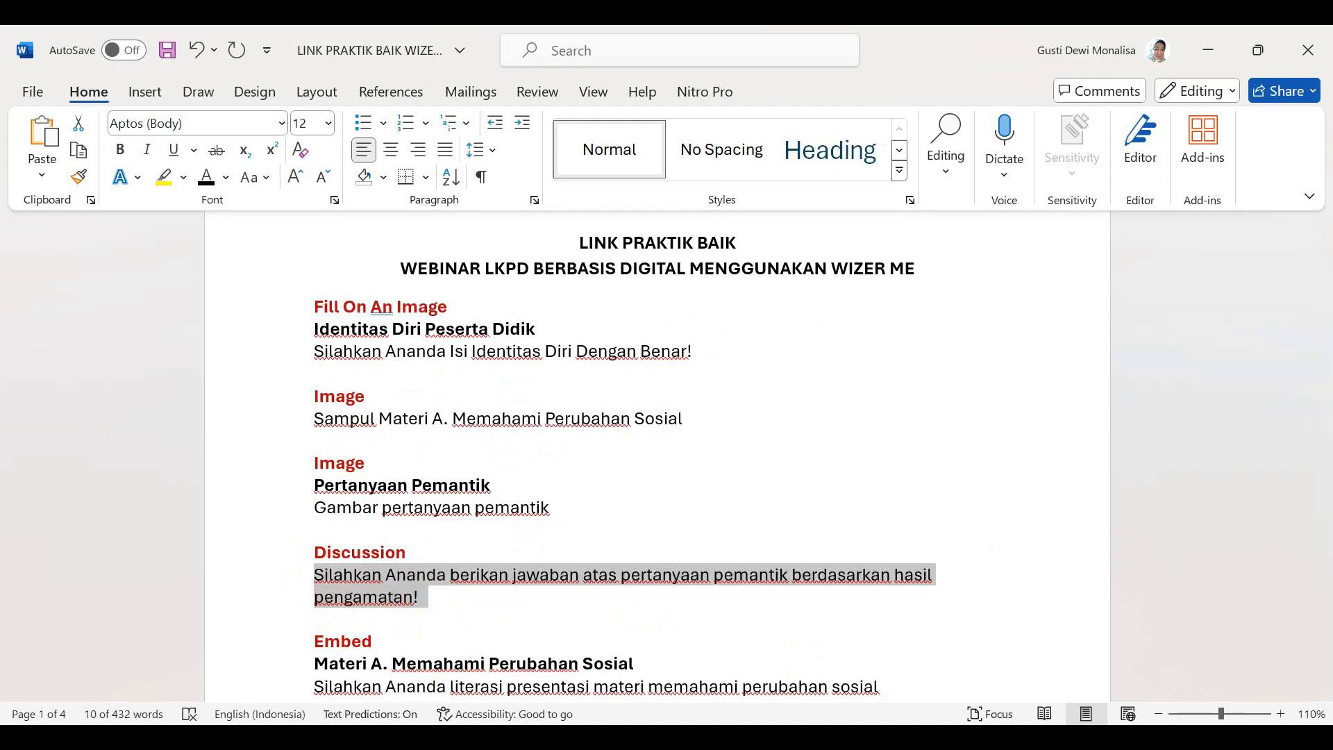
pyautogui.click(535, 739)
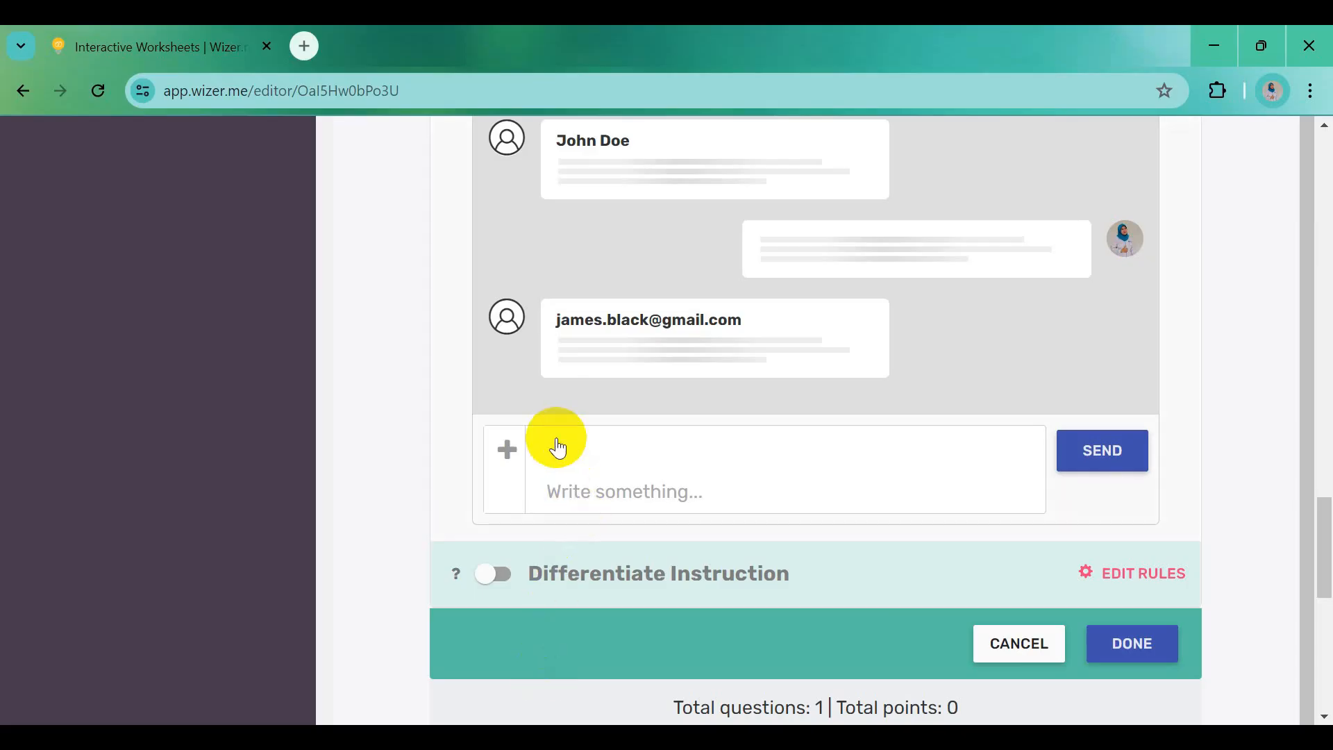
pyautogui.hotkey('ctrl', 'v')
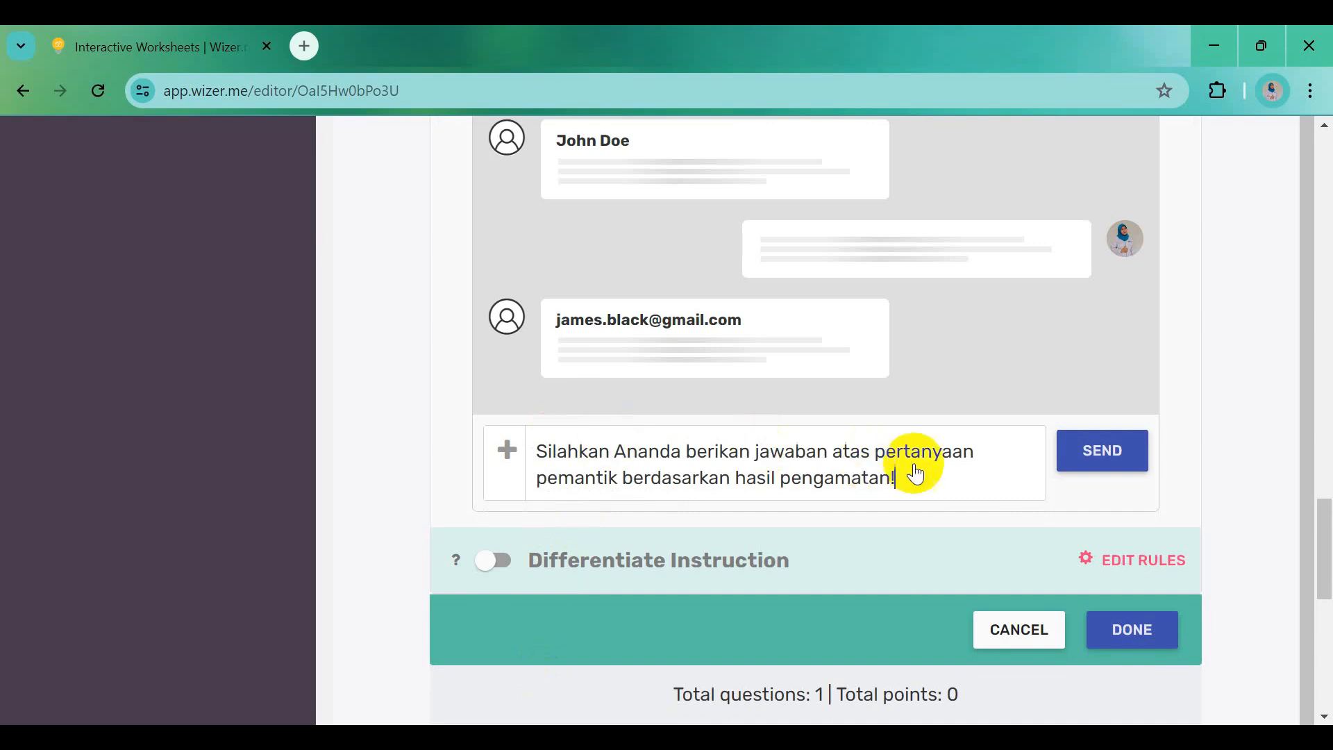
pyautogui.click(1102, 452)
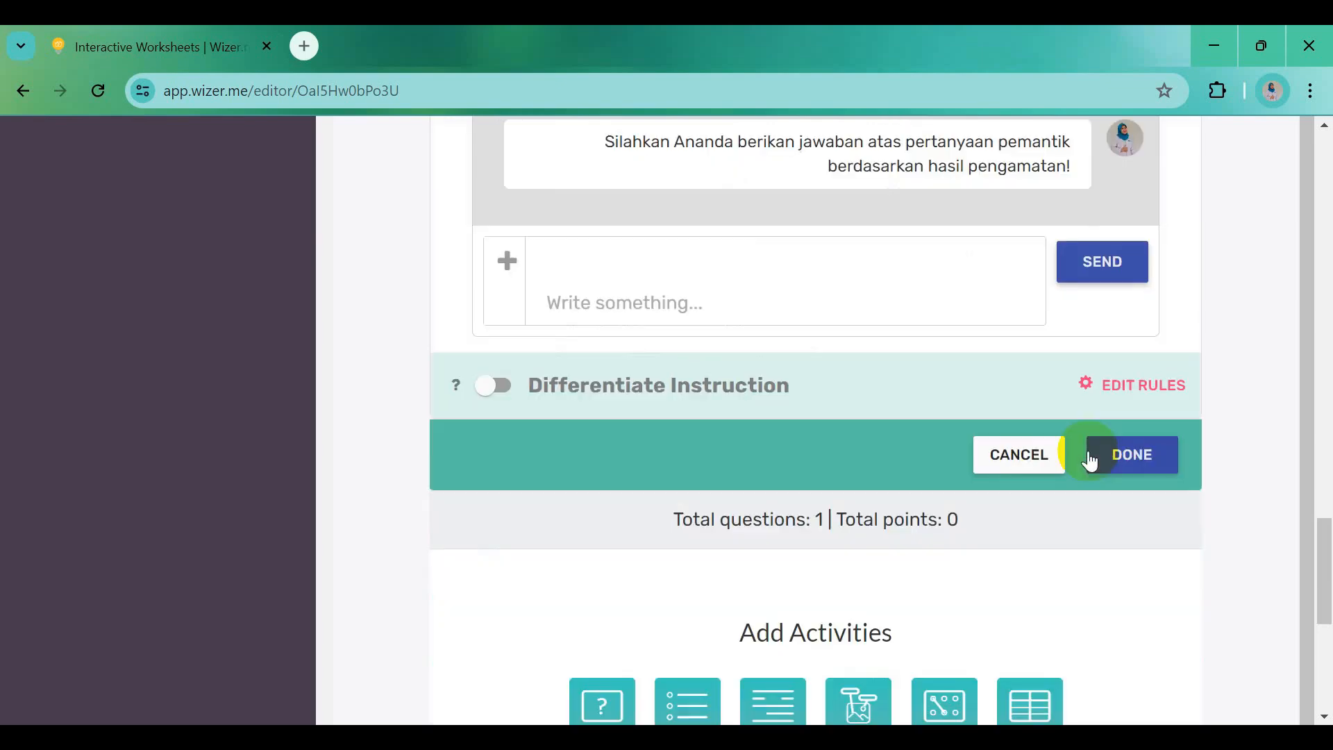
pyautogui.click(1132, 458)
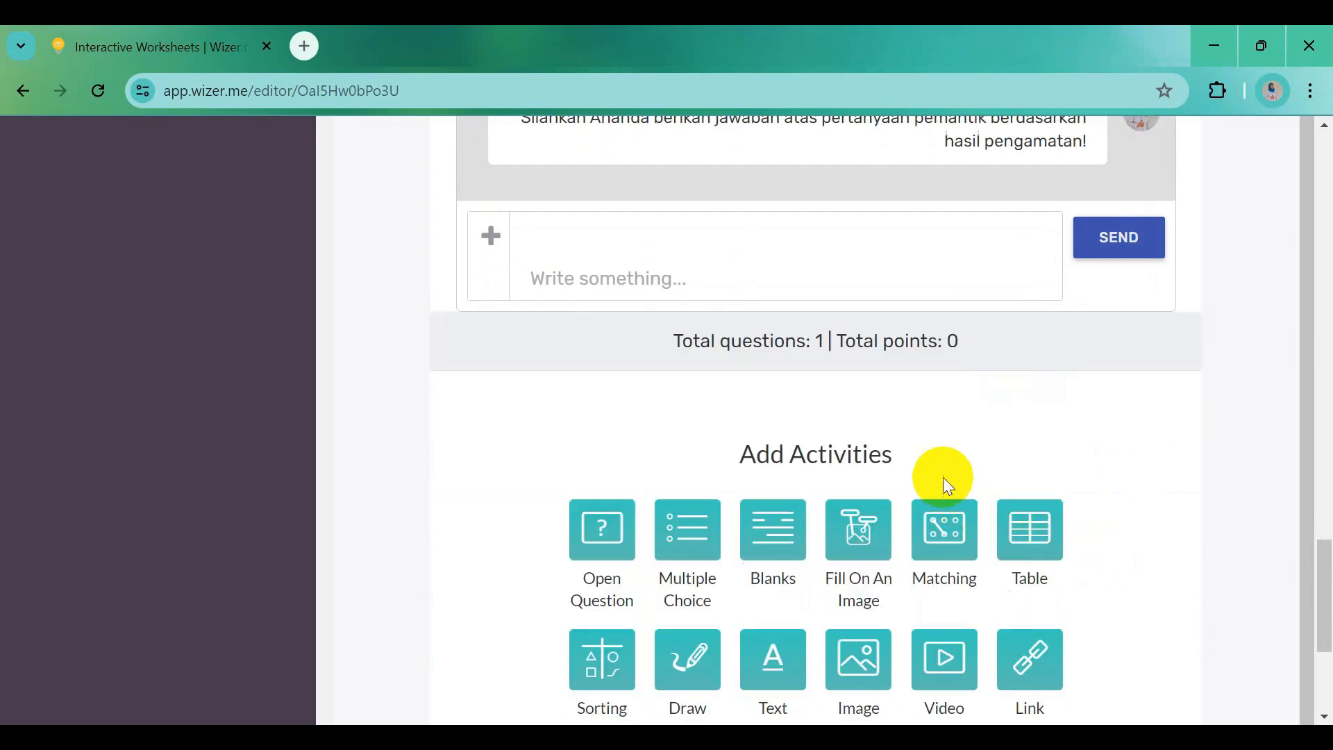
# Add a new Embed activity below the discussion activity
pyautogui.scroll(8, 943, 477)
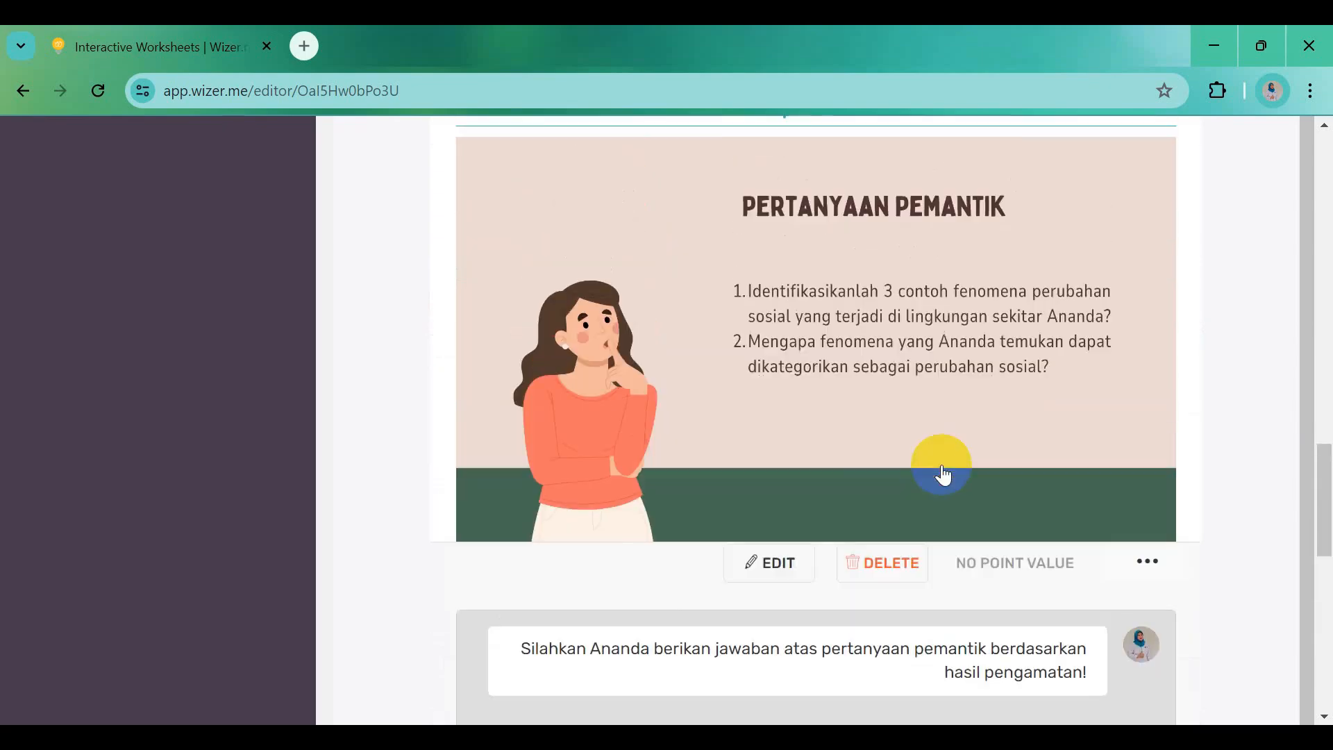
pyautogui.scroll(5, 943, 477)
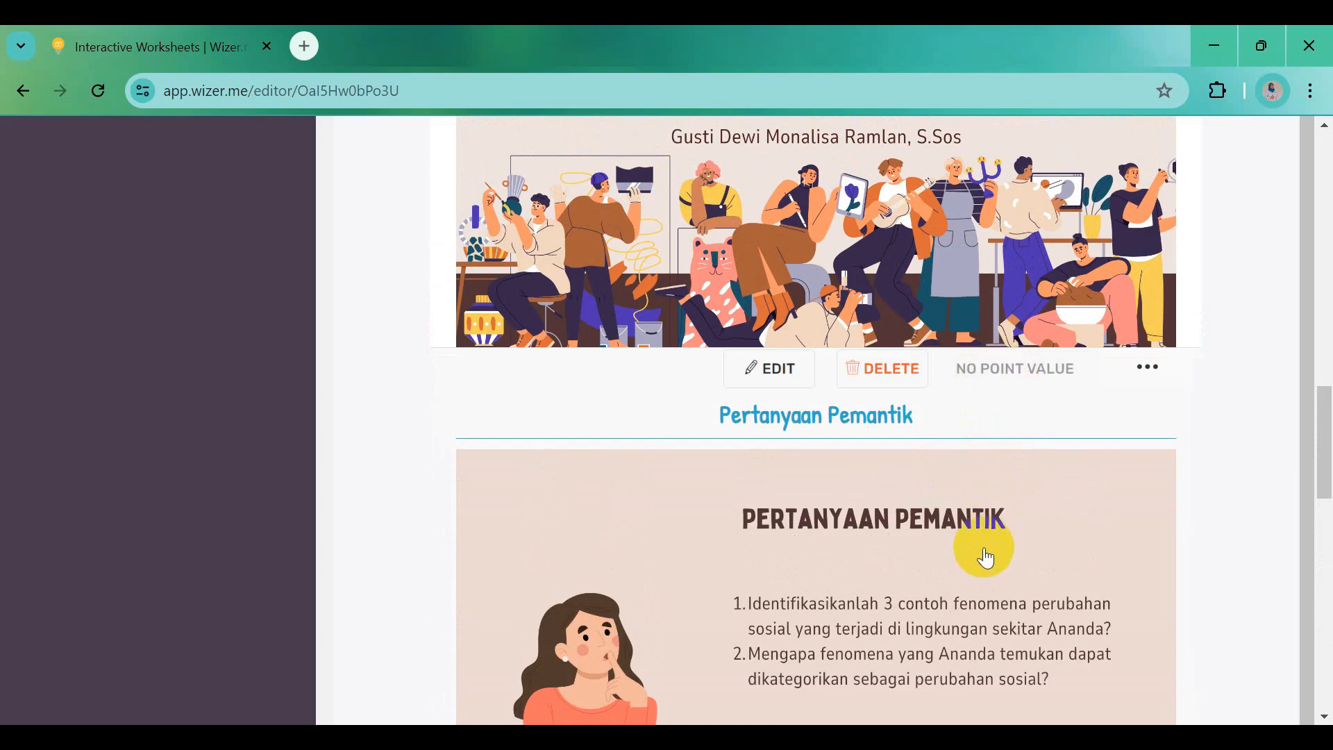
pyautogui.scroll(-5, 984, 557)
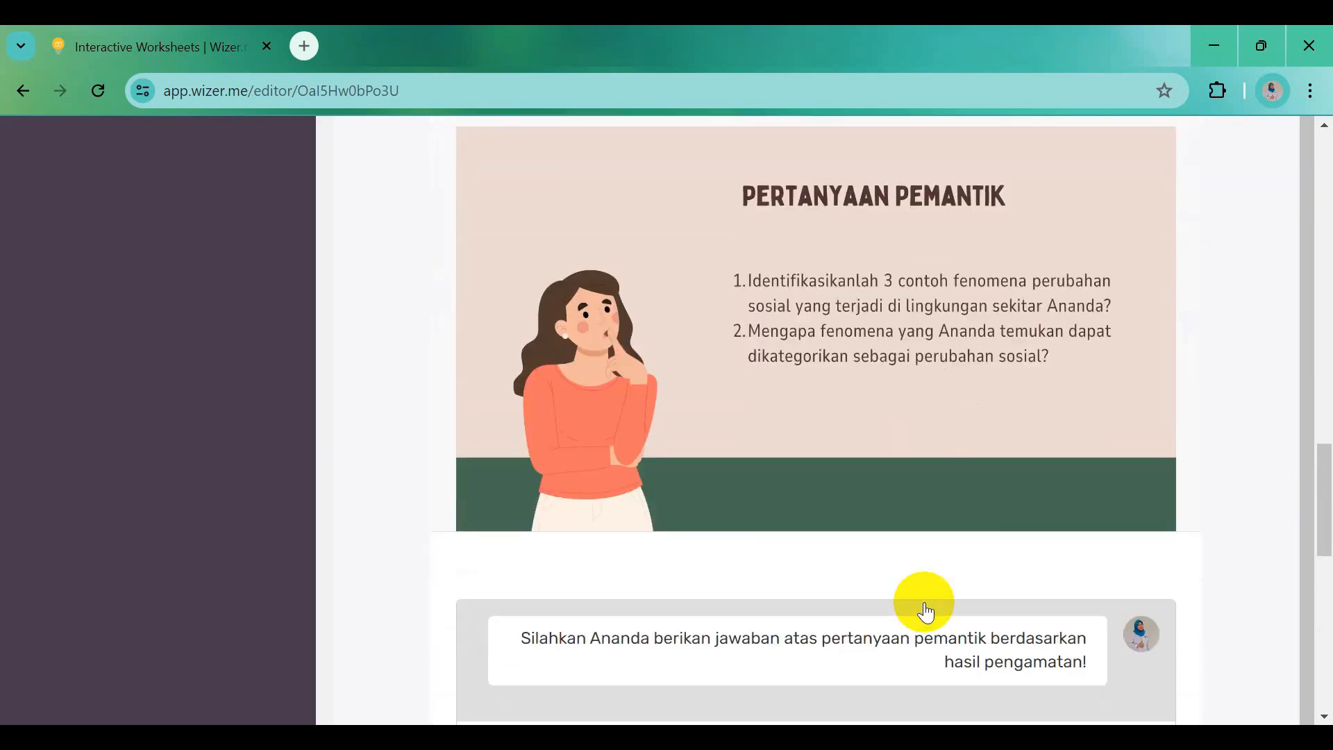
pyautogui.scroll(-5, 925, 611)
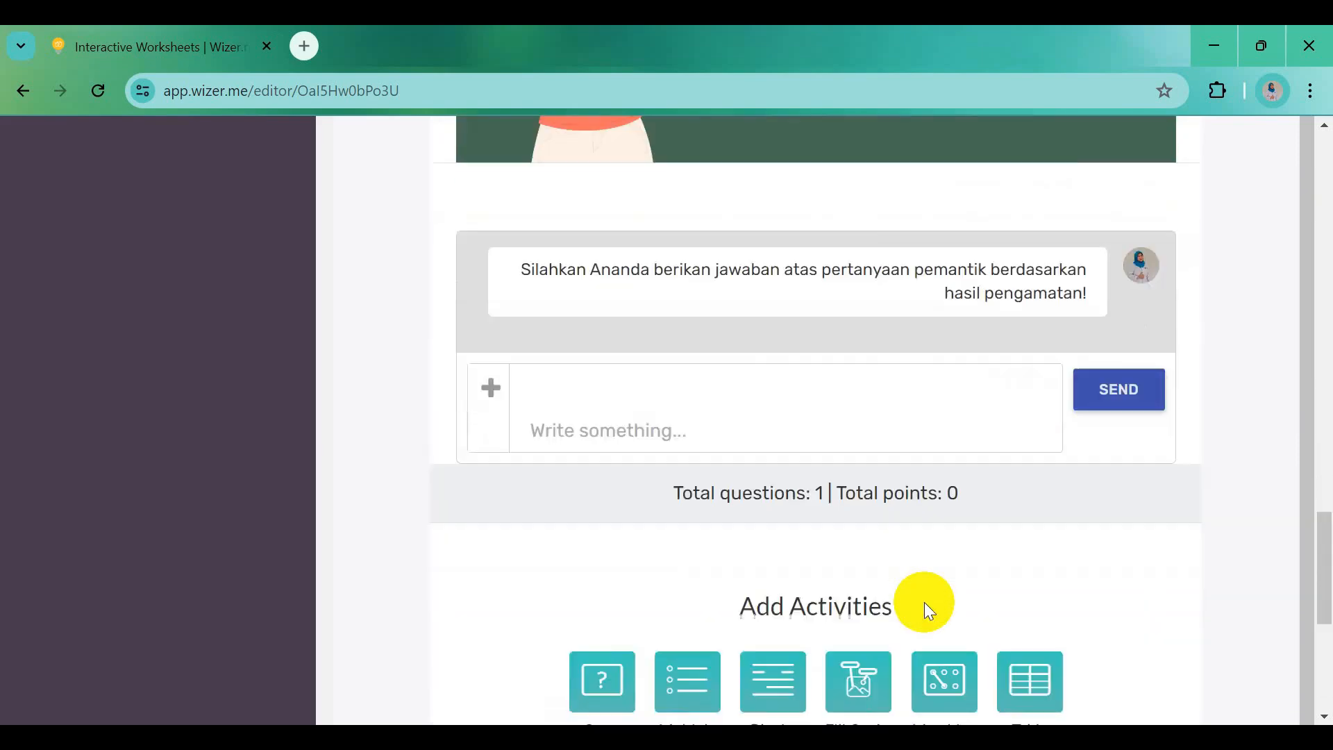
pyautogui.scroll(-5, 924, 602)
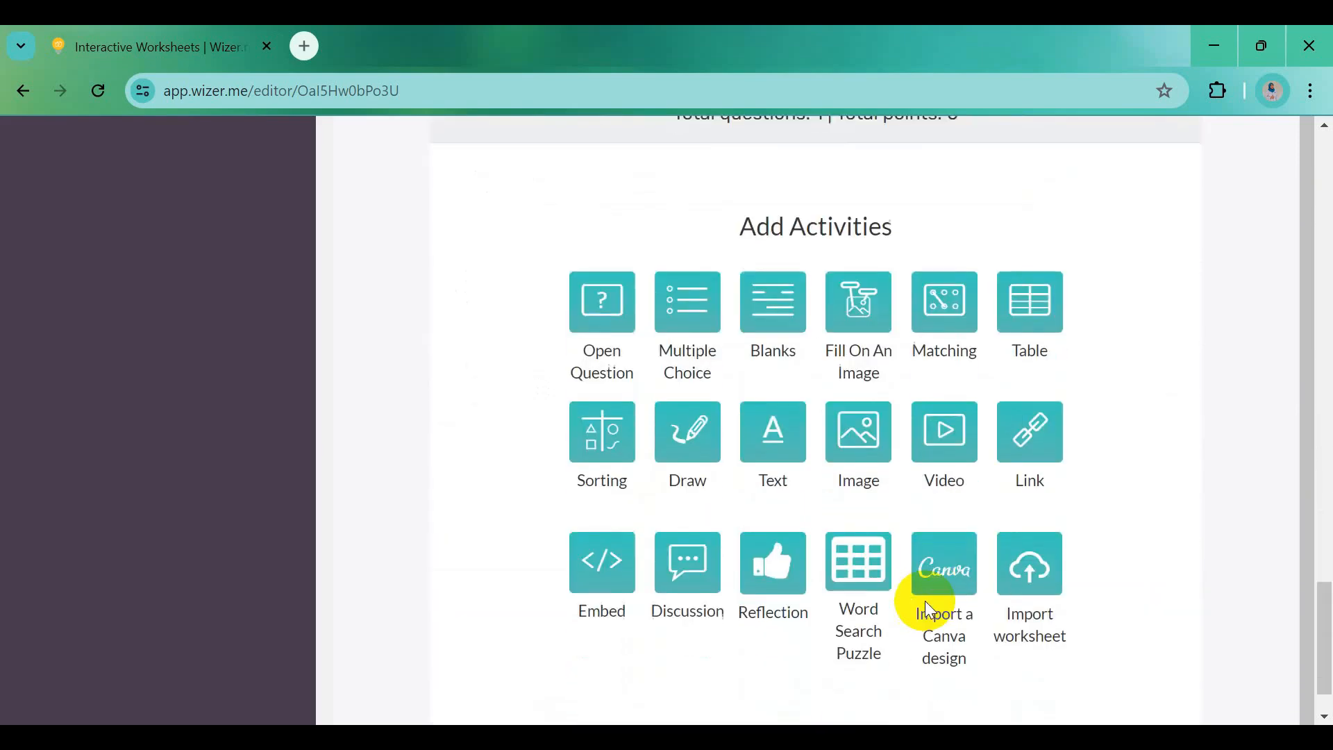
pyautogui.scroll(-1, 925, 602)
pyautogui.click(597, 494)
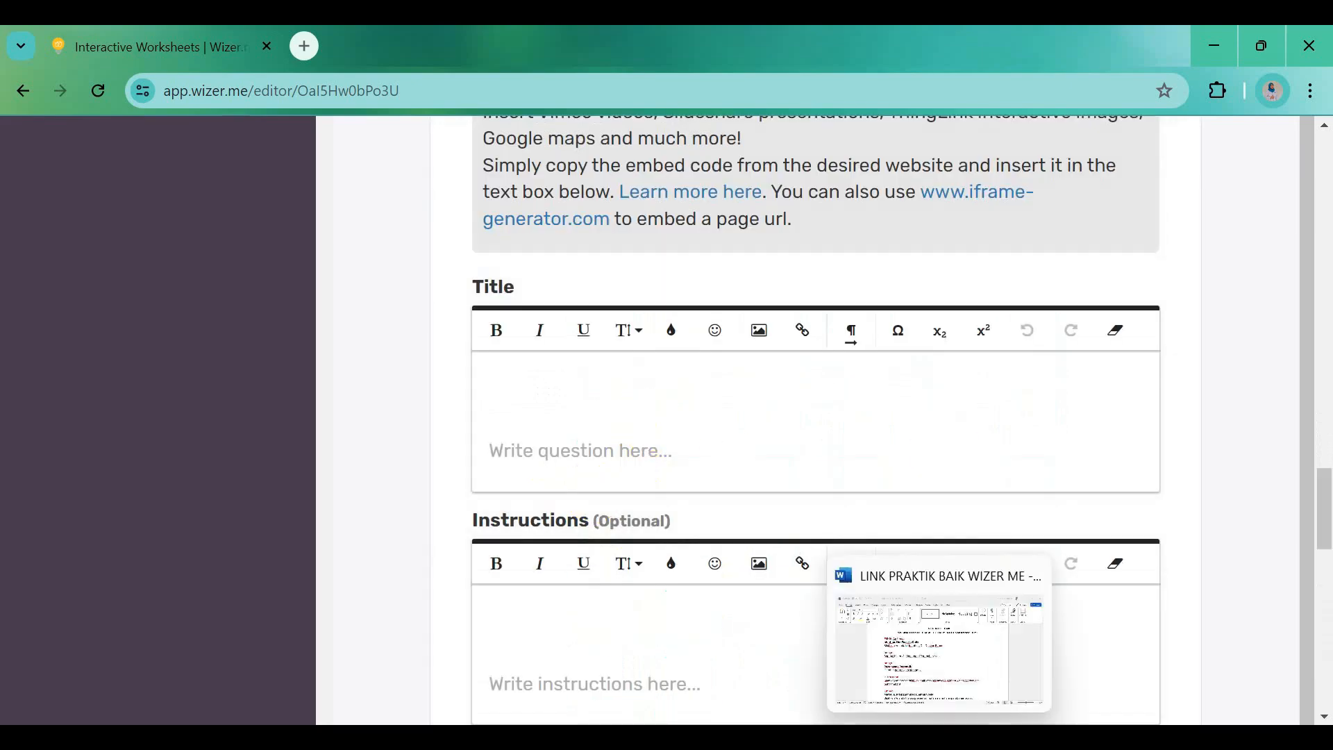
# Give the embed activity the bold title 'A. Memahami Perubahan Sosial', dropping the word 'Materi'
pyautogui.click(945, 717)
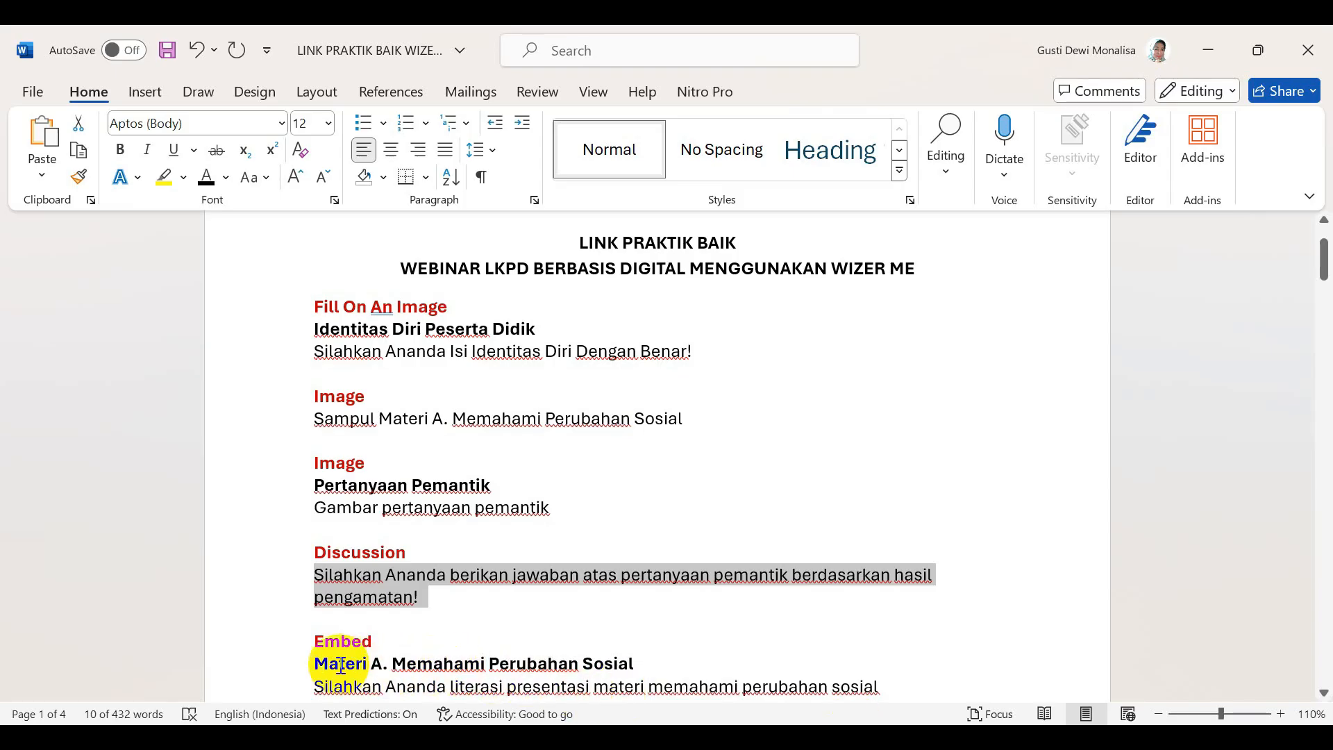
pyautogui.moveTo(368, 665); pyautogui.dragTo(629, 665)
pyautogui.hotkey('ctrl', 'c')
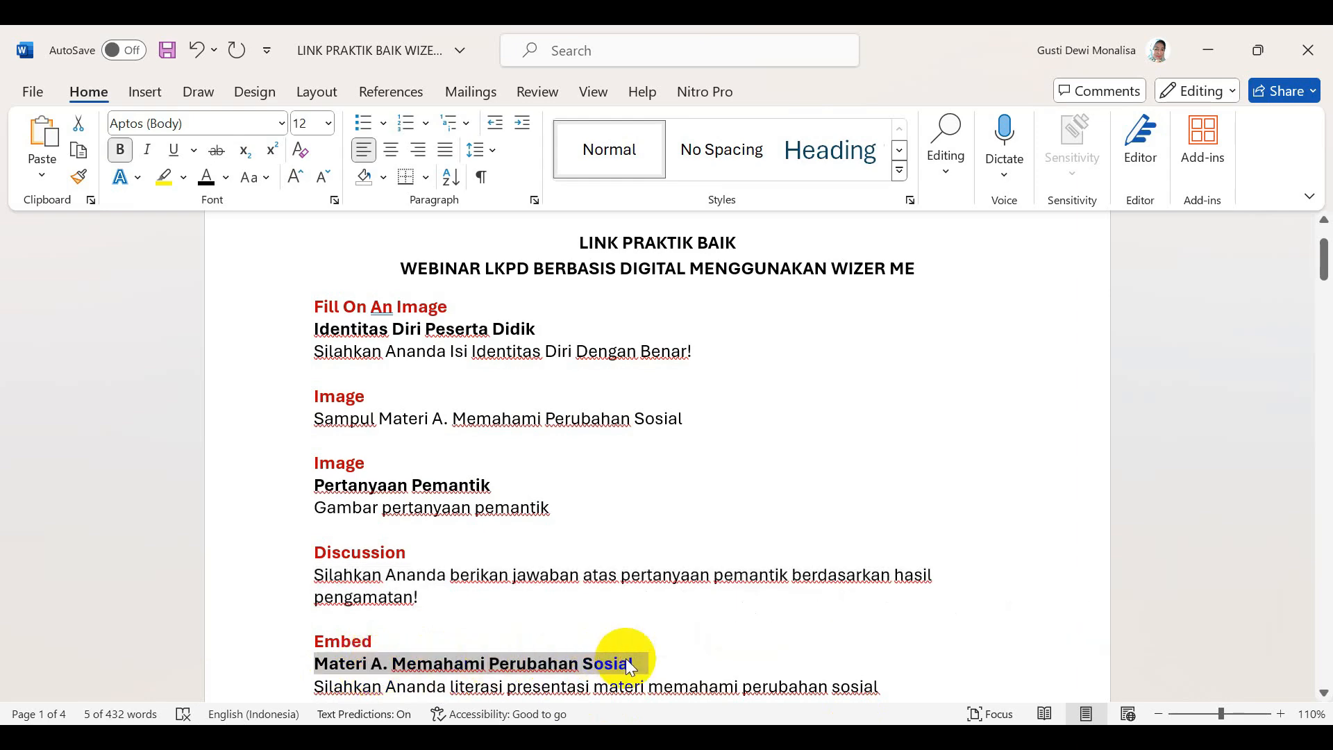
pyautogui.click(525, 736)
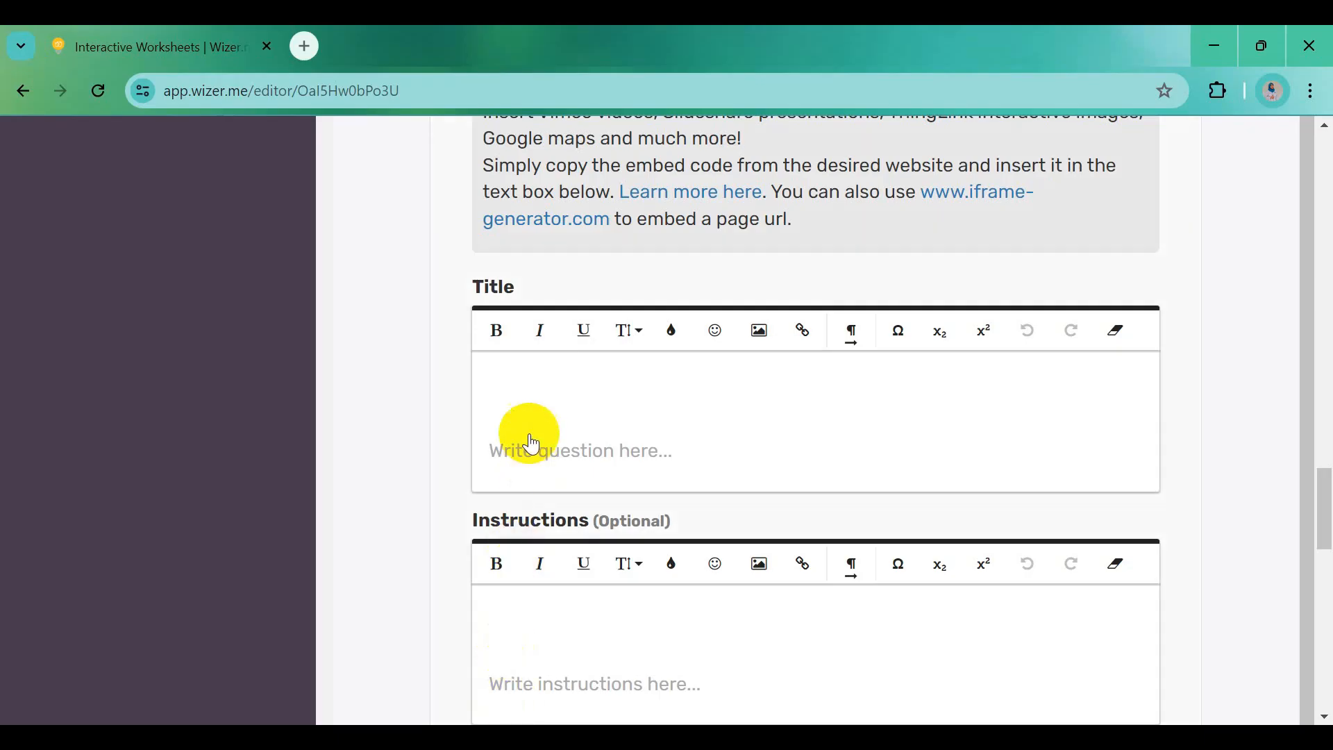
pyautogui.click(535, 374)
pyautogui.hotkey('ctrl', 'v')
pyautogui.click(497, 386)
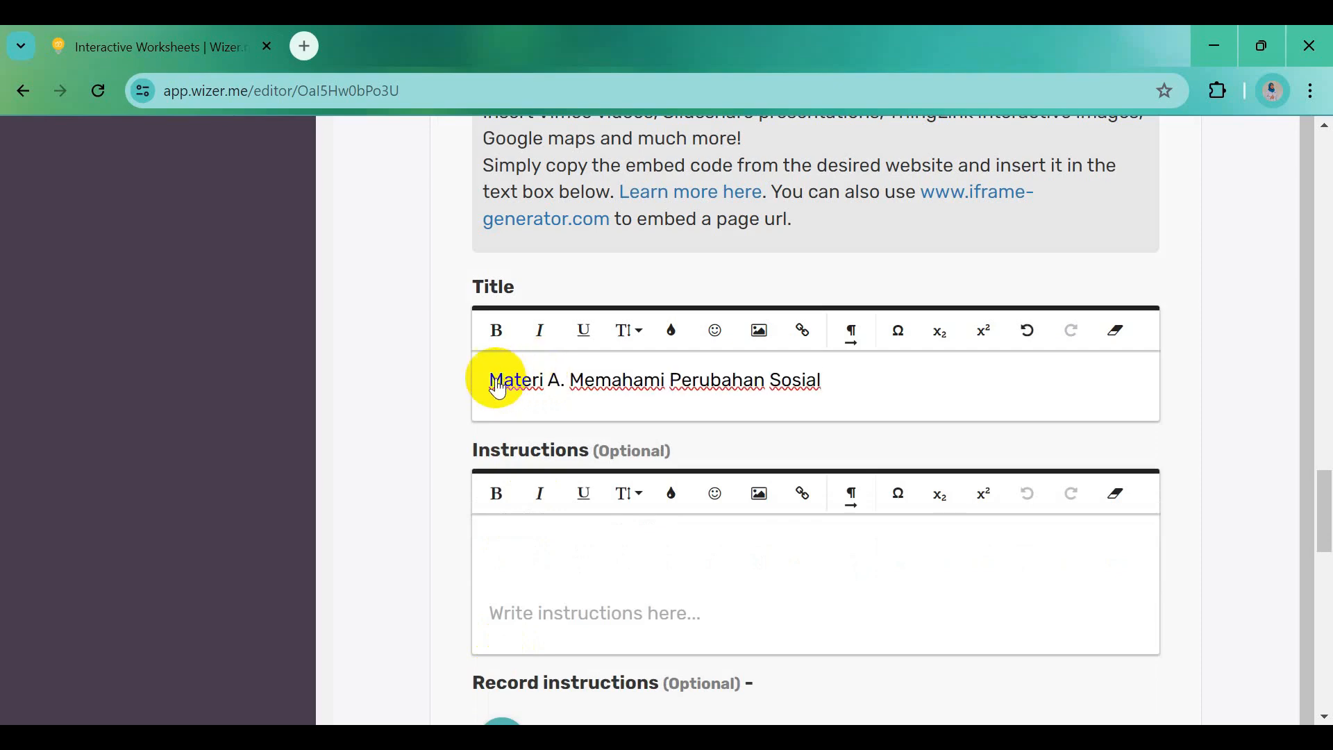
pyautogui.click(550, 391)
pyautogui.press('BackSpace')
pyautogui.press('BackSpace')
pyautogui.press('BackSpace')
pyautogui.press('BackSpace')
pyautogui.press('BackSpace')
pyautogui.press('BackSpace')
pyautogui.press('BackSpace')
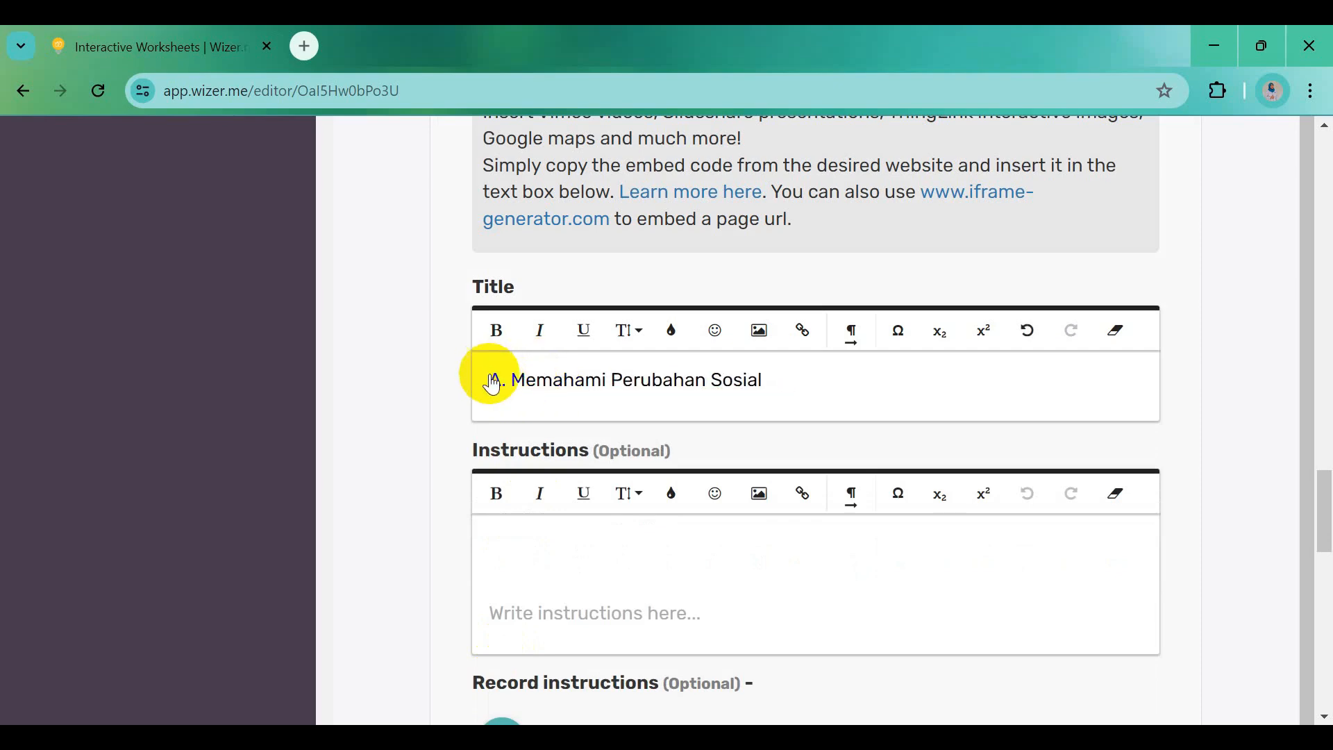
pyautogui.click(504, 391)
pyautogui.moveTo(490, 381); pyautogui.dragTo(772, 379)
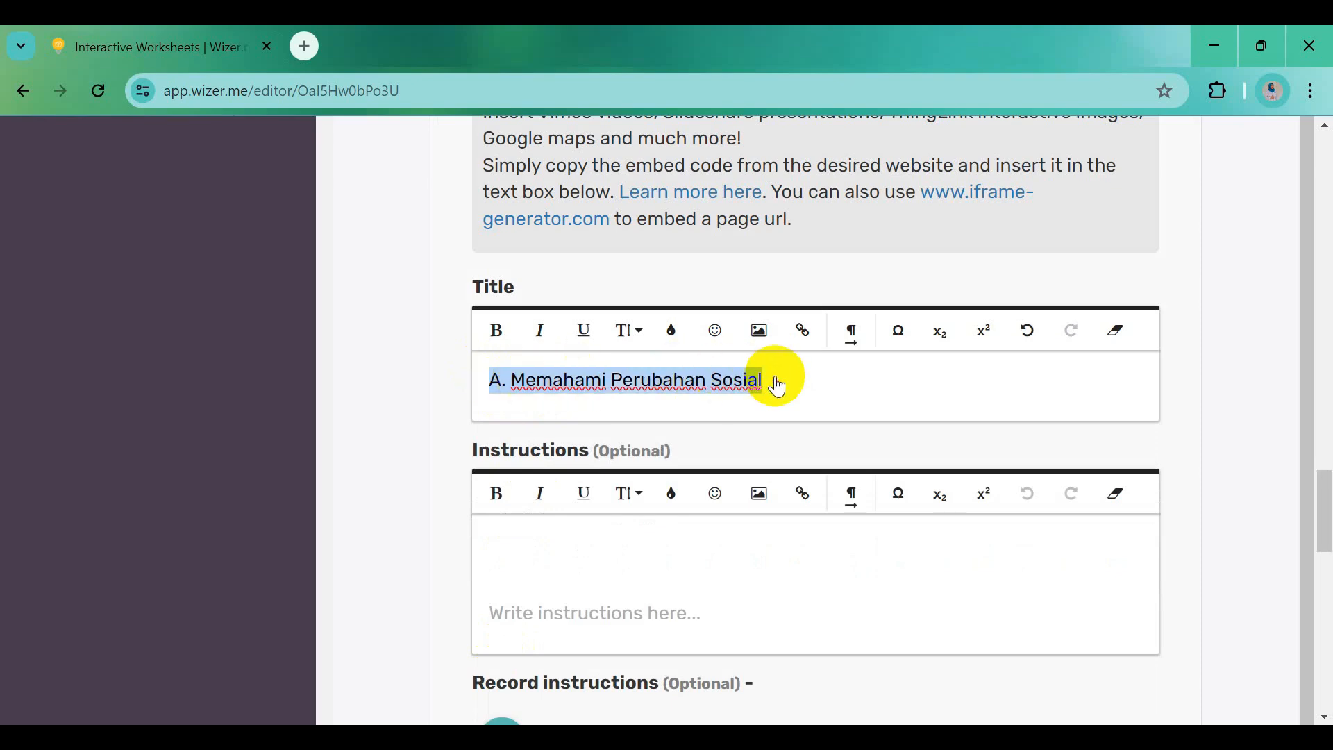
pyautogui.click(498, 333)
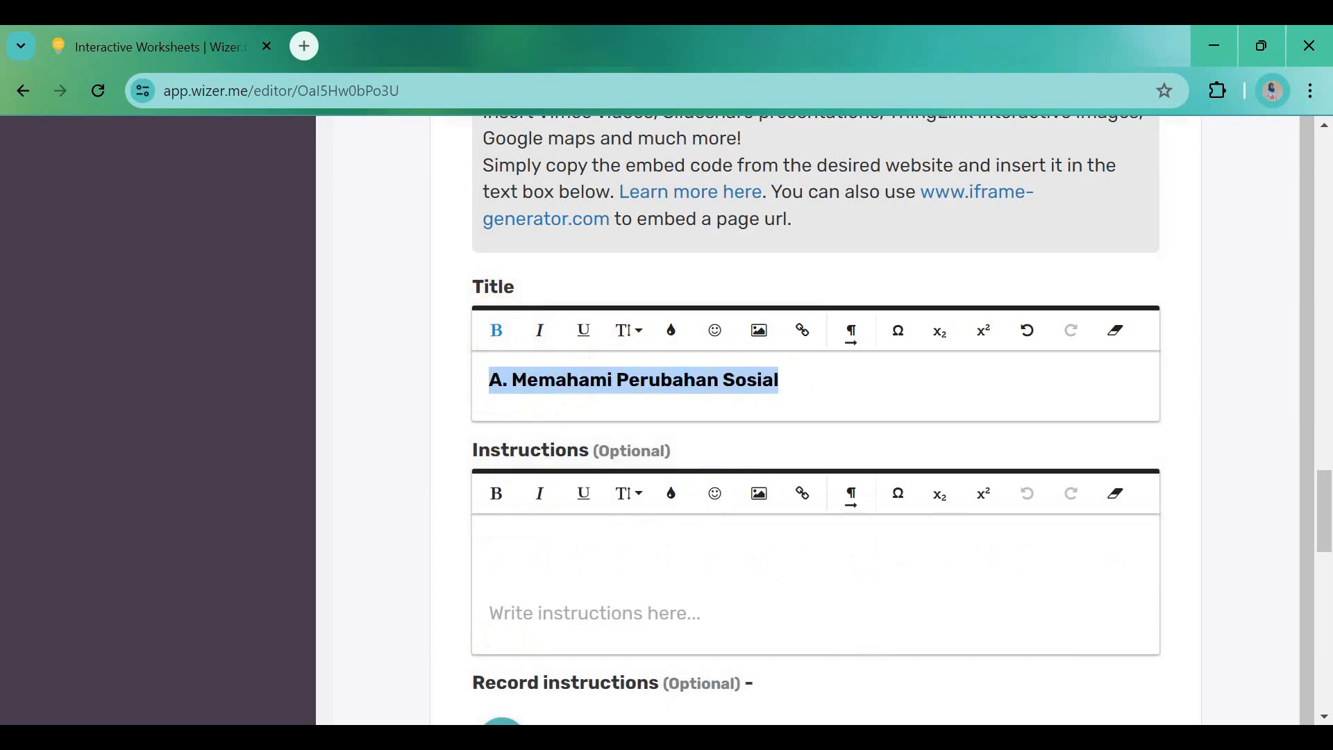
# Paste the read-the-presentation instruction from Word into Instructions and select the Canva embed code
pyautogui.hotkey('alt', 'Tab')
pyautogui.scroll(-3, 620, 681)
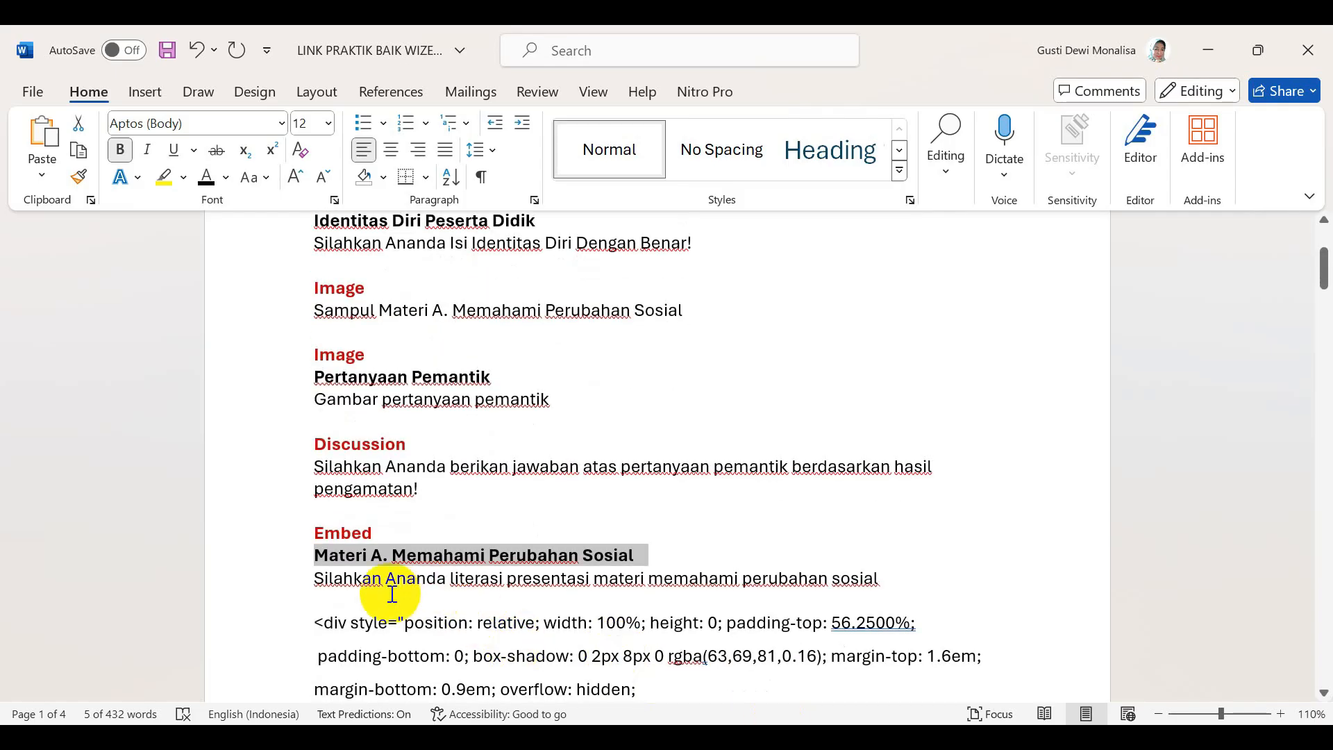
pyautogui.moveTo(314, 581); pyautogui.dragTo(871, 580)
pyautogui.hotkey('ctrl', 'c')
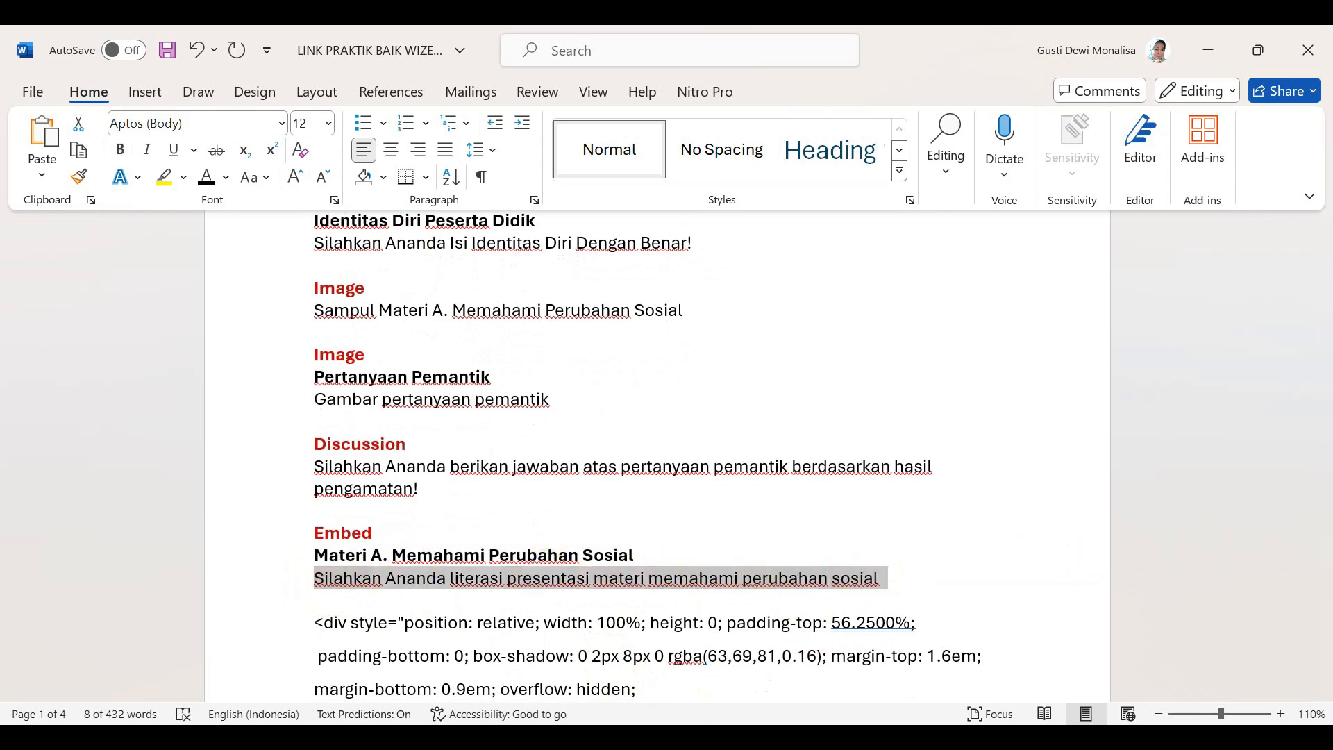
pyautogui.hotkey('alt', 'Tab')
pyautogui.click(540, 554)
pyautogui.hotkey('ctrl', 'v')
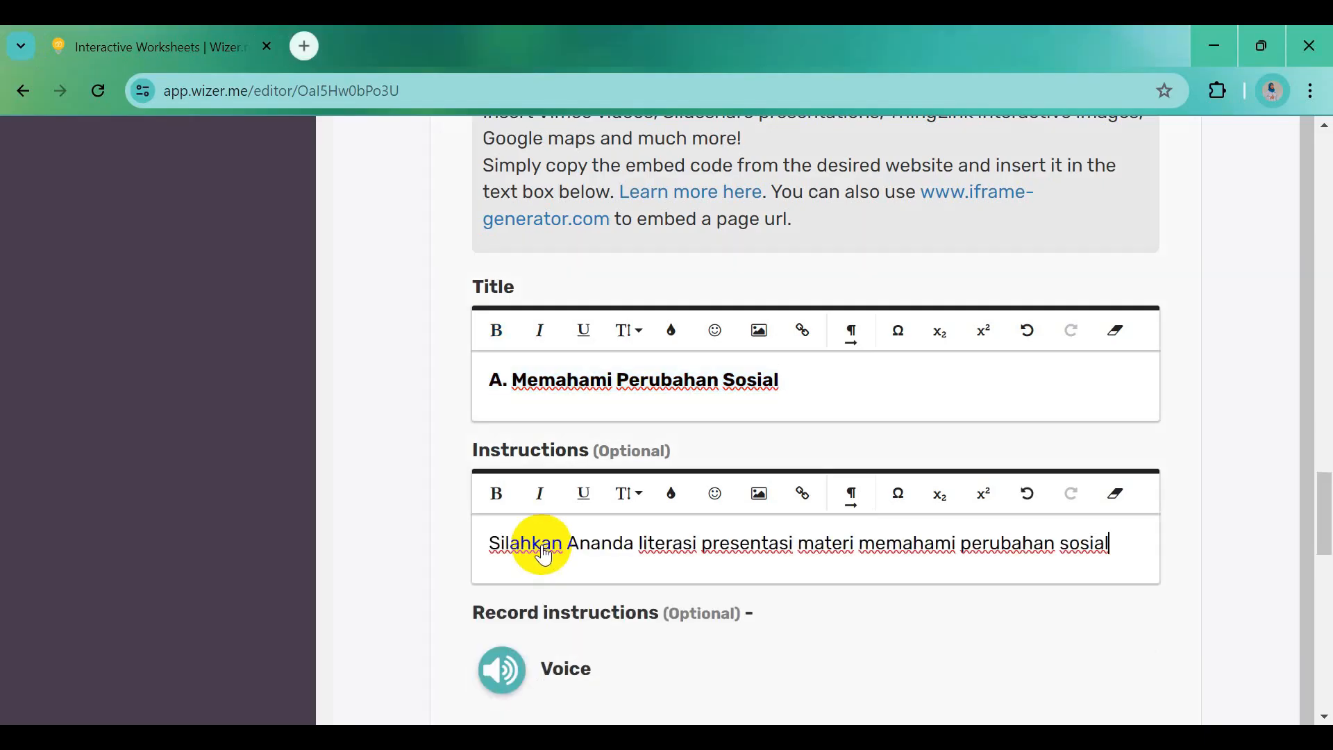
pyautogui.scroll(-5, 543, 549)
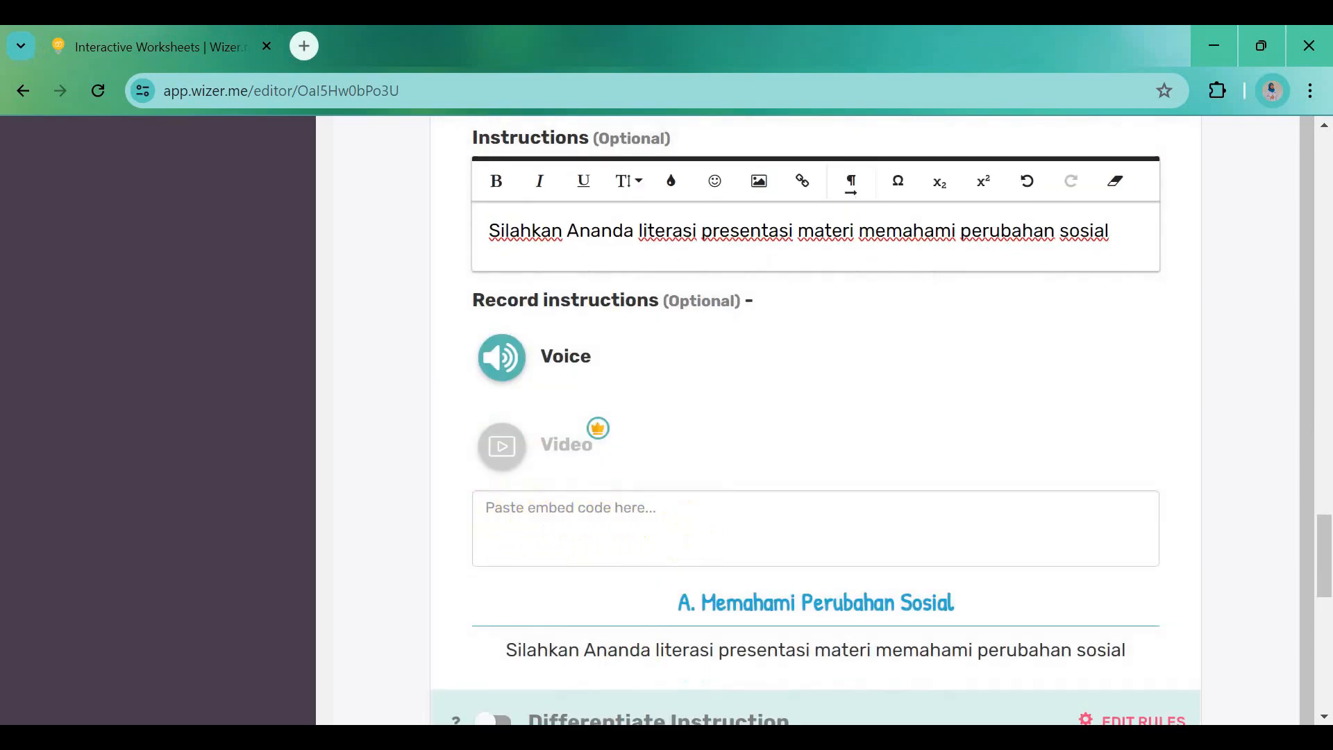
pyautogui.click(941, 737)
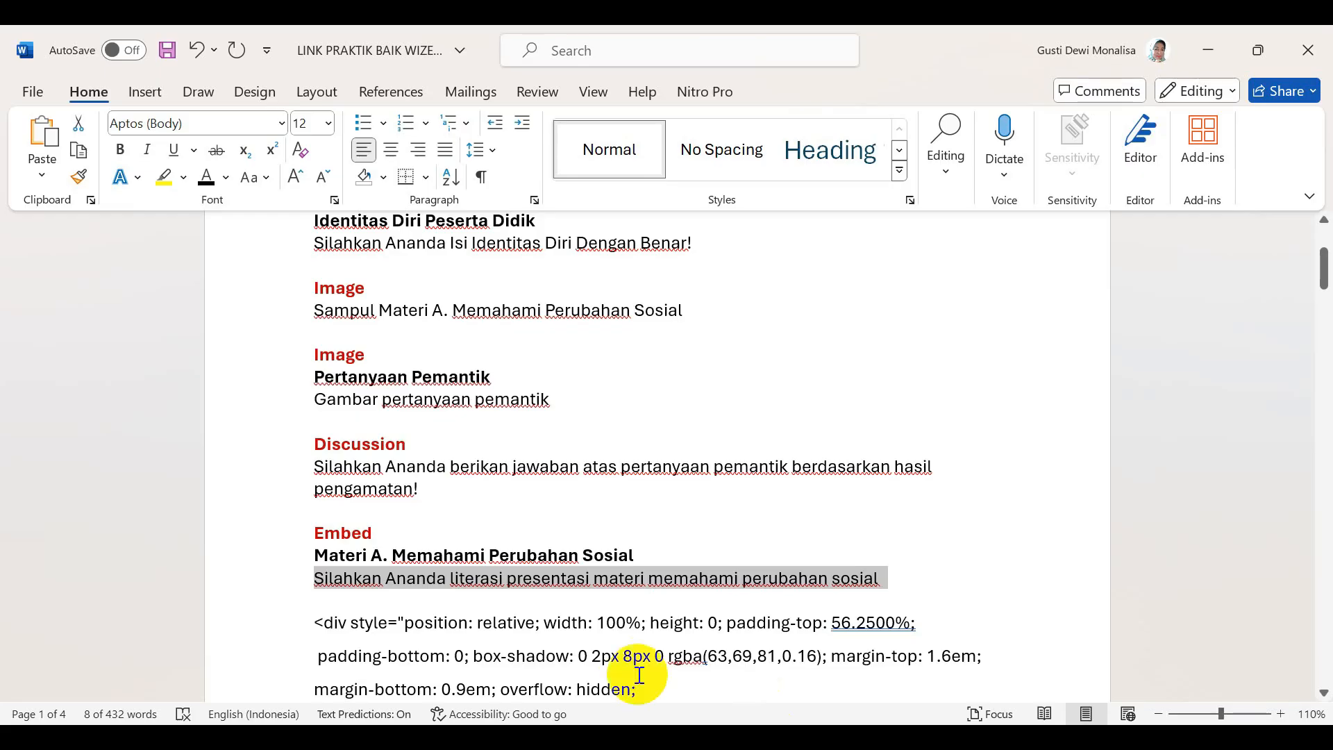
pyautogui.scroll(-3, 639, 674)
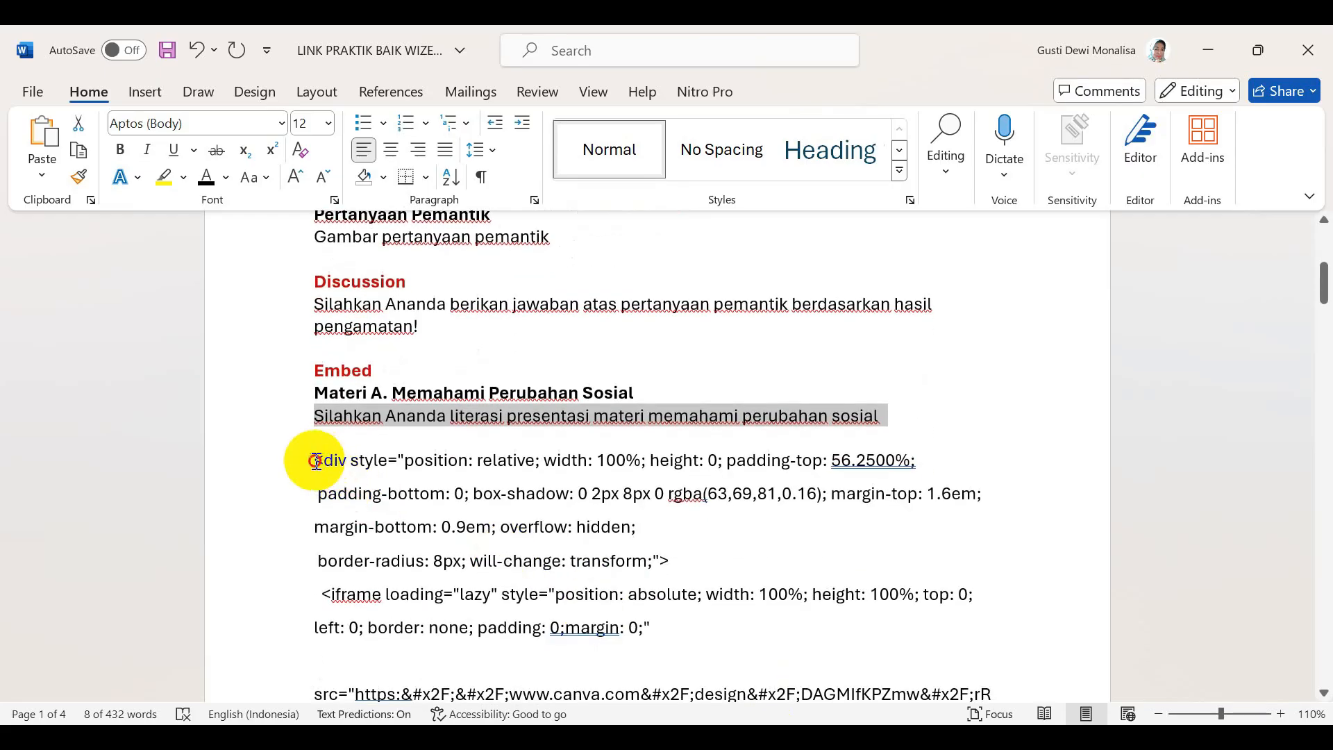
pyautogui.moveTo(316, 461); pyautogui.dragTo(364, 506)
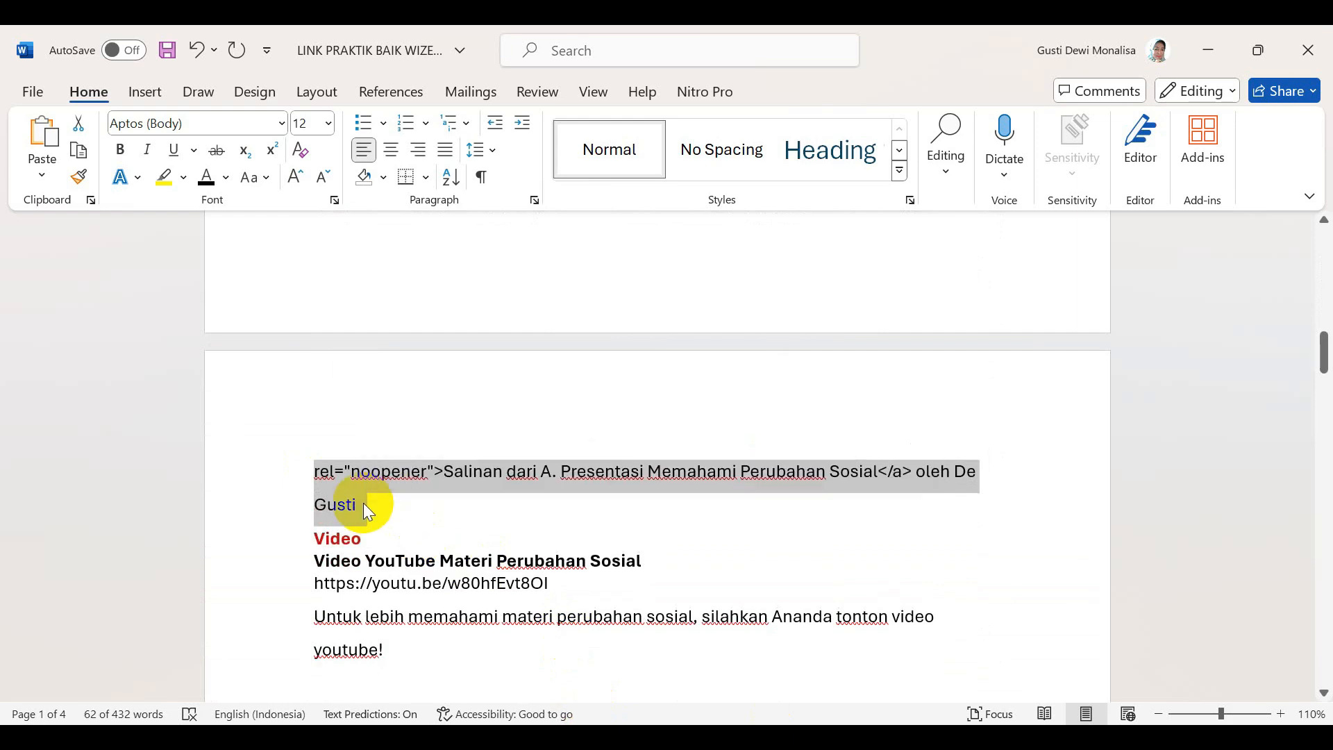
# Paste the Canva embed code into the embed code box, trim the trailing line, and save
pyautogui.click(533, 611)
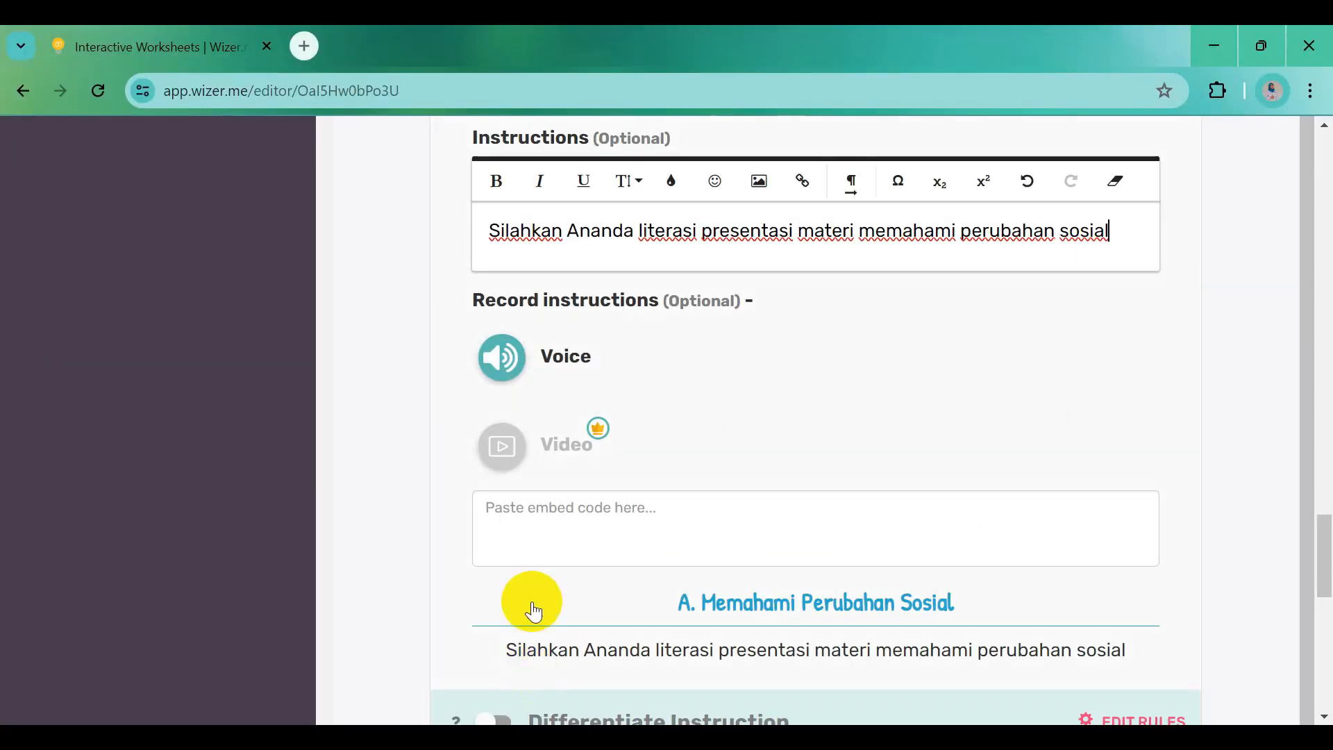
pyautogui.click(536, 534)
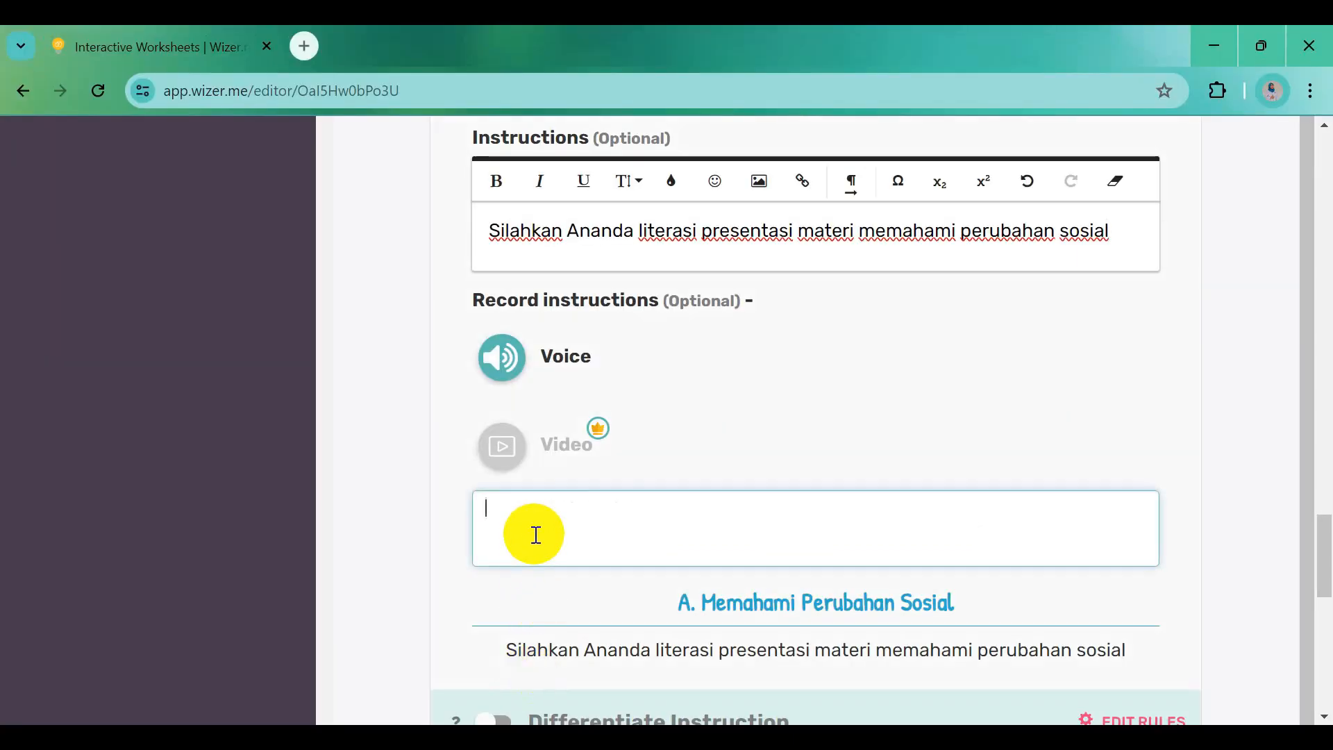
pyautogui.hotkey('ctrl', 'v')
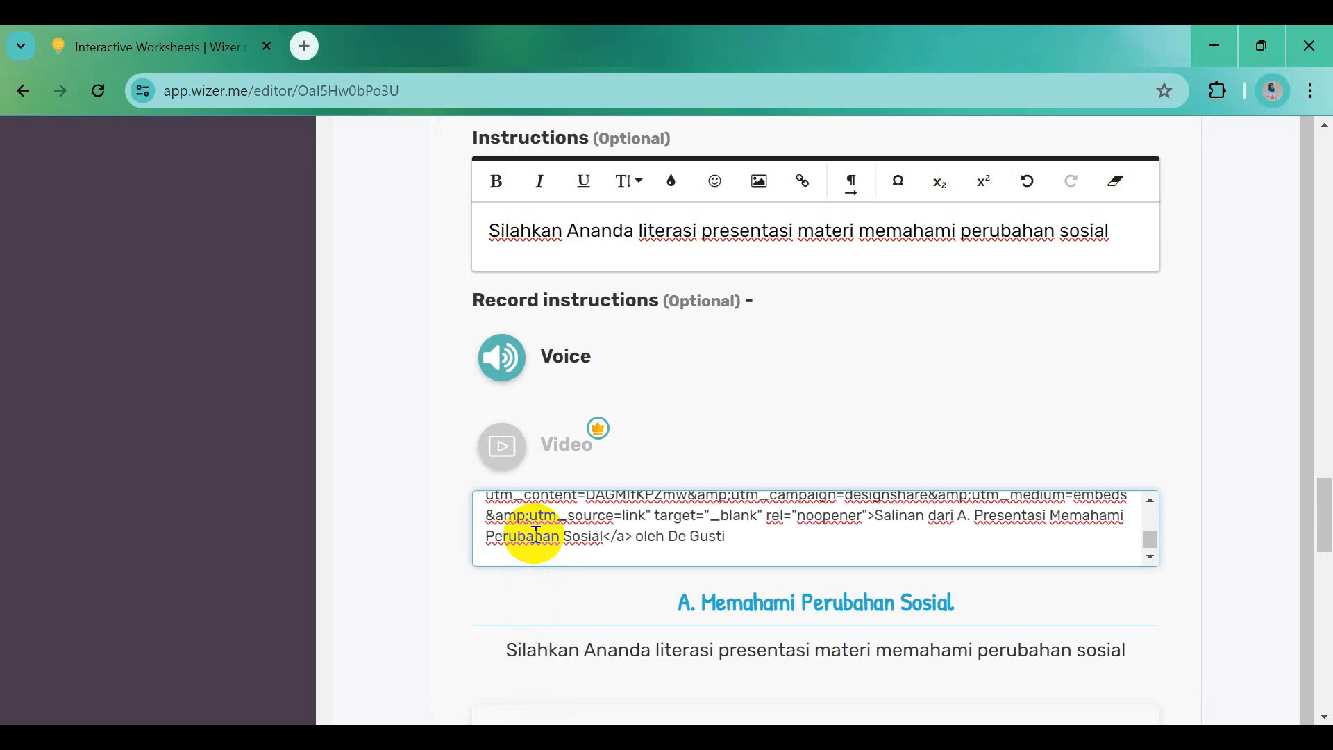
pyautogui.press('BackSpace')
pyautogui.scroll(-4, 536, 536)
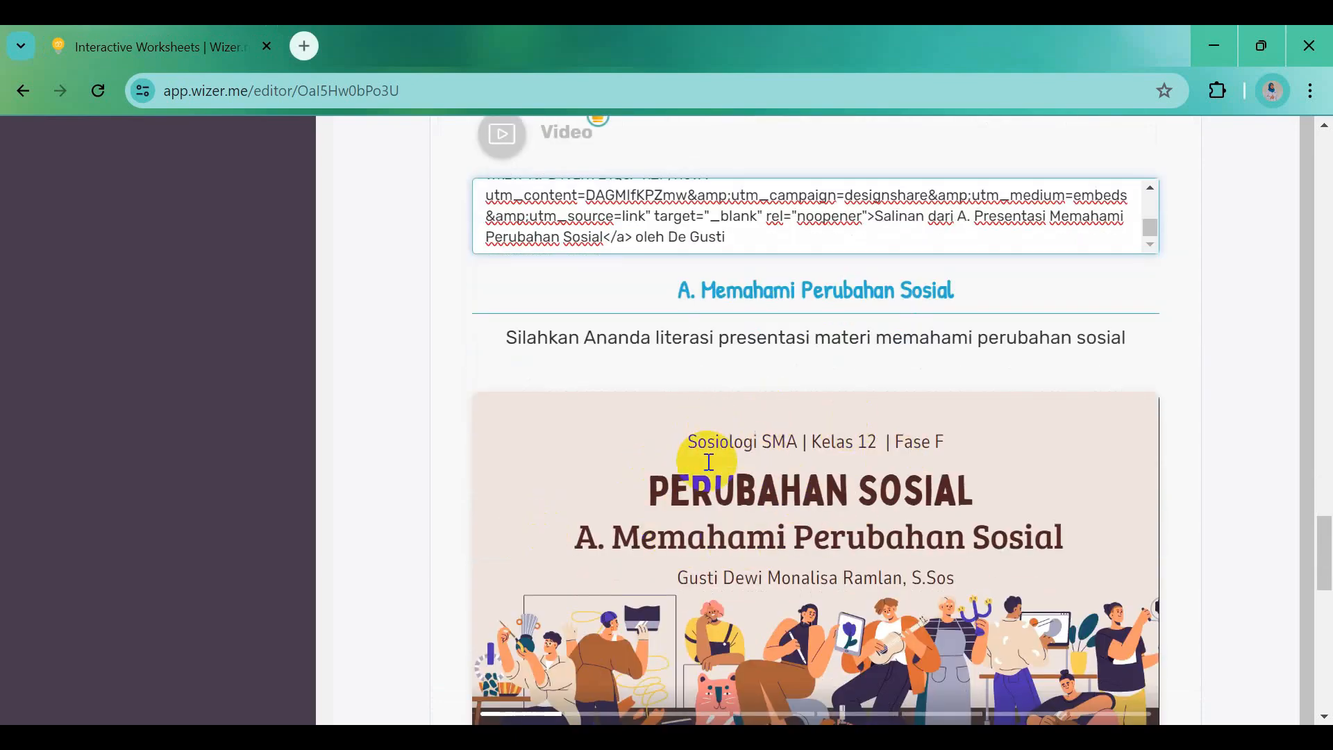
pyautogui.scroll(-3, 759, 493)
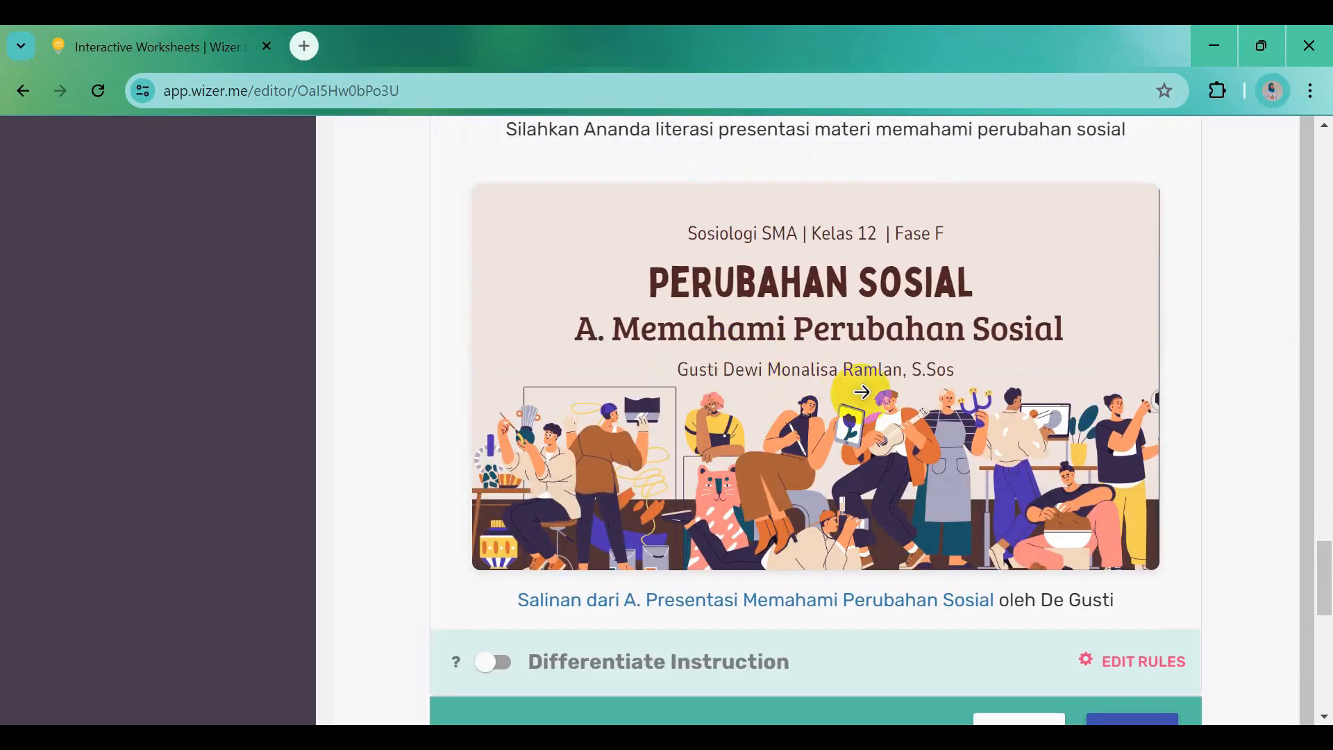
pyautogui.moveTo(807, 427)
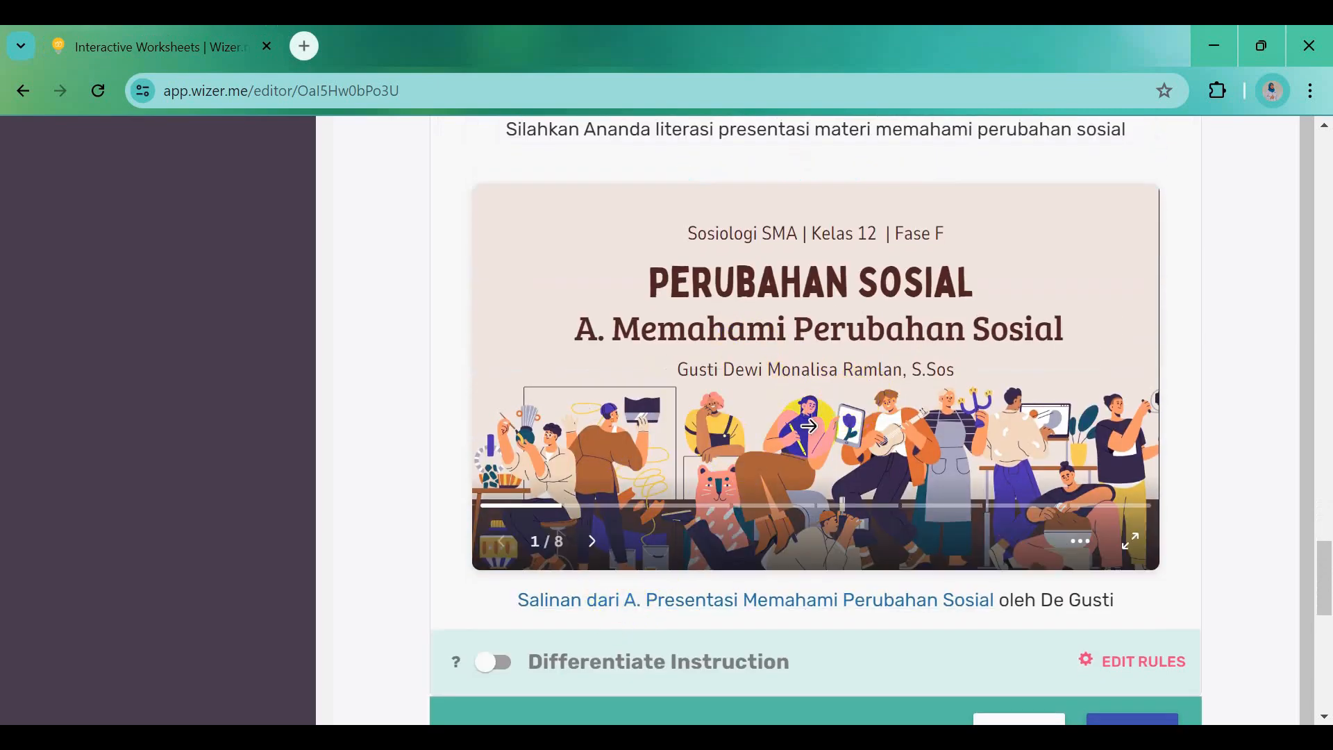
pyautogui.scroll(-2, 809, 426)
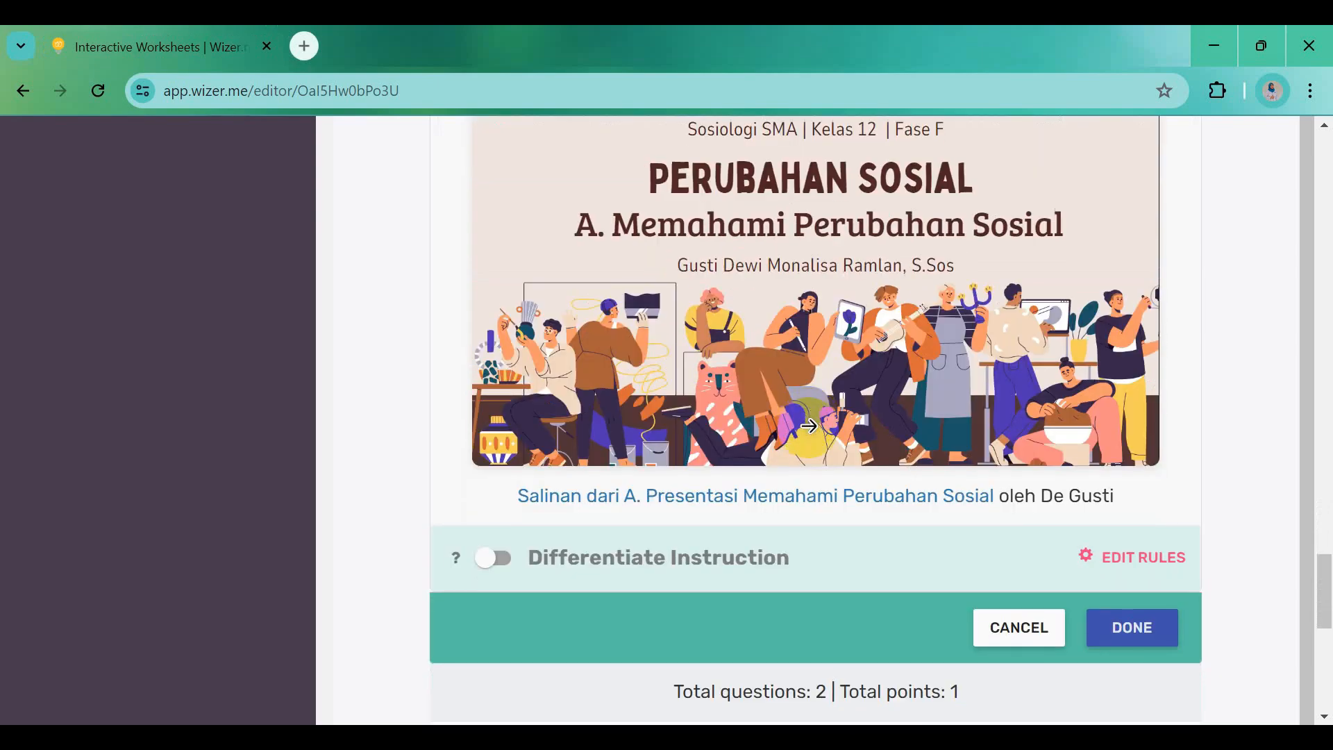
pyautogui.click(1132, 632)
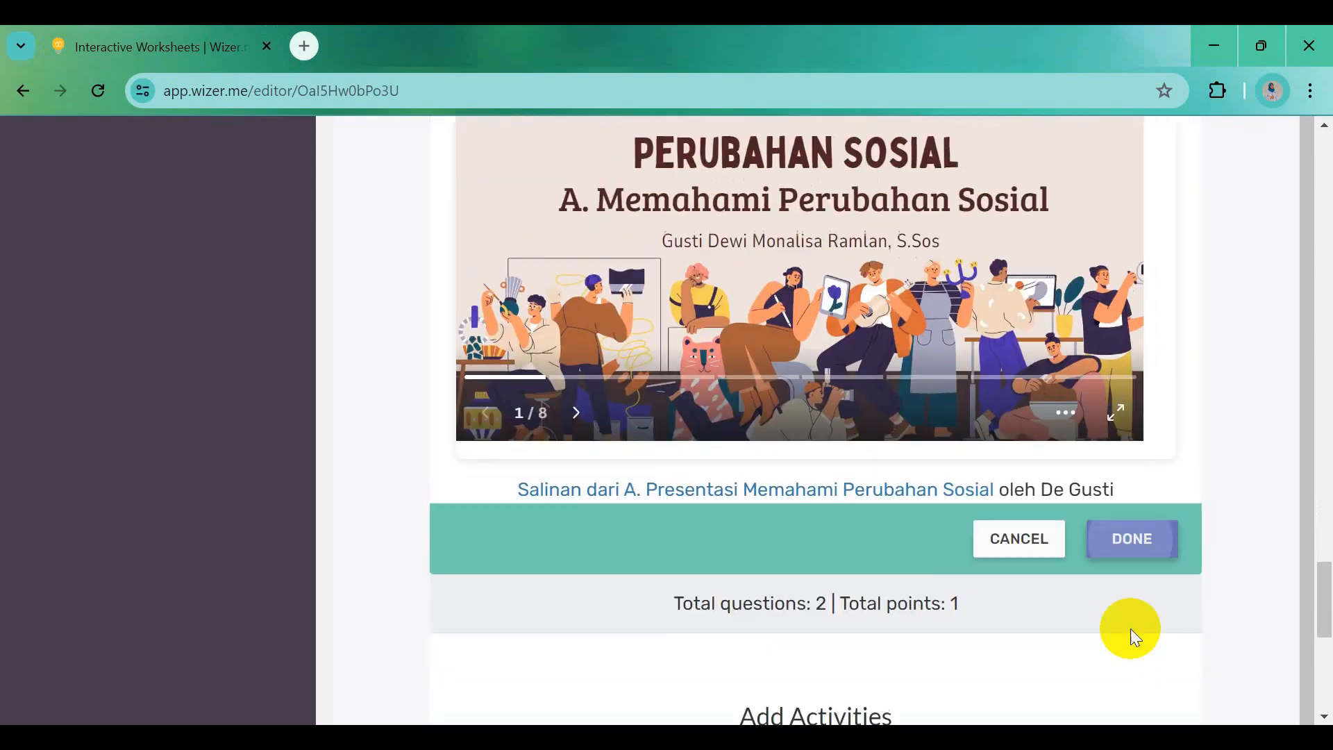
# Change the presentation embed item's point value from 1 to 0
pyautogui.scroll(-8, 1131, 628)
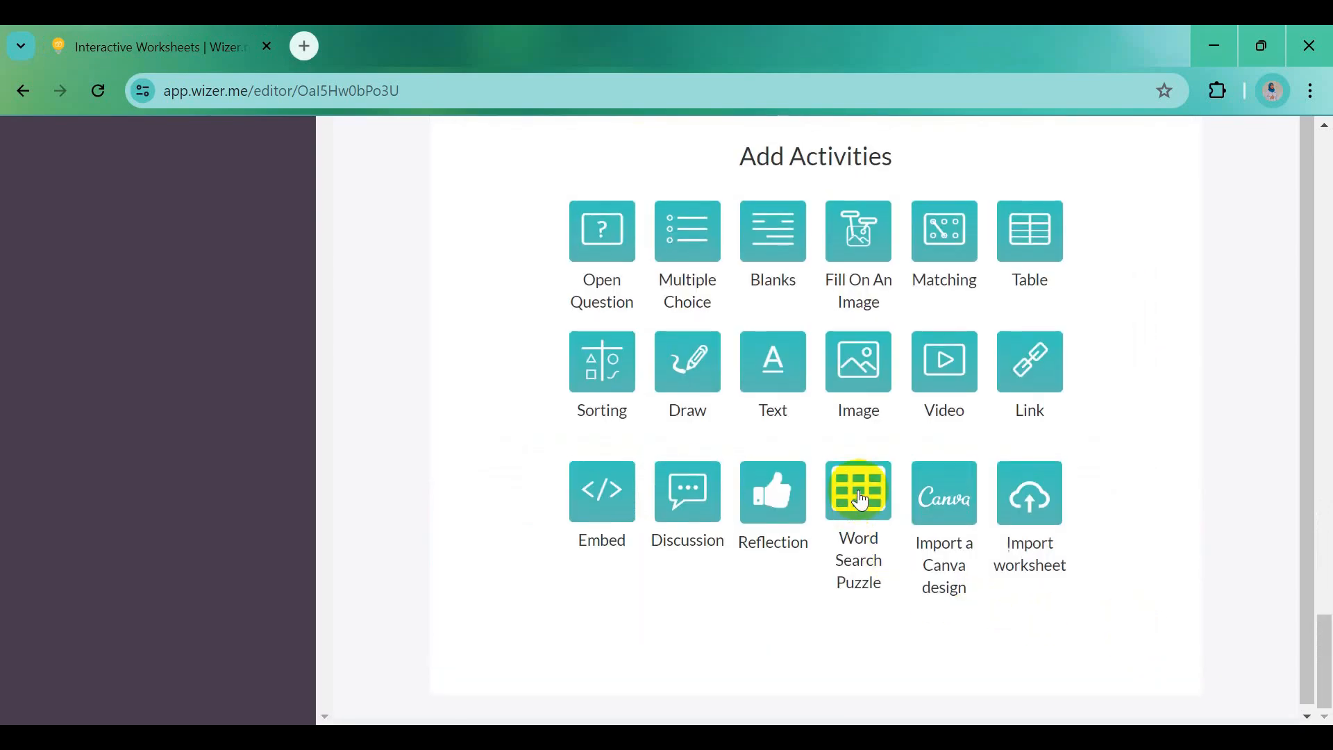
pyautogui.scroll(12, 861, 477)
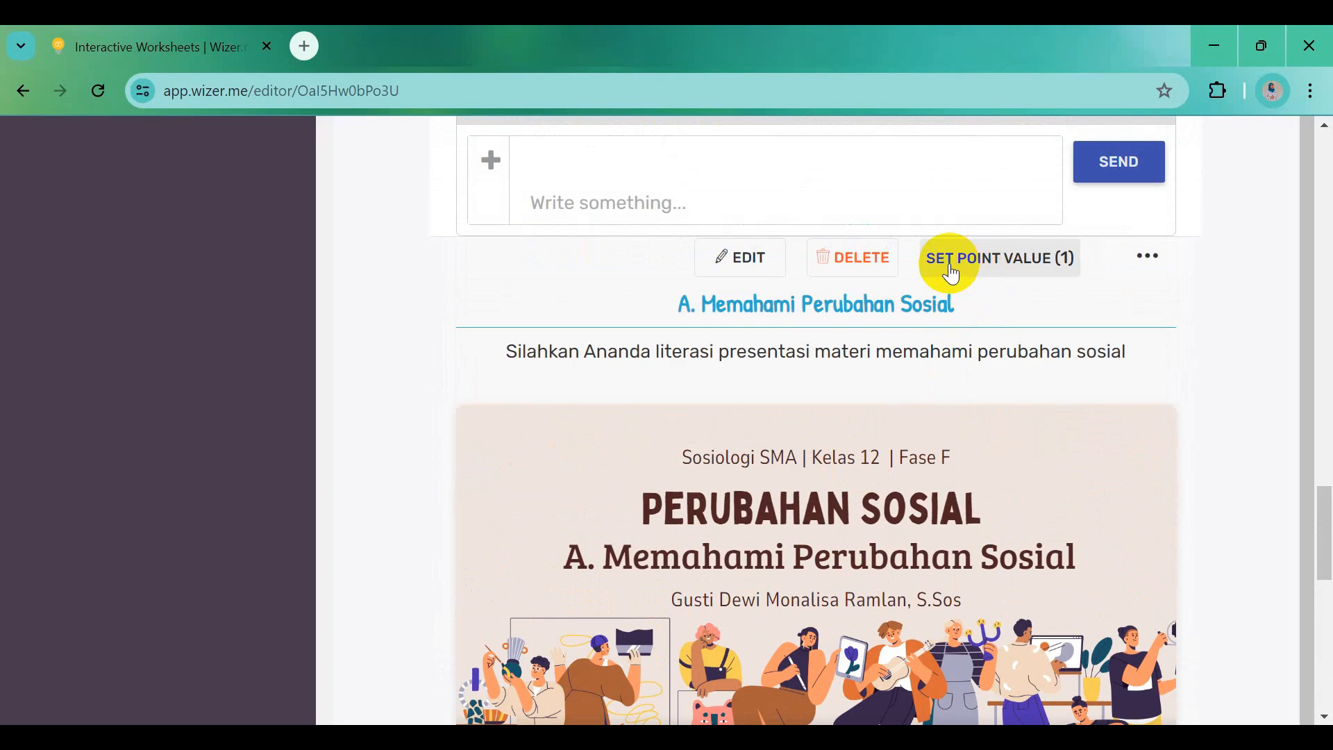
pyautogui.click(987, 269)
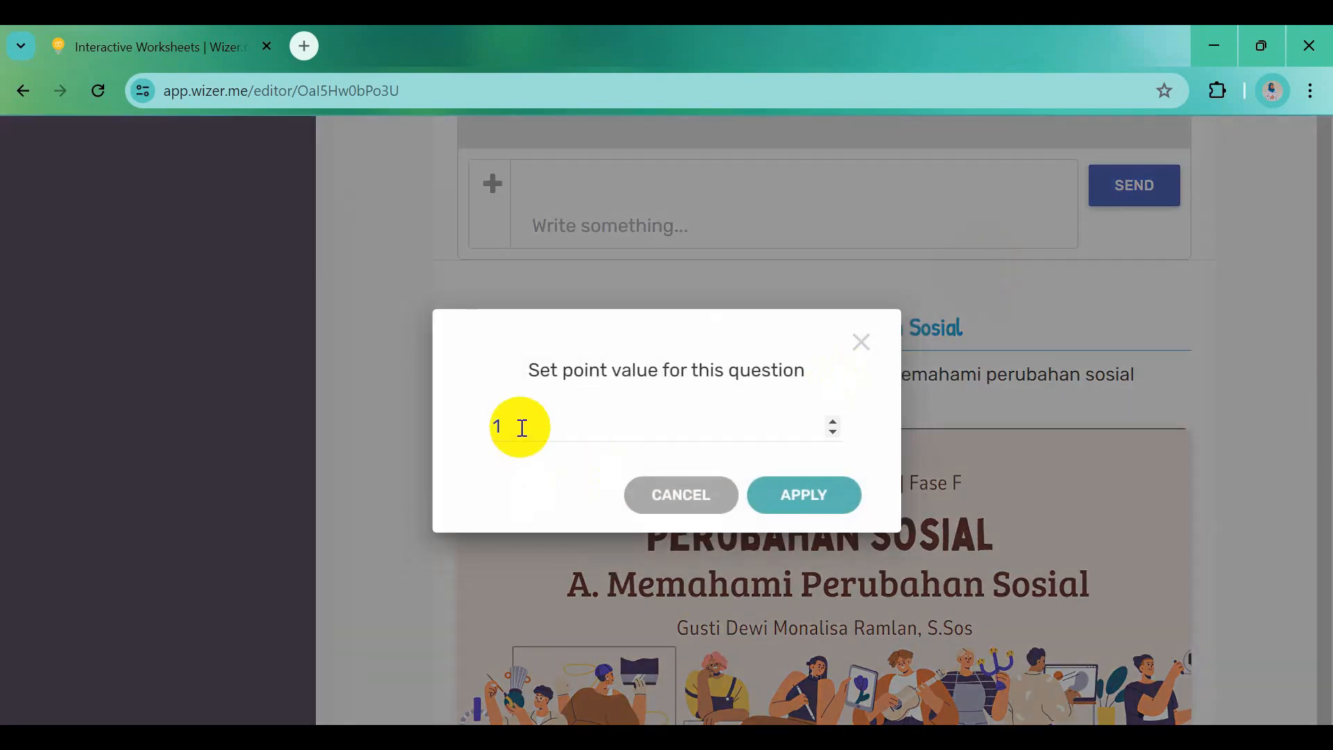
pyautogui.moveTo(518, 425); pyautogui.dragTo(485, 439)
pyautogui.write('0')
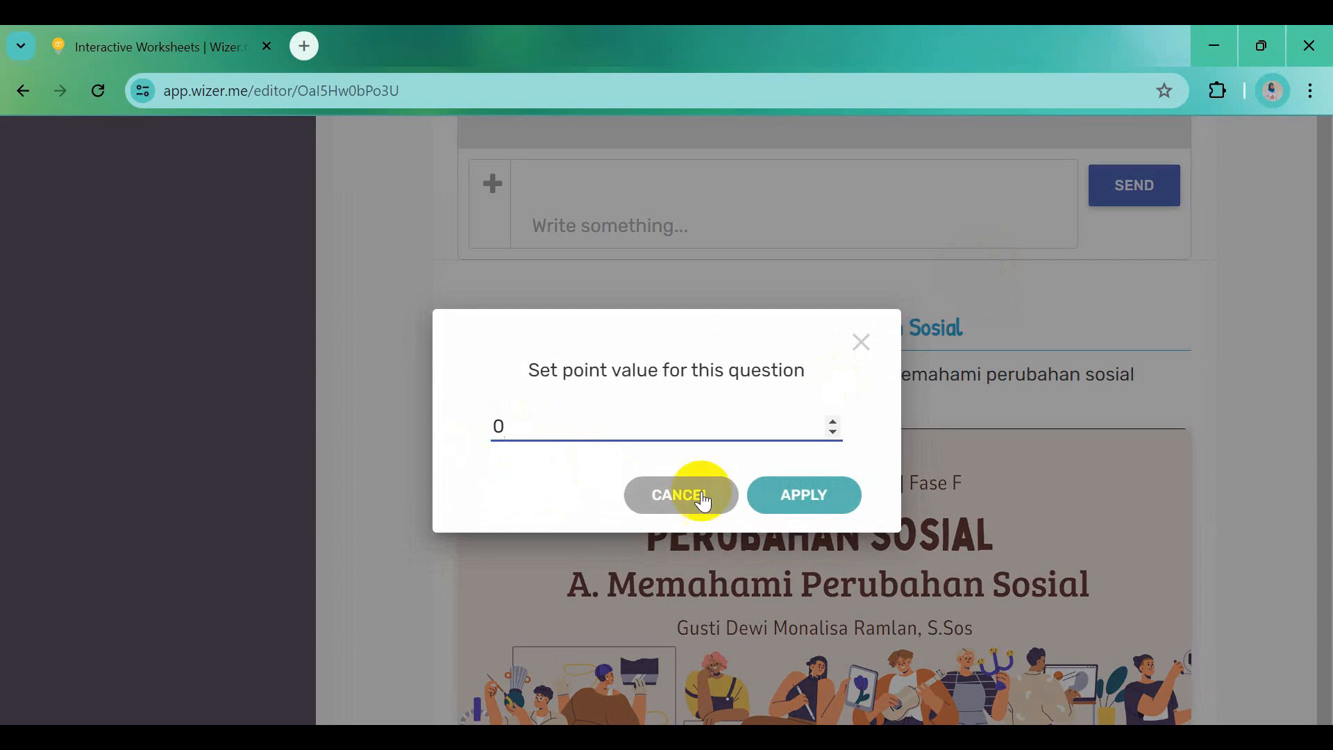
pyautogui.click(782, 494)
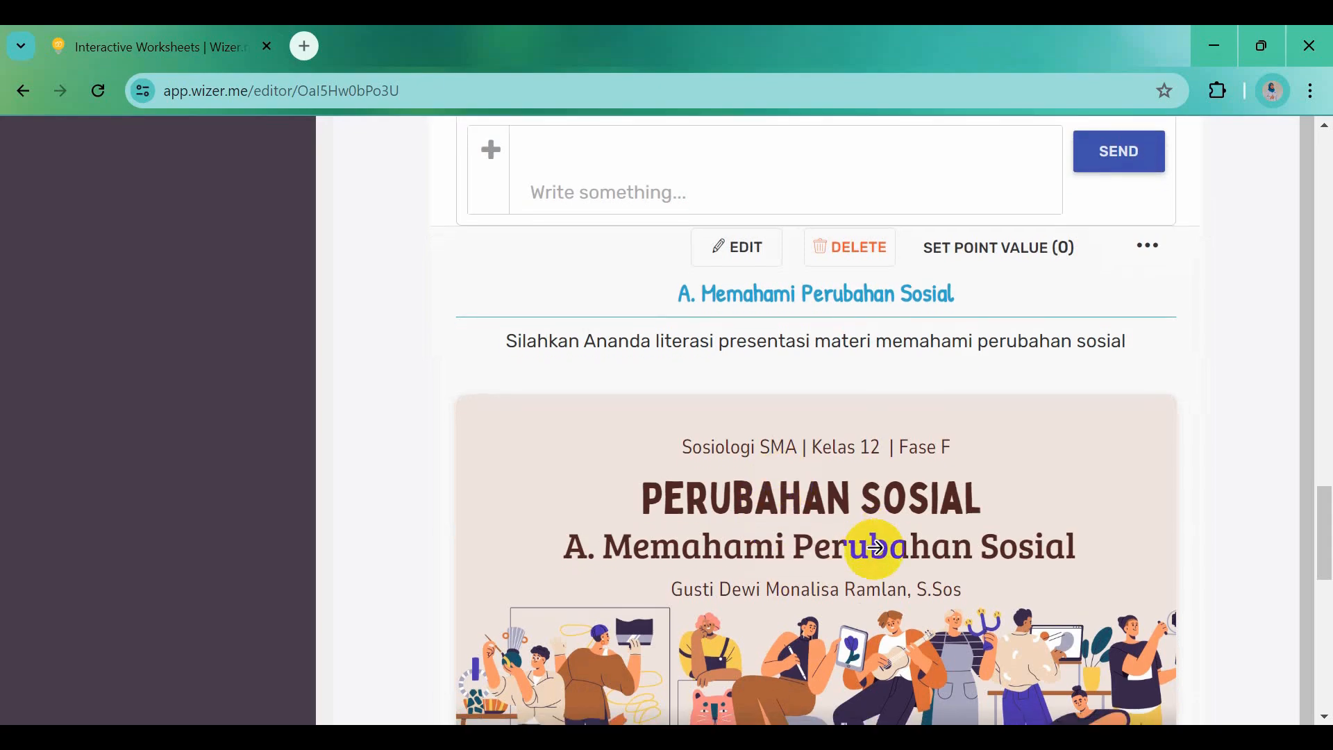
pyautogui.scroll(-6, 843, 505)
pyautogui.scroll(-4, 843, 484)
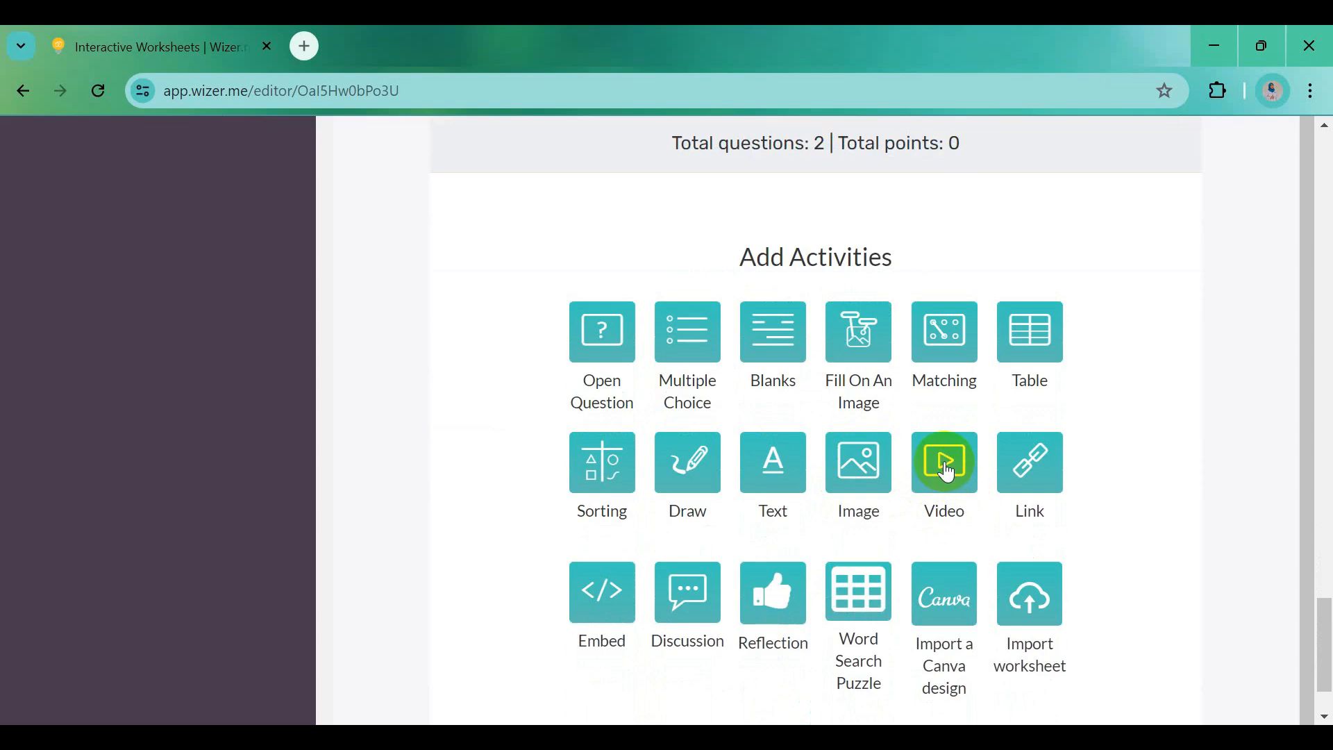
# Add a video activity with the bold title 'Video YouTube Materi Perubahan Sosial'
pyautogui.click(946, 464)
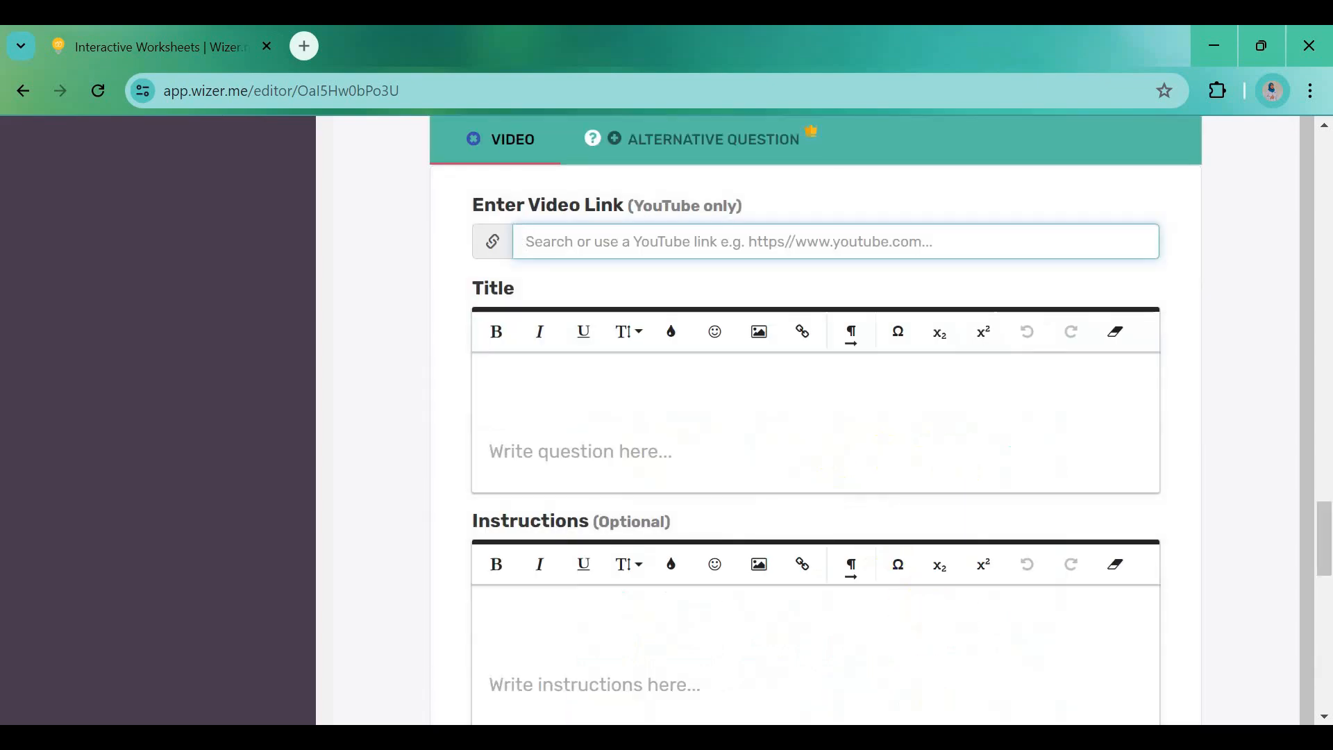
pyautogui.hotkey('alt', 'Tab')
pyautogui.scroll(-1, 590, 604)
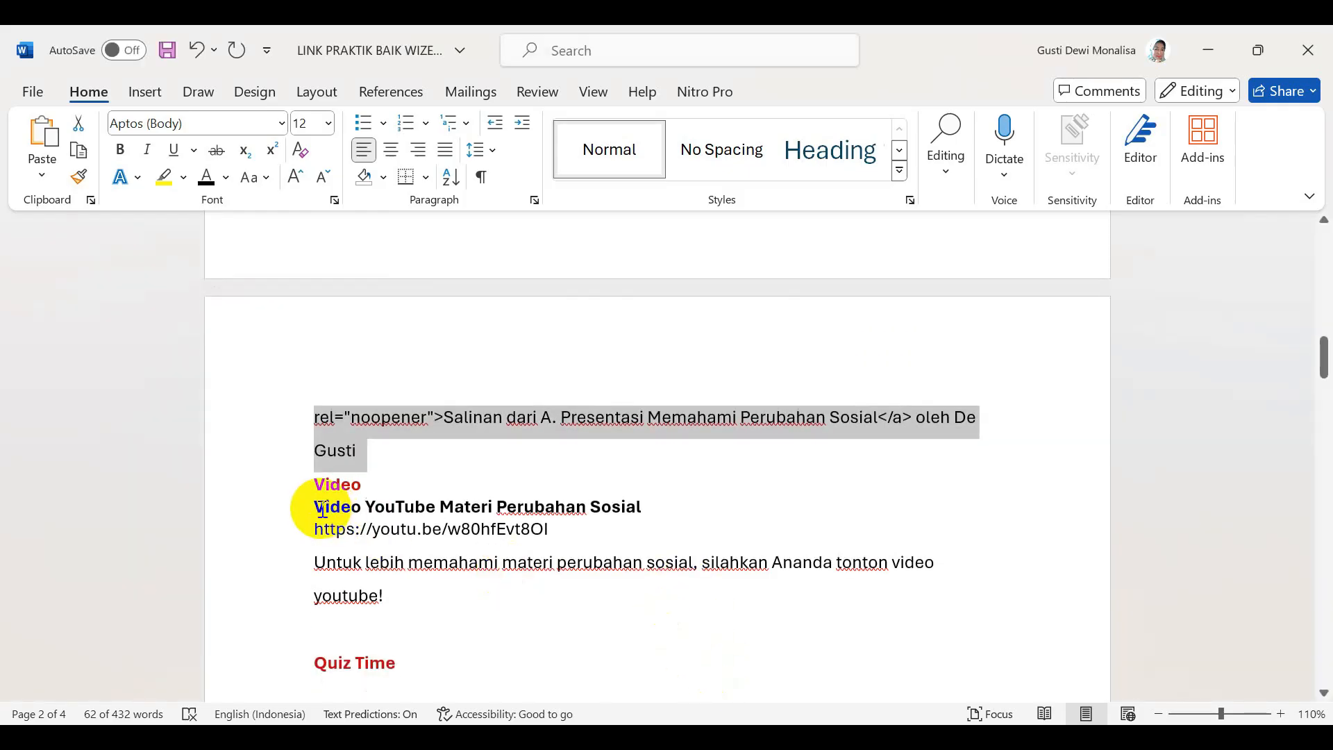
pyautogui.moveTo(314, 507); pyautogui.dragTo(634, 506)
pyautogui.hotkey('ctrl', 'c')
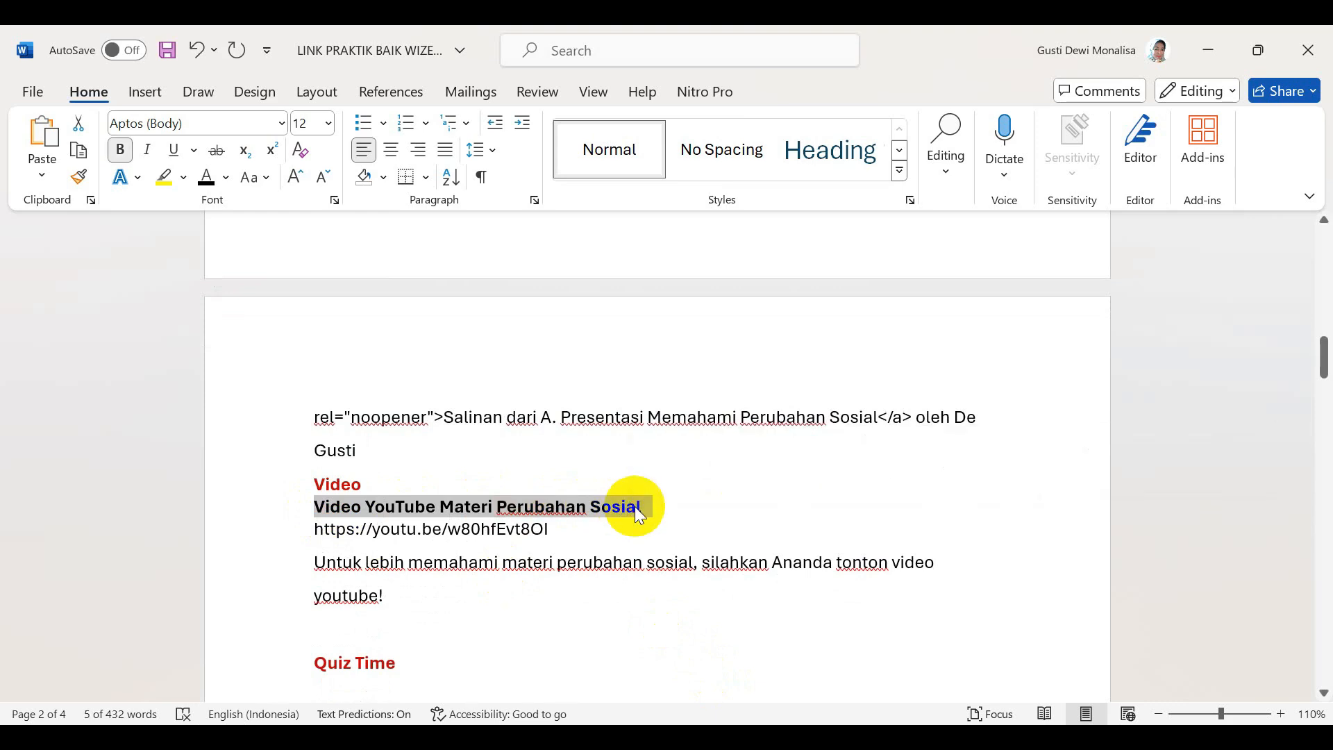
pyautogui.hotkey('alt', 'Tab')
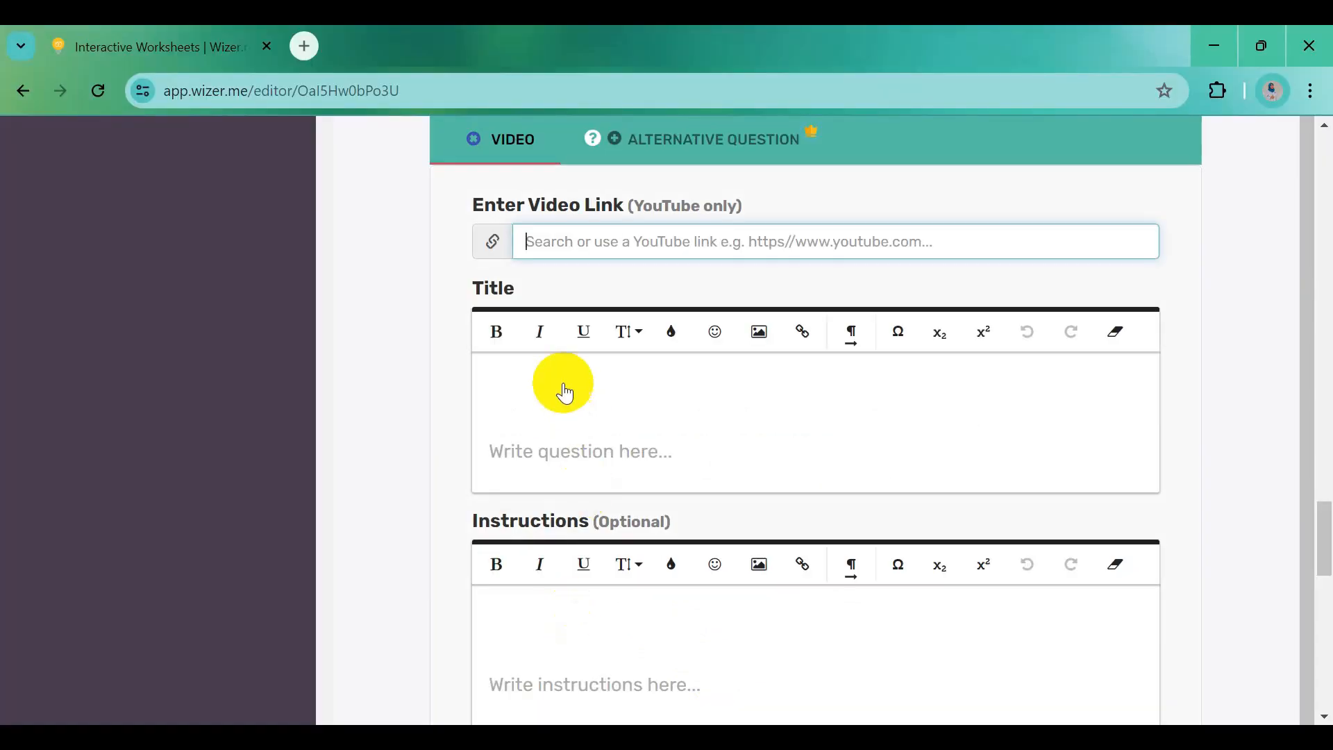
pyautogui.click(559, 386)
pyautogui.hotkey('ctrl', 'v')
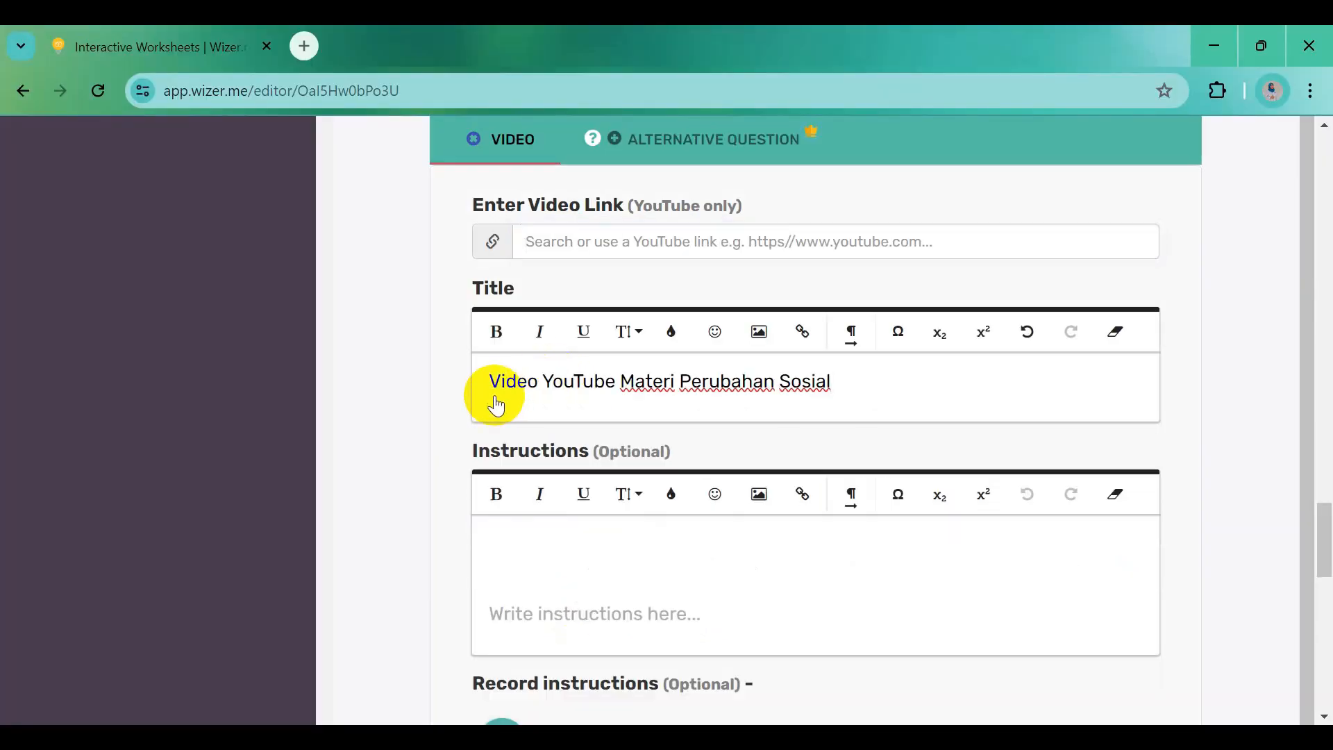
pyautogui.moveTo(497, 406); pyautogui.dragTo(840, 397)
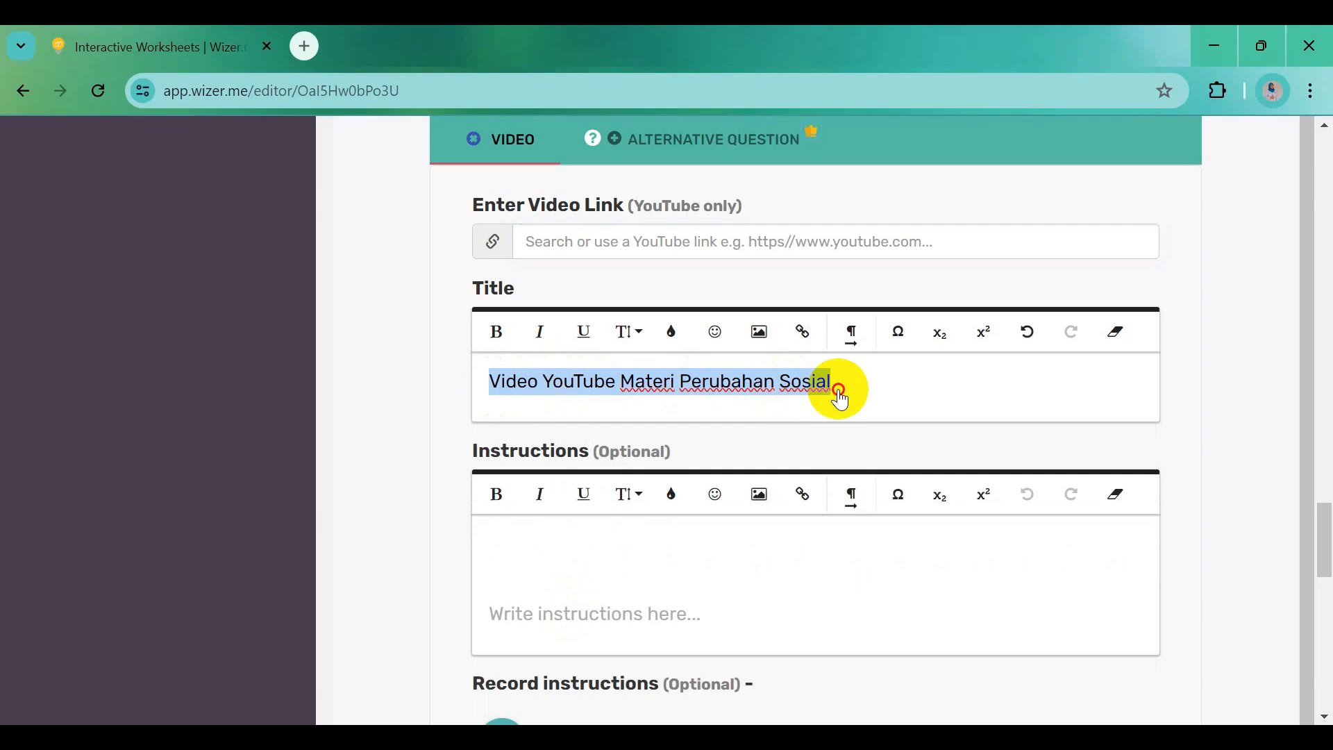
pyautogui.click(497, 332)
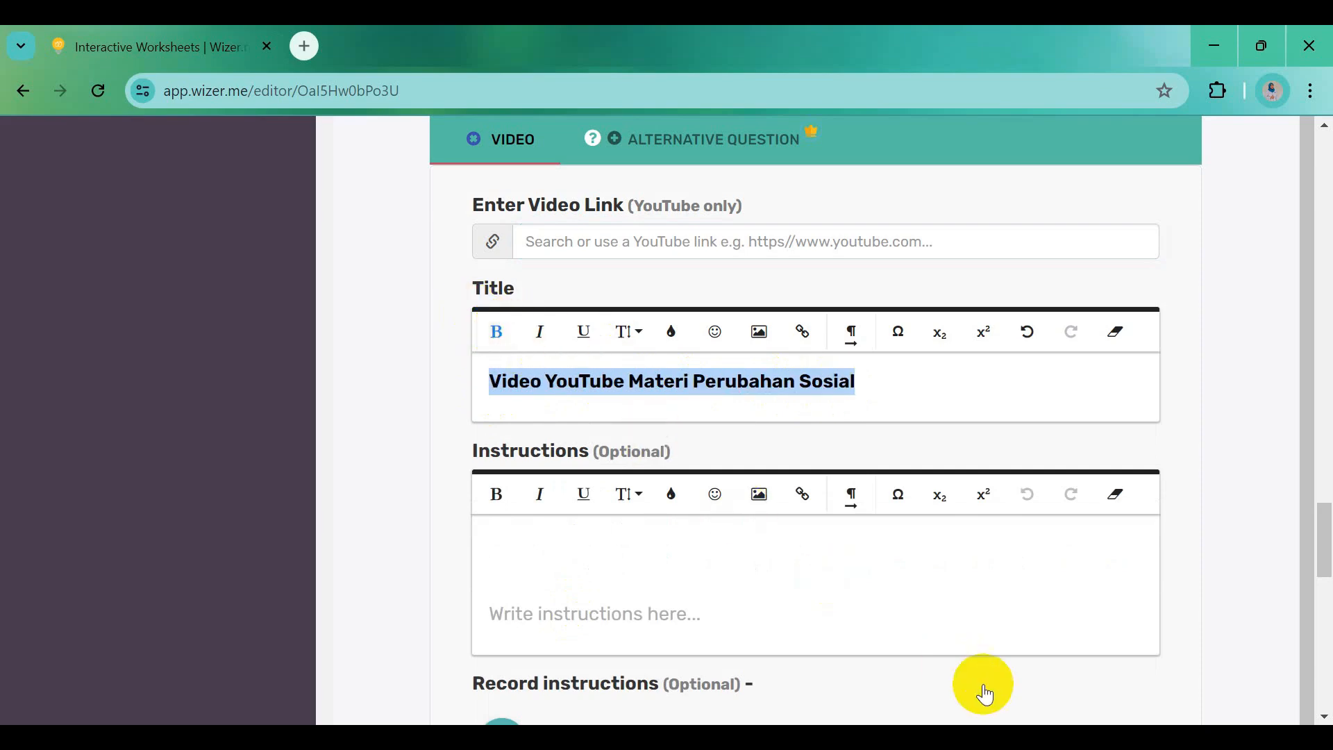
# Paste the 'Untuk lebih ... youtube!' watch-the-video paragraph into the instructions
pyautogui.click(854, 738)
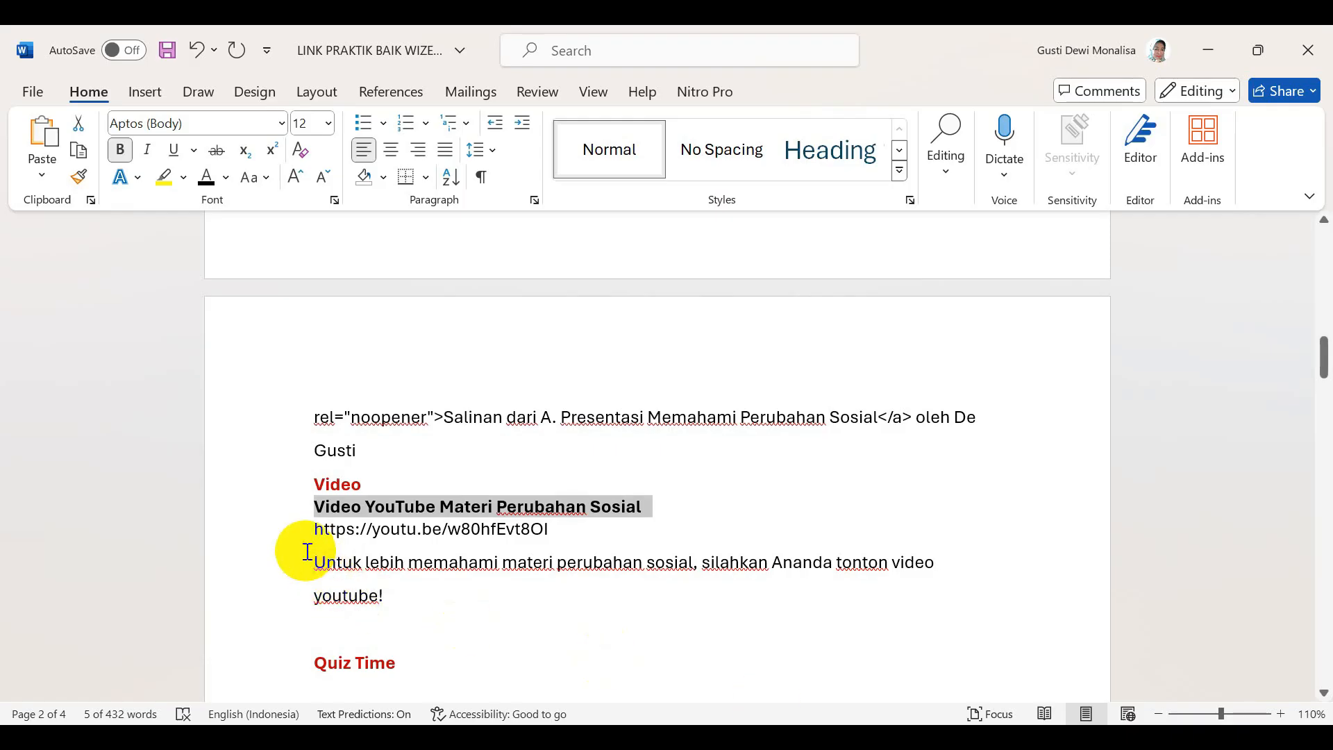
pyautogui.moveTo(316, 557); pyautogui.dragTo(391, 596)
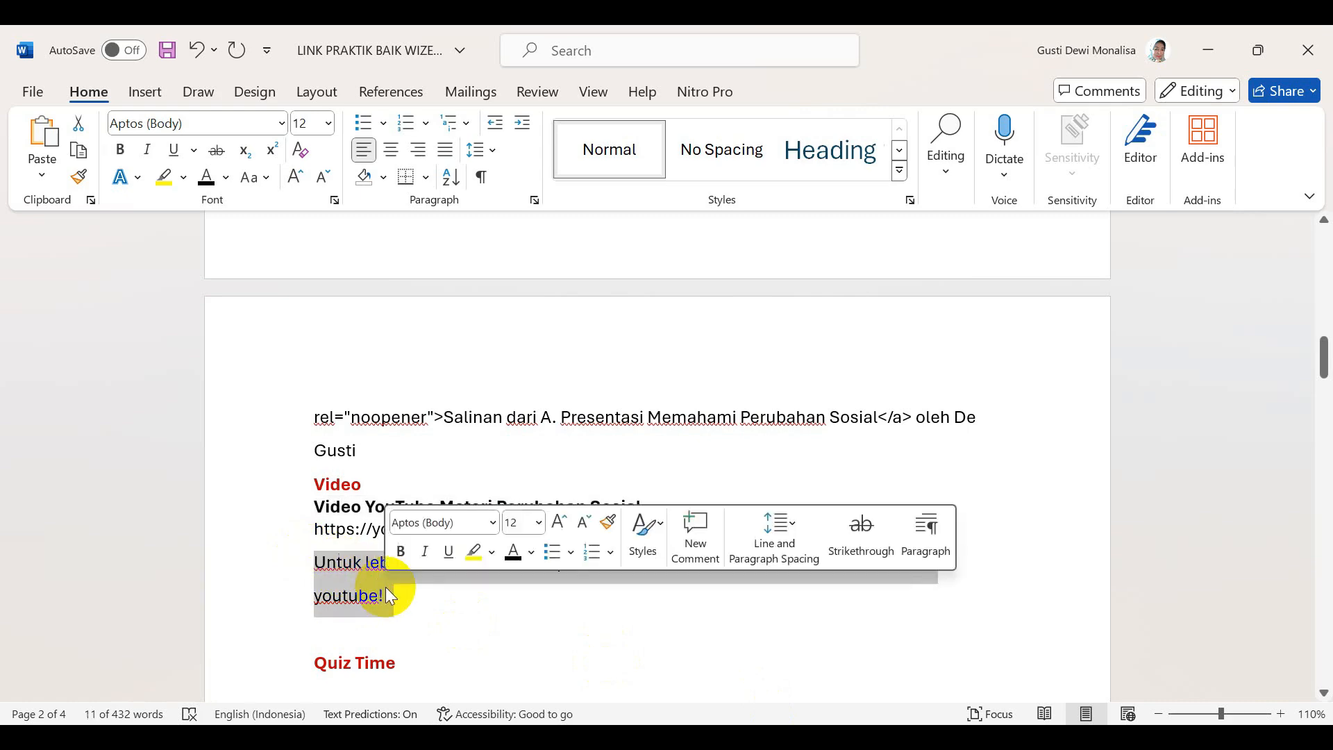
pyautogui.hotkey('ctrl', 'c')
pyautogui.click(505, 738)
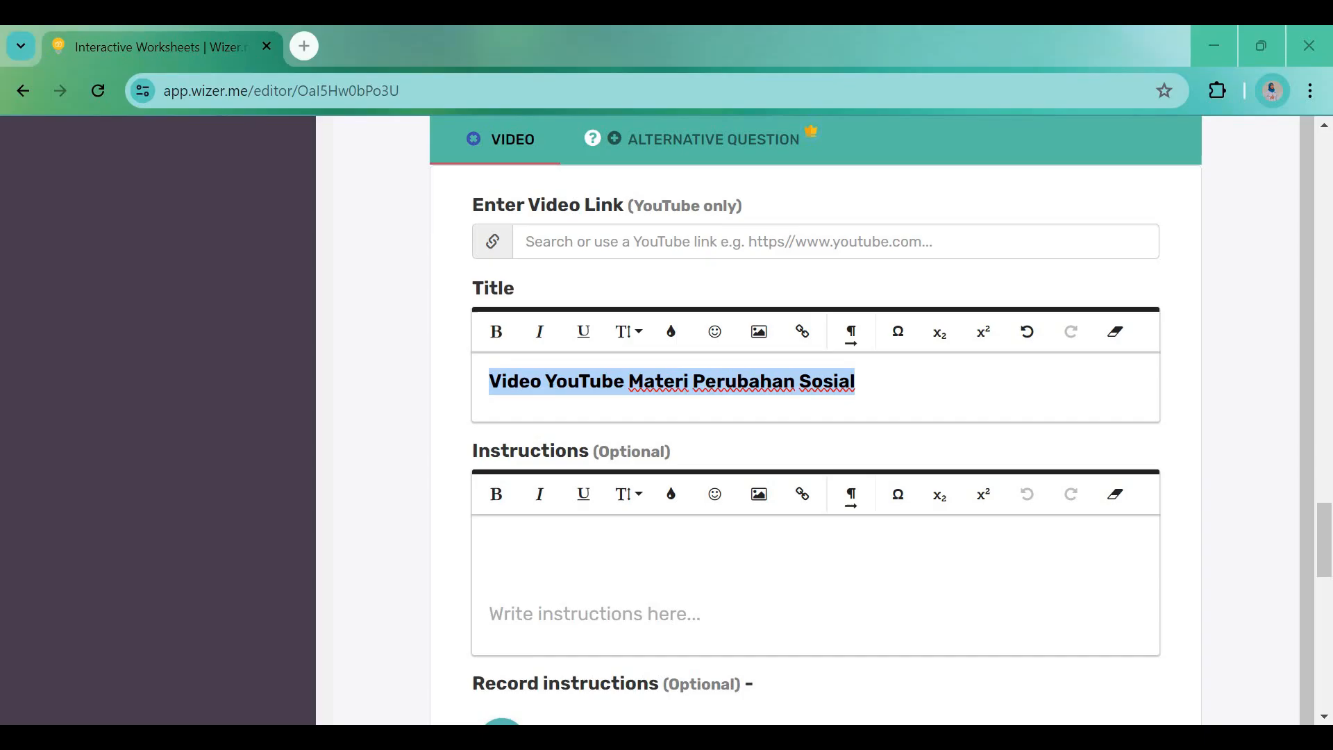
pyautogui.click(524, 551)
pyautogui.hotkey('ctrl', 'v')
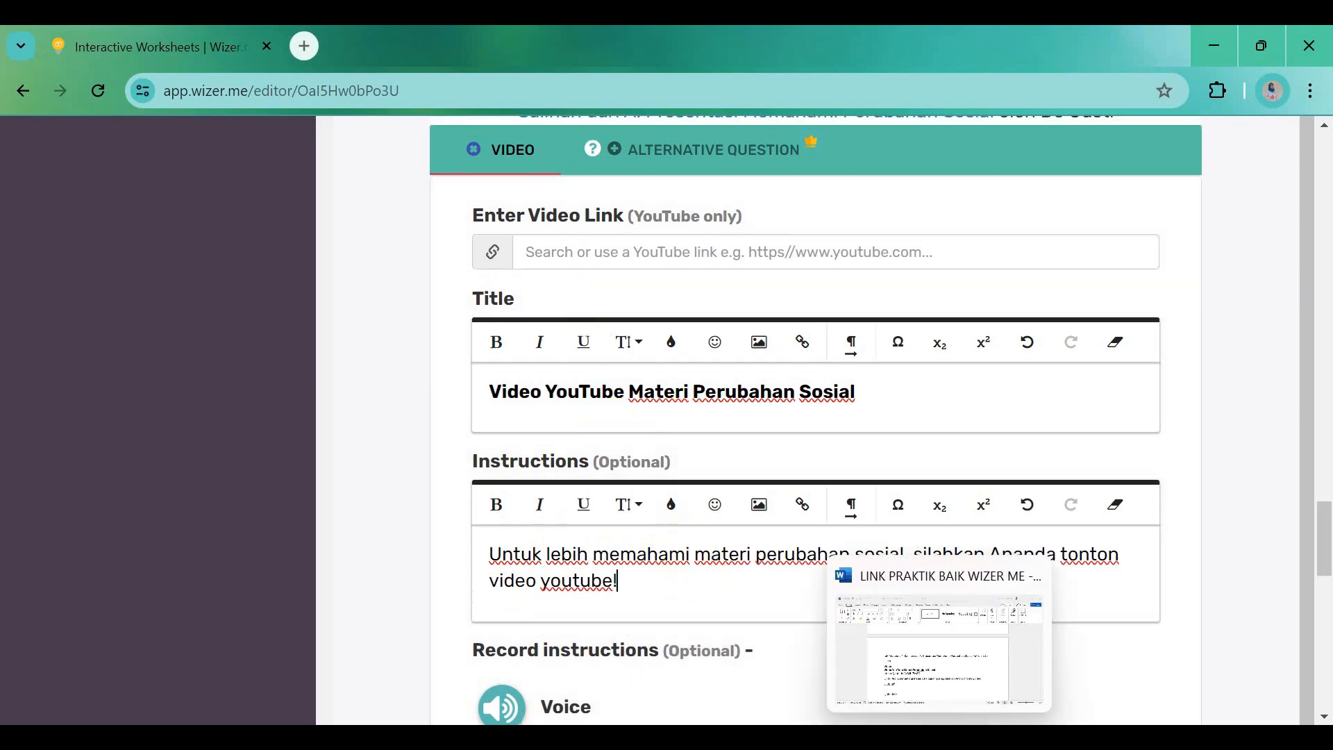
# Paste the YouTube lesson video link from Word into the video link field
pyautogui.click(940, 738)
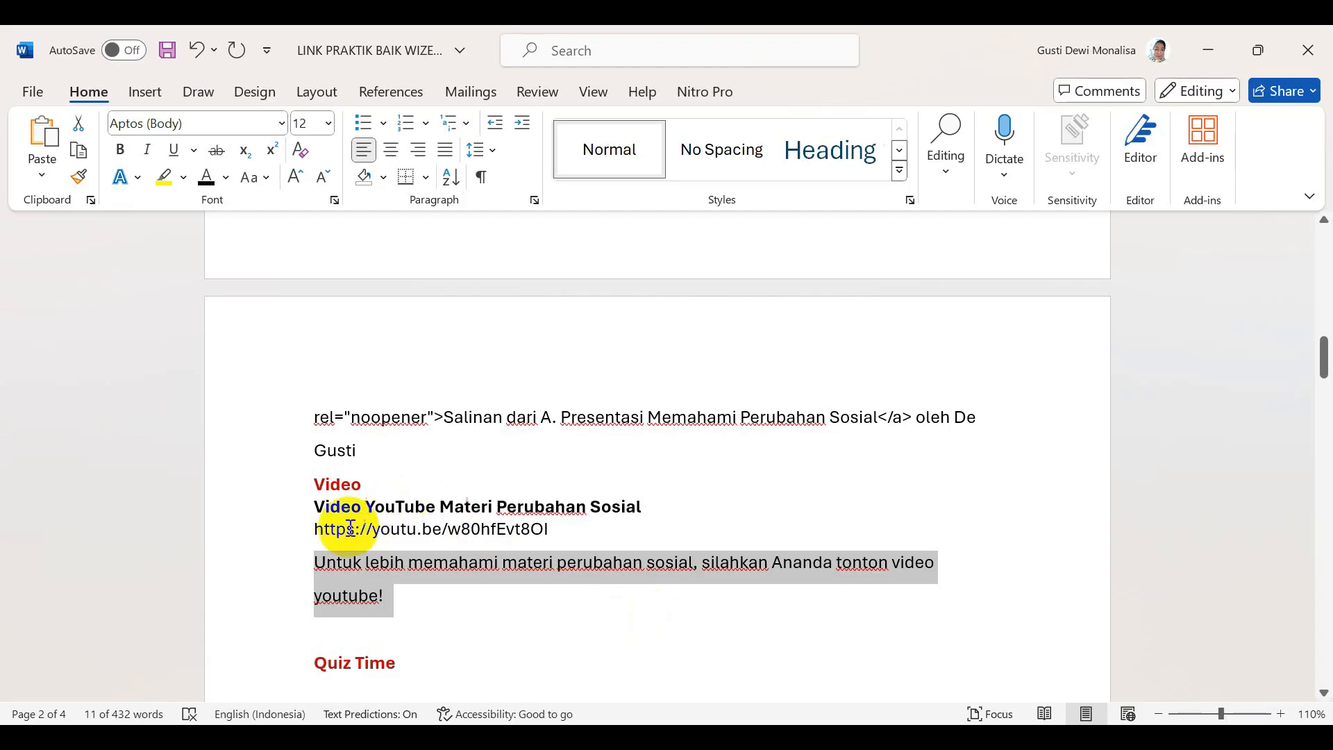
pyautogui.moveTo(314, 530); pyautogui.dragTo(546, 531)
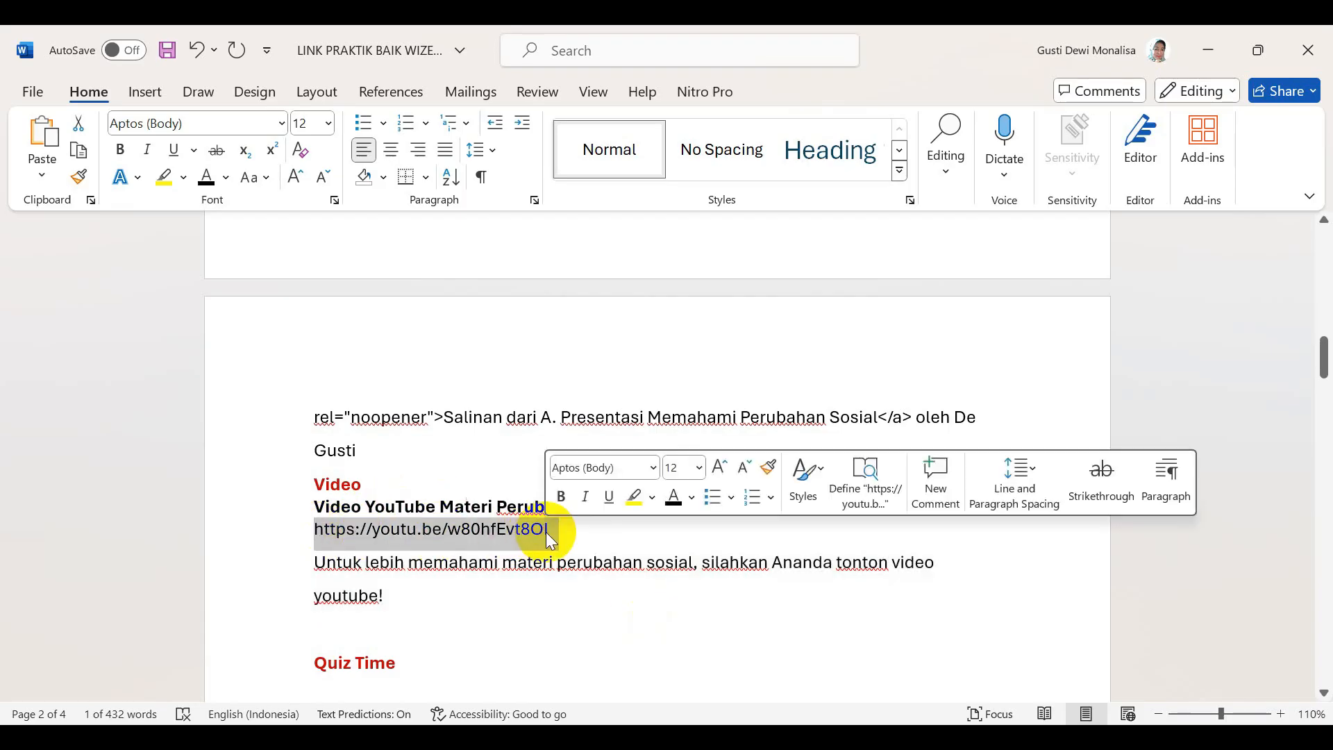
pyautogui.hotkey('alt', 'Tab')
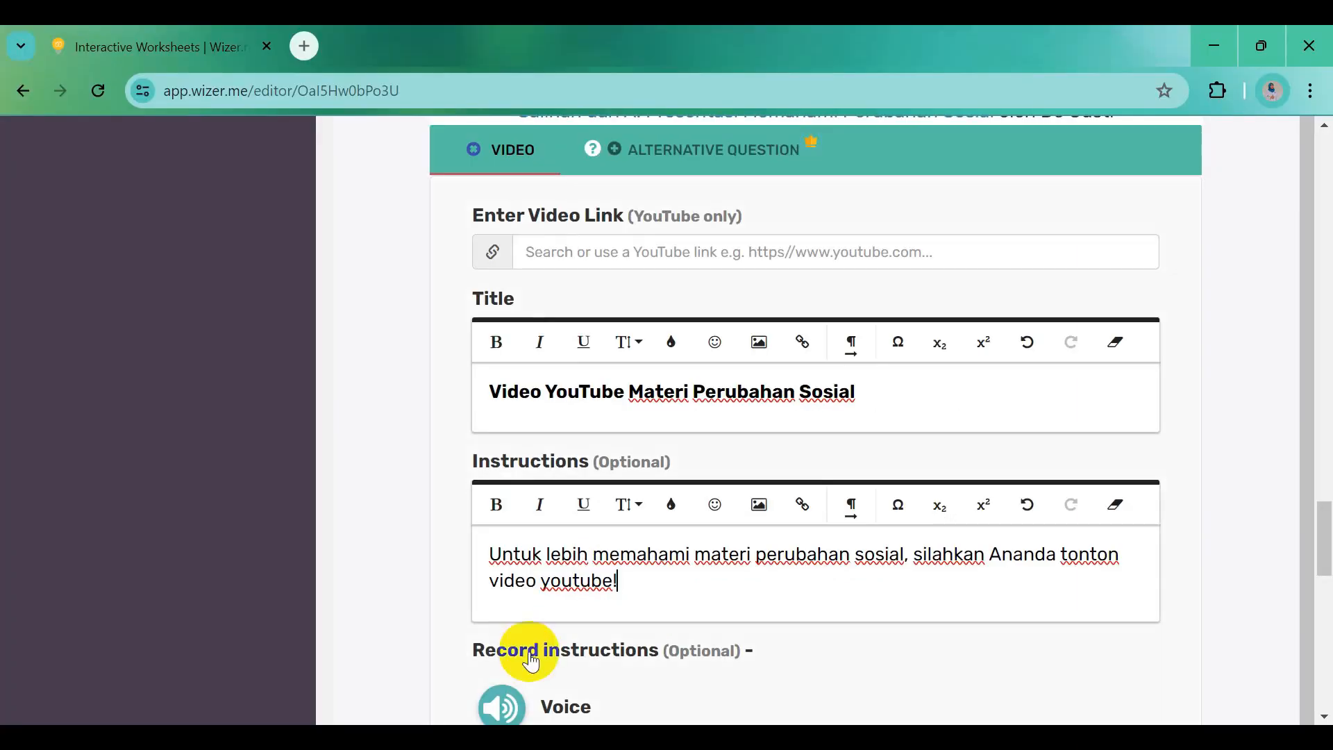
pyautogui.click(542, 248)
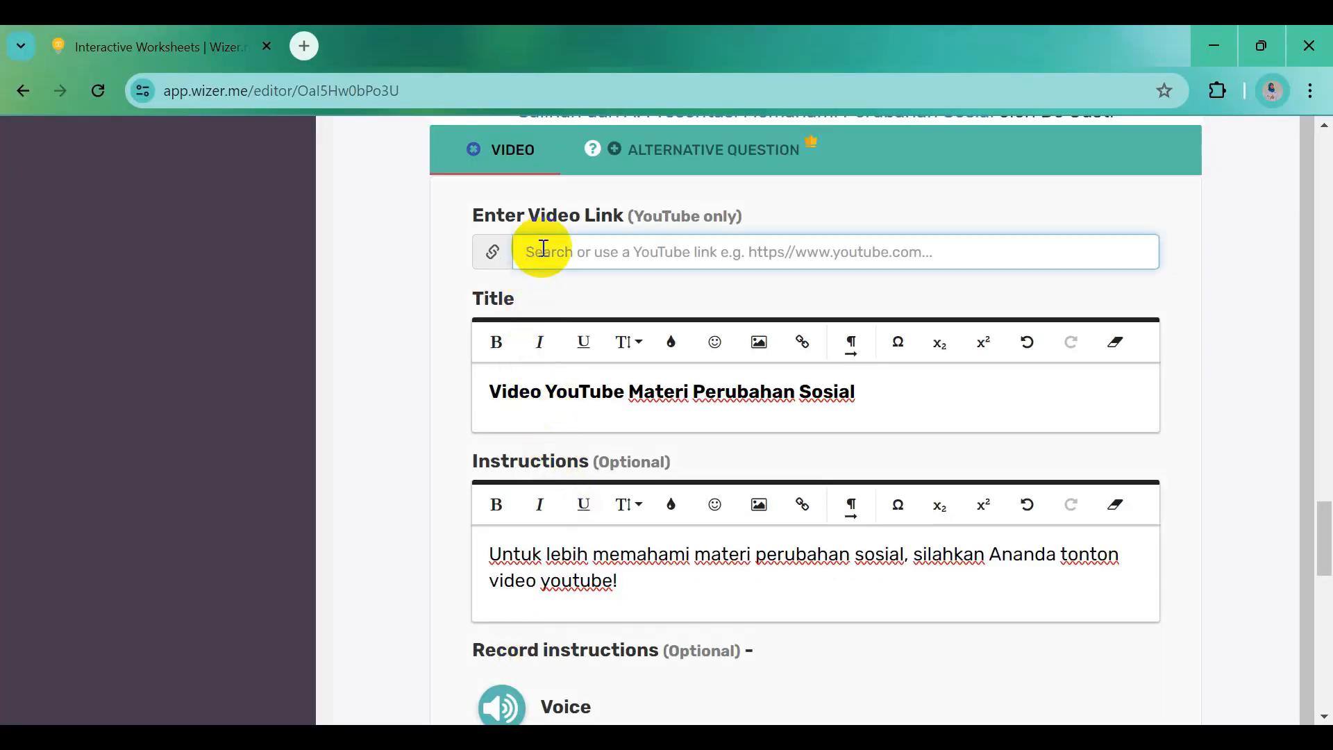
pyautogui.hotkey('ctrl', 'v')
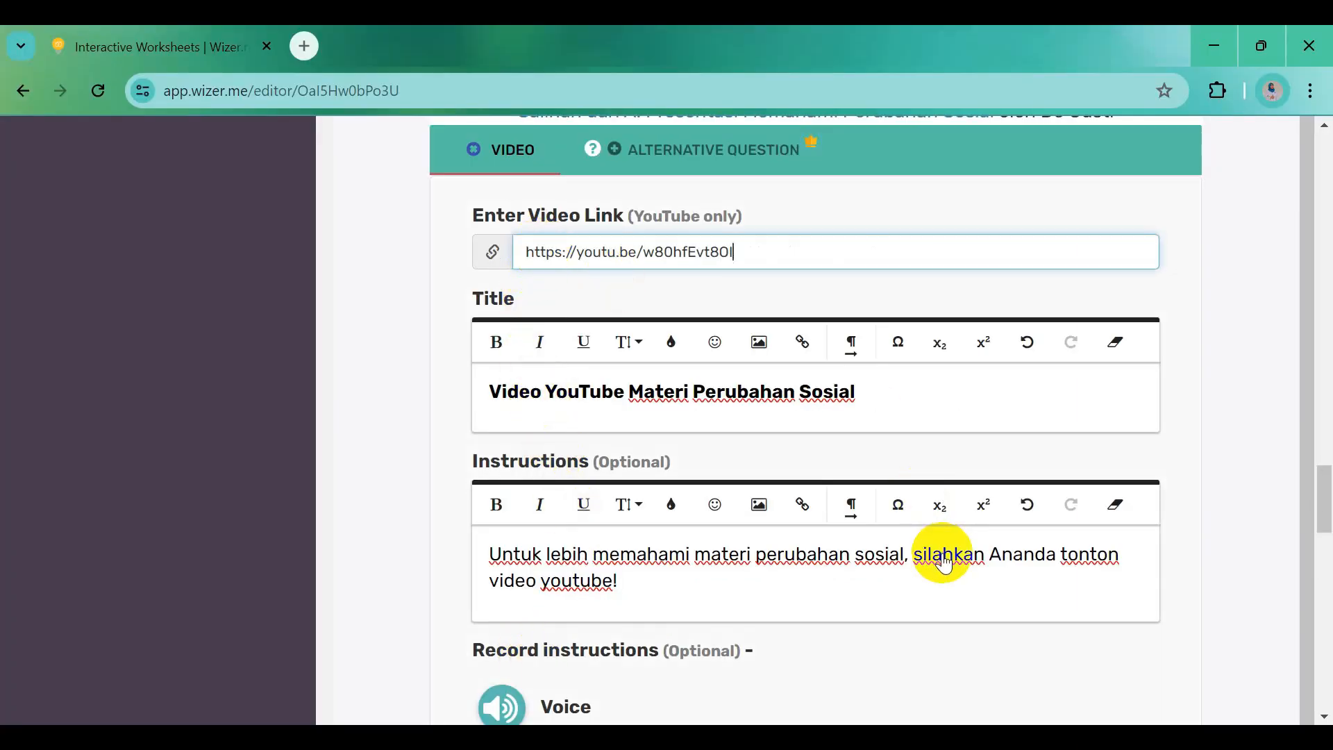
pyautogui.scroll(-1, 943, 563)
pyautogui.scroll(-6, 944, 563)
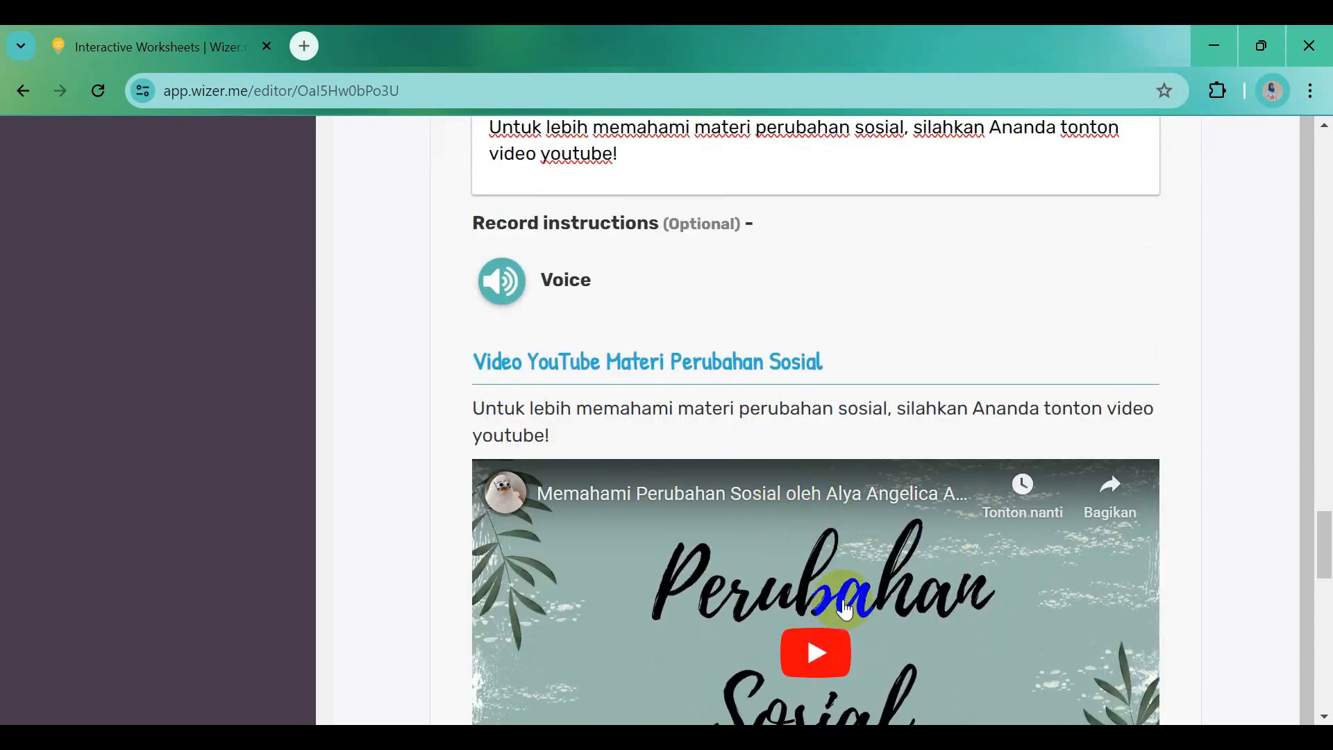
pyautogui.scroll(-5, 845, 611)
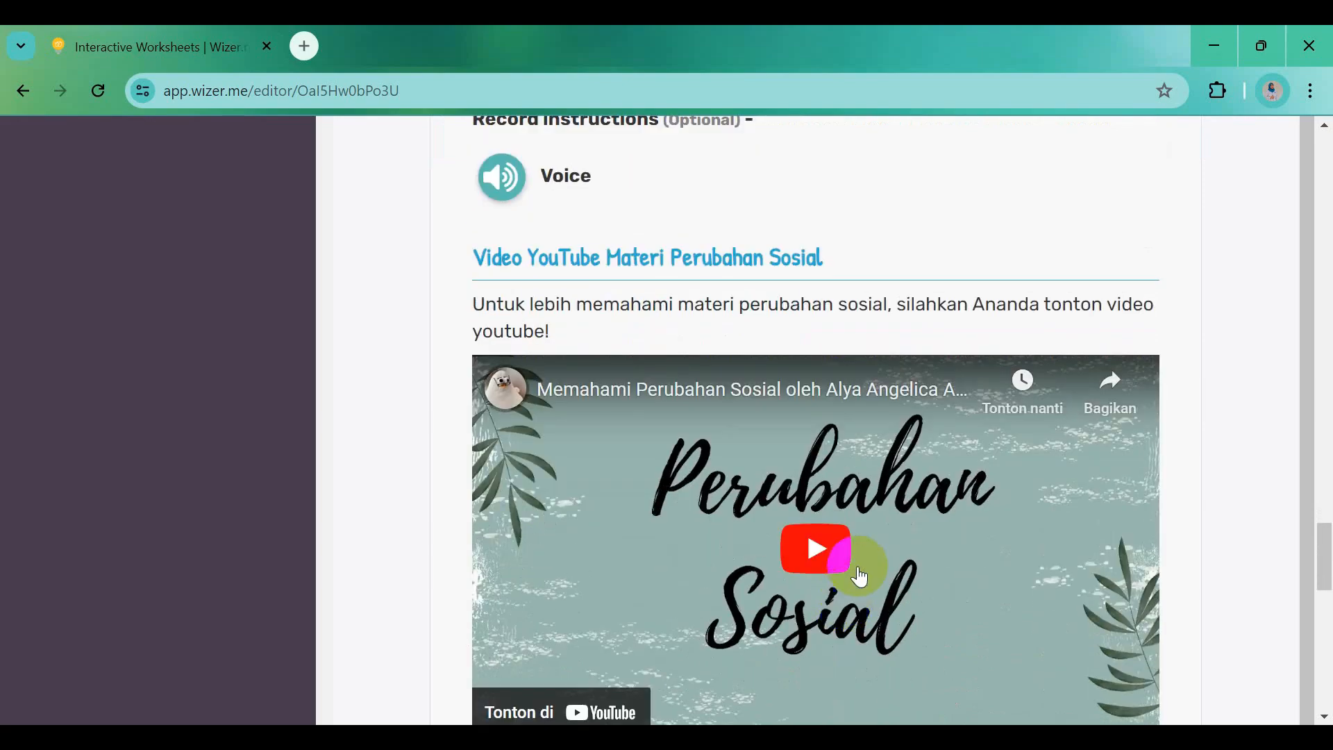
pyautogui.scroll(-3, 878, 563)
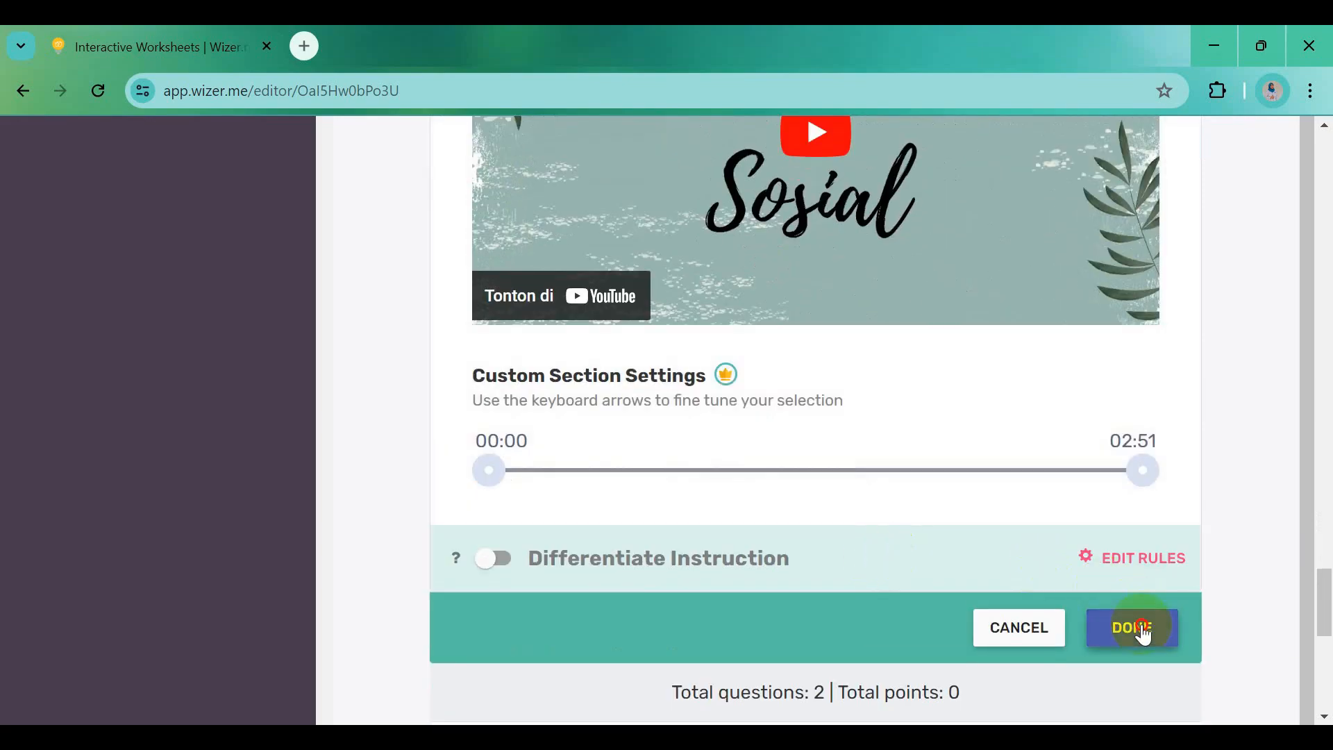
pyautogui.scroll(-9, 1141, 625)
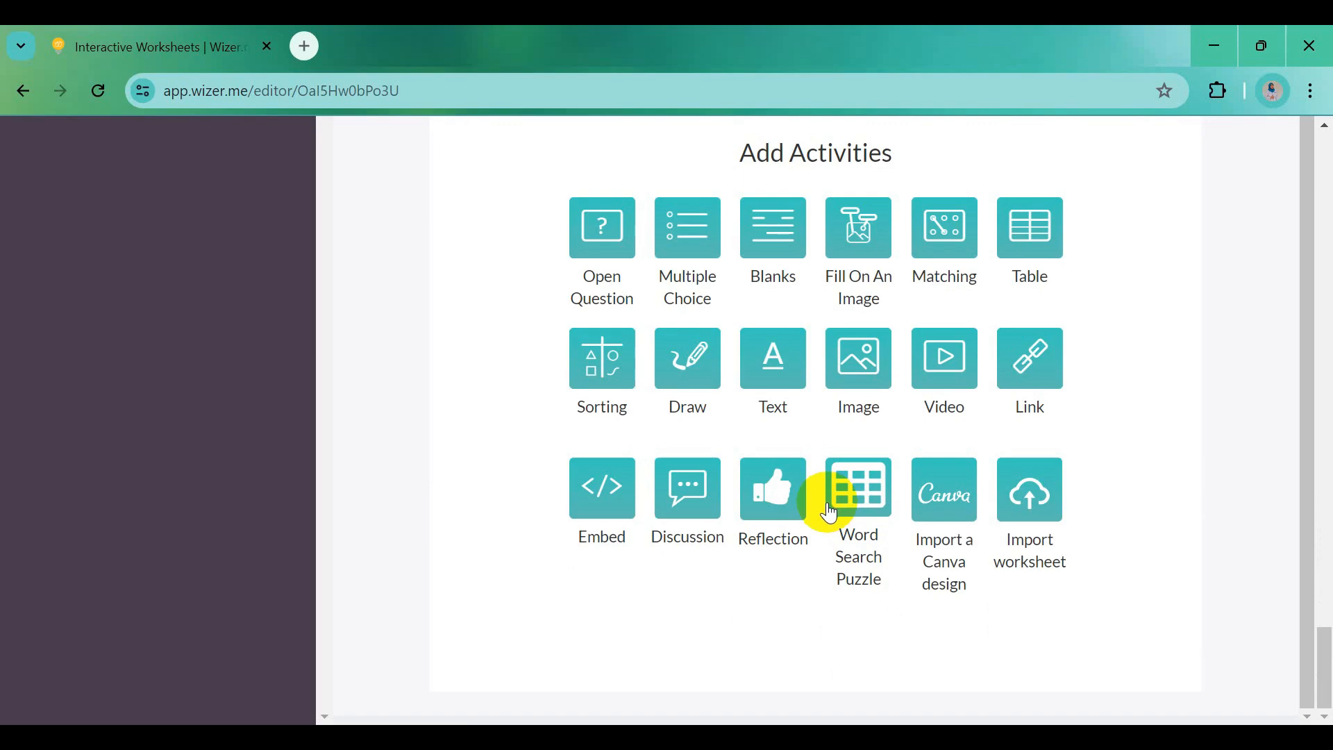
# Add an image activity with the uploaded Sampul Quiz Time picture below the video and save it
pyautogui.click(856, 367)
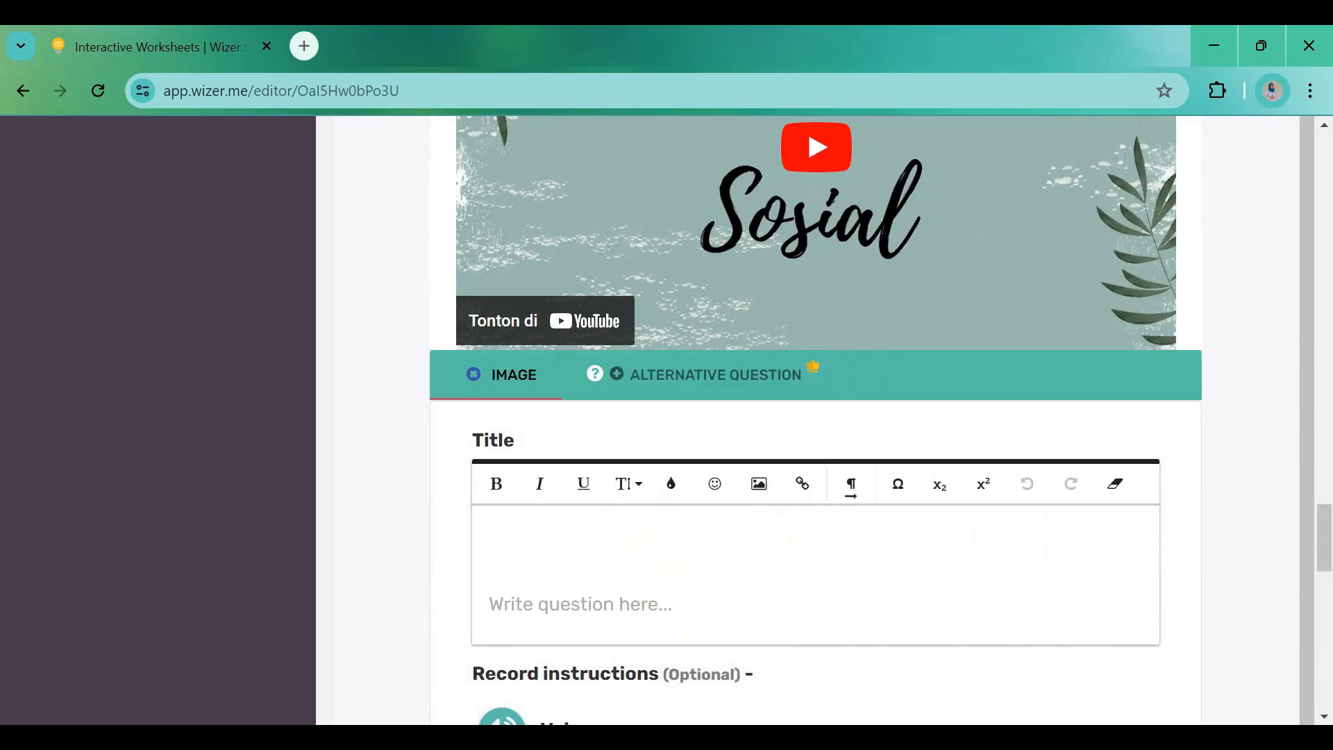
pyautogui.click(941, 743)
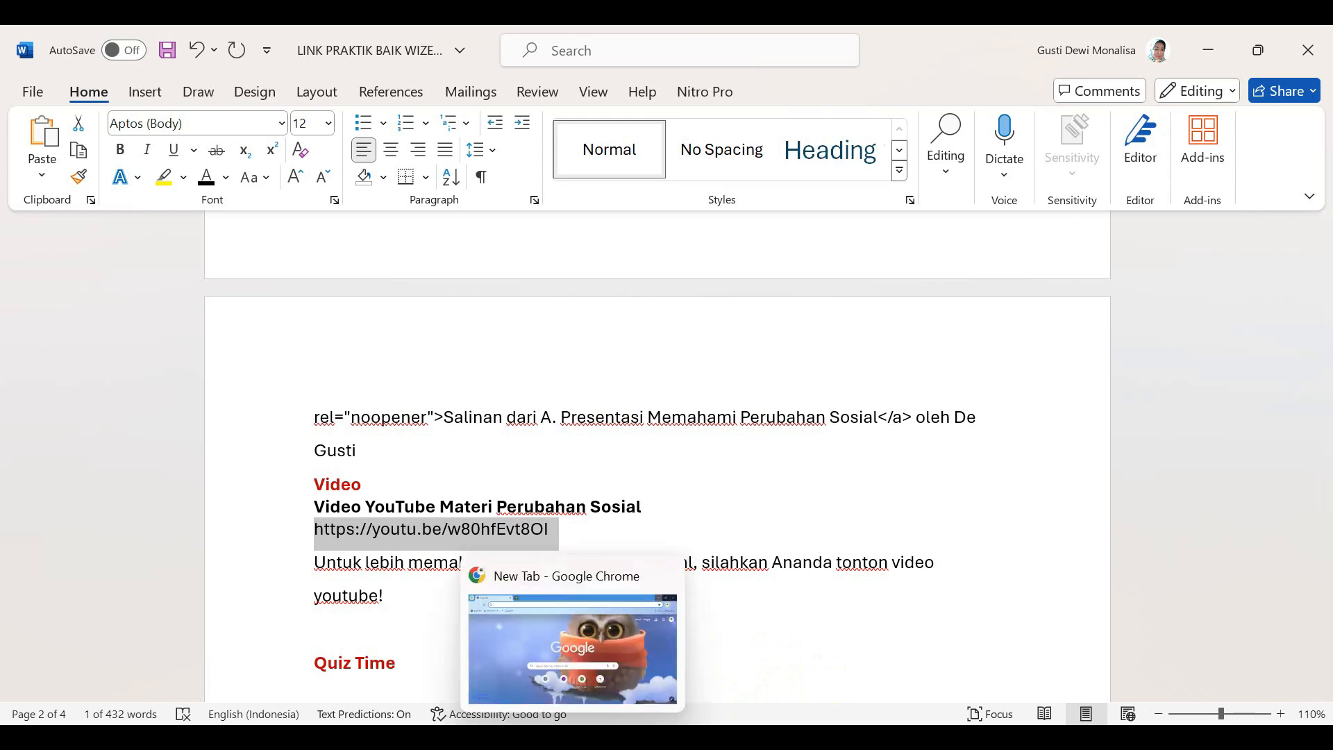
pyautogui.click(527, 740)
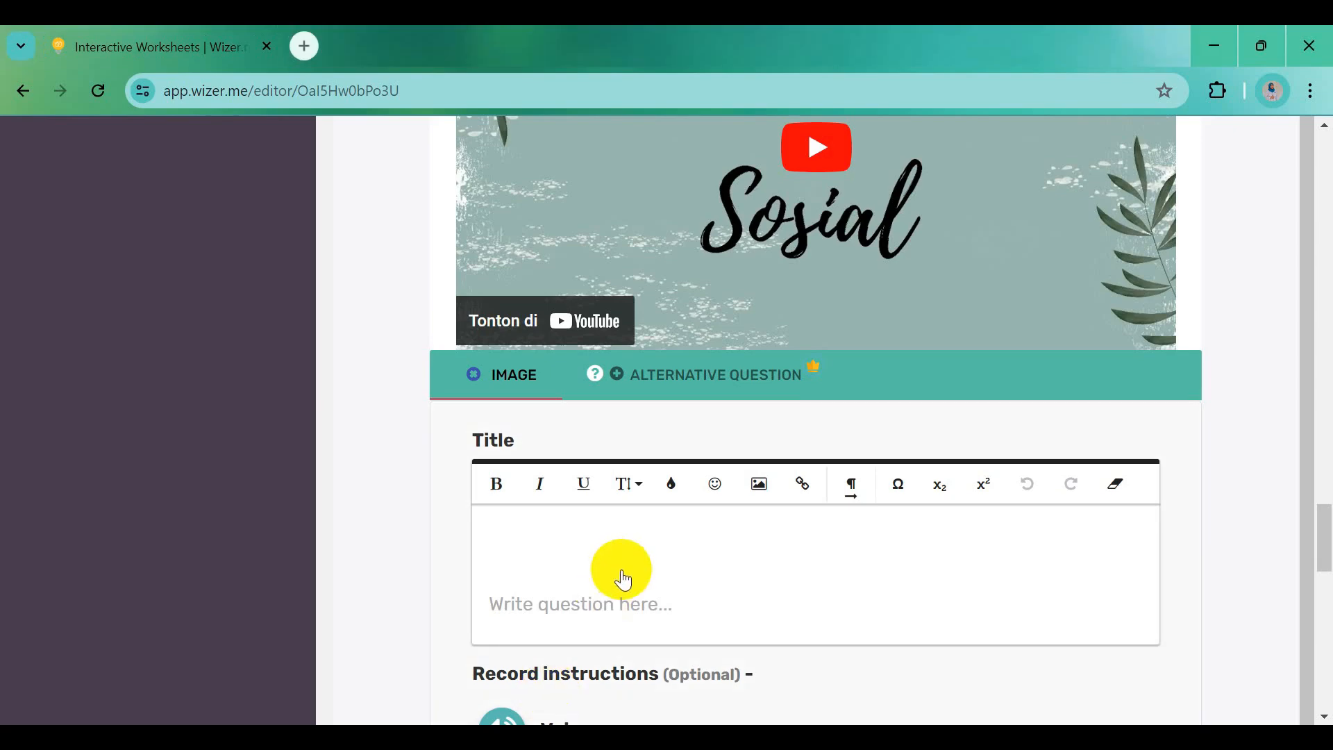
pyautogui.scroll(-4, 619, 568)
pyautogui.click(525, 685)
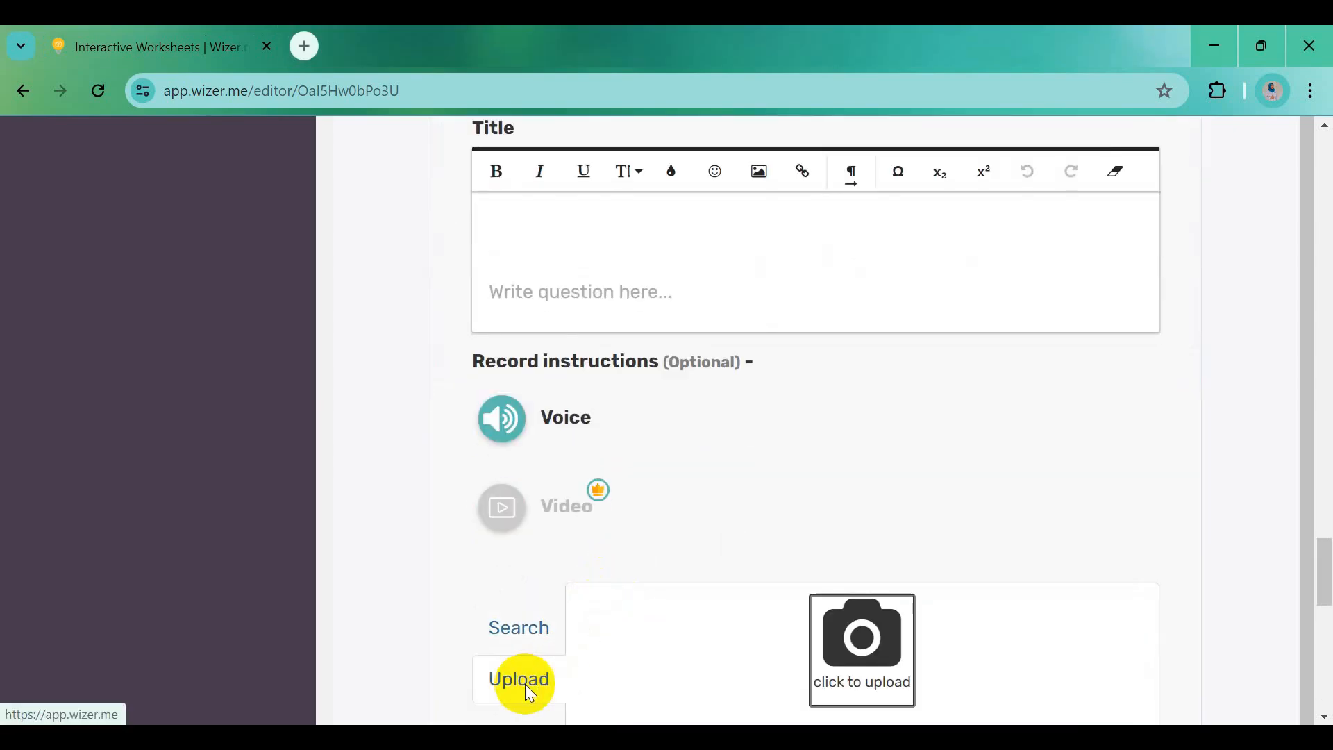
pyautogui.click(859, 666)
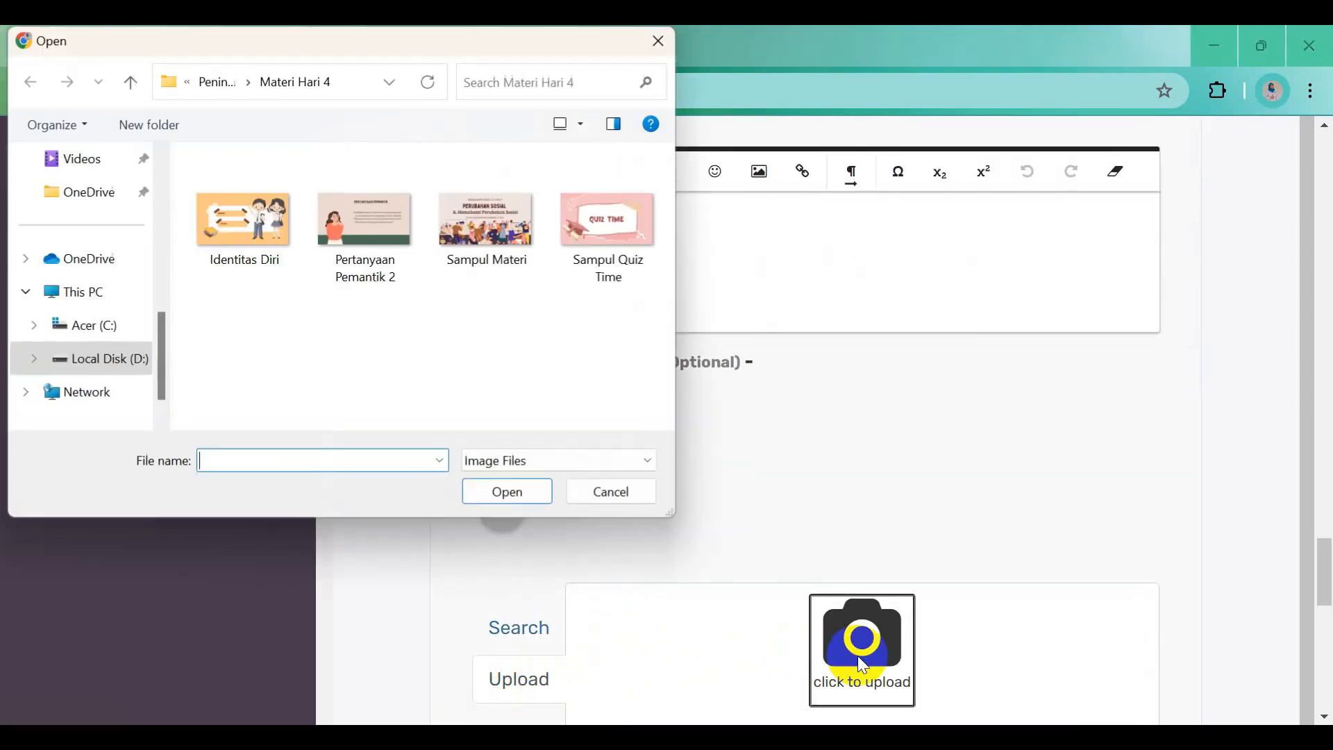
pyautogui.click(608, 224)
pyautogui.click(507, 489)
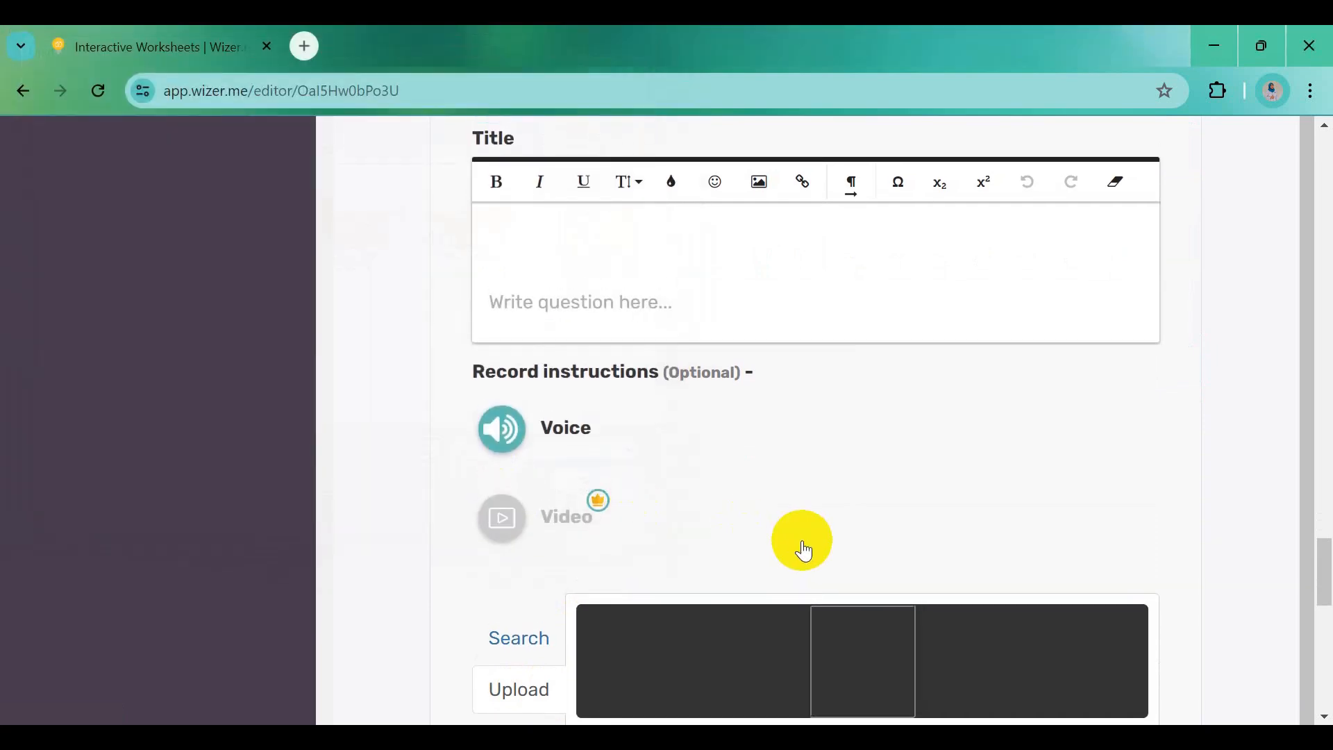
pyautogui.click(541, 233)
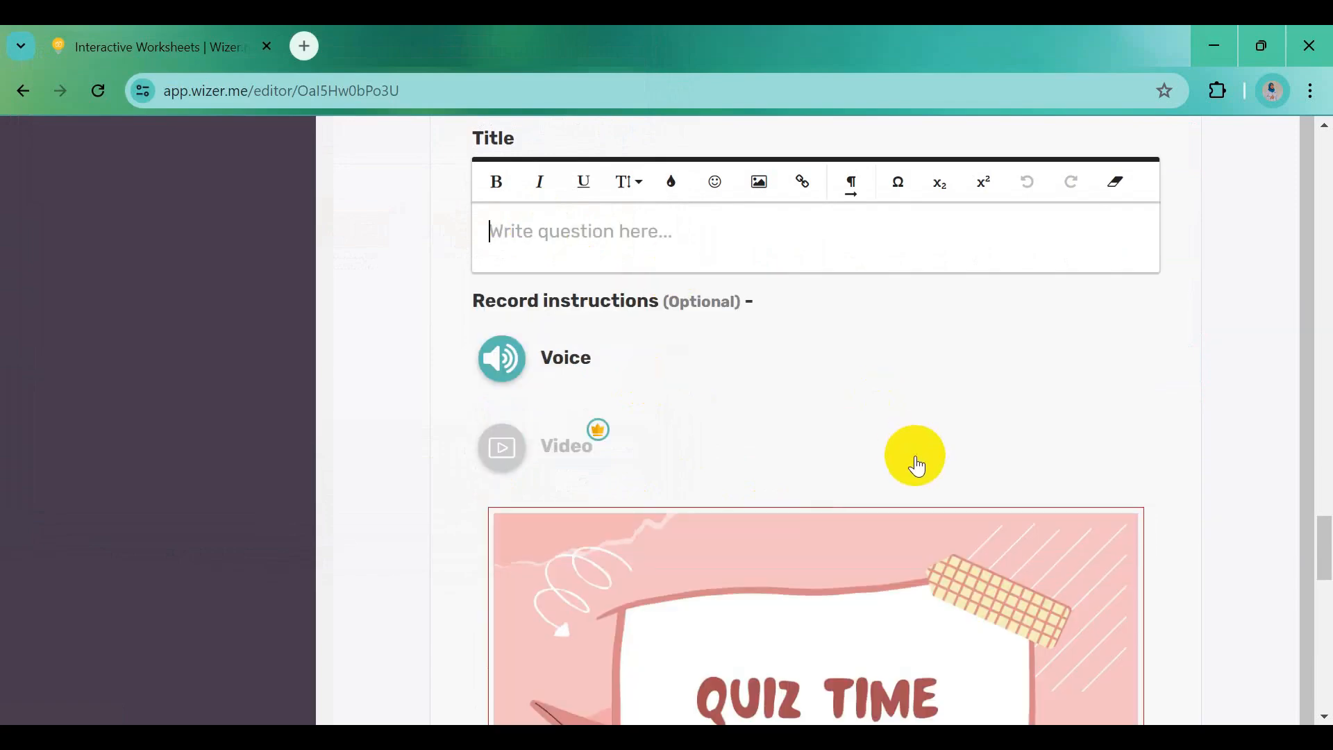
pyautogui.scroll(-10, 923, 472)
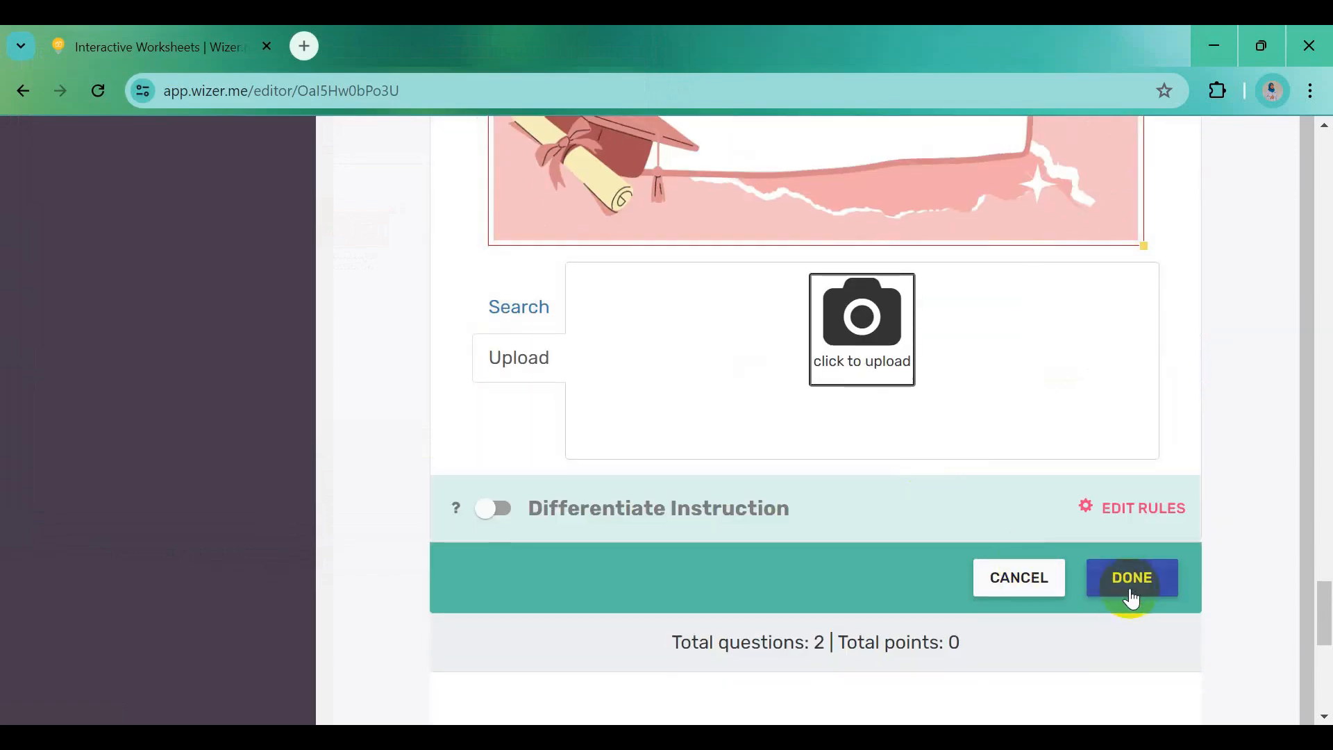
pyautogui.click(1131, 591)
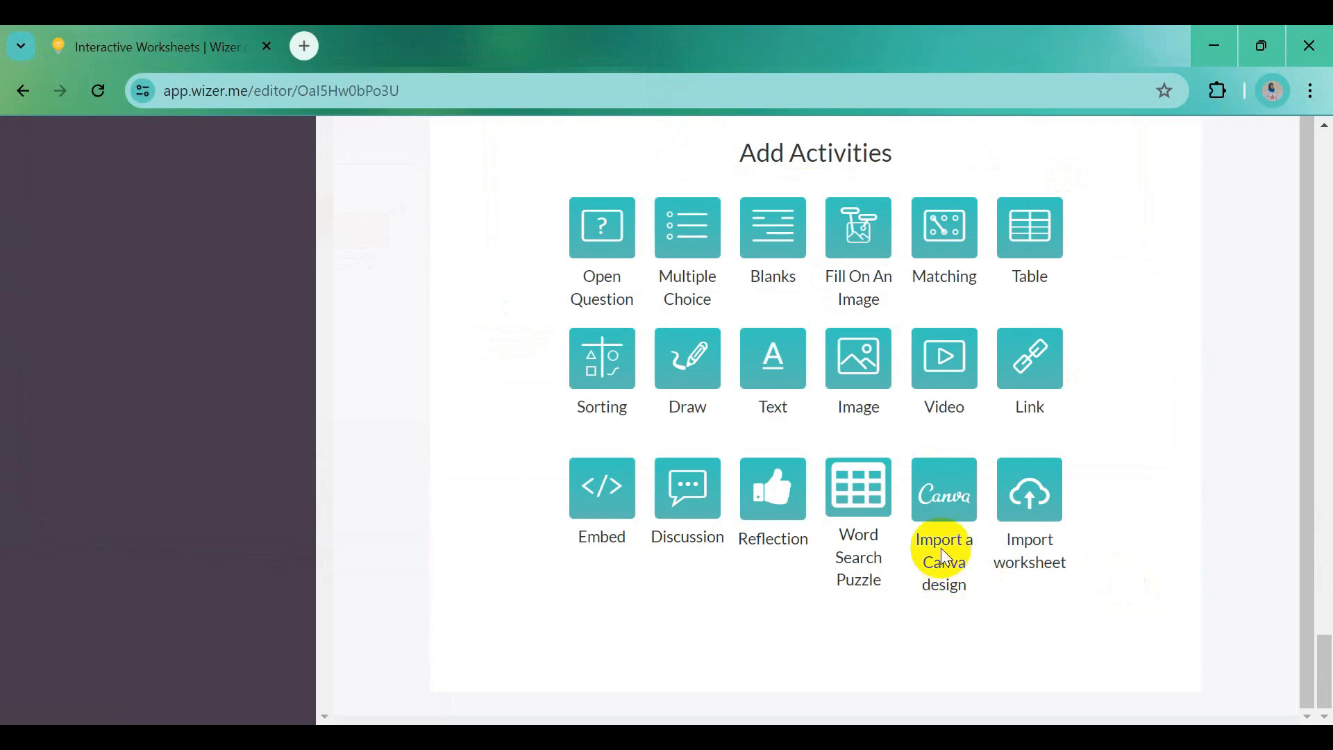
# Scroll the editor down past the saved QUIZ TIME banner to the Add Activities panel
pyautogui.scroll(6, 940, 496)
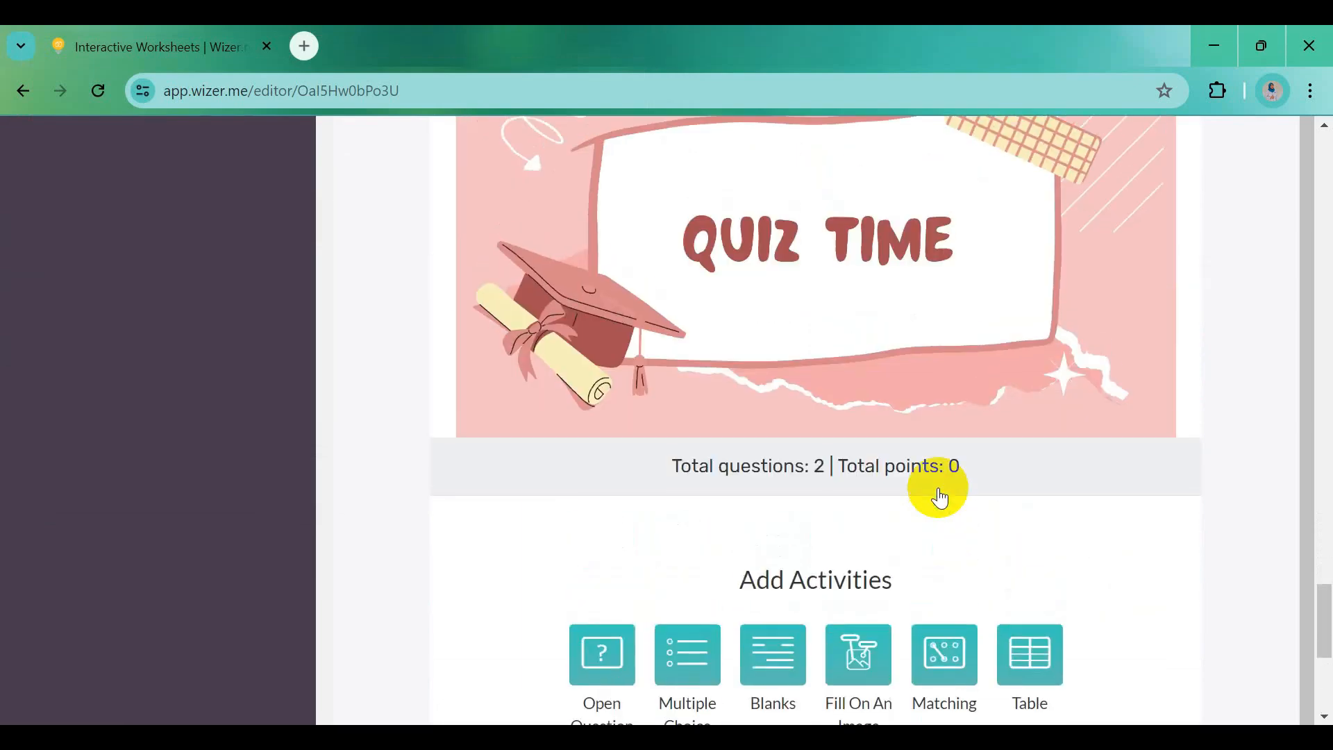
pyautogui.scroll(7, 939, 488)
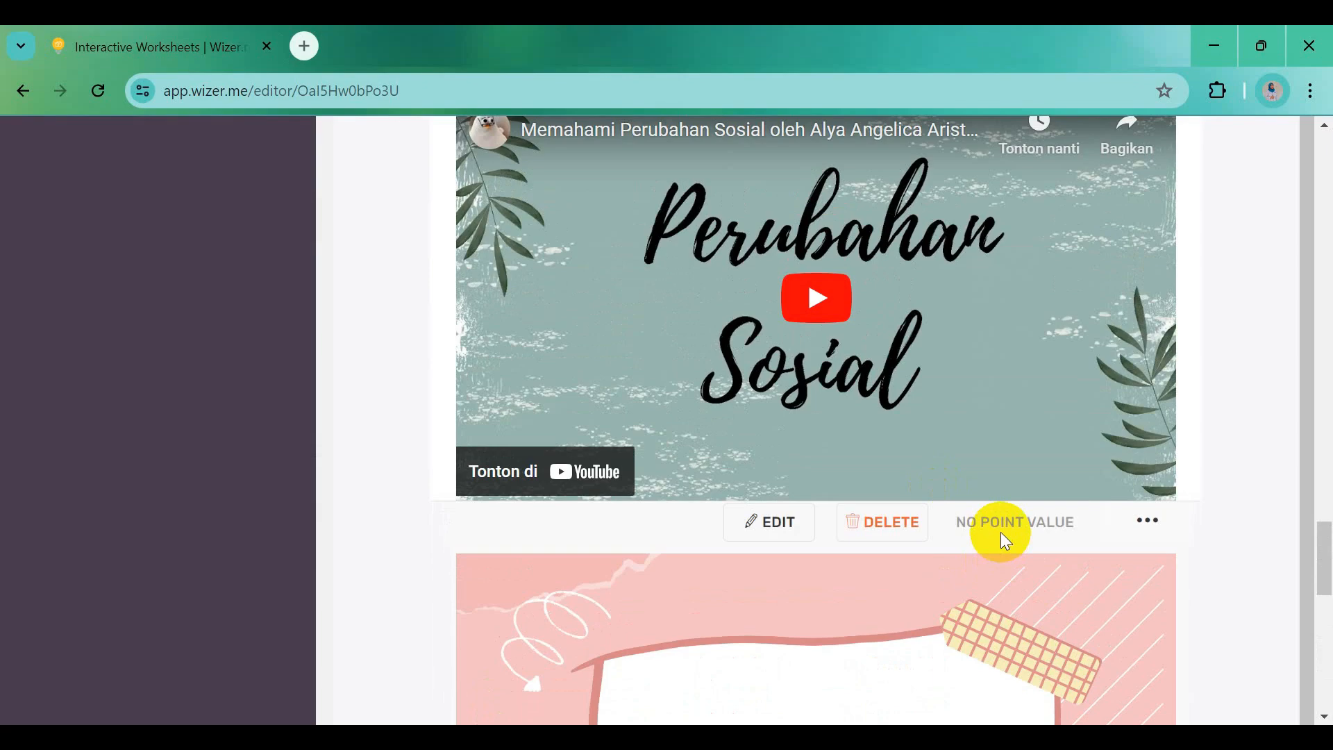
pyautogui.scroll(-5, 1005, 540)
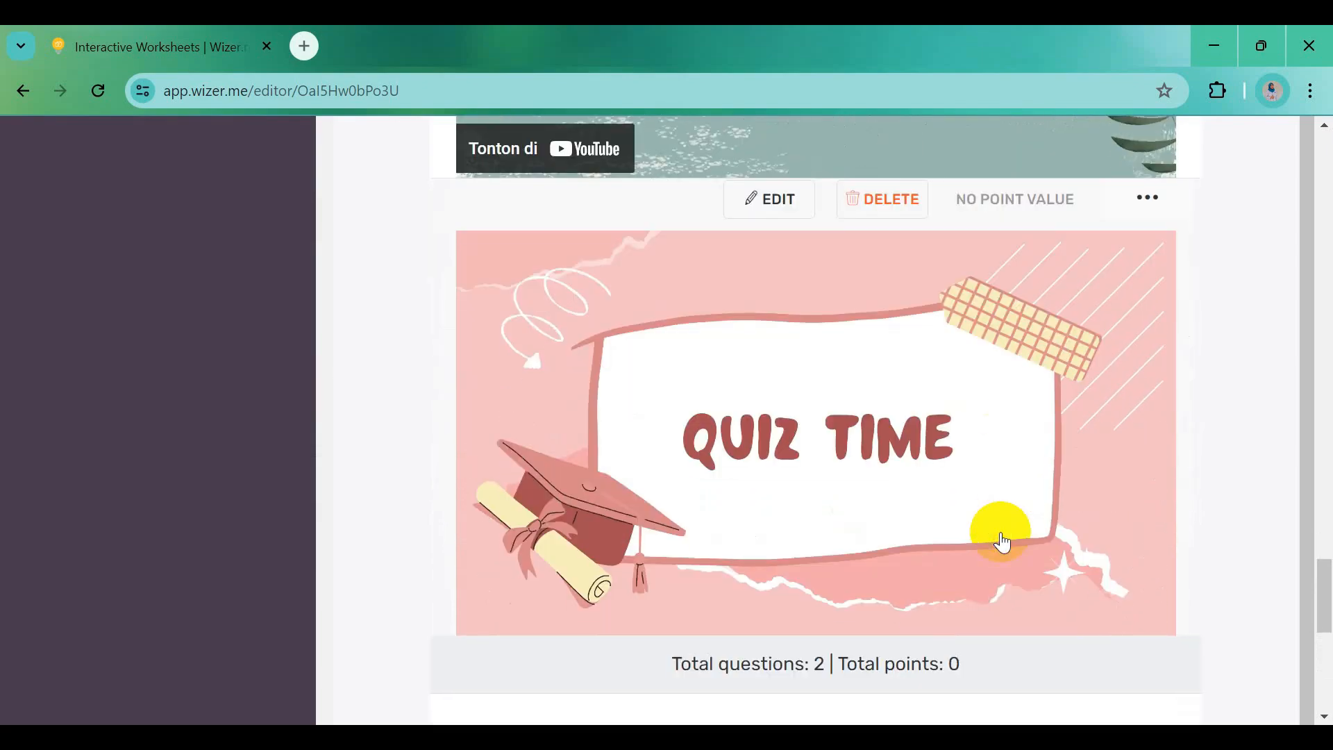
pyautogui.scroll(-9, 1002, 542)
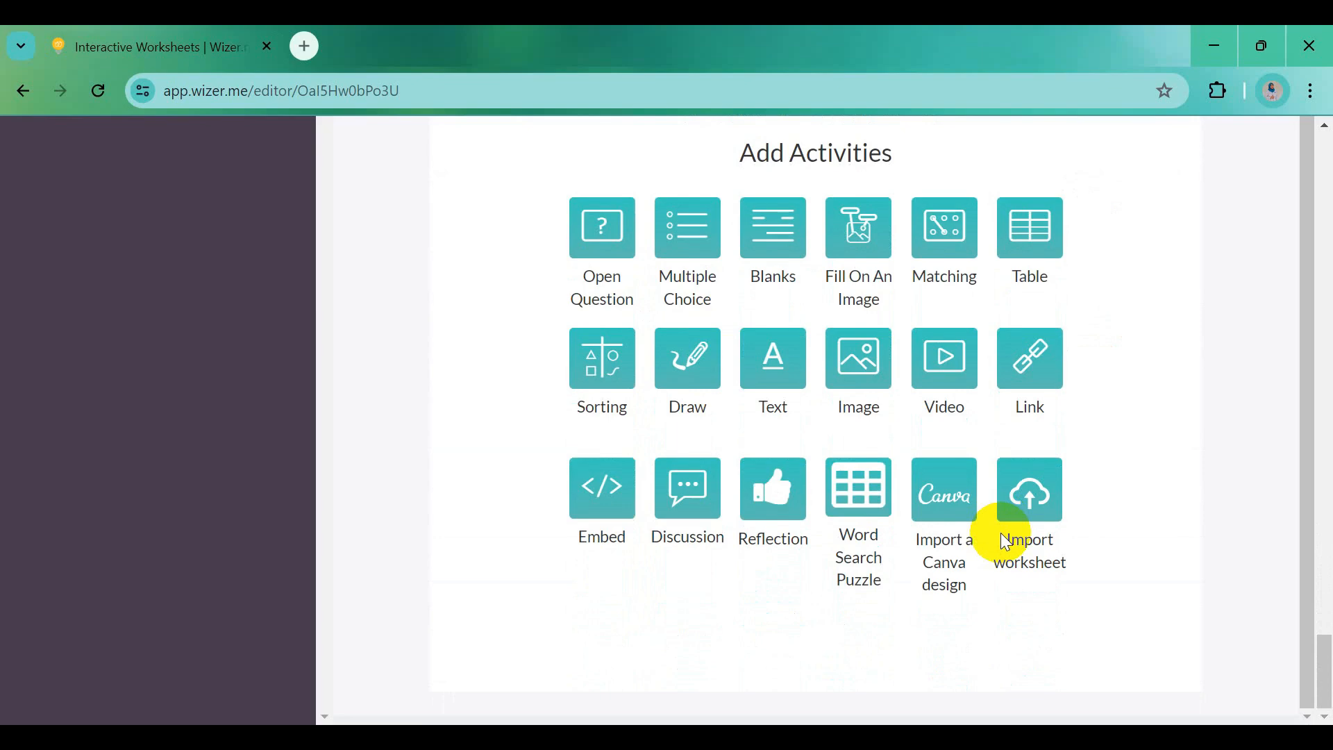
# Add a multiple-choice activity and paste the social-change question copied from Word
pyautogui.click(689, 244)
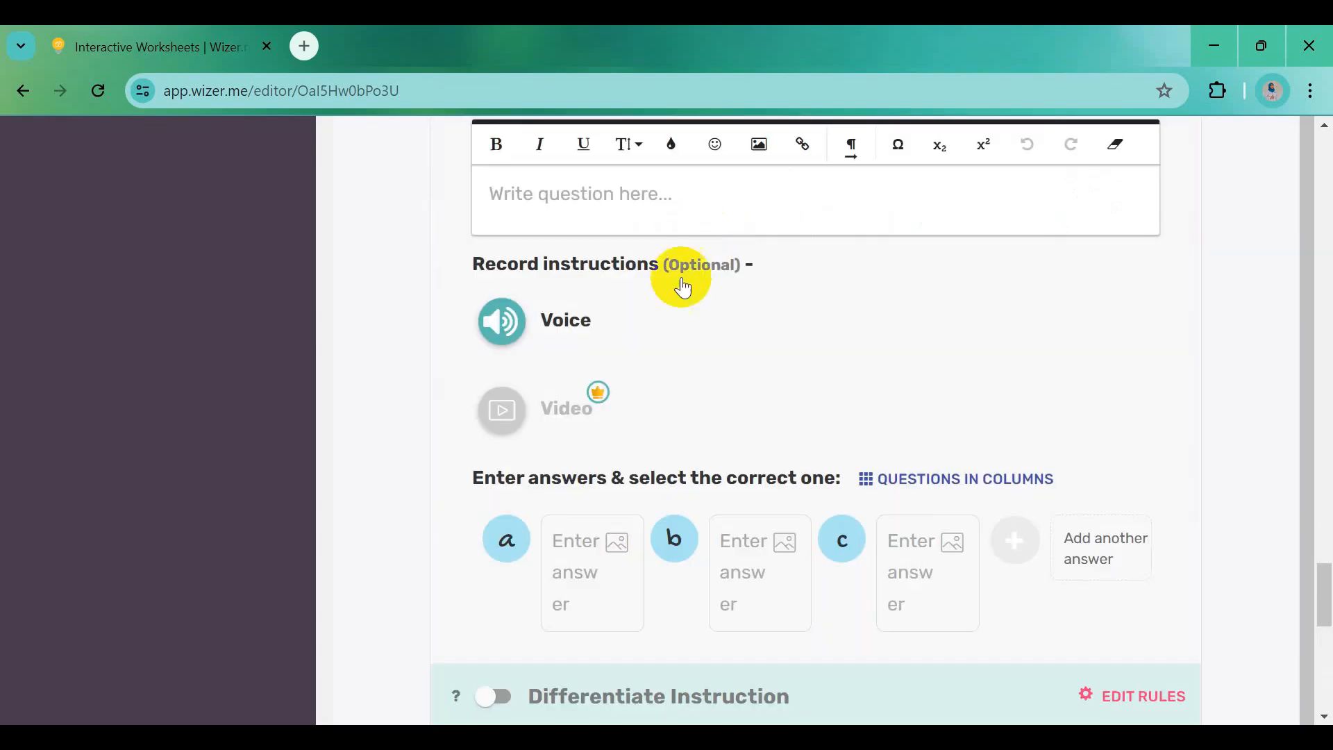
pyautogui.scroll(3, 666, 312)
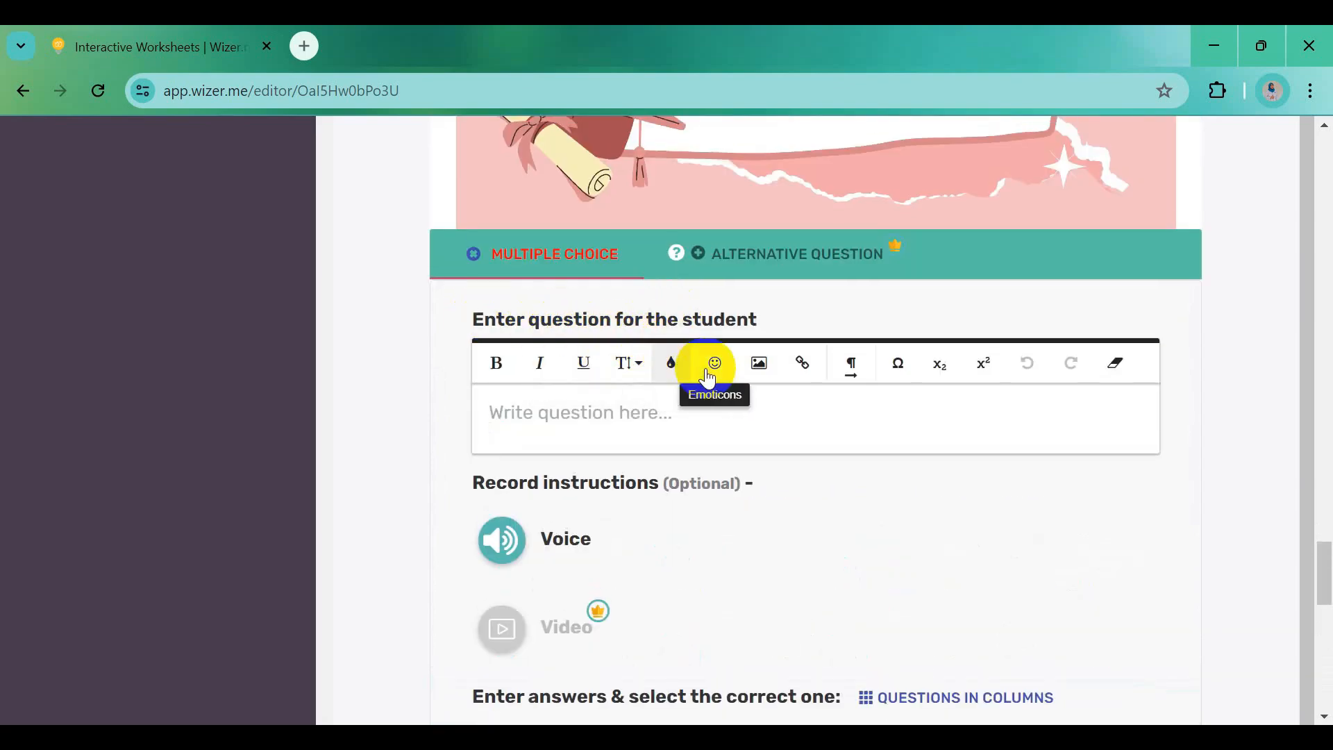
pyautogui.hotkey('alt', 'Tab')
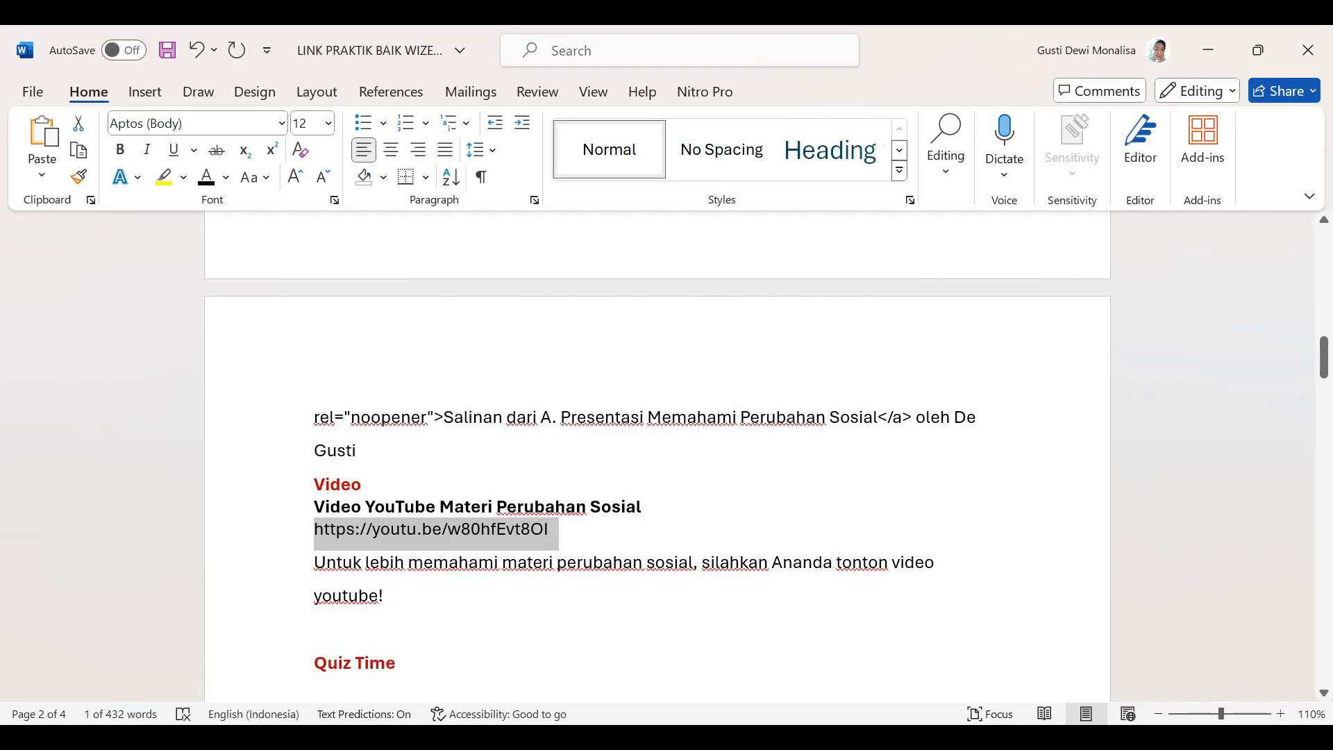
pyautogui.scroll(-4, 585, 625)
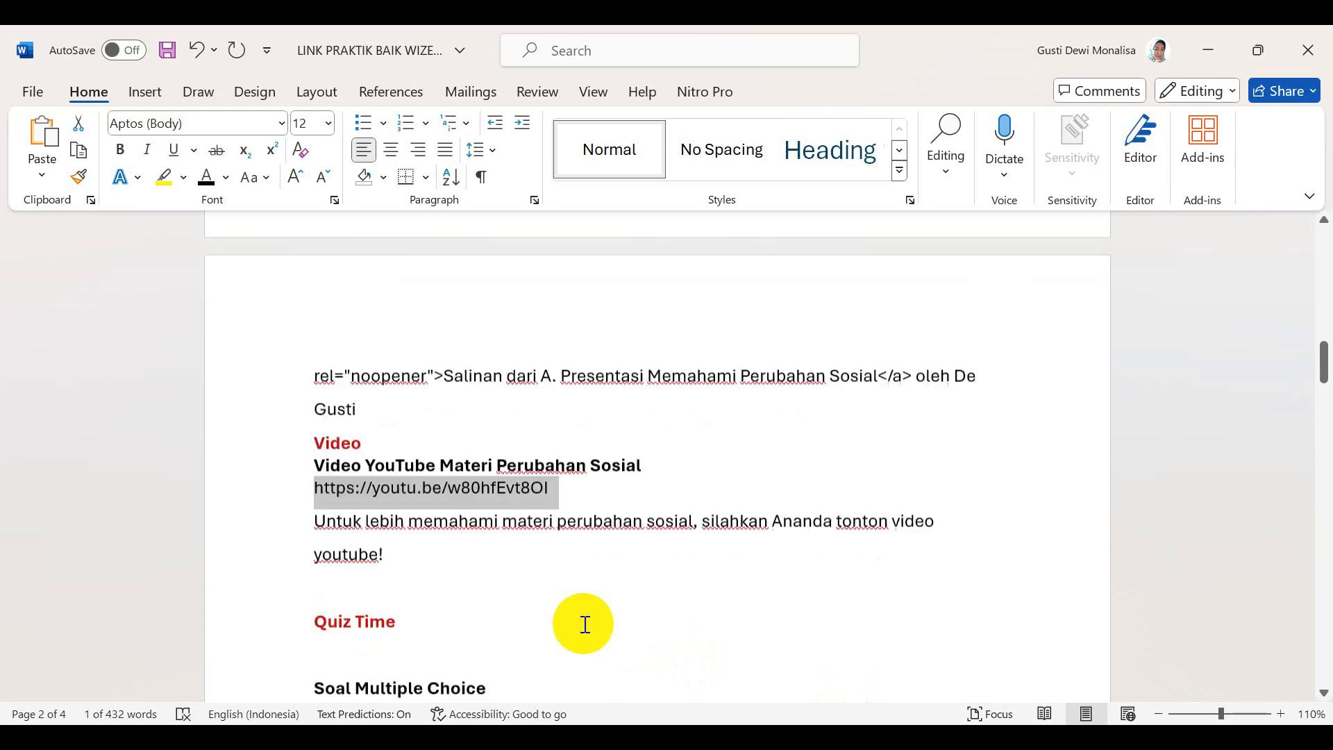
pyautogui.moveTo(325, 500); pyautogui.dragTo(903, 498)
pyautogui.hotkey('ctrl', 'c')
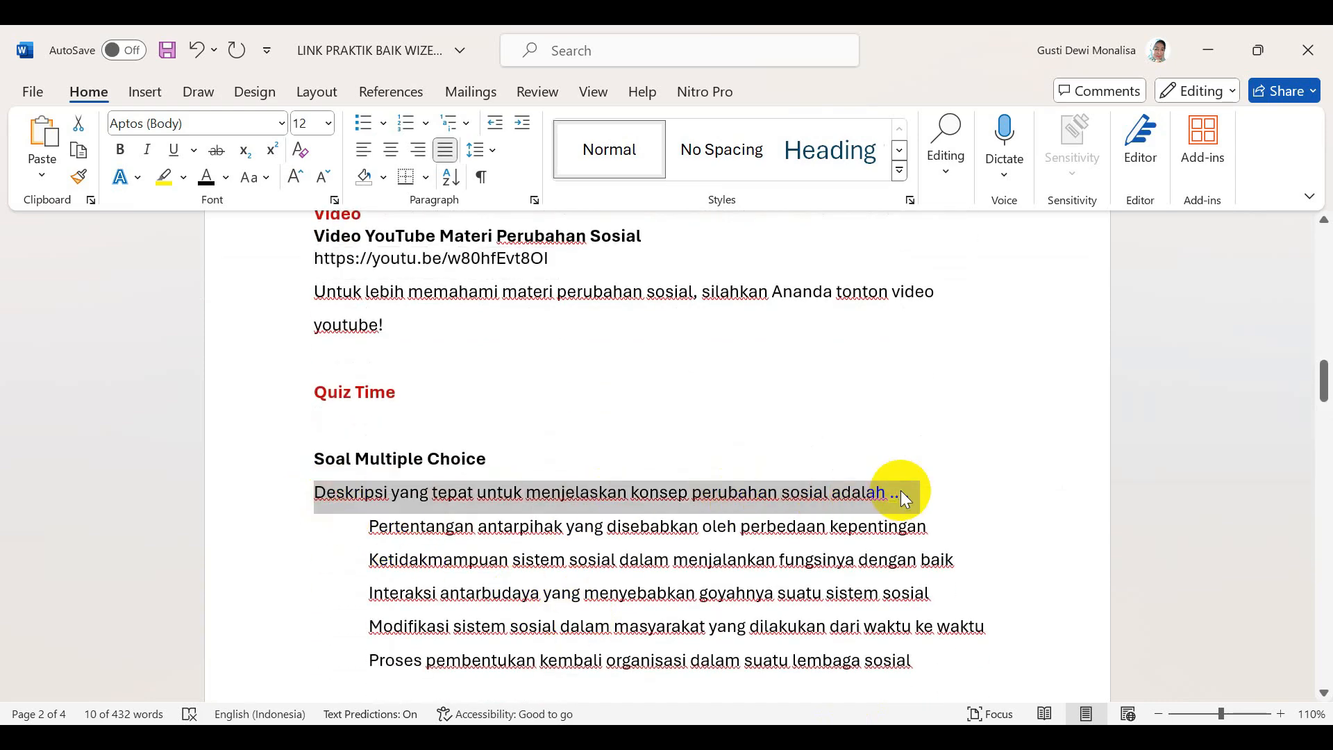
pyautogui.hotkey('alt', 'Tab')
pyautogui.click(539, 430)
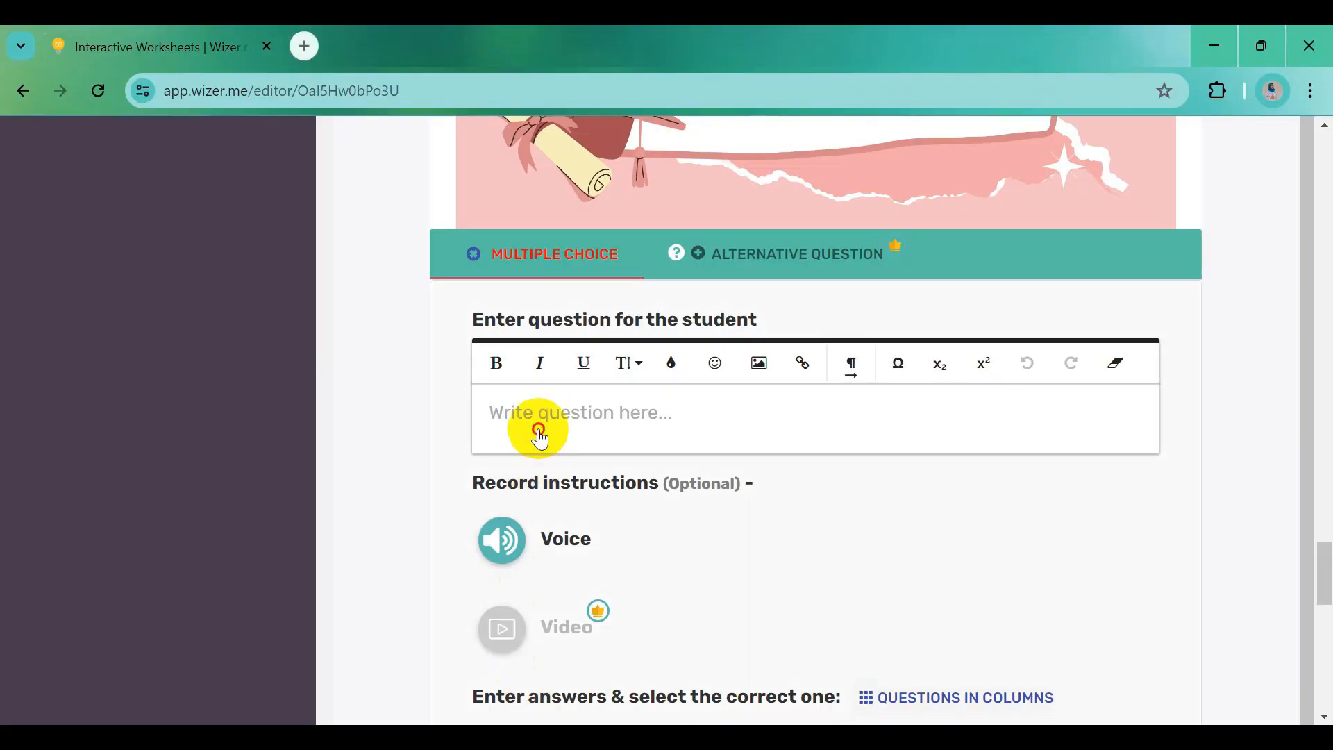
pyautogui.hotkey('ctrl', 'v')
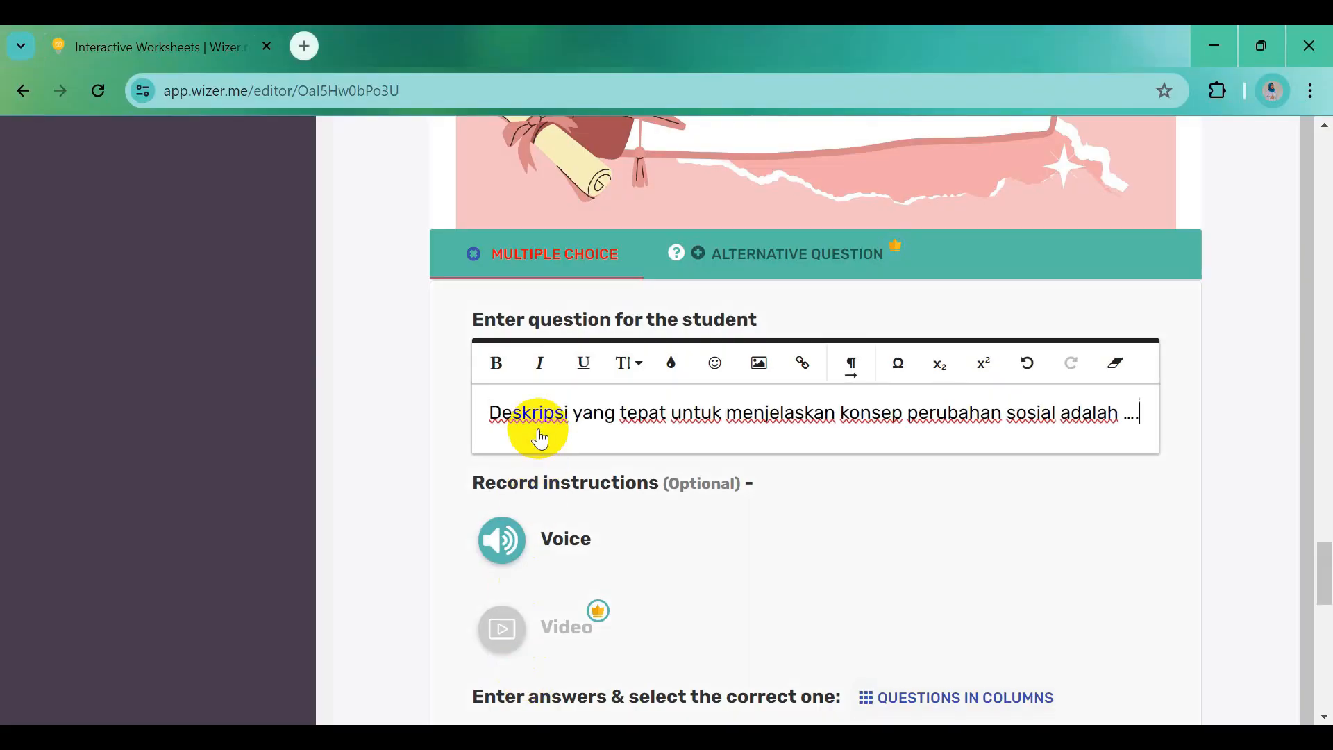
# Paste the first option into answer a and the Ketidakmampuan option into answer b
pyautogui.scroll(-3, 625, 493)
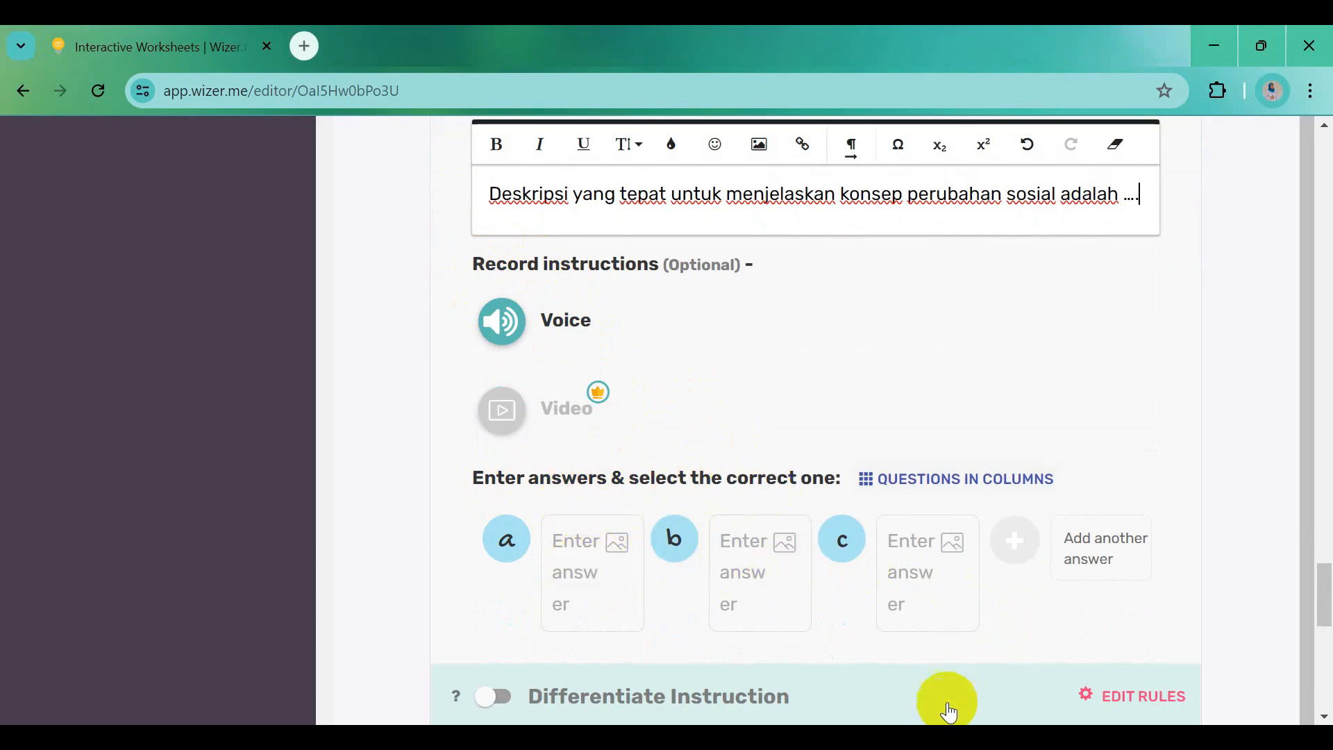
pyautogui.click(854, 738)
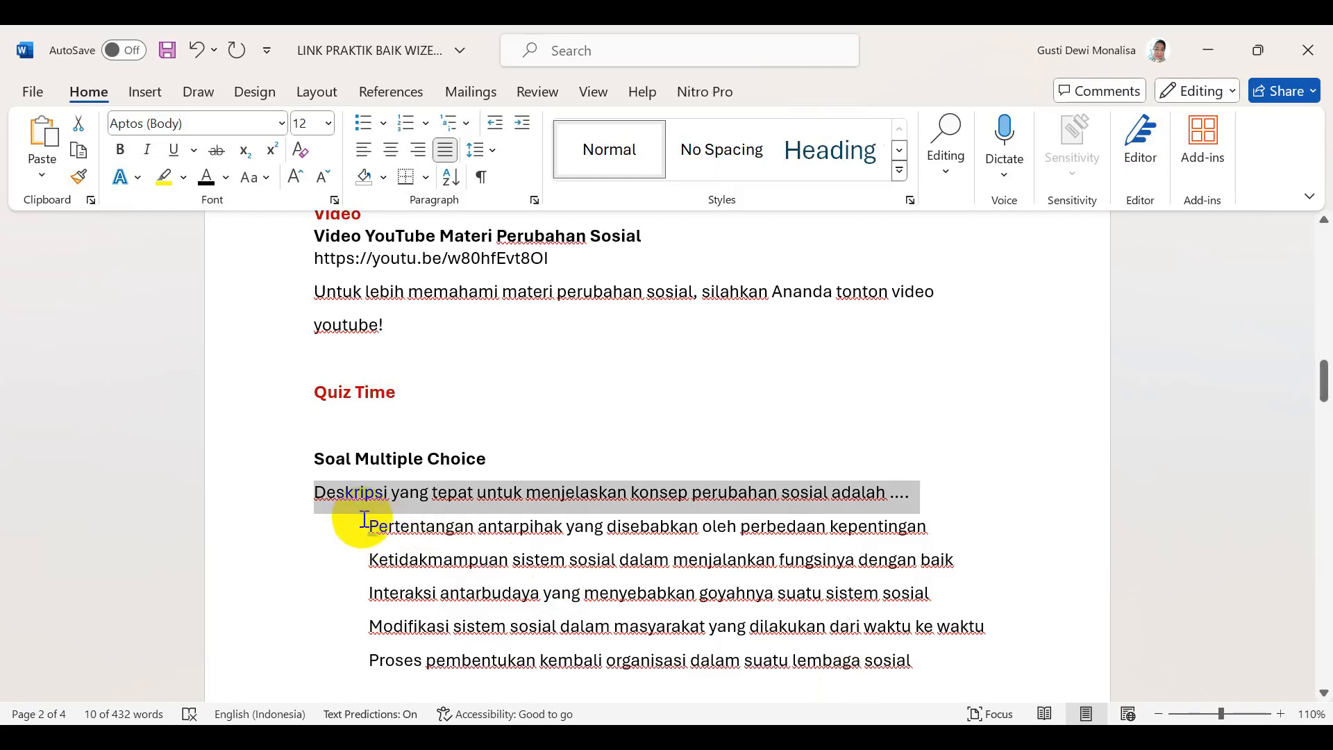
pyautogui.moveTo(364, 525); pyautogui.dragTo(884, 539)
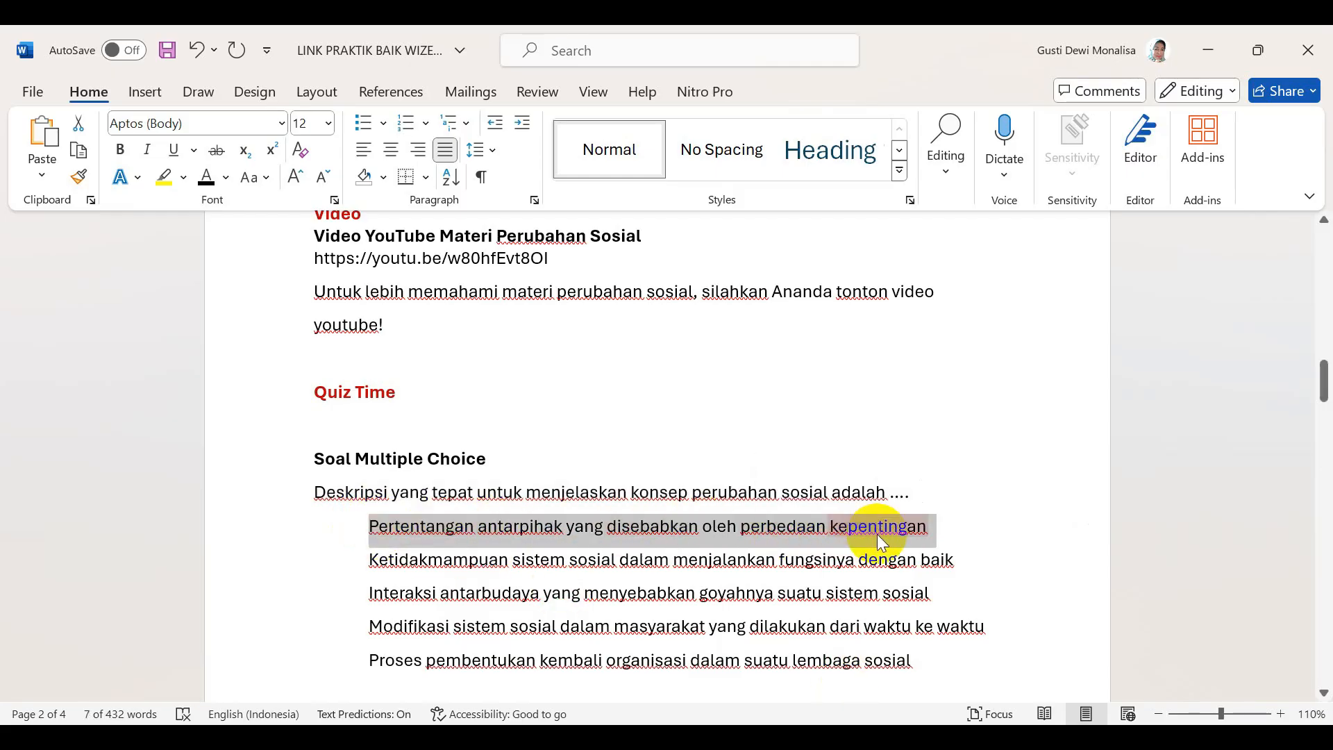
pyautogui.moveTo(527, 737)
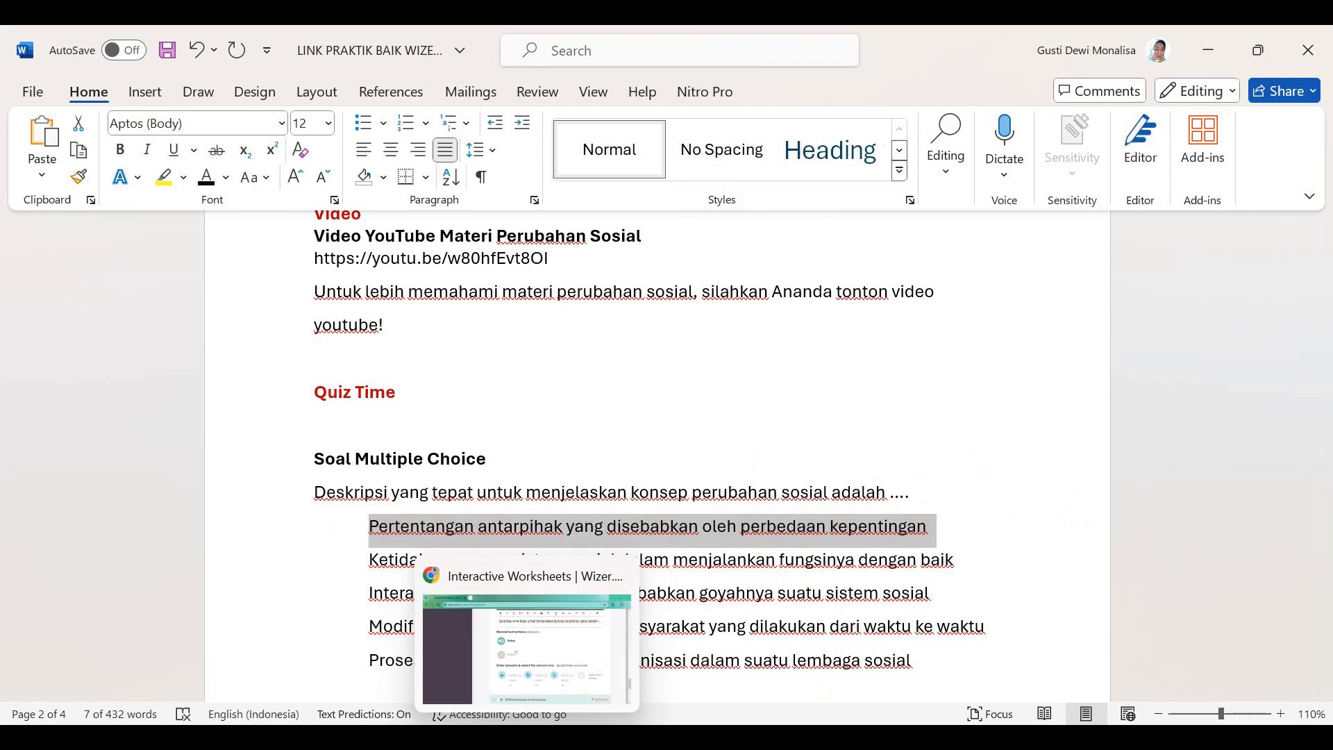
pyautogui.click(551, 648)
pyautogui.click(566, 556)
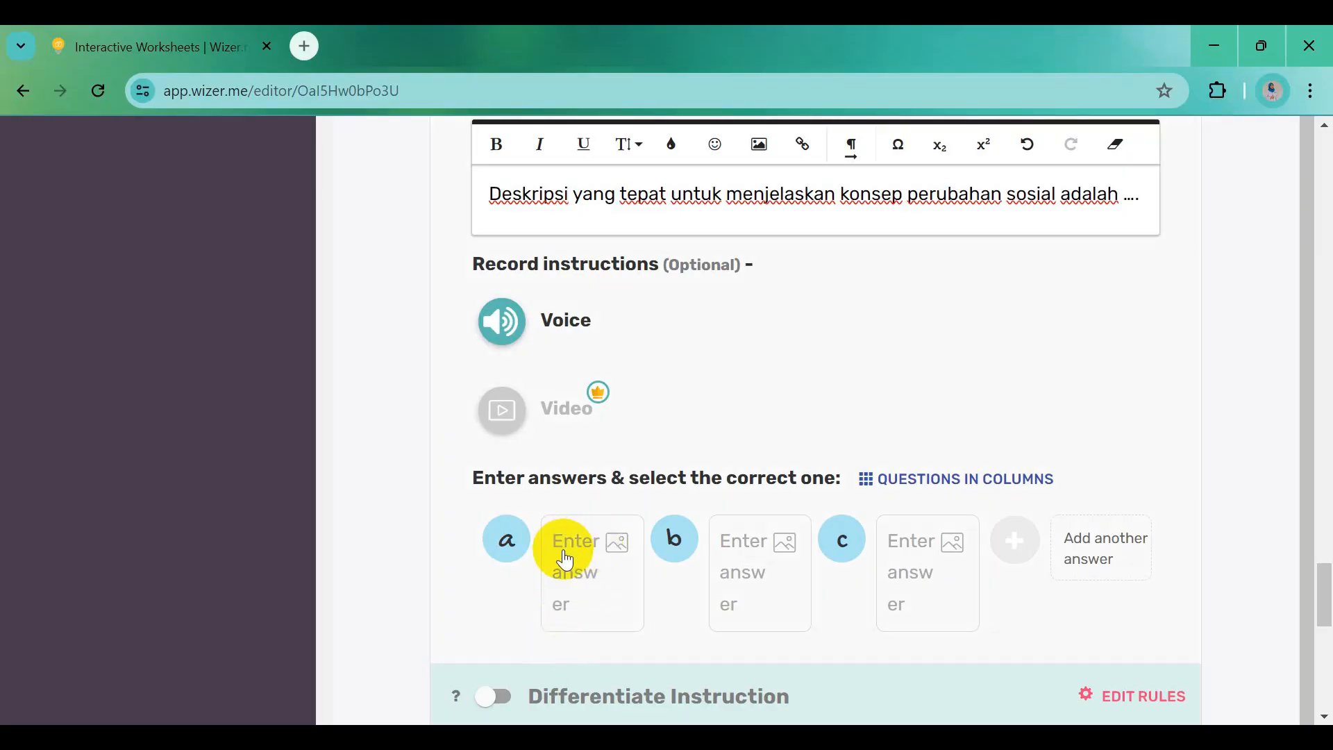
pyautogui.write('Pertentangan antar pihak yang disebabkan oleh perbedaan kepentingan')
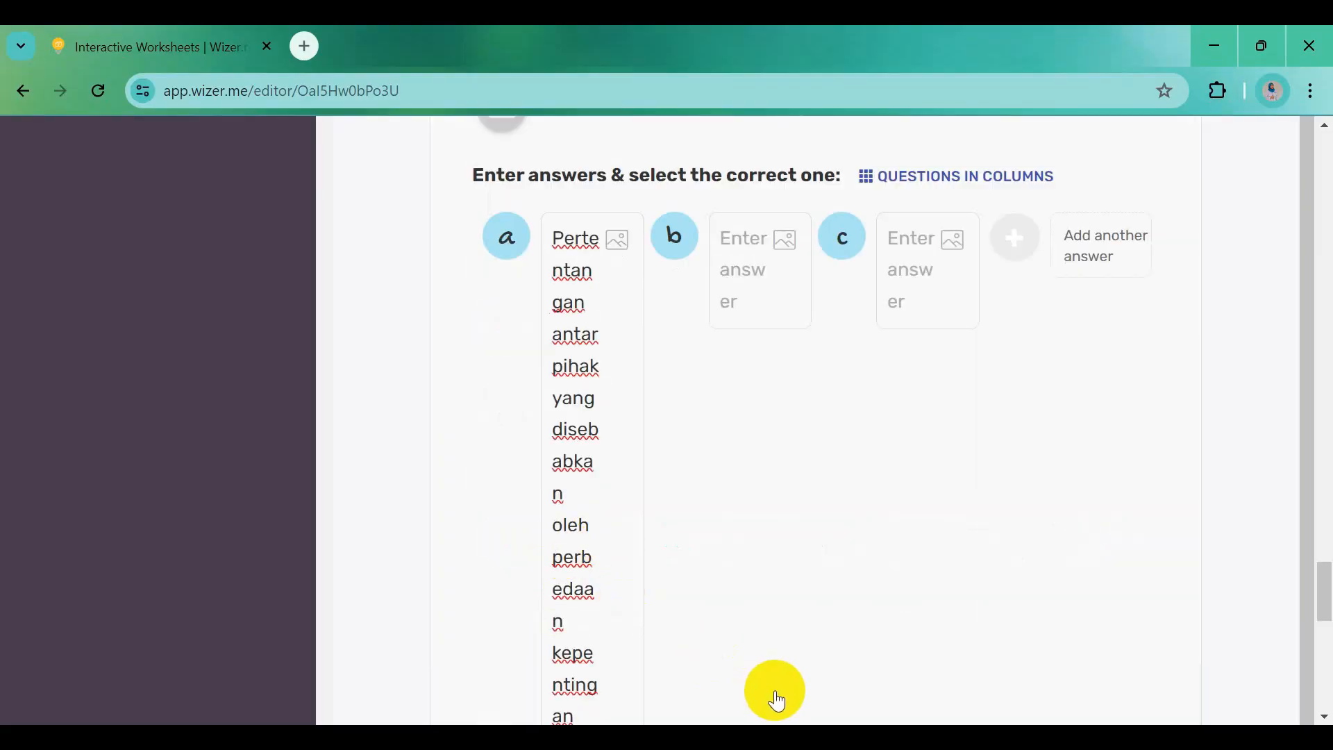
pyautogui.click(778, 701)
pyautogui.click(762, 672)
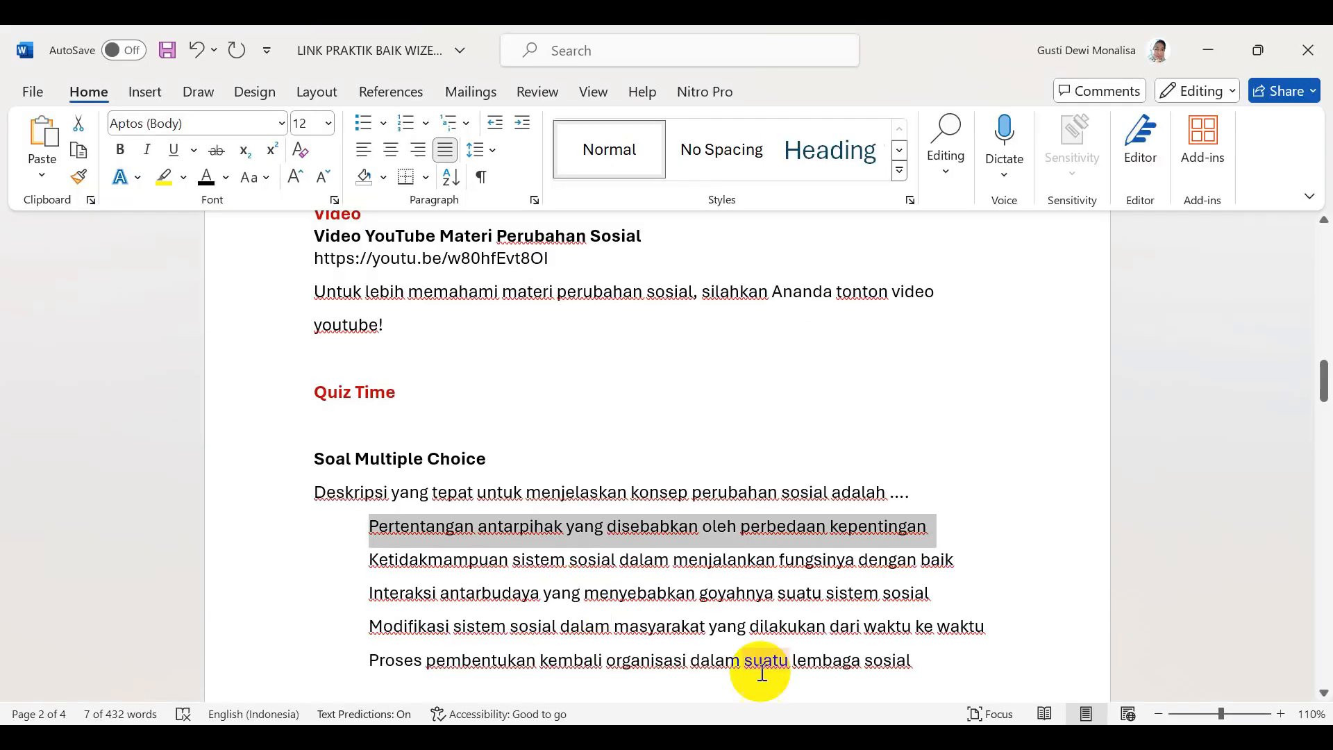
pyautogui.moveTo(370, 562); pyautogui.dragTo(932, 556)
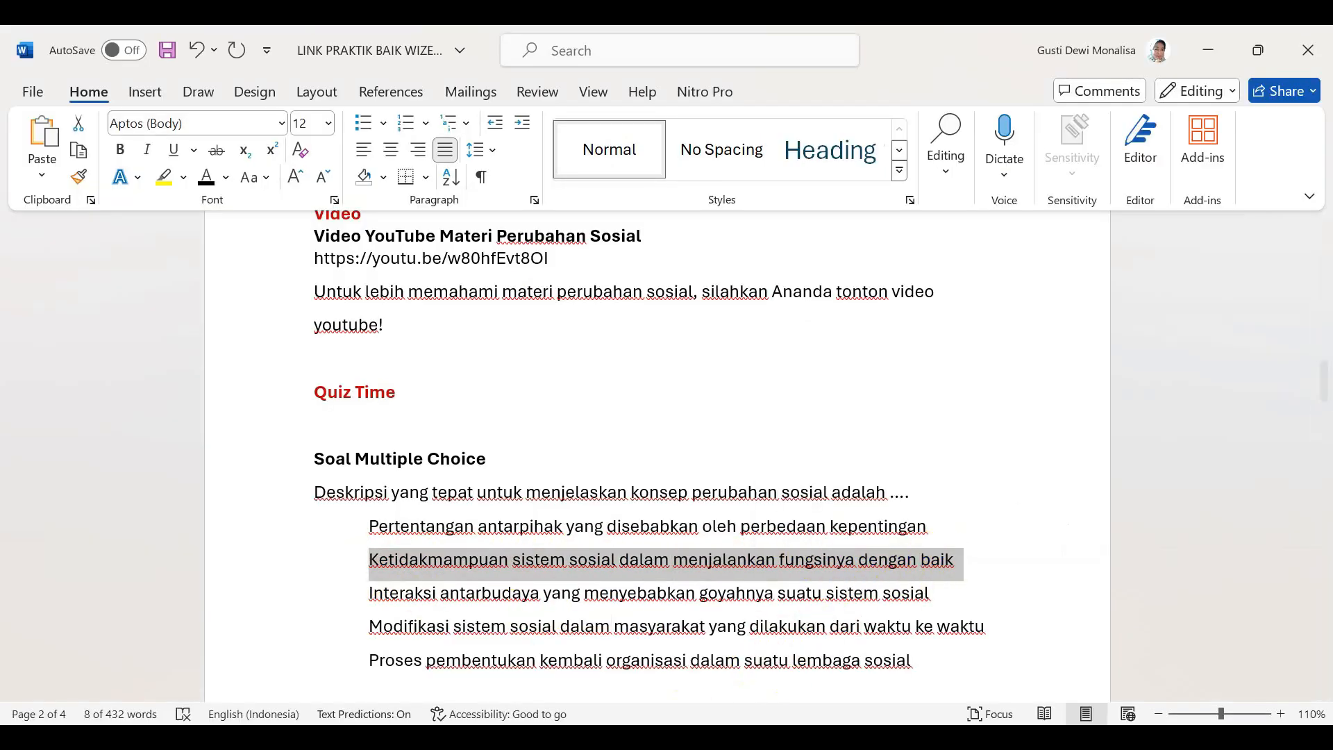
pyautogui.hotkey('alt', 'Tab')
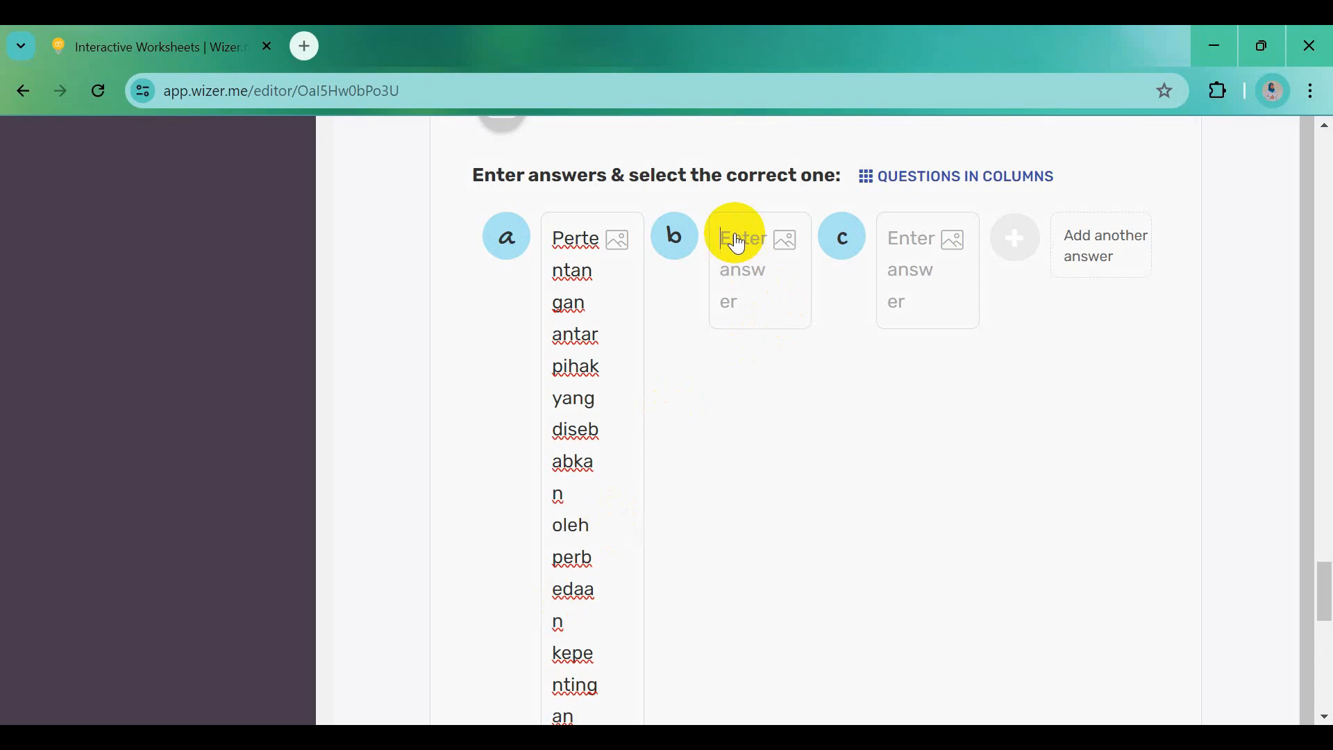
pyautogui.click(738, 243)
pyautogui.write('Ketidakmampuan sistem sosial dalam menjalankan fungsinya dengan baik')
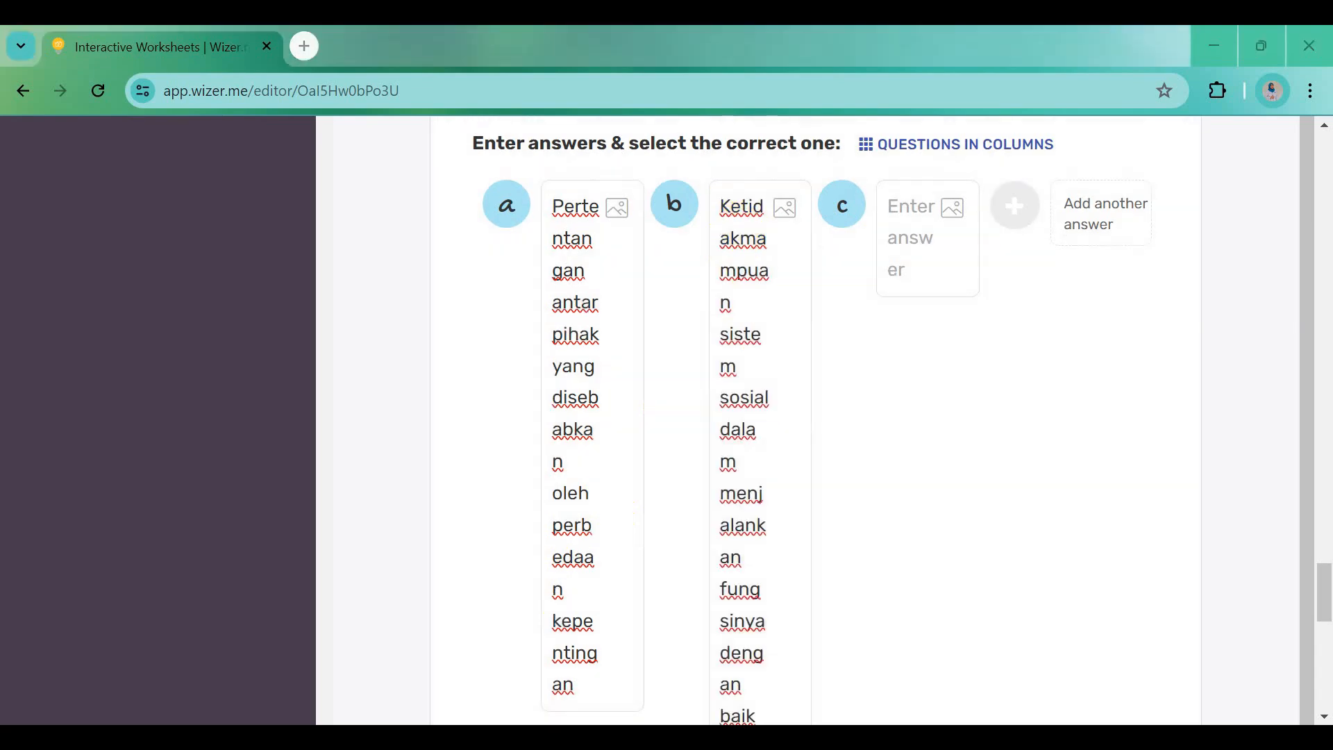
# Fill answer c with the Interaksi antarbudaya option and a new answer d with the fourth option
pyautogui.hotkey('alt', 'Tab')
pyautogui.moveTo(370, 592); pyautogui.dragTo(910, 598)
pyautogui.hotkey('ctrl', 'c')
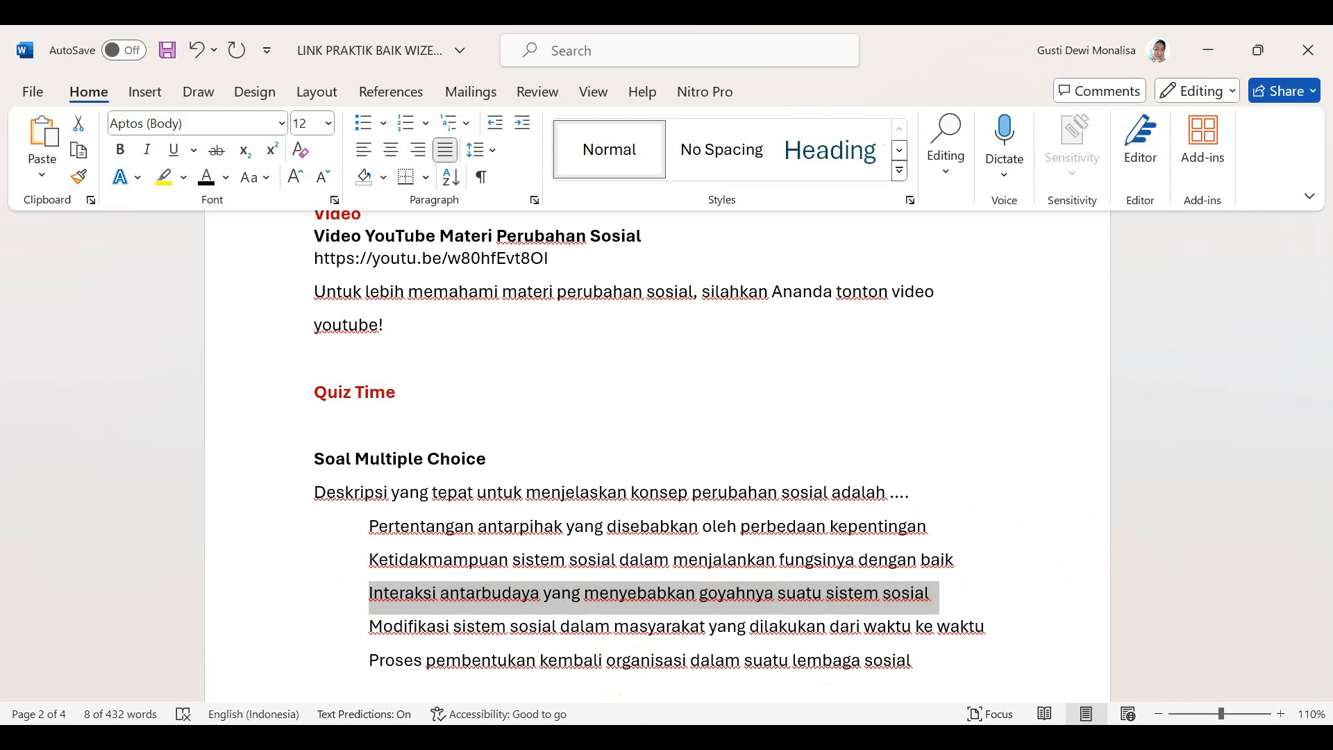
pyautogui.hotkey('alt', 'Tab')
pyautogui.hotkey('ctrl', 'v')
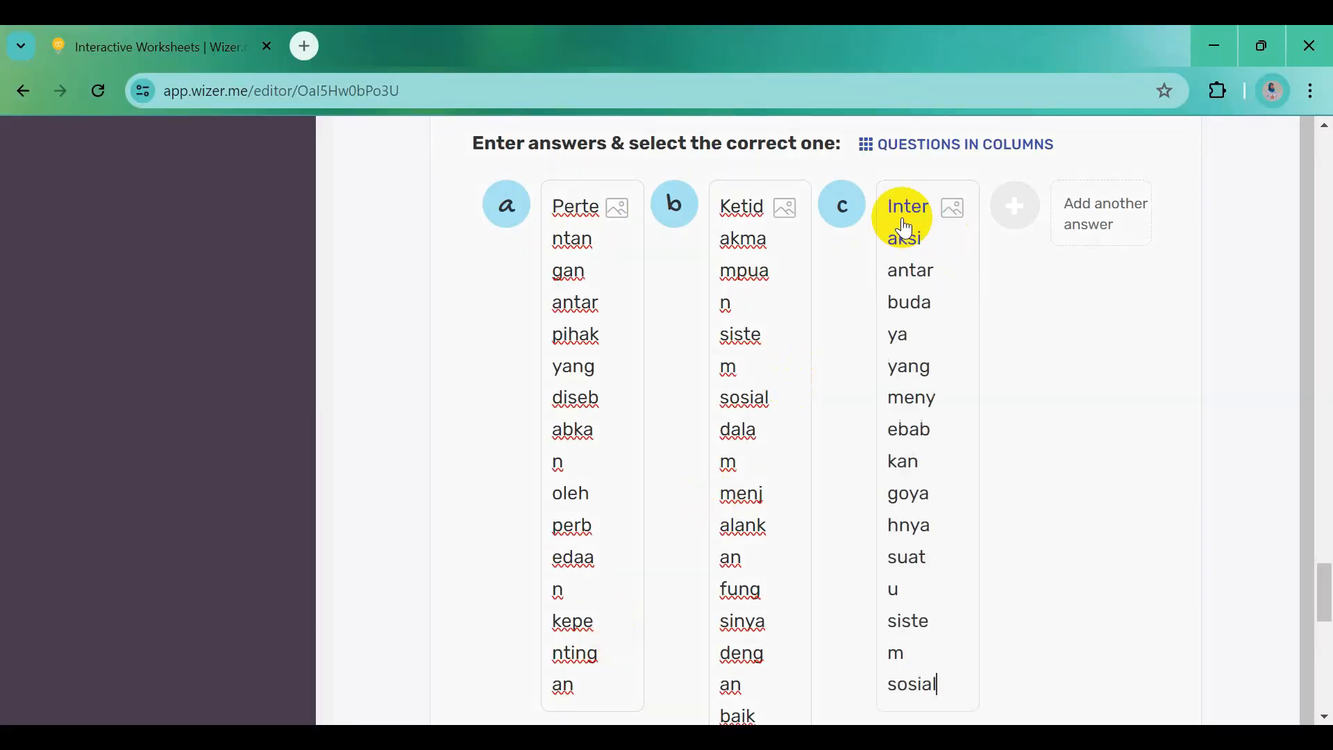
pyautogui.hotkey('alt', 'Tab')
pyautogui.scroll(-3, 535, 645)
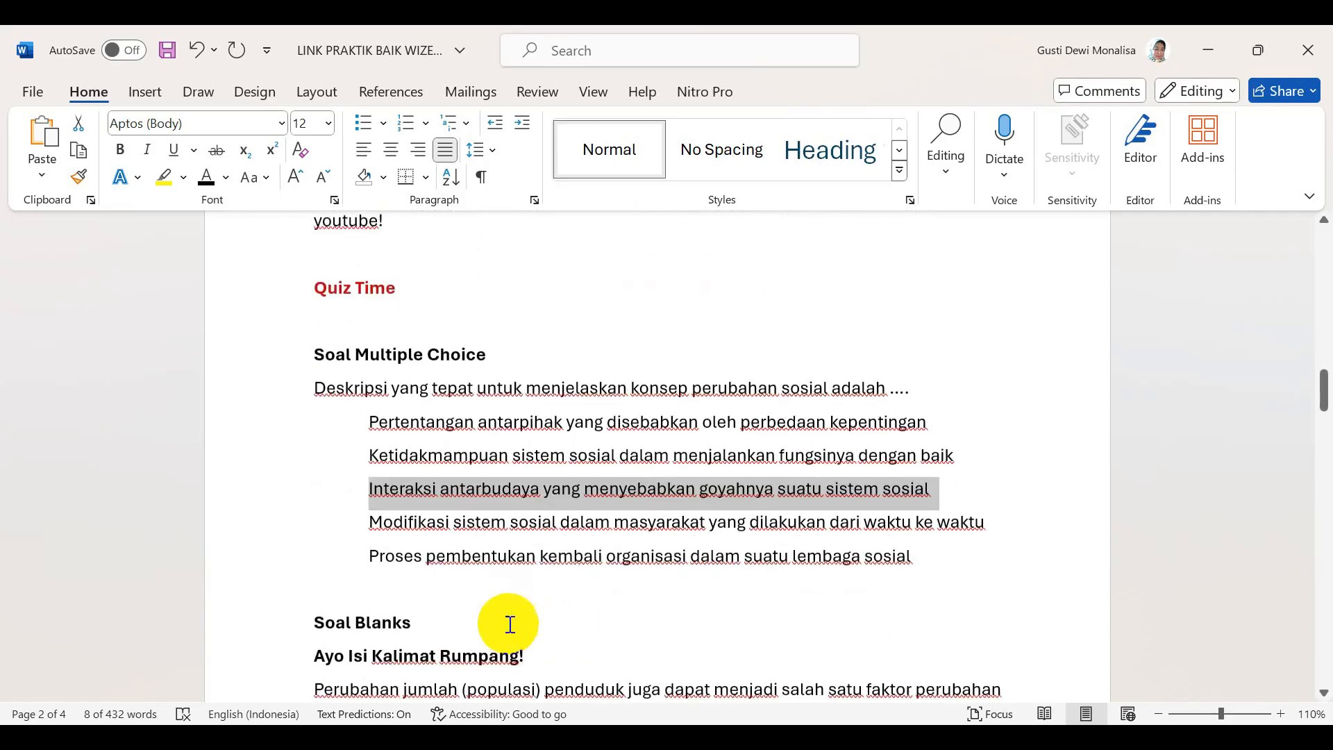
pyautogui.moveTo(369, 518); pyautogui.dragTo(984, 523)
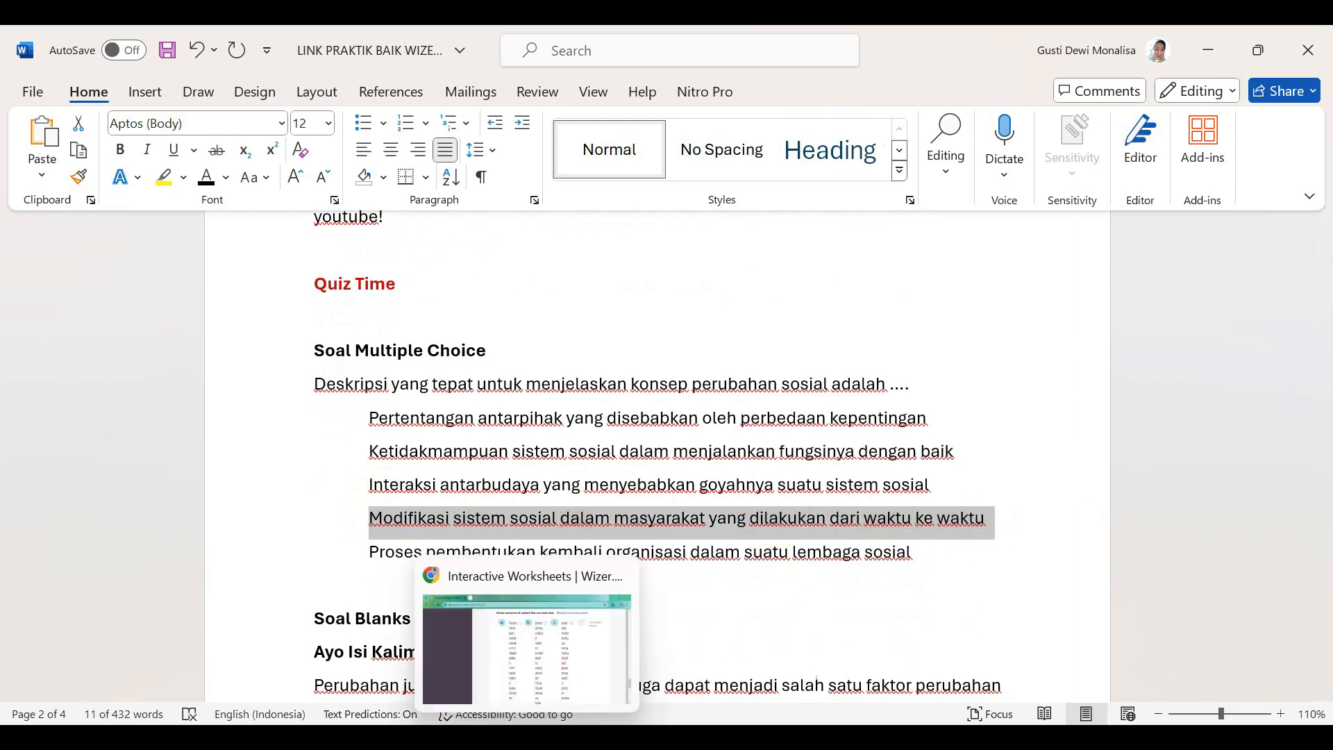
pyautogui.click(527, 738)
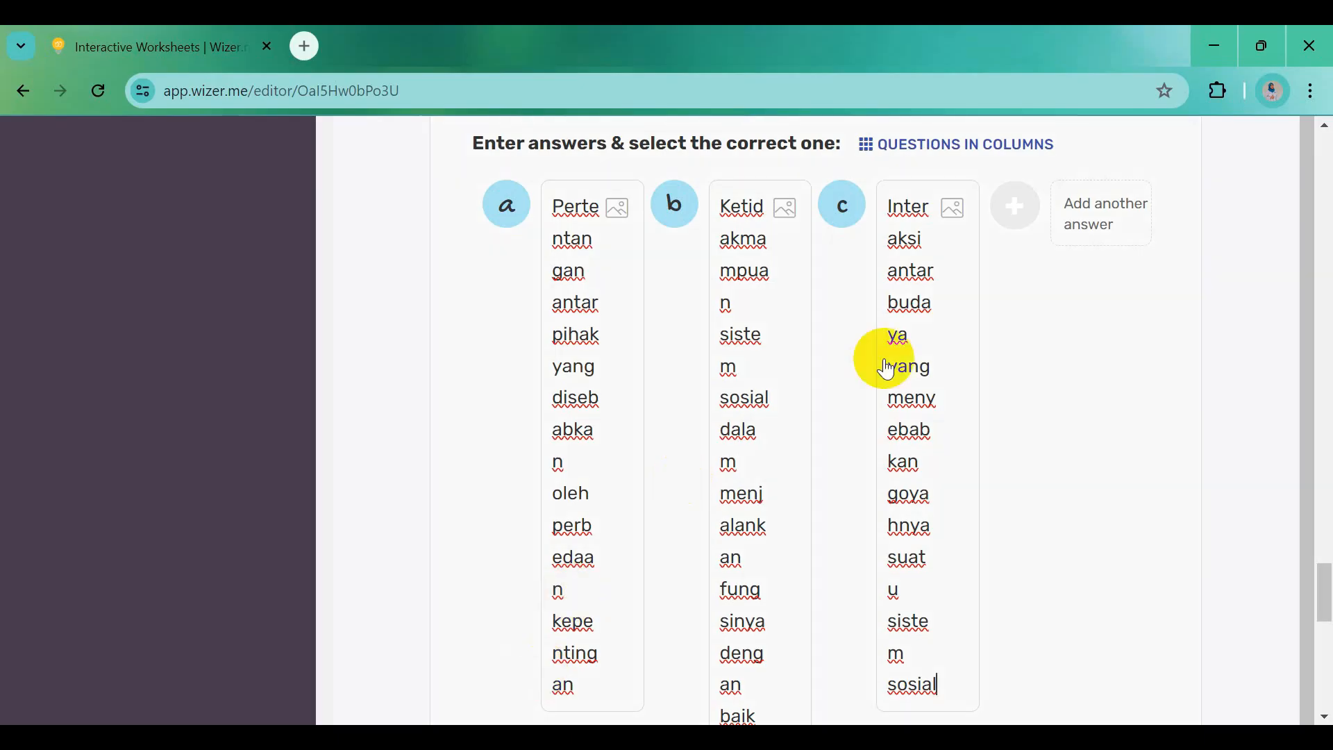
pyautogui.click(1013, 210)
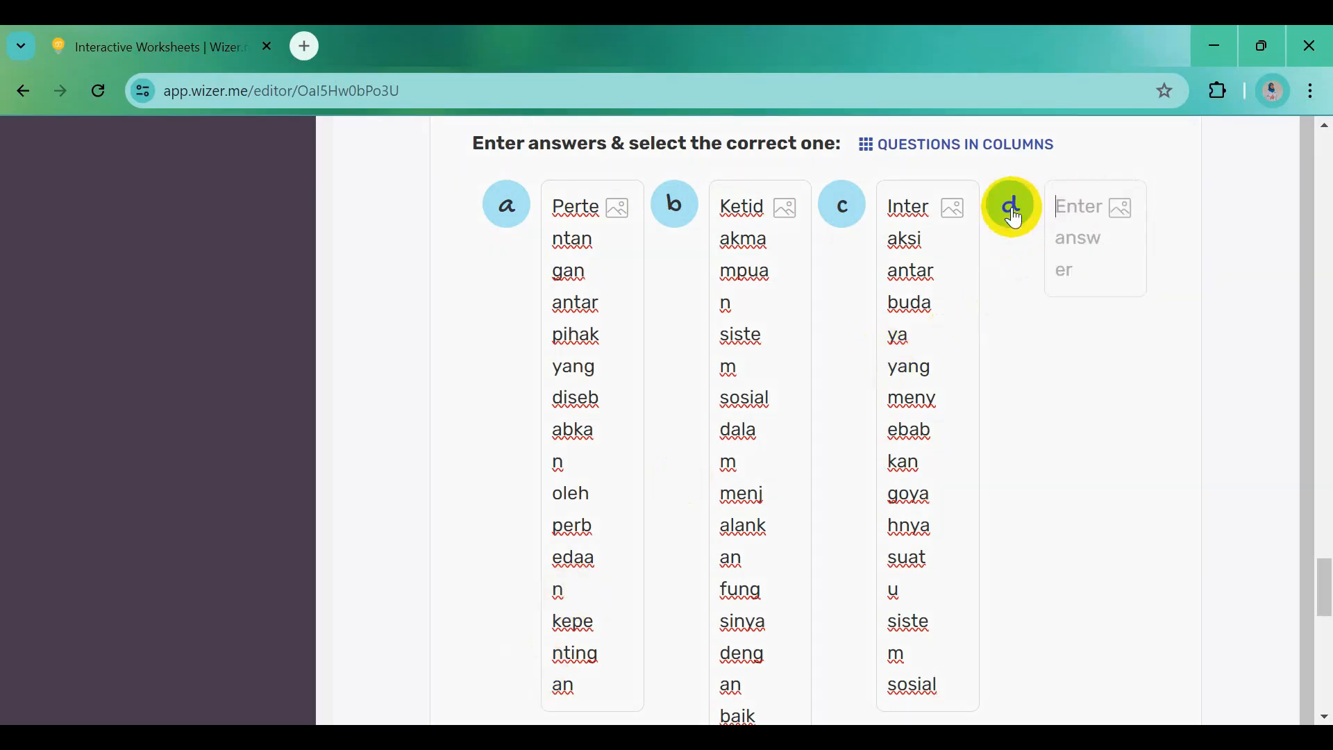
pyautogui.click(1066, 219)
pyautogui.hotkey('ctrl', 'v')
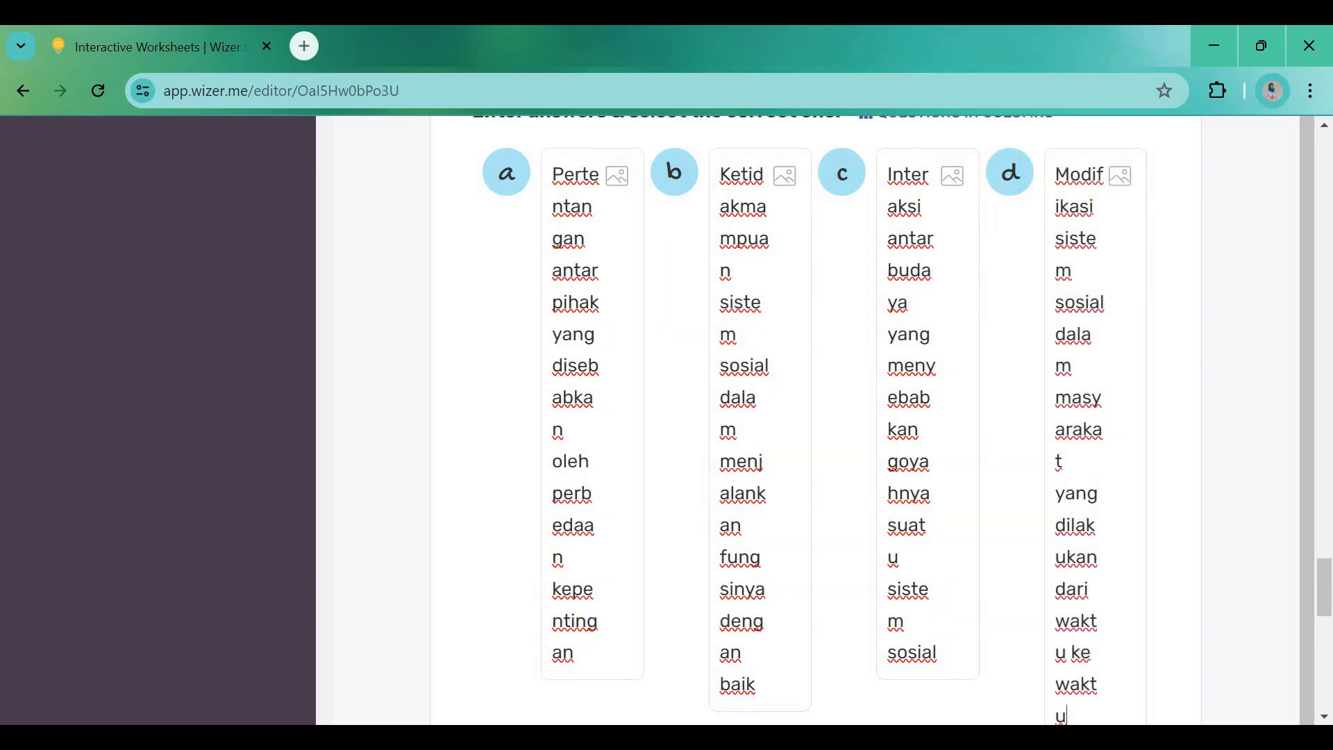
# Add a fifth answer slot and paste the Proses option into answer e
pyautogui.hotkey('alt', 'Tab')
pyautogui.moveTo(393, 556); pyautogui.dragTo(921, 568)
pyautogui.hotkey('ctrl', 'c')
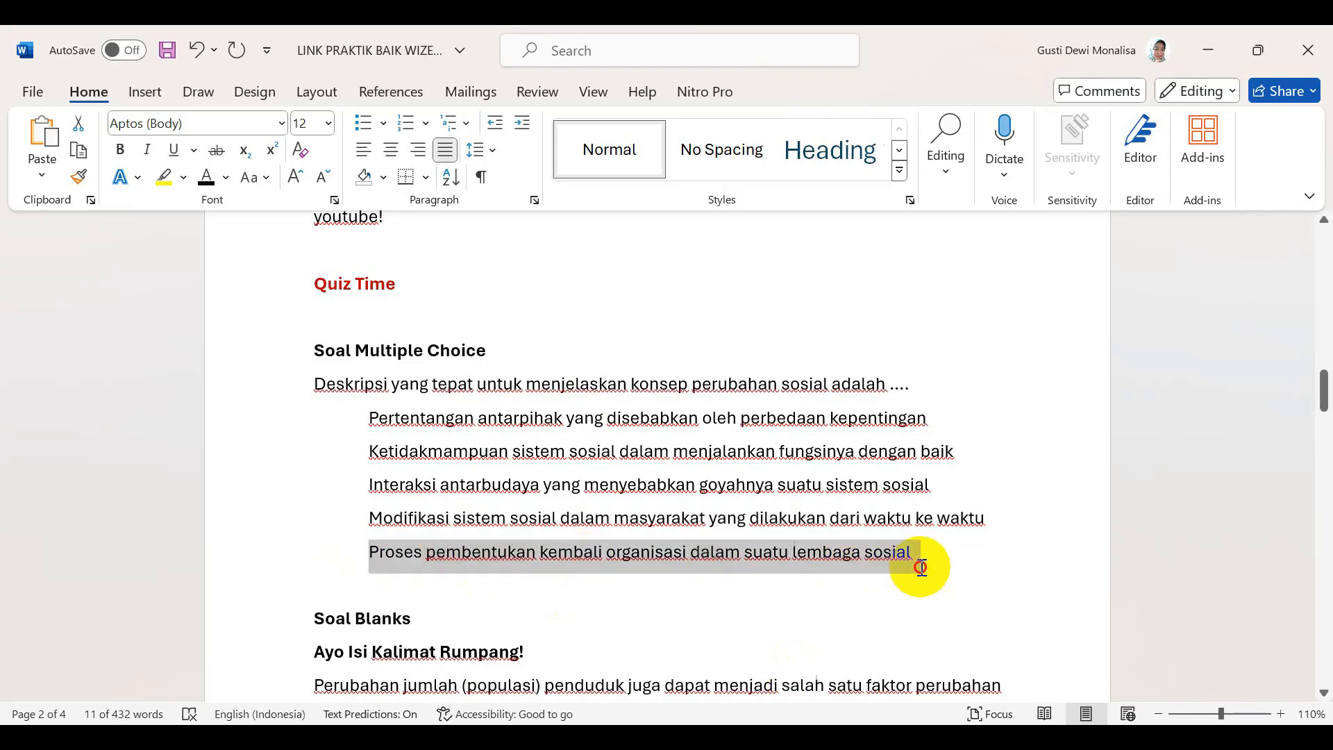
pyautogui.hotkey('alt', 'Tab')
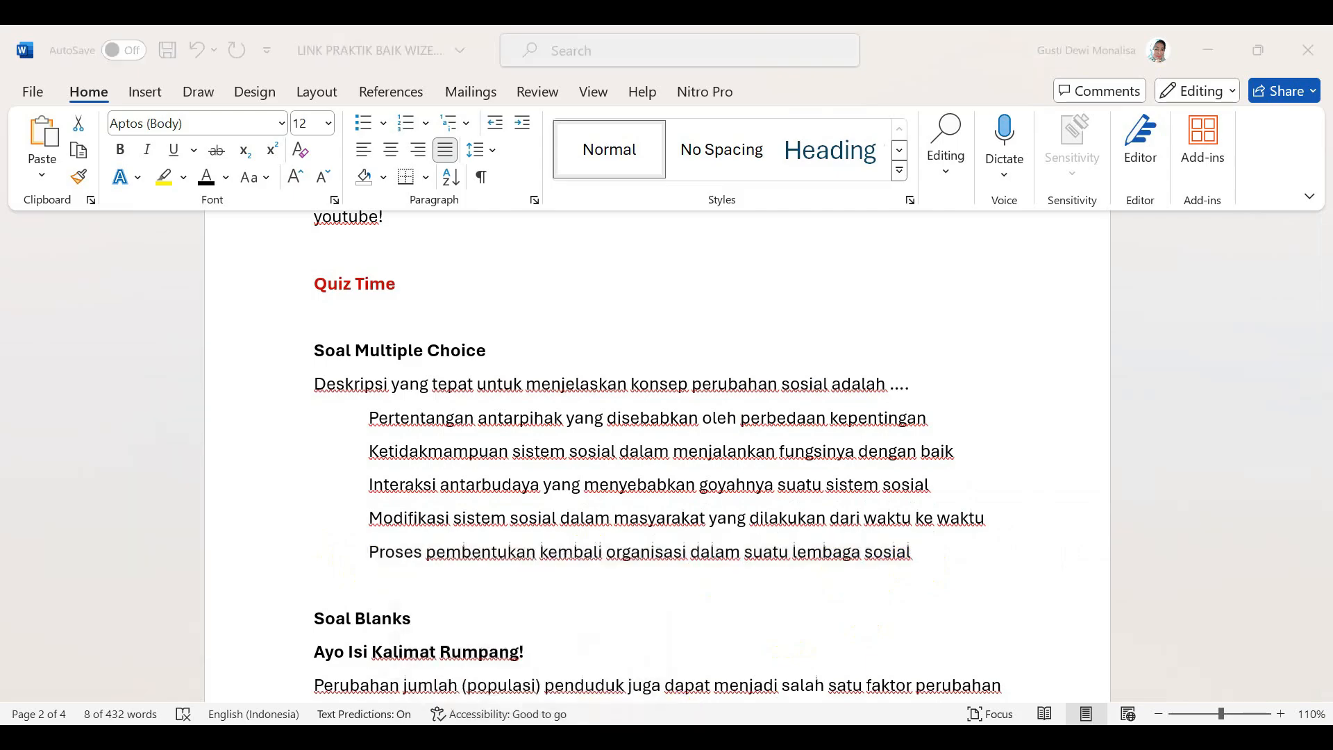
pyautogui.scroll(-5, 677, 510)
pyautogui.click(511, 463)
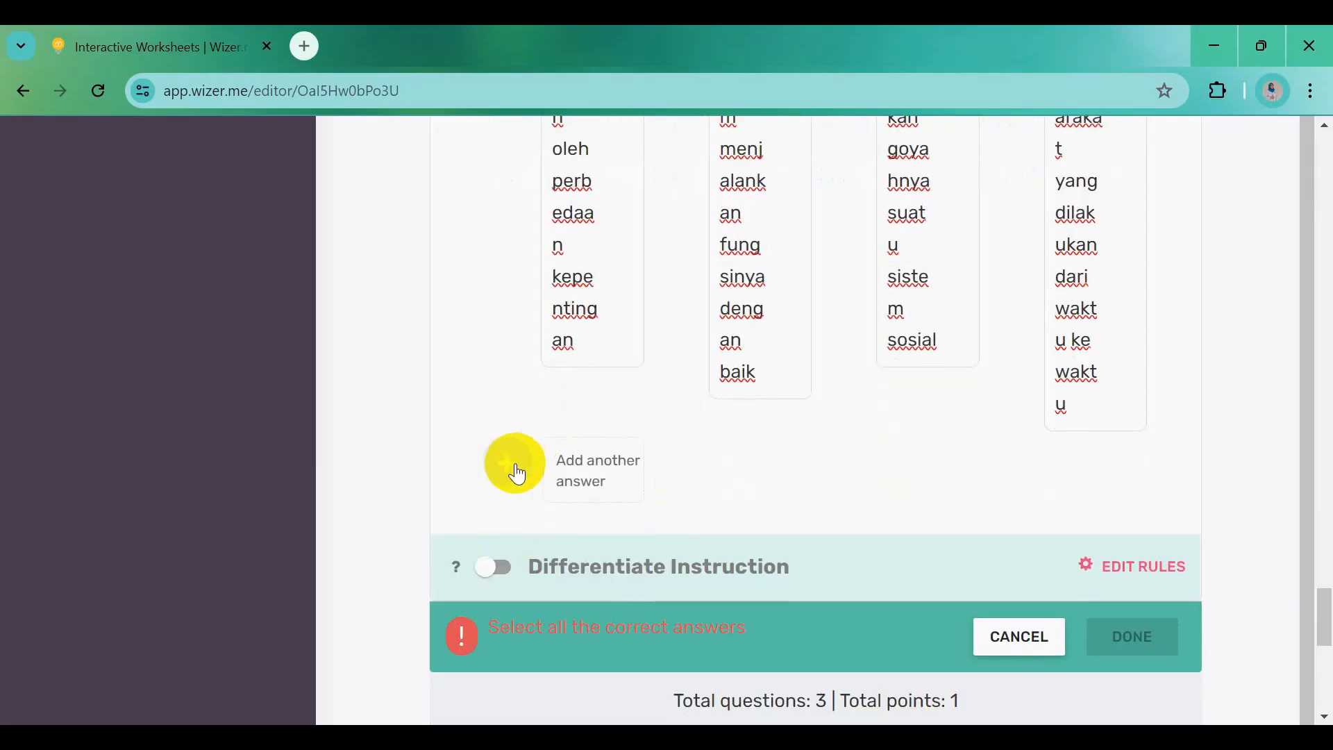
pyautogui.hotkey('ctrl', 'v')
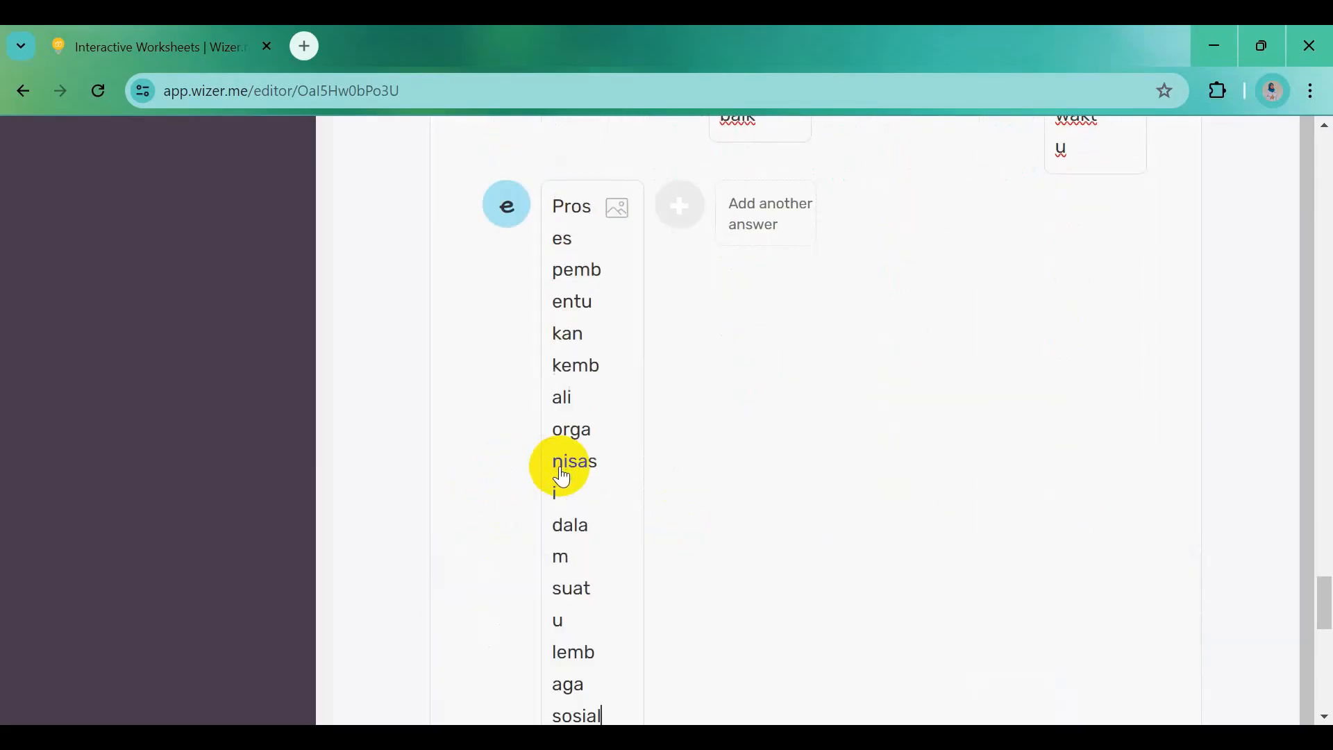
pyautogui.scroll(12, 754, 469)
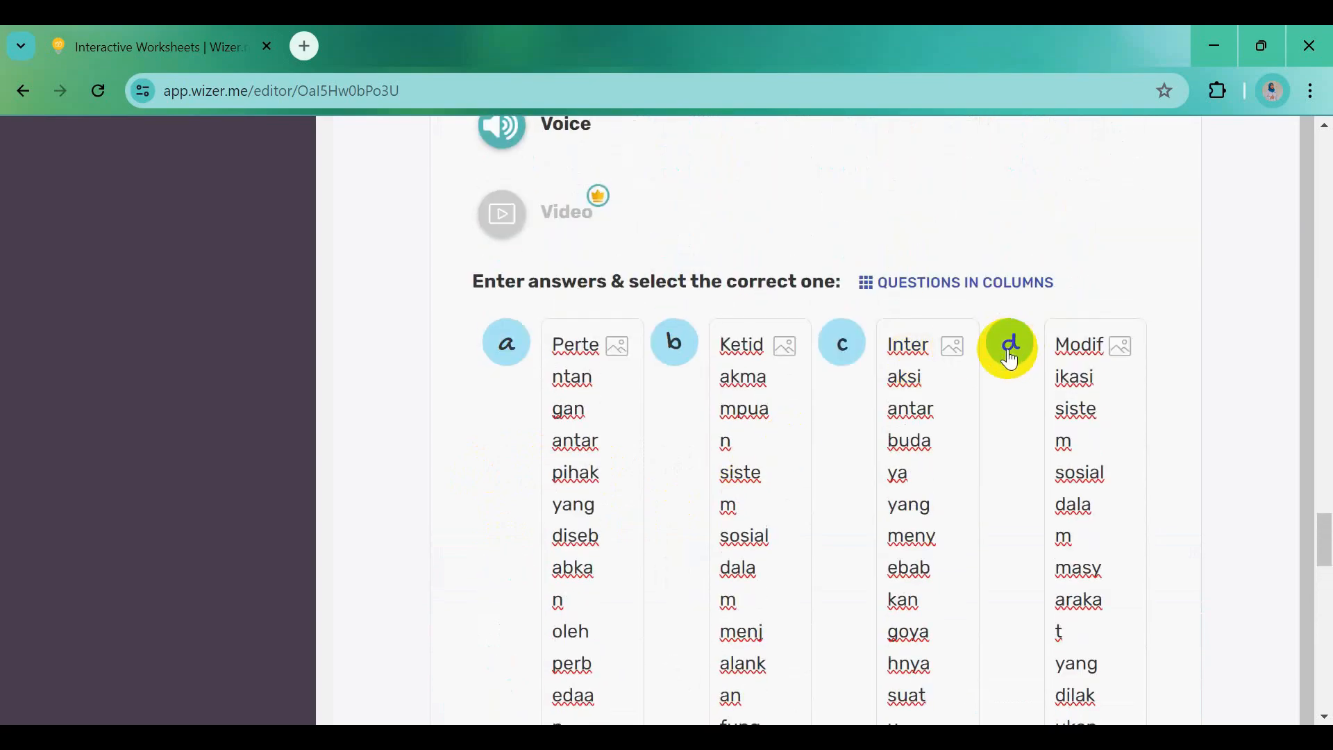
# Mark answer d as the correct answer and save the multiple-choice question
pyautogui.click(1012, 358)
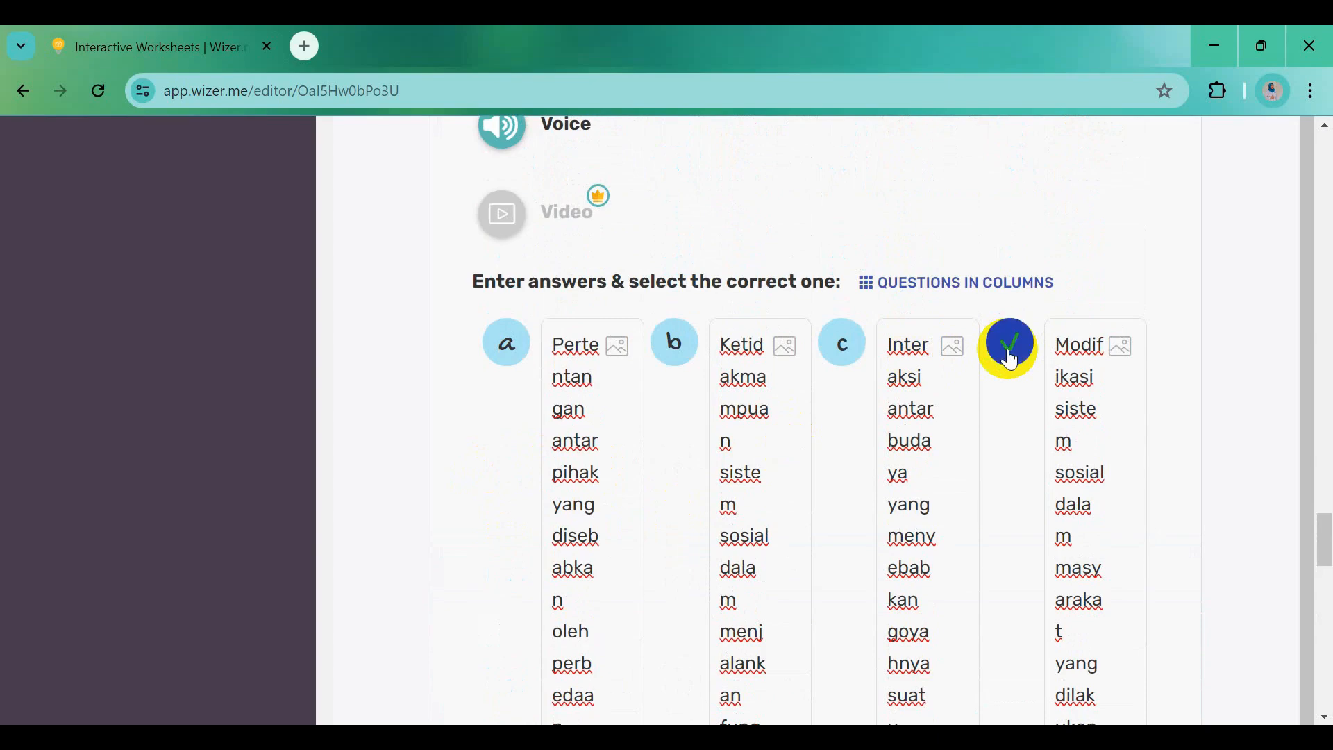
pyautogui.scroll(-1, 982, 506)
pyautogui.scroll(-12, 1004, 550)
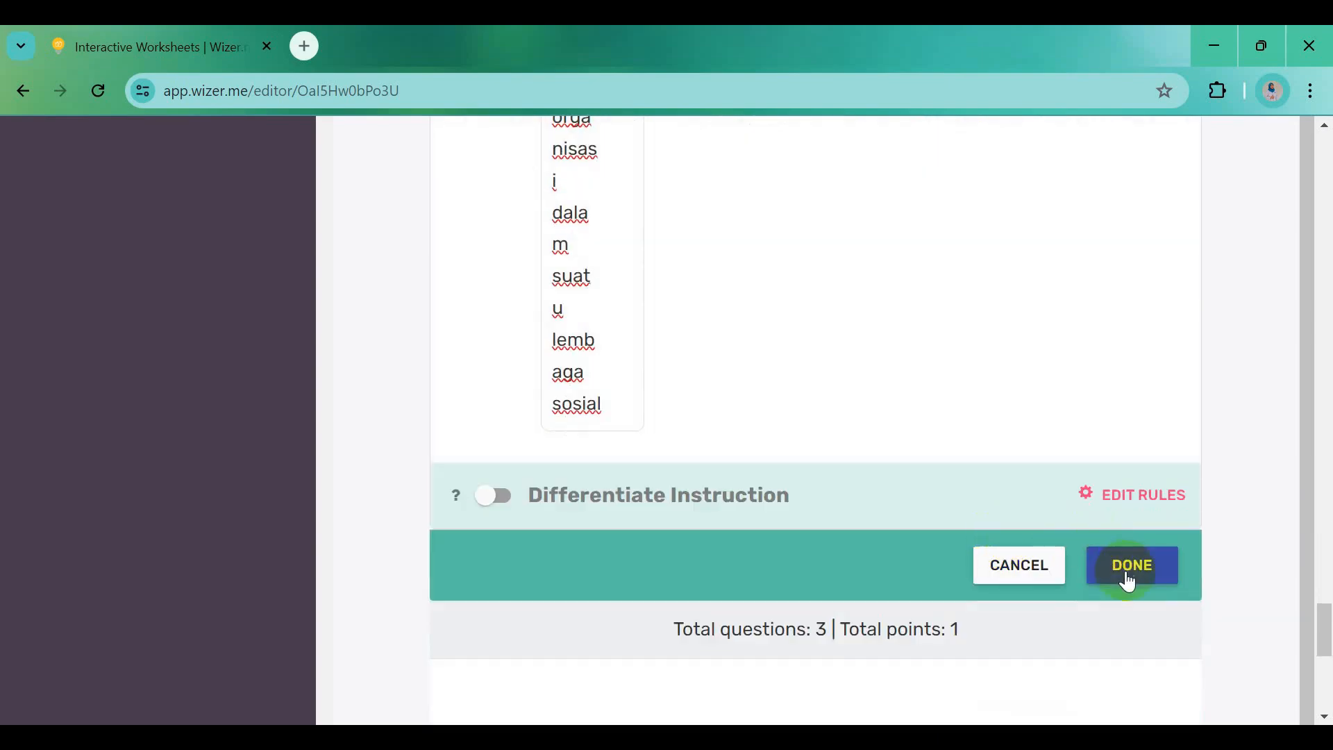
pyautogui.click(1128, 576)
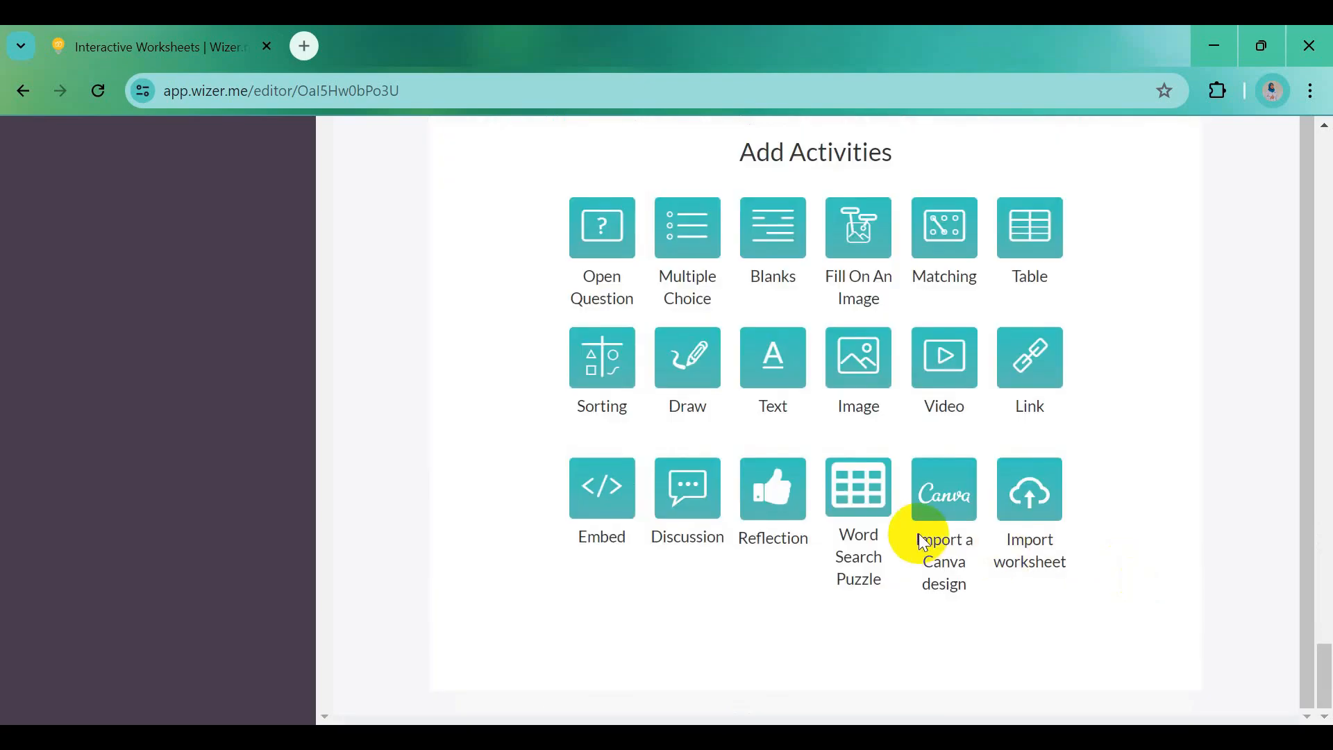
# Set the question's point value to 10
pyautogui.scroll(9, 910, 472)
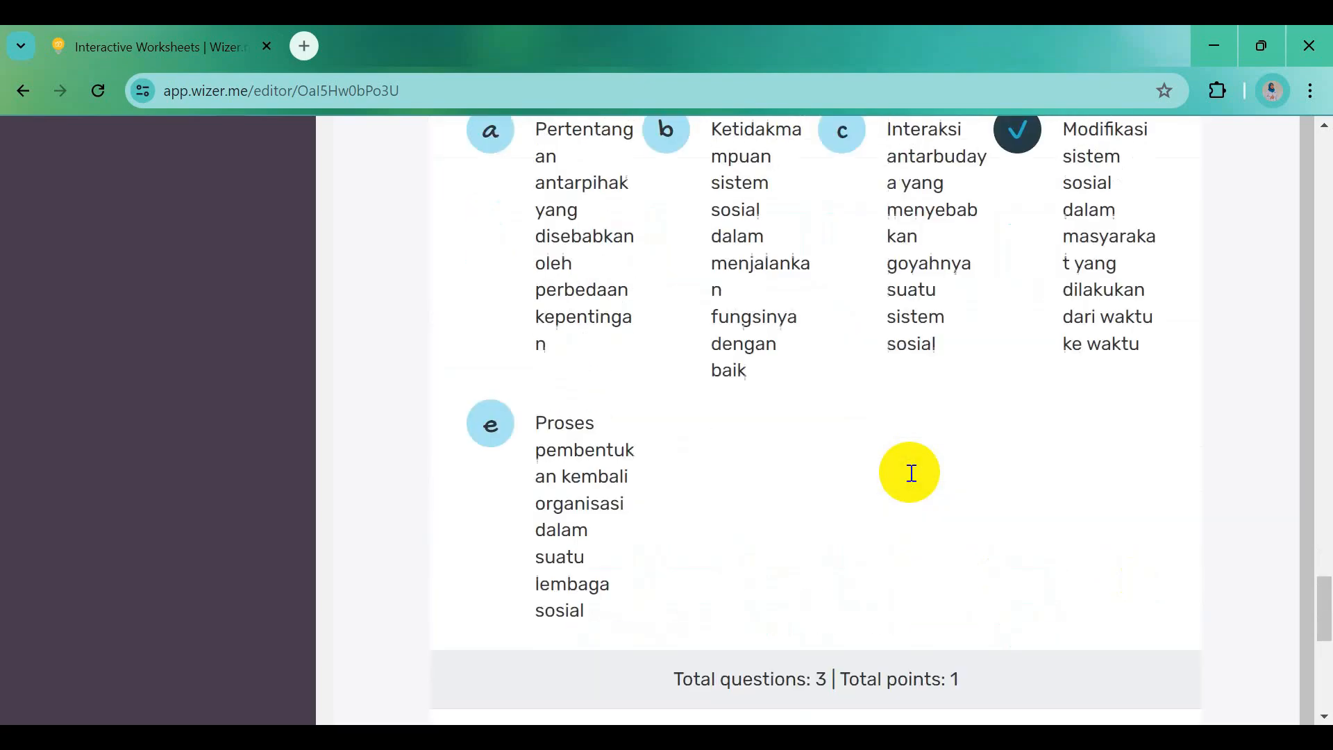
pyautogui.scroll(5, 910, 472)
pyautogui.moveTo(981, 512)
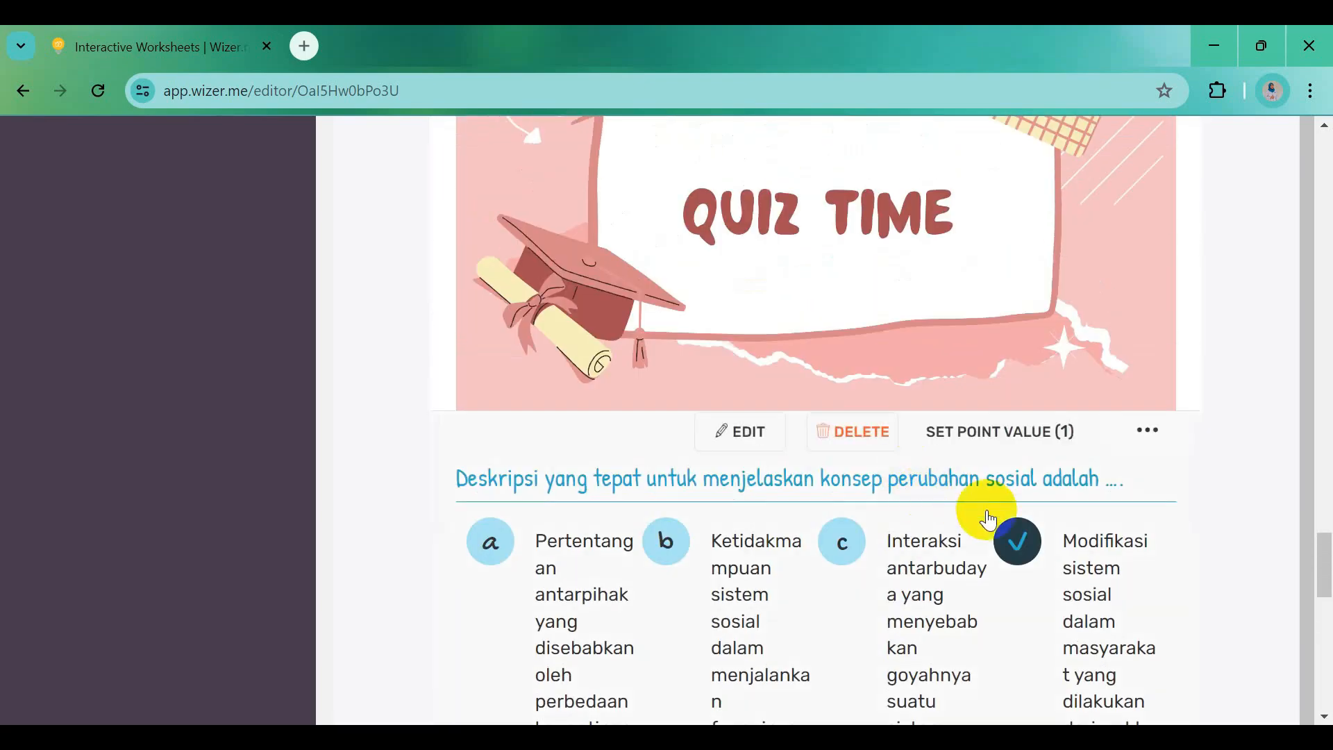
pyautogui.click(970, 434)
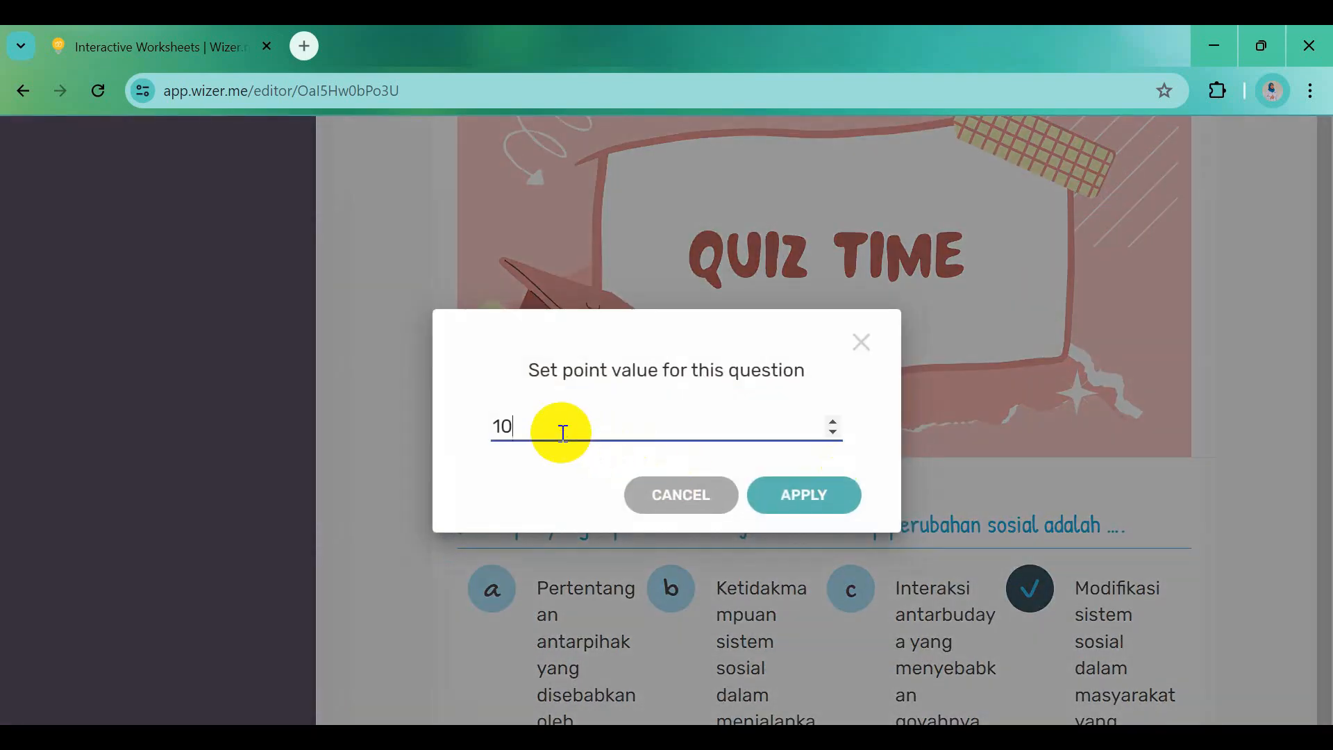
pyautogui.click(820, 497)
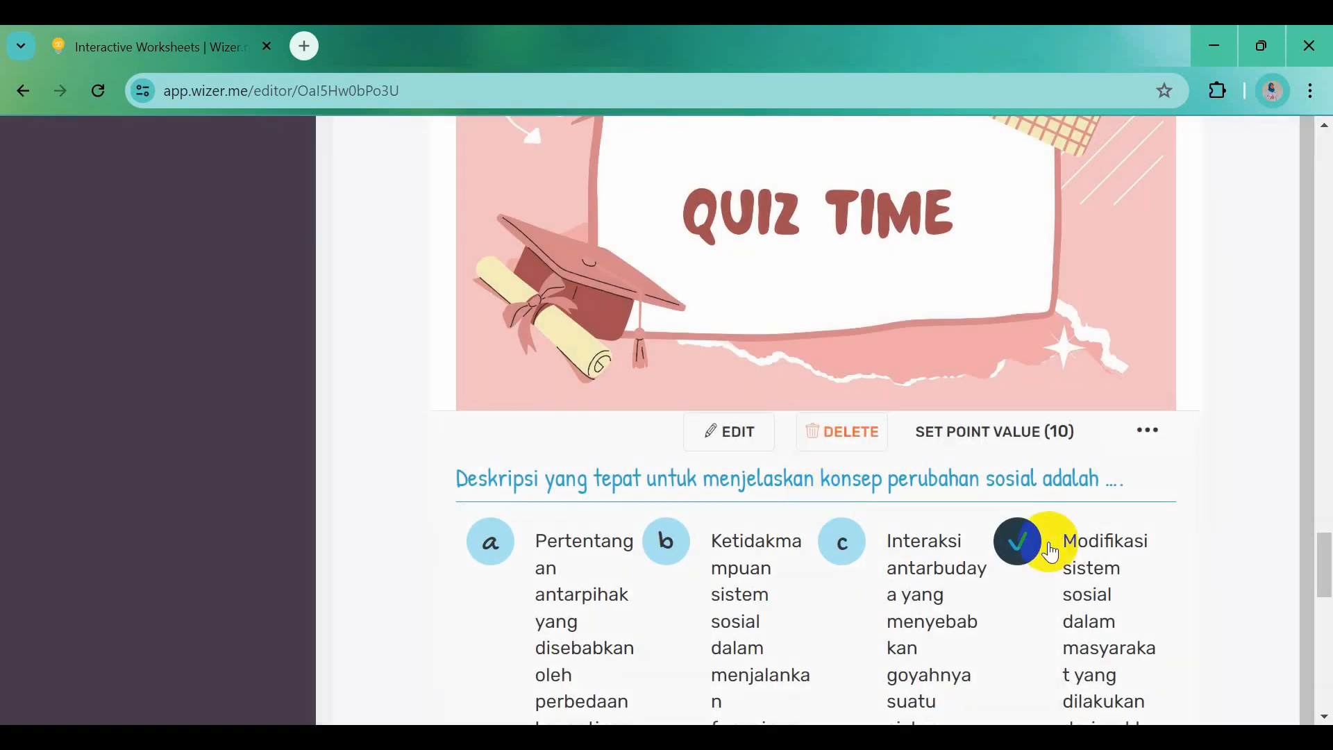
pyautogui.scroll(-8, 922, 566)
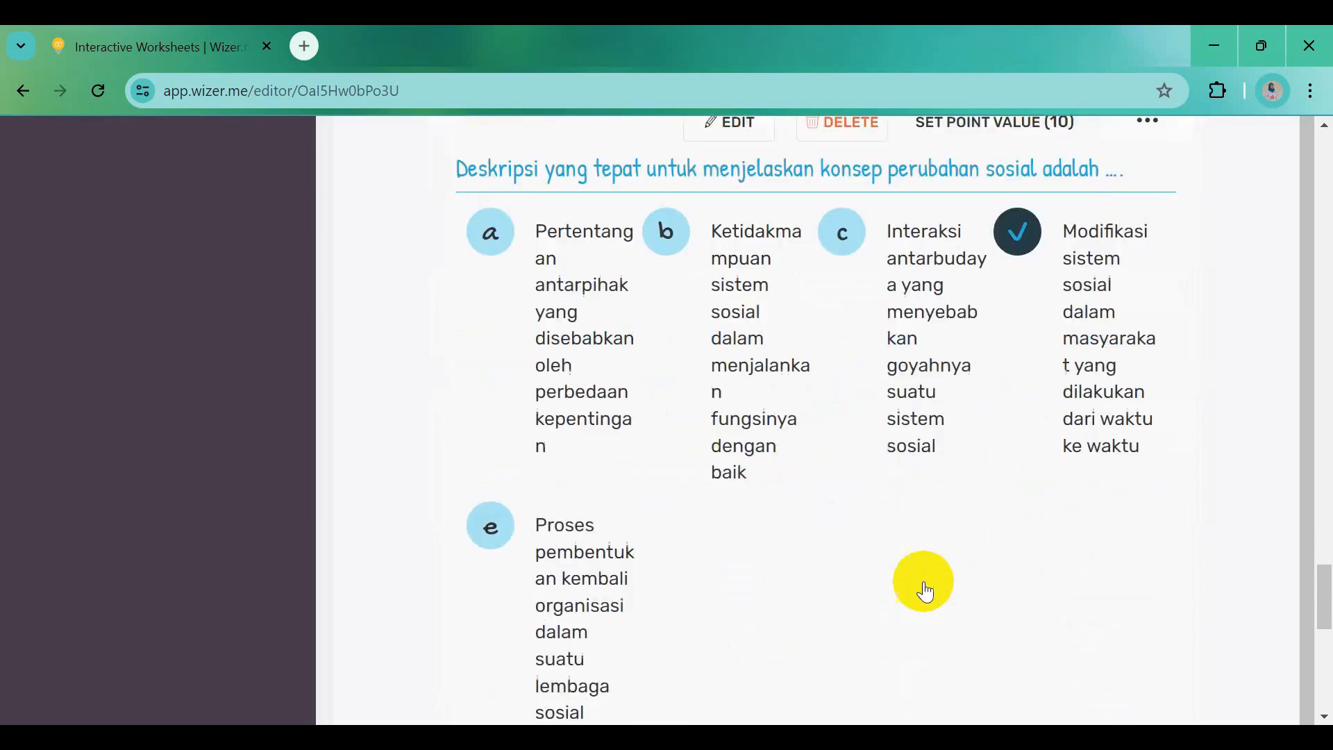
pyautogui.scroll(-5, 926, 587)
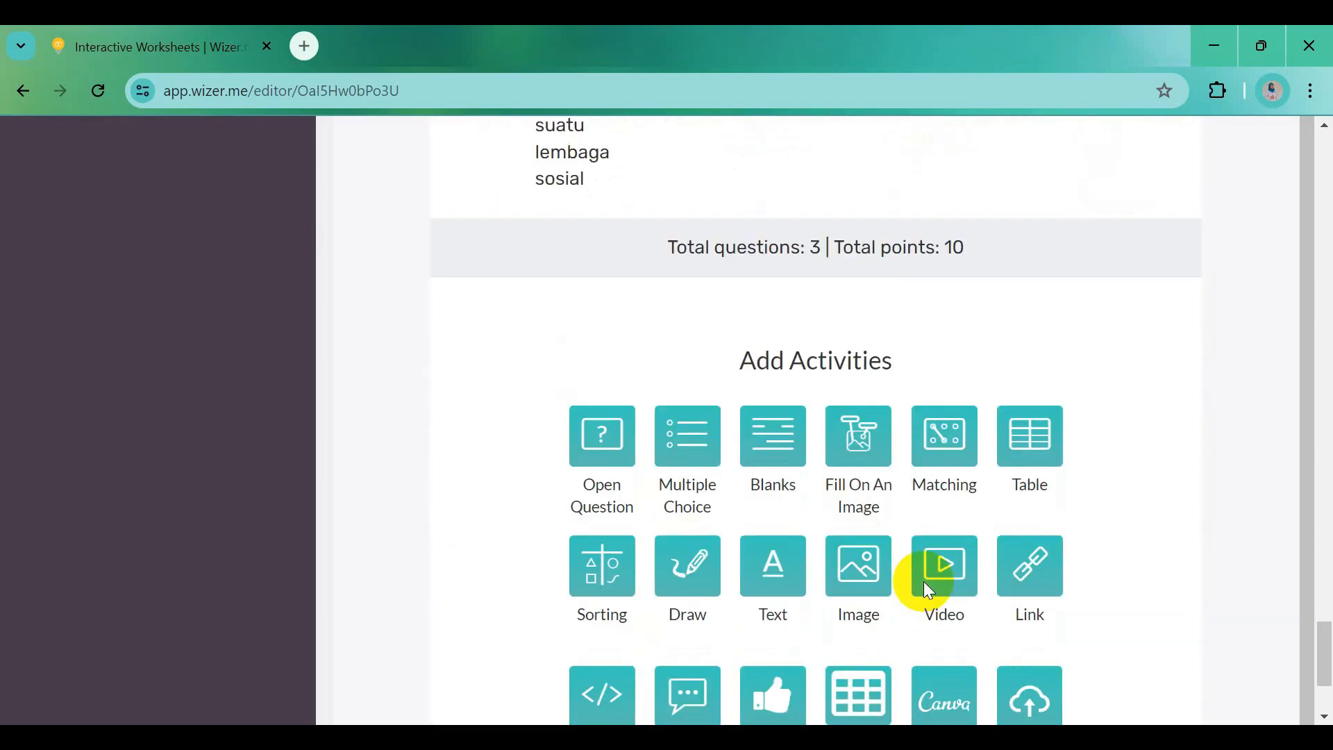
pyautogui.scroll(-1, 926, 590)
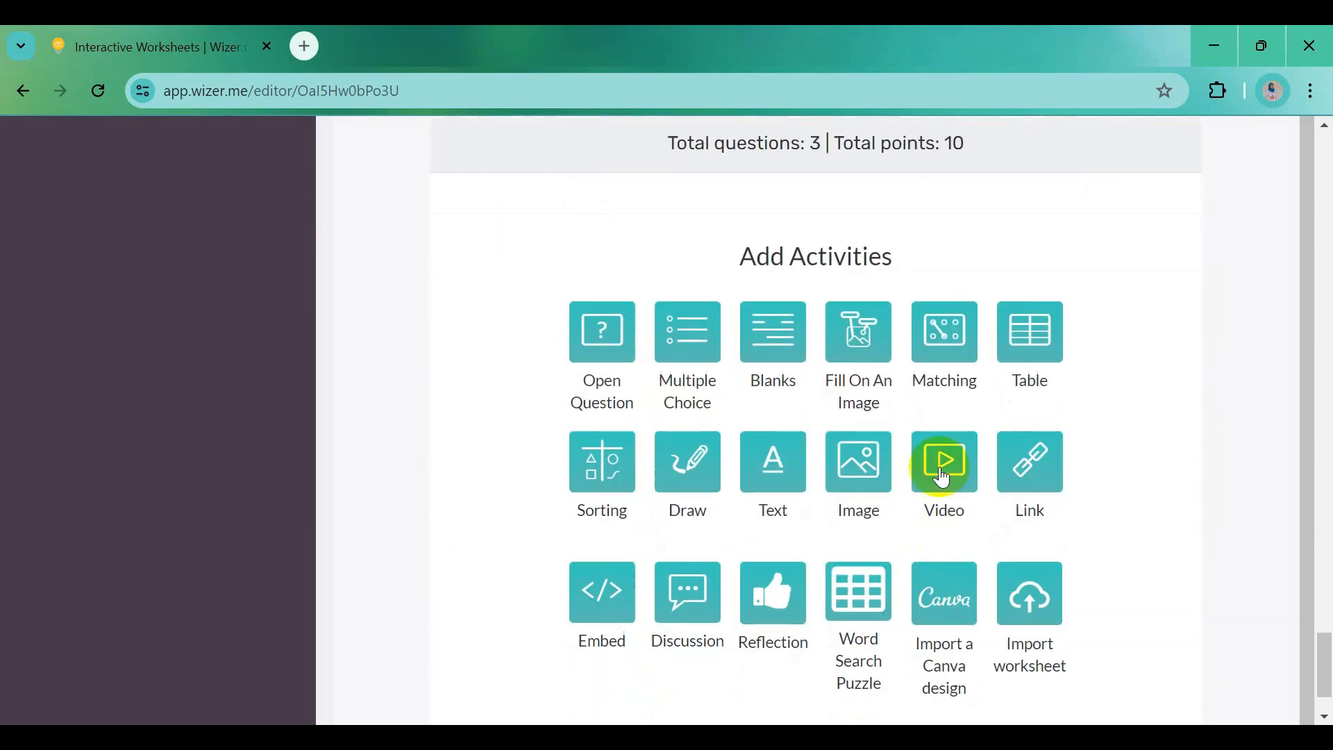
# Add a matching activity titled 'Ayo Pasangkan', adapted from the Word heading Ayo Menjodohkan
pyautogui.click(954, 351)
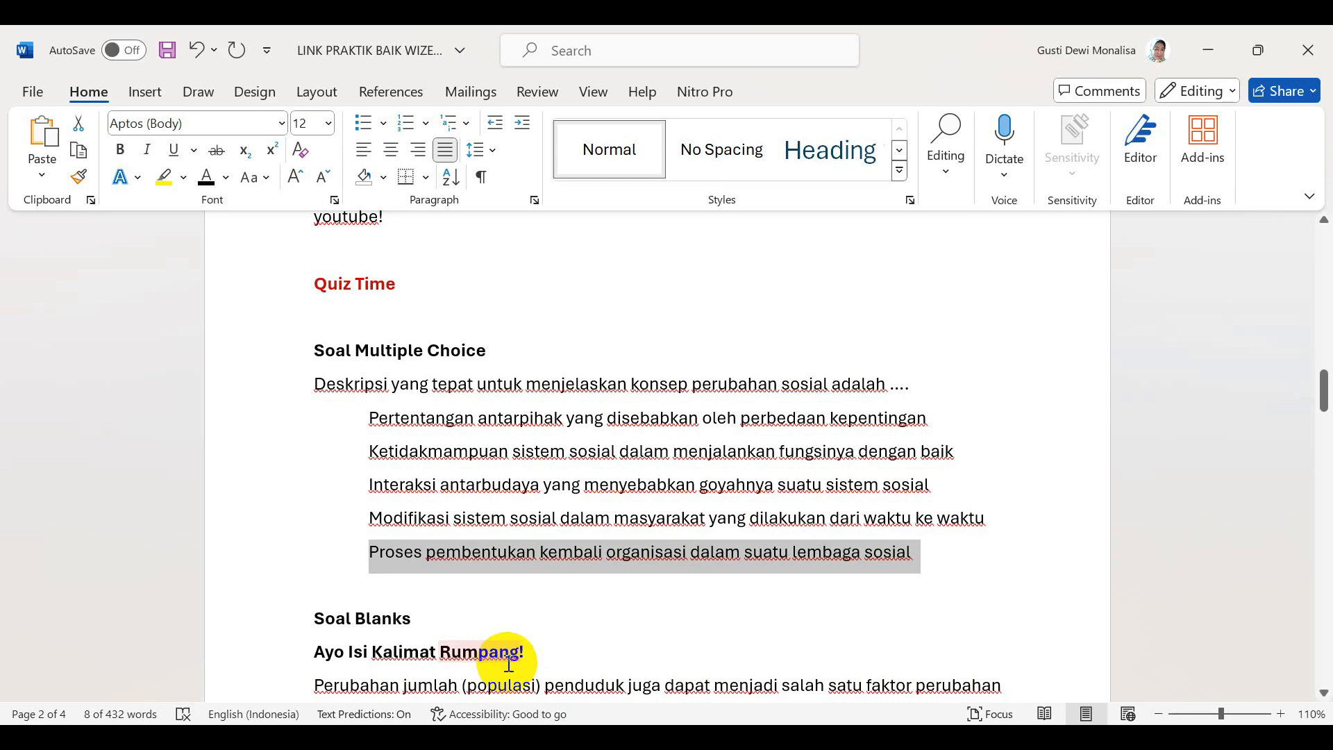
pyautogui.scroll(-5, 508, 665)
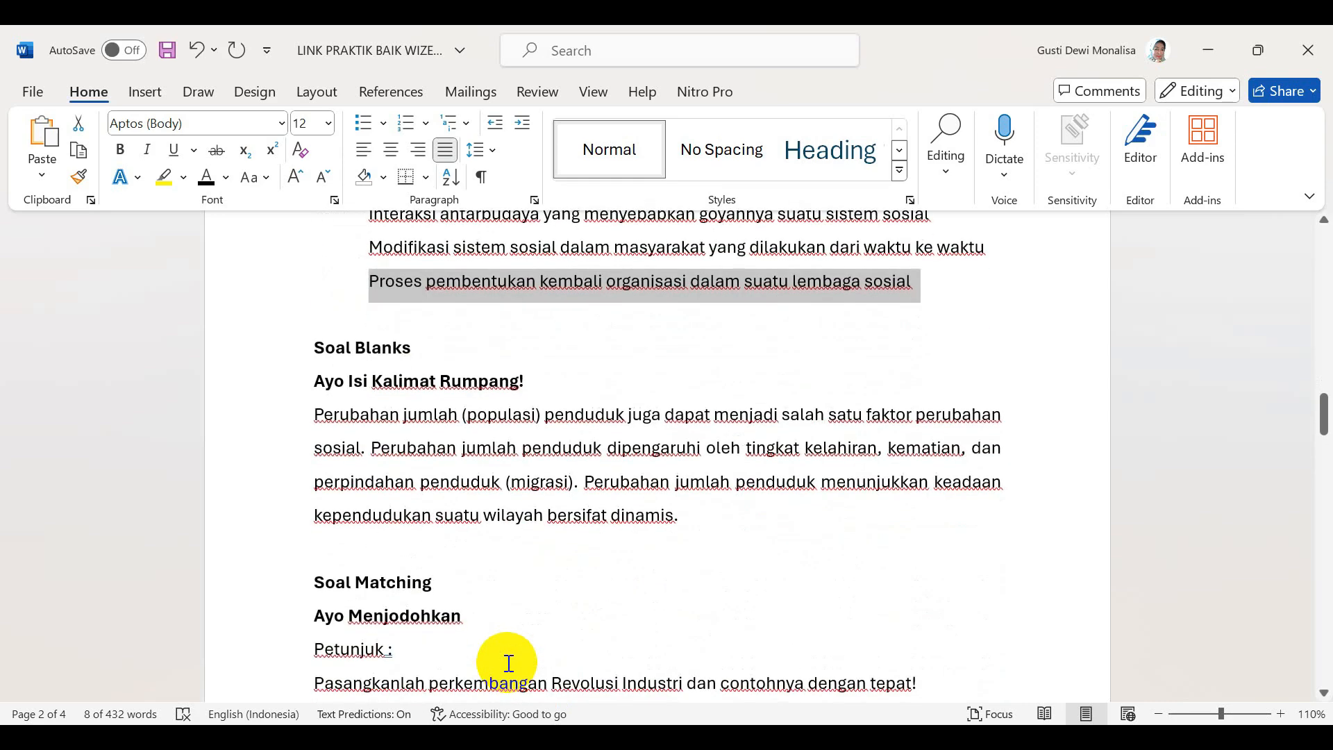
pyautogui.moveTo(314, 562); pyautogui.dragTo(462, 563)
pyautogui.hotkey('ctrl', 'c')
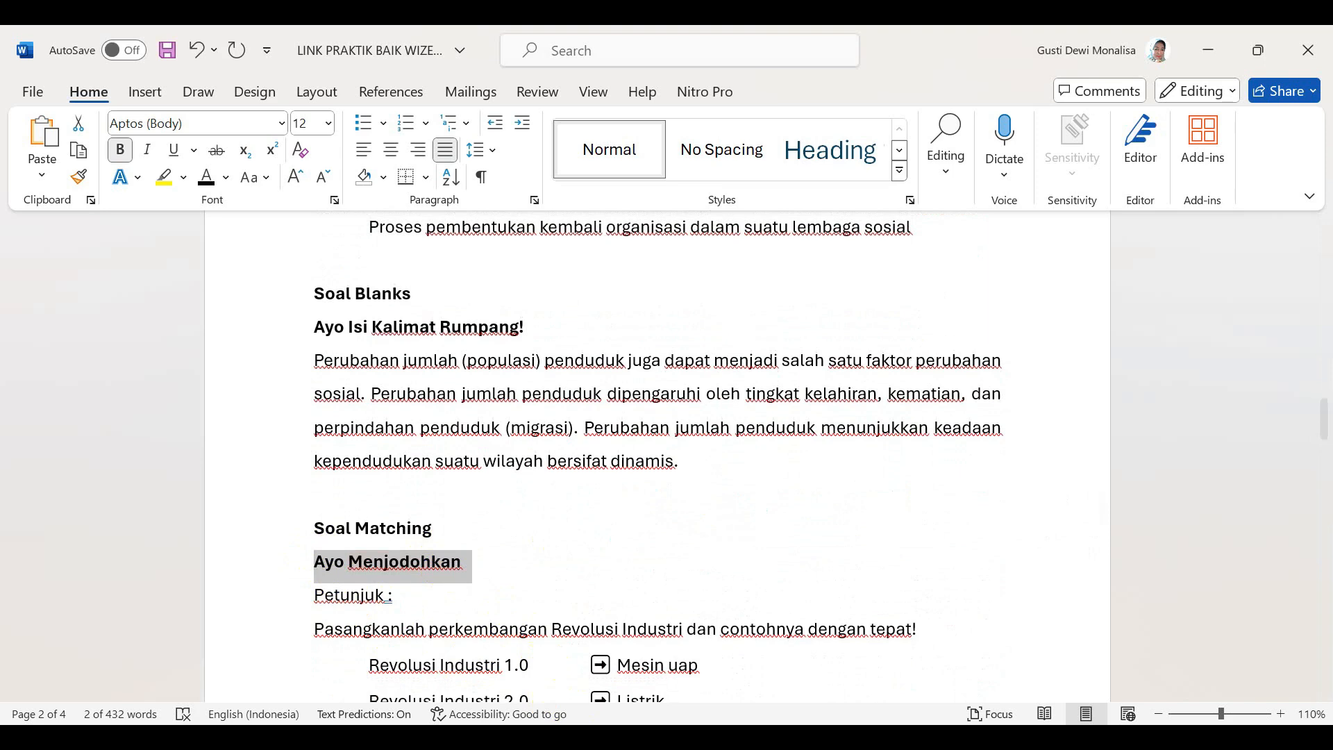
pyautogui.hotkey('alt', 'Tab')
pyautogui.click(505, 307)
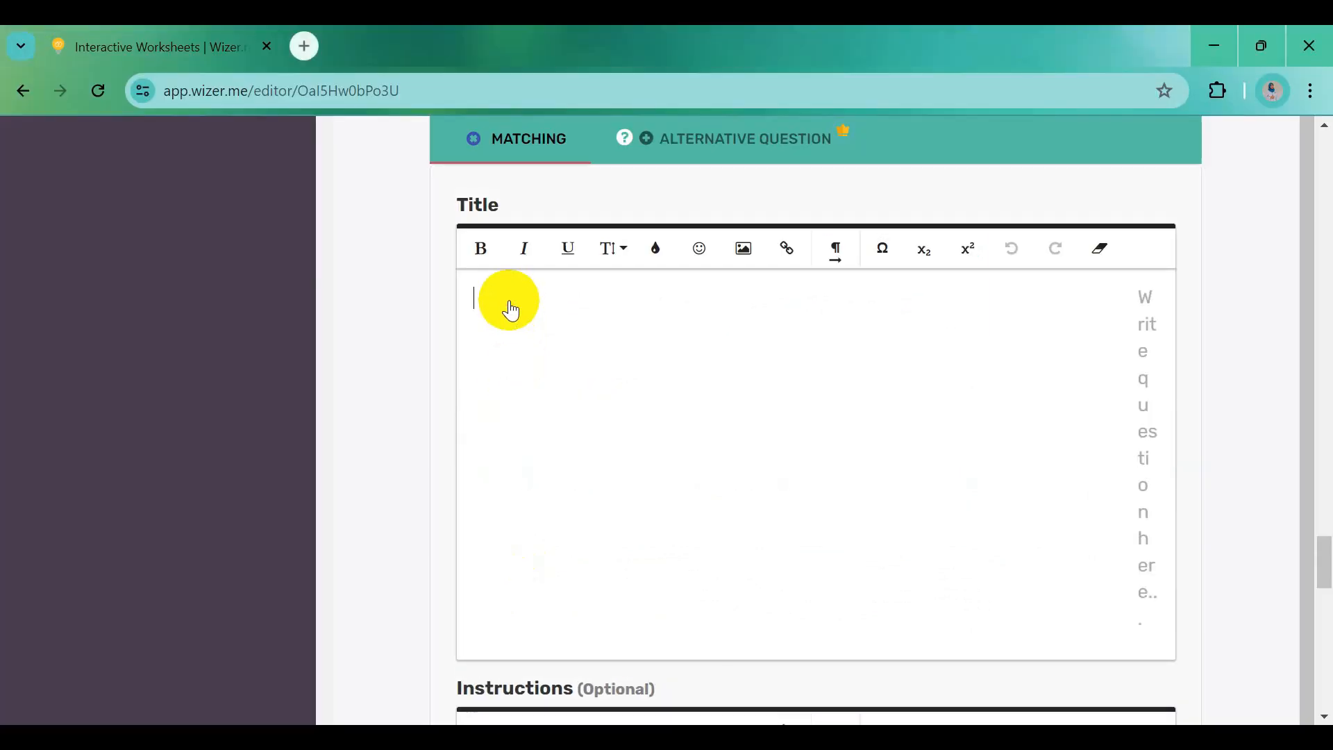
pyautogui.hotkey('ctrl', 'v')
pyautogui.moveTo(522, 305); pyautogui.dragTo(640, 304)
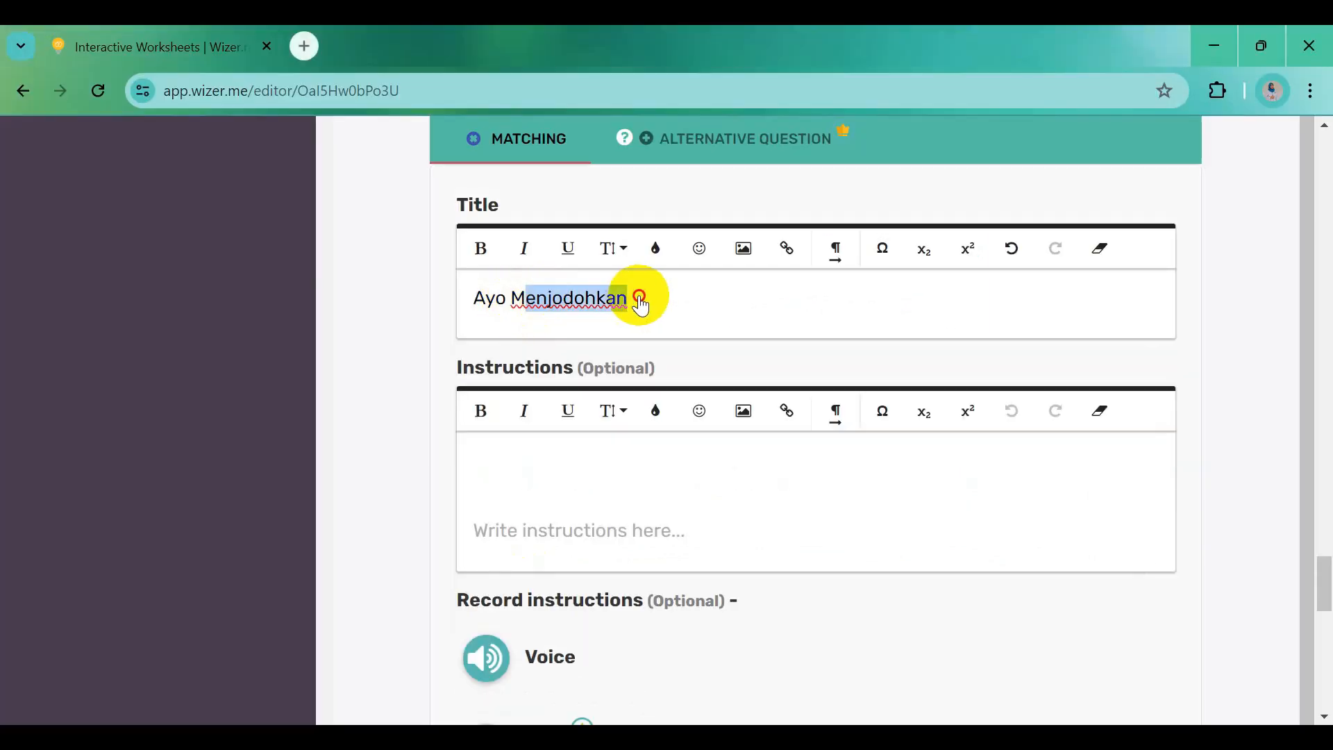
pyautogui.press('BackSpace')
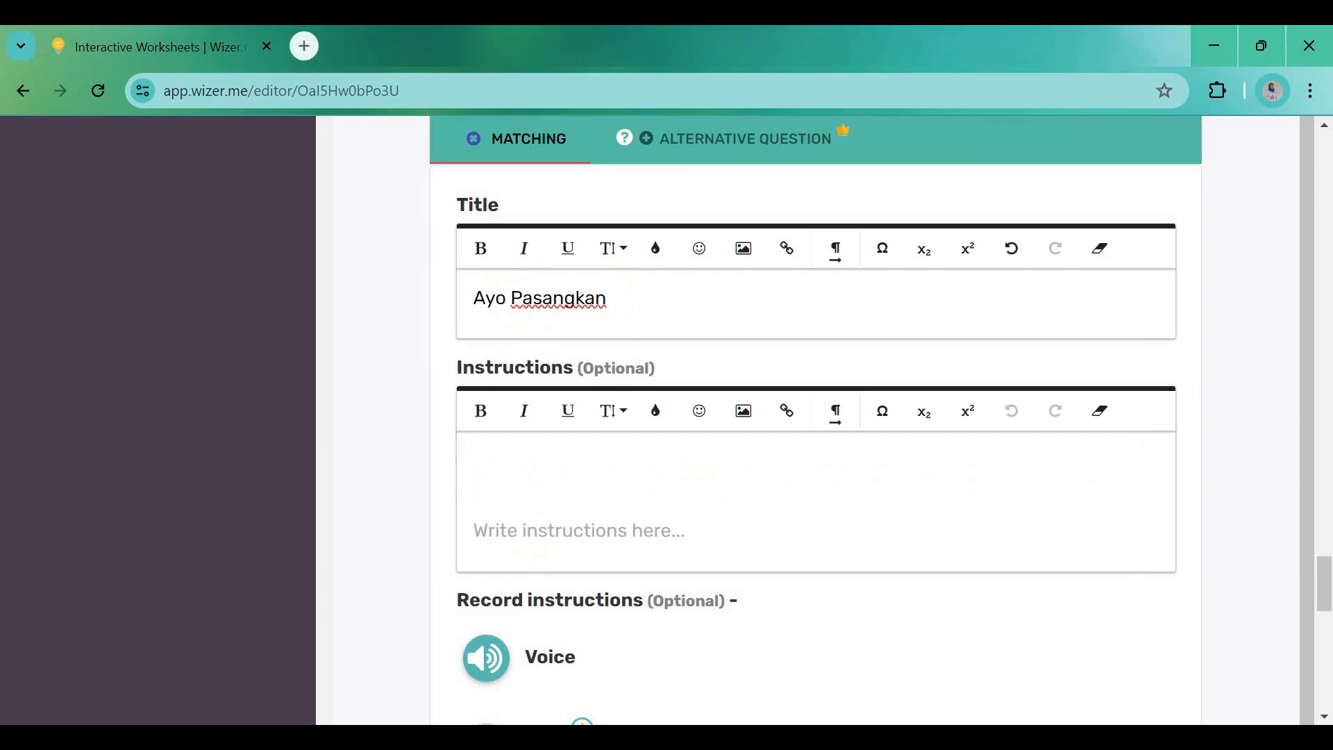
# Paste the Pasangkanlah instruction from Word and begin the first left item with 'Rev'
pyautogui.click(939, 738)
pyautogui.scroll(-3, 631, 628)
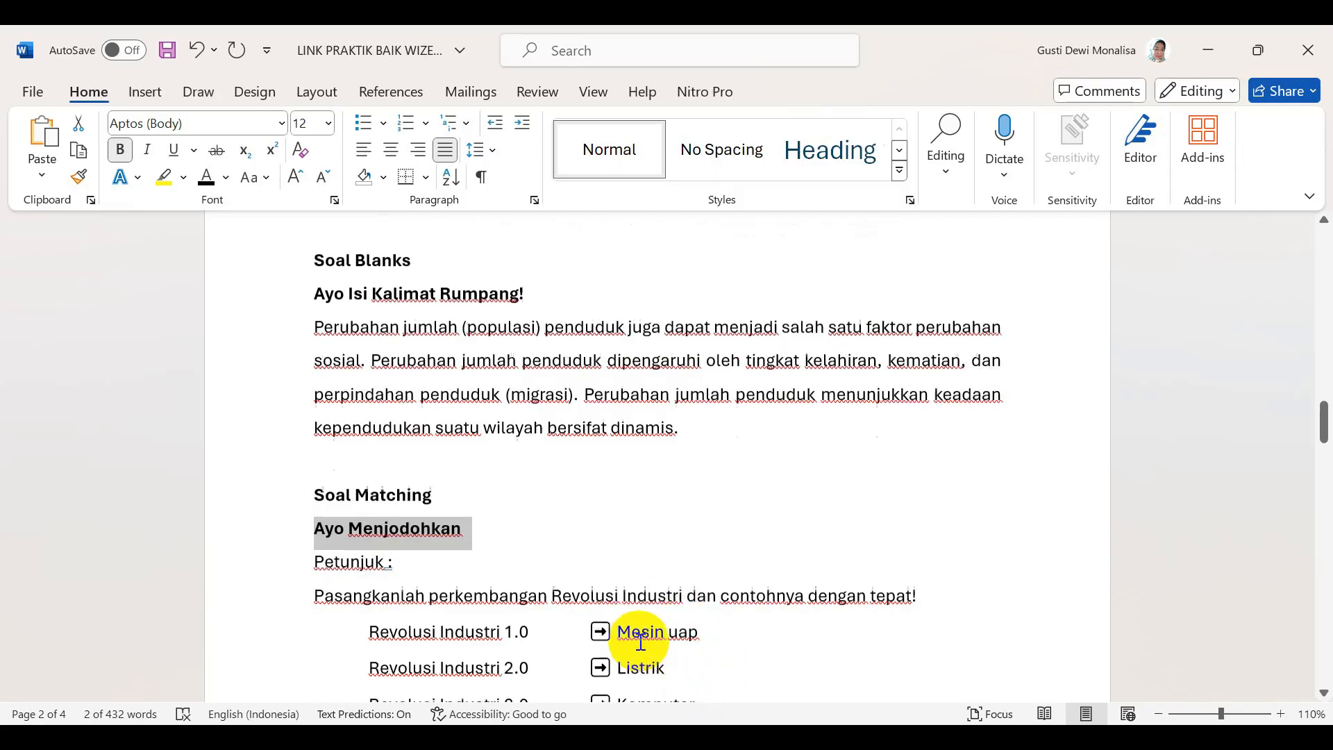
pyautogui.moveTo(314, 521); pyautogui.dragTo(914, 524)
pyautogui.hotkey('ctrl', 'c')
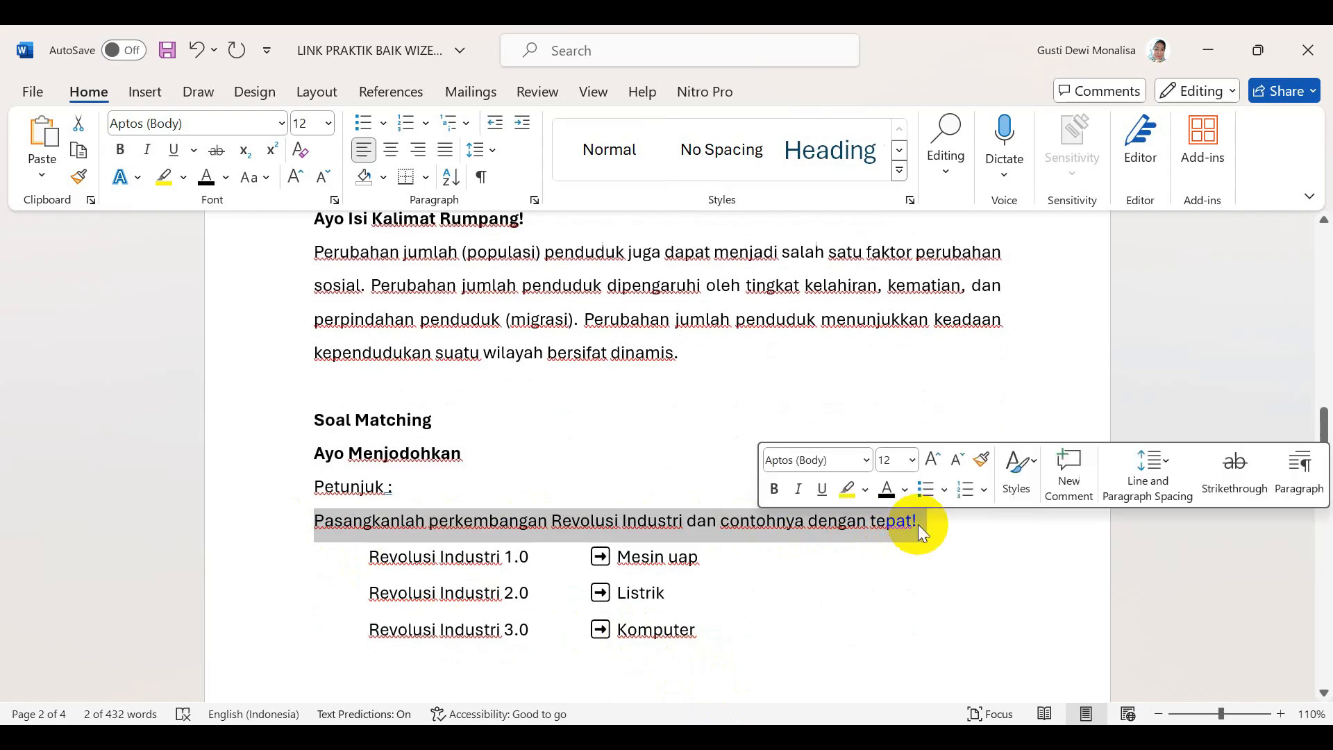
pyautogui.hotkey('alt', 'Tab')
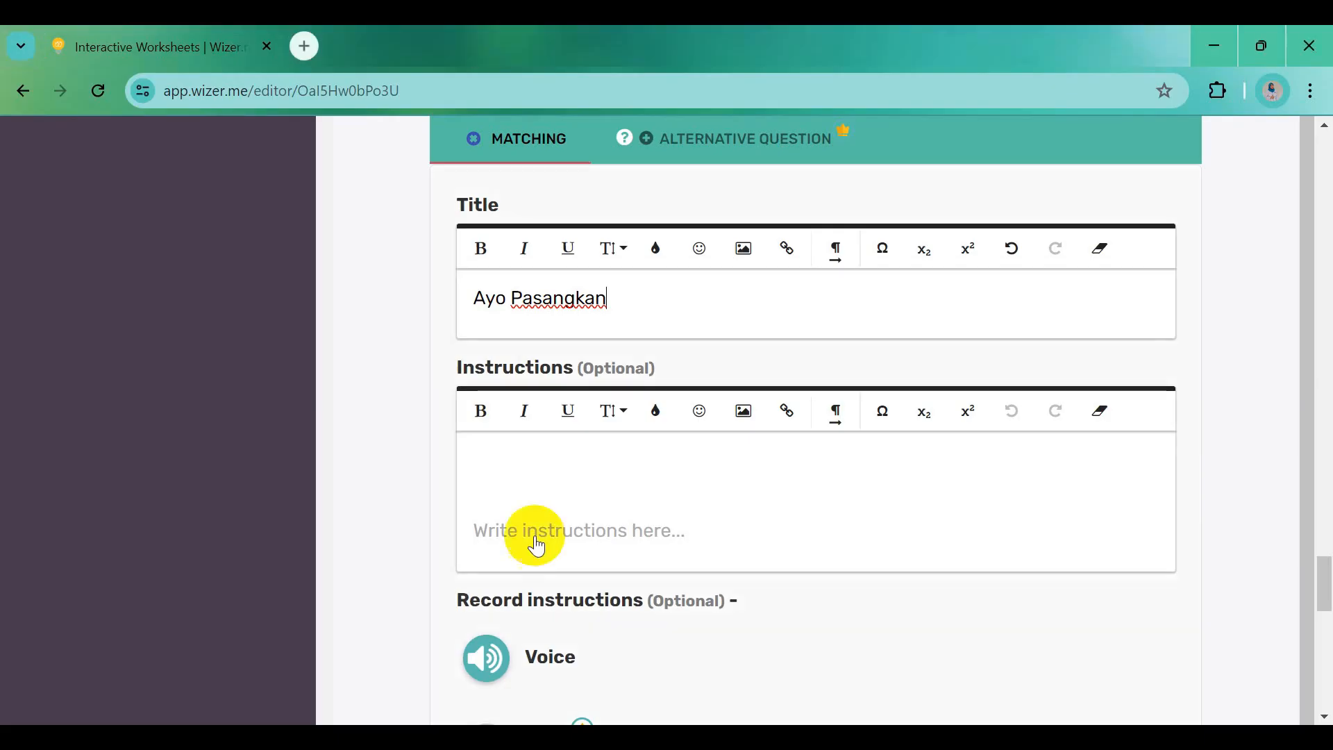
pyautogui.click(520, 495)
pyautogui.hotkey('ctrl', 'v')
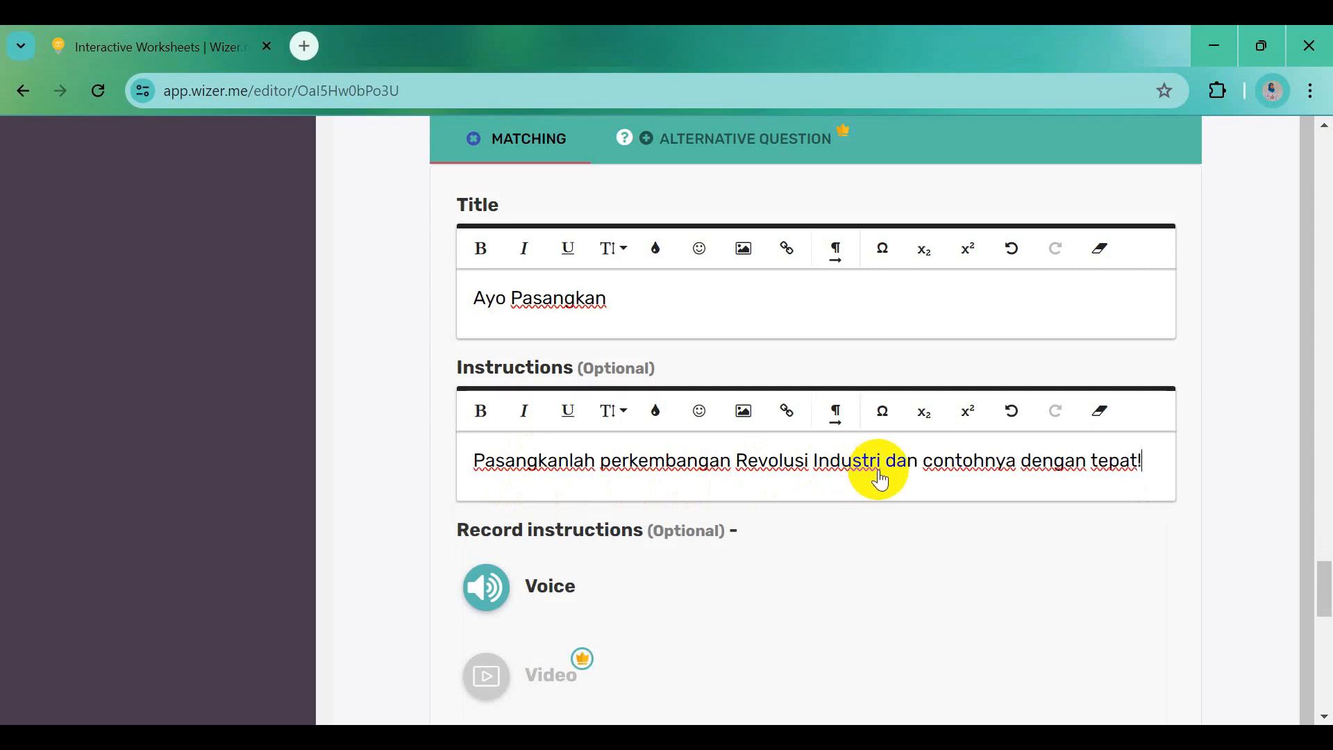
pyautogui.scroll(-5, 966, 478)
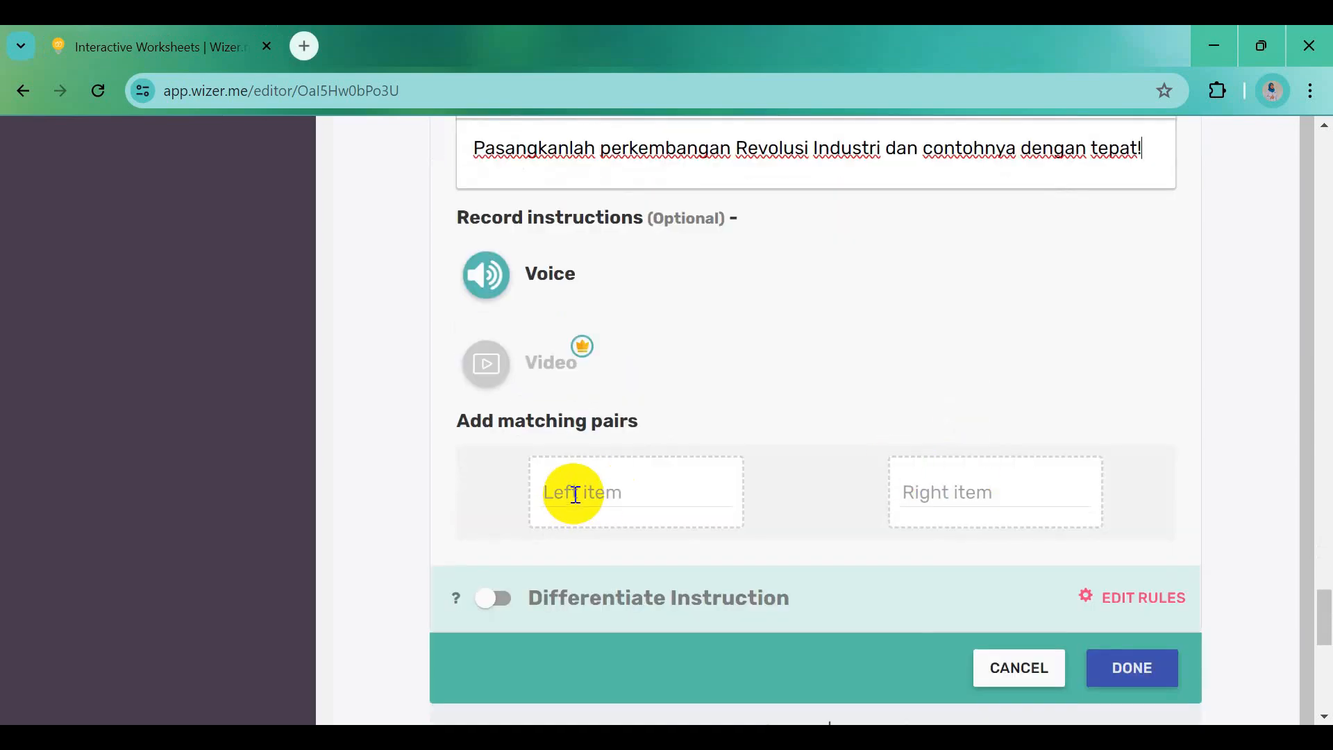
pyautogui.click(639, 491)
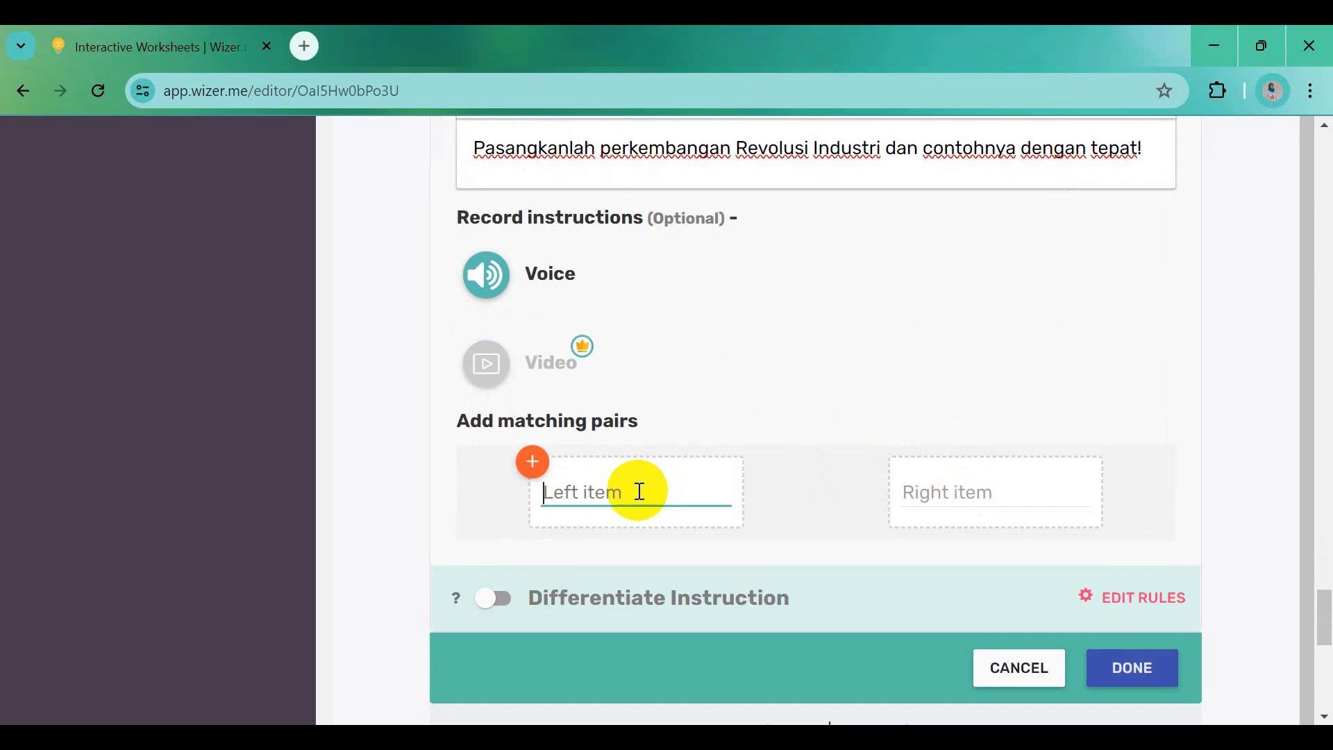
pyautogui.write('Revolusi Industri 1.0')
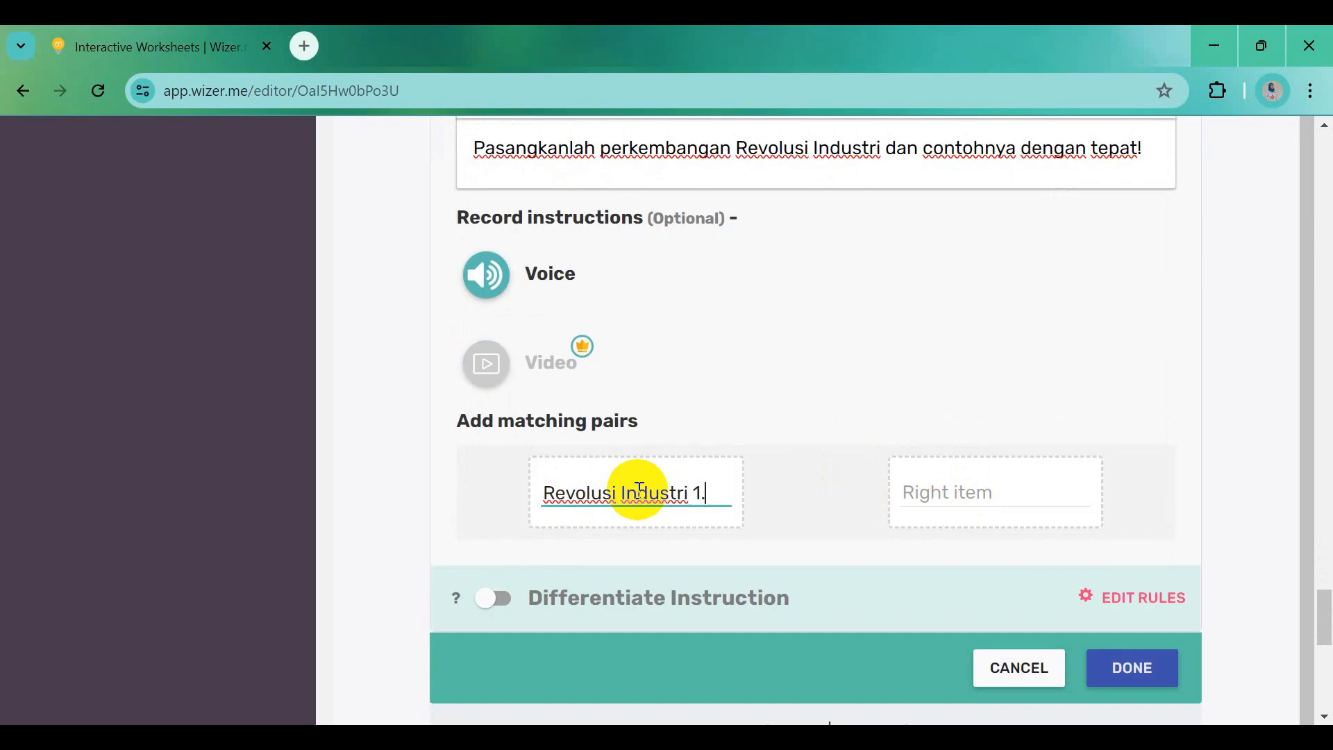
# Match Revolusi Industri 1.0 to Mesin uap and Revolusi Industri 2.0 to Listrik
pyautogui.click(975, 493)
pyautogui.write('Mesin uap')
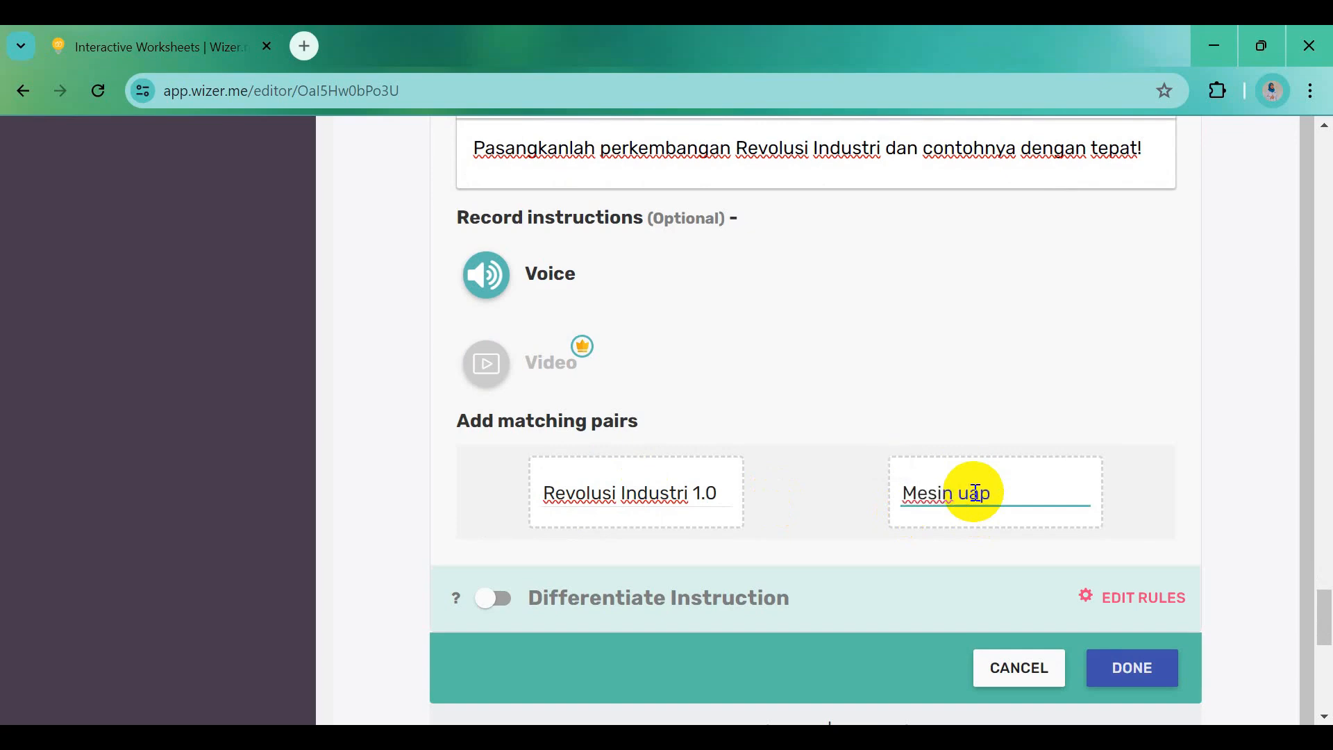
pyautogui.click(1122, 530)
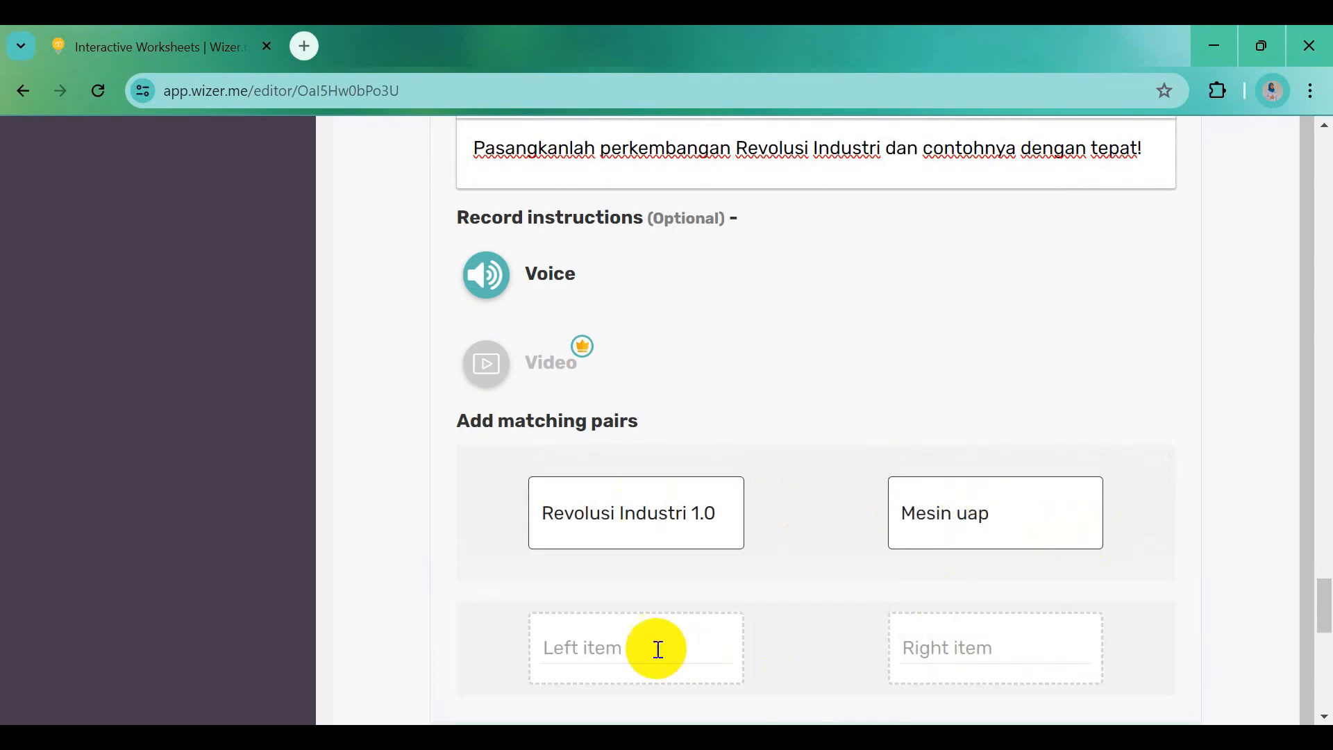
pyautogui.moveTo(545, 513); pyautogui.dragTo(715, 510)
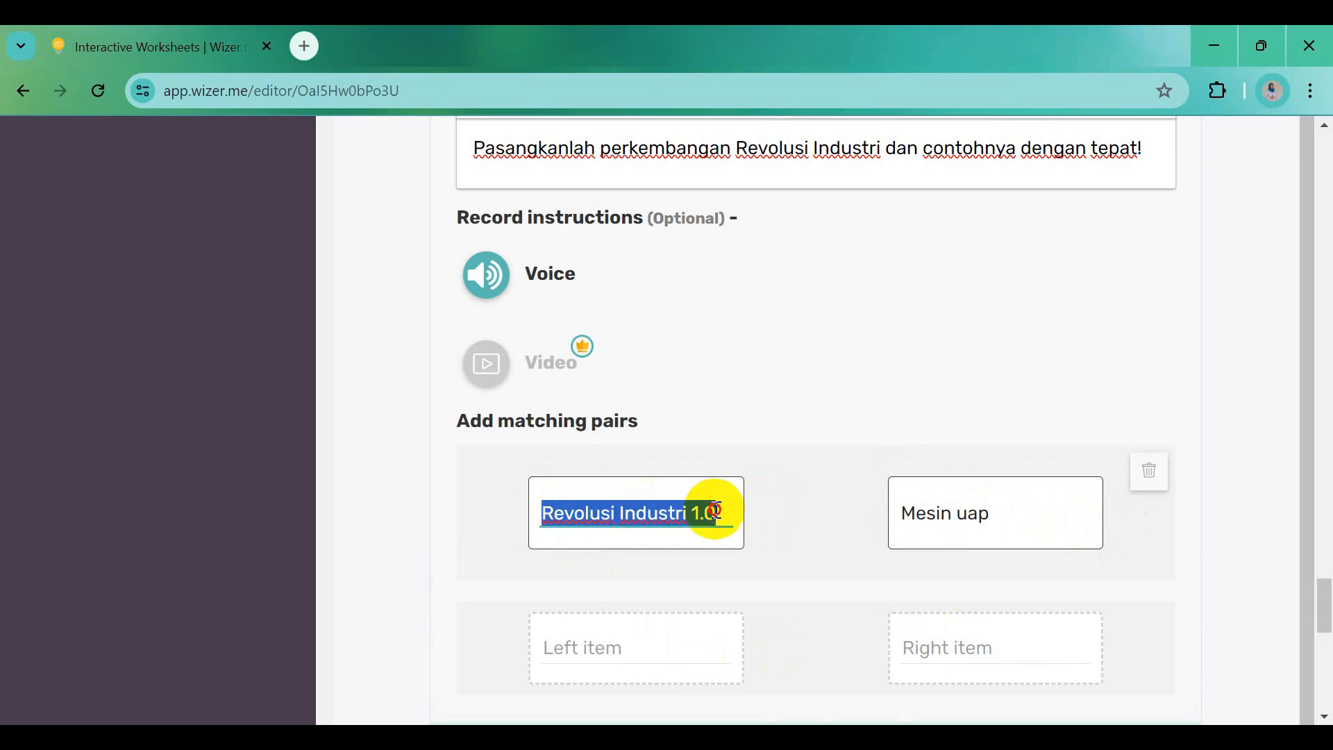
pyautogui.hotkey('ctrl', 'c')
pyautogui.click(625, 646)
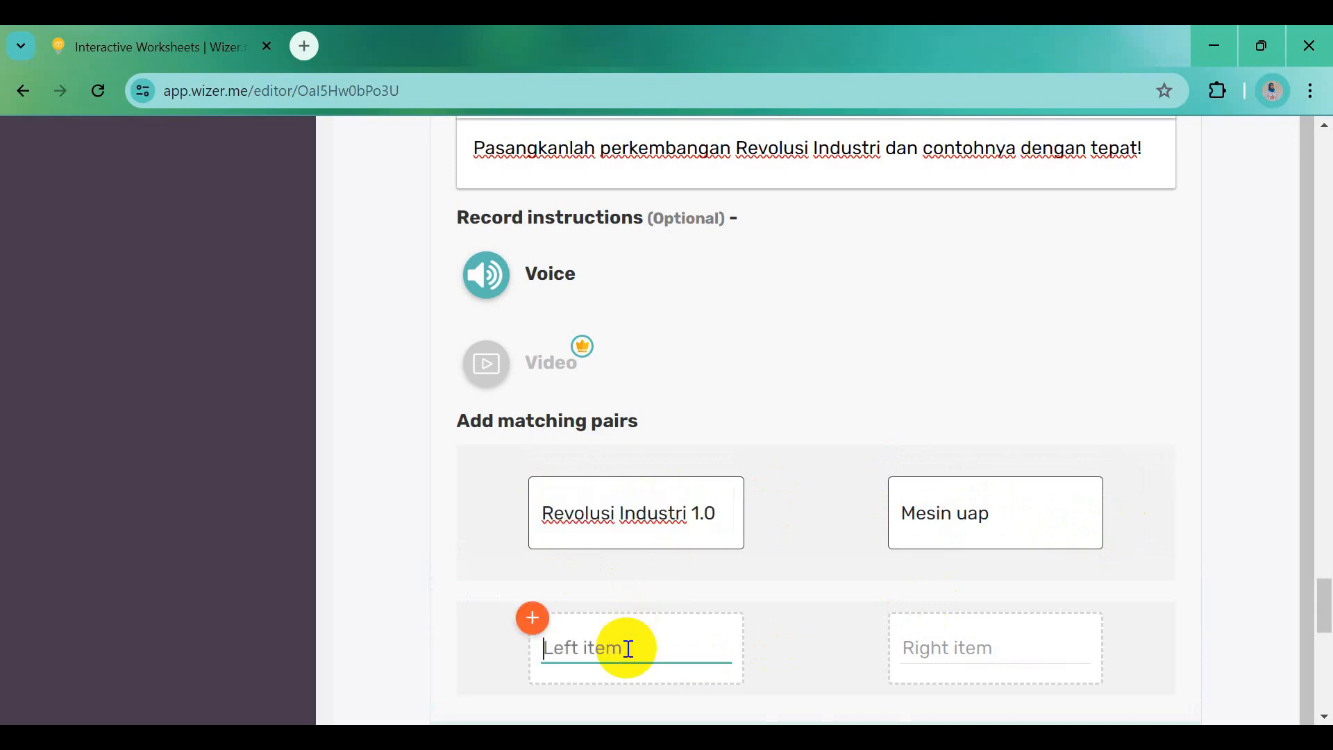
pyautogui.hotkey('ctrl', 'v')
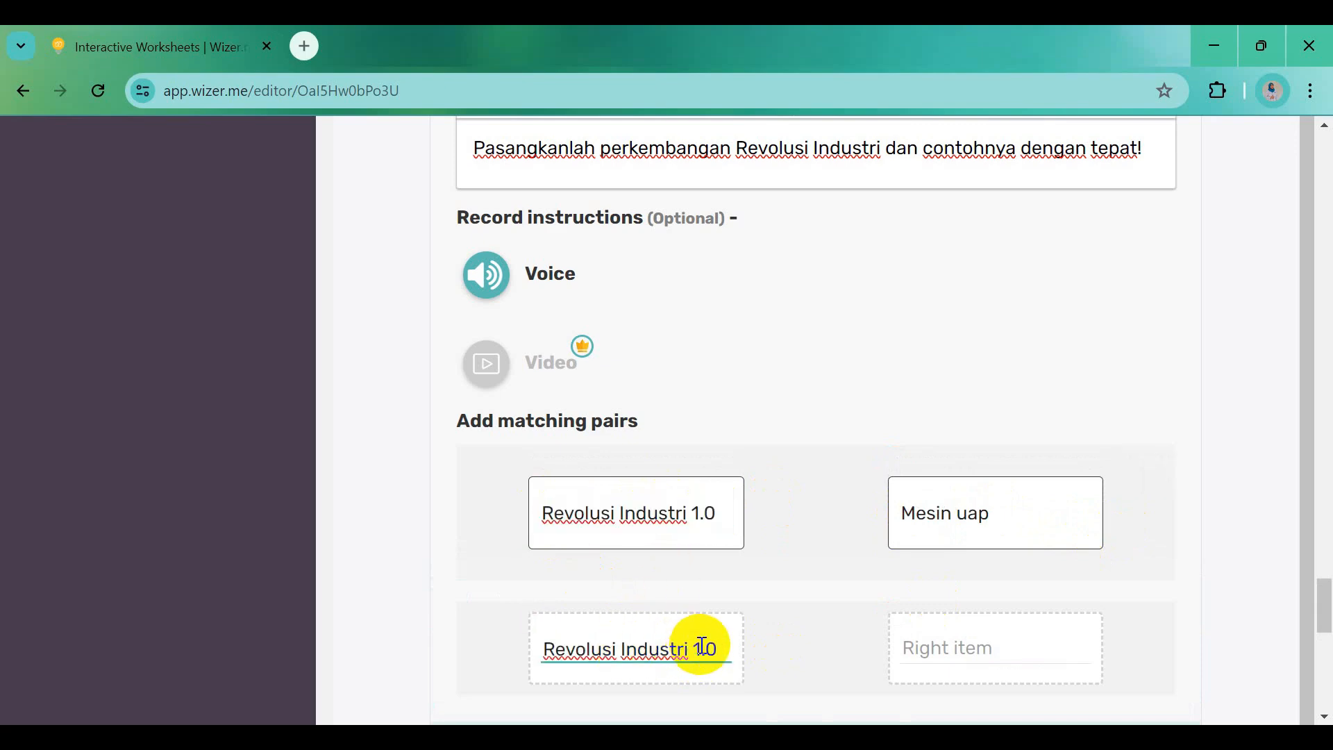
pyautogui.click(971, 640)
pyautogui.write('Listrik')
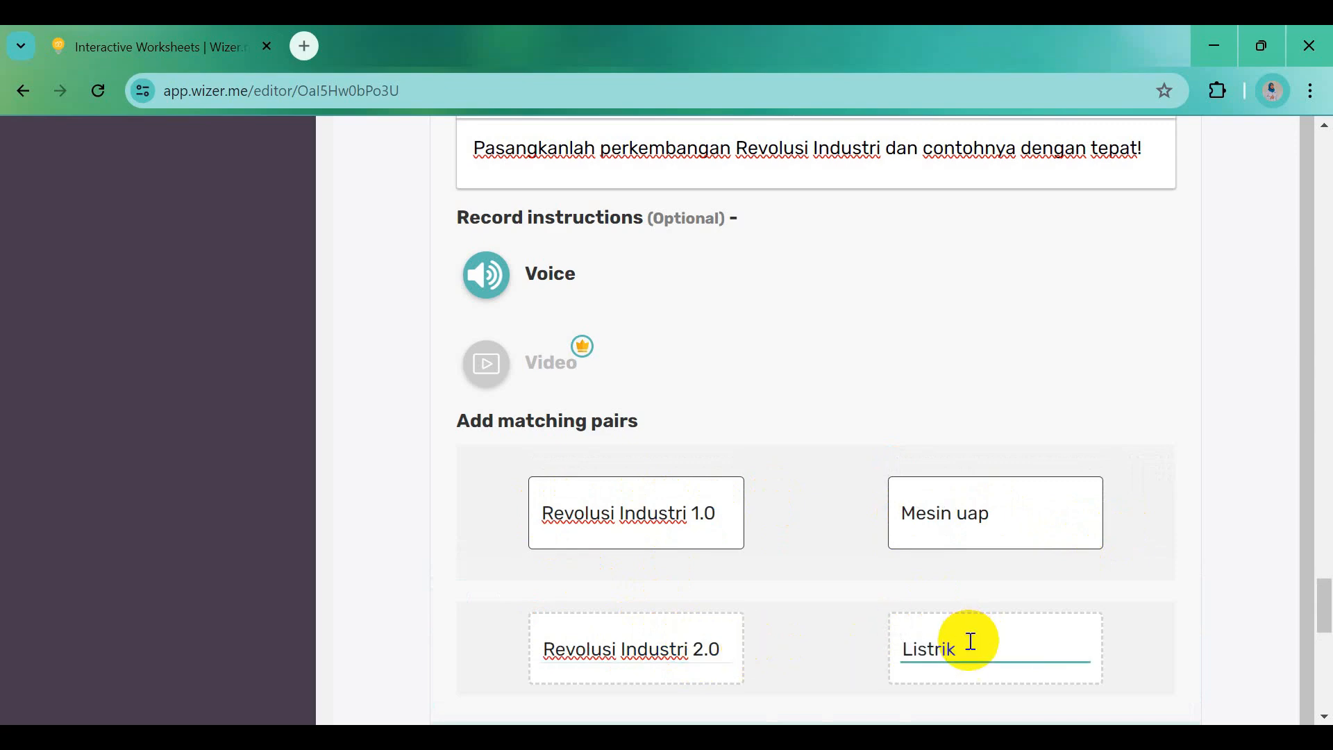
pyautogui.scroll(-3, 971, 640)
pyautogui.click(1118, 506)
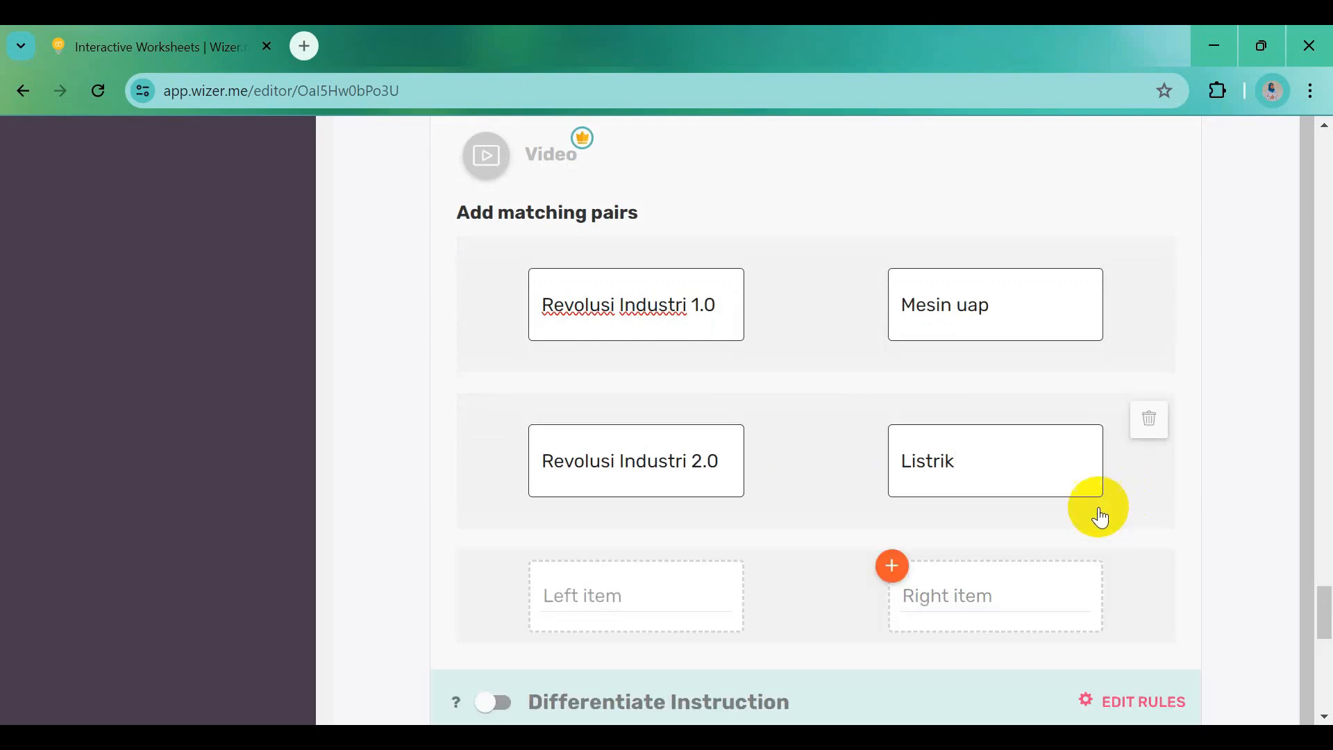
# Add the pairs Revolusi Industri 3.0 – Komputer and Revolusi Industri 4.0 – Sistem jaringan
pyautogui.click(572, 592)
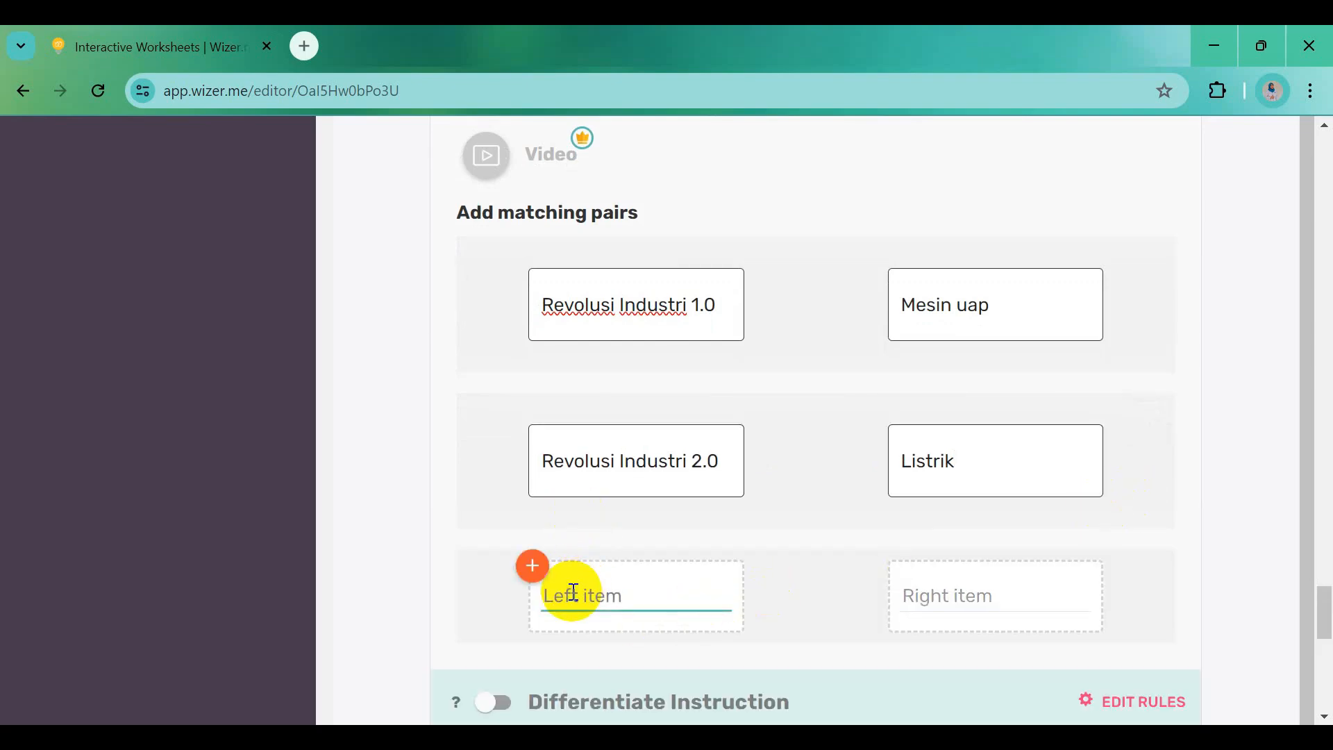
pyautogui.hotkey('ctrl', 'v')
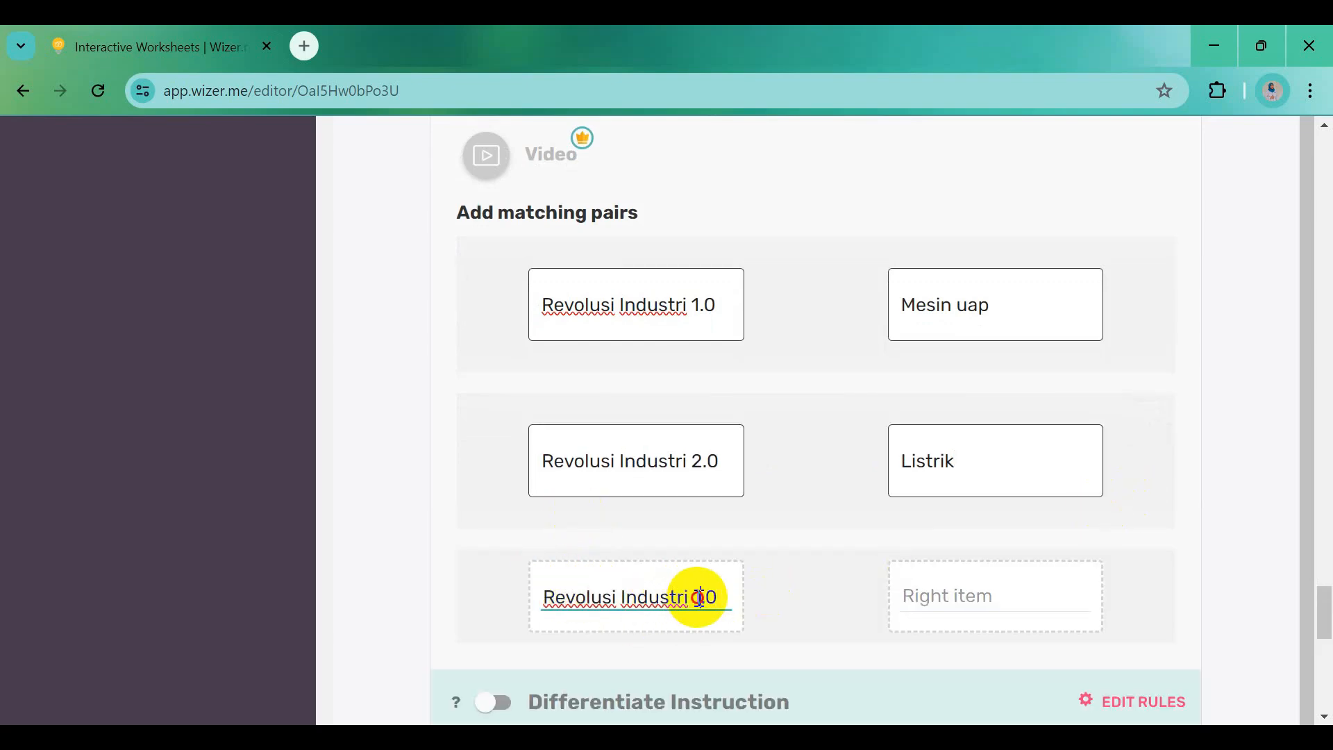
pyautogui.click(928, 599)
pyautogui.write('Komputer')
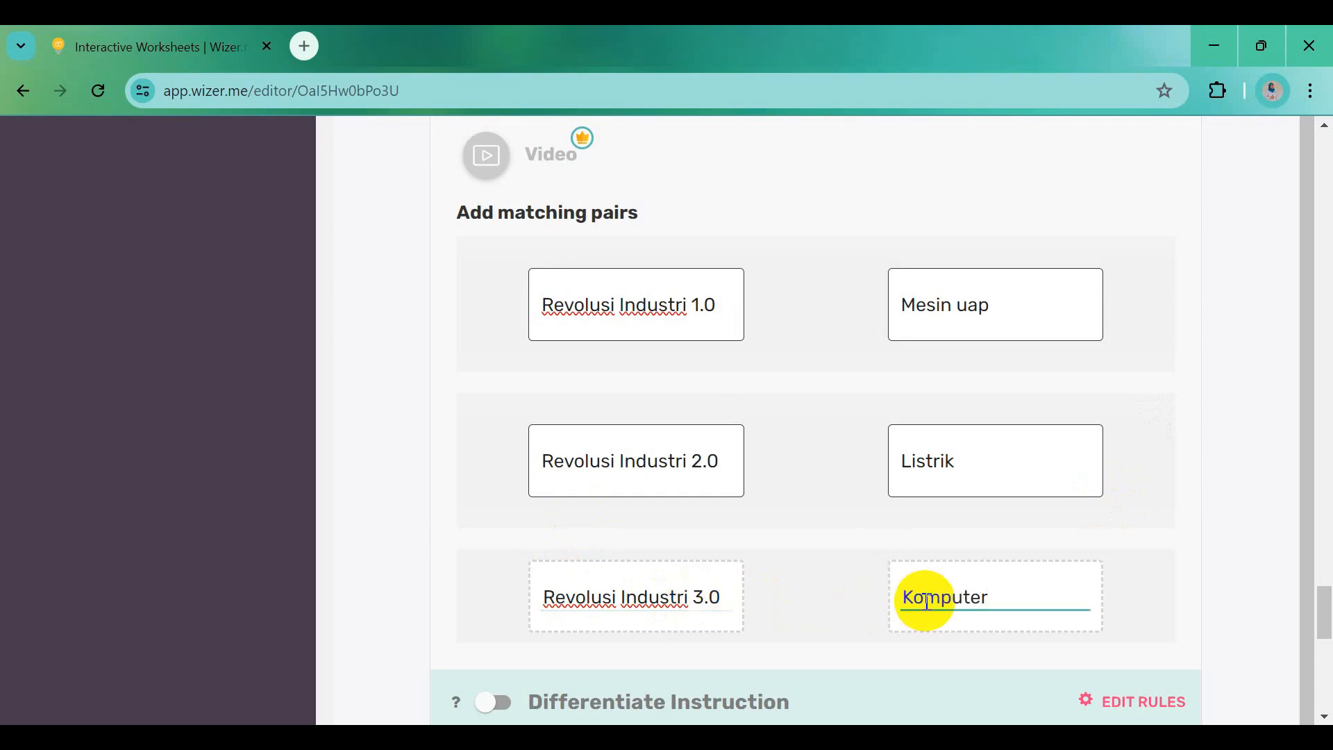
pyautogui.click(1158, 652)
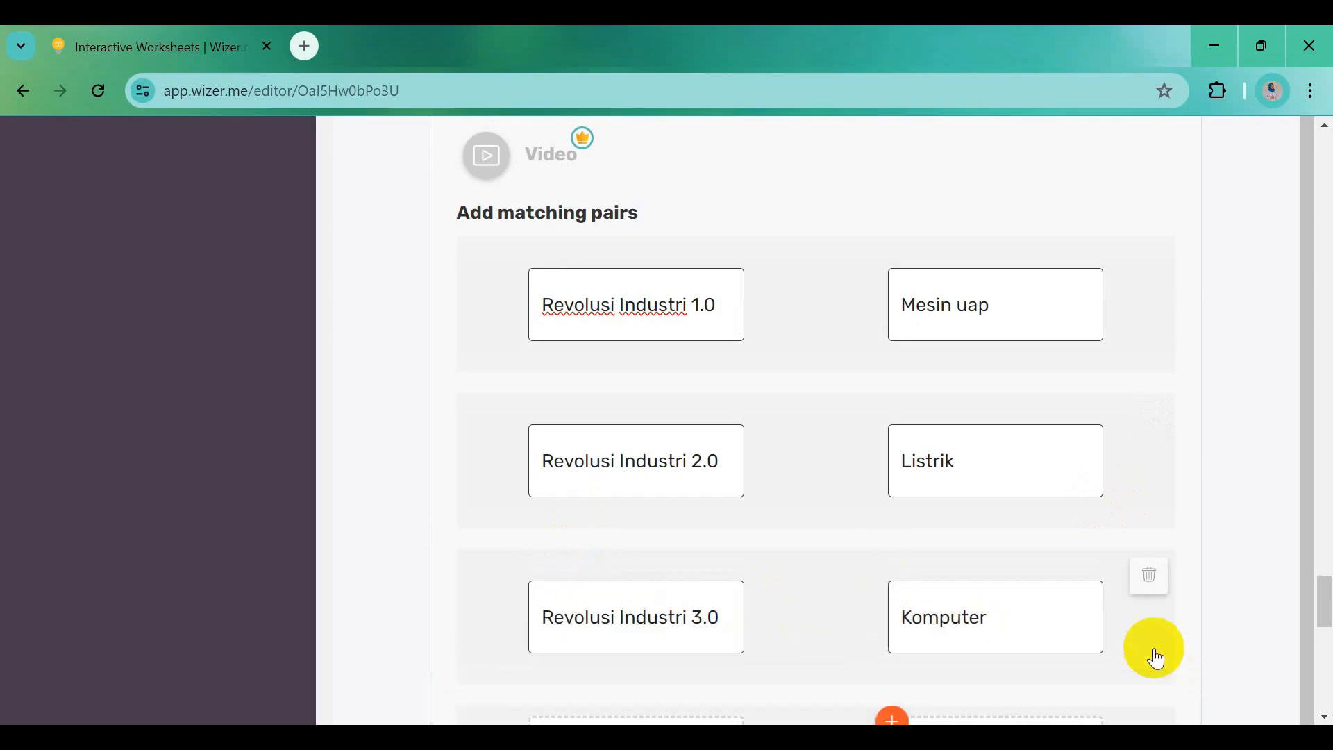
pyautogui.scroll(-3, 768, 656)
pyautogui.click(678, 544)
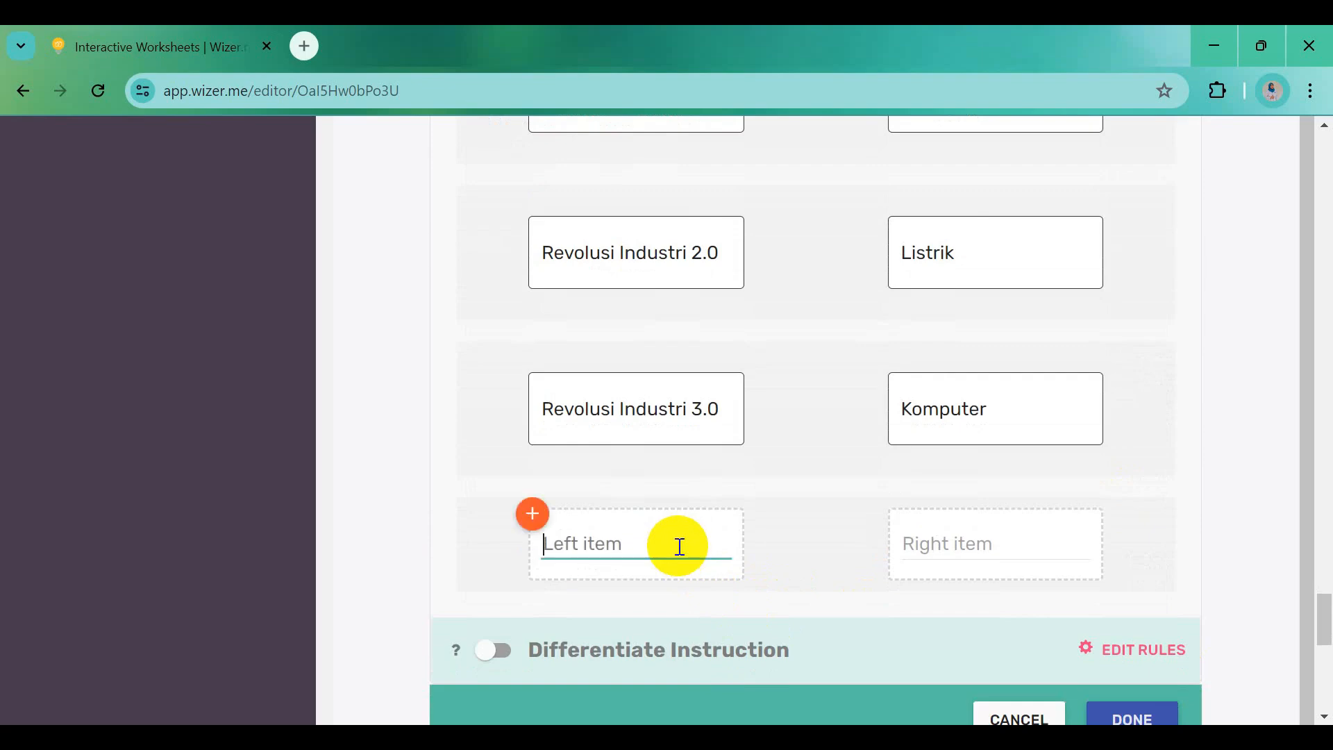
pyautogui.write('Revolusi Industri 1.0')
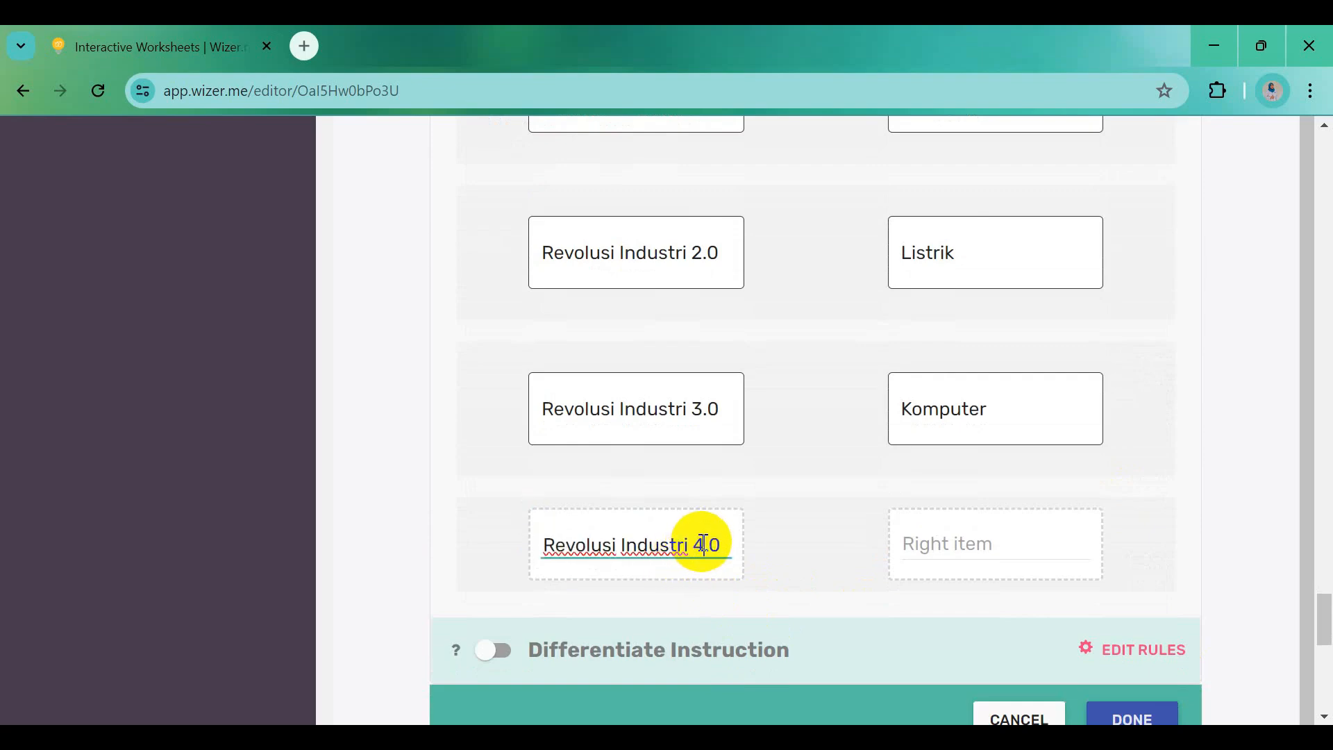
pyautogui.click(923, 540)
pyautogui.write('Sistem jarin')
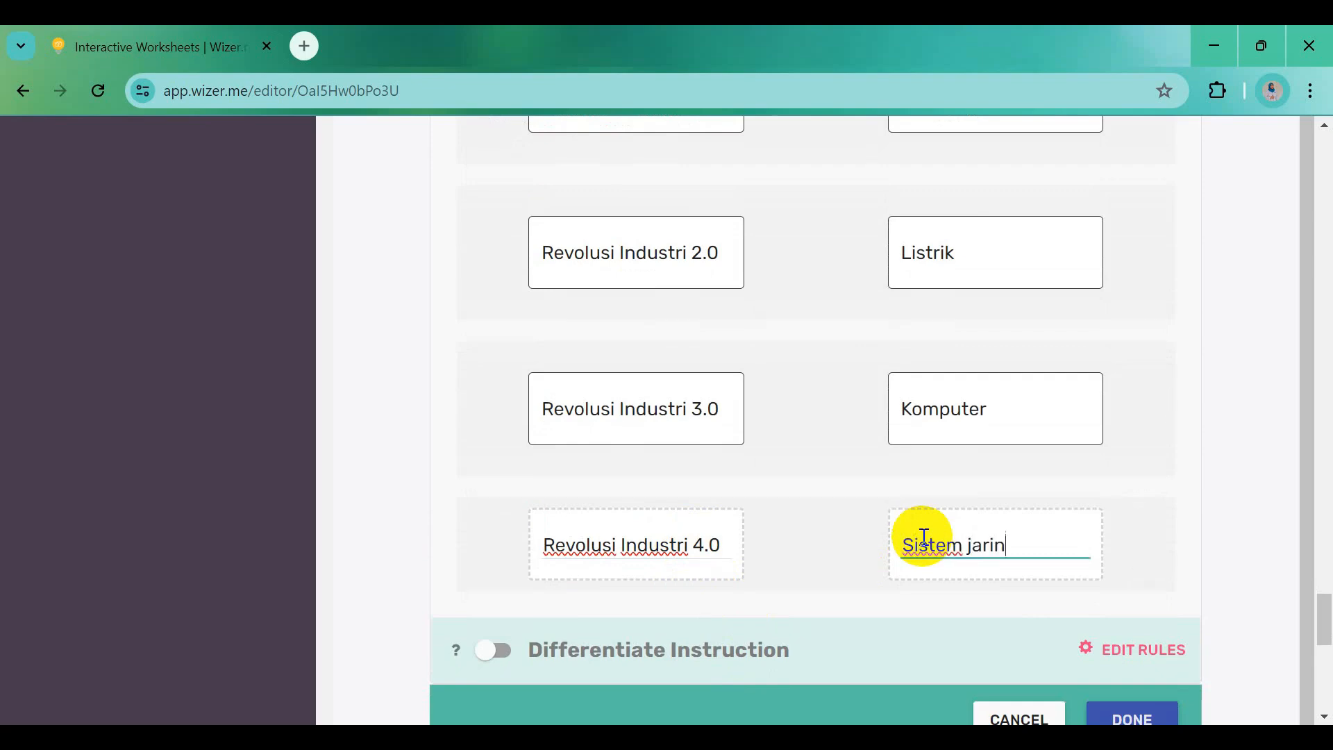
pyautogui.write('gan')
pyautogui.scroll(-3, 931, 551)
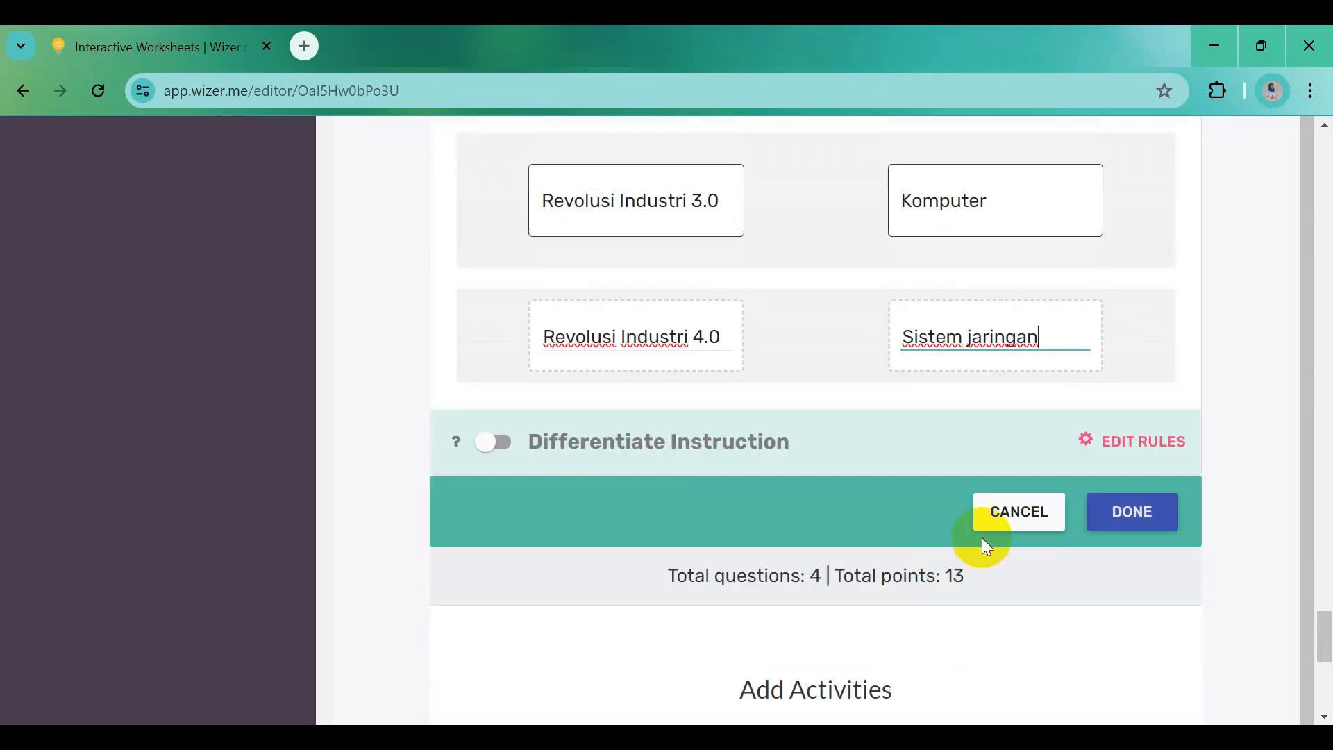
pyautogui.click(1116, 520)
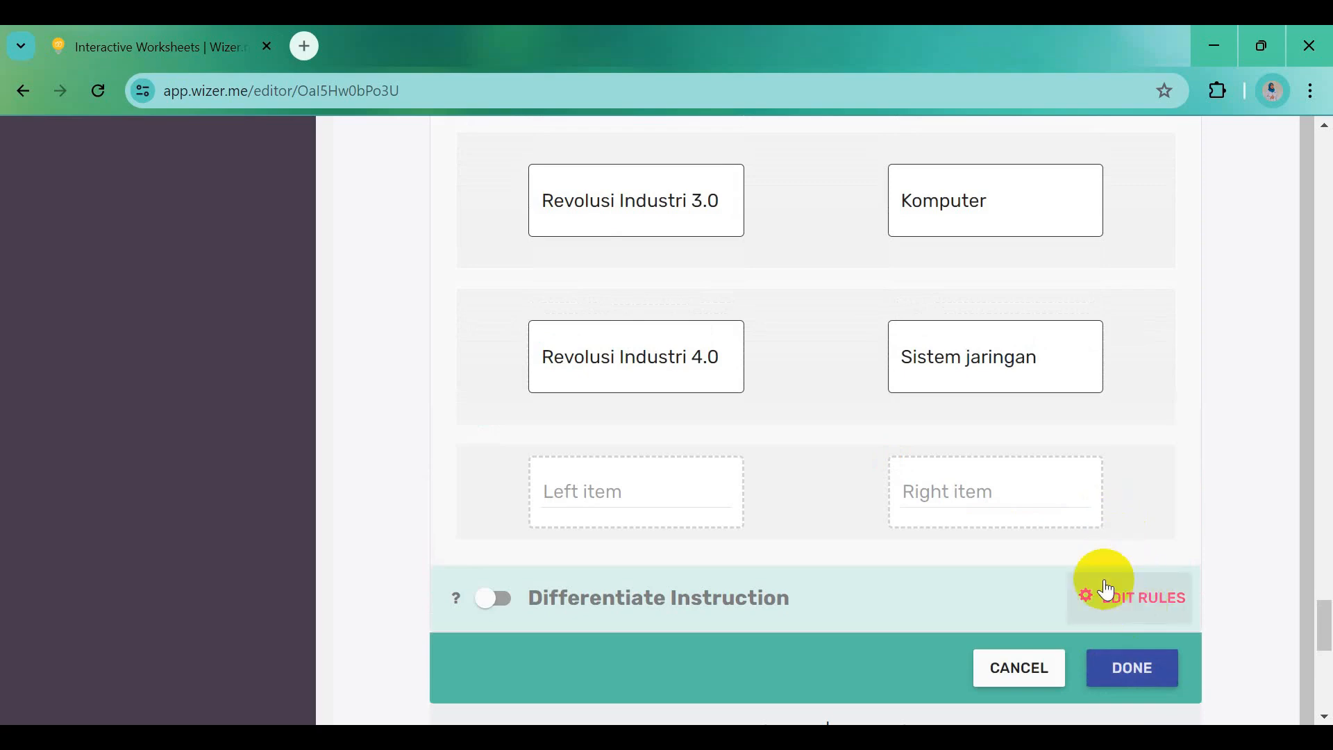
# Save the matching activity and change its point value from 4 to 10
pyautogui.click(1142, 677)
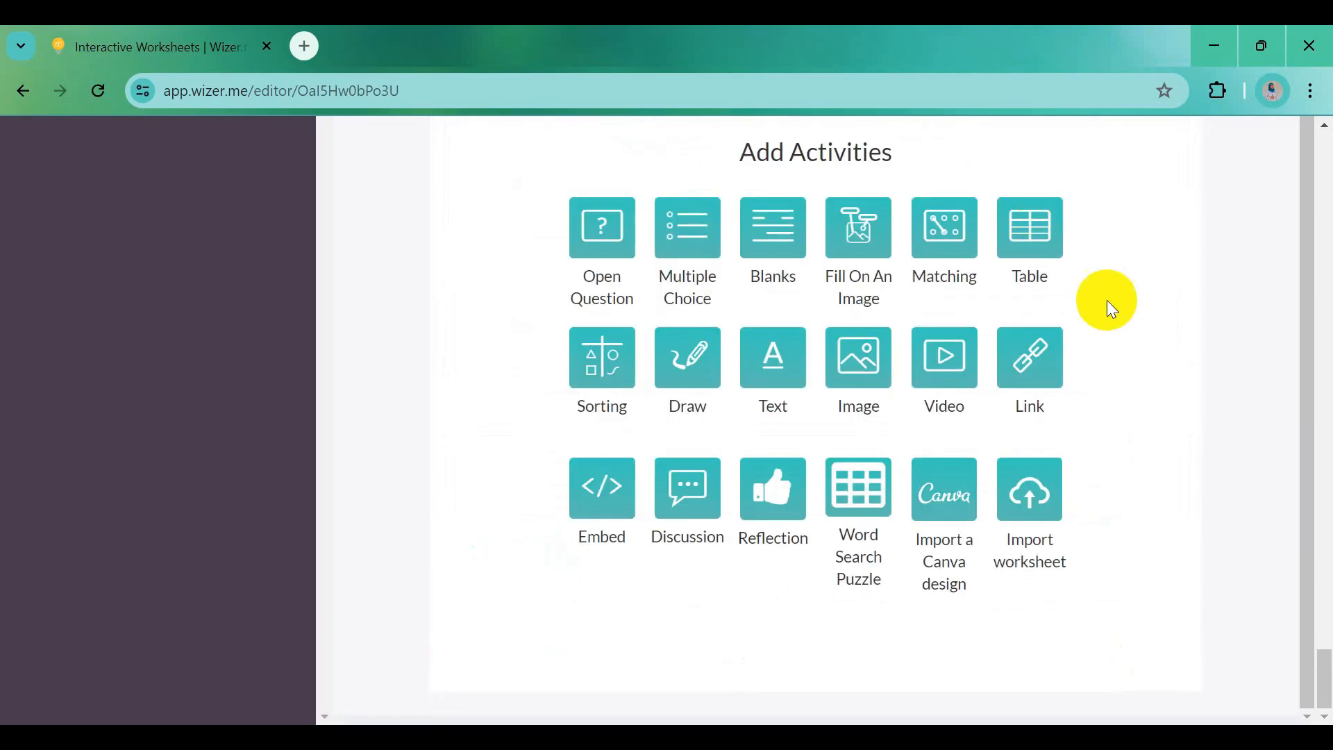
pyautogui.scroll(10, 959, 321)
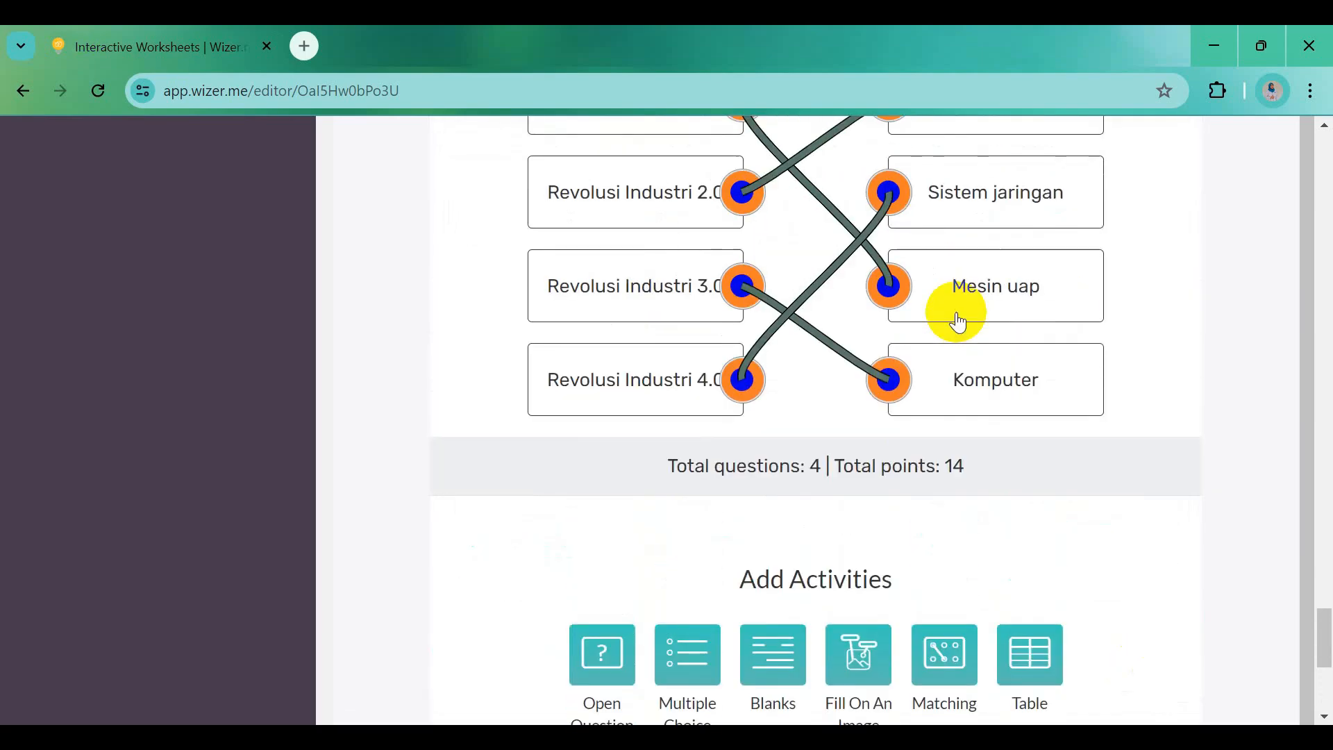
pyautogui.click(1005, 258)
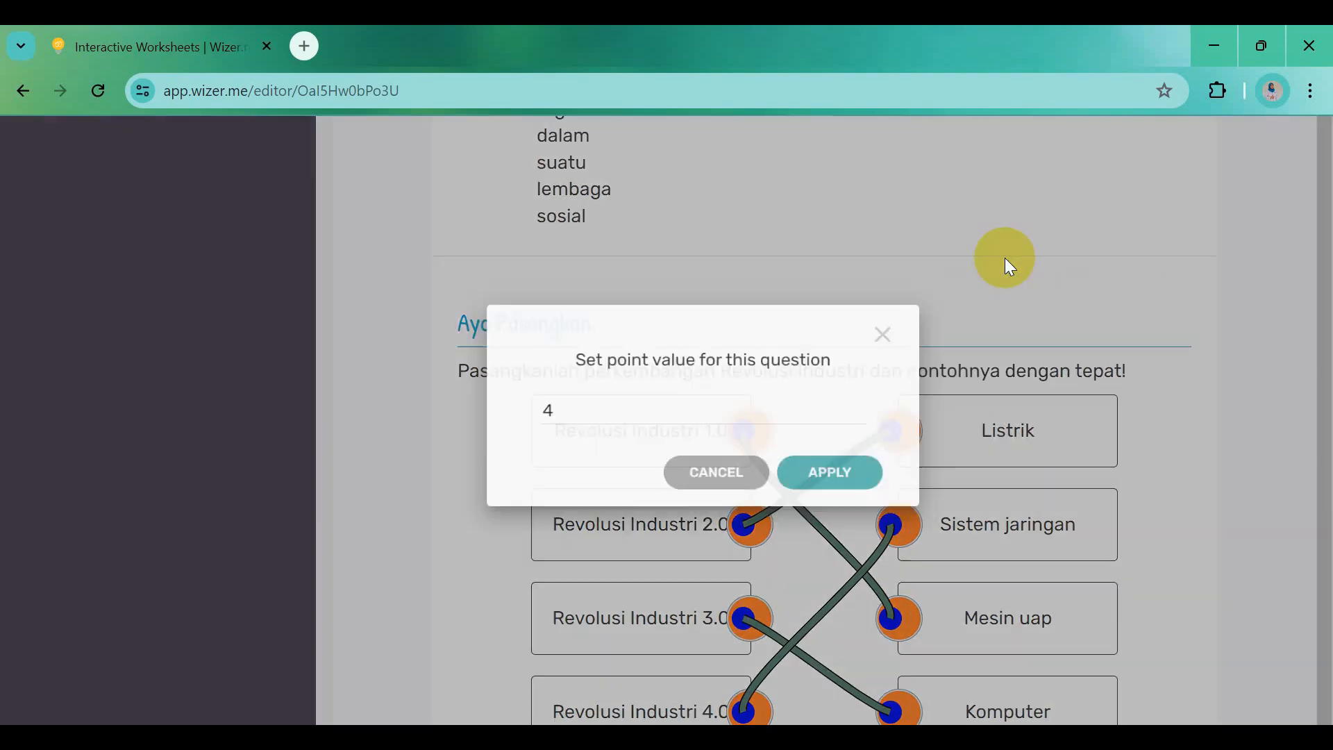
pyautogui.click(545, 430)
pyautogui.press('BackSpace')
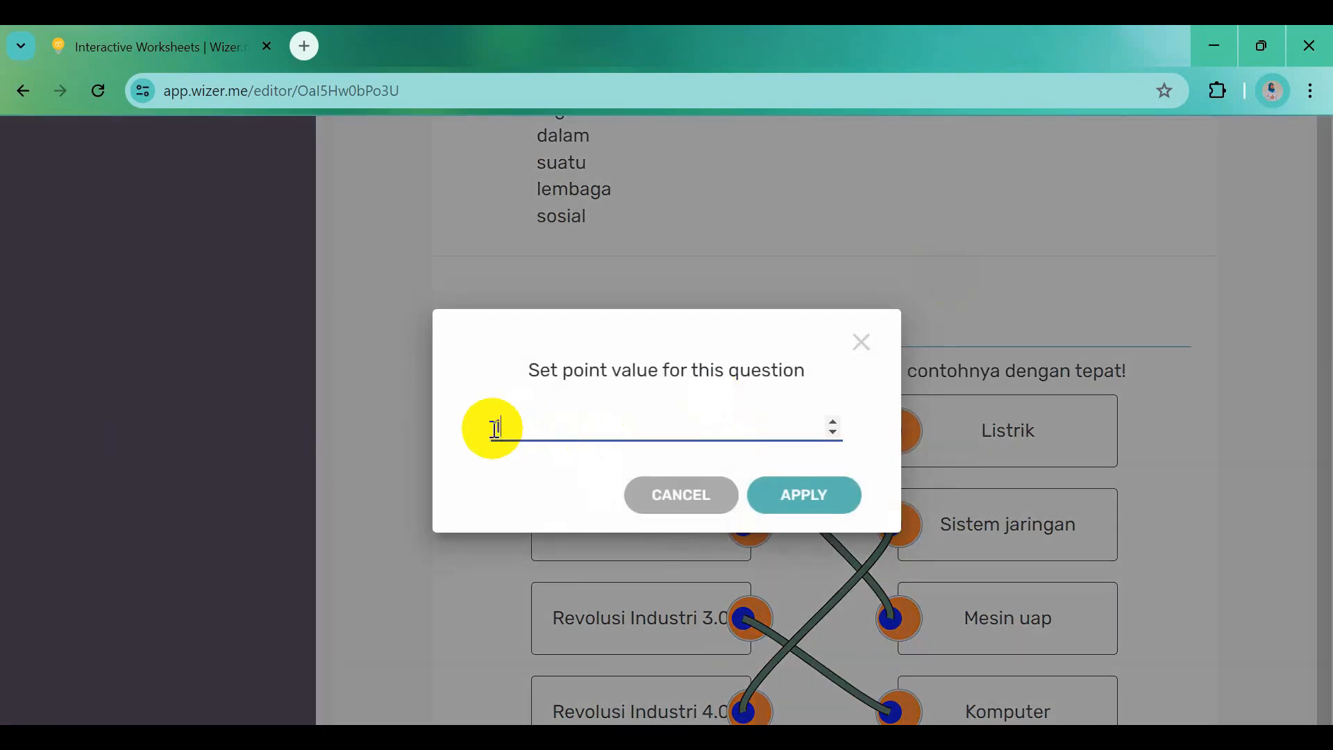
pyautogui.write('10')
pyautogui.click(809, 508)
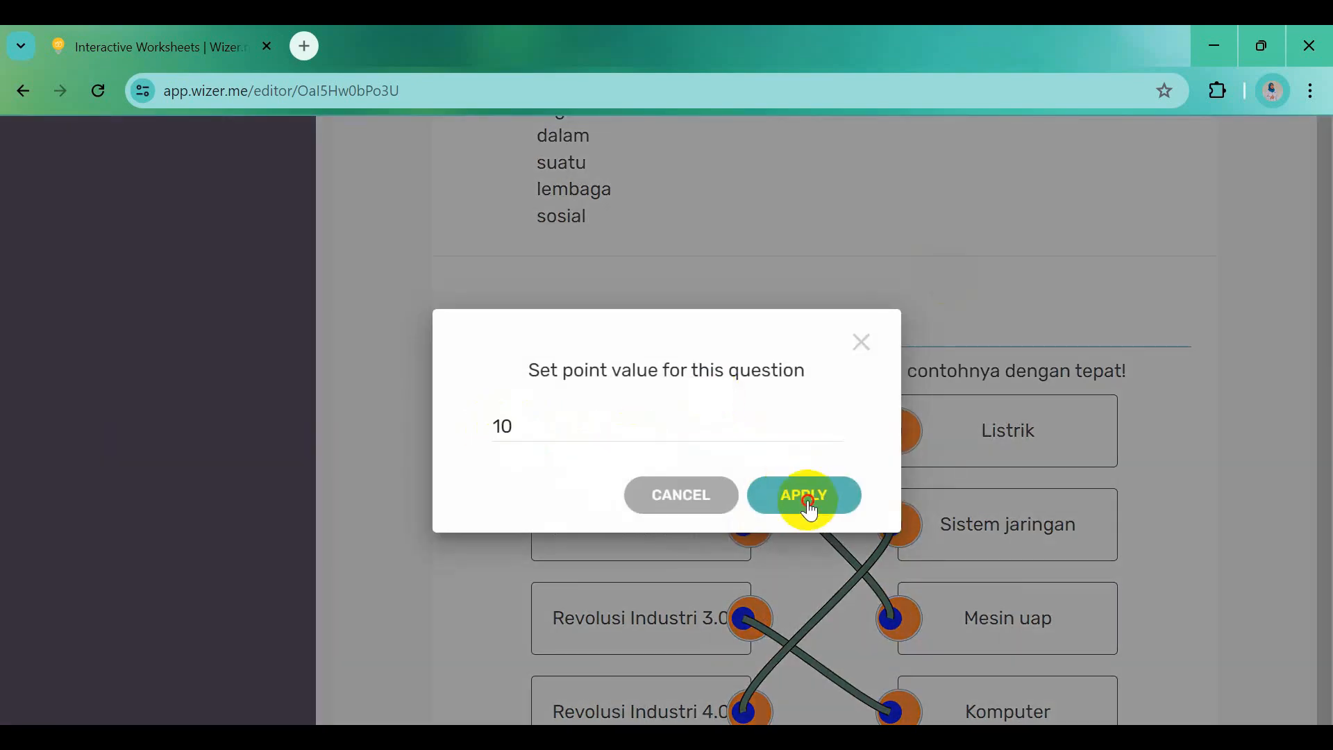
pyautogui.scroll(-7, 810, 508)
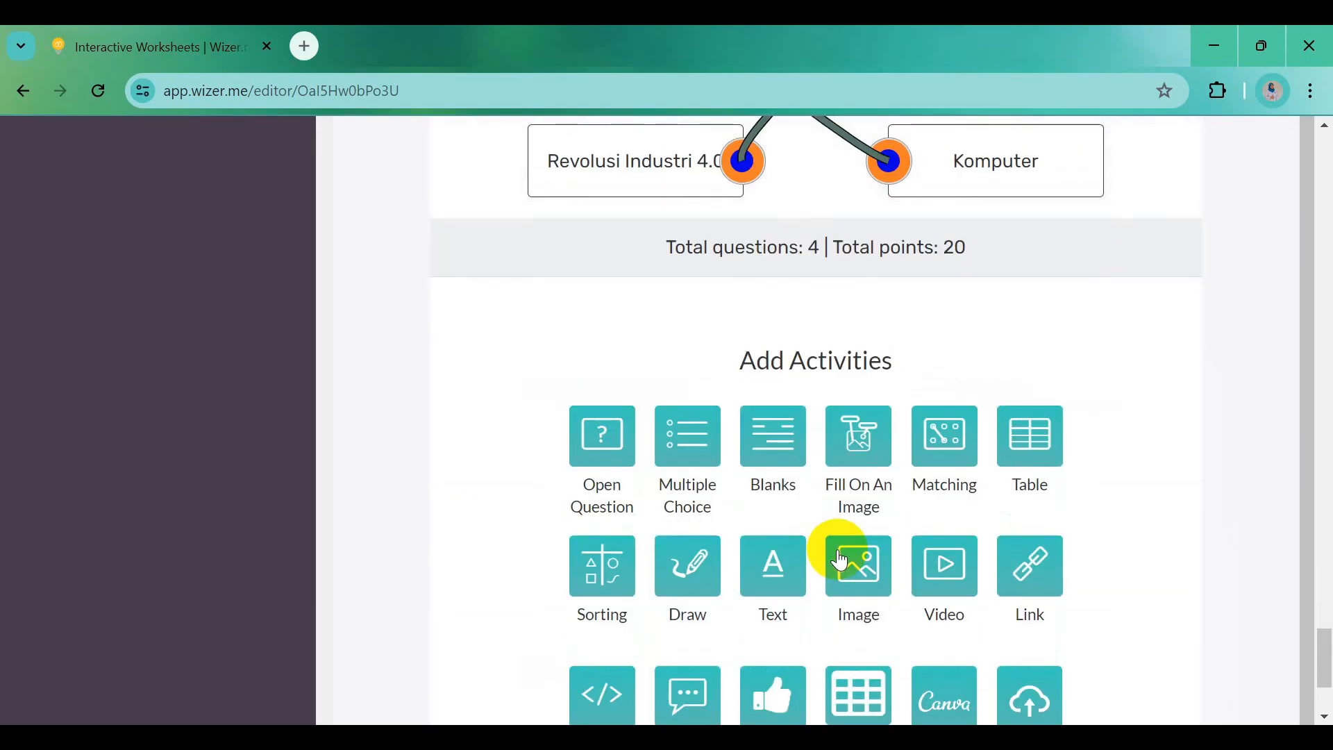
# Add a Blanks question with the bold instruction 'Ayo Isi Kalimat Rumpang!' copied from Word
pyautogui.click(778, 448)
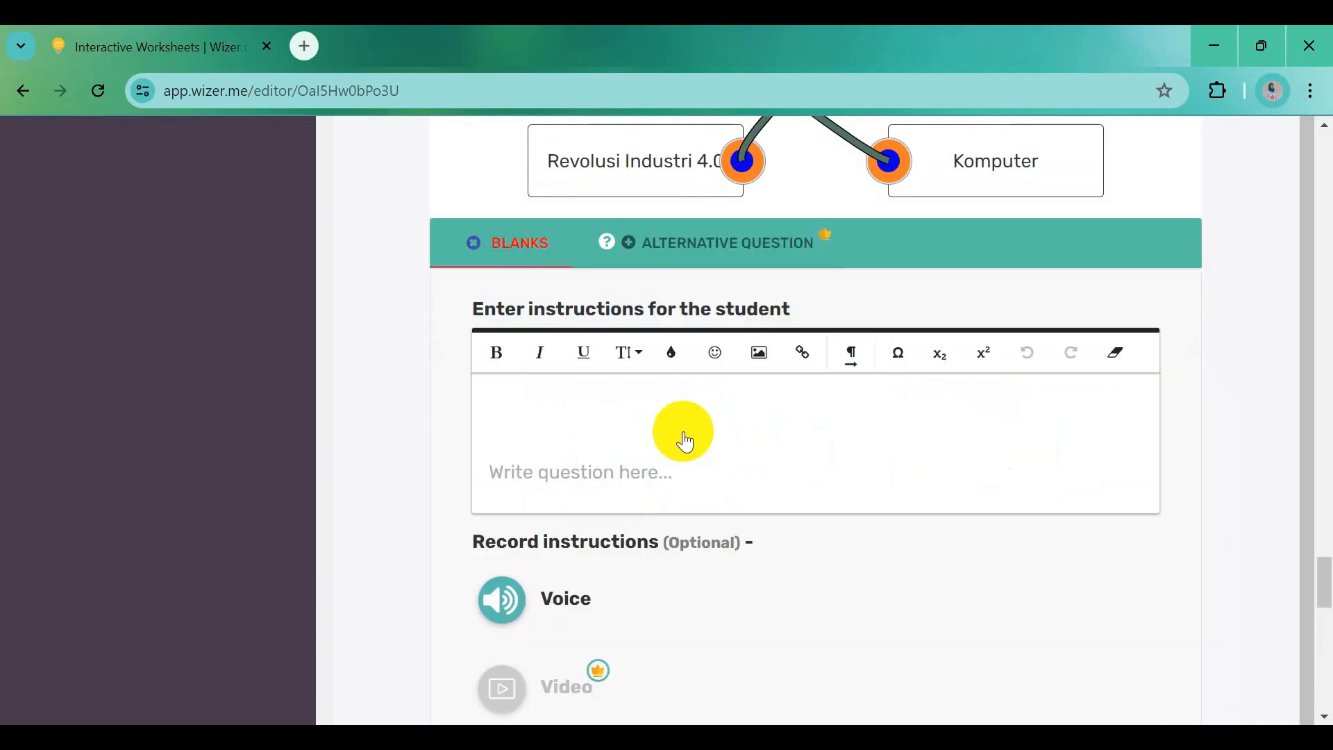
pyautogui.hotkey('alt', 'Tab')
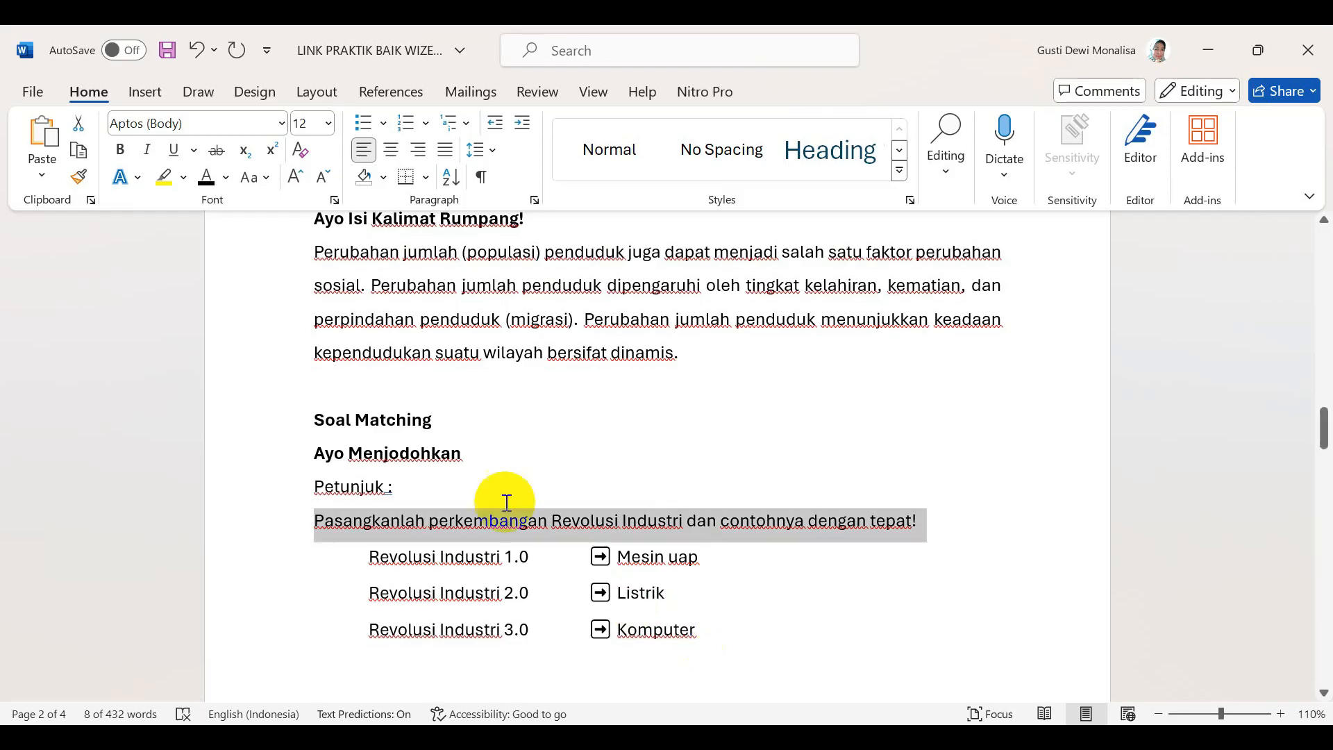
pyautogui.scroll(2, 435, 414)
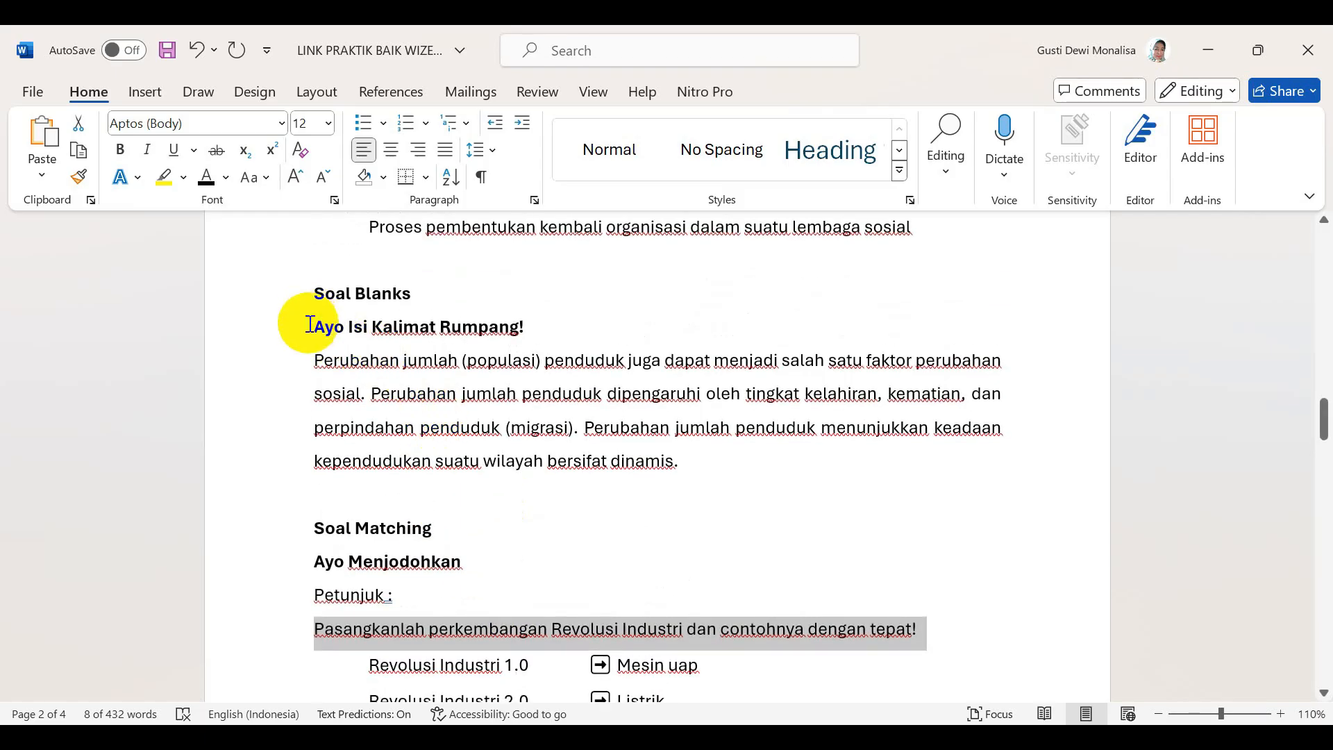
pyautogui.moveTo(316, 326); pyautogui.dragTo(524, 323)
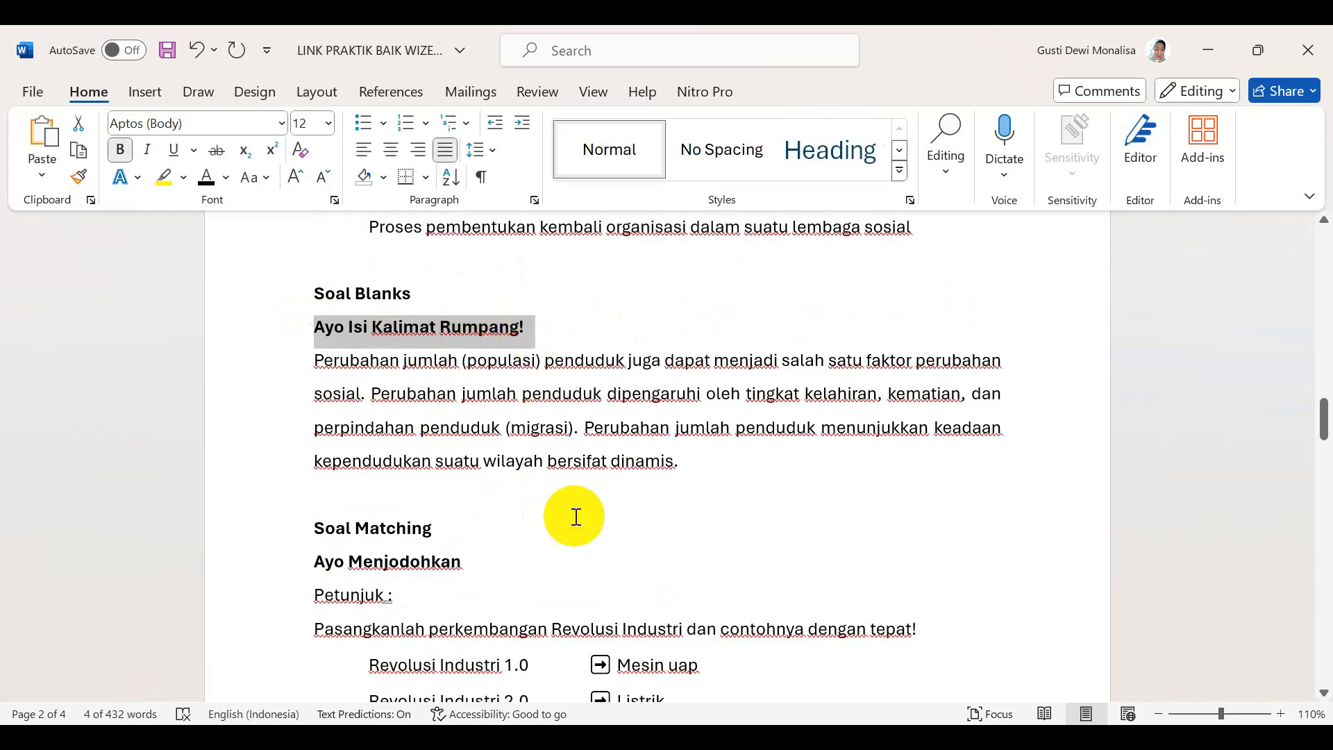
pyautogui.hotkey('ctrl', 'c')
pyautogui.hotkey('alt', 'Tab')
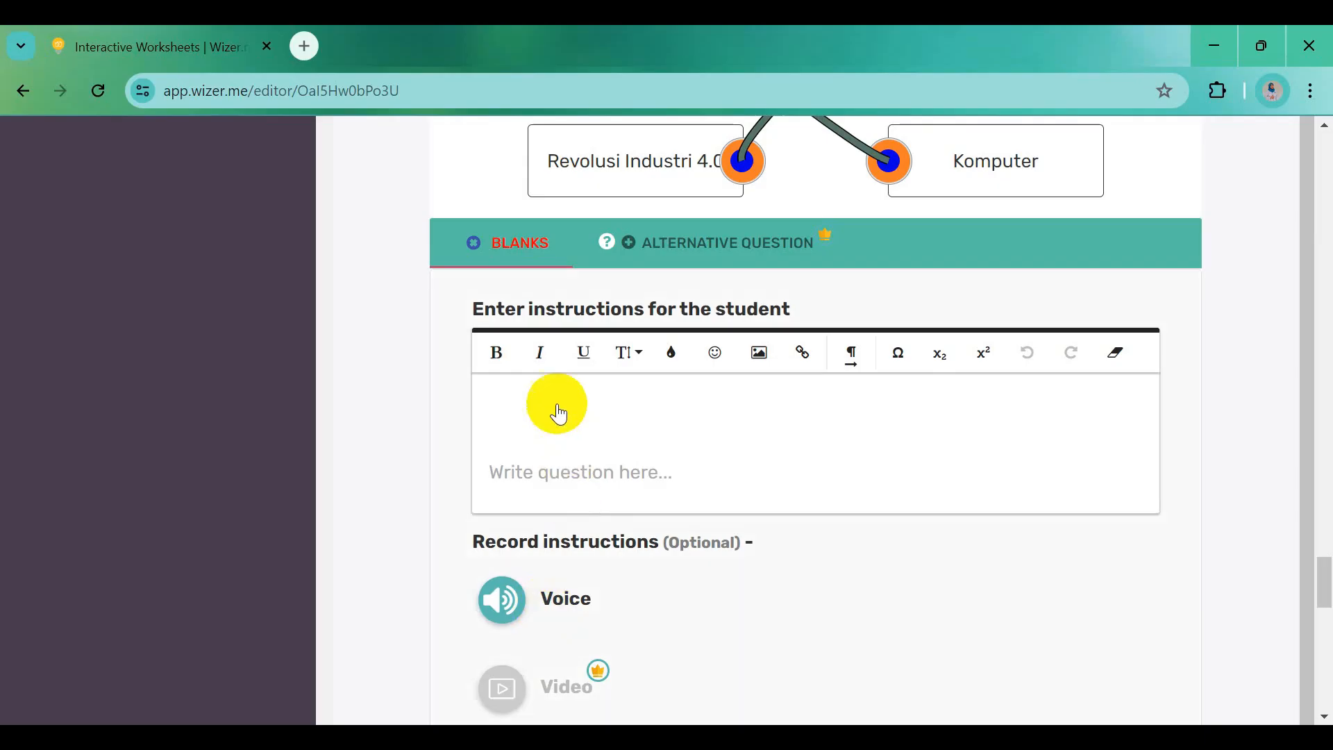
pyautogui.click(553, 410)
pyautogui.hotkey('ctrl', 'v')
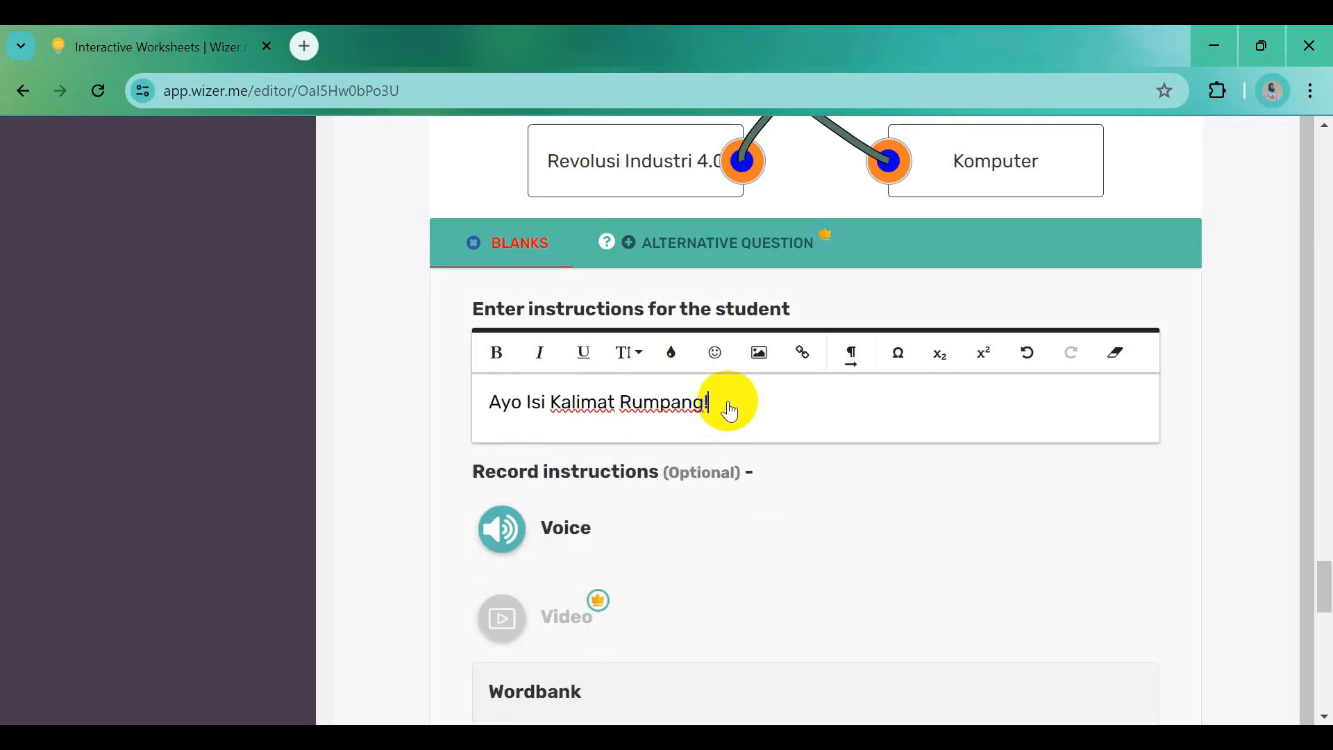
pyautogui.moveTo(729, 411); pyautogui.dragTo(500, 410)
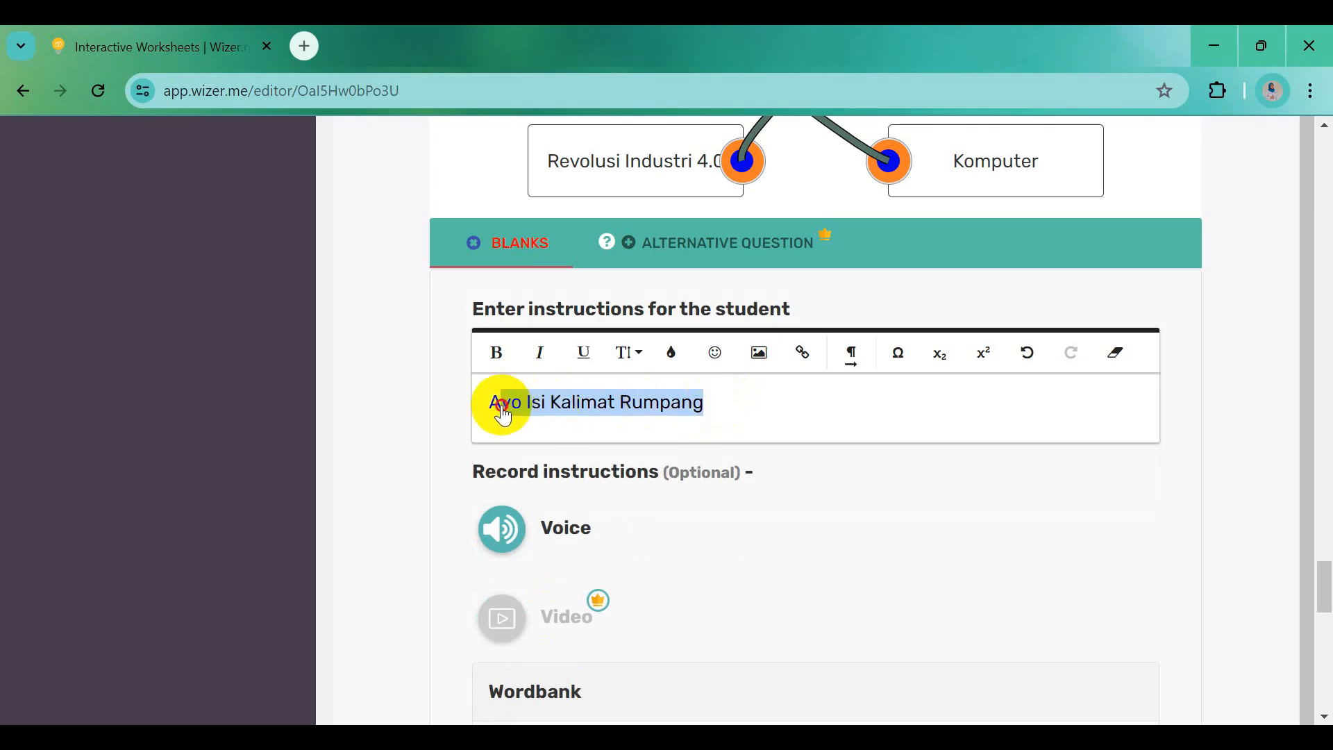
pyautogui.click(497, 368)
pyautogui.scroll(-5, 780, 435)
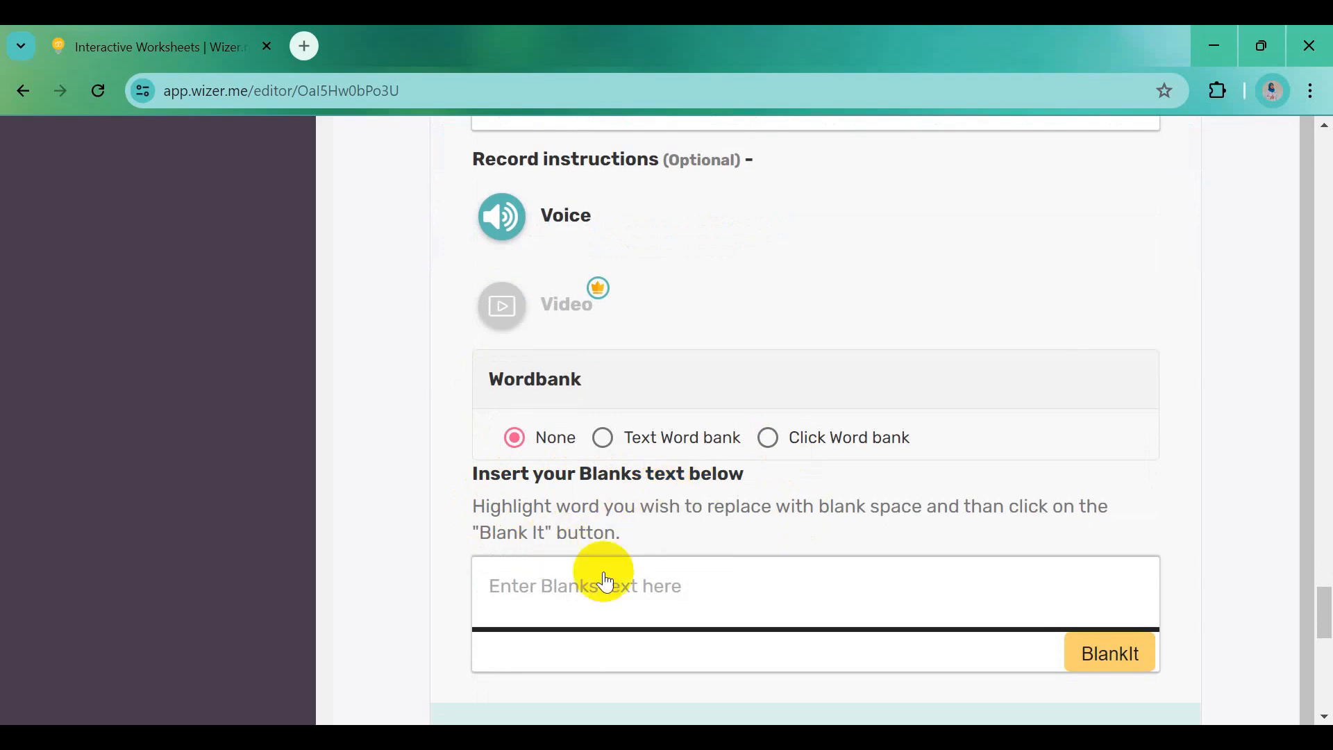
# Paste the population-change paragraph from Word into the Blanks text field
pyautogui.click(729, 738)
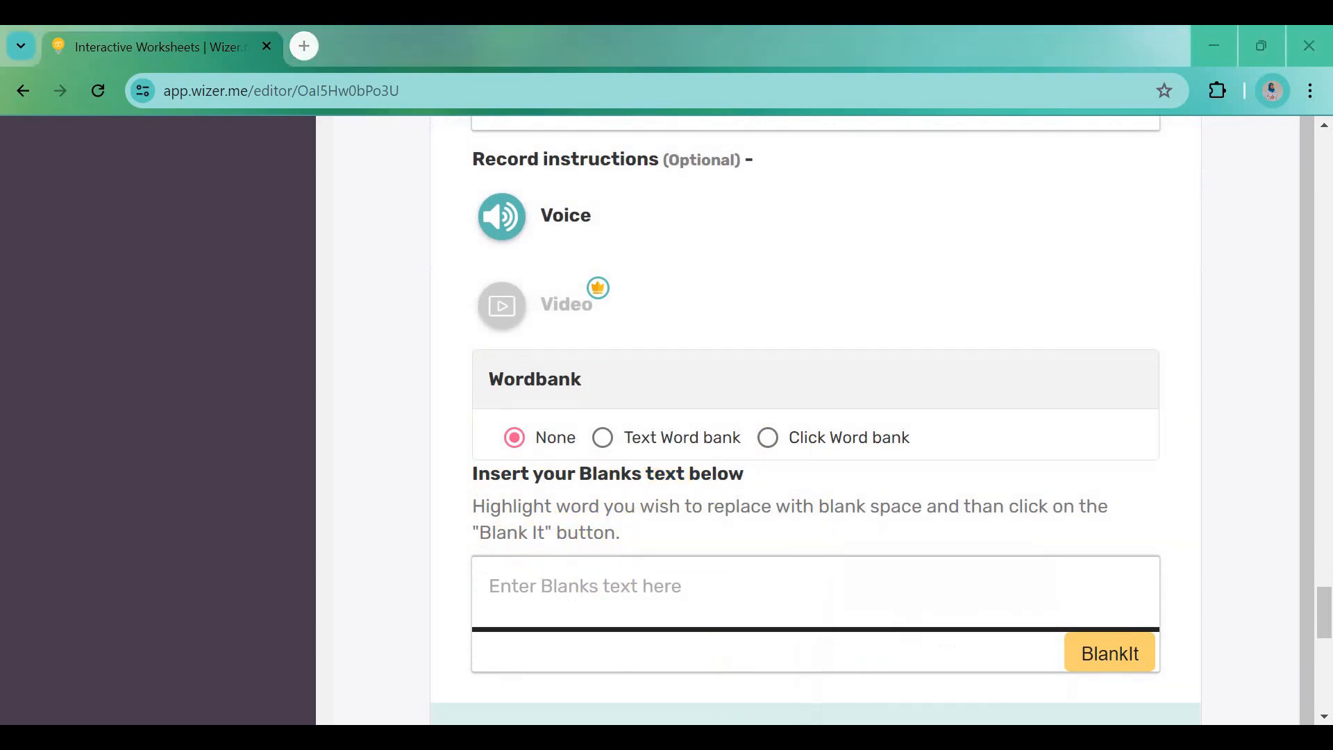
pyautogui.moveTo(318, 362); pyautogui.dragTo(690, 464)
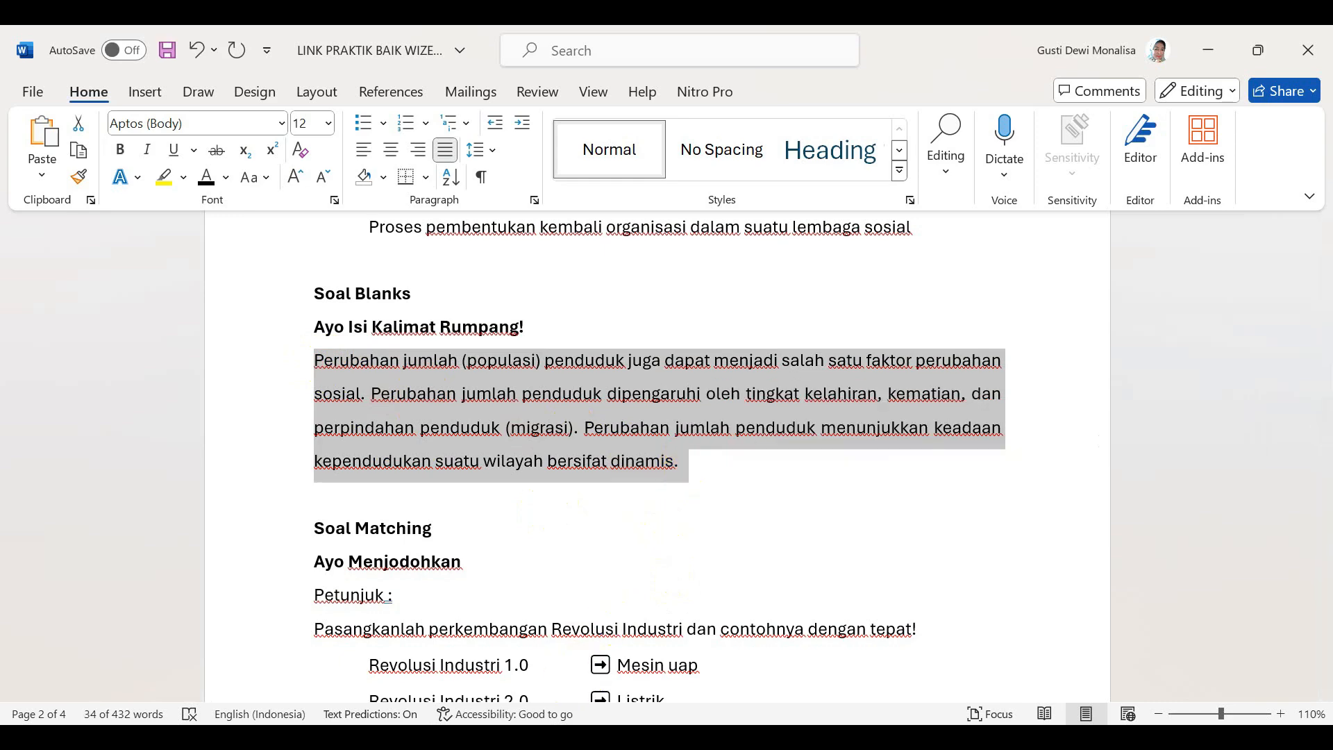
pyautogui.hotkey('alt', 'Tab')
pyautogui.click(556, 598)
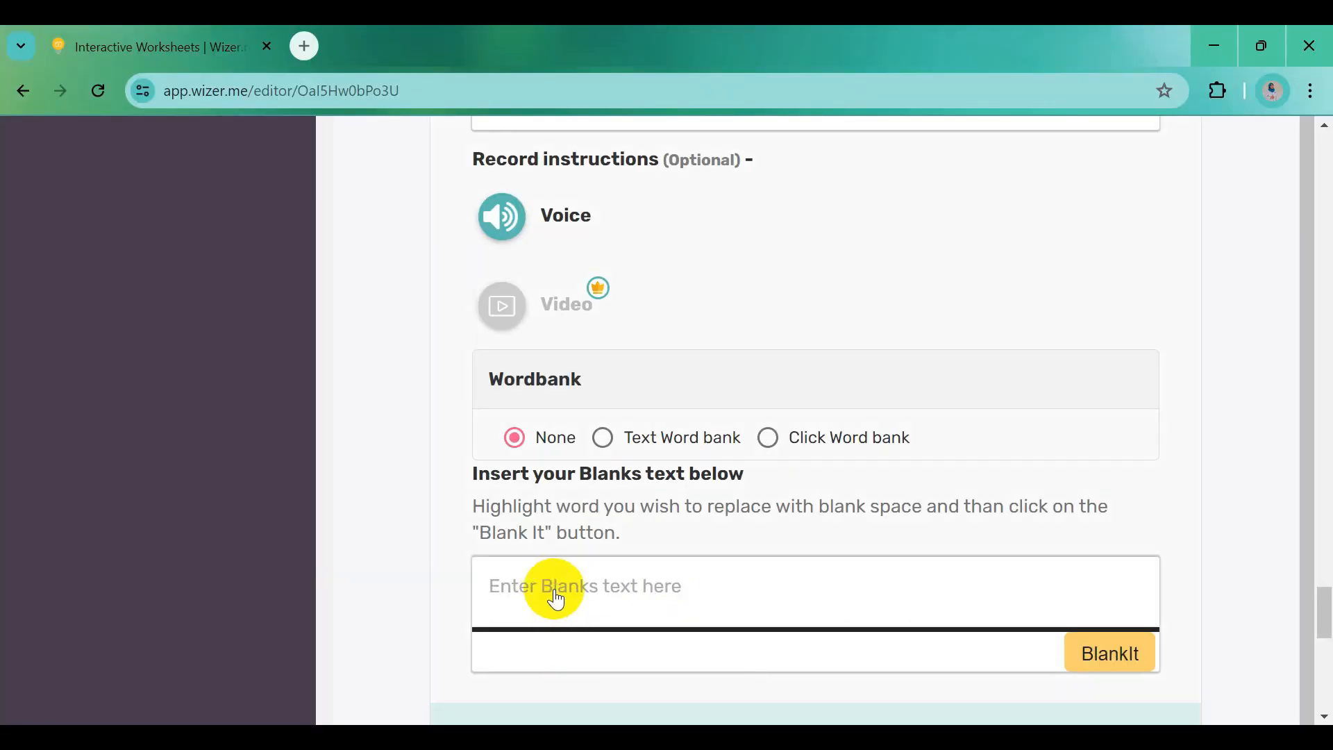
pyautogui.hotkey('ctrl', 'v')
pyautogui.scroll(-2, 805, 615)
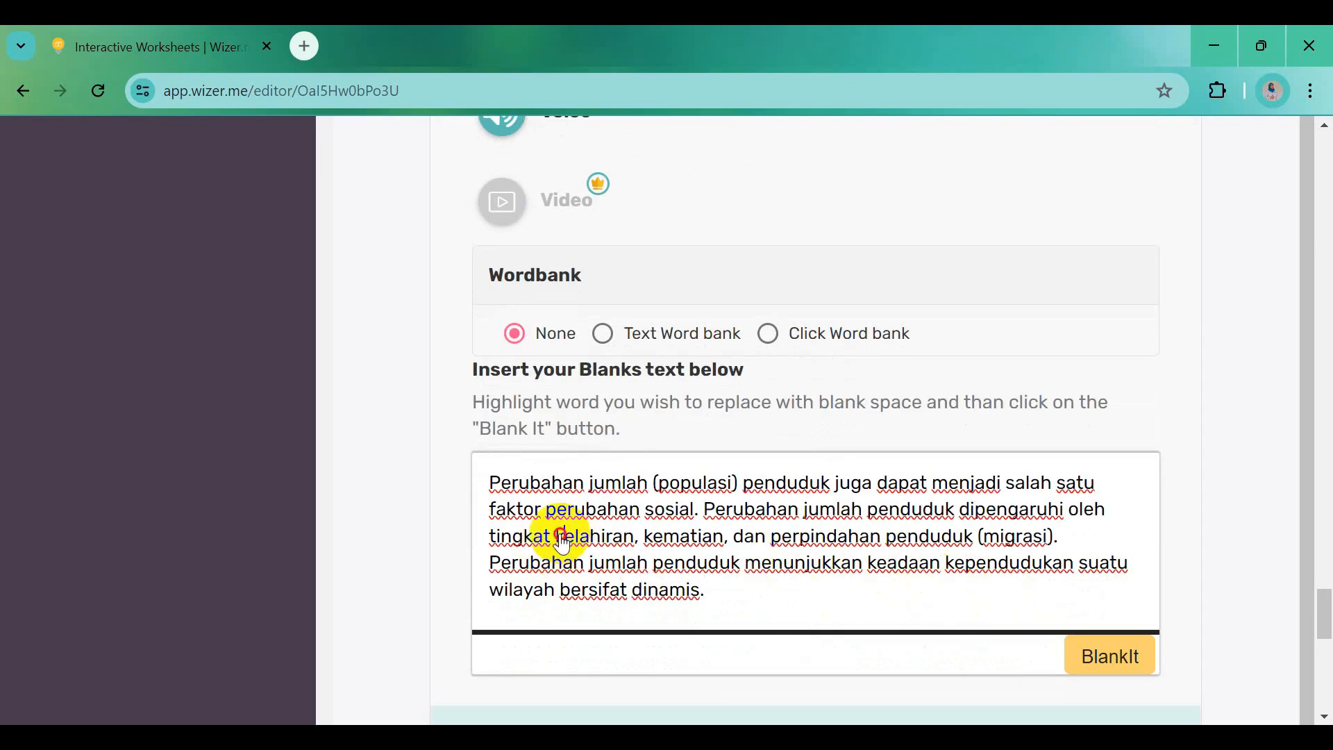
# Turn the words kelahiran, kematian, migrasi and dinamis into blanks
pyautogui.moveTo(588, 540); pyautogui.dragTo(561, 540)
pyautogui.moveTo(567, 546); pyautogui.dragTo(615, 549)
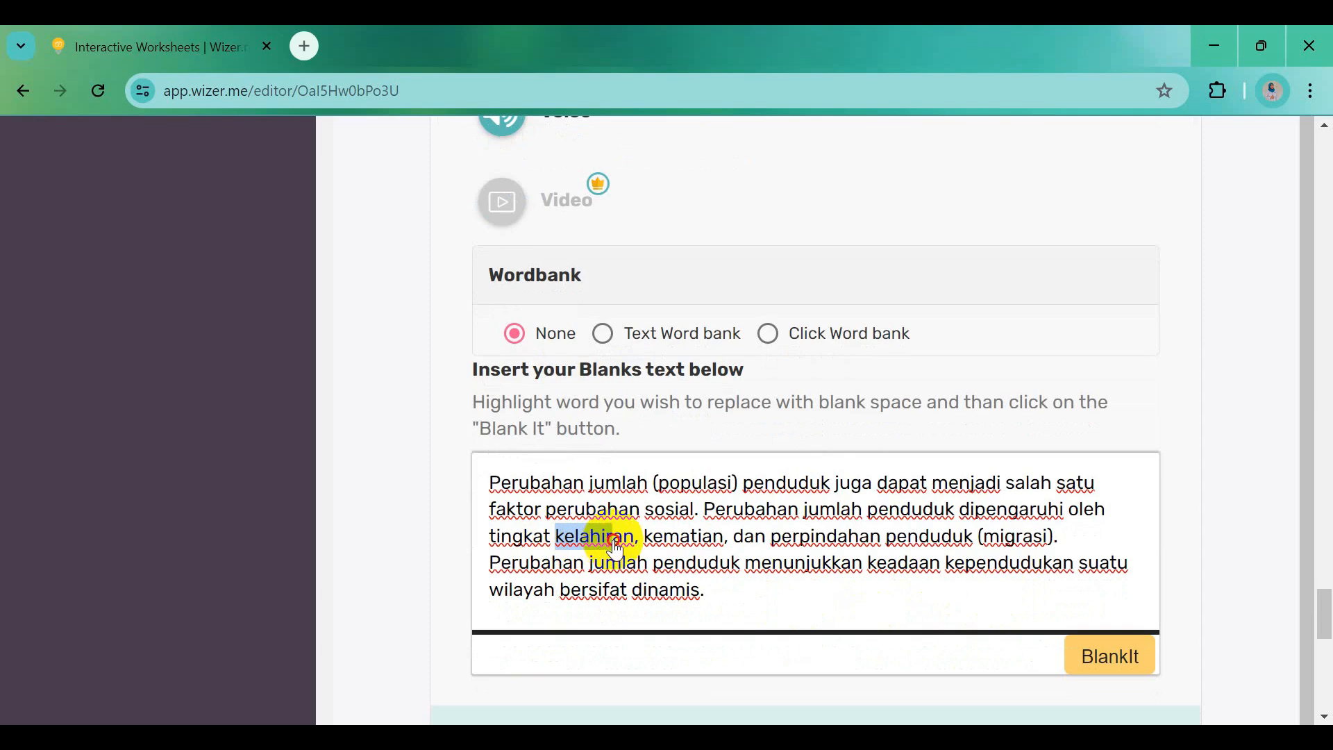
pyautogui.click(1099, 672)
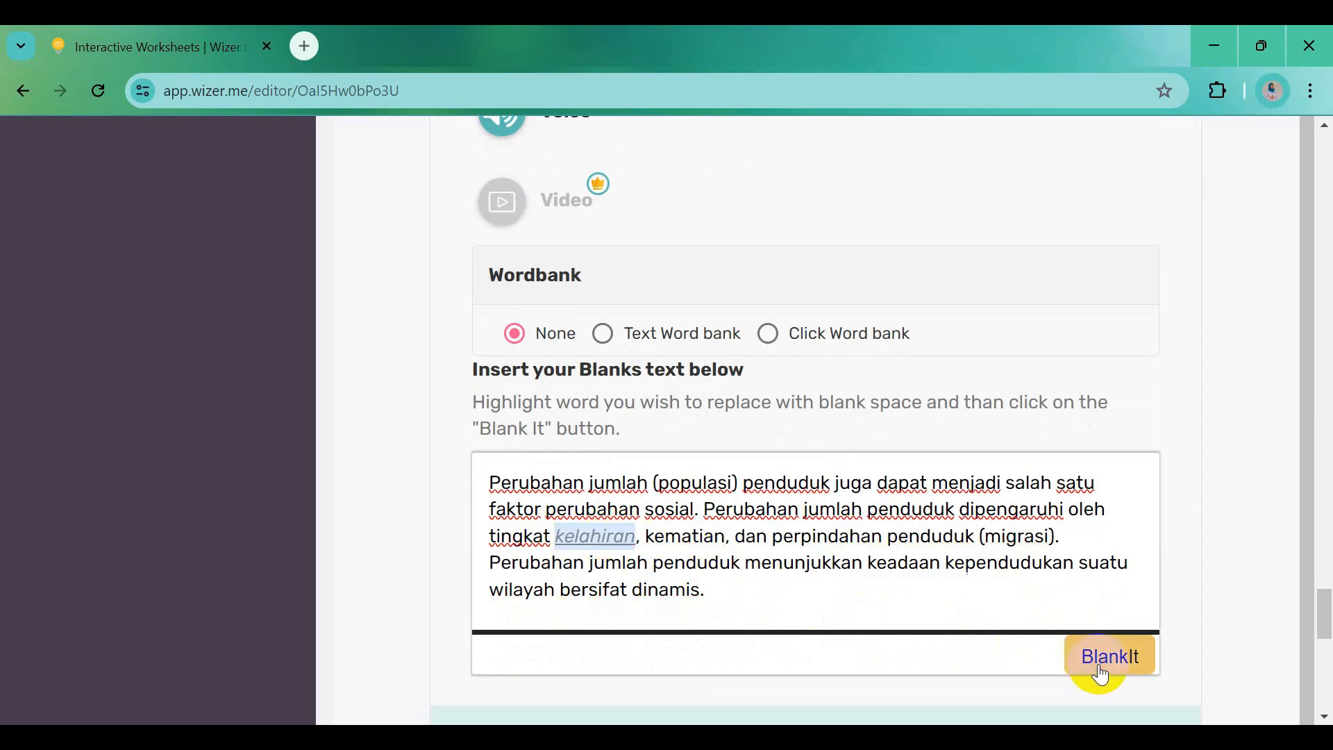
pyautogui.moveTo(648, 539); pyautogui.dragTo(726, 541)
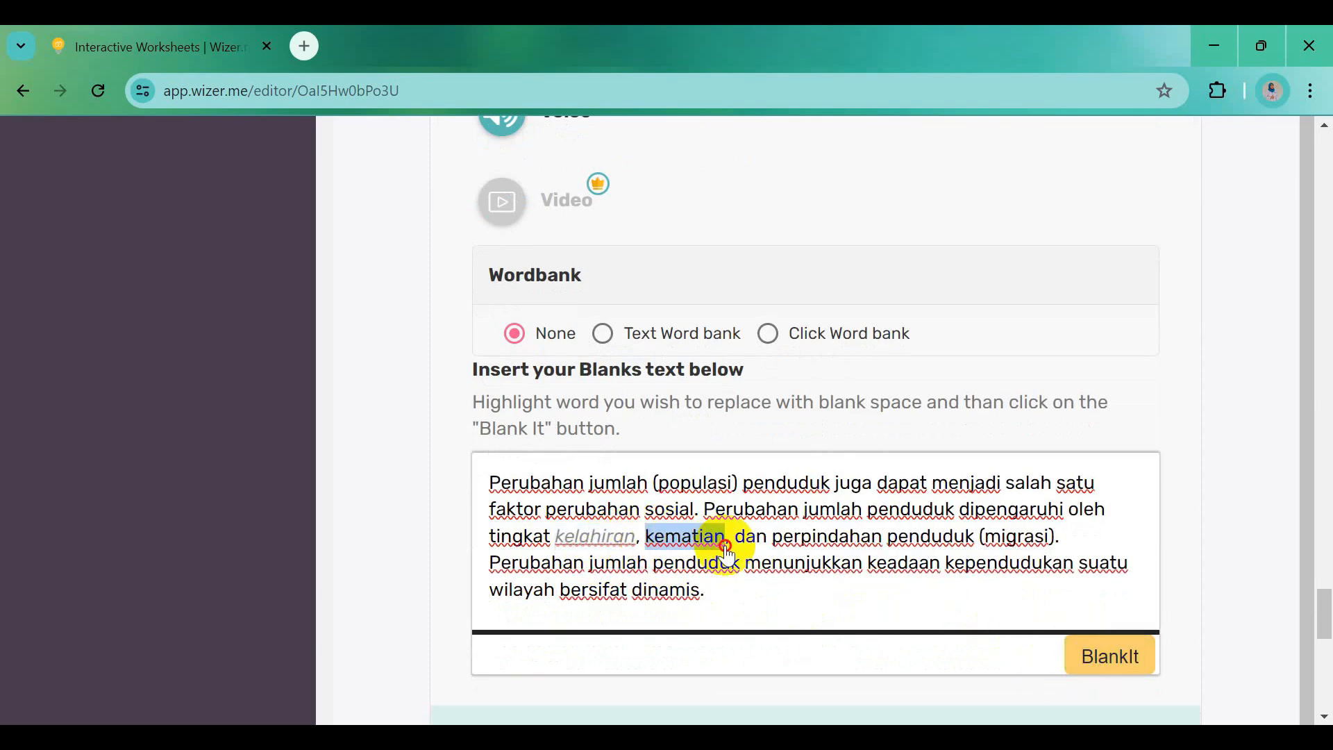
pyautogui.click(1087, 653)
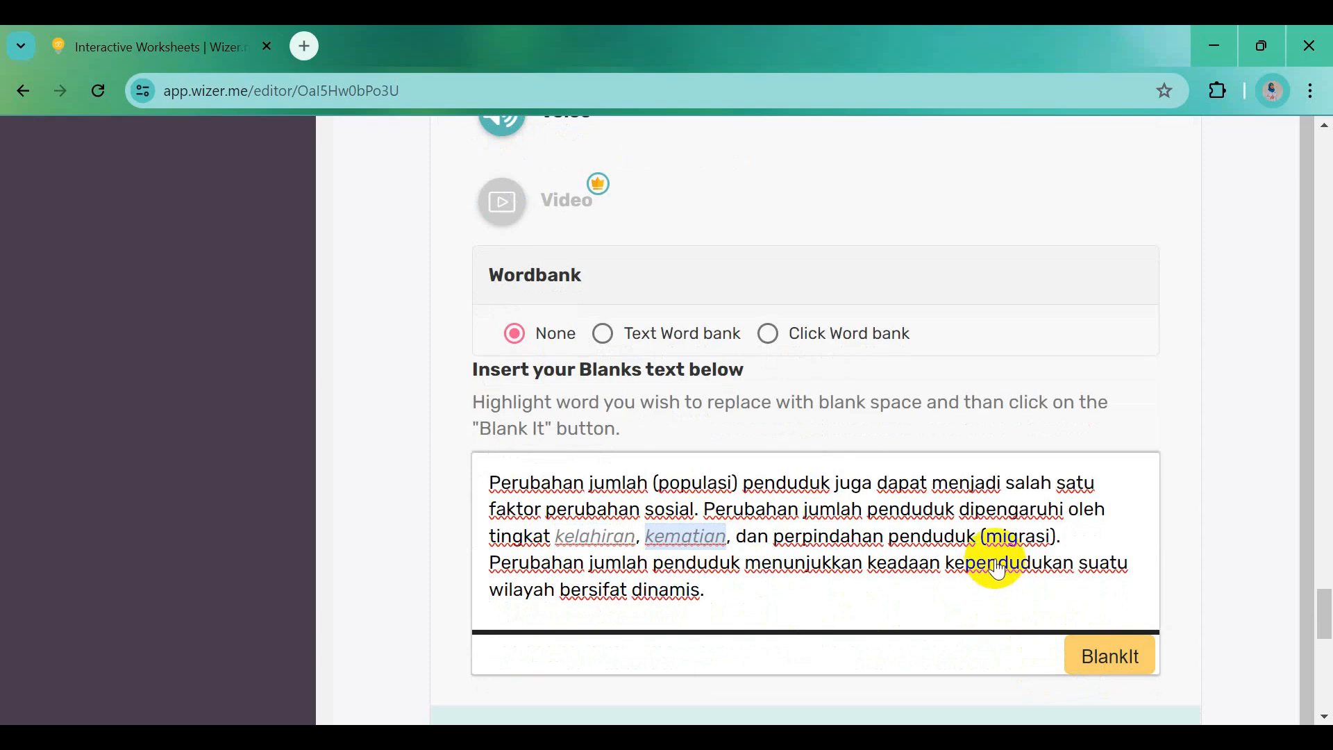
pyautogui.moveTo(989, 541); pyautogui.dragTo(1029, 559)
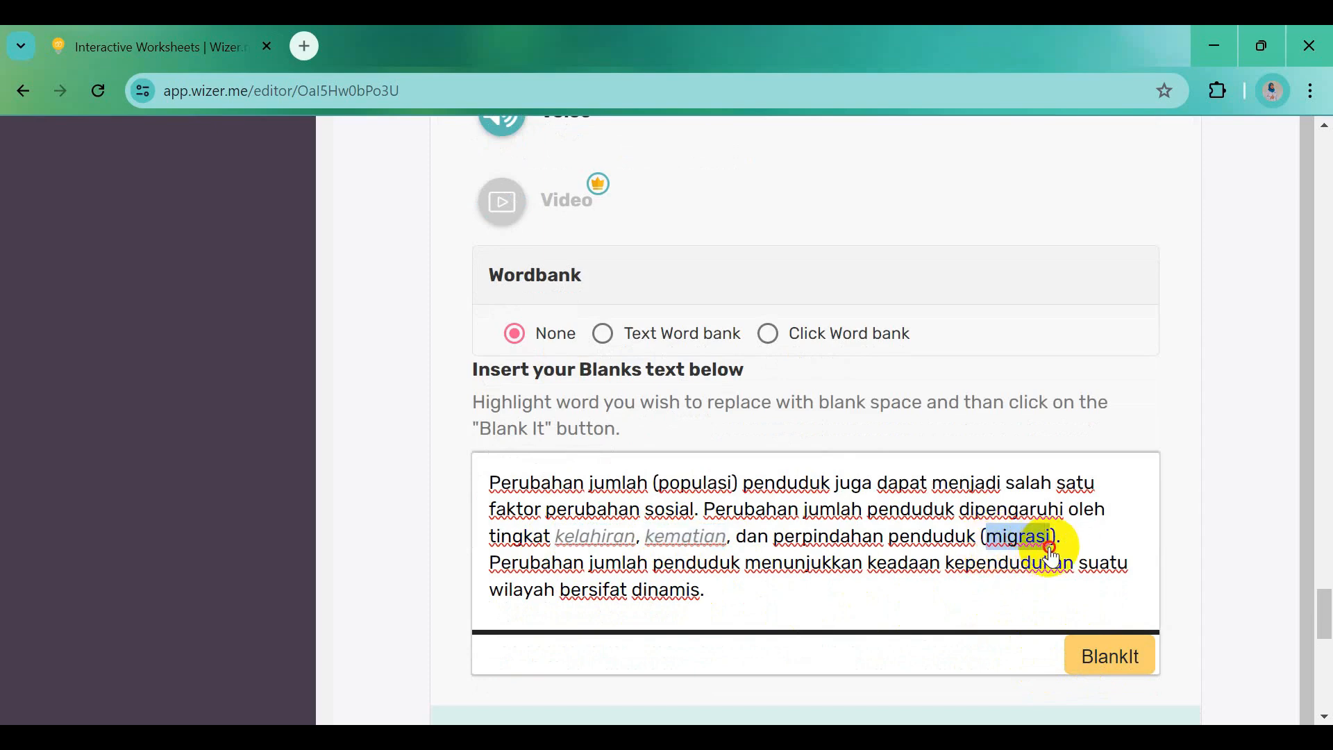
pyautogui.click(1107, 671)
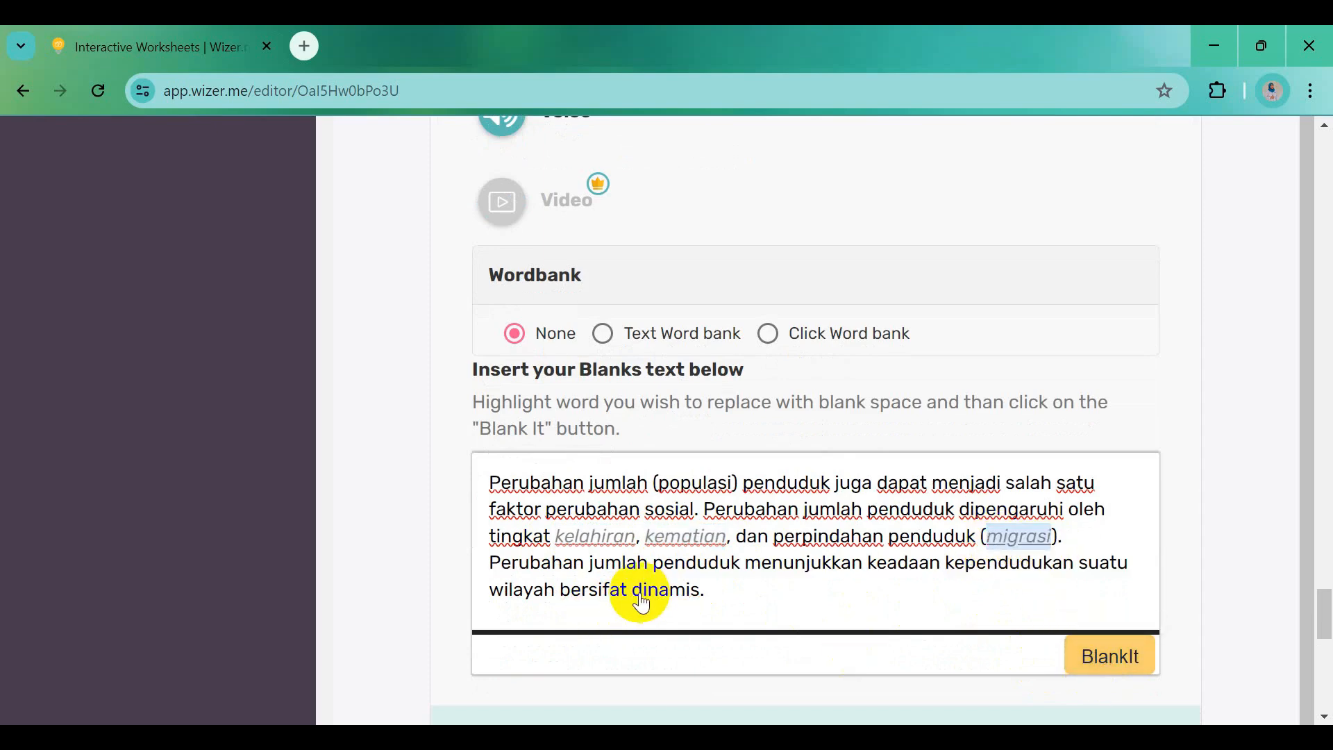
pyautogui.moveTo(632, 592); pyautogui.dragTo(703, 597)
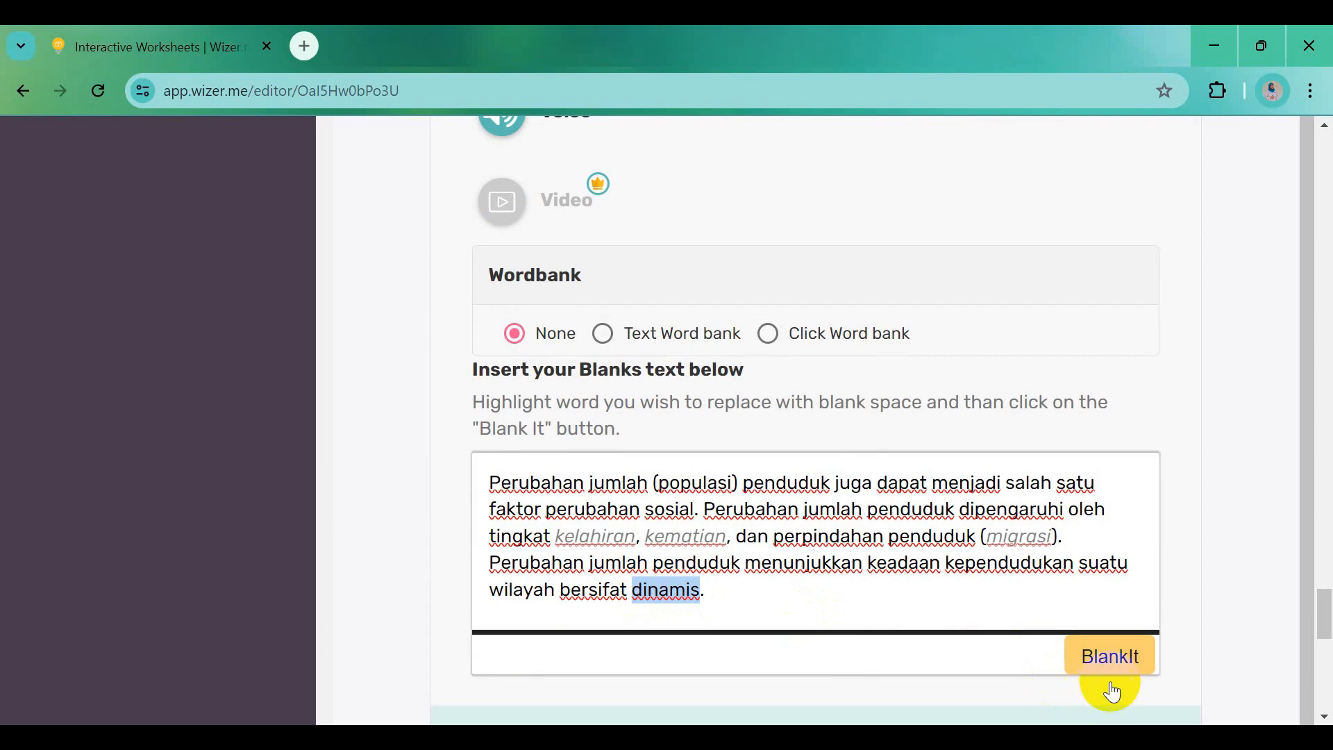
pyautogui.click(1094, 659)
# Save the Blanks question and set its point value to 10
pyautogui.scroll(-3, 841, 578)
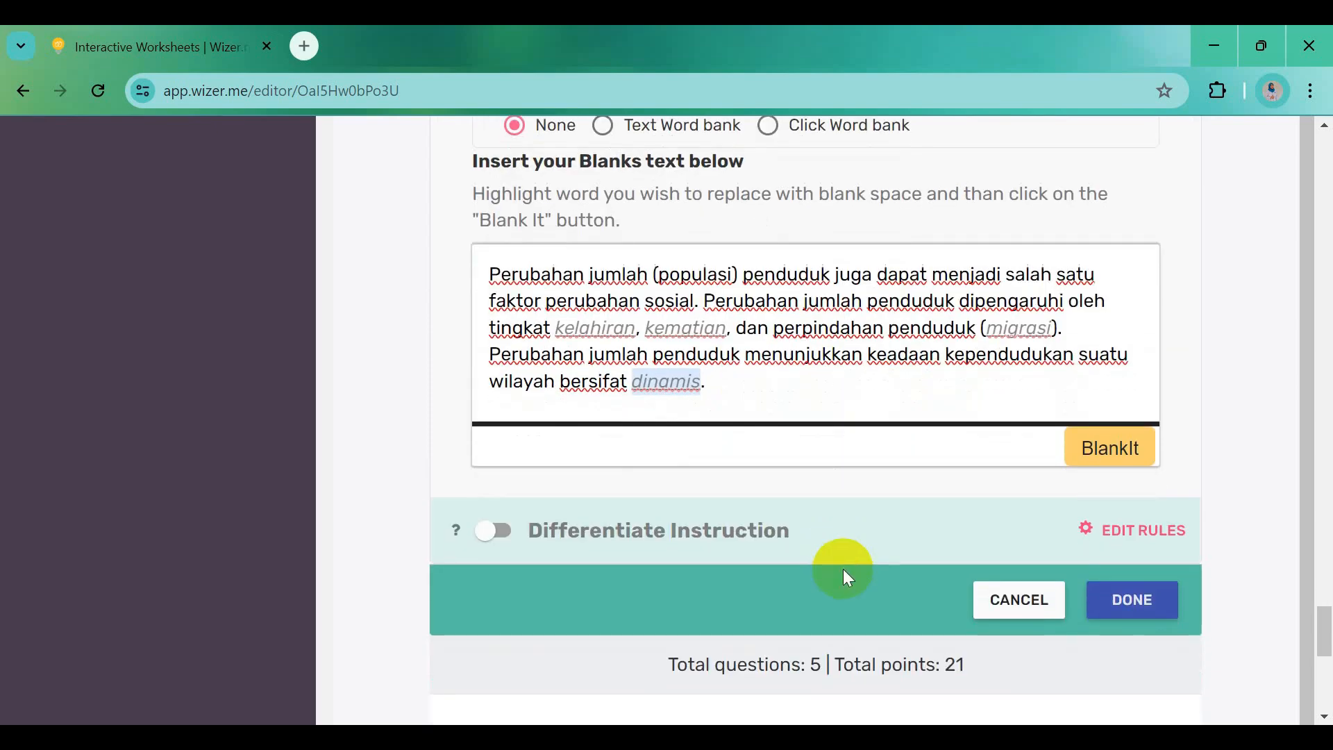
pyautogui.click(1130, 600)
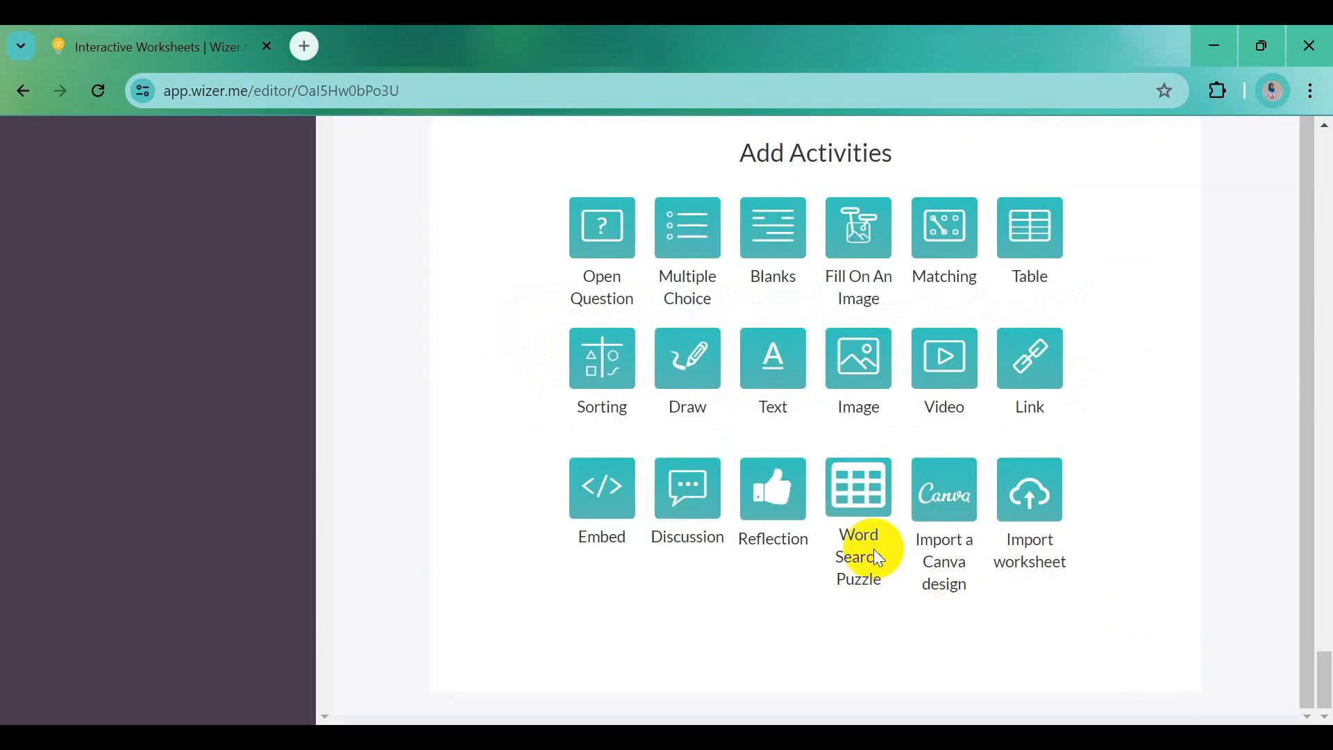
pyautogui.scroll(8, 874, 549)
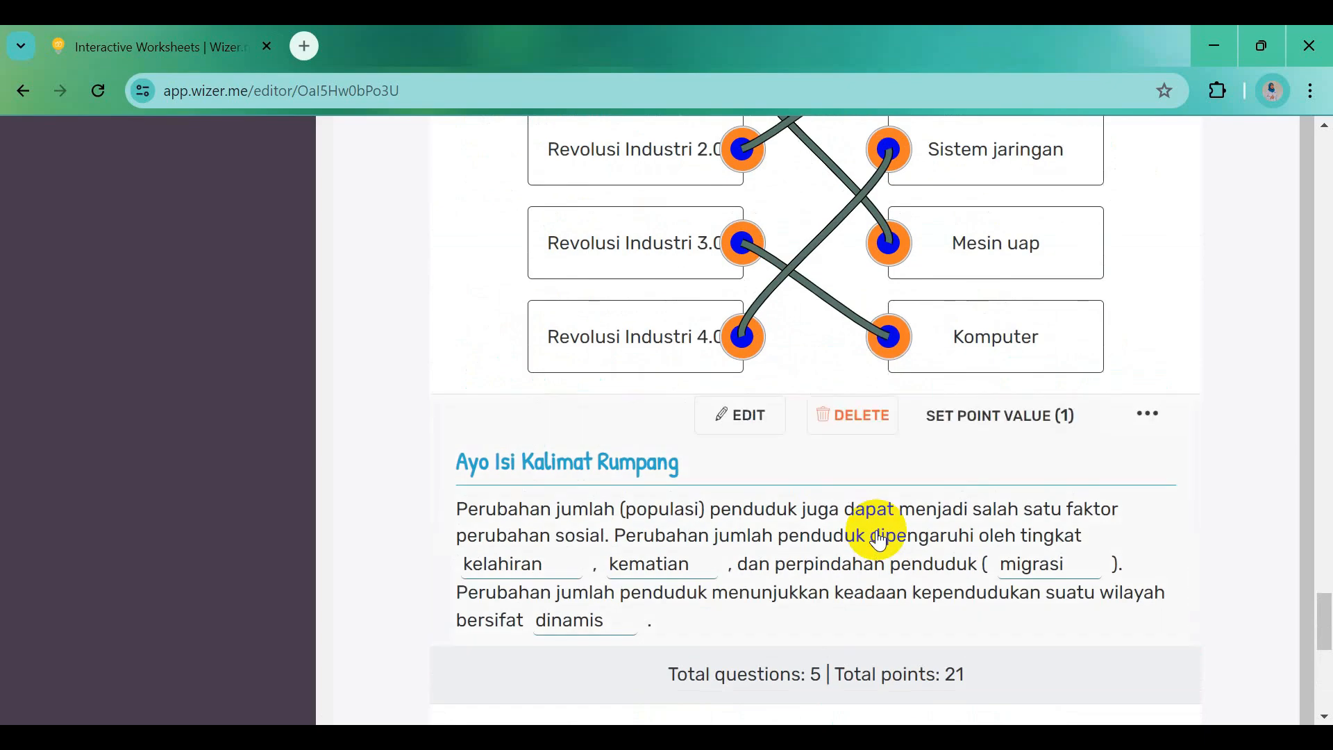
pyautogui.click(988, 415)
pyautogui.click(569, 436)
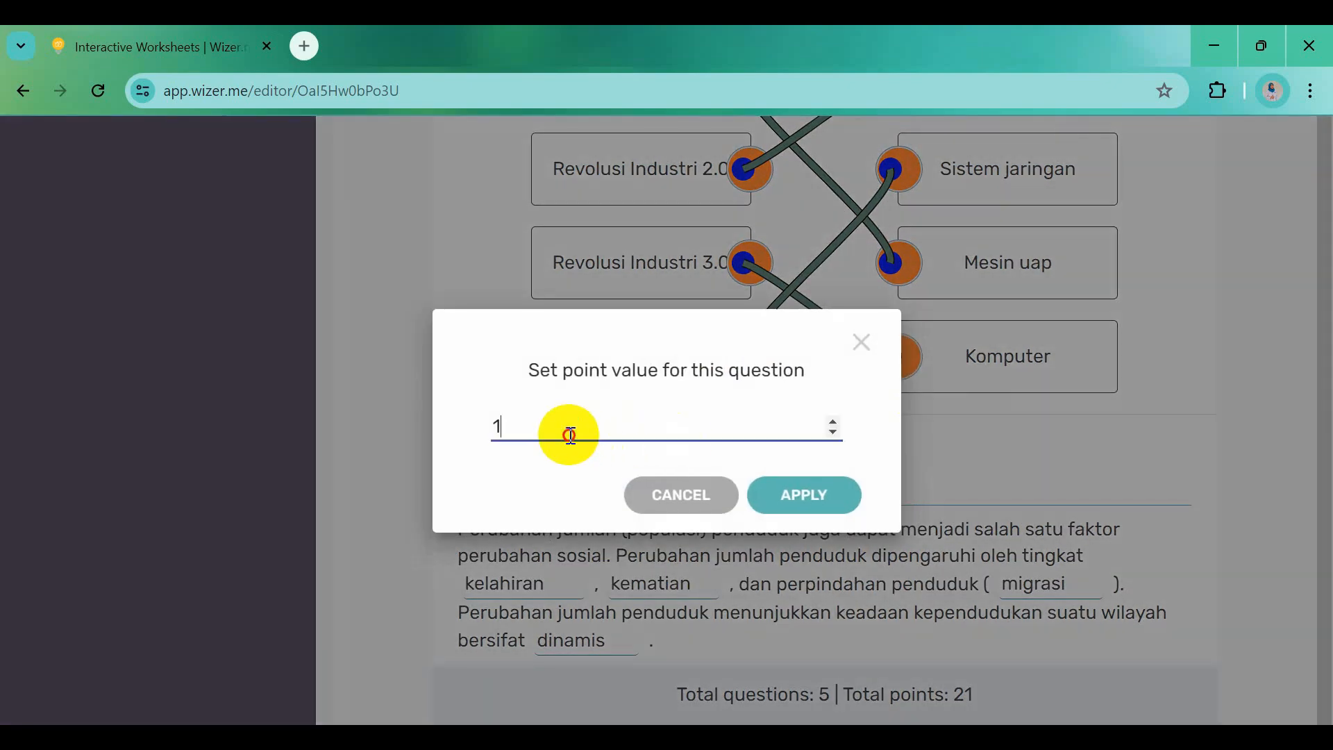
pyautogui.write('0')
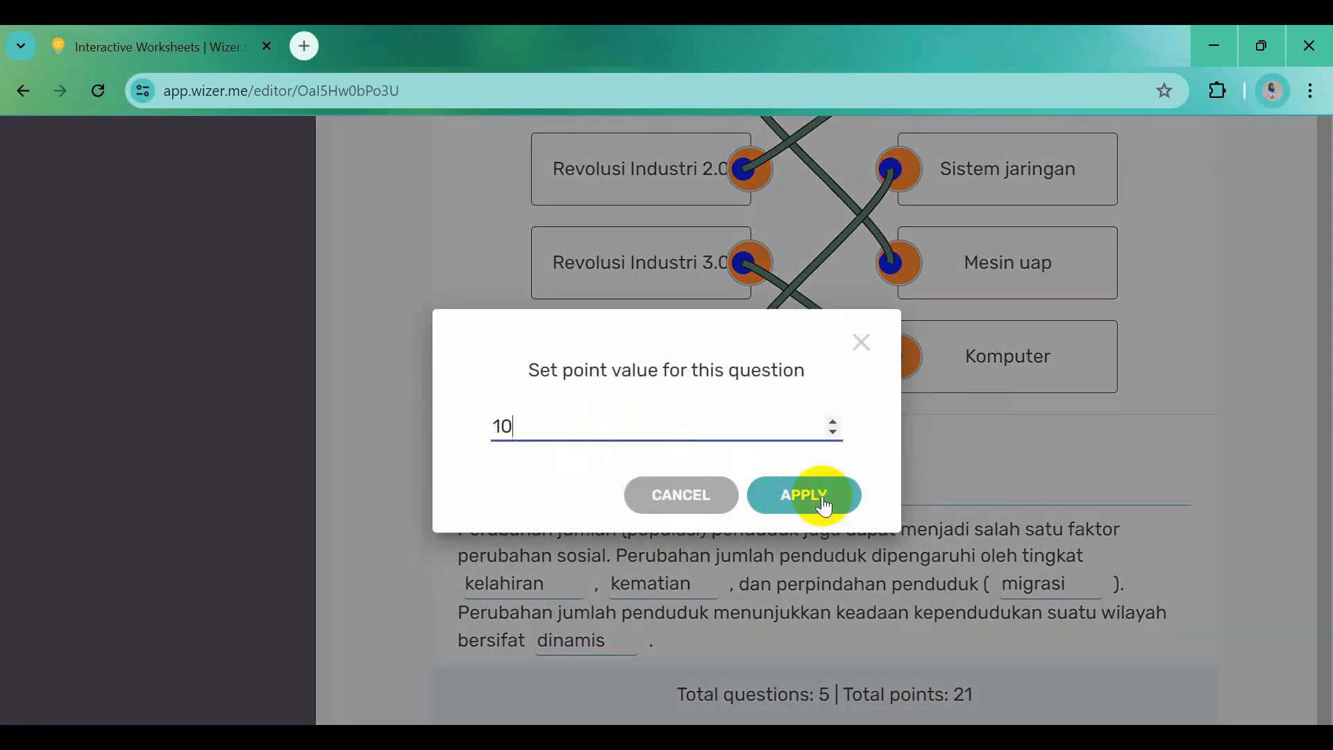
pyautogui.click(820, 503)
pyautogui.scroll(-1, 824, 507)
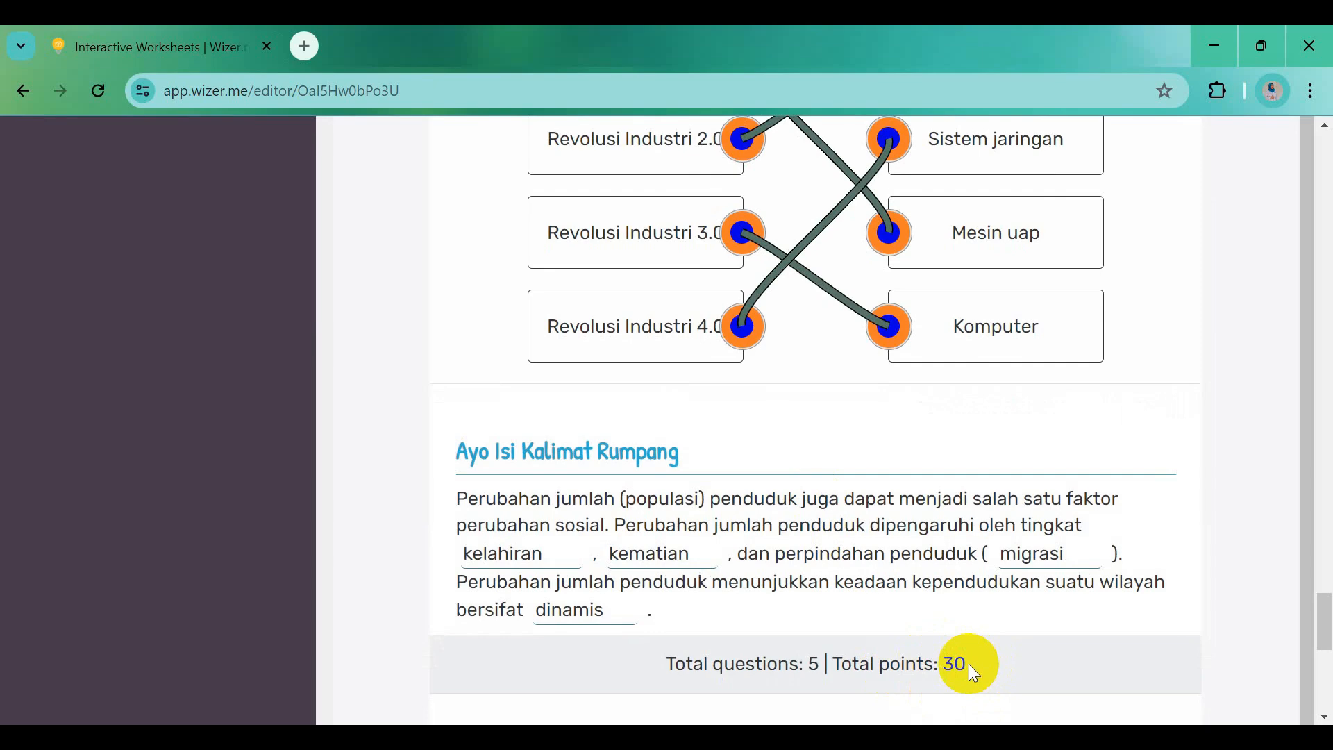
pyautogui.scroll(-6, 968, 672)
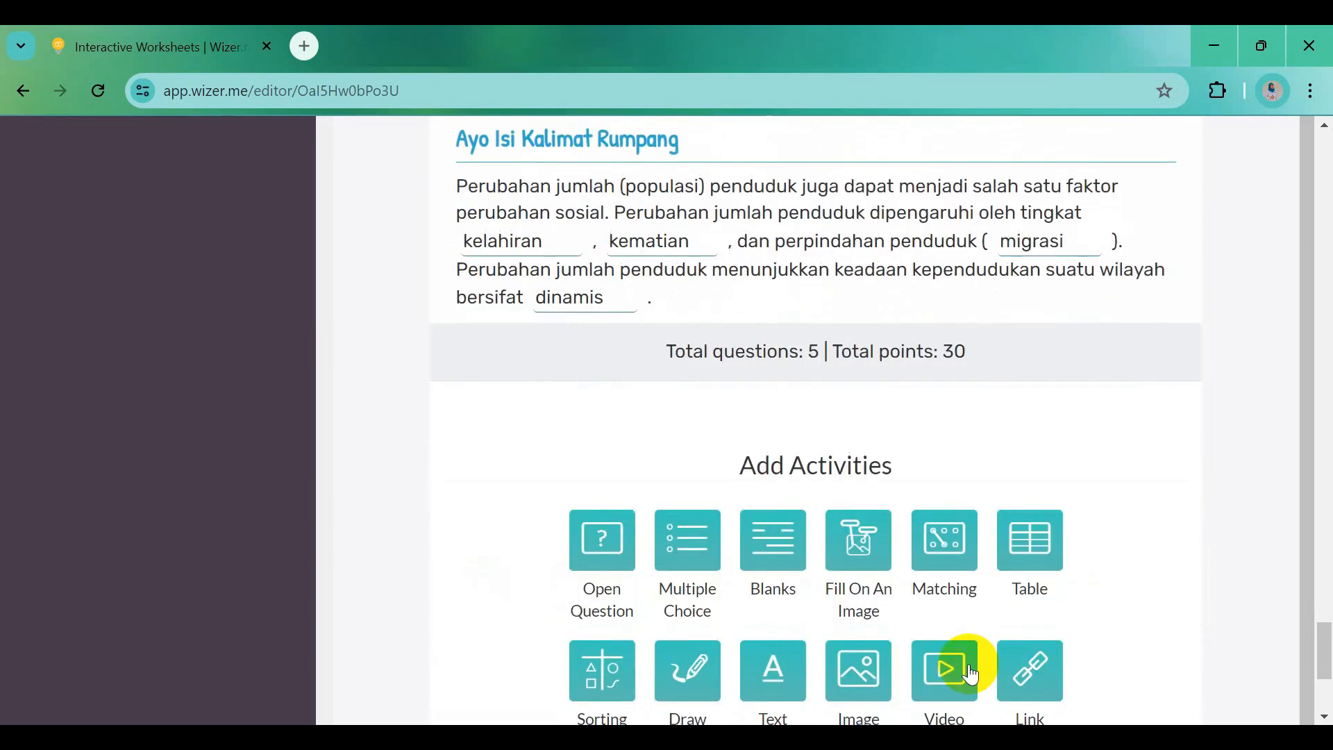
pyautogui.scroll(-2, 971, 673)
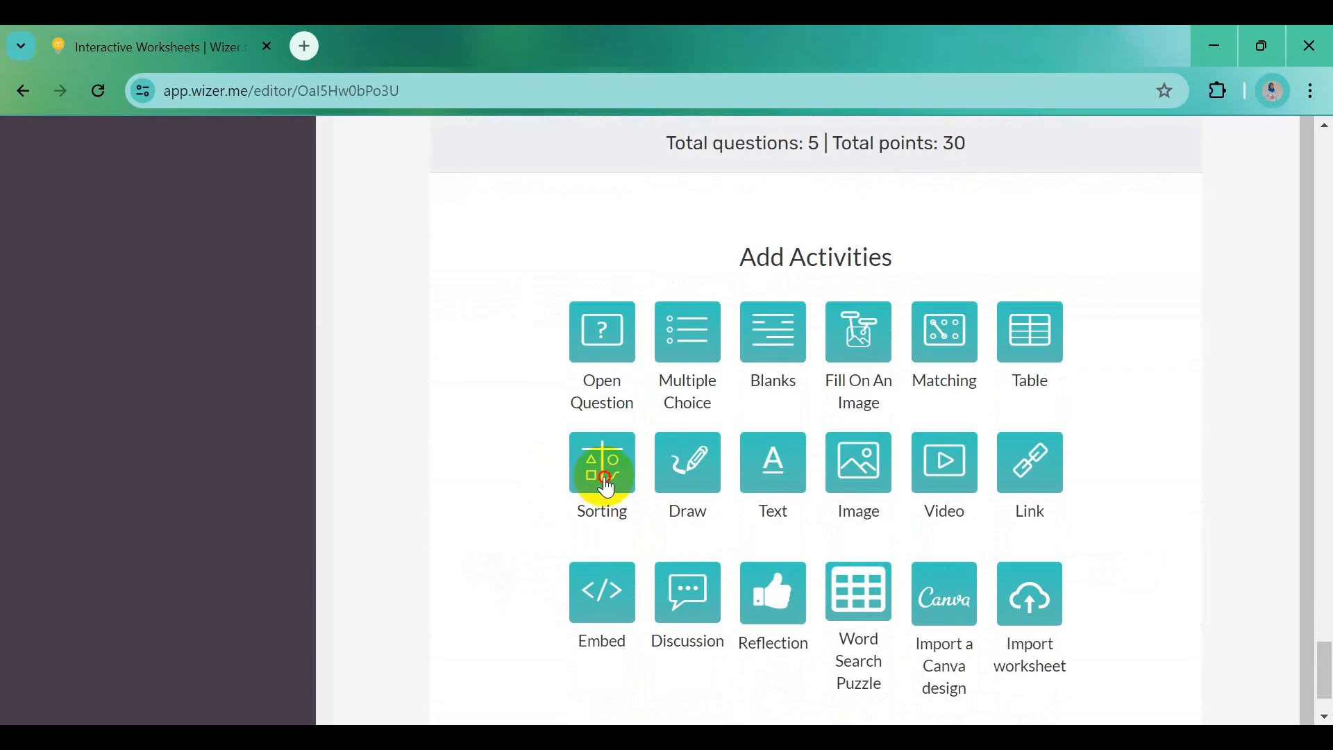
# Add a Sorting question with the bold instruction 'Ayo Kelompokkan' copied from Word
pyautogui.click(605, 480)
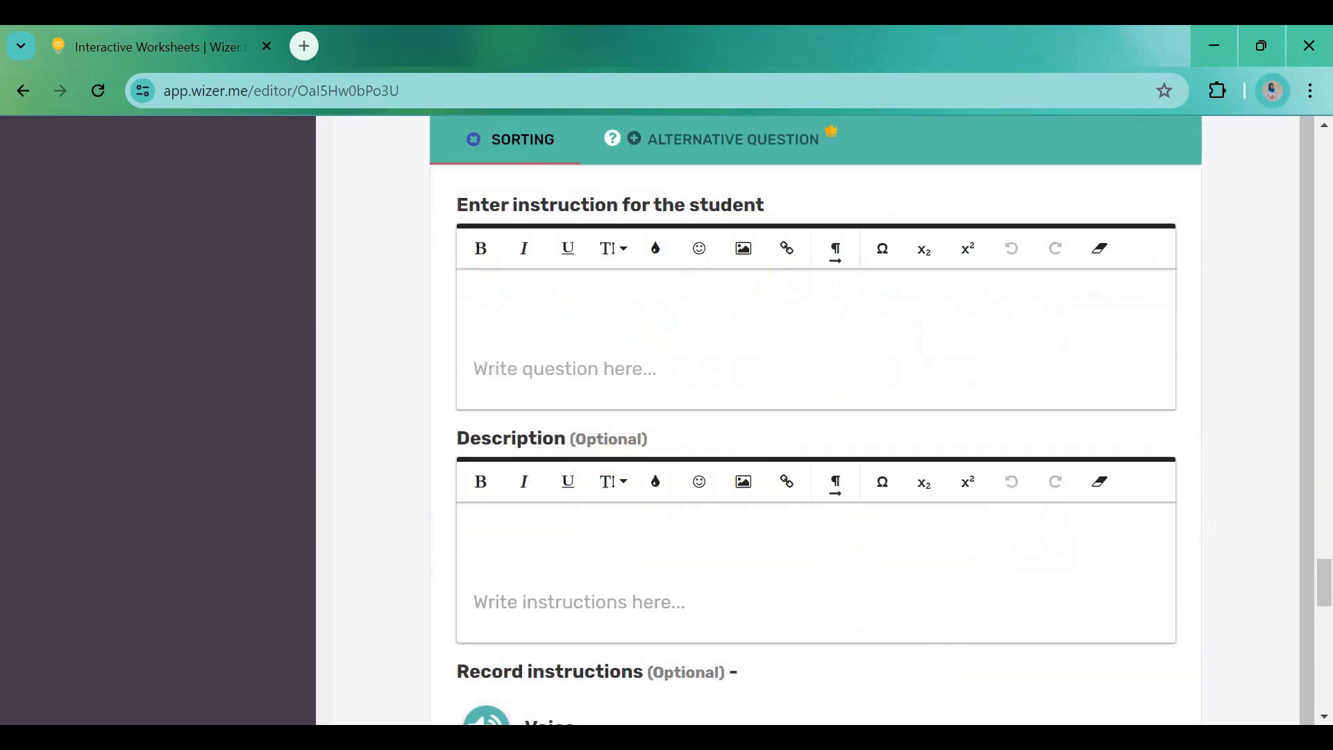
pyautogui.click(939, 738)
pyautogui.scroll(-1, 590, 629)
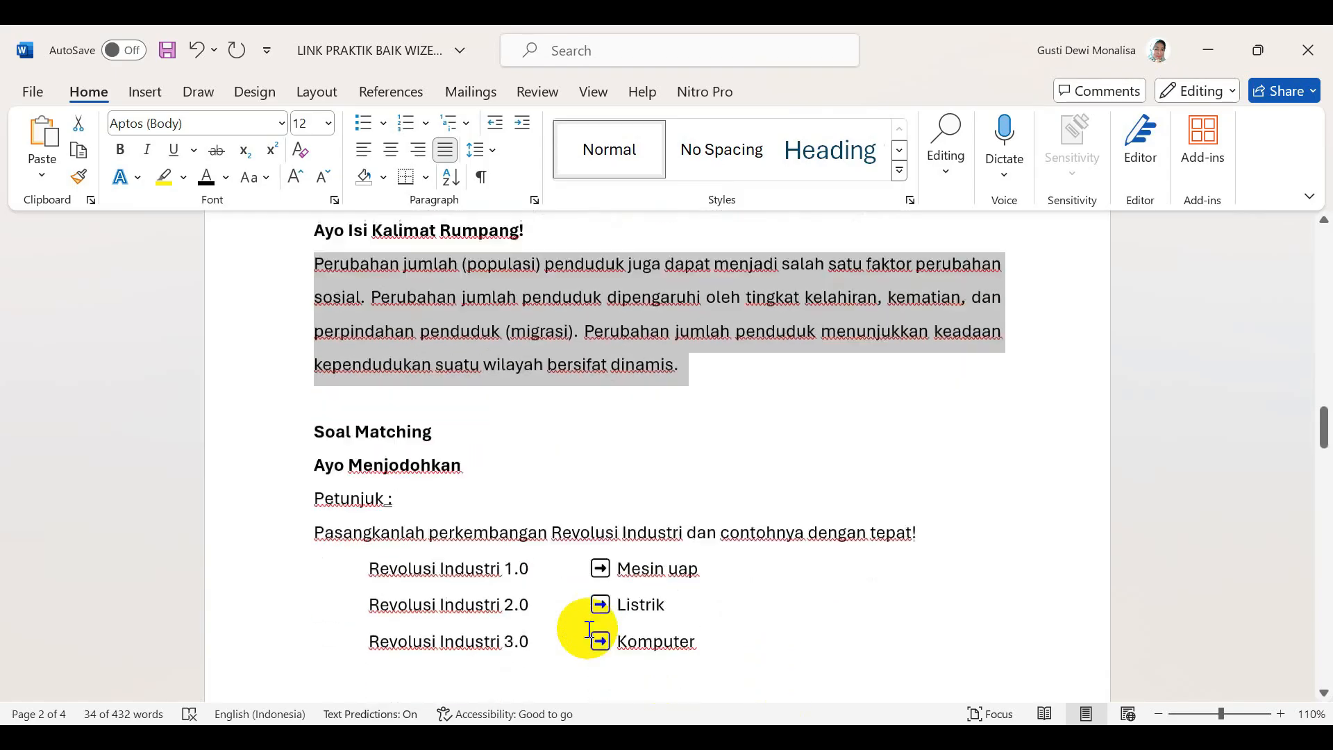
pyautogui.scroll(-5, 589, 630)
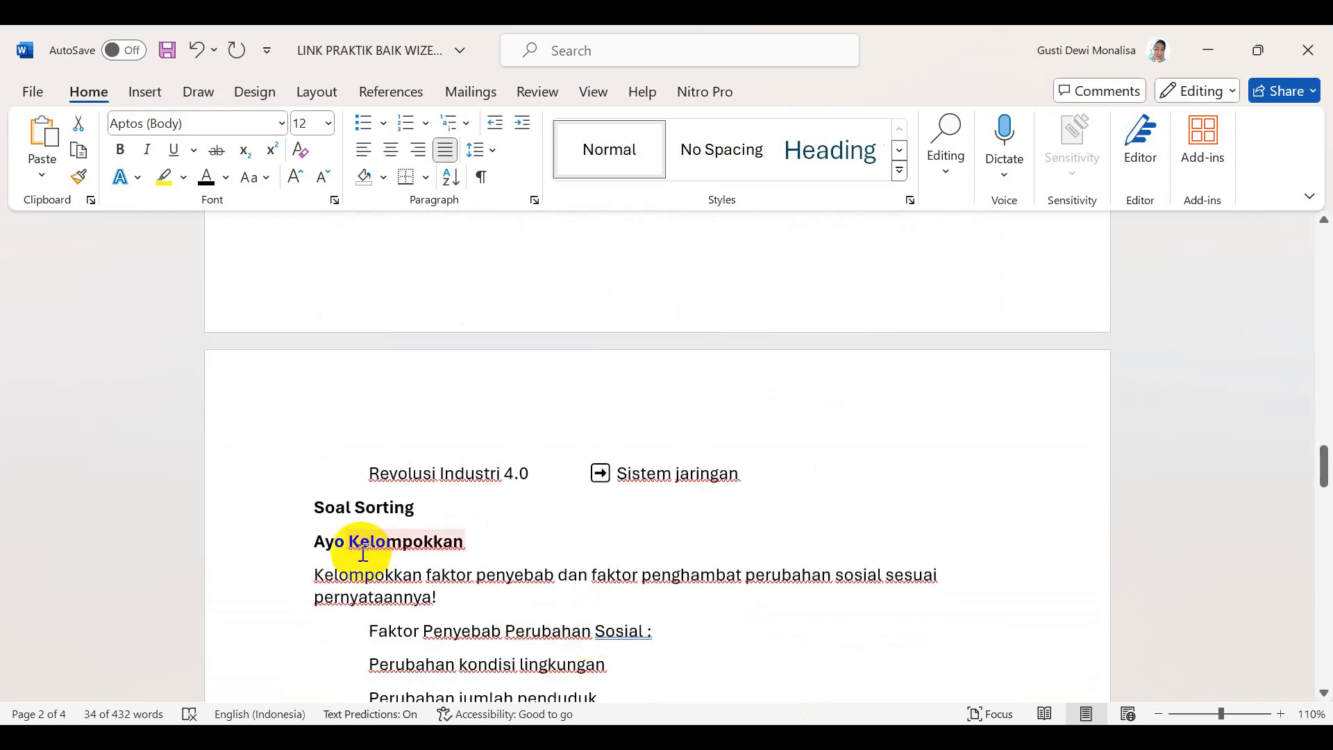
pyautogui.moveTo(318, 542); pyautogui.dragTo(418, 551)
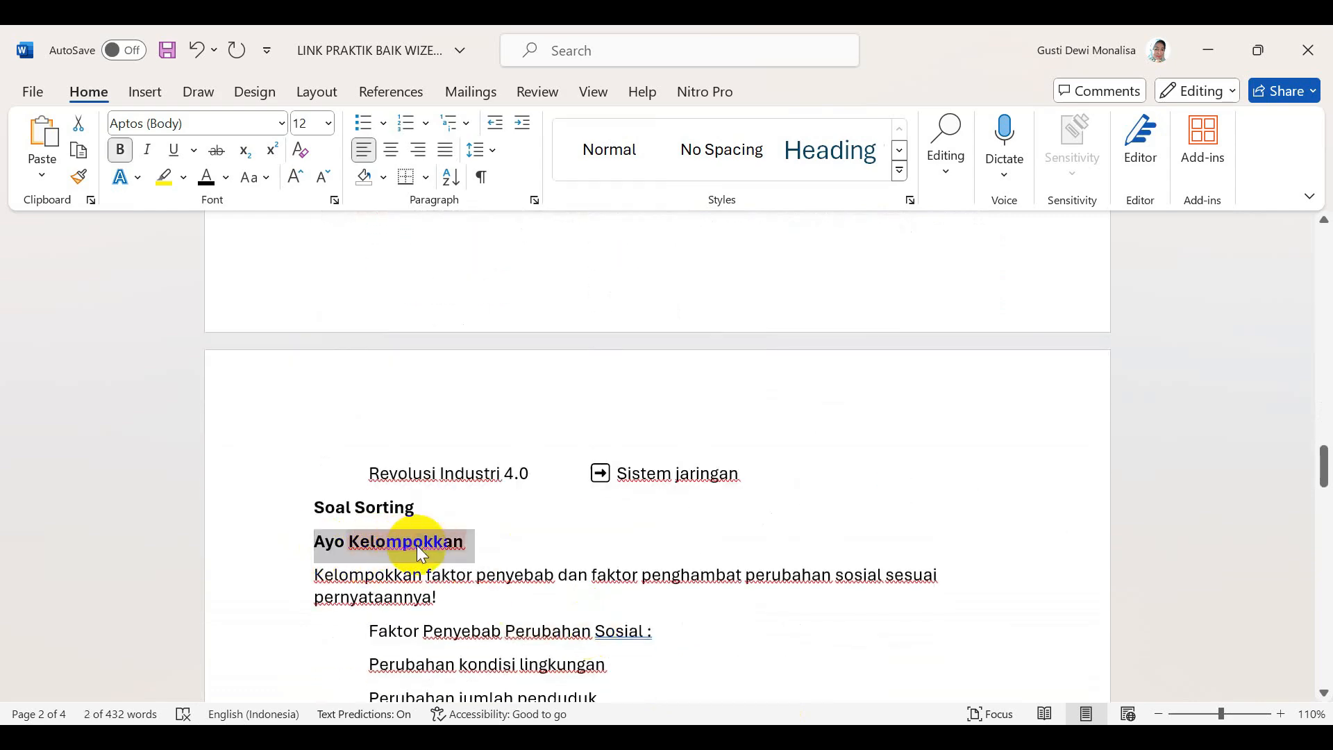
pyautogui.hotkey('ctrl', 'c')
pyautogui.hotkey('alt', 'Tab')
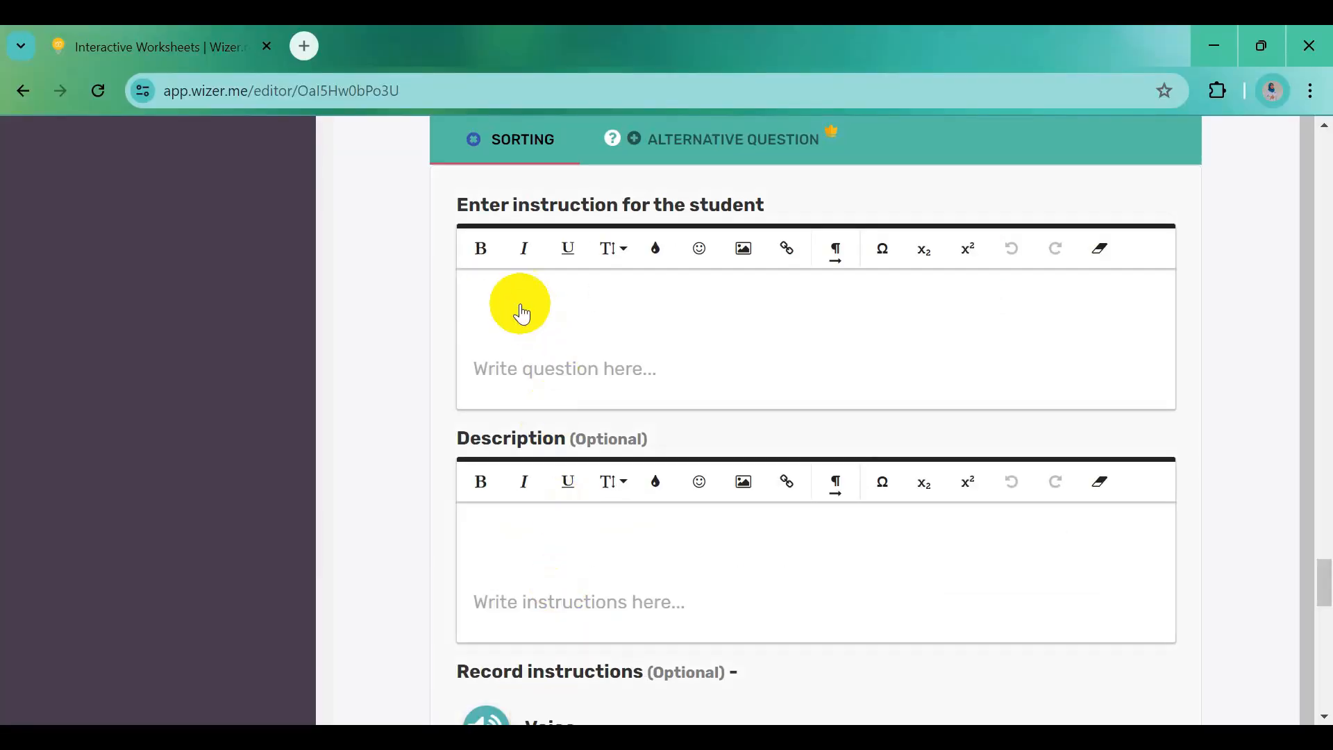
pyautogui.click(521, 310)
pyautogui.hotkey('ctrl', 'v')
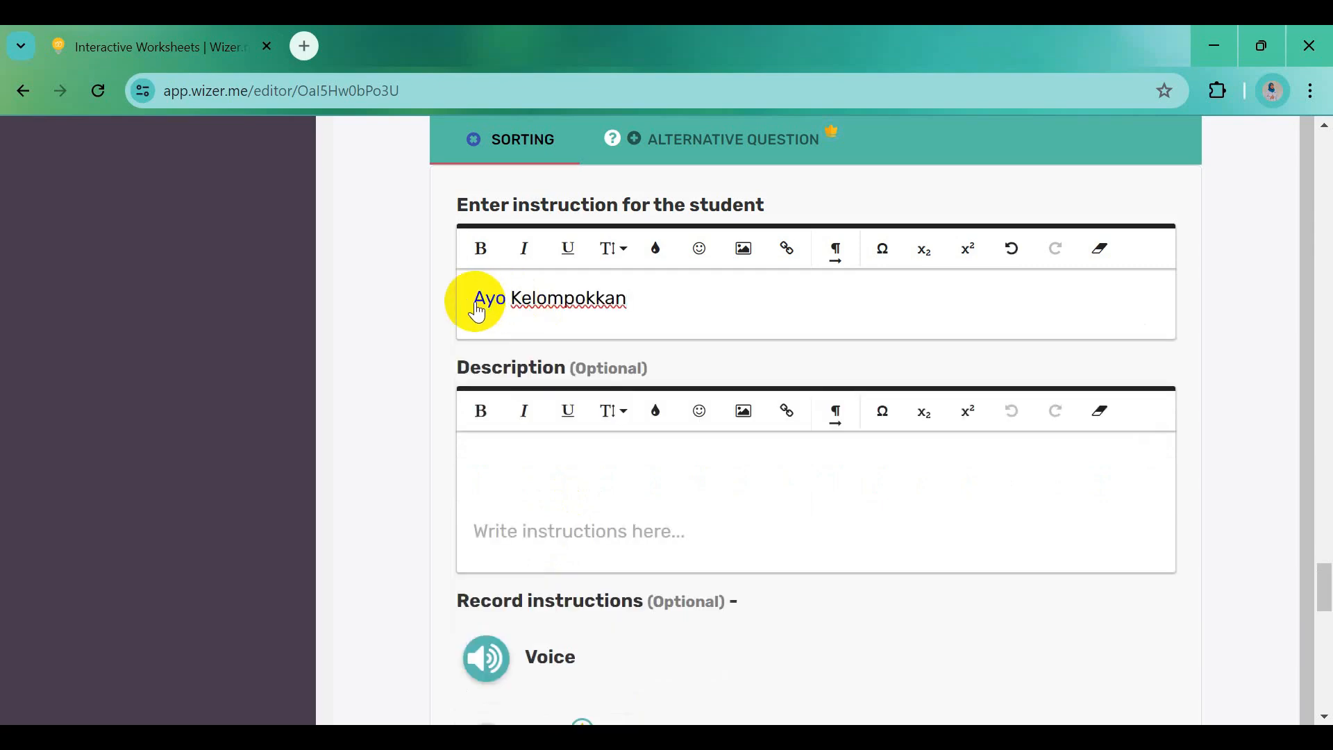
pyautogui.moveTo(476, 297); pyautogui.dragTo(661, 321)
pyautogui.click(489, 250)
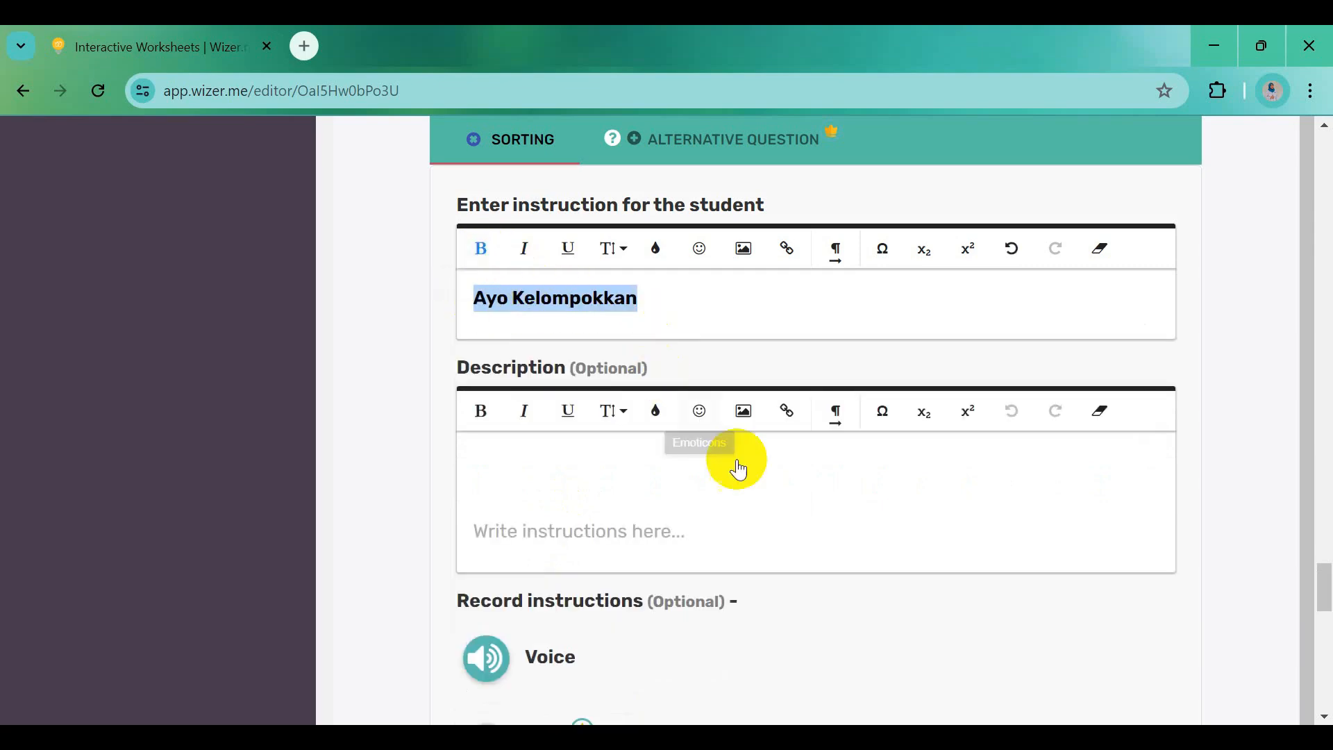
# Paste the Word sorting directions as the question description
pyautogui.hotkey('alt', 'Tab')
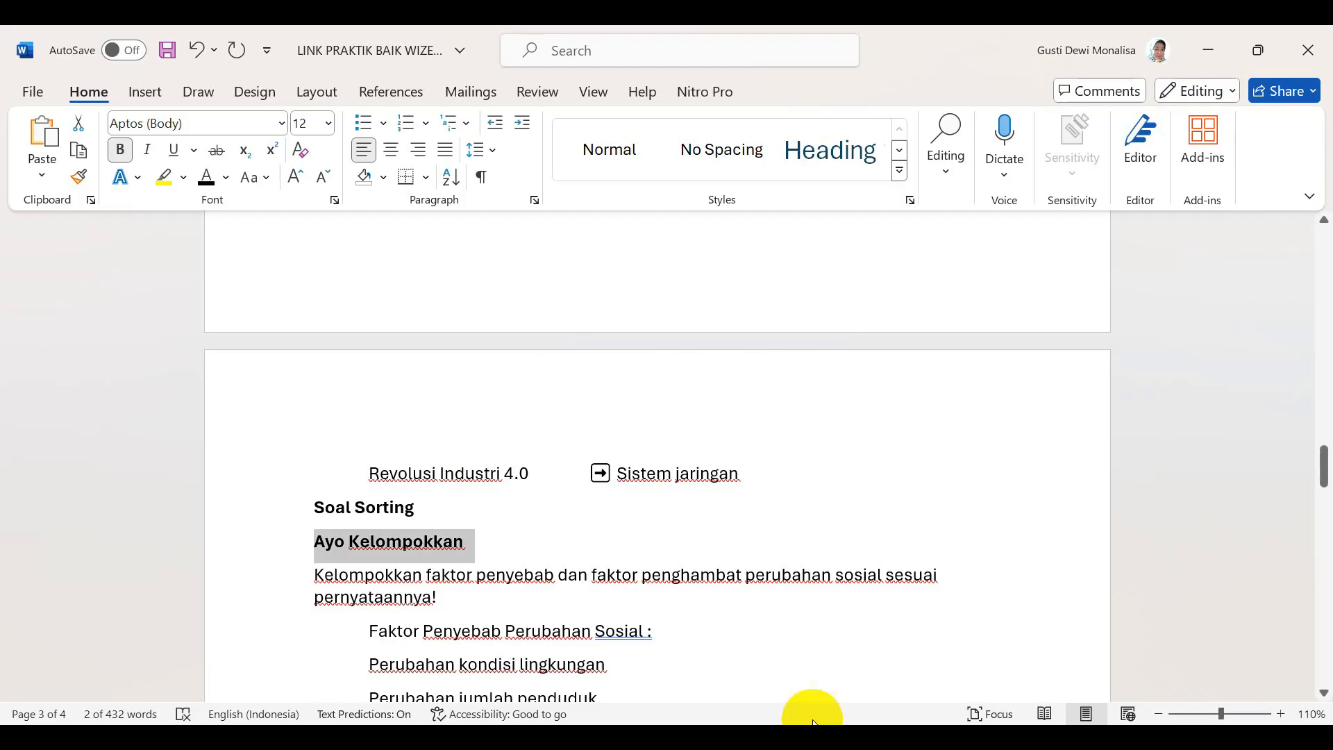
pyautogui.moveTo(317, 573); pyautogui.dragTo(448, 601)
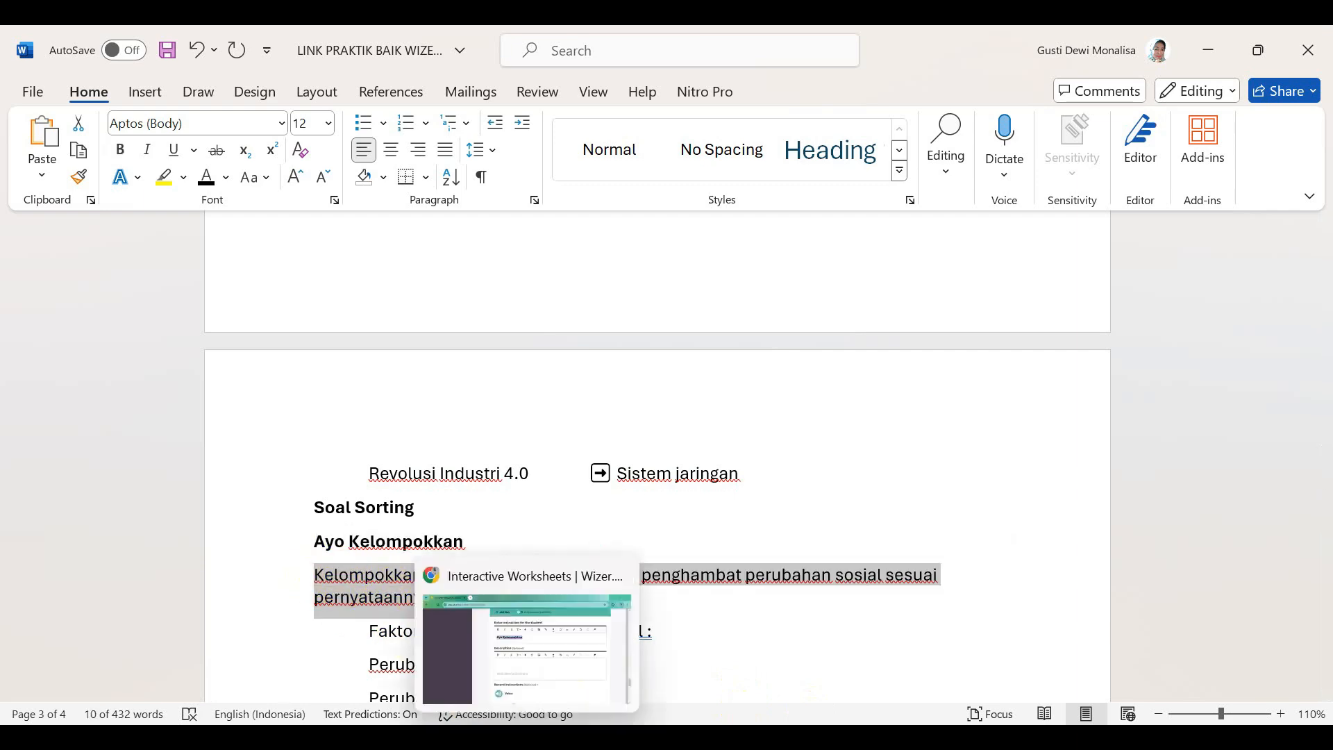
pyautogui.click(482, 630)
pyautogui.click(500, 460)
pyautogui.hotkey('ctrl', 'v')
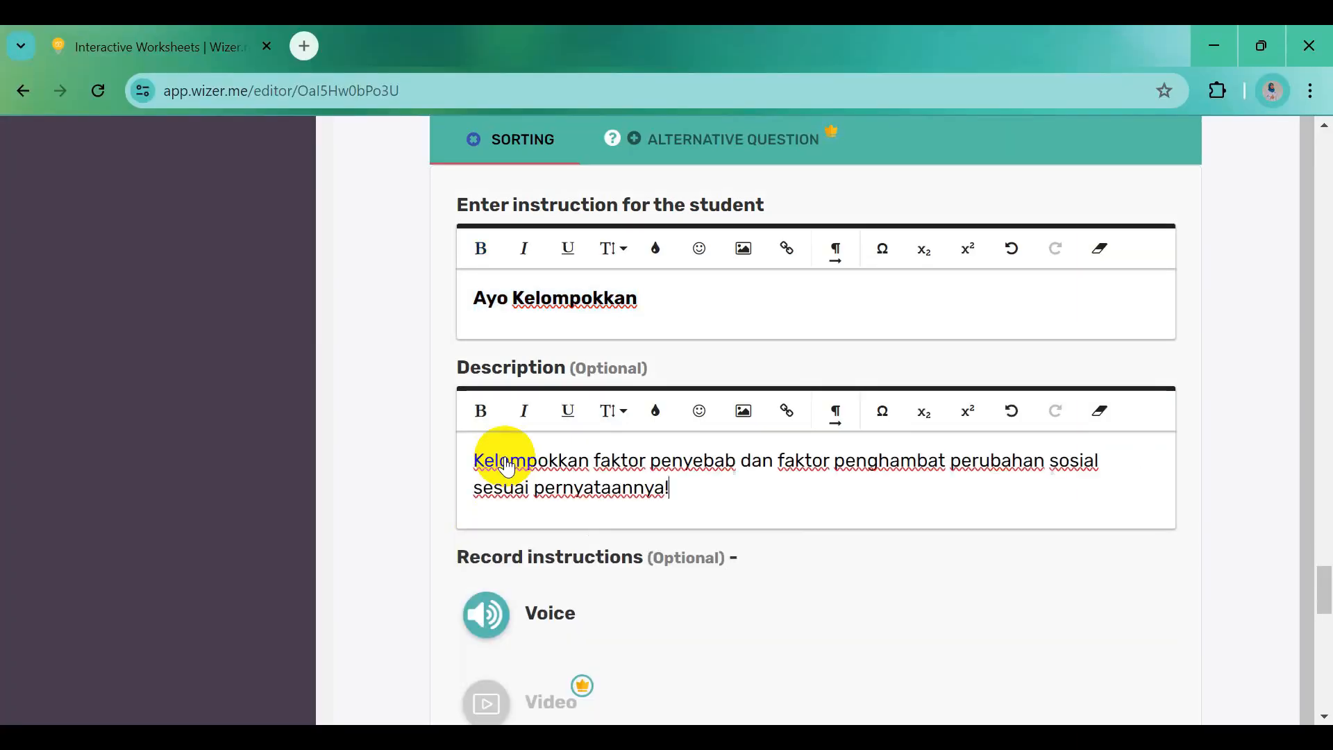
pyautogui.scroll(-5, 773, 524)
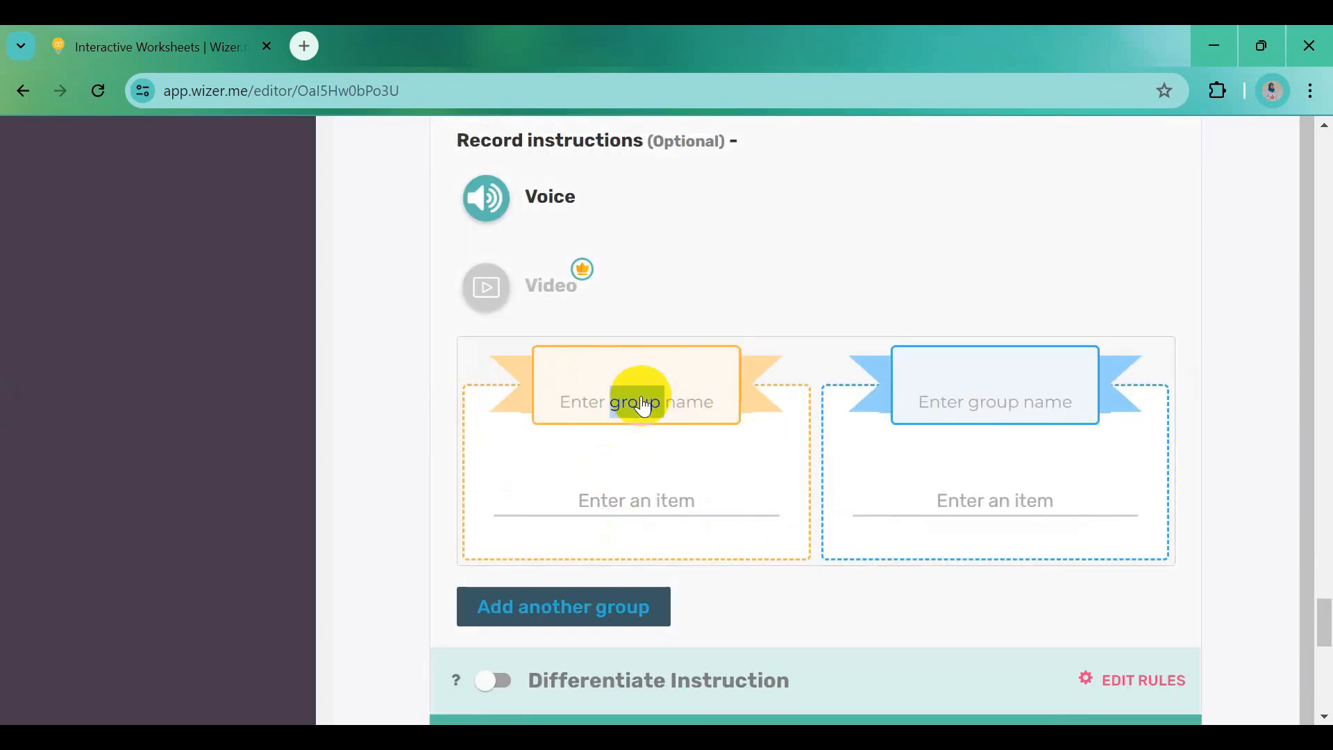
# Name the first sorting group 'Faktor Penyebab Perubahan Sosial'
pyautogui.click(620, 375)
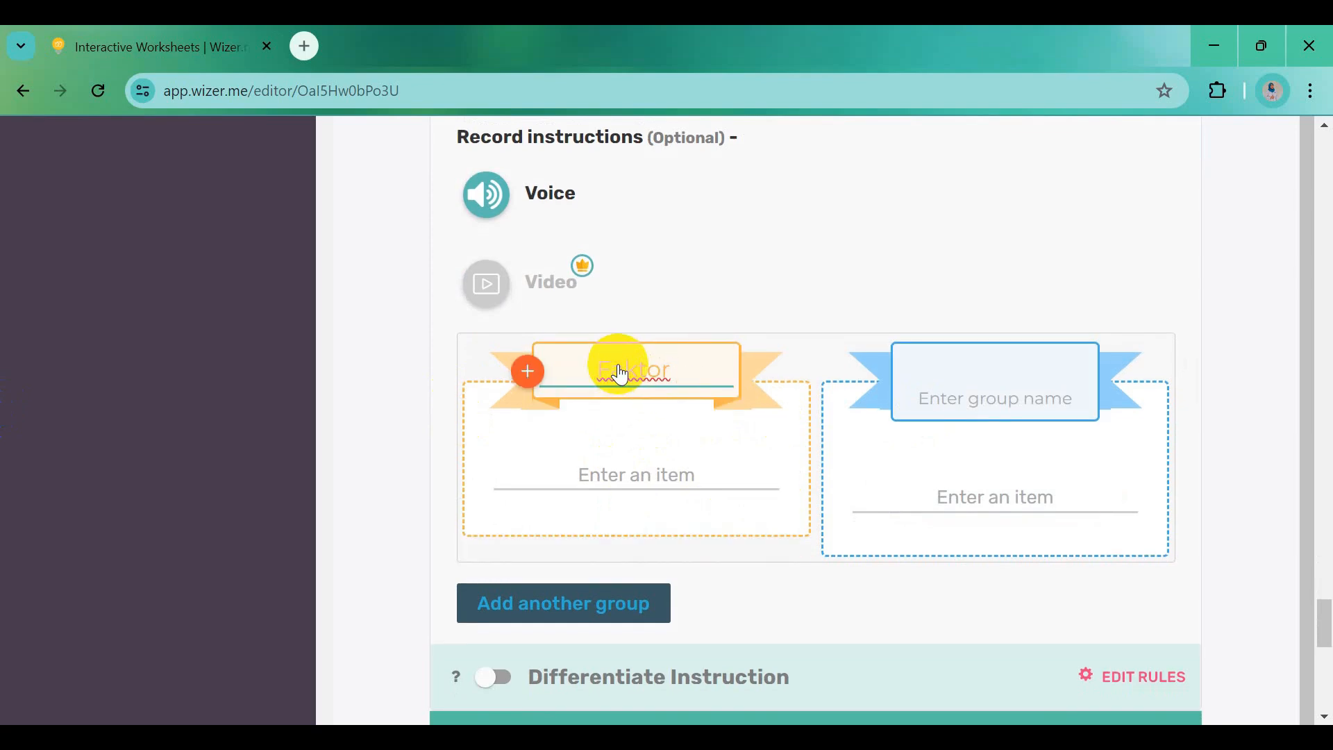
pyautogui.write('Faktor Penyeba')
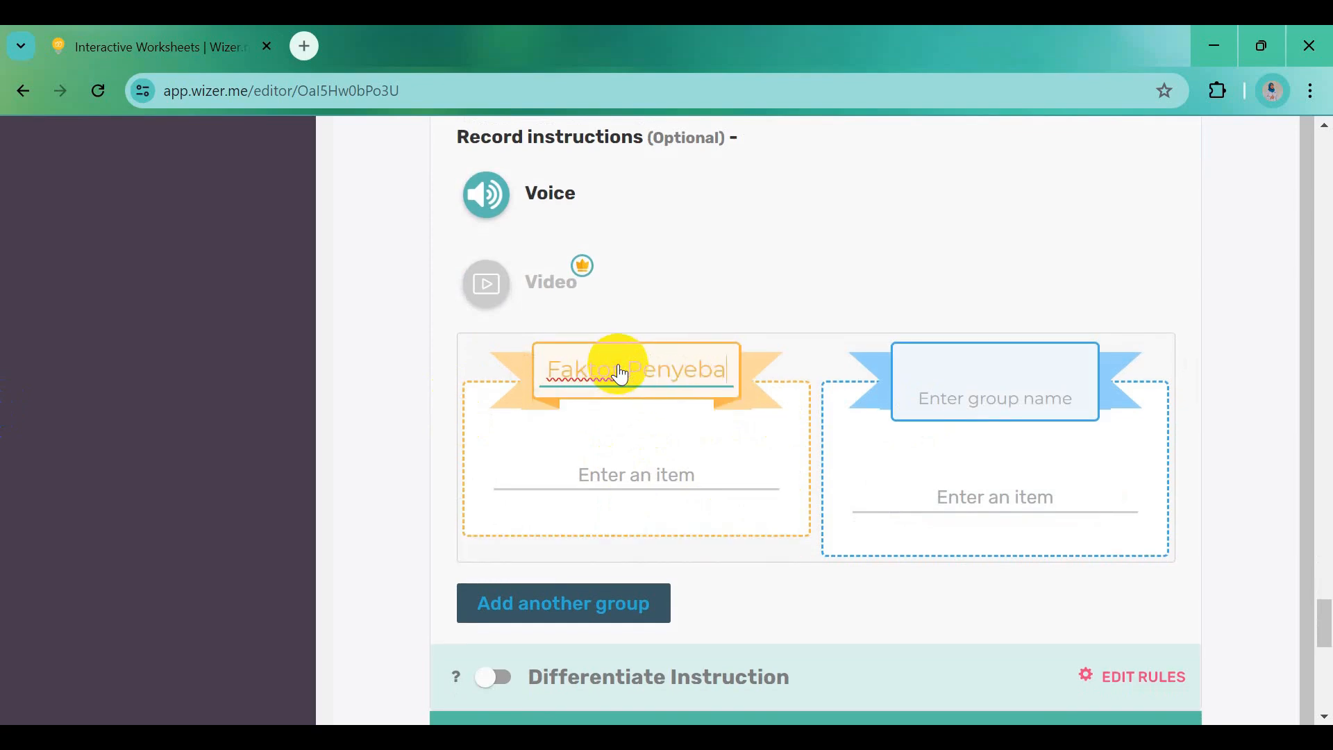
pyautogui.write('b Peruba')
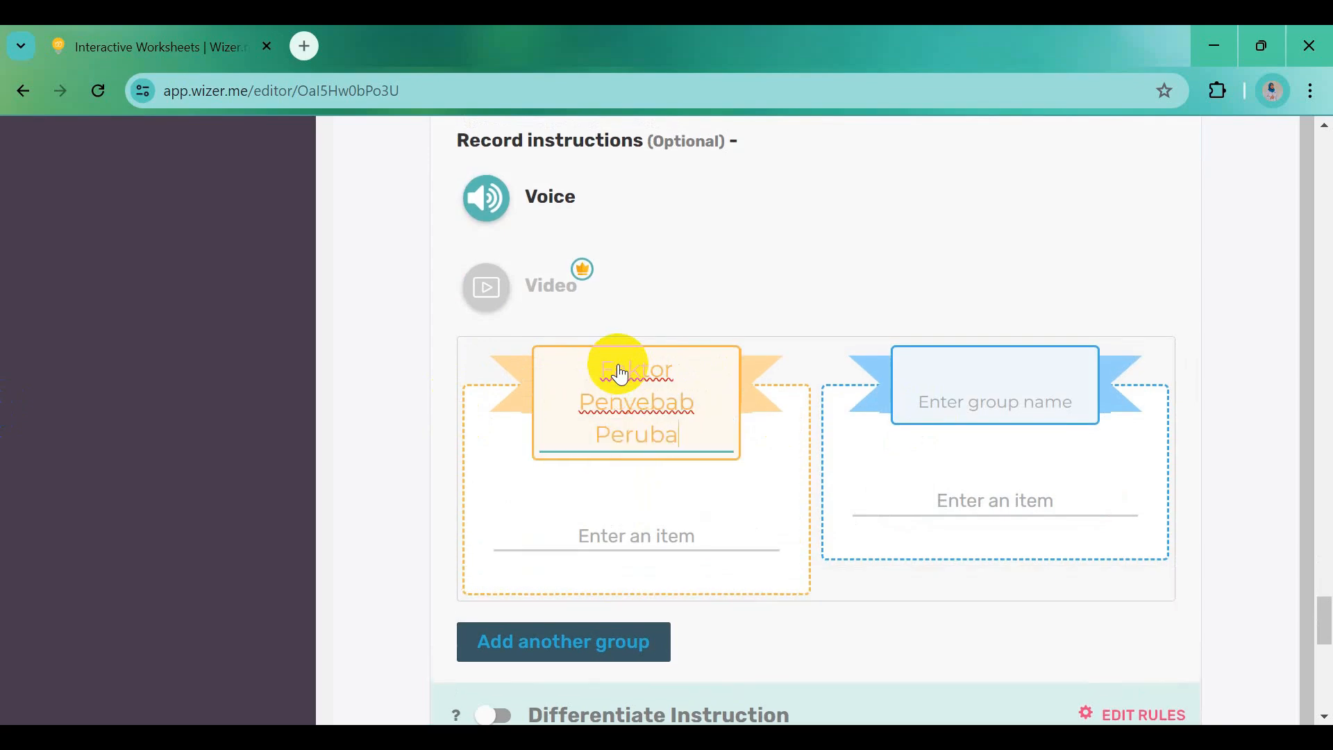
pyautogui.write('han S')
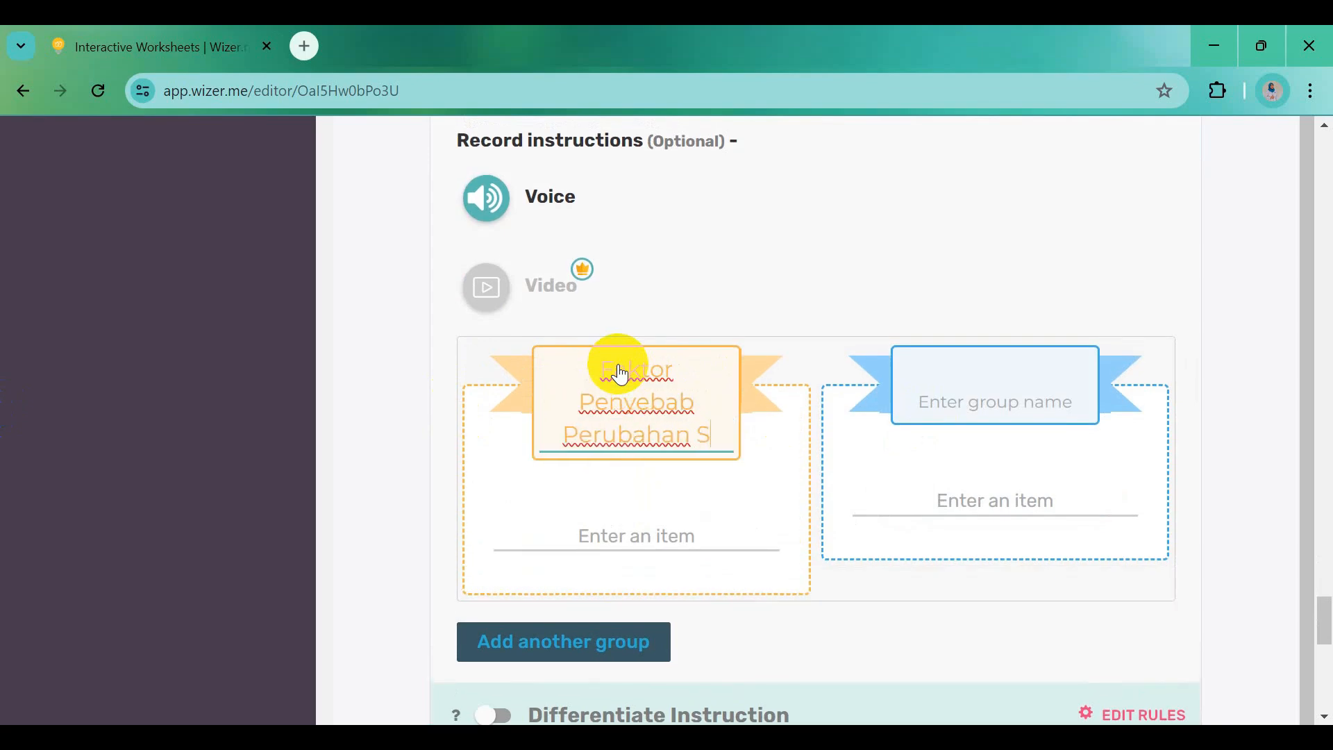
pyautogui.write('osial')
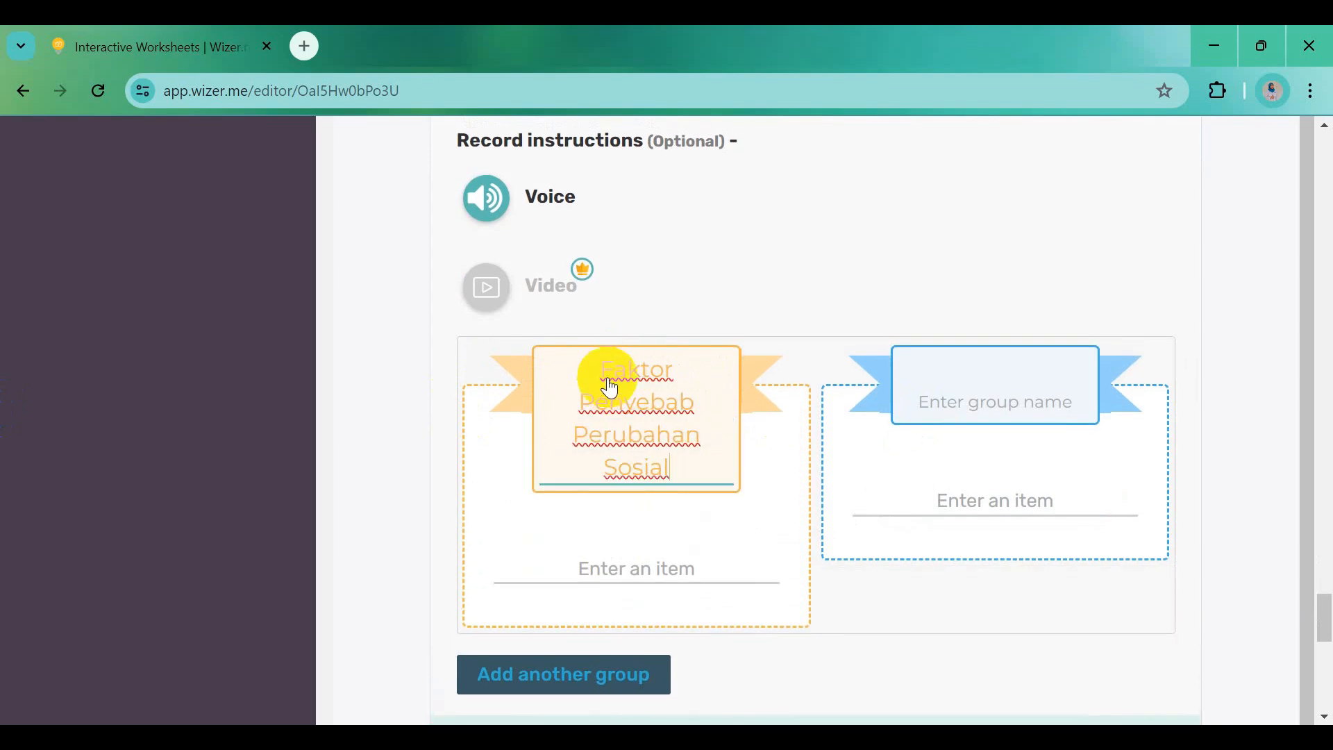
pyautogui.moveTo(612, 380); pyautogui.dragTo(667, 420)
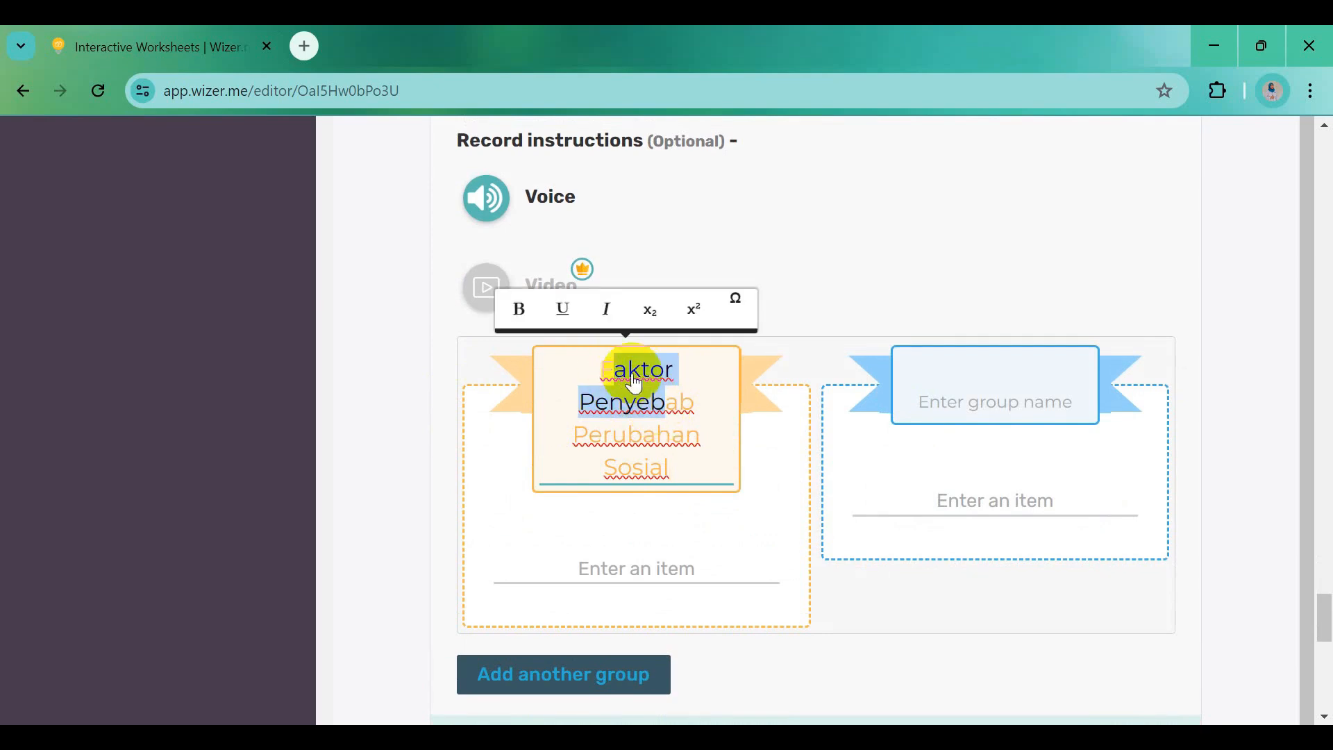
pyautogui.click(606, 381)
pyautogui.moveTo(606, 374); pyautogui.dragTo(700, 473)
pyautogui.hotkey('ctrl', 'c')
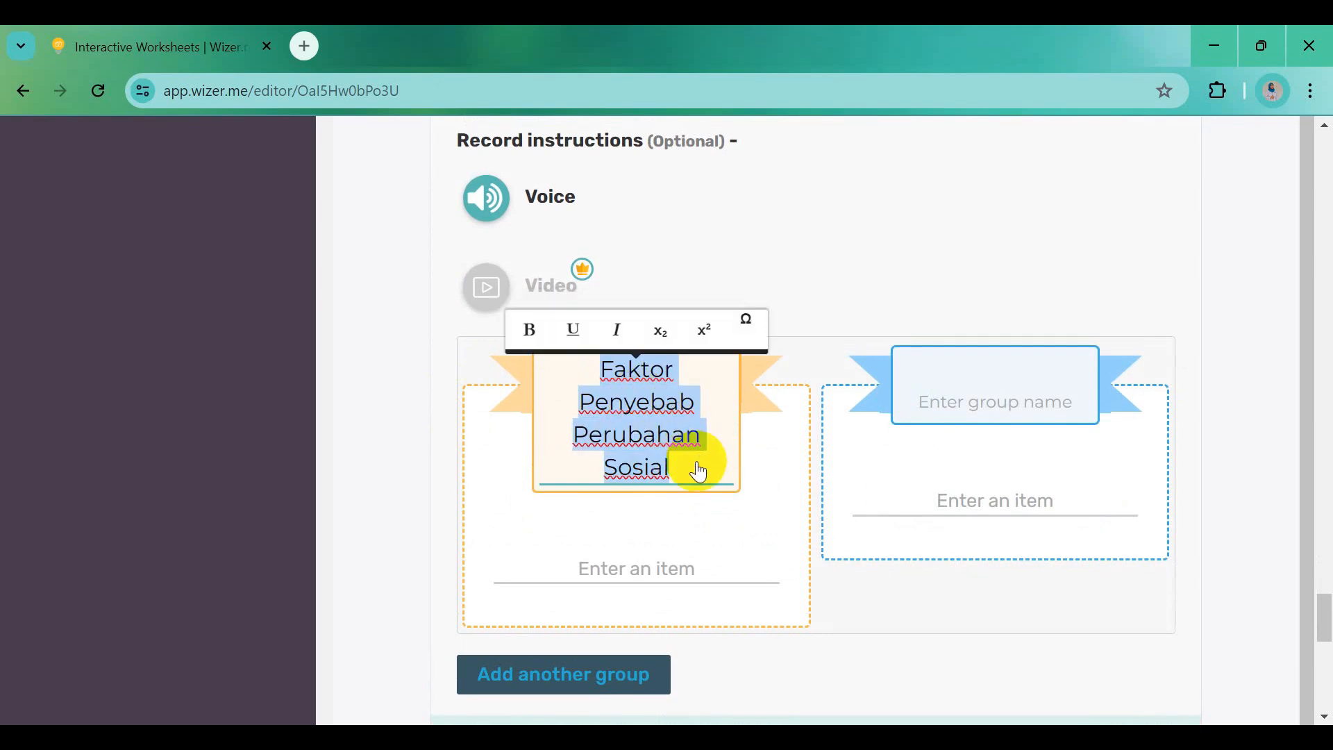
# Name the second group 'Faktor Penghambat Perubahan Sosial' by editing a pasted copy of the first
pyautogui.click(1006, 375)
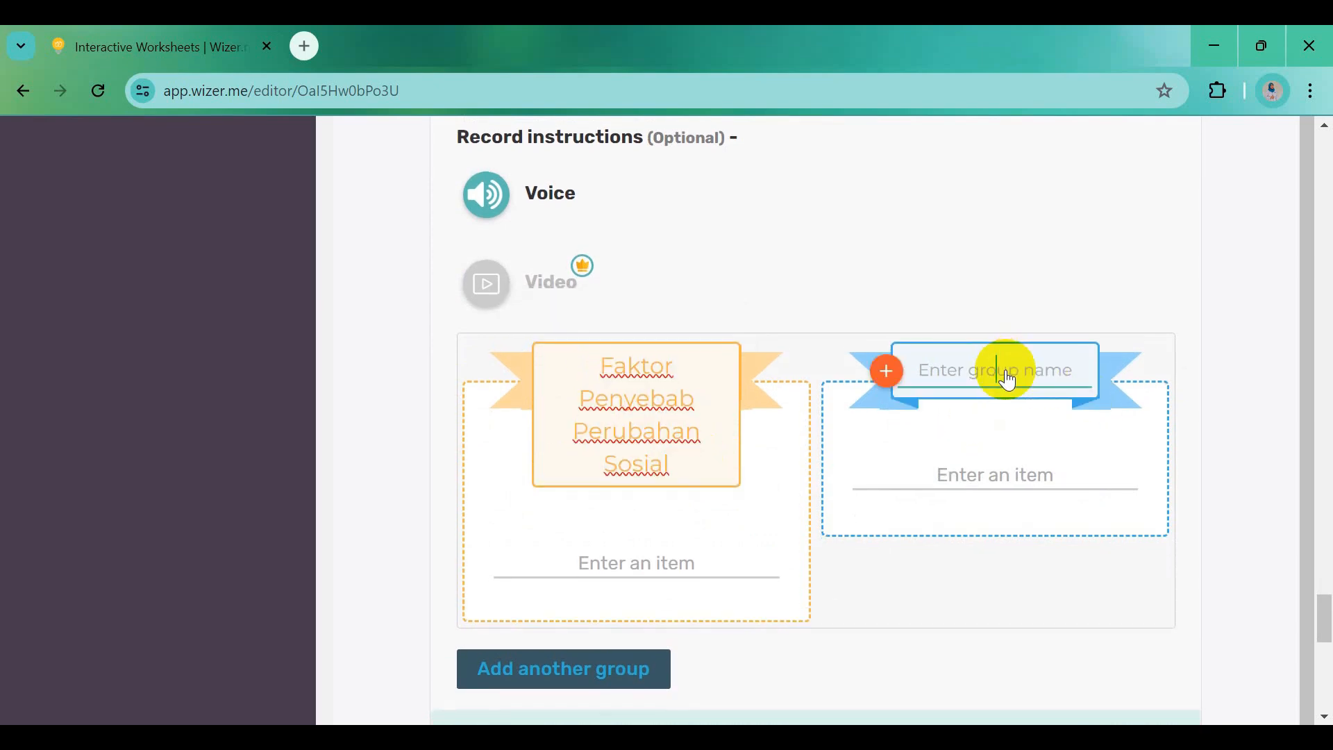
pyautogui.hotkey('ctrl', 'v')
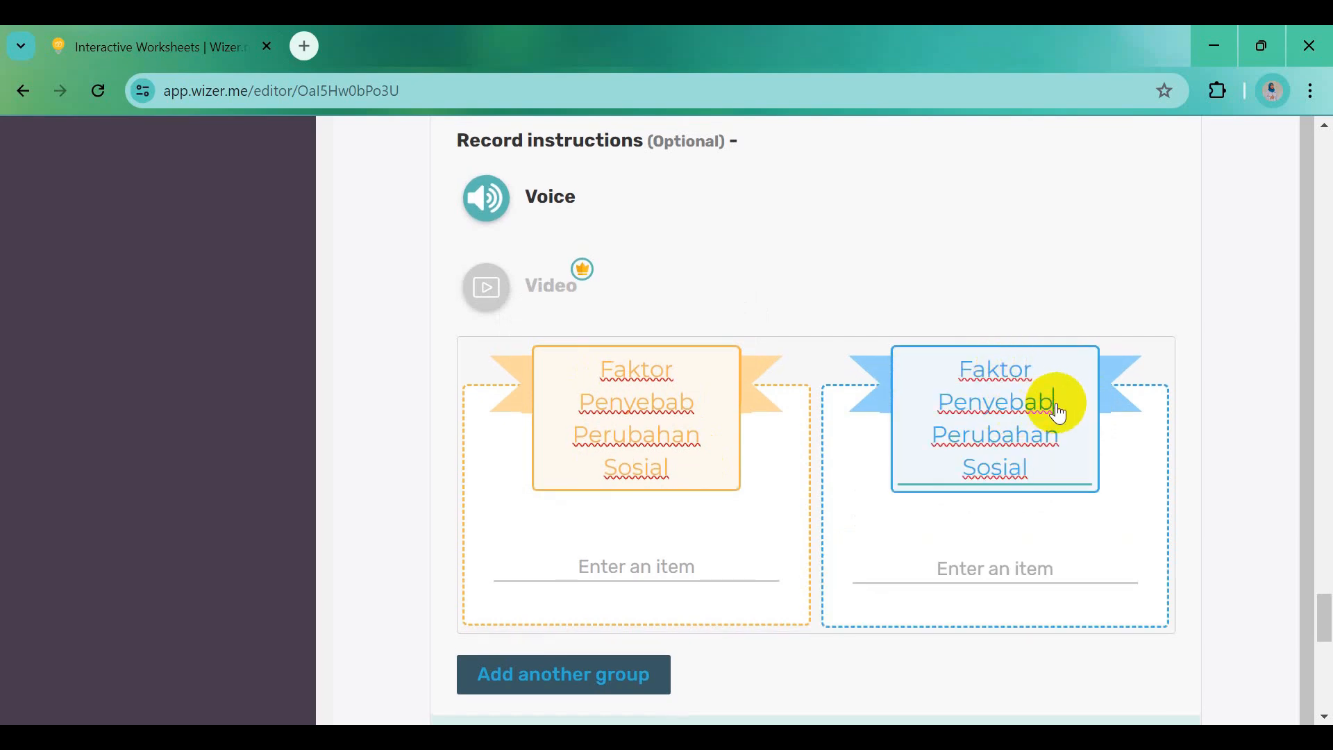
pyautogui.click(1058, 410)
pyautogui.press('BackSpace')
pyautogui.press('BackSpace')
pyautogui.press('BackSpace')
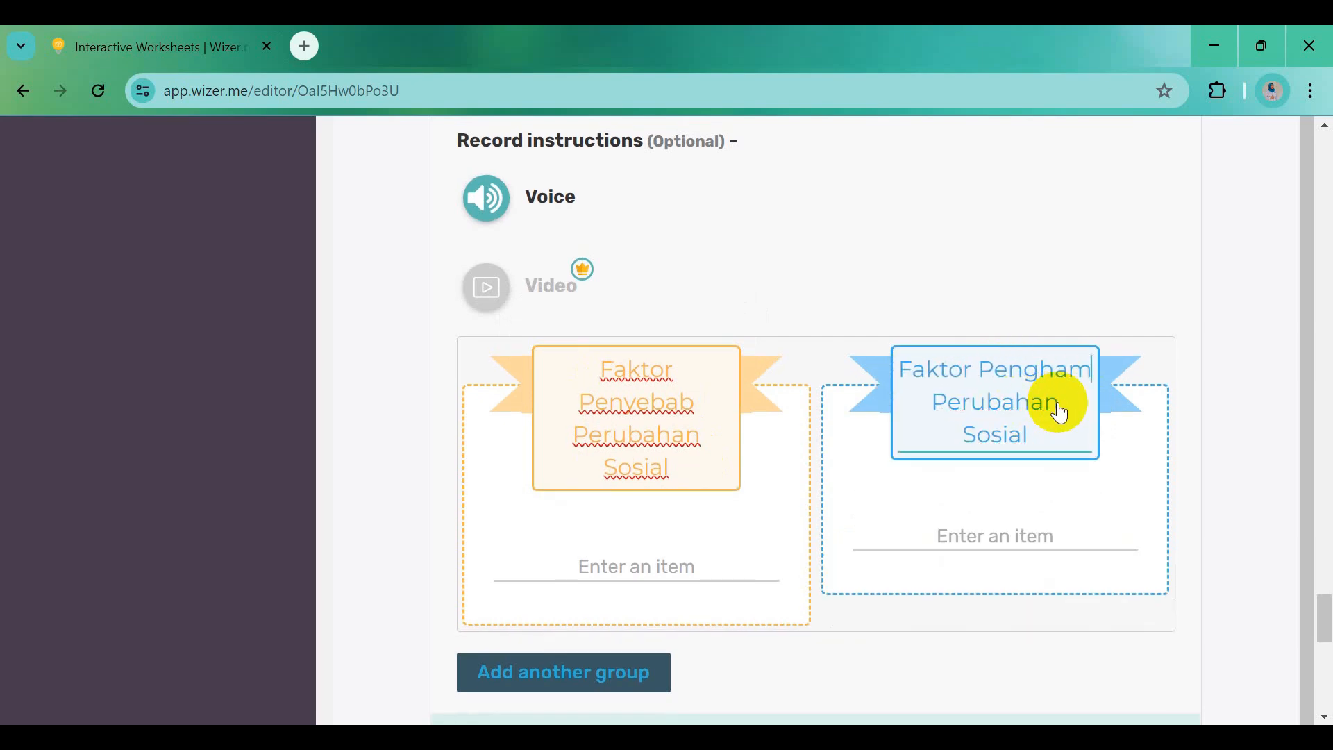
pyautogui.write('nghambat')
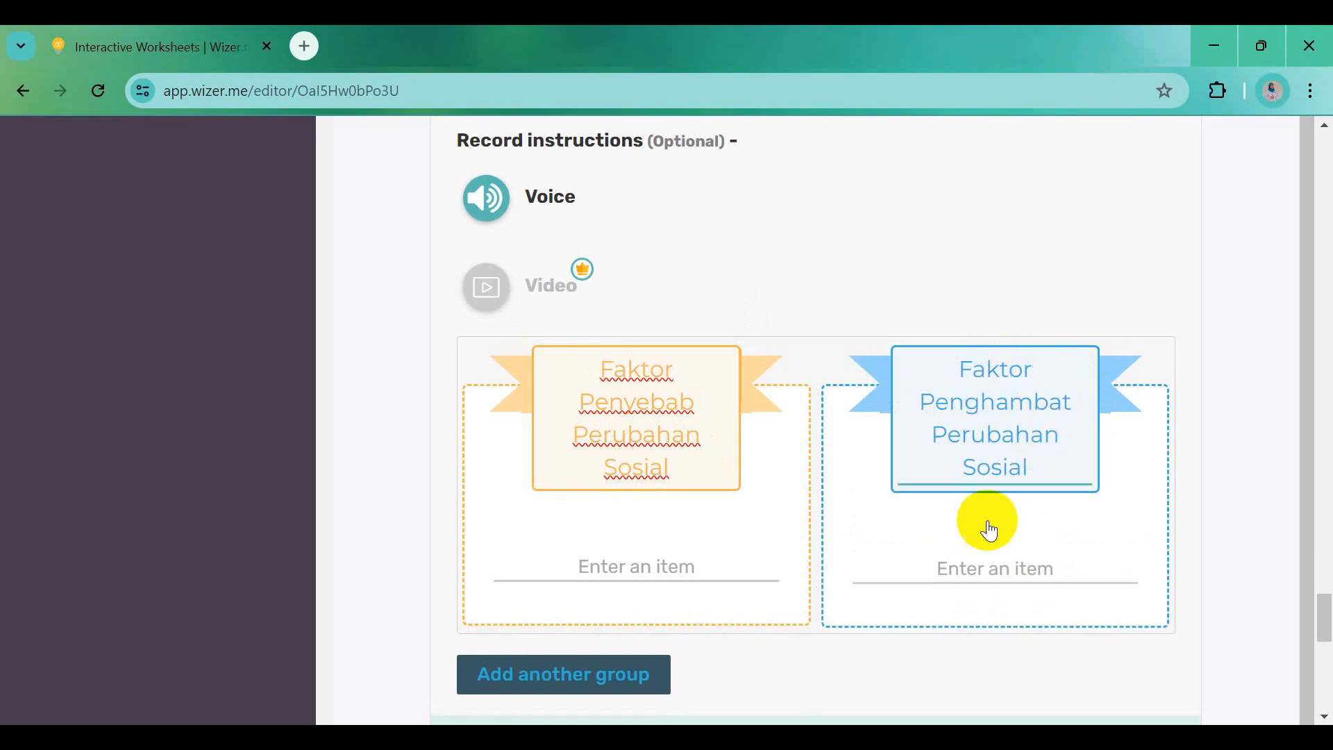
pyautogui.click(690, 572)
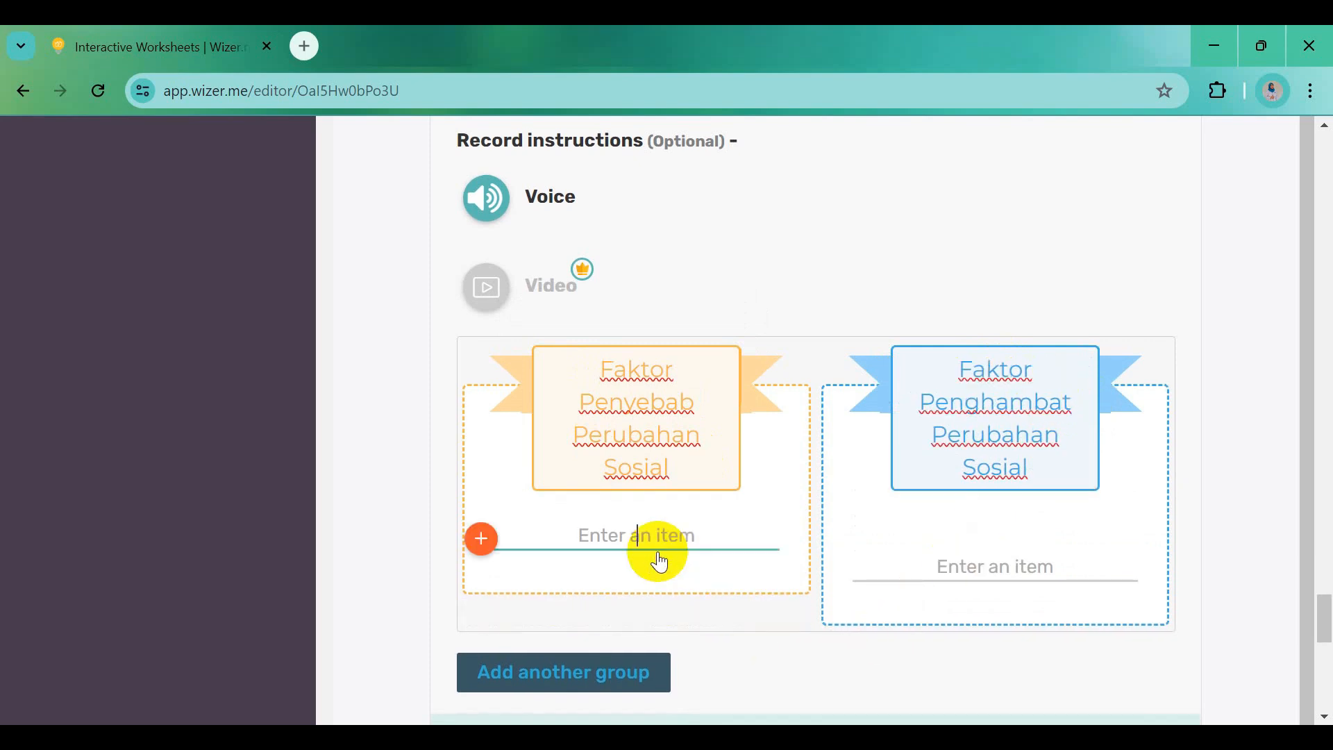
# Add 'Perubahan kondisi lingkungan' and 'Perubahan jumlah penduduk' to the Faktor Penyebab group
pyautogui.hotkey('alt', 'Tab')
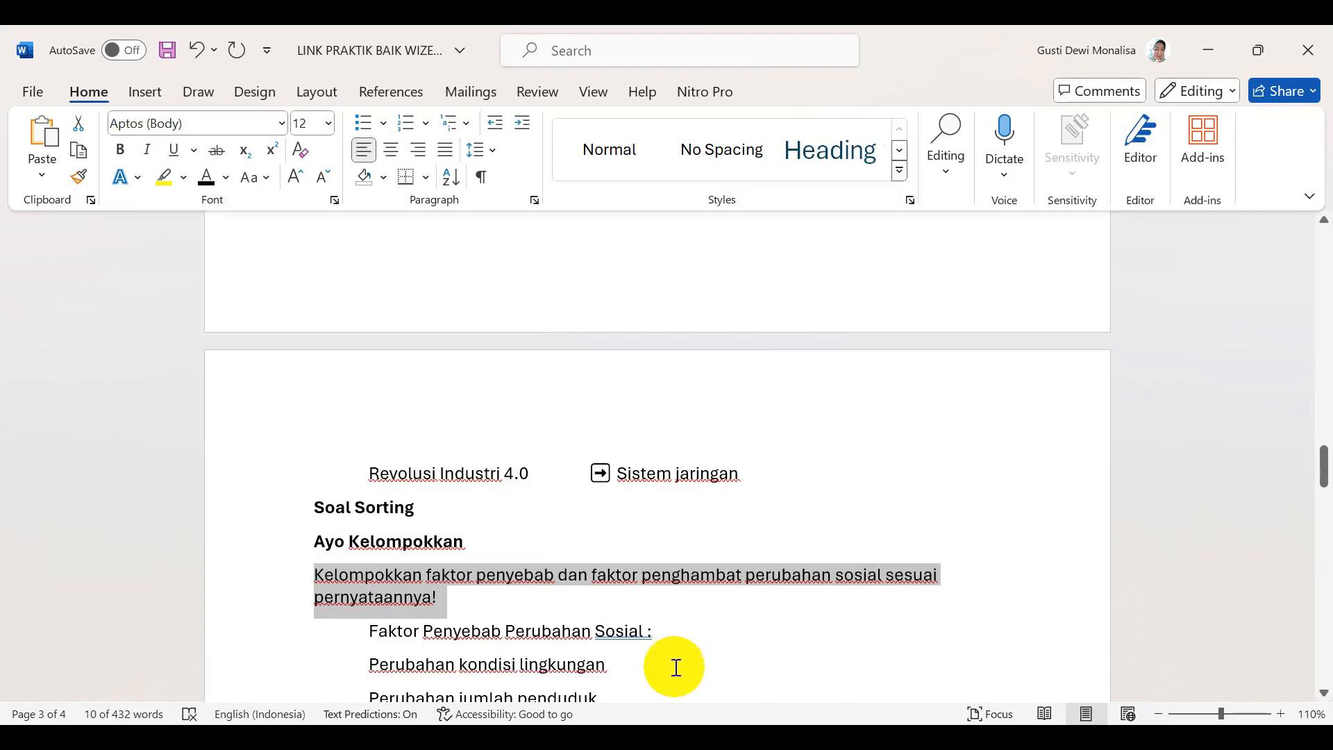
pyautogui.scroll(-3, 625, 646)
pyautogui.moveTo(370, 501); pyautogui.dragTo(585, 507)
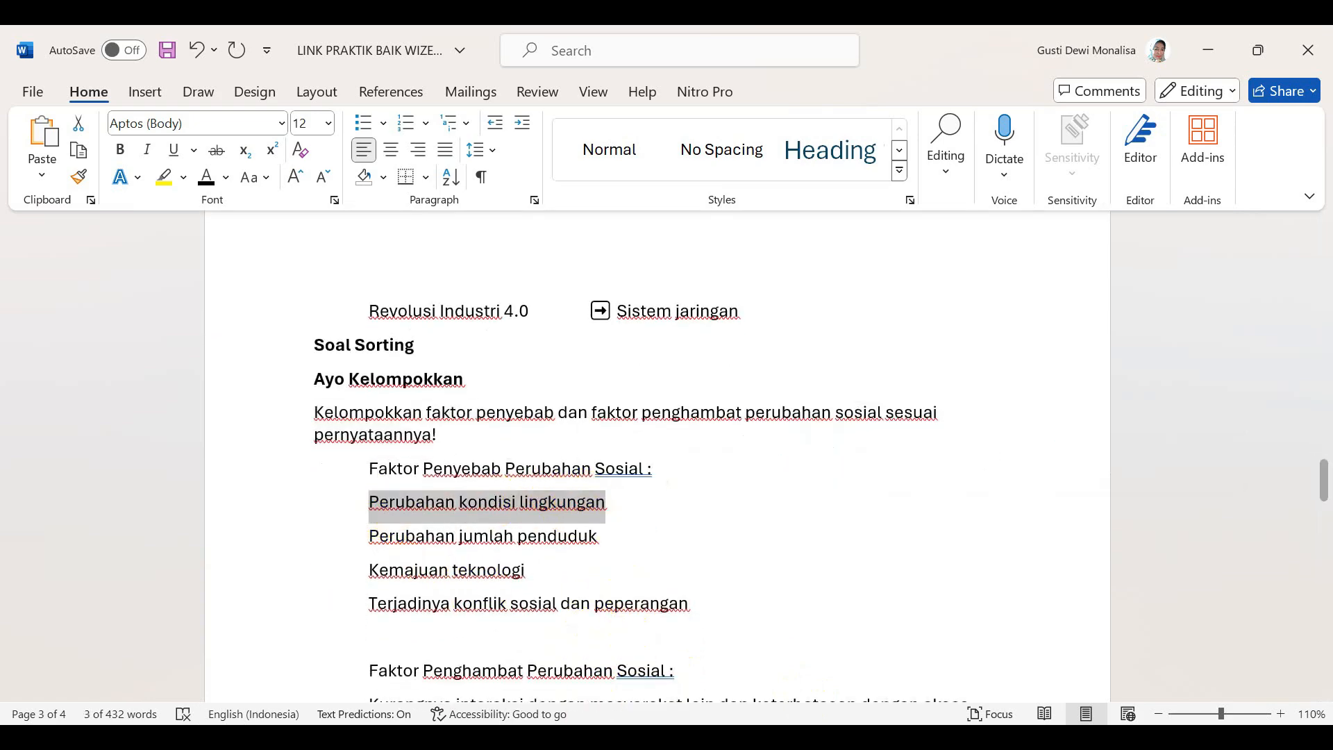
pyautogui.hotkey('alt', 'Tab')
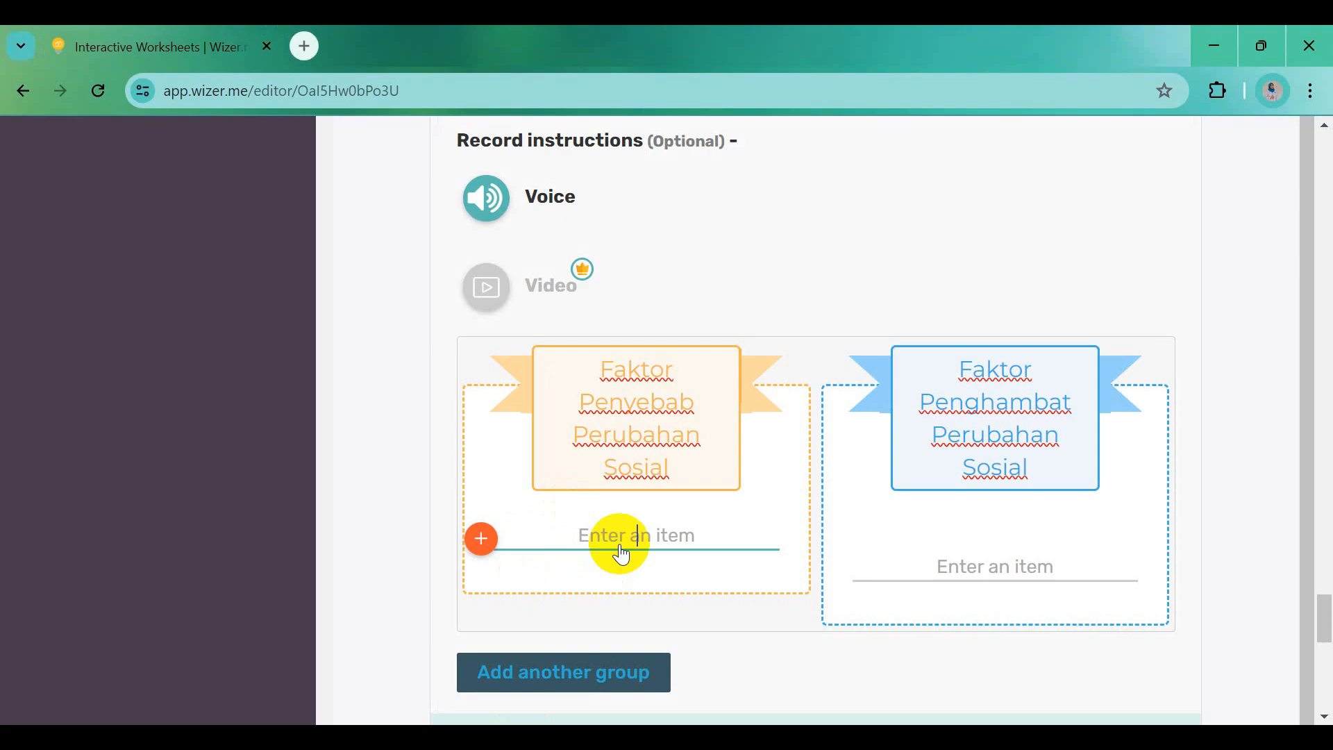
pyautogui.write('Perubahan kondisi lingkungan')
pyautogui.hotkey('alt', 'Tab')
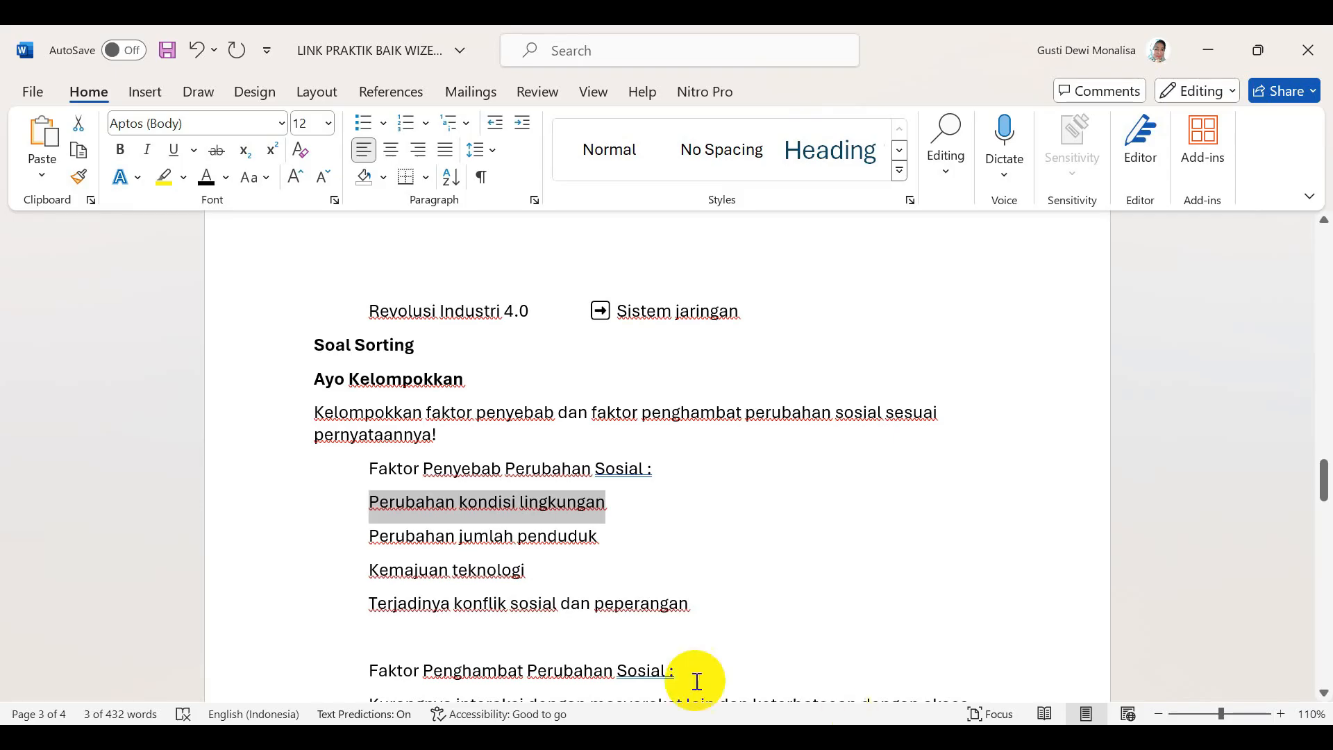
pyautogui.moveTo(376, 541); pyautogui.dragTo(555, 536)
pyautogui.hotkey('ctrl', 'c')
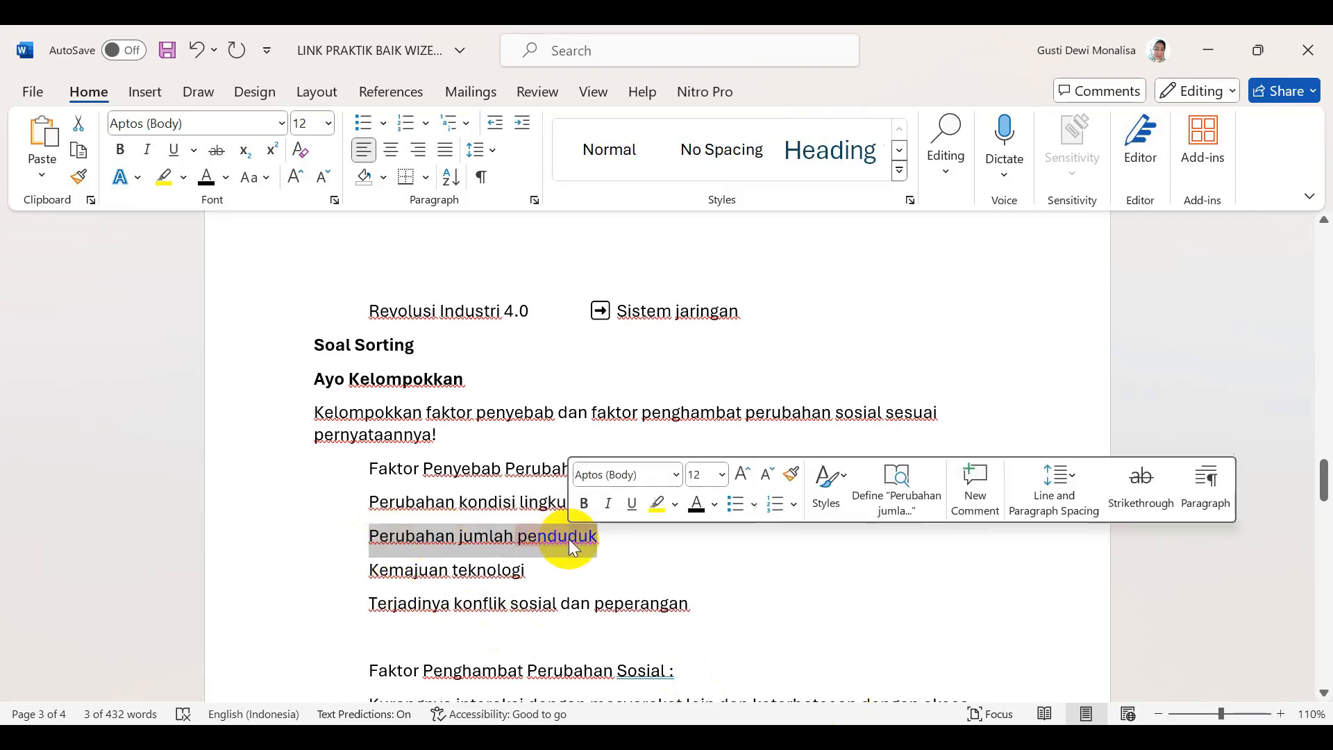
pyautogui.hotkey('alt', 'Tab')
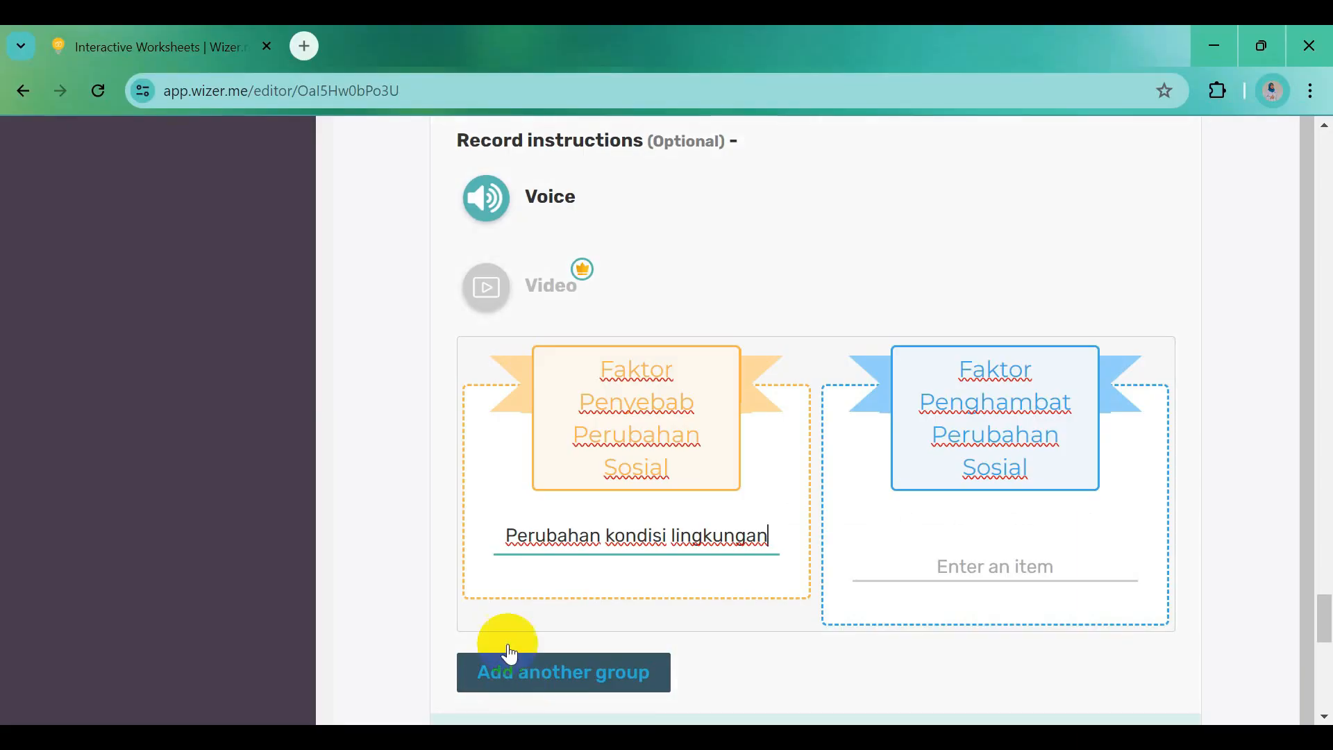
pyautogui.click(580, 581)
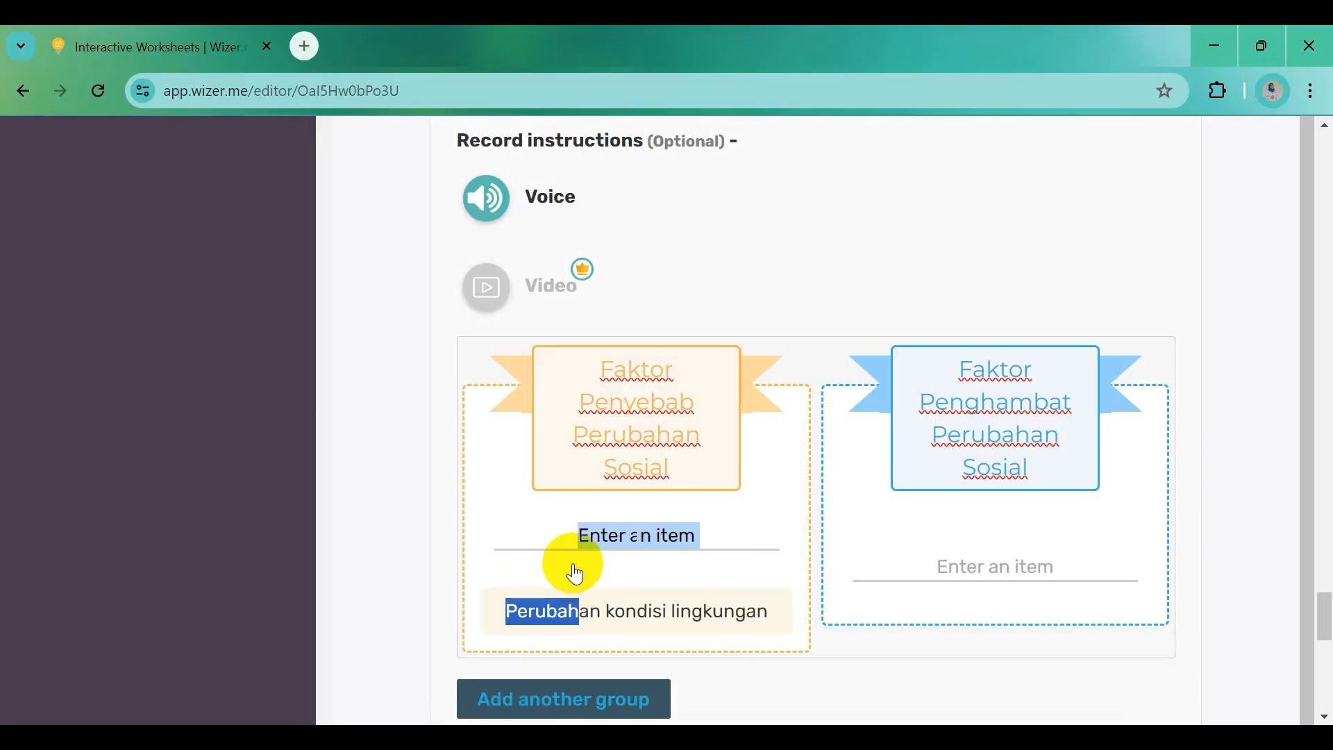
pyautogui.click(591, 543)
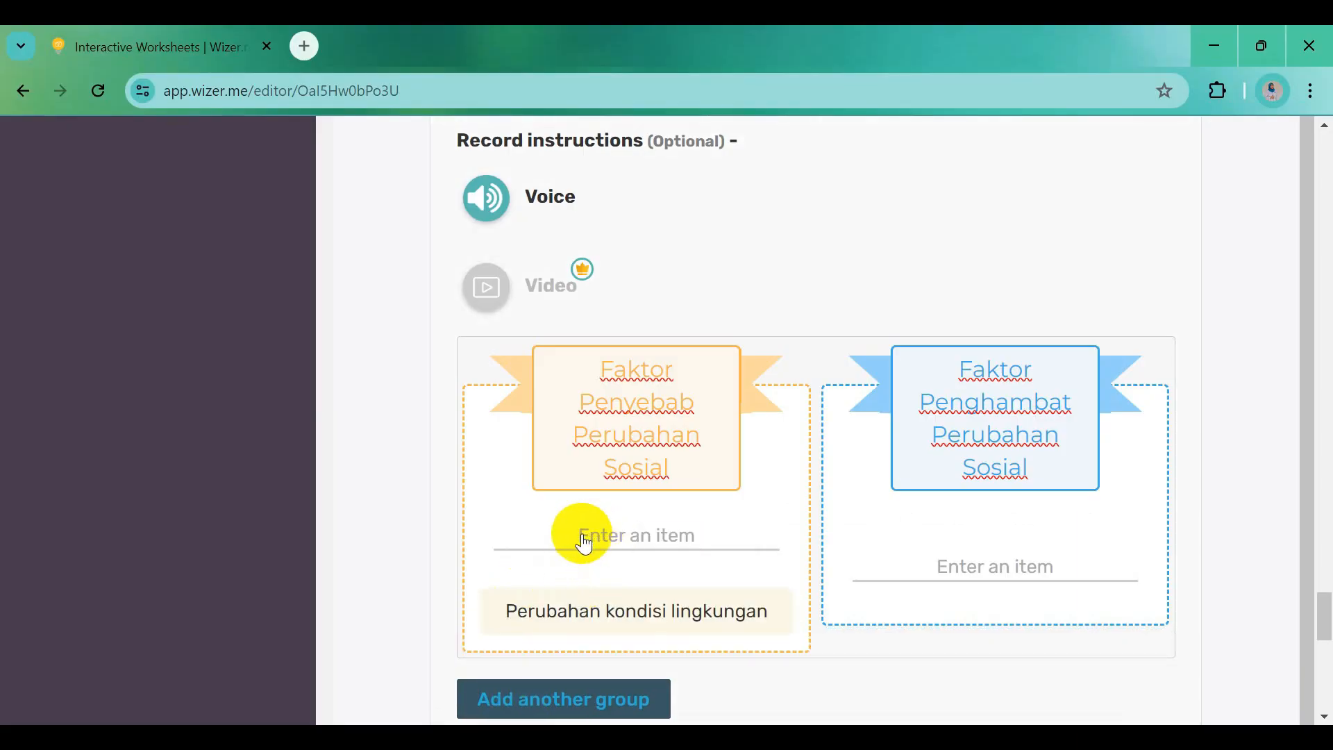
pyautogui.hotkey('ctrl', 'v')
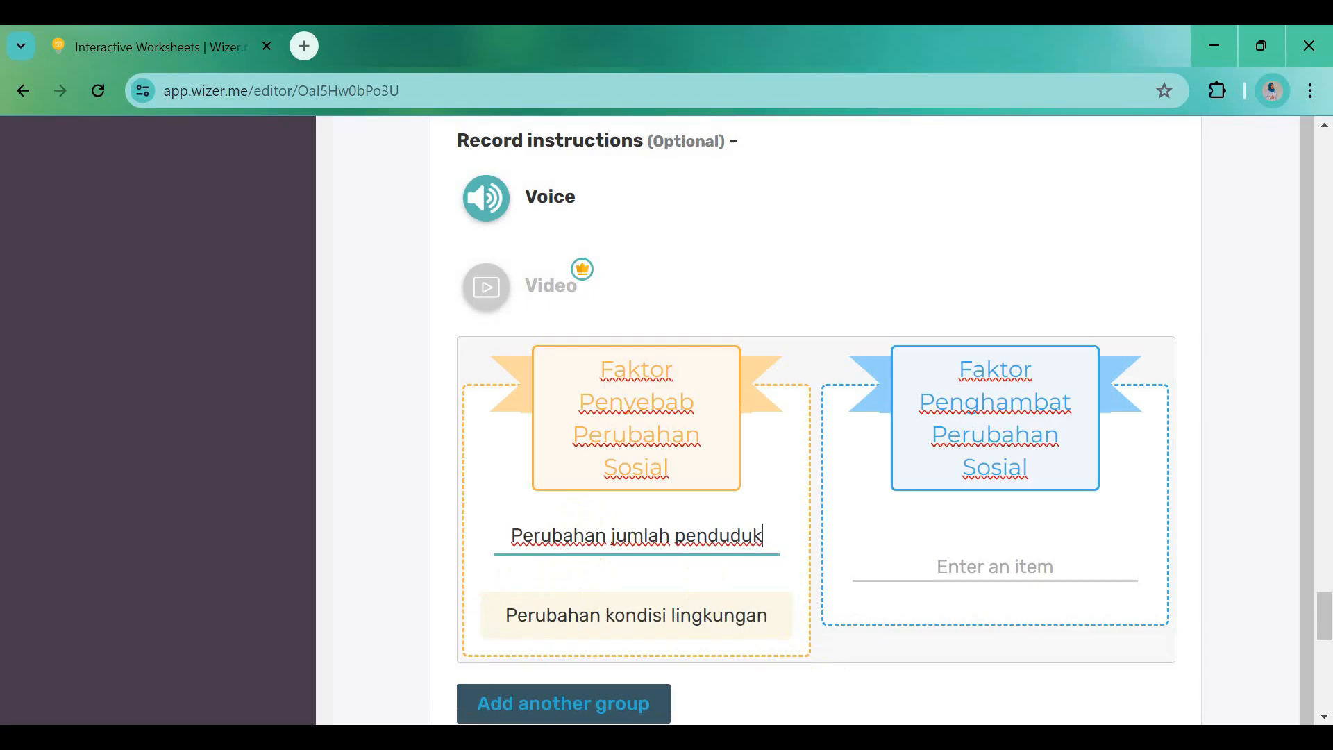
# Add 'Kemajuan teknologi' and 'Terjadinya konflik sosial dan peperangan' to Faktor Penyebab
pyautogui.click(941, 737)
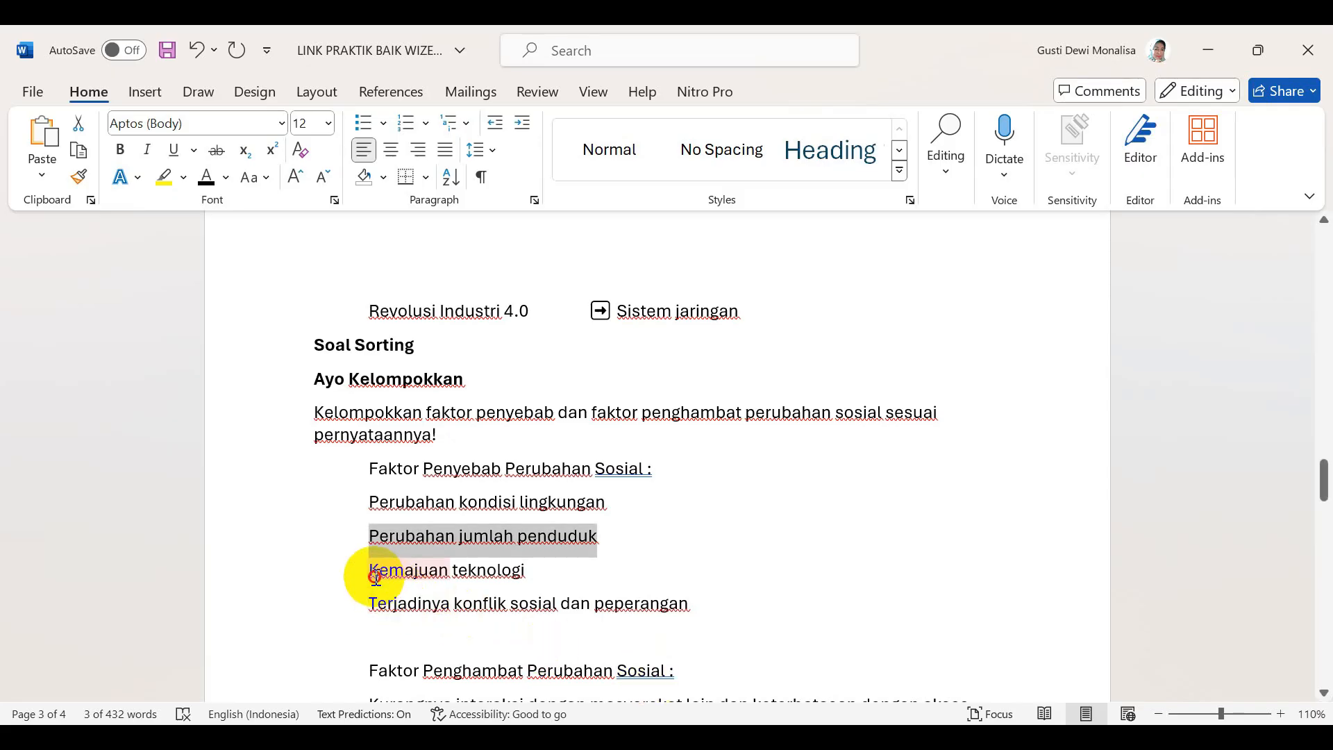
pyautogui.moveTo(375, 576); pyautogui.dragTo(542, 578)
pyautogui.hotkey('ctrl', 'c')
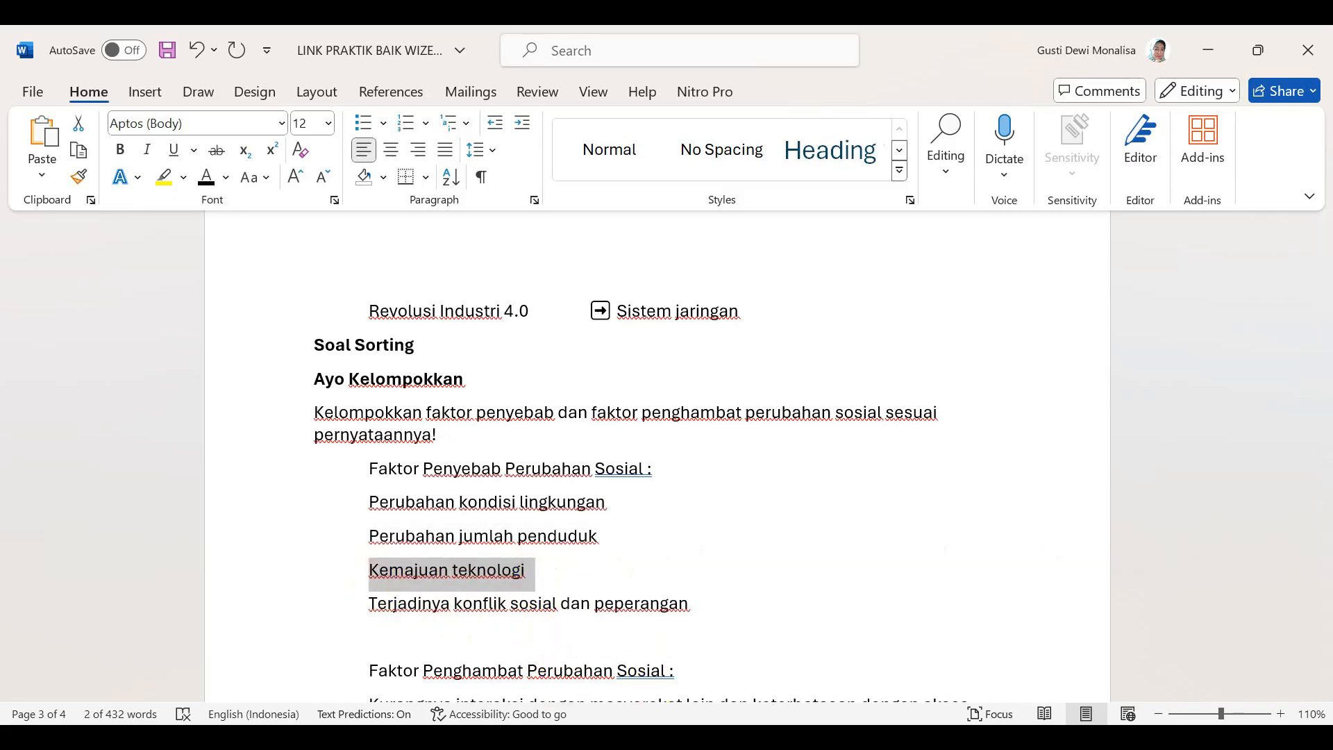
pyautogui.click(694, 737)
pyautogui.click(785, 508)
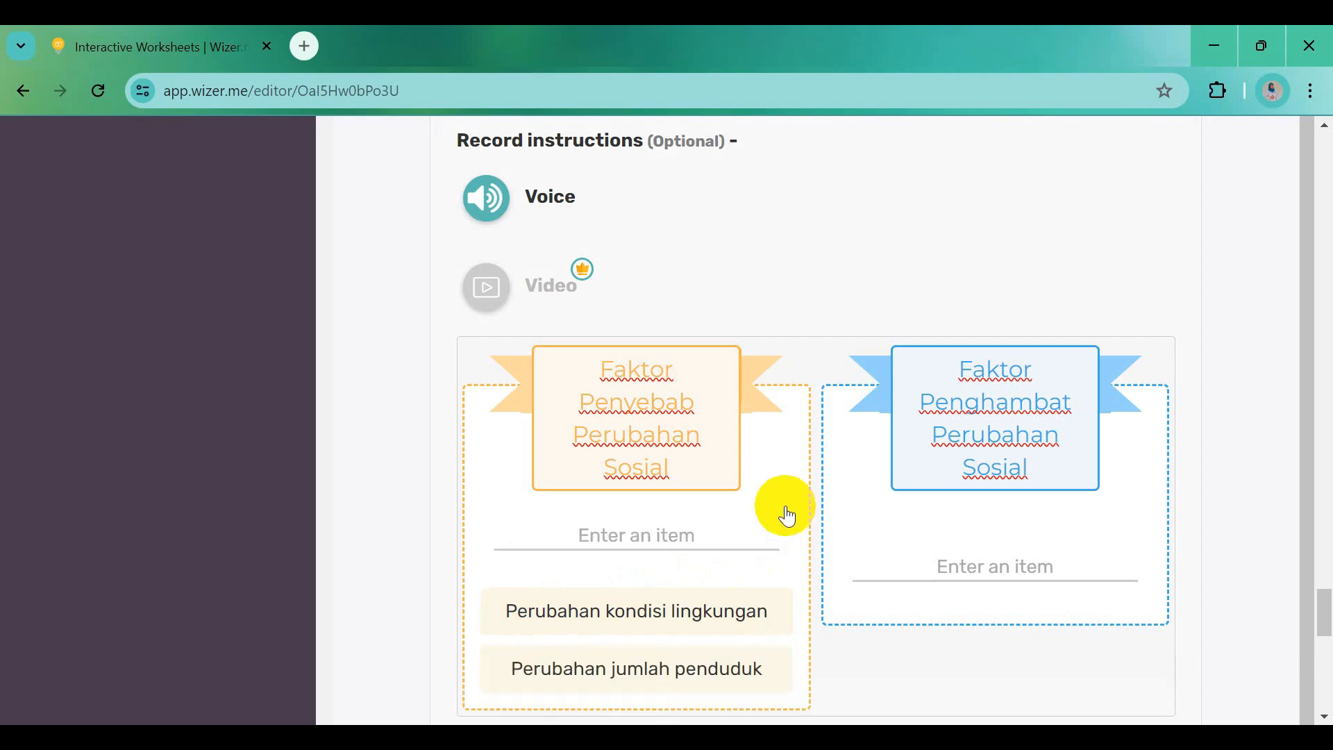
pyautogui.click(661, 549)
pyautogui.hotkey('ctrl', 'v')
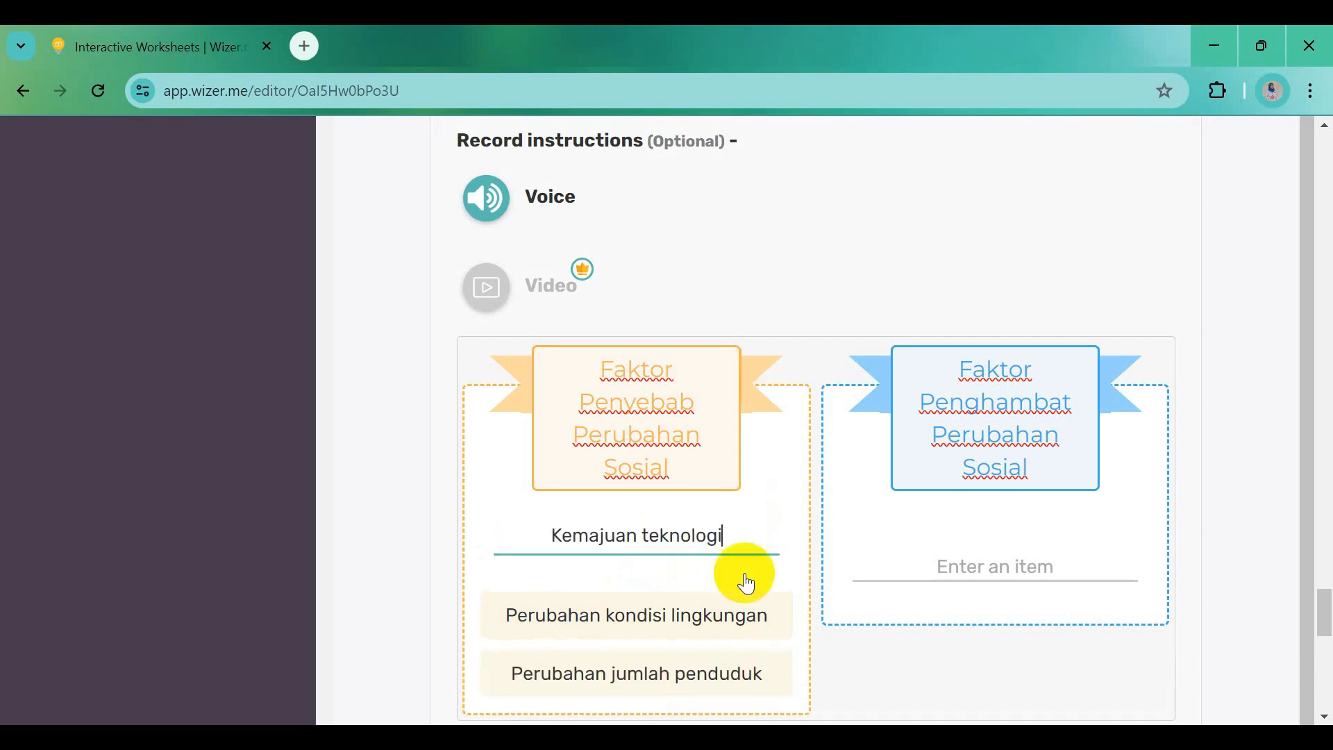
pyautogui.click(729, 738)
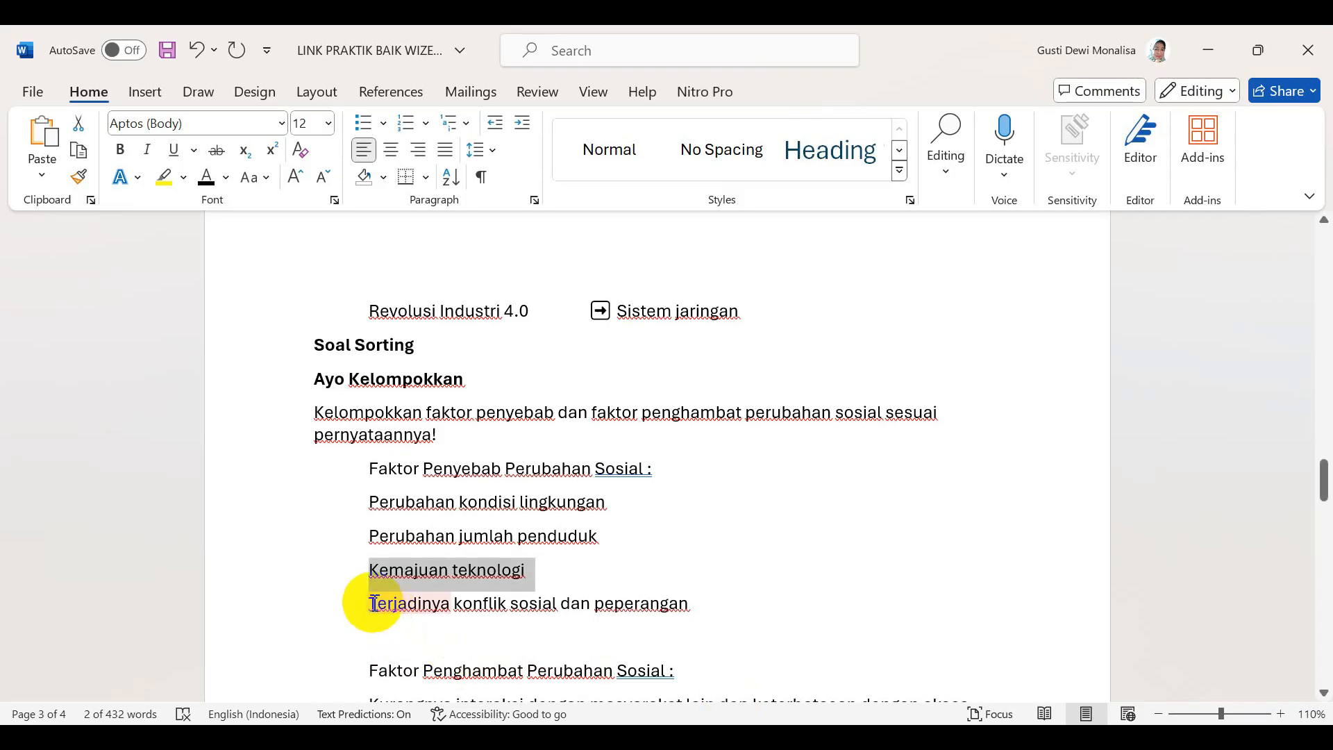
pyautogui.moveTo(382, 603); pyautogui.dragTo(691, 601)
pyautogui.hotkey('ctrl', 'c')
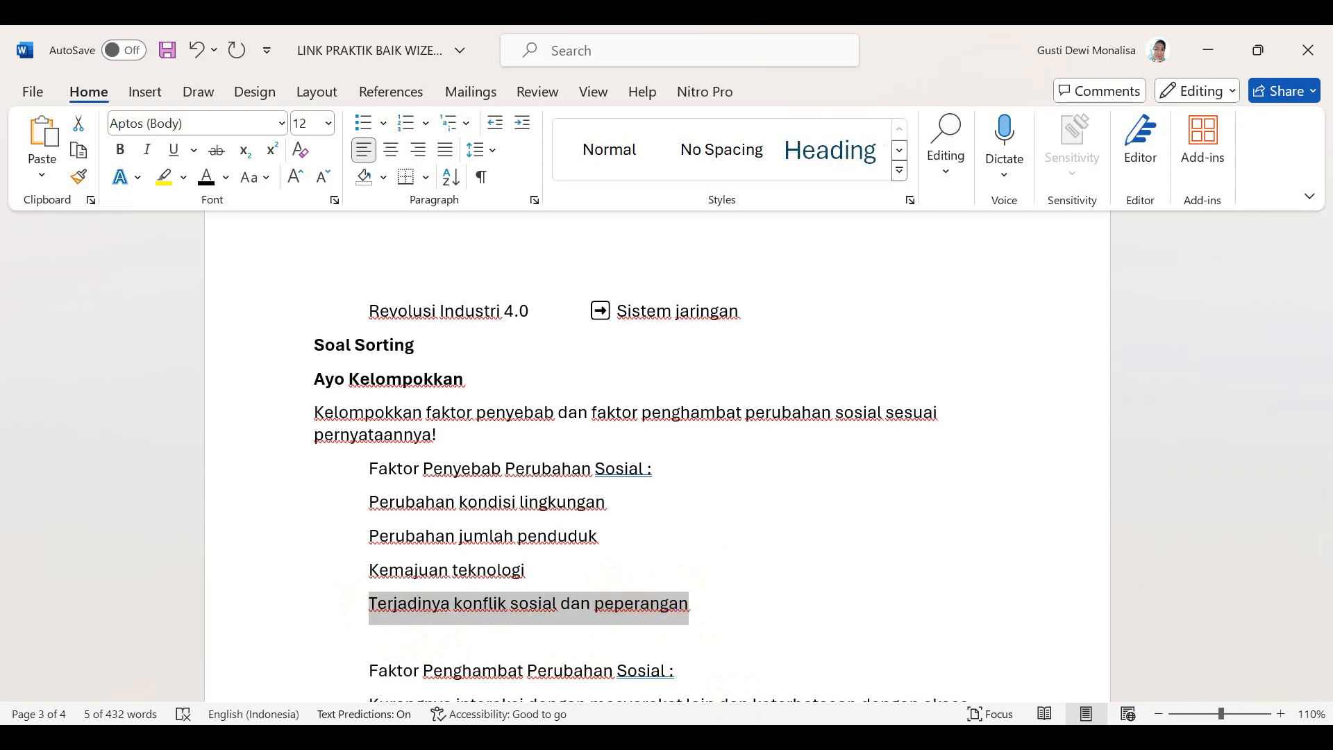
pyautogui.click(528, 738)
pyautogui.click(752, 502)
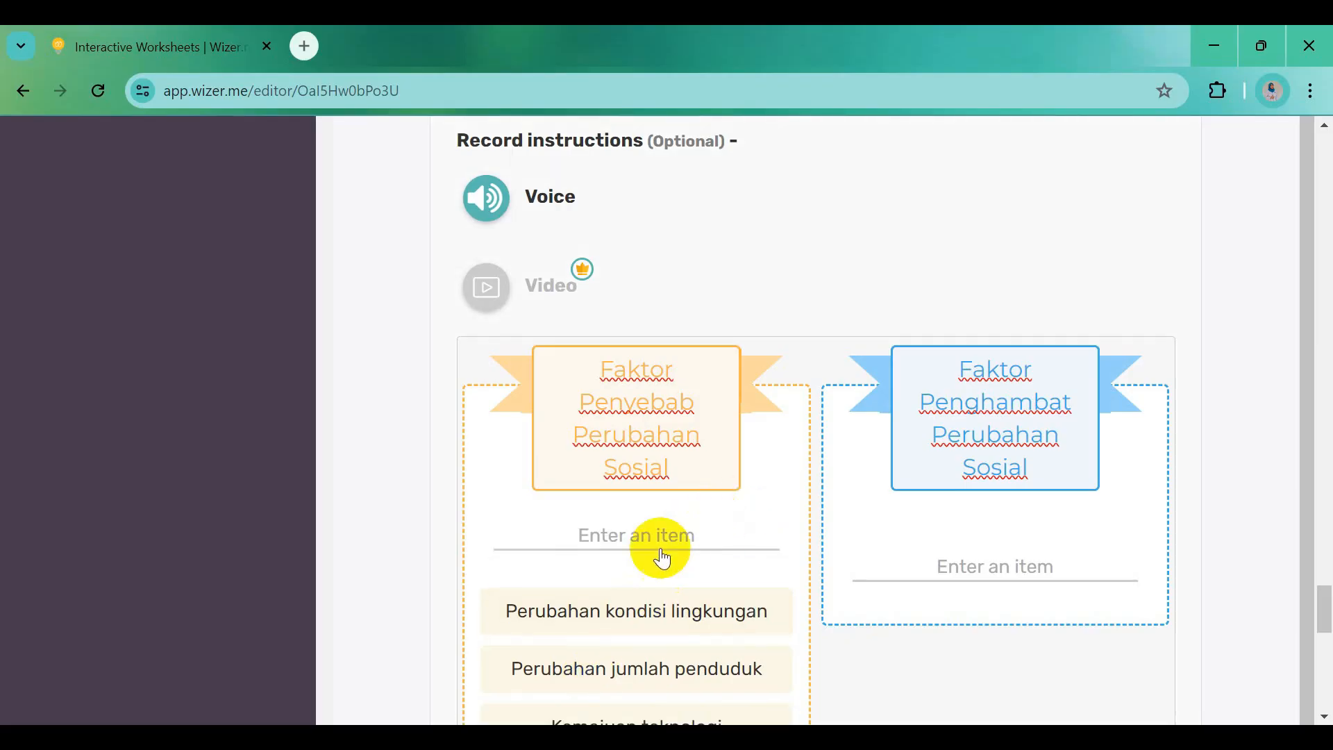
pyautogui.click(634, 540)
pyautogui.hotkey('ctrl', 'v')
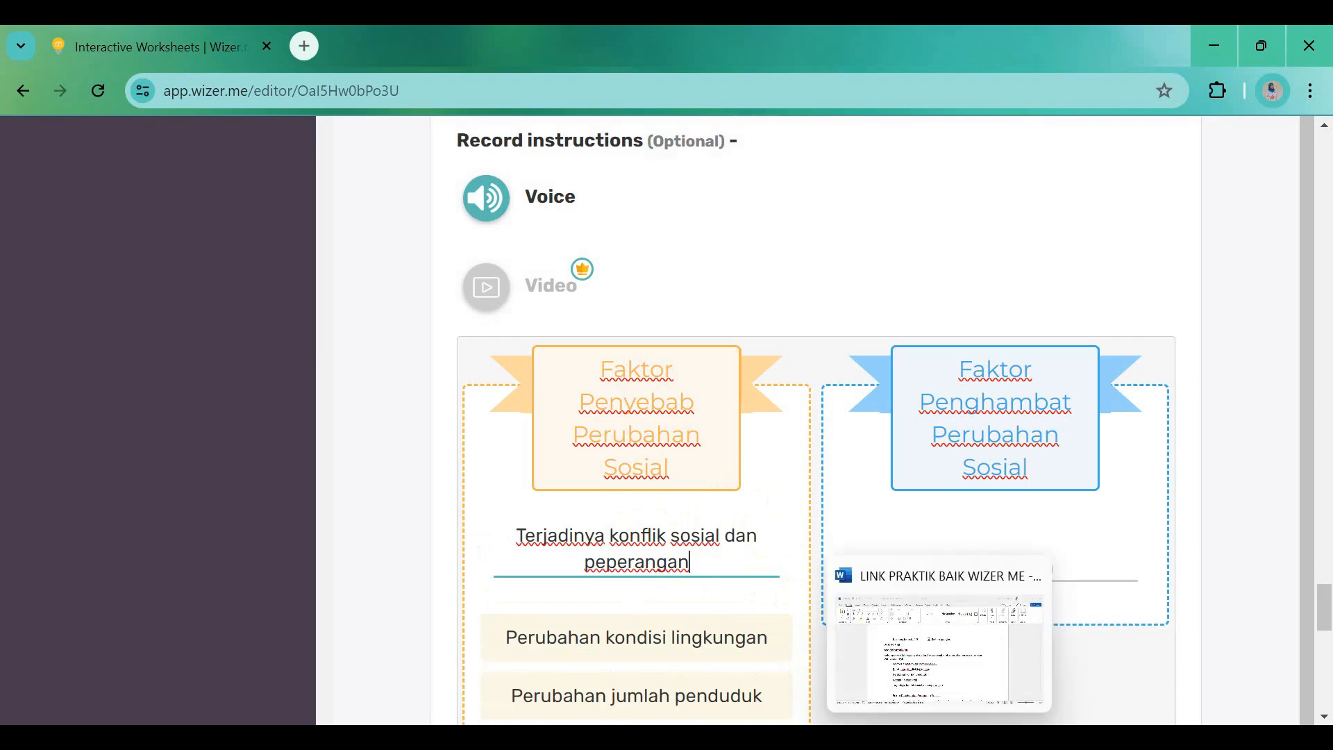
# Add the Kurangnya interaksi sentence from Word as Faktor Penghambat's first item
pyautogui.click(993, 738)
pyautogui.scroll(-2, 565, 614)
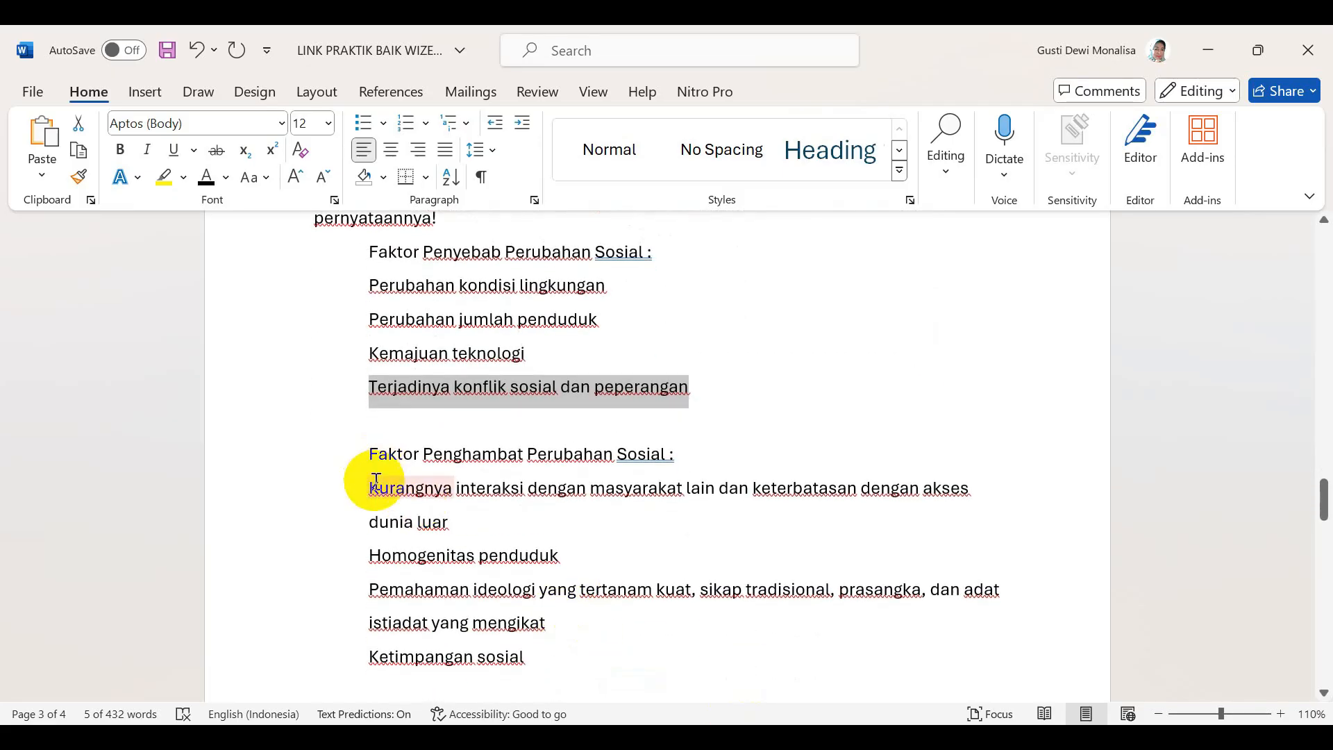
pyautogui.moveTo(371, 487); pyautogui.dragTo(445, 512)
pyautogui.hotkey('ctrl', 'c')
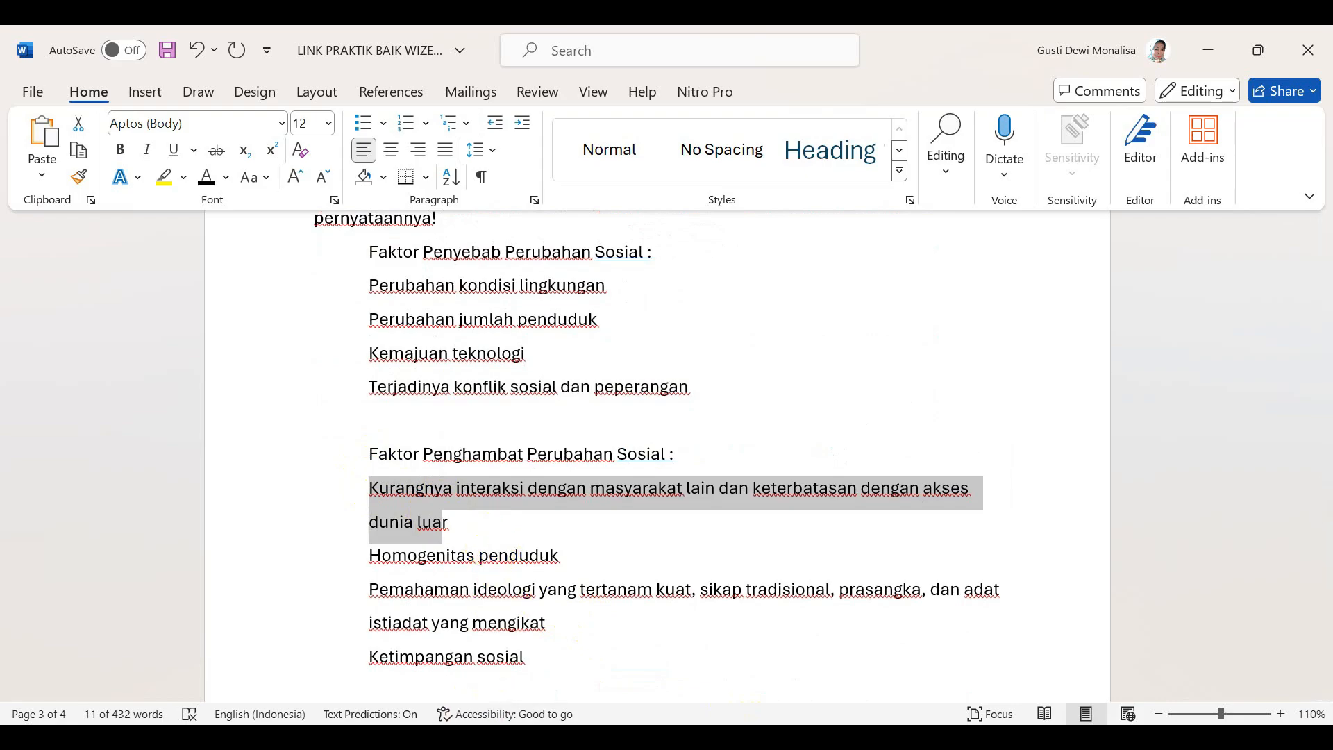
pyautogui.hotkey('alt', 'Tab')
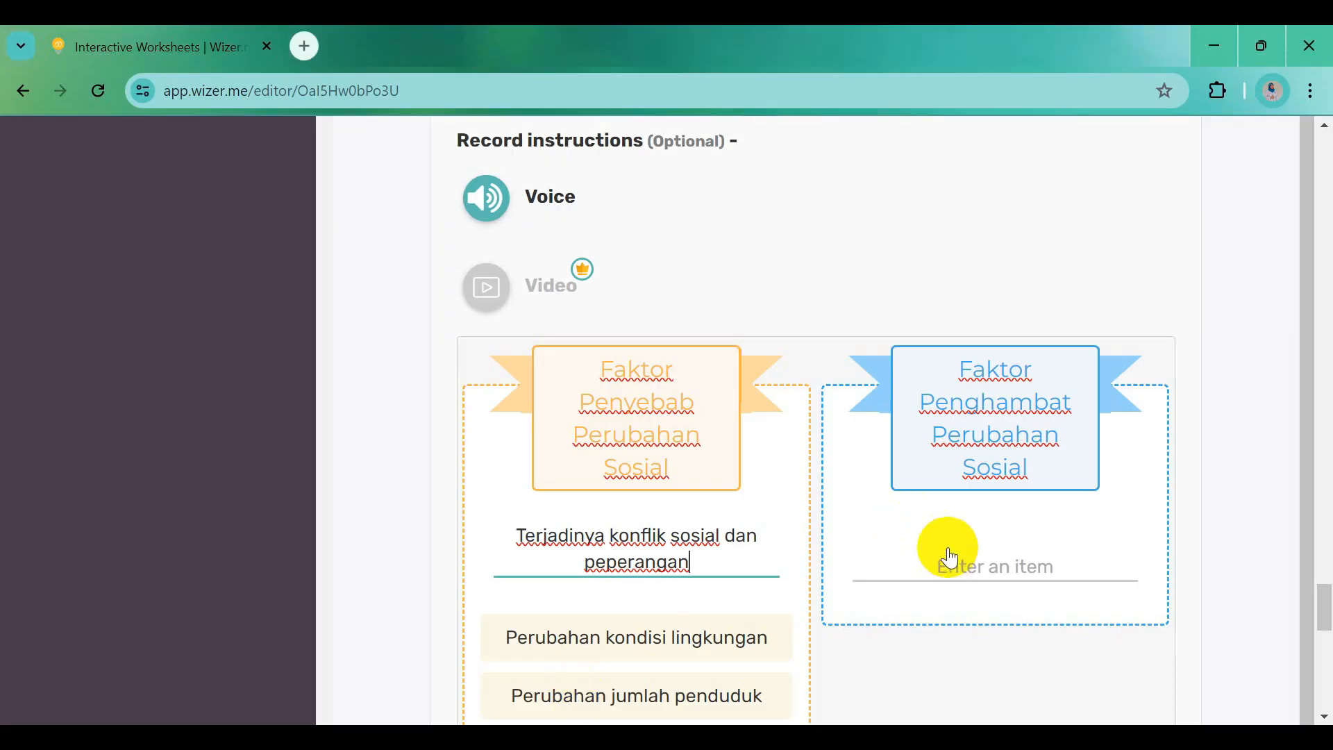
pyautogui.click(950, 561)
pyautogui.hotkey('ctrl', 'v')
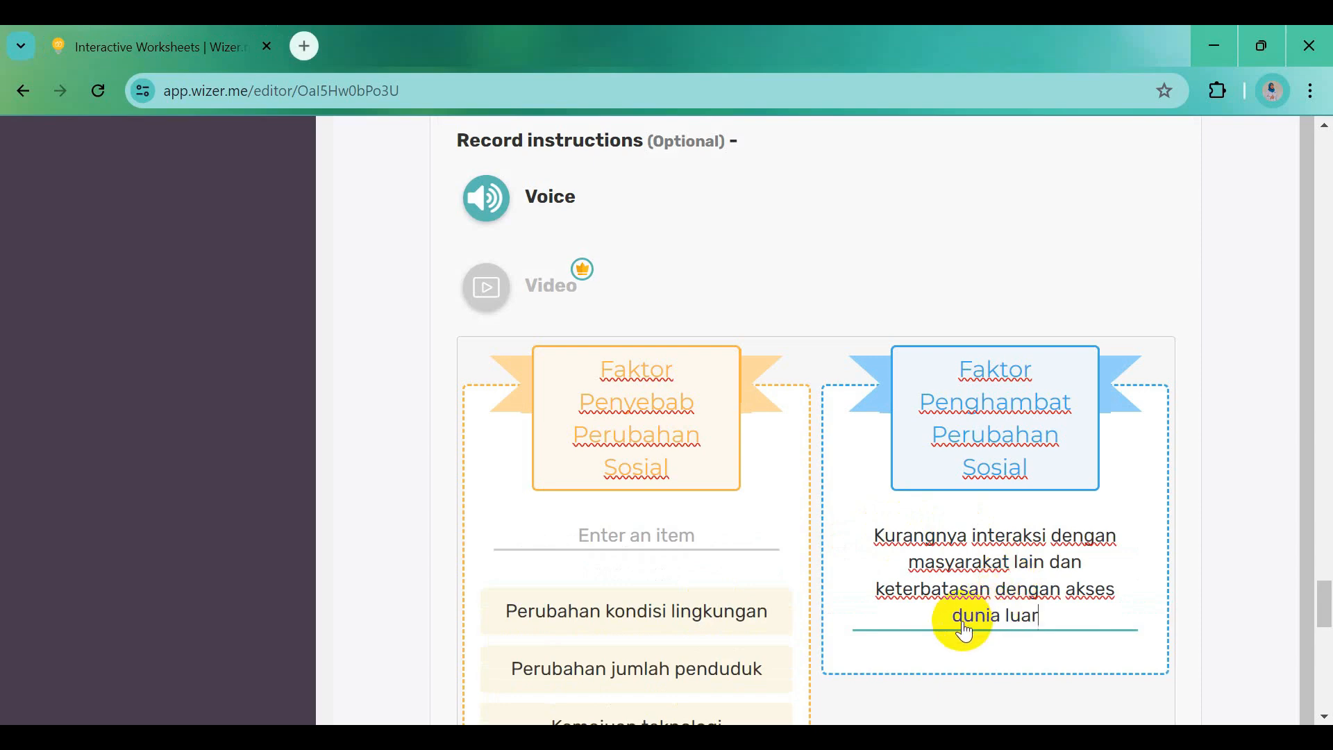
pyautogui.click(1125, 544)
# Copy 'Homogenitas penduduk' from Word and add it as a Faktor Penghambat item
pyautogui.scroll(-3, 998, 686)
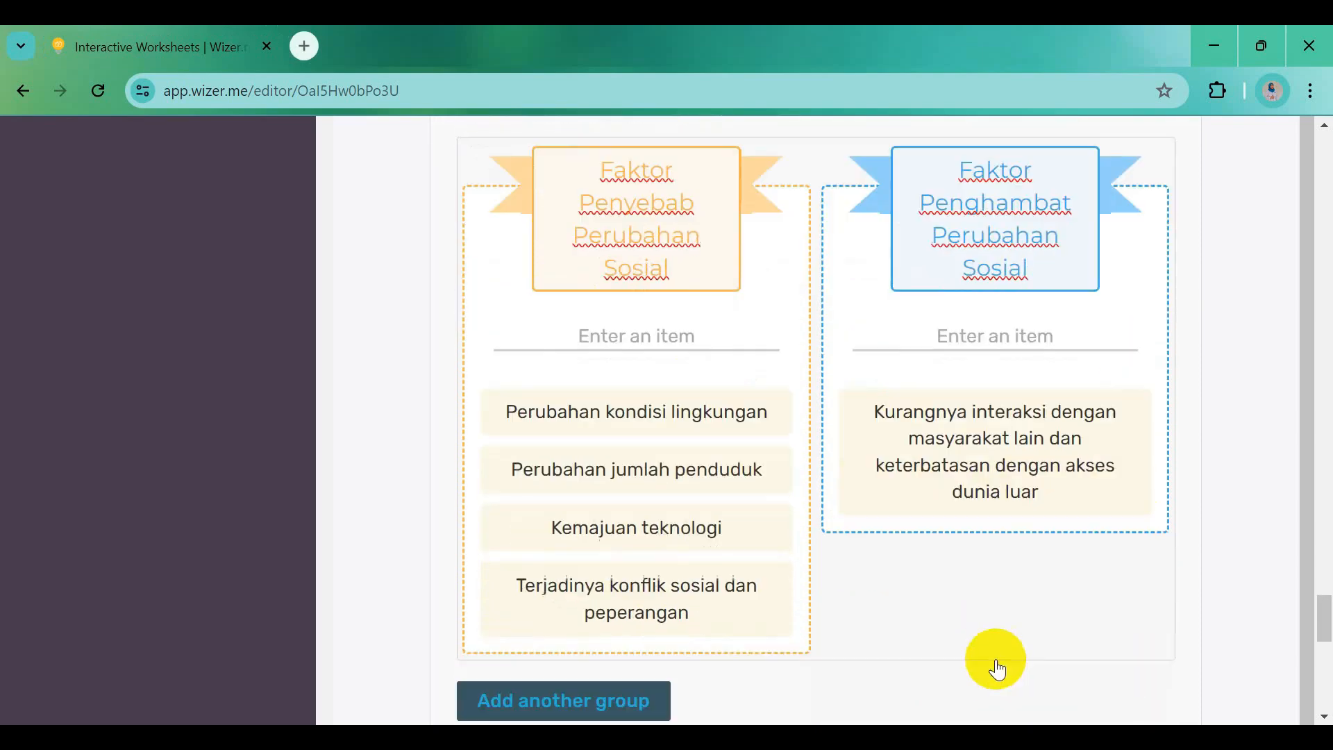
pyautogui.click(609, 740)
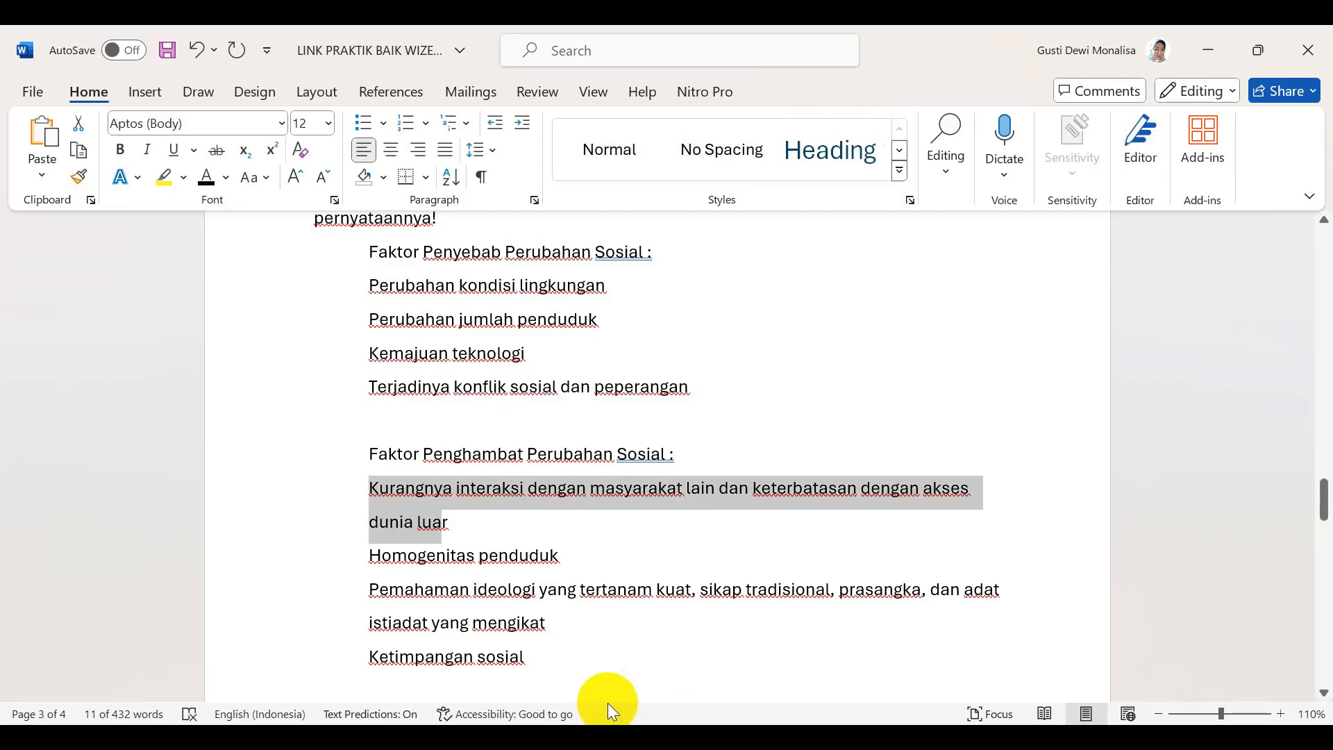
pyautogui.moveTo(370, 562); pyautogui.dragTo(581, 554)
pyautogui.hotkey('ctrl', 'c')
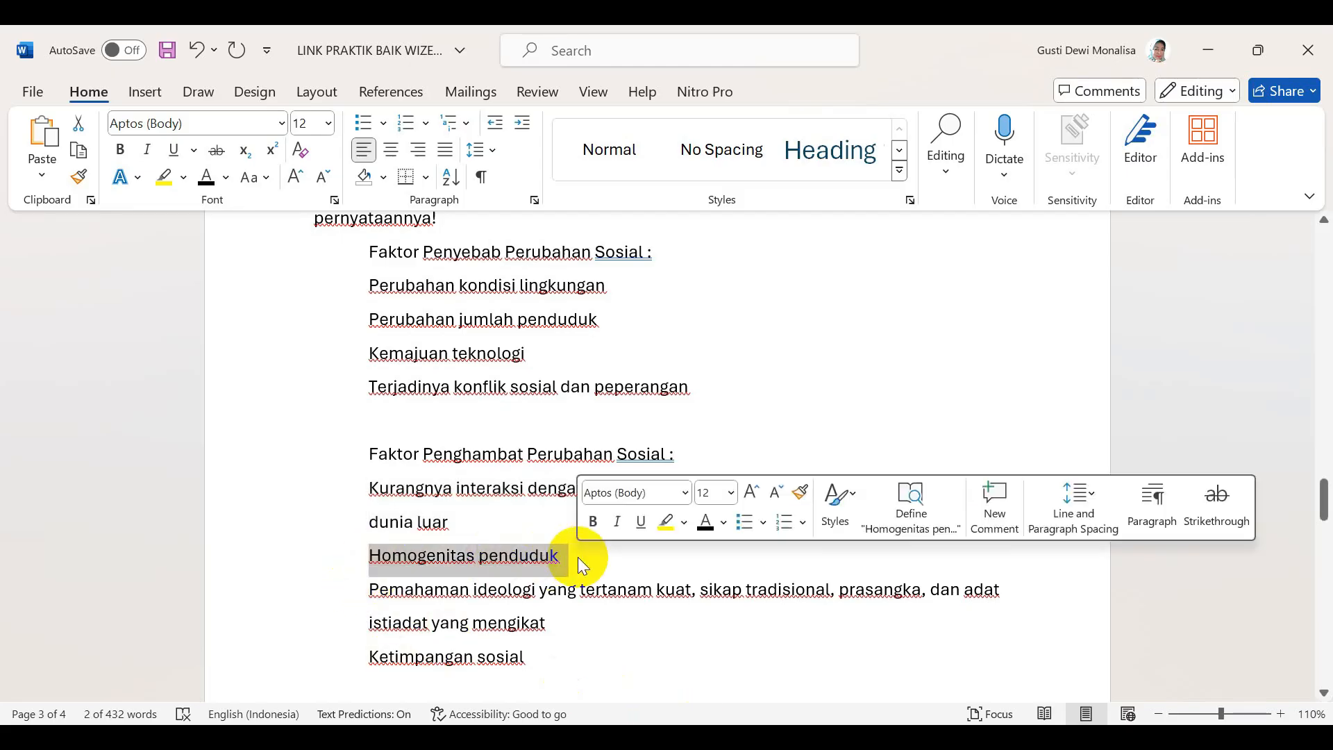
pyautogui.click(677, 739)
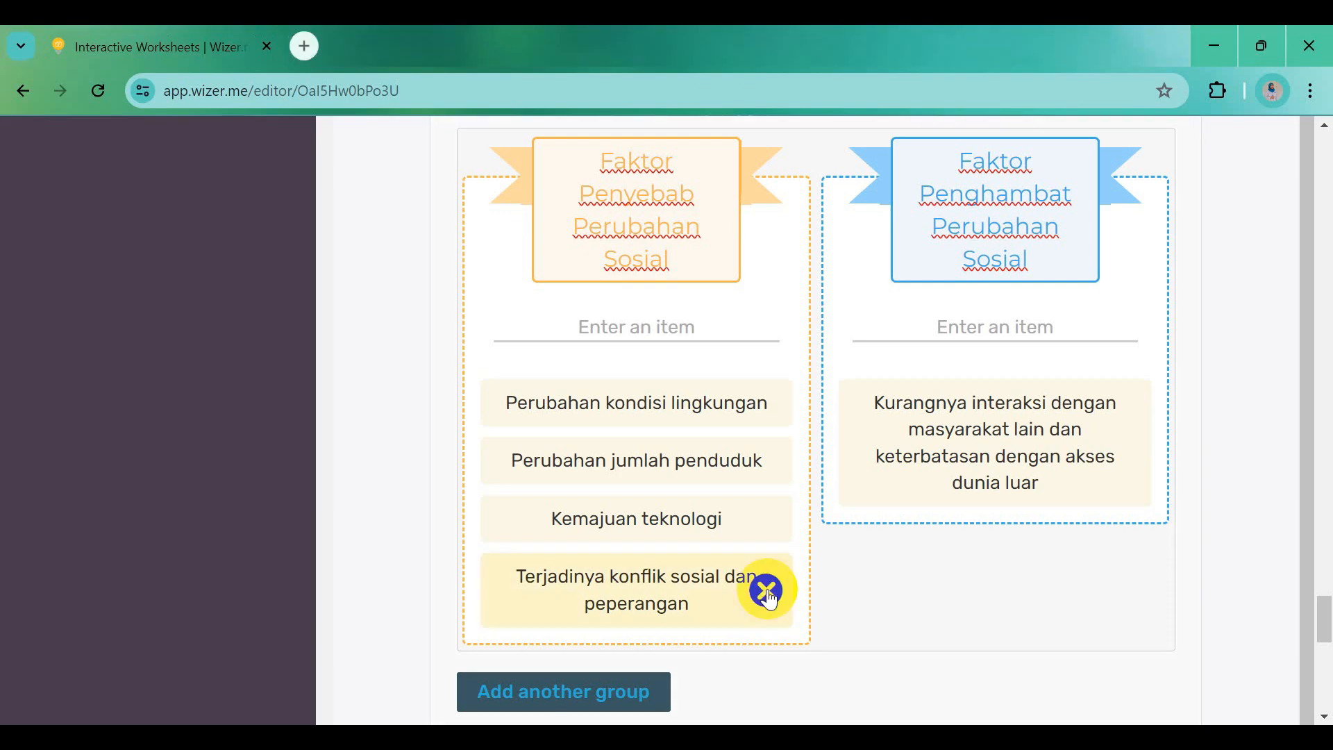
pyautogui.click(996, 340)
pyautogui.hotkey('ctrl', 'v')
pyautogui.click(1137, 257)
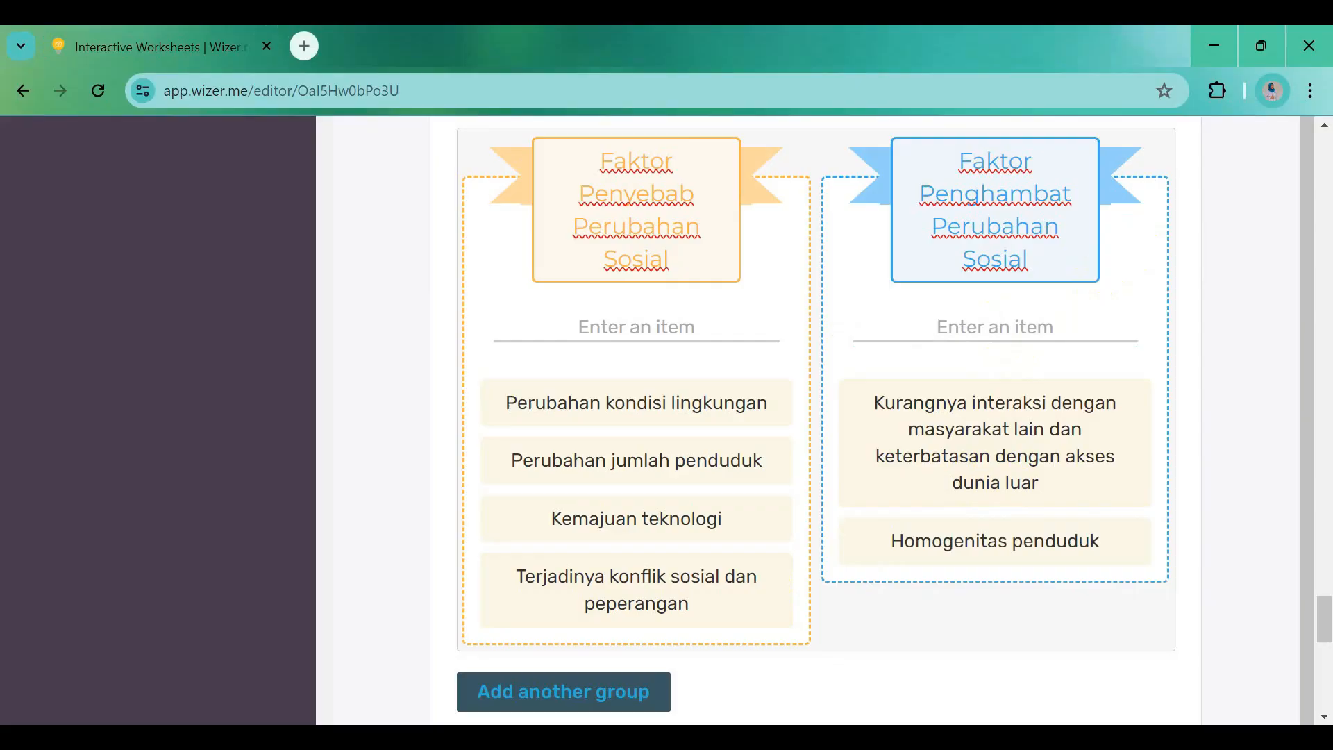
# Paste the Pemahaman ideologi paragraph into a new Faktor Penghambat item
pyautogui.click(791, 738)
pyautogui.moveTo(375, 589); pyautogui.dragTo(532, 621)
pyautogui.hotkey('ctrl', 'c')
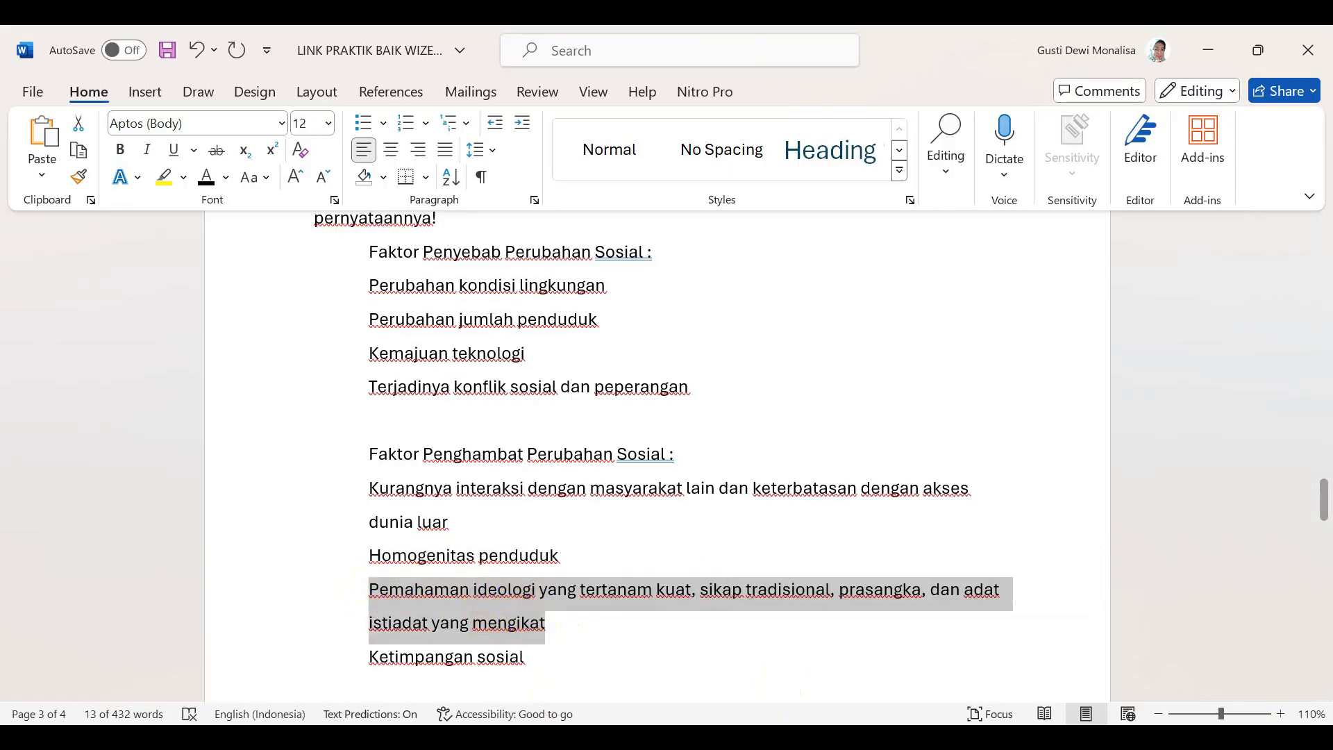
pyautogui.click(532, 738)
pyautogui.click(943, 336)
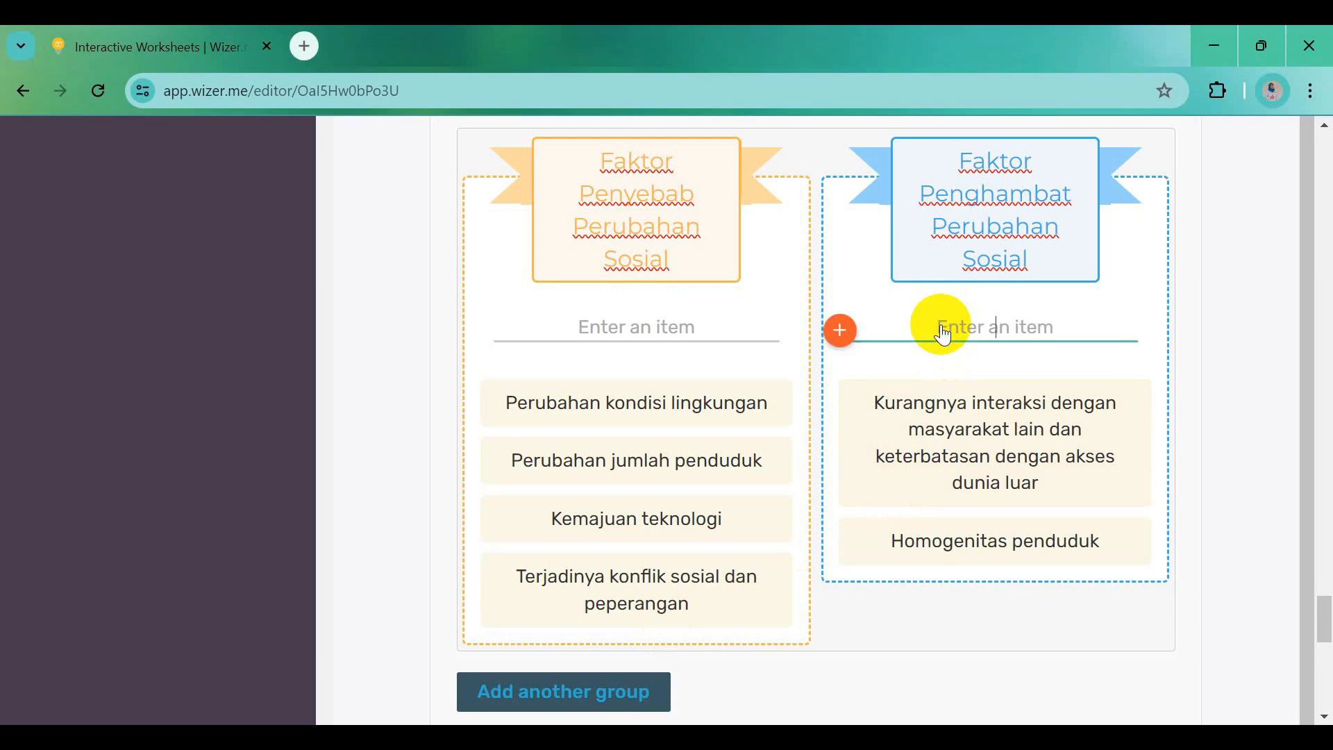
pyautogui.hotkey('ctrl', 'v')
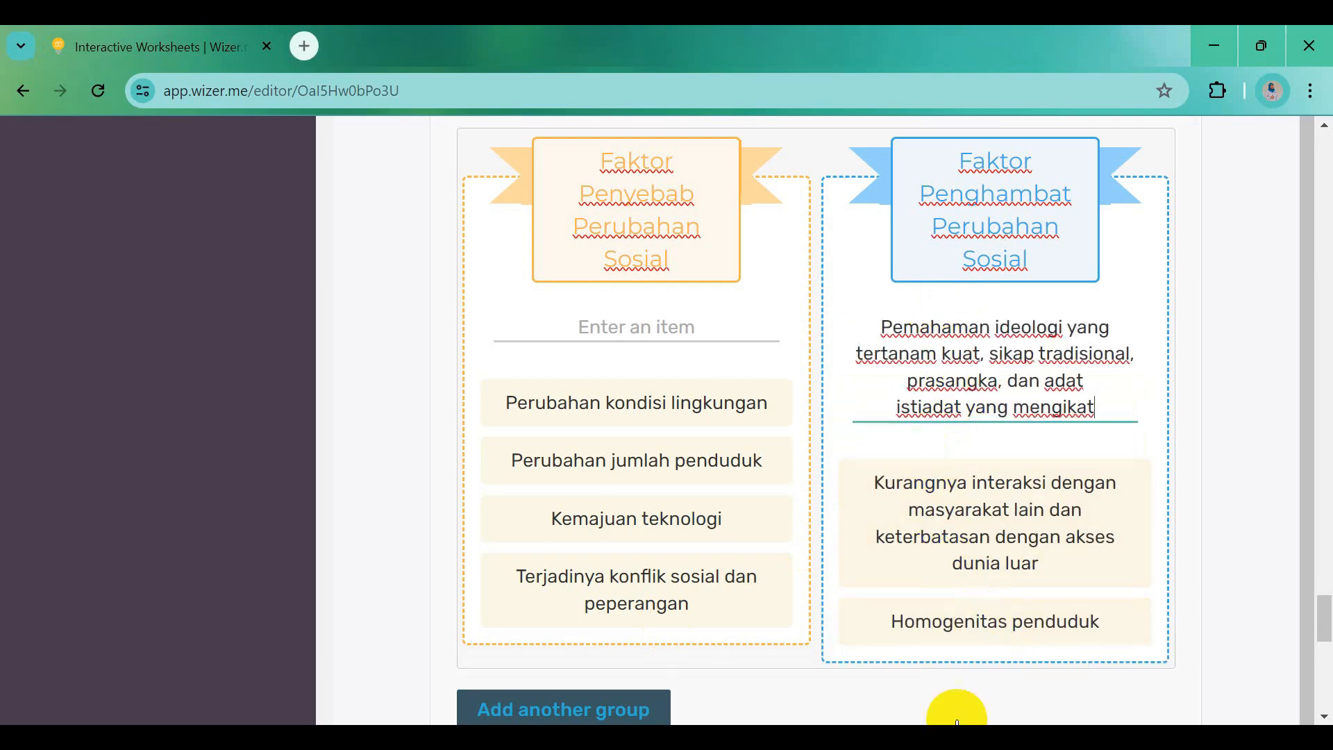
# Add the ideology paragraph as a card, then paste and add 'Ketimpangan sosial'
pyautogui.moveTo(945, 738)
pyautogui.click(938, 646)
pyautogui.scroll(-3, 625, 645)
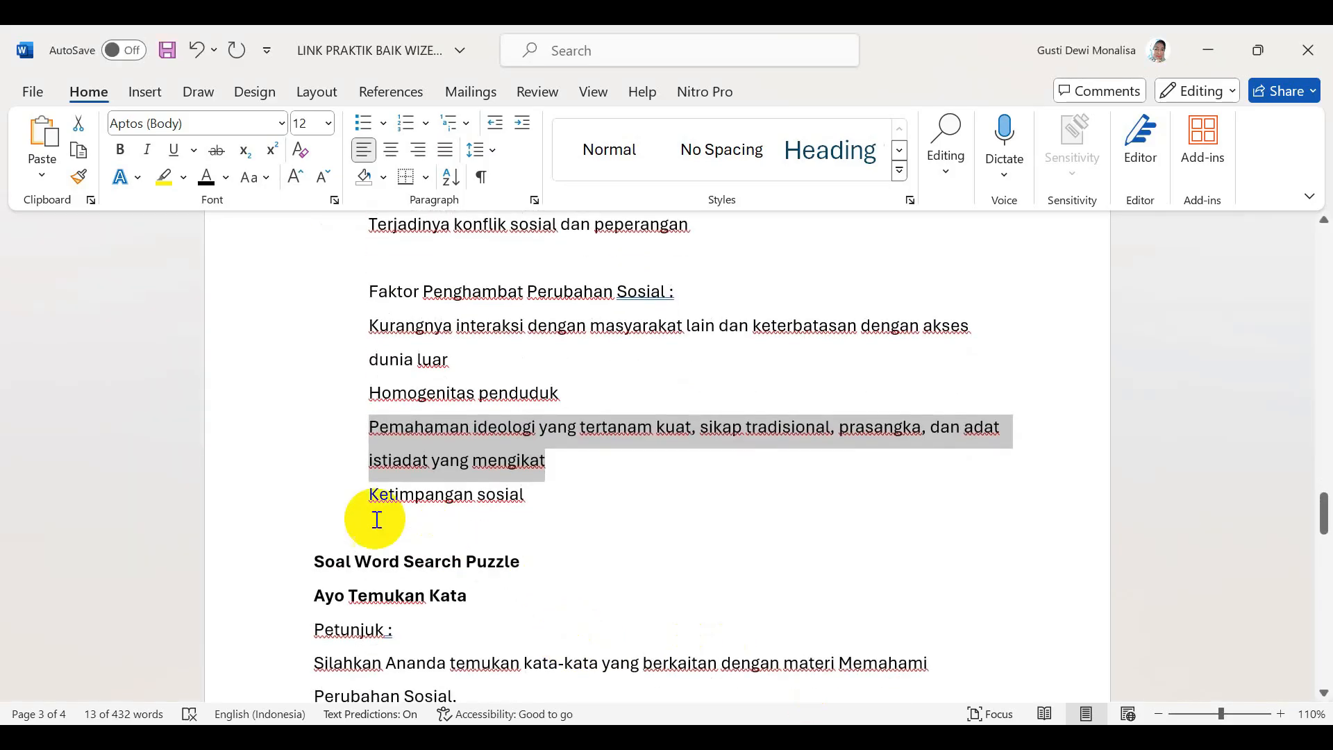
pyautogui.moveTo(369, 498); pyautogui.dragTo(524, 499)
pyautogui.hotkey('ctrl', 'c')
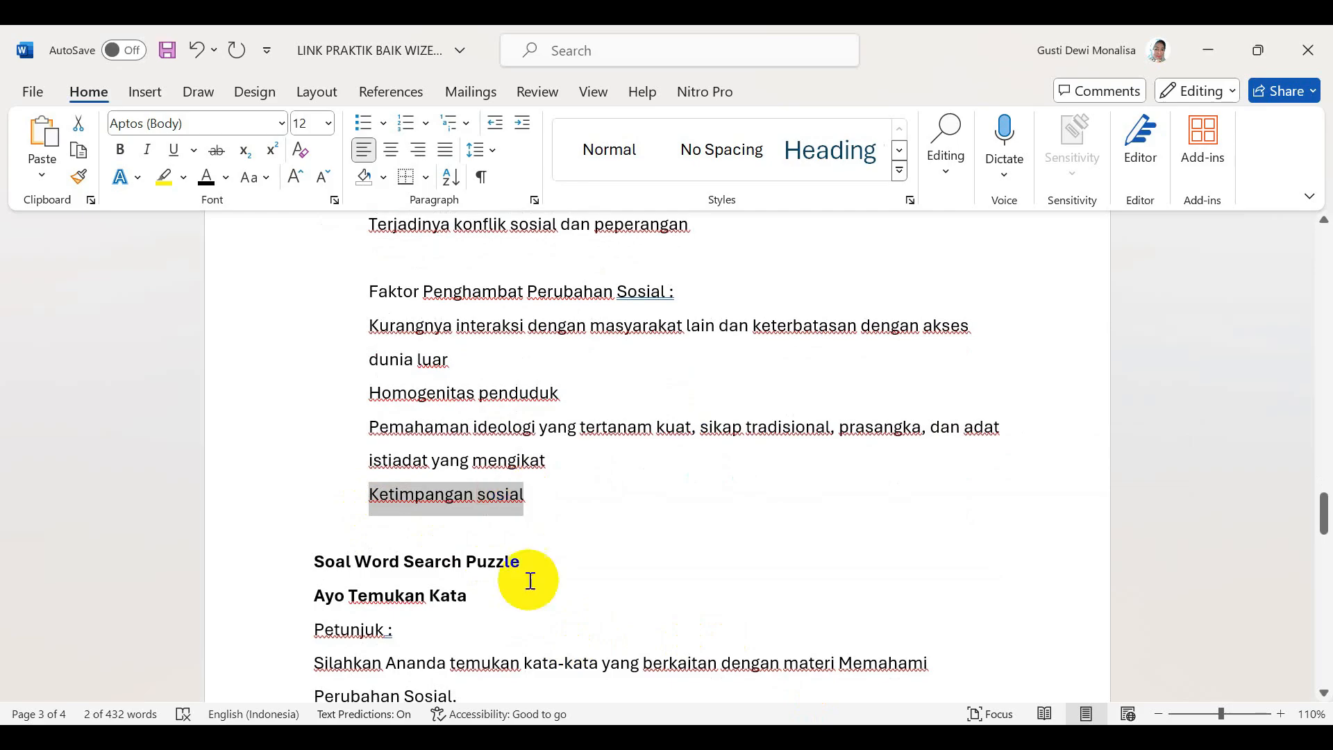
pyautogui.click(802, 738)
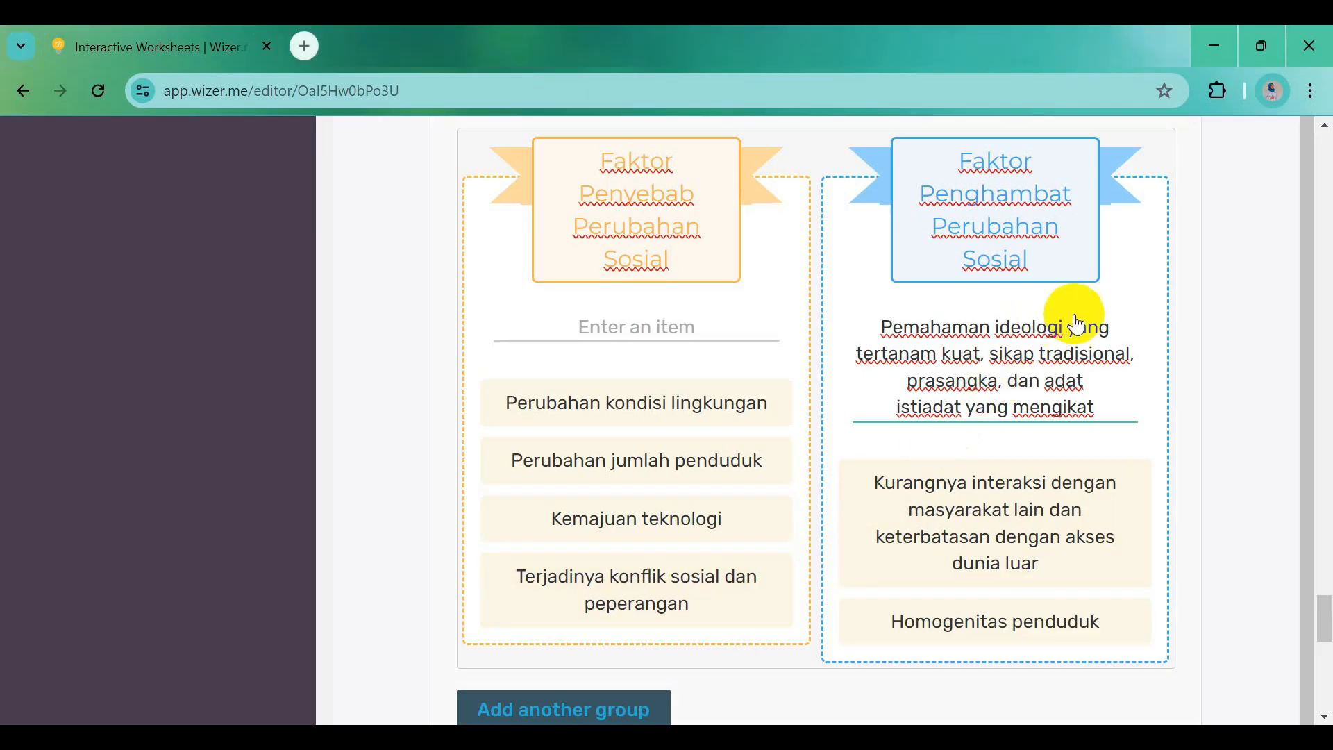
pyautogui.press('Return')
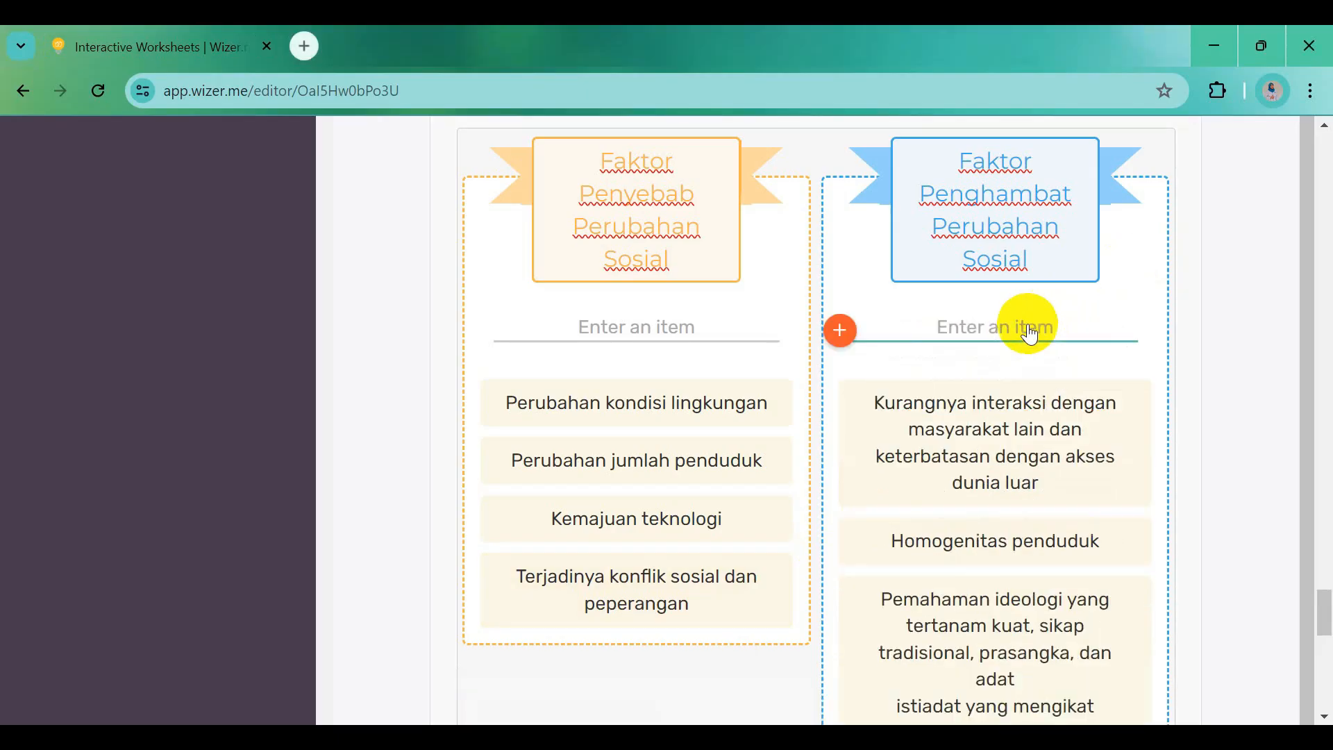
pyautogui.hotkey('ctrl', 'v')
pyautogui.scroll(-6, 1084, 548)
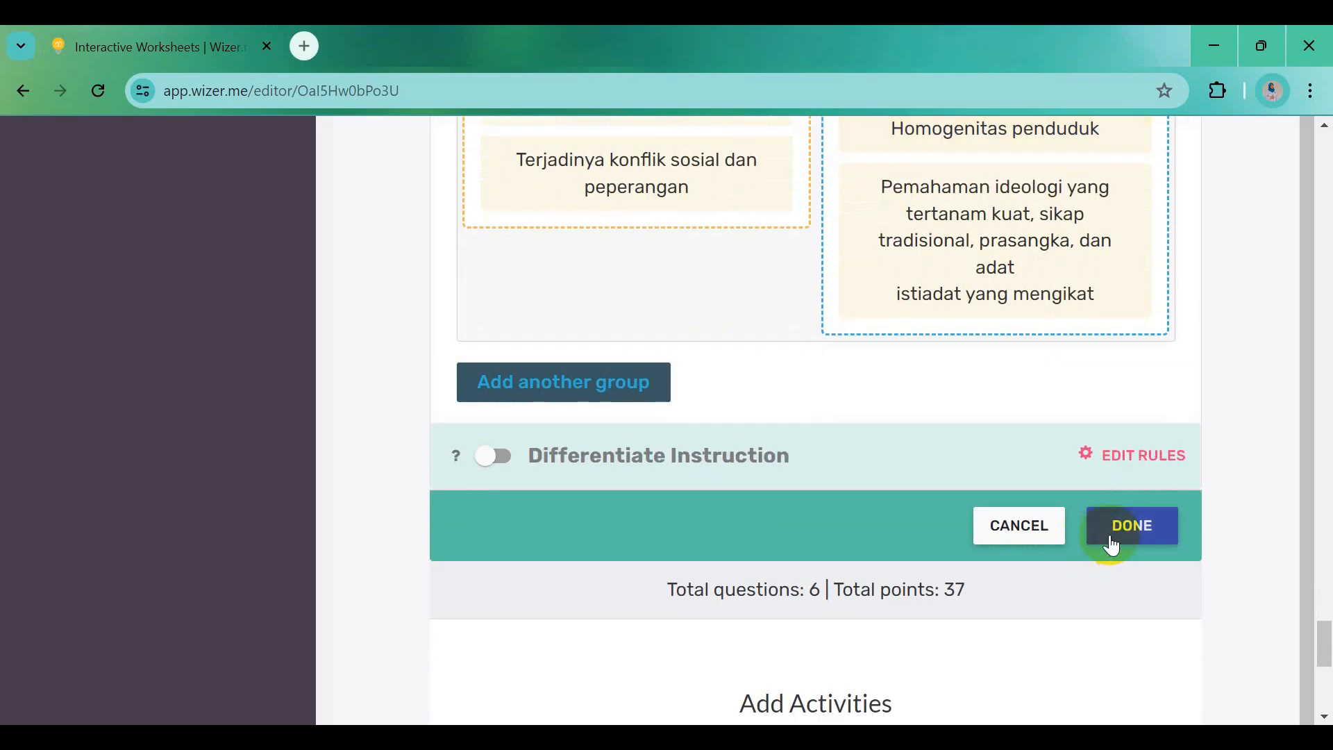
pyautogui.click(1120, 538)
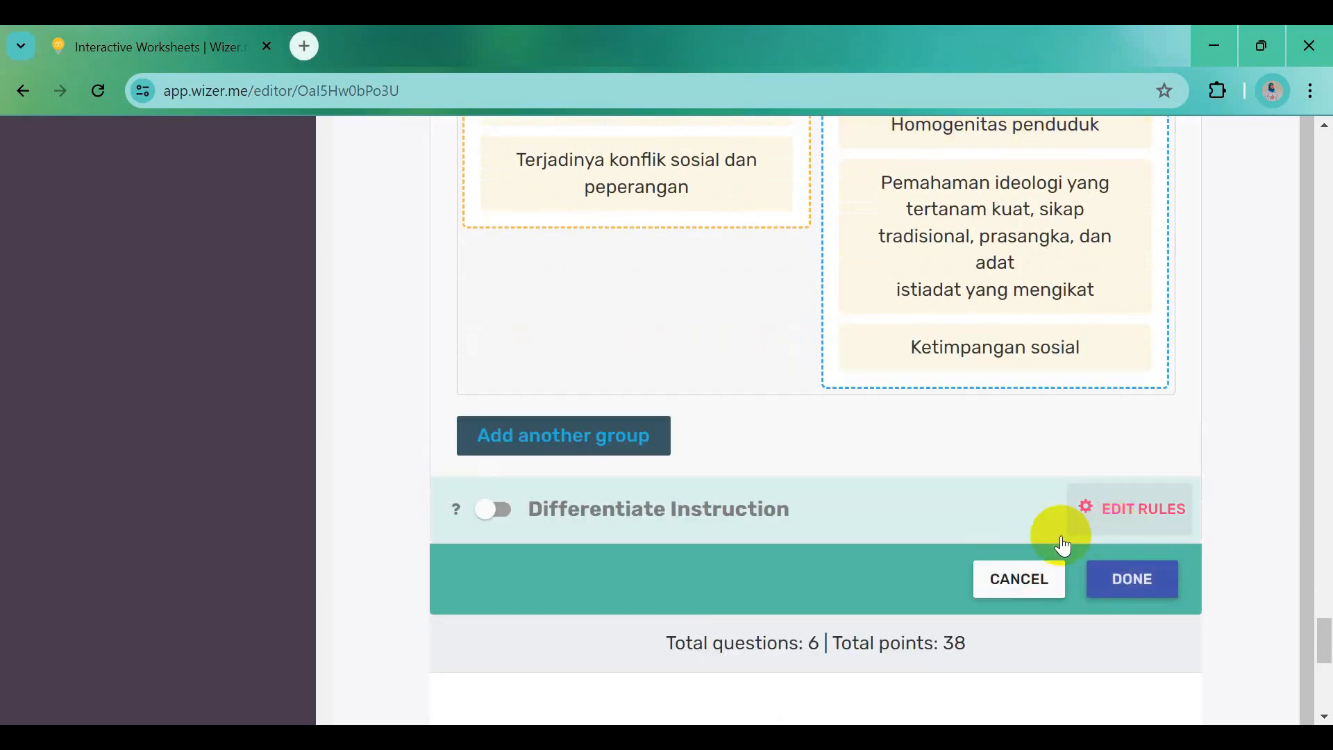
# Commit Ketimpangan sosial, finish the sorting question, and change its points from 8 to 20
pyautogui.click(1134, 589)
pyautogui.click(1143, 598)
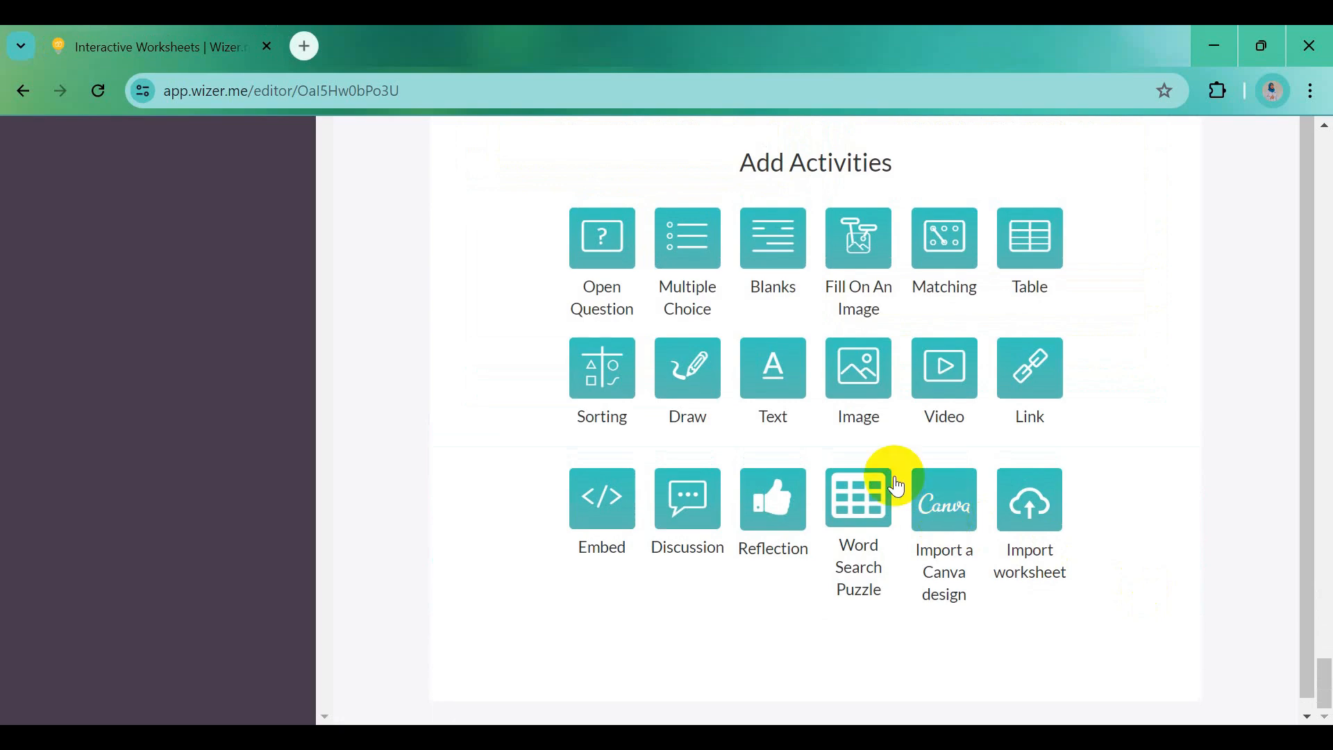
pyautogui.scroll(6, 888, 480)
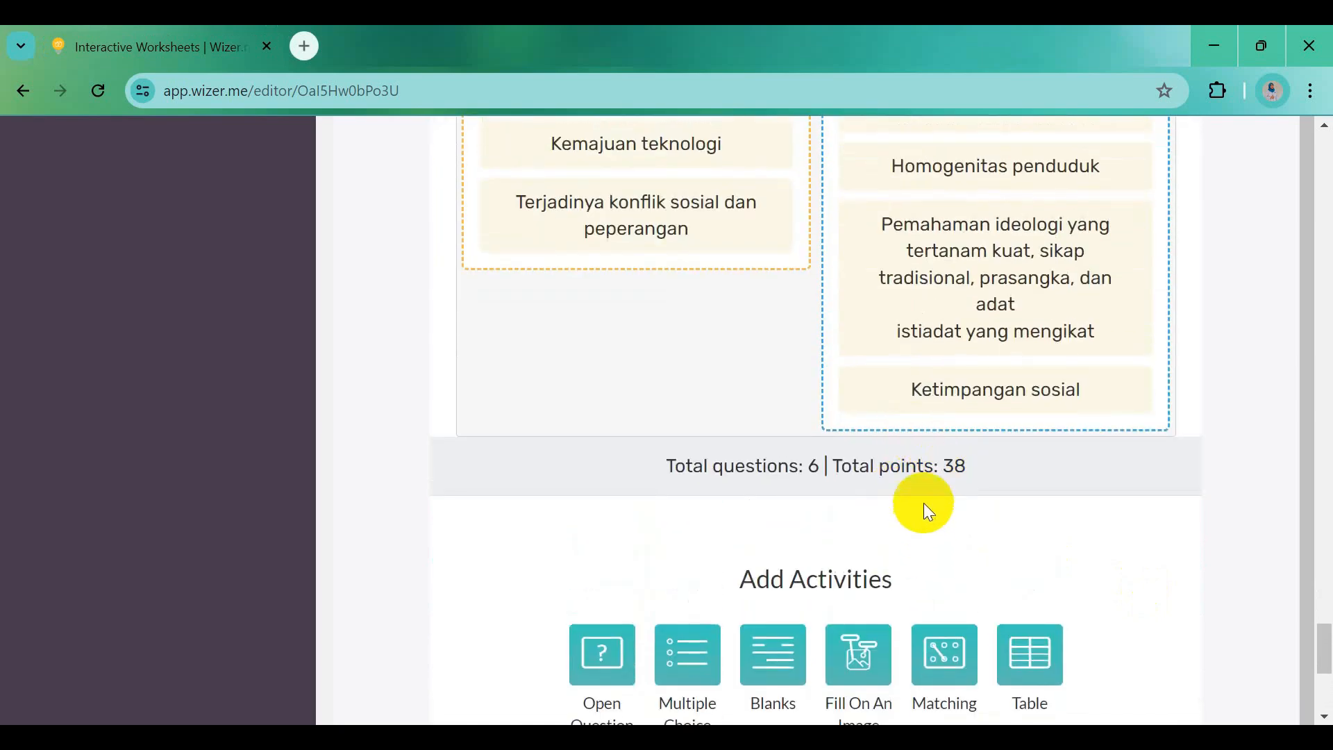
pyautogui.scroll(8, 923, 506)
pyautogui.click(998, 182)
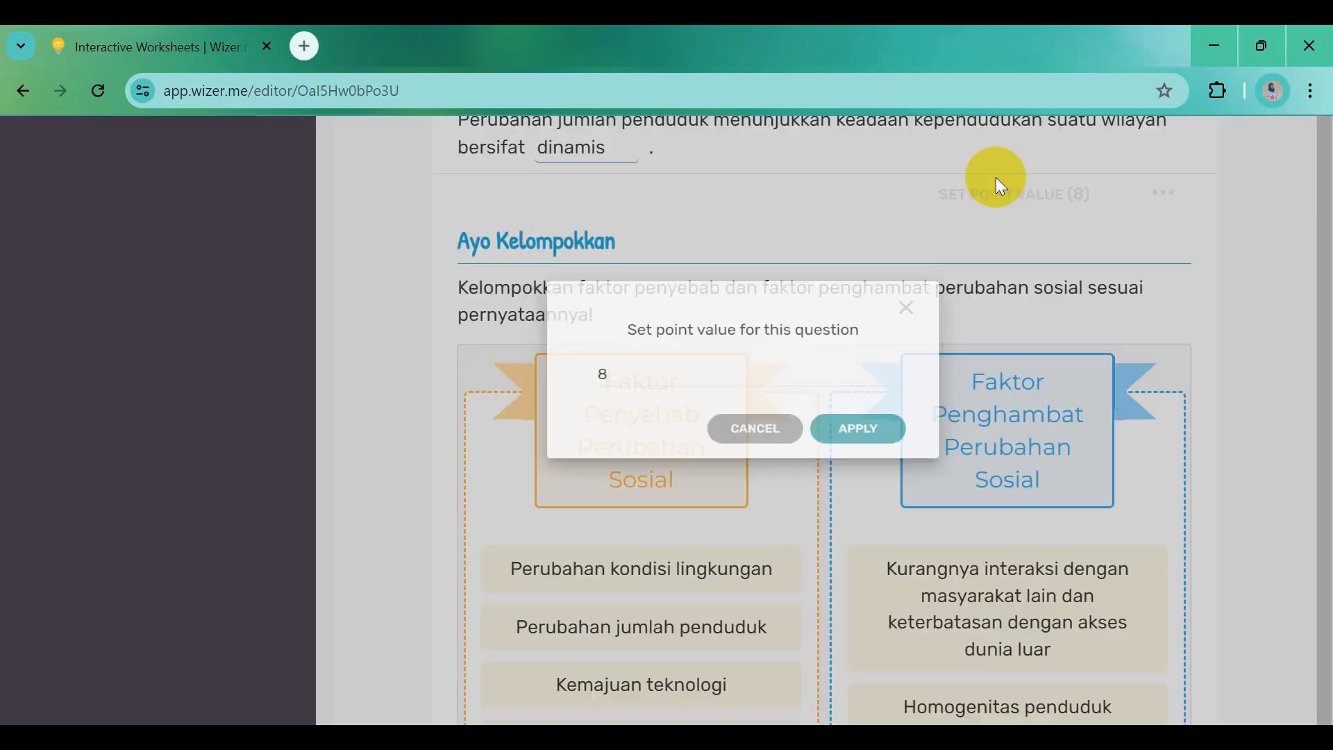
pyautogui.moveTo(528, 424); pyautogui.dragTo(493, 425)
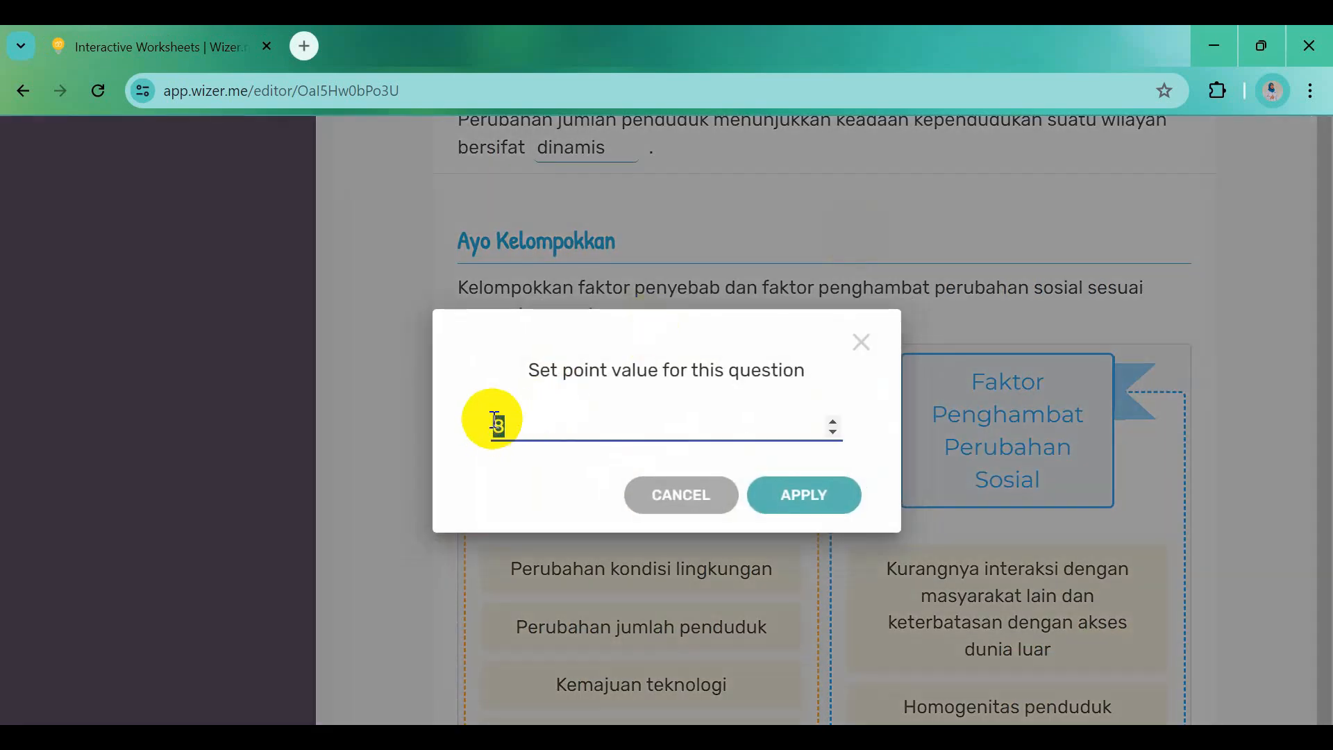
pyautogui.write('20')
pyautogui.click(803, 501)
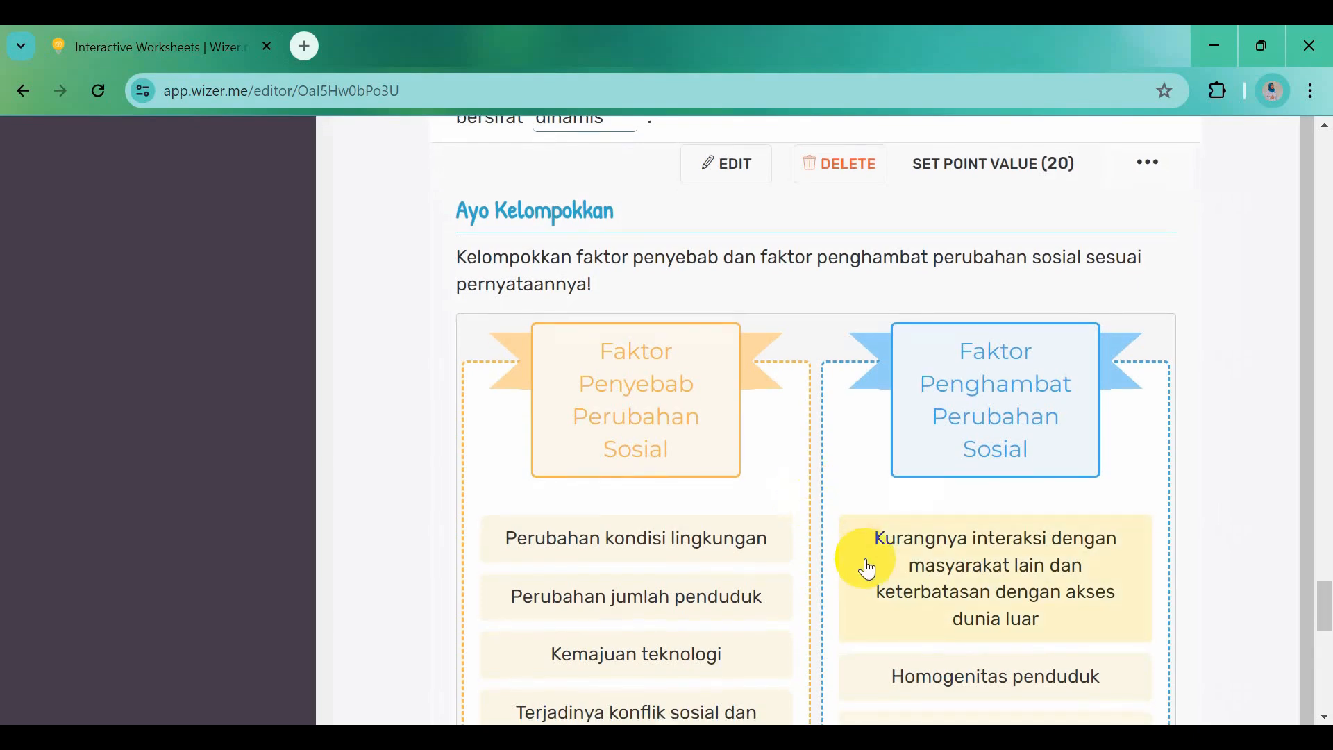
pyautogui.scroll(-8, 863, 563)
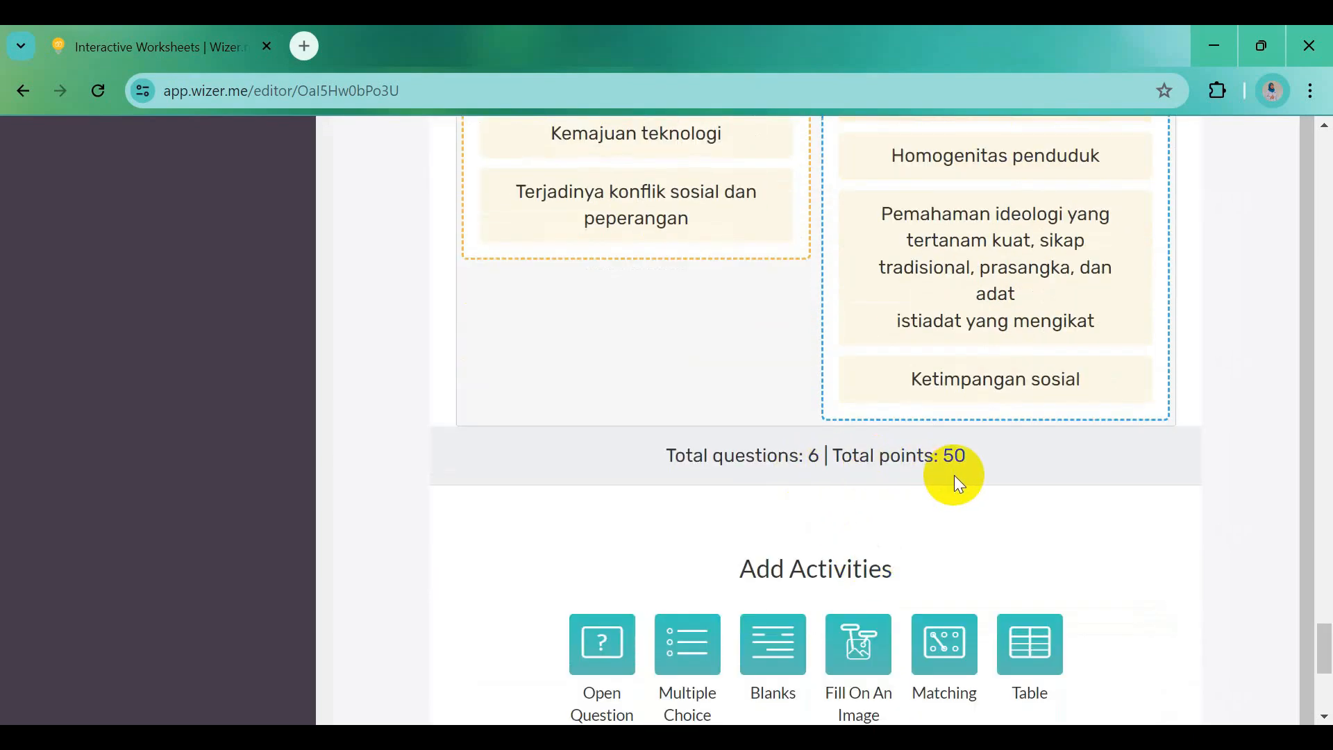
pyautogui.scroll(-3, 954, 475)
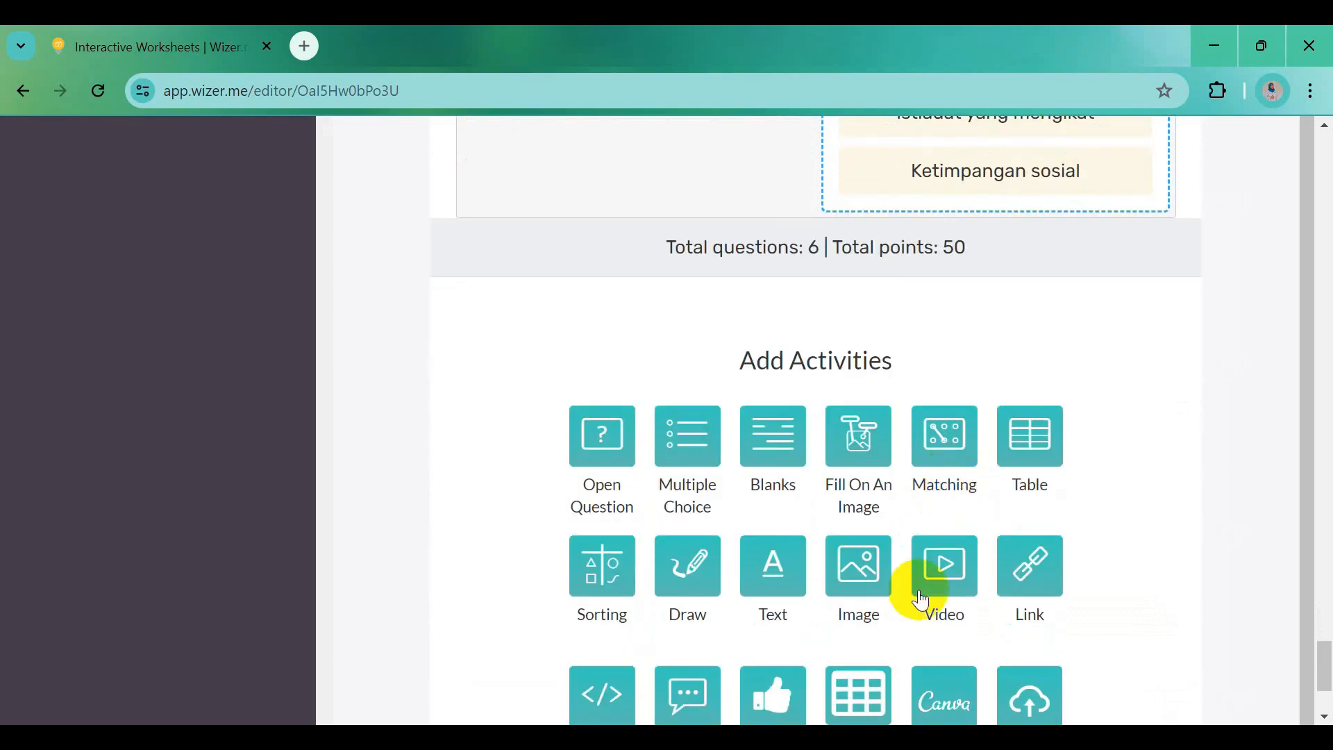
# Add a Word Search Puzzle activity titled 'Ayo Temukan Kata' in bold
pyautogui.scroll(-3, 864, 633)
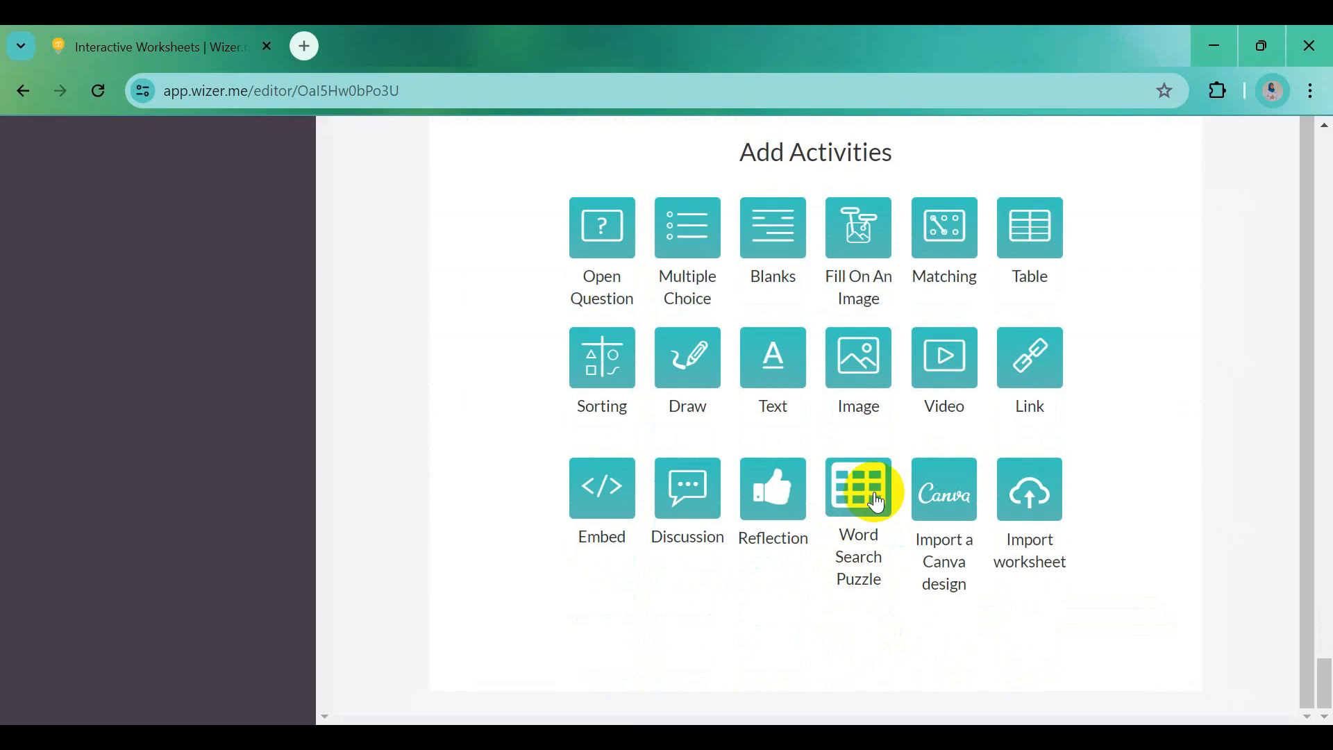
pyautogui.click(877, 501)
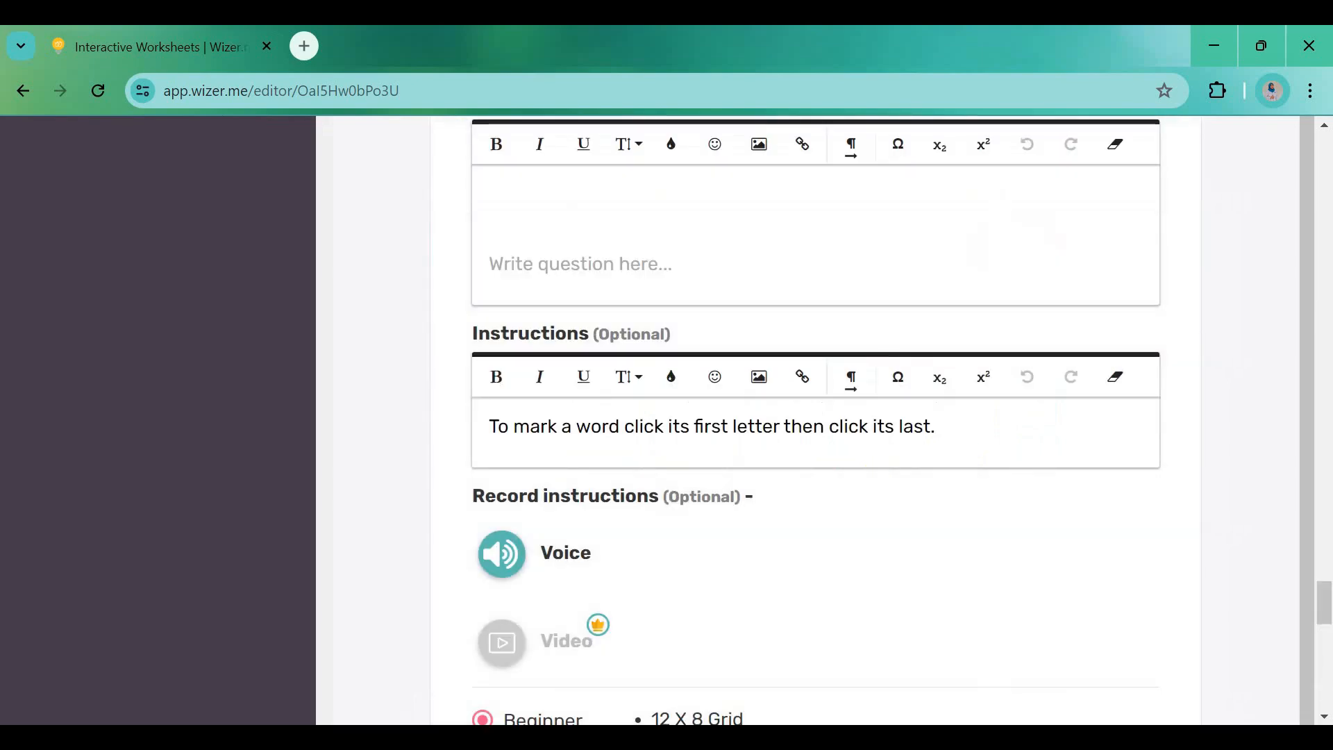
pyautogui.click(944, 653)
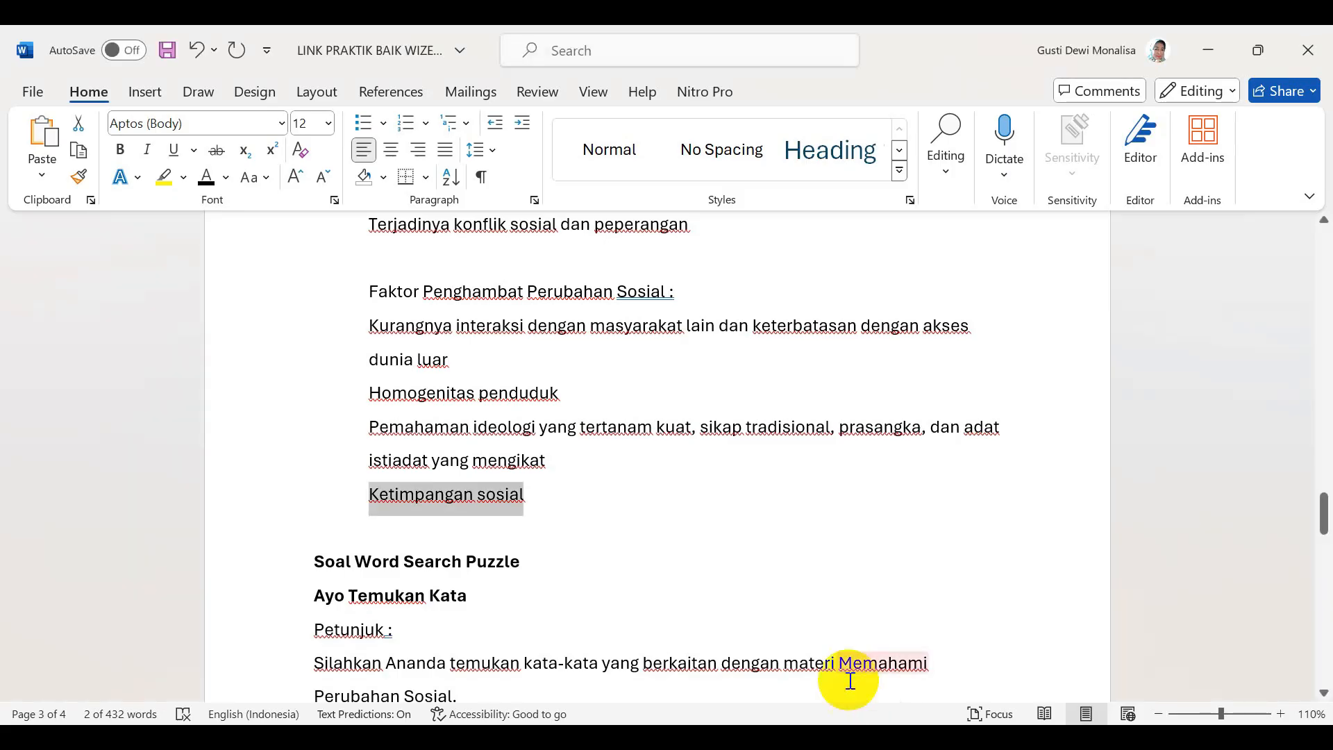
pyautogui.moveTo(316, 596); pyautogui.dragTo(453, 606)
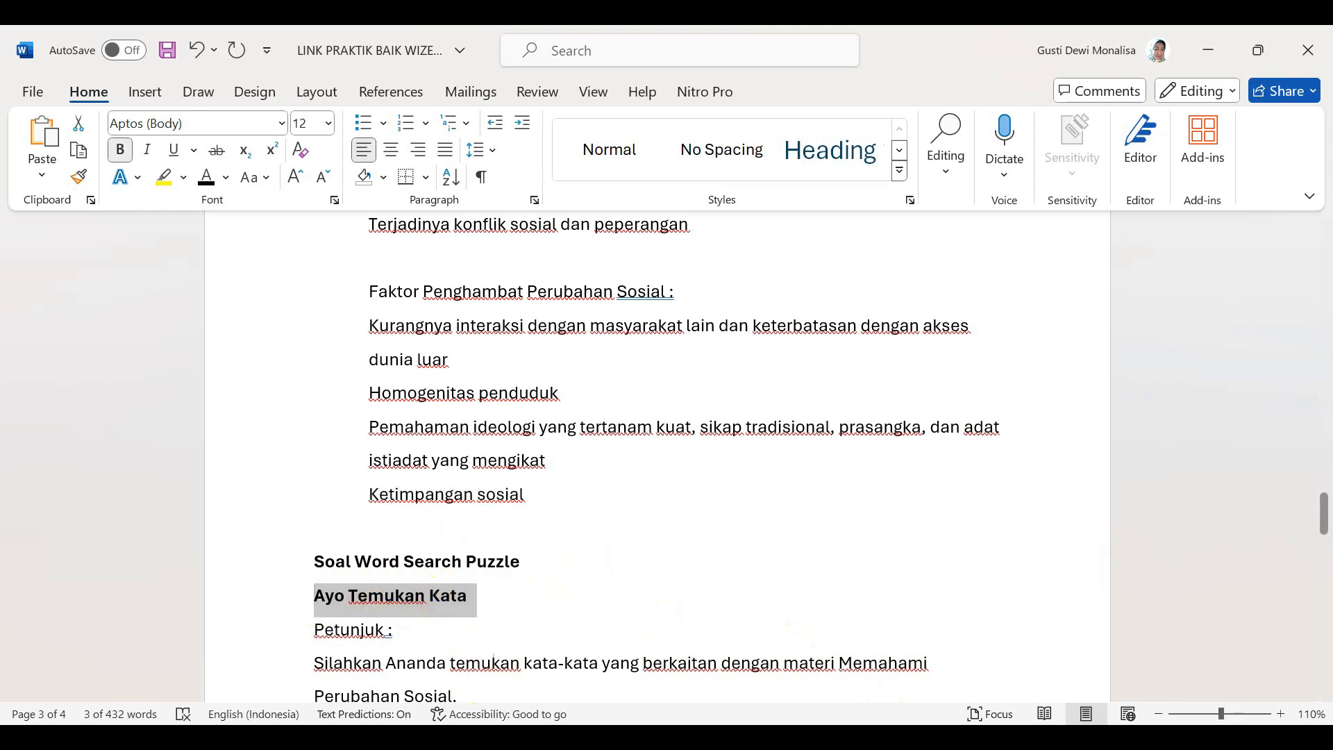
pyautogui.hotkey('alt', 'Tab')
pyautogui.click(531, 201)
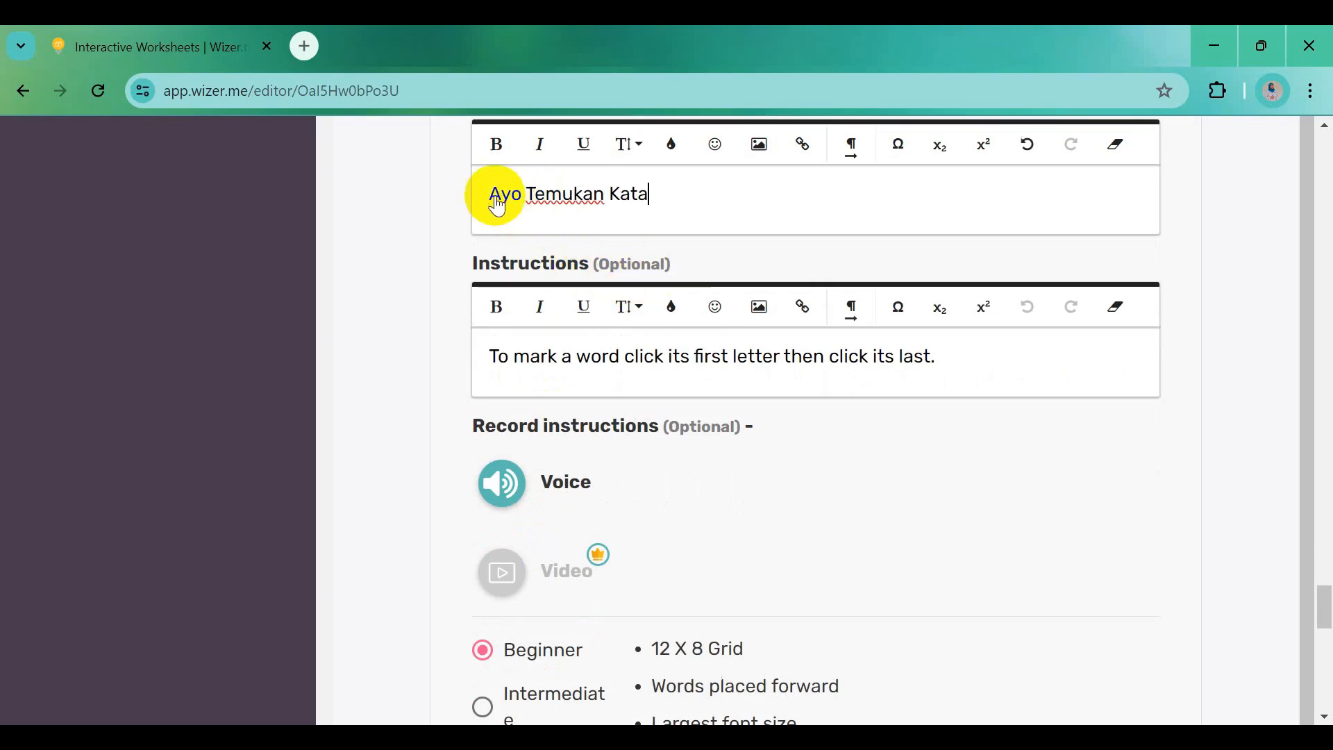
pyautogui.moveTo(492, 198); pyautogui.dragTo(650, 202)
pyautogui.click(497, 144)
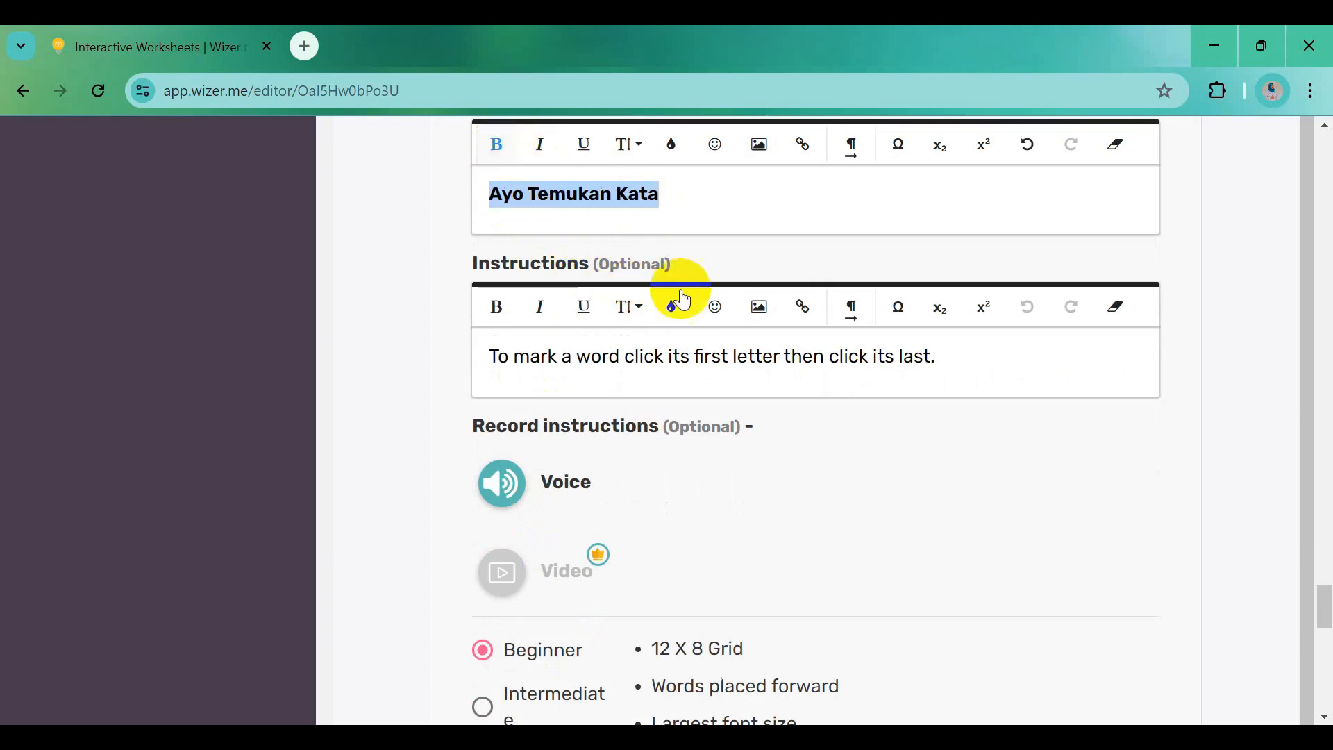
# Replace the English instructions with the two Indonesian Petunjuk paragraphs from Word
pyautogui.moveTo(939, 737)
pyautogui.click(939, 646)
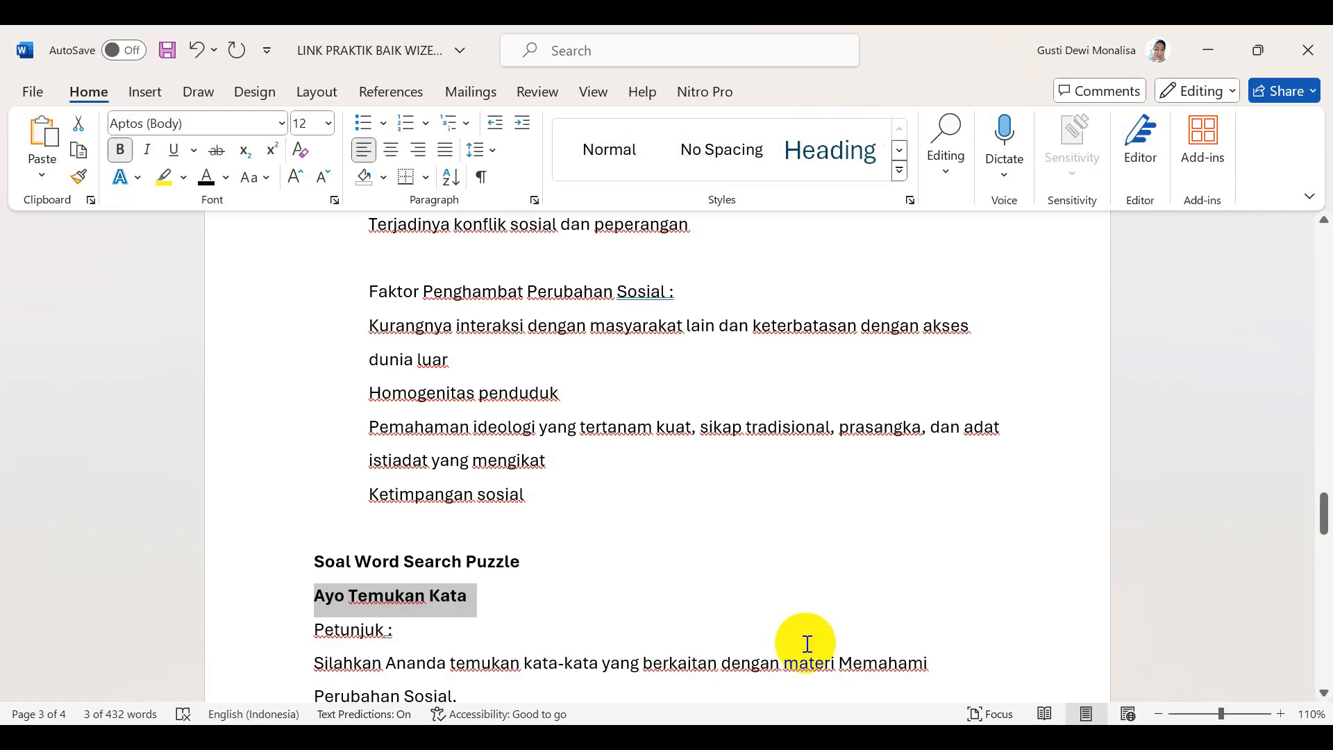
pyautogui.scroll(-3, 482, 542)
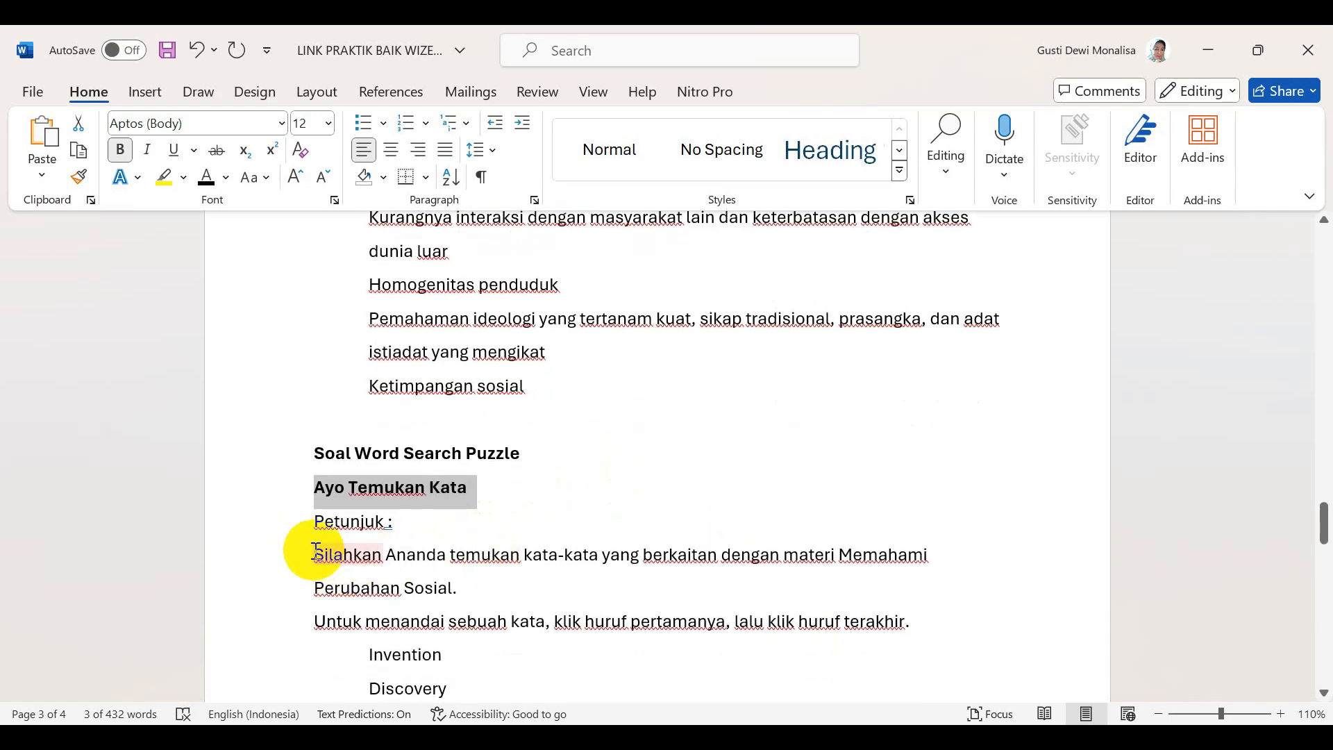
pyautogui.moveTo(316, 553); pyautogui.dragTo(915, 622)
pyautogui.hotkey('ctrl', 'c')
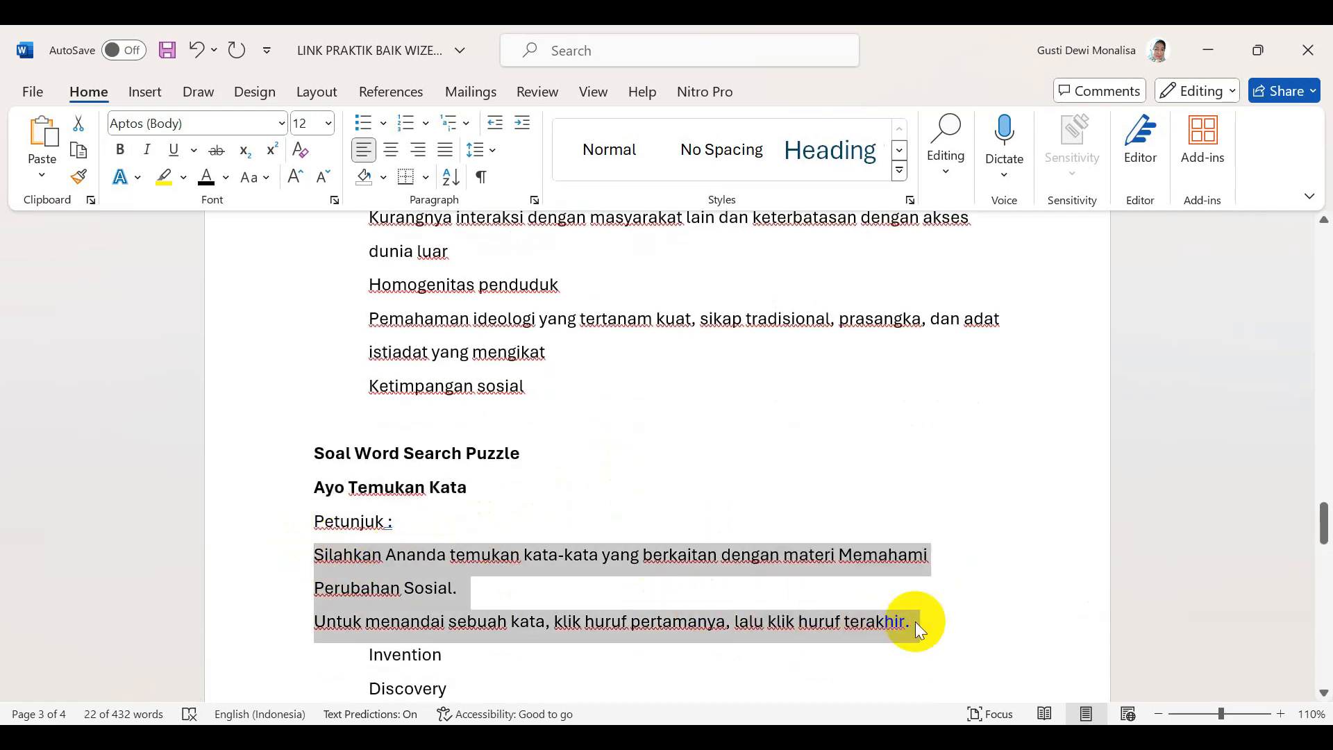
pyautogui.hotkey('alt', 'Tab')
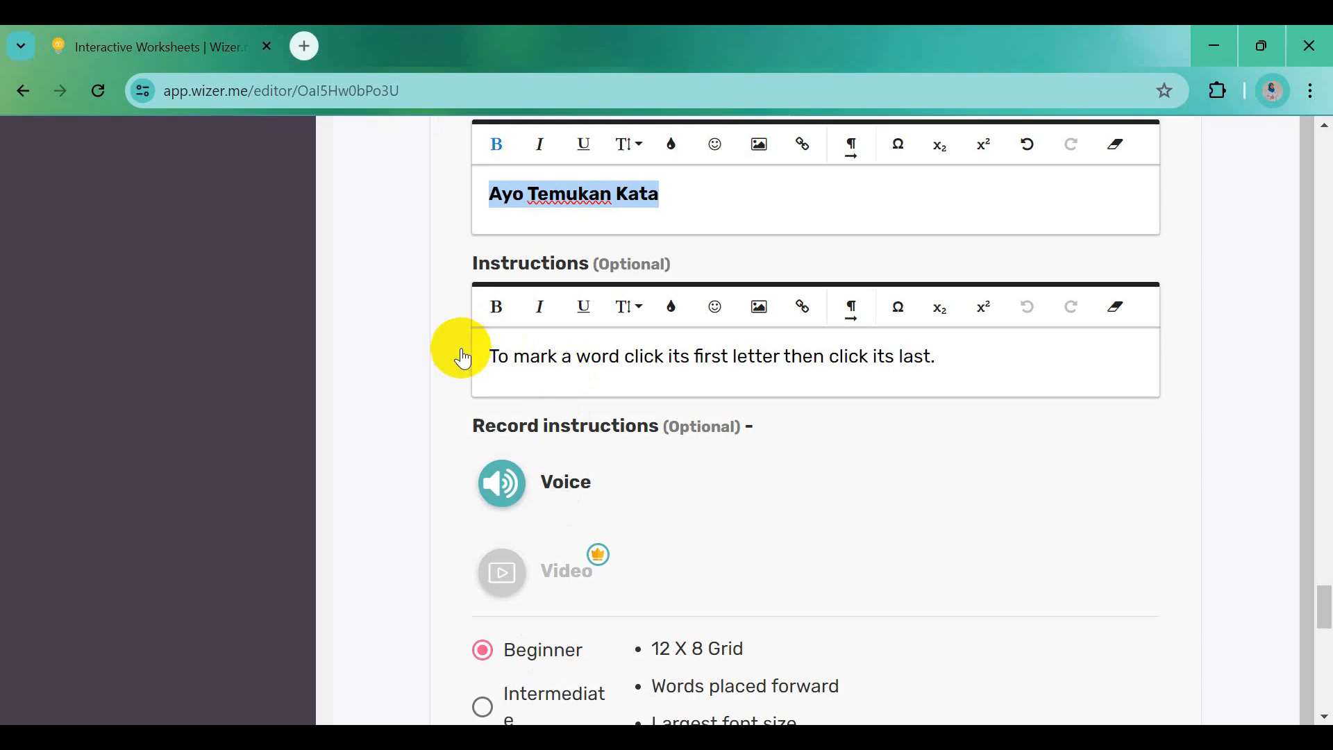
pyautogui.moveTo(494, 364); pyautogui.dragTo(943, 368)
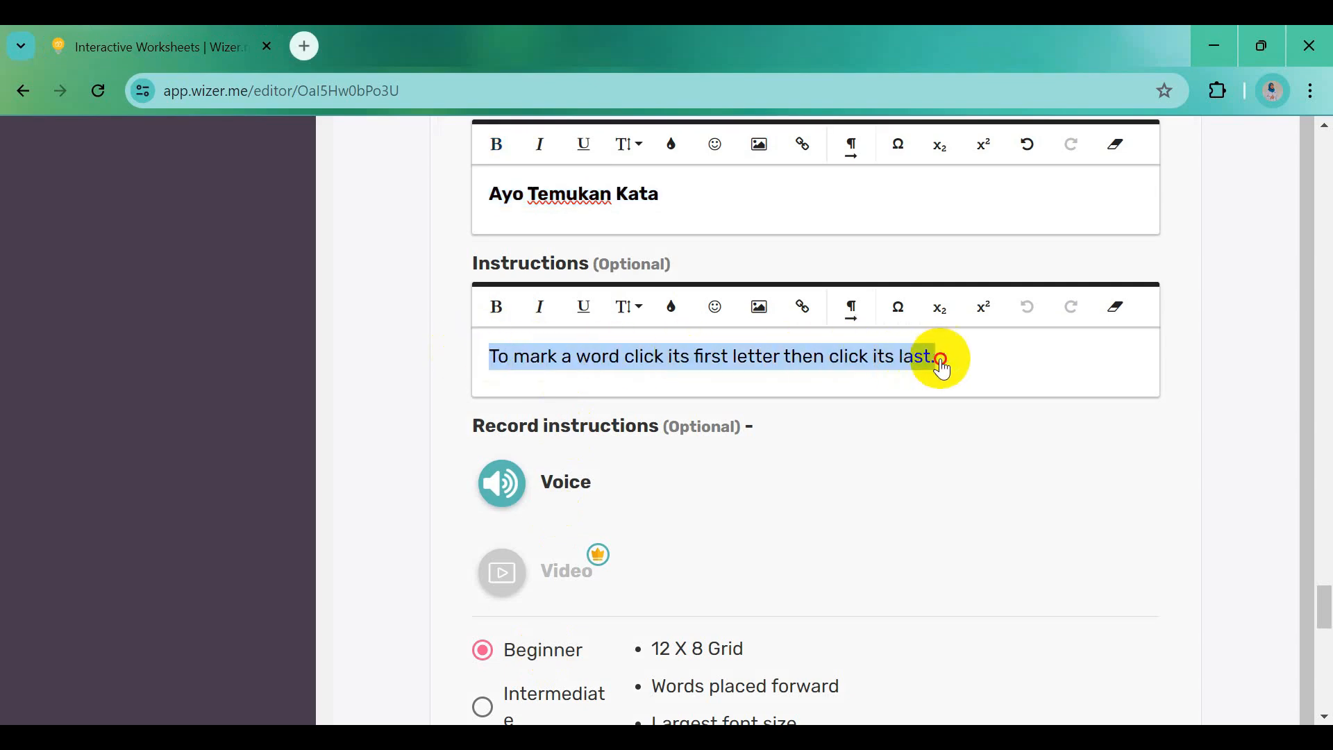
pyautogui.hotkey('ctrl', 'v')
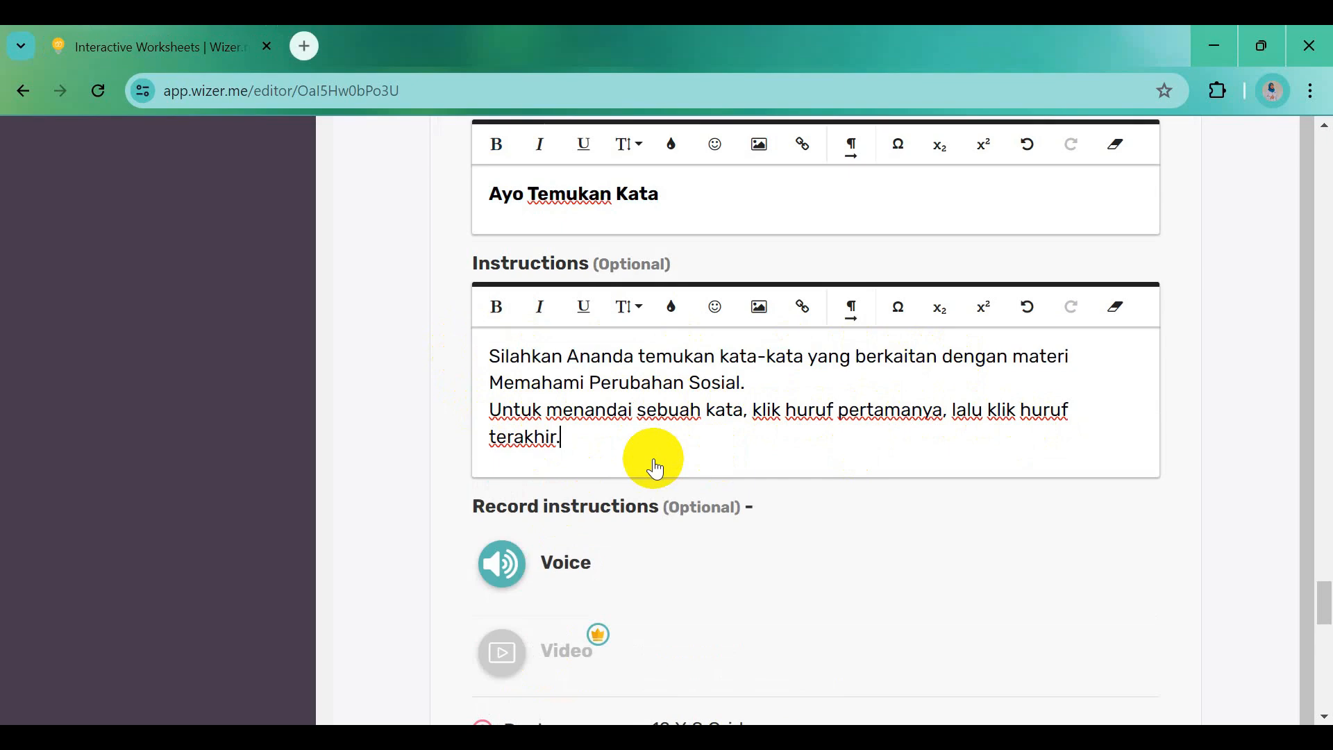
pyautogui.scroll(-5, 654, 469)
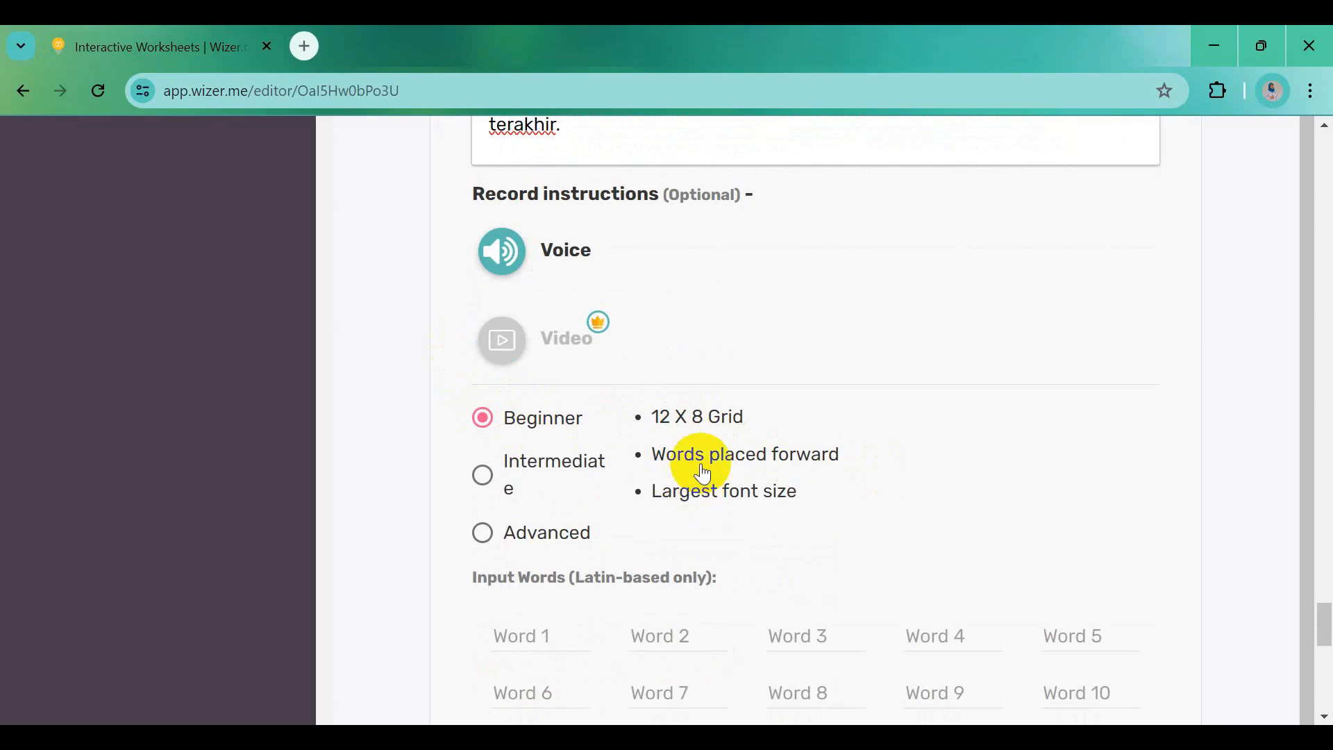
# Copy Invention, Discovery and Diffusion from Word into the first three puzzle word slots
pyautogui.scroll(-2, 699, 465)
pyautogui.scroll(-3, 979, 667)
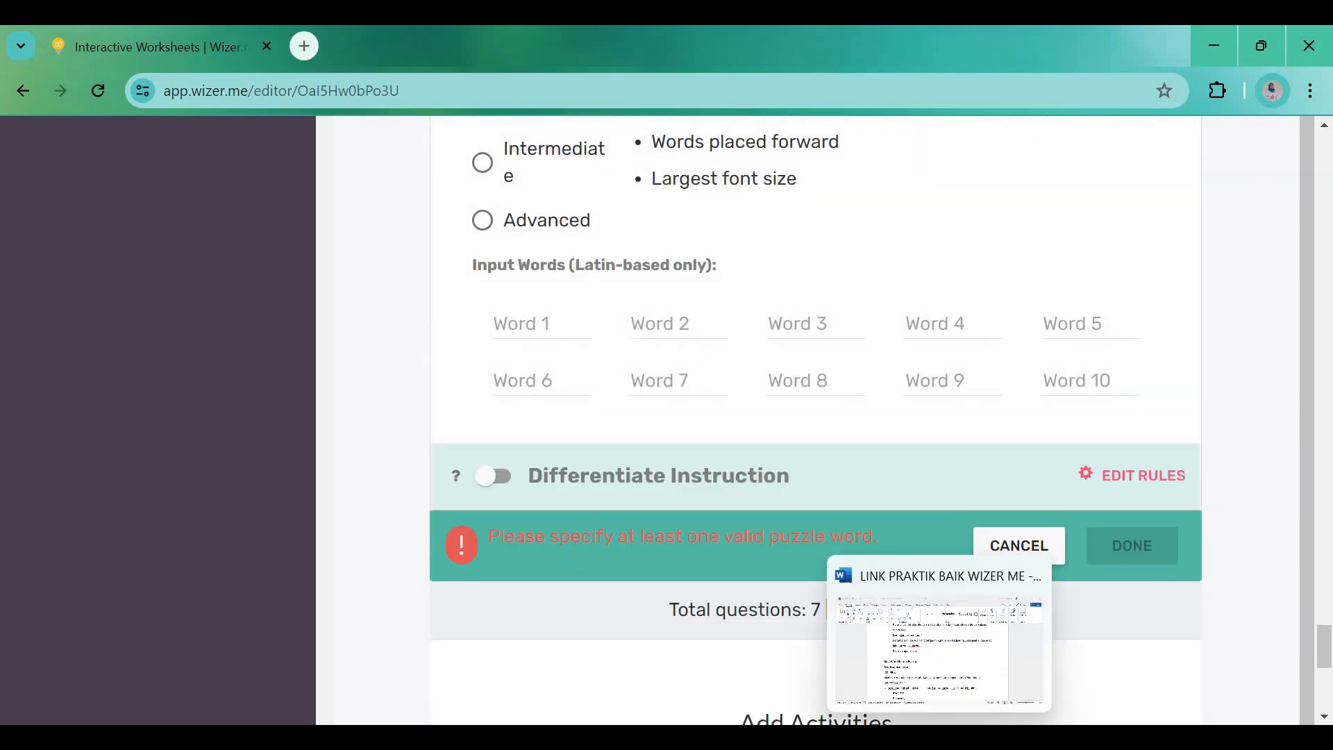
pyautogui.click(980, 738)
pyautogui.scroll(-3, 598, 587)
pyautogui.scroll(-4, 597, 587)
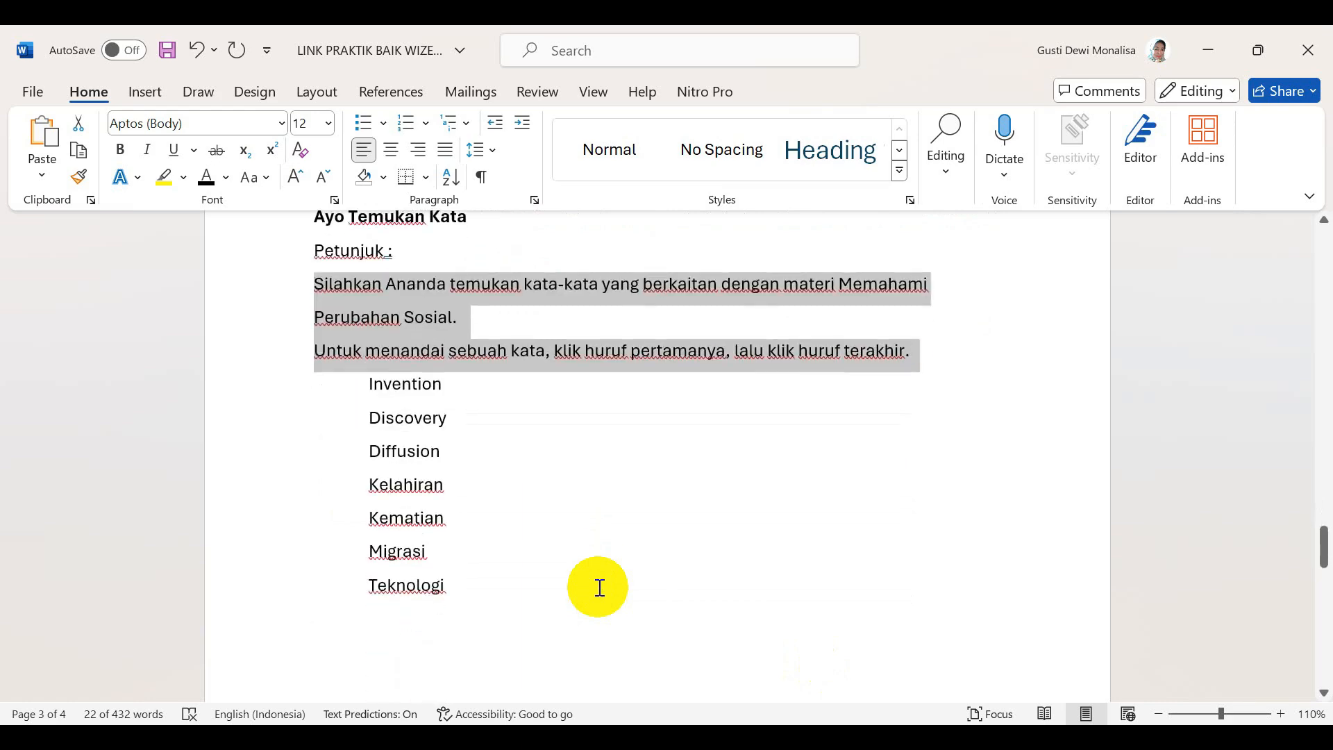
pyautogui.scroll(2, 596, 586)
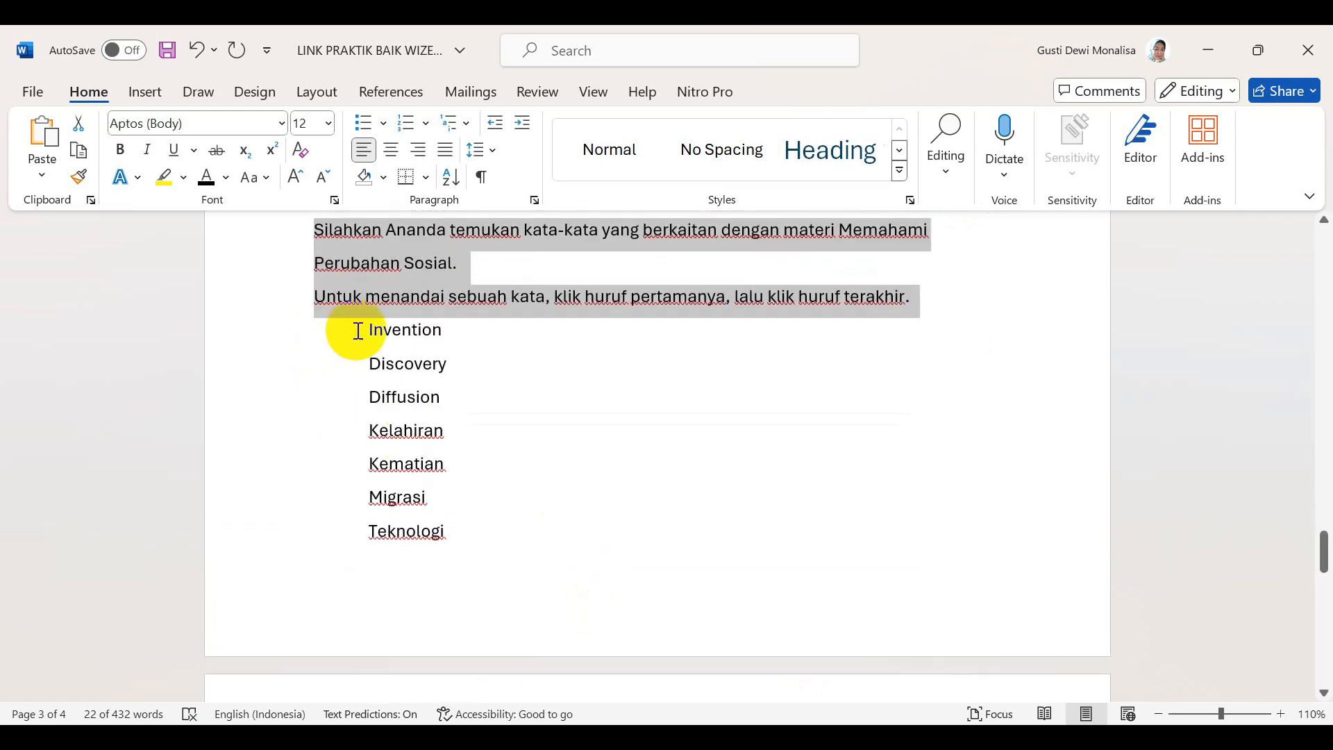
pyautogui.moveTo(366, 330); pyautogui.dragTo(450, 331)
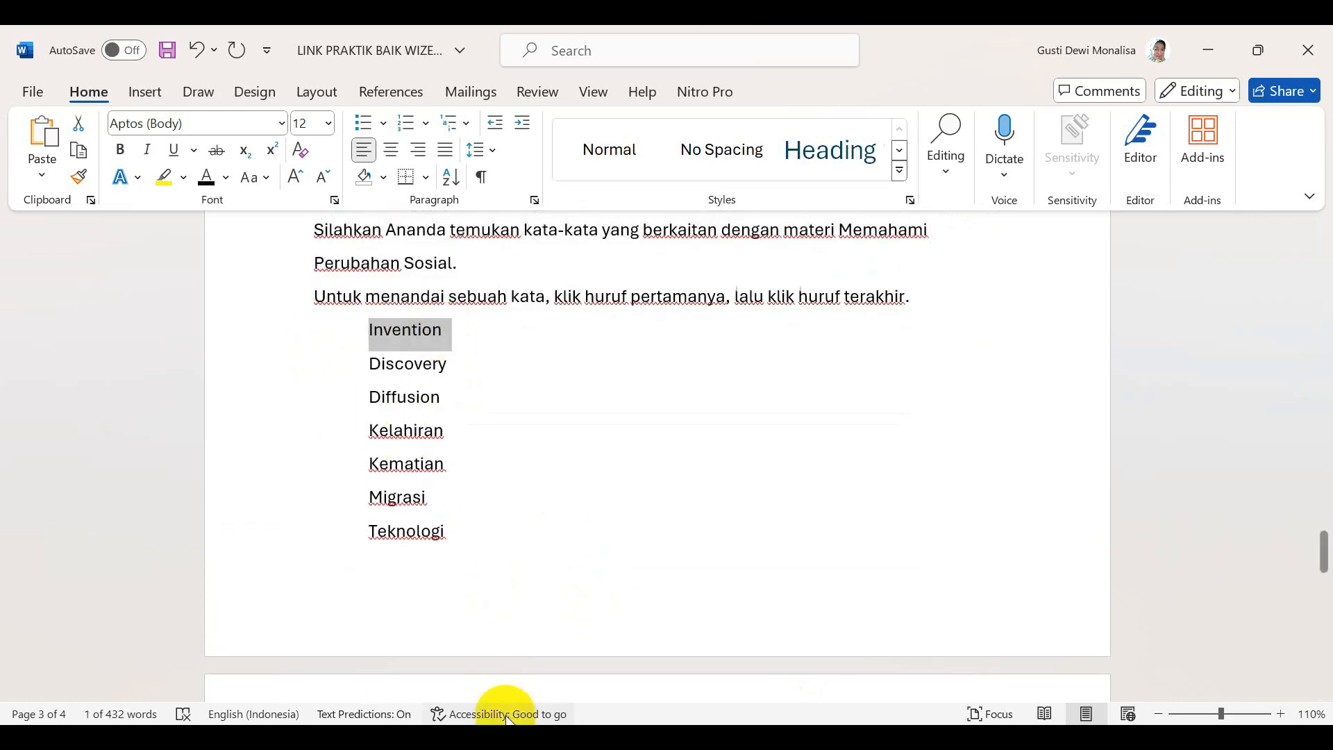
pyautogui.click(507, 738)
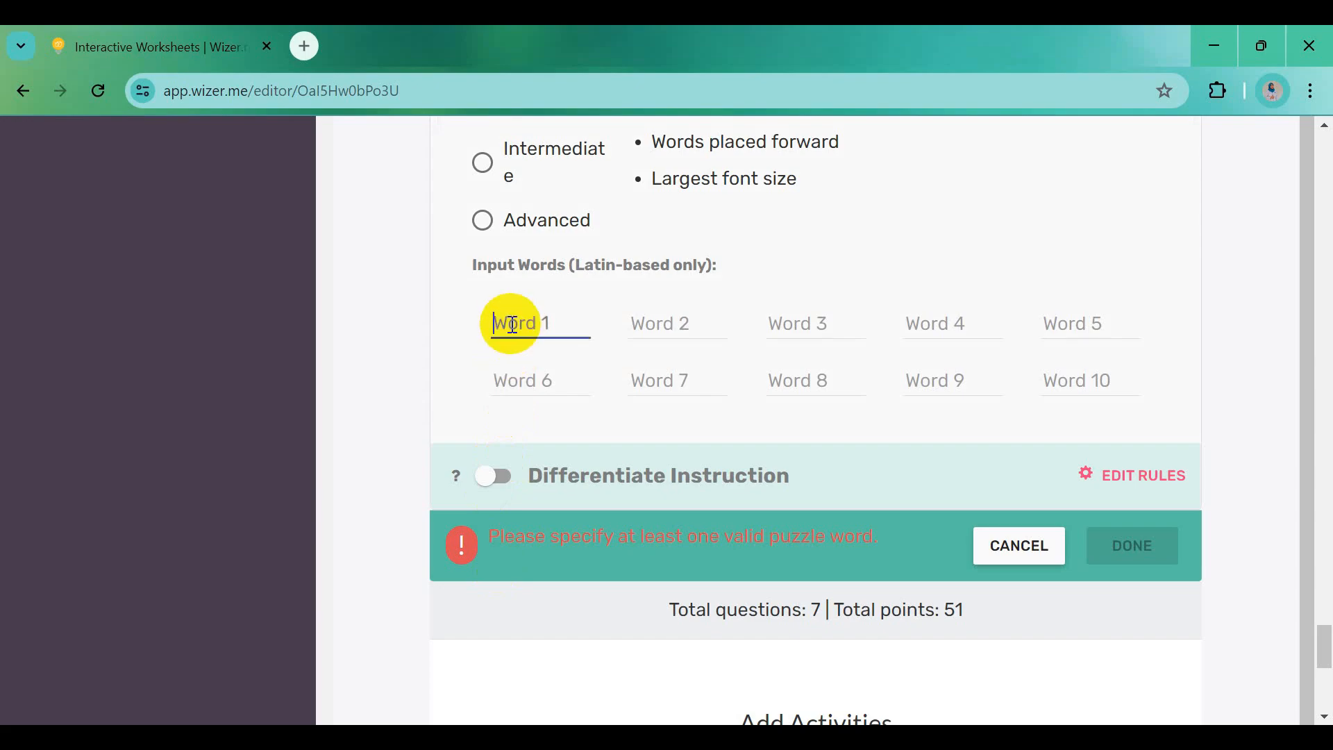
pyautogui.click(549, 737)
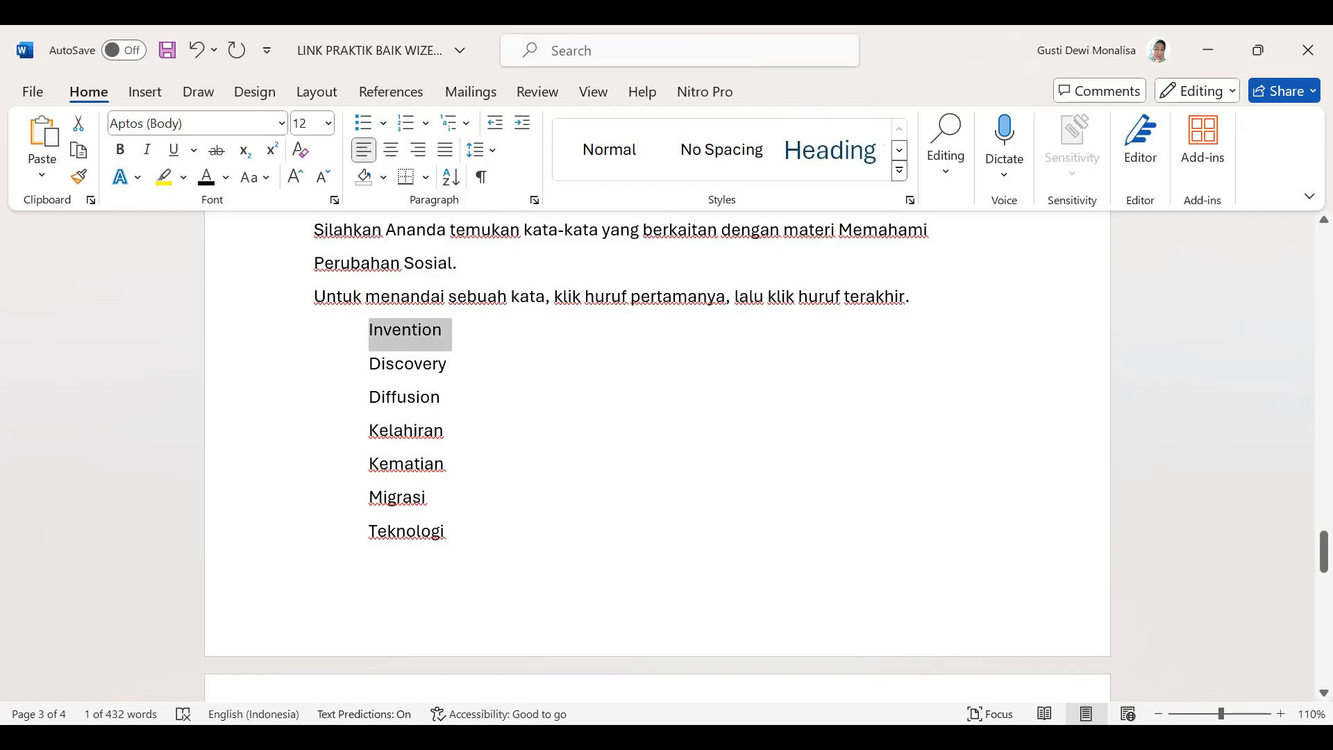
pyautogui.moveTo(376, 363); pyautogui.dragTo(456, 369)
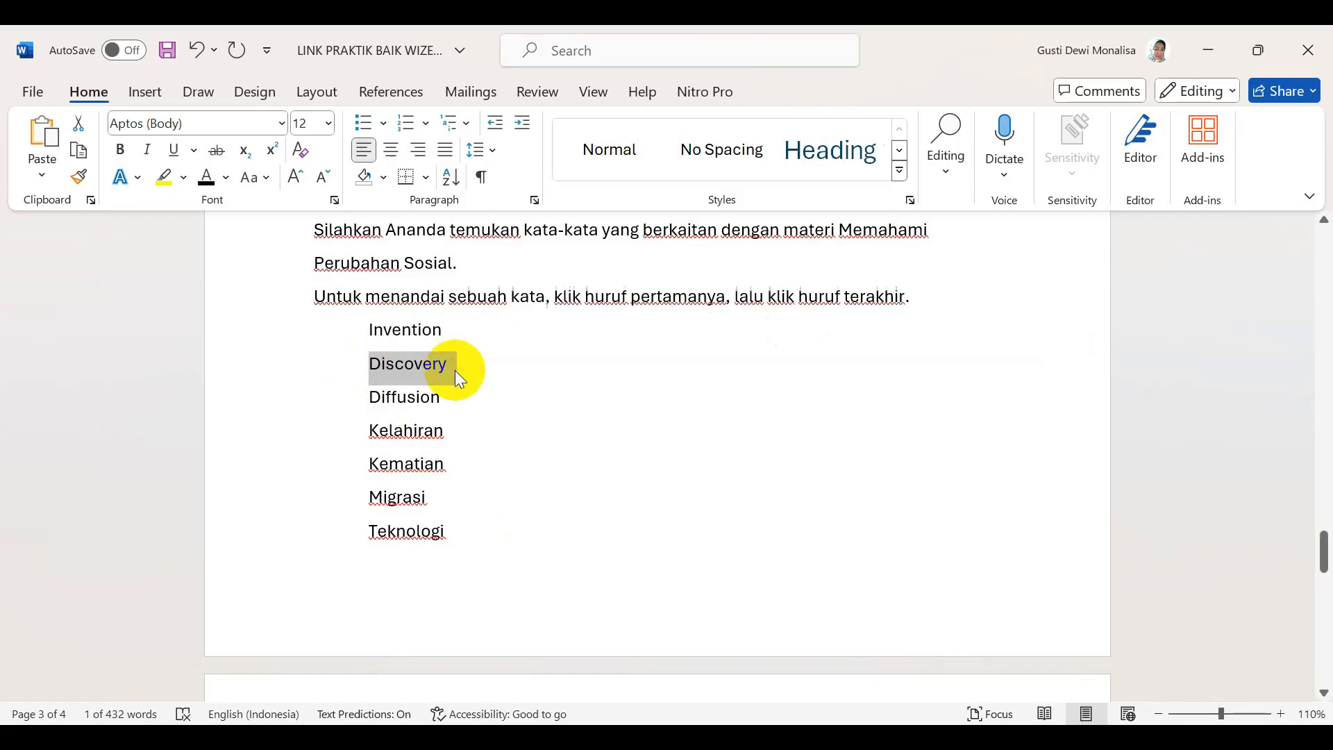
pyautogui.click(549, 737)
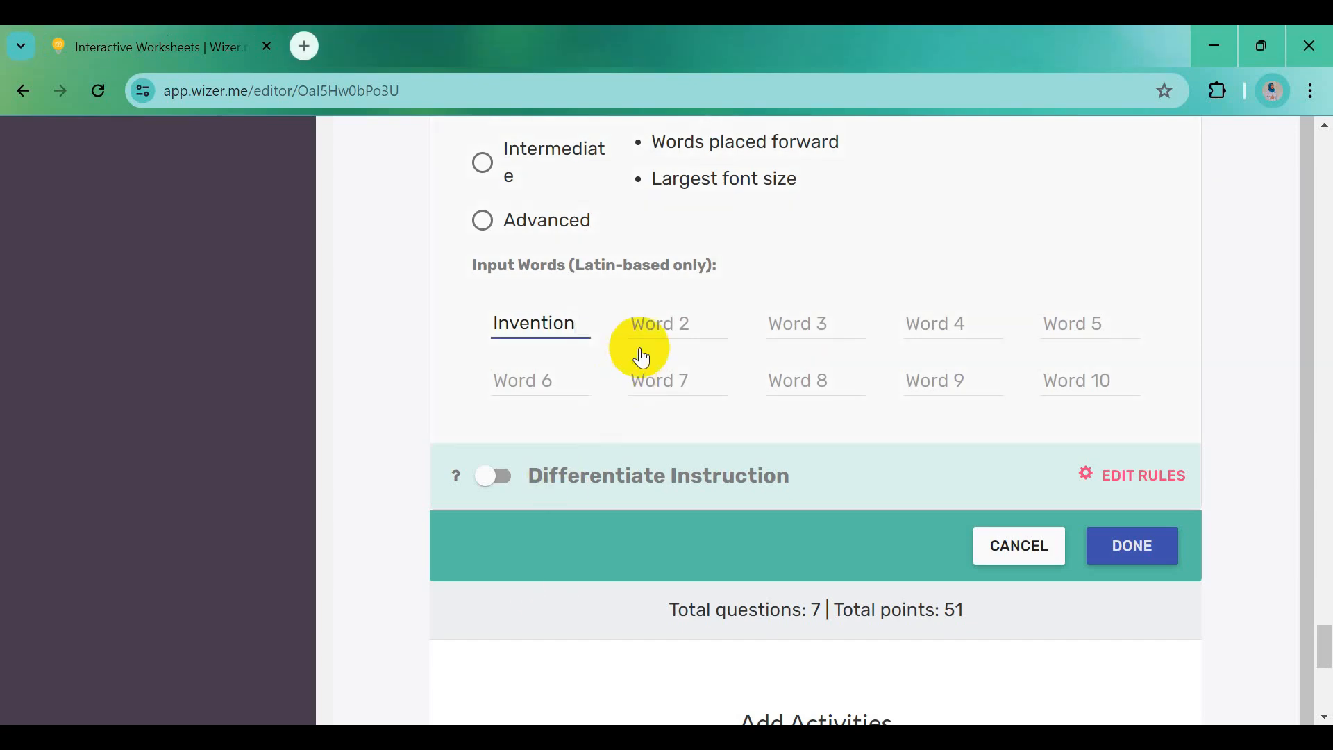
pyautogui.click(647, 327)
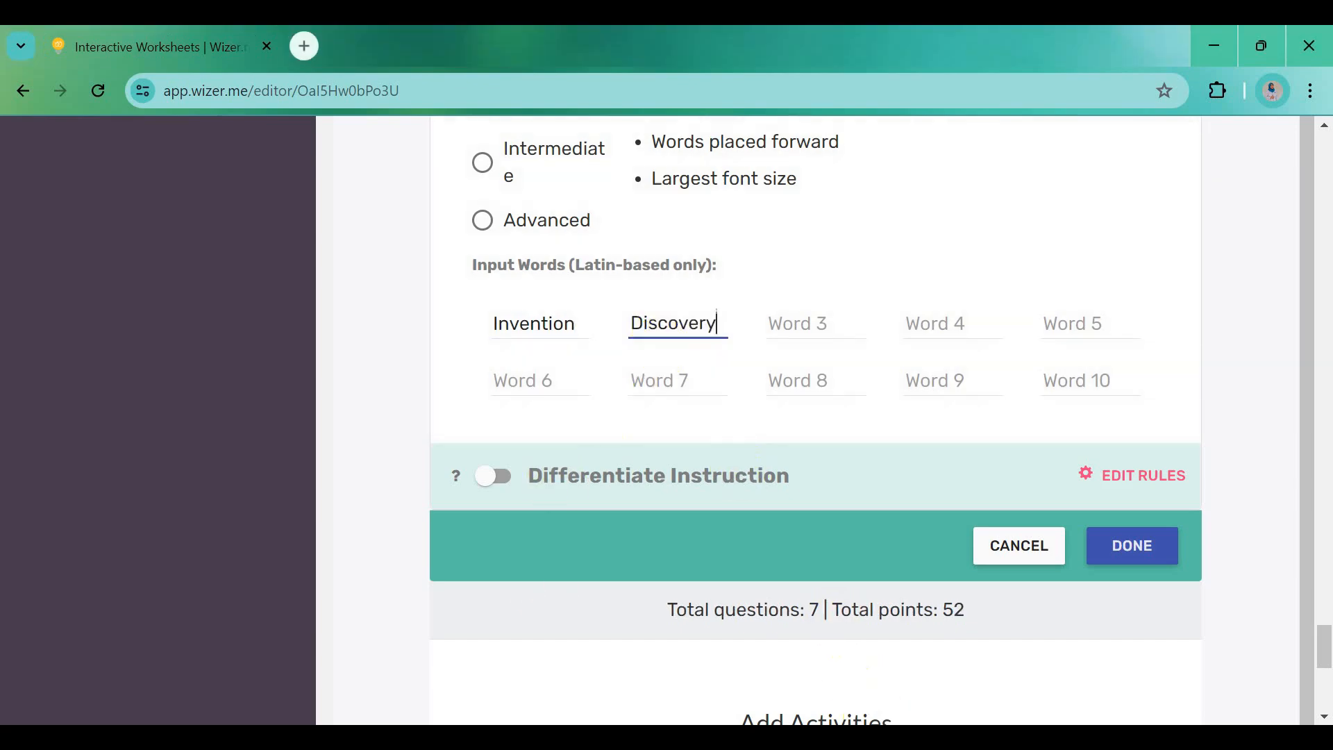
pyautogui.click(885, 738)
pyautogui.moveTo(373, 403); pyautogui.dragTo(448, 397)
pyautogui.hotkey('ctrl', 'c')
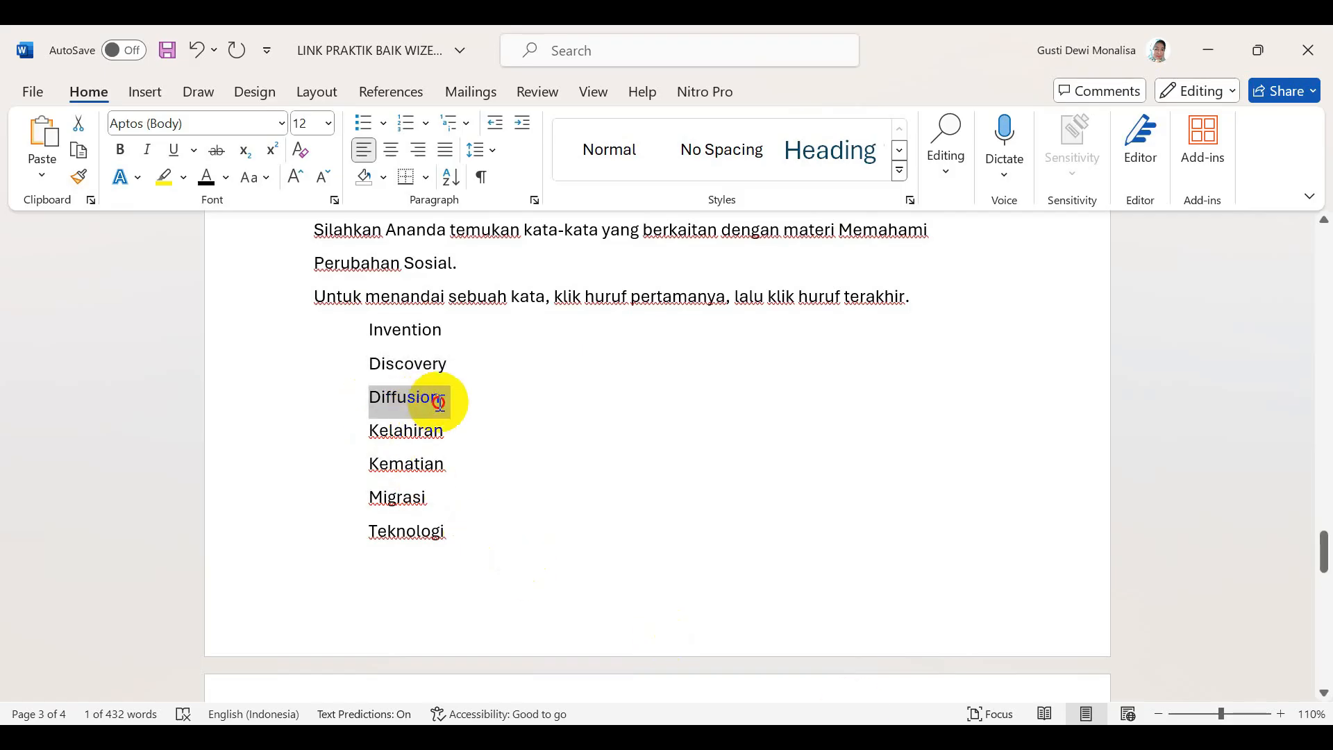
pyautogui.click(849, 738)
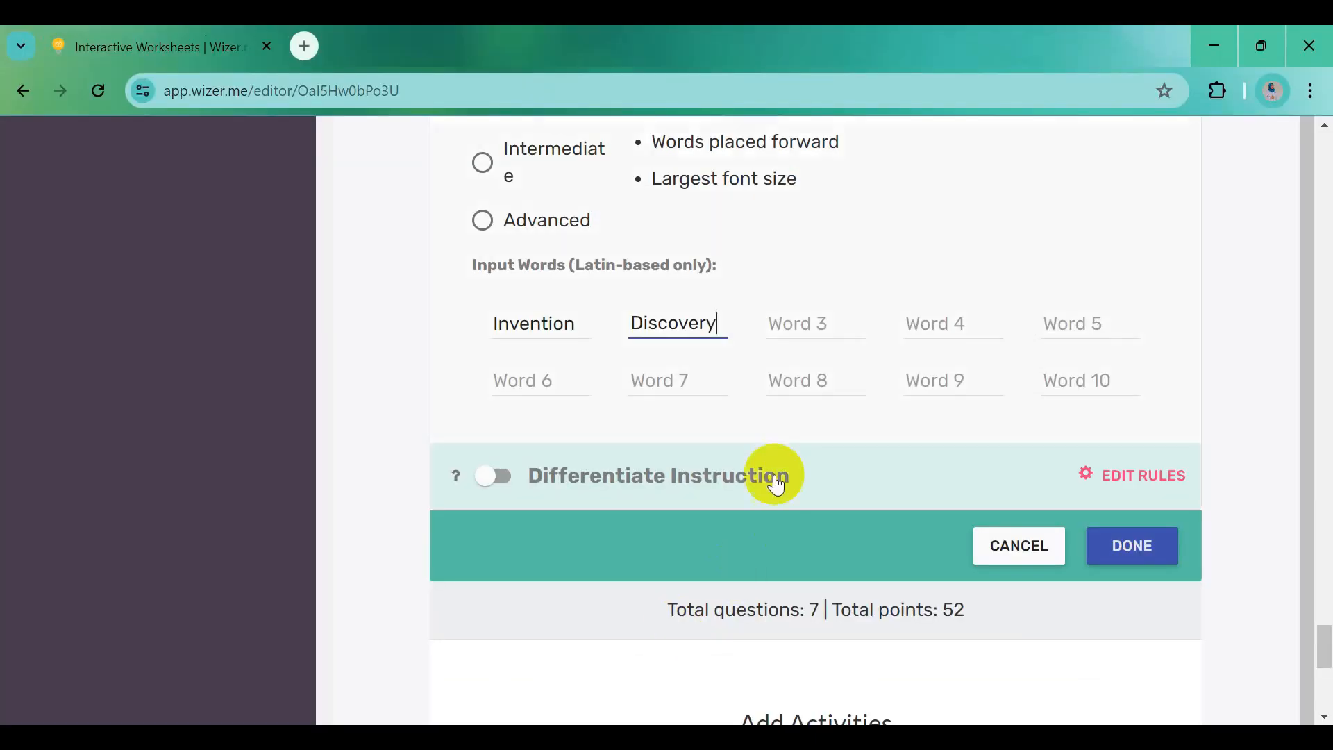
pyautogui.hotkey('ctrl', 'v')
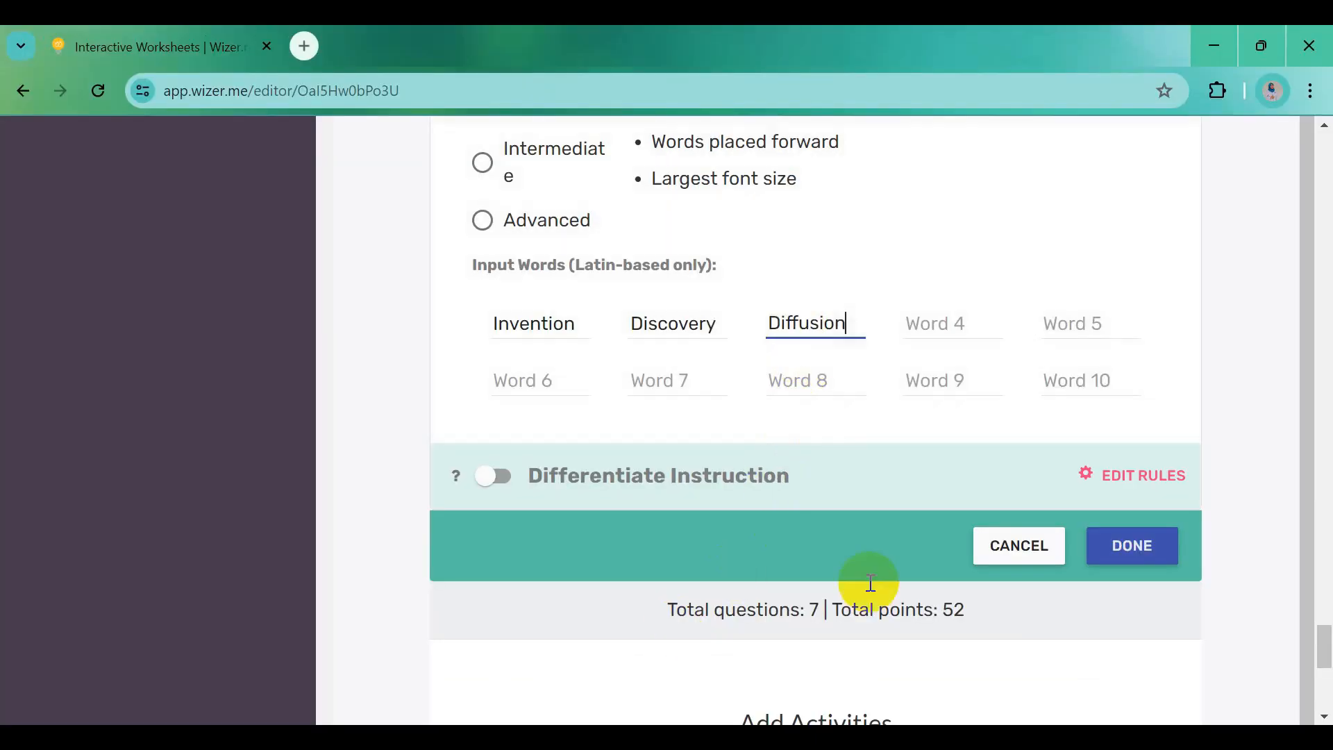
# Add Kelahiran, Kematian and Migrasi as the fourth through sixth puzzle words
pyautogui.click(896, 738)
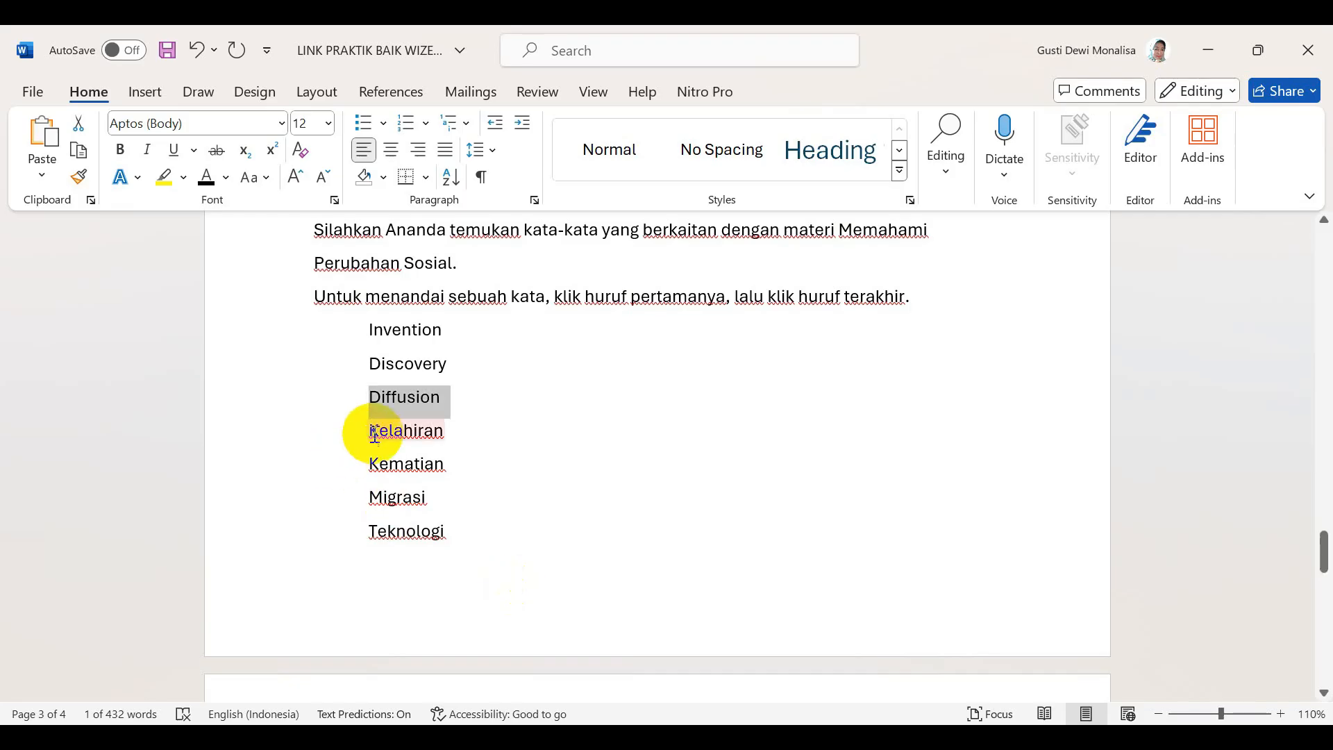
pyautogui.moveTo(370, 431); pyautogui.dragTo(443, 438)
pyautogui.hotkey('ctrl', 'c')
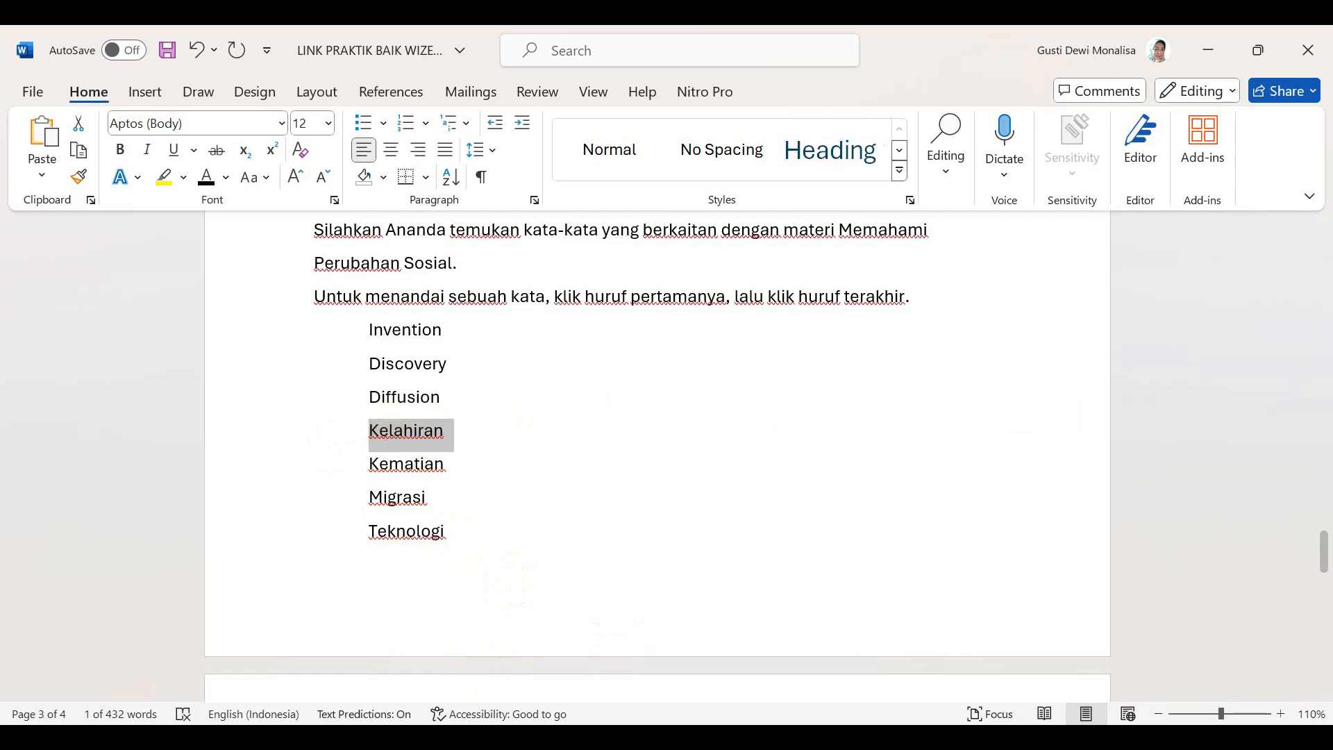
pyautogui.hotkey('alt', 'Tab')
pyautogui.click(905, 316)
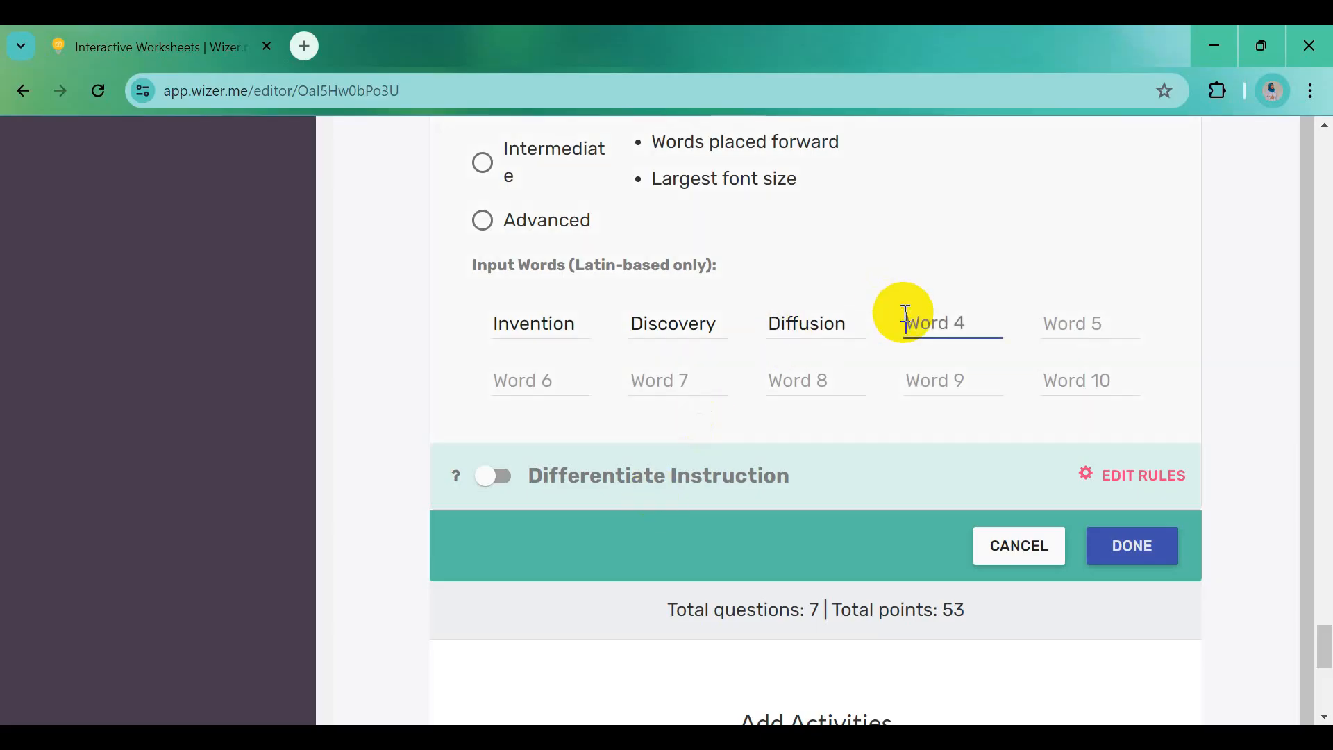
pyautogui.hotkey('ctrl', 'v')
pyautogui.hotkey('alt', 'Tab')
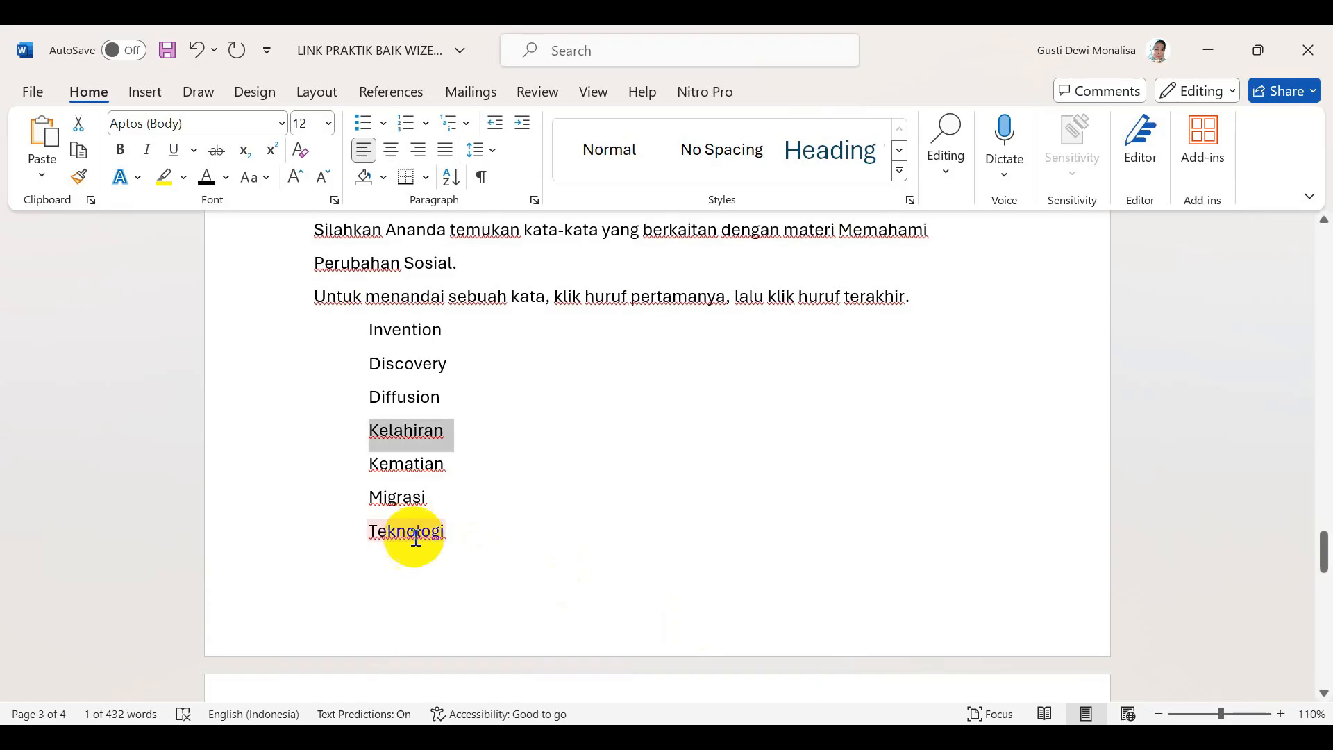
pyautogui.moveTo(368, 464); pyautogui.dragTo(464, 467)
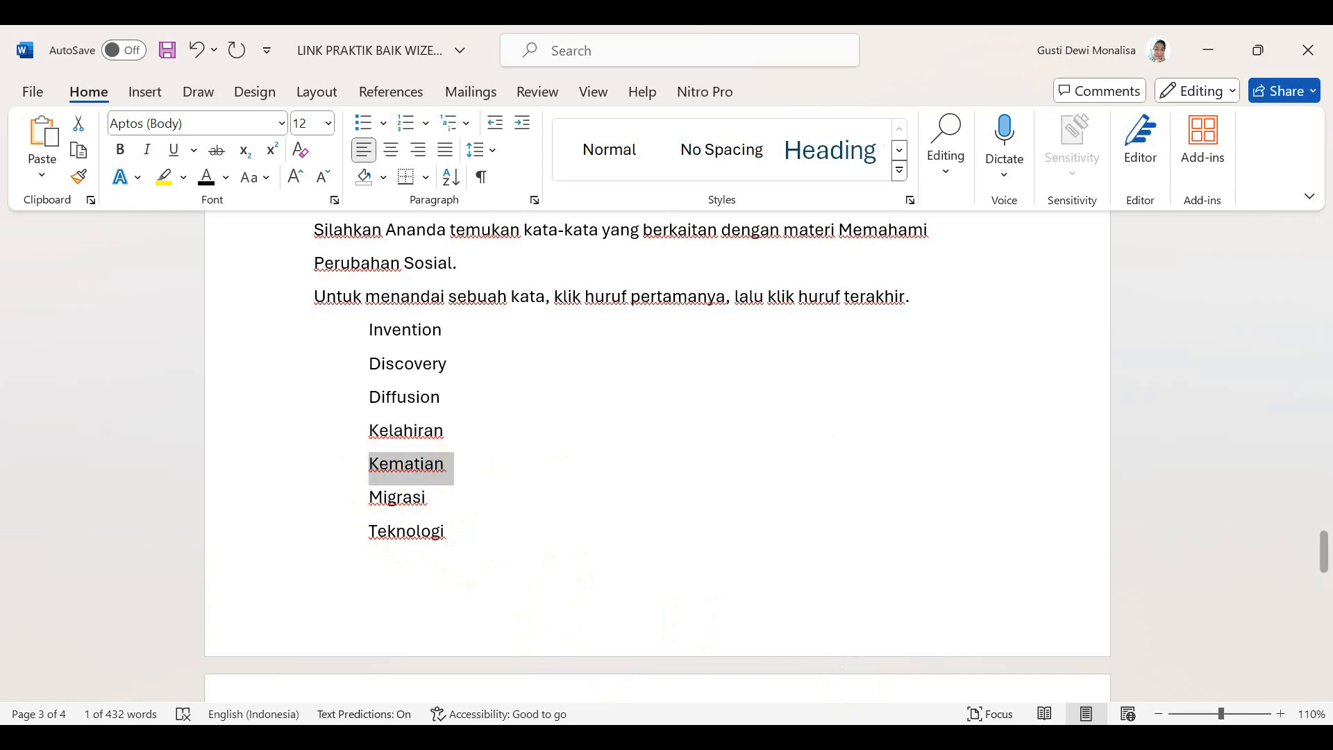
pyautogui.hotkey('alt', 'Tab')
pyautogui.click(1099, 312)
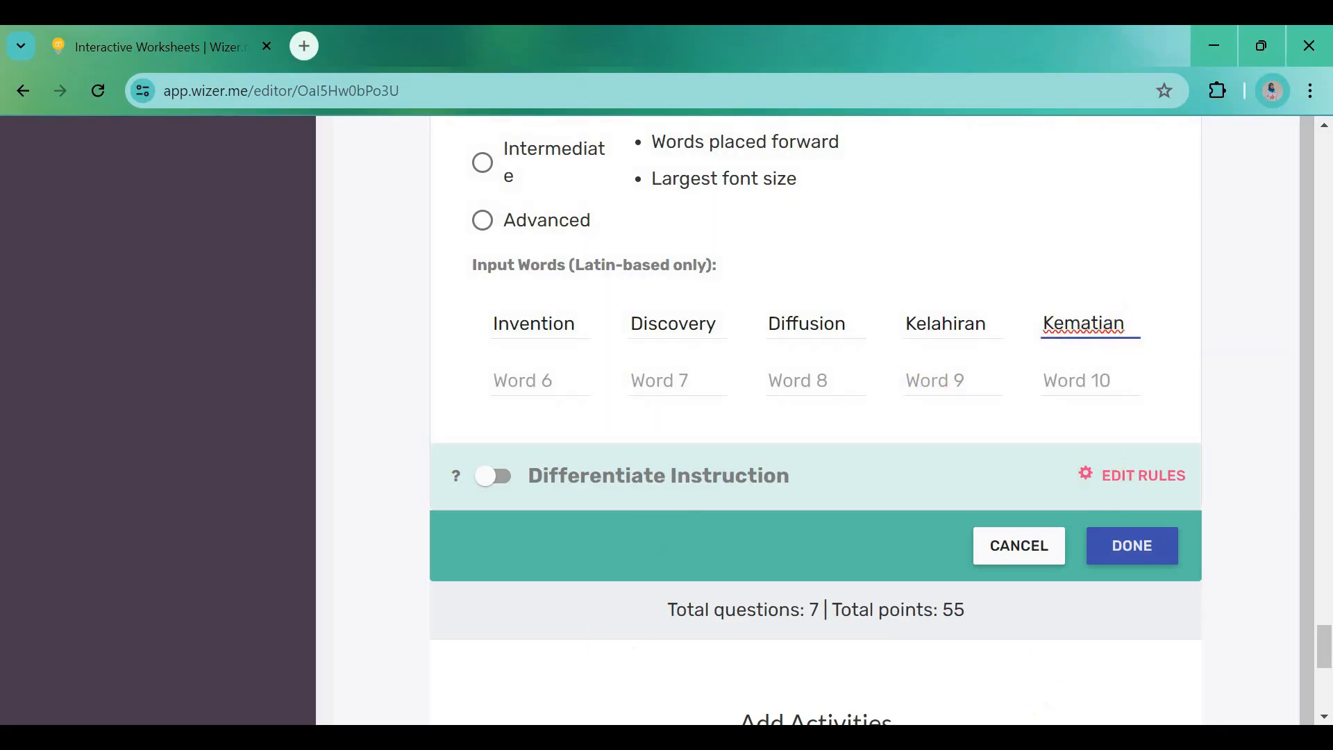
pyautogui.hotkey('alt', 'Tab')
pyautogui.moveTo(369, 498); pyautogui.dragTo(423, 506)
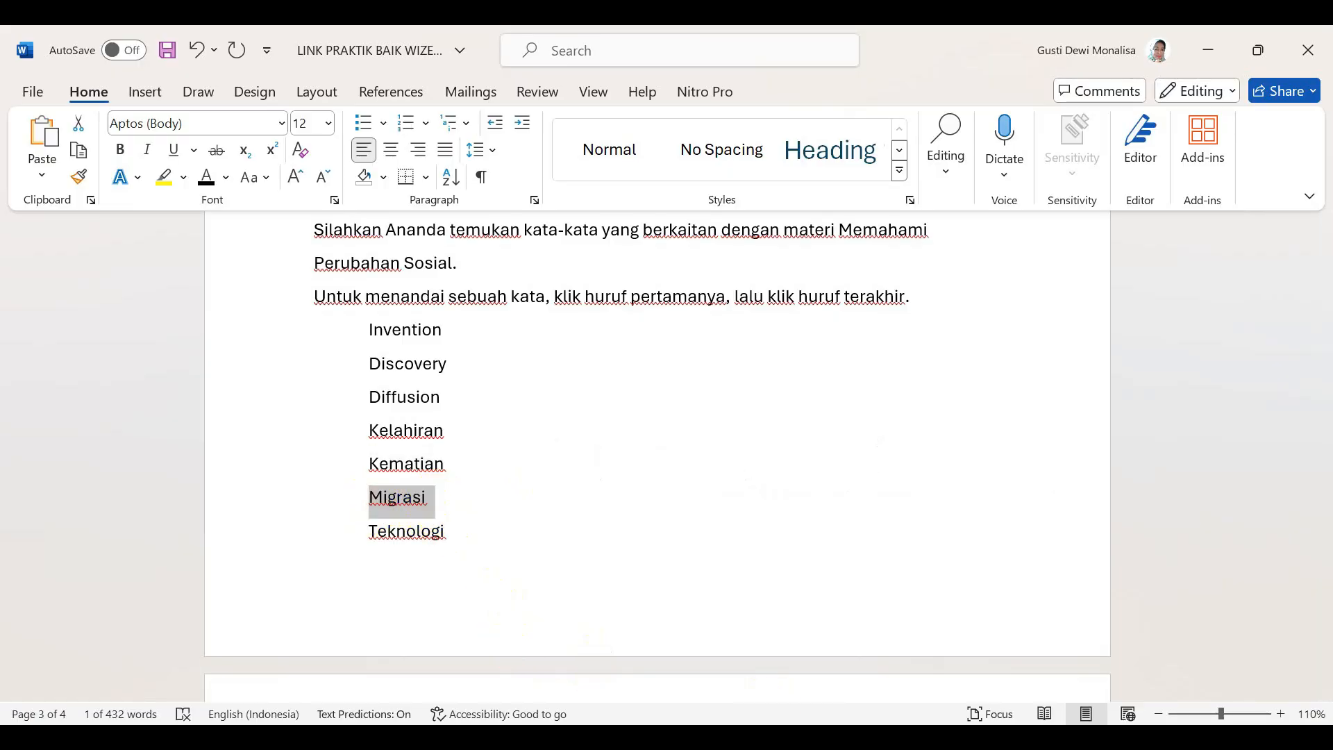
pyautogui.hotkey('alt', 'Tab')
pyautogui.click(507, 387)
pyautogui.write('Migrasi')
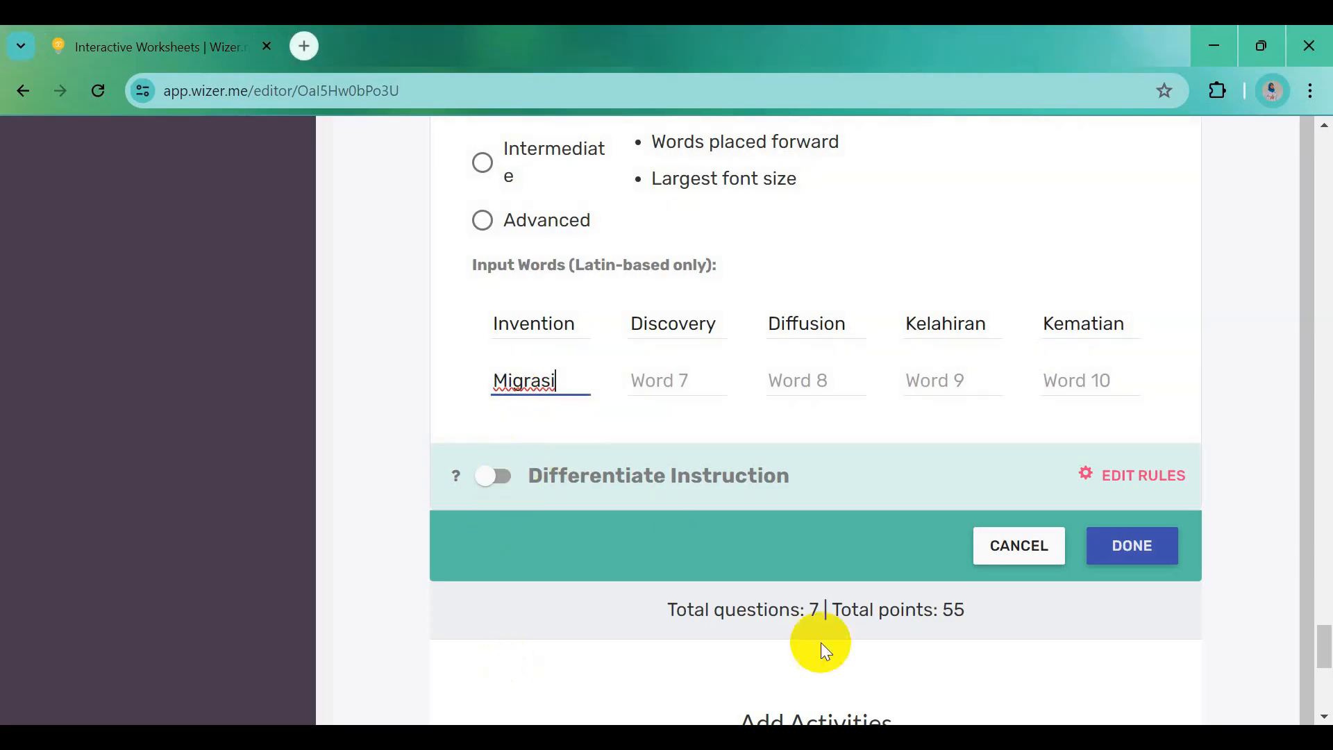
# Add Teknologi, Konflik and Heterogenitas as puzzle words, then copy Homogenitas for the last slot
pyautogui.hotkey('alt', 'Tab')
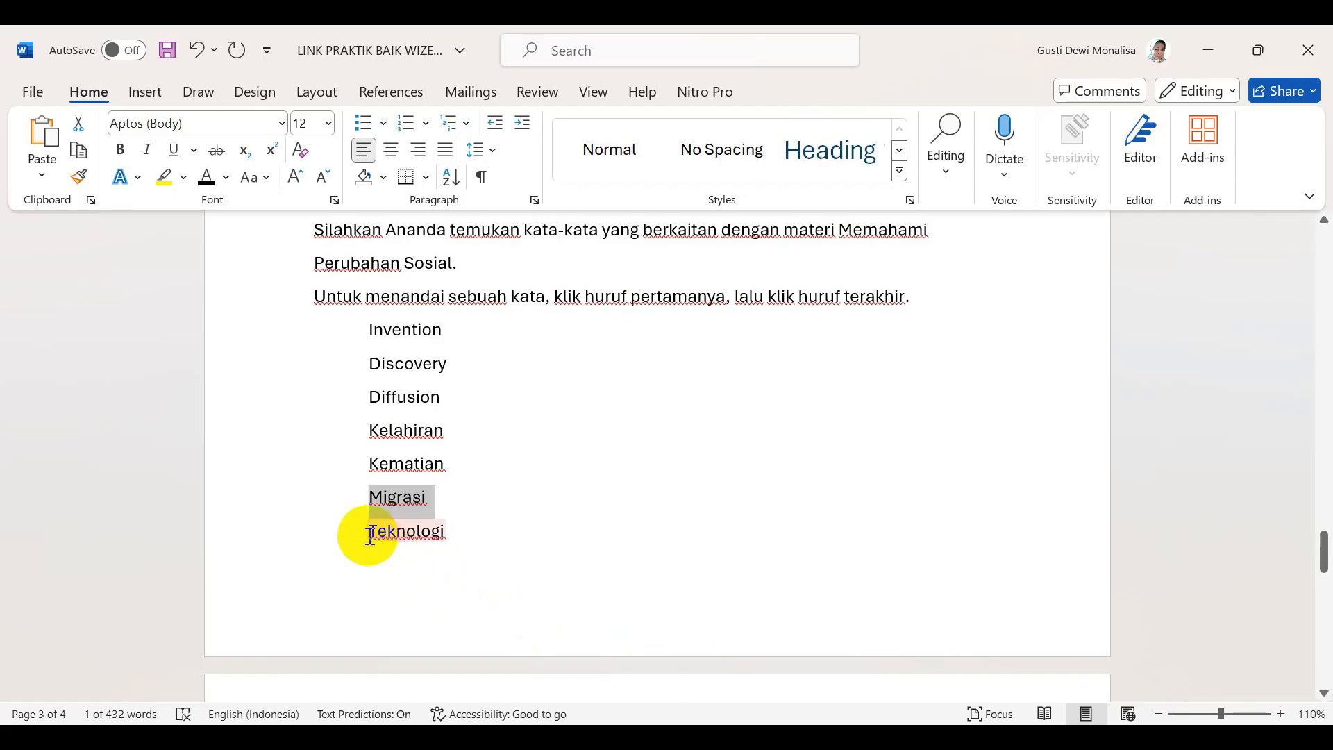
pyautogui.moveTo(370, 535); pyautogui.dragTo(461, 540)
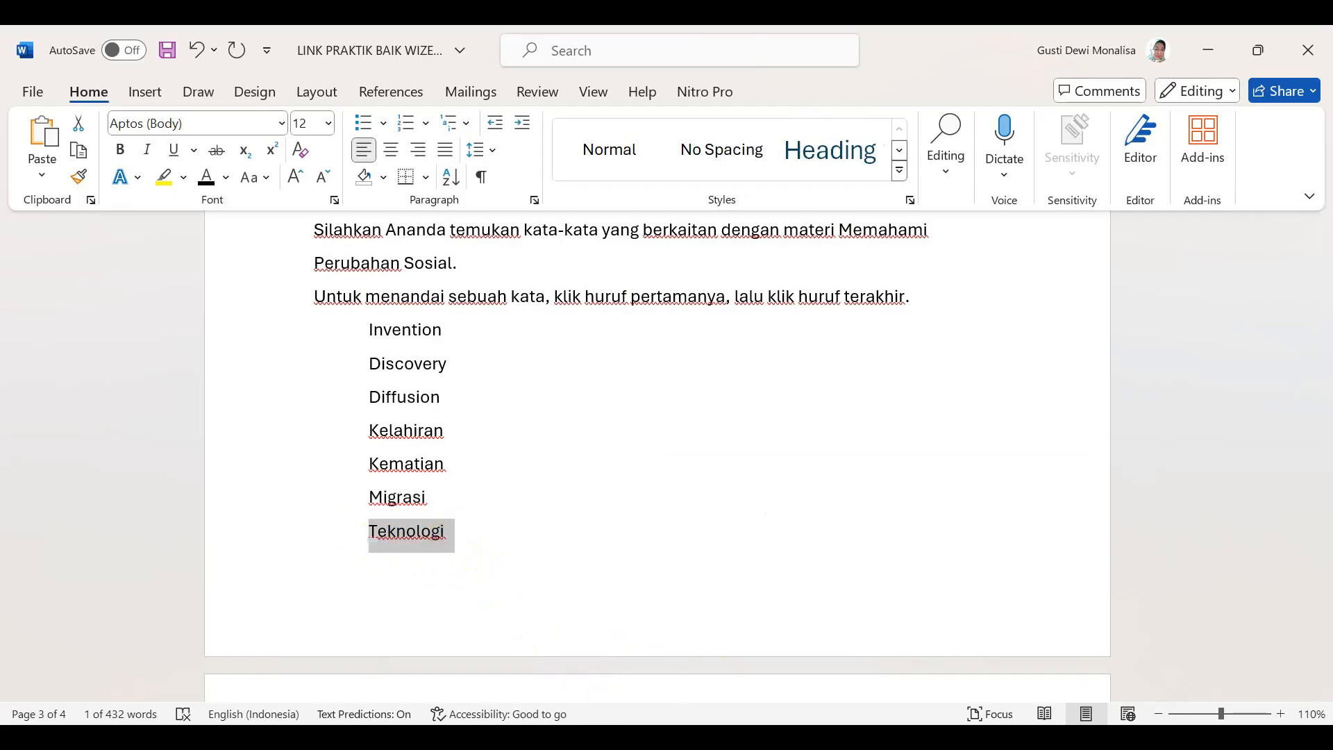
pyautogui.hotkey('alt', 'Tab')
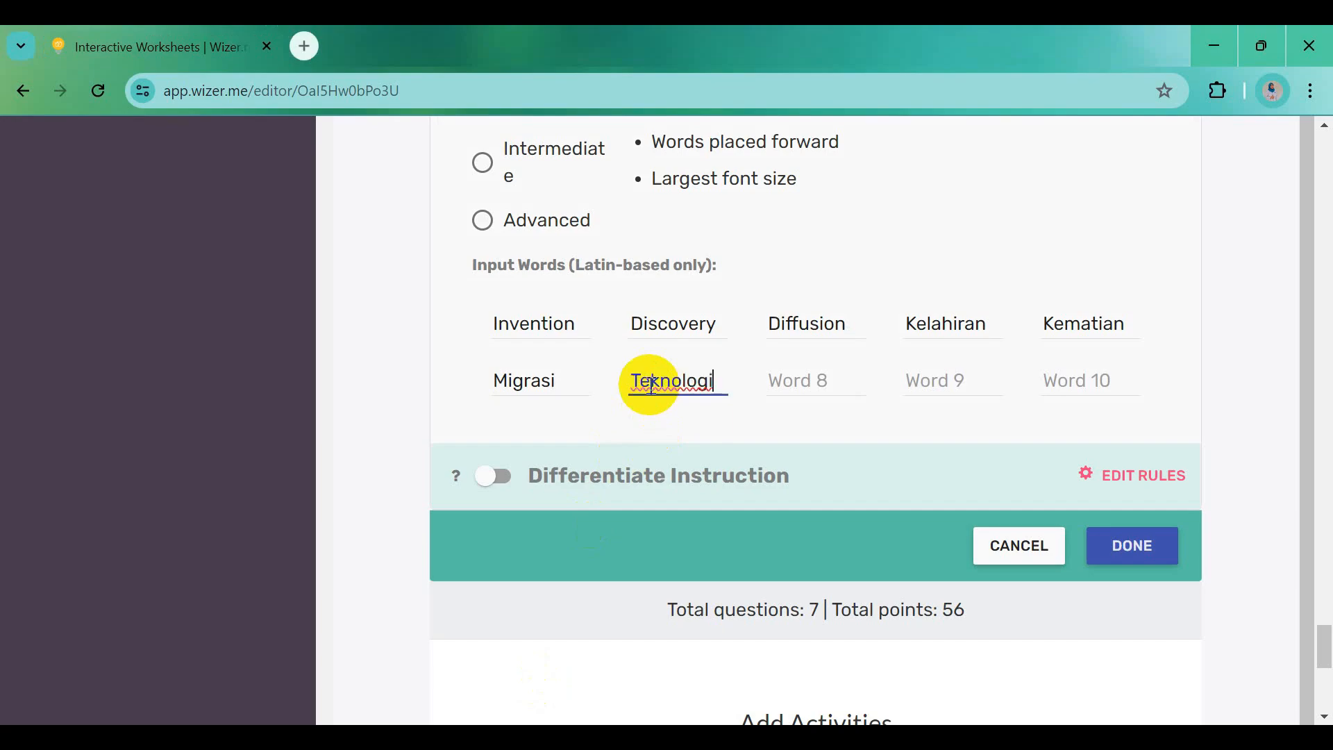
pyautogui.hotkey('alt', 'Tab')
pyautogui.scroll(-5, 539, 625)
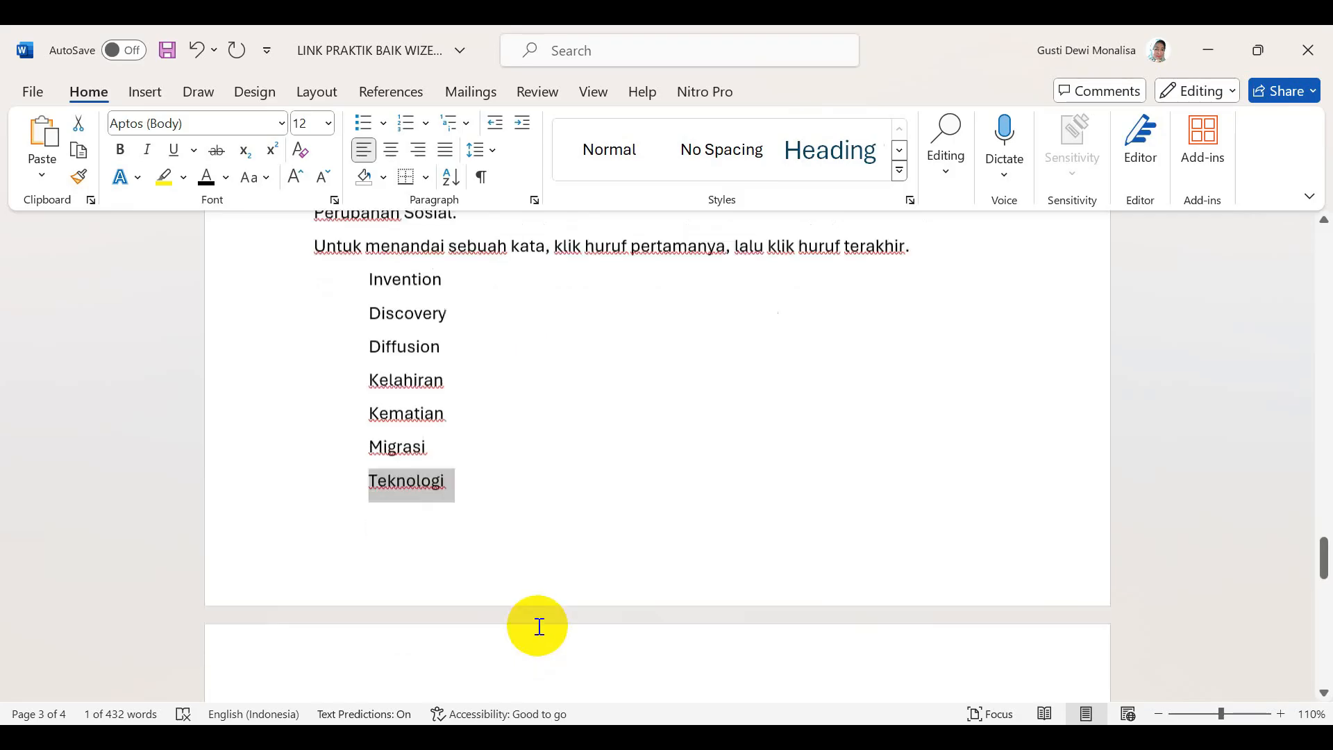
pyautogui.doubleClick(376, 479)
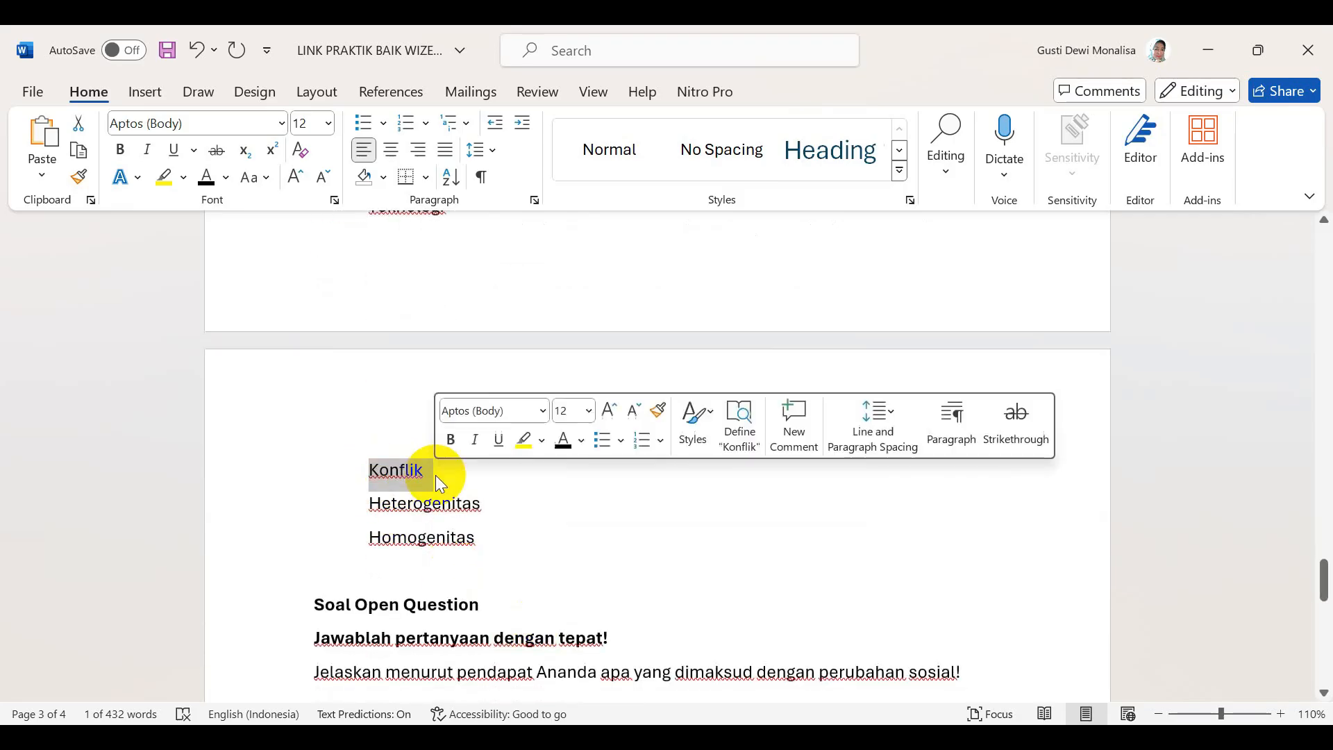
pyautogui.hotkey('alt', 'Tab')
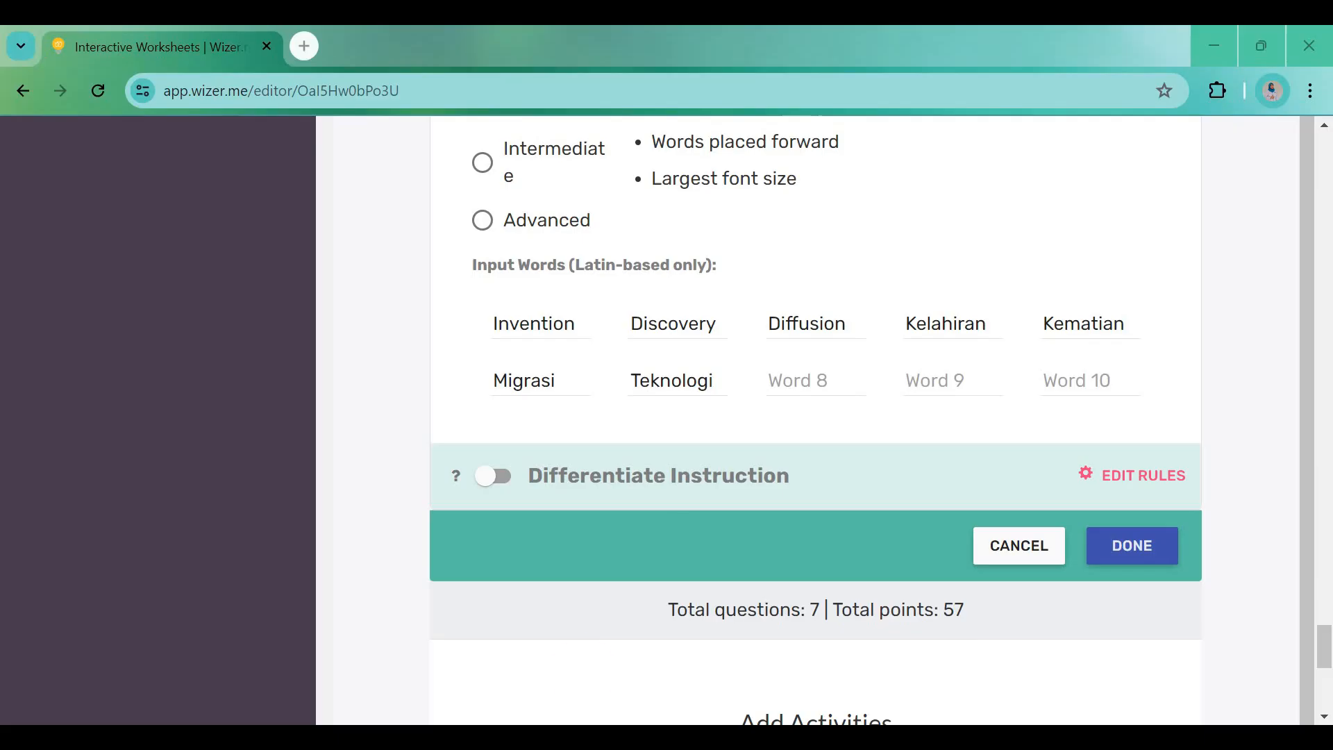
pyautogui.click(778, 381)
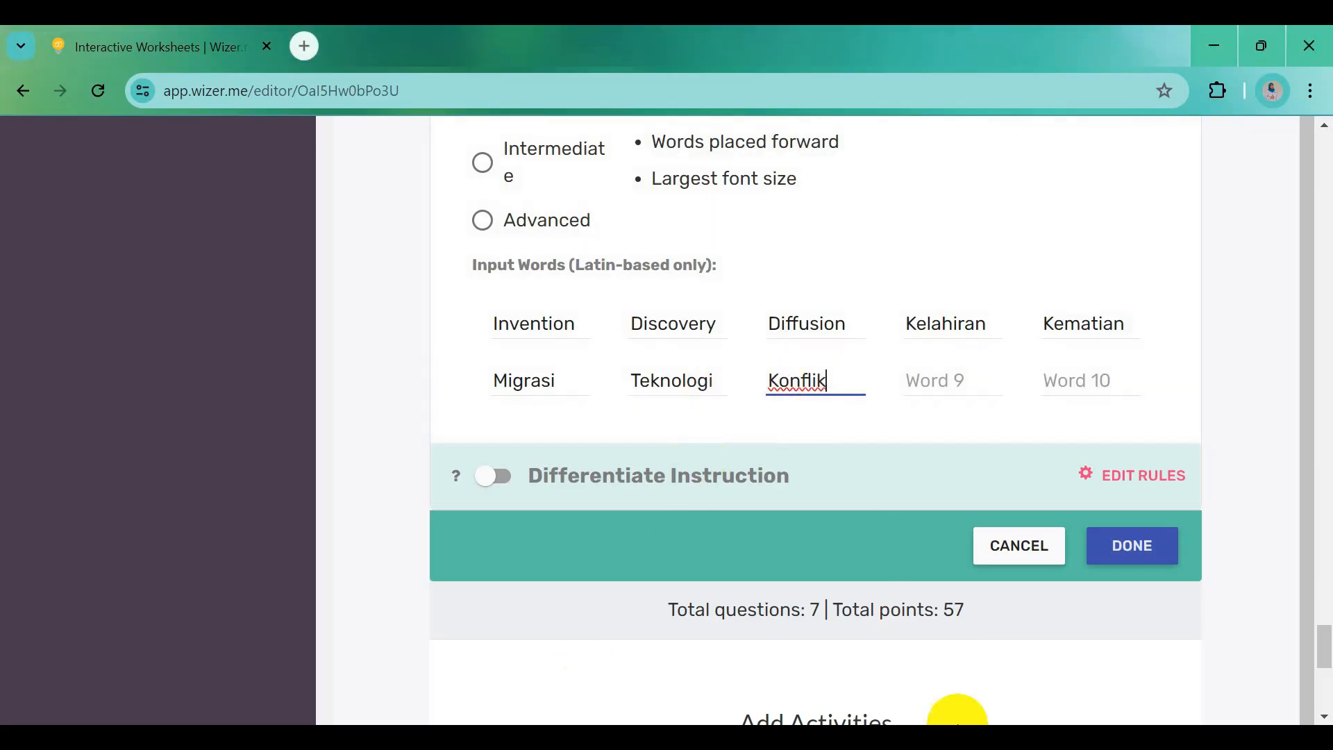
pyautogui.click(943, 737)
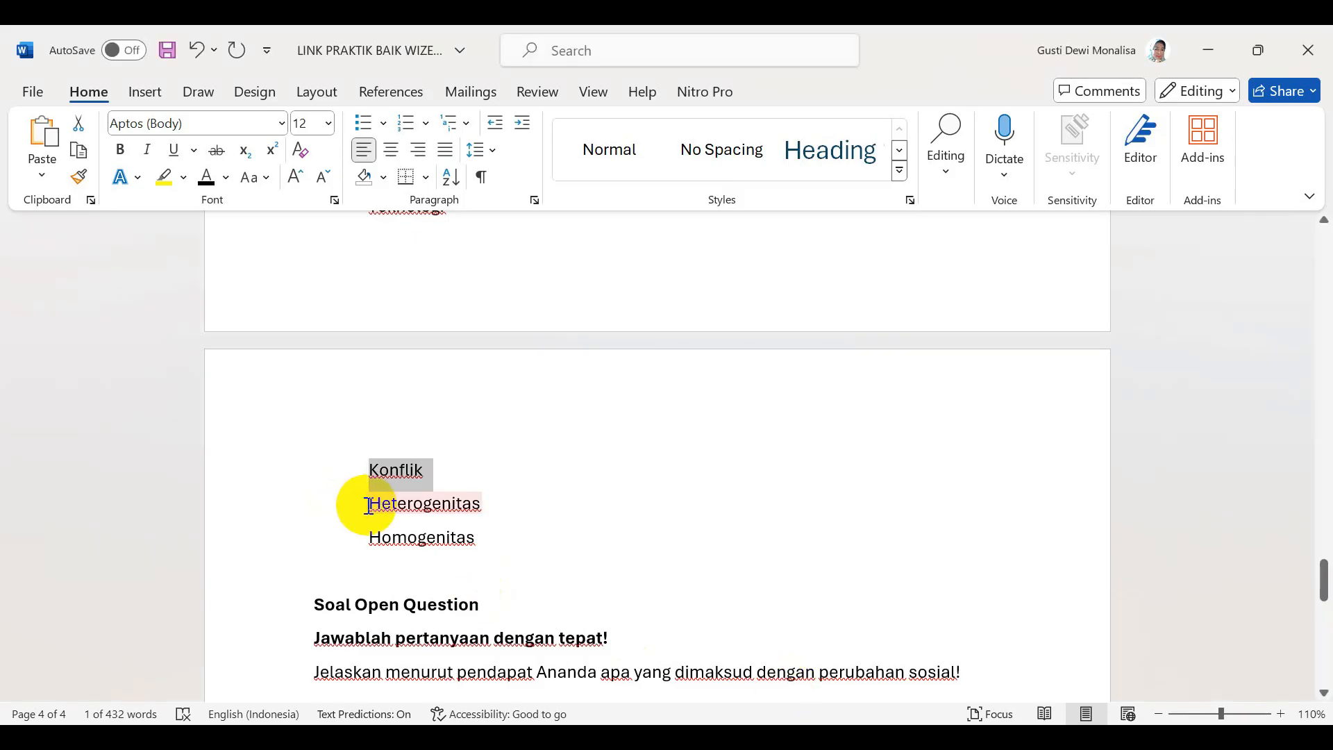
pyautogui.moveTo(368, 506); pyautogui.dragTo(491, 507)
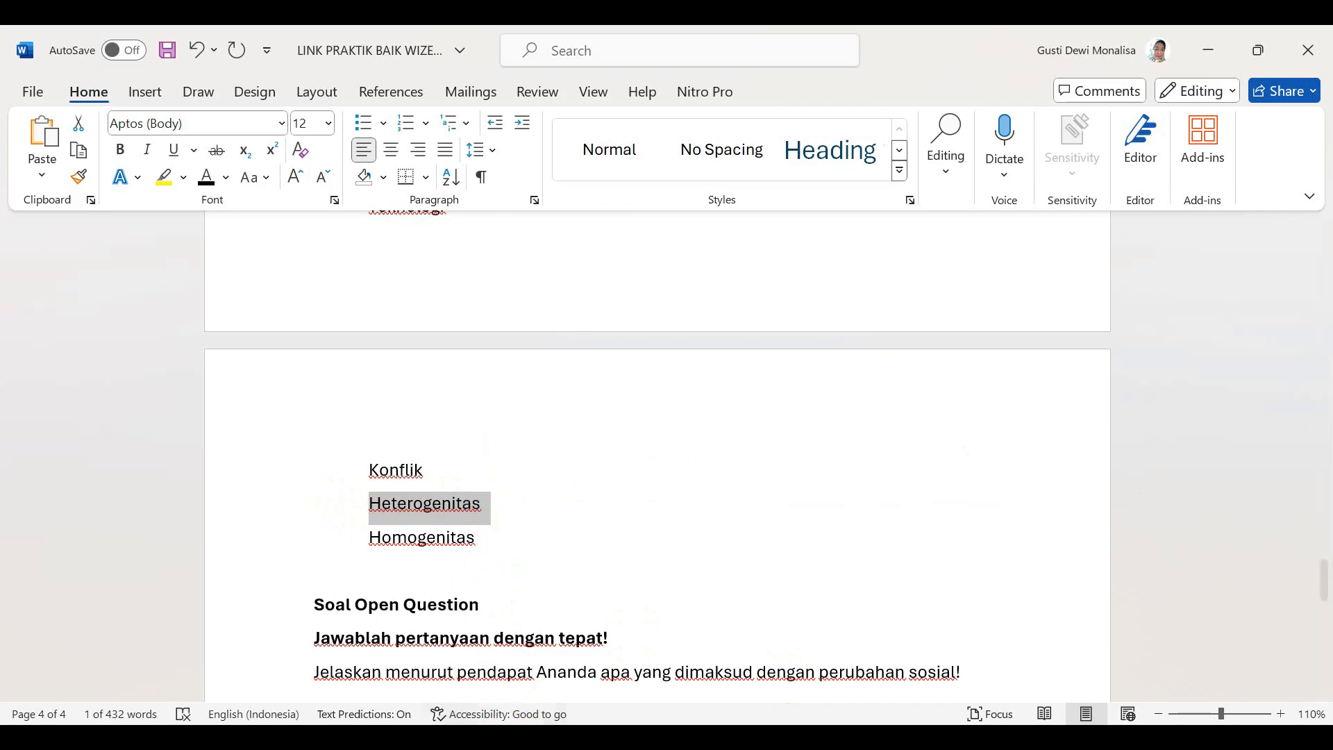
pyautogui.hotkey('alt', 'Tab')
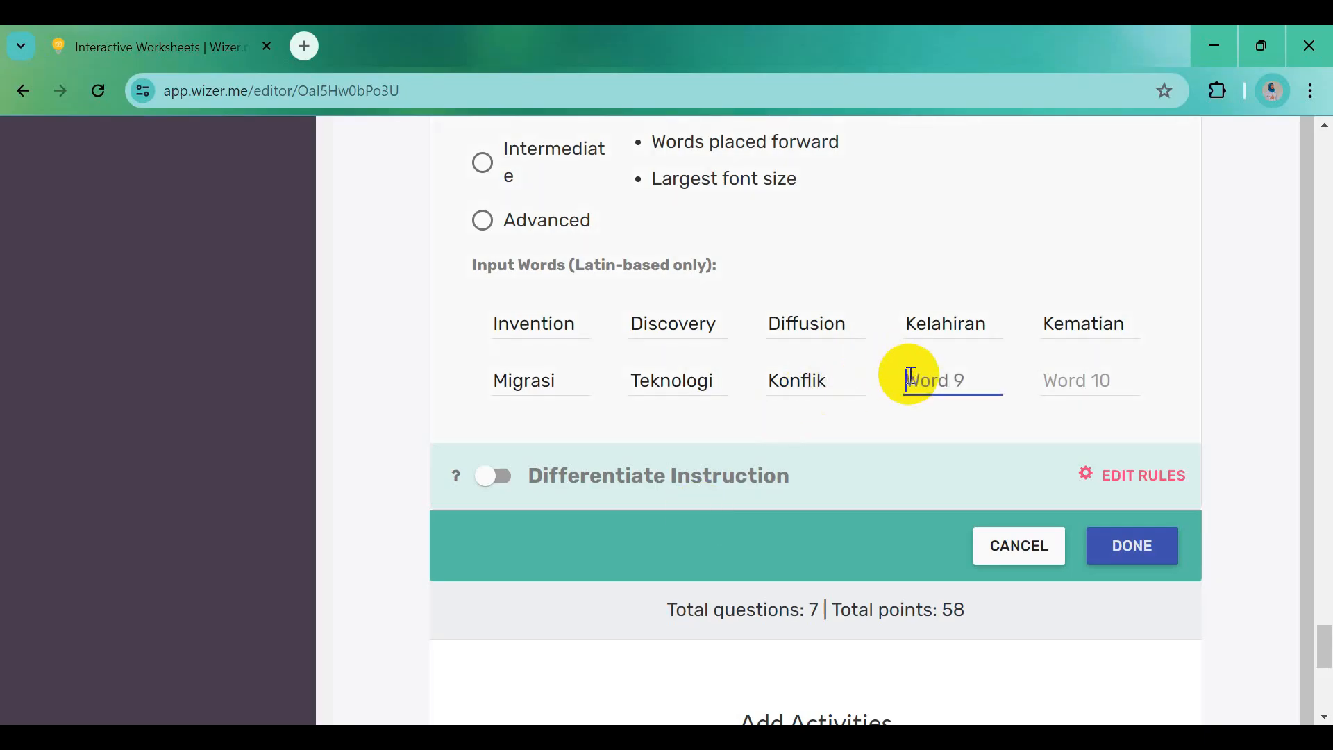
pyautogui.hotkey('alt', 'Tab')
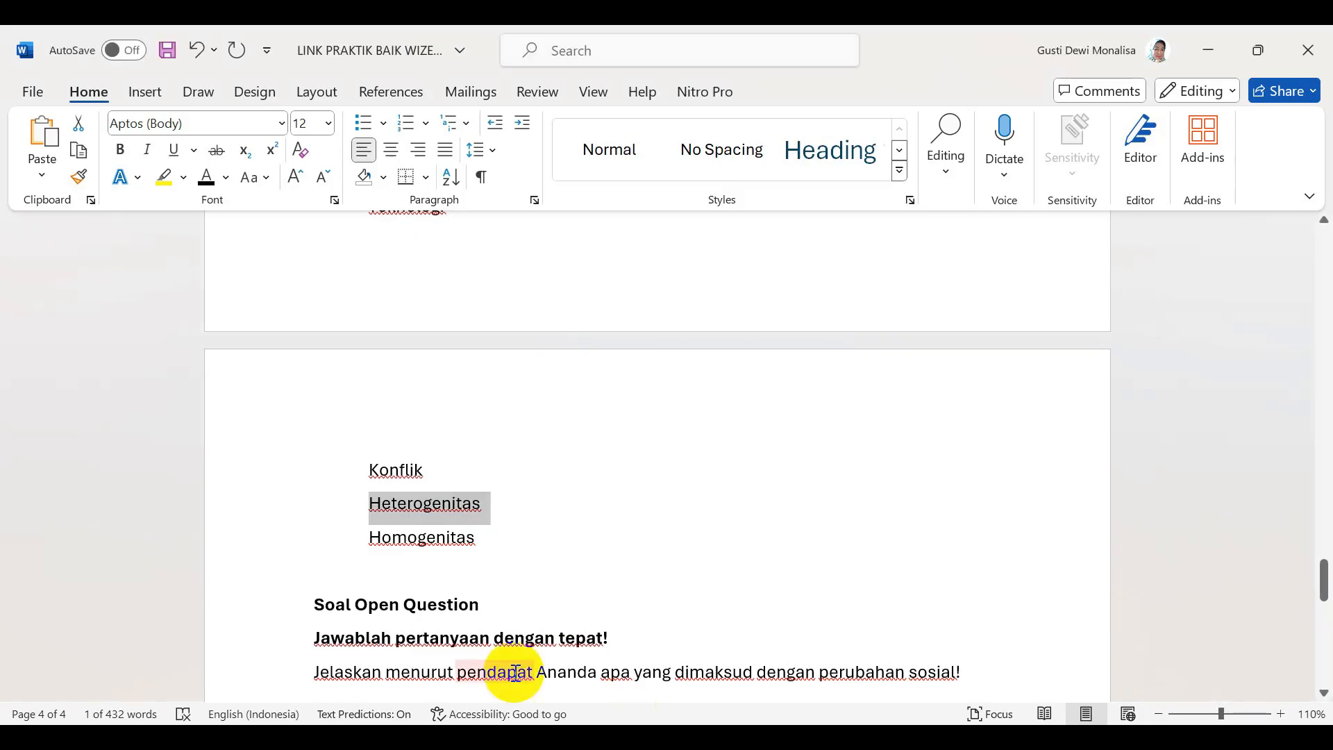
pyautogui.moveTo(400, 537); pyautogui.dragTo(494, 539)
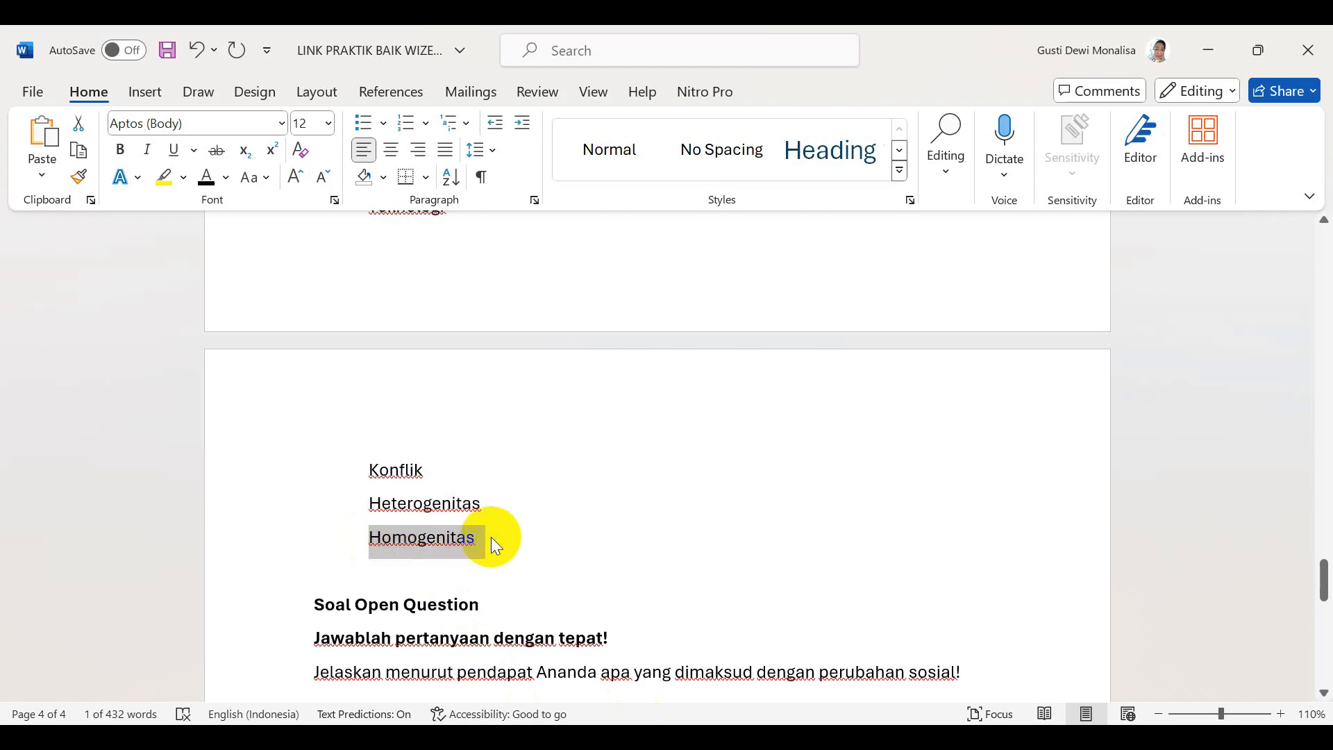
pyautogui.hotkey('alt', 'Tab')
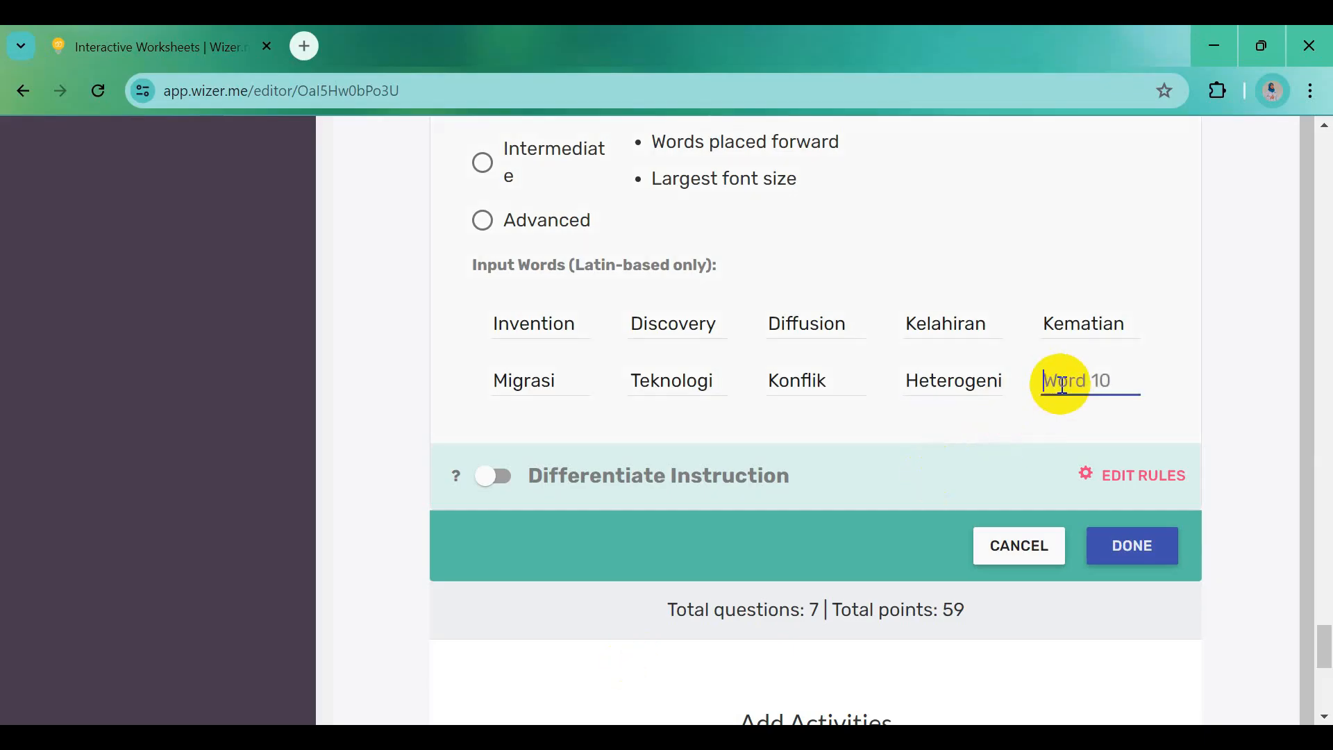
# Save the word-search puzzle and confirm its point value at 10
pyautogui.click(1164, 556)
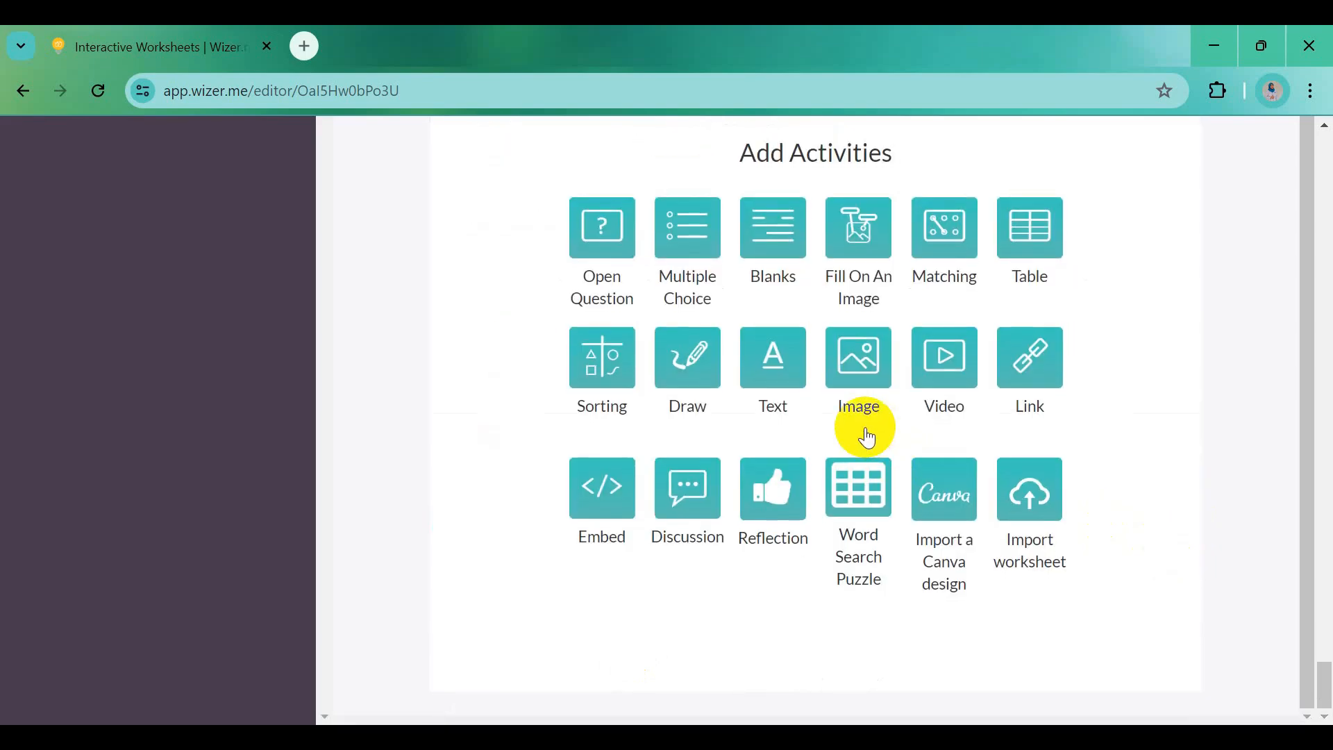
pyautogui.scroll(6, 868, 437)
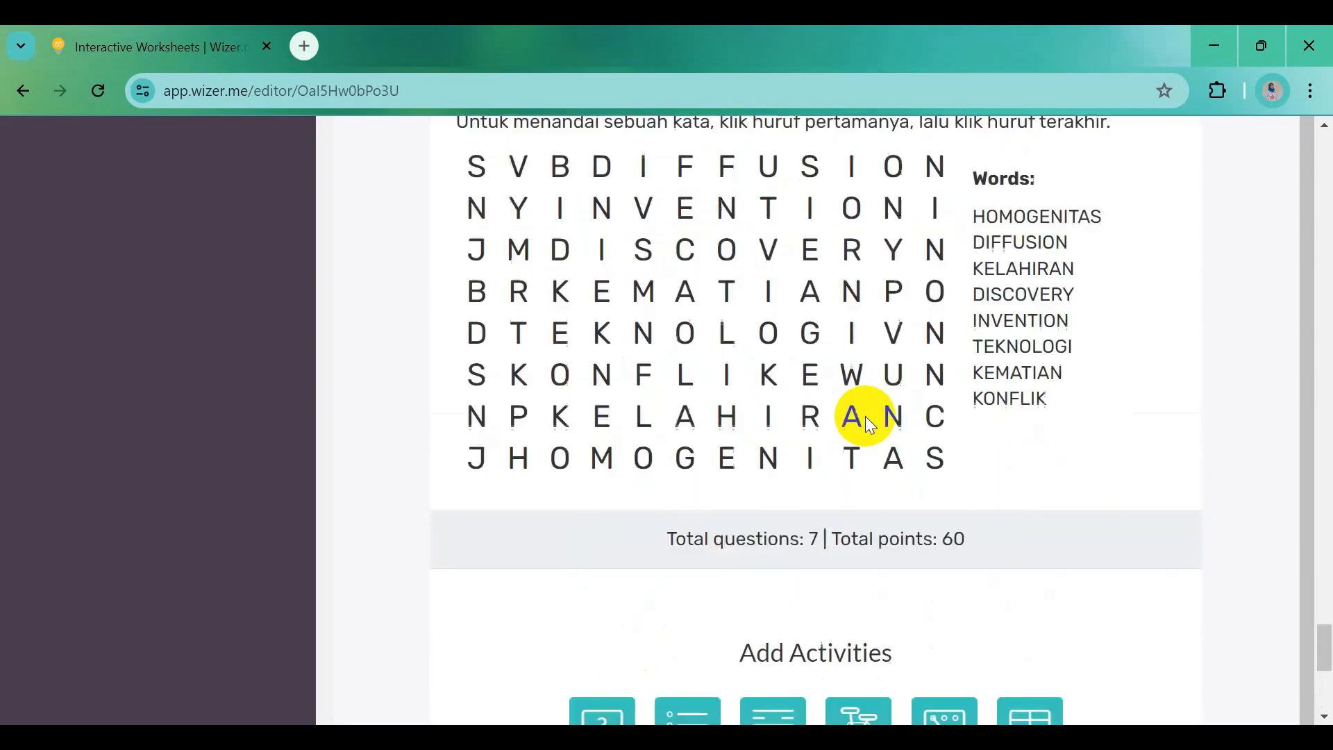
pyautogui.scroll(8, 868, 427)
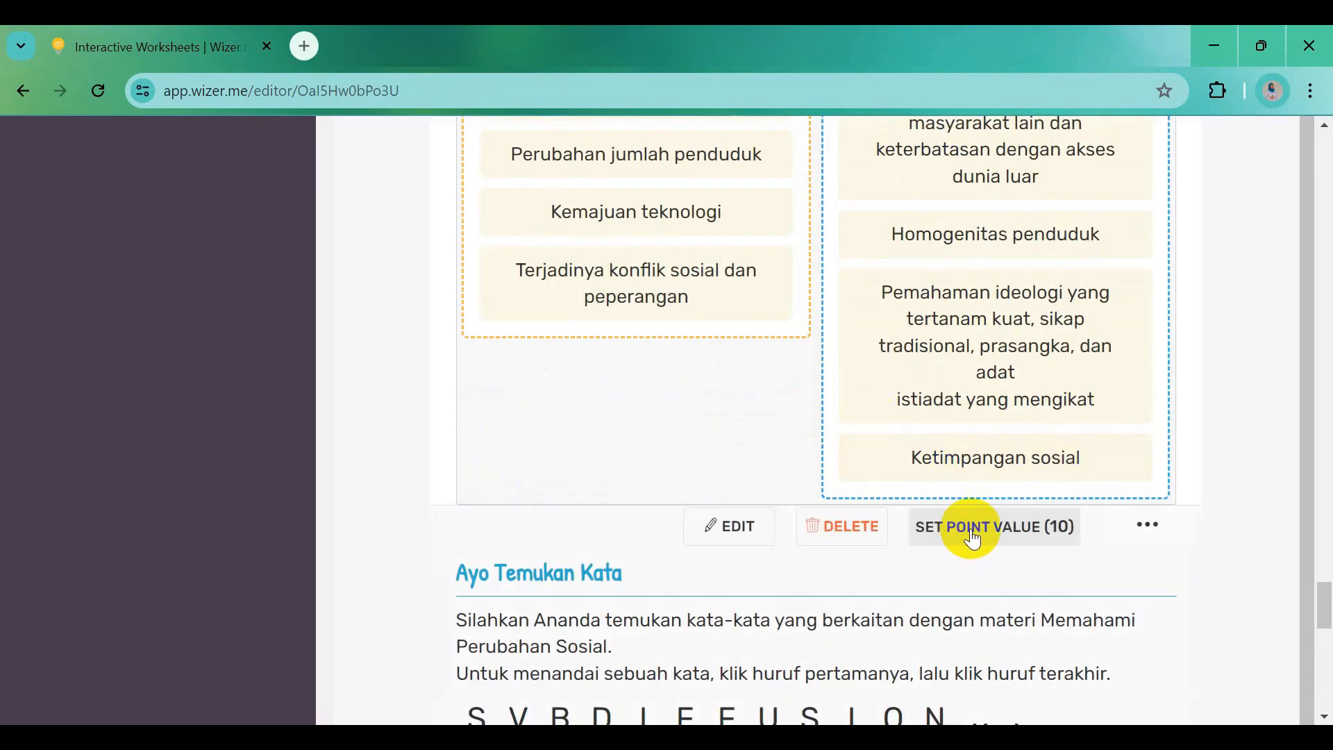
pyautogui.click(972, 536)
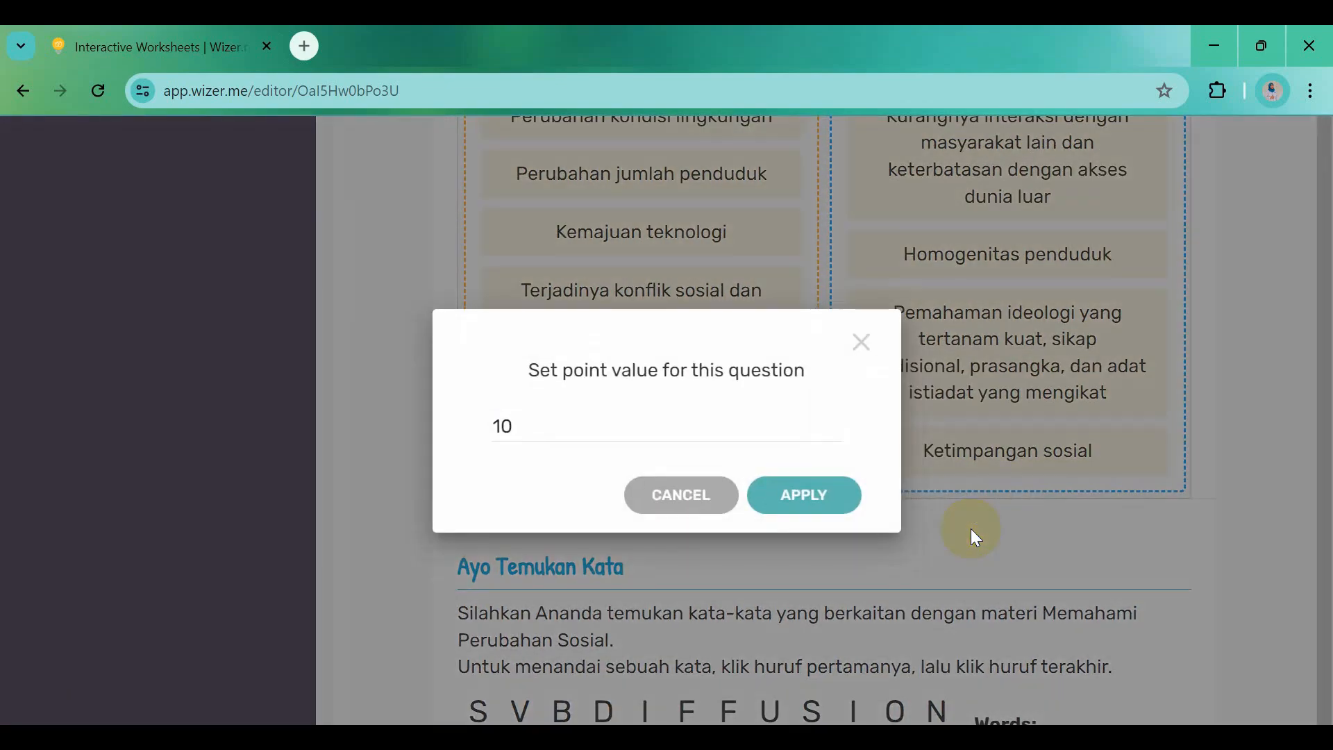
pyautogui.click(829, 510)
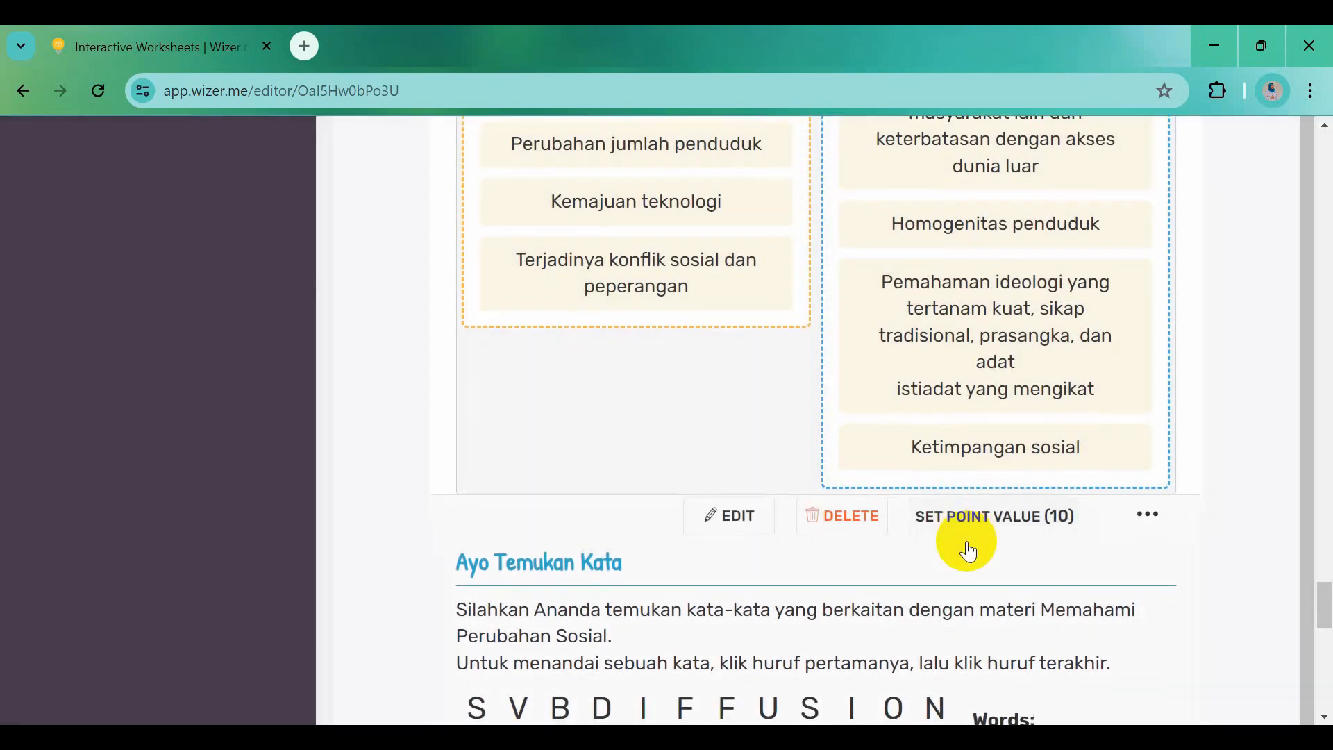
pyautogui.scroll(-7, 990, 590)
pyautogui.scroll(-1, 992, 589)
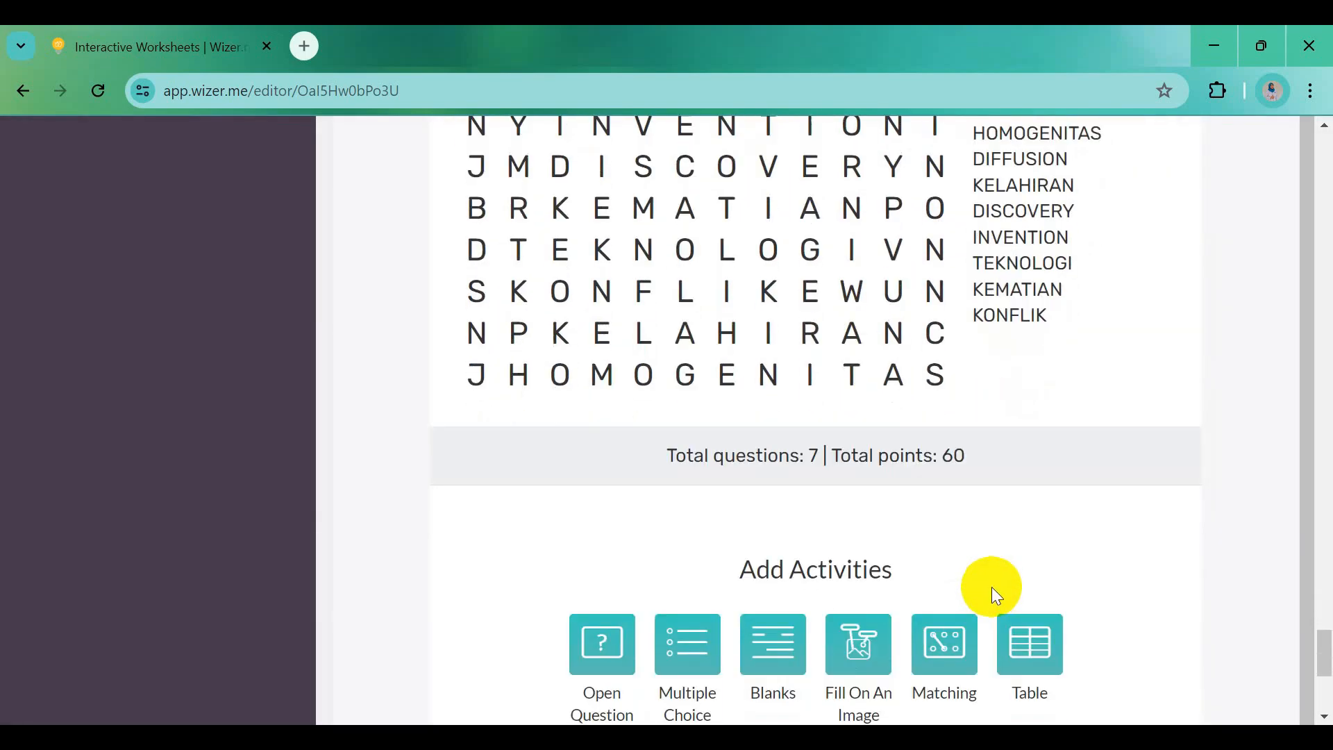
pyautogui.scroll(4, 934, 453)
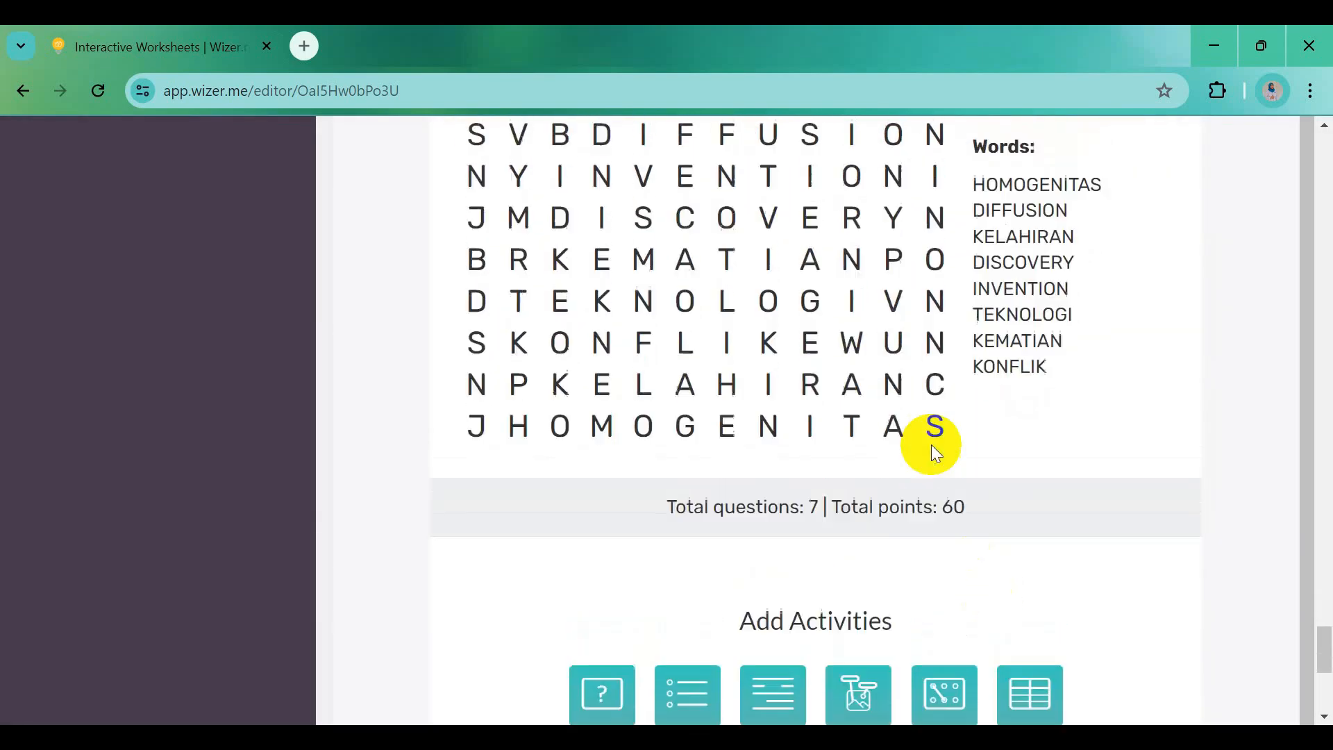
pyautogui.scroll(3, 934, 455)
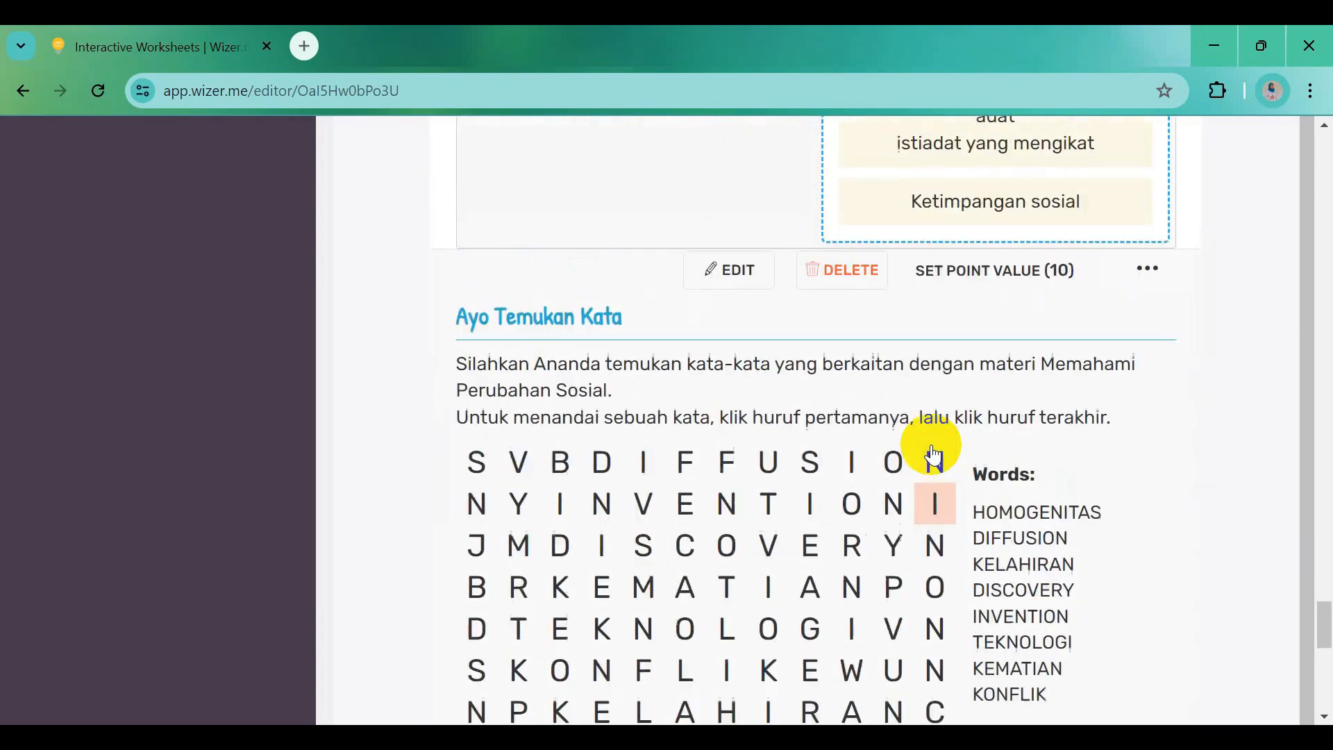
pyautogui.scroll(7, 934, 454)
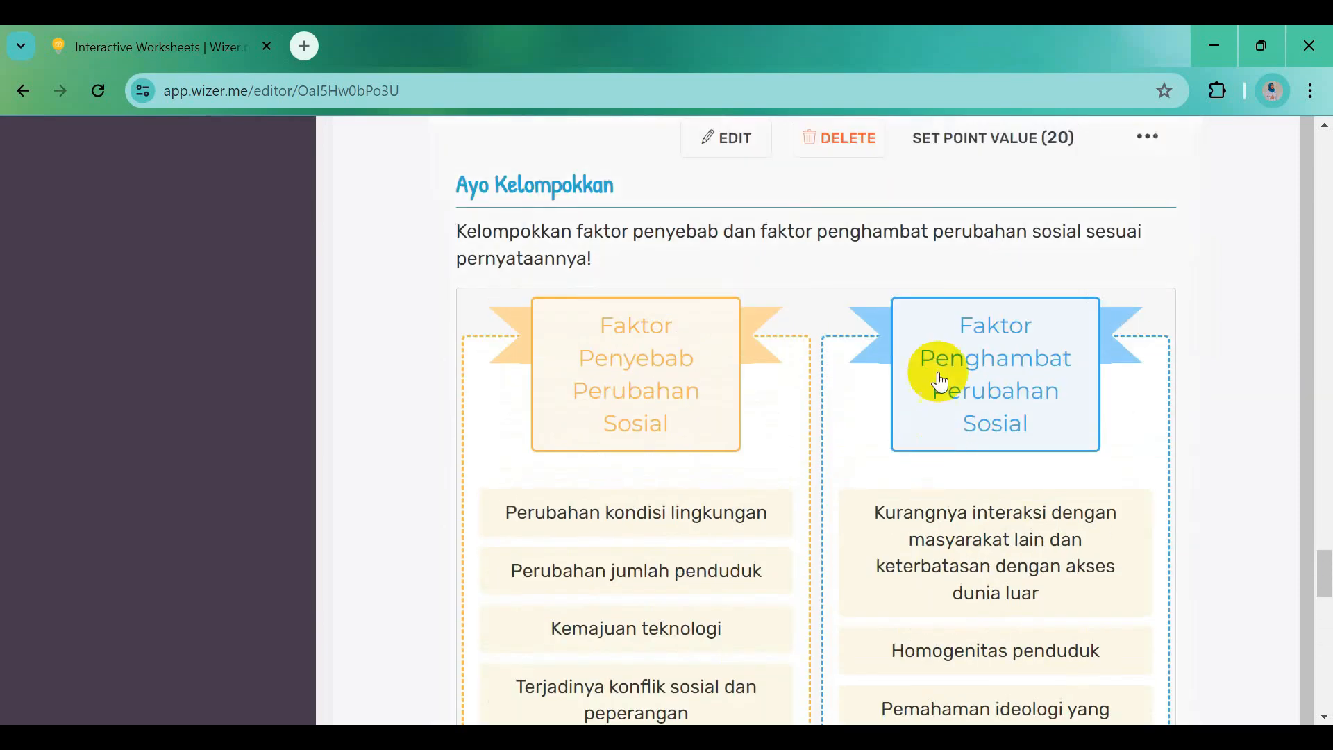
pyautogui.scroll(3, 903, 271)
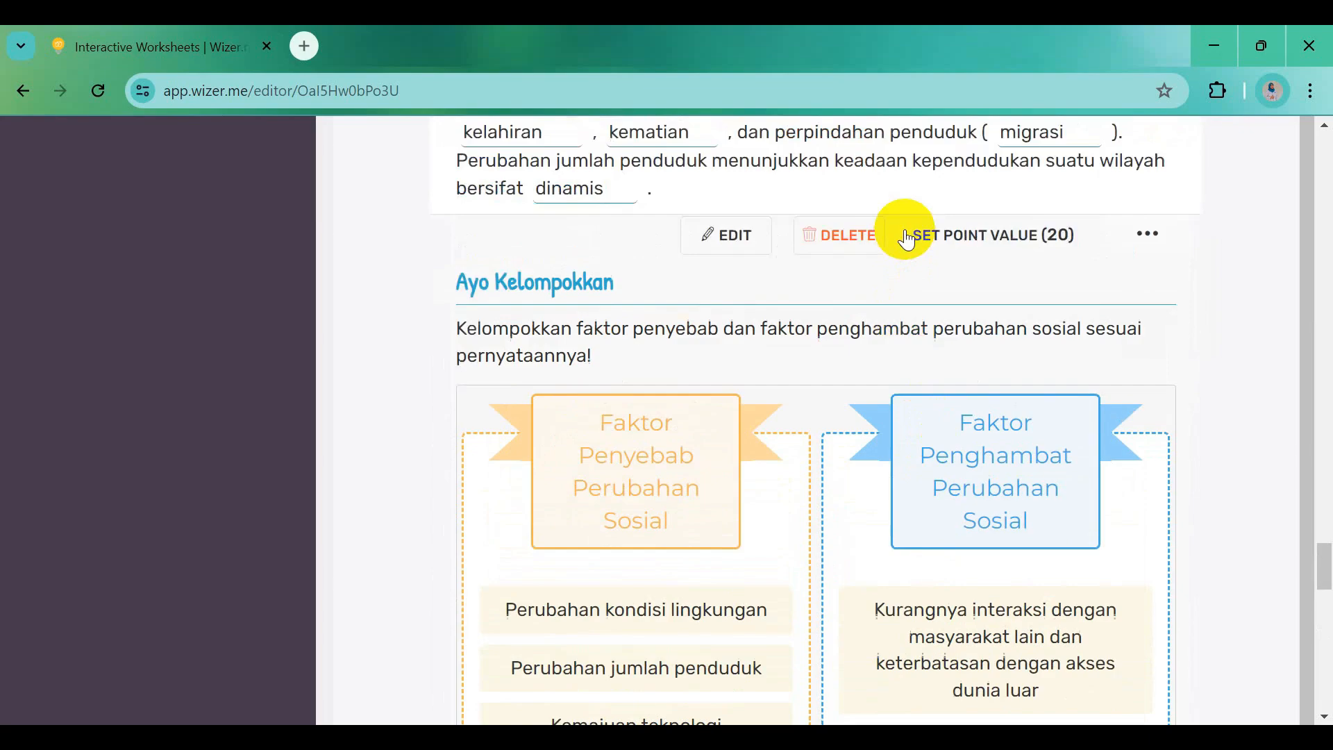
pyautogui.scroll(10, 965, 364)
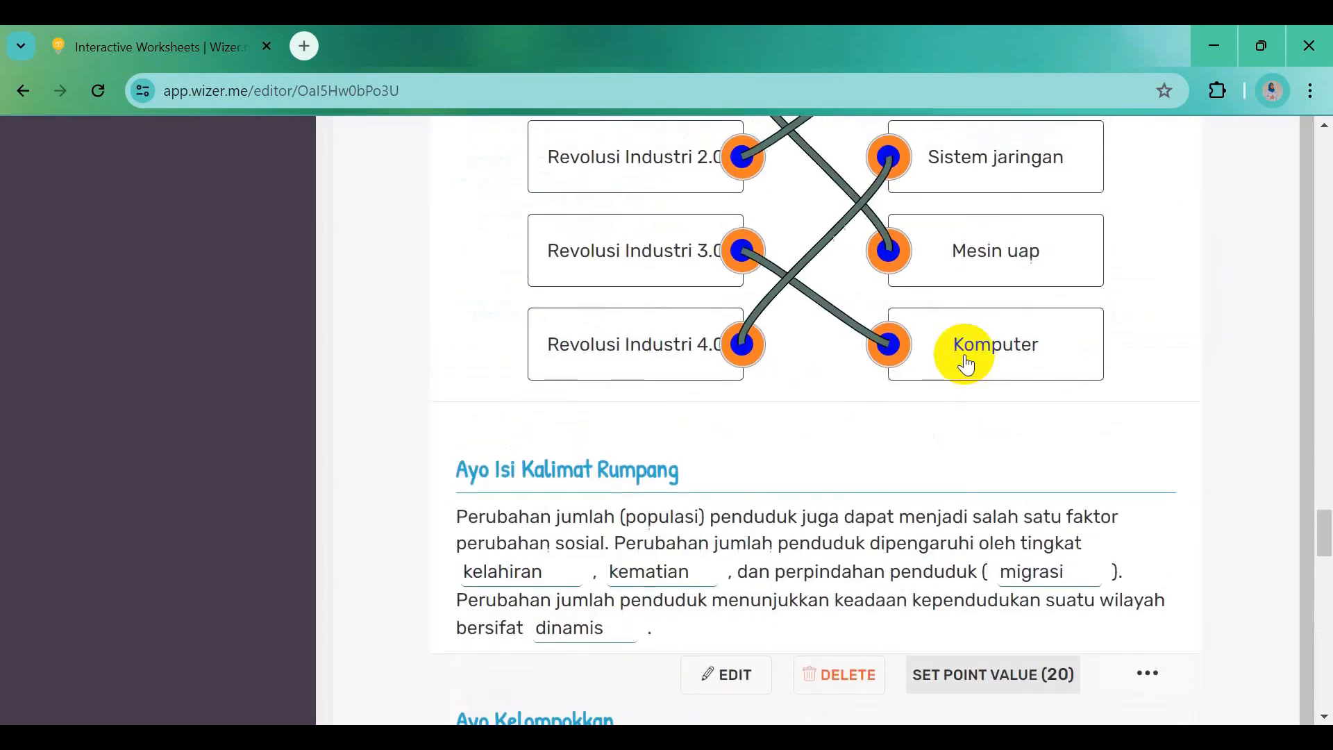
pyautogui.scroll(10, 966, 365)
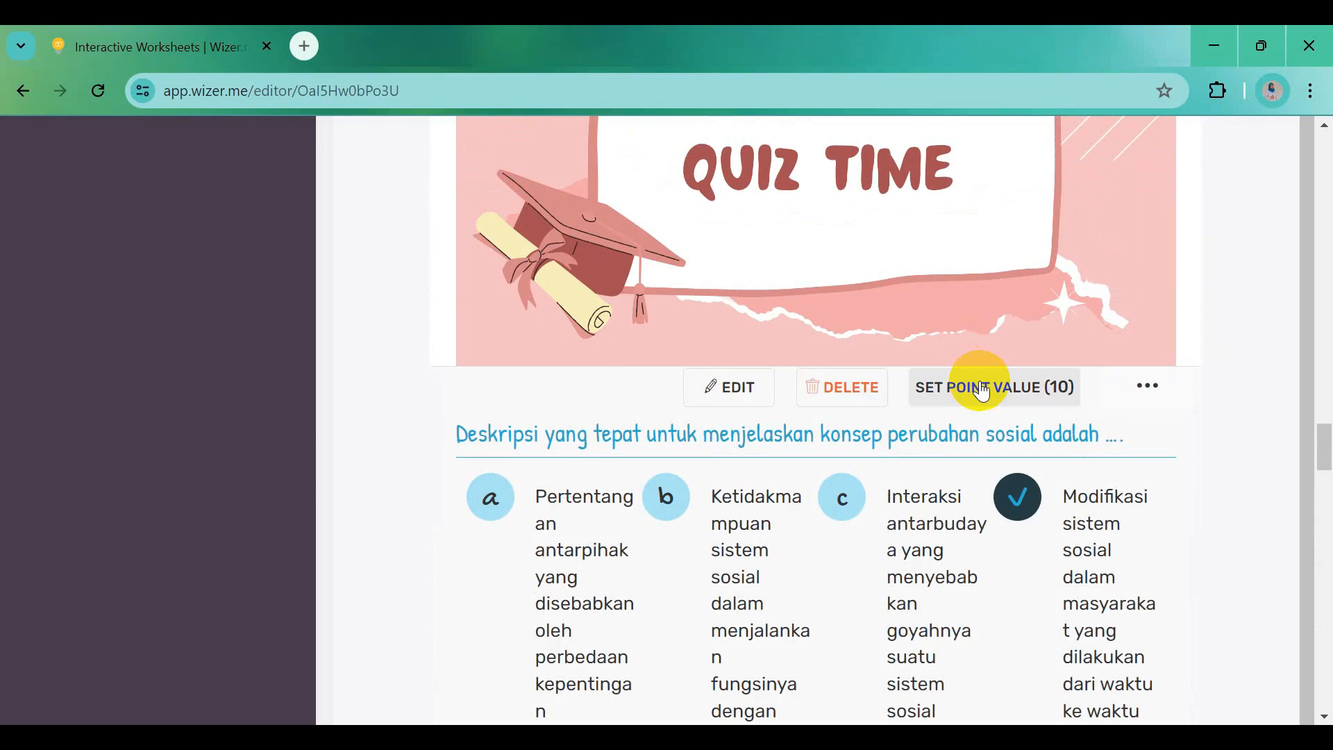
pyautogui.scroll(-9, 978, 410)
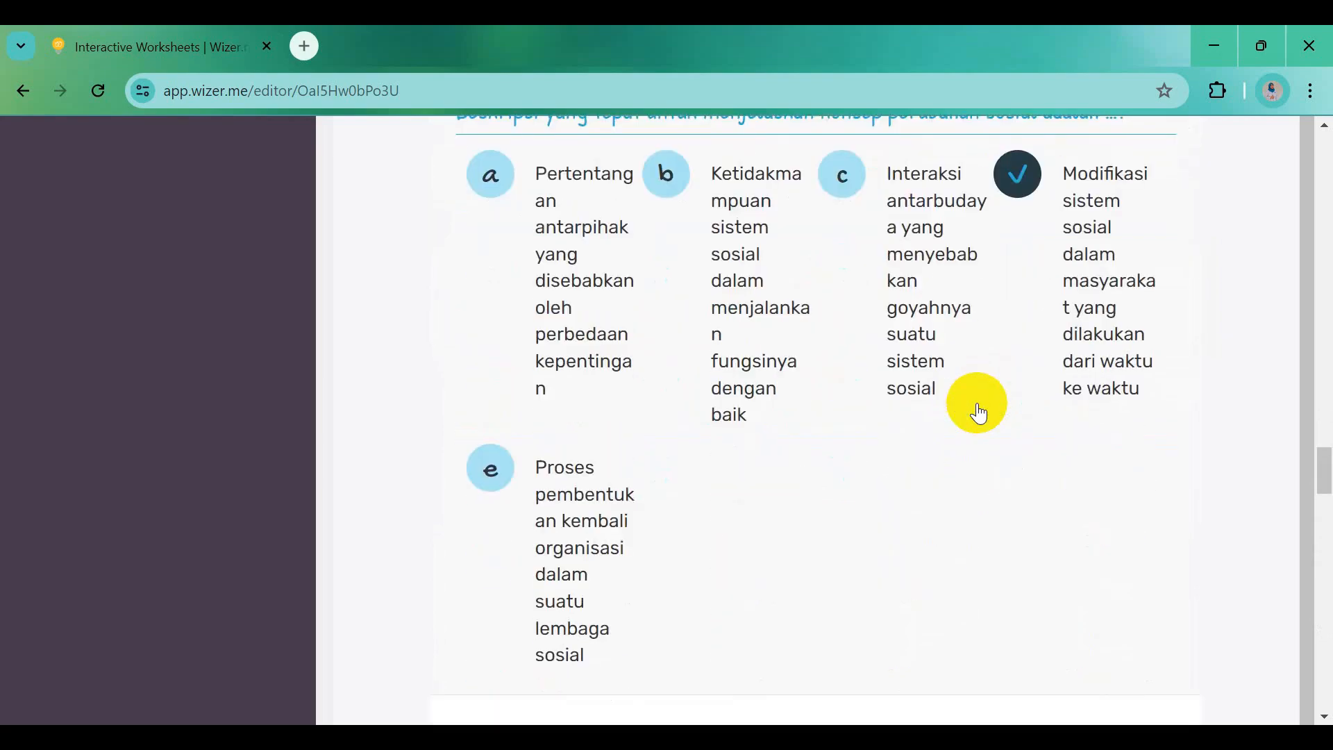
pyautogui.scroll(-9, 979, 413)
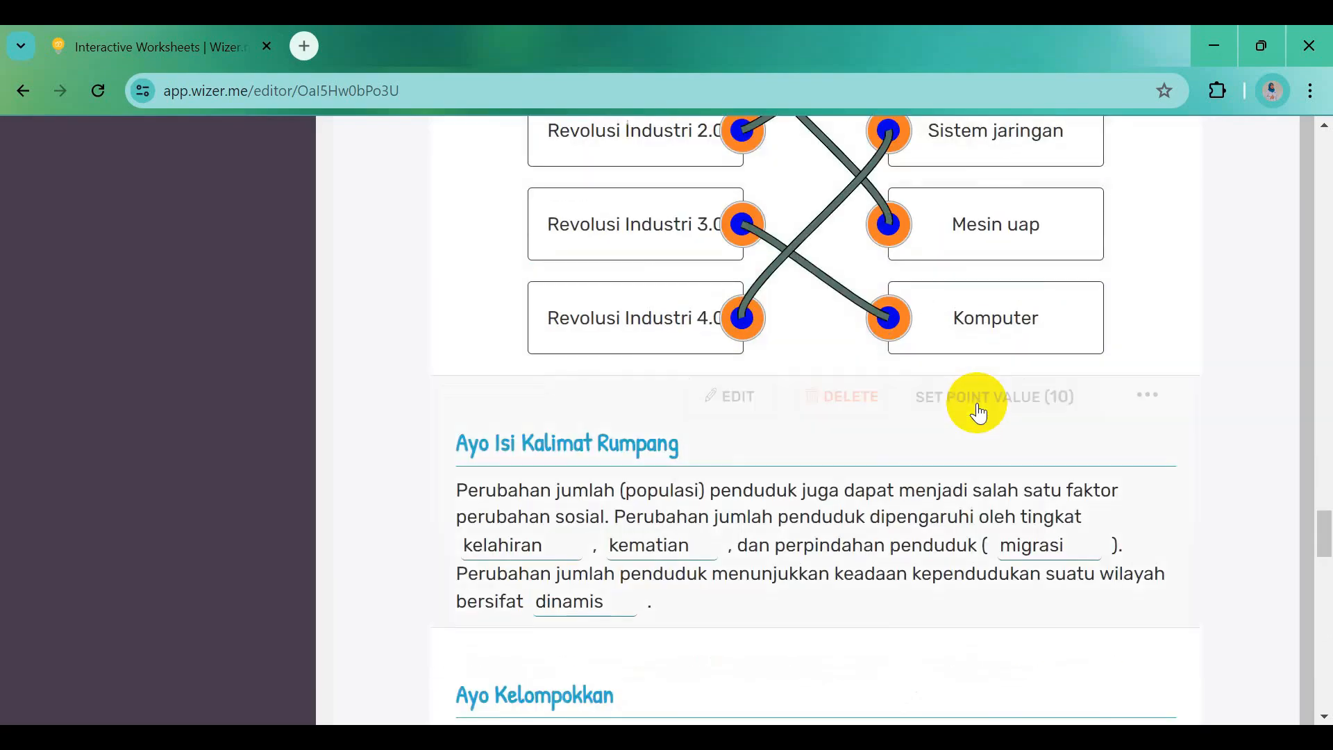
pyautogui.scroll(-5, 979, 413)
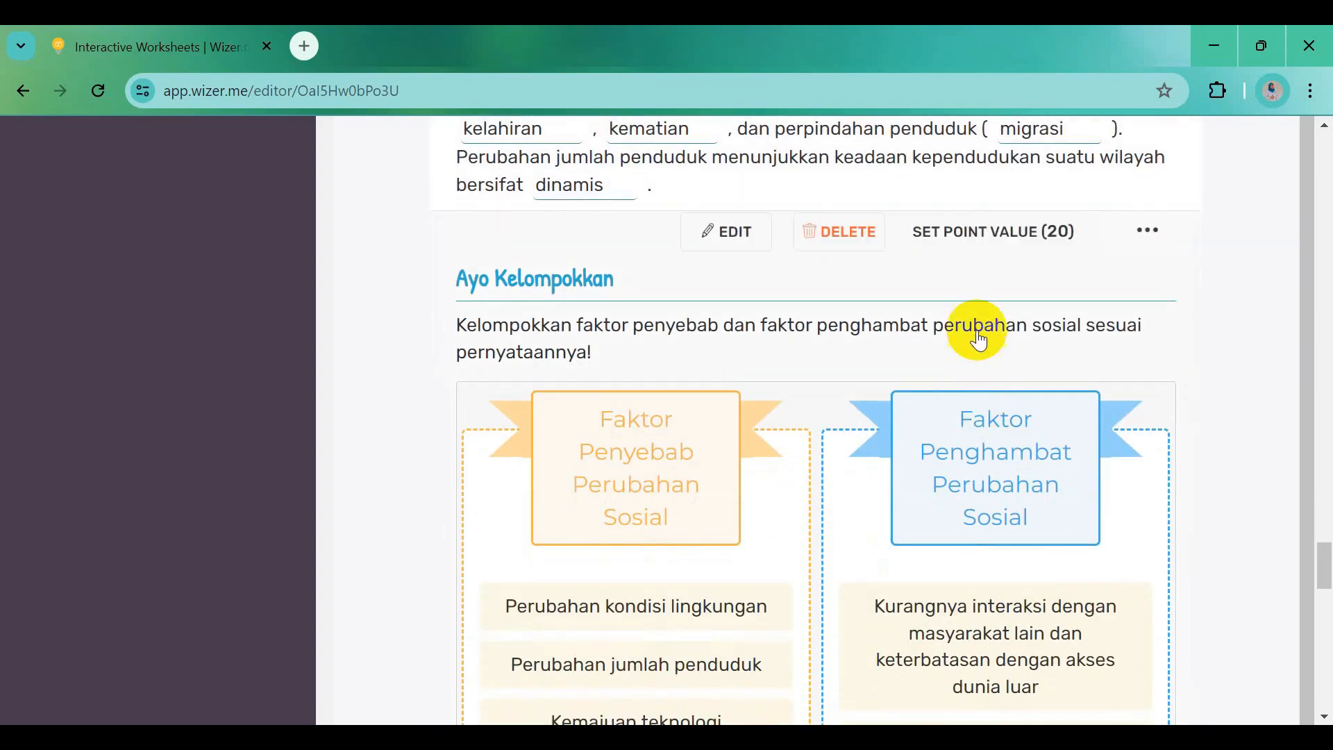
pyautogui.scroll(-10, 979, 340)
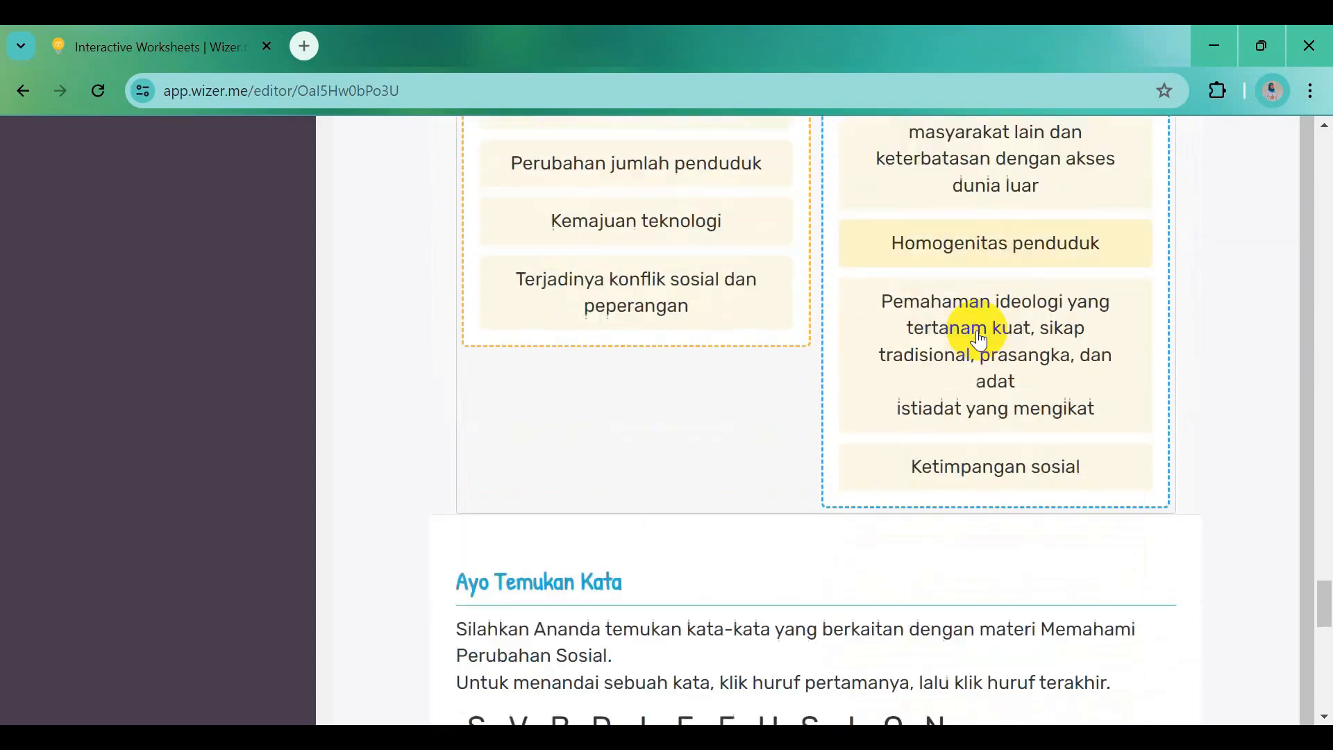
pyautogui.scroll(-8, 979, 341)
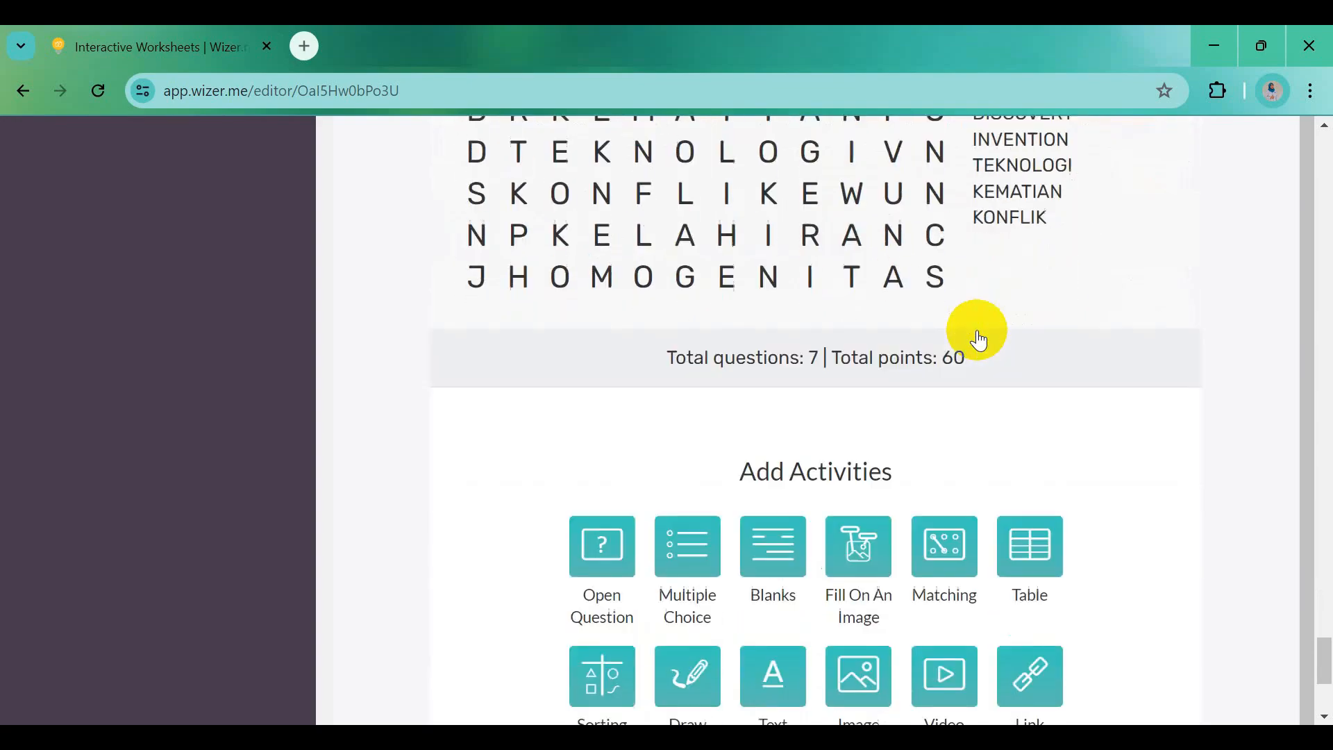
pyautogui.scroll(-2, 979, 338)
pyautogui.scroll(-3, 979, 338)
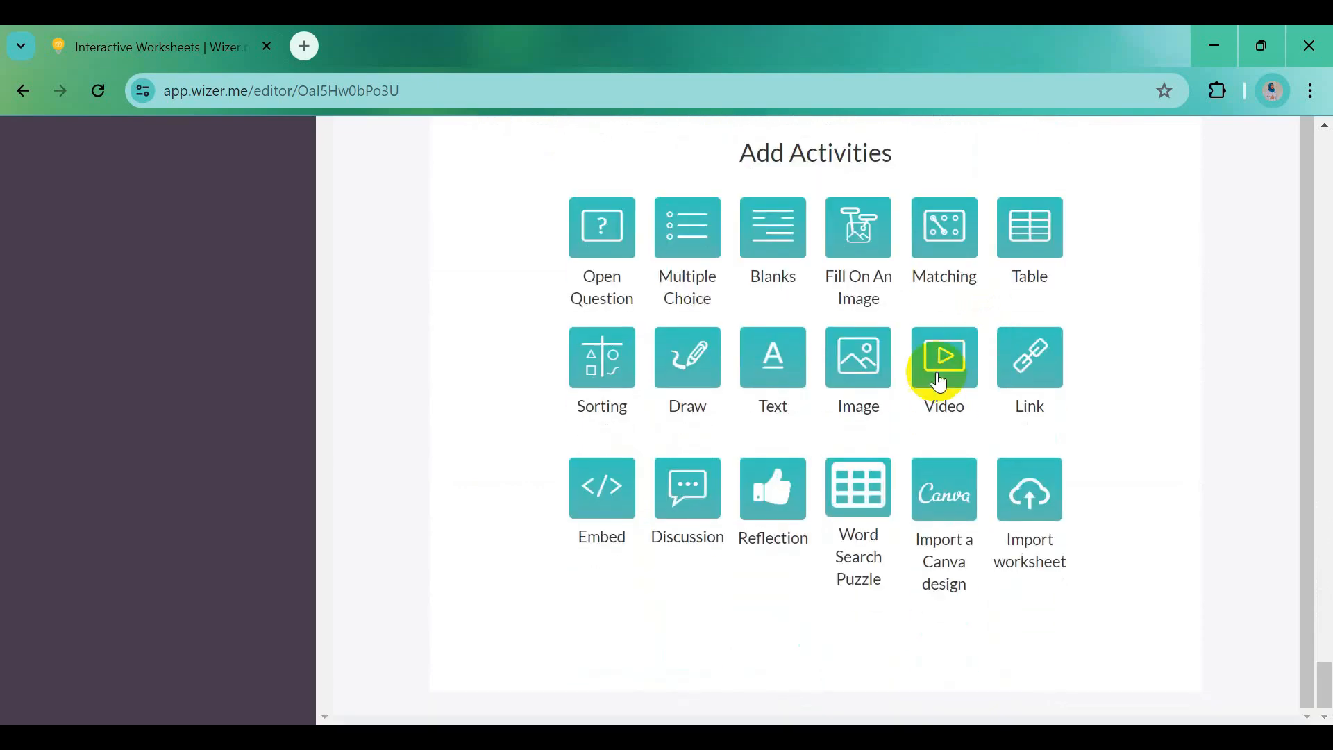
# Add an open question with the bold prompt 'Jawablah pertanyaan dengan tepat!'
pyautogui.click(596, 257)
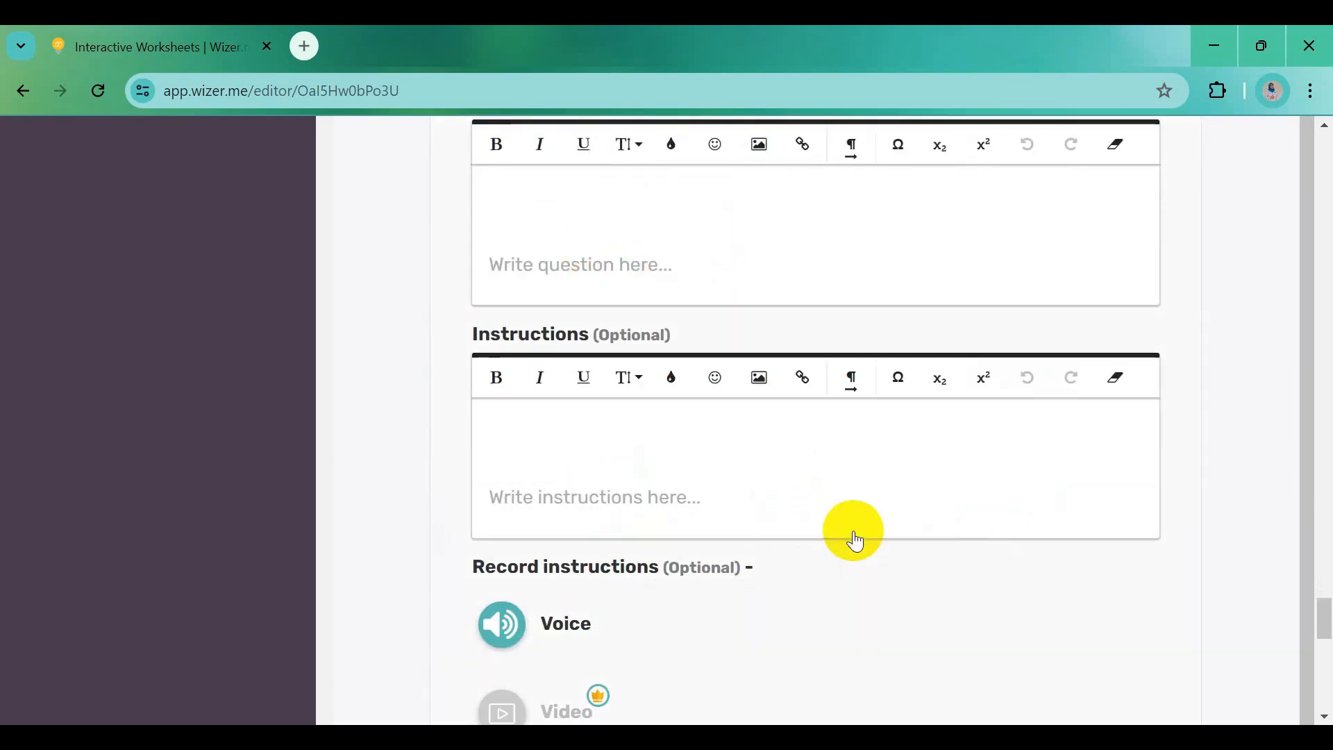
pyautogui.hotkey('alt', 'Tab')
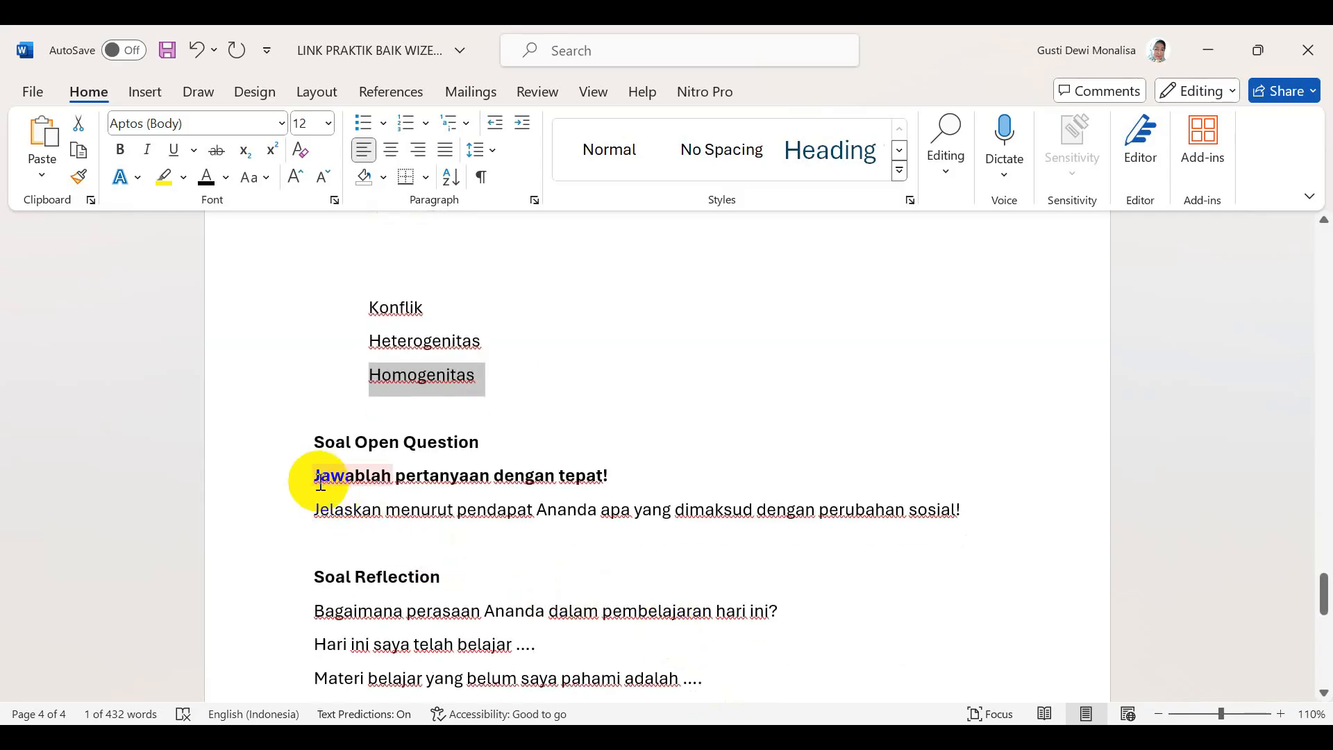
pyautogui.moveTo(317, 477); pyautogui.dragTo(601, 488)
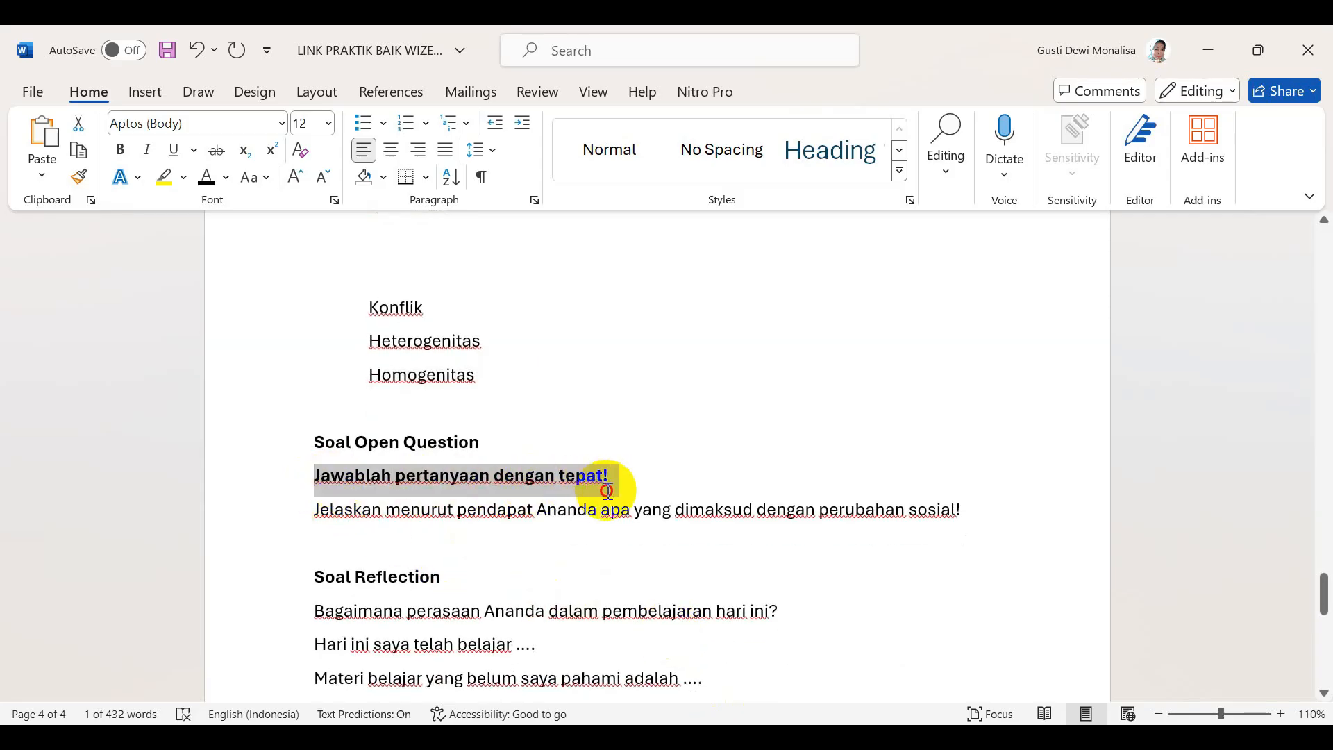
pyautogui.hotkey('alt', 'Tab')
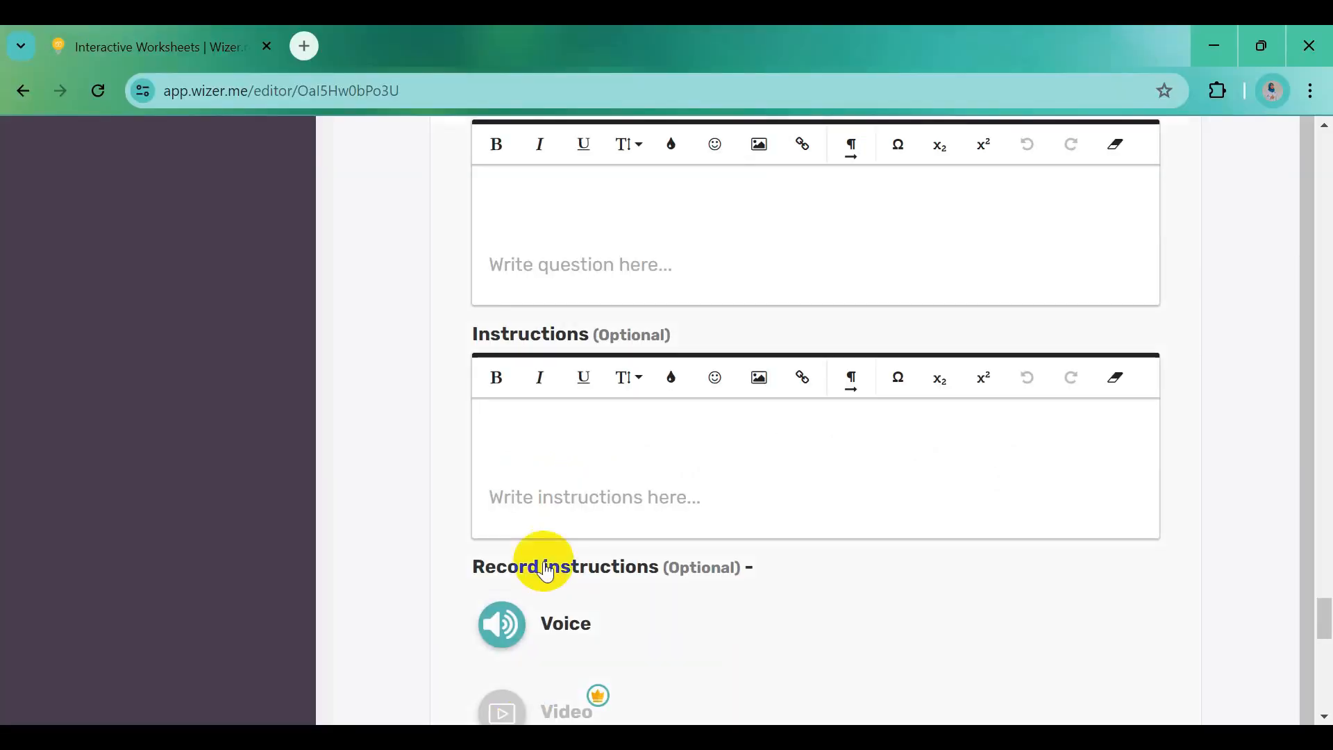
pyautogui.click(556, 216)
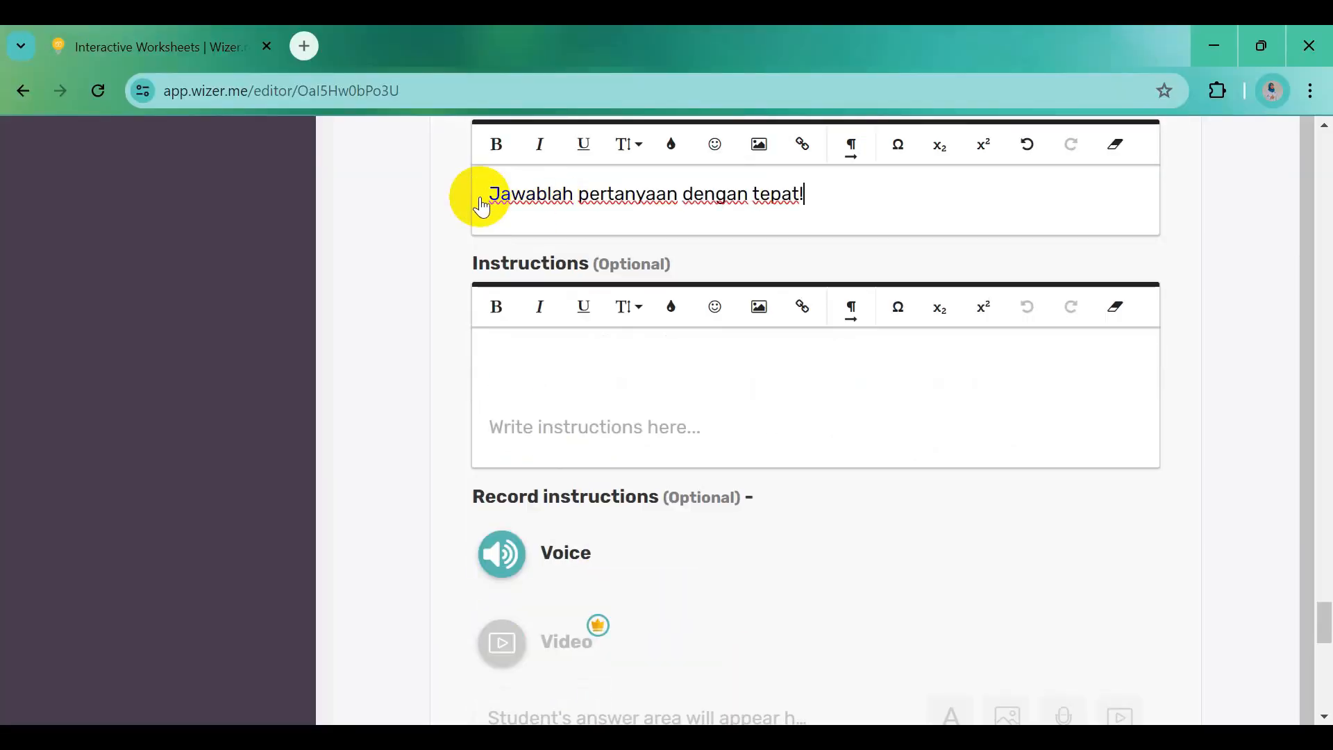
pyautogui.moveTo(482, 202); pyautogui.dragTo(804, 199)
pyautogui.click(485, 160)
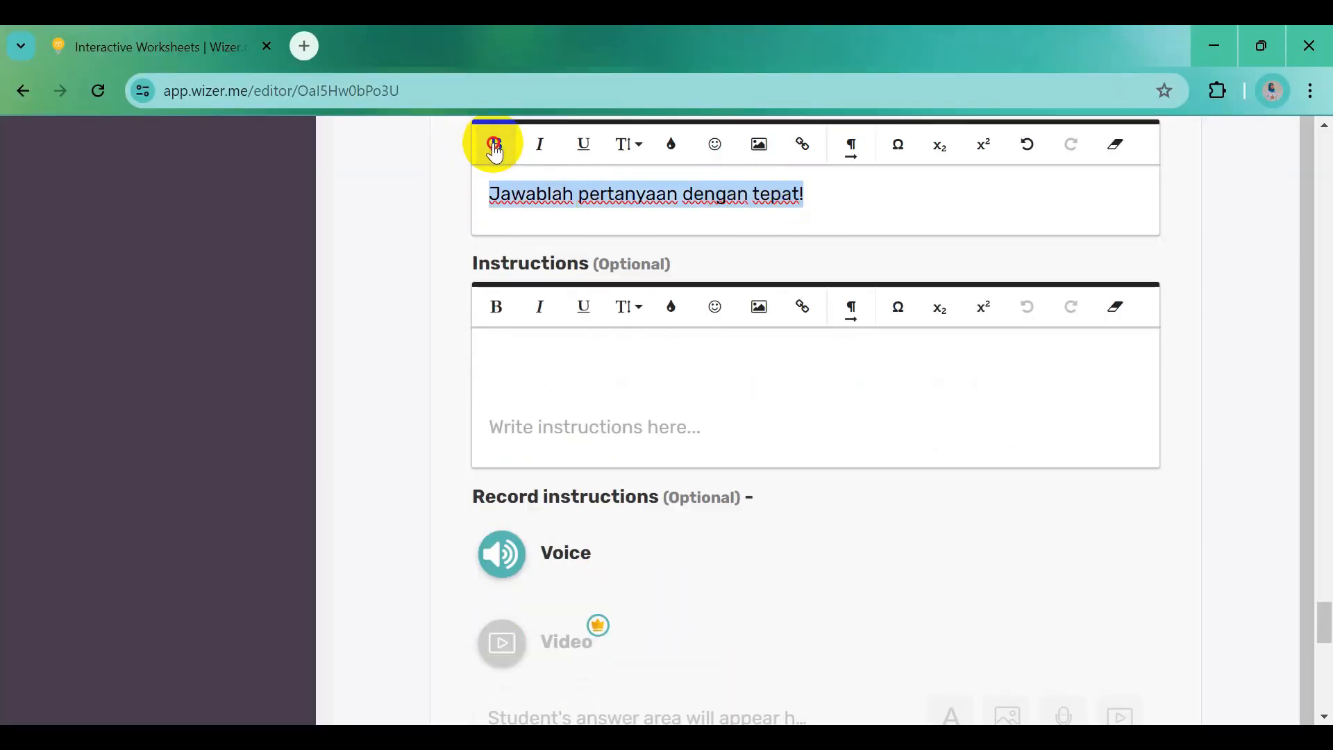
# Paste the sentence about perubahan sosial from Word into the instructions box
pyautogui.scroll(-2, 753, 426)
pyautogui.scroll(-2, 753, 431)
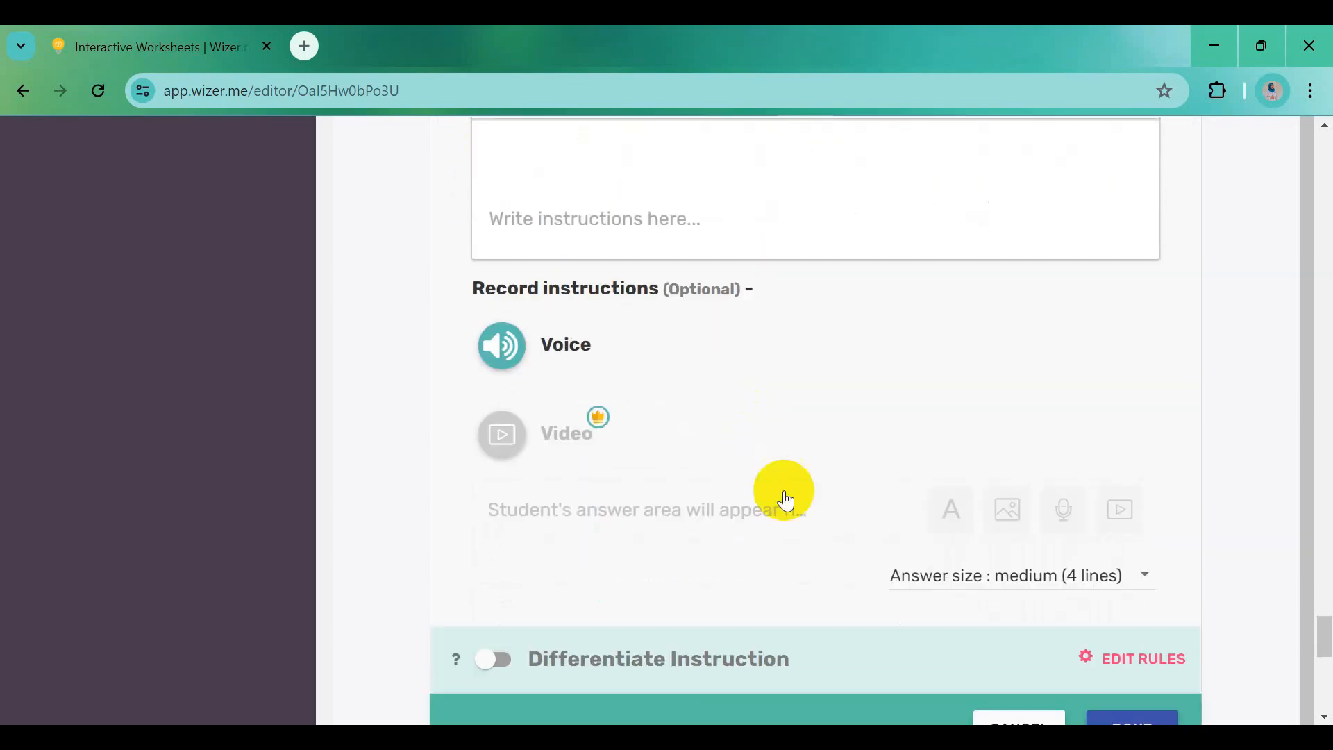
pyautogui.click(941, 736)
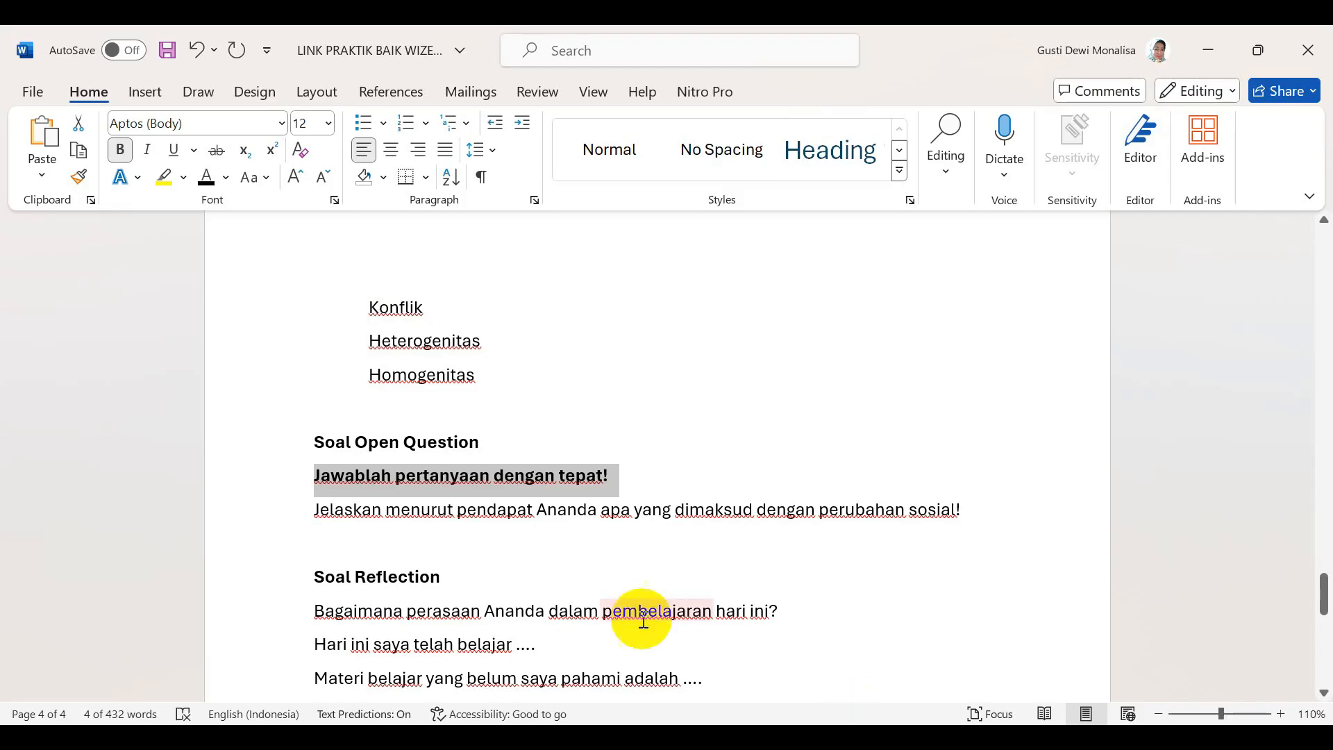
pyautogui.moveTo(316, 514); pyautogui.dragTo(971, 517)
pyautogui.hotkey('ctrl', 'c')
pyautogui.hotkey('alt', 'Tab')
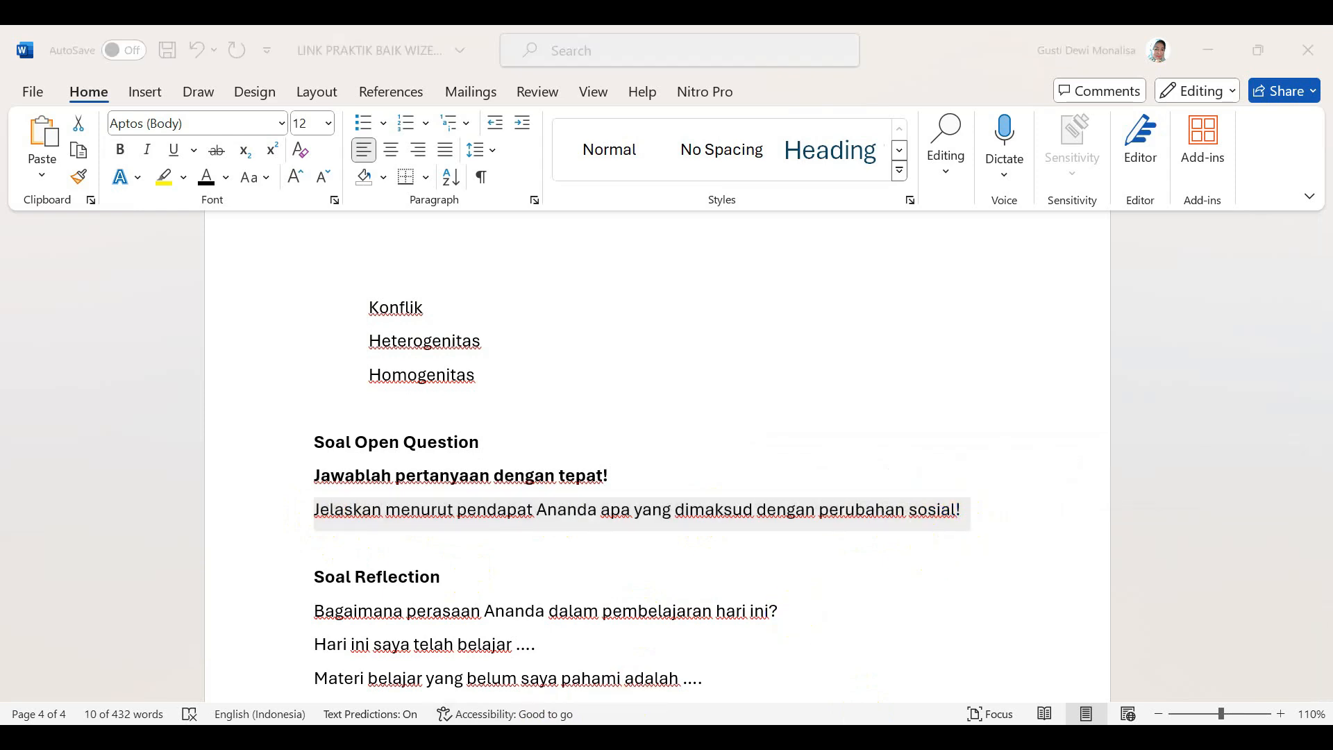
pyautogui.click(539, 187)
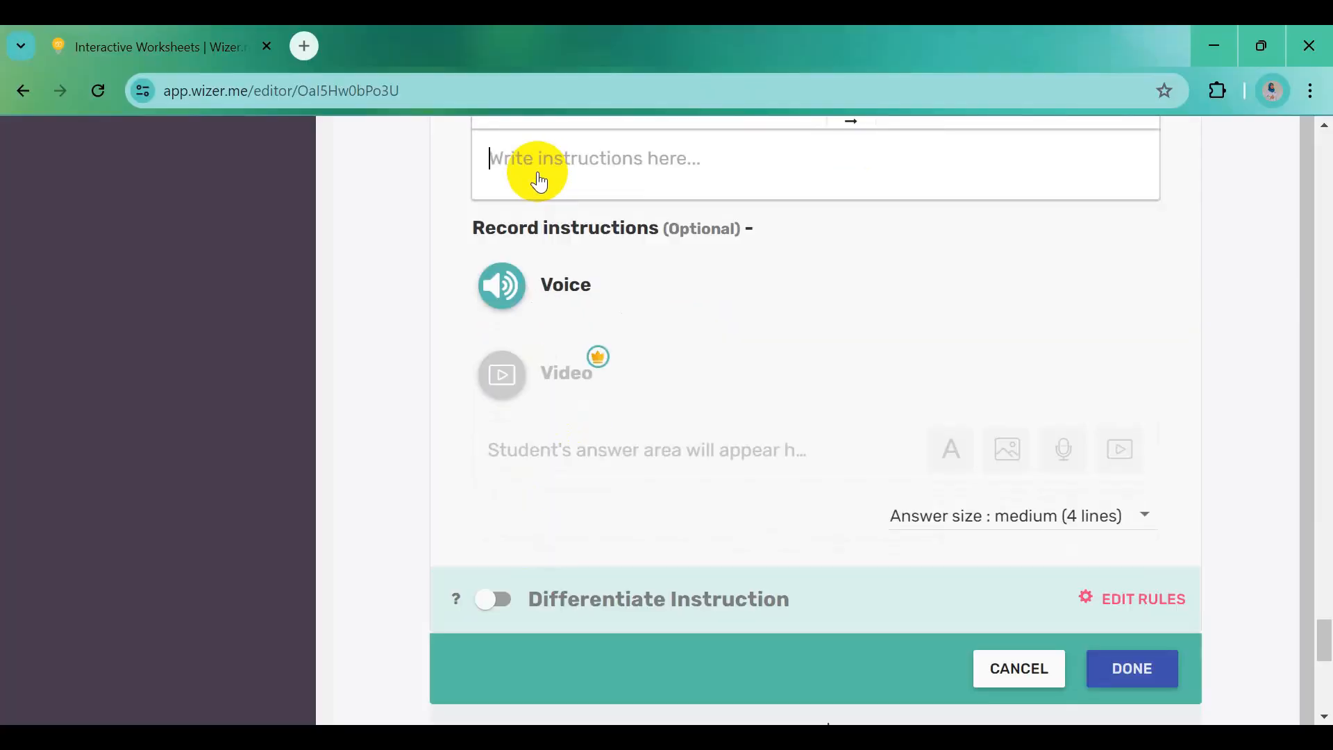
pyautogui.hotkey('ctrl', 'v')
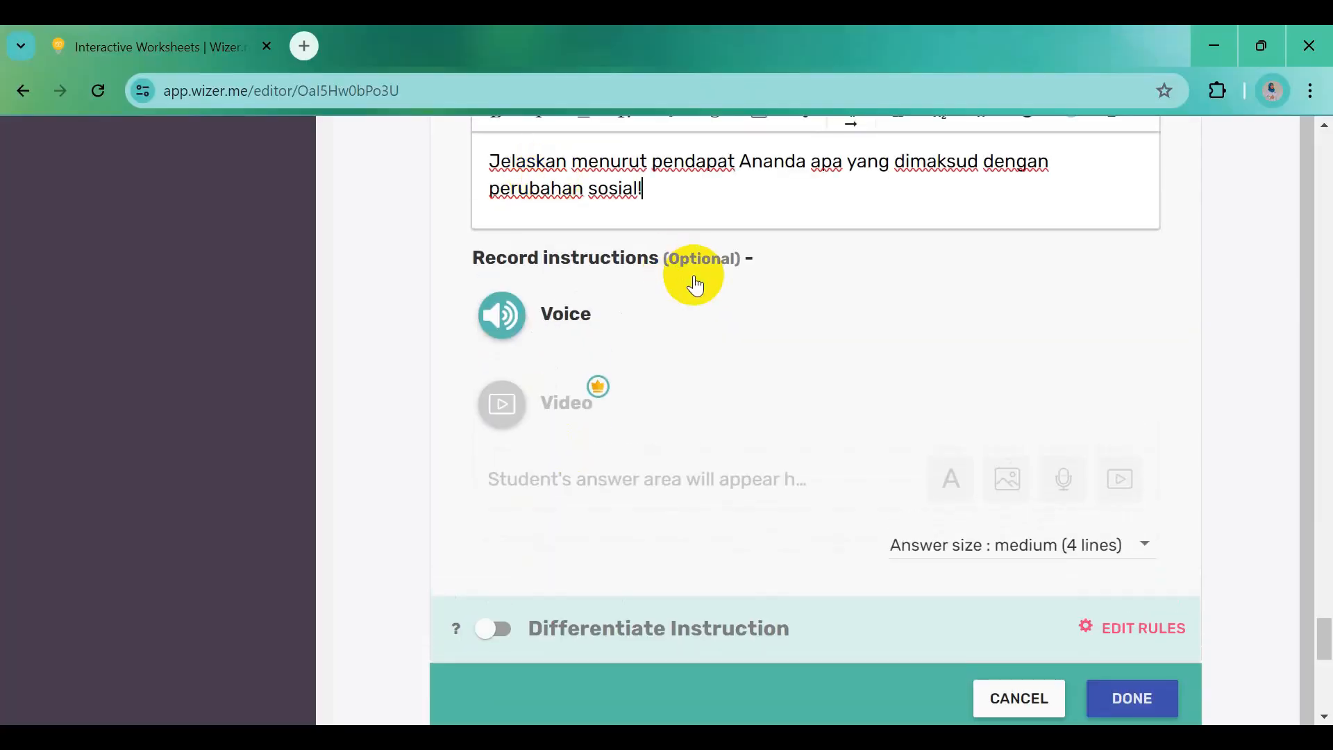
# Keep the answer size at medium (4 lines) and finish the open question
pyautogui.scroll(6, 694, 285)
pyautogui.scroll(-1, 761, 536)
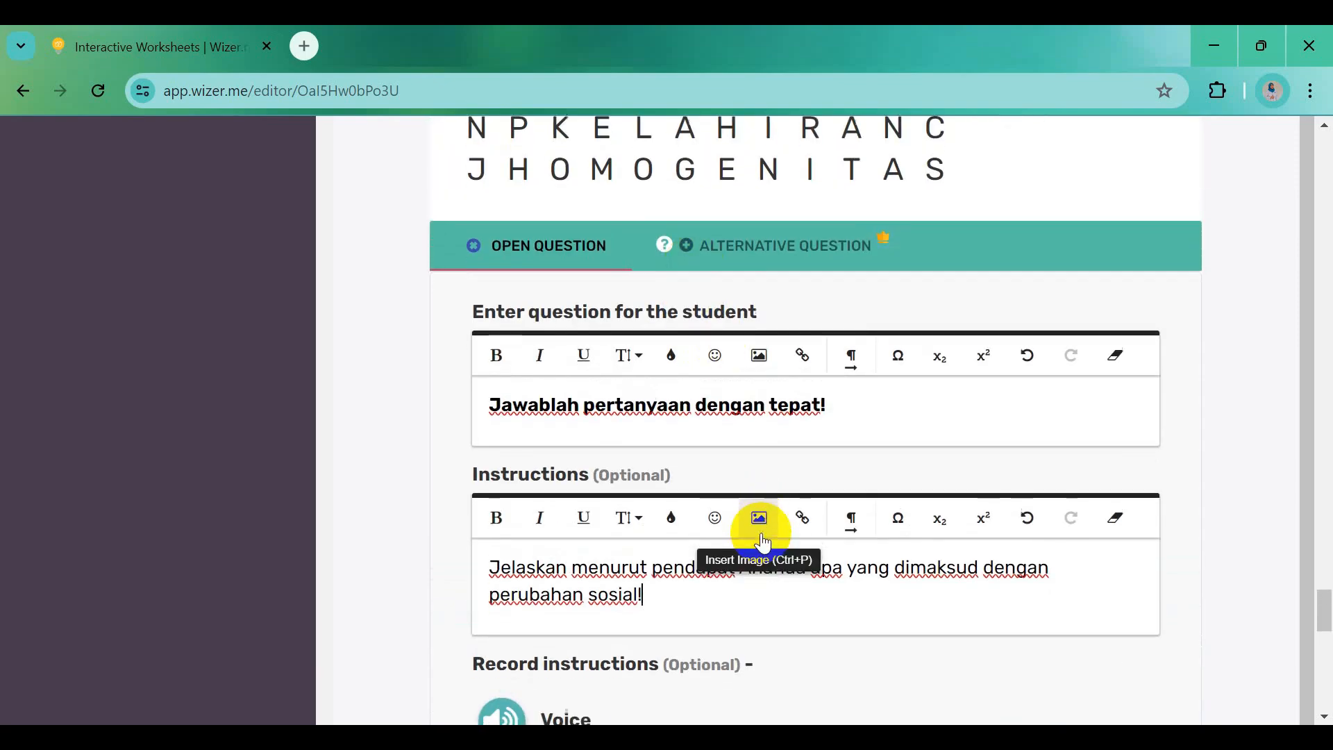
pyautogui.scroll(-4, 875, 566)
pyautogui.scroll(-2, 882, 573)
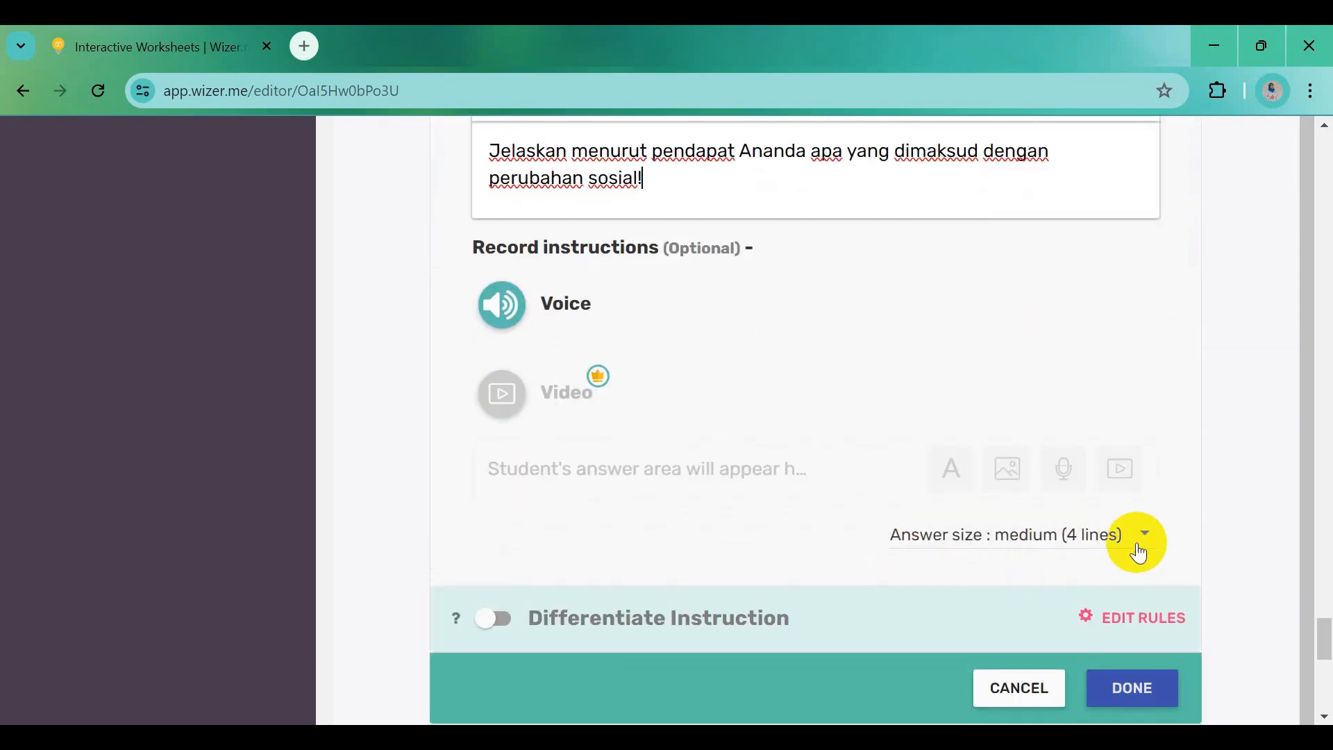
pyautogui.click(1144, 548)
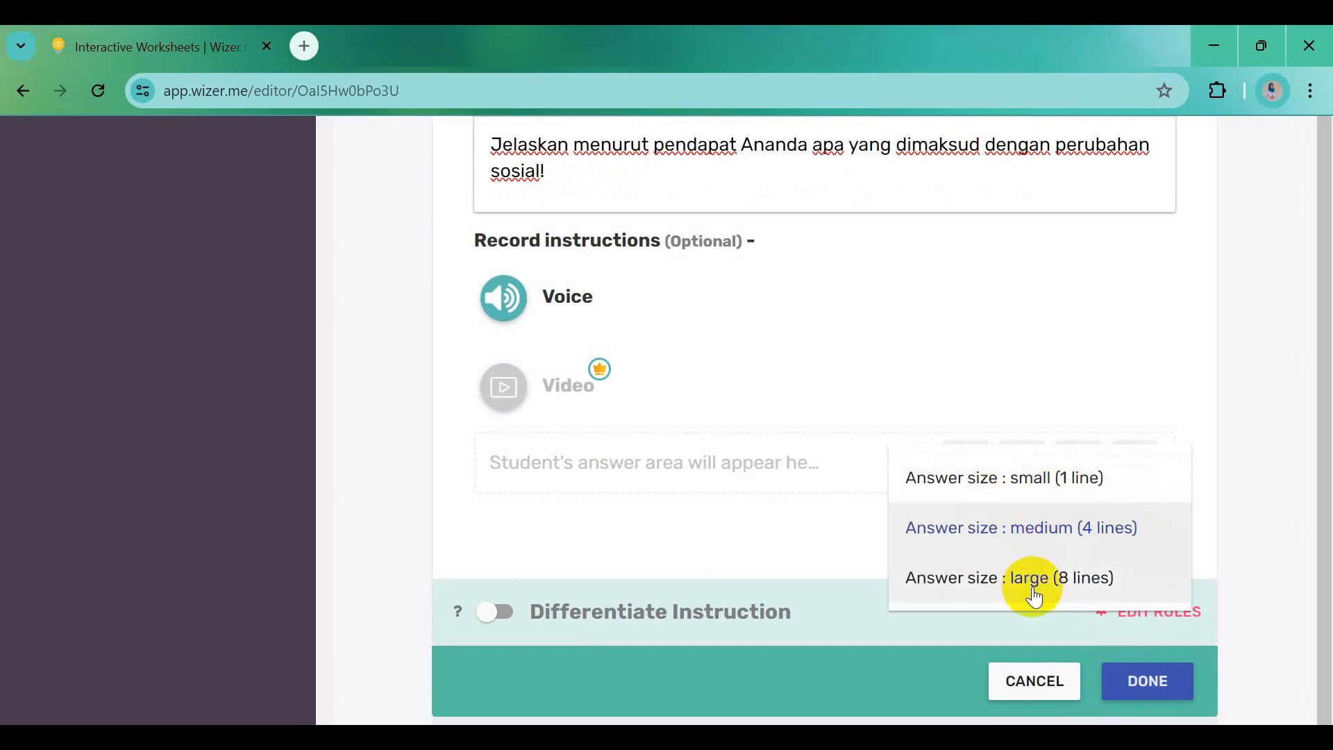
pyautogui.click(1034, 533)
pyautogui.click(1141, 693)
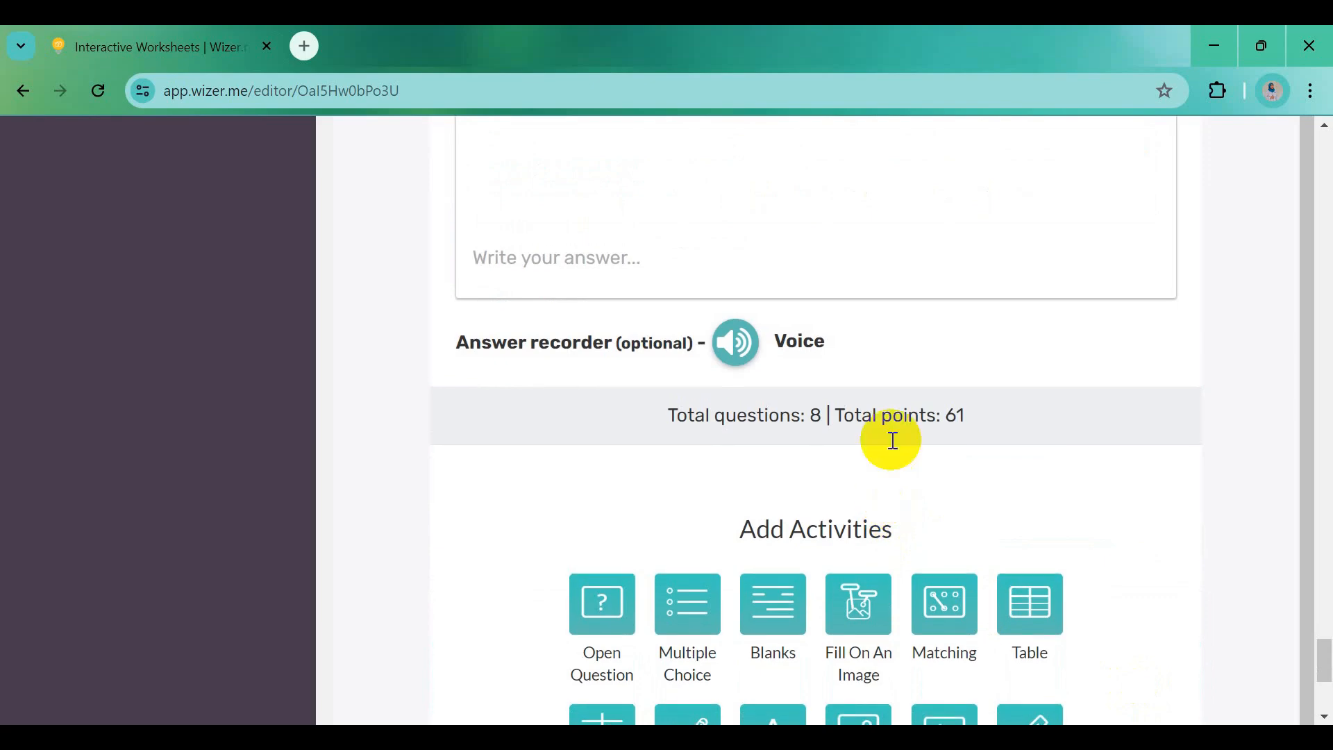
# Set the open question's point value to 10
pyautogui.scroll(2, 893, 347)
pyautogui.scroll(4, 894, 328)
pyautogui.click(947, 260)
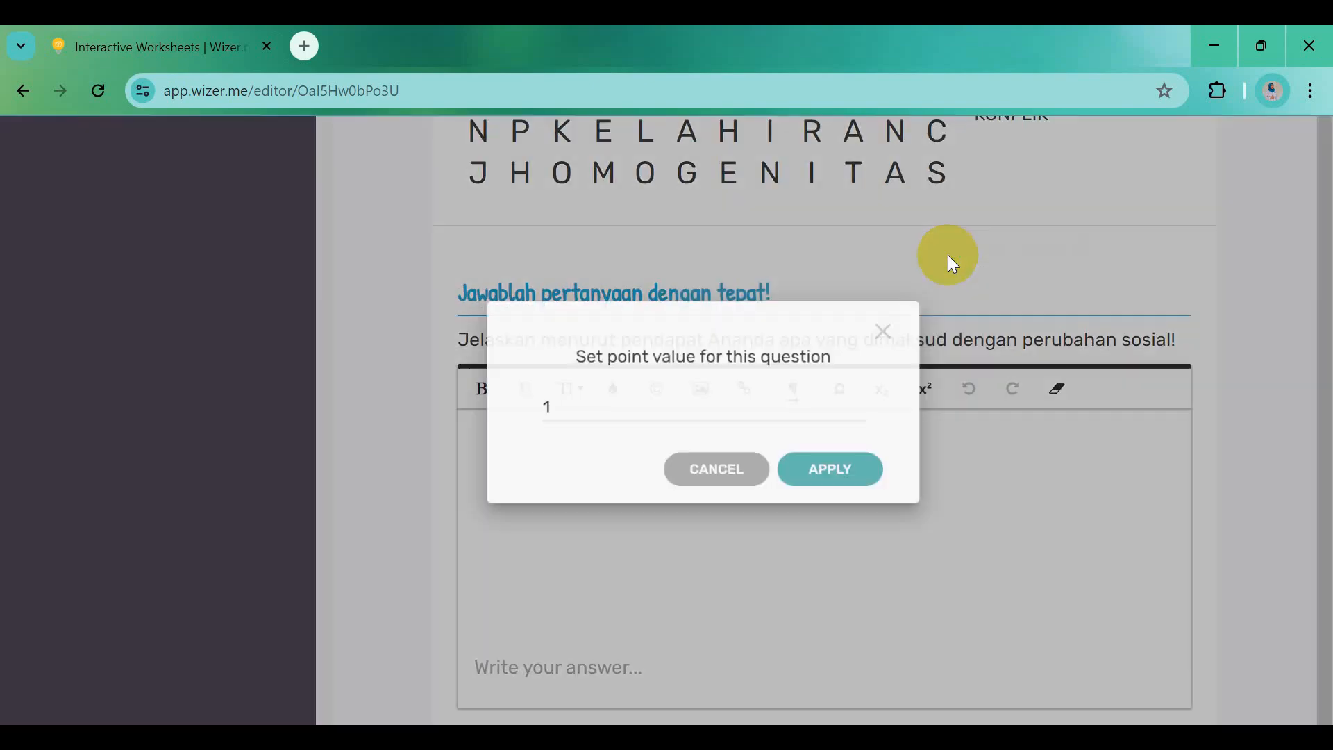
pyautogui.click(584, 431)
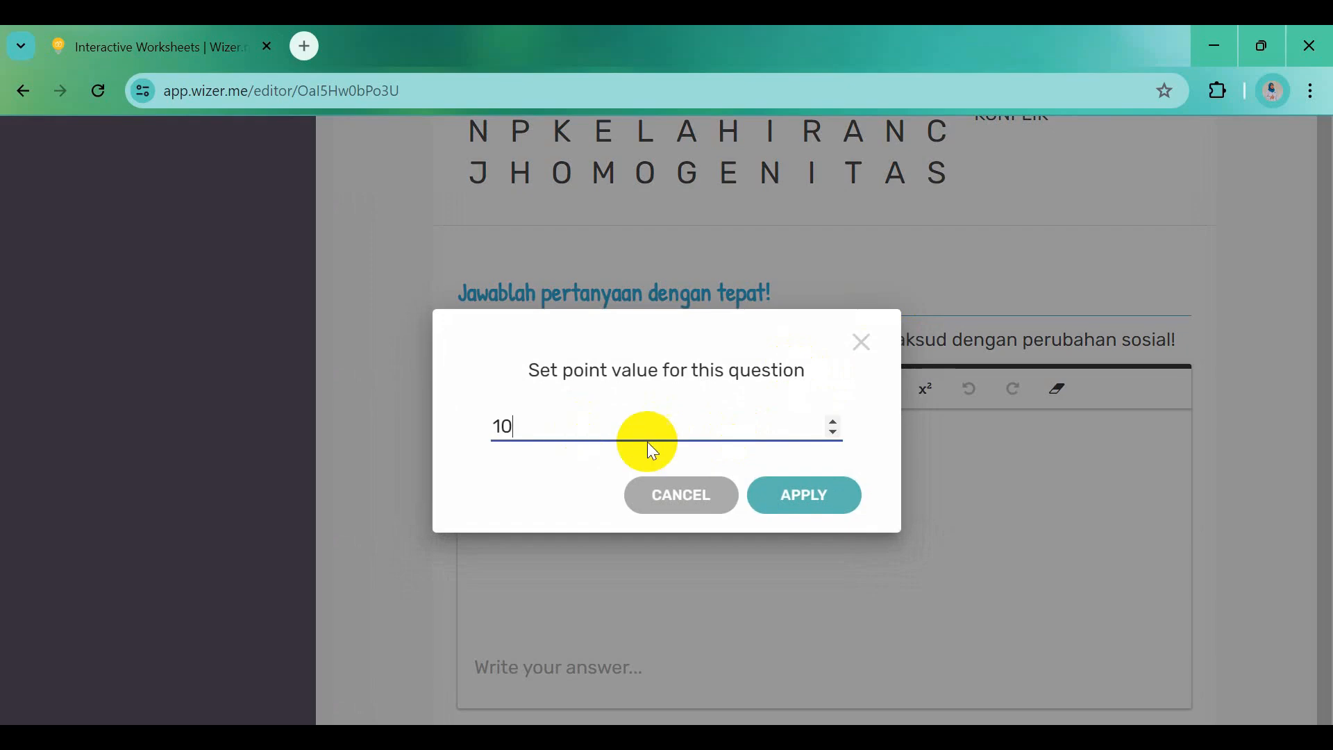
pyautogui.click(801, 495)
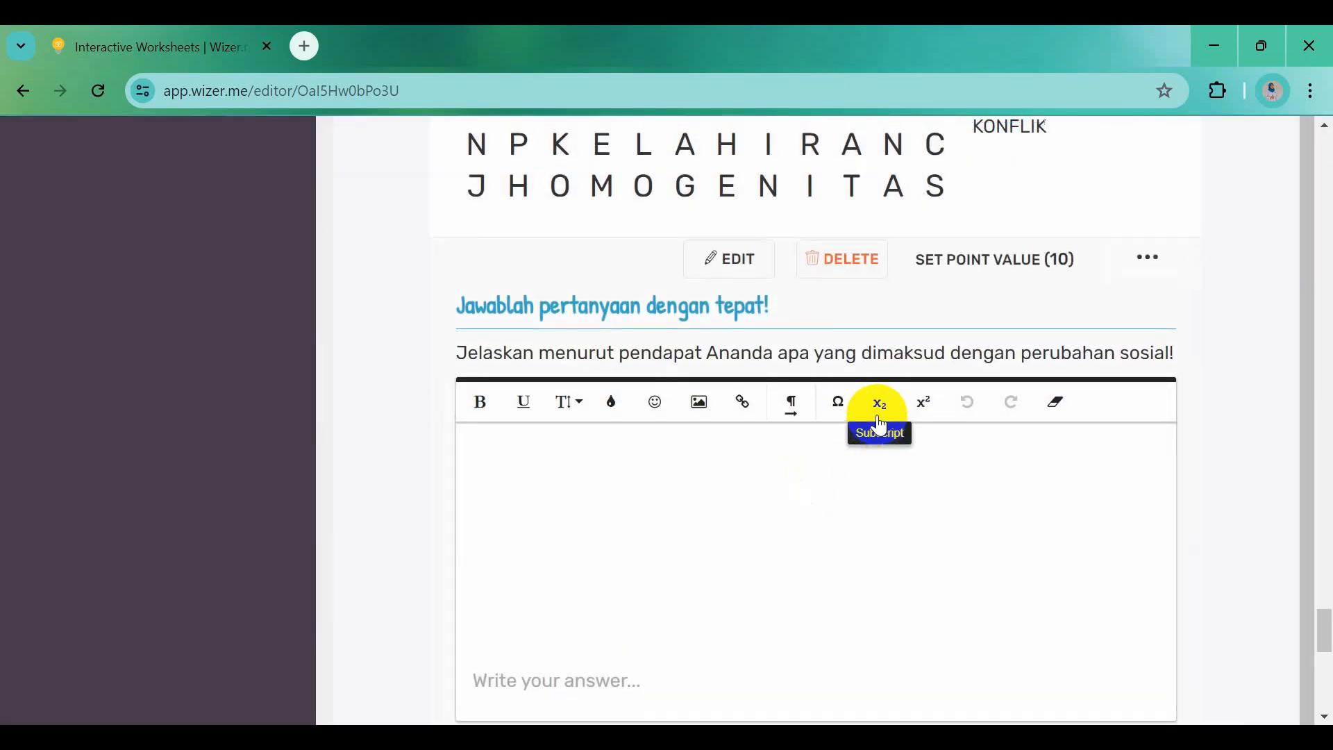
# Set the word search's point value to 40, bringing the total to 100
pyautogui.scroll(2, 879, 403)
pyautogui.scroll(6, 877, 412)
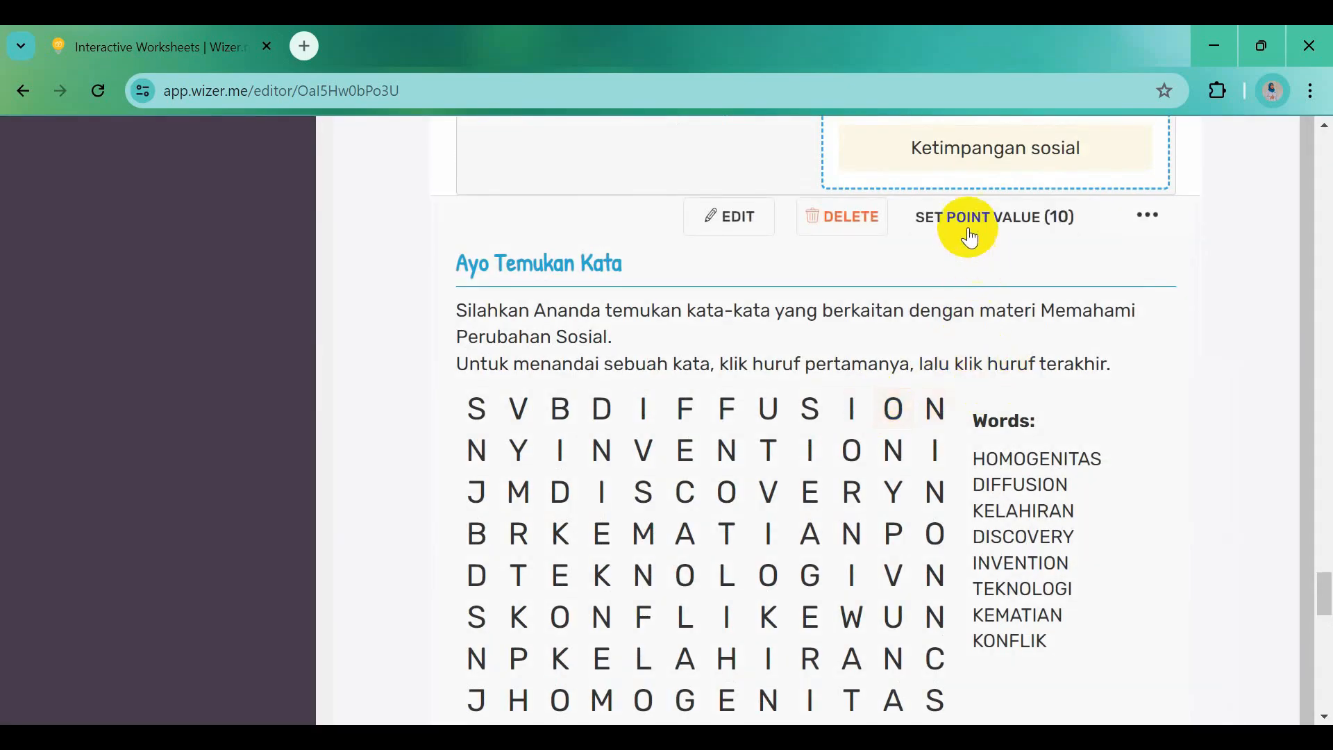
pyautogui.click(970, 226)
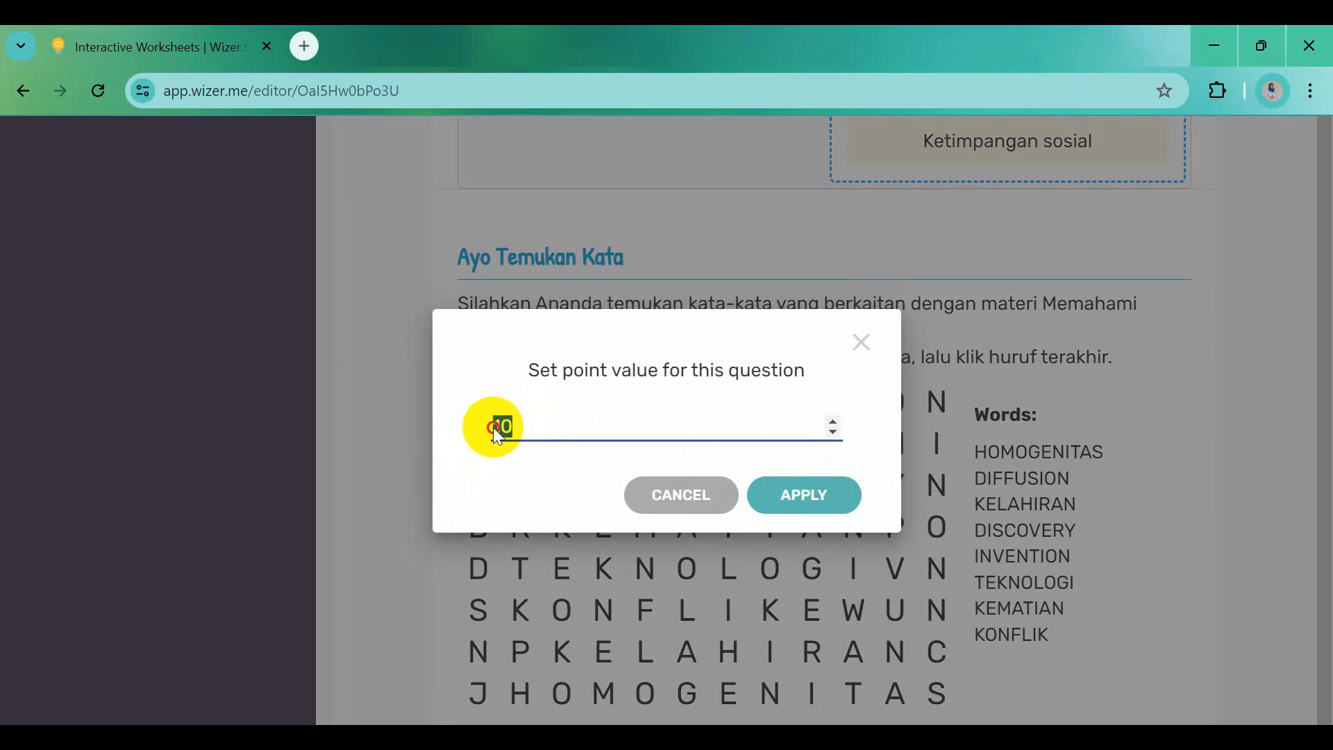
pyautogui.write('40')
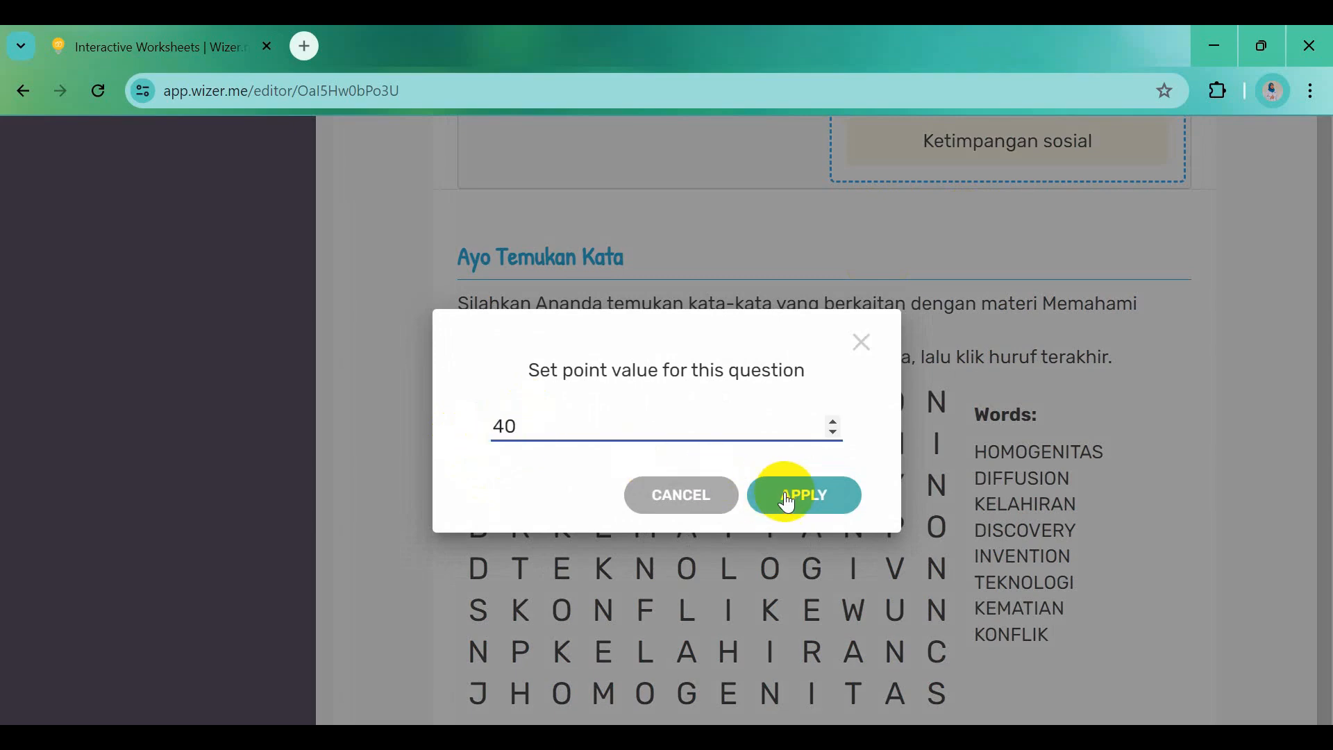
pyautogui.click(789, 502)
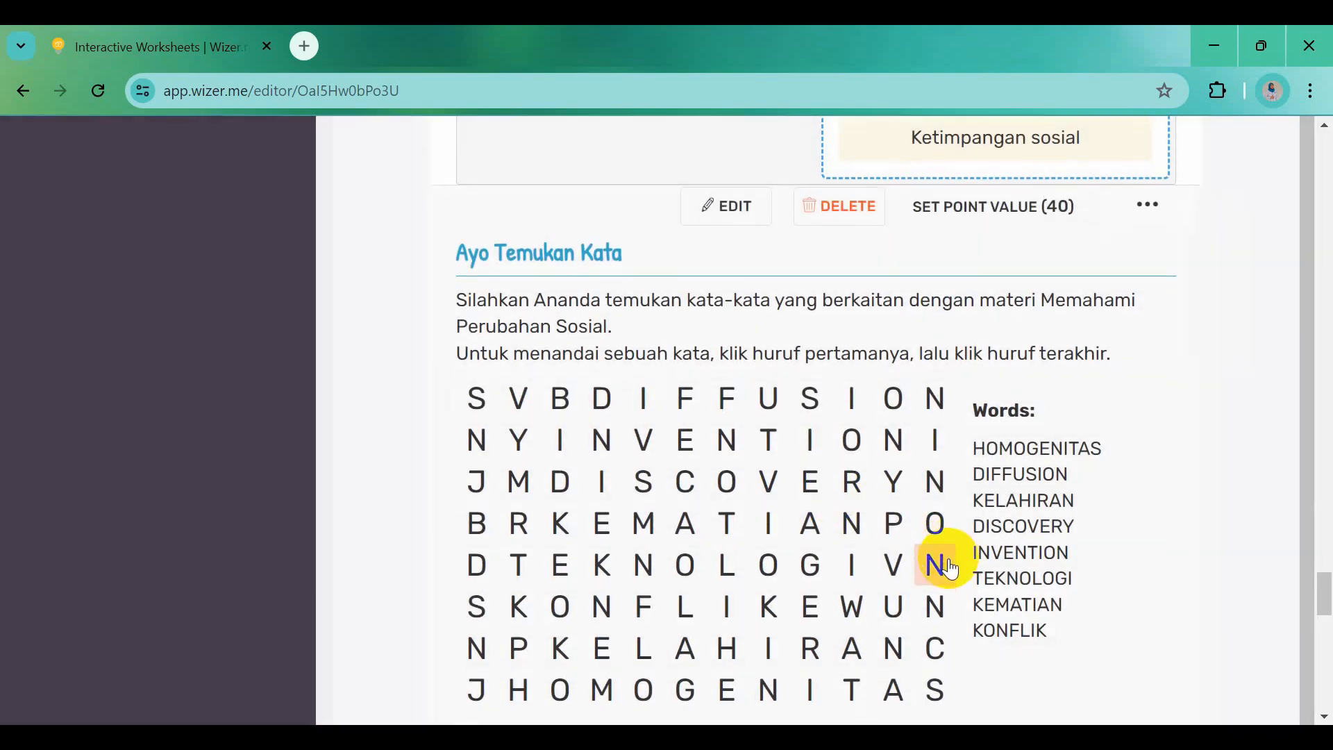
pyautogui.click(910, 616)
pyautogui.scroll(-7, 923, 628)
pyautogui.scroll(-5, 916, 632)
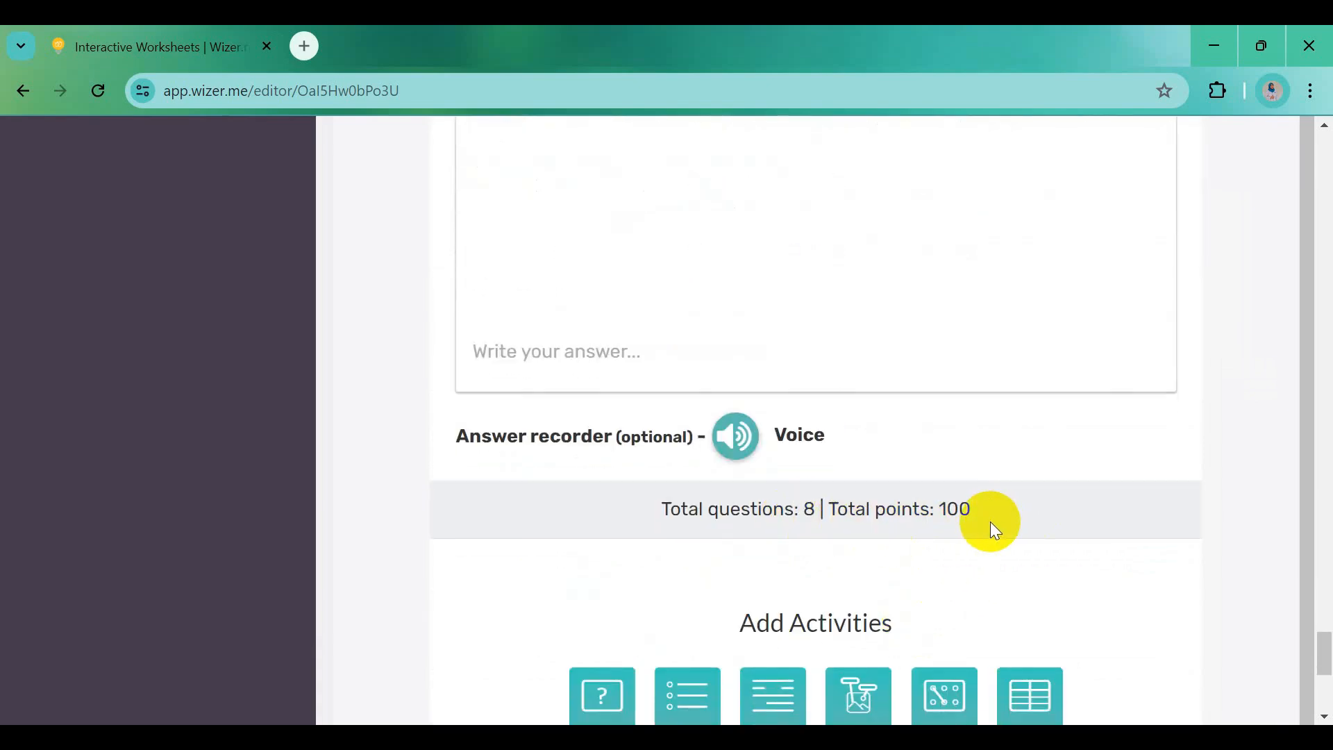
pyautogui.scroll(-3, 990, 522)
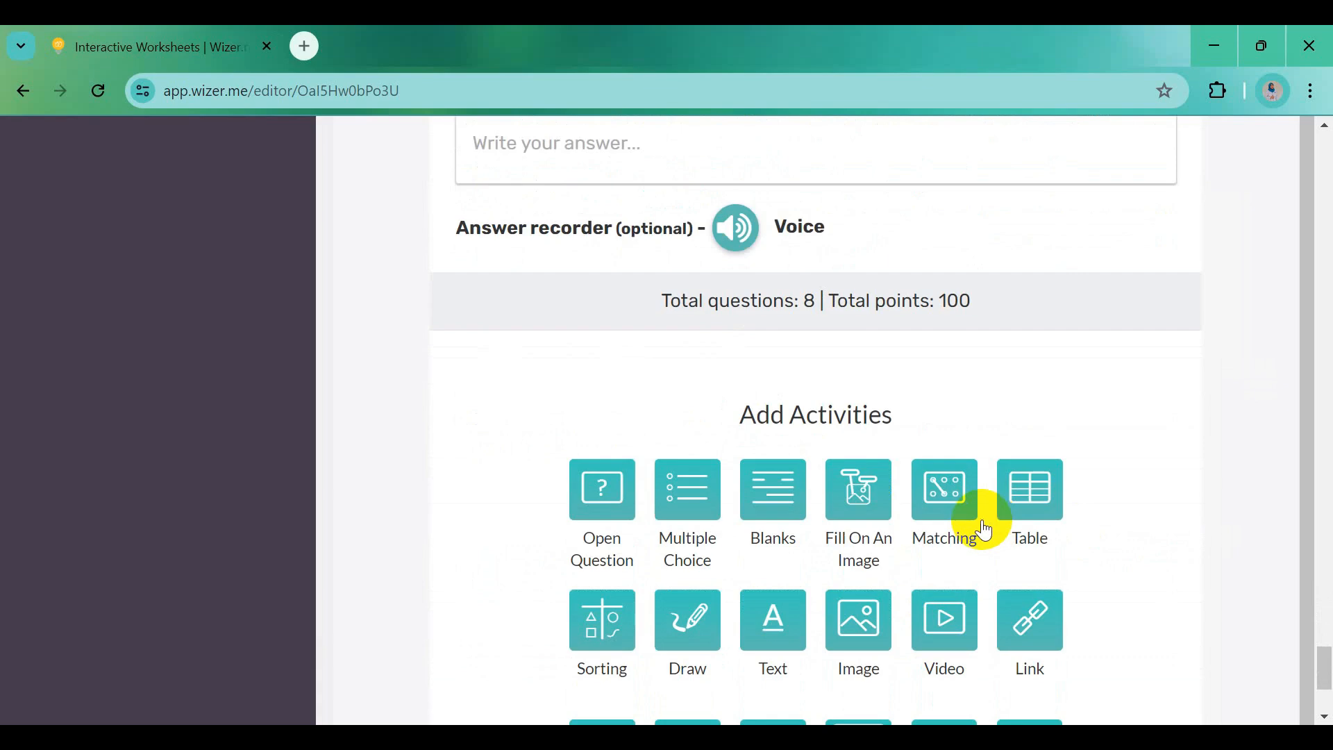
# Add a Reflection activity and paste 'Bagaimana perasaan Ananda dalam pembelajaran hari ini?' from Word as its question
pyautogui.scroll(-3, 984, 530)
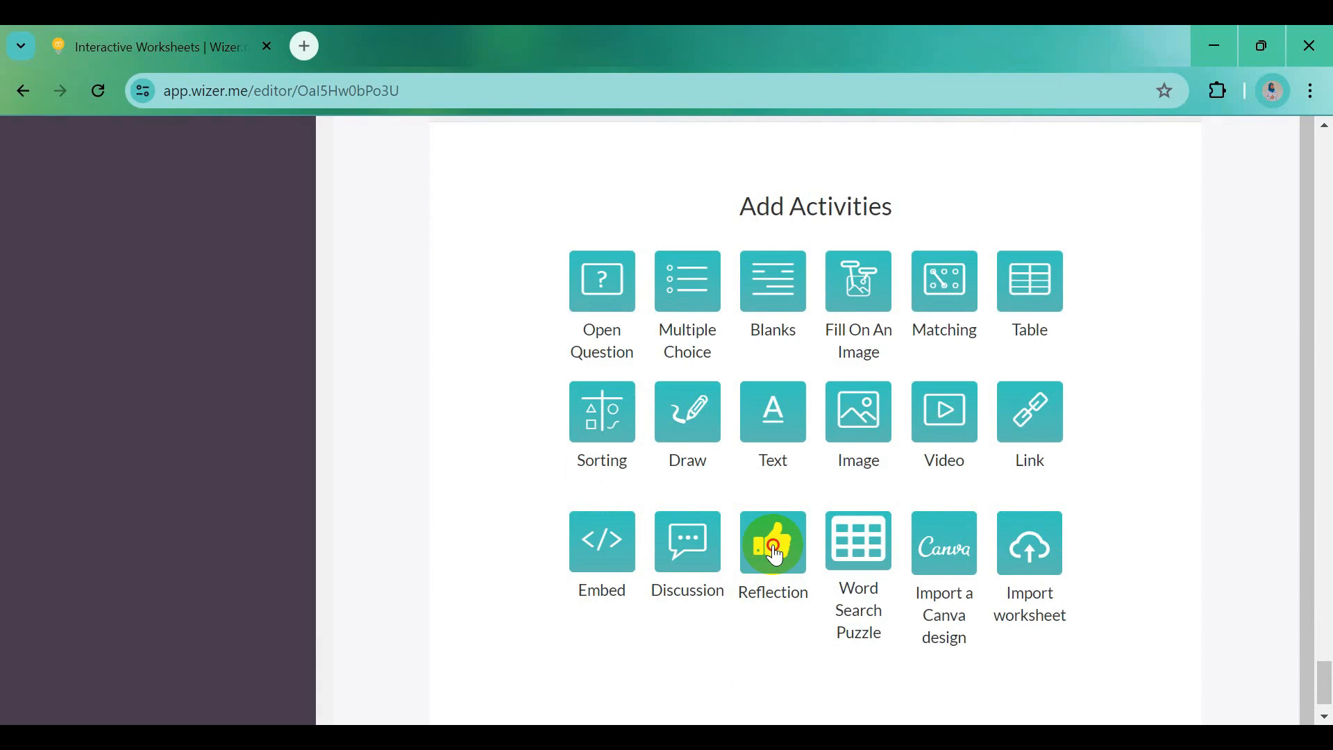
pyautogui.click(776, 553)
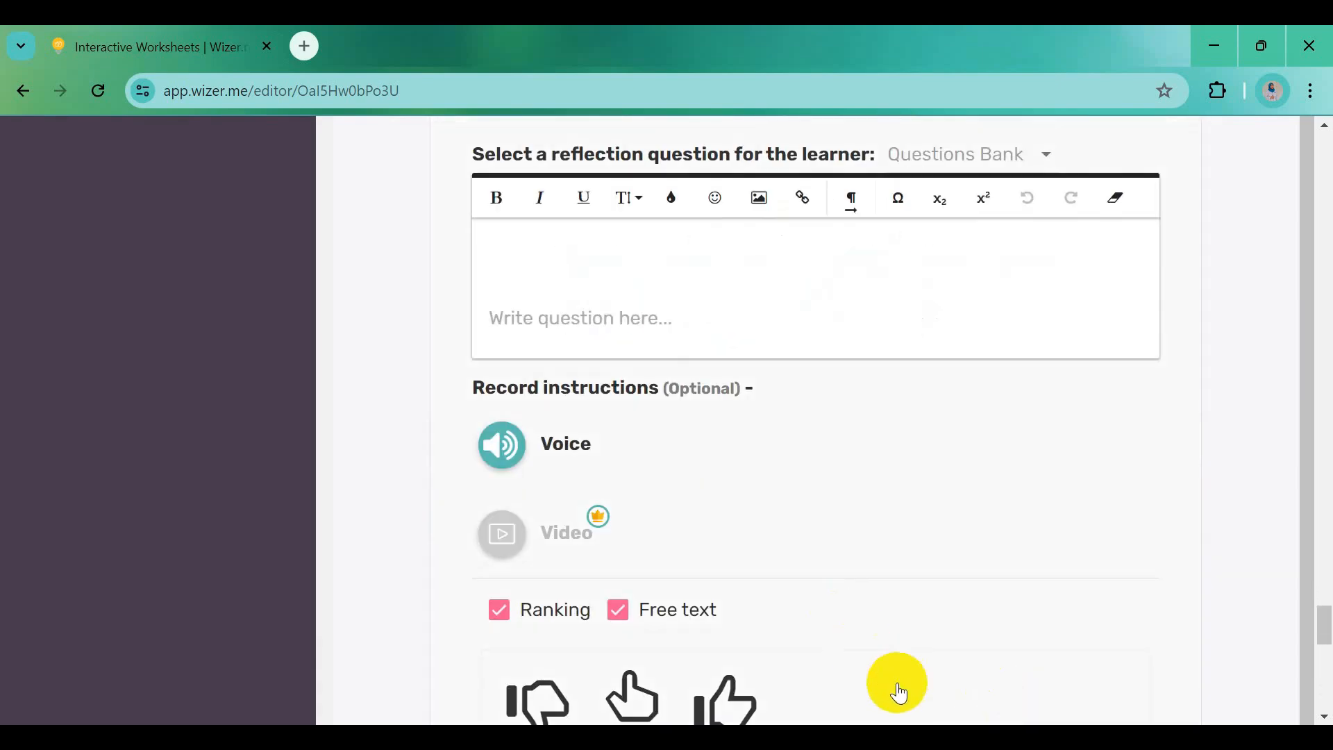
pyautogui.click(833, 670)
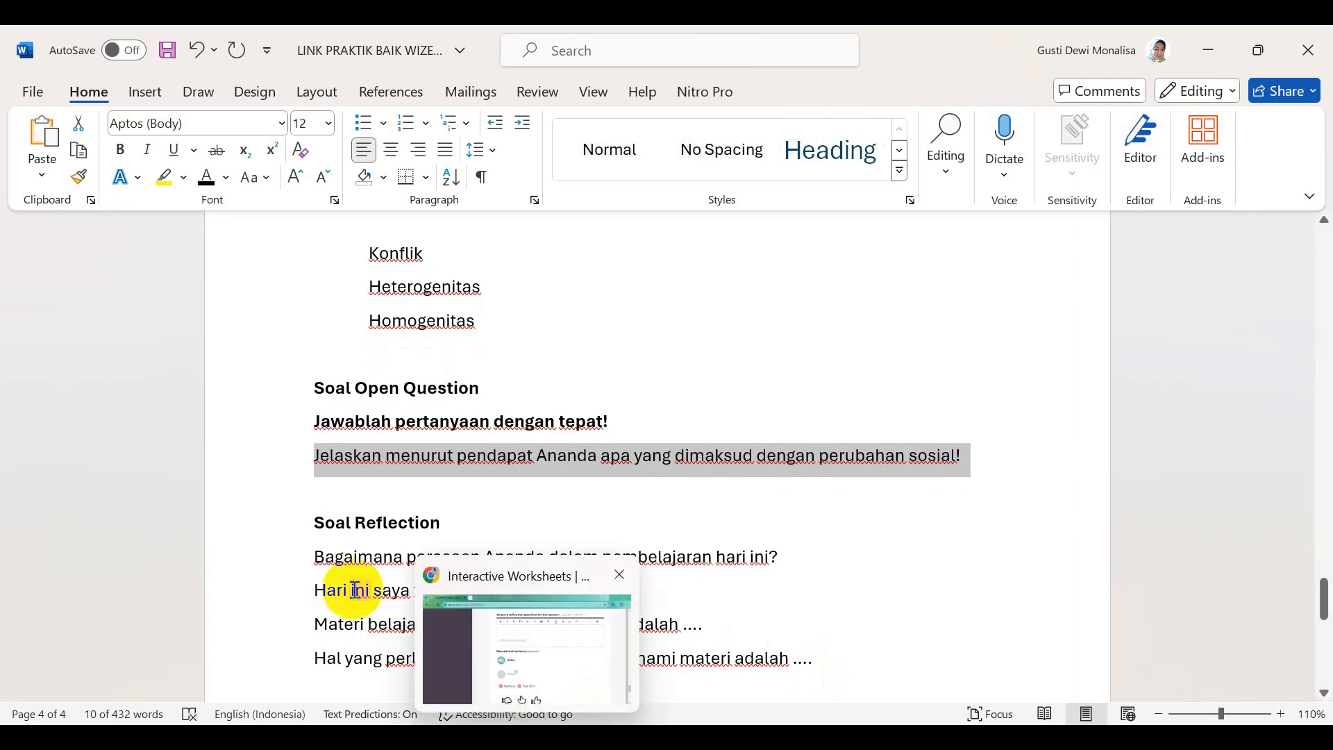
pyautogui.moveTo(312, 556); pyautogui.dragTo(785, 553)
pyautogui.hotkey('ctrl', 'c')
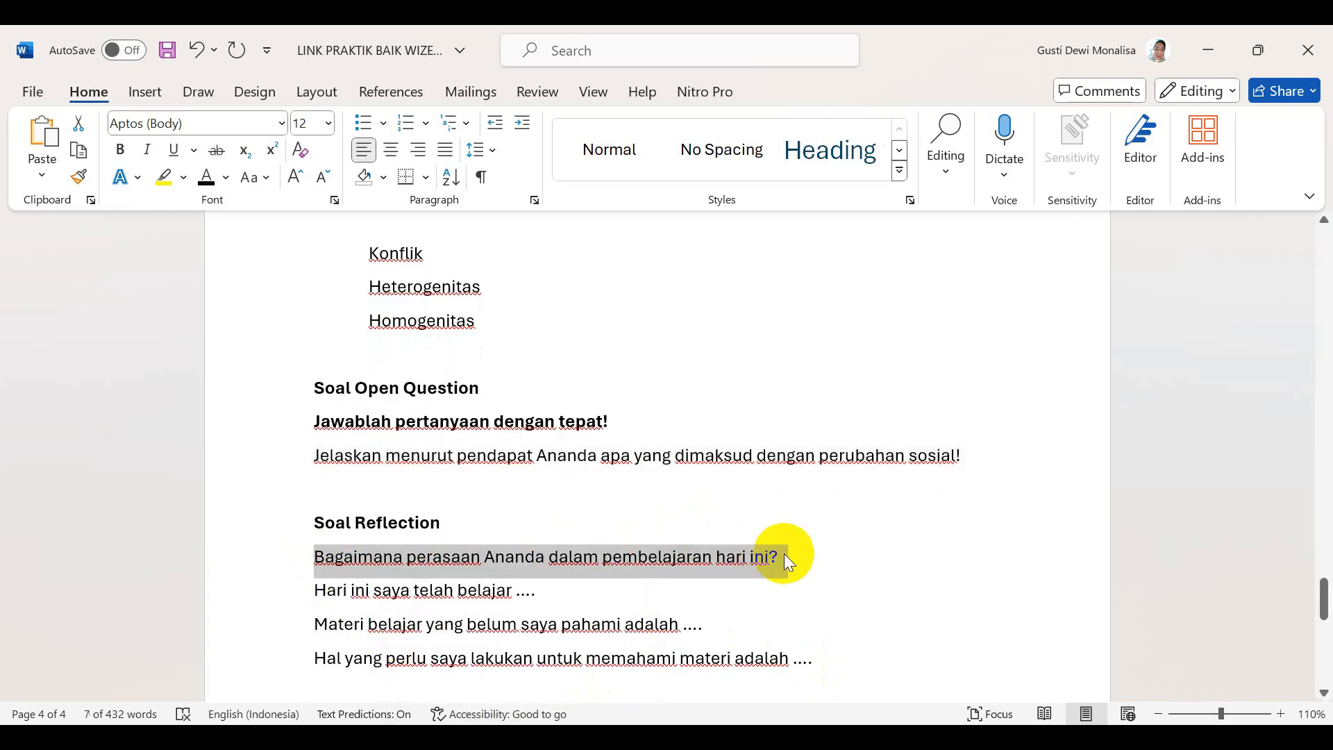
pyautogui.hotkey('alt', 'Tab')
pyautogui.click(534, 261)
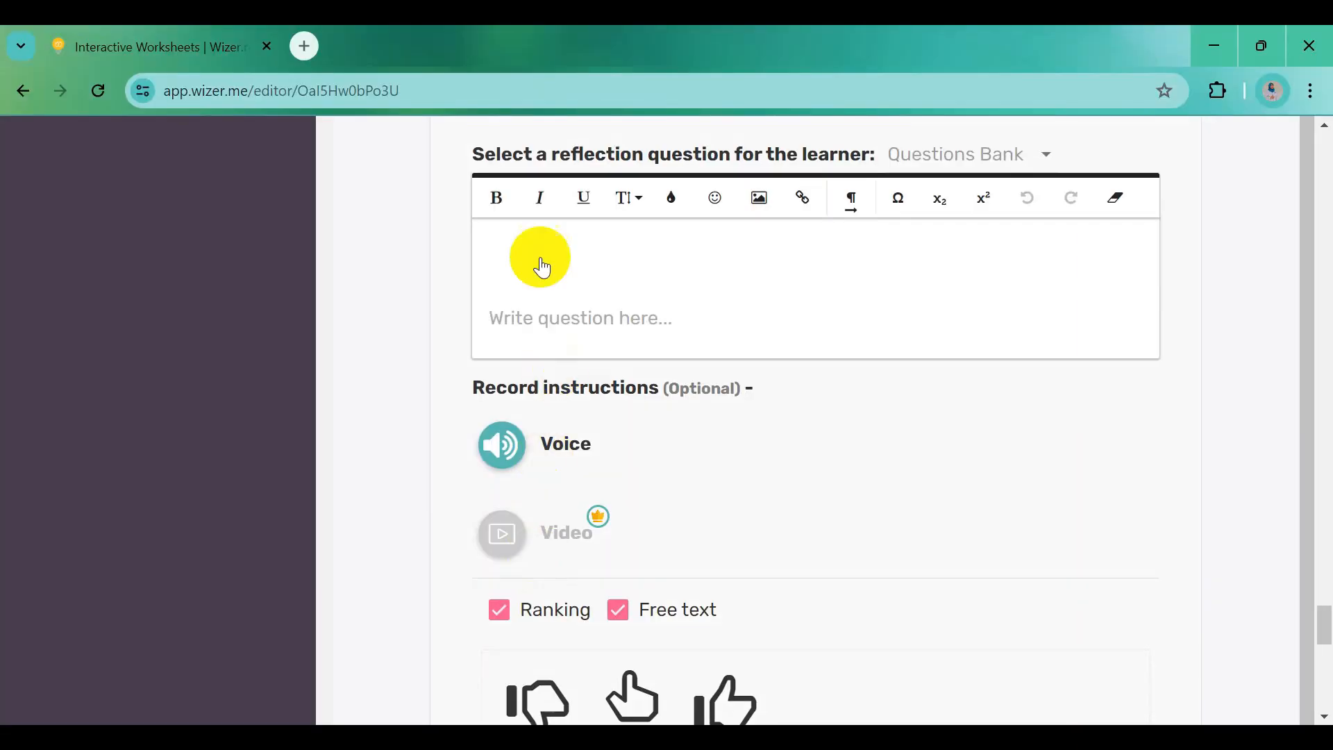
pyautogui.hotkey('ctrl', 'v')
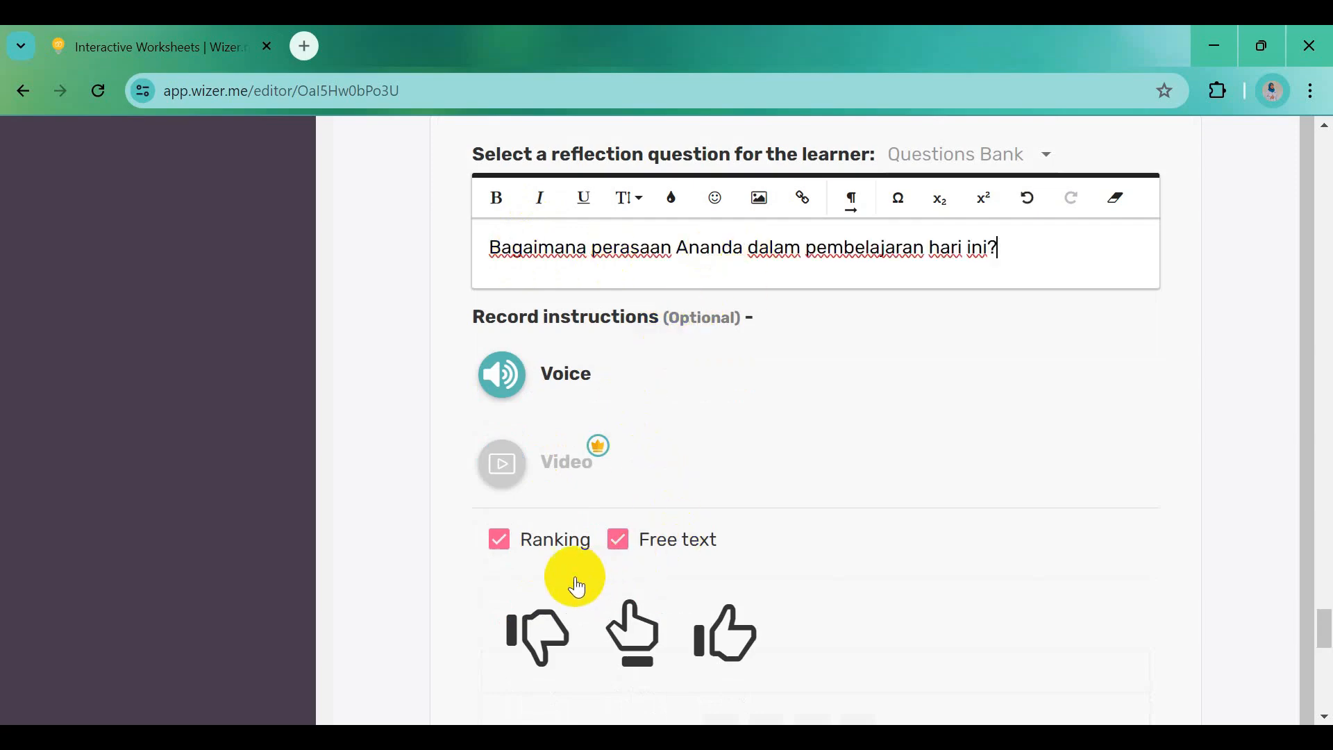
# Keep only Free text as the answer format with medium (4 lines) size, and save the question
pyautogui.click(618, 542)
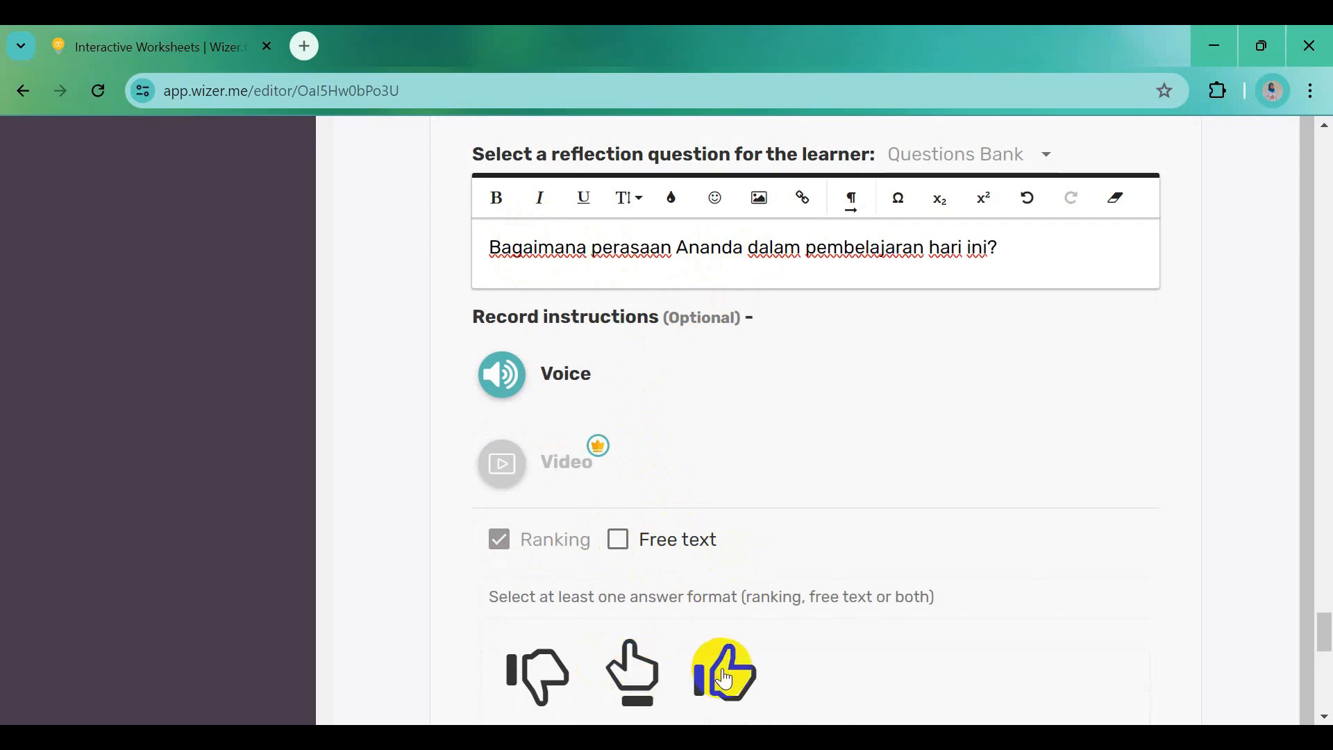
pyautogui.click(618, 540)
pyautogui.click(500, 539)
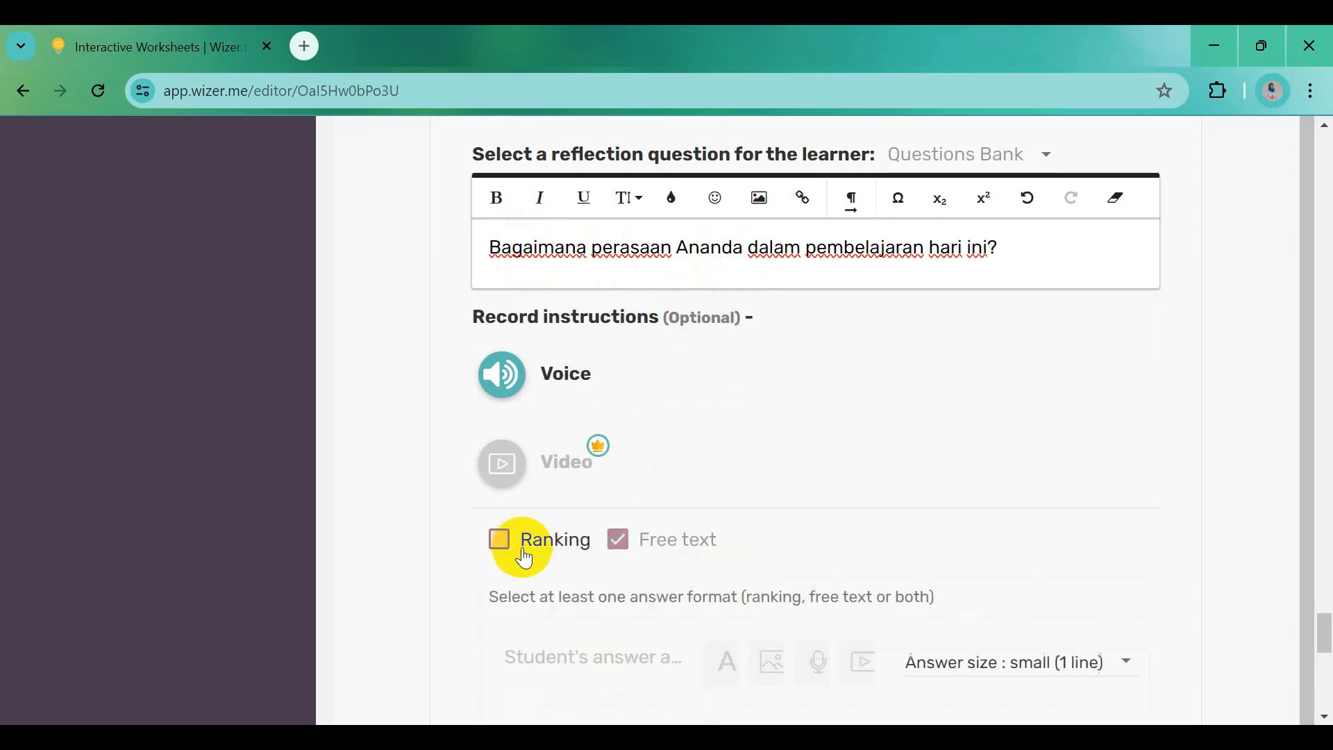
pyautogui.scroll(-2, 902, 562)
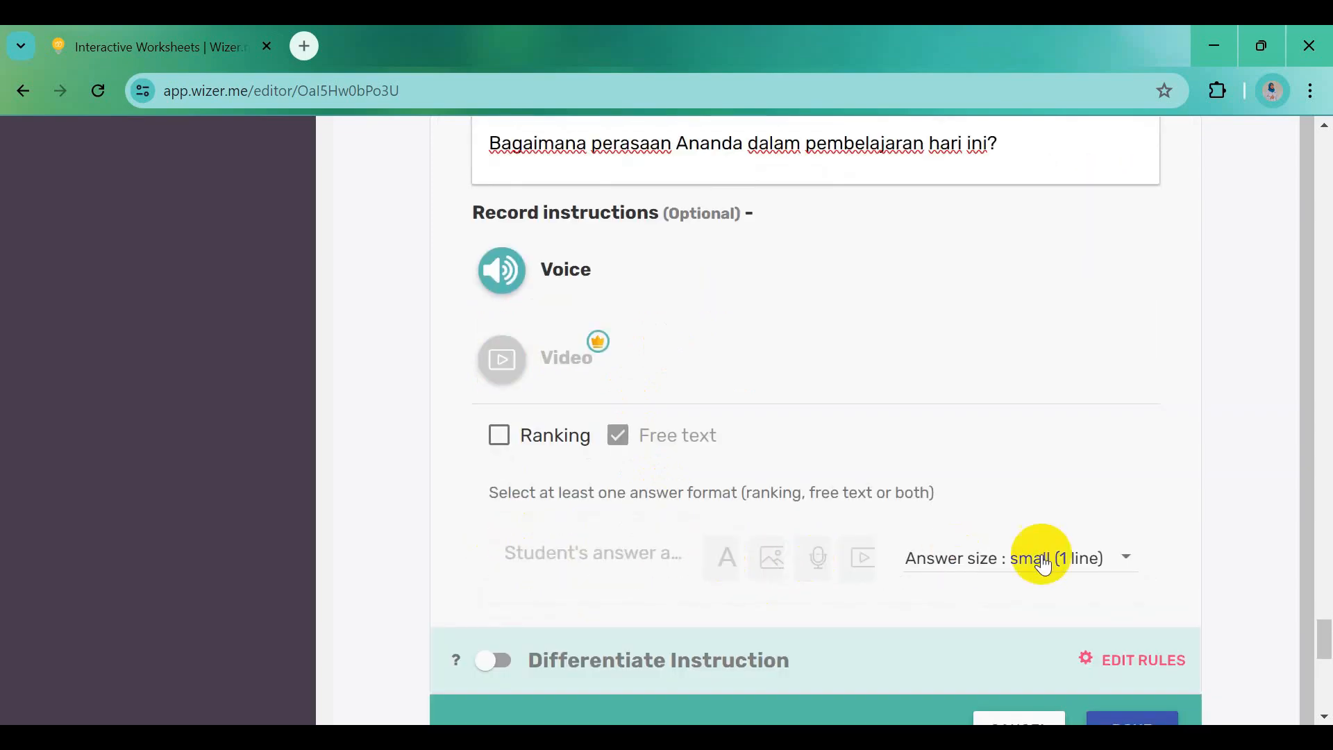
pyautogui.click(1125, 558)
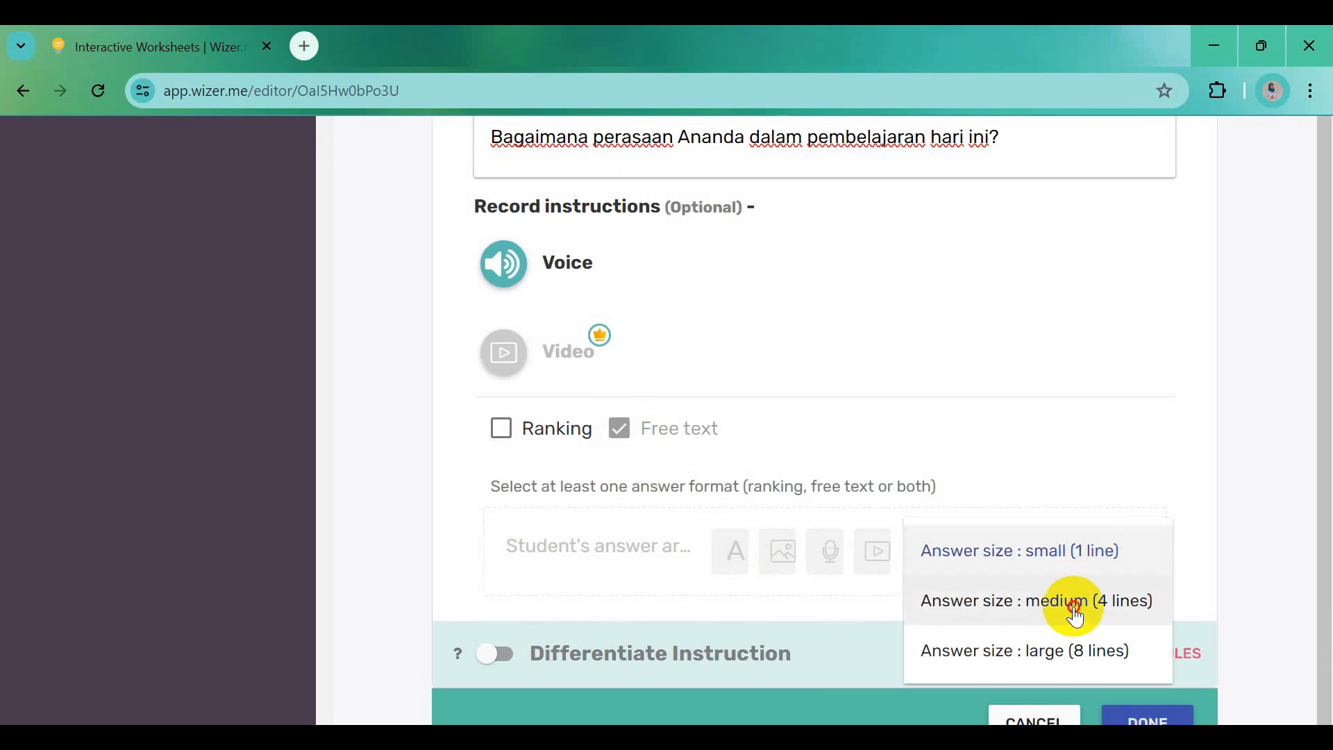
pyautogui.click(1075, 615)
pyautogui.scroll(-4, 882, 566)
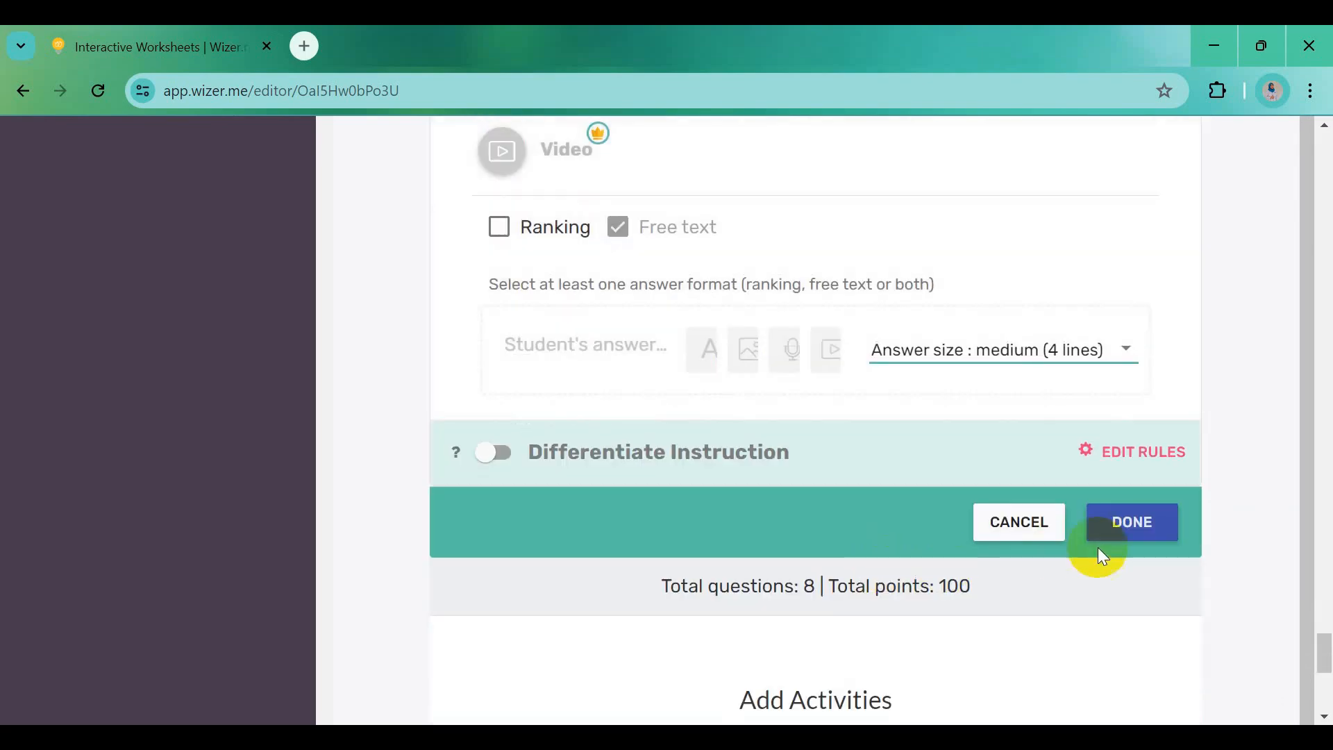
pyautogui.click(1131, 523)
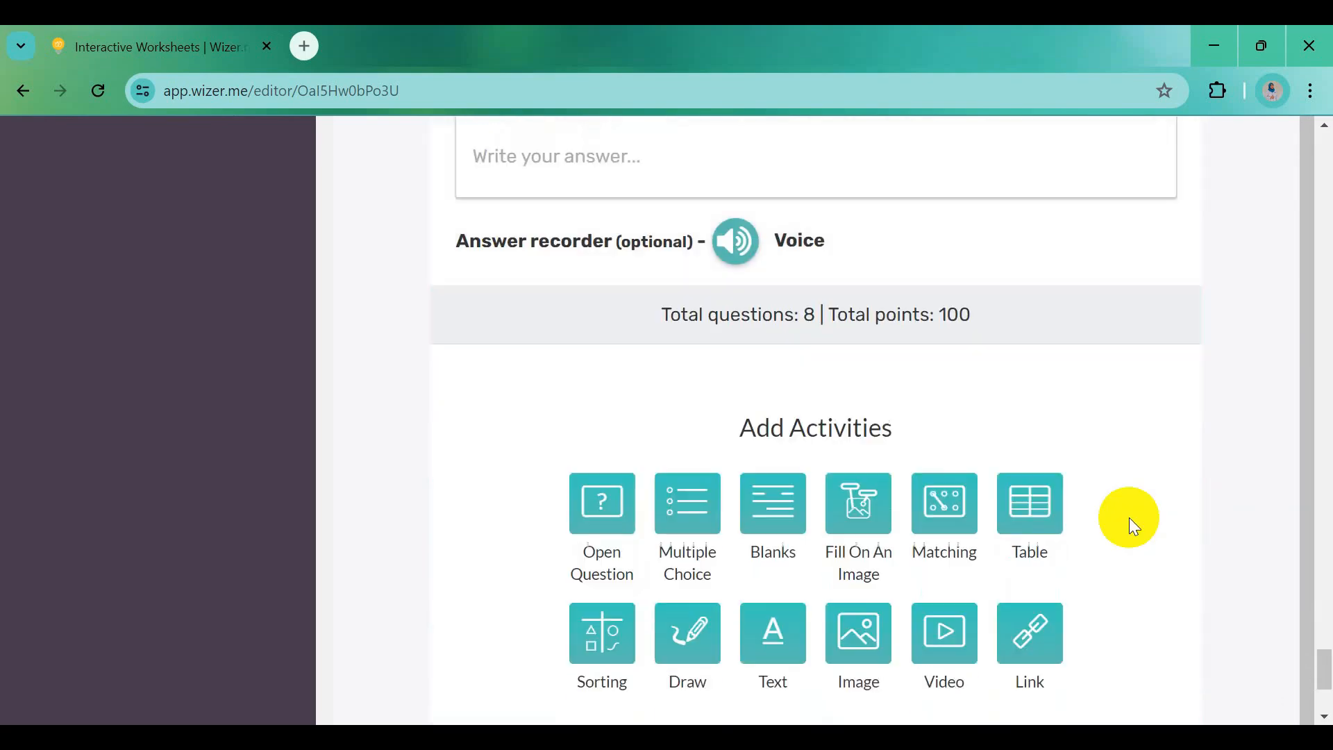
pyautogui.scroll(5, 896, 299)
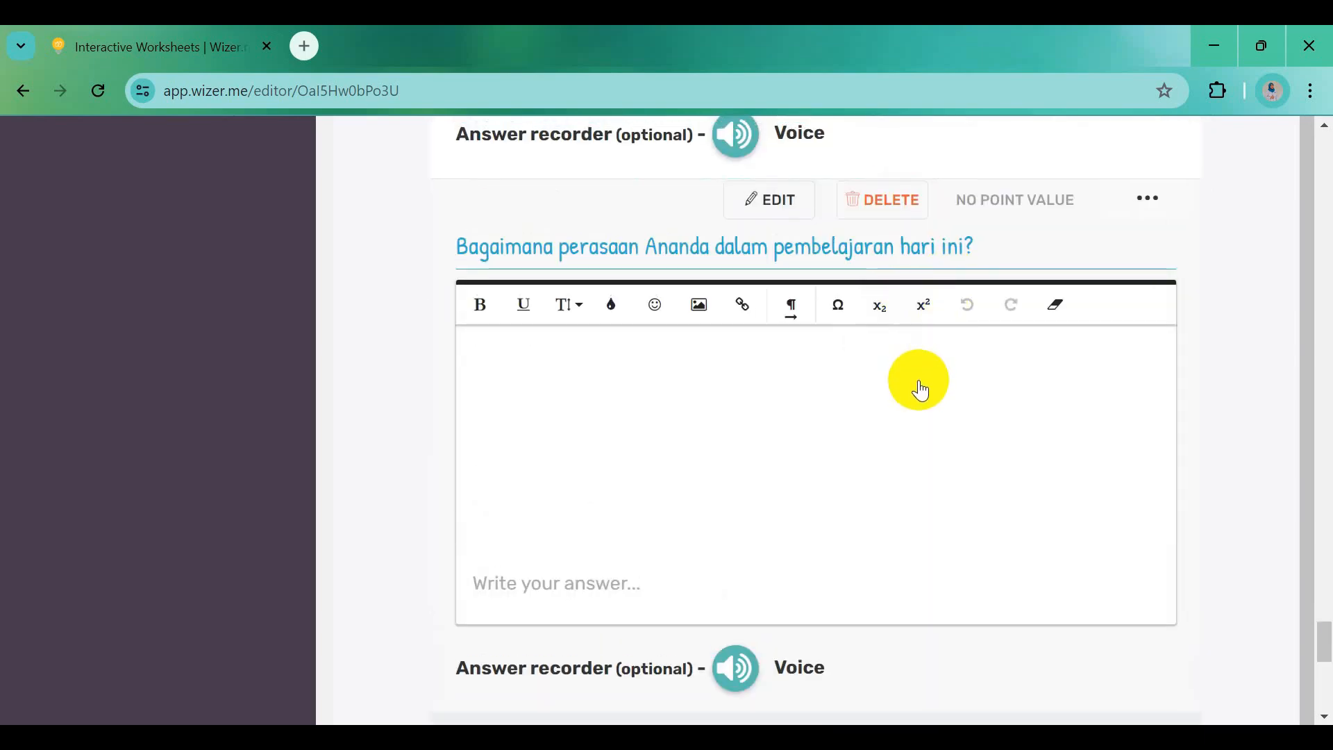
# Add a Reflection question with 'Hari ini saya telah belajar ....' pasted from the Word document
pyautogui.scroll(-7, 920, 389)
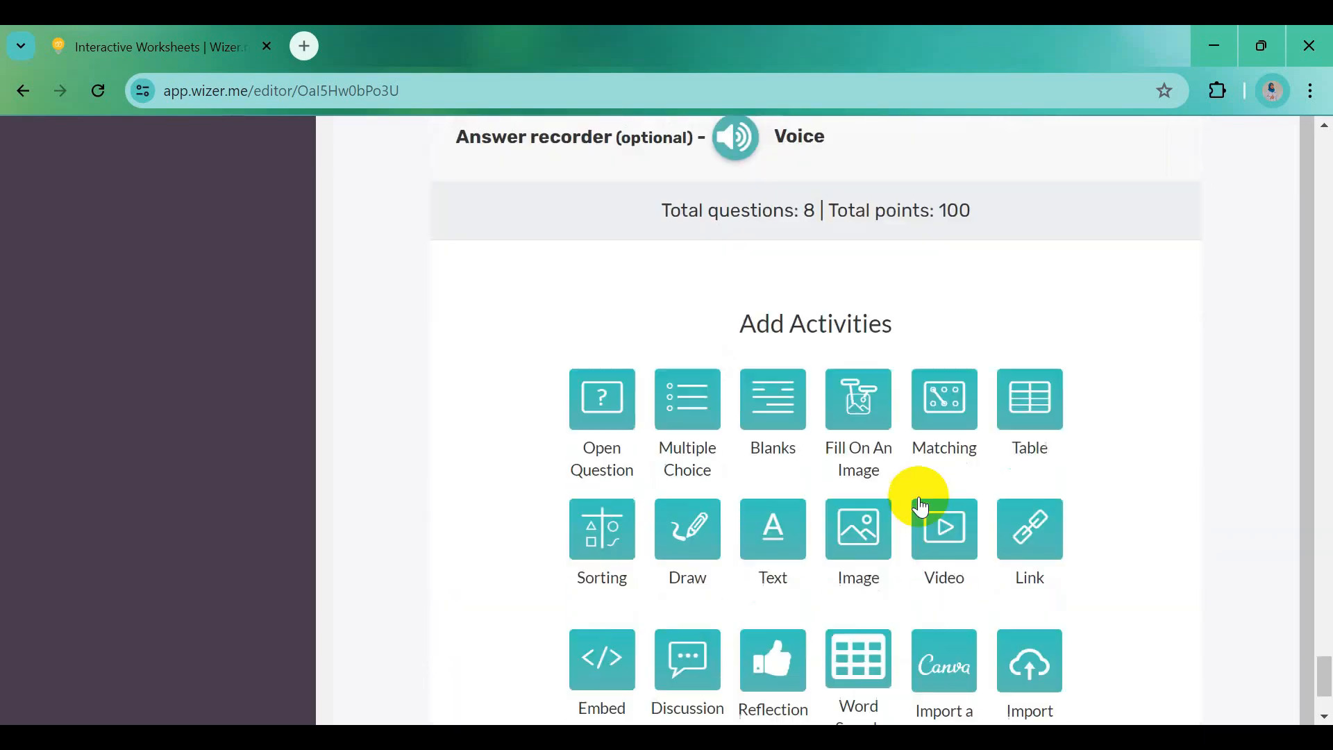
pyautogui.scroll(-2, 920, 507)
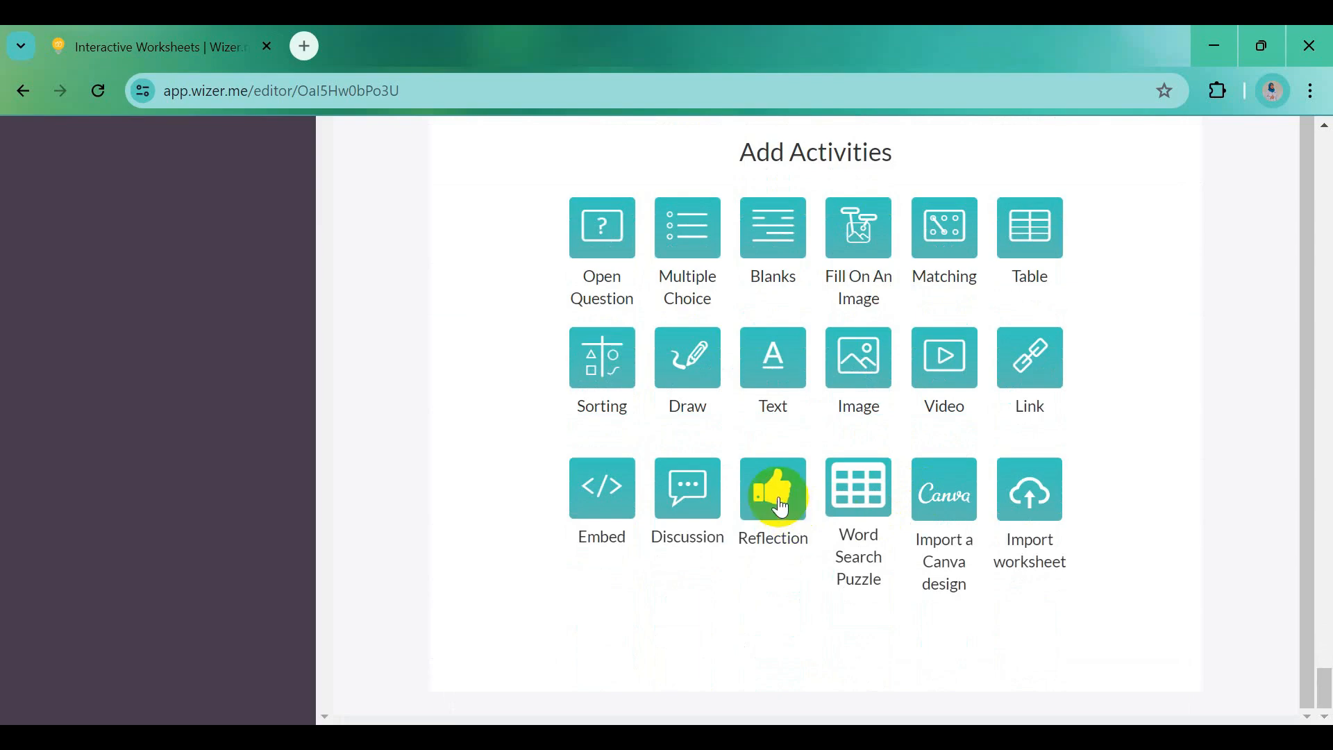
pyautogui.click(781, 508)
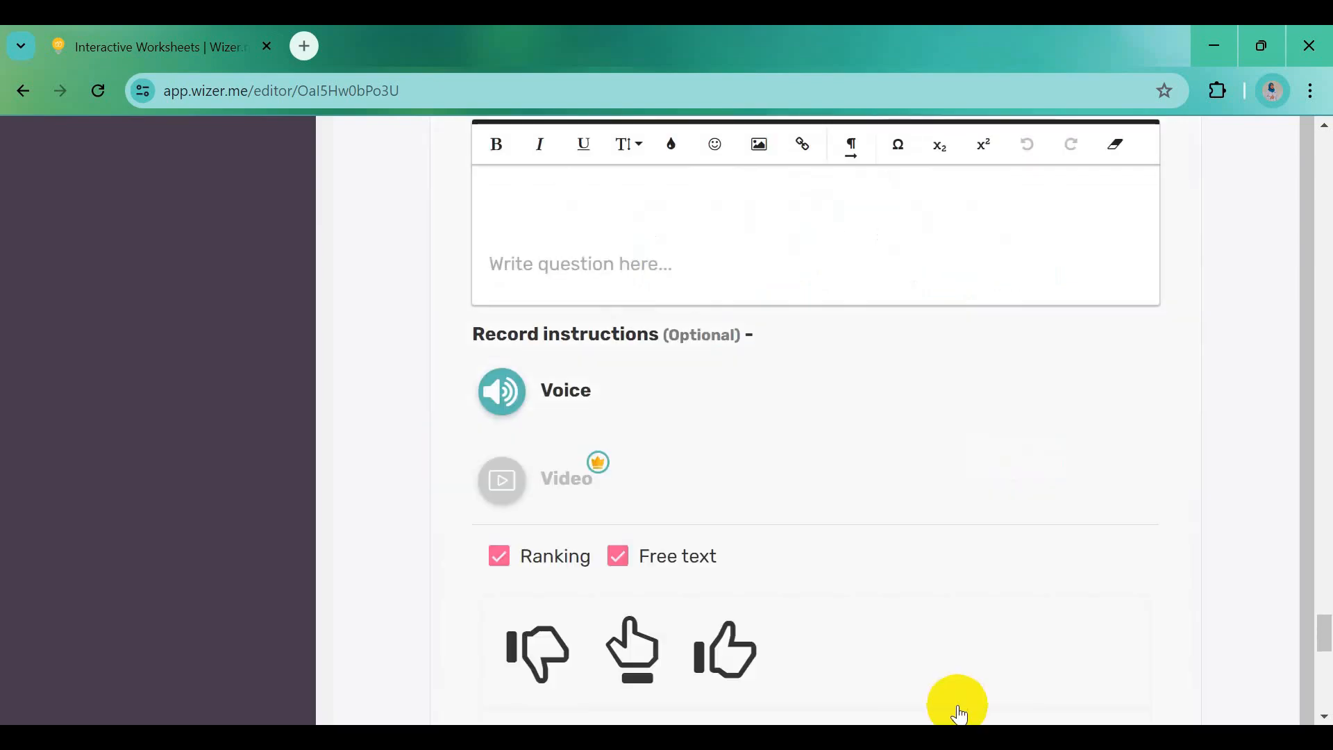
pyautogui.hotkey('alt', 'Tab')
pyautogui.moveTo(313, 590); pyautogui.dragTo(545, 590)
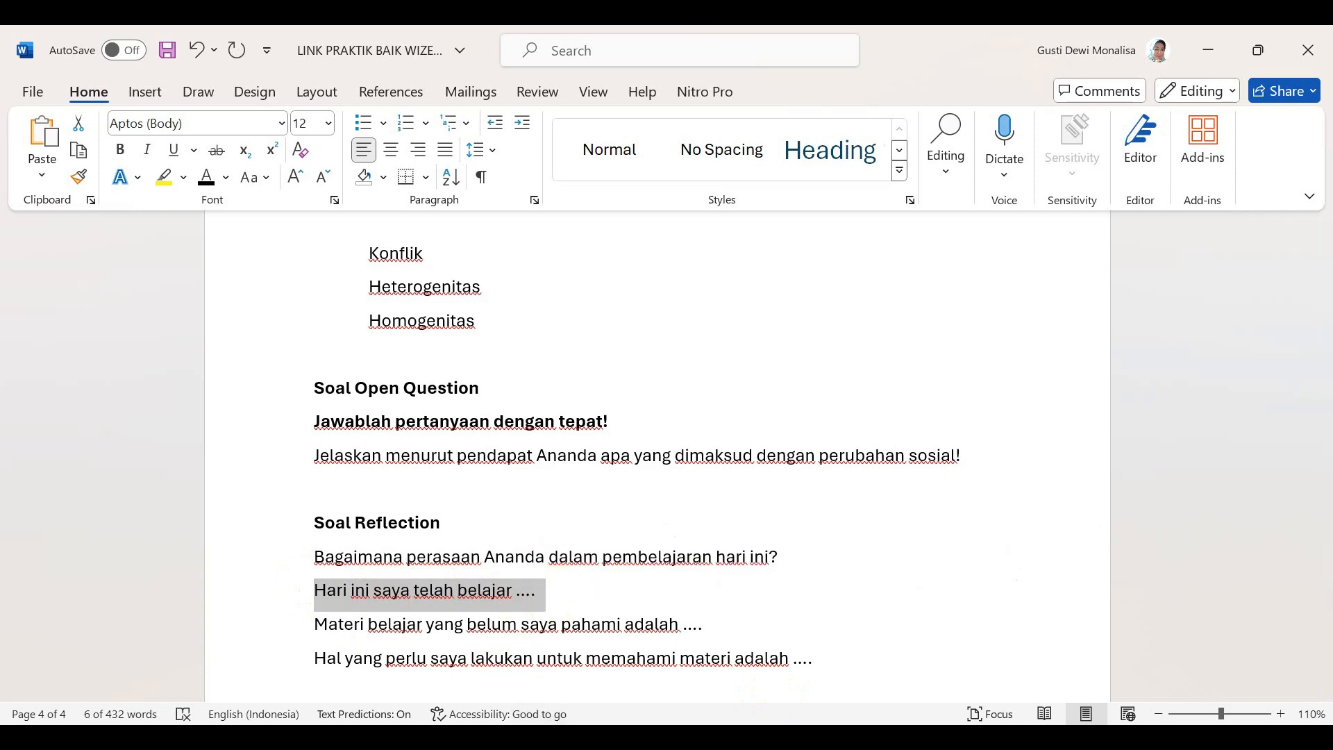
pyautogui.hotkey('alt', 'Tab')
pyautogui.click(590, 240)
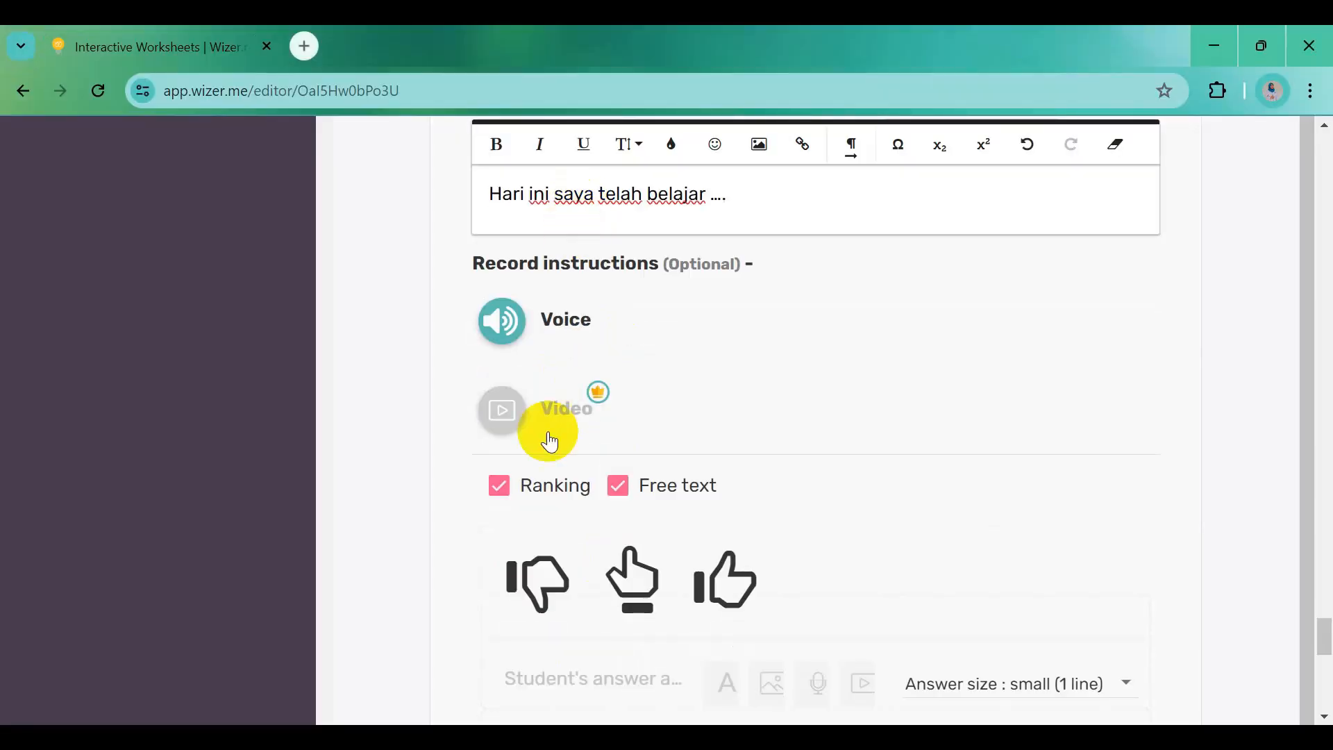
# Drop Ranking, set medium (4 lines) answer size, save, and start another blank reflection question
pyautogui.click(499, 485)
pyautogui.scroll(-3, 794, 515)
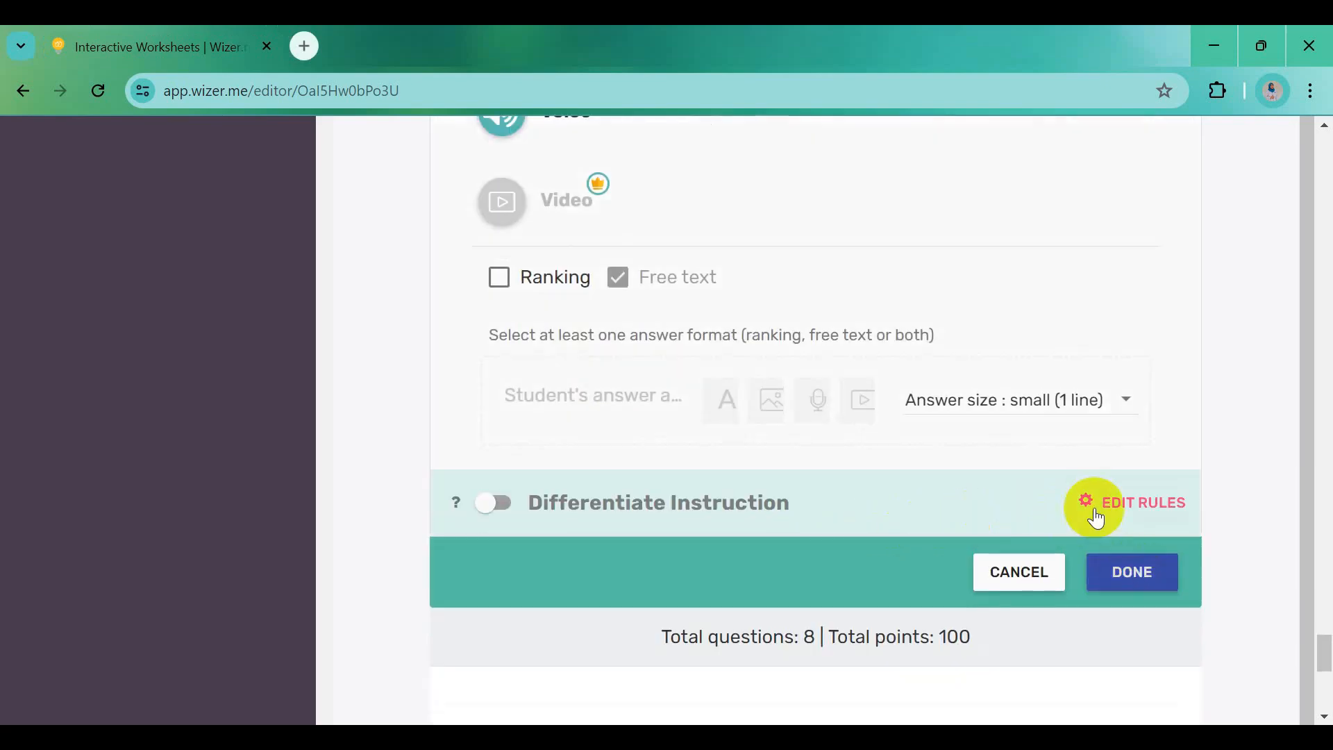
pyautogui.click(1054, 395)
pyautogui.click(1030, 451)
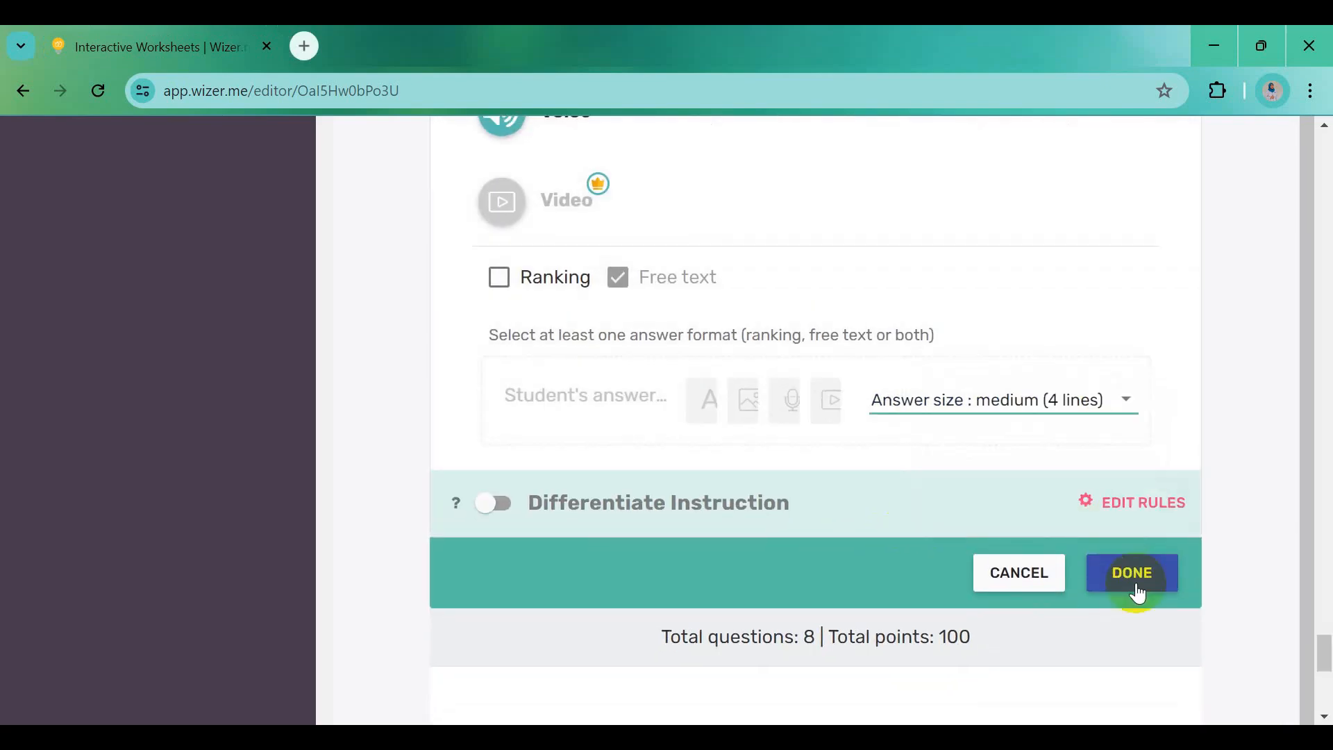
pyautogui.click(1130, 578)
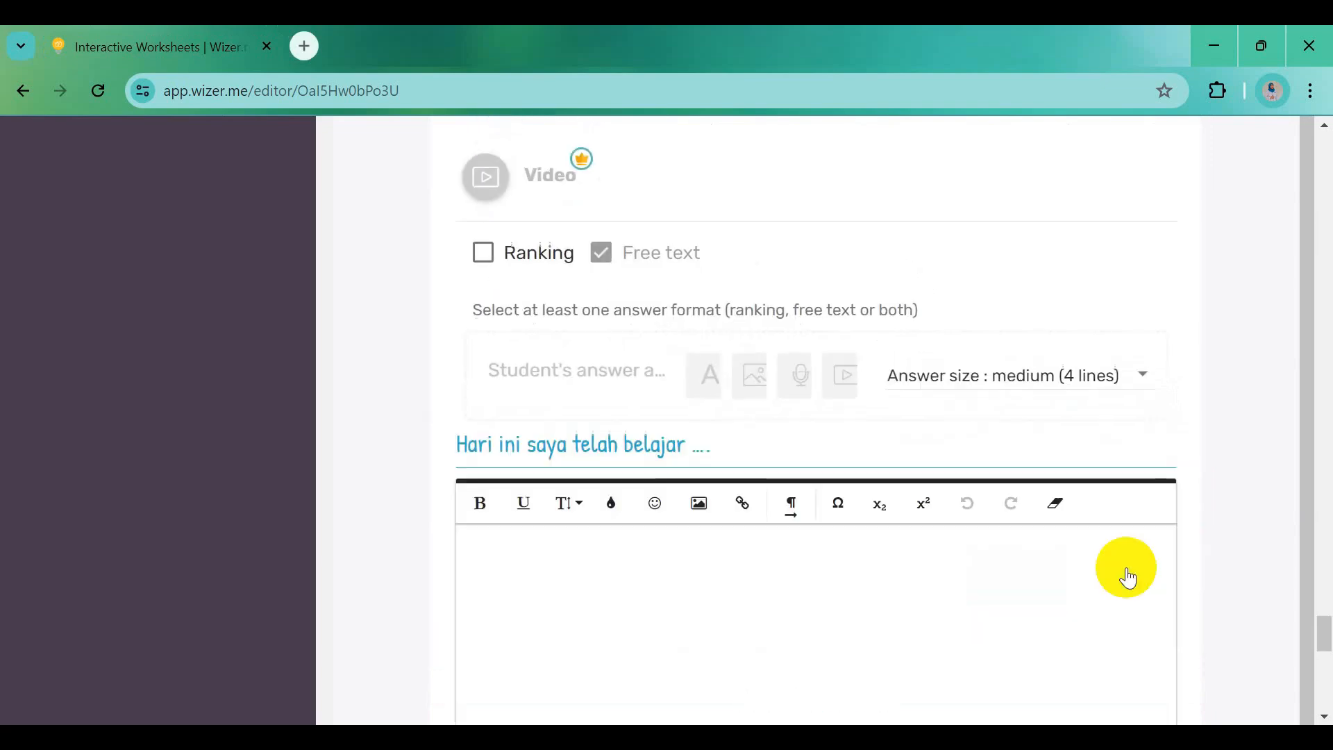
pyautogui.scroll(-5, 1048, 605)
pyautogui.scroll(-4, 1048, 605)
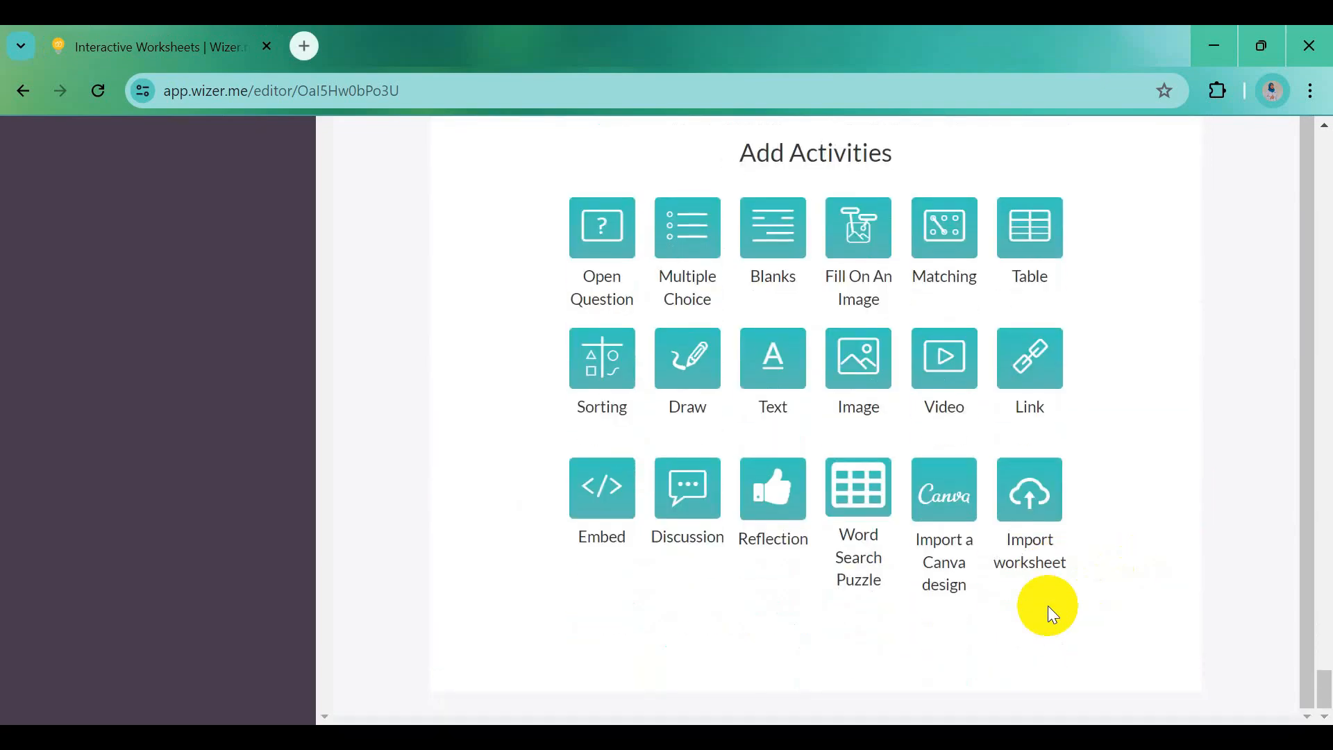
pyautogui.click(780, 490)
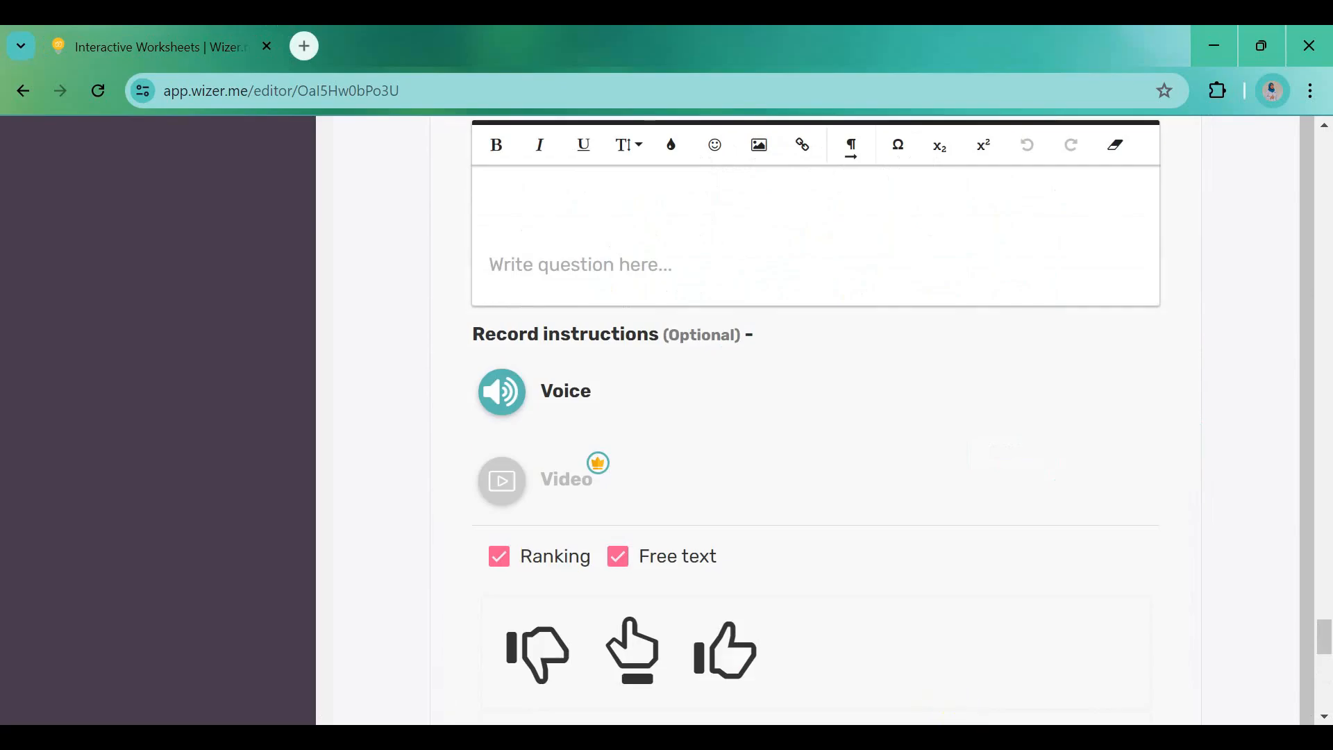
# Paste 'Materi belajar yang belum saya pahami adalah ....' from Word as the third reflection question
pyautogui.hotkey('alt', 'Tab')
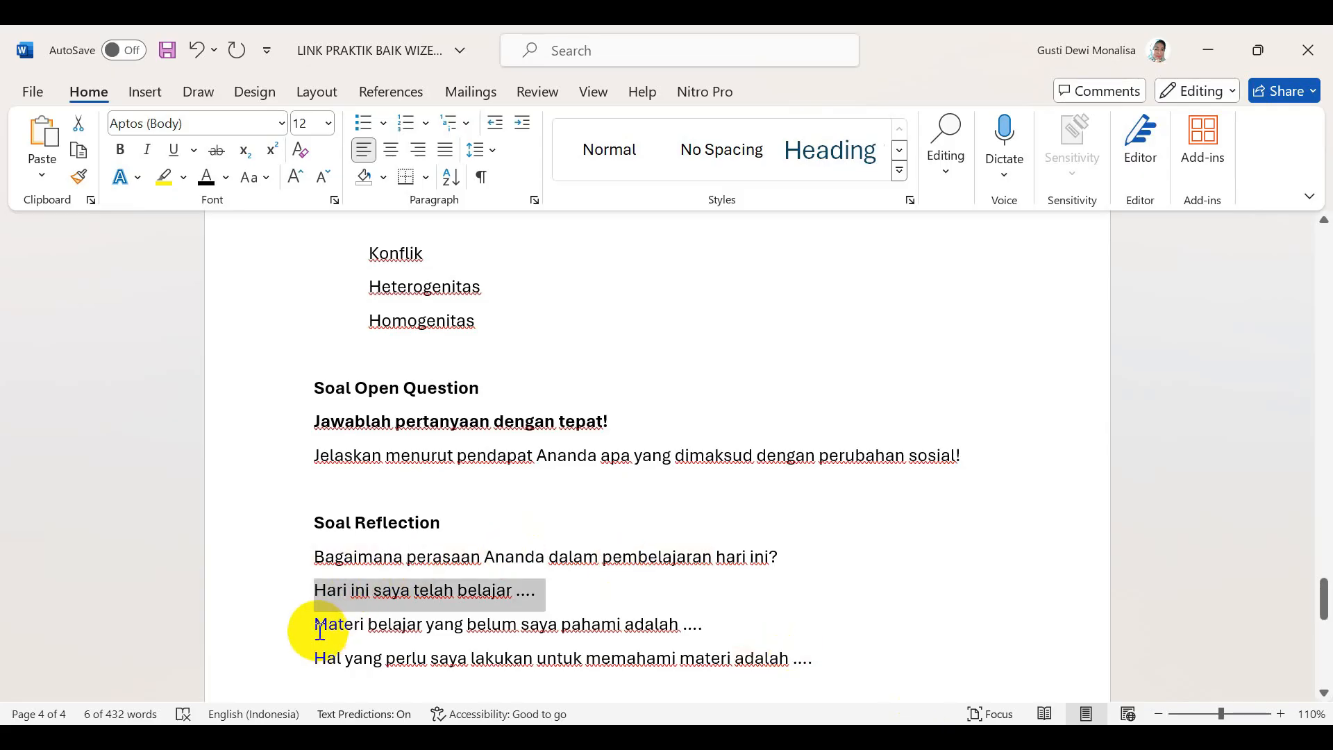
pyautogui.moveTo(320, 631); pyautogui.dragTo(702, 625)
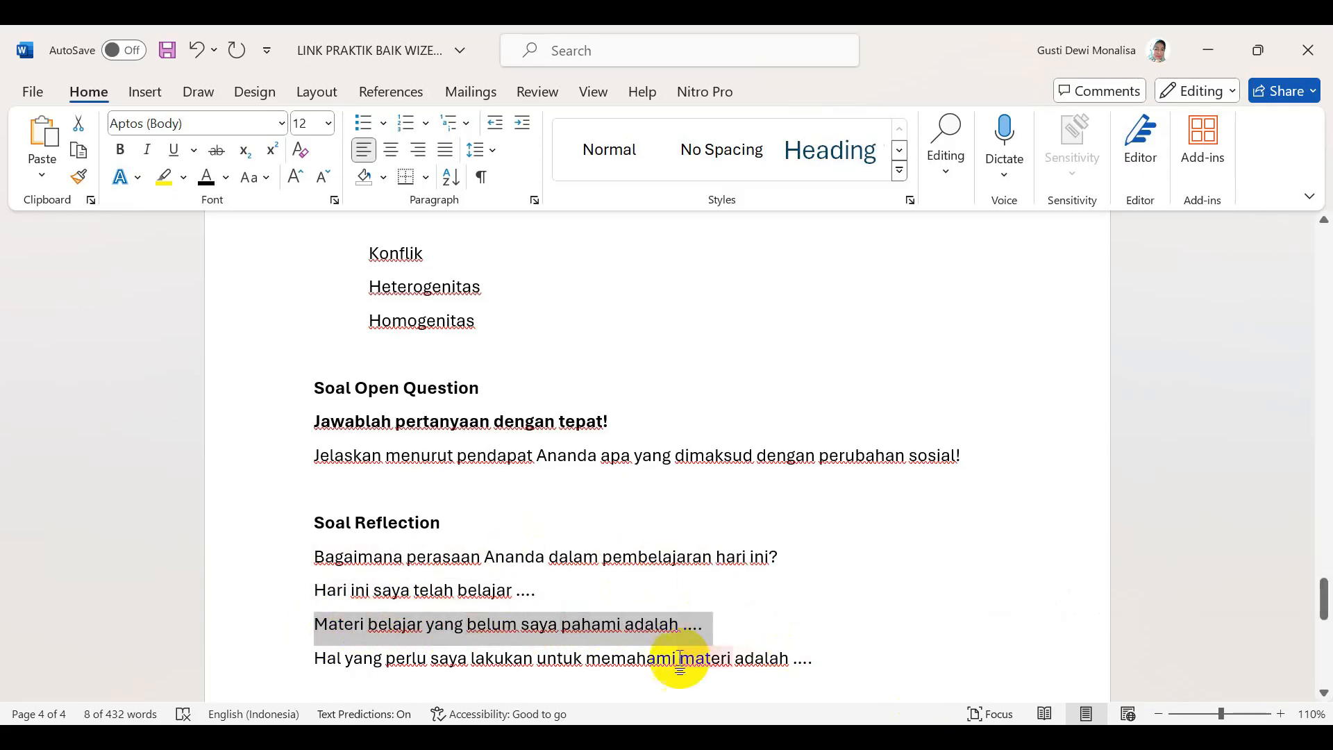
pyautogui.hotkey('alt', 'Tab')
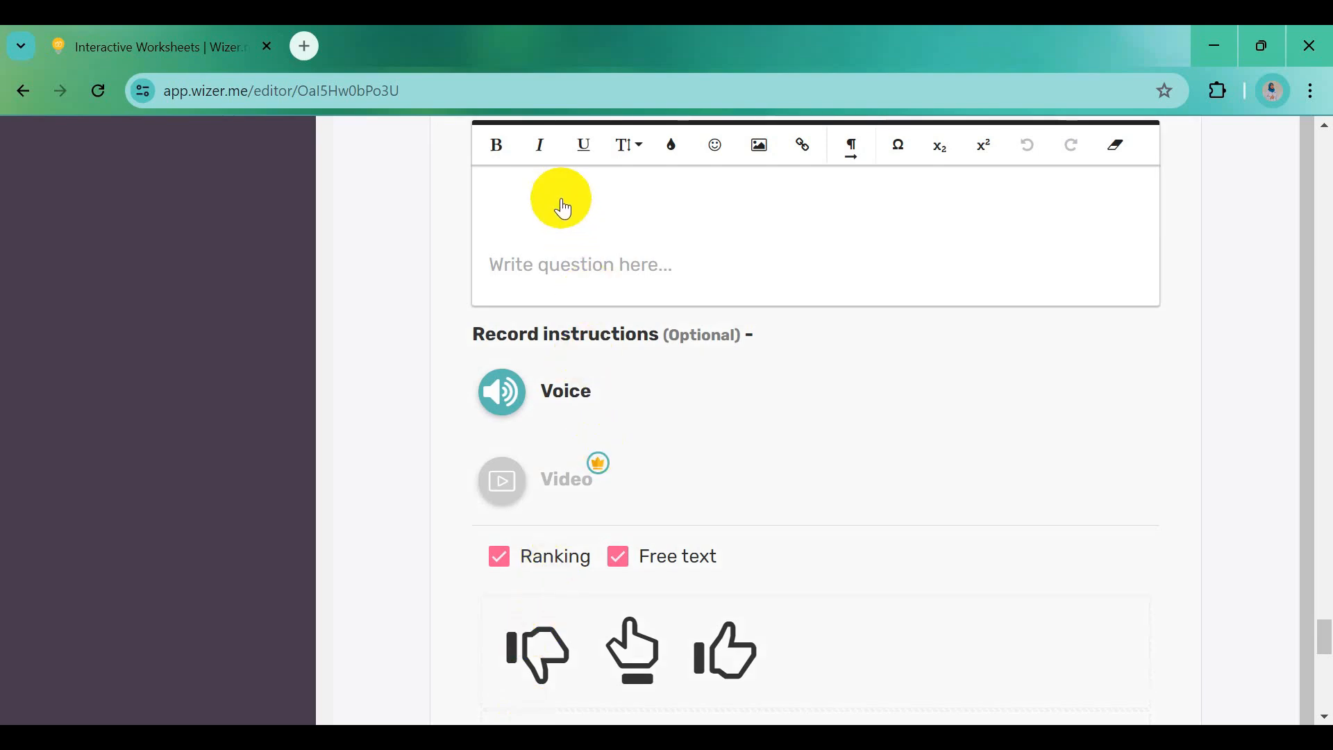
pyautogui.click(562, 208)
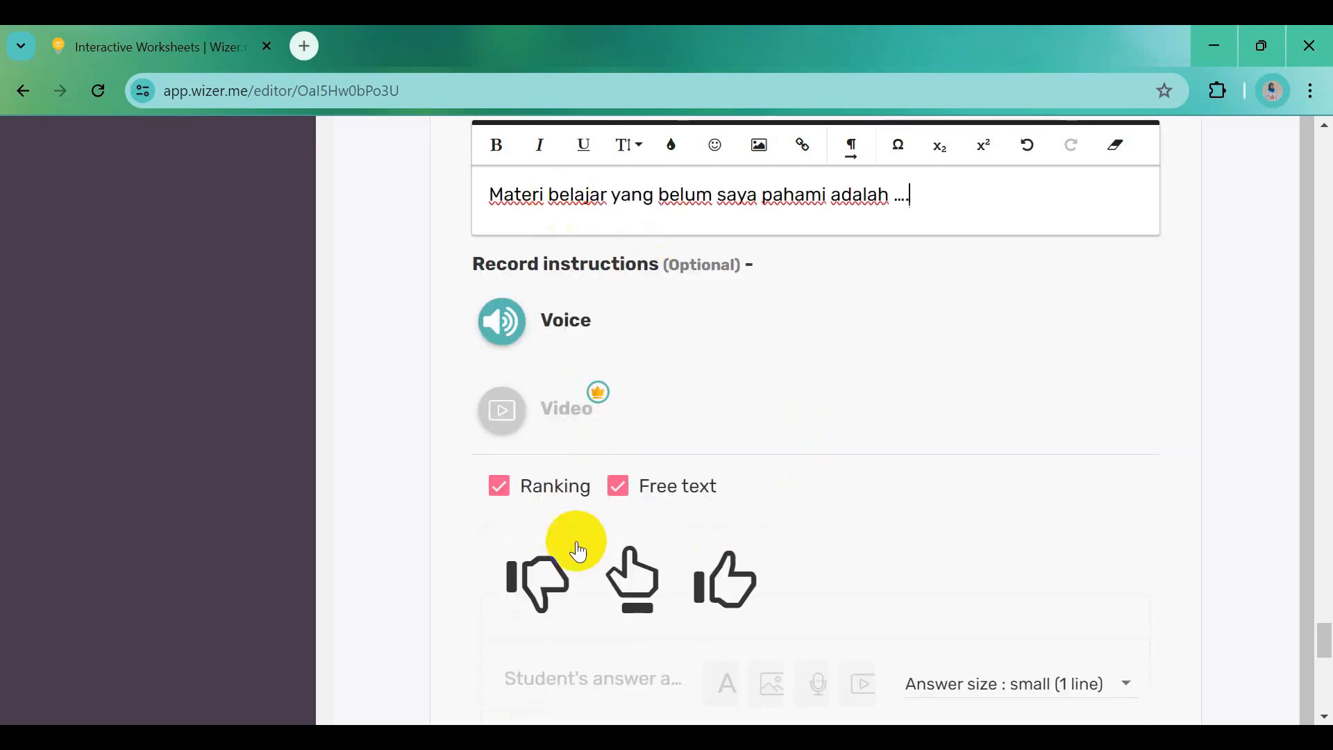
# Make the third question free-text only with medium (4 lines) answers and save it
pyautogui.click(530, 501)
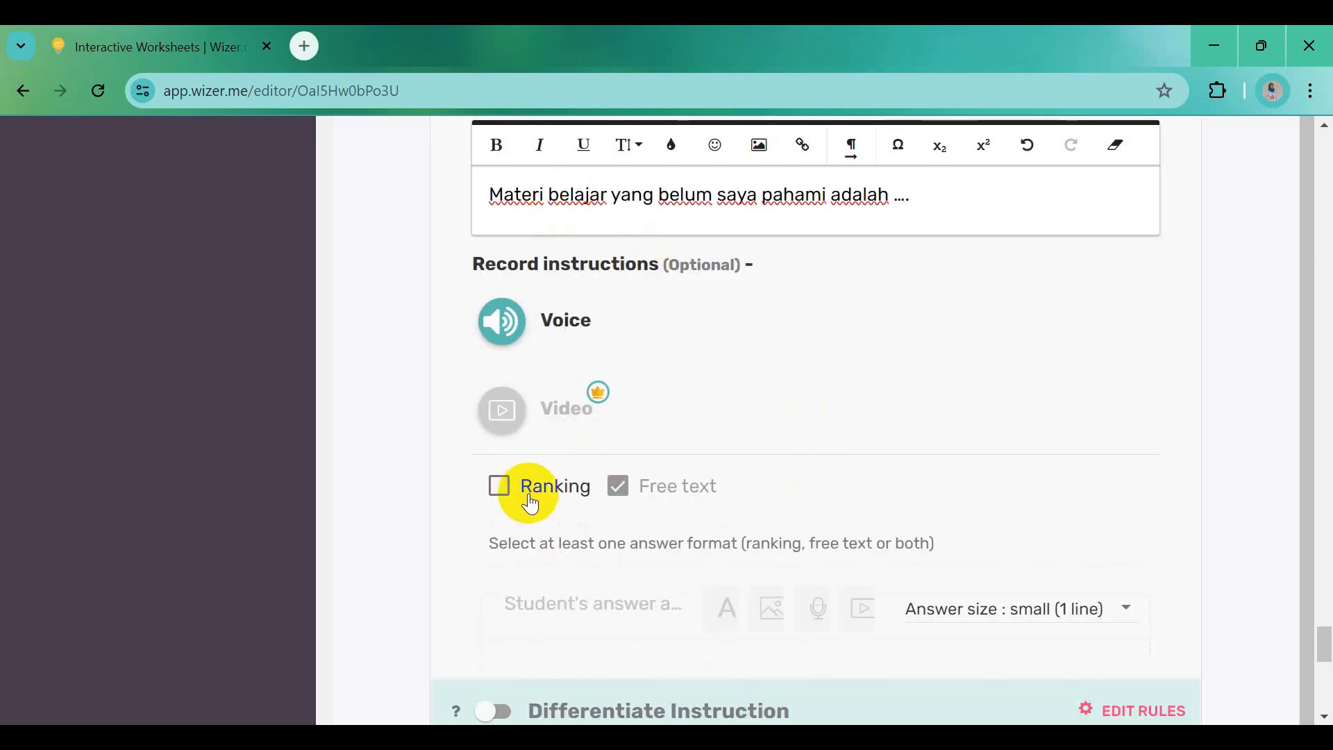
pyautogui.click(1081, 623)
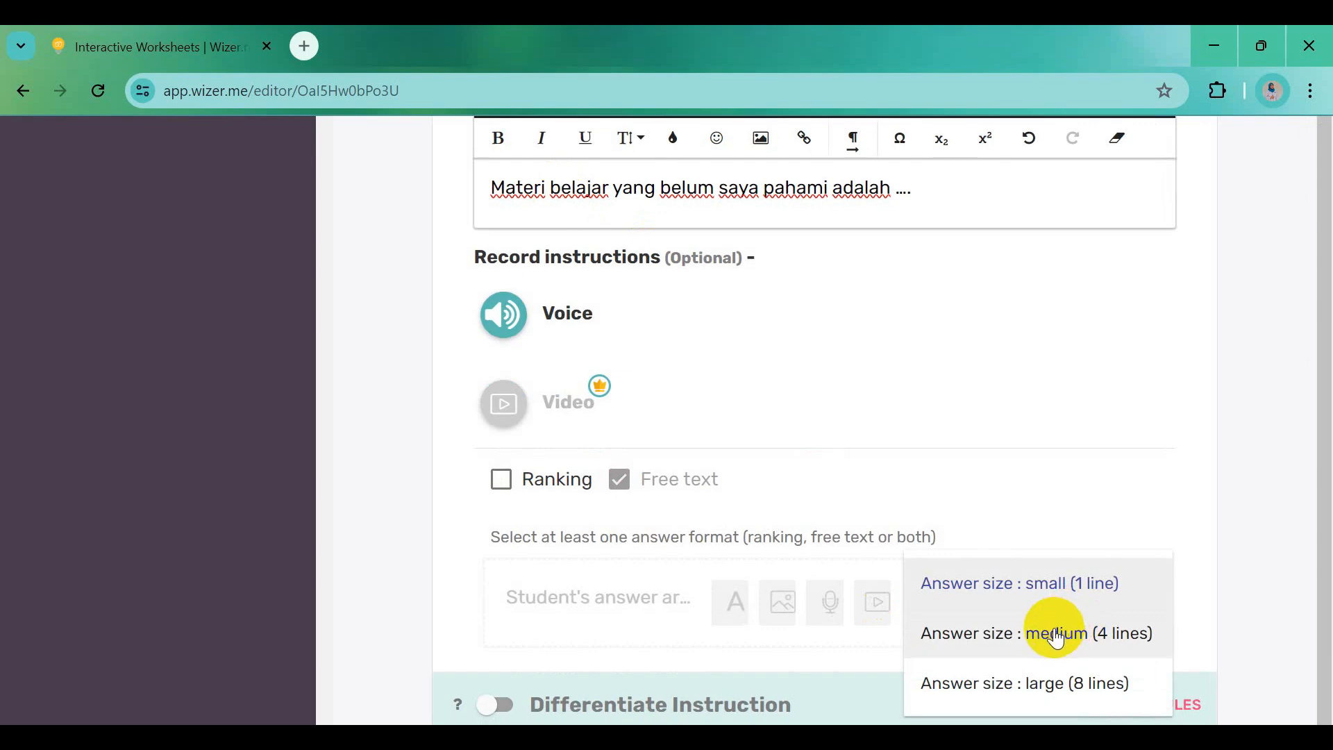
pyautogui.click(1056, 633)
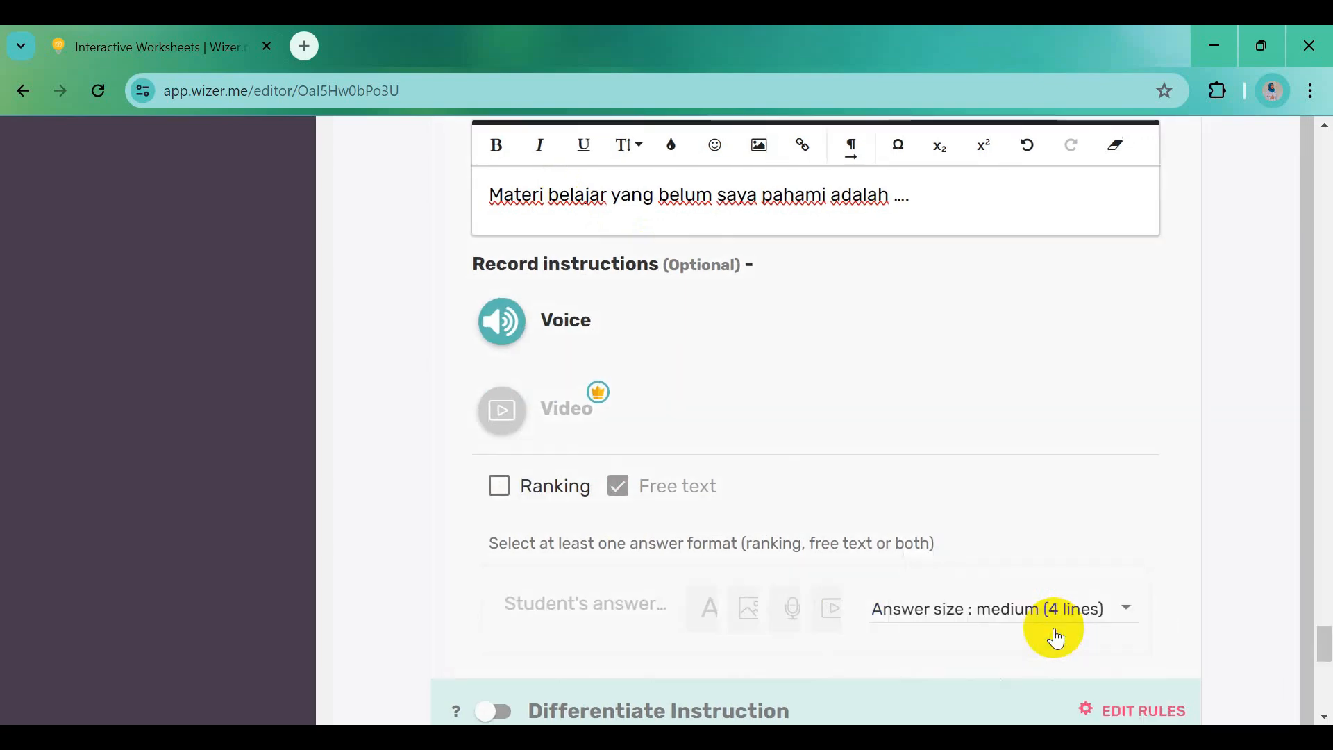
pyautogui.scroll(-3, 1051, 634)
pyautogui.scroll(-1, 1135, 577)
pyautogui.click(1136, 573)
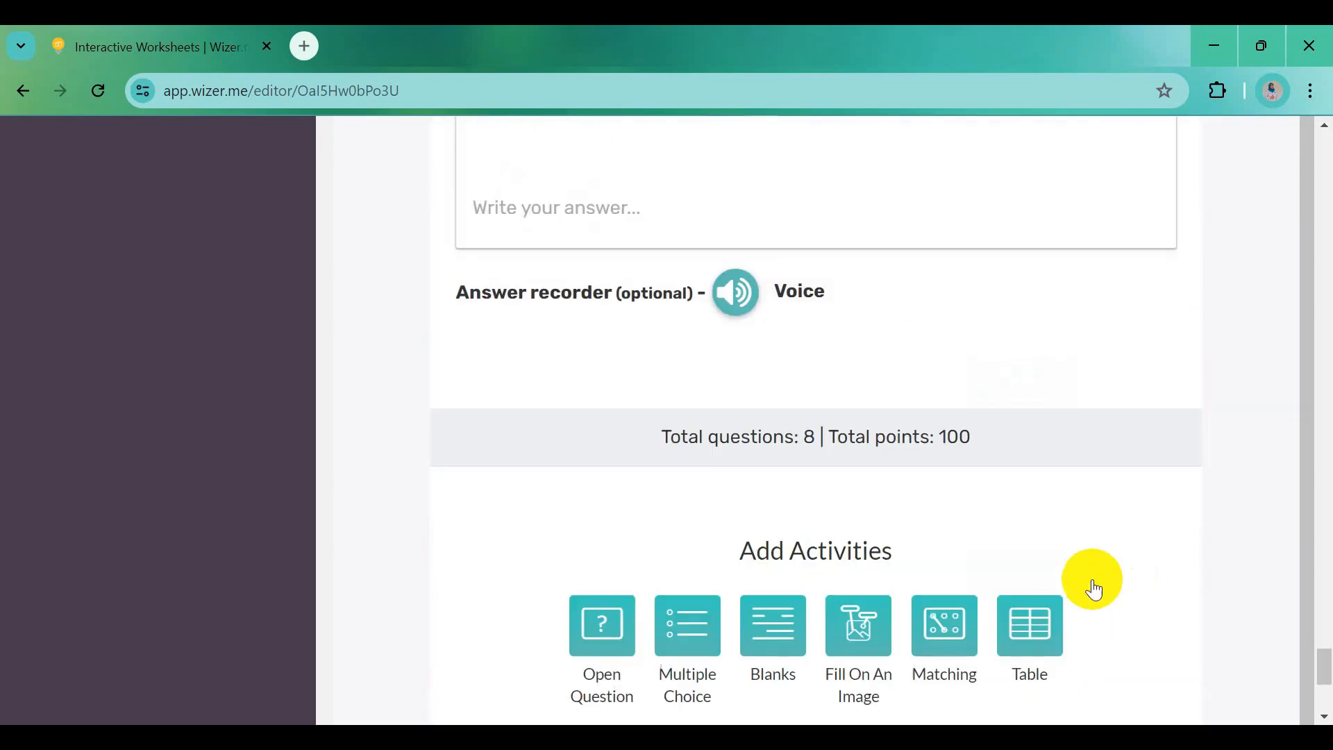
# Add a fourth reflection question reading 'Hal yang perlu saya lakukan untuk memahami materi adalah ....'
pyautogui.scroll(-5, 901, 595)
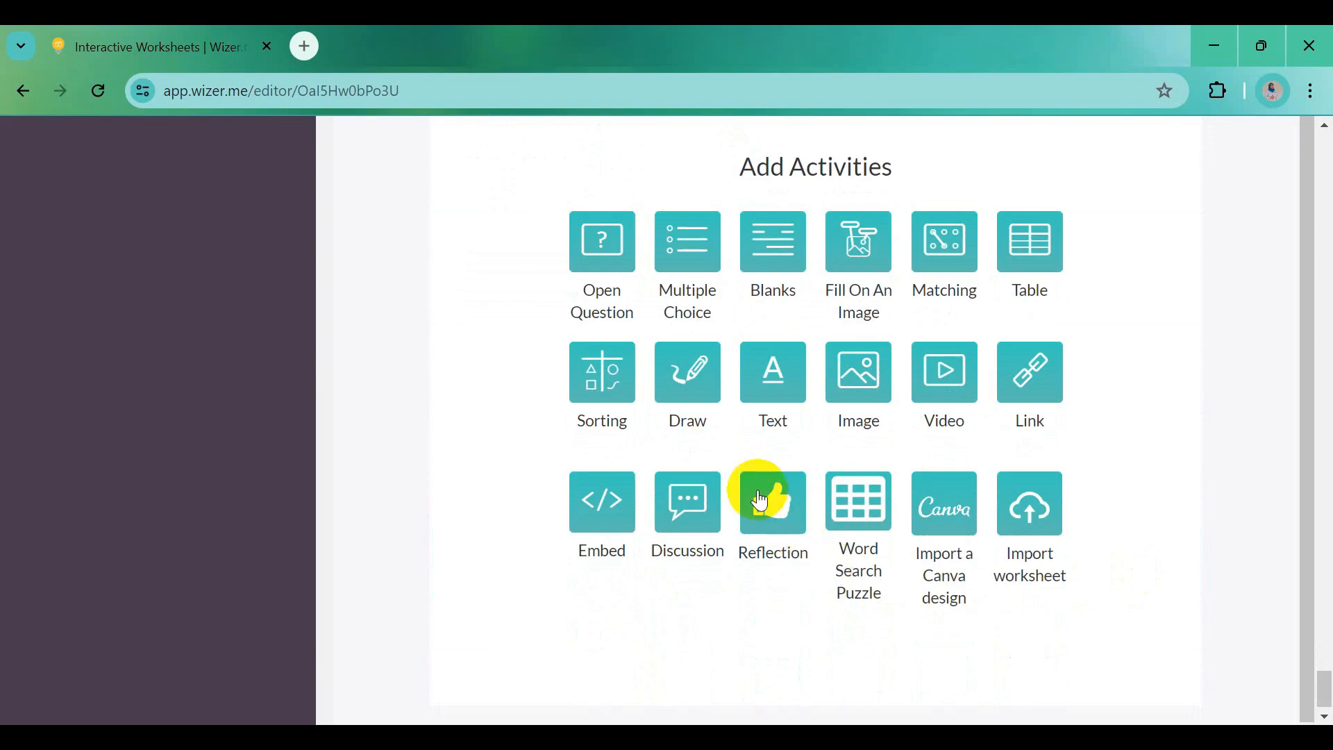
pyautogui.click(761, 500)
pyautogui.hotkey('alt', 'Tab')
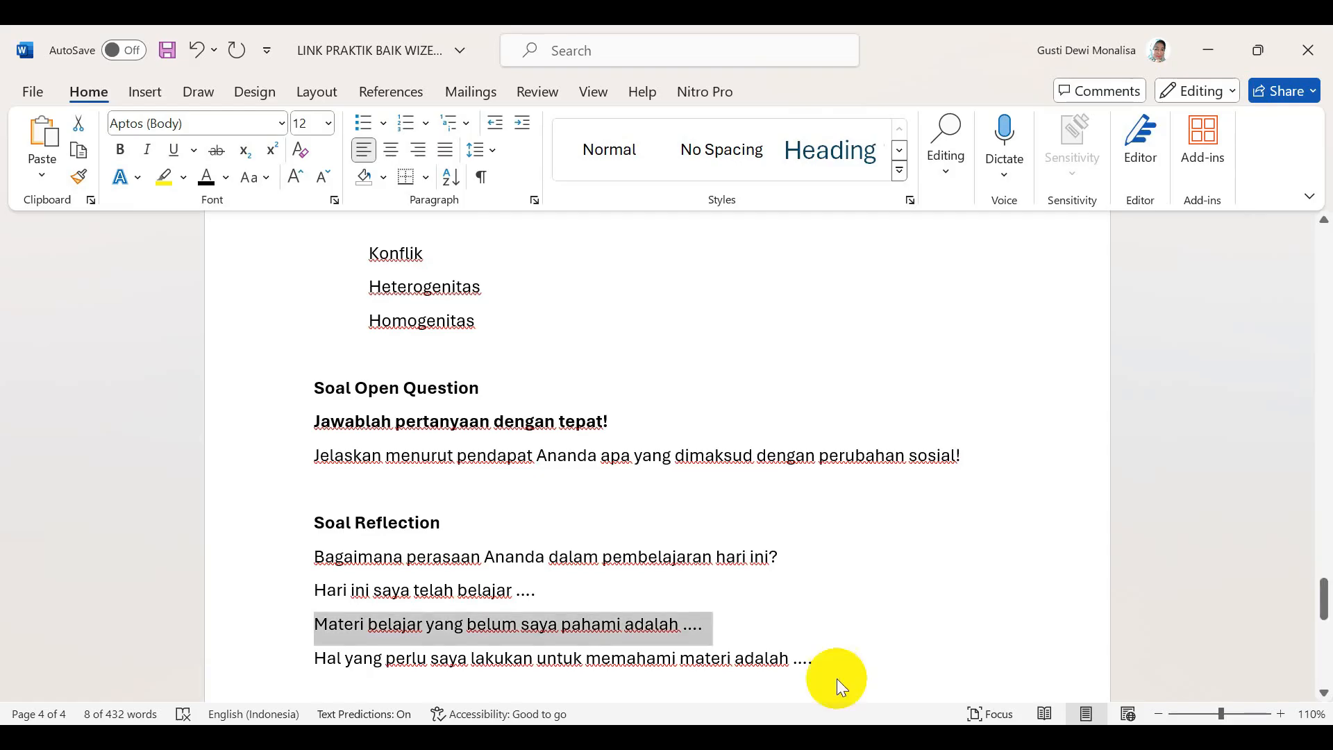
pyautogui.scroll(-2, 636, 586)
pyautogui.moveTo(317, 499); pyautogui.dragTo(818, 506)
pyautogui.hotkey('ctrl', 'c')
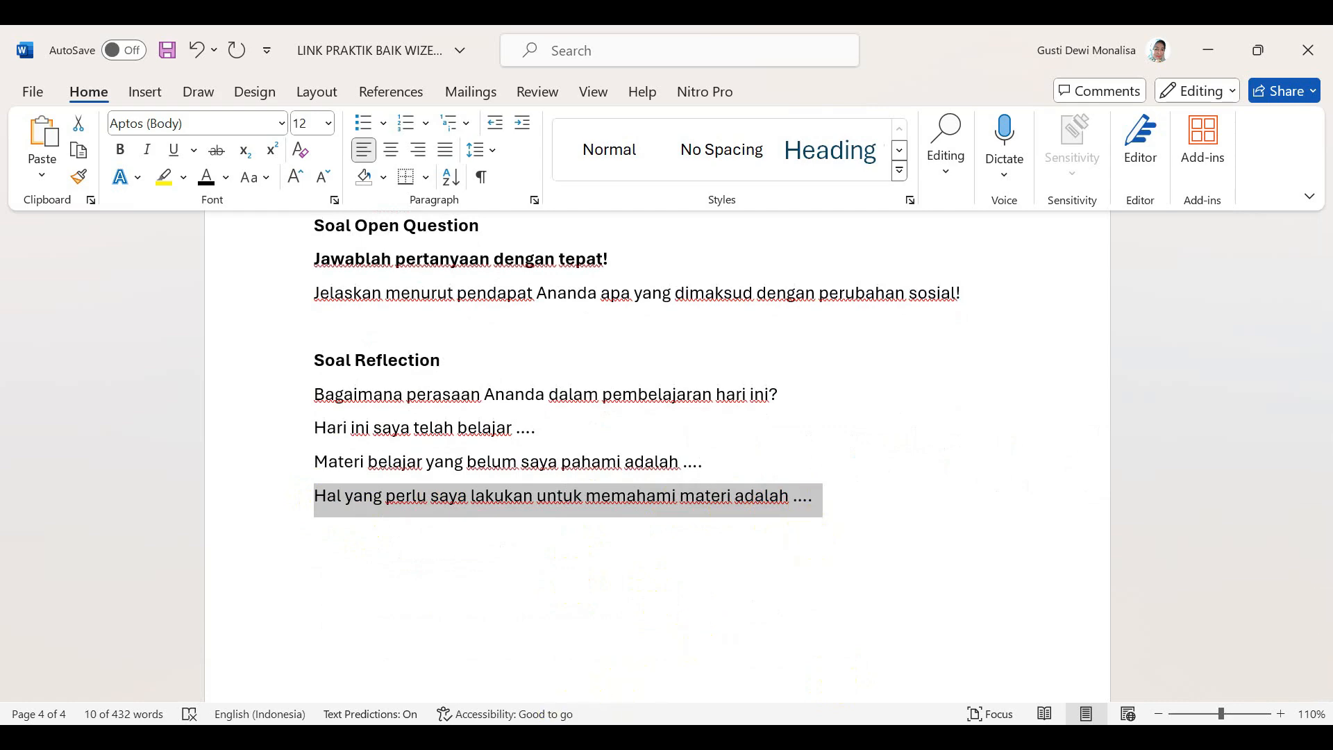
pyautogui.hotkey('alt', 'Tab')
pyautogui.scroll(-4, 610, 641)
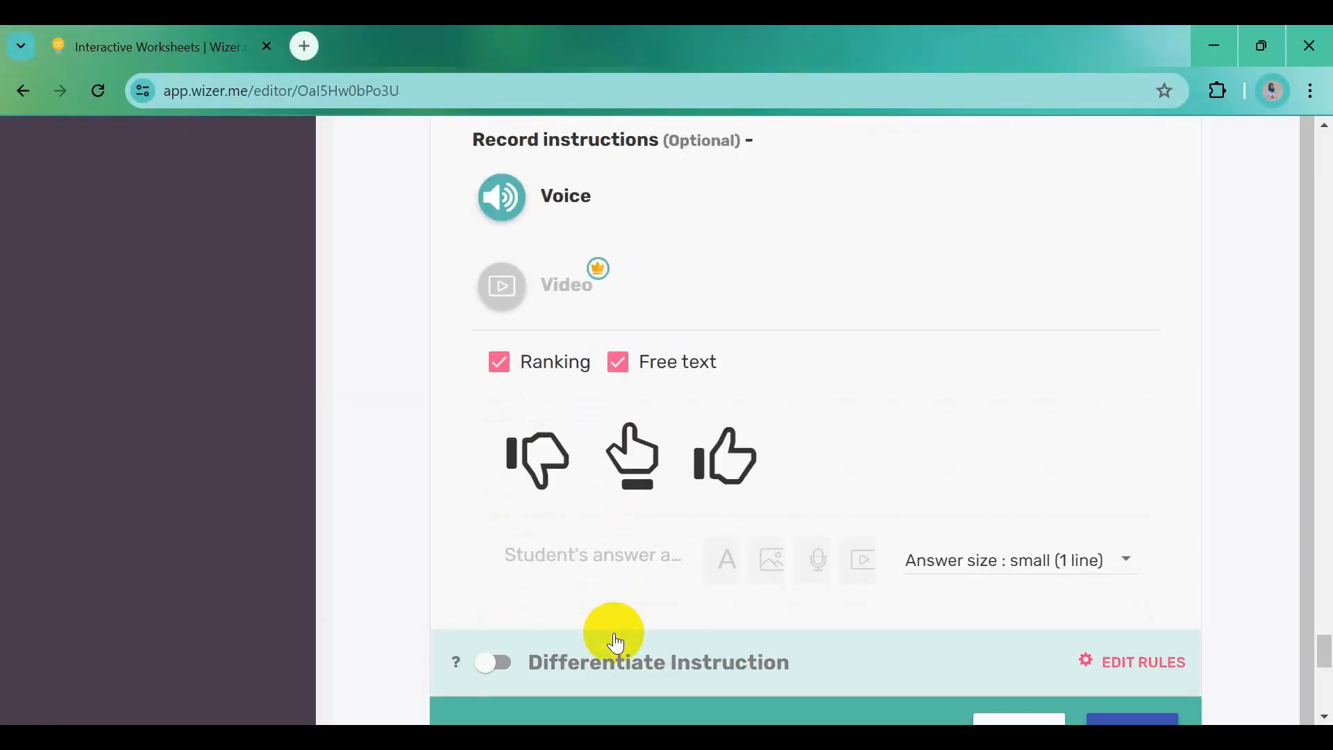
pyautogui.scroll(5, 611, 611)
pyautogui.click(596, 455)
pyautogui.hotkey('ctrl', 'v')
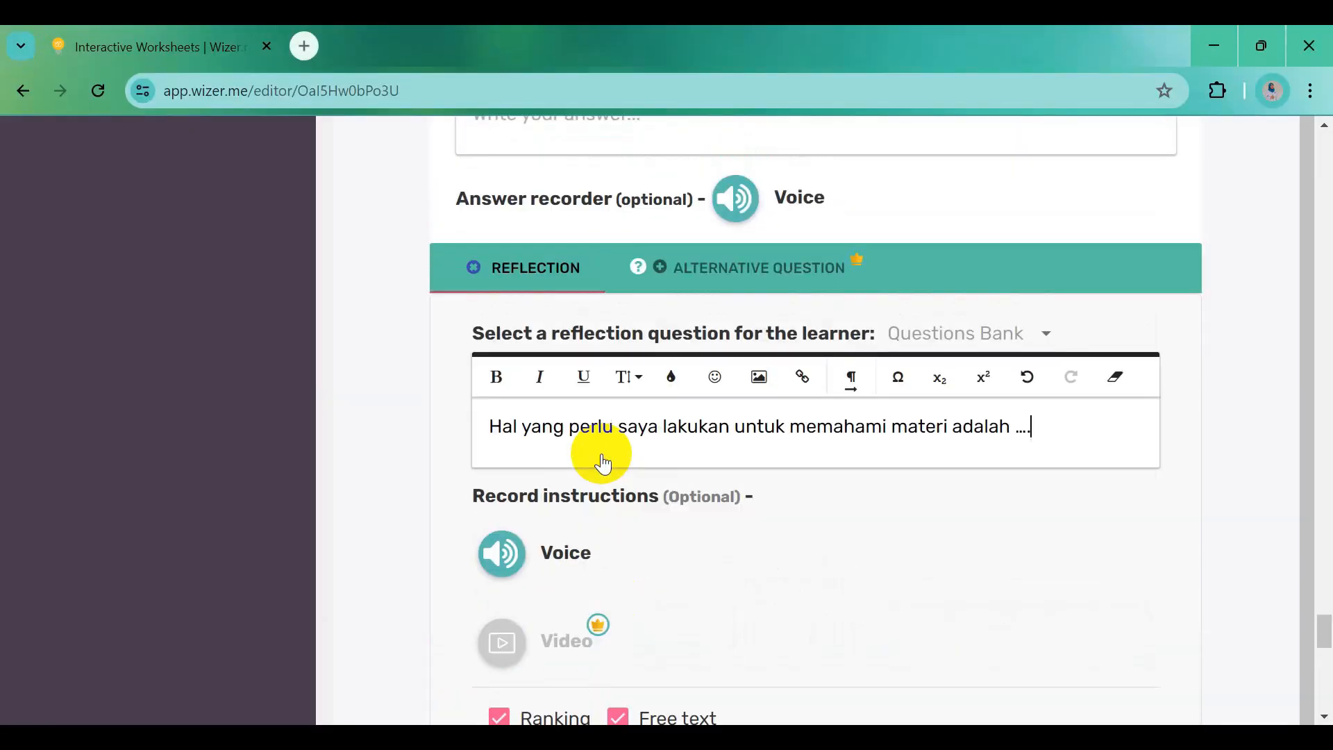
# Set the fourth question to free-text only with medium (4 lines) answers and finish editing
pyautogui.scroll(-1, 503, 678)
pyautogui.click(503, 708)
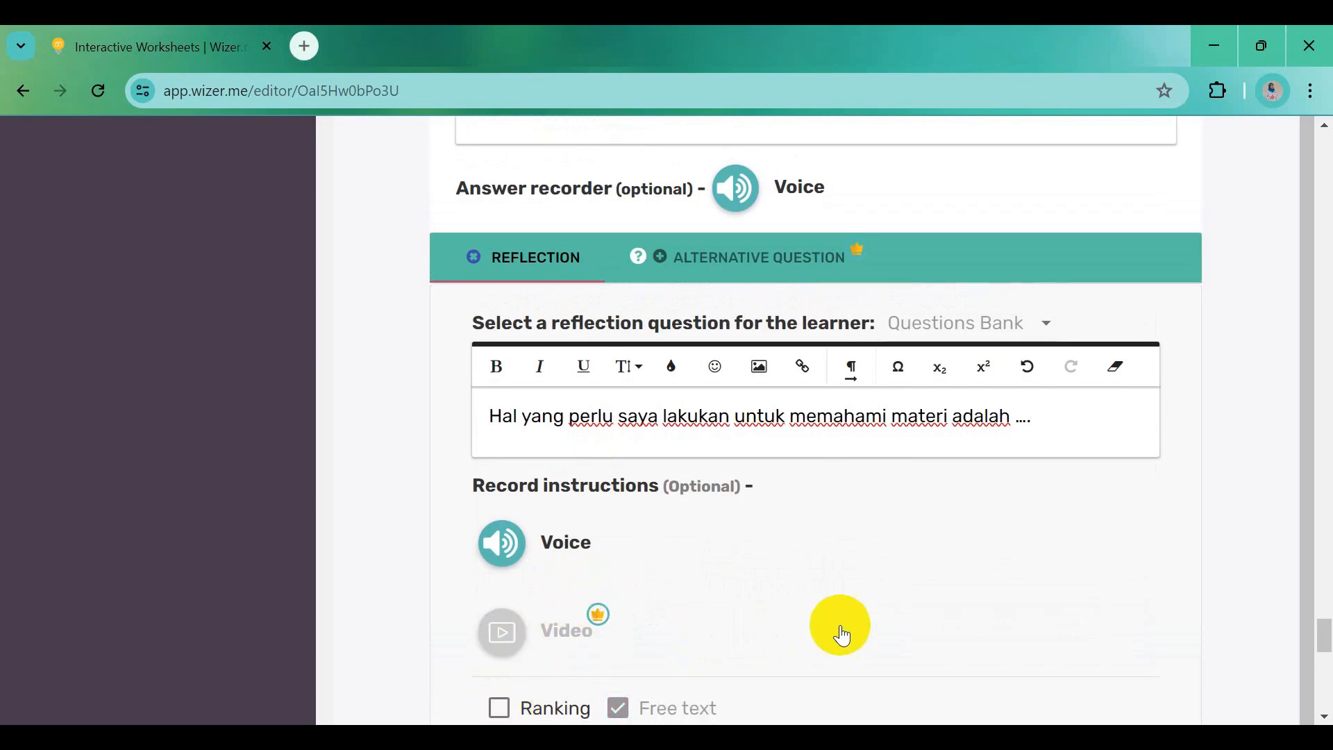
pyautogui.scroll(-5, 842, 633)
pyautogui.click(1093, 535)
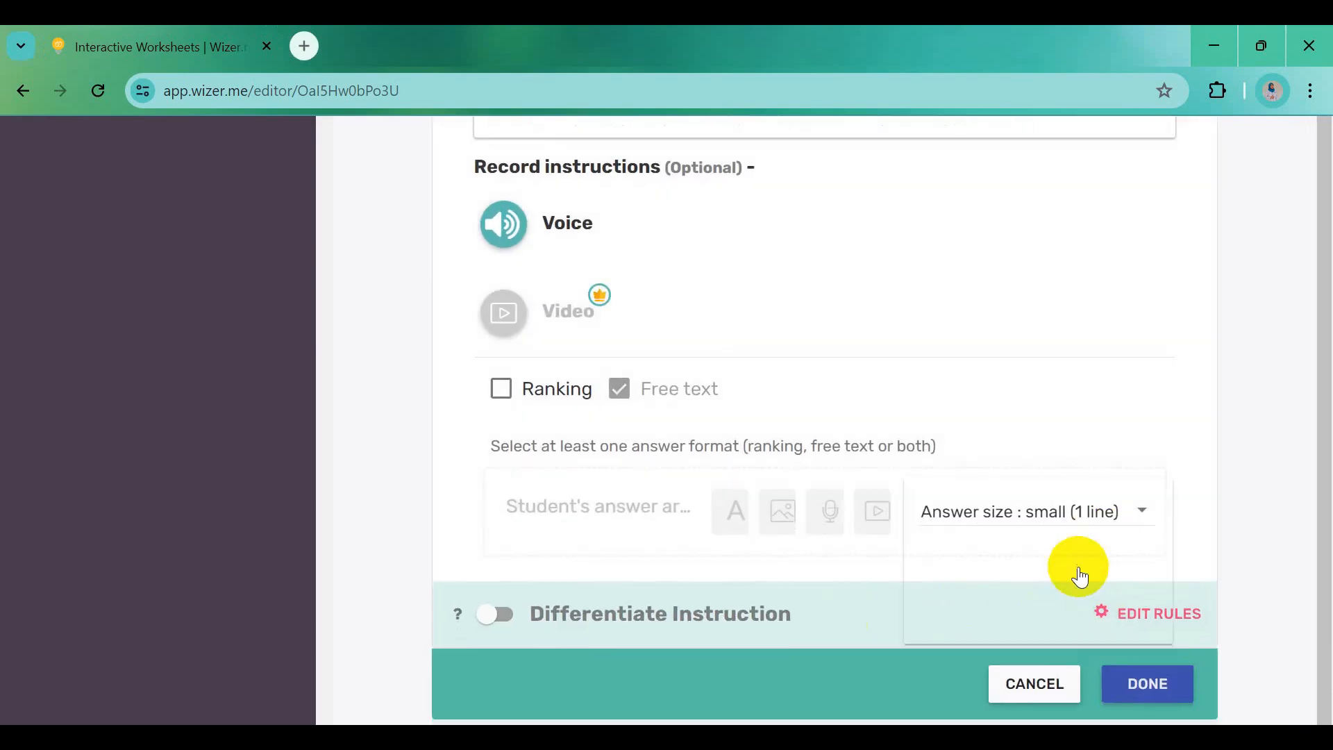
pyautogui.click(1077, 561)
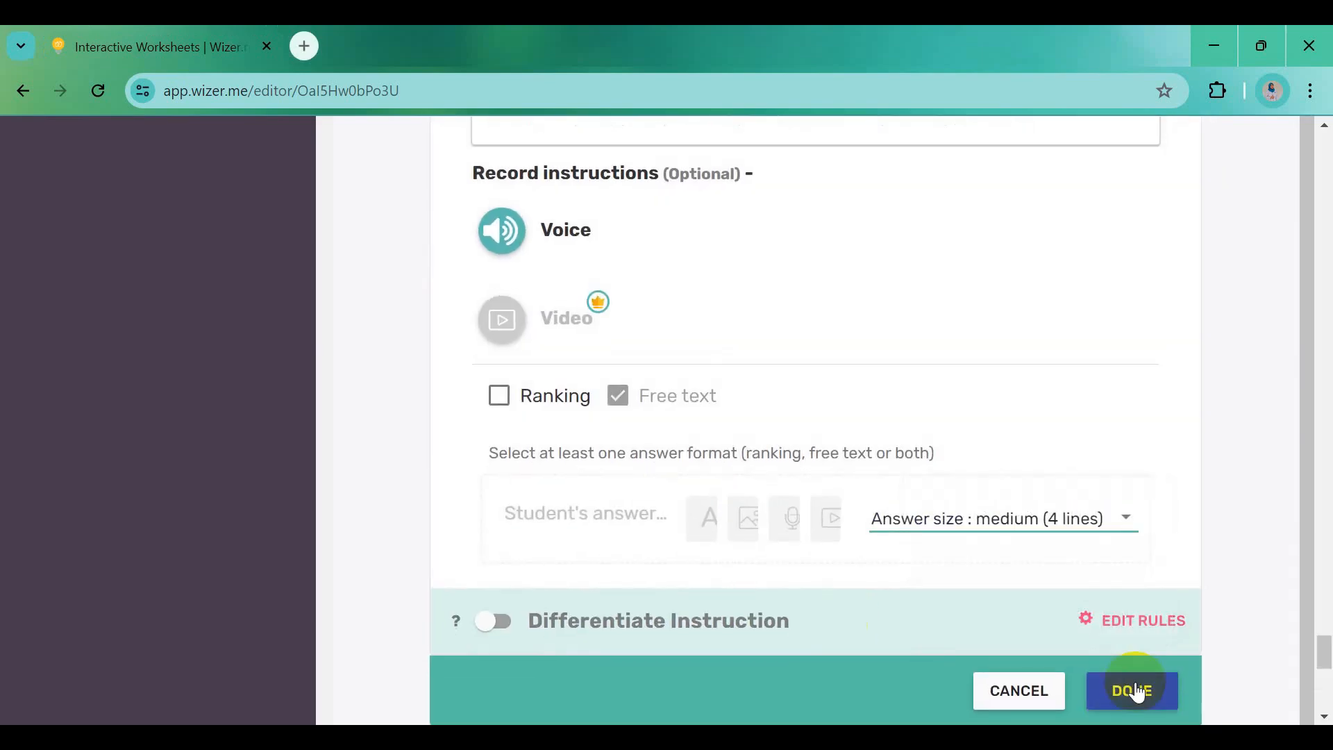
pyautogui.click(1136, 692)
pyautogui.scroll(-5, 887, 517)
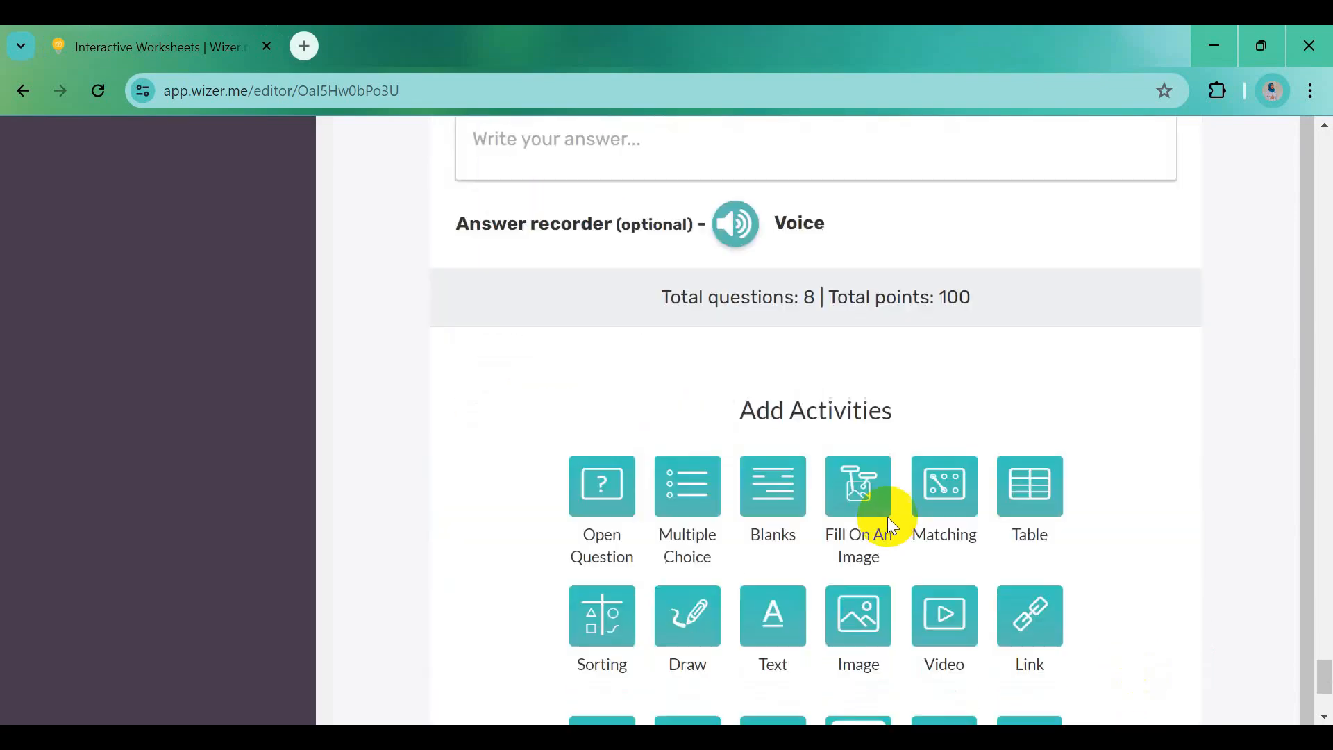
pyautogui.scroll(8, 887, 517)
pyautogui.scroll(10, 887, 517)
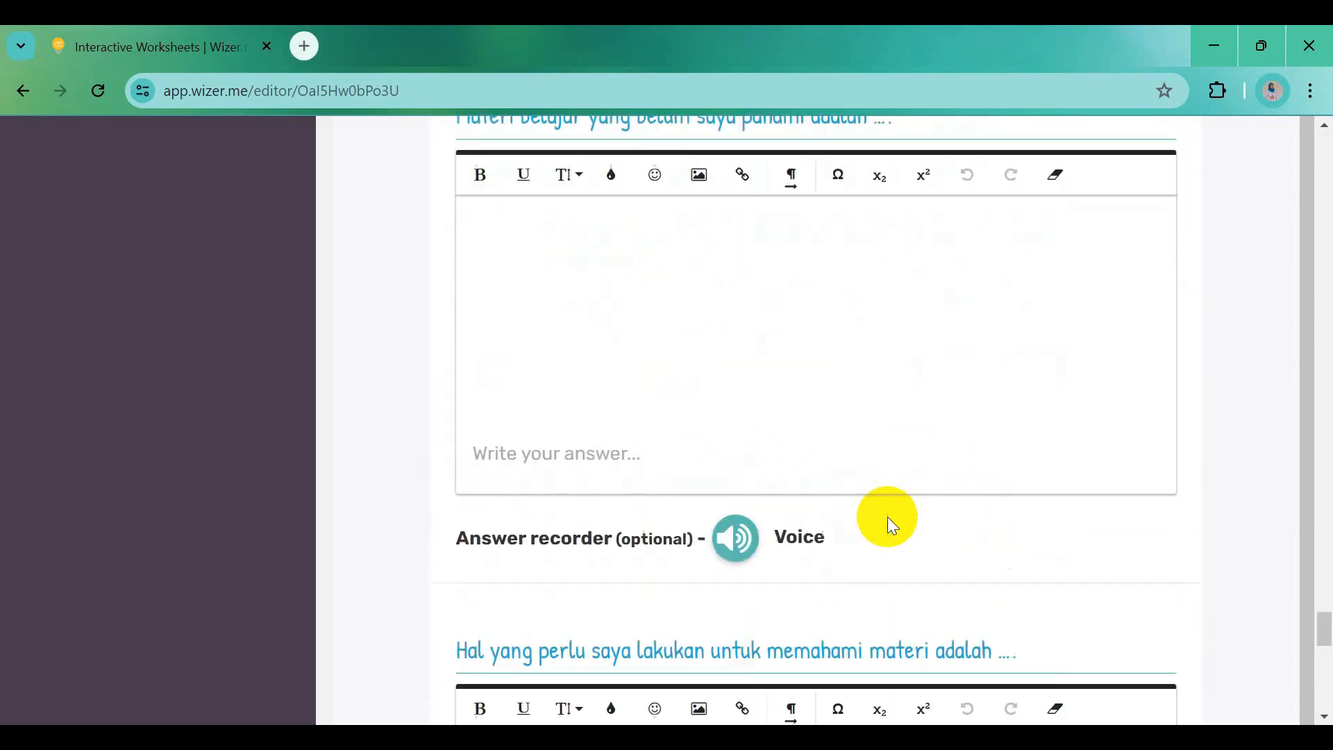
pyautogui.scroll(10, 887, 517)
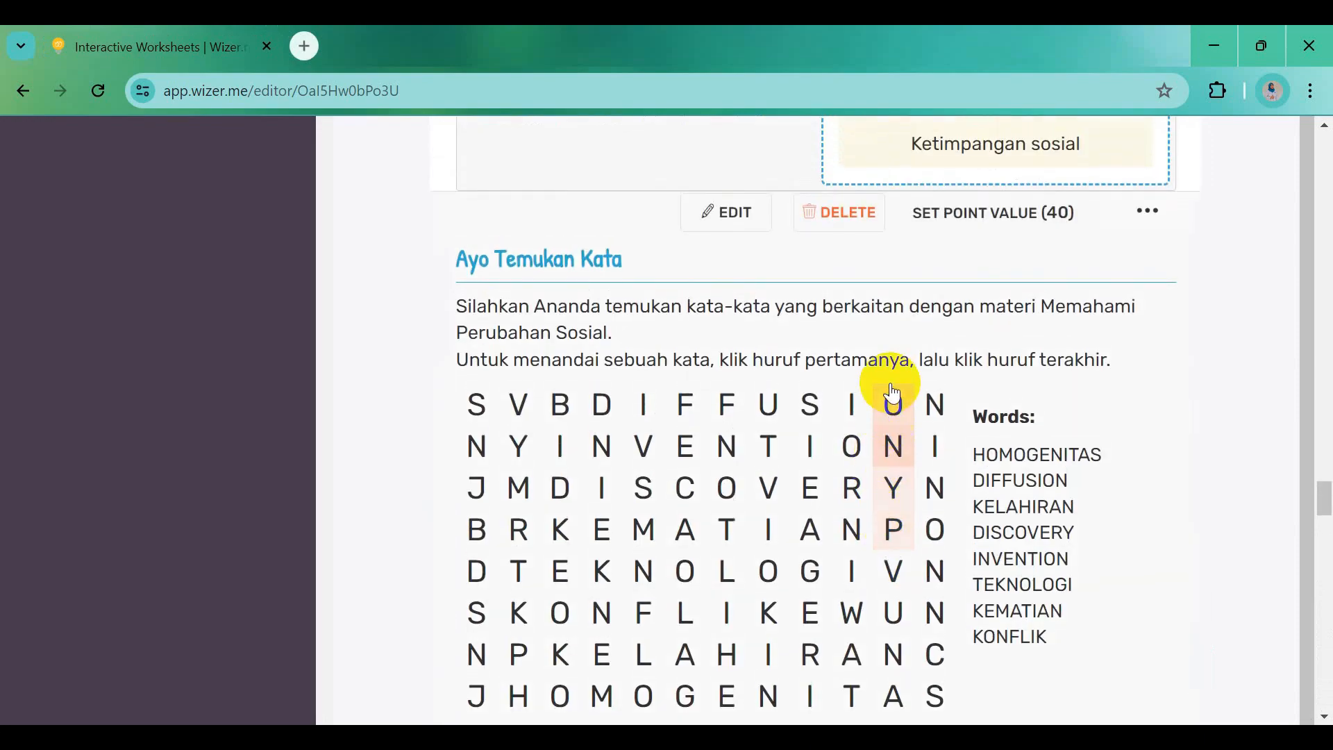
pyautogui.scroll(12, 891, 390)
pyautogui.scroll(12, 893, 394)
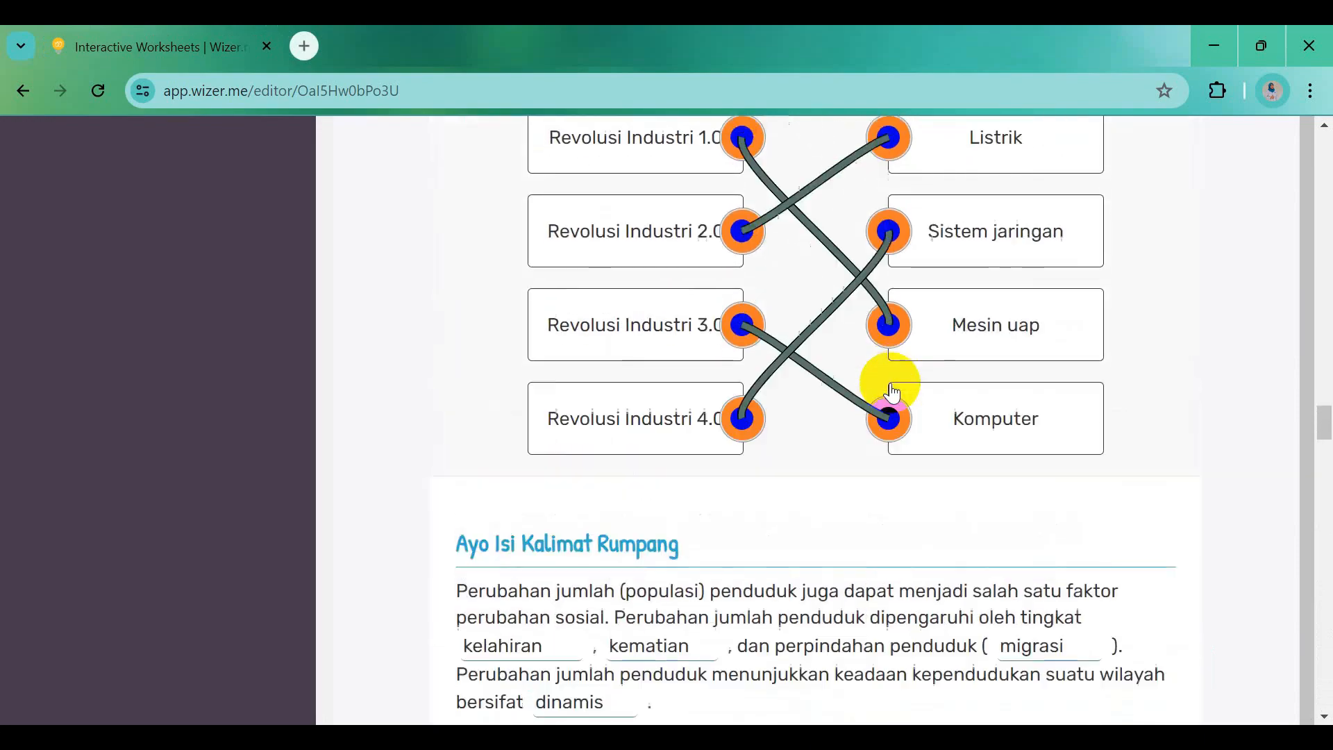
pyautogui.scroll(12, 893, 393)
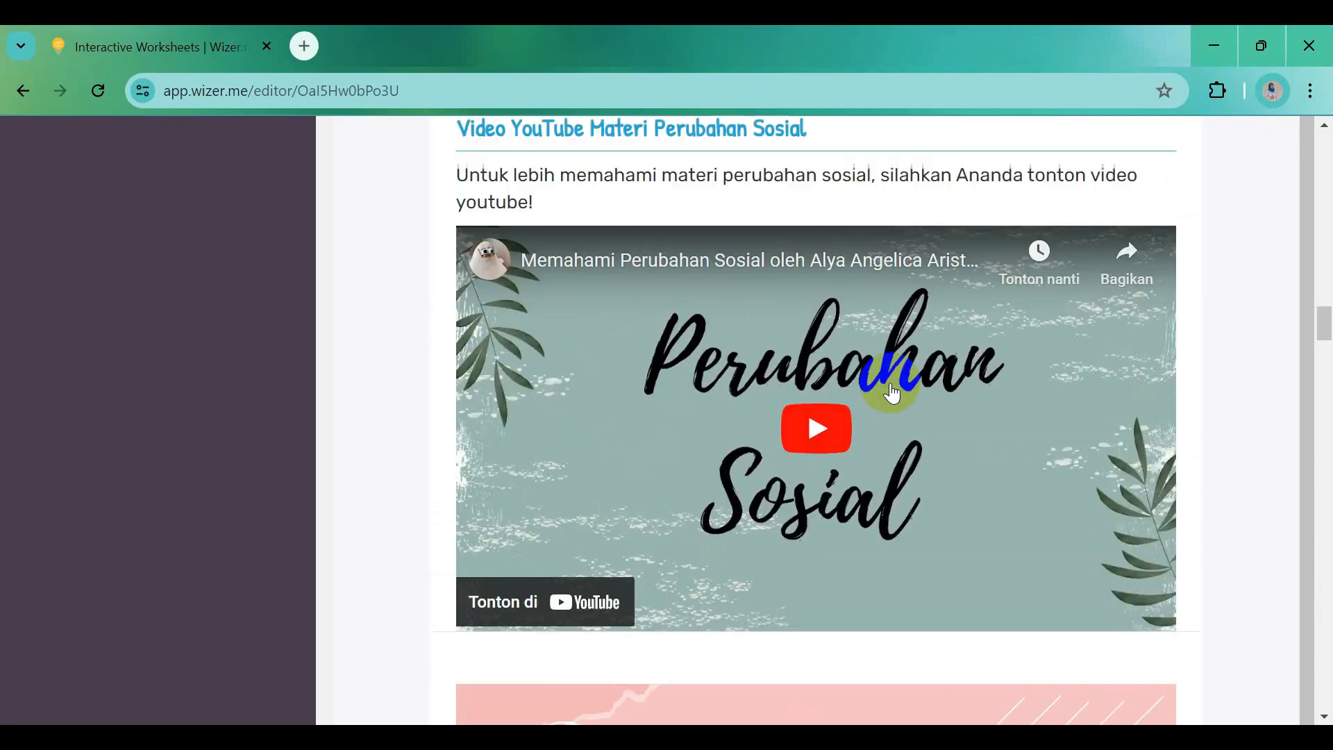
pyautogui.scroll(12, 893, 393)
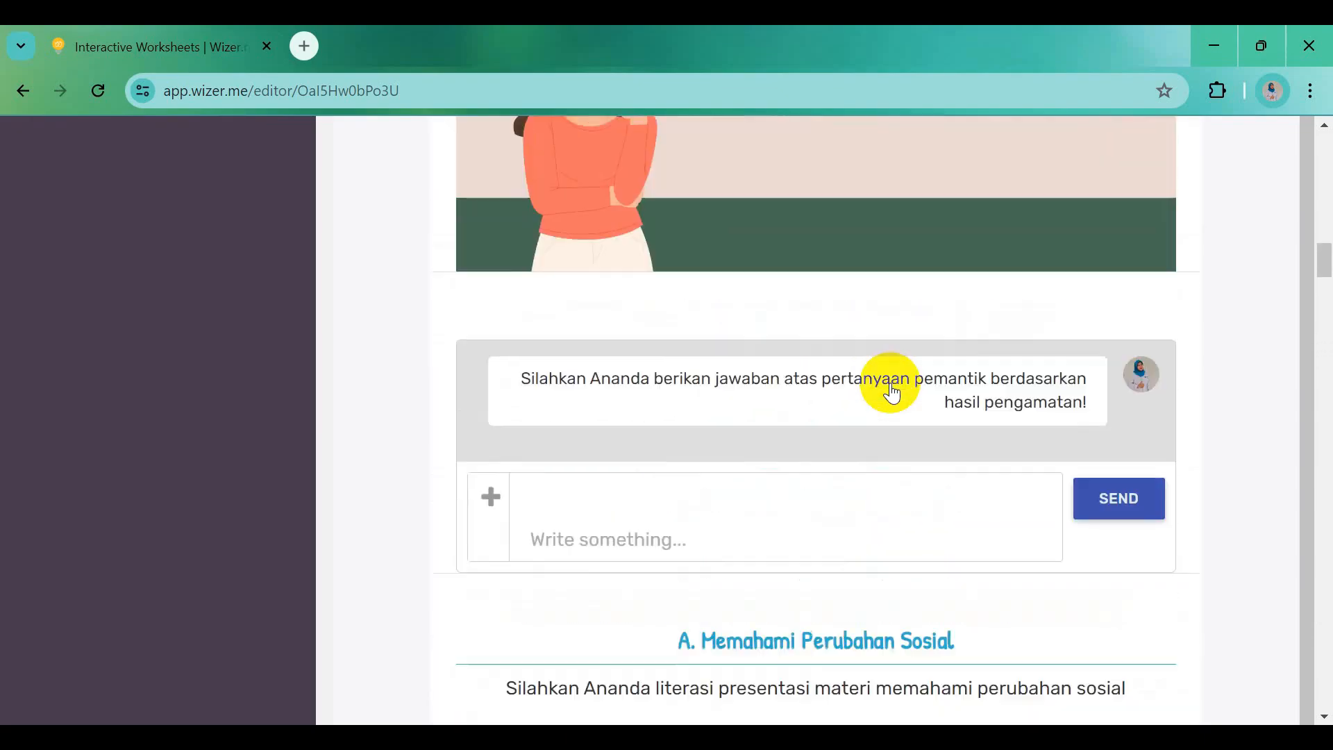
pyautogui.scroll(12, 893, 393)
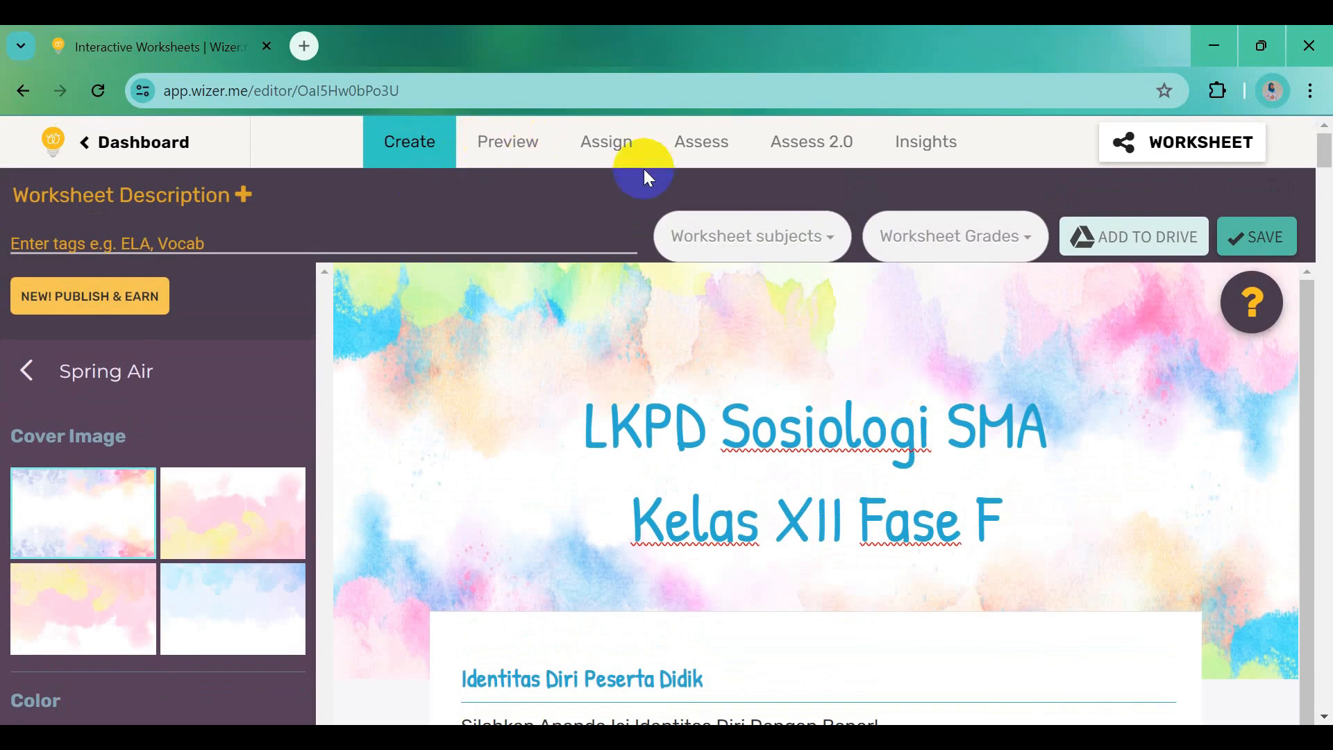
# Check Social Studies under Worksheet subjects and 12th Grade under Worksheet Grades, then save
pyautogui.click(752, 247)
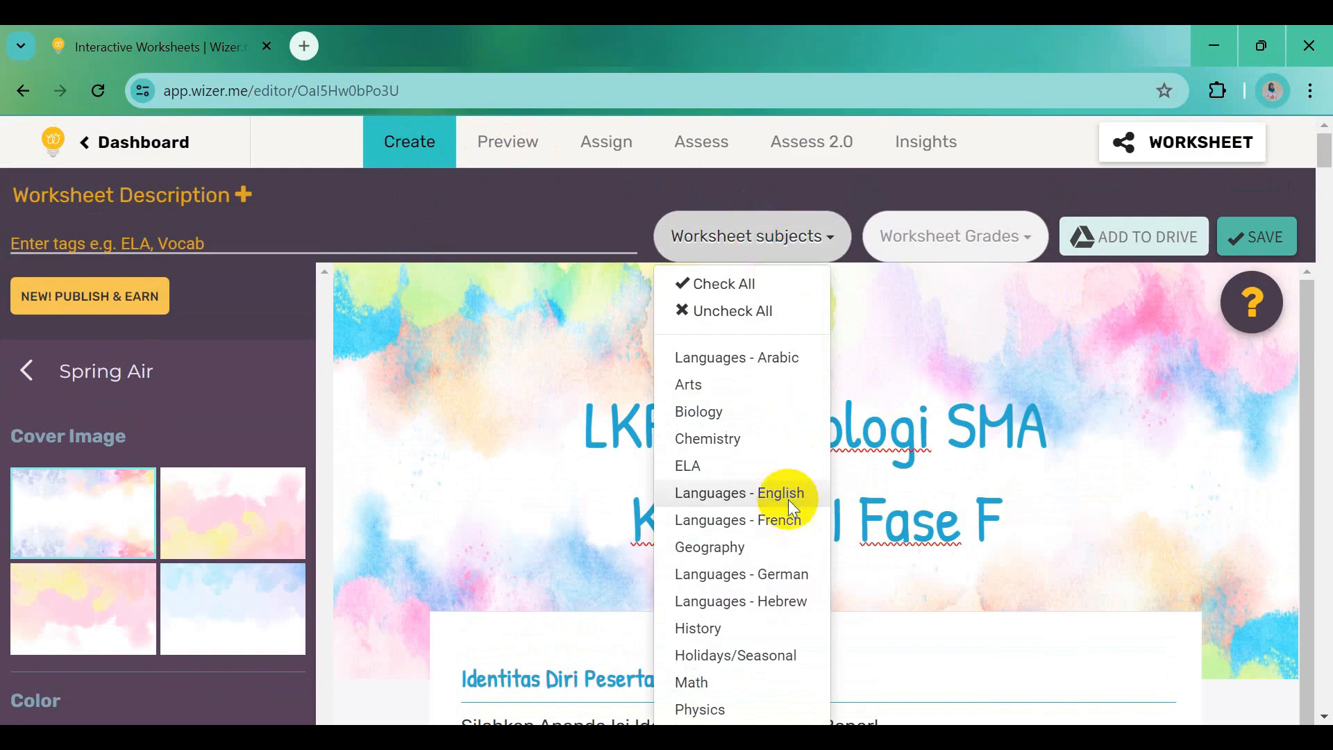
pyautogui.scroll(-3, 756, 608)
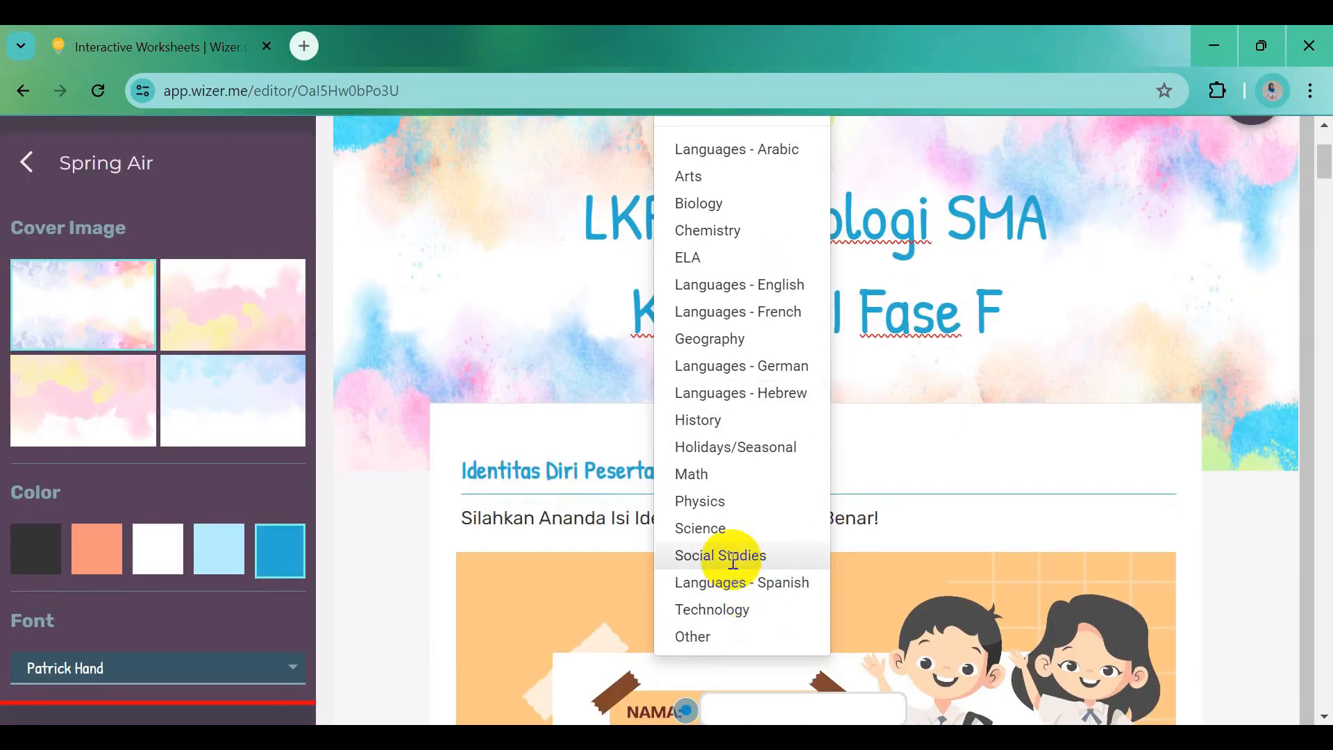
pyautogui.click(732, 559)
pyautogui.scroll(3, 903, 458)
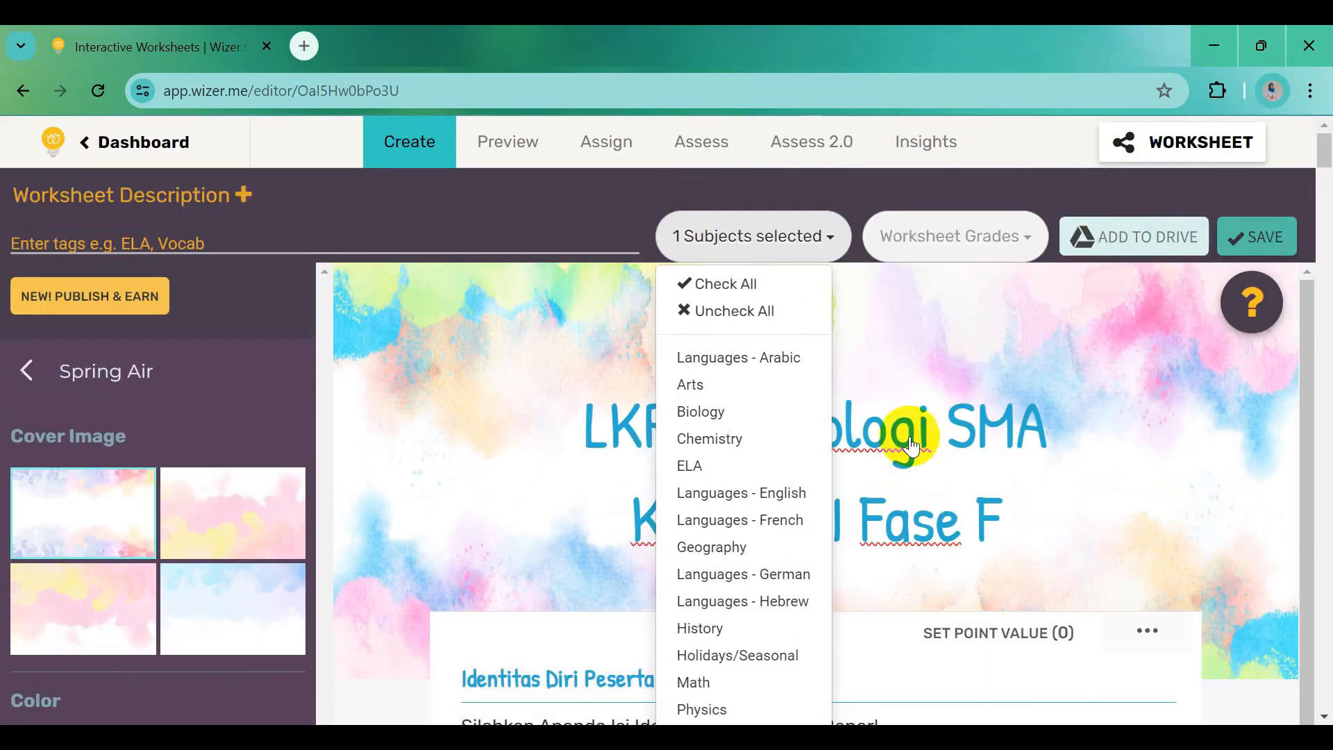
pyautogui.click(932, 243)
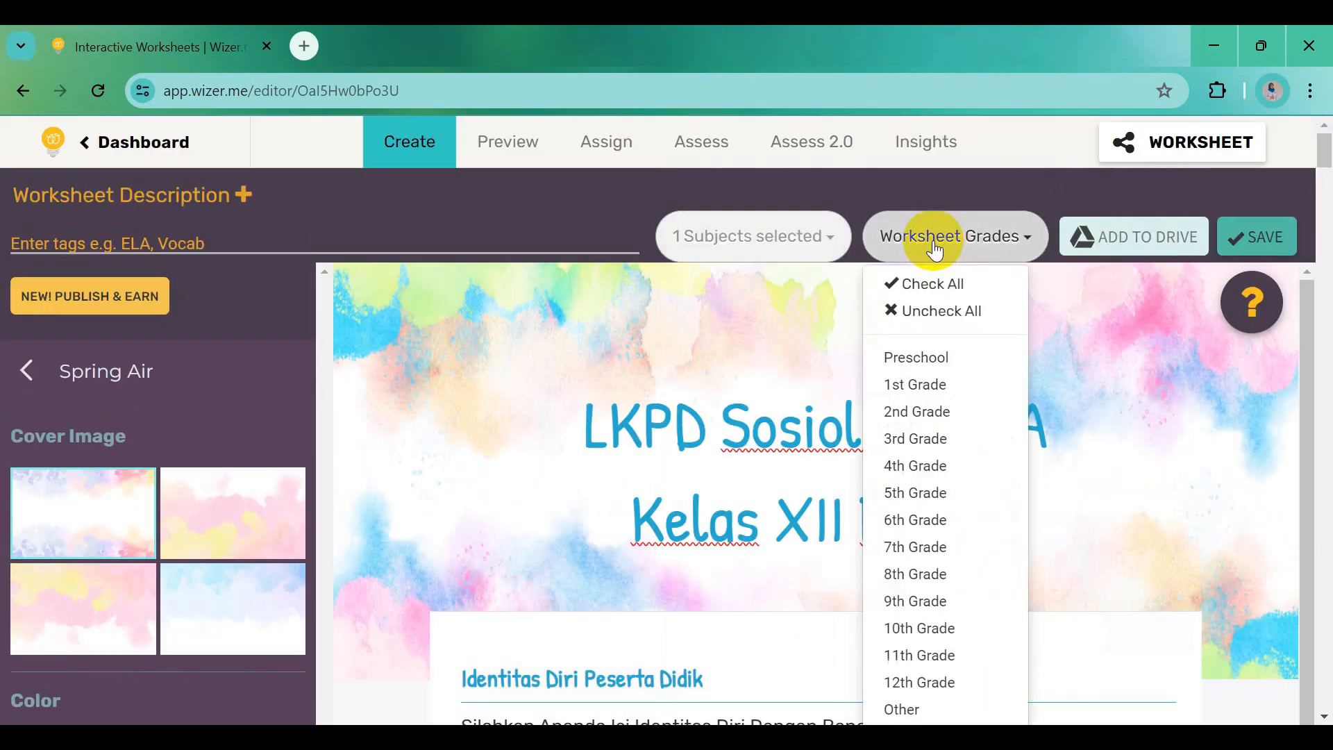
pyautogui.click(930, 682)
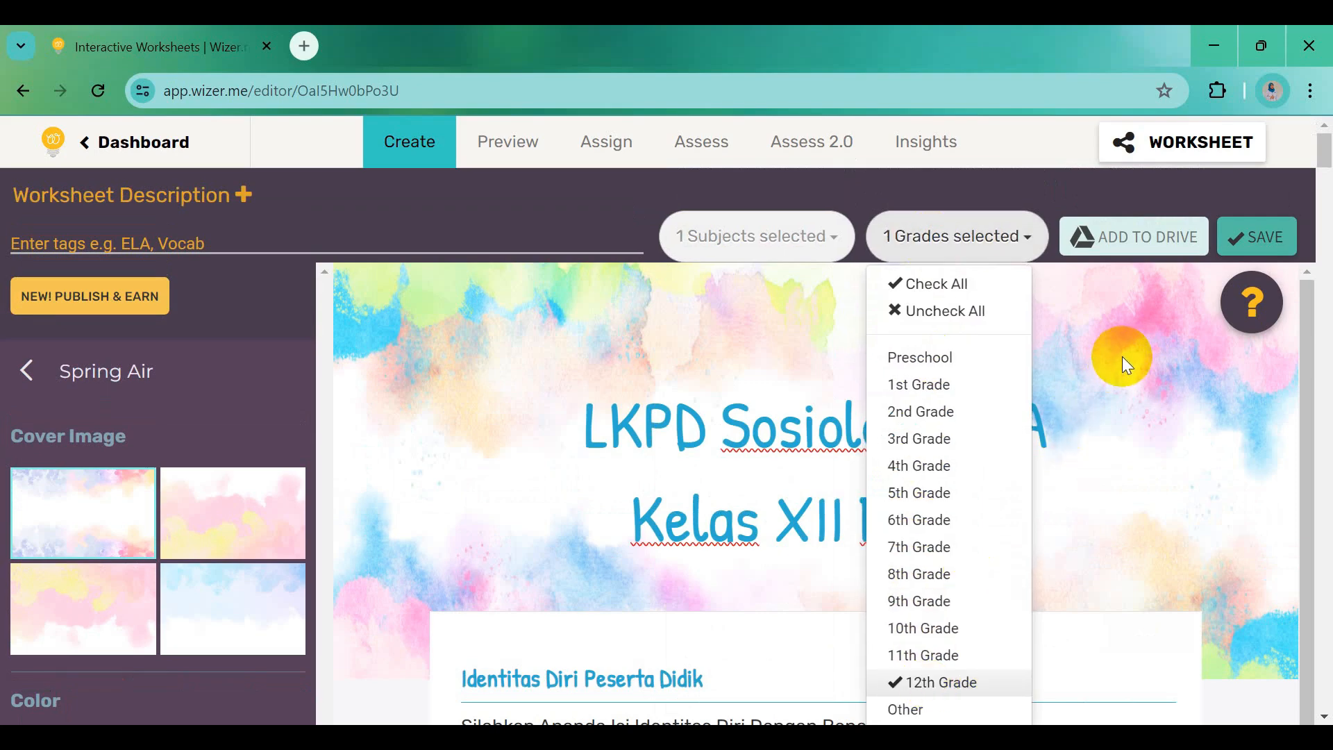
pyautogui.click(1264, 236)
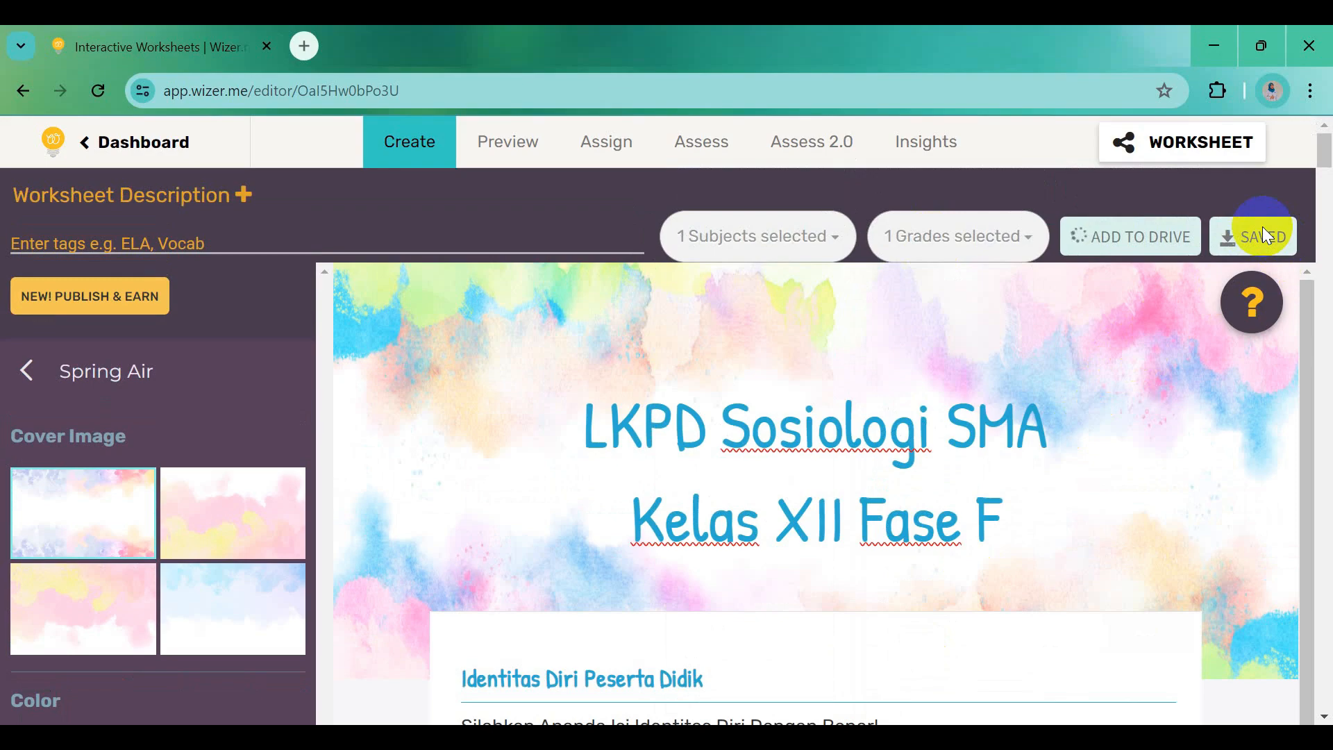
# Preview the 'LKPD Sosiologi SMA Kelas XII Fase F' worksheet and scroll through all its content
pyautogui.click(512, 146)
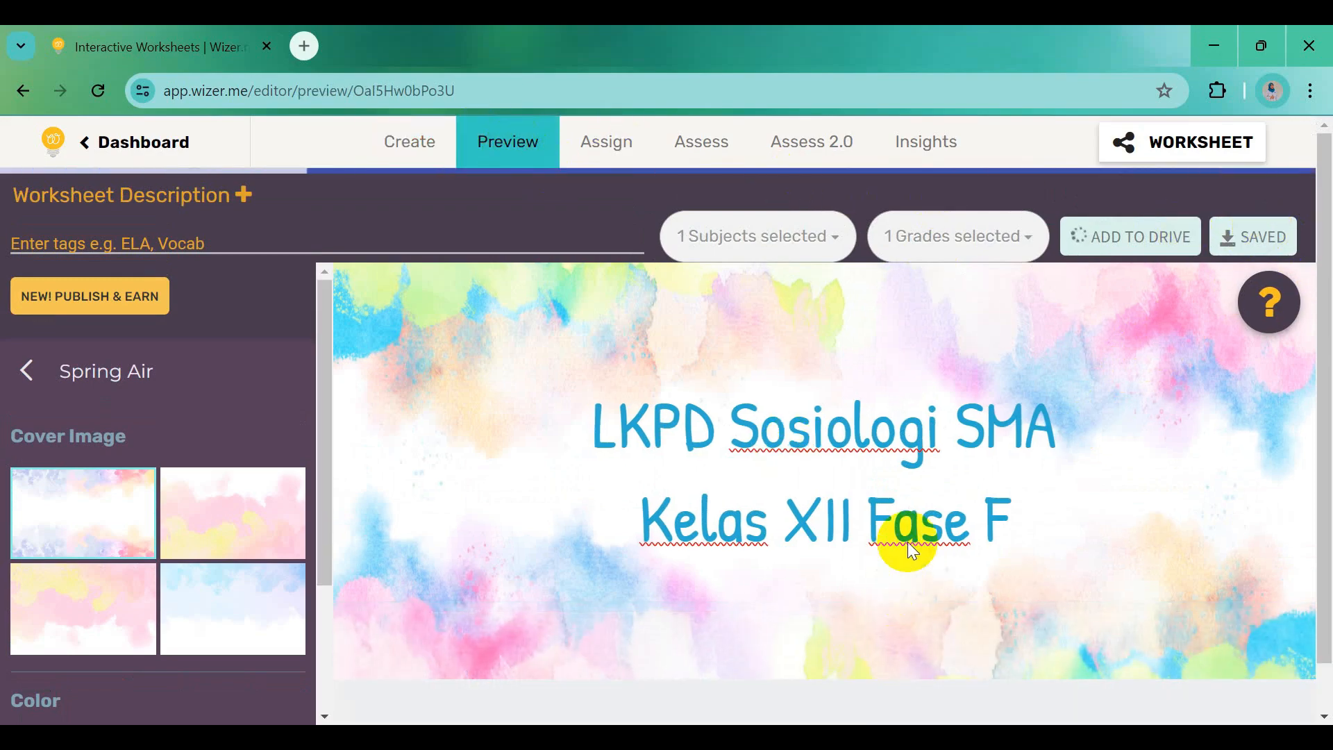
pyautogui.scroll(-1, 907, 542)
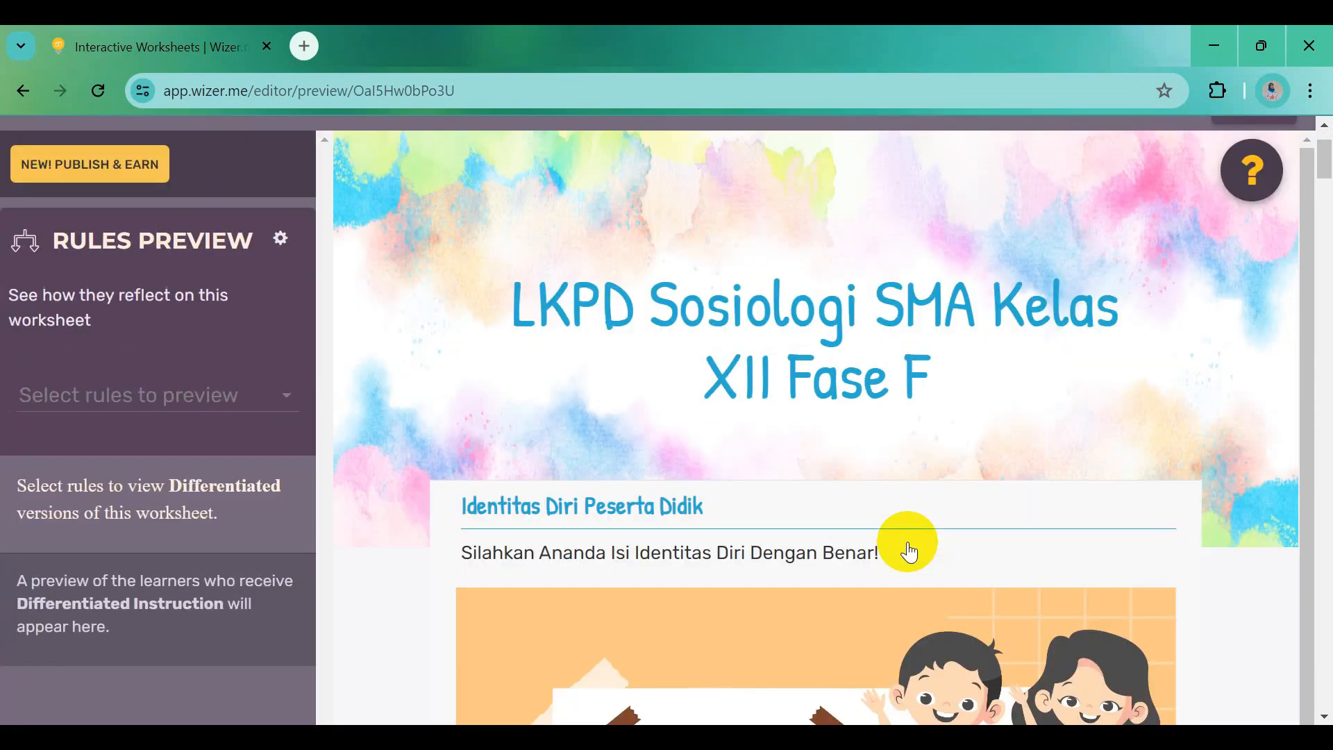
pyautogui.scroll(-1, 906, 549)
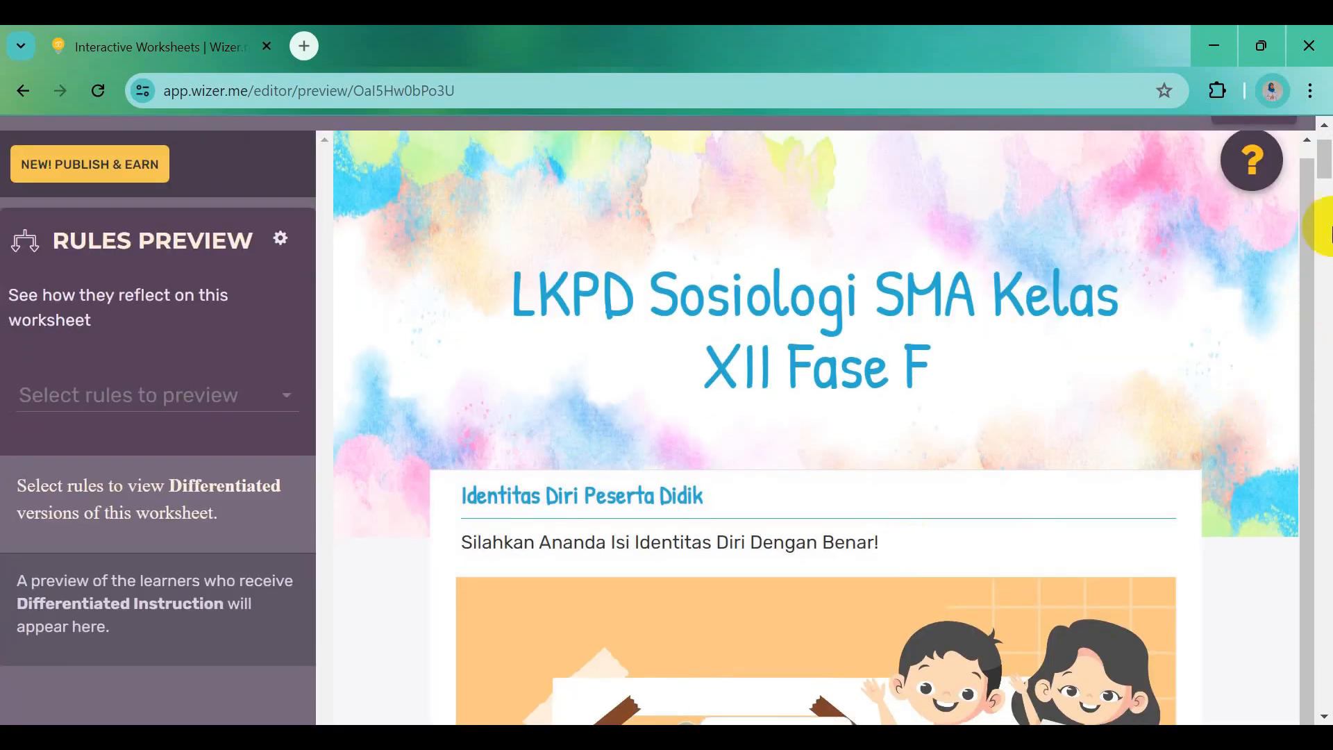
pyautogui.moveTo(1326, 173); pyautogui.dragTo(1312, 277)
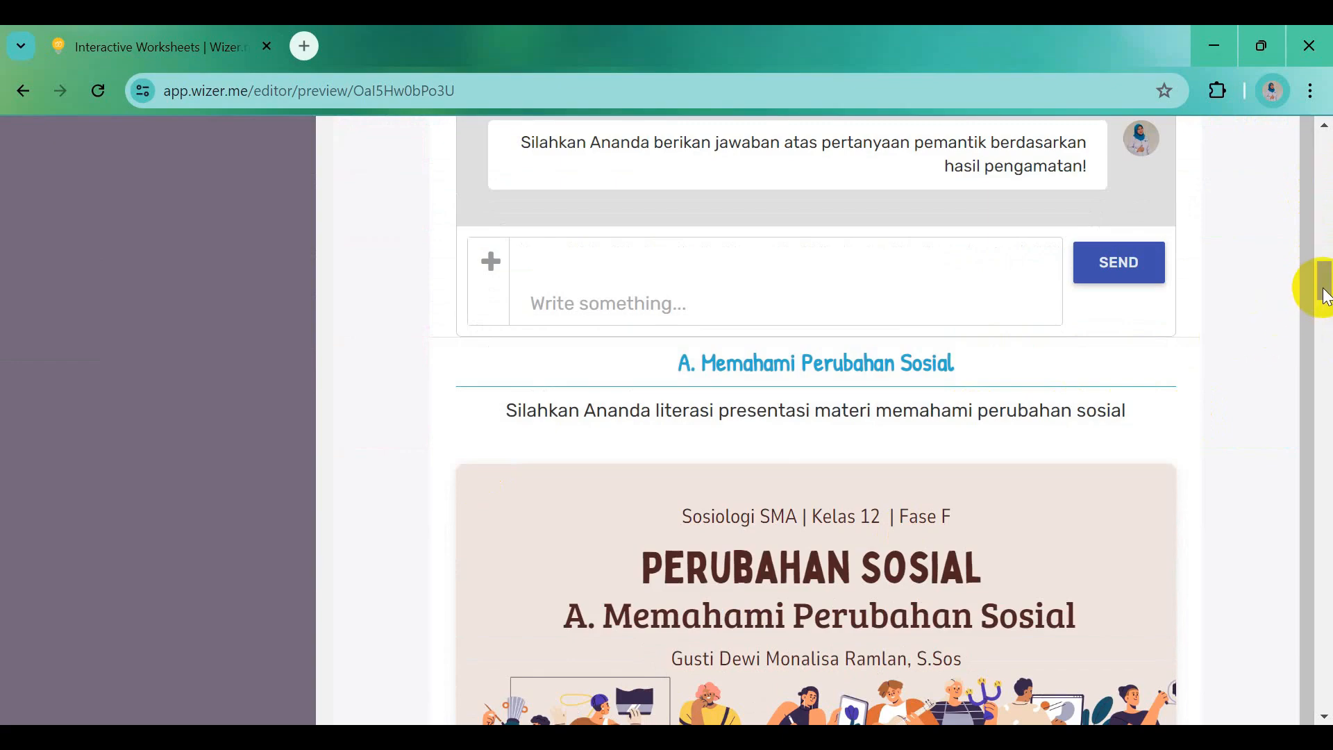
pyautogui.moveTo(1322, 290); pyautogui.dragTo(1322, 378)
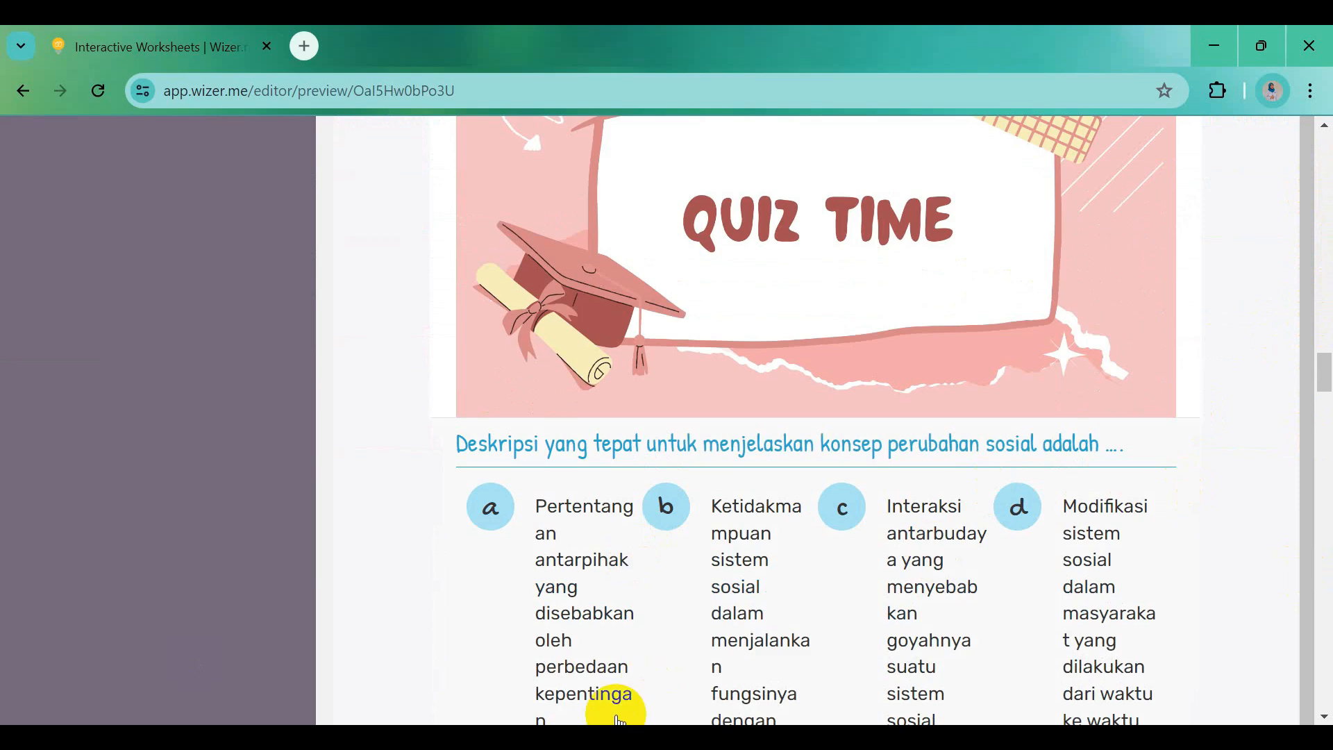
pyautogui.moveTo(1321, 373); pyautogui.dragTo(1326, 384)
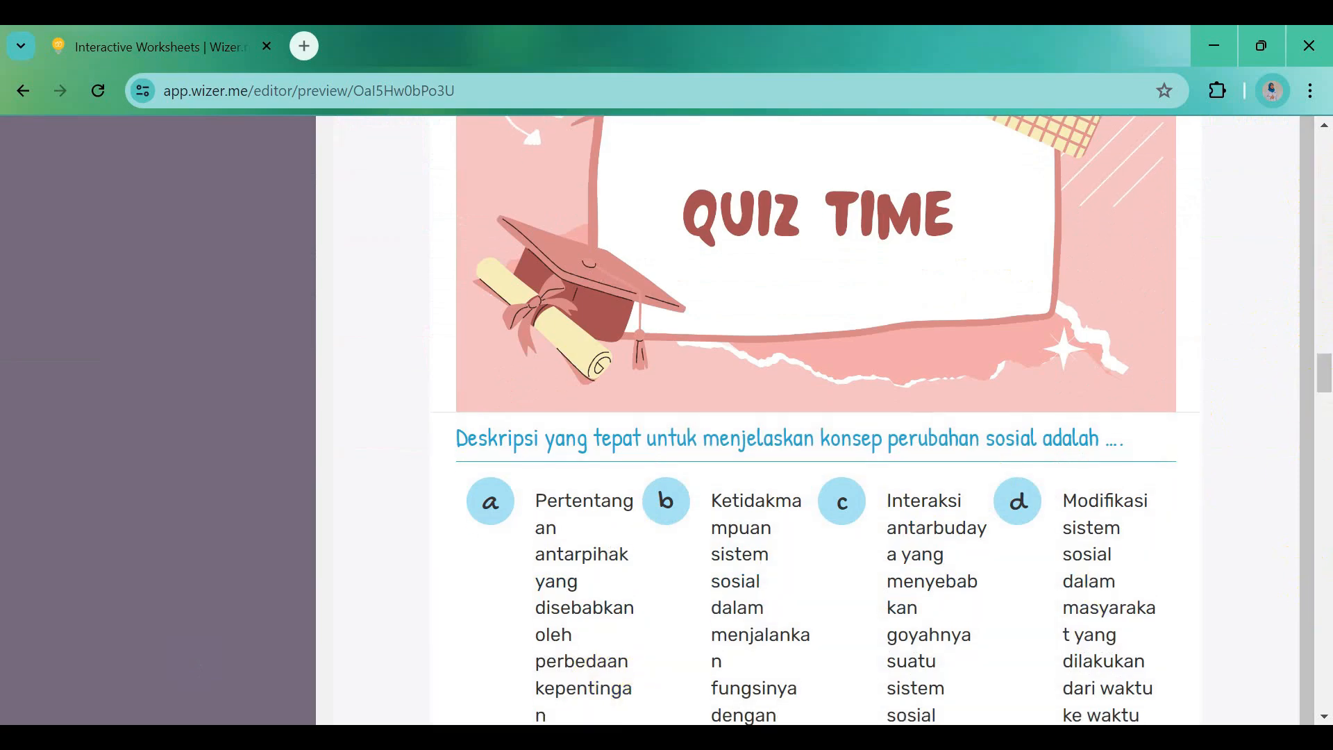
pyautogui.moveTo(1328, 375); pyautogui.dragTo(1327, 146)
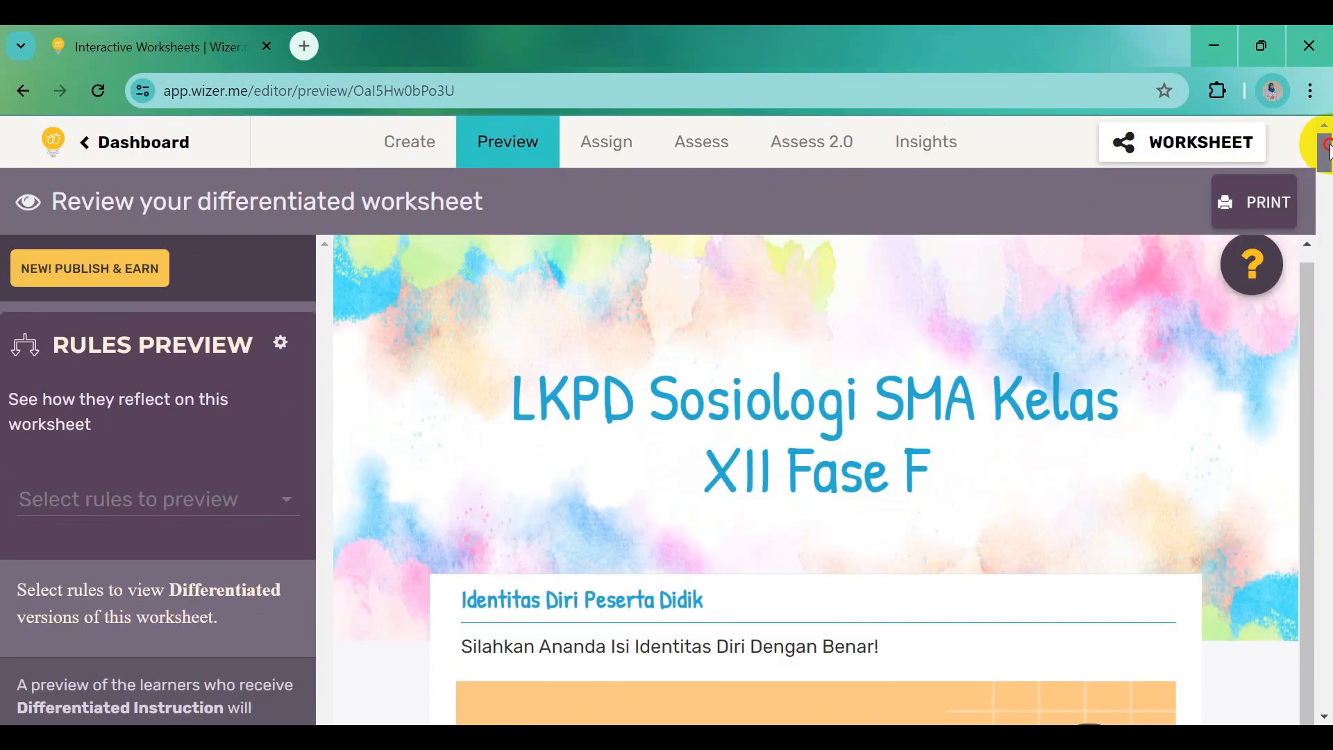
# Create a VIA LINK assignment with Automatic feedback set to YES and show its shareable link
pyautogui.click(606, 148)
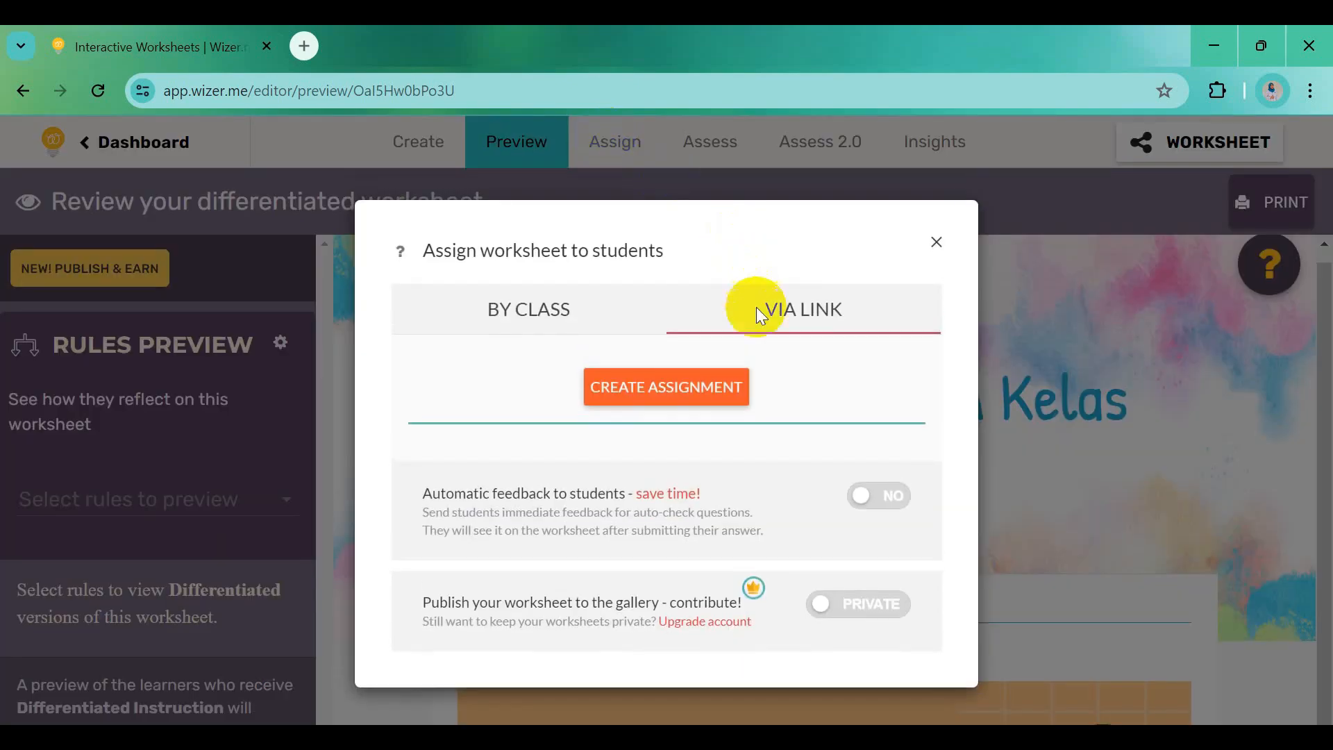
pyautogui.click(692, 397)
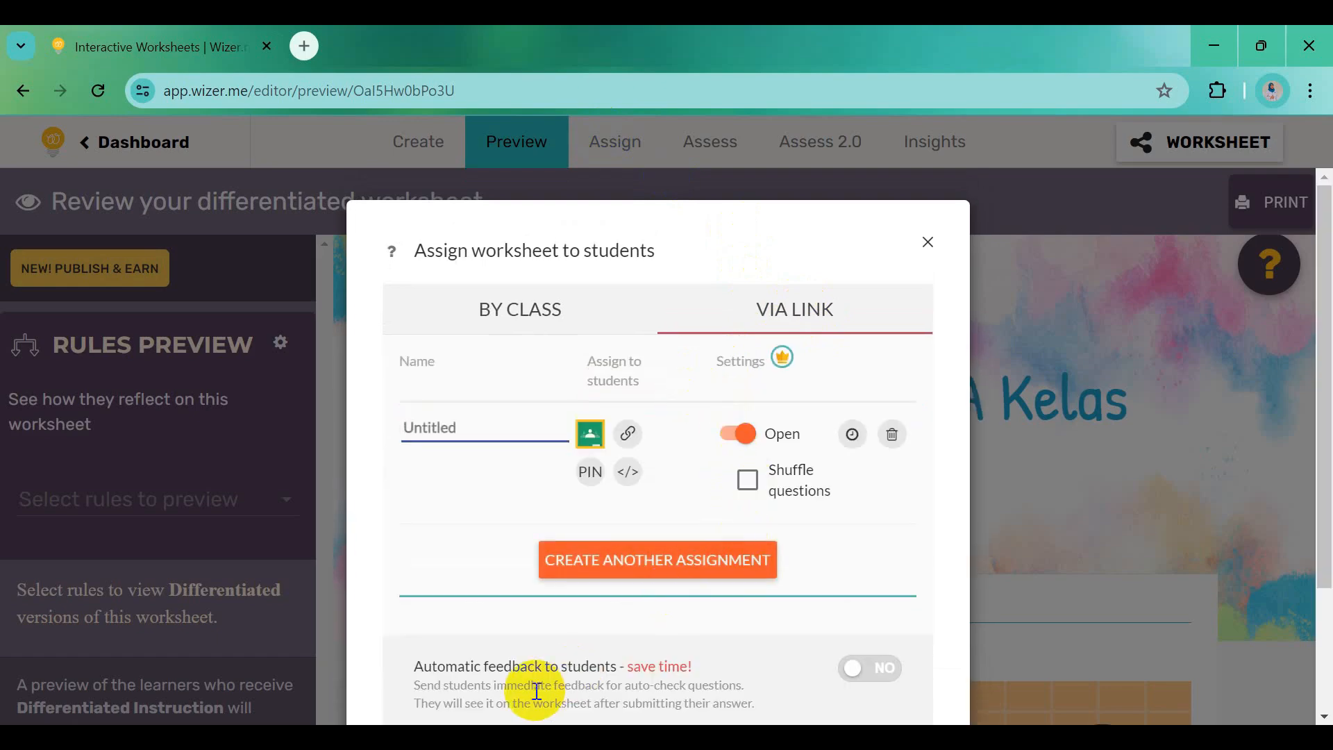
pyautogui.scroll(-2, 543, 618)
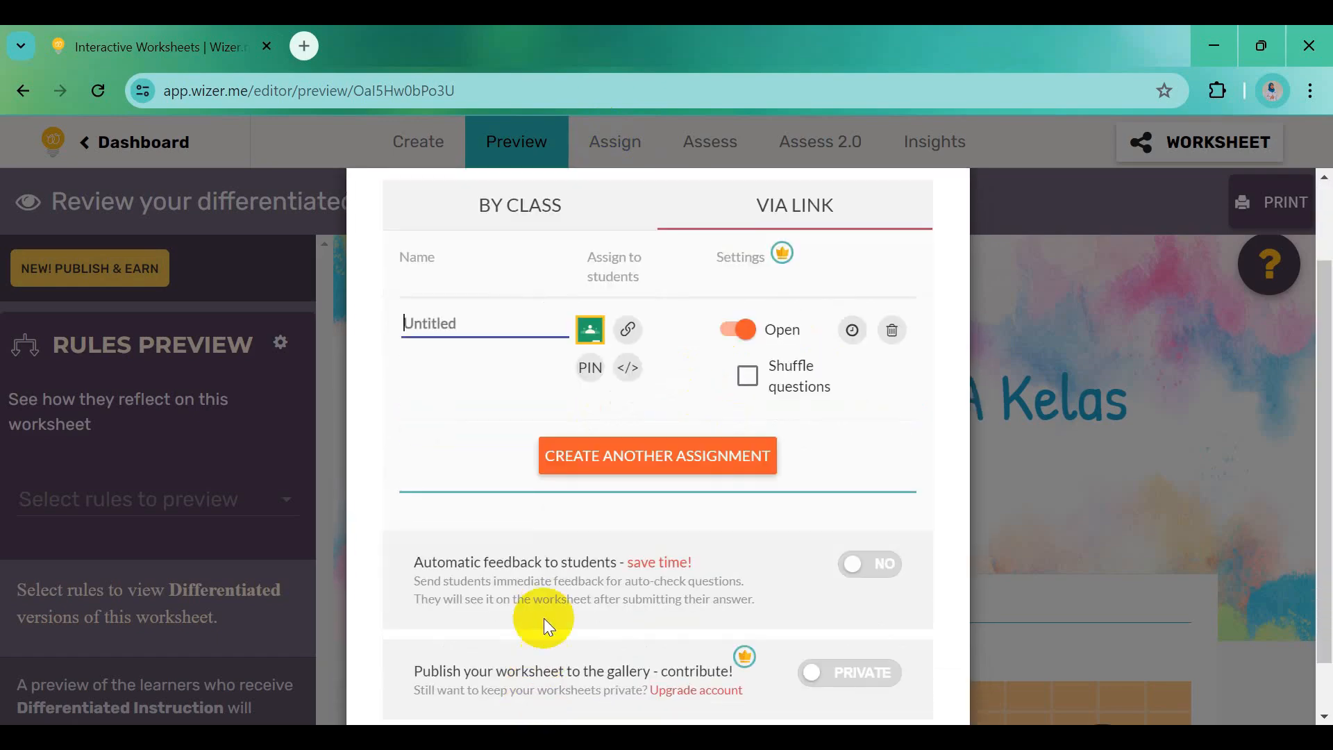
pyautogui.click(864, 566)
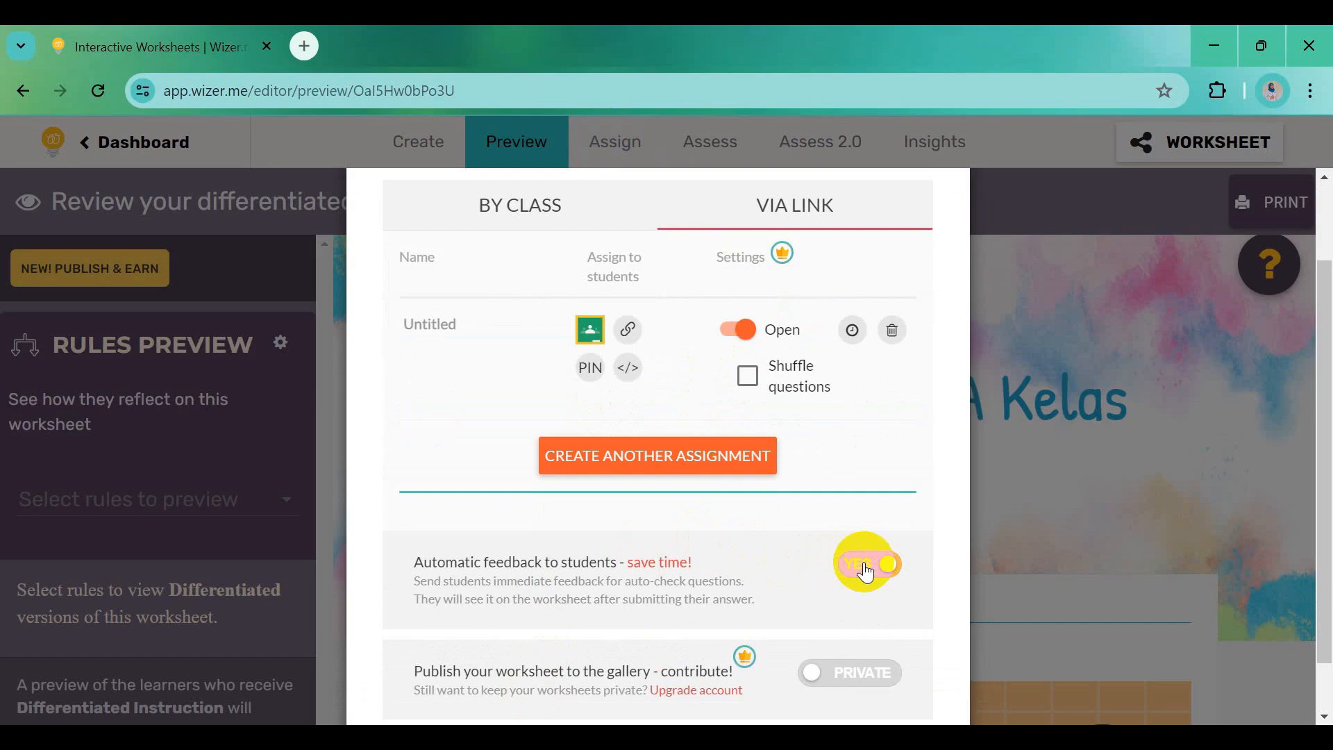
pyautogui.click(630, 332)
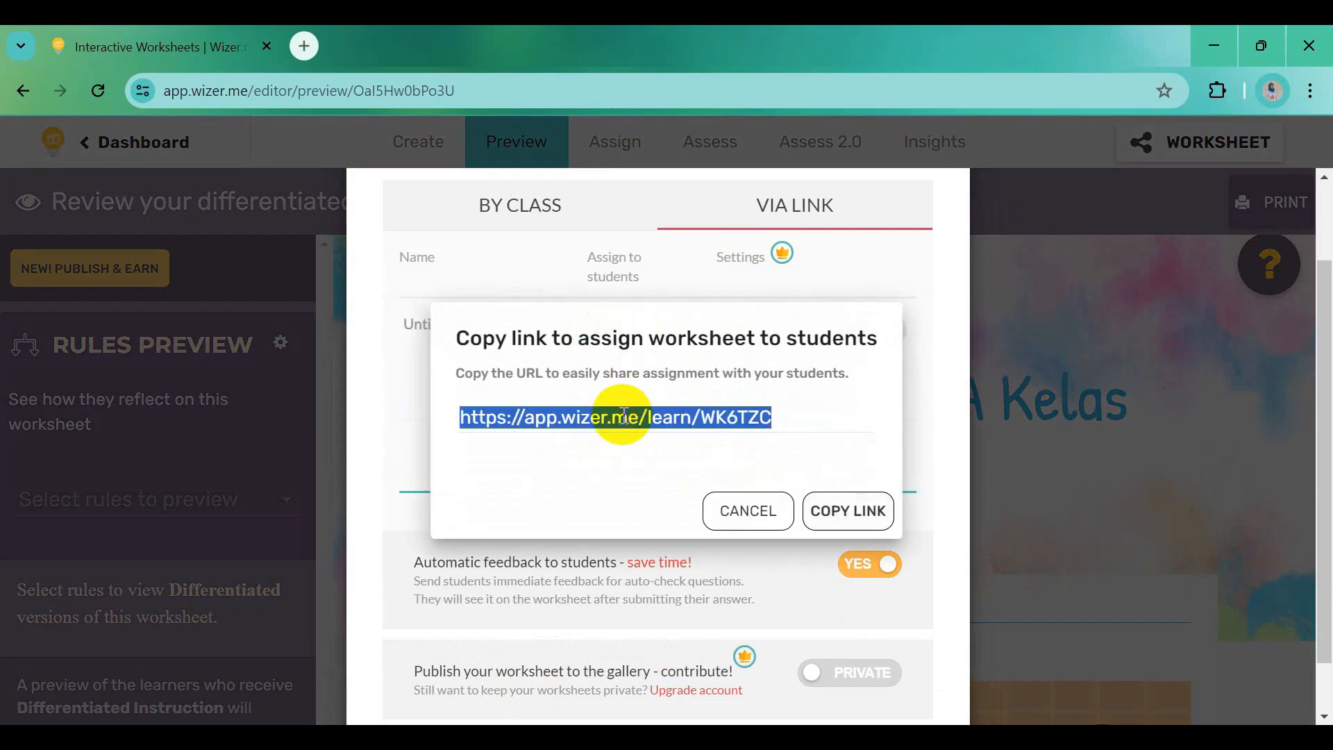
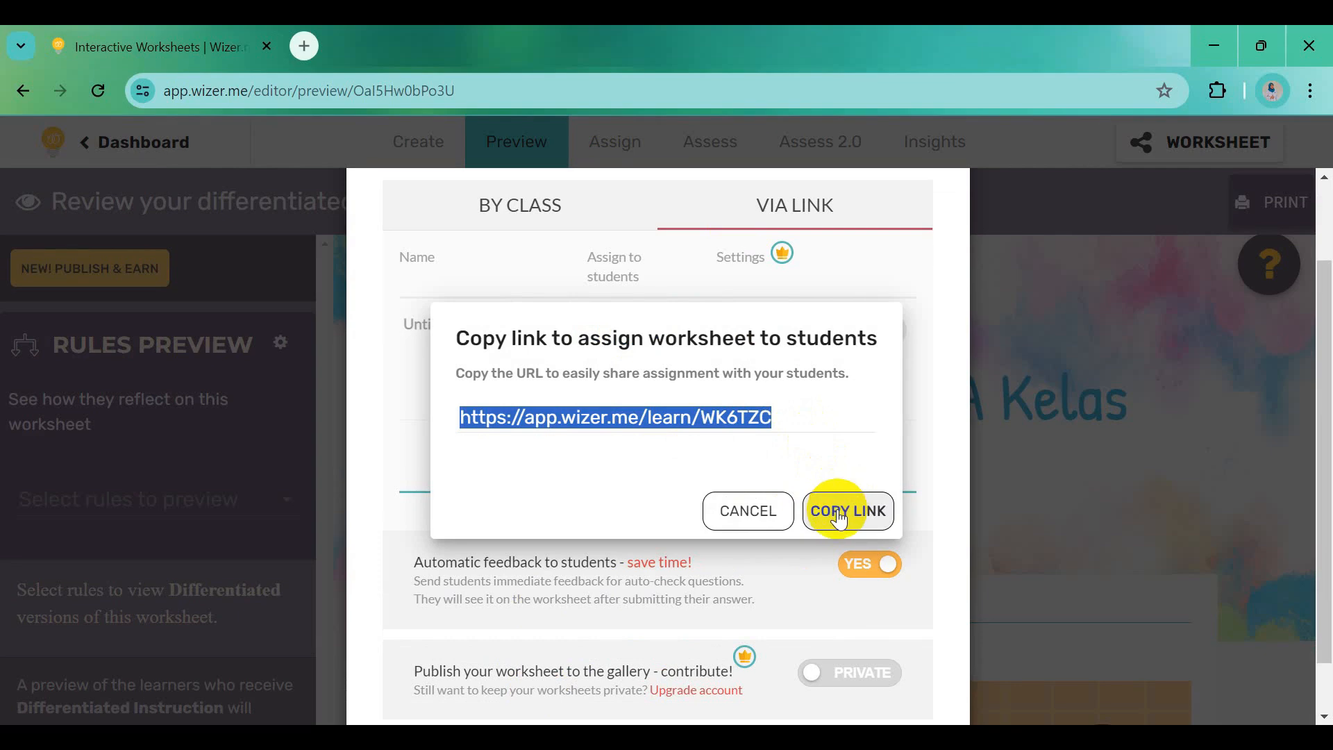
# Rename the untitled assignment to 'LKPD Memahami Perubahan Sosial' and copy its student link
pyautogui.click(834, 513)
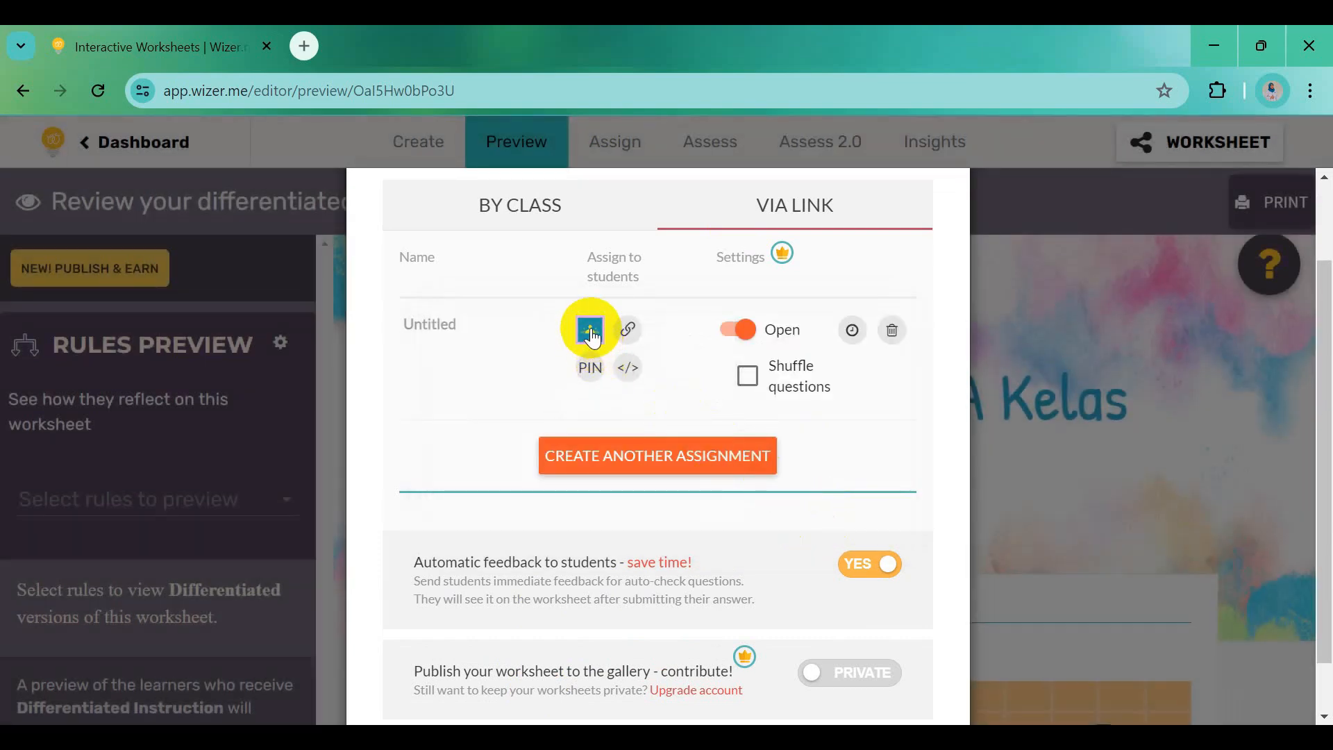
pyautogui.click(452, 332)
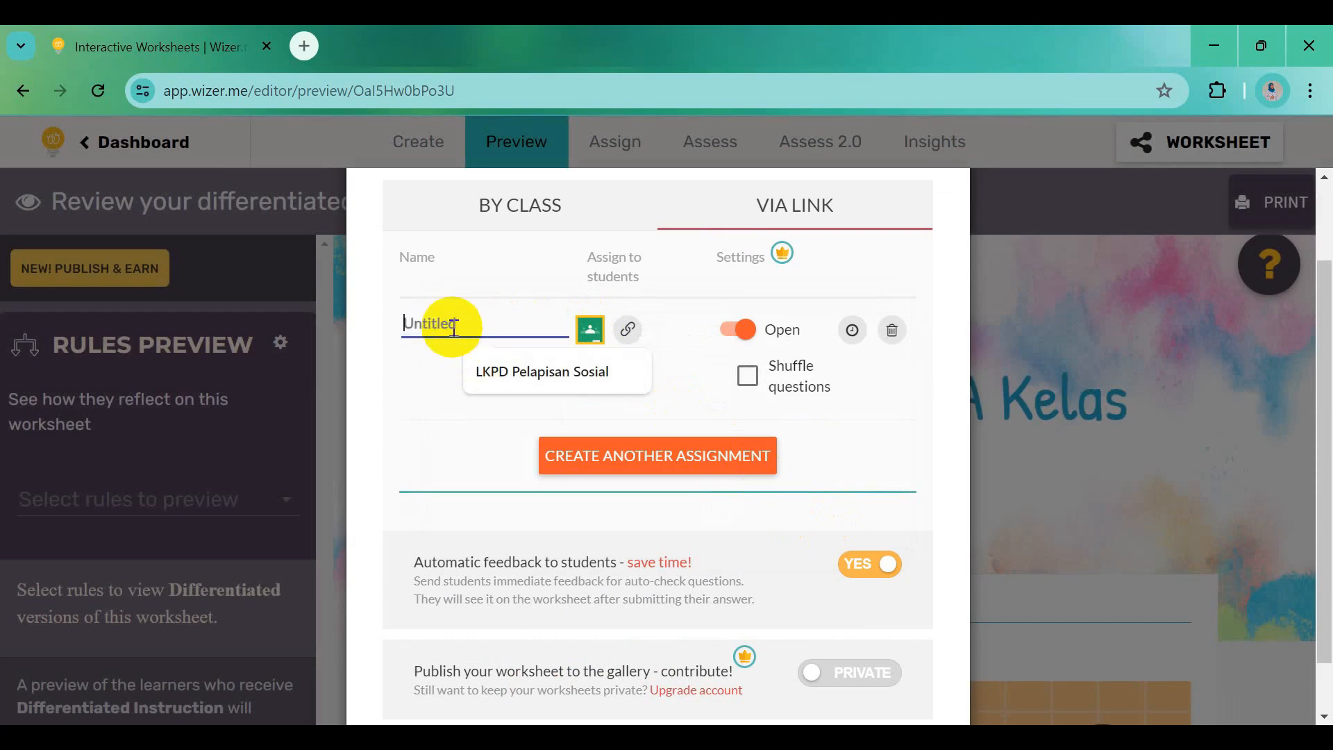
pyautogui.write('LKPD Memahami ')
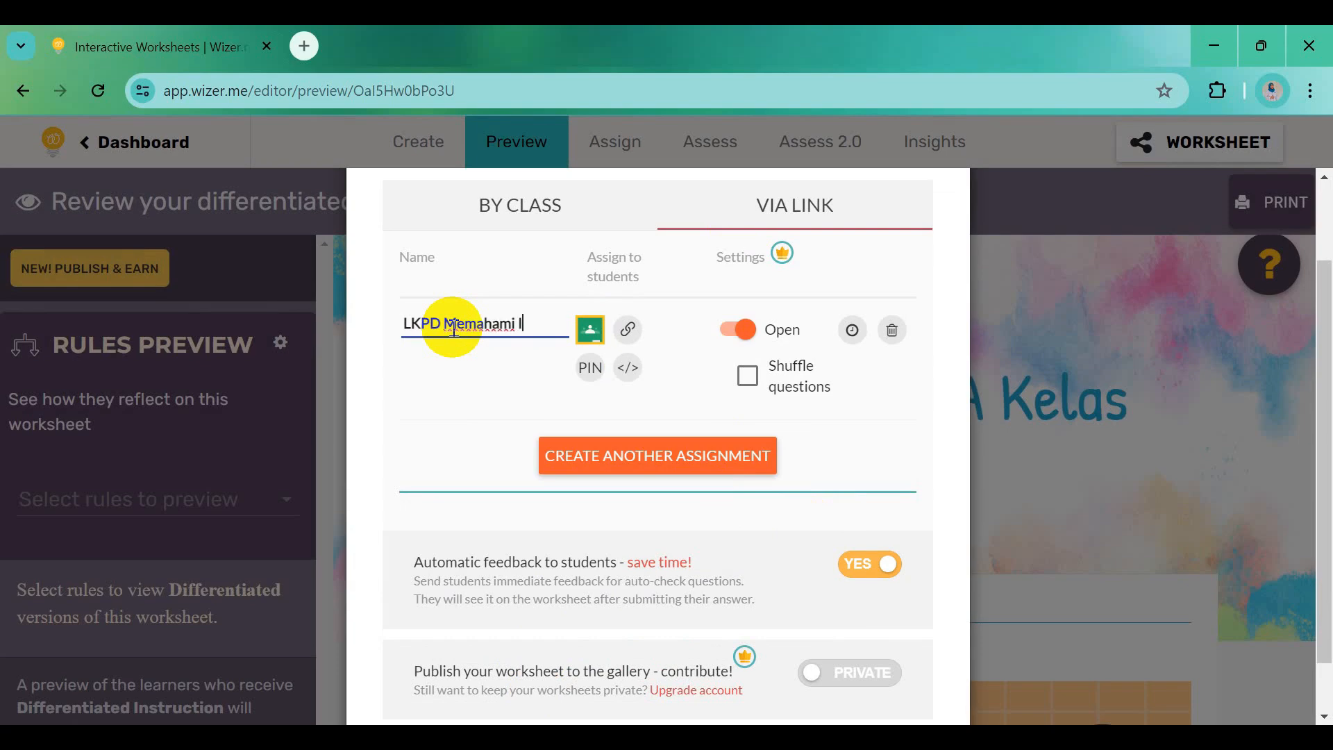
pyautogui.write('Perubahan Sosi')
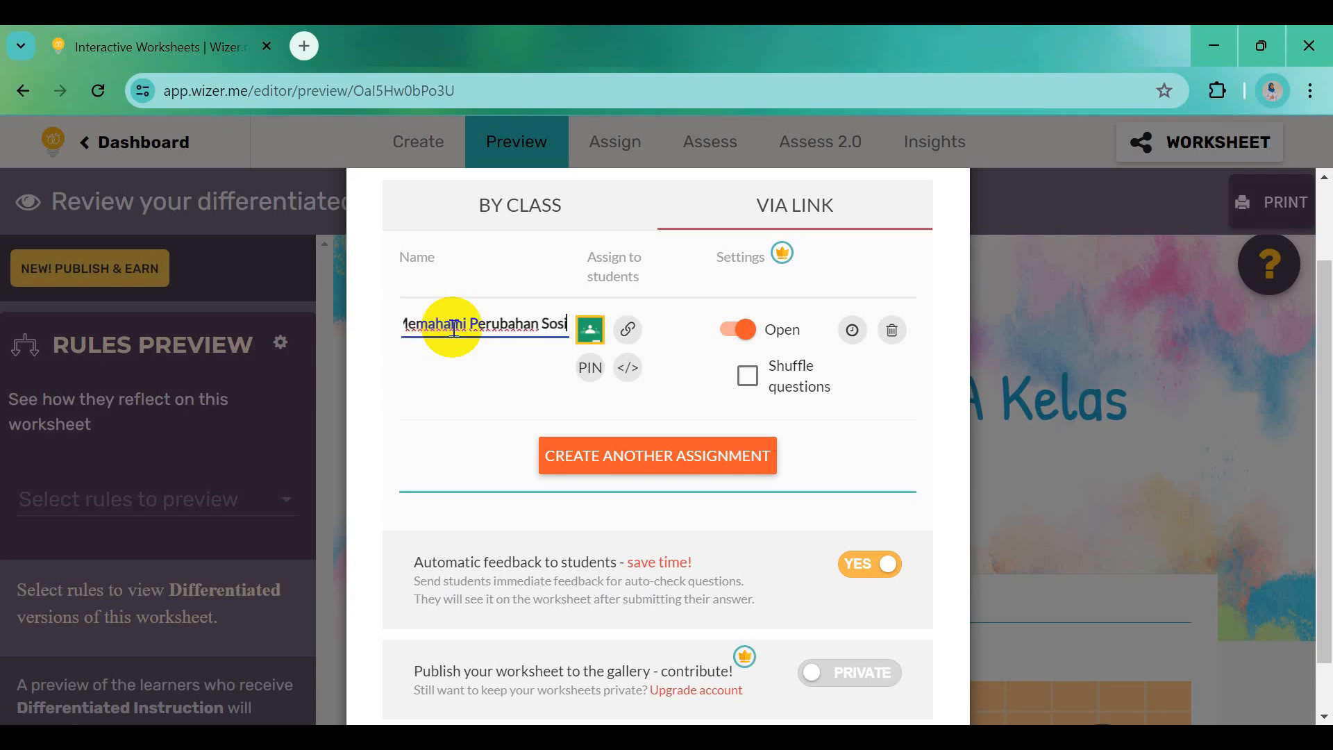
pyautogui.write('al')
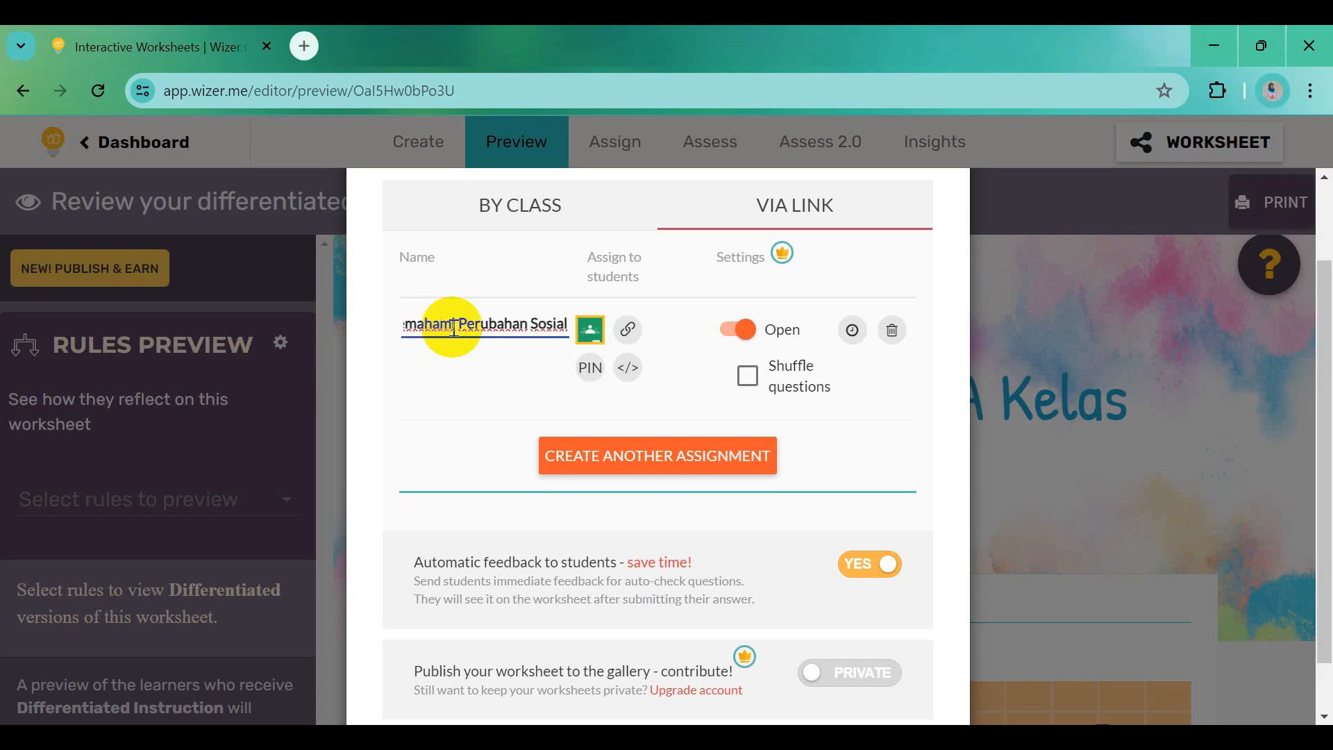
pyautogui.click(627, 332)
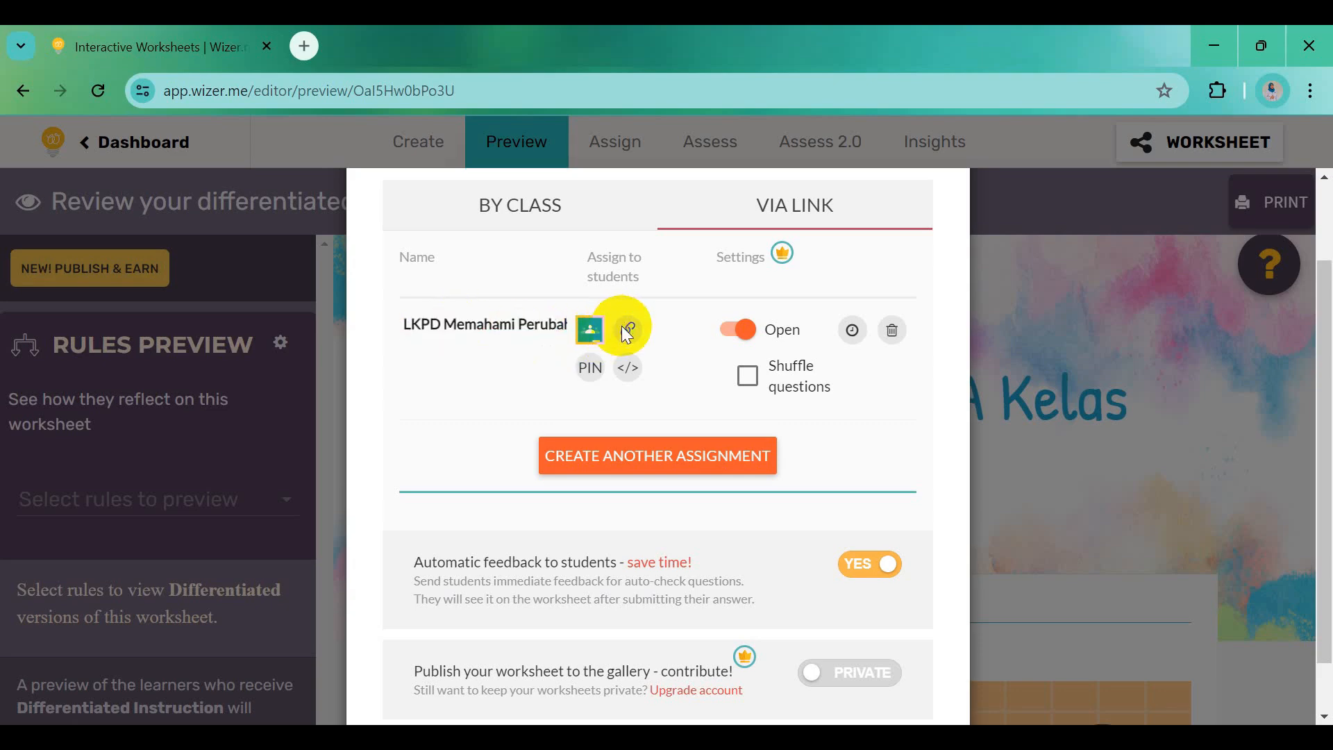
pyautogui.click(837, 507)
pyautogui.hotkey('ctrl', 'c')
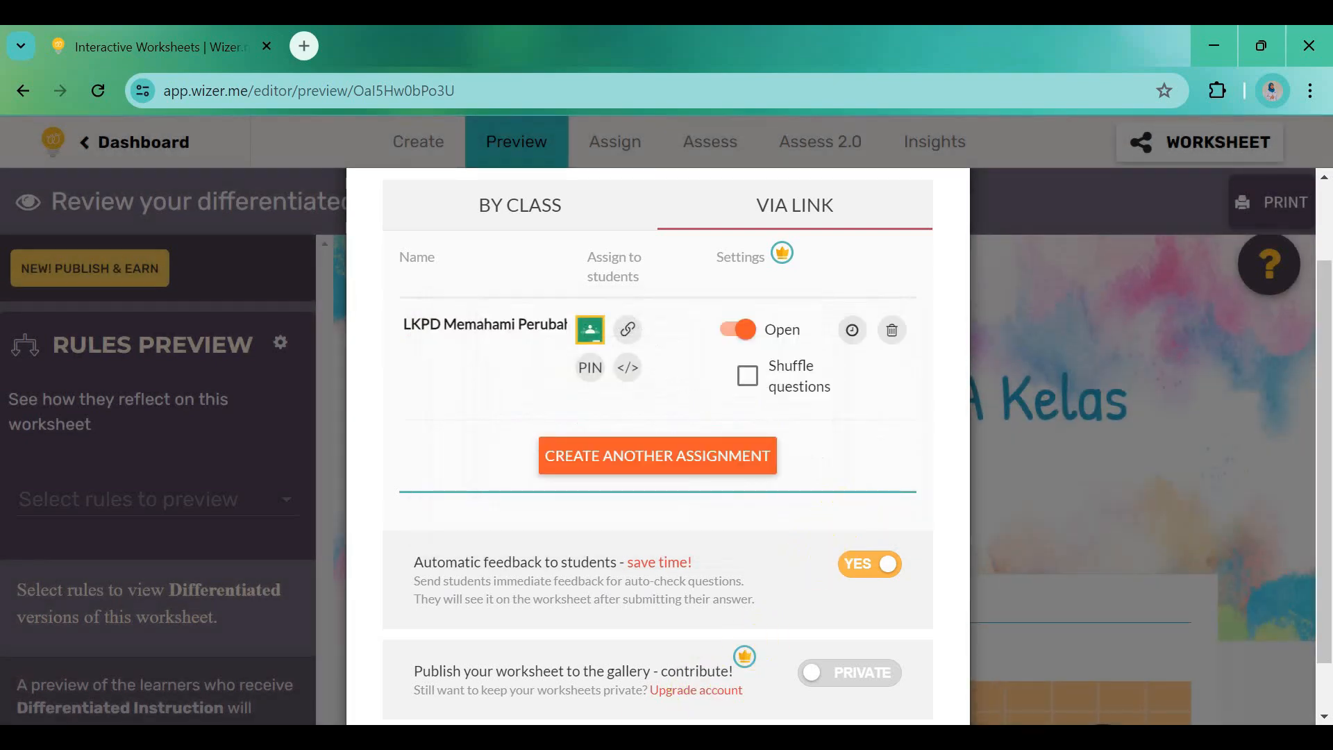
pyautogui.moveTo(573, 738)
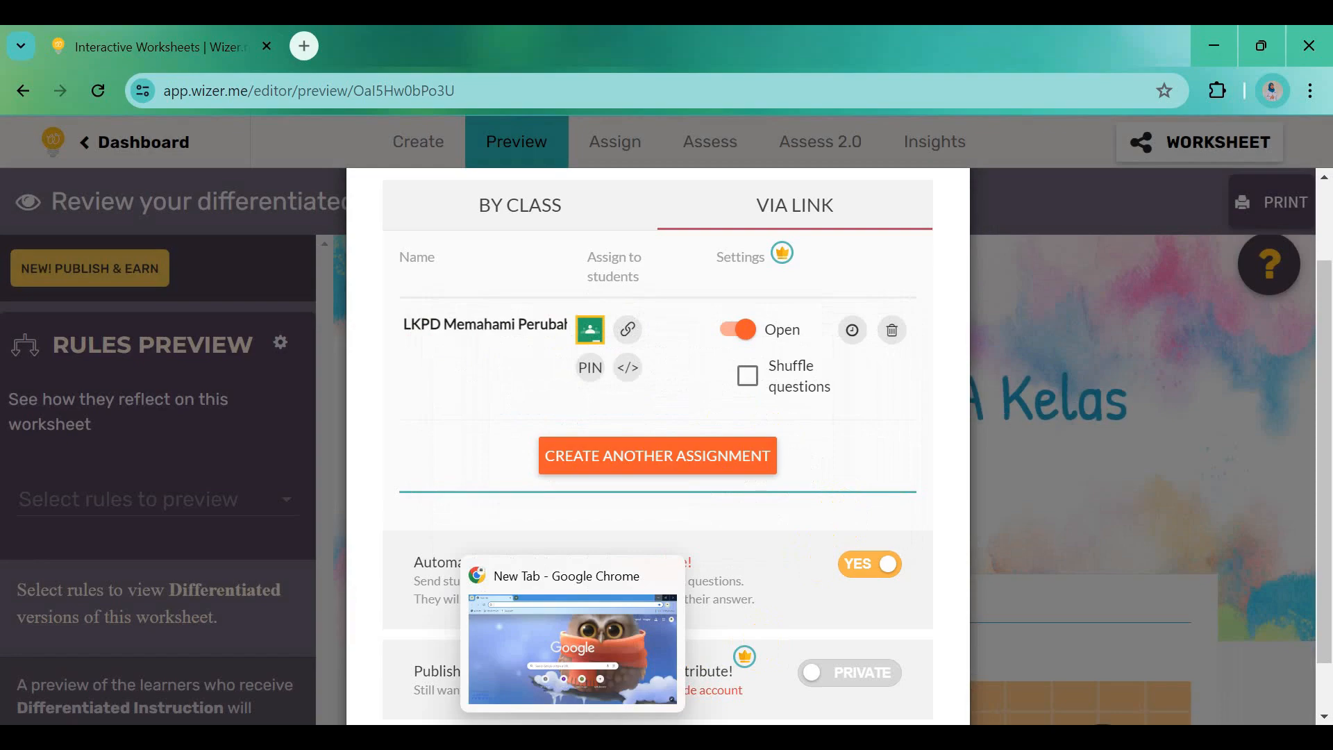
# Paste the copied student link into Chrome's address bar to load the worksheet
pyautogui.click(573, 739)
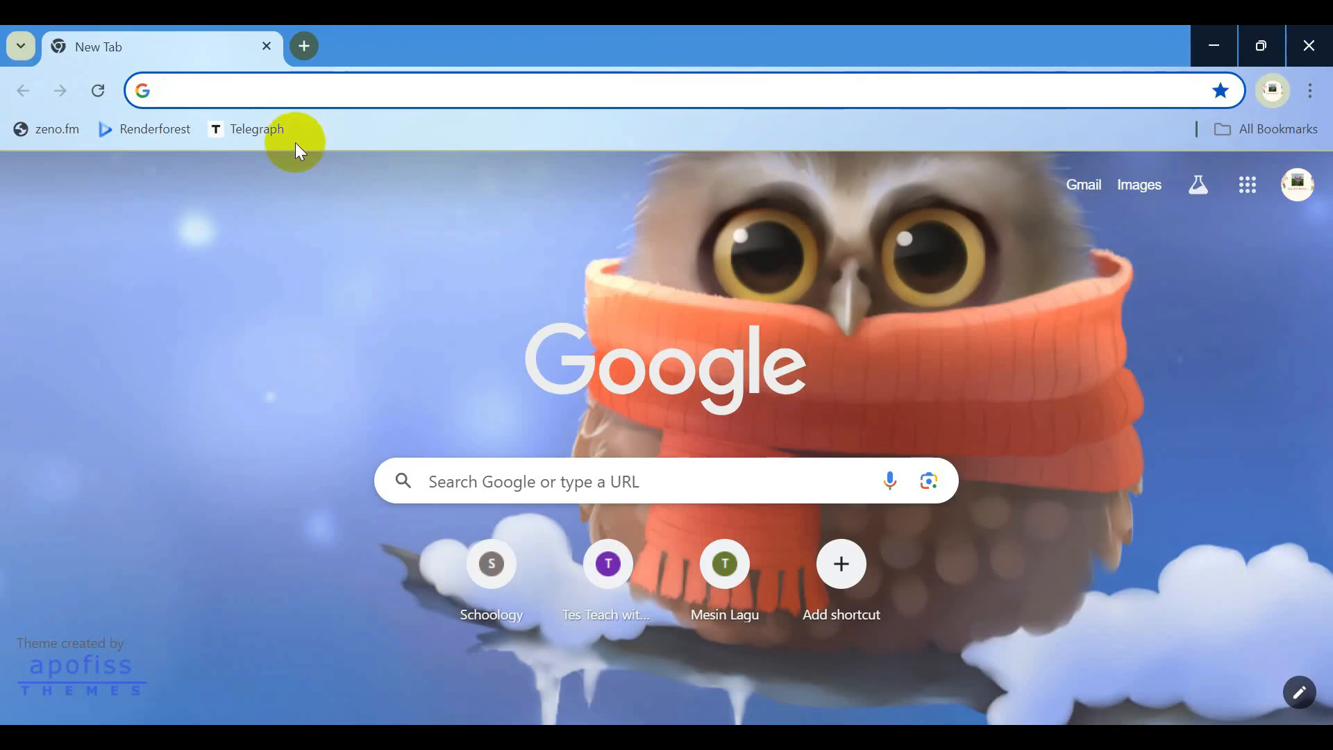
pyautogui.click(254, 83)
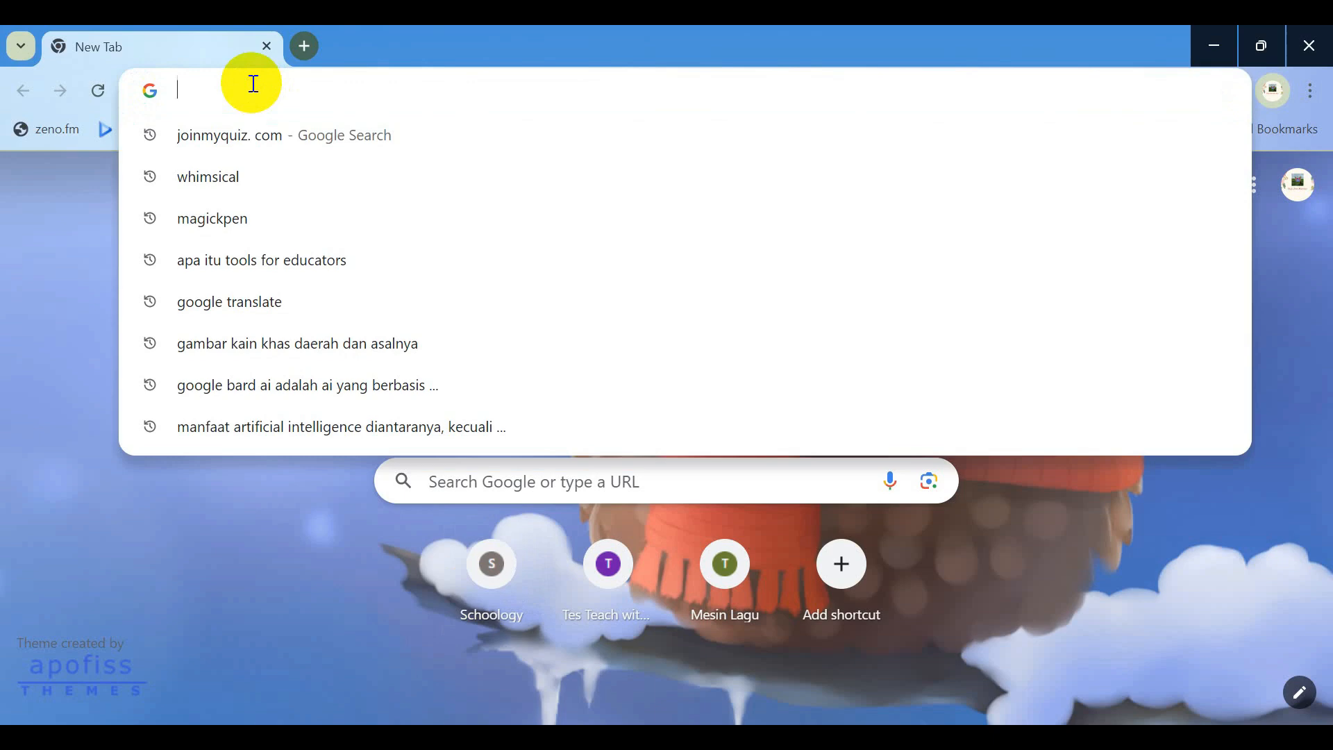
pyautogui.hotkey('ctrl', 'v')
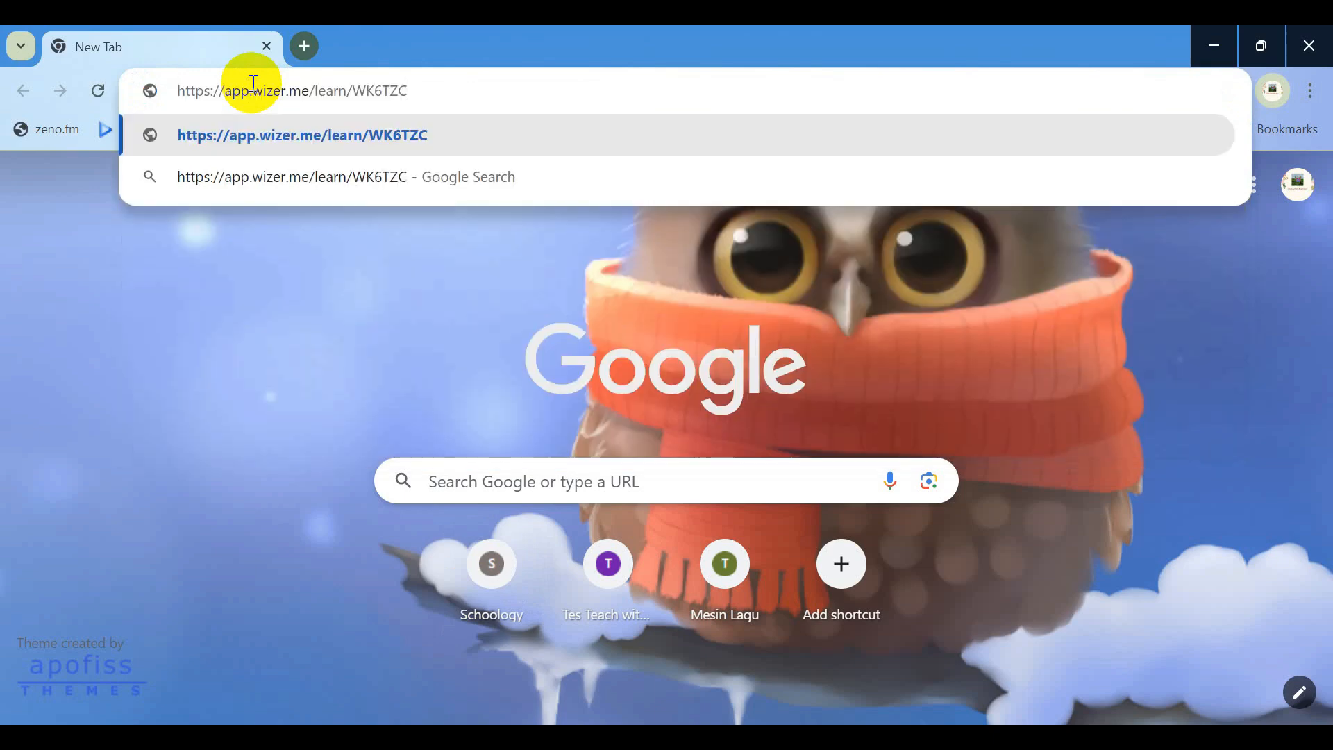
pyautogui.press('Return')
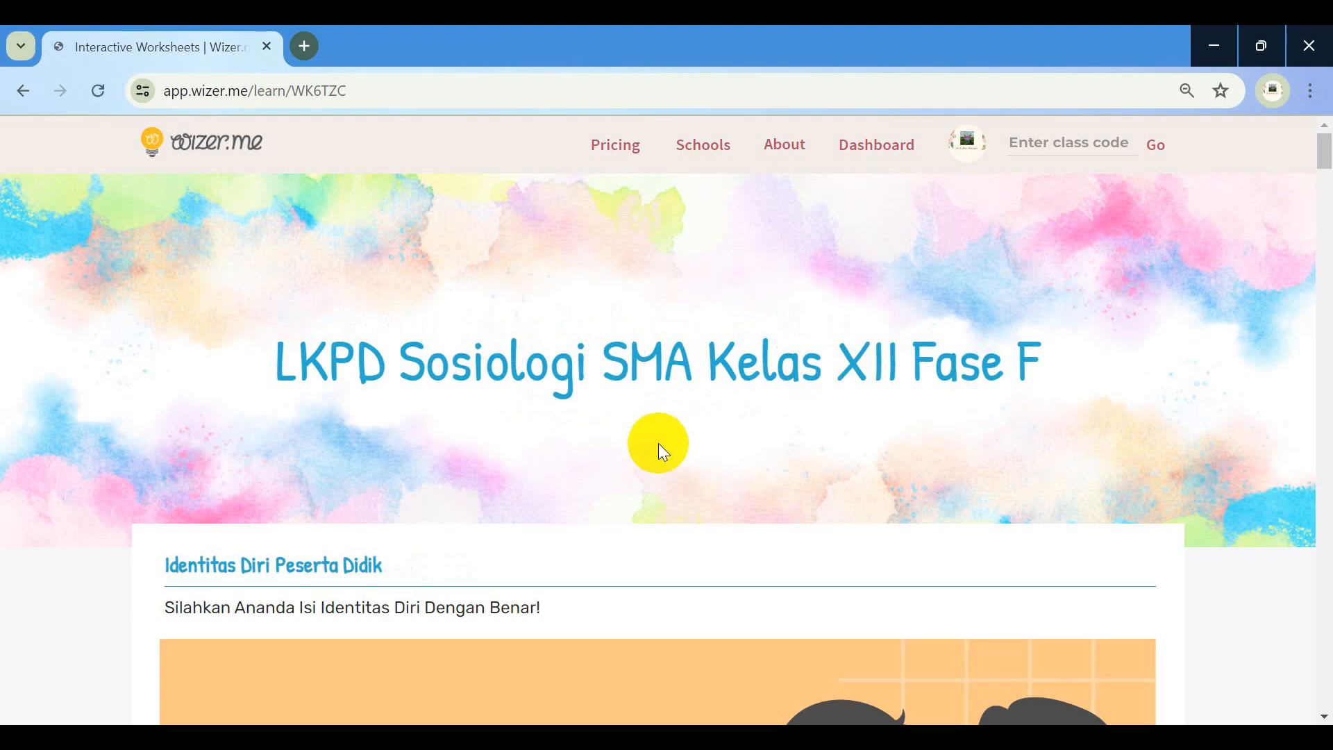
# Enter the student's full name in the NAMA field
pyautogui.scroll(-5, 658, 443)
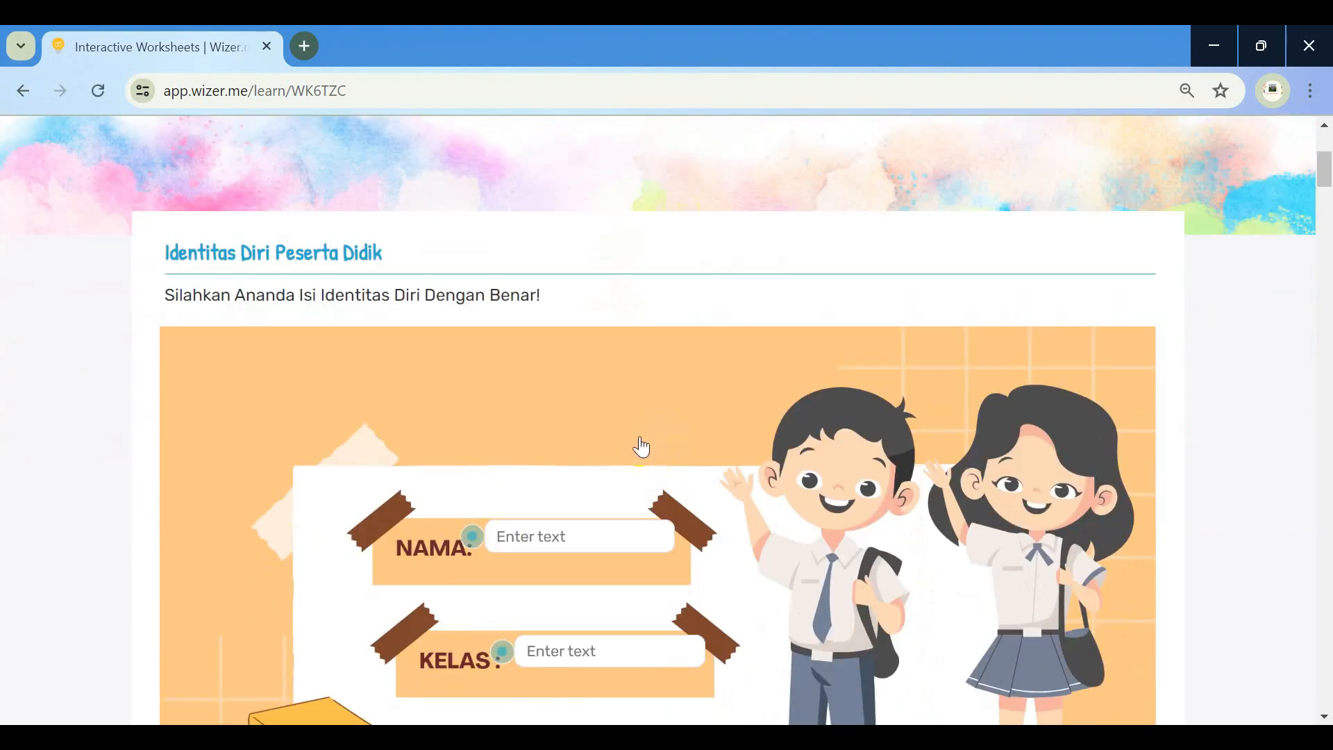
pyautogui.scroll(-2, 646, 447)
pyautogui.click(546, 432)
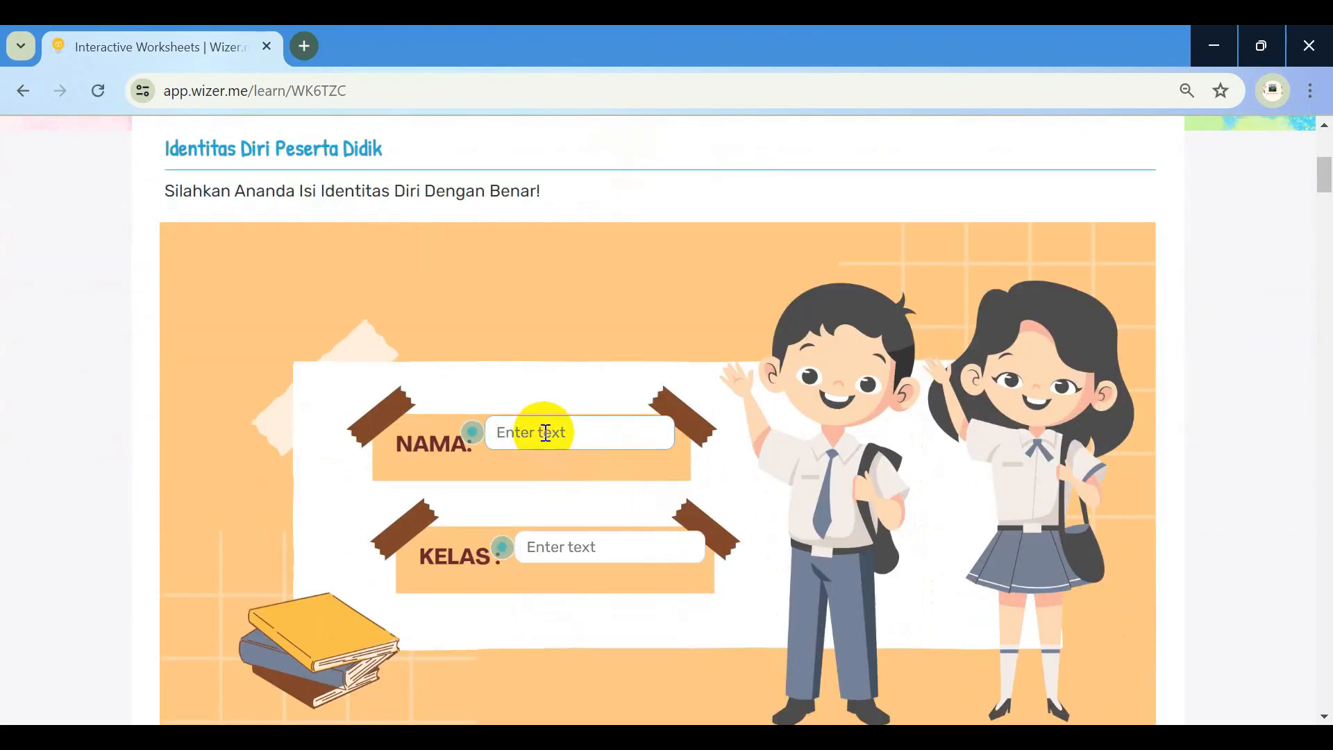
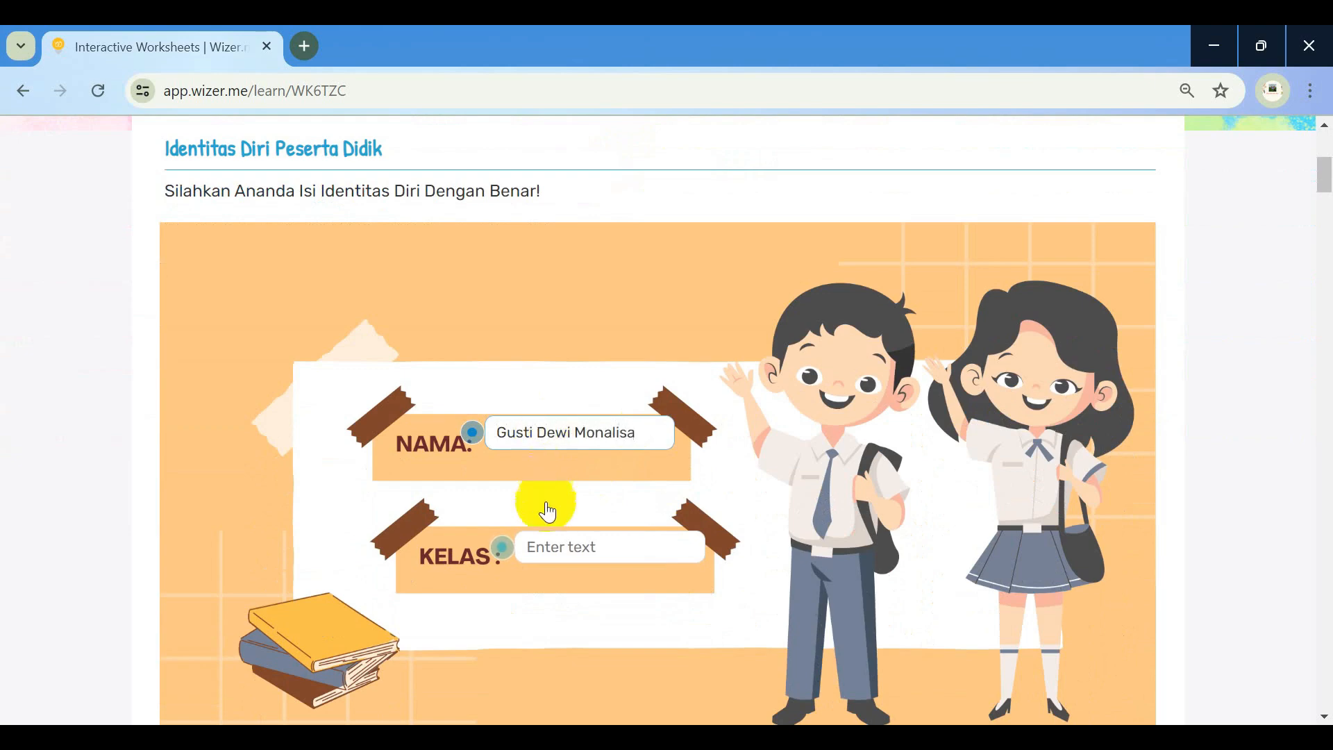
# Enter XII.3 under KELAS and scroll down to the Pertanyaan Pemantik reply box
pyautogui.click(552, 539)
pyautogui.write('XI')
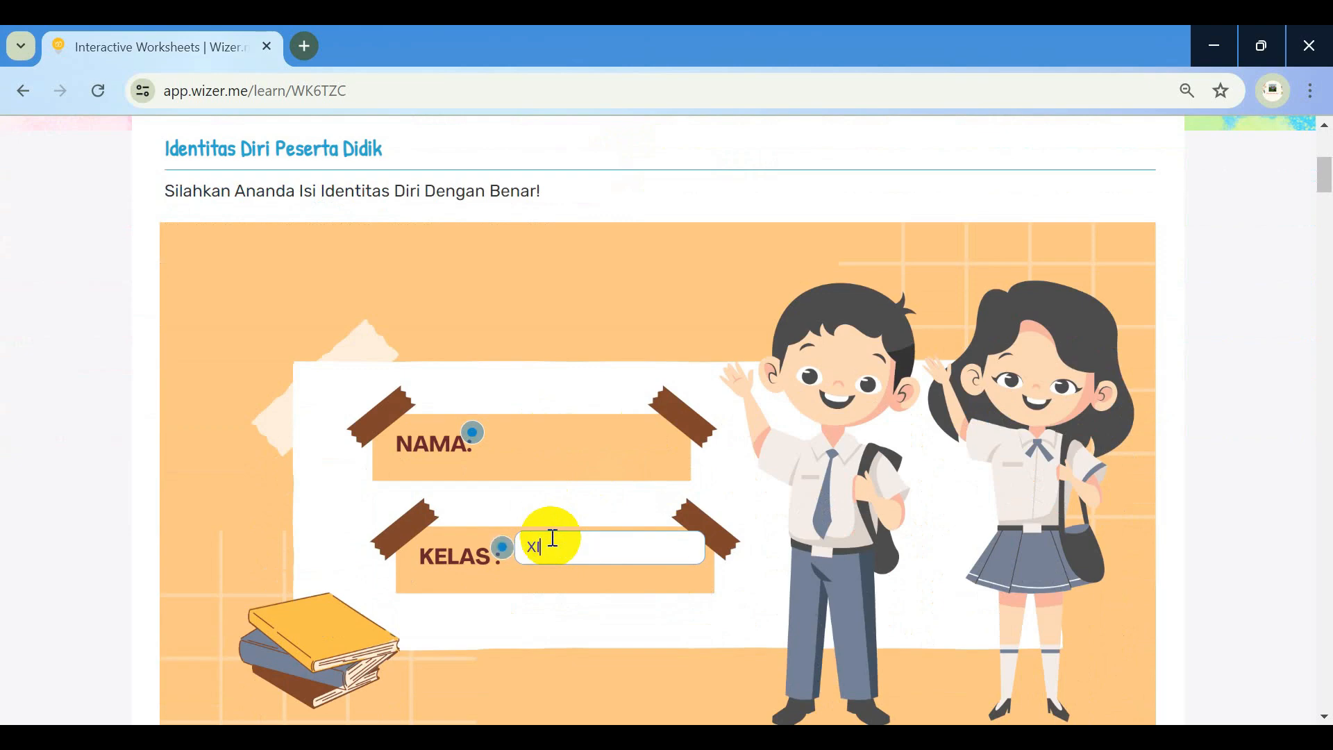
pyautogui.write('I.3')
pyautogui.click(649, 590)
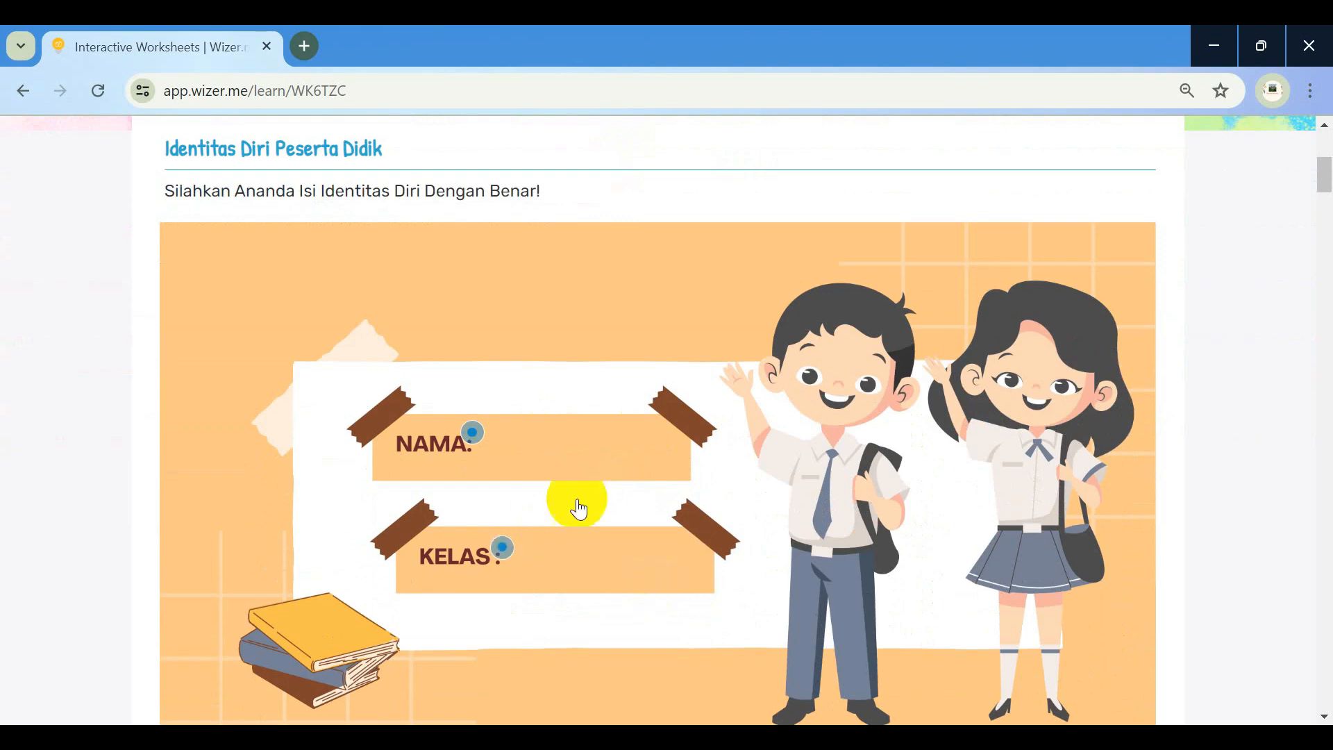
pyautogui.scroll(-10, 548, 451)
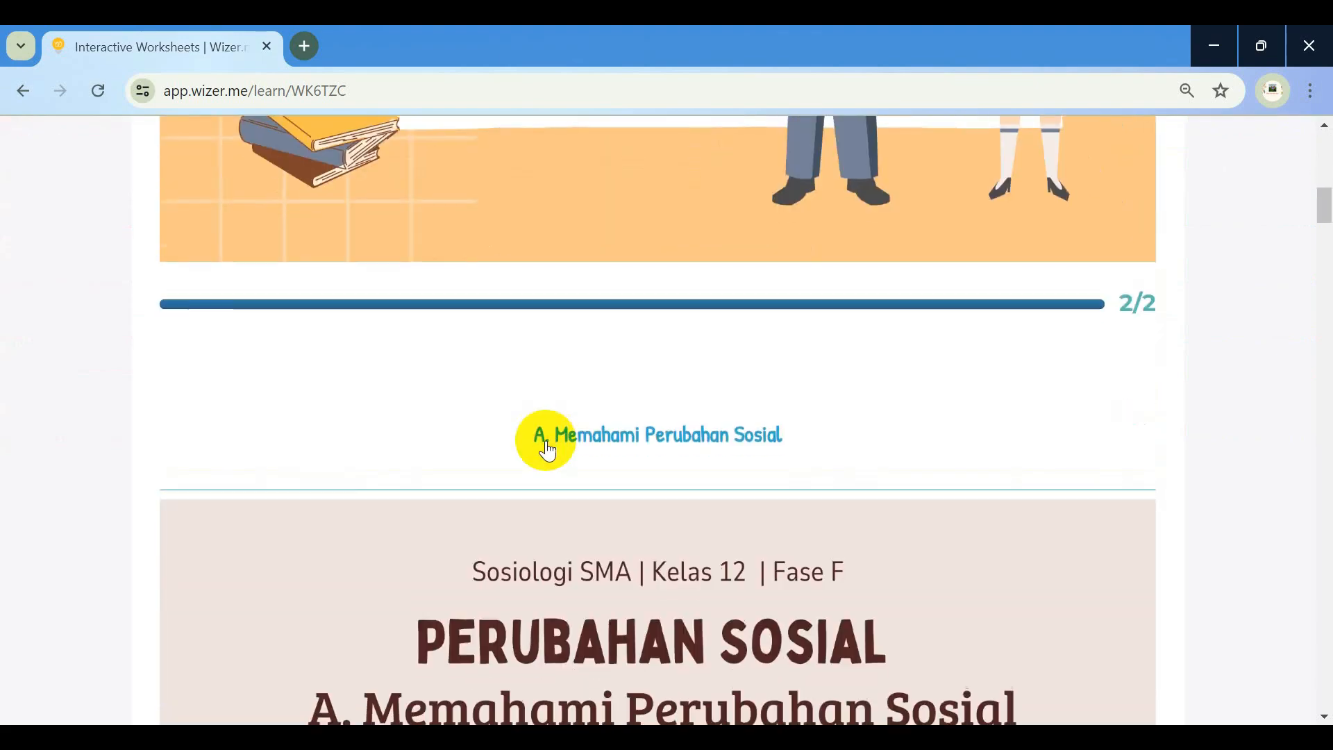
pyautogui.scroll(-8, 546, 438)
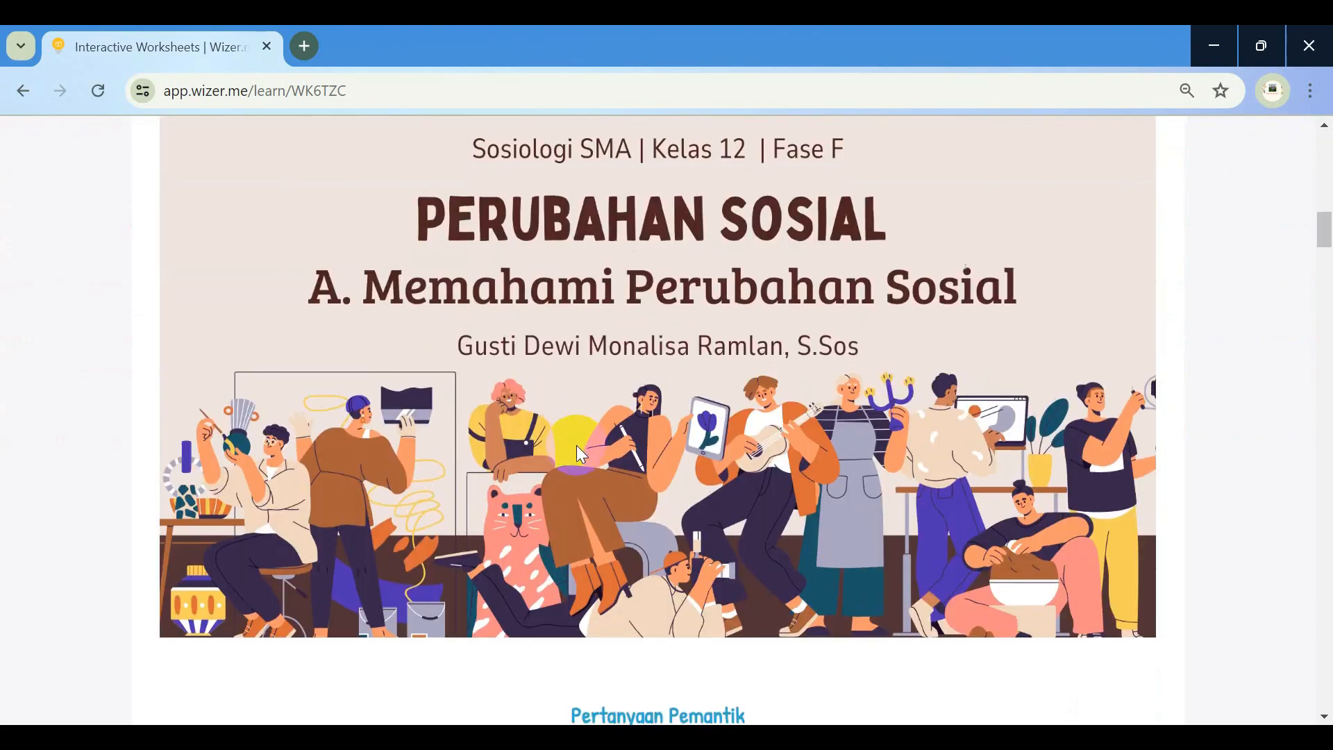
pyautogui.scroll(-4, 577, 448)
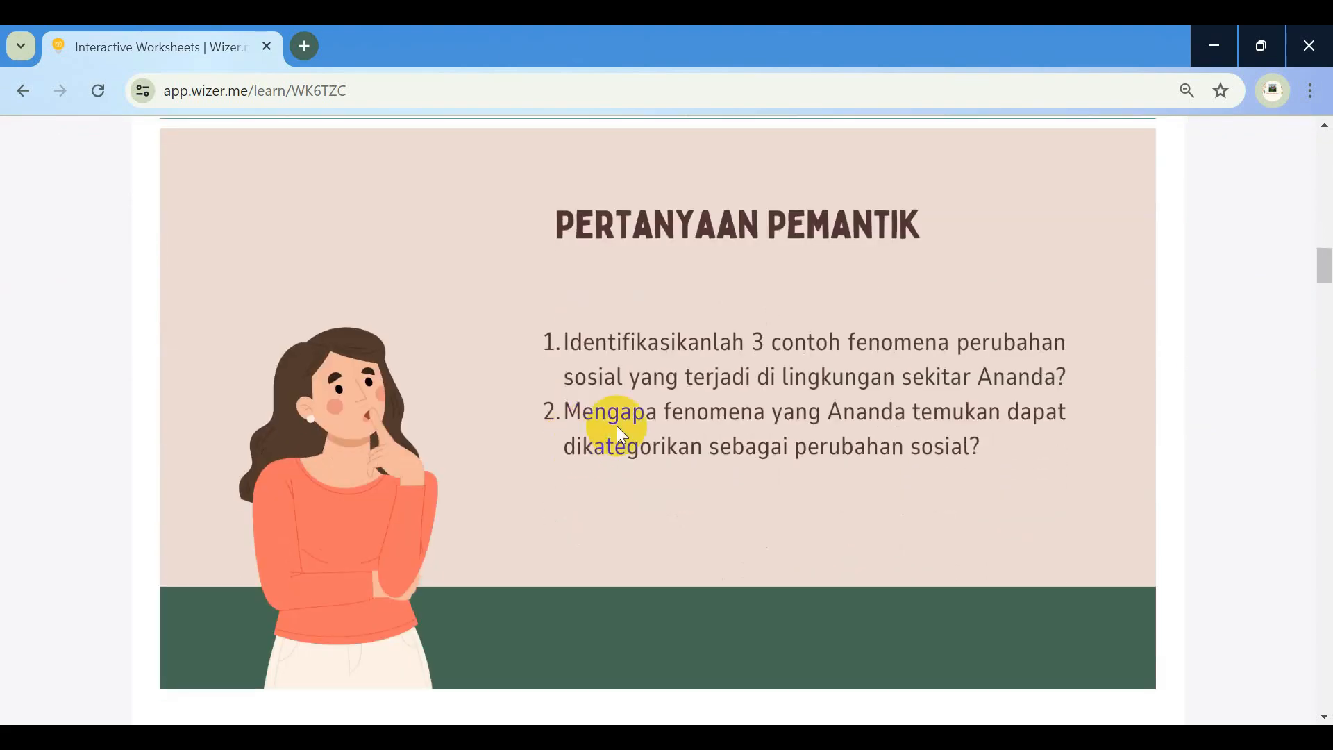
pyautogui.scroll(-6, 676, 323)
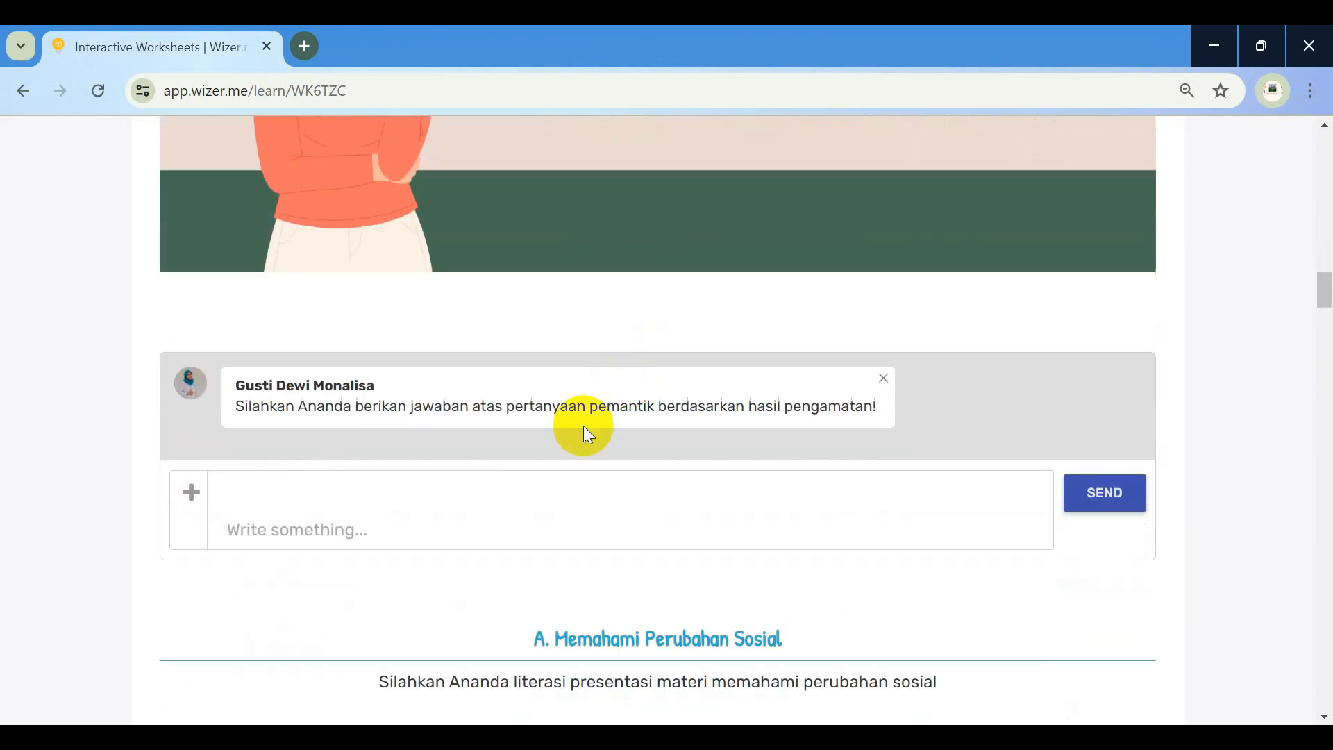
# Write the first two examples: modern mini markets like Alfa Mart, and education development like SMPN 4 BP. Mandoge
pyautogui.click(459, 492)
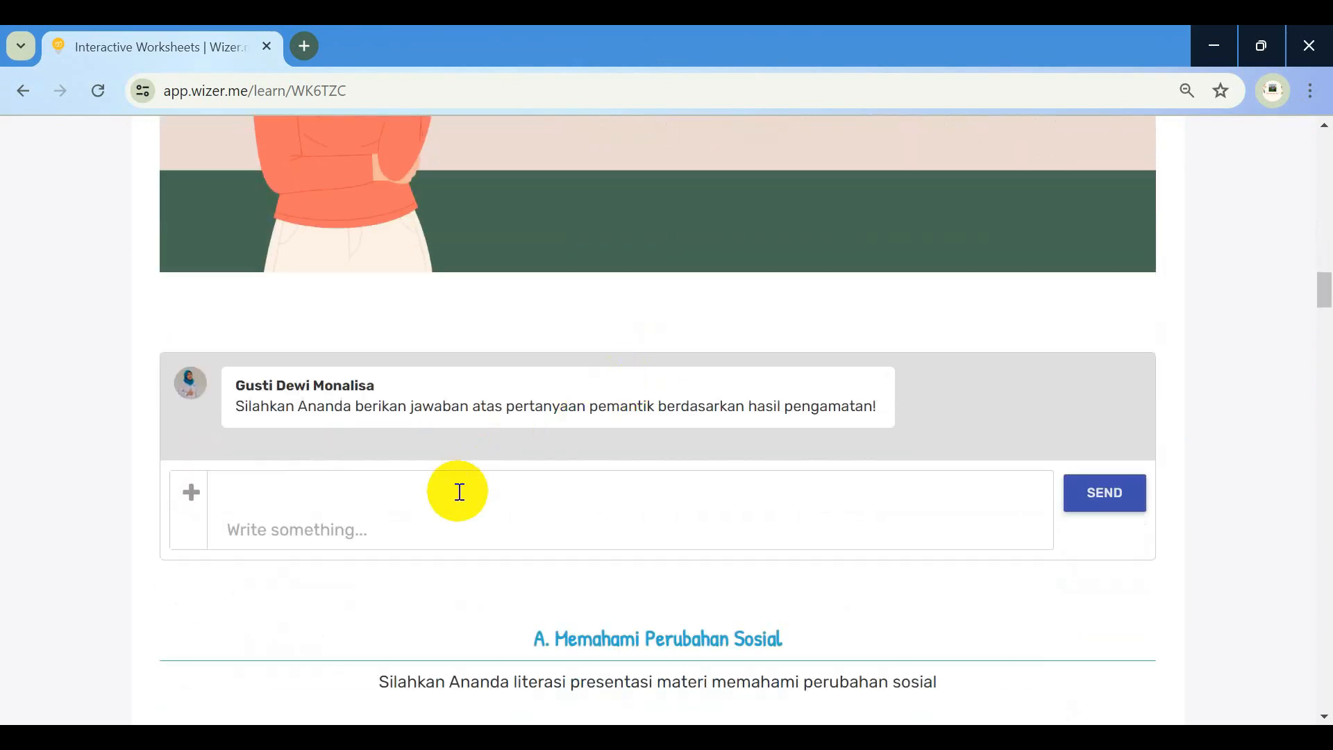
pyautogui.write('1. B')
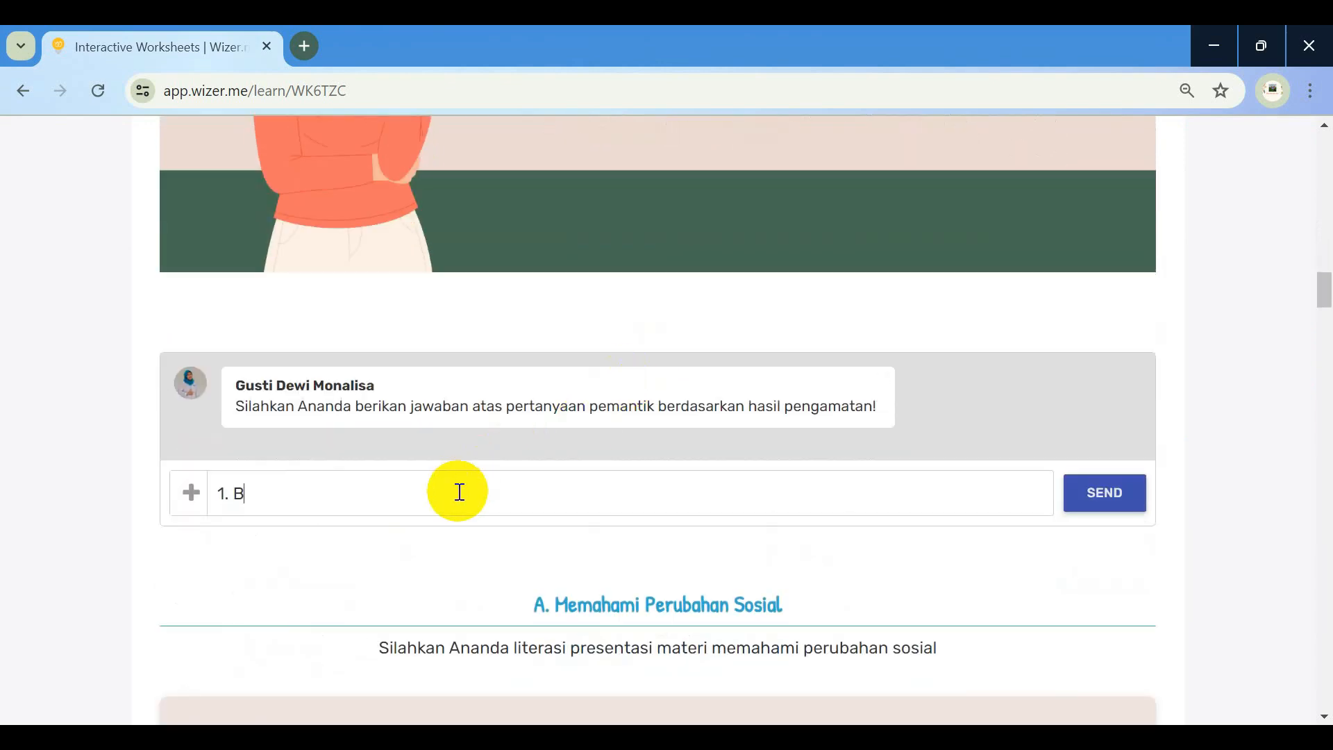
pyautogui.write('anyak terdapat')
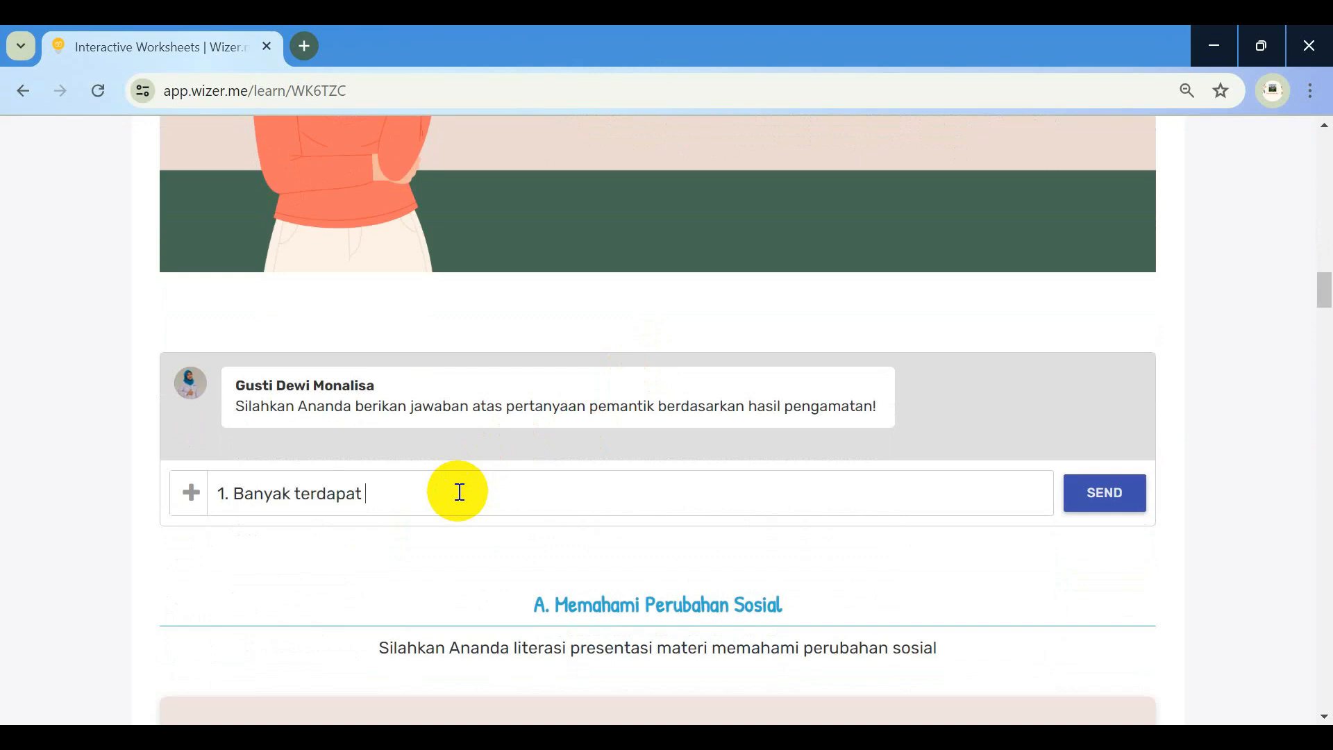
pyautogui.write(' mini marketmodern s')
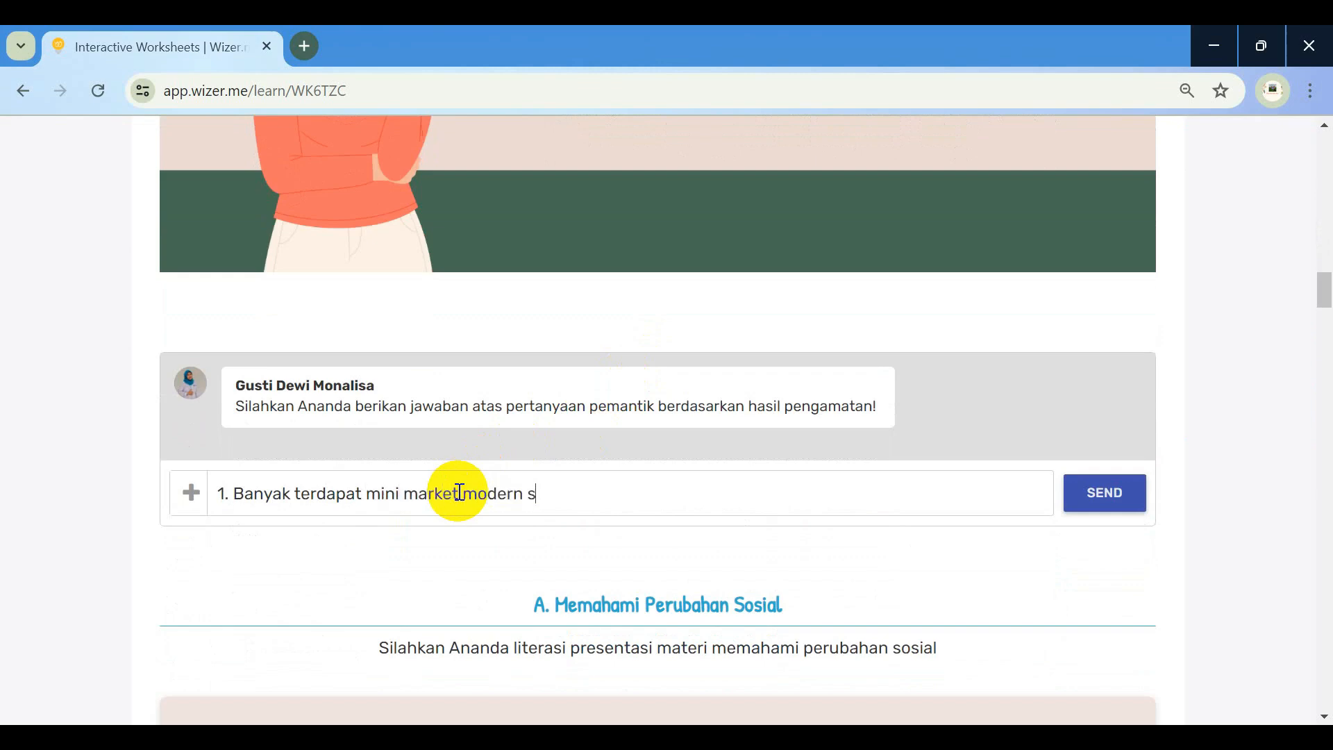
pyautogui.write('eperti Alfa Mart')
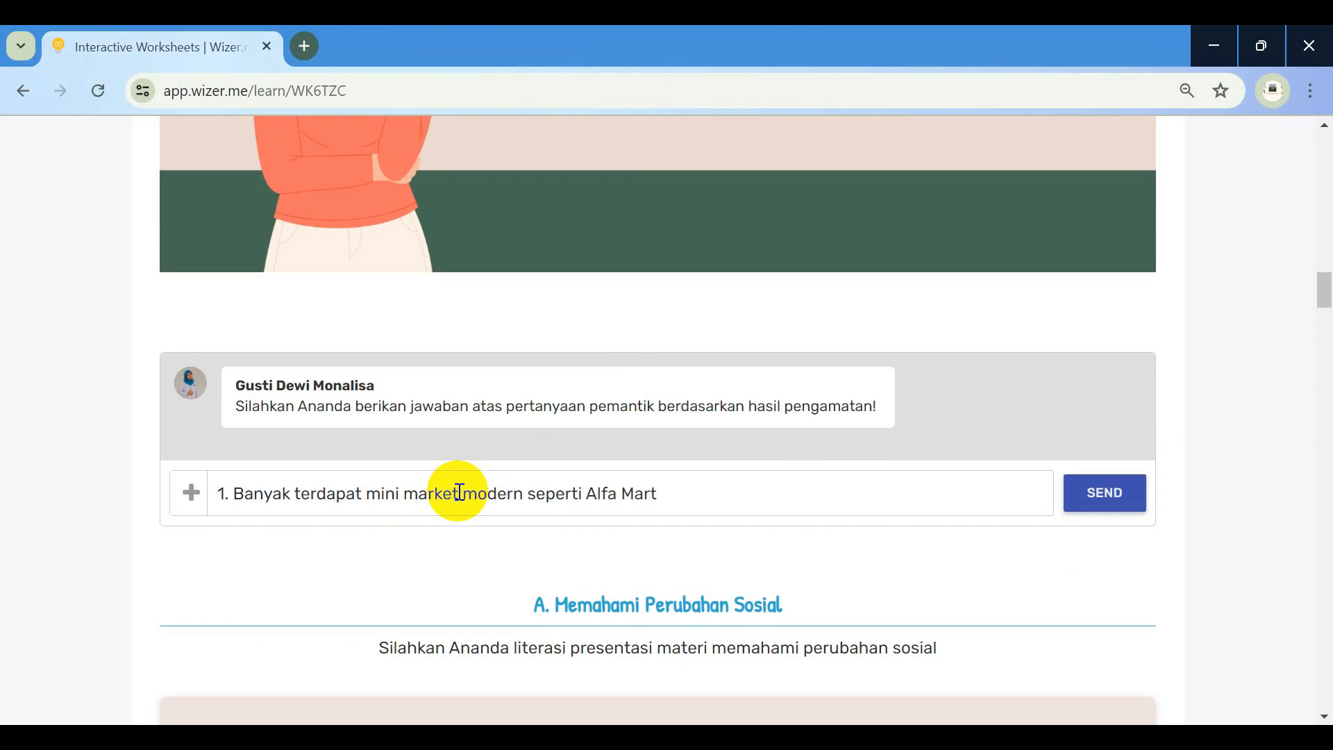
pyautogui.hotkey('shift', 'Return')
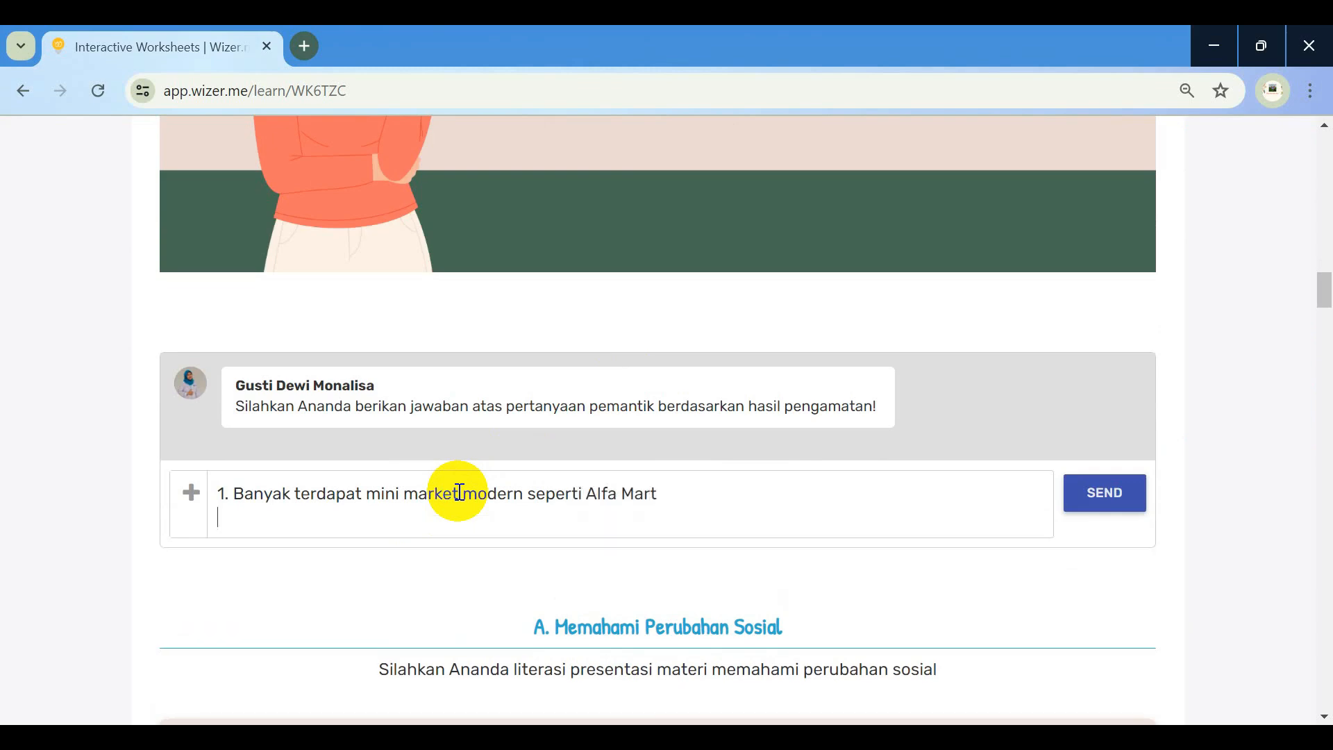
pyautogui.write('2.')
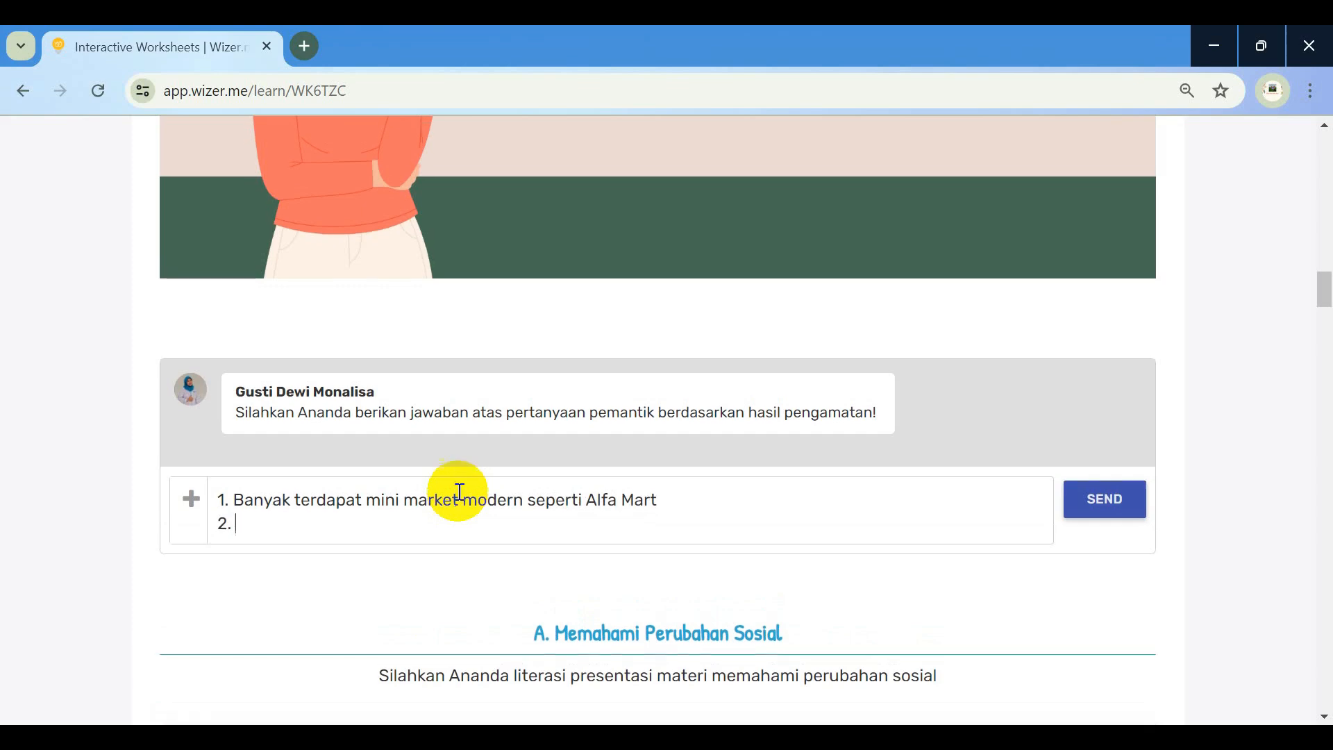
pyautogui.scroll(3, 459, 492)
pyautogui.write('.')
pyautogui.scroll(-2, 457, 490)
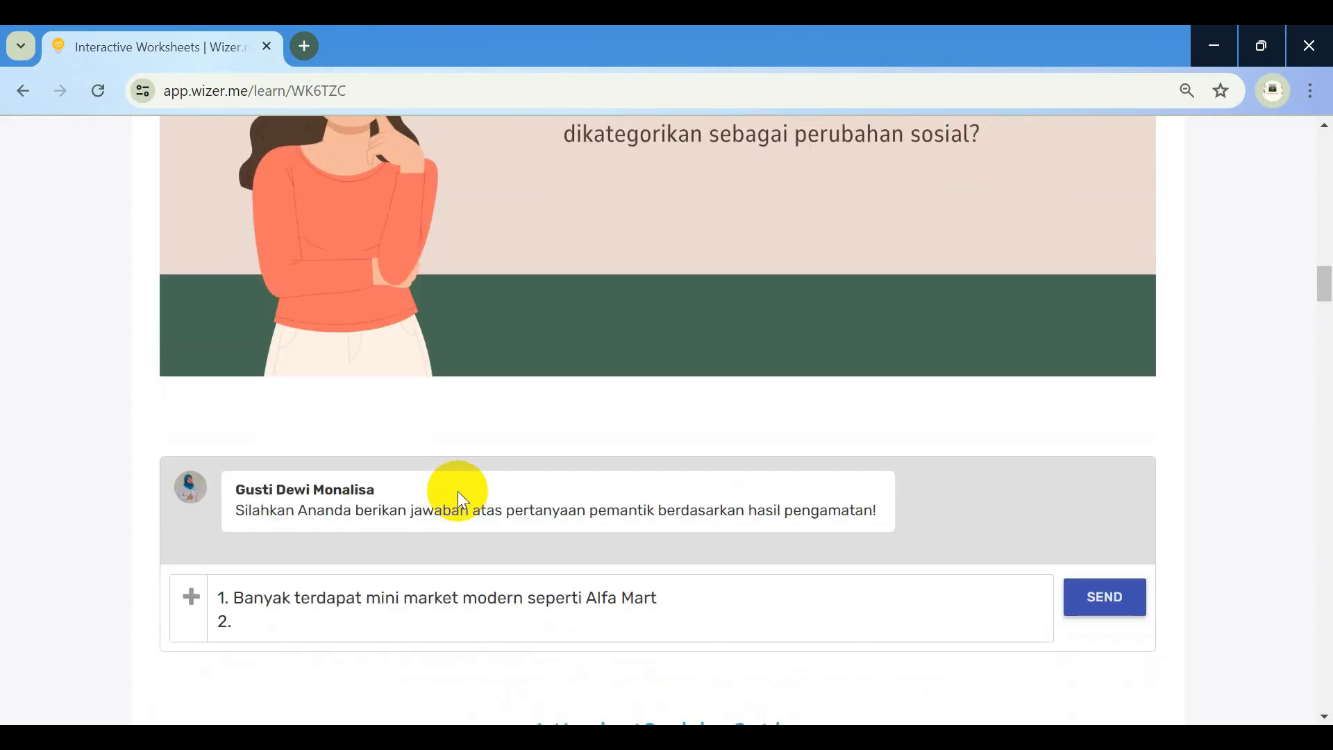
pyautogui.write('Banyak pembangunan ')
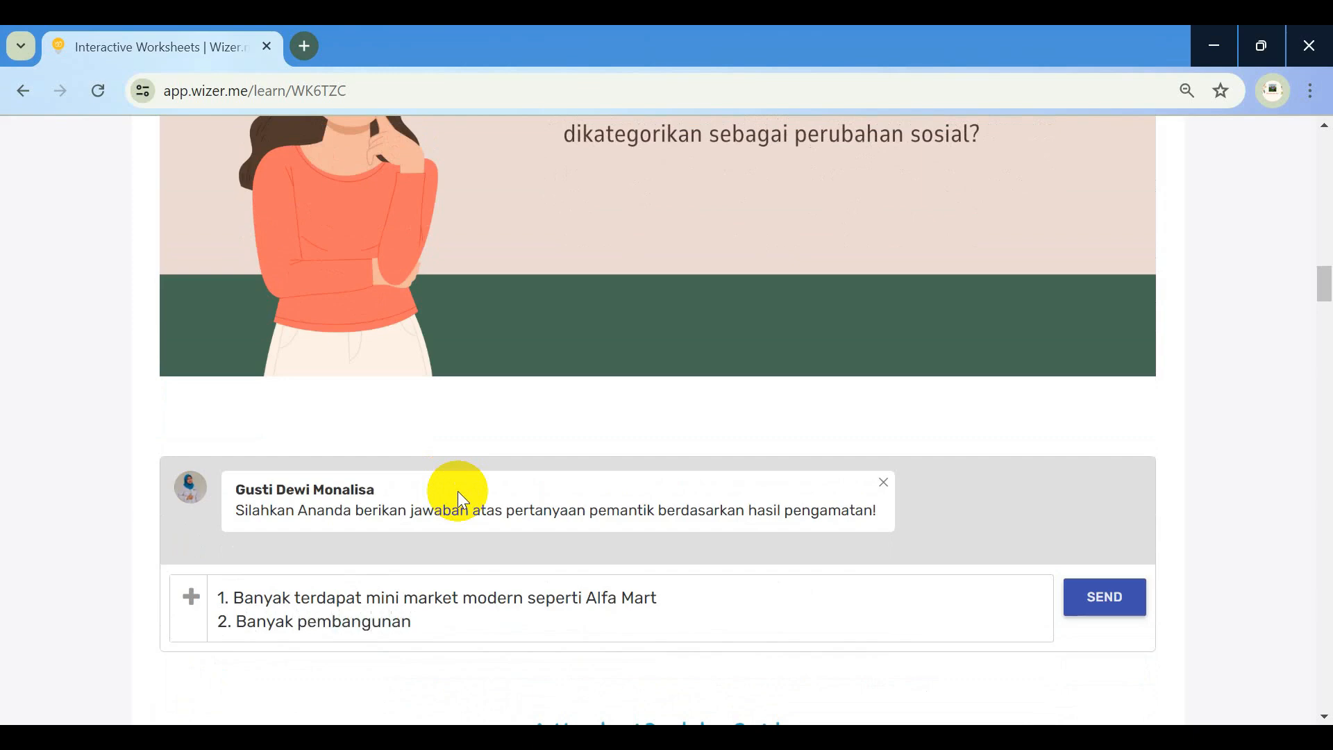
pyautogui.write('di bidang pendi')
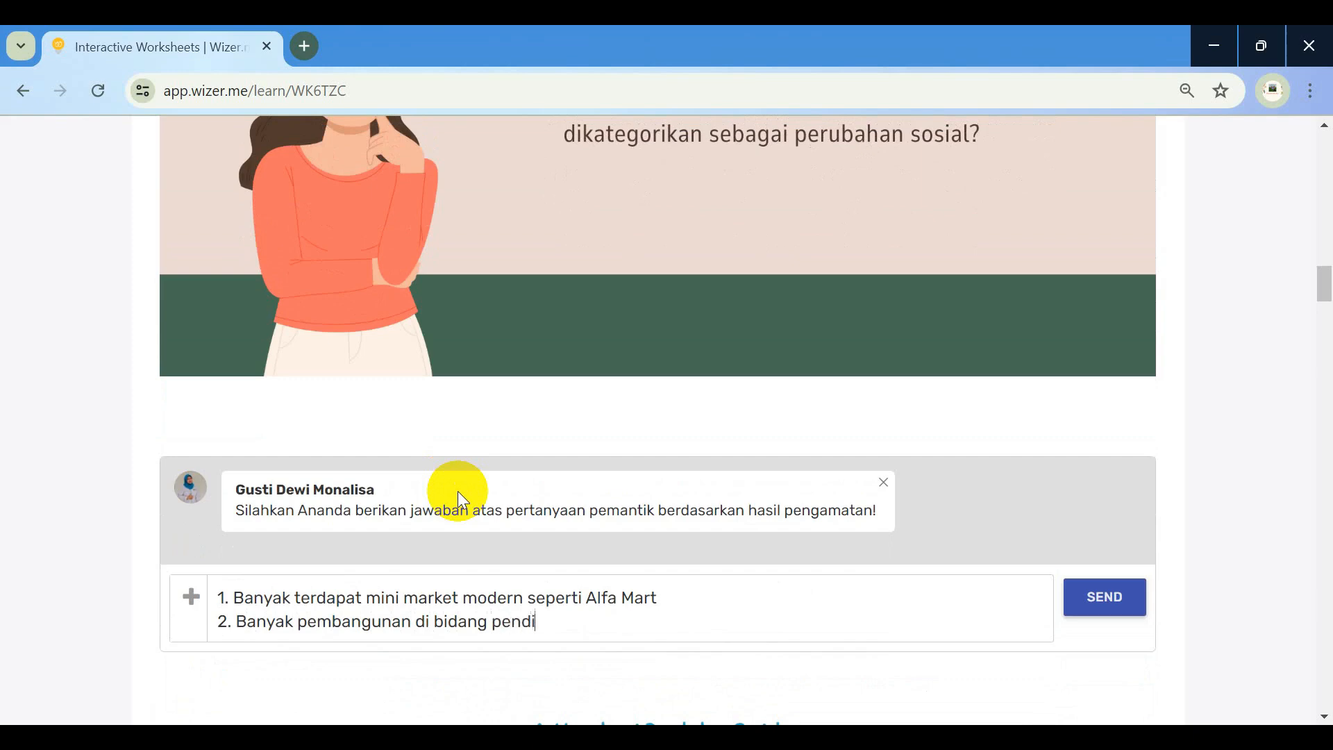
pyautogui.write('dikan seperti ')
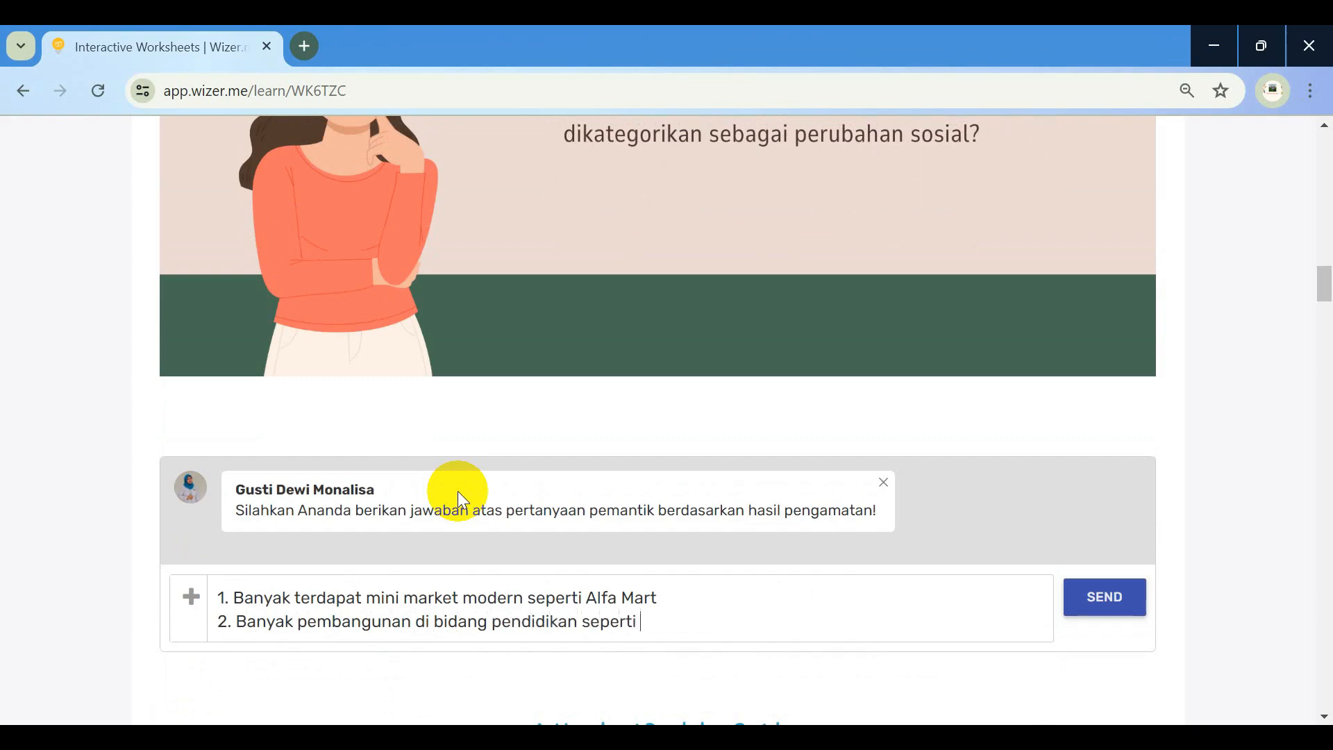
pyautogui.write('SMPN 4 BP.')
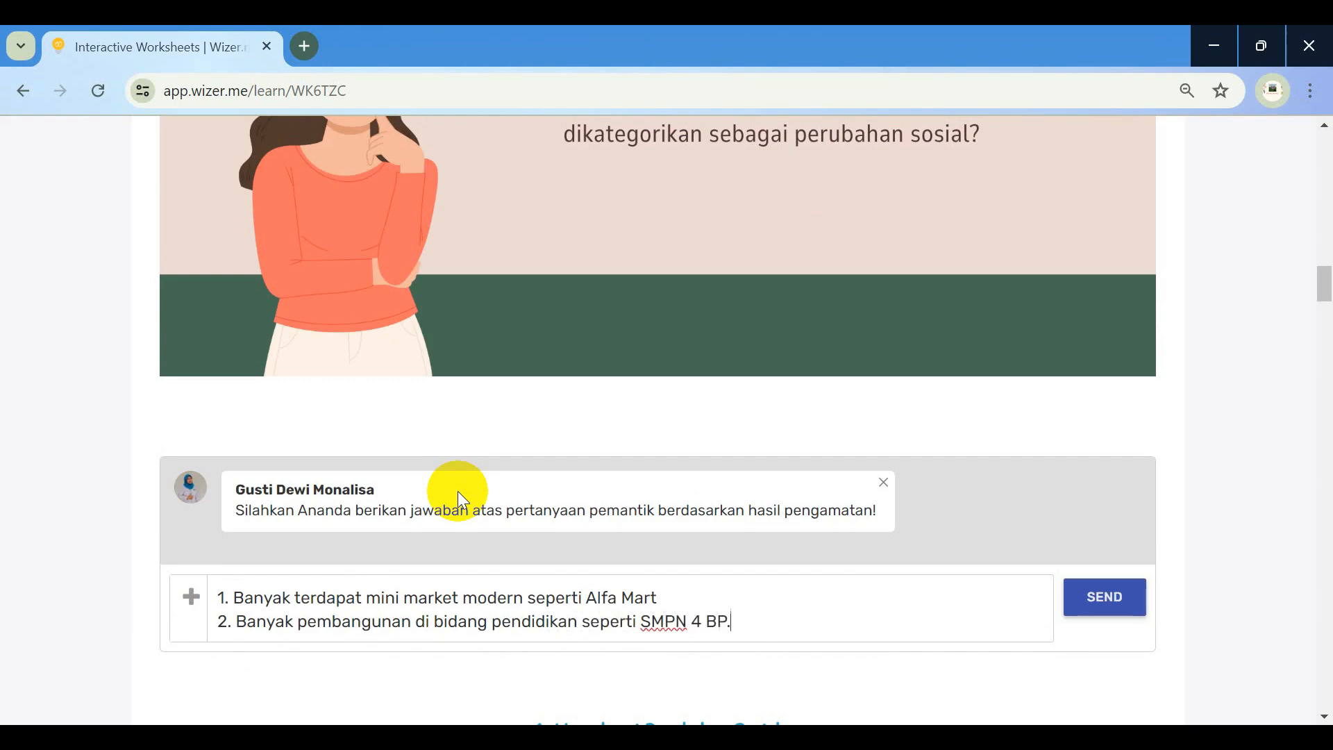
pyautogui.write(' Mandoge')
# Add a third example about online food sales plus a 'Karena terjadi perubahan…' explanation, and send
pyautogui.press('Return')
pyautogui.write('3. B')
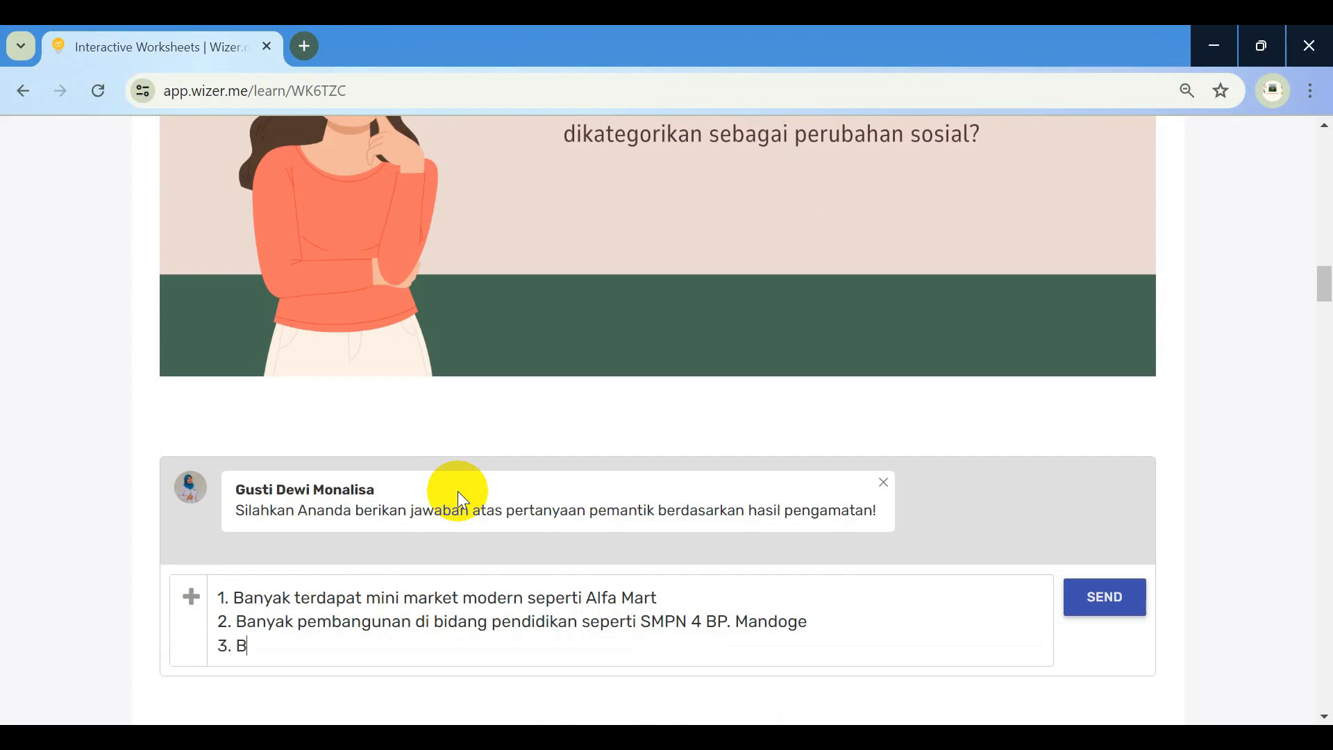
pyautogui.write('anyak tumbuh jualan')
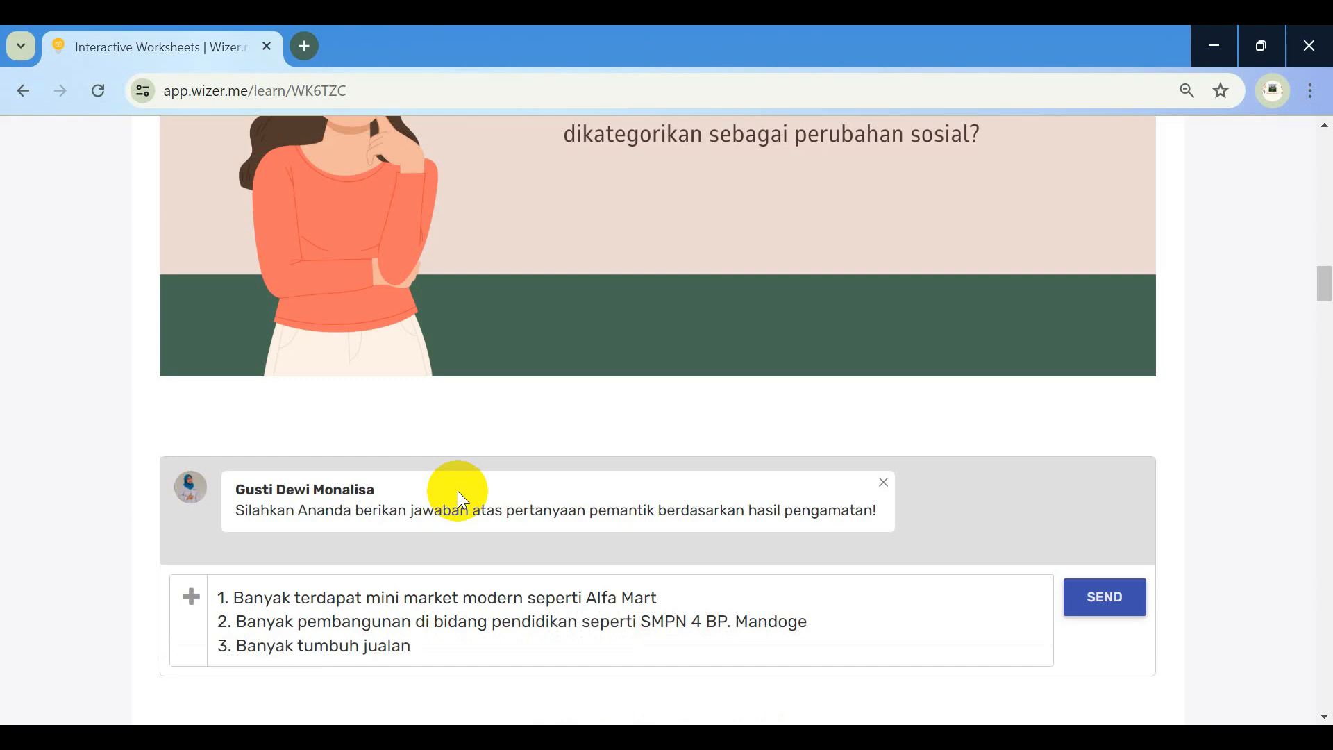
pyautogui.write(' online')
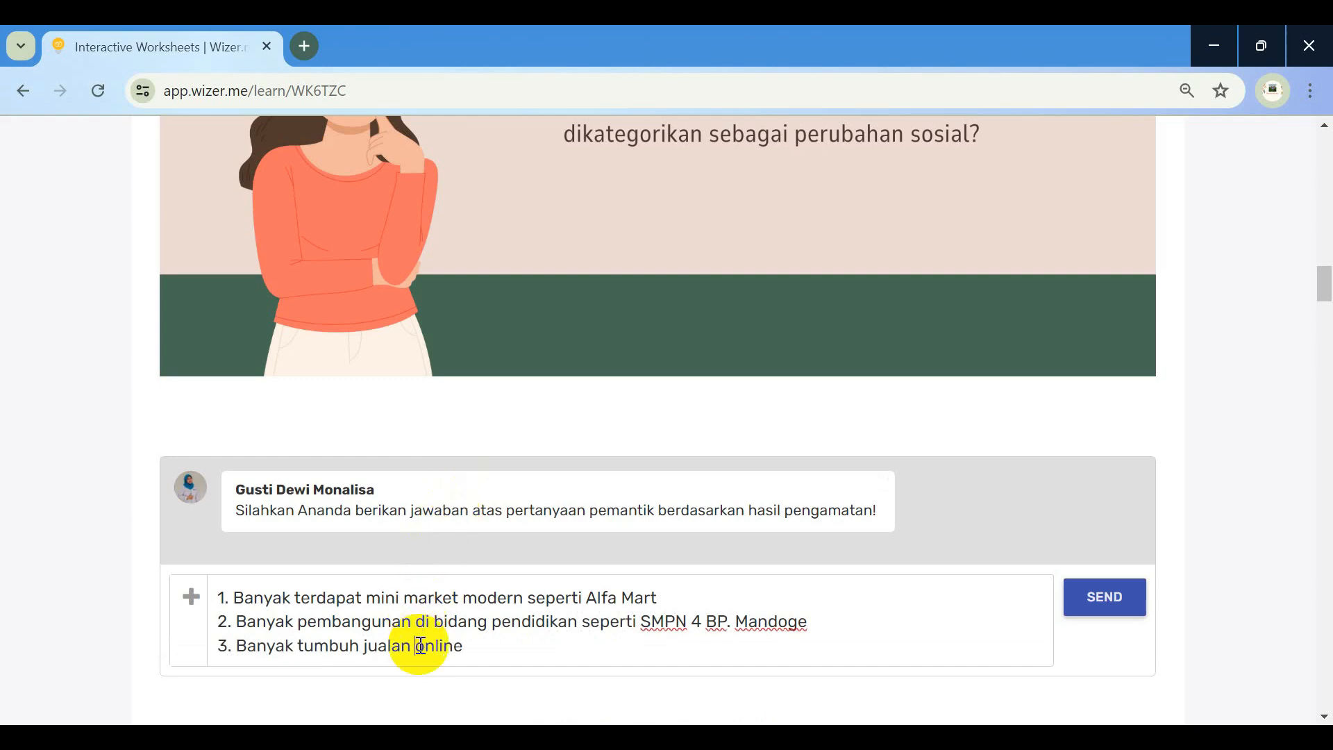
pyautogui.click(418, 646)
pyautogui.write('makanan')
pyautogui.scroll(1, 693, 324)
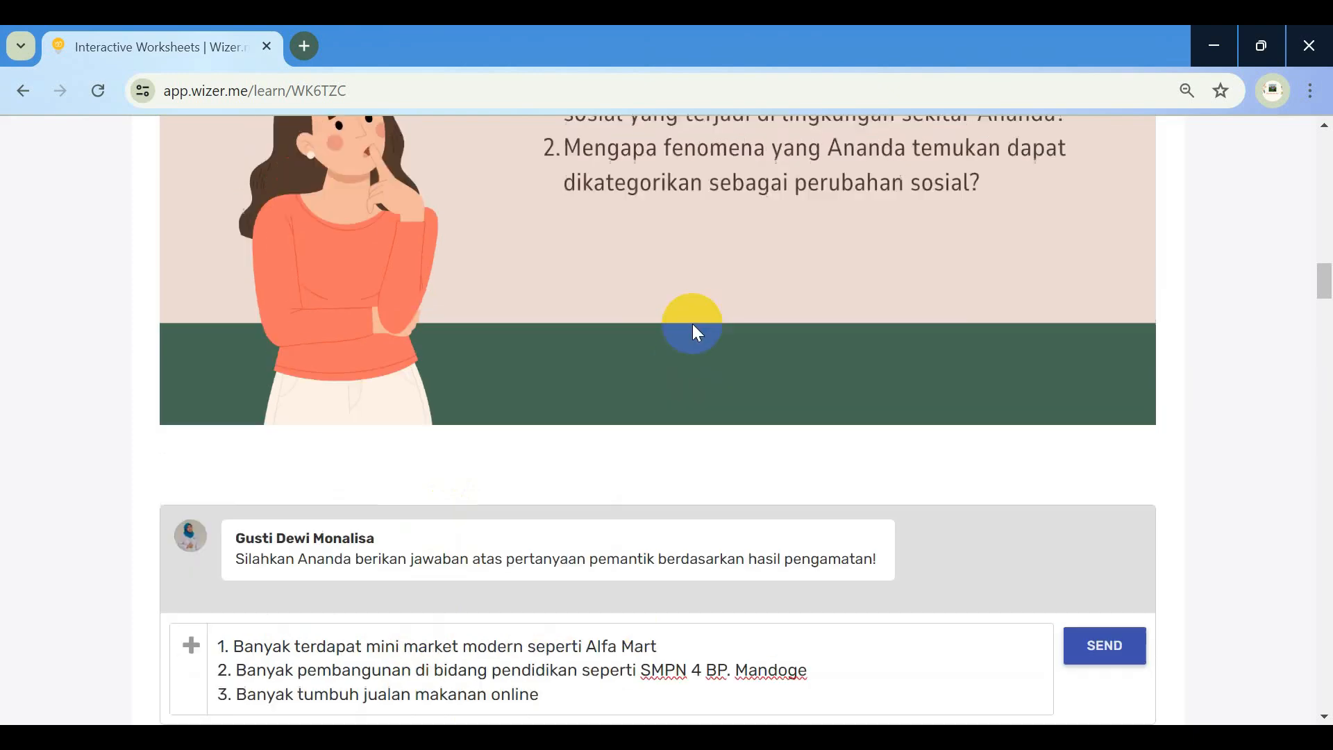
pyautogui.scroll(4, 693, 324)
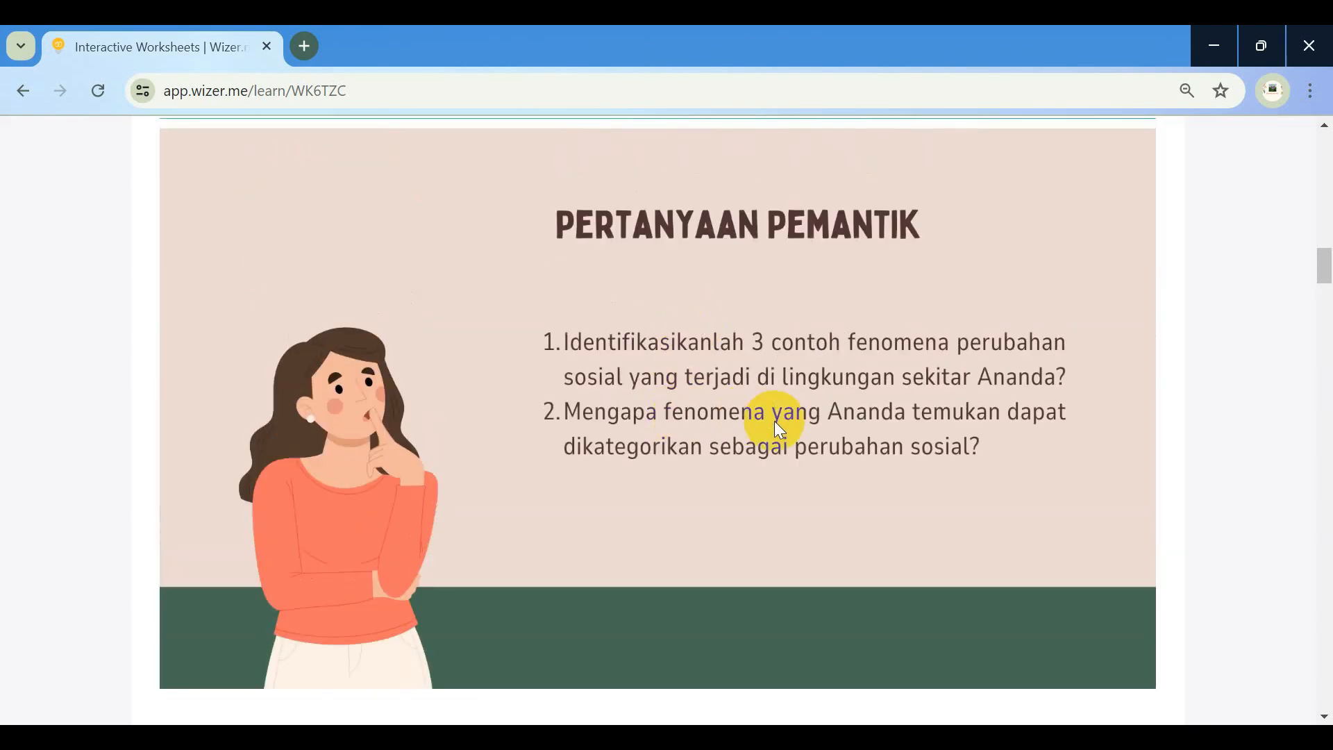
pyautogui.scroll(-6, 773, 421)
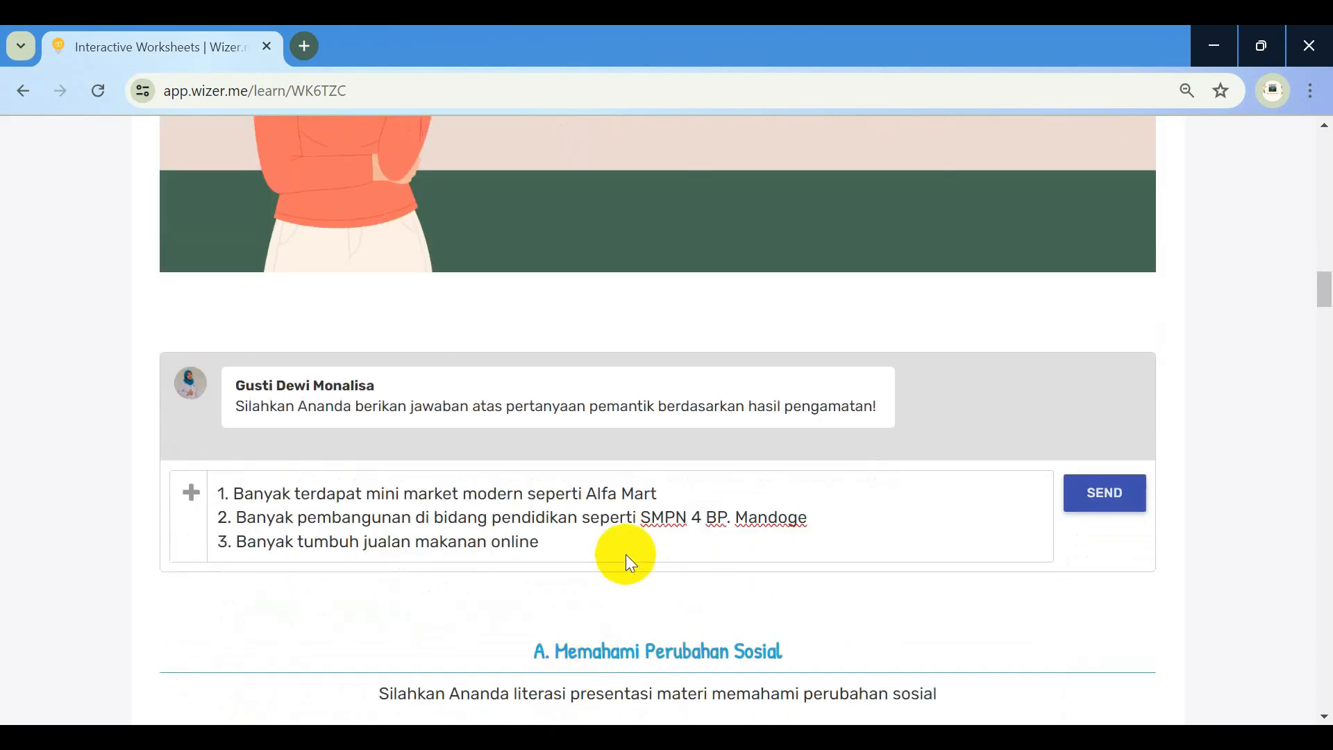
pyautogui.click(619, 544)
pyautogui.press('Return')
pyautogui.write('Karena')
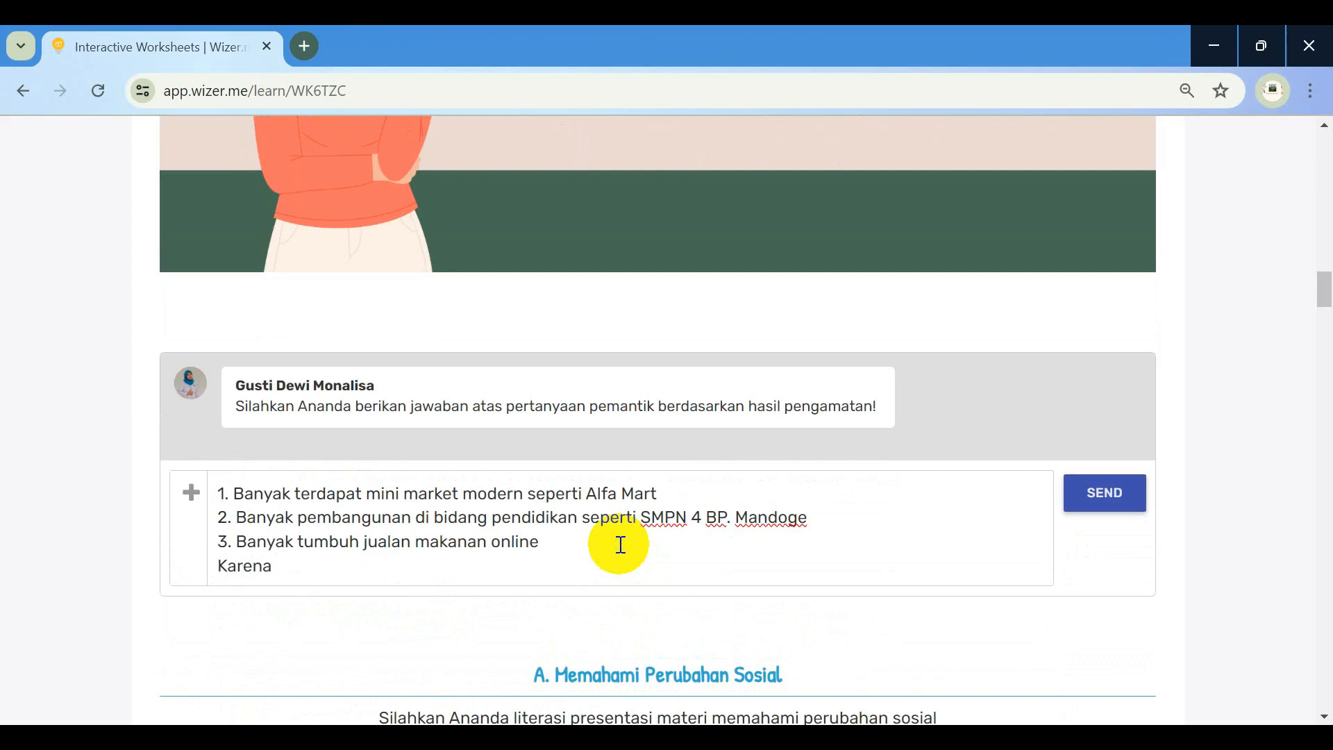
pyautogui.write(' terjadi perubahan d')
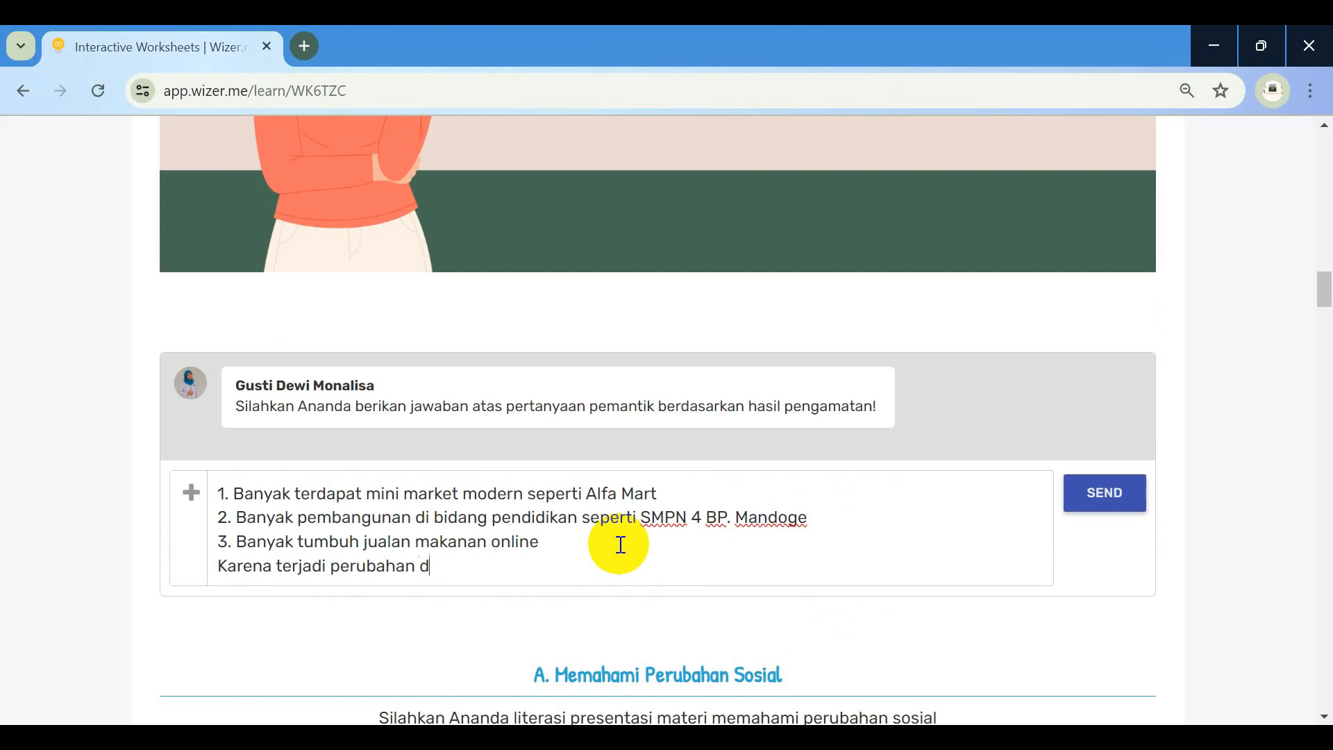
pyautogui.write('i banyak bidang di masyarakat')
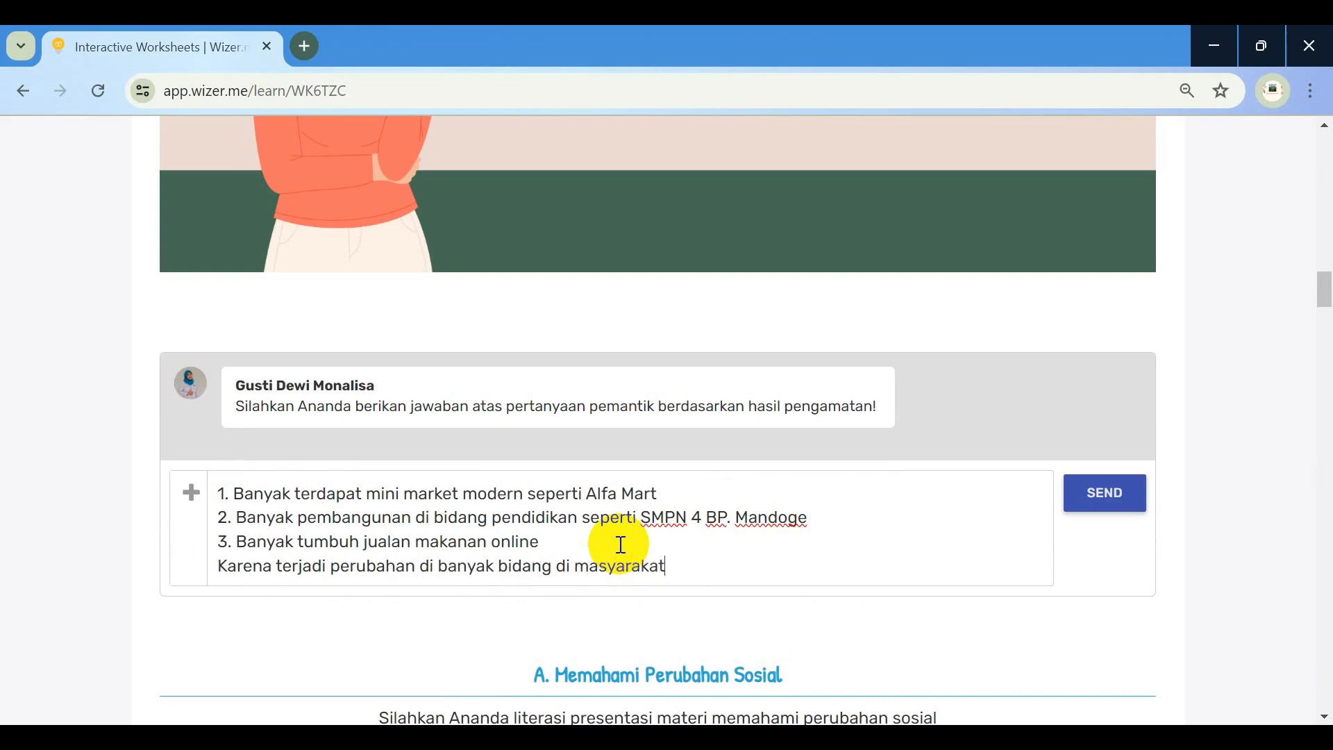
pyautogui.click(1123, 493)
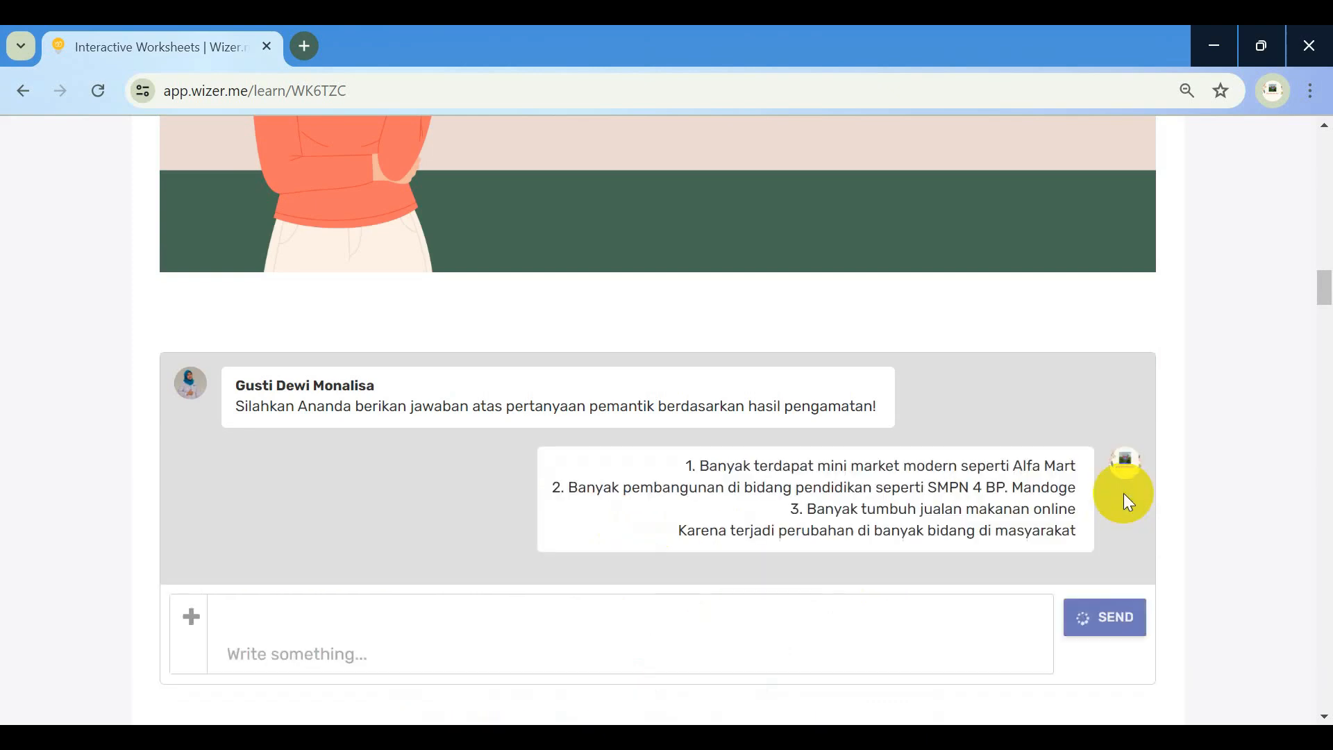
# Advance the Perubahan Sosial slide embed through all slides to 8/8
pyautogui.scroll(-3, 882, 568)
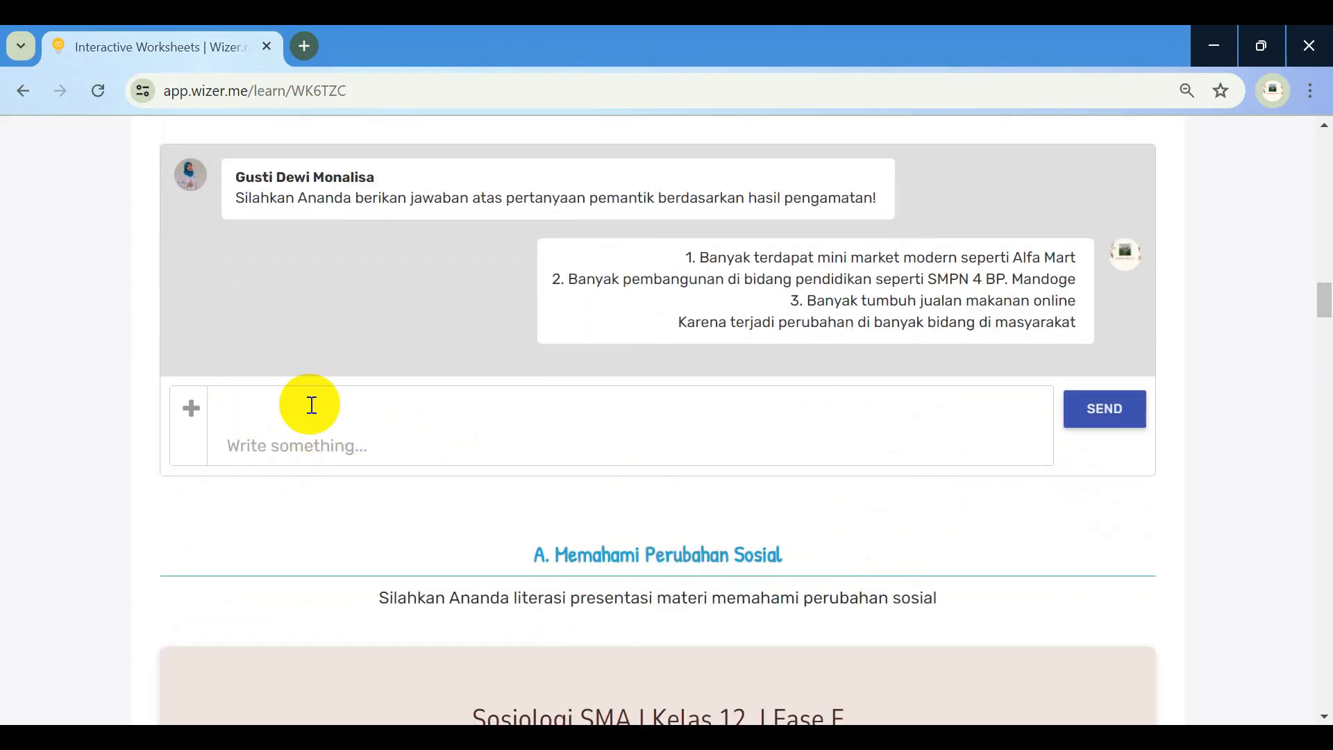
pyautogui.scroll(-6, 385, 409)
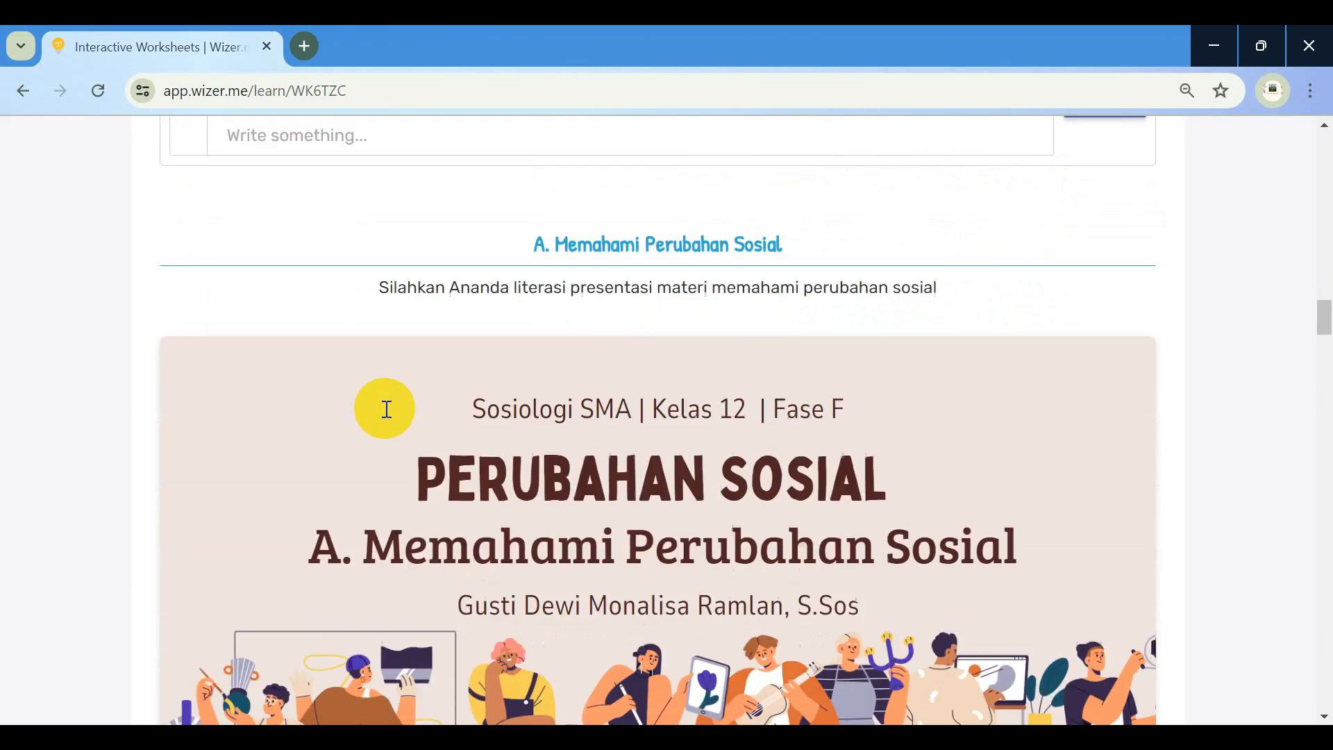
pyautogui.scroll(-3, 553, 293)
pyautogui.scroll(-2, 554, 292)
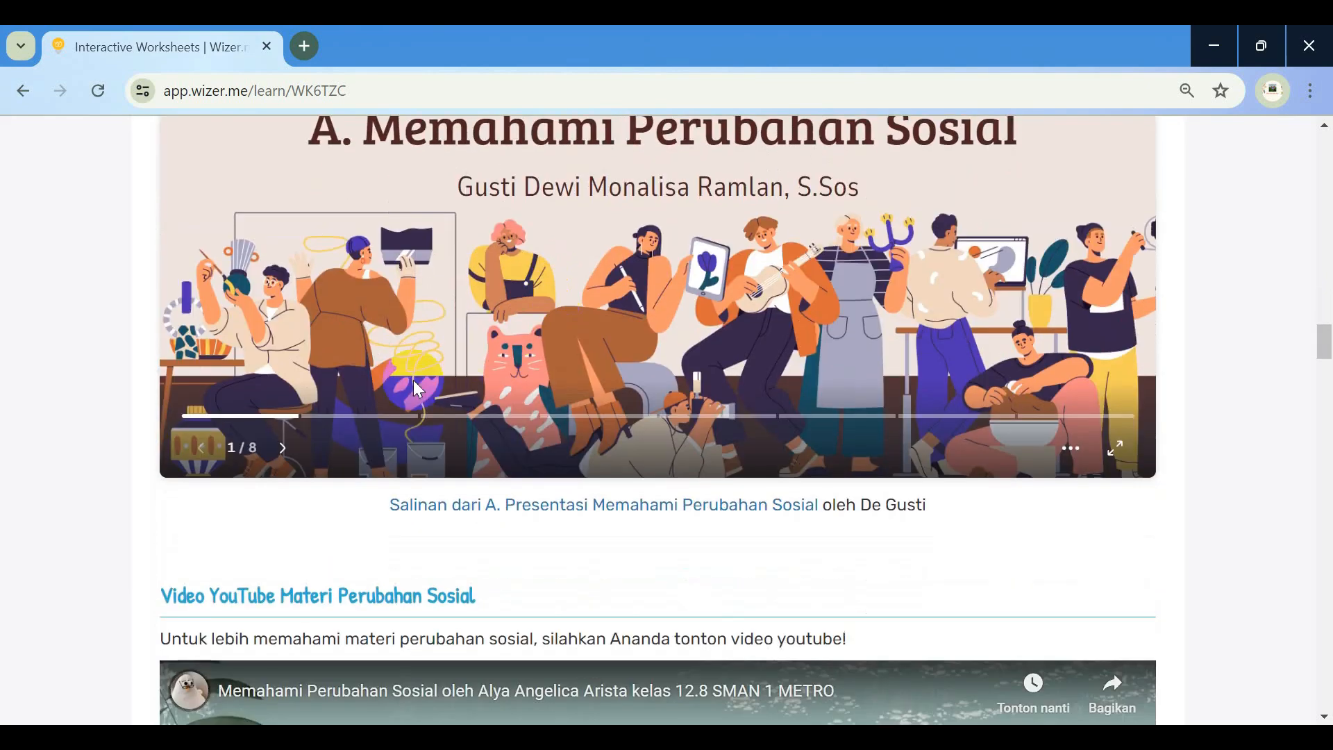
pyautogui.scroll(2, 439, 282)
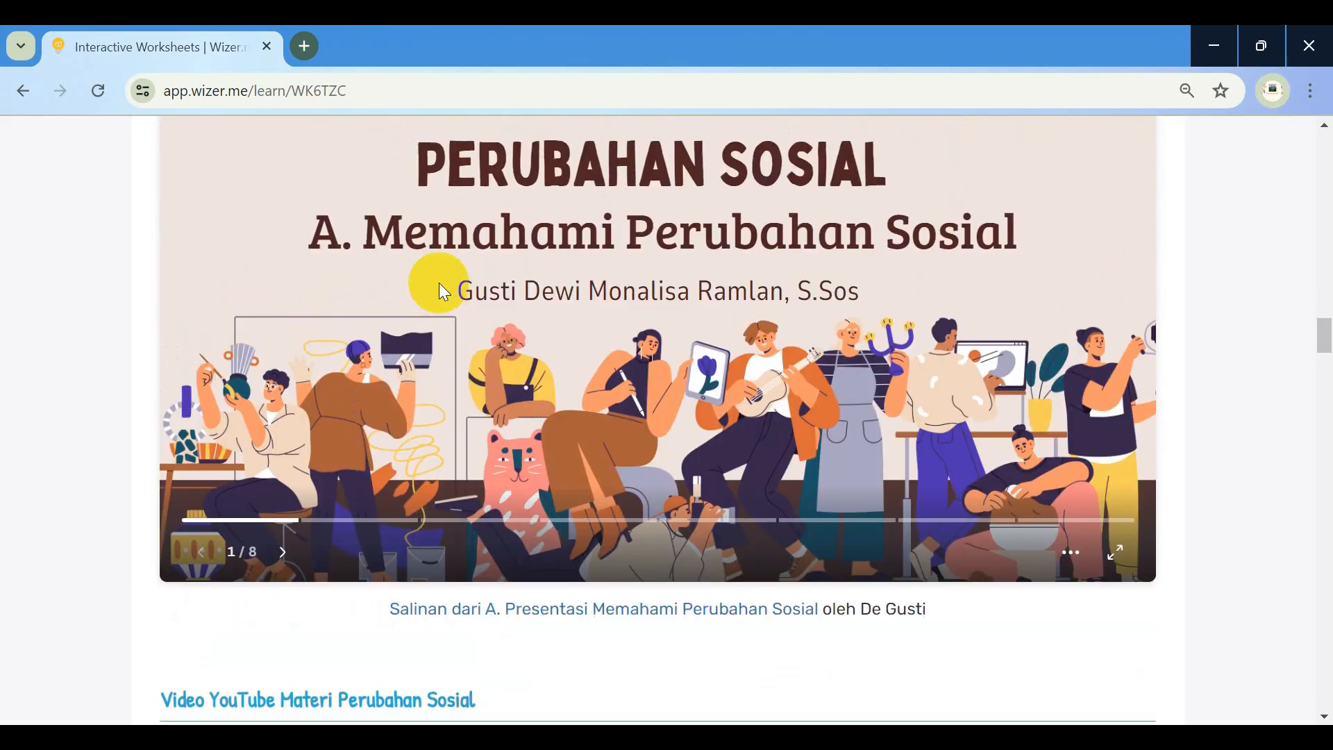
pyautogui.click(287, 555)
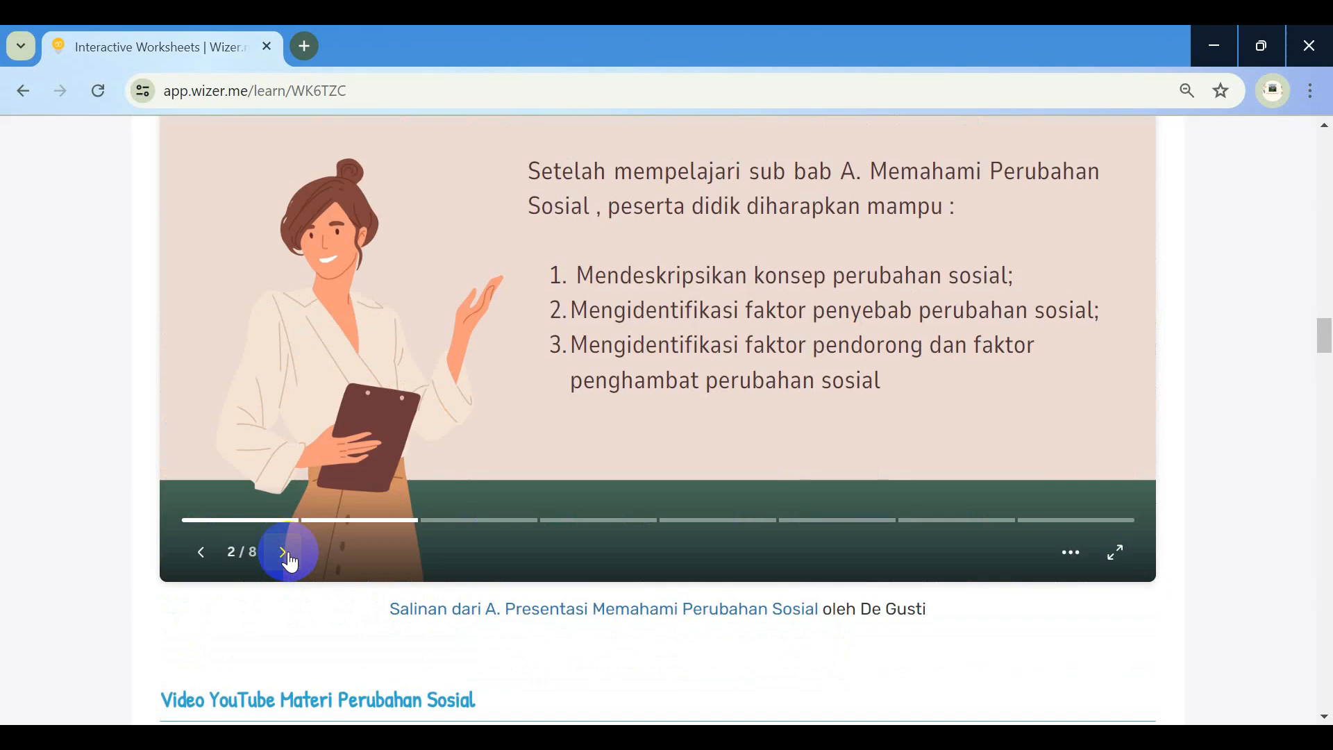
pyautogui.click(286, 555)
pyautogui.click(286, 555)
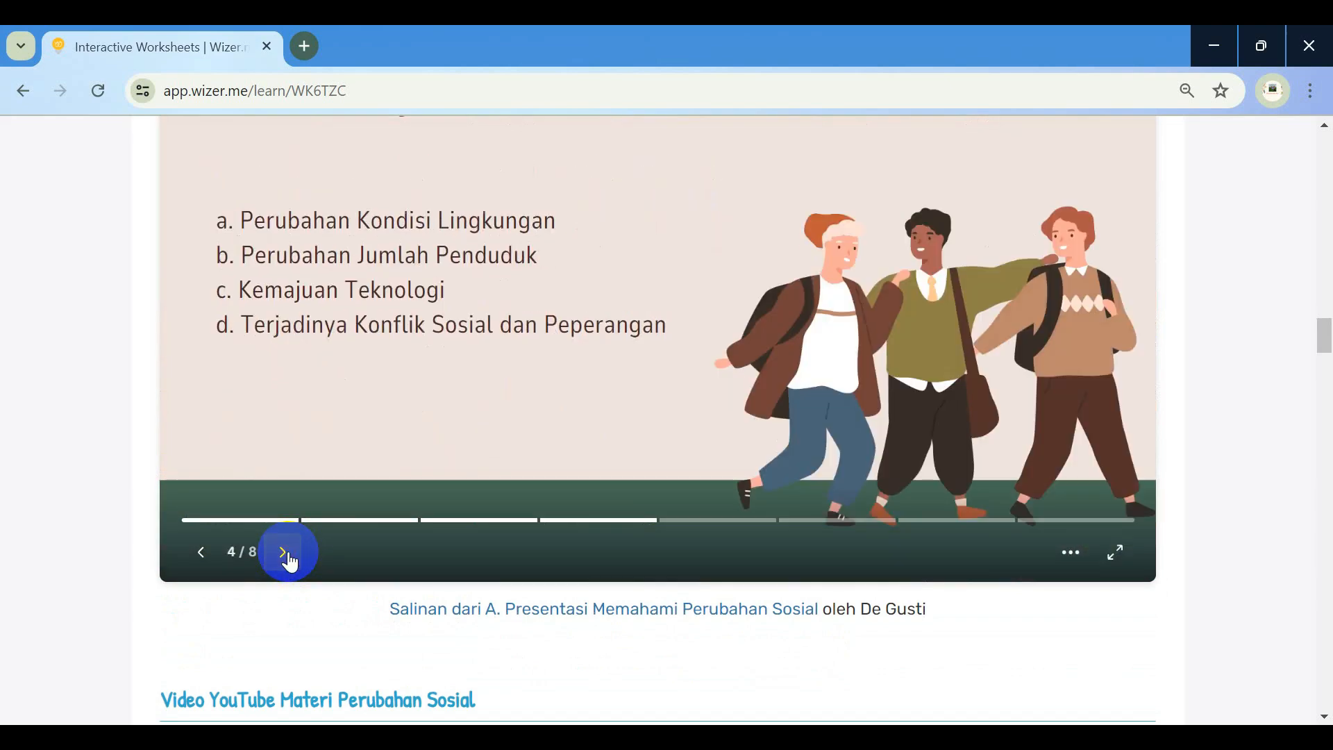
pyautogui.click(286, 556)
pyautogui.click(286, 556)
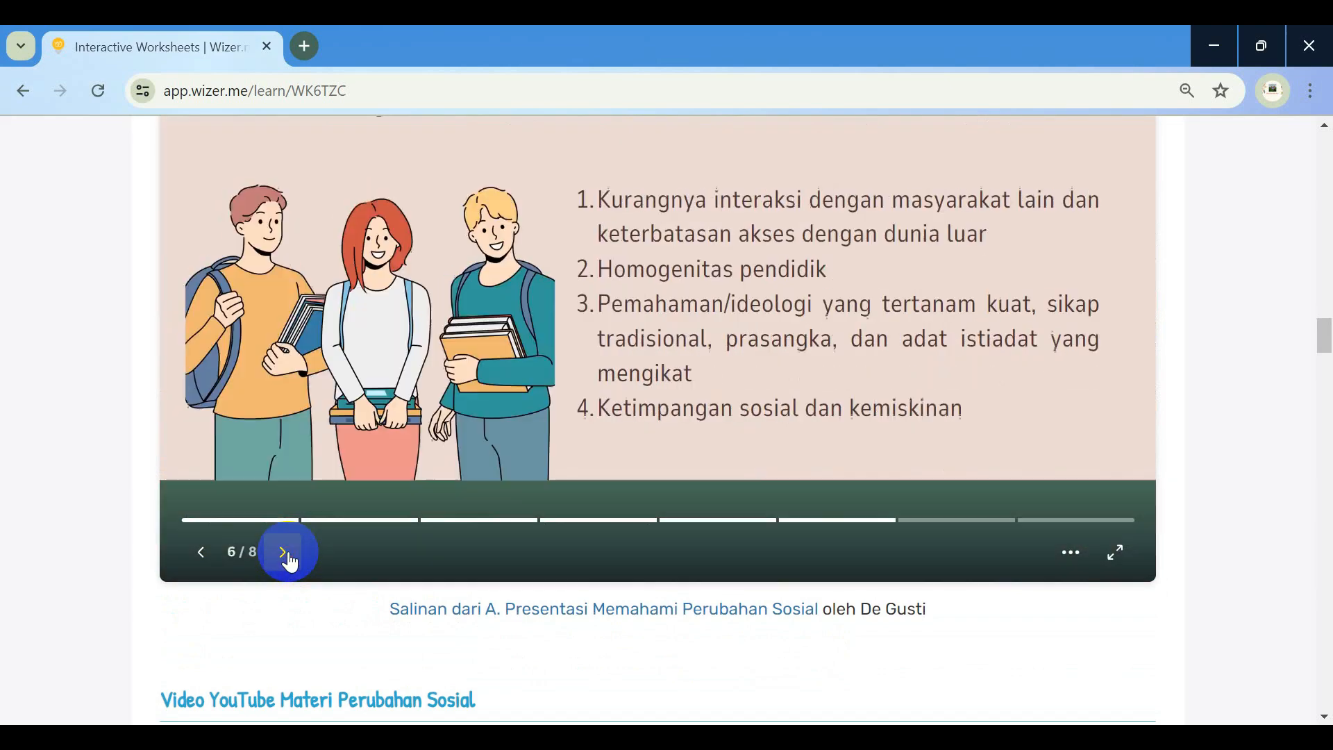
pyautogui.click(287, 556)
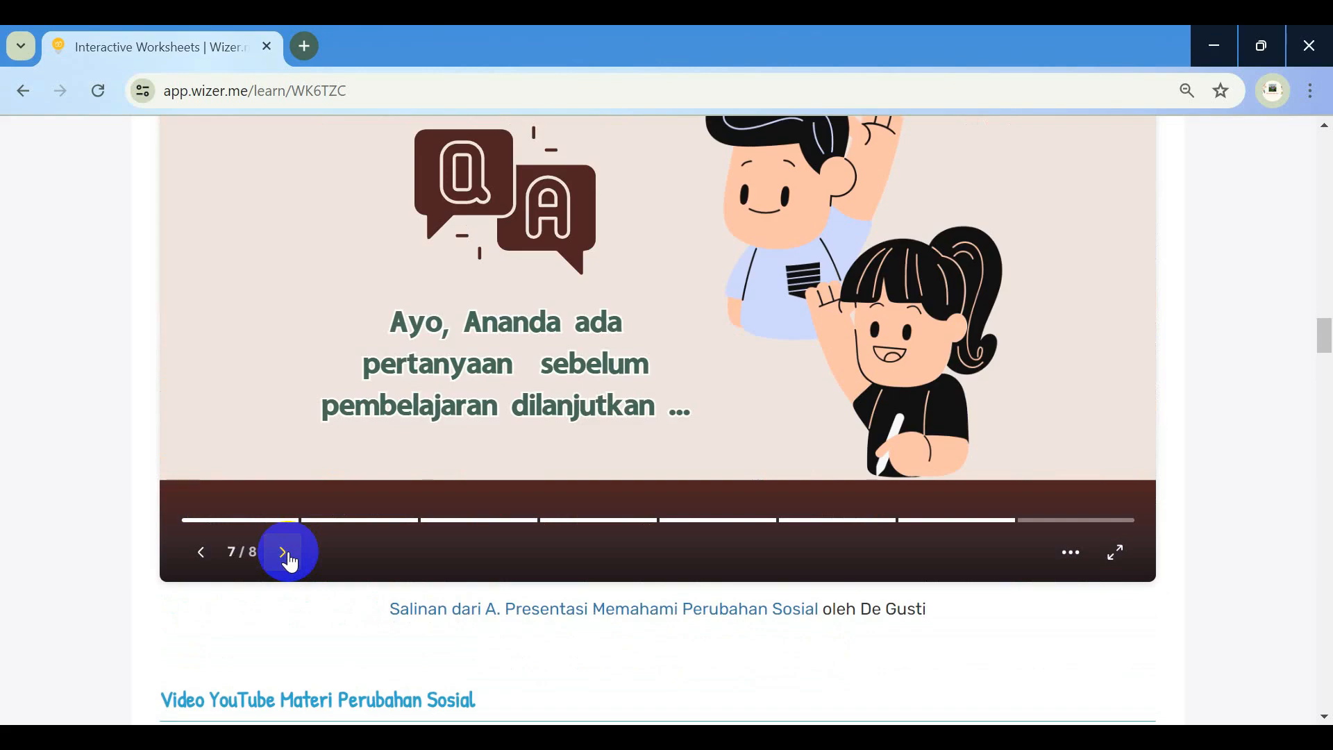
pyautogui.click(287, 554)
# Play the embedded YouTube video briefly, then pause it at about 0:02
pyautogui.scroll(-6, 387, 531)
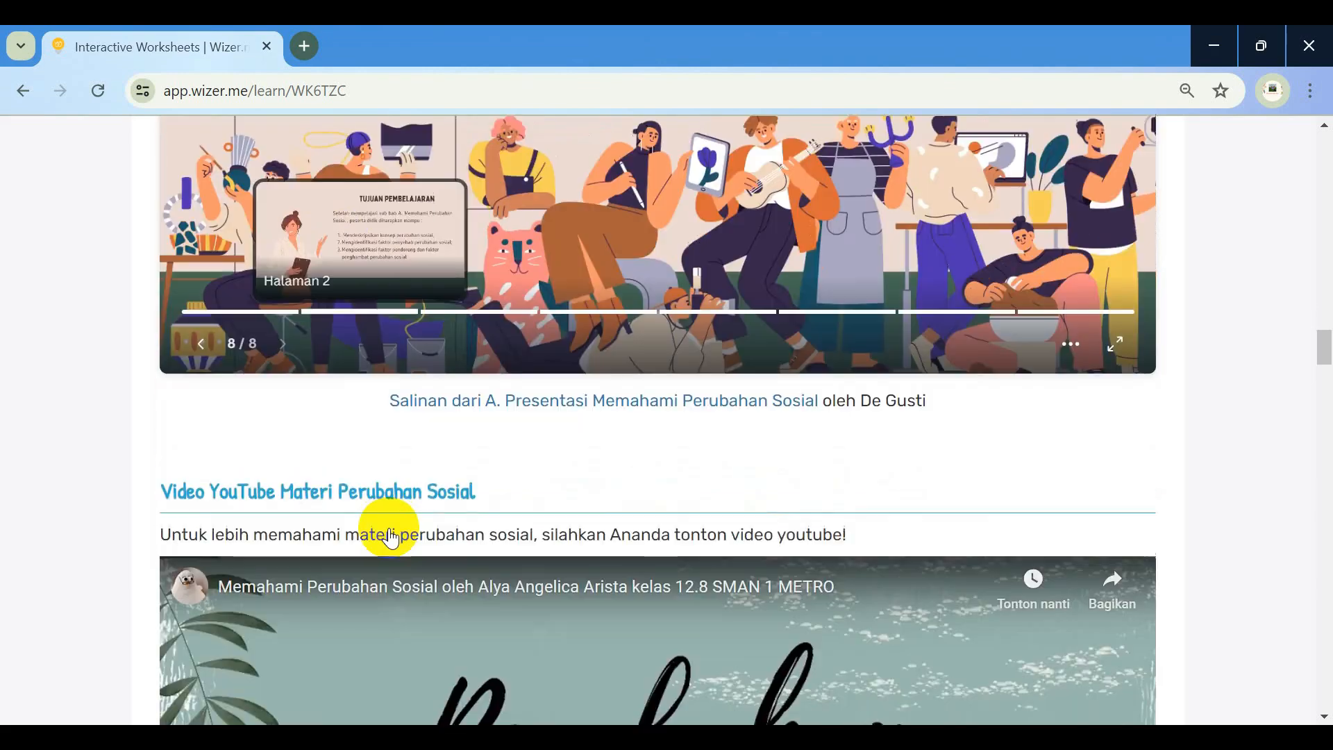
pyautogui.scroll(-3, 549, 538)
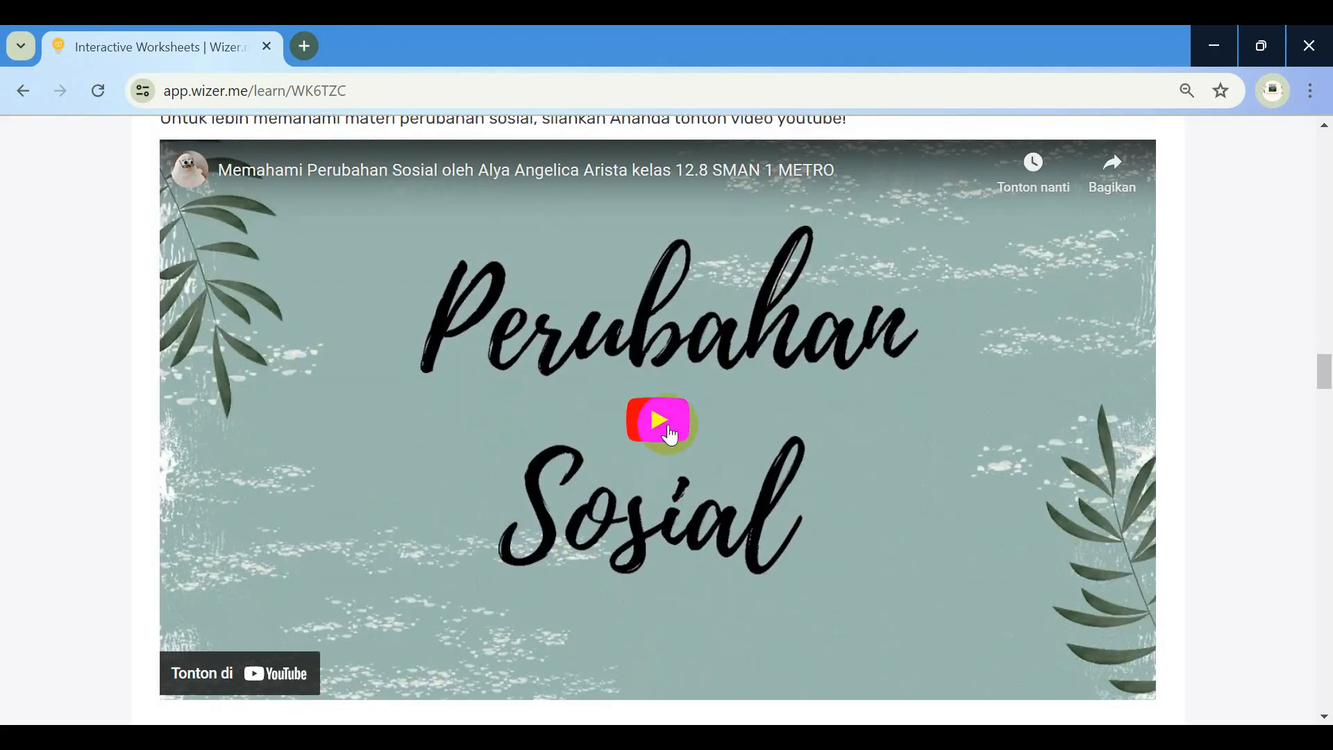
pyautogui.click(665, 423)
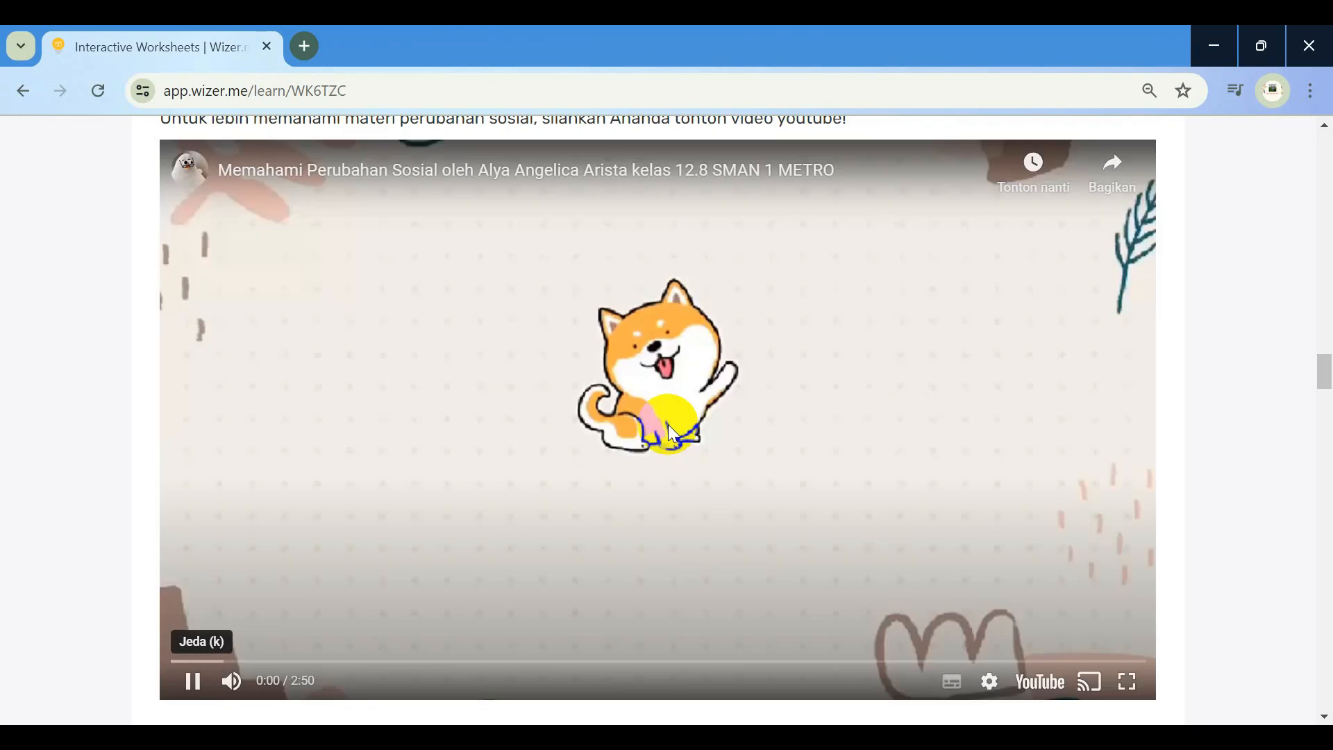
pyautogui.click(201, 686)
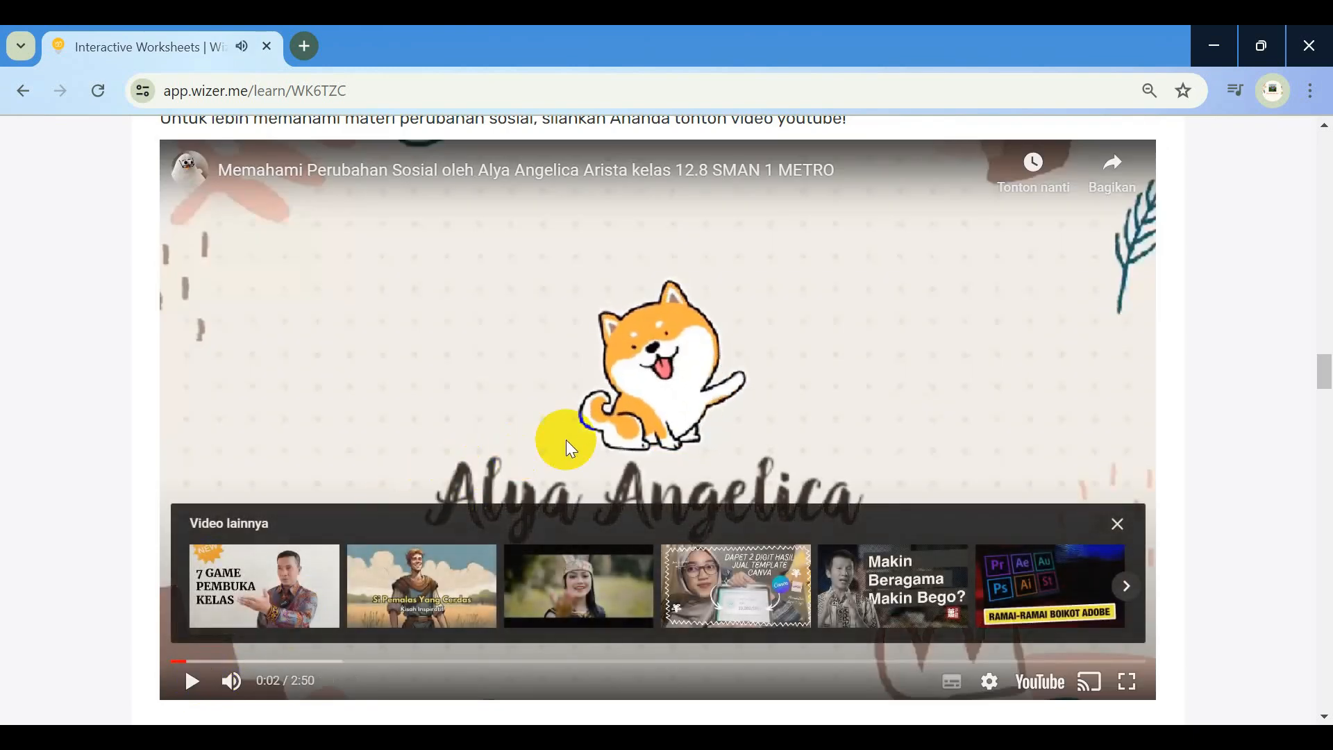
pyautogui.scroll(-10, 566, 439)
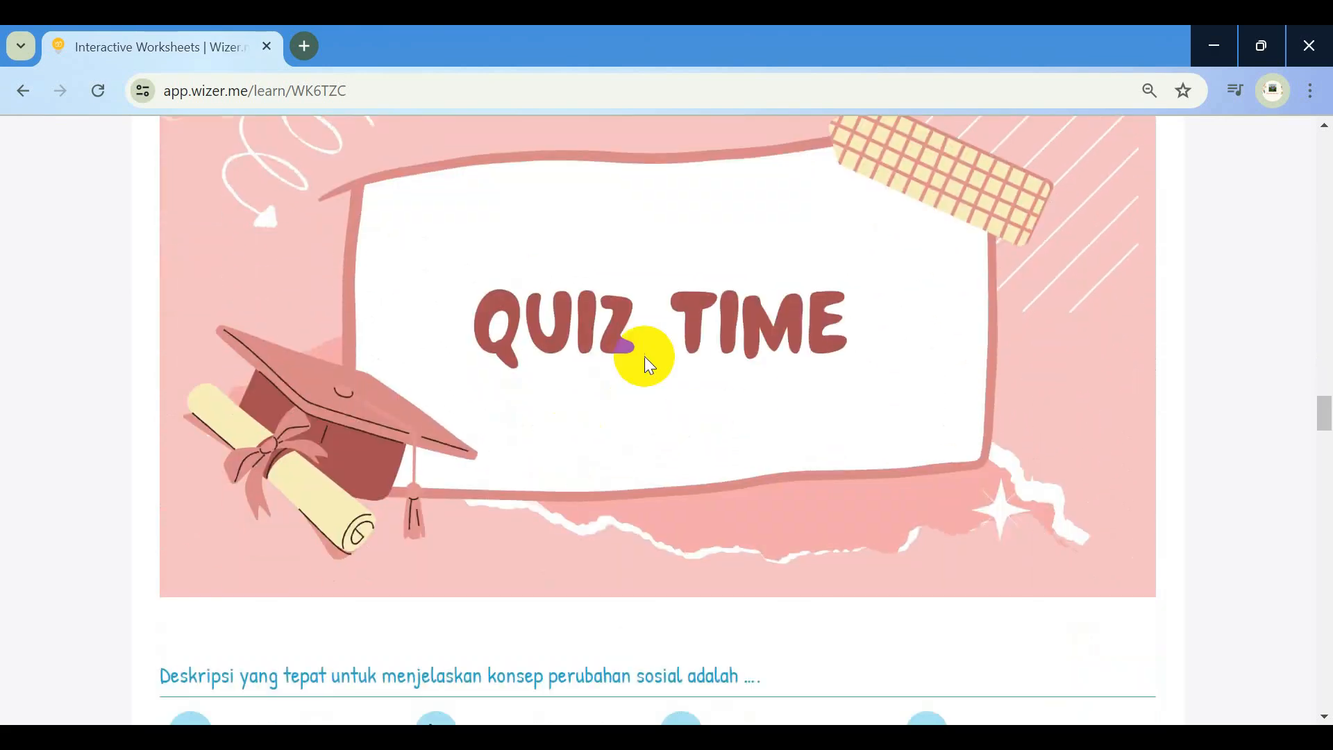
# Choose option d for the social change definition quiz question
pyautogui.scroll(-3, 643, 356)
pyautogui.scroll(-2, 281, 496)
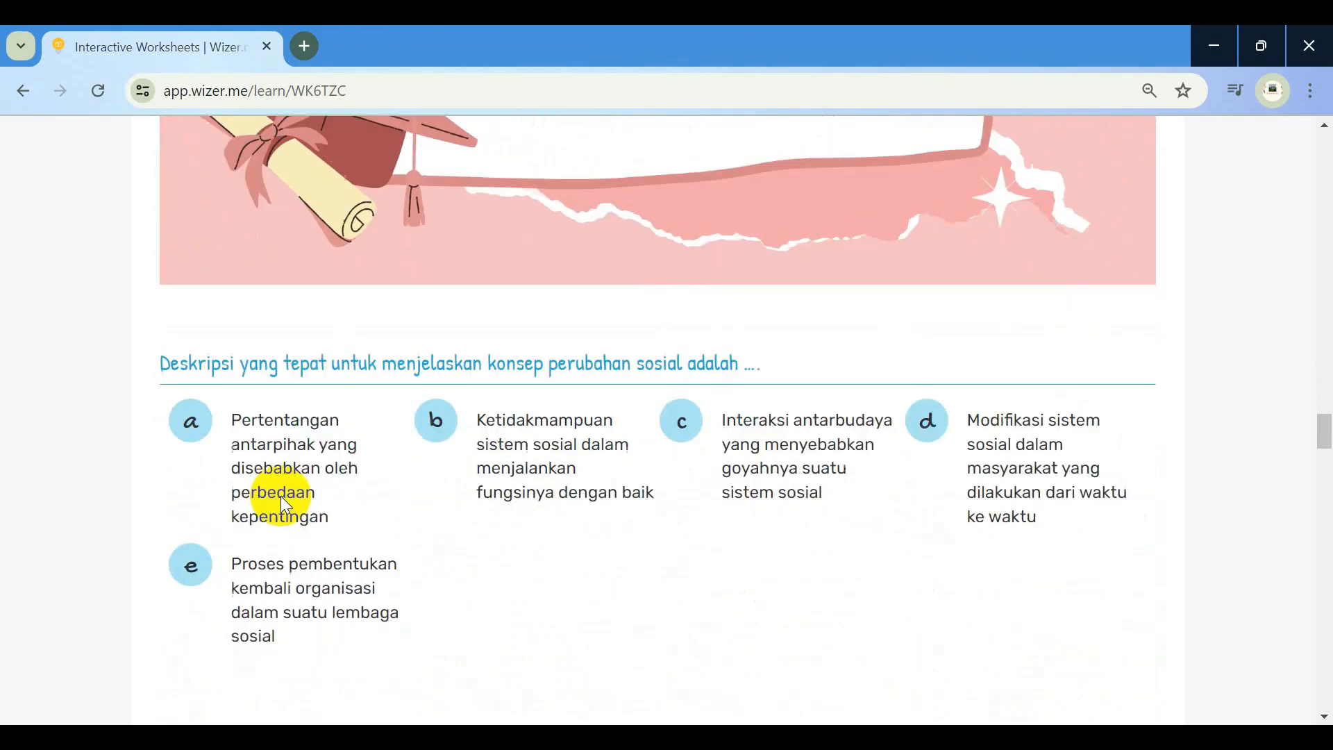
pyautogui.click(929, 429)
# Match Revolusi Industri 1.0–4.0 to Mesin uap, Listrik, Sistem jaringan and Komputer
pyautogui.scroll(-3, 846, 526)
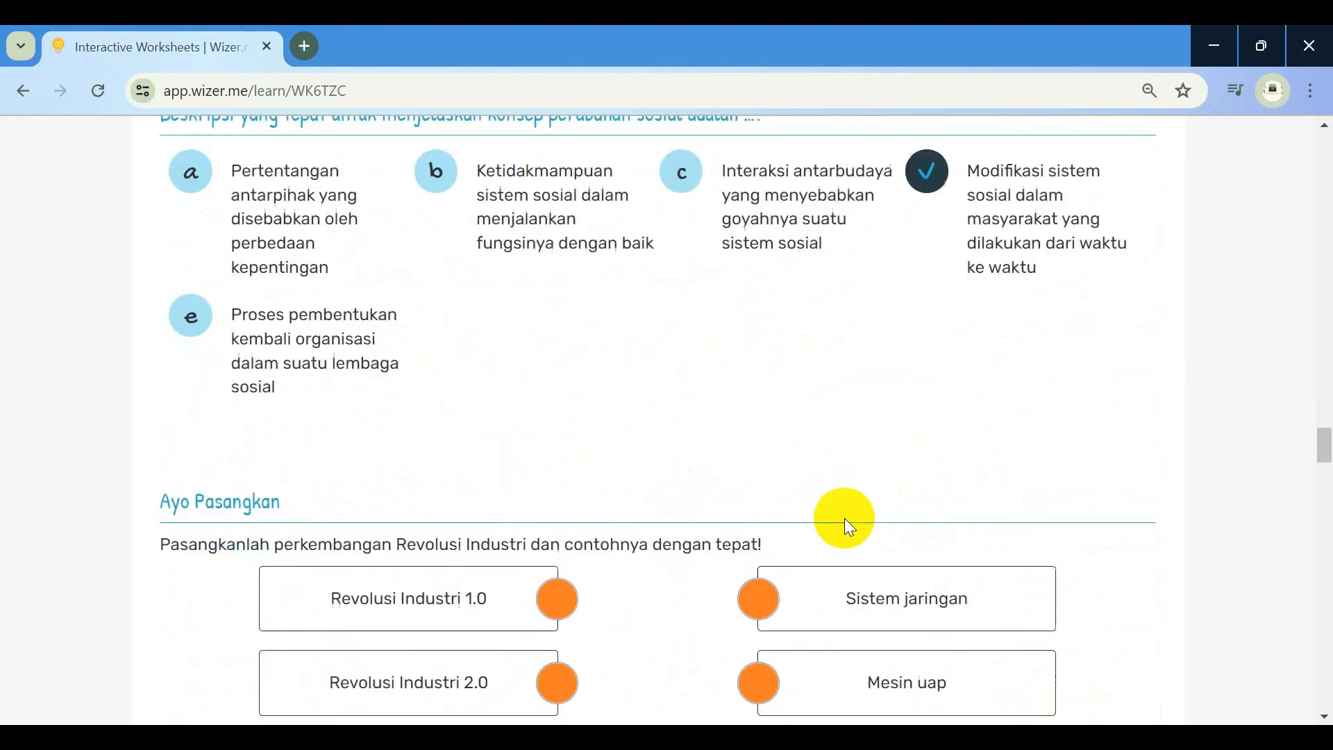
pyautogui.scroll(-3, 618, 535)
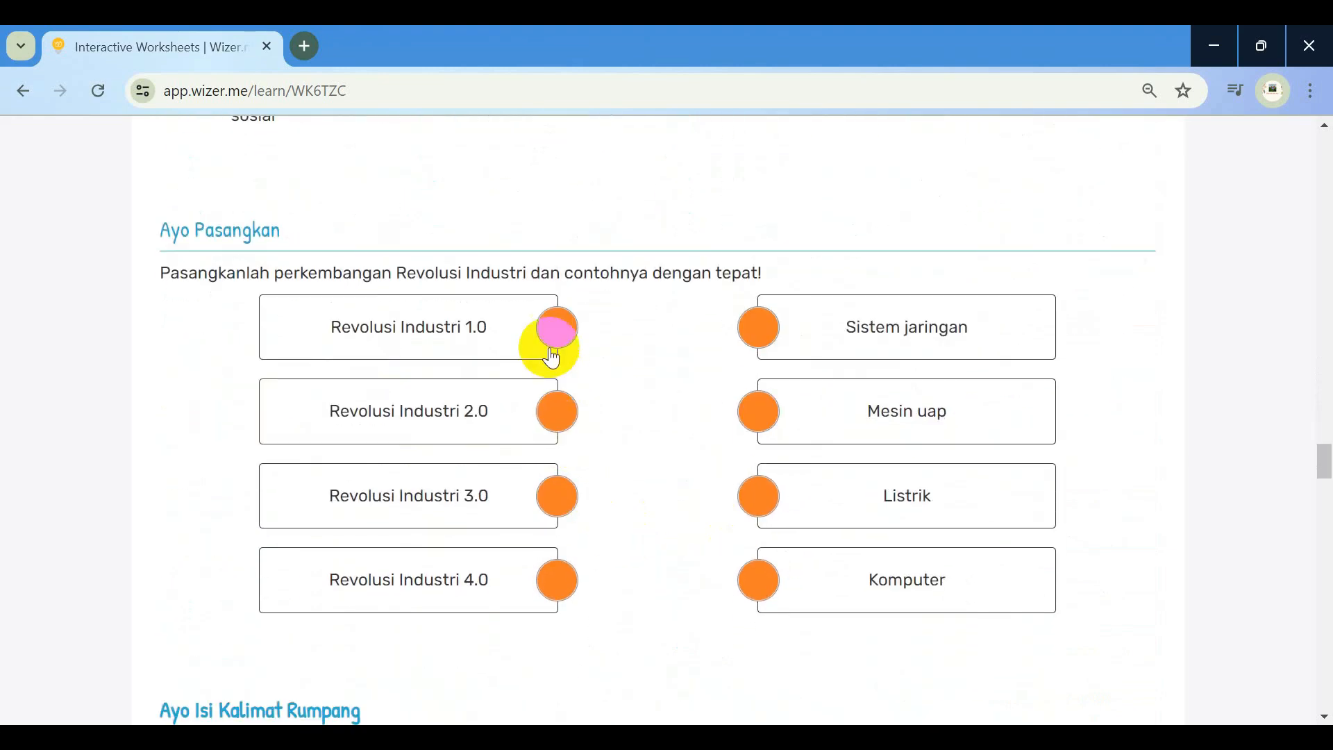
pyautogui.moveTo(540, 332); pyautogui.dragTo(736, 418)
pyautogui.moveTo(548, 412); pyautogui.dragTo(749, 498)
pyautogui.moveTo(563, 497); pyautogui.dragTo(780, 342)
pyautogui.moveTo(556, 581); pyautogui.dragTo(753, 593)
# Fill the Ayo Isi Kalimat Rumpang blanks with kelahiran, kematian and migrasi
pyautogui.scroll(-2, 679, 649)
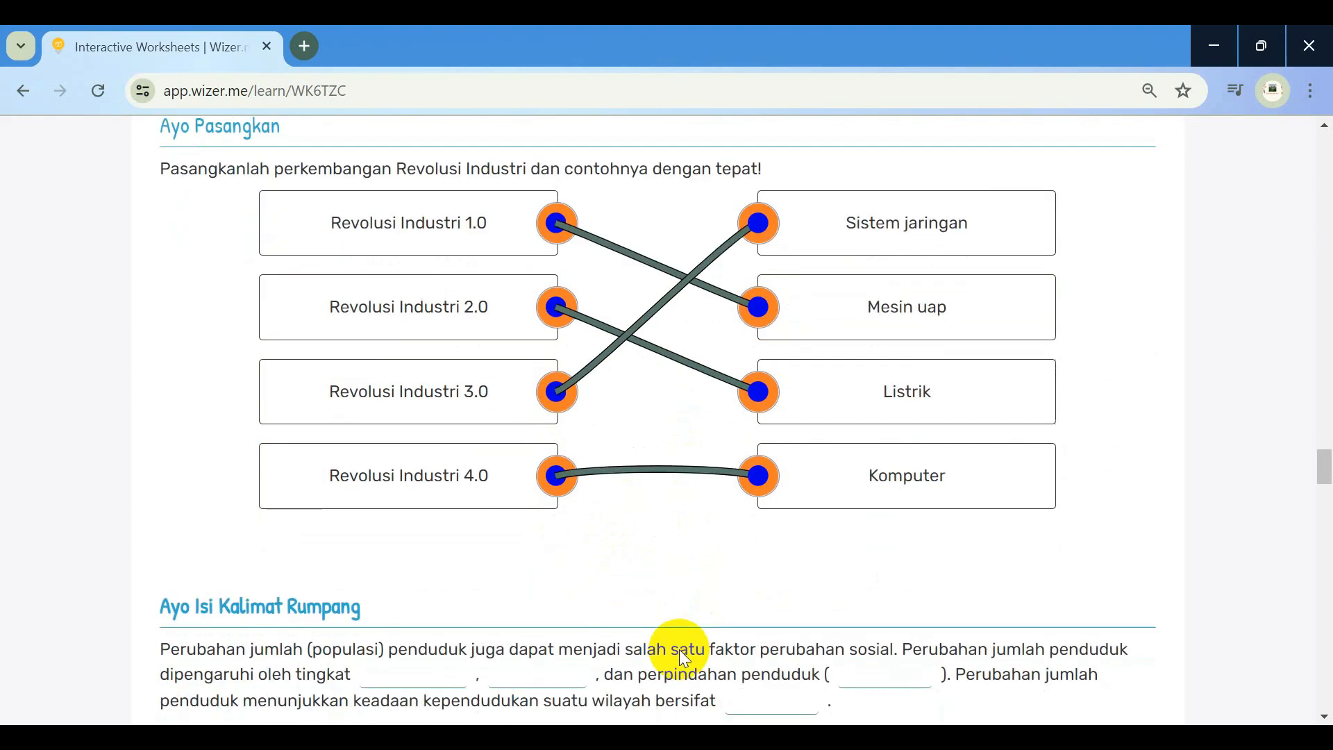
pyautogui.scroll(-3, 680, 653)
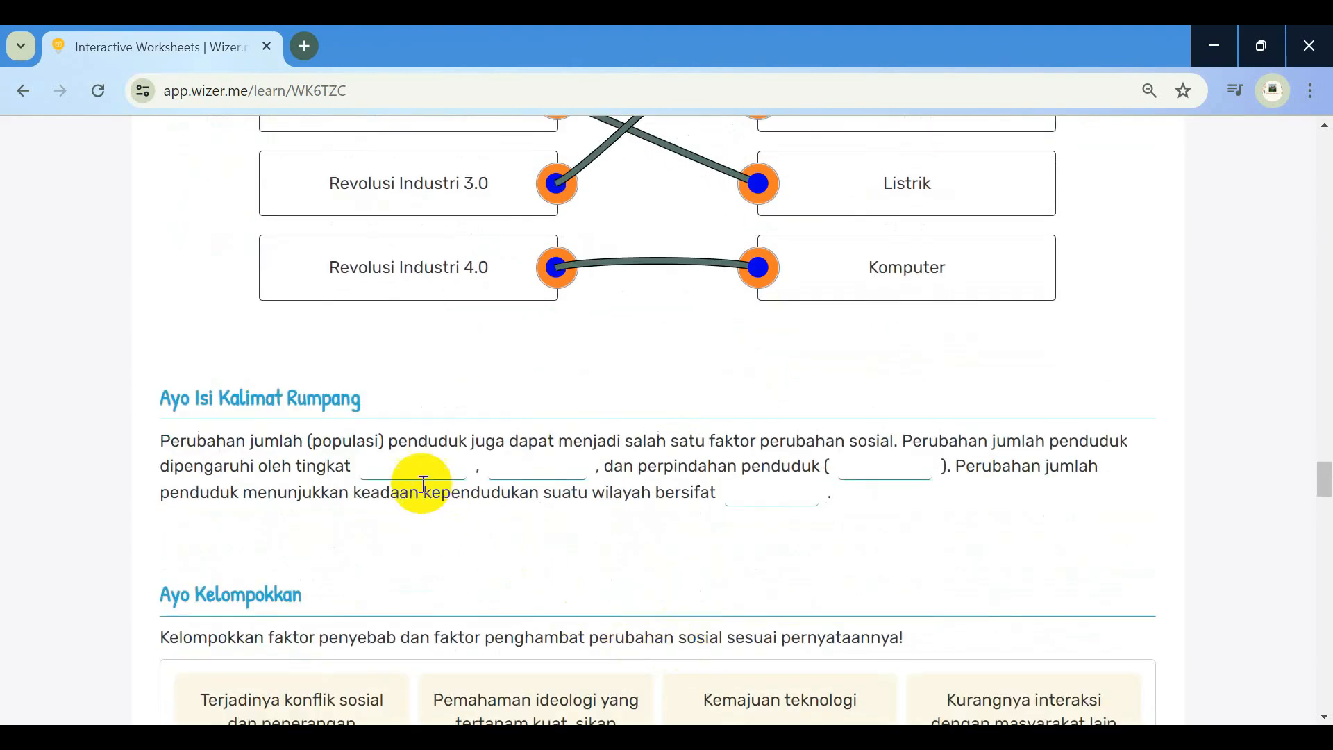
pyautogui.click(417, 472)
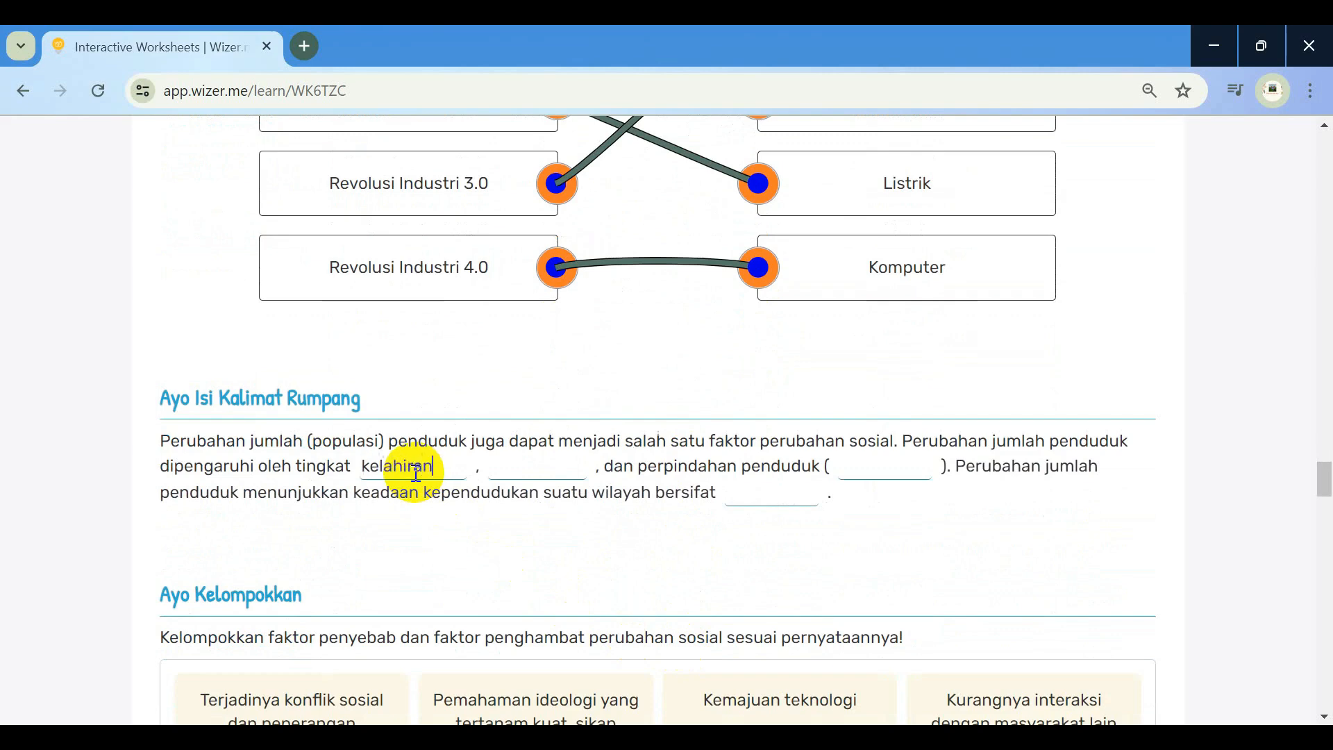
pyautogui.click(523, 464)
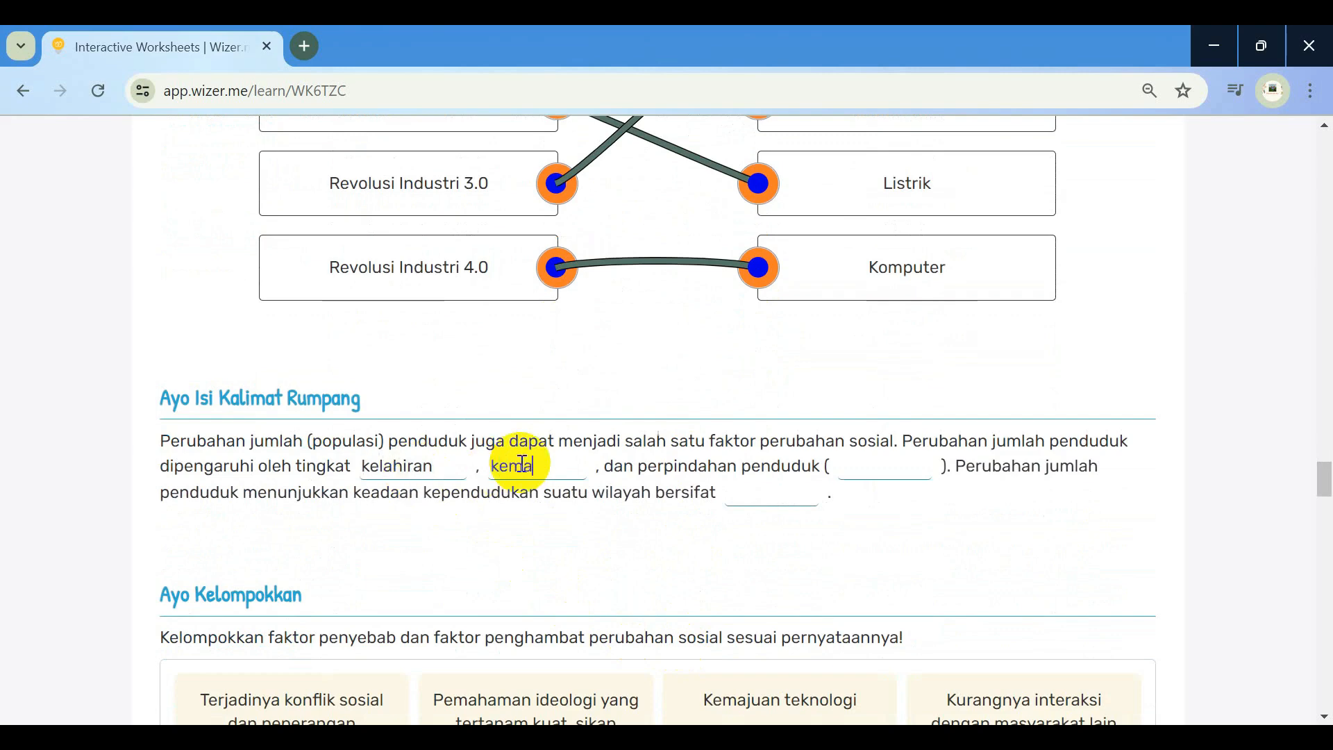
pyautogui.write('kematian')
pyautogui.click(863, 464)
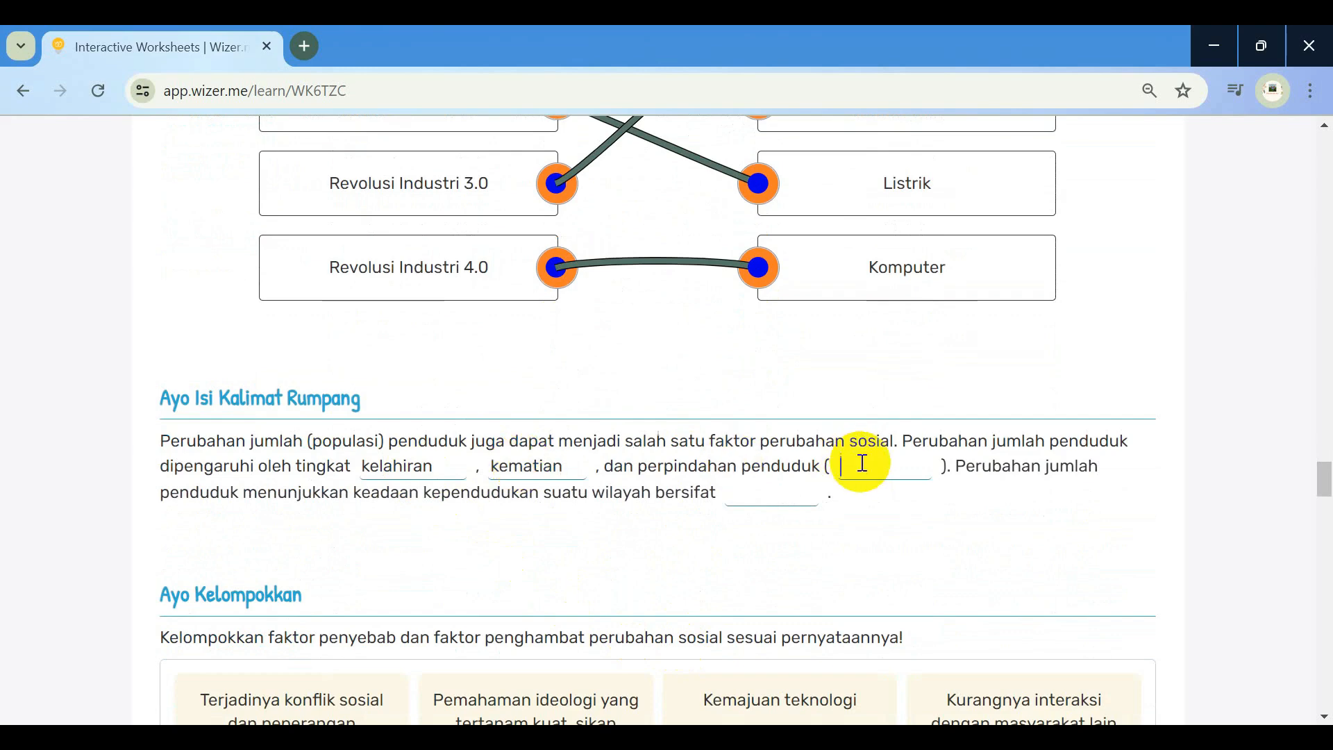
pyautogui.write('migrasi')
pyautogui.click(770, 499)
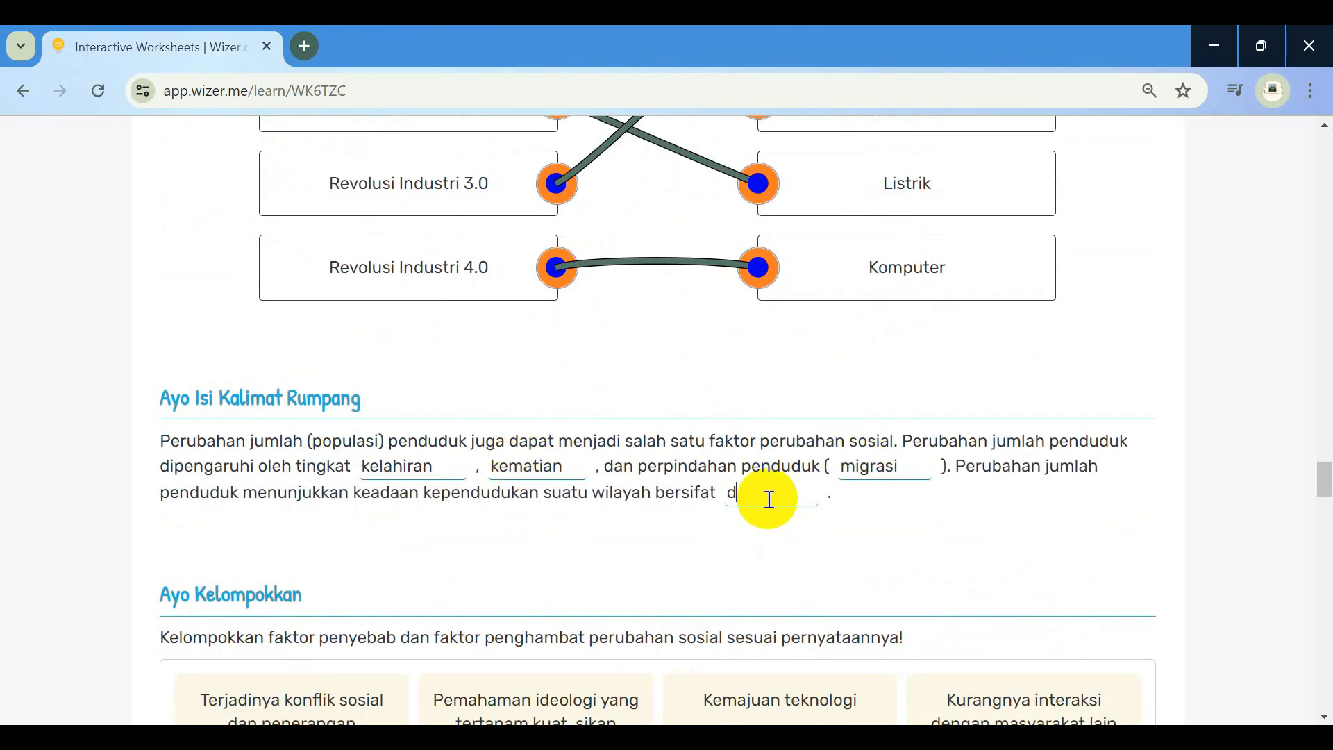
# File Kemajuan teknologi as a cause, and Ketimpangan sosial and limited interaction as inhibitors
pyautogui.scroll(-5, 770, 499)
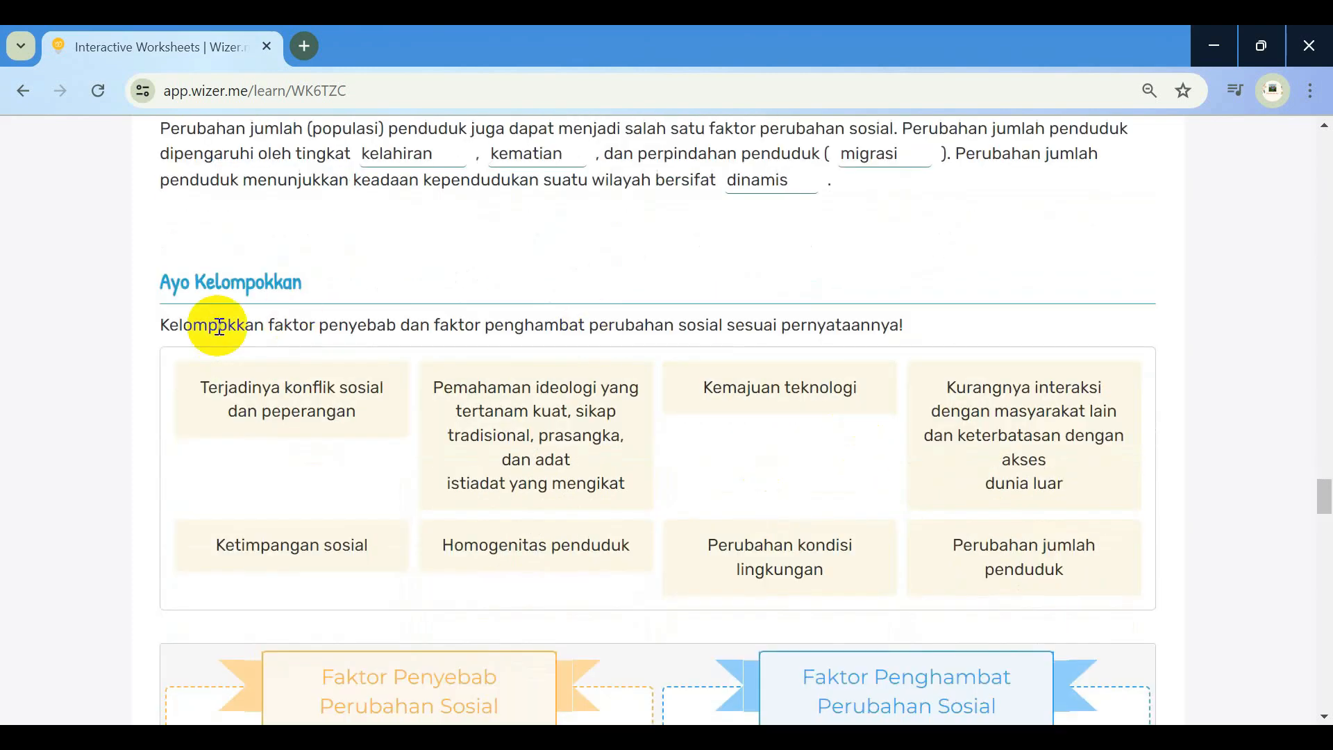
pyautogui.scroll(2, 349, 262)
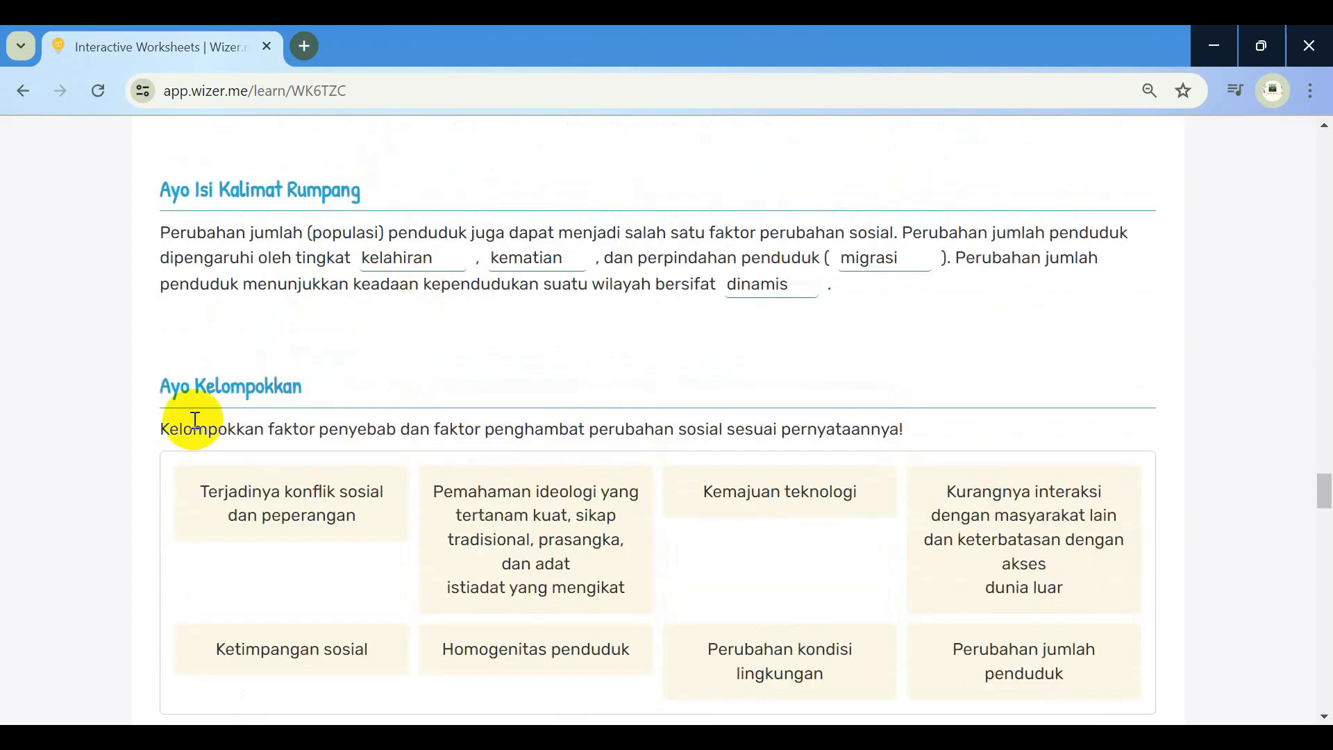
pyautogui.scroll(-2, 283, 410)
pyautogui.scroll(-2, 771, 498)
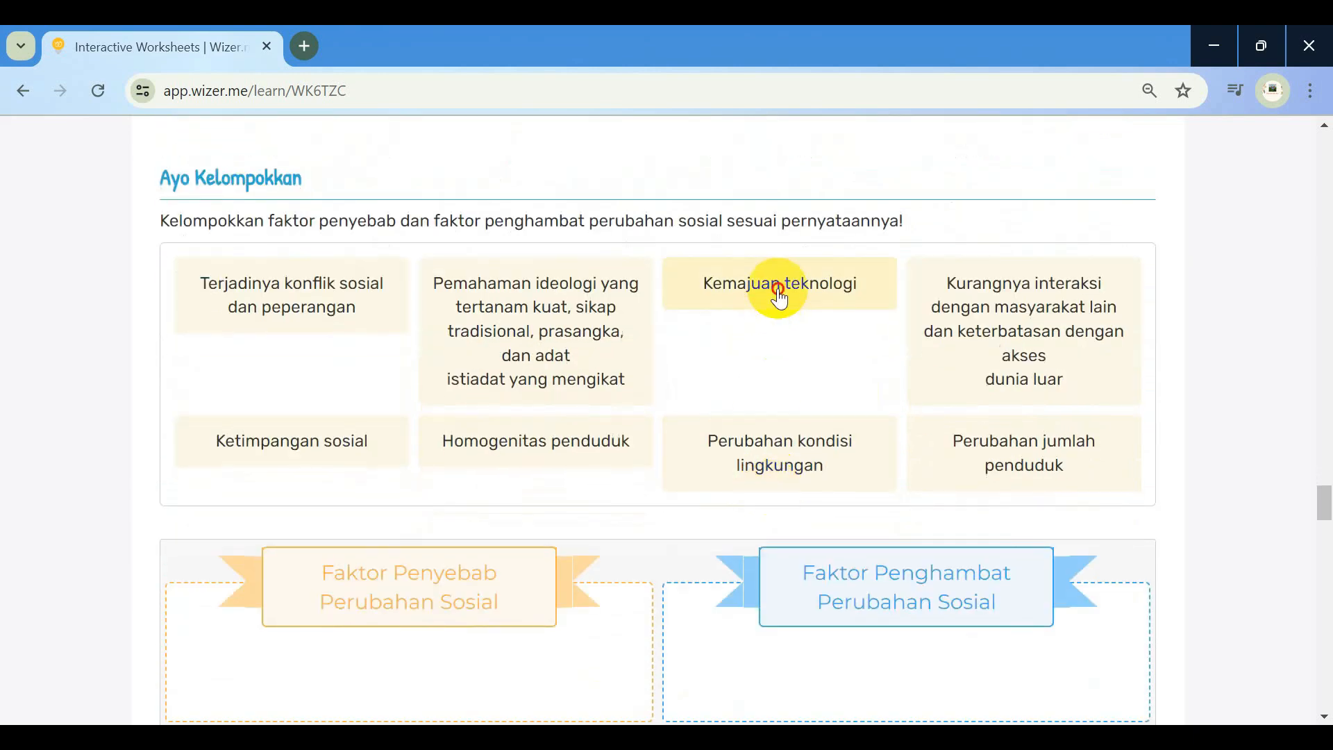
pyautogui.click(779, 296)
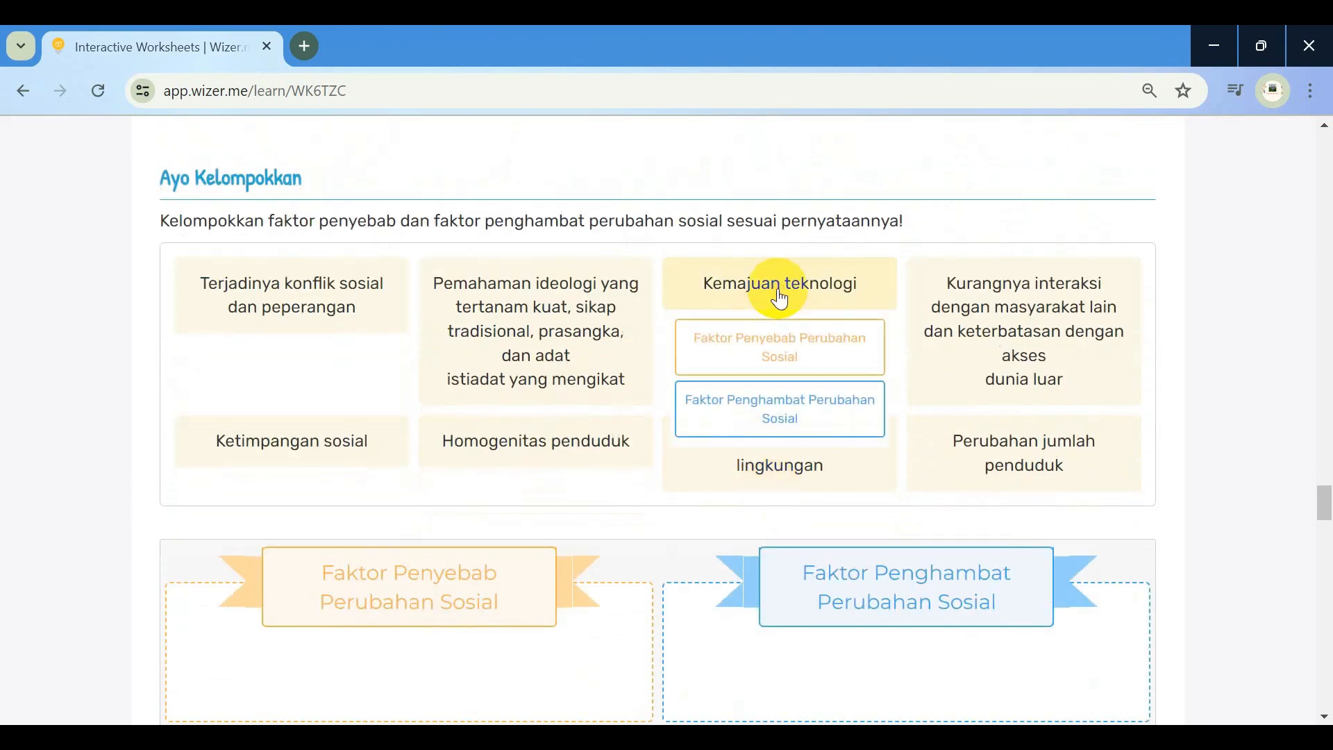
pyautogui.click(776, 359)
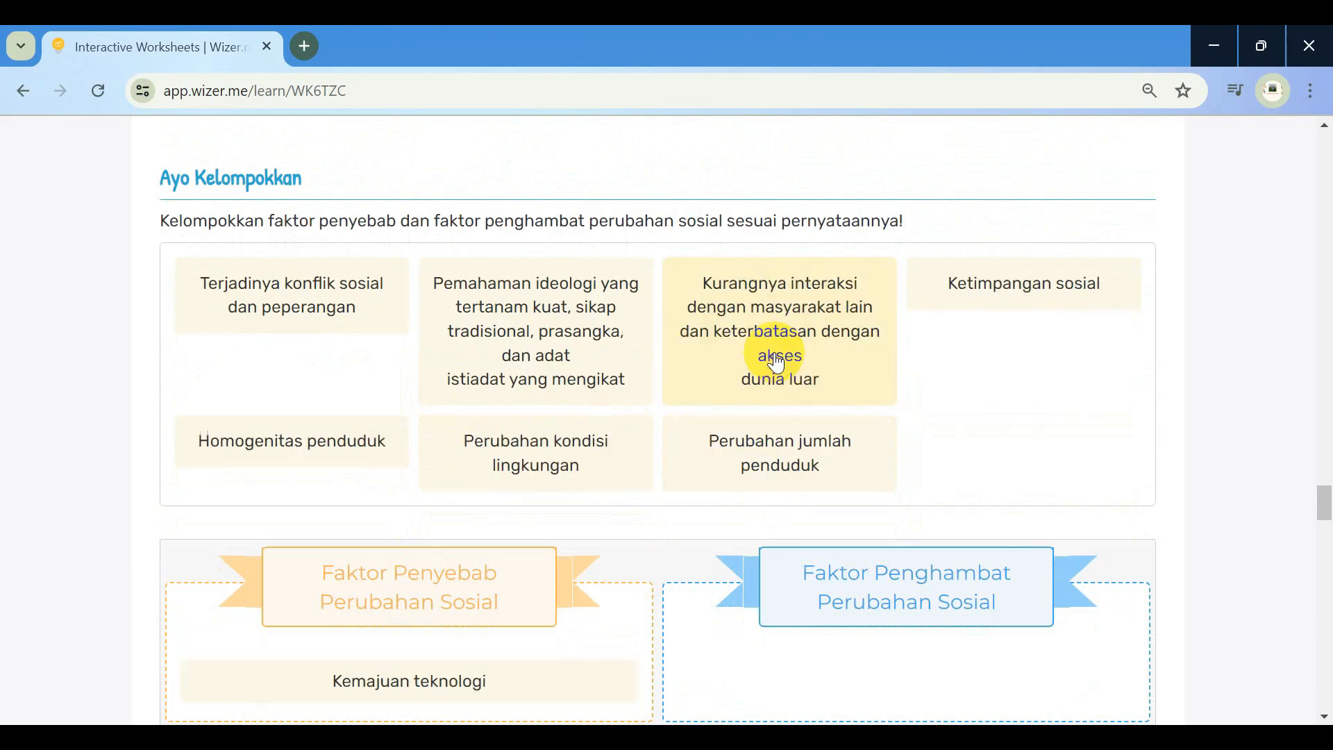
pyautogui.click(954, 300)
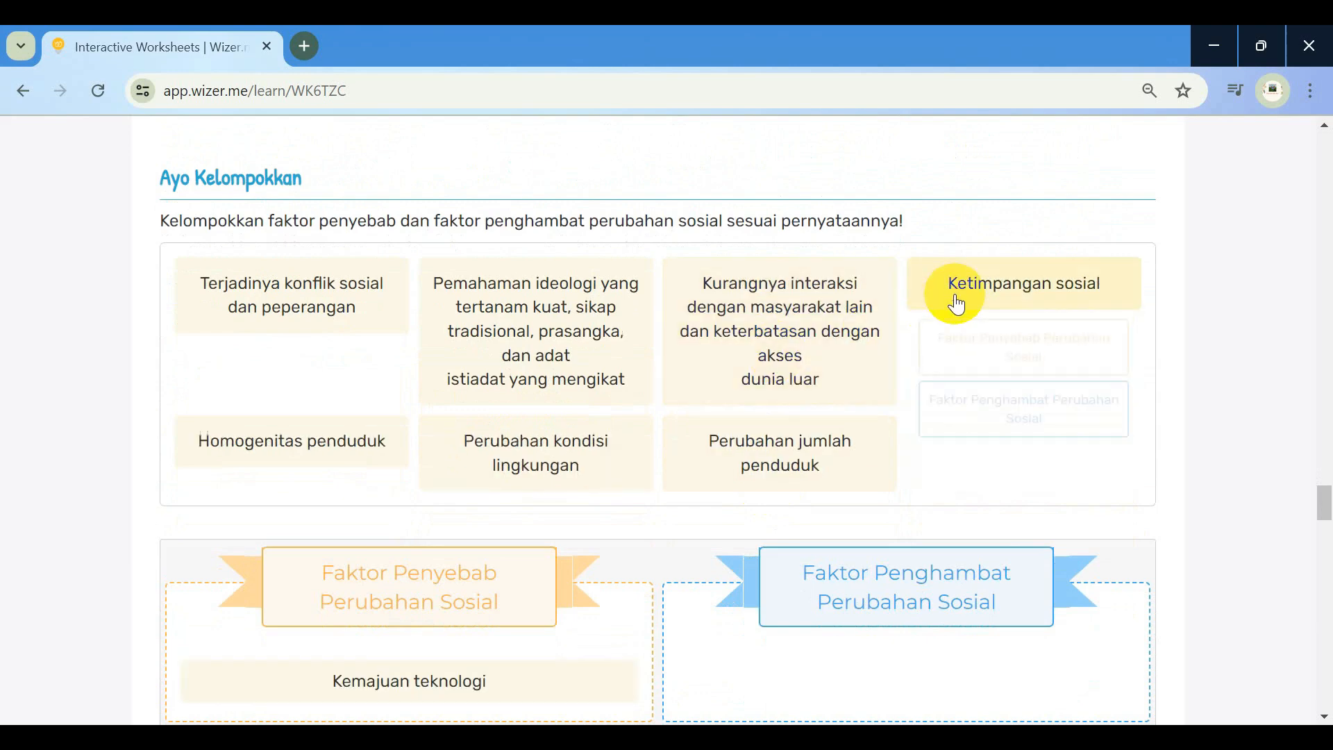
pyautogui.click(984, 410)
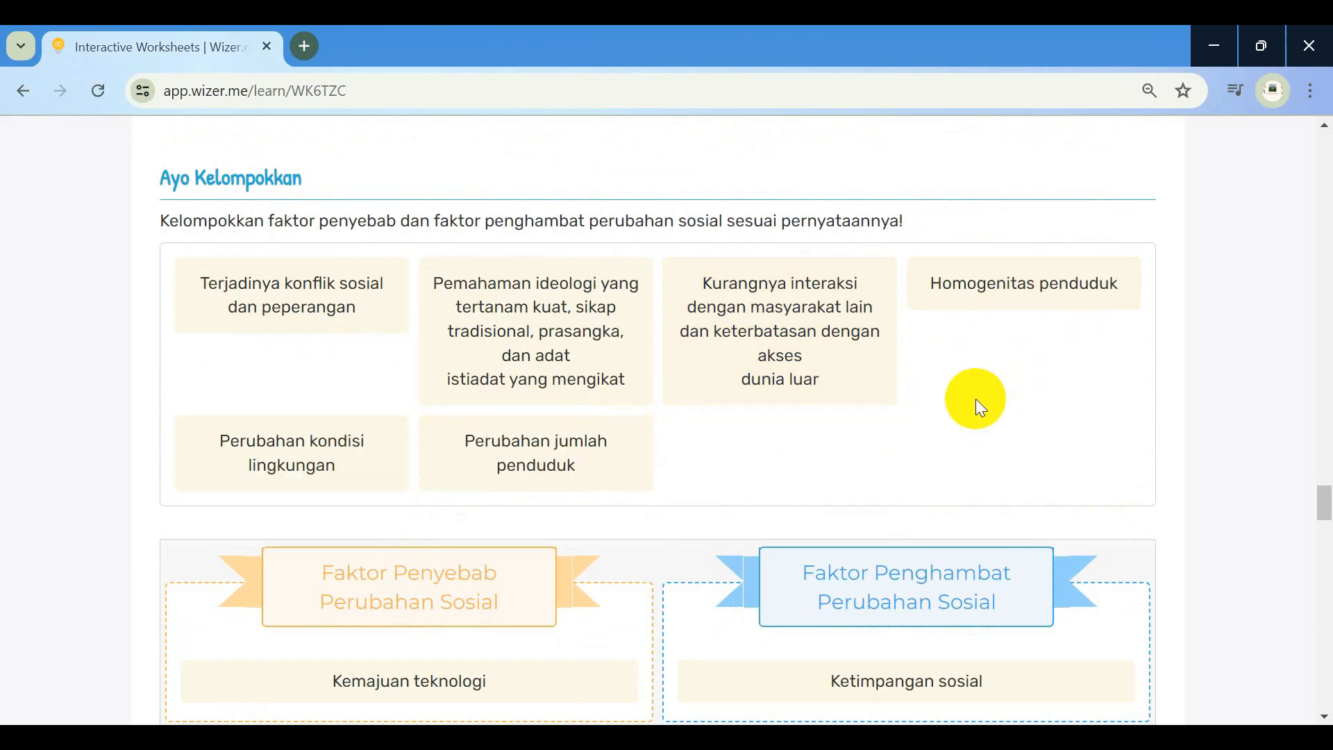
pyautogui.click(812, 339)
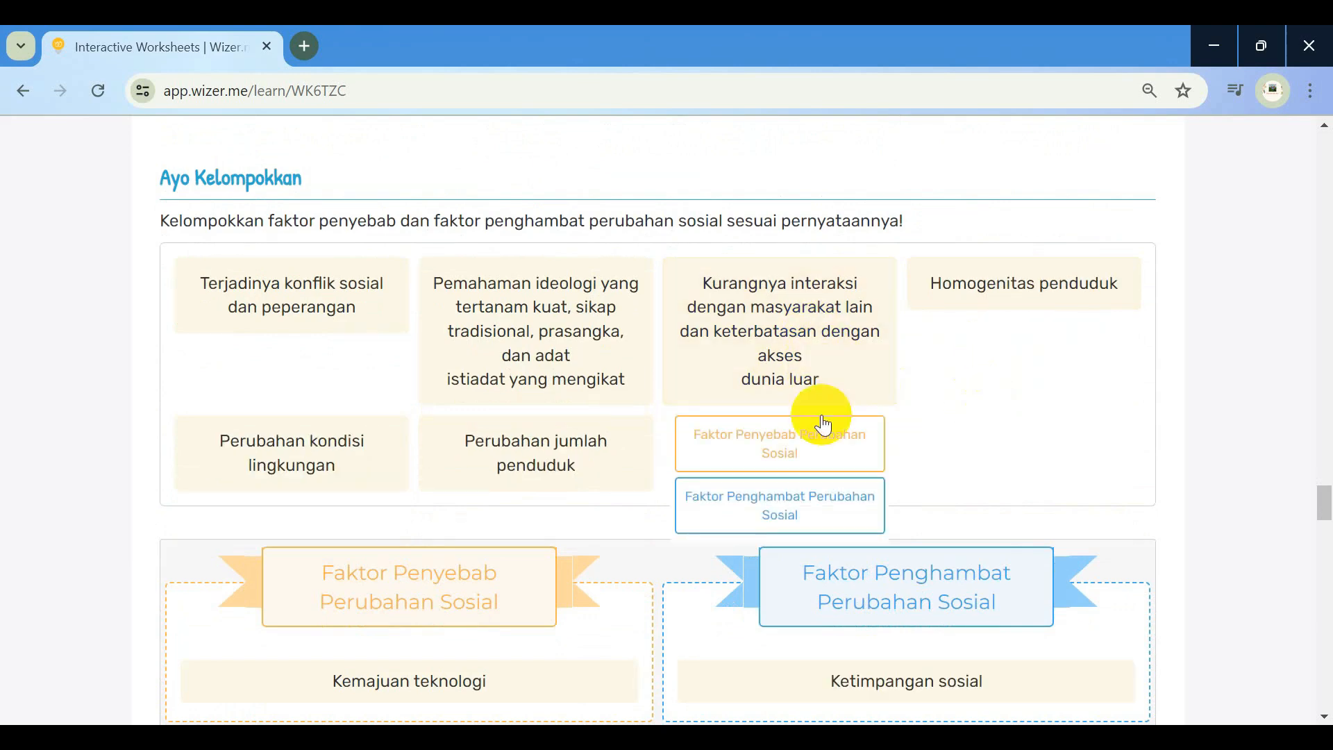
pyautogui.click(809, 503)
# Sort jumlah penduduk, kondisi lingkungan and konflik sosial as causes; homogenitas and ideologi as inhibitors
pyautogui.moveTo(302, 441); pyautogui.dragTo(298, 464)
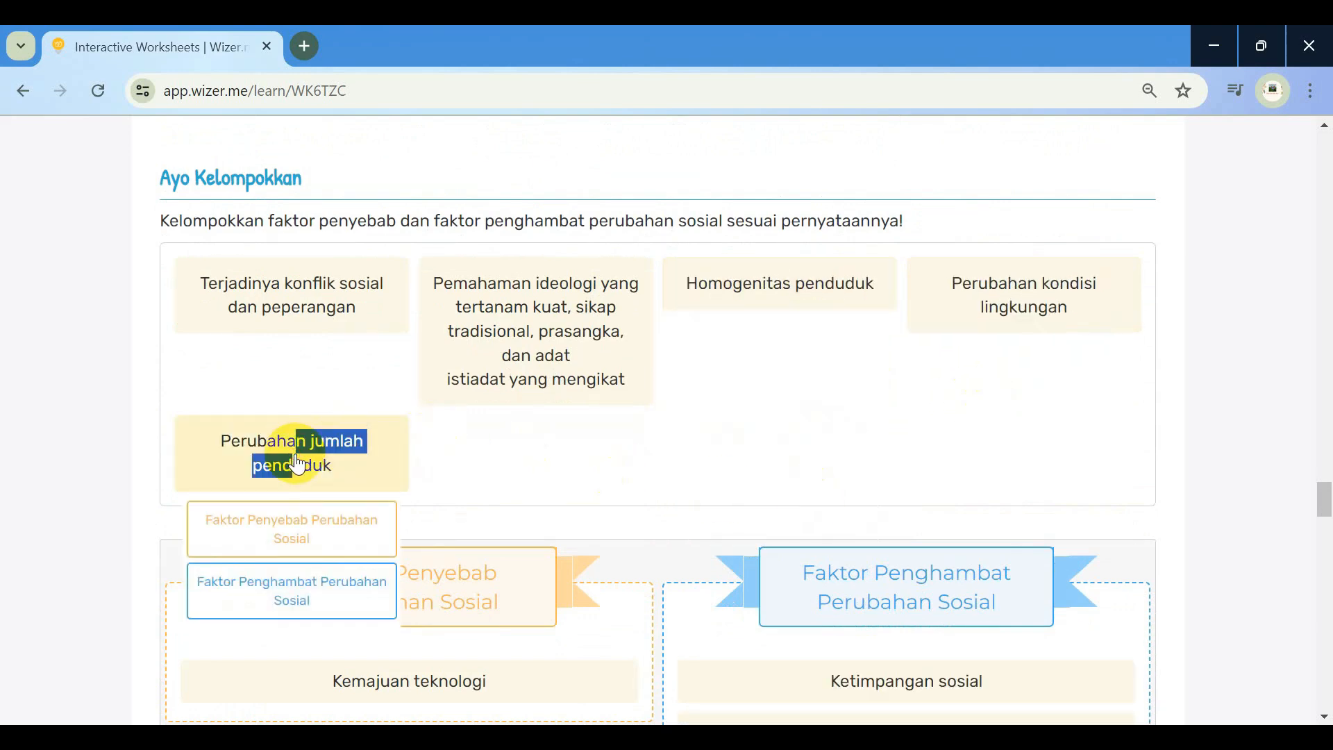
pyautogui.click(294, 517)
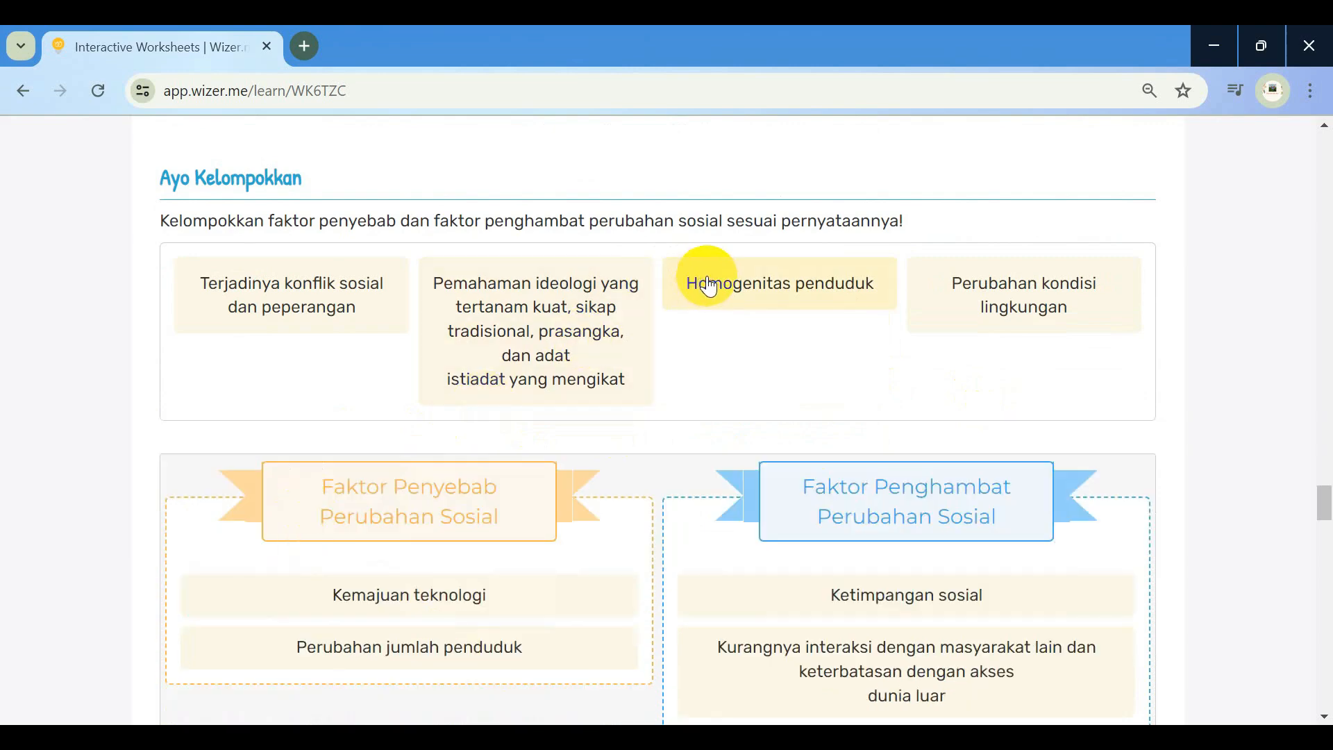
pyautogui.click(701, 277)
pyautogui.click(758, 419)
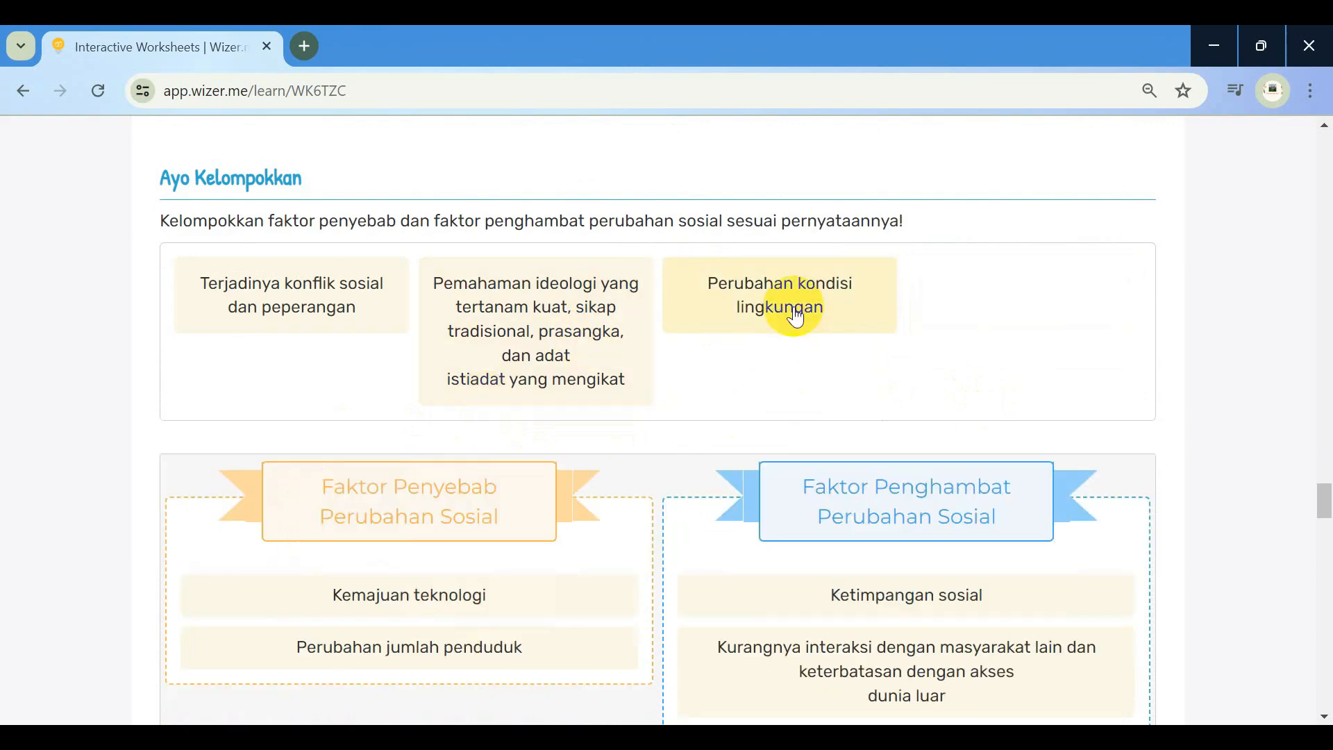
pyautogui.click(788, 306)
pyautogui.click(784, 368)
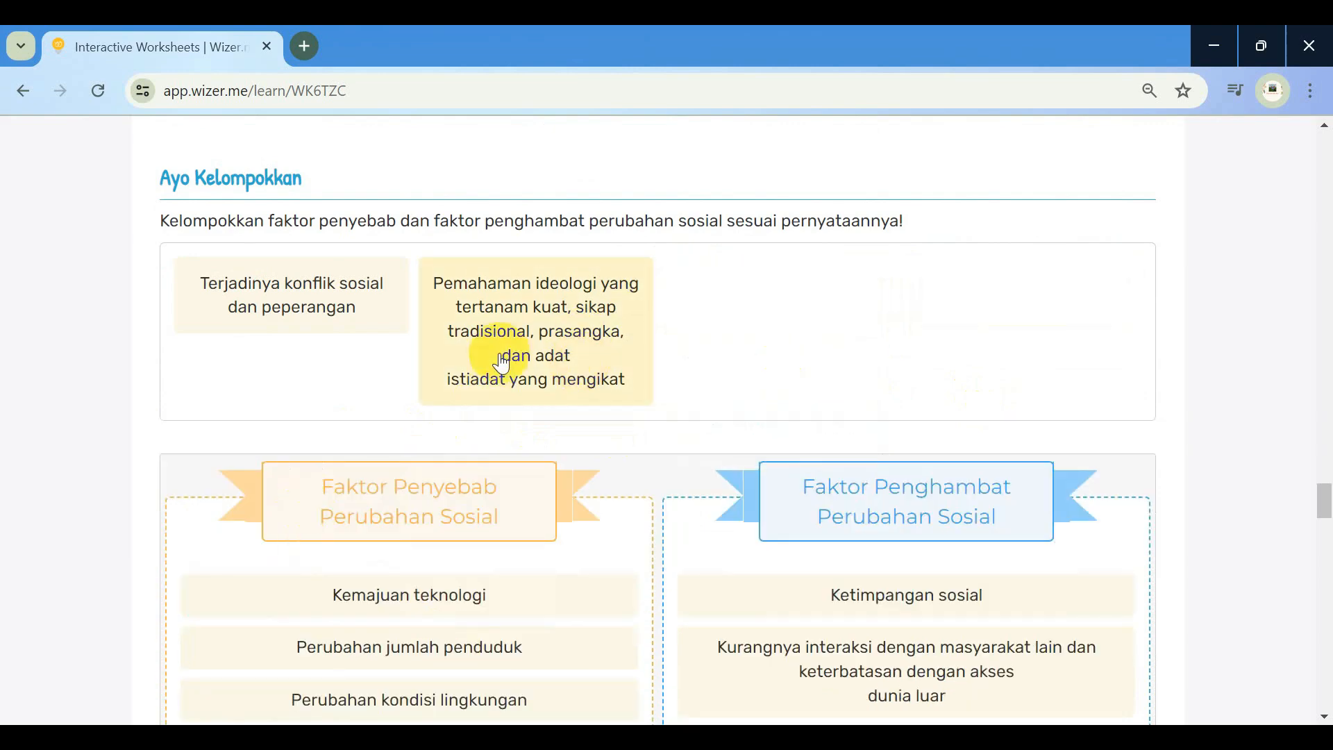
pyautogui.click(482, 327)
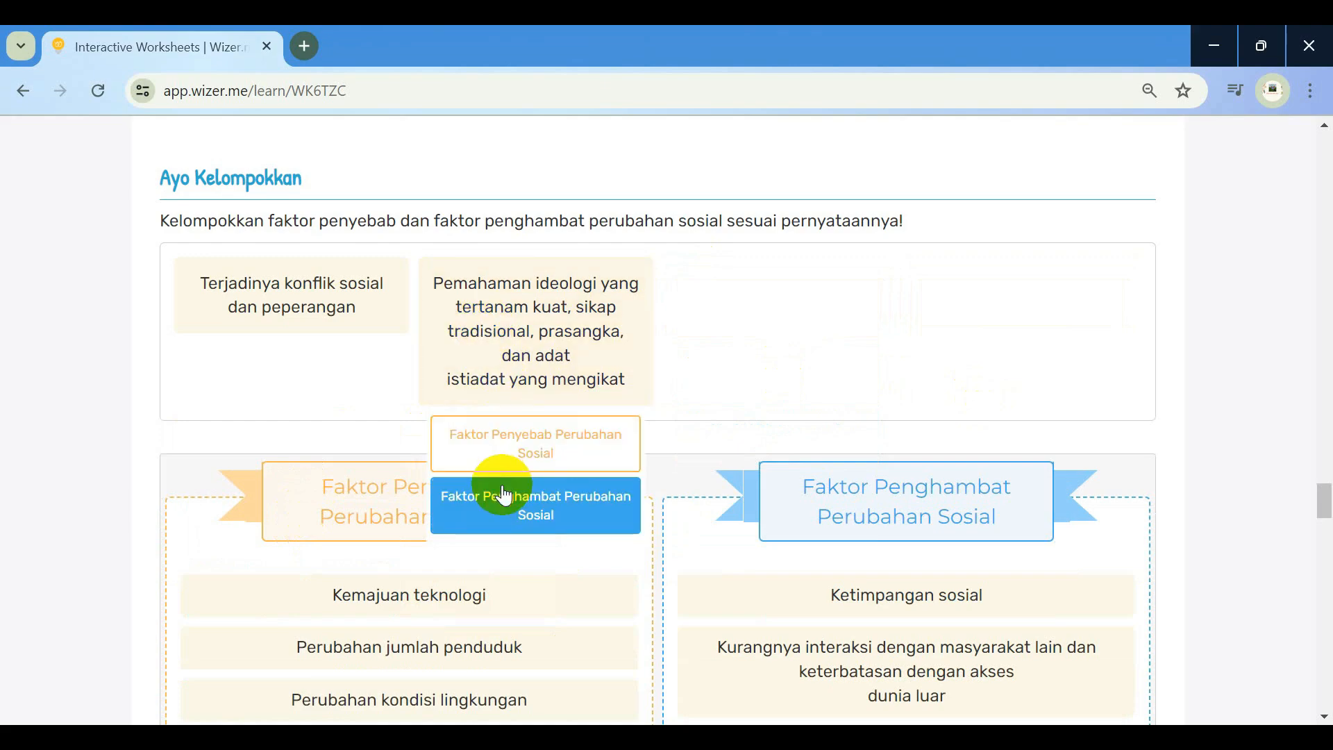
pyautogui.click(504, 495)
pyautogui.click(323, 292)
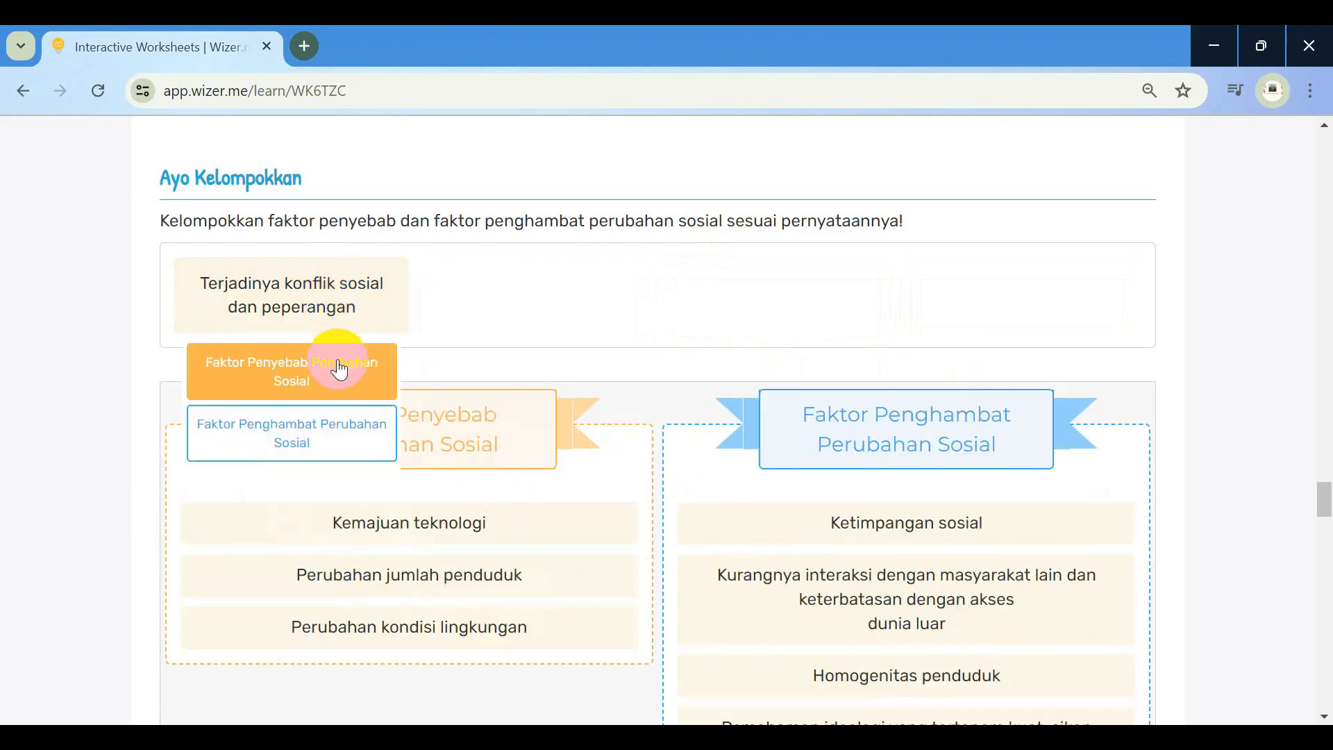
pyautogui.click(339, 368)
# Find DIFFUSION, INVENTION and DISCOVERY in the top rows of the word search
pyautogui.scroll(-5, 607, 360)
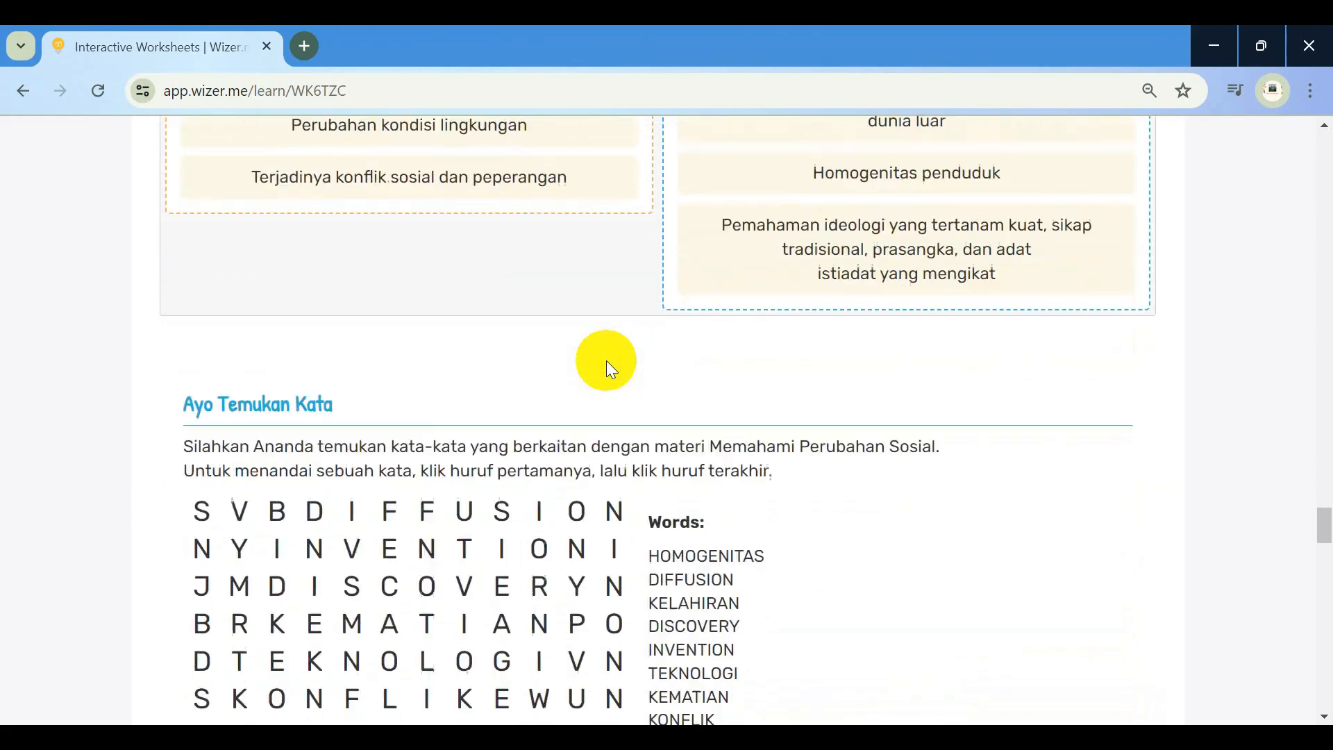
pyautogui.scroll(-2, 606, 360)
pyautogui.click(277, 359)
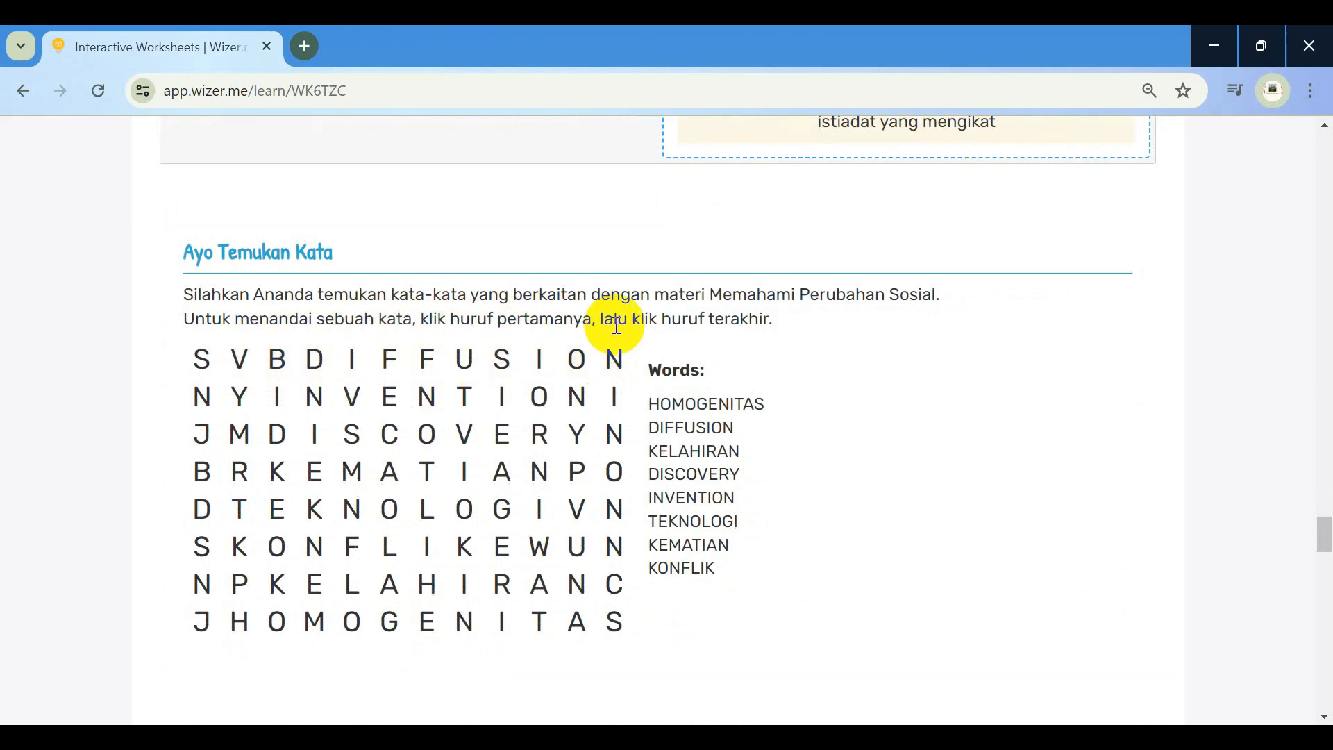
pyautogui.click(316, 360)
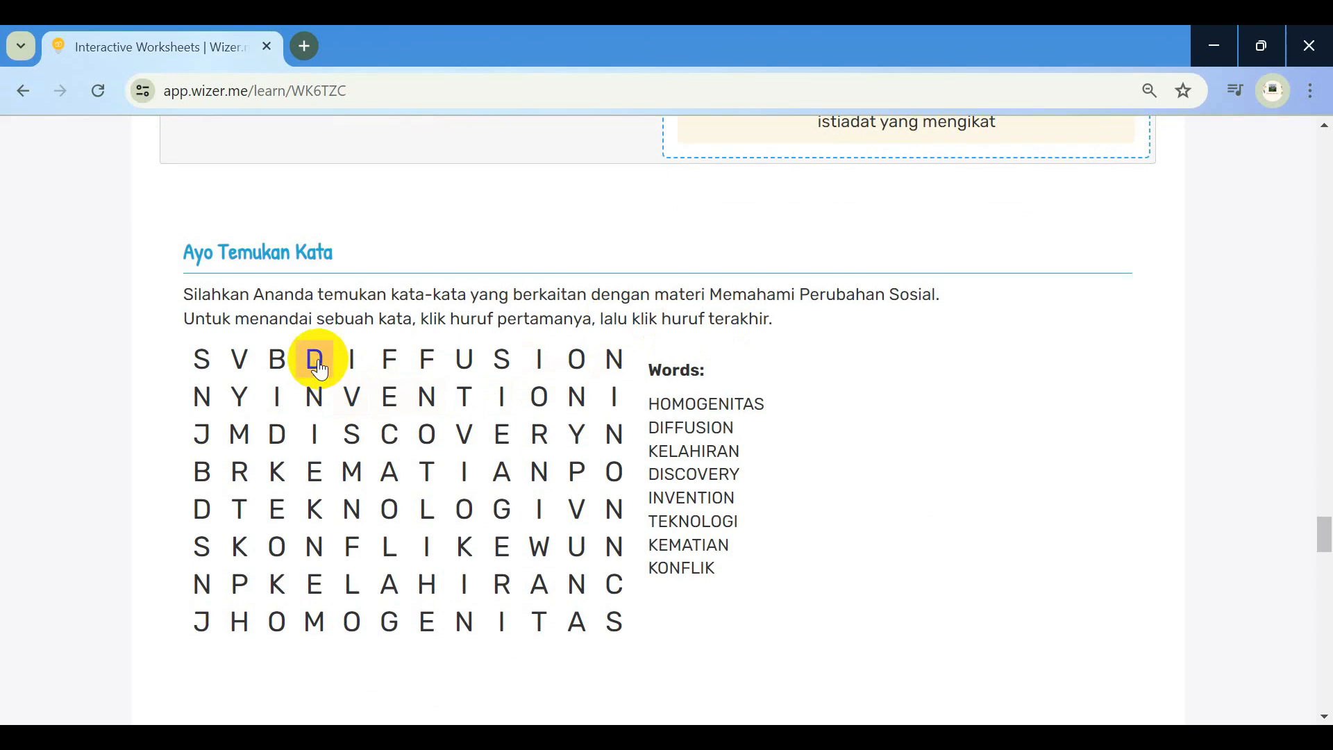
pyautogui.click(611, 367)
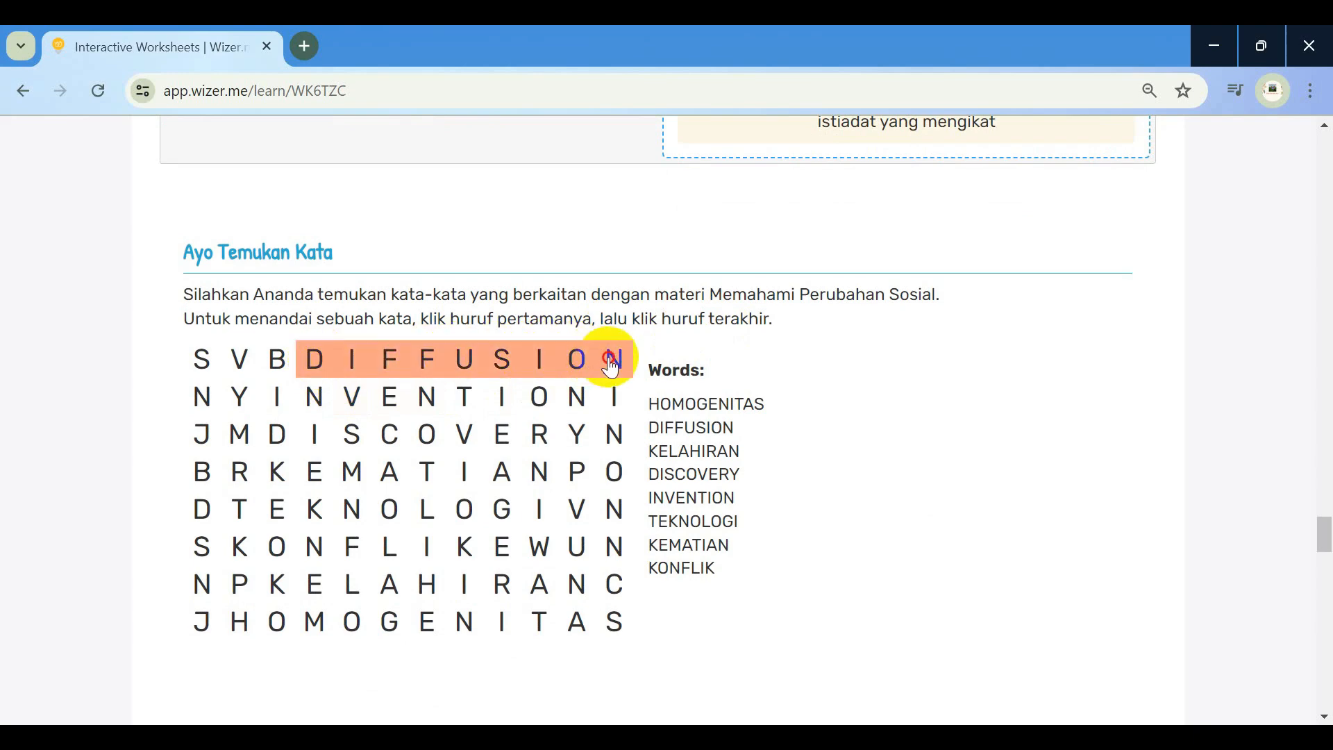
pyautogui.click(611, 361)
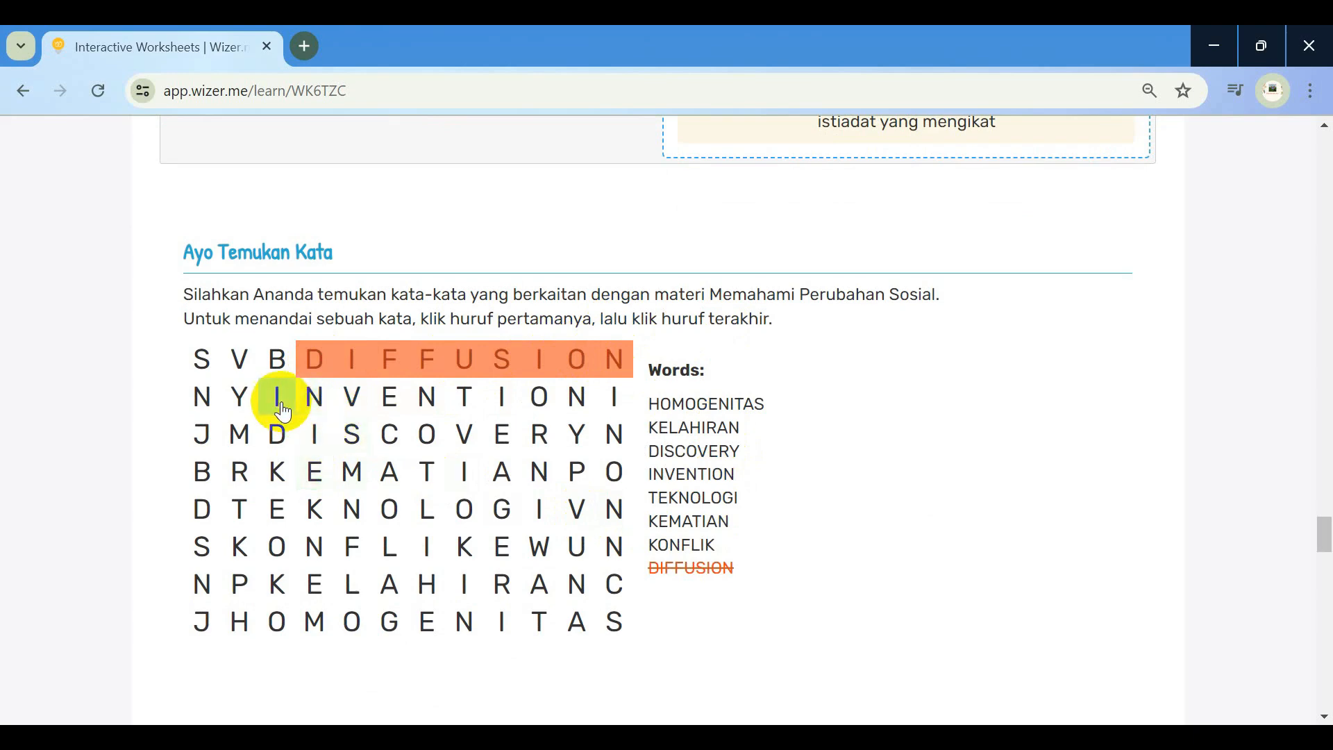
pyautogui.click(575, 401)
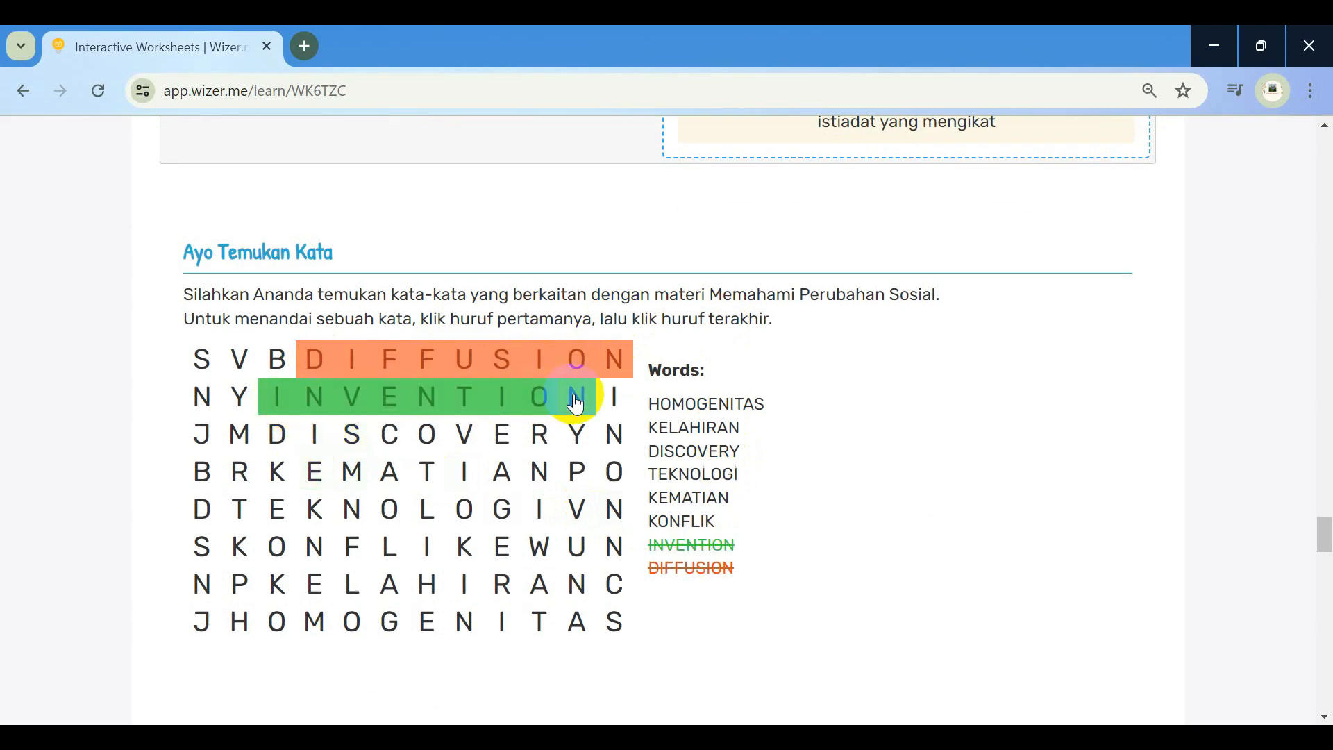
pyautogui.click(278, 444)
pyautogui.click(580, 445)
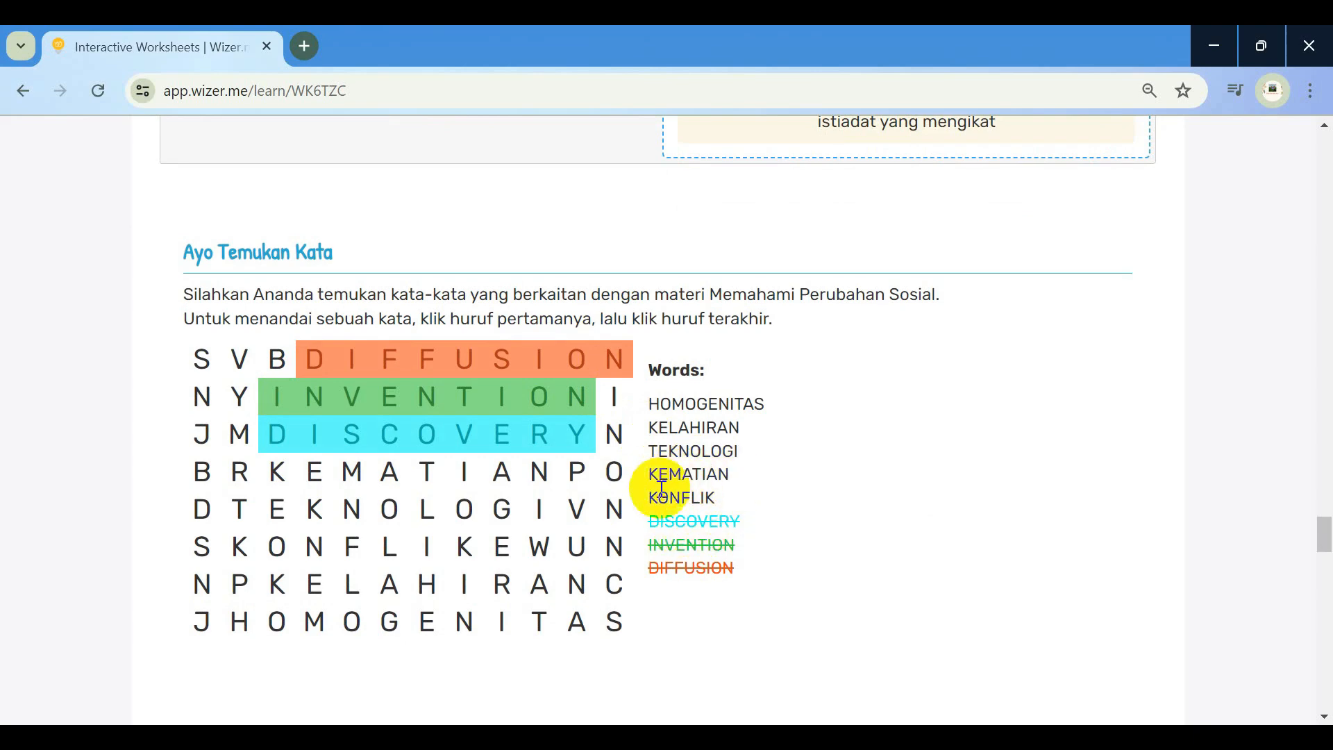
# Find KEMATIAN, TEKNOLOGI, KONFLIK, KELAHIRAN and HOMOGENITAS, then dismiss the congratulations alert
pyautogui.click(281, 479)
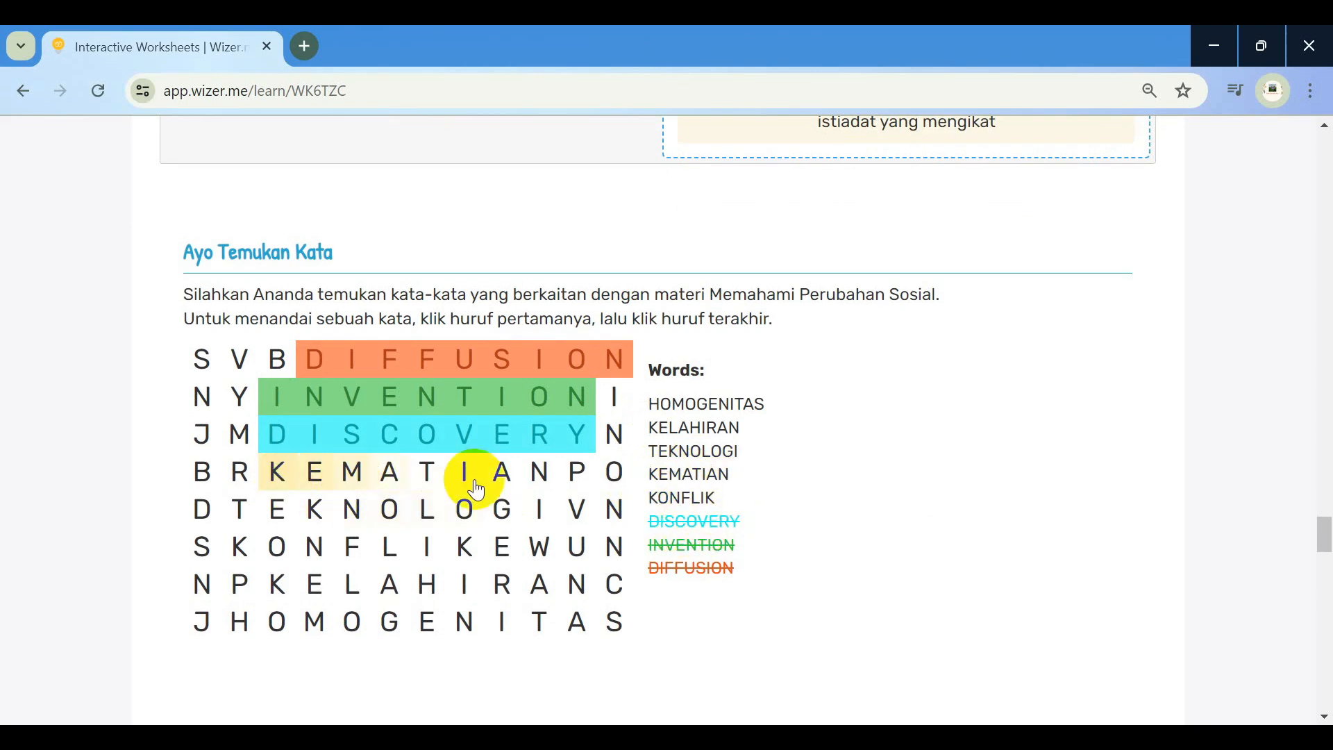
pyautogui.click(535, 474)
pyautogui.click(240, 510)
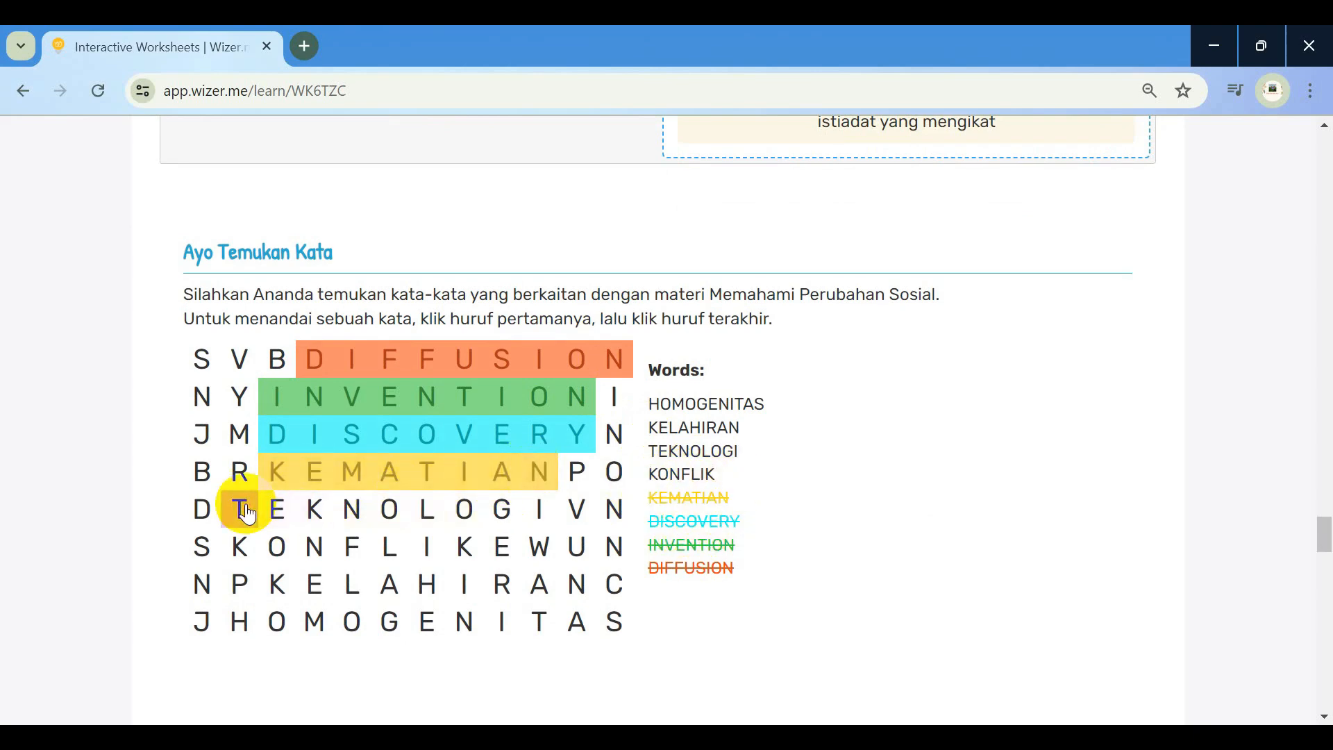
pyautogui.click(539, 509)
pyautogui.click(241, 549)
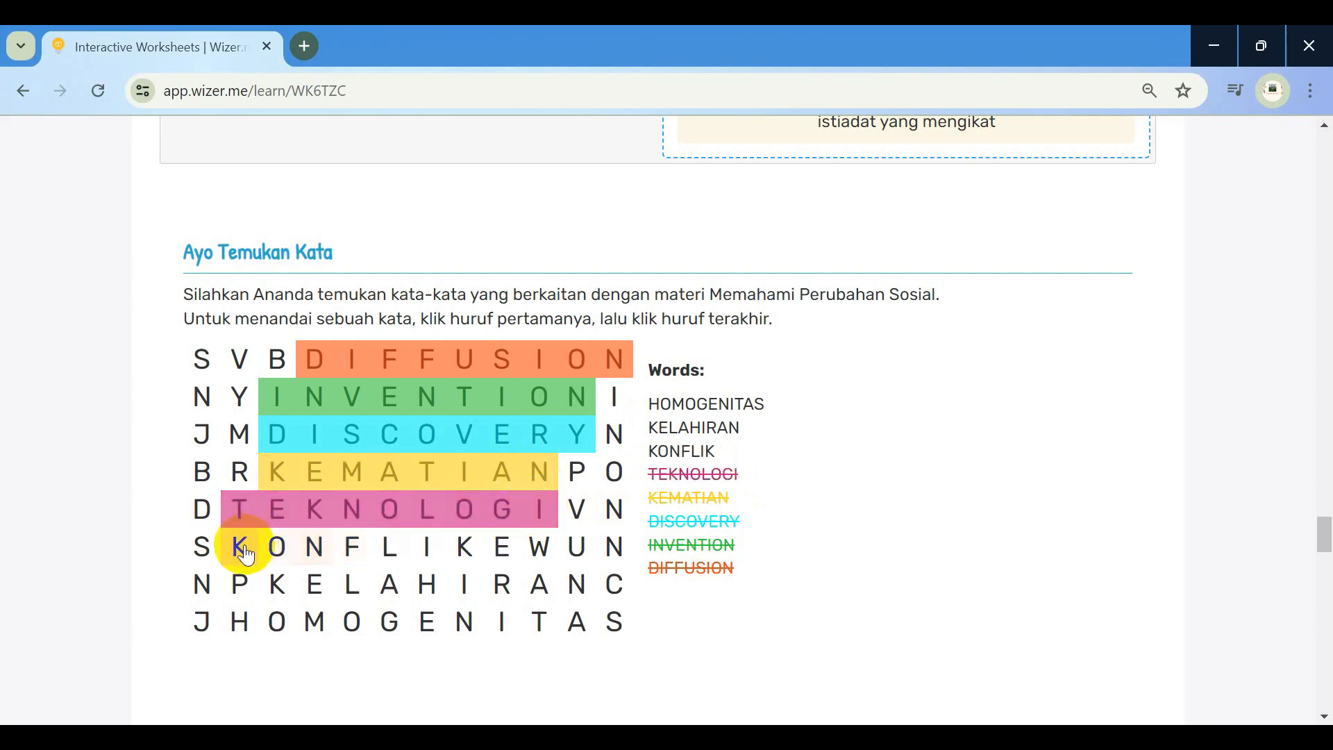
pyautogui.click(464, 546)
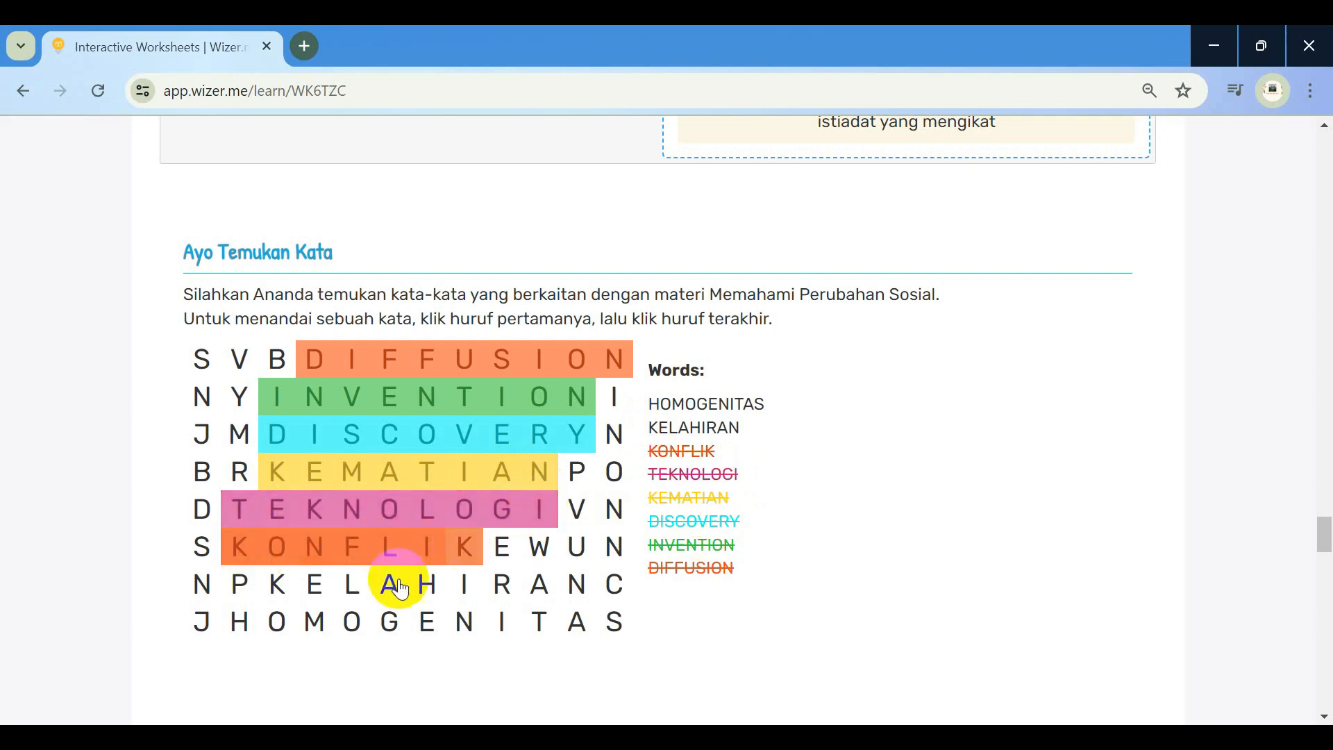
pyautogui.click(279, 587)
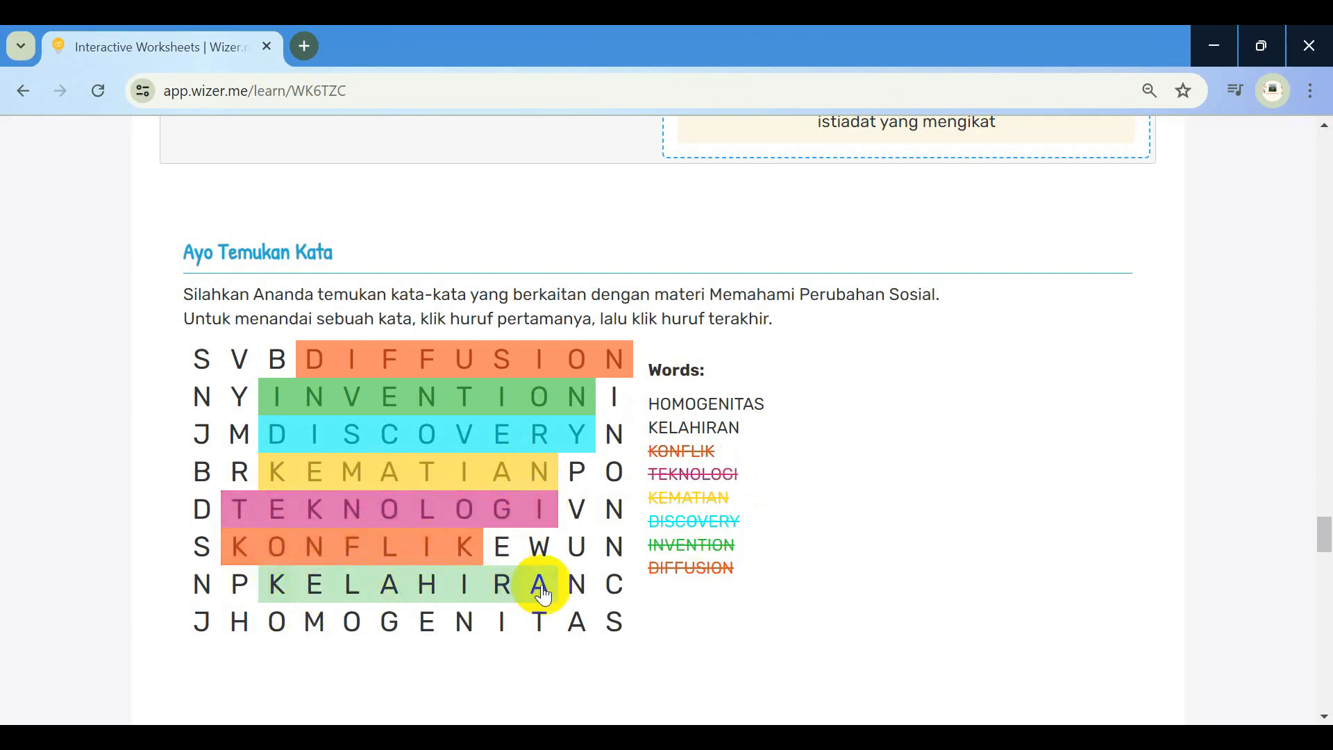
pyautogui.click(576, 586)
pyautogui.click(248, 627)
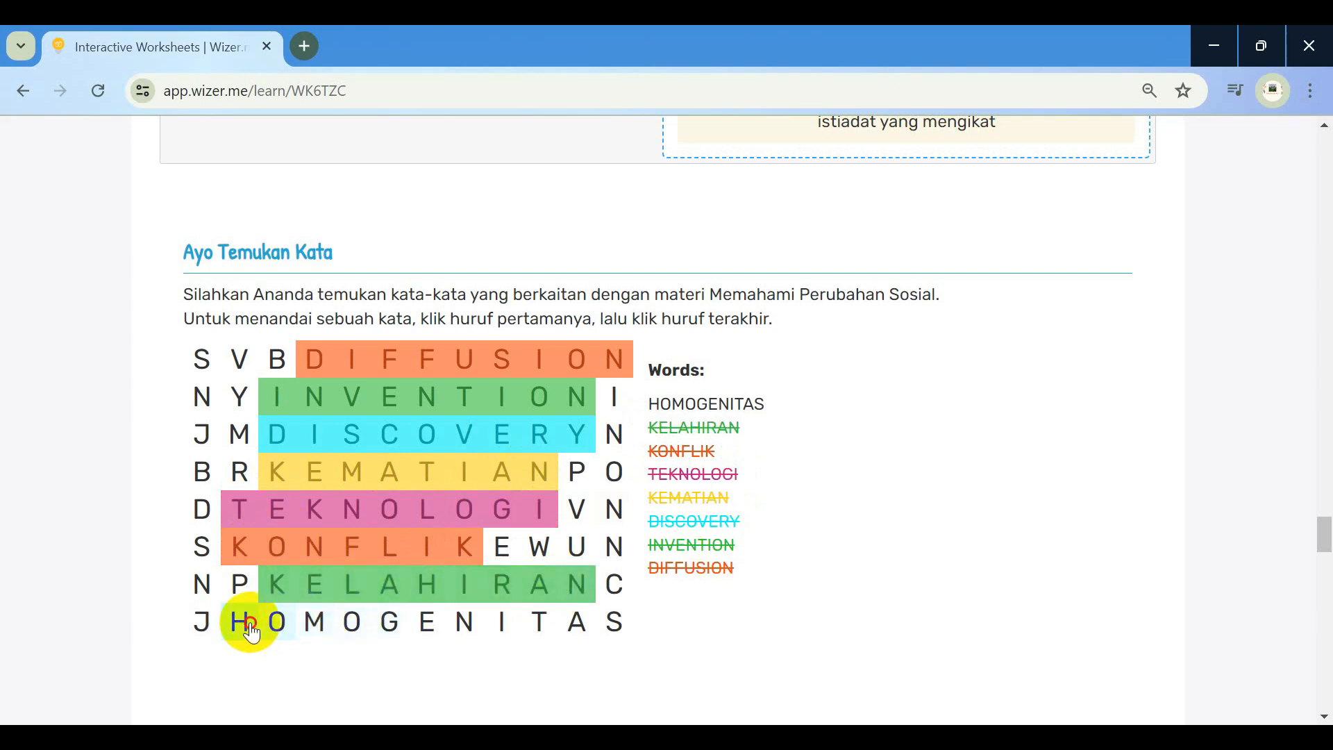
pyautogui.click(609, 628)
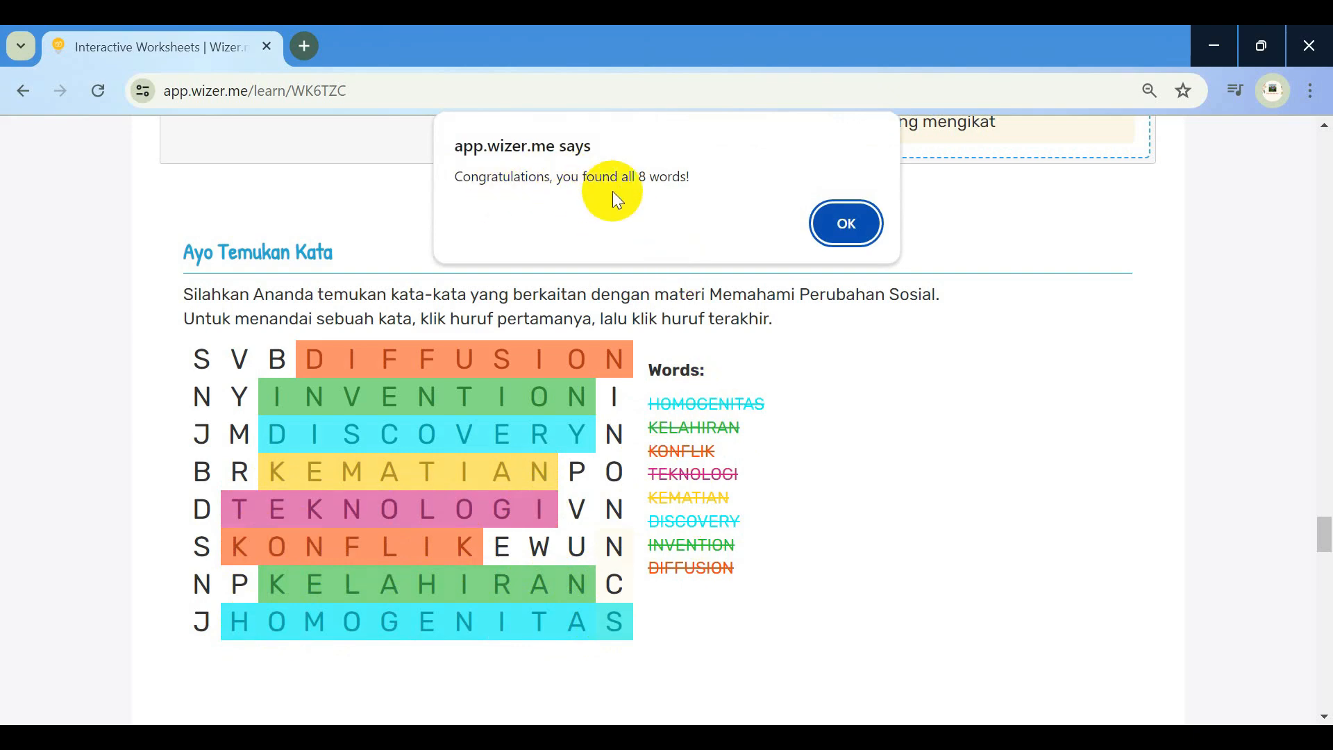
pyautogui.click(823, 231)
# Copy option d's definition of social change and paste it into the 'Jawablah pertanyaan' box
pyautogui.scroll(-7, 743, 464)
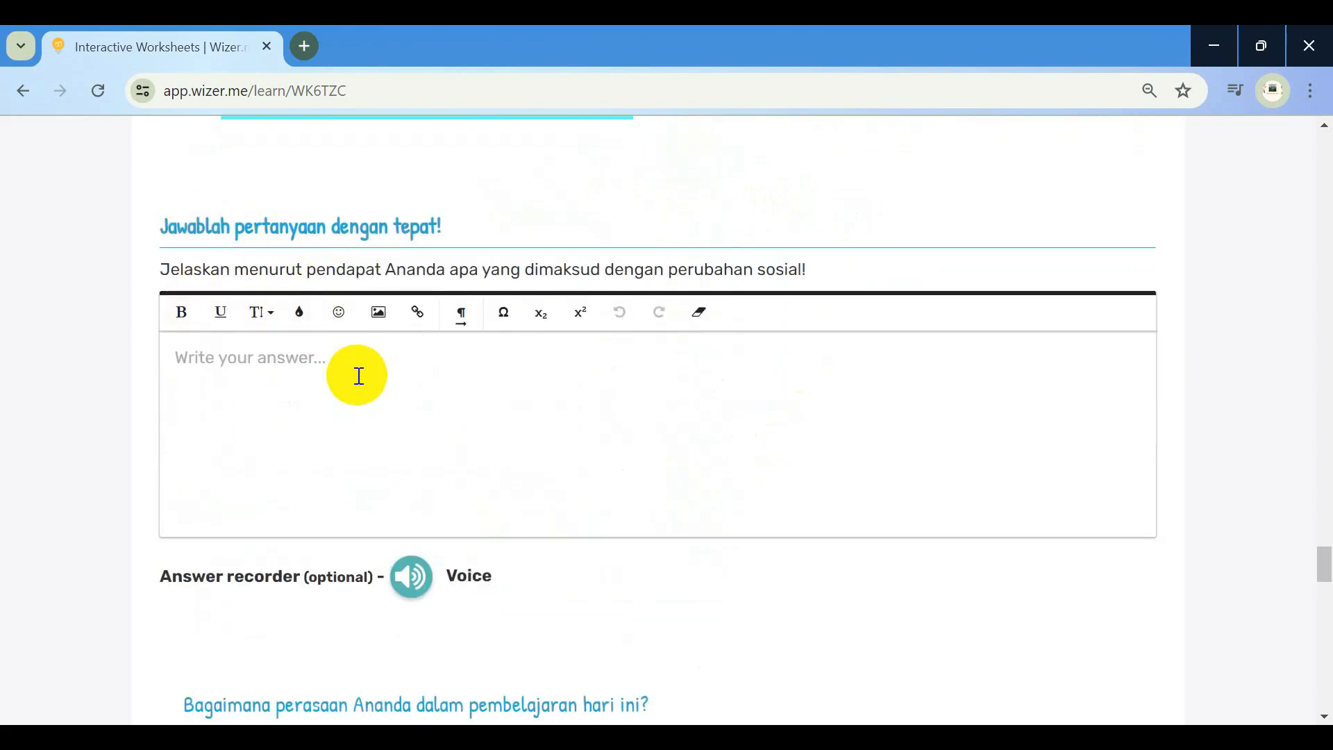
pyautogui.scroll(20, 753, 342)
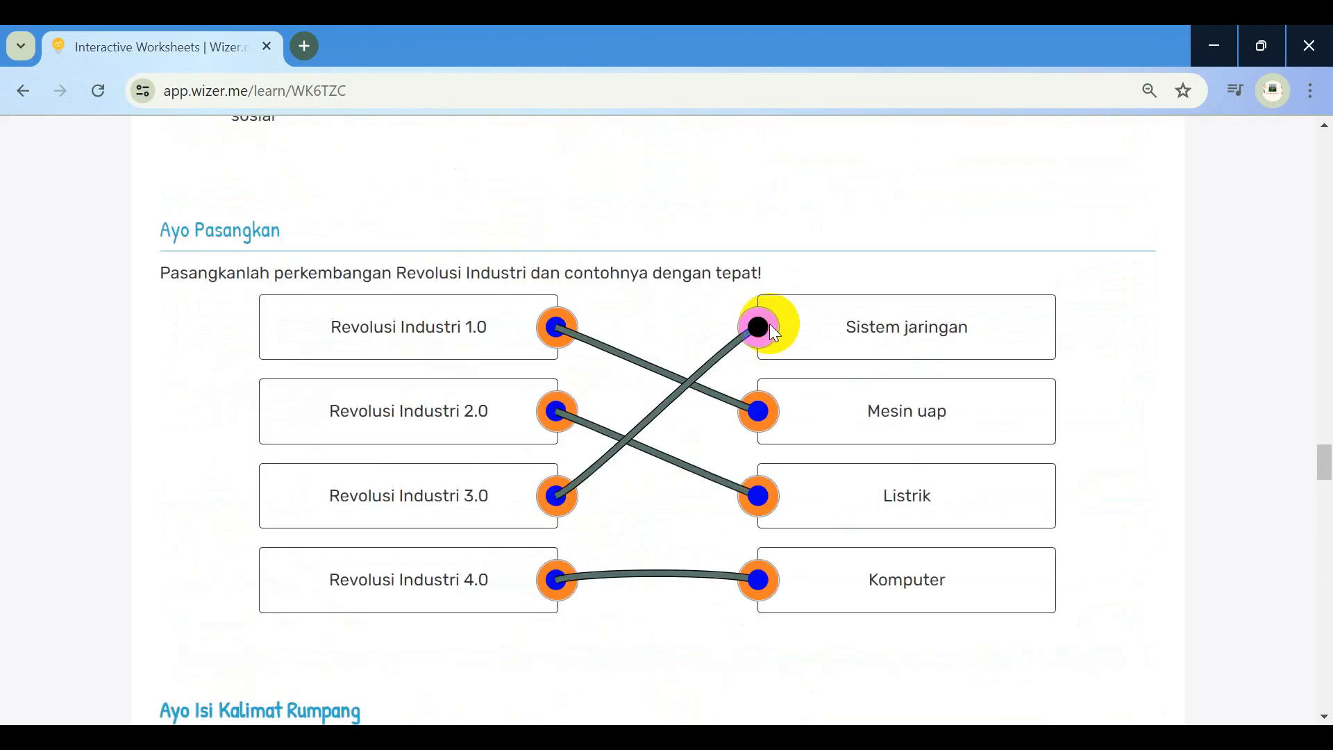
pyautogui.scroll(7, 772, 328)
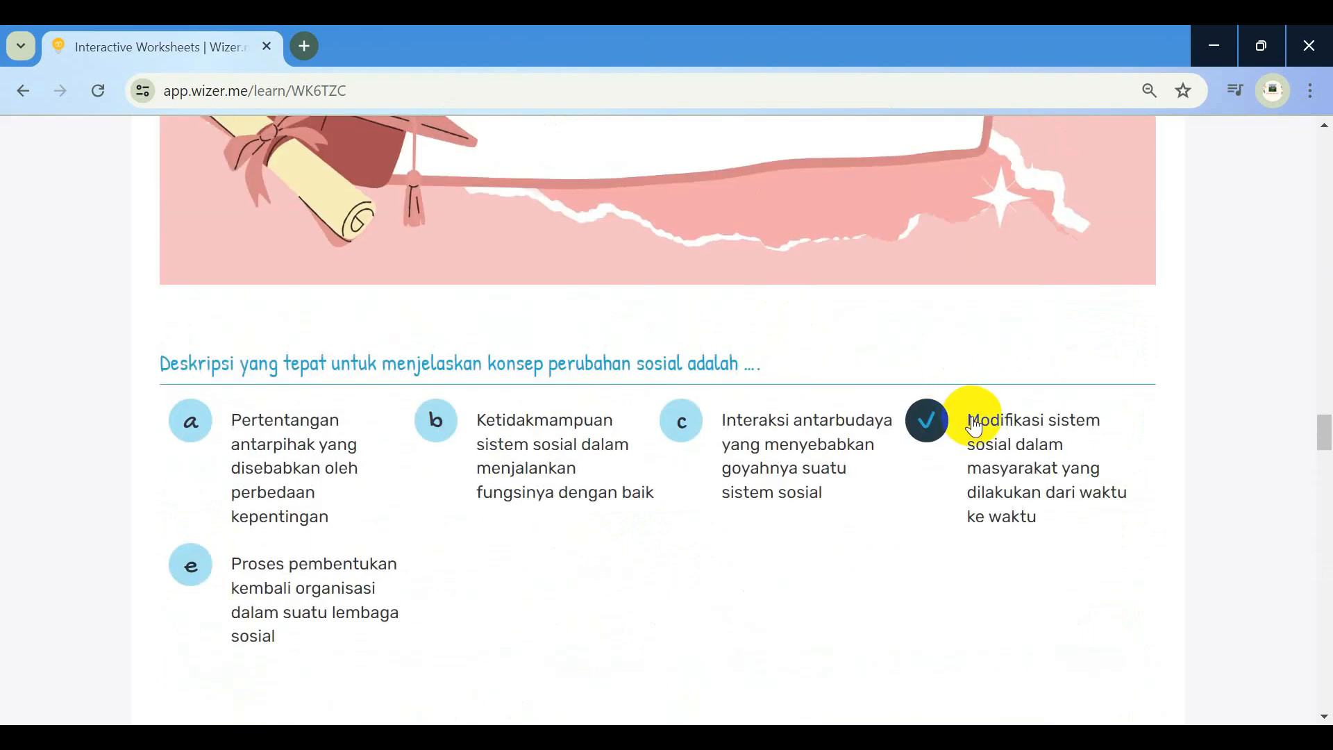
pyautogui.moveTo(975, 423); pyautogui.dragTo(1088, 538)
pyautogui.hotkey('ctrl', 'c')
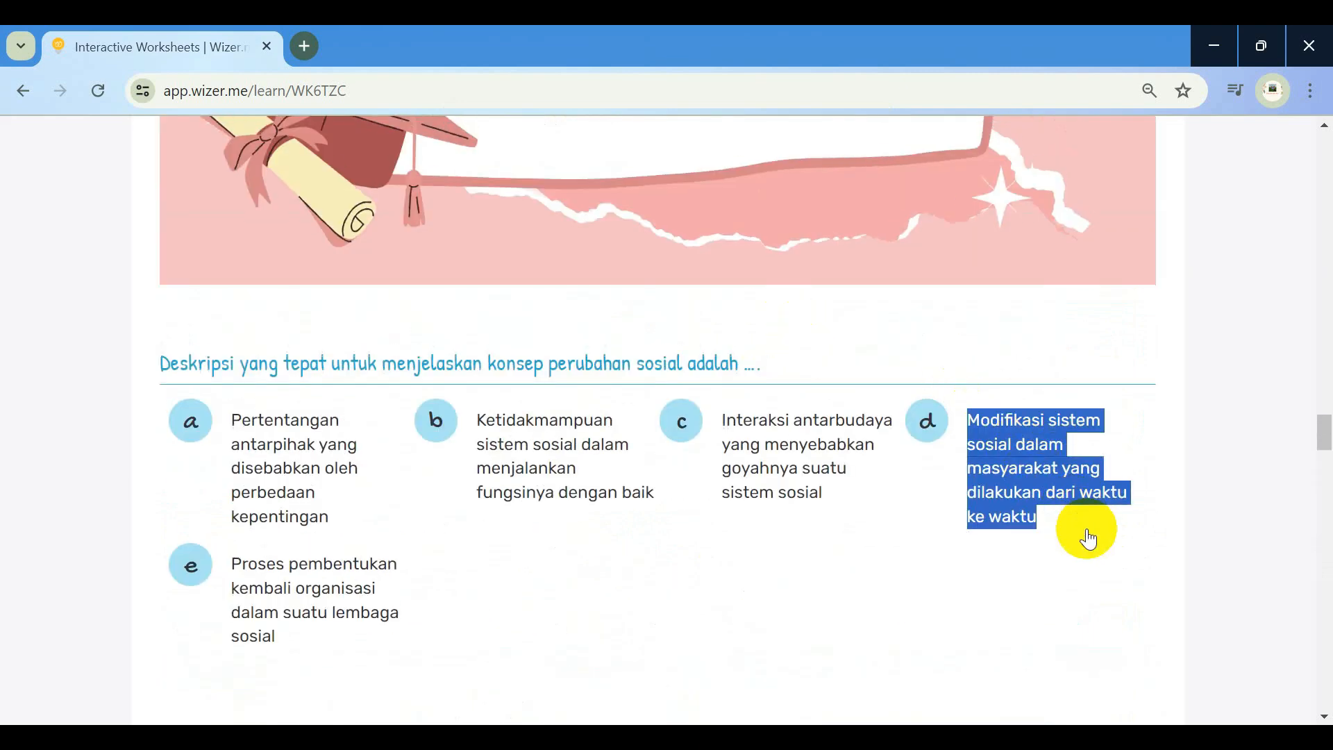
pyautogui.click(927, 421)
pyautogui.scroll(-15, 691, 536)
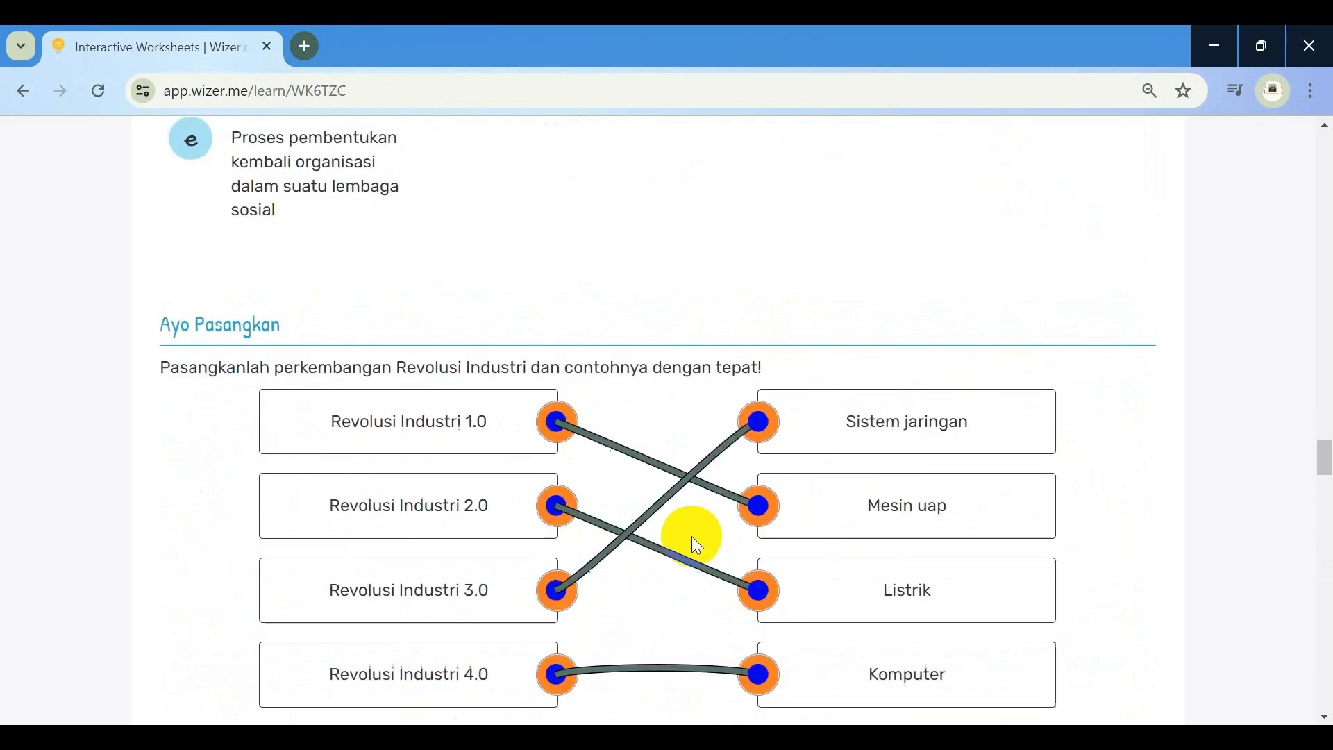
pyautogui.scroll(-15, 692, 536)
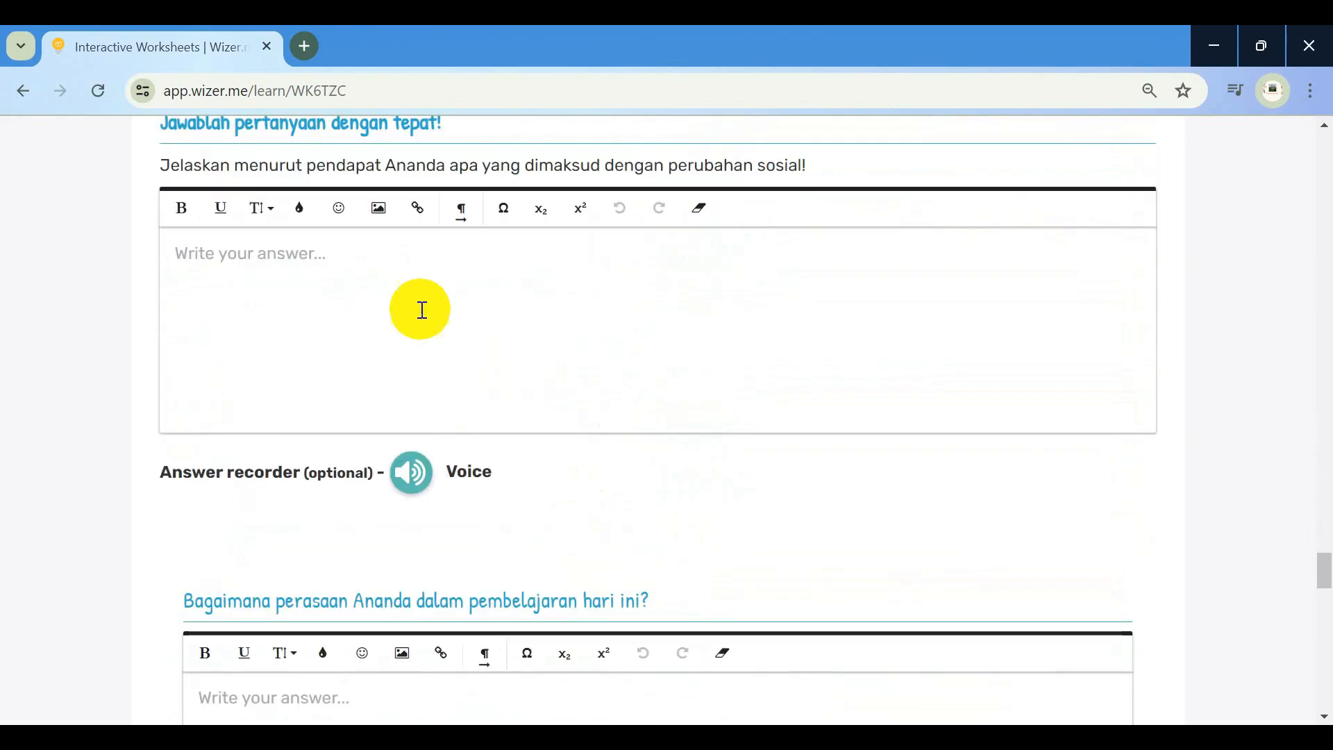
pyautogui.hotkey('ctrl', 'v')
pyautogui.scroll(-5, 422, 310)
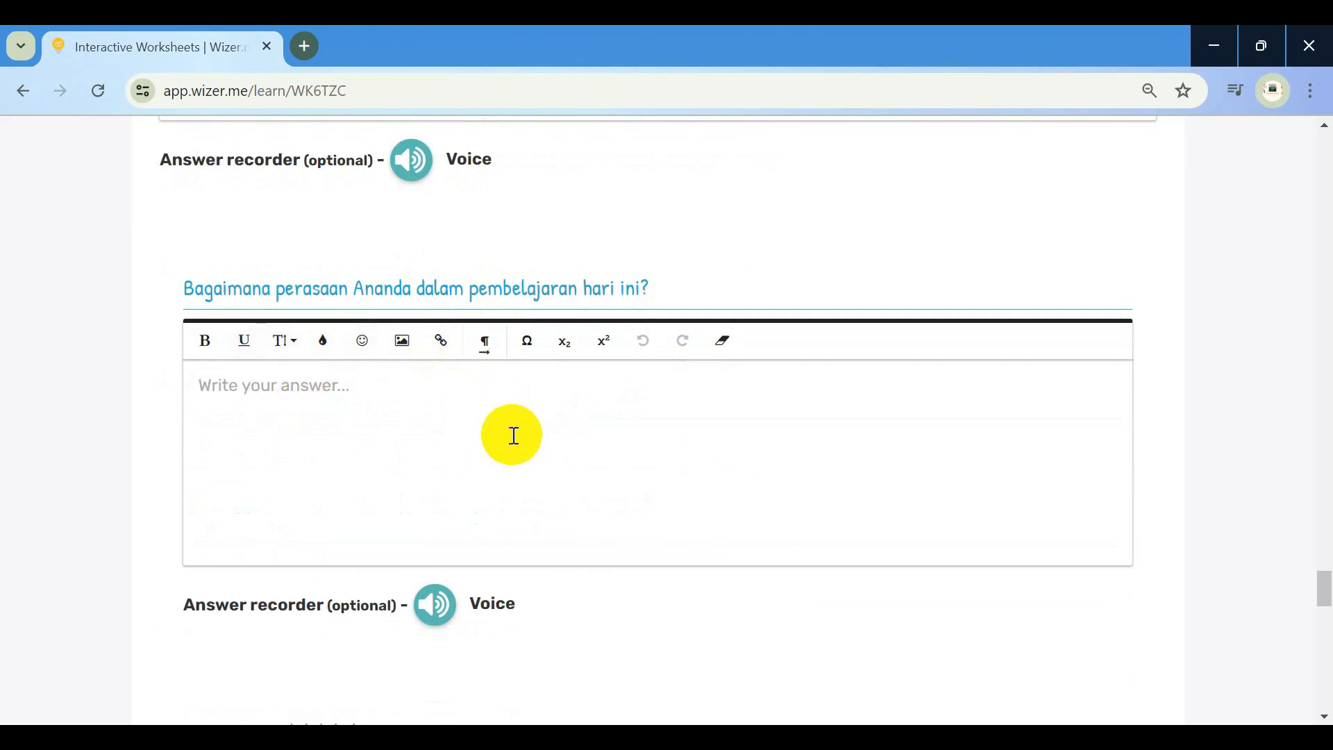
# Answer the feelings question with 'Senang. Belajar materi baru di kelas 12. Belajar aplikasi'
pyautogui.click(513, 428)
pyautogui.write('Senan')
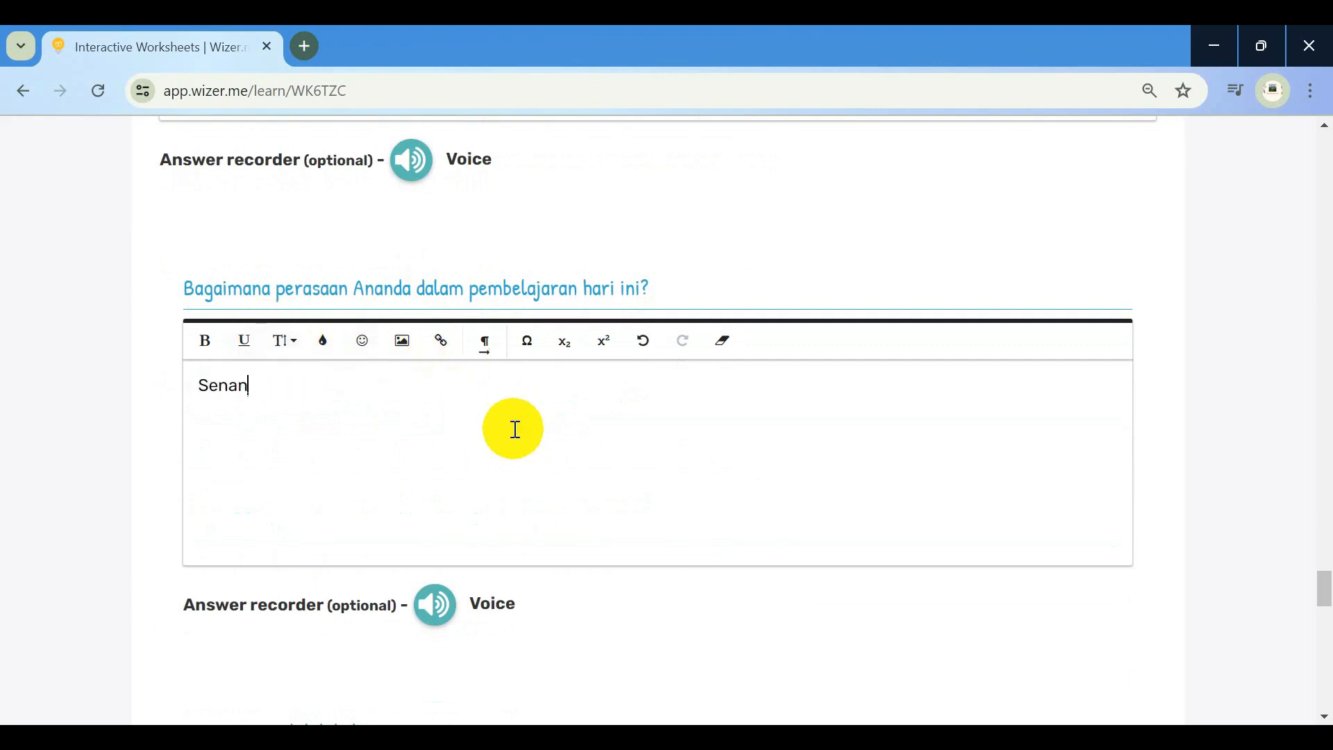
pyautogui.write('g. be')
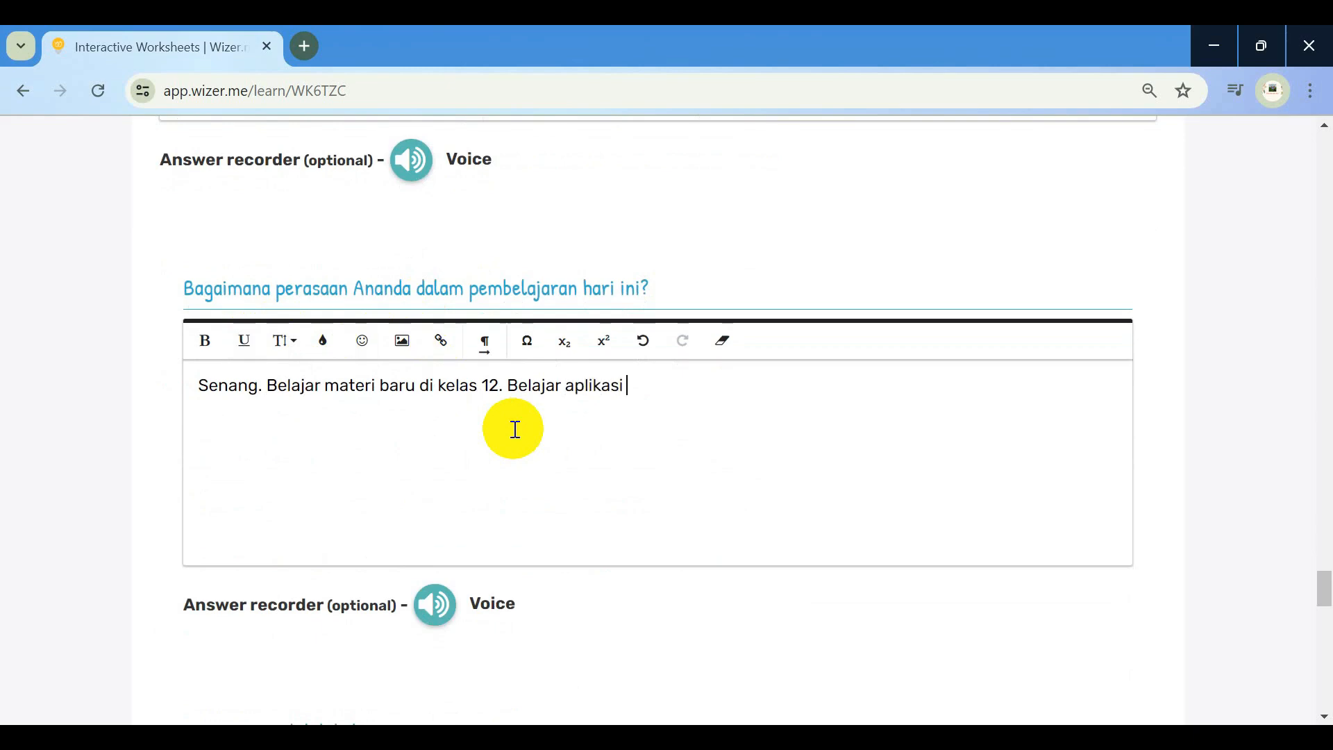
pyautogui.scroll(-7, 515, 429)
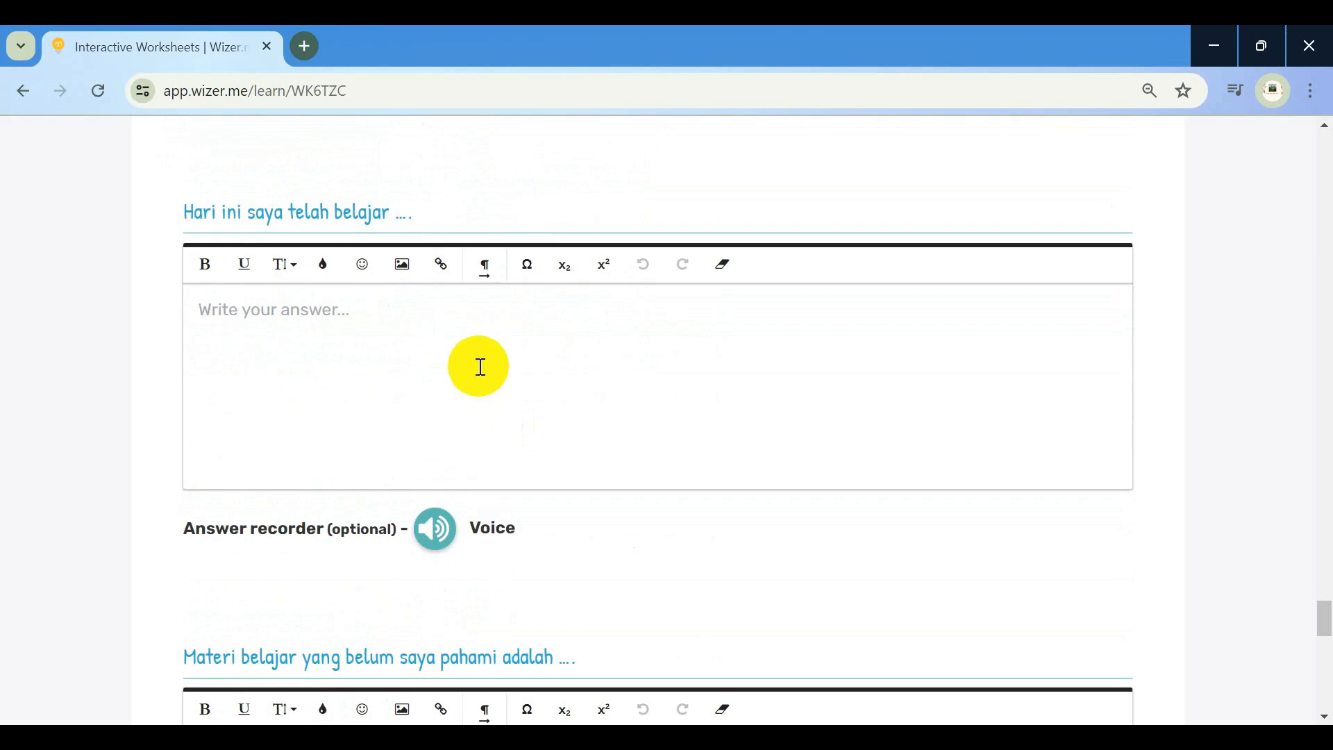
# Answer 'Hari ini saya telah belajar' with 'Materi perubahan sosial. LKPD nya digital'
pyautogui.write('MA')
pyautogui.write('i')
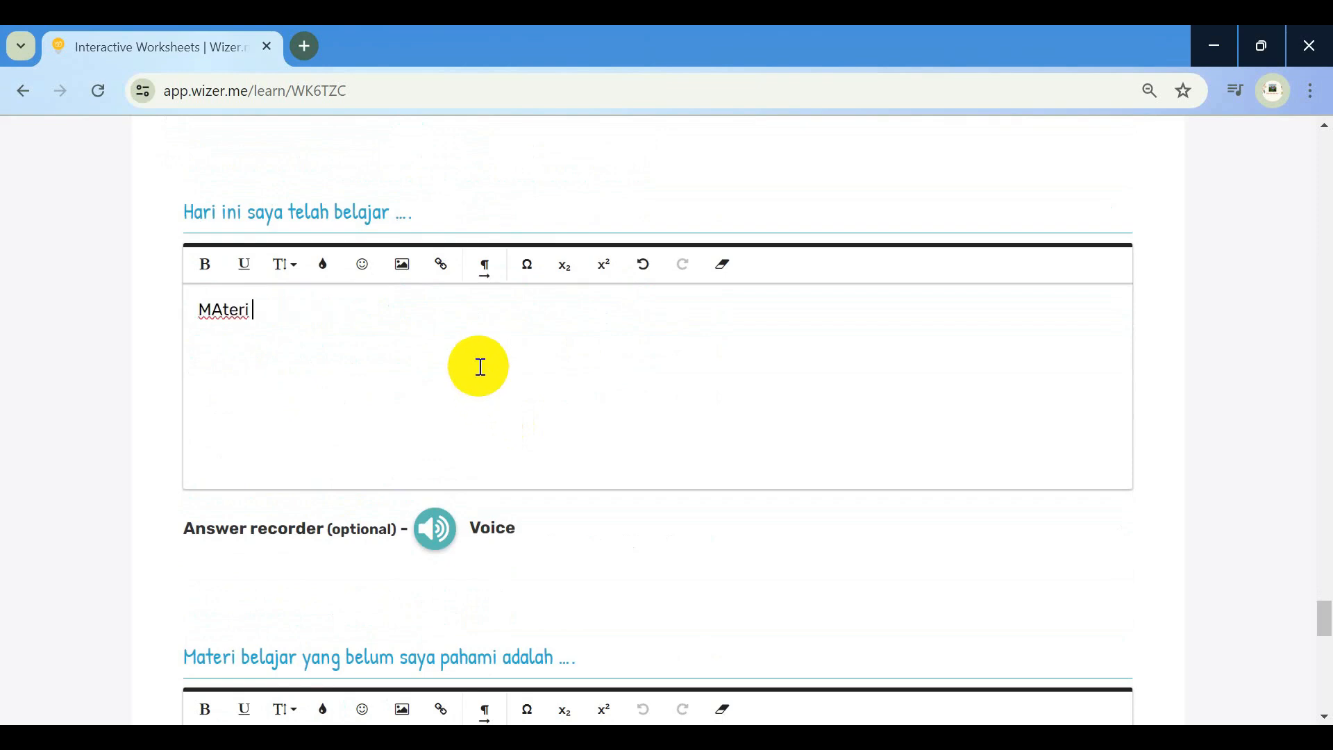
pyautogui.press('BackSpace')
pyautogui.press('BackSpace')
pyautogui.press('BackSpace')
pyautogui.press('BackSpace')
pyautogui.press('BackSpace')
pyautogui.write('ateri perubahan sosial')
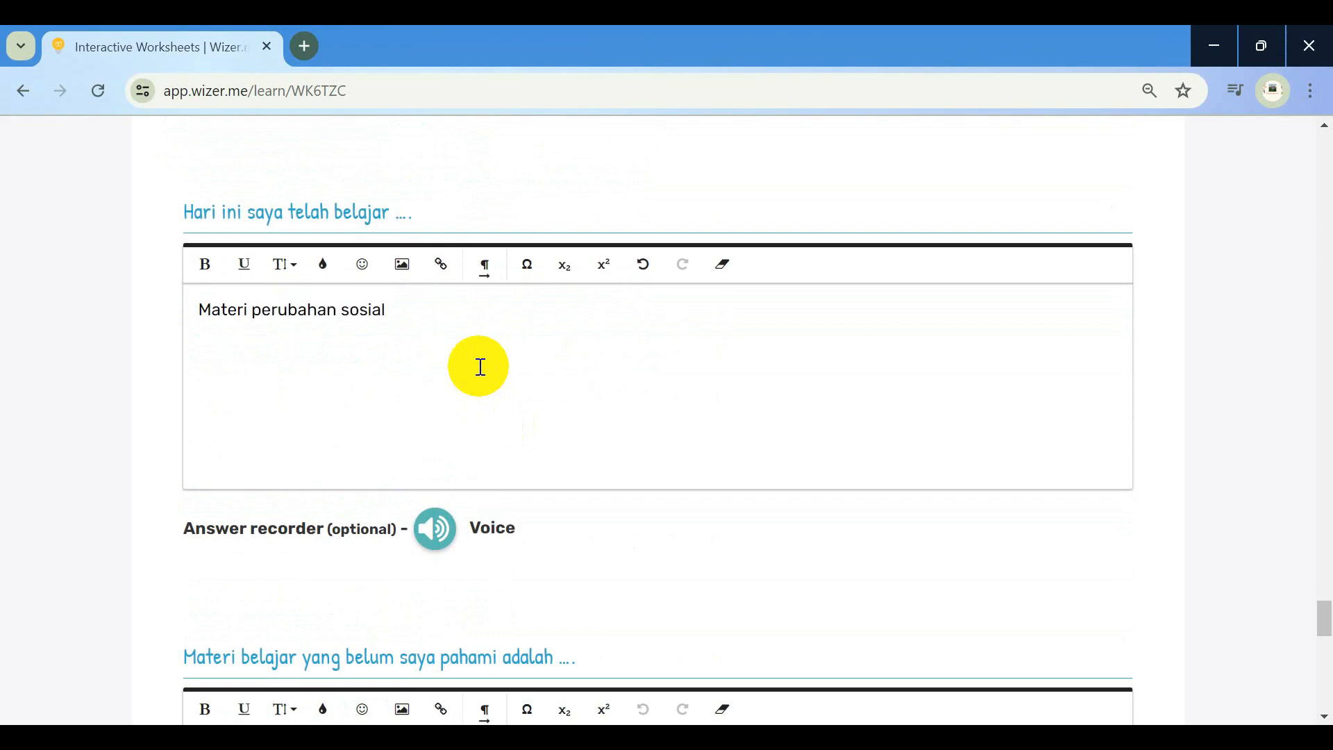
pyautogui.write('. LKPD nya digital')
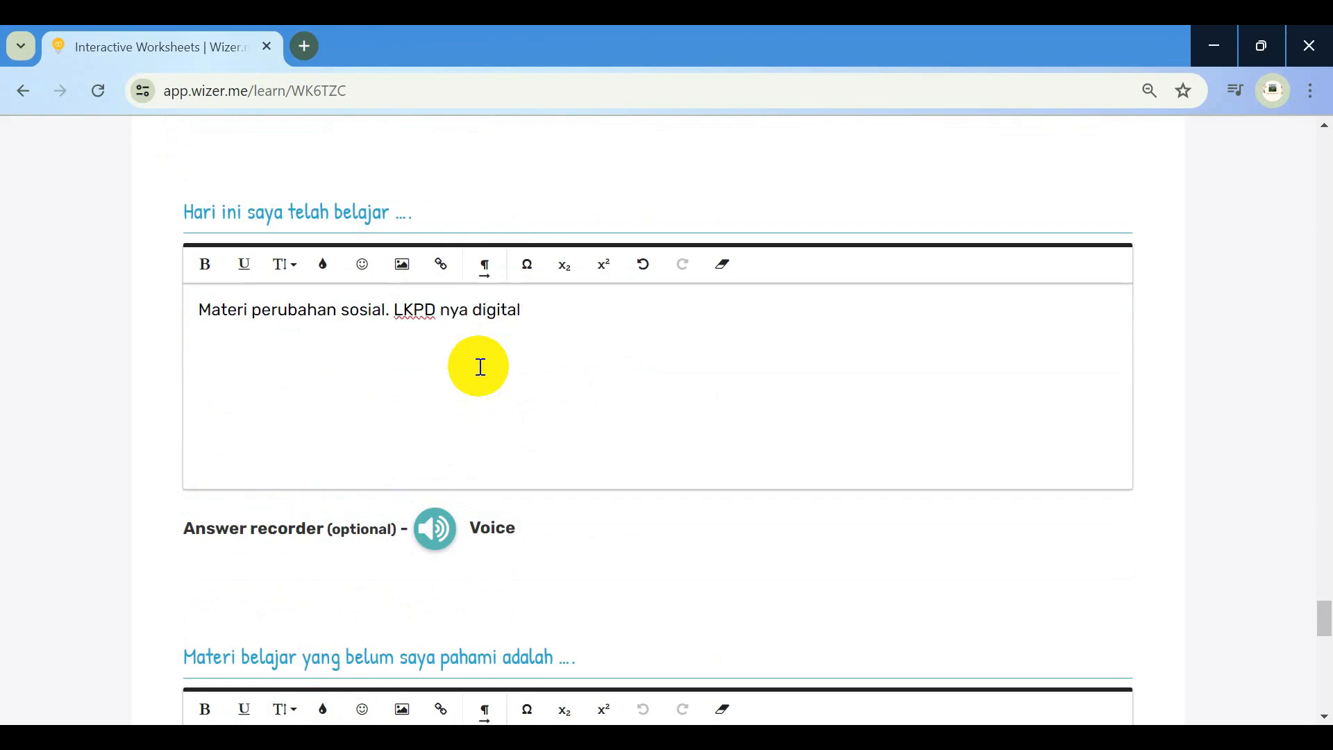
pyautogui.scroll(-4, 480, 366)
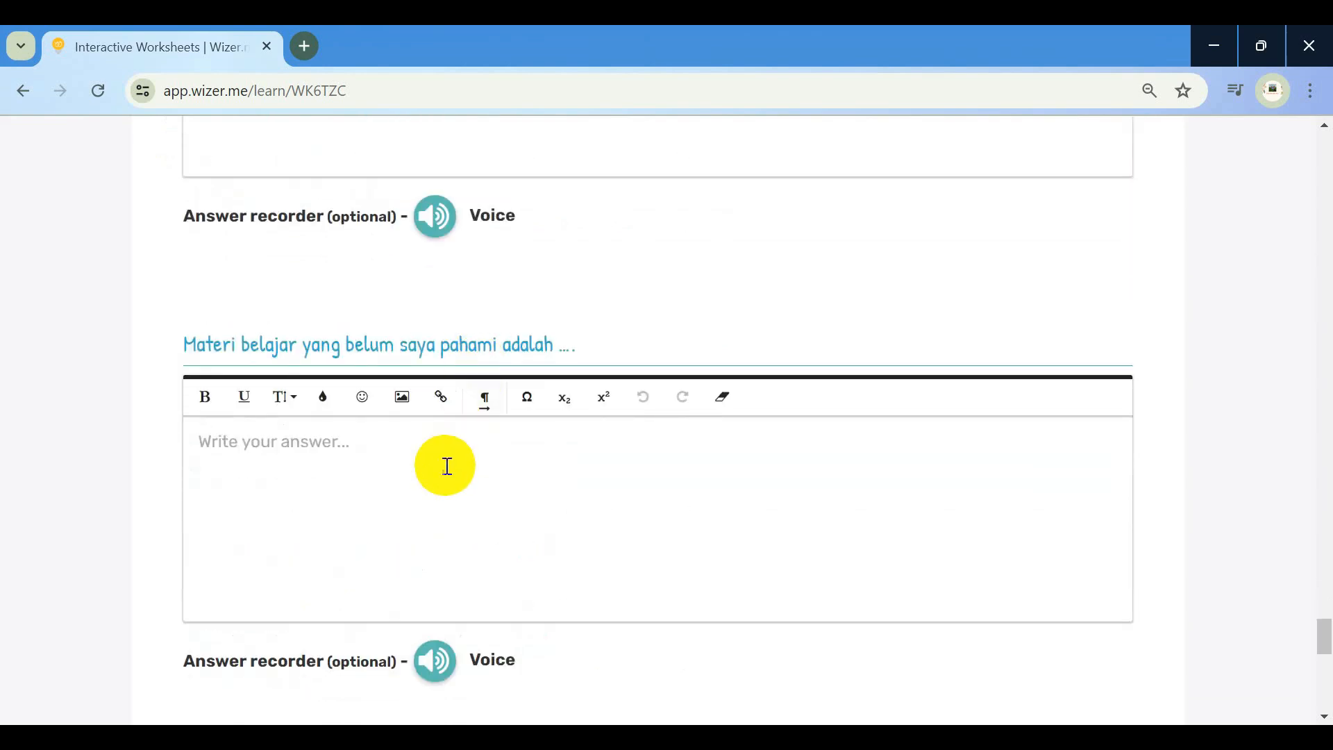
# Enter 'Faktor penyebab perubahan sosial' as unclear material and 'Bertanya kepada guru dan teman. Mencari sumber belajar lainnya misal video youtube' as the plan
pyautogui.write('F')
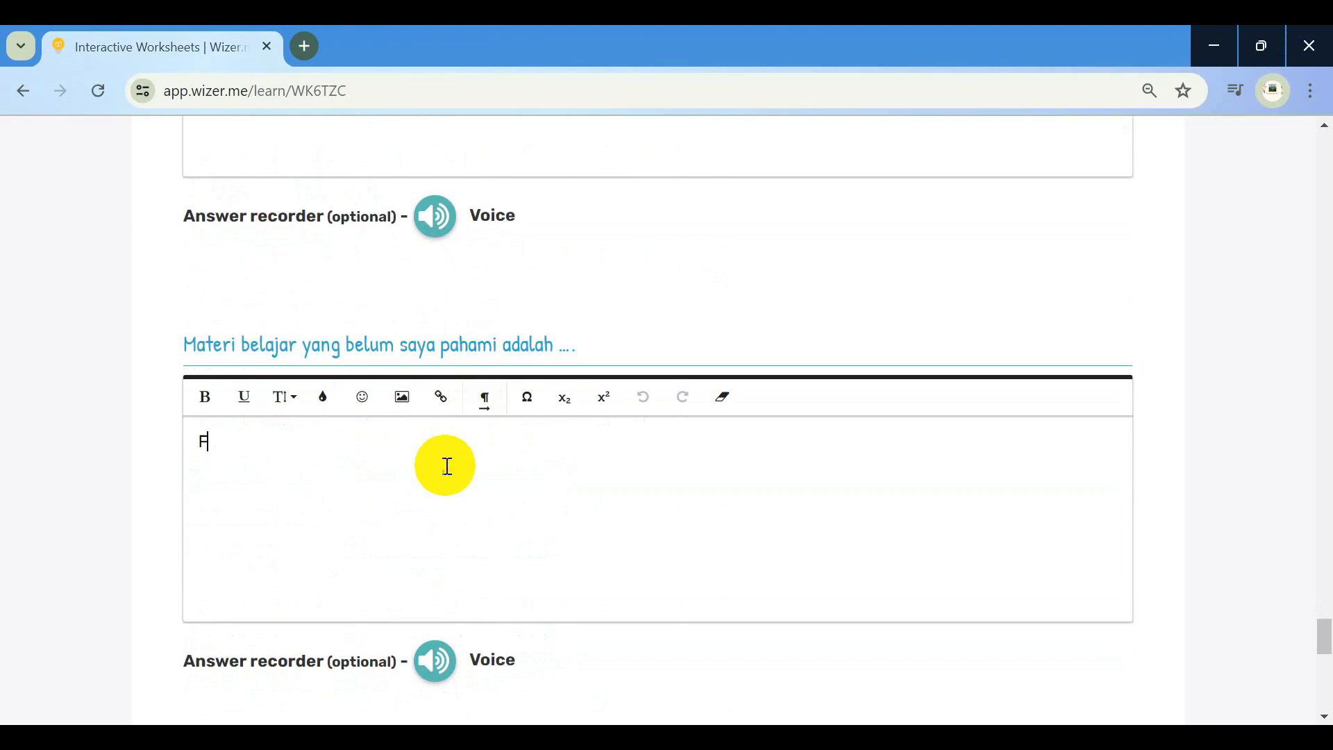
pyautogui.write('aktor penyebab peru')
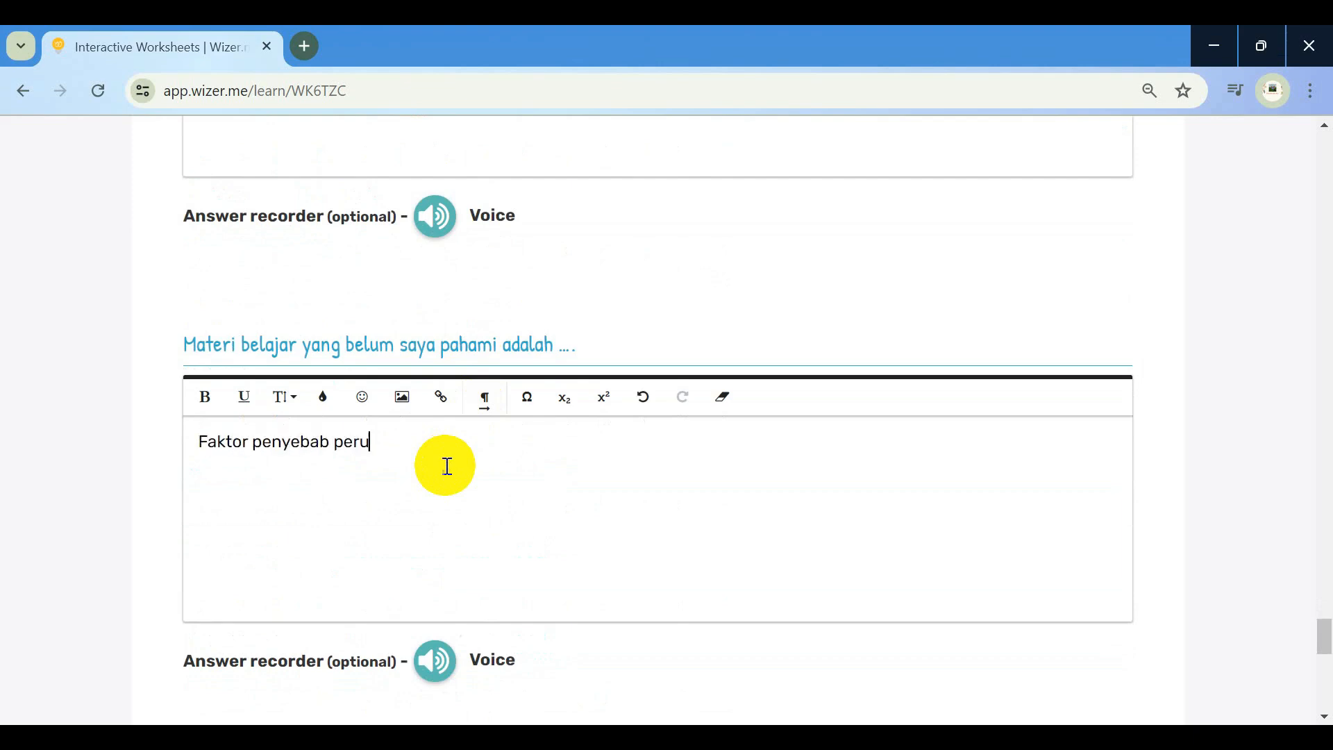
pyautogui.write('bahan sosial')
pyautogui.scroll(-5, 447, 466)
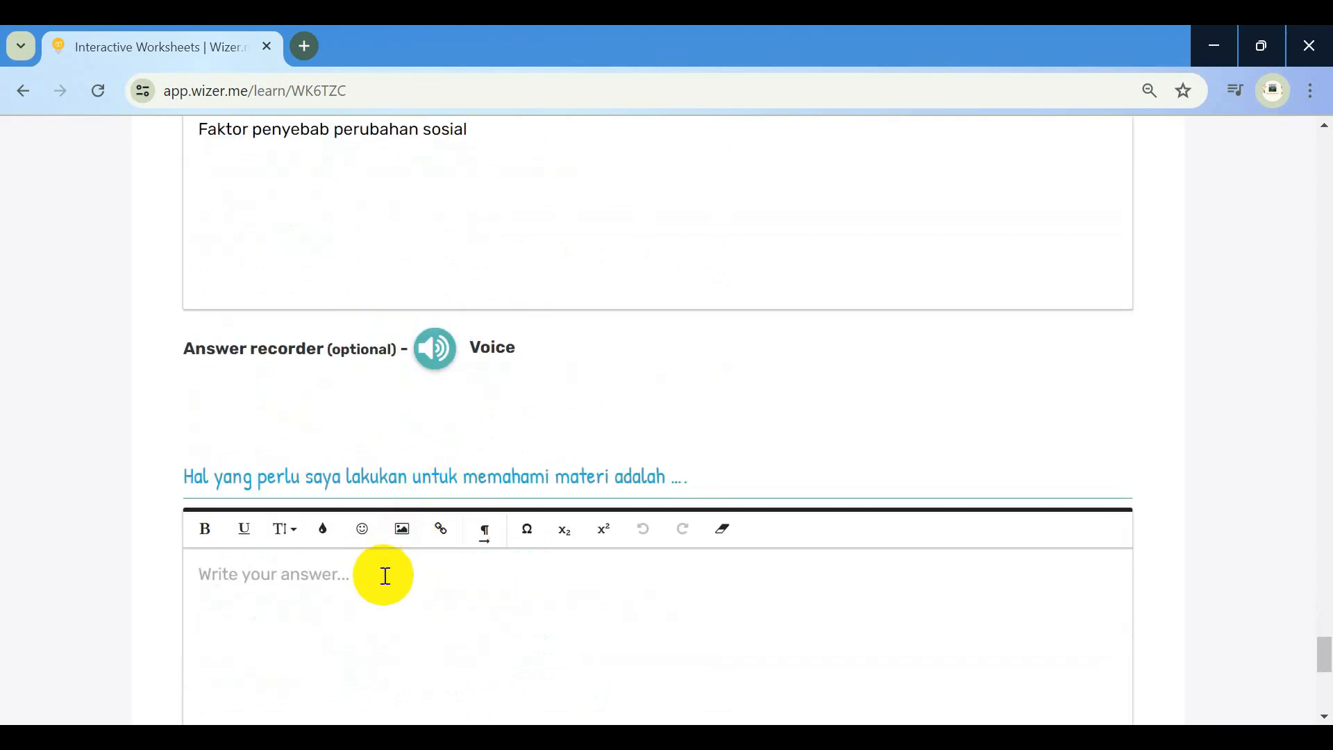
pyautogui.write('Be')
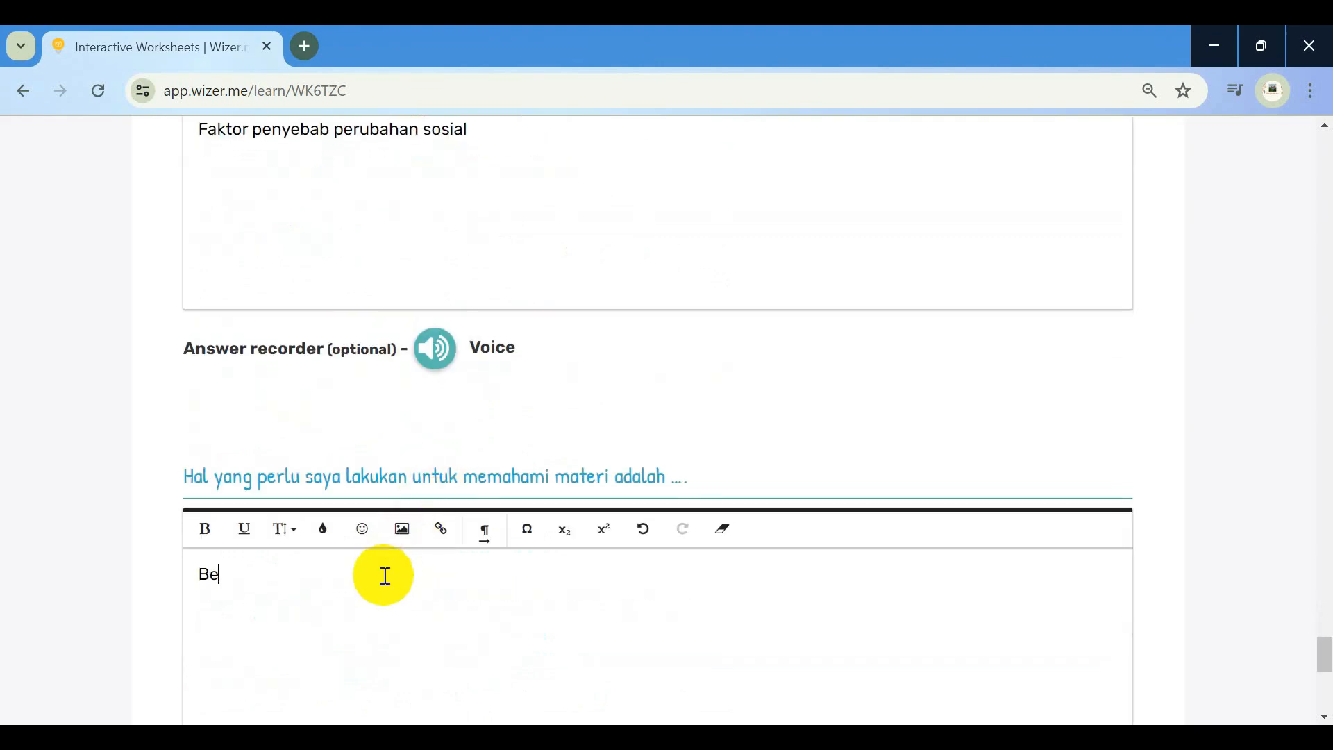
pyautogui.write('rtanya kepada gu')
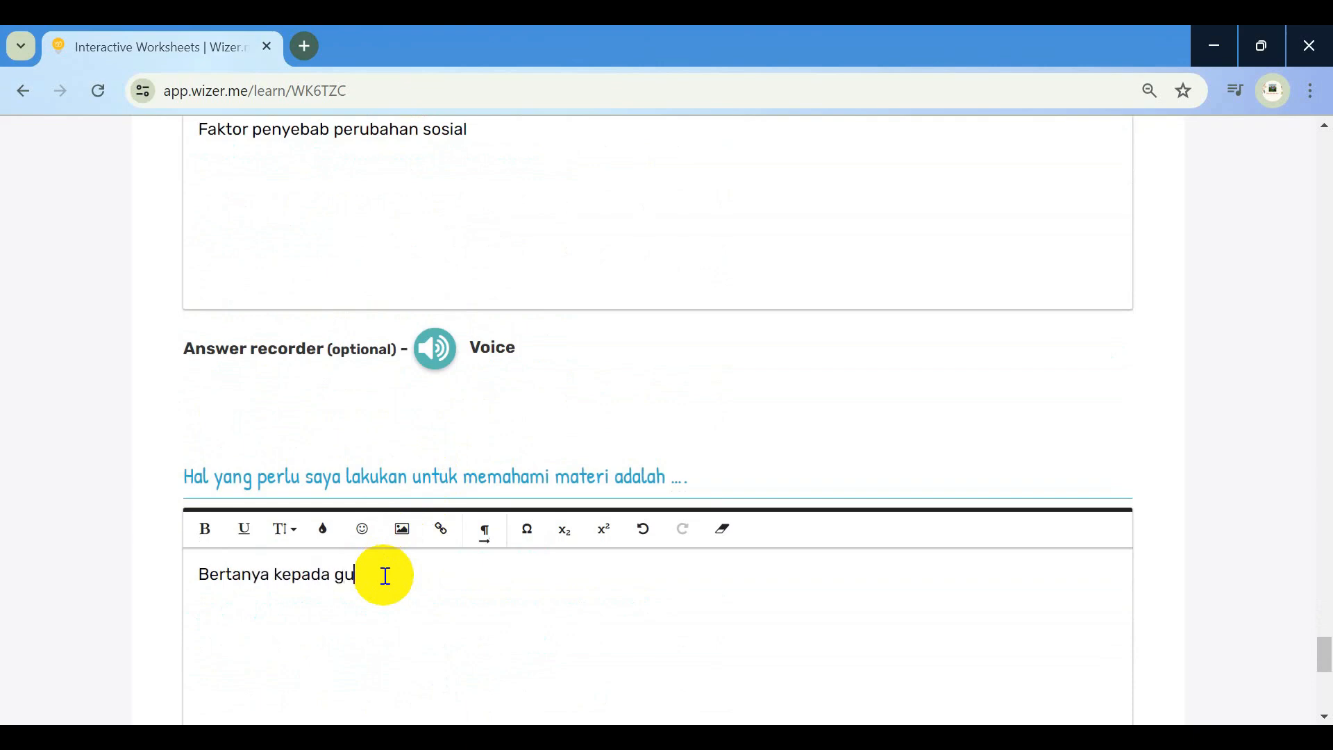
pyautogui.write('ru dan teman. Mencari')
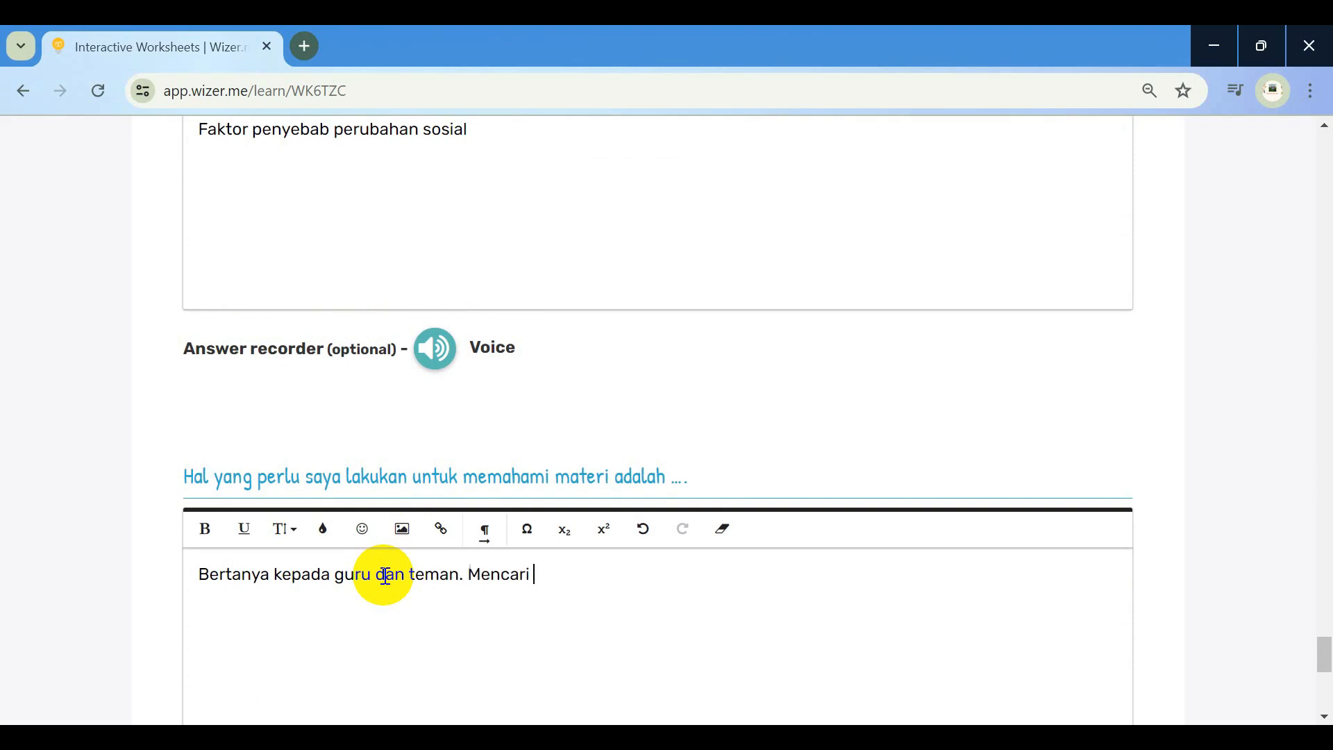
pyautogui.write(' sumber belajar lai')
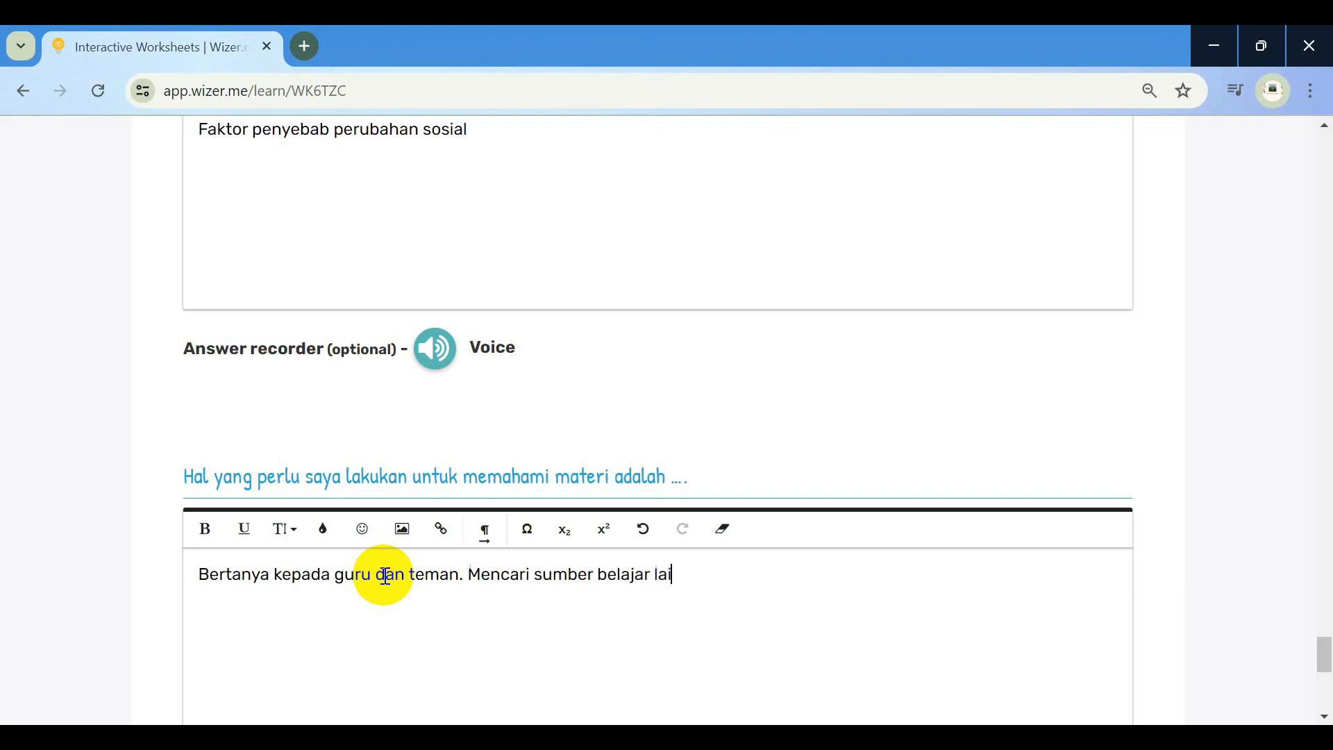
pyautogui.write('nnya misal video youtube')
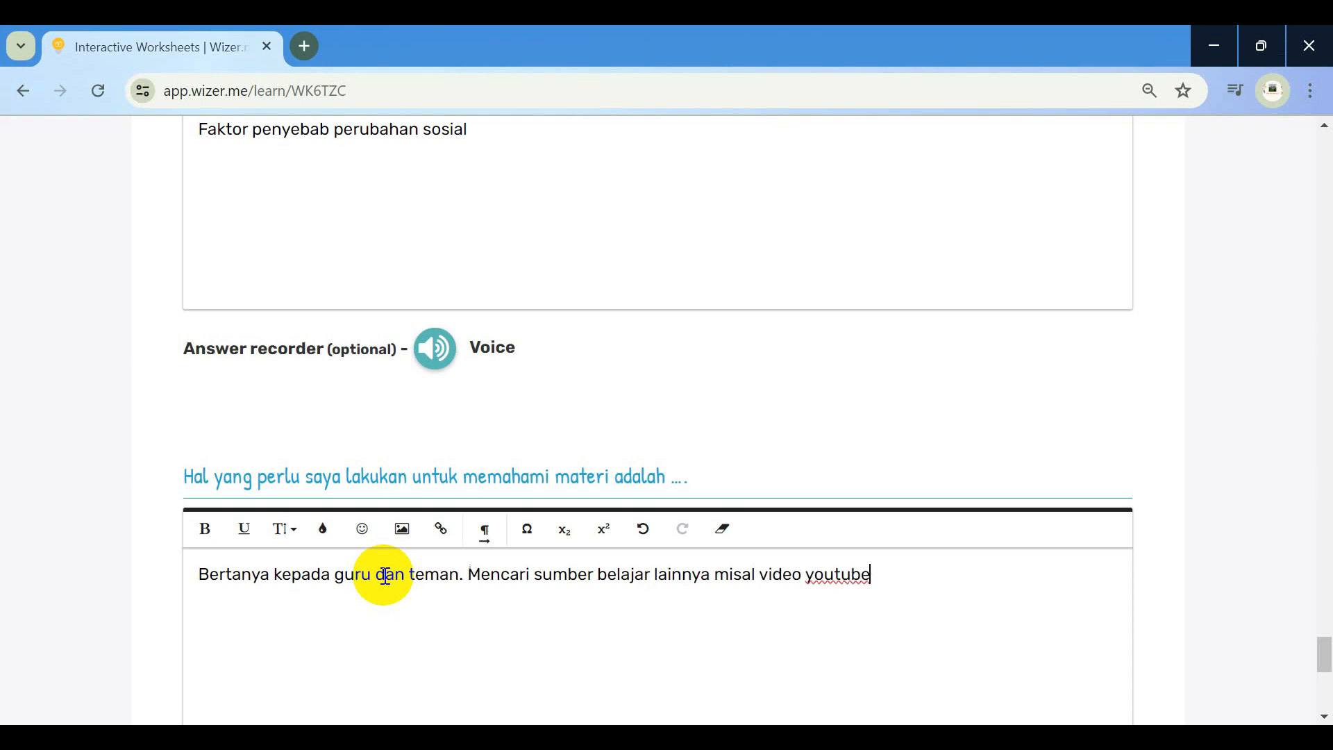
pyautogui.scroll(-6, 383, 575)
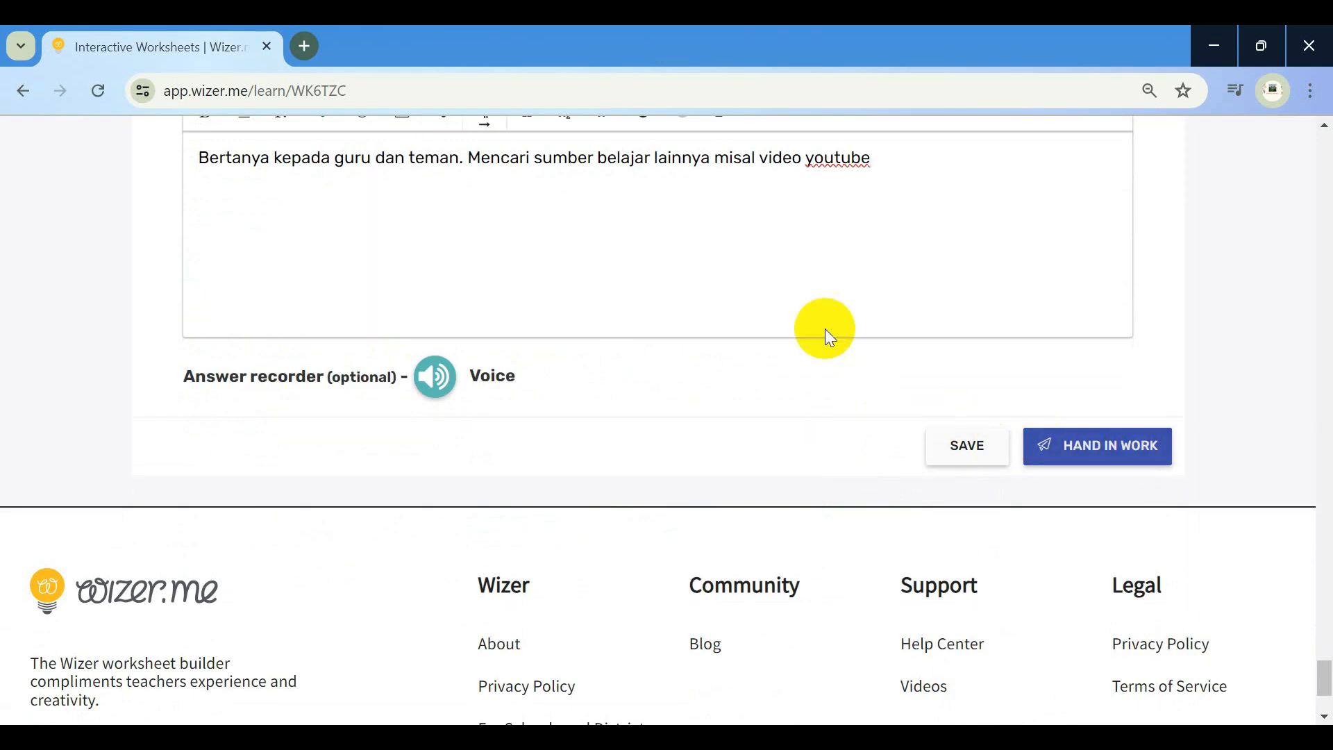
# Hand in the completed worksheet and confirm the submission
pyautogui.scroll(6, 808, 305)
pyautogui.scroll(-4, 808, 306)
pyautogui.scroll(-2, 809, 306)
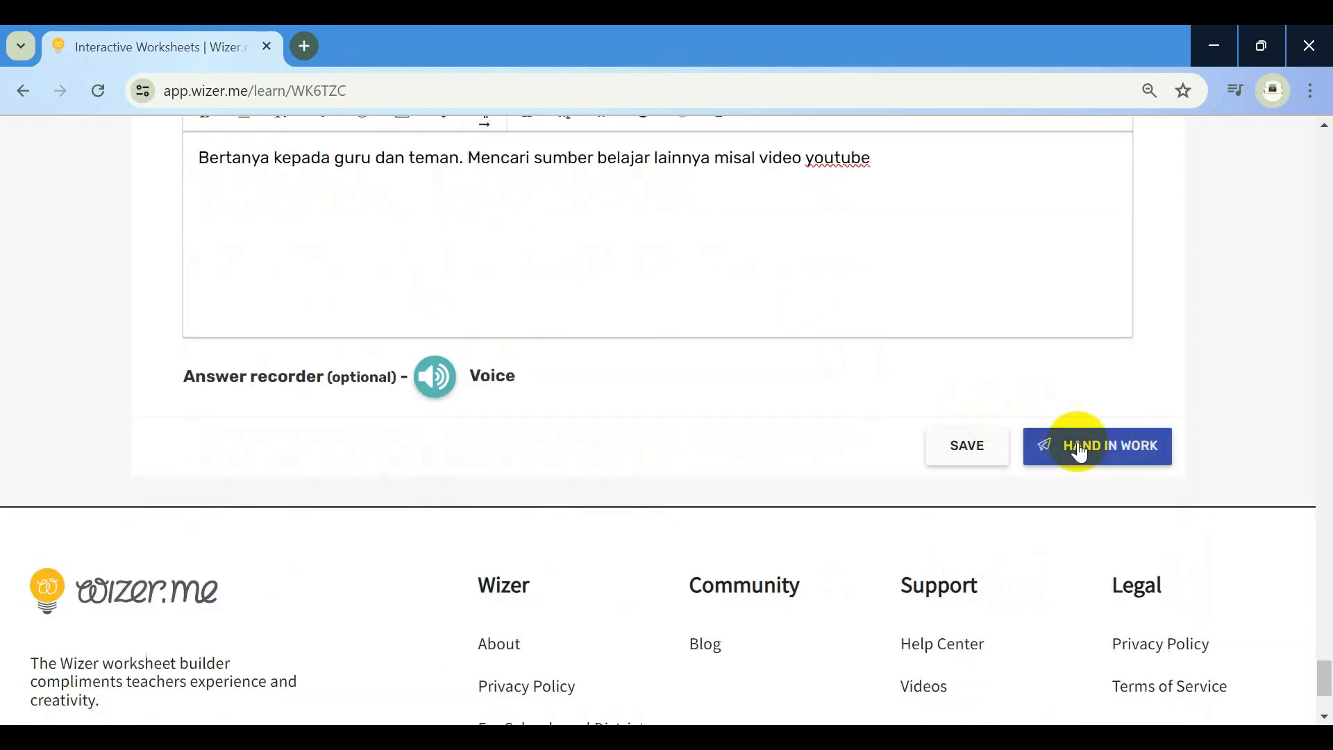
pyautogui.click(1087, 454)
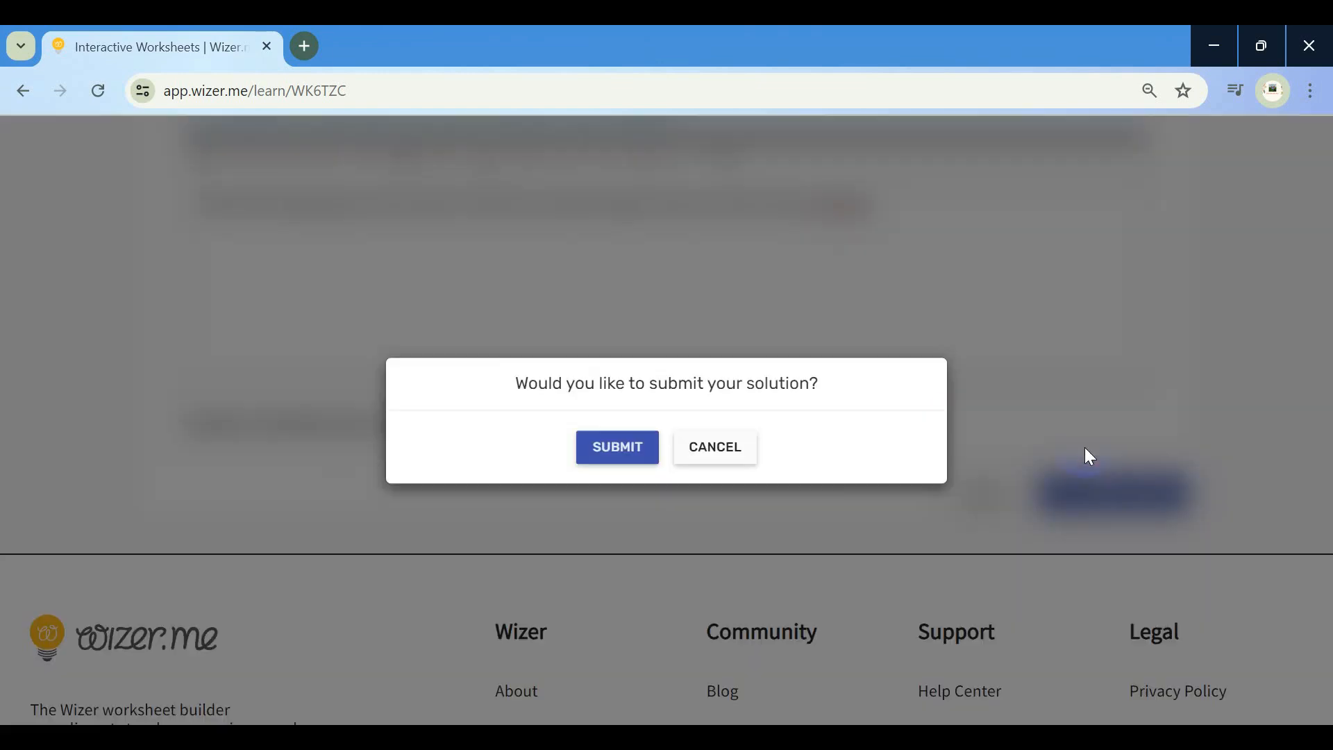
pyautogui.click(622, 449)
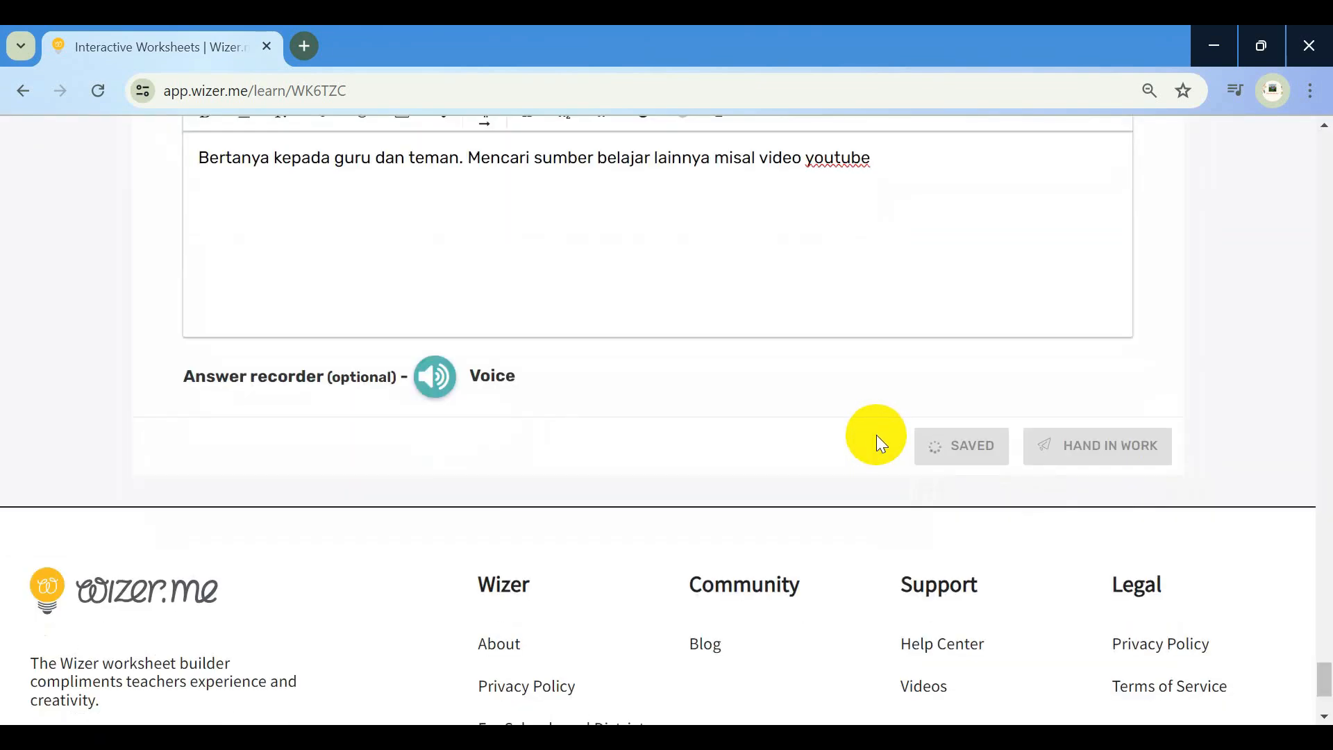
pyautogui.scroll(-1, 798, 433)
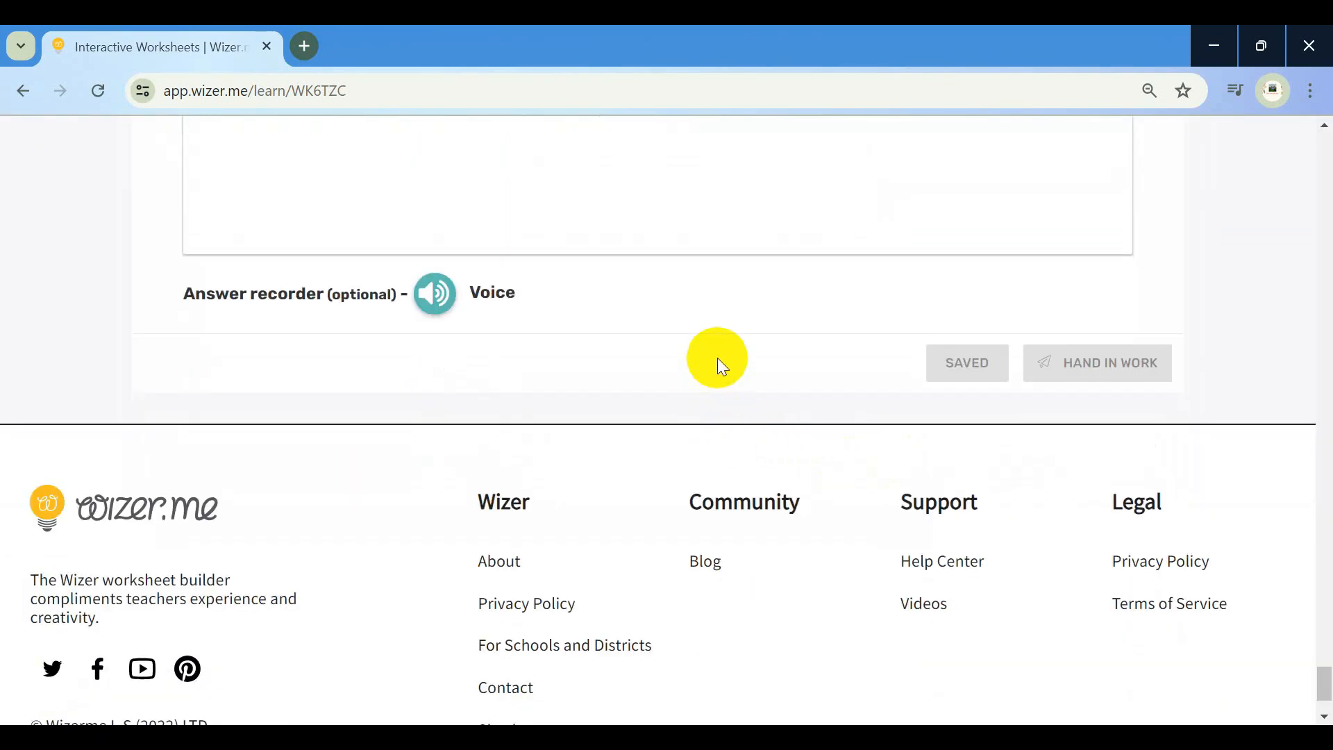
pyautogui.scroll(12, 718, 357)
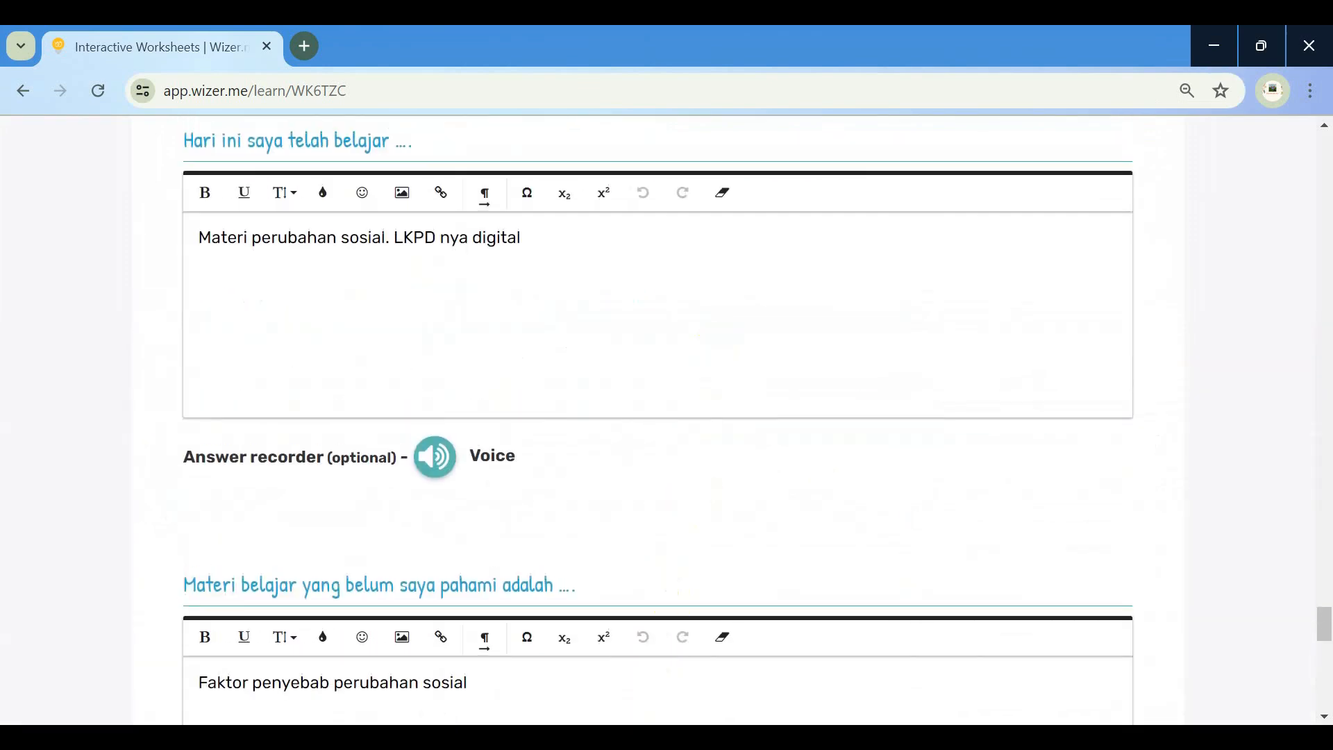
# Close the assignment sharing dialog and open the Assess 2.0 grading view
pyautogui.click(527, 737)
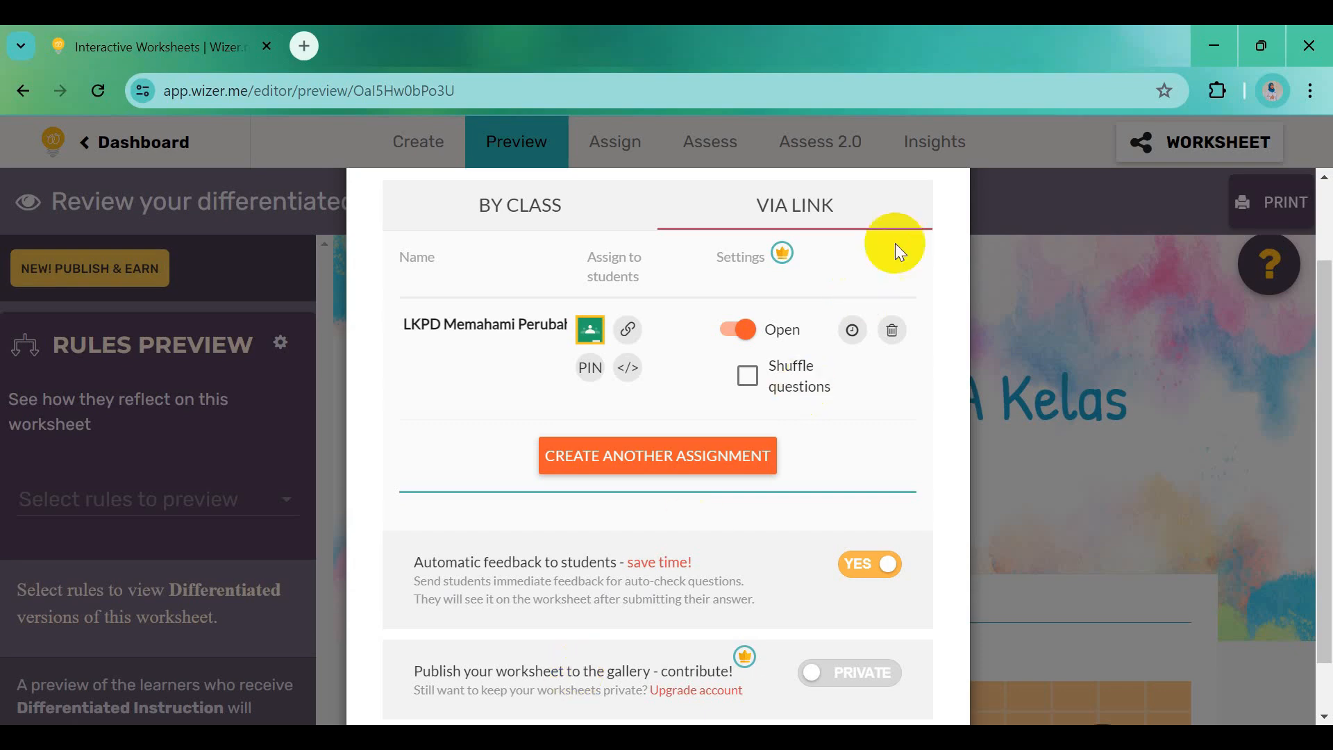
pyautogui.click(927, 252)
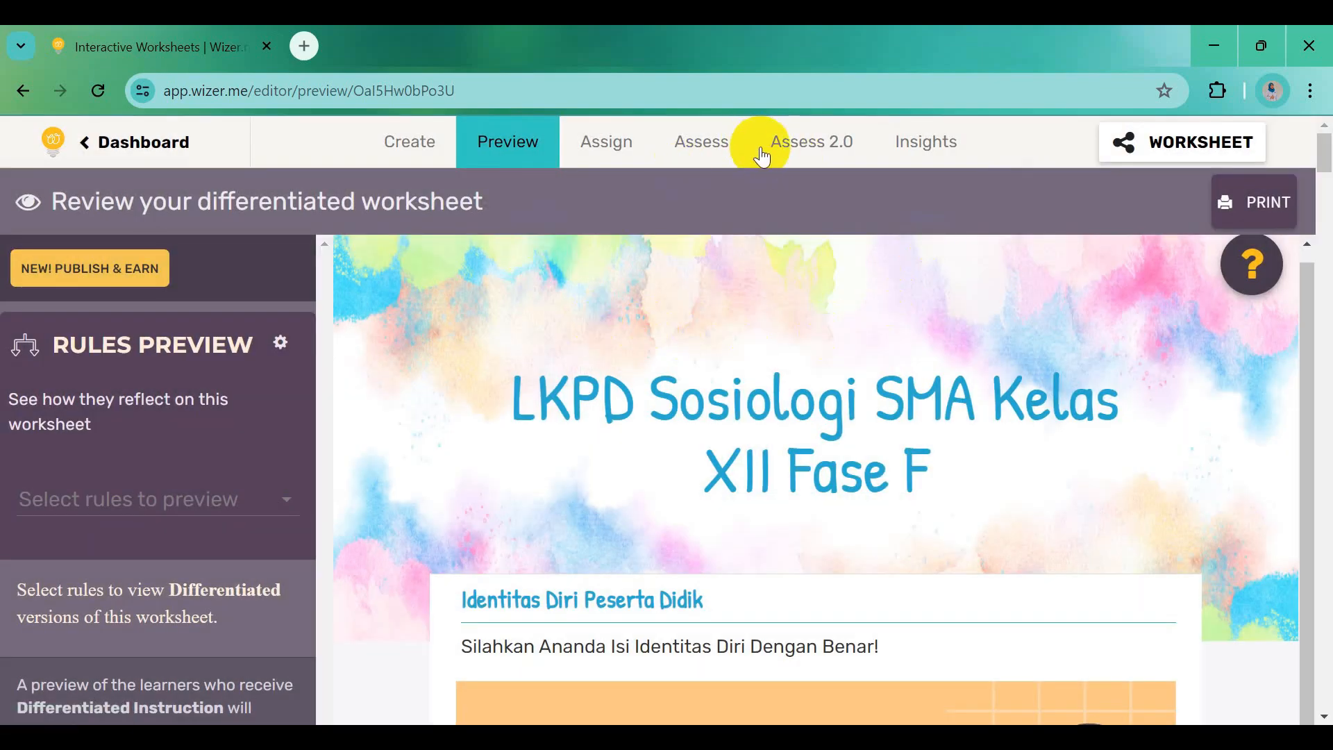
pyautogui.click(802, 155)
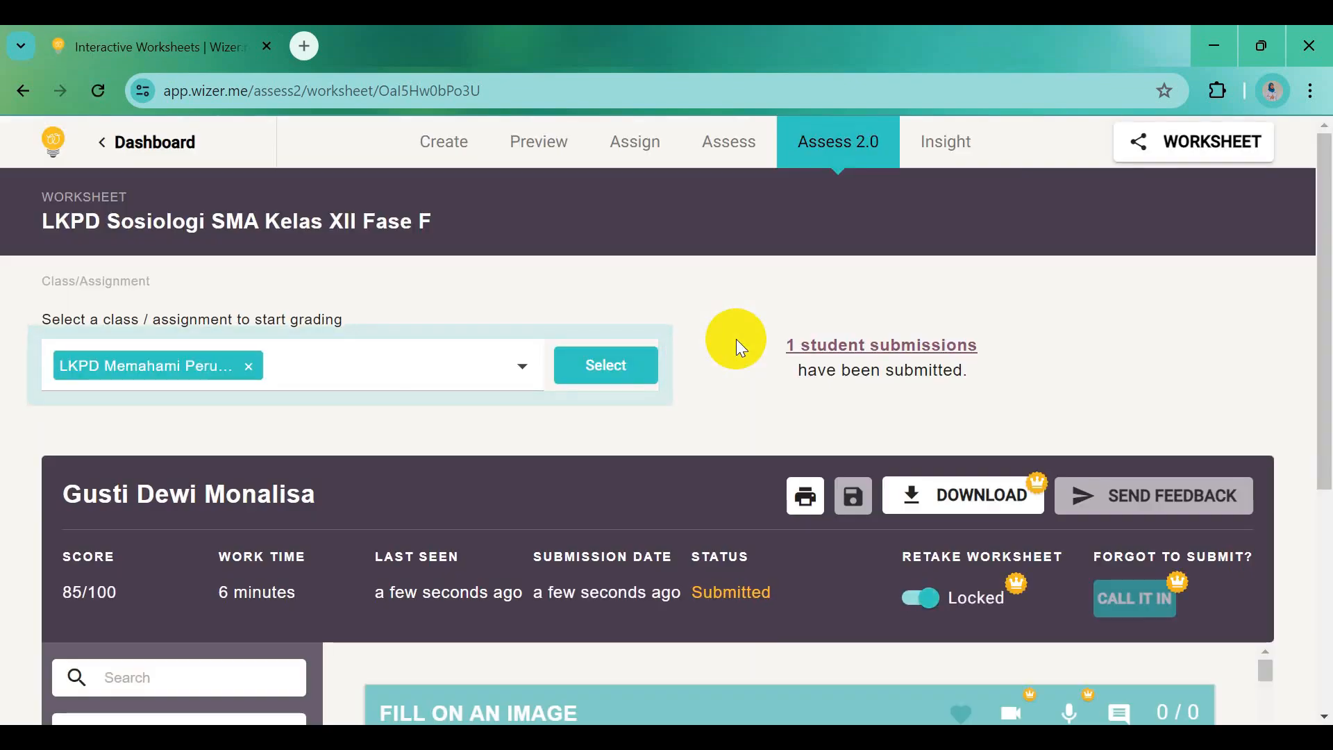
pyautogui.scroll(-3, 510, 499)
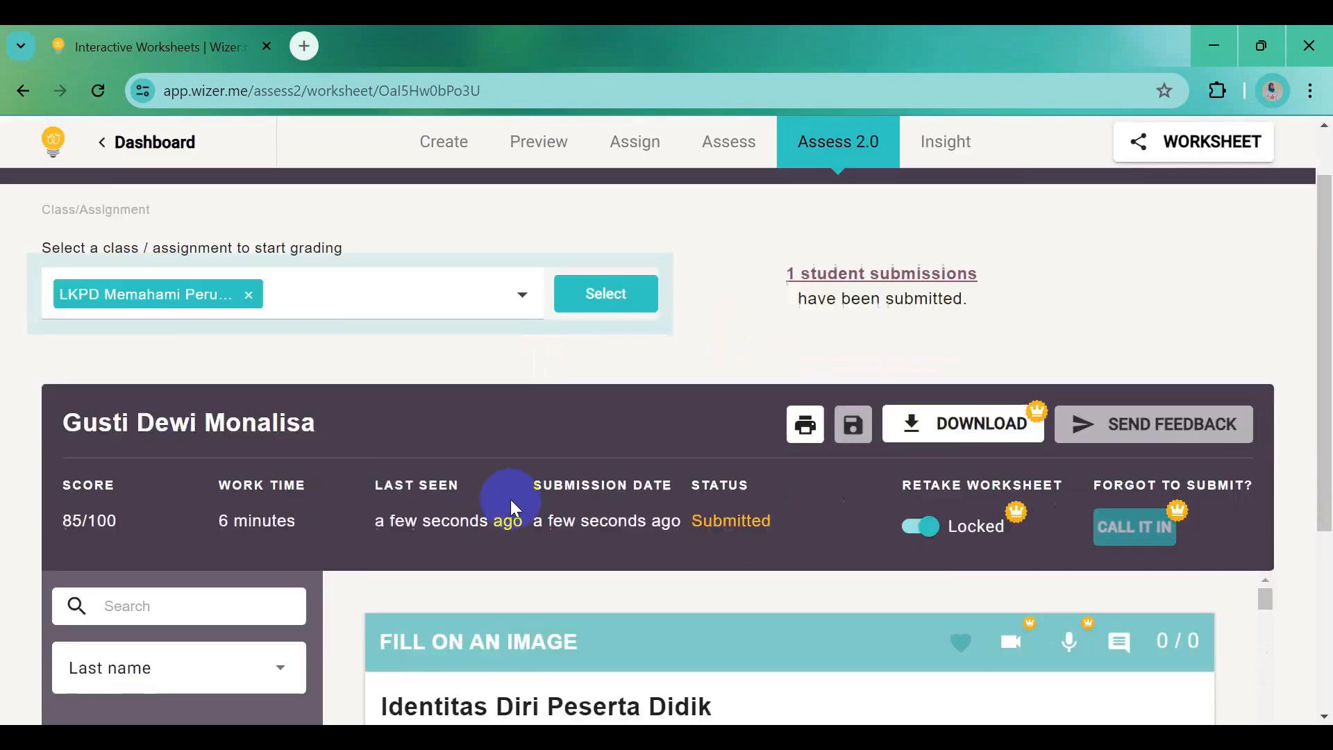
pyautogui.scroll(-3, 659, 513)
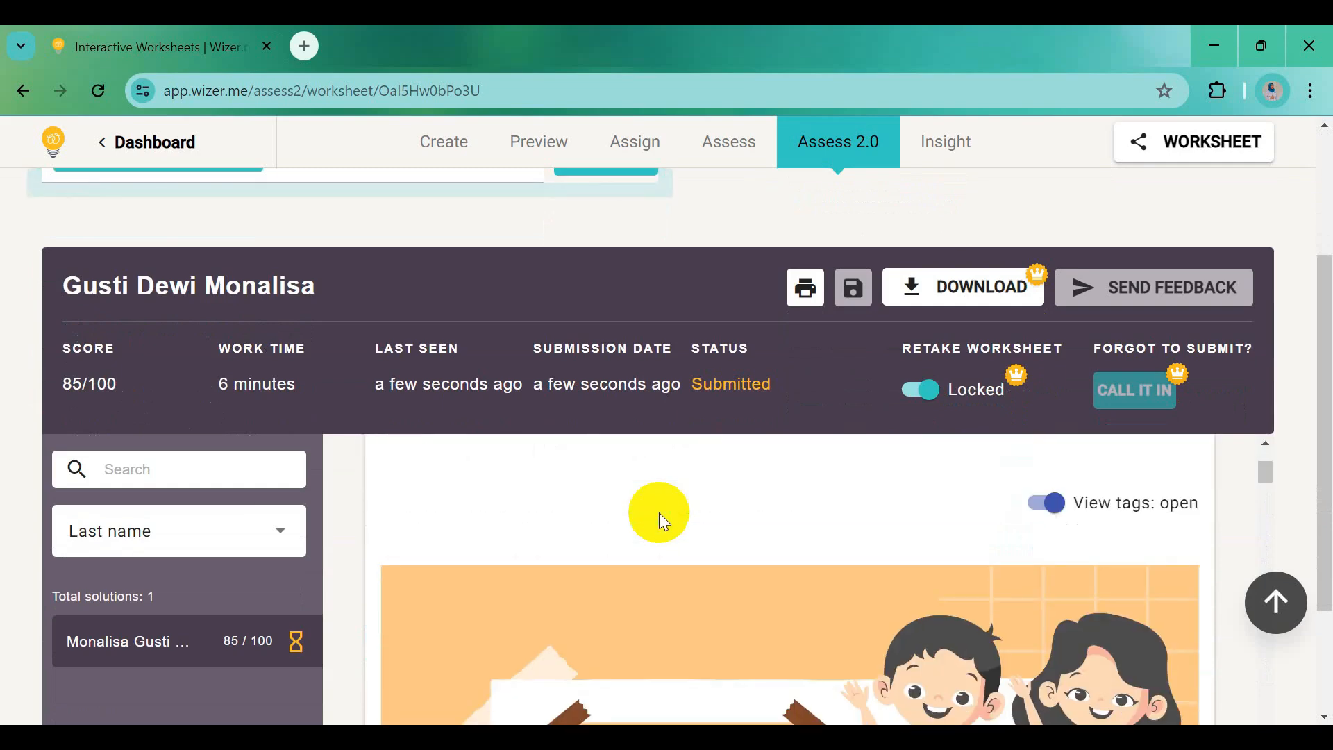
pyautogui.scroll(2, 659, 512)
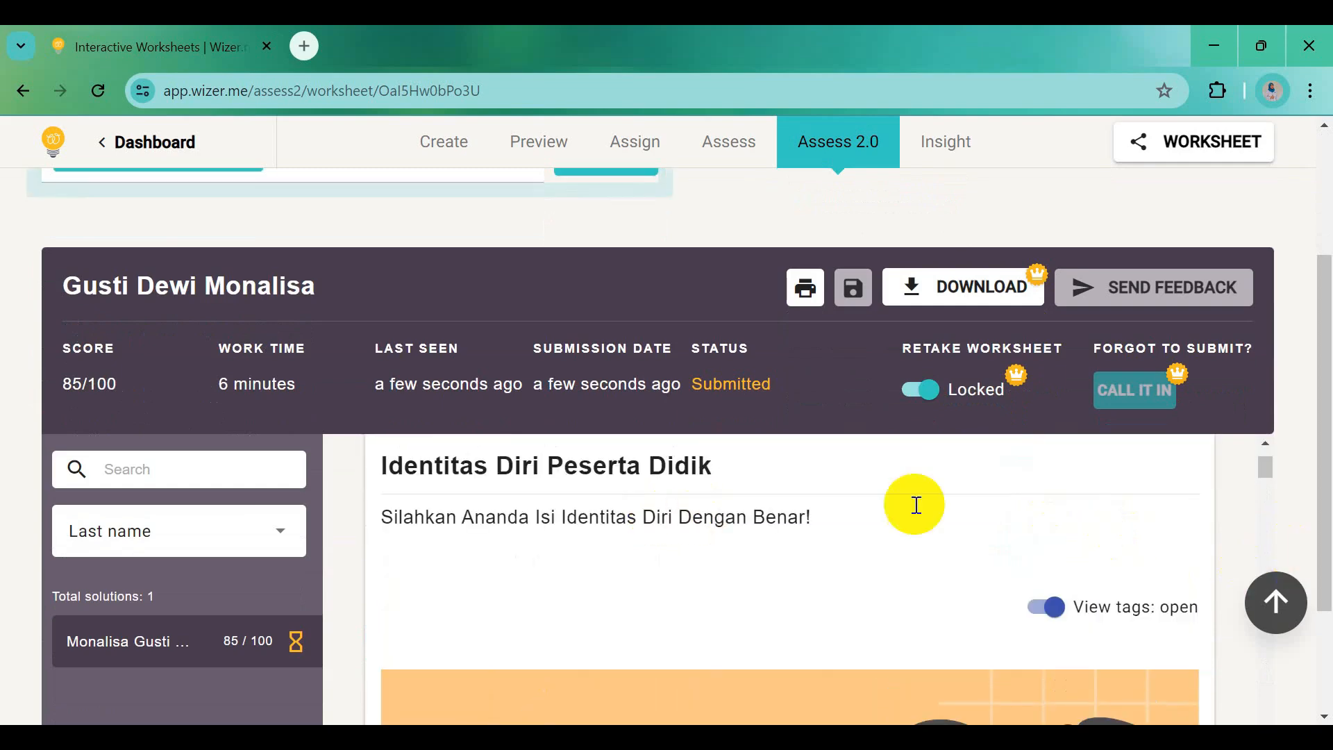
# Review the student's 85/100 submission down to the ungraded Open Question block
pyautogui.click(257, 641)
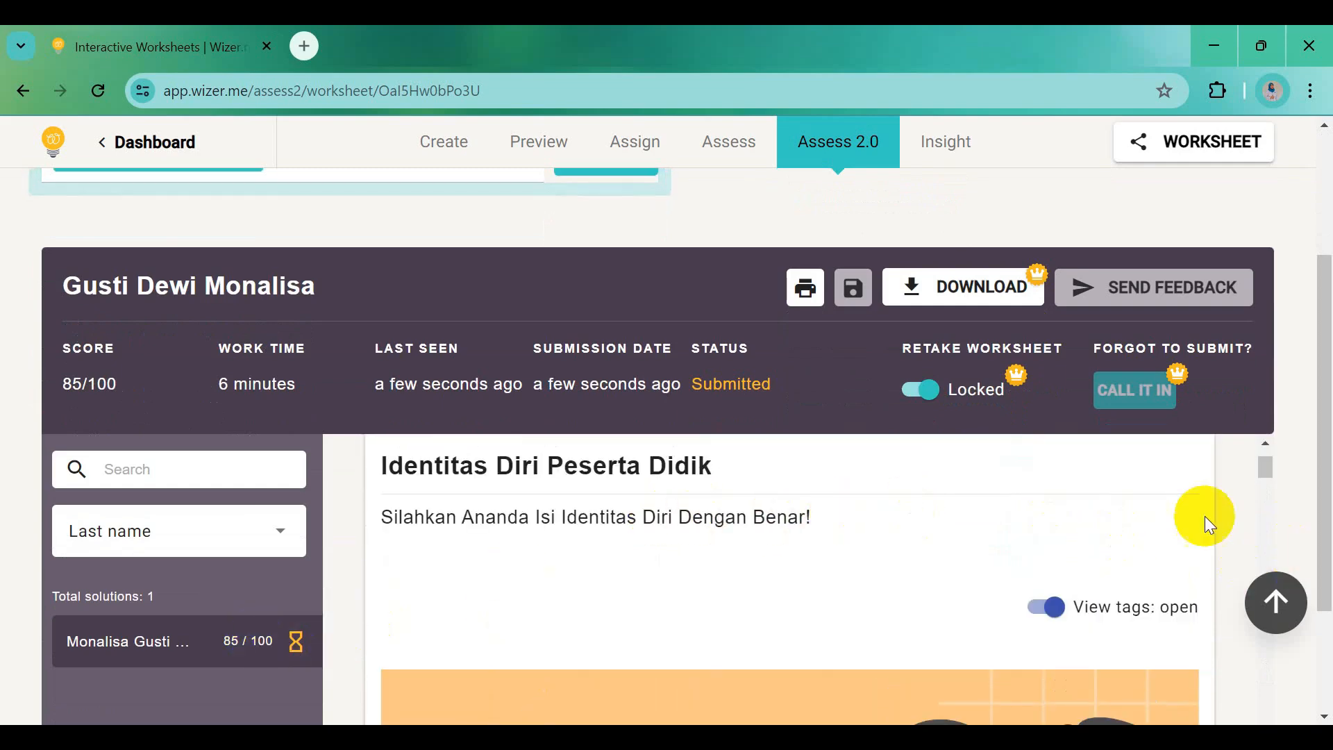
pyautogui.moveTo(1271, 460); pyautogui.dragTo(1312, 529)
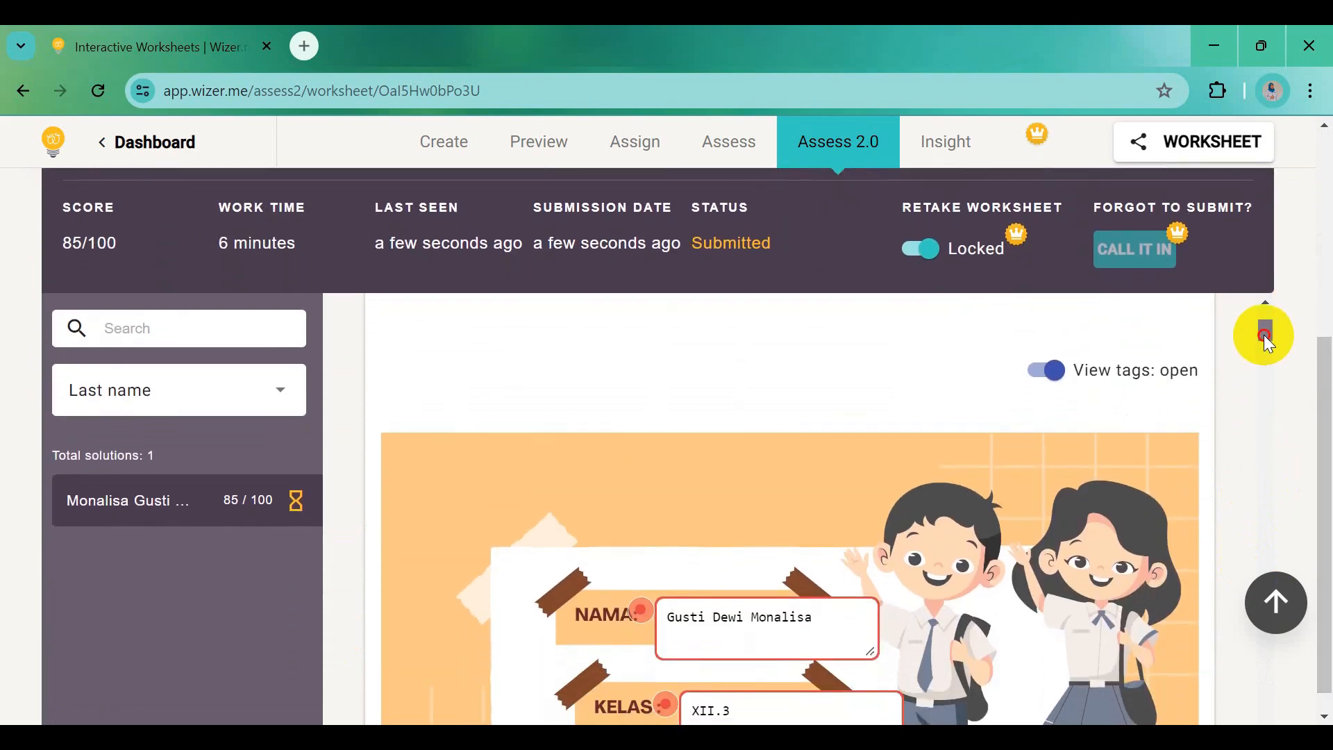
pyautogui.moveTo(1264, 335); pyautogui.dragTo(1274, 403)
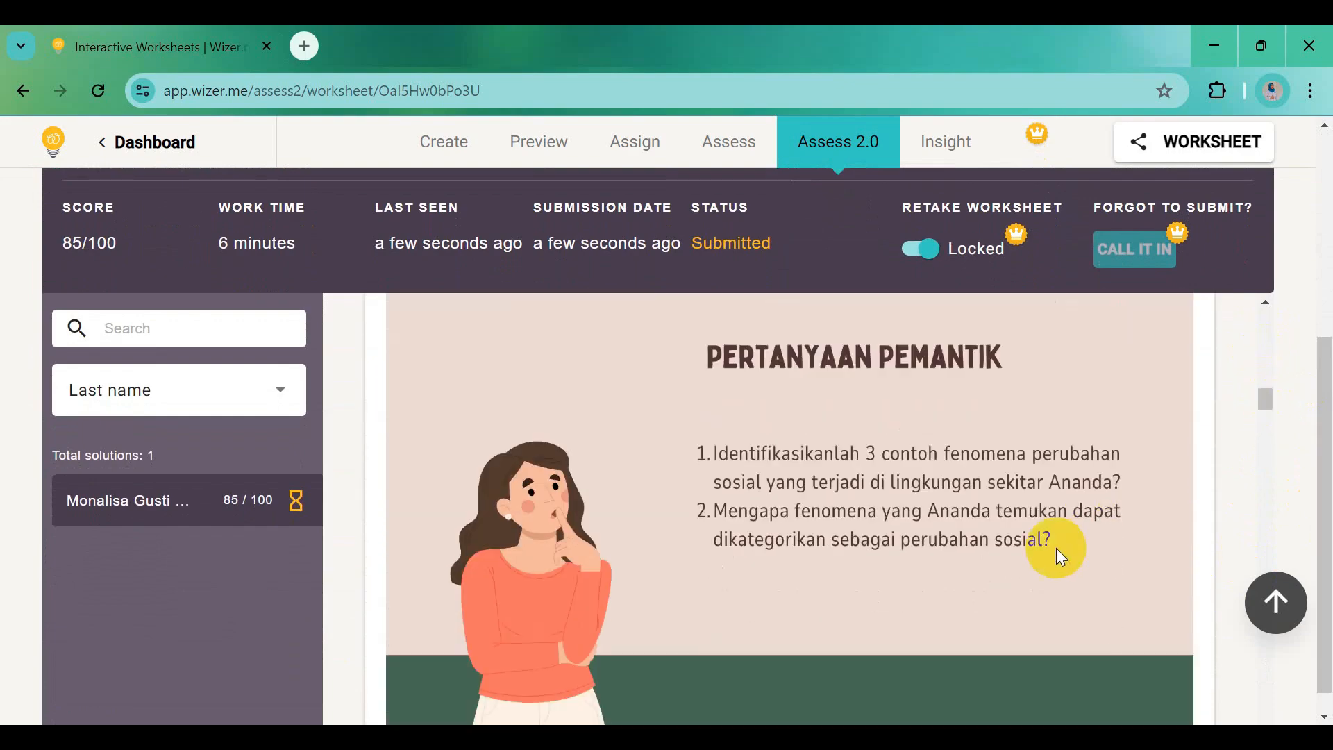
pyautogui.scroll(-10, 1057, 548)
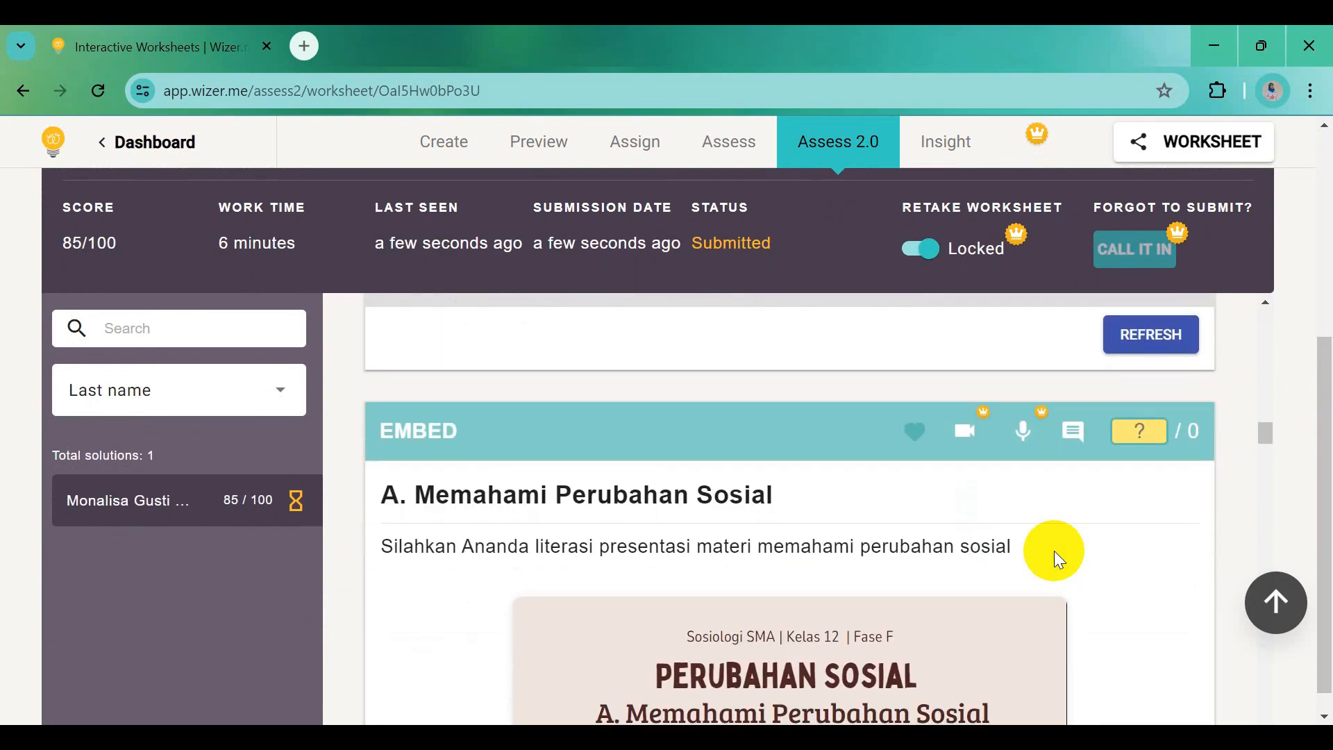
pyautogui.scroll(-1, 1054, 551)
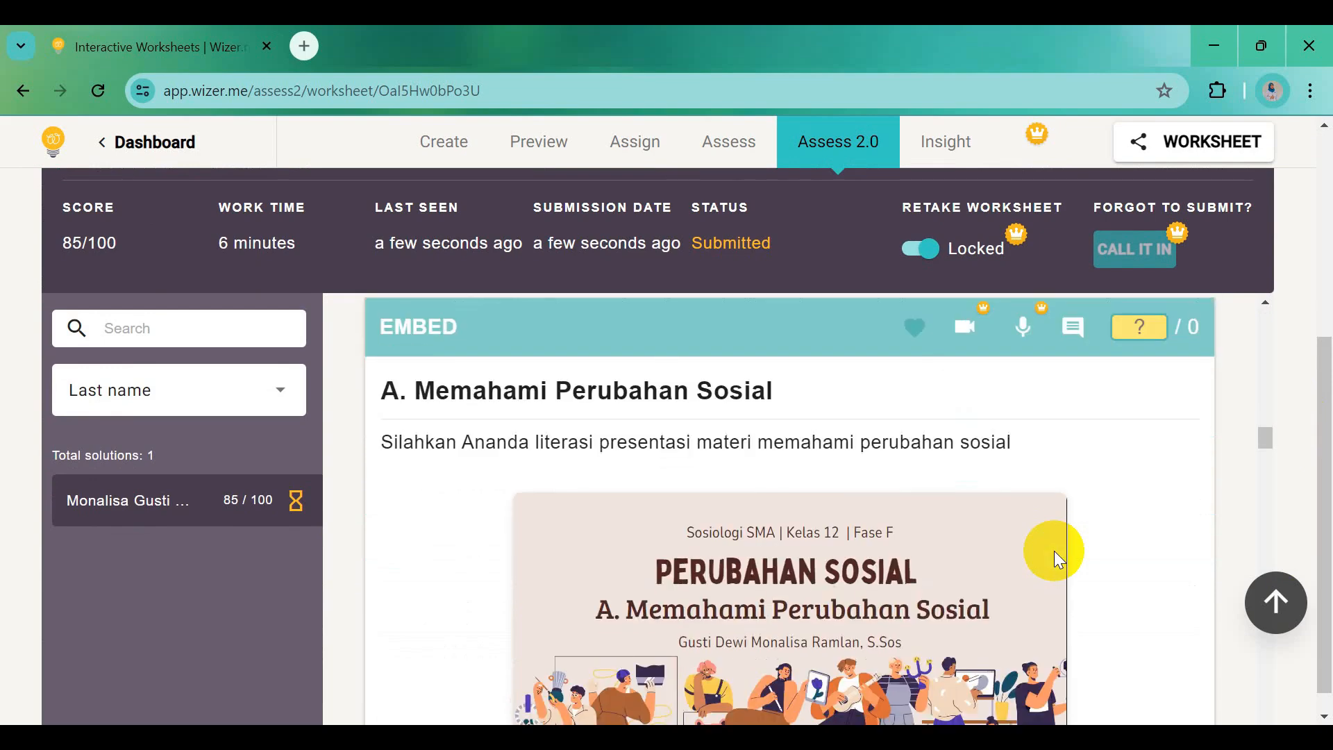
pyautogui.scroll(-2, 1054, 552)
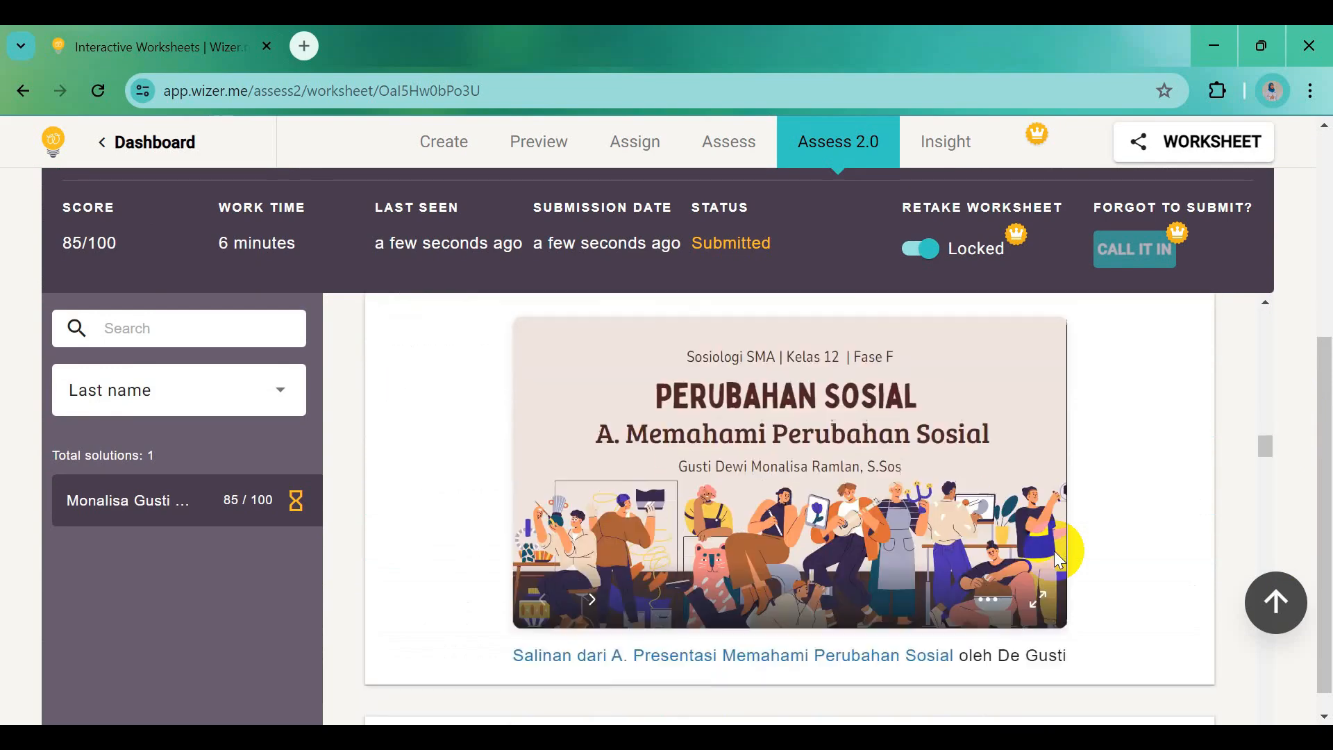
pyautogui.scroll(-5, 1054, 552)
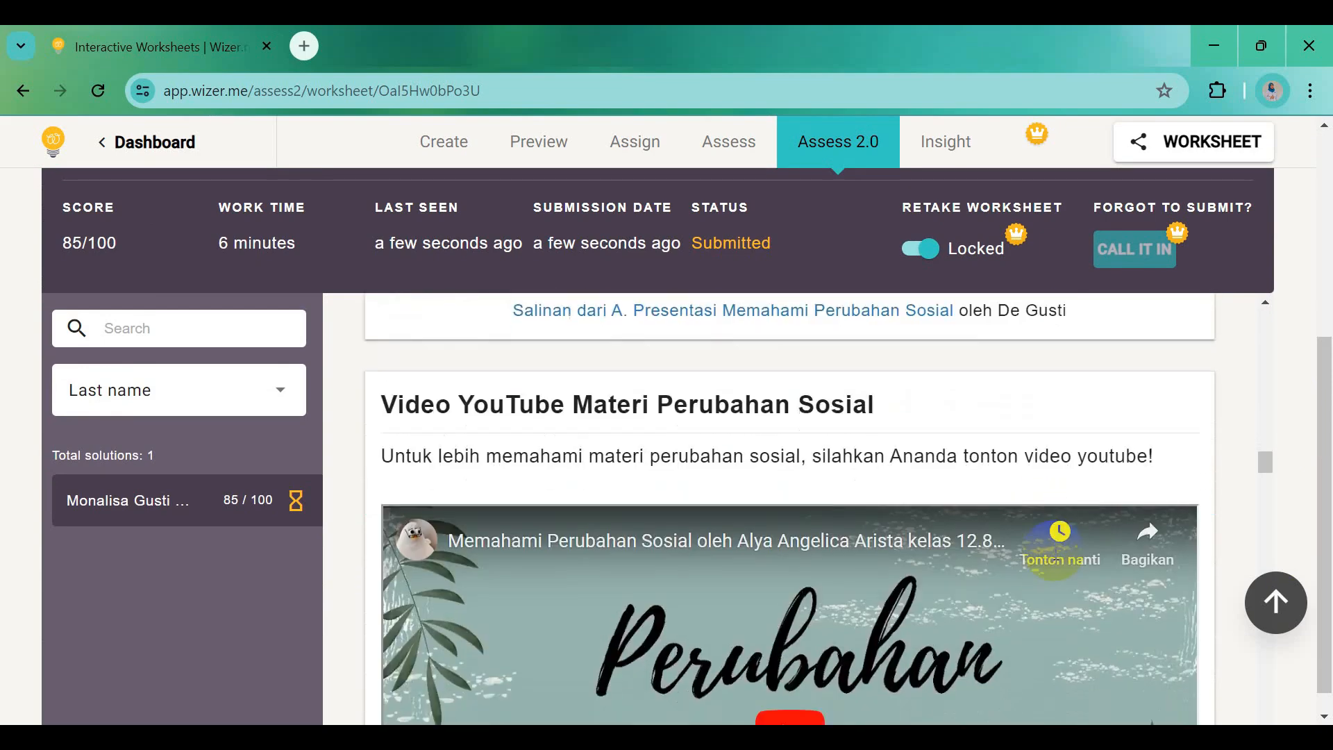
pyautogui.scroll(-9, 1054, 552)
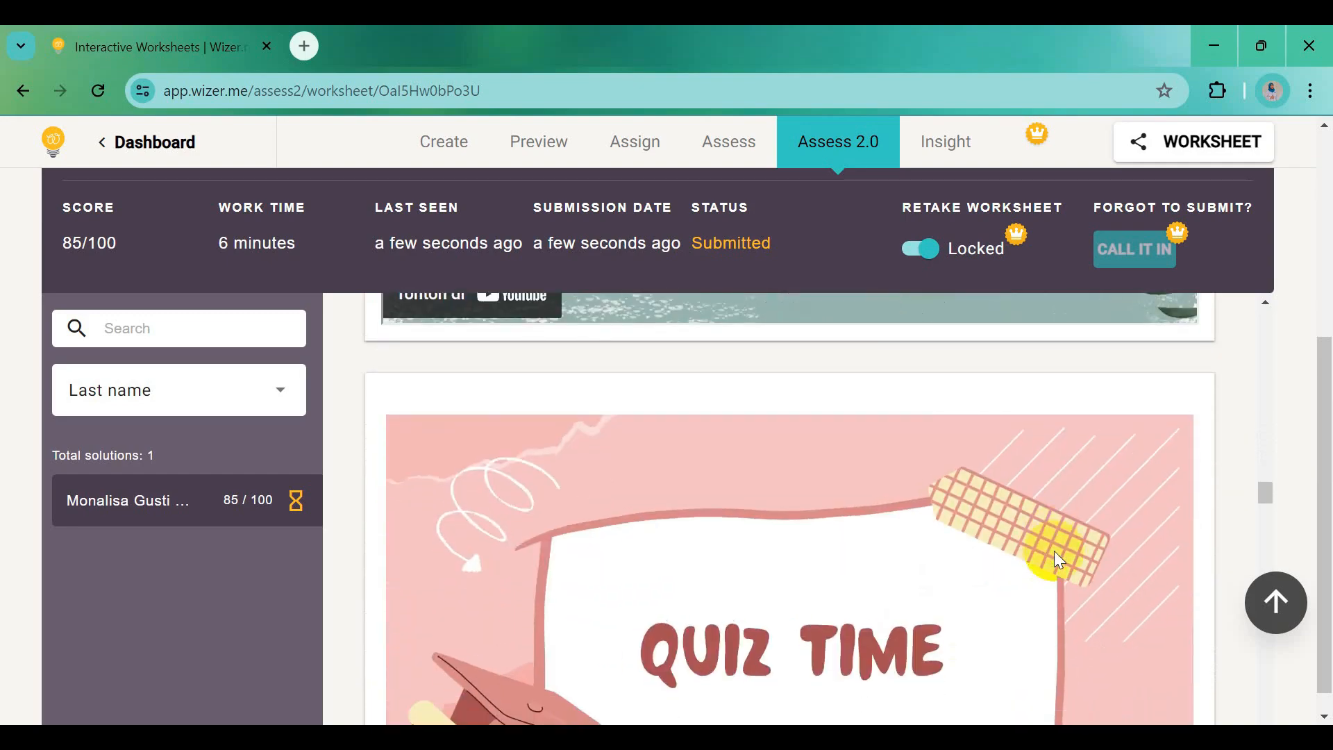
pyautogui.scroll(-1, 1054, 552)
pyautogui.scroll(-1, 1048, 538)
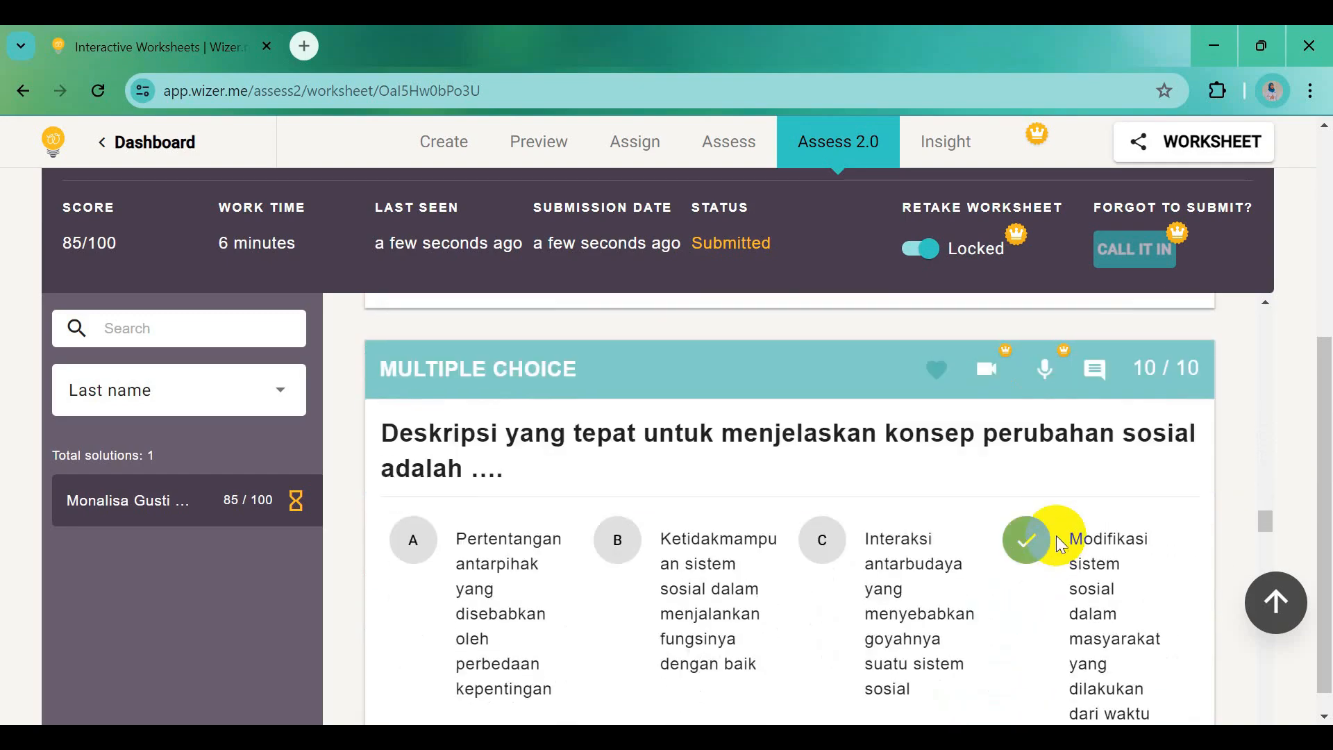
pyautogui.scroll(-5, 1050, 471)
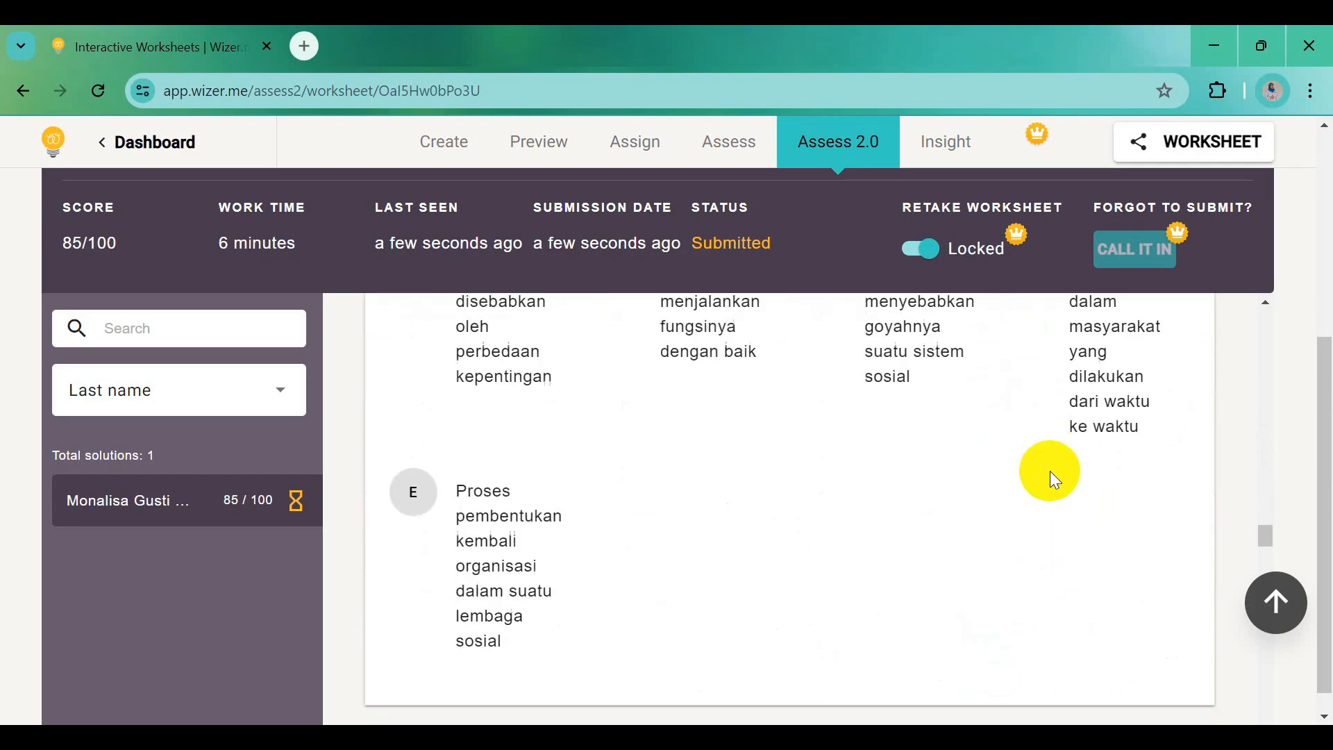
pyautogui.scroll(-2, 1050, 471)
pyautogui.scroll(-2, 925, 543)
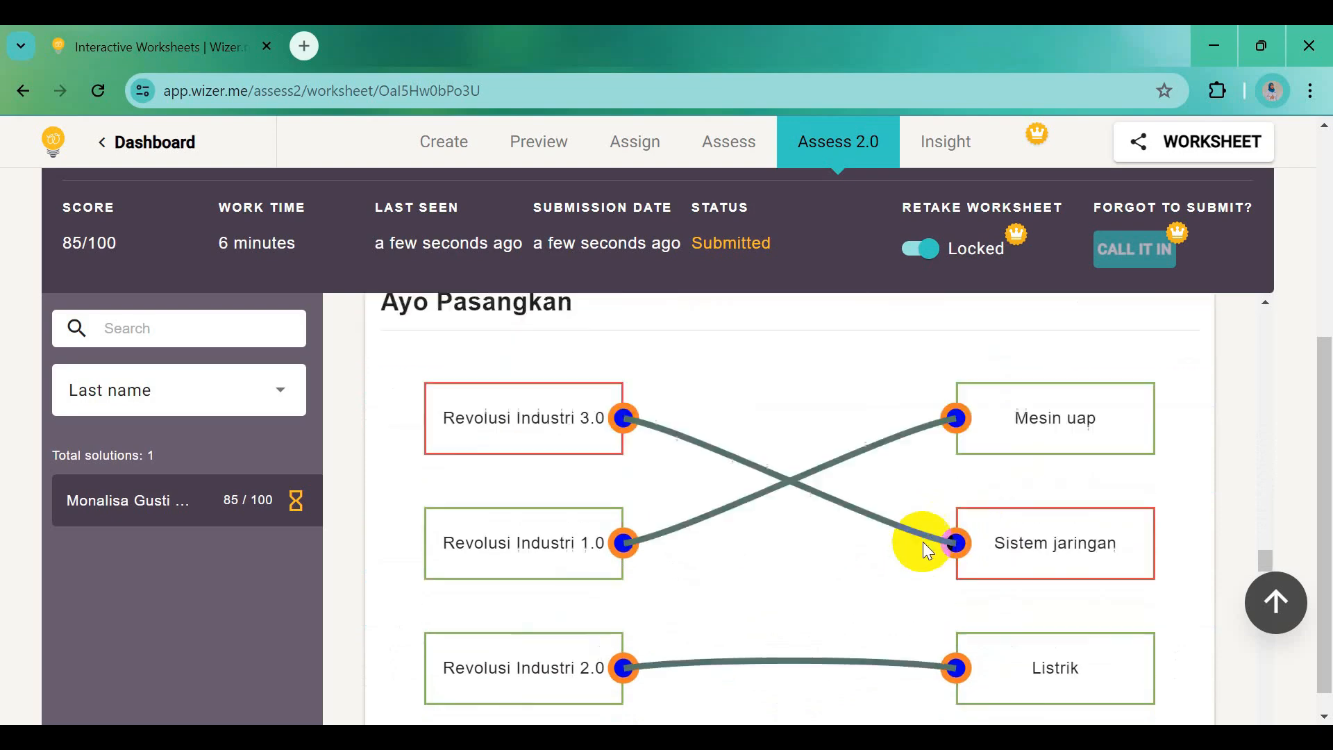
pyautogui.scroll(-3, 905, 564)
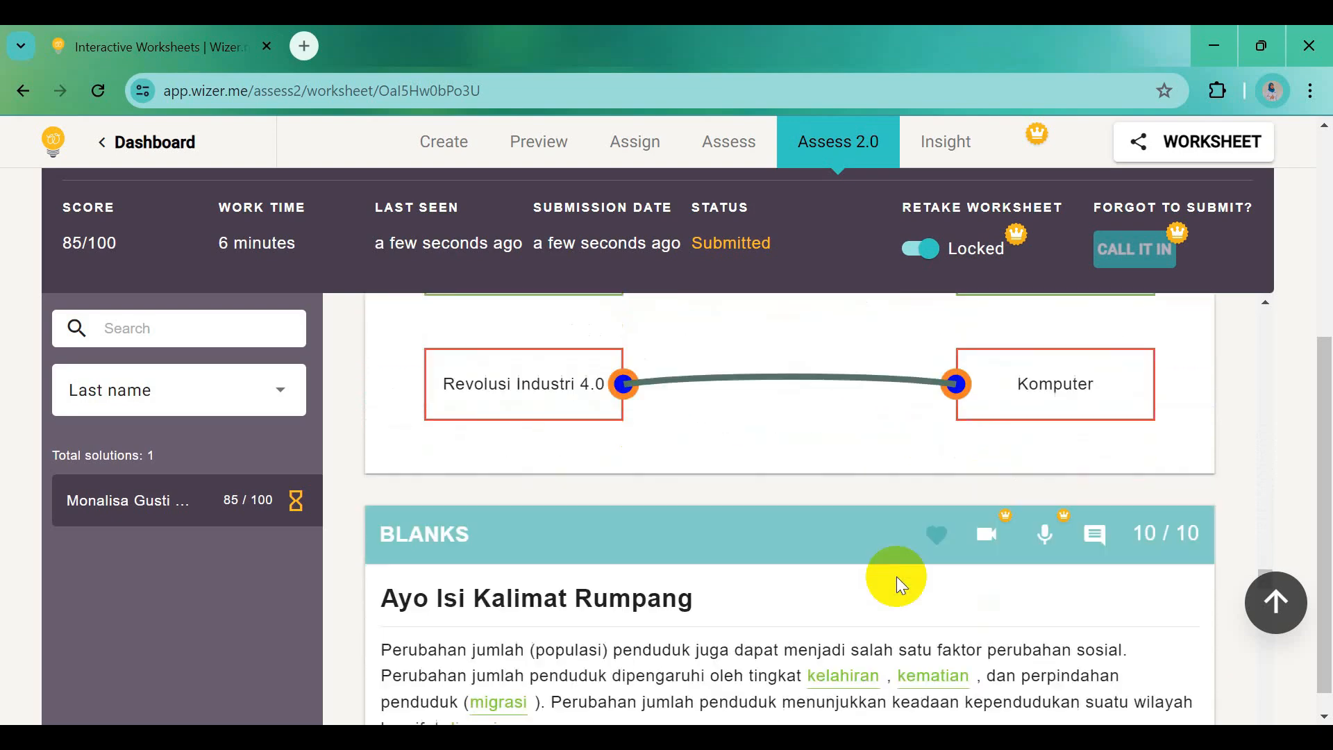
pyautogui.scroll(-1, 931, 570)
pyautogui.scroll(-3, 857, 586)
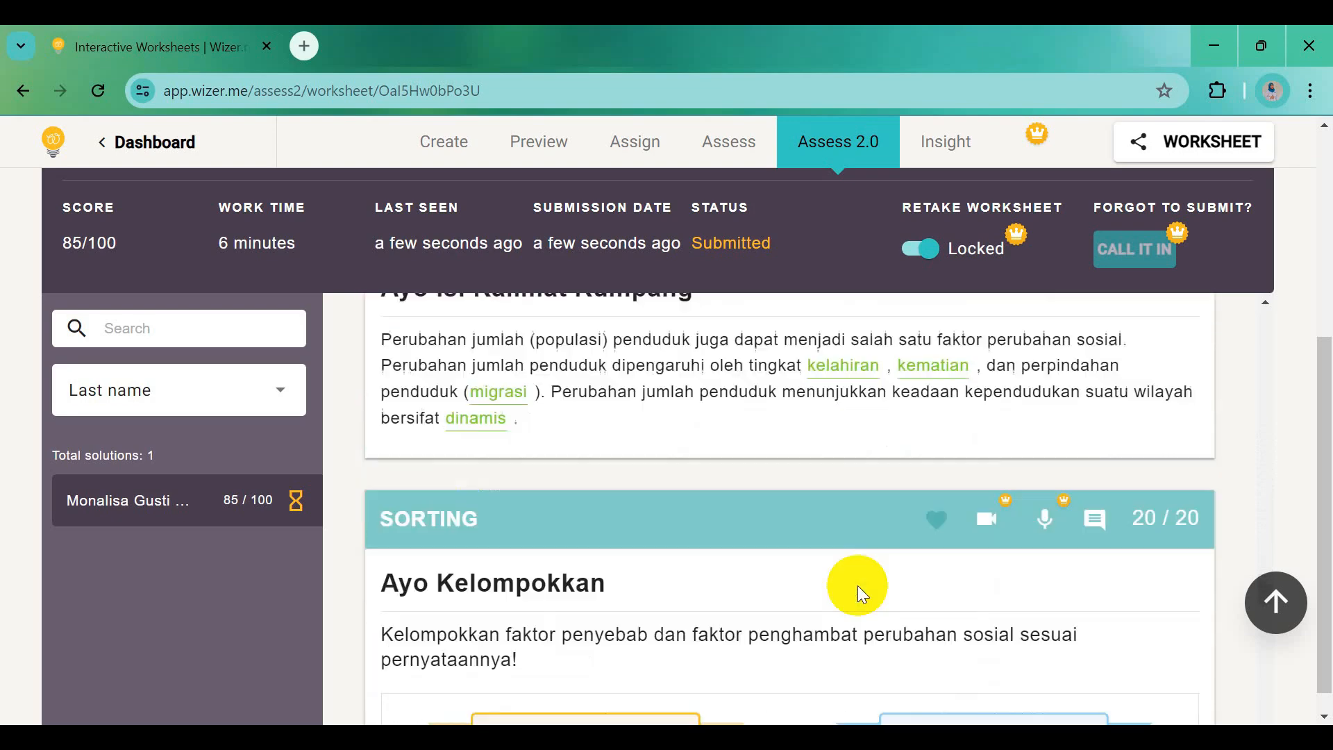
pyautogui.scroll(-2, 857, 585)
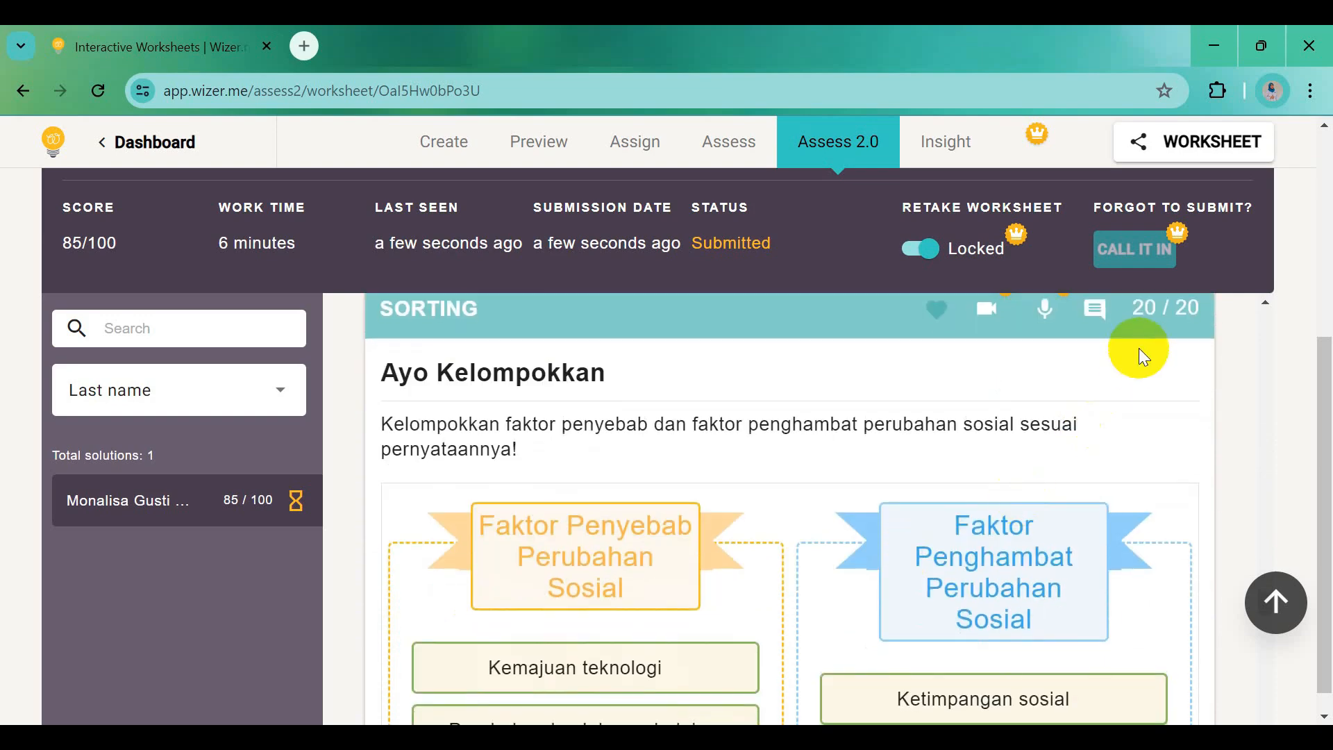
pyautogui.scroll(-8, 976, 441)
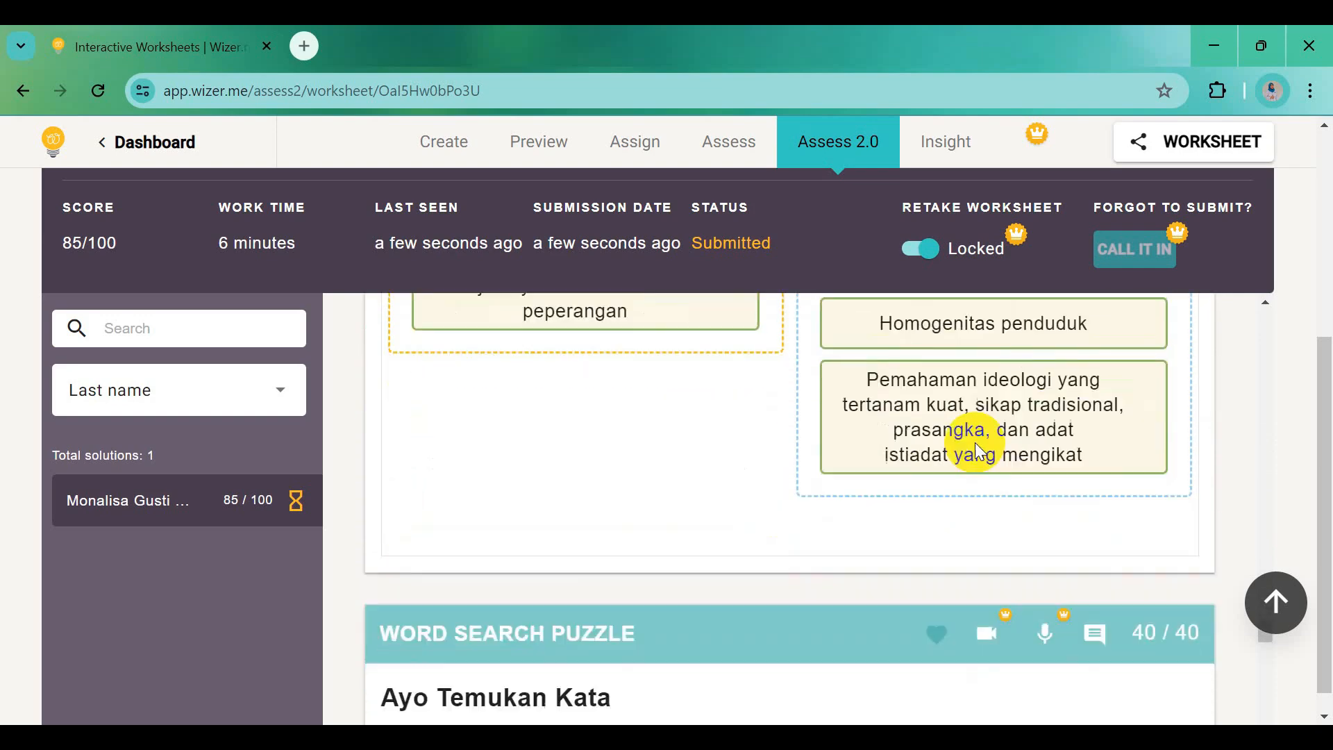
pyautogui.scroll(-3, 869, 573)
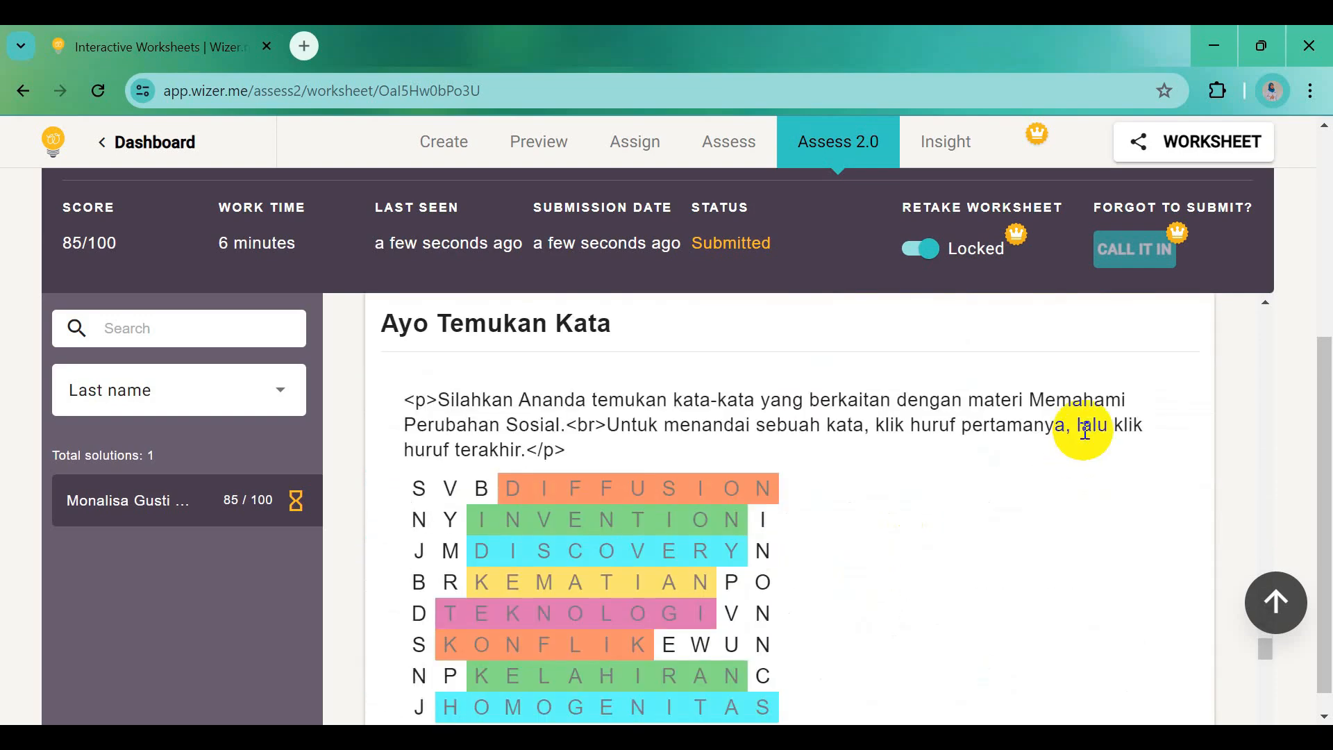
pyautogui.scroll(2, 1085, 431)
pyautogui.scroll(-10, 1087, 432)
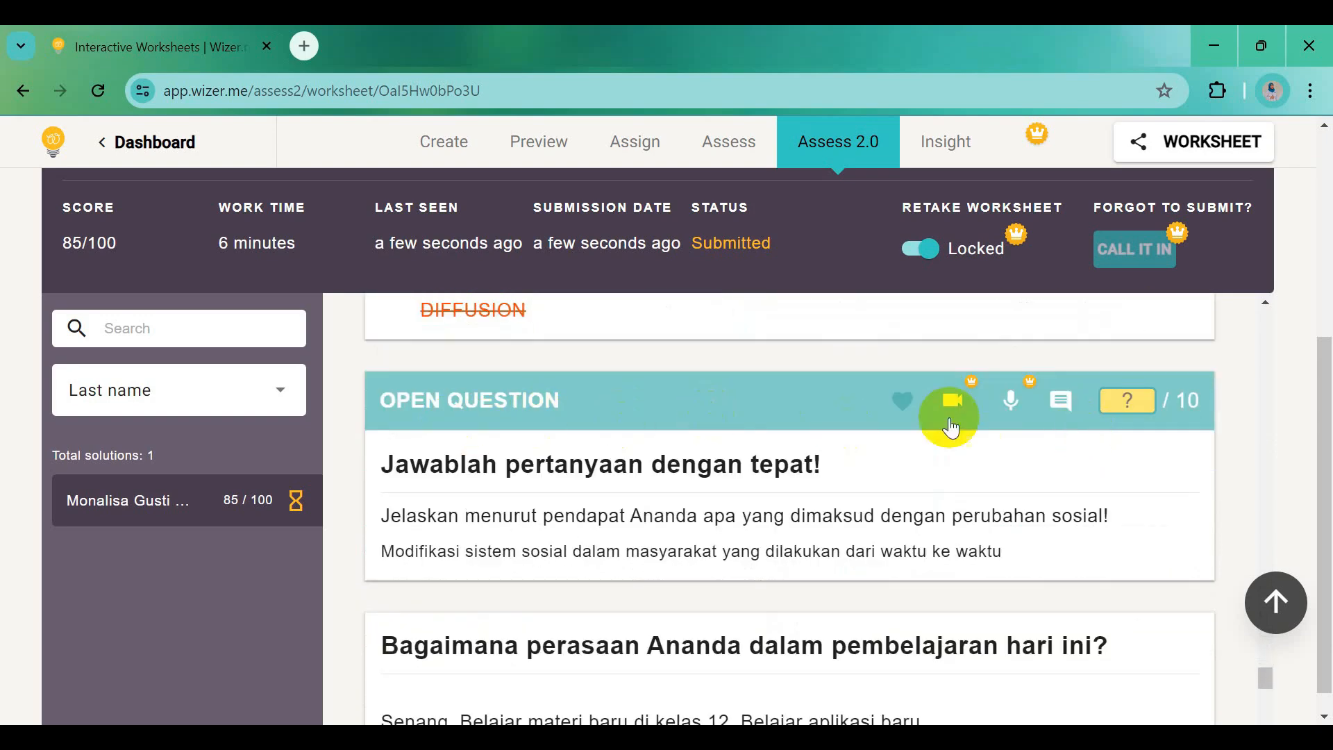
# Score the open question 10 out of 10
pyautogui.click(1140, 402)
pyautogui.write('10')
pyautogui.scroll(-5, 947, 513)
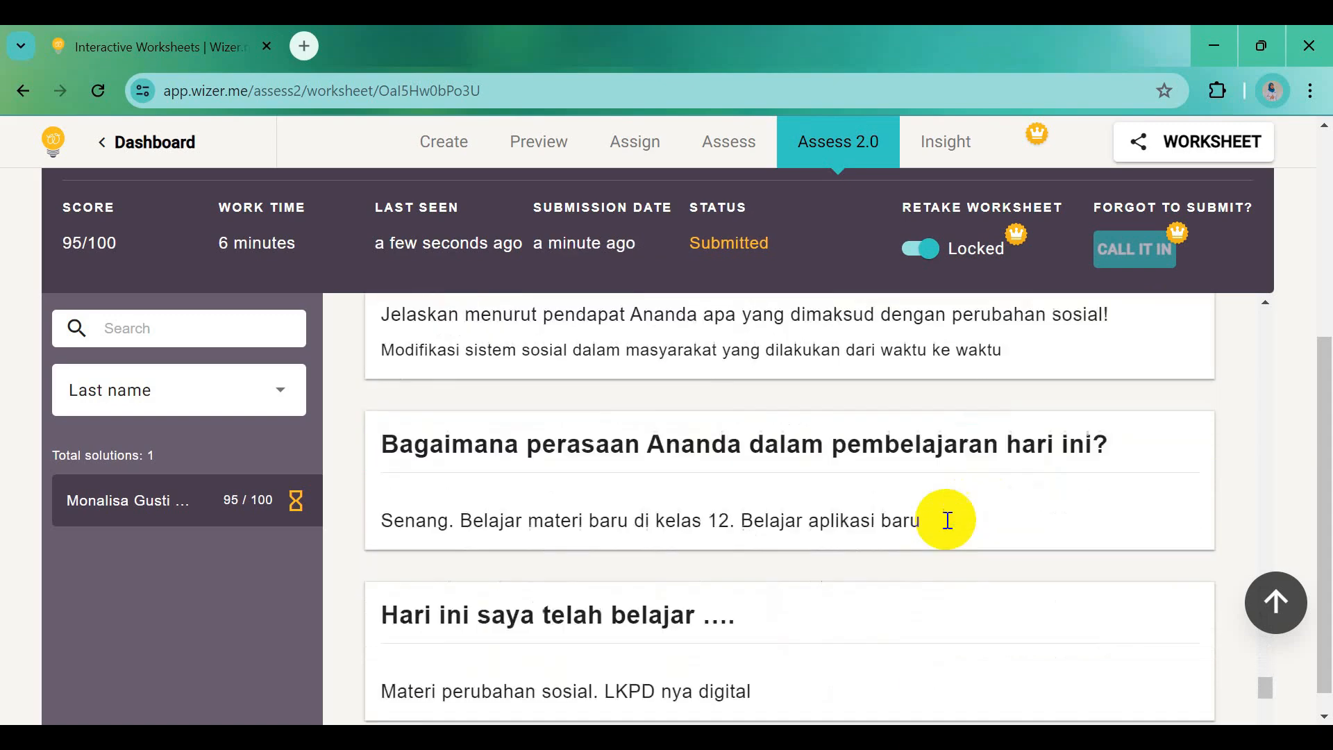
pyautogui.scroll(-2, 947, 519)
pyautogui.scroll(-8, 681, 492)
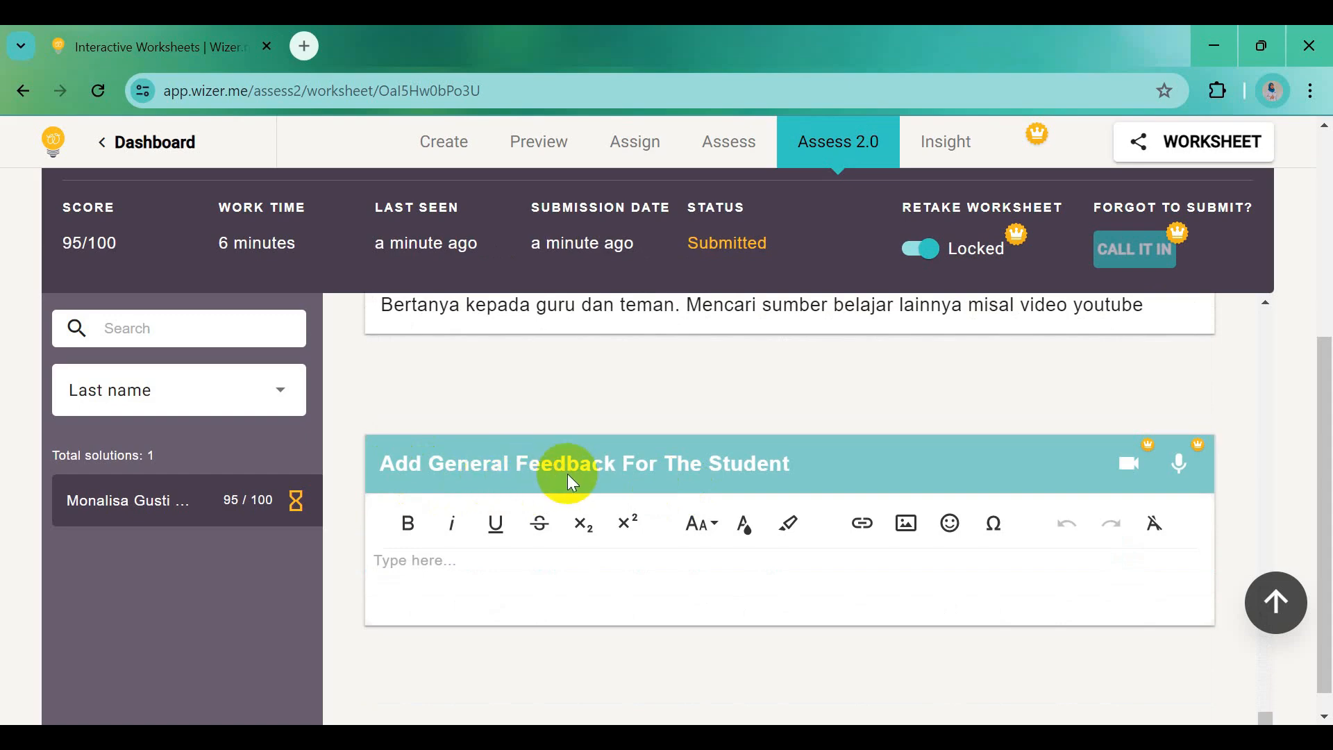
# Write the feedback 'Good job. Semangat terus untuk belajar materi lainnya' and send it
pyautogui.click(517, 571)
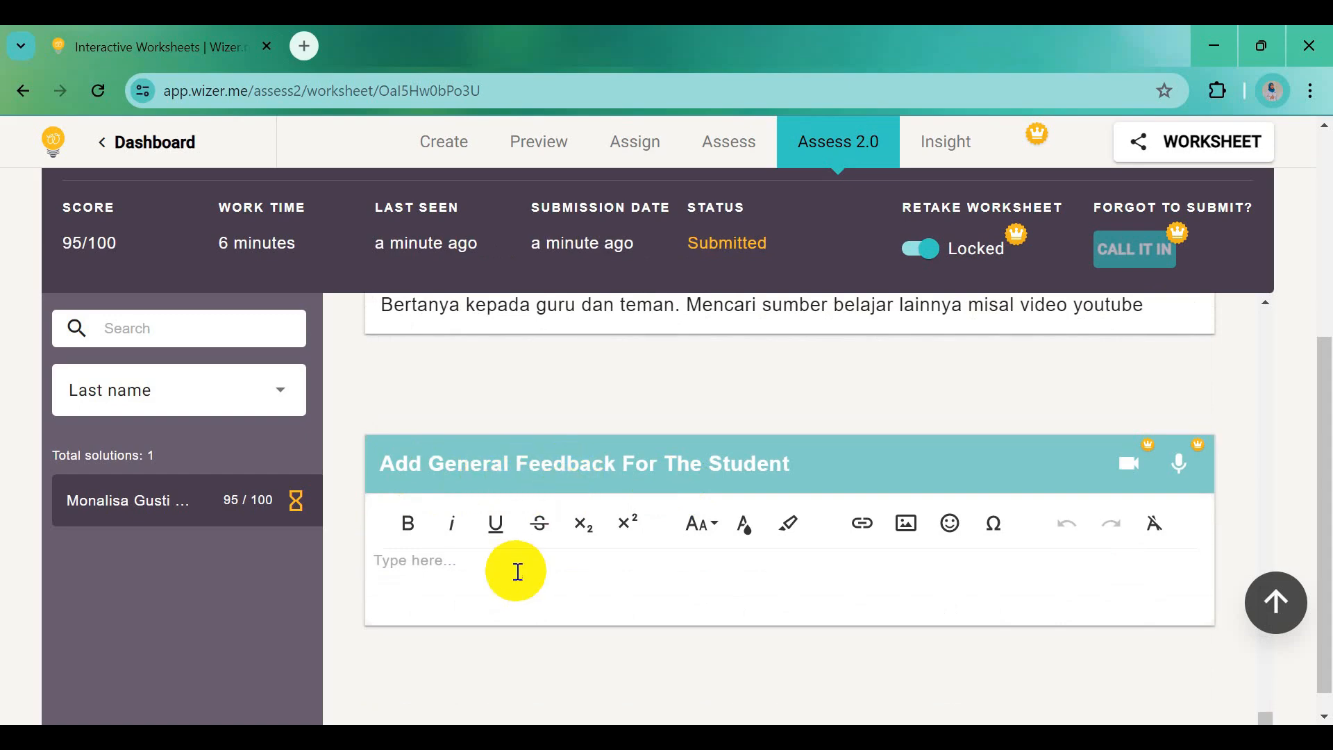
pyautogui.write('Good job. Seman')
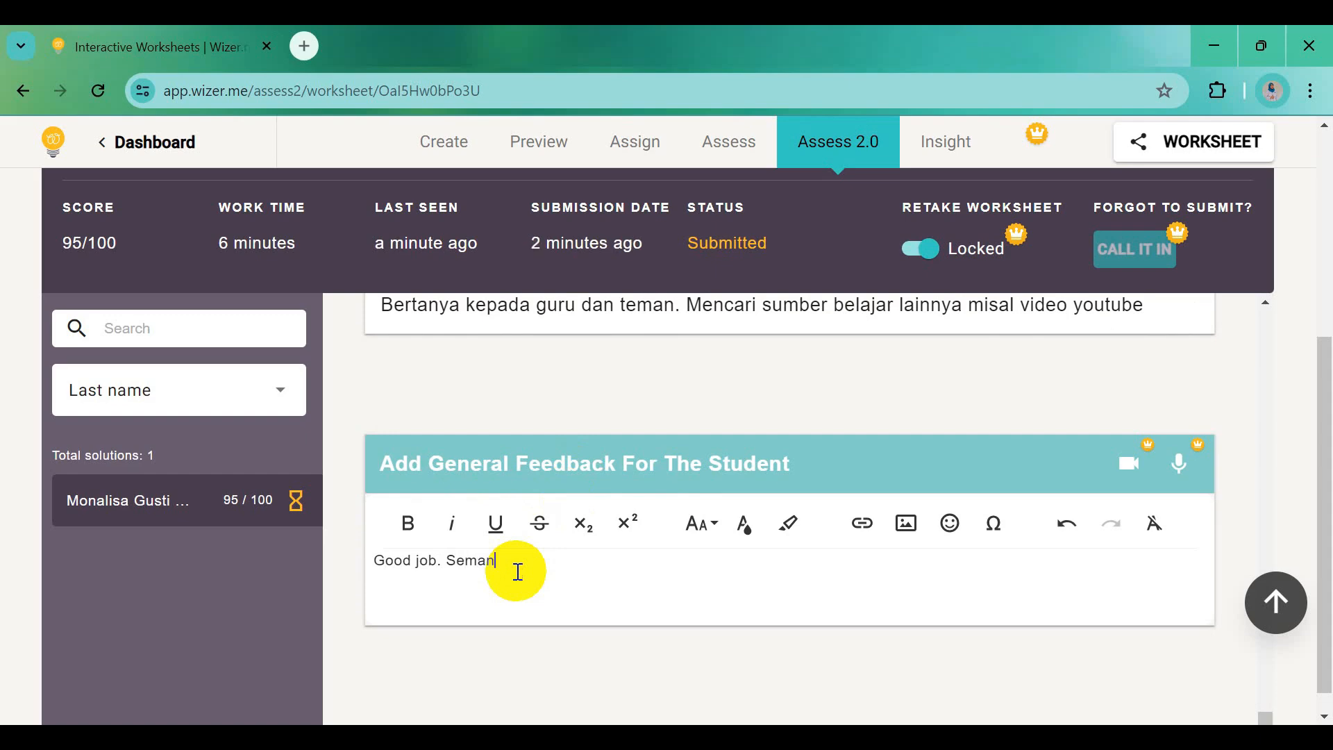
pyautogui.write('gat terus untuk belaj')
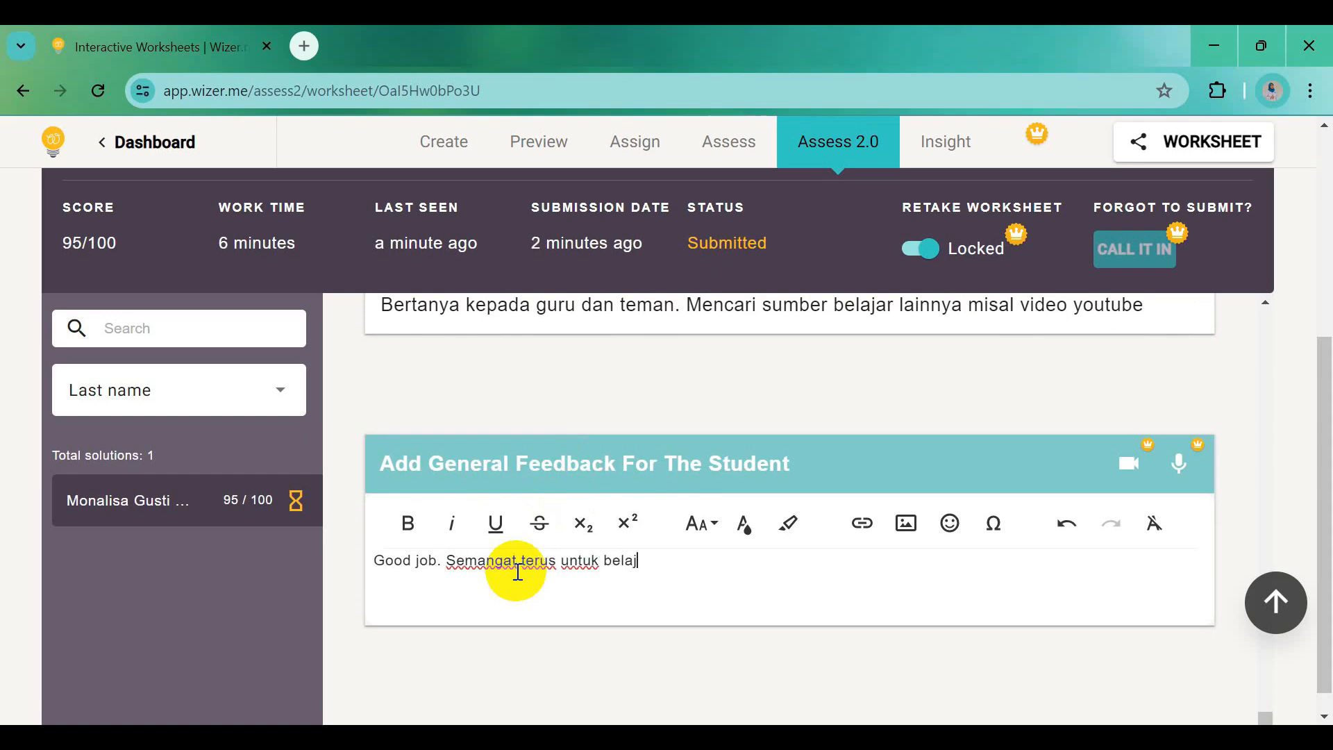
pyautogui.write('ar materi lain')
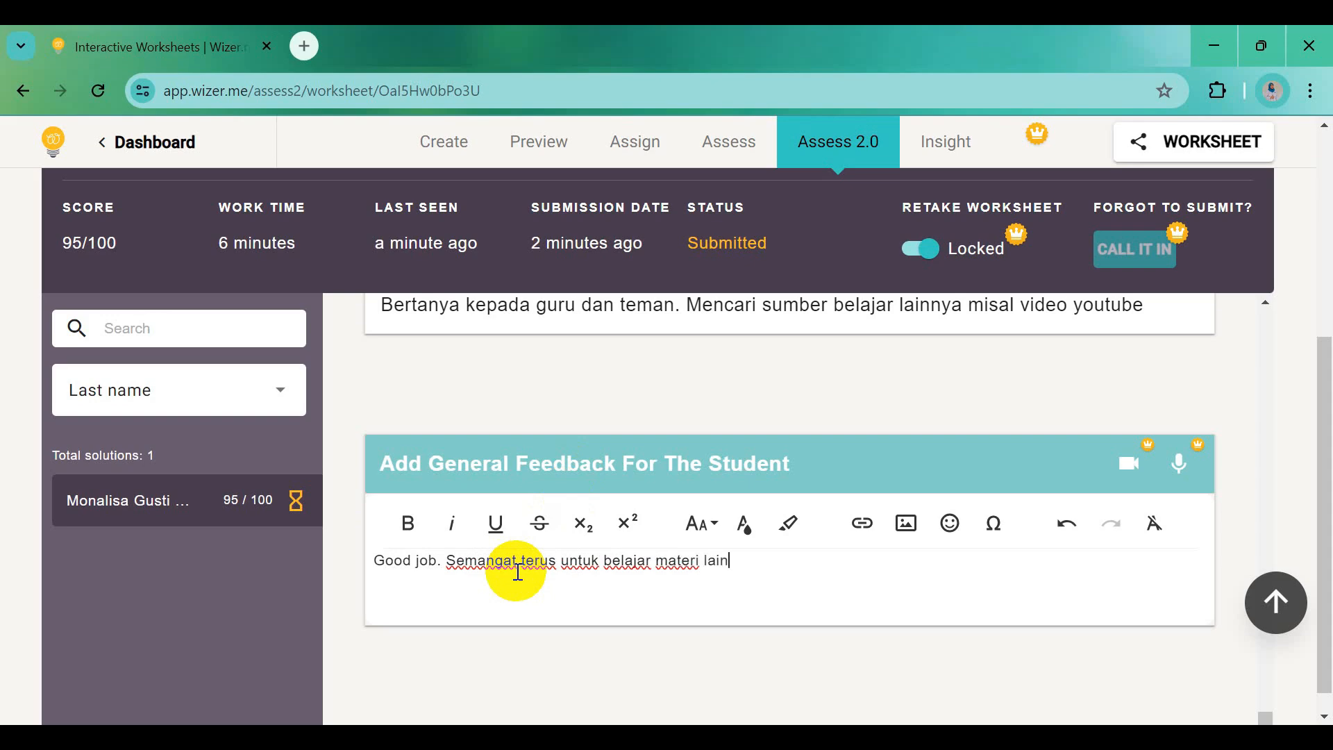
pyautogui.write('nya')
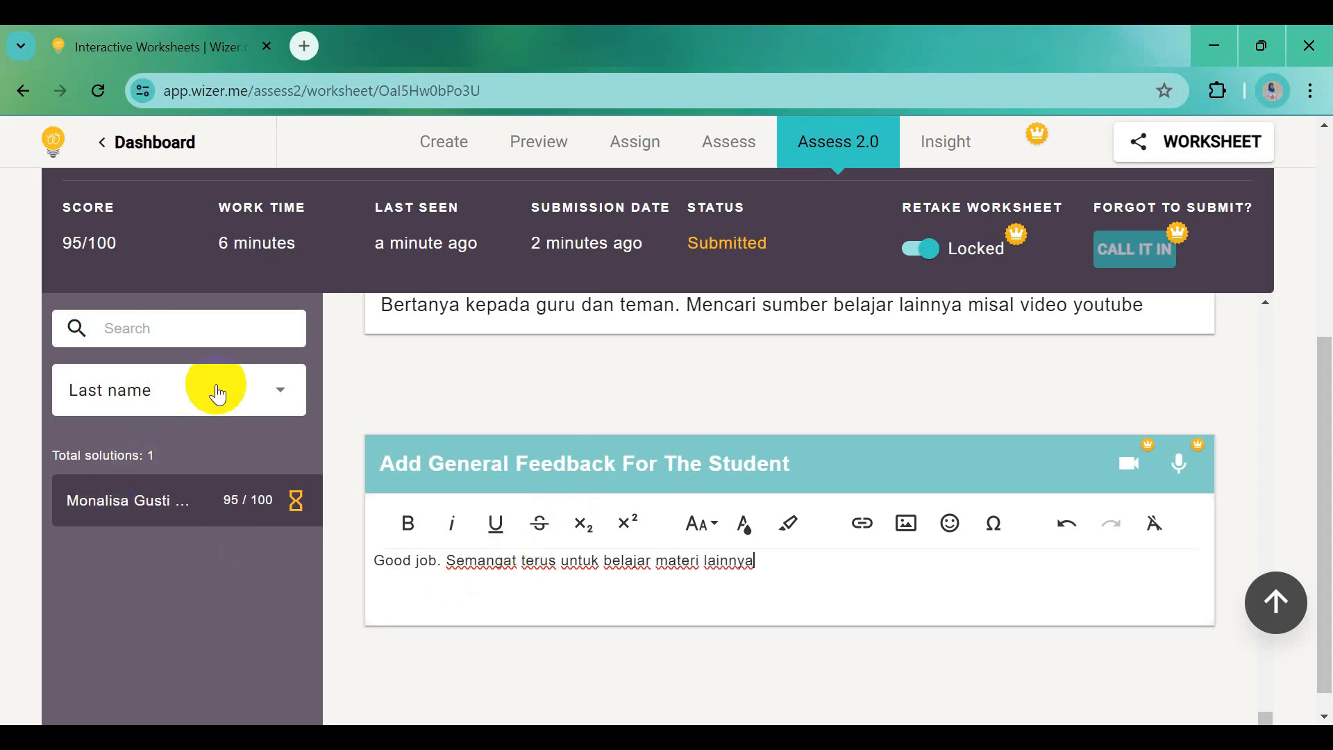
pyautogui.click(217, 395)
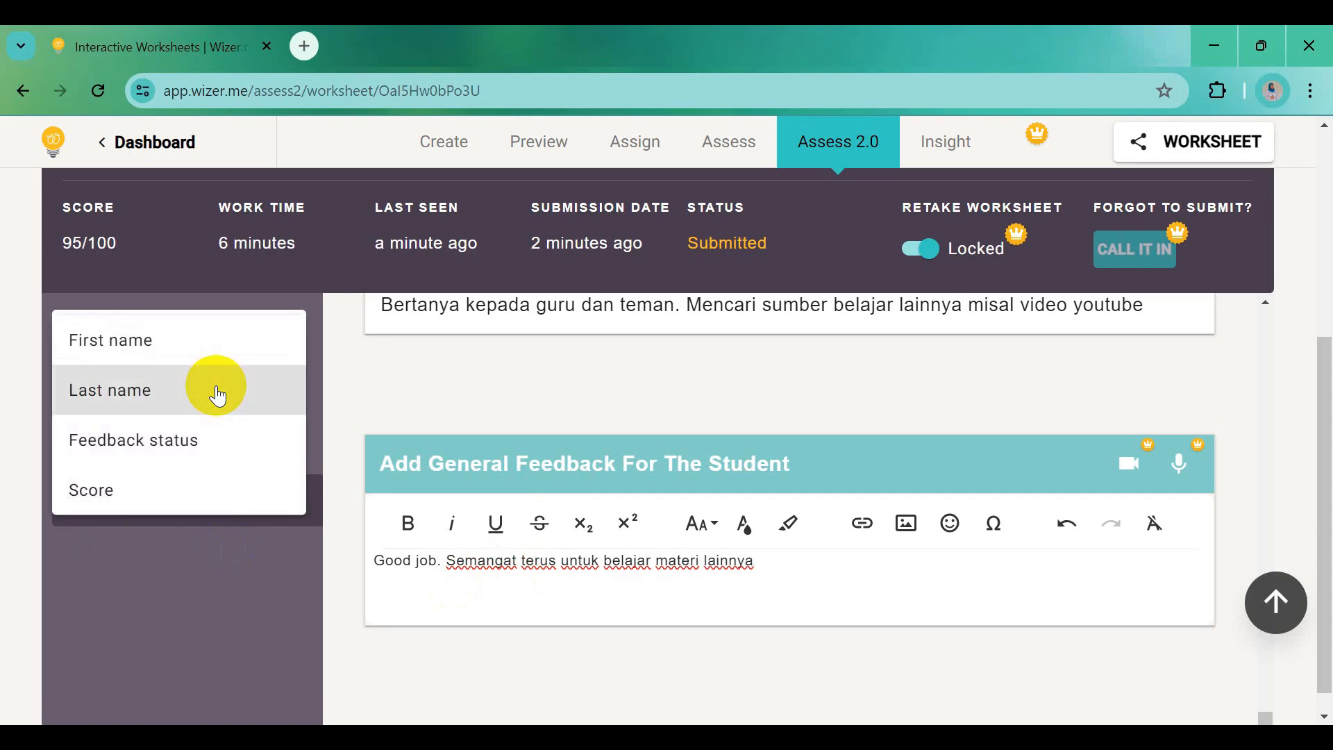
pyautogui.click(196, 452)
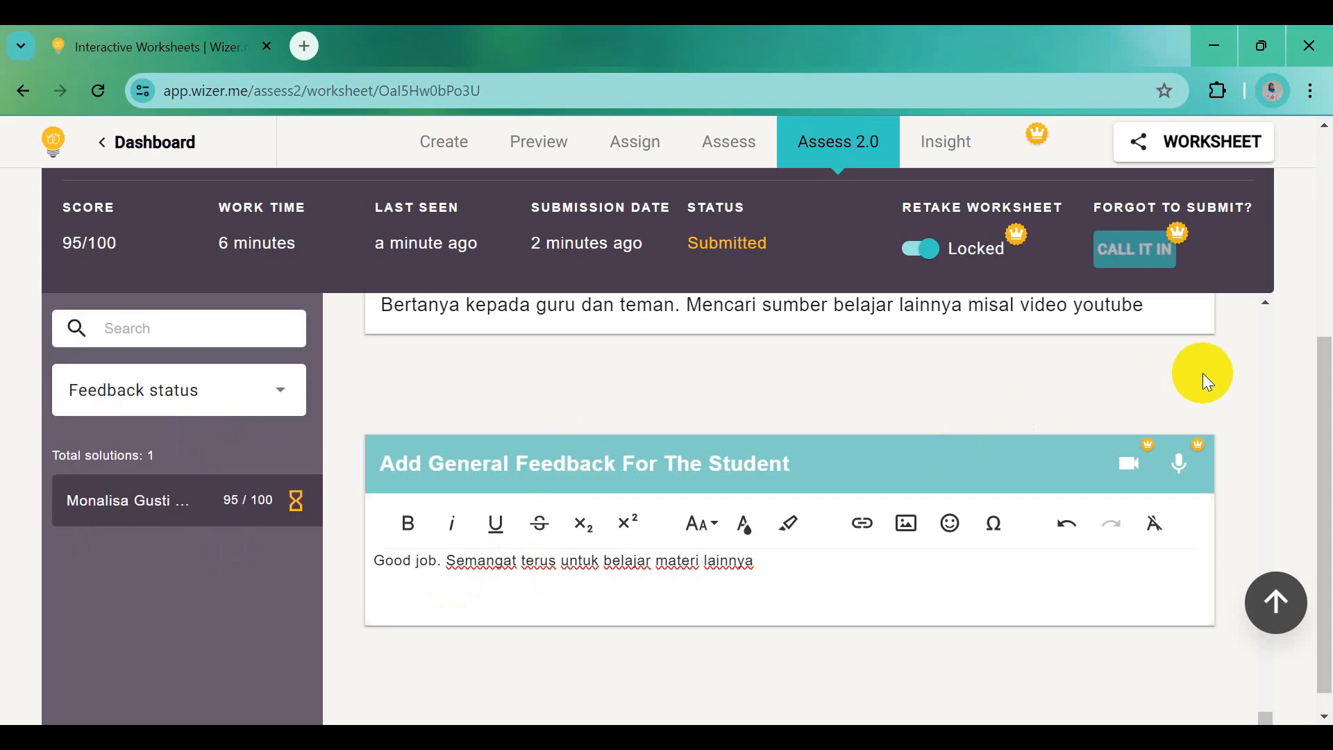
pyautogui.scroll(5, 1202, 373)
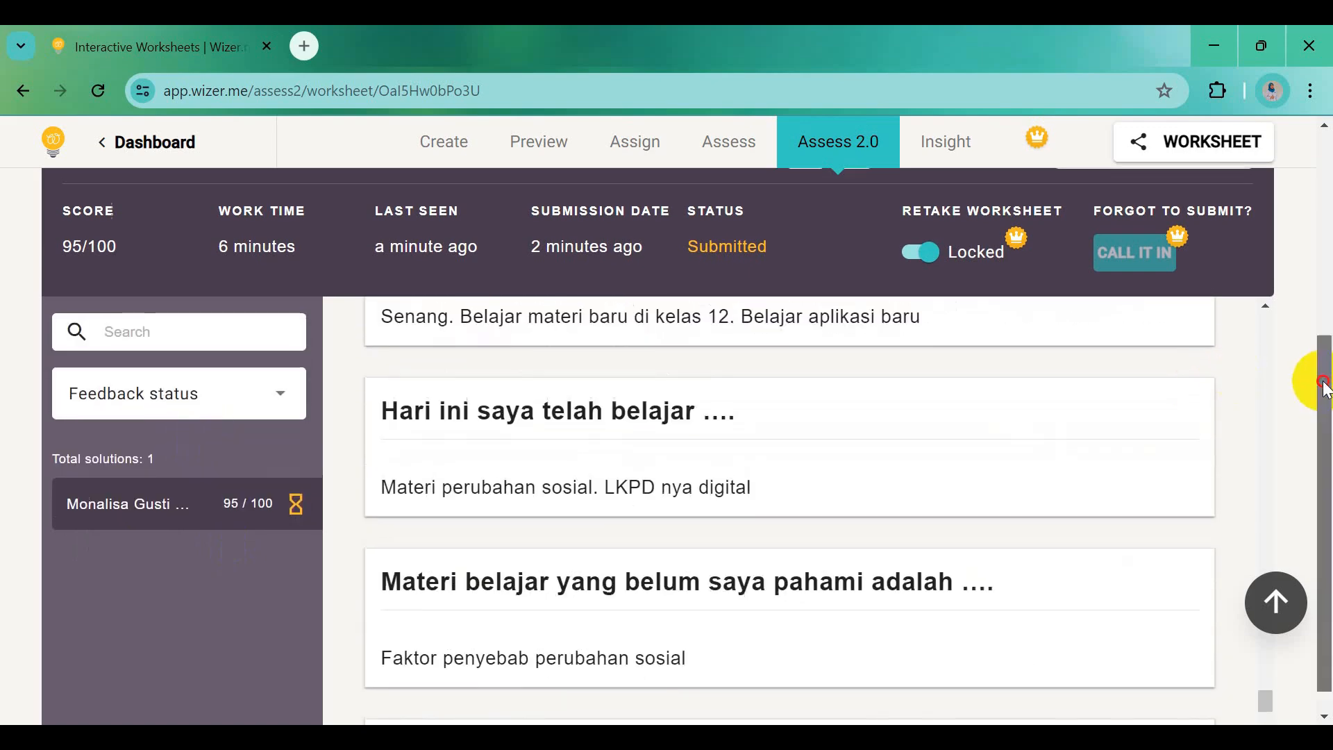
pyautogui.moveTo(1320, 378); pyautogui.dragTo(1326, 266)
pyautogui.click(1151, 359)
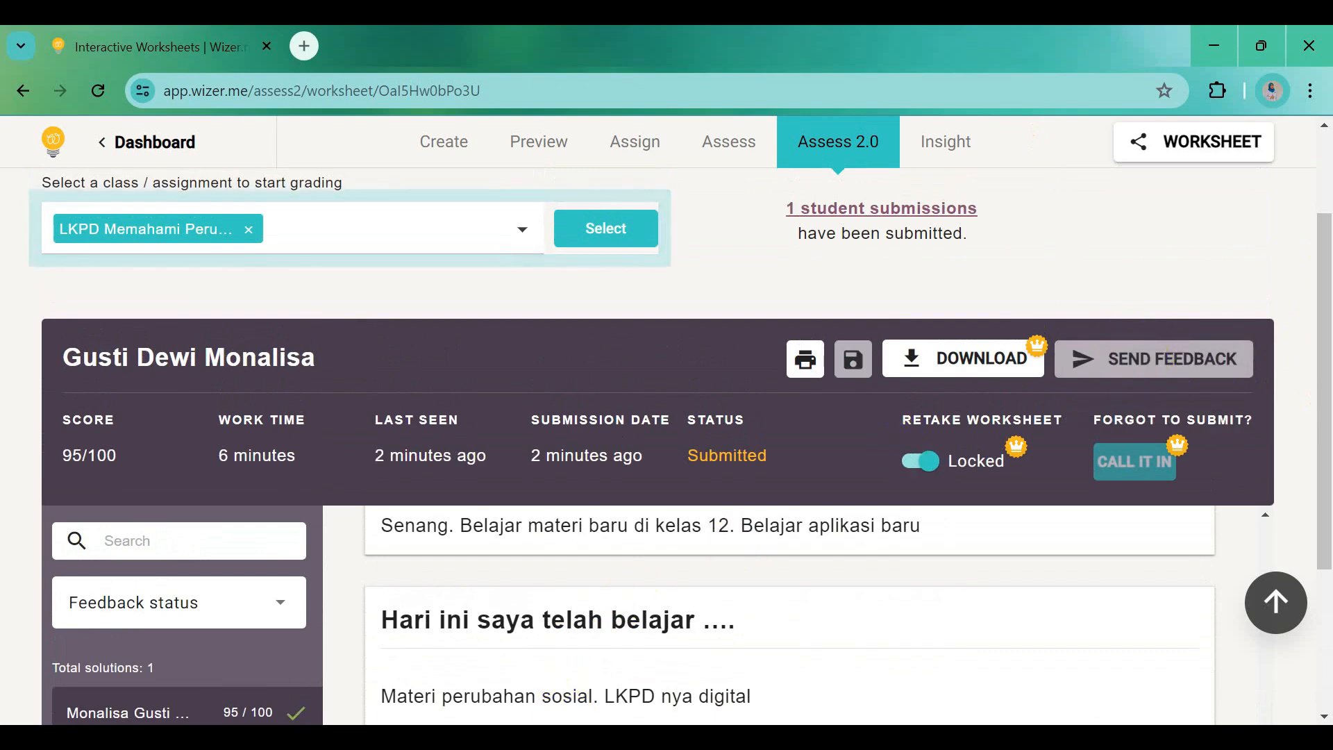
# Switch to the student's worksheet window, scroll to the 'Assignment completed!' banner, and reload the page
pyautogui.moveTo(573, 738)
pyautogui.click(573, 649)
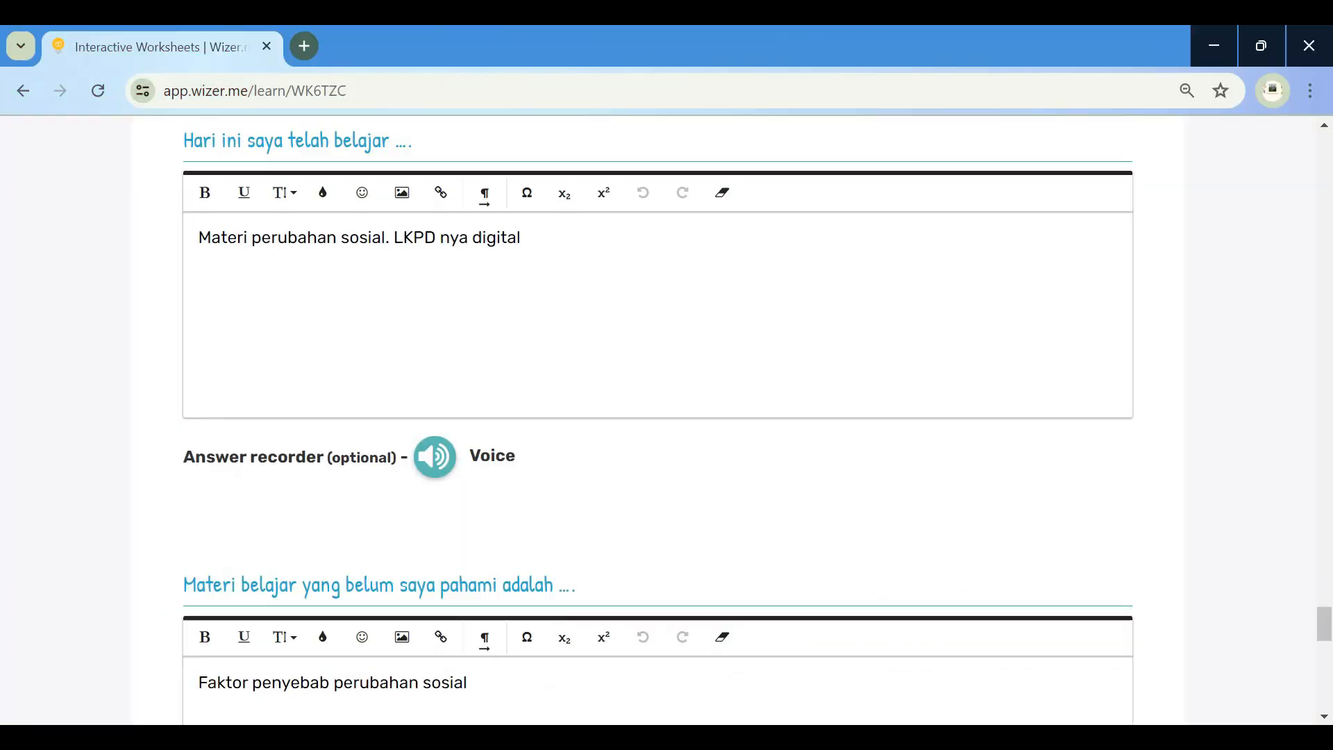
pyautogui.scroll(15, 611, 474)
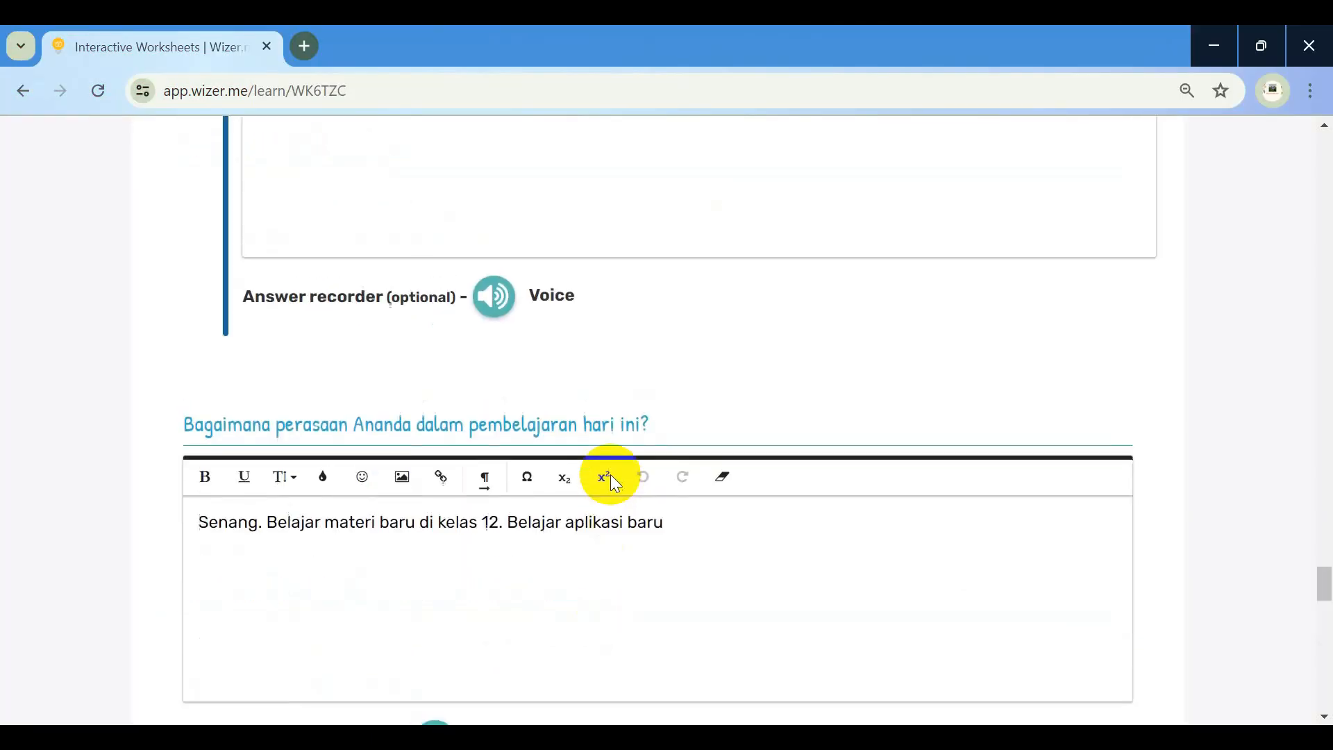
pyautogui.scroll(15, 610, 474)
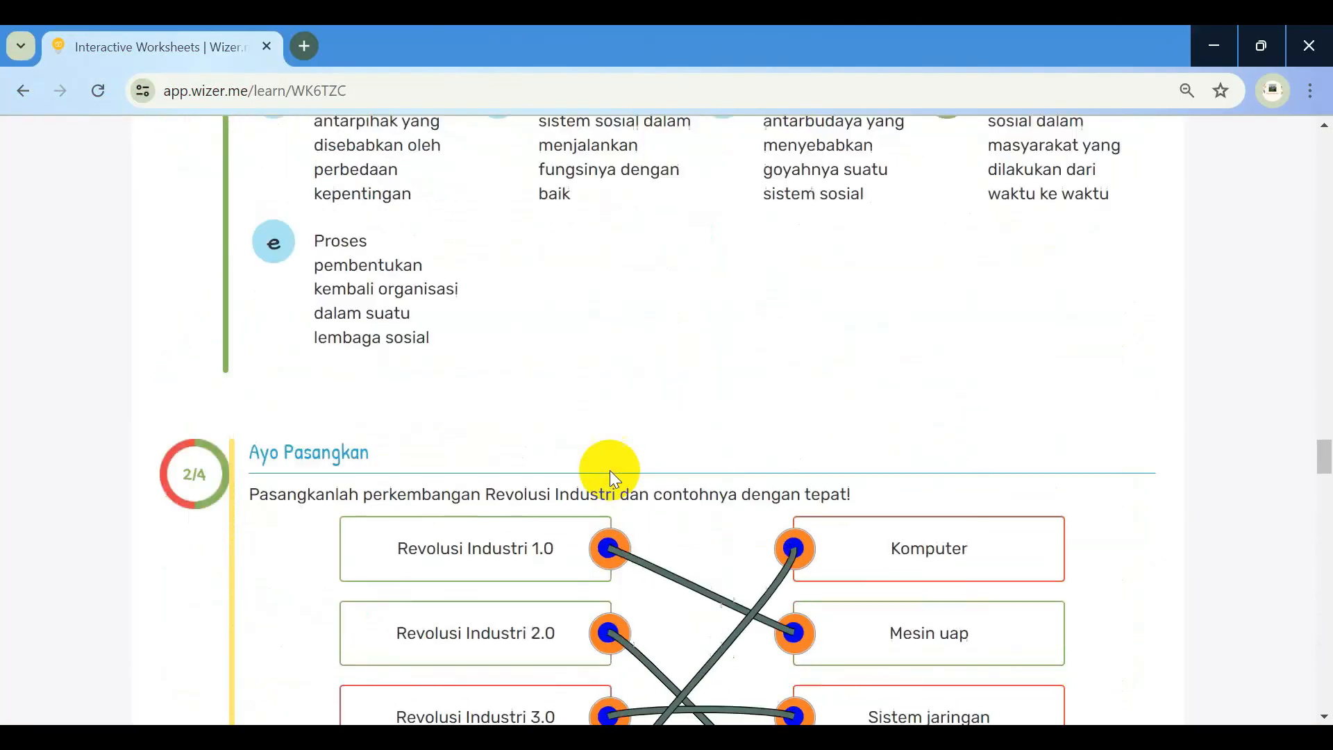
pyautogui.scroll(15, 610, 470)
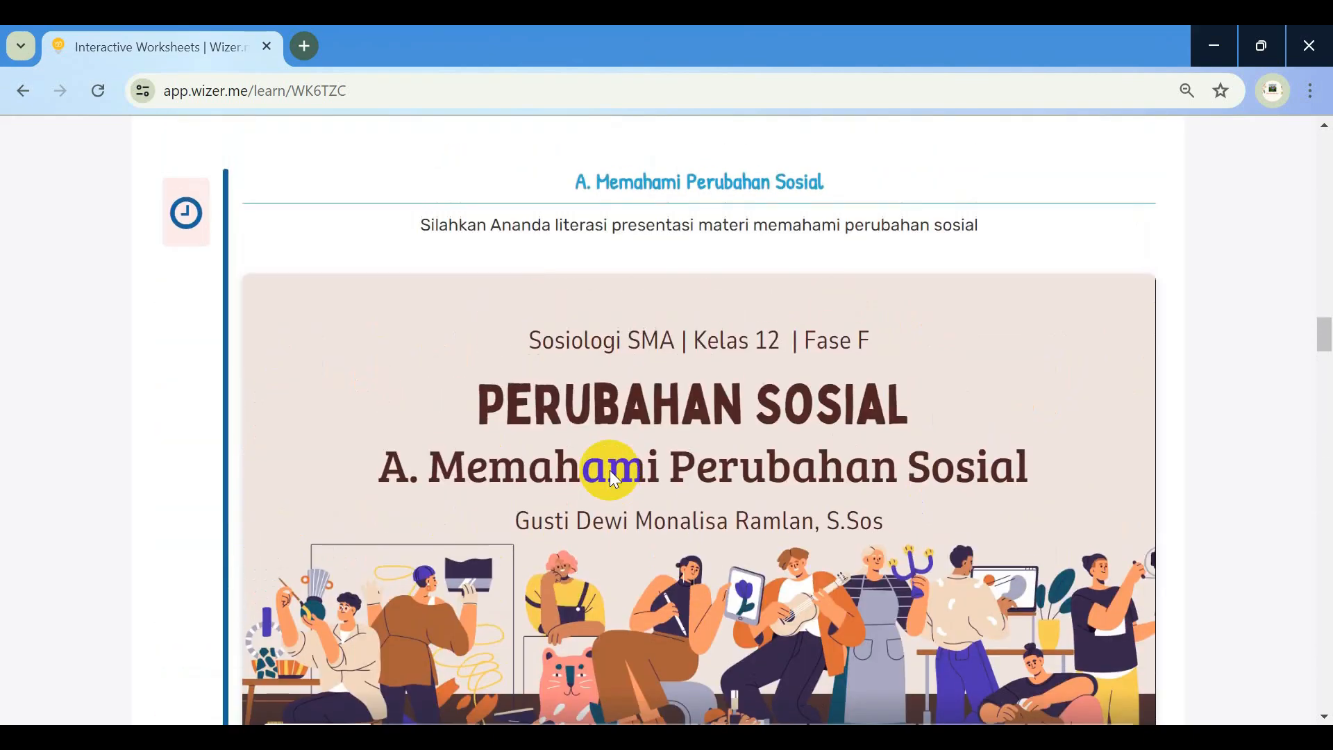
pyautogui.scroll(15, 609, 470)
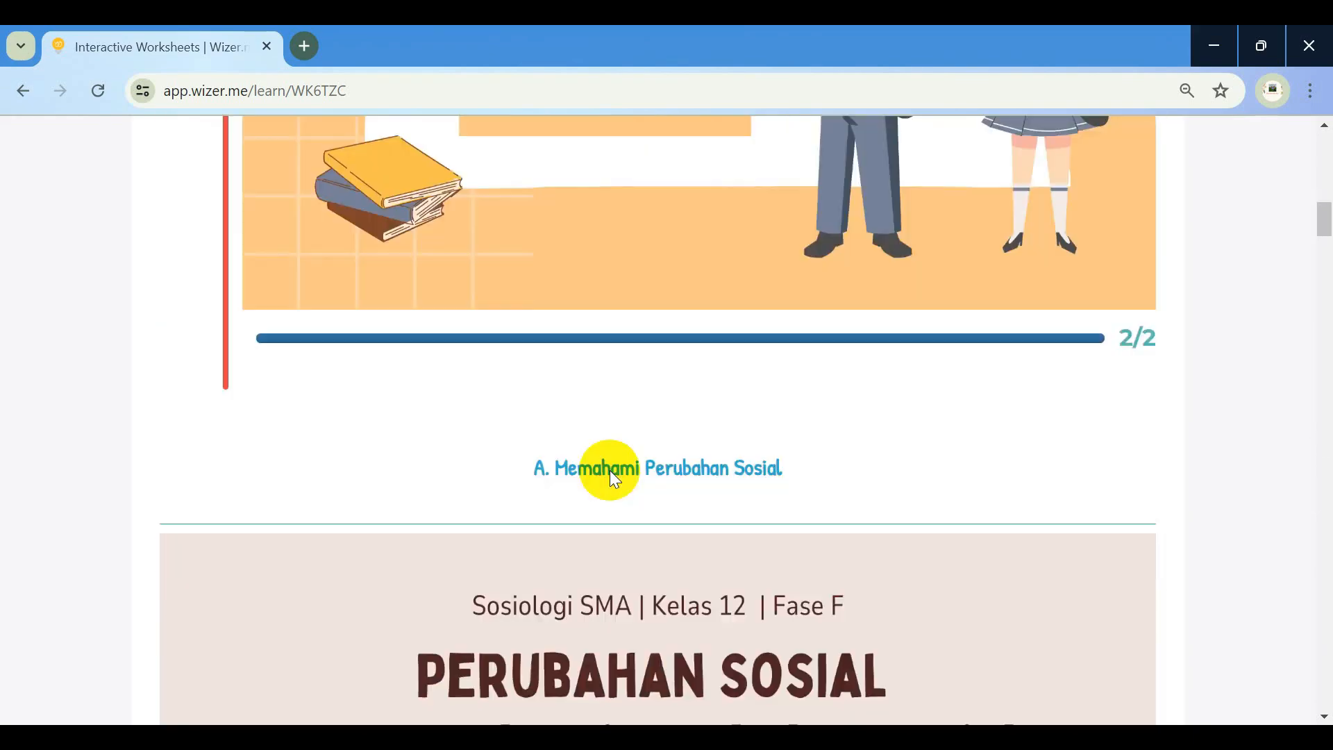
pyautogui.scroll(1, 610, 470)
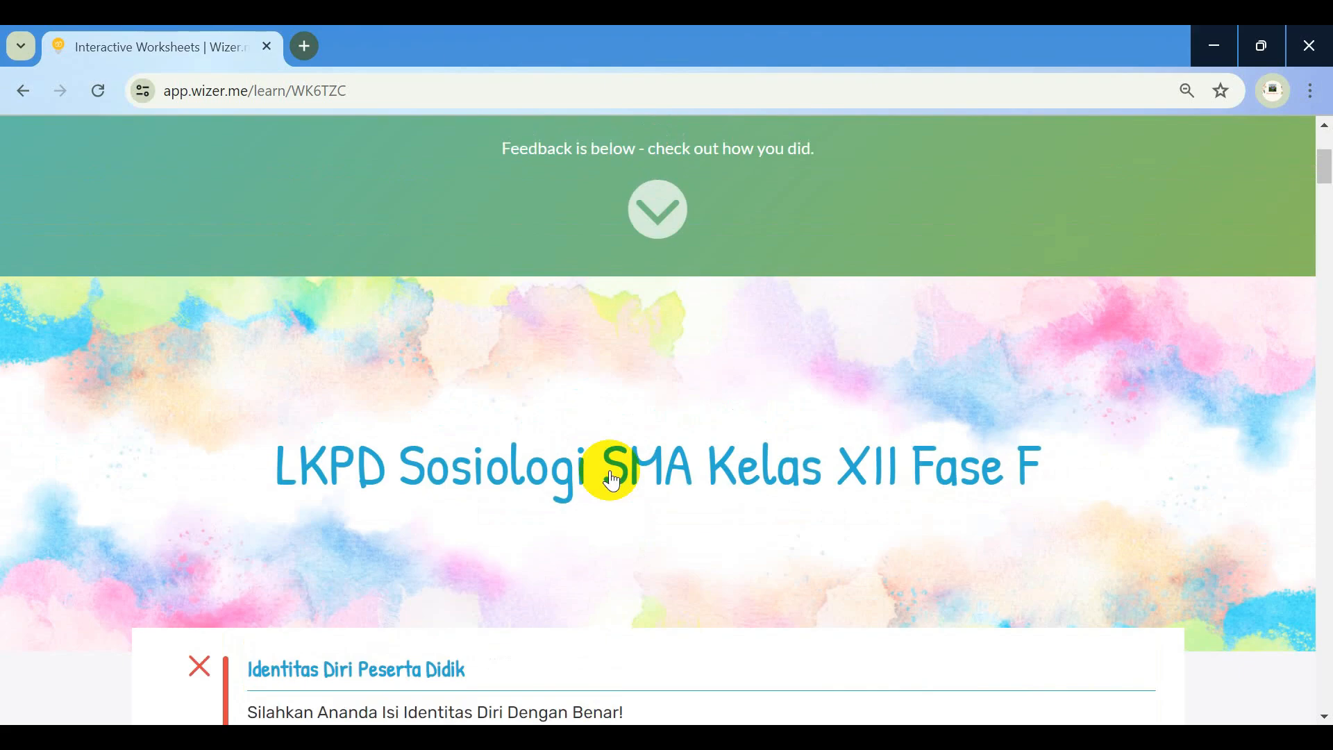
pyautogui.scroll(4, 612, 480)
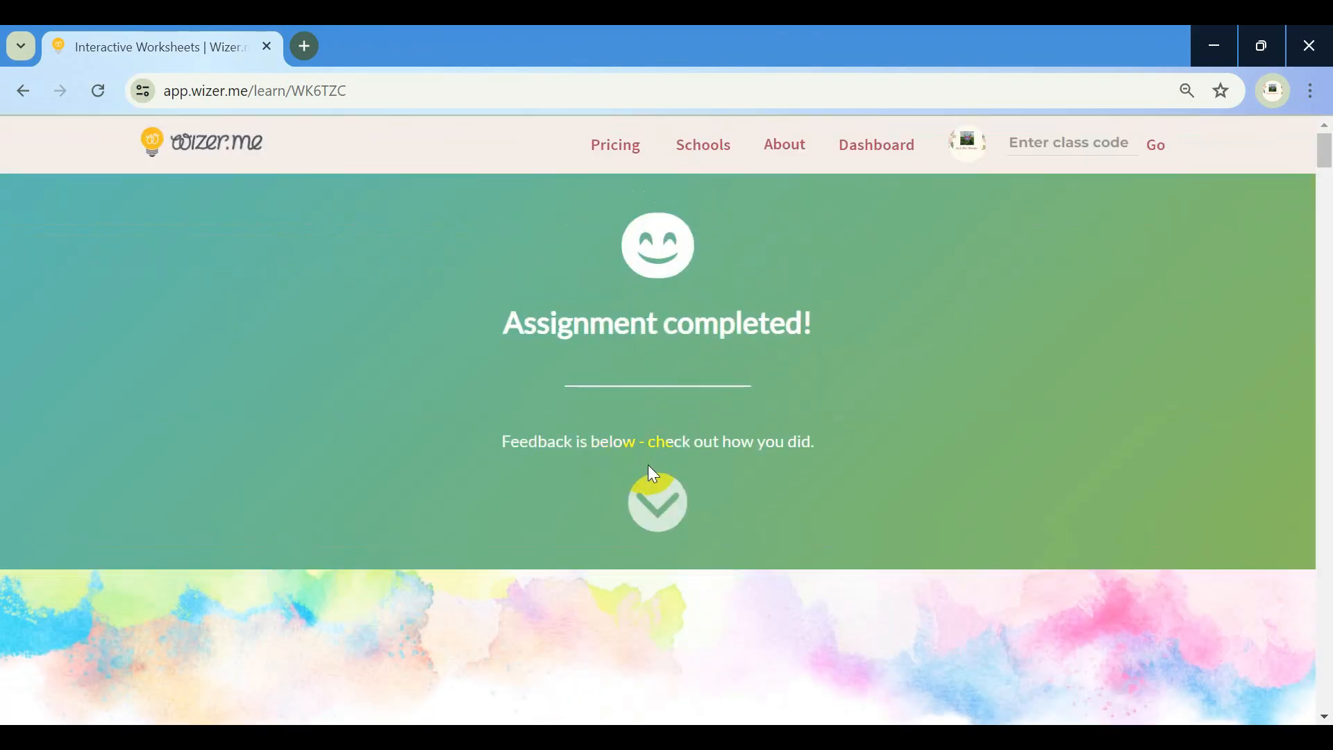
pyautogui.scroll(-7, 648, 466)
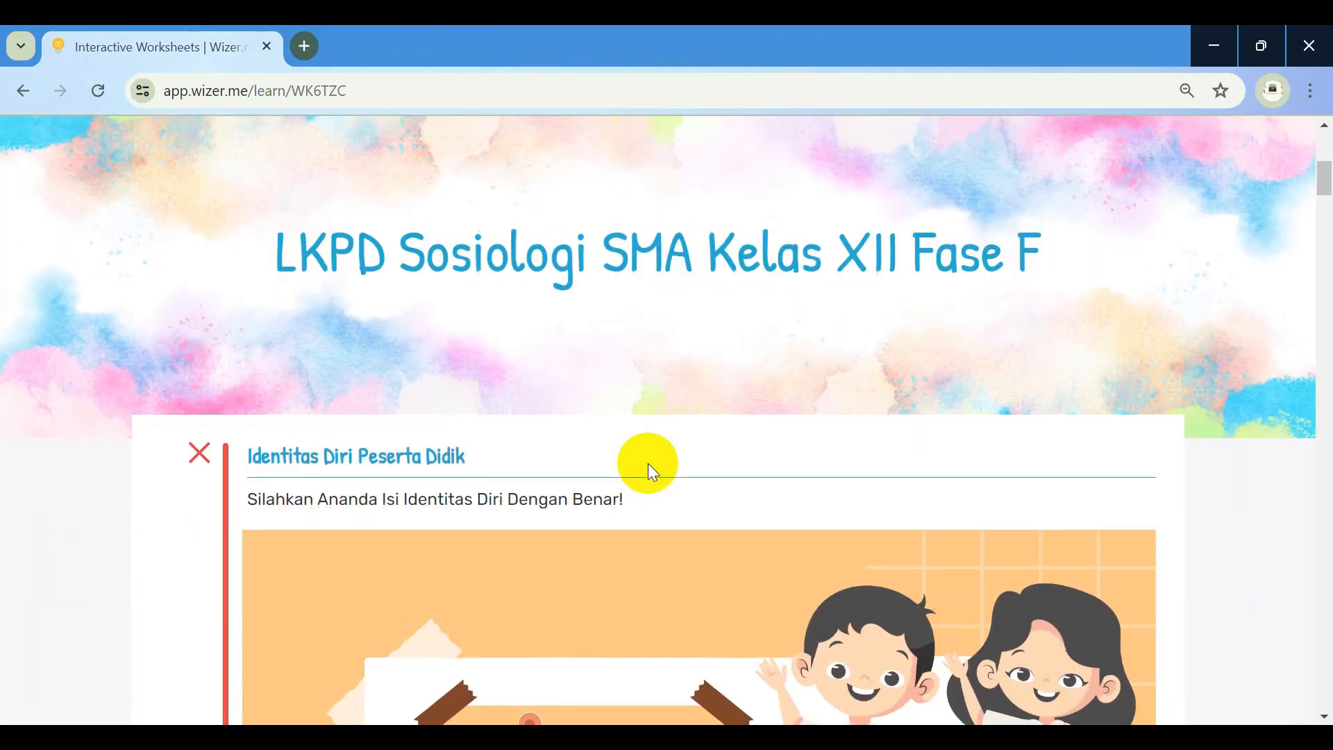
pyautogui.scroll(7, 649, 466)
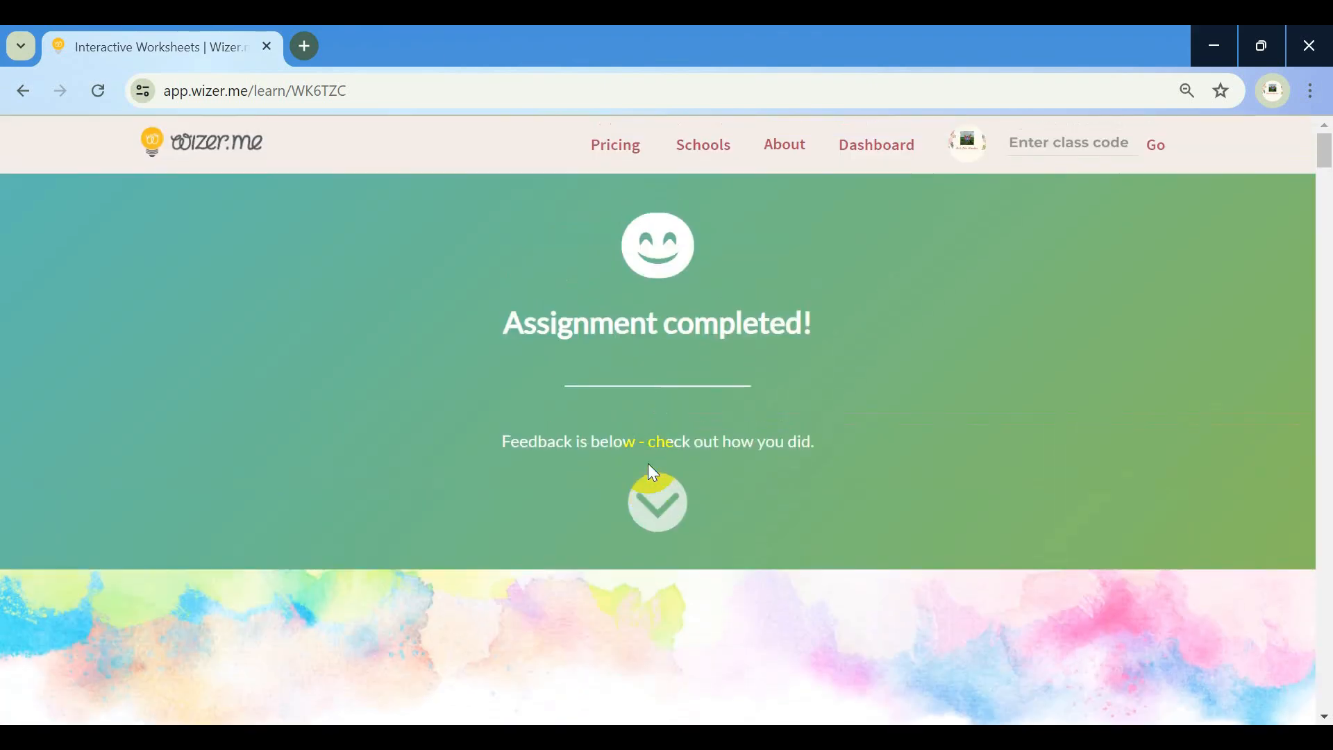
pyautogui.click(101, 94)
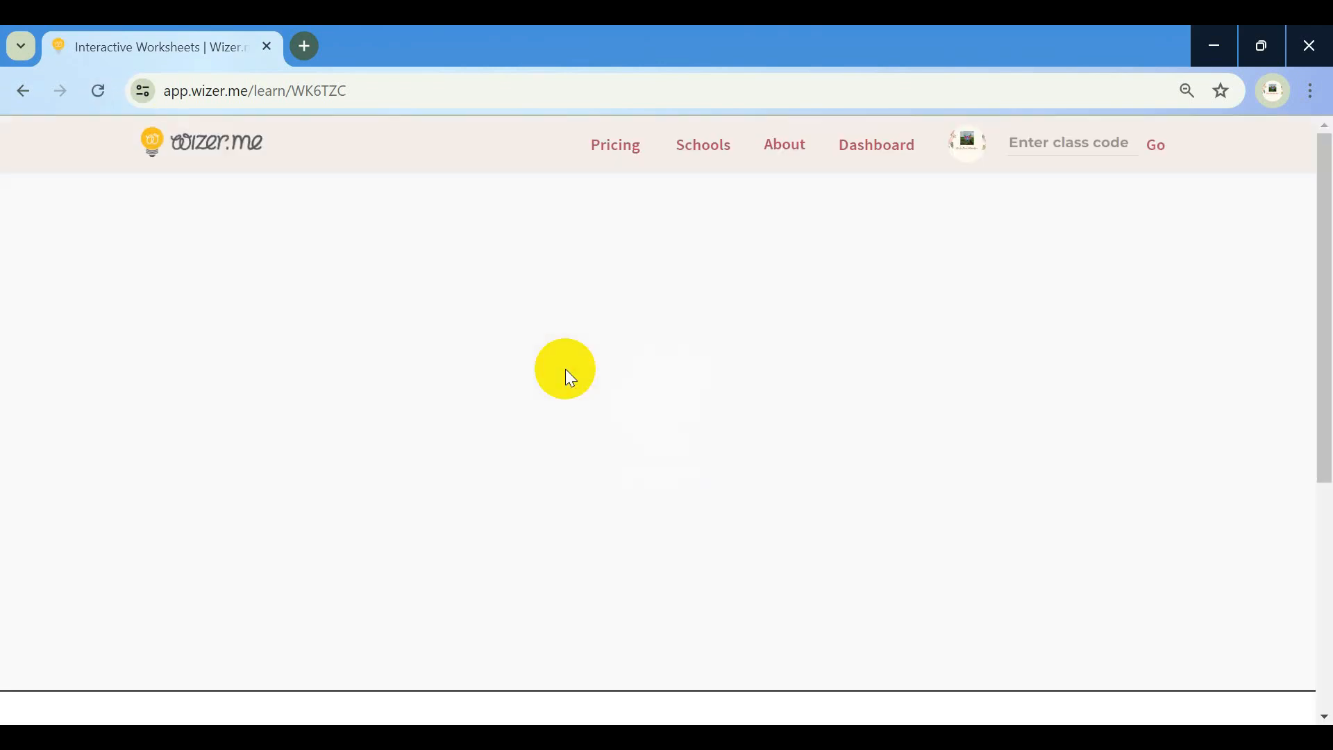
# Scroll past the title and returned feedback to the NAMA/KELAS identity section
pyautogui.scroll(-4, 566, 369)
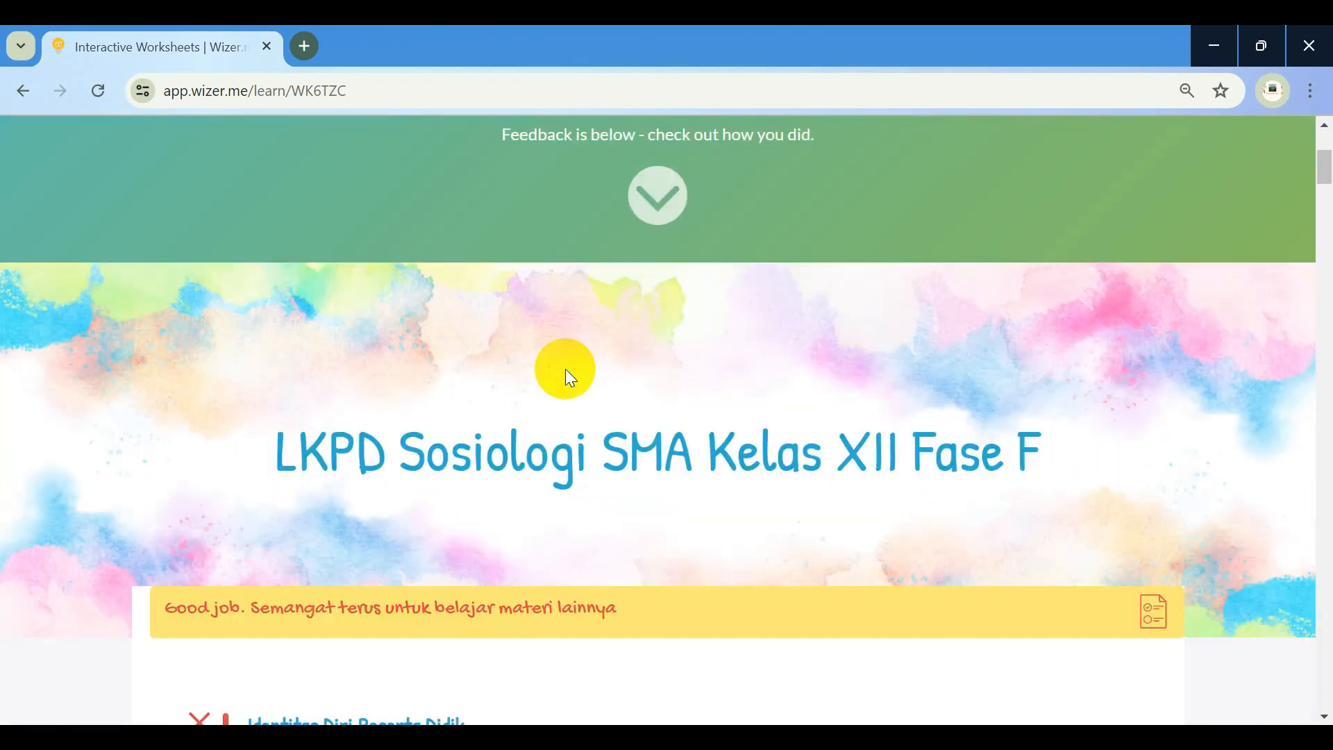
pyautogui.scroll(-2, 565, 369)
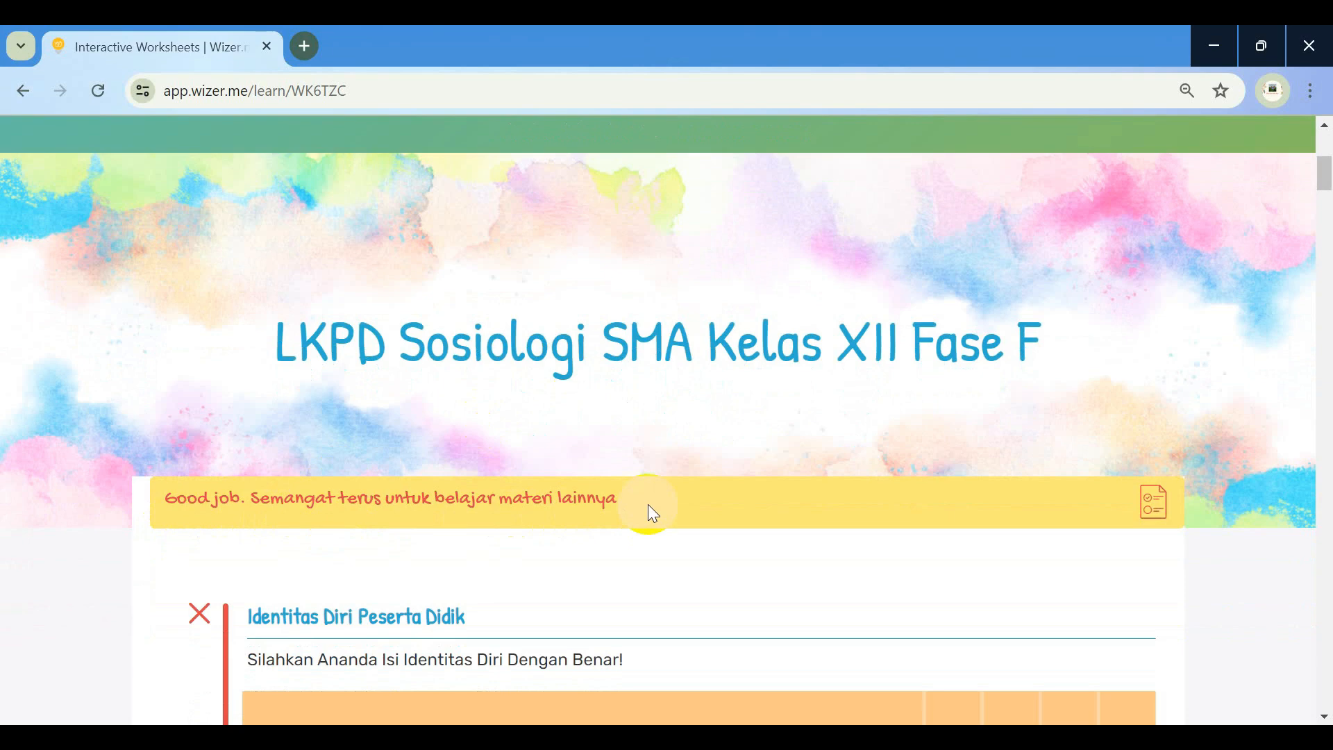
pyautogui.scroll(-5, 648, 504)
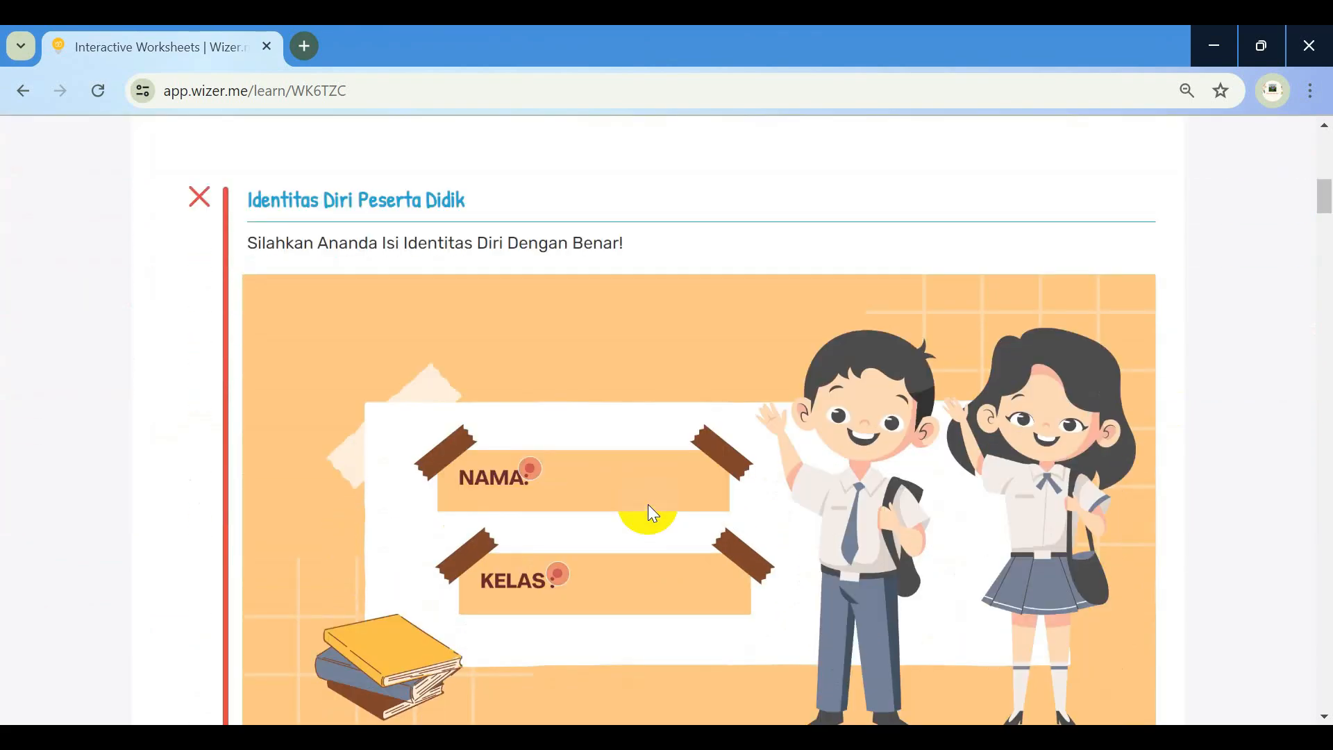
pyautogui.scroll(-1, 648, 514)
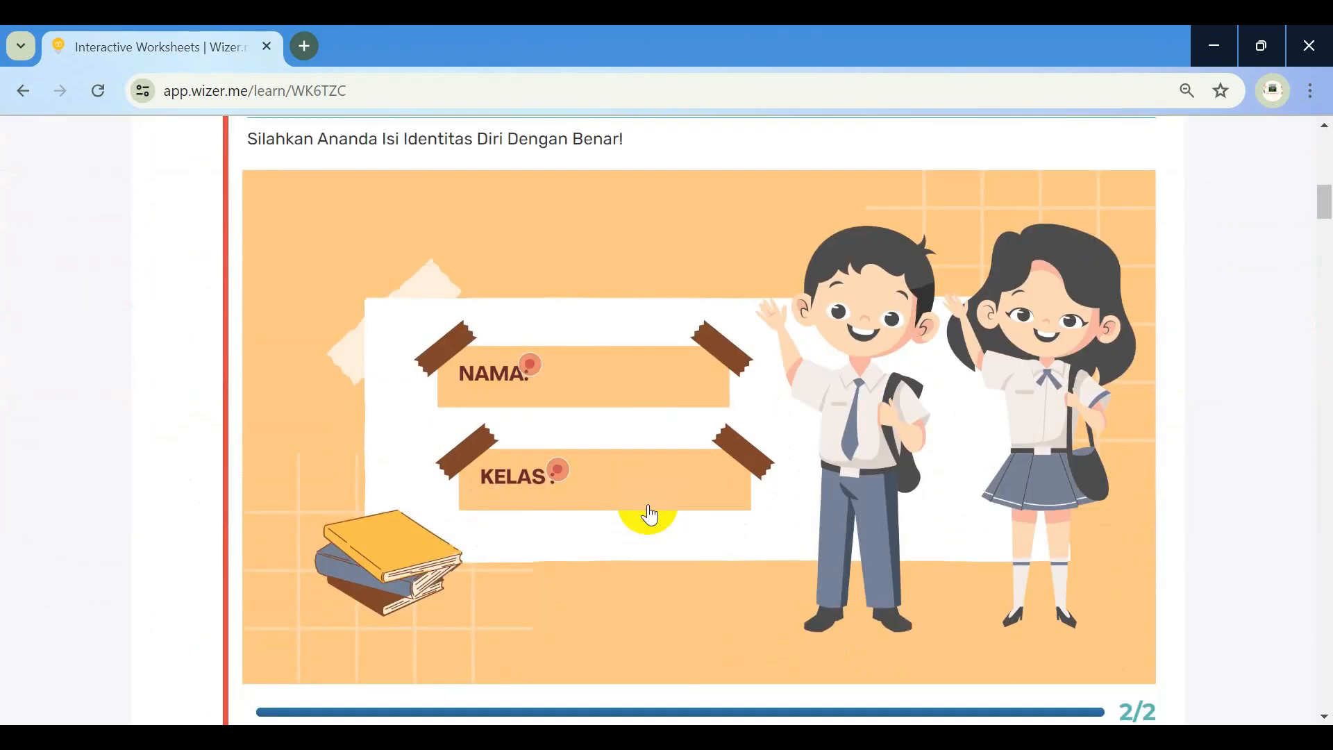
pyautogui.scroll(-4, 649, 515)
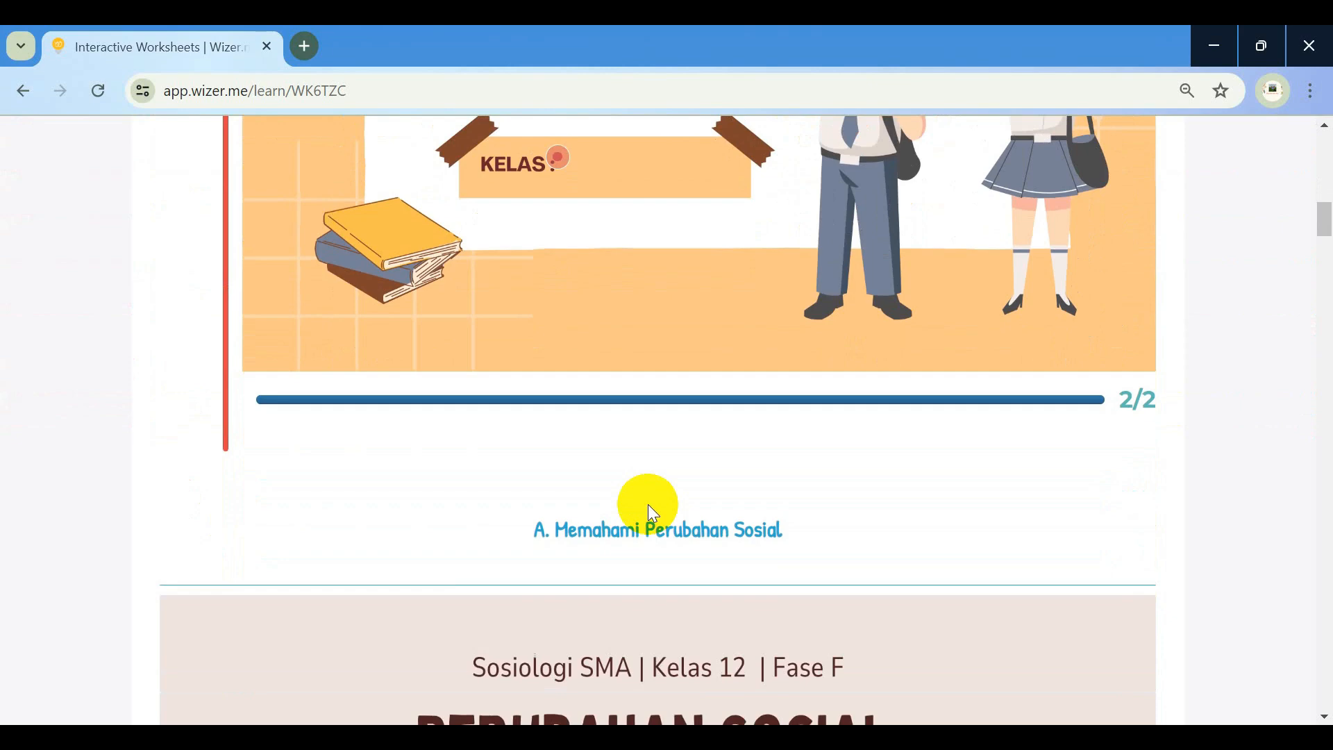
pyautogui.scroll(3, 649, 505)
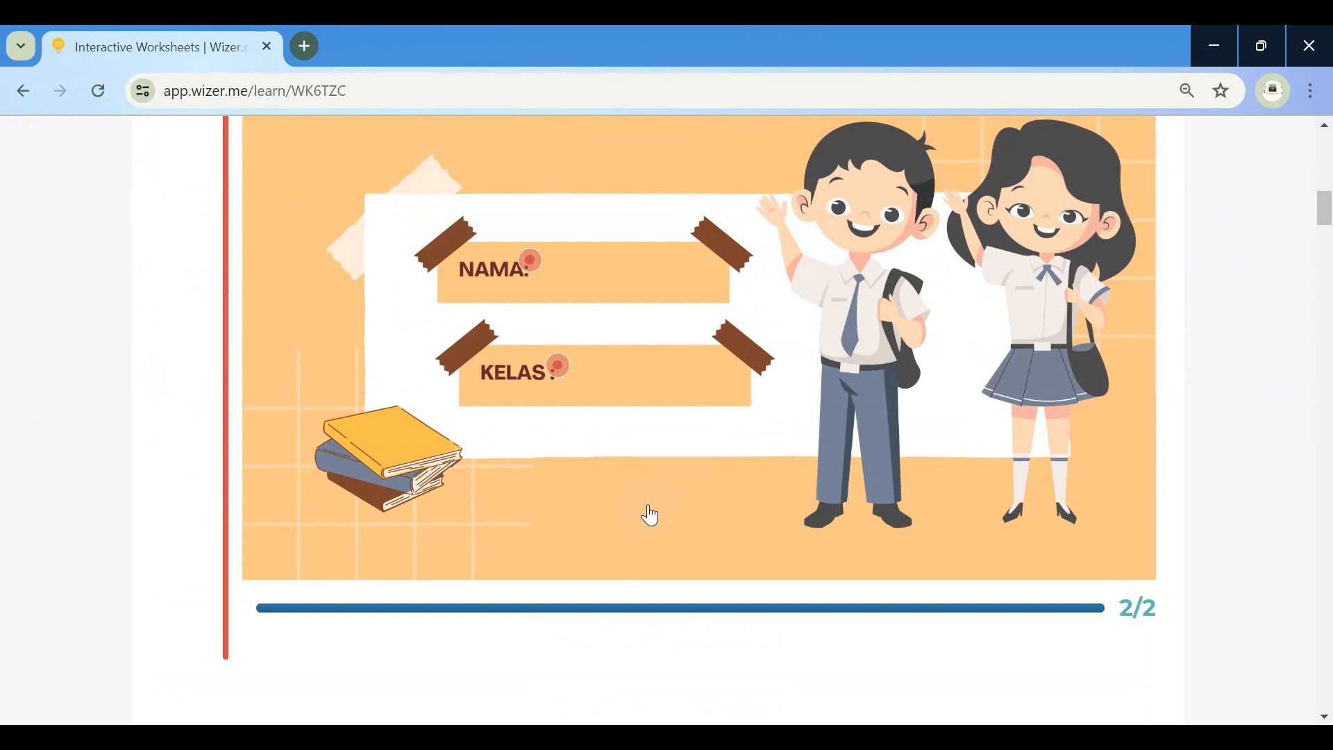
# Raise the volume and open a new Chrome window on the New Tab page
pyautogui.press('XF86AudioRaiseVolume')
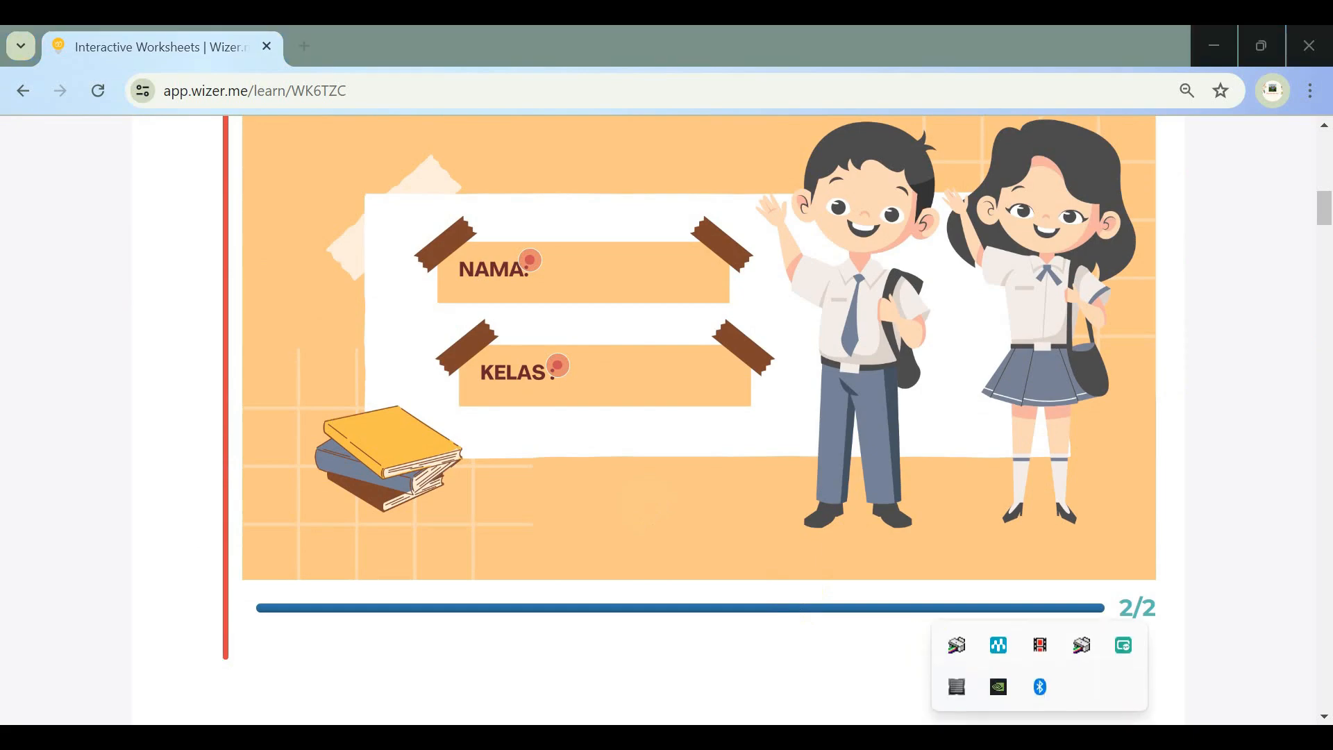
pyautogui.click(1039, 645)
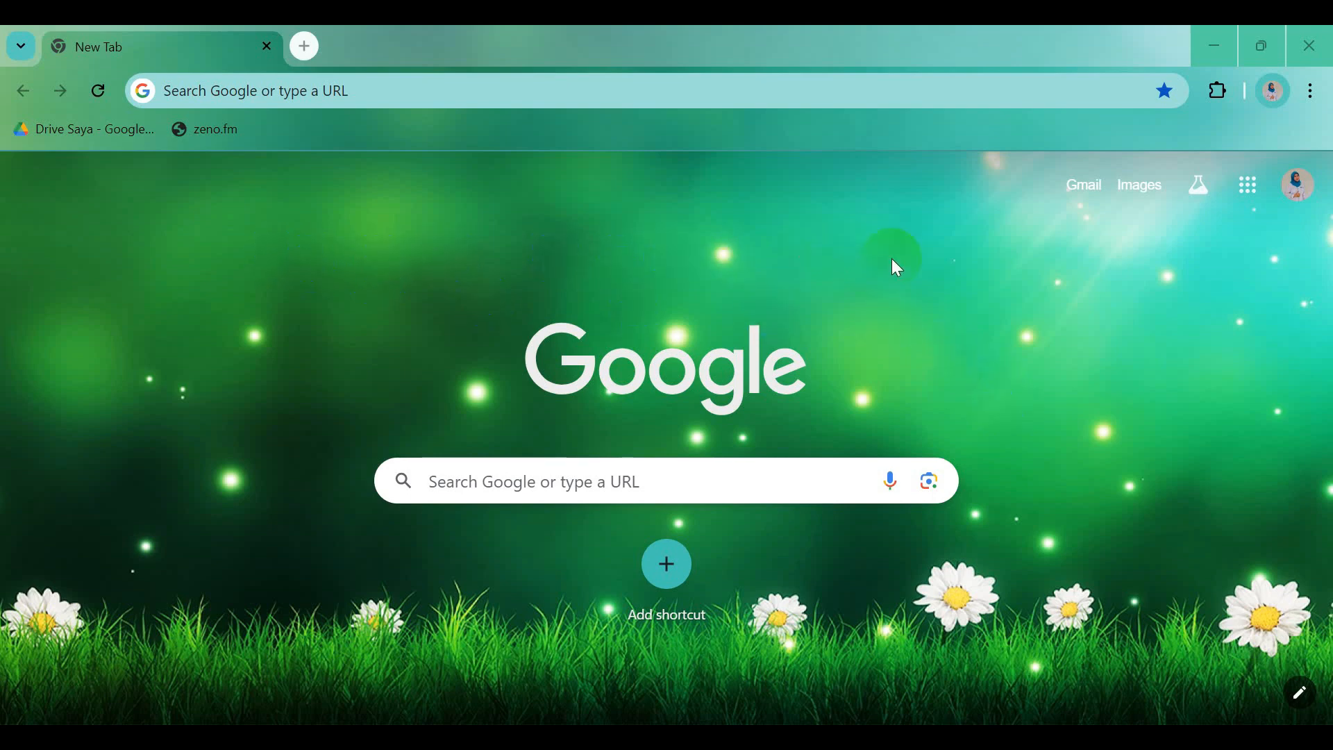
# Navigate the new tab to wizer.me
pyautogui.click(218, 95)
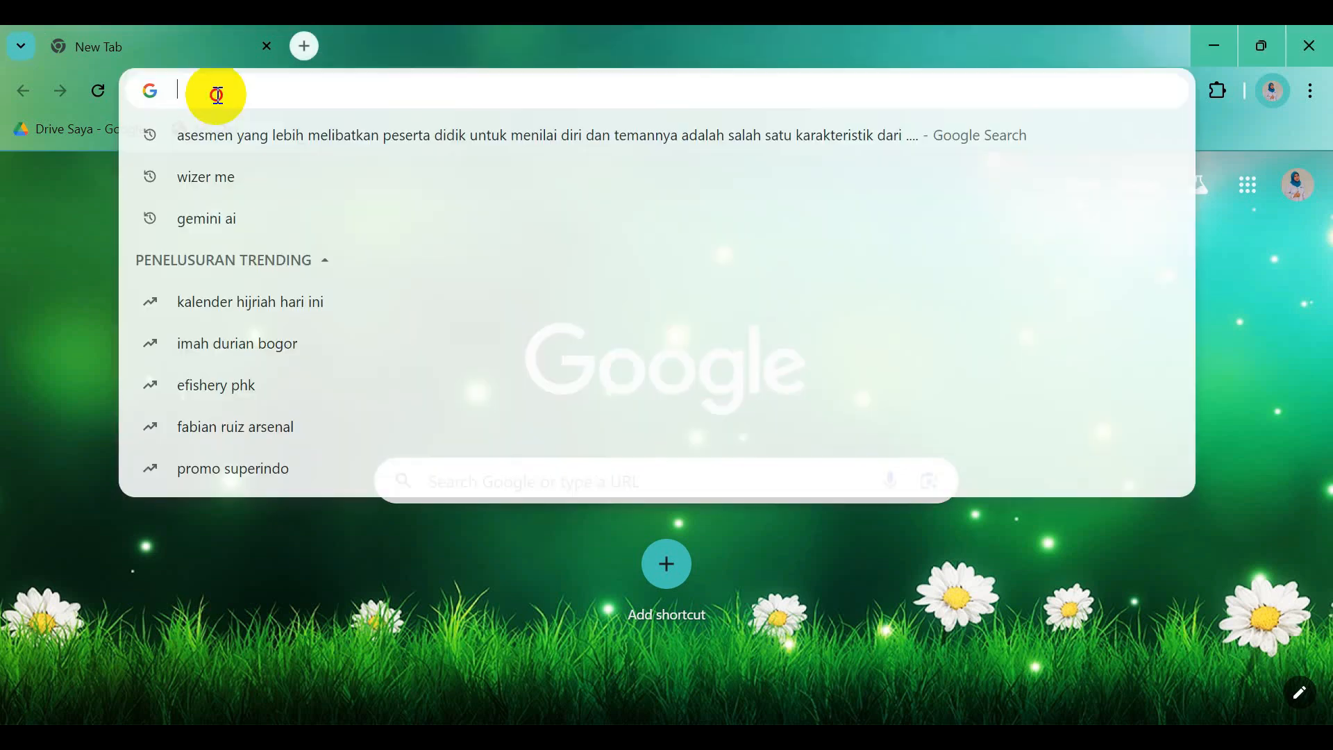
pyautogui.write('wizer')
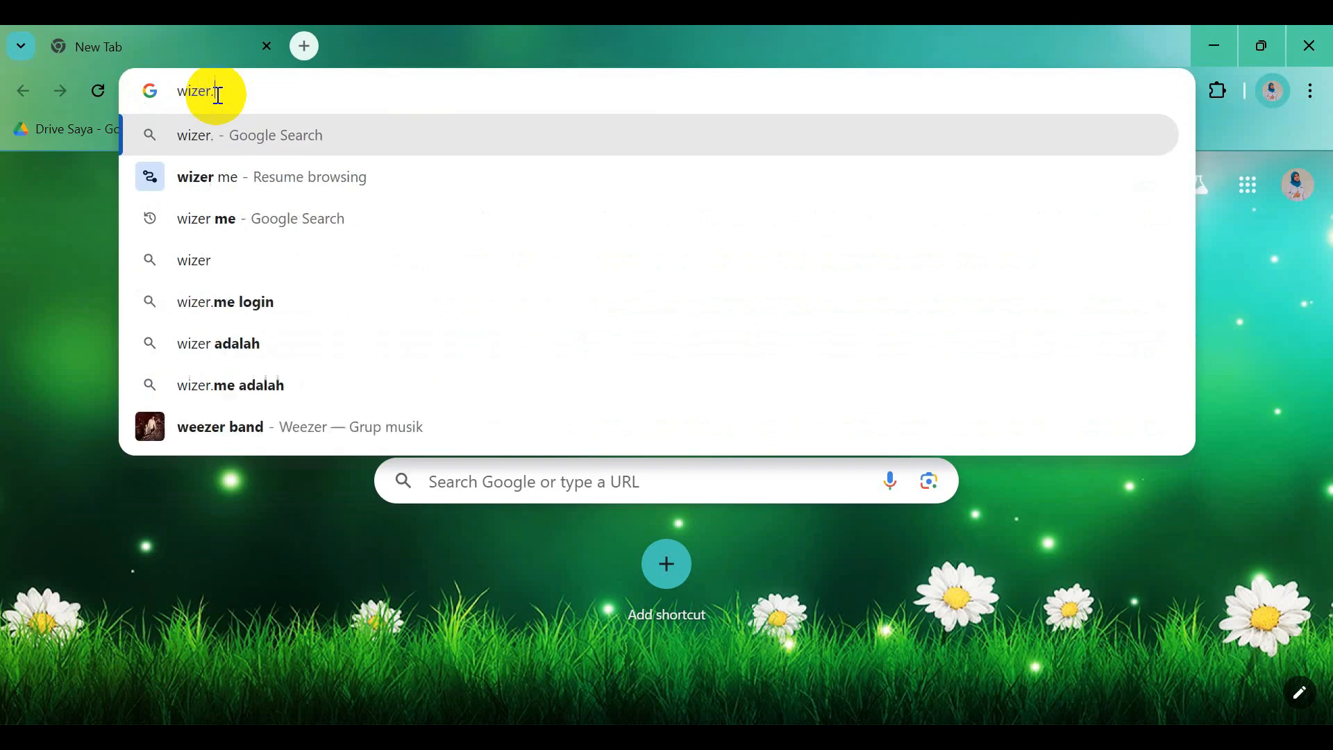
pyautogui.write('.me')
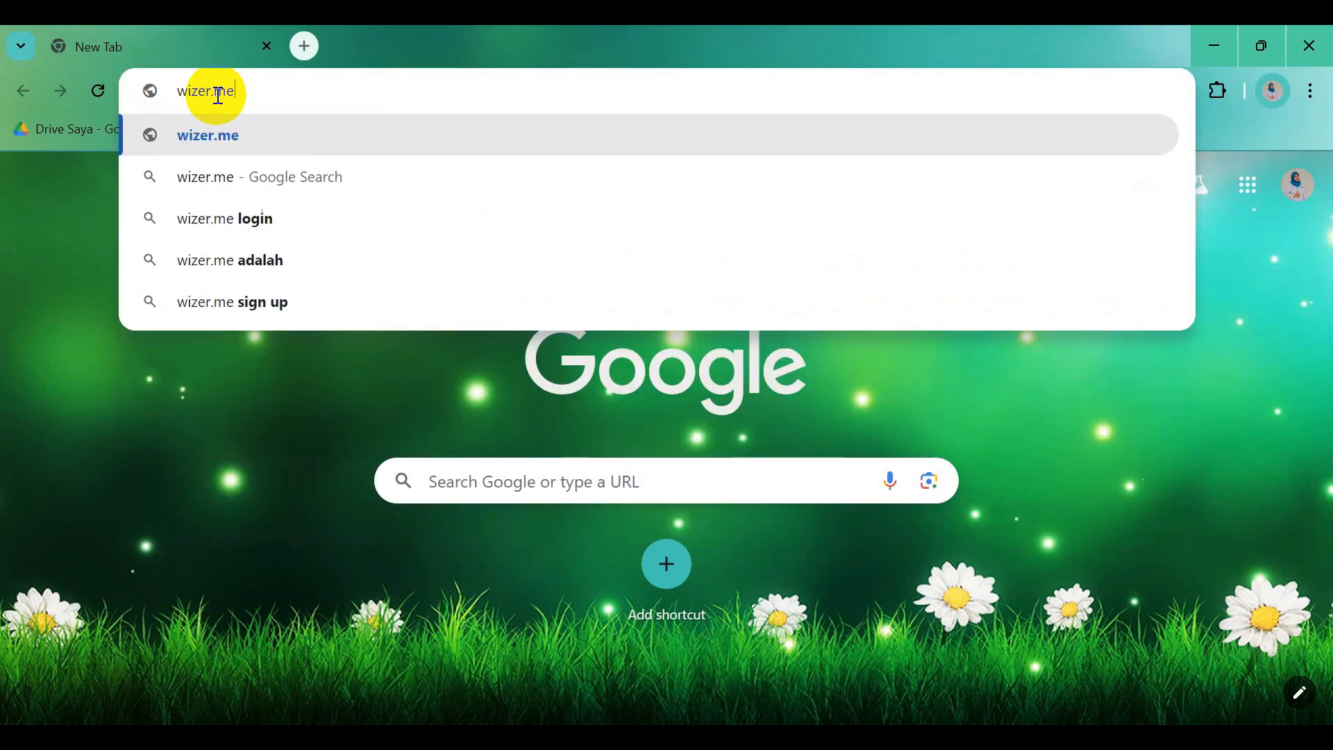
pyautogui.press('Return')
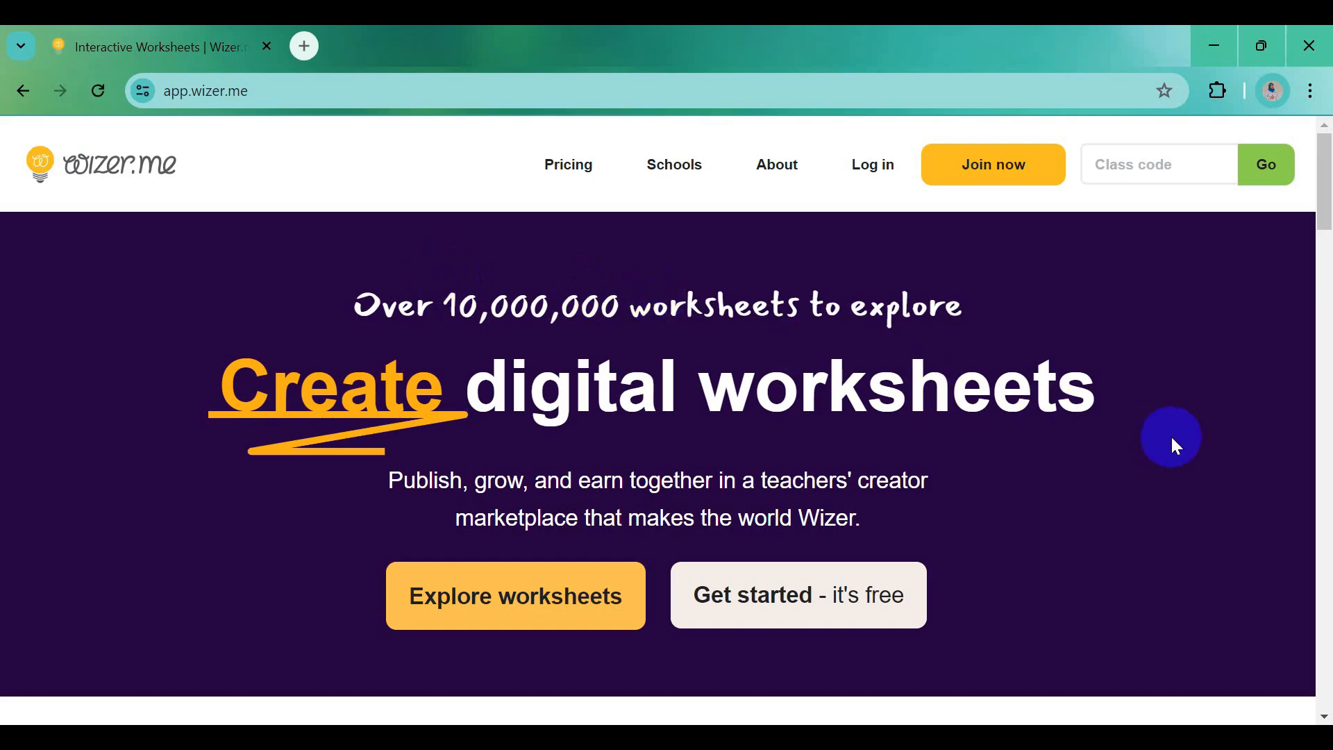
# Log in to Wizer.me using Connect with Google and the Google account
pyautogui.click(865, 167)
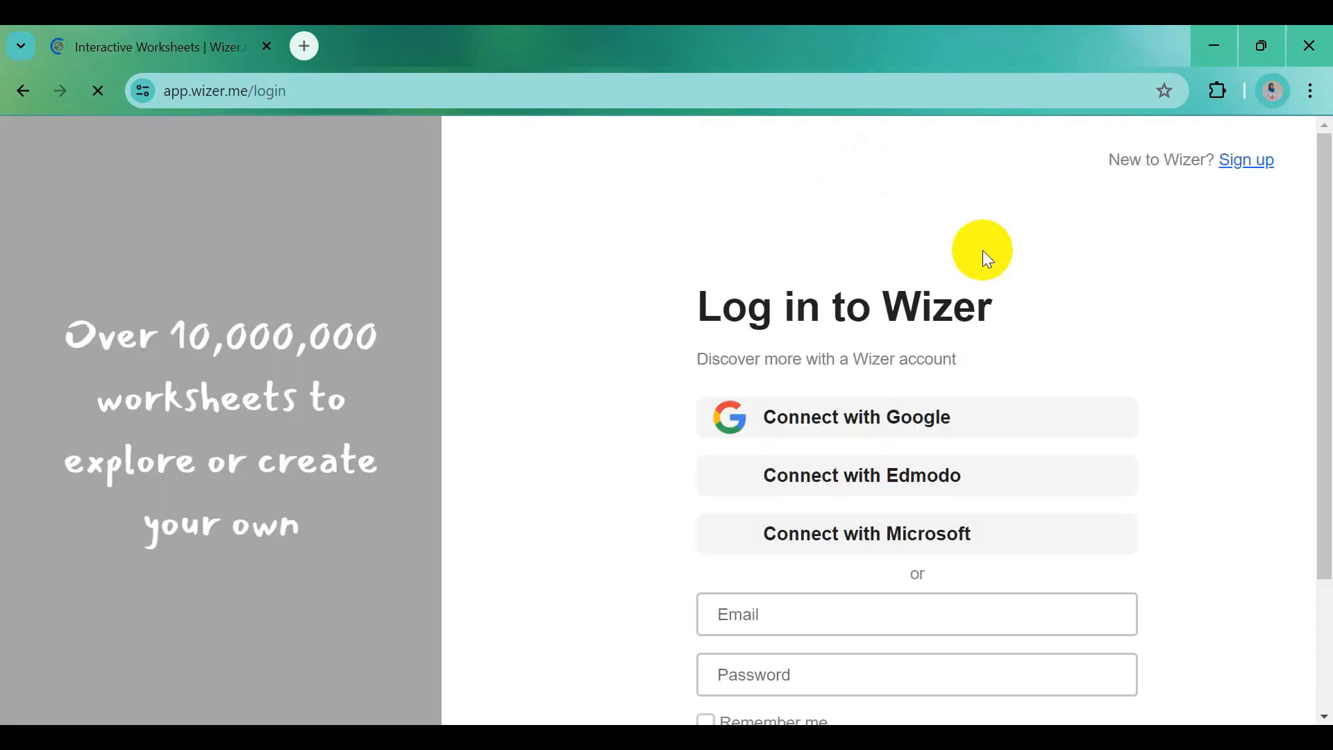
pyautogui.moveTo(1321, 312); pyautogui.dragTo(1321, 329)
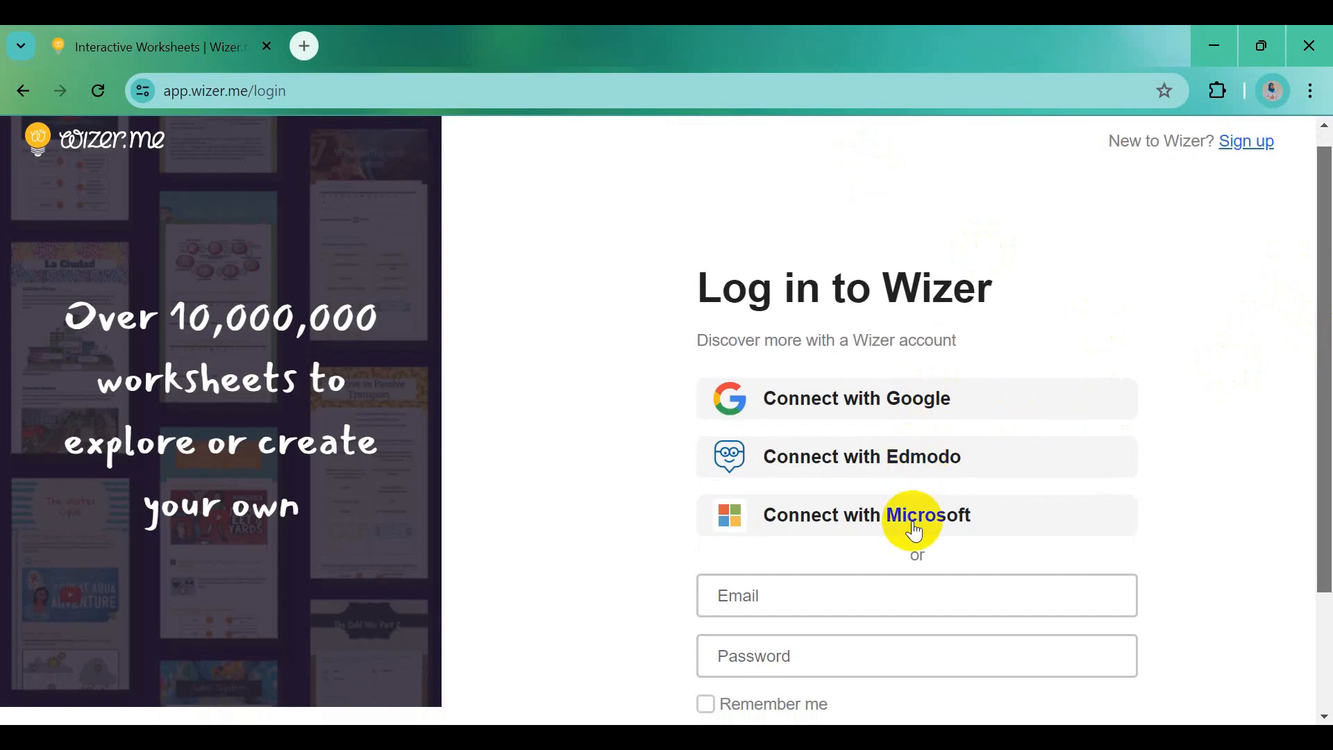
pyautogui.click(952, 409)
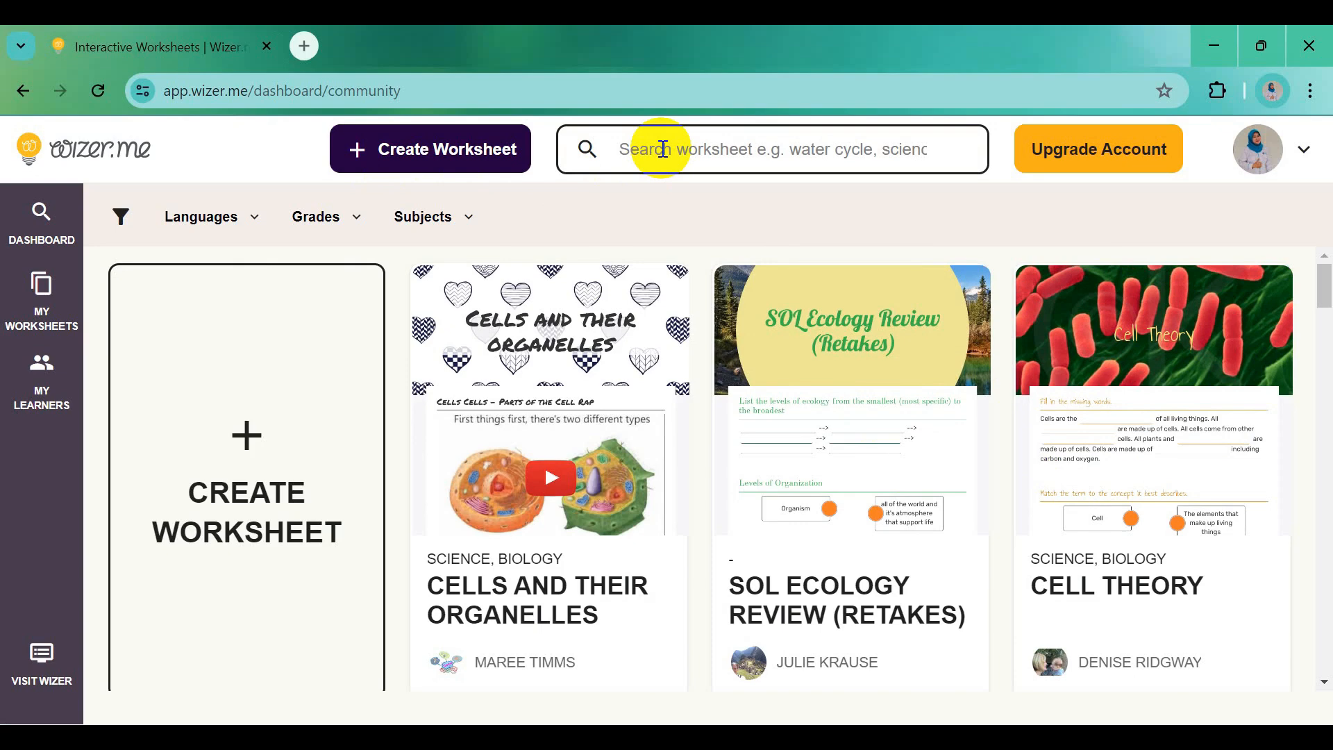
# Create a new blank worksheet from the Wizer.me dashboard
pyautogui.click(1056, 161)
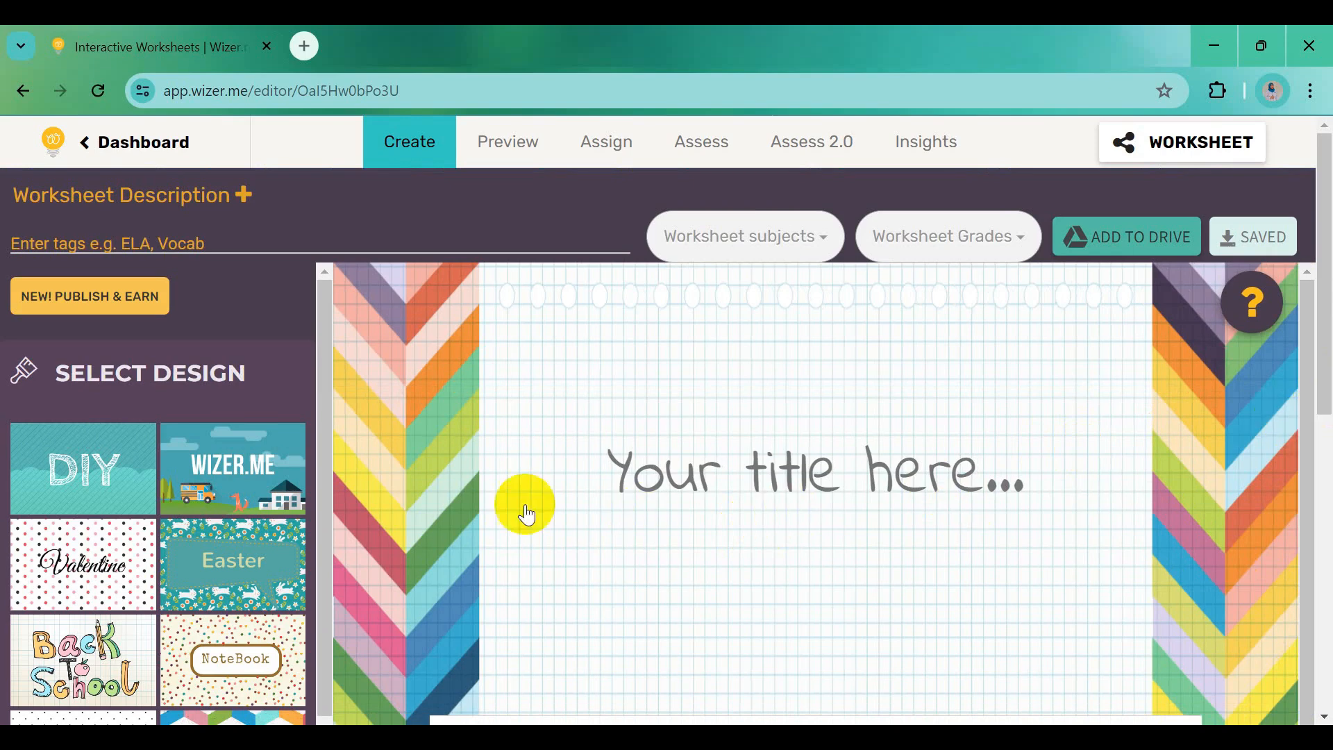
# Scroll down the left theme list and open the Spring Air theme's pastel watercolour cover options
pyautogui.click(324, 409)
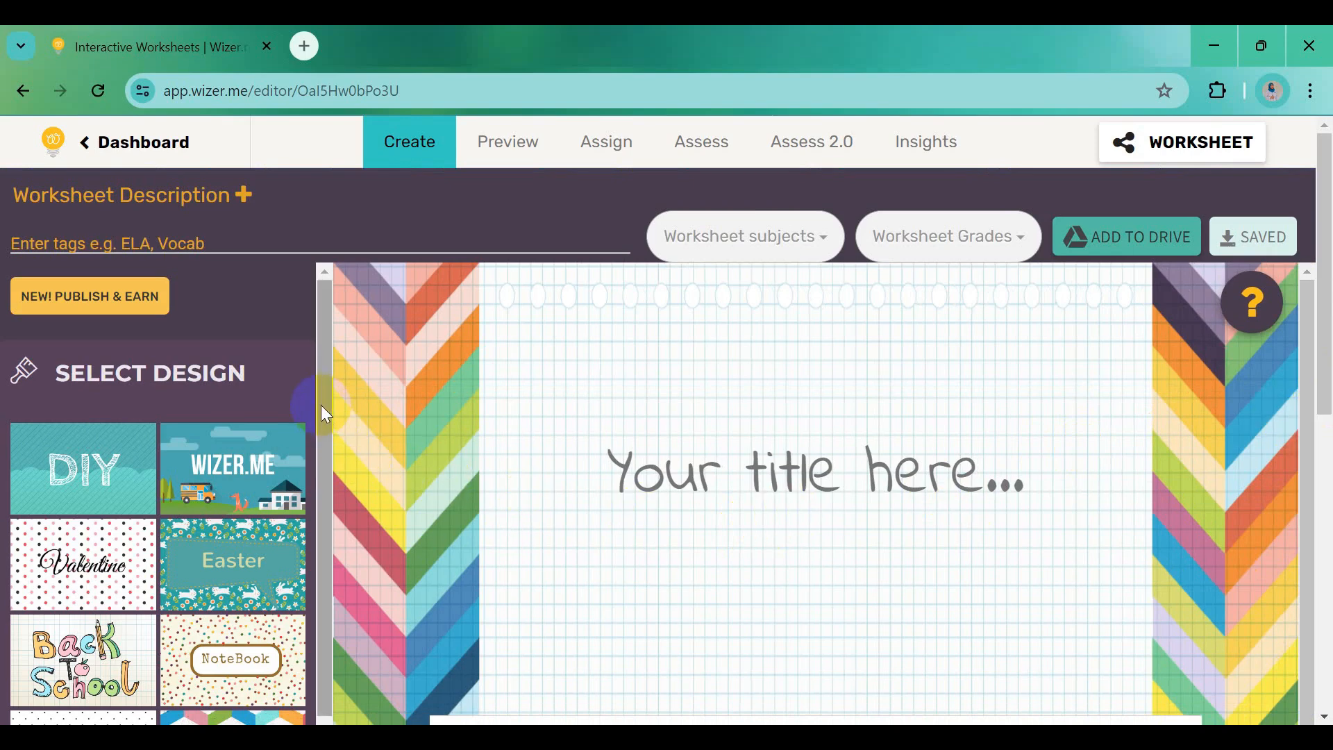
pyautogui.click(243, 406)
pyautogui.moveTo(326, 397); pyautogui.dragTo(328, 481)
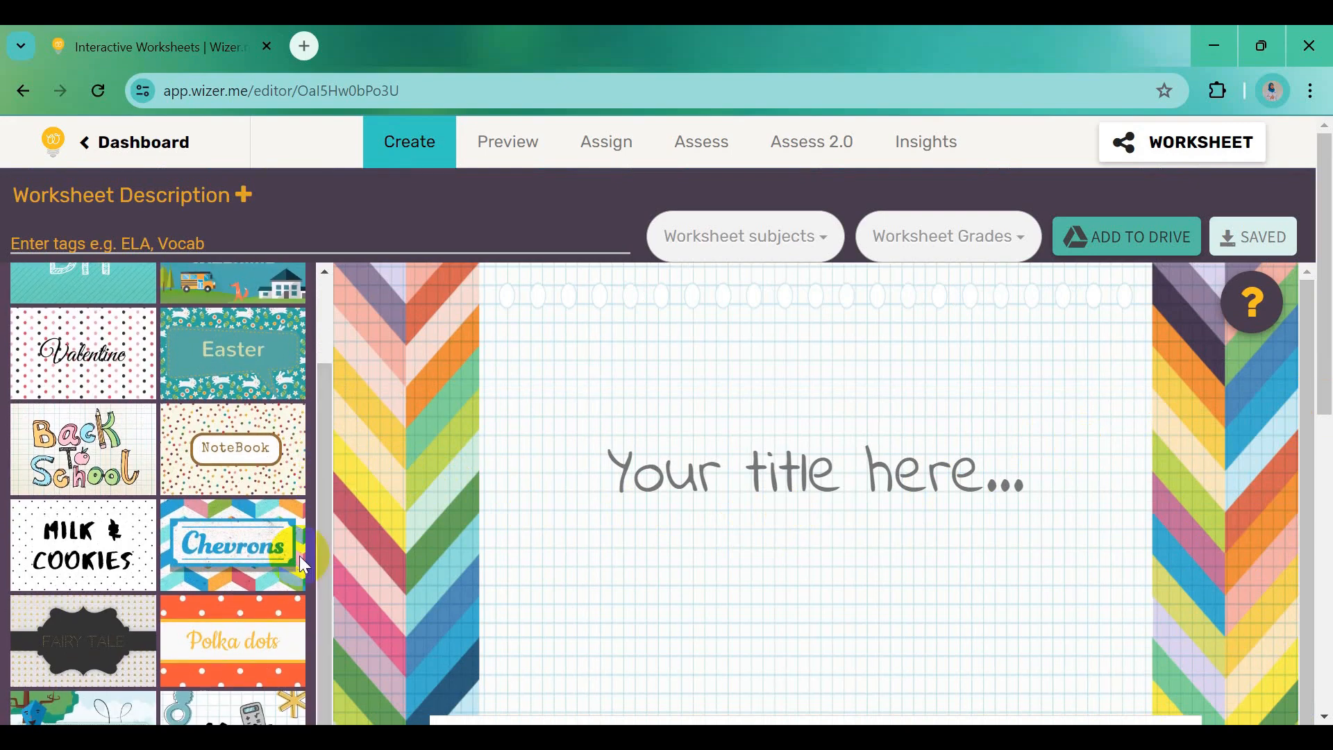
pyautogui.scroll(-3, 252, 595)
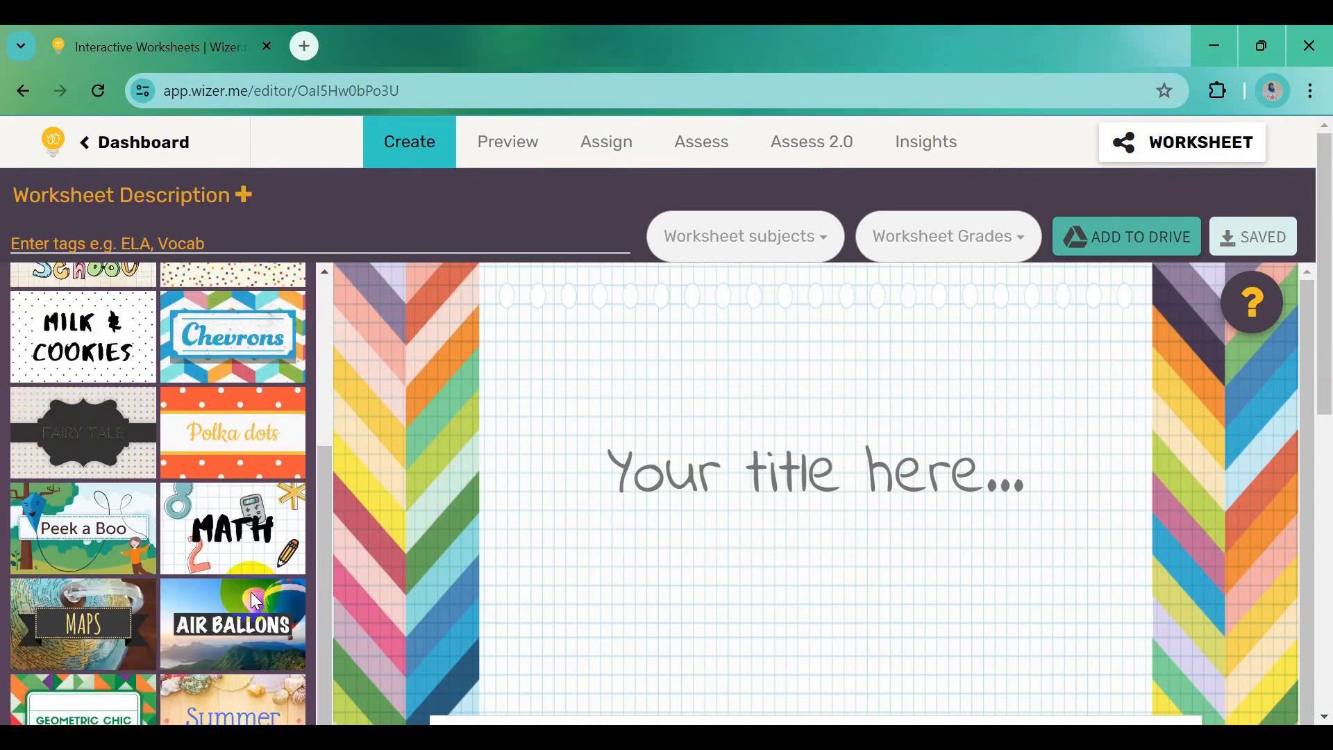
pyautogui.scroll(-1, 256, 602)
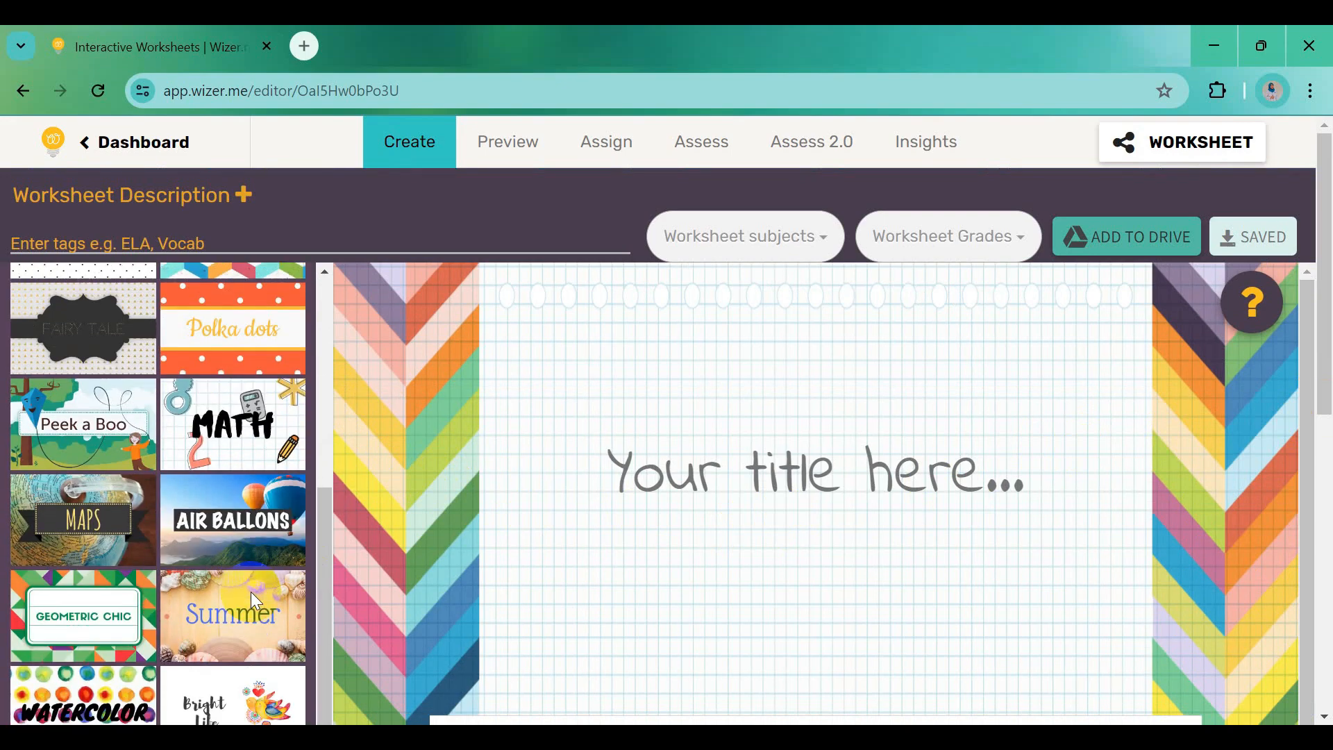
pyautogui.scroll(-1, 252, 600)
pyautogui.scroll(-5, 253, 600)
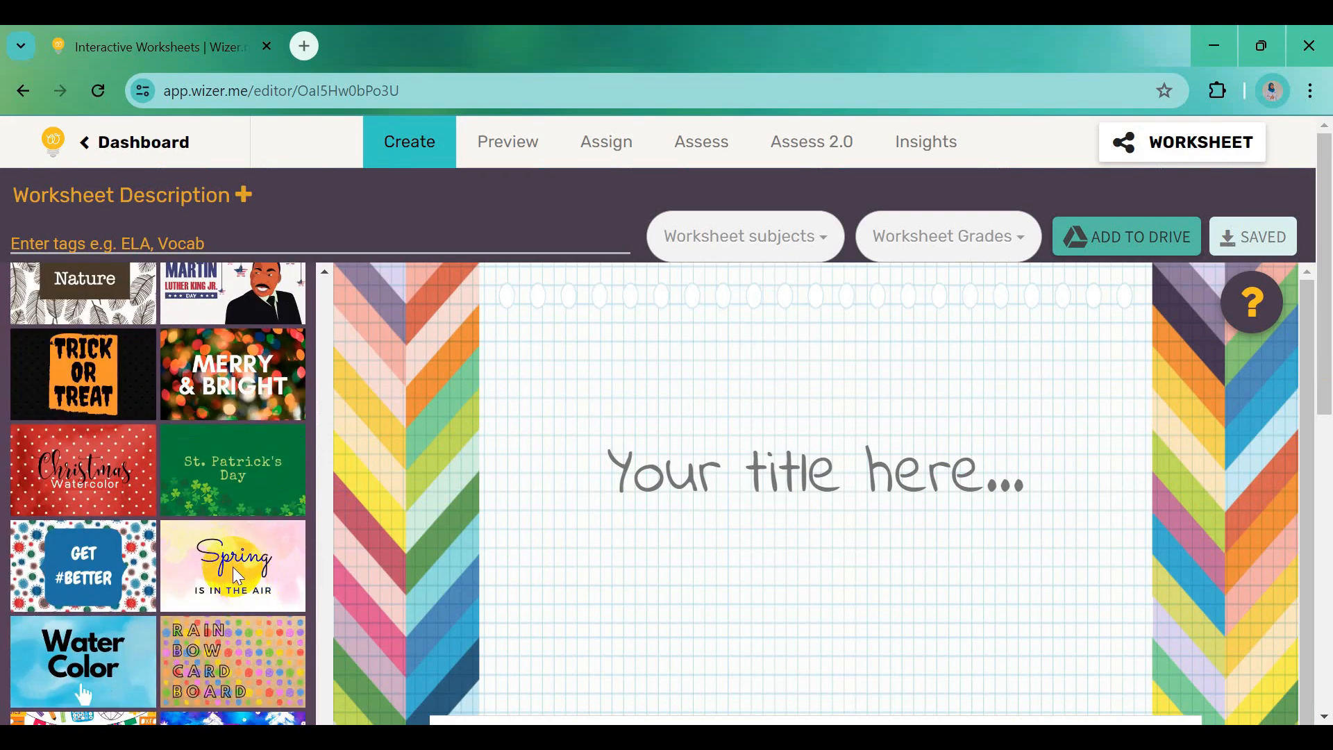
pyautogui.click(237, 574)
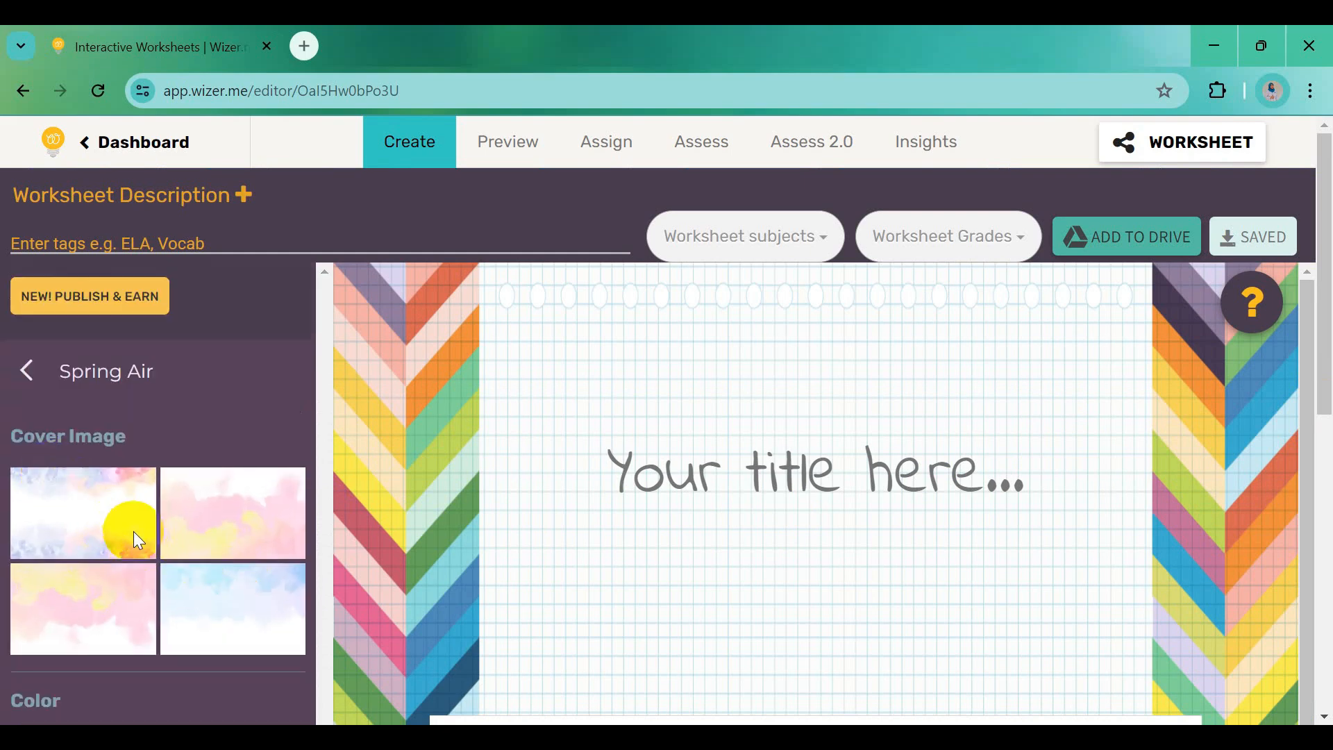
# Apply the first watercolour cover and type the two-line title 'LKPD Sosiologi SMA' / 'Kelas XII Fase E'
pyautogui.click(92, 511)
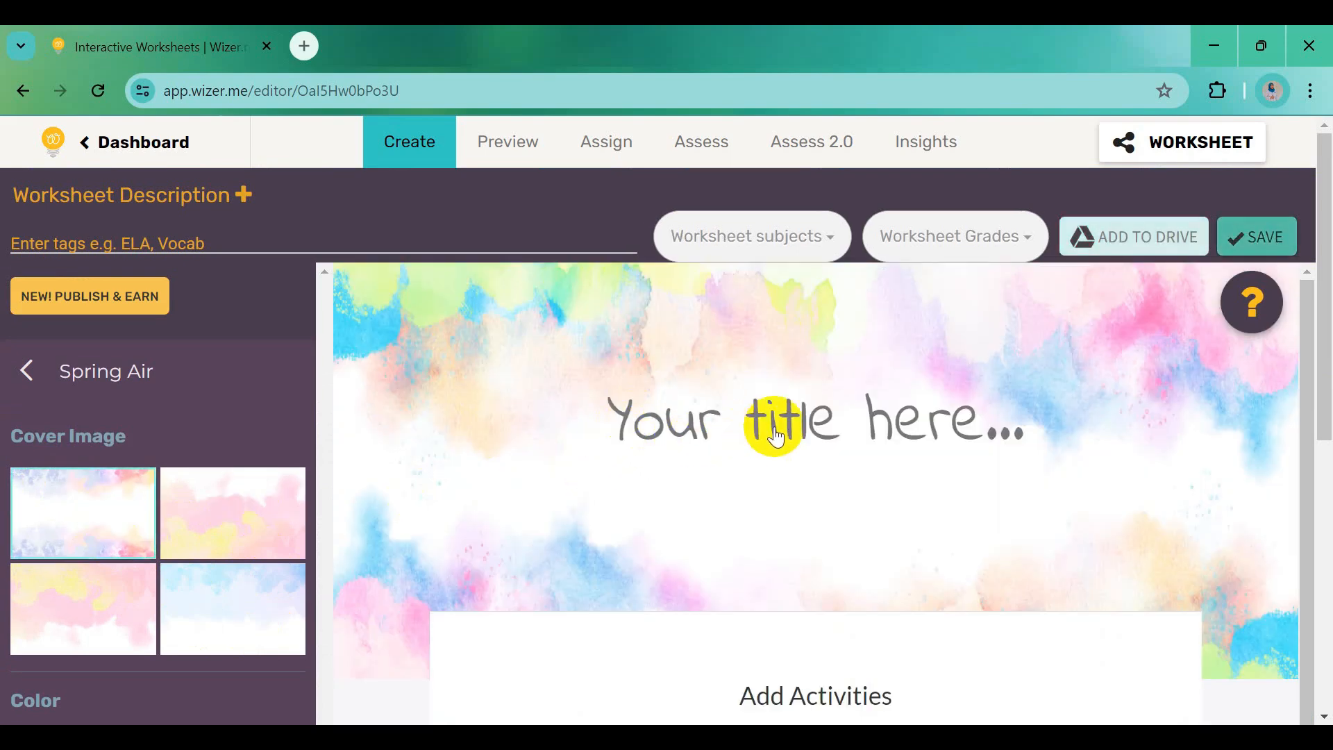
pyautogui.click(663, 423)
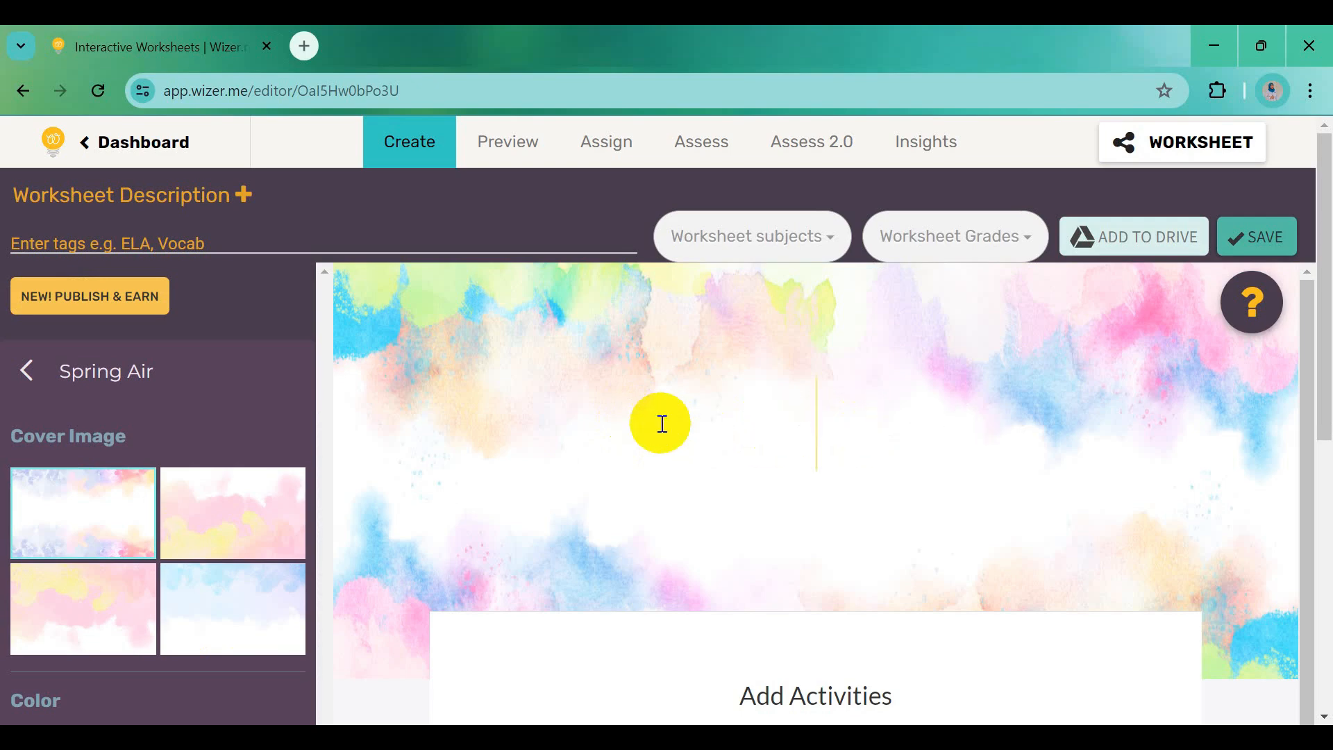
pyautogui.write('LK')
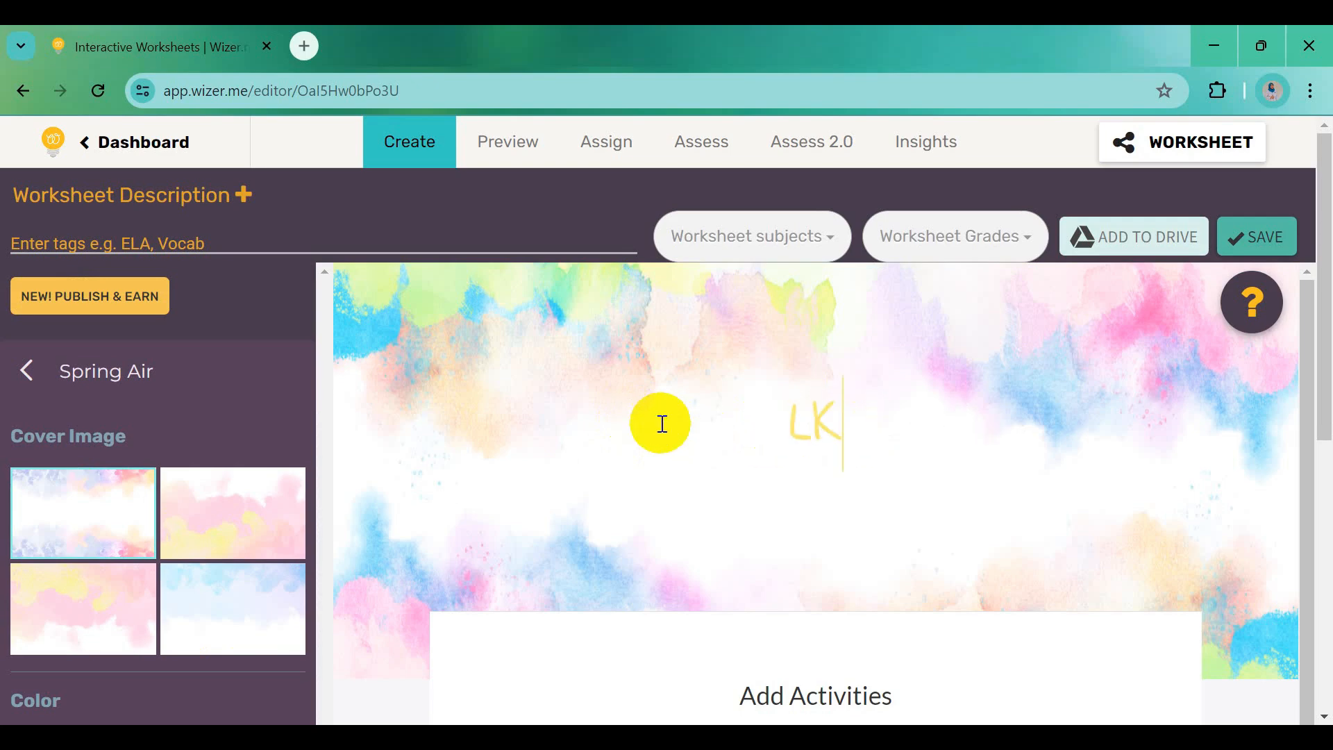
pyautogui.write('PD SoS')
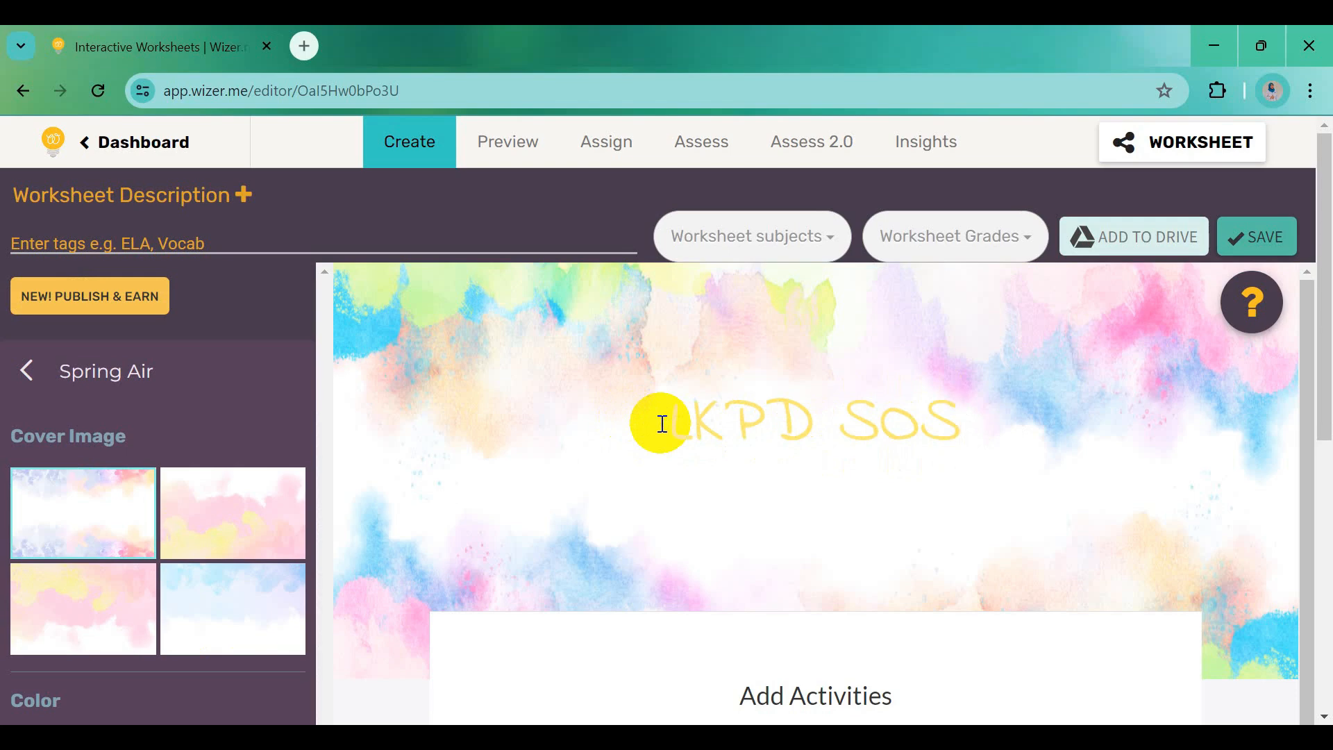
pyautogui.press('BackSpace')
pyautogui.write('sio')
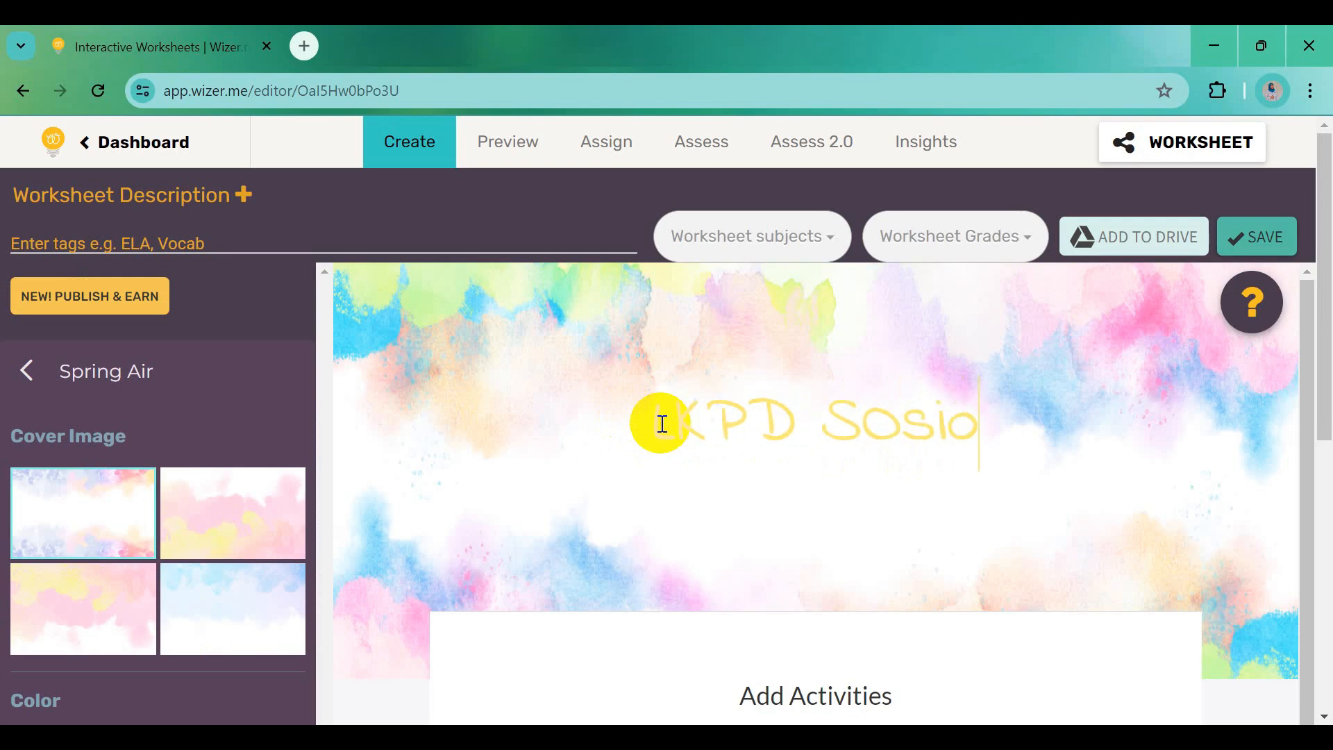
pyautogui.write('logi SMA')
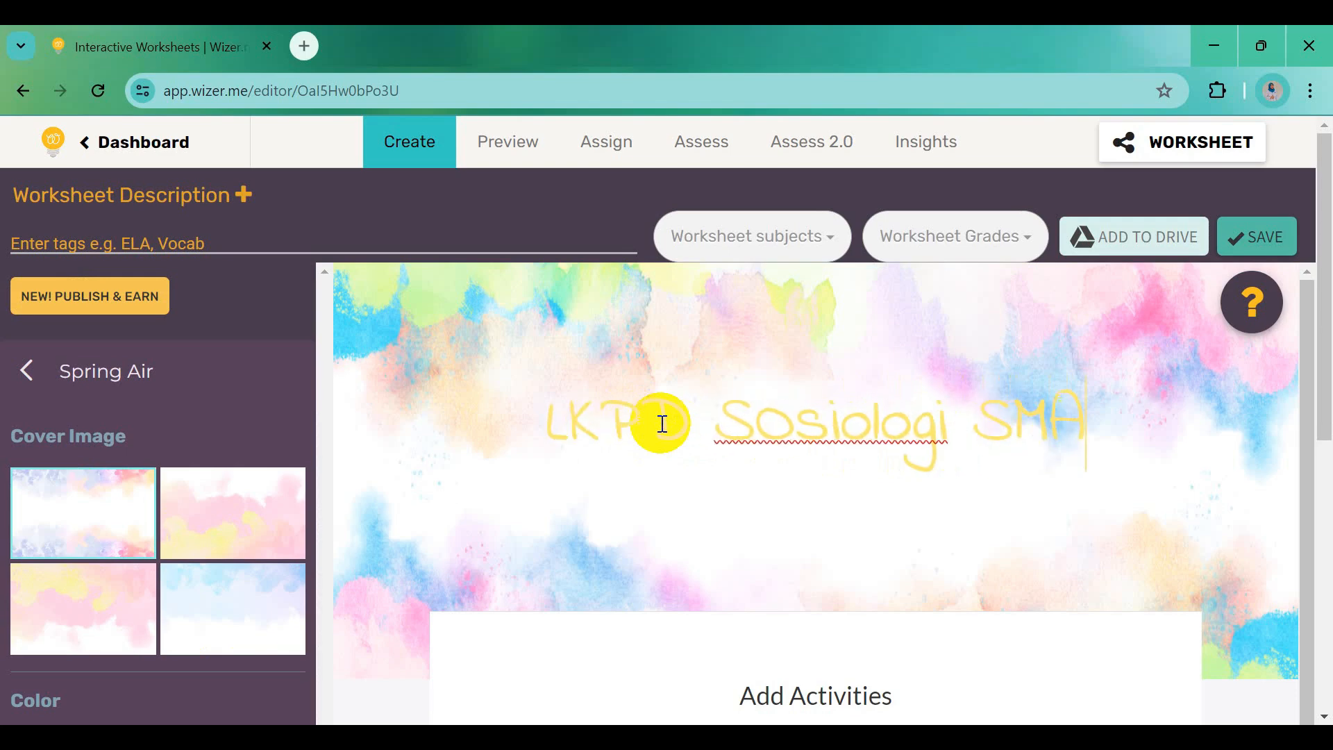
pyautogui.press('Return')
pyautogui.write('Kel')
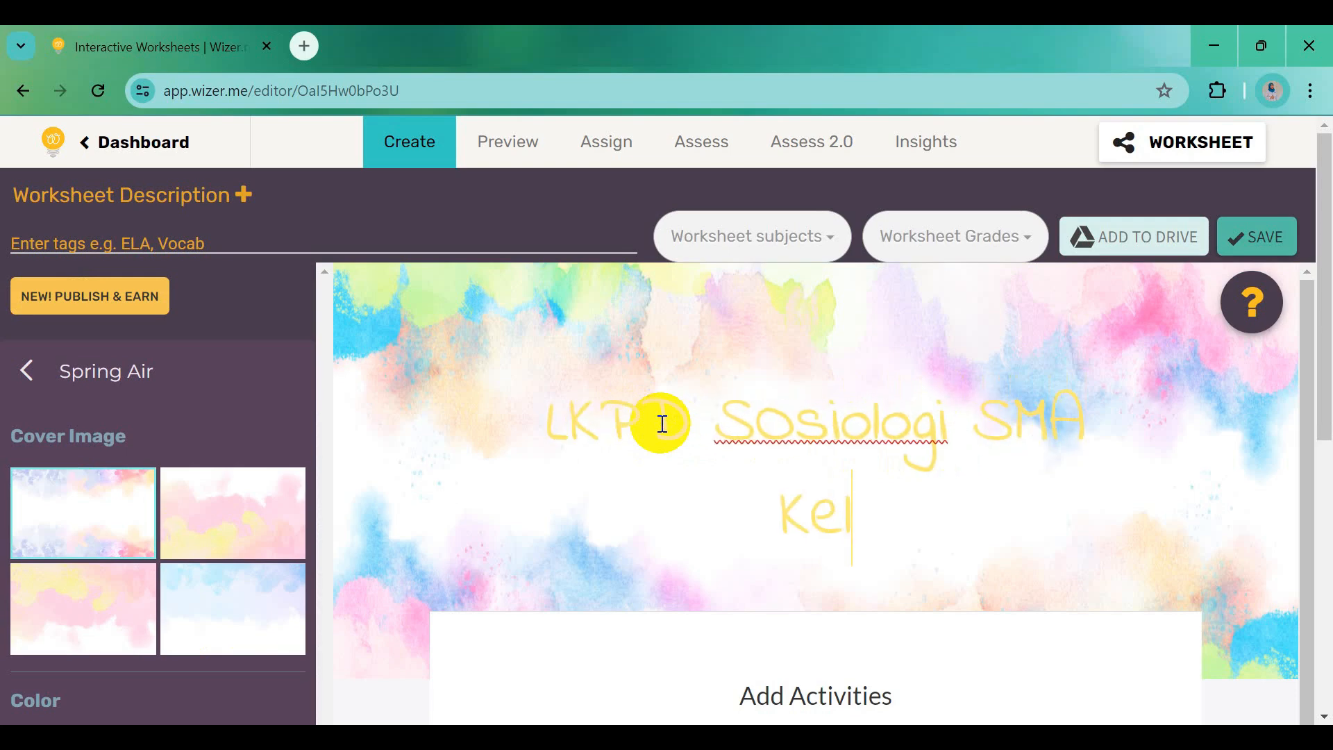
pyautogui.write('as XII ')
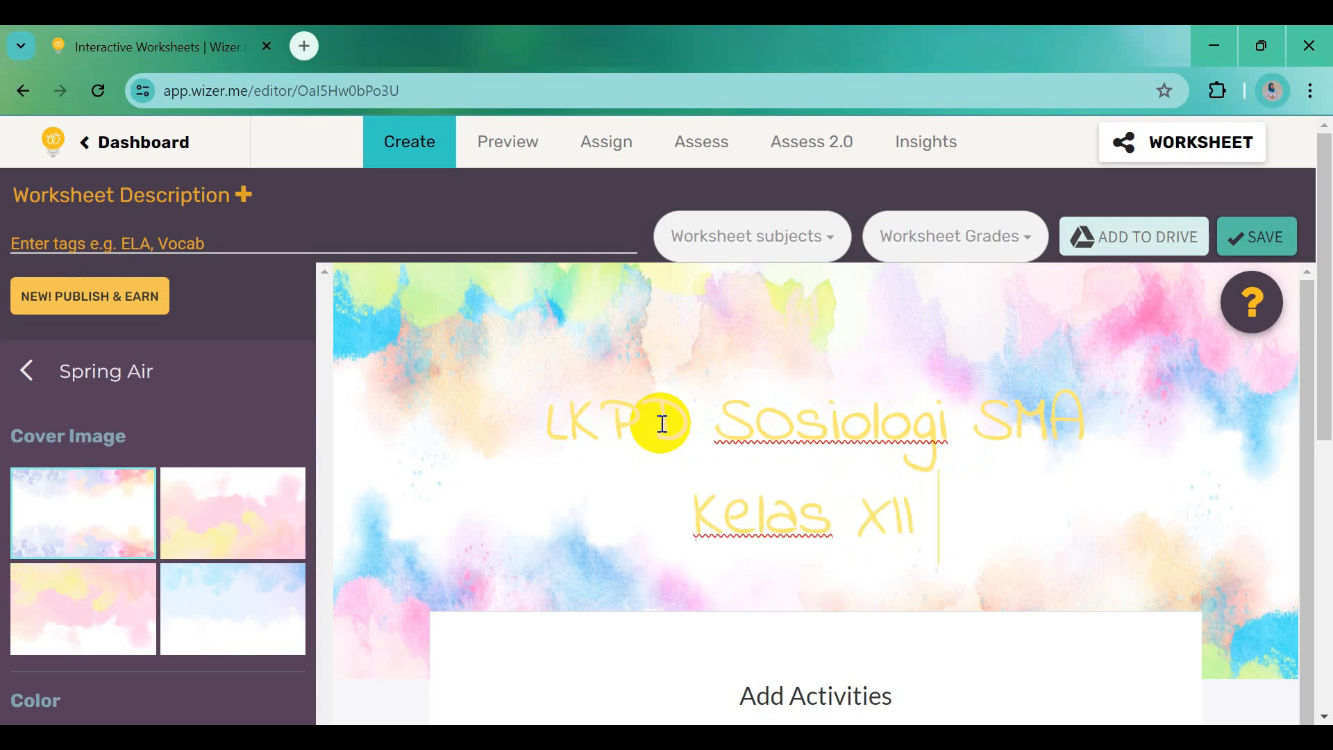
pyautogui.write('Fase E')
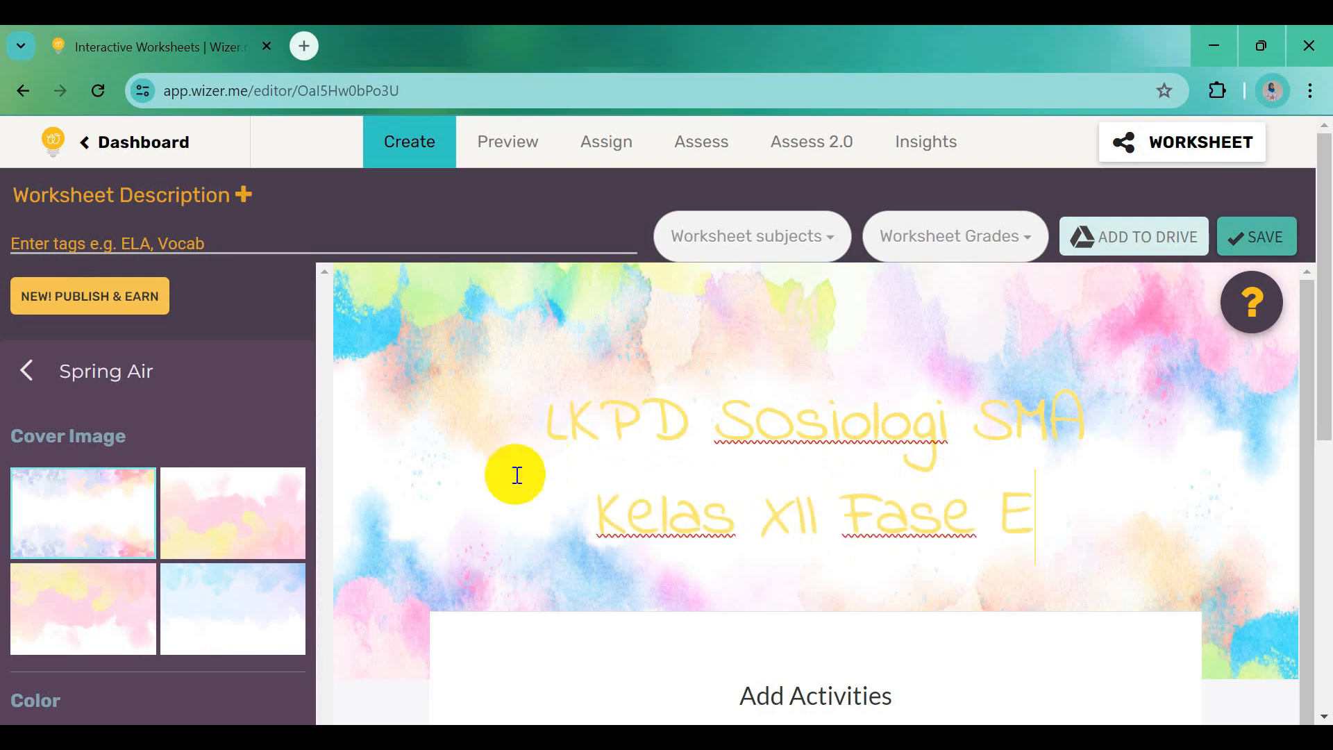
# Select the whole title text and colour it blue
pyautogui.scroll(-3, 287, 594)
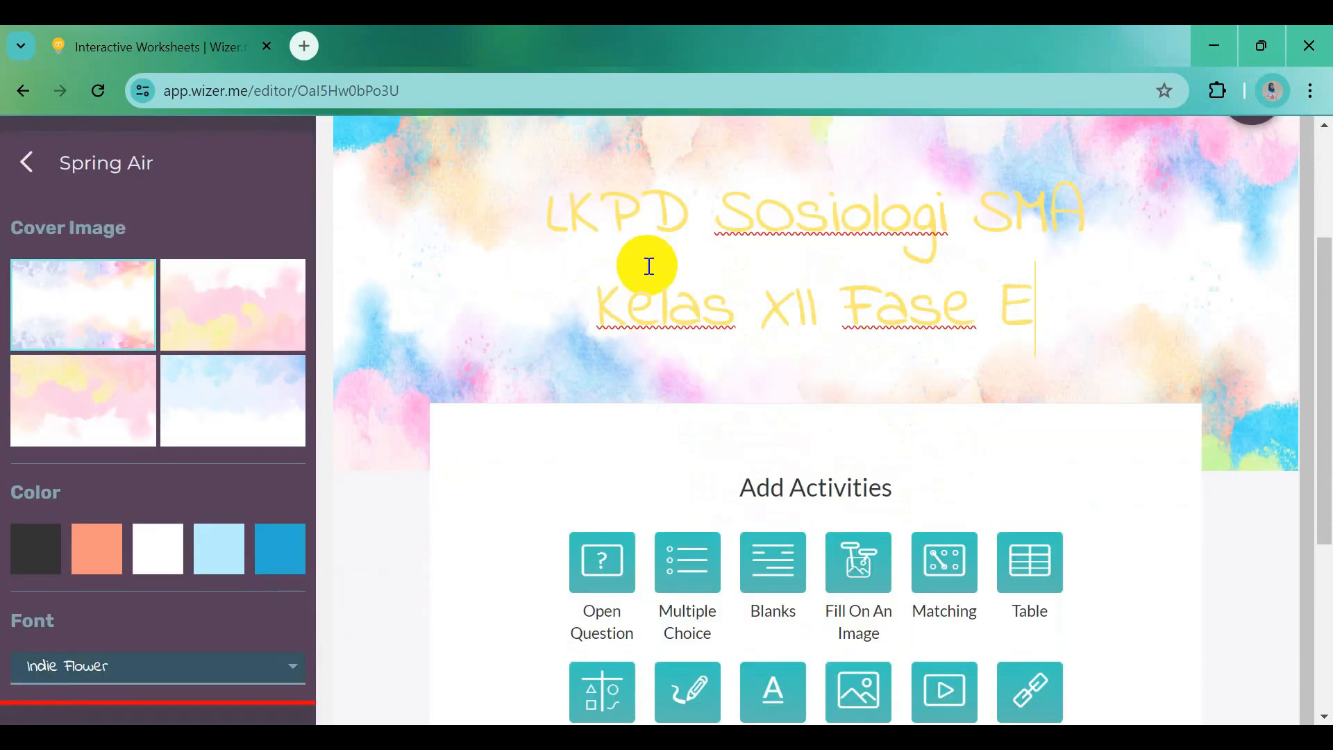
pyautogui.moveTo(542, 208); pyautogui.dragTo(1041, 313)
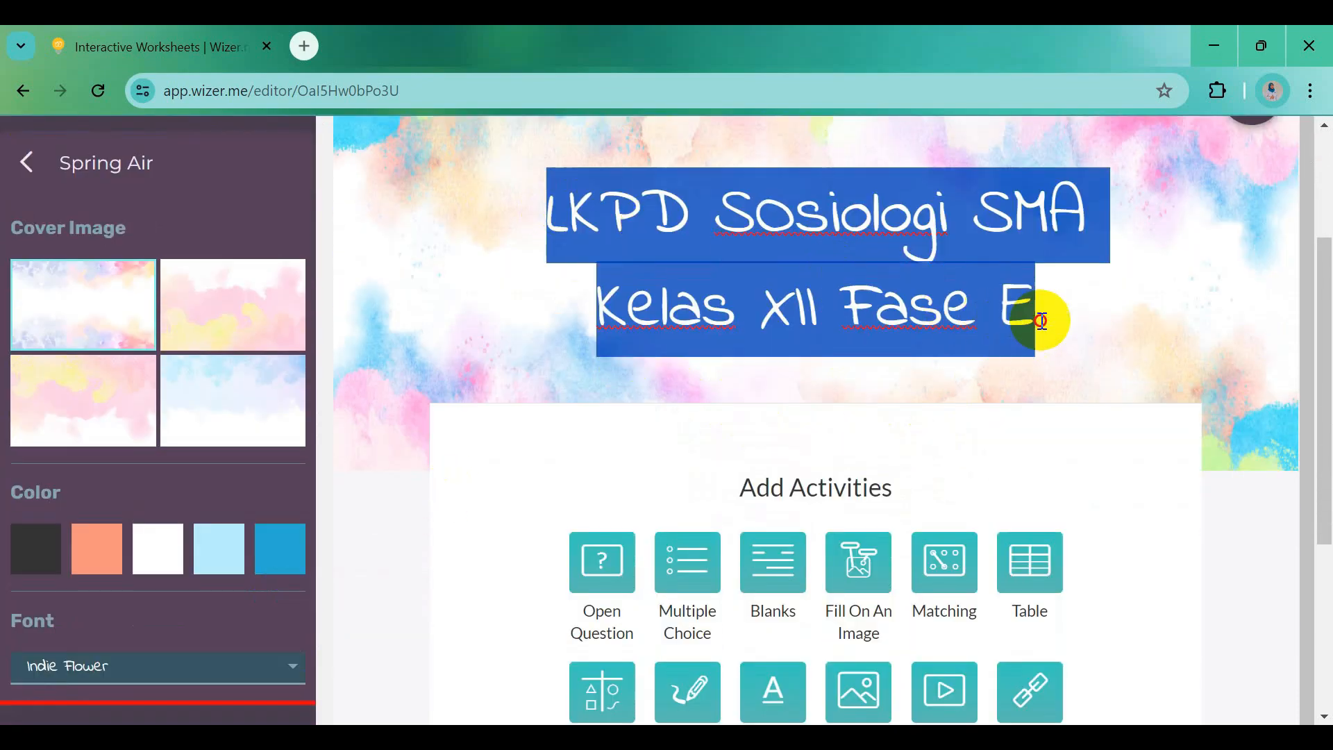
pyautogui.click(286, 548)
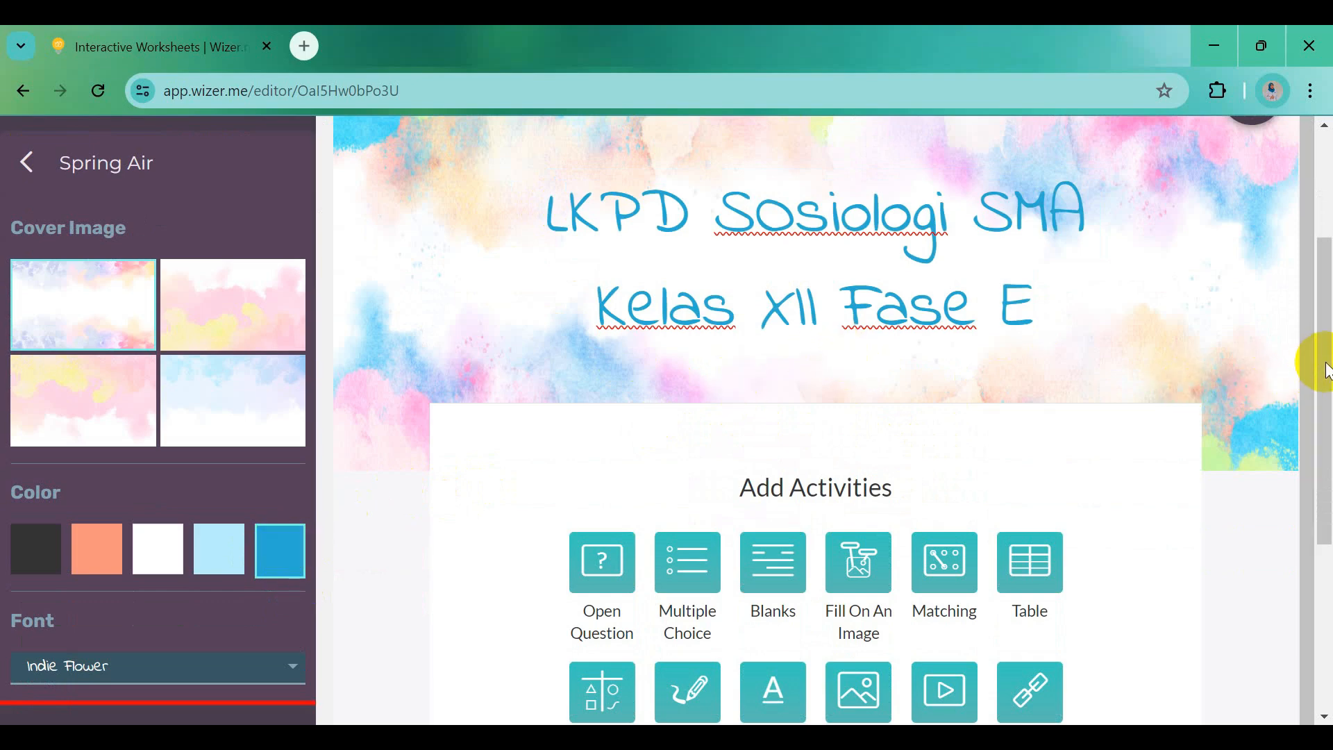
pyautogui.moveTo(1327, 369); pyautogui.dragTo(1328, 397)
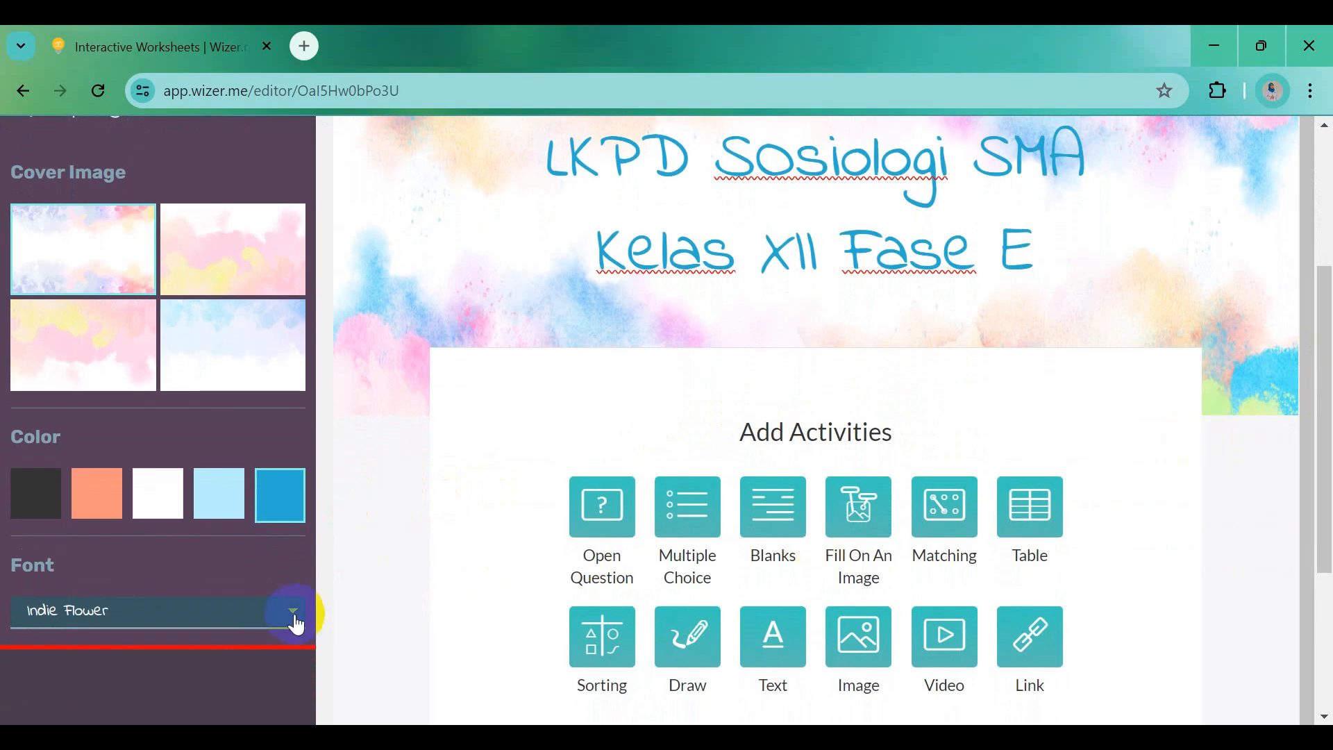
# Set the title font to Patrick Hand, after briefly trying Chelsea Market
pyautogui.click(295, 624)
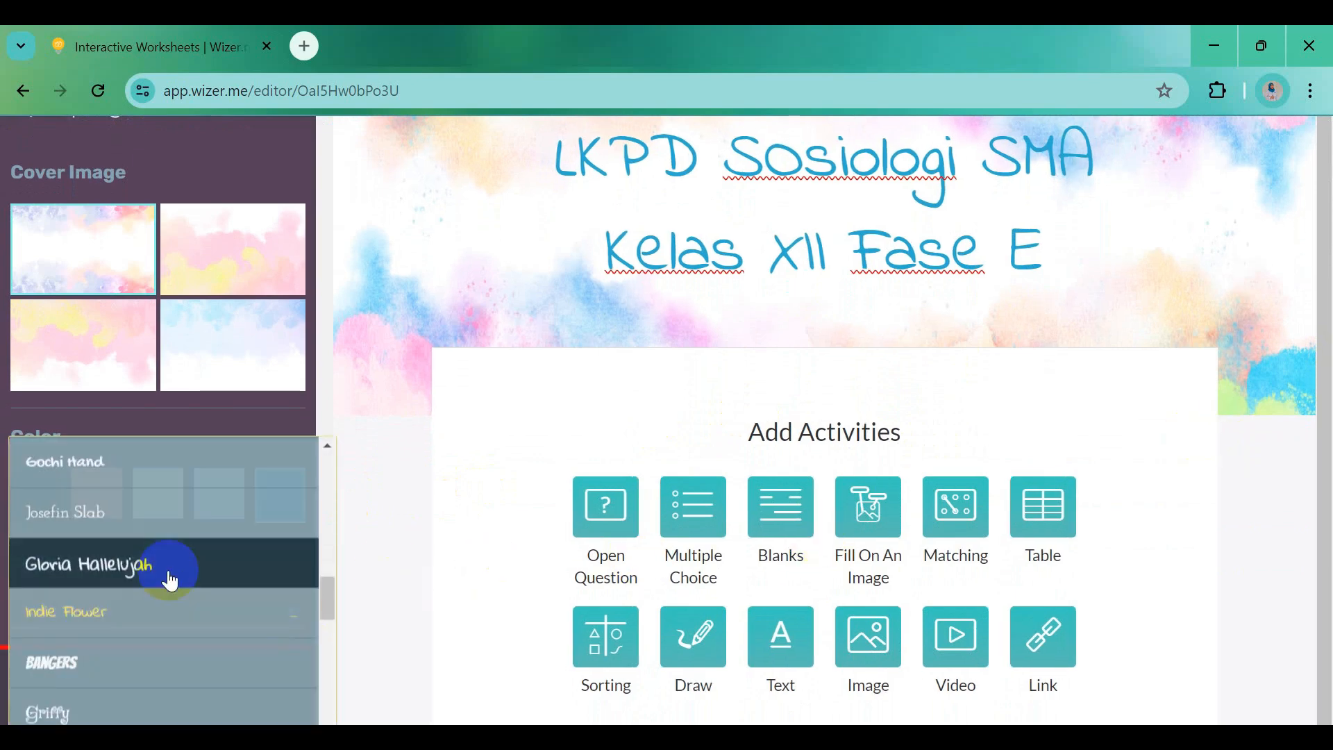
pyautogui.scroll(-3, 155, 636)
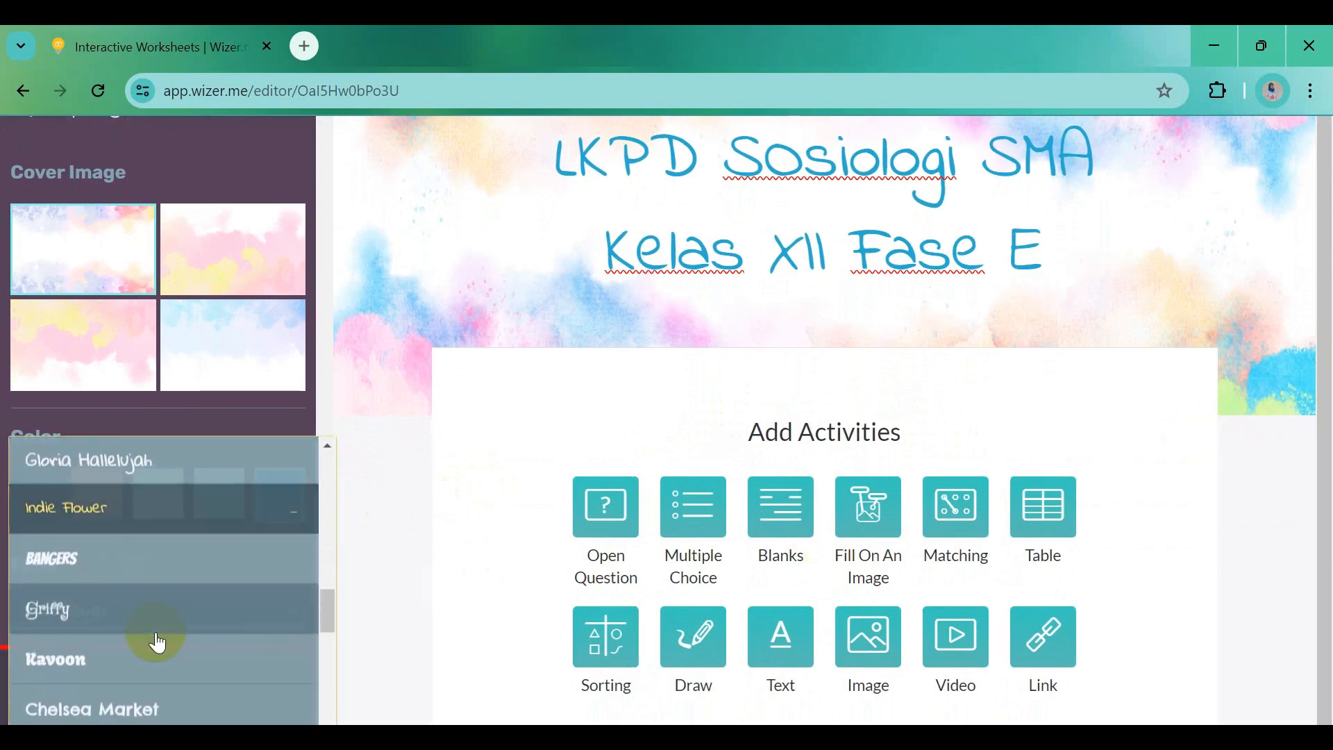
pyautogui.scroll(-2, 148, 677)
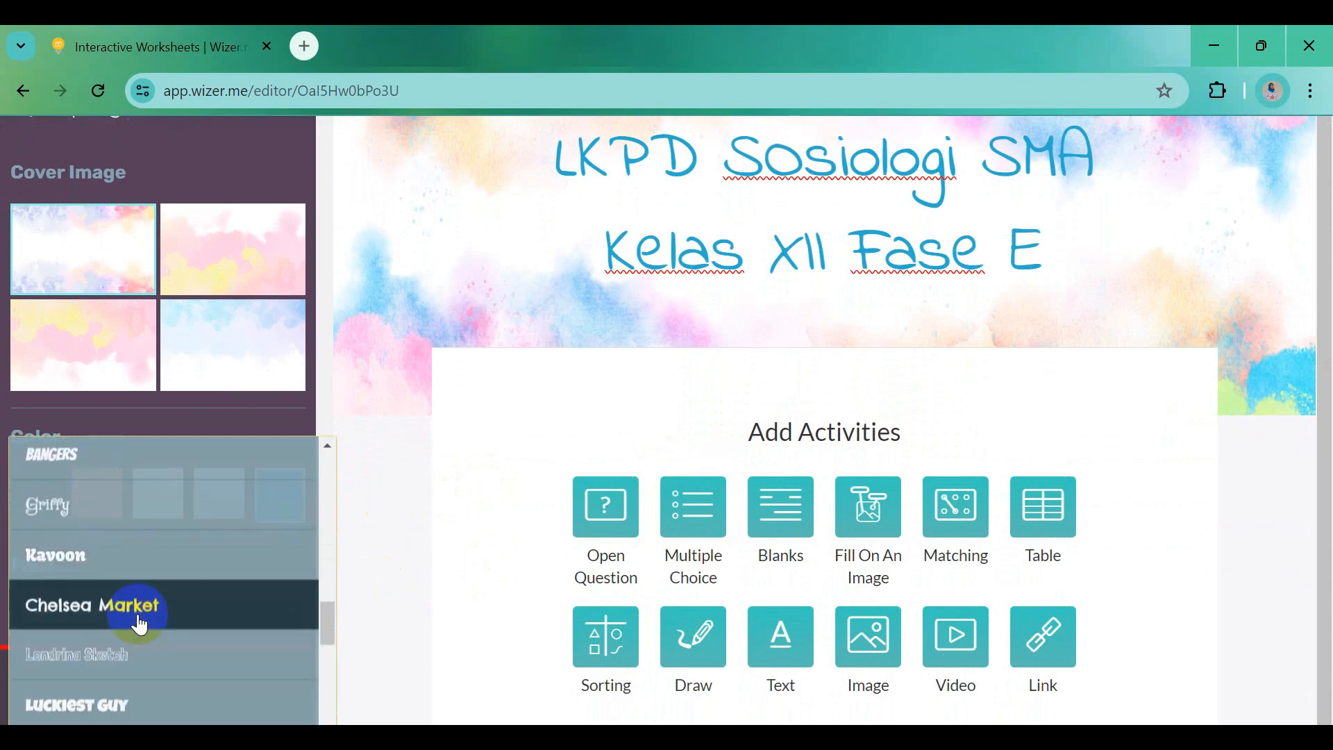
pyautogui.click(140, 618)
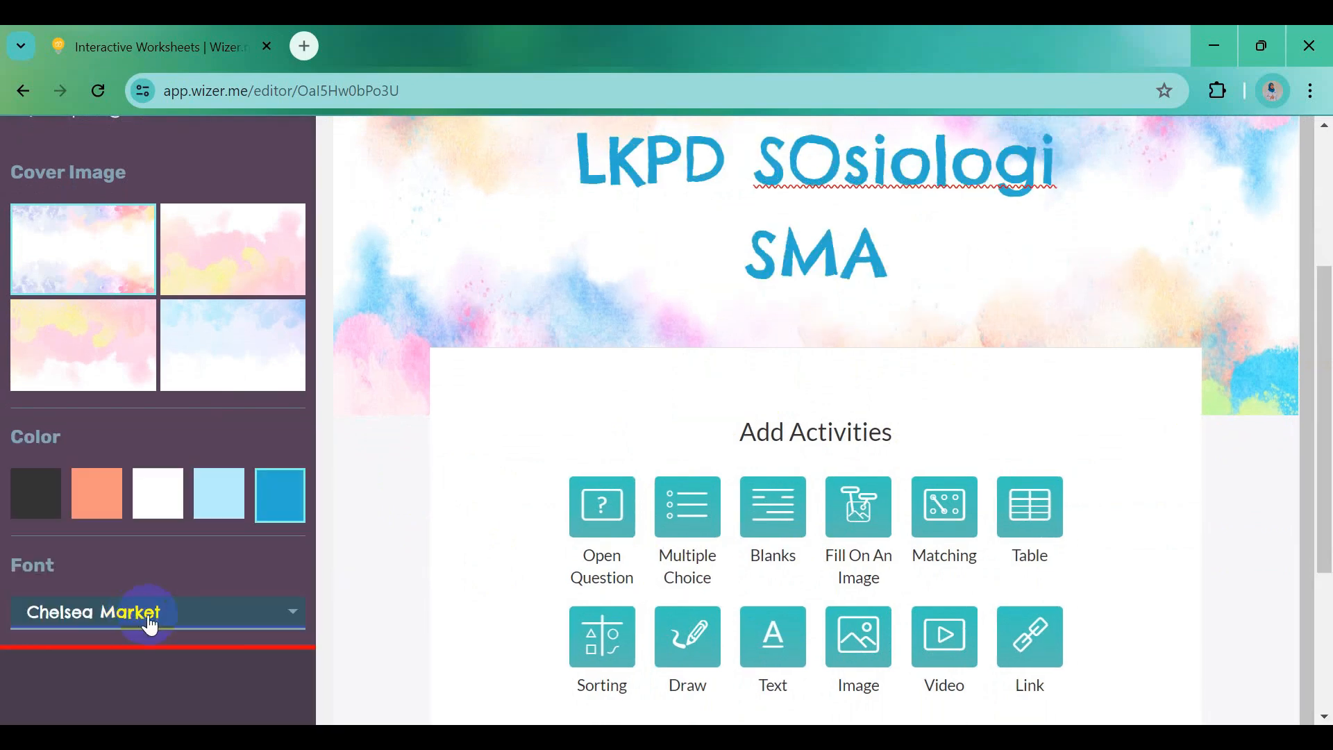
pyautogui.click(288, 623)
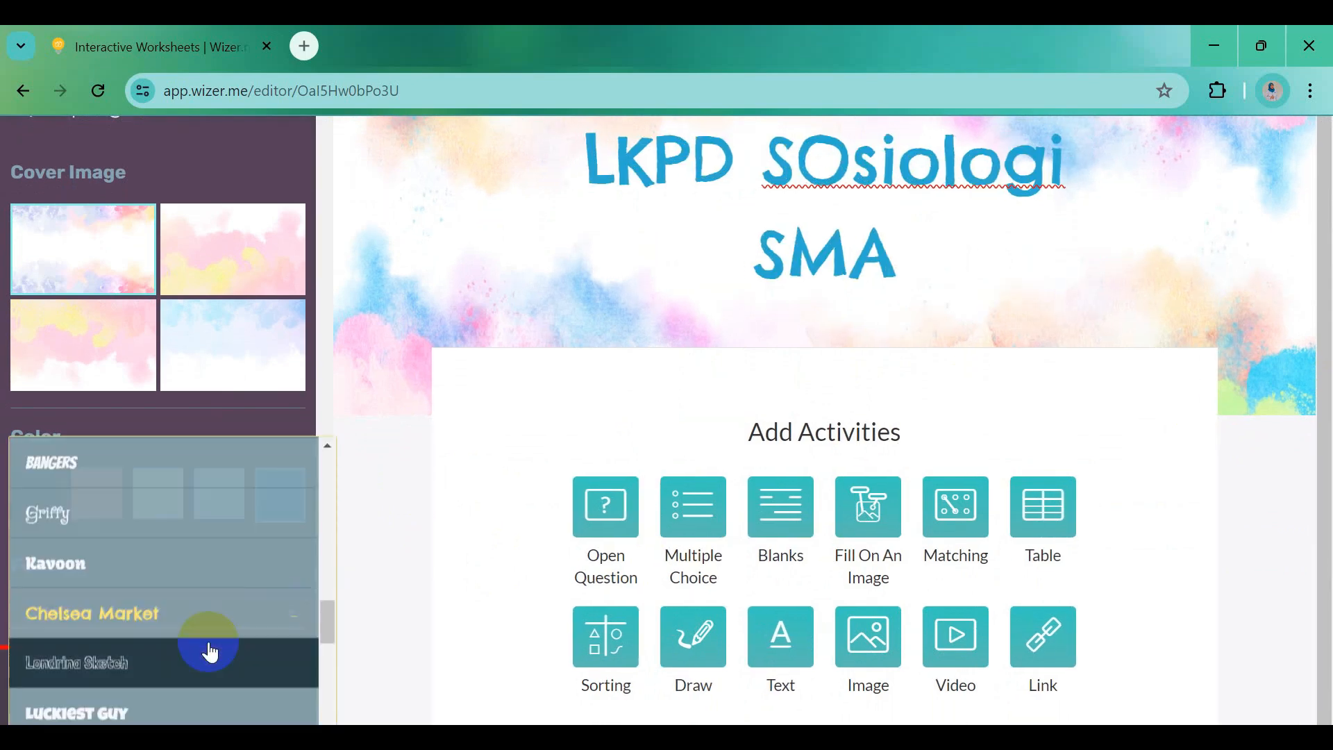
pyautogui.scroll(-2, 210, 653)
pyautogui.scroll(-2, 209, 649)
pyautogui.click(182, 625)
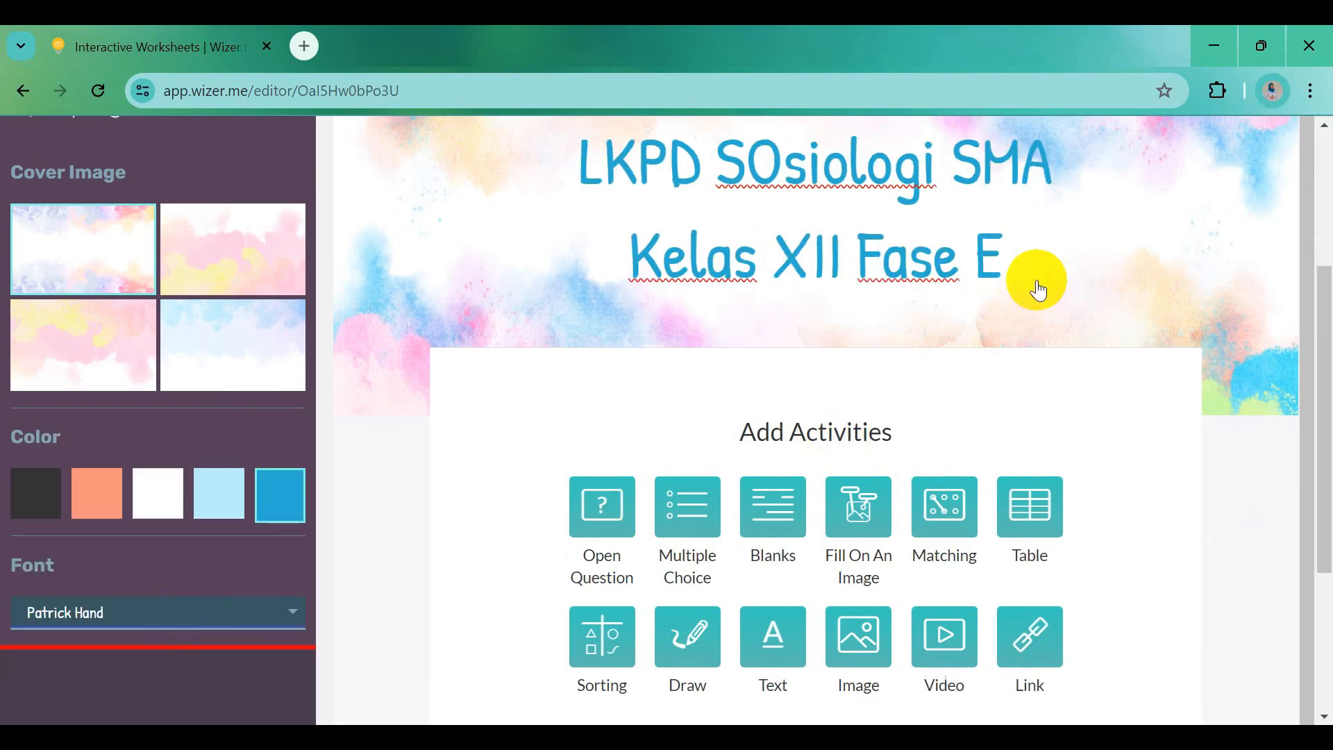
# Fix the capital O in 'Sosiologi' and change 'Fase E' to 'Fase F' in the title
pyautogui.click(811, 217)
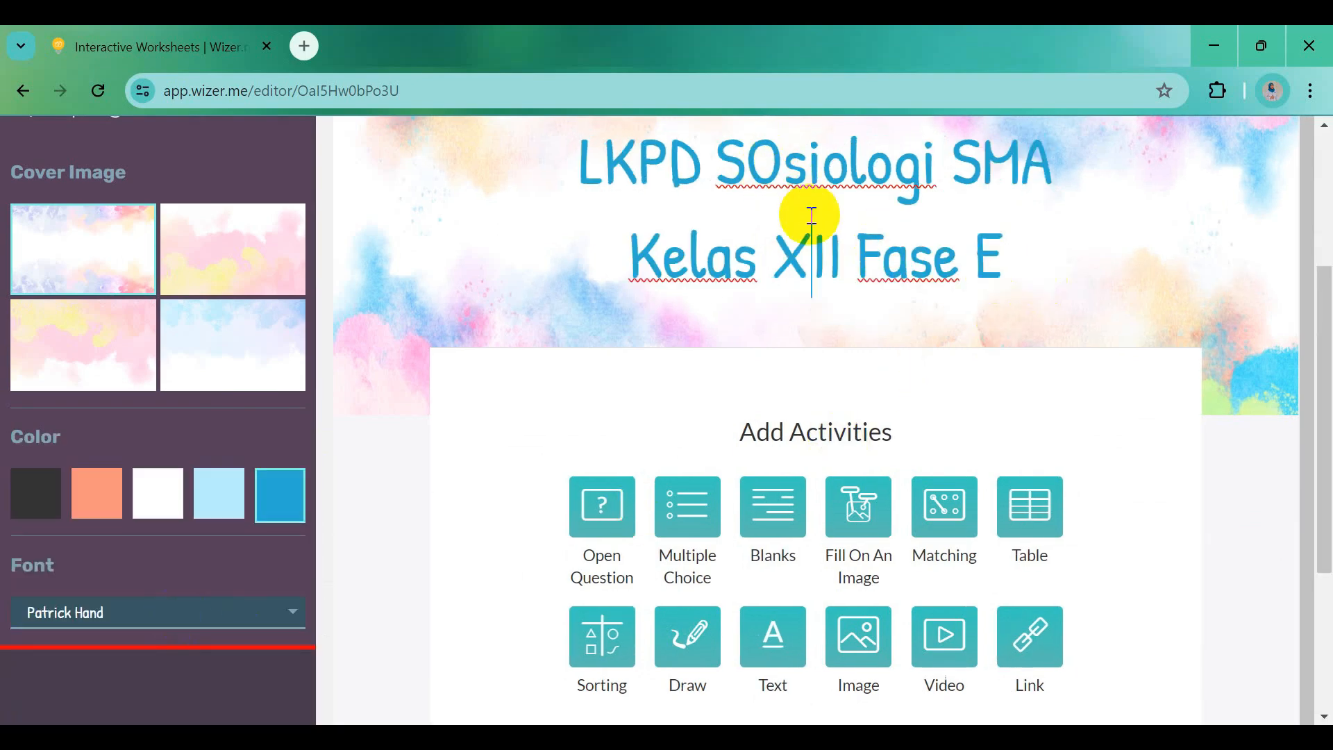
pyautogui.click(782, 161)
pyautogui.press('BackSpace')
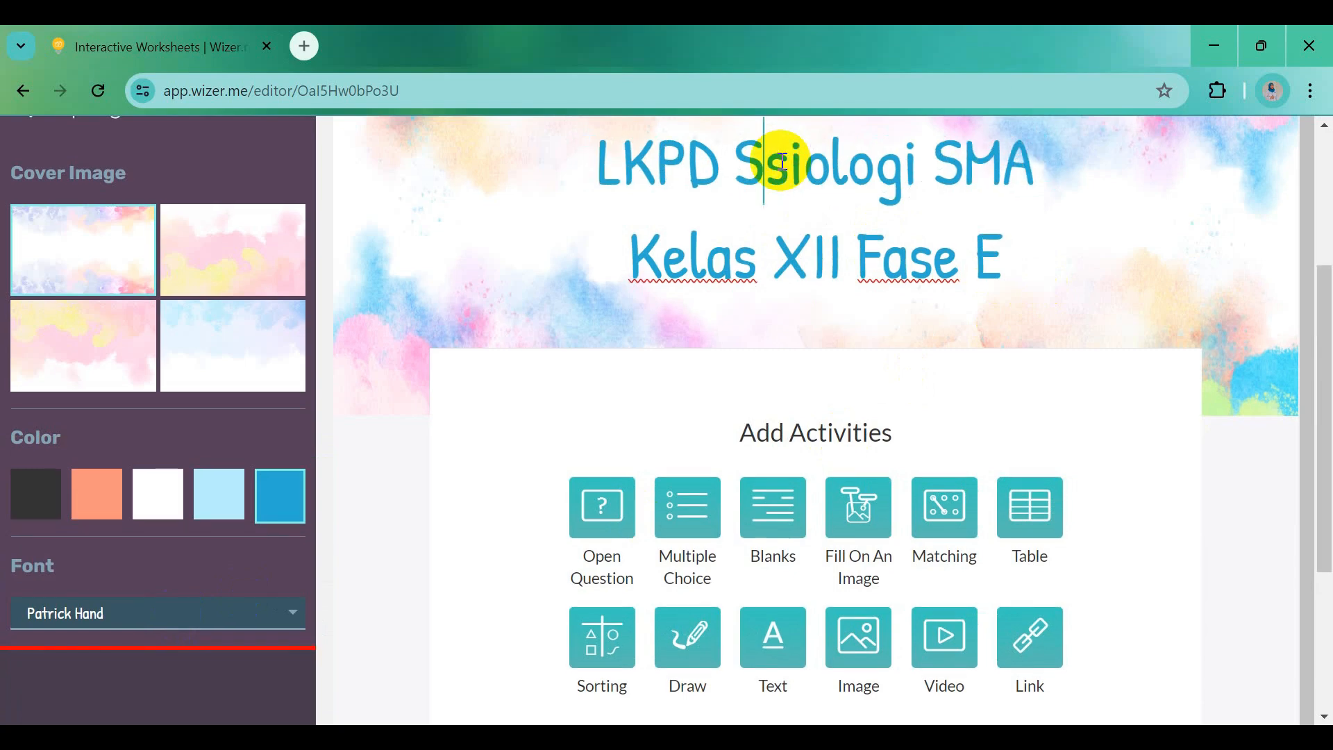
pyautogui.write('o')
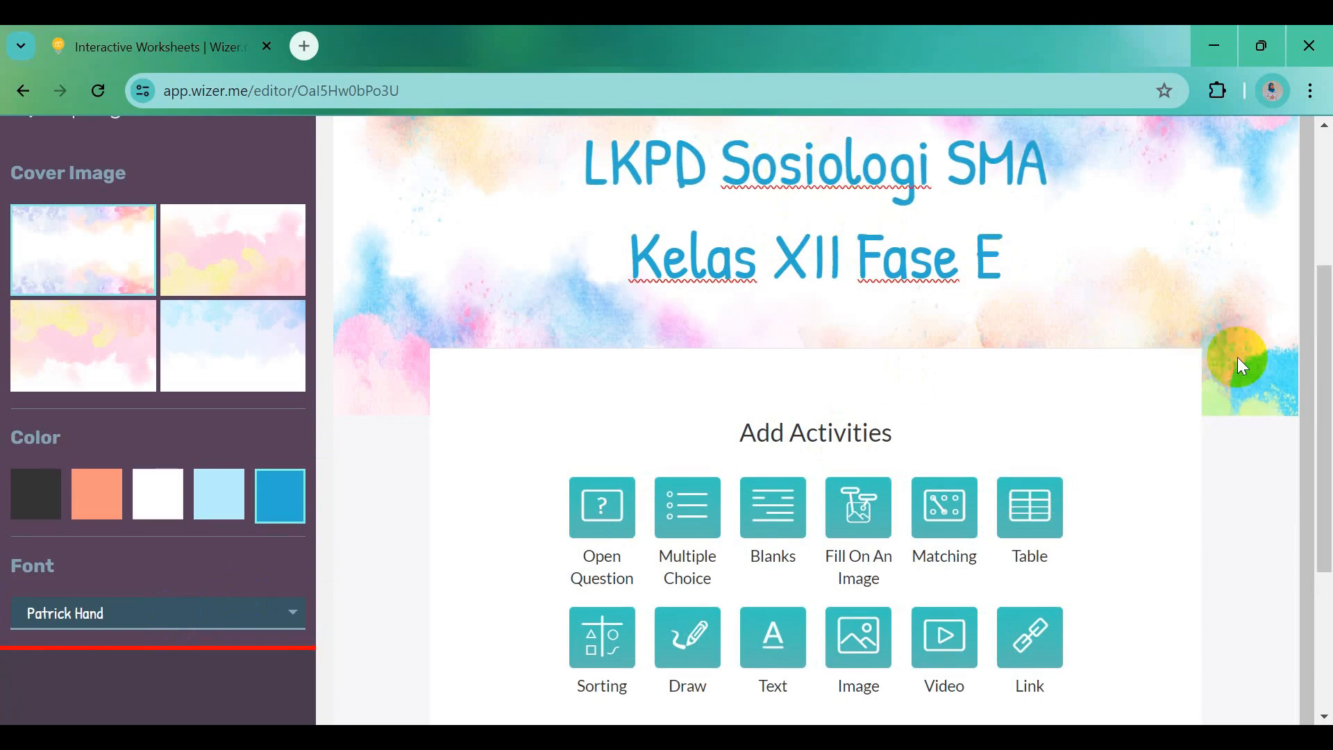
pyautogui.moveTo(1324, 360); pyautogui.dragTo(1326, 296)
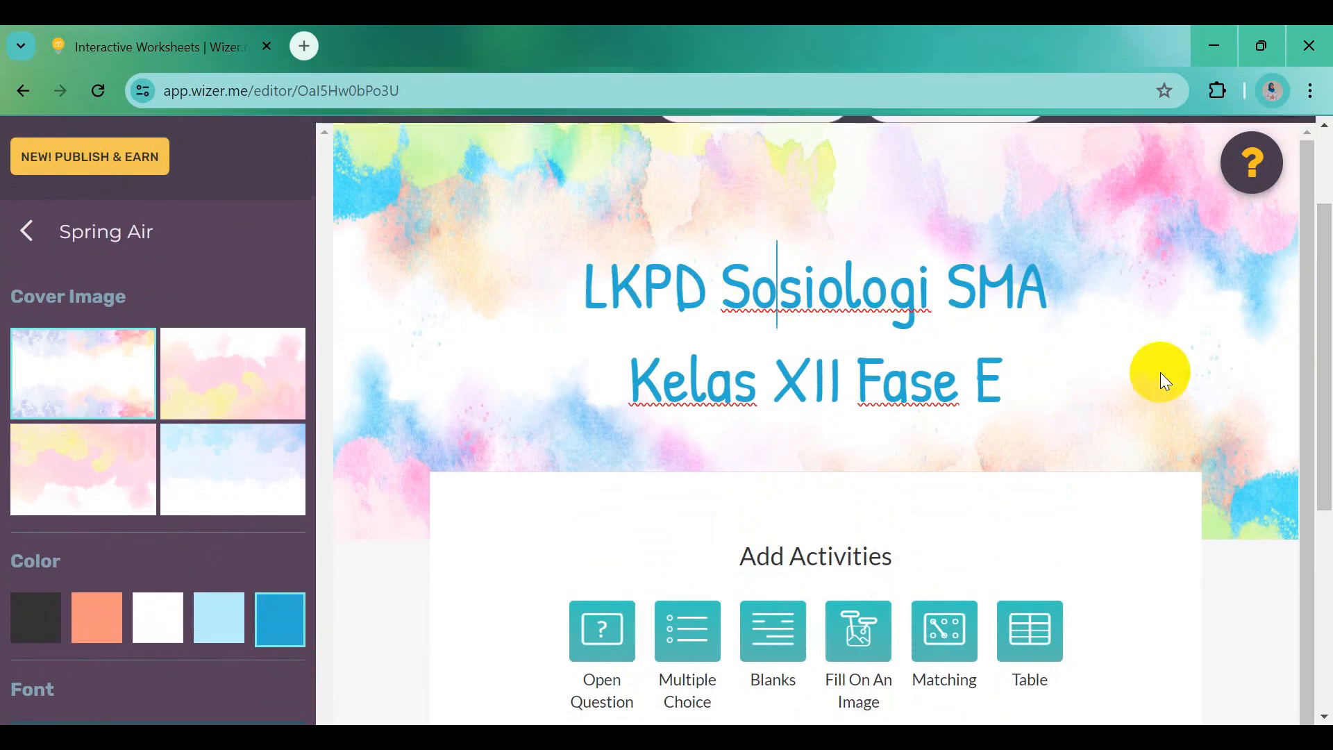
pyautogui.press('BackSpace')
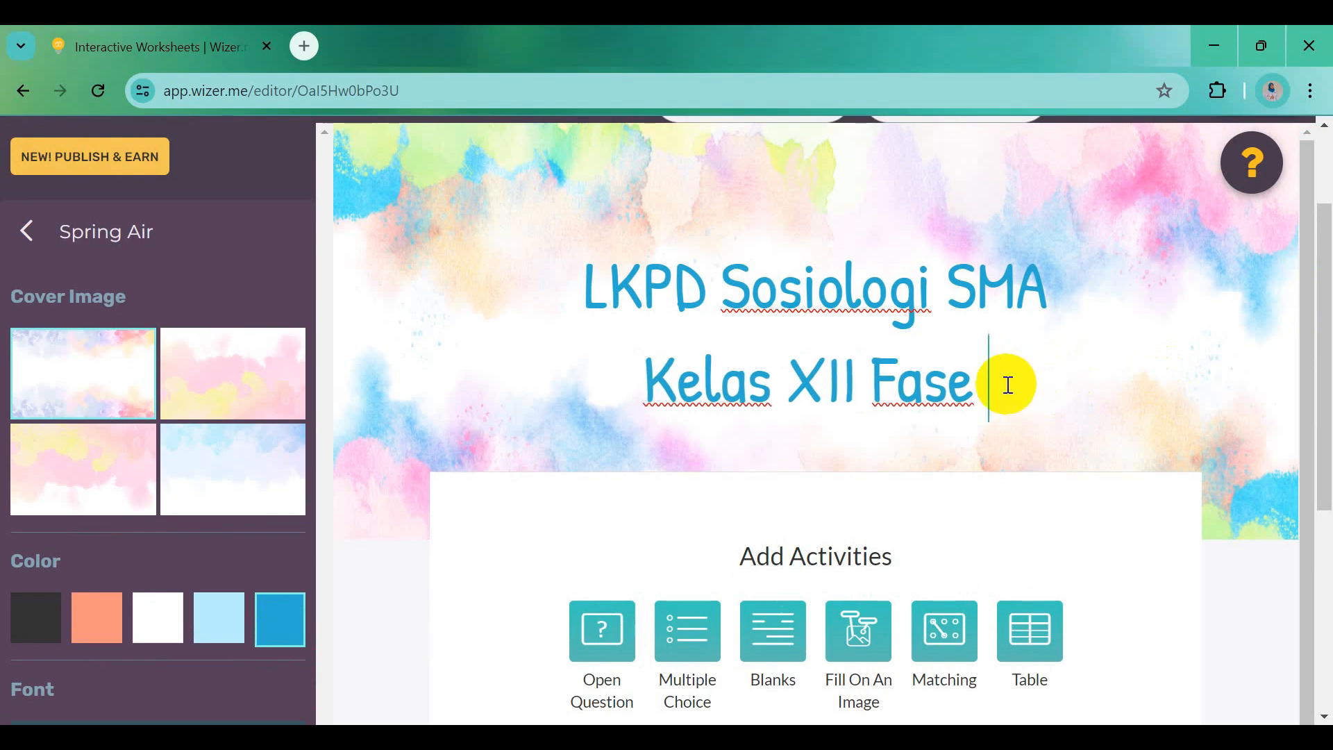
pyautogui.write('F')
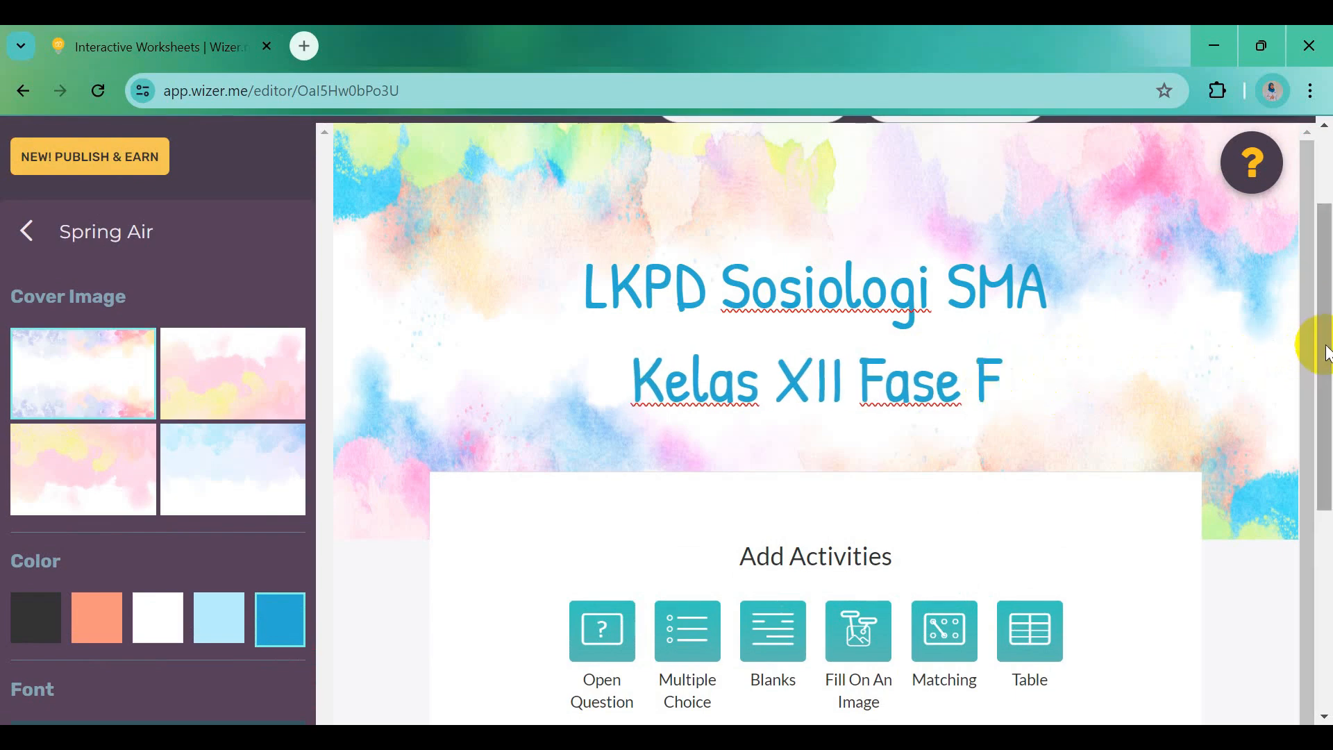
pyautogui.moveTo(1325, 352); pyautogui.dragTo(1332, 507)
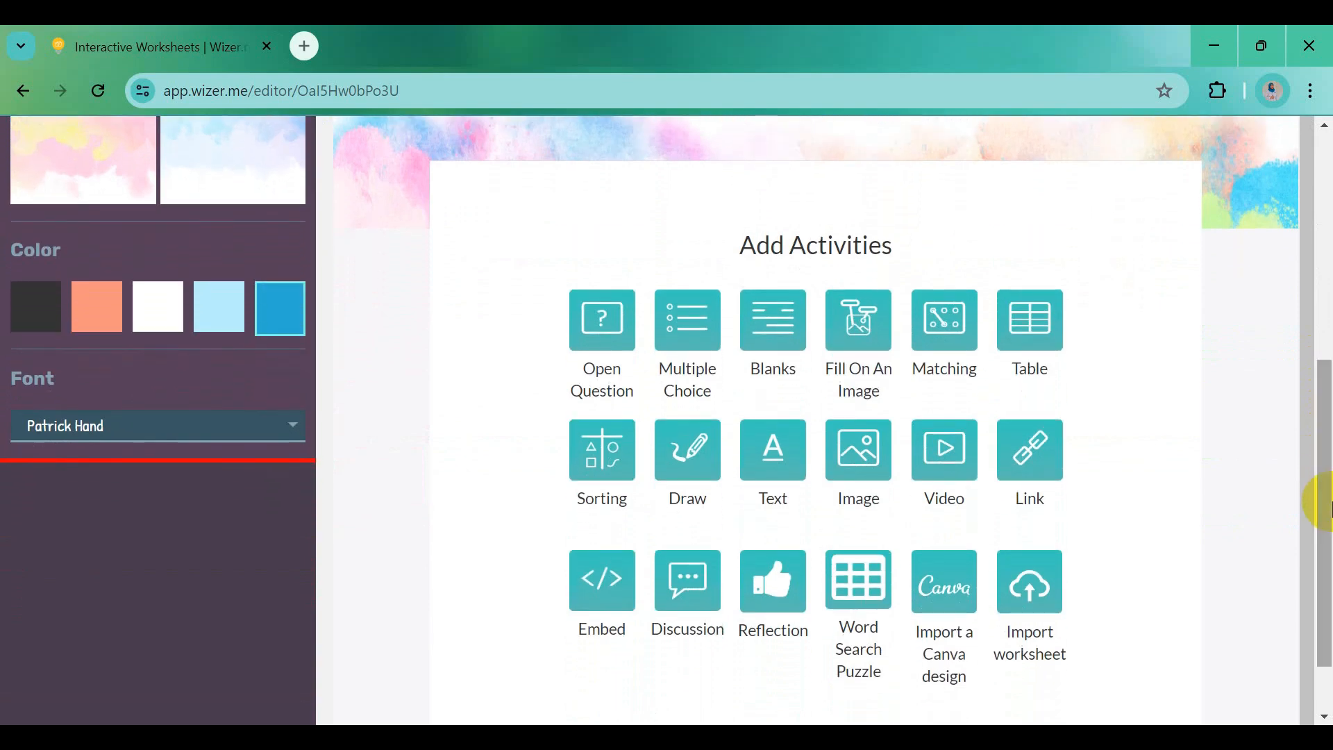
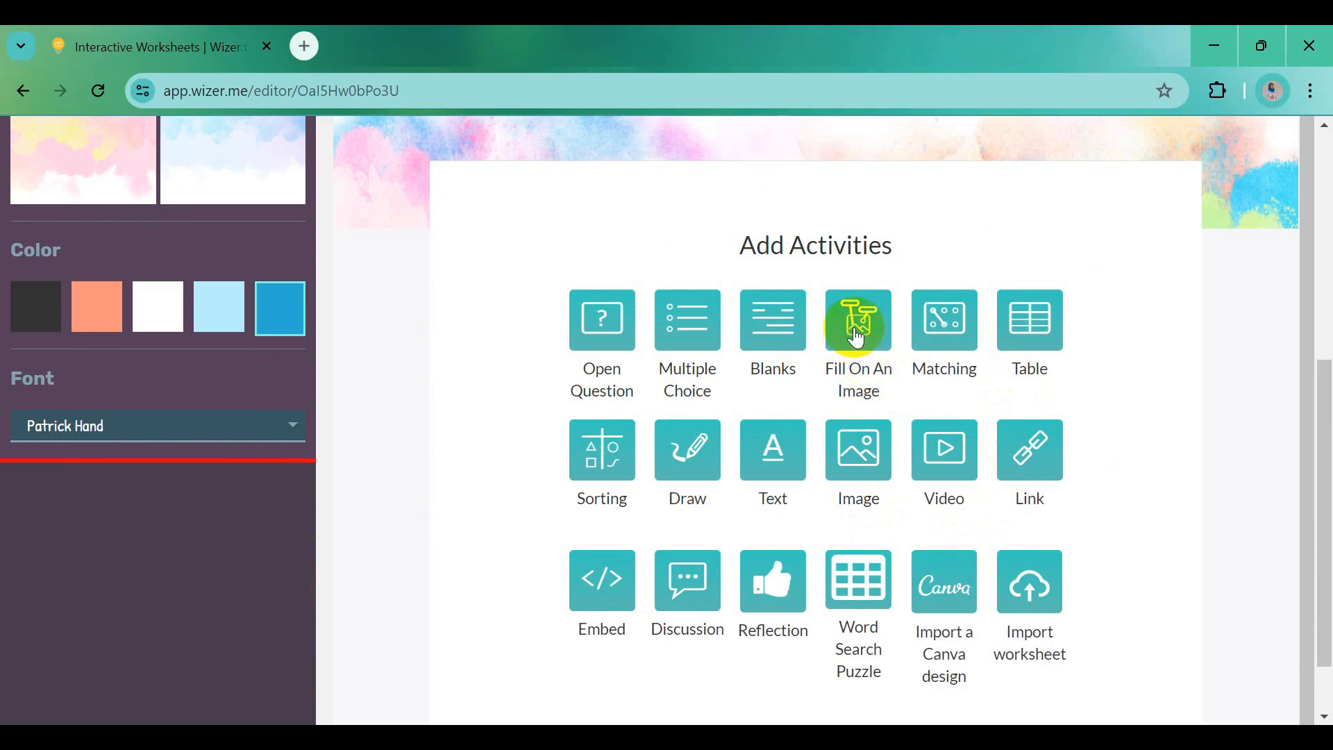
# Add a Fill On An Image activity and start browsing Local Disk (D:) for its picture
pyautogui.click(856, 338)
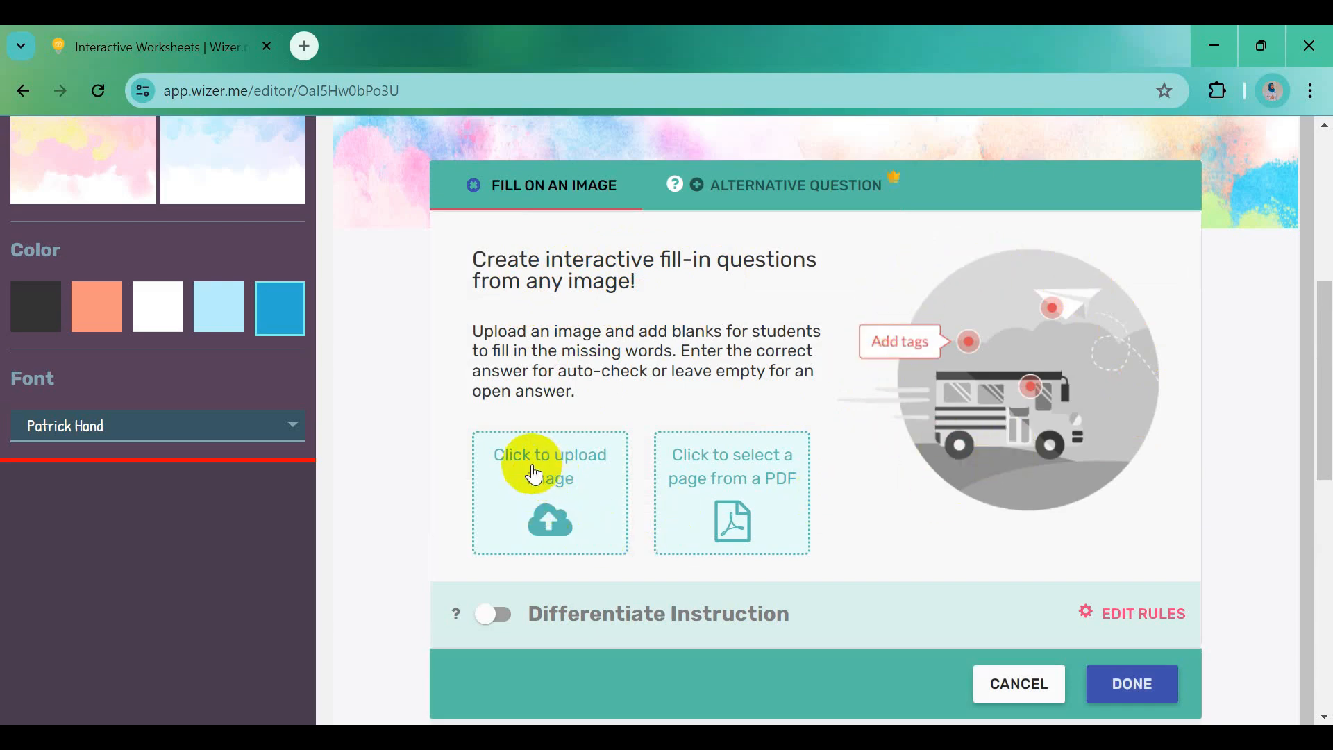
pyautogui.click(561, 516)
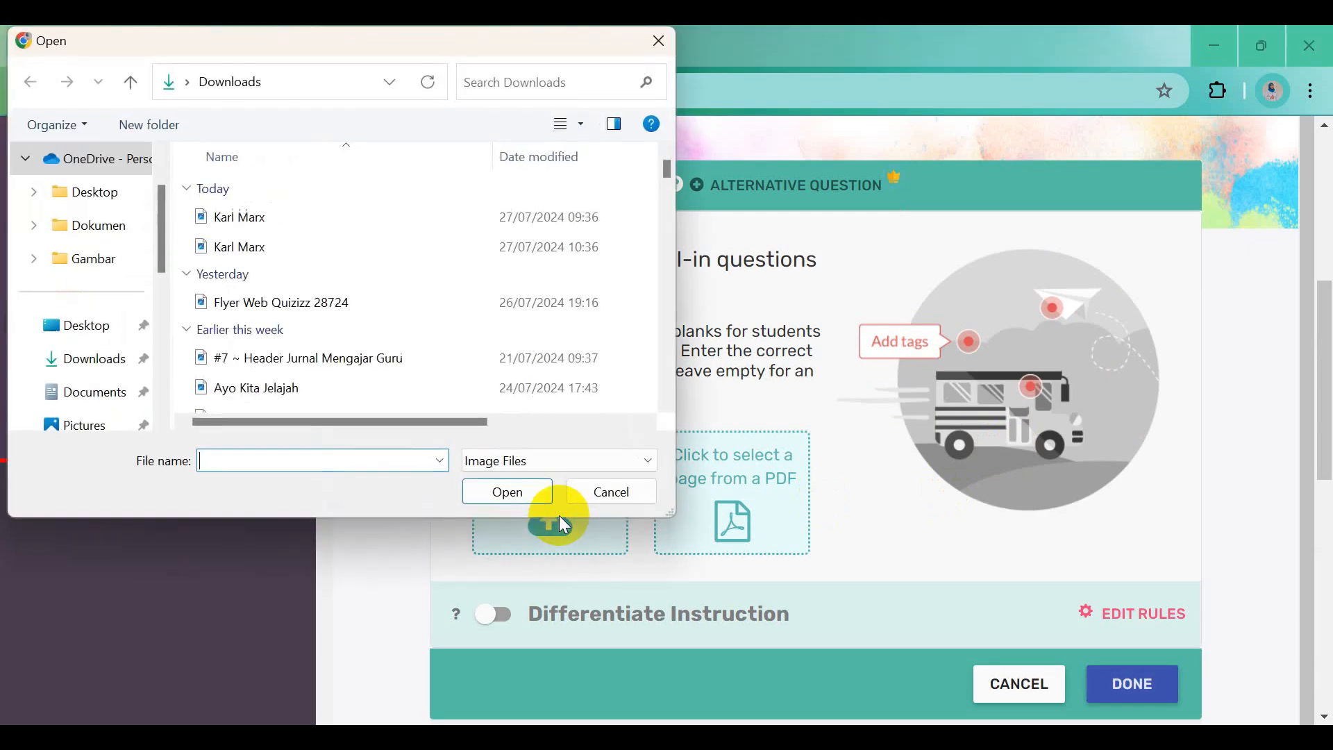
pyautogui.moveTo(164, 243); pyautogui.dragTo(155, 354)
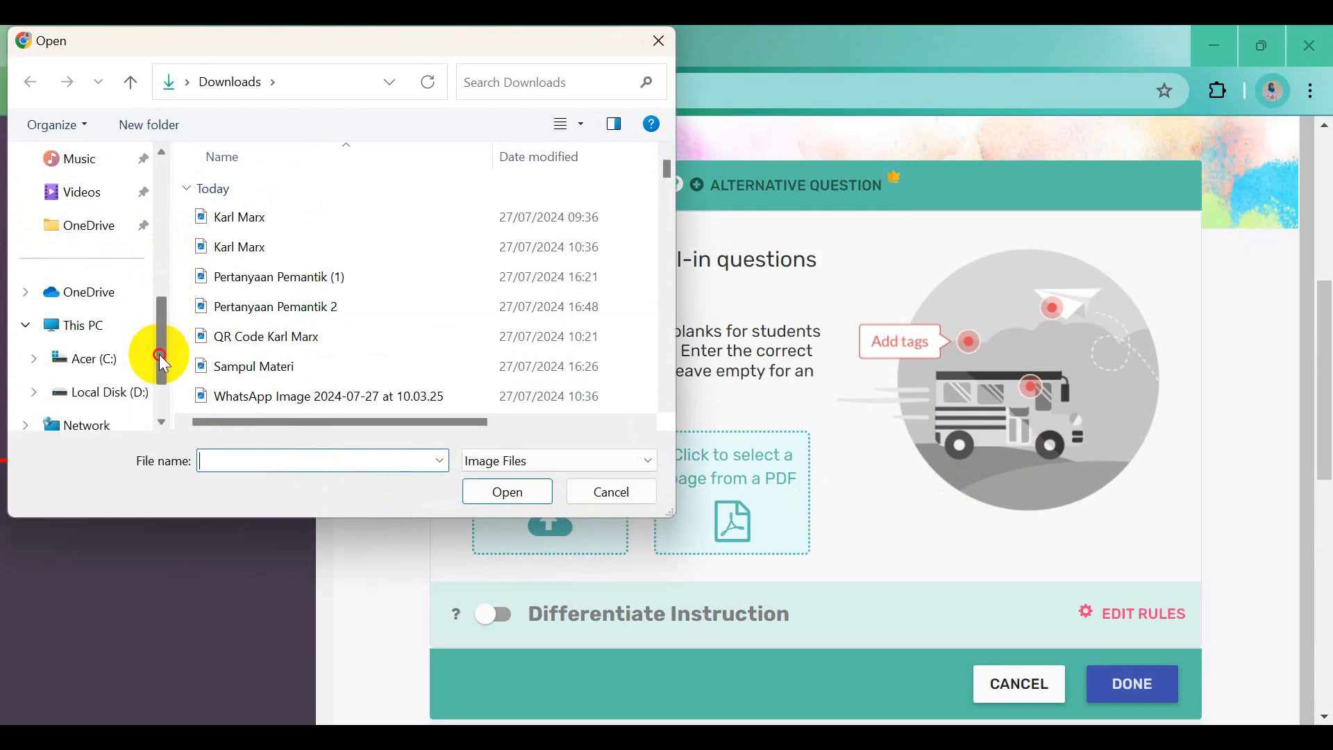
pyautogui.click(126, 392)
pyautogui.doubleClick(221, 219)
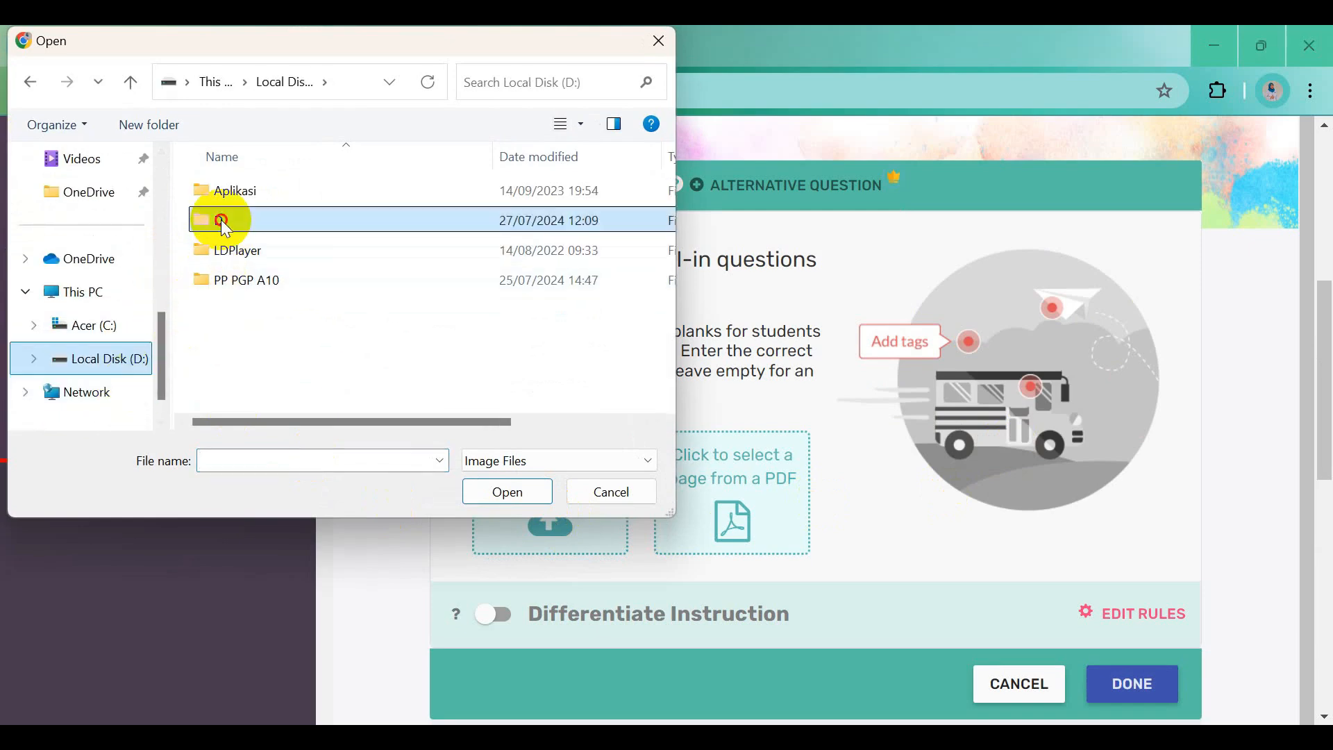
# Upload the Identitas Diri picture from Aku Pelatihan > eGuru id > Instruktur > Materi Hari 4
pyautogui.doubleClick(236, 191)
pyautogui.scroll(-1, 289, 326)
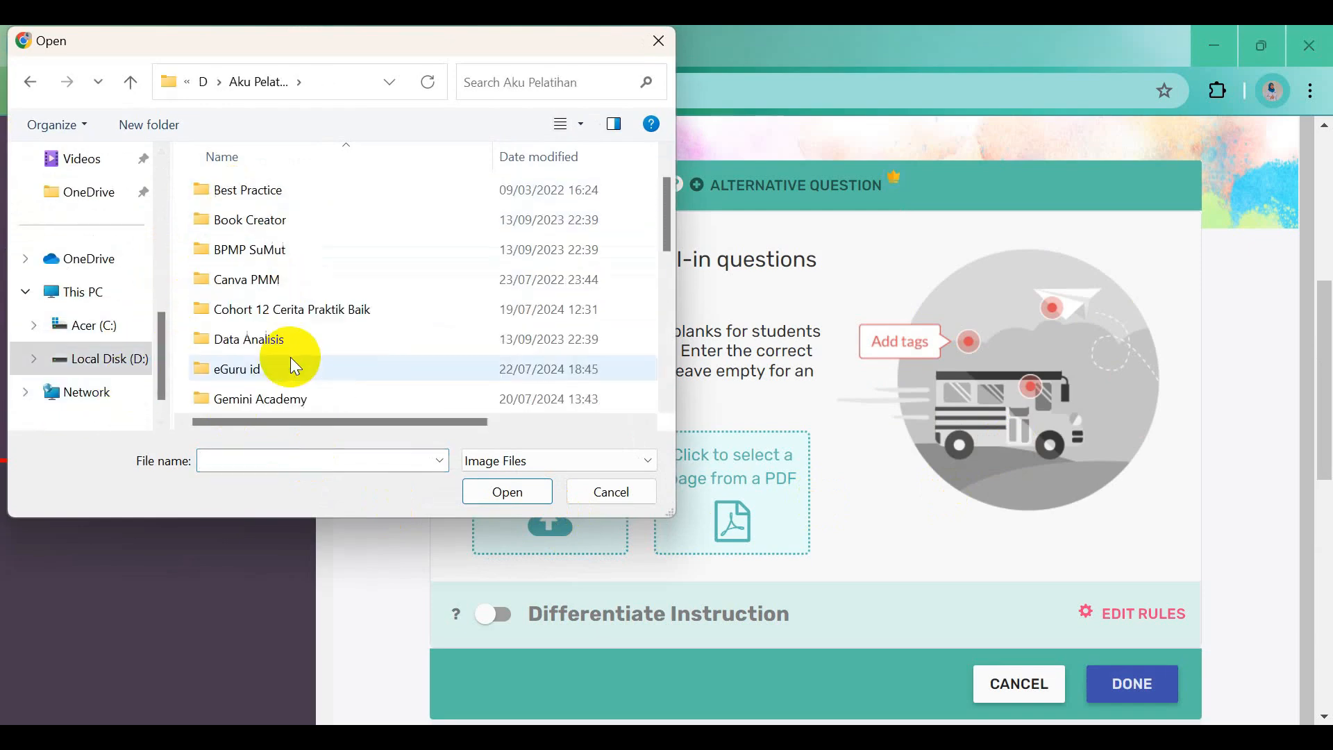
pyautogui.doubleClick(281, 368)
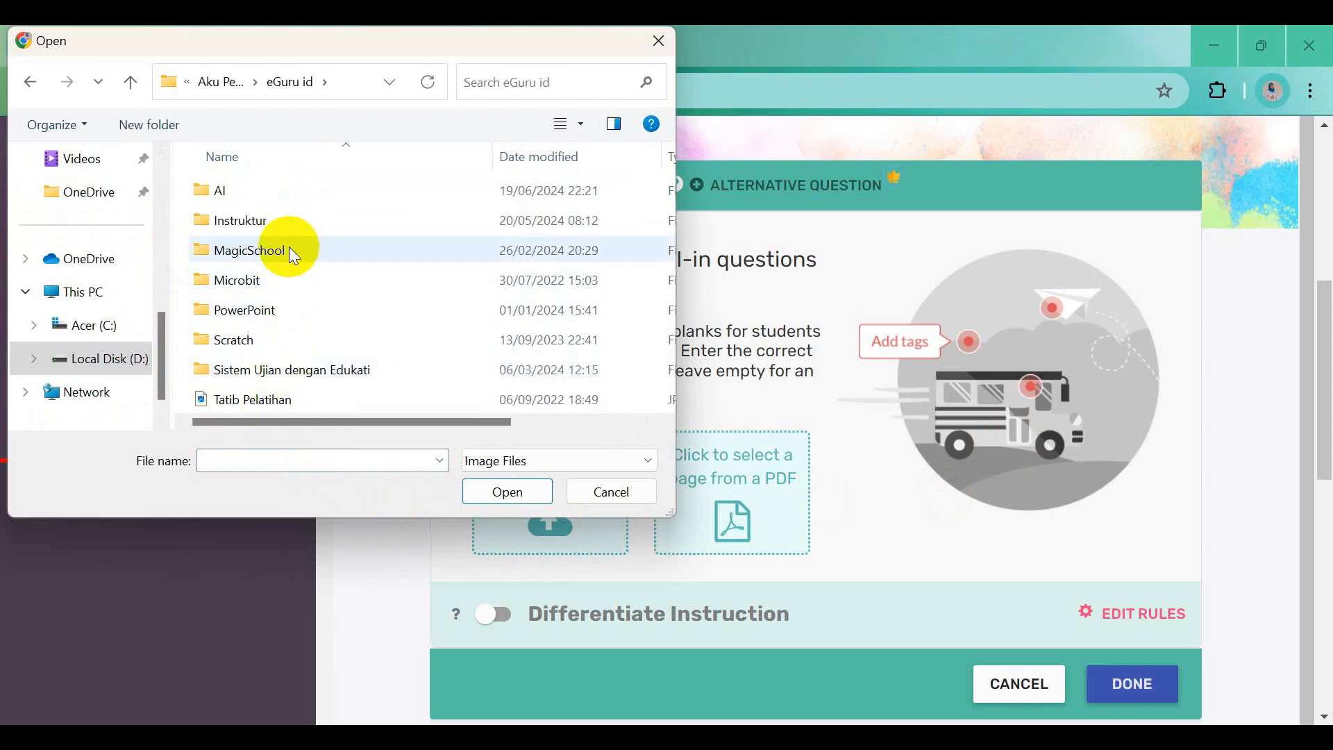
pyautogui.click(289, 221)
pyautogui.doubleClick(289, 220)
pyautogui.scroll(-1, 348, 386)
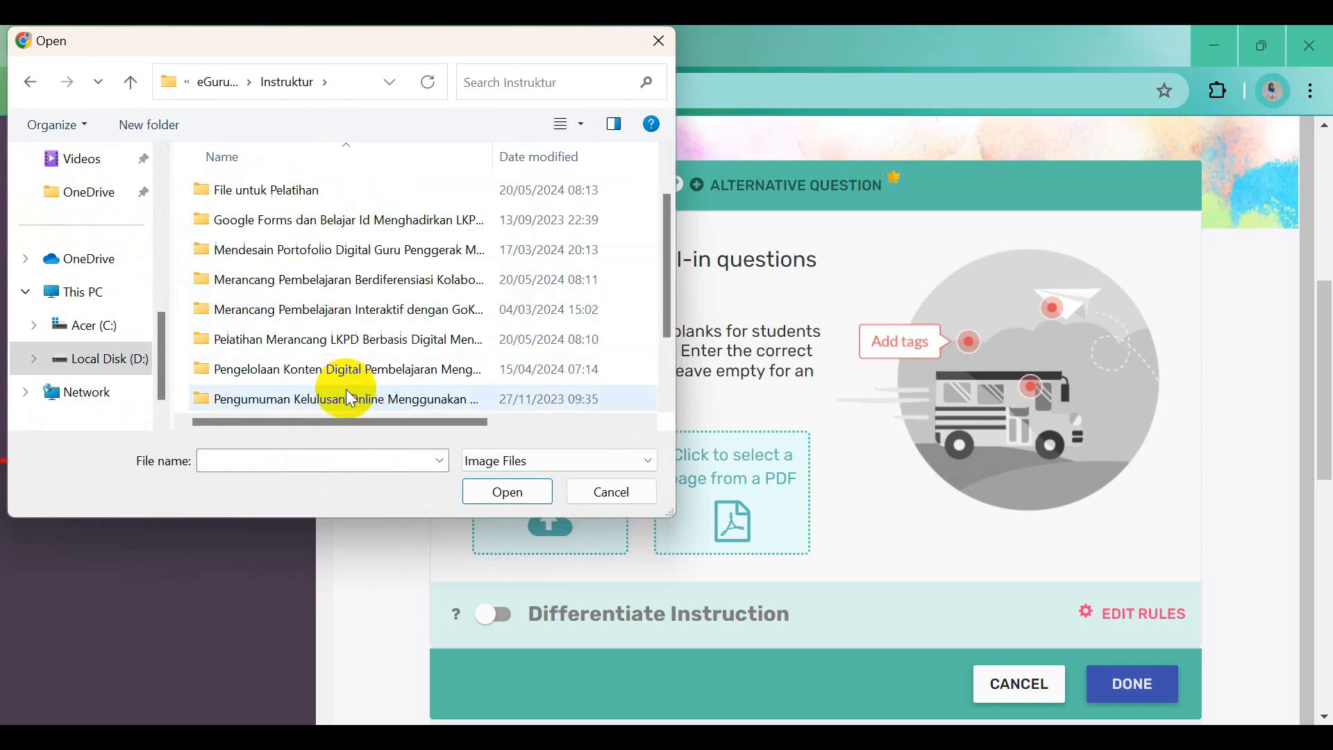
pyautogui.scroll(-1, 331, 357)
pyautogui.doubleClick(327, 341)
pyautogui.doubleClick(296, 251)
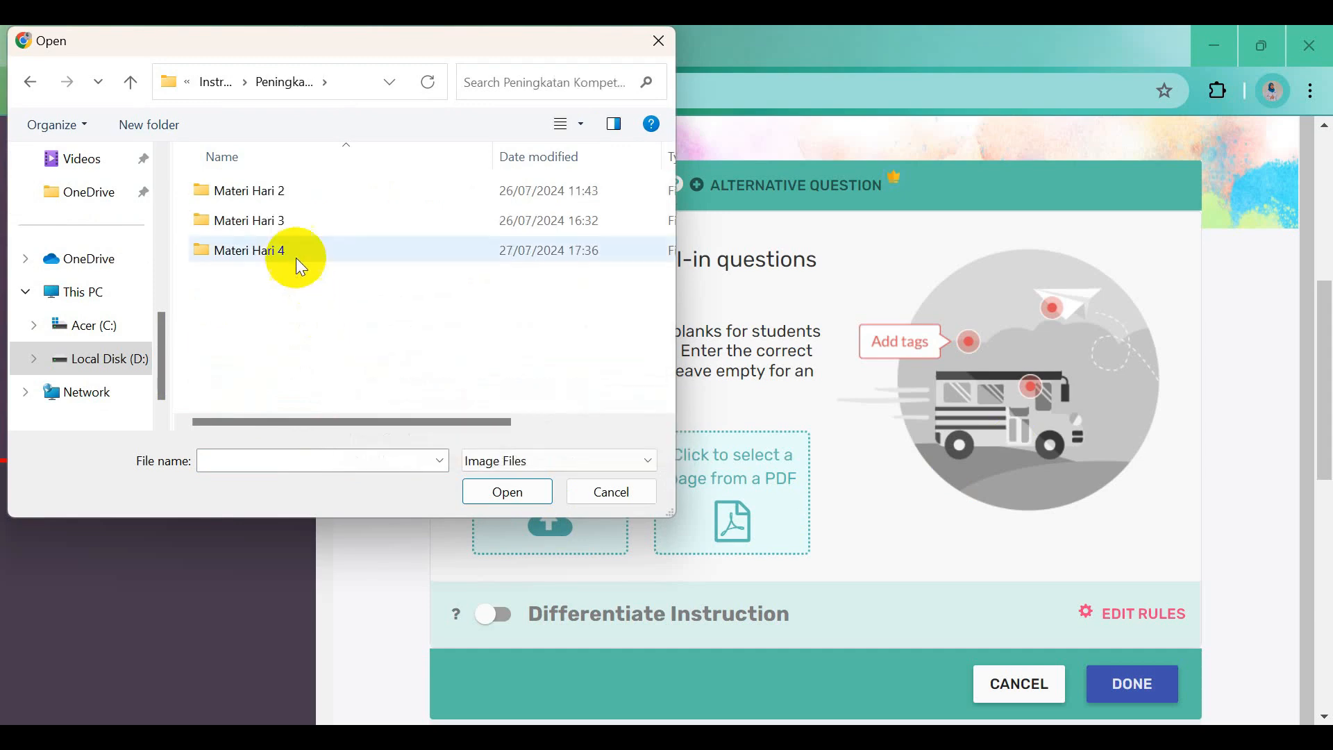
pyautogui.click(239, 236)
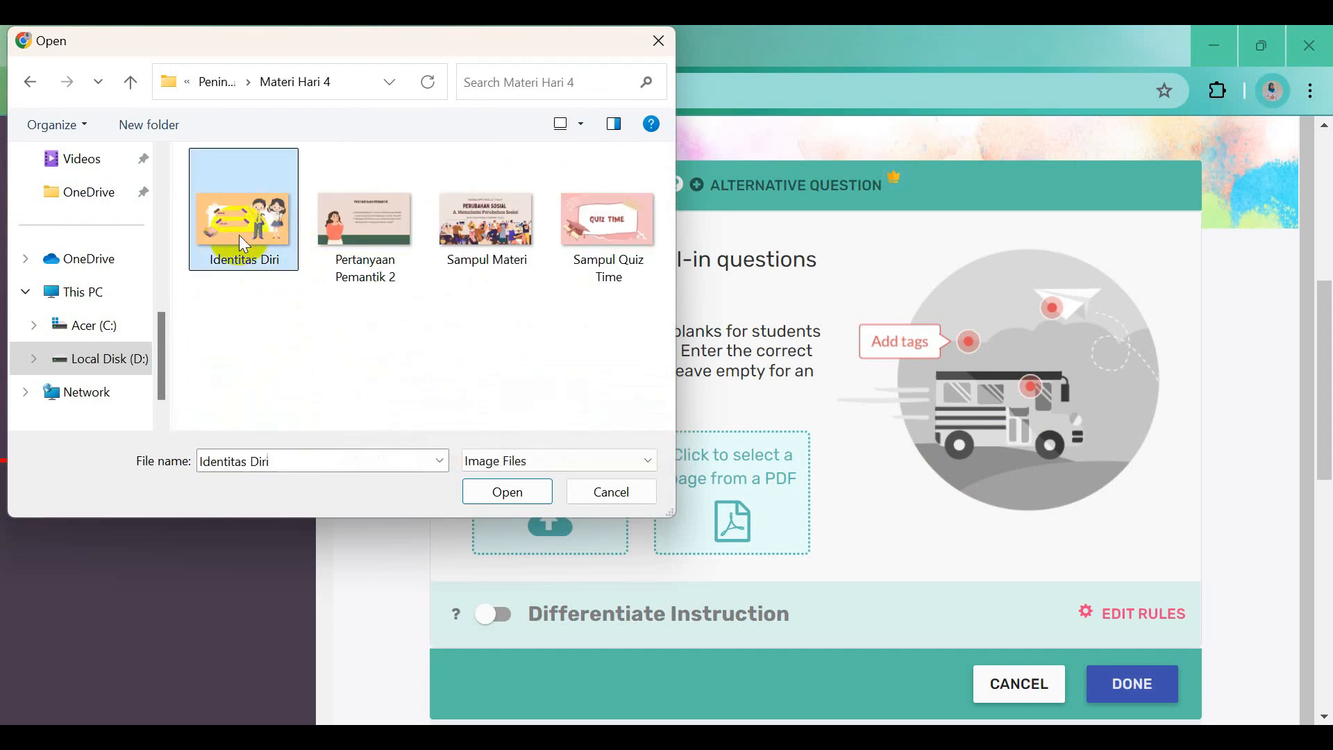
pyautogui.click(488, 493)
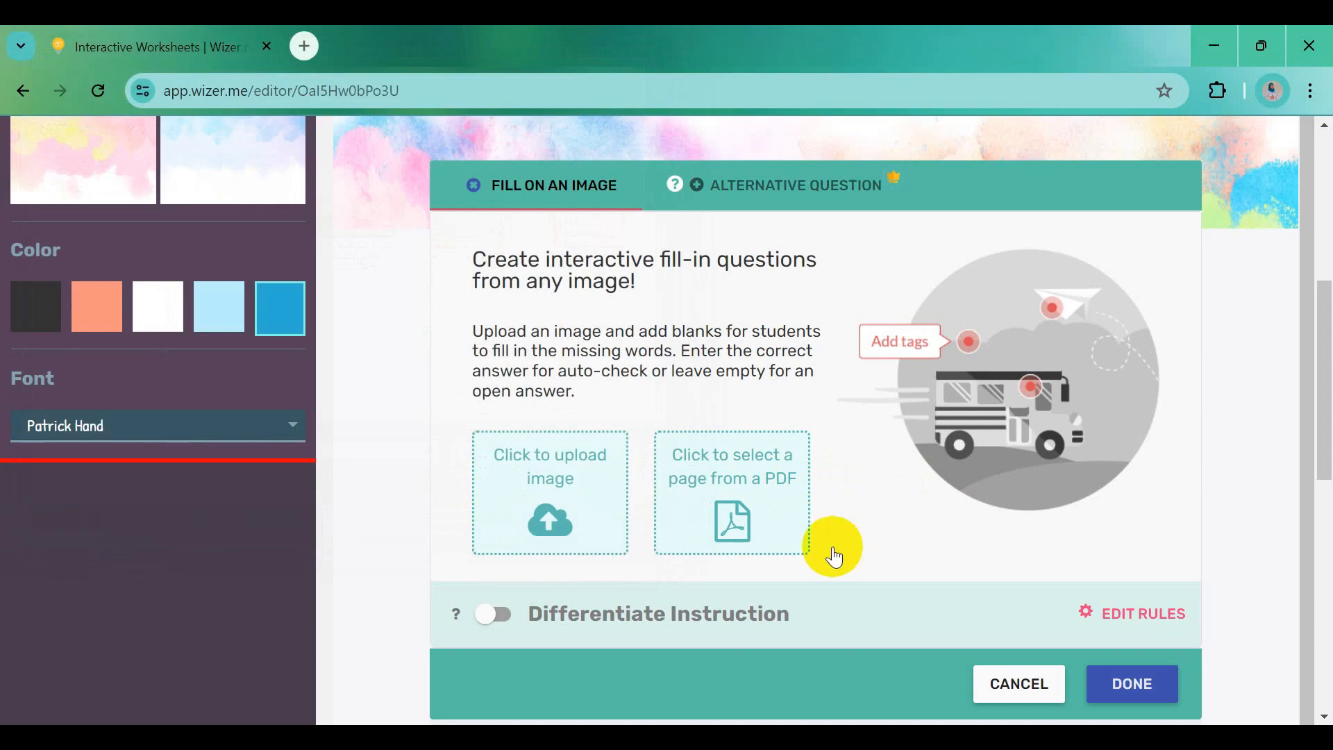
# Place Enter text answer boxes beside the NAMA and KELAS fields on the Identitas Diri picture
pyautogui.scroll(-4, 847, 545)
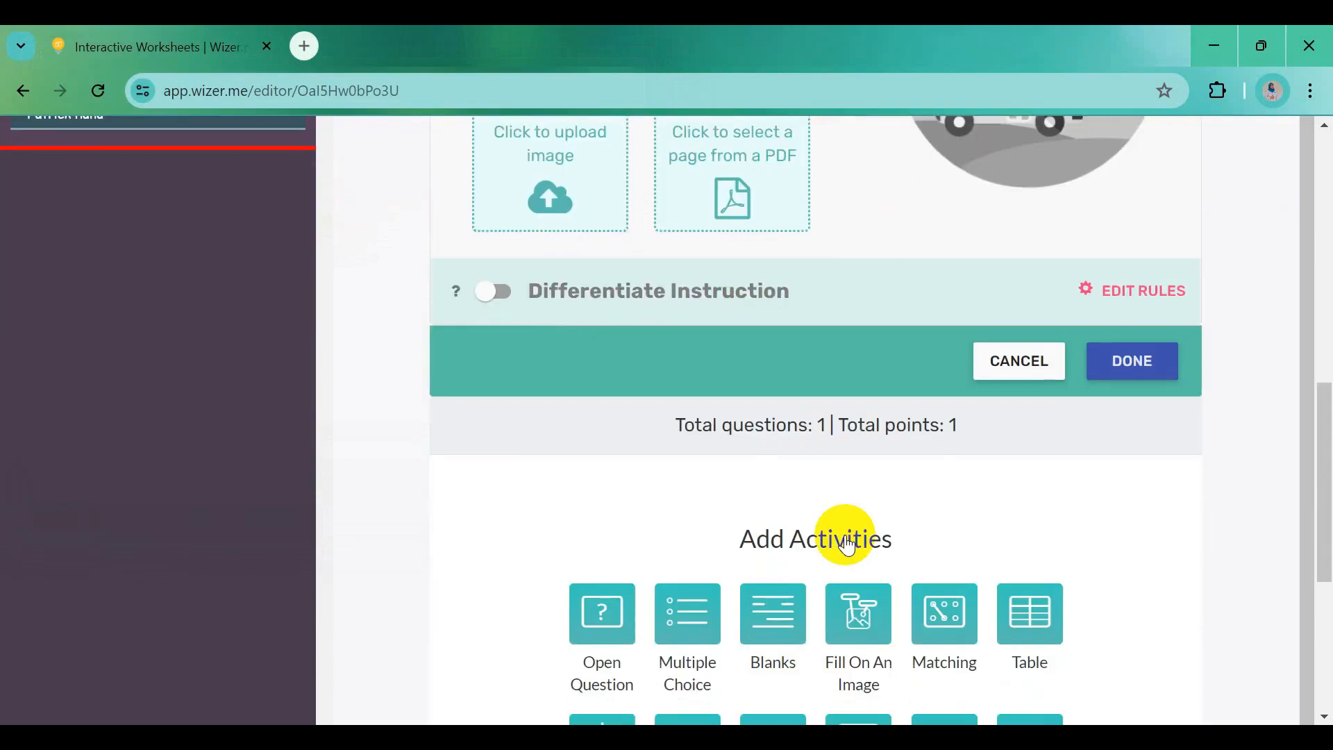
pyautogui.scroll(6, 848, 507)
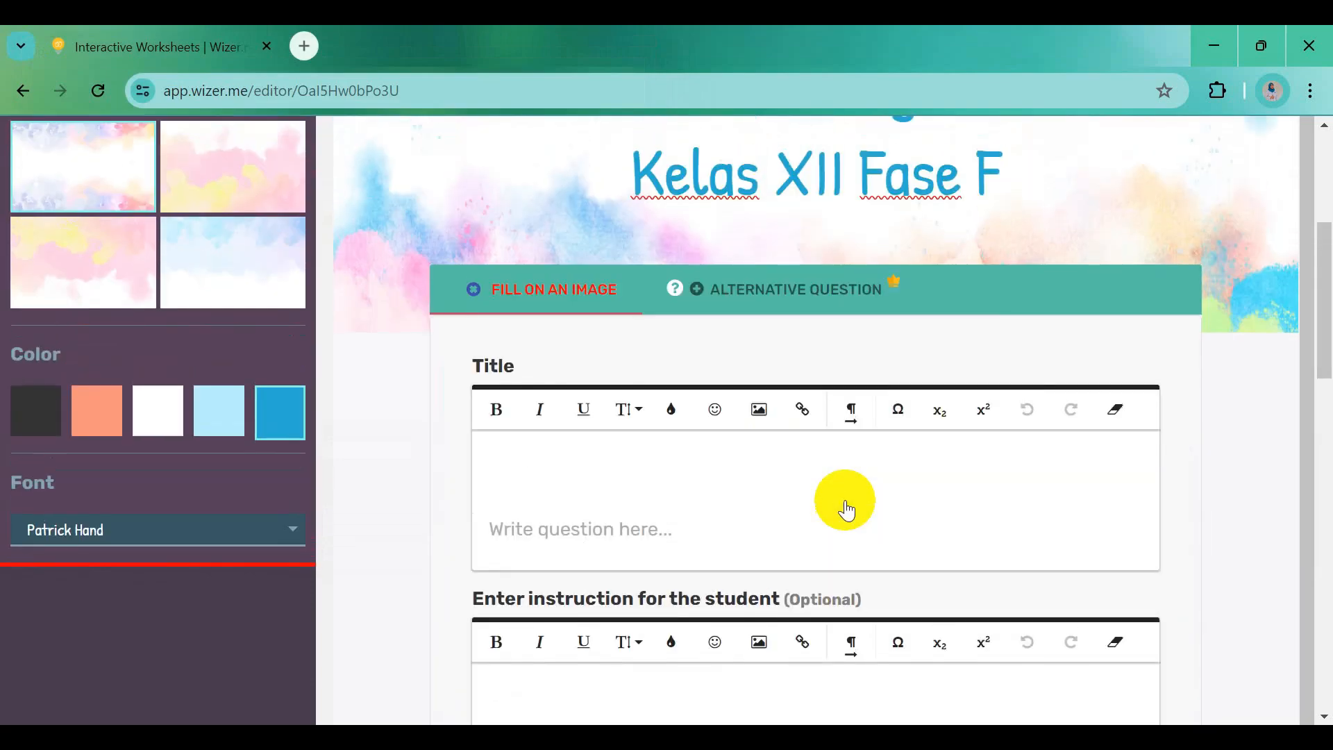
pyautogui.scroll(-7, 846, 510)
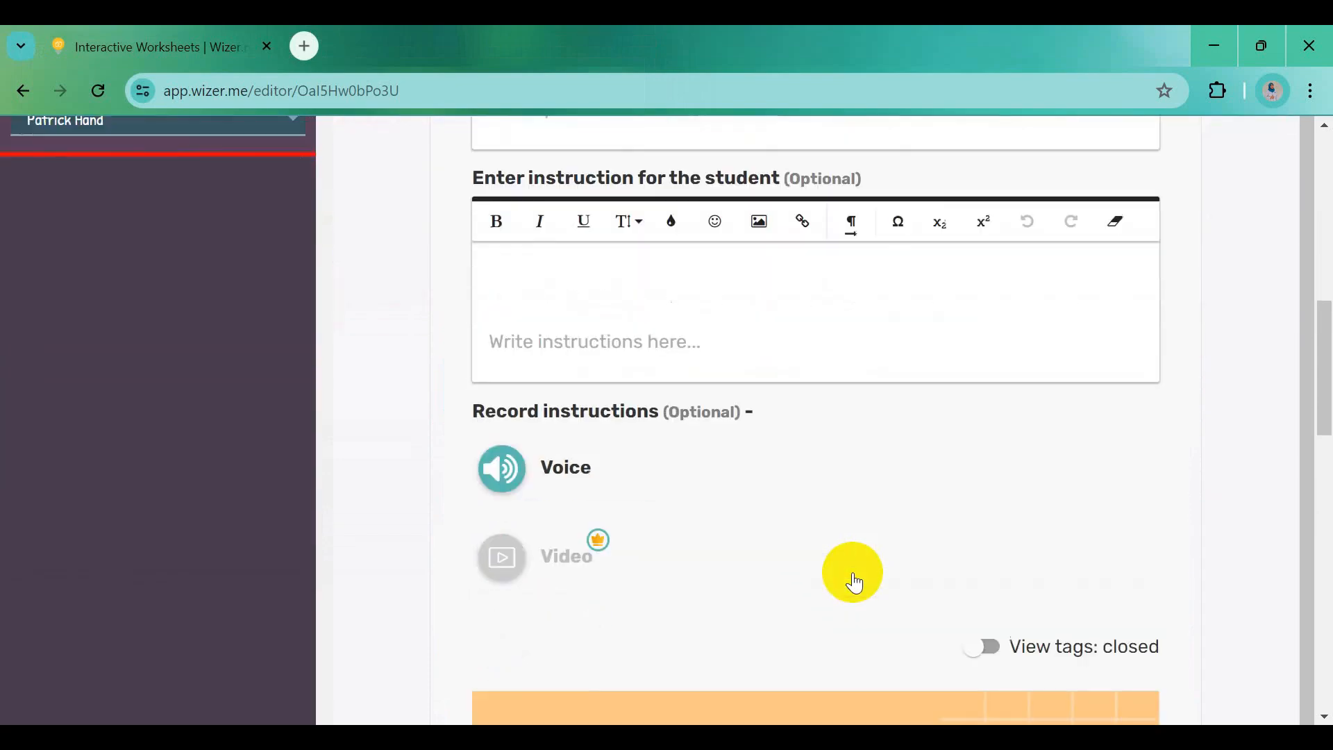
pyautogui.scroll(-3, 854, 582)
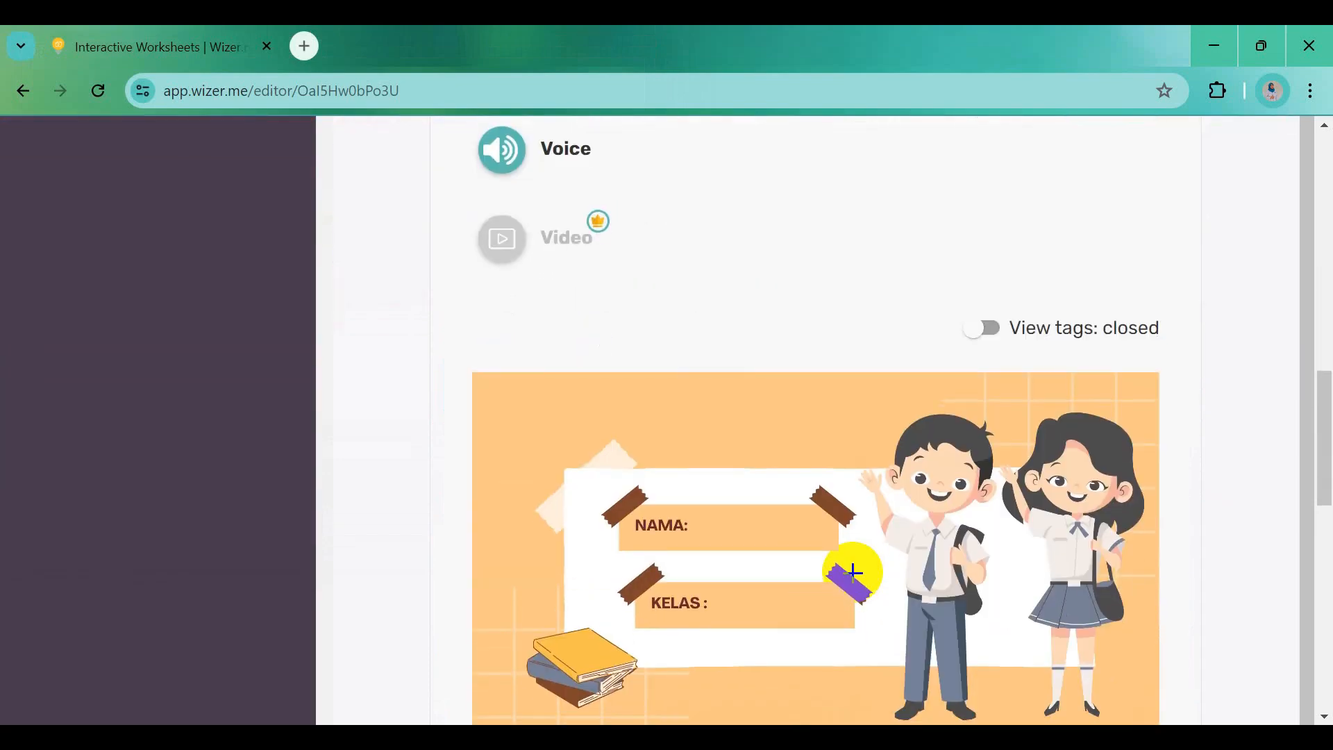
pyautogui.scroll(-2, 853, 572)
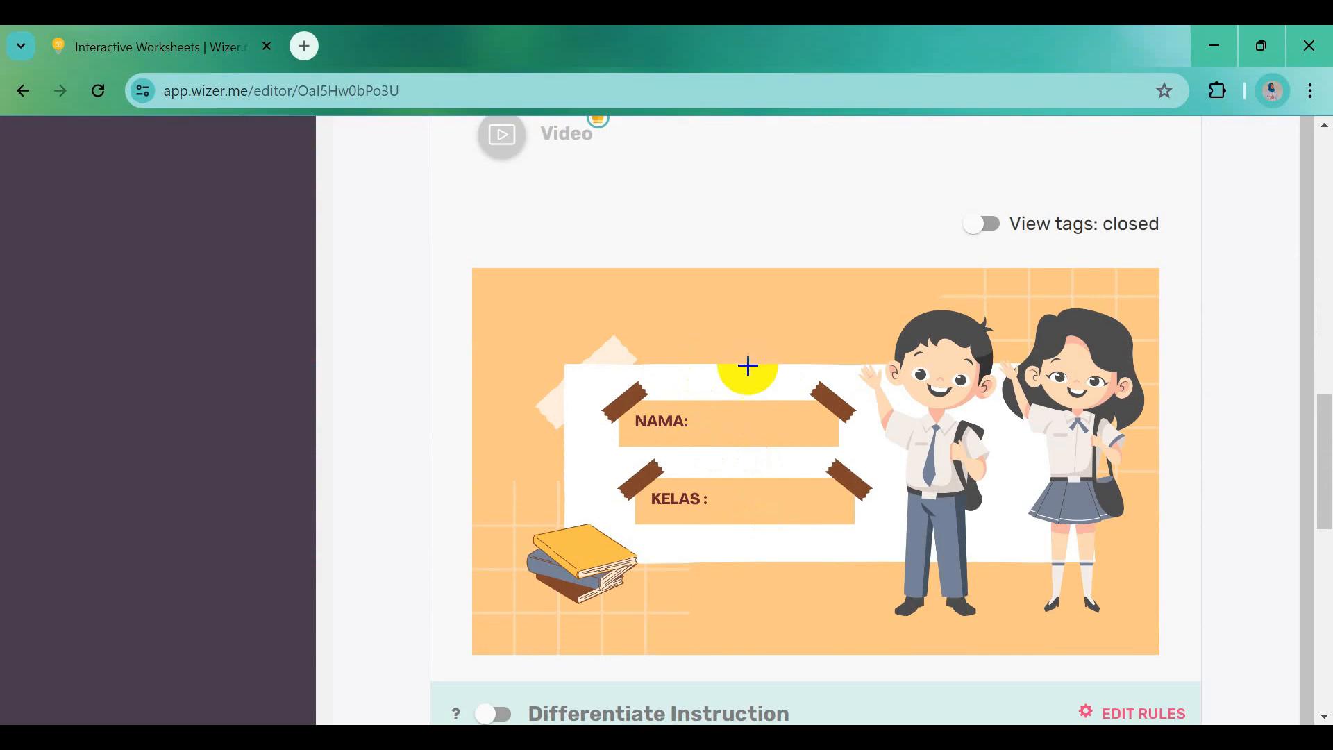
pyautogui.click(692, 420)
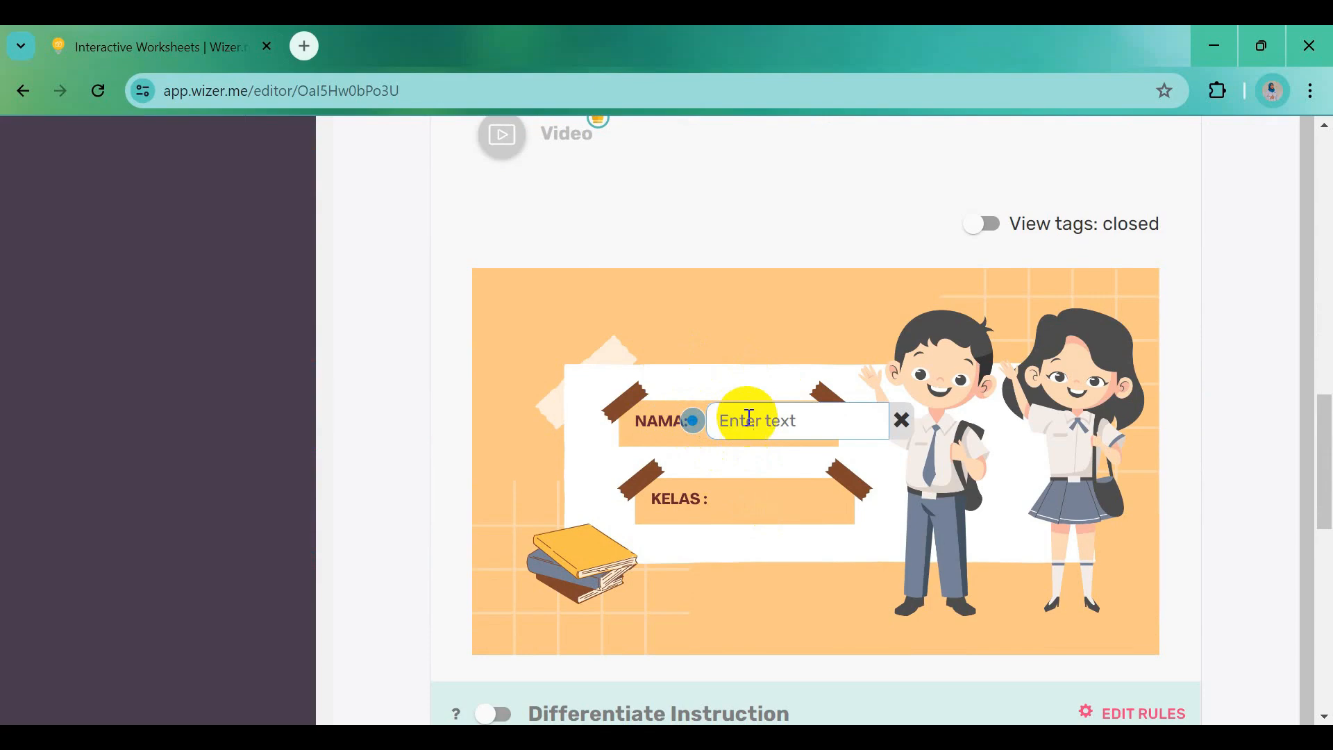
pyautogui.click(712, 498)
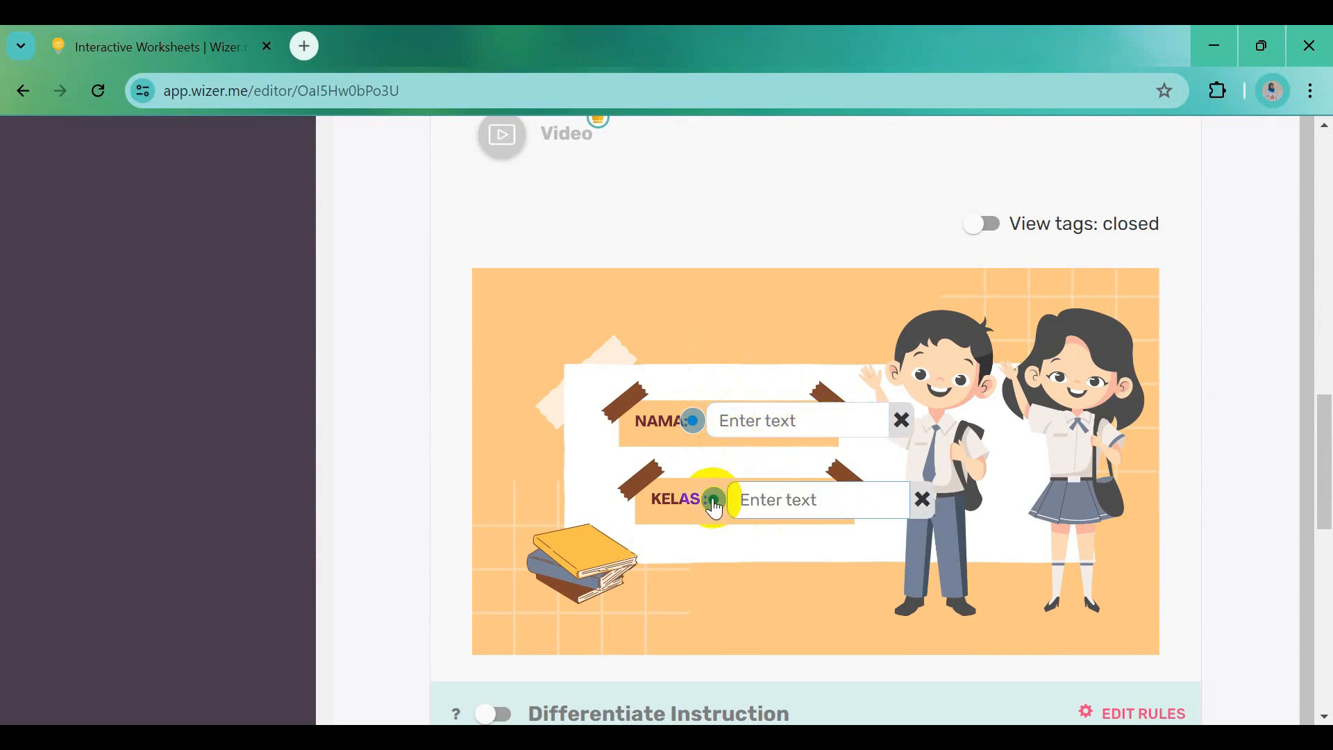
pyautogui.scroll(6, 720, 382)
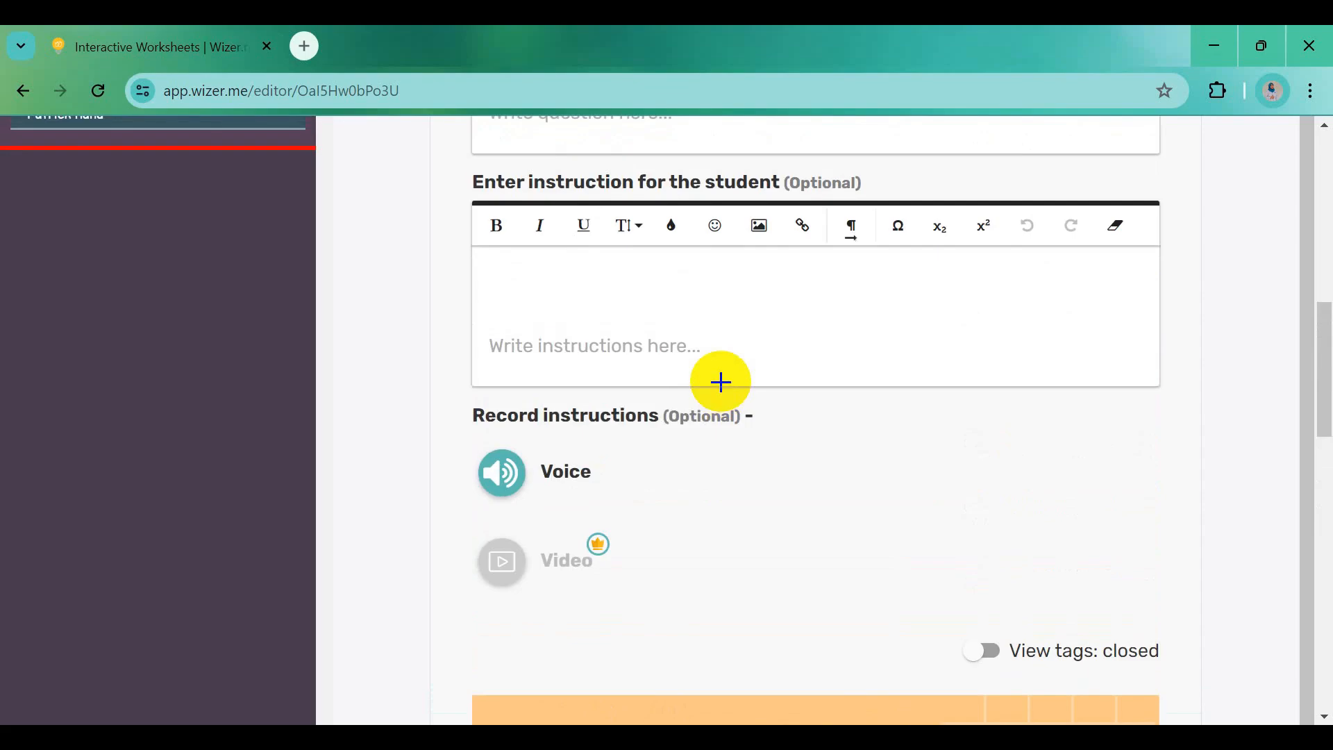
pyautogui.scroll(5, 625, 386)
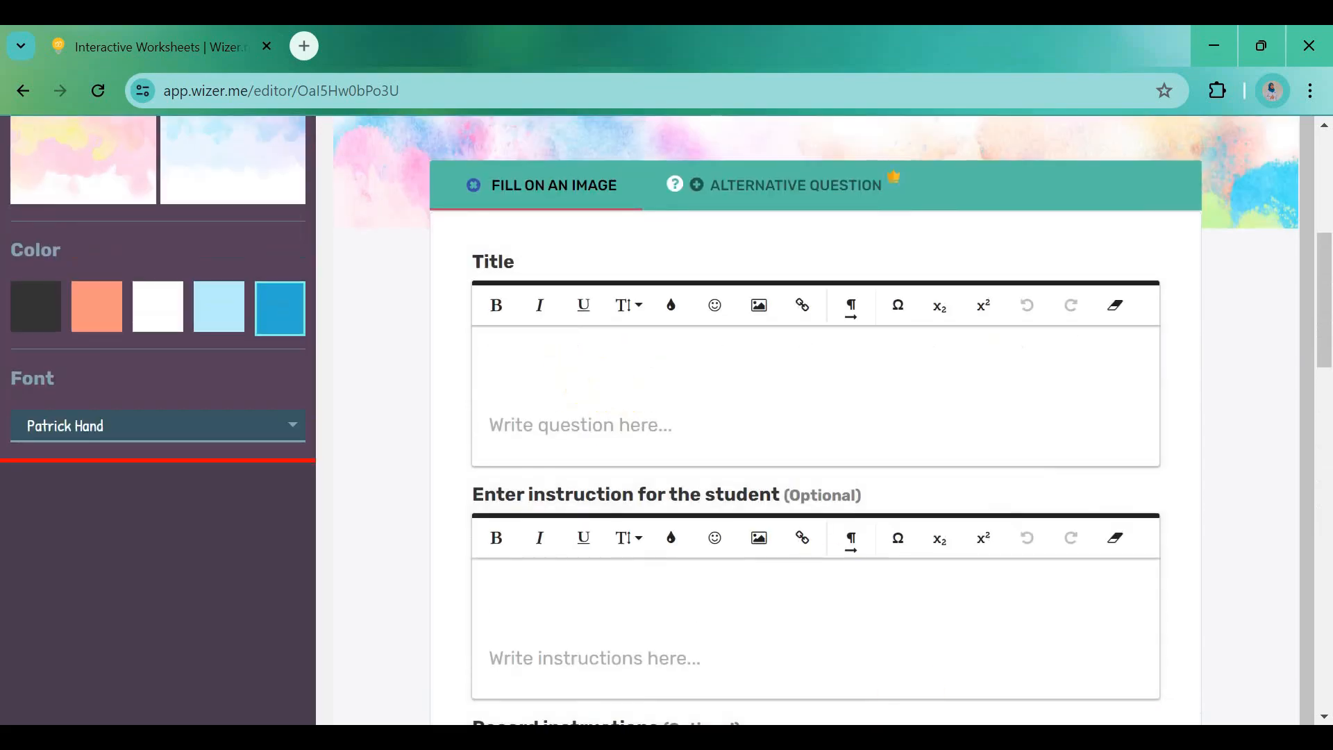
pyautogui.hotkey('alt', 'Tab')
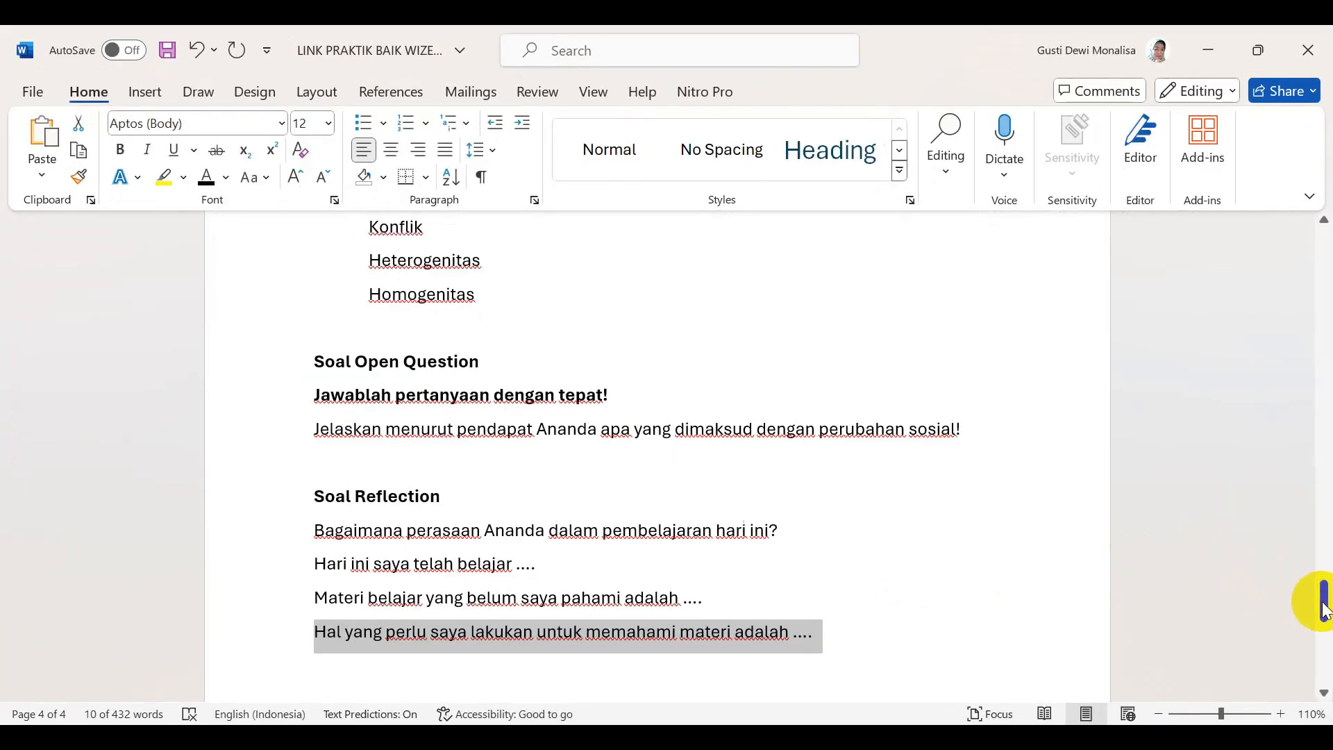
# Paste 'Identitas Diri Peserta Didik' from Word as the activity title and make it bold
pyautogui.moveTo(1323, 611); pyautogui.dragTo(1319, 240)
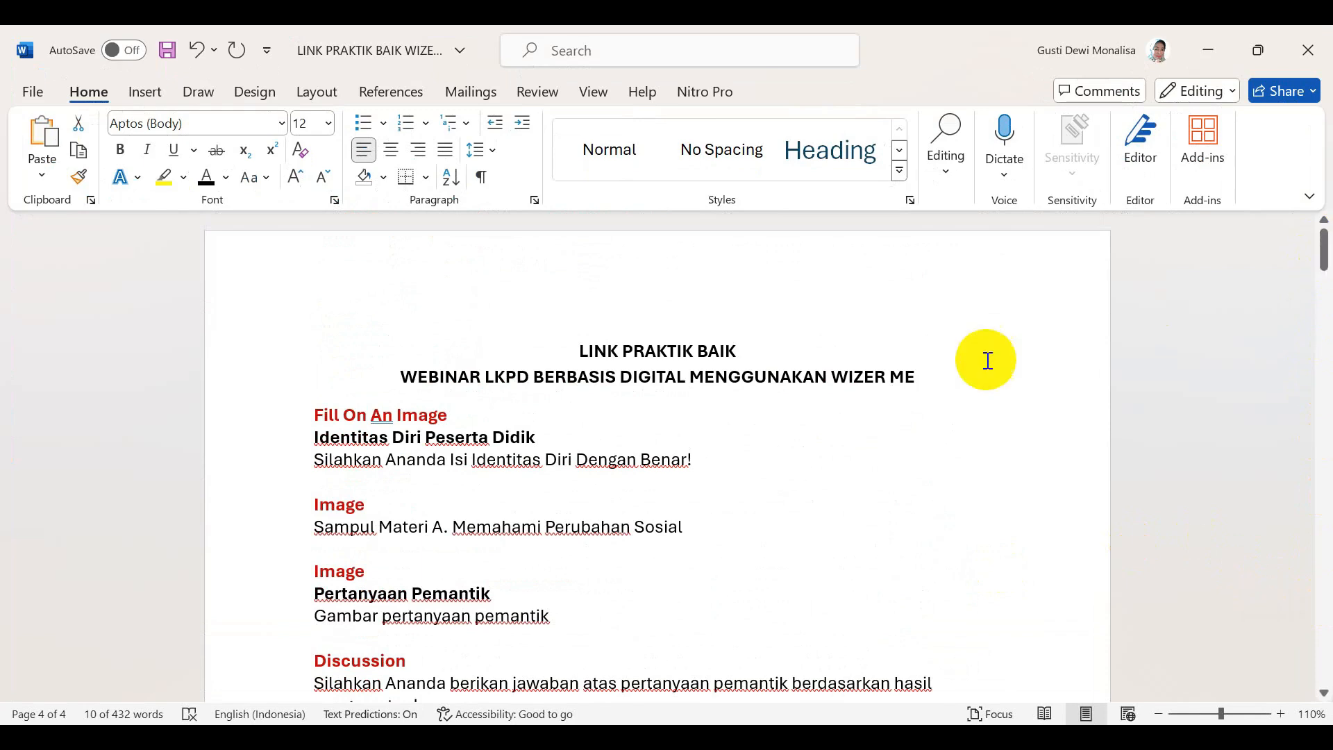
pyautogui.moveTo(308, 434); pyautogui.dragTo(545, 438)
pyautogui.hotkey('ctrl', 'c')
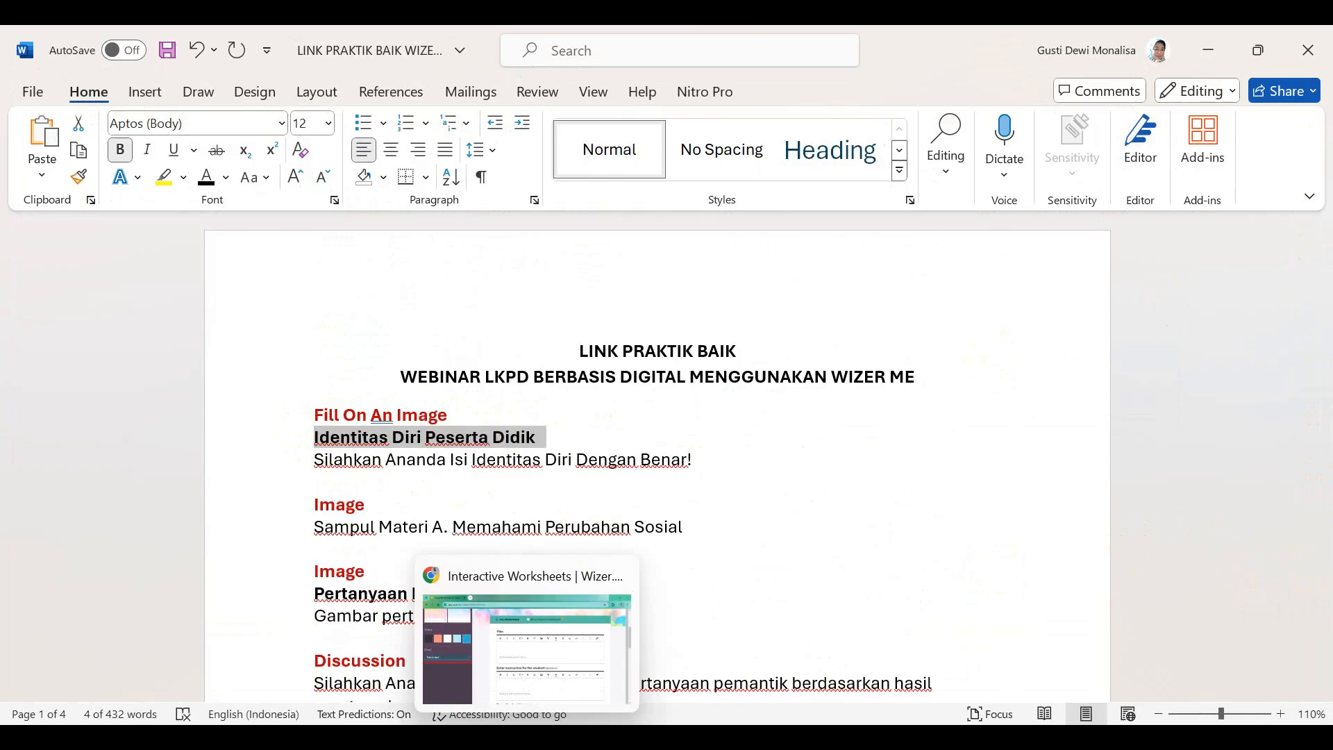
pyautogui.click(526, 737)
pyautogui.click(538, 350)
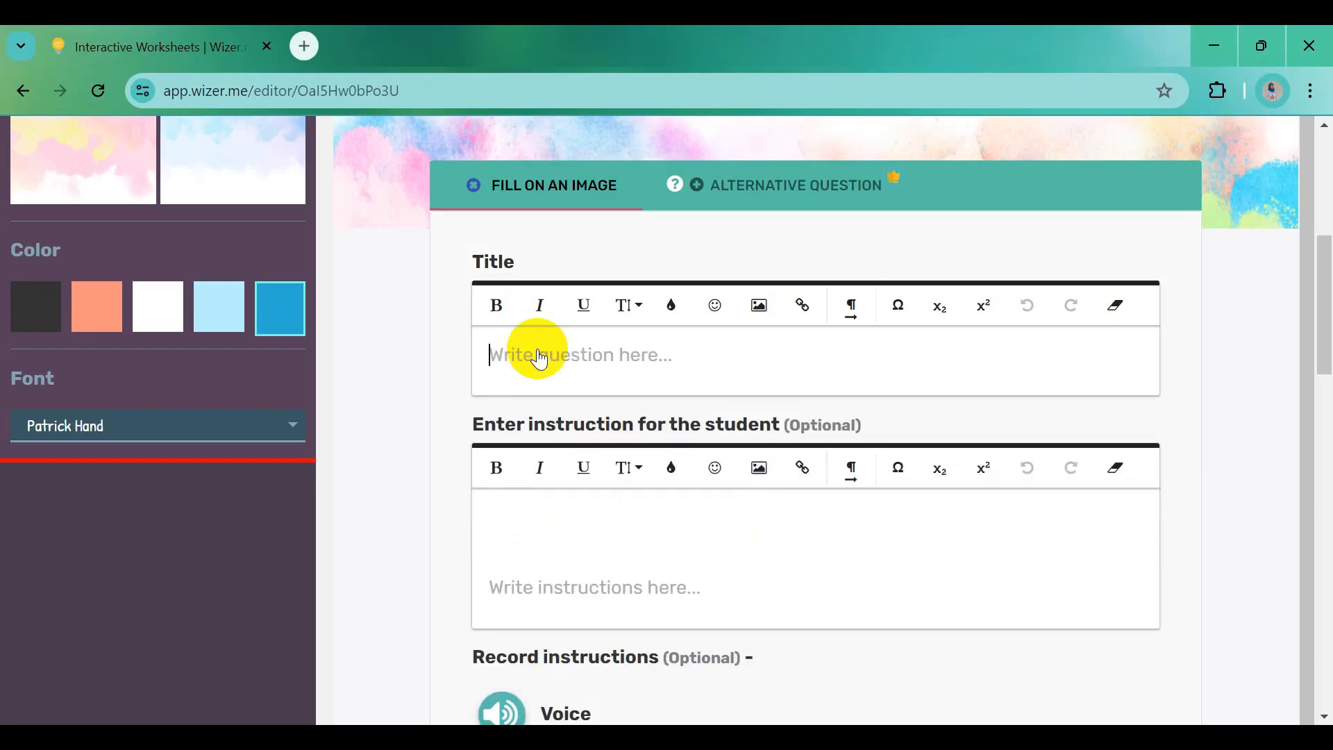
pyautogui.hotkey('ctrl', 'v')
pyautogui.moveTo(476, 357); pyautogui.dragTo(722, 356)
pyautogui.click(497, 306)
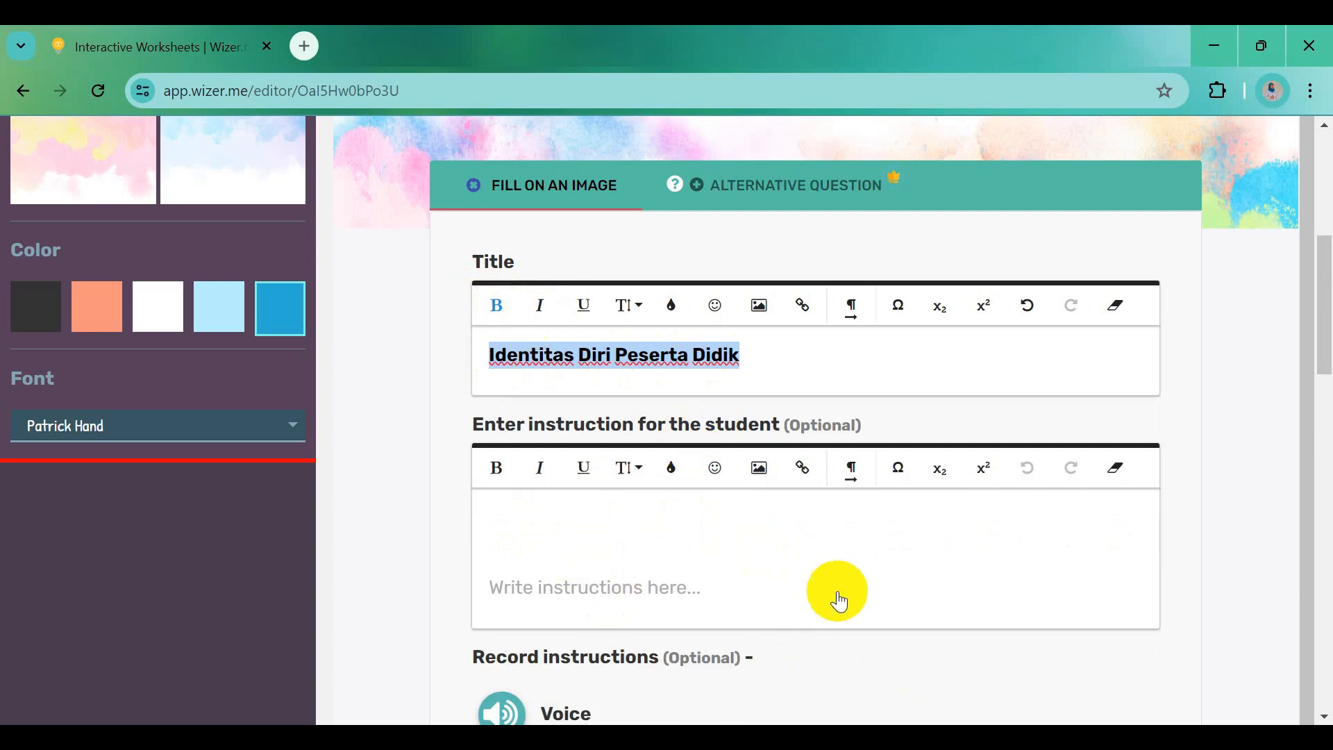
# Paste 'Silahkan Ananda Isi Identitas Diri Dengan Benar!' from Word as the instruction
pyautogui.hotkey('alt', 'Tab')
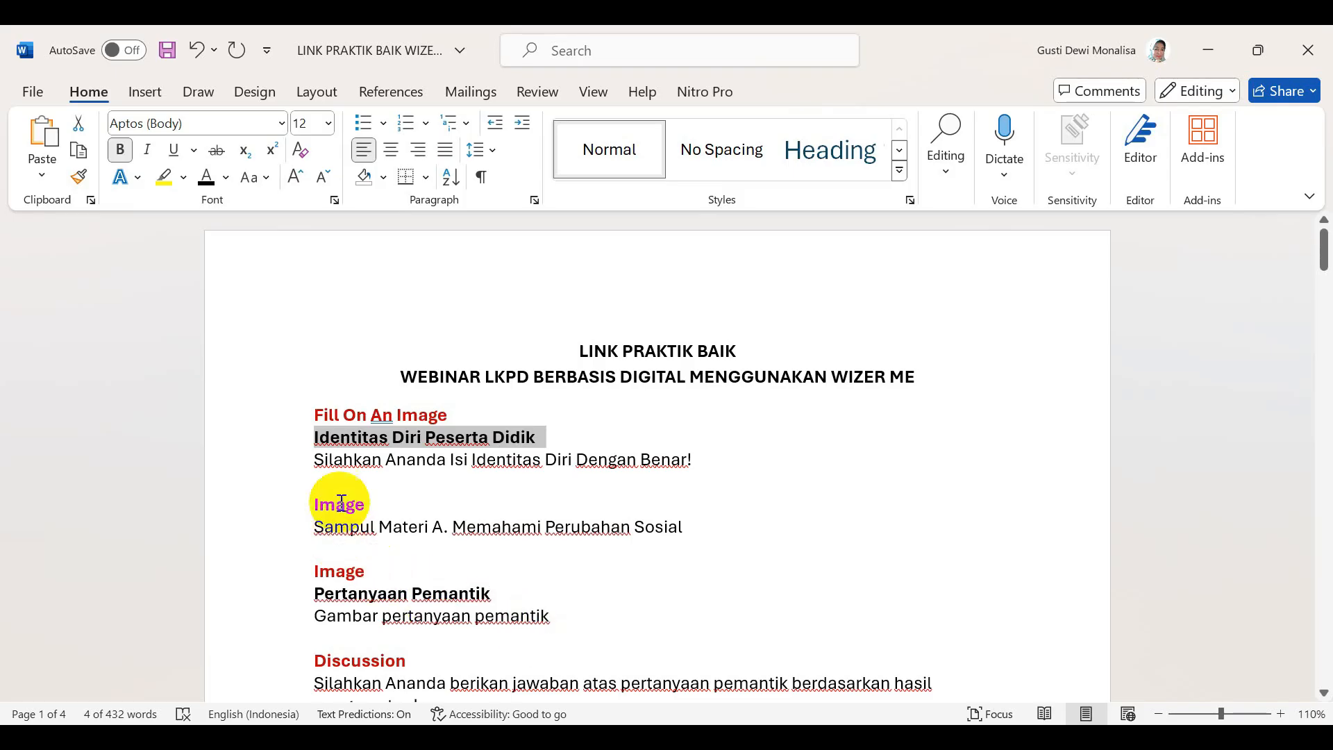
pyautogui.moveTo(311, 456); pyautogui.dragTo(707, 477)
pyautogui.hotkey('ctrl', 'c')
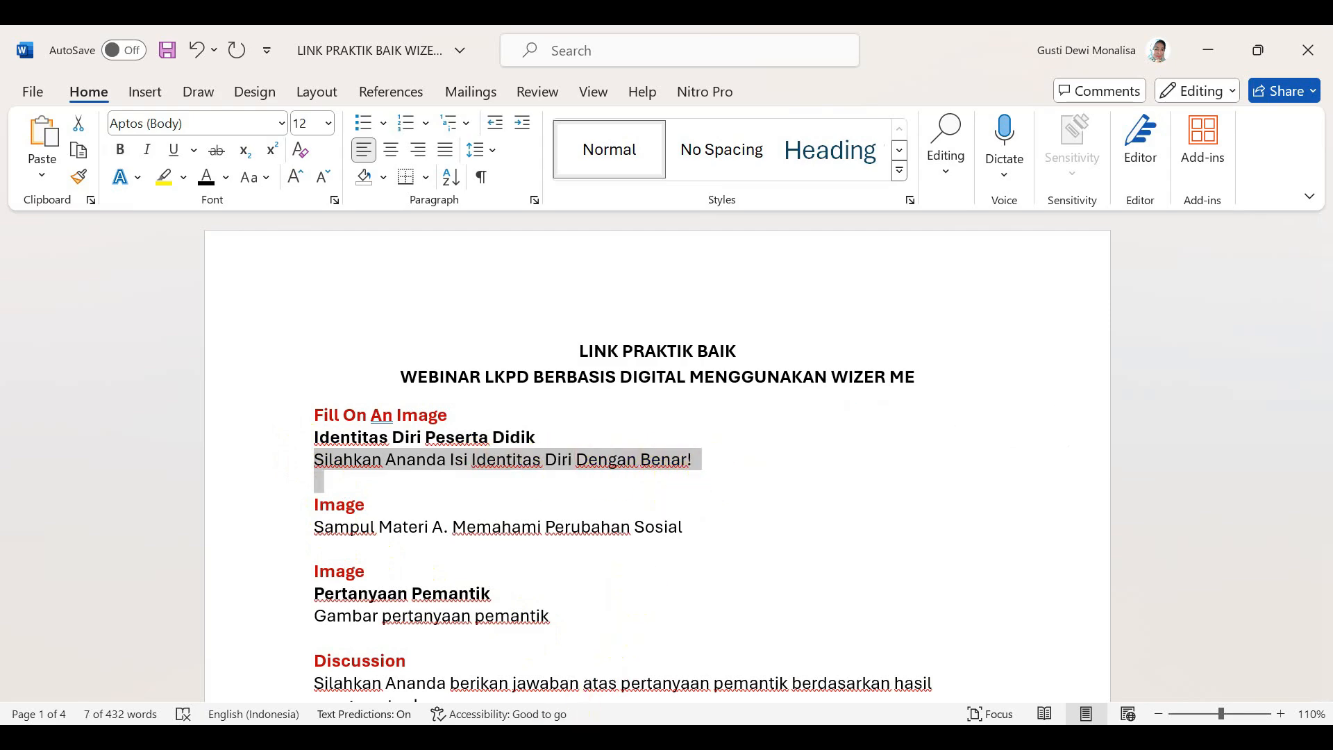
pyautogui.hotkey('alt', 'Tab')
pyautogui.click(522, 558)
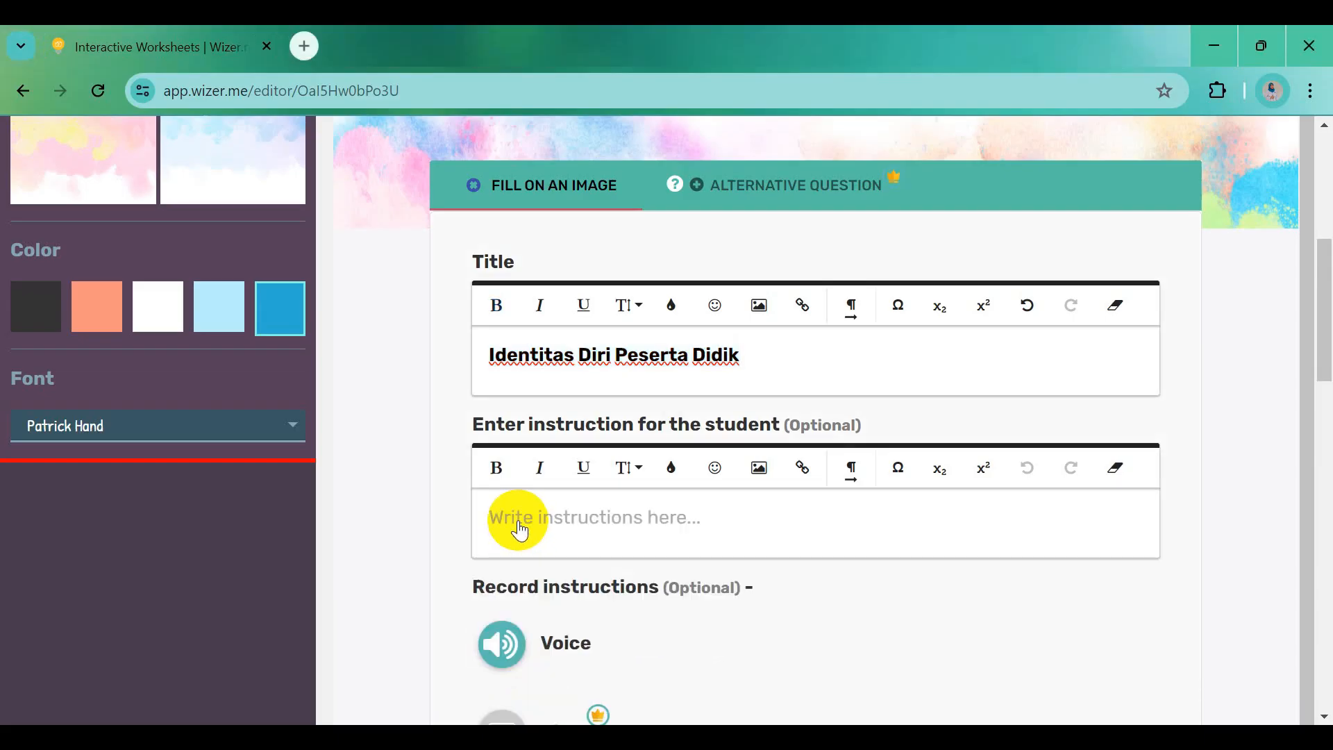
pyautogui.hotkey('ctrl', 'v')
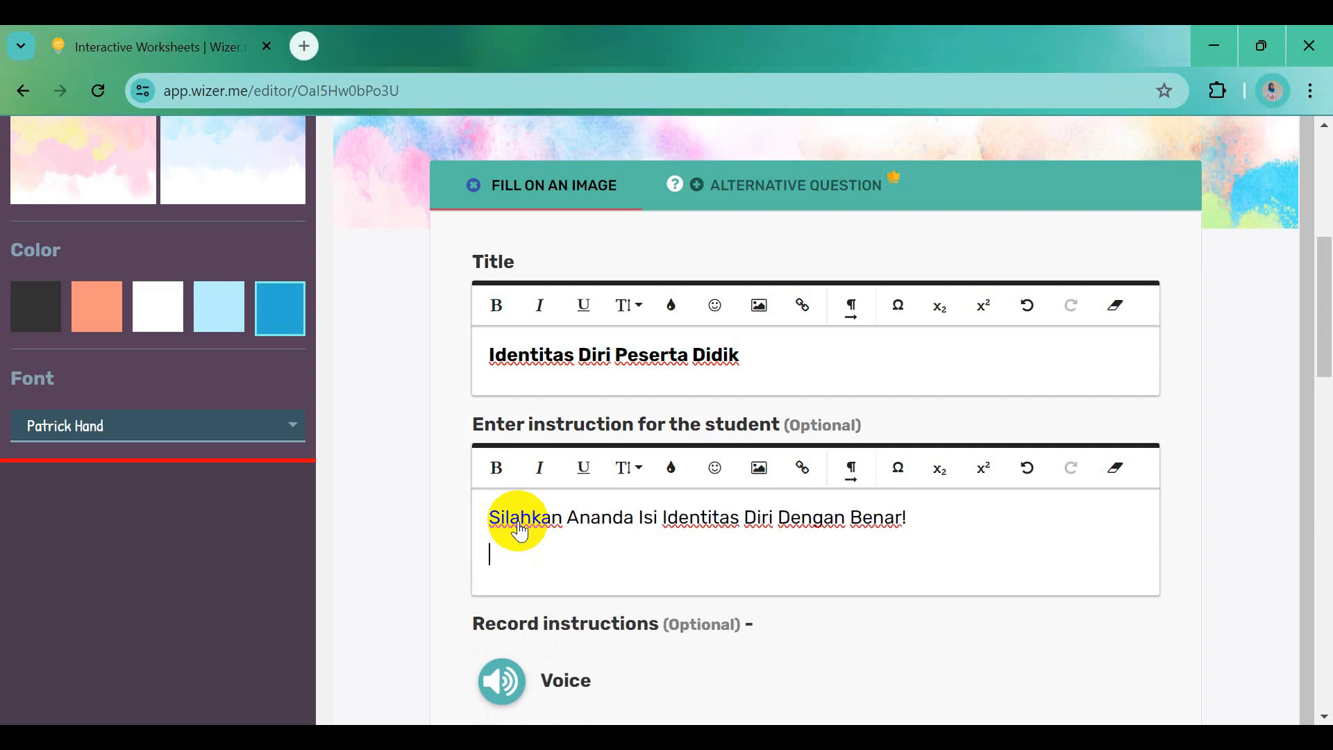
pyautogui.press('BackSpace')
# Save the identity question and change its point value from 2 to 0
pyautogui.scroll(-5, 604, 576)
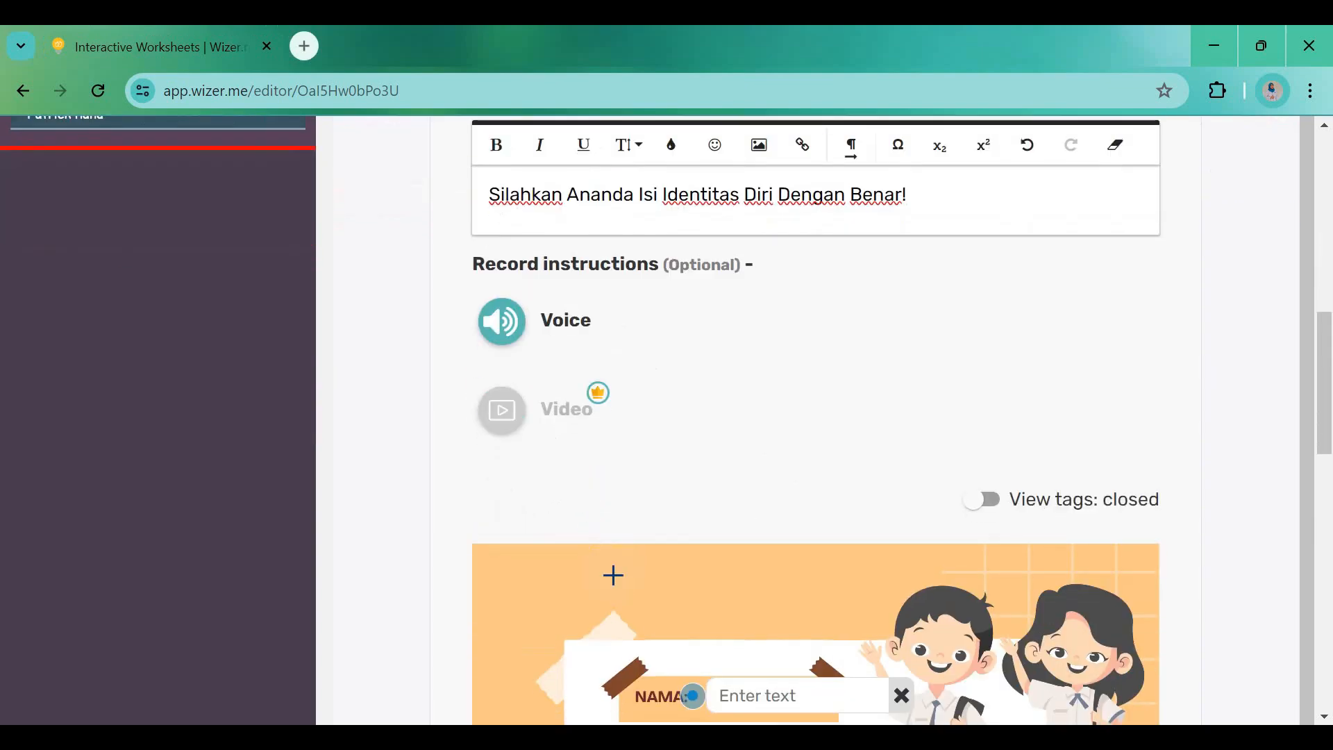
pyautogui.scroll(-5, 613, 575)
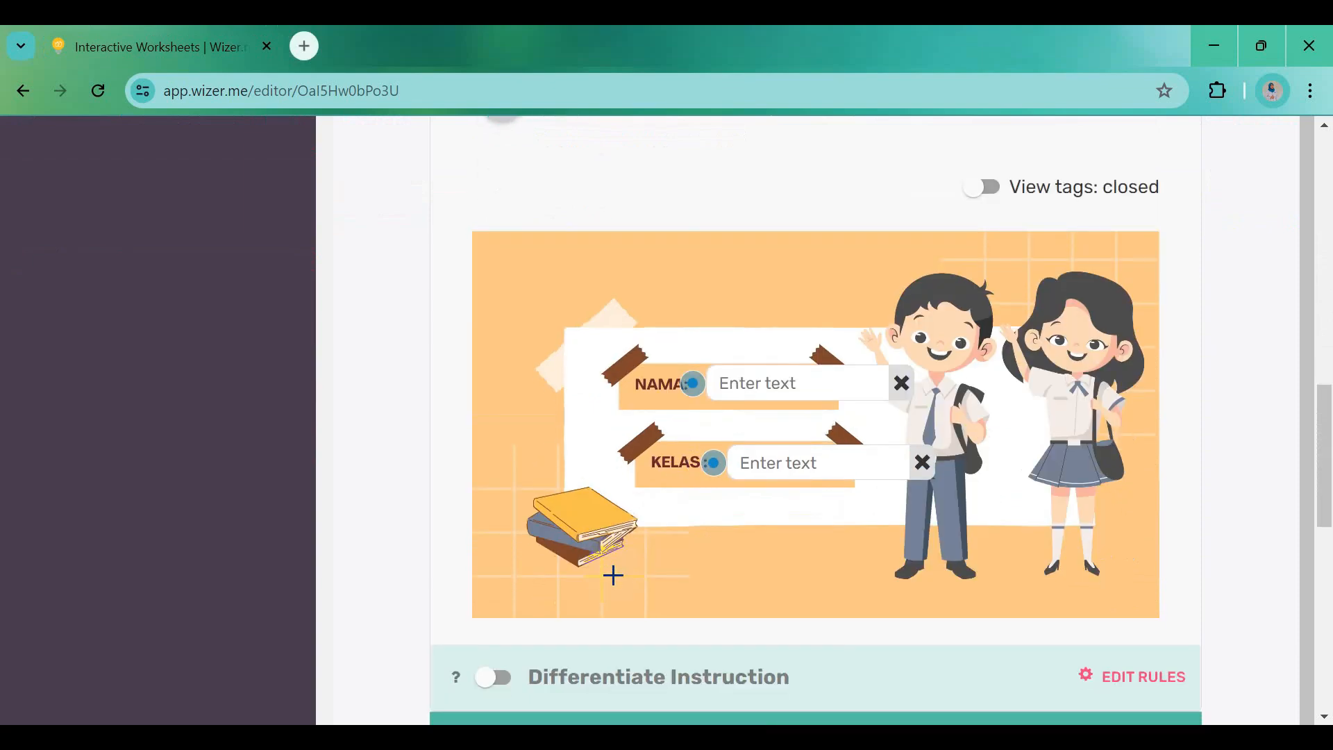
pyautogui.scroll(-3, 611, 575)
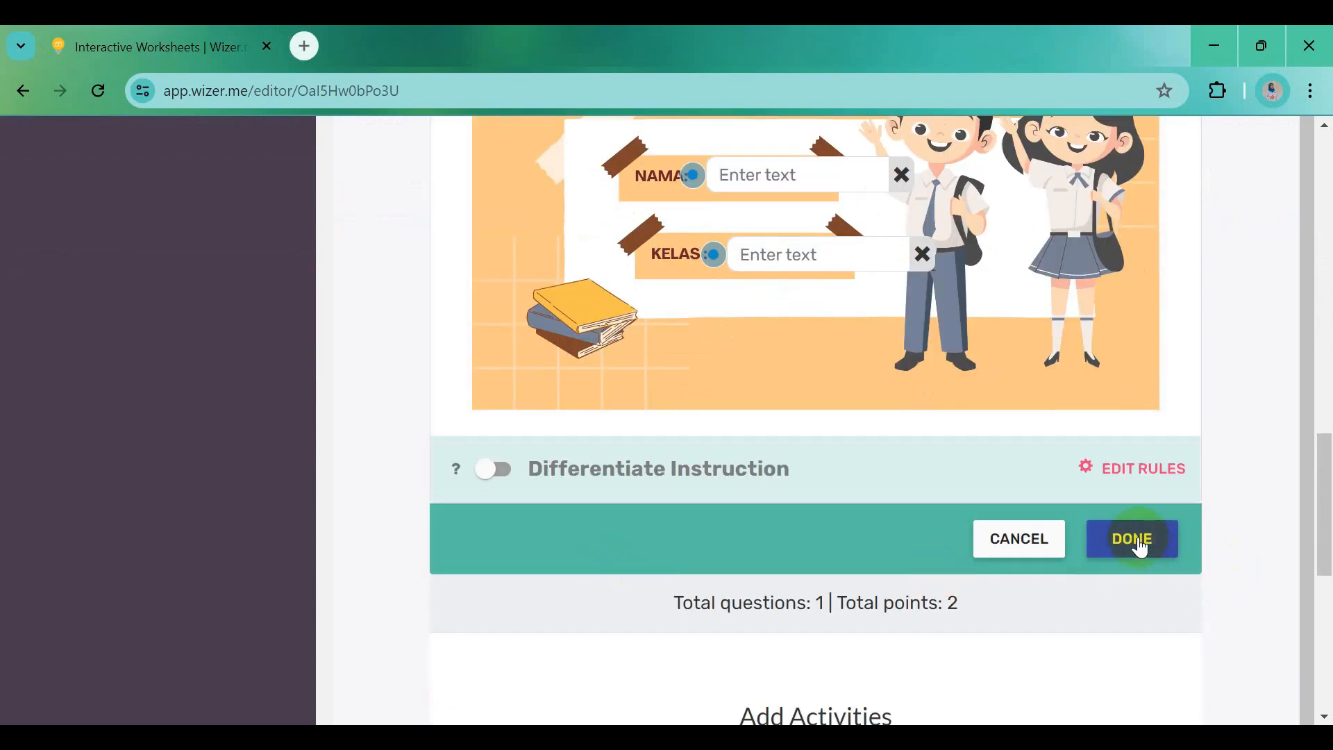
pyautogui.click(1139, 541)
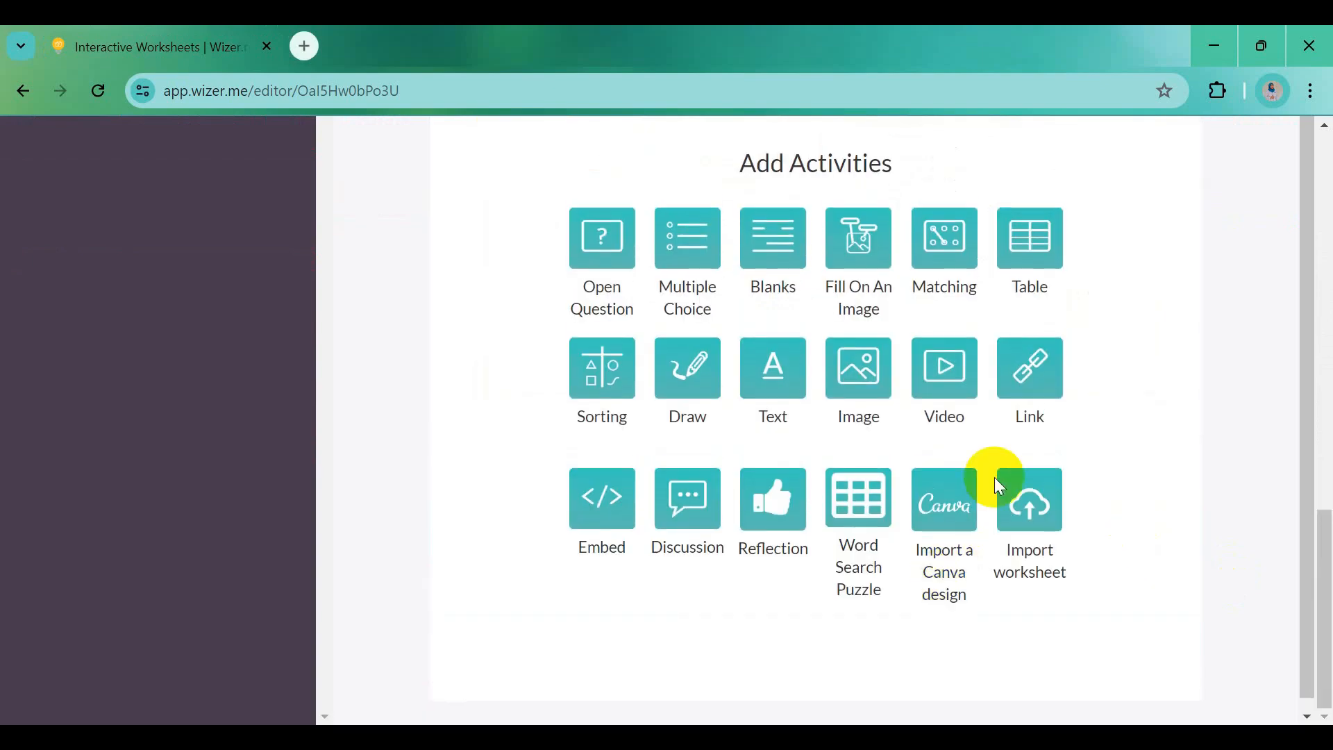
pyautogui.scroll(6, 994, 475)
pyautogui.scroll(7, 994, 474)
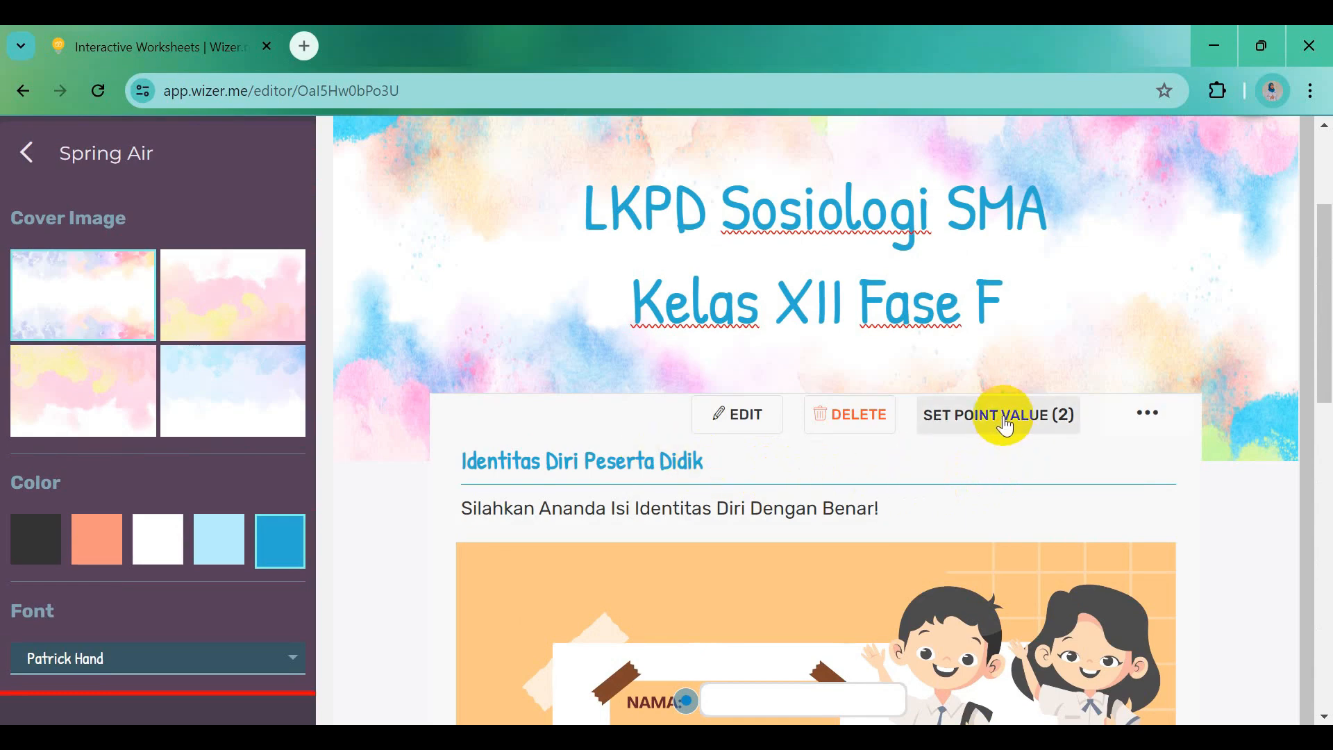
pyautogui.click(1004, 416)
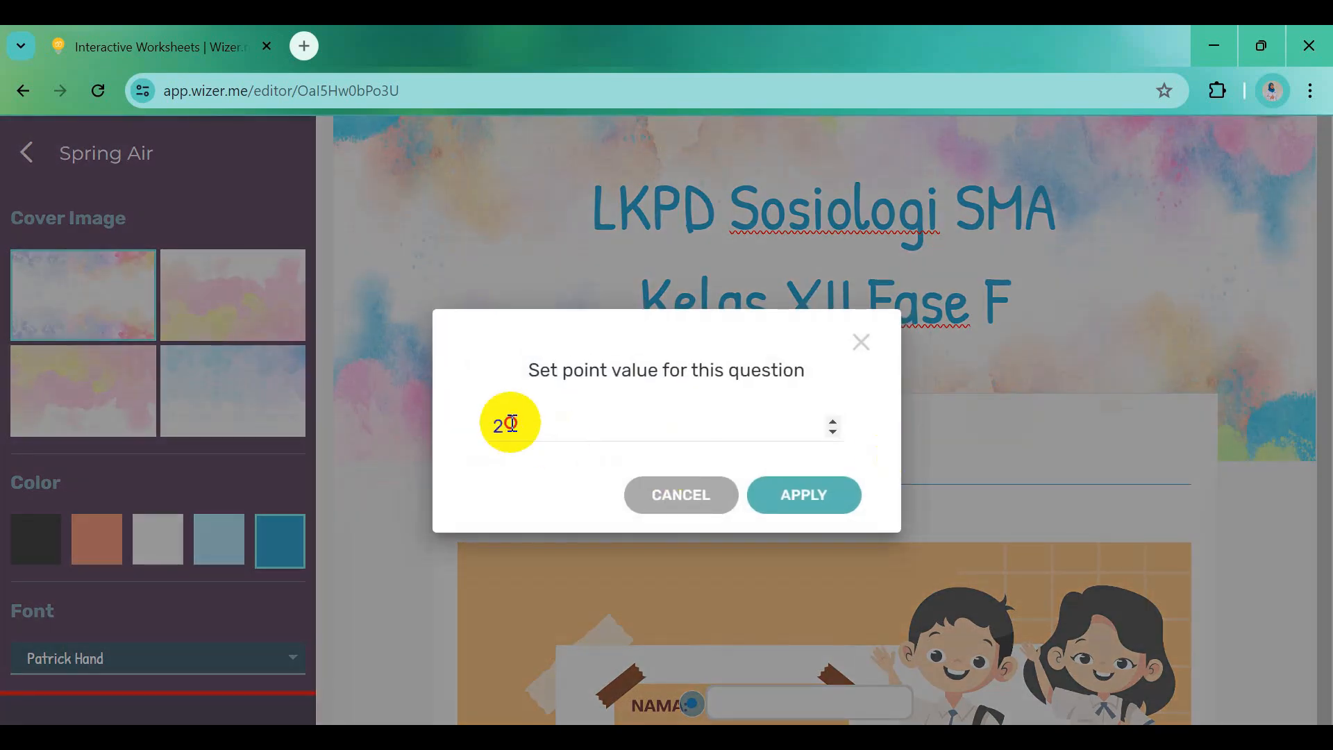
pyautogui.doubleClick(497, 427)
pyautogui.write('0')
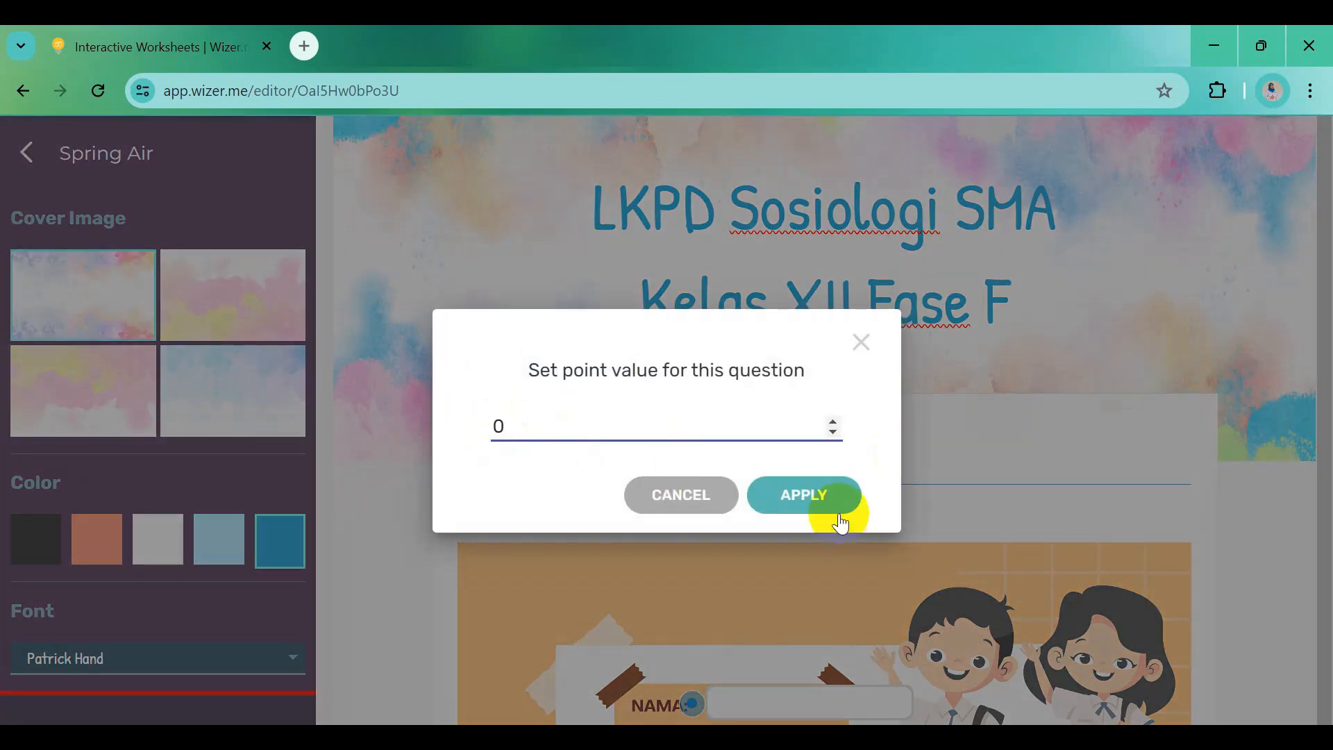
pyautogui.click(809, 493)
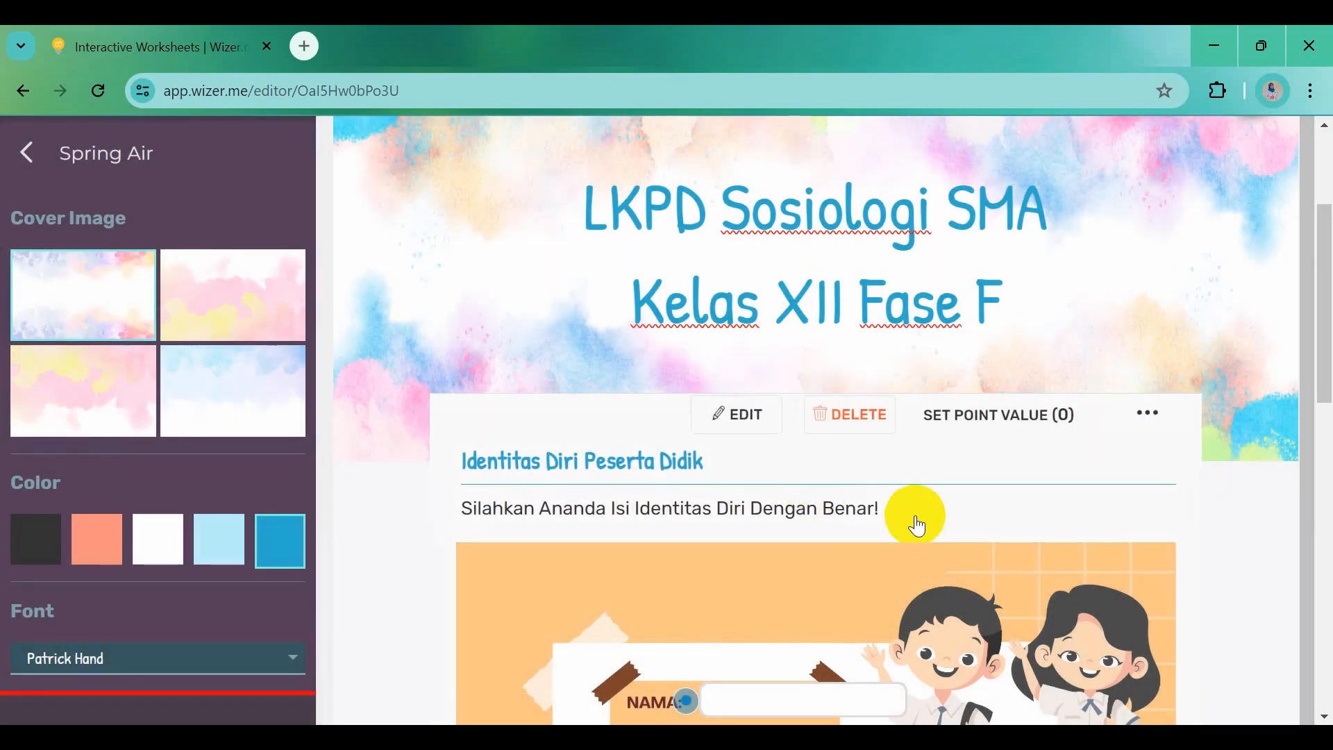
# Add an Image activity with the bold title 'A. Memahami Perubahan Sosial' copied from Word
pyautogui.scroll(-3, 917, 526)
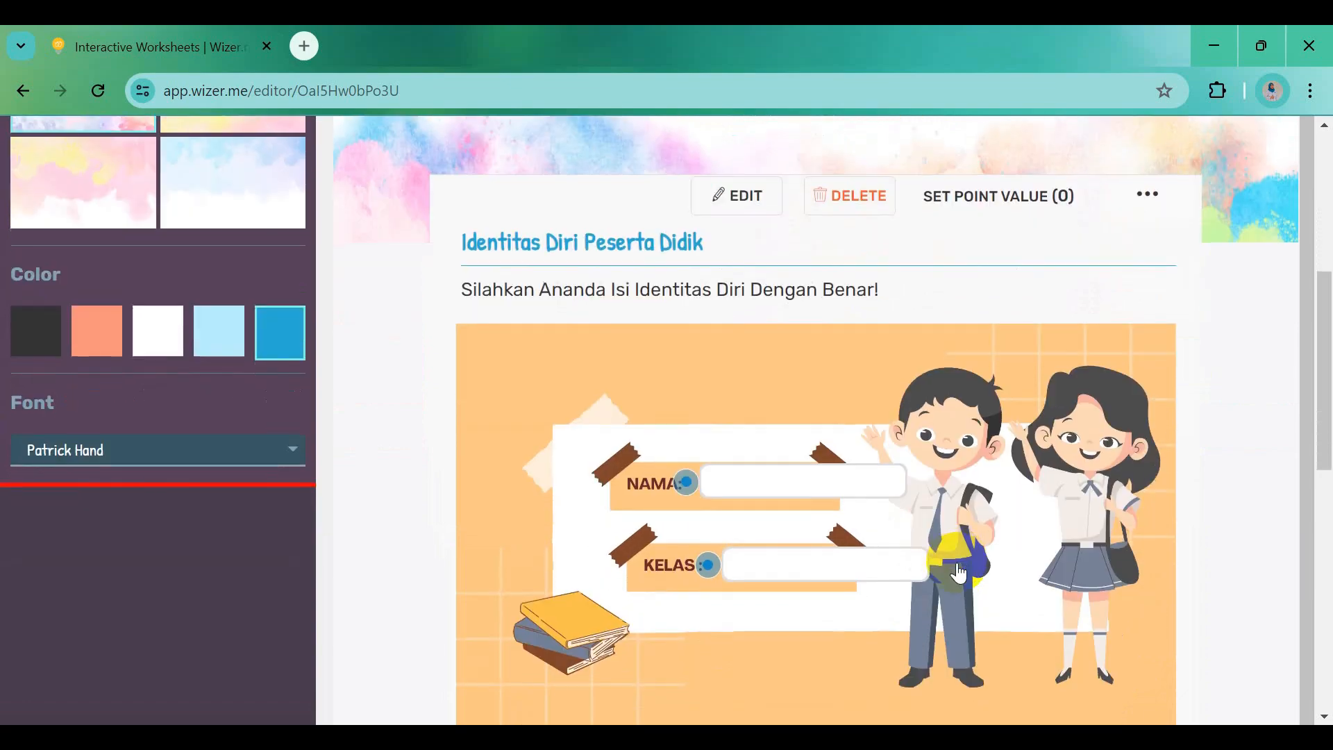
pyautogui.scroll(-5, 959, 574)
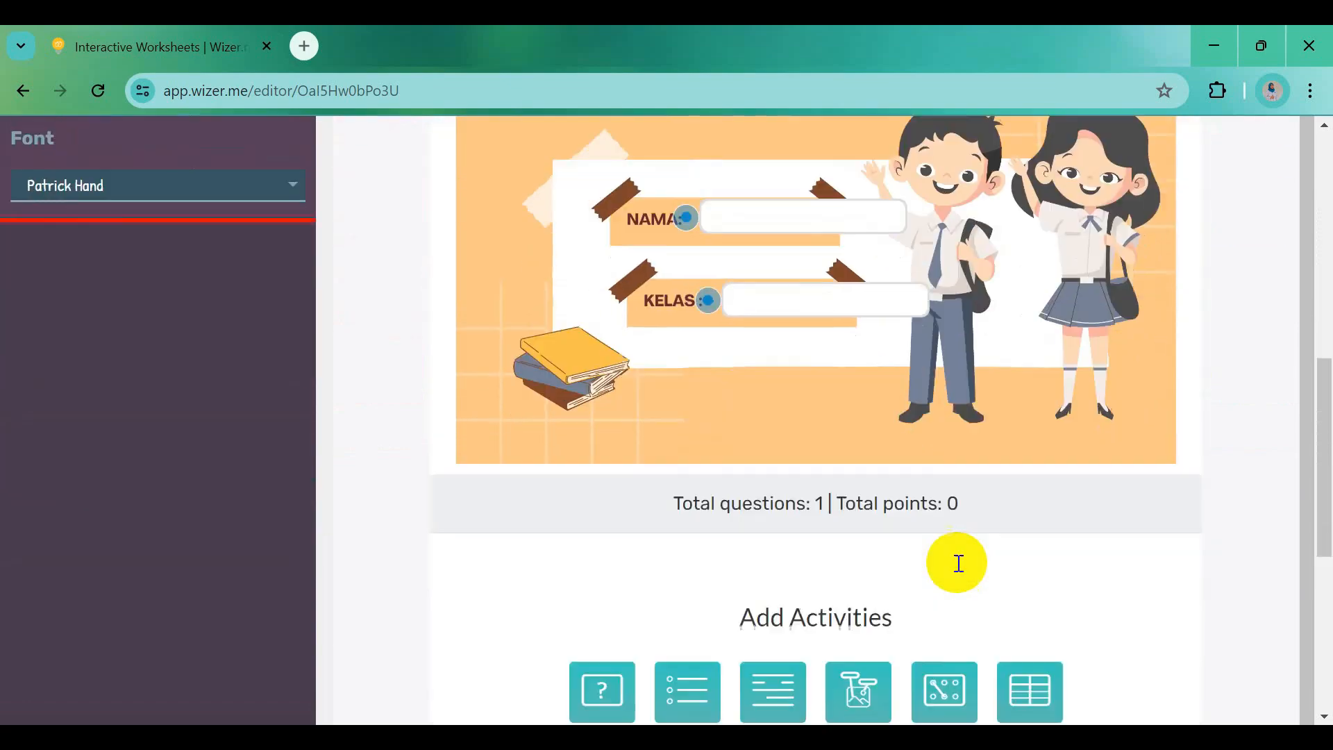
pyautogui.scroll(-3, 962, 570)
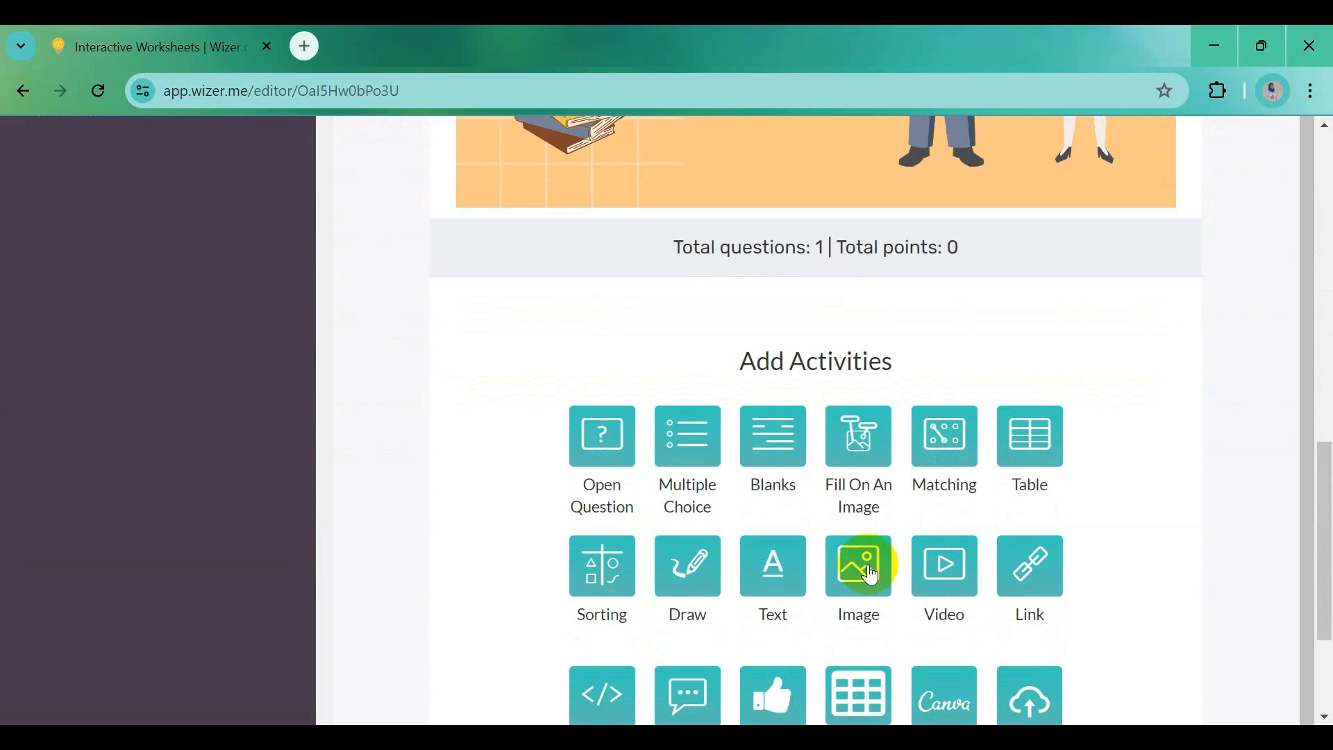
pyautogui.click(871, 575)
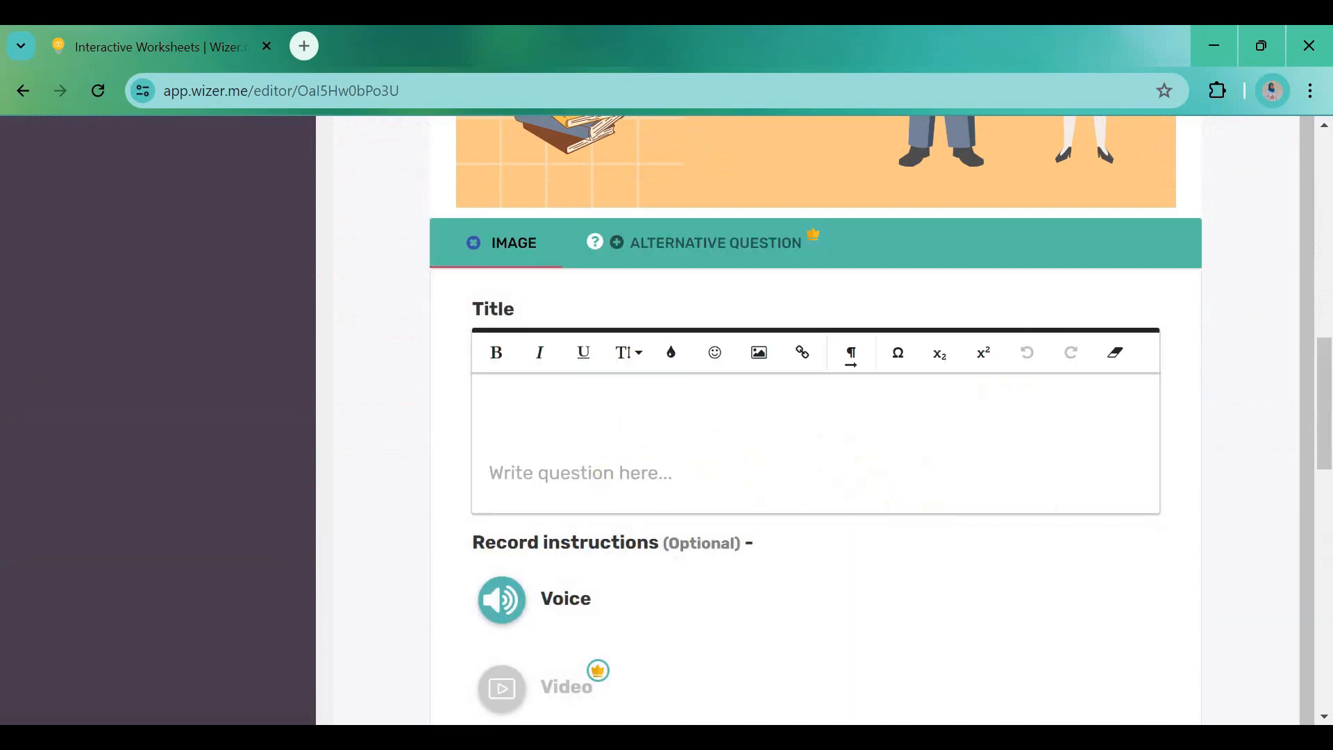
pyautogui.hotkey('alt', 'Tab')
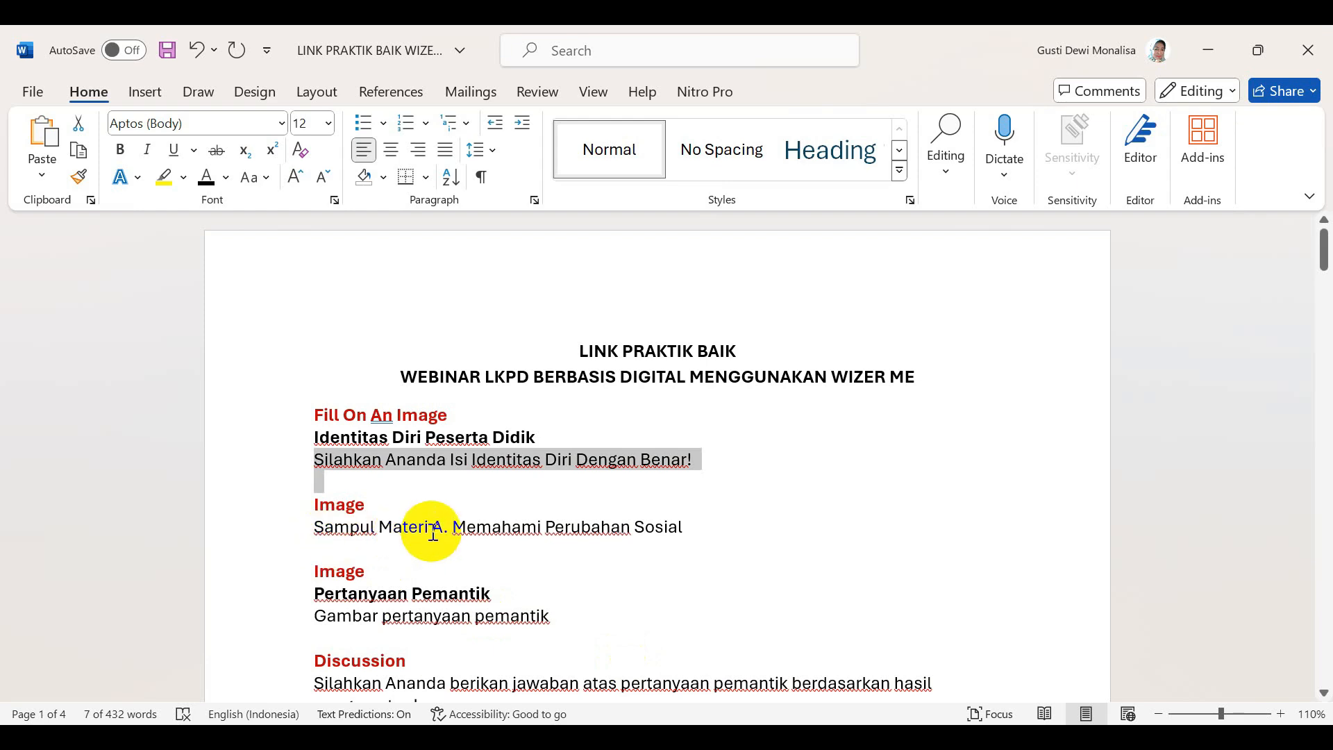
pyautogui.moveTo(433, 532); pyautogui.dragTo(681, 539)
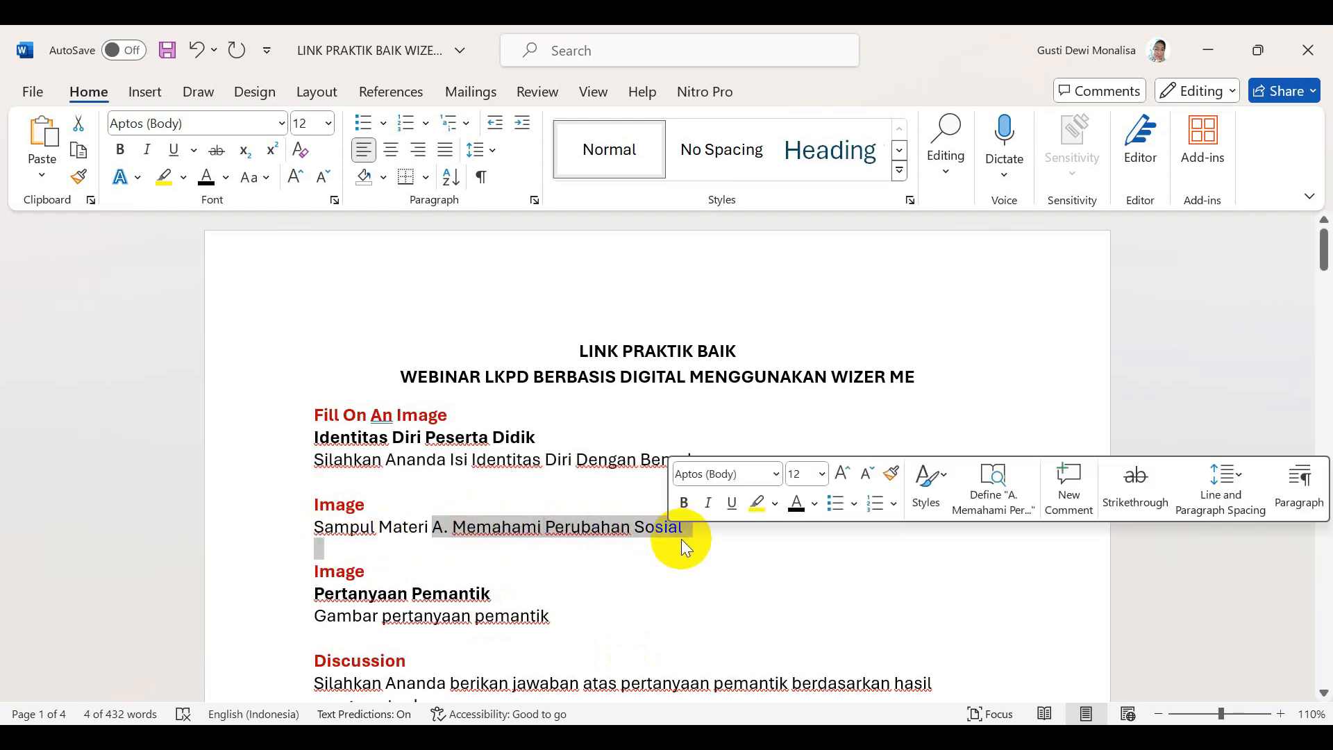
pyautogui.hotkey('ctrl', 'c')
pyautogui.hotkey('alt', 'Tab')
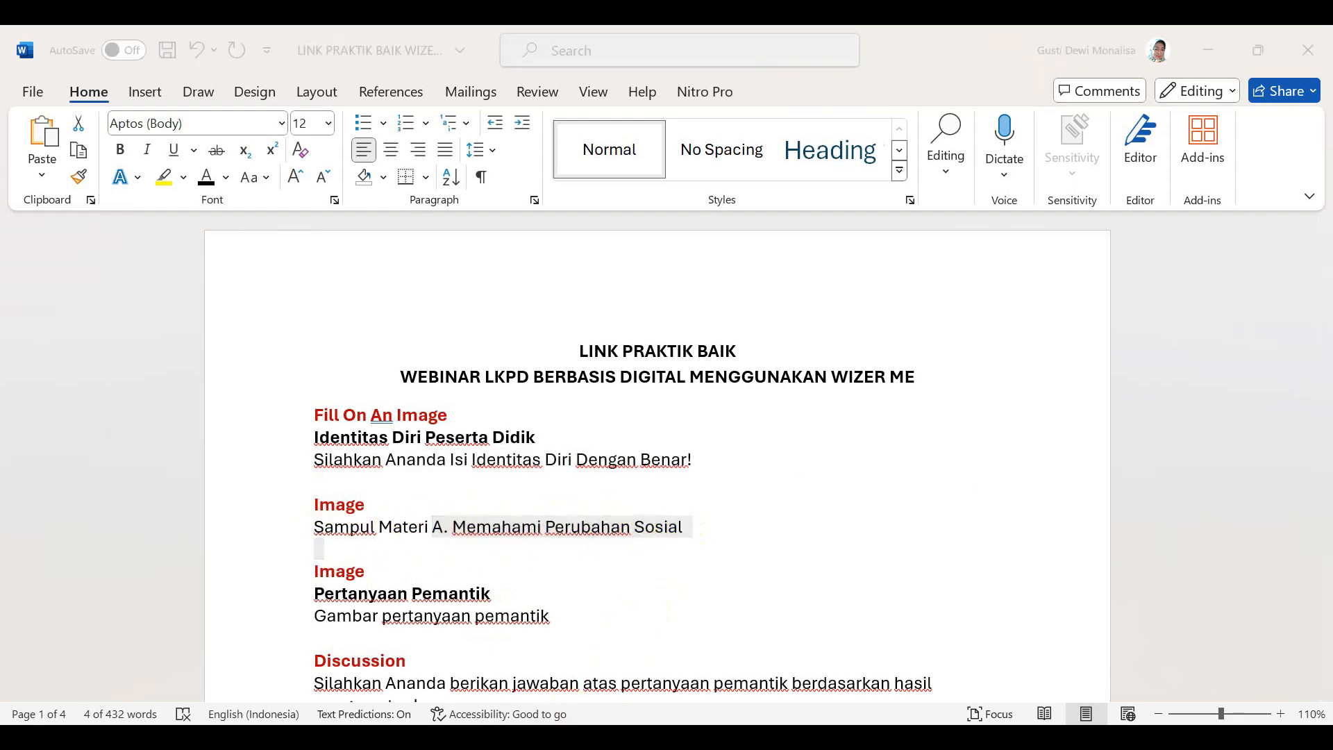
pyautogui.click(550, 414)
pyautogui.hotkey('ctrl', 'v')
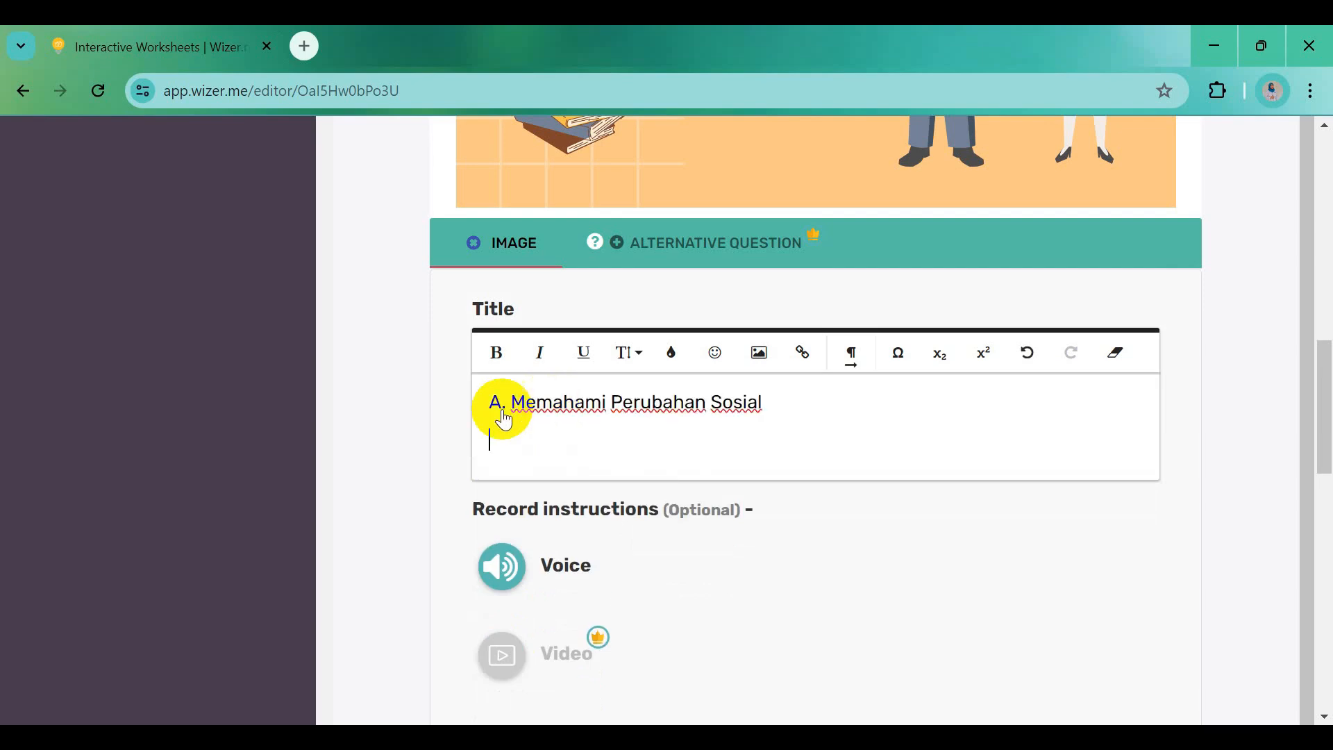
pyautogui.moveTo(493, 409); pyautogui.dragTo(759, 425)
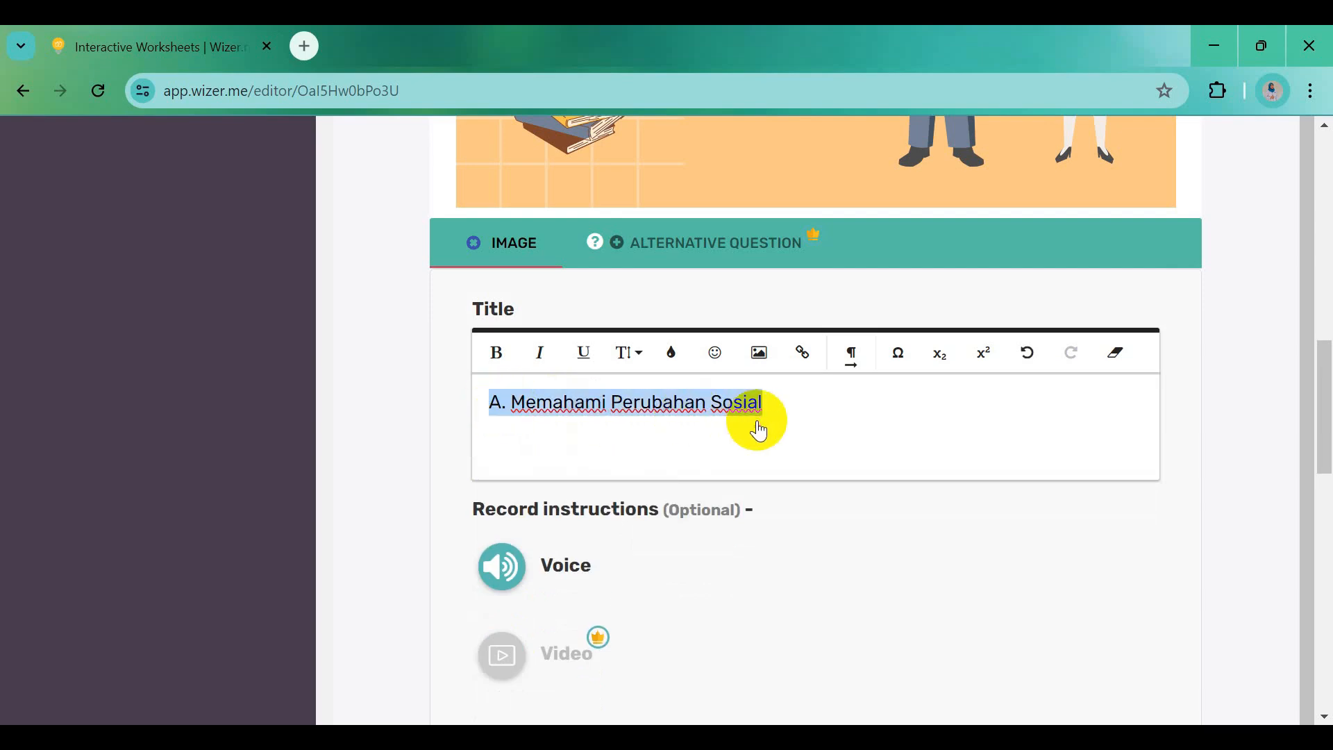
pyautogui.click(497, 355)
# Upload the Sampul Materi cover image and save the image block
pyautogui.scroll(-6, 729, 509)
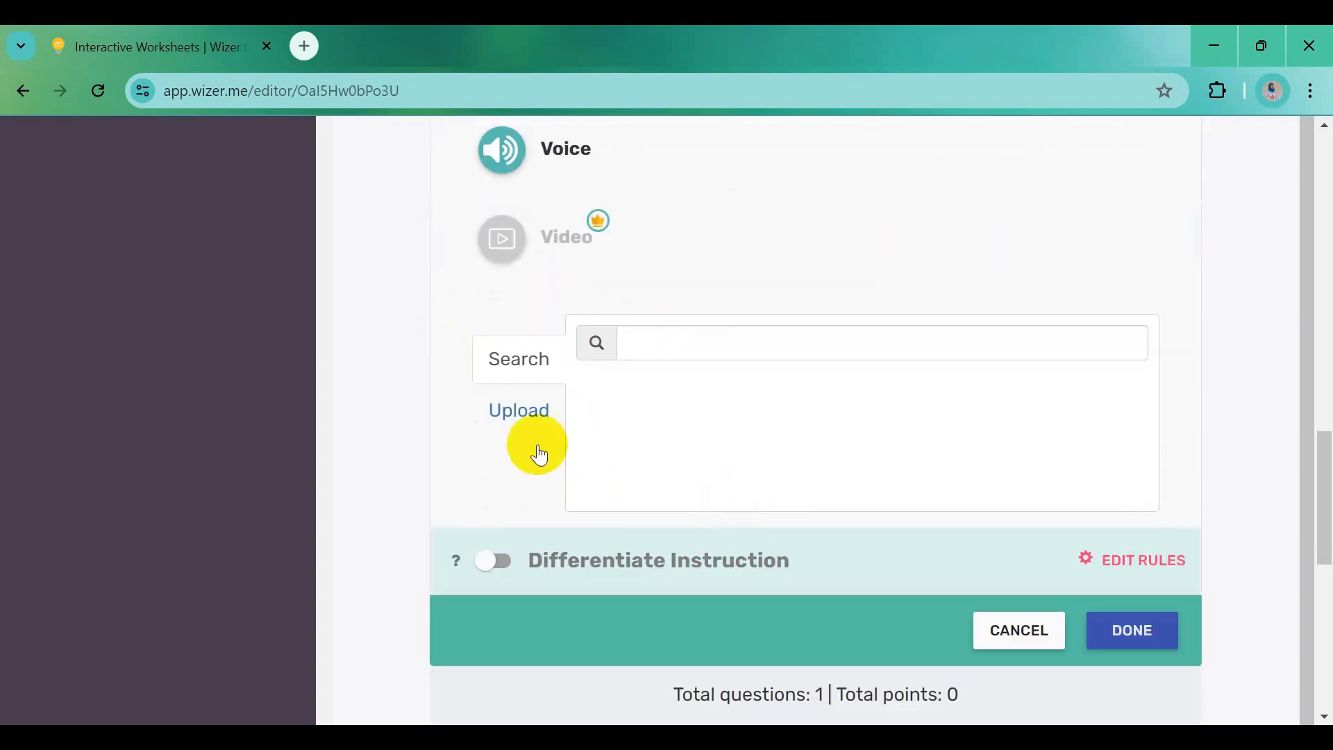
pyautogui.click(540, 417)
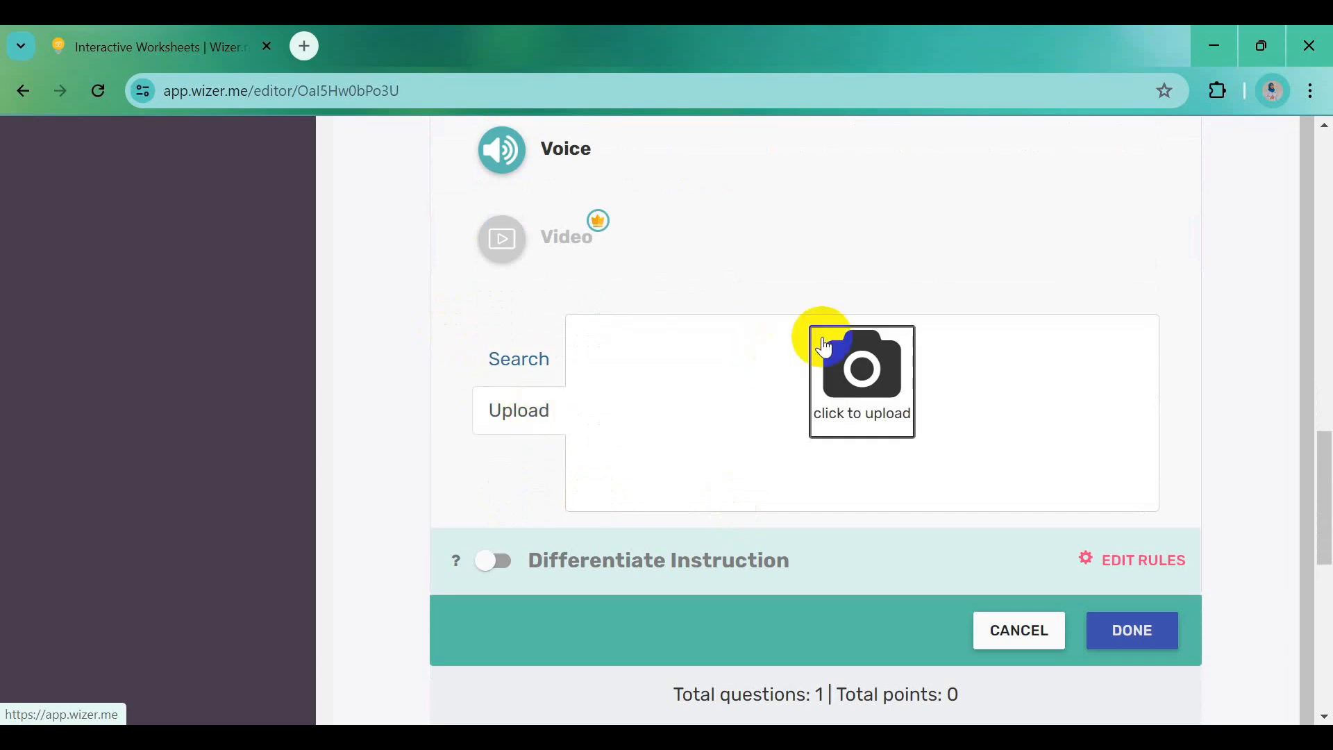
pyautogui.click(852, 382)
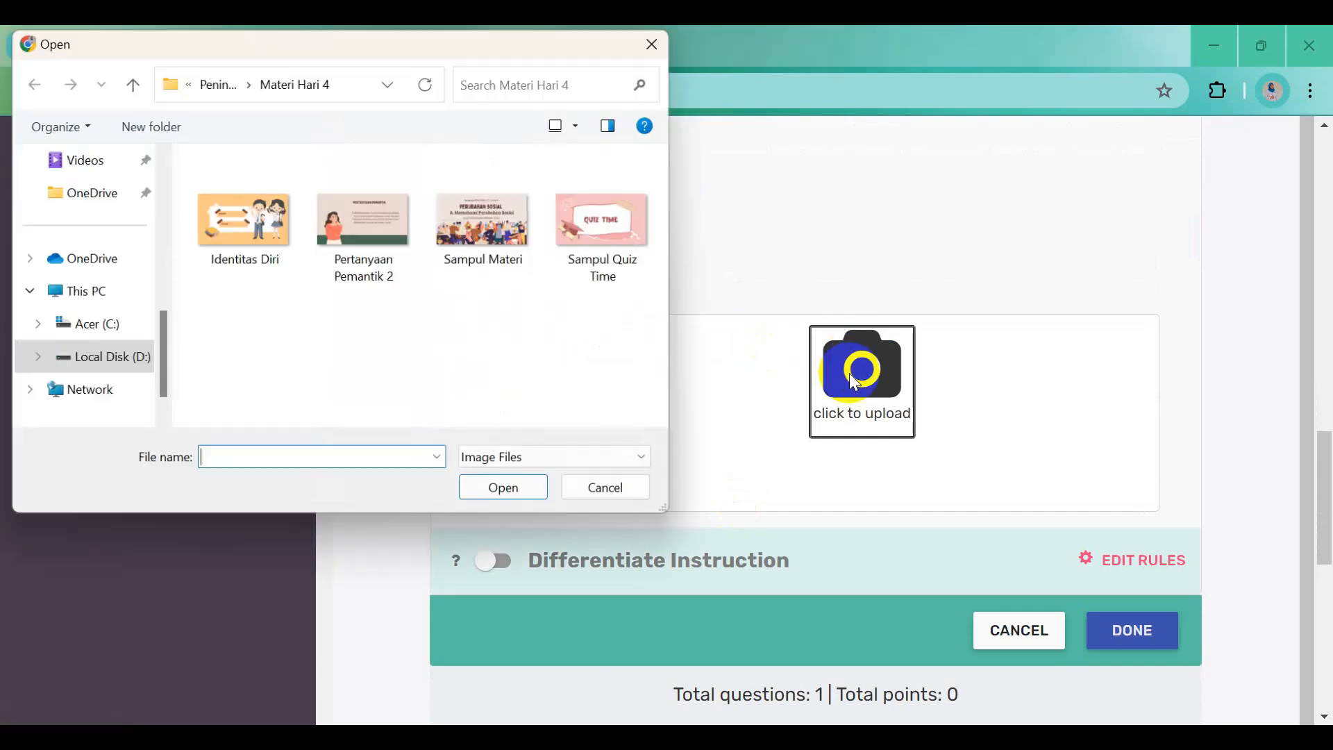
pyautogui.click(481, 243)
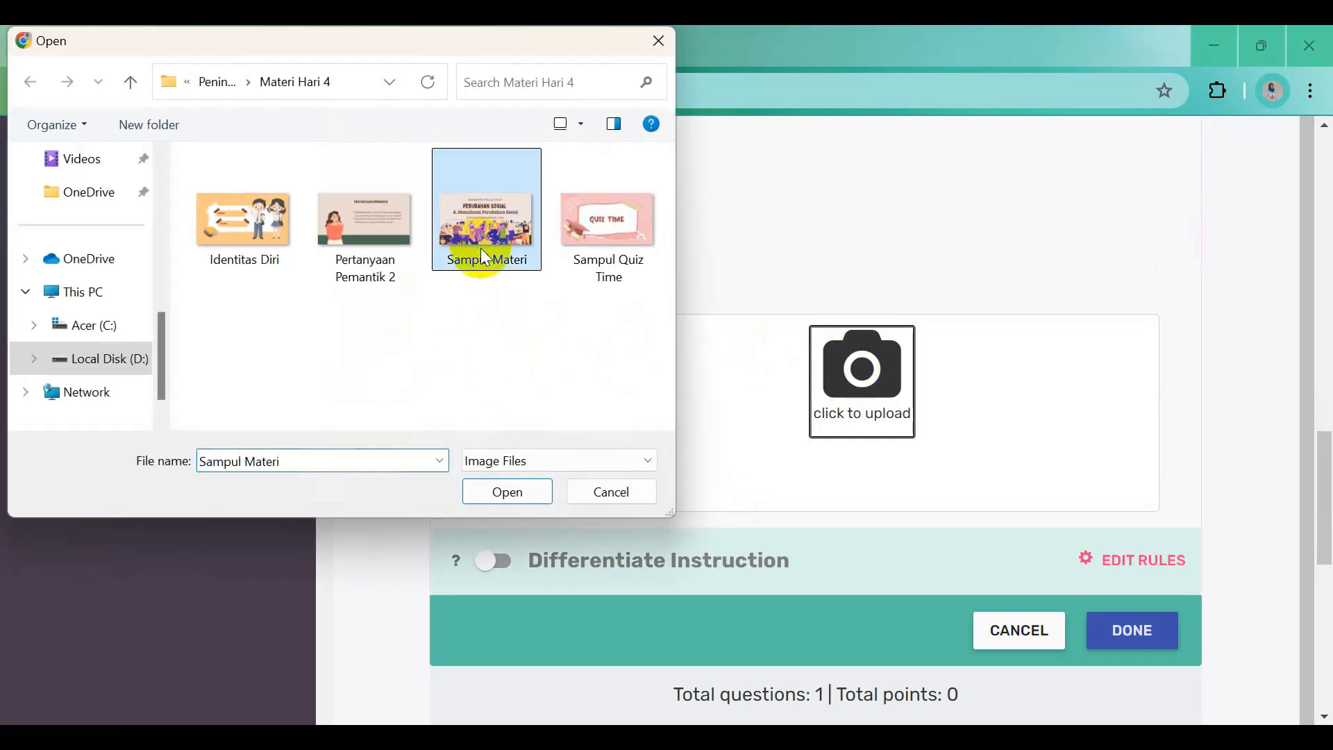
pyautogui.click(507, 492)
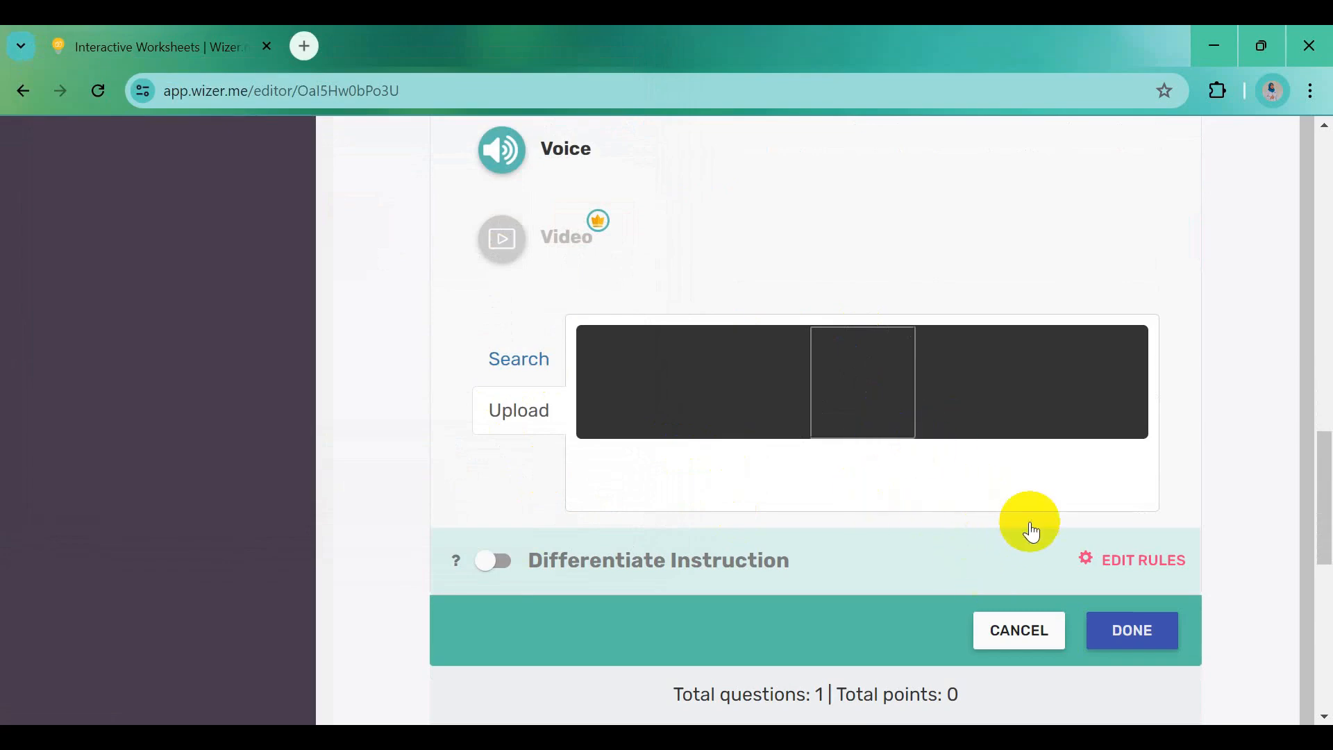
pyautogui.scroll(-1, 1033, 530)
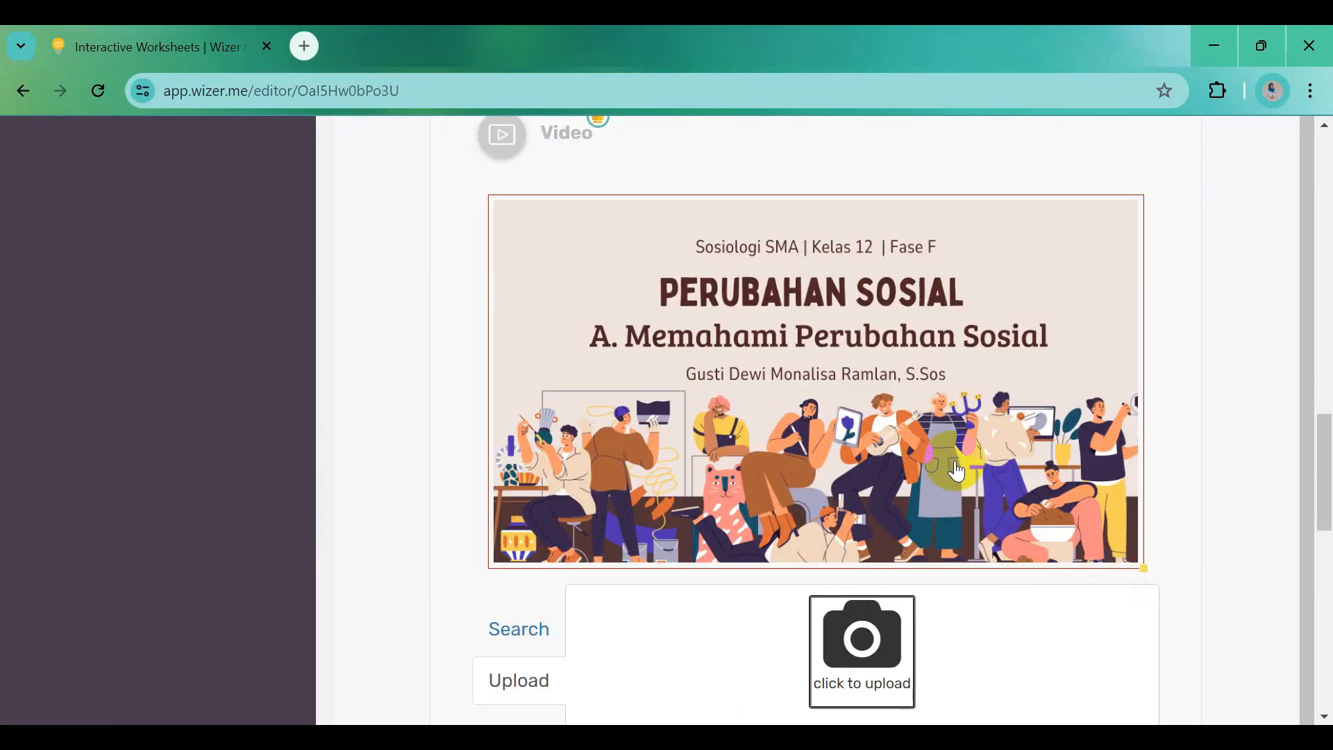
pyautogui.scroll(-3, 956, 472)
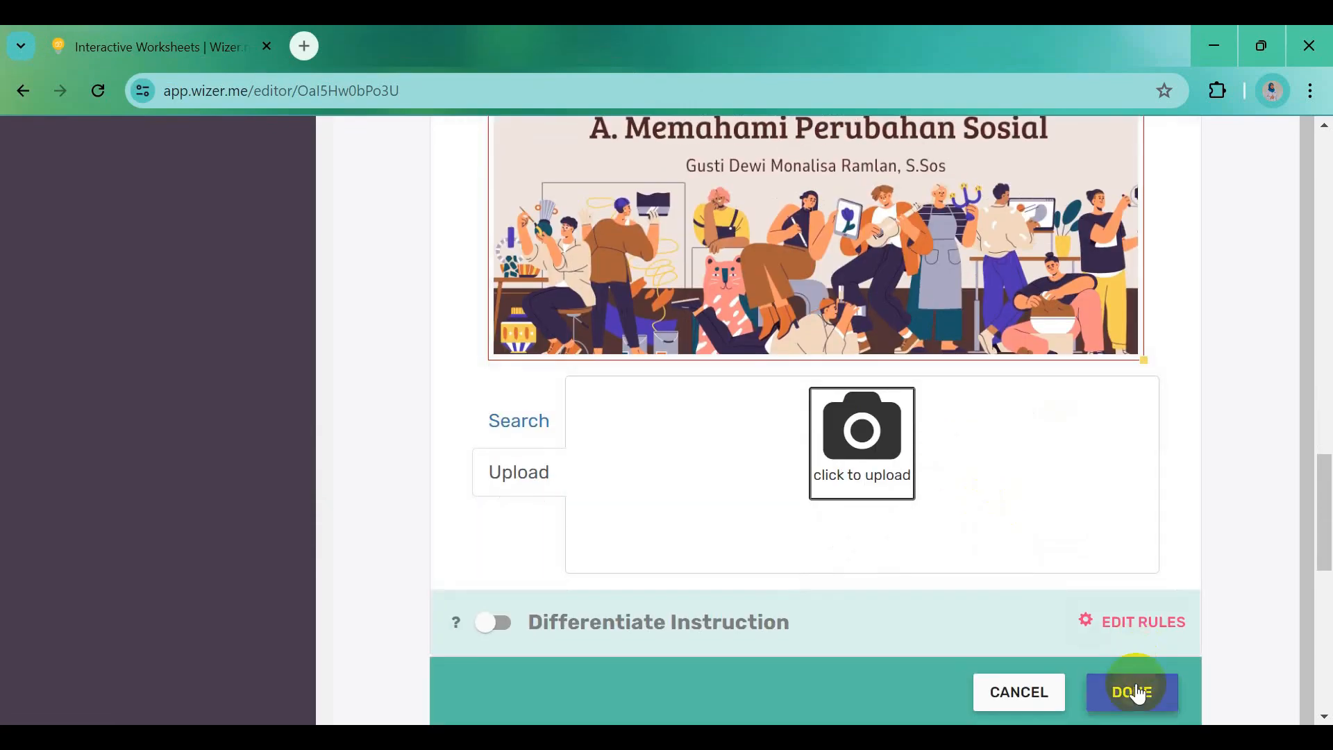
pyautogui.click(1133, 691)
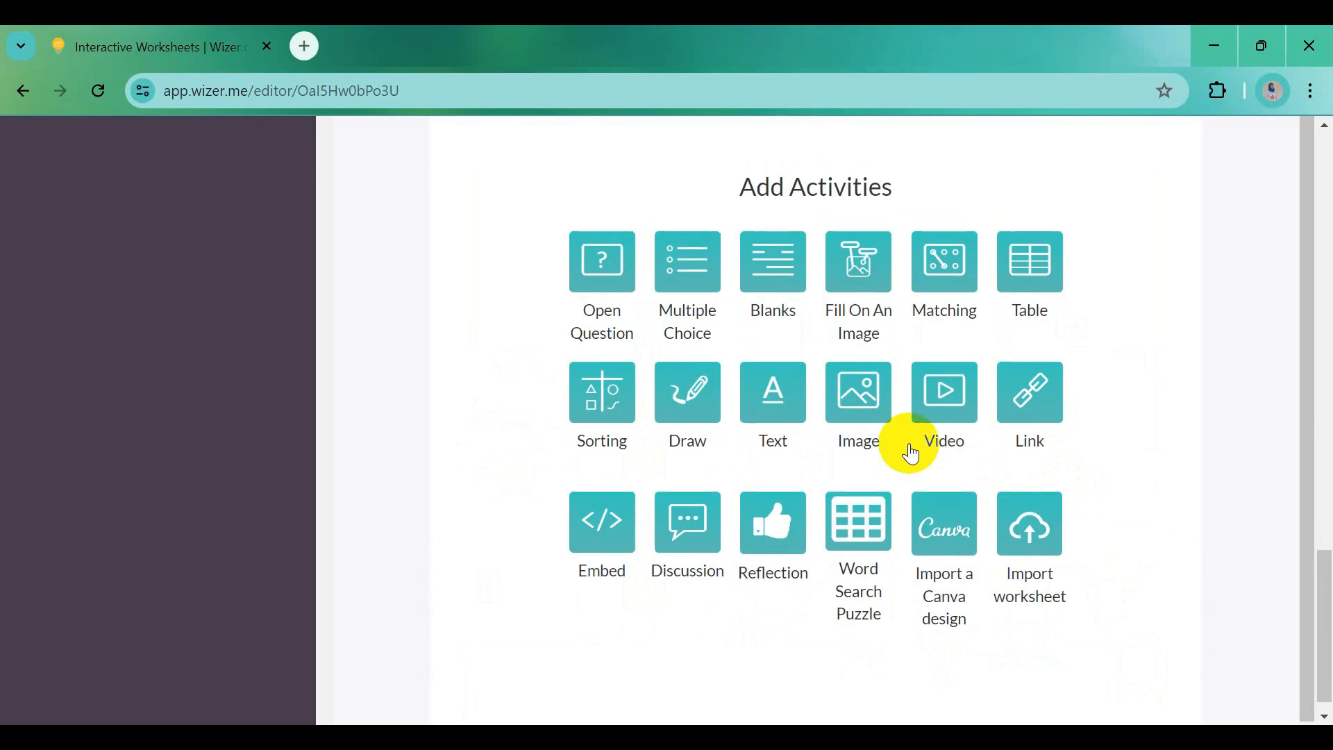
# Add another Image activity with the bold title 'Pertanyaan Pemantik' copied from Word
pyautogui.scroll(10, 912, 455)
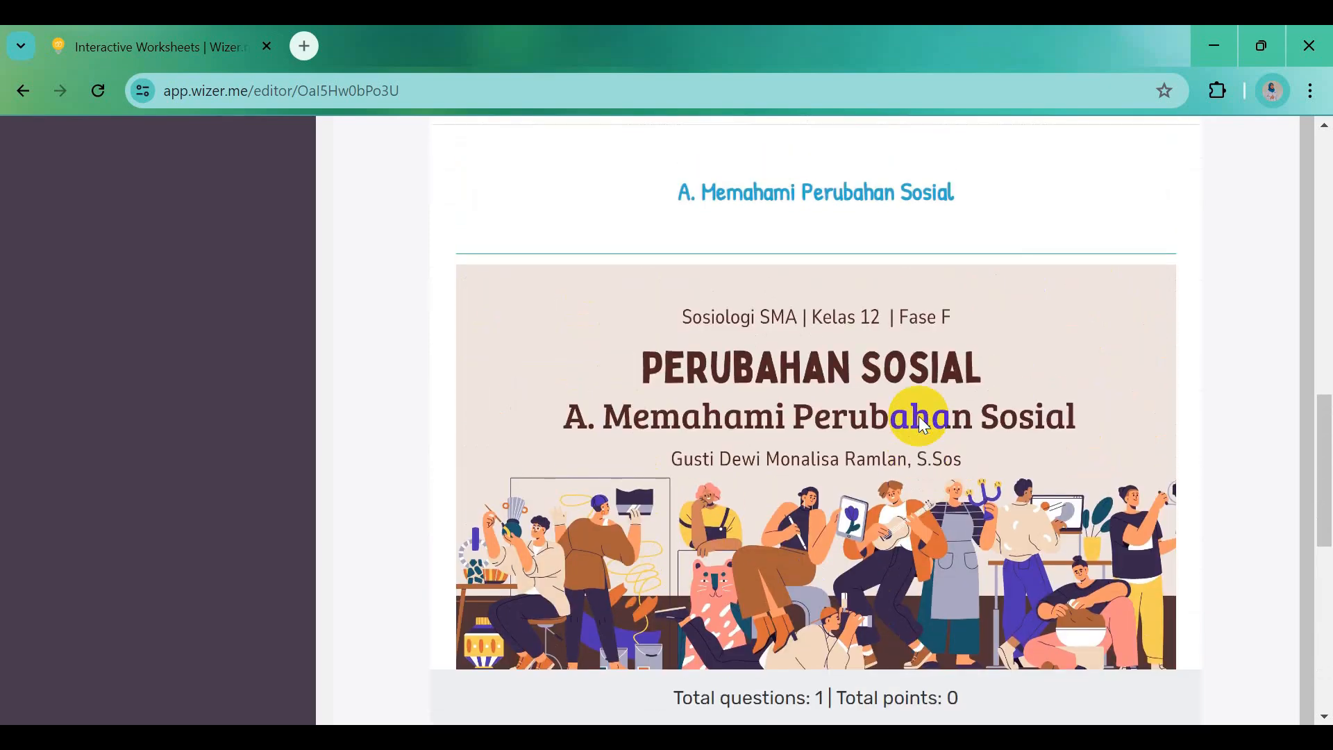
pyautogui.moveTo(922, 427)
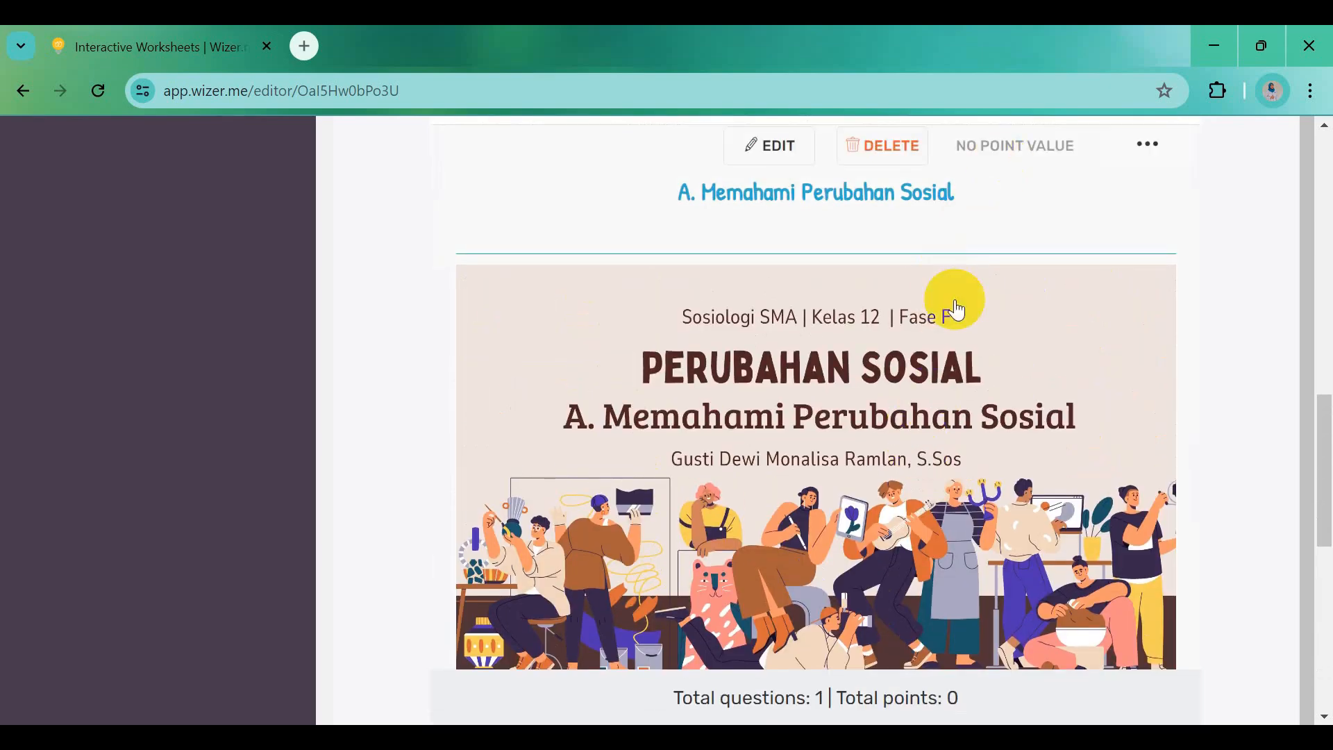
pyautogui.scroll(-1, 939, 439)
pyautogui.scroll(-5, 935, 556)
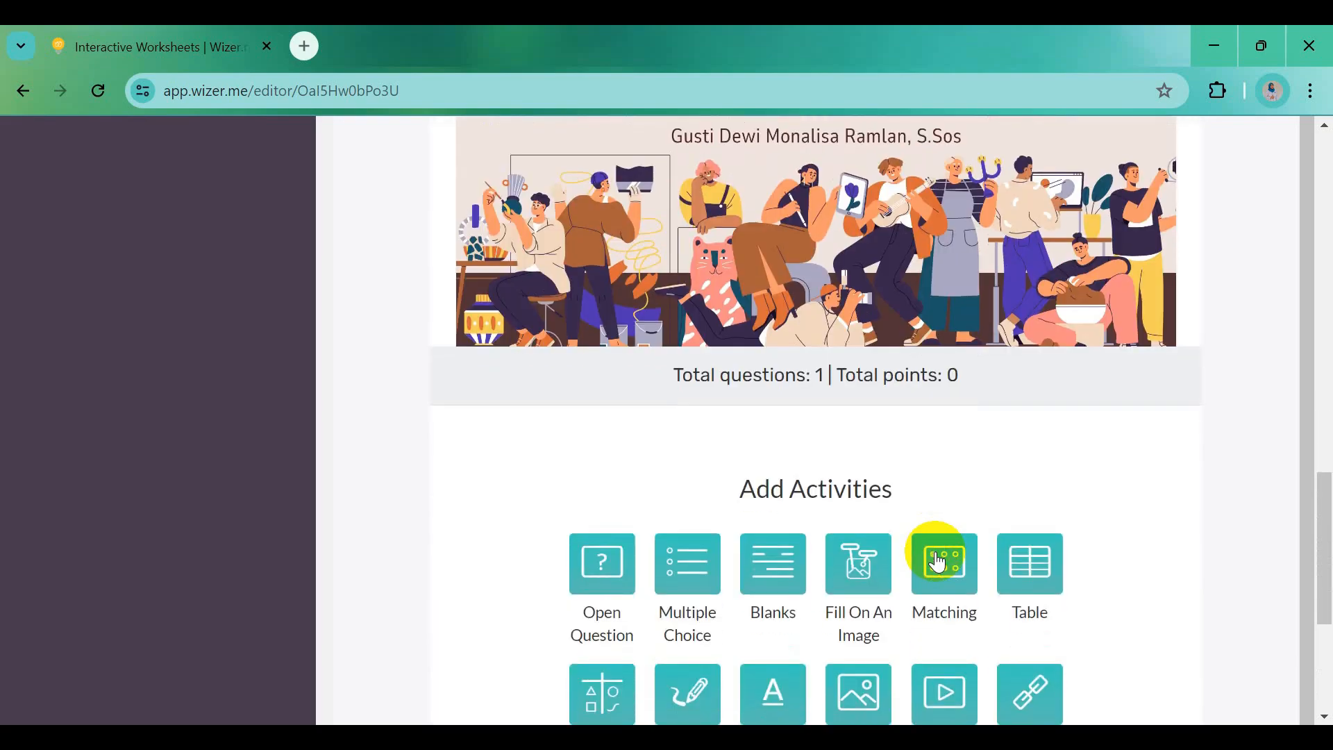
pyautogui.scroll(-3, 937, 561)
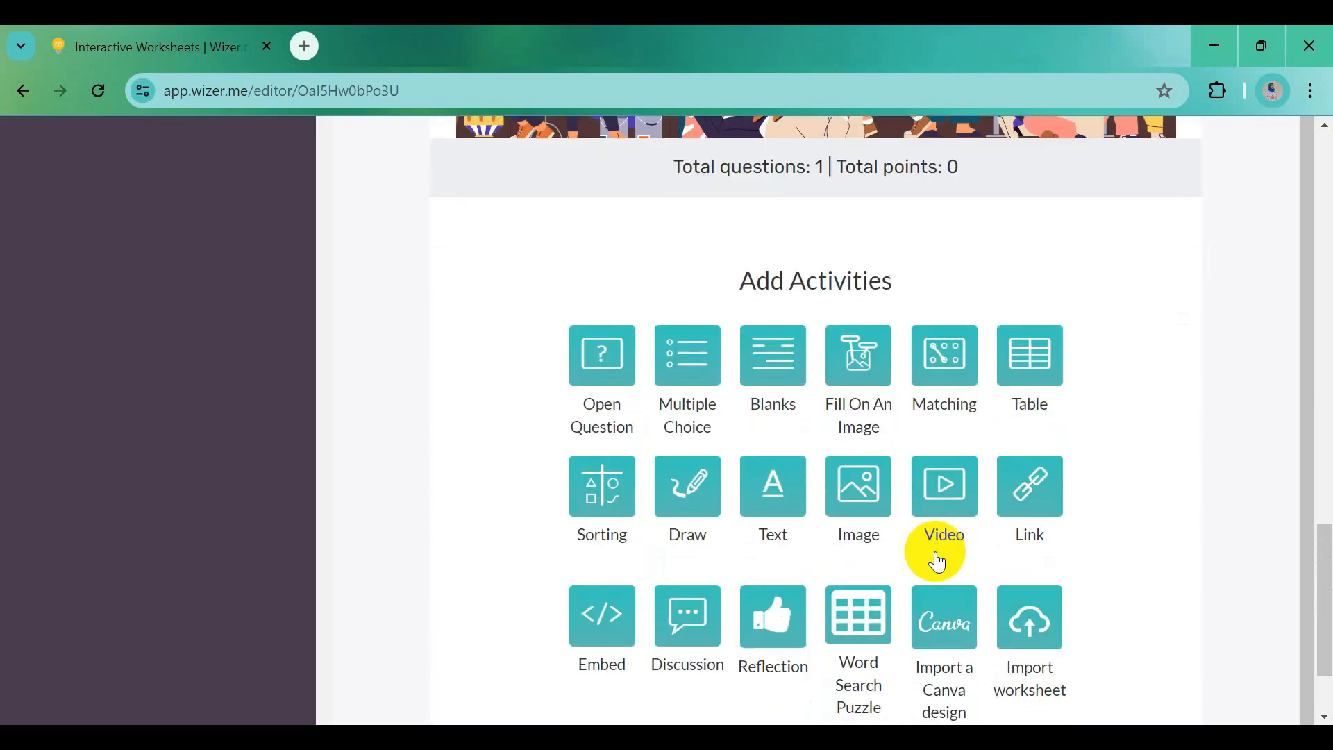
pyautogui.click(854, 501)
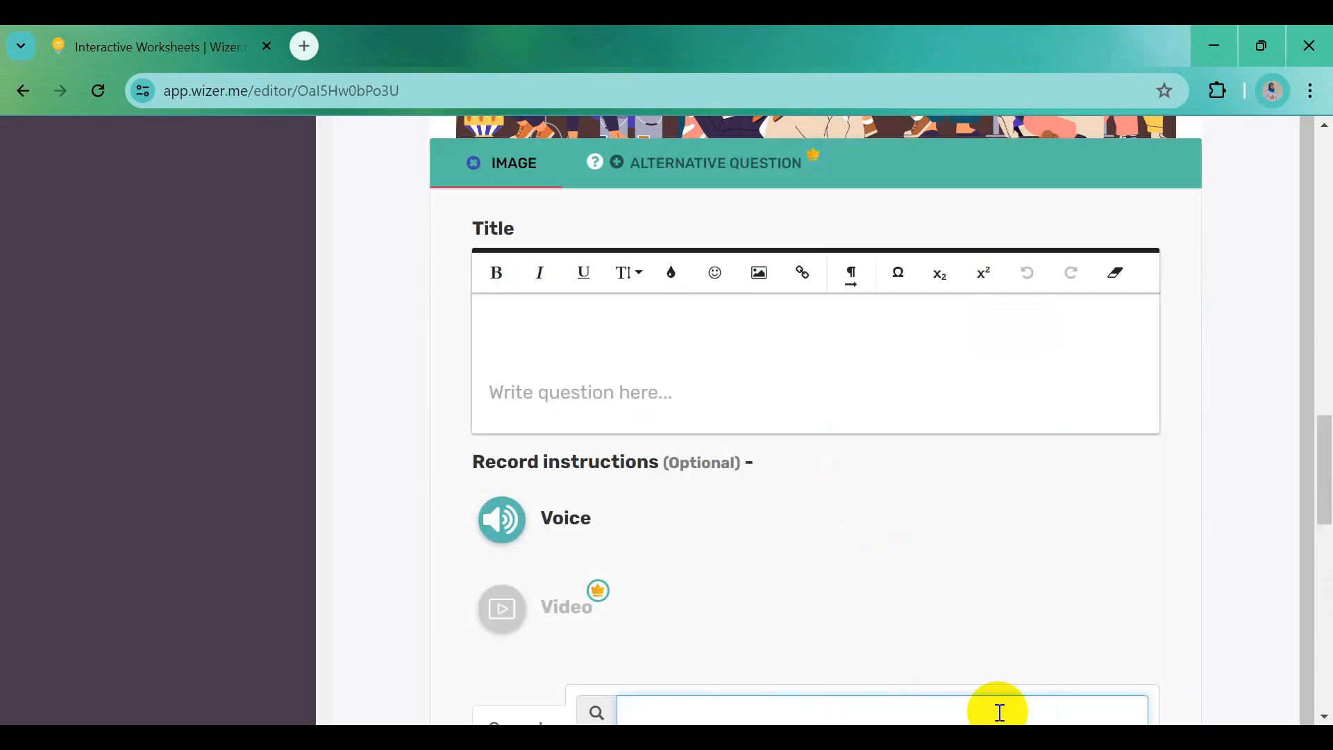
pyautogui.click(939, 743)
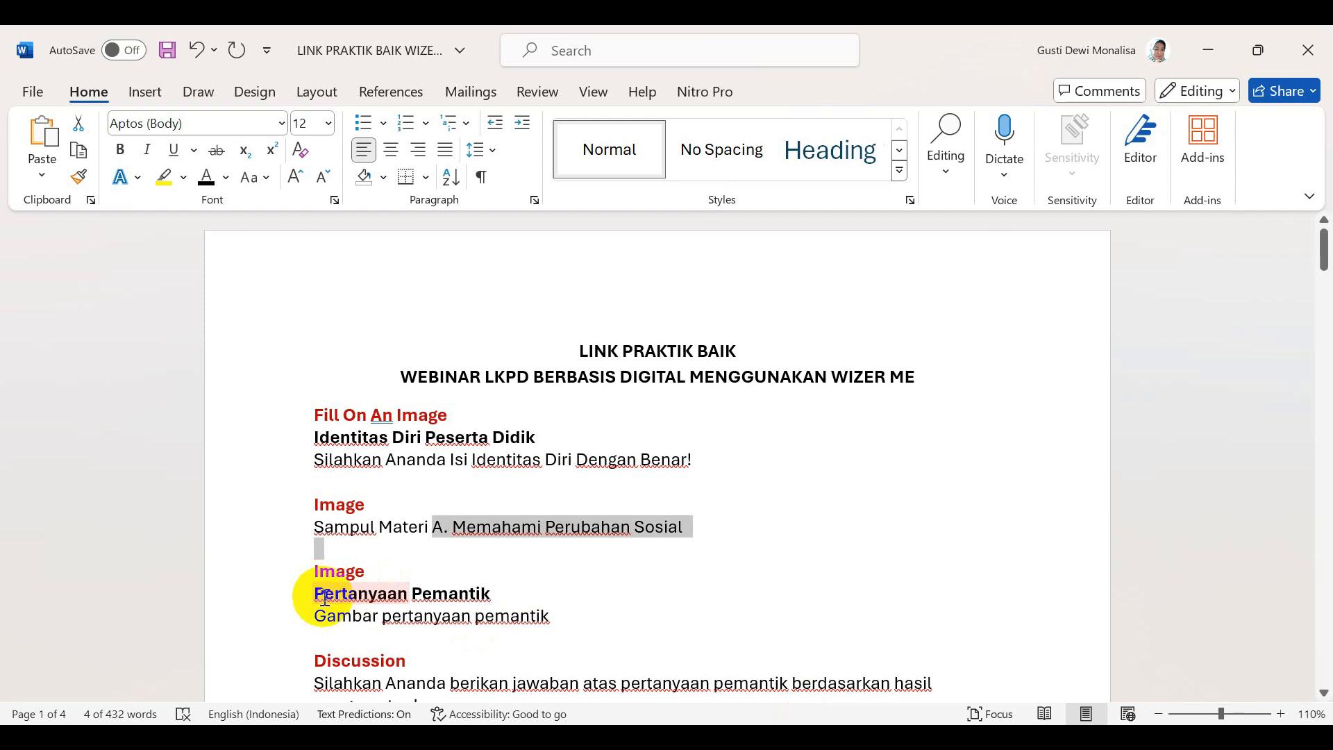
pyautogui.moveTo(320, 596); pyautogui.dragTo(468, 590)
pyautogui.hotkey('ctrl', 'c')
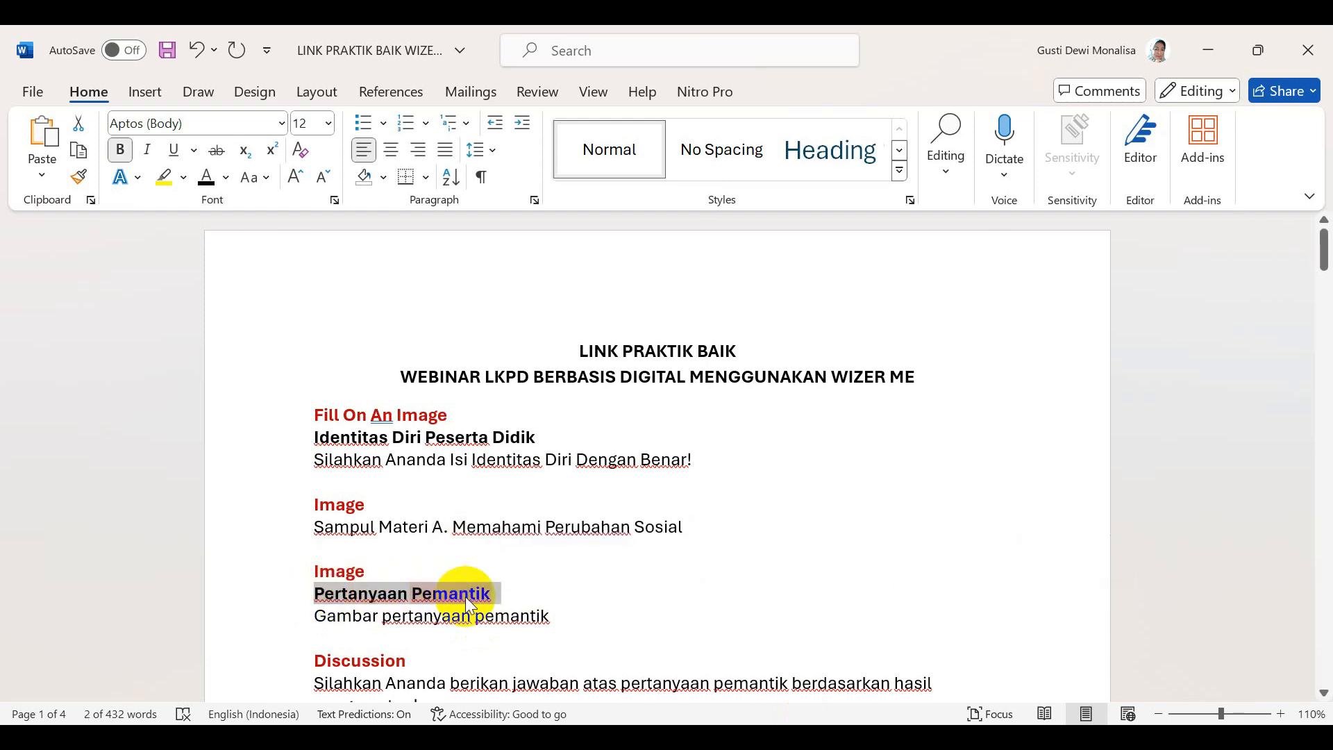
pyautogui.hotkey('alt', 'Tab')
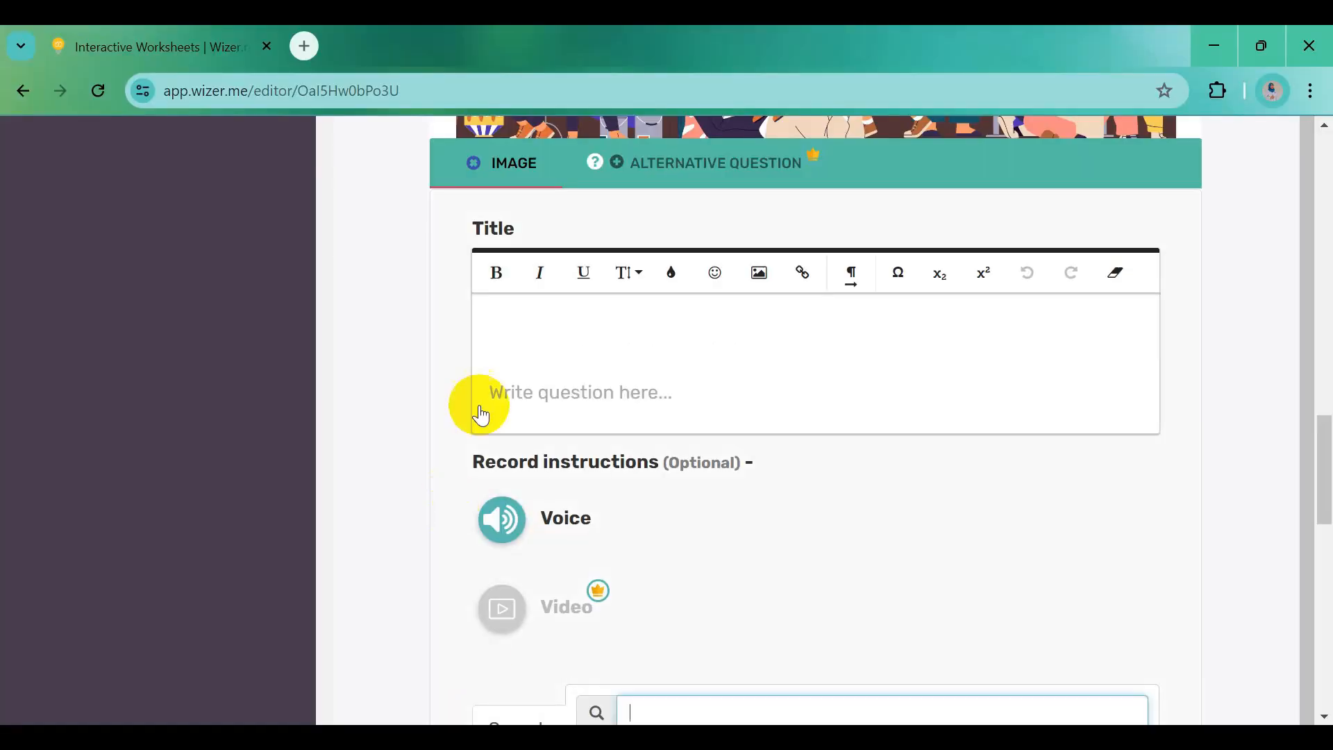
pyautogui.click(501, 330)
pyautogui.hotkey('ctrl', 'v')
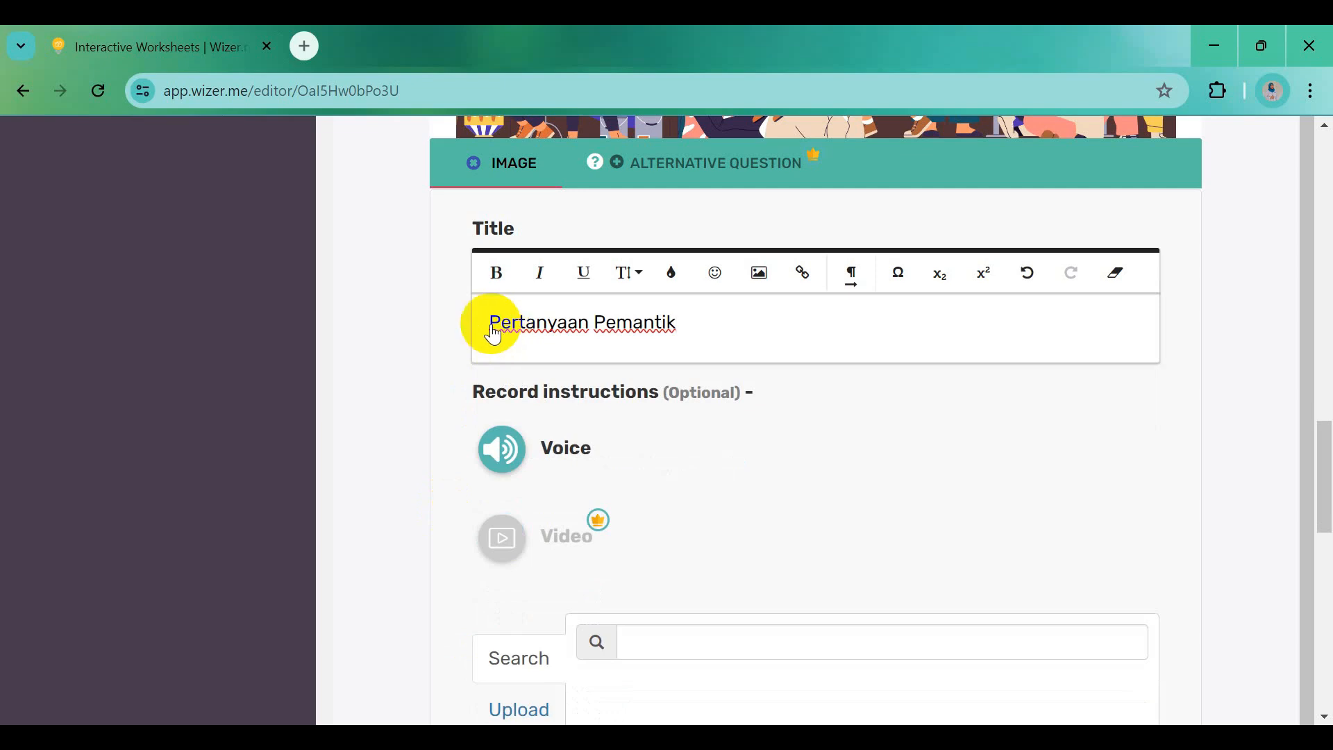
pyautogui.moveTo(494, 336); pyautogui.dragTo(681, 333)
pyautogui.click(497, 273)
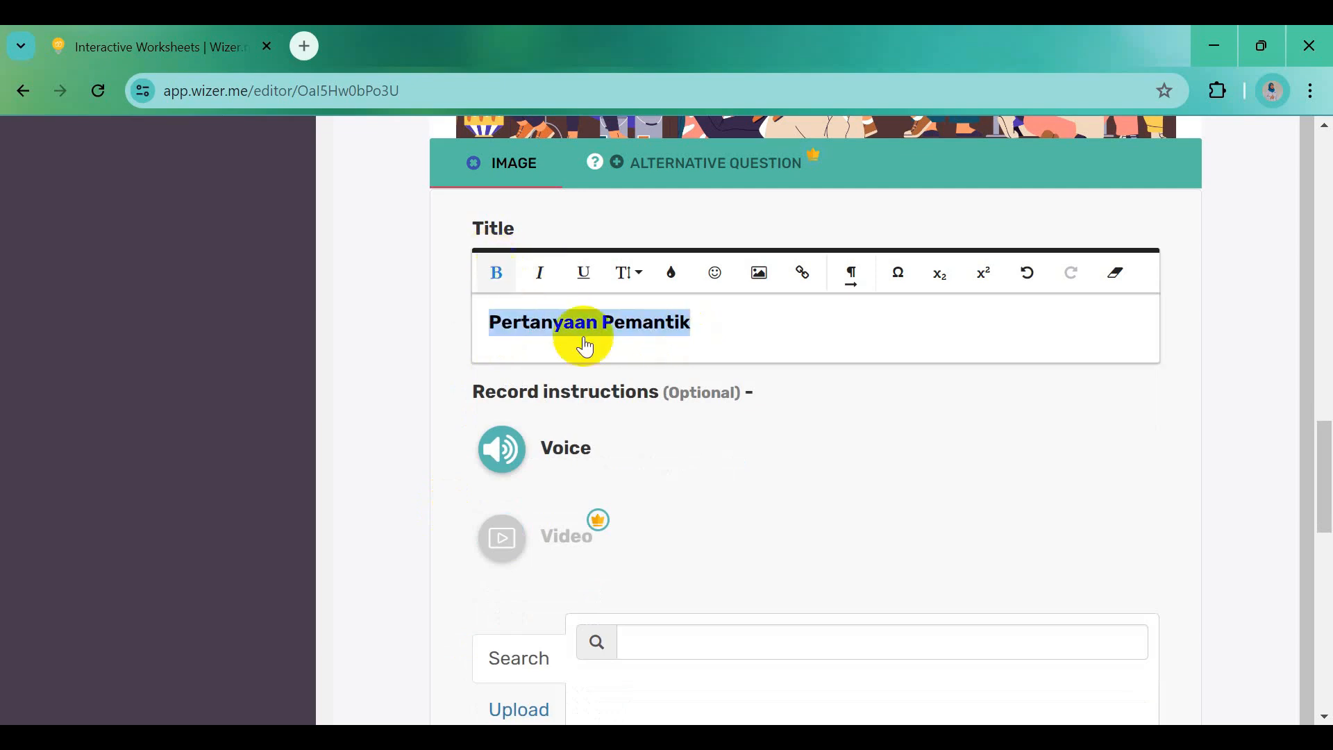
# Upload the Pertanyaan Pemantik 2 picture and save the image activity to the worksheet
pyautogui.scroll(-3, 785, 509)
pyautogui.click(542, 514)
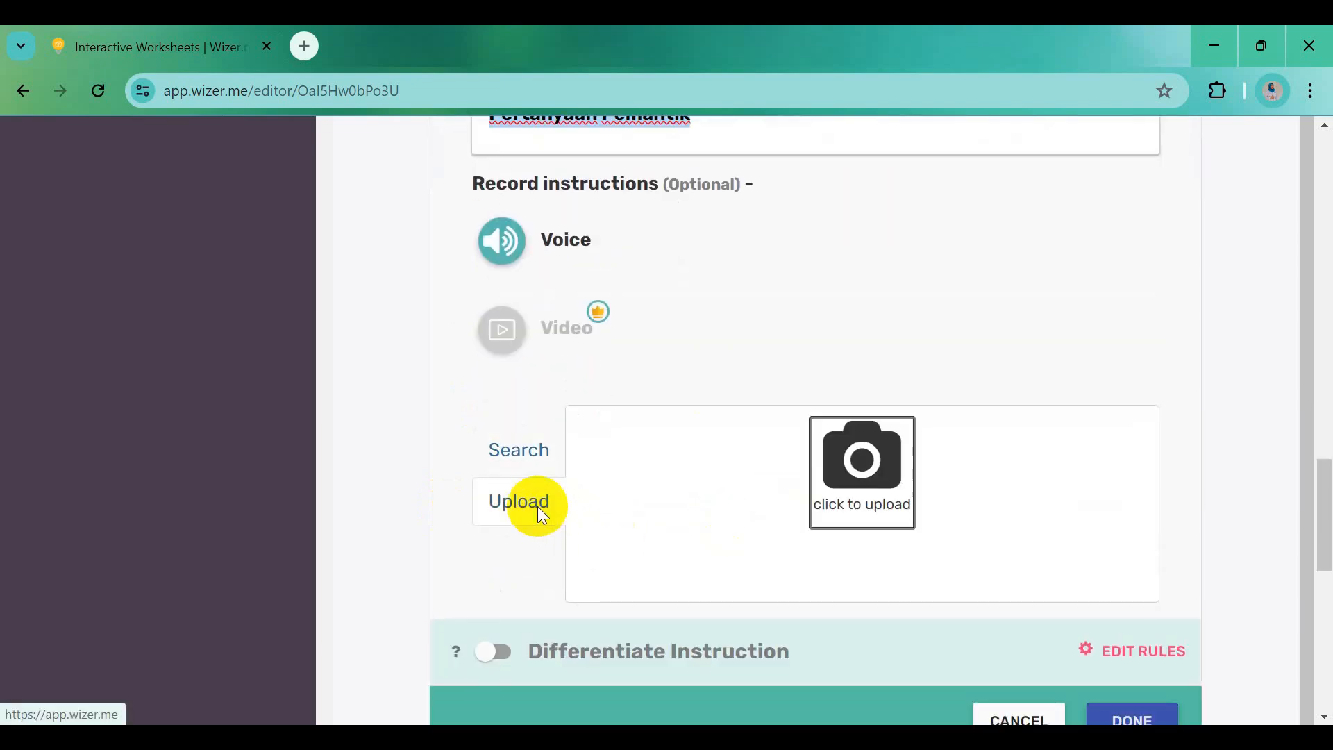
pyautogui.click(861, 476)
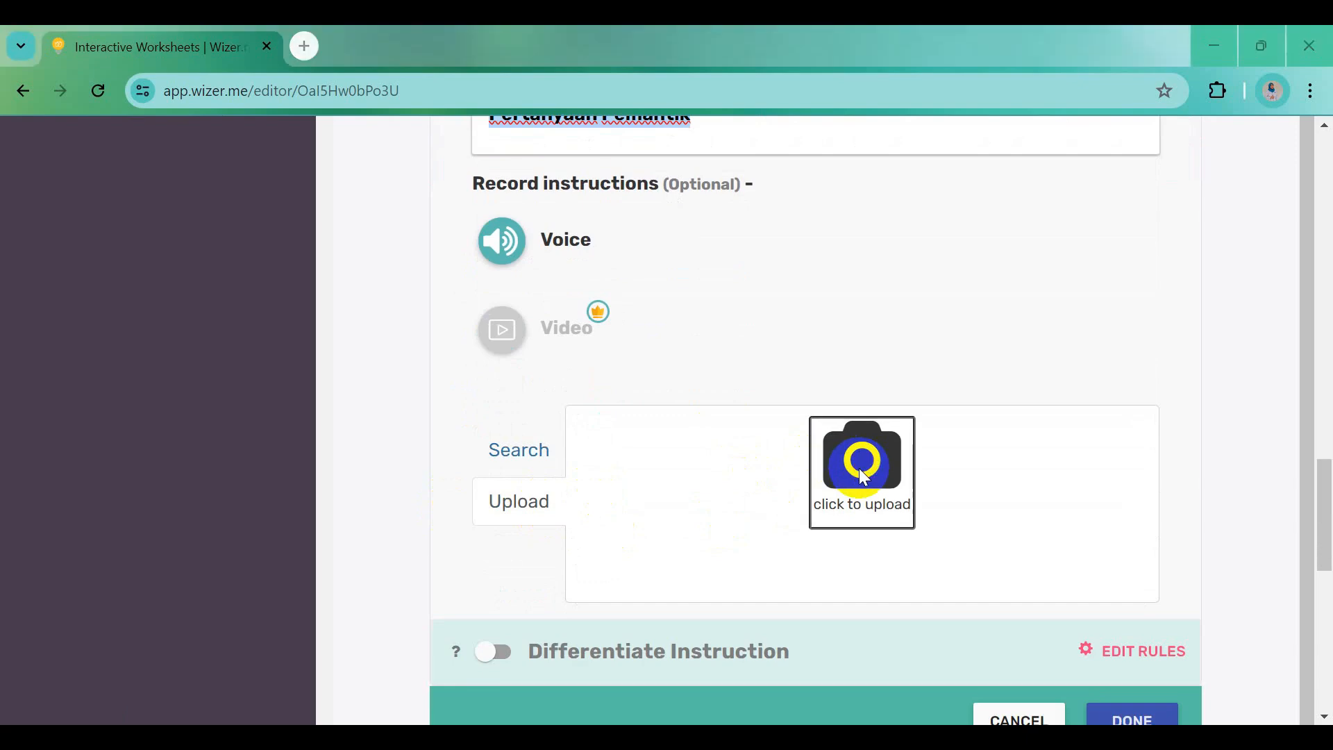
pyautogui.click(357, 203)
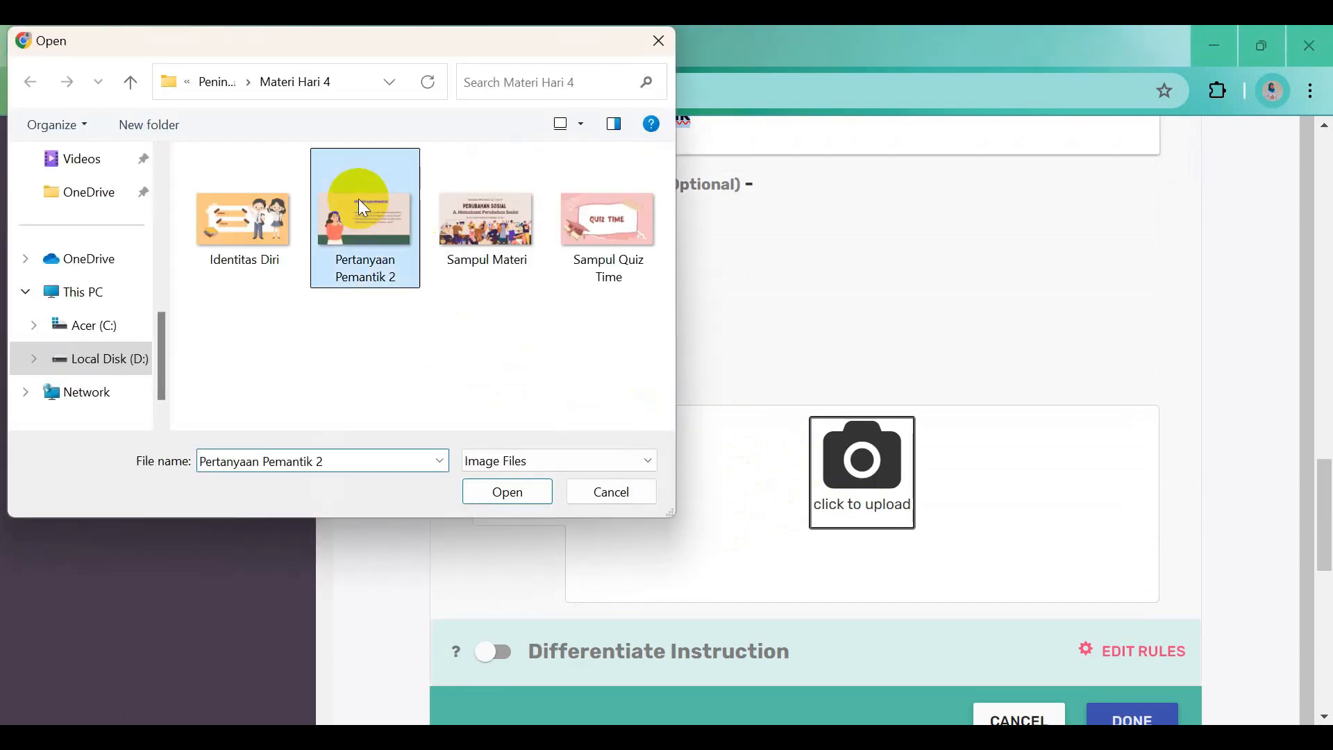
pyautogui.click(500, 498)
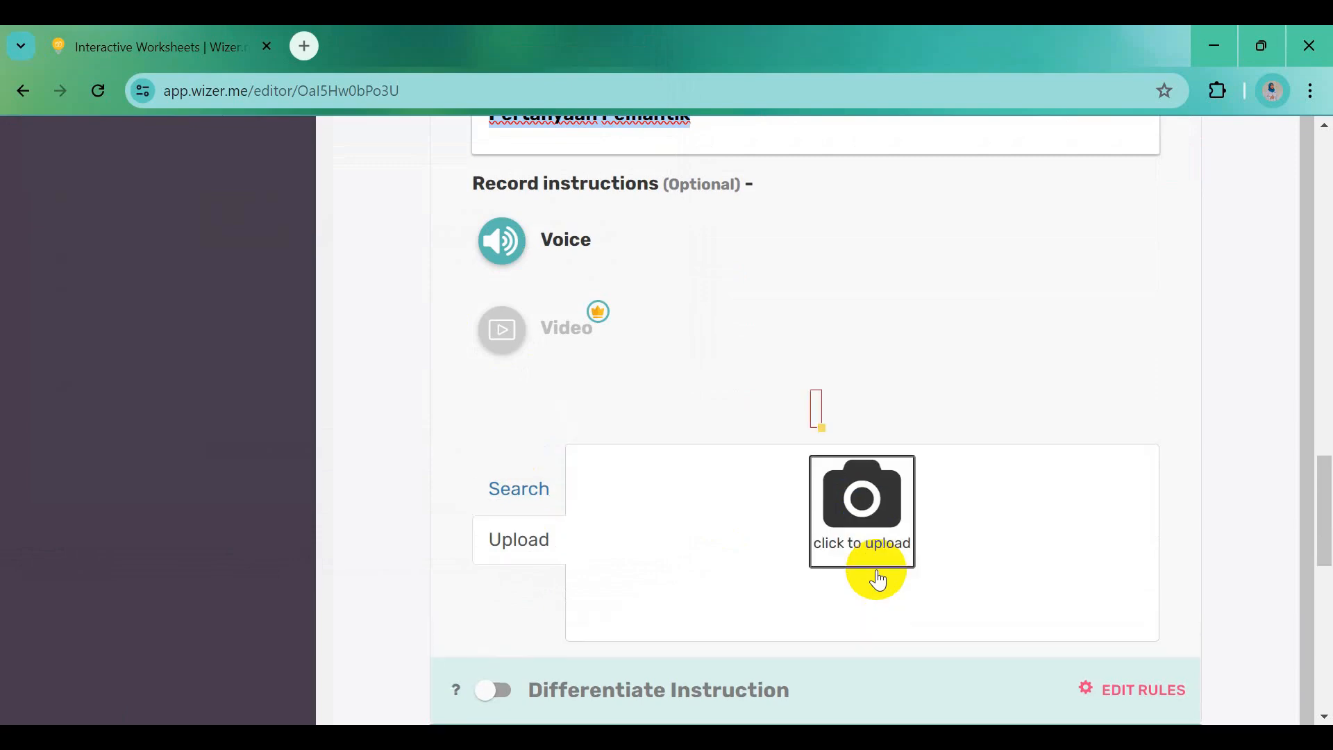
pyautogui.scroll(-8, 879, 579)
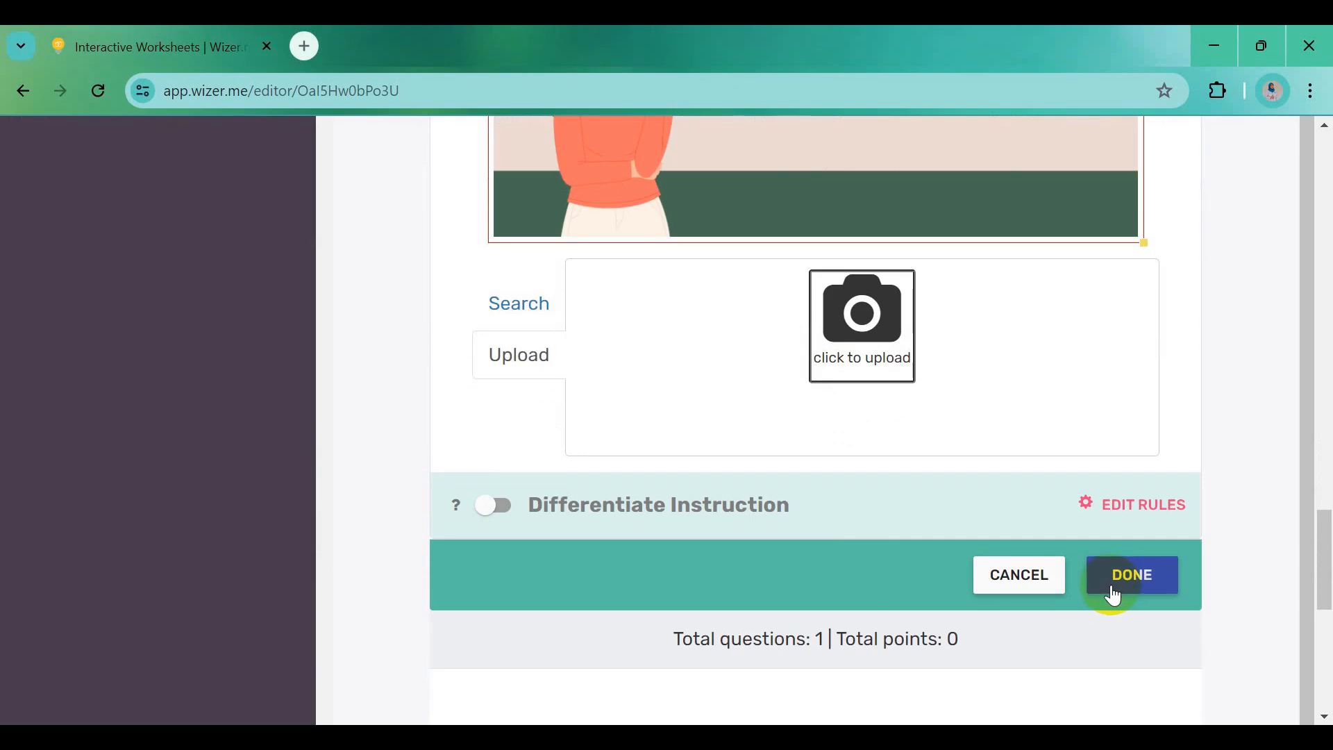
pyautogui.click(1114, 595)
pyautogui.scroll(-5, 1112, 587)
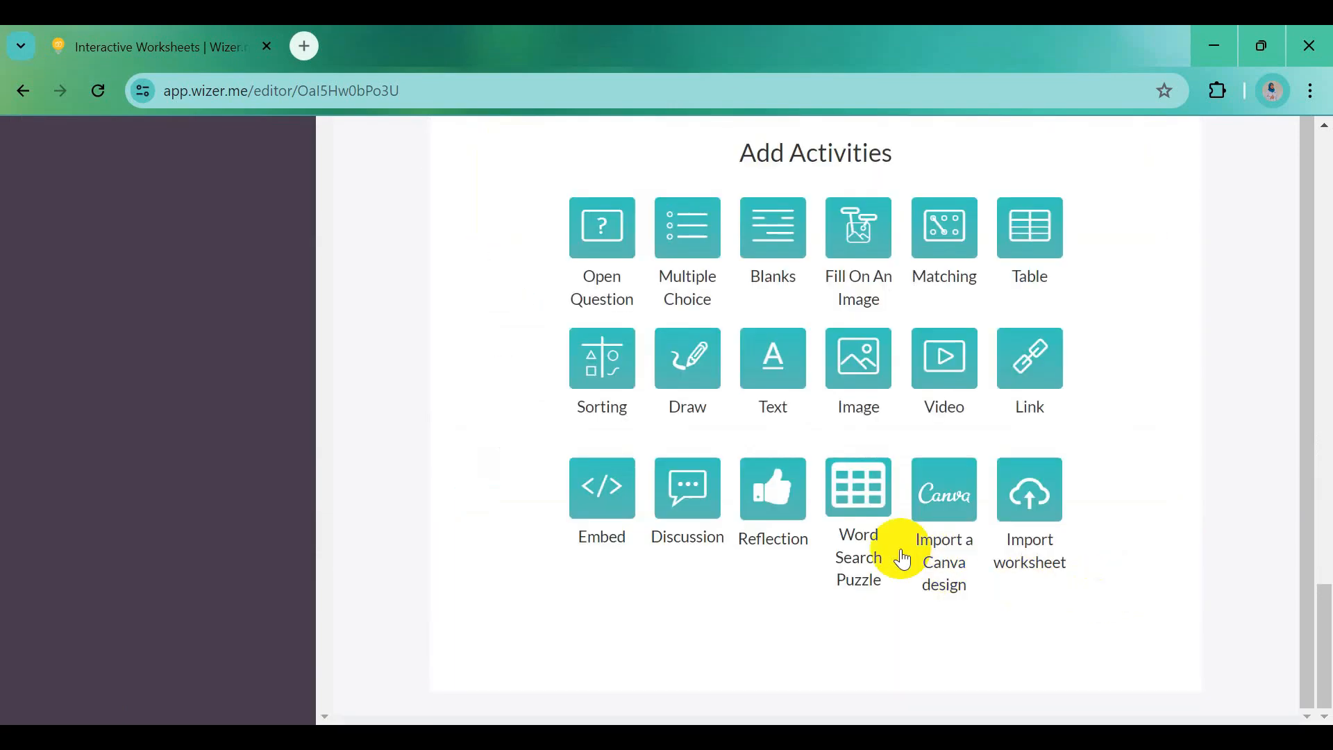
pyautogui.scroll(10, 925, 461)
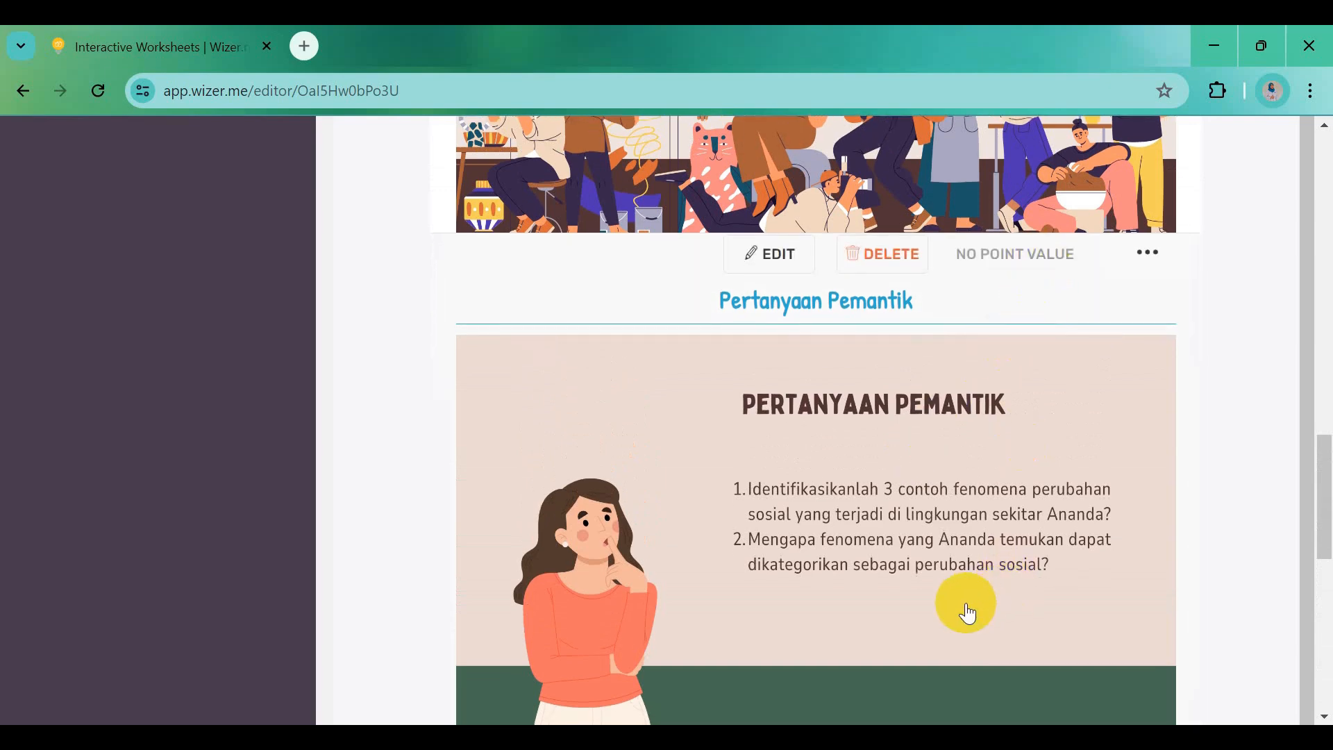
pyautogui.scroll(-3, 962, 605)
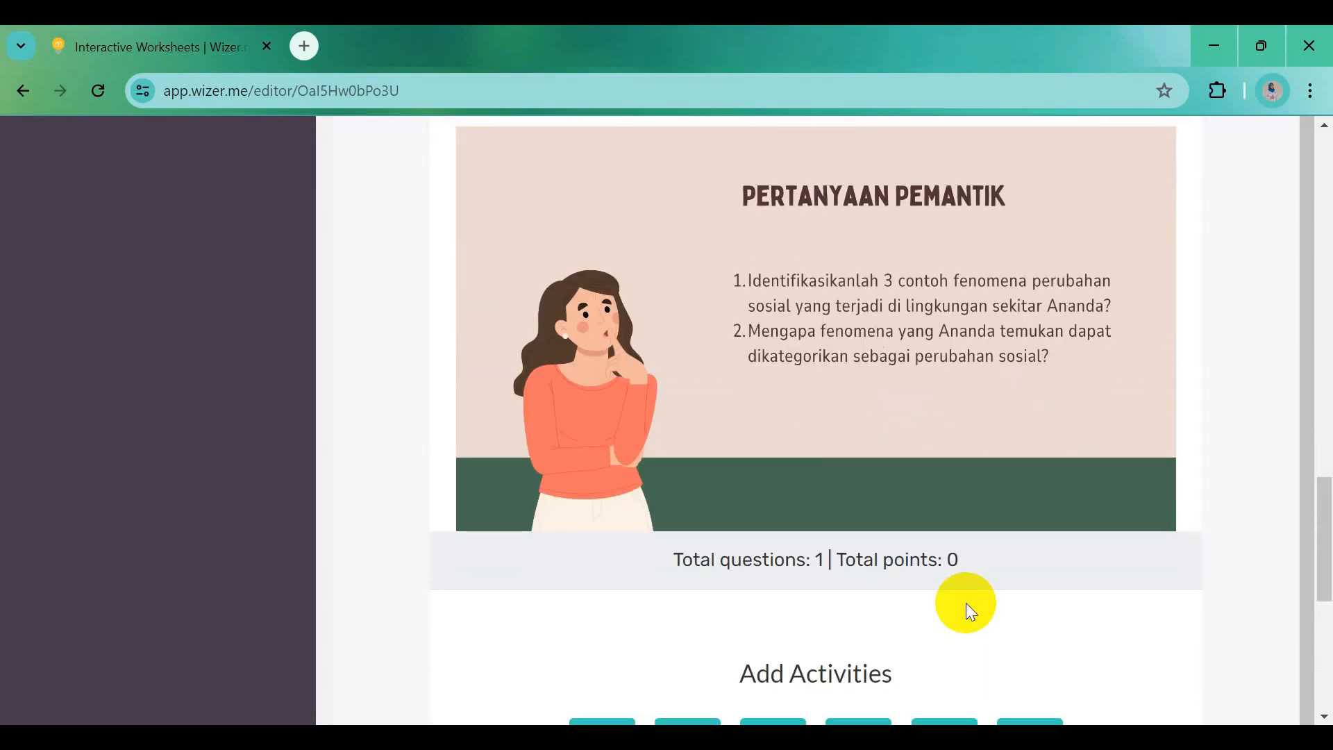
pyautogui.scroll(-7, 968, 608)
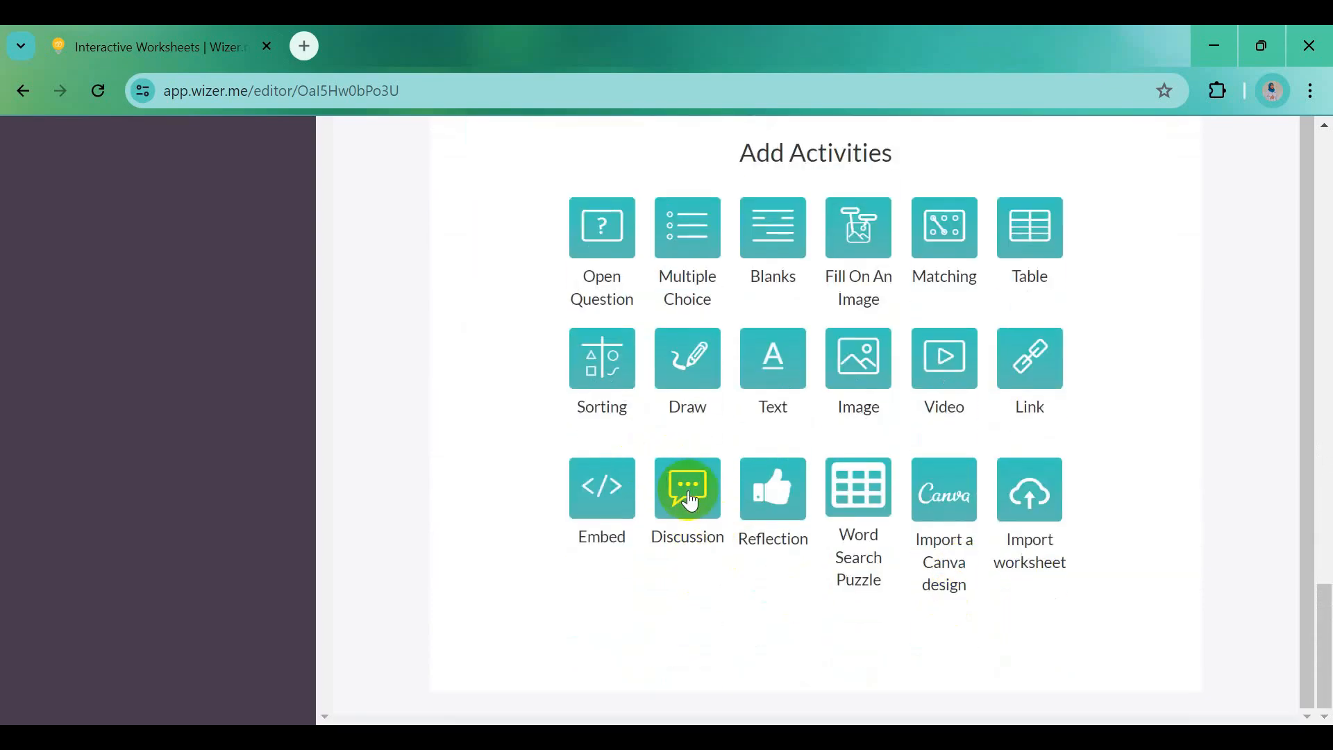
# Add a Discussion activity posting the Word prompt 'Silahkan Ananda berikan jawaban…' as its first message, then save
pyautogui.click(690, 501)
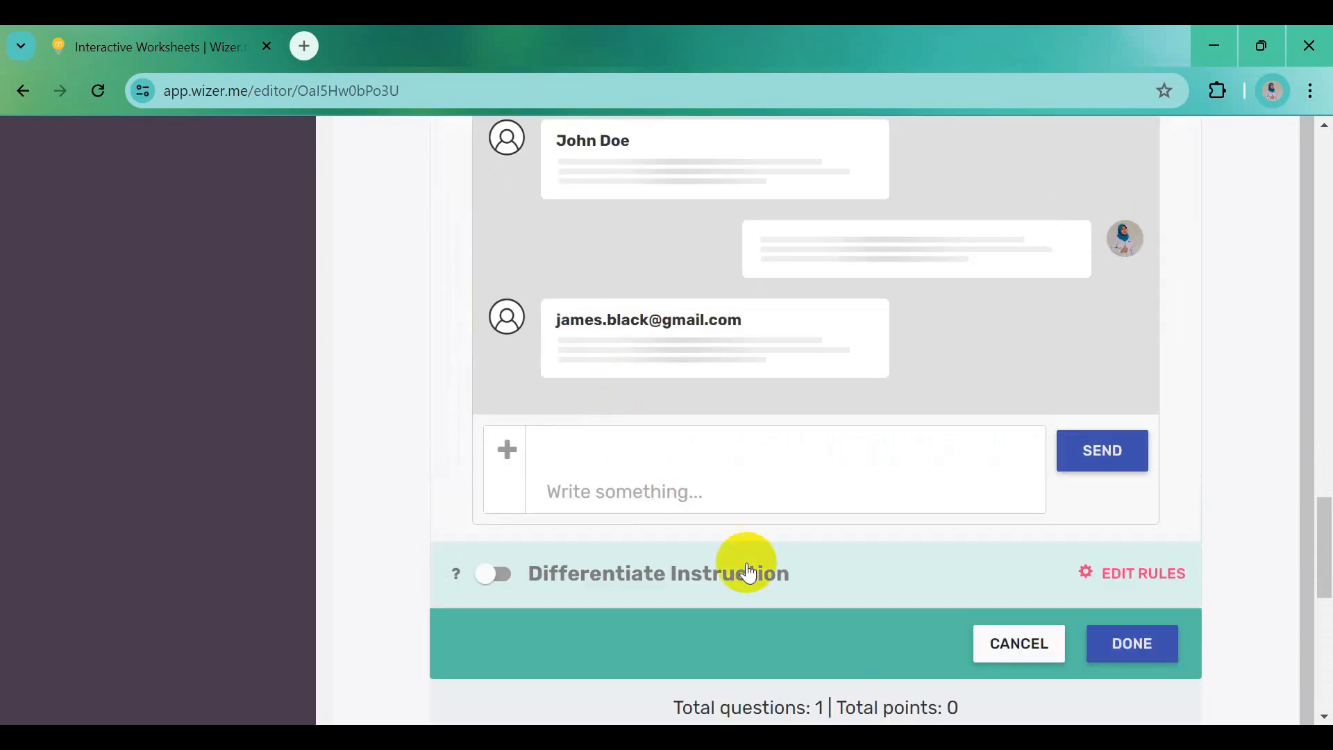
pyautogui.click(927, 742)
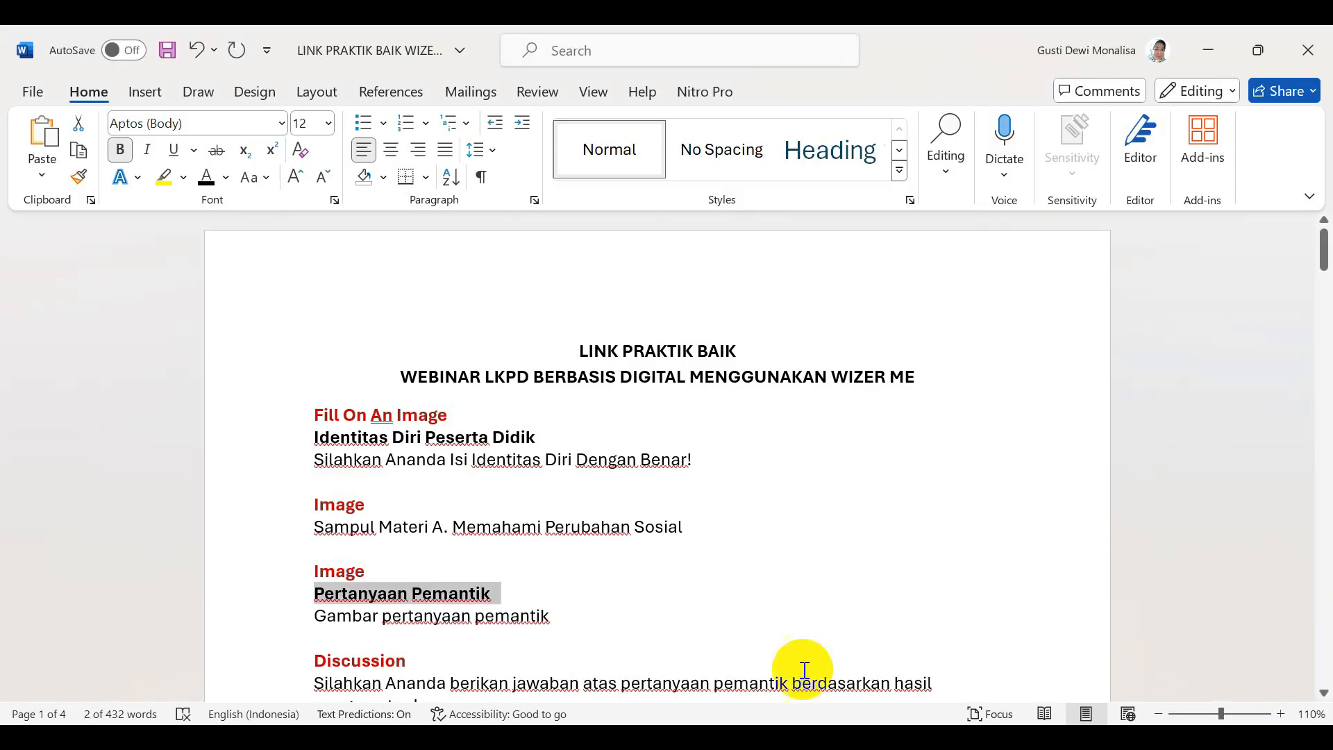
pyautogui.scroll(-3, 334, 637)
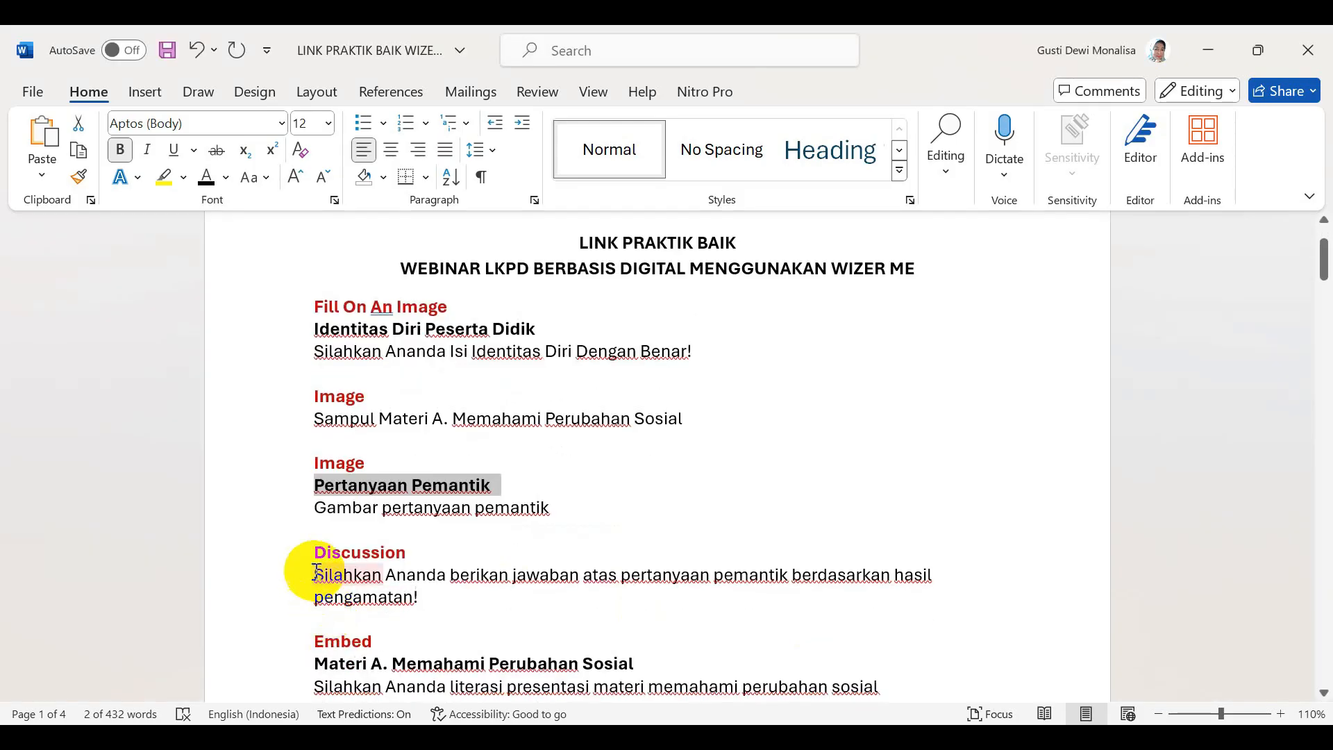
pyautogui.moveTo(314, 571); pyautogui.dragTo(423, 603)
pyautogui.hotkey('ctrl', 'c')
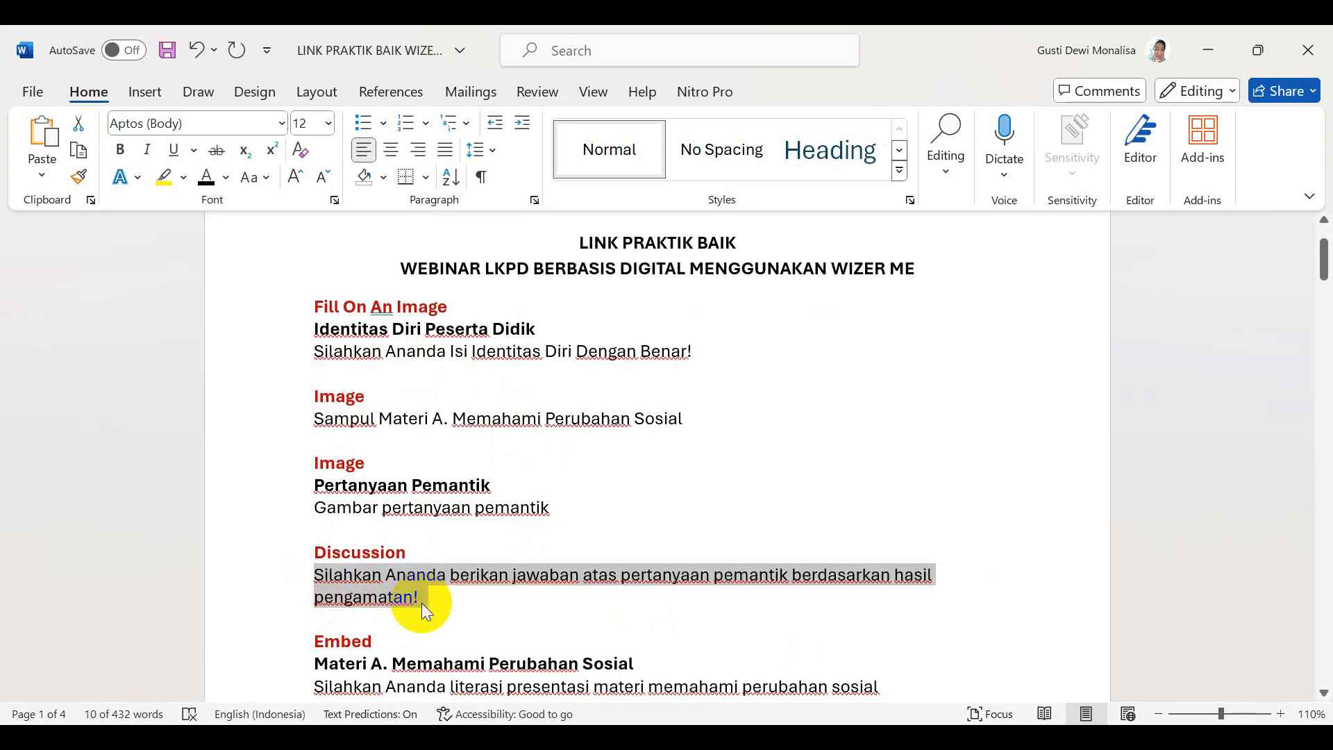
pyautogui.hotkey('alt', 'Tab')
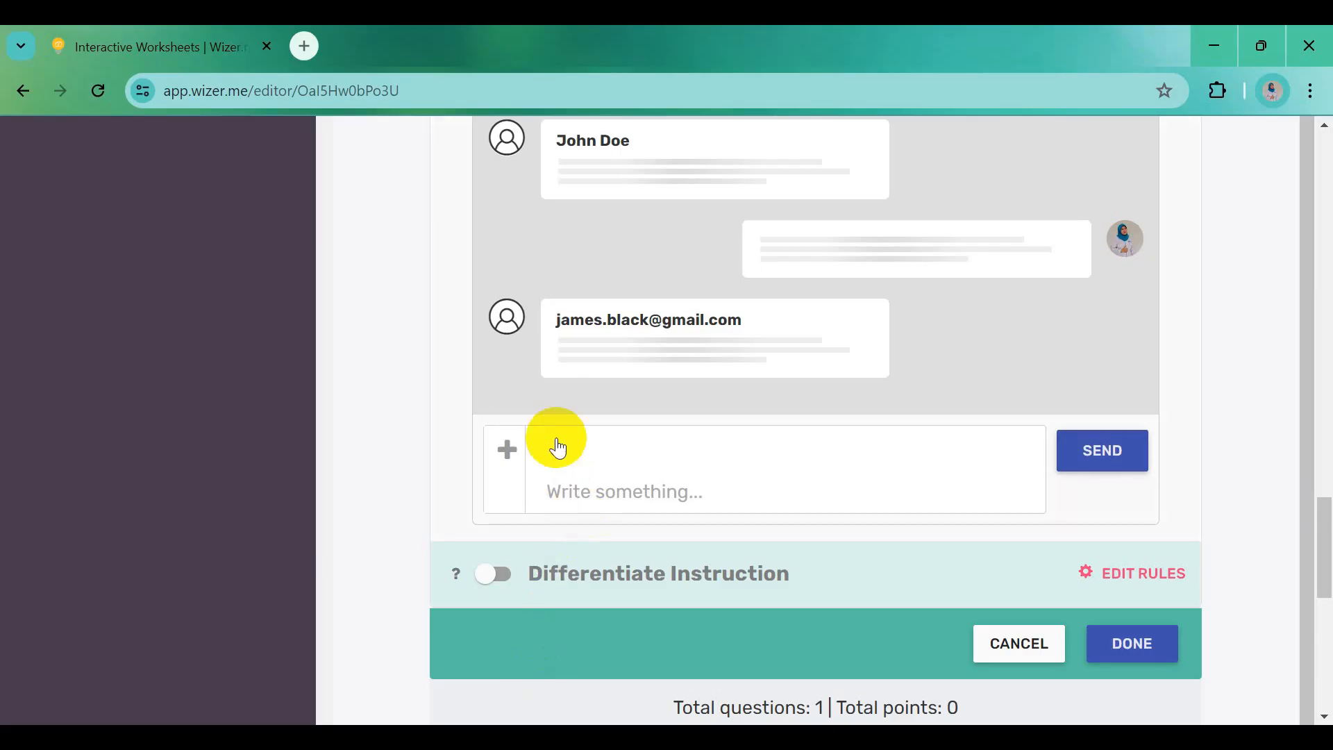
pyautogui.hotkey('ctrl', 'v')
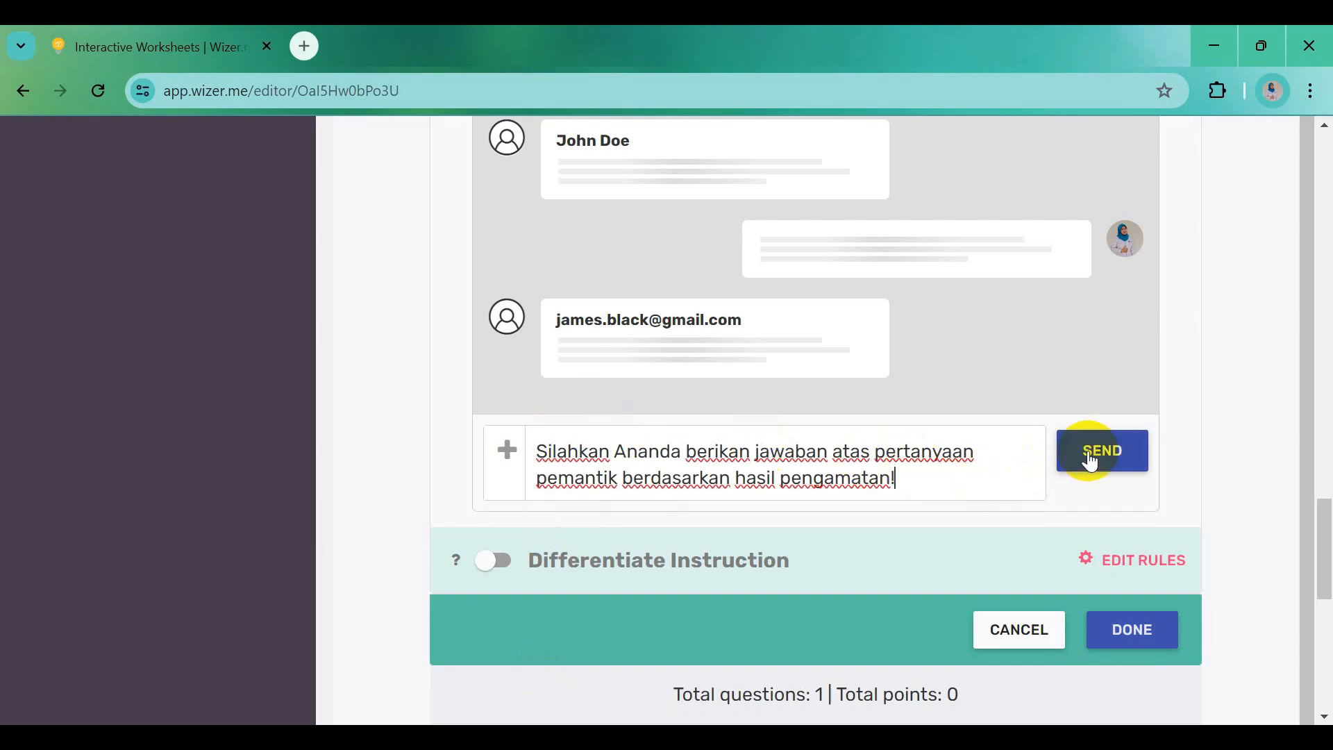
pyautogui.click(1091, 462)
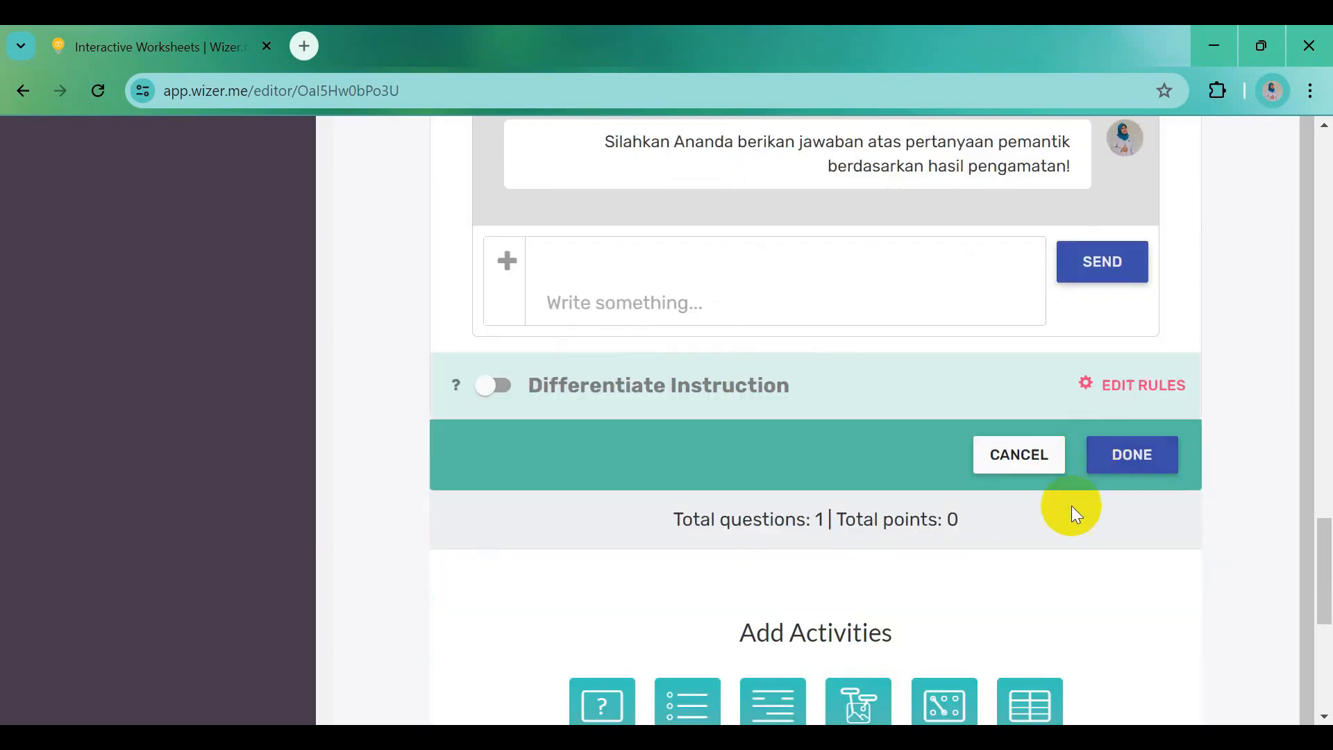
pyautogui.click(1132, 464)
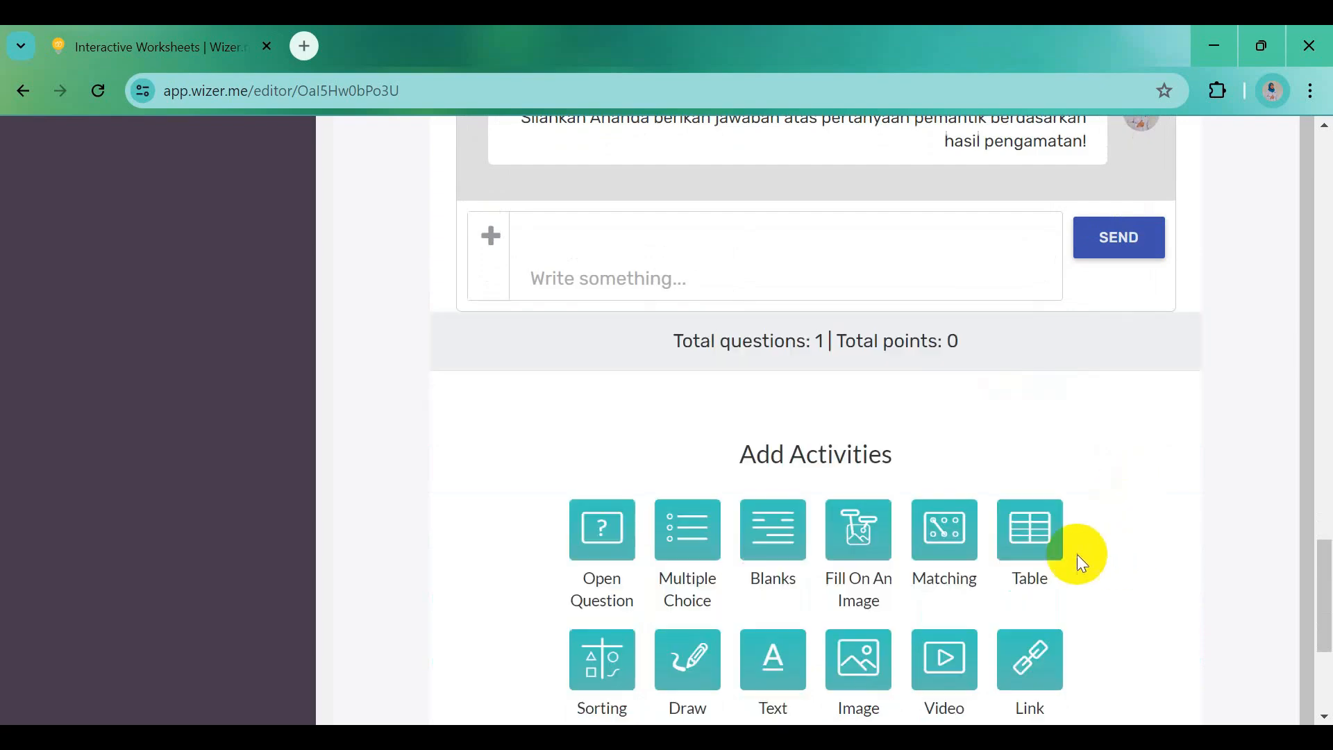
pyautogui.scroll(8, 945, 479)
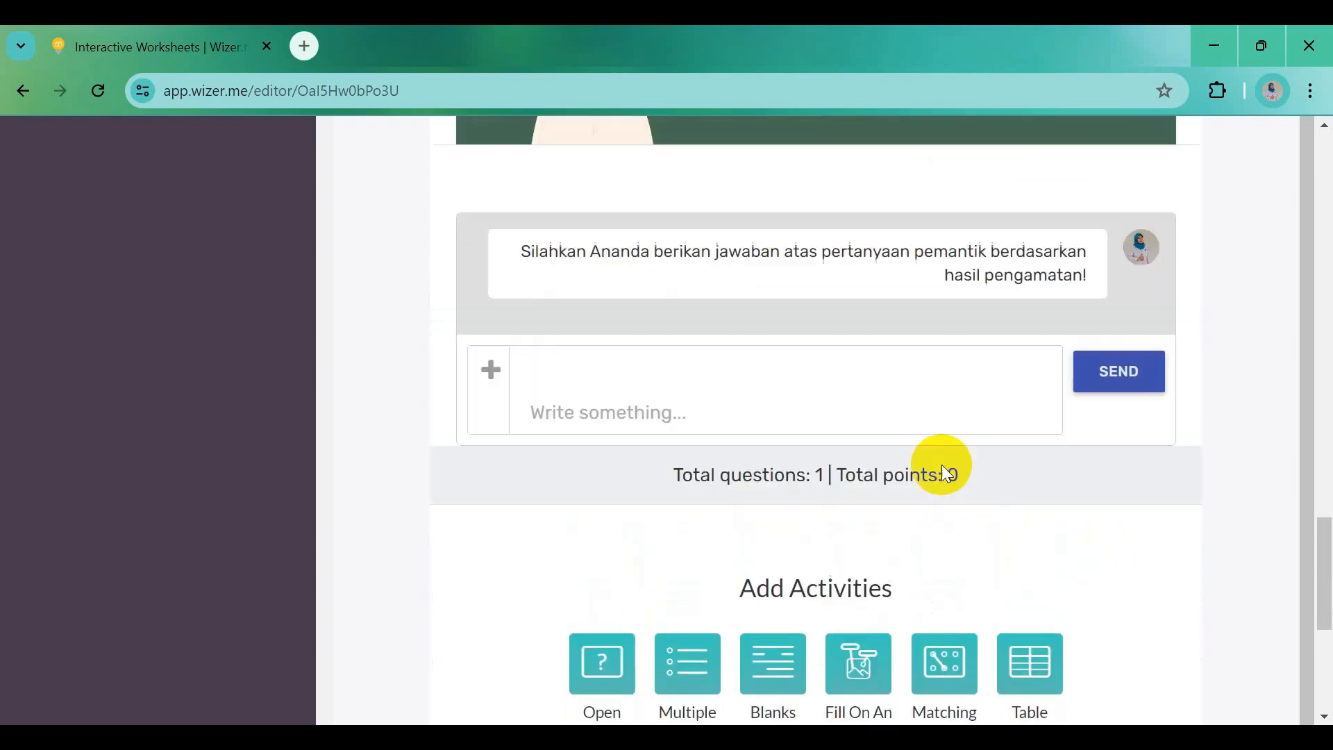
pyautogui.scroll(5, 943, 475)
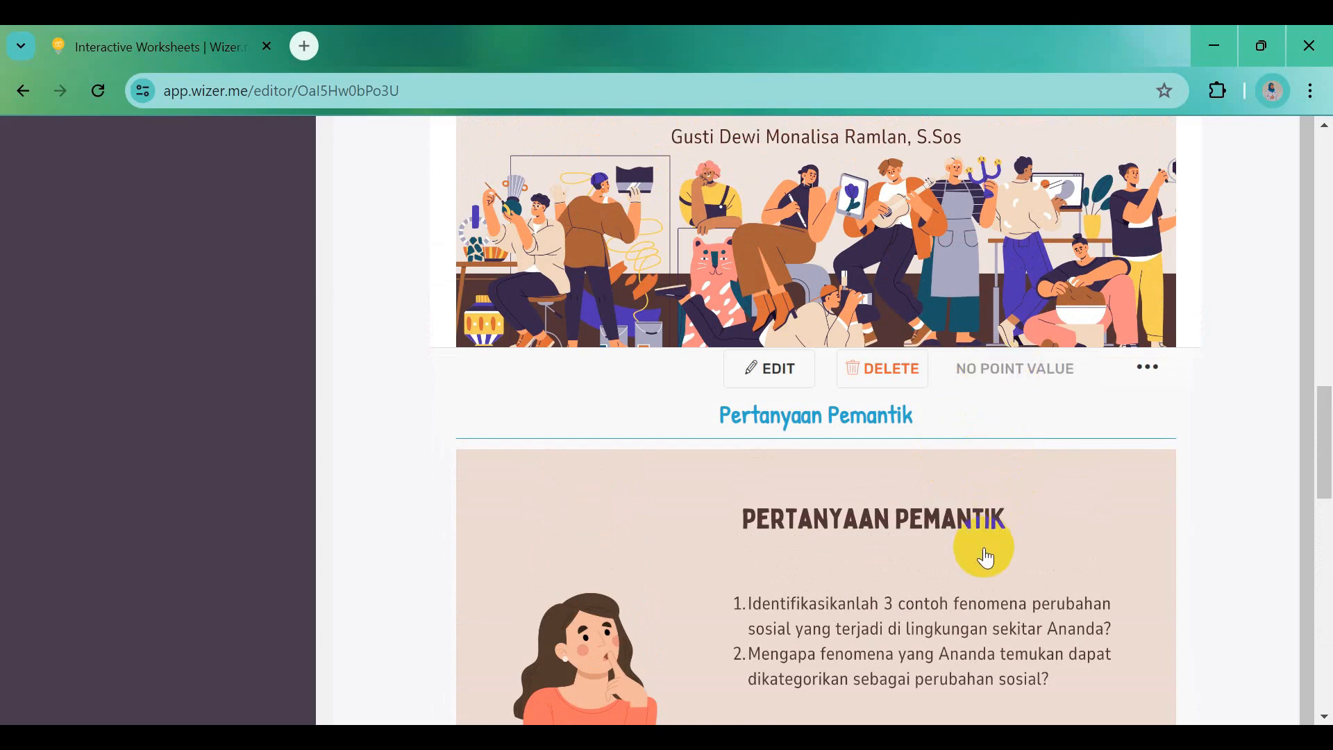
# Title the embed activity 'A. Memahami Perubahan Sosial' in bold, removing the pasted word 'Materi'
pyautogui.scroll(-1, 986, 557)
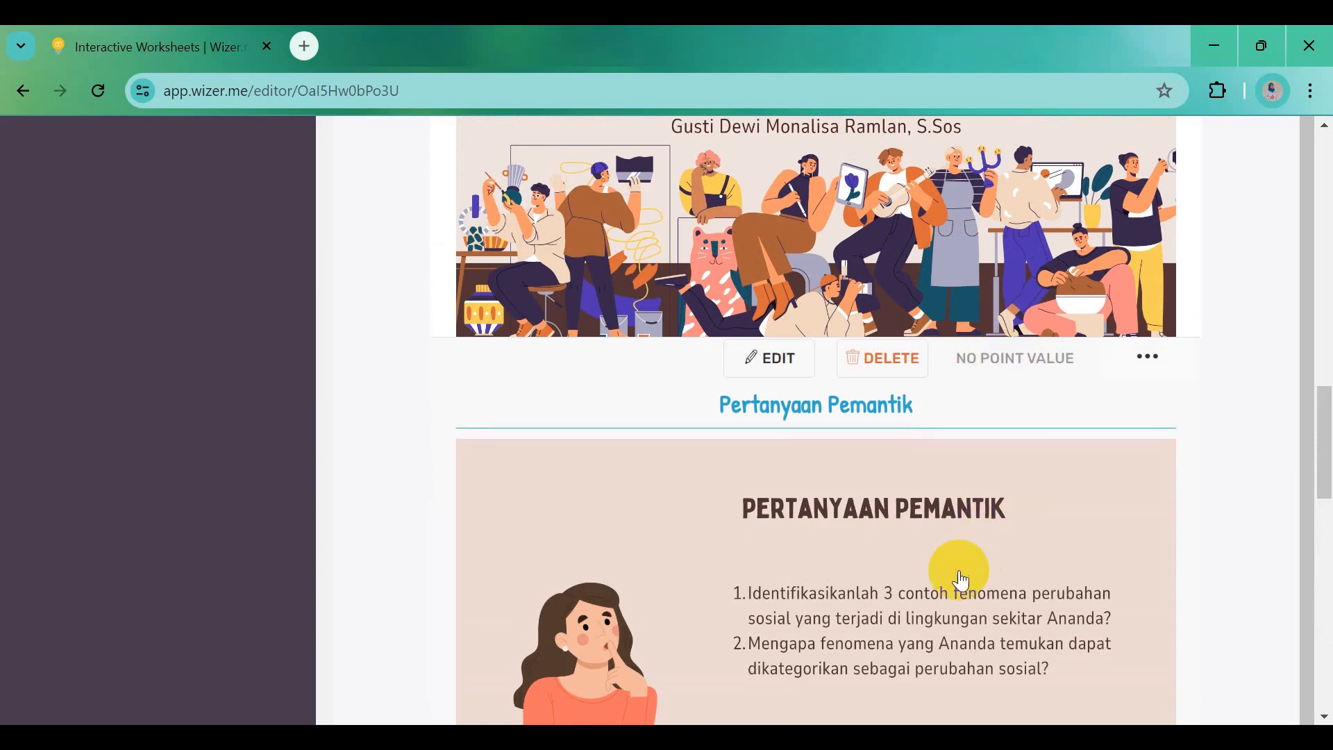
pyautogui.scroll(-4, 955, 576)
pyautogui.scroll(-5, 925, 611)
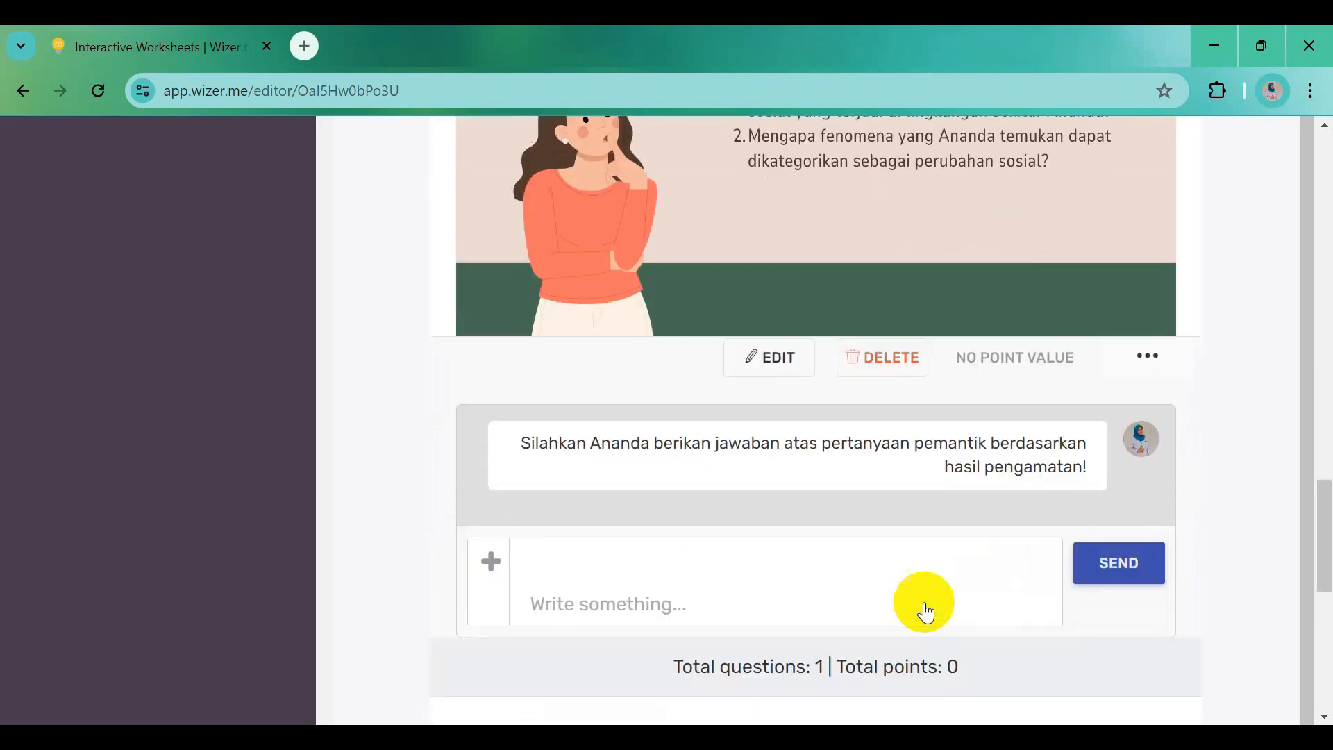
pyautogui.scroll(-5, 923, 602)
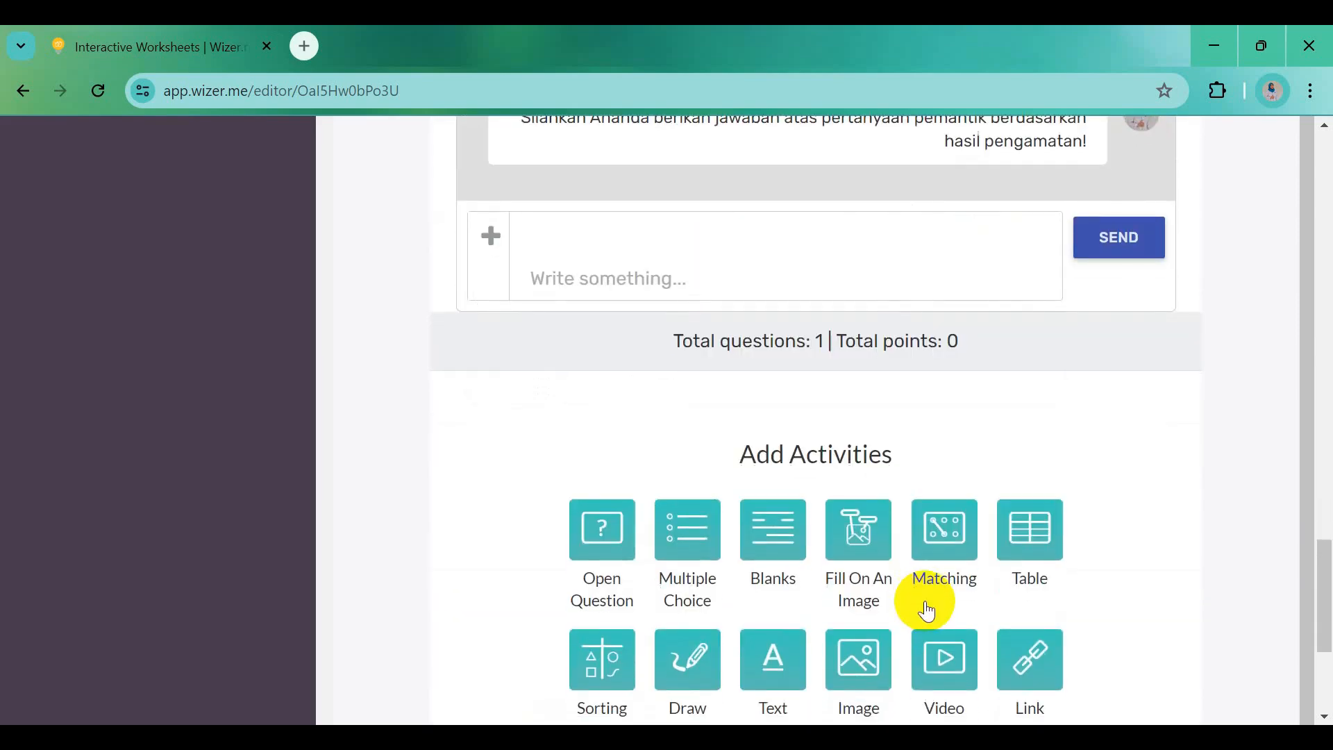
pyautogui.scroll(-1, 924, 601)
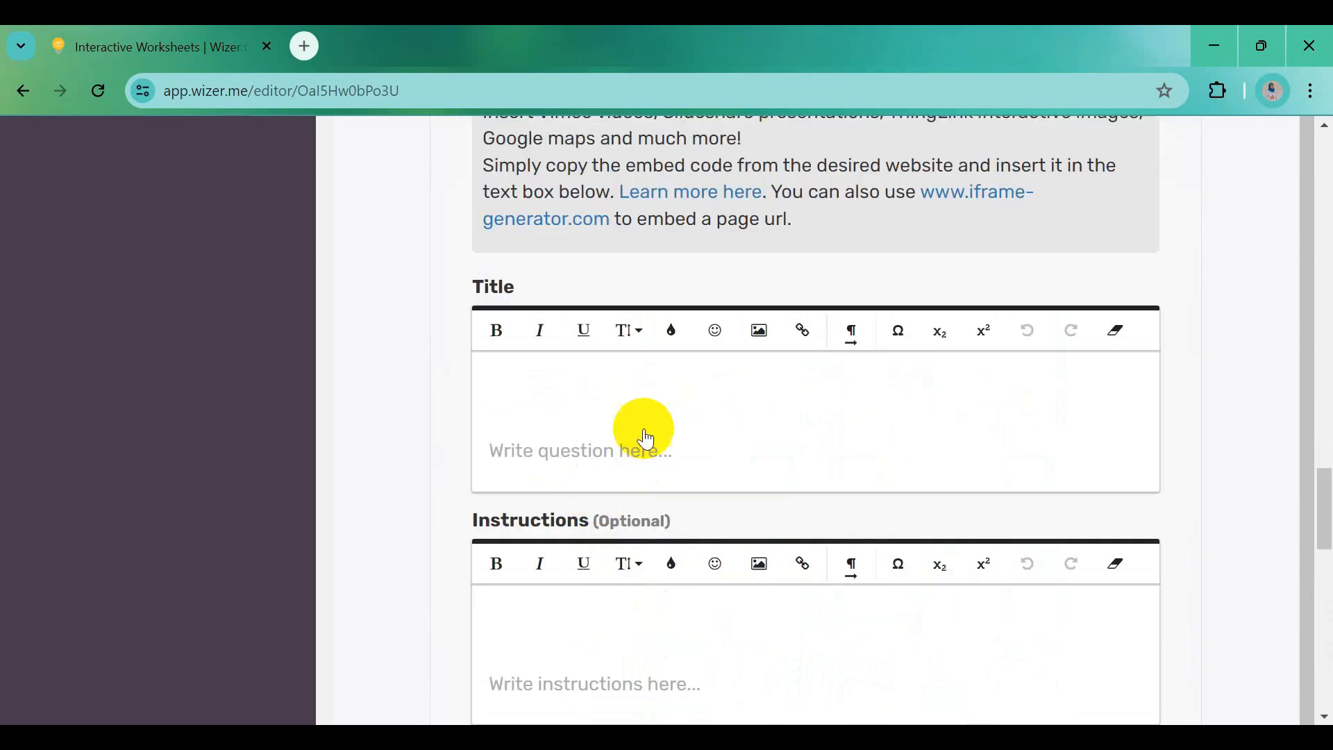
pyautogui.click(934, 736)
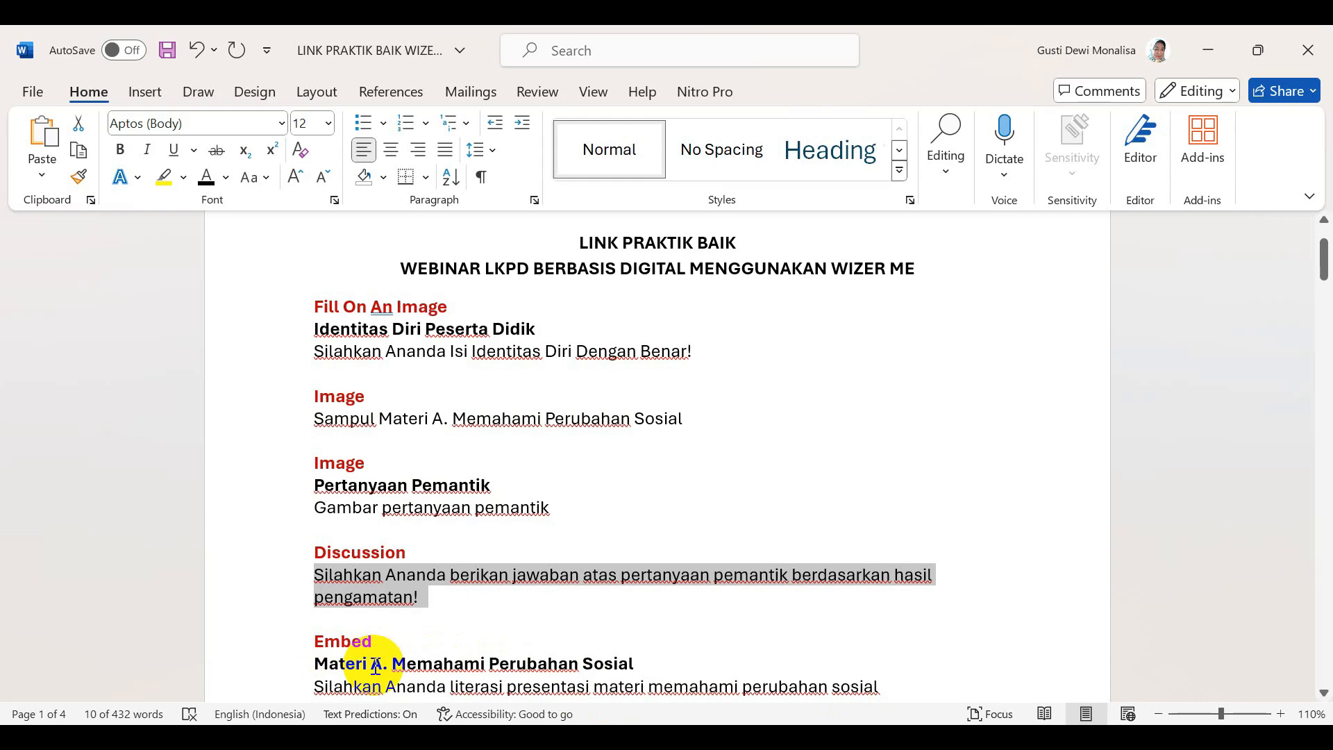
pyautogui.moveTo(357, 663); pyautogui.dragTo(625, 661)
pyautogui.hotkey('ctrl', 'c')
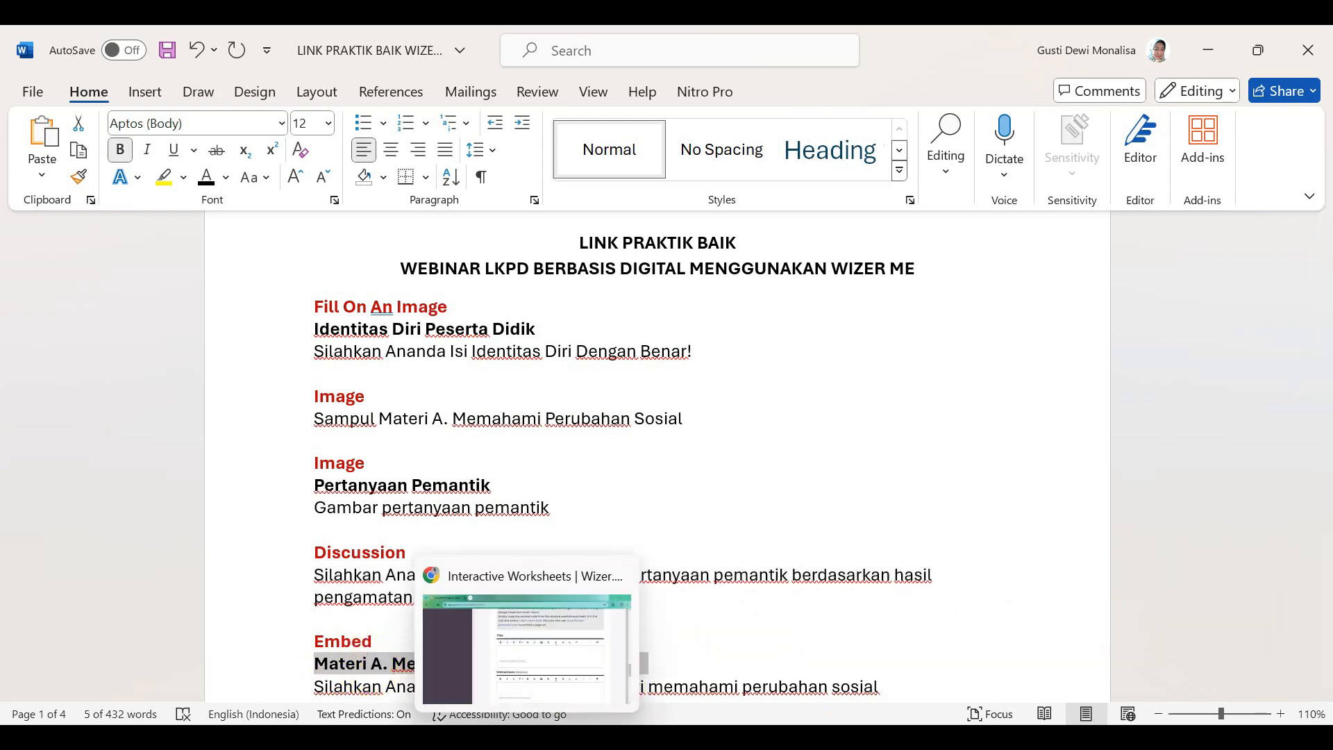
pyautogui.click(528, 646)
pyautogui.click(539, 379)
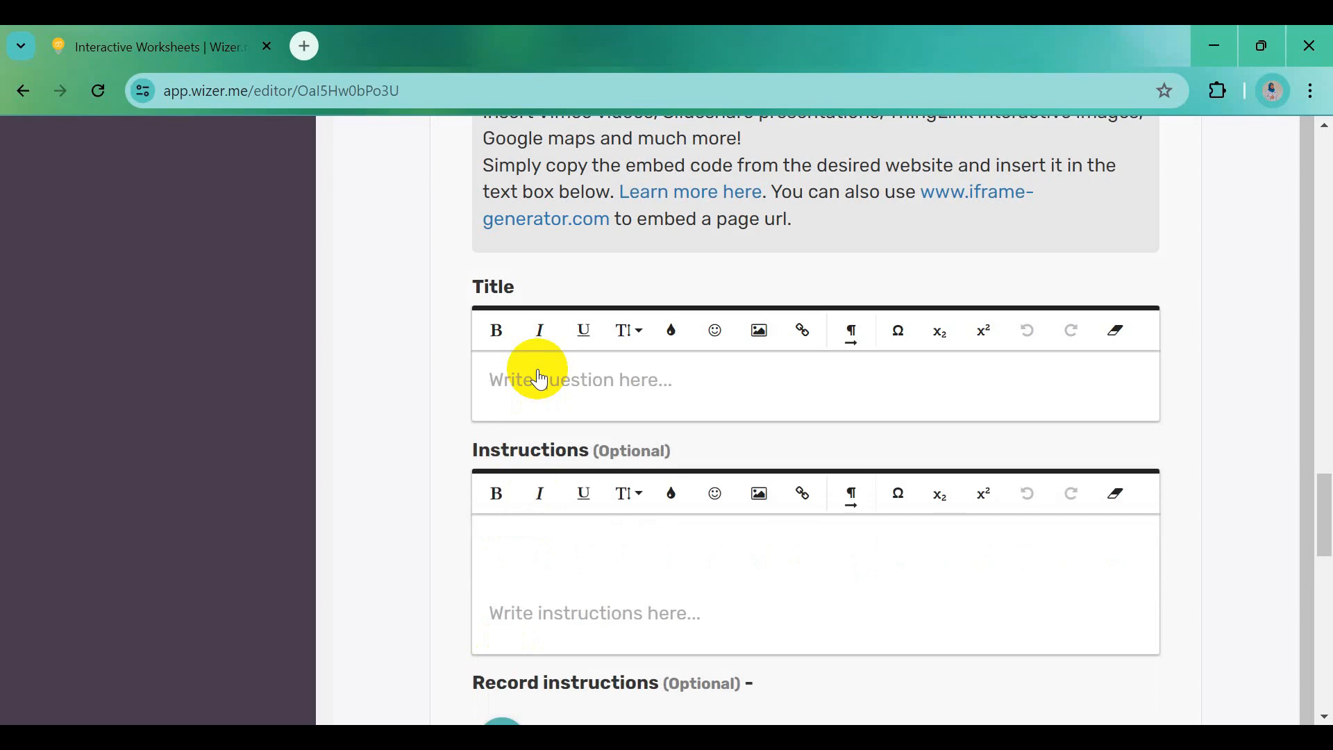
pyautogui.hotkey('ctrl', 'v')
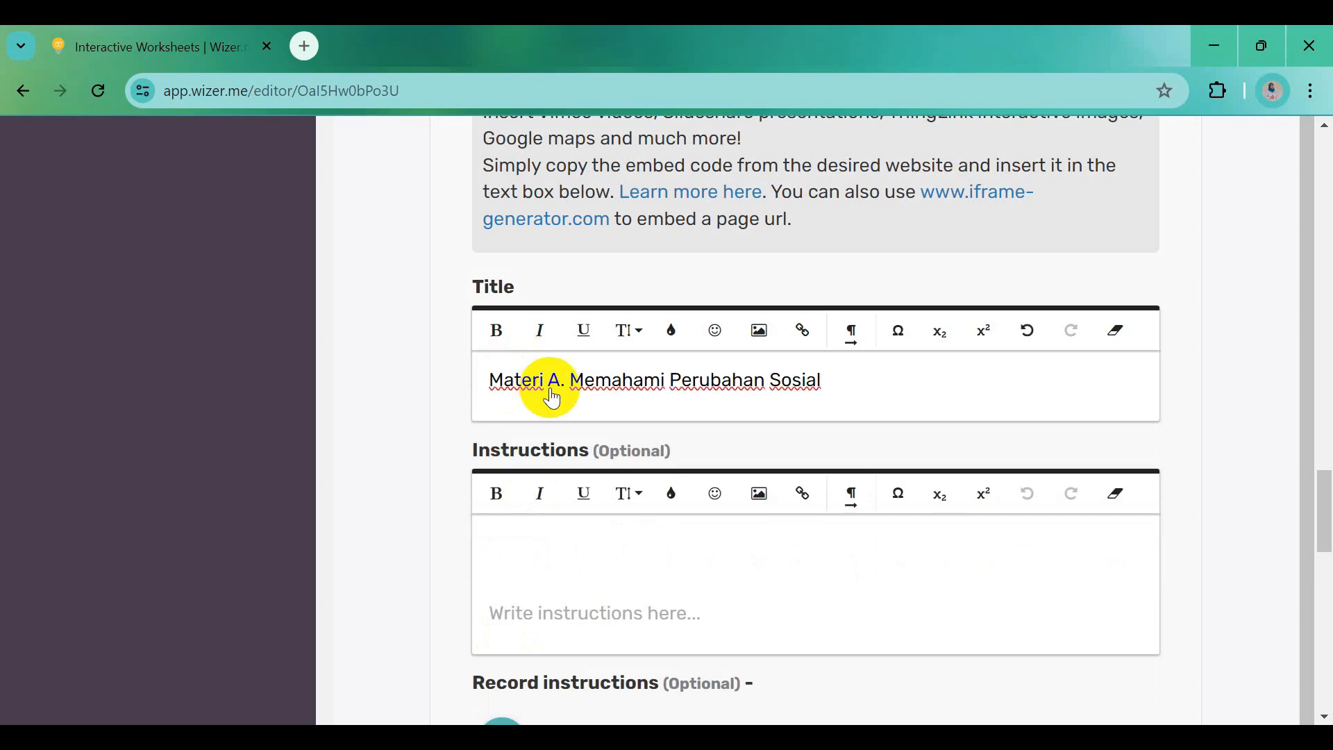
pyautogui.click(551, 391)
pyautogui.hotkey('ctrl', 'BackSpace')
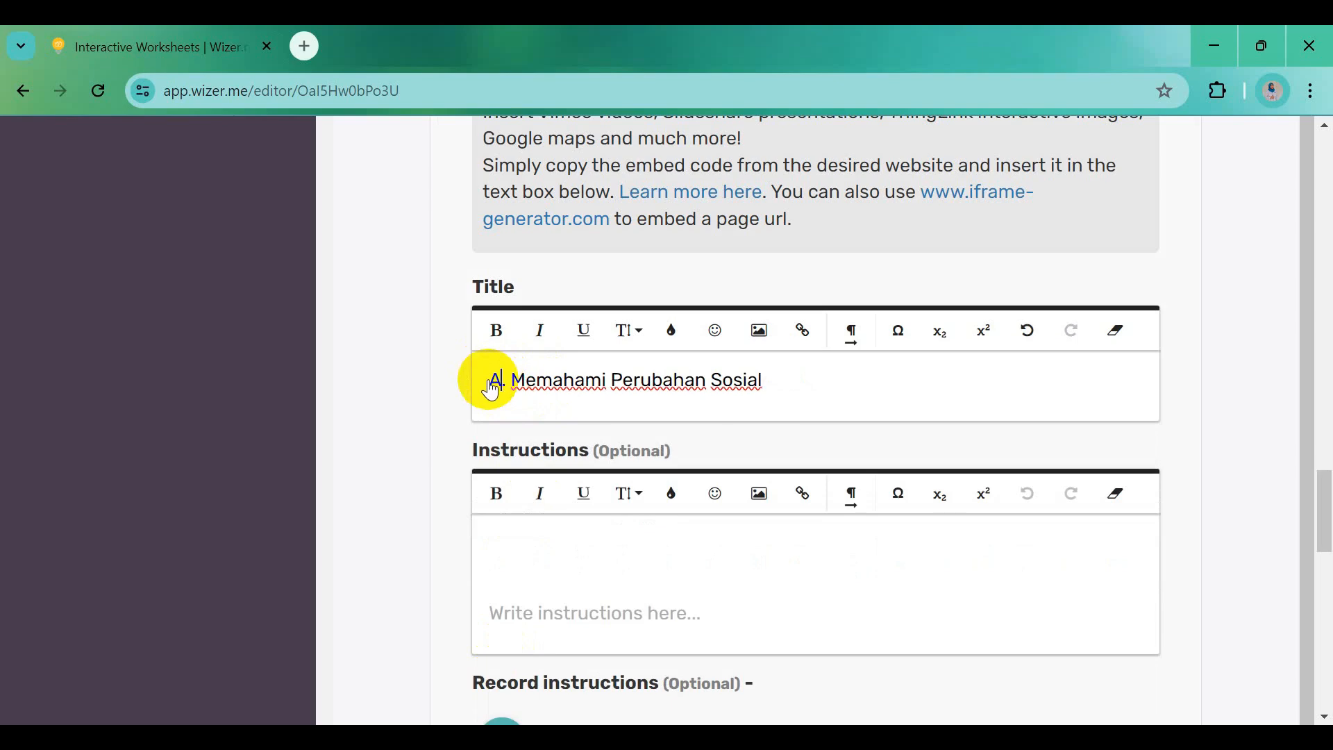
pyautogui.moveTo(488, 380); pyautogui.dragTo(778, 386)
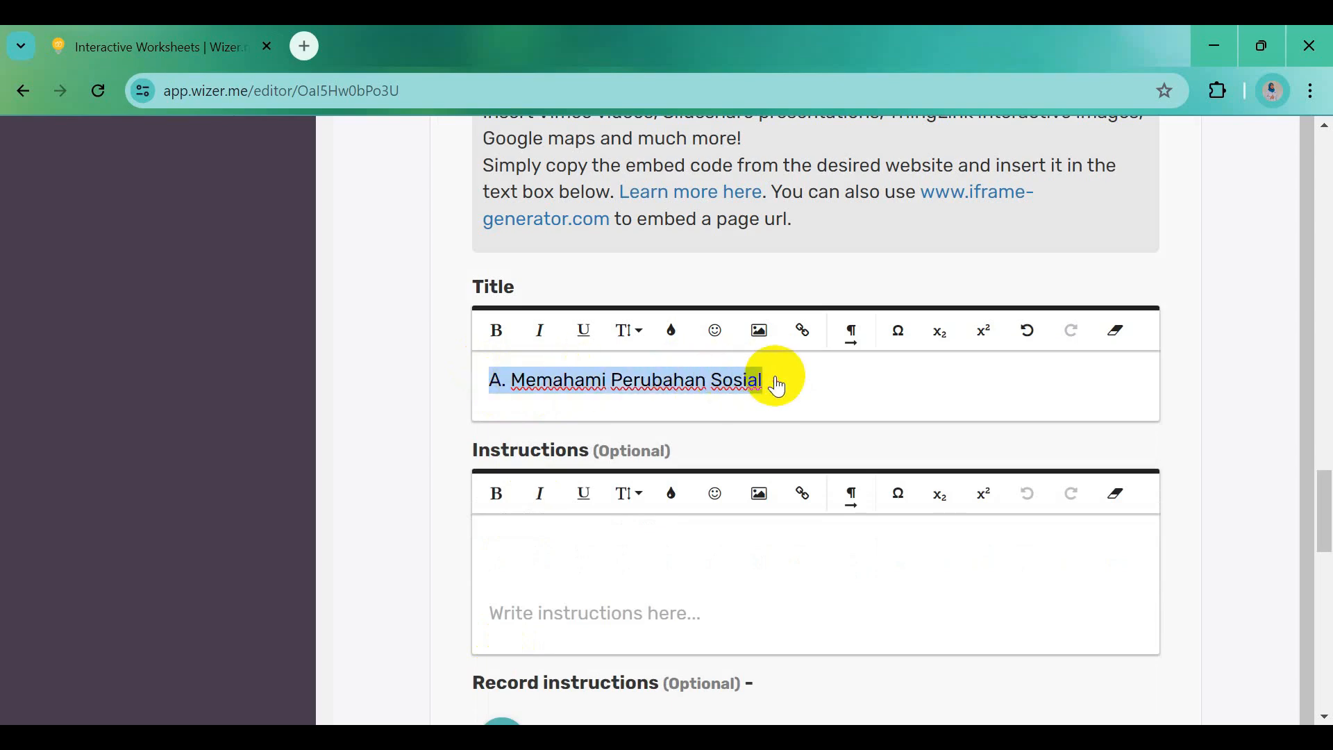
pyautogui.click(496, 330)
# Paste 'Silahkan Ananda literasi presentasi materi memahami perubahan sosial' from Word as the embed instructions
pyautogui.hotkey('alt', 'Tab')
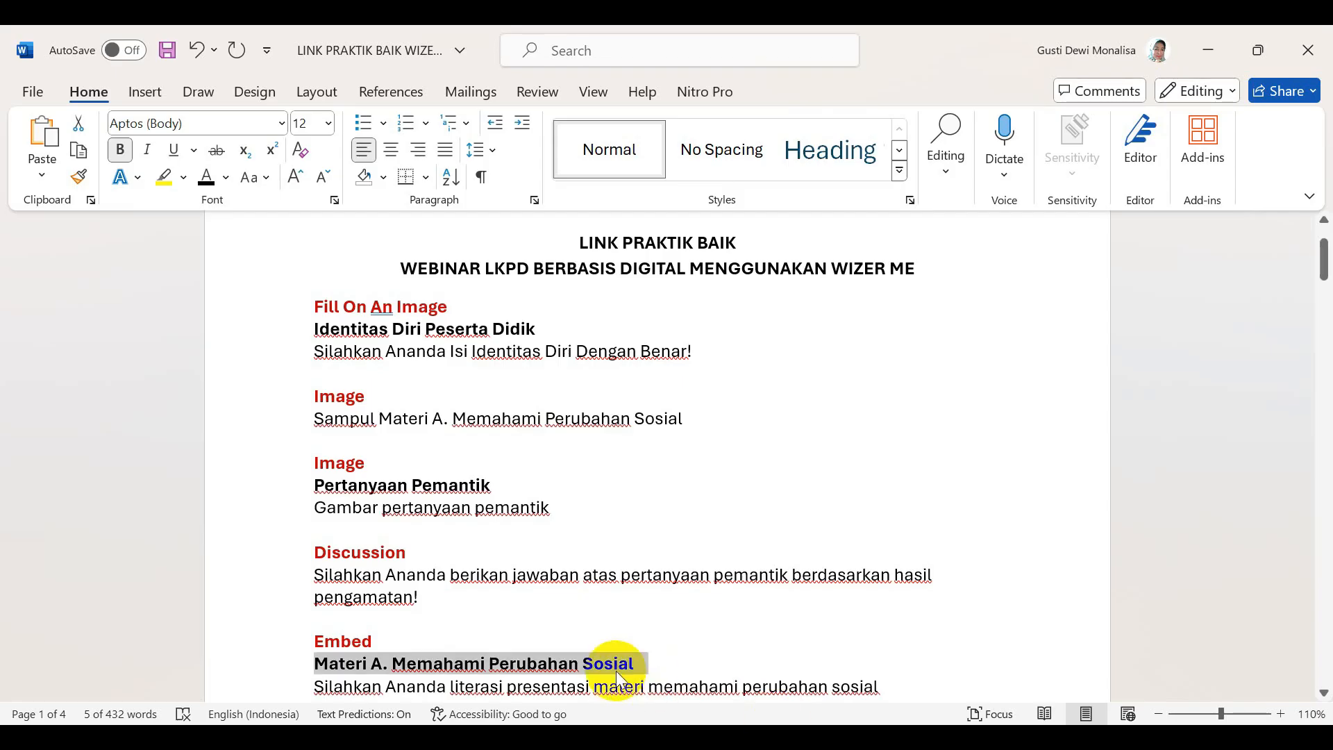
pyautogui.scroll(-3, 611, 664)
pyautogui.moveTo(315, 581); pyautogui.dragTo(873, 581)
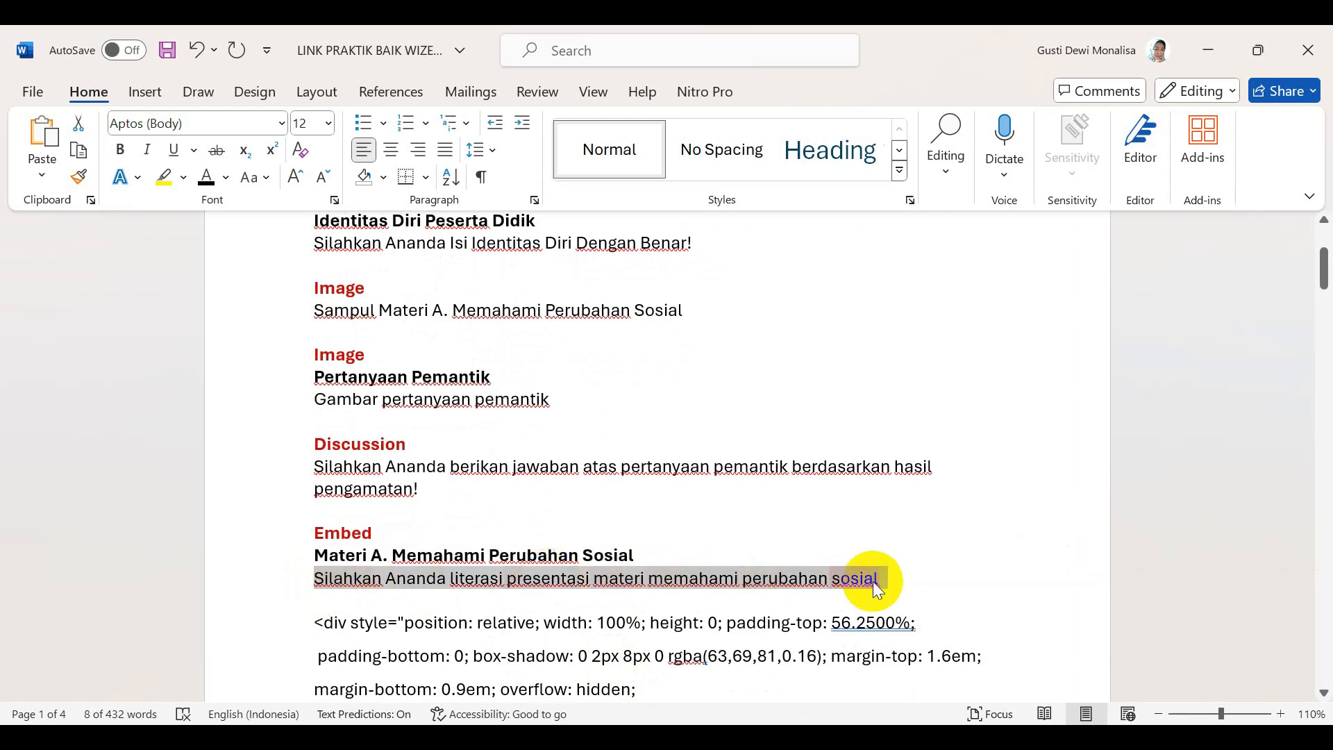
pyautogui.hotkey('ctrl', 'c')
pyautogui.hotkey('alt', 'Tab')
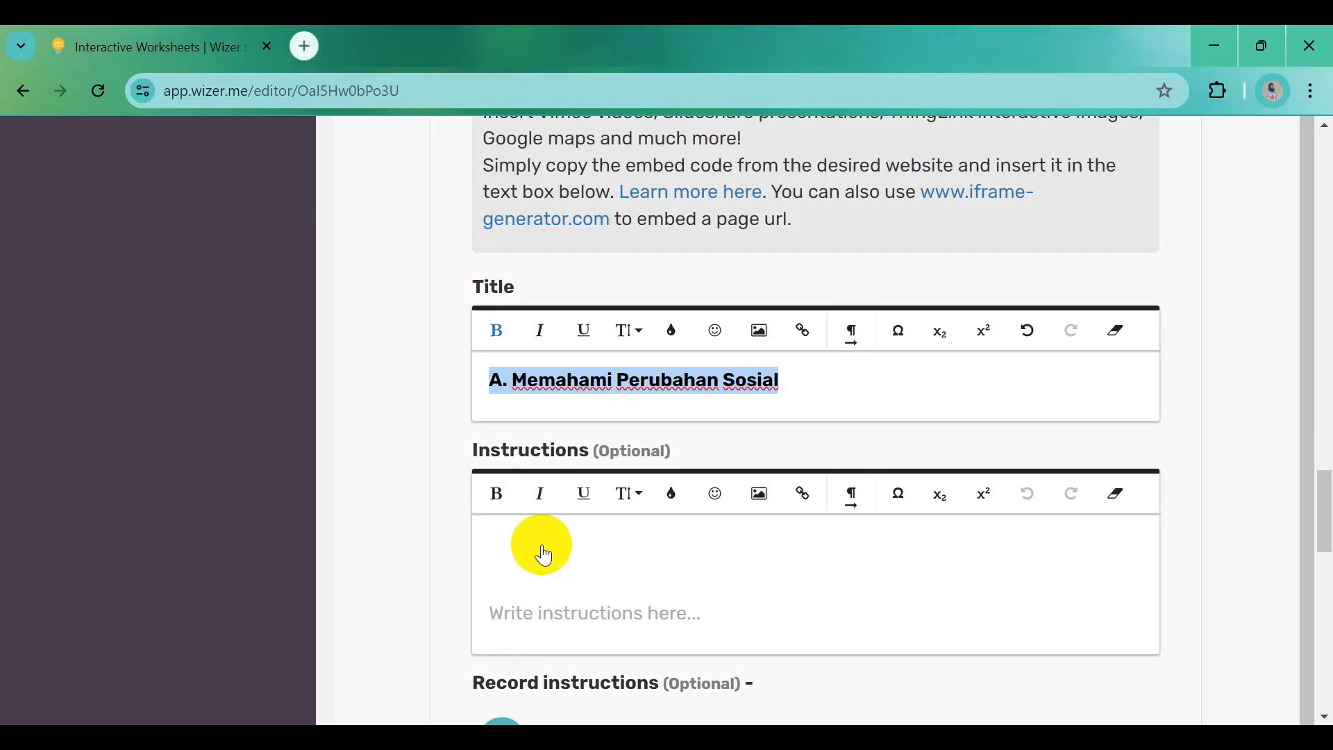
pyautogui.click(540, 553)
pyautogui.hotkey('ctrl', 'v')
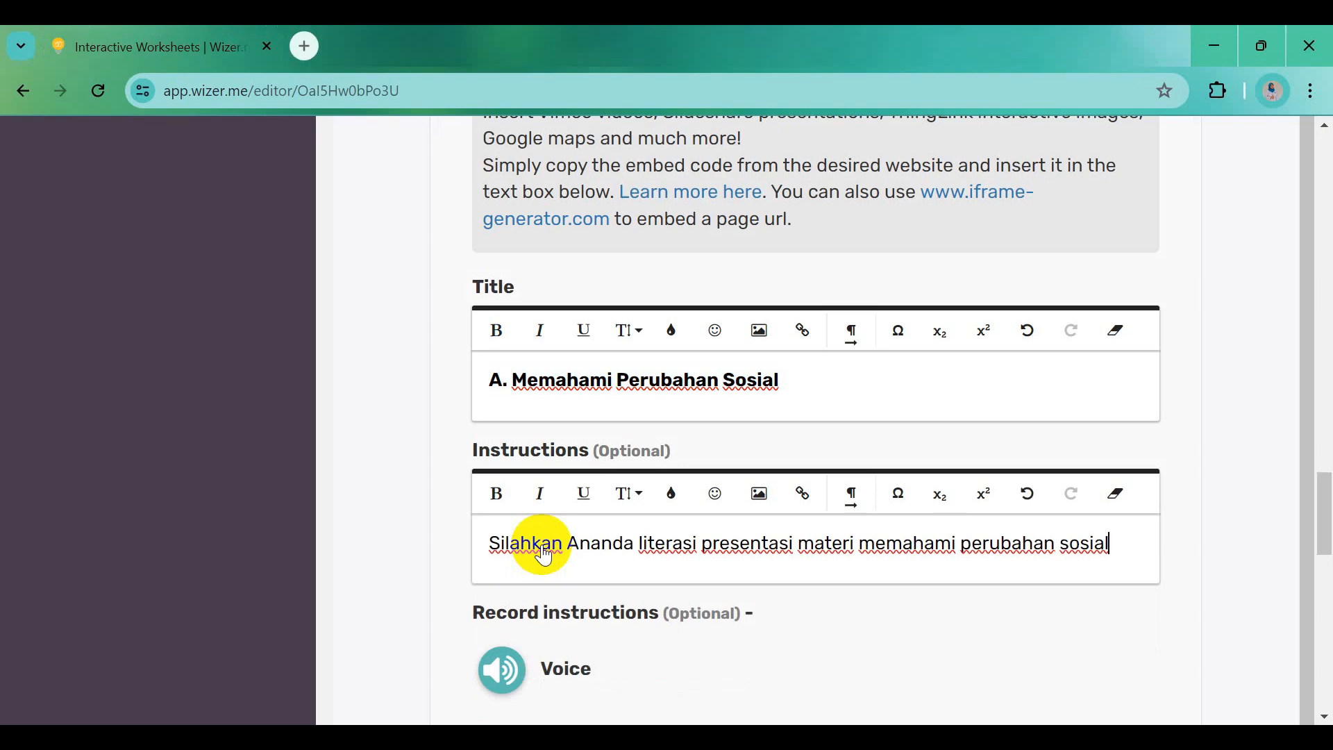
pyautogui.scroll(-5, 542, 554)
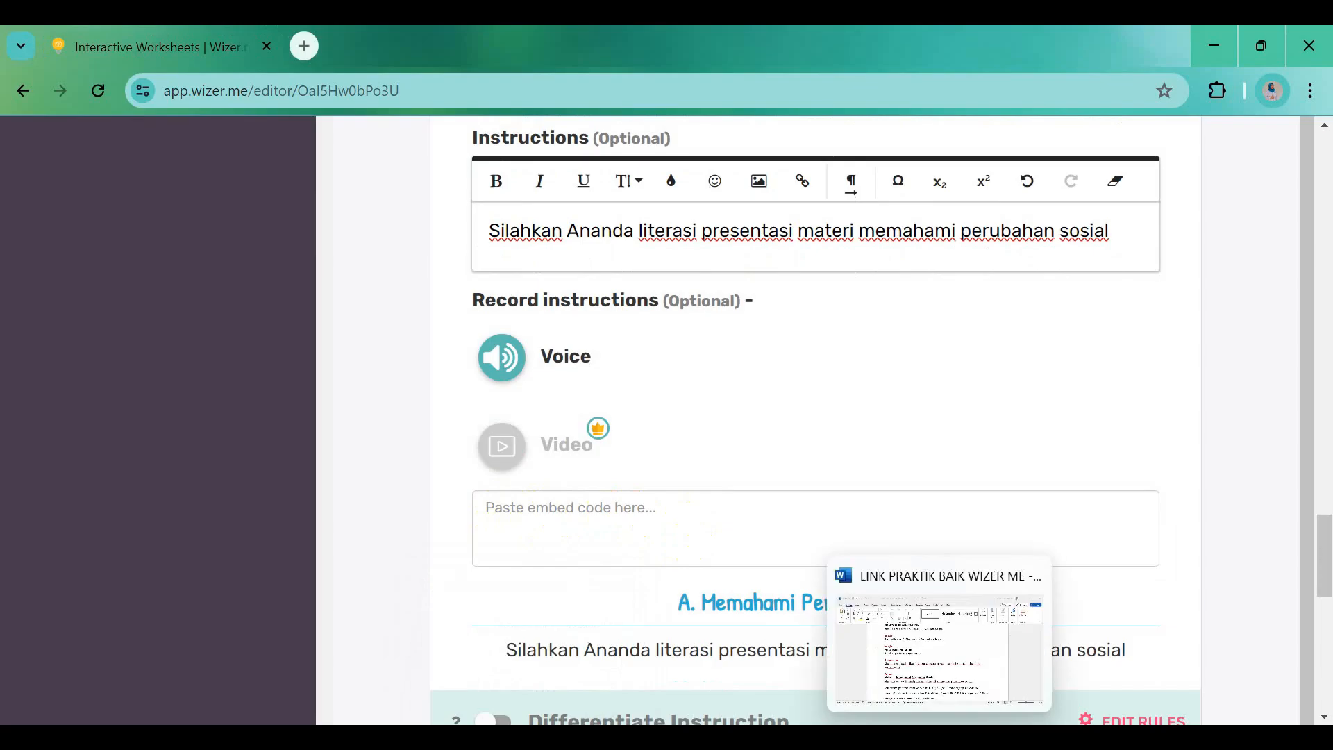
# Paste the Canva embed code from Word into the embed box, removing the trailing empty line
pyautogui.click(942, 737)
pyautogui.scroll(-3, 639, 675)
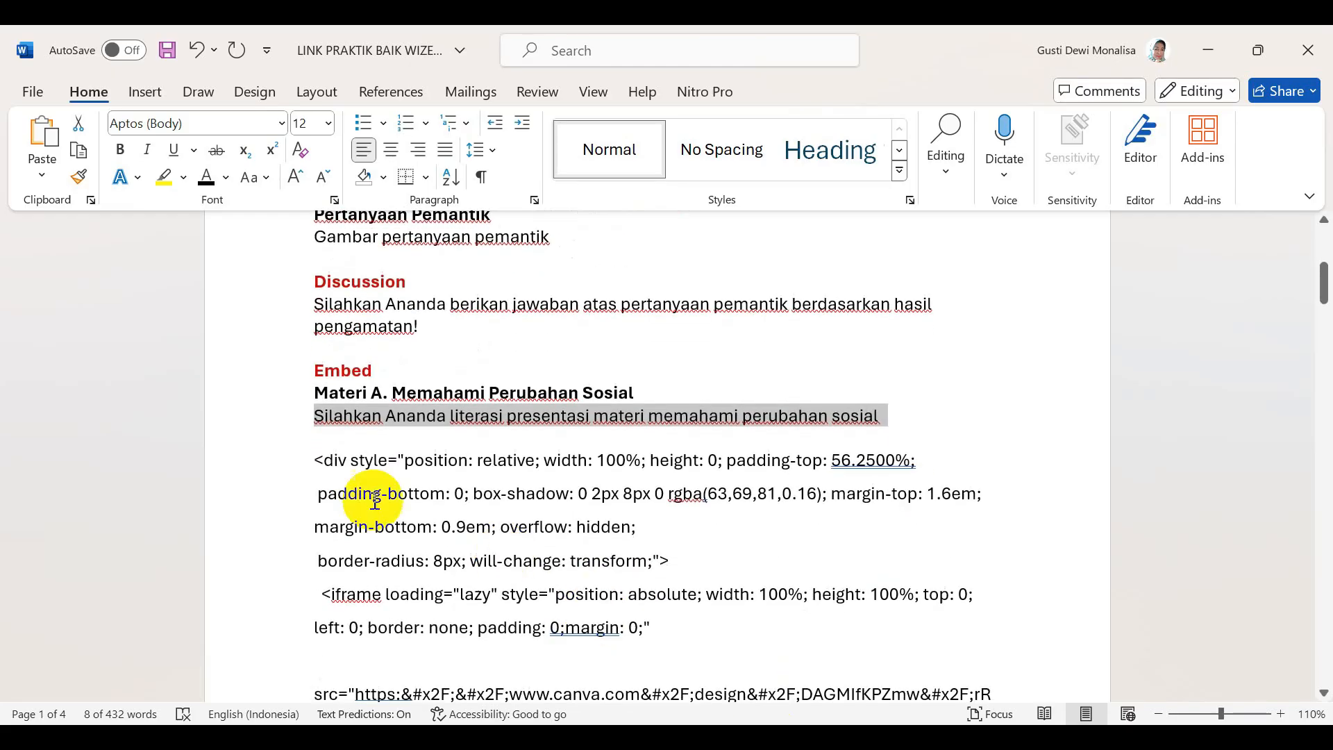
pyautogui.moveTo(316, 461); pyautogui.dragTo(364, 502)
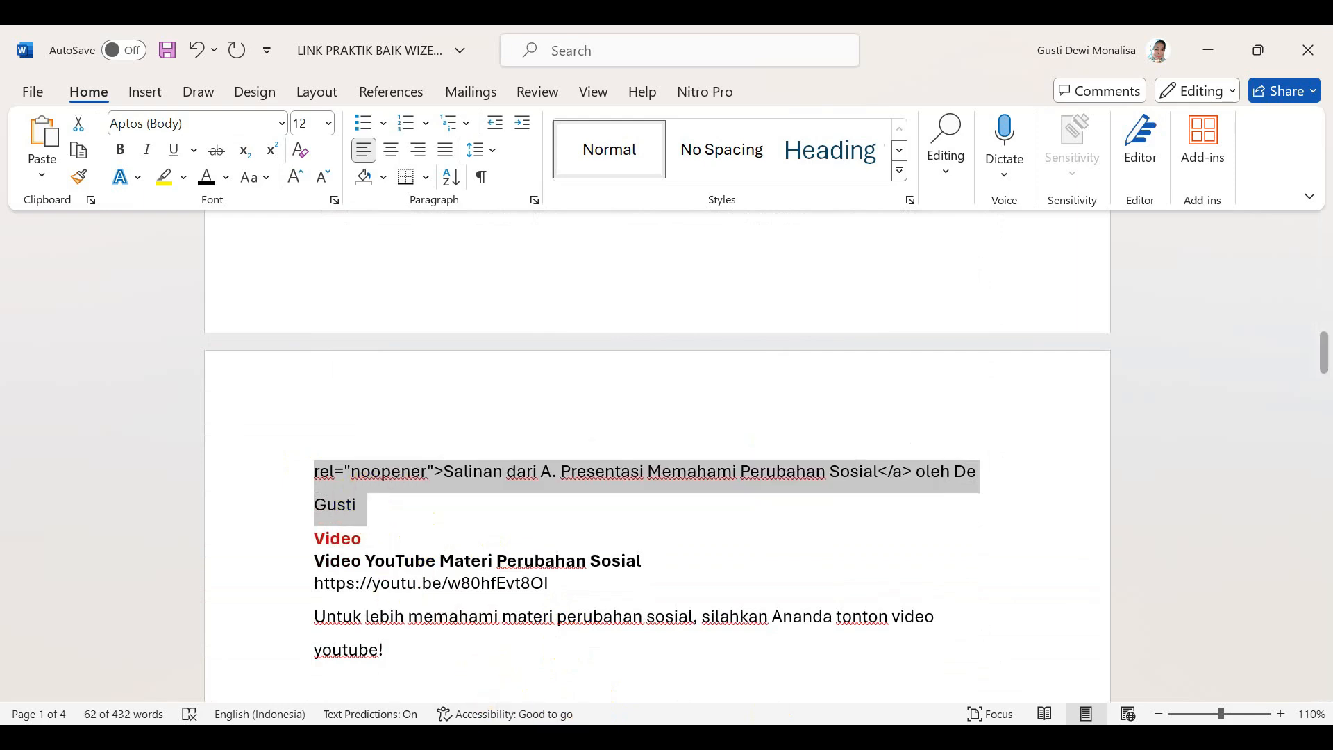
pyautogui.moveTo(527, 737)
pyautogui.click(524, 687)
pyautogui.click(536, 534)
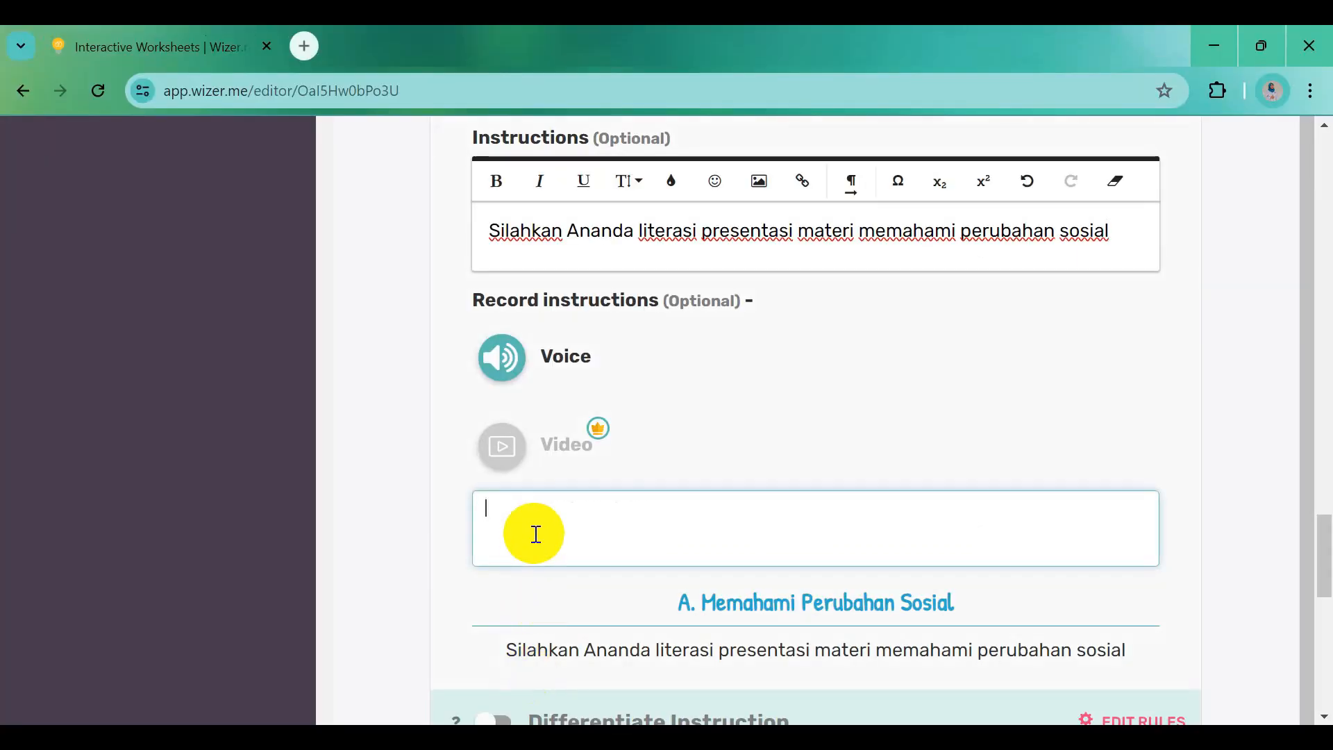
pyautogui.hotkey('ctrl', 'v')
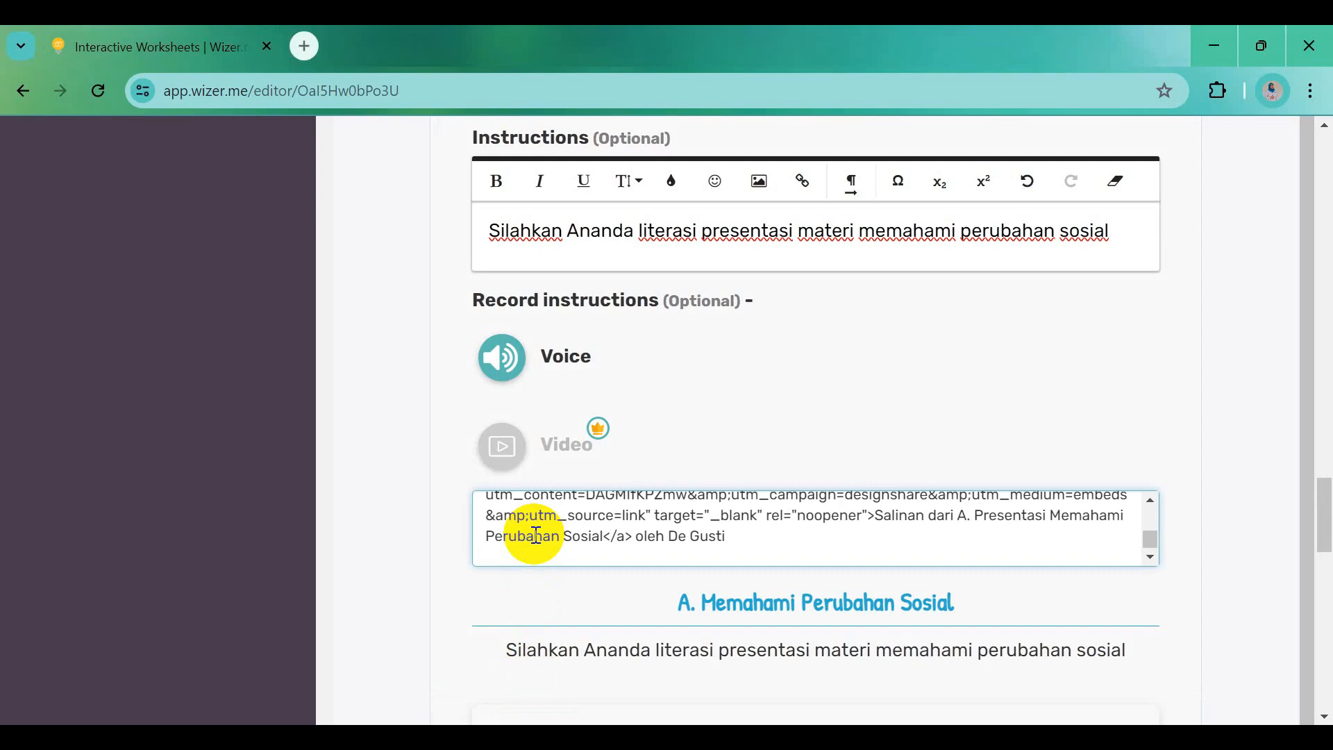
pyautogui.press('BackSpace')
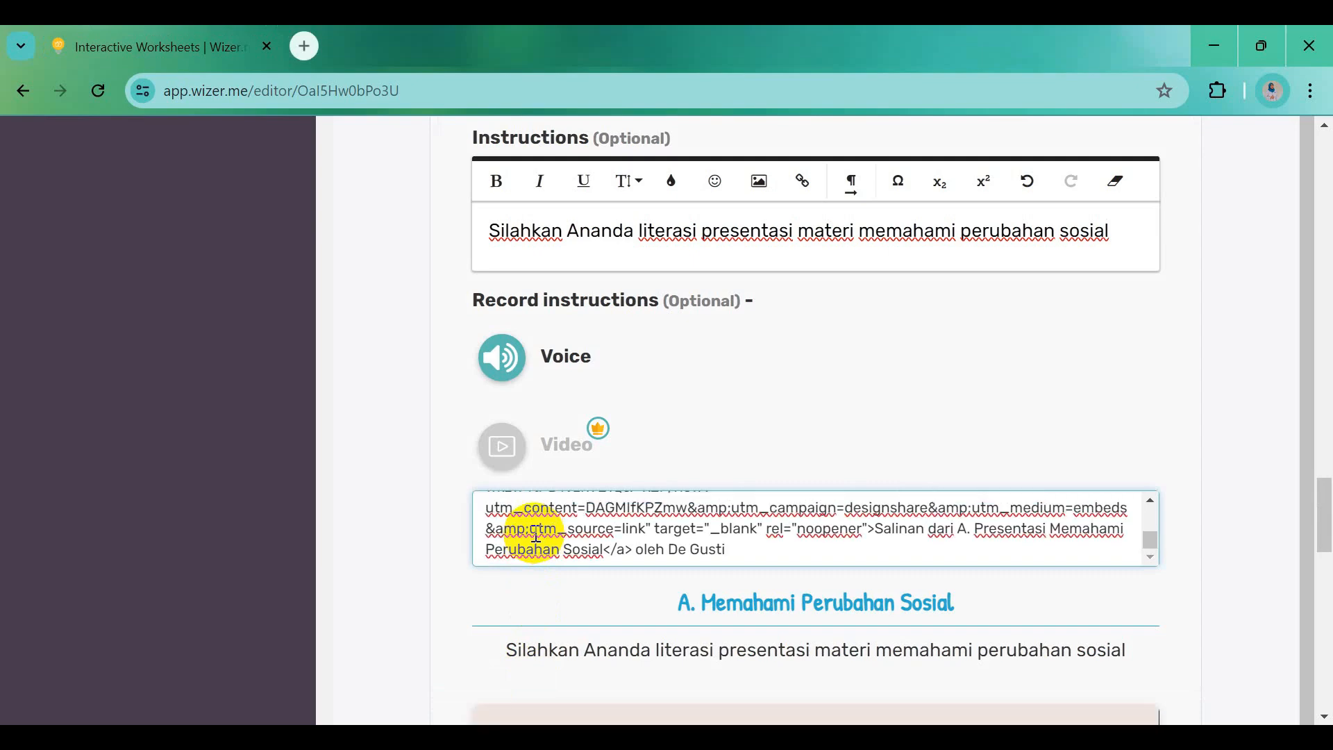
# Save the embed activity showing the 8-slide Perubahan Sosial presentation to the worksheet
pyautogui.scroll(-5, 536, 538)
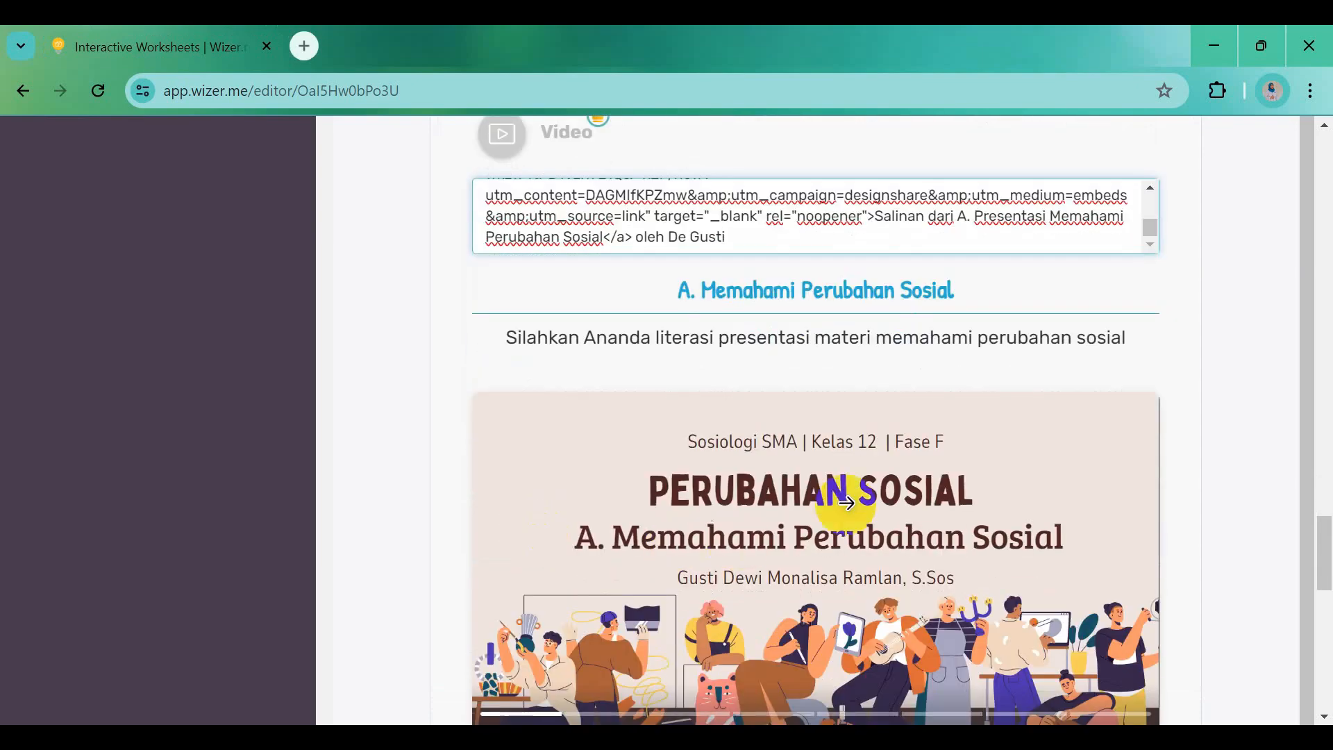
pyautogui.scroll(-3, 759, 491)
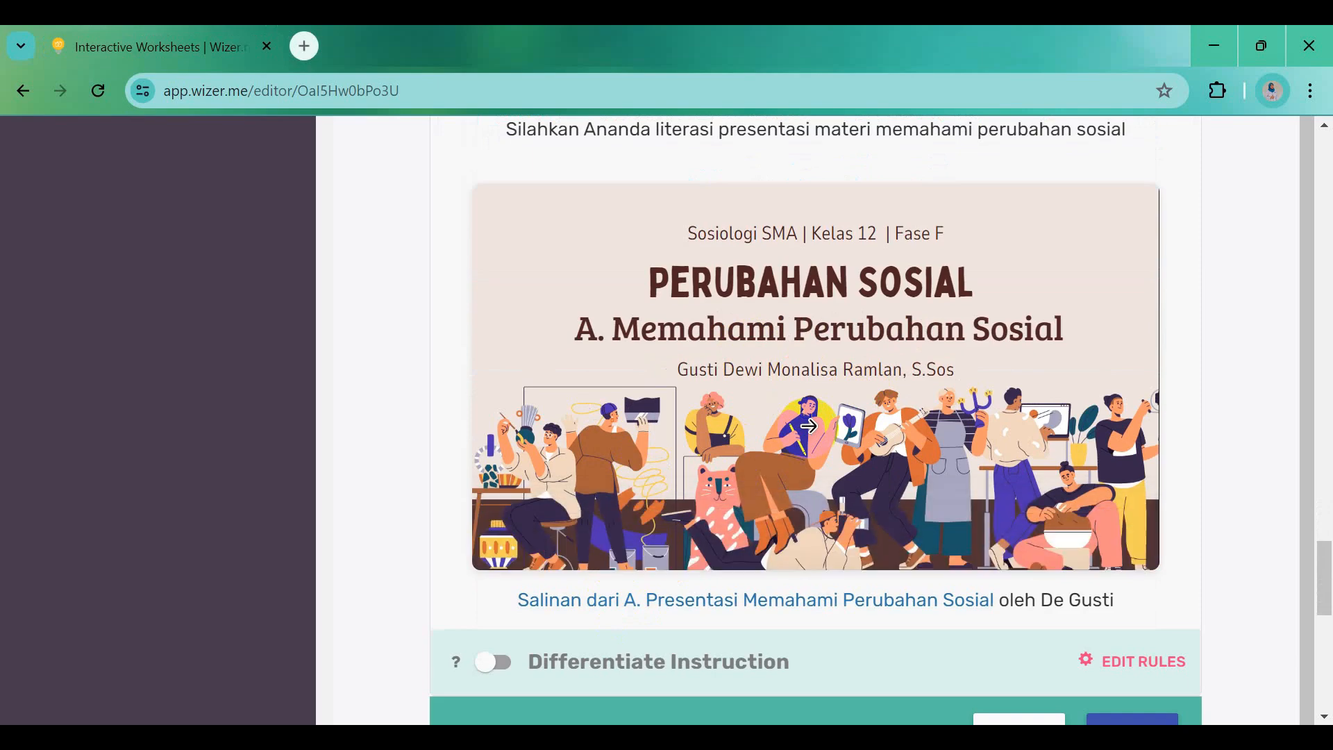
pyautogui.scroll(-1, 808, 426)
pyautogui.click(1127, 607)
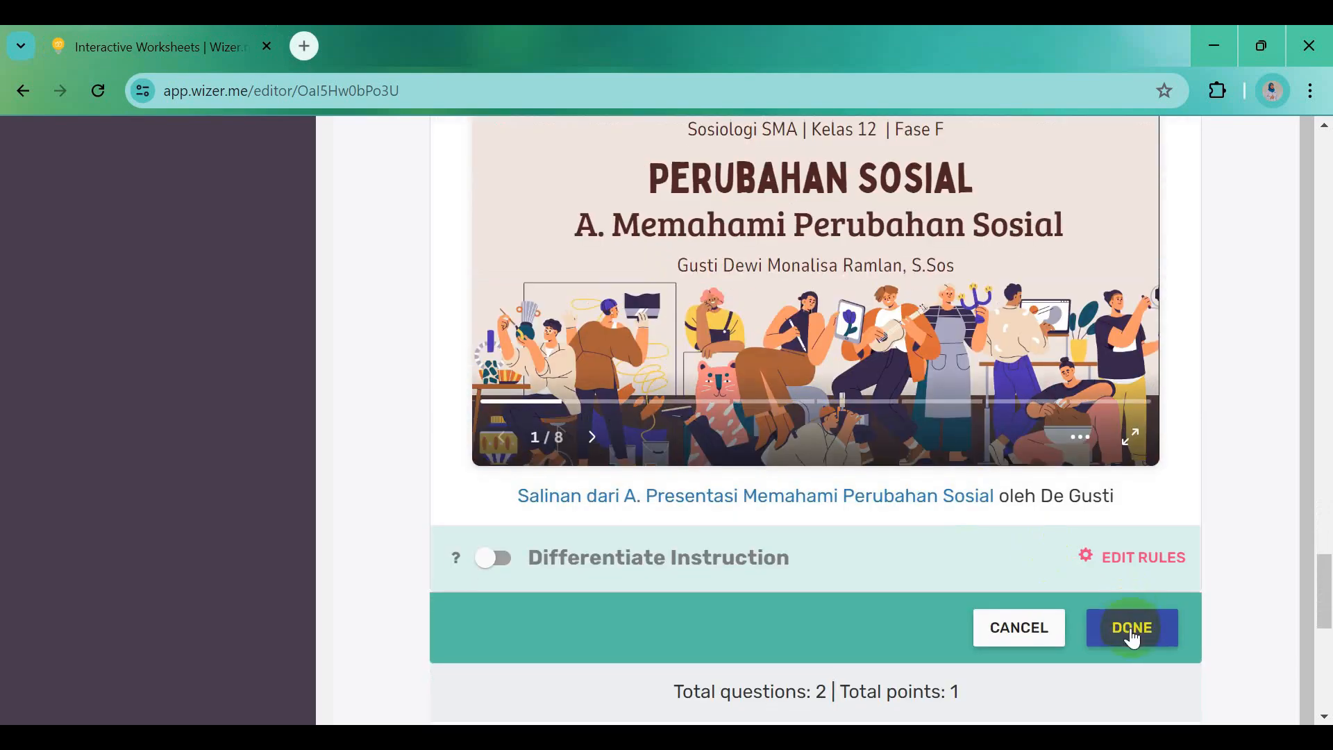
pyautogui.click(1131, 628)
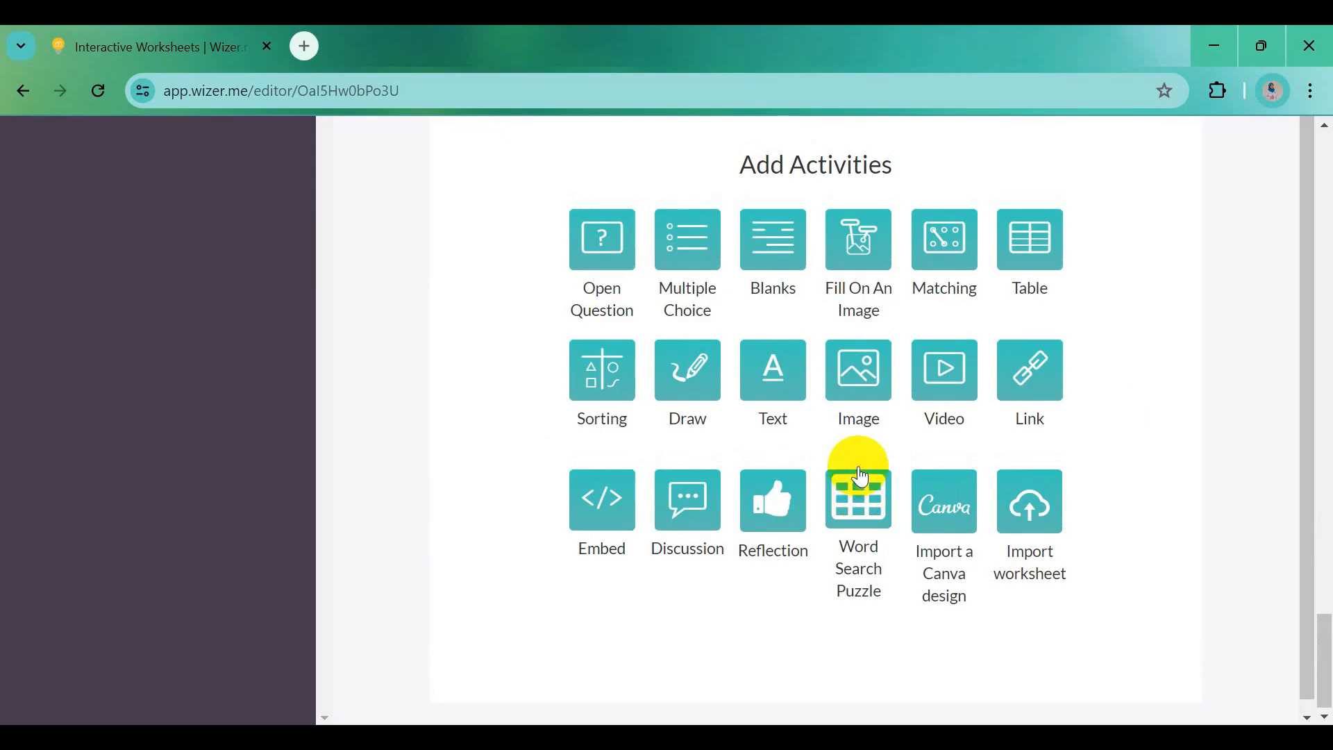
# Change the embedded presentation's point value from 1 to 0
pyautogui.scroll(12, 861, 477)
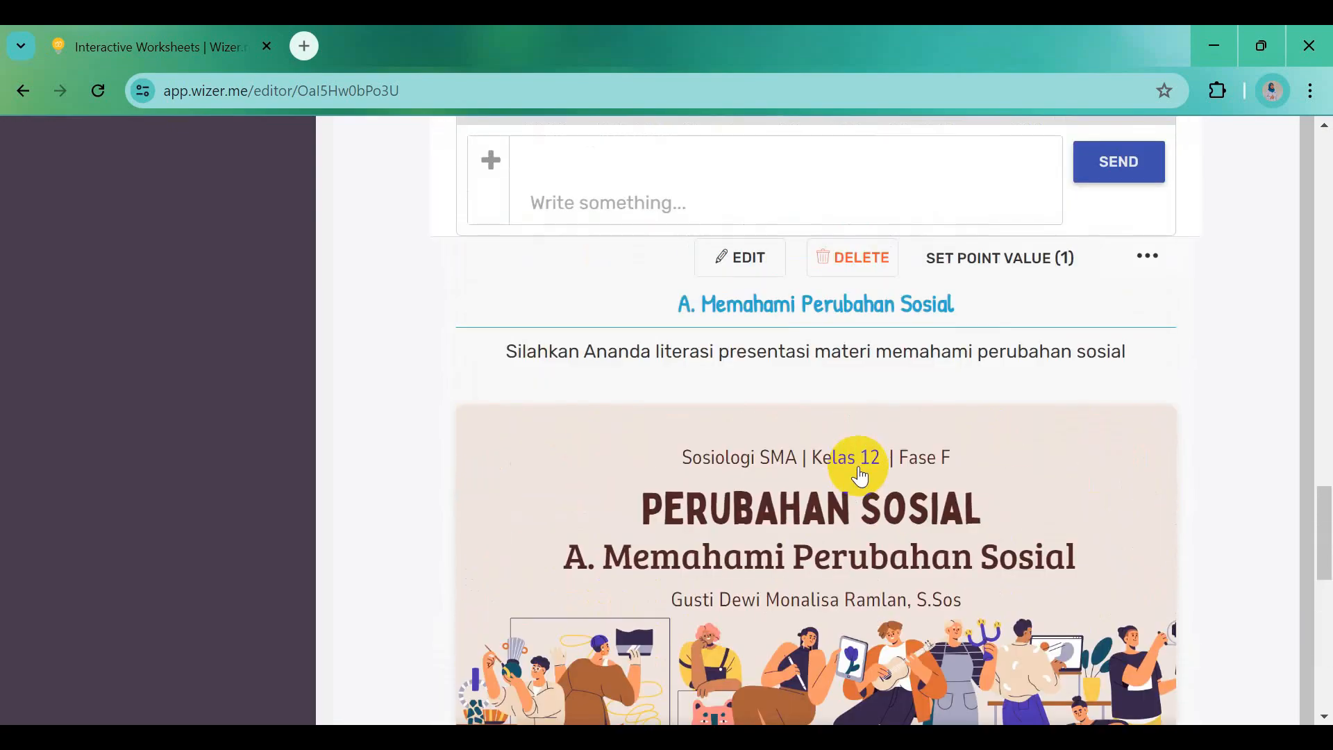
pyautogui.click(986, 267)
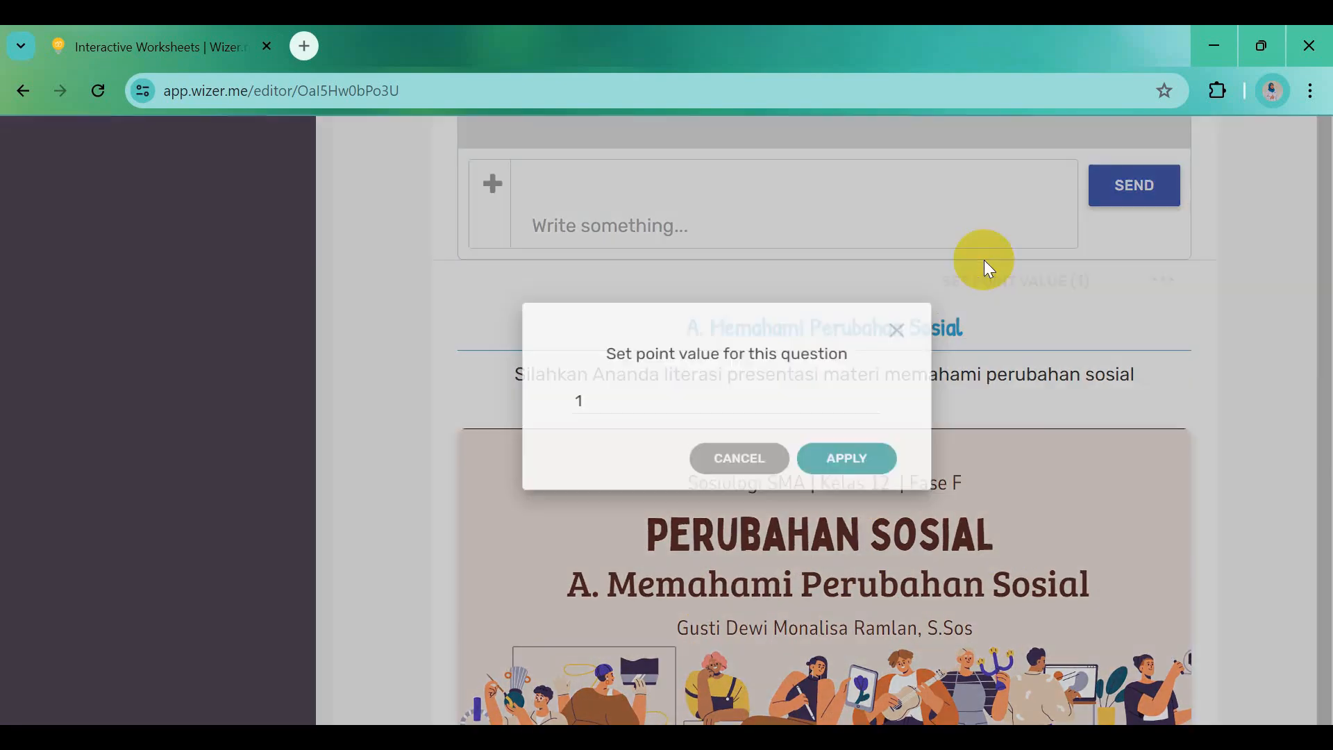
pyautogui.moveTo(518, 426); pyautogui.dragTo(485, 439)
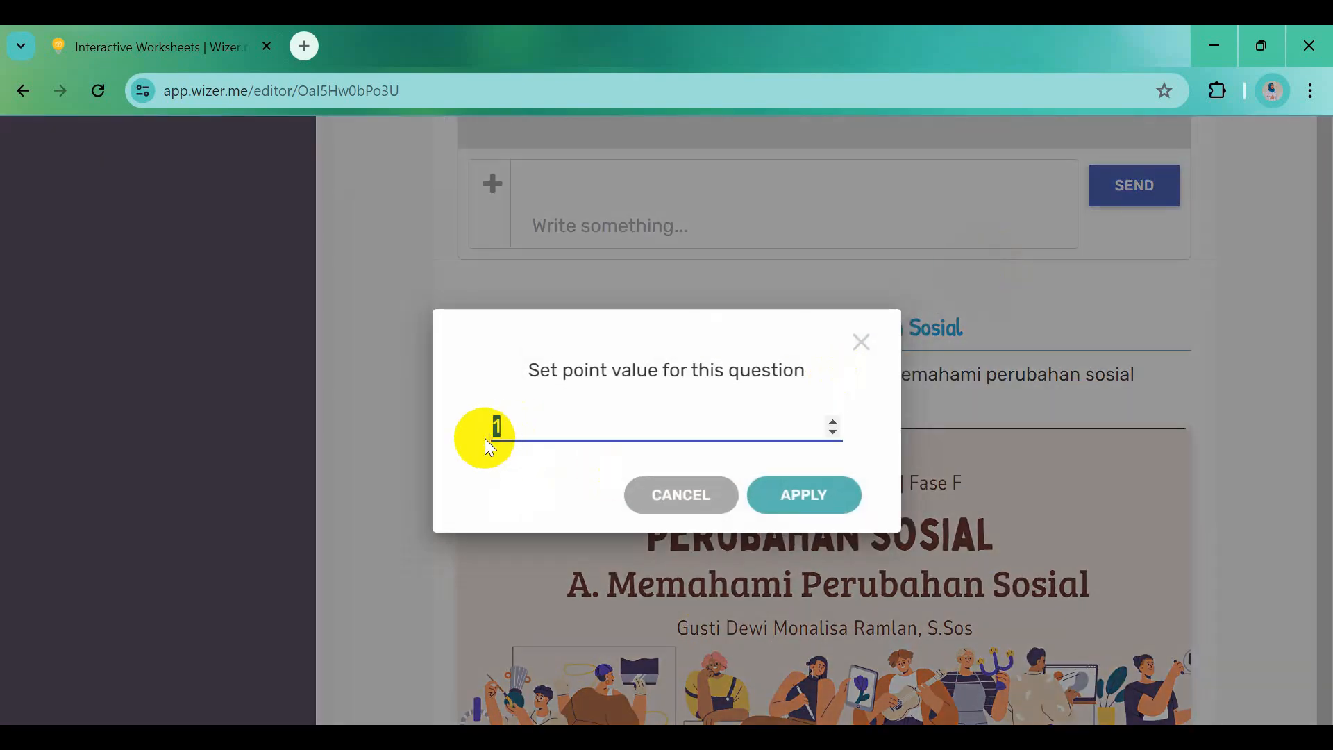
pyautogui.write('0')
pyautogui.click(783, 497)
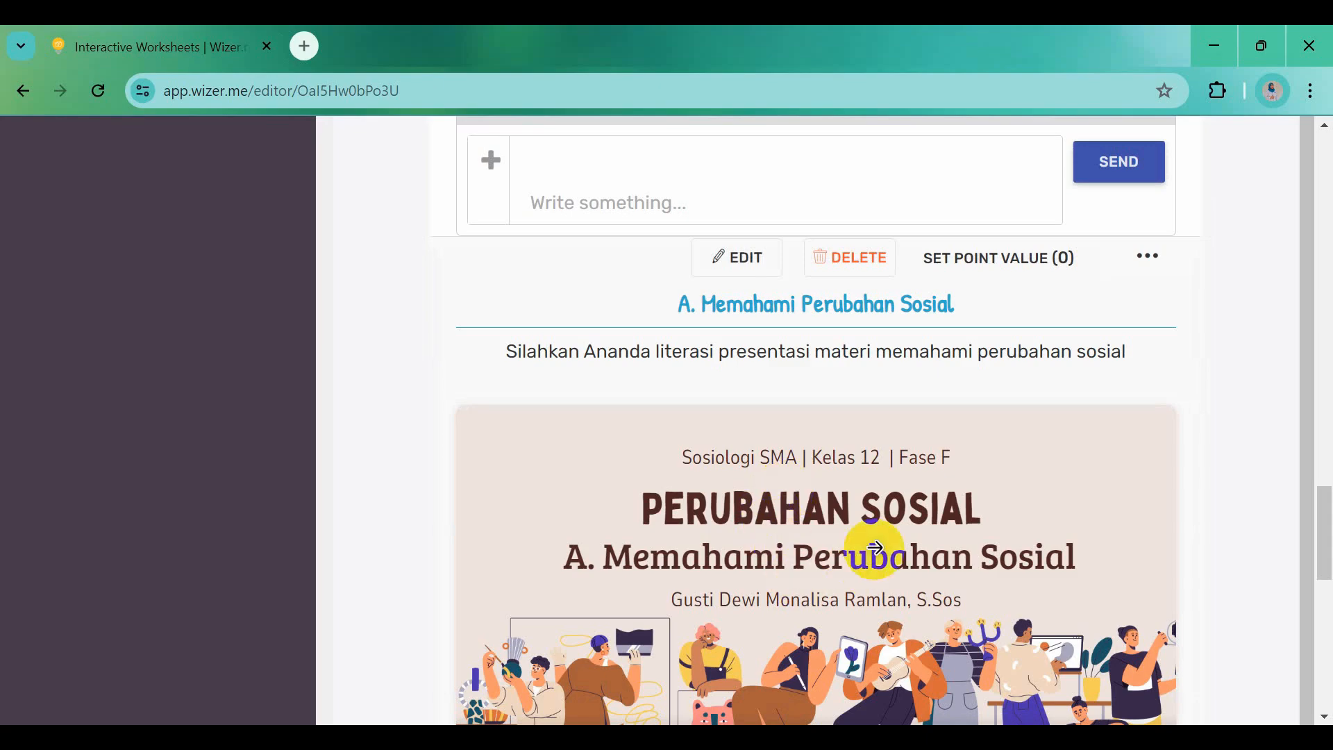
# Add a Video activity titled 'Video YouTube Materi Perubahan Sosial' in bold
pyautogui.scroll(-6, 842, 482)
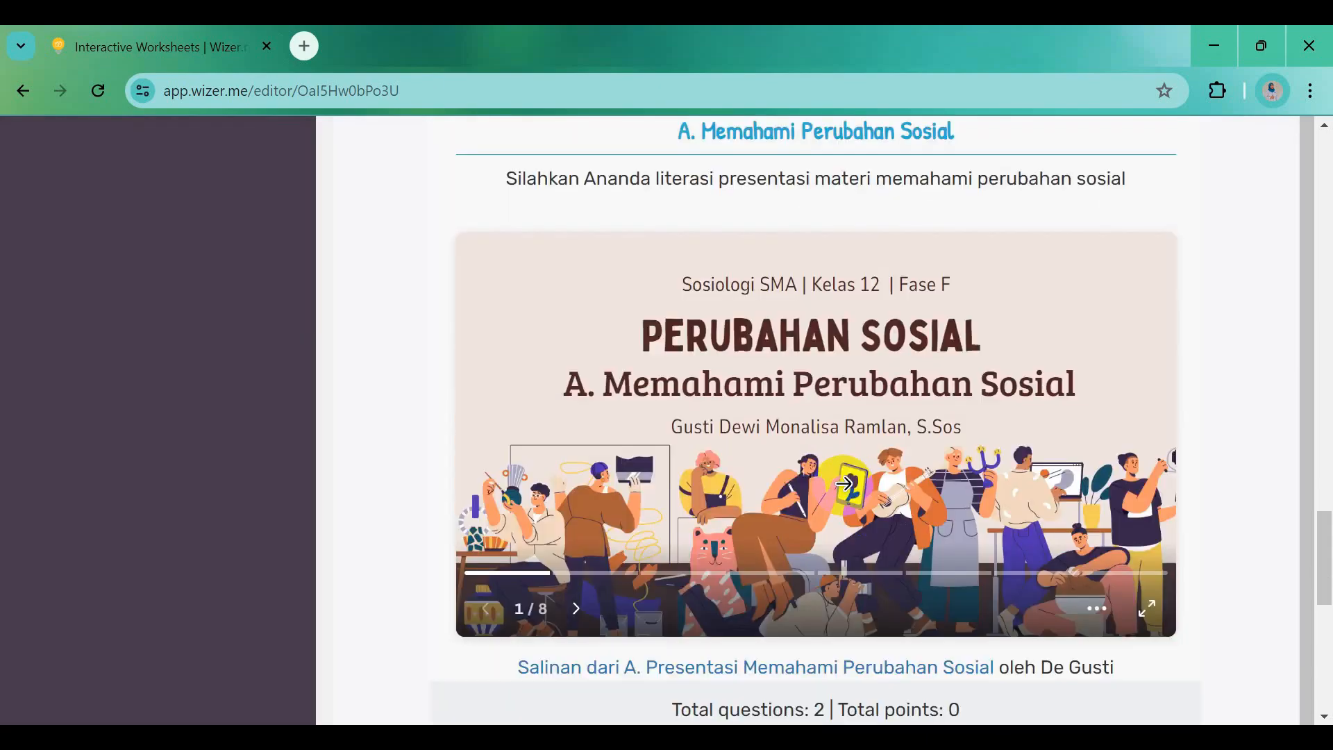
pyautogui.scroll(-5, 844, 484)
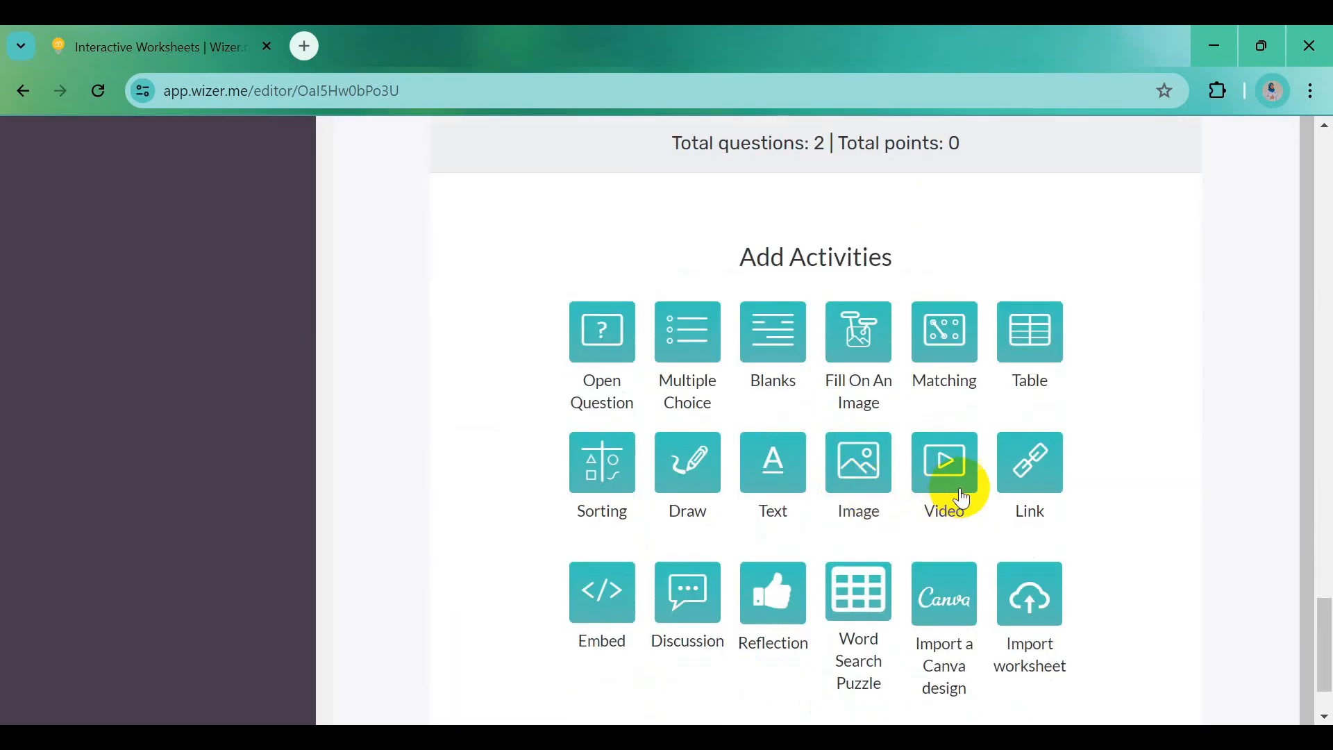
pyautogui.click(946, 472)
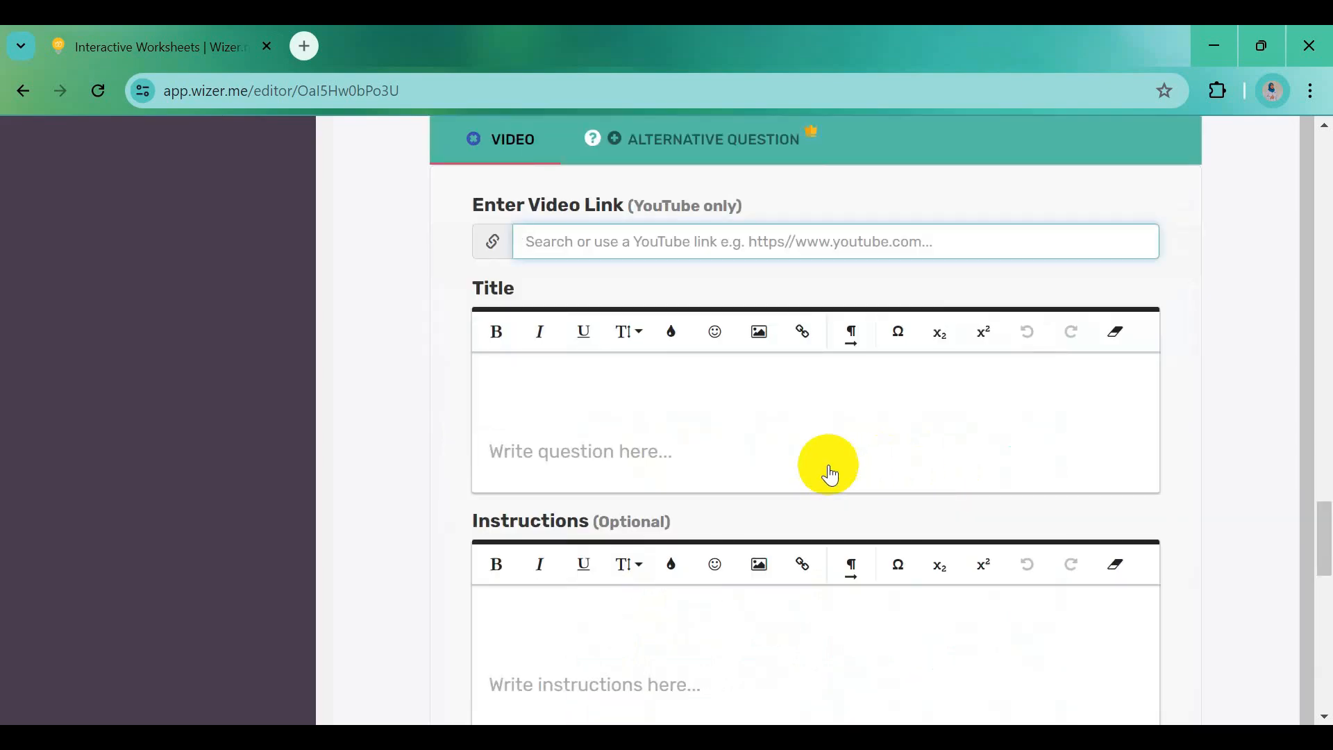
pyautogui.hotkey('alt', 'Tab')
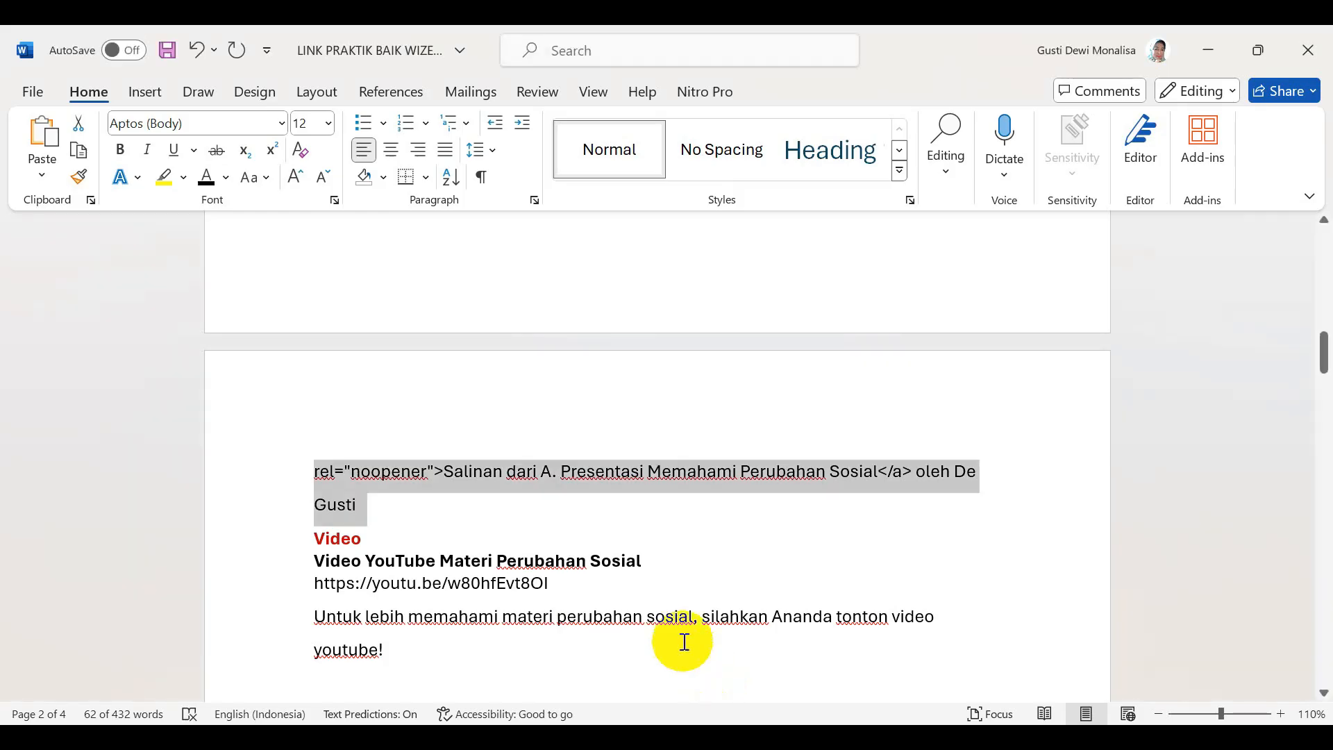
pyautogui.scroll(-1, 681, 640)
pyautogui.moveTo(319, 506); pyautogui.dragTo(635, 506)
pyautogui.hotkey('ctrl', 'c')
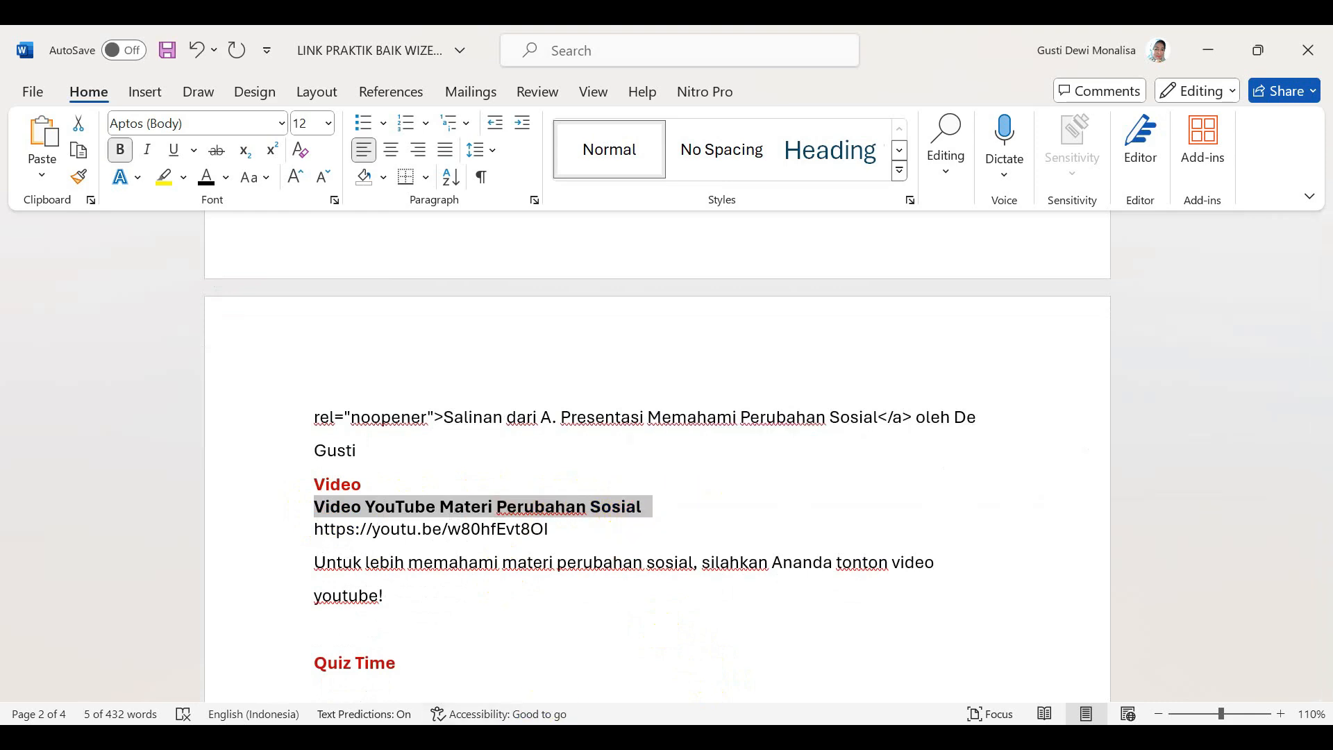
pyautogui.hotkey('alt', 'Tab')
pyautogui.click(555, 382)
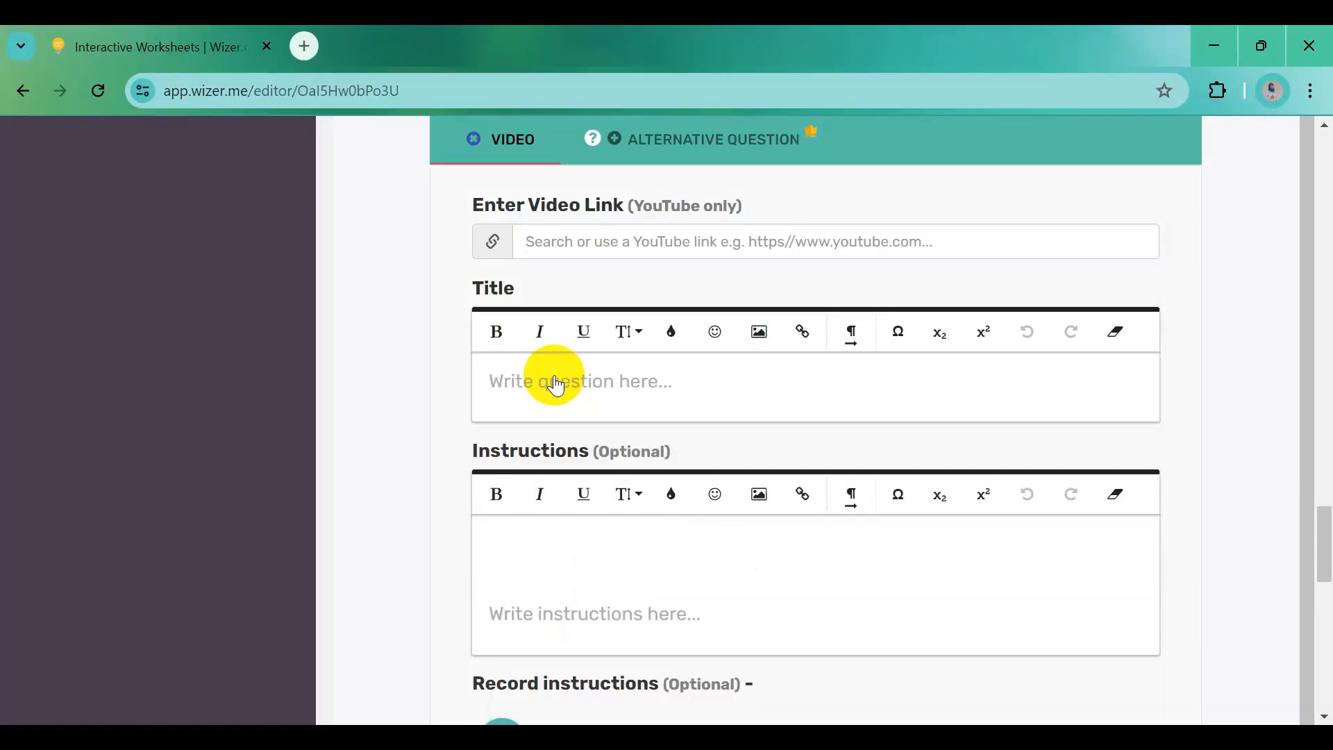
pyautogui.hotkey('ctrl', 'v')
pyautogui.moveTo(496, 405); pyautogui.dragTo(839, 397)
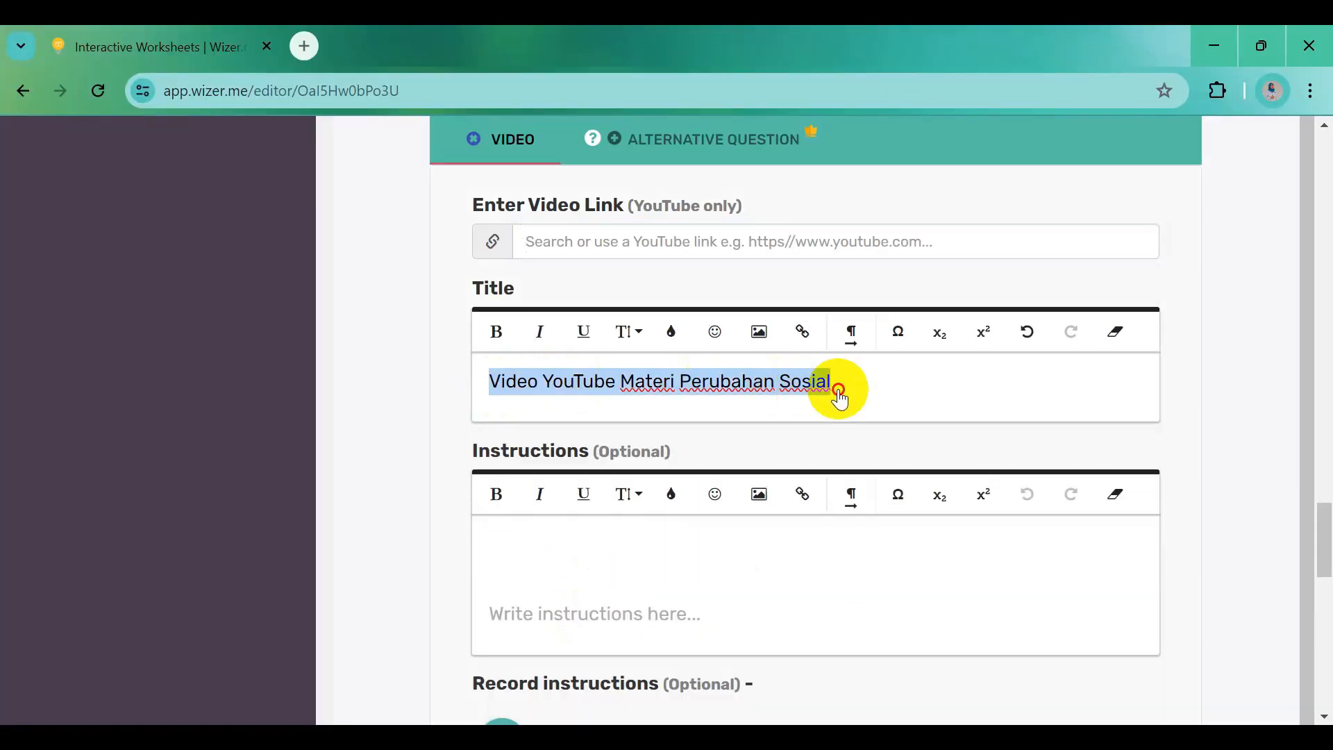
pyautogui.click(497, 332)
# Paste the Word sentence about watching the YouTube video into the video's instructions
pyautogui.hotkey('alt', 'Tab')
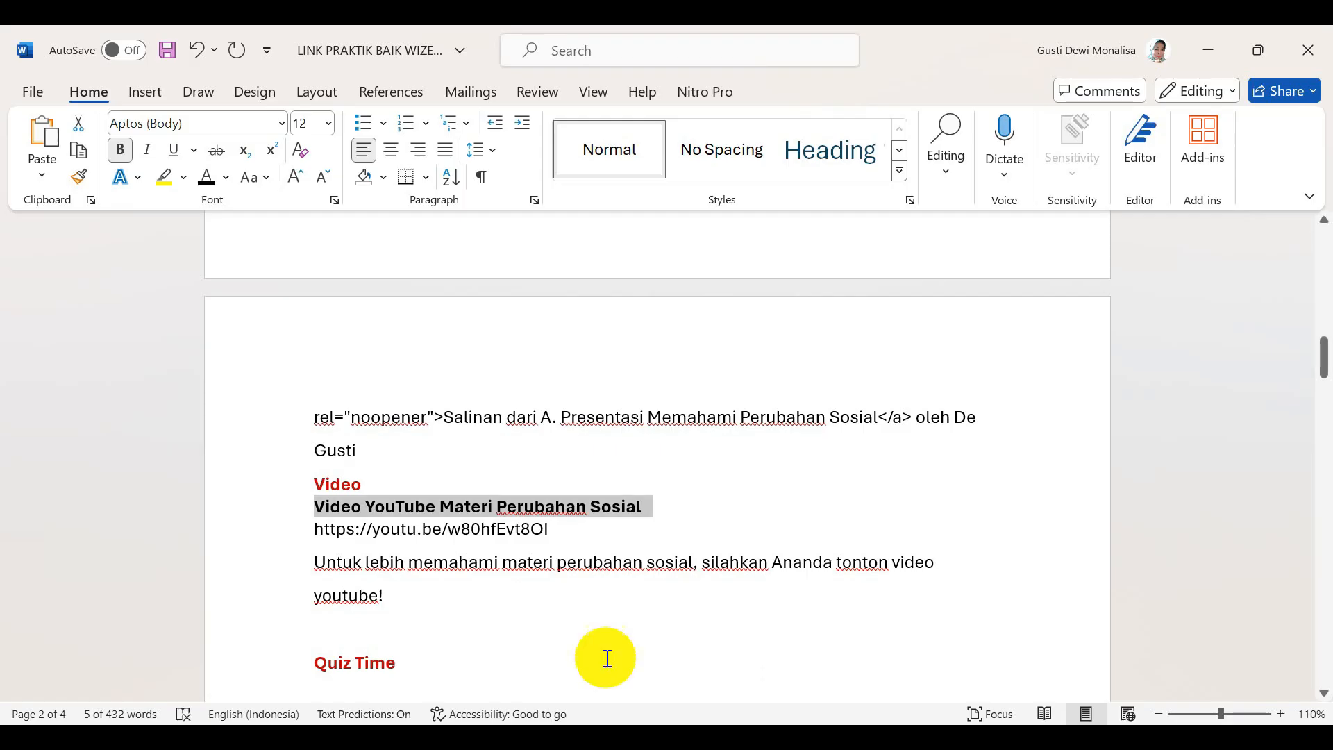
pyautogui.moveTo(313, 552); pyautogui.dragTo(390, 596)
pyautogui.hotkey('ctrl', 'c')
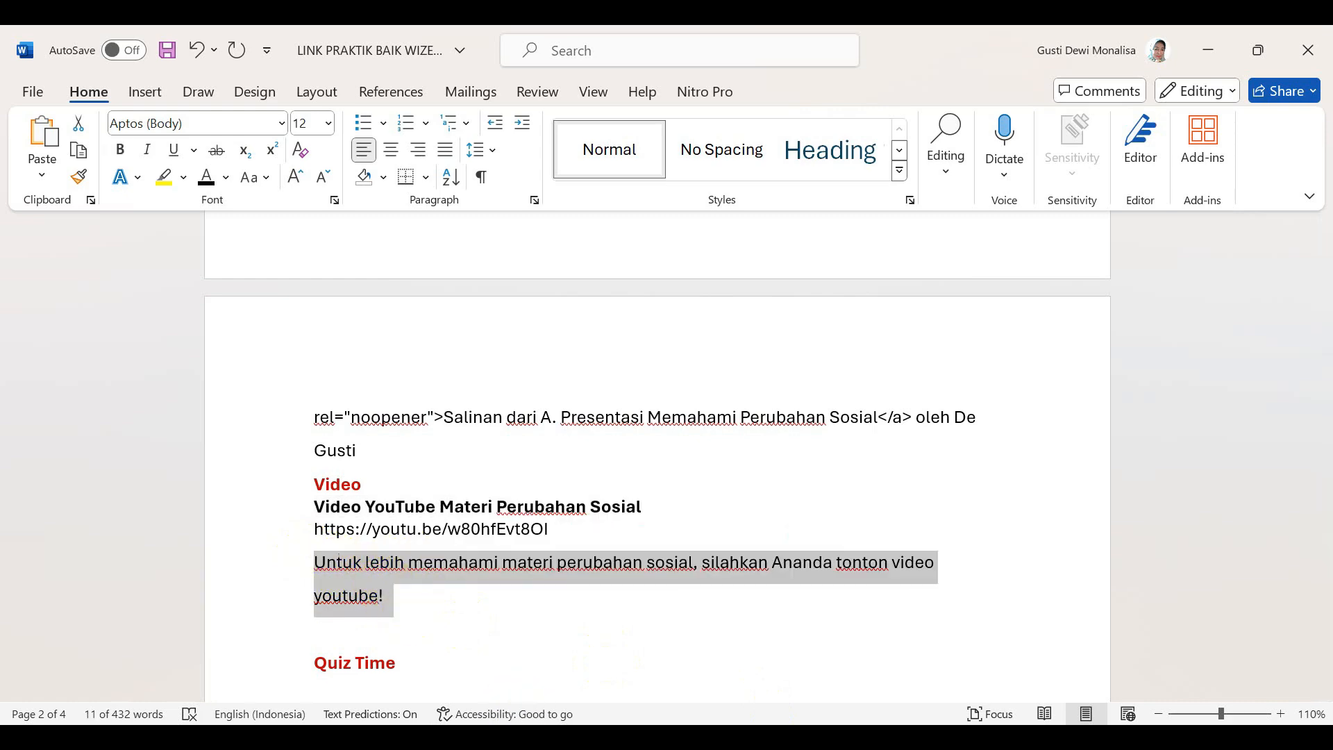
pyautogui.hotkey('alt', 'Tab')
pyautogui.click(523, 549)
pyautogui.hotkey('ctrl', 'v')
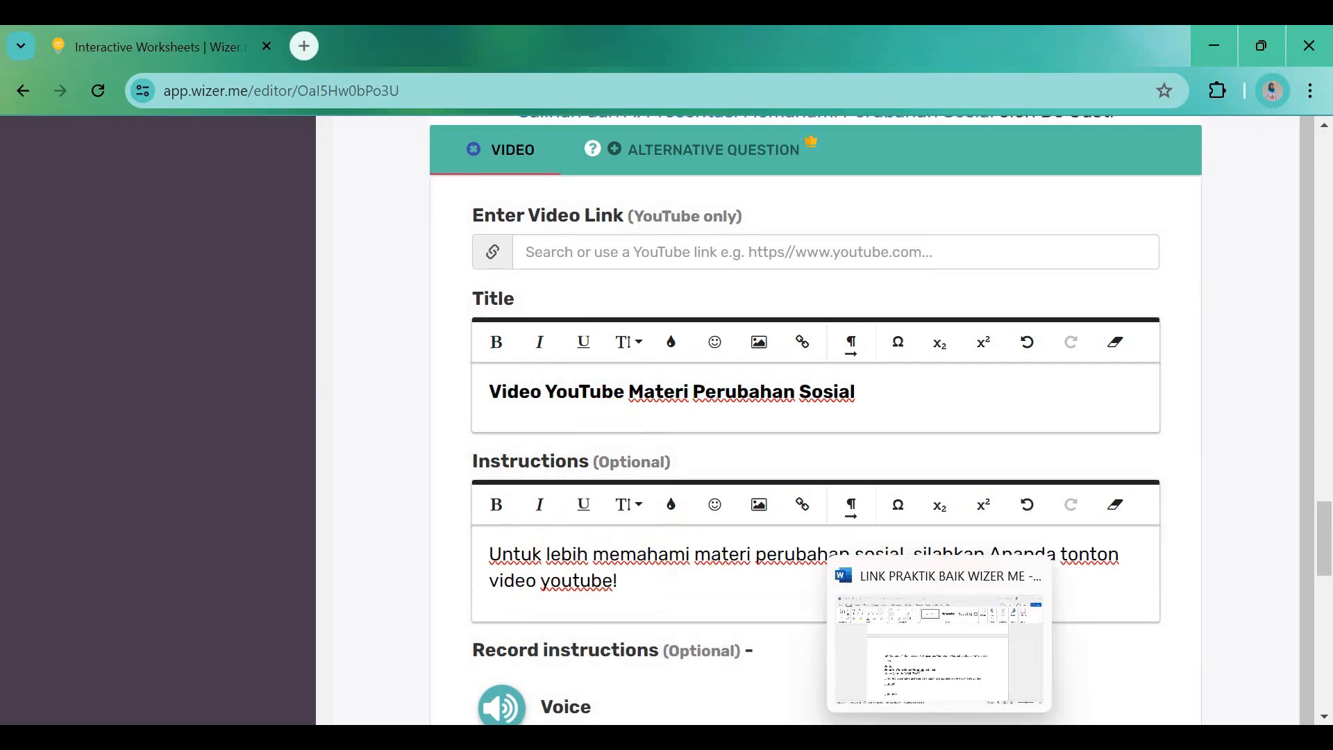
# Enter the Perubahan Sosial YouTube link, check the 02:51 preview, and save the video section
pyautogui.click(939, 739)
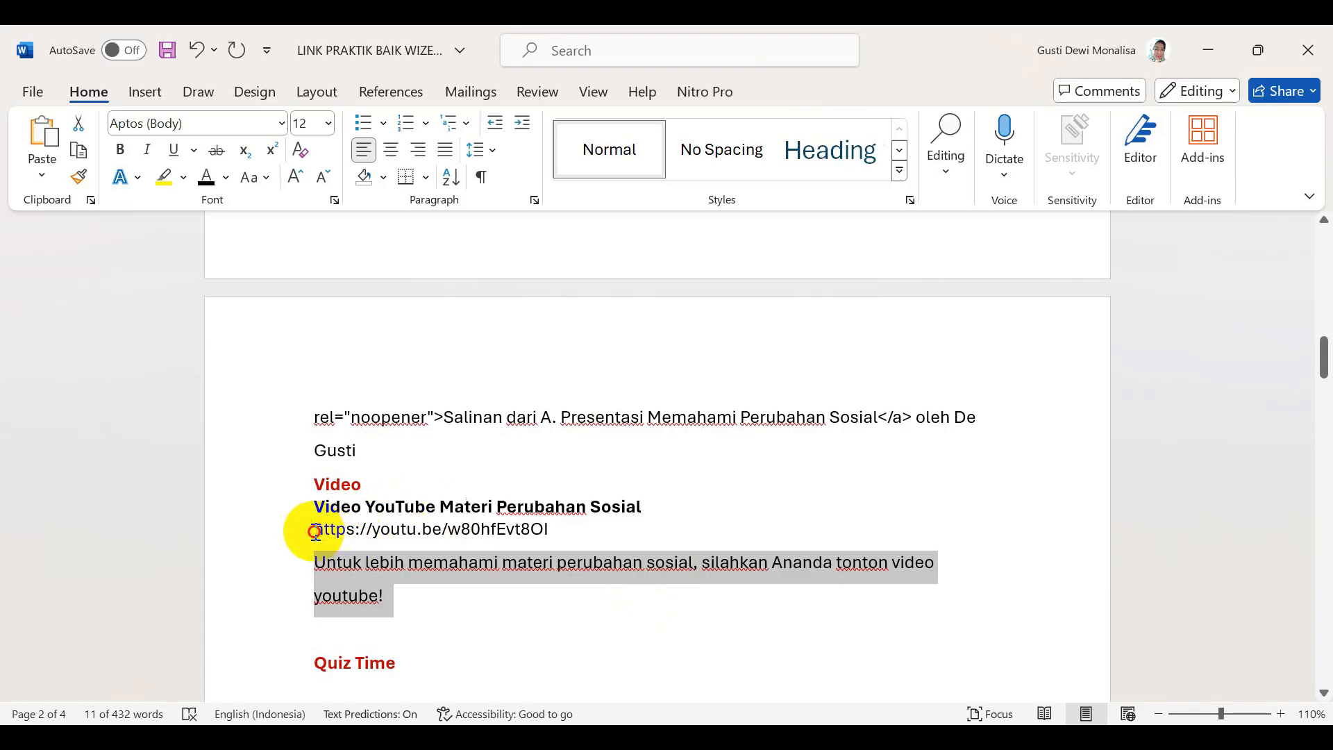
pyautogui.moveTo(314, 532); pyautogui.dragTo(549, 531)
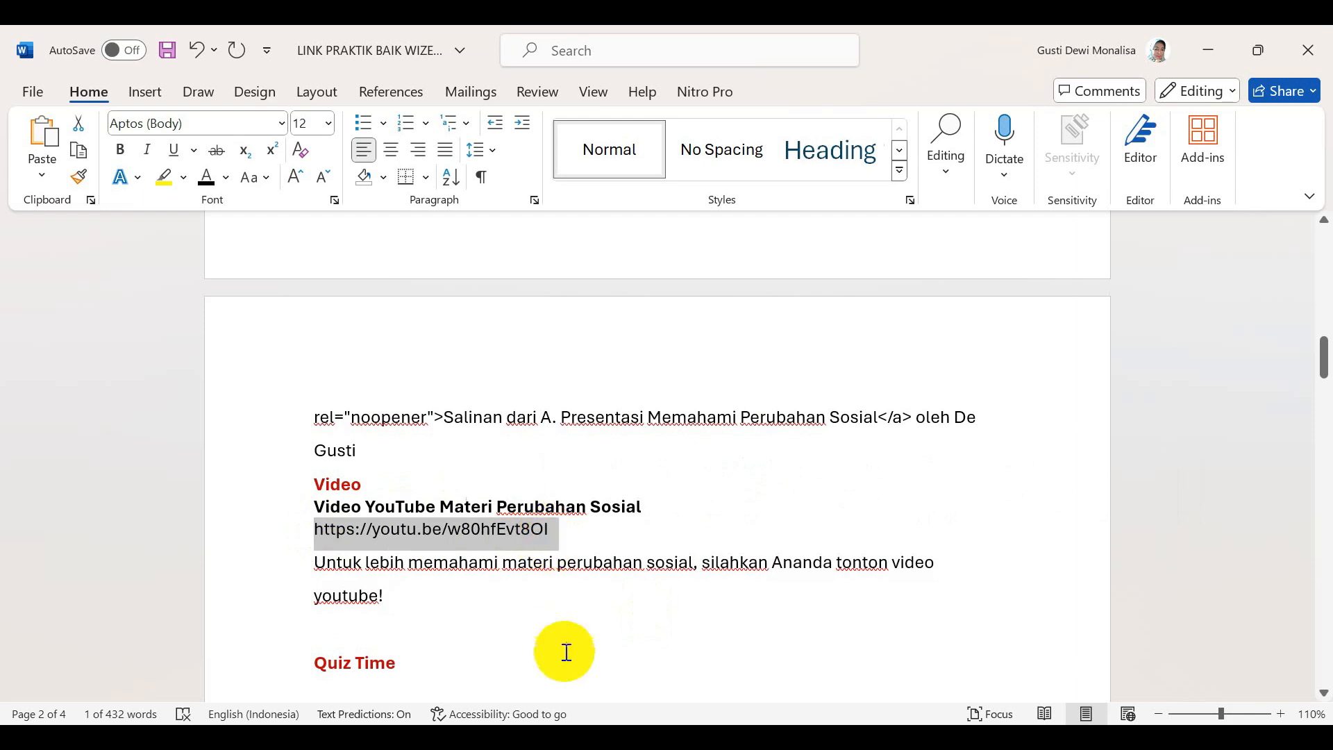
pyautogui.hotkey('alt', 'Tab')
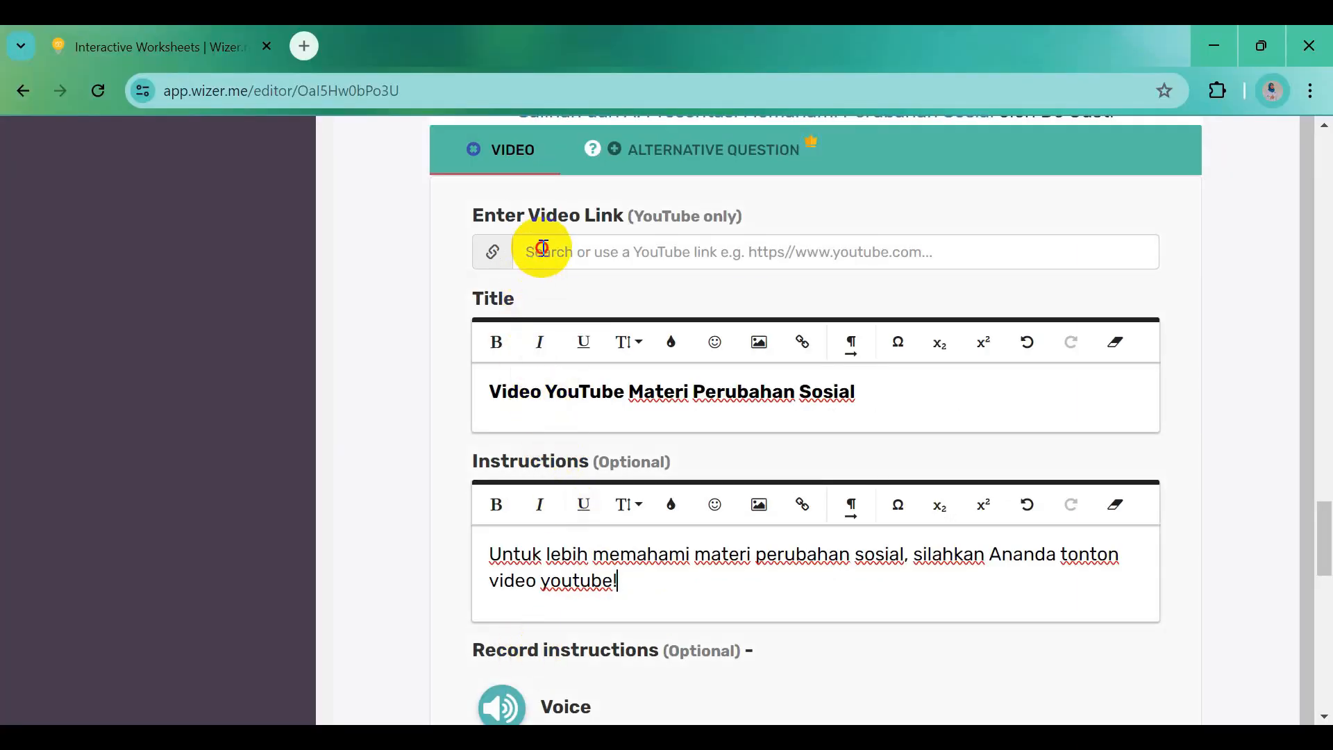
pyautogui.click(542, 248)
pyautogui.write('https://youtu.be/w80hfEvt80I')
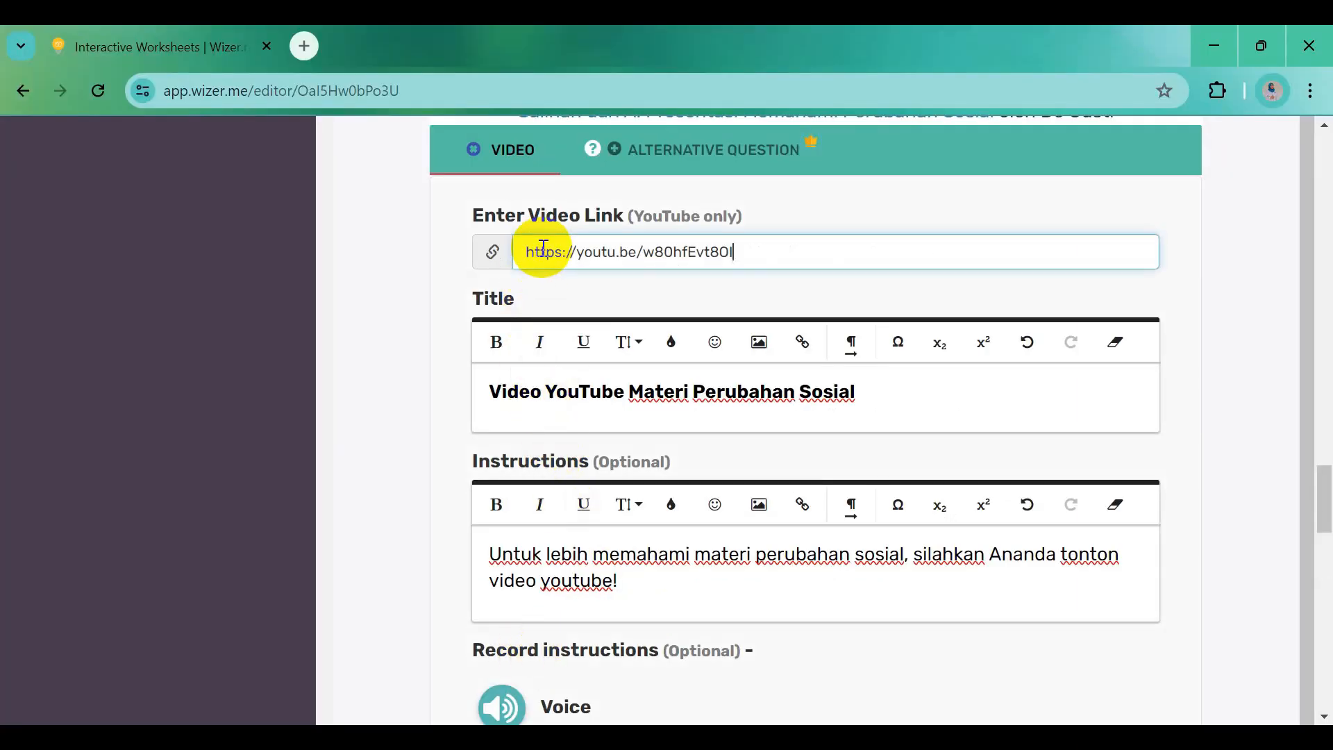
pyautogui.scroll(-1, 944, 563)
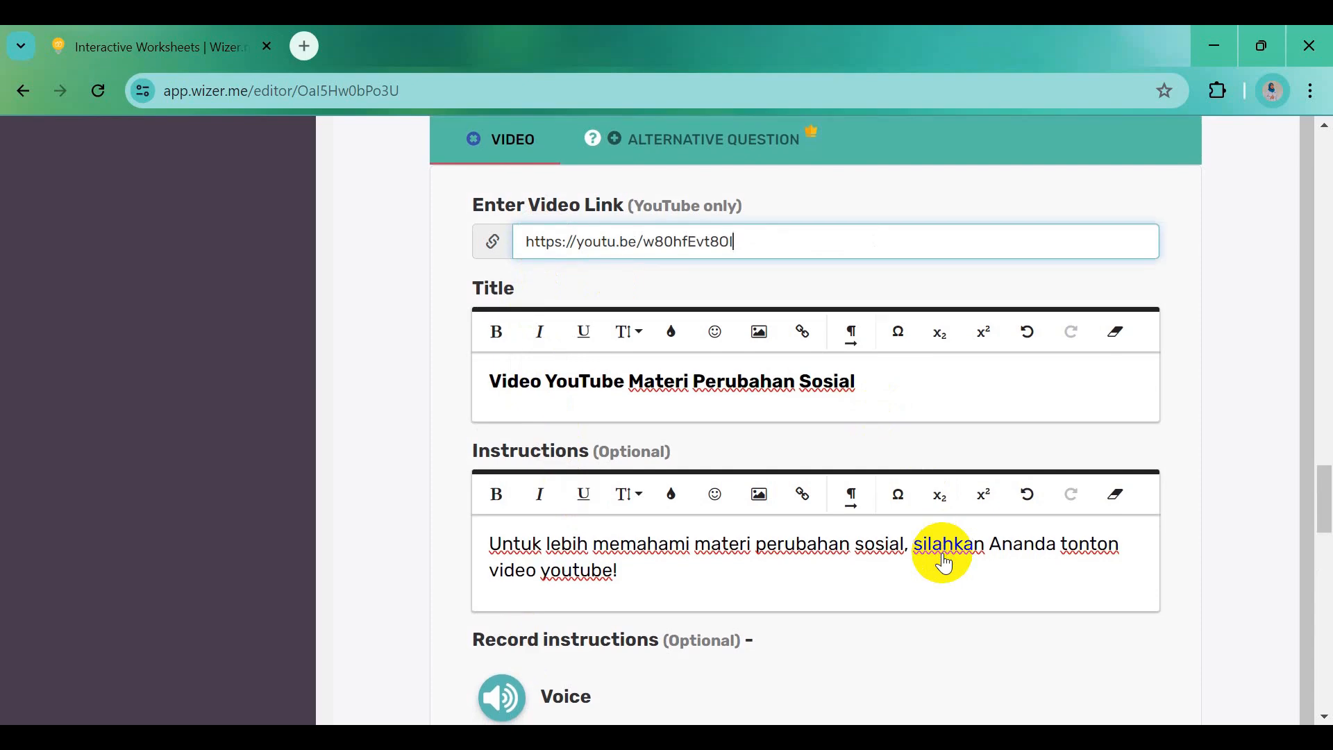
pyautogui.scroll(-6, 944, 564)
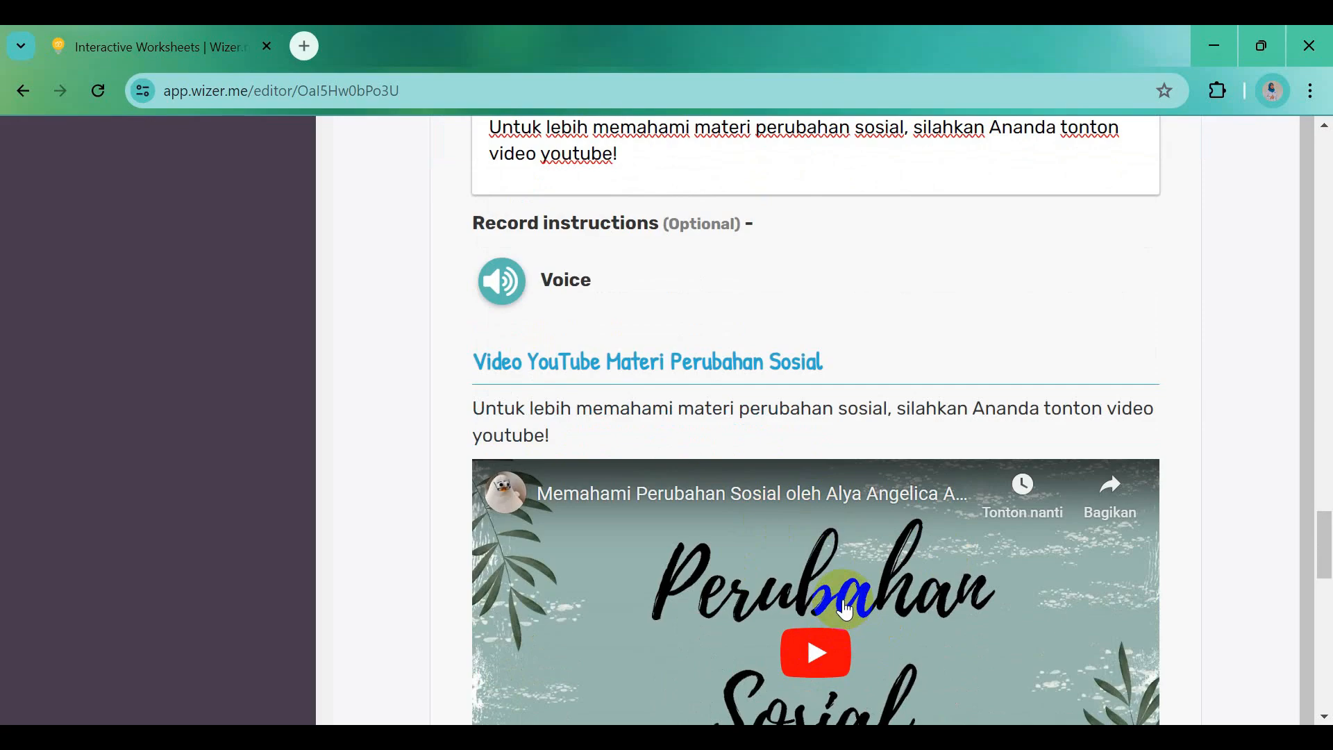
pyautogui.scroll(-5, 847, 608)
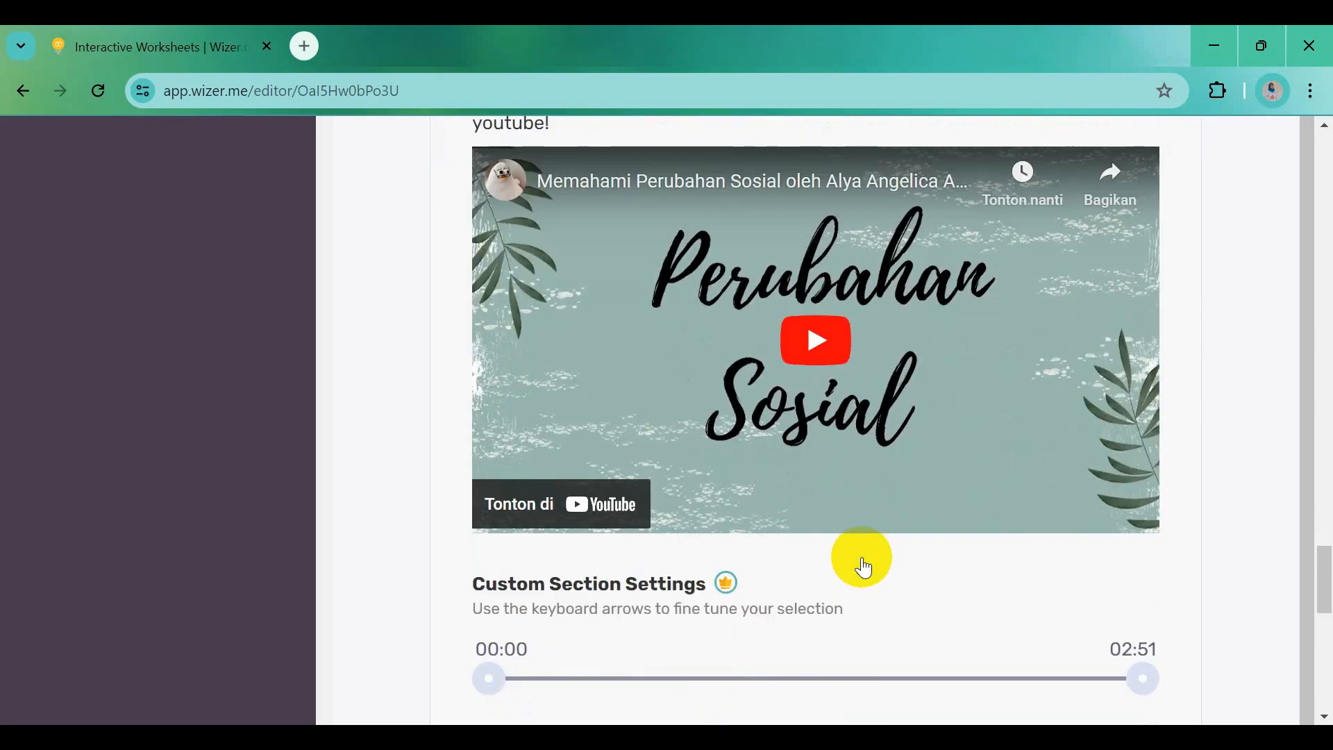
pyautogui.scroll(-3, 864, 568)
pyautogui.click(1145, 632)
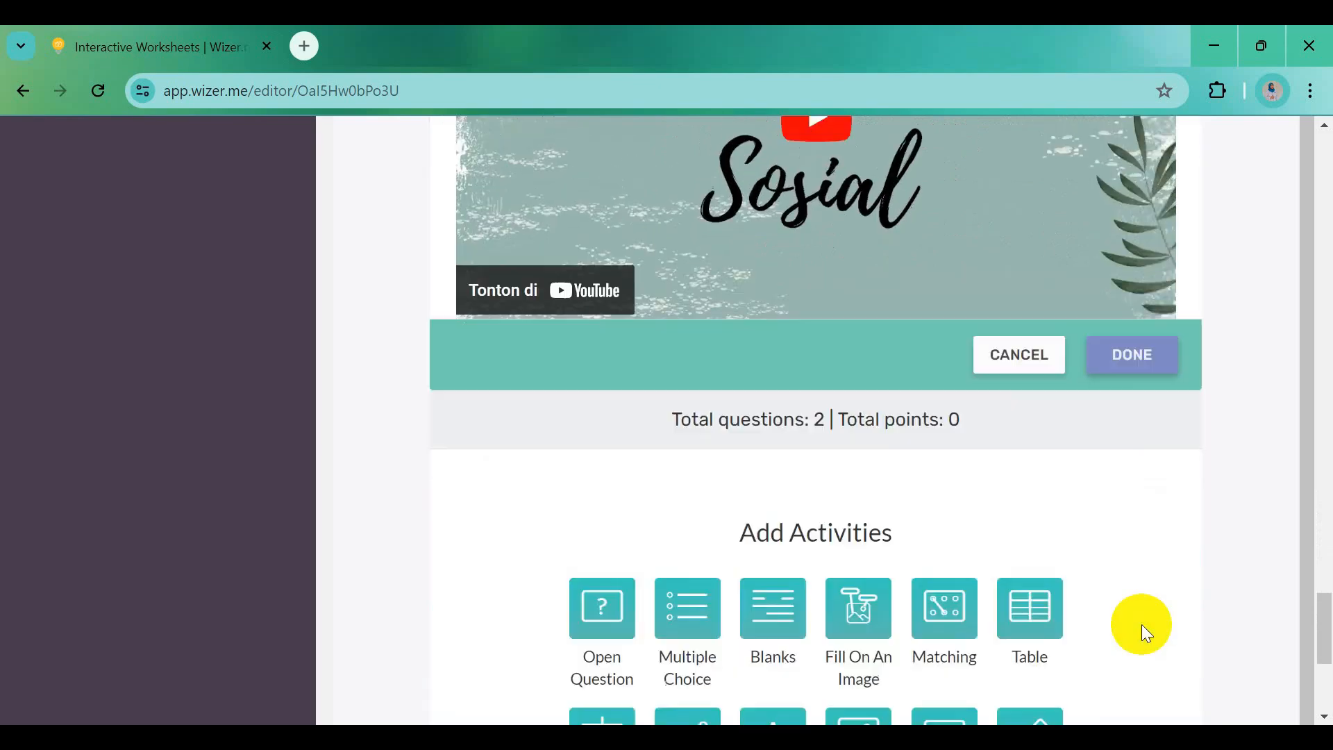
pyautogui.scroll(-6, 1142, 628)
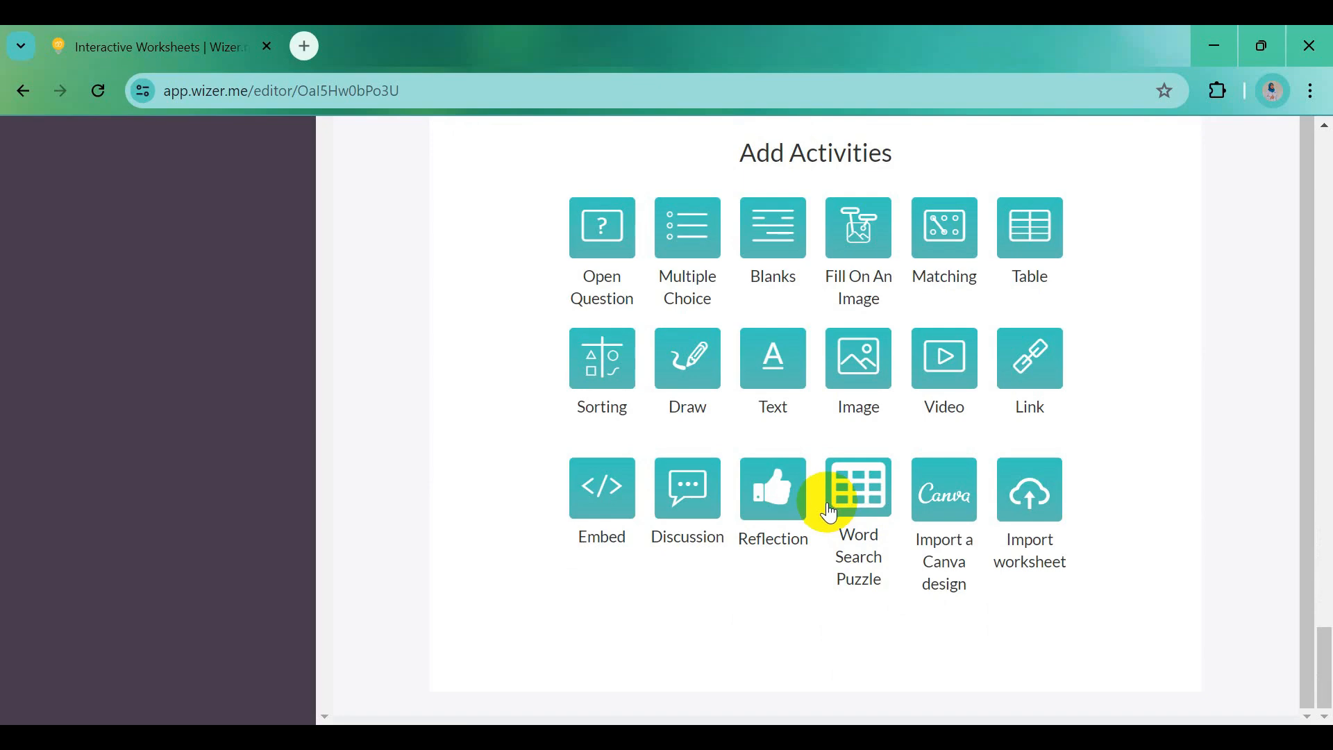
# Upload the 'Sampul Quiz Time' picture into a new Image block and save it
pyautogui.click(858, 361)
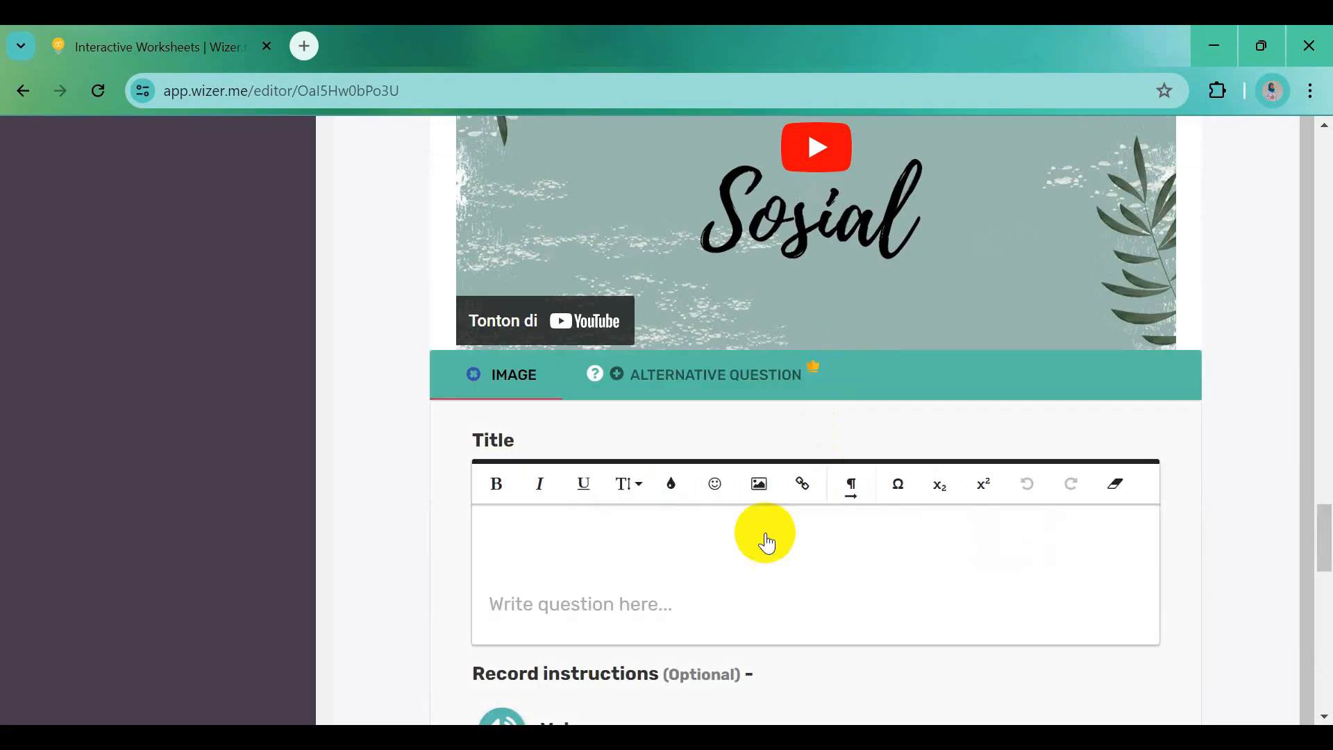
pyautogui.hotkey('alt', 'Tab')
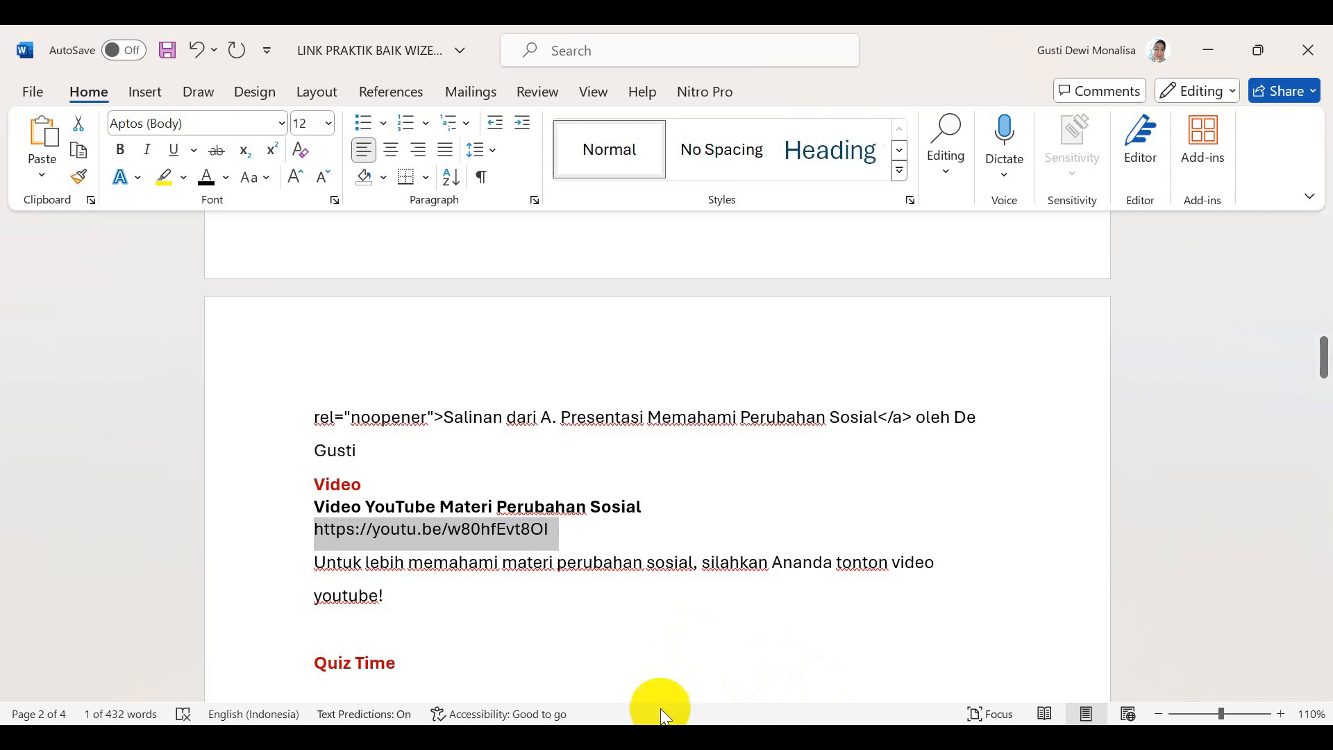
pyautogui.moveTo(528, 737)
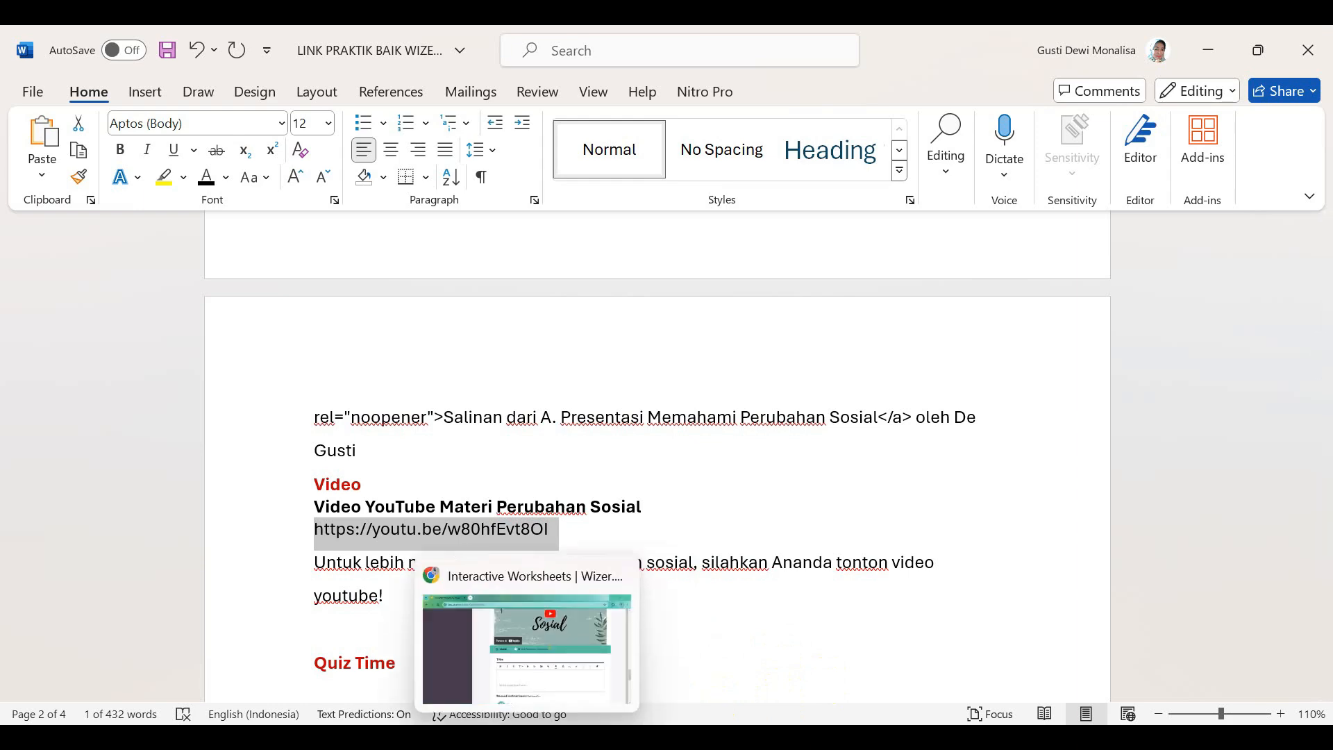
pyautogui.click(611, 576)
pyautogui.scroll(-5, 618, 574)
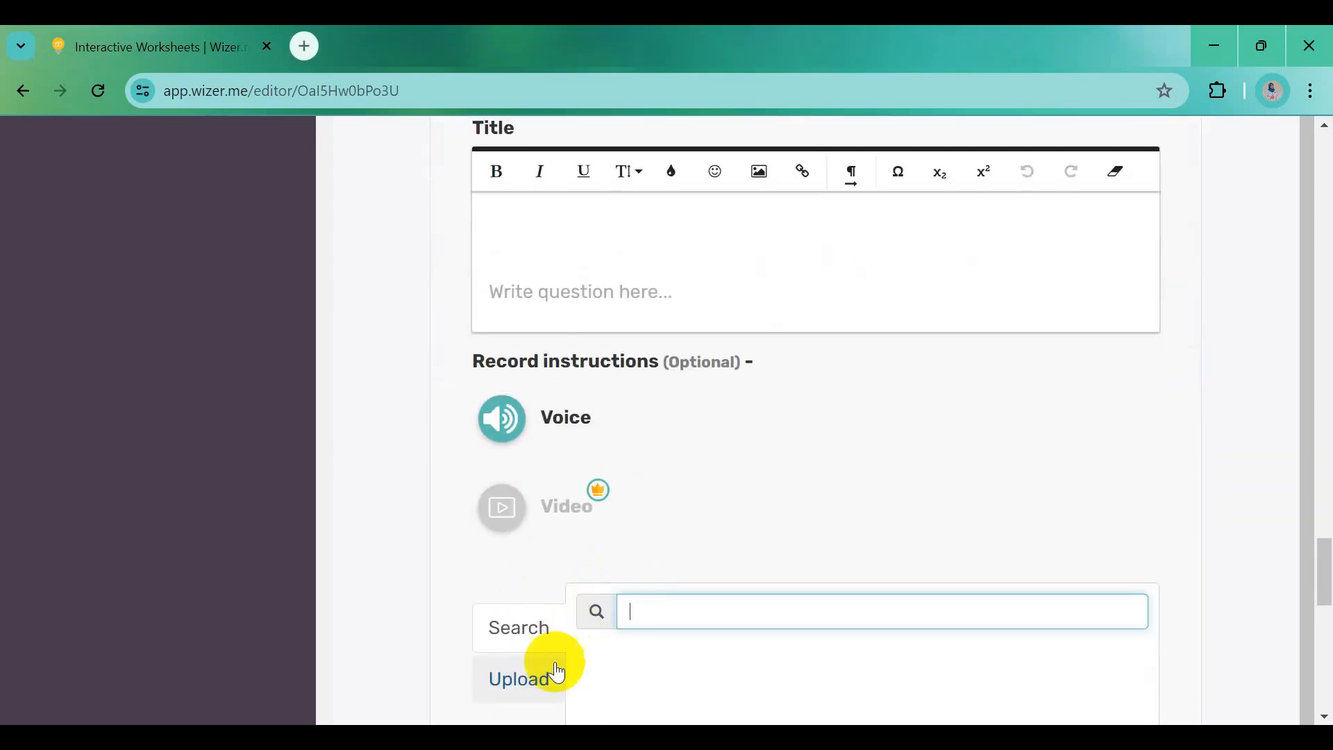
pyautogui.click(525, 682)
pyautogui.click(859, 663)
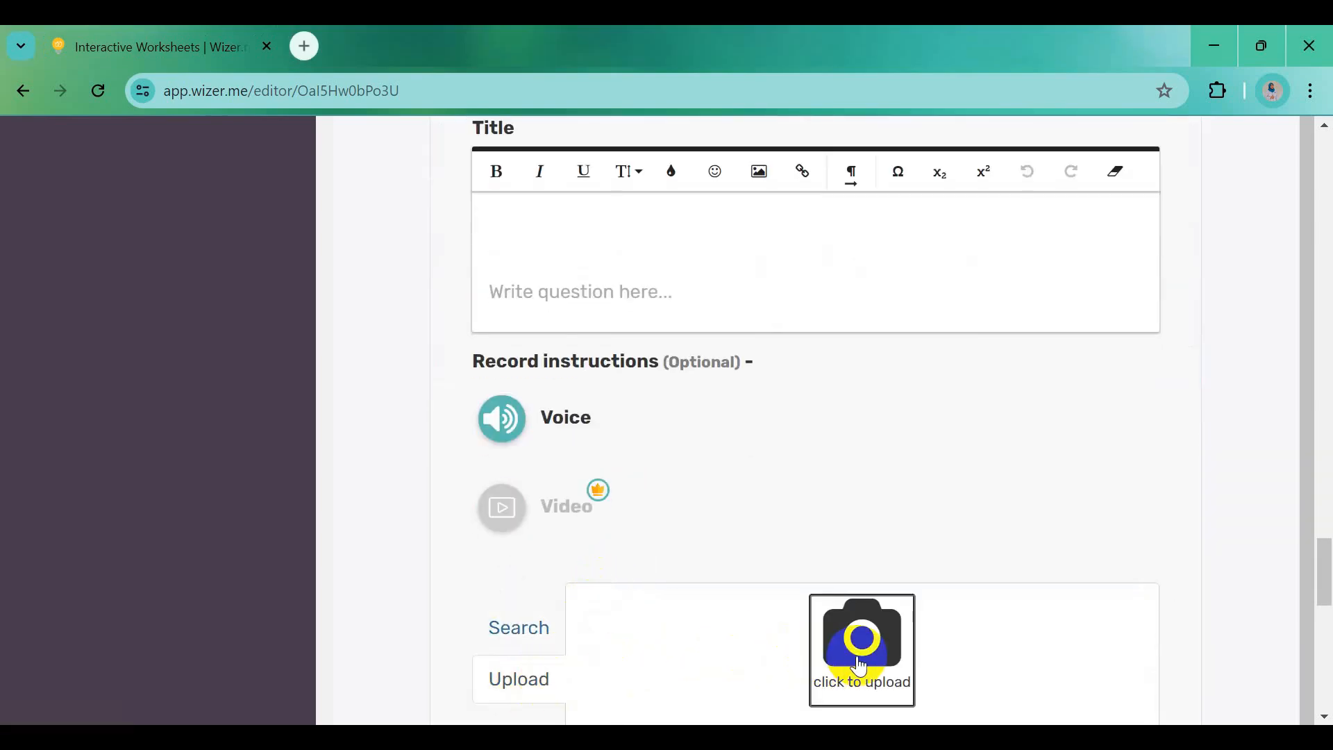
pyautogui.click(608, 225)
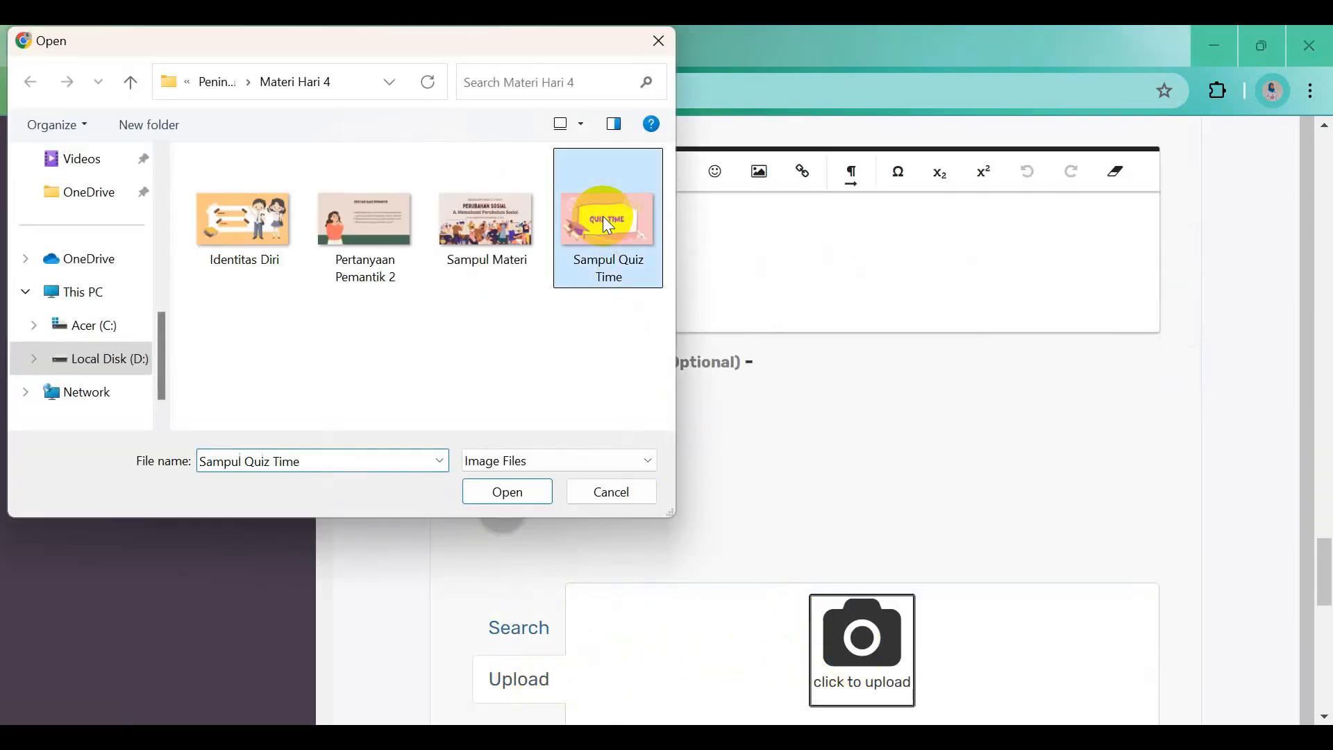
pyautogui.click(507, 491)
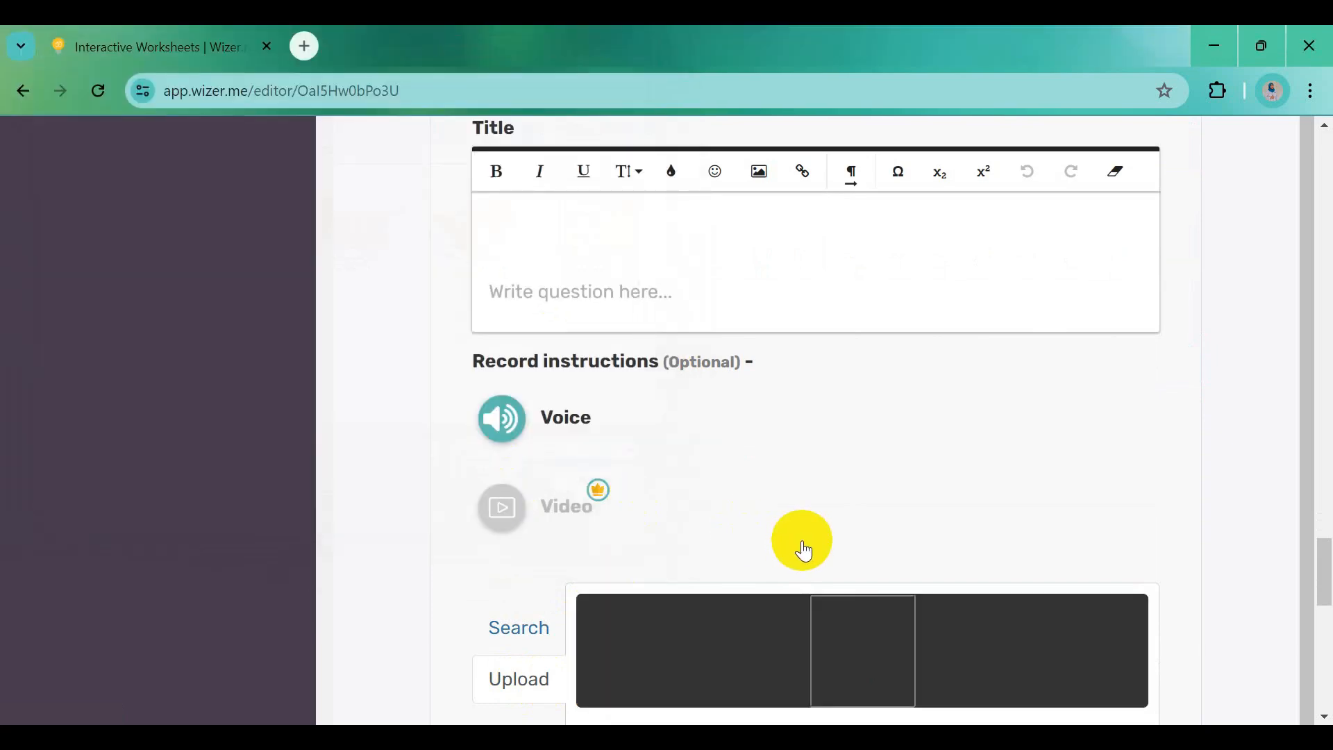
pyautogui.click(542, 233)
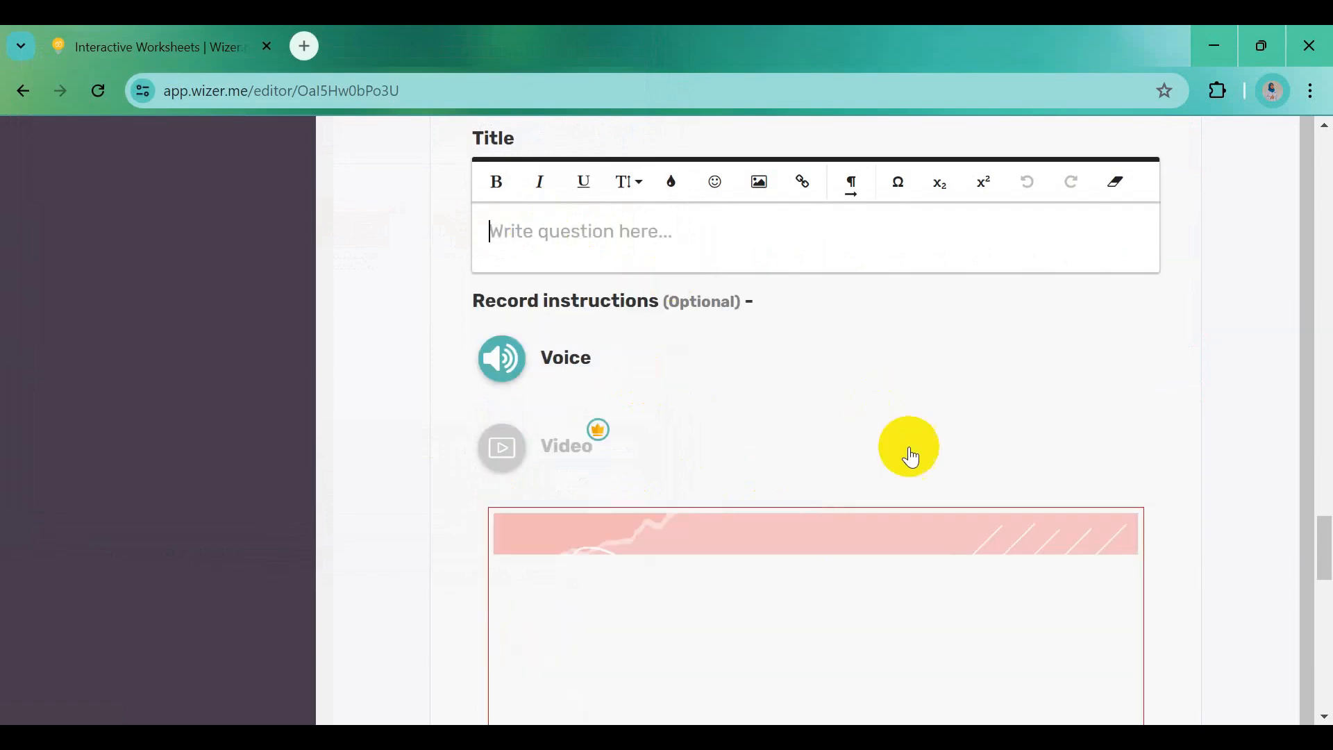
pyautogui.scroll(-10, 922, 471)
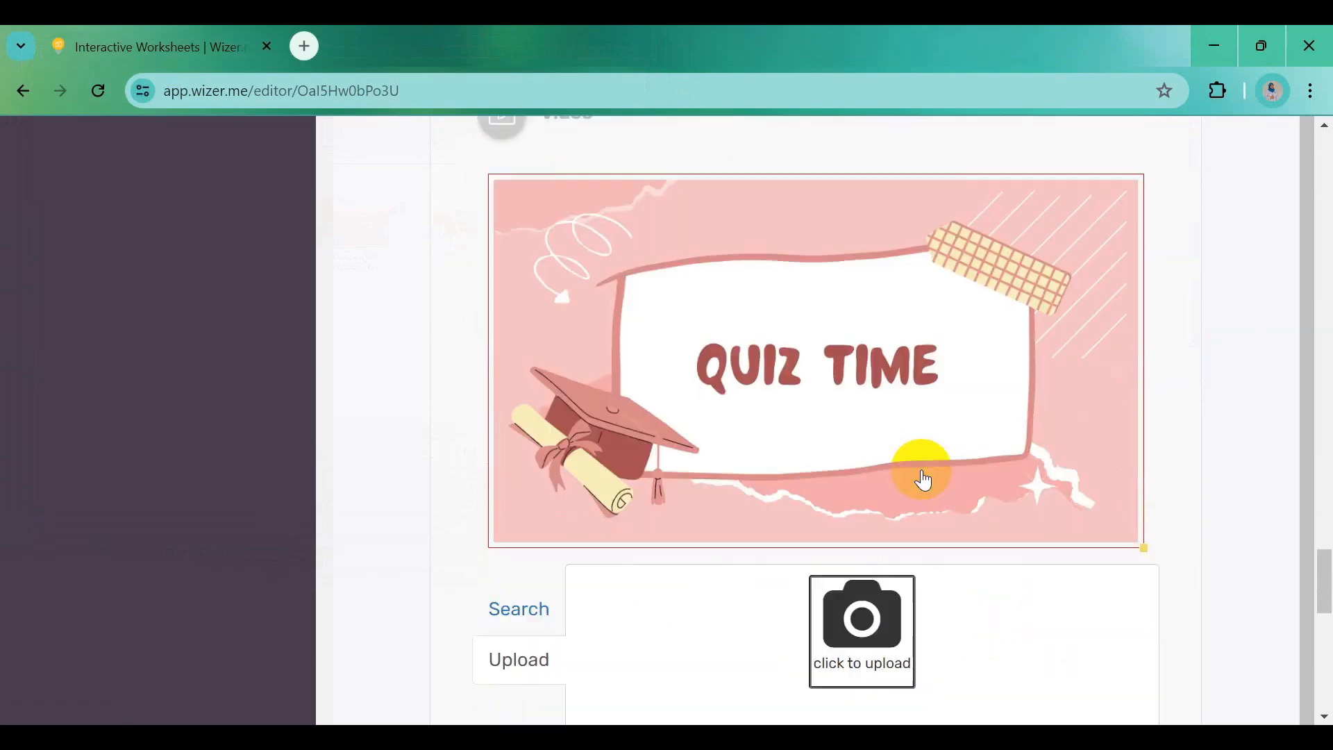
pyautogui.click(1132, 590)
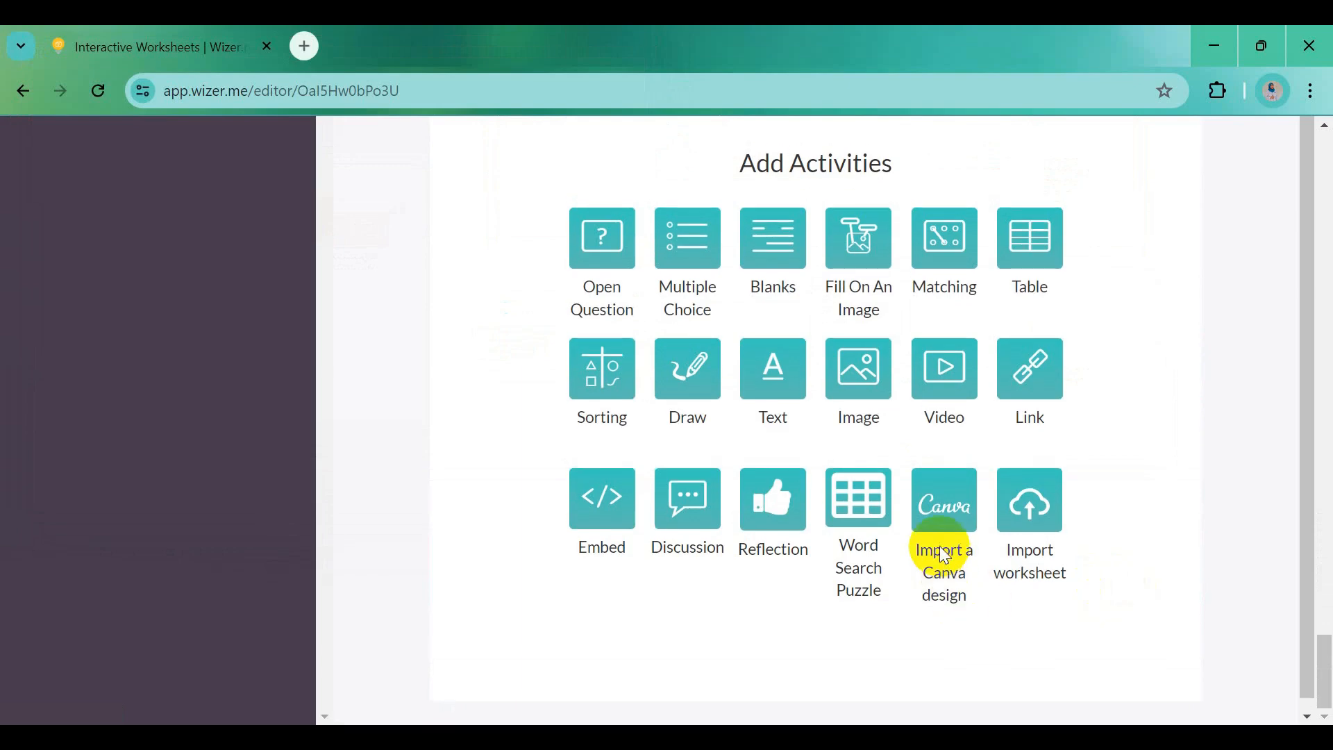
# Add a Multiple Choice question below the Quiz Time image
pyautogui.scroll(6, 941, 495)
pyautogui.scroll(7, 939, 488)
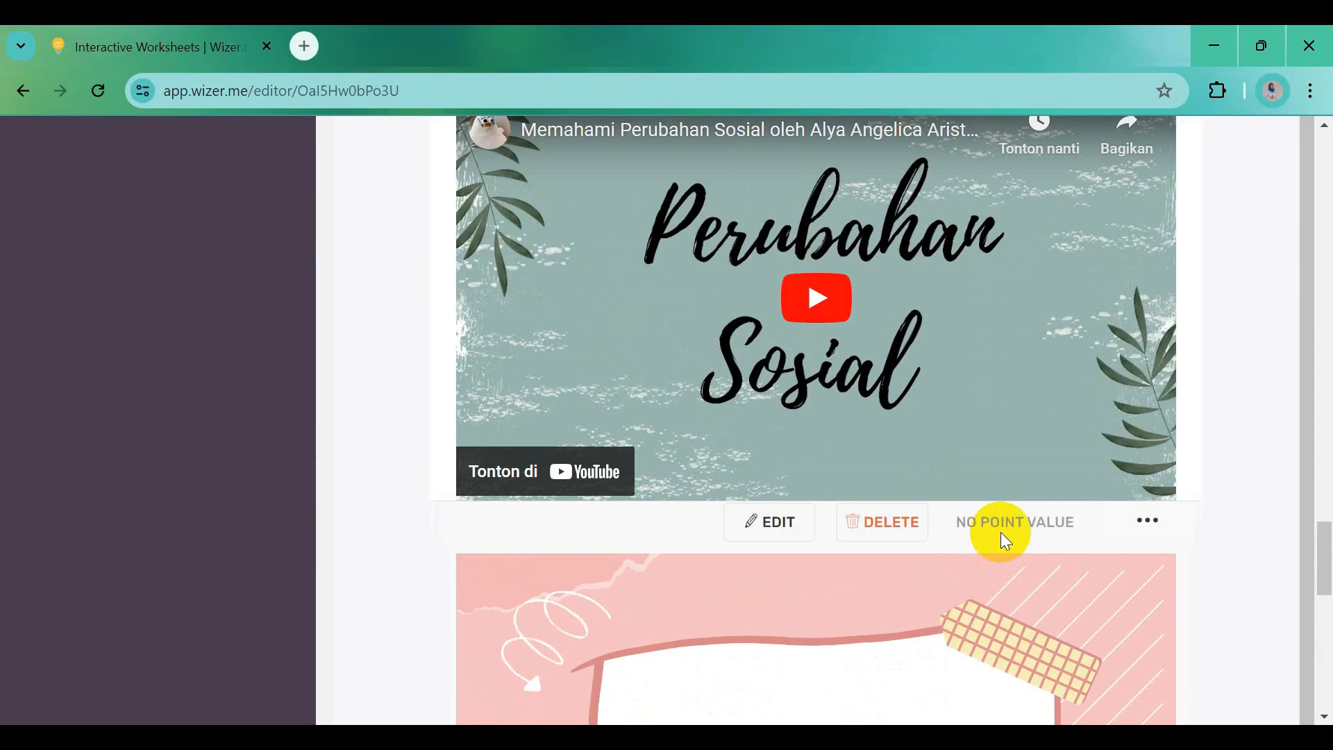
pyautogui.scroll(-5, 1002, 536)
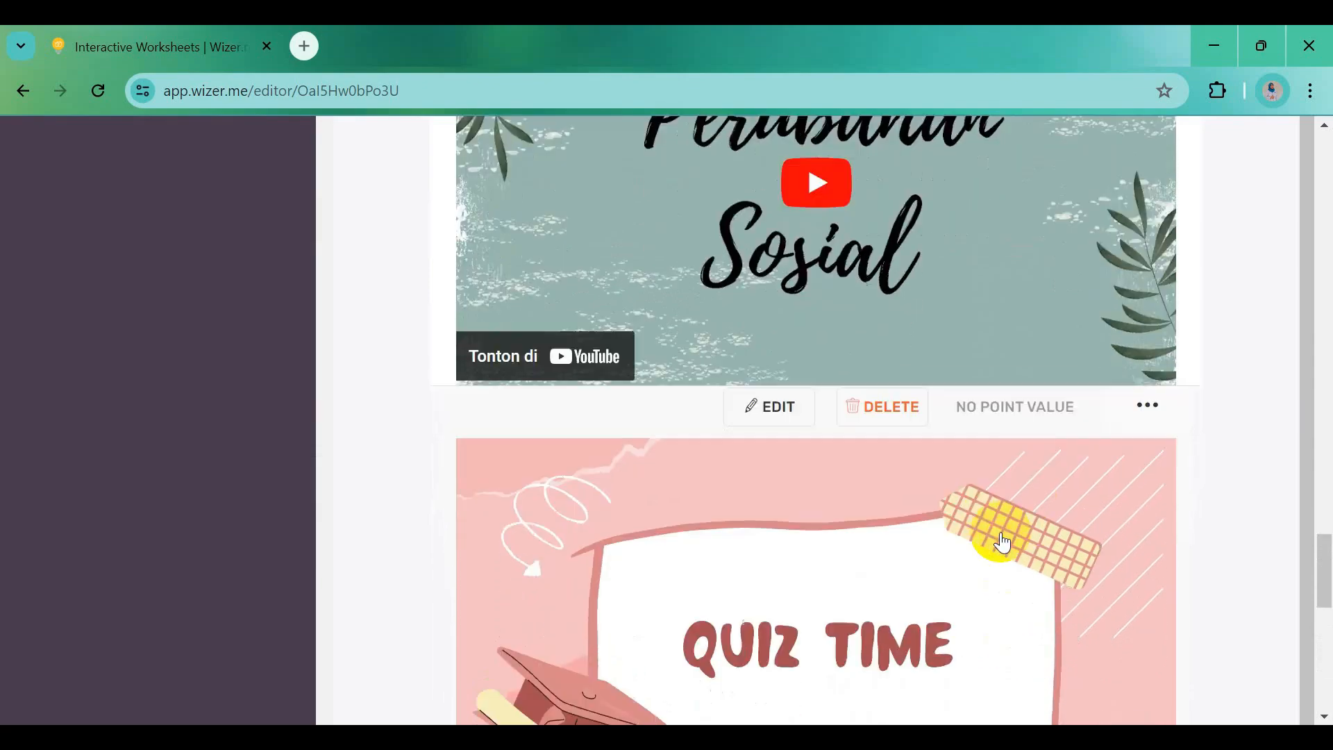
pyautogui.scroll(-10, 1003, 542)
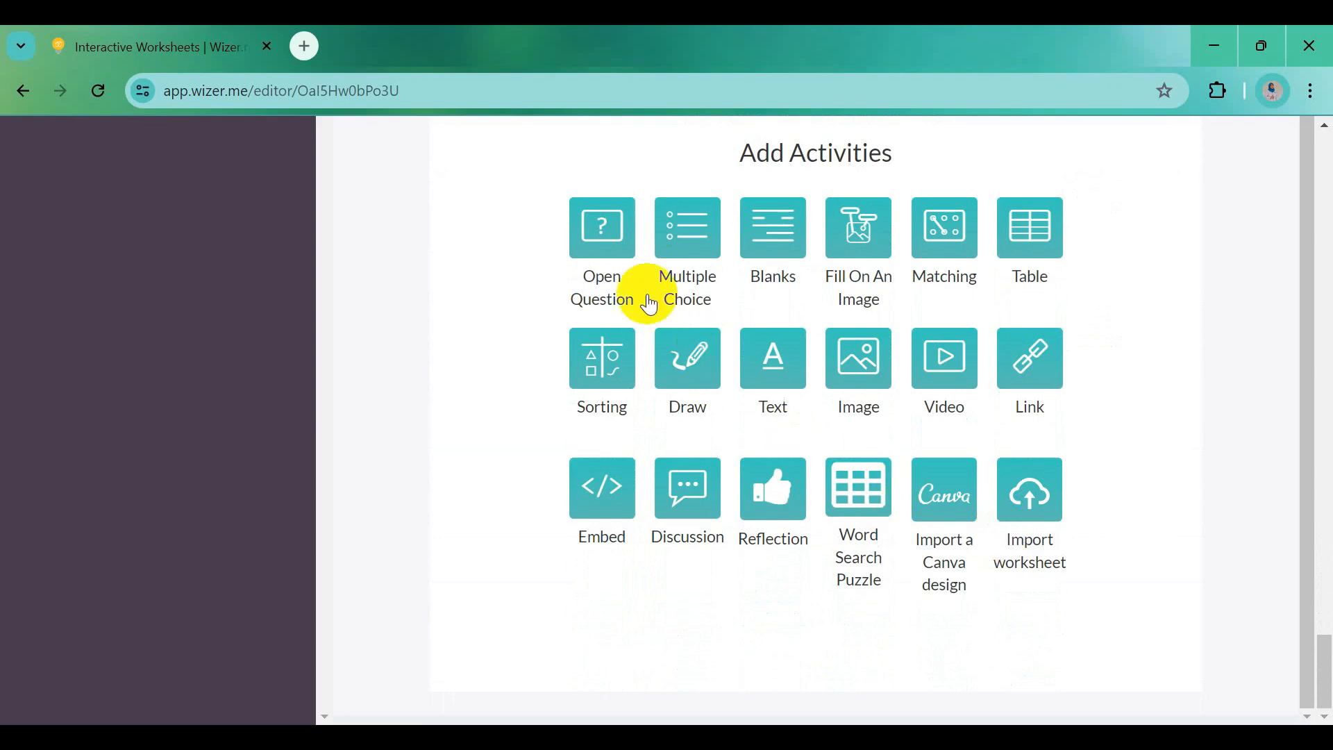
pyautogui.click(689, 244)
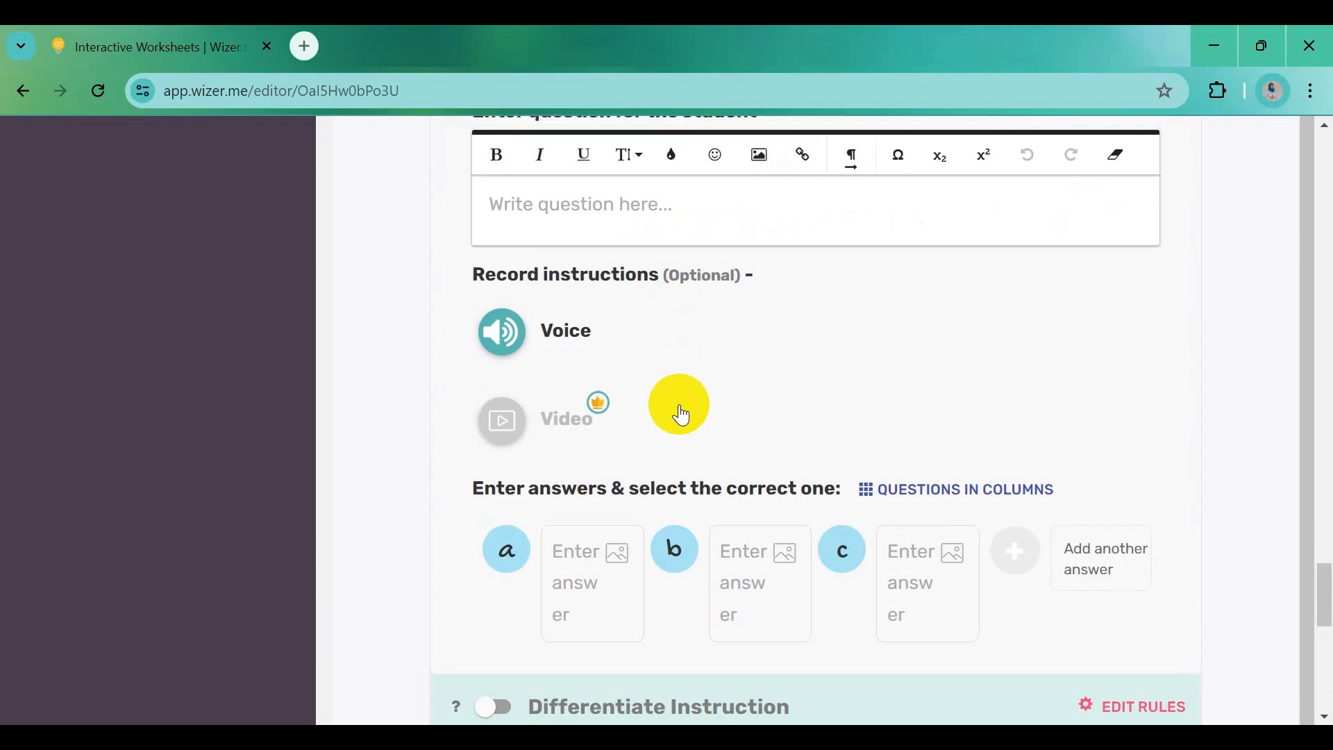
pyautogui.scroll(3, 670, 312)
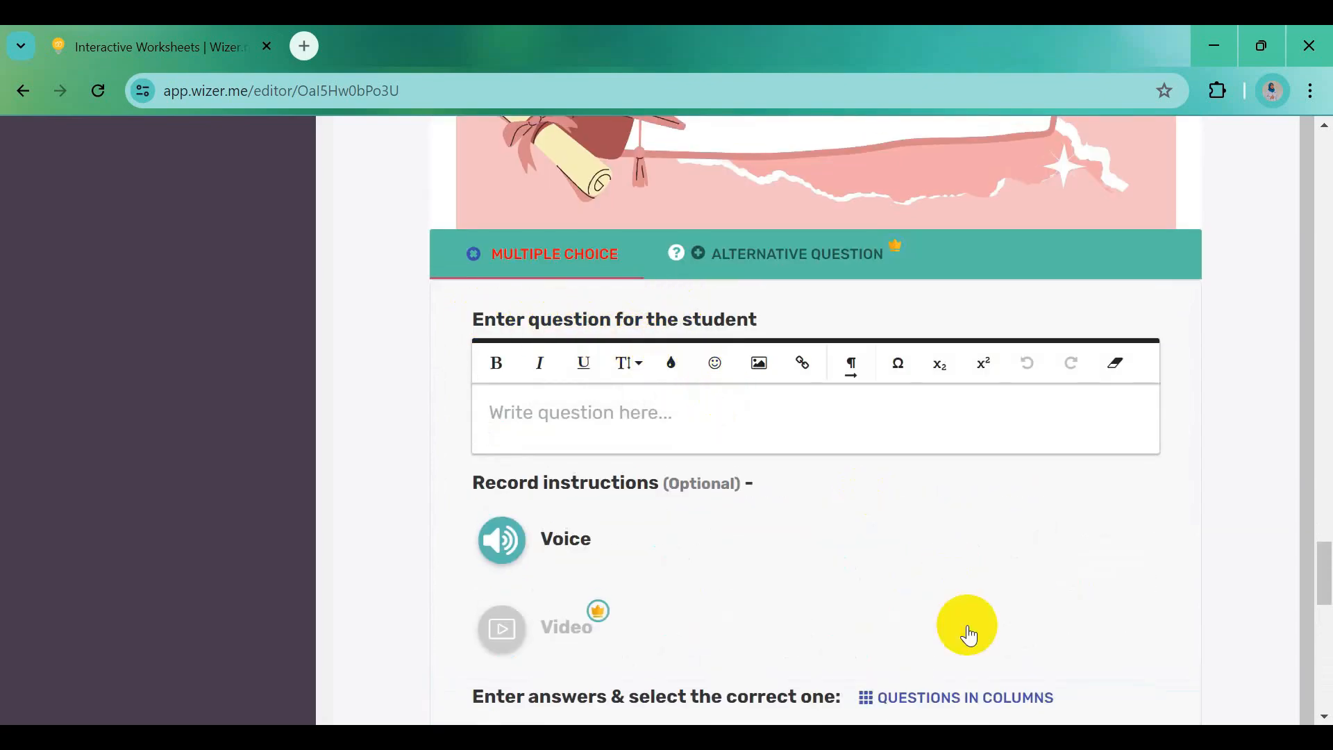
# Paste the Word question sentence into the prompt box
pyautogui.click(850, 738)
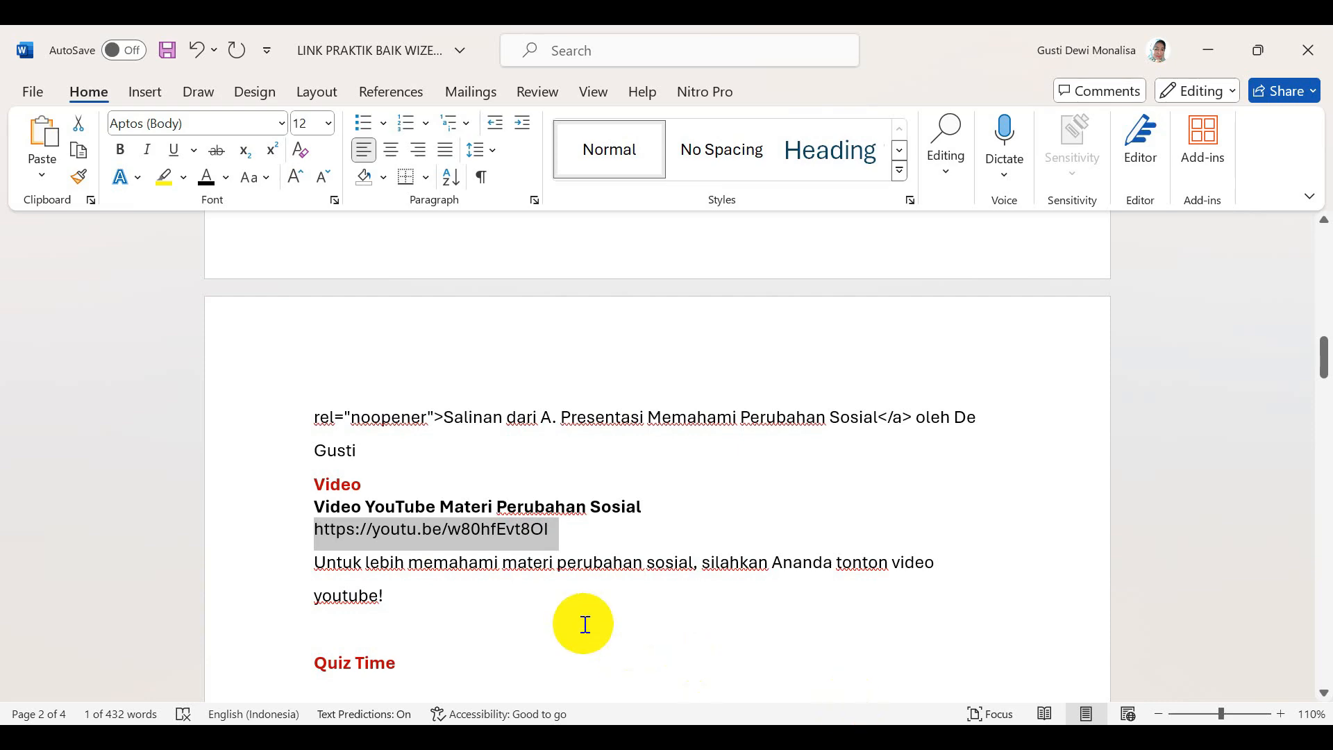
pyautogui.scroll(-6, 585, 622)
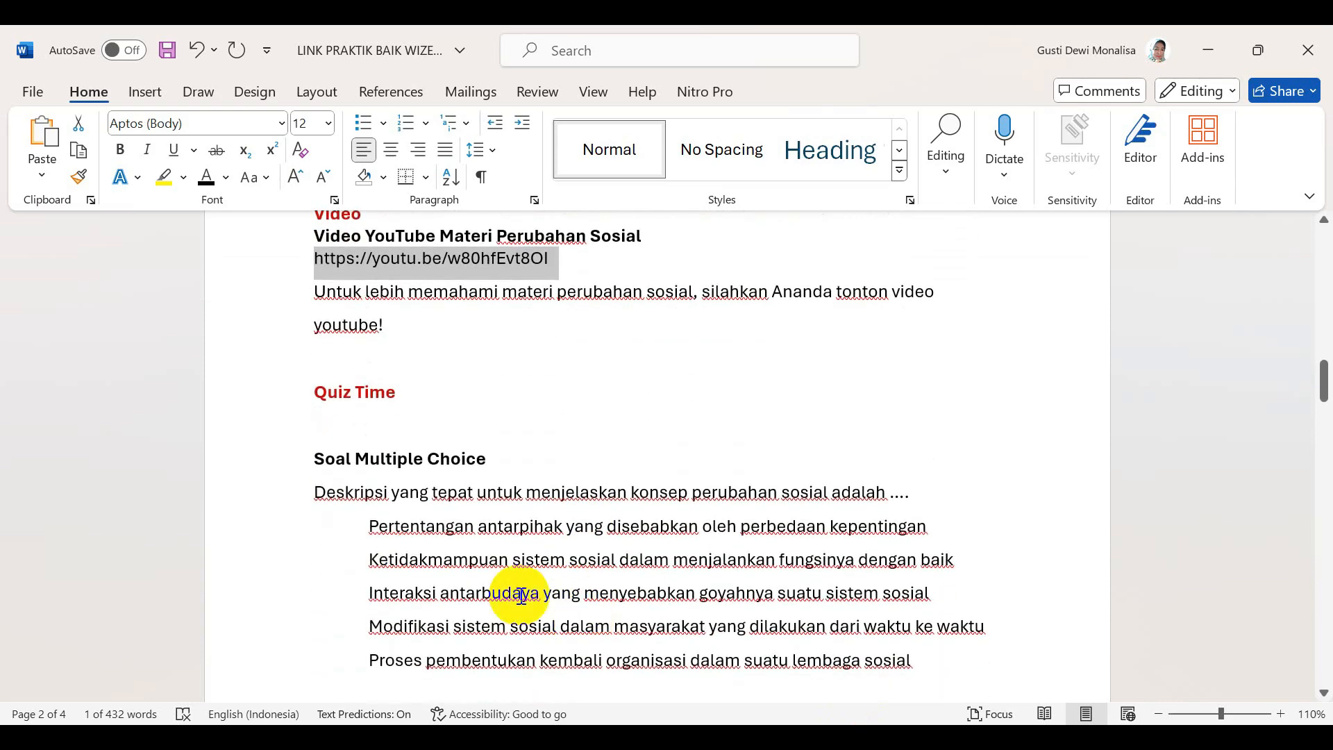
pyautogui.moveTo(332, 496); pyautogui.dragTo(899, 494)
pyautogui.hotkey('ctrl', 'c')
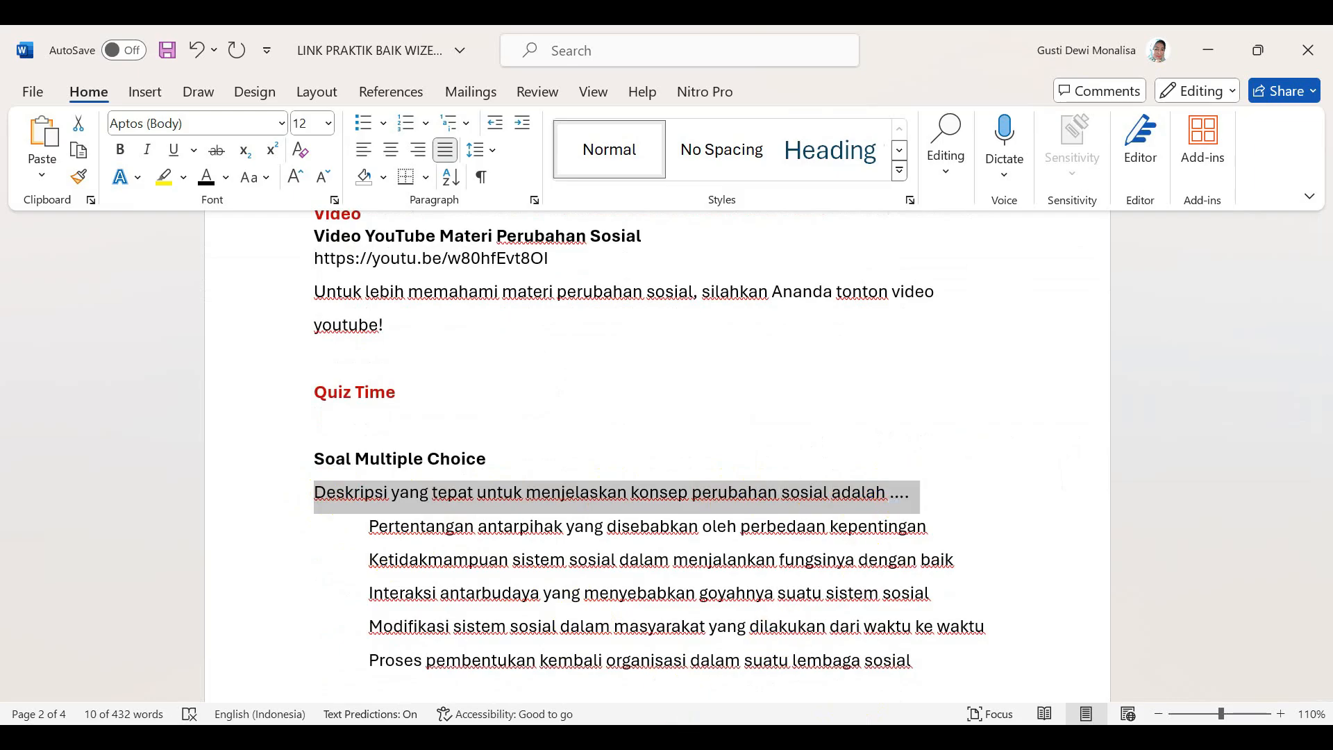
pyautogui.hotkey('alt', 'Tab')
pyautogui.click(540, 433)
pyautogui.hotkey('ctrl', 'v')
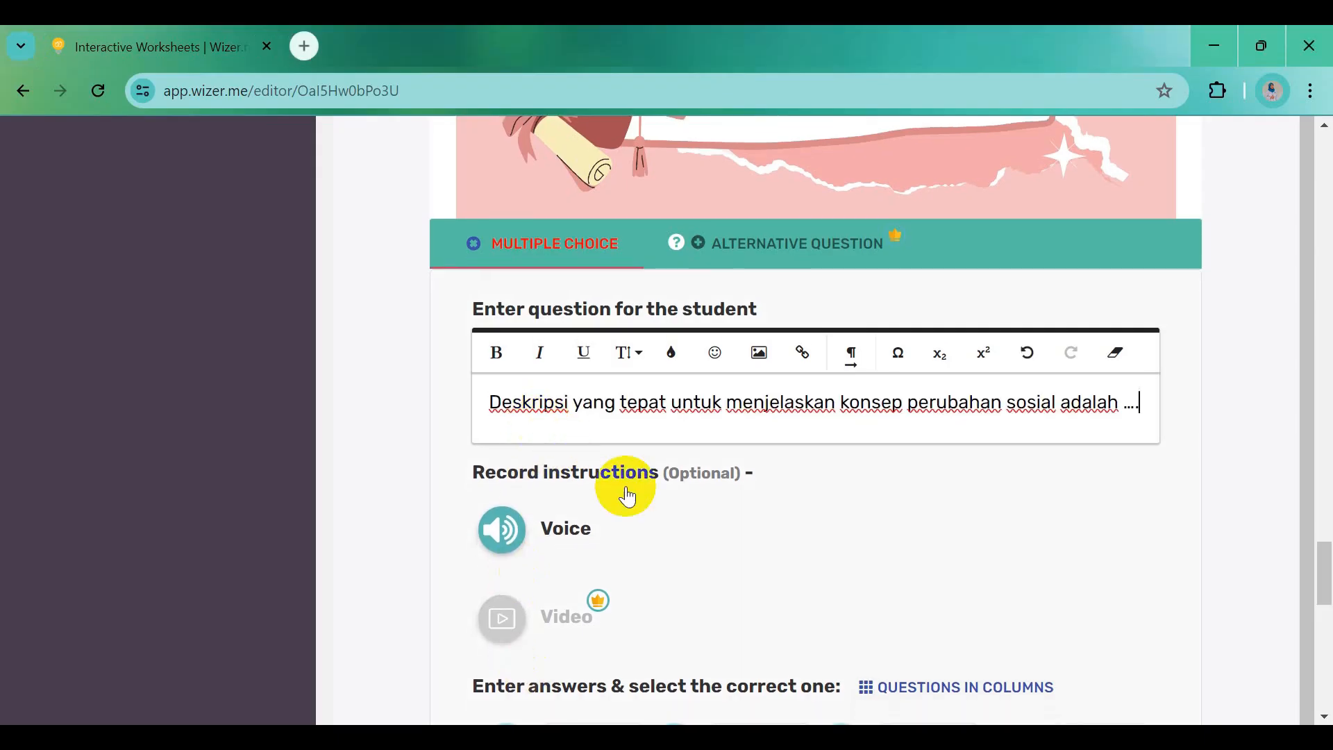
pyautogui.scroll(-3, 625, 493)
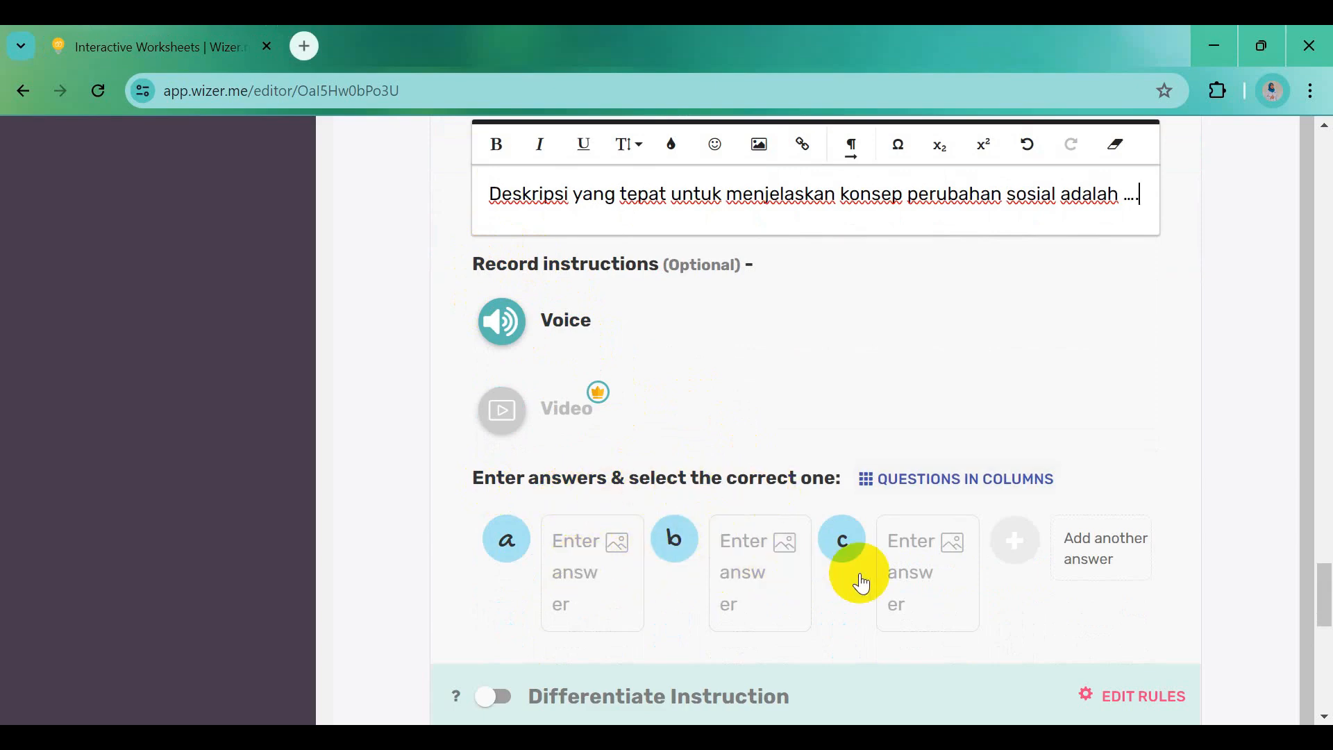
# Fill answers a and b with the first two option sentences, ending with the Ketidakmampuan sentence
pyautogui.click(875, 740)
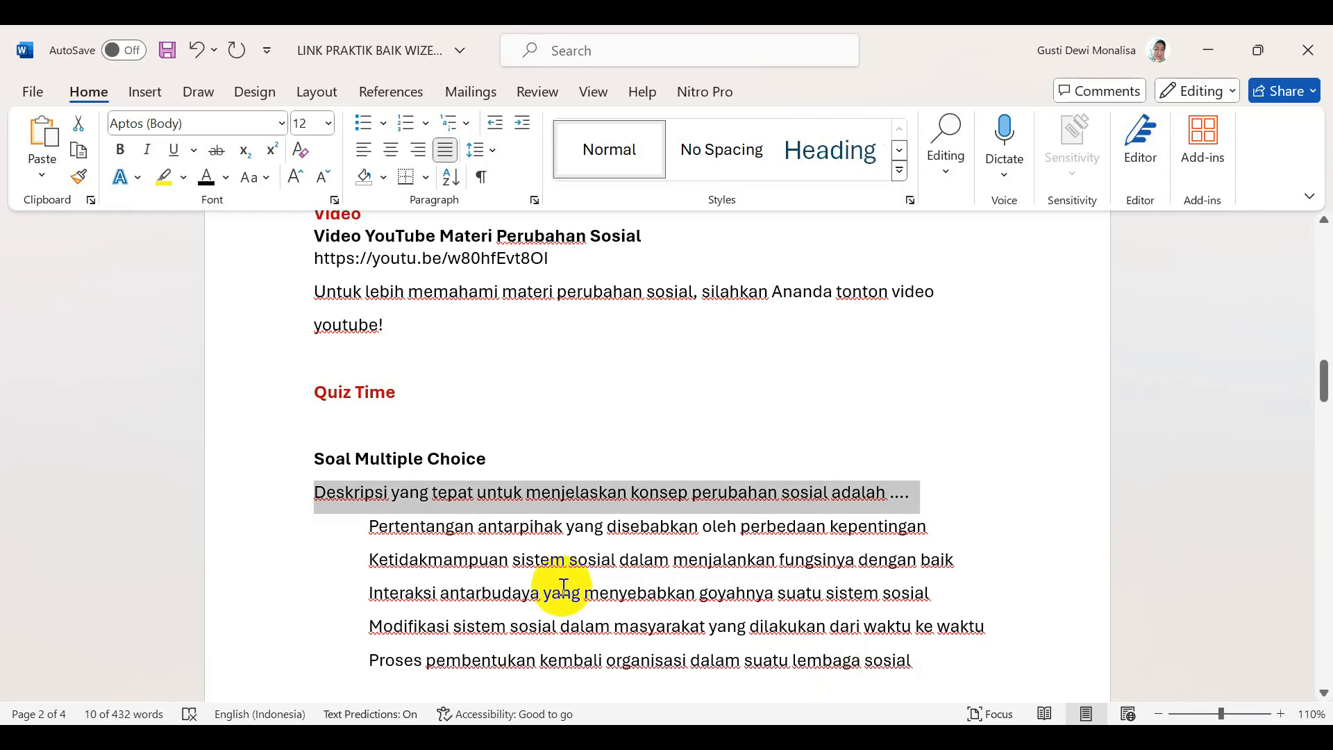
pyautogui.moveTo(365, 525); pyautogui.dragTo(884, 536)
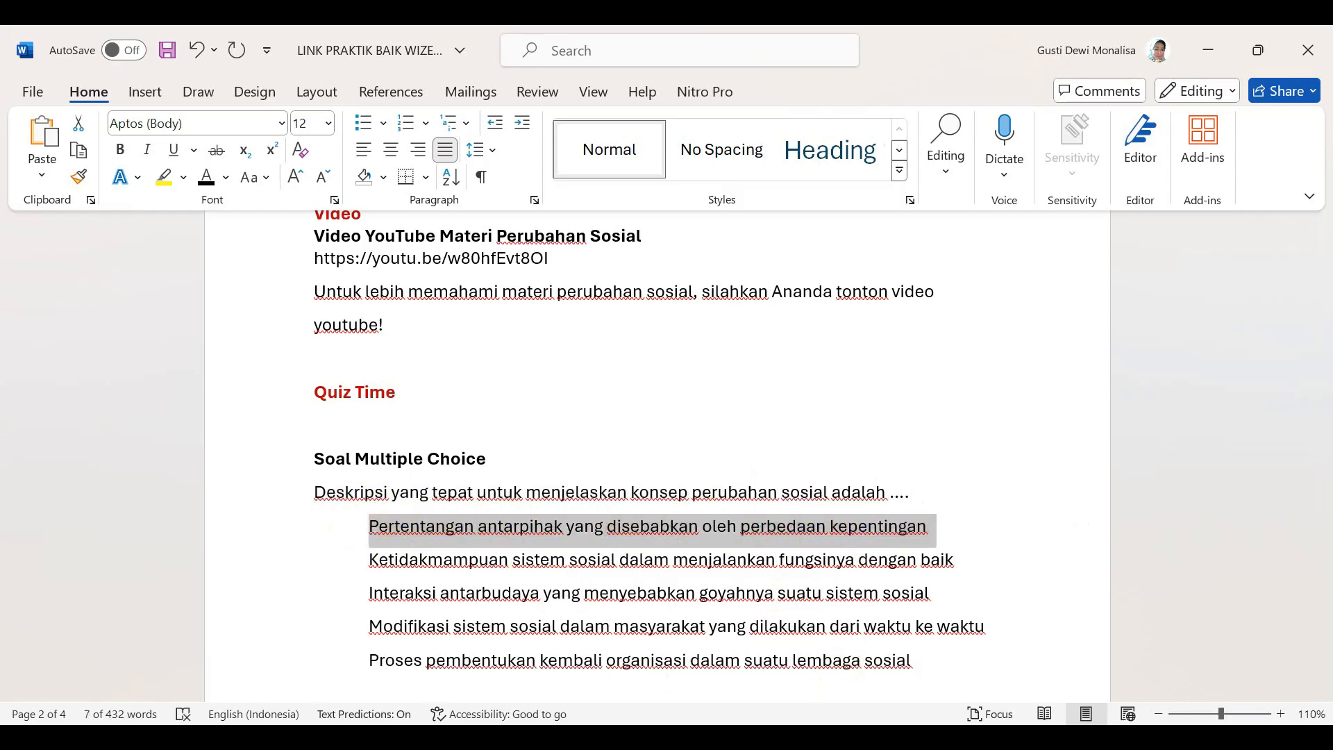
pyautogui.moveTo(527, 740)
pyautogui.click(550, 649)
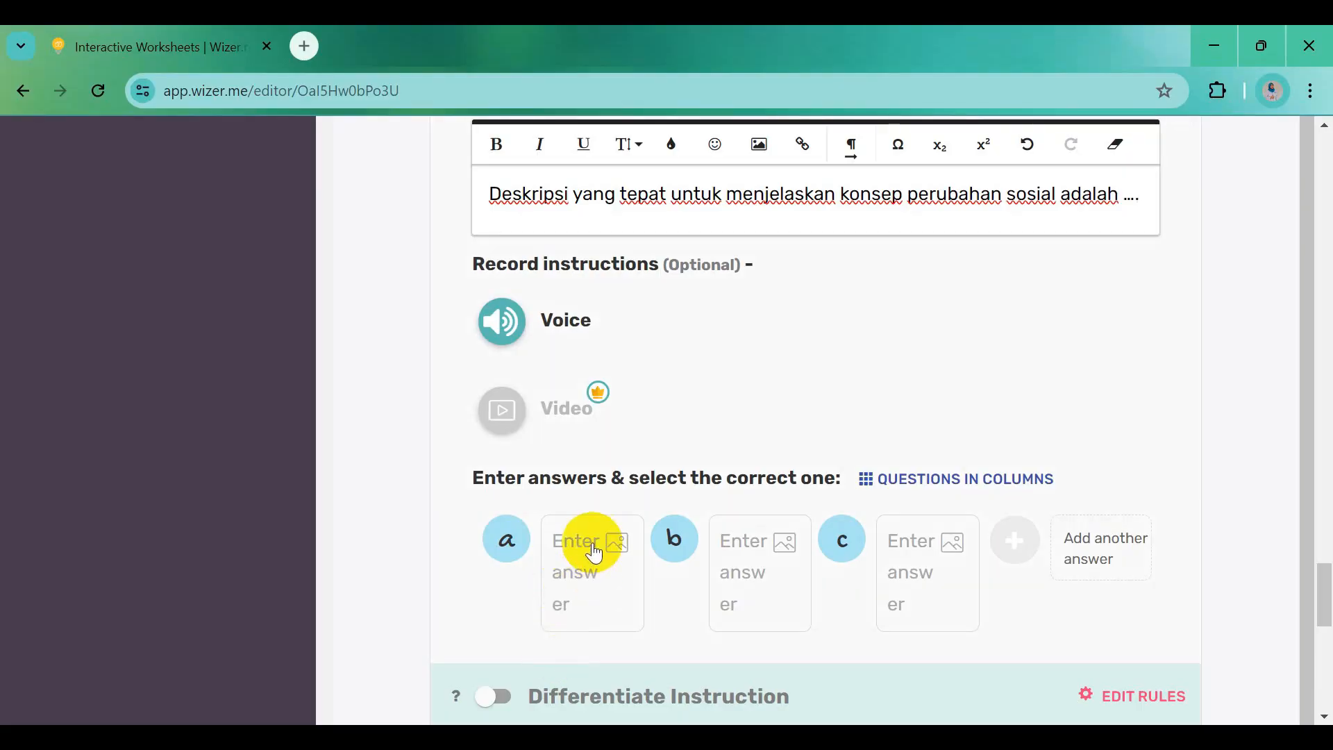
pyautogui.click(565, 555)
pyautogui.write('Pertentangan antar pihak yang disebabkan oleh perbedaan kepentingan')
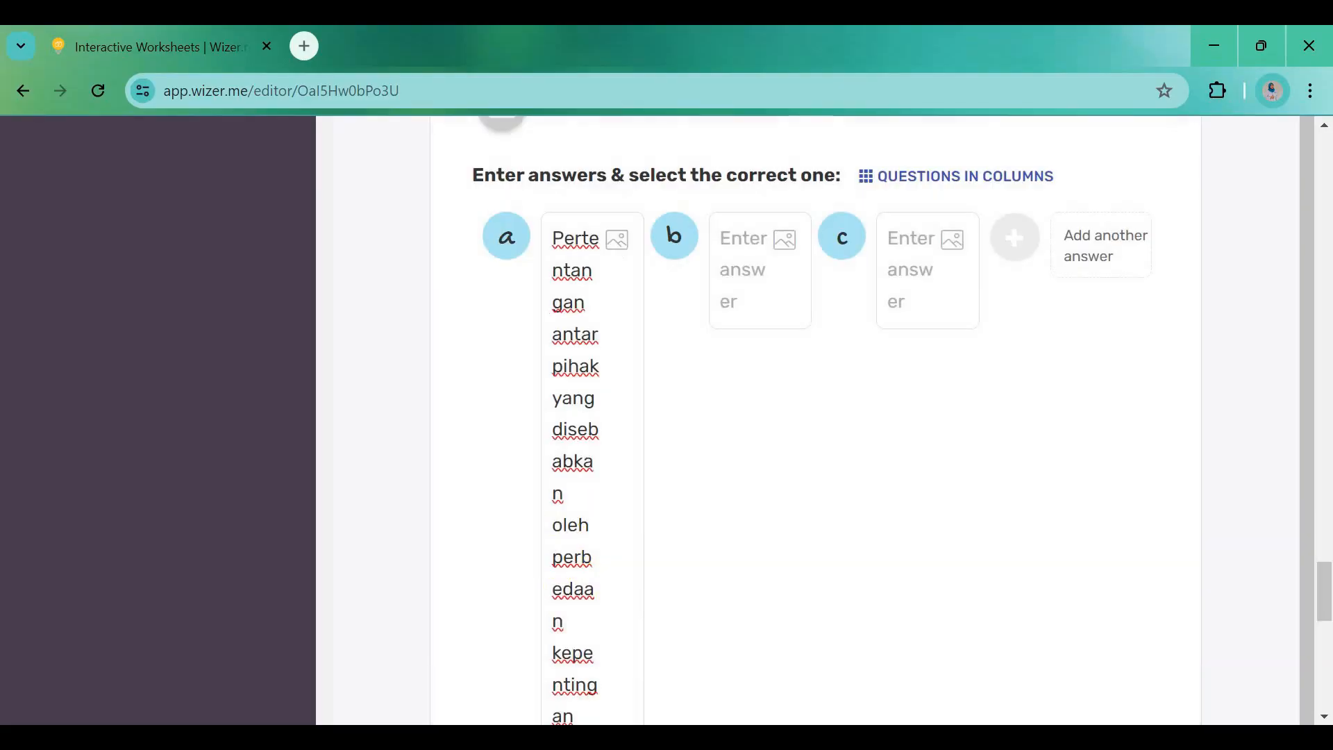
pyautogui.hotkey('alt', 'Tab')
pyautogui.moveTo(368, 560); pyautogui.dragTo(939, 560)
pyautogui.hotkey('ctrl', 'c')
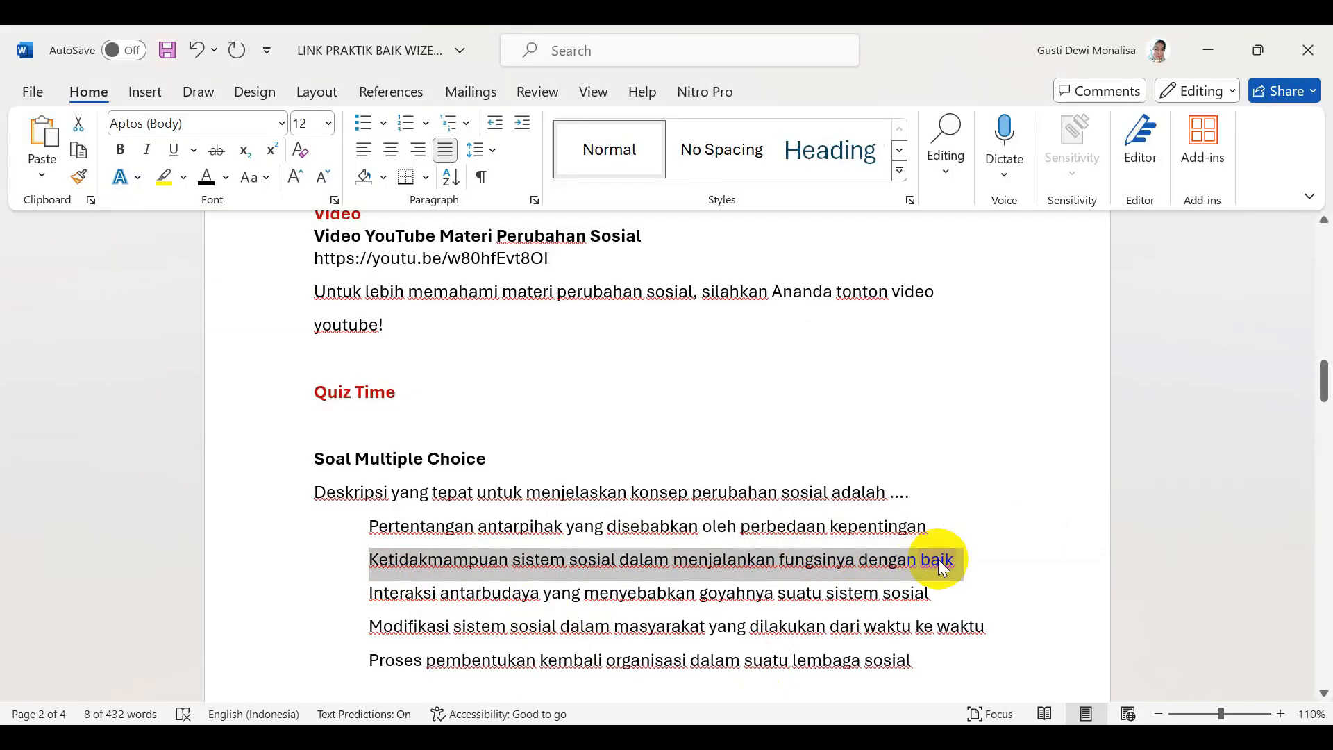
pyautogui.hotkey('alt', 'Tab')
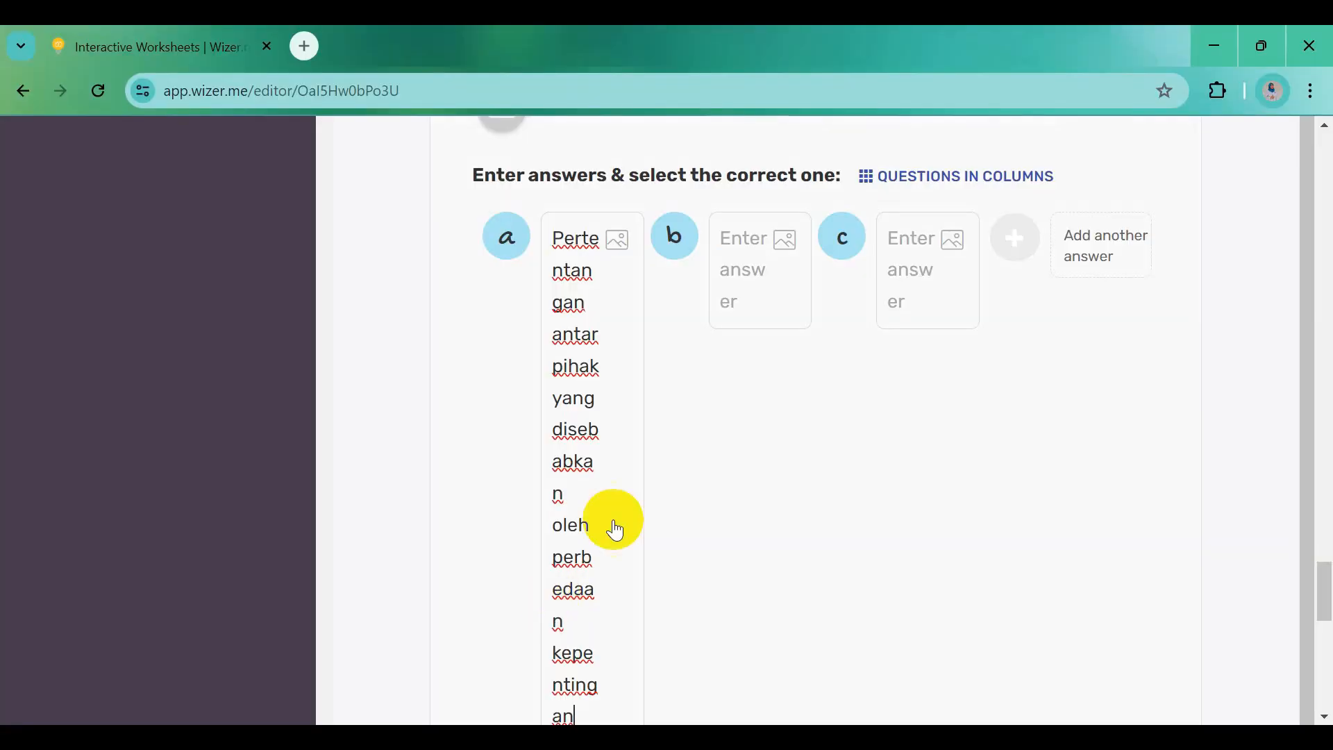
pyautogui.click(737, 242)
pyautogui.hotkey('ctrl', 'v')
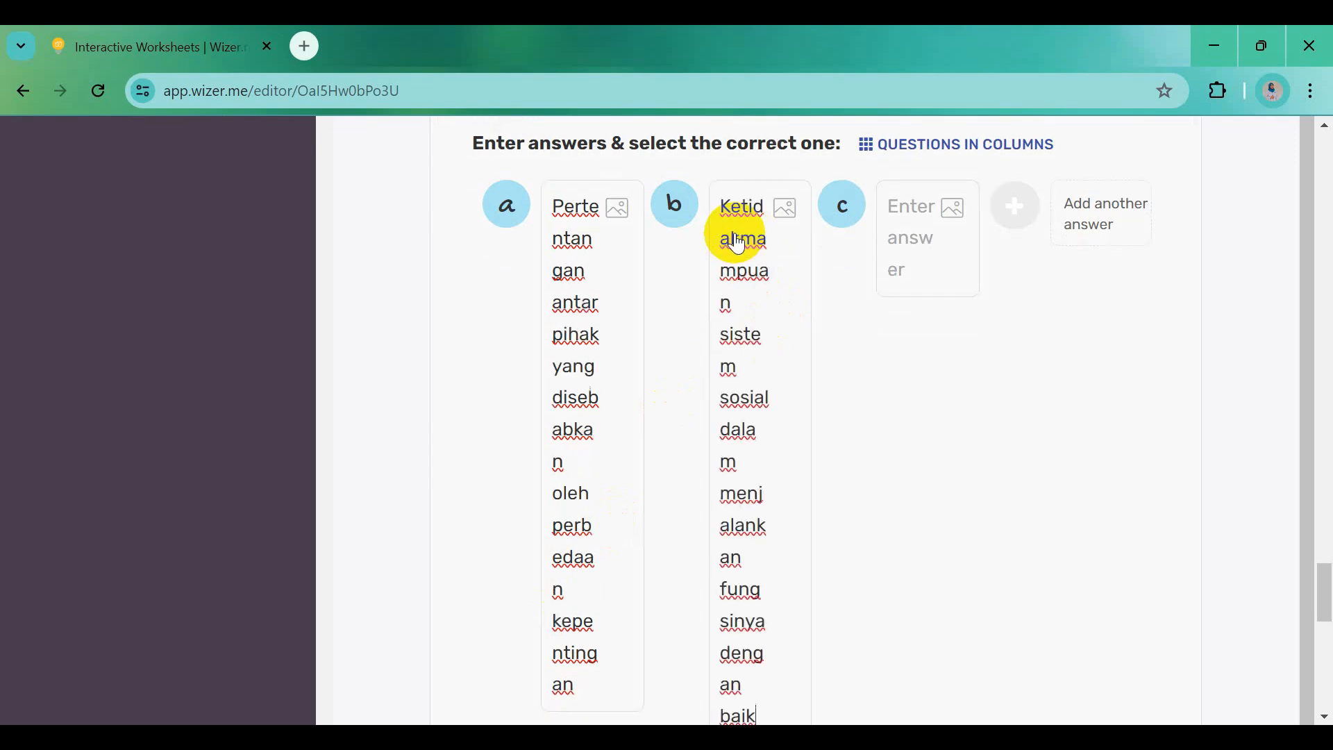
# Put the Interaksi antarbudaya sentence in answer c and add answer d with the Modifikasi sentence
pyautogui.hotkey('alt', 'Tab')
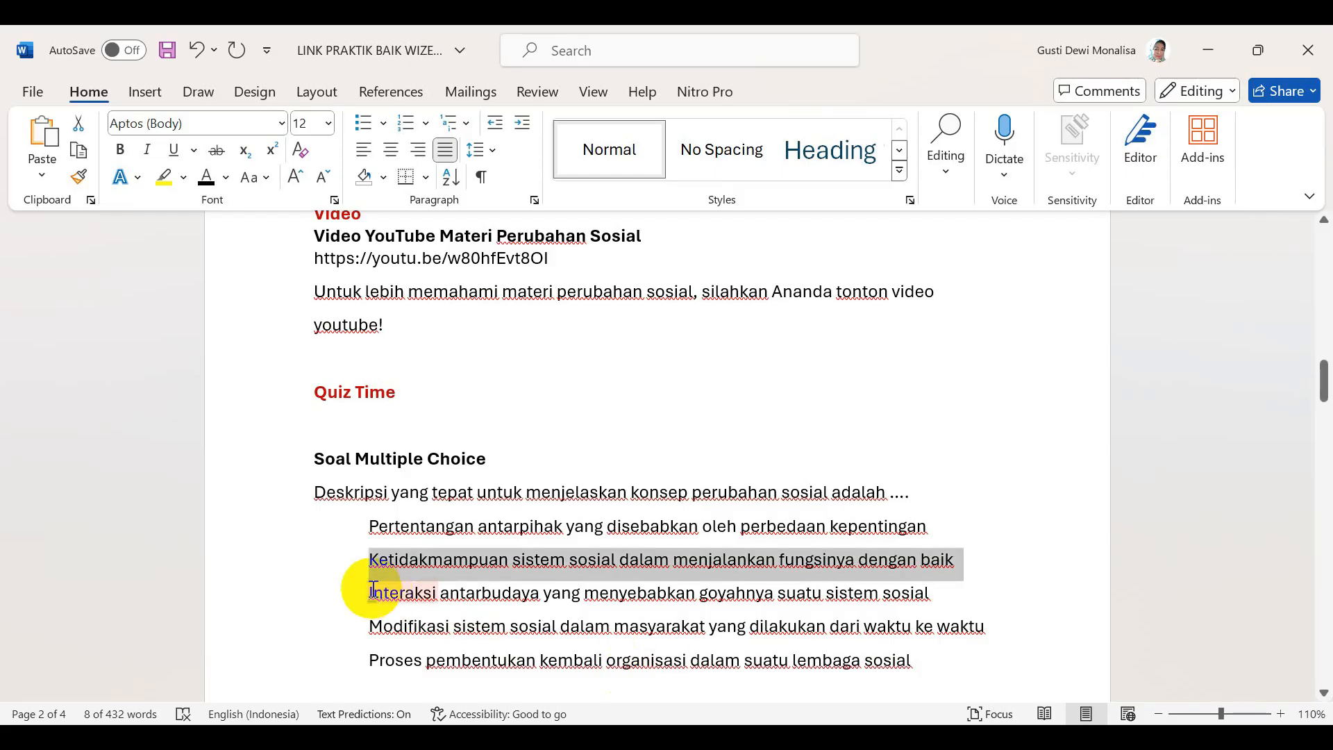
pyautogui.moveTo(365, 592); pyautogui.dragTo(917, 593)
pyautogui.hotkey('ctrl', 'c')
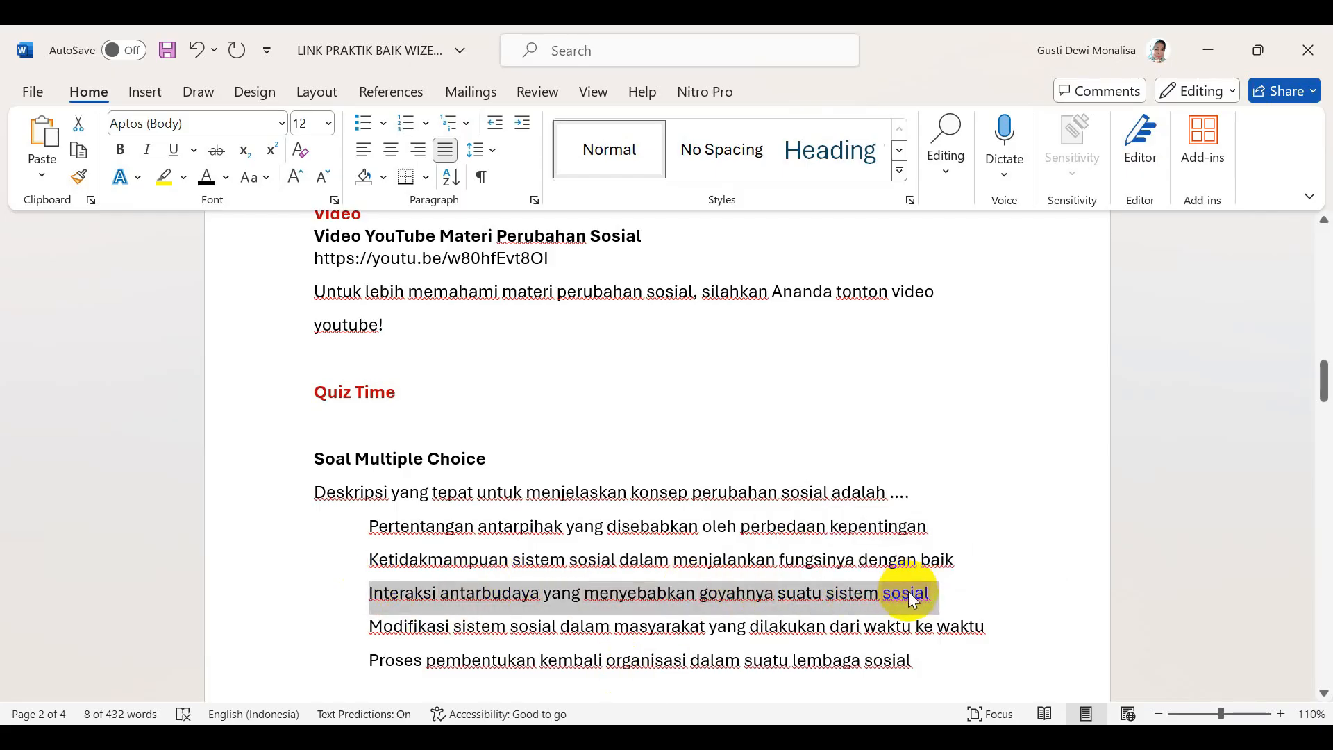
pyautogui.hotkey('alt', 'Tab')
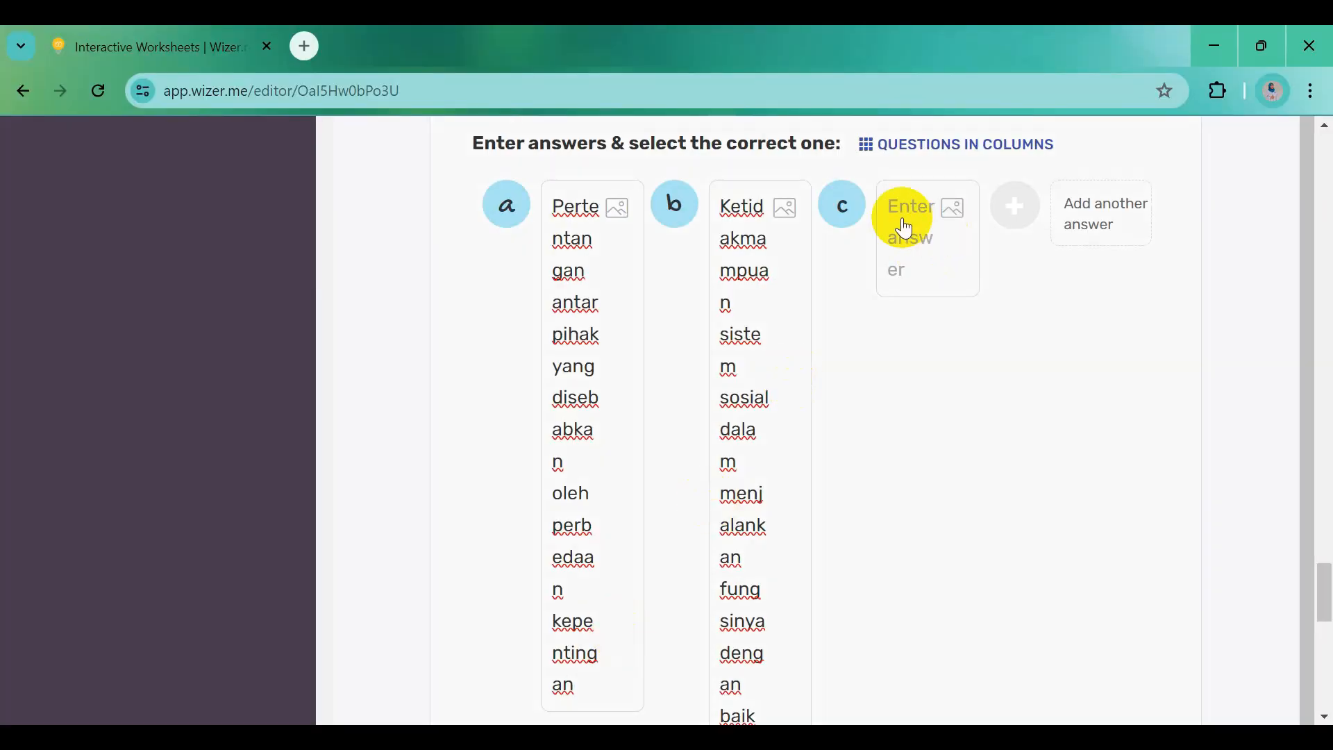
pyautogui.hotkey('ctrl', 'v')
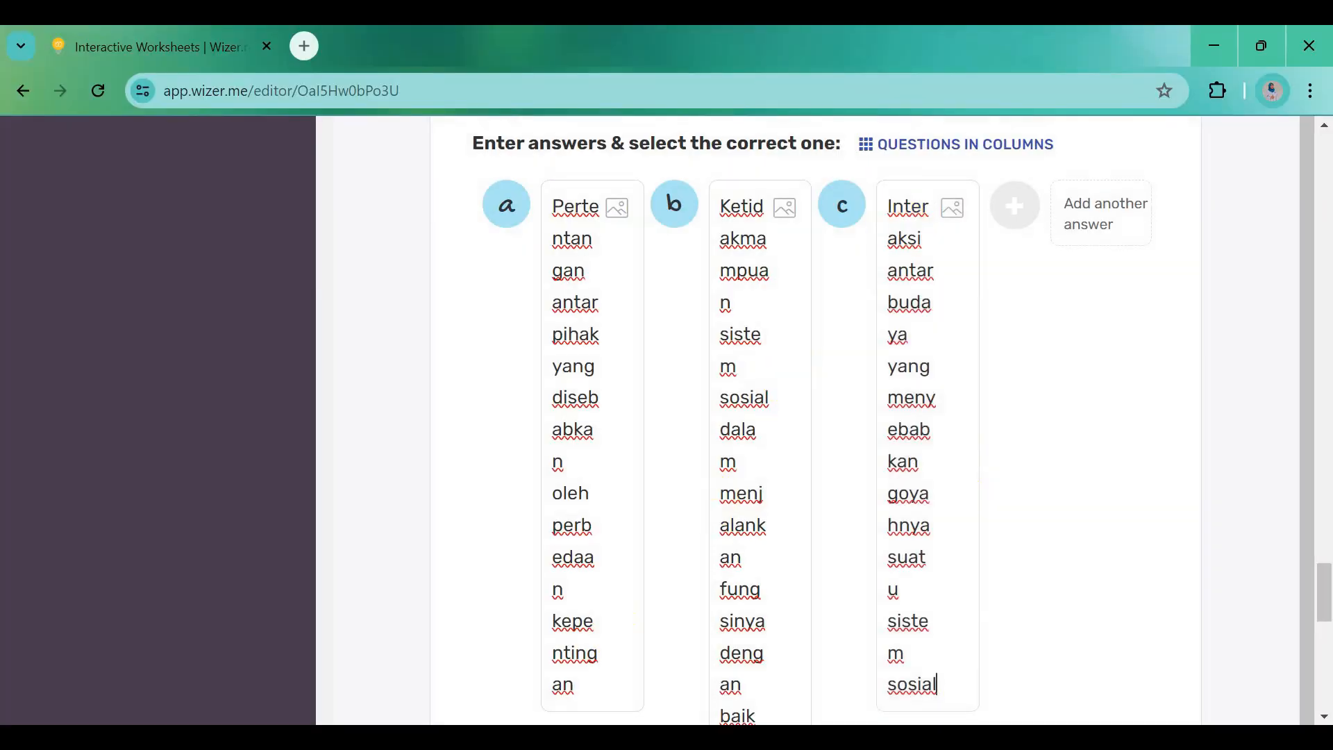
pyautogui.hotkey('alt', 'Tab')
pyautogui.scroll(-3, 536, 645)
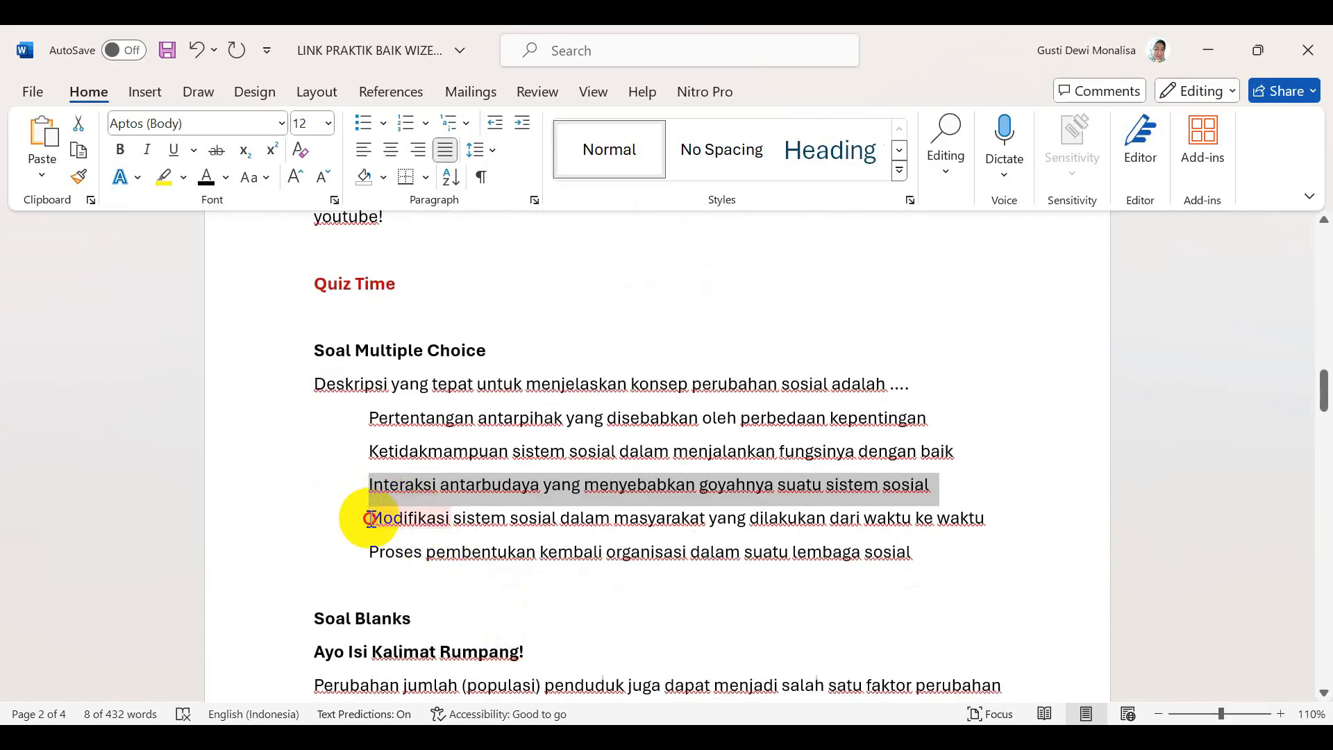
pyautogui.moveTo(363, 521); pyautogui.dragTo(979, 520)
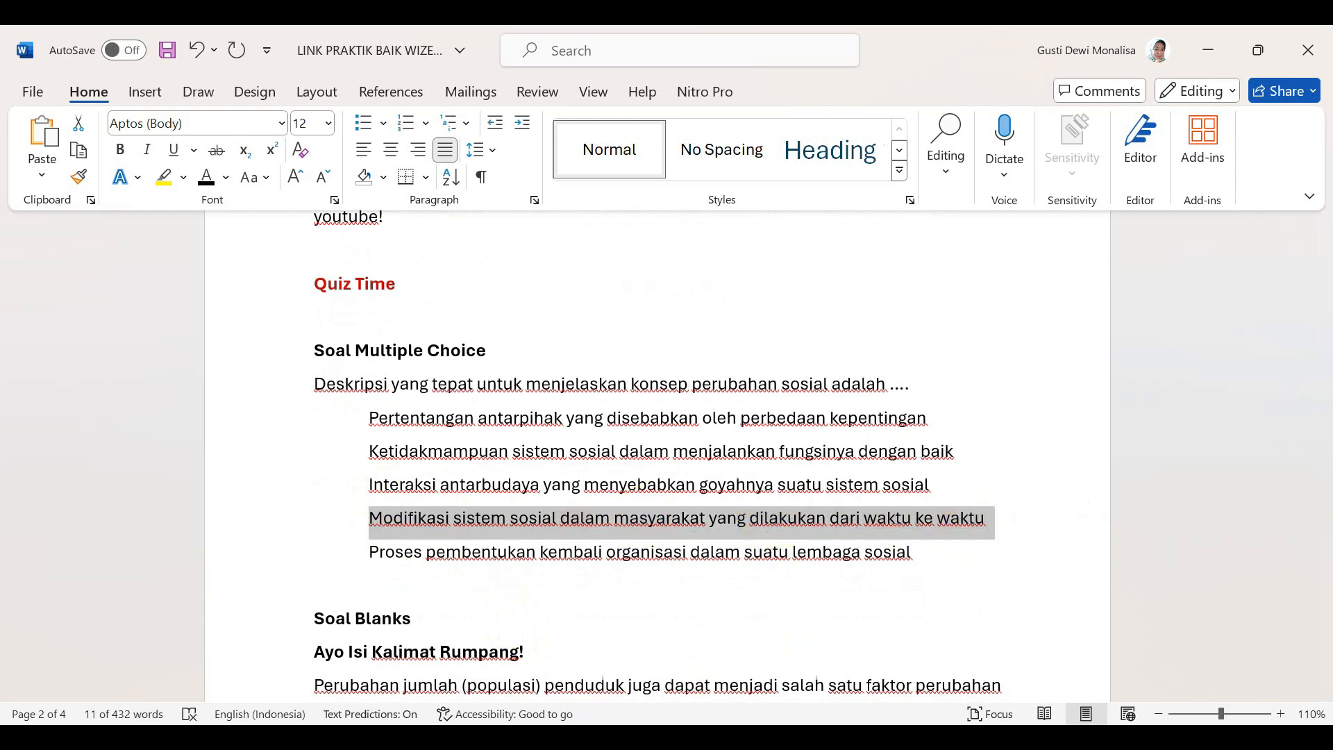
pyautogui.moveTo(528, 736)
pyautogui.click(526, 650)
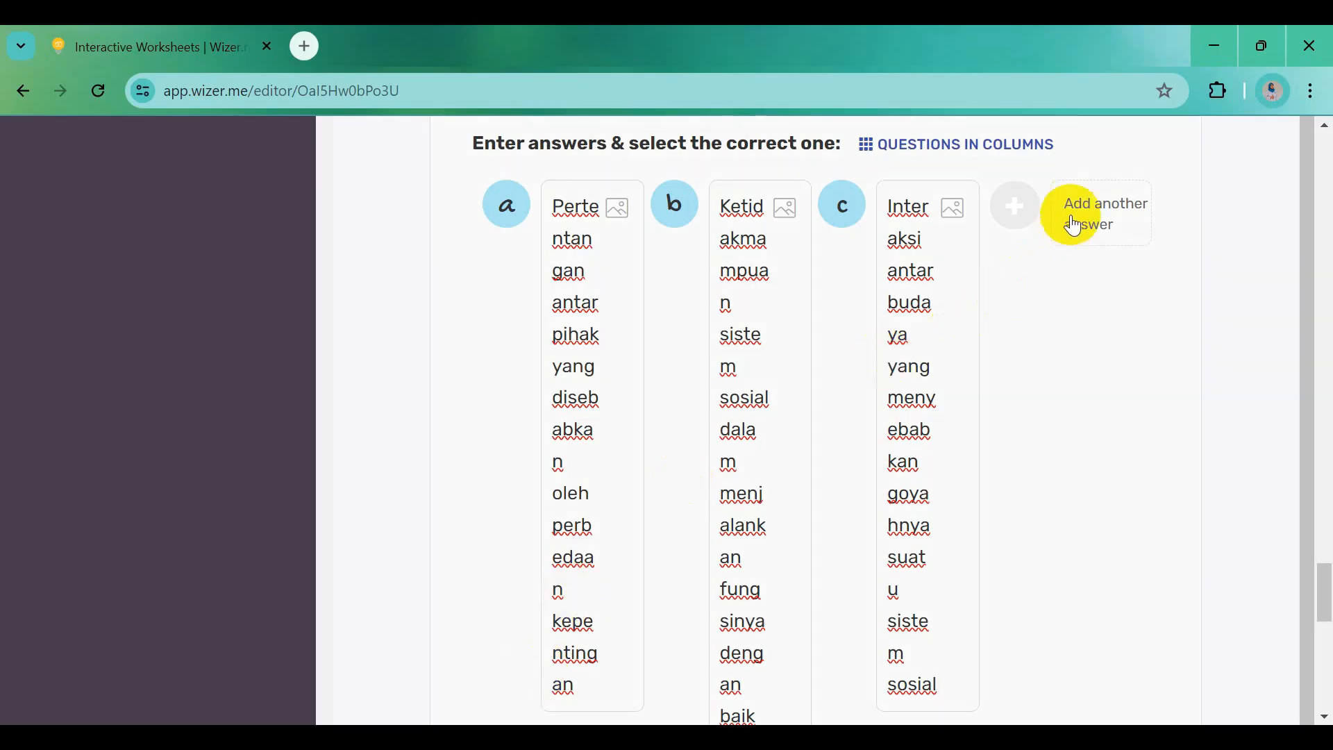
pyautogui.click(1015, 220)
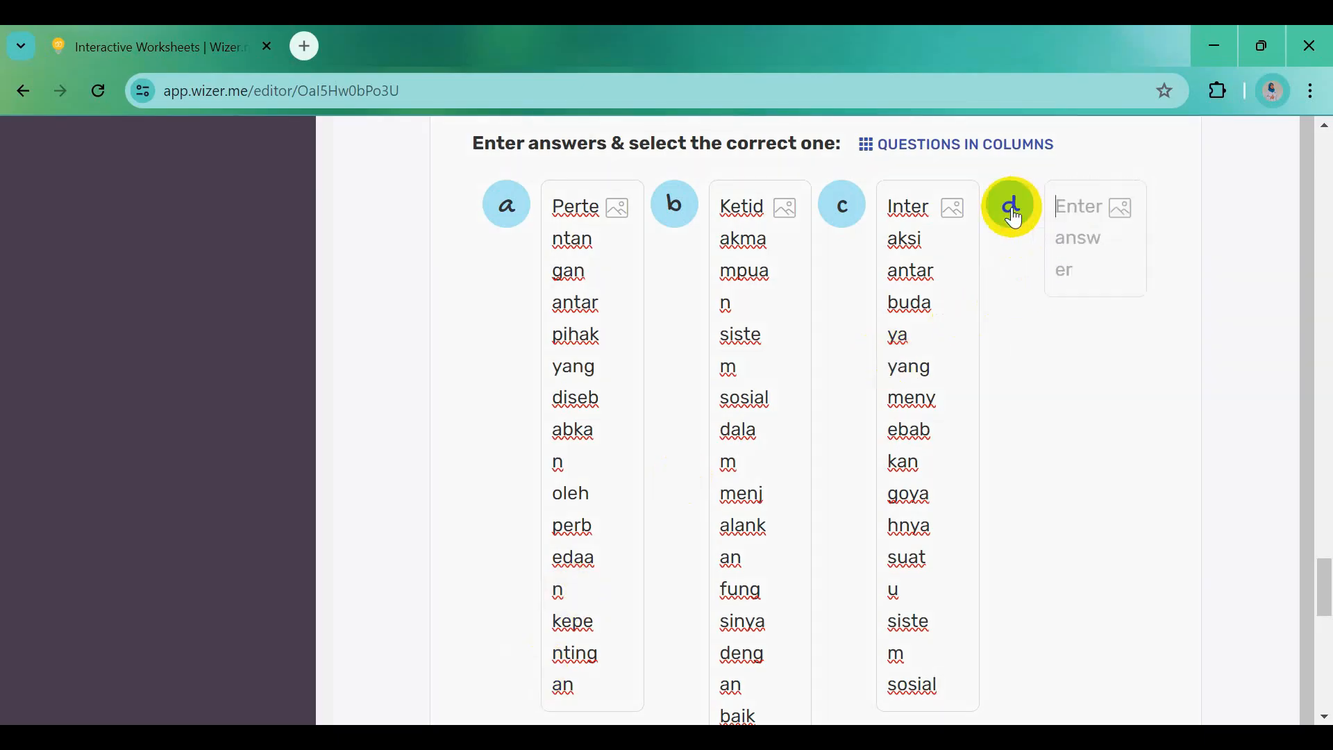
pyautogui.click(1063, 216)
pyautogui.hotkey('ctrl', 'v')
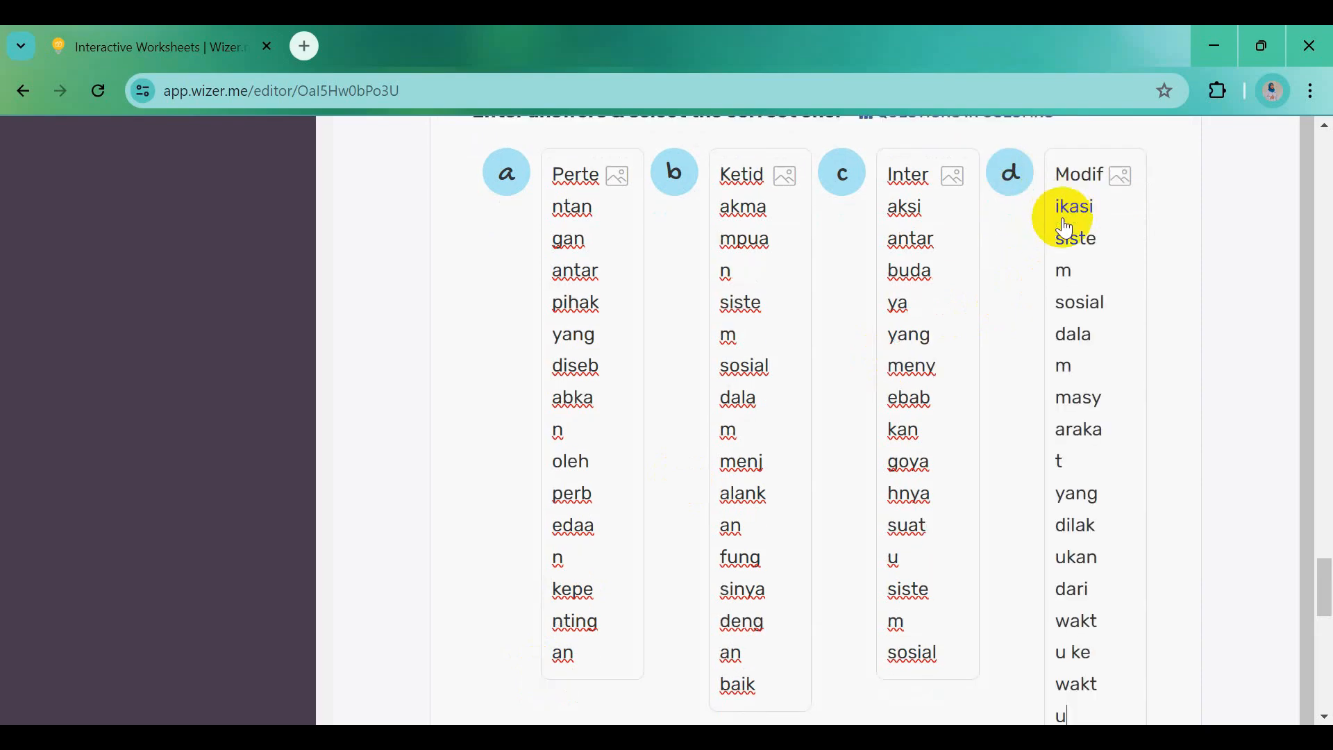
# Add answer e with the Proses pembentukan kembali sentence
pyautogui.click(785, 736)
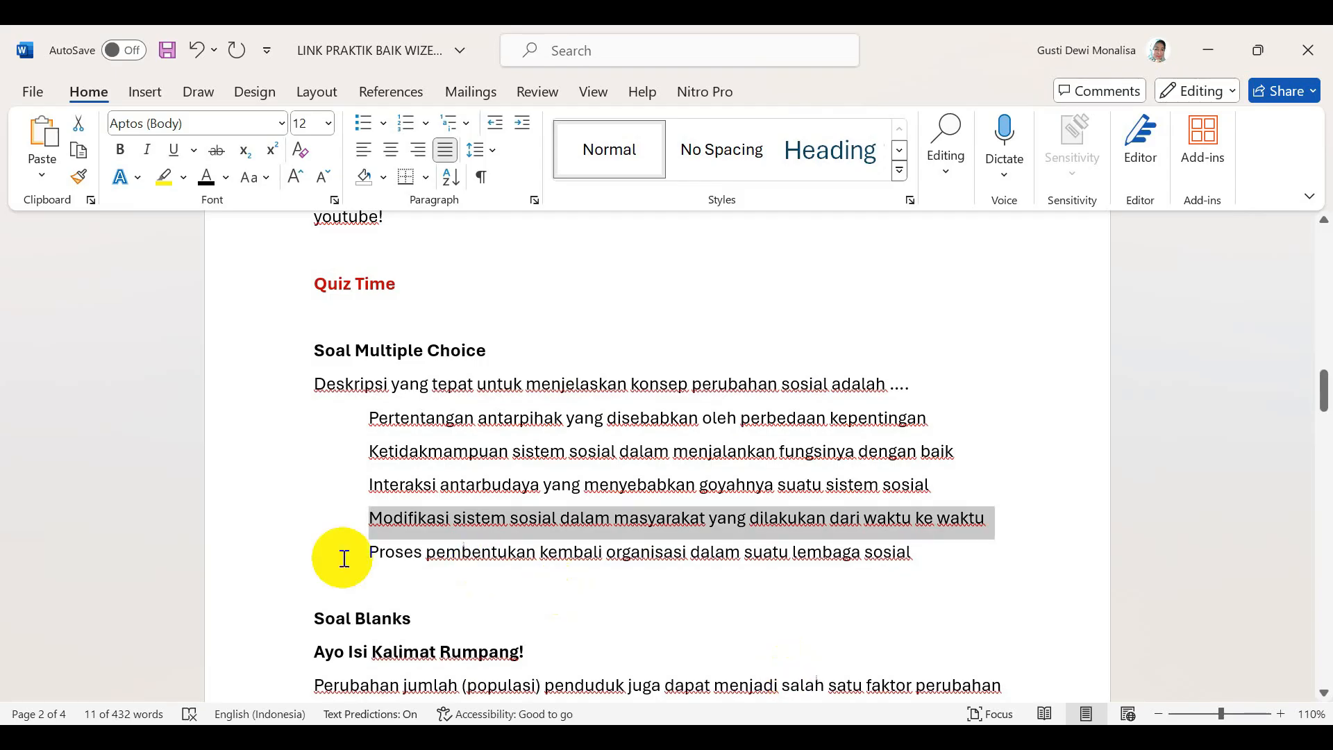
pyautogui.moveTo(395, 556); pyautogui.dragTo(920, 568)
pyautogui.hotkey('ctrl', 'c')
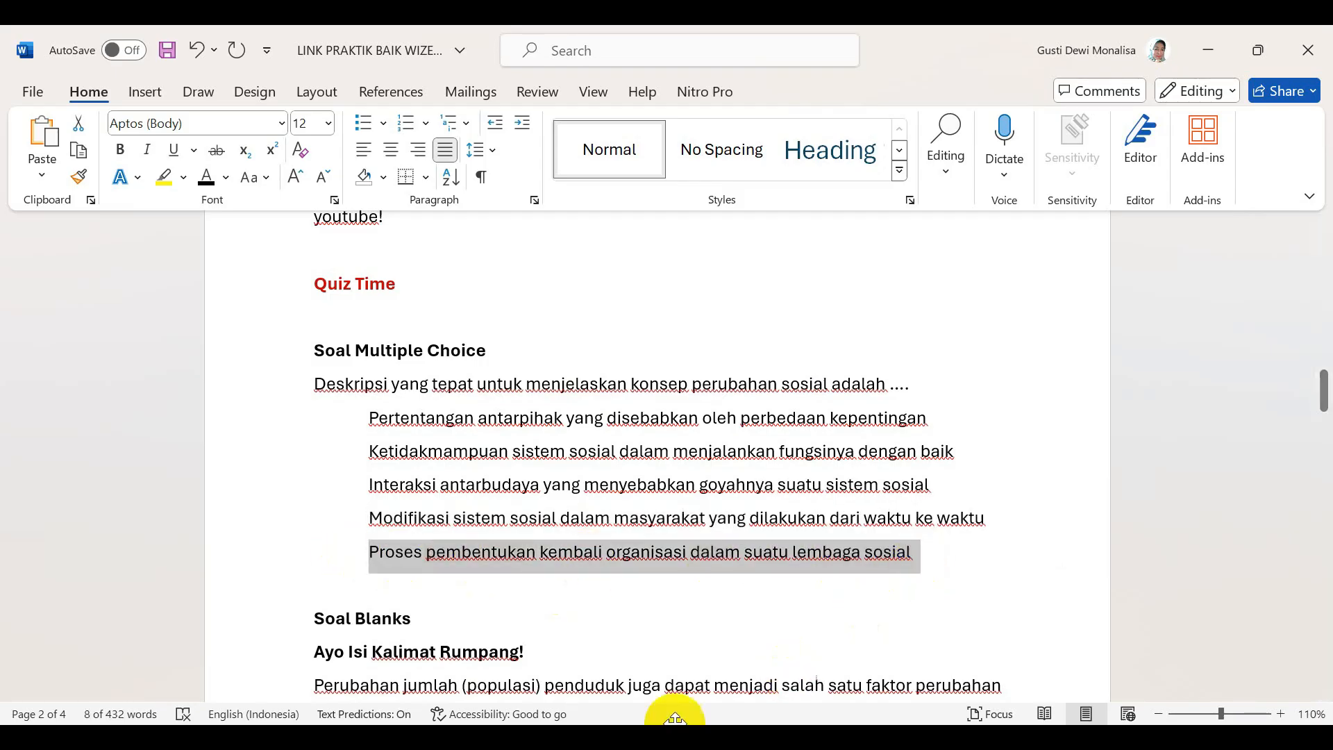
pyautogui.click(675, 735)
pyautogui.scroll(-5, 679, 511)
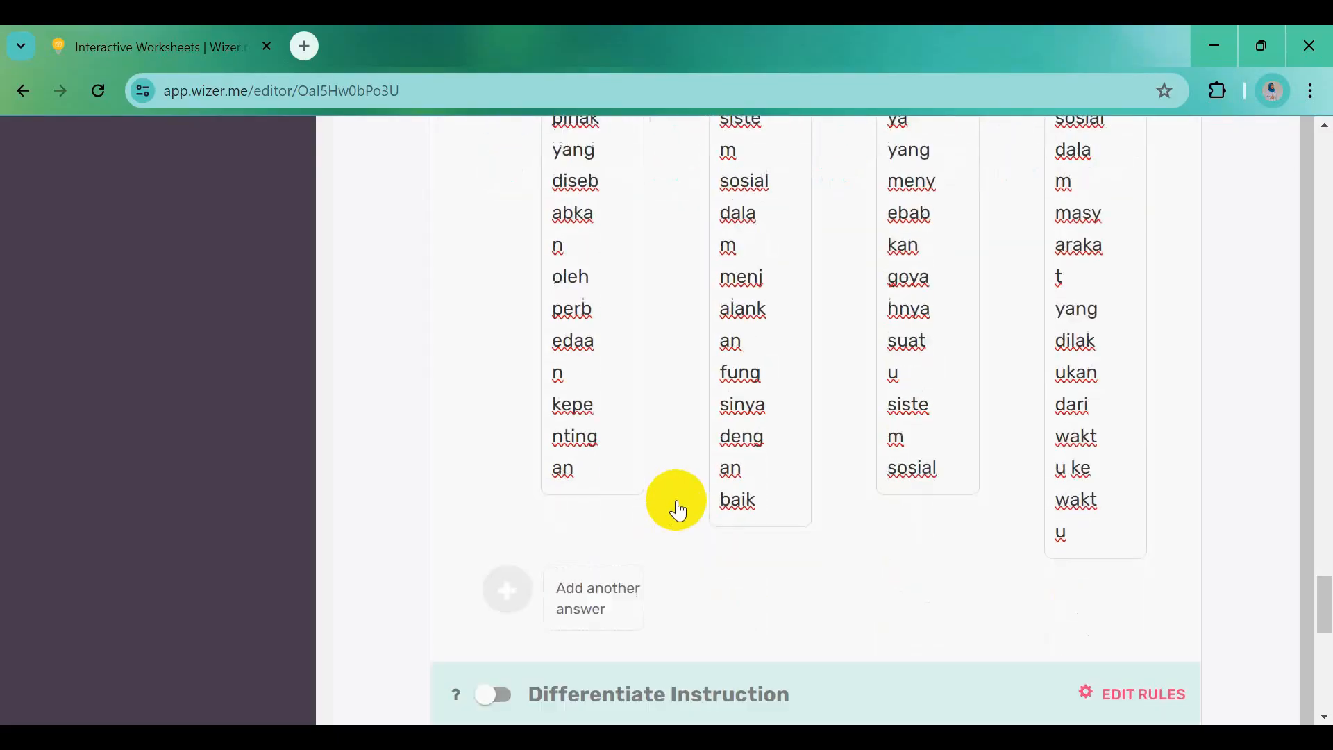
pyautogui.click(514, 471)
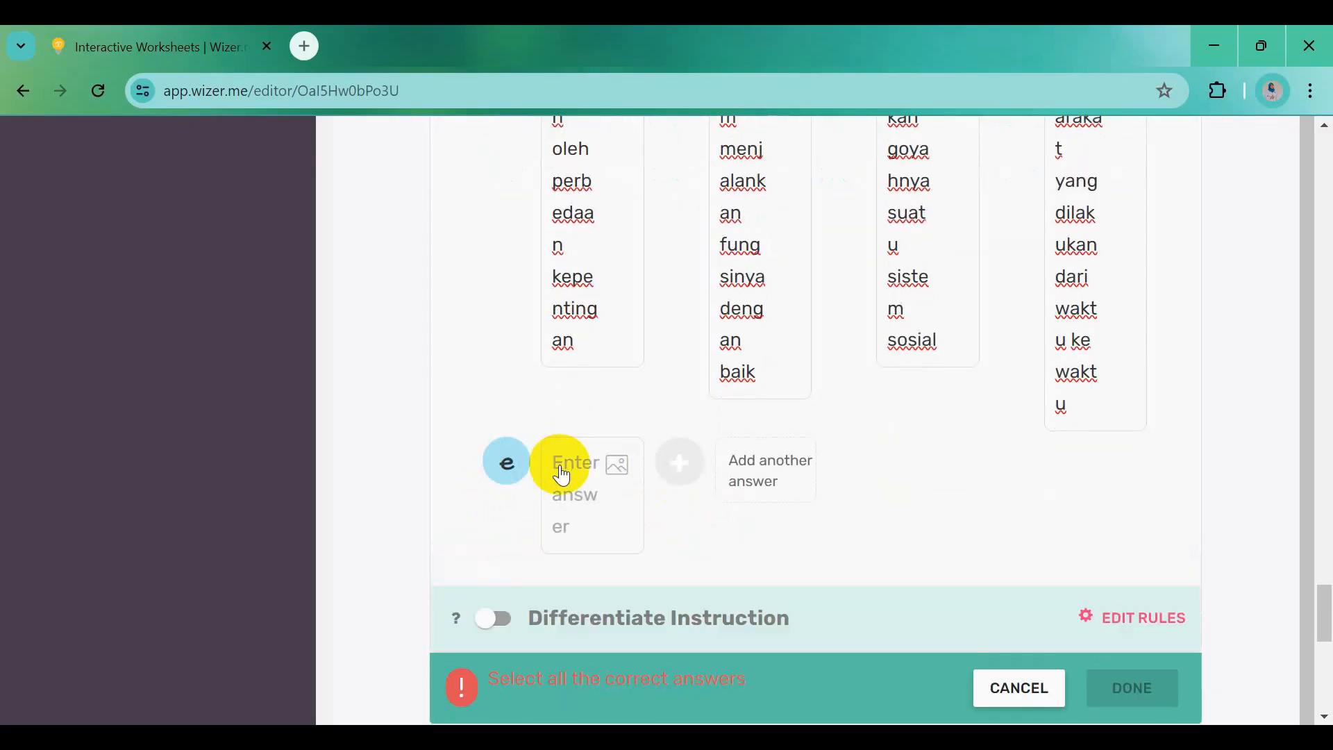
pyautogui.hotkey('ctrl', 'v')
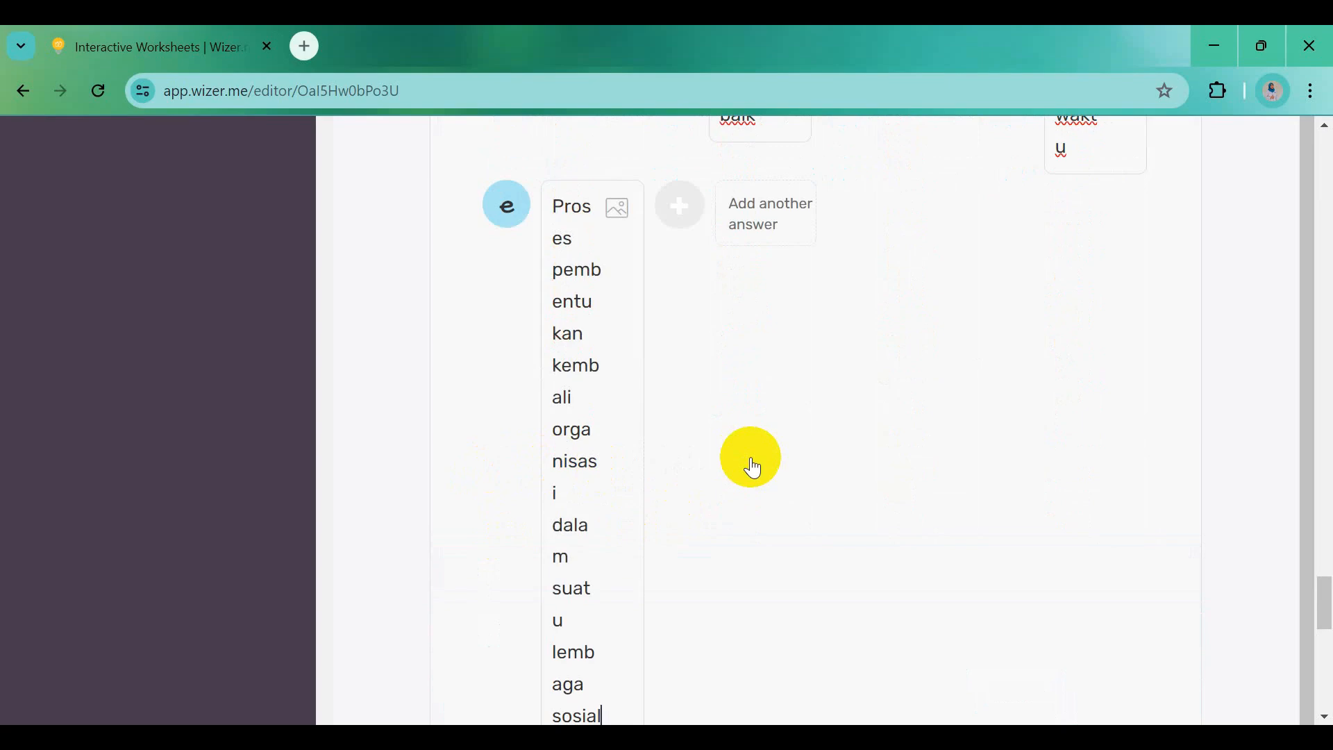
pyautogui.scroll(12, 752, 465)
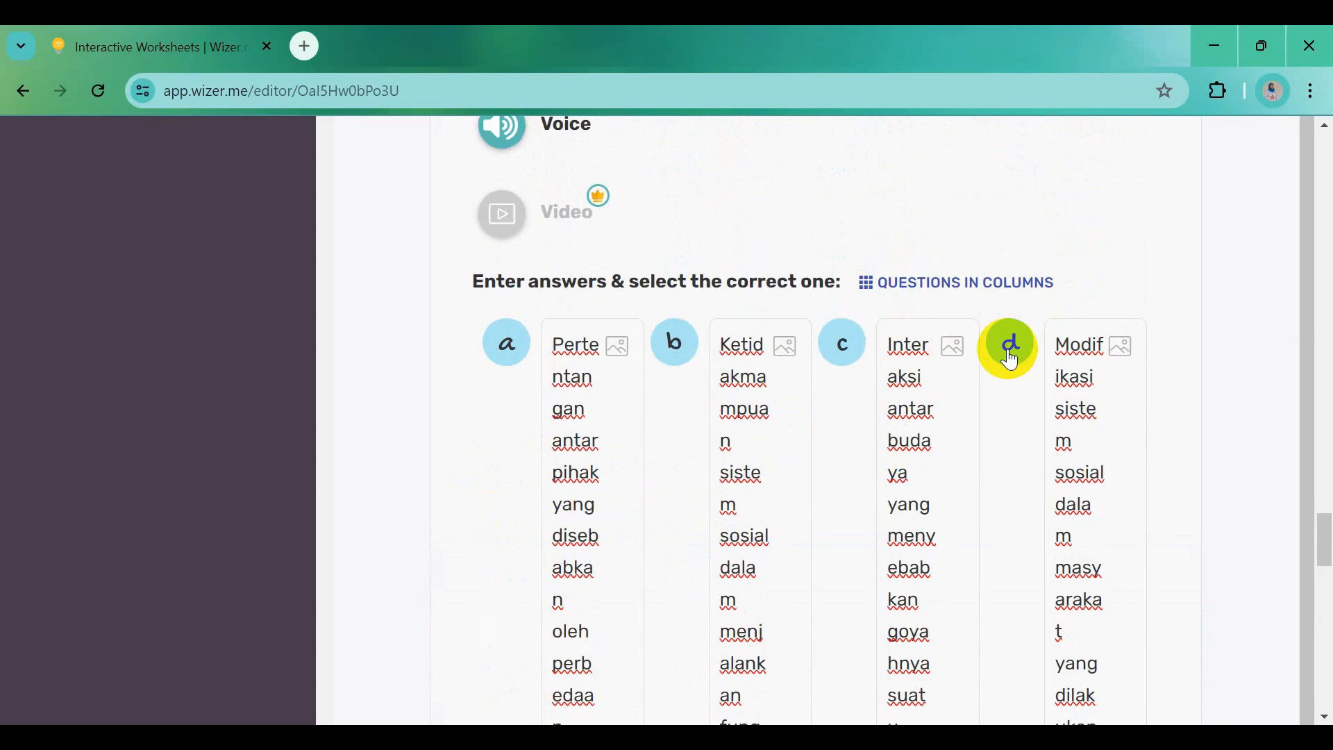
# Mark answer d as correct and save the multiple-choice question
pyautogui.click(1012, 360)
pyautogui.scroll(-1, 983, 506)
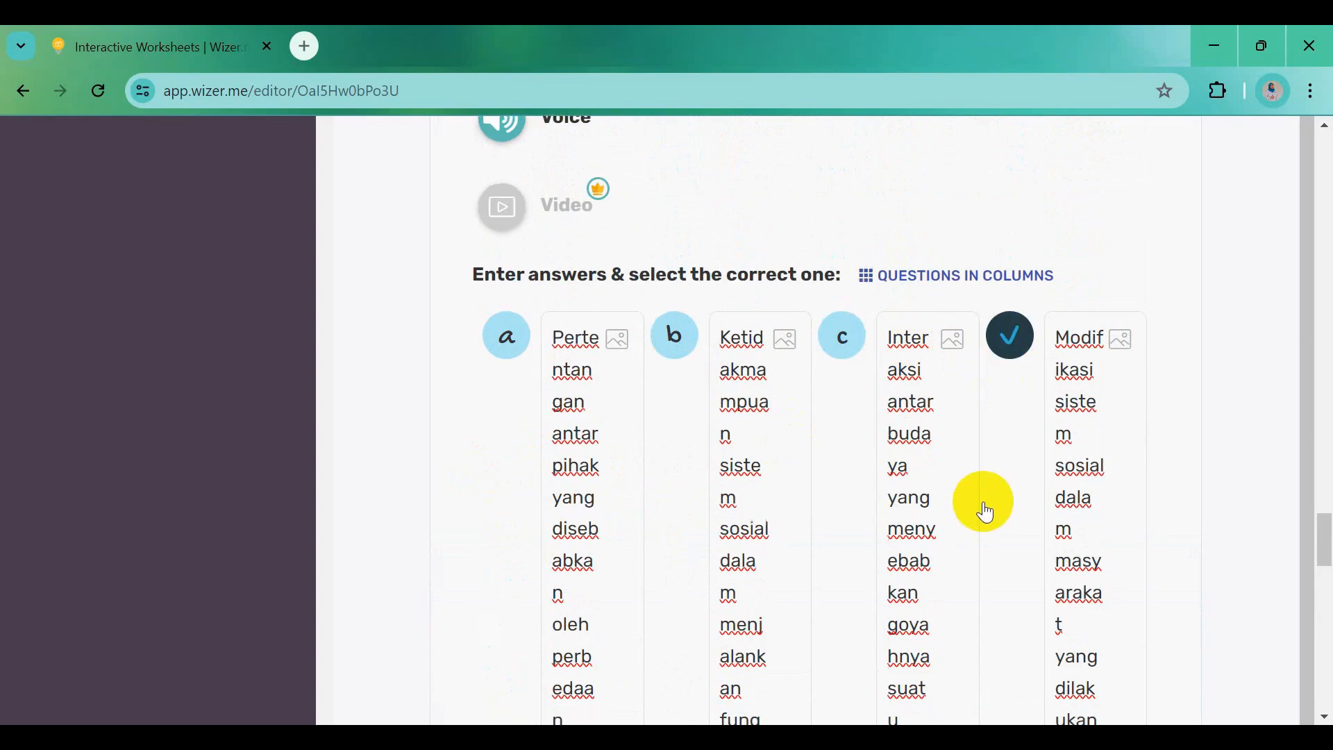
pyautogui.scroll(-15, 1003, 550)
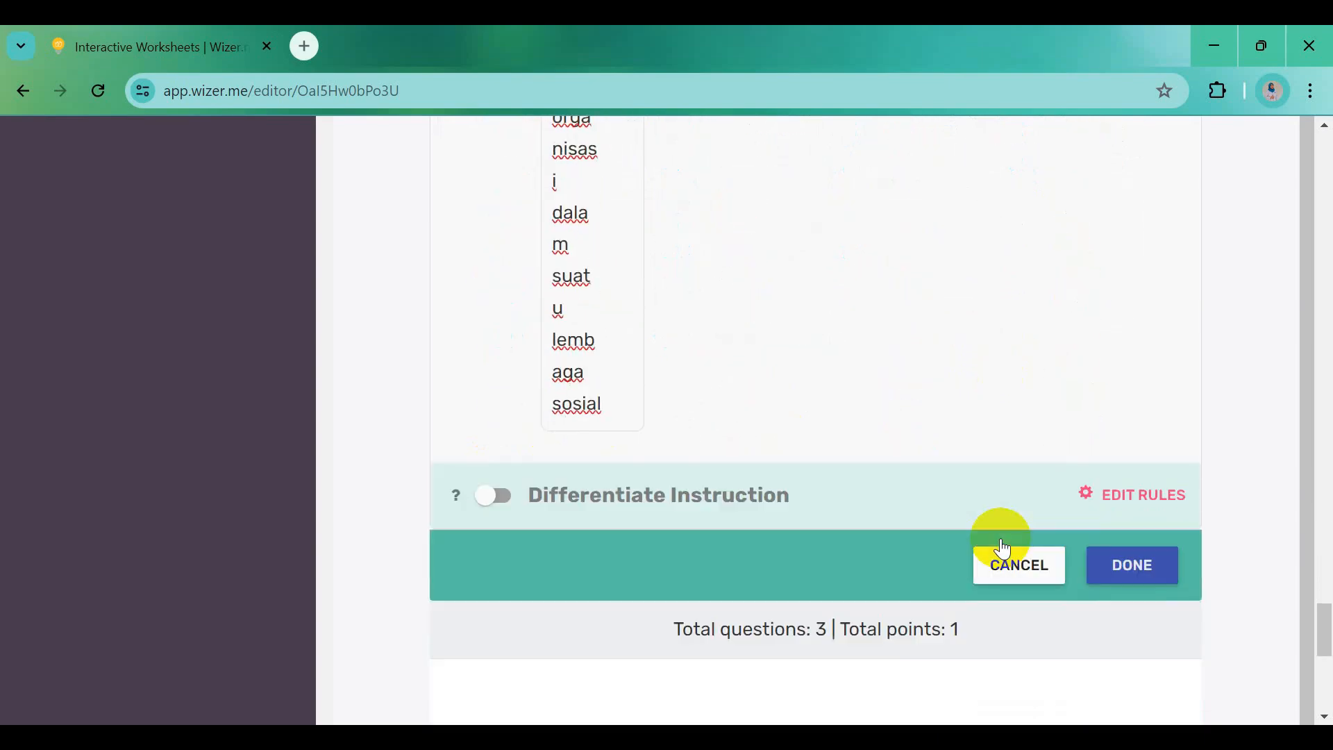
pyautogui.click(1130, 568)
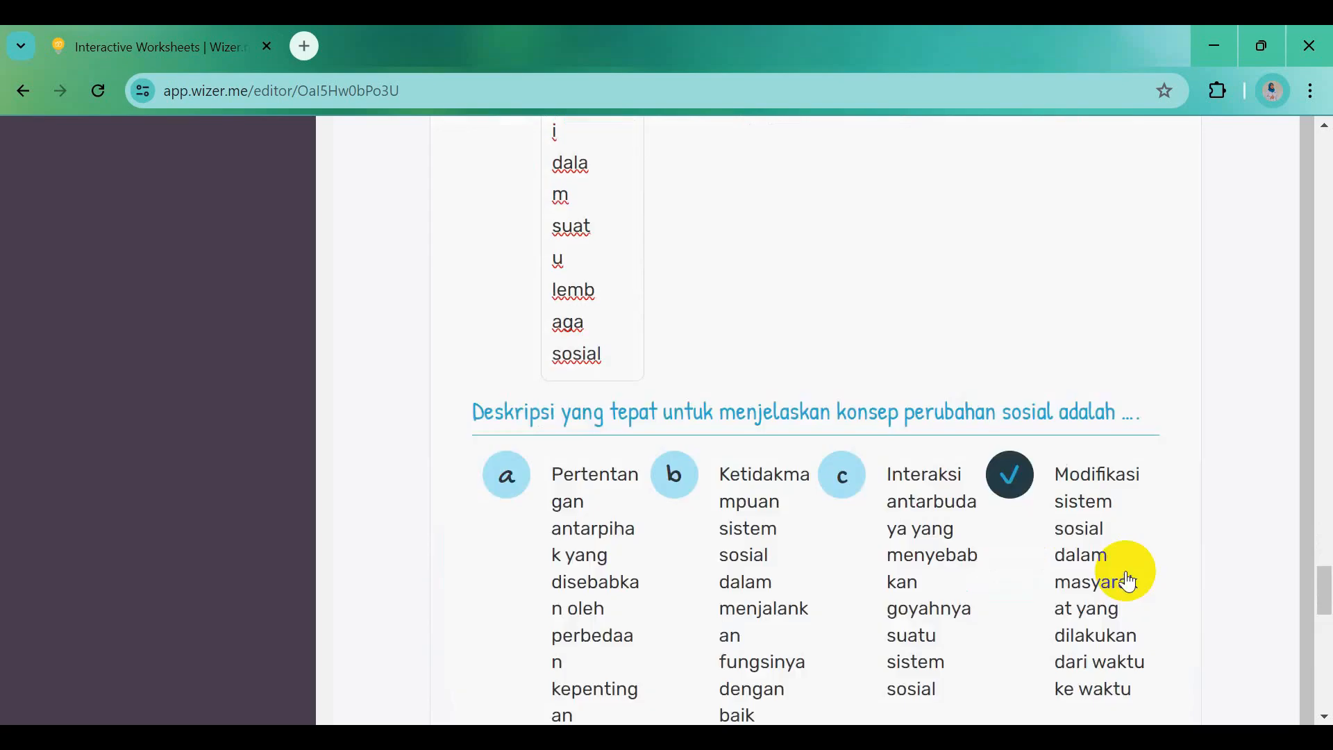
# Set the multiple-choice question's point value to 10
pyautogui.scroll(-5, 1128, 573)
pyautogui.scroll(6, 918, 533)
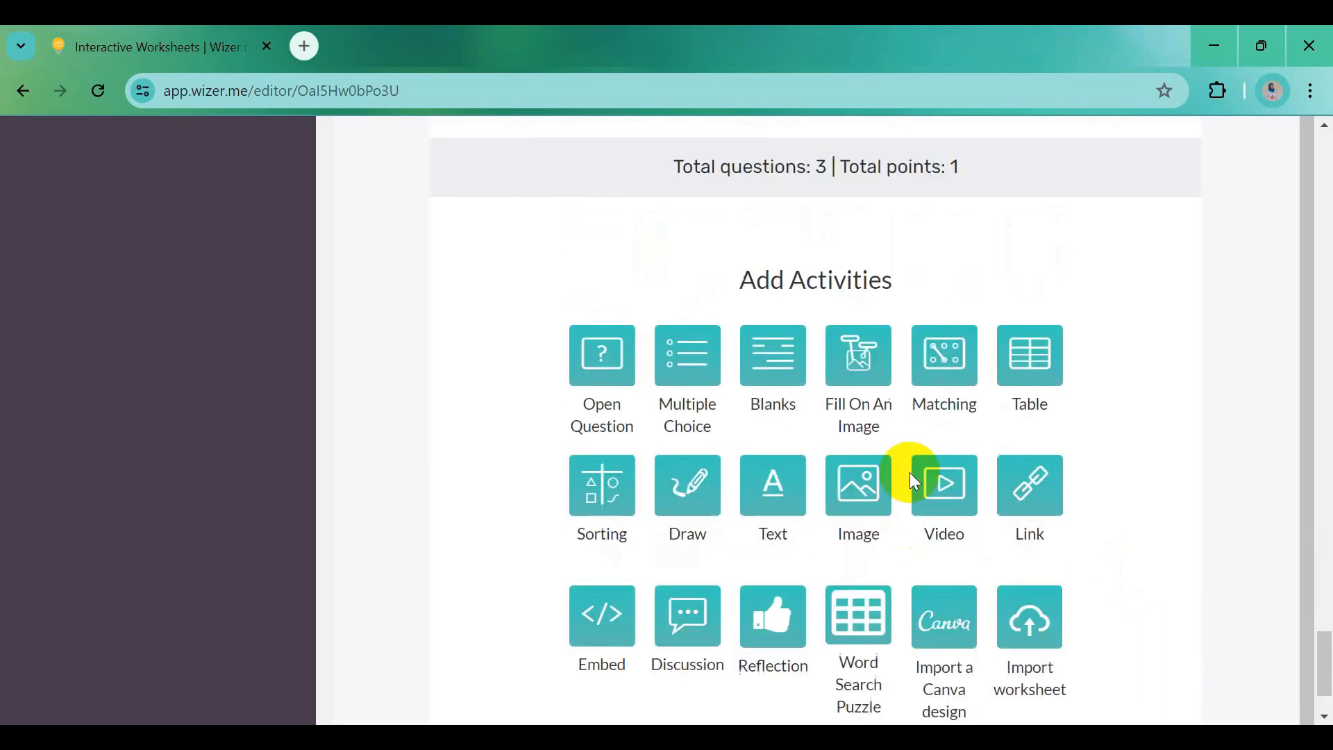
pyautogui.scroll(9, 910, 472)
pyautogui.moveTo(982, 512)
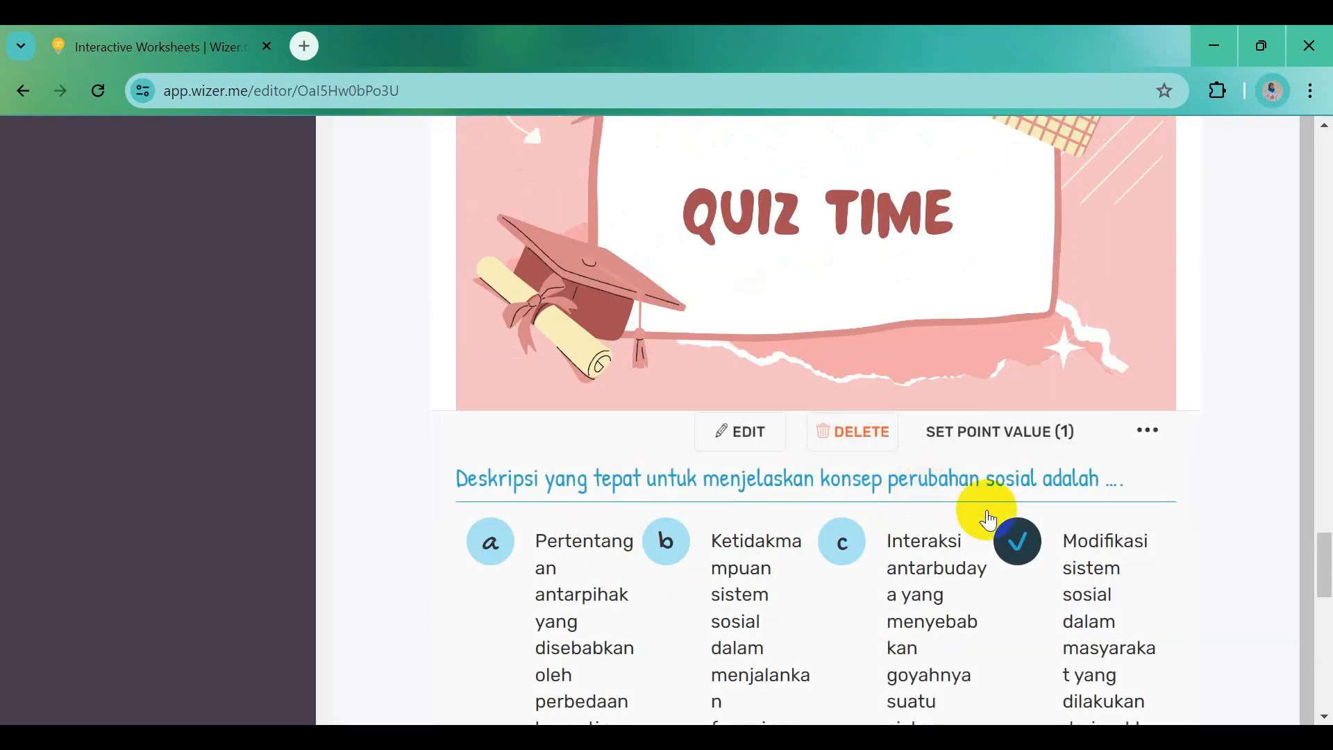
pyautogui.click(971, 443)
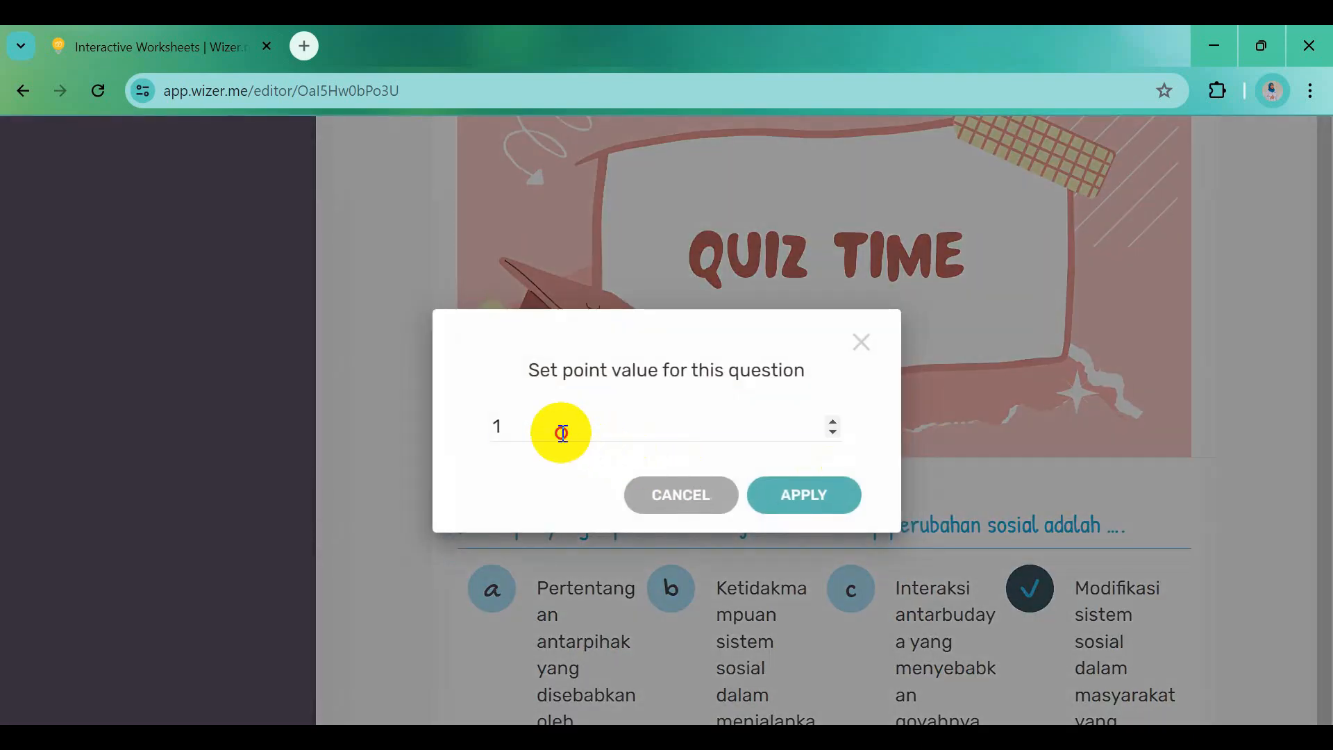
pyautogui.click(819, 497)
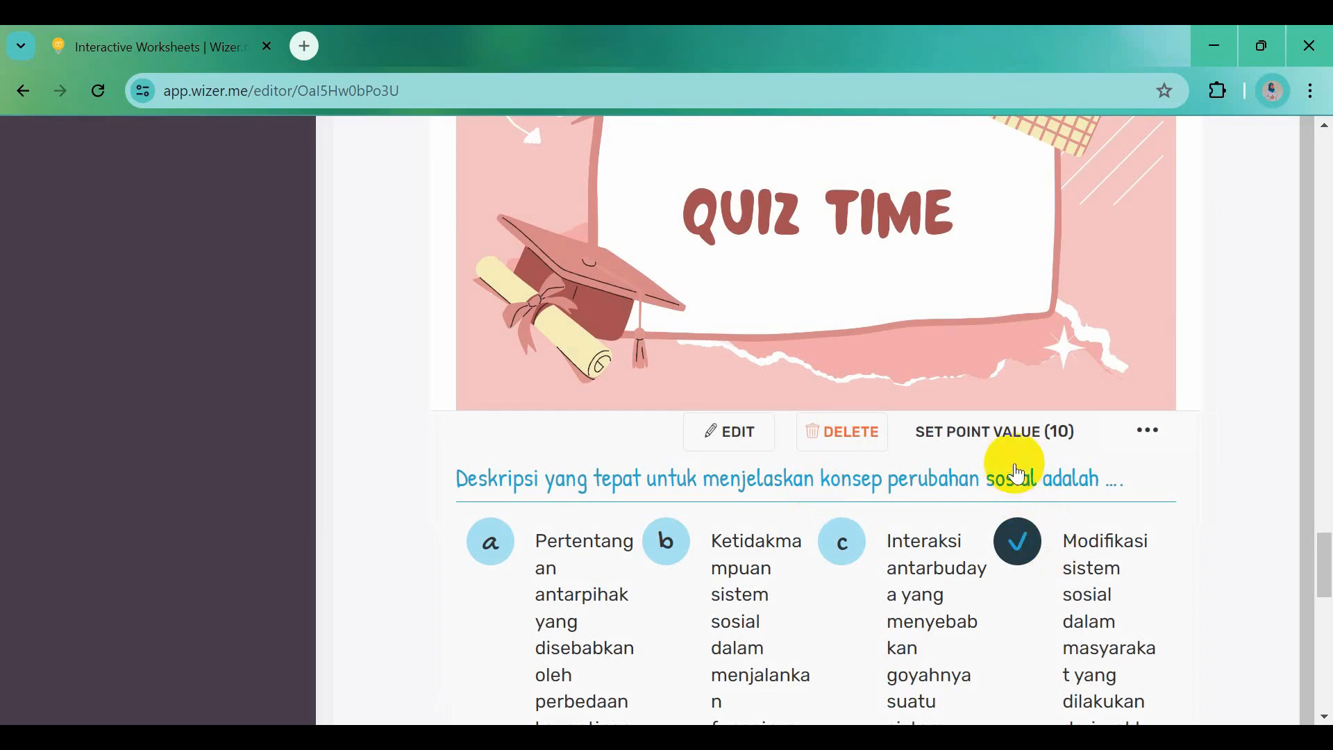
pyautogui.scroll(-8, 927, 573)
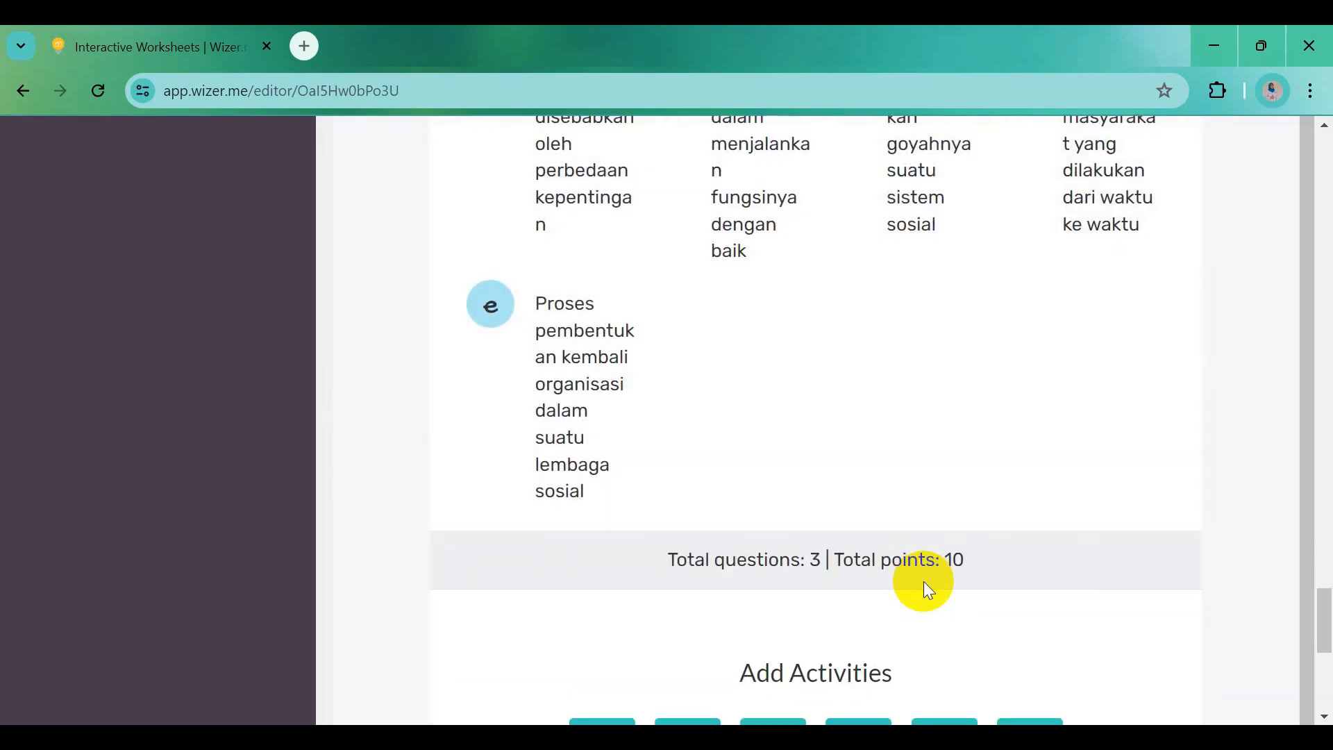
pyautogui.scroll(-4, 926, 584)
# Add a matching activity and title it from the Word heading 'Ayo Menjodohkan', trimming the word's ending
pyautogui.scroll(-2, 926, 591)
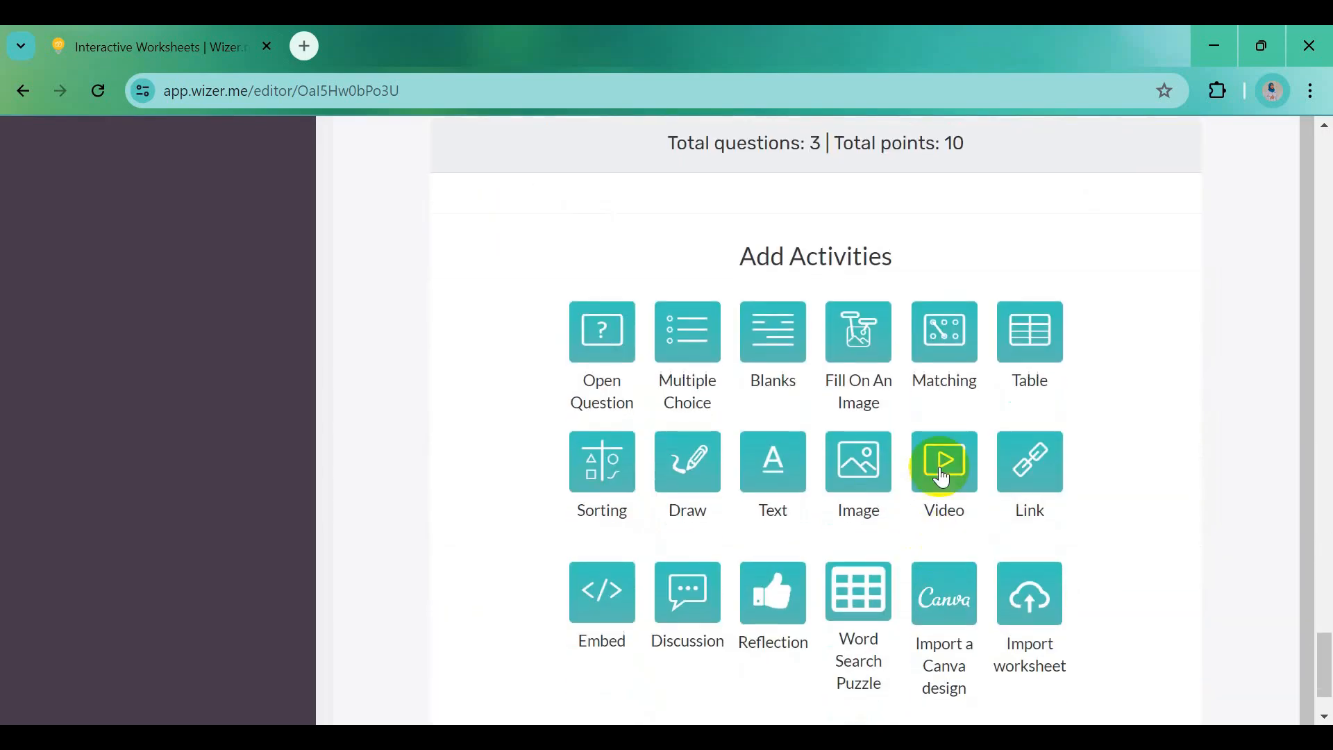
pyautogui.click(953, 352)
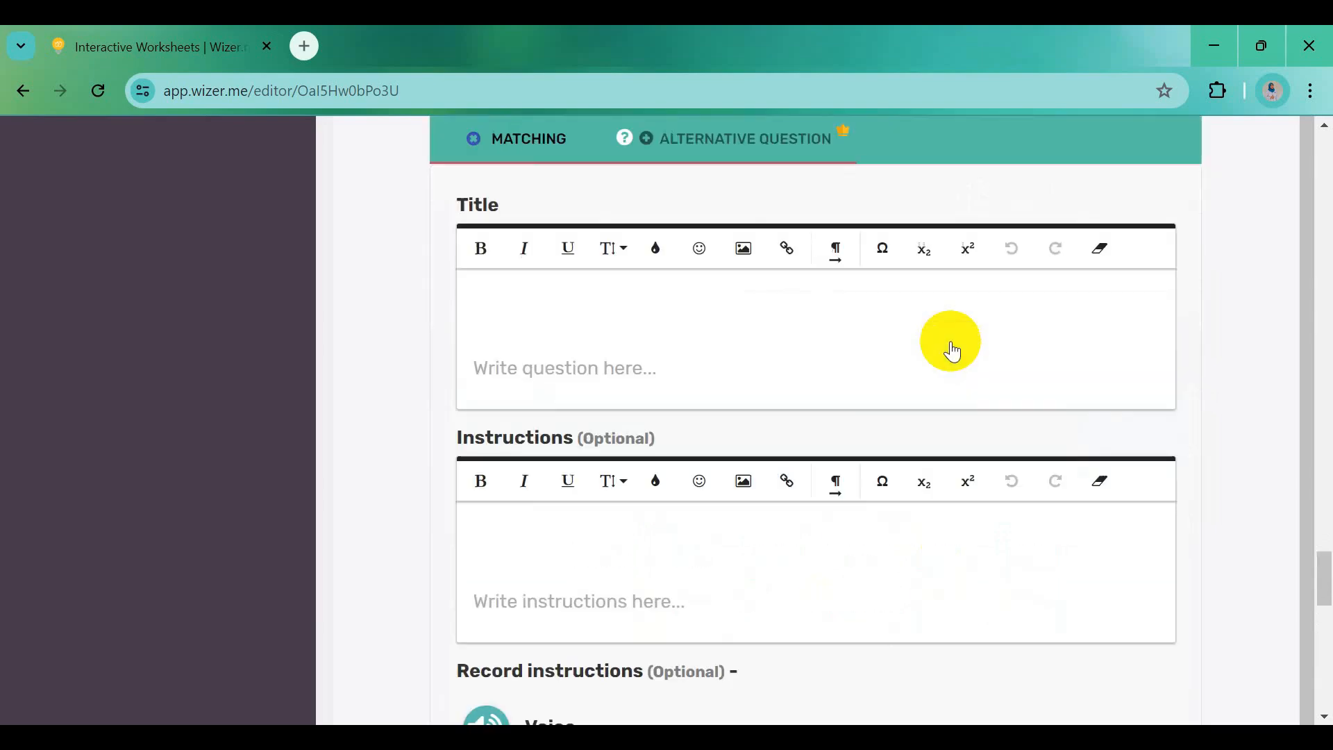
pyautogui.click(541, 739)
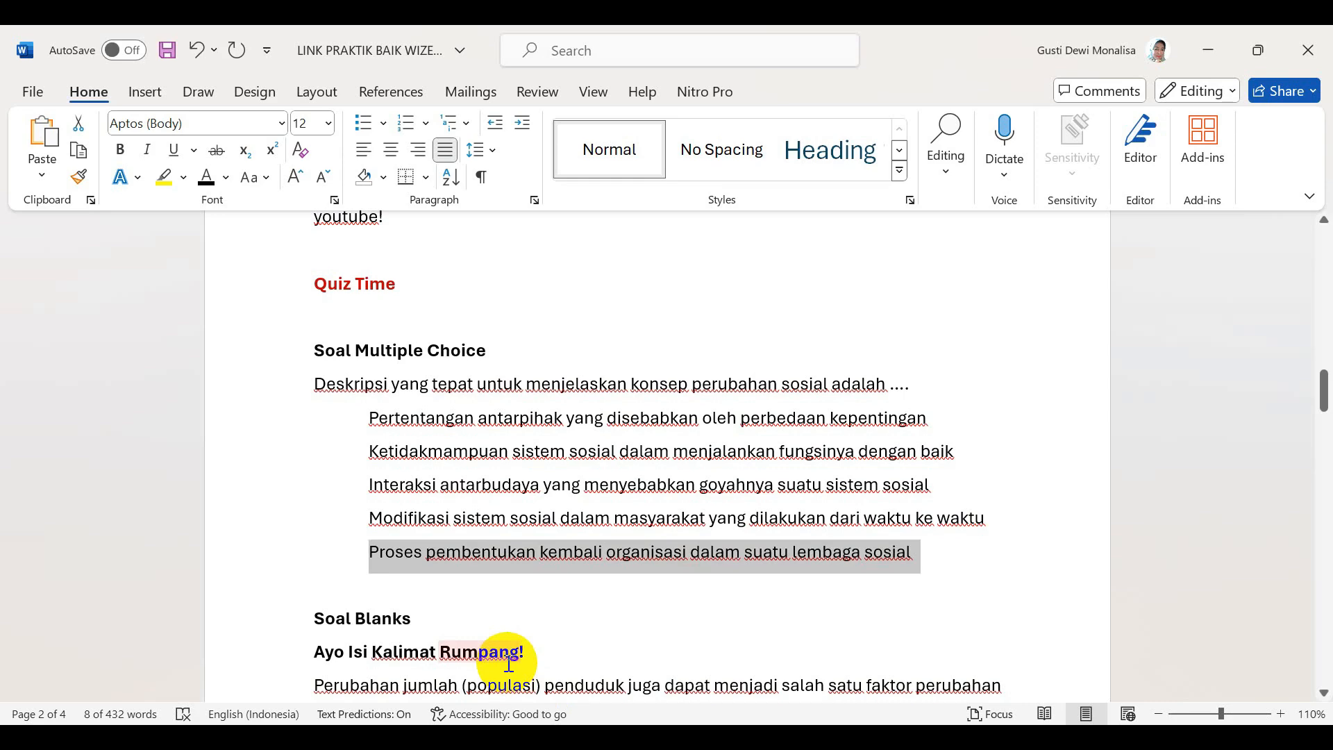
pyautogui.scroll(-5, 509, 665)
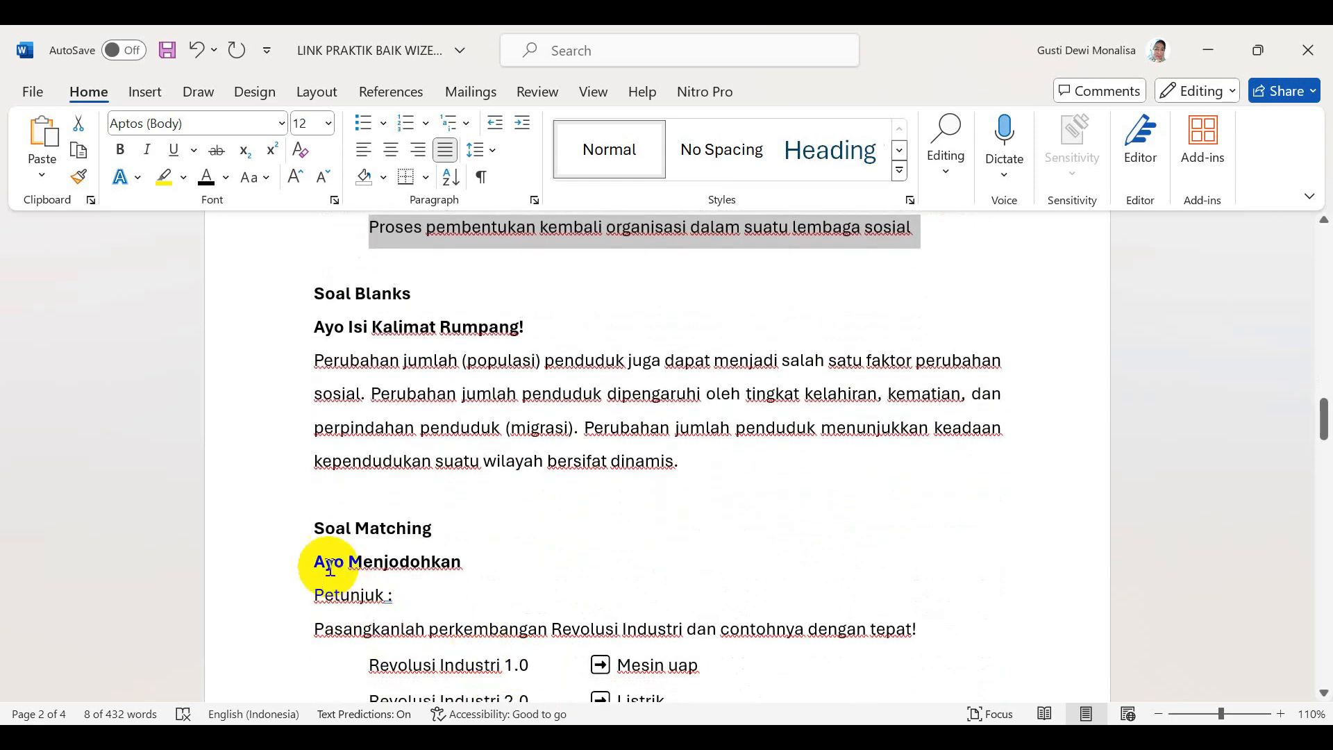
pyautogui.moveTo(315, 563); pyautogui.dragTo(448, 568)
pyautogui.hotkey('ctrl', 'c')
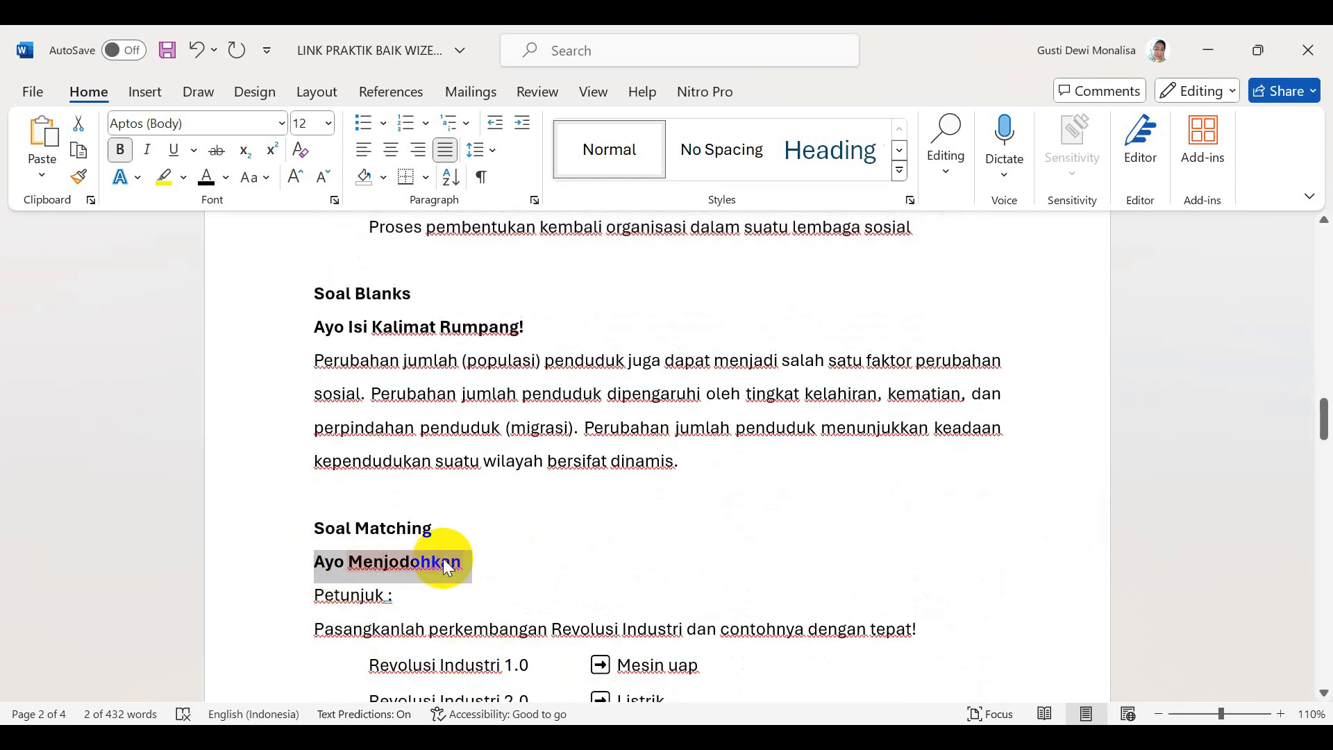
pyautogui.hotkey('alt', 'Tab')
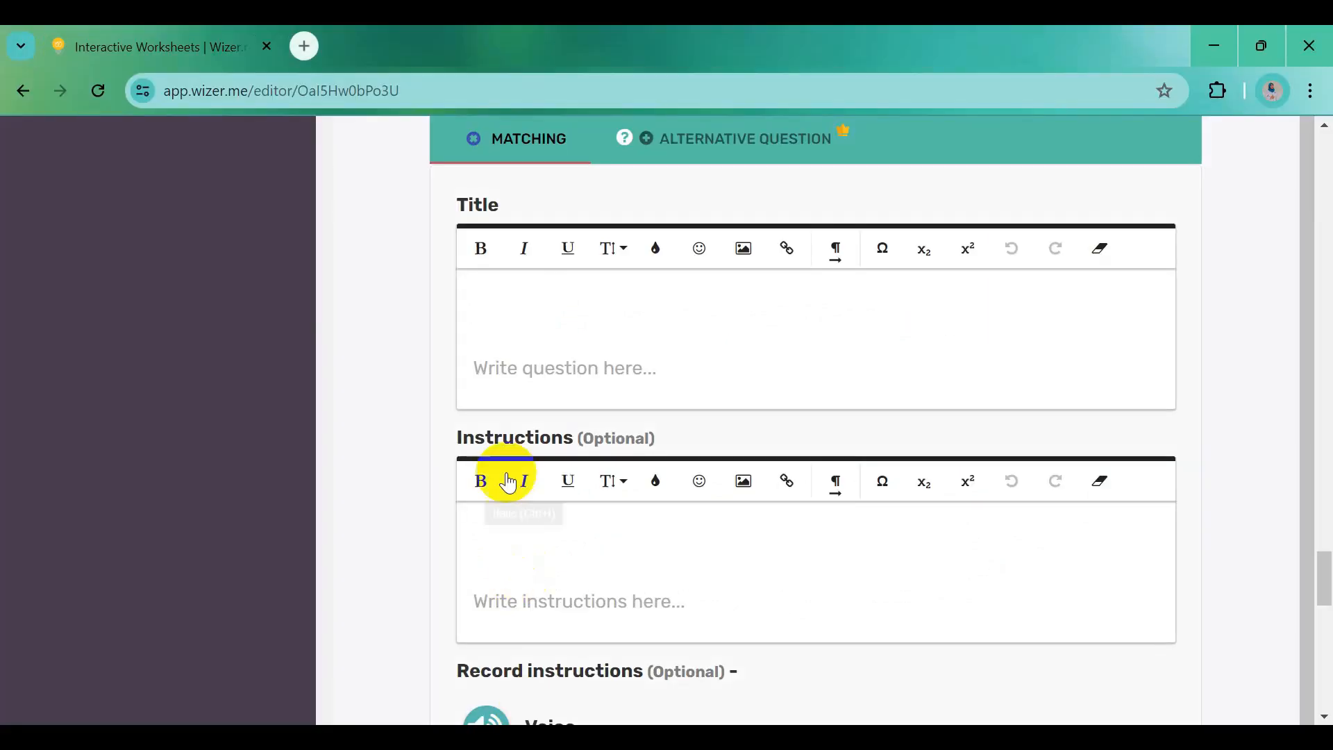
pyautogui.click(506, 307)
pyautogui.hotkey('ctrl', 'v')
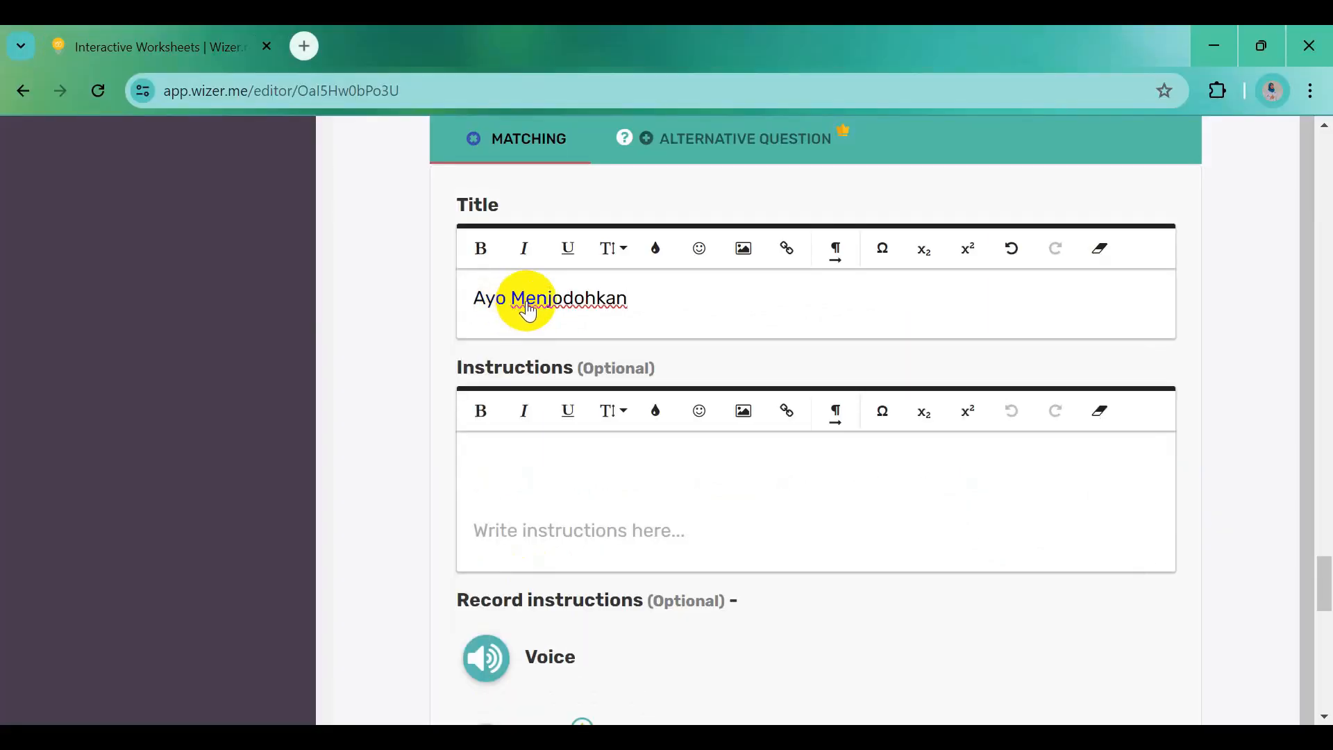
pyautogui.moveTo(522, 307); pyautogui.dragTo(640, 303)
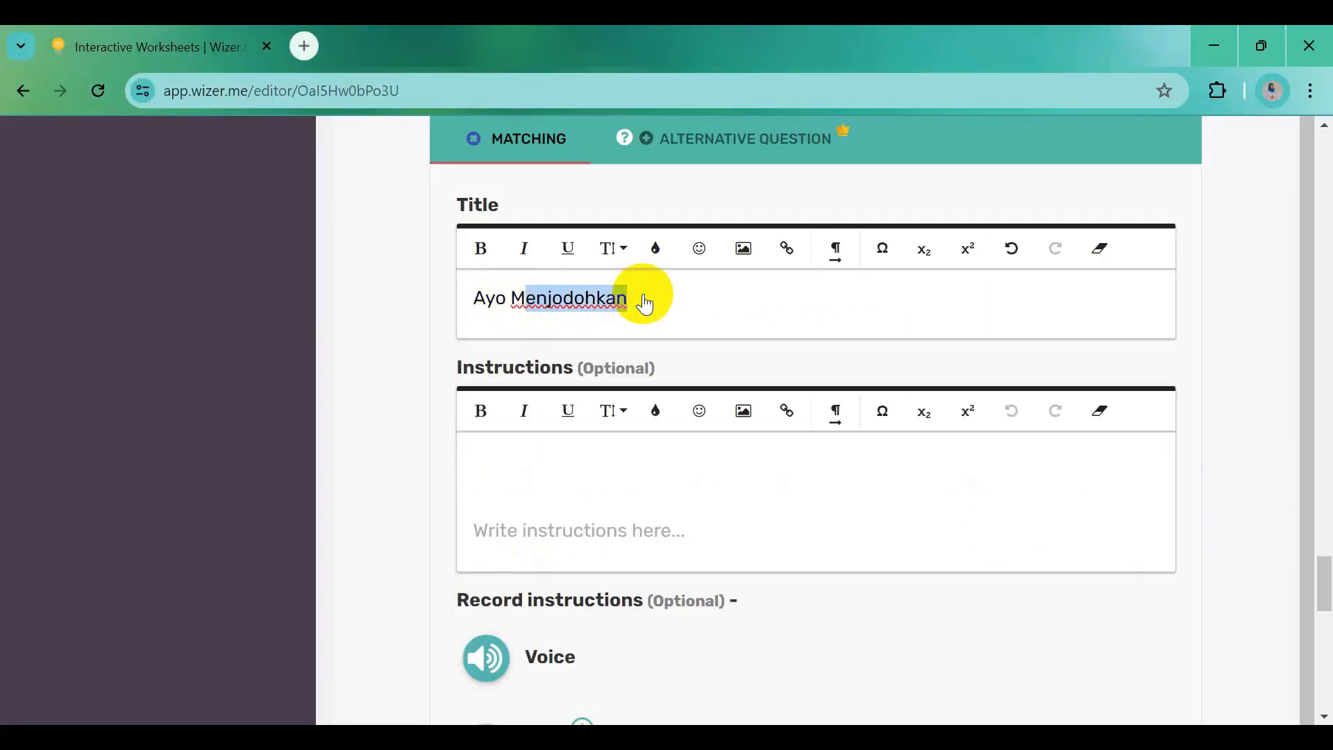
pyautogui.press('BackSpace')
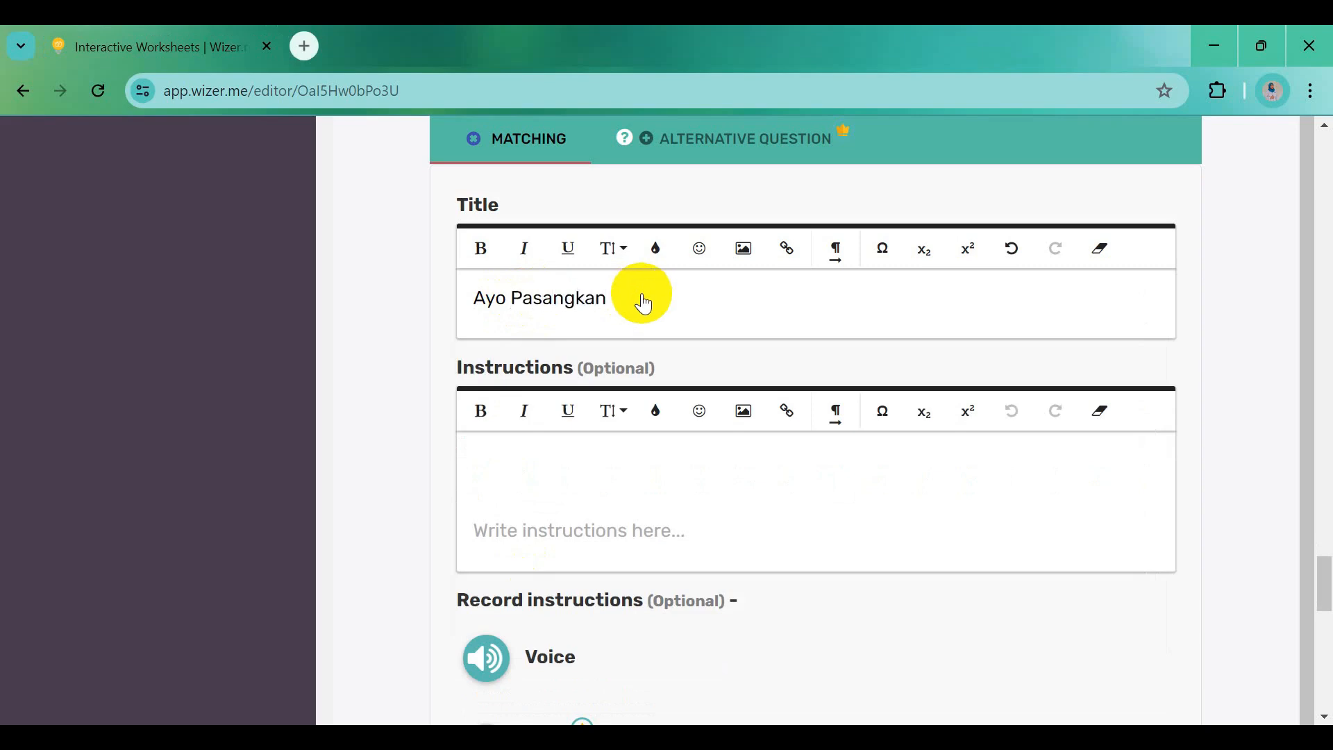
# Set the instructions to 'Pasangkanlah perkembangan Revolusi Industri dan contohnya dengan tepat!'
pyautogui.click(939, 743)
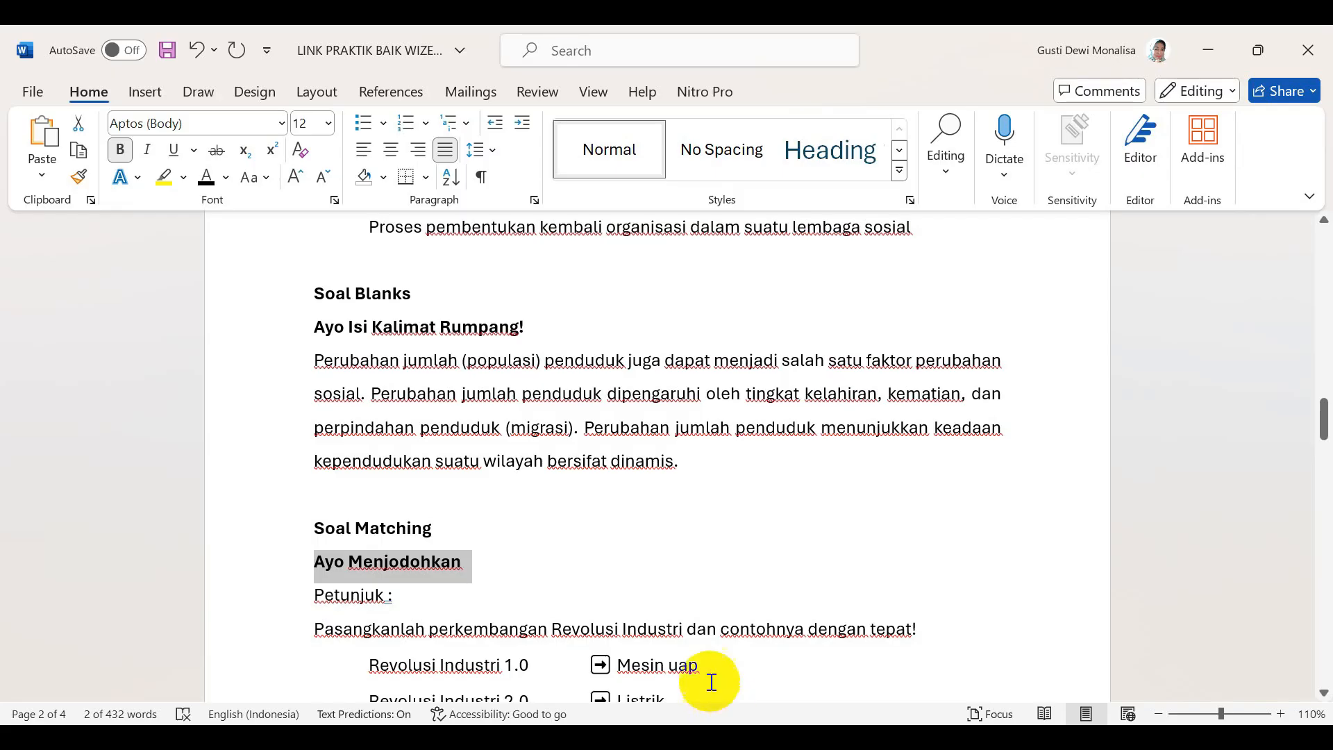
pyautogui.scroll(-3, 611, 625)
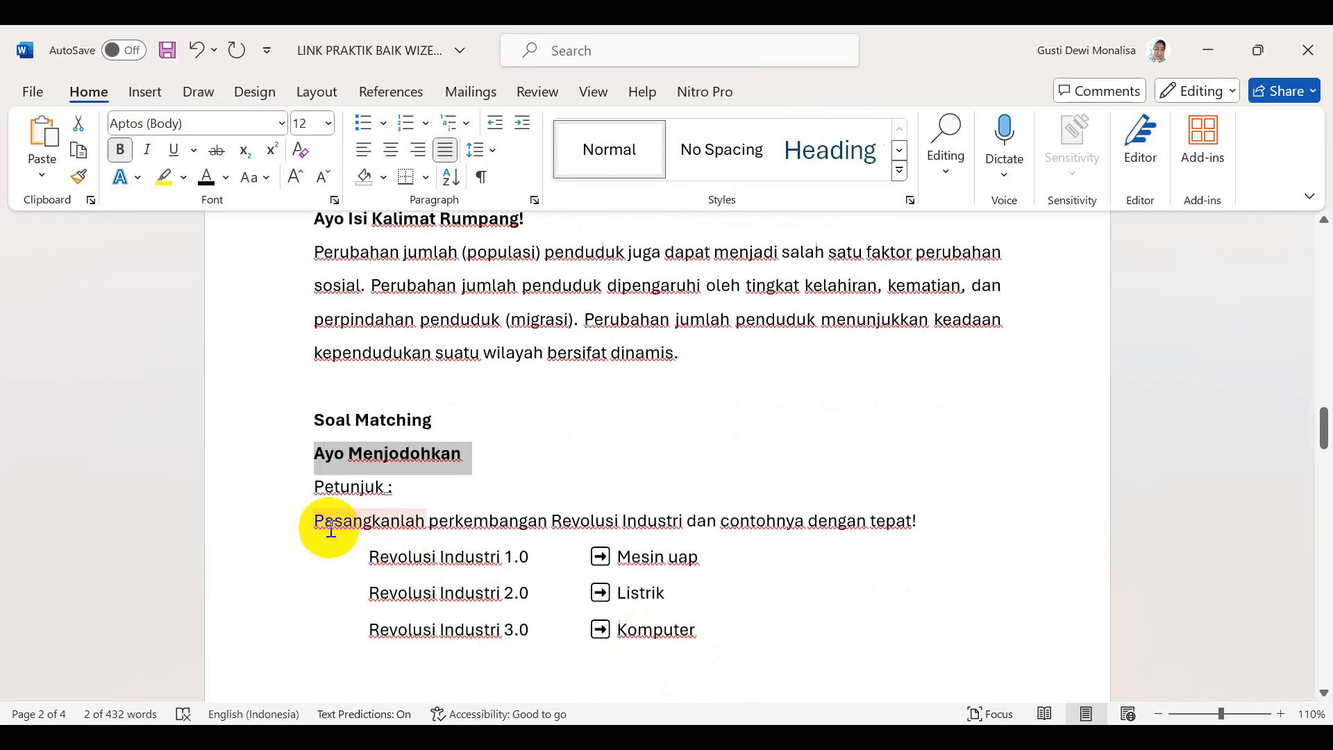
pyautogui.moveTo(314, 521); pyautogui.dragTo(918, 523)
pyautogui.hotkey('ctrl', 'c')
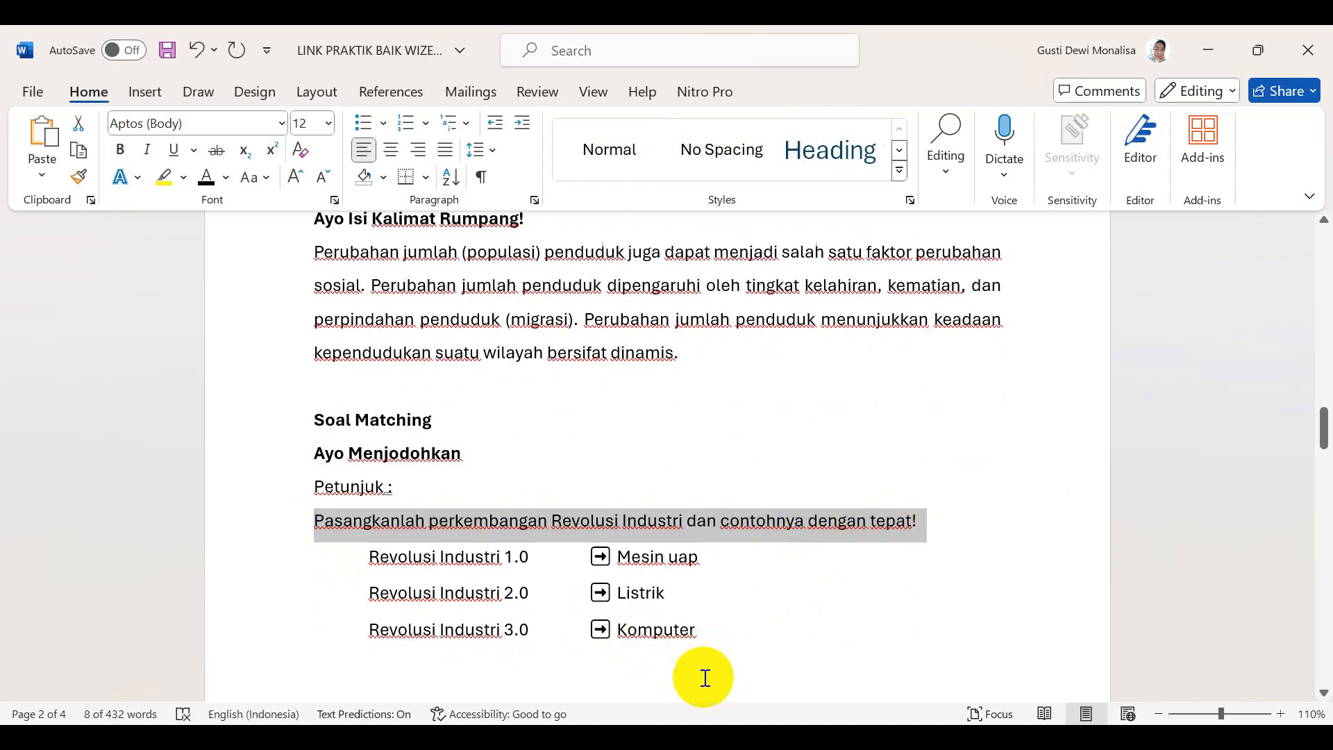
pyautogui.hotkey('alt', 'Tab')
pyautogui.click(519, 493)
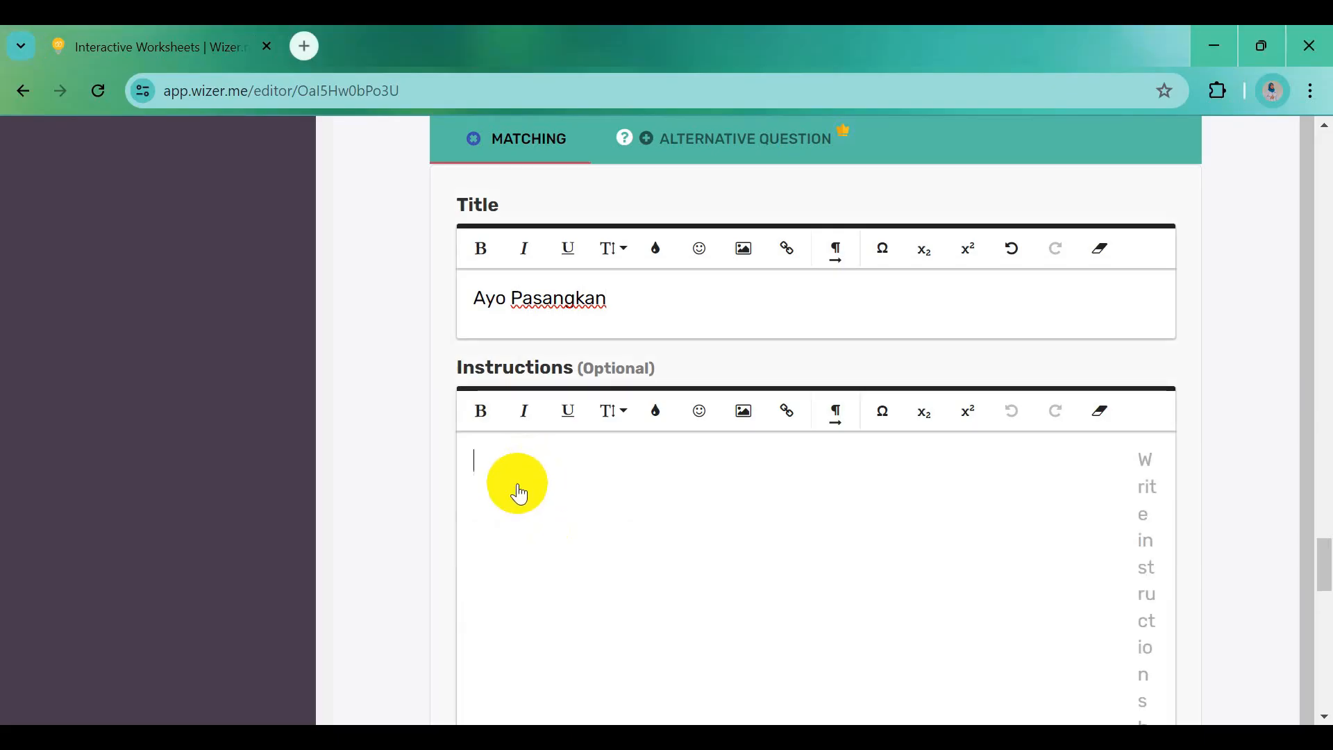
pyautogui.hotkey('ctrl', 'v')
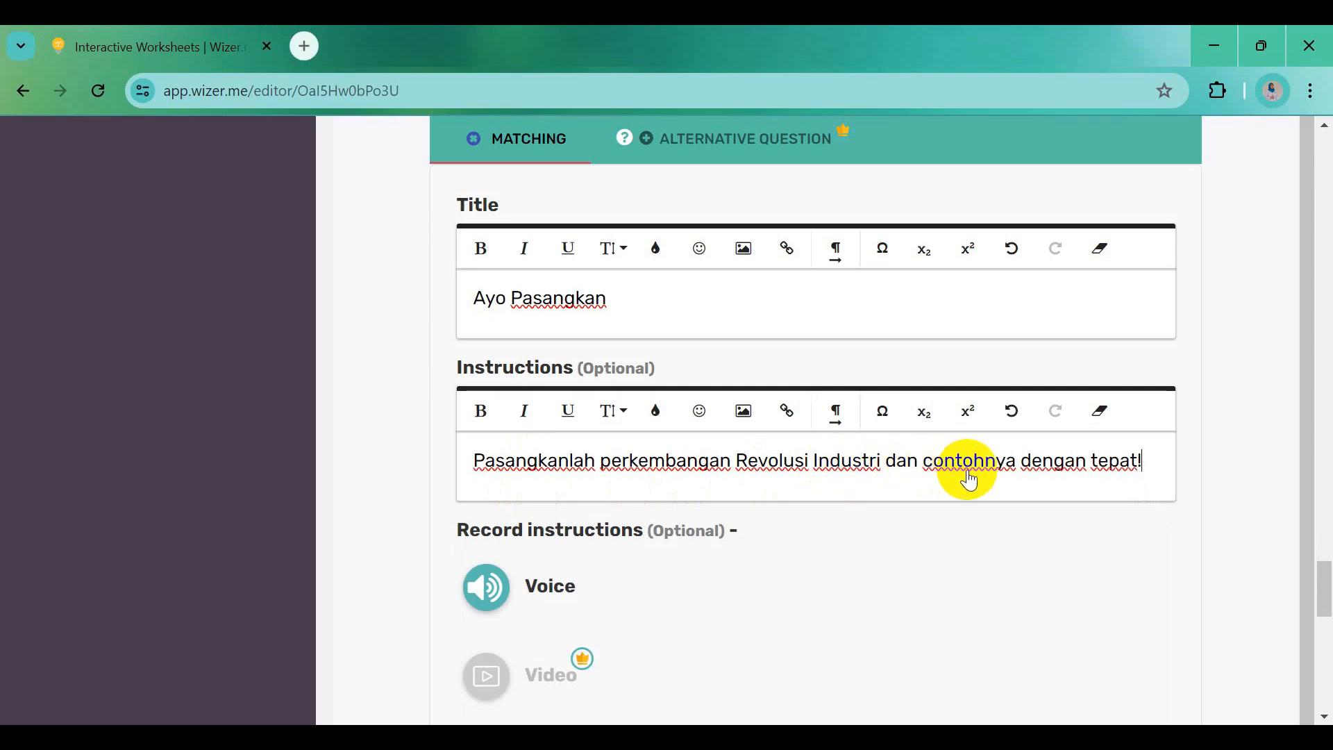
pyautogui.scroll(-4, 968, 478)
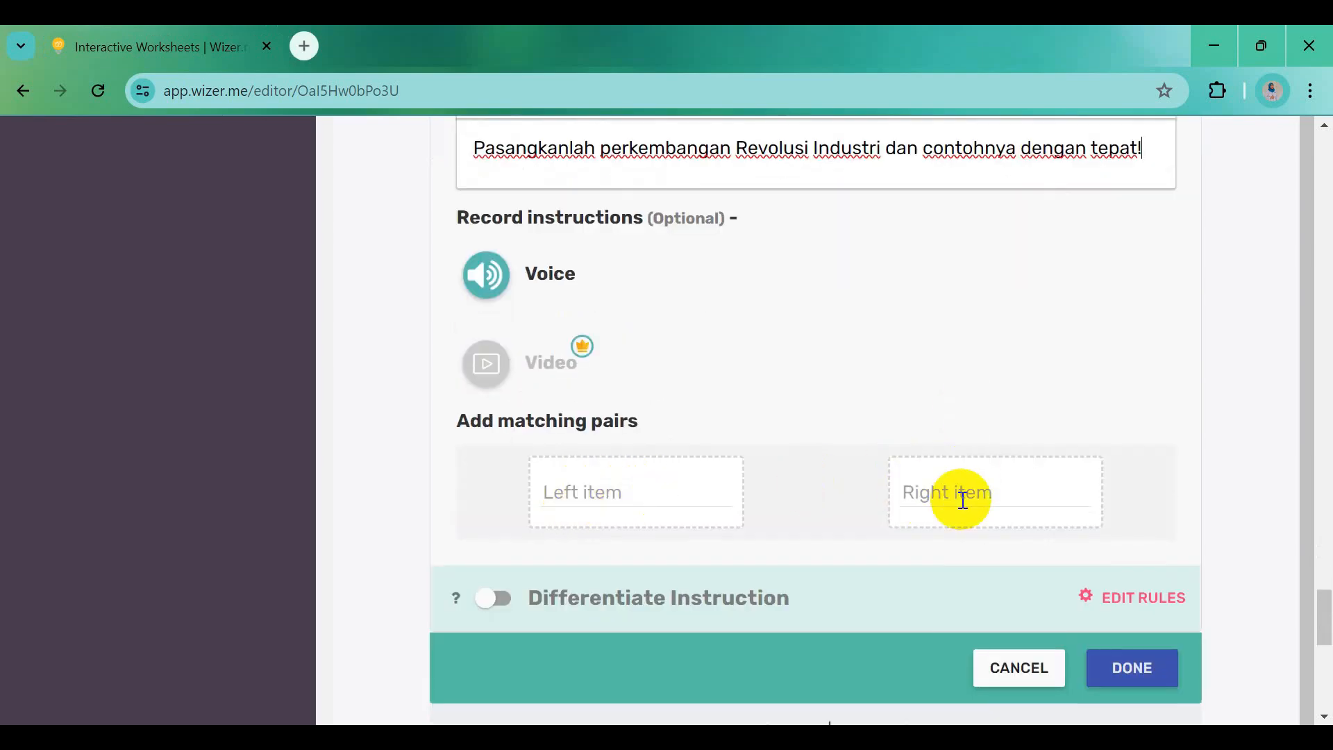
# Add the first pair: Revolusi Industri 1.0 matched with Mesin uap
pyautogui.click(640, 490)
pyautogui.write('R')
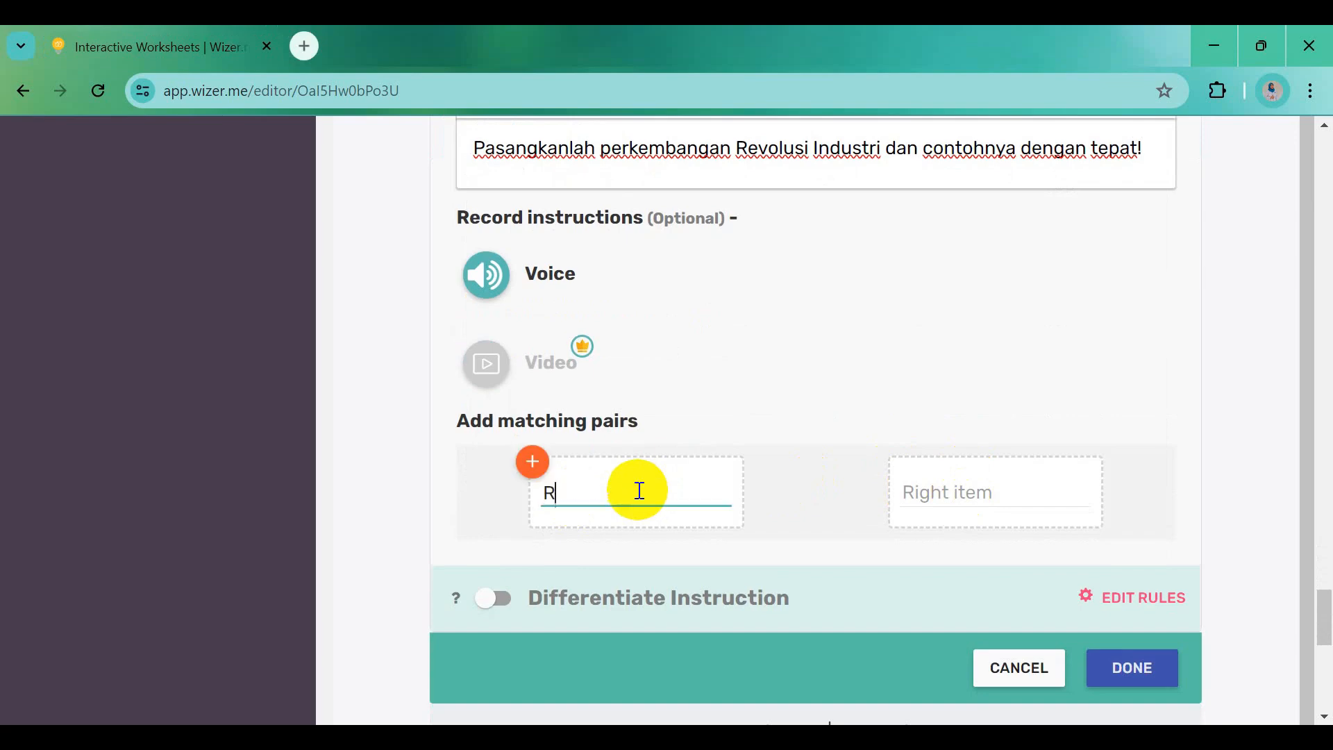
pyautogui.write('evolusi Industri 1.0')
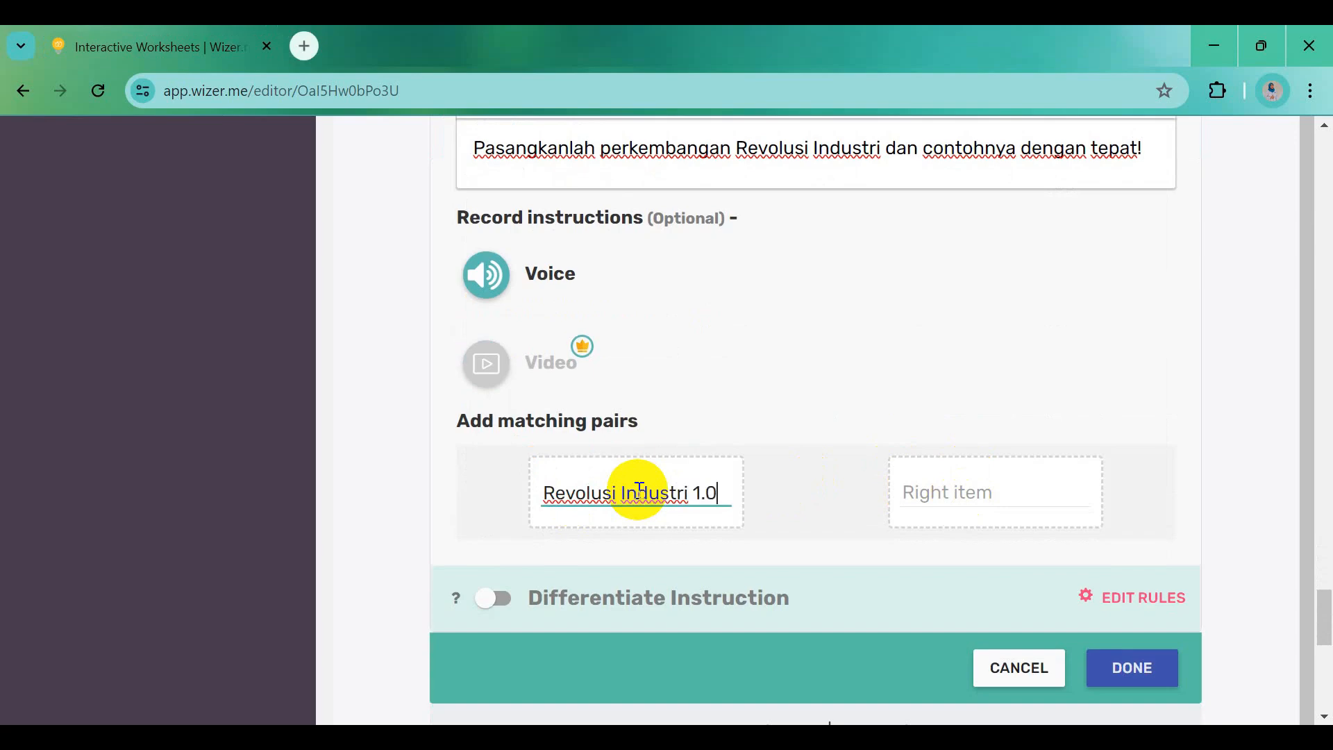
pyautogui.click(975, 492)
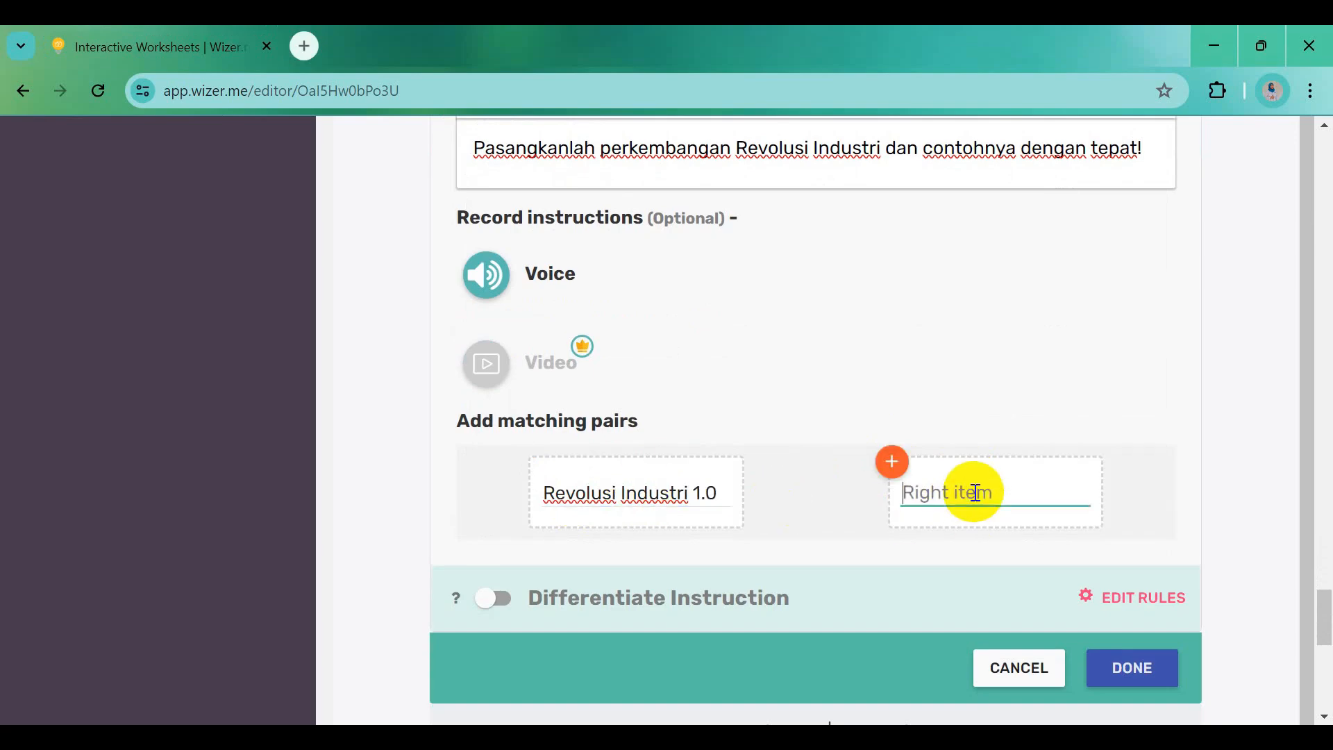
pyautogui.write('Mesin uap')
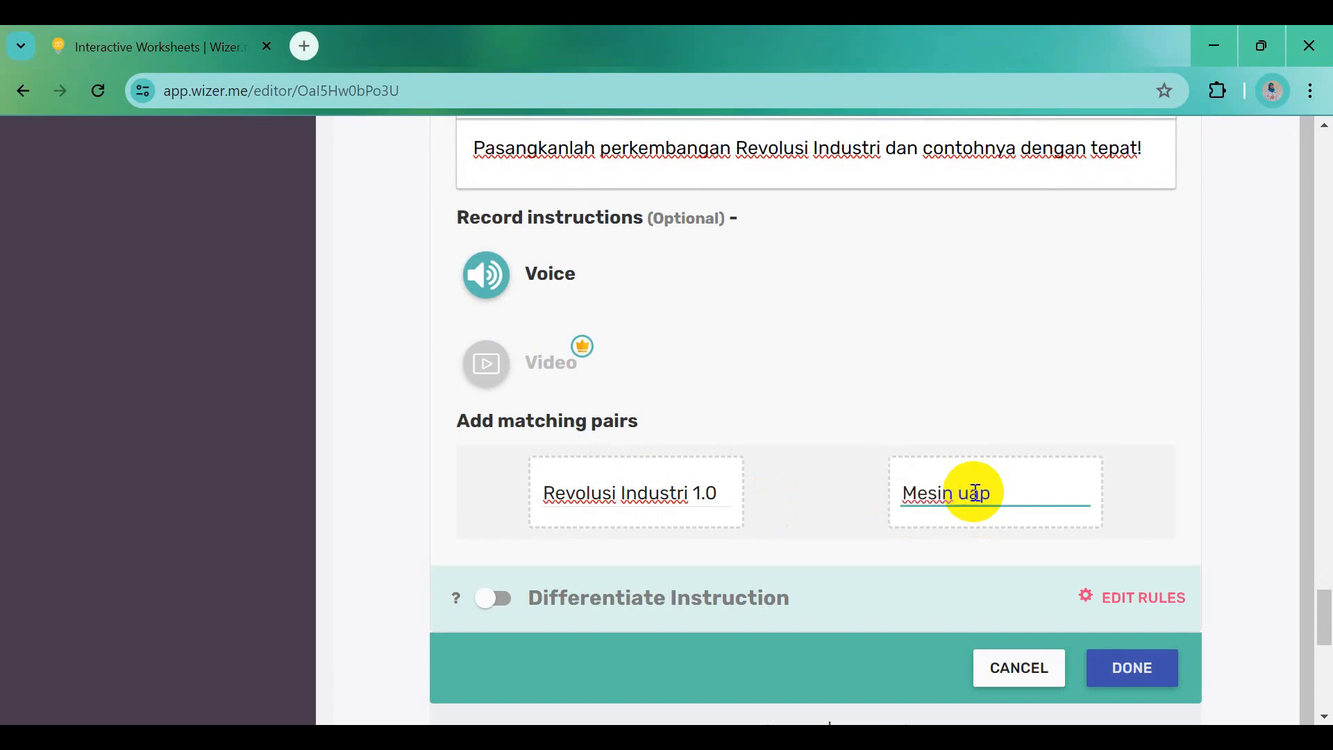
pyautogui.click(1122, 532)
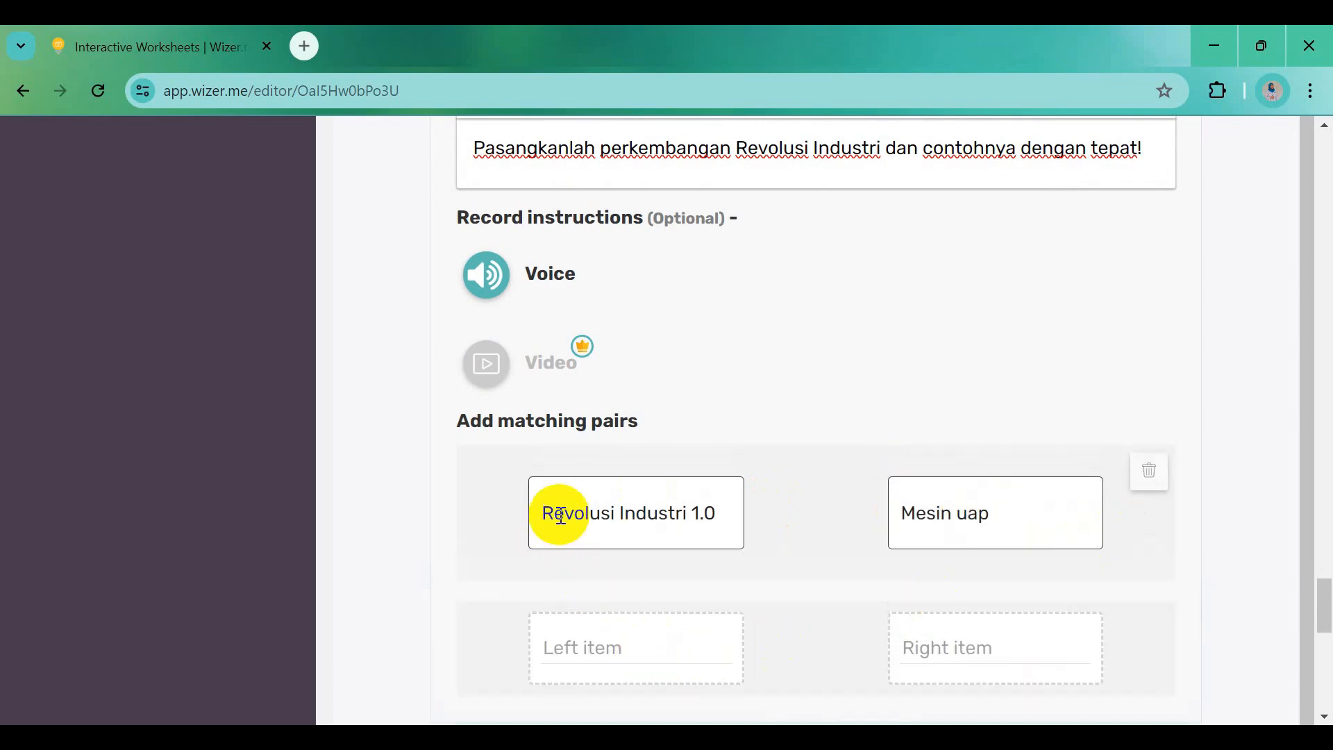
# Reuse the 'Revolusi Industri' text to add the second pair, Revolusi Industri 2.0 with Listrik
pyautogui.moveTo(544, 512); pyautogui.dragTo(717, 511)
pyautogui.hotkey('ctrl', 'c')
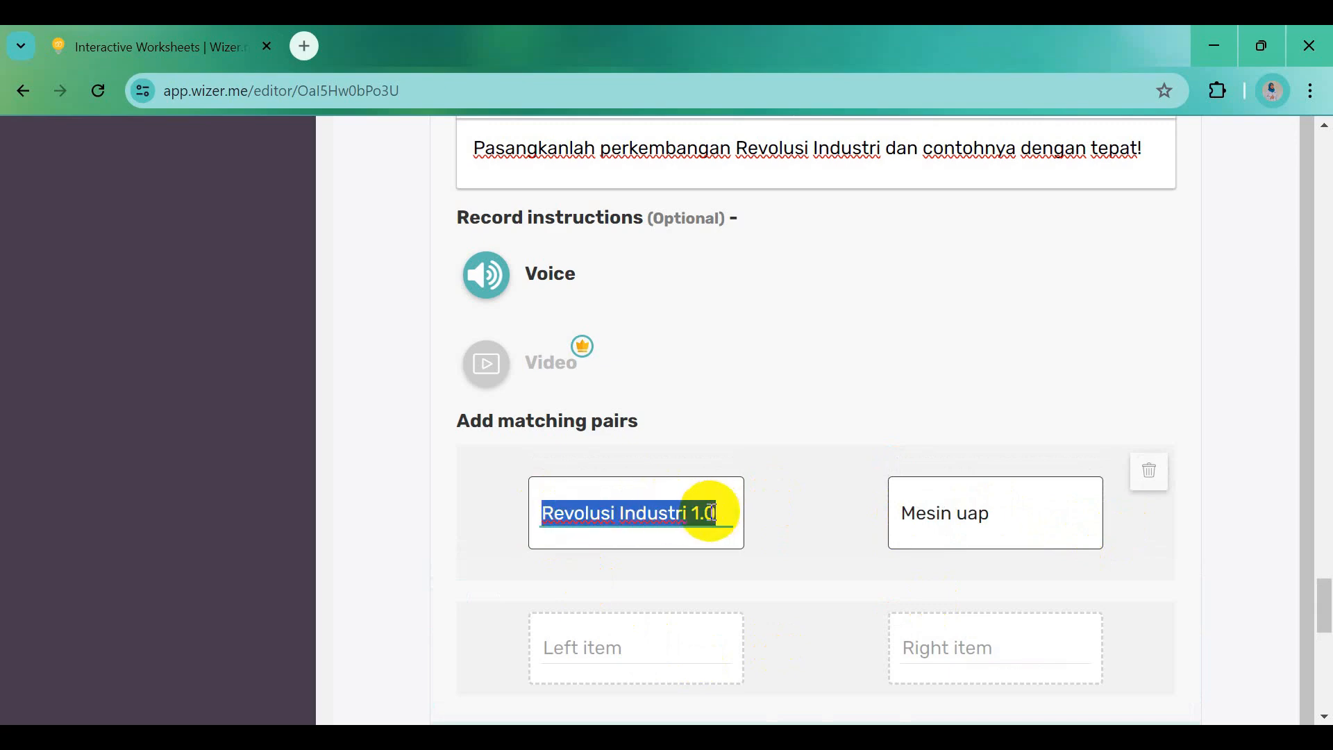
pyautogui.click(627, 646)
pyautogui.hotkey('ctrl', 'v')
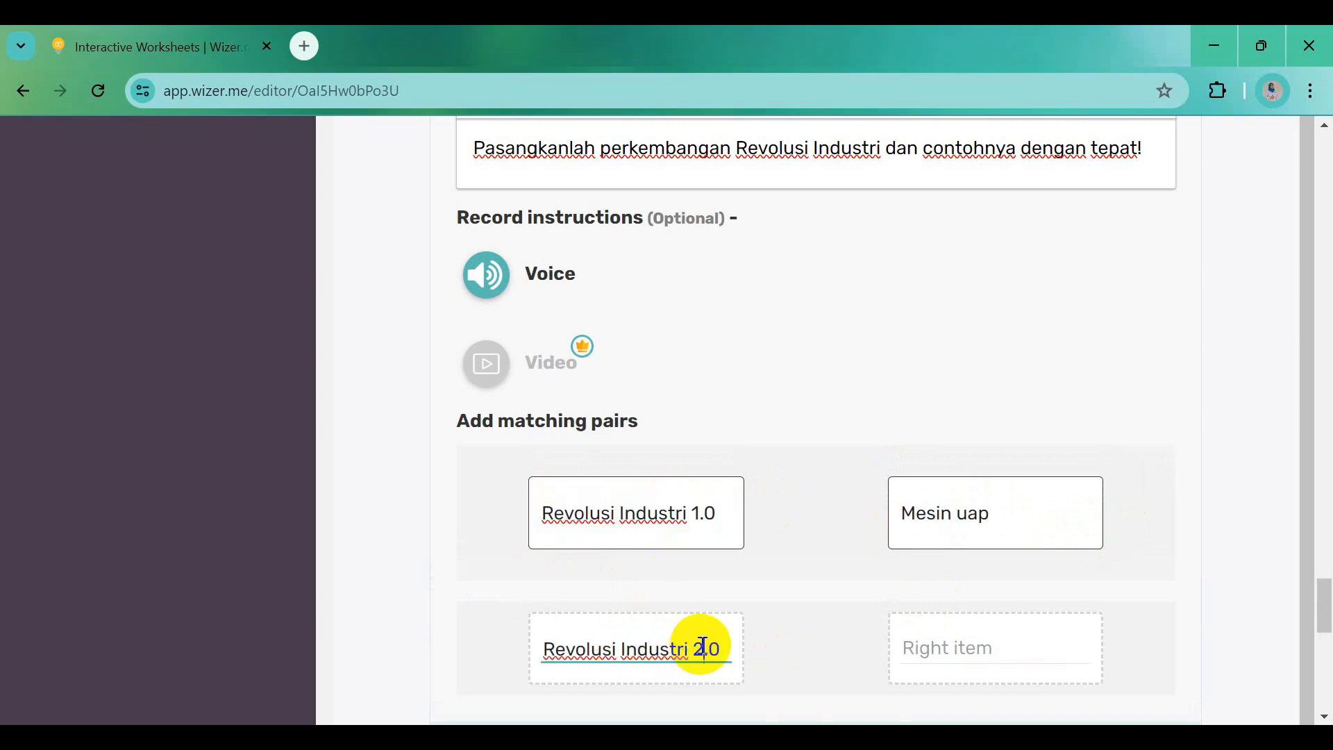
pyautogui.click(970, 640)
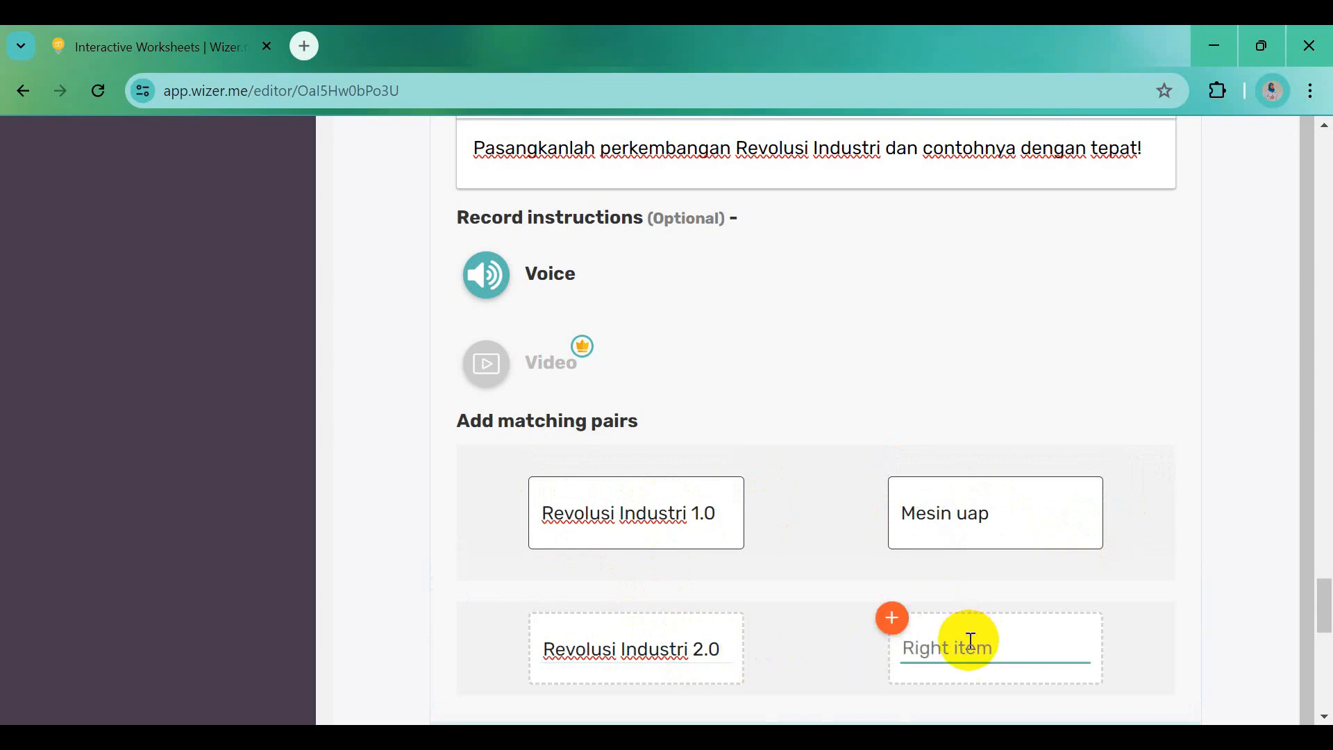
pyautogui.write('Listrik')
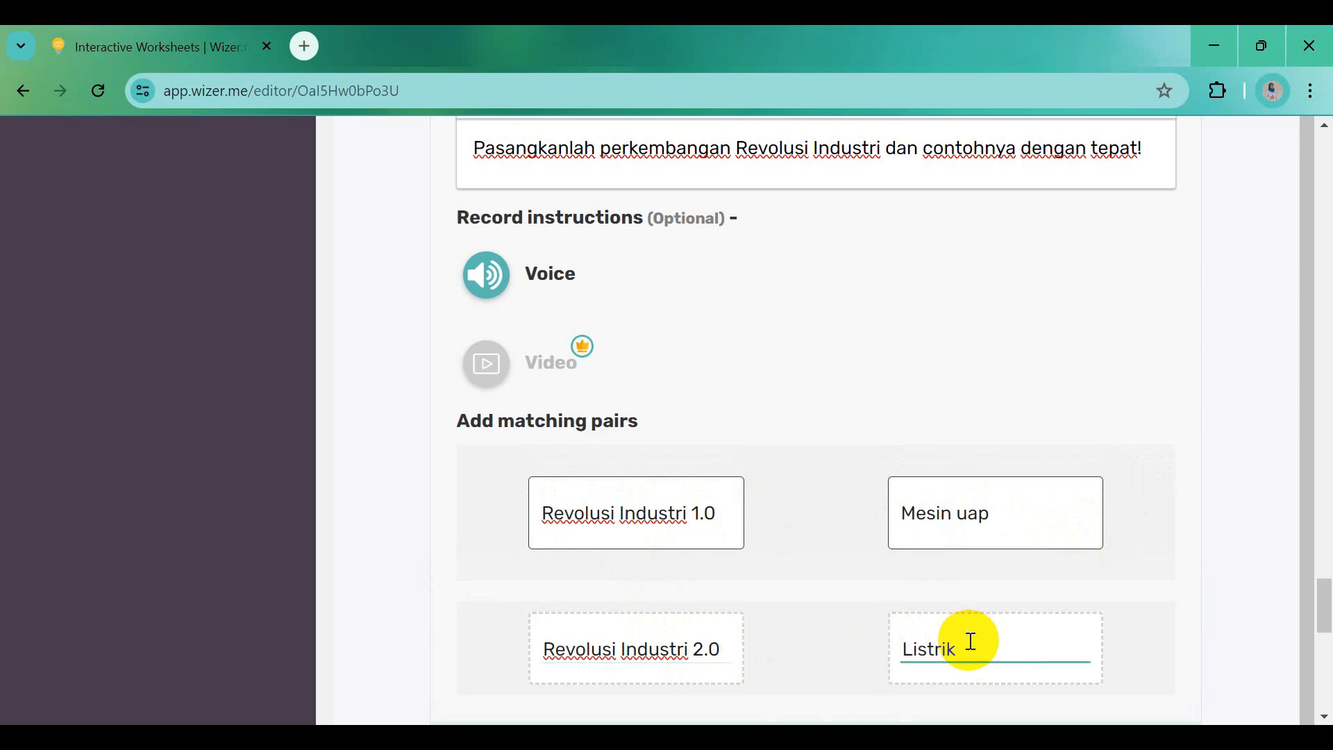
pyautogui.scroll(-2, 971, 641)
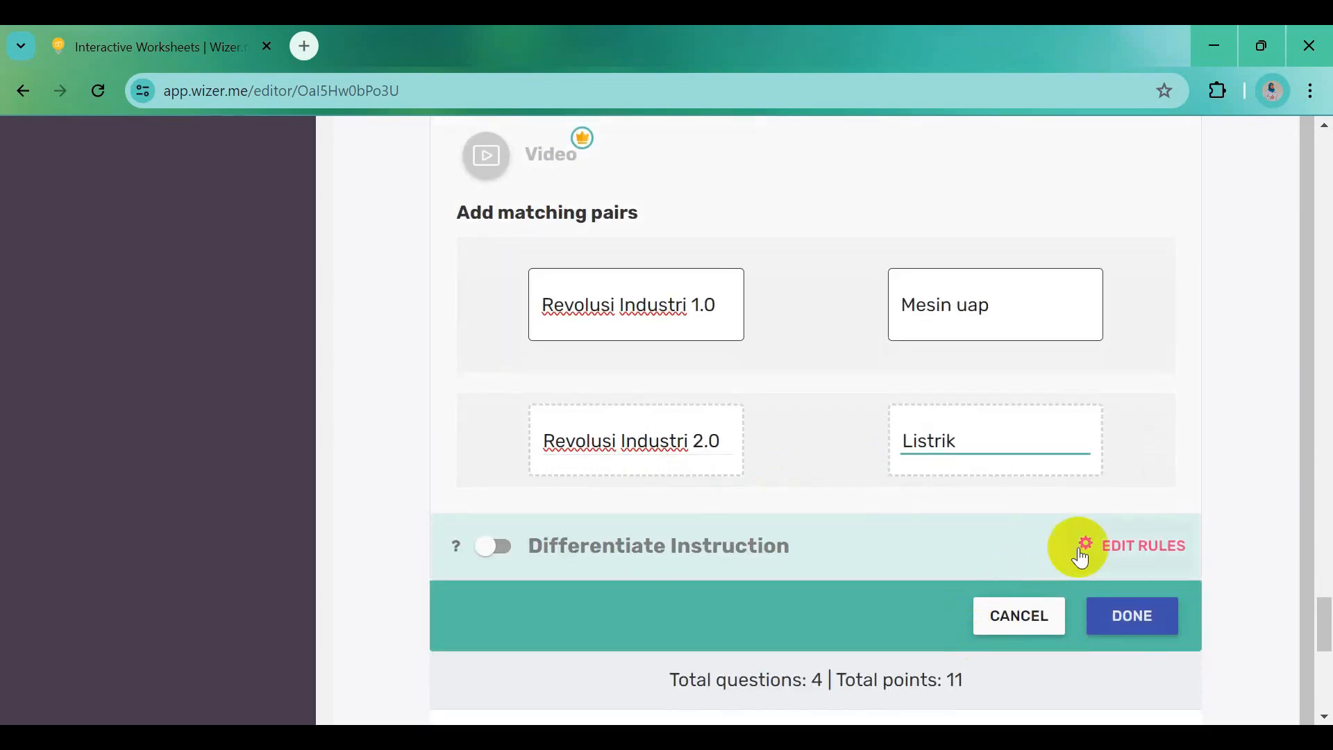
pyautogui.click(1129, 498)
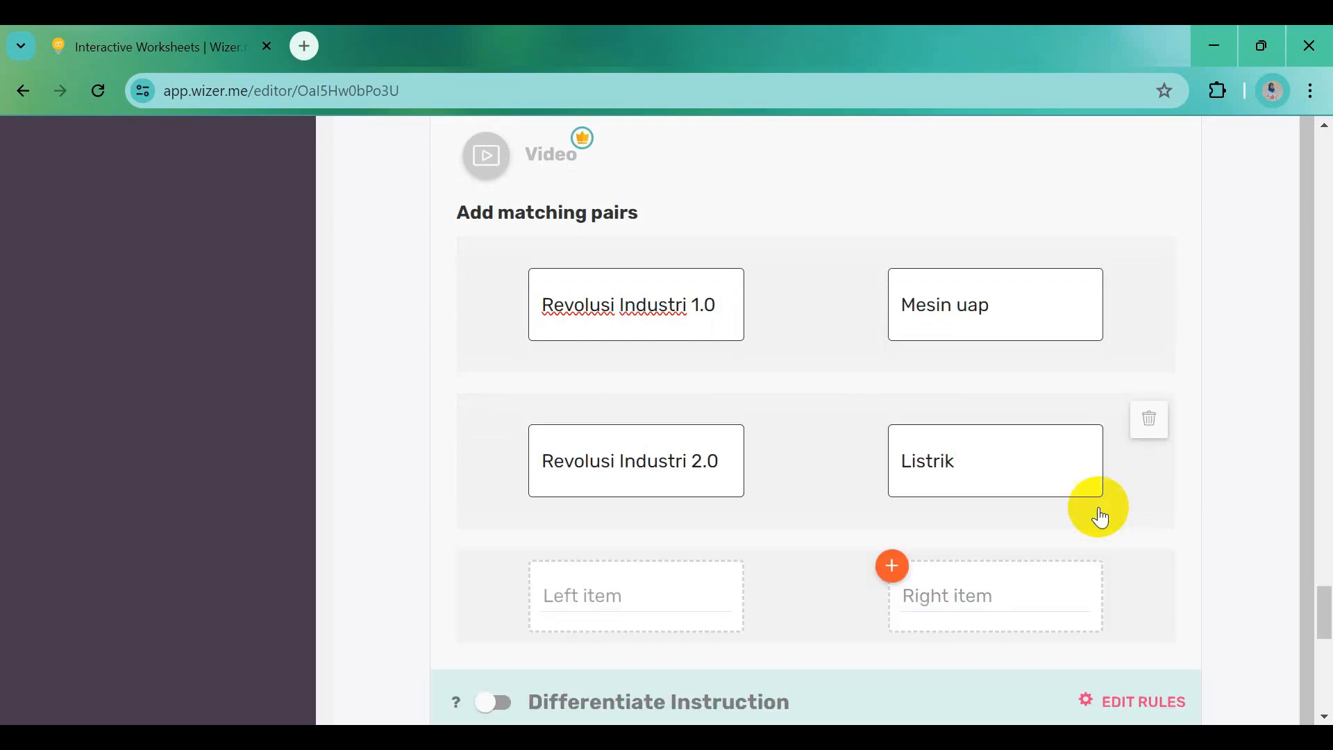
# Add the third pair, Revolusi Industri 3.0 with Komputer
pyautogui.click(574, 594)
pyautogui.hotkey('ctrl', 'v')
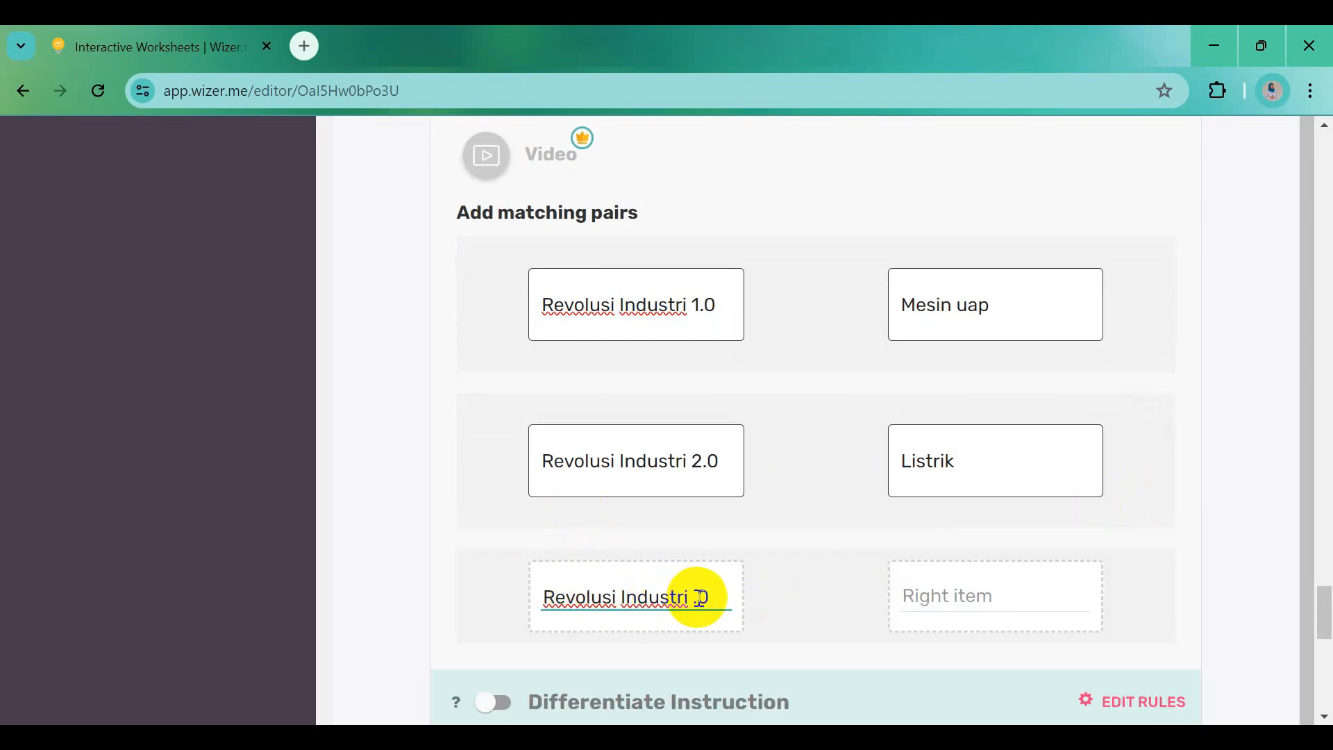
pyautogui.click(928, 598)
pyautogui.write('Komputer')
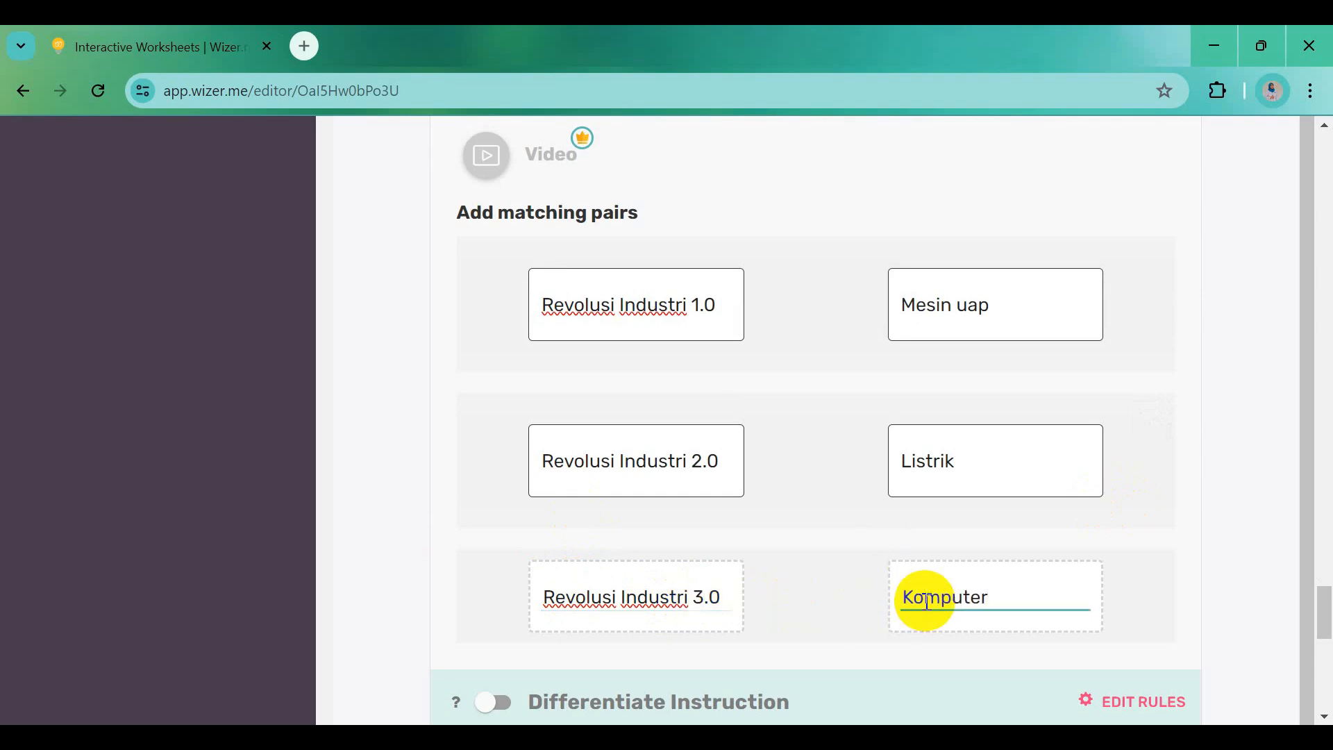
pyautogui.click(1155, 650)
pyautogui.scroll(-3, 768, 653)
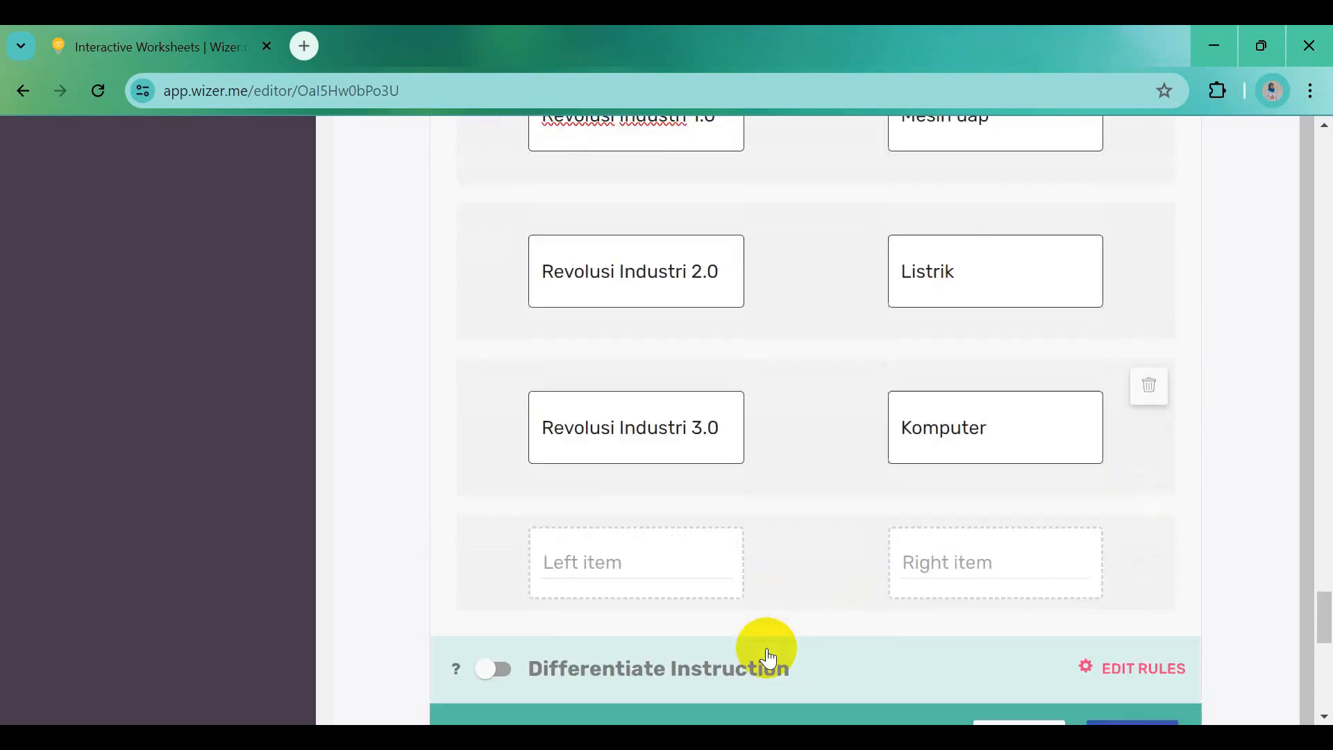
# Add the fourth pair, Revolusi Industri 4.0 with Sistem jaringan, and save the question
pyautogui.click(679, 545)
pyautogui.write('Revolusi Industri 1.0')
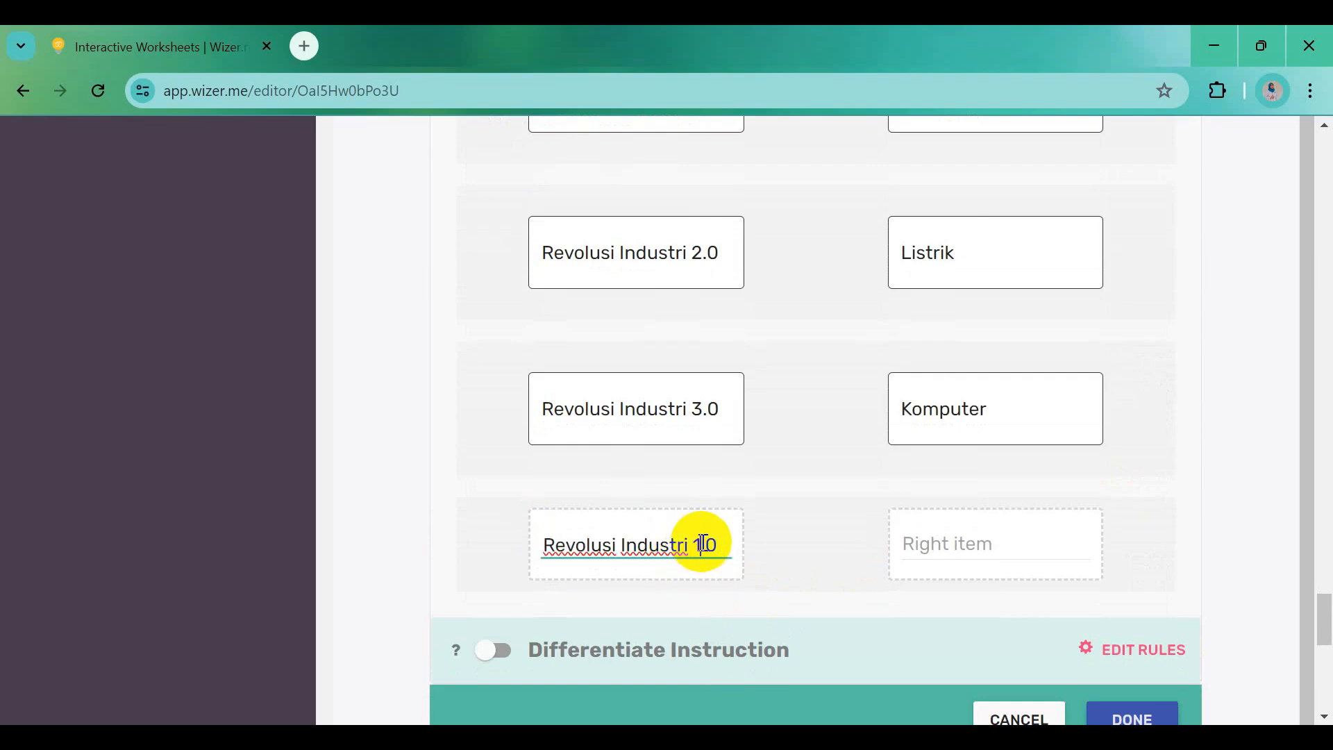
pyautogui.click(923, 538)
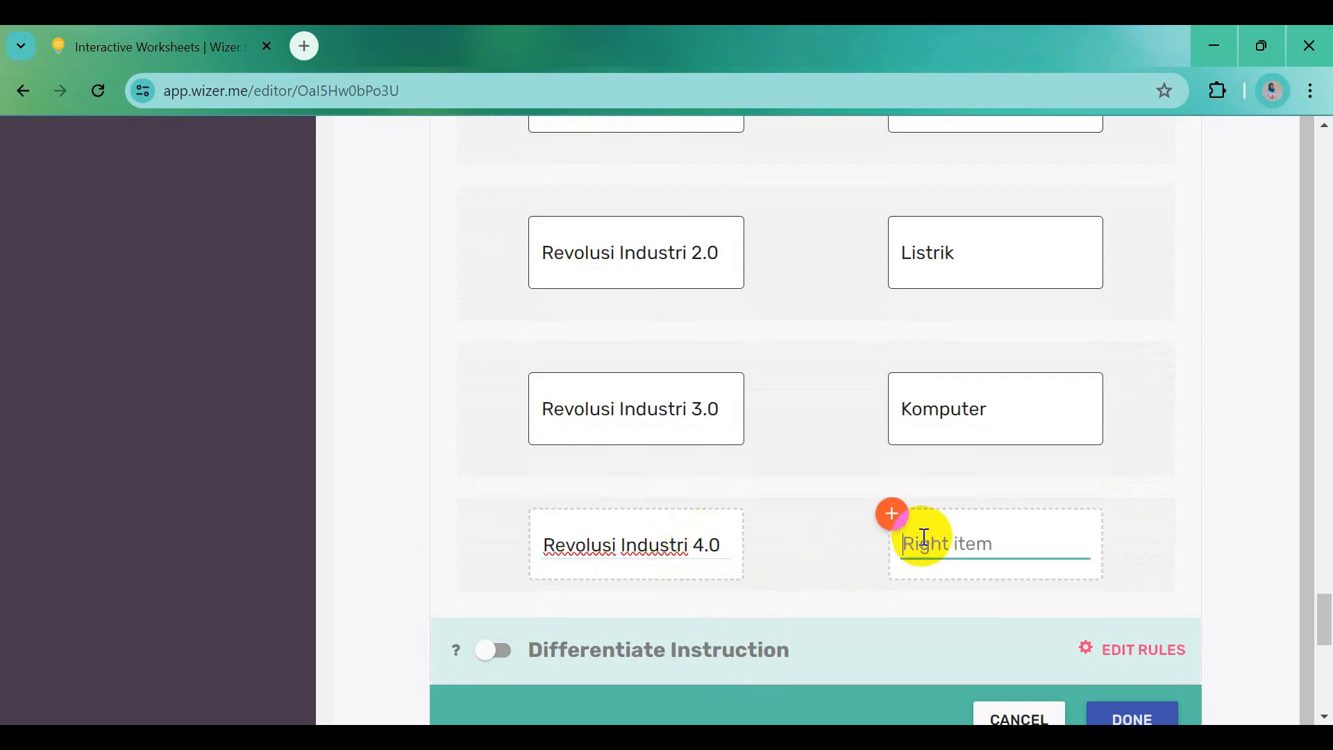
pyautogui.write('Sistem jaringan')
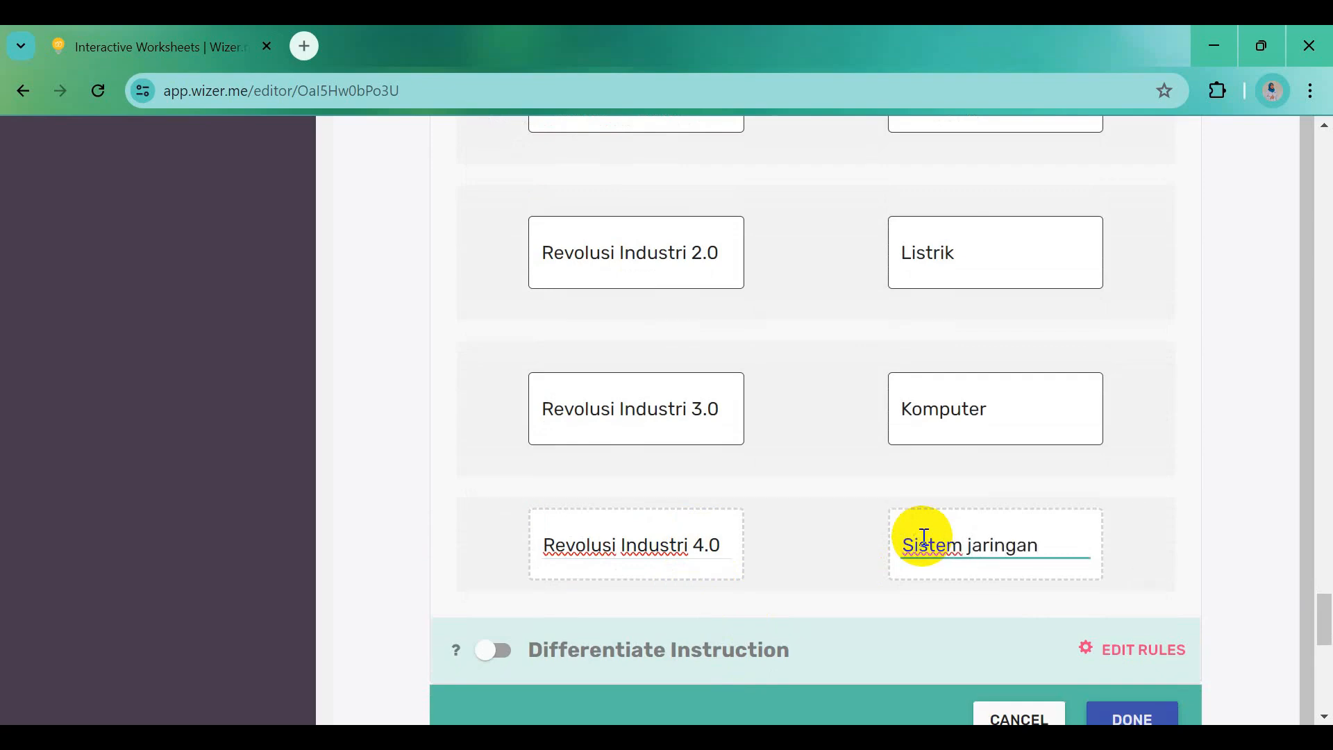
pyautogui.scroll(-3, 938, 550)
pyautogui.click(1118, 526)
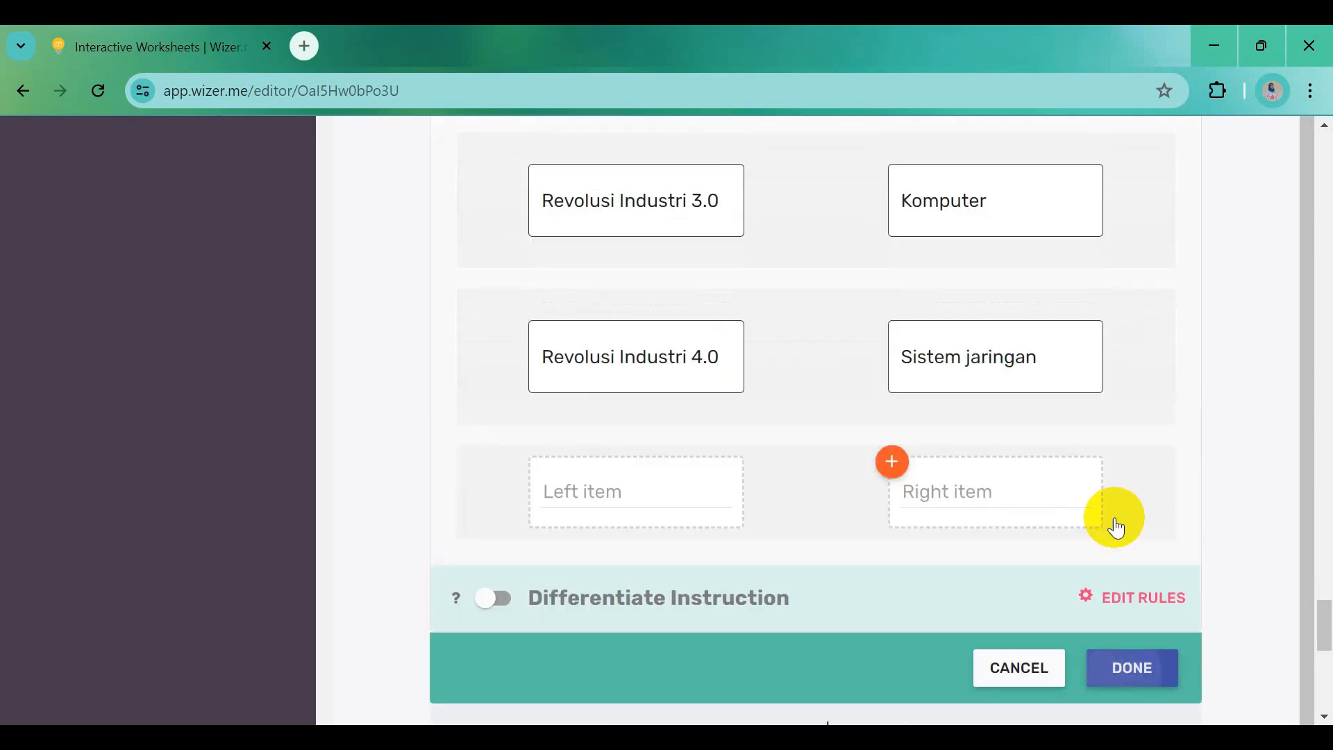
pyautogui.click(1133, 668)
# Set the Ayo Pasangkan matching question's point value to 10
pyautogui.scroll(6, 952, 319)
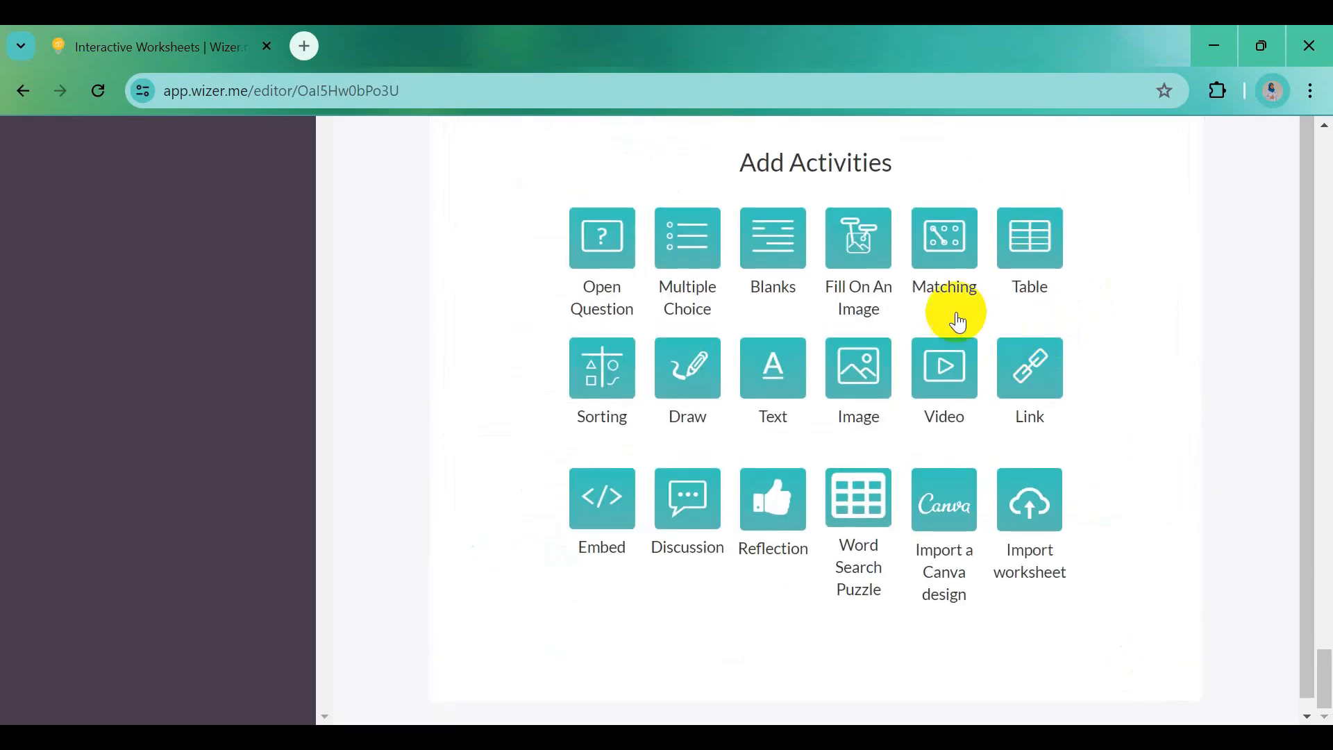
pyautogui.scroll(4, 959, 322)
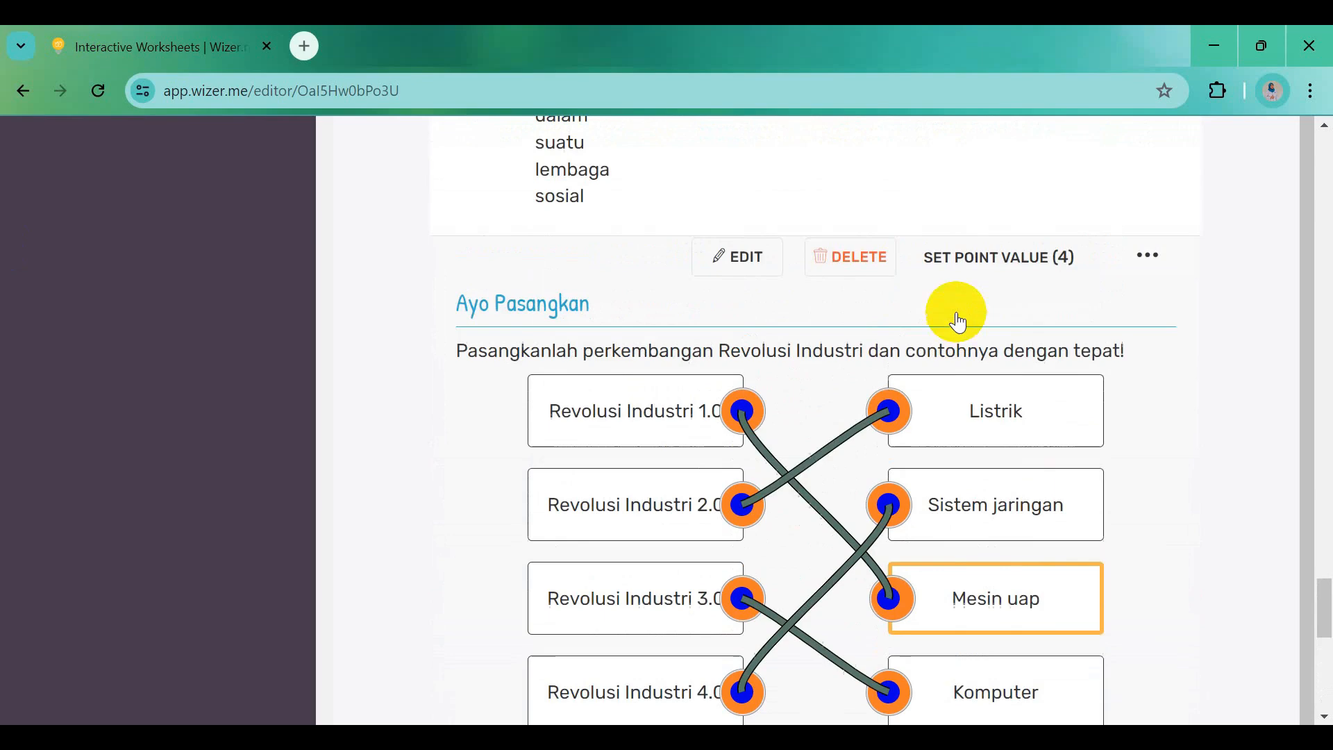
pyautogui.click(1003, 262)
pyautogui.click(541, 426)
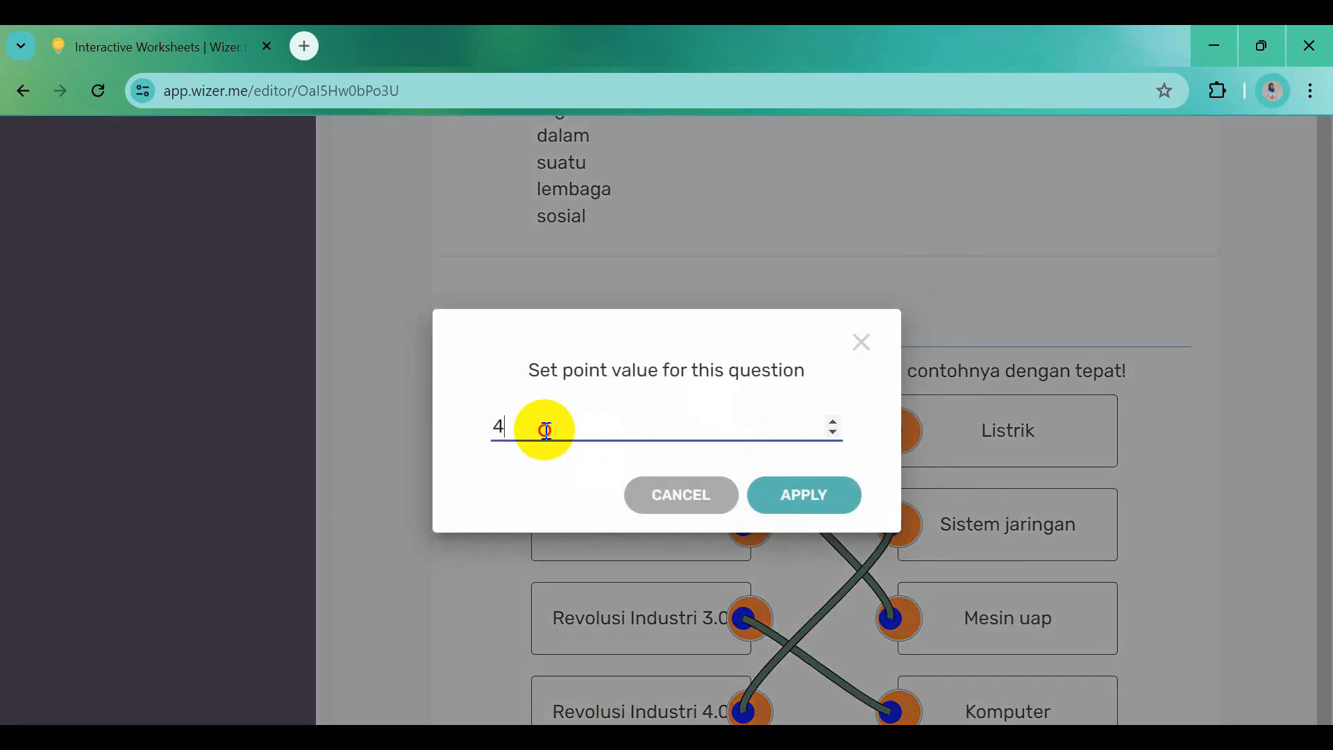
pyautogui.write('10')
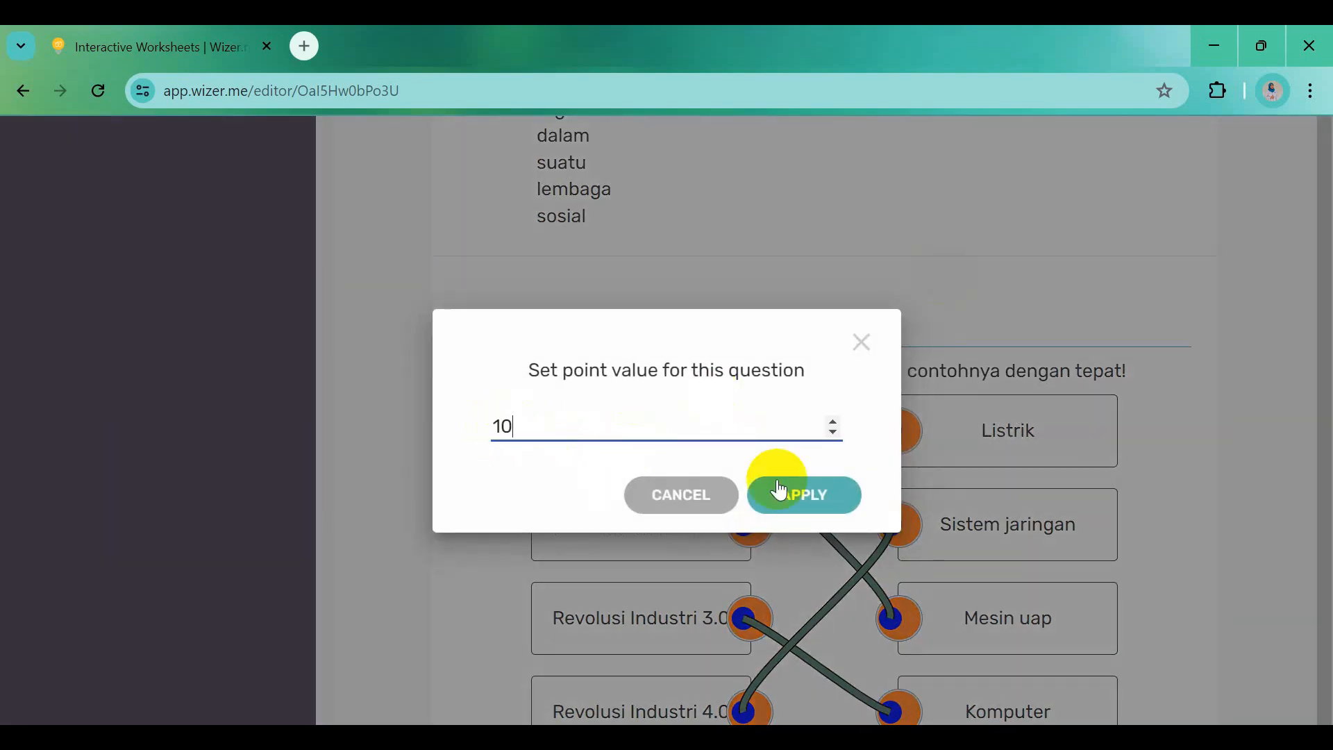
pyautogui.click(806, 496)
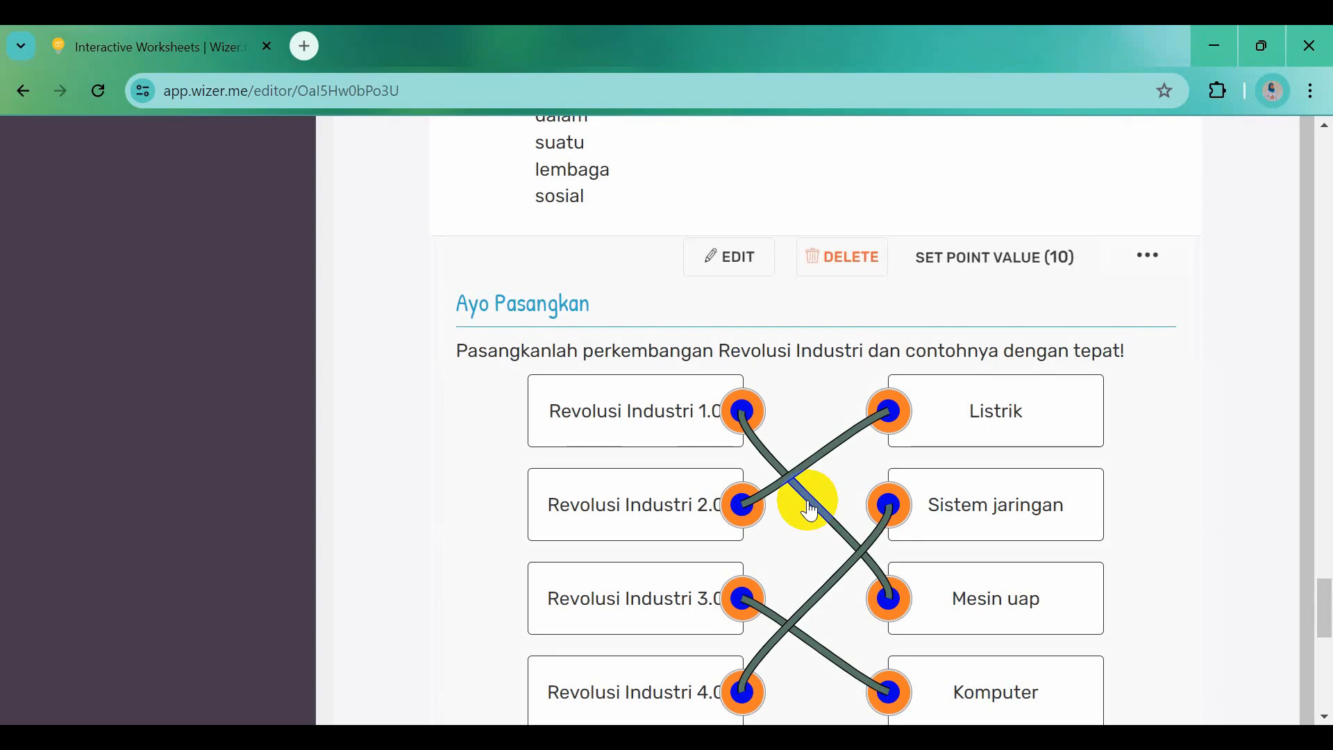
pyautogui.scroll(-8, 811, 510)
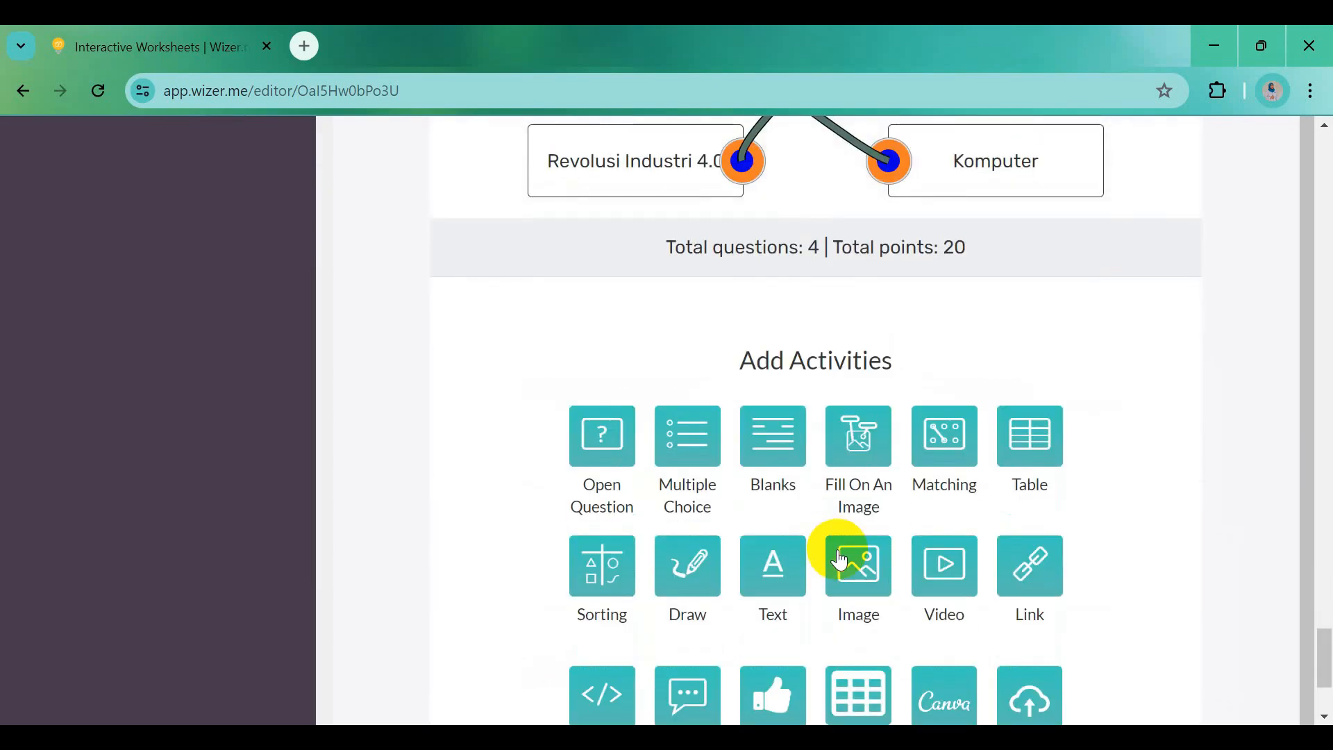
# Add a Blanks question with the Word heading 'Ayo Isi Kalimat Rumpang' as bold instructions
pyautogui.click(778, 450)
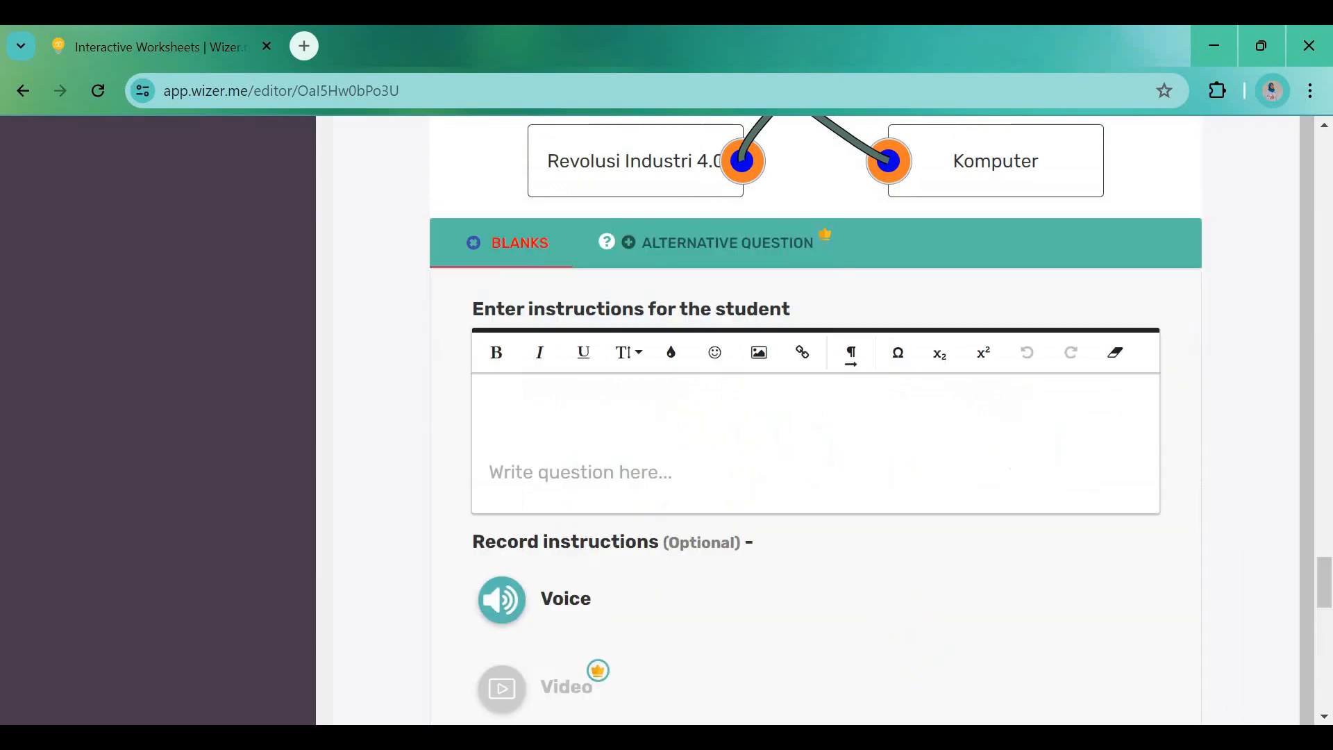
pyautogui.hotkey('alt', 'Tab')
pyautogui.scroll(2, 434, 413)
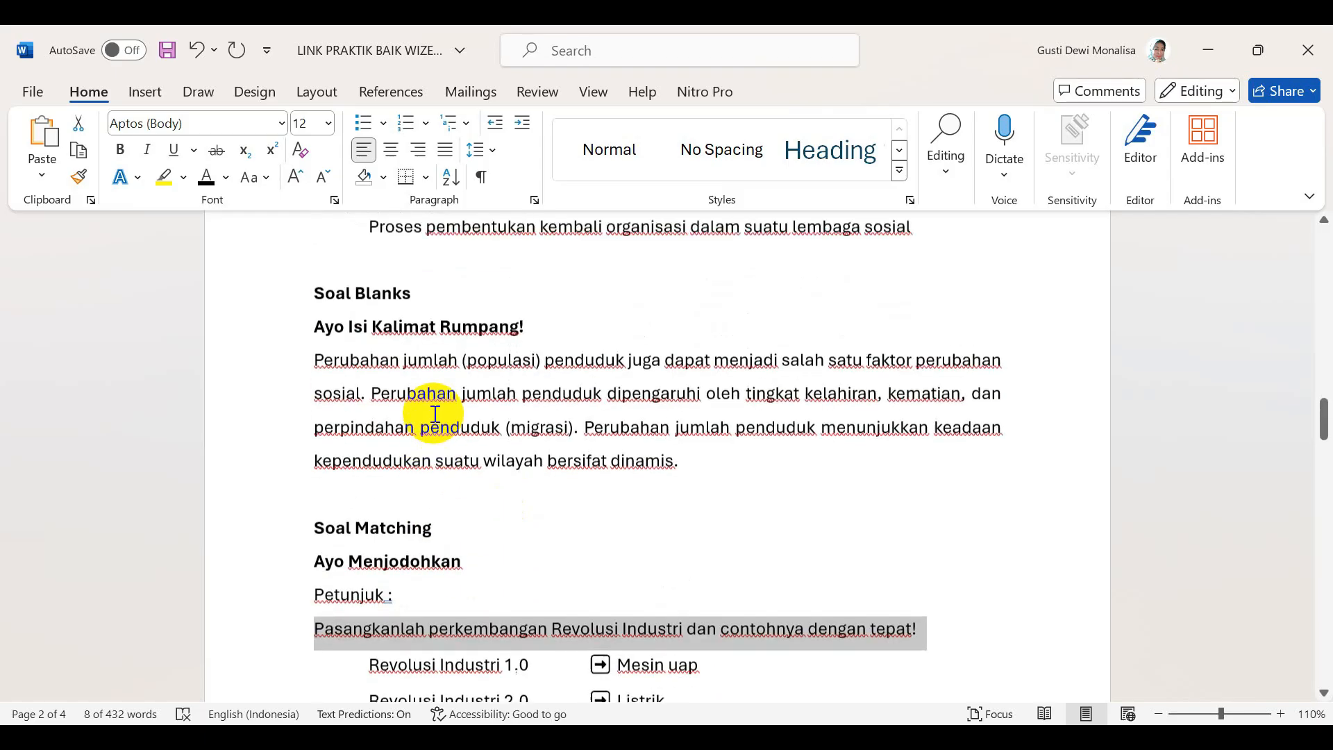
pyautogui.moveTo(314, 326); pyautogui.dragTo(529, 327)
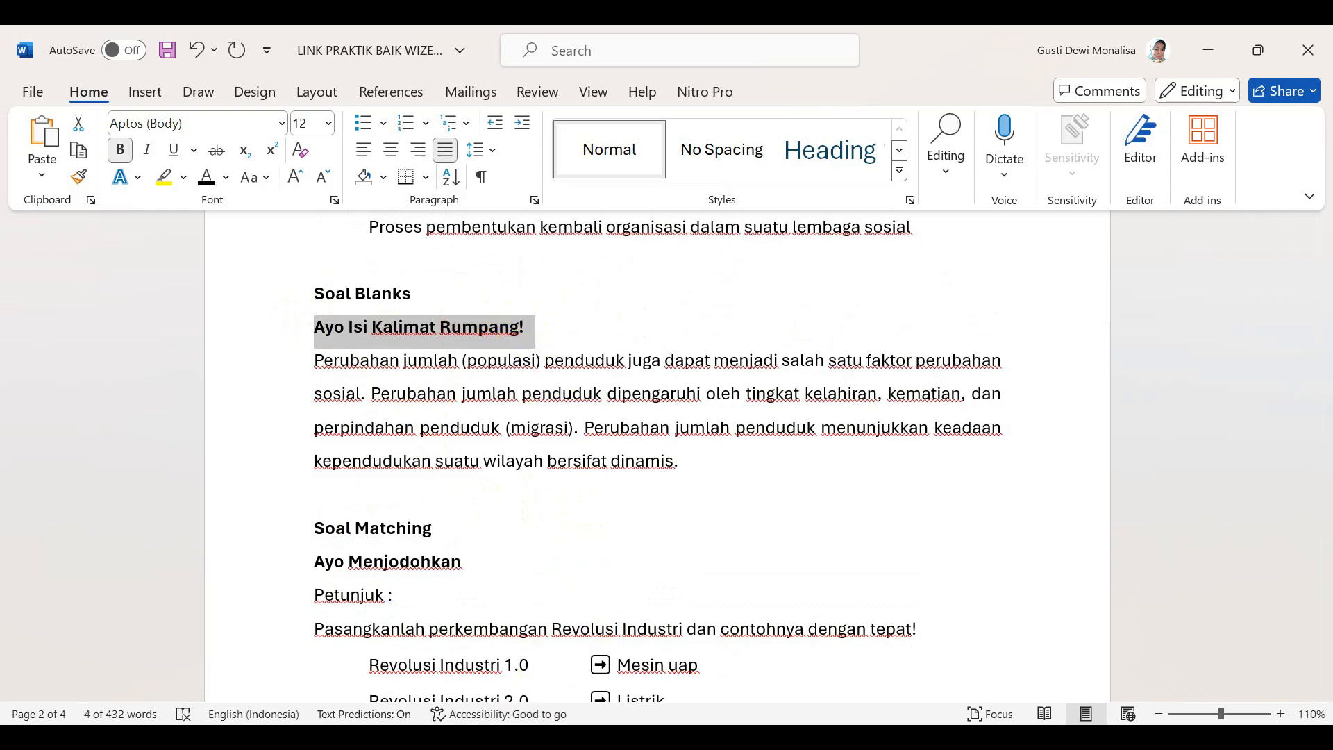
pyautogui.hotkey('ctrl', 'c')
pyautogui.hotkey('alt', 'Tab')
pyautogui.click(554, 410)
pyautogui.hotkey('ctrl', 'v')
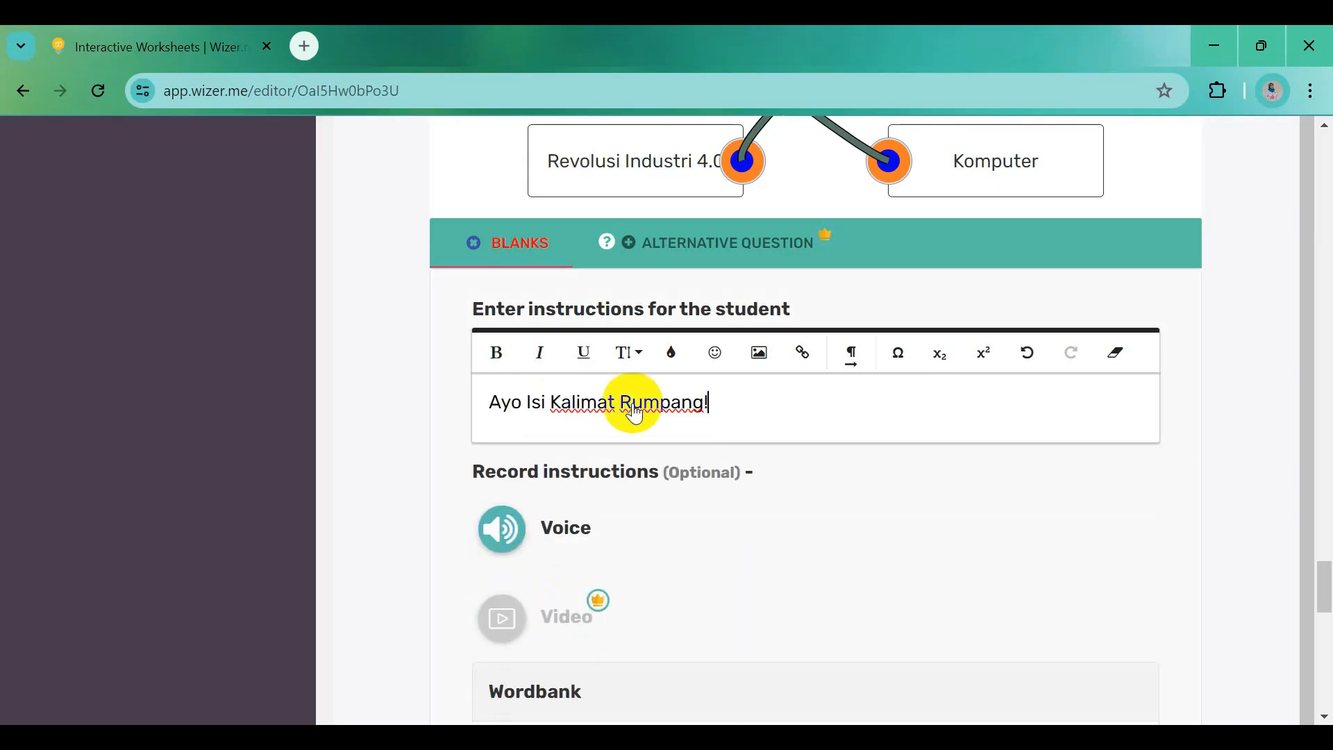
pyautogui.moveTo(729, 411); pyautogui.dragTo(504, 415)
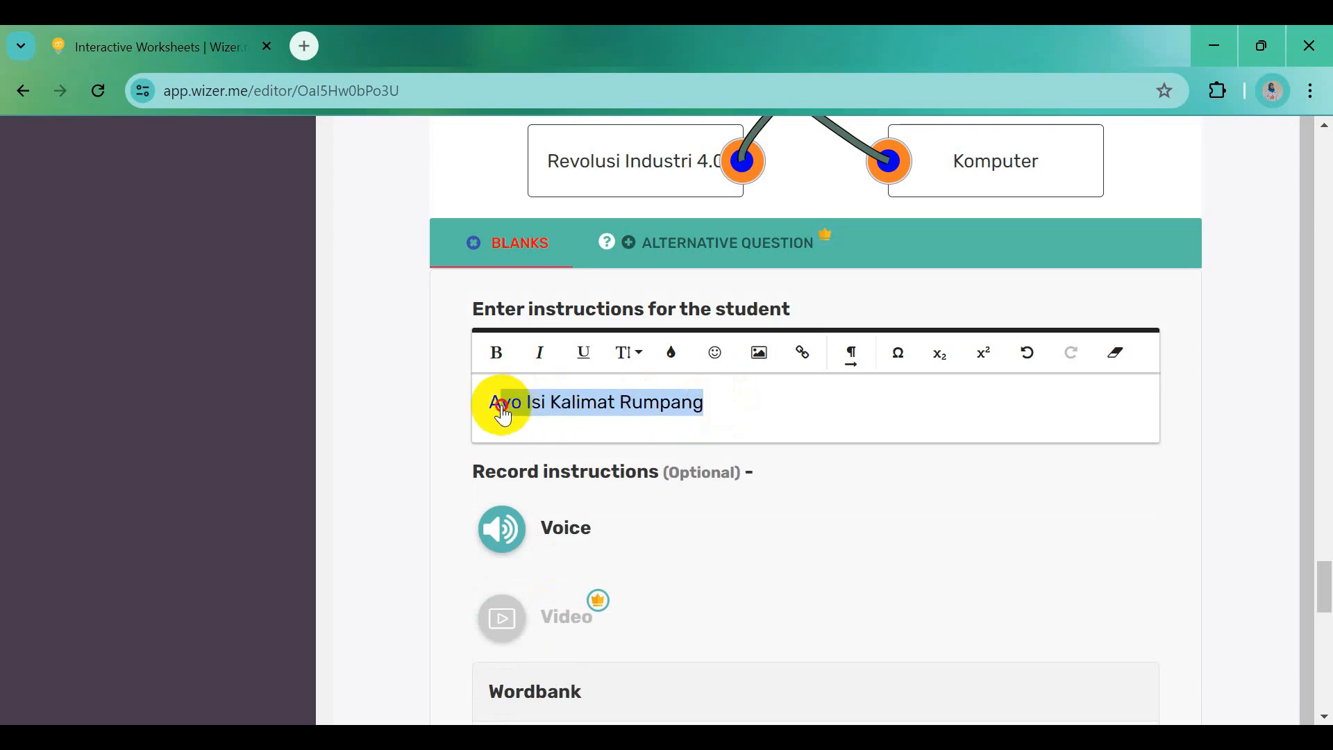
pyautogui.click(496, 353)
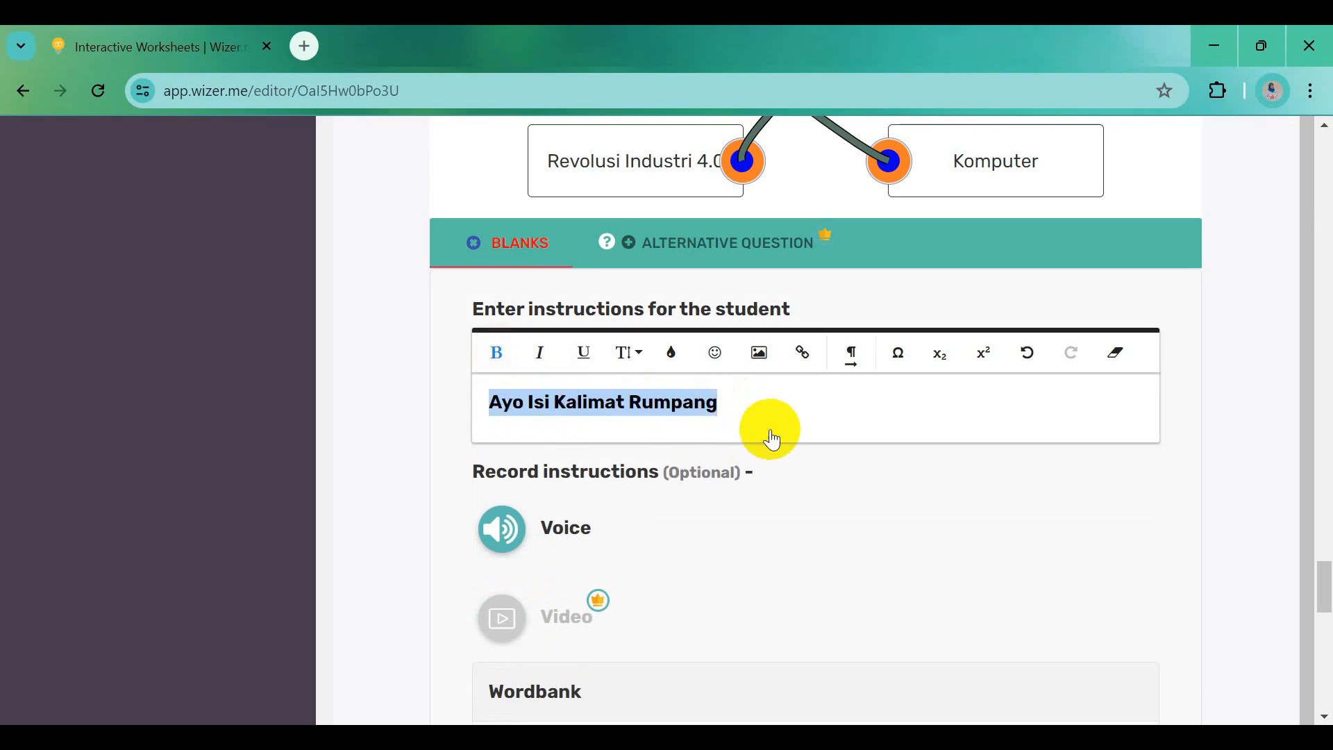
pyautogui.scroll(-5, 782, 432)
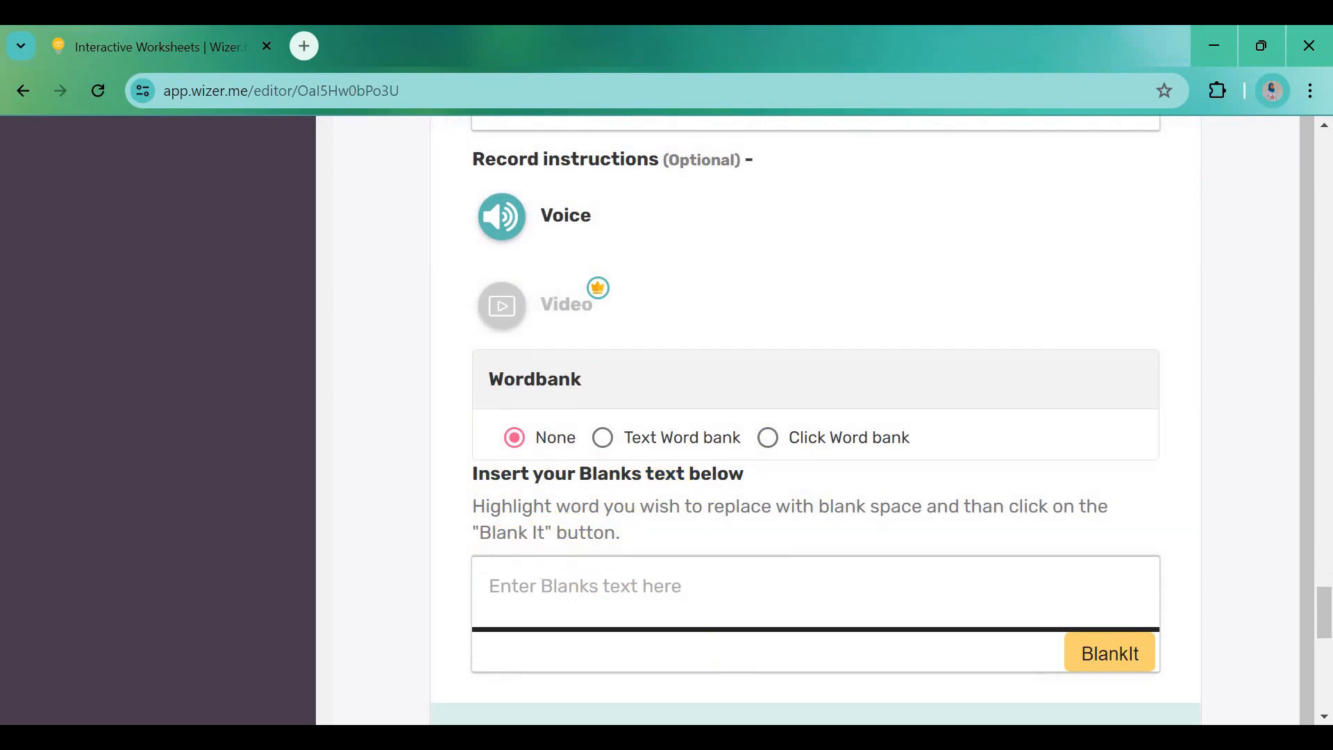
# Paste the population-change paragraph from Word into the blanks text box
pyautogui.hotkey('alt', 'Tab')
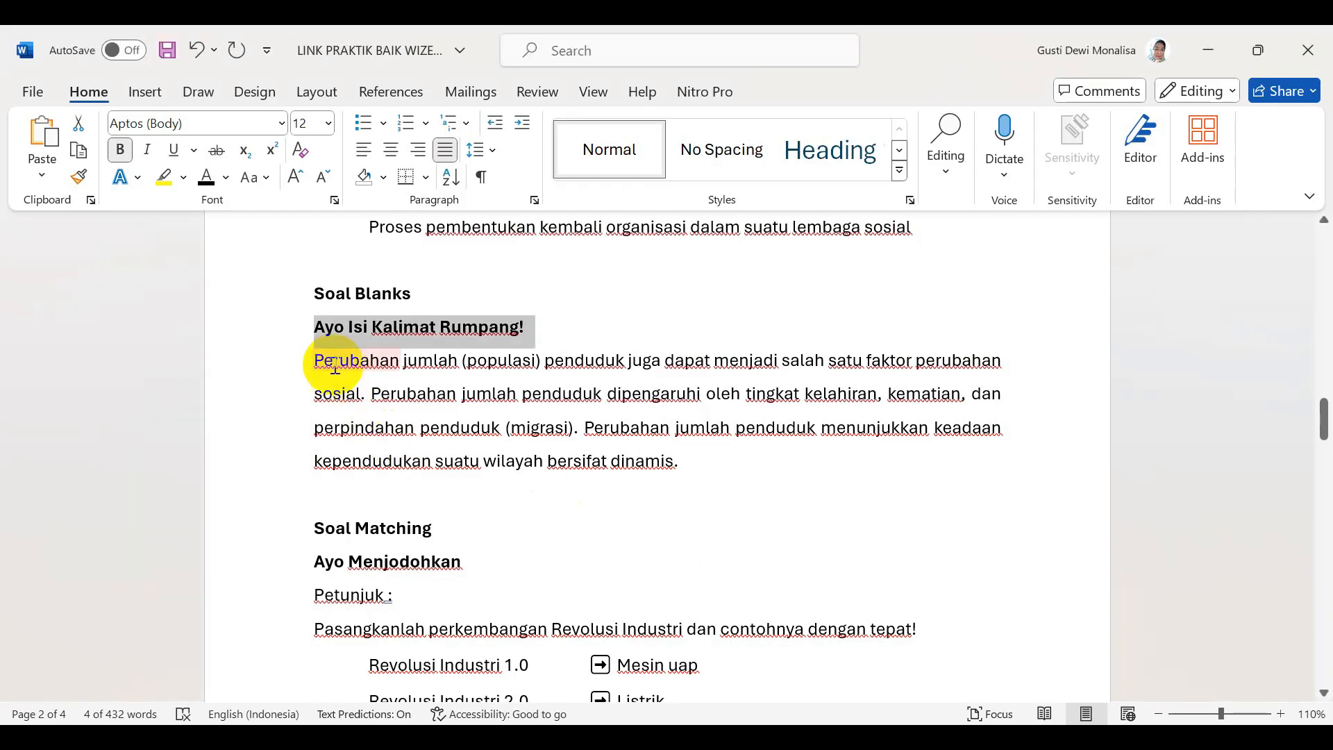
pyautogui.moveTo(318, 361); pyautogui.dragTo(690, 463)
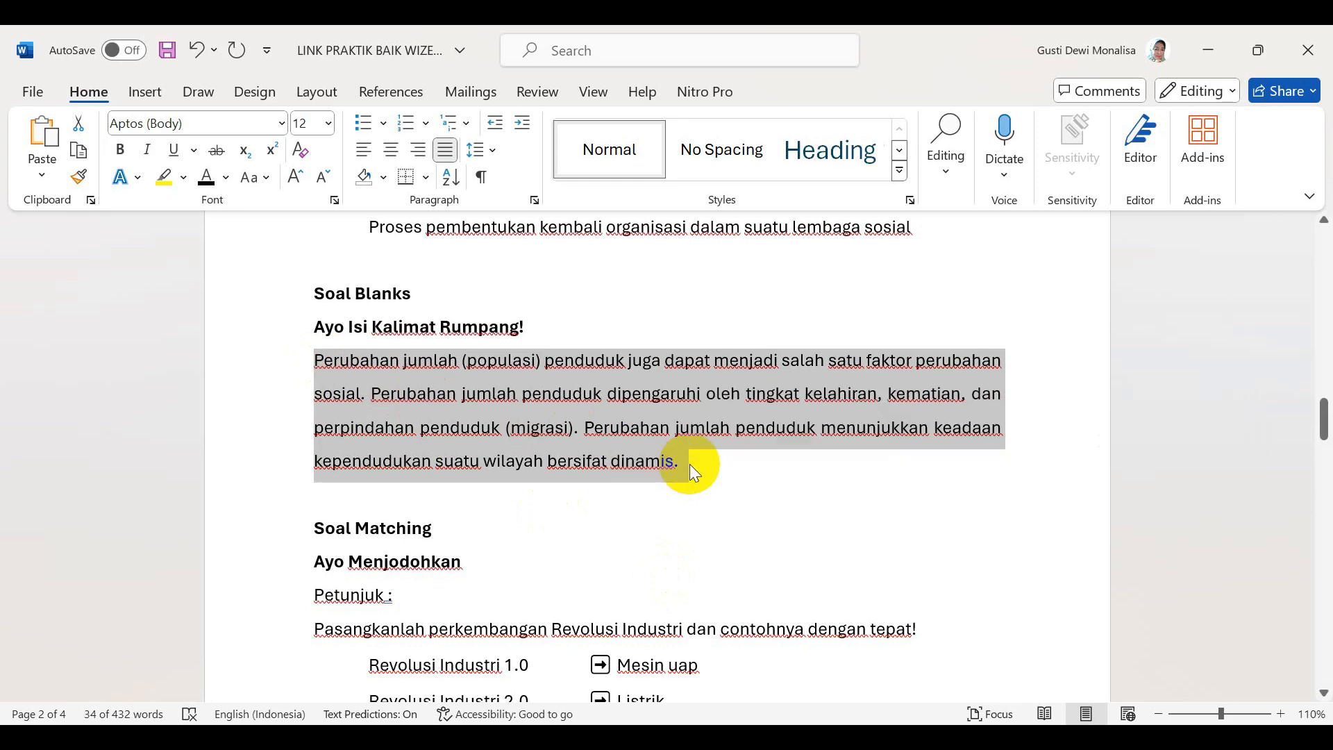
pyautogui.hotkey('alt', 'Tab')
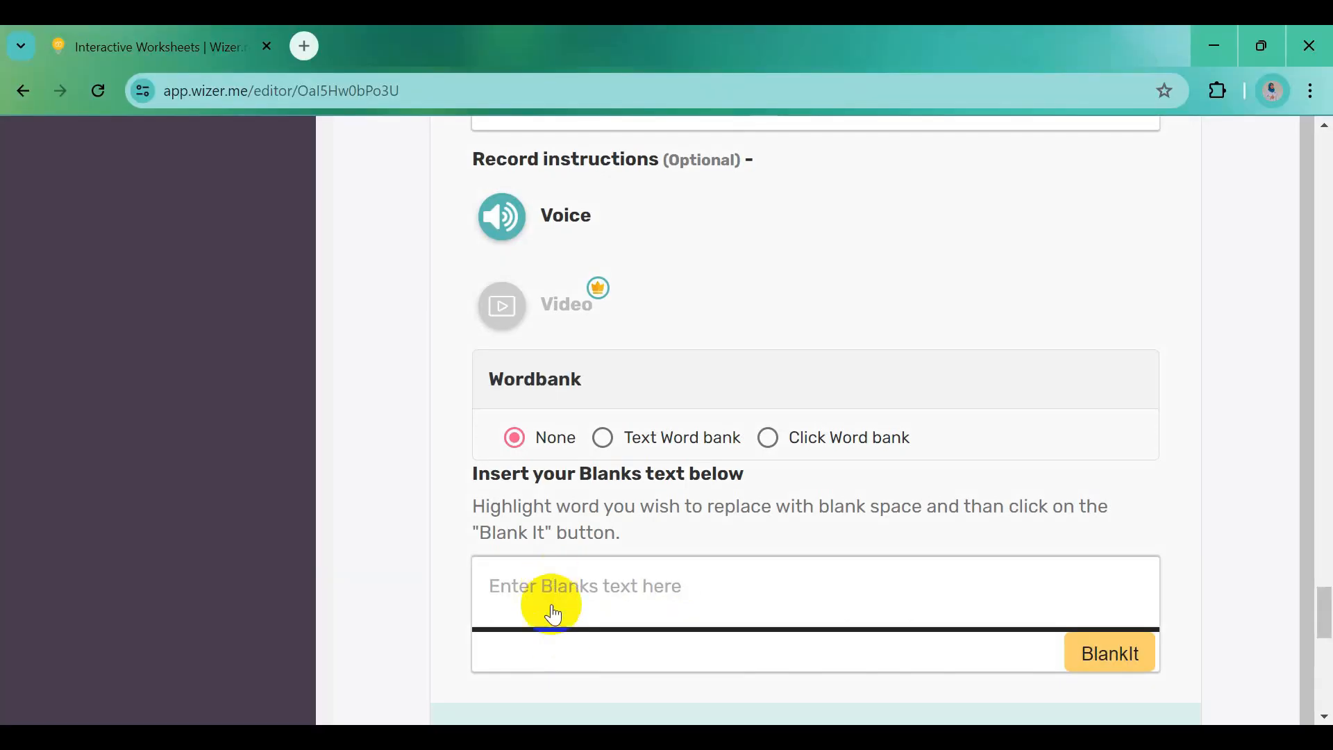
pyautogui.click(556, 599)
pyautogui.hotkey('ctrl', 'v')
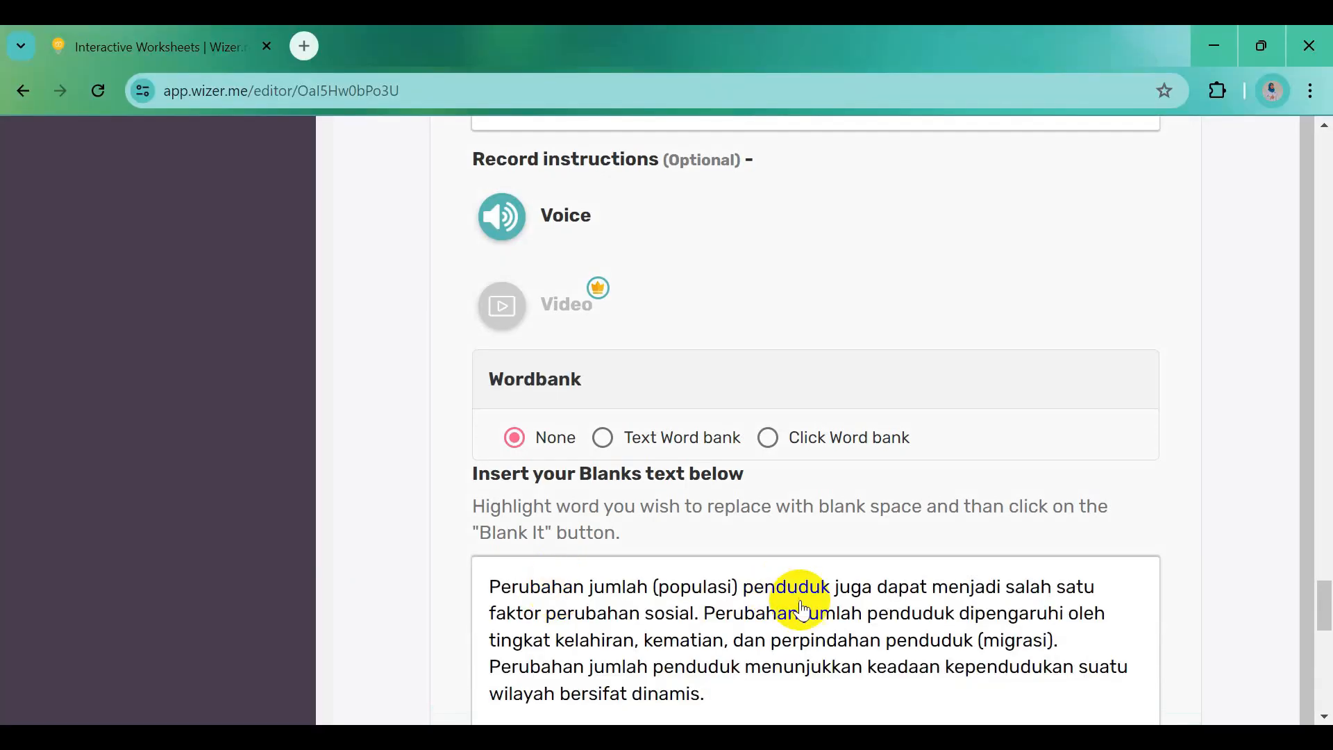
pyautogui.scroll(-1, 805, 611)
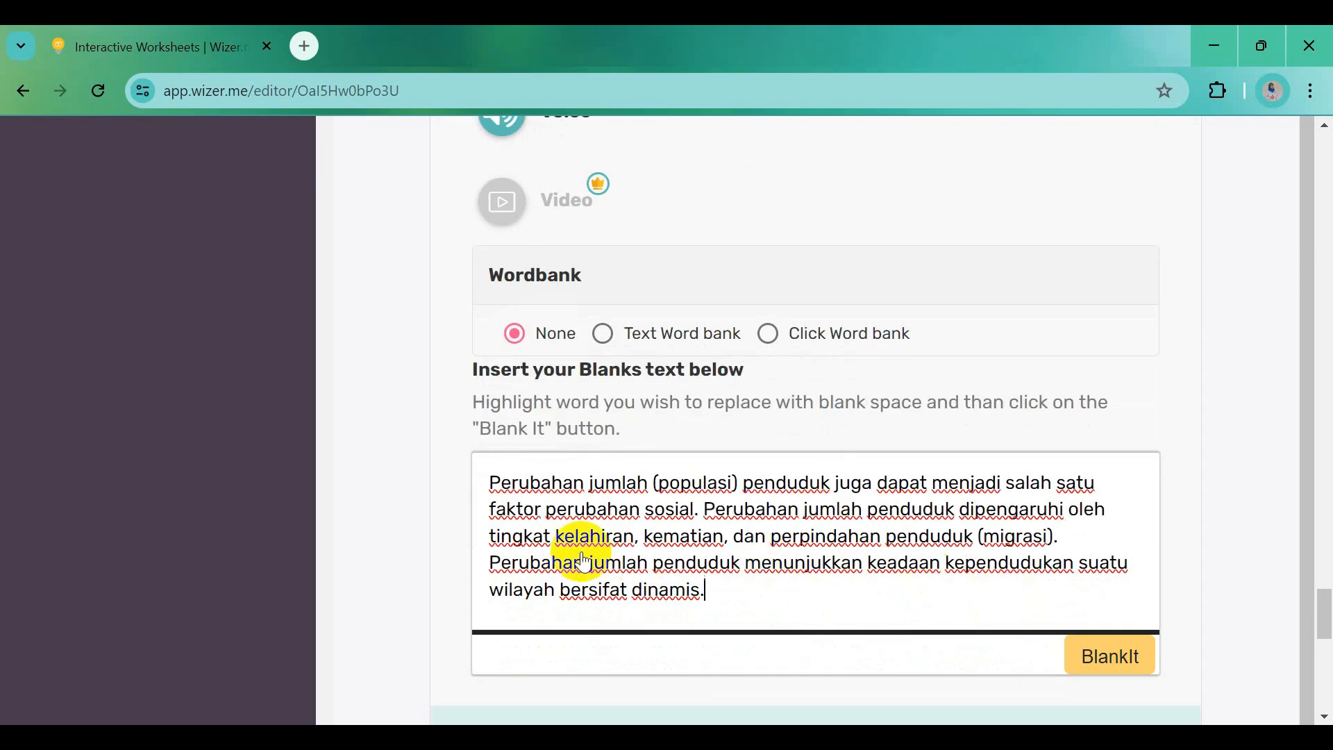
# Turn the words kelahiran, kematian, migrasi and dinamis into blanks
pyautogui.moveTo(563, 544); pyautogui.dragTo(615, 547)
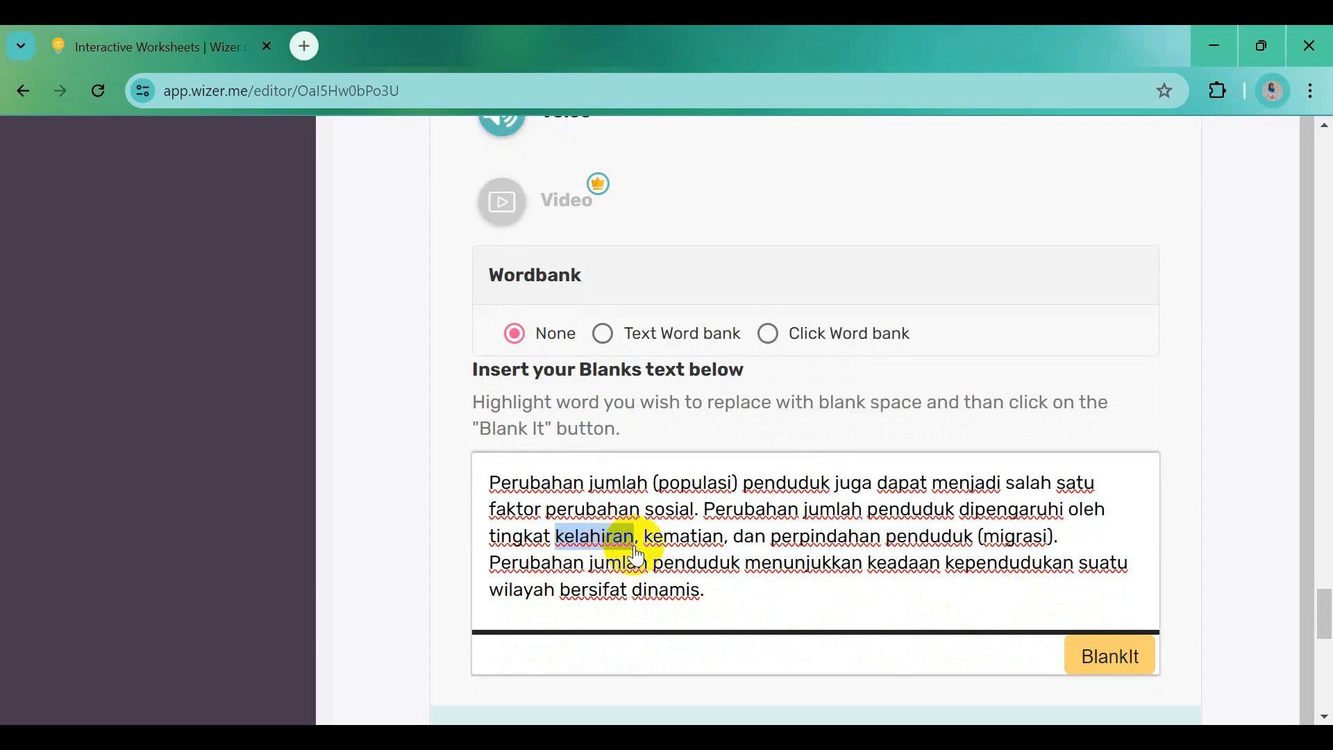
pyautogui.click(1100, 670)
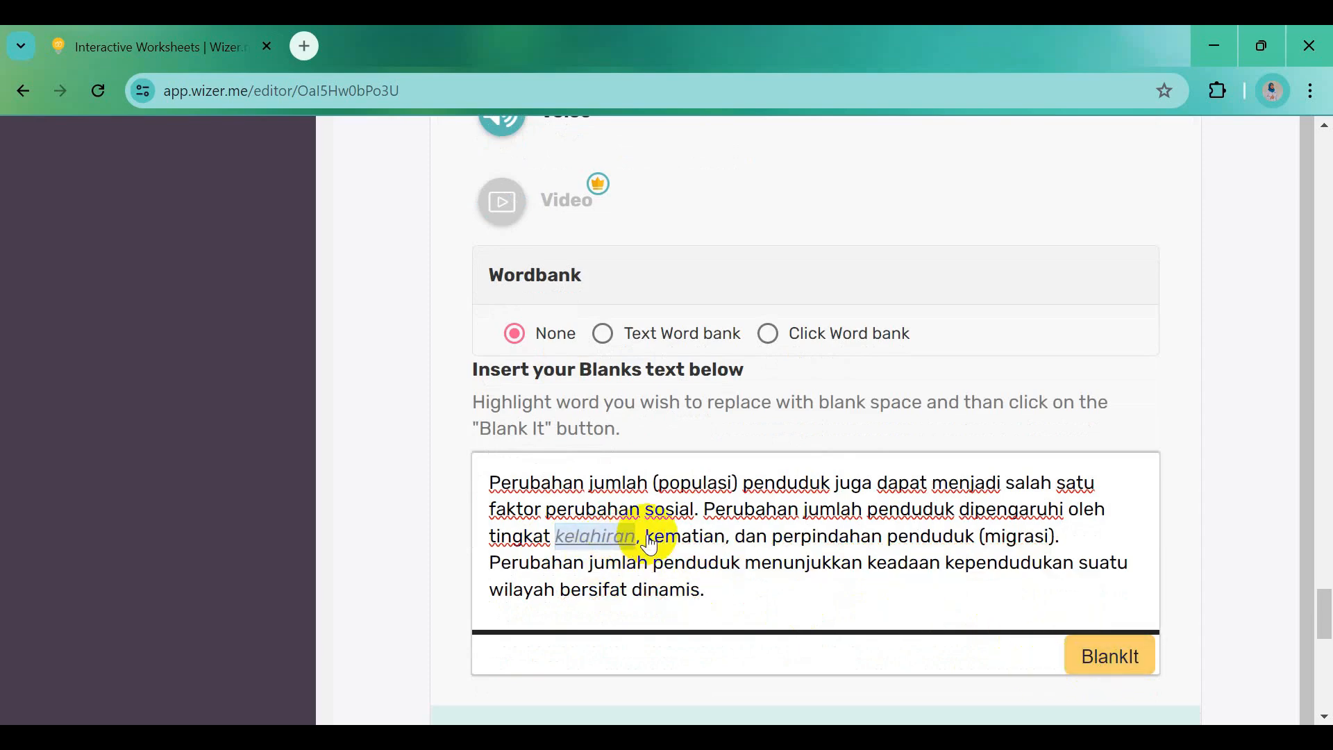
pyautogui.moveTo(648, 546); pyautogui.dragTo(728, 556)
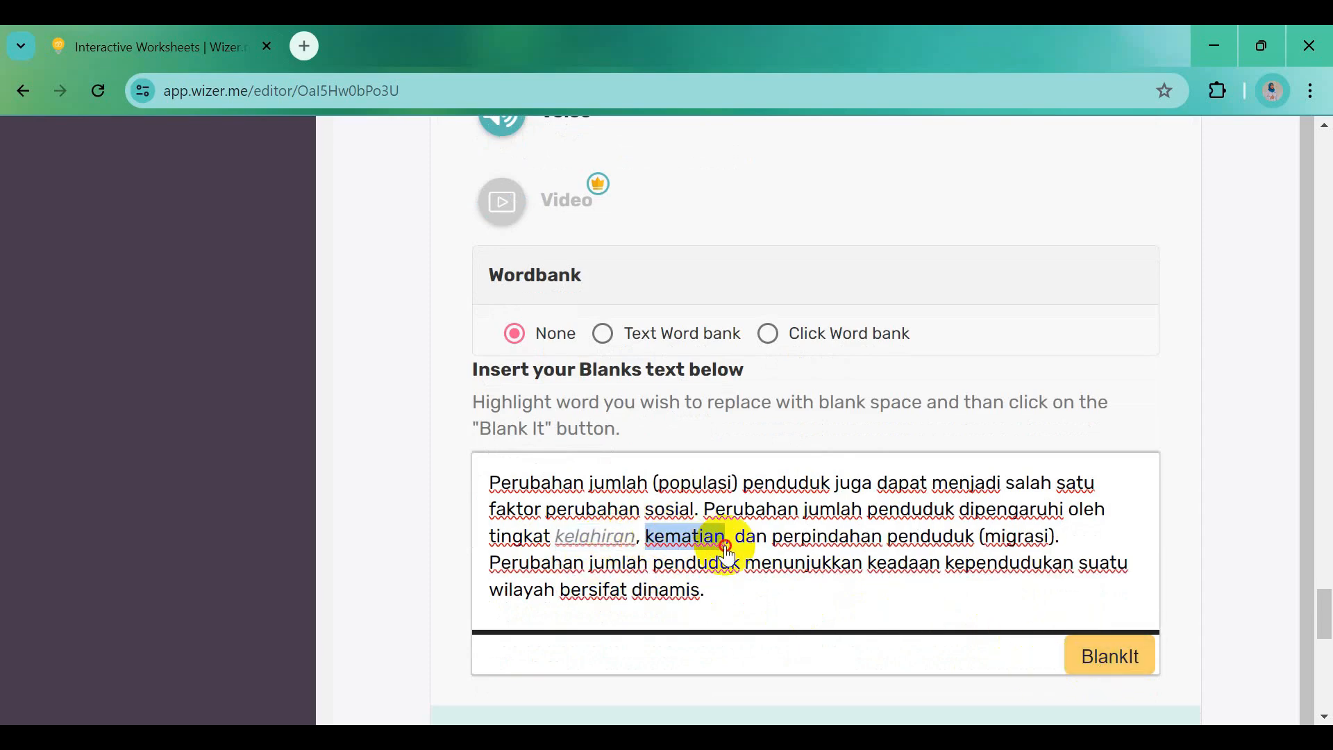
pyautogui.click(1088, 656)
pyautogui.moveTo(989, 549); pyautogui.dragTo(1028, 558)
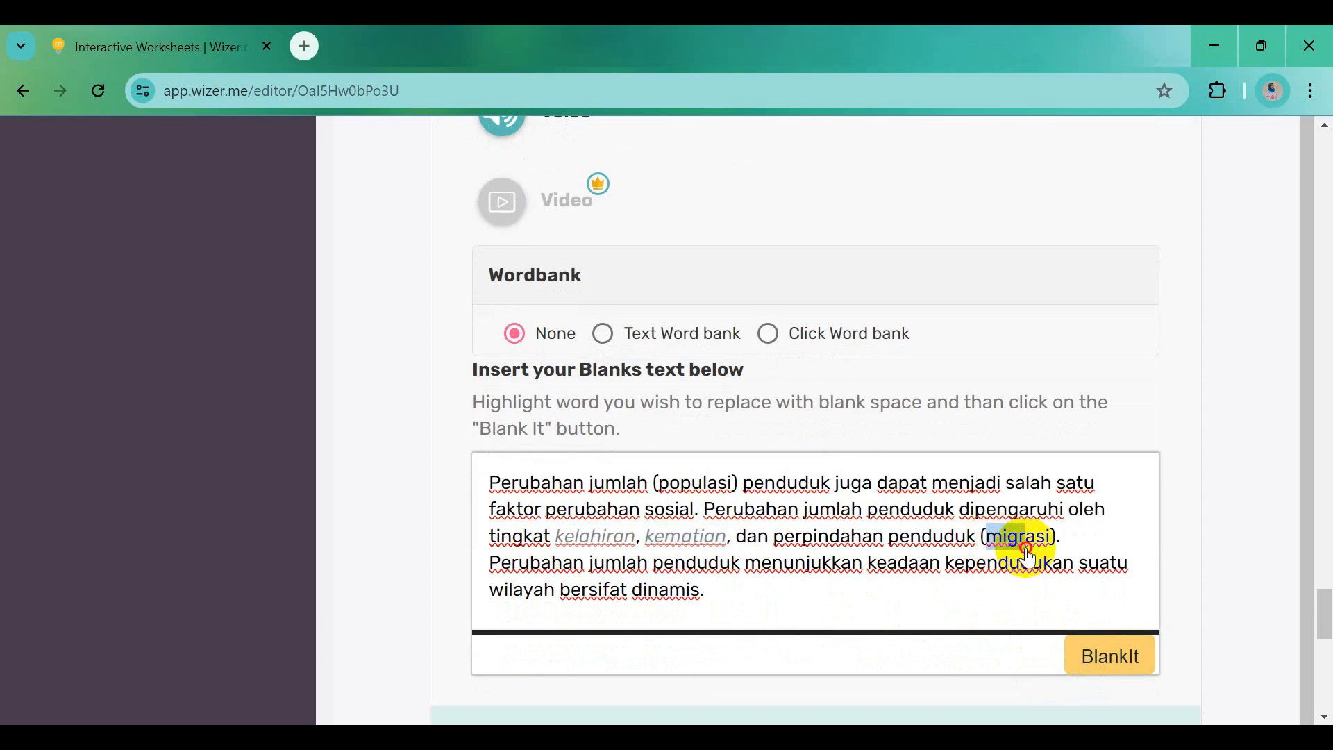
pyautogui.click(1107, 668)
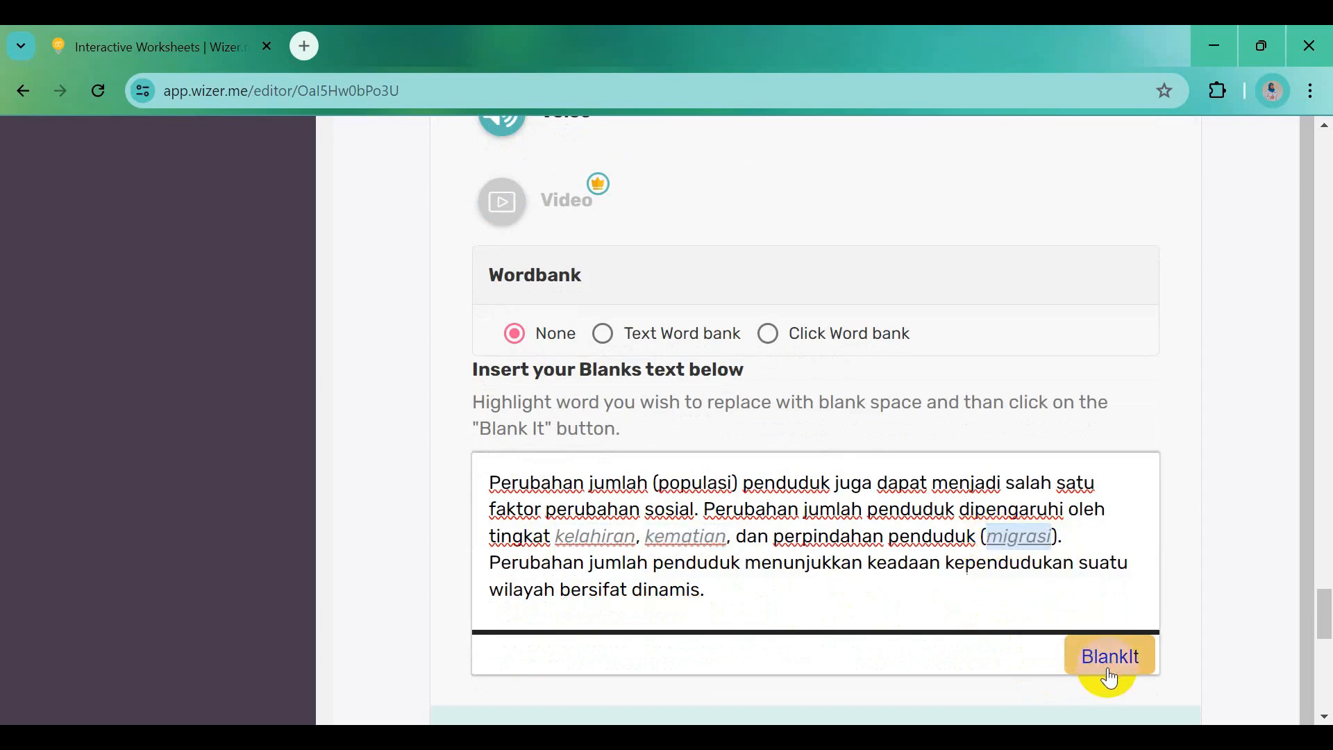
pyautogui.moveTo(642, 603); pyautogui.dragTo(703, 603)
pyautogui.click(1093, 658)
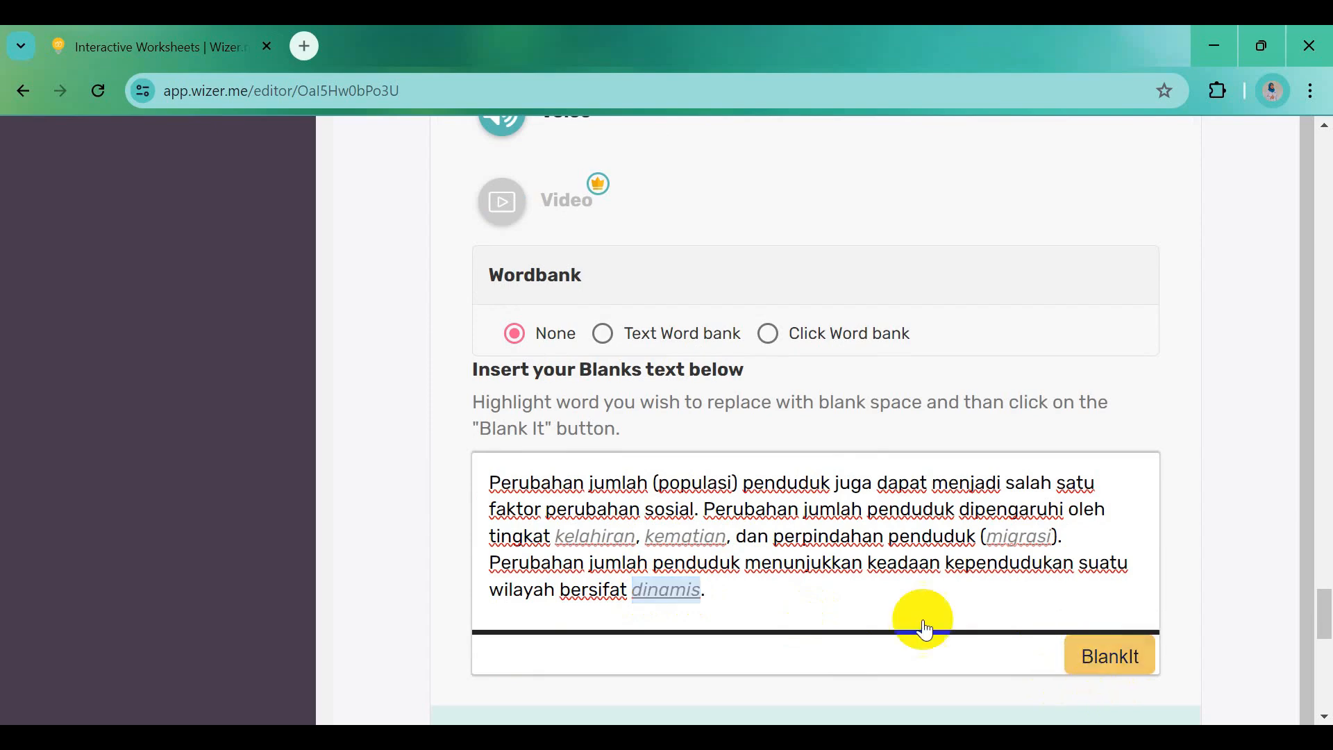
pyautogui.scroll(-3, 841, 580)
# Save the Ayo Isi Kalimat Rumpang blanks question and set its point value to 10
pyautogui.click(1138, 607)
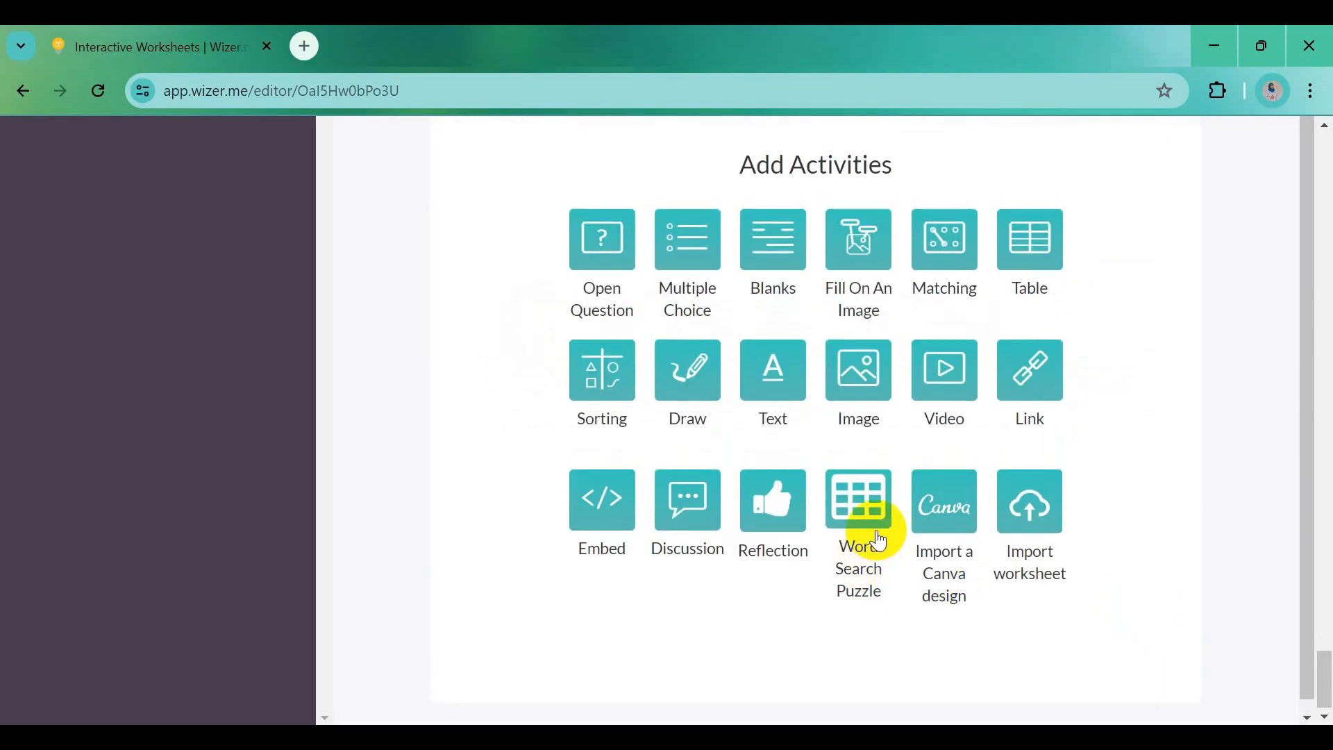
pyautogui.scroll(6, 876, 531)
pyautogui.click(989, 414)
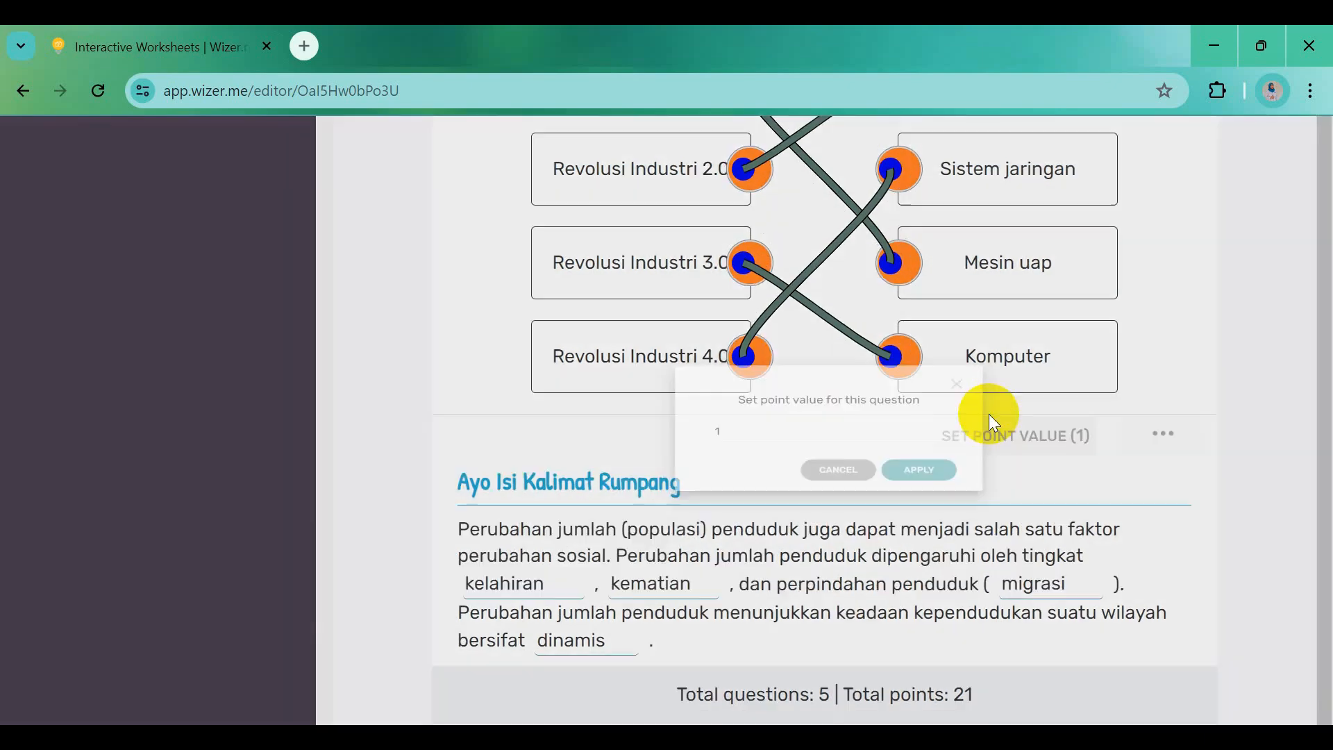
pyautogui.click(570, 435)
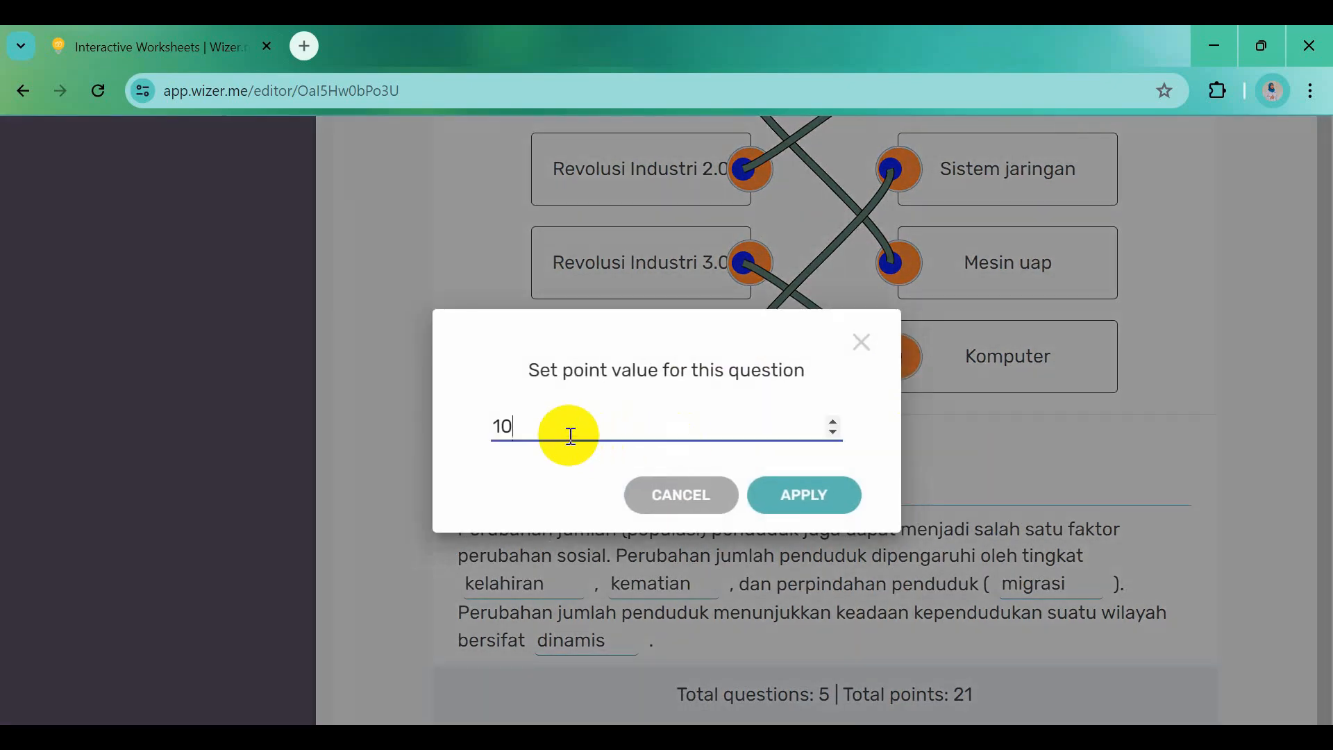
pyautogui.click(811, 505)
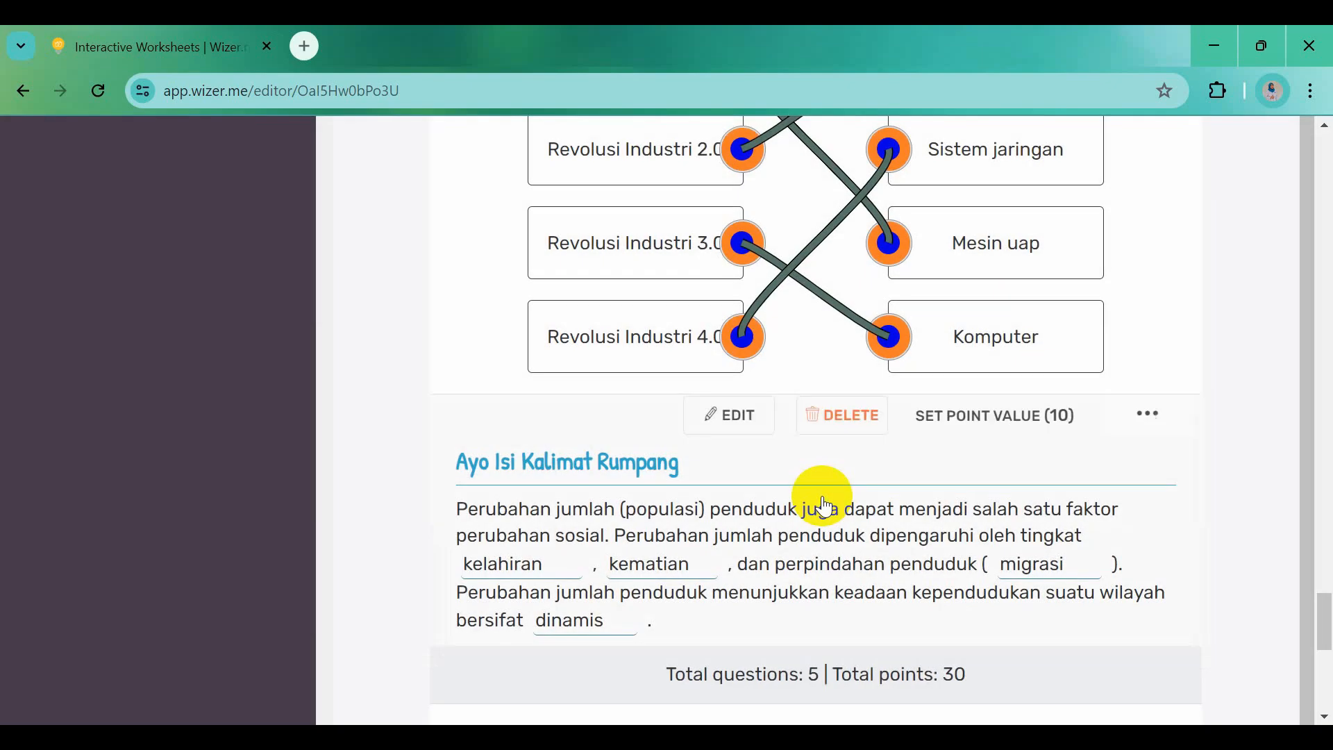
pyautogui.scroll(-1, 822, 497)
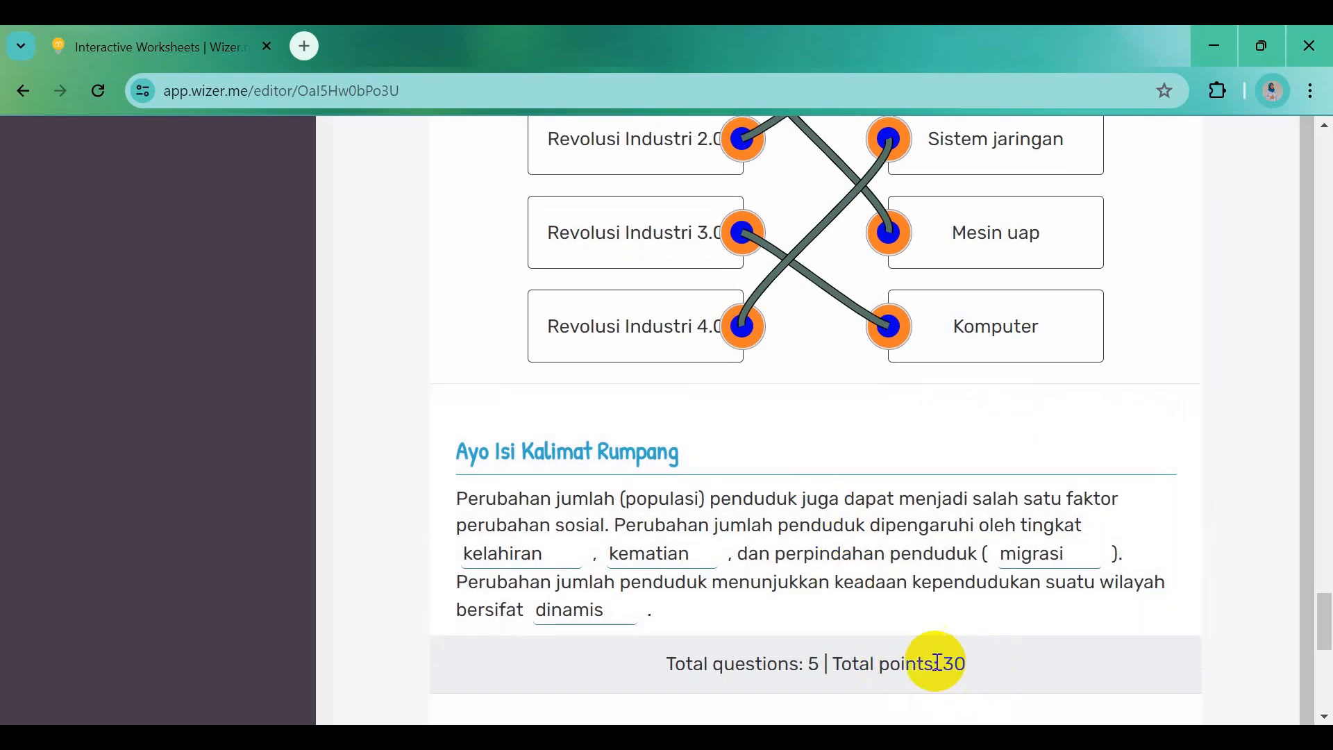
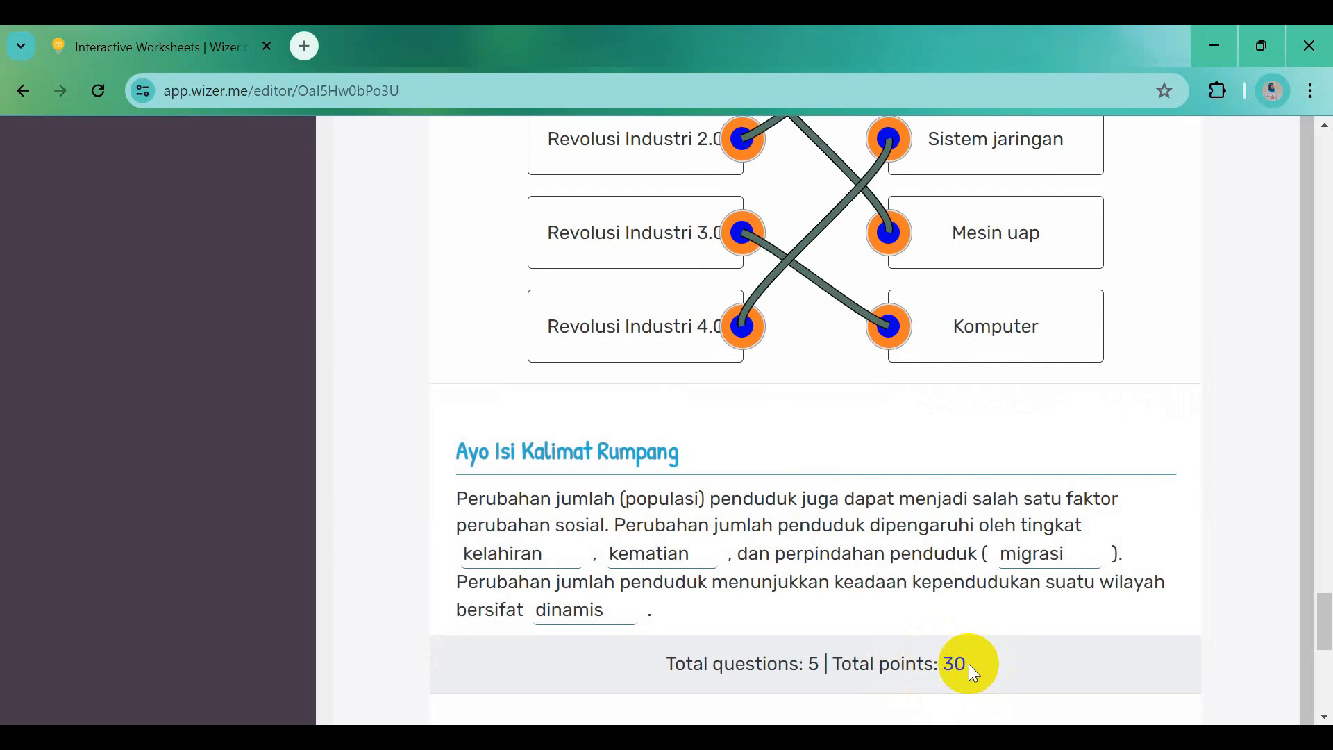
# Add a Sorting activity and paste 'Ayo Kelompokkan' from Word as its bold instruction
pyautogui.scroll(-6, 969, 664)
pyautogui.scroll(-1, 970, 673)
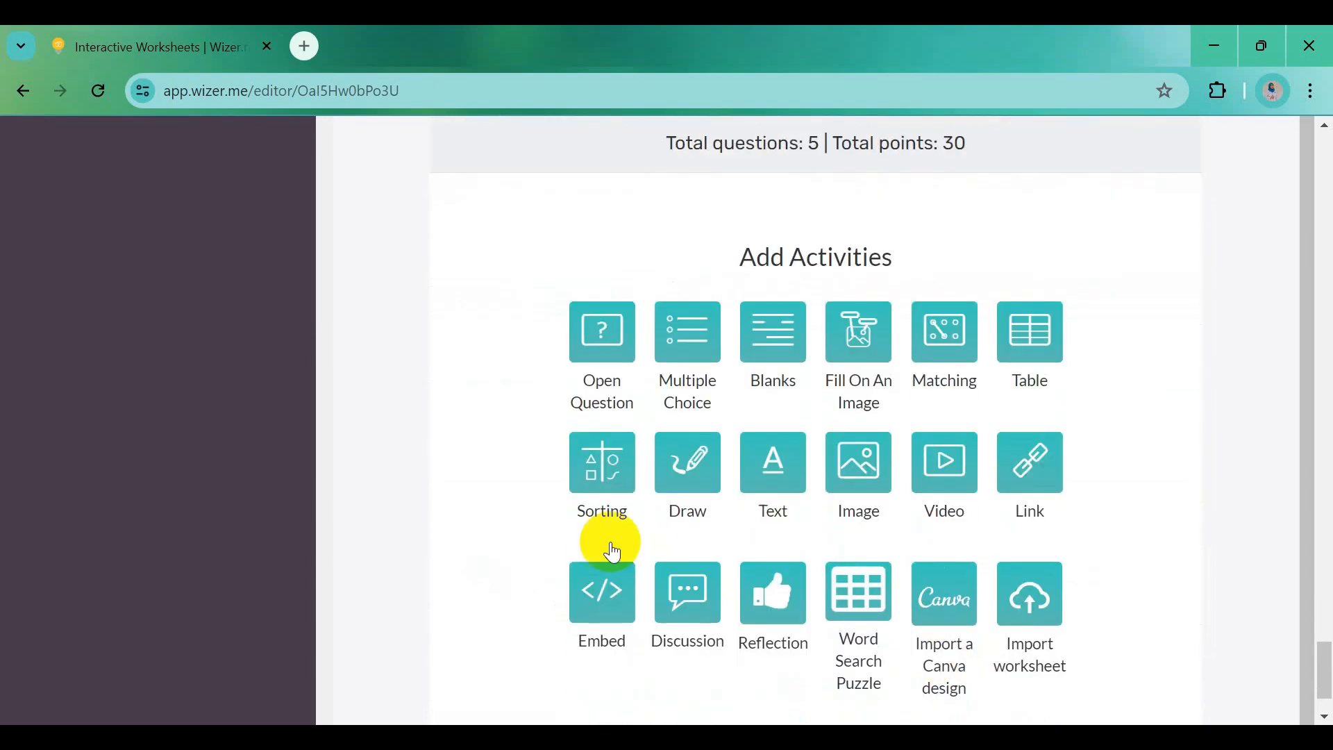
pyautogui.click(603, 472)
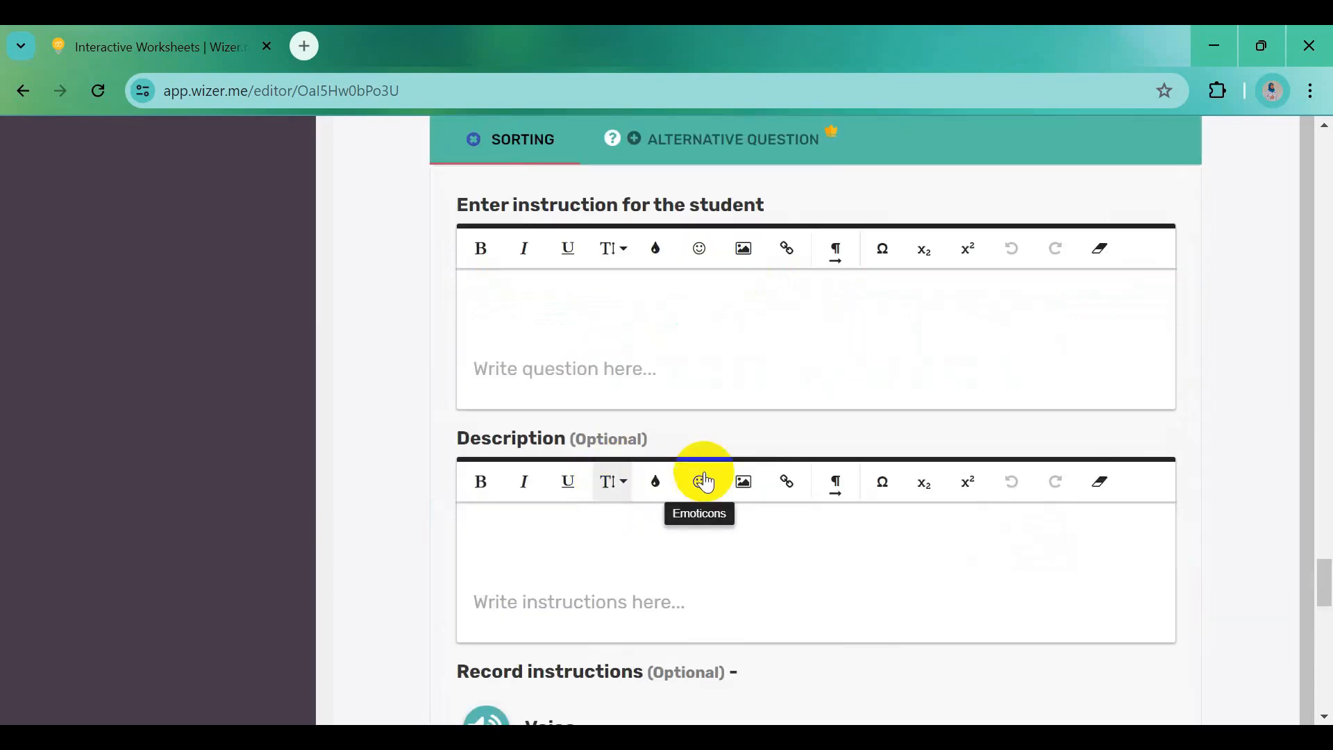
pyautogui.click(937, 635)
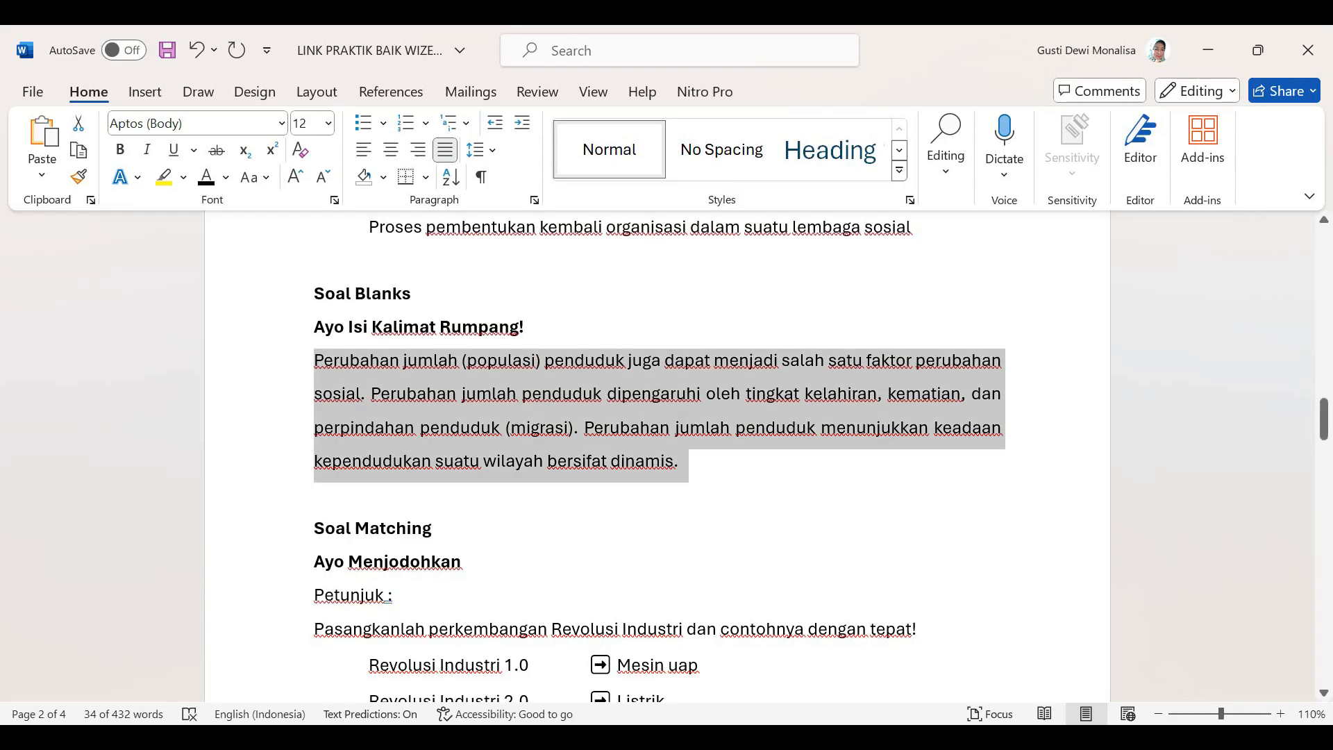
pyautogui.scroll(-1, 588, 630)
pyautogui.scroll(-6, 588, 629)
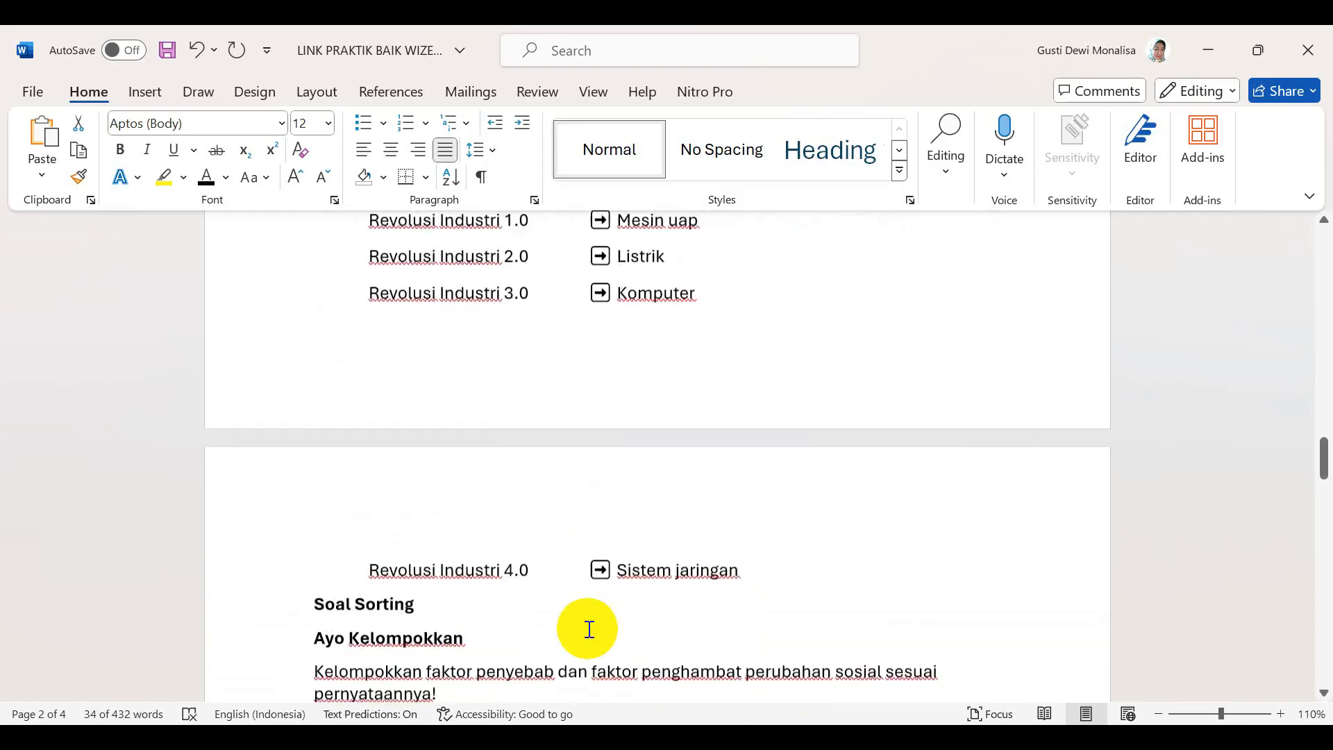
pyautogui.moveTo(314, 543); pyautogui.dragTo(417, 552)
pyautogui.hotkey('ctrl', 'c')
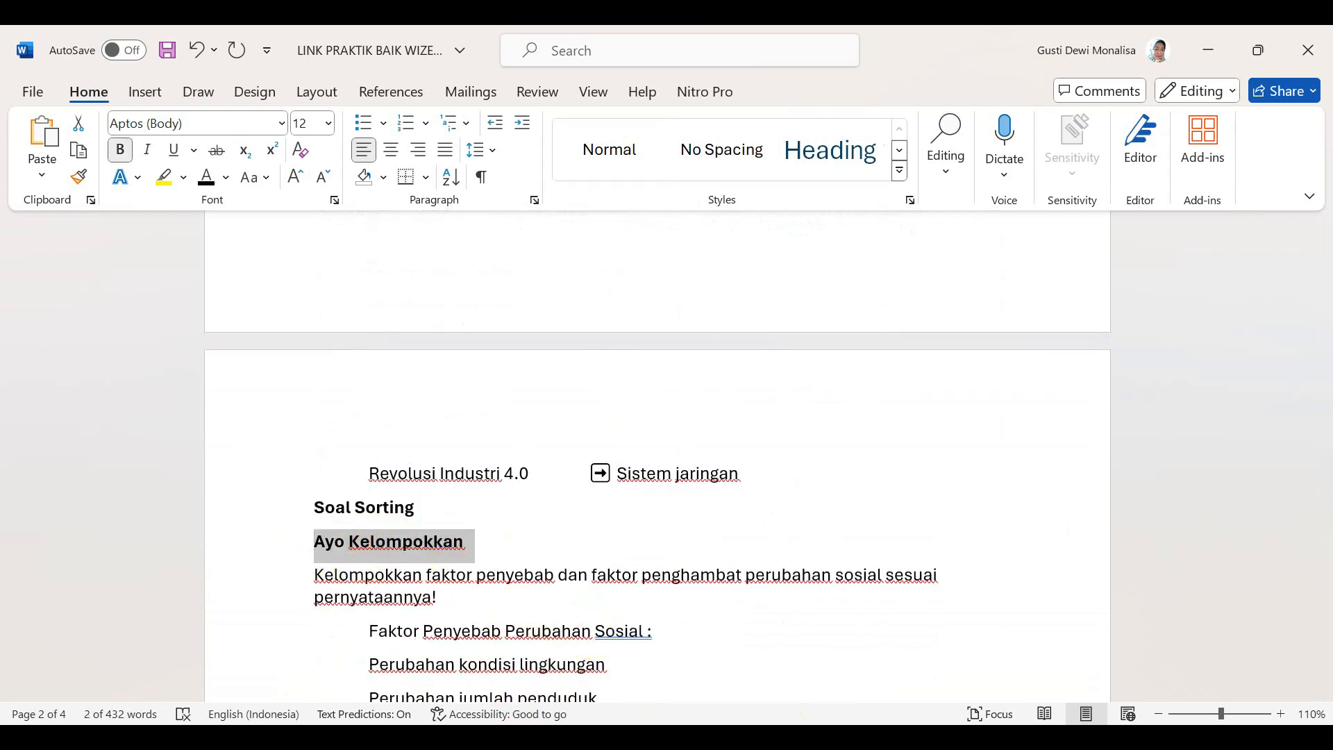
pyautogui.click(535, 737)
pyautogui.click(528, 318)
pyautogui.hotkey('ctrl', 'v')
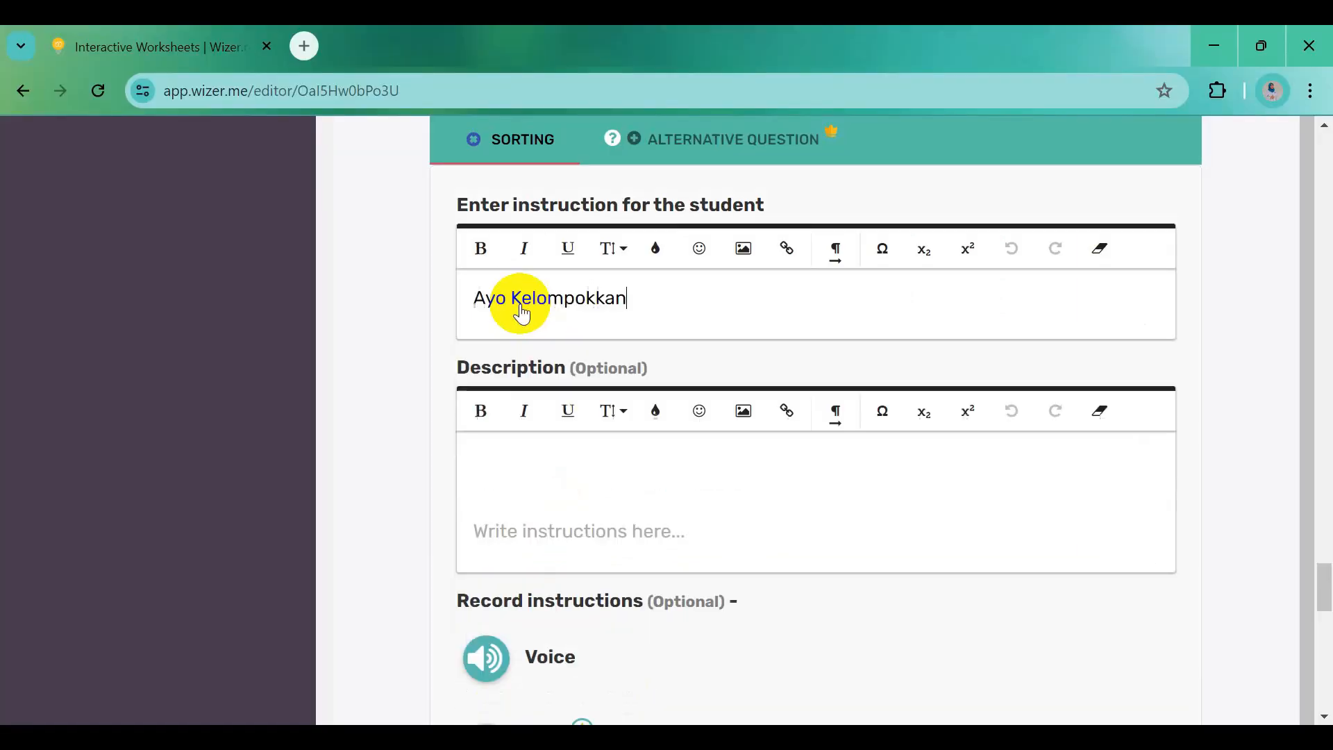
pyautogui.moveTo(475, 299); pyautogui.dragTo(660, 322)
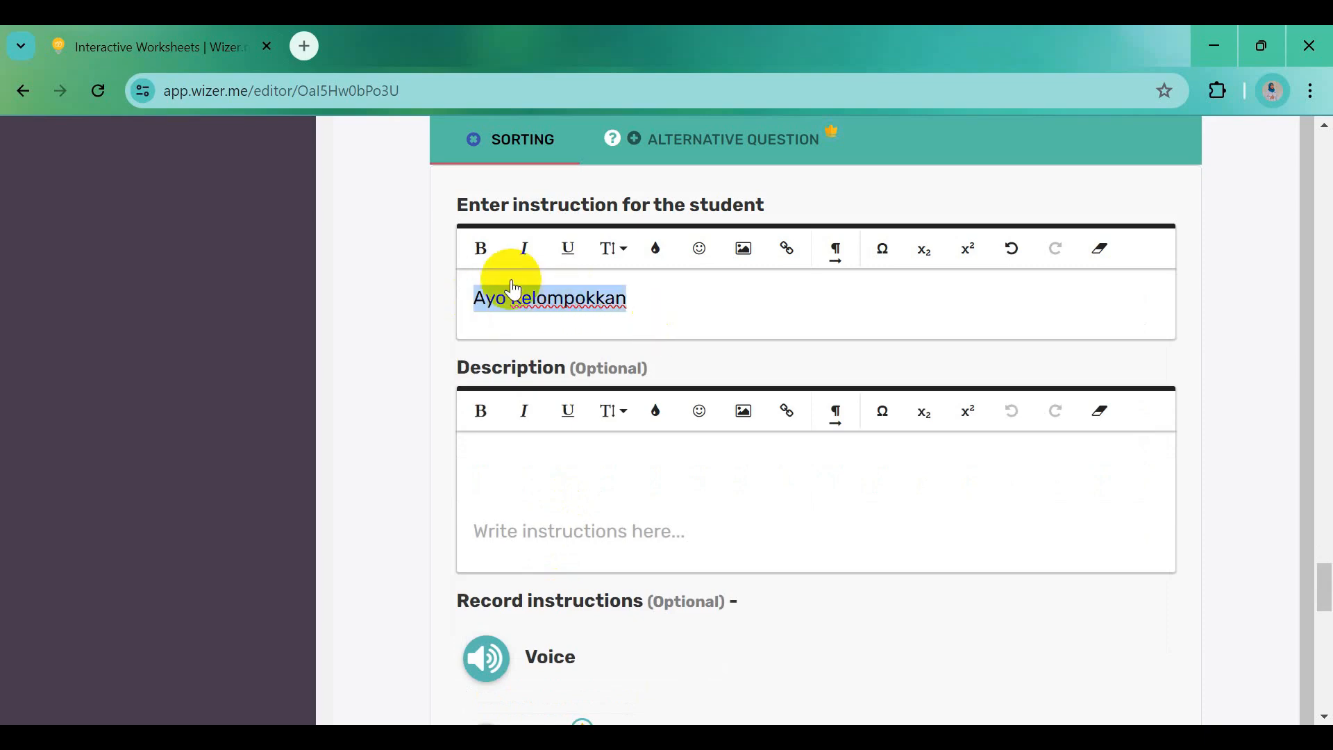
pyautogui.click(494, 258)
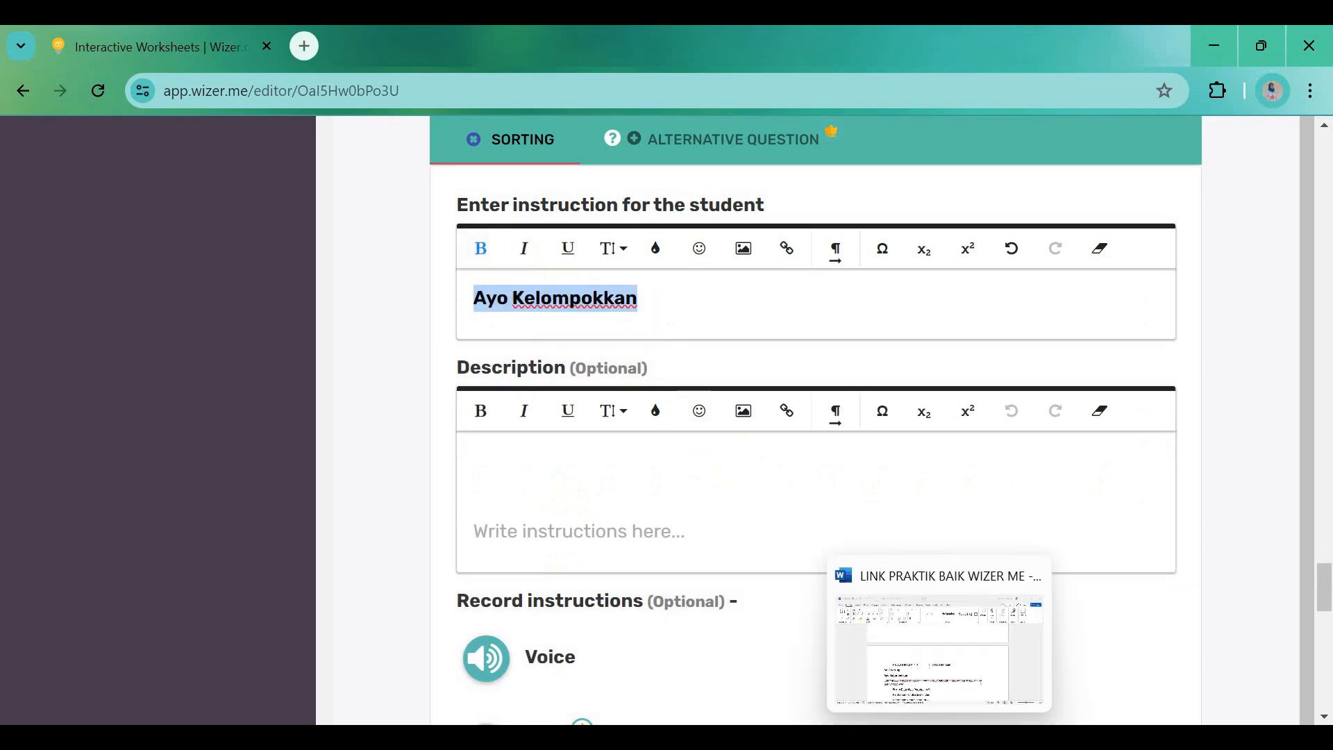
# Paste the Word sentence about grouping causes and inhibitors of social change into the Description
pyautogui.click(813, 731)
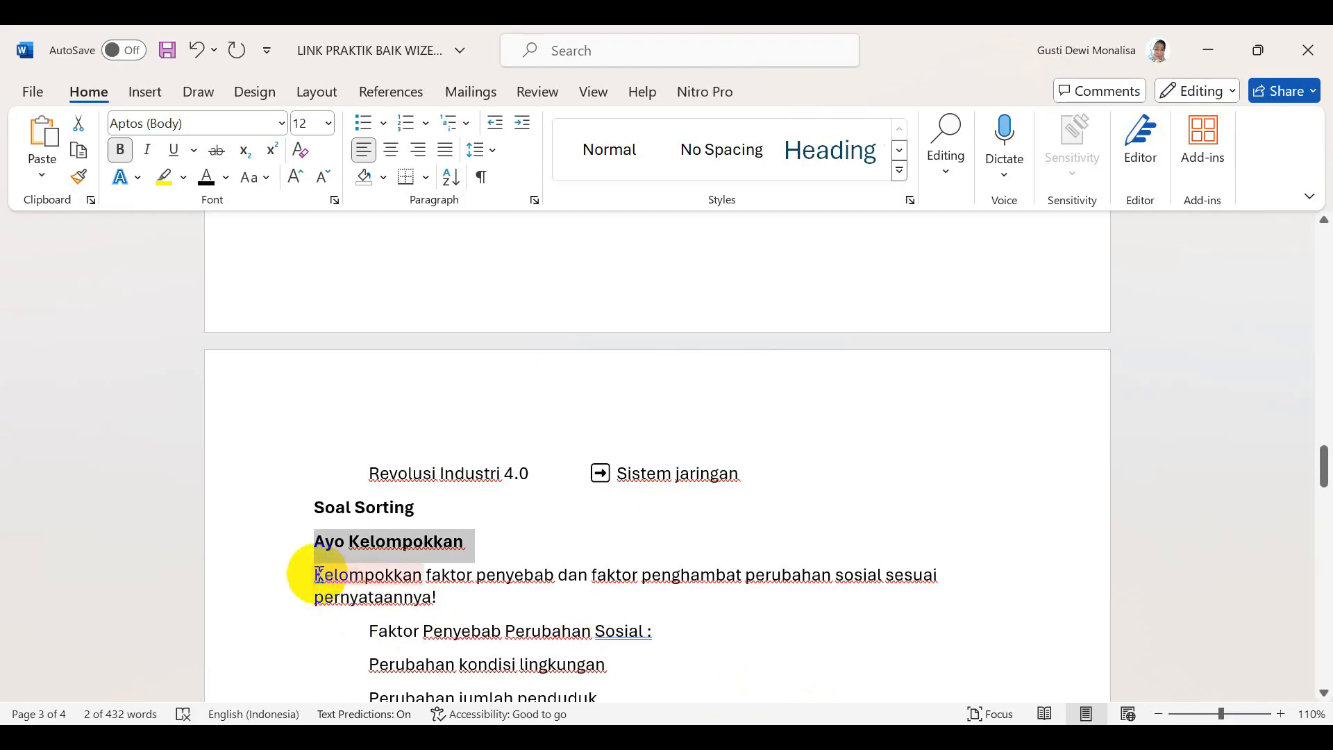
pyautogui.moveTo(315, 575); pyautogui.dragTo(444, 602)
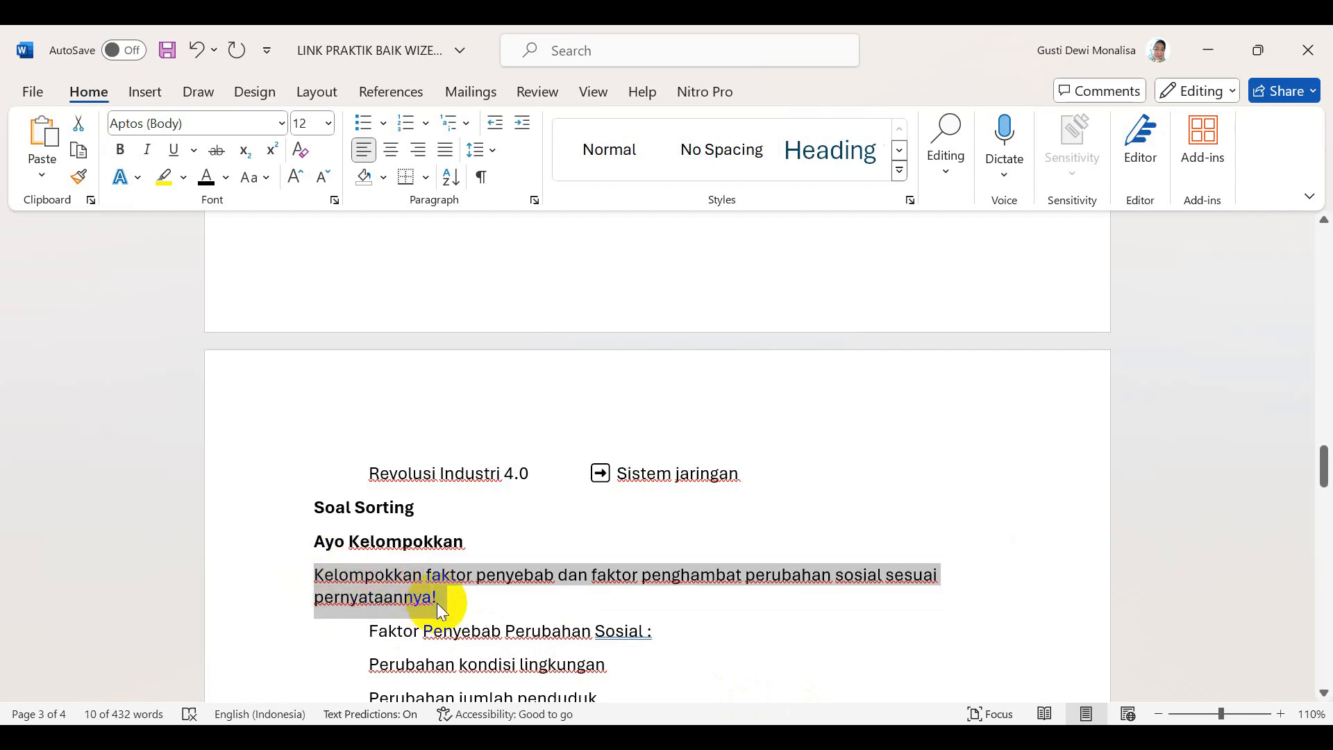
pyautogui.click(528, 733)
pyautogui.click(505, 457)
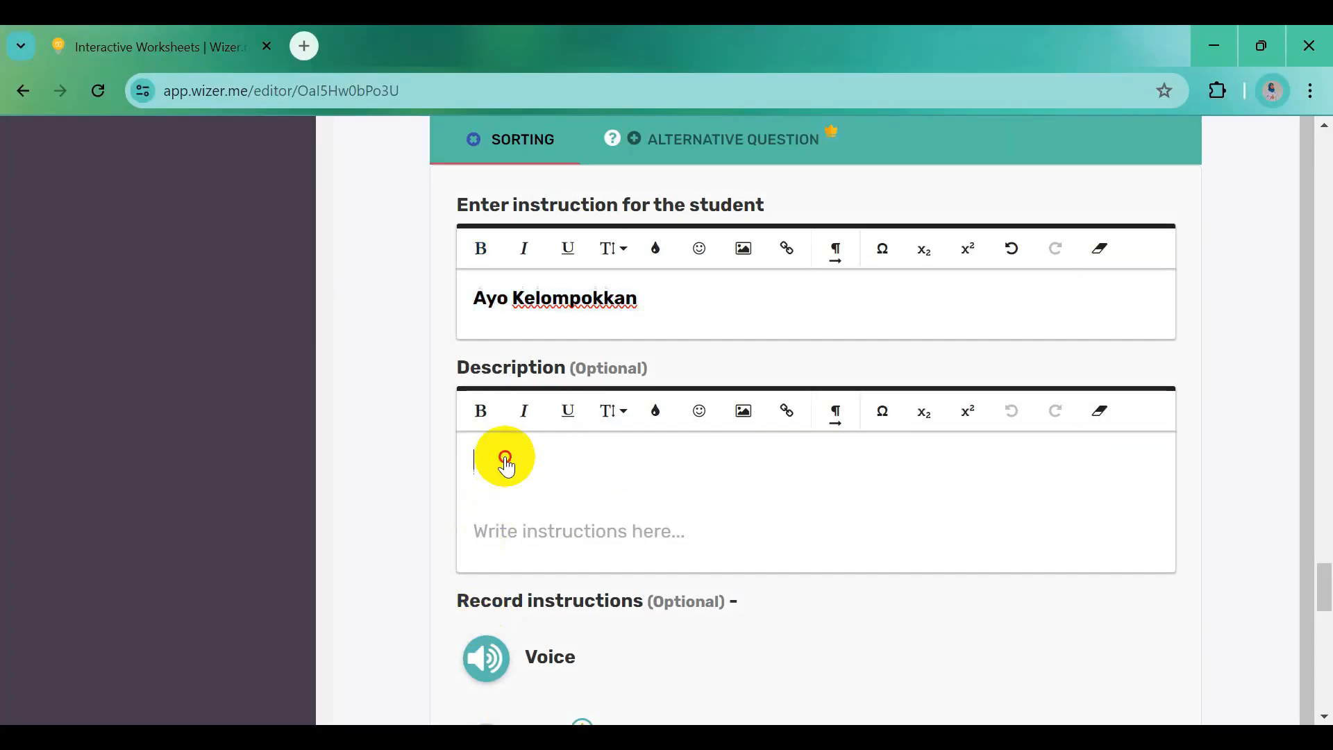
pyautogui.write('Kelompokkan faktor penyebab dan faktor penghambat perubahan sosial sesuai pernyataannya!')
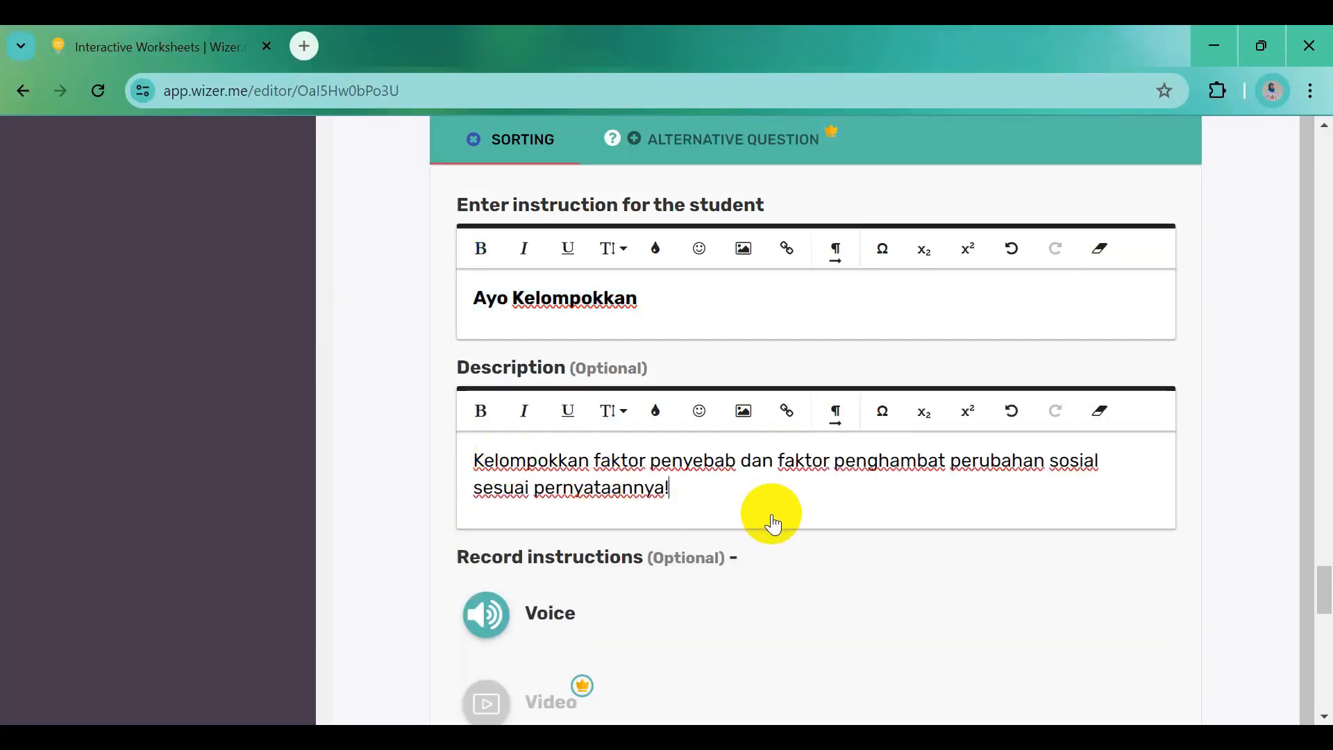
# Name the first sorting group 'Faktor Penyebab Perubahan Sosial' and copy that name
pyautogui.scroll(-6, 773, 524)
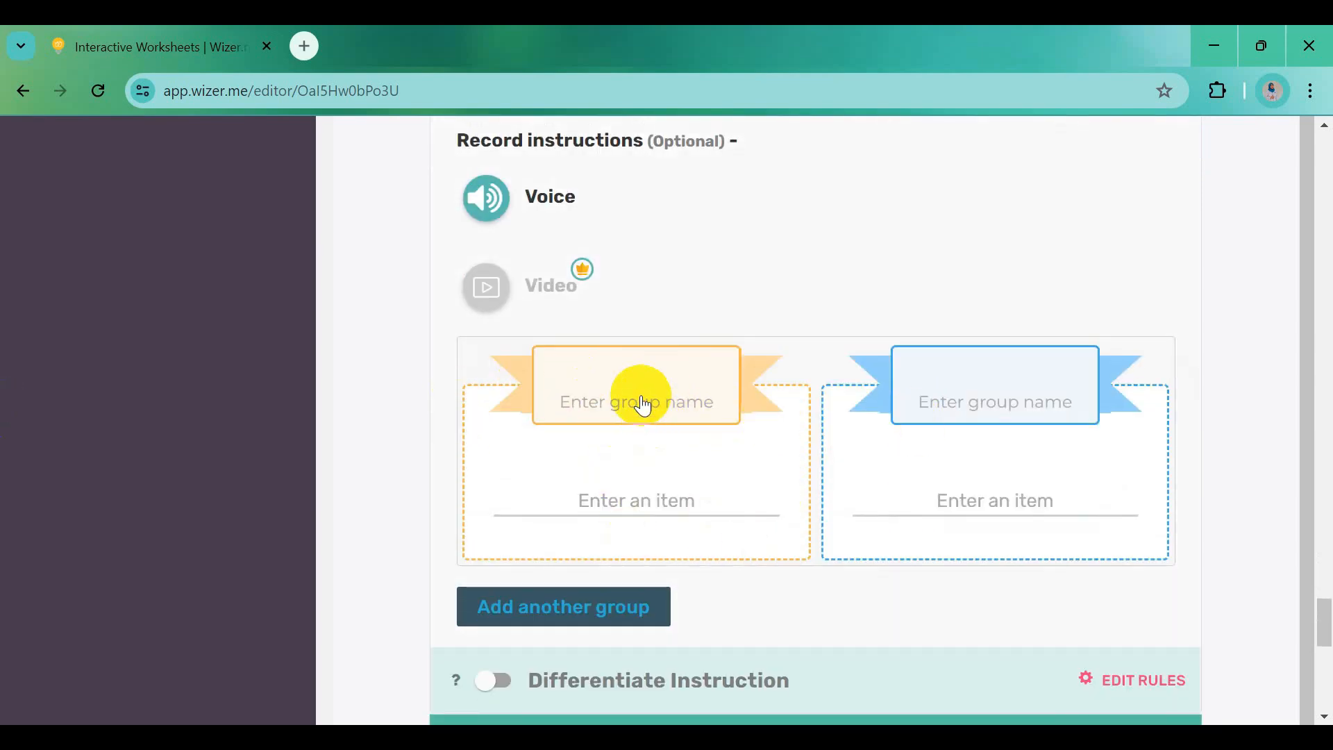
pyautogui.click(618, 374)
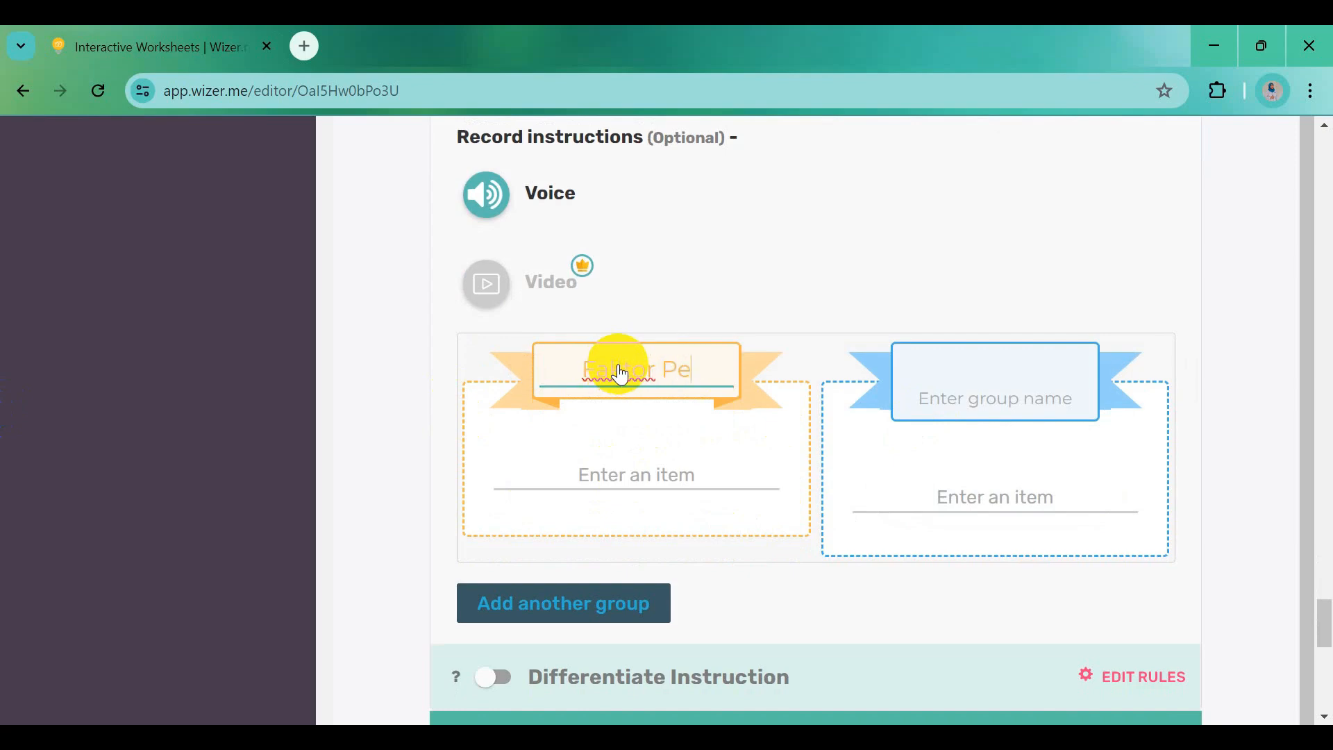
pyautogui.write('Faktor Penyebab ')
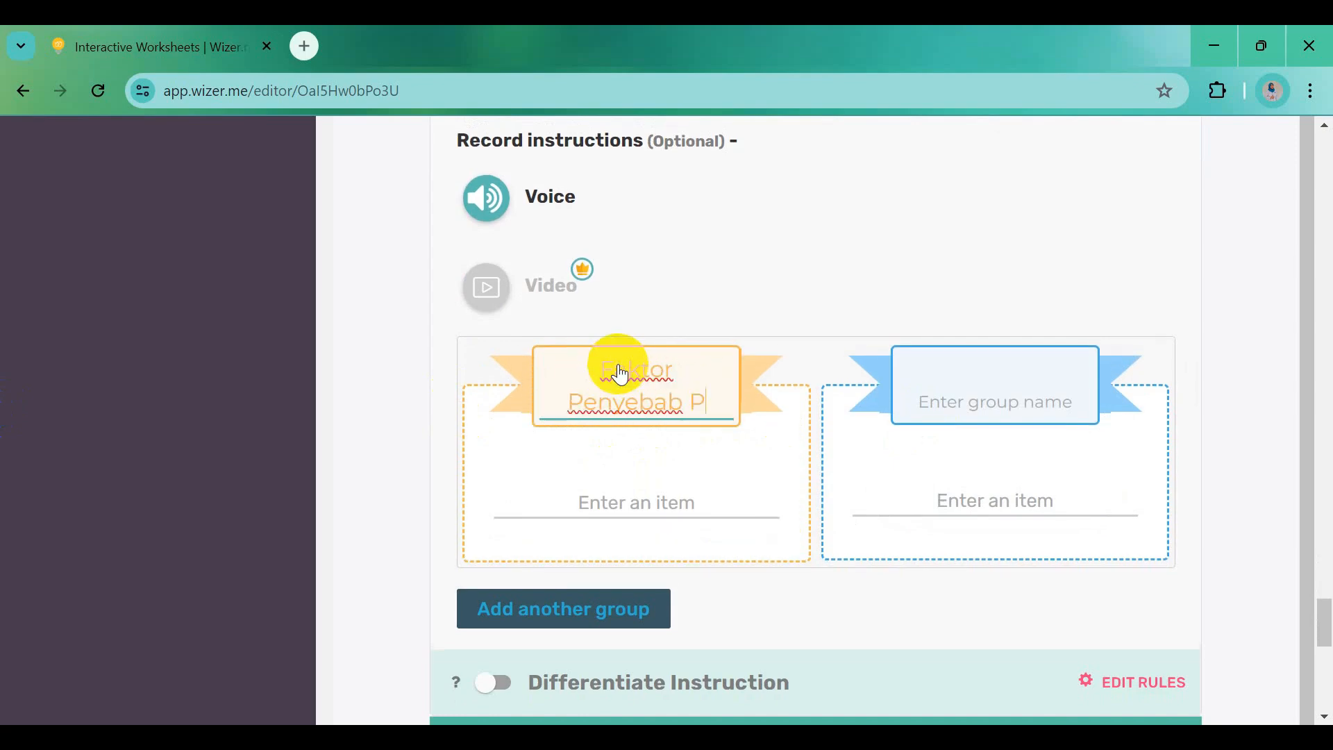
pyautogui.write('Perubaha')
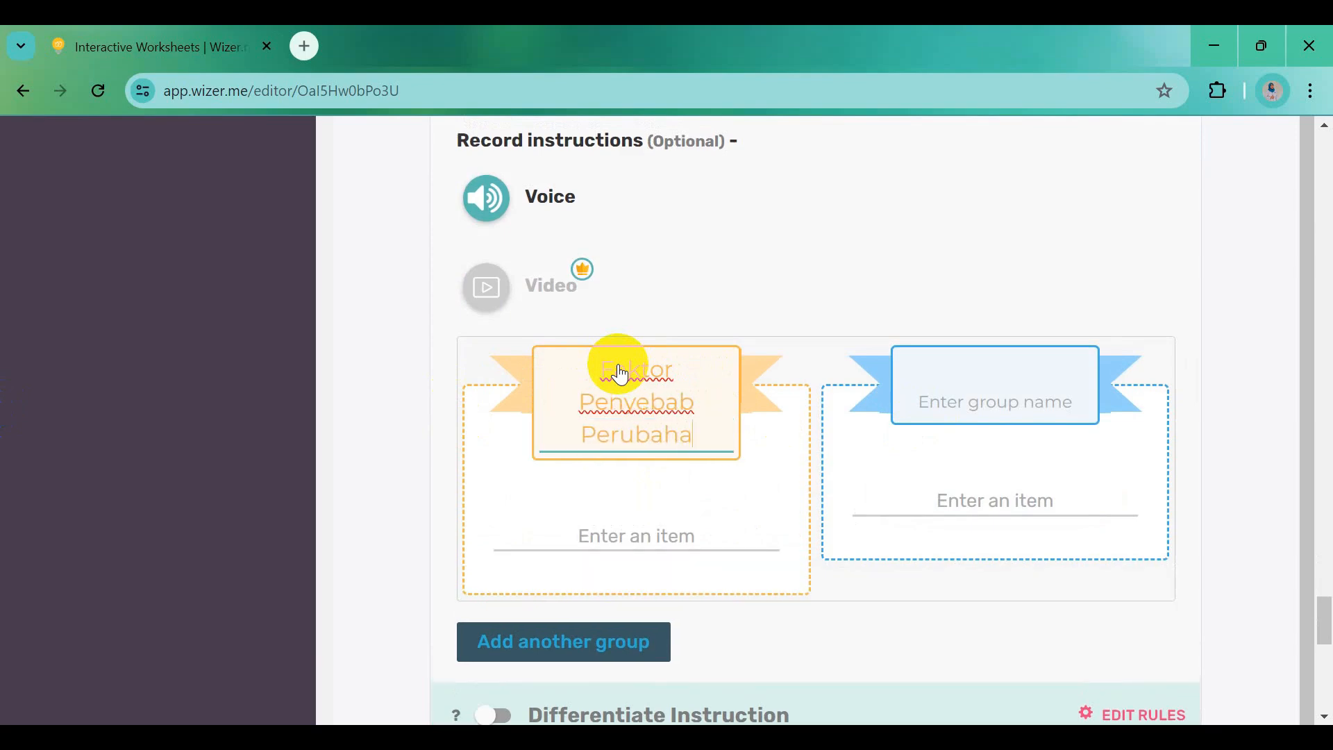
pyautogui.write('n Sosial')
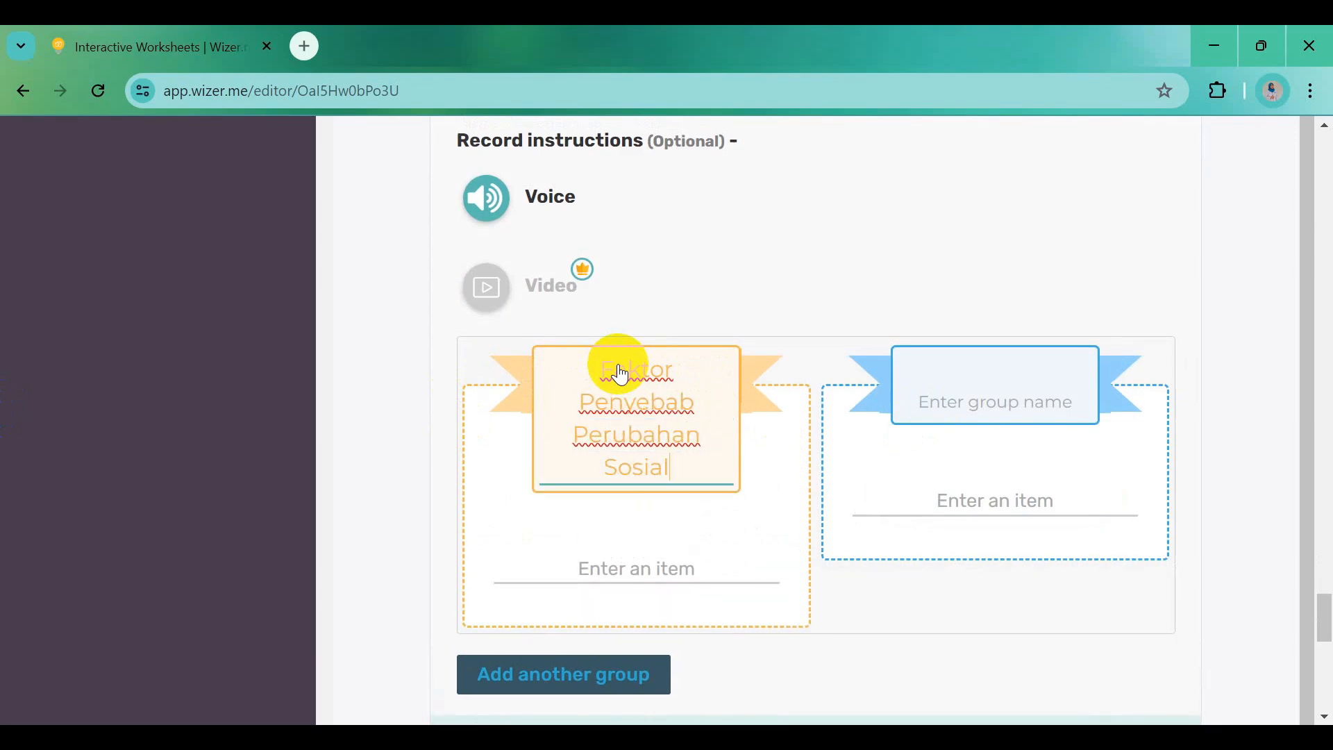
pyautogui.moveTo(611, 380); pyautogui.dragTo(661, 417)
pyautogui.click(606, 380)
pyautogui.moveTo(606, 379); pyautogui.dragTo(699, 472)
pyautogui.hotkey('ctrl', 'c')
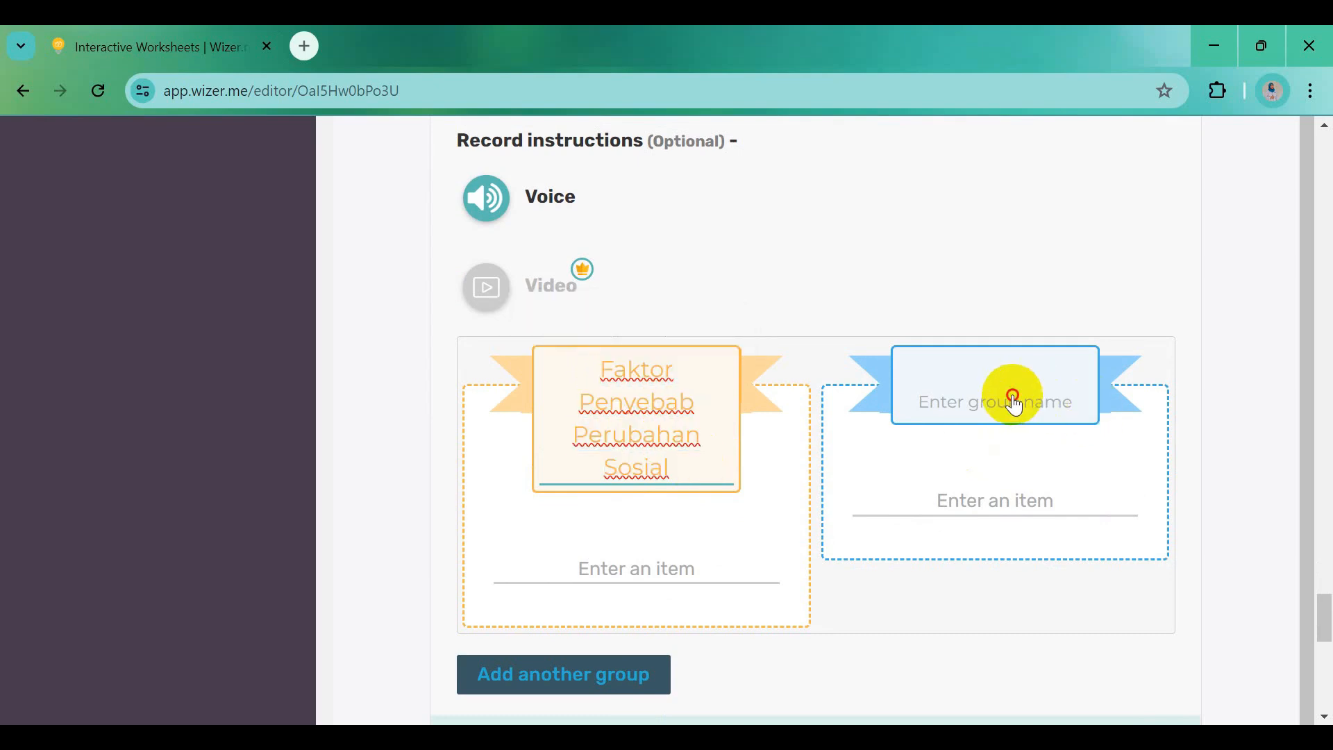
# Paste the name into the second group and edit it to 'Faktor Penghambat Perubahan Sosial'
pyautogui.click(1006, 375)
pyautogui.hotkey('ctrl', 'v')
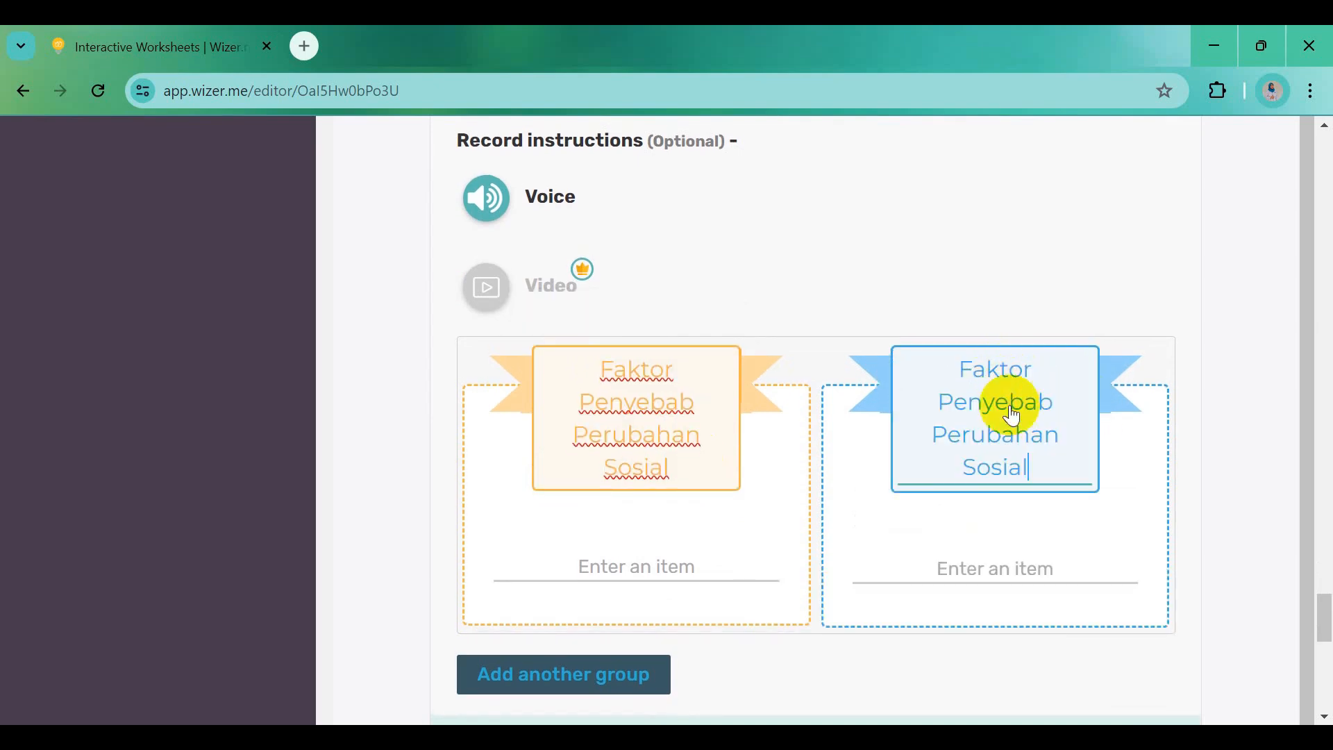
pyautogui.click(1061, 414)
pyautogui.press('BackSpace')
pyautogui.press('BackSpace')
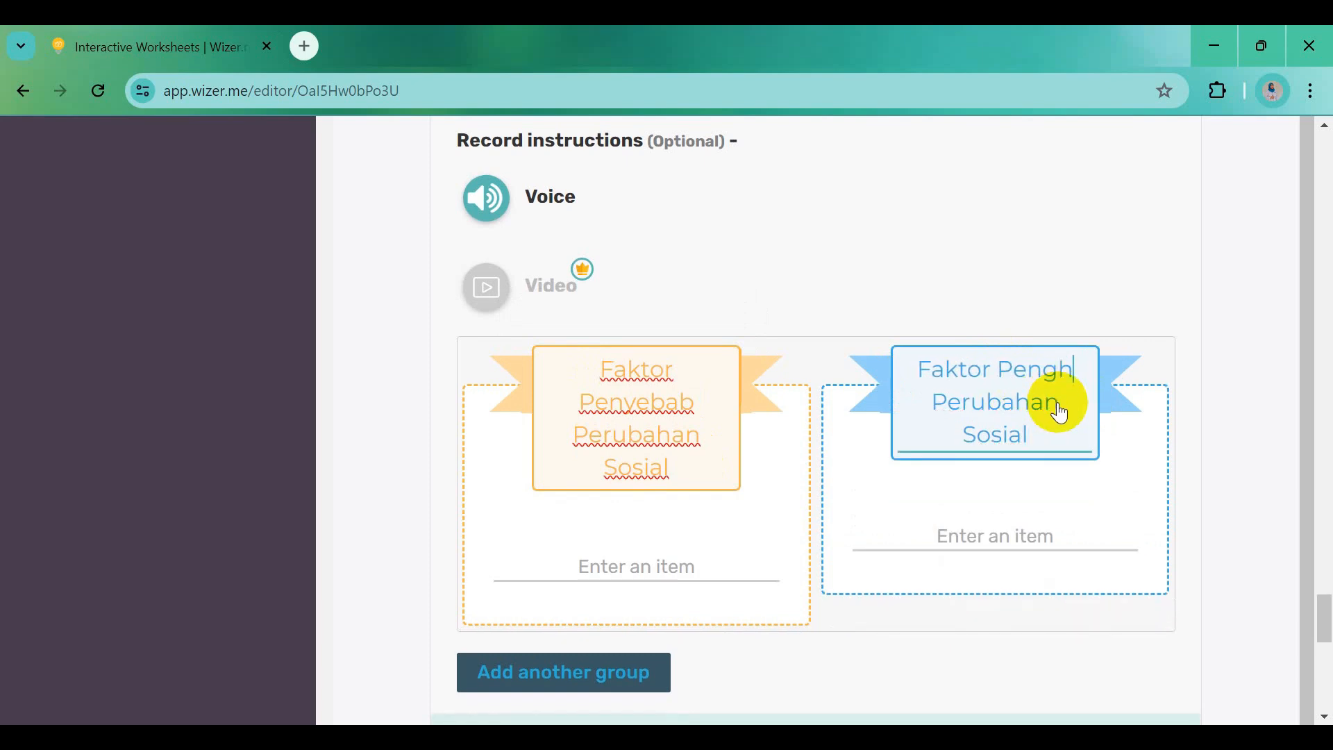
pyautogui.write('ghambat')
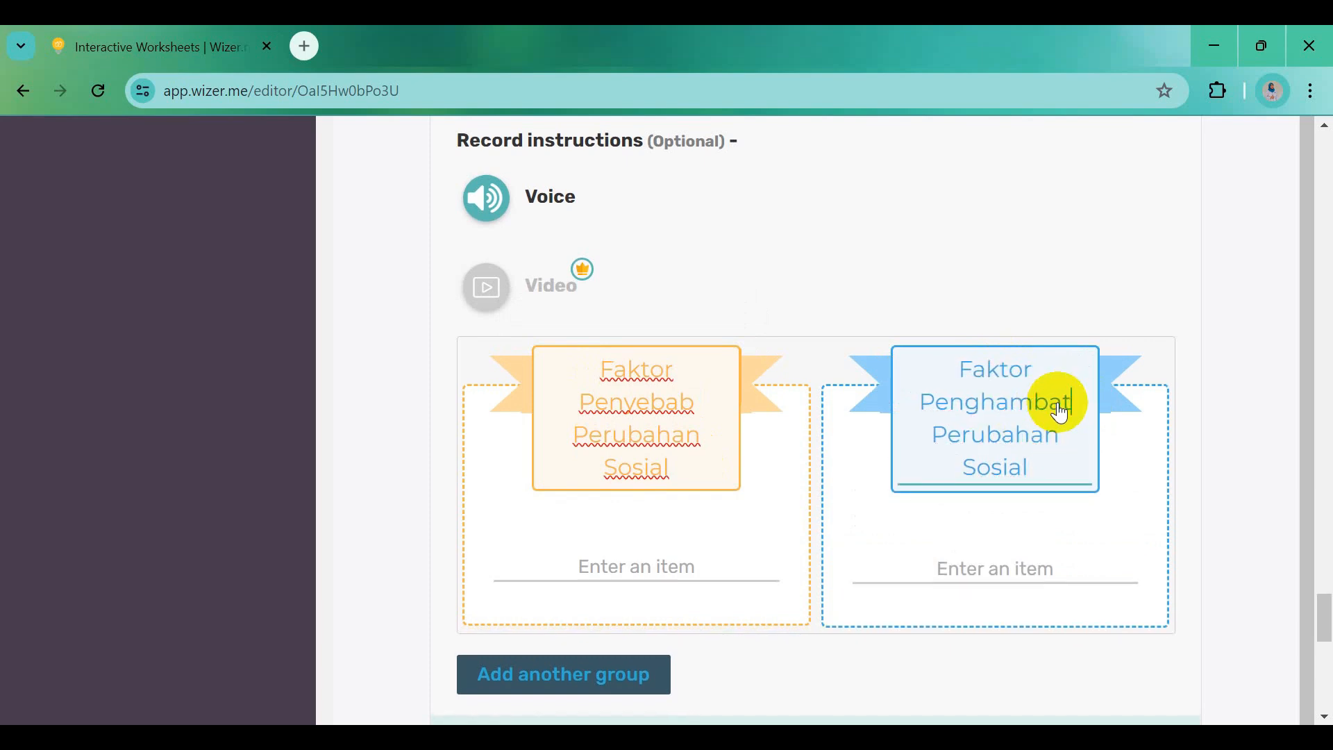
# Add the causes 'Perubahan kondisi lingkungan' and 'Perubahan jumlah penduduk' from Word to the Penyebab group
pyautogui.click(691, 571)
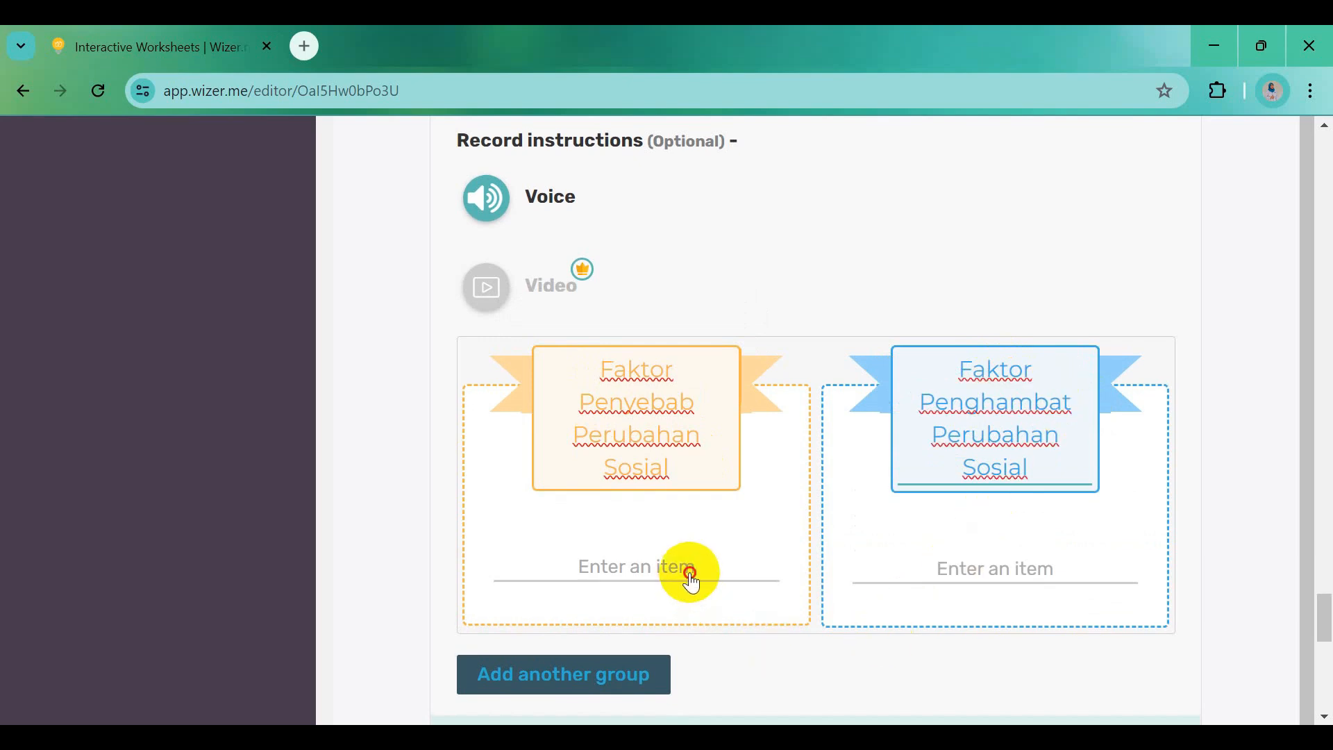
pyautogui.click(660, 559)
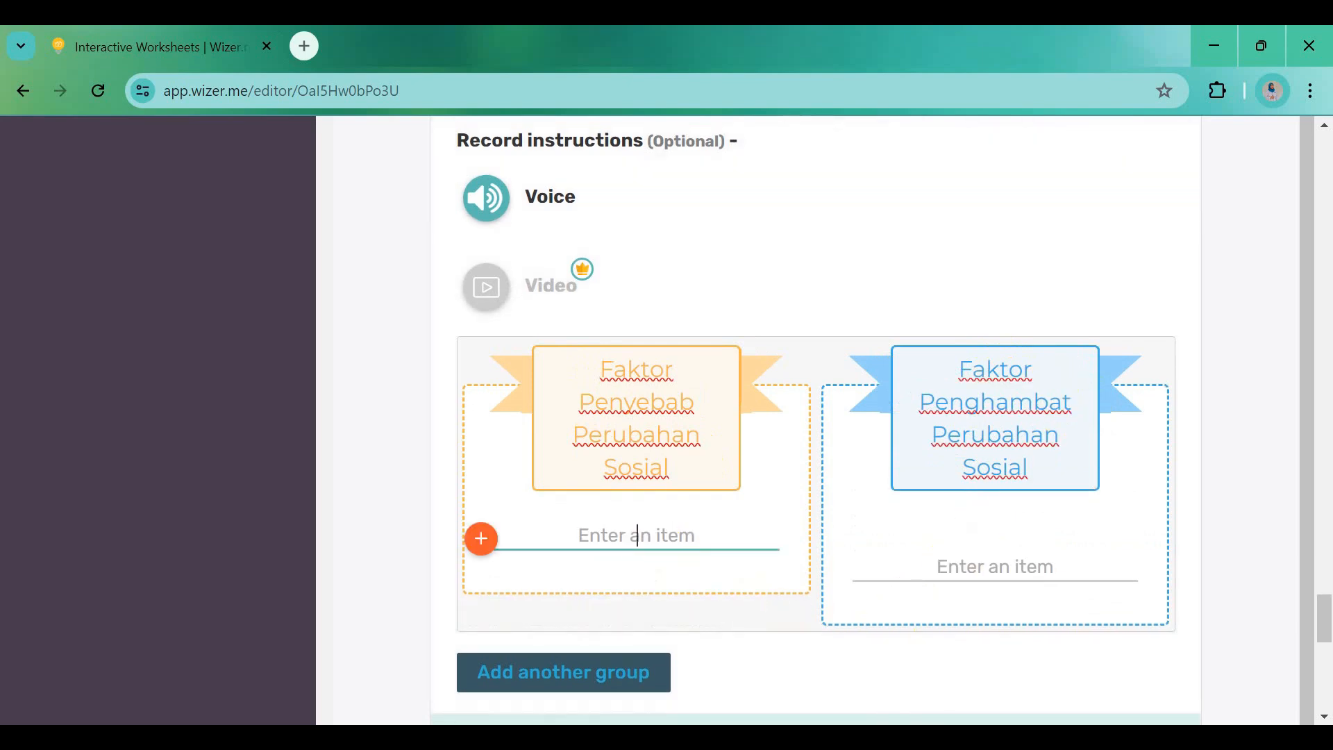
pyautogui.click(942, 737)
pyautogui.scroll(-2, 595, 643)
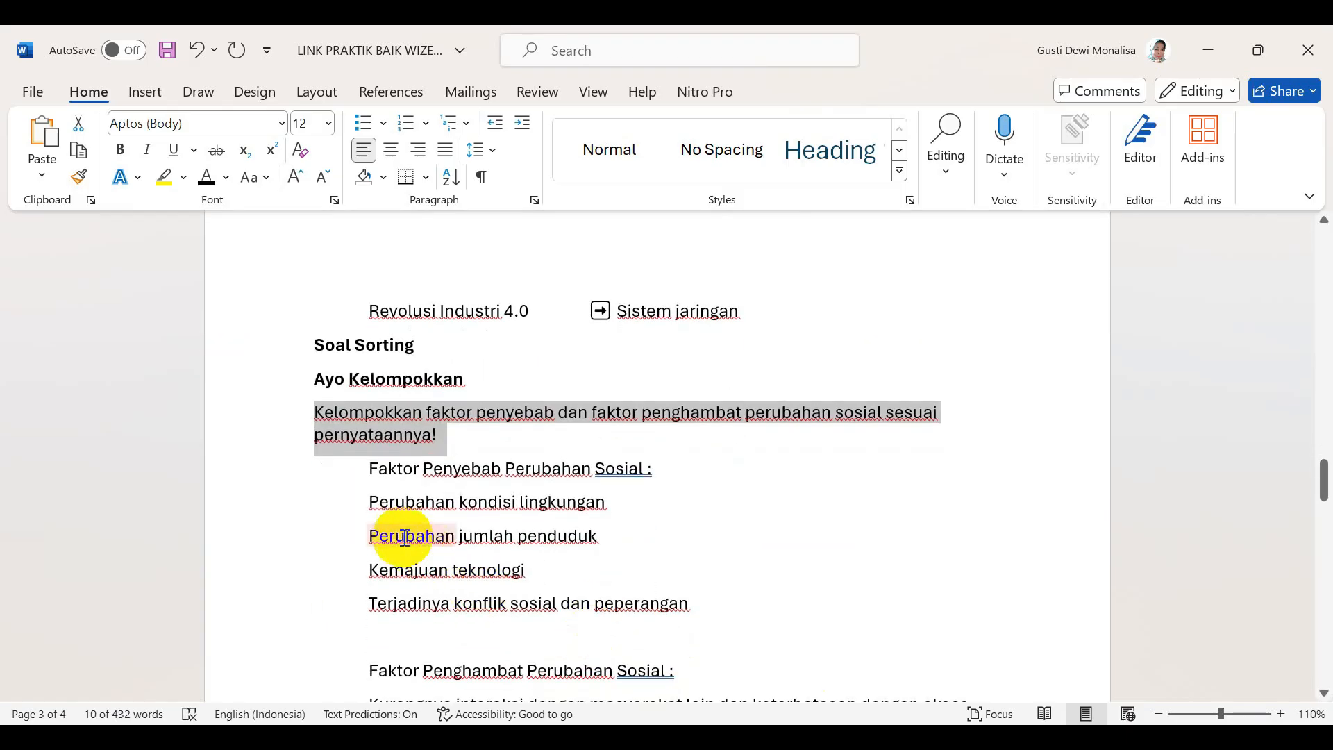
pyautogui.moveTo(370, 502); pyautogui.dragTo(583, 502)
pyautogui.hotkey('ctrl', 'c')
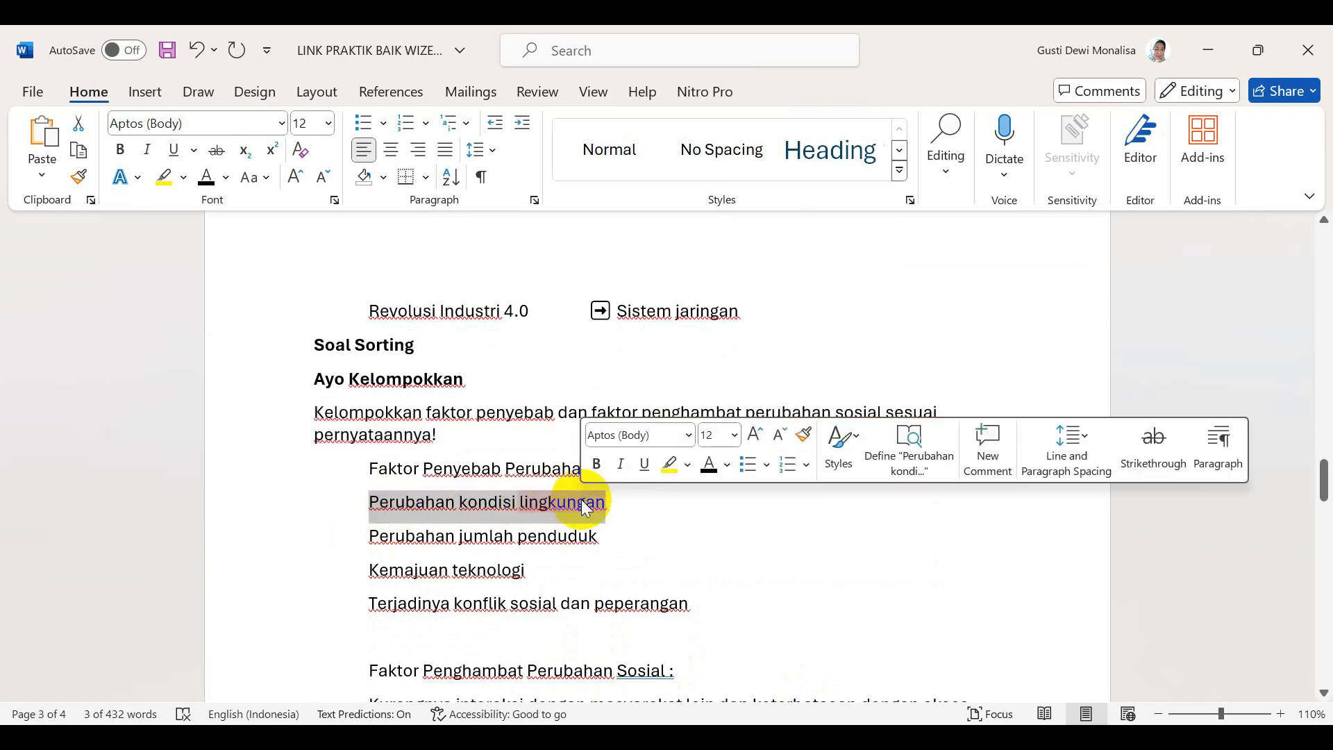
pyautogui.click(514, 736)
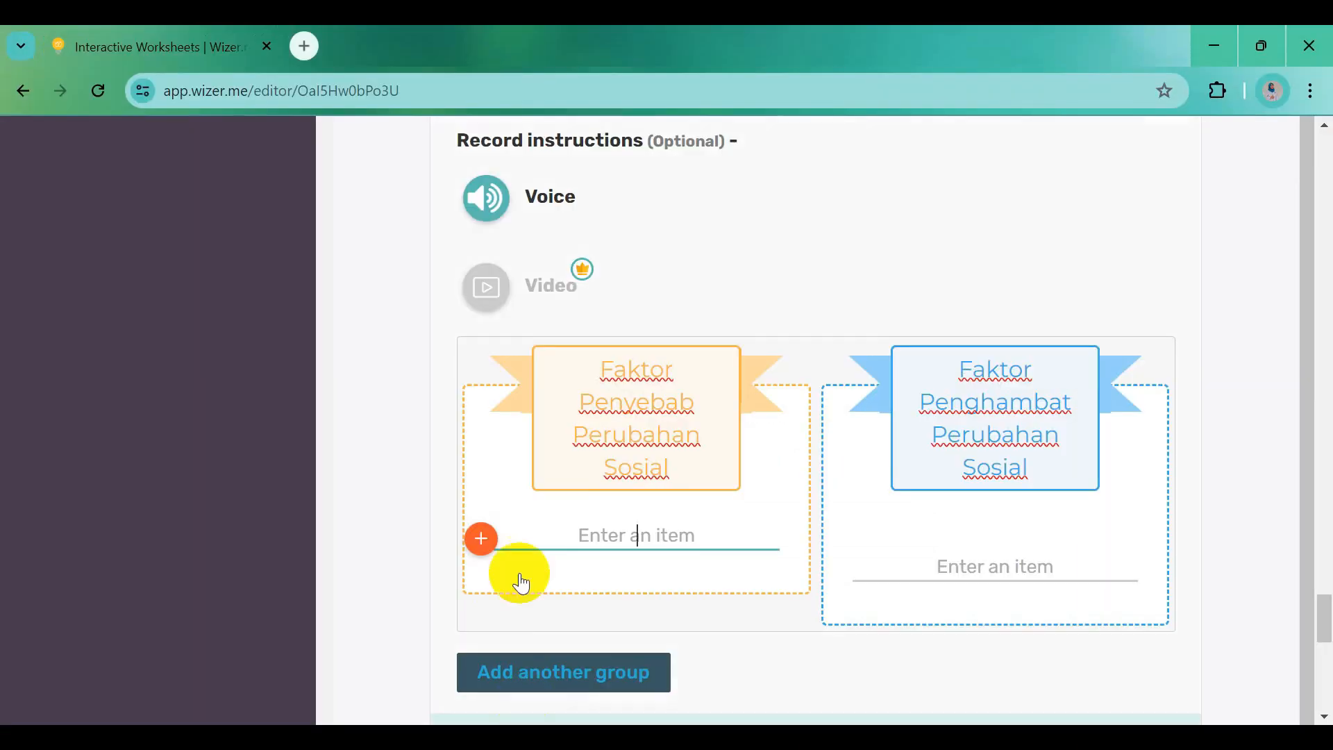
pyautogui.click(621, 549)
pyautogui.hotkey('ctrl', 'v')
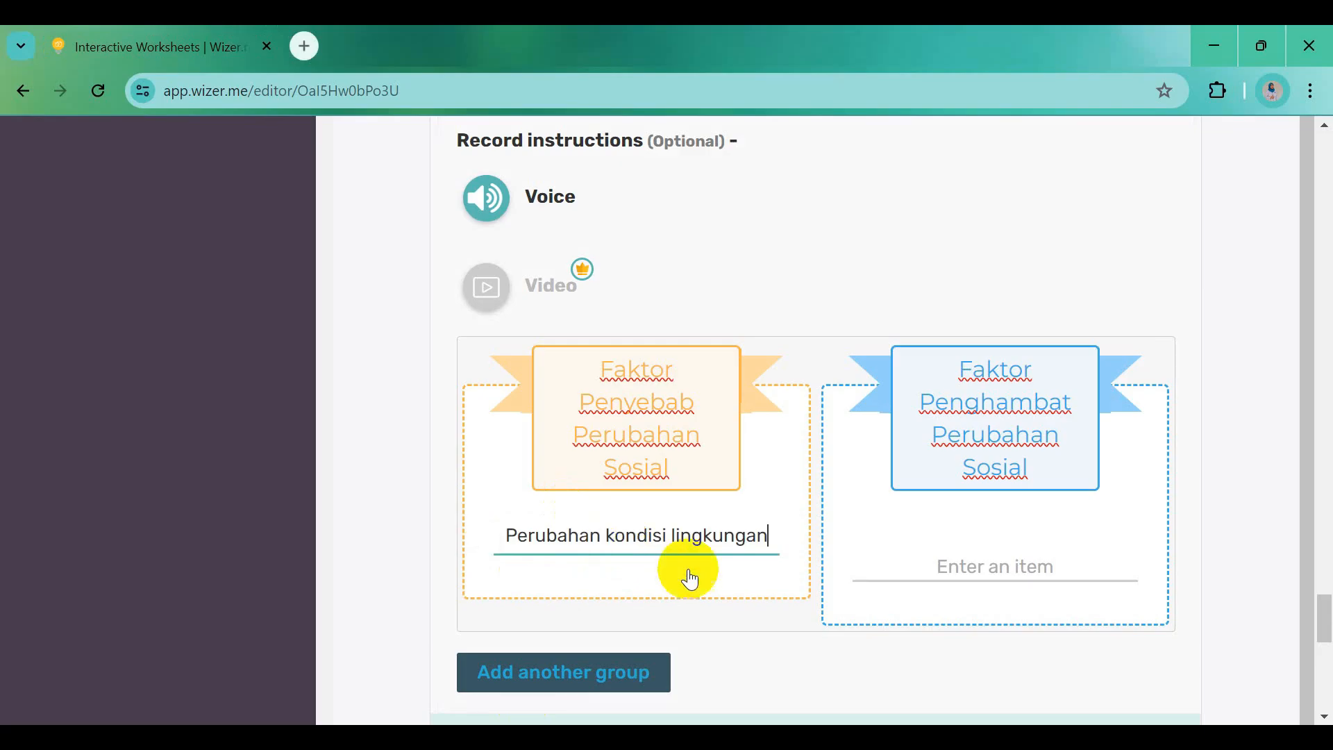
pyautogui.click(935, 736)
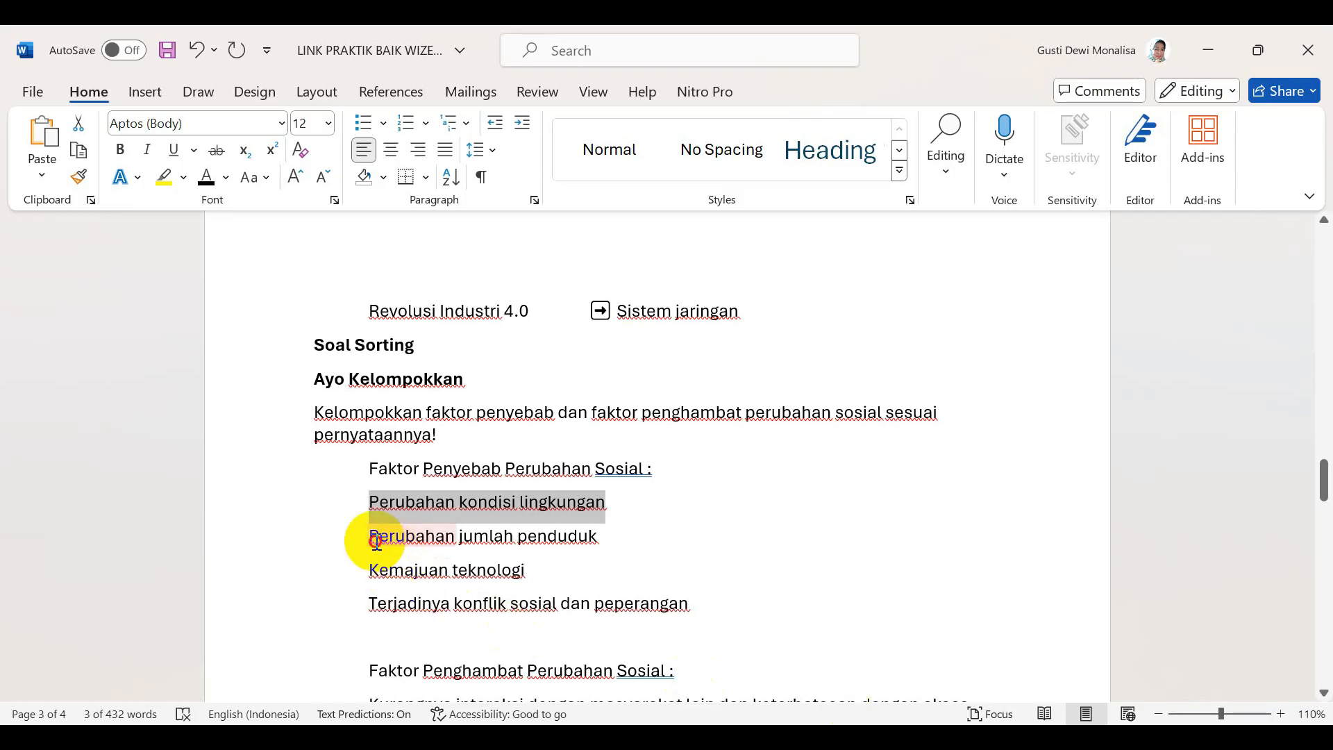
pyautogui.moveTo(376, 540); pyautogui.dragTo(555, 536)
pyautogui.hotkey('ctrl', 'c')
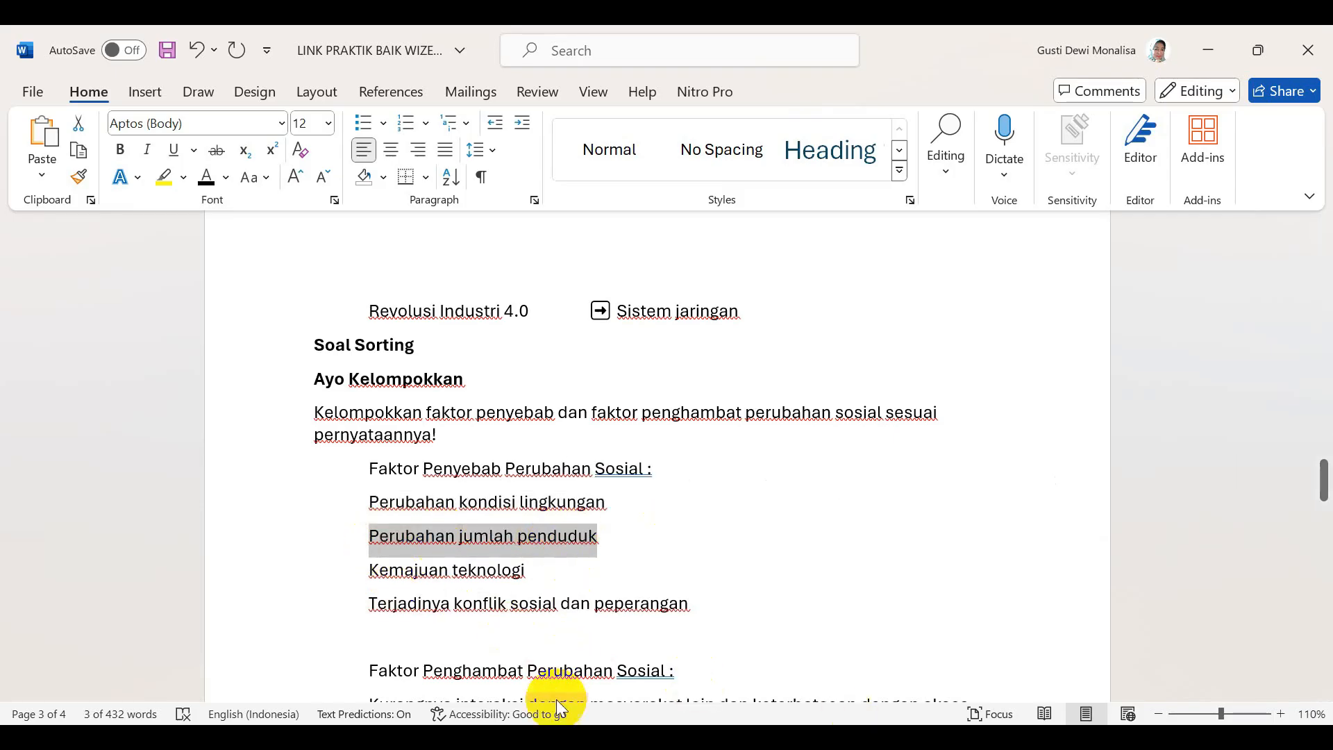
pyautogui.click(514, 736)
pyautogui.click(582, 588)
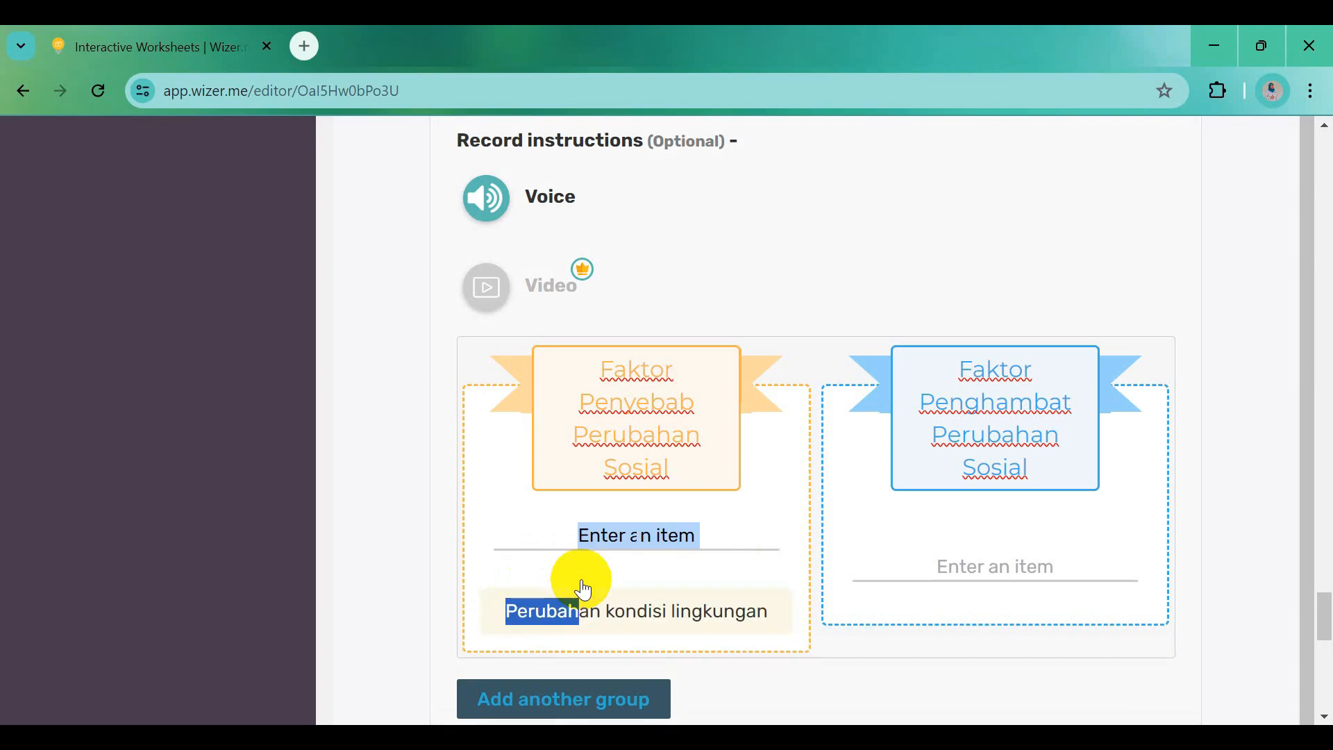
pyautogui.click(589, 540)
pyautogui.hotkey('ctrl', 'v')
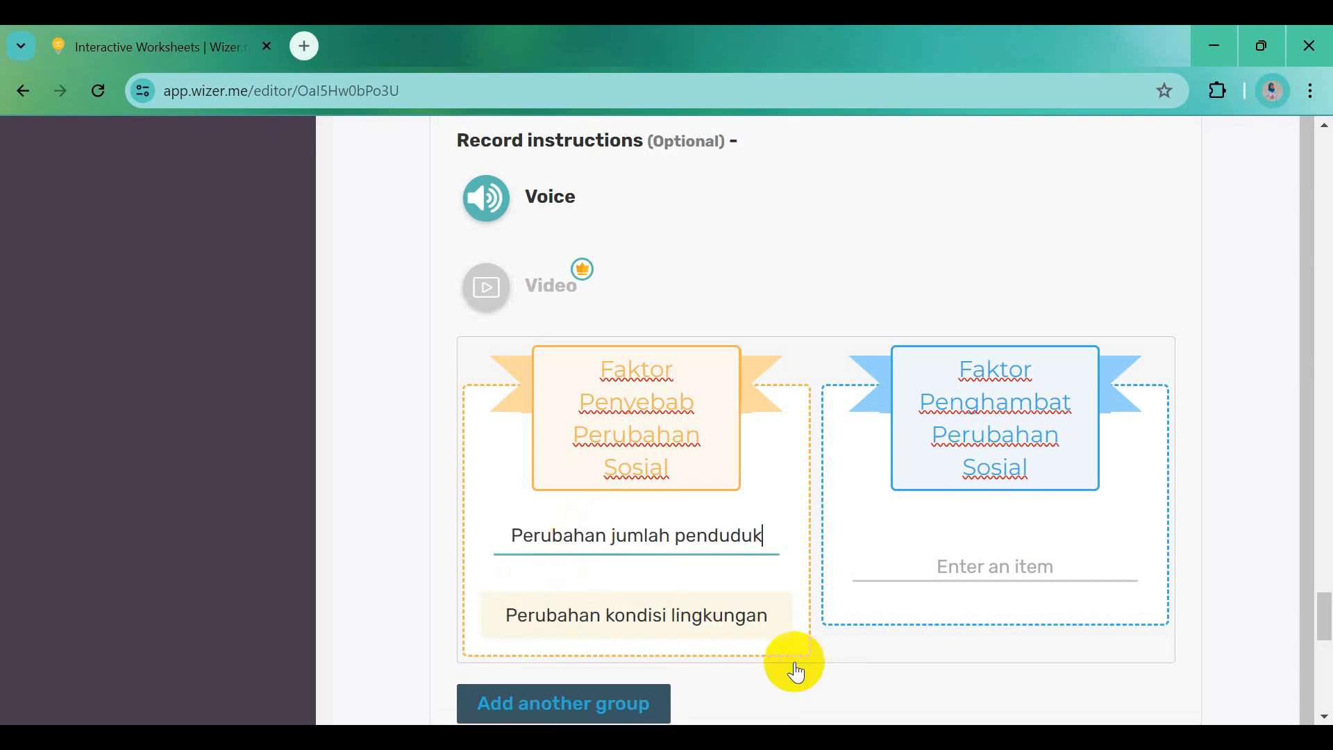
# Add the causes 'Kemajuan teknologi' and 'Terjadinya konflik sosial dan peperangan' to the Penyebab group
pyautogui.click(940, 736)
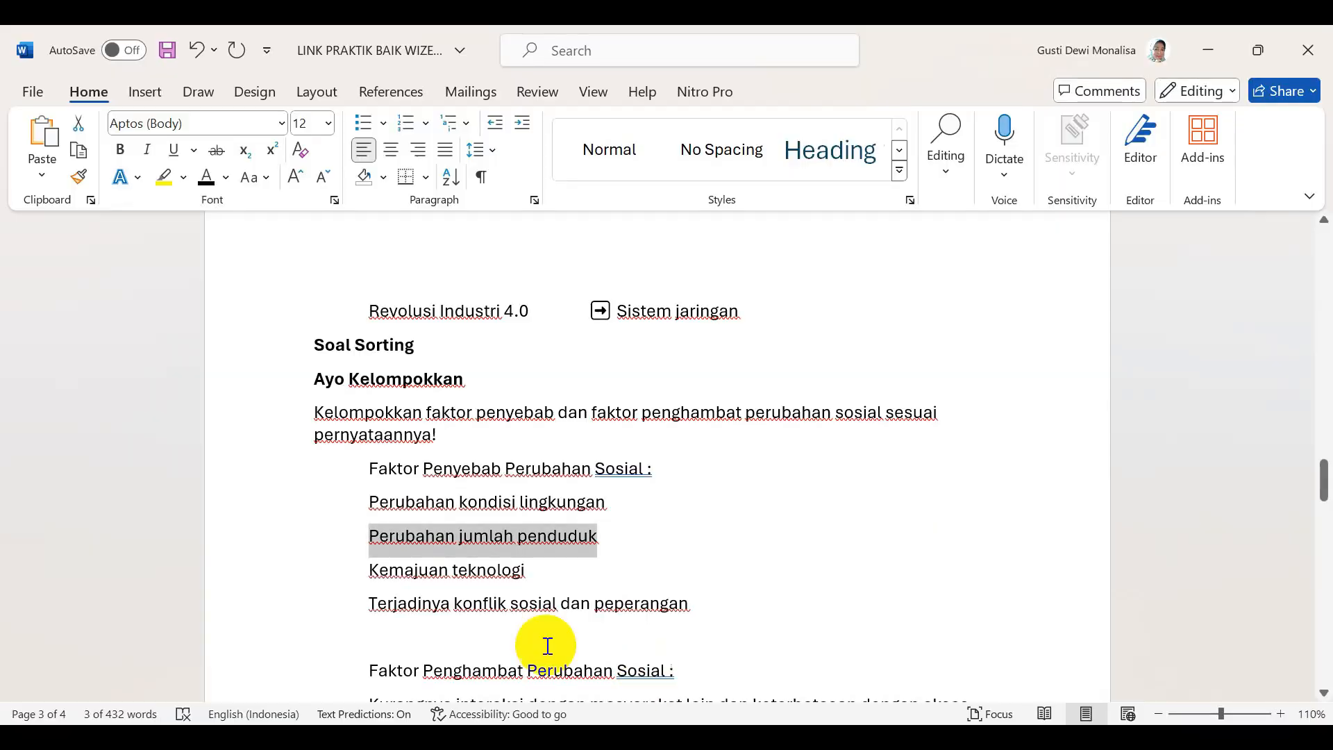
pyautogui.moveTo(370, 571); pyautogui.dragTo(543, 578)
pyautogui.hotkey('ctrl', 'c')
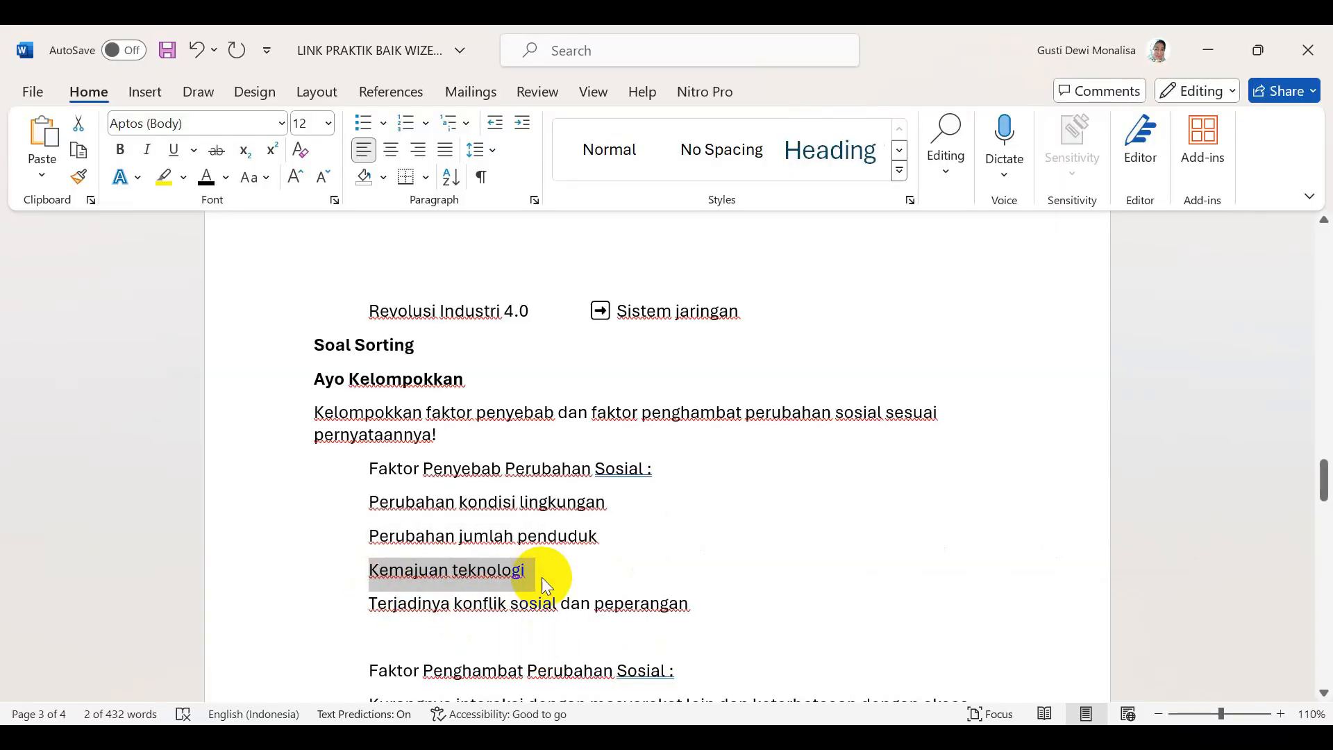
pyautogui.click(552, 736)
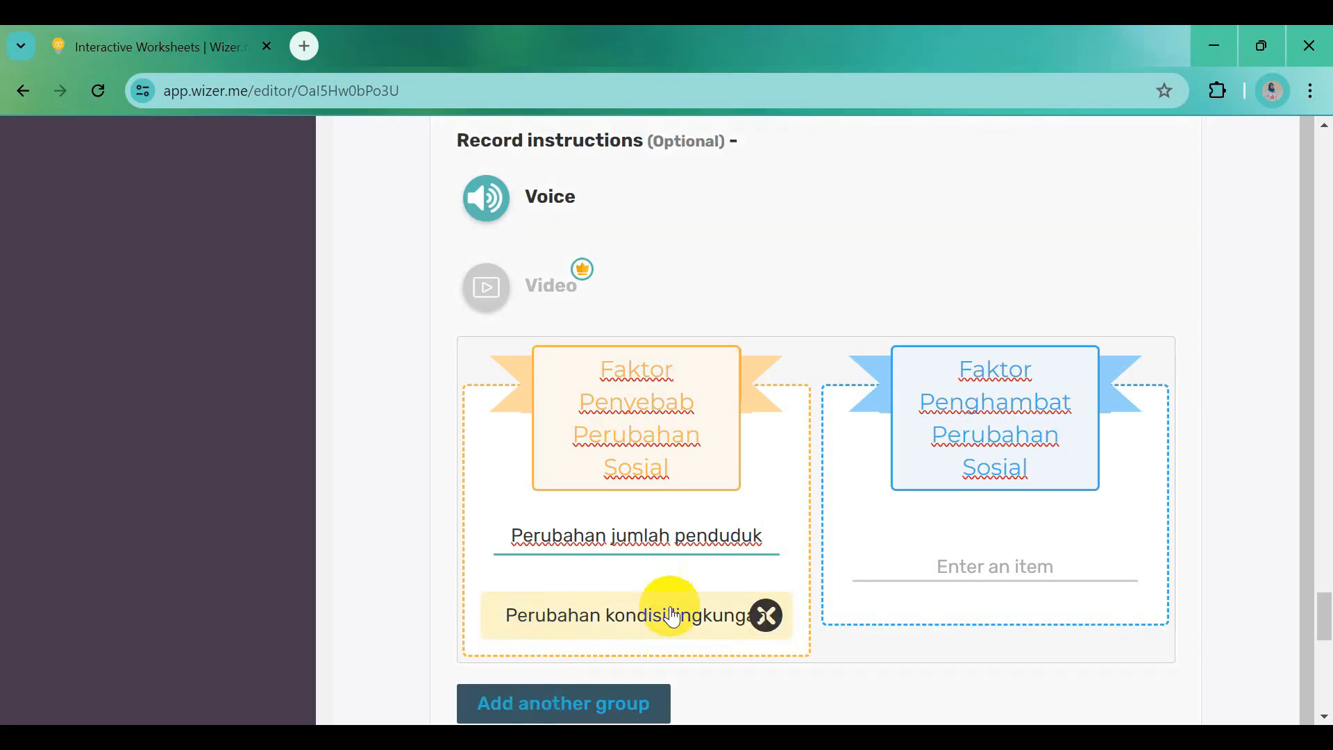
pyautogui.click(786, 508)
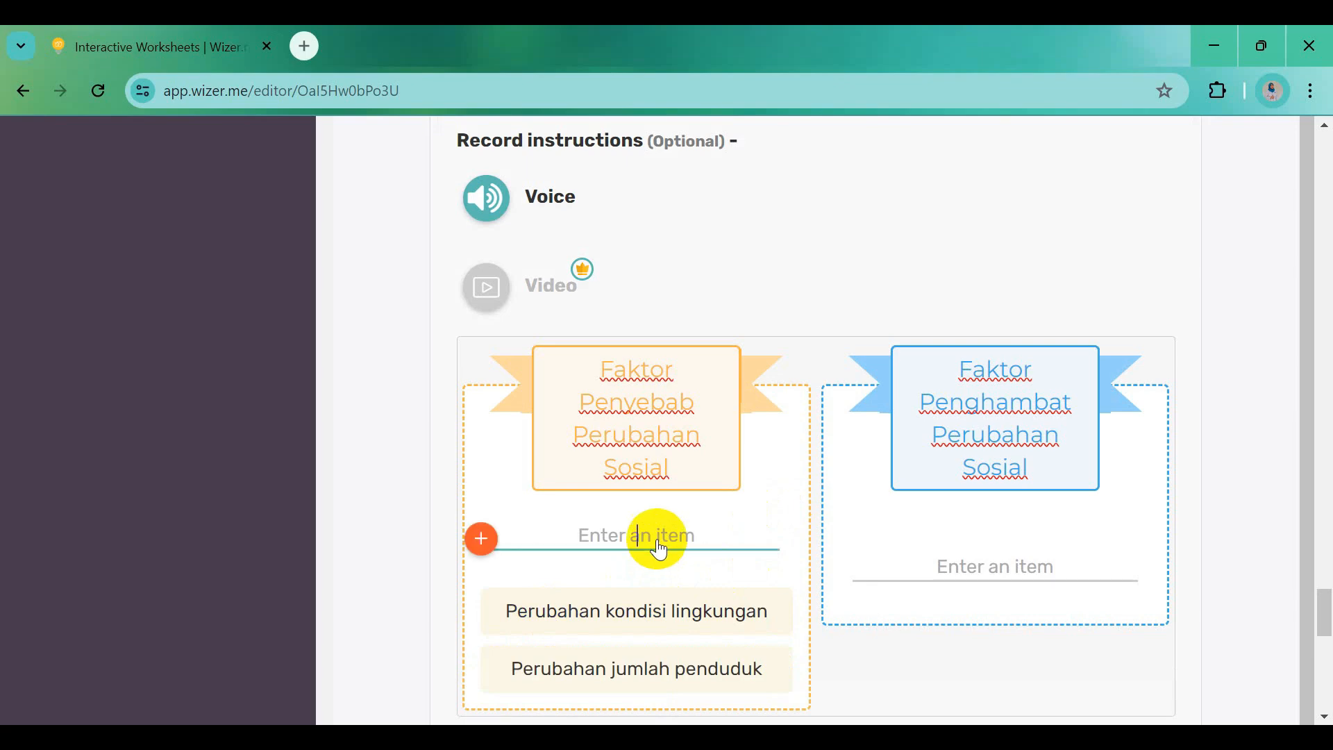
pyautogui.hotkey('ctrl', 'v')
pyautogui.click(778, 737)
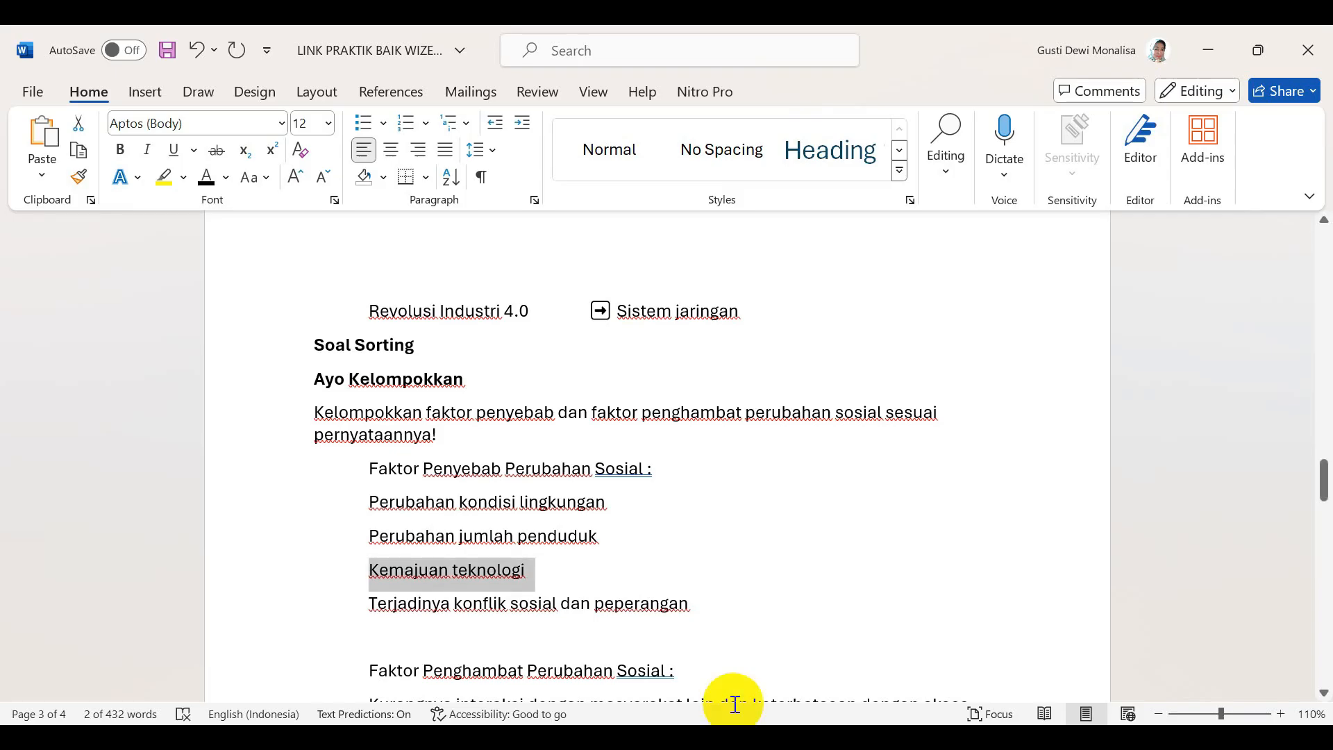
pyautogui.moveTo(383, 602); pyautogui.dragTo(693, 602)
pyautogui.hotkey('ctrl', 'c')
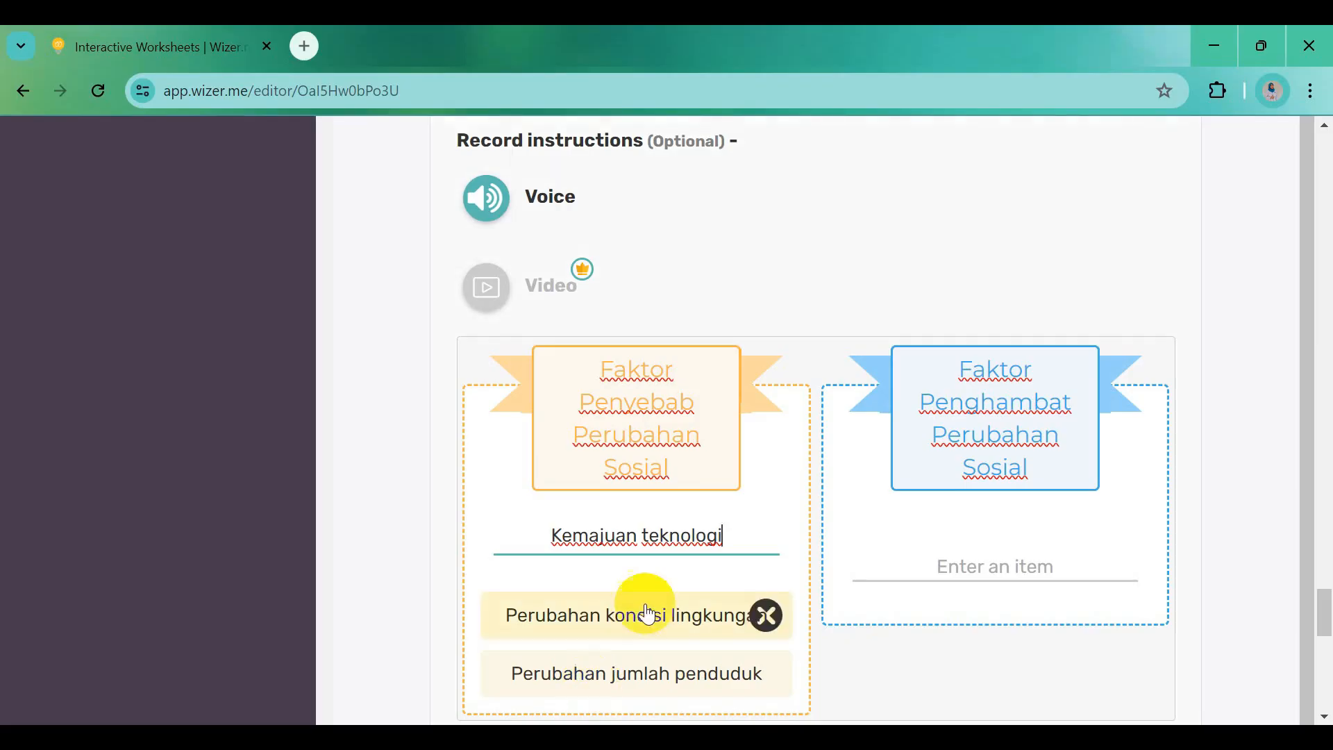
pyautogui.click(527, 737)
pyautogui.click(746, 505)
pyautogui.click(637, 552)
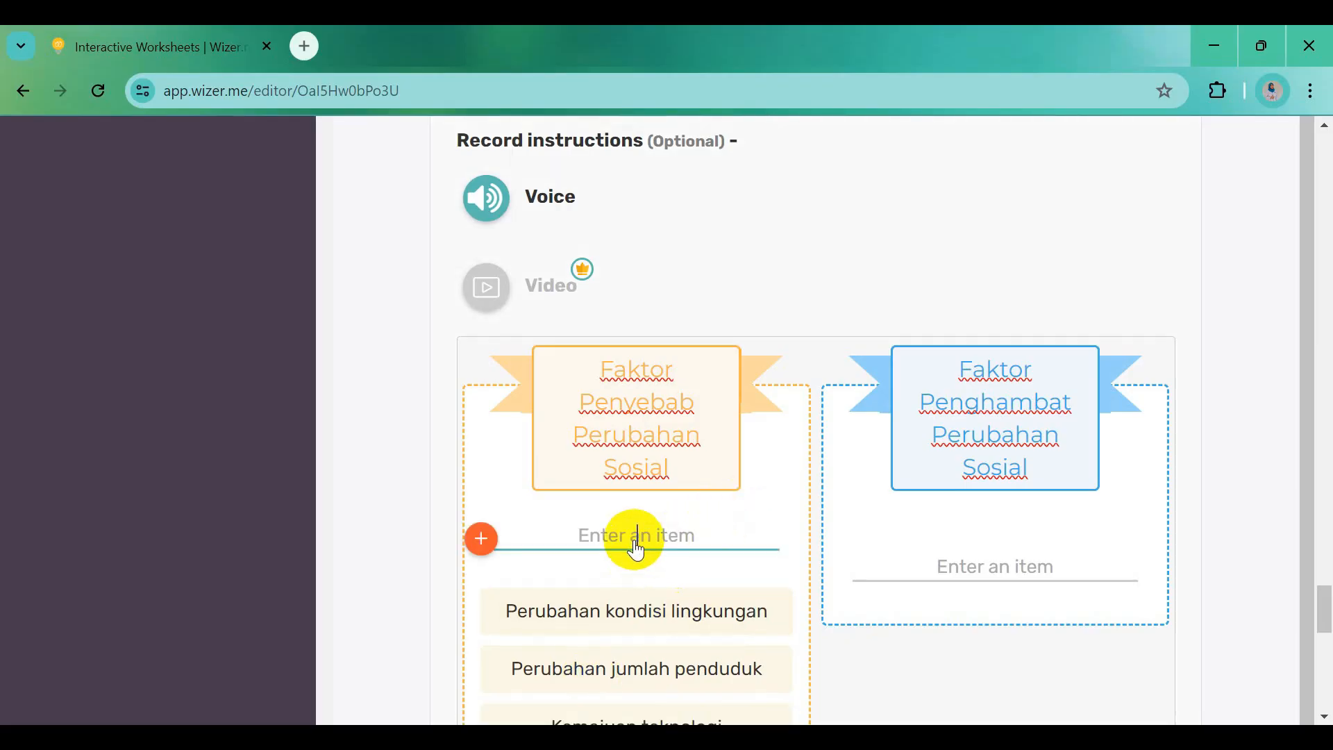
pyautogui.hotkey('ctrl', 'v')
pyautogui.click(941, 696)
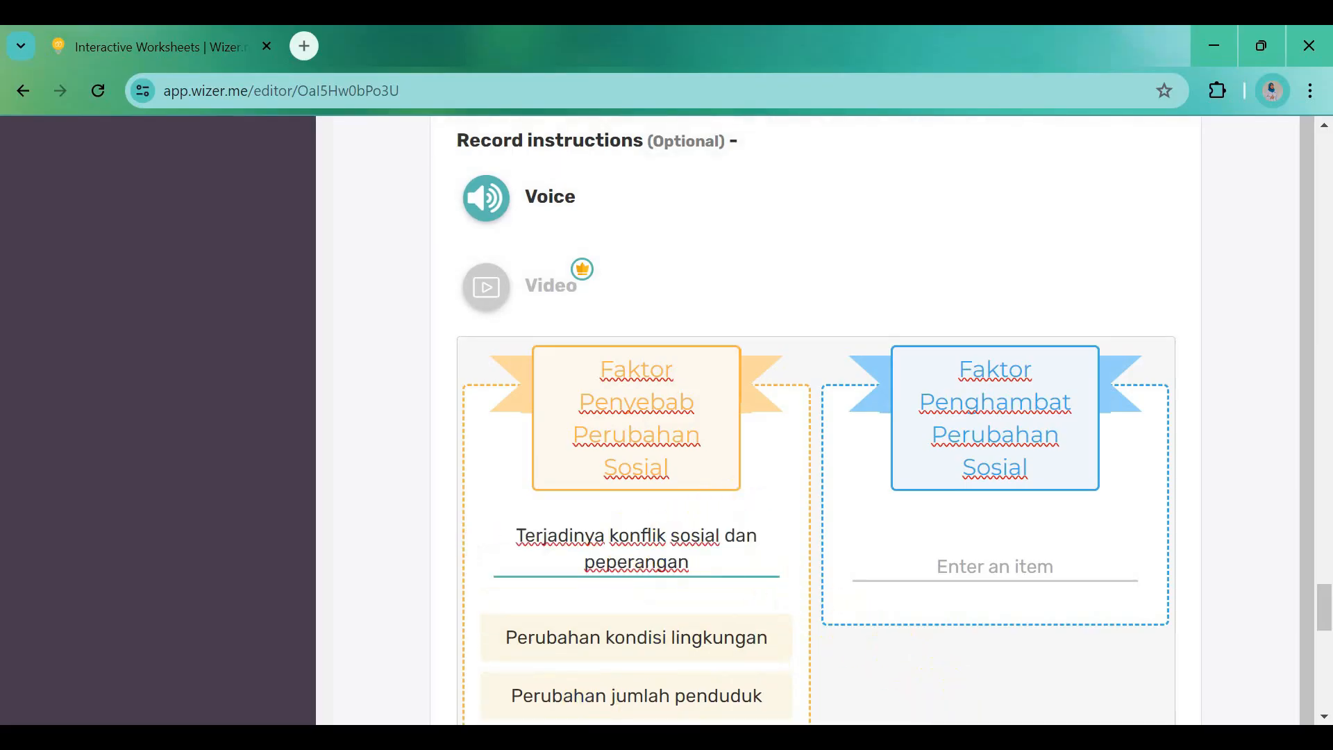
# Add the inhibitors 'Kurangnya interaksi…' and 'Homogenitas penduduk' from Word to the Penghambat group
pyautogui.click(939, 650)
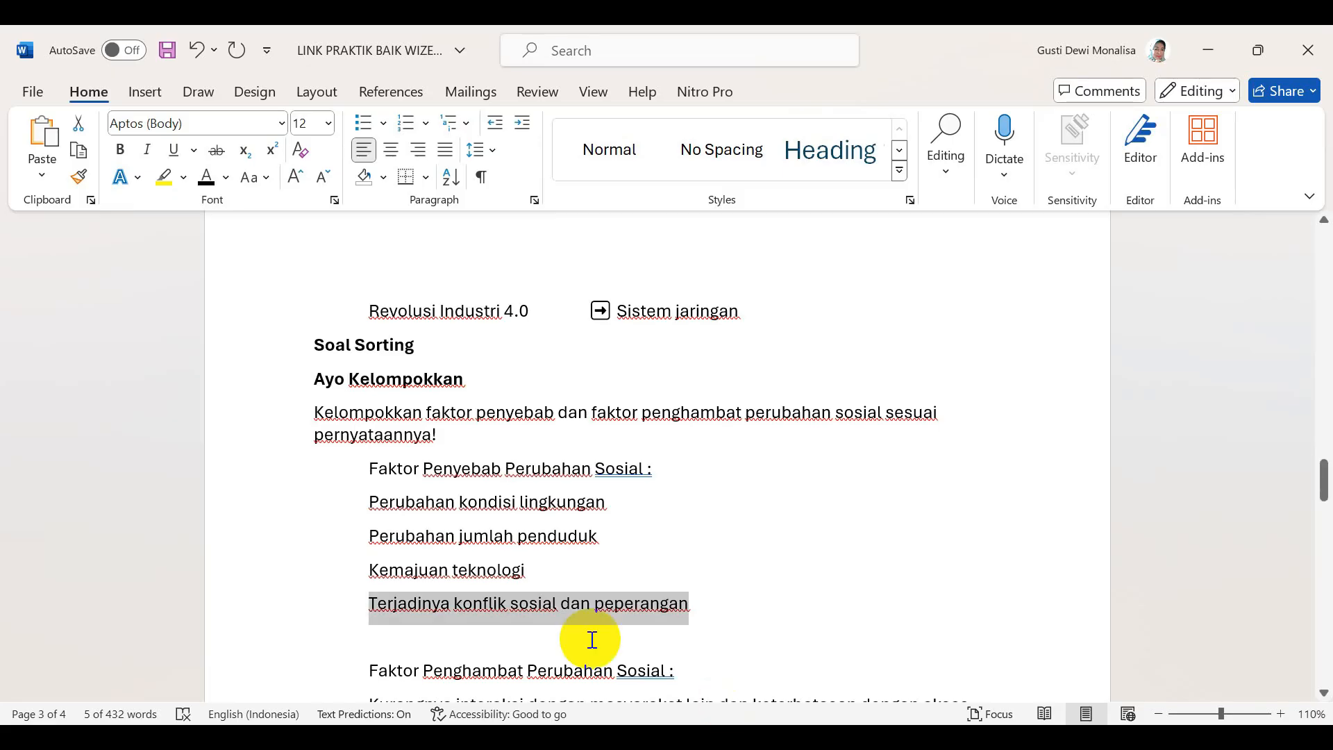
pyautogui.scroll(-3, 595, 637)
pyautogui.click(376, 481)
pyautogui.moveTo(373, 486); pyautogui.dragTo(442, 512)
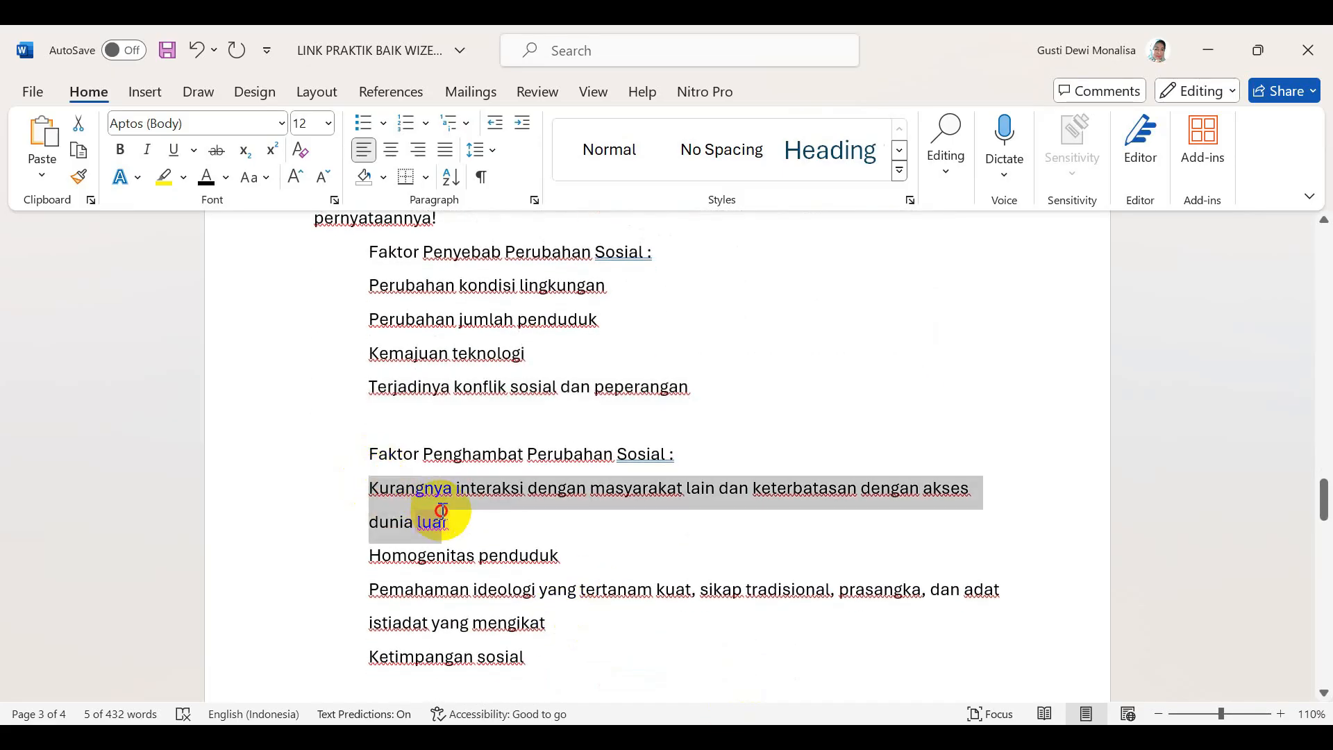
pyautogui.hotkey('ctrl', 'c')
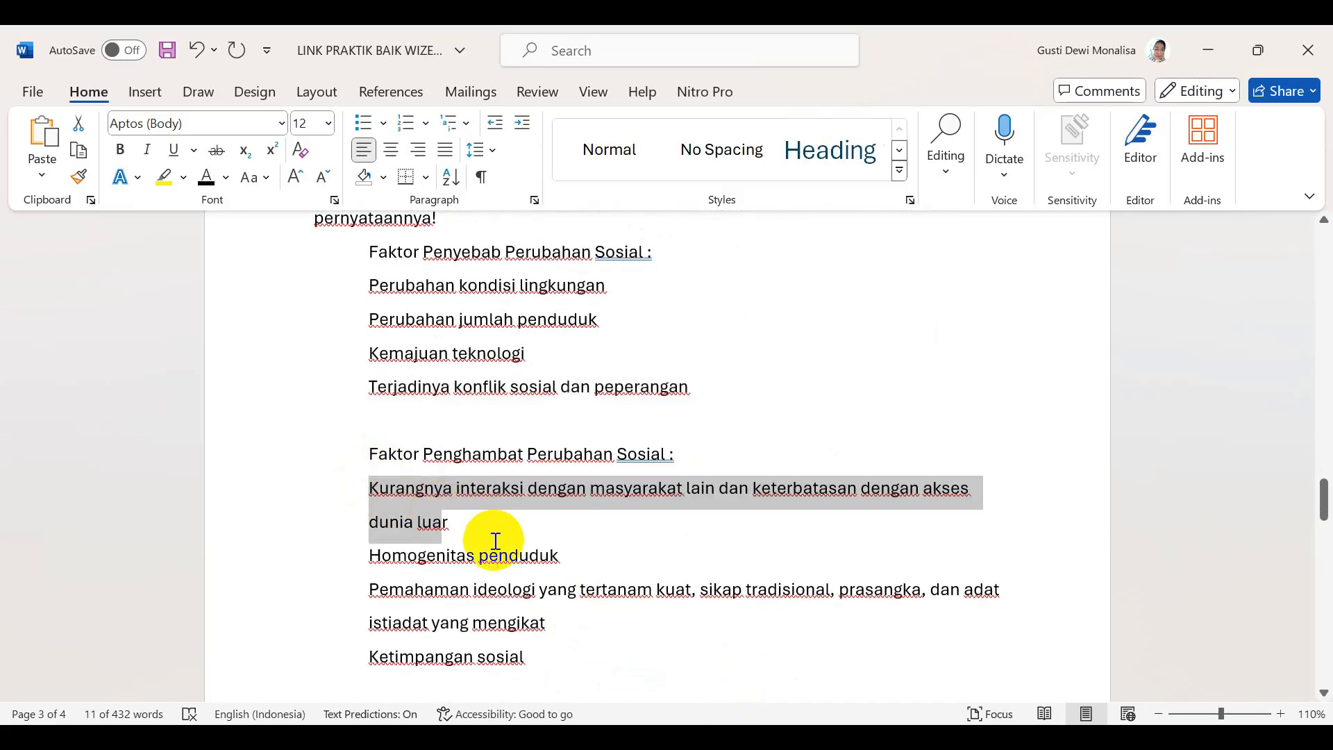
pyautogui.hotkey('alt', 'Tab')
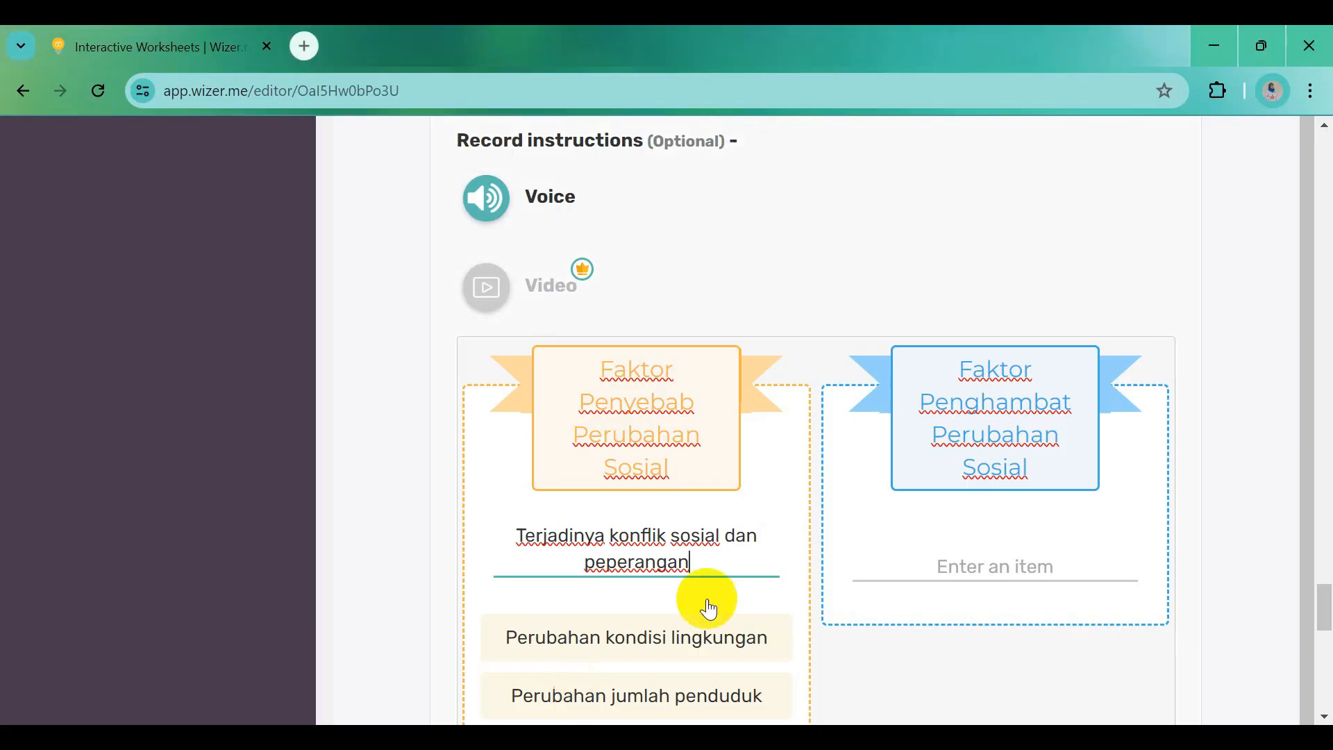
pyautogui.click(950, 557)
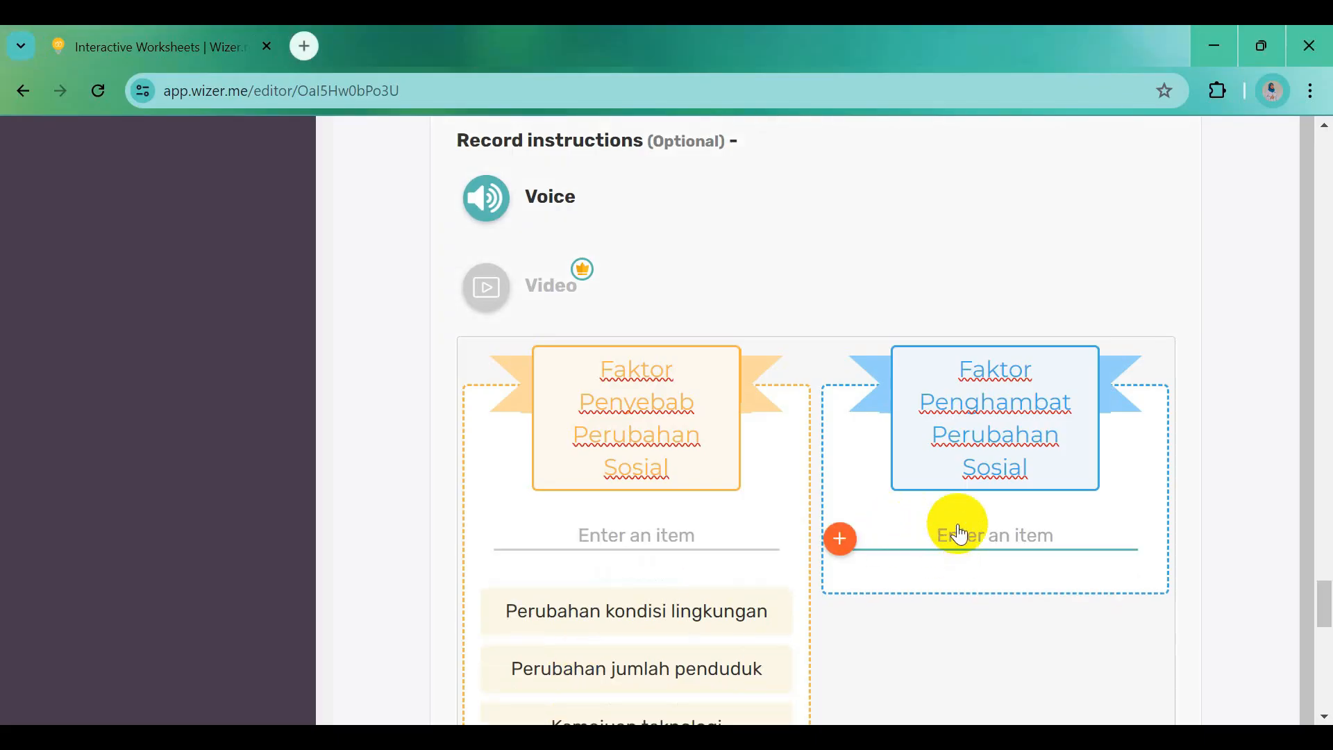
pyautogui.hotkey('ctrl', 'v')
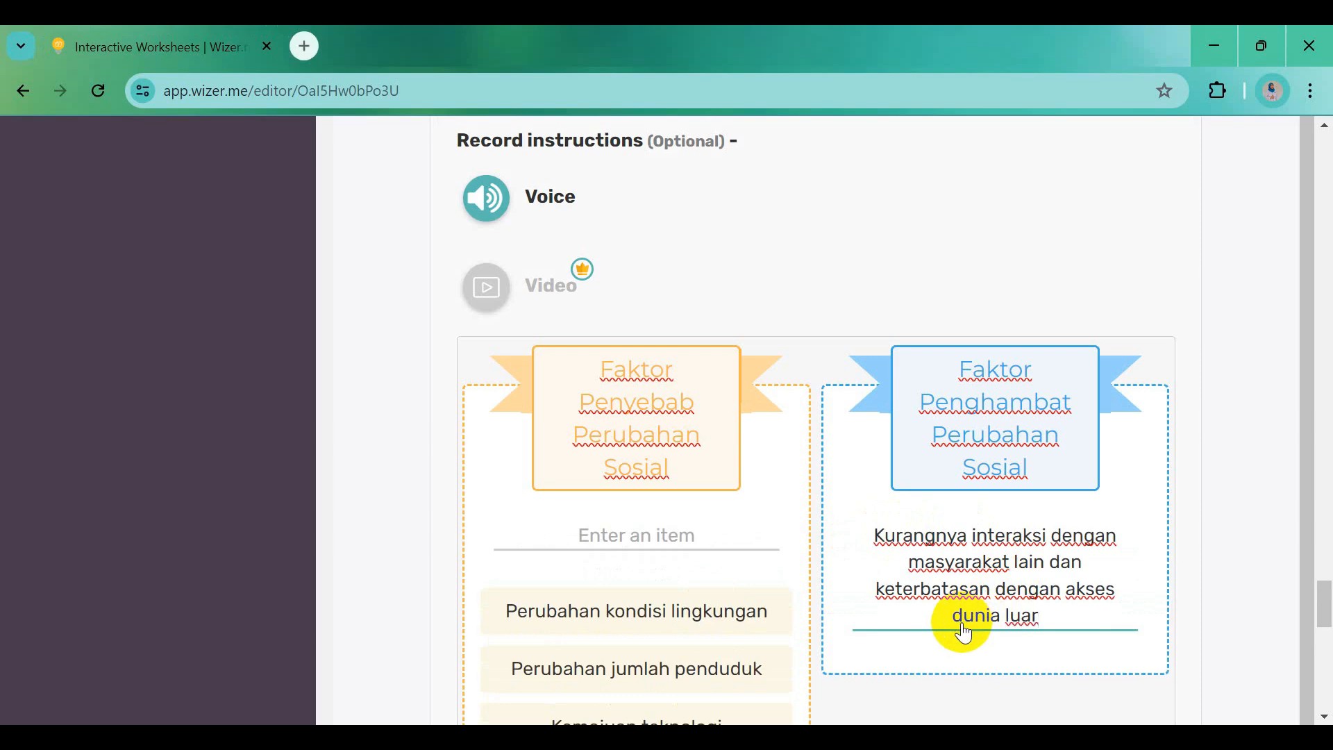
pyautogui.click(1131, 505)
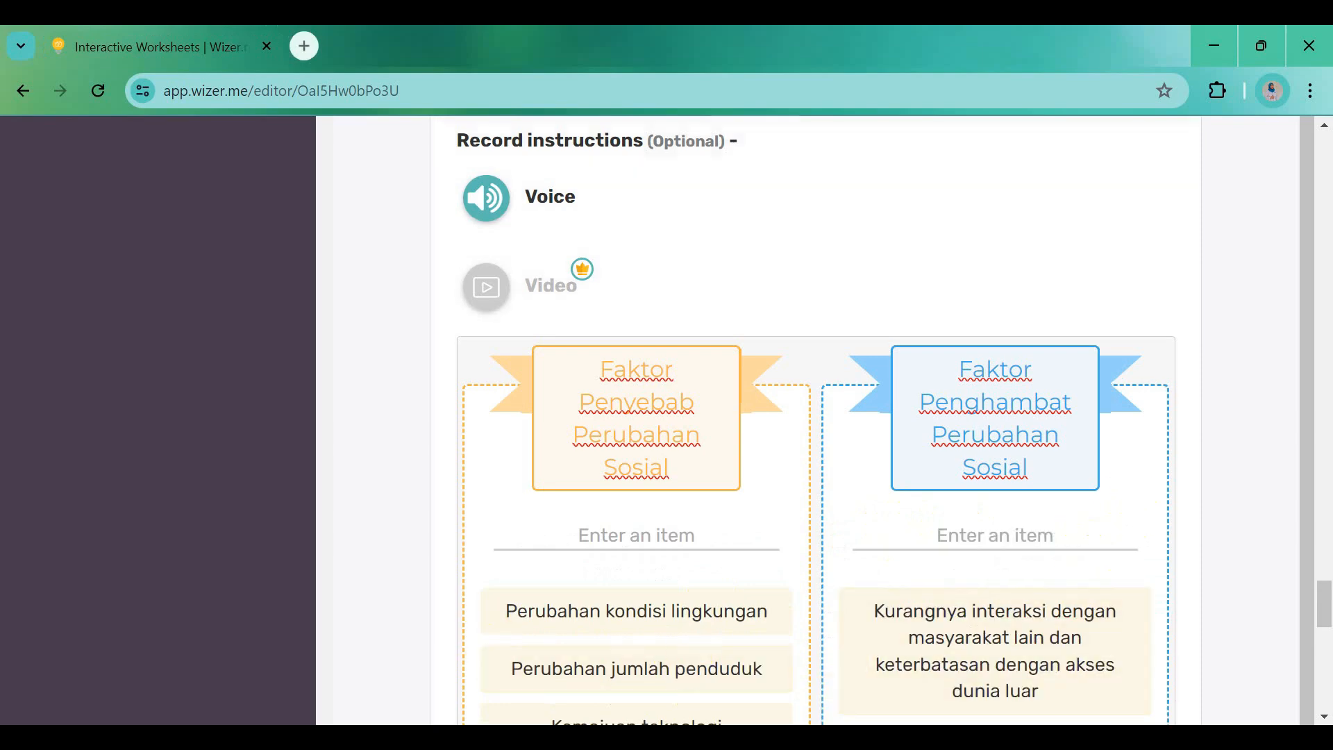
pyautogui.scroll(-3, 997, 687)
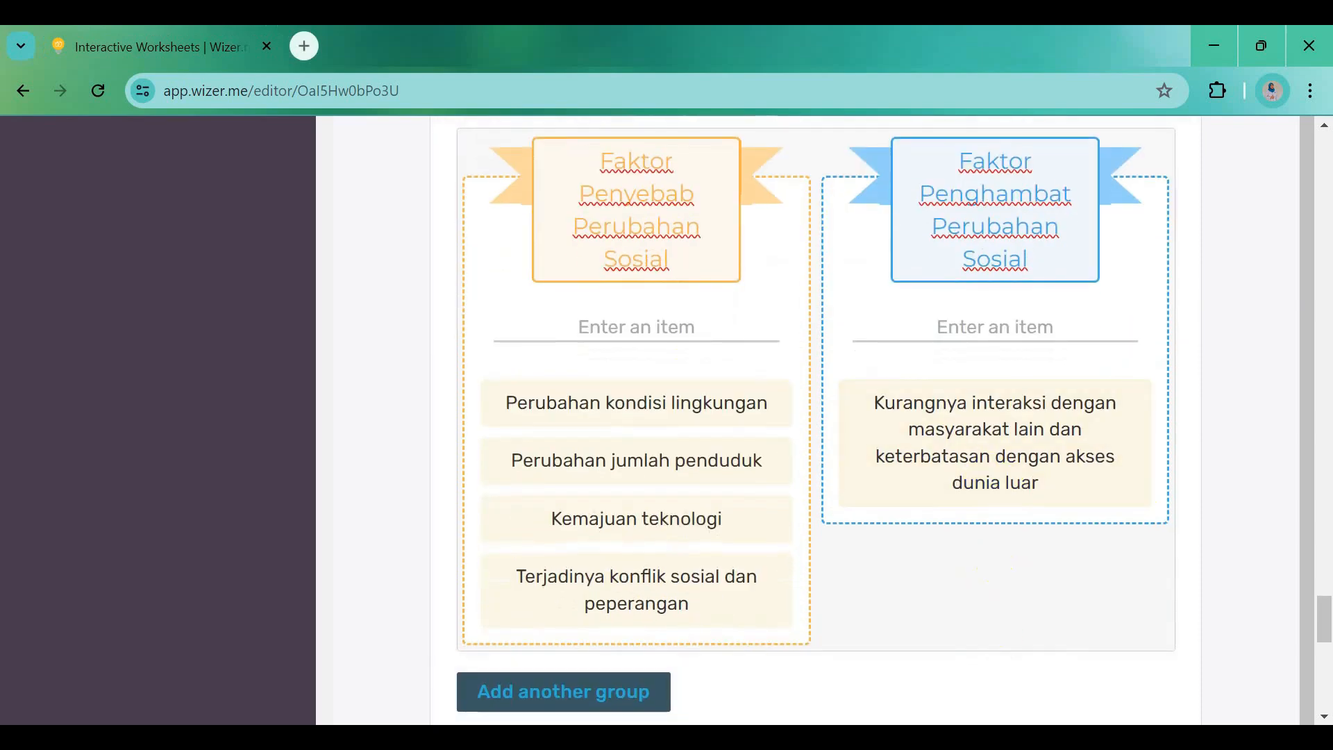
pyautogui.hotkey('alt', 'Tab')
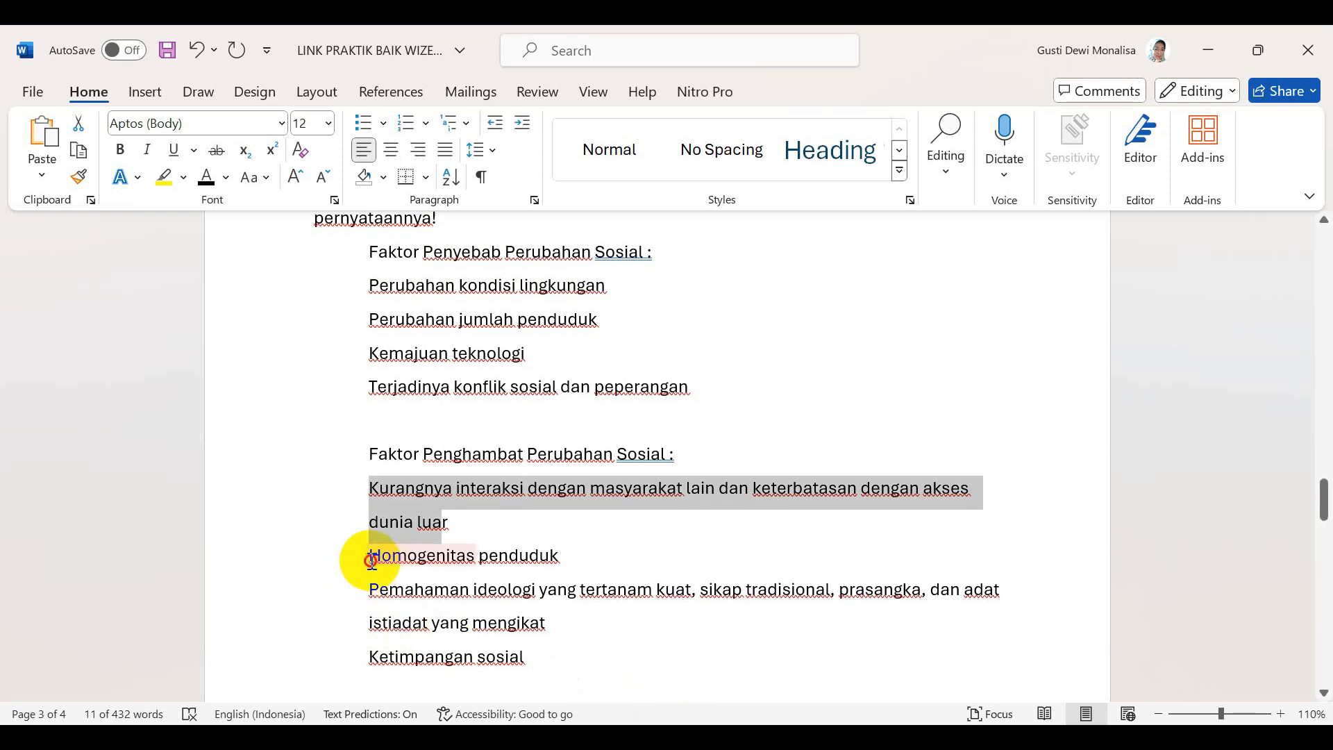
pyautogui.moveTo(369, 556); pyautogui.dragTo(574, 554)
pyautogui.hotkey('ctrl', 'c')
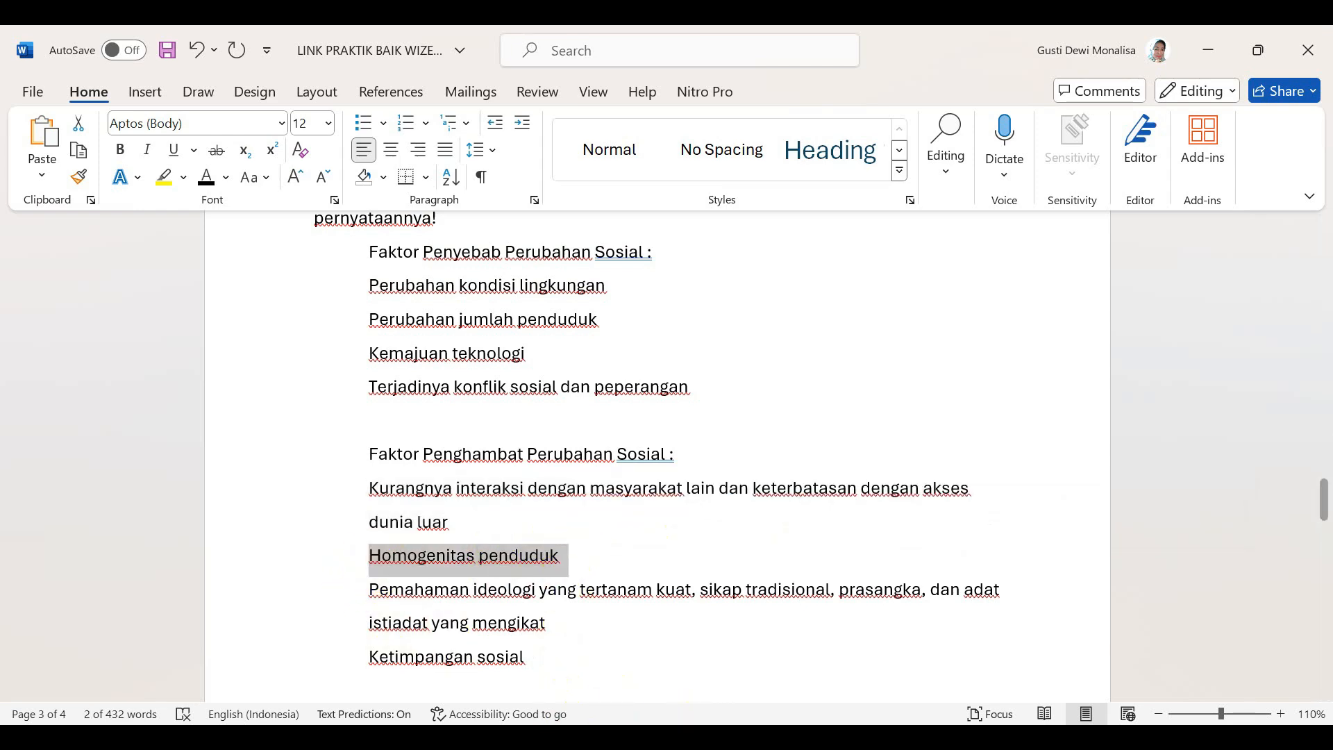
pyautogui.hotkey('alt', 'Tab')
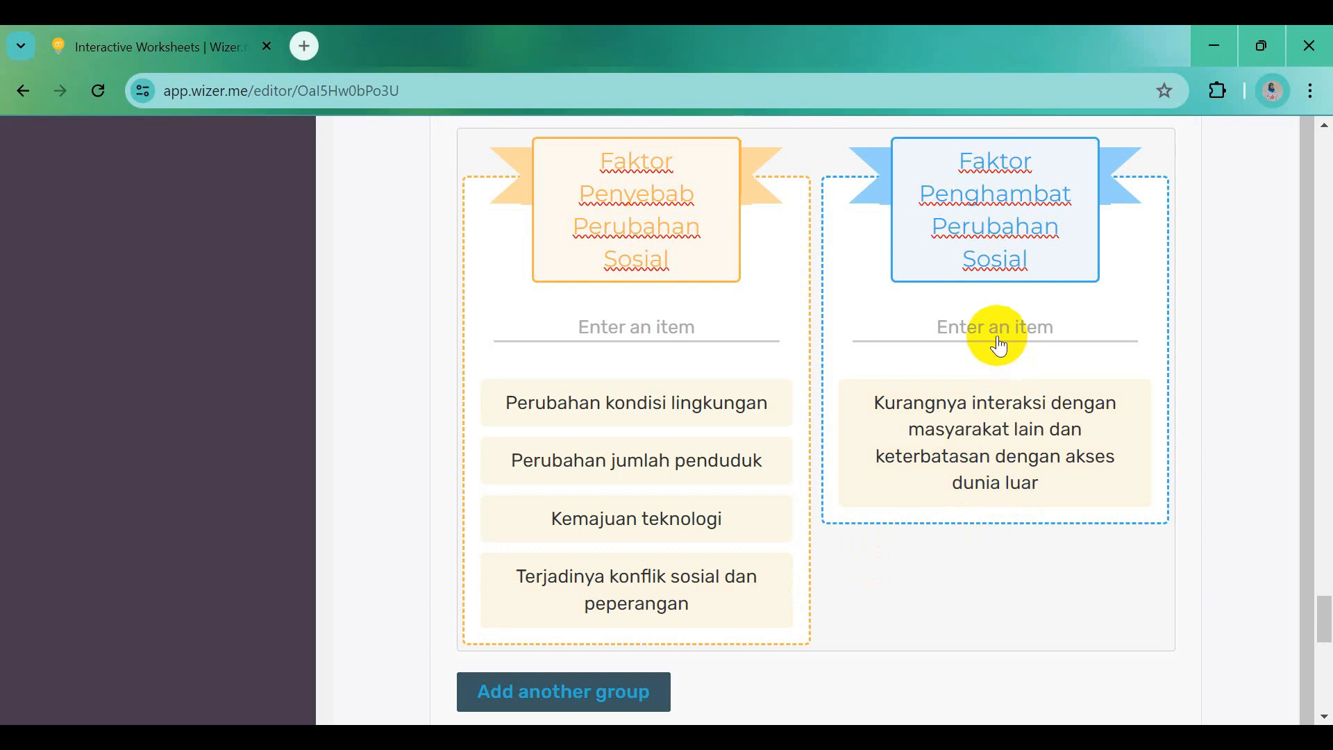
pyautogui.hotkey('ctrl', 'v')
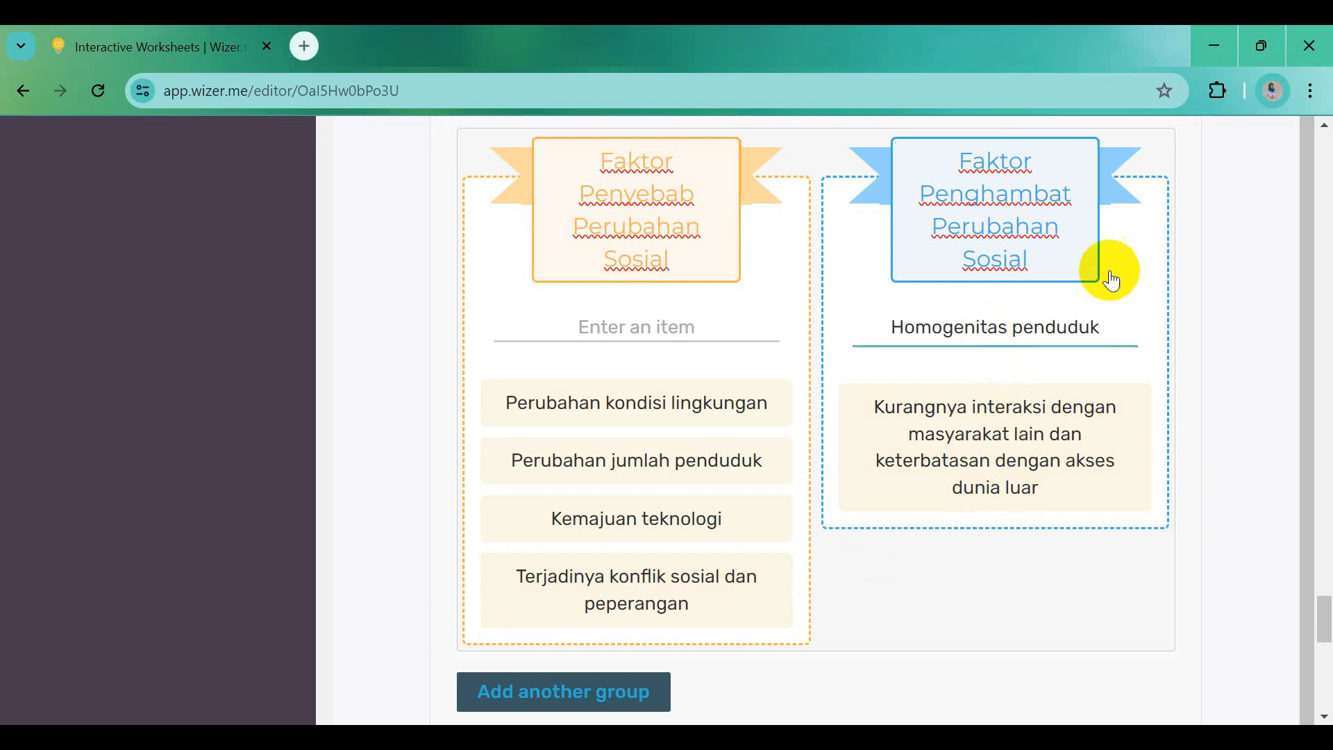
pyautogui.click(1138, 257)
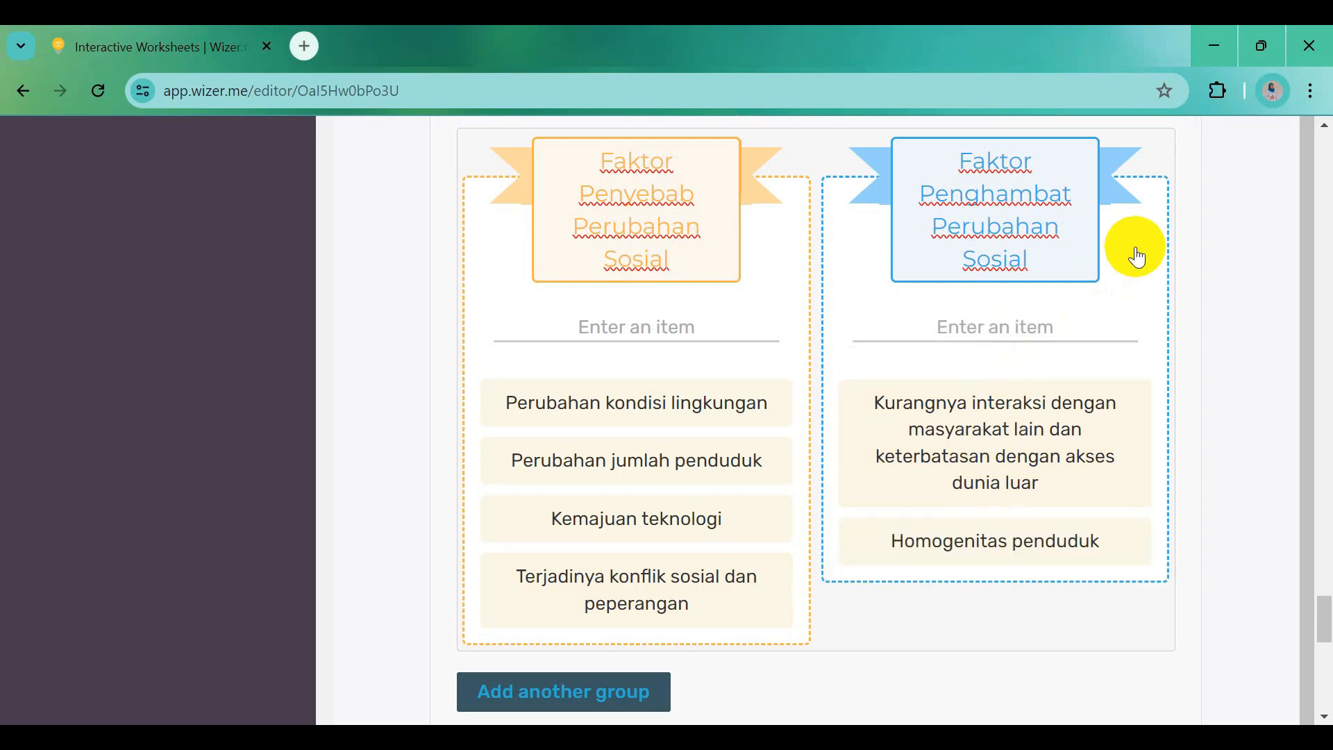
# Add the 'Pemahaman ideologi…' paragraph and 'Ketimpangan sosial' as inhibitors in the Penghambat group
pyautogui.hotkey('alt', 'Tab')
pyautogui.click(396, 583)
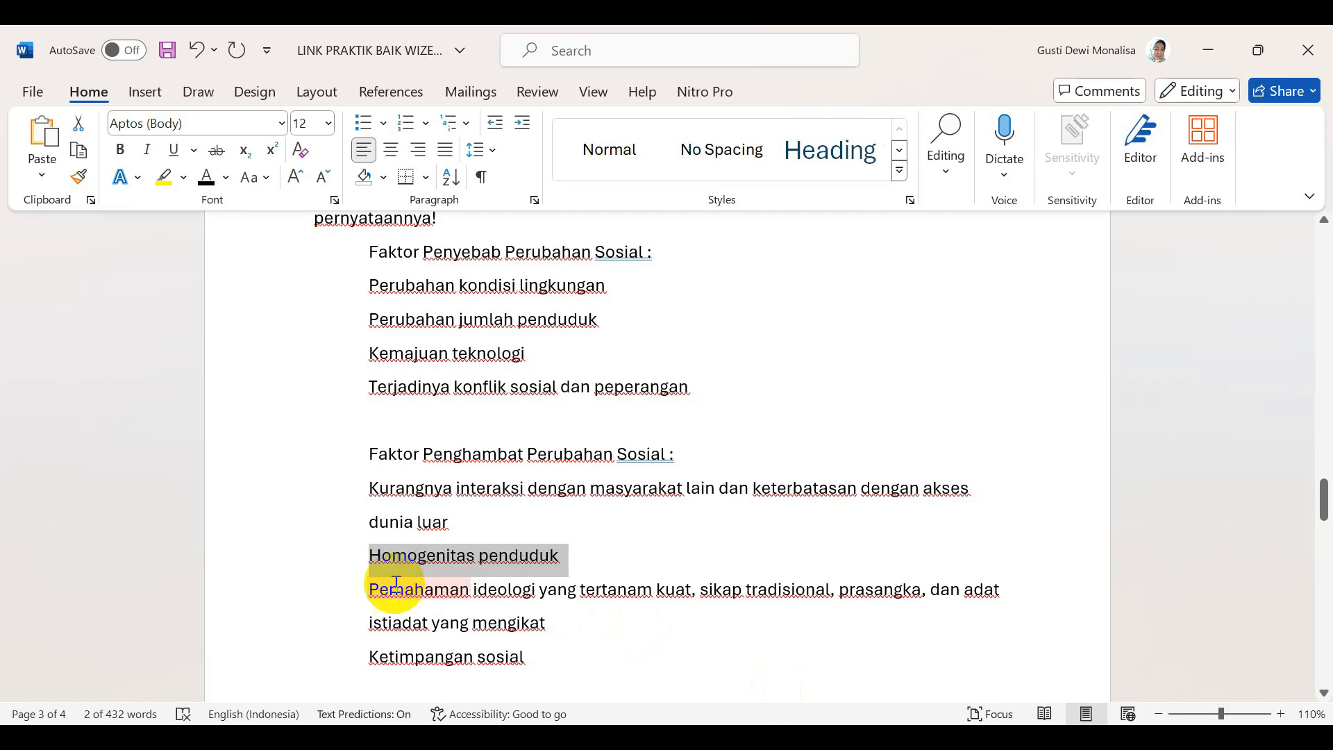
pyautogui.moveTo(375, 589); pyautogui.dragTo(535, 617)
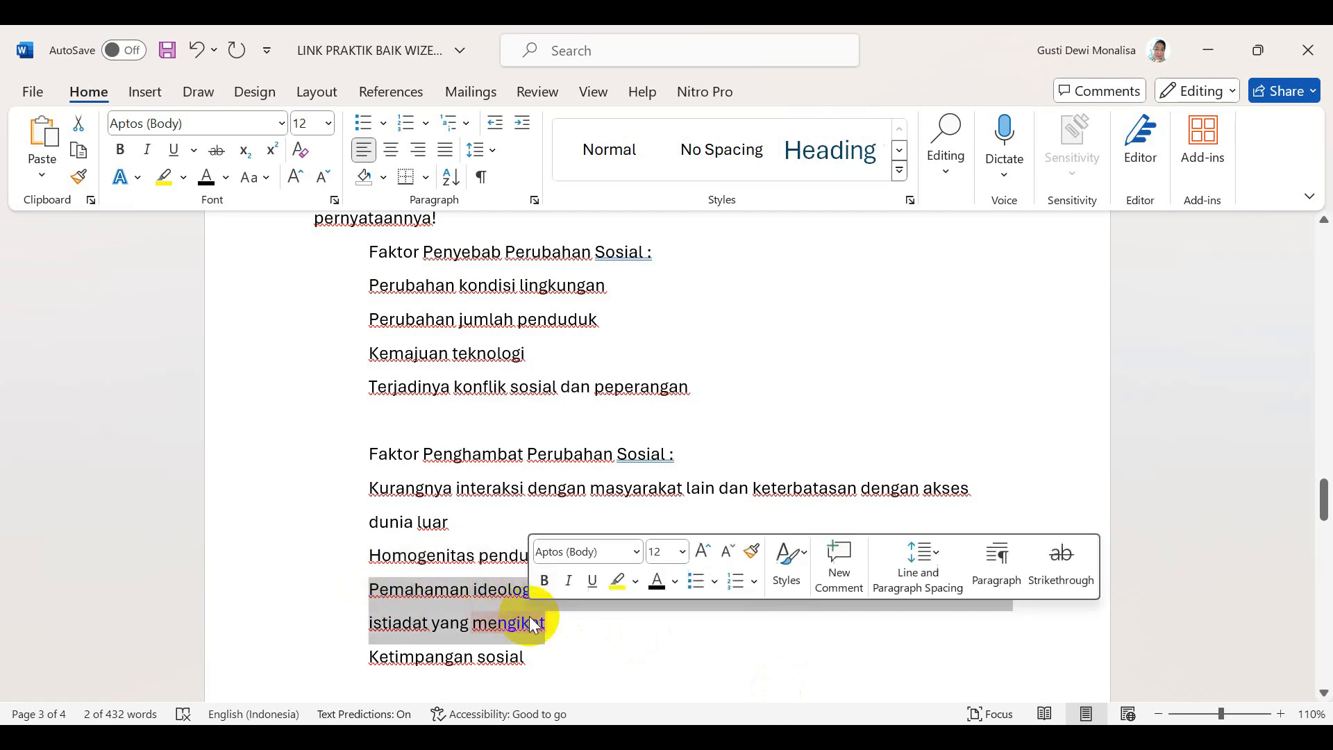
pyautogui.hotkey('alt', 'Tab')
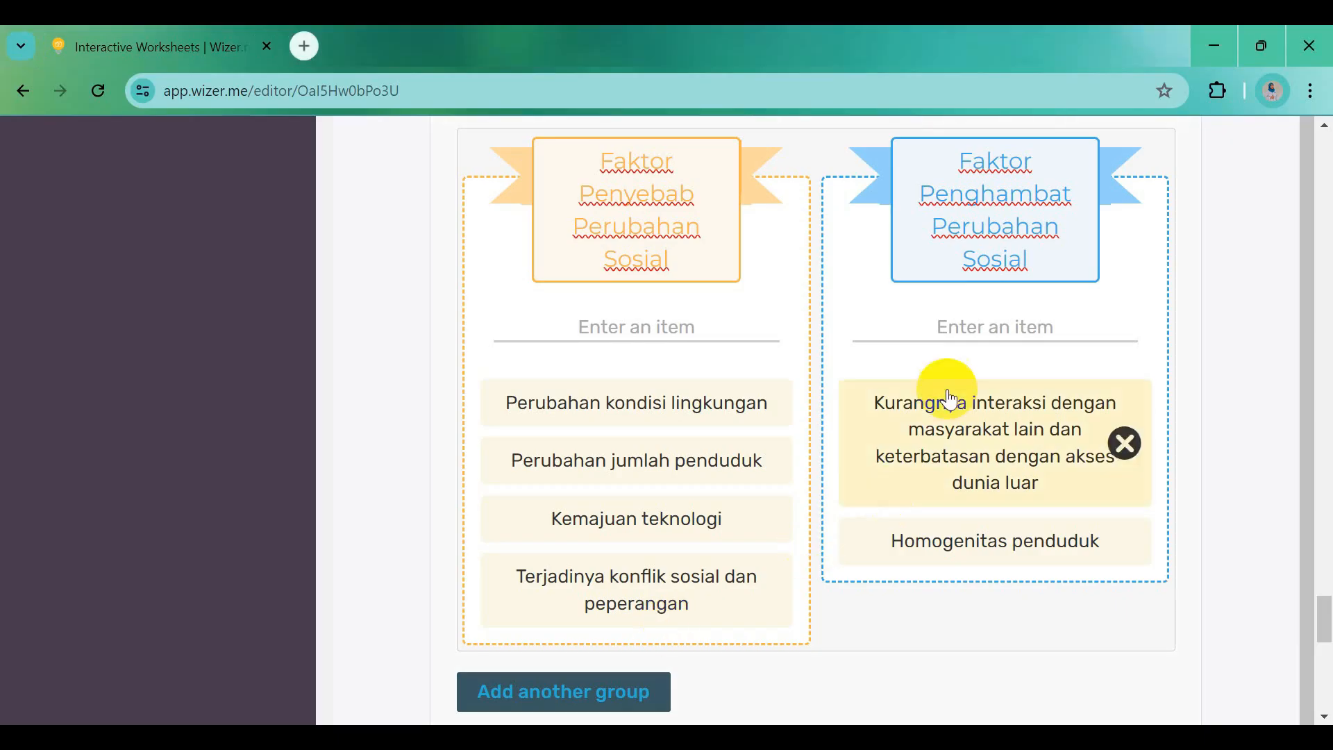
pyautogui.hotkey('ctrl', 'v')
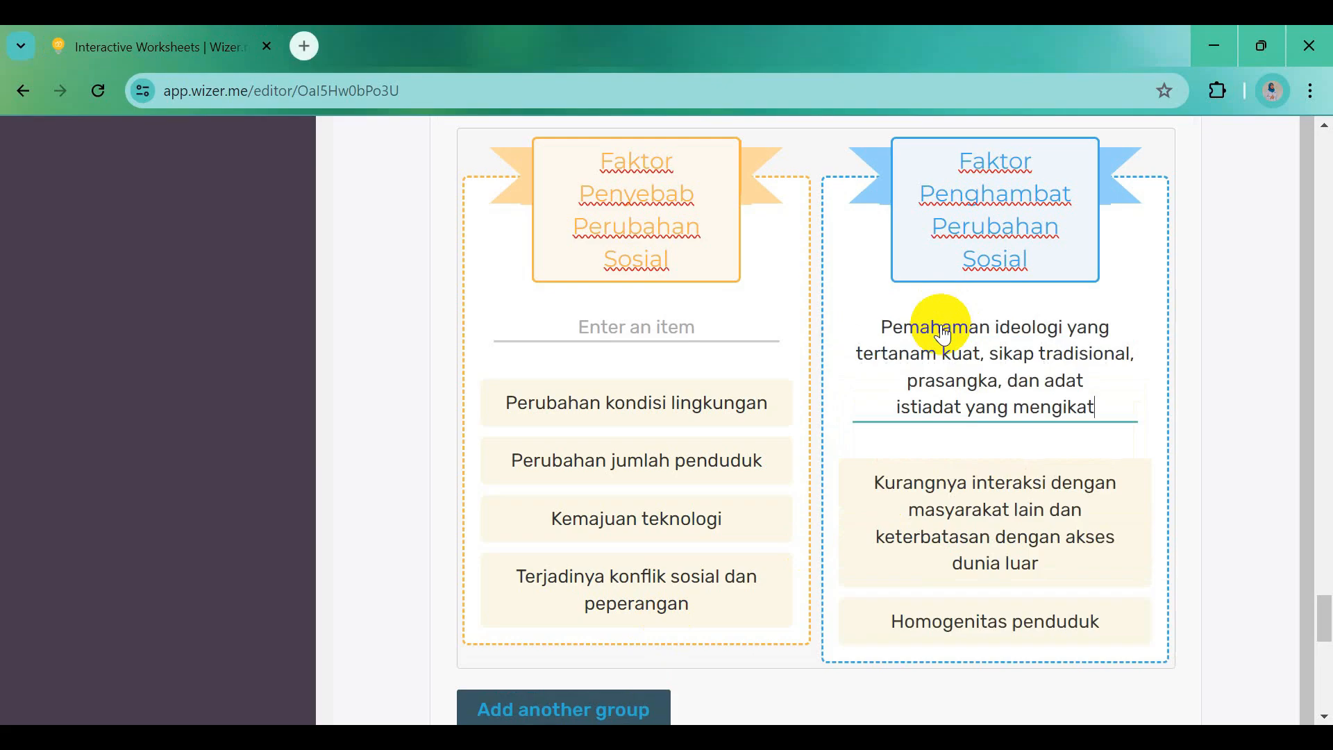
pyautogui.moveTo(940, 722)
pyautogui.click(939, 649)
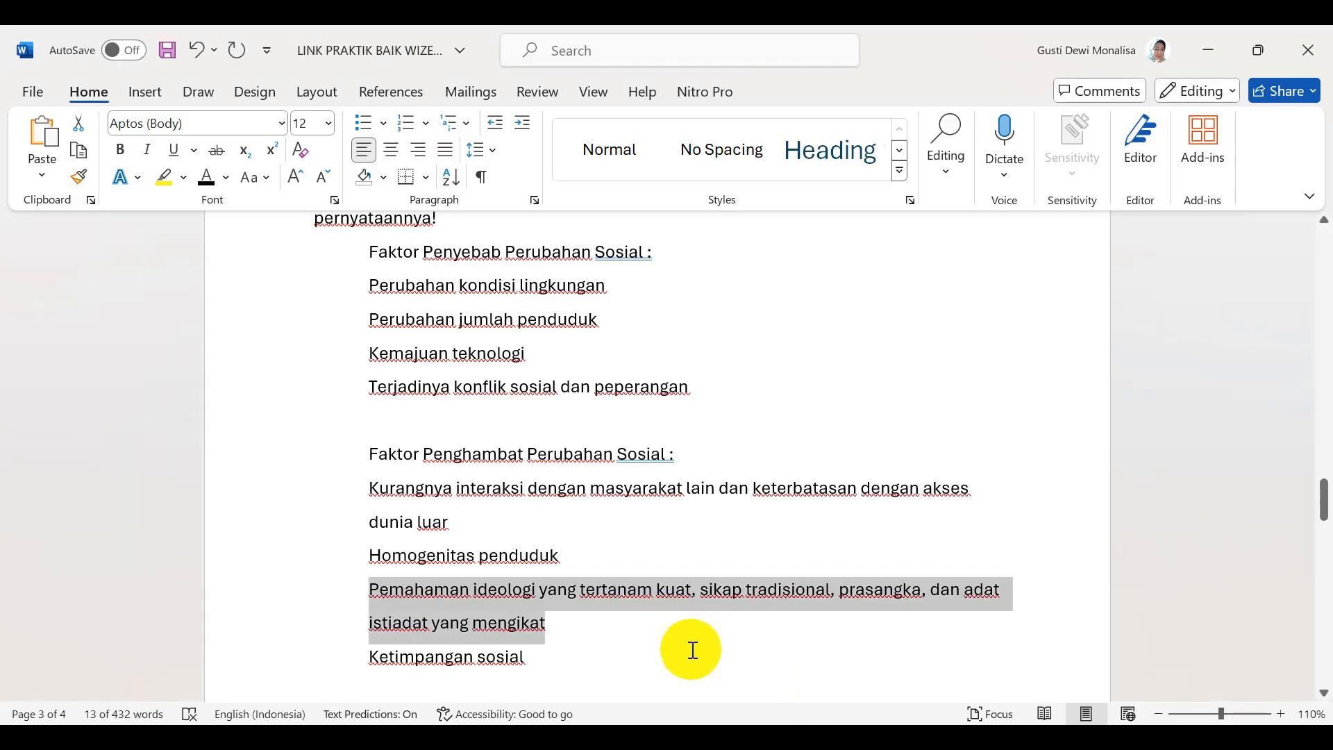
pyautogui.scroll(-3, 595, 649)
pyautogui.moveTo(370, 498); pyautogui.dragTo(524, 499)
pyautogui.hotkey('ctrl', 'c')
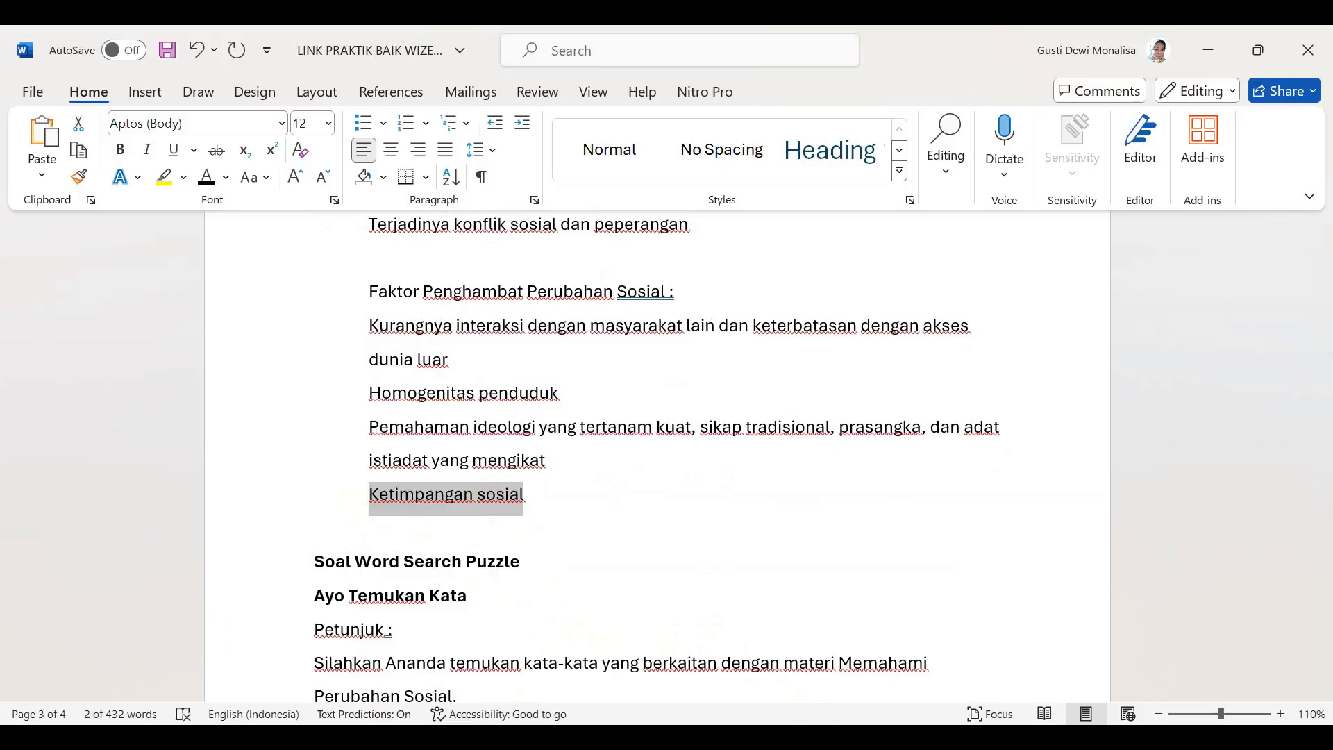
pyautogui.hotkey('alt', 'Tab')
pyautogui.press('Return')
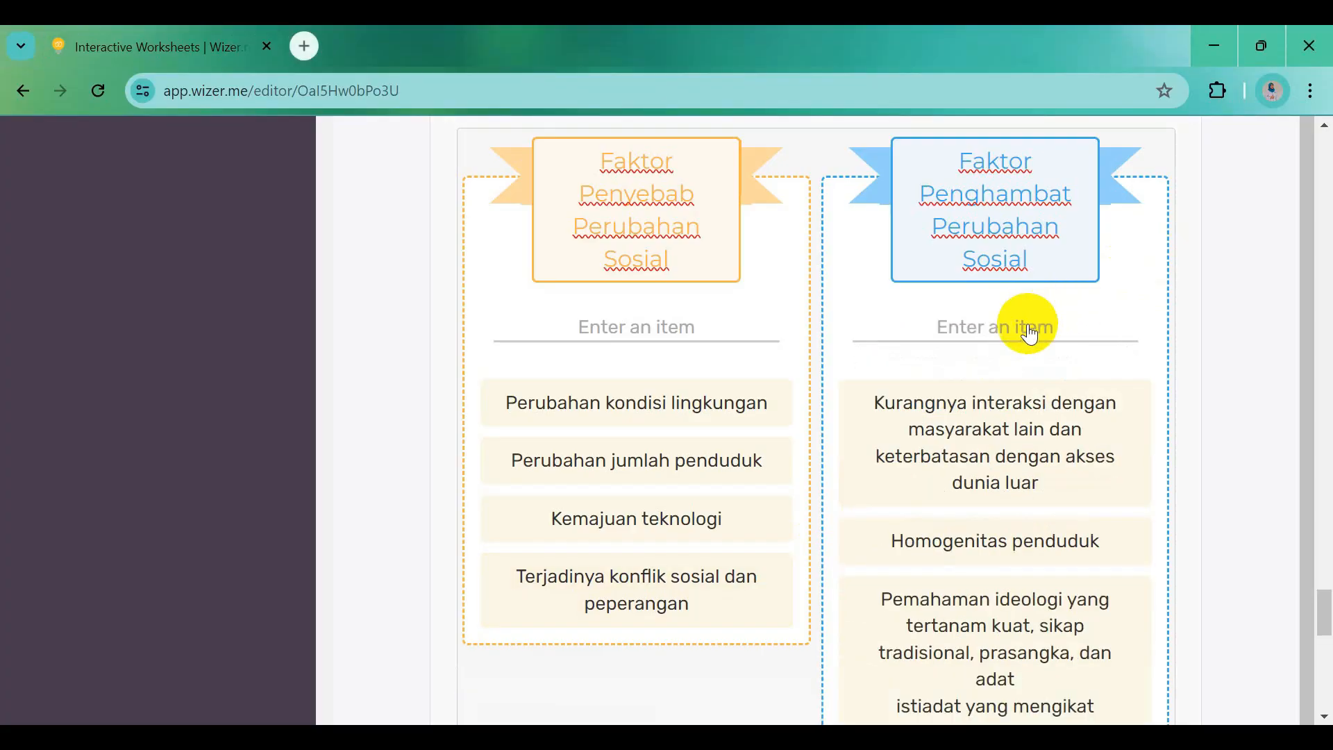
pyautogui.hotkey('ctrl', 'v')
pyautogui.scroll(-5, 1086, 551)
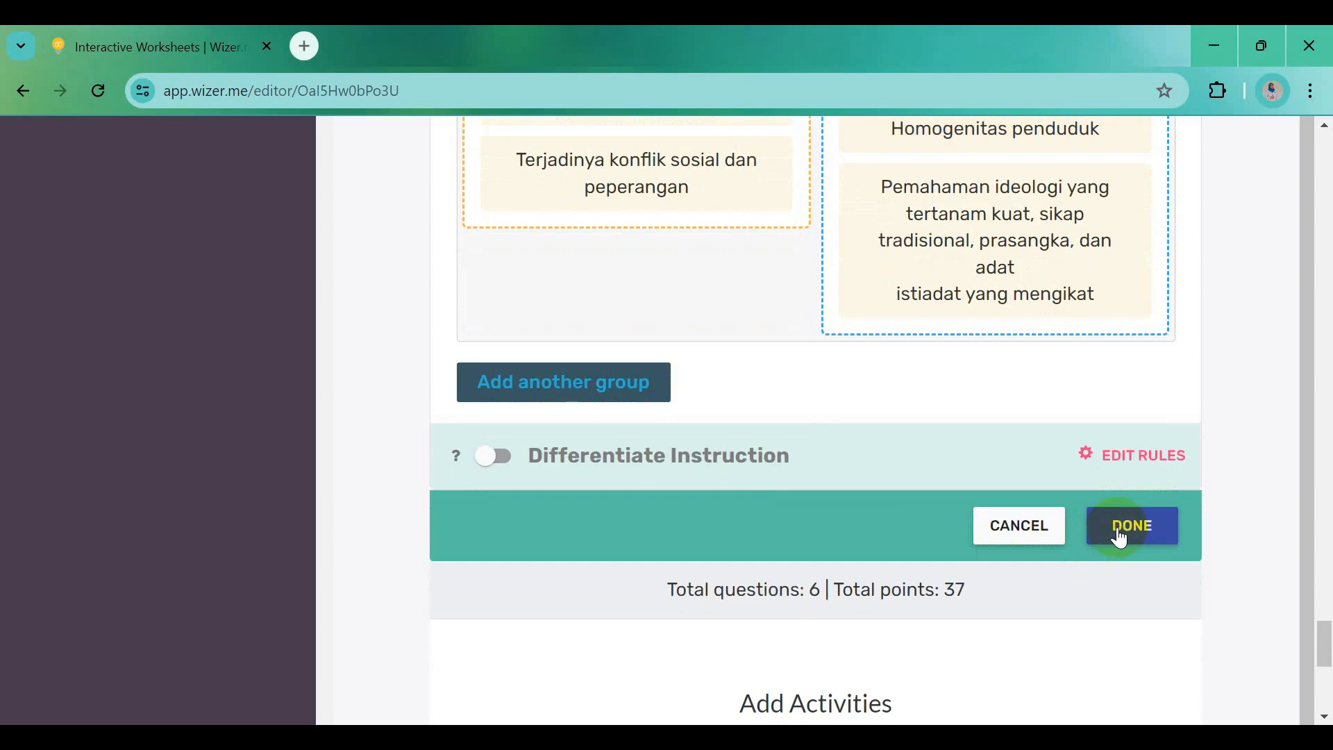
pyautogui.click(1120, 538)
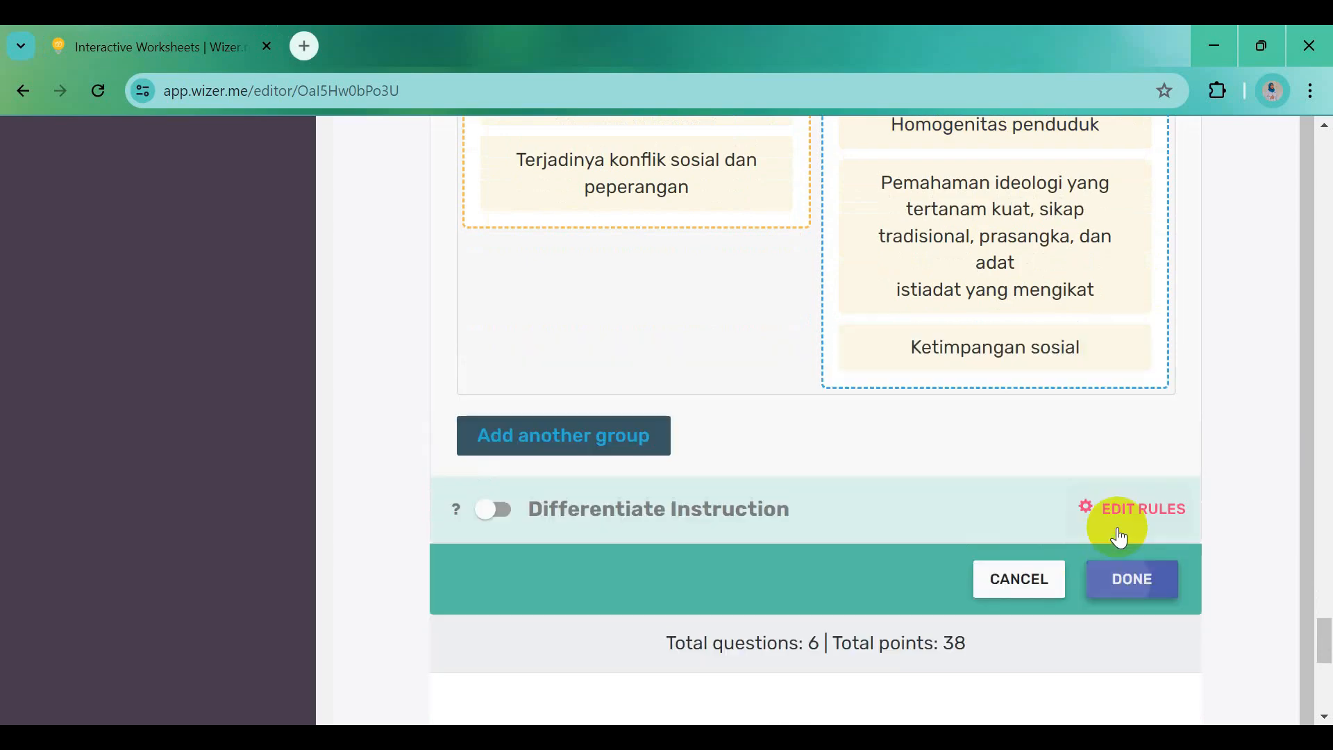
# Finish the sorting question and change its point value from 8 to 20
pyautogui.click(1143, 598)
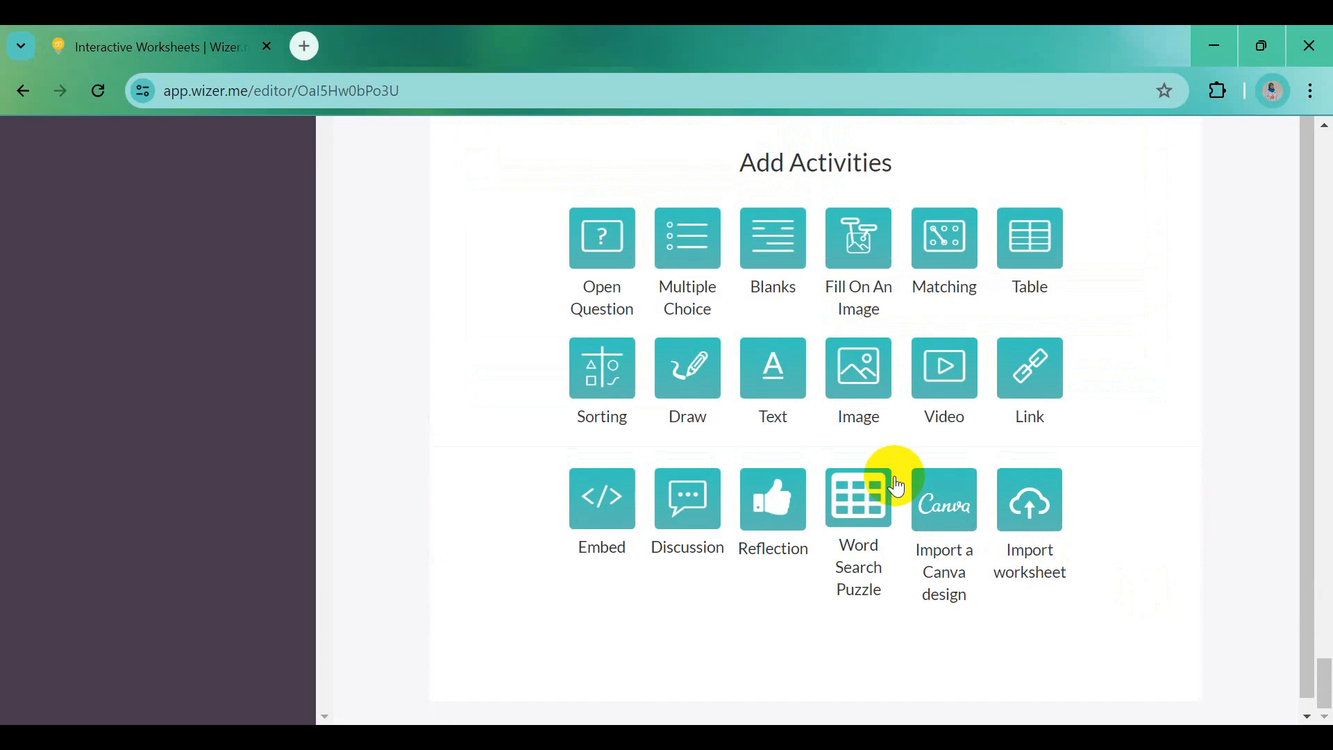
pyautogui.scroll(6, 897, 486)
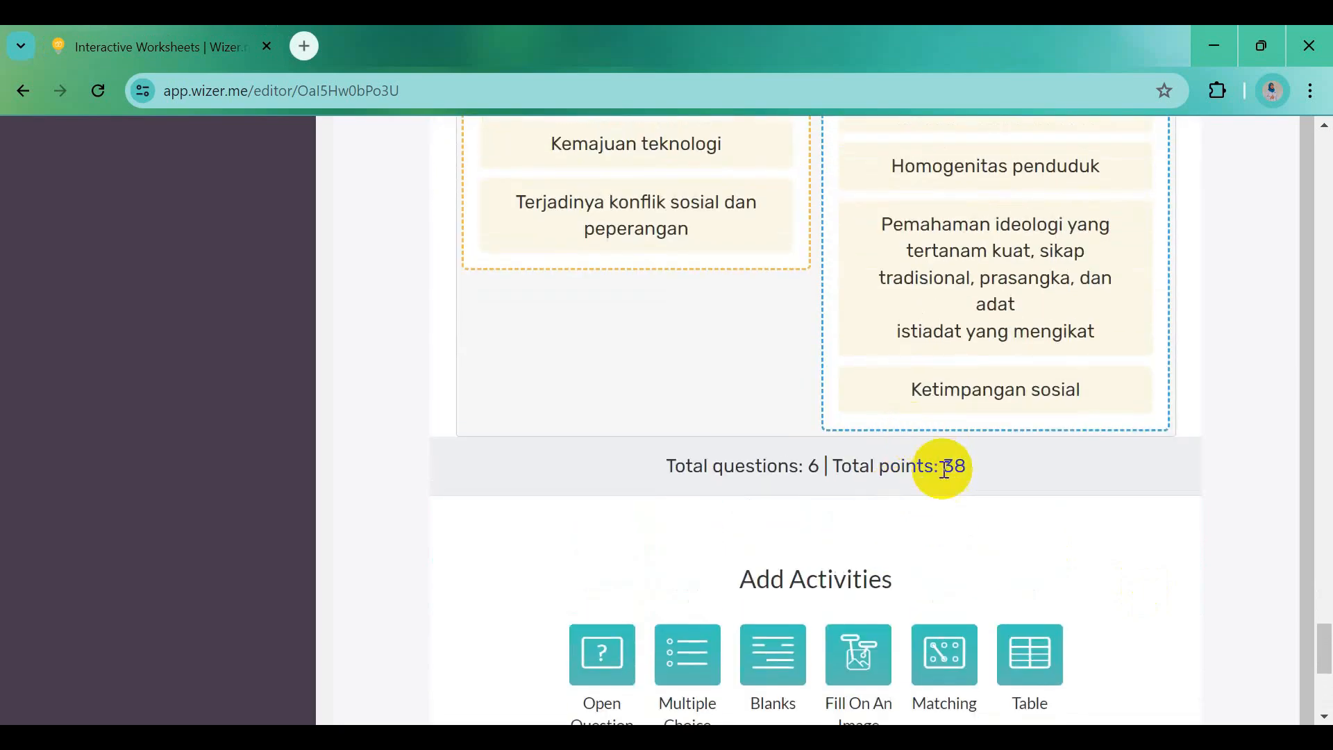
pyautogui.scroll(7, 923, 502)
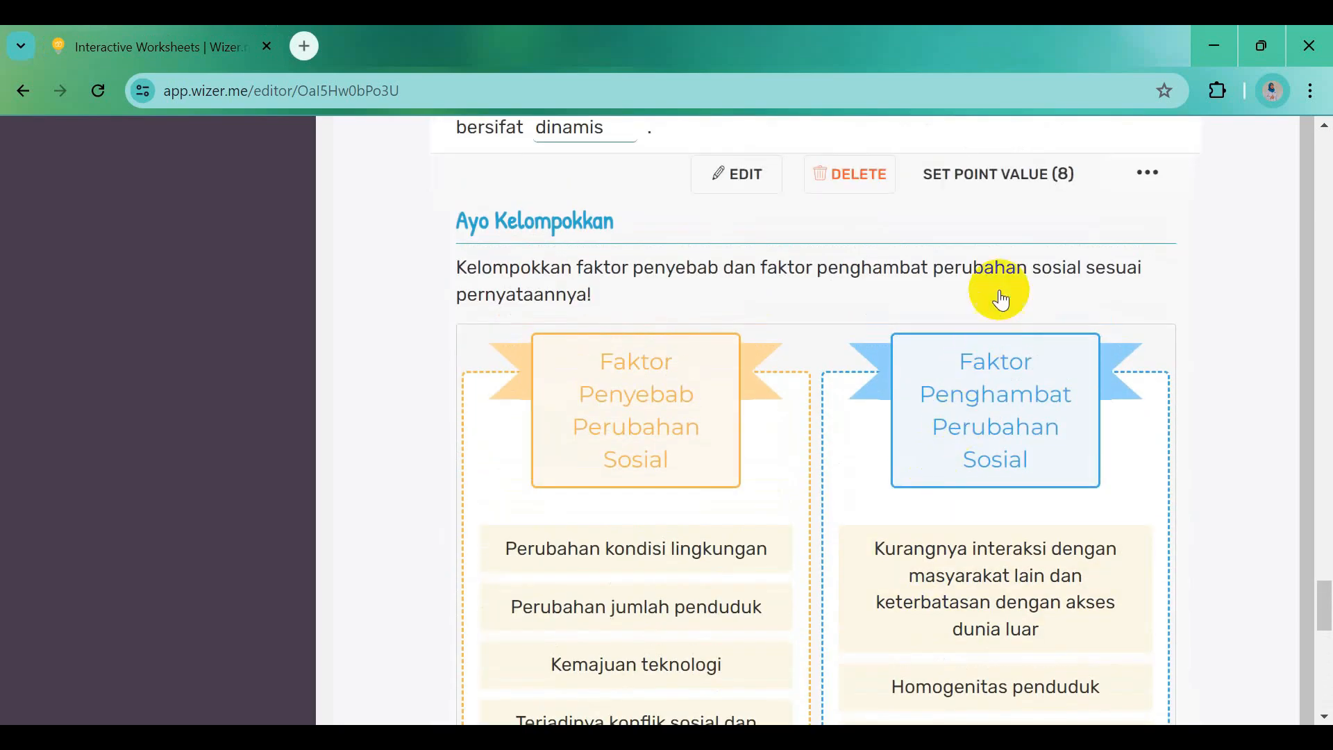
pyautogui.click(998, 182)
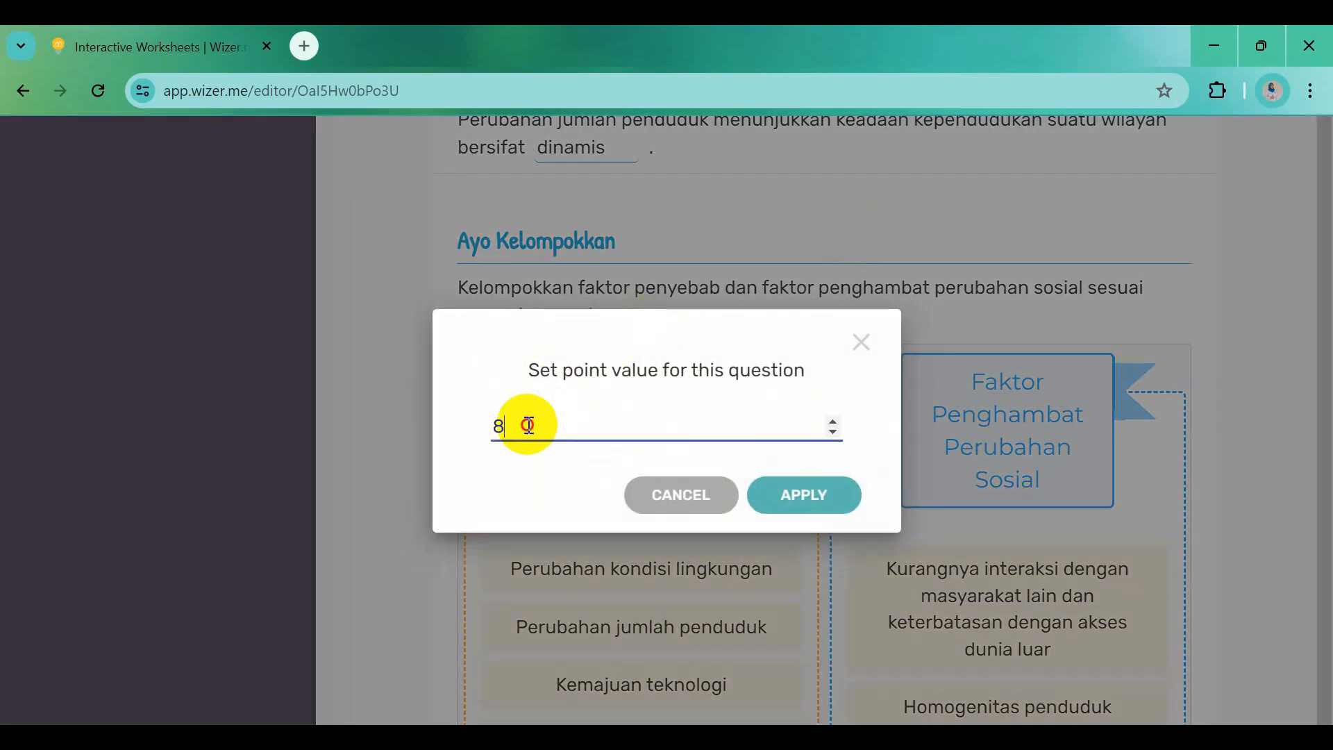
pyautogui.moveTo(527, 425); pyautogui.dragTo(495, 425)
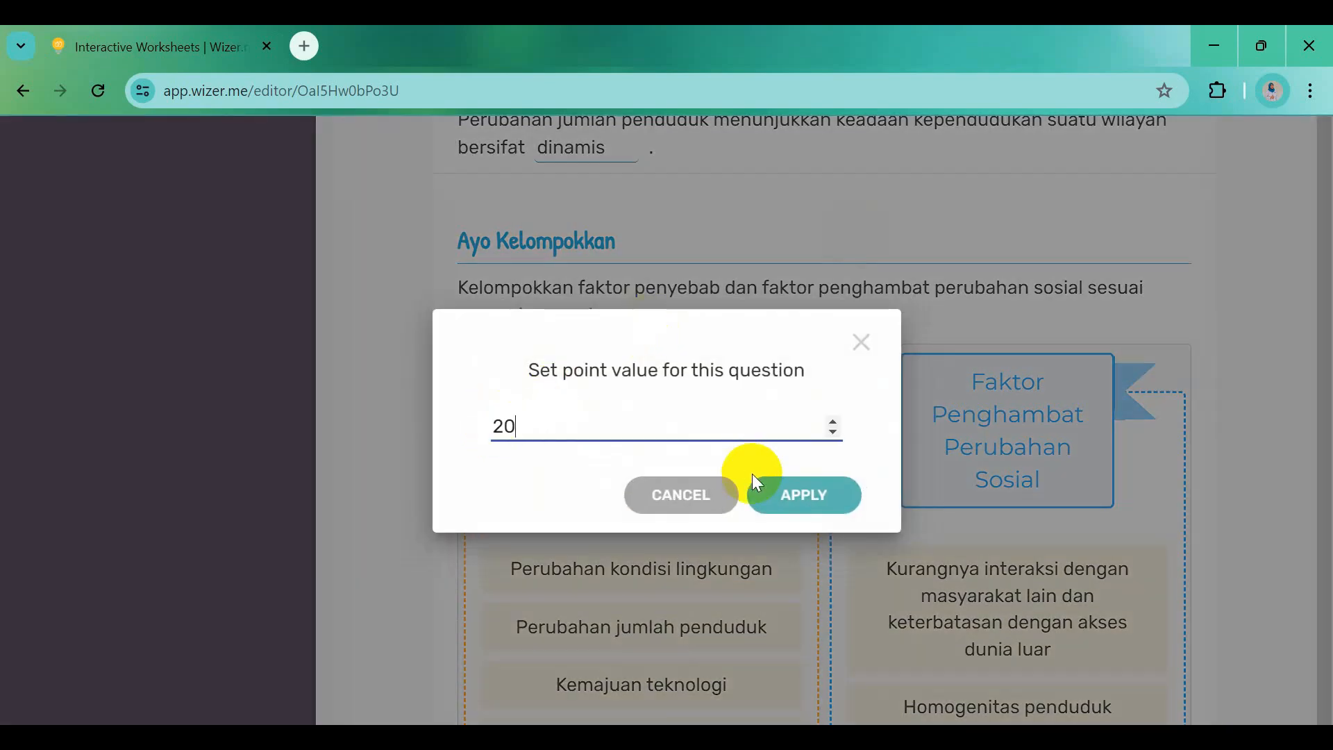
pyautogui.click(804, 503)
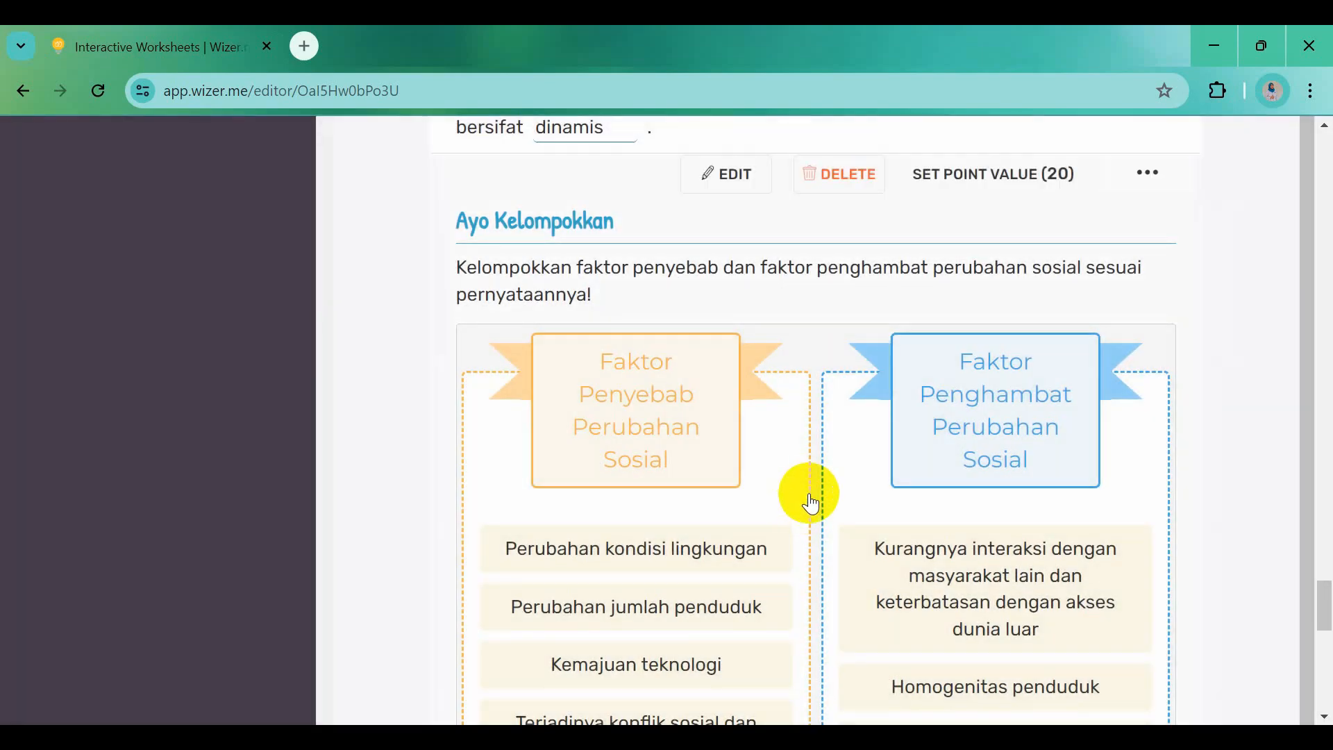
pyautogui.scroll(-7, 863, 565)
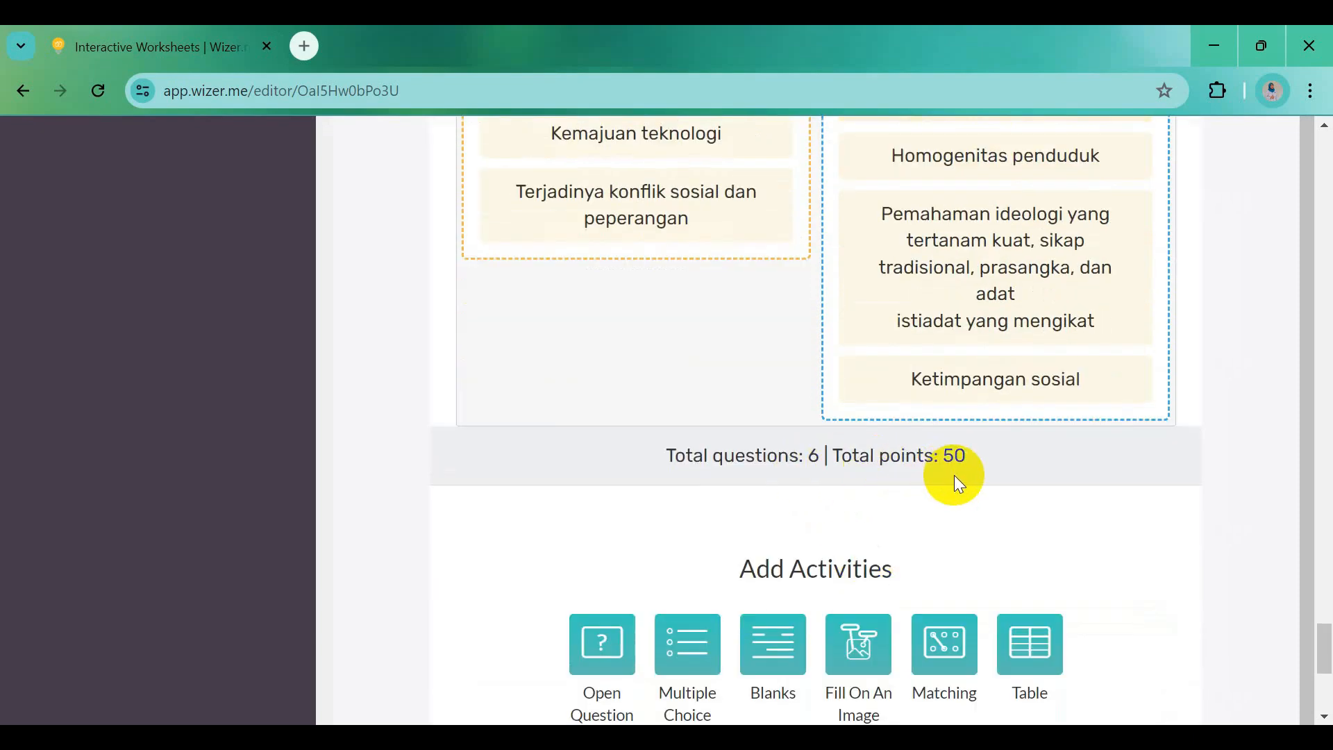
pyautogui.scroll(-3, 954, 475)
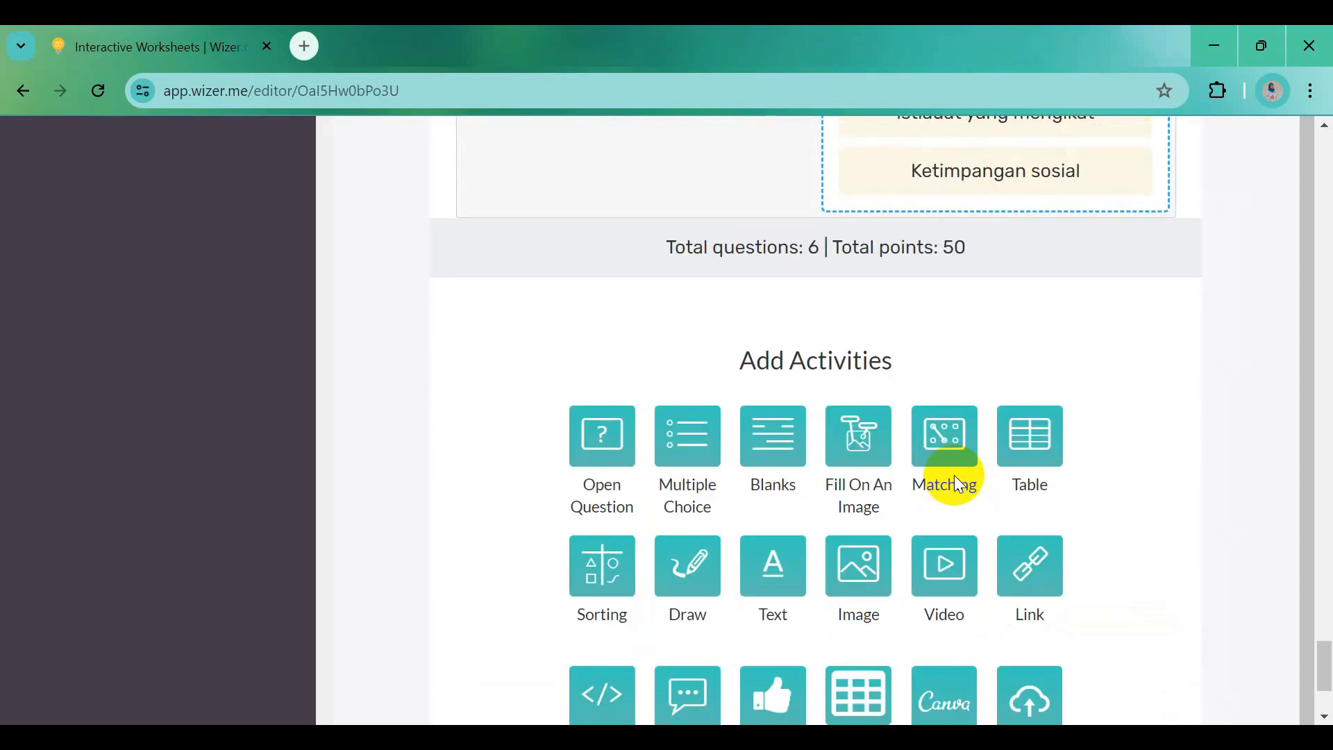
pyautogui.scroll(-3, 861, 635)
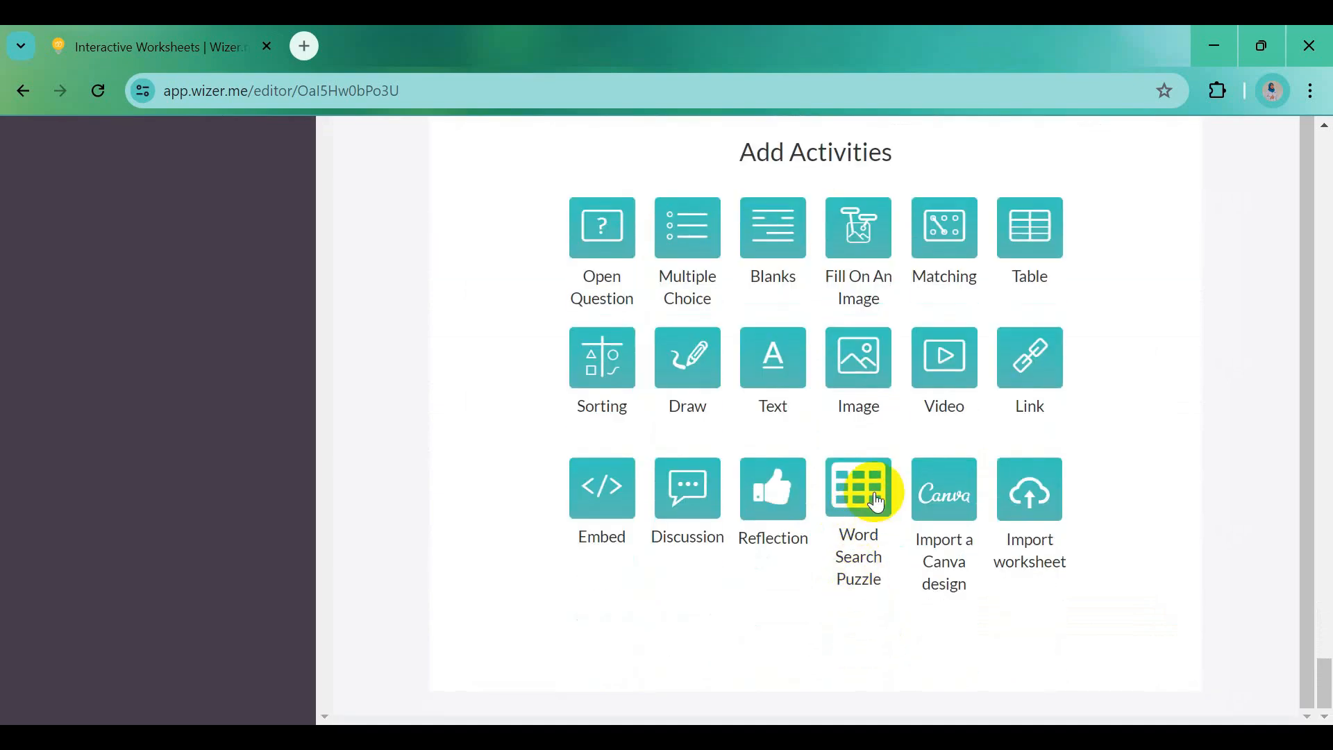
# Add a Word Search Puzzle with the question 'Ayo Temukan Kata' pasted from Word in bold
pyautogui.click(876, 502)
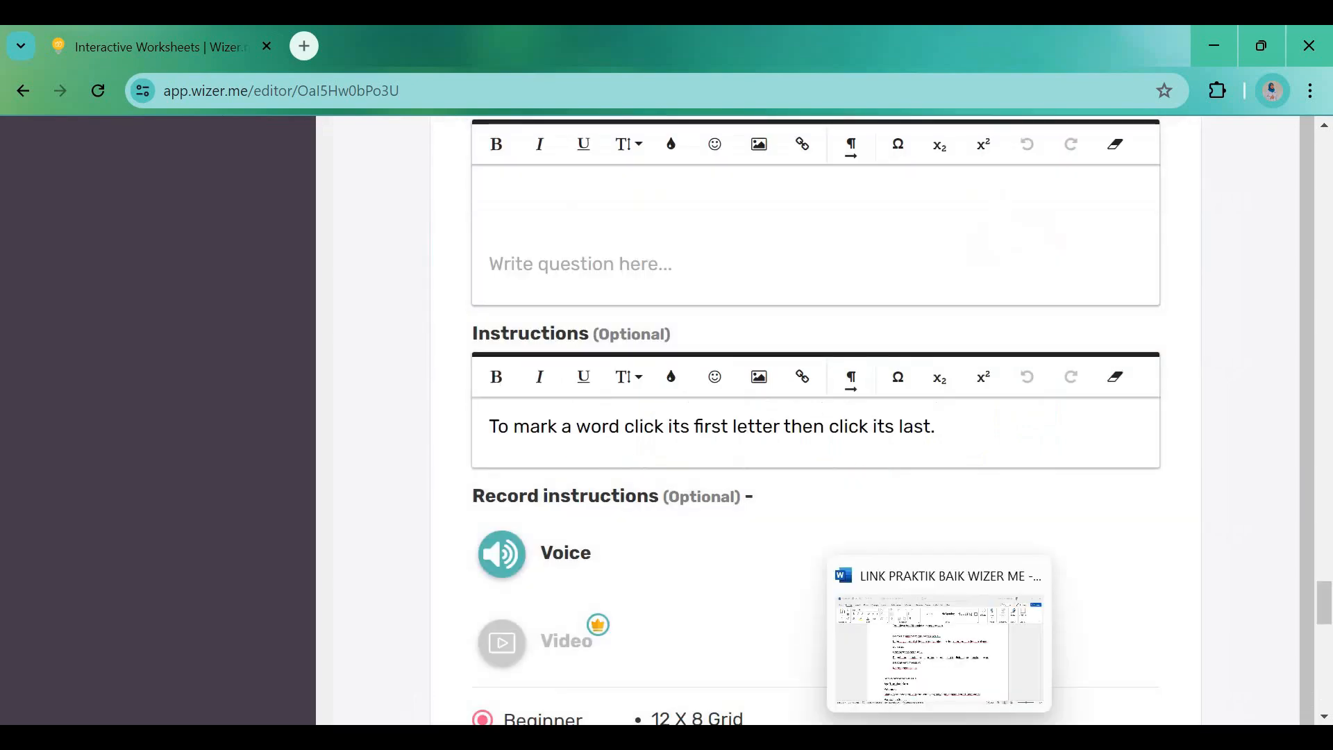
pyautogui.click(939, 738)
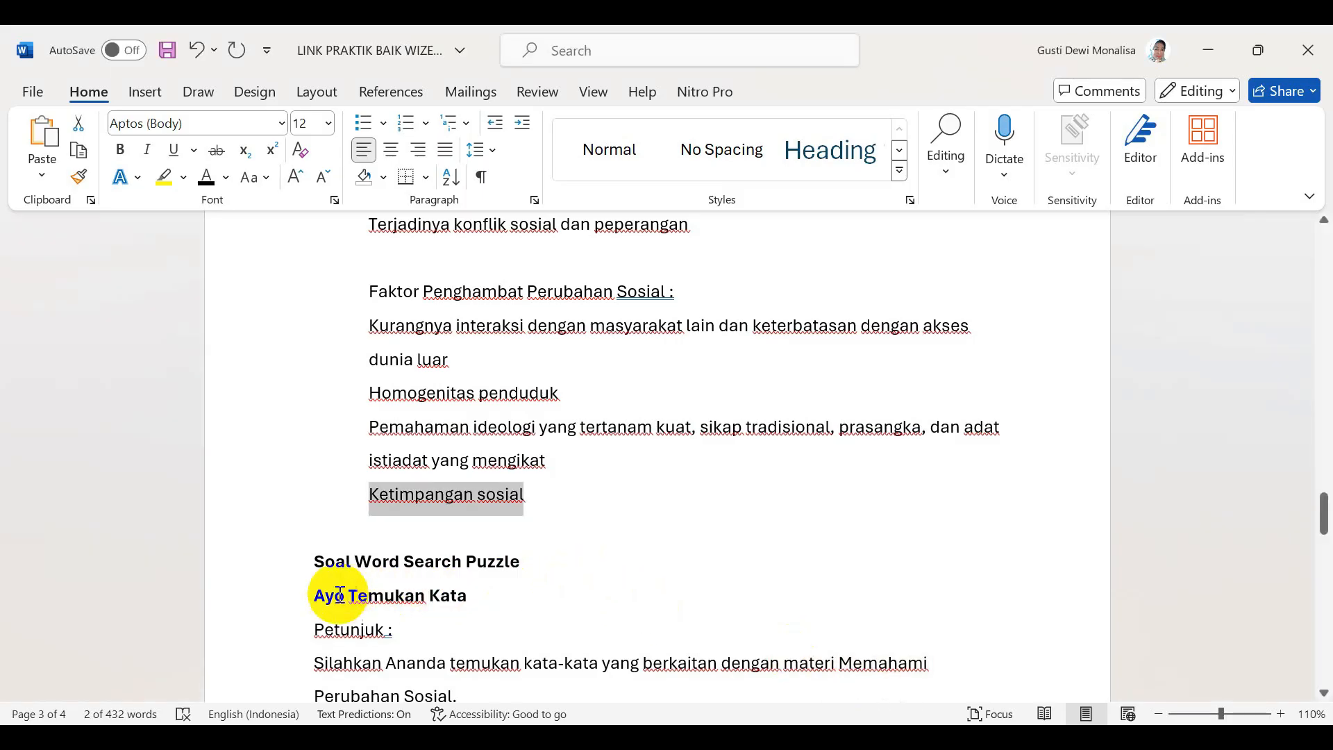
pyautogui.moveTo(309, 596); pyautogui.dragTo(450, 598)
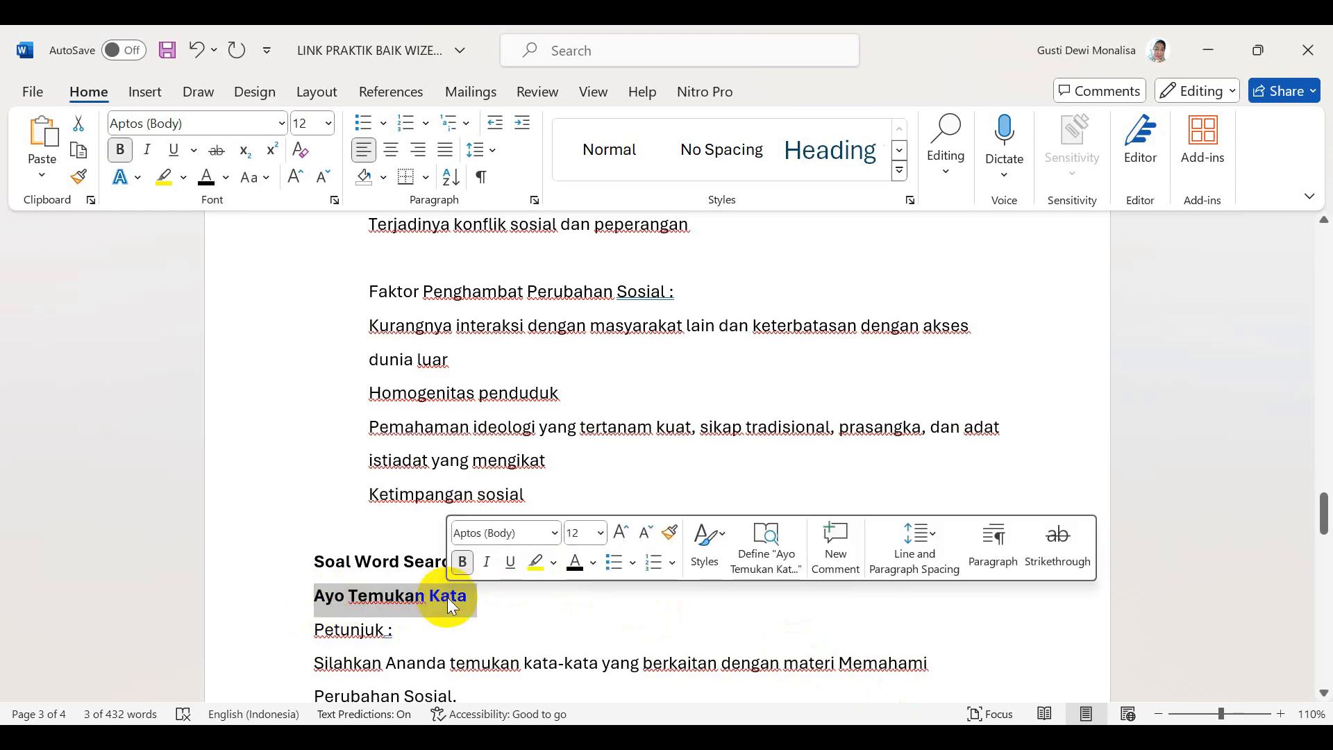
pyautogui.hotkey('alt', 'Tab')
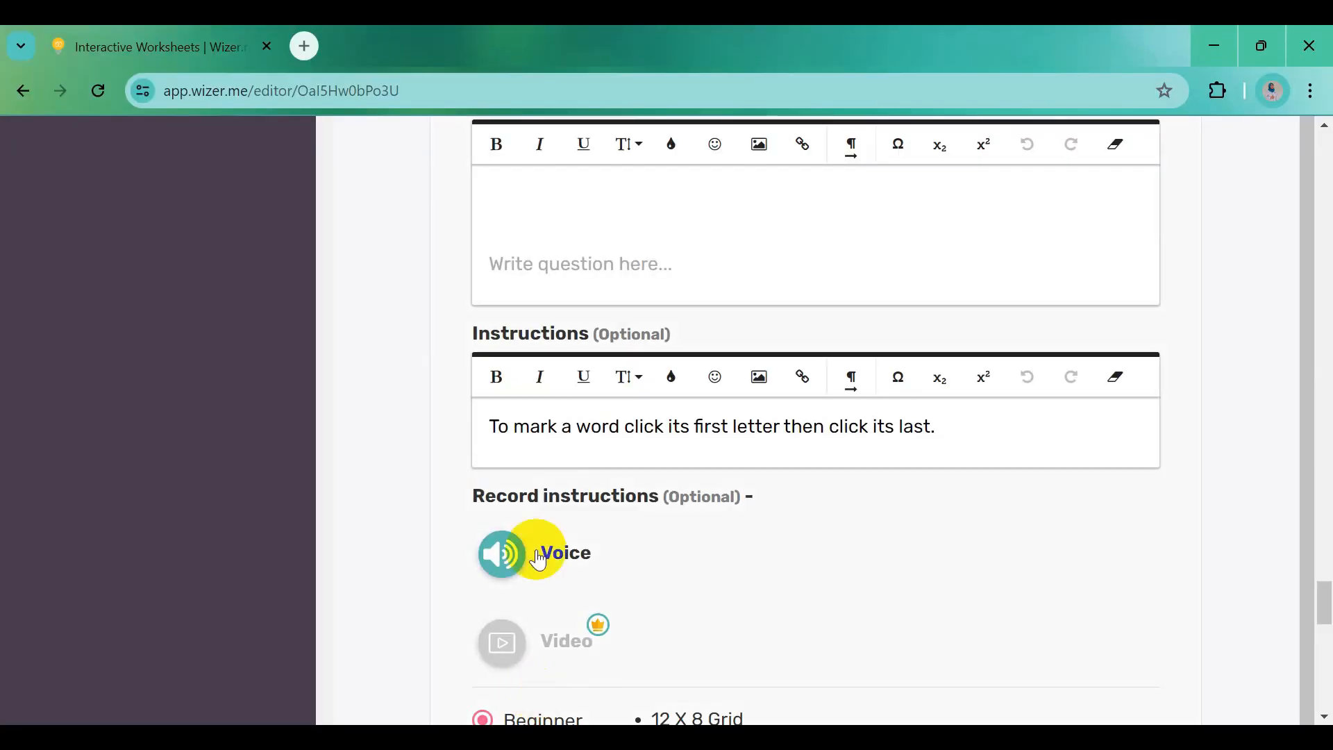
pyautogui.click(529, 201)
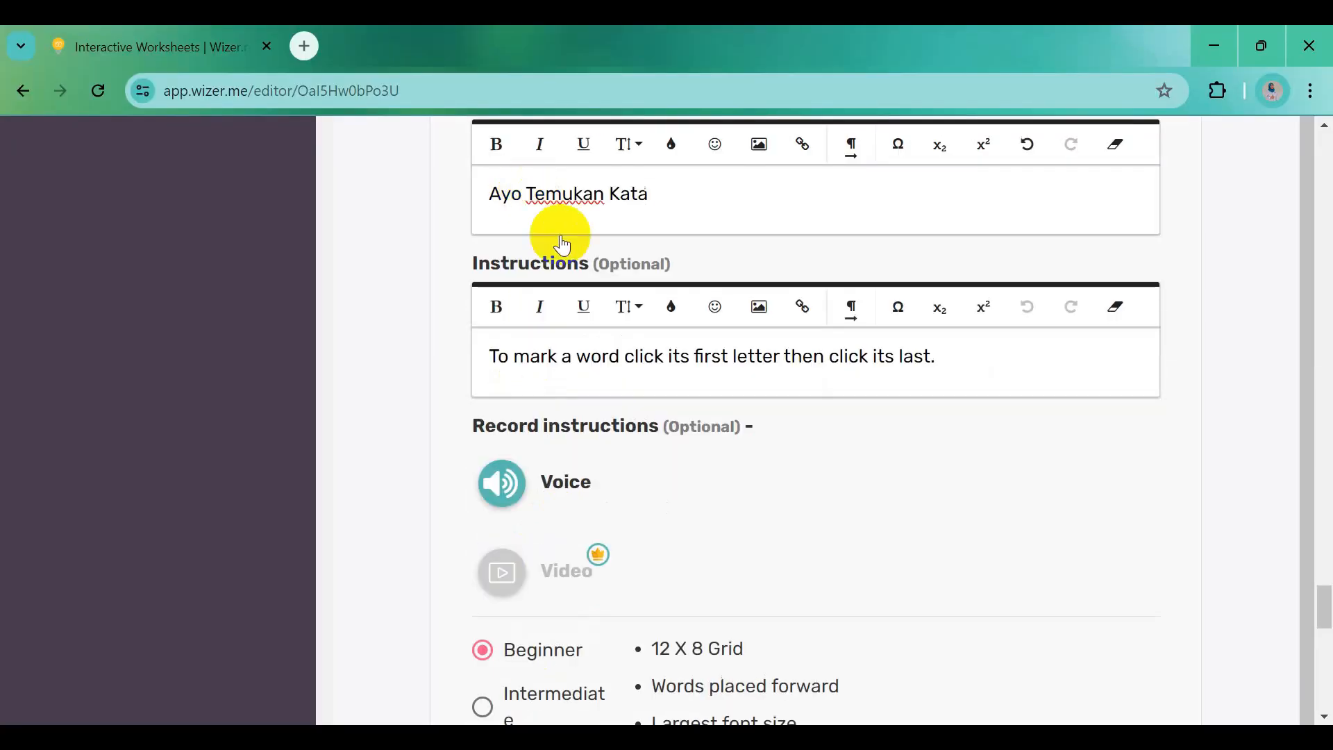
pyautogui.moveTo(491, 198); pyautogui.dragTo(653, 202)
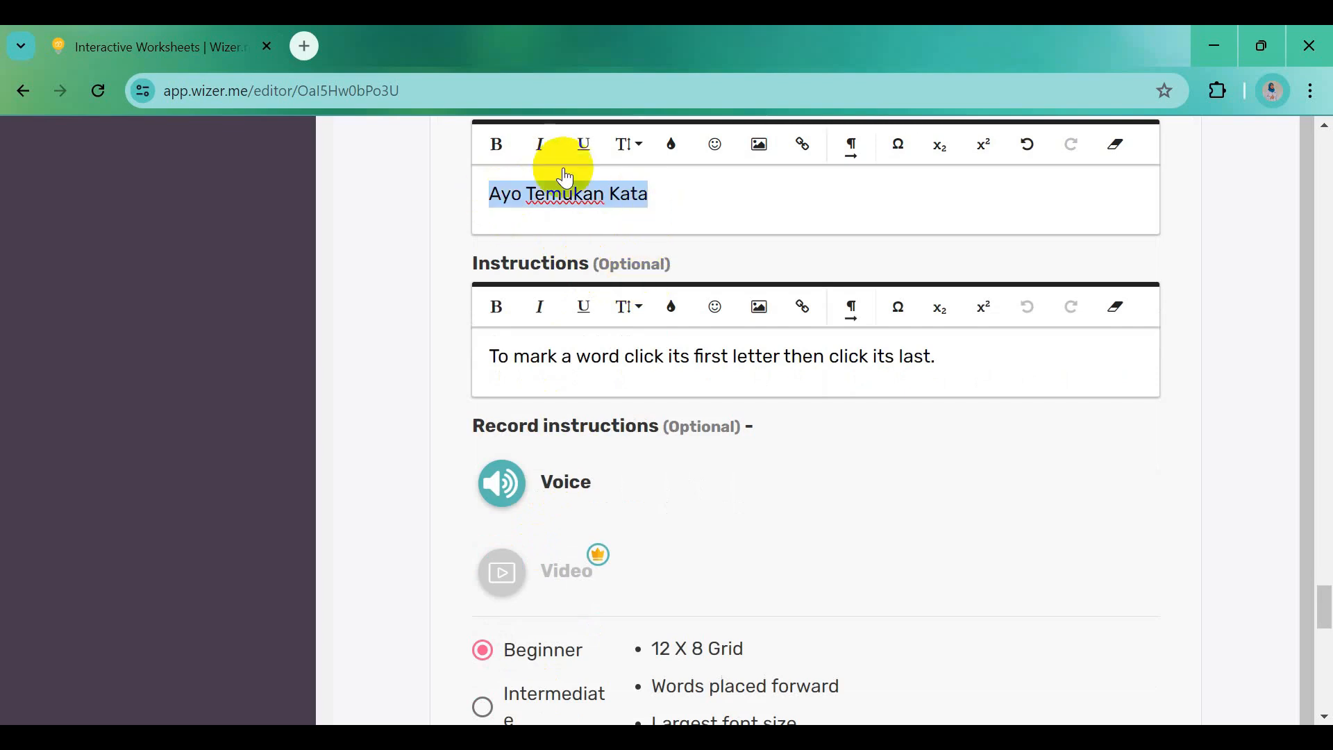
pyautogui.click(496, 144)
# Replace the default English instructions with the two Indonesian instruction sentences from Word
pyautogui.moveTo(939, 737)
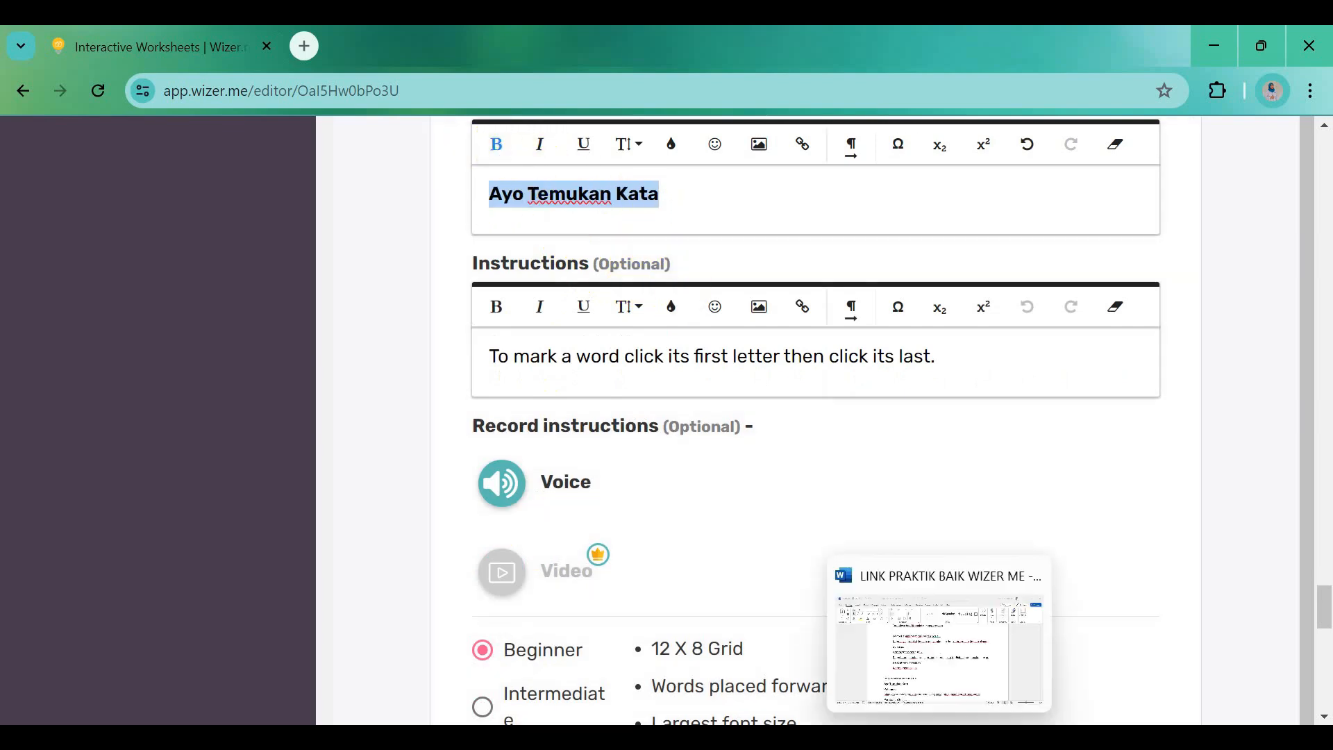
pyautogui.click(937, 645)
pyautogui.scroll(-2, 458, 541)
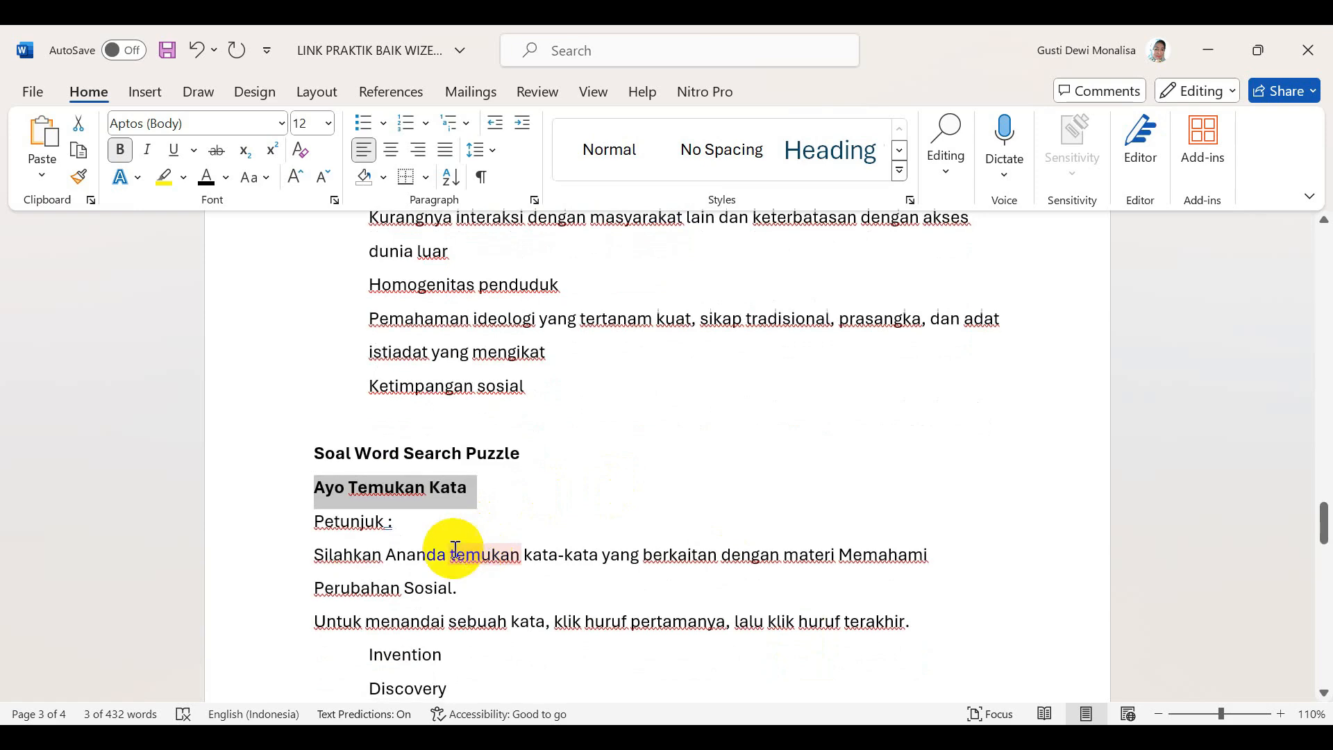
pyautogui.moveTo(313, 554); pyautogui.dragTo(915, 622)
pyautogui.hotkey('ctrl', 'c')
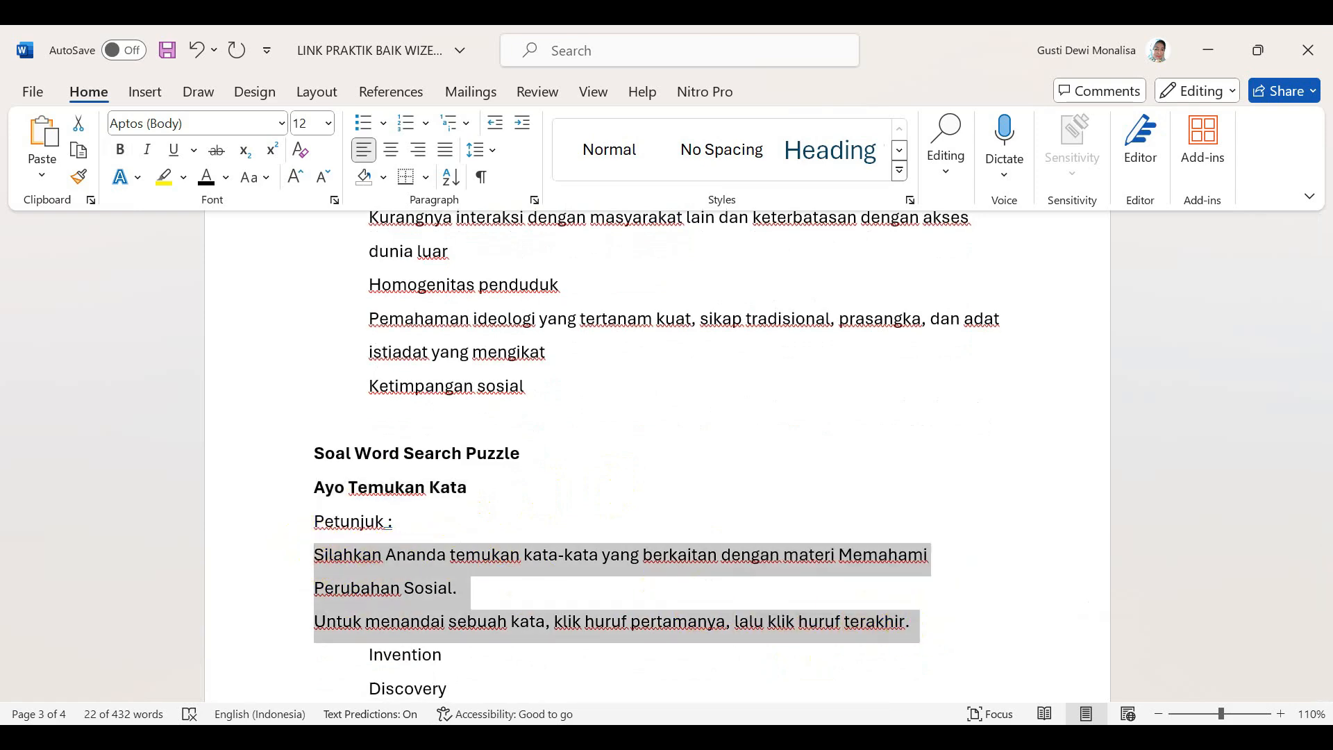
pyautogui.hotkey('alt', 'Tab')
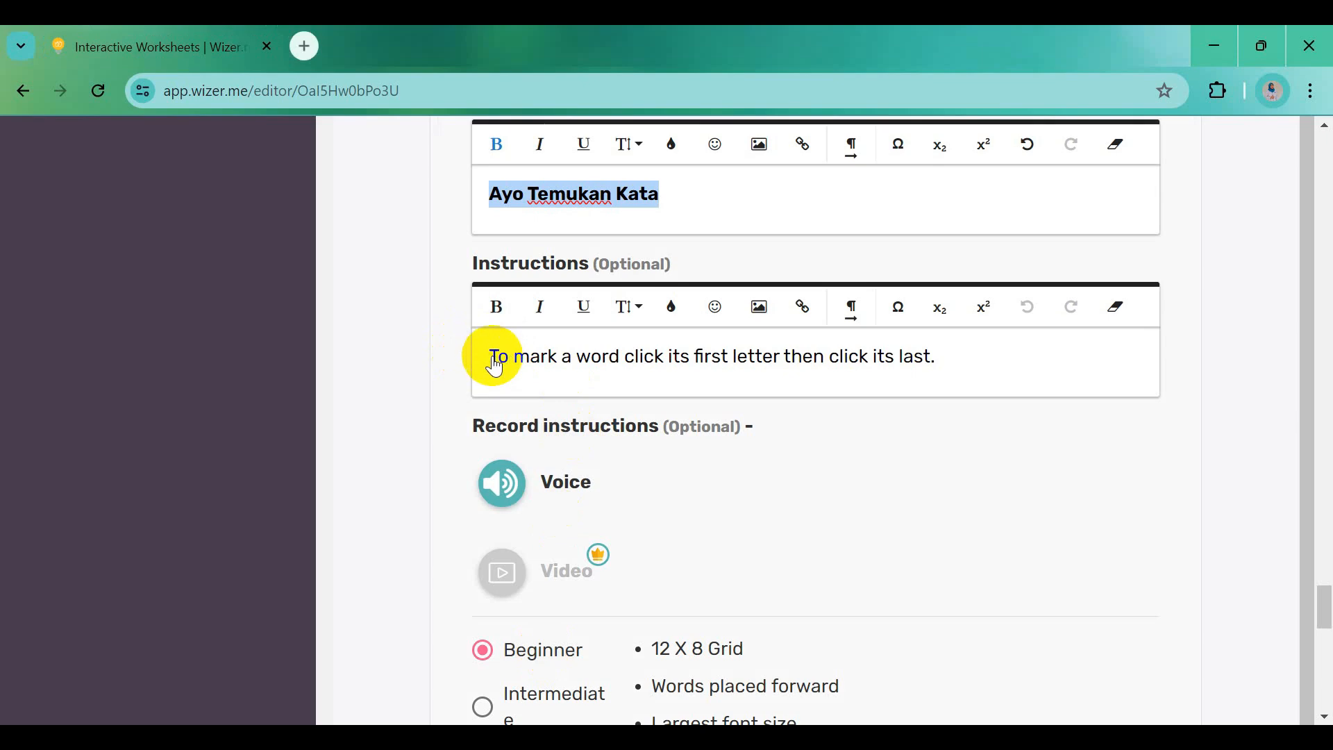
pyautogui.moveTo(494, 366); pyautogui.dragTo(942, 368)
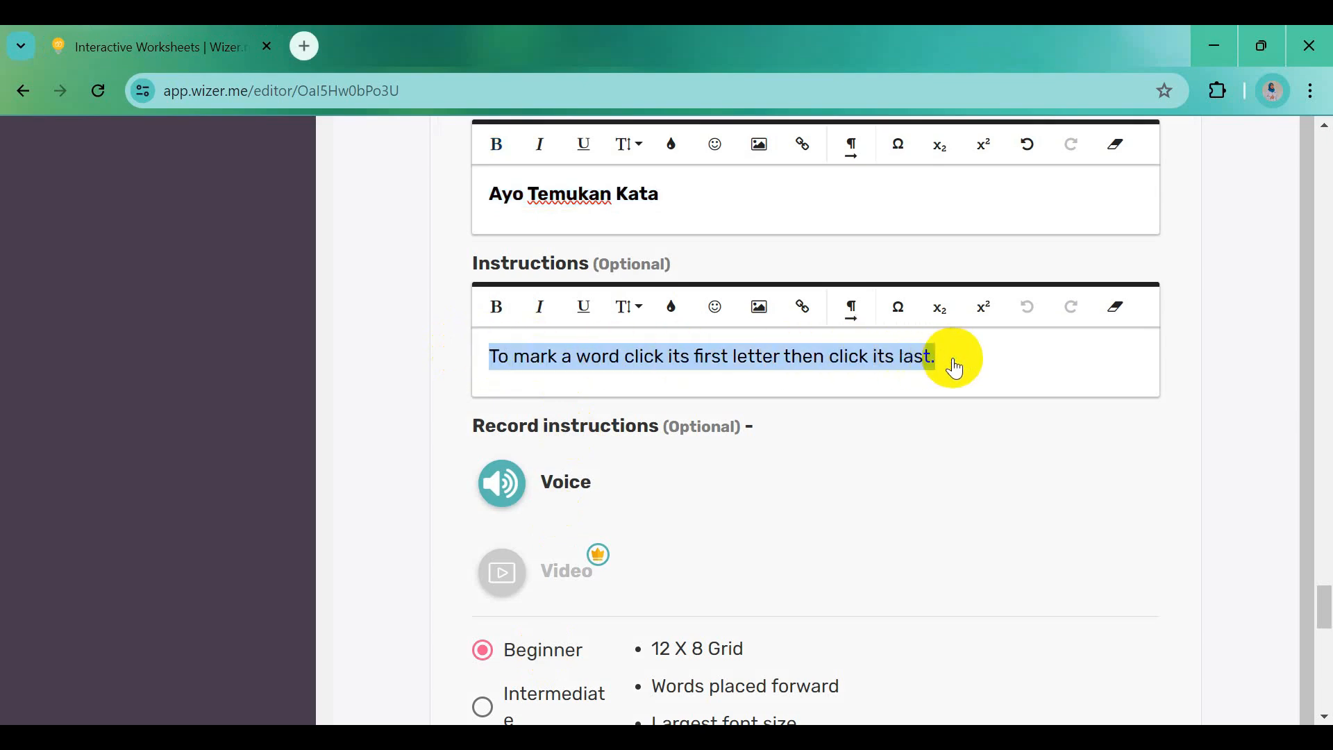
pyautogui.hotkey('ctrl', 'v')
pyautogui.click(488, 410)
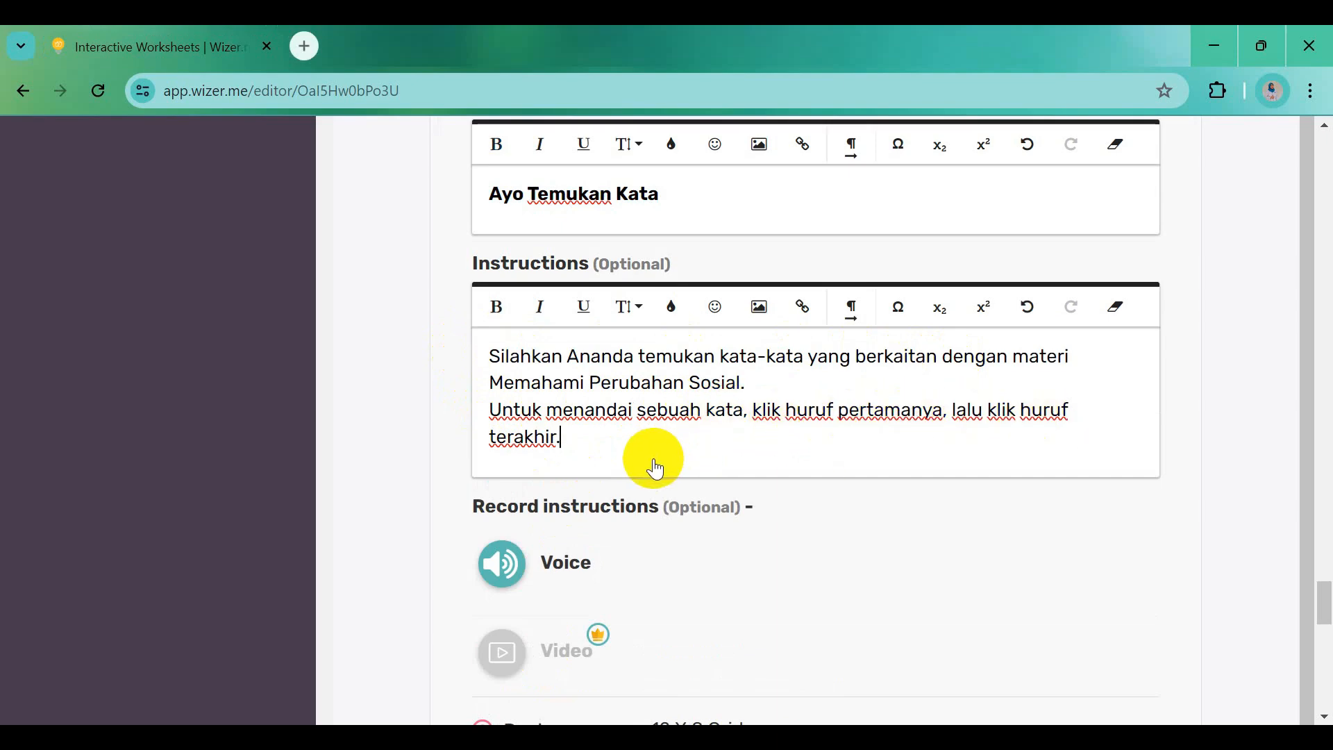
pyautogui.scroll(-5, 655, 470)
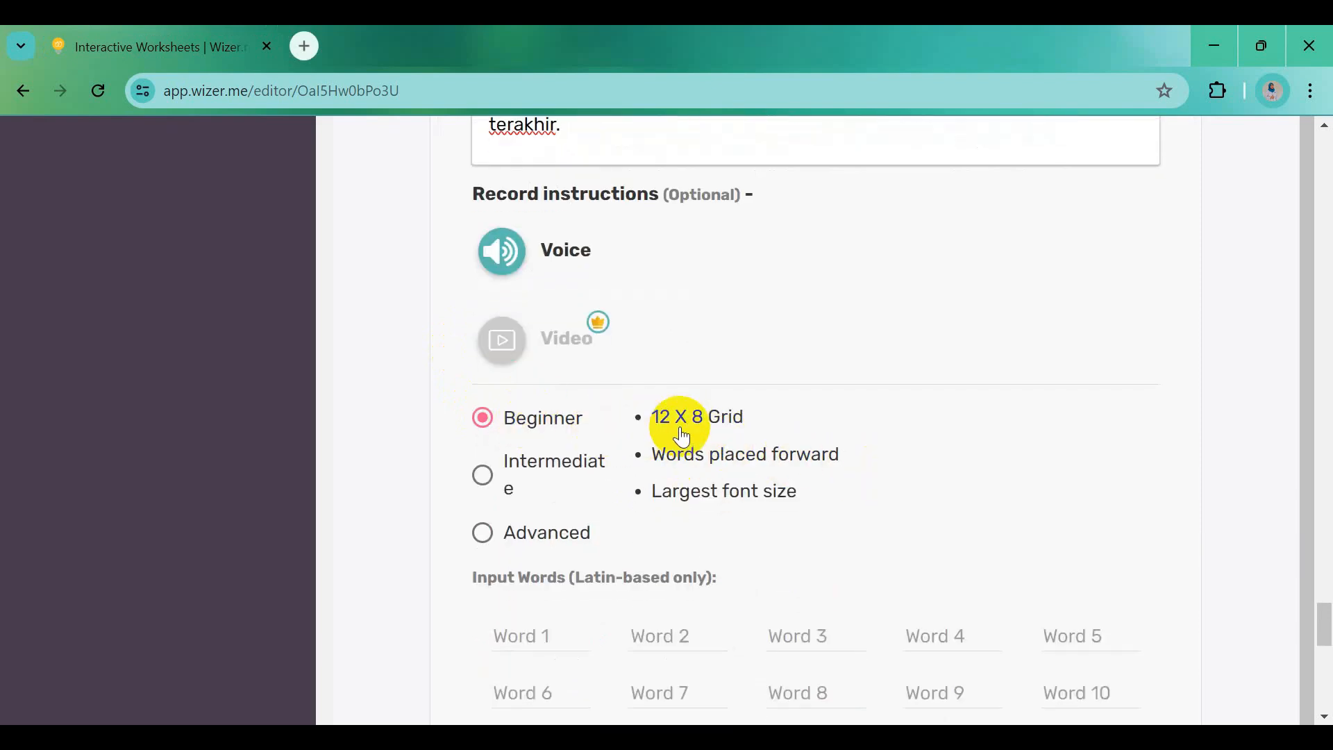
pyautogui.scroll(-2, 702, 474)
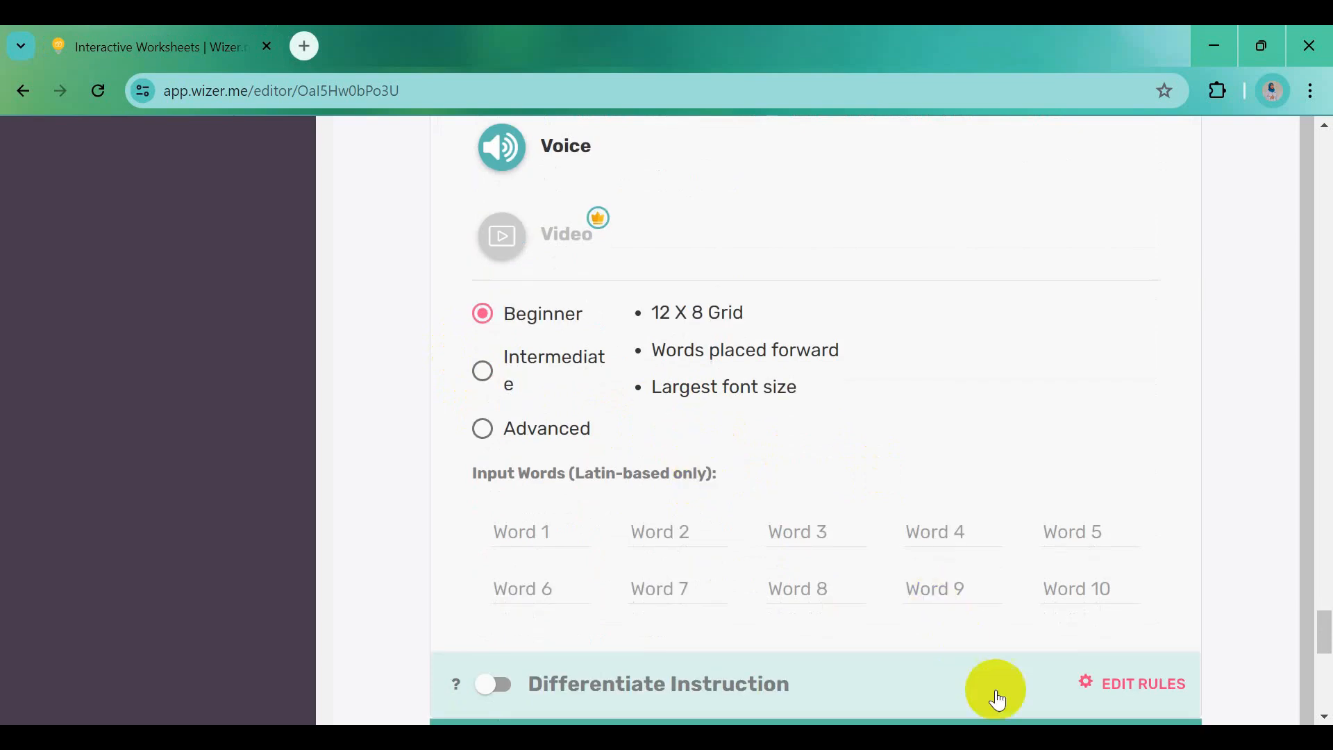
pyautogui.scroll(-3, 991, 693)
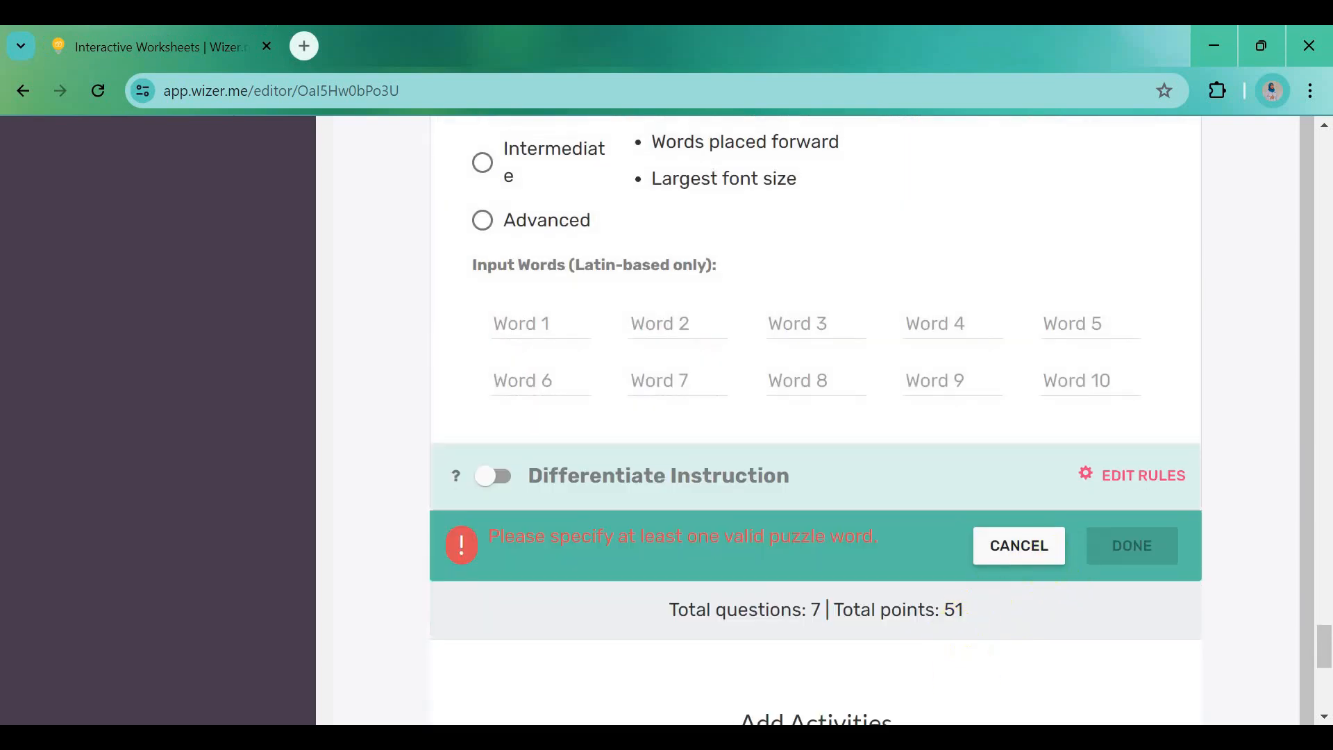
# Paste 'Invention' from the Word document as the first word-search puzzle word
pyautogui.click(939, 737)
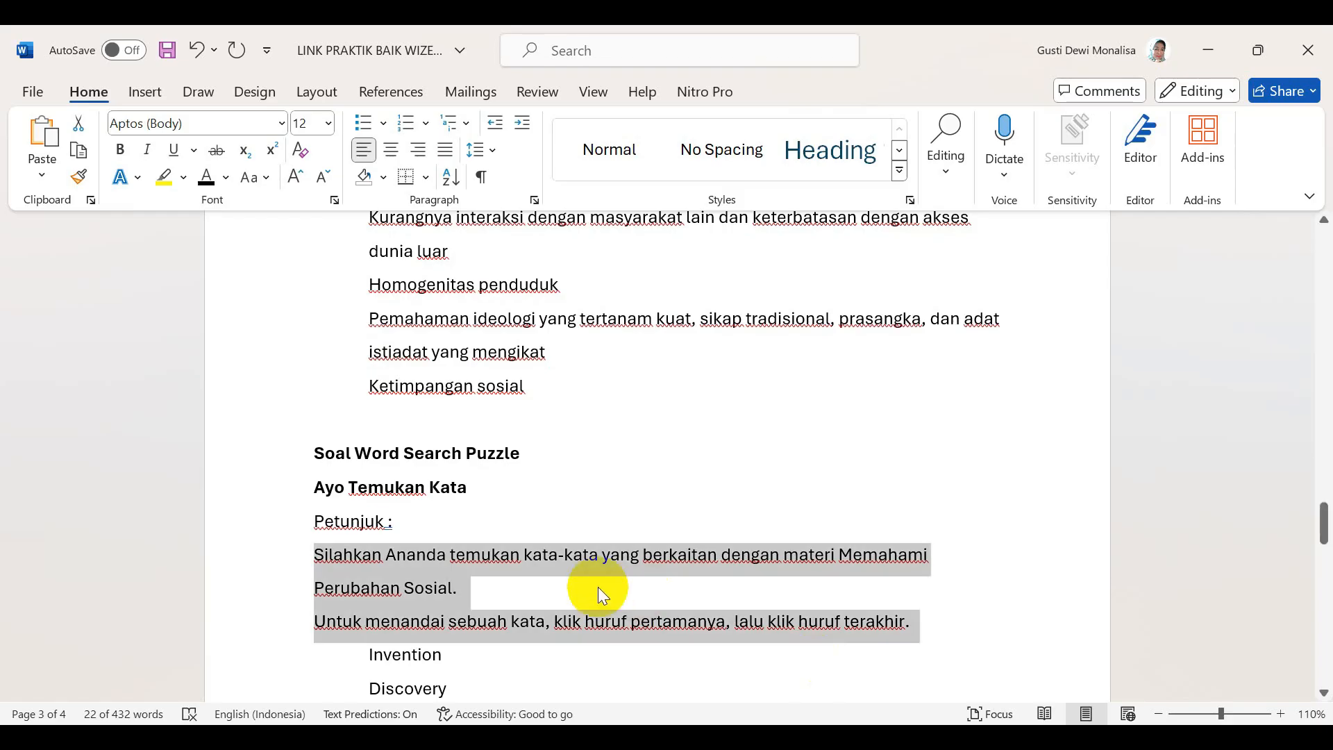
pyautogui.scroll(-2, 598, 587)
pyautogui.scroll(-3, 599, 587)
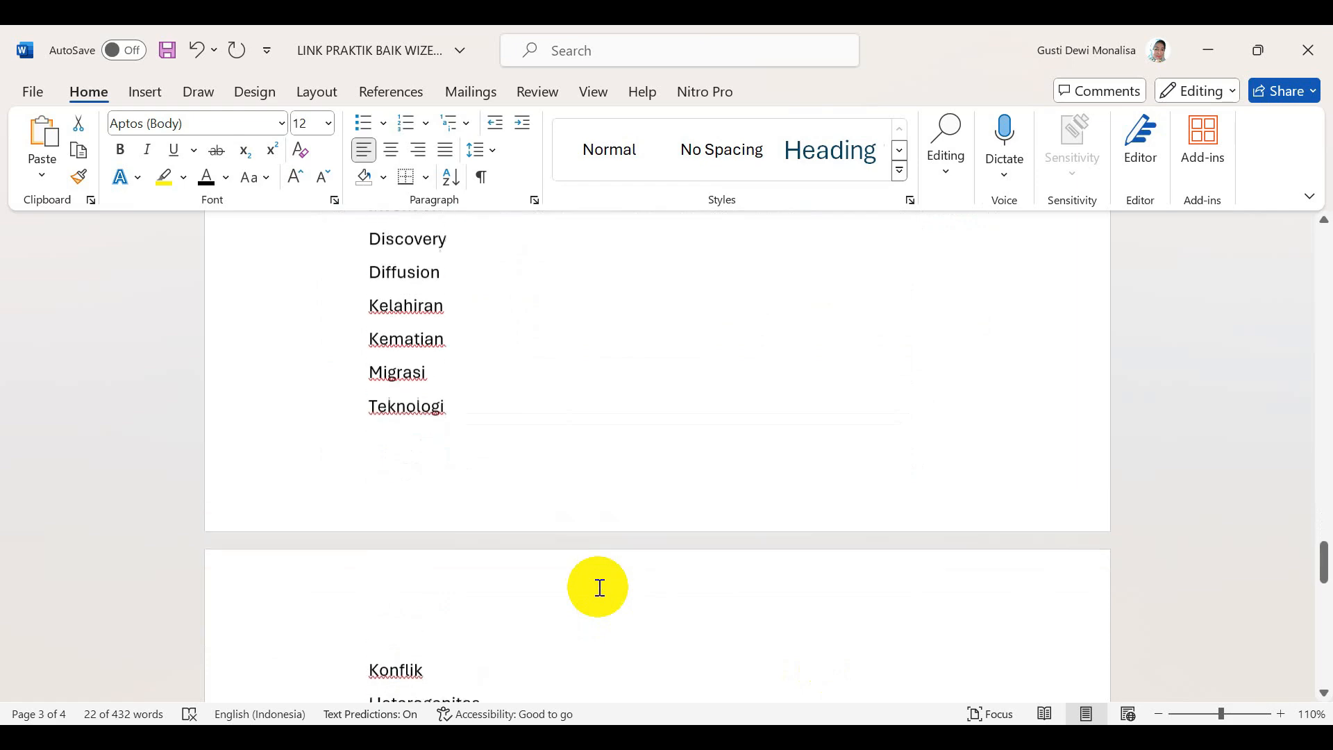
pyautogui.scroll(2, 598, 586)
pyautogui.moveTo(369, 331); pyautogui.dragTo(448, 332)
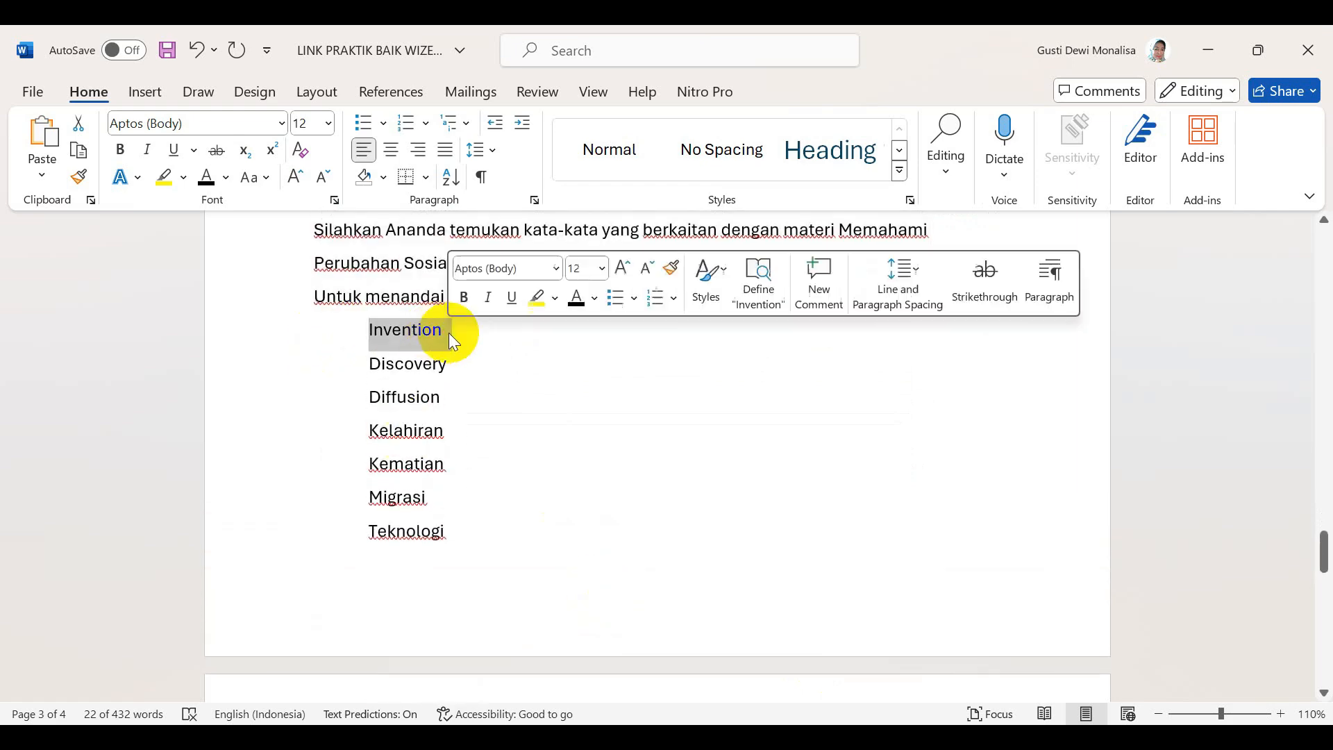
pyautogui.hotkey('alt', 'Tab')
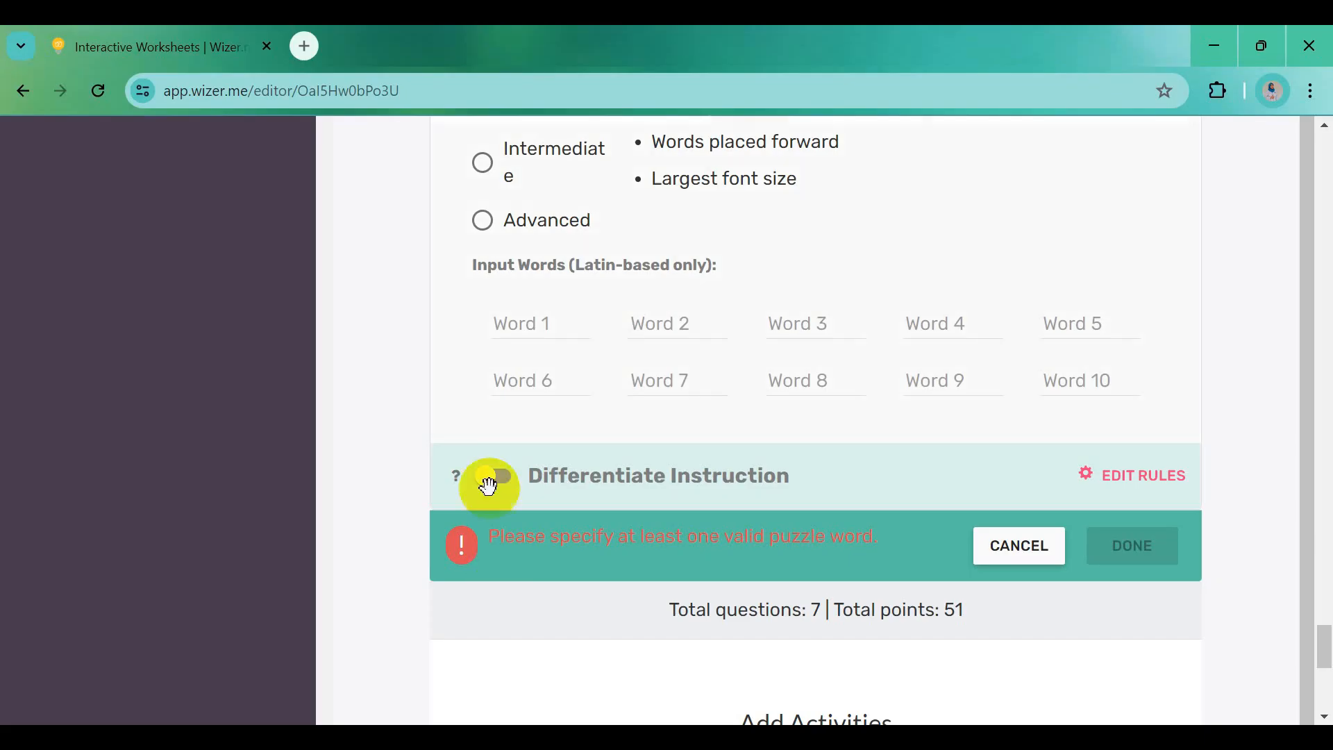
pyautogui.click(512, 324)
pyautogui.write('Invention')
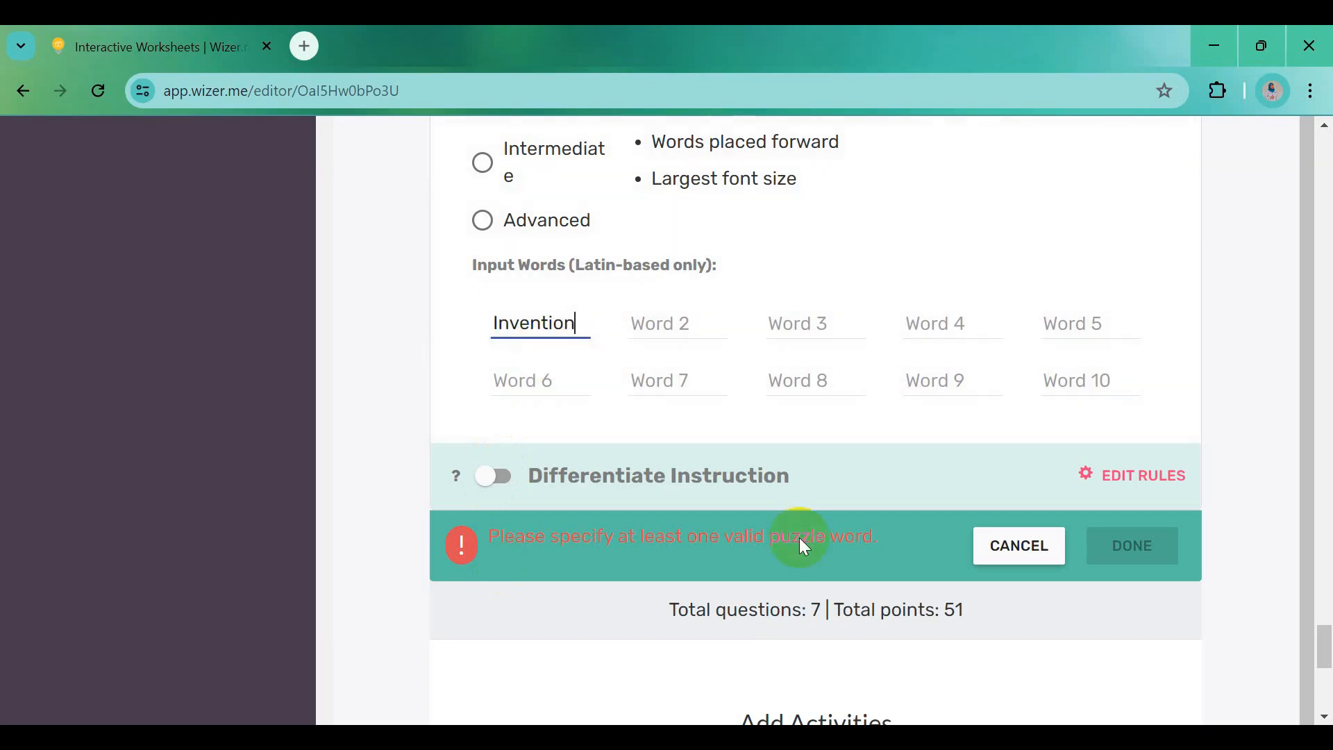
# Add 'Discovery' and 'Diffusion' from the Word list as puzzle words 2 and 3
pyautogui.hotkey('alt', 'Tab')
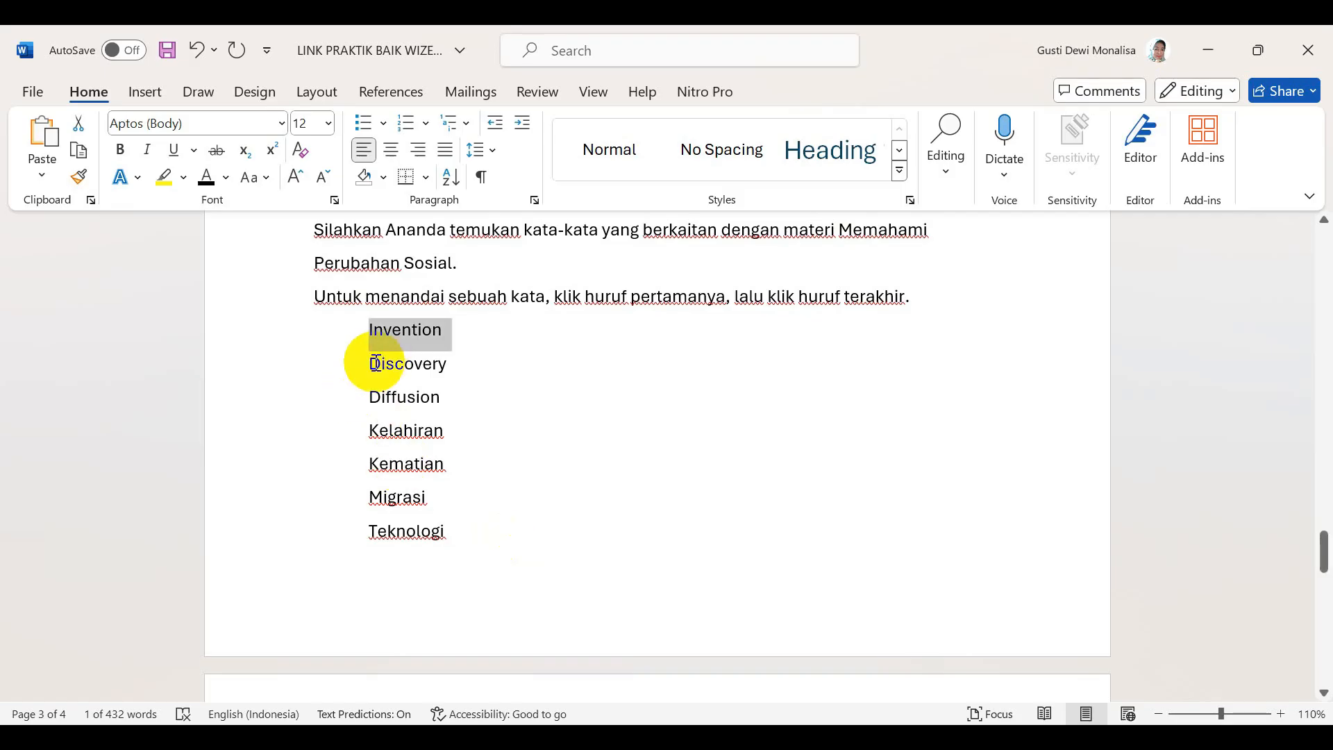
pyautogui.moveTo(363, 364); pyautogui.dragTo(452, 369)
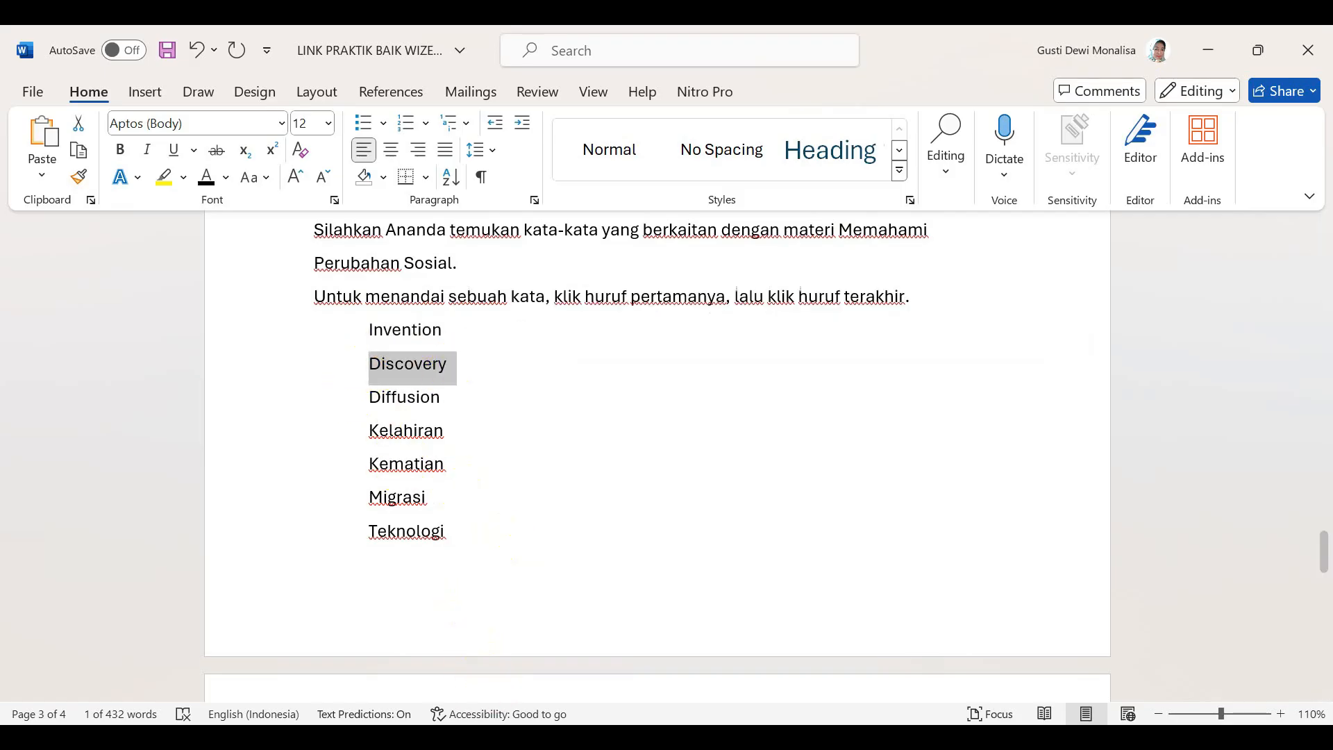
pyautogui.hotkey('alt', 'Tab')
pyautogui.click(646, 326)
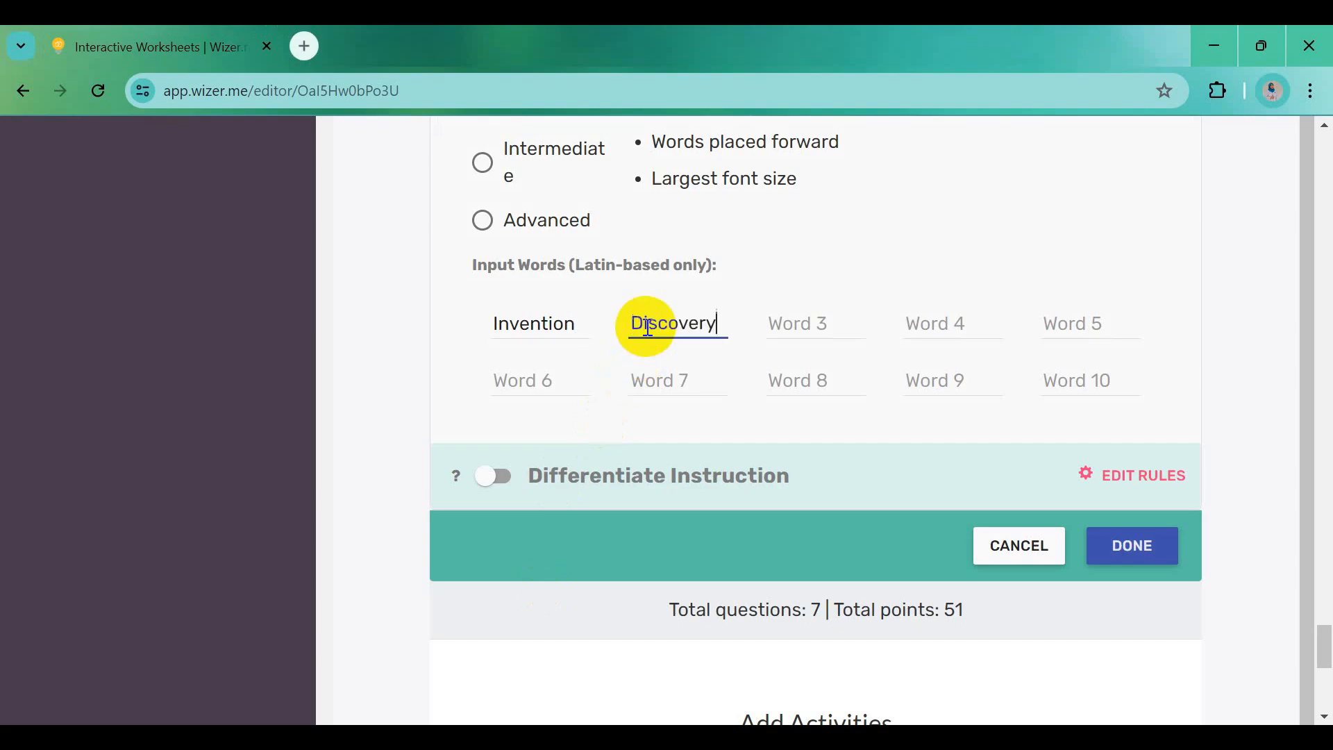
pyautogui.hotkey('alt', 'Tab')
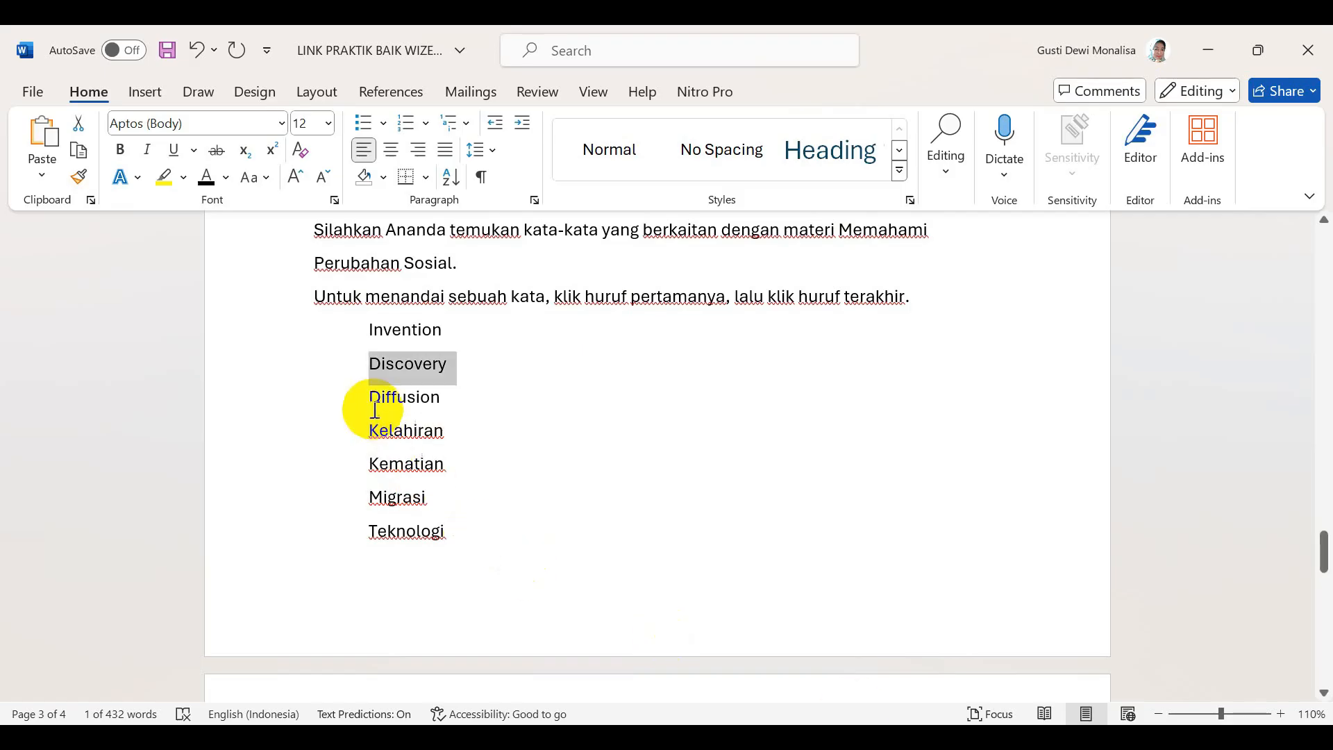
pyautogui.moveTo(372, 403); pyautogui.dragTo(447, 399)
pyautogui.hotkey('ctrl', 'c')
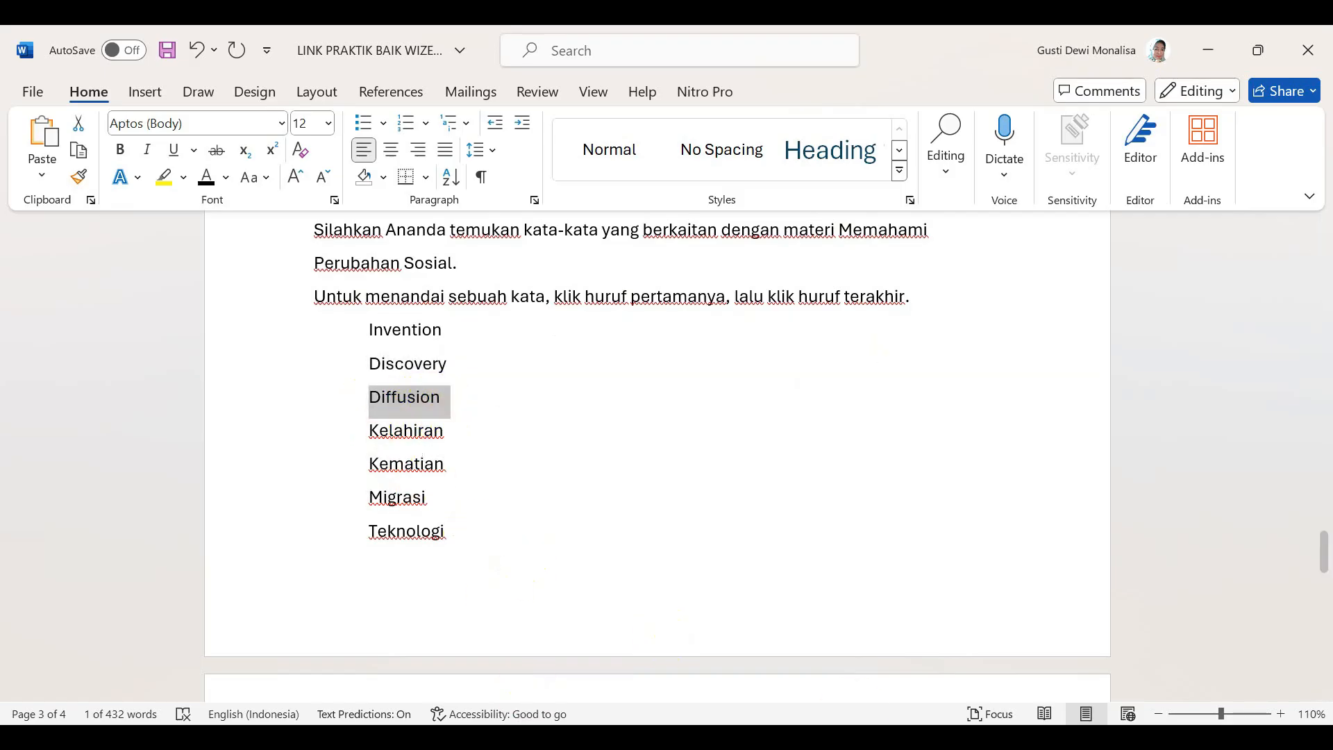
pyautogui.hotkey('alt', 'Tab')
pyautogui.click(795, 325)
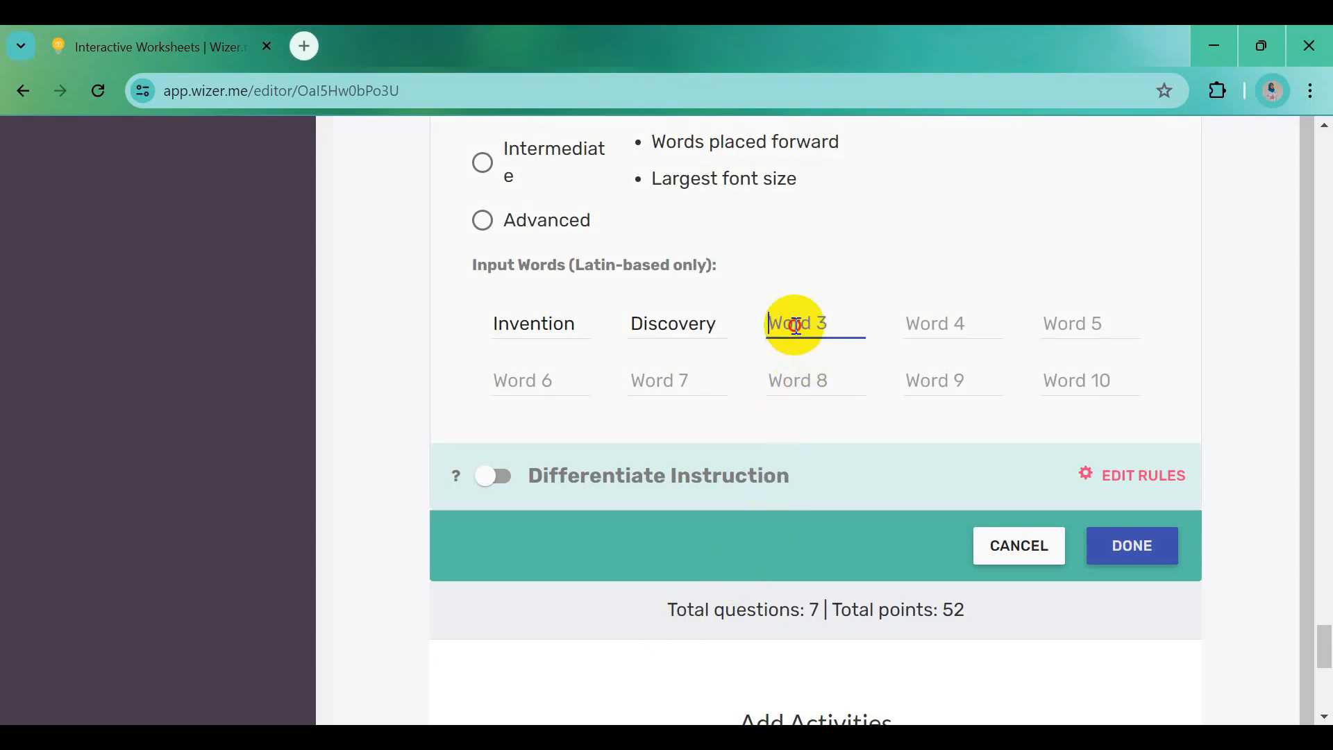
pyautogui.hotkey('ctrl', 'v')
# Copy 'Kelahiran' and 'Kematian' from Word into puzzle words 4 and 5
pyautogui.hotkey('alt', 'Tab')
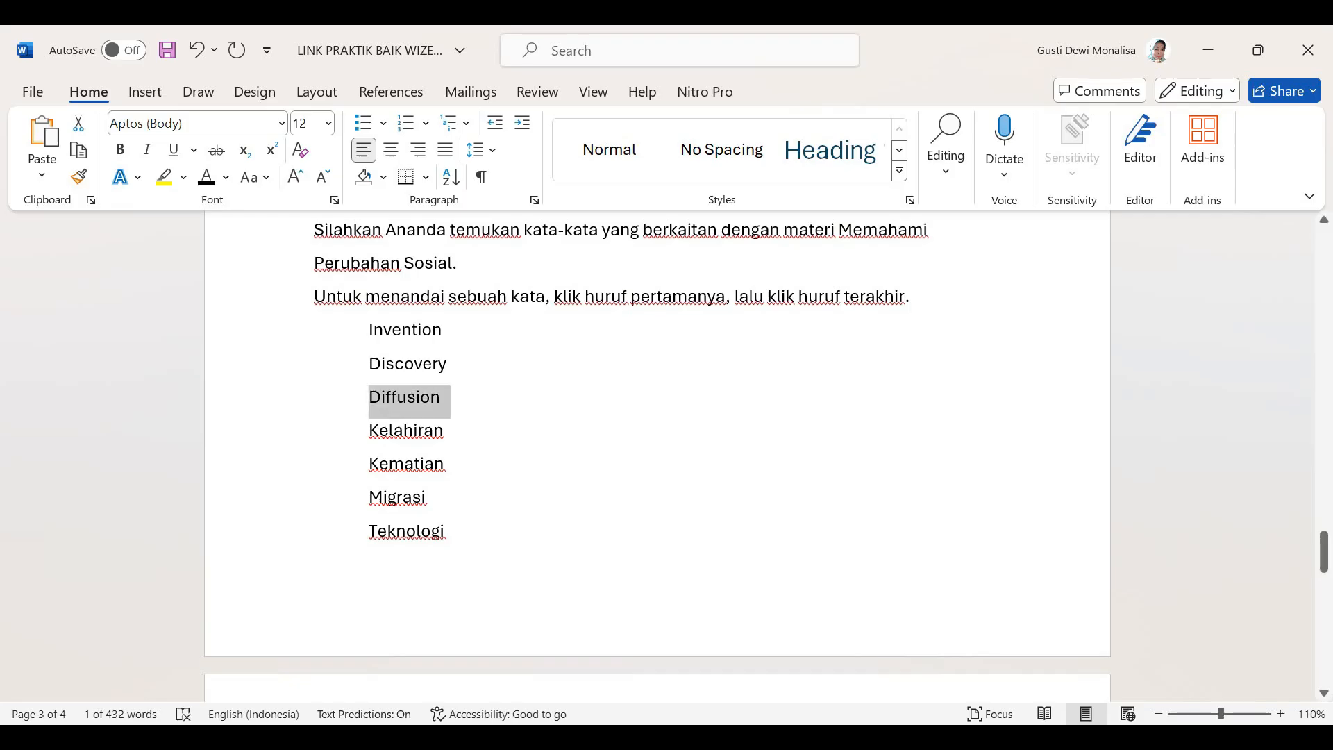
pyautogui.moveTo(369, 431); pyautogui.dragTo(445, 450)
pyautogui.hotkey('ctrl', 'c')
pyautogui.hotkey('alt', 'Tab')
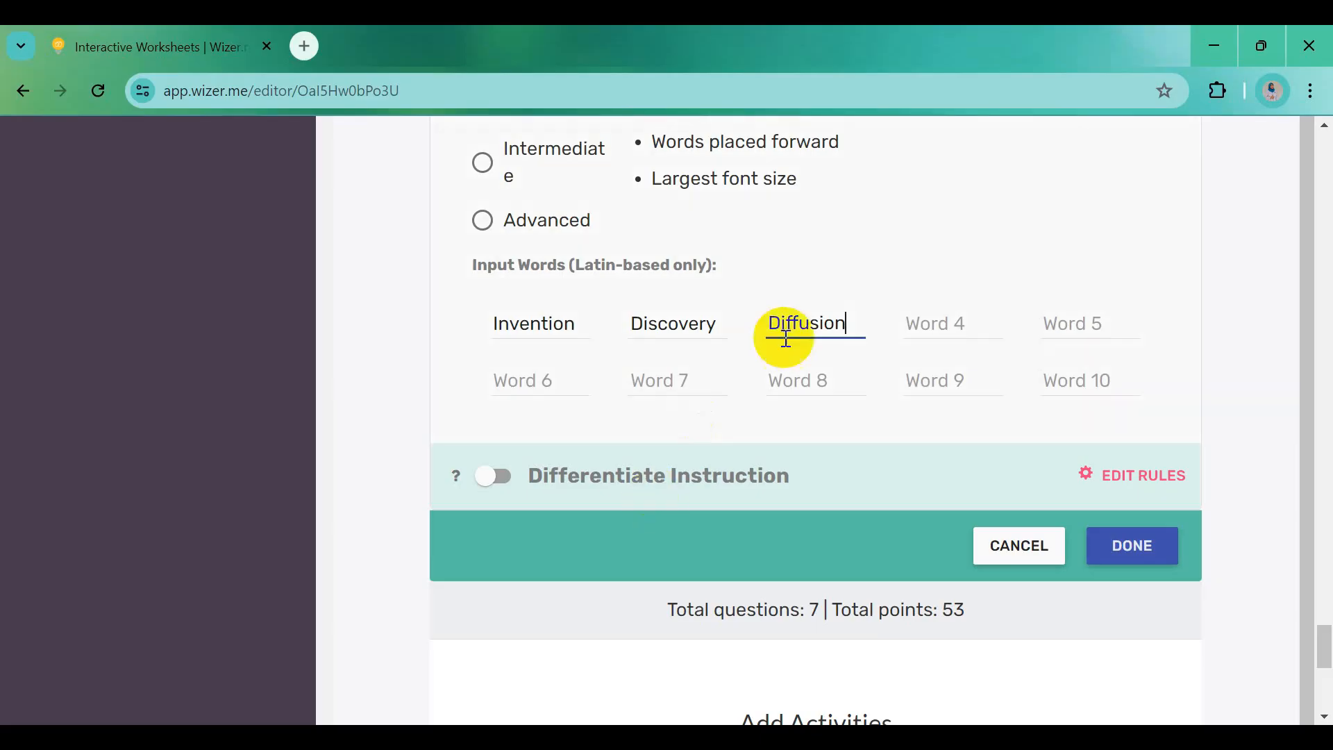
pyautogui.click(904, 315)
pyautogui.hotkey('ctrl', 'v')
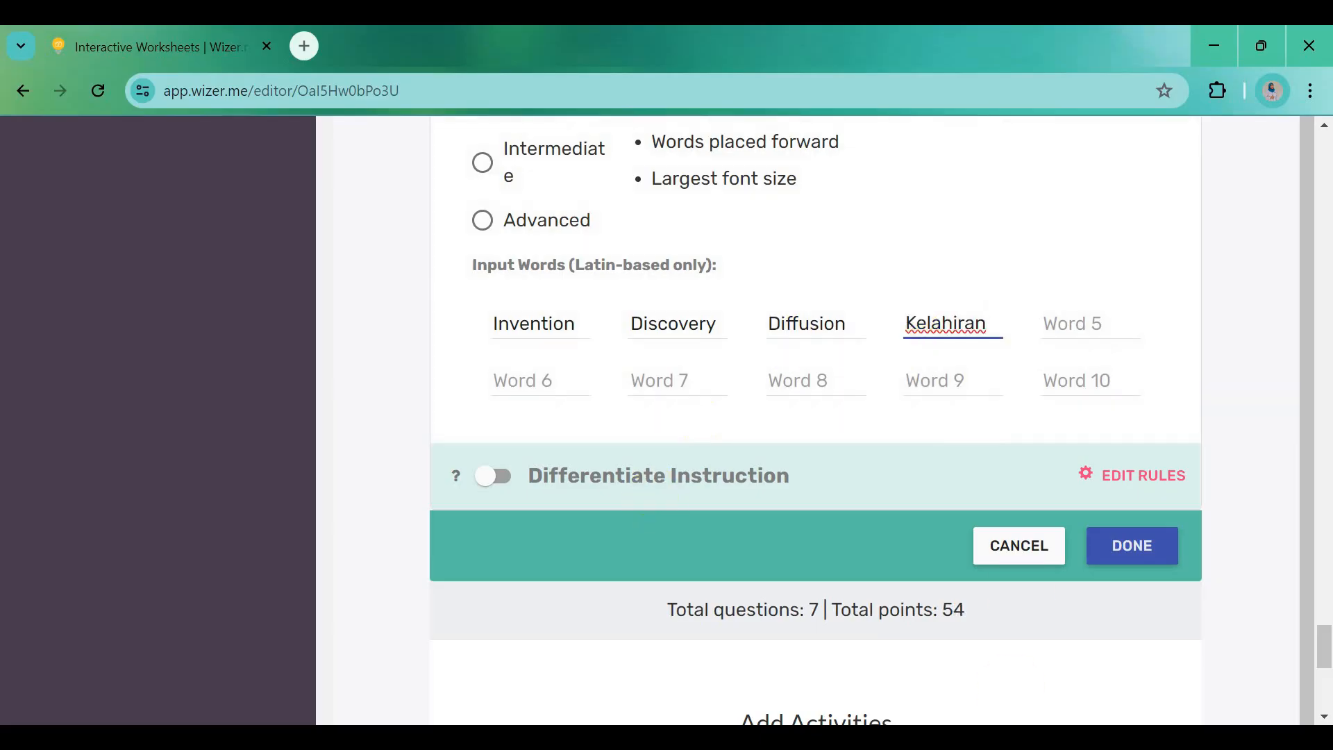
pyautogui.hotkey('alt', 'Tab')
pyautogui.moveTo(369, 464); pyautogui.dragTo(463, 467)
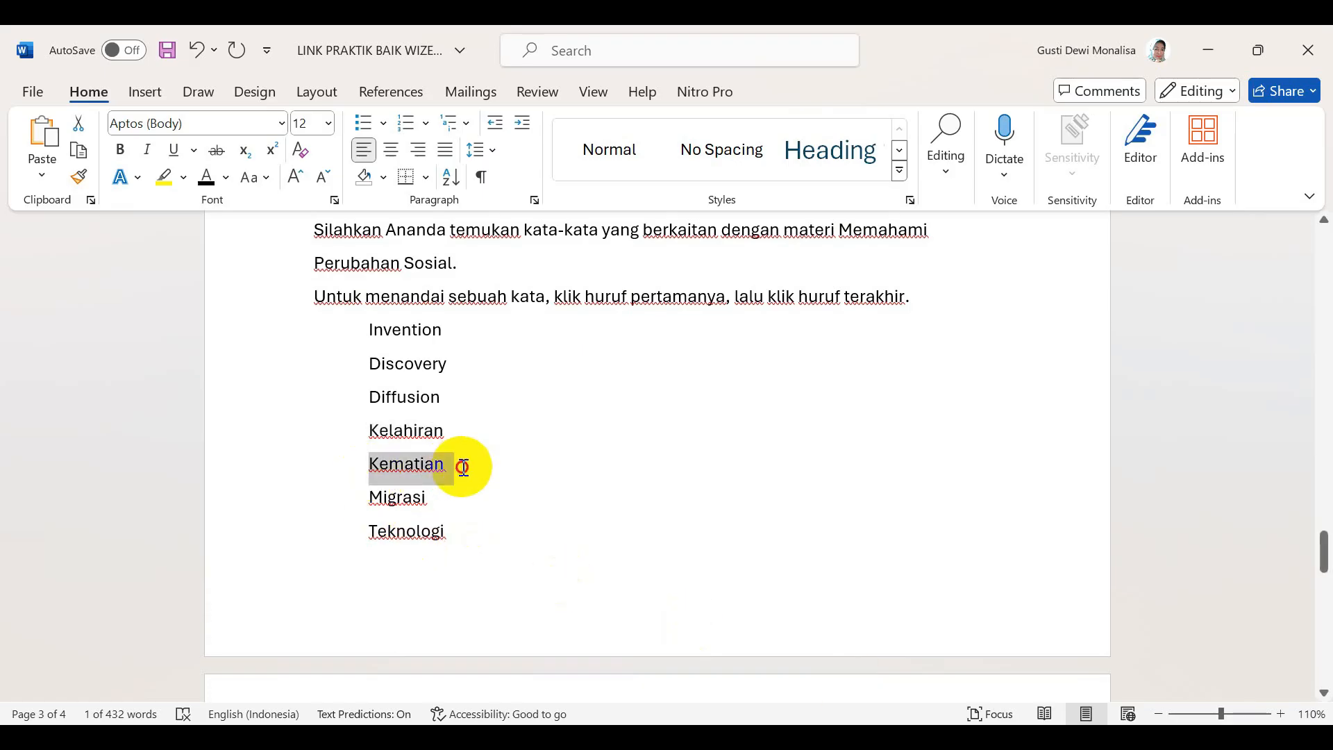
pyautogui.hotkey('ctrl', 'c')
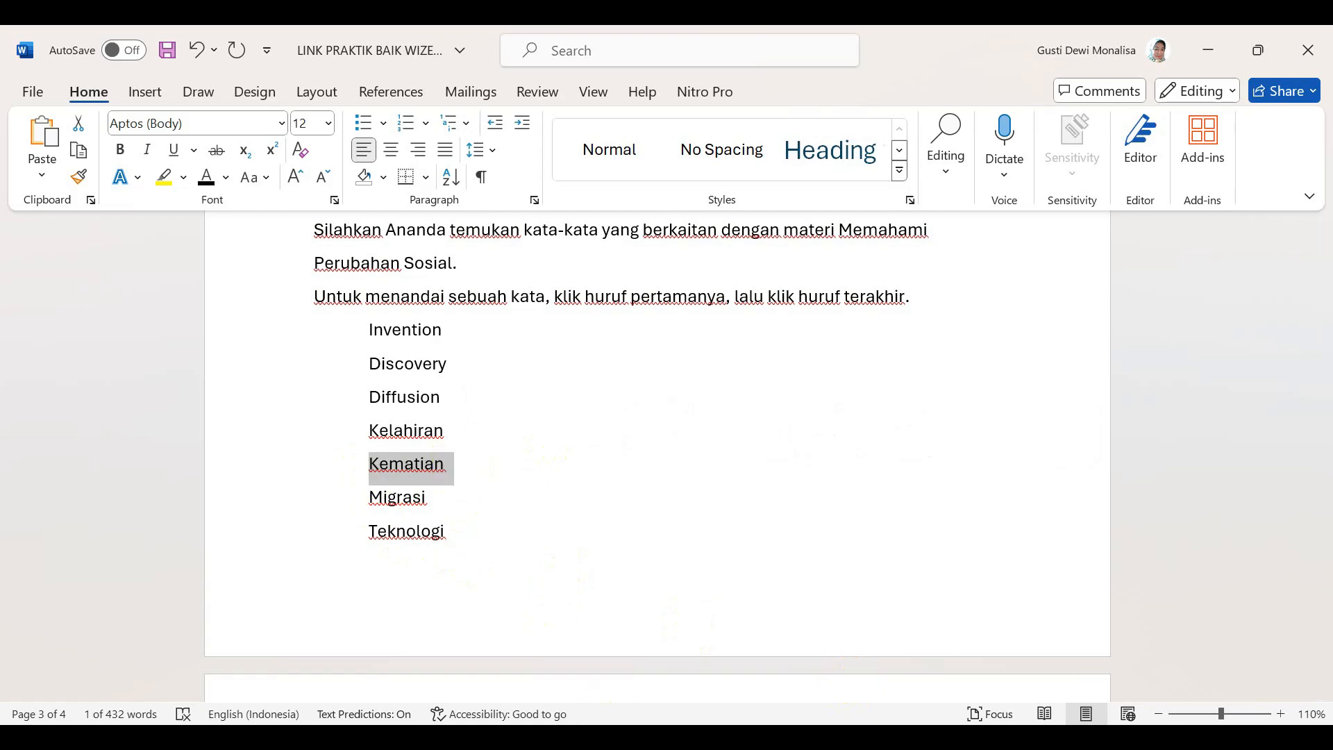
pyautogui.hotkey('alt', 'Tab')
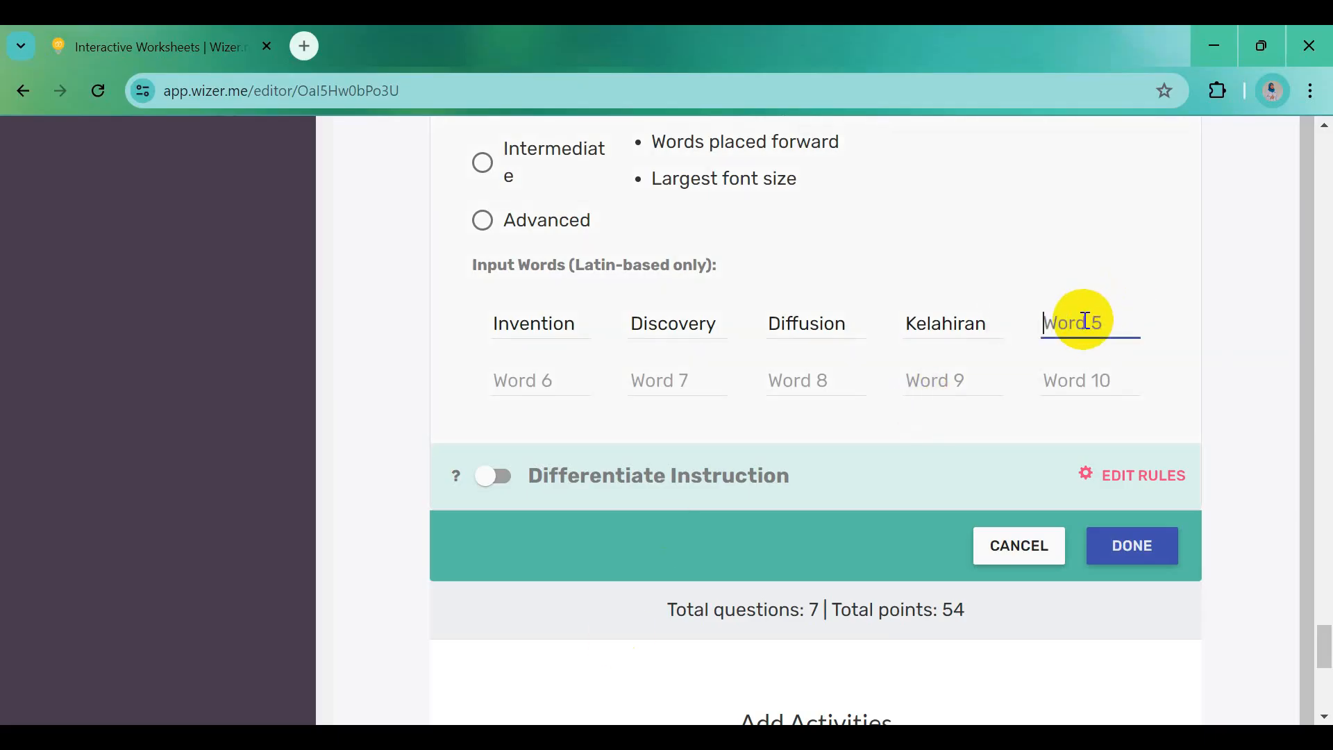
pyautogui.hotkey('ctrl', 'v')
# Add 'Migrasi' as puzzle word 6 and copy 'Teknologi' for word 7
pyautogui.hotkey('alt', 'Tab')
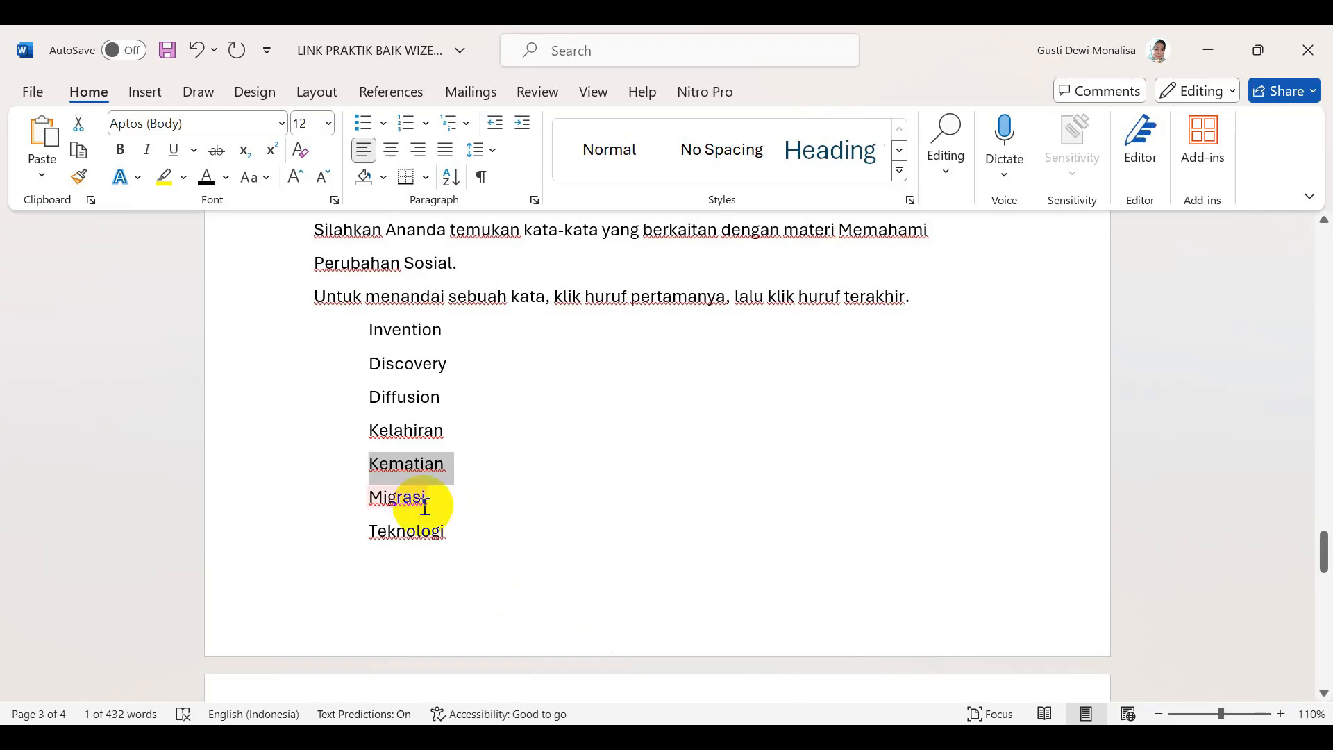
pyautogui.moveTo(370, 498); pyautogui.dragTo(422, 506)
pyautogui.hotkey('ctrl', 'c')
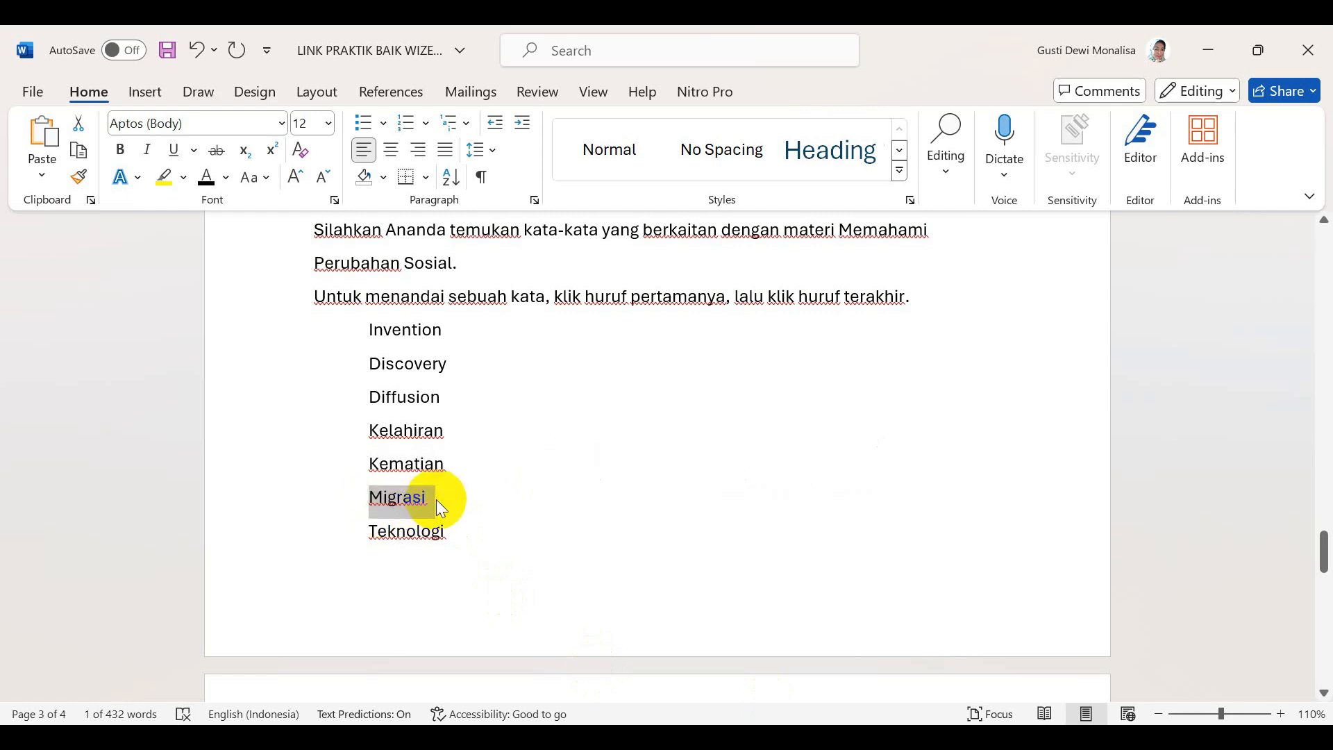
pyautogui.hotkey('alt', 'Tab')
pyautogui.click(507, 387)
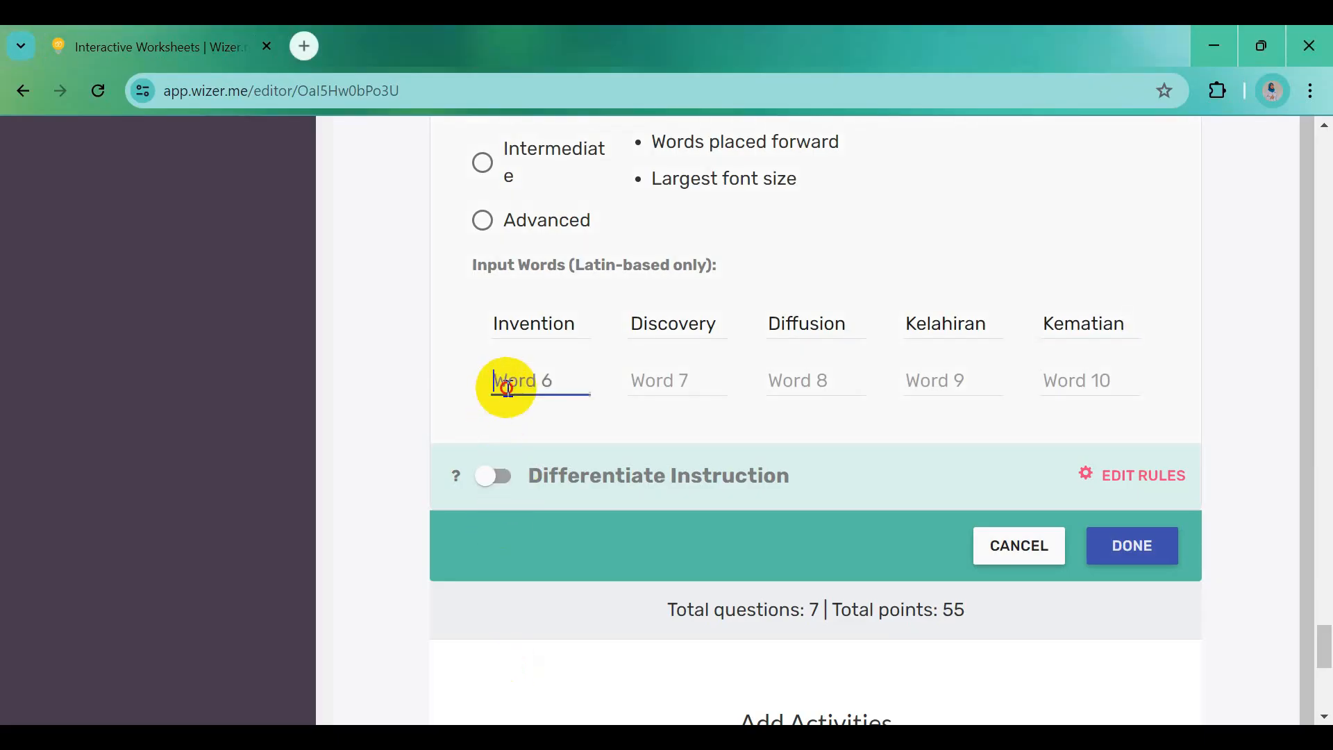
pyautogui.hotkey('ctrl', 'v')
pyautogui.hotkey('alt', 'Tab')
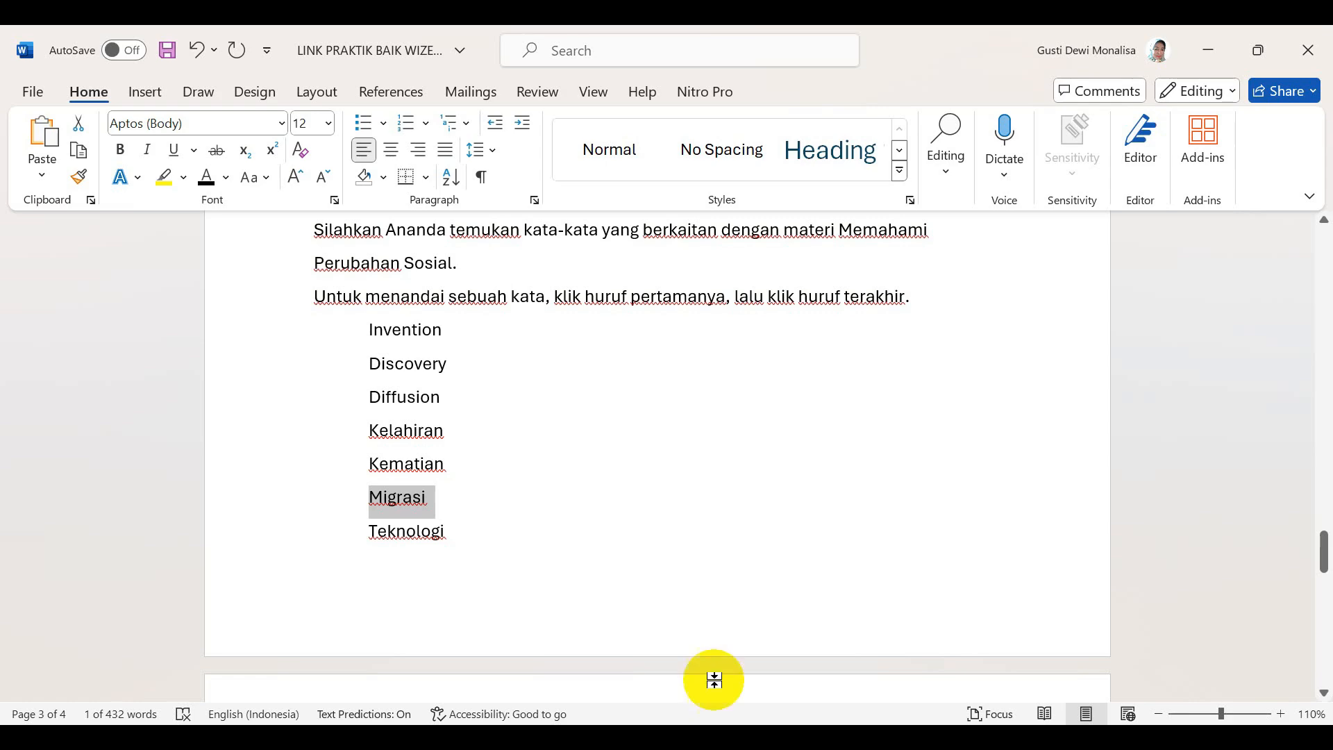
pyautogui.moveTo(367, 533); pyautogui.dragTo(462, 539)
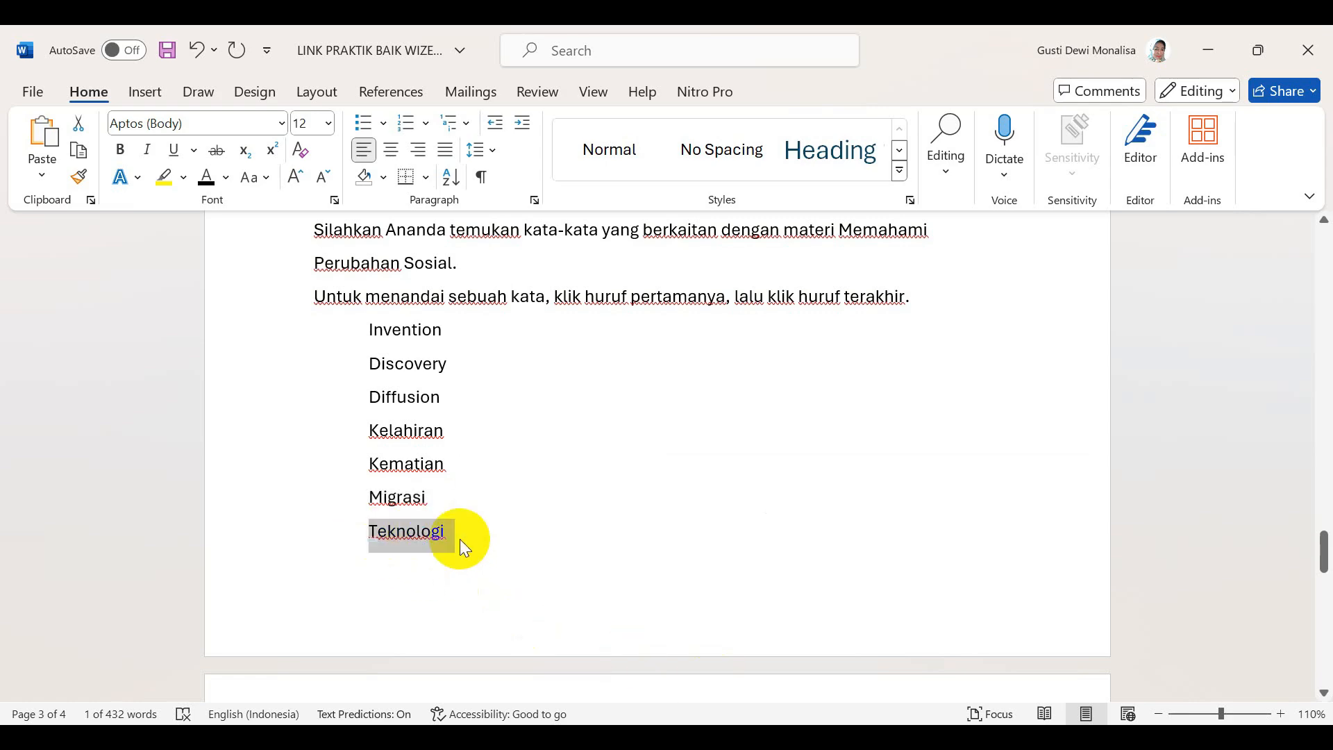
pyautogui.hotkey('ctrl', 'c')
pyautogui.hotkey('alt', 'Tab')
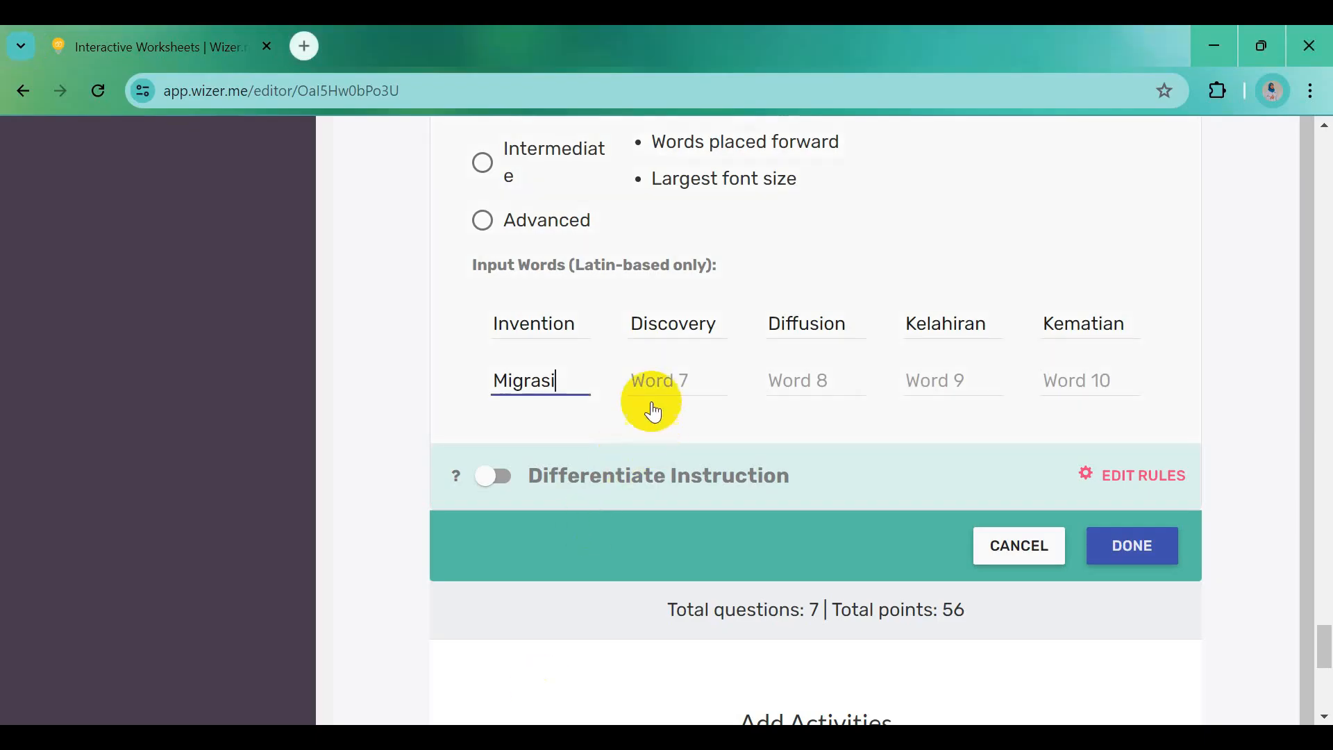
pyautogui.click(650, 384)
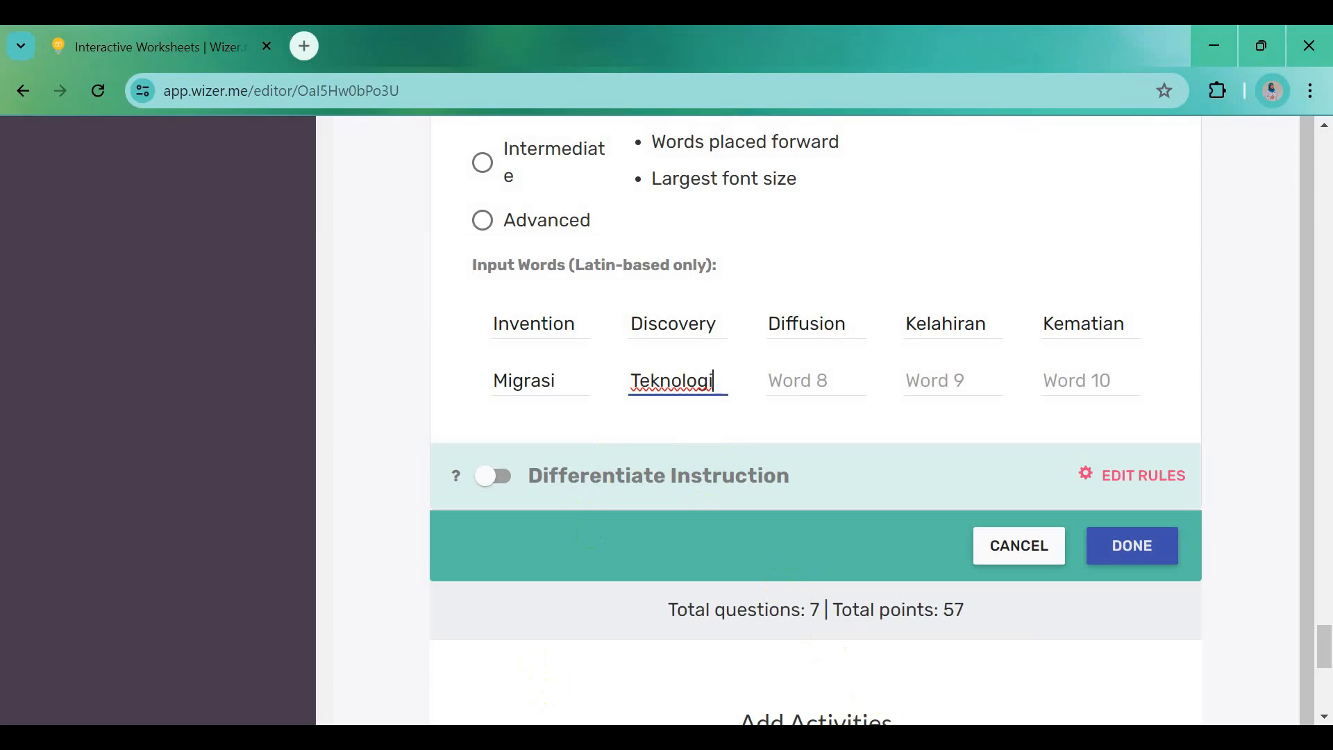
# Add 'Konflik' and 'Heterogenitas' to the puzzle, then copy 'Homogenitas' from Word
pyautogui.hotkey('alt', 'Tab')
pyautogui.scroll(-5, 539, 625)
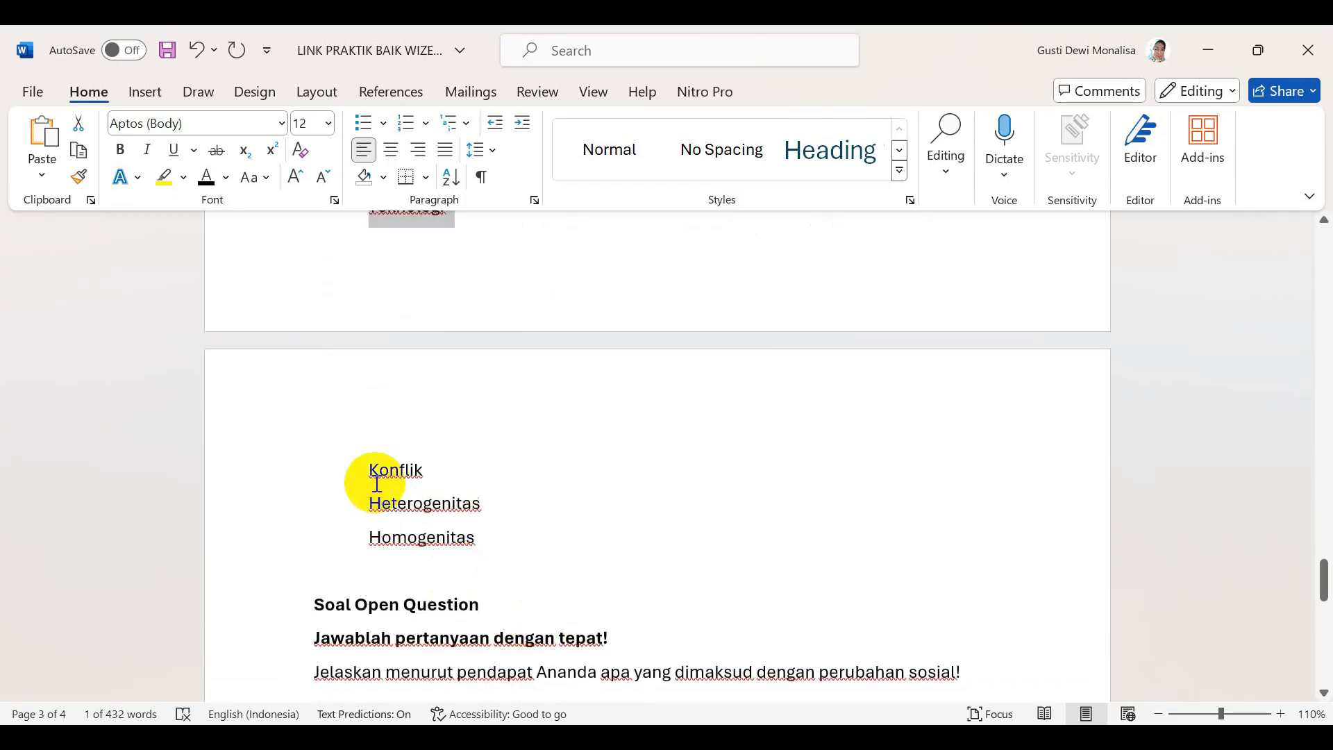
pyautogui.moveTo(375, 483); pyautogui.dragTo(434, 475)
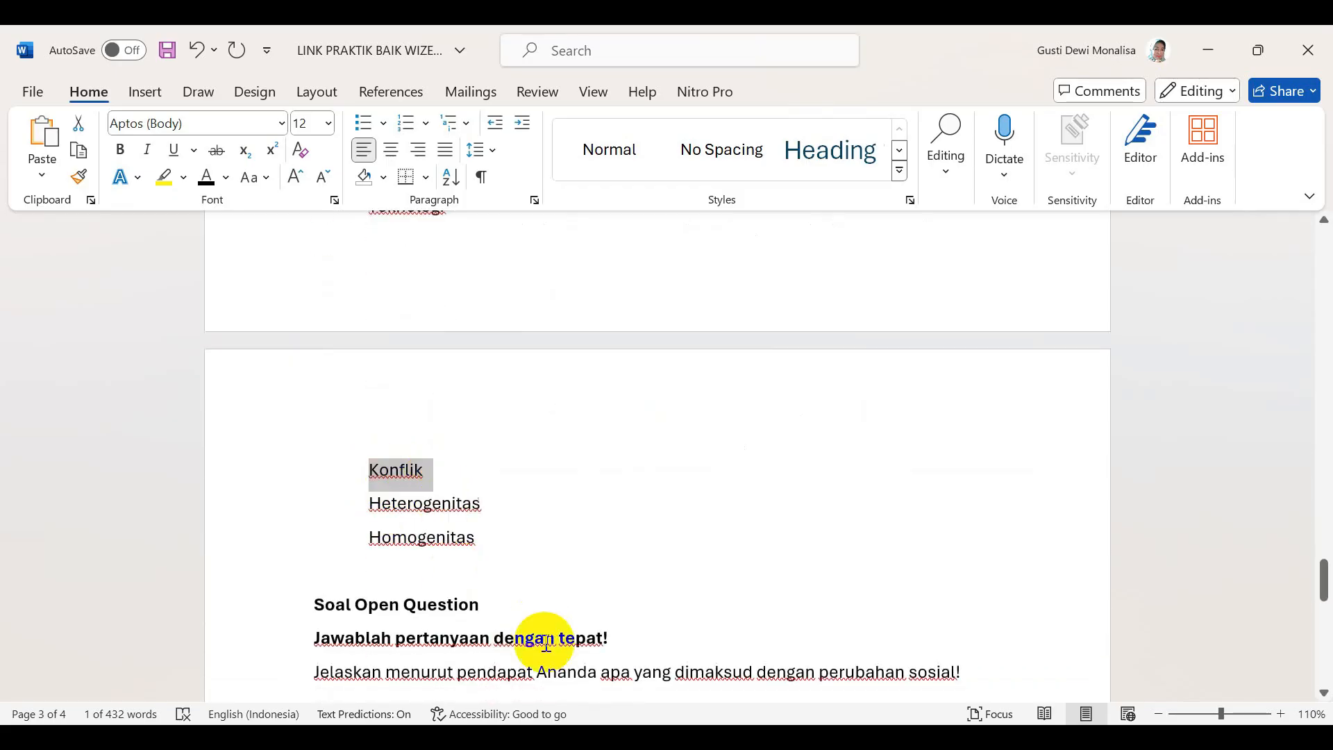
pyautogui.hotkey('alt', 'Tab')
pyautogui.click(778, 378)
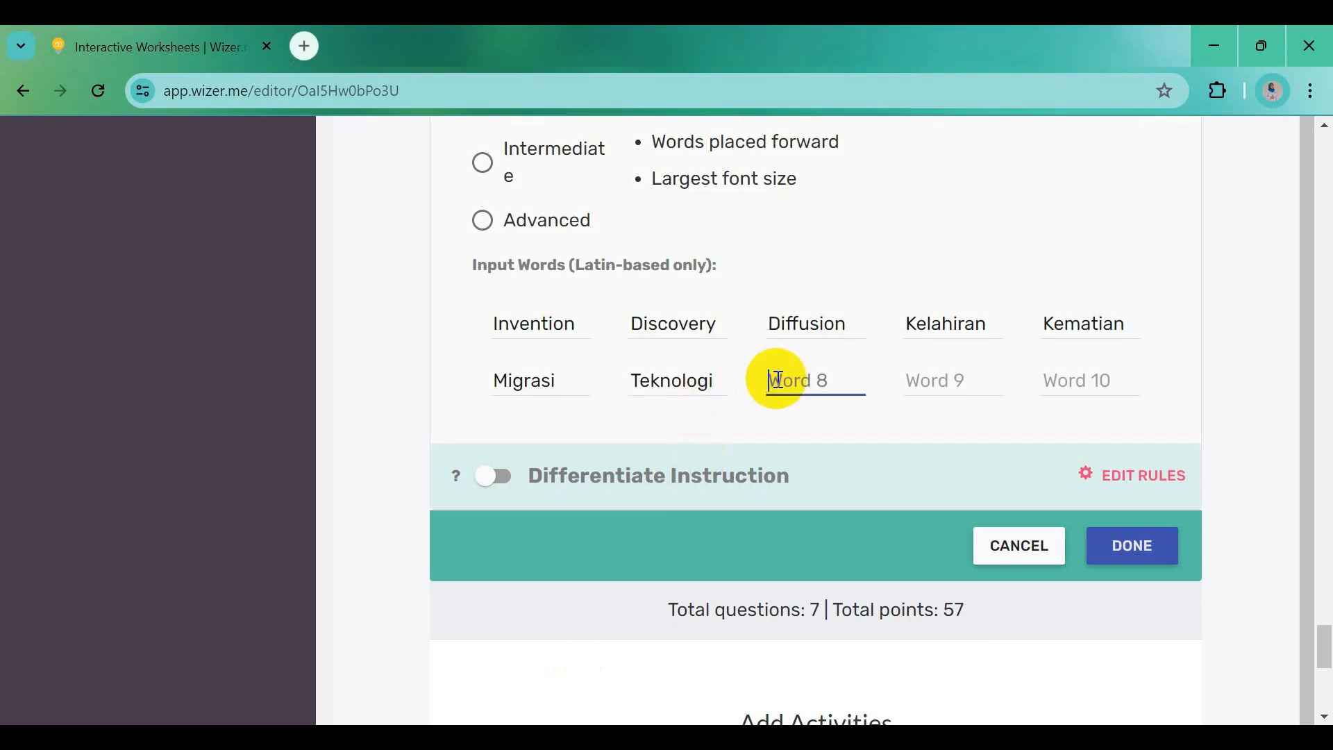
pyautogui.click(945, 734)
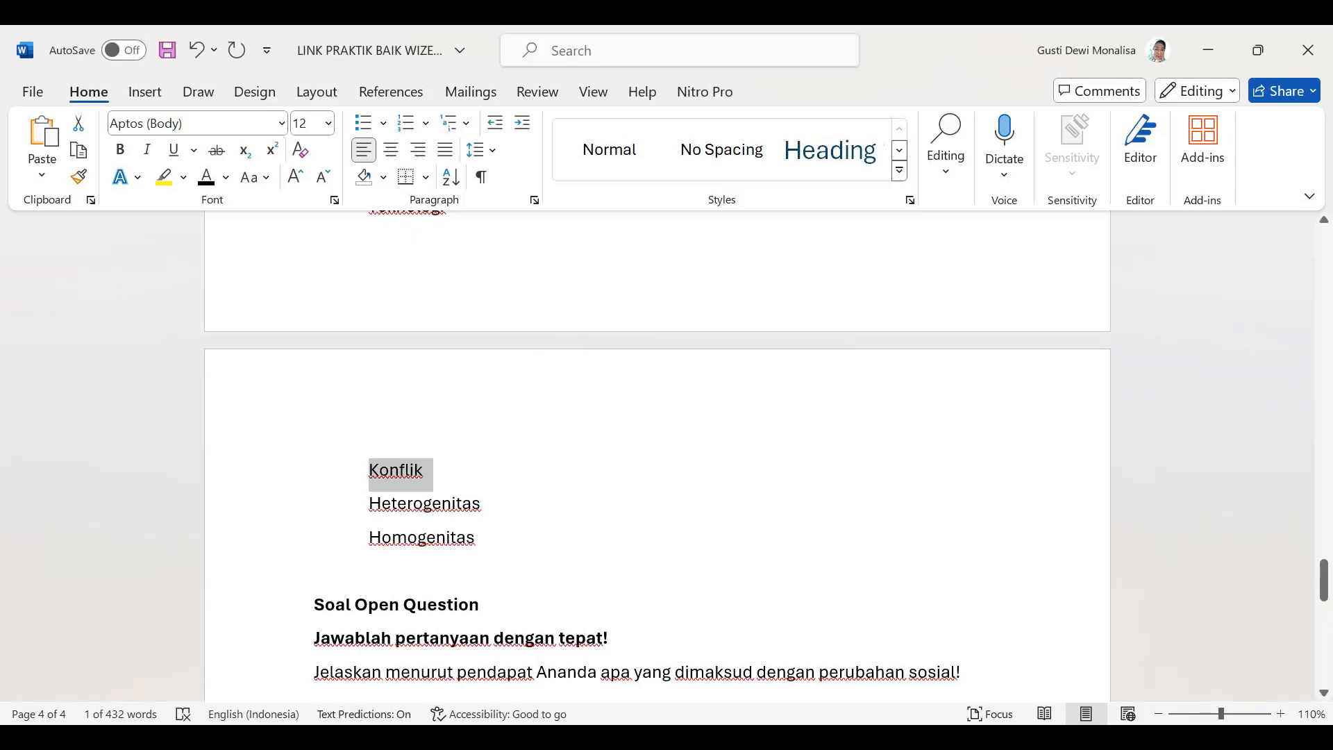
pyautogui.moveTo(363, 506); pyautogui.dragTo(494, 511)
pyautogui.hotkey('ctrl', 'c')
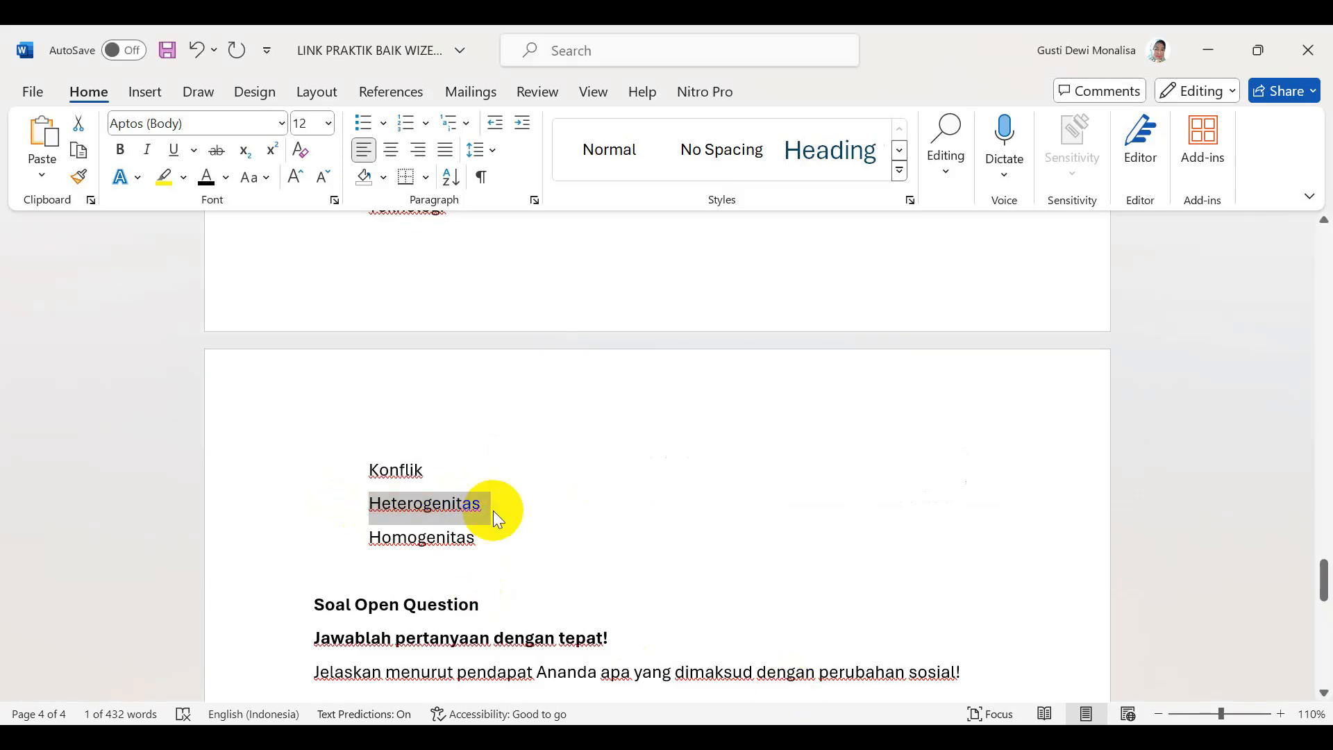
pyautogui.click(827, 735)
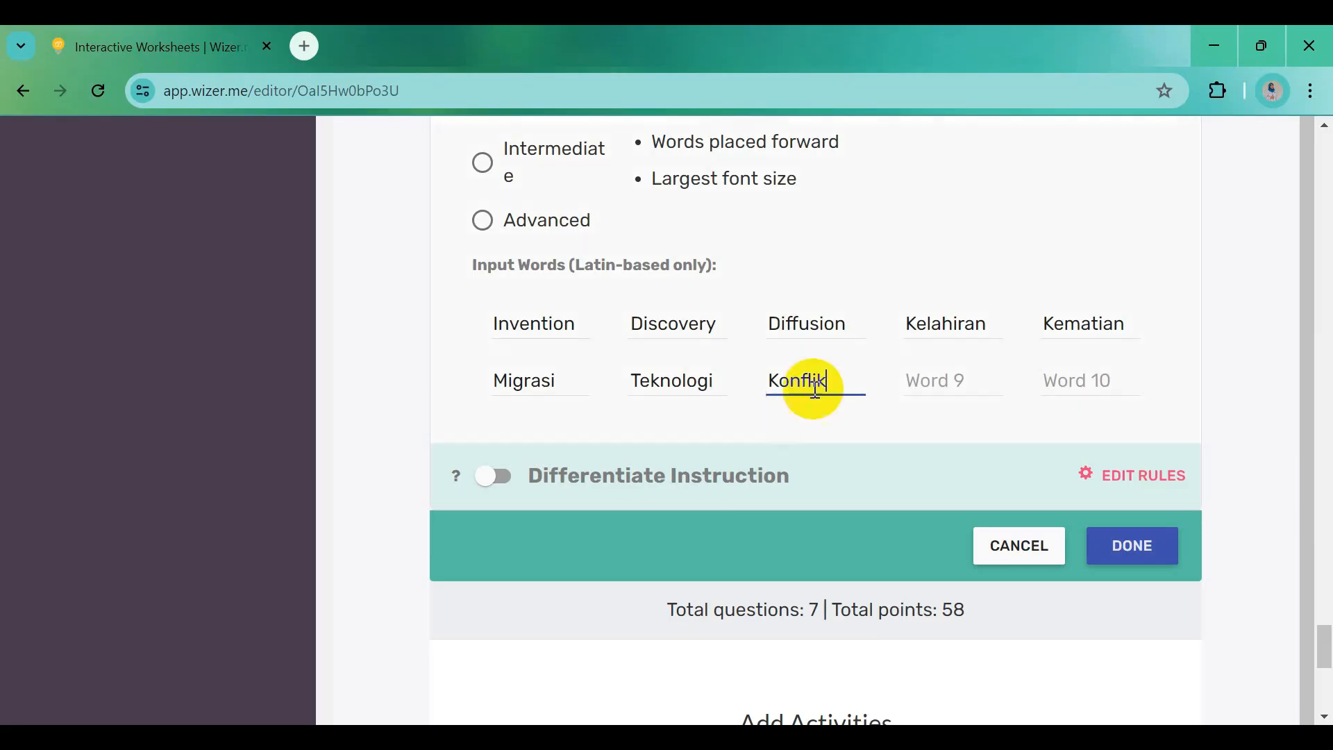
pyautogui.hotkey('ctrl', 'v')
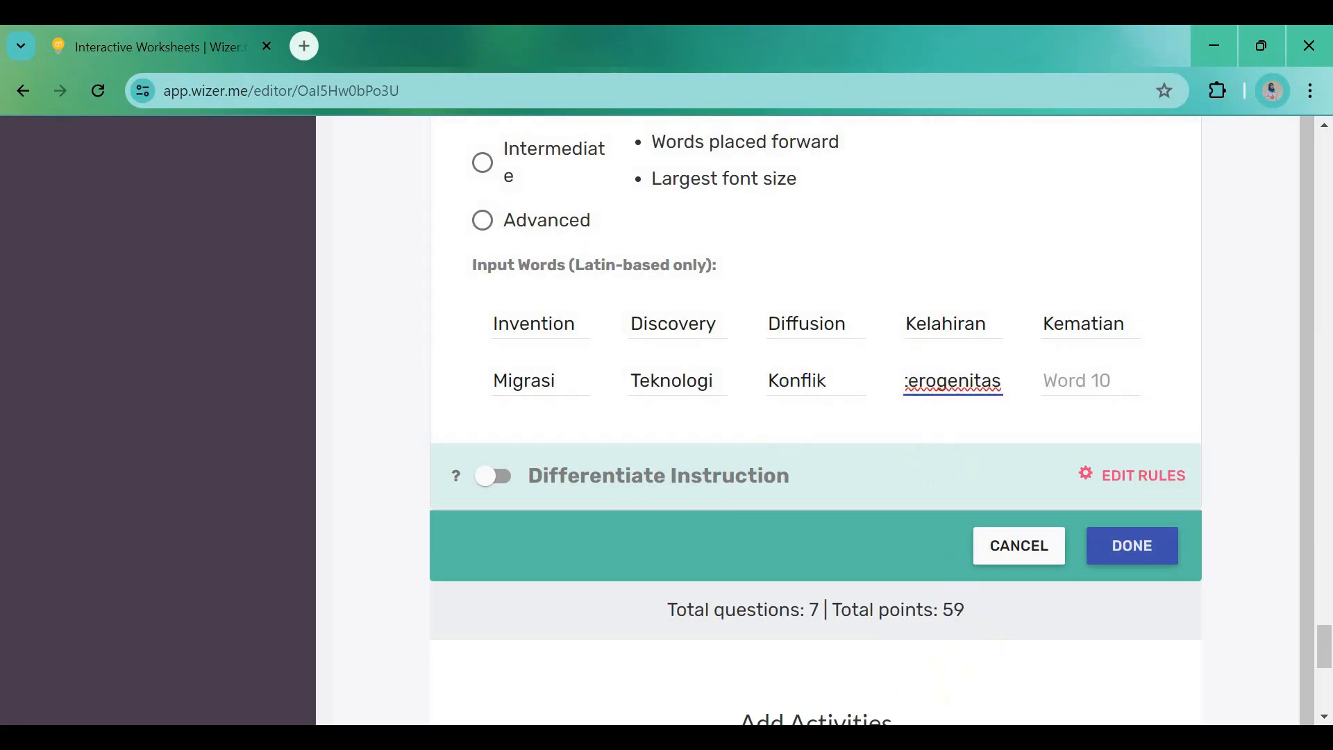
pyautogui.click(785, 734)
pyautogui.moveTo(366, 538); pyautogui.dragTo(486, 538)
pyautogui.hotkey('ctrl', 'c')
pyautogui.click(826, 735)
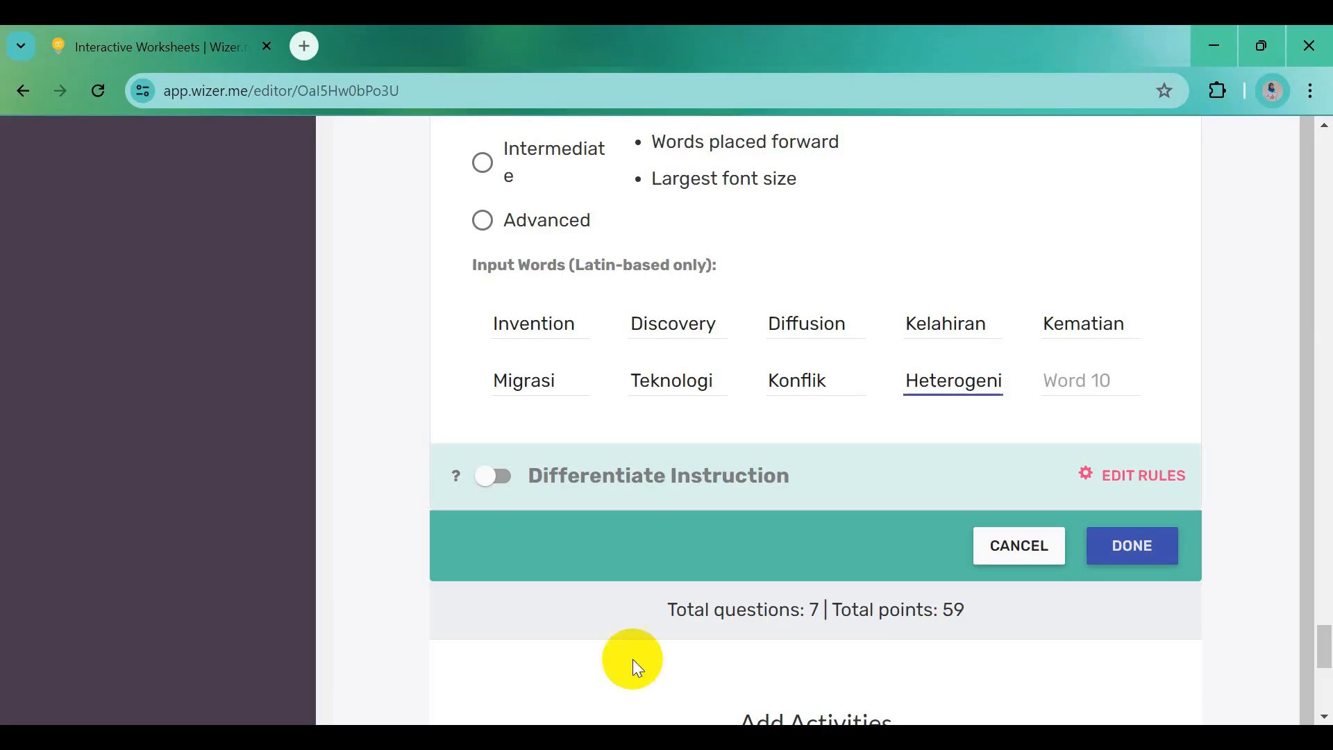
# Save the word search and confirm 10 points for the grouping question
pyautogui.click(1164, 556)
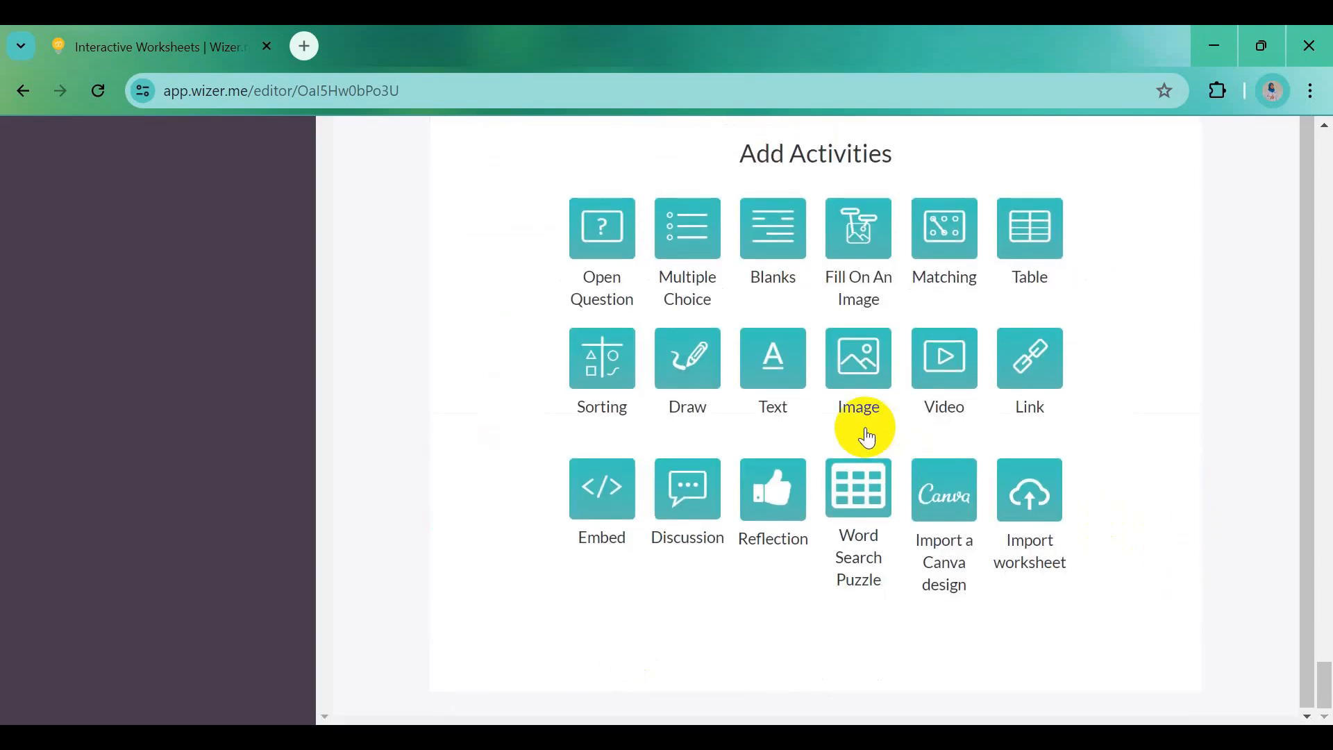
pyautogui.scroll(8, 868, 438)
pyautogui.scroll(7, 868, 425)
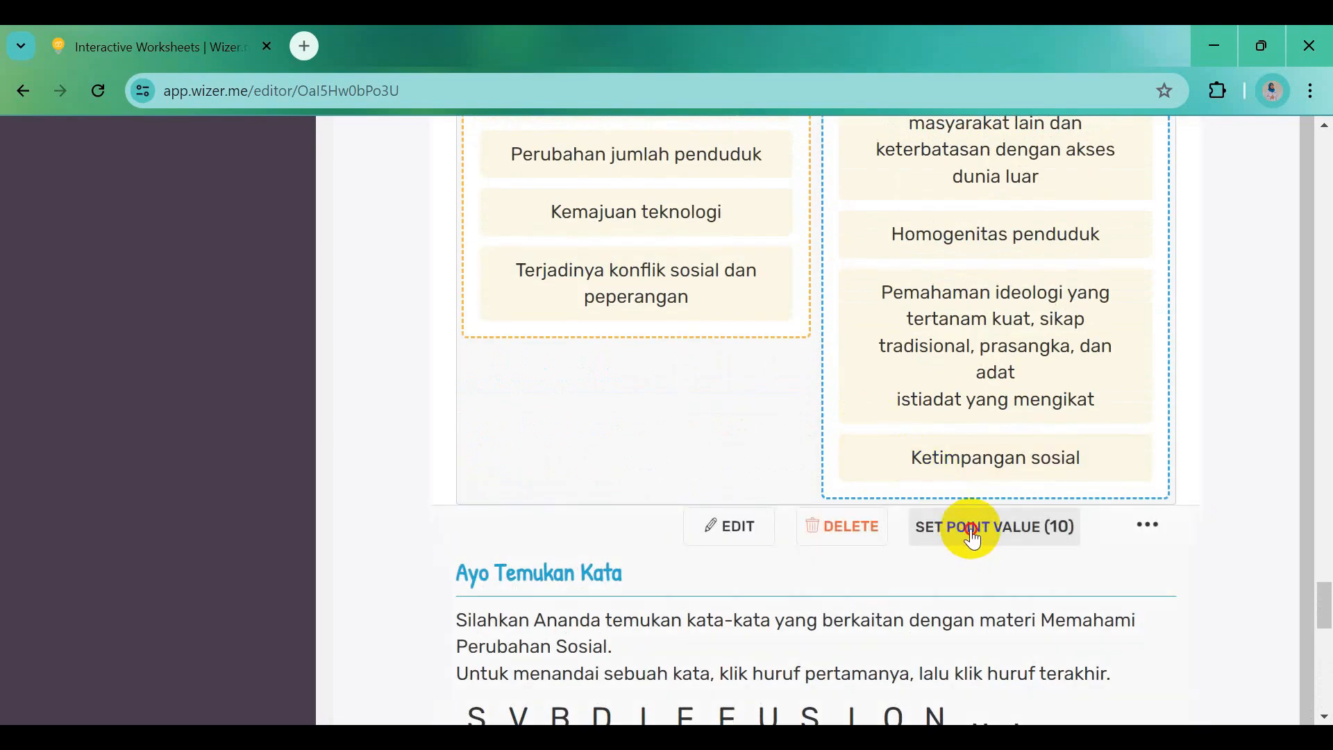
pyautogui.click(972, 529)
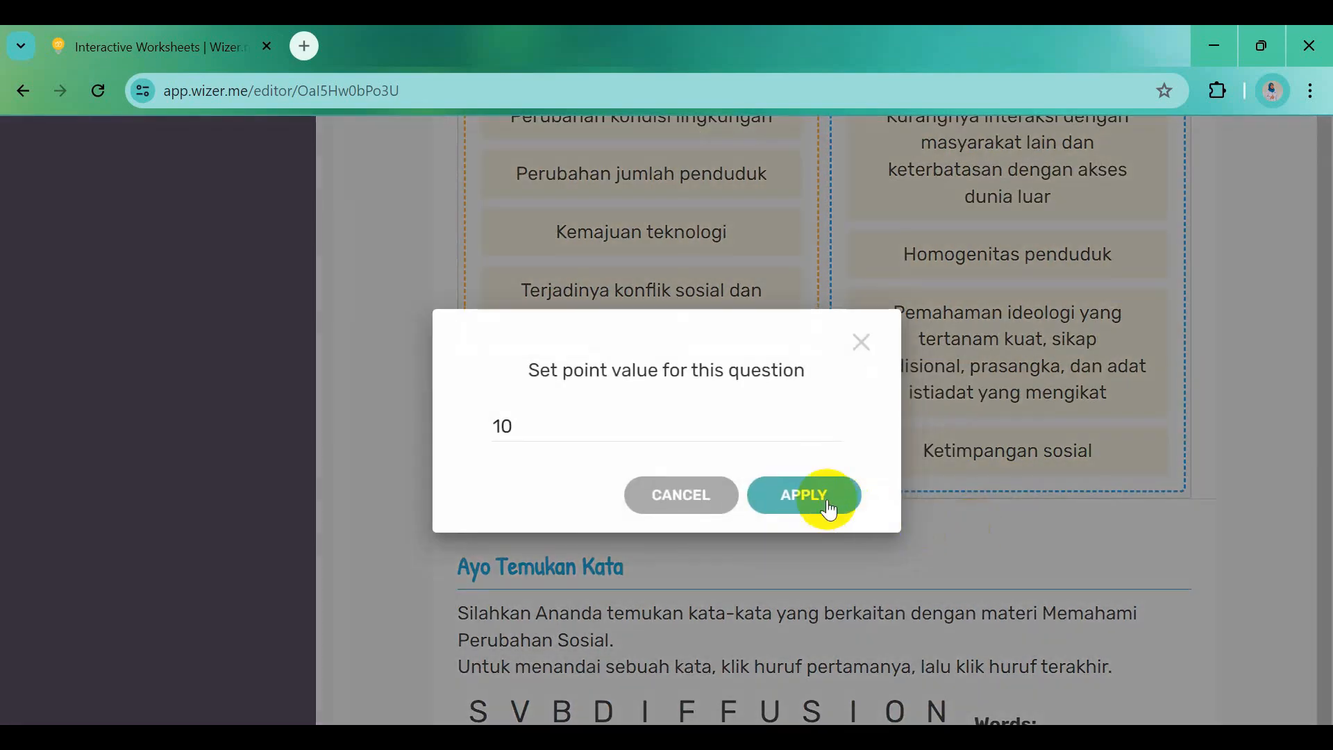
pyautogui.click(830, 511)
pyautogui.scroll(-7, 991, 586)
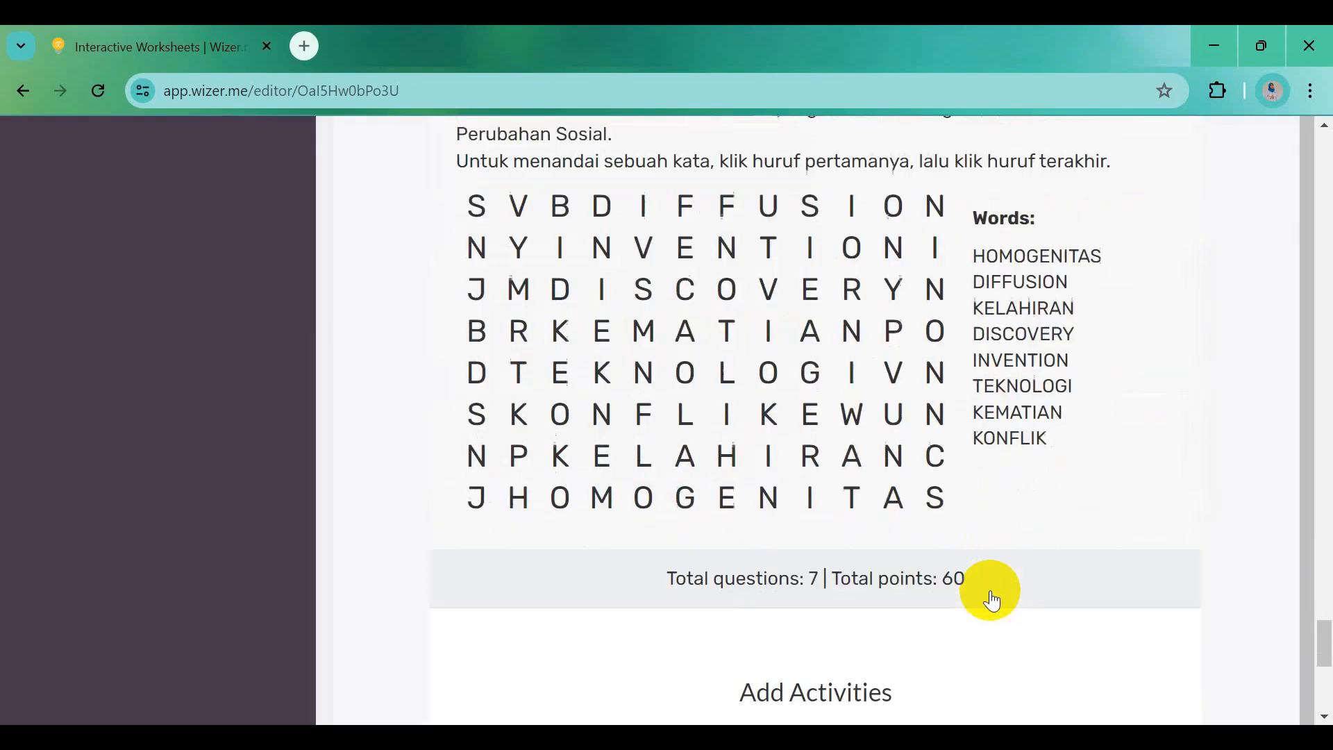
pyautogui.scroll(-2, 990, 591)
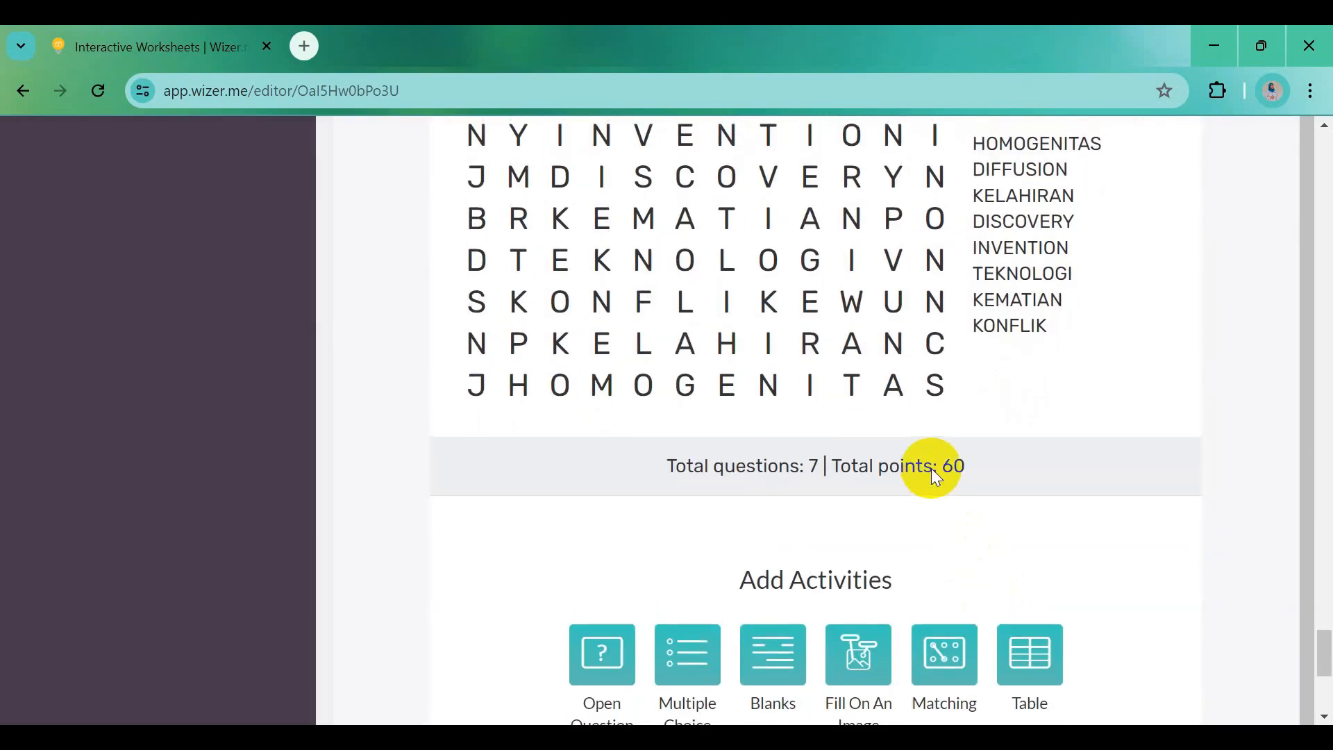
pyautogui.scroll(5, 935, 453)
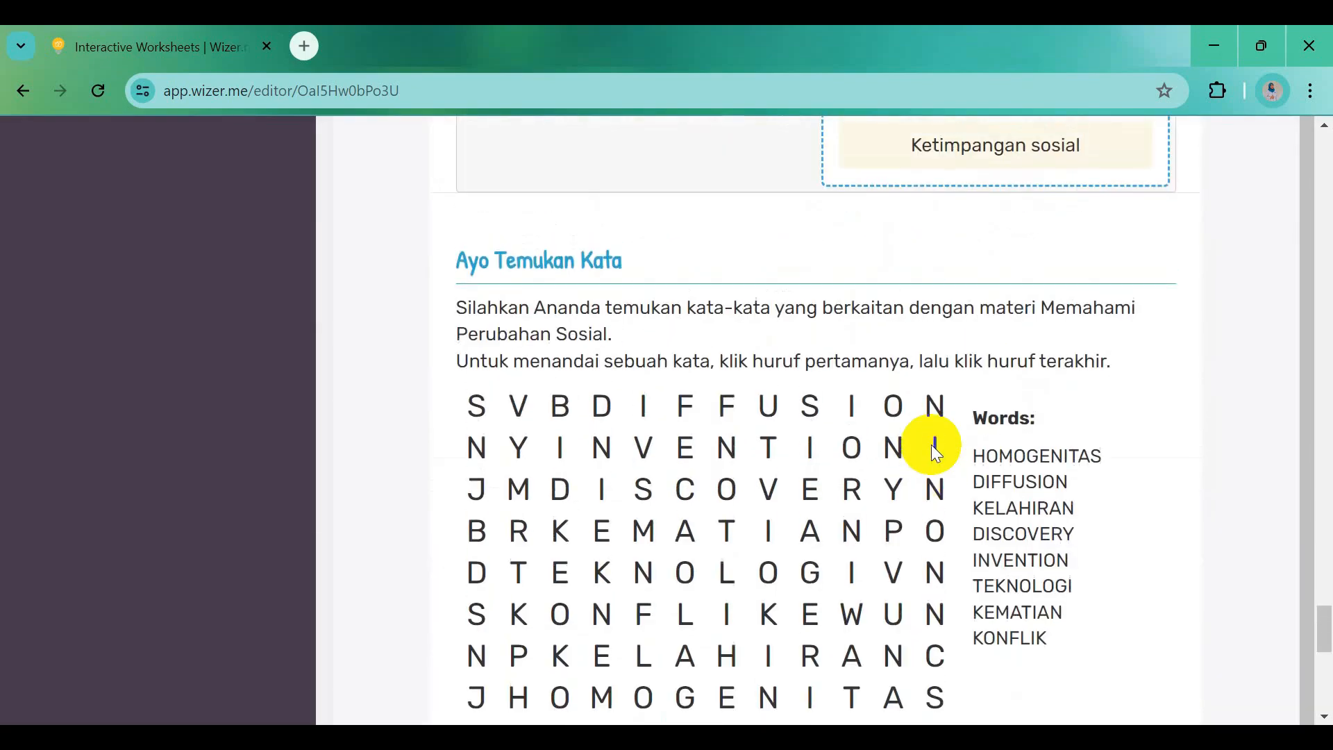
pyautogui.scroll(3, 935, 456)
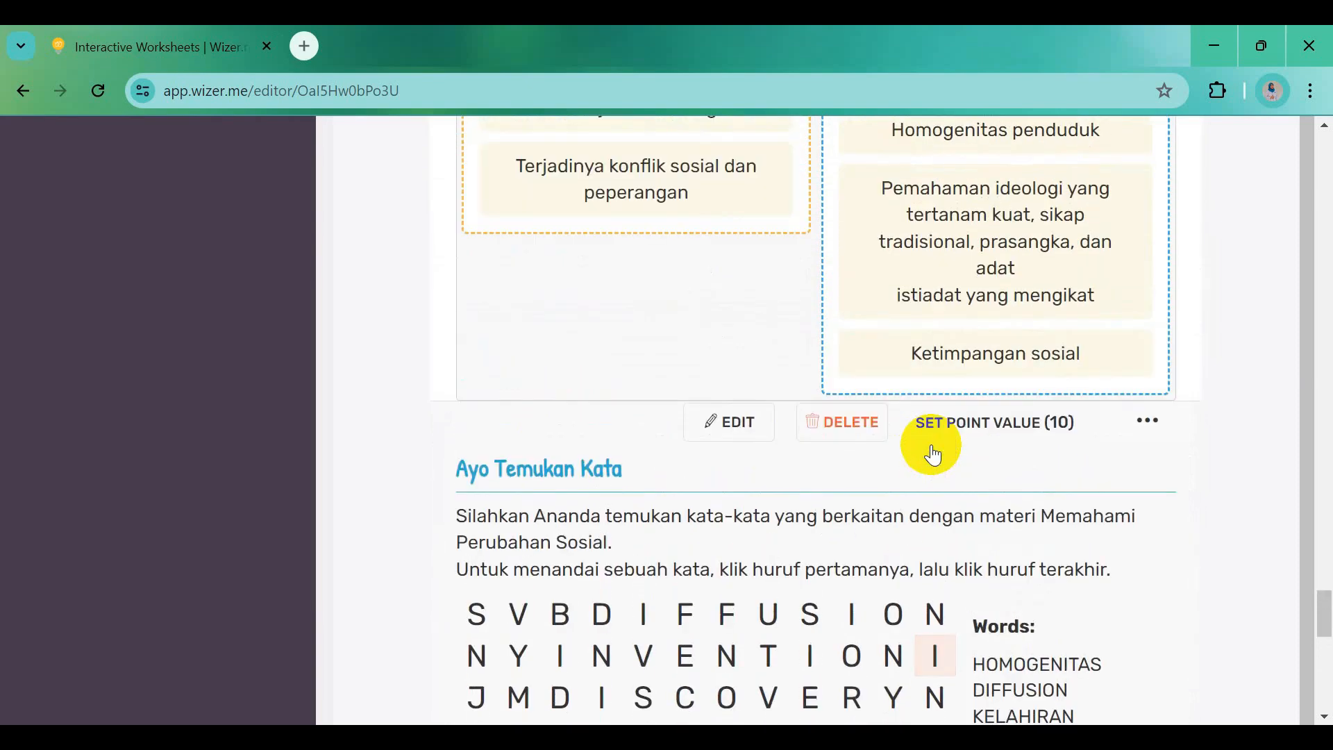
pyautogui.scroll(7, 934, 455)
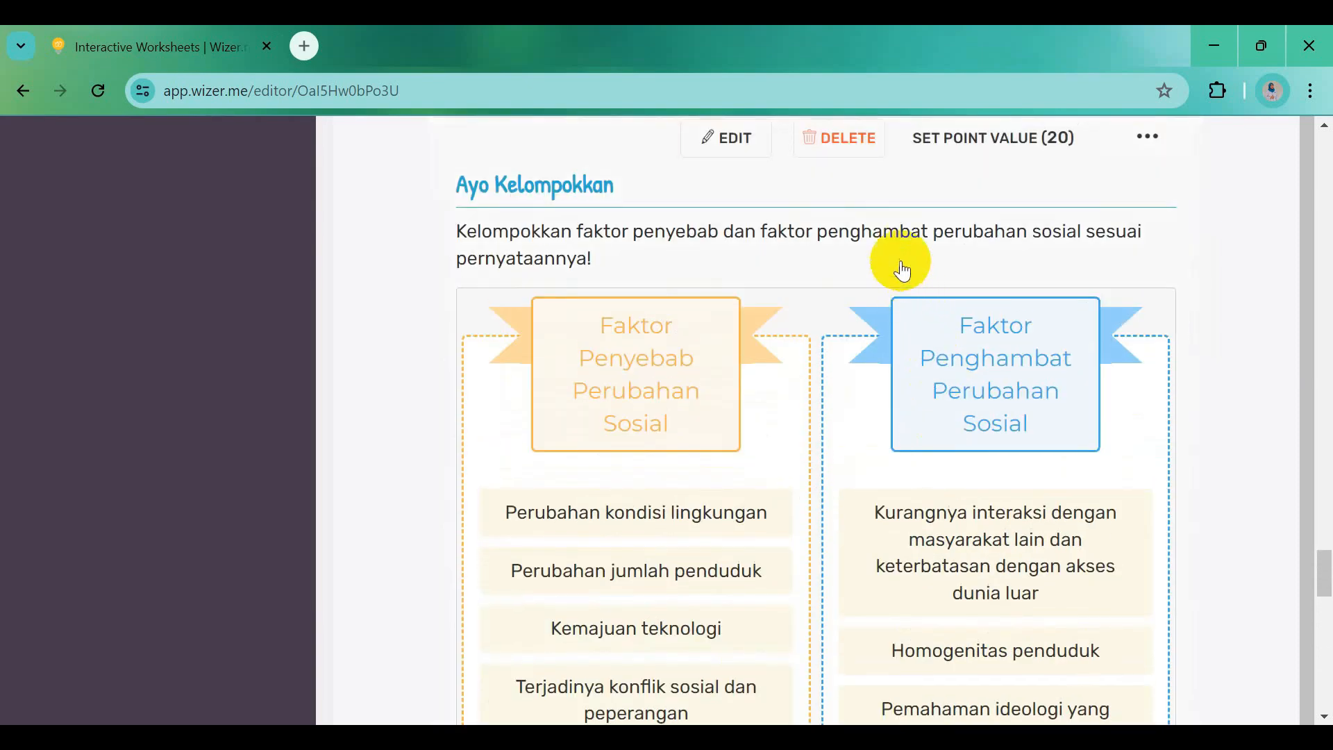
pyautogui.scroll(4, 907, 240)
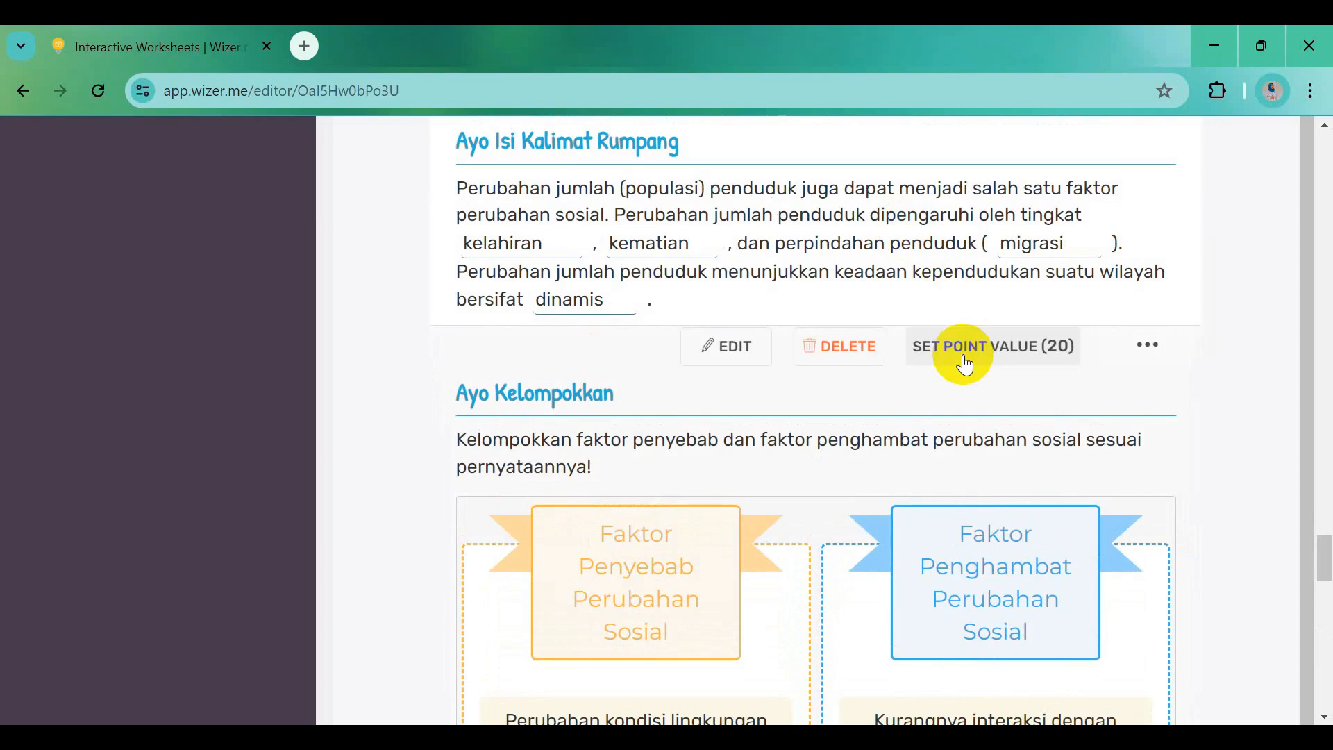
pyautogui.scroll(12, 967, 364)
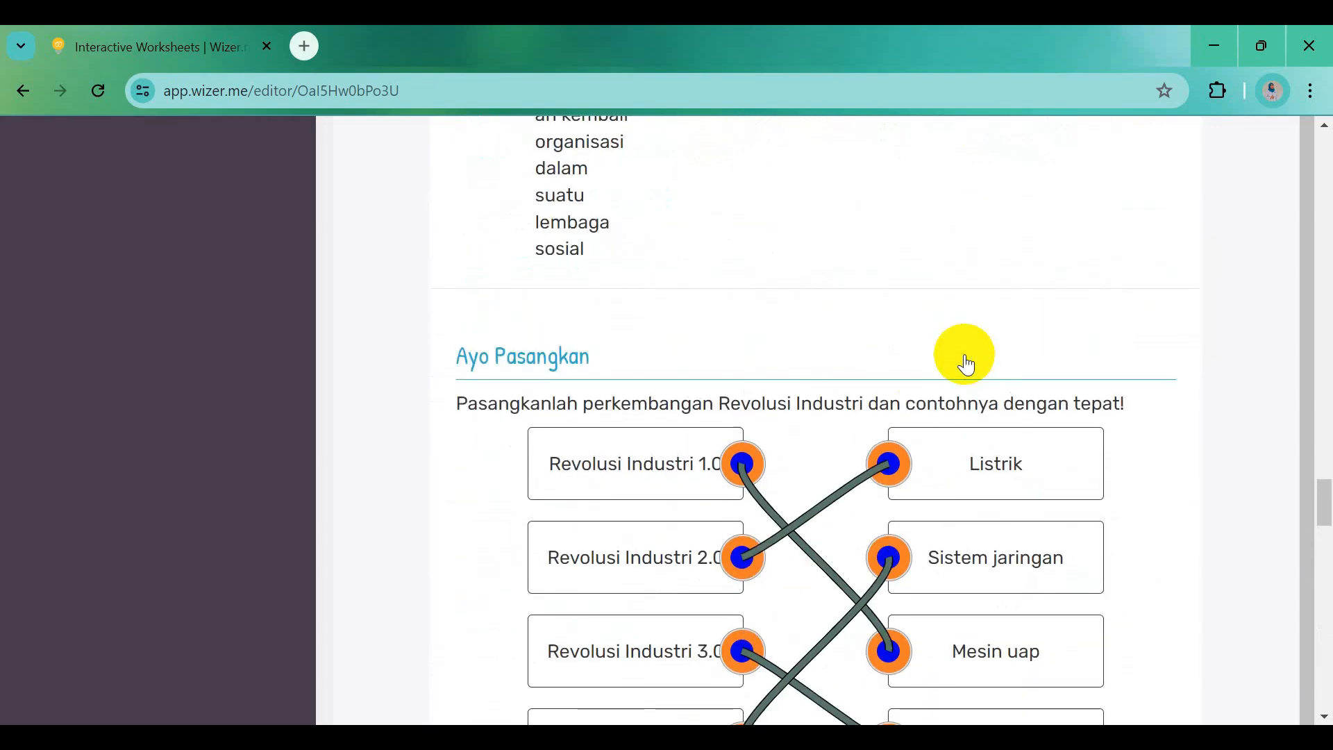
pyautogui.scroll(10, 966, 364)
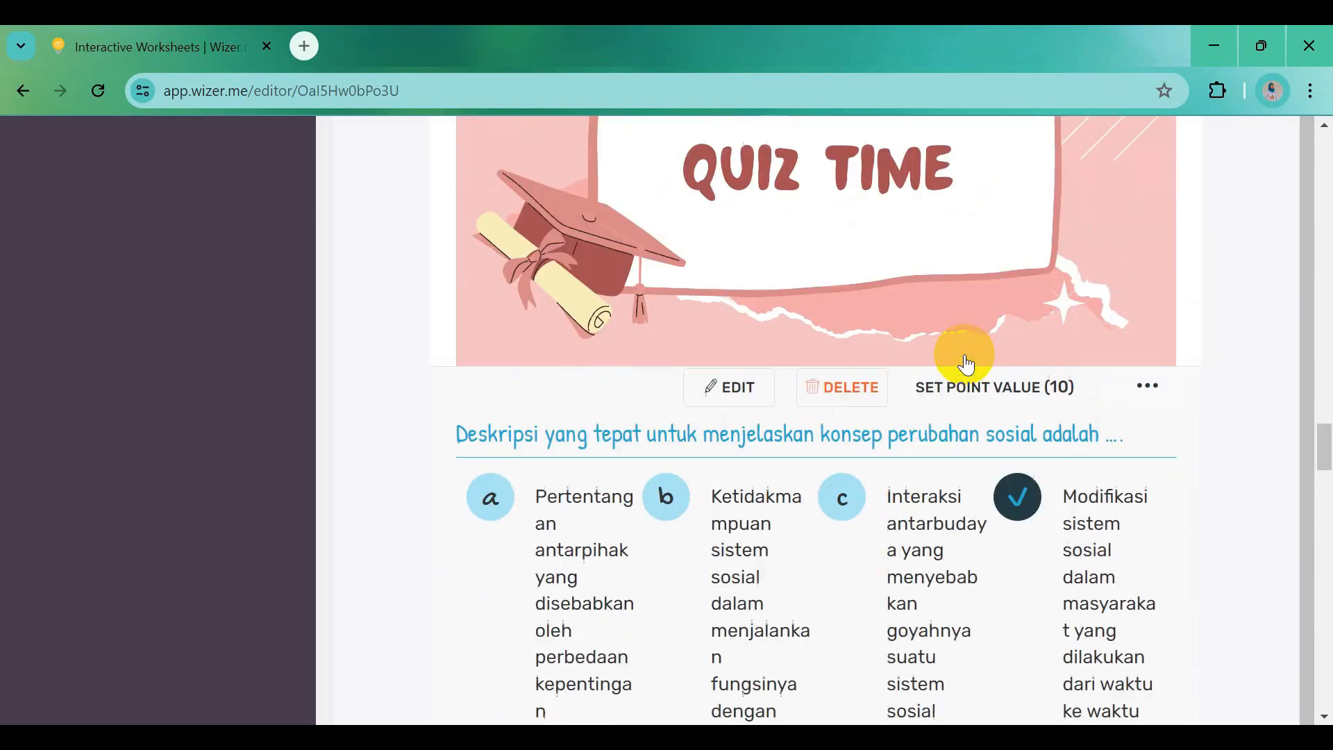
pyautogui.scroll(-9, 981, 391)
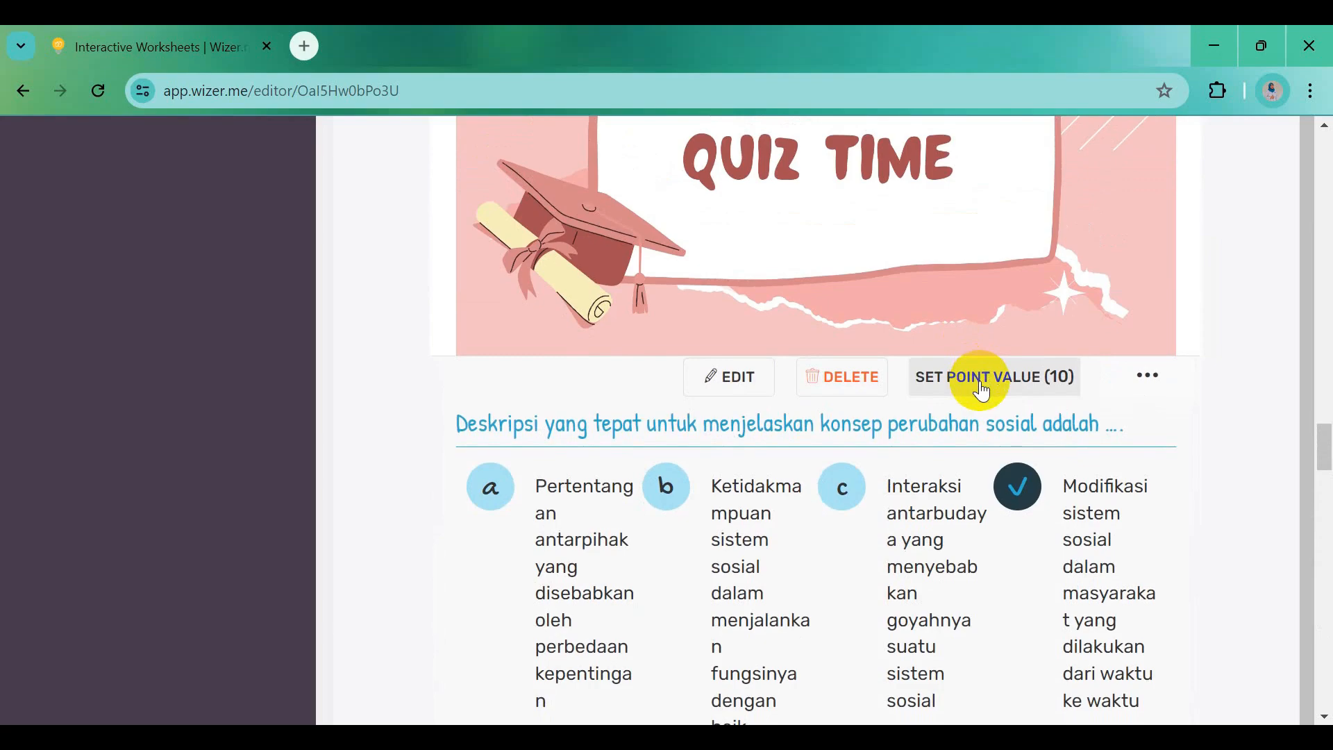
pyautogui.scroll(-9, 979, 413)
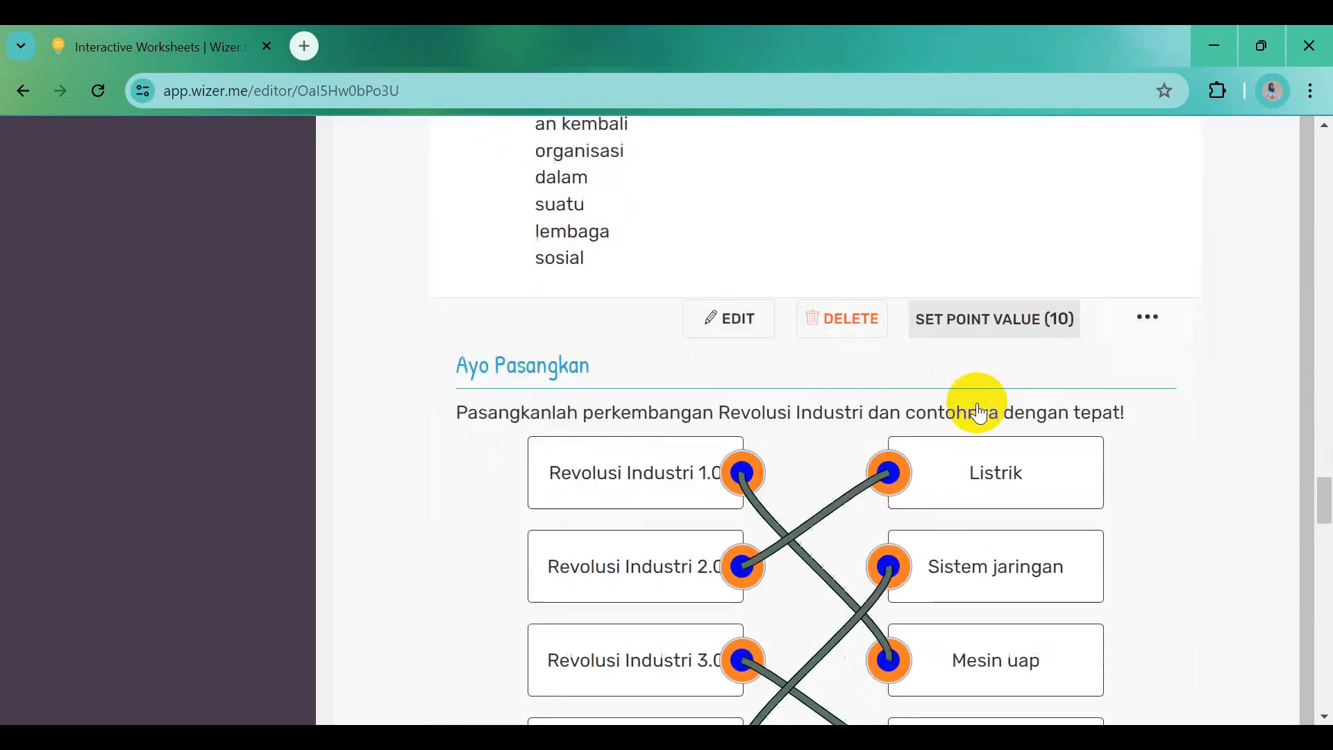
pyautogui.scroll(-5, 980, 414)
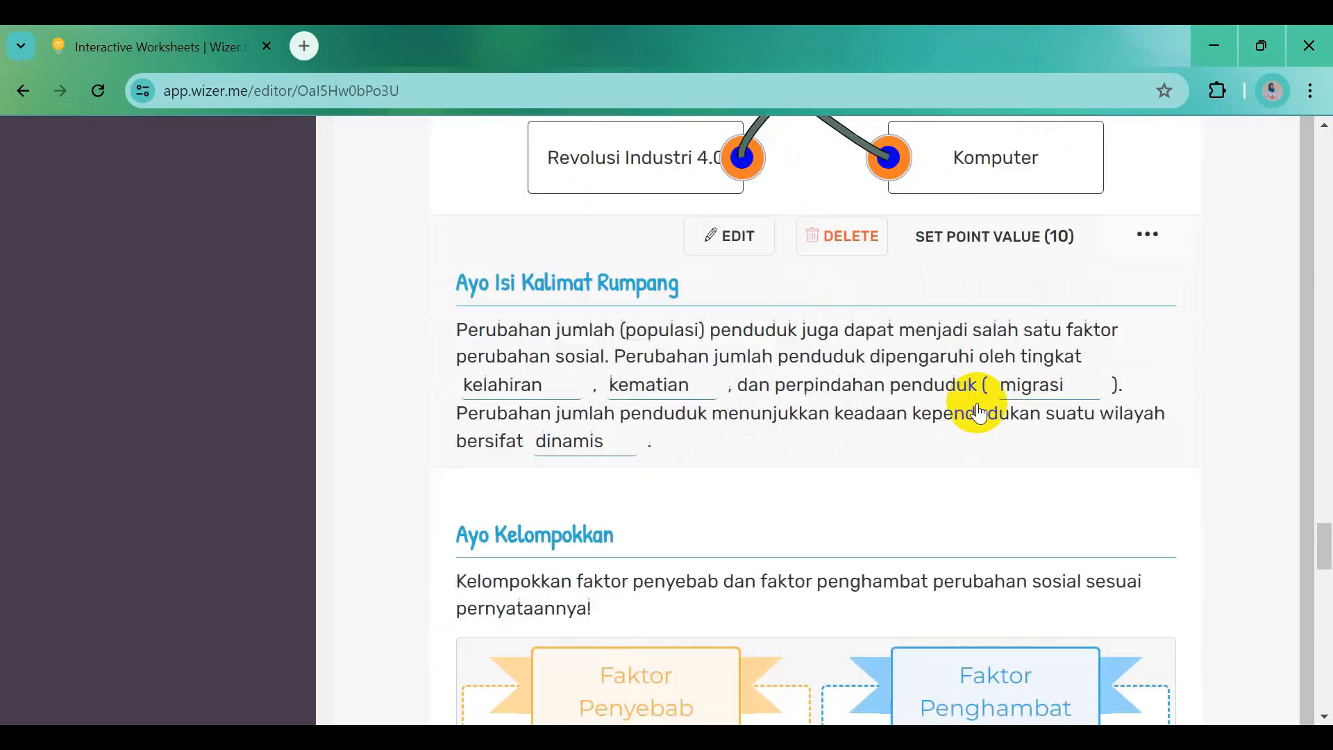
pyautogui.scroll(-10, 980, 340)
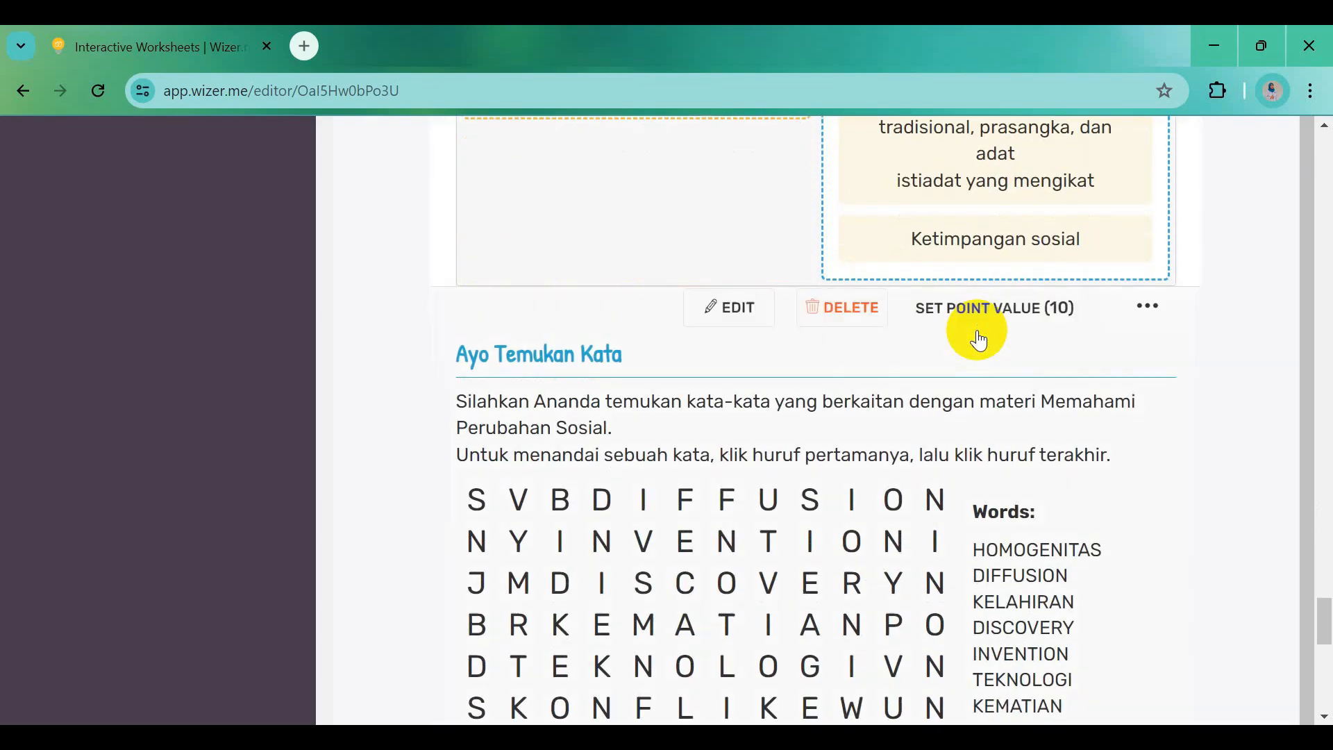
pyautogui.scroll(-7, 979, 340)
pyautogui.scroll(-2, 977, 330)
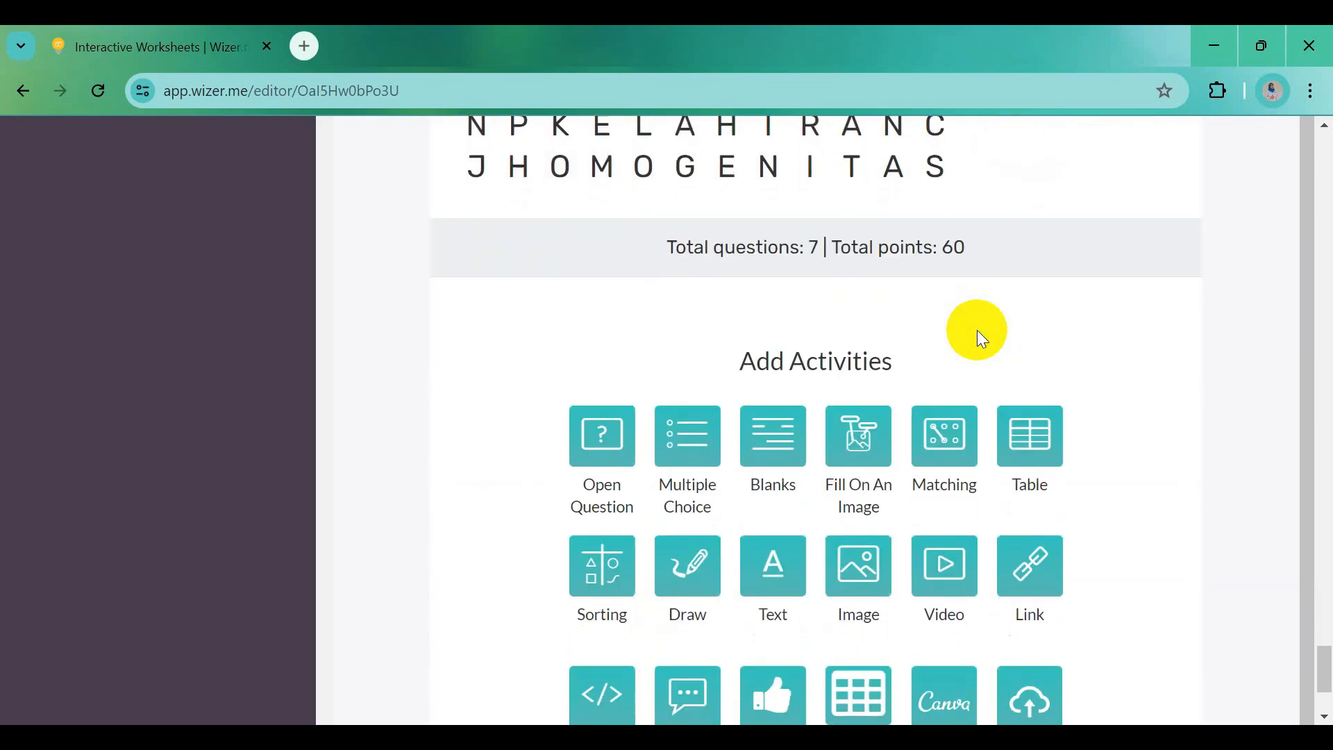
pyautogui.scroll(-3, 977, 330)
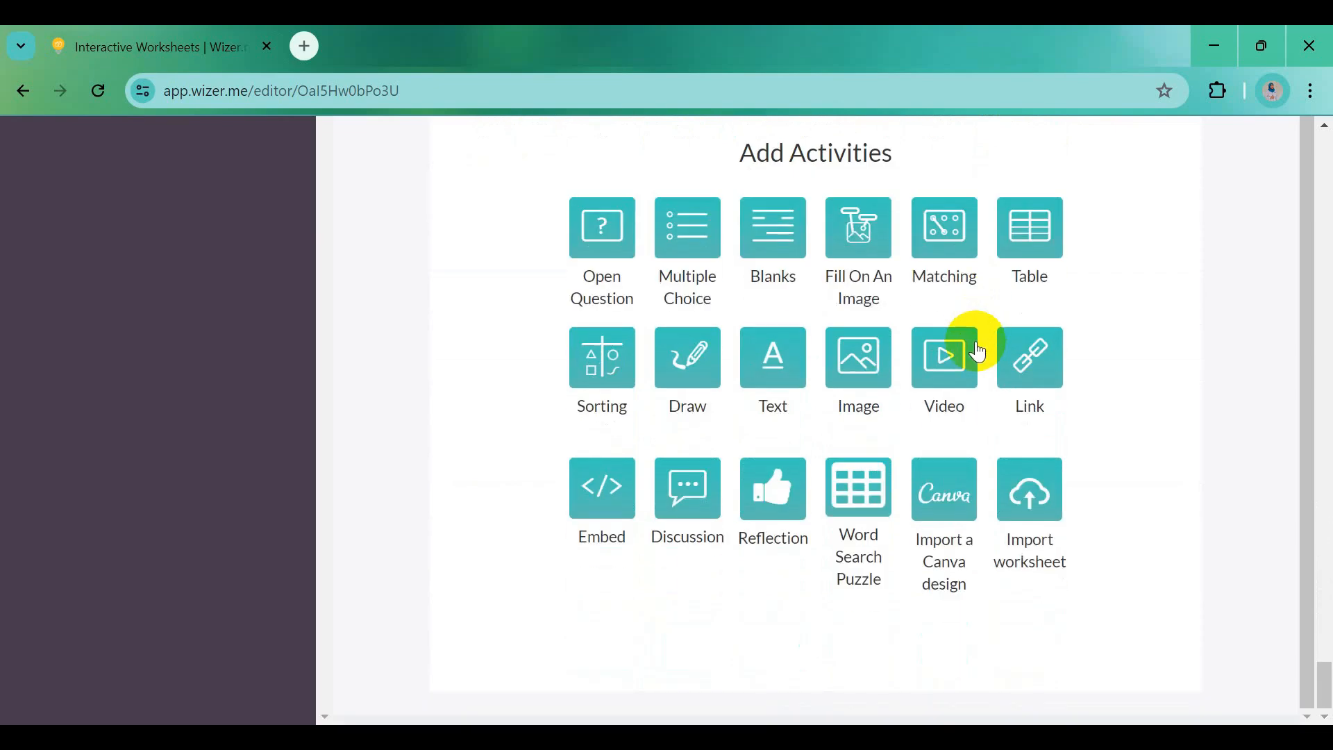
# Add an open question headed 'Jawablah pertanyaan dengan tepat!' in bold
pyautogui.click(595, 258)
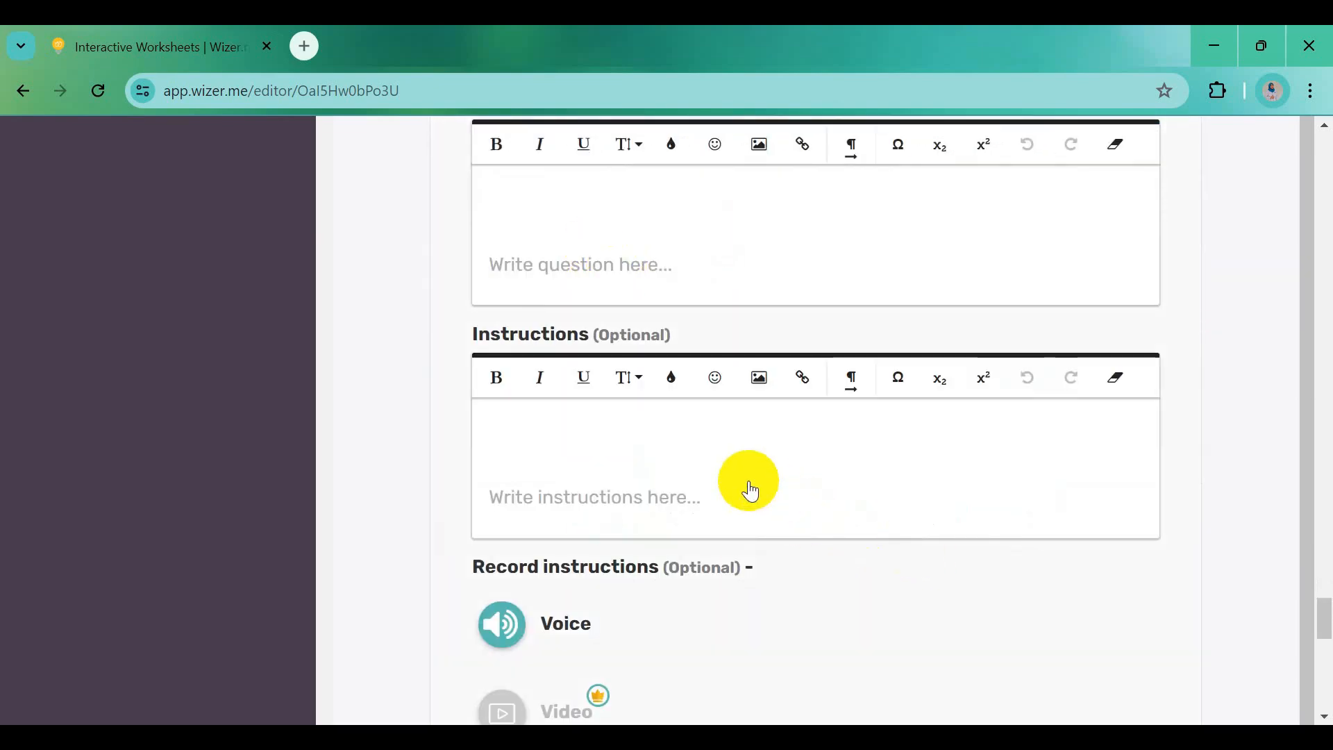
pyautogui.hotkey('alt', 'Tab')
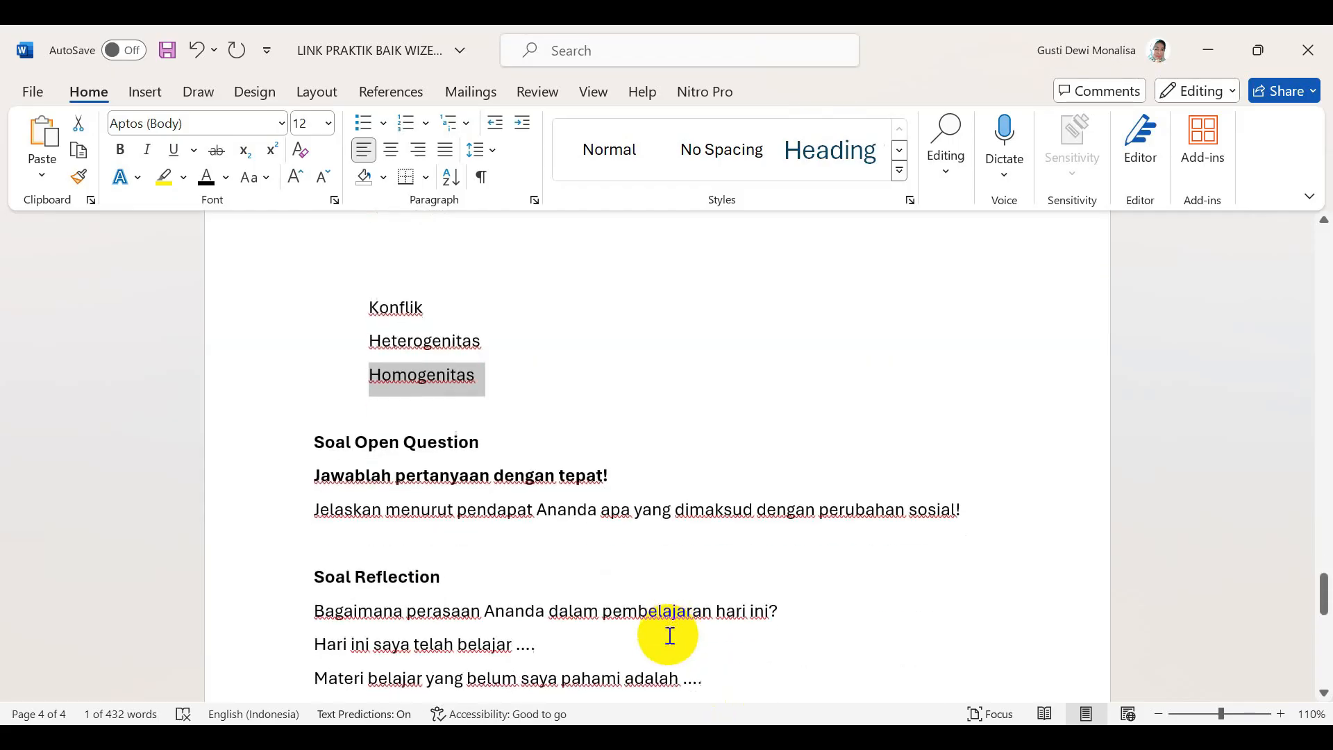
pyautogui.moveTo(317, 476); pyautogui.dragTo(602, 487)
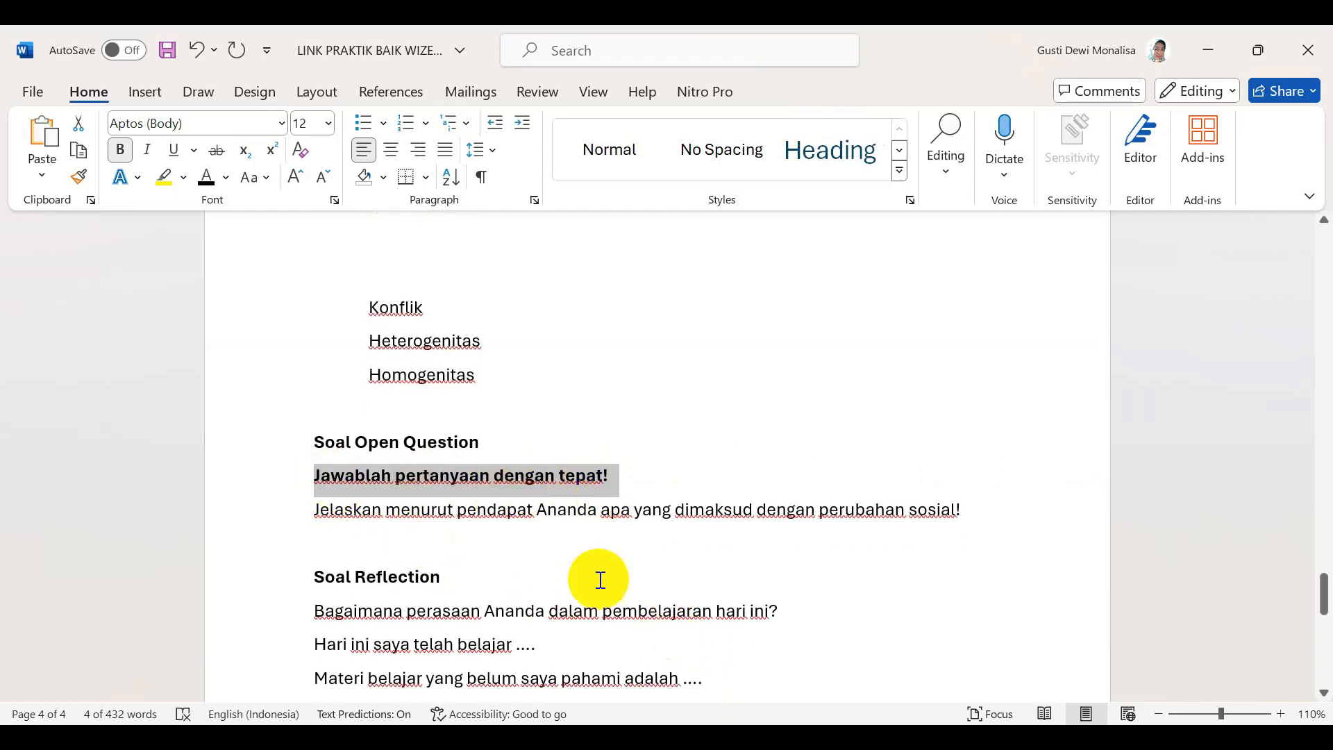
pyautogui.hotkey('alt', 'Tab')
pyautogui.click(556, 216)
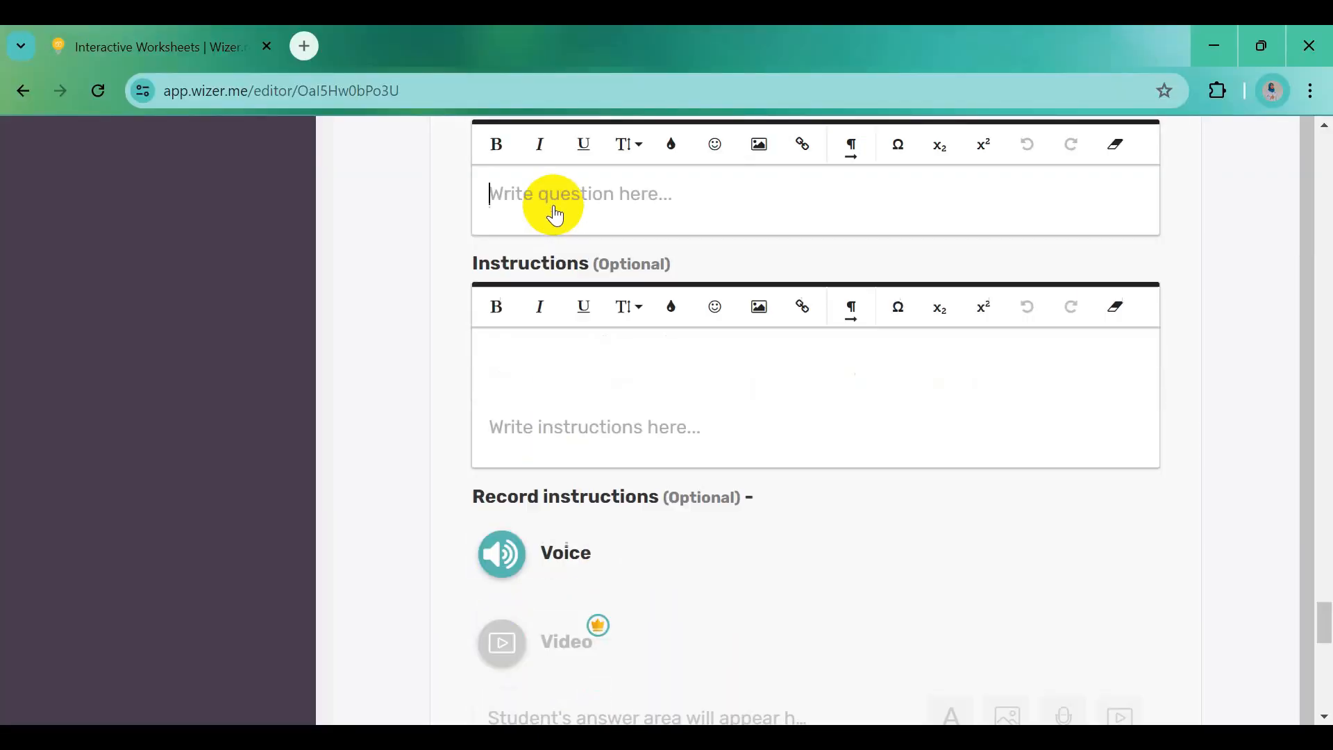
pyautogui.moveTo(497, 201); pyautogui.dragTo(798, 202)
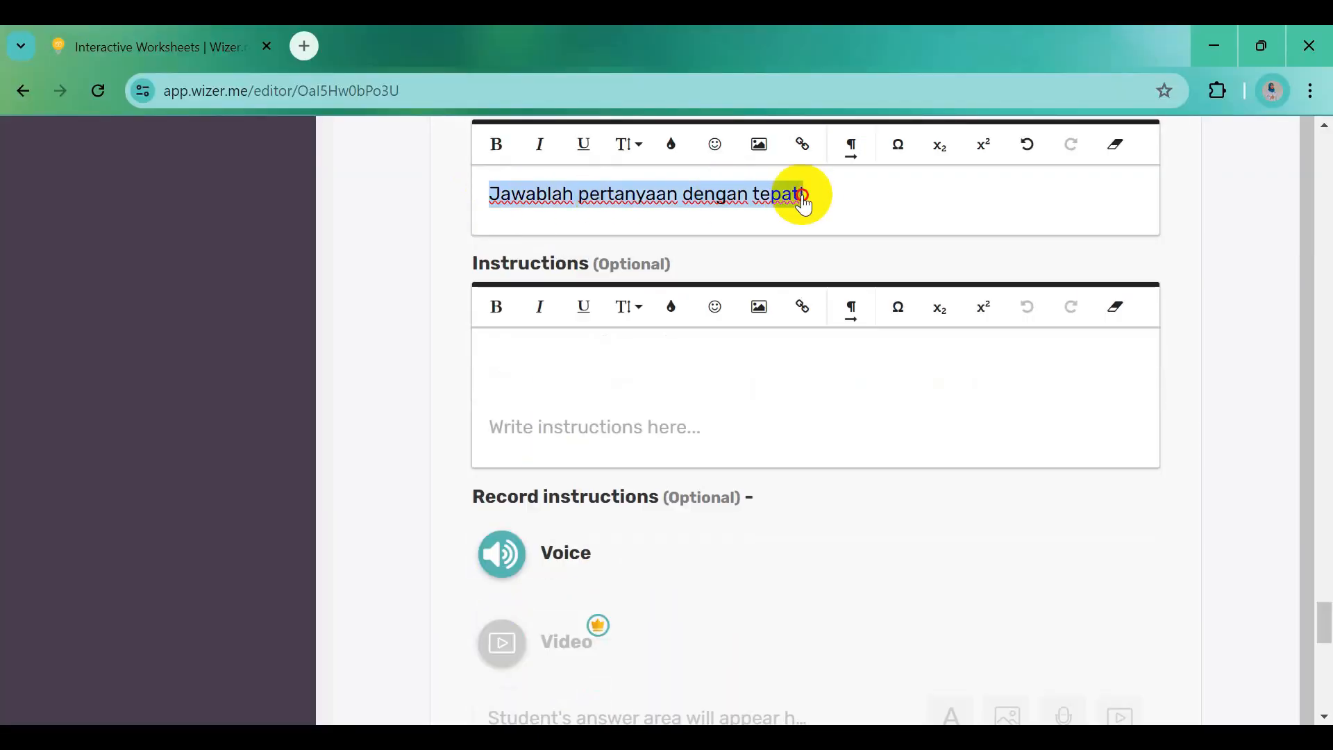
pyautogui.click(496, 149)
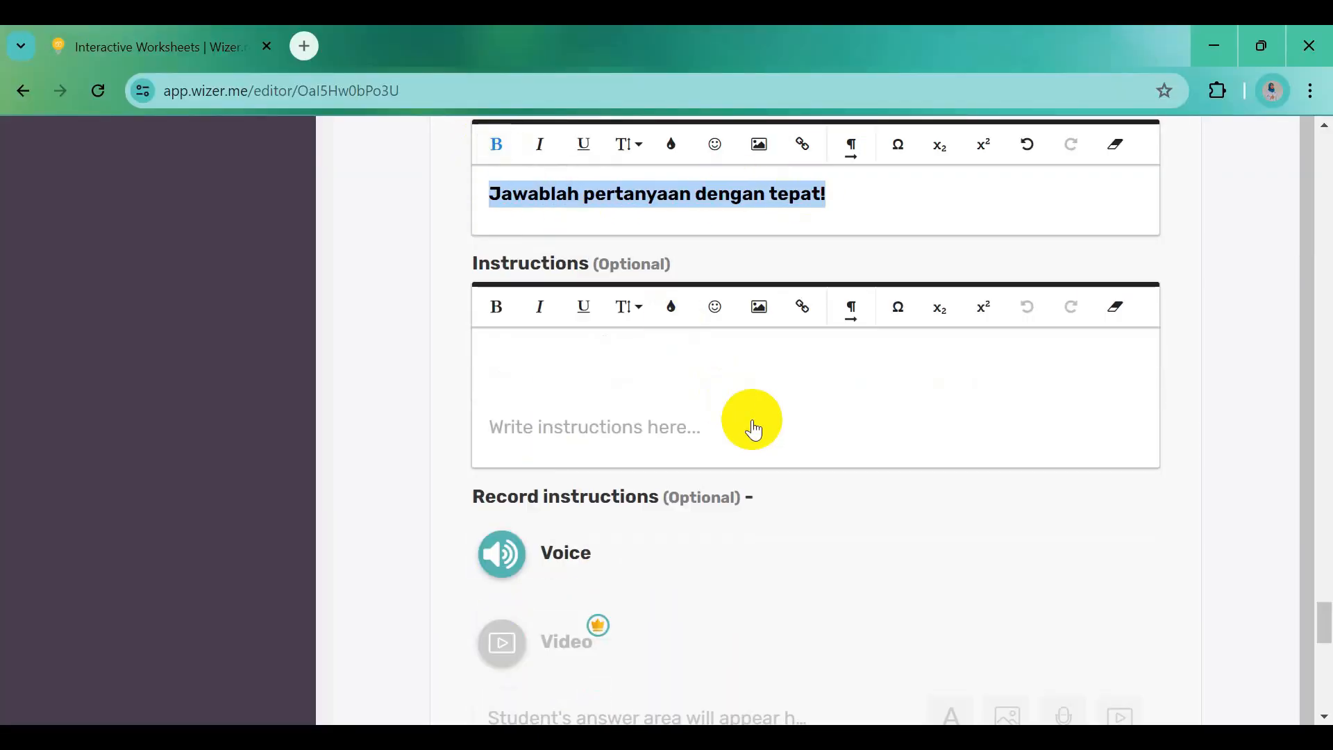
pyautogui.scroll(-3, 752, 425)
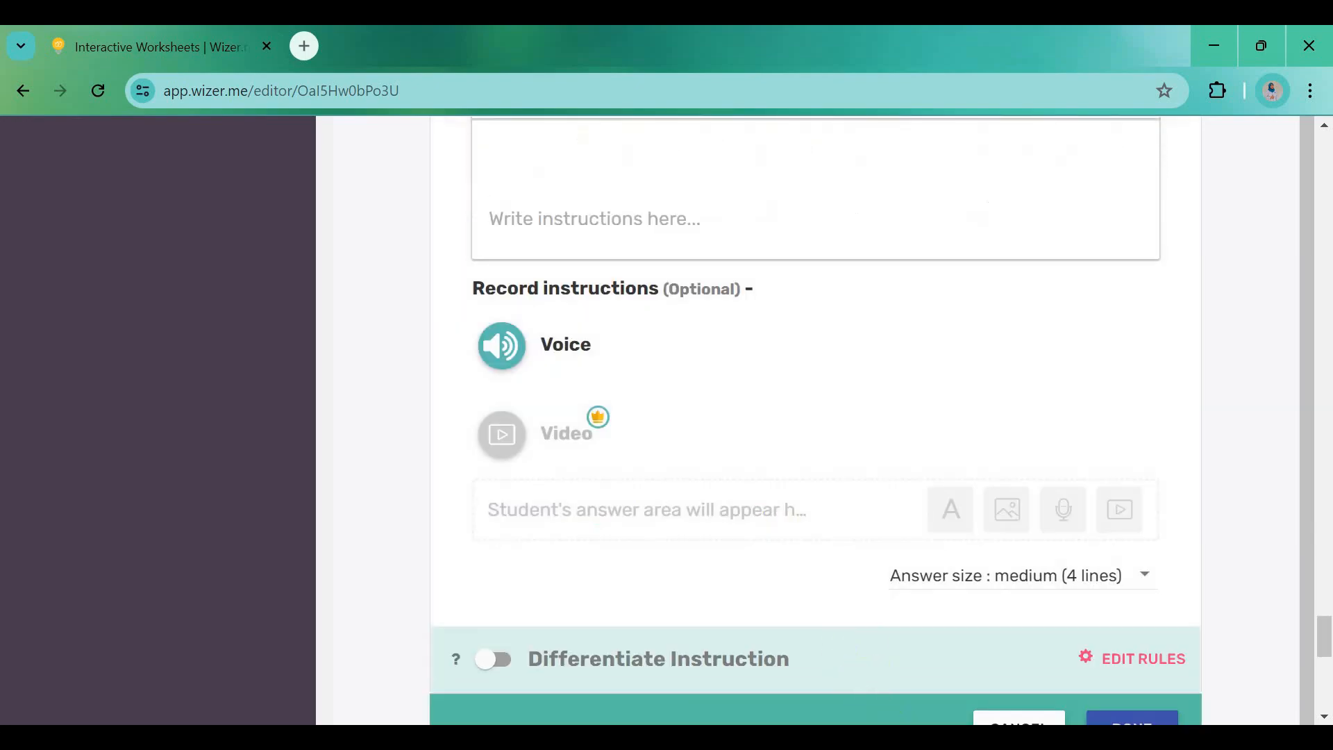
# Paste the 'Jelaskan…' social change question from Word into the instructions
pyautogui.click(937, 639)
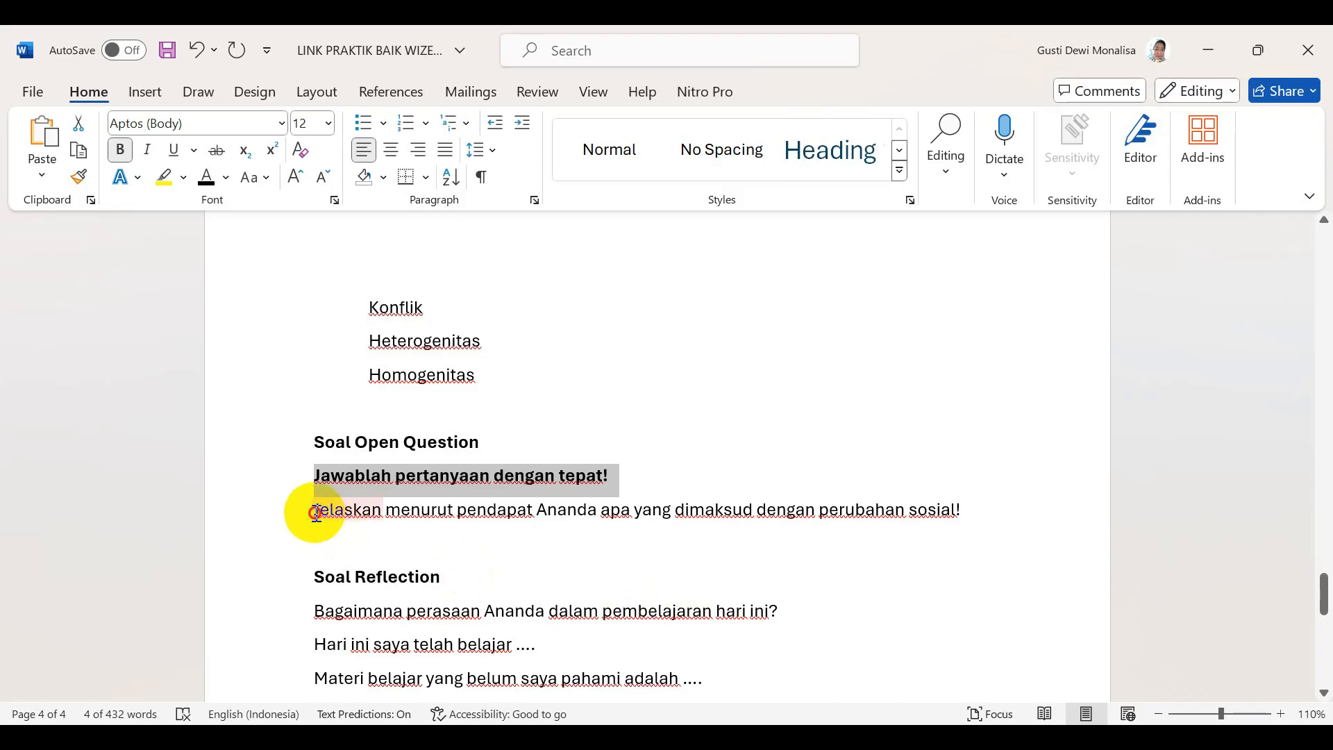
pyautogui.moveTo(316, 513); pyautogui.dragTo(974, 522)
pyautogui.hotkey('ctrl', 'c')
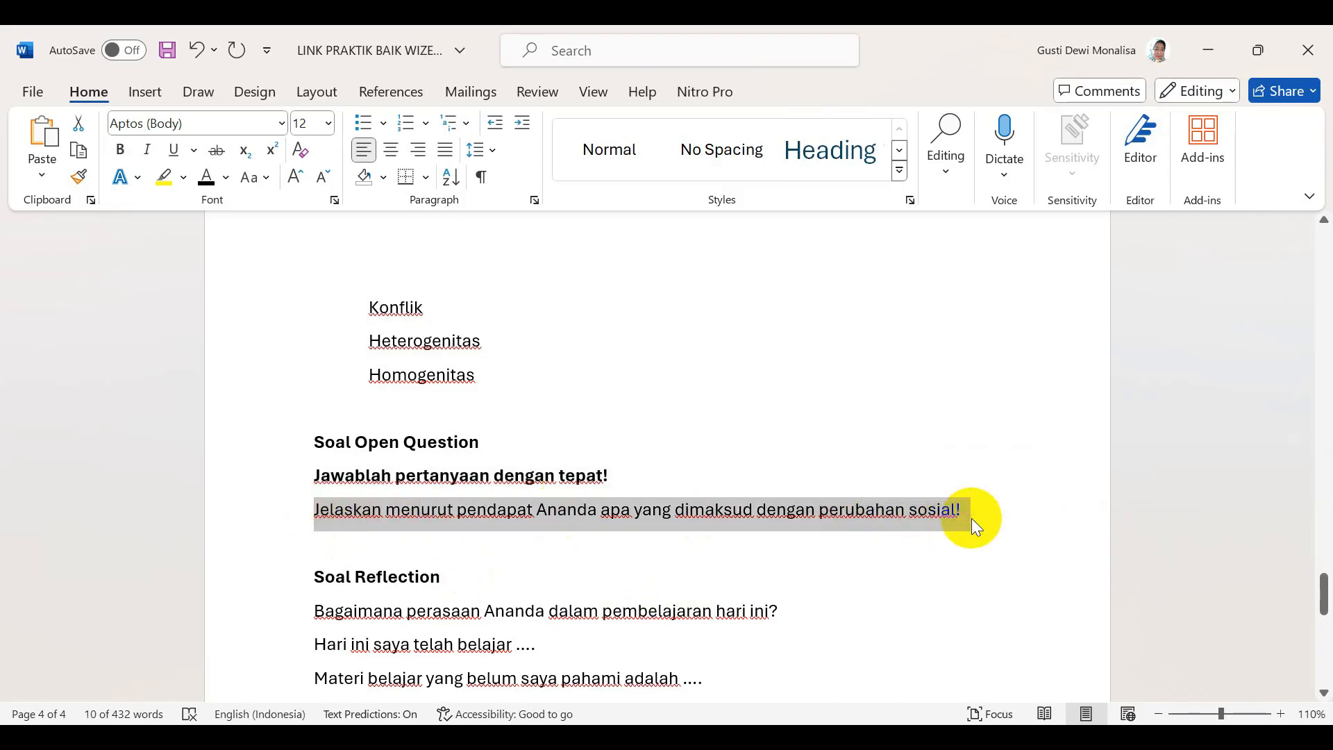
pyautogui.click(629, 738)
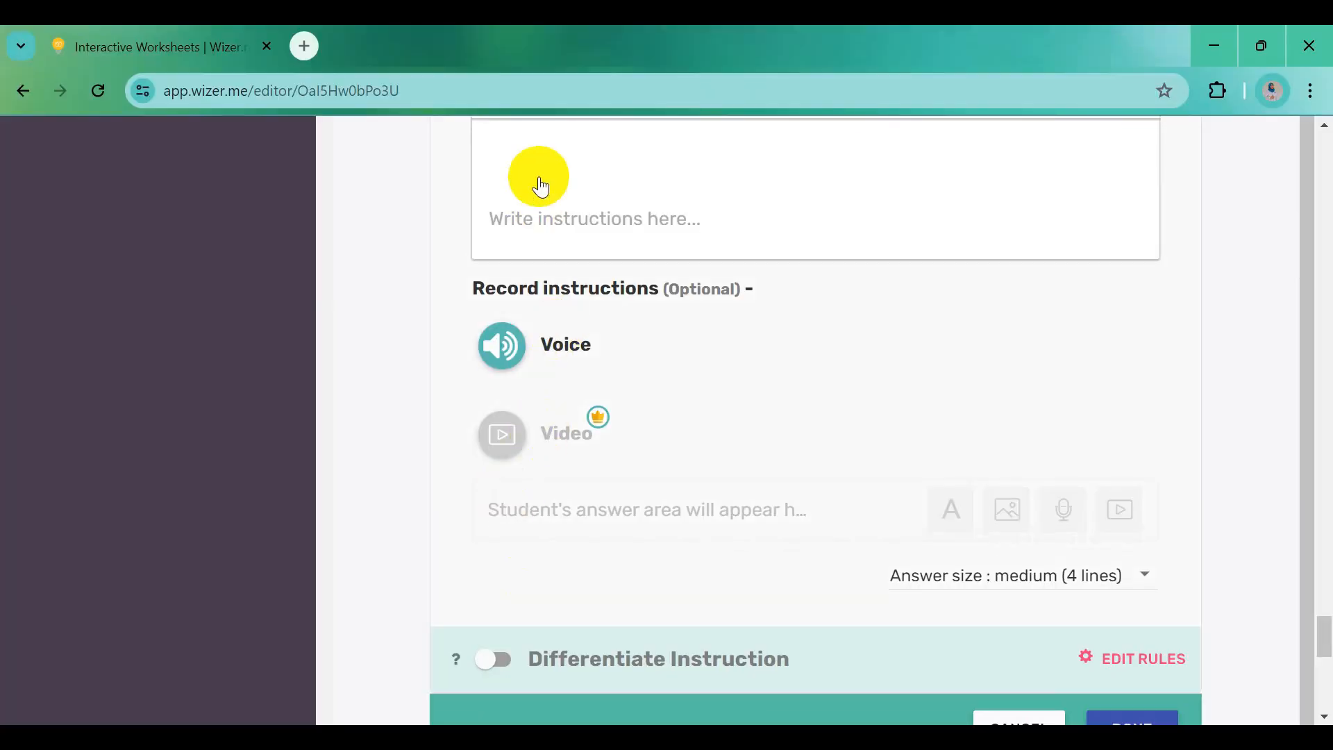
pyautogui.click(540, 196)
pyautogui.hotkey('ctrl', 'v')
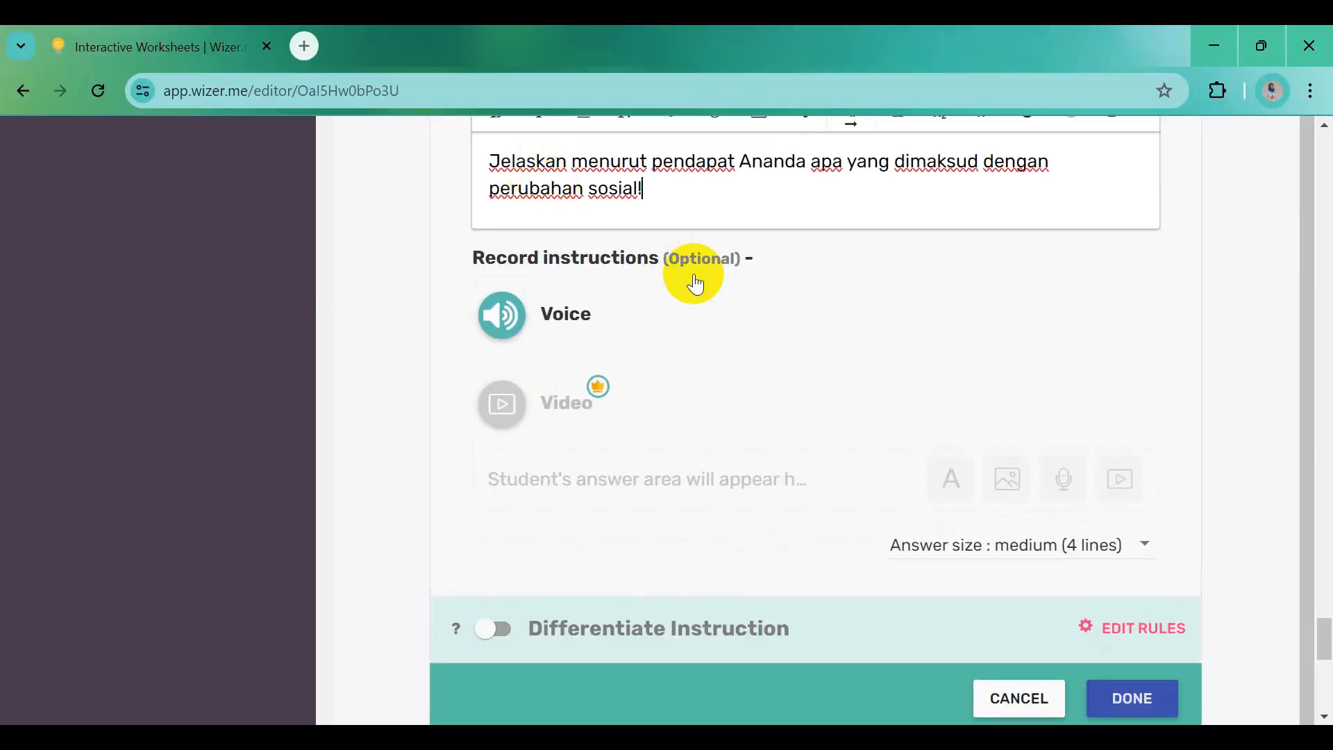
# Set the answer size to medium (4 lines) and save the open question
pyautogui.scroll(6, 695, 284)
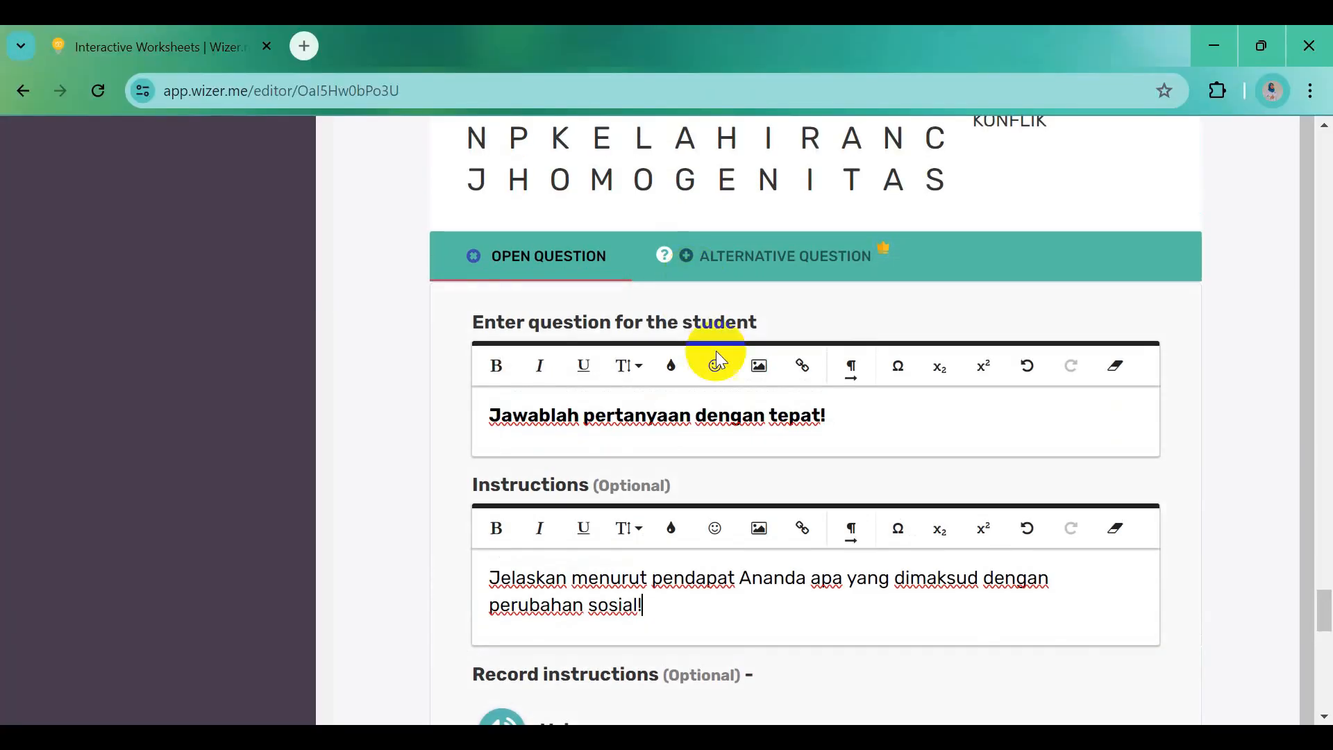
pyautogui.scroll(-1, 757, 542)
pyautogui.scroll(-4, 876, 566)
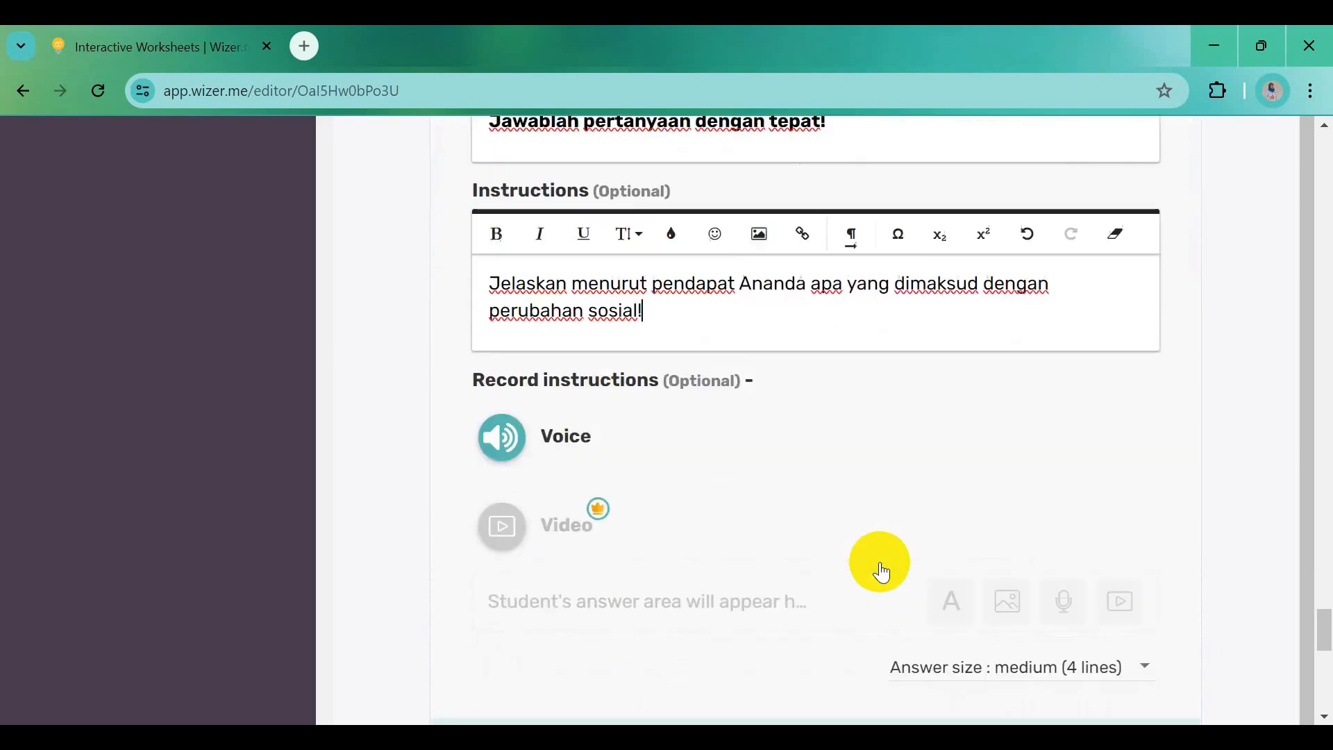
pyautogui.scroll(-2, 882, 573)
pyautogui.click(1144, 548)
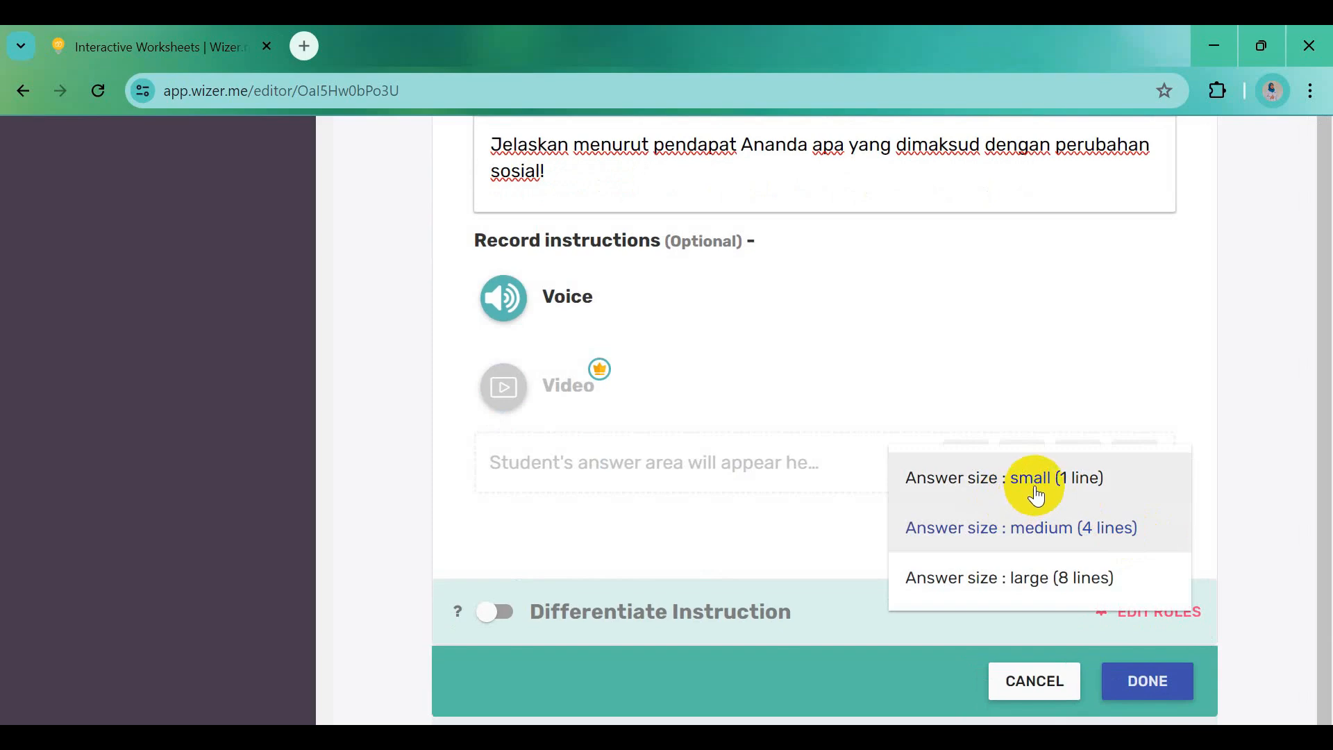
pyautogui.click(1036, 528)
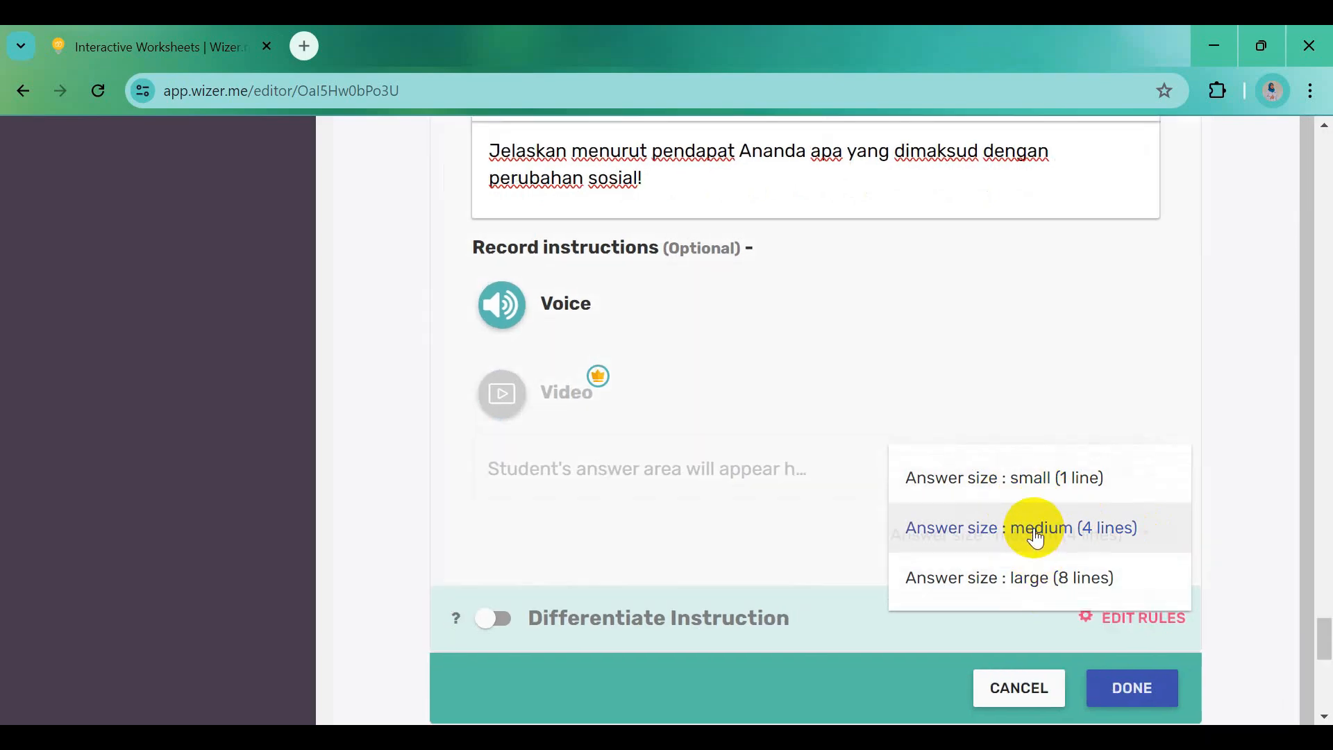
pyautogui.click(1139, 695)
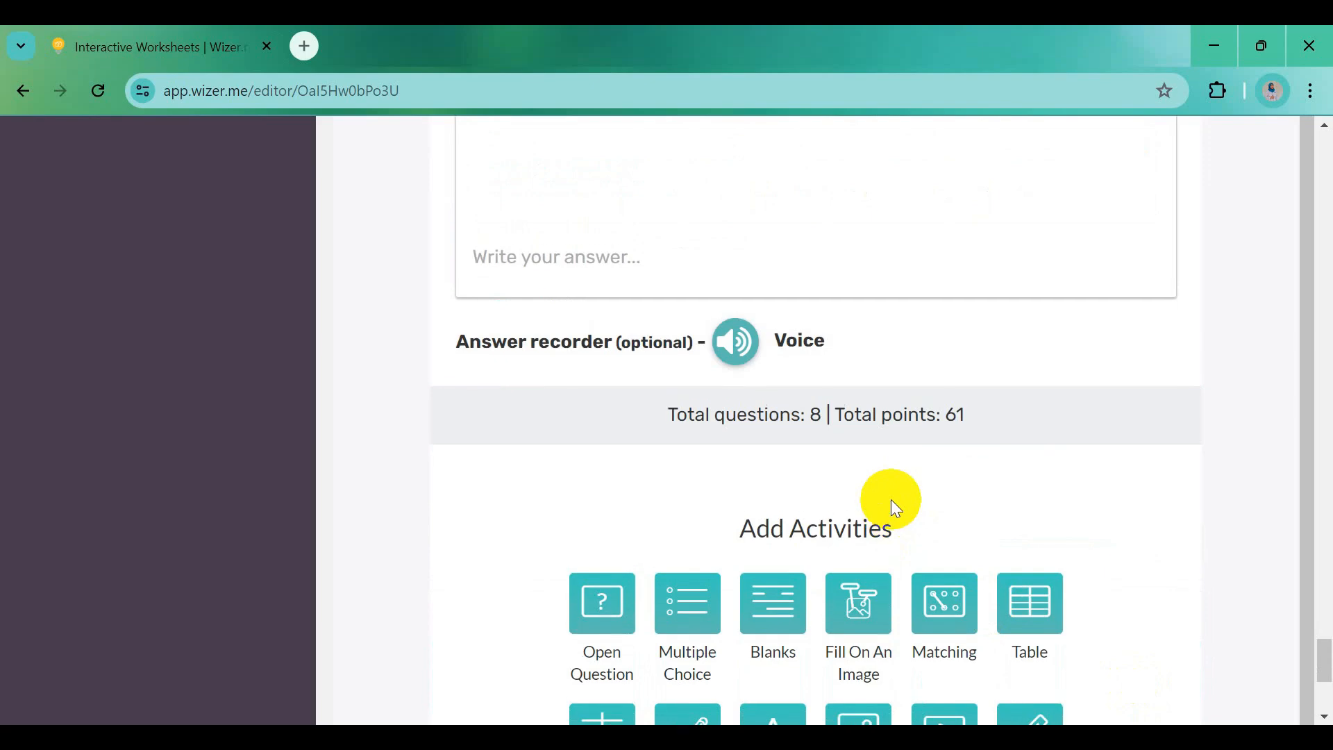
pyautogui.scroll(2, 893, 441)
pyautogui.scroll(4, 893, 326)
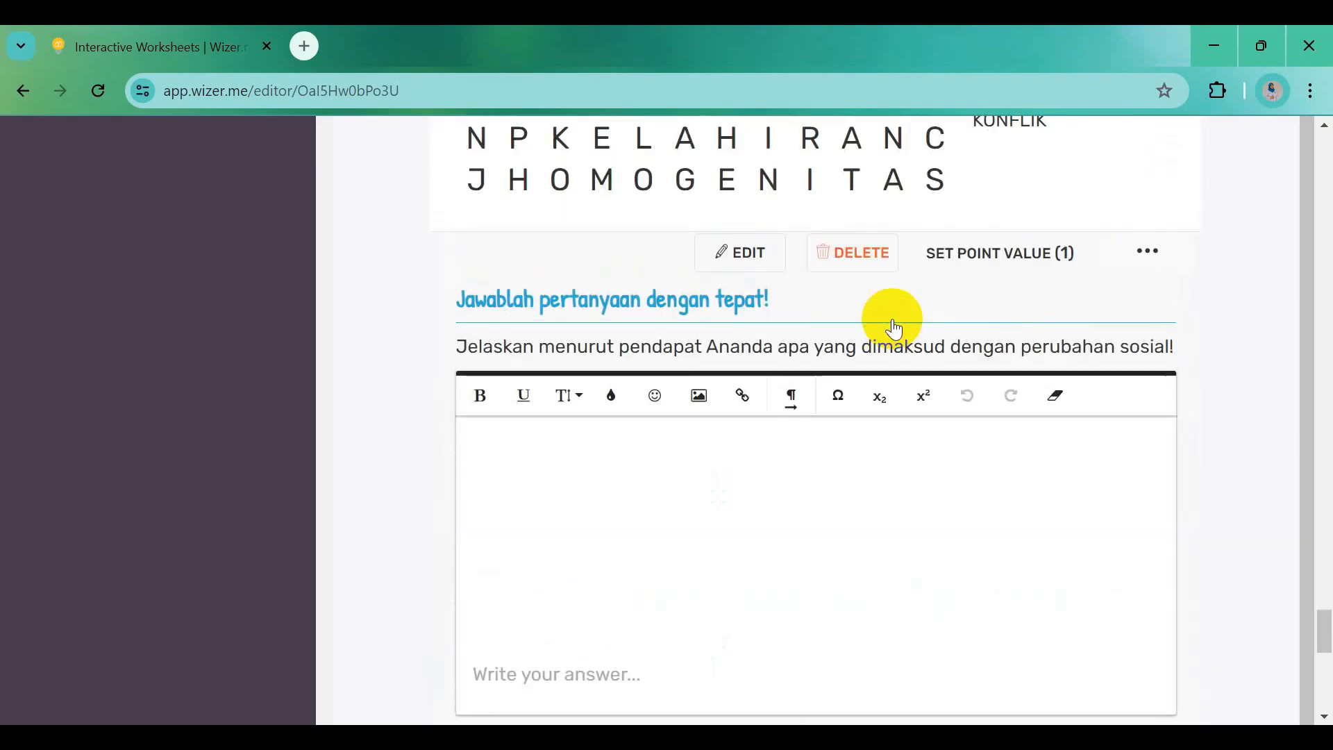
# Give the open question a point value of 10
pyautogui.click(948, 256)
pyautogui.click(585, 430)
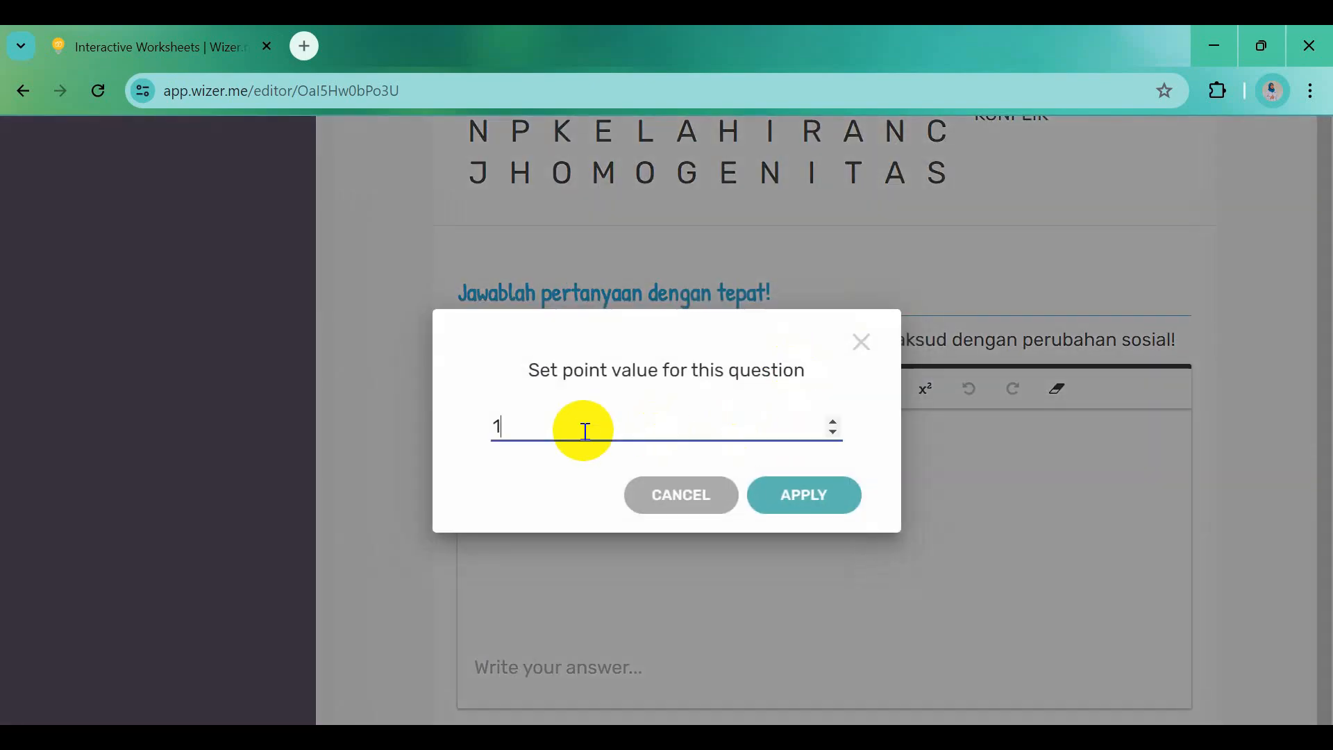
pyautogui.click(800, 494)
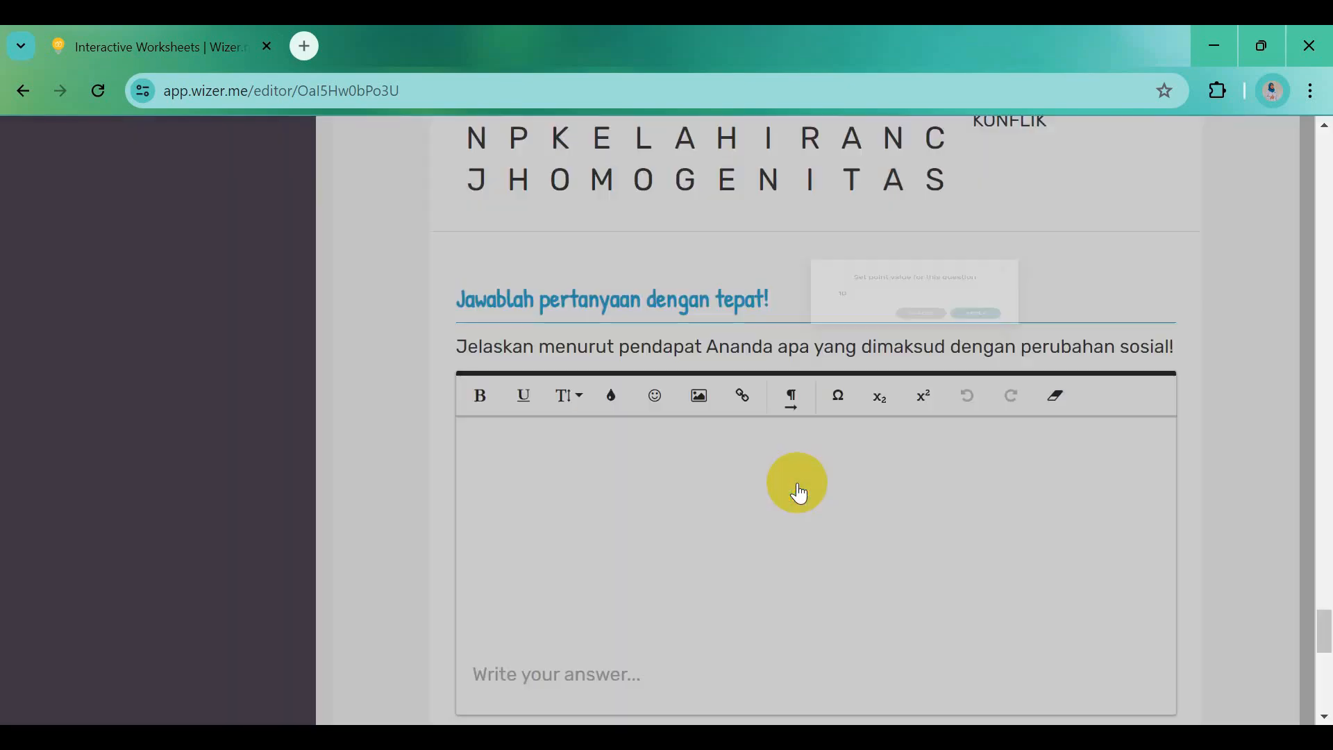
# Set the word search puzzle's point value to 40
pyautogui.scroll(2, 880, 420)
pyautogui.scroll(6, 877, 413)
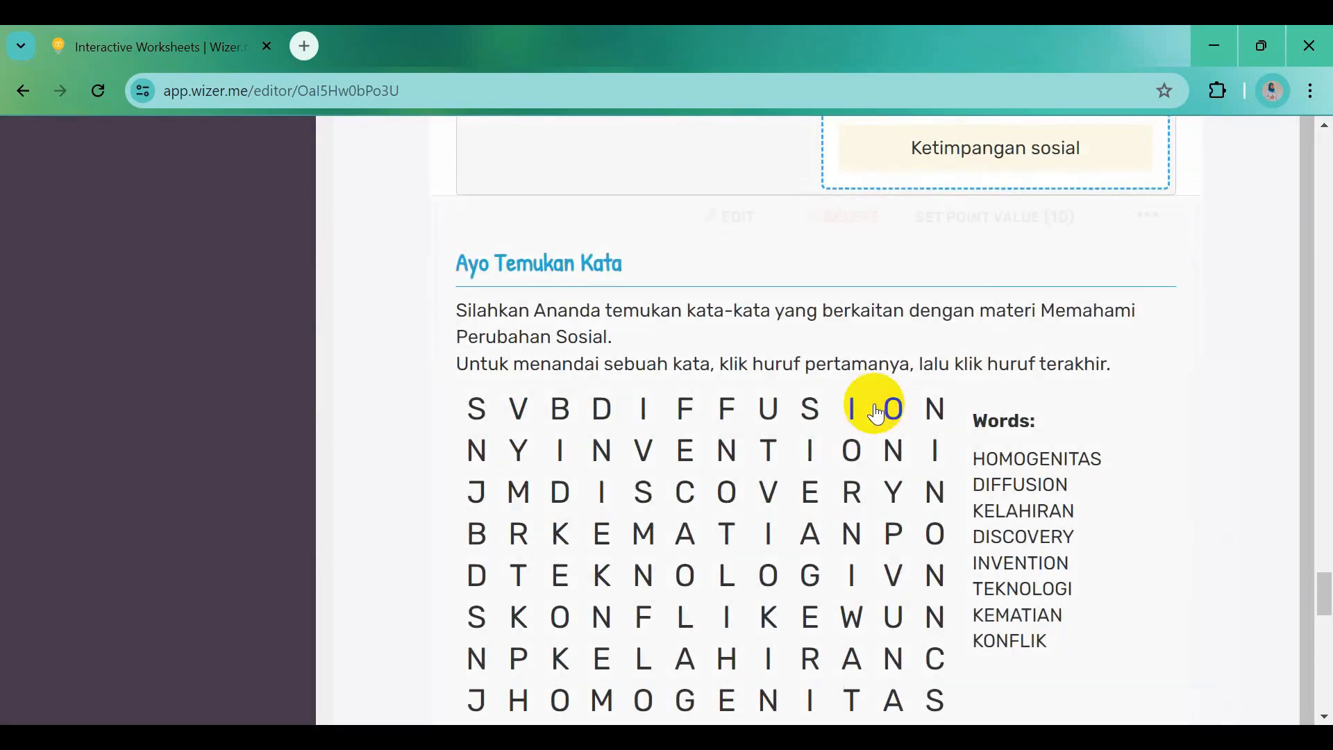
pyautogui.click(969, 220)
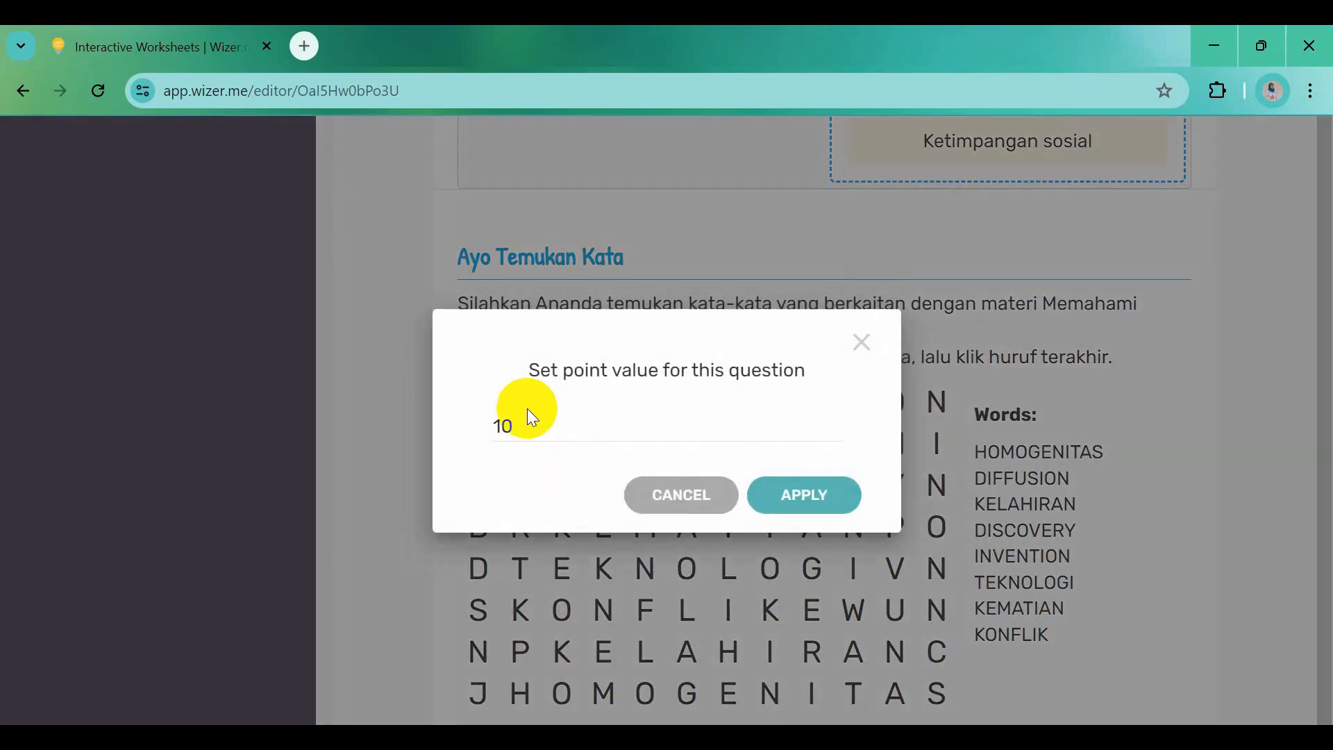
pyautogui.write('4')
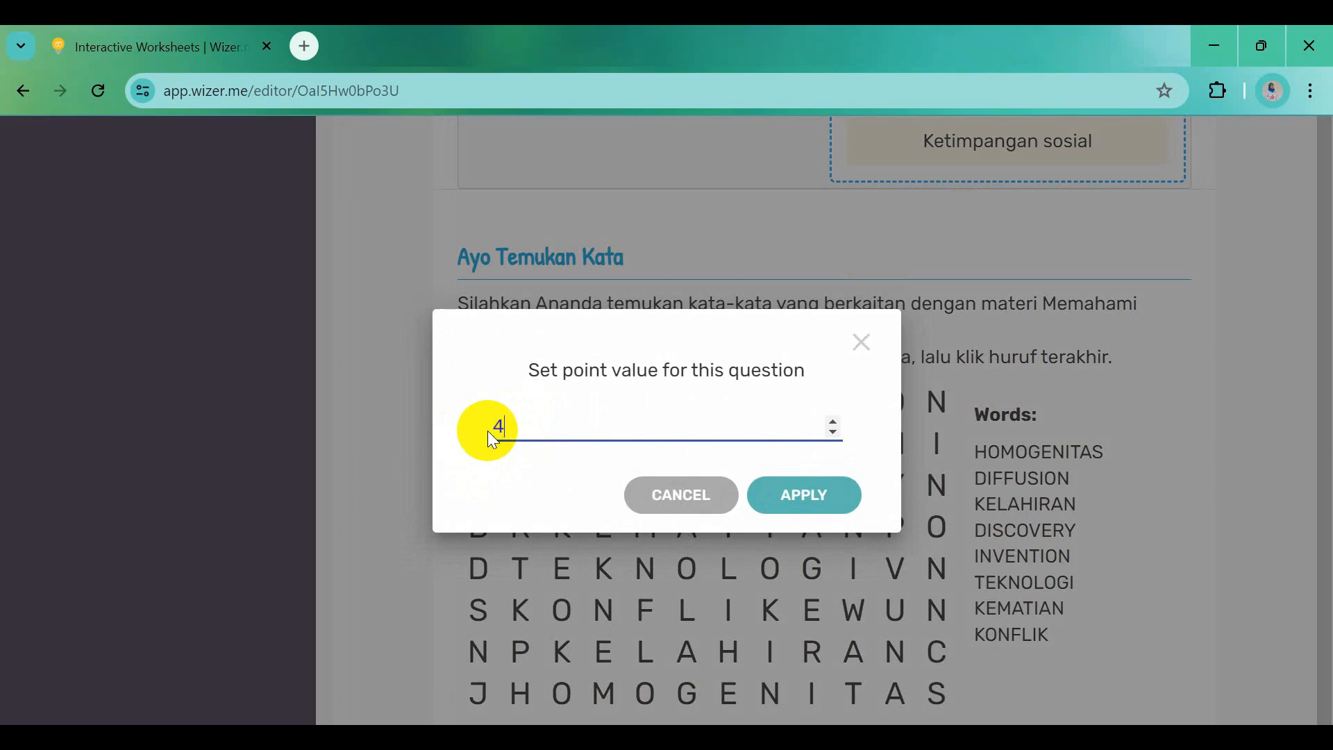
pyautogui.write('0')
pyautogui.click(787, 498)
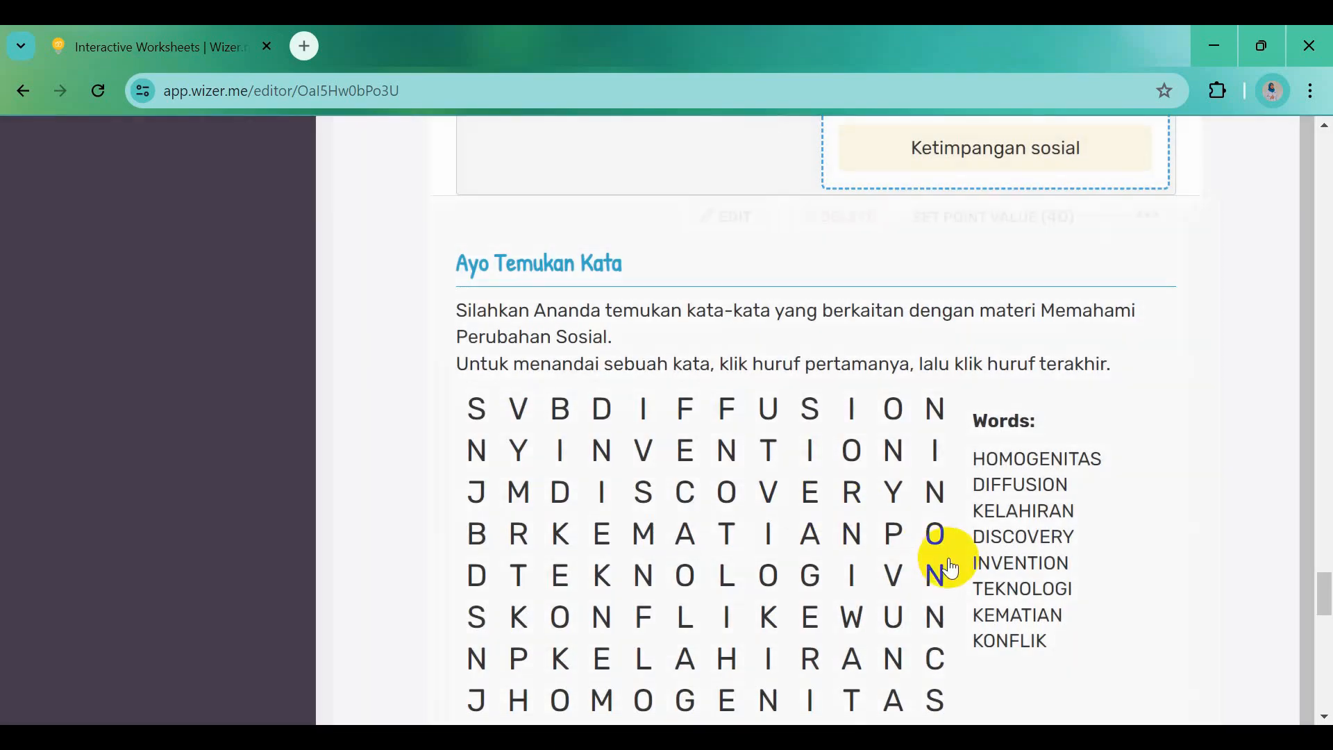
pyautogui.click(903, 617)
pyautogui.scroll(-5, 910, 625)
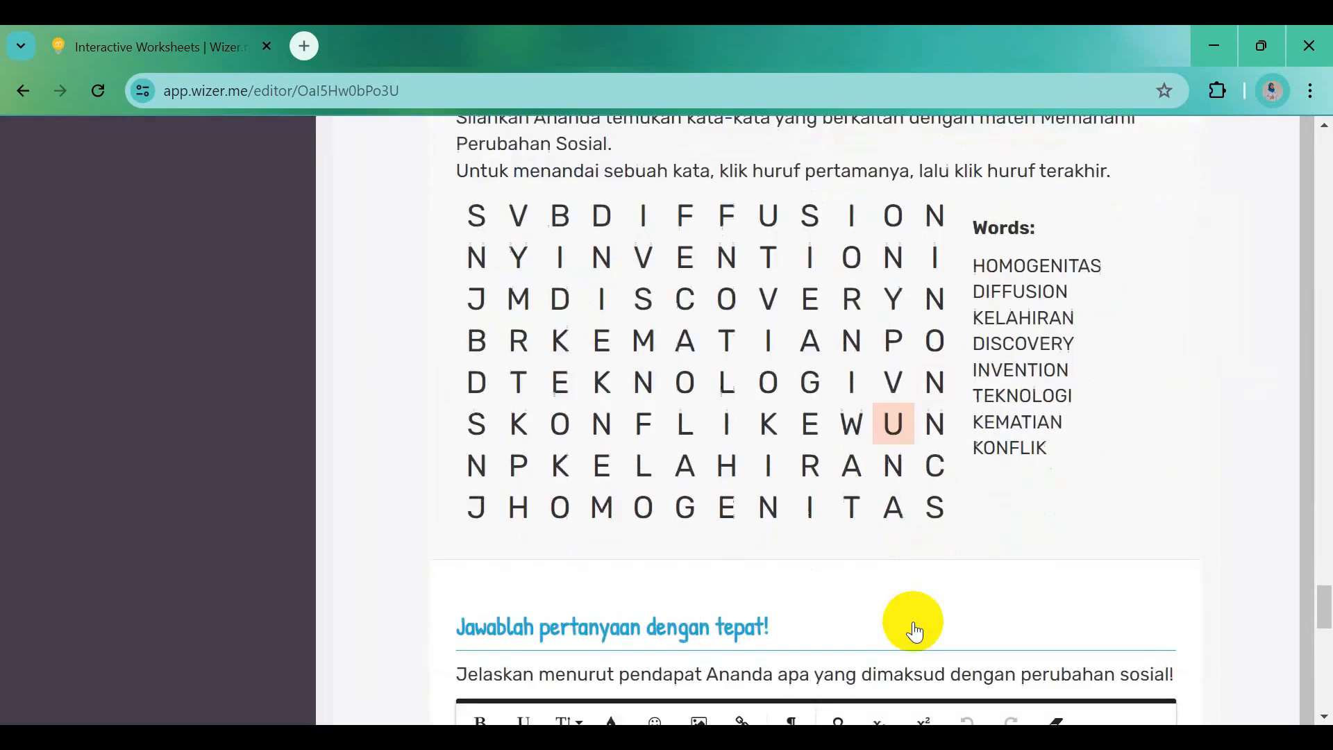
pyautogui.scroll(-7, 915, 629)
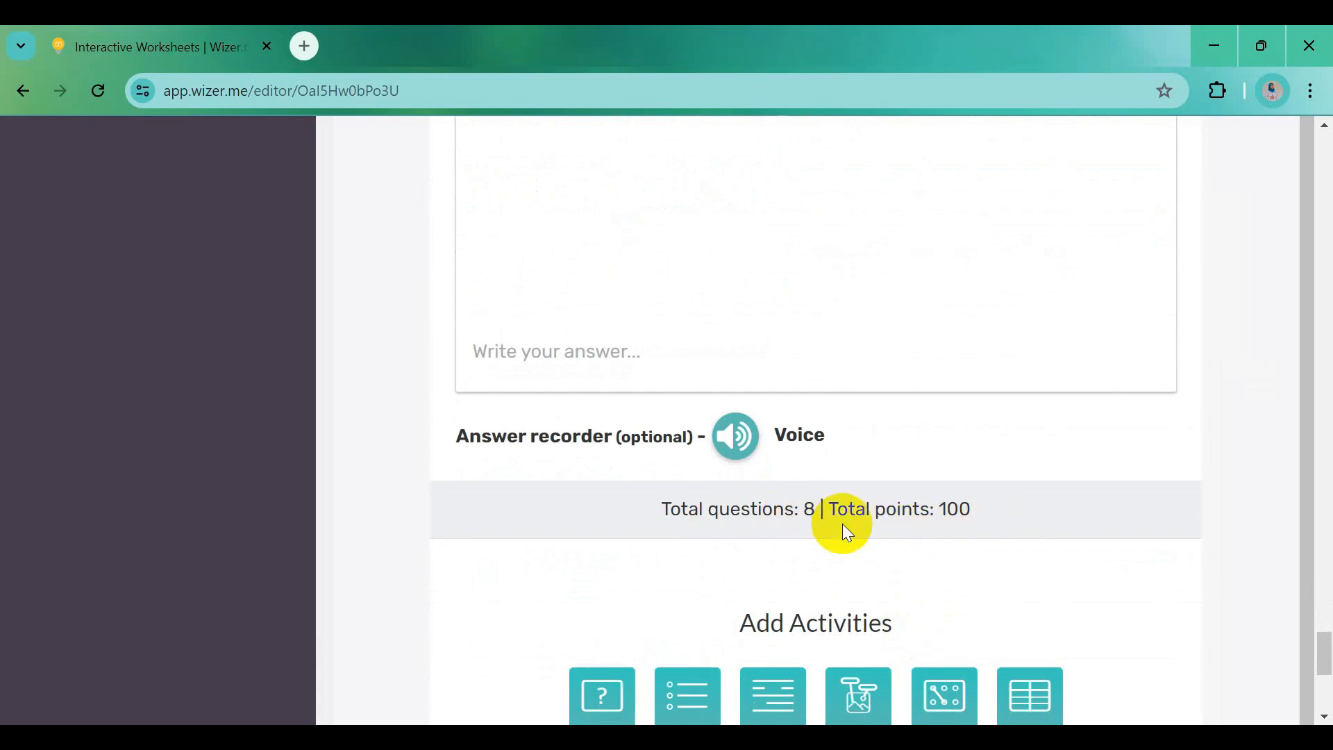
pyautogui.scroll(-3, 992, 525)
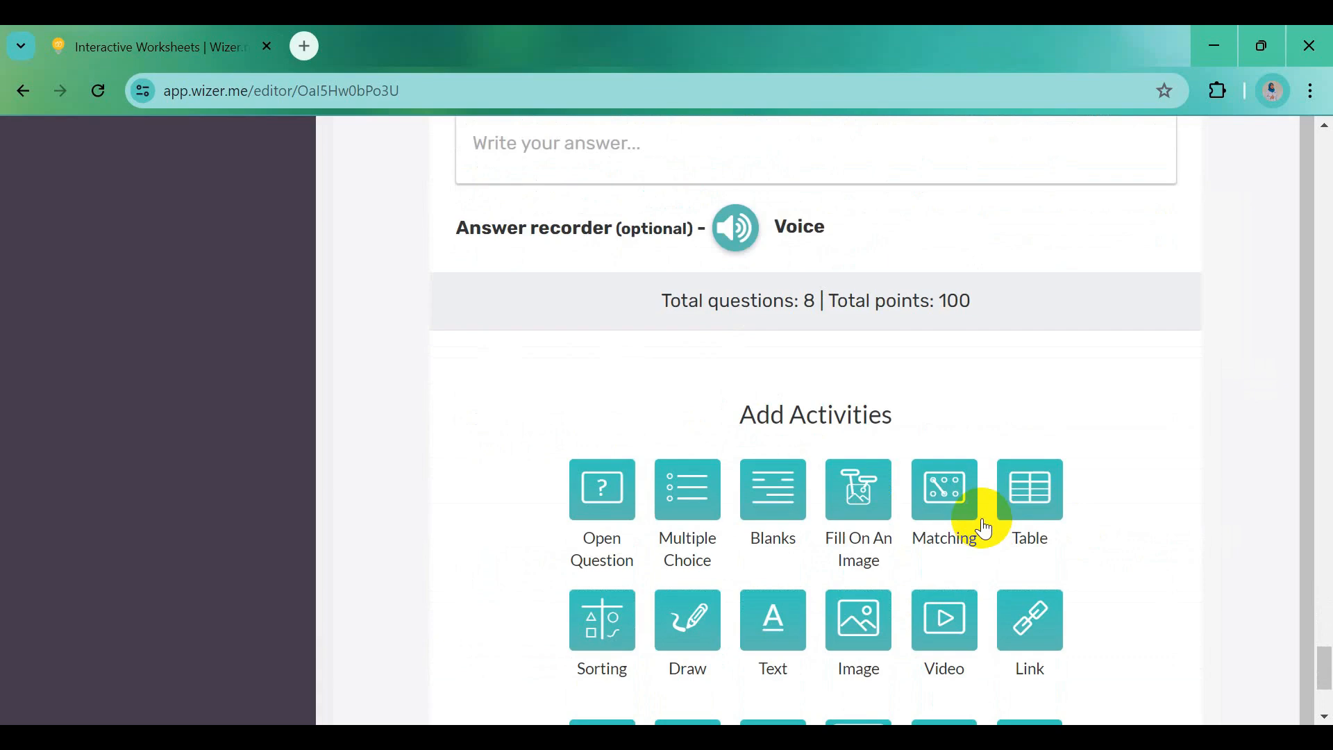
# Add a Reflection activity and paste the question about today's lesson from Word
pyautogui.scroll(-3, 985, 529)
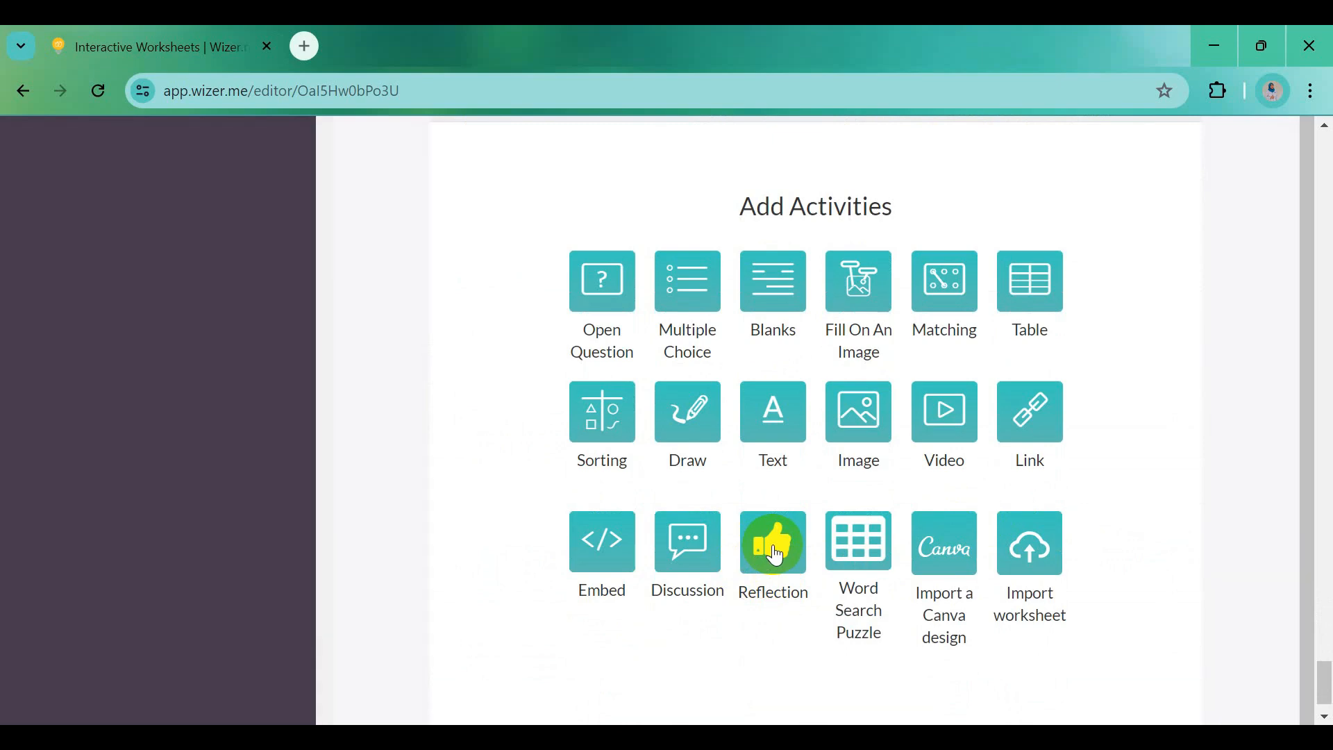
pyautogui.click(775, 556)
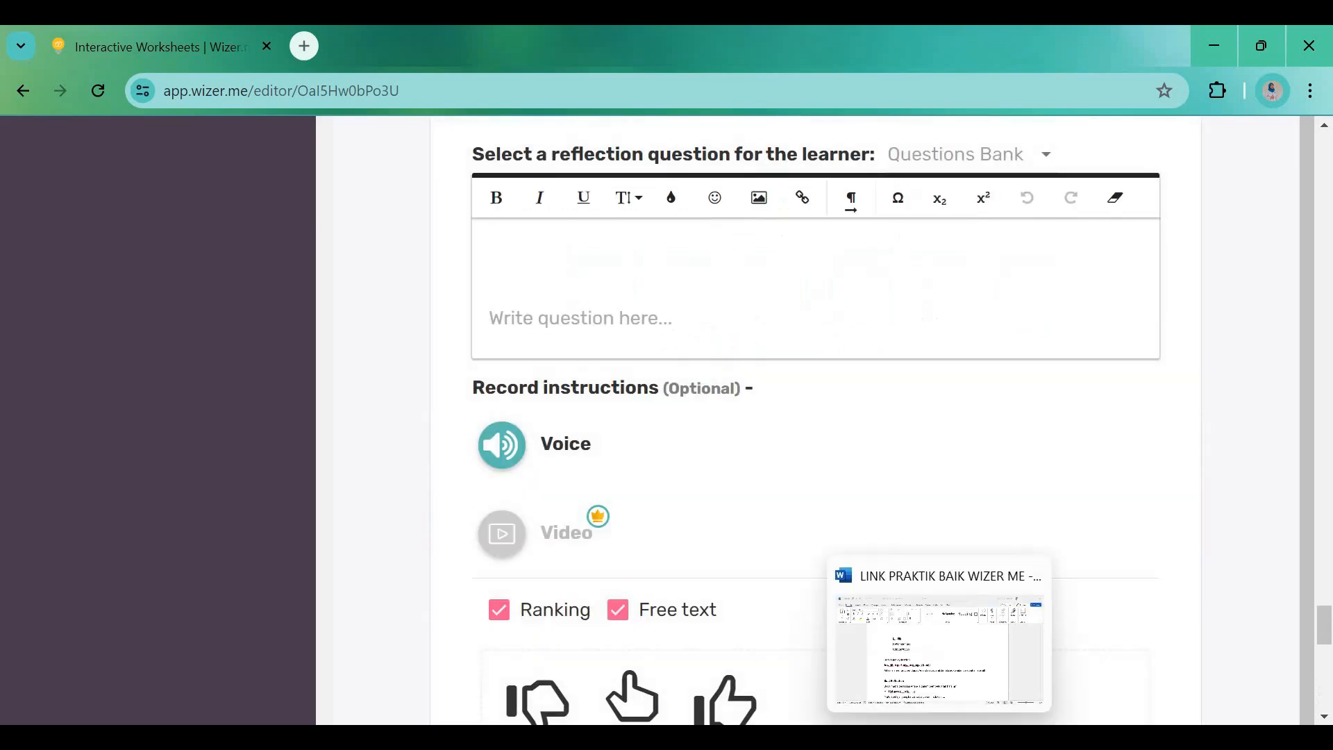
pyautogui.click(816, 673)
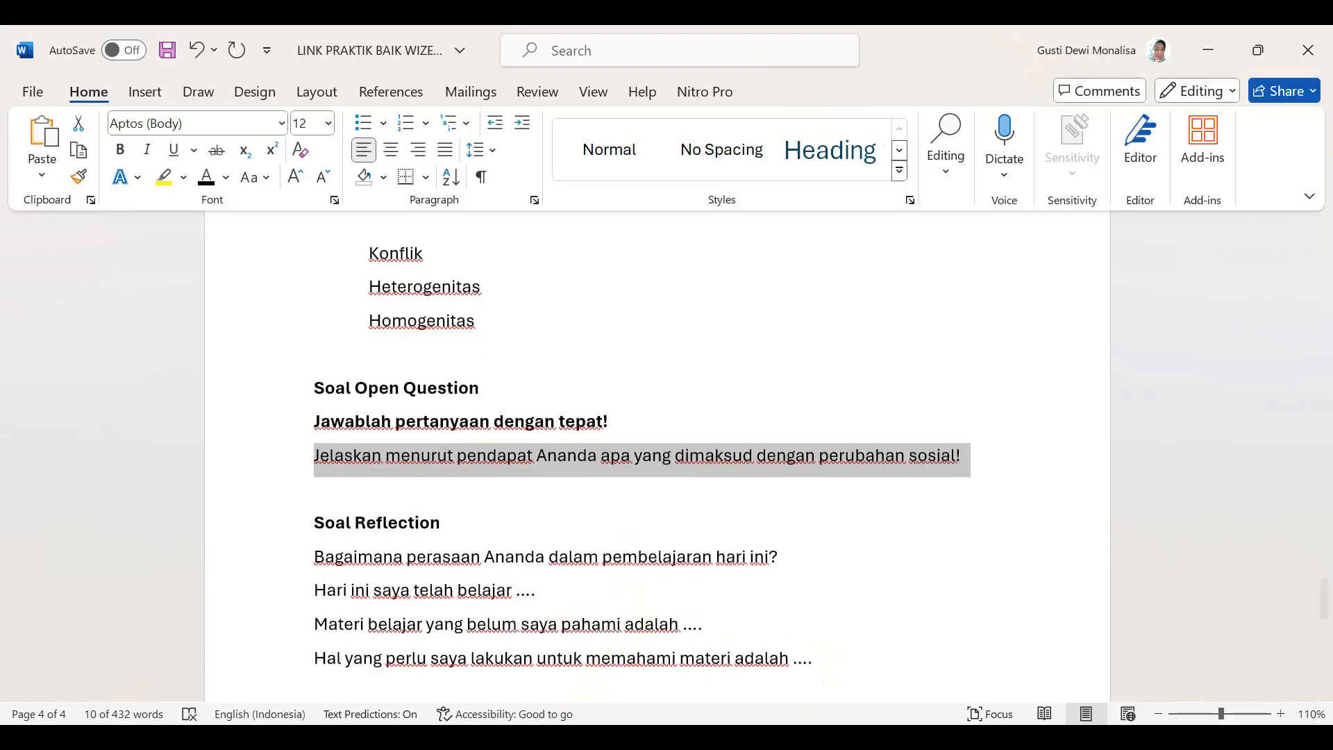
pyautogui.moveTo(314, 557); pyautogui.dragTo(785, 553)
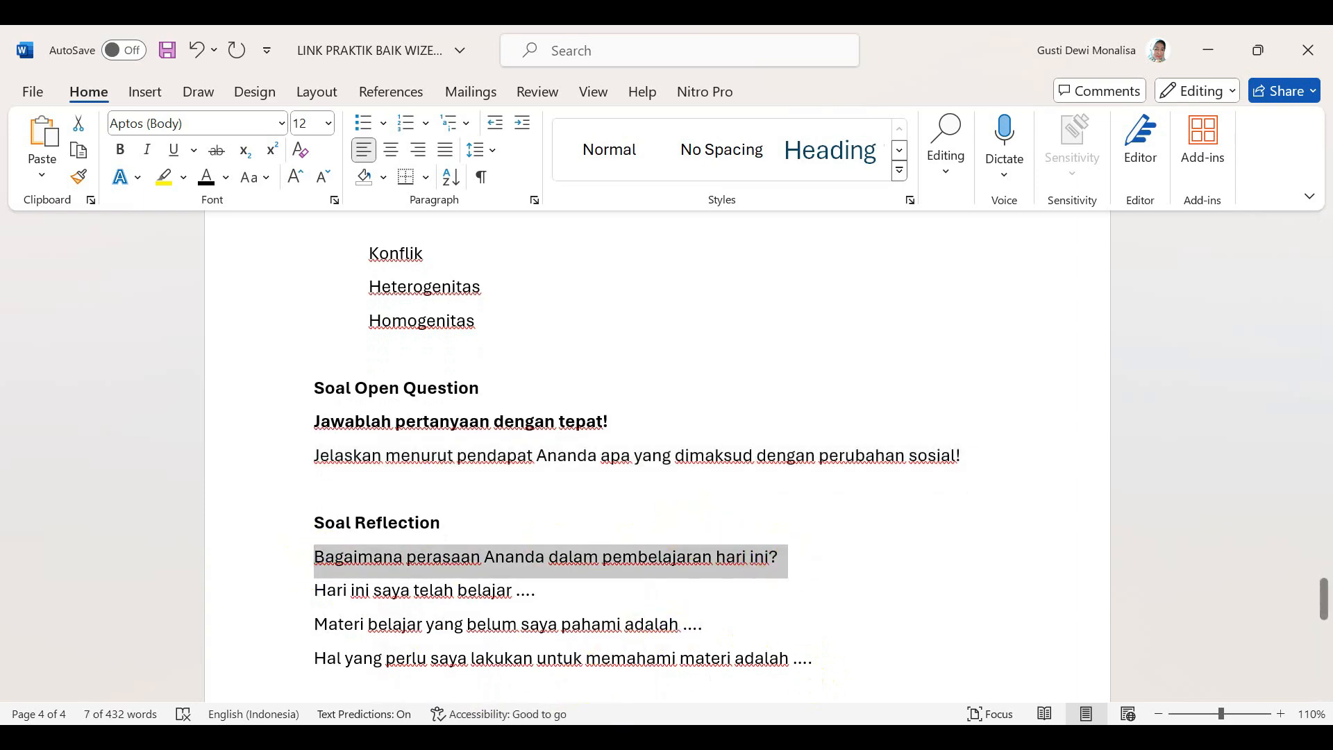
pyautogui.click(533, 737)
pyautogui.click(525, 261)
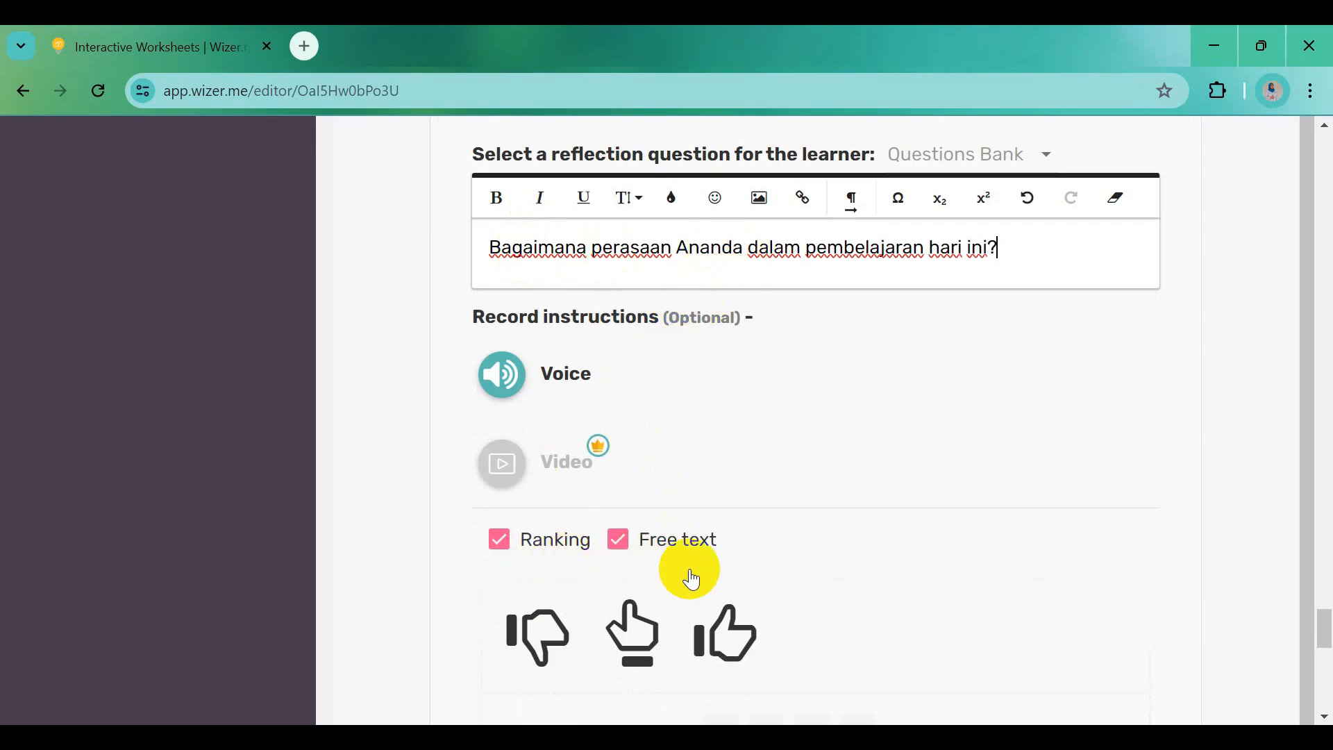
# Keep Free text, uncheck Ranking, set answer size medium (4 lines), and save the reflection
pyautogui.click(617, 545)
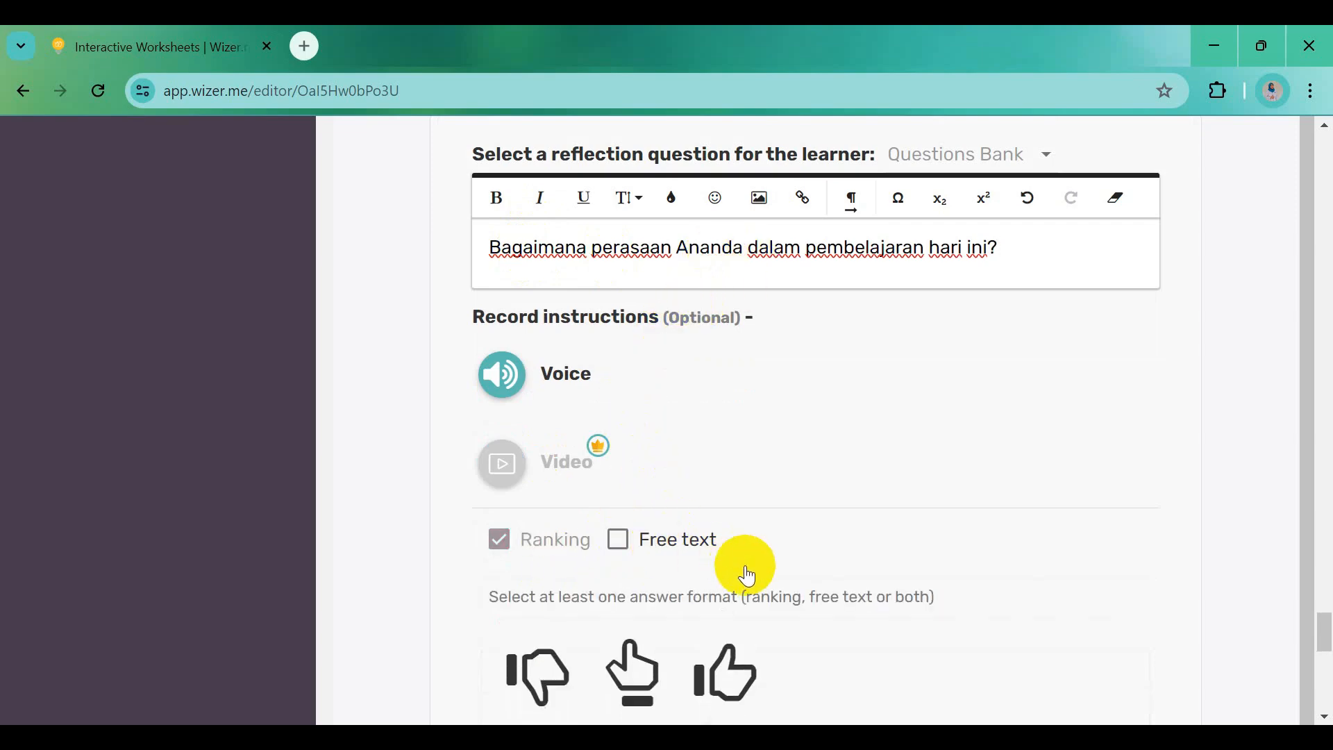
pyautogui.click(618, 540)
pyautogui.click(499, 539)
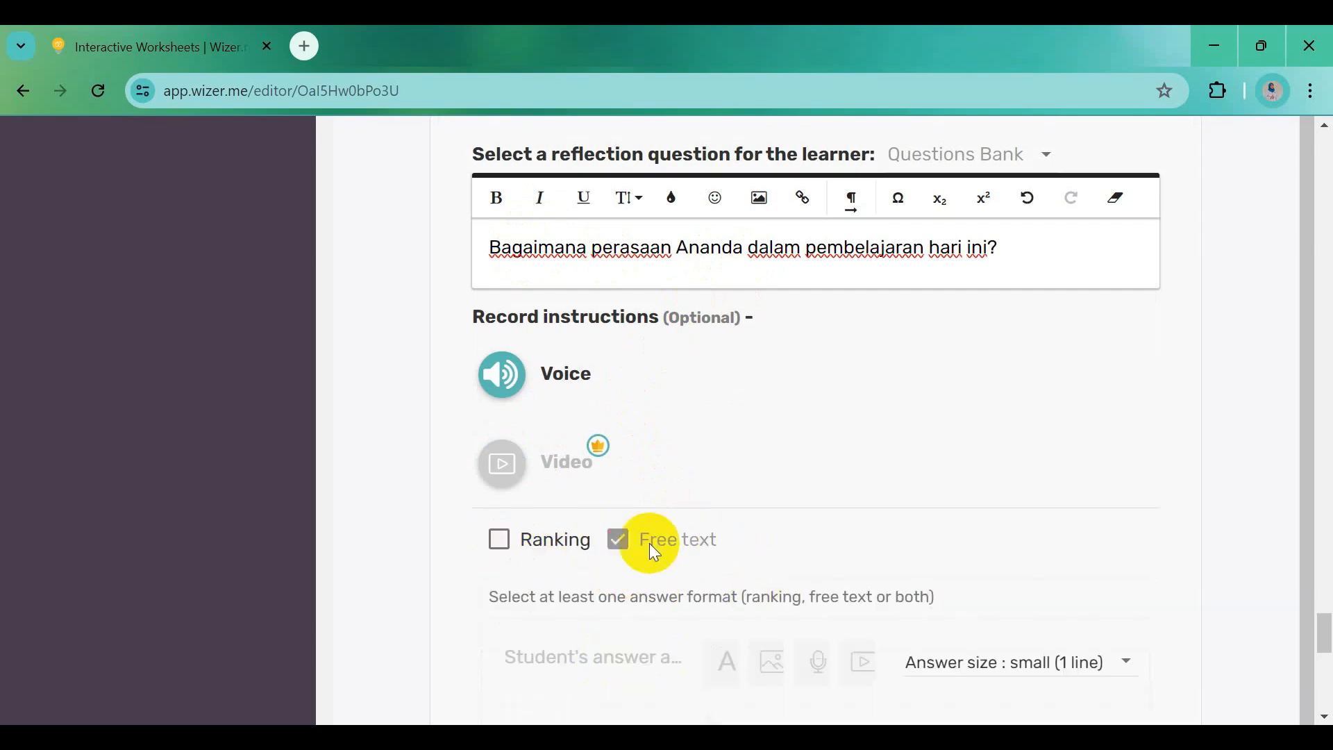
pyautogui.scroll(-2, 720, 560)
pyautogui.click(1127, 564)
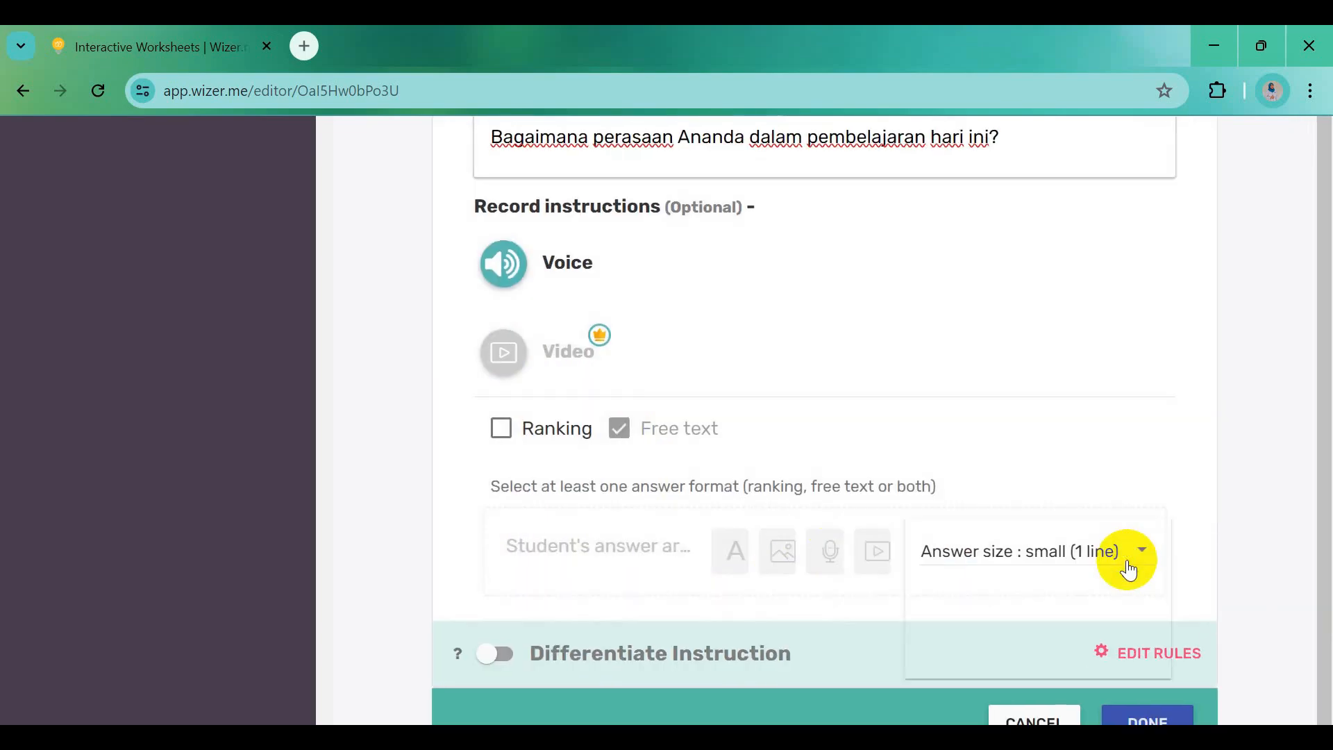
pyautogui.click(1075, 616)
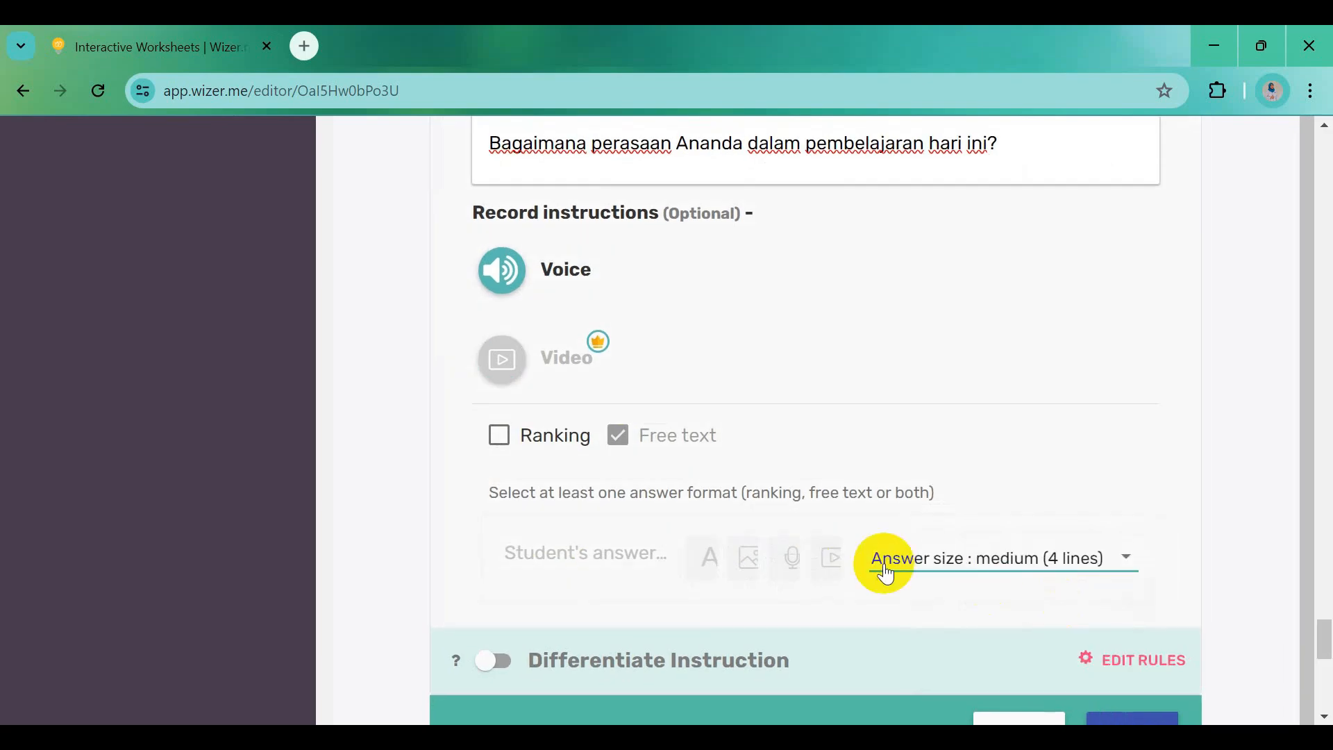
pyautogui.scroll(-3, 884, 566)
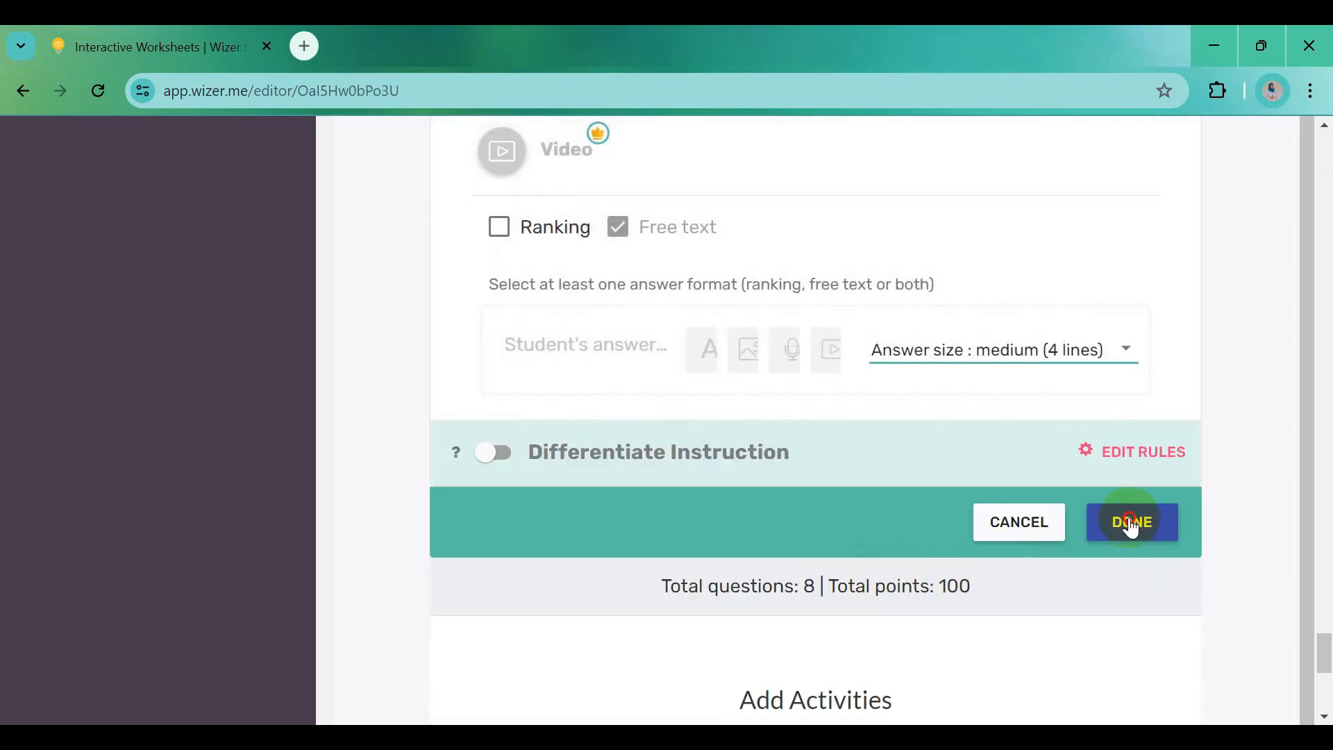
pyautogui.click(1132, 525)
pyautogui.scroll(5, 897, 407)
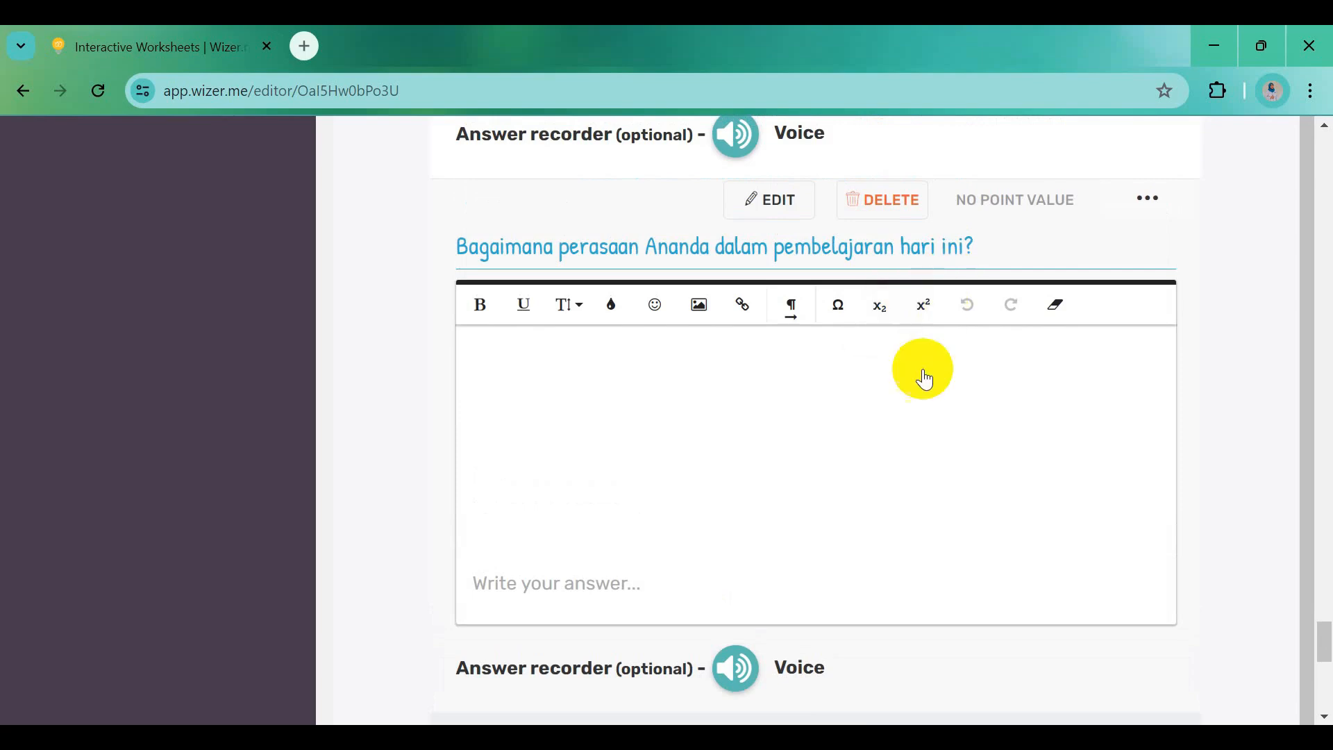
pyautogui.scroll(-7, 920, 389)
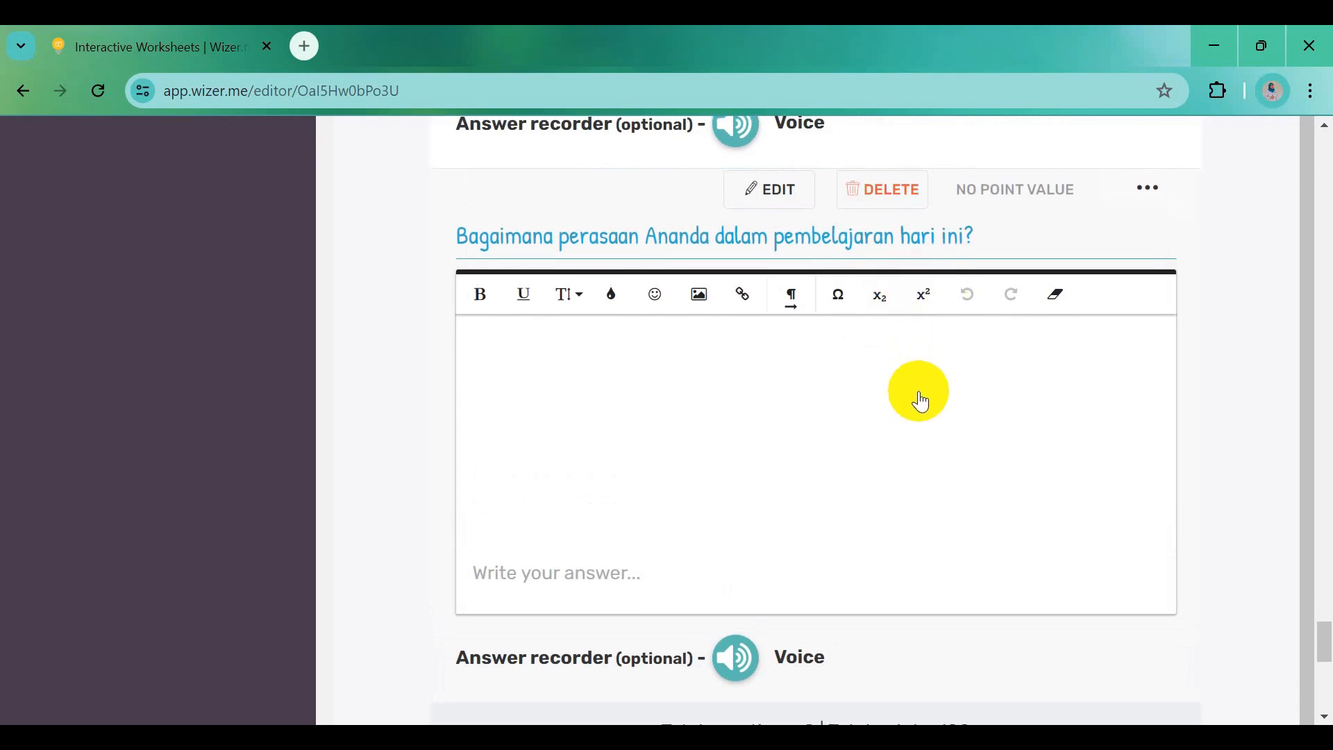
pyautogui.scroll(-2, 922, 508)
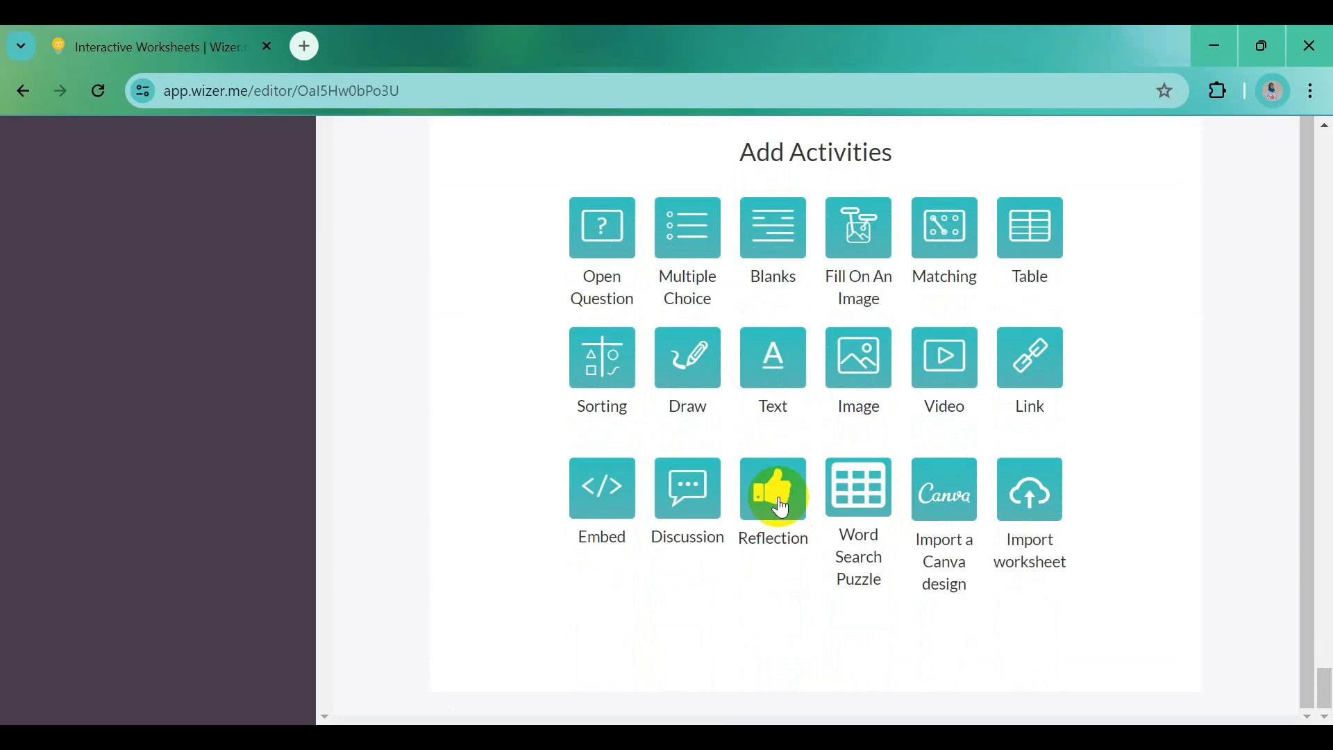
# Add a Reflection activity with the question 'Hari ini saya telah belajar ....' from Word
pyautogui.click(781, 509)
pyautogui.hotkey('alt', 'Tab')
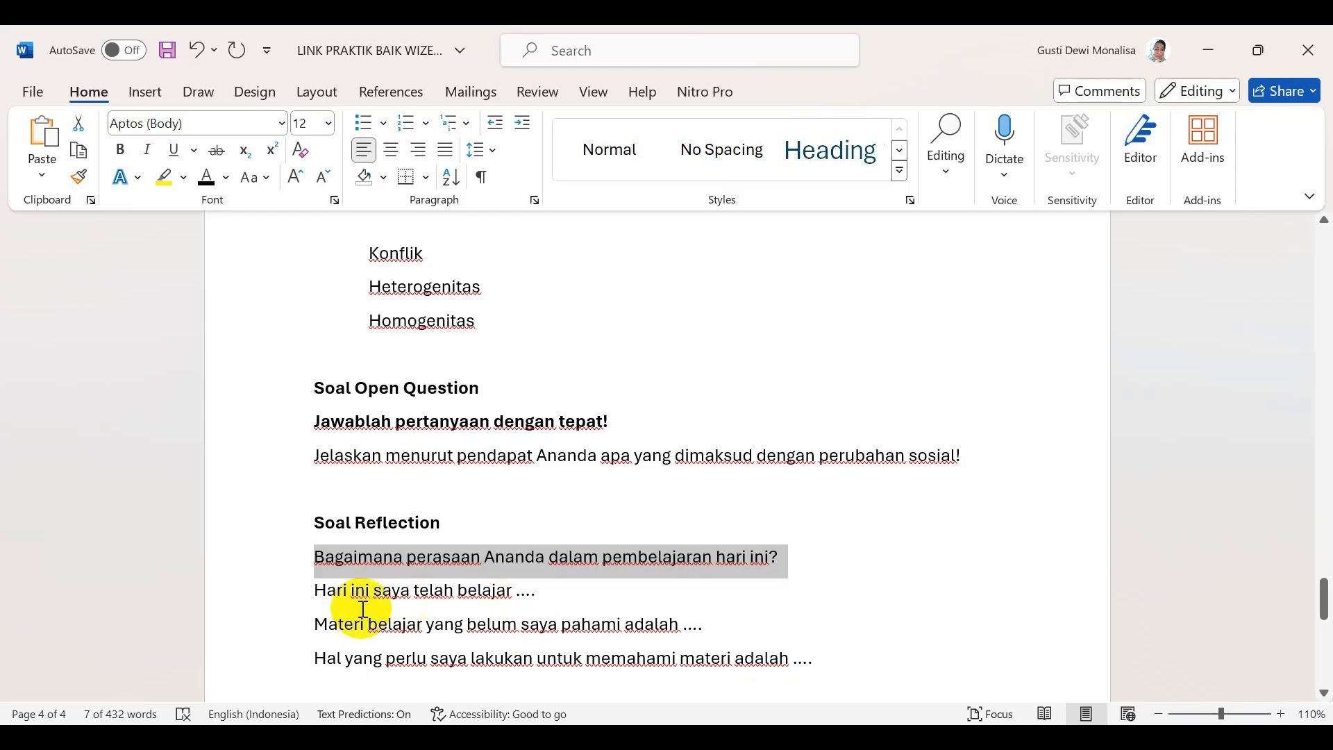
pyautogui.moveTo(310, 590); pyautogui.dragTo(531, 590)
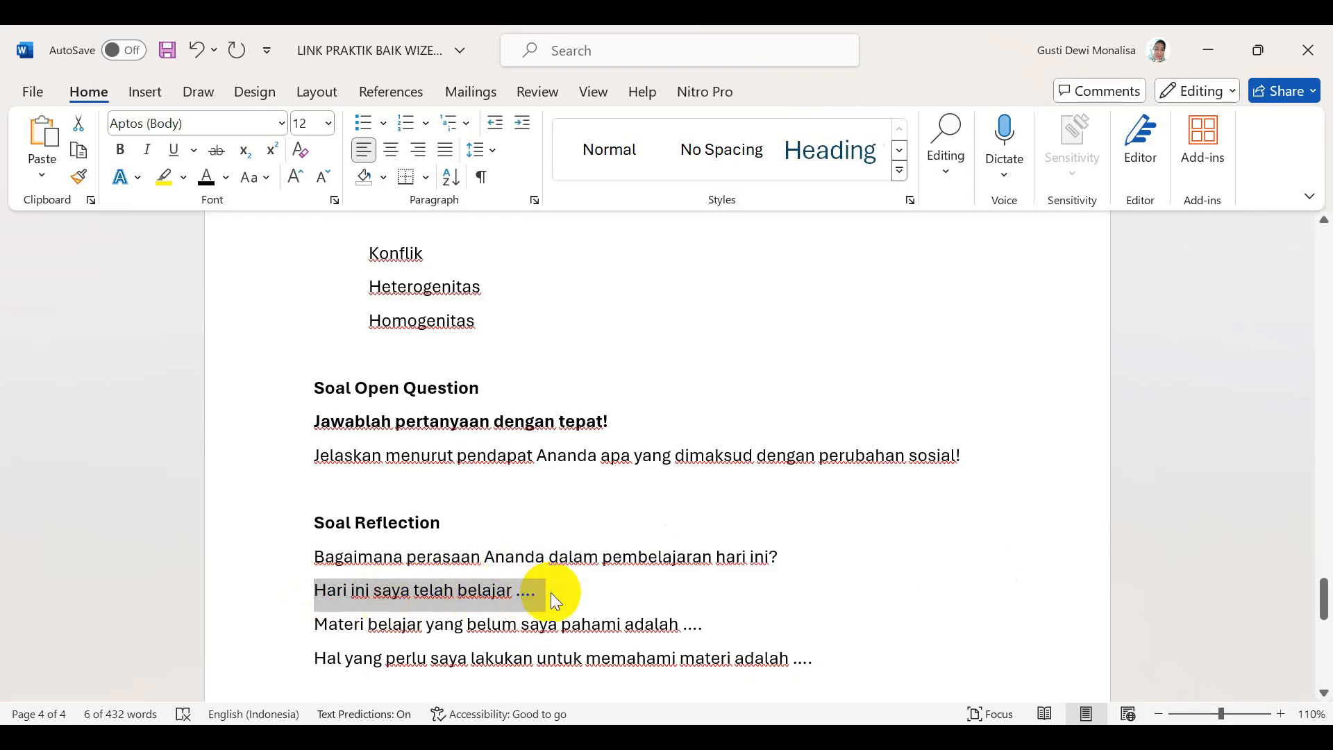
pyautogui.hotkey('alt', 'Tab')
pyautogui.click(589, 240)
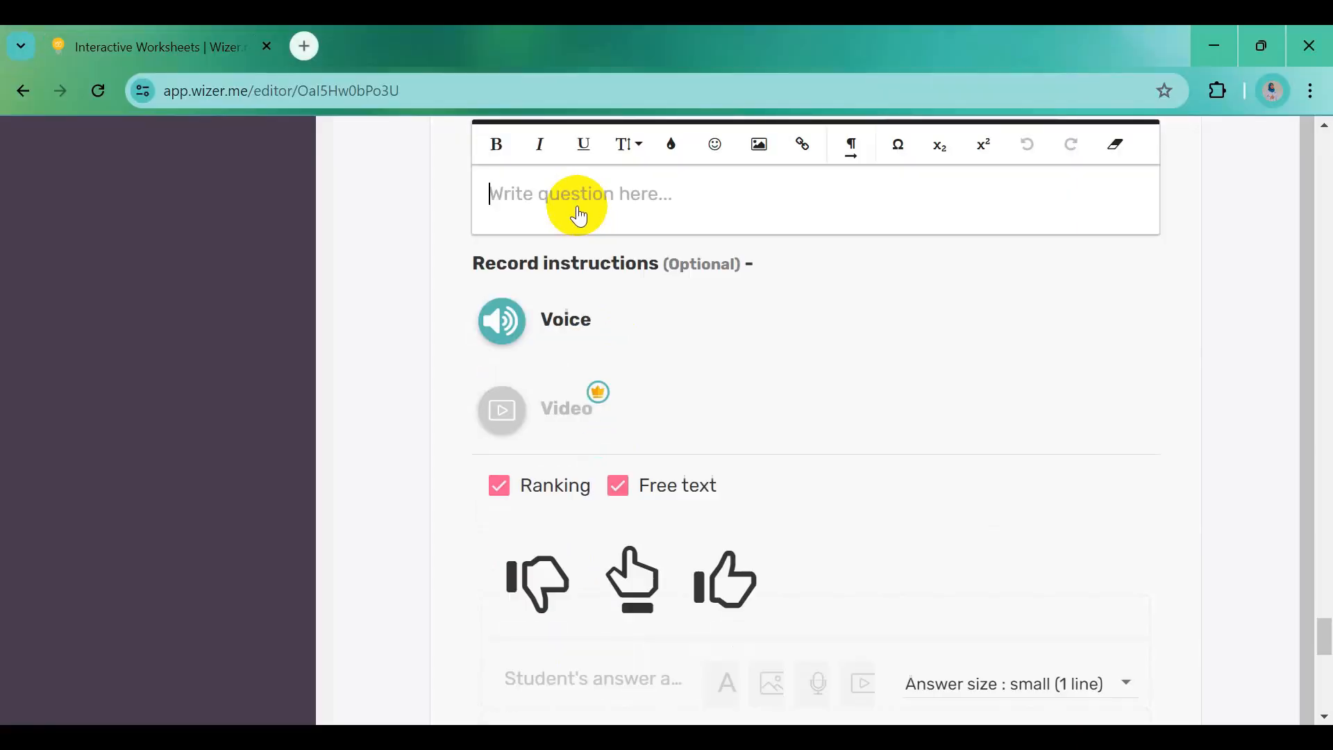
# Uncheck Ranking, set a medium four-line answer box, and save the reflection
pyautogui.click(500, 485)
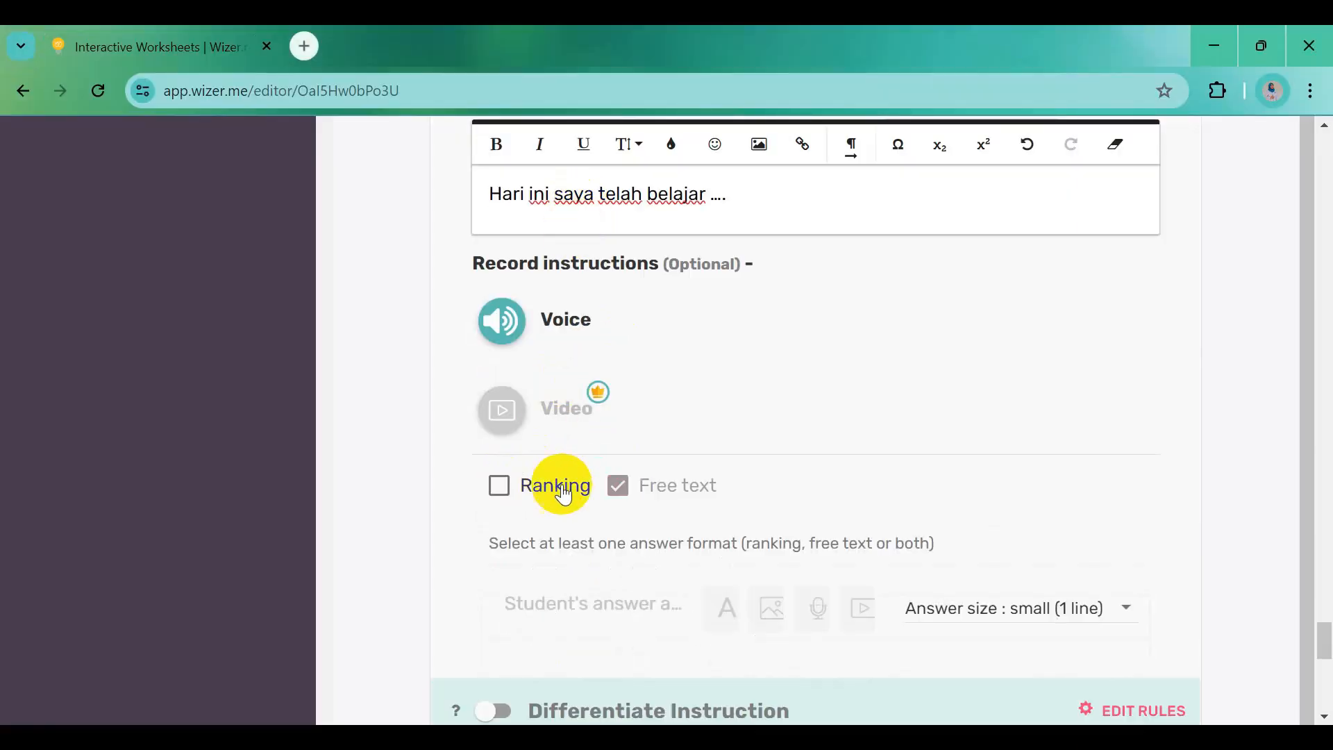
pyautogui.scroll(-3, 795, 517)
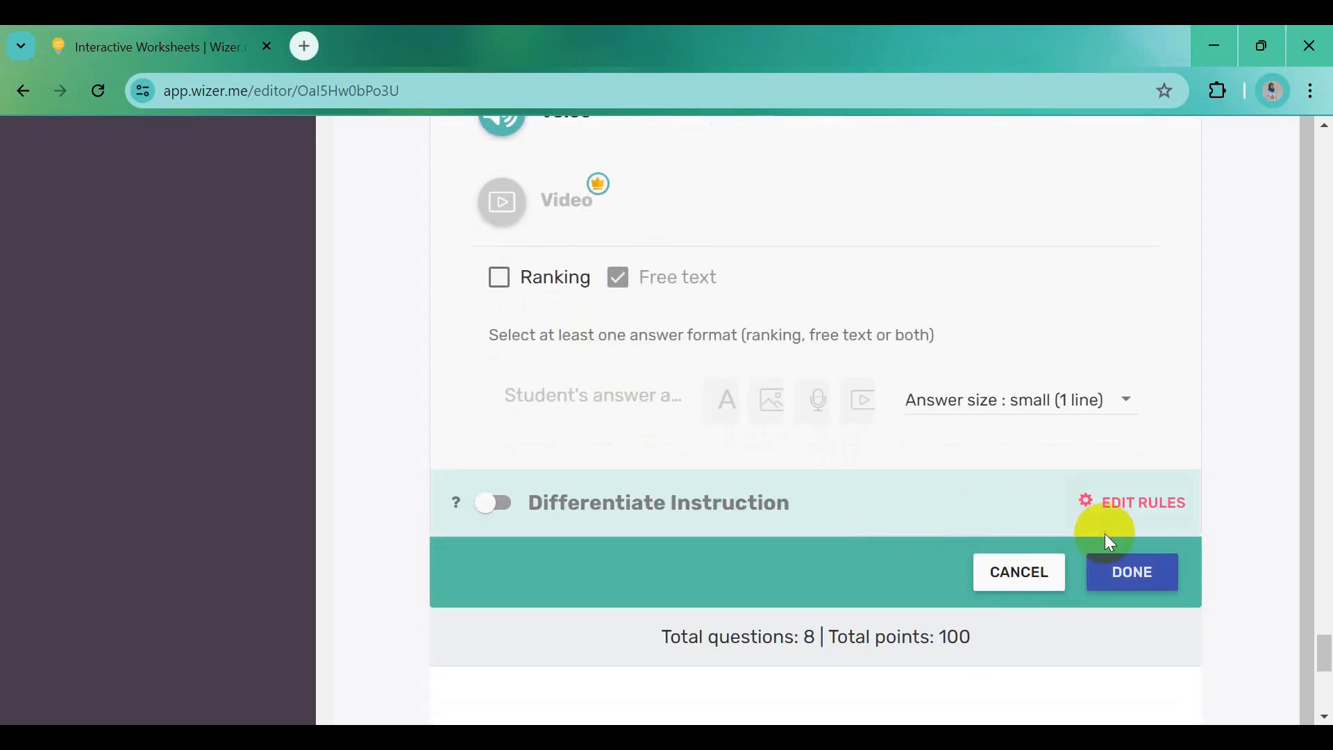
pyautogui.click(1053, 399)
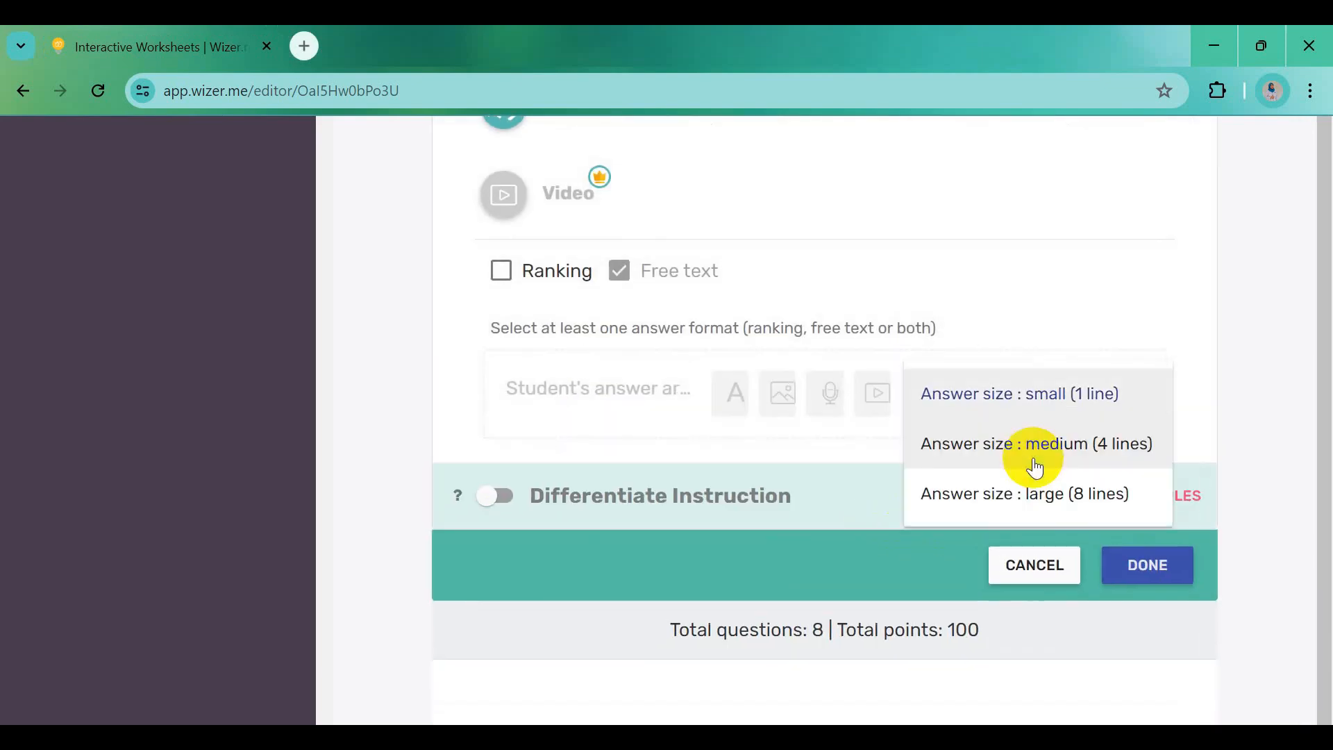
pyautogui.click(1030, 448)
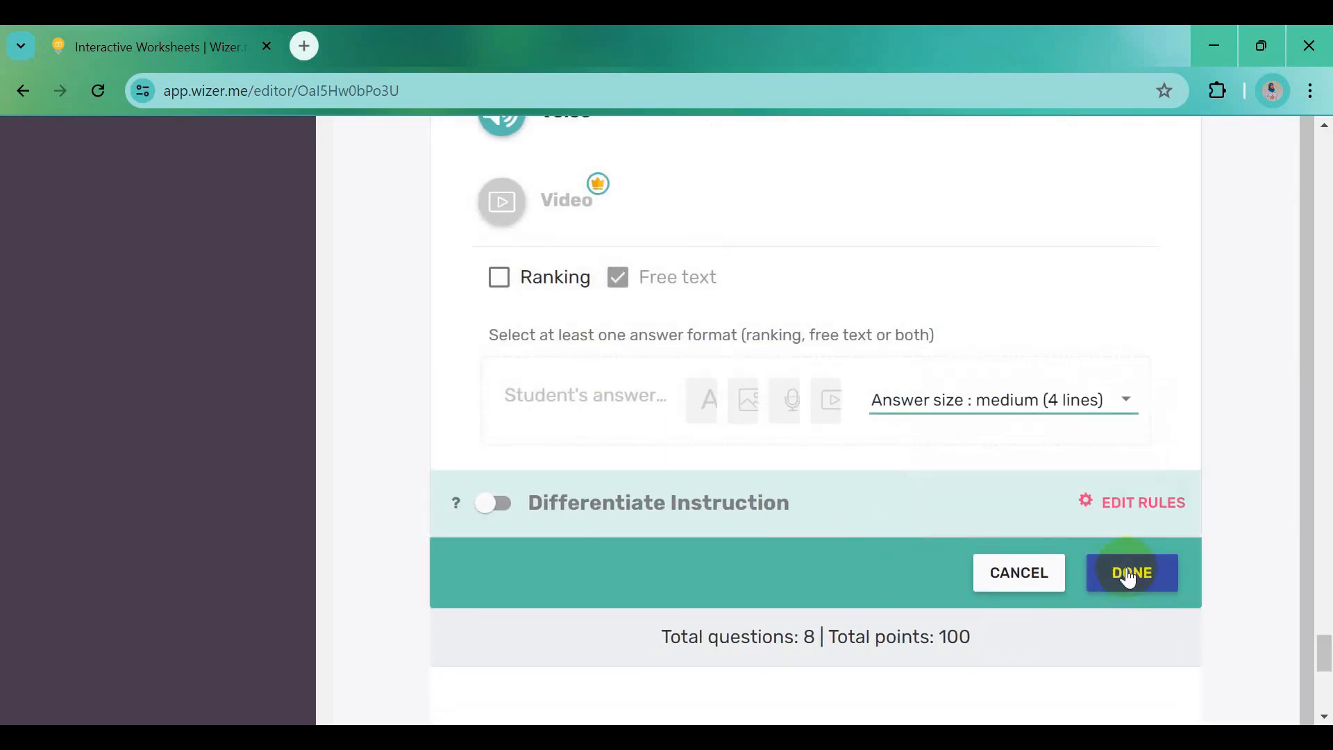
pyautogui.click(1128, 576)
pyautogui.scroll(-5, 1048, 606)
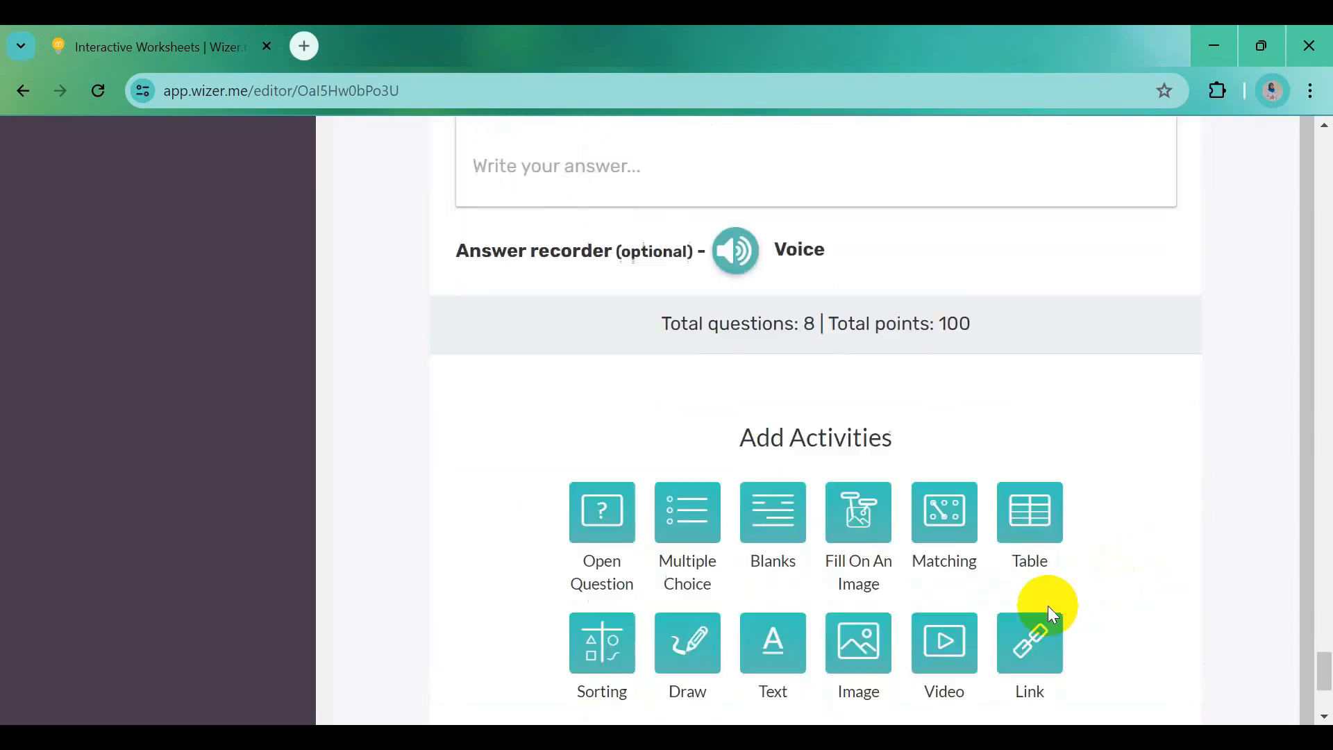
# Add a Reflection with the Word line 'Materi belajar yang belum saya pahami adalah ....'
pyautogui.scroll(-4, 1047, 606)
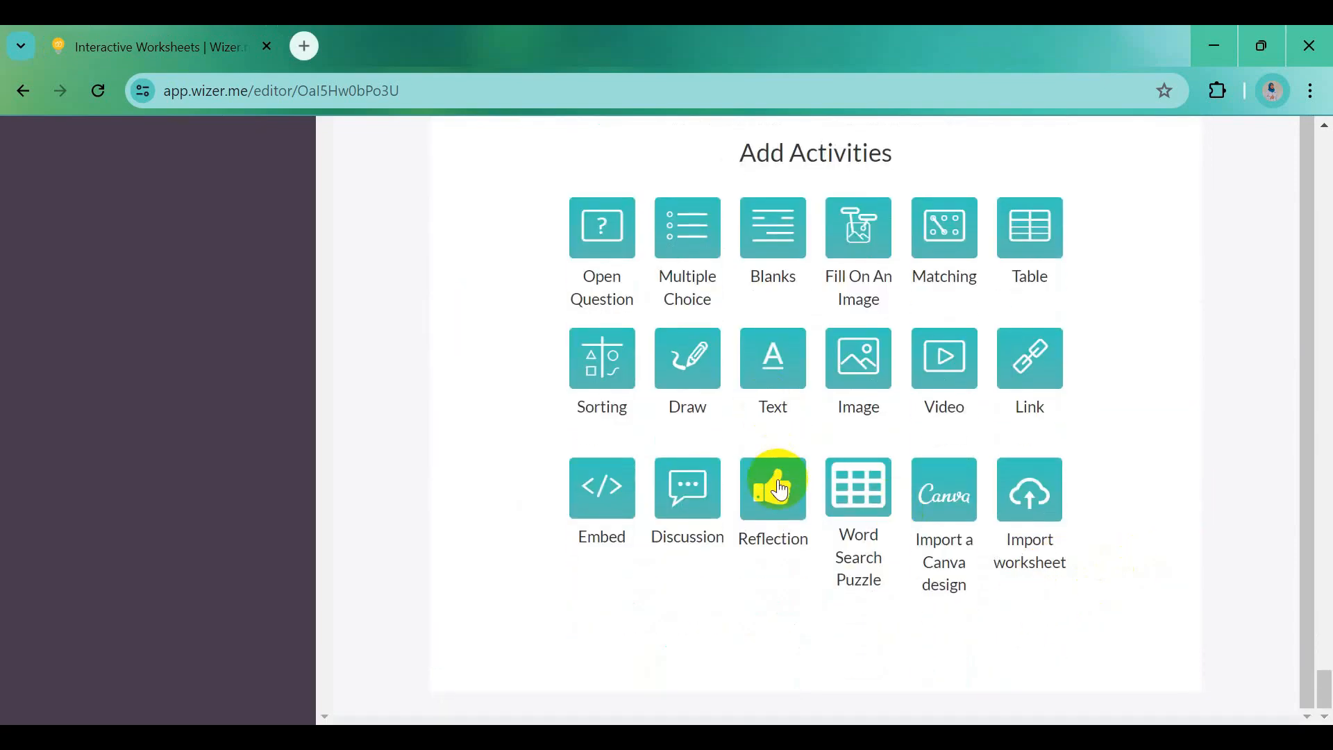
pyautogui.click(781, 490)
pyautogui.hotkey('alt', 'Tab')
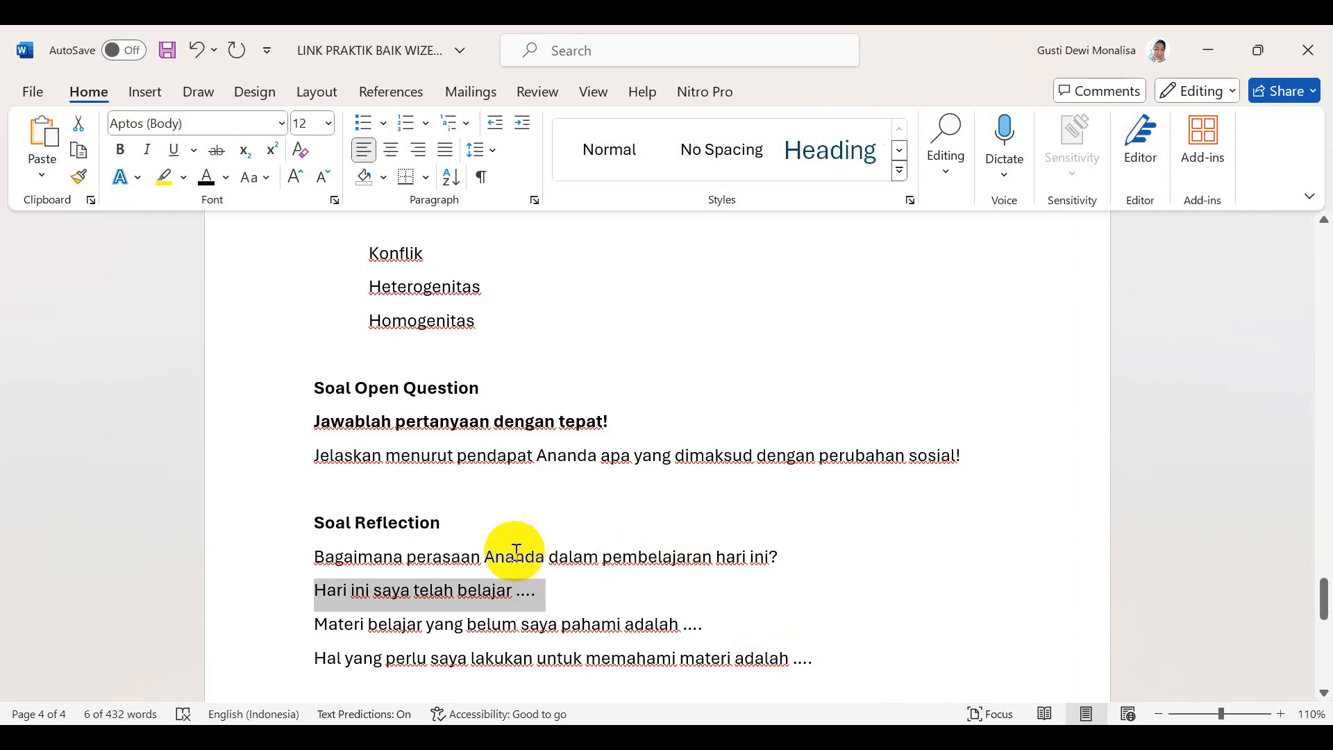
pyautogui.moveTo(316, 629); pyautogui.dragTo(695, 627)
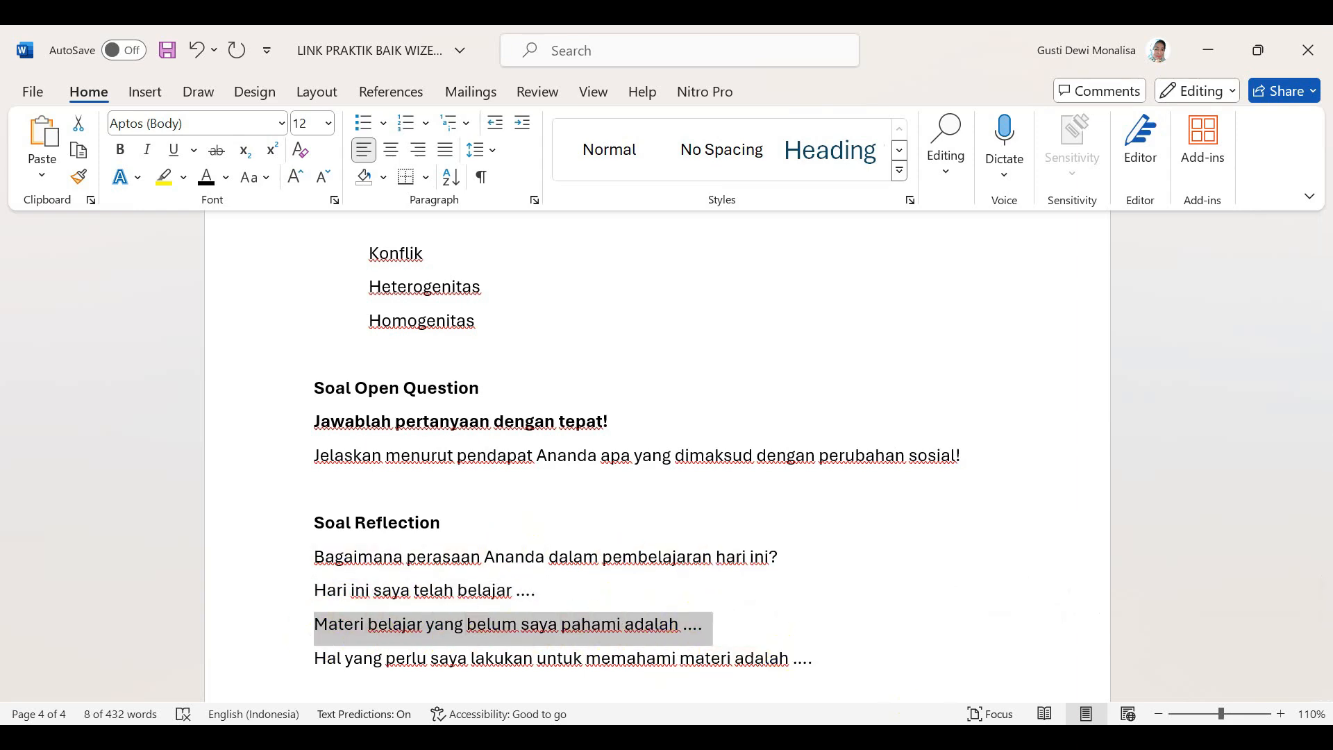
pyautogui.hotkey('alt', 'Tab')
pyautogui.click(564, 211)
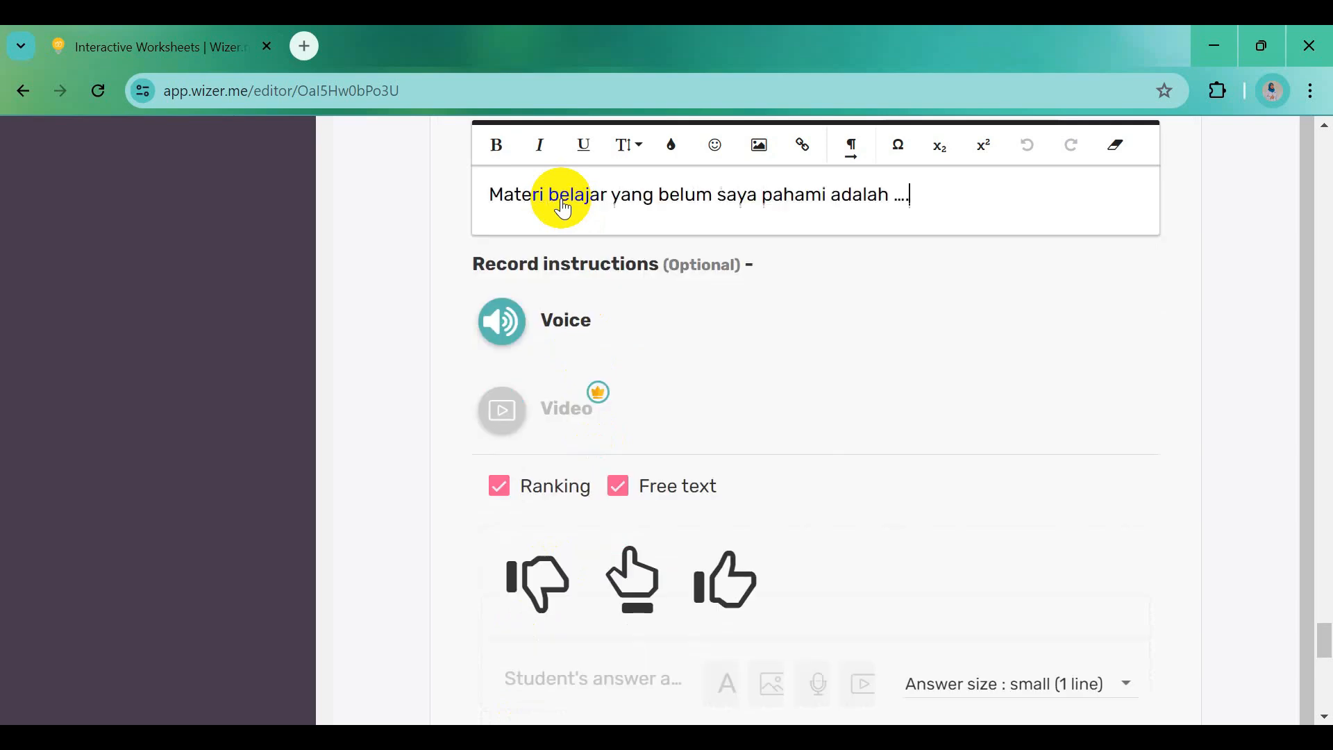
# Uncheck Ranking and set the answer size to medium (4 lines)
pyautogui.click(528, 495)
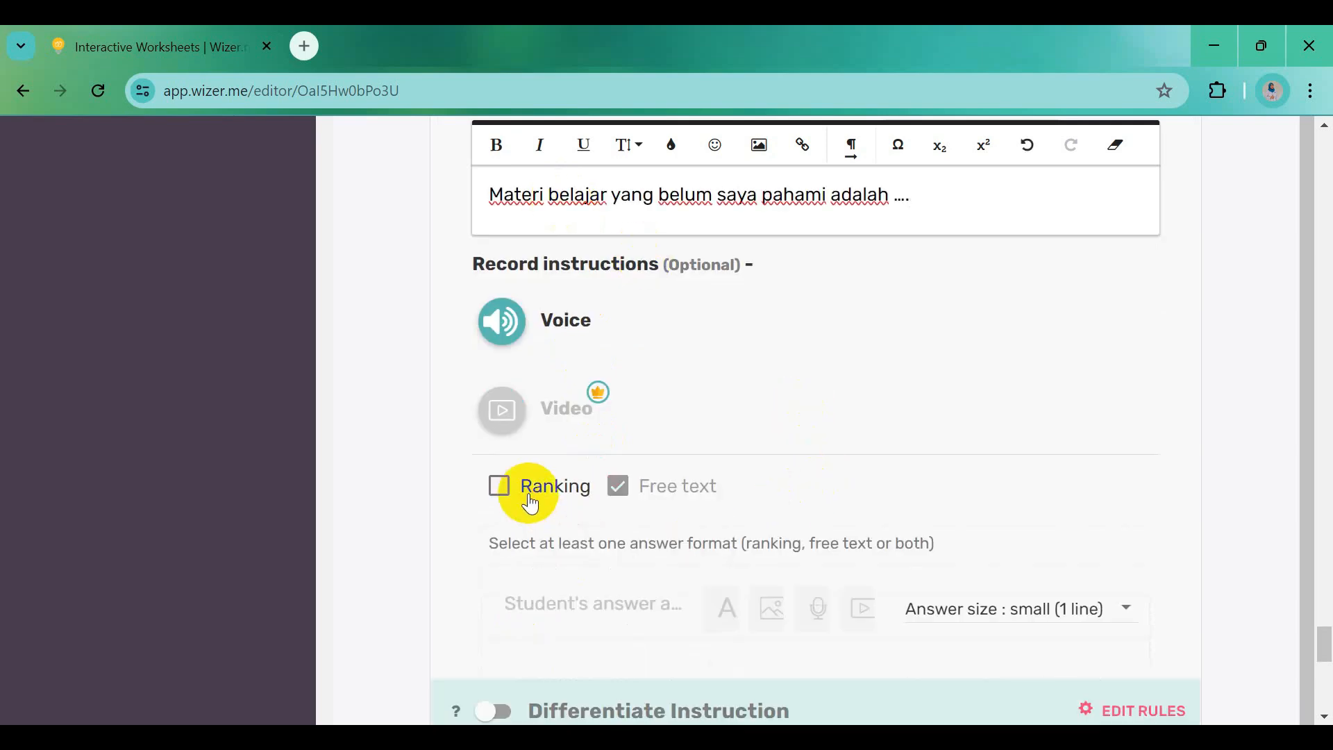
pyautogui.click(1080, 623)
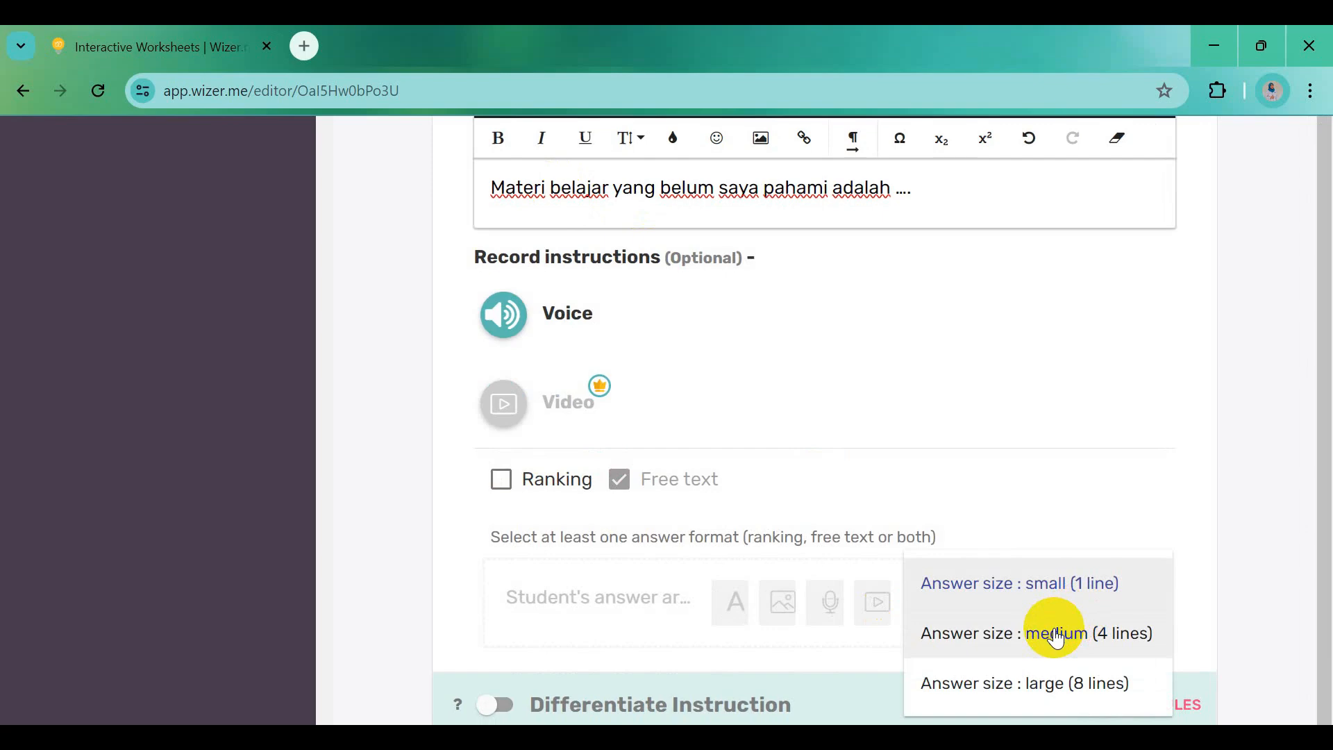
pyautogui.click(1056, 634)
pyautogui.scroll(-3, 1051, 631)
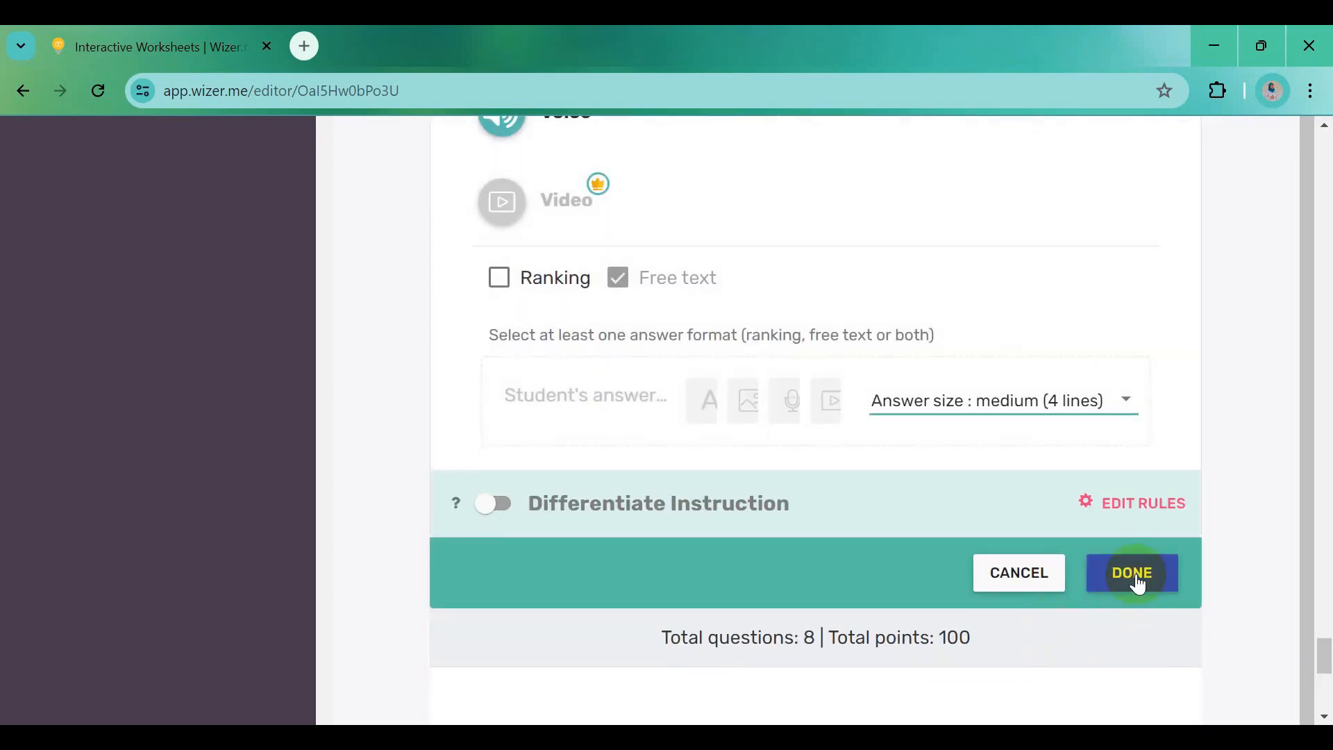
# Save the second reflection and add a new one with the Word prompt 'Hal yang perlu saya lakukan untuk memahami materi adalah ....'
pyautogui.click(1136, 573)
pyautogui.scroll(-5, 902, 594)
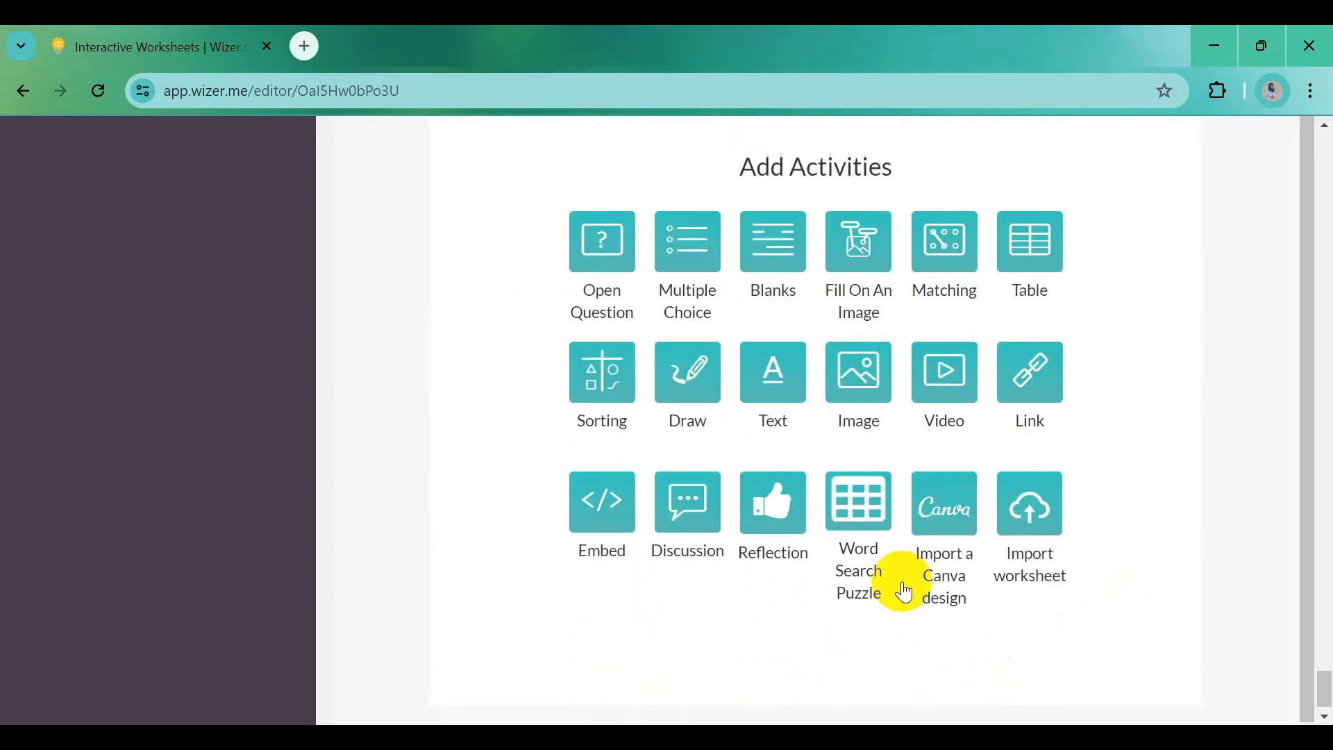
pyautogui.click(762, 500)
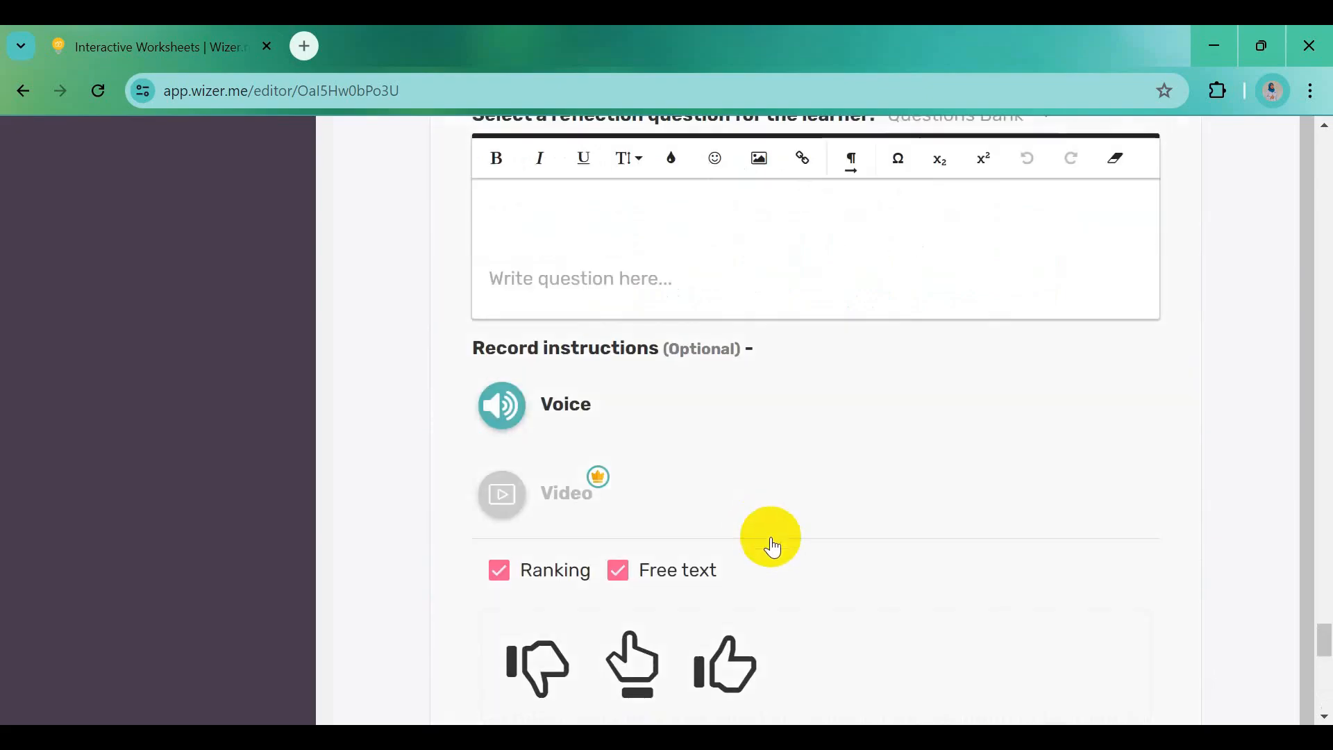
pyautogui.hotkey('alt', 'Tab')
pyautogui.scroll(-3, 646, 565)
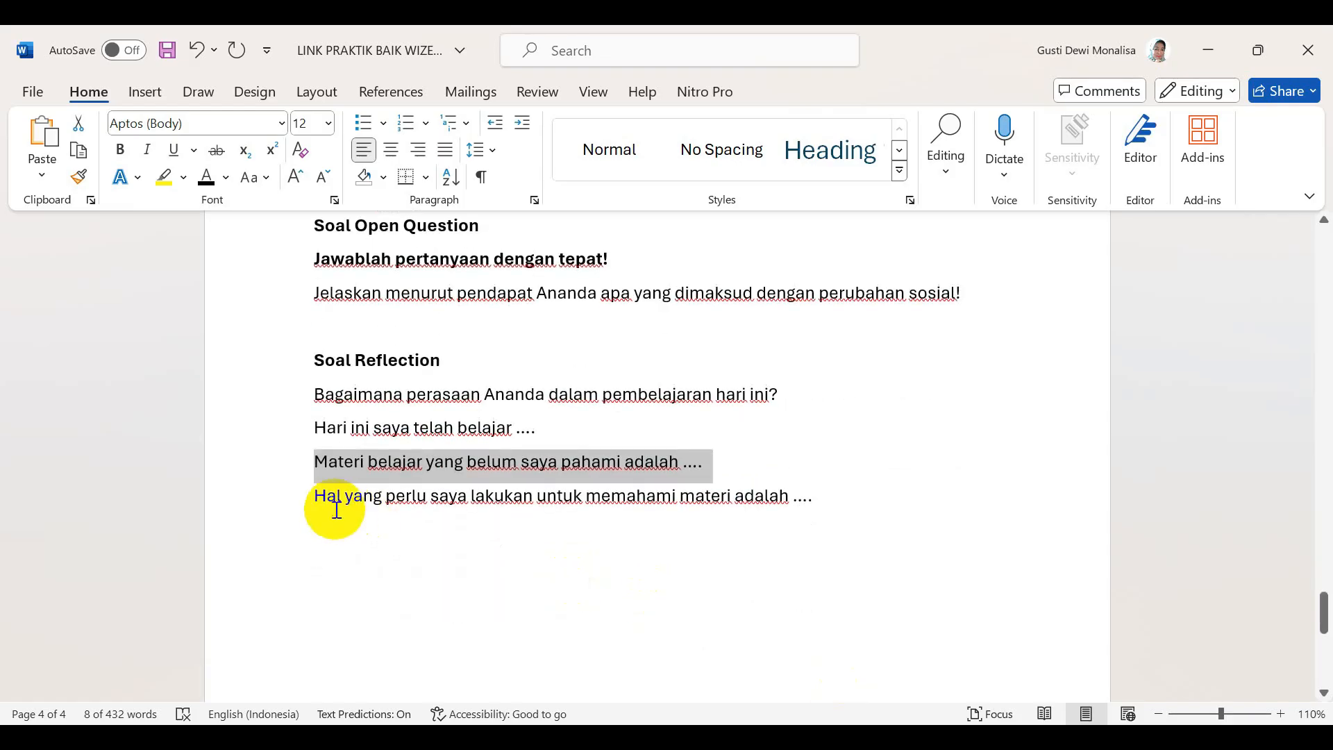
pyautogui.moveTo(317, 499); pyautogui.dragTo(819, 506)
pyautogui.hotkey('ctrl', 'c')
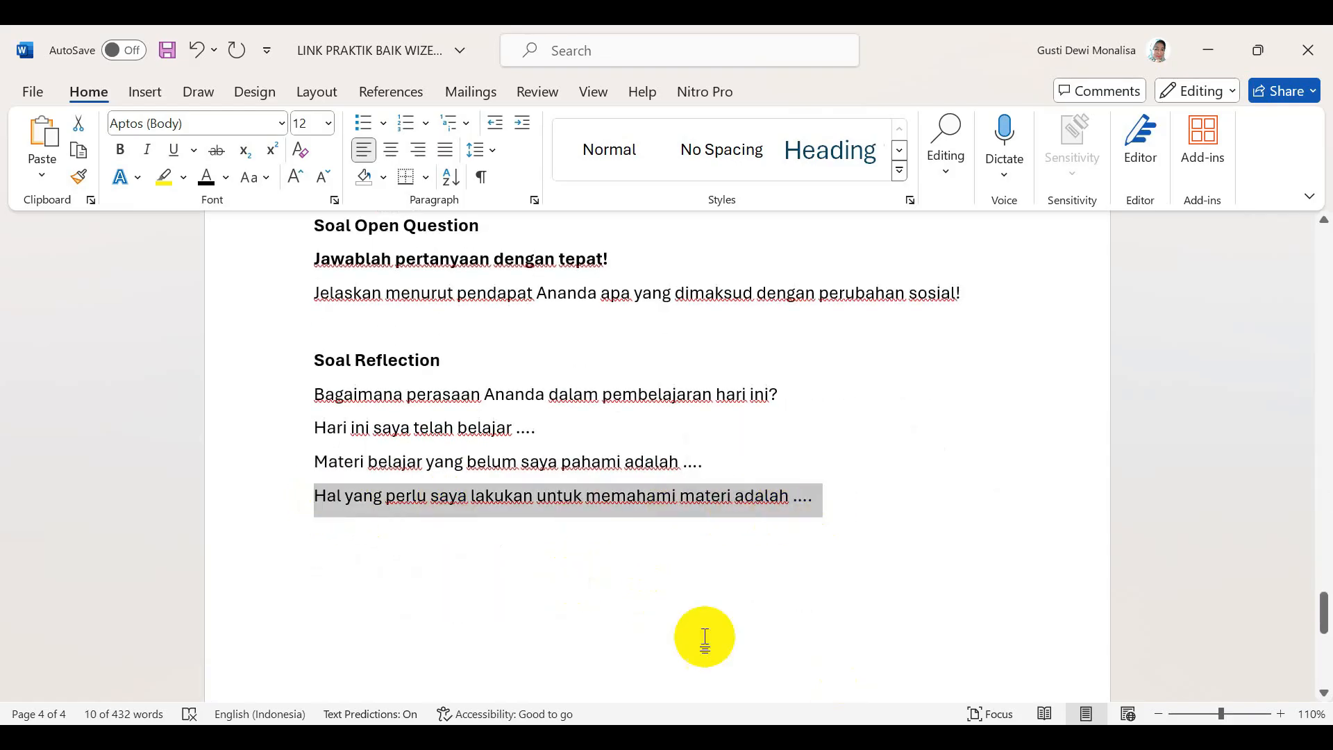
pyautogui.hotkey('alt', 'Tab')
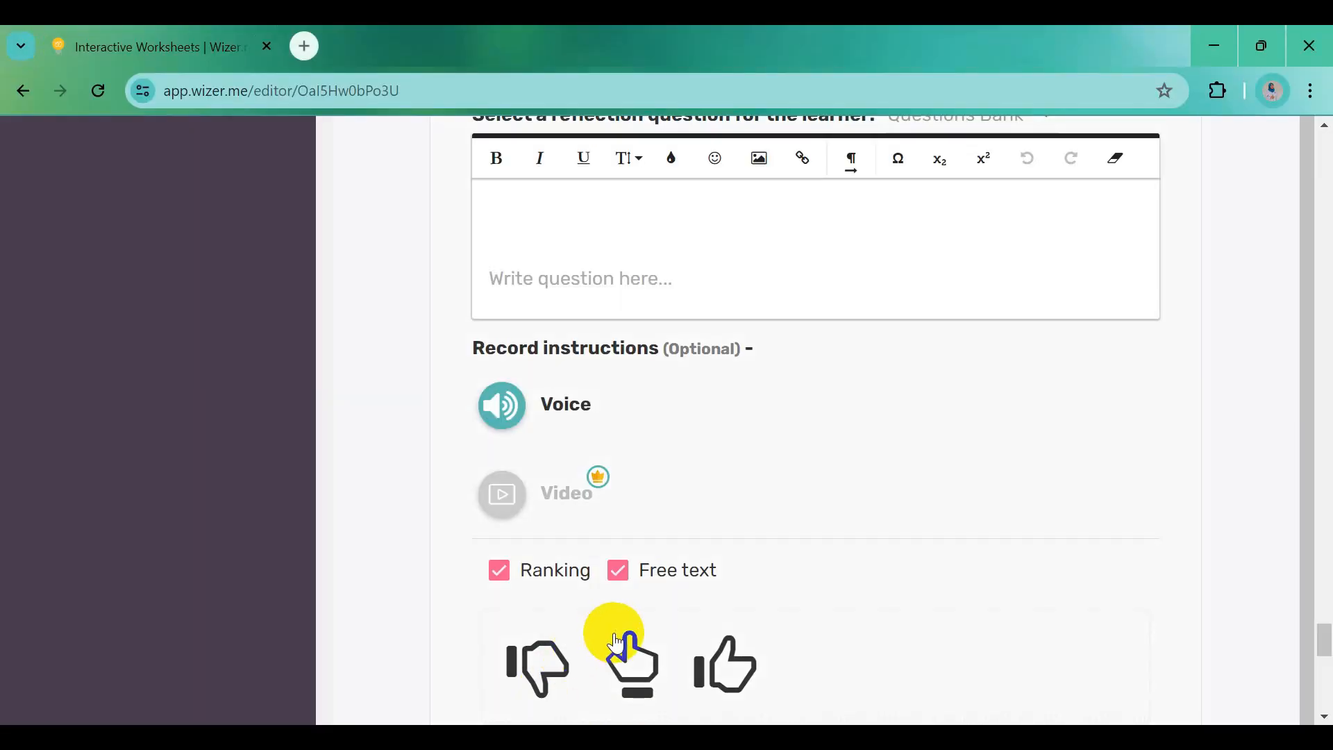
pyautogui.scroll(-3, 611, 632)
pyautogui.scroll(5, 614, 611)
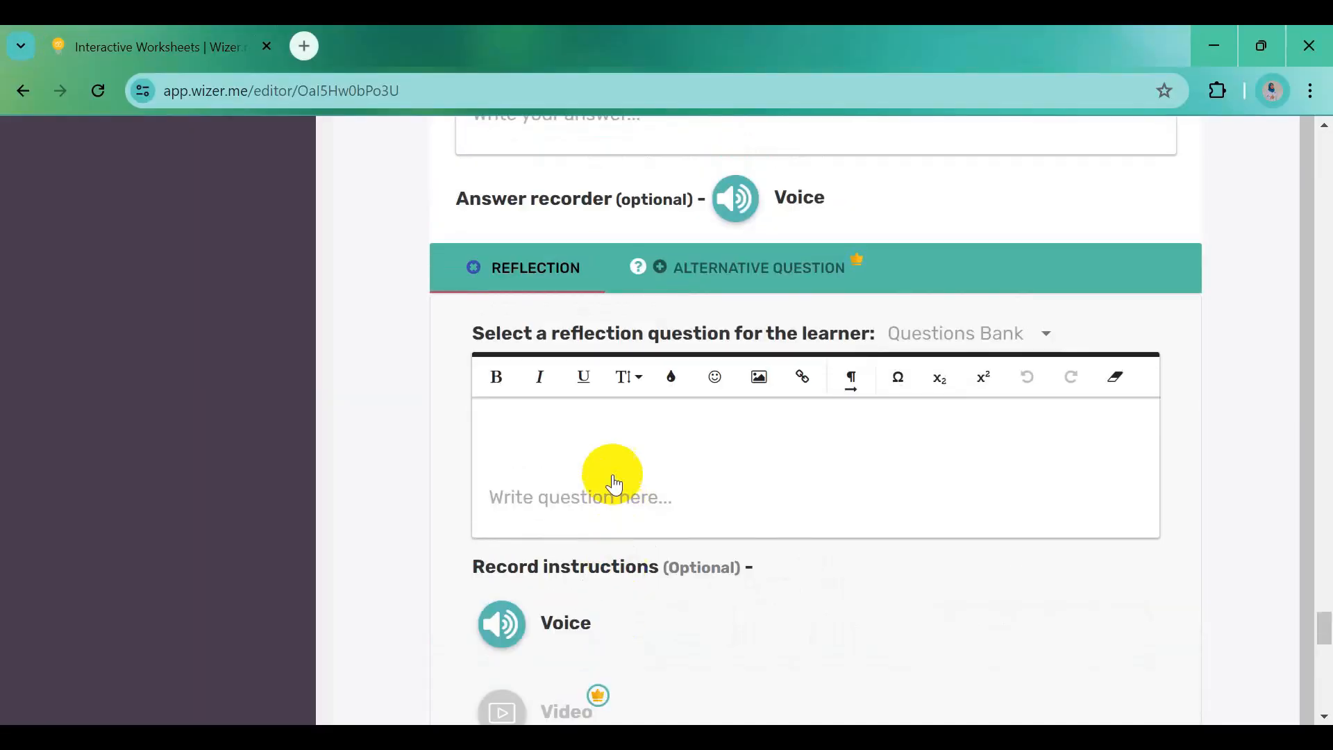
pyautogui.click(599, 455)
pyautogui.hotkey('ctrl', 'v')
# Untick Ranking, set answer size to medium (4 lines), and save the reflection
pyautogui.scroll(-1, 503, 680)
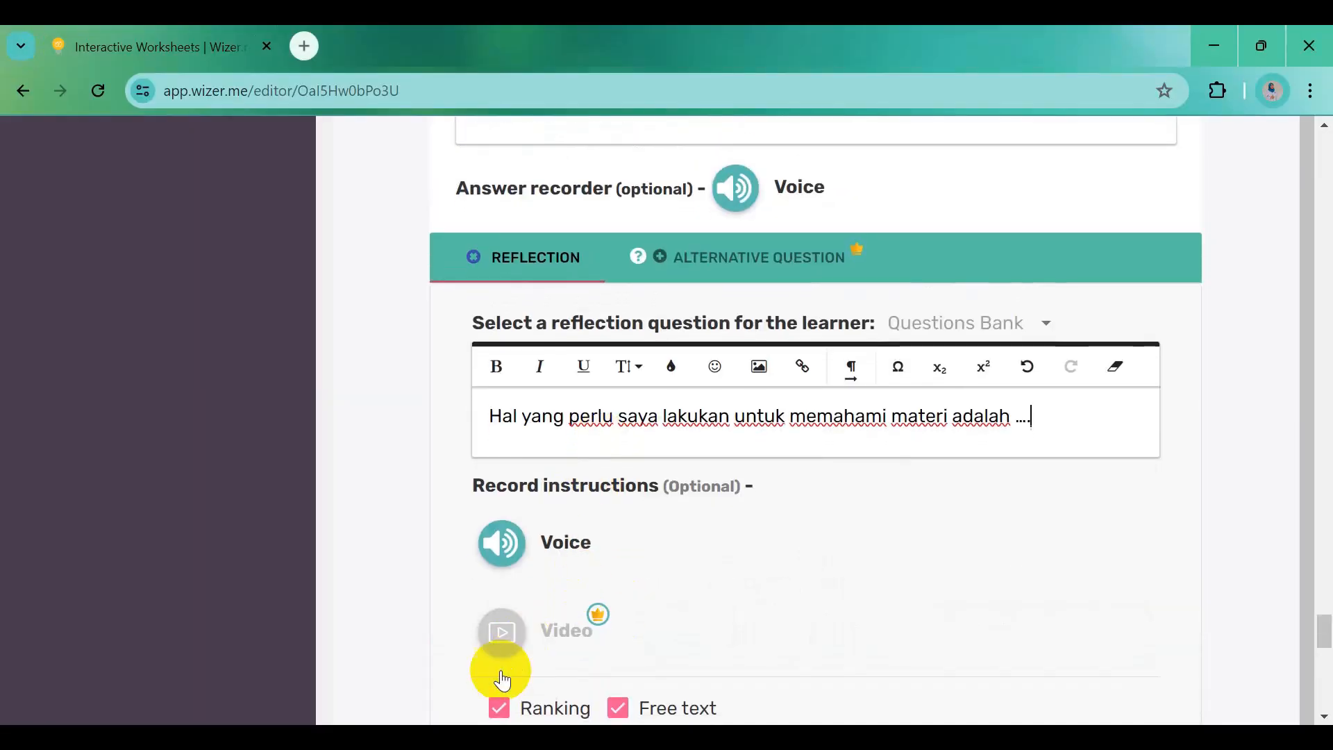
pyautogui.click(500, 709)
pyautogui.scroll(-5, 845, 631)
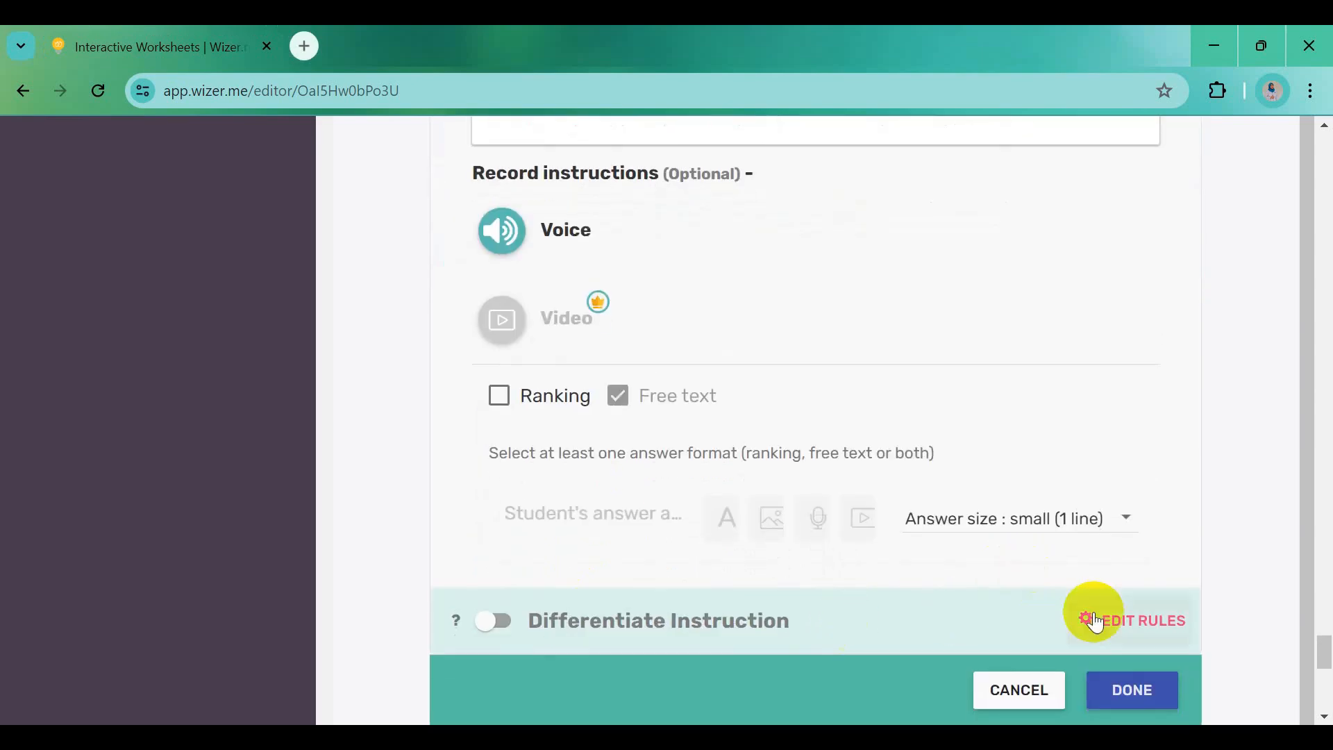
pyautogui.click(1094, 535)
pyautogui.click(1078, 560)
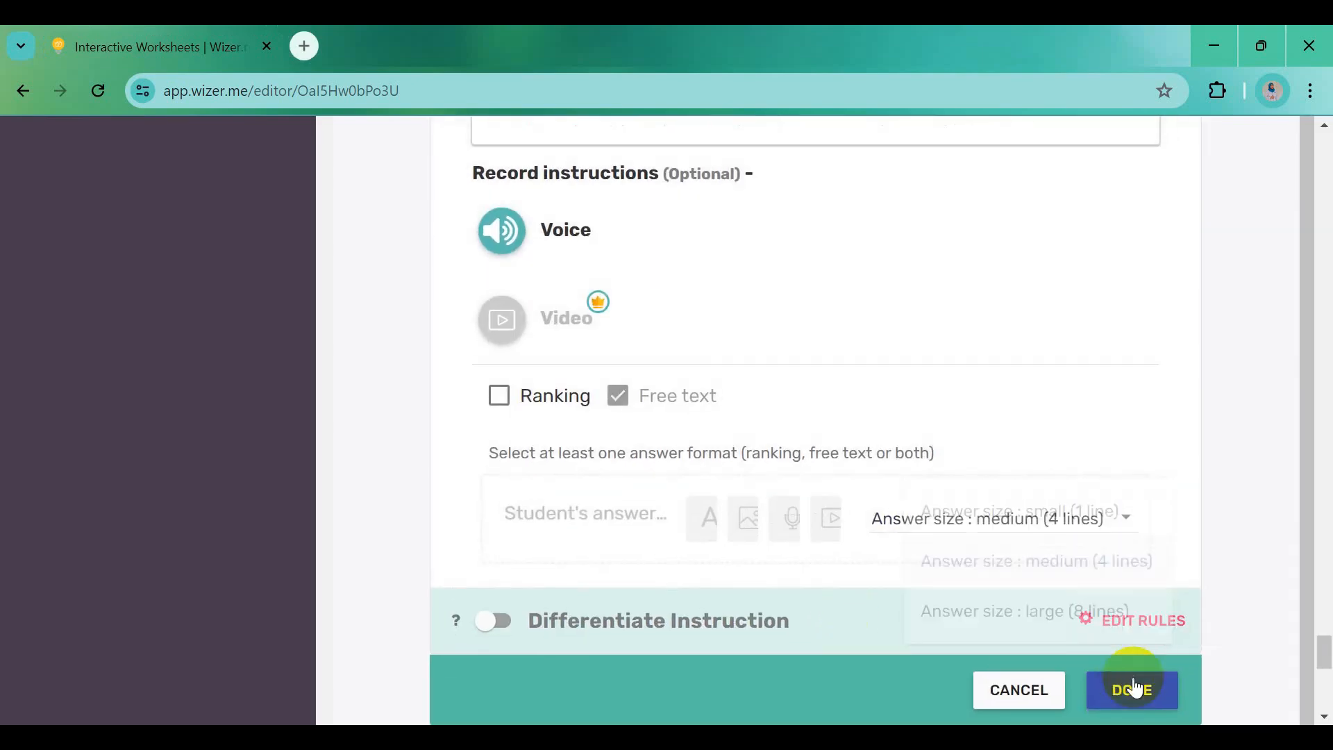
pyautogui.click(1137, 691)
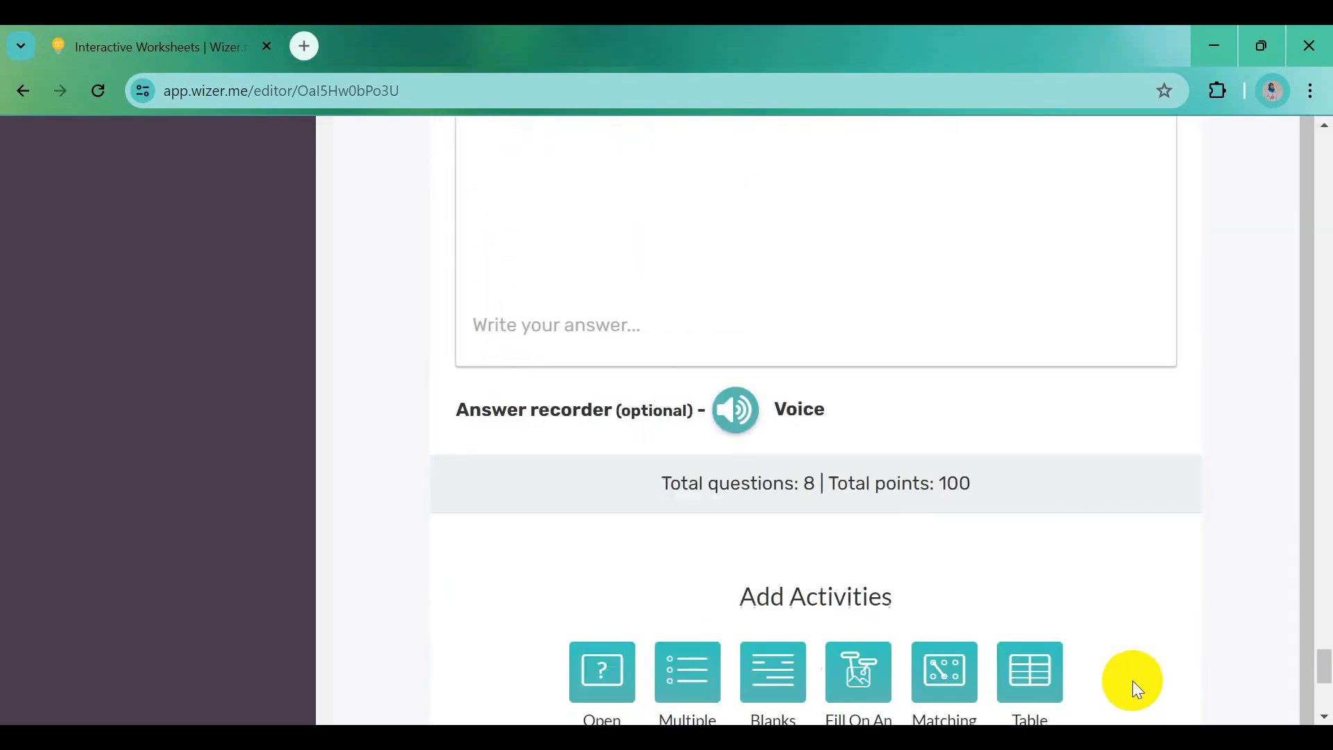
pyautogui.scroll(-6, 888, 517)
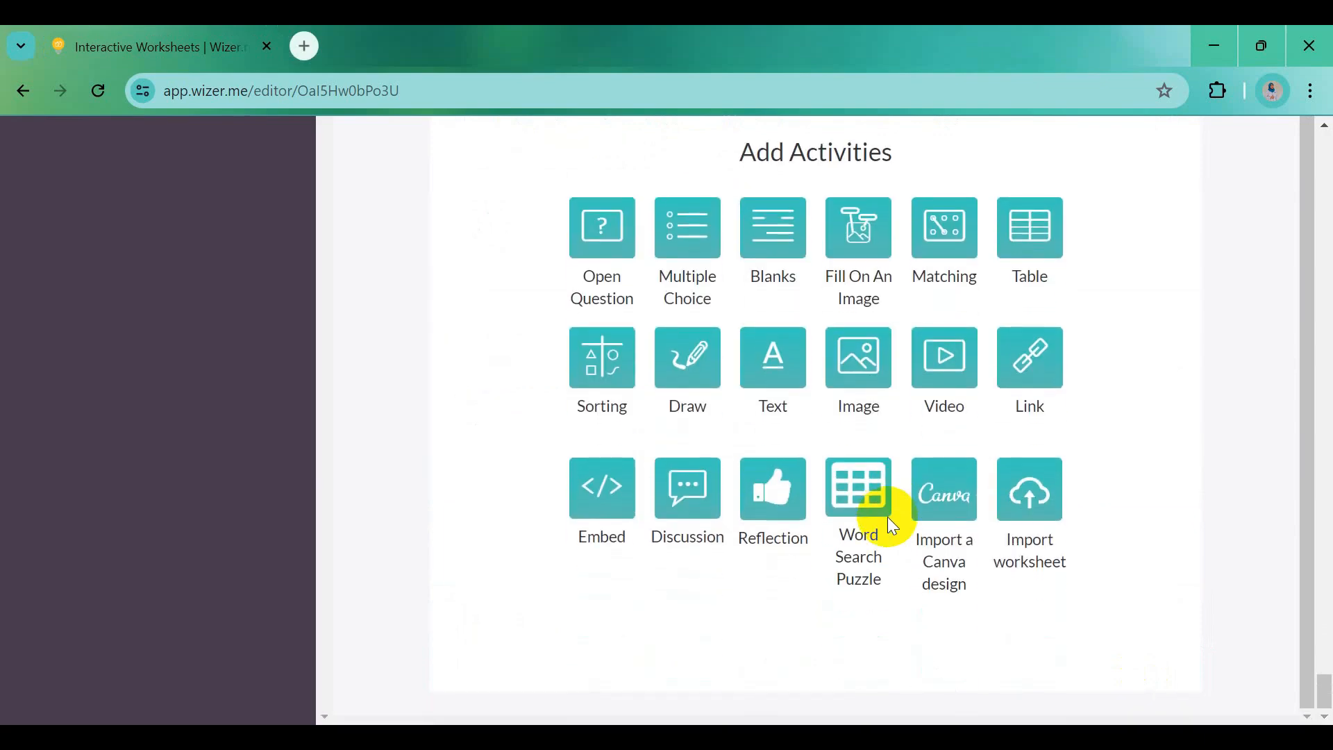
pyautogui.scroll(9, 888, 517)
pyautogui.scroll(15, 887, 517)
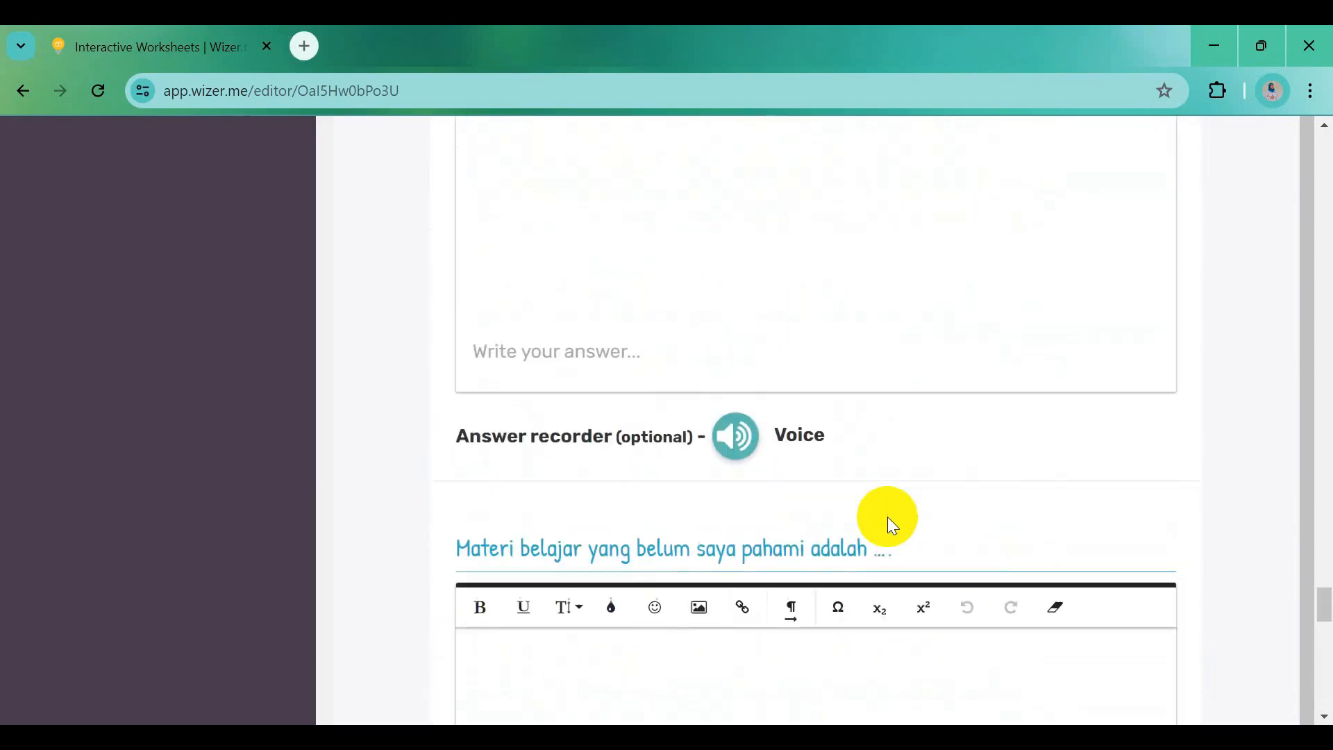
pyautogui.scroll(12, 887, 516)
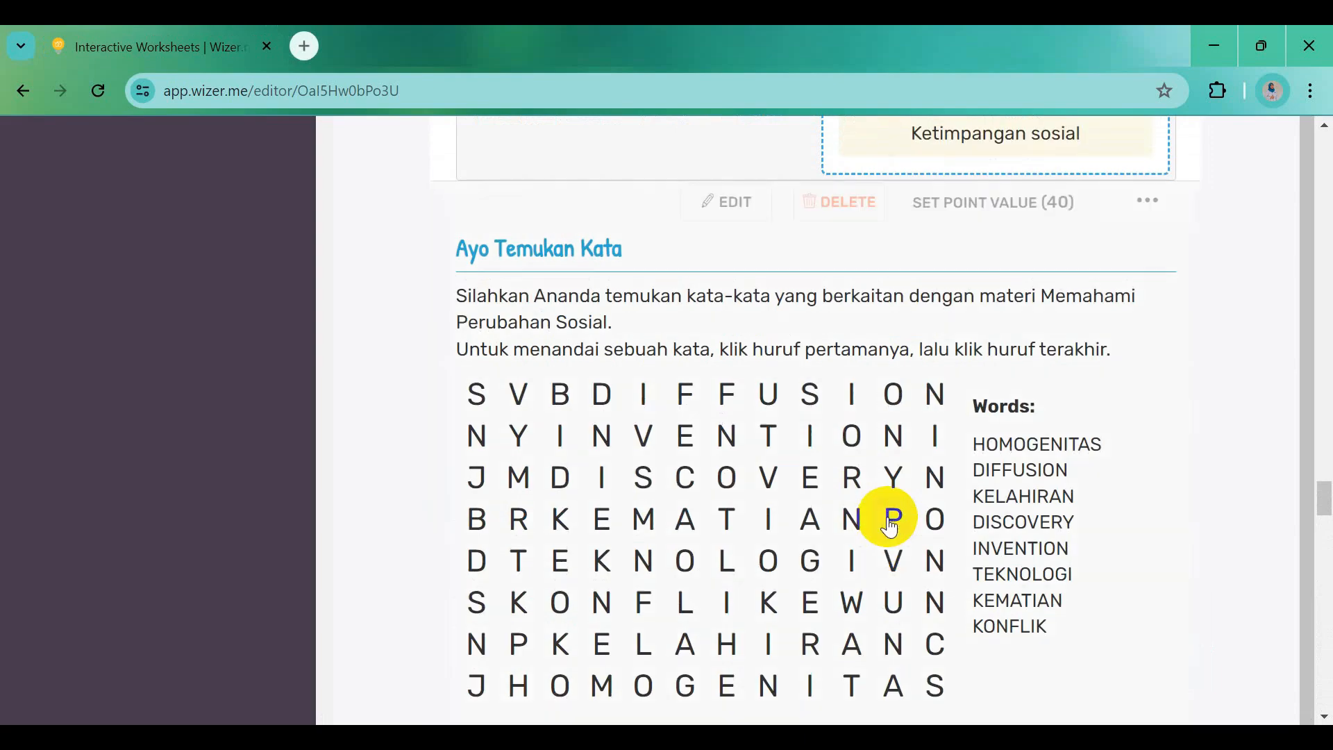
pyautogui.scroll(12, 889, 389)
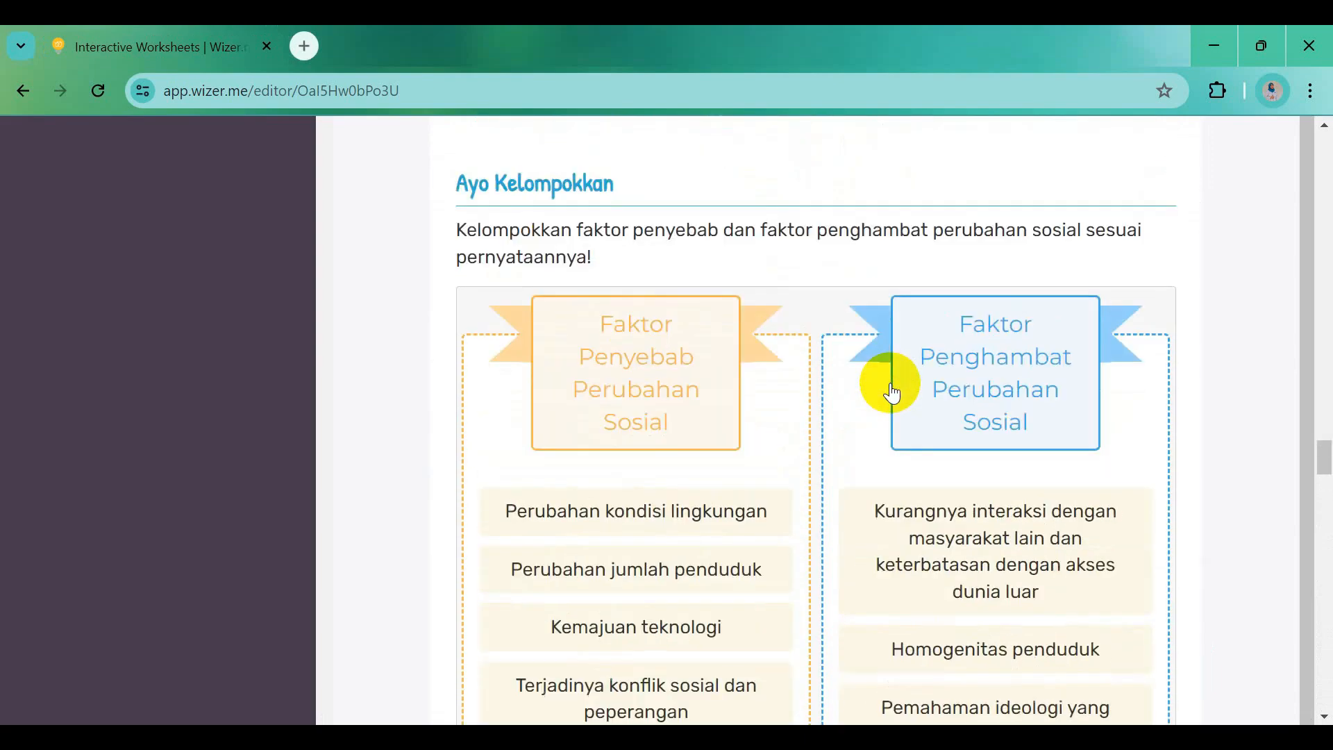
pyautogui.scroll(12, 893, 393)
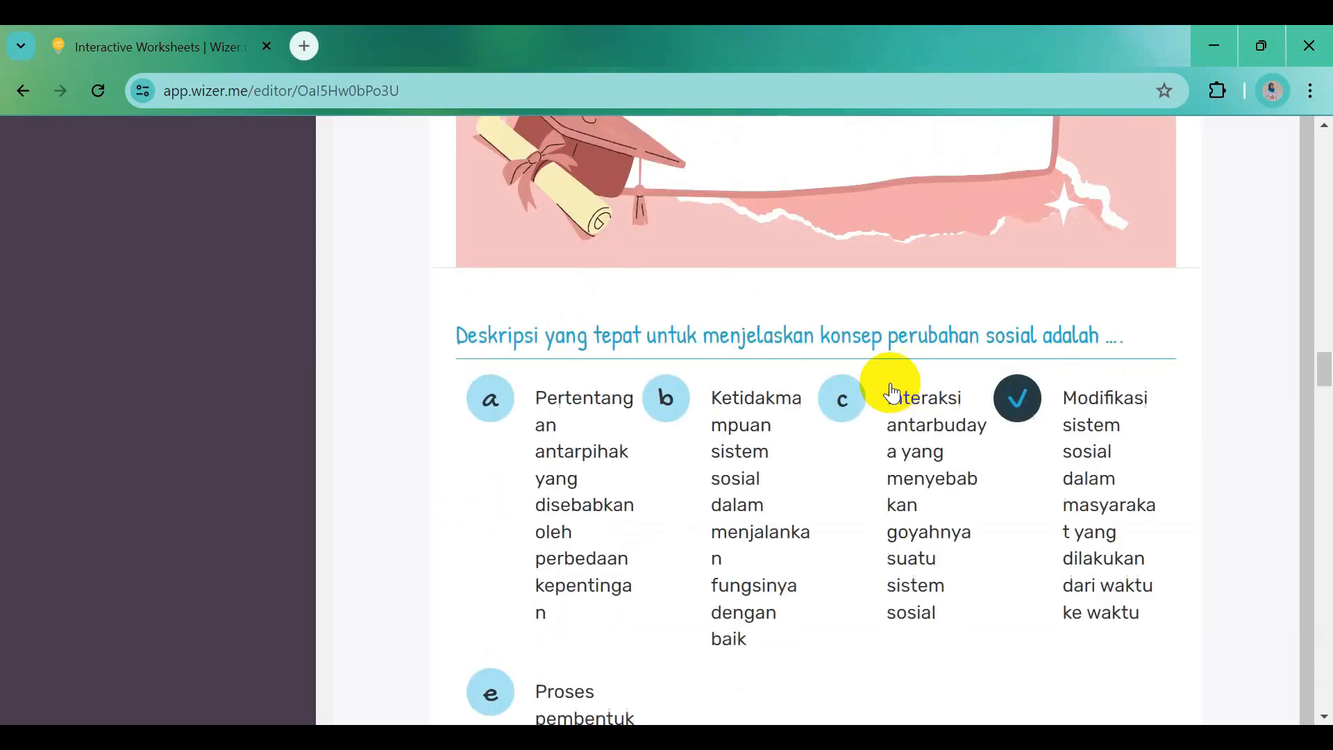
pyautogui.scroll(6, 893, 393)
pyautogui.scroll(15, 893, 394)
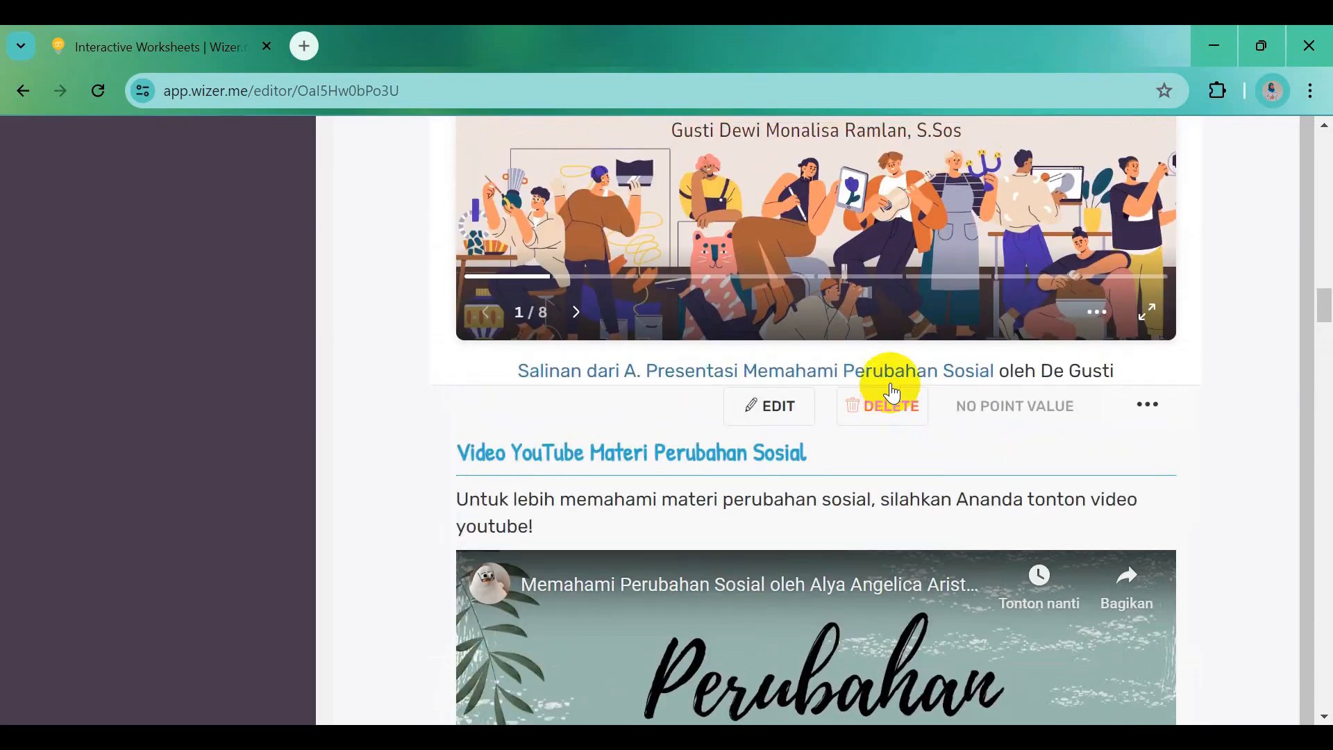
pyautogui.scroll(15, 892, 393)
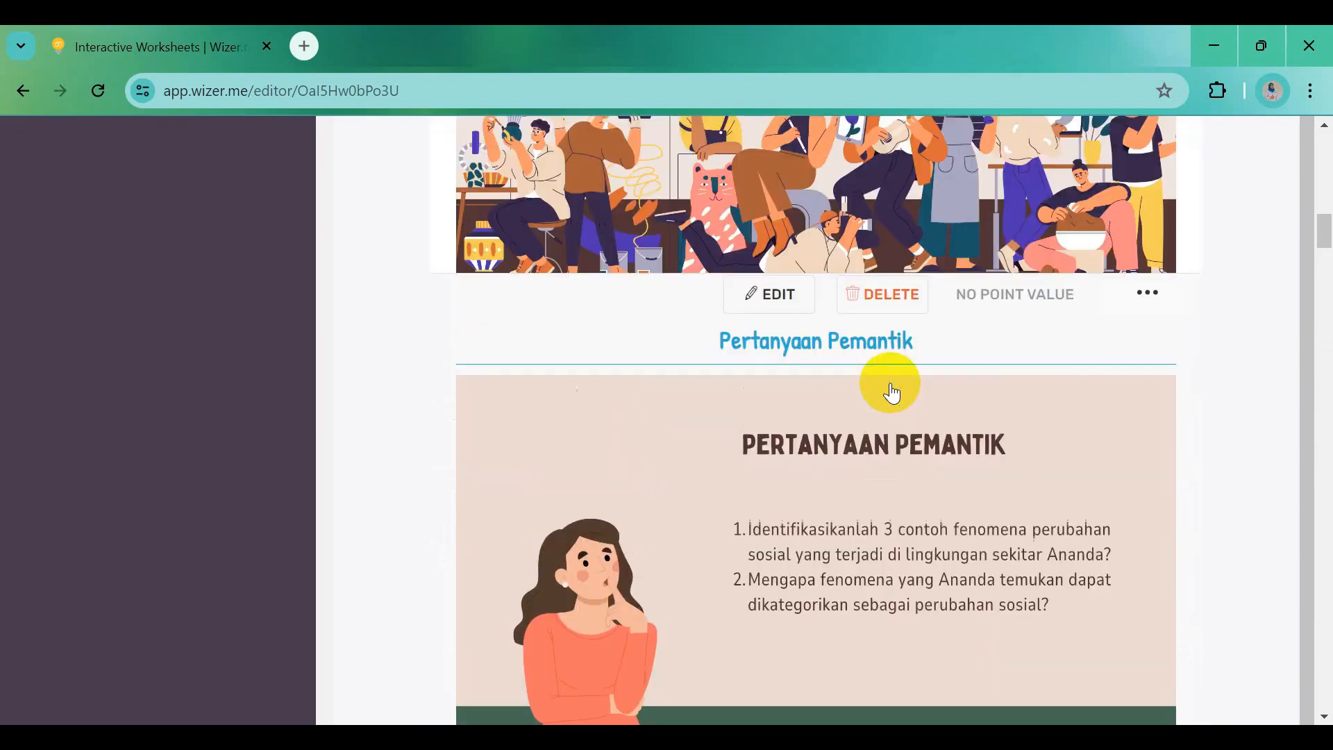
pyautogui.scroll(8, 892, 393)
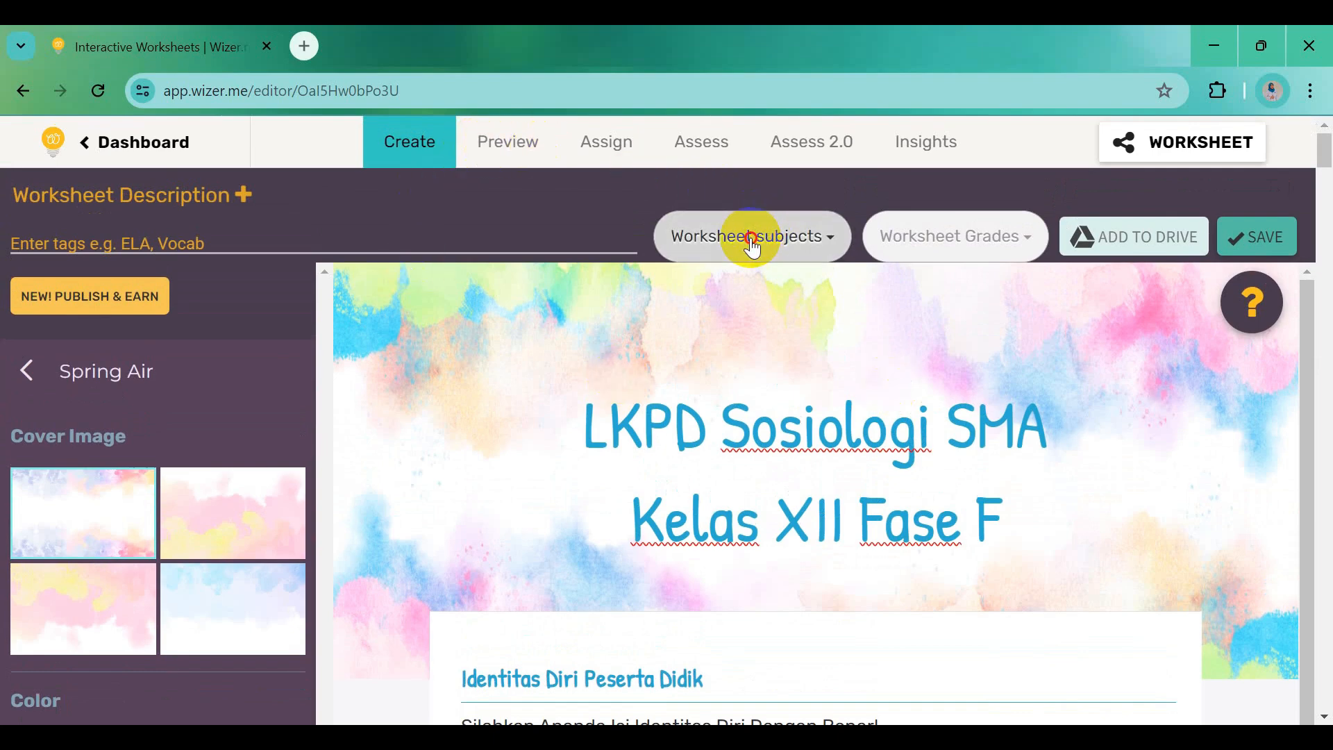
# Tag the worksheet with subject Social Studies and grade 12th Grade, then save it
pyautogui.click(753, 246)
pyautogui.scroll(-3, 755, 610)
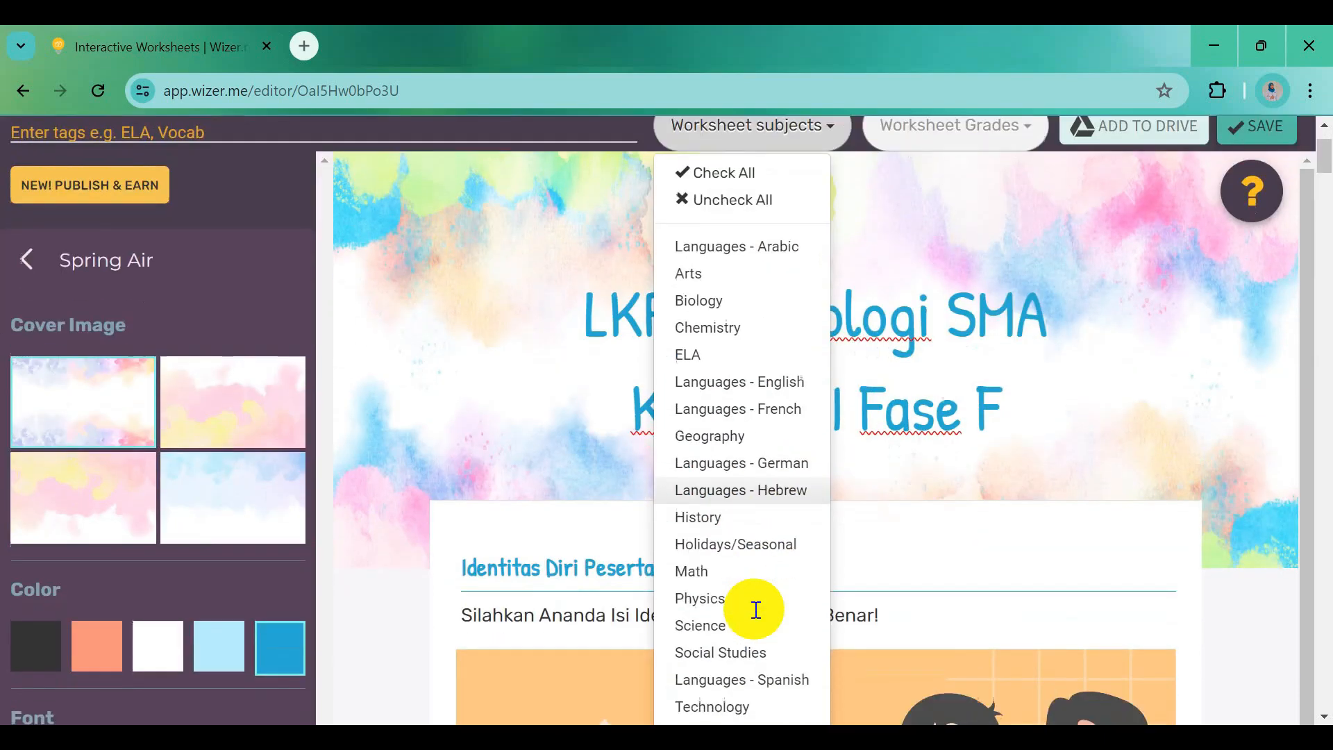
pyautogui.click(733, 559)
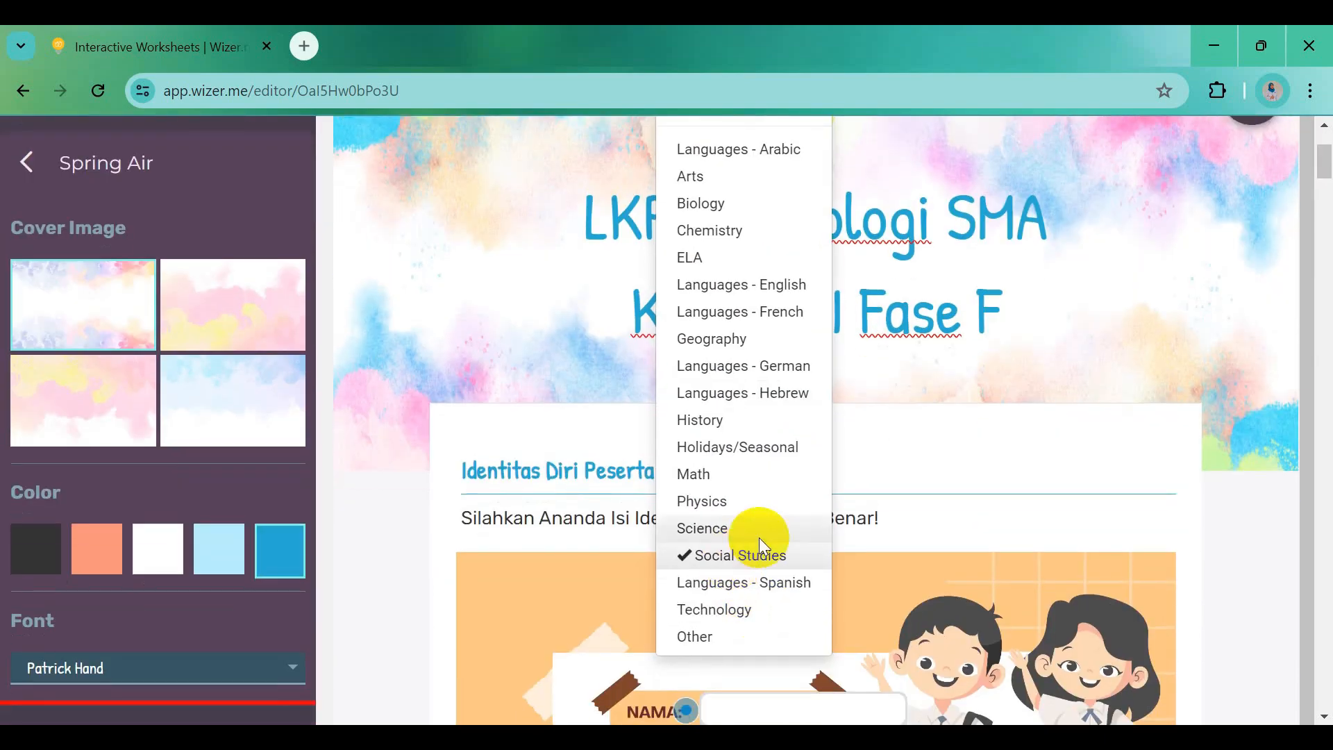
pyautogui.scroll(3, 908, 462)
pyautogui.click(934, 246)
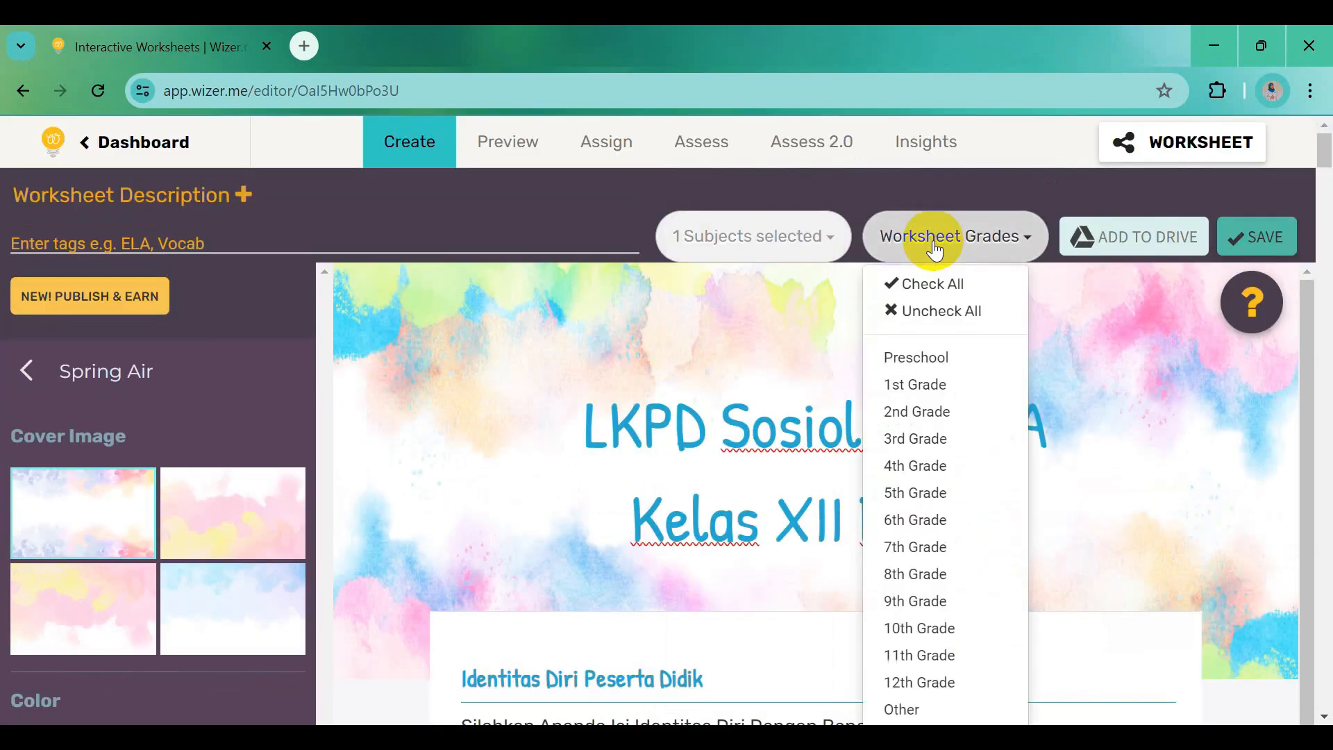
pyautogui.click(932, 682)
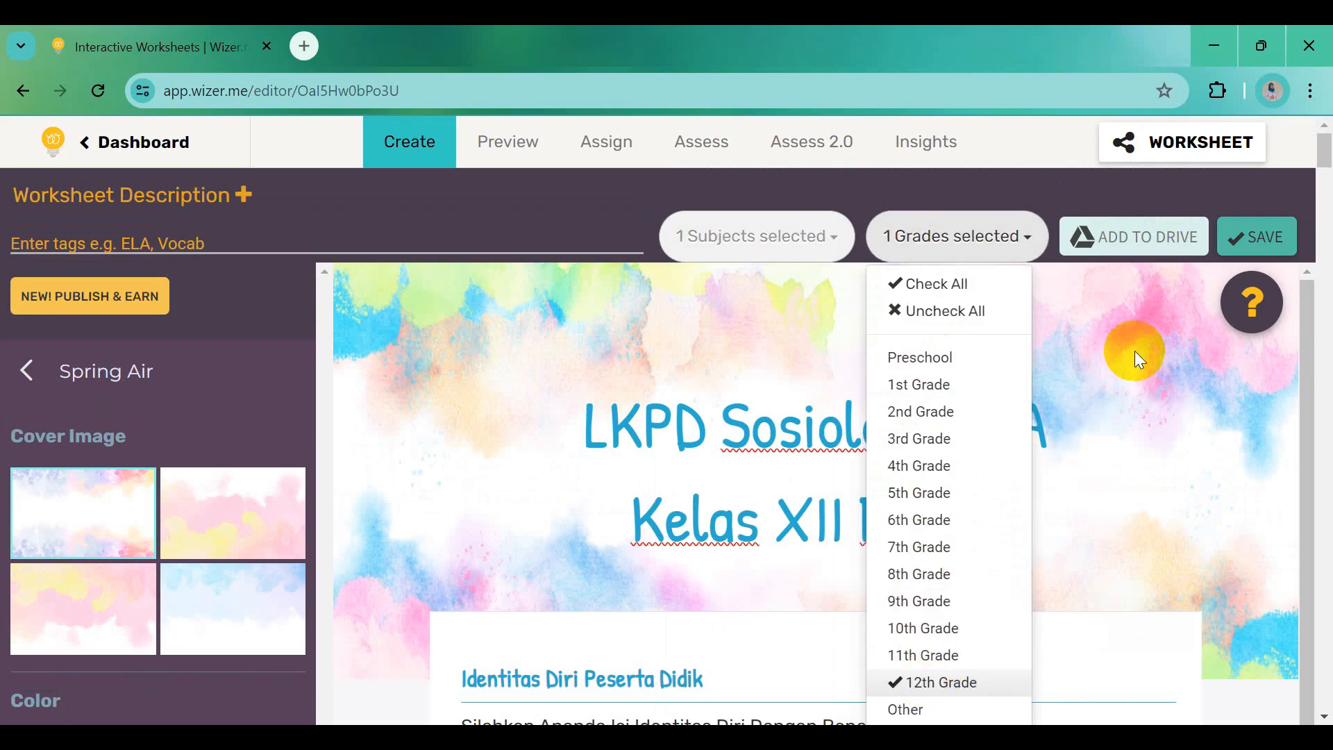
pyautogui.click(1264, 238)
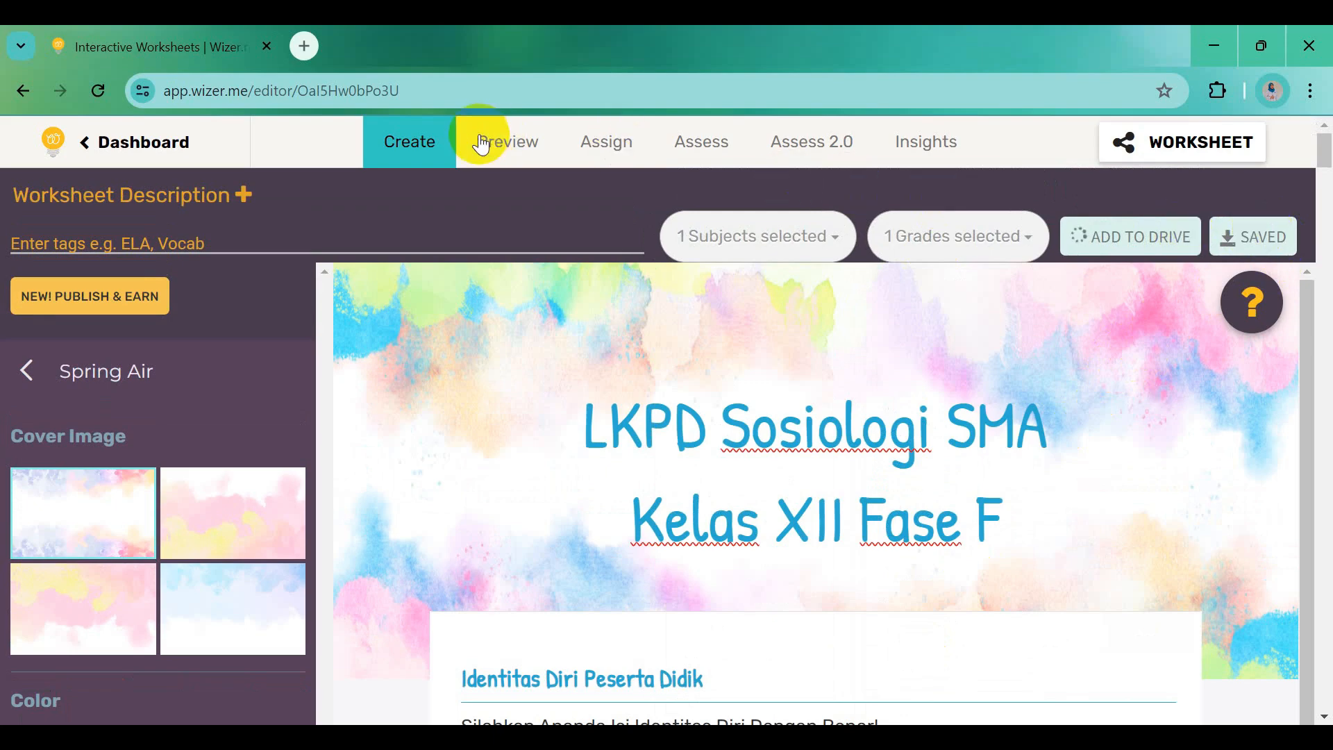
# Switch to Preview and scroll through the 'LKPD Sosiologi SMA Kelas XII Fase F' worksheet
pyautogui.click(519, 154)
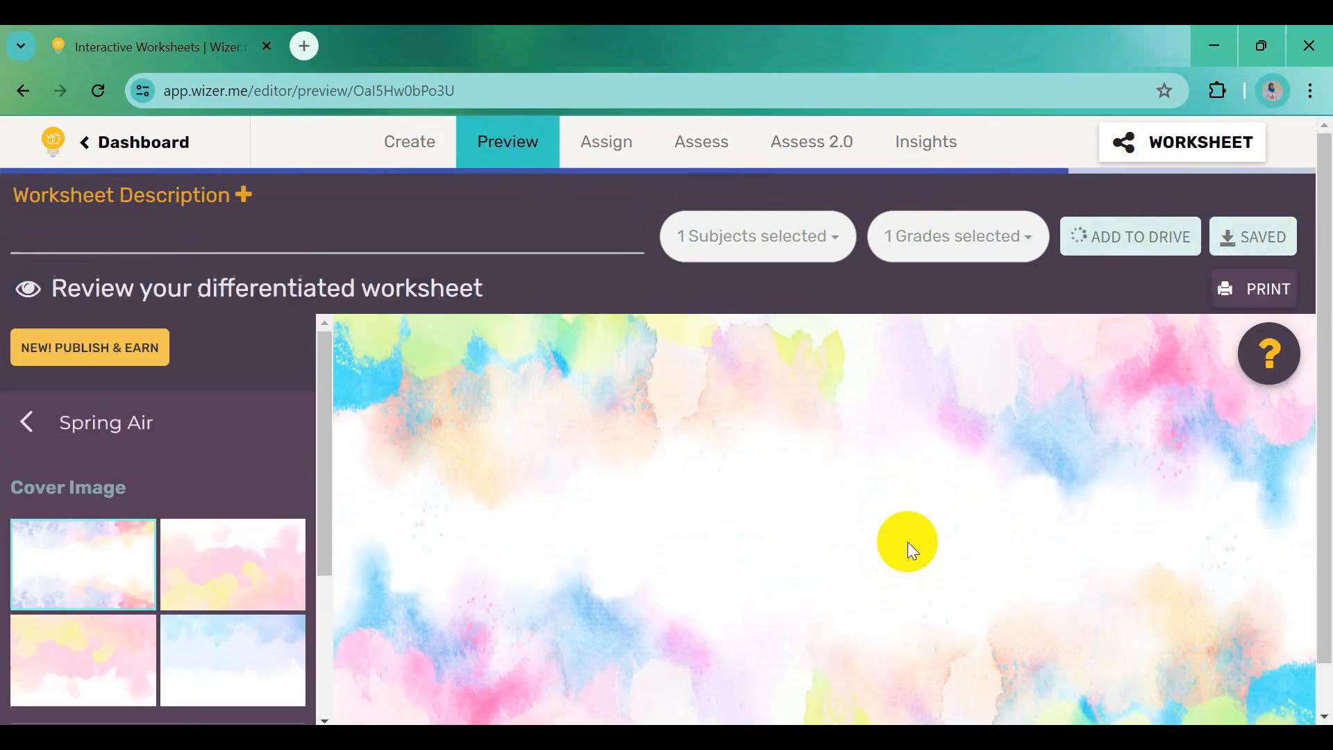
pyautogui.scroll(-2, 909, 553)
pyautogui.scroll(-1, 909, 552)
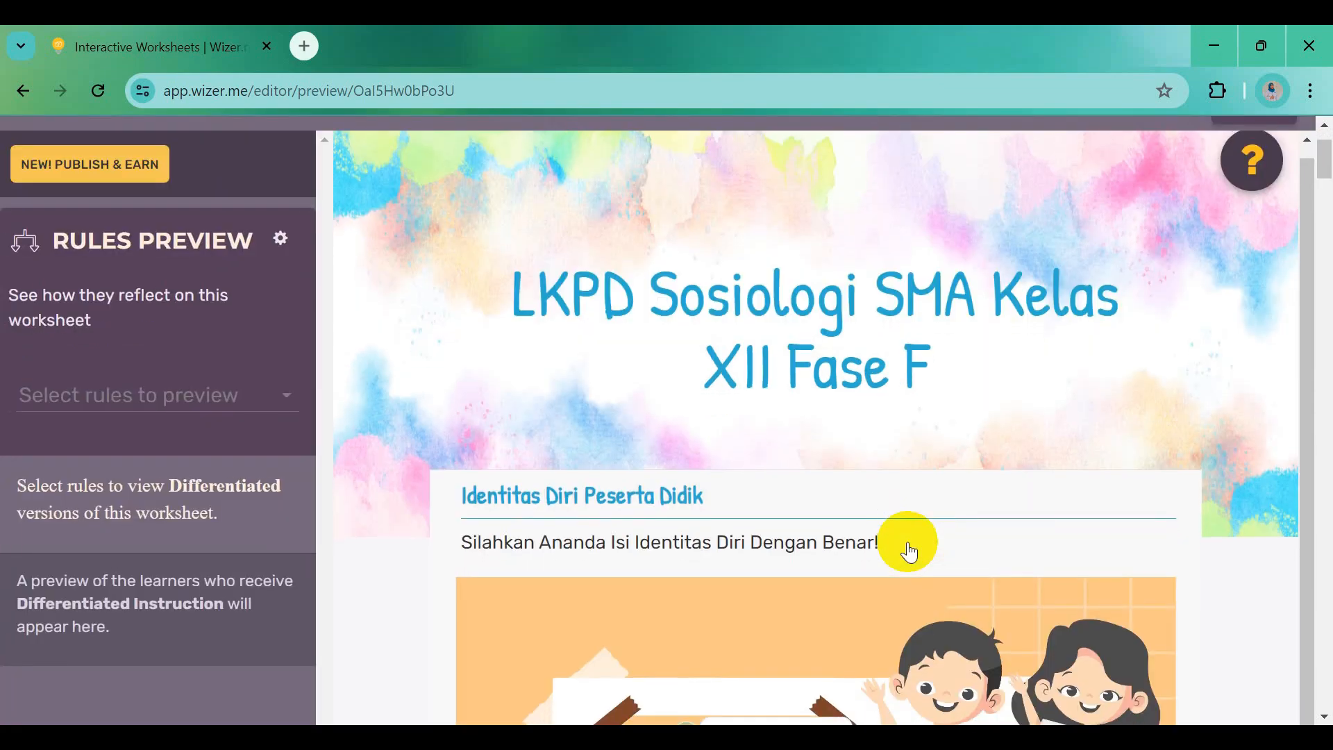
pyautogui.moveTo(1328, 171); pyautogui.dragTo(1324, 386)
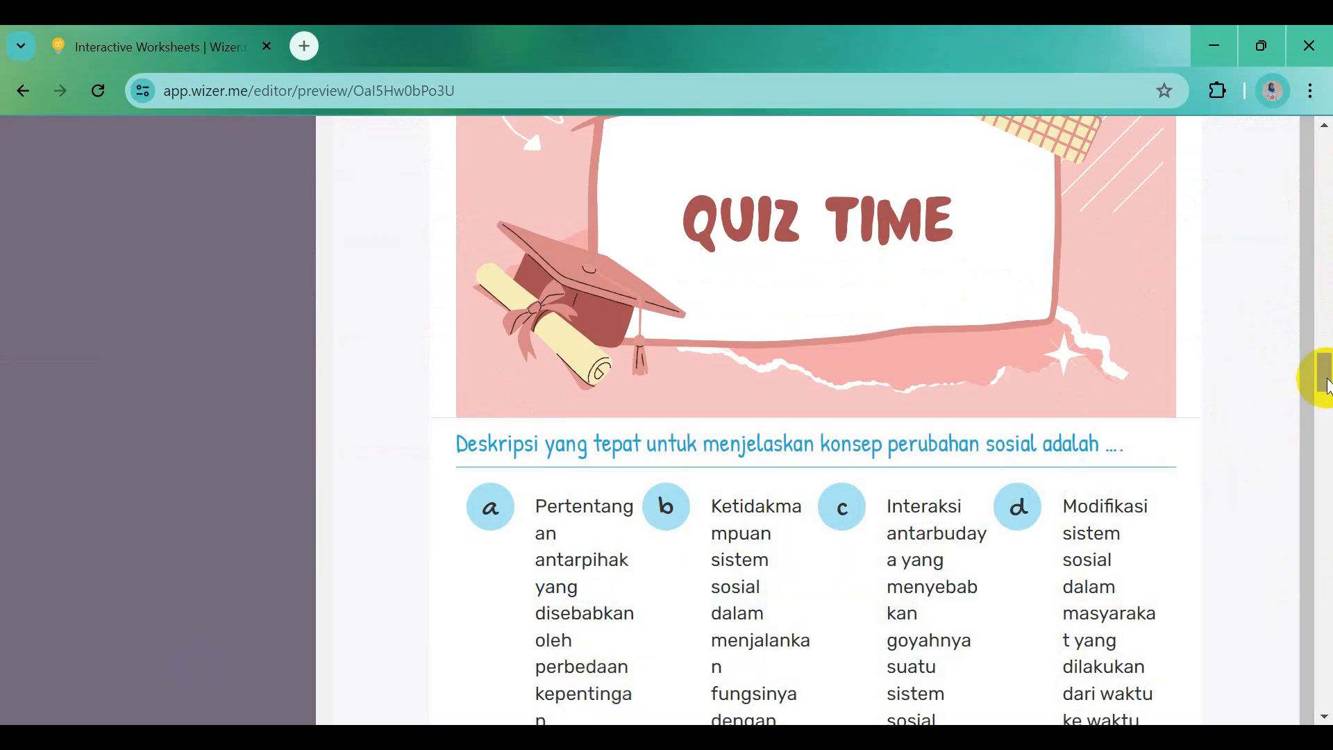
pyautogui.moveTo(1321, 372); pyautogui.dragTo(1327, 664)
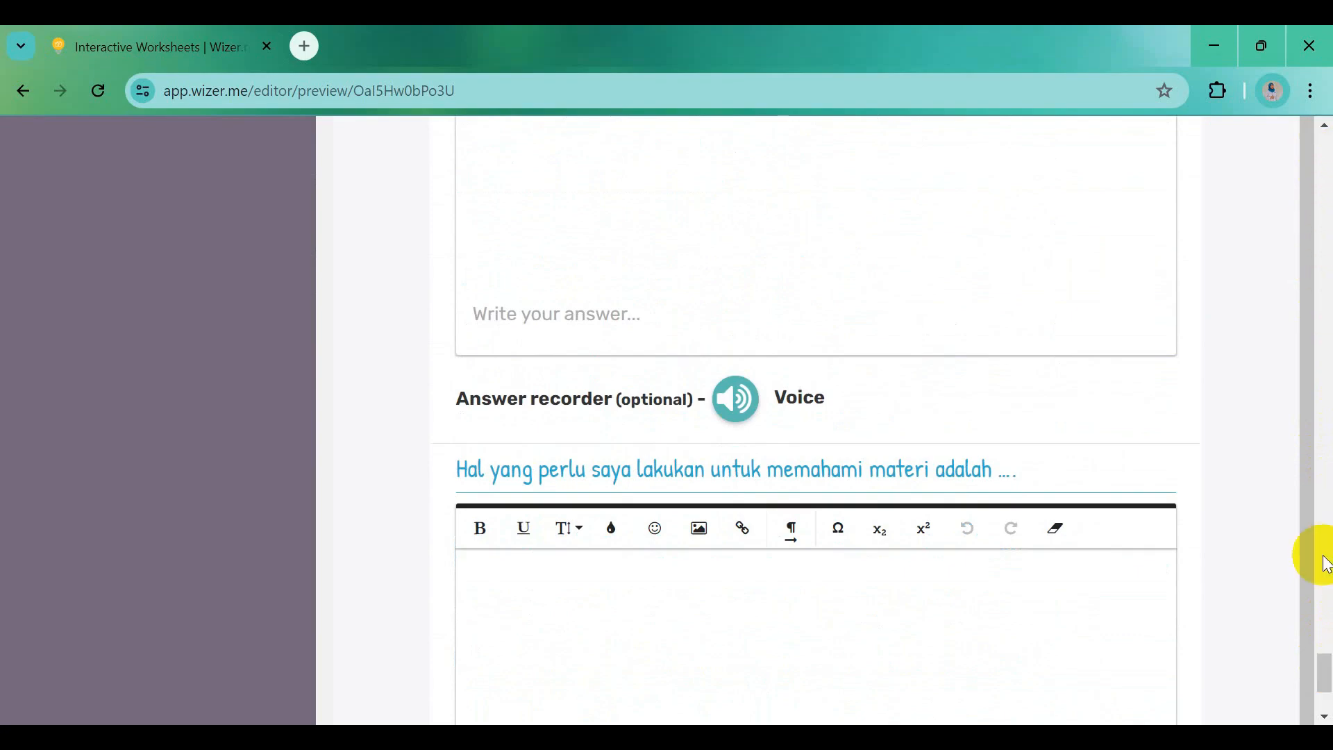
pyautogui.moveTo(1326, 670); pyautogui.dragTo(1327, 146)
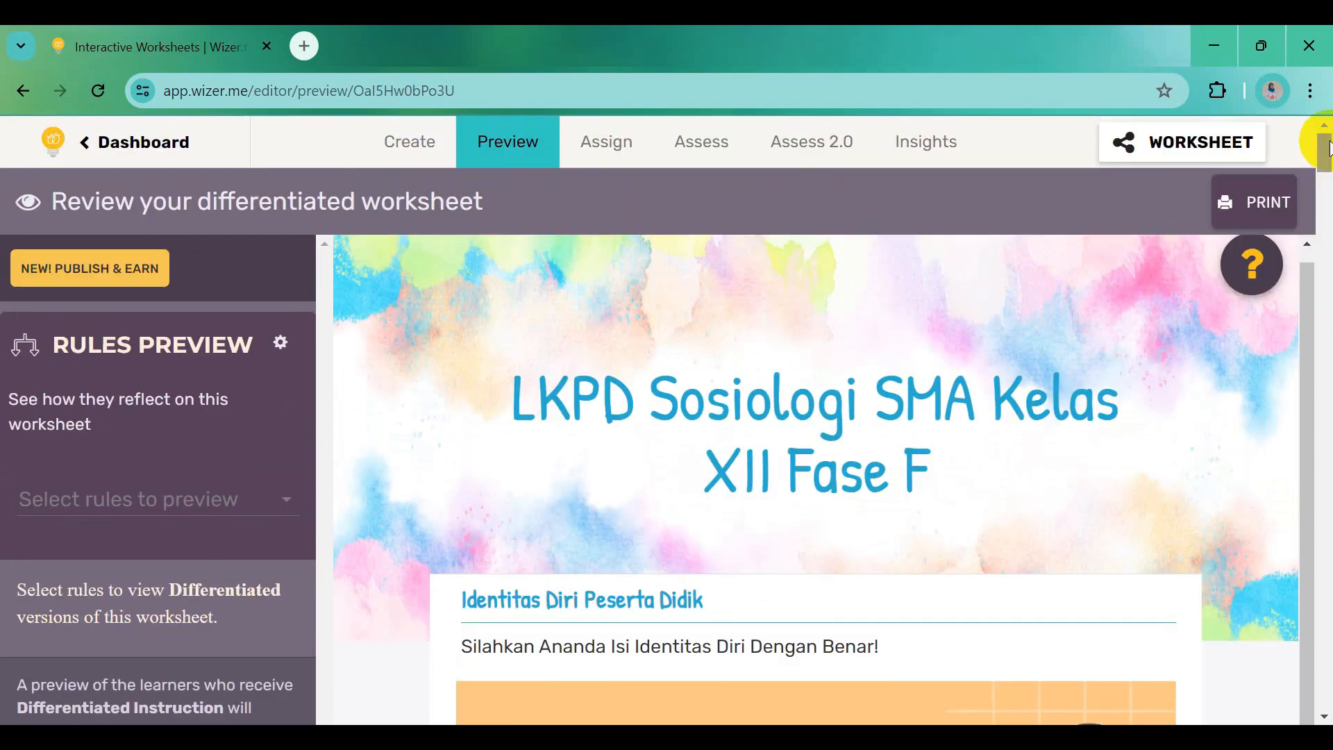
# Create a VIA LINK assignment with Automatic feedback set to YES and generate its share link
pyautogui.click(606, 148)
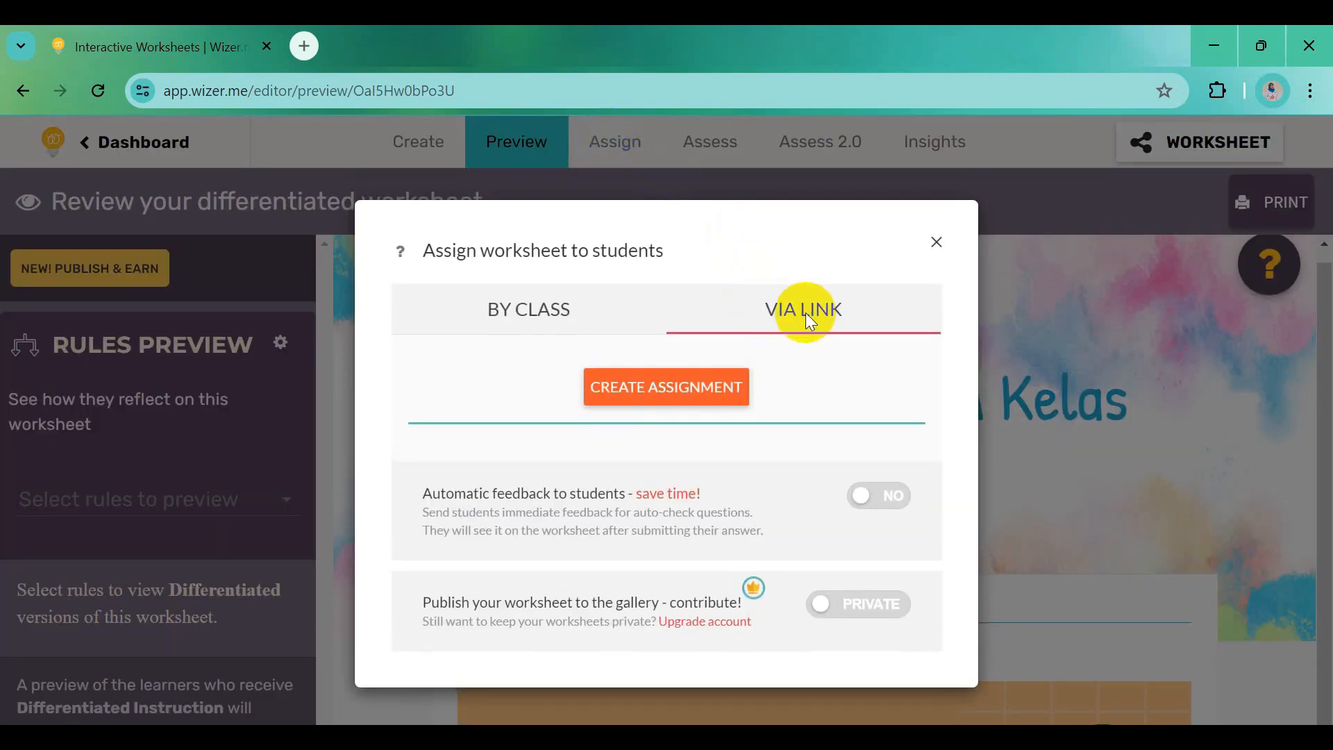
pyautogui.click(691, 399)
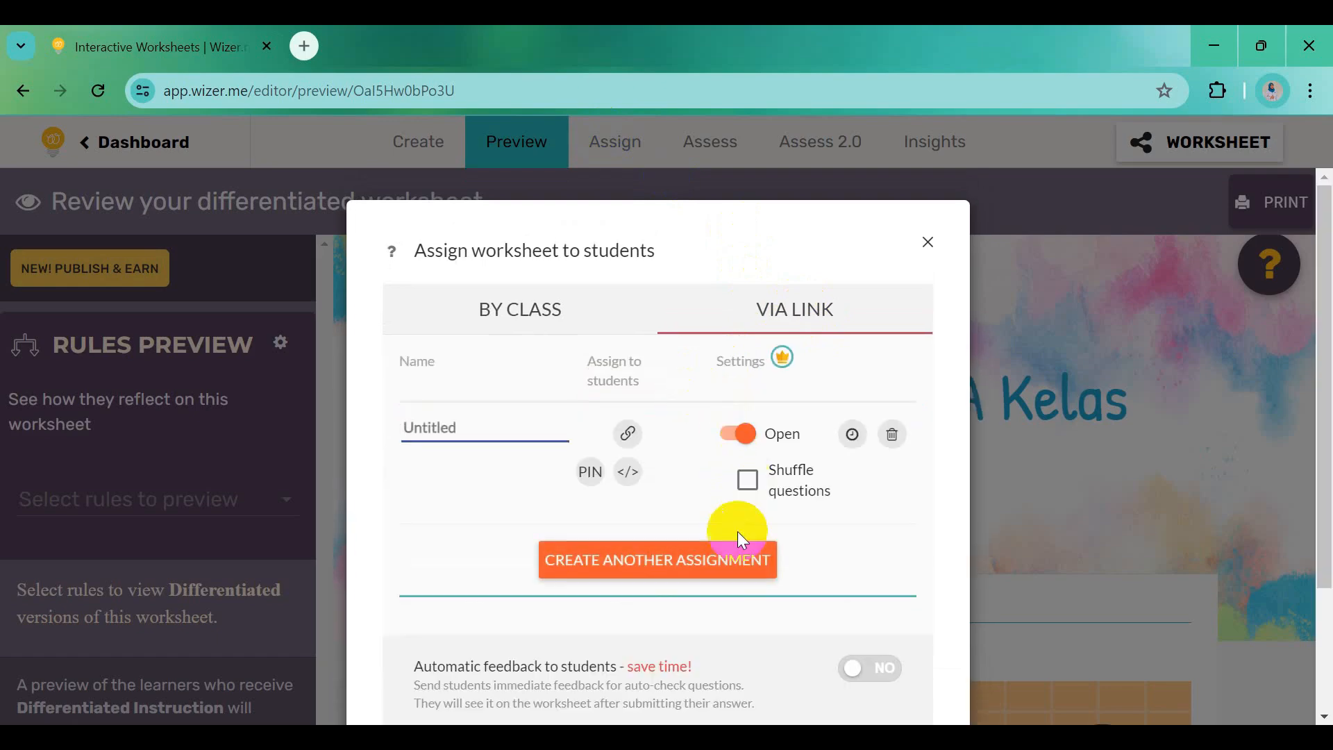
pyautogui.scroll(-2, 536, 691)
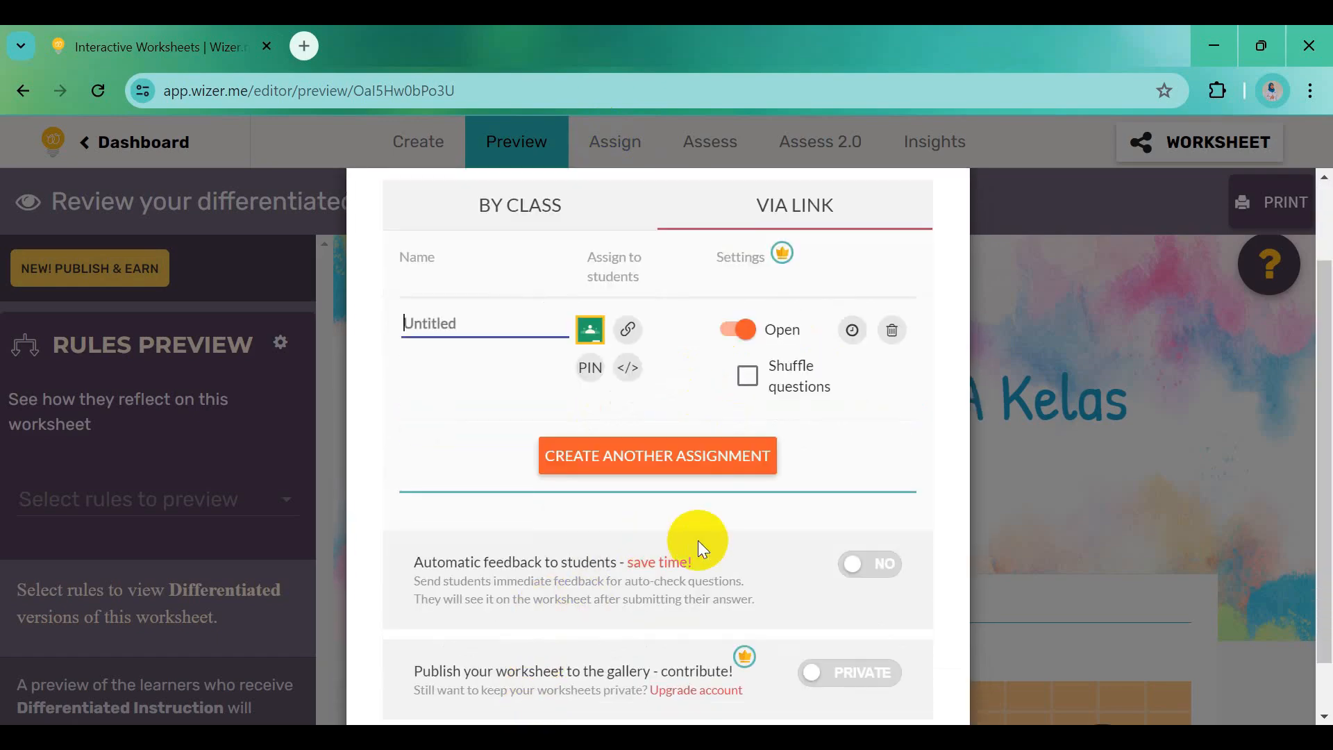
pyautogui.click(872, 570)
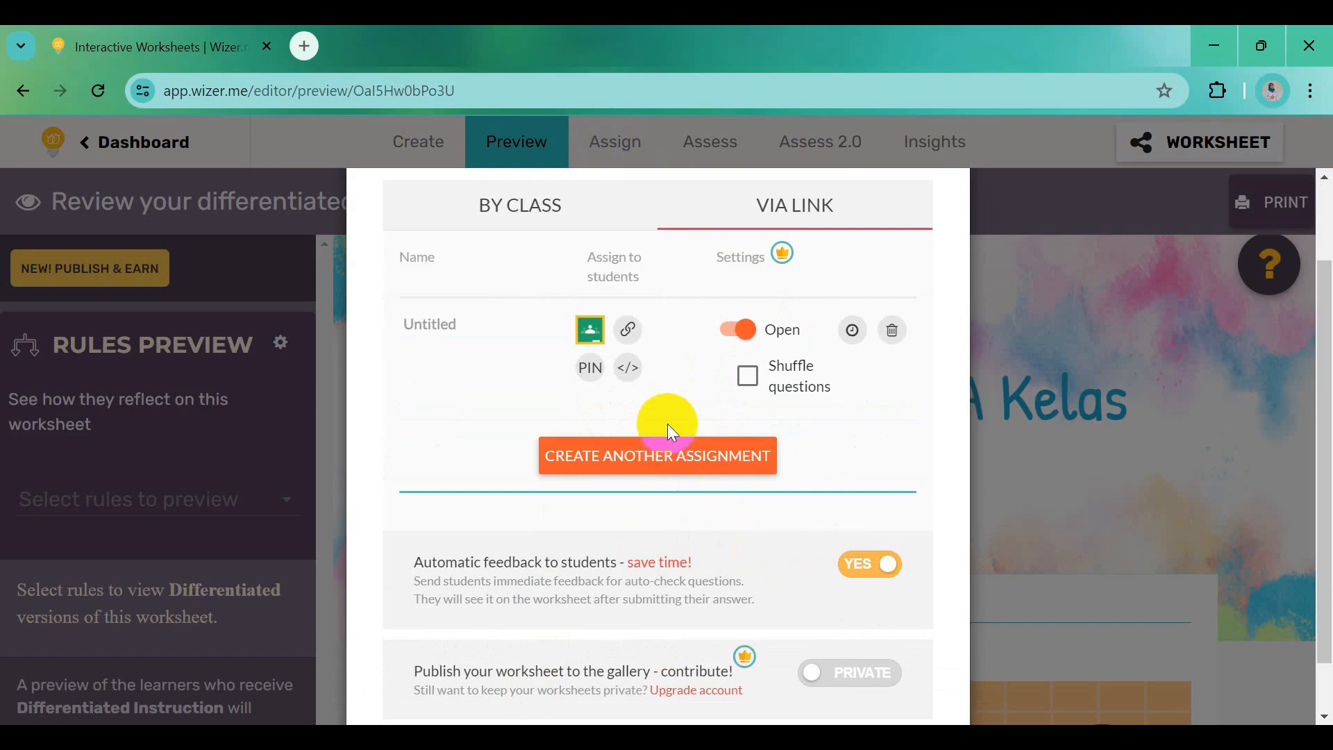
pyautogui.click(629, 336)
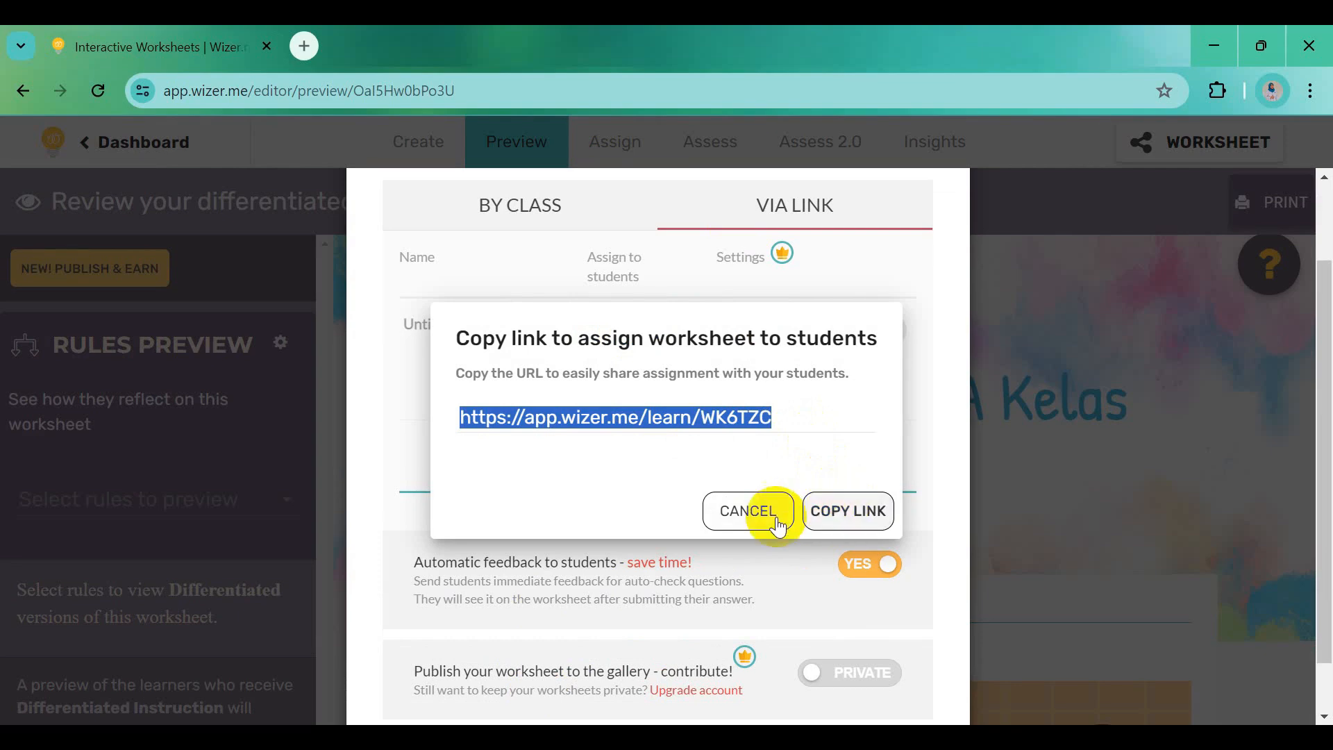
pyautogui.click(828, 513)
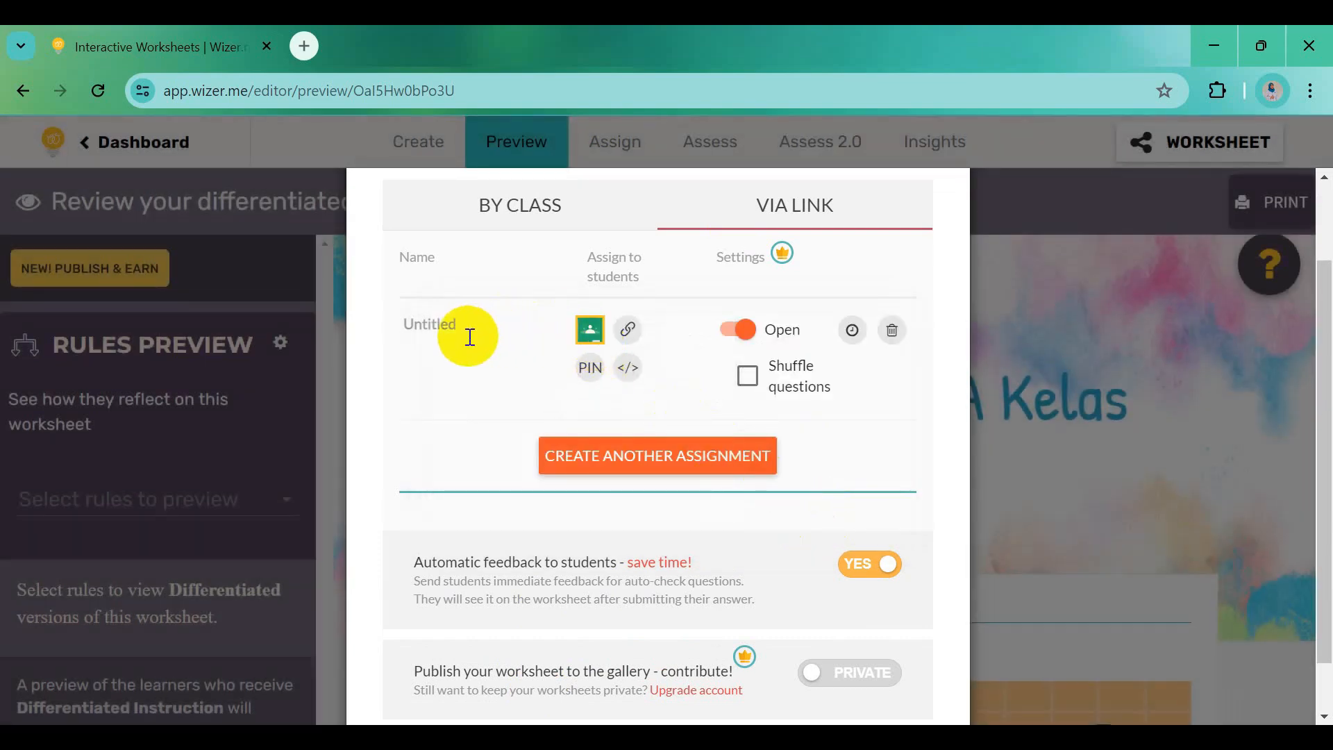
# Name the assignment 'LKPD Memahami Perubahan Sosial' and copy its student link
pyautogui.click(450, 330)
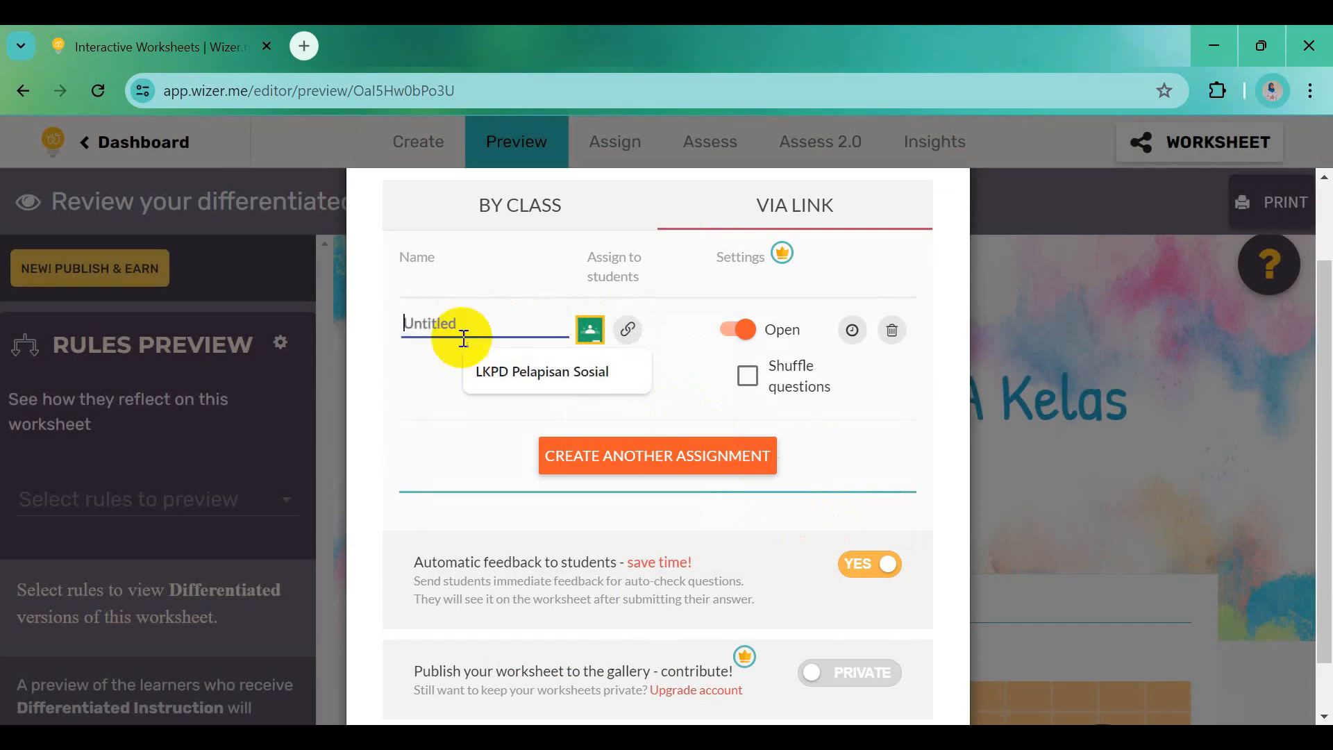
pyautogui.write('LKP')
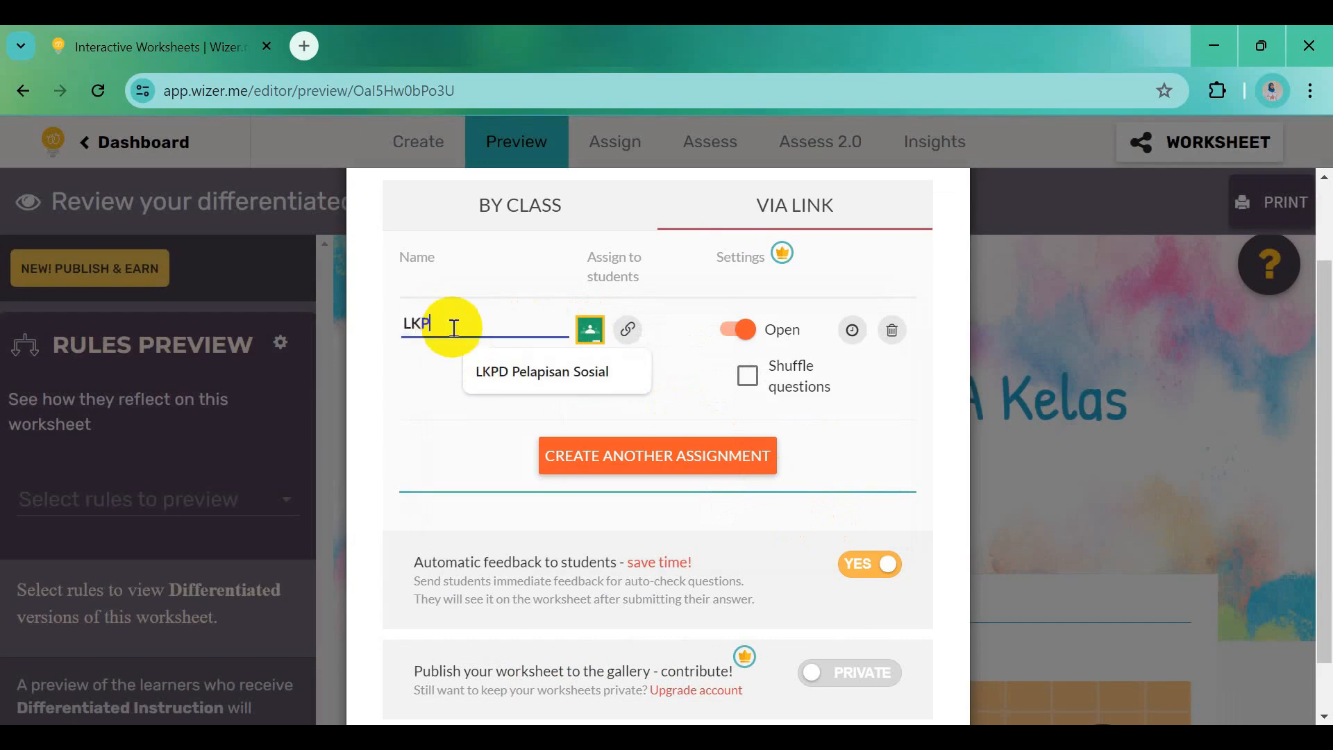
pyautogui.write('D Me')
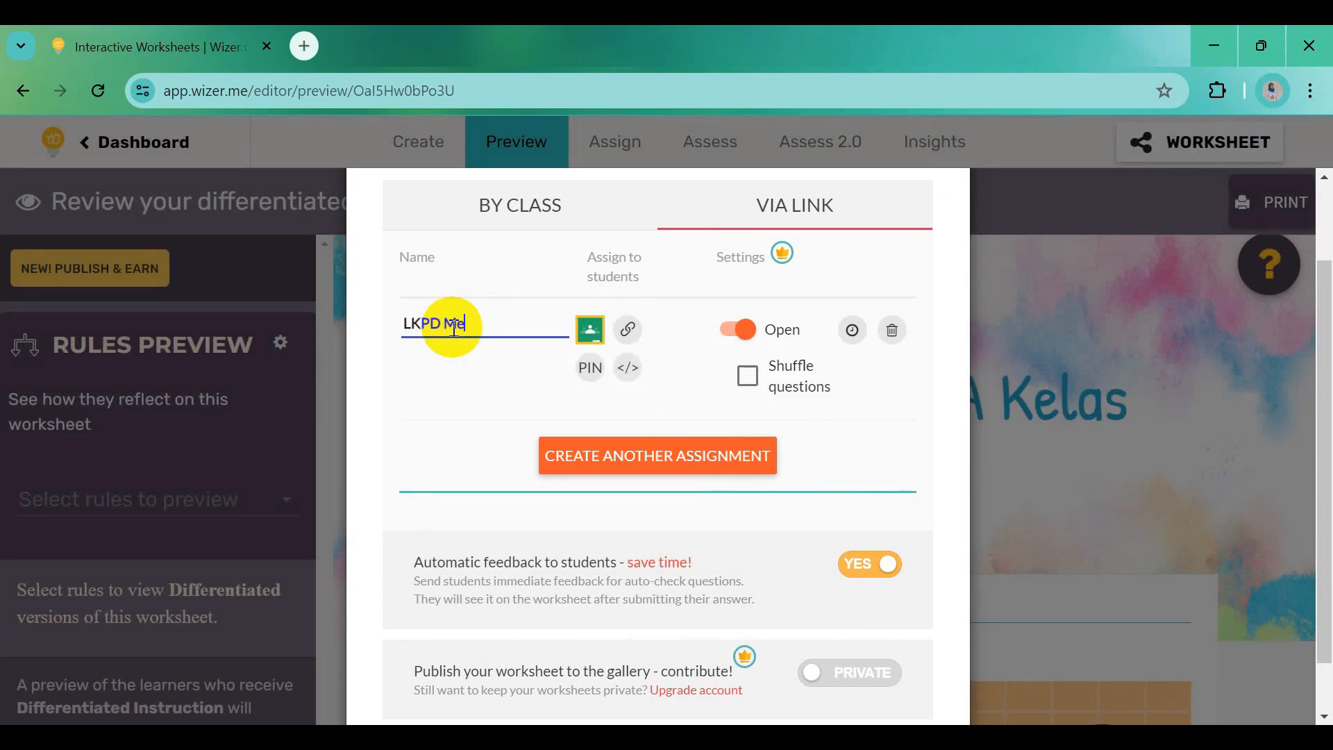
pyautogui.write('mahami Perubahan')
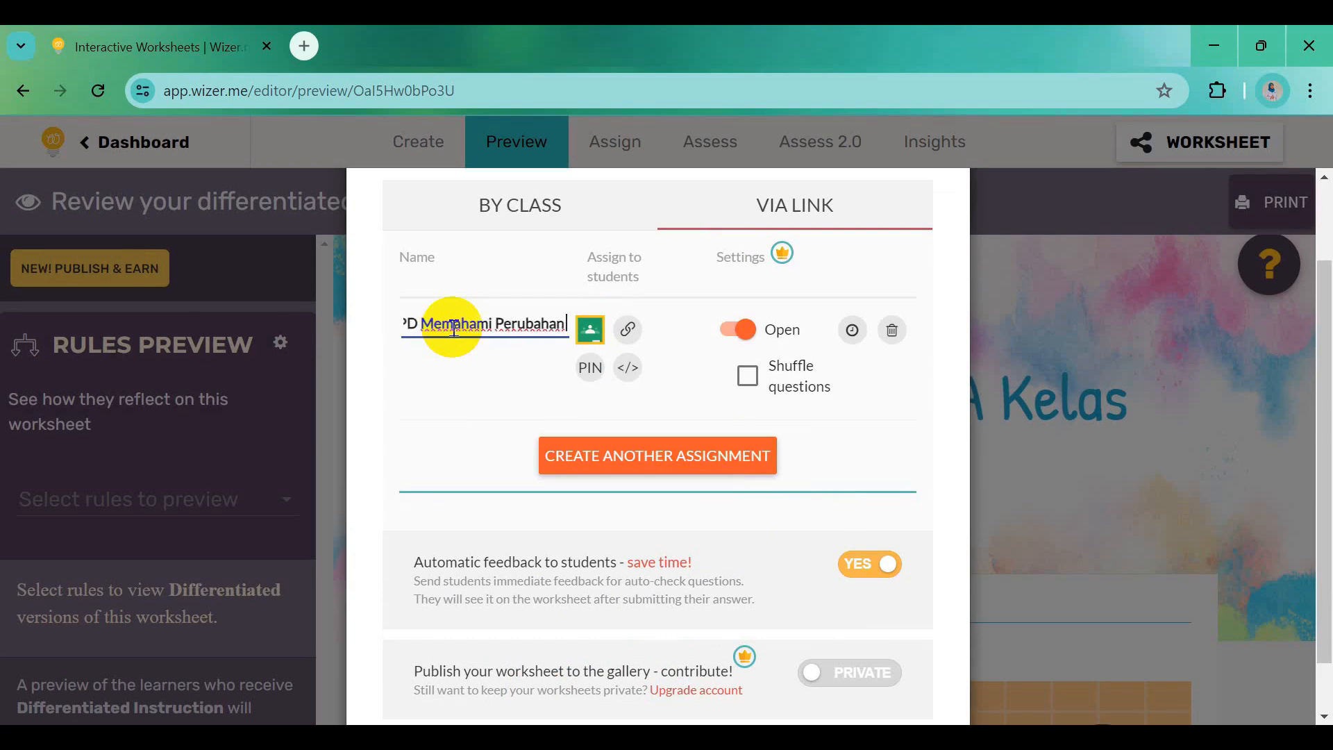
pyautogui.write(' Sosial')
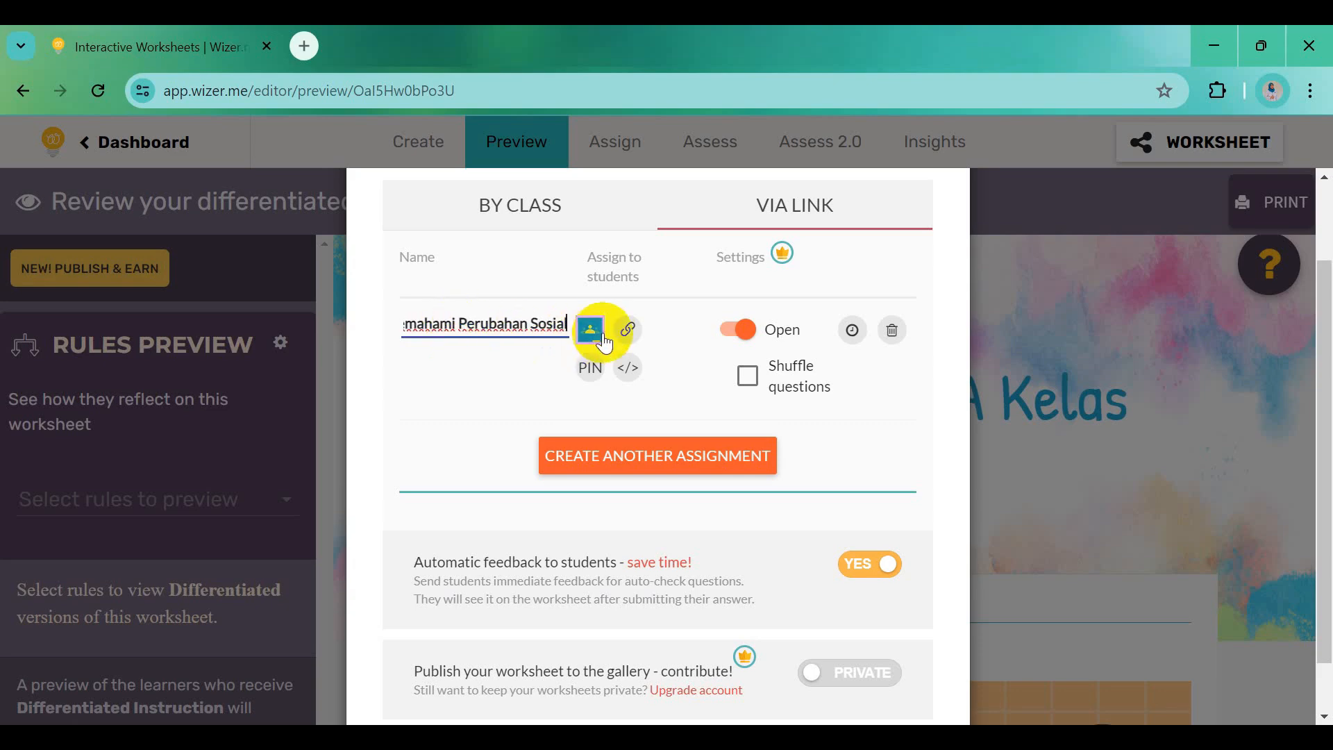
pyautogui.click(623, 331)
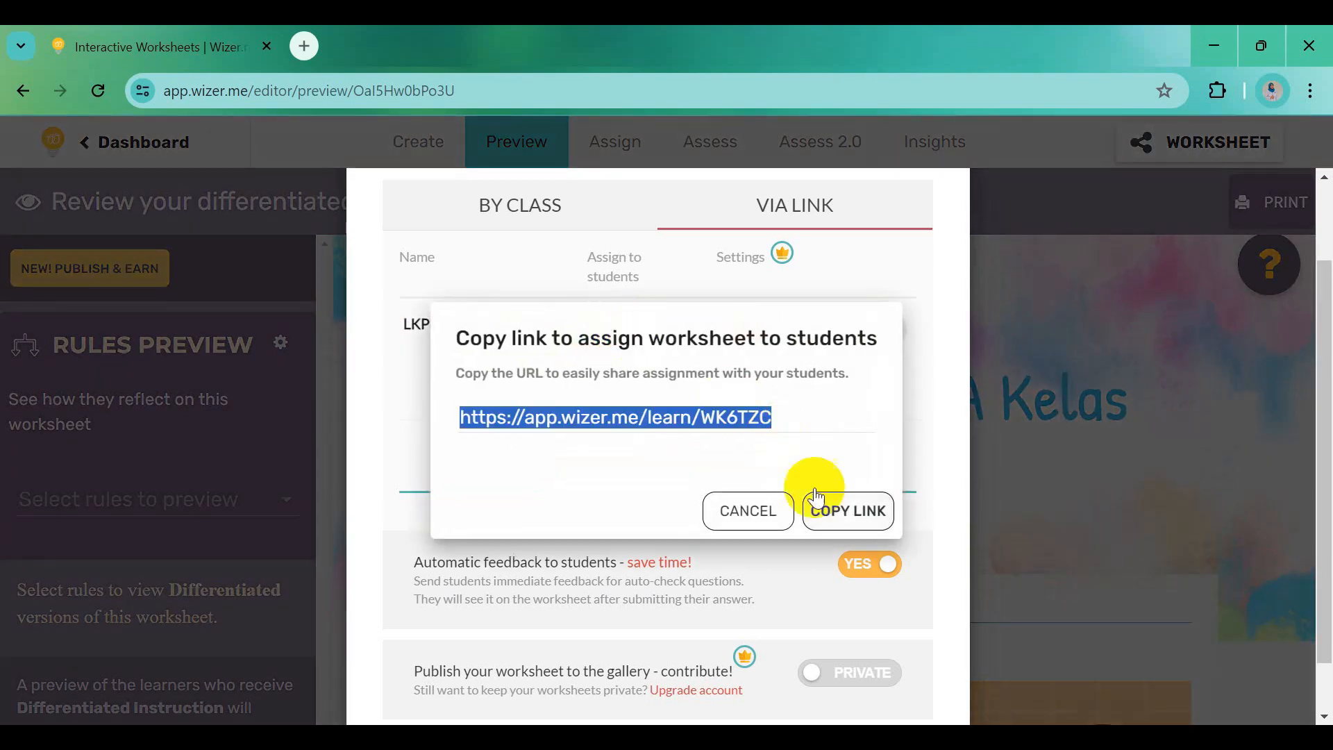
pyautogui.click(848, 510)
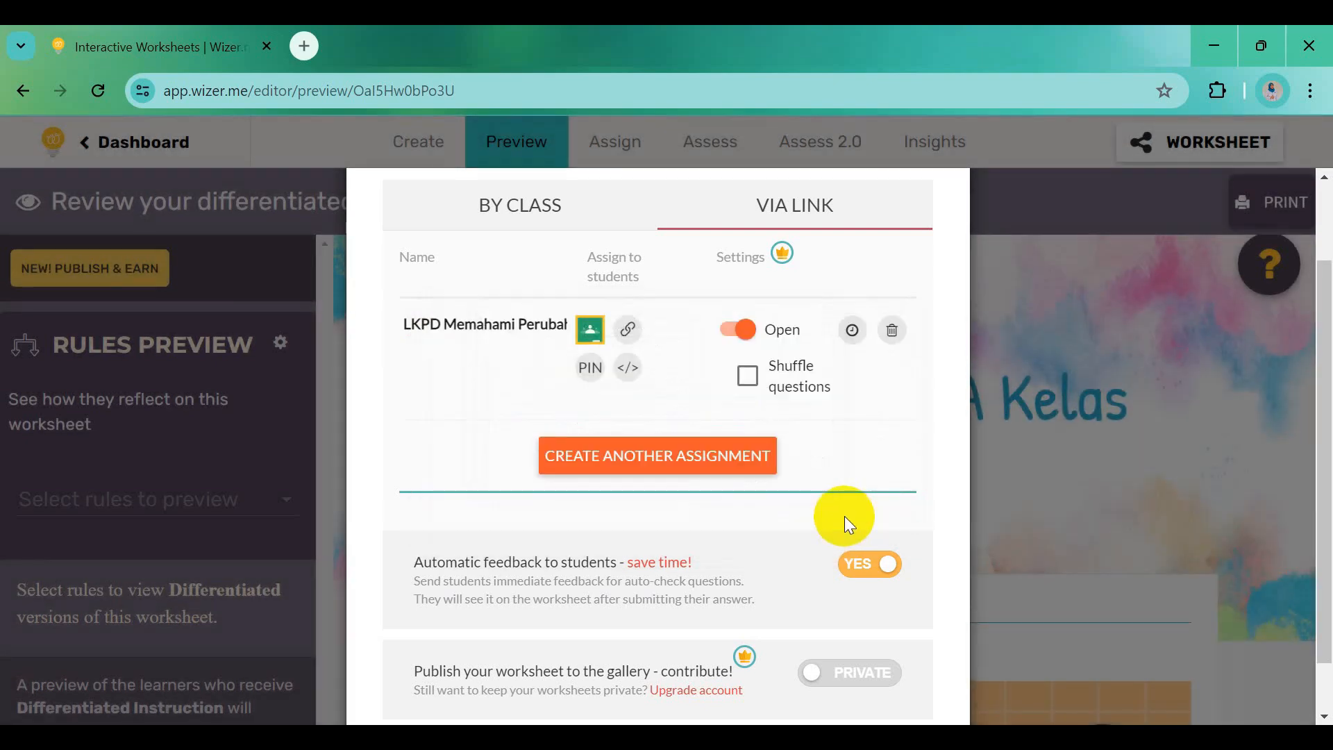
pyautogui.moveTo(573, 738)
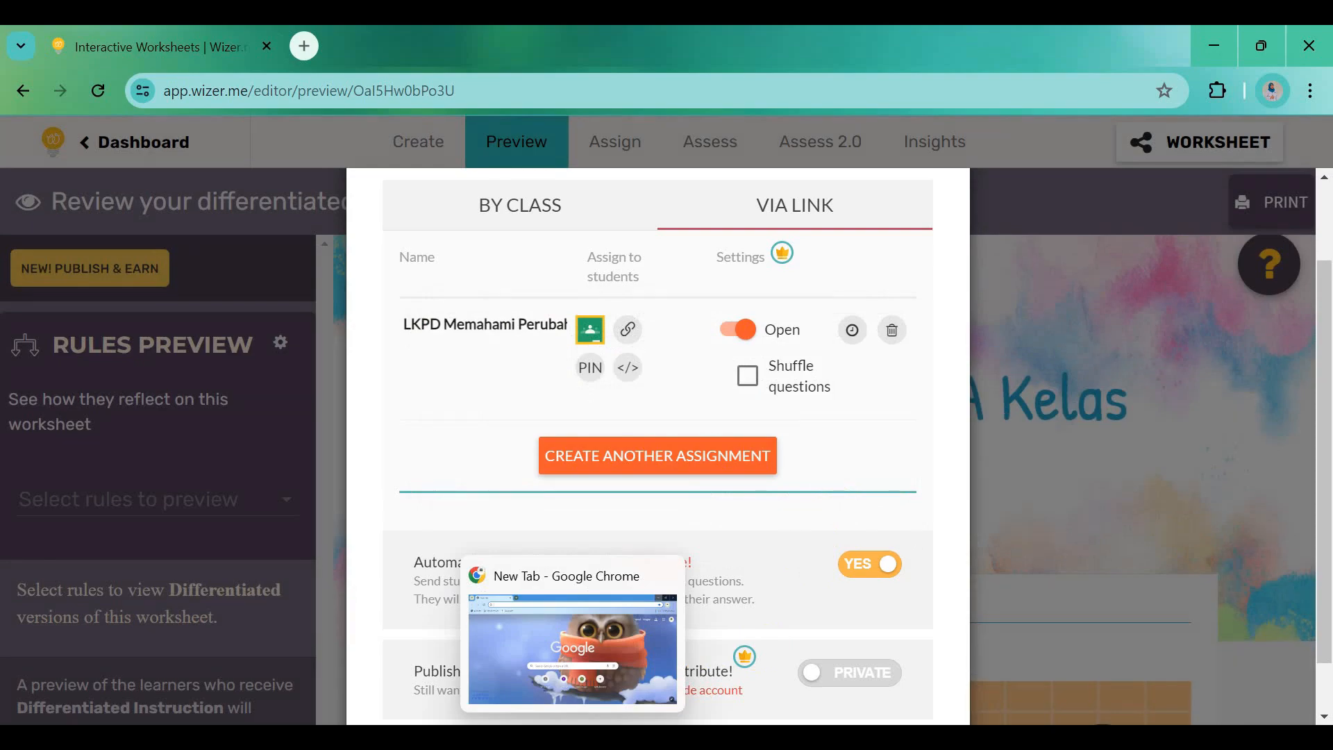
# Load the worksheet's student page app.wizer.me/learn/WK6TZC in the Chrome New Tab window
pyautogui.click(573, 738)
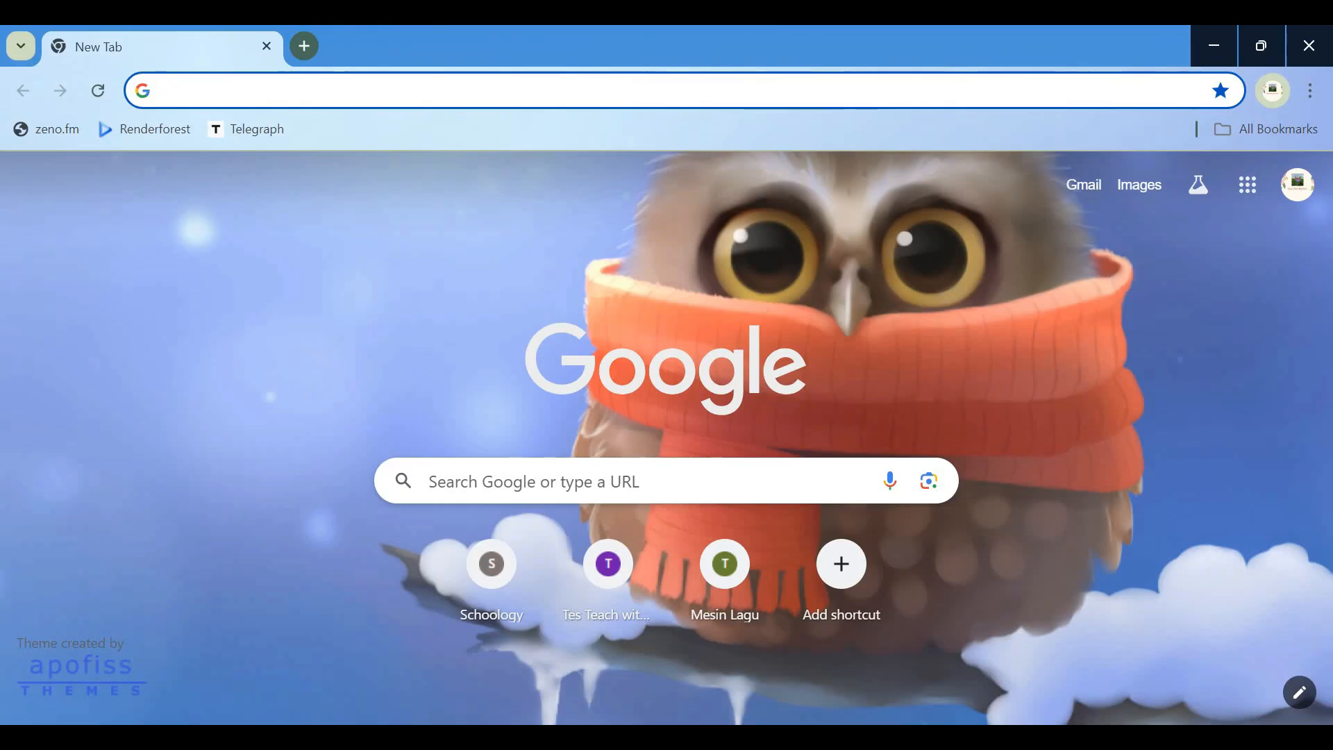
pyautogui.click(254, 83)
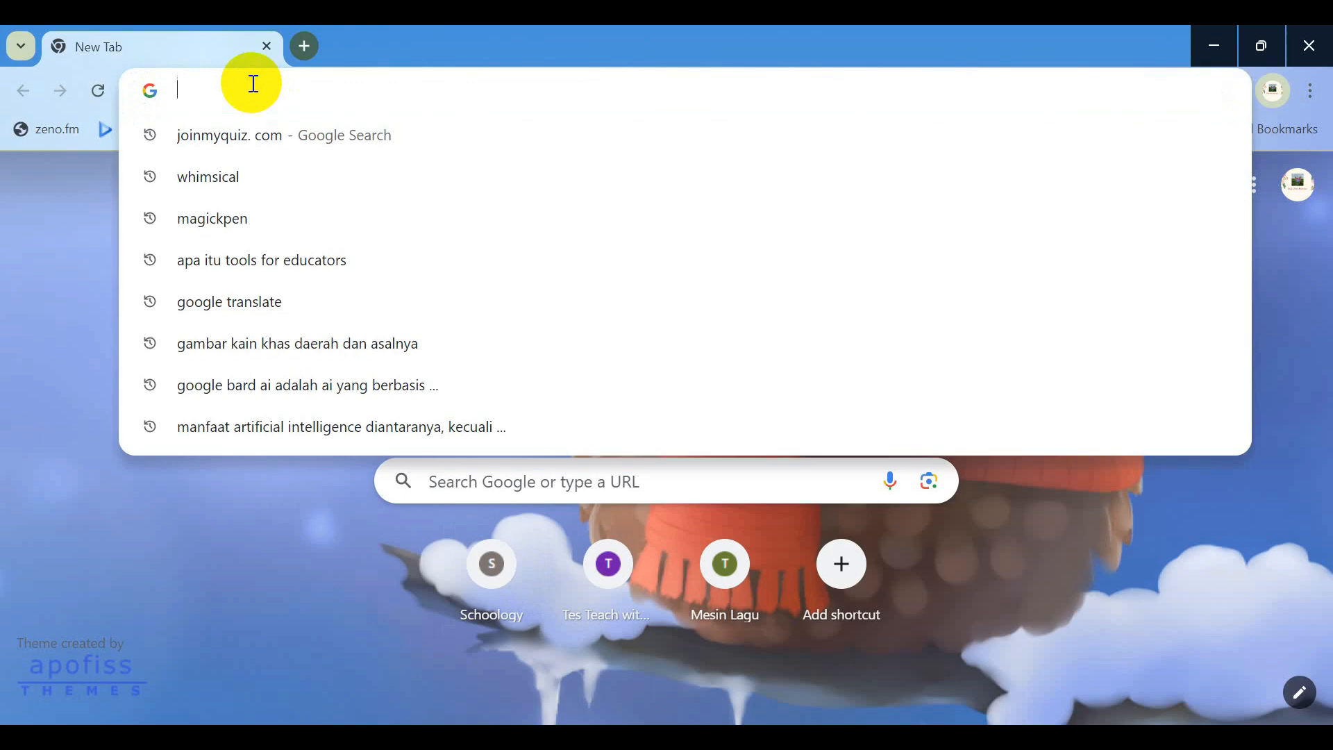
pyautogui.write('https://app.wizer.me/learn/WK6TZC')
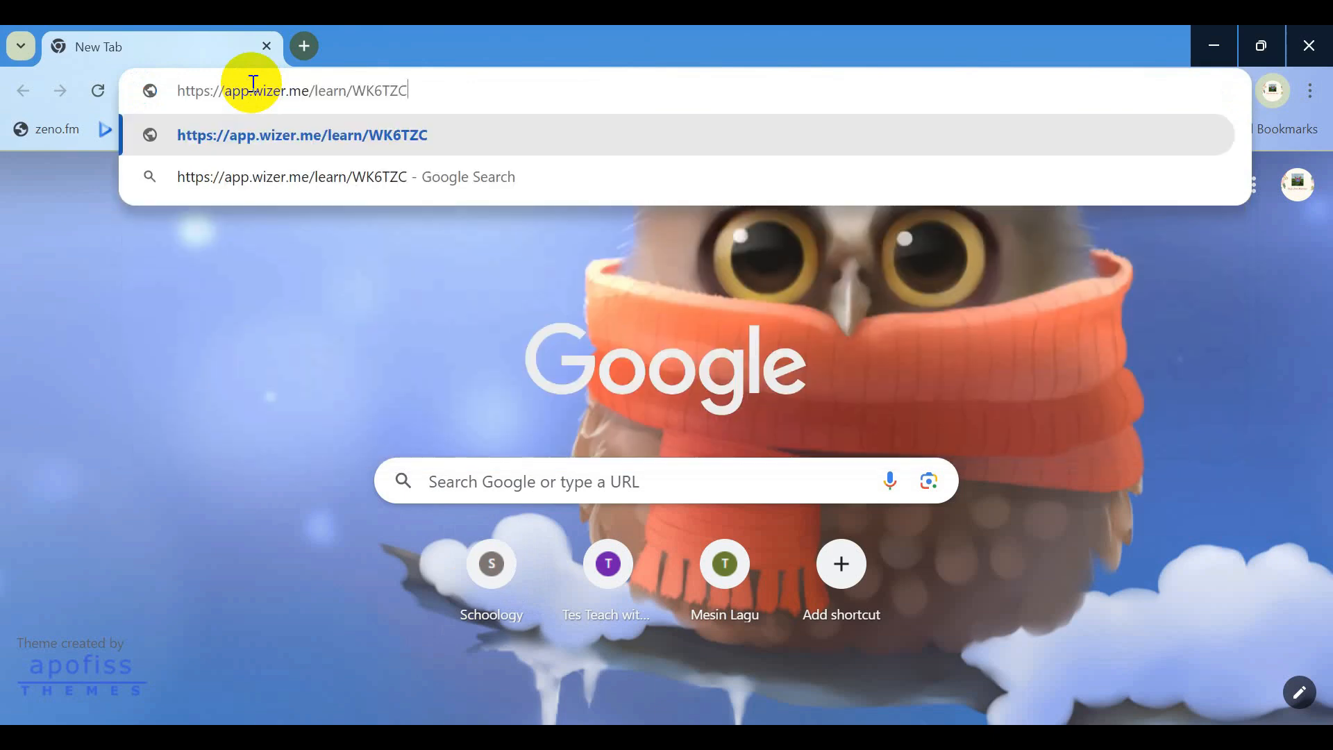
pyautogui.press('Return')
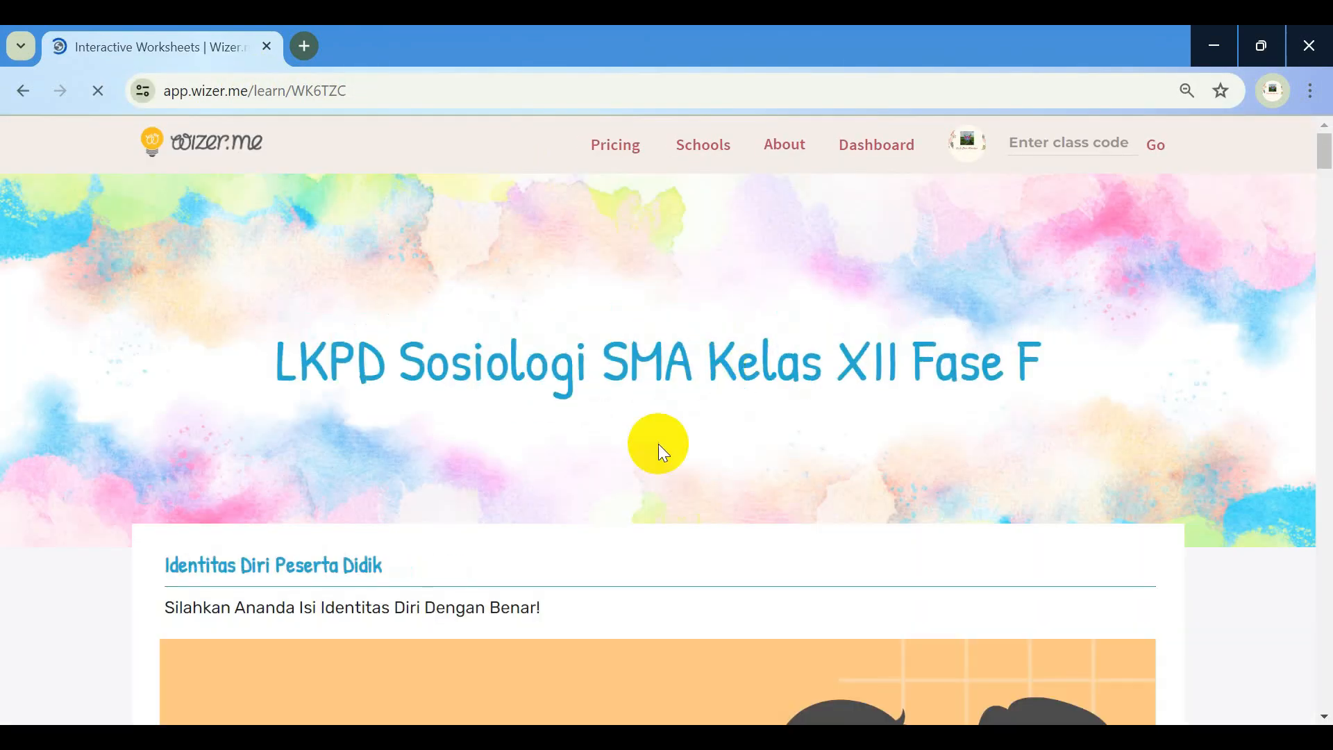
# Enter the student's full name in NAMA and the class XII.3 in KELAS
pyautogui.scroll(-5, 658, 443)
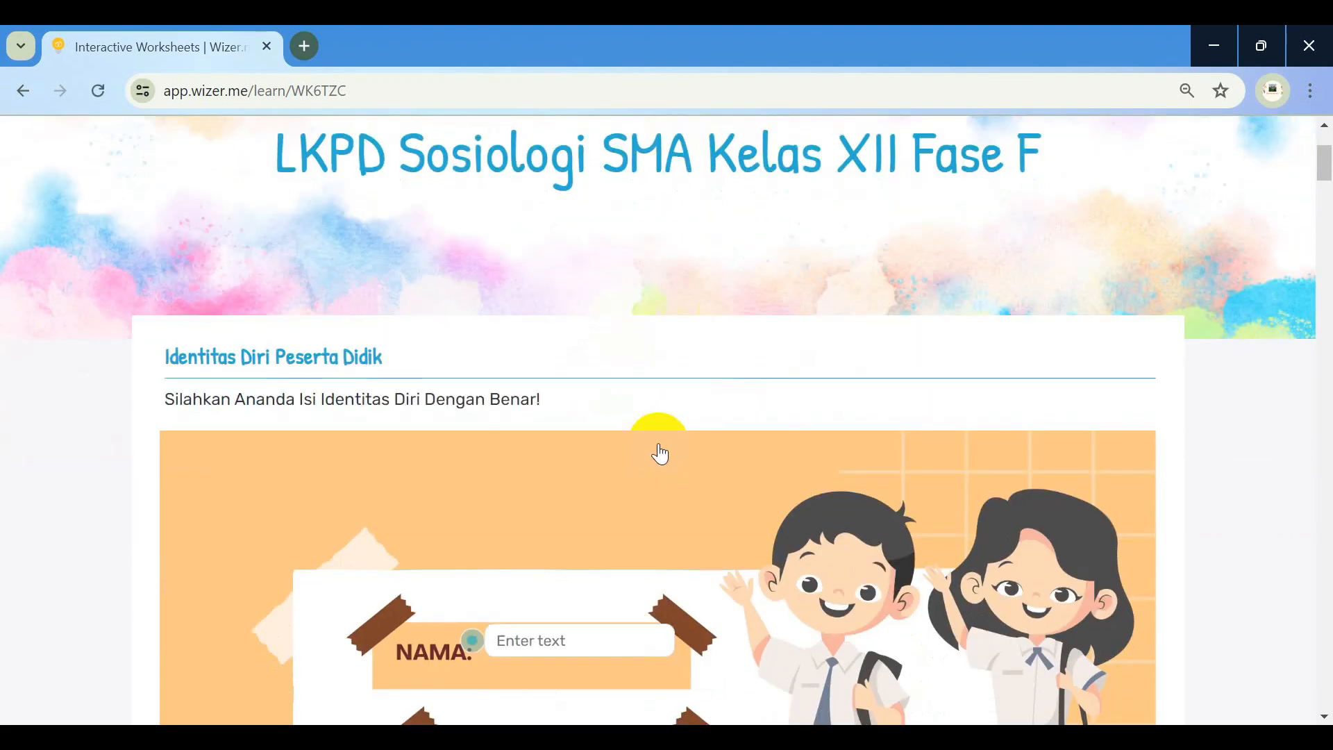
pyautogui.scroll(-2, 639, 446)
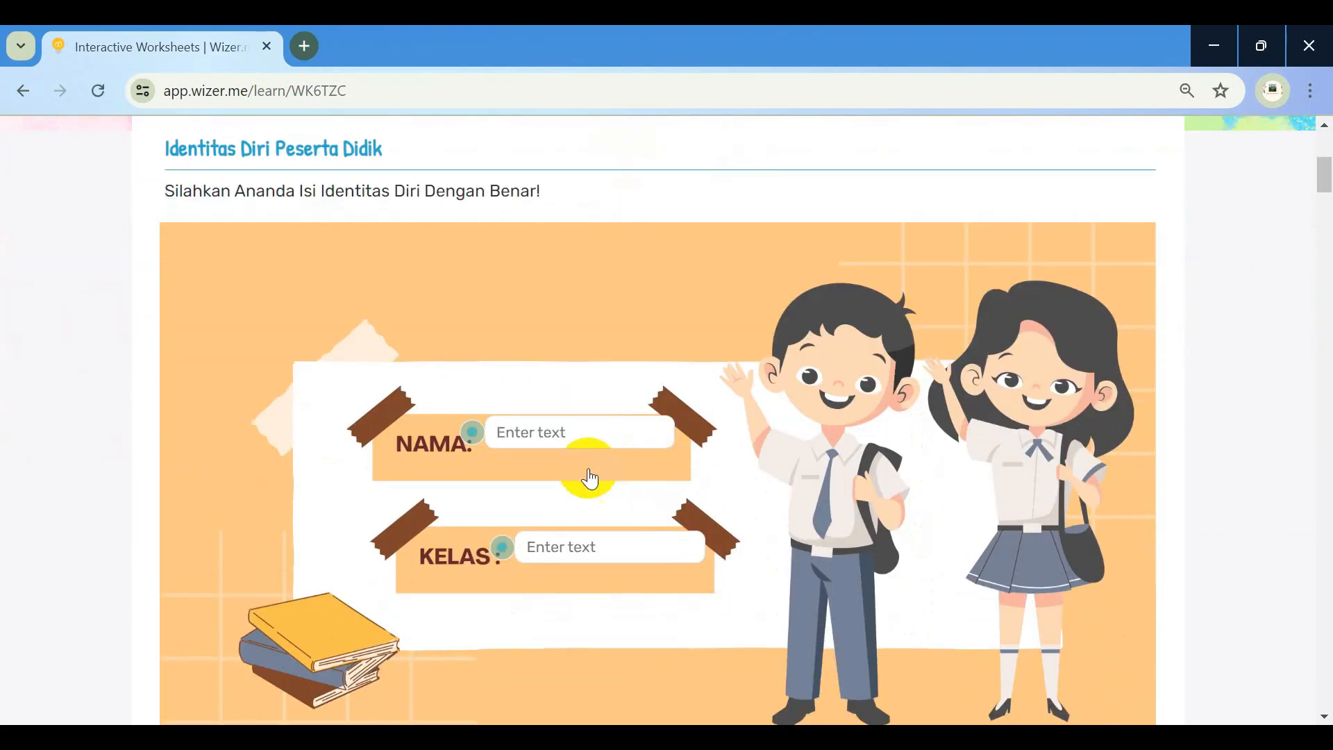
pyautogui.click(545, 432)
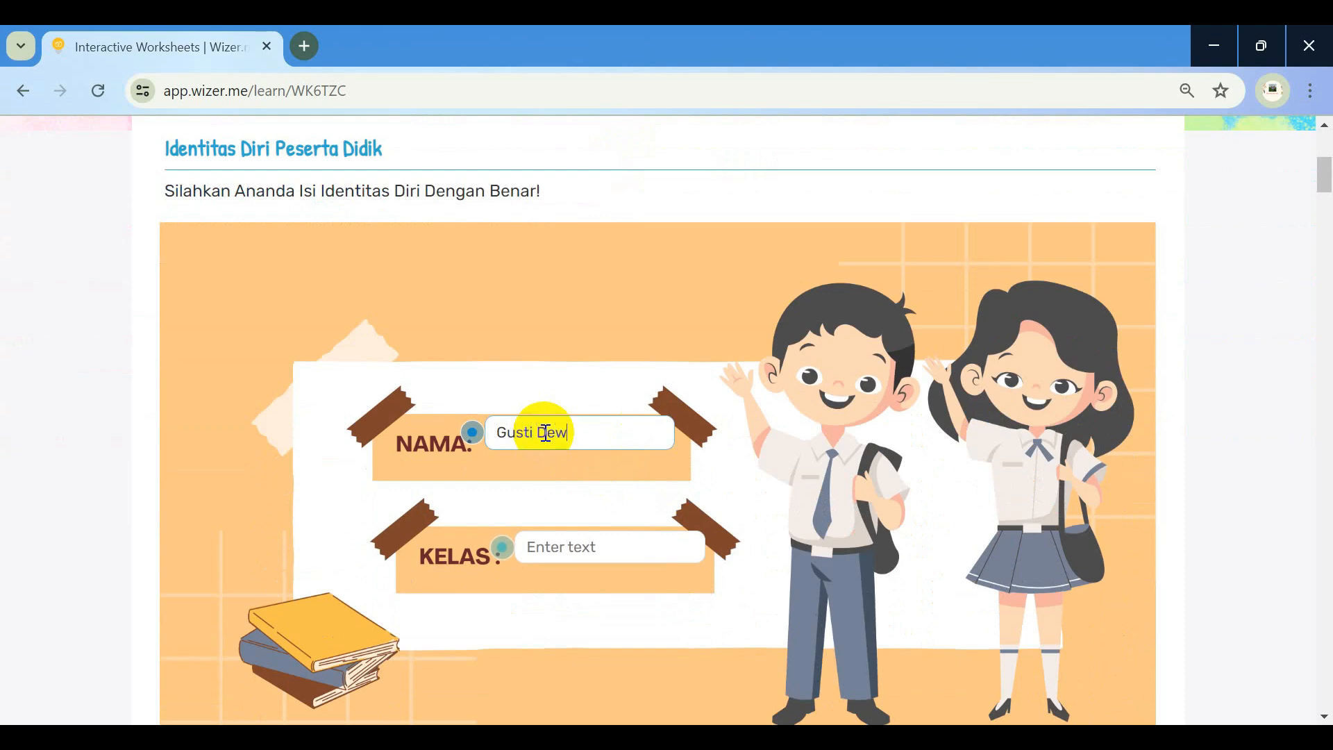
pyautogui.click(553, 538)
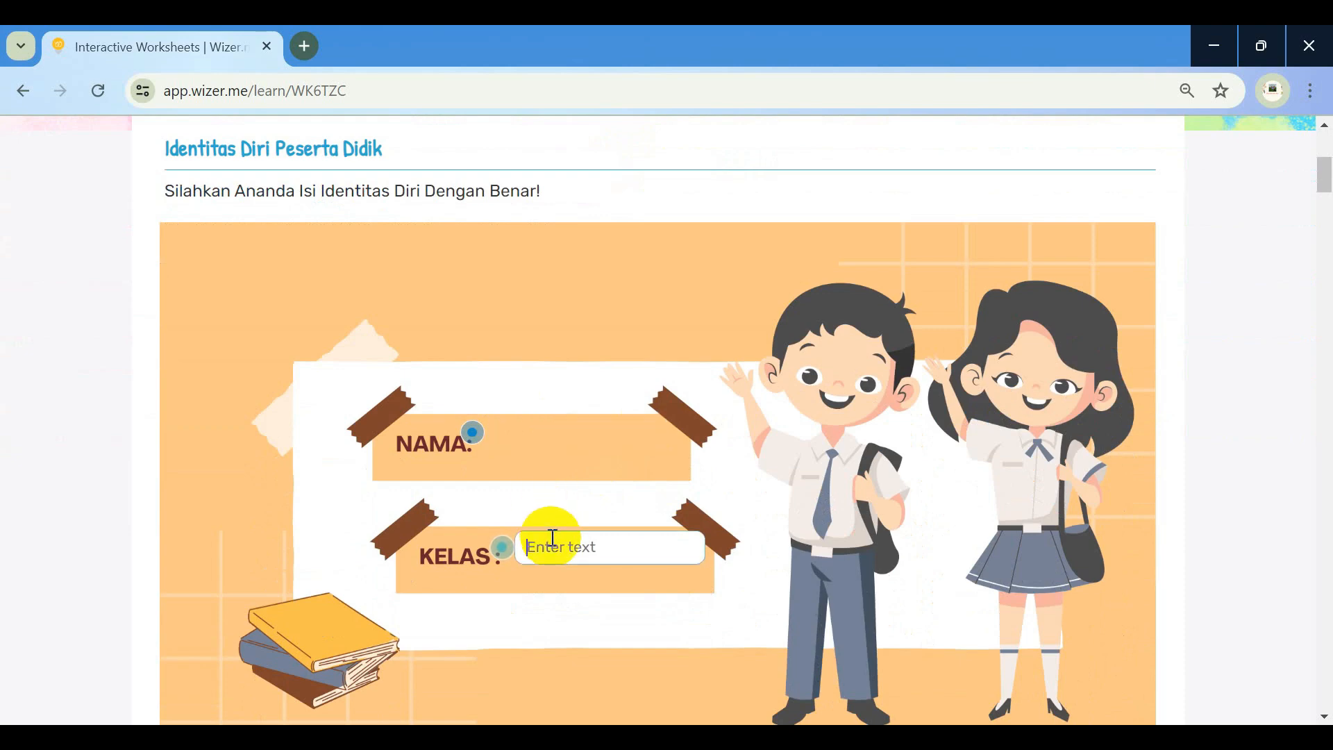
pyautogui.write('XII.3')
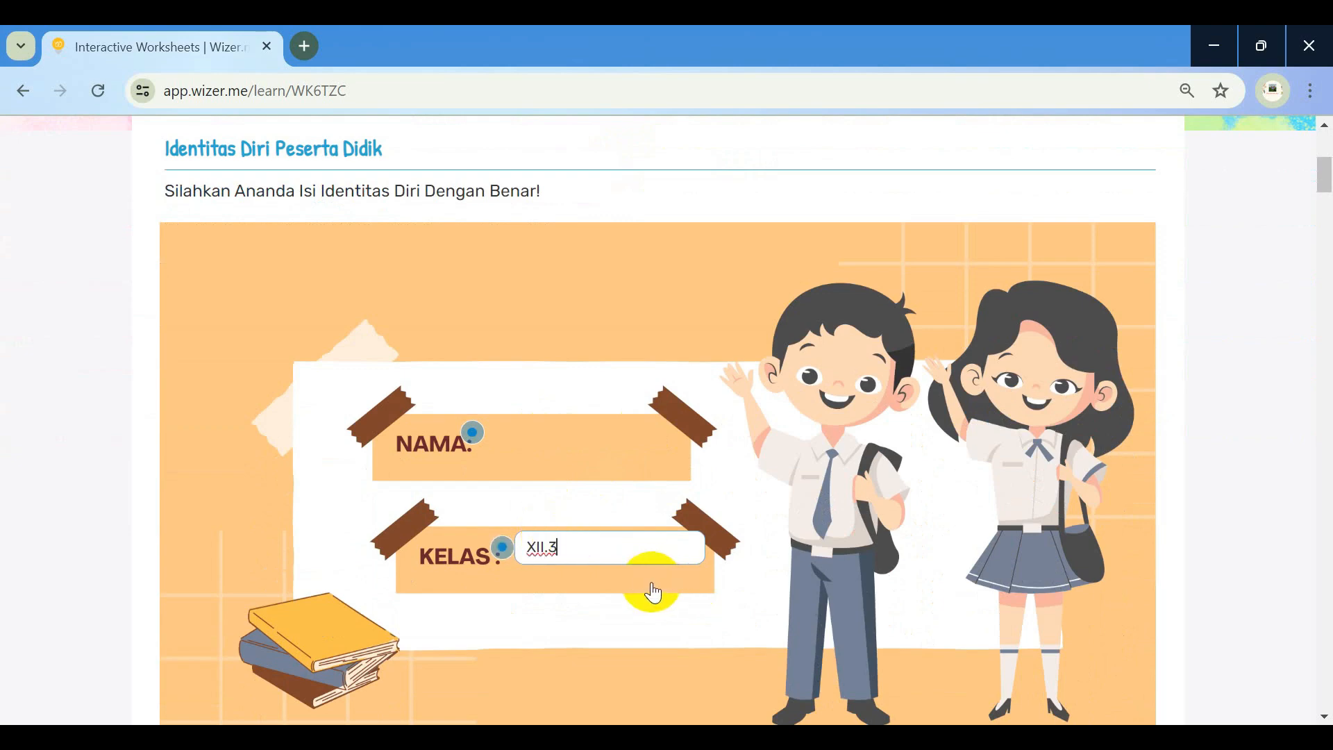
pyautogui.click(547, 448)
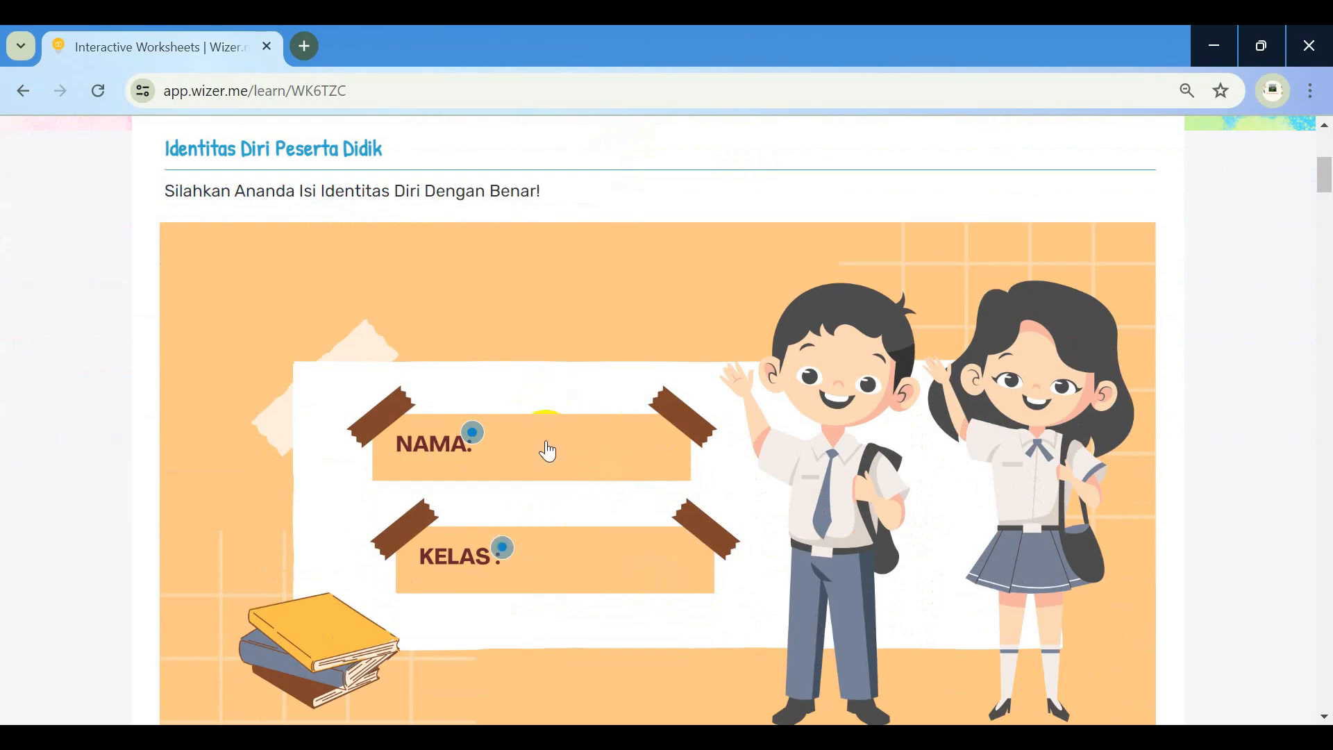
# Write three warm-up examples: Alfa Mart mini markets, education building like SMPN 4 BP. Mandoge, online selling
pyautogui.scroll(-10, 548, 452)
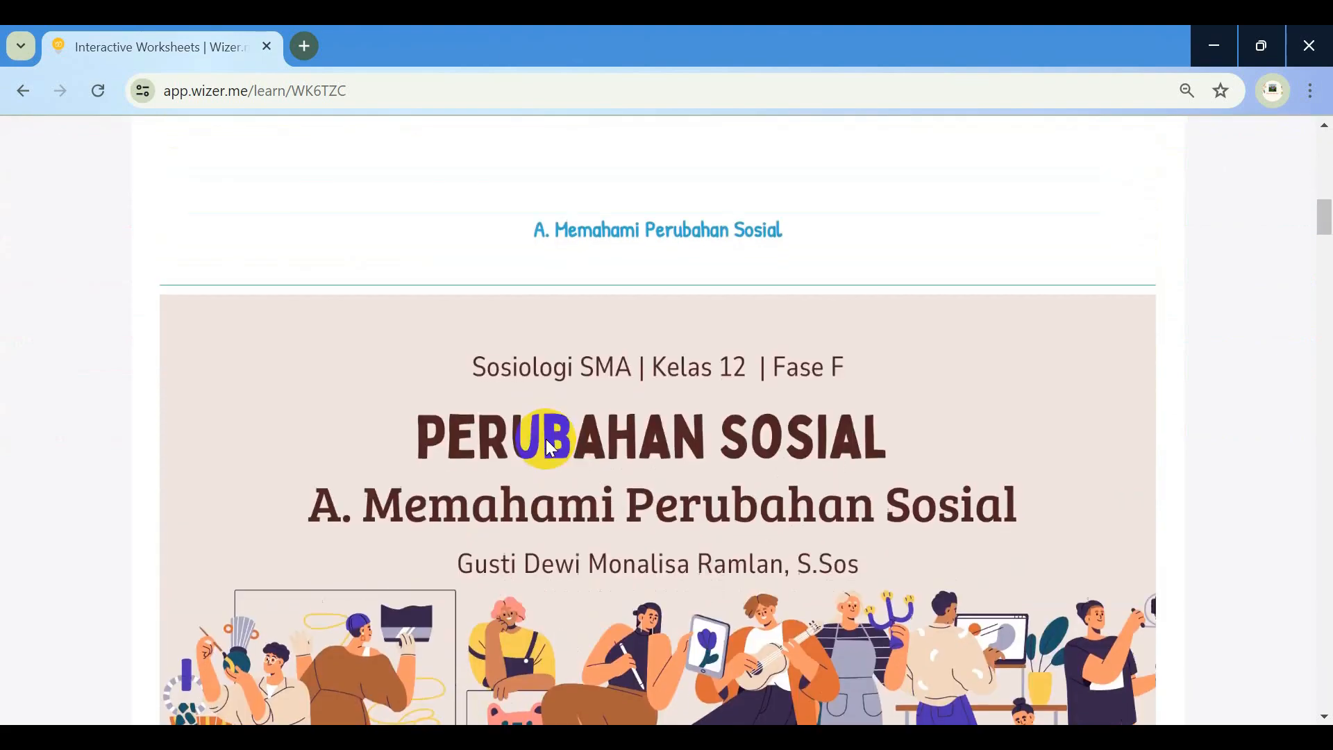
pyautogui.scroll(-8, 555, 448)
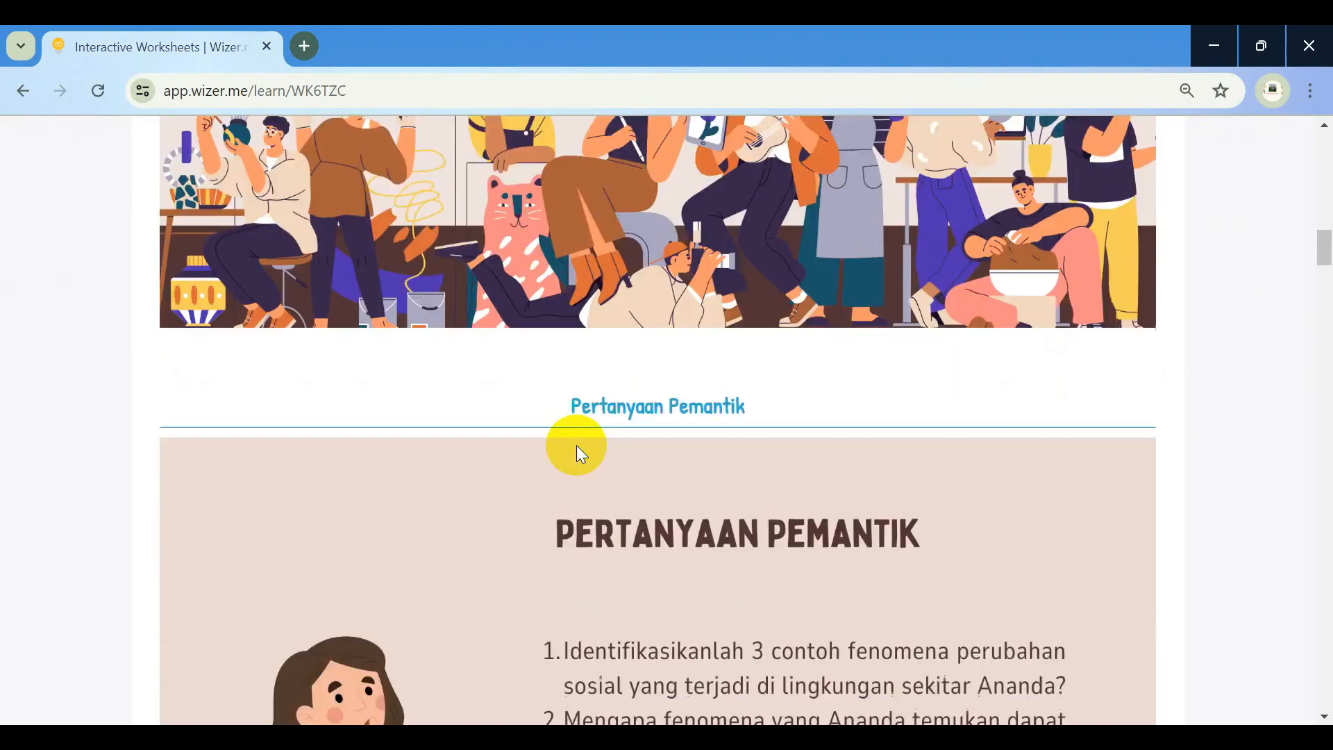
pyautogui.scroll(-5, 577, 447)
pyautogui.scroll(-6, 647, 364)
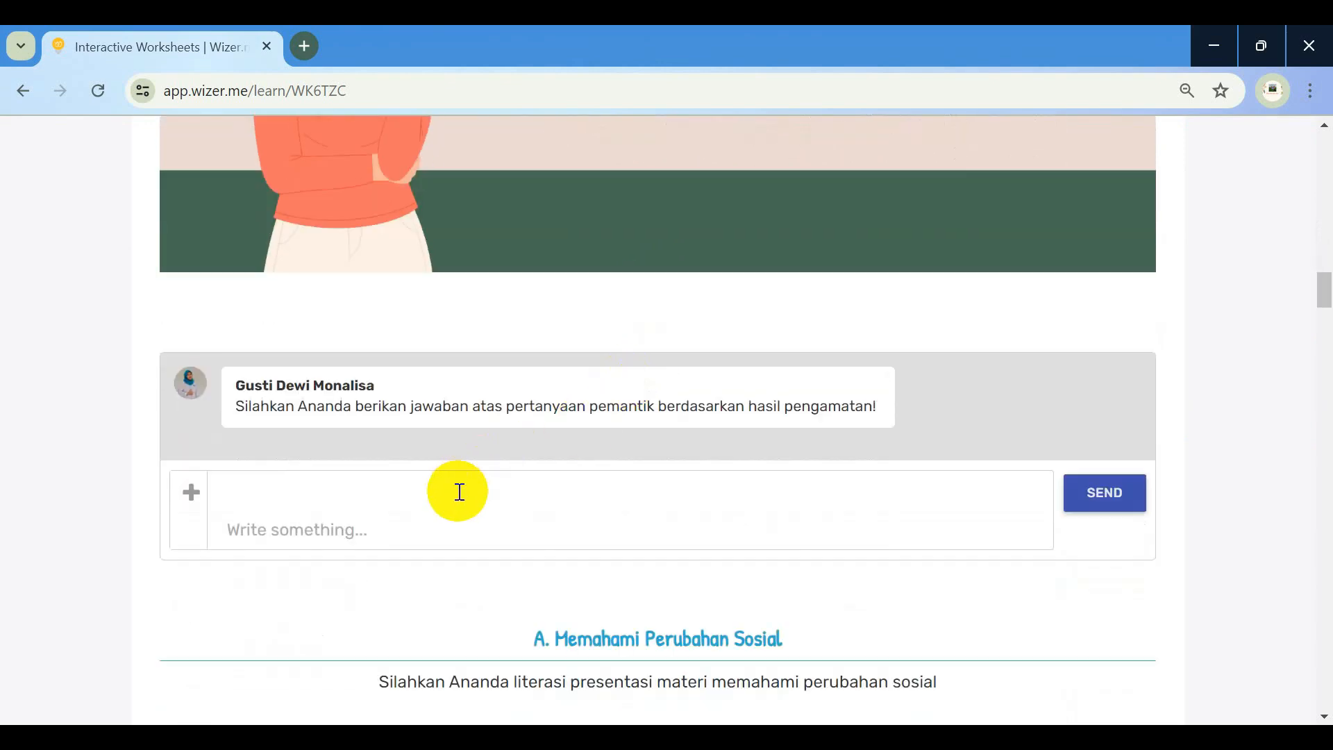
pyautogui.click(459, 491)
pyautogui.write('1')
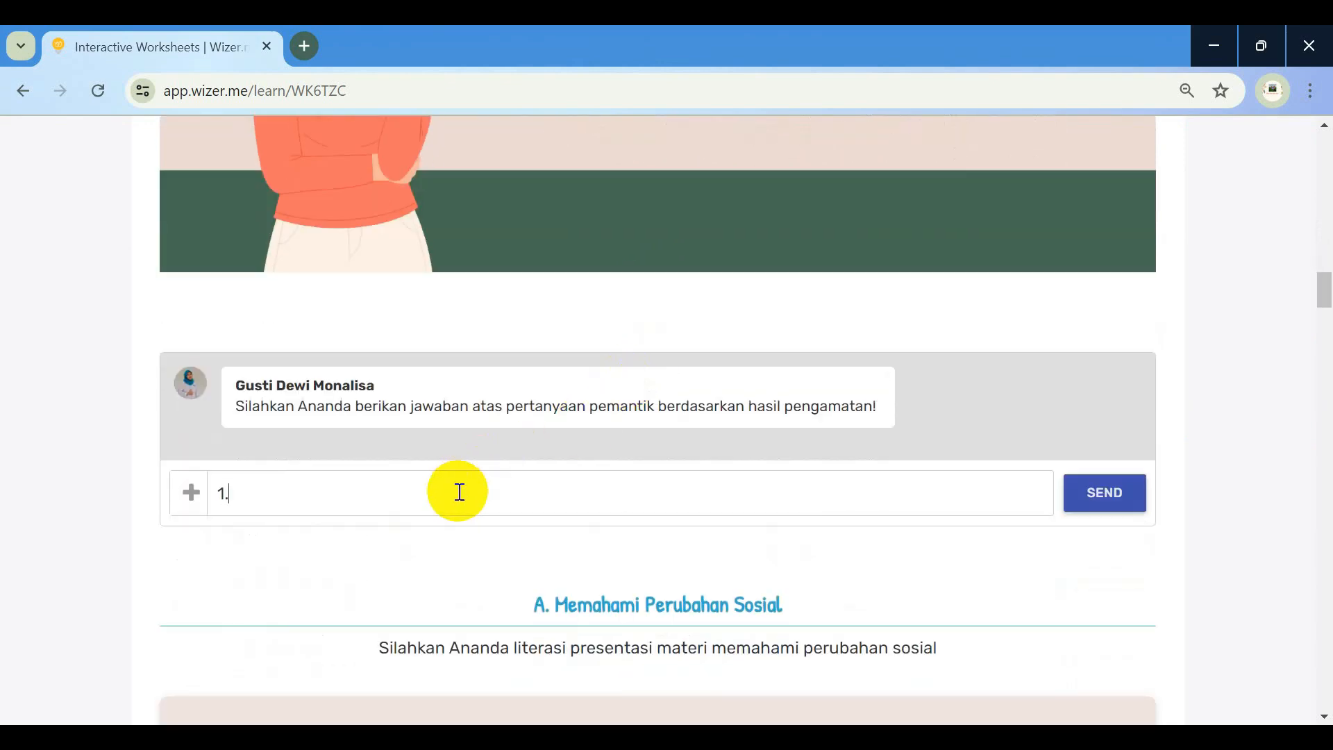
pyautogui.write('. Banyak terdapat')
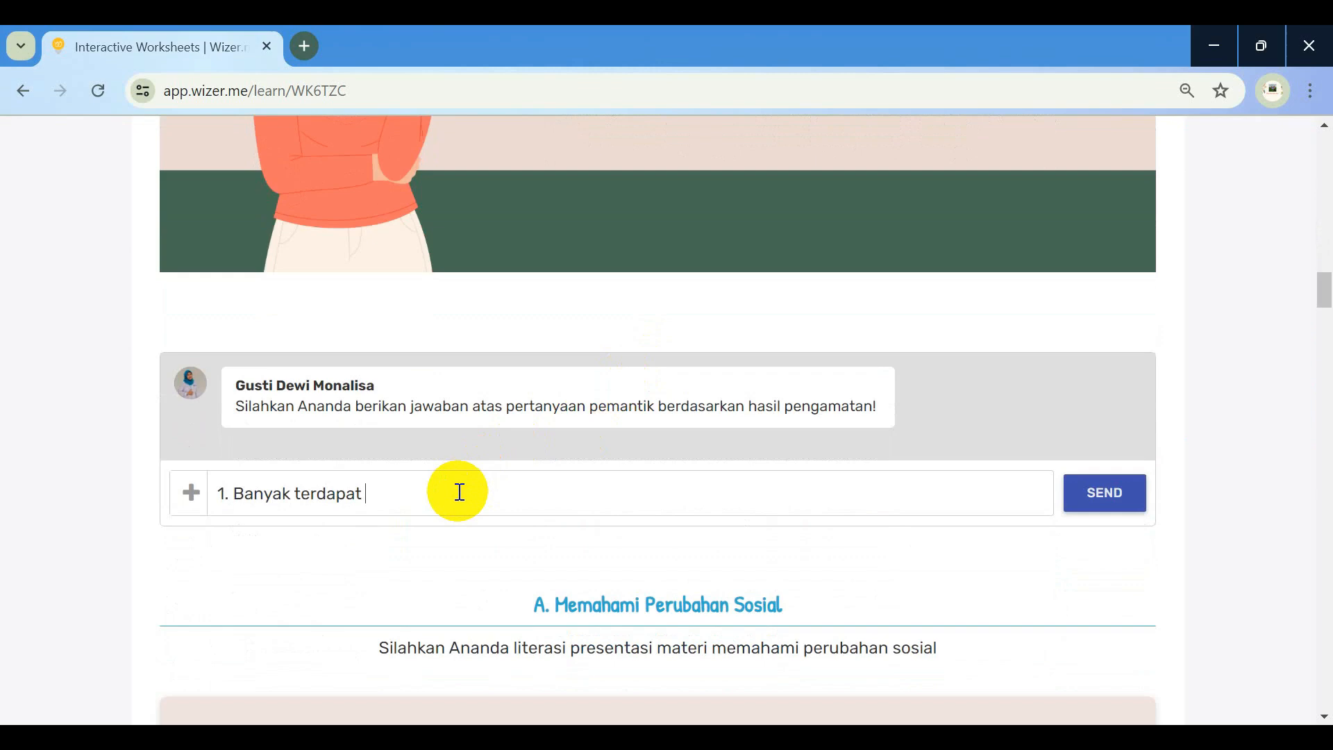
pyautogui.write(' mini market moder')
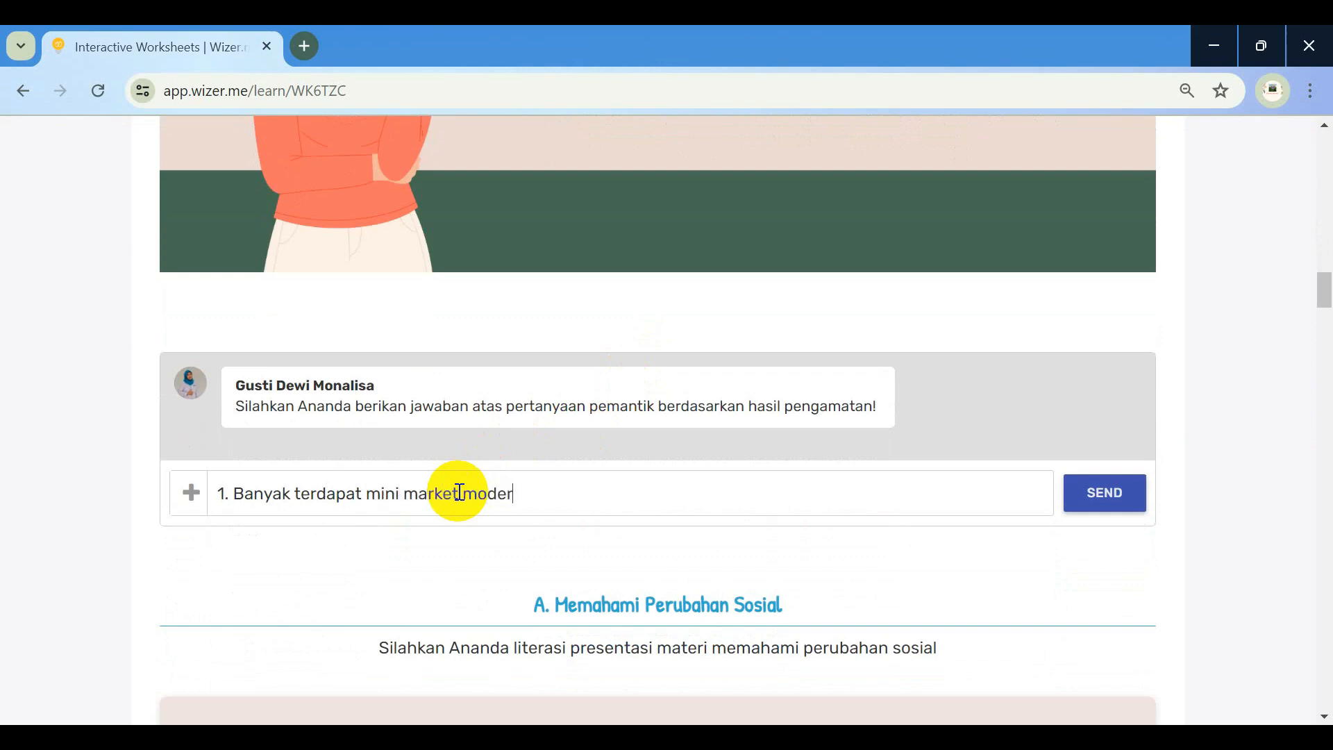
pyautogui.write('n seperti Alfa Mart')
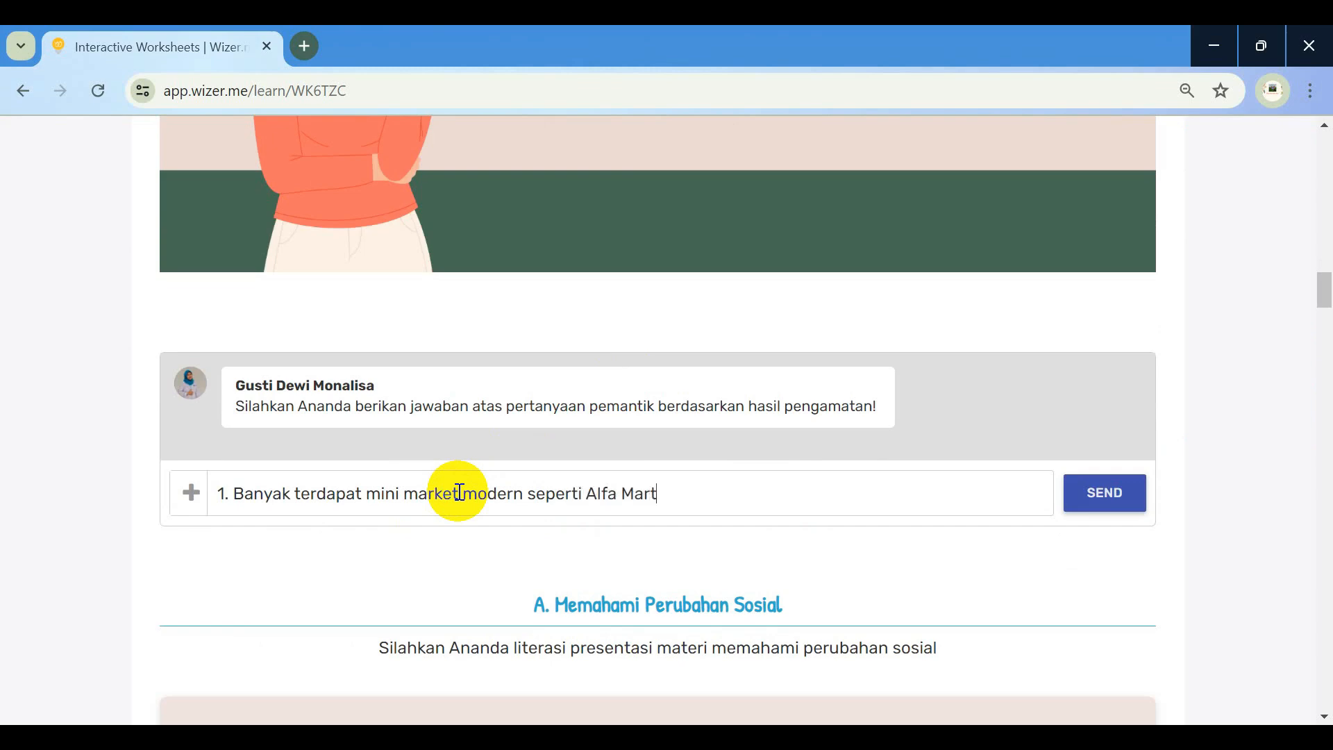
pyautogui.hotkey('shift', 'Return')
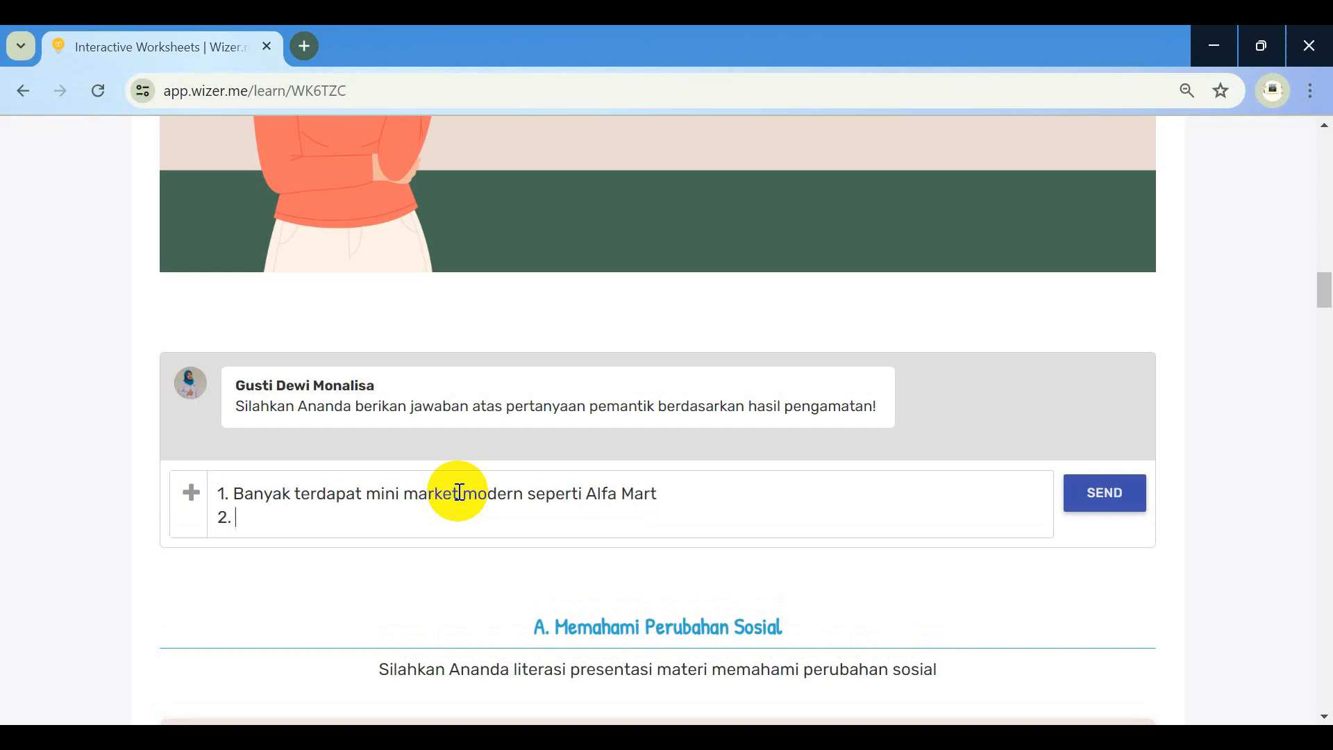
pyautogui.scroll(3, 459, 493)
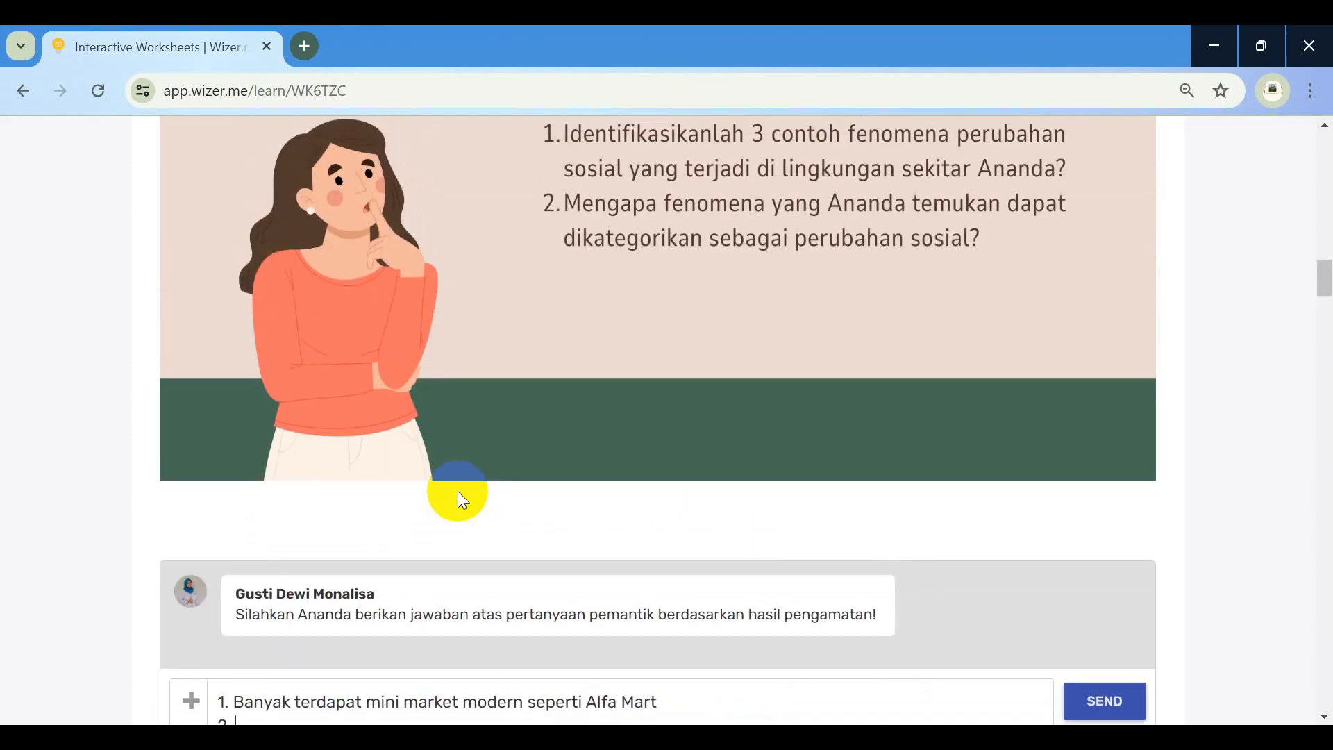
pyautogui.scroll(-2, 457, 490)
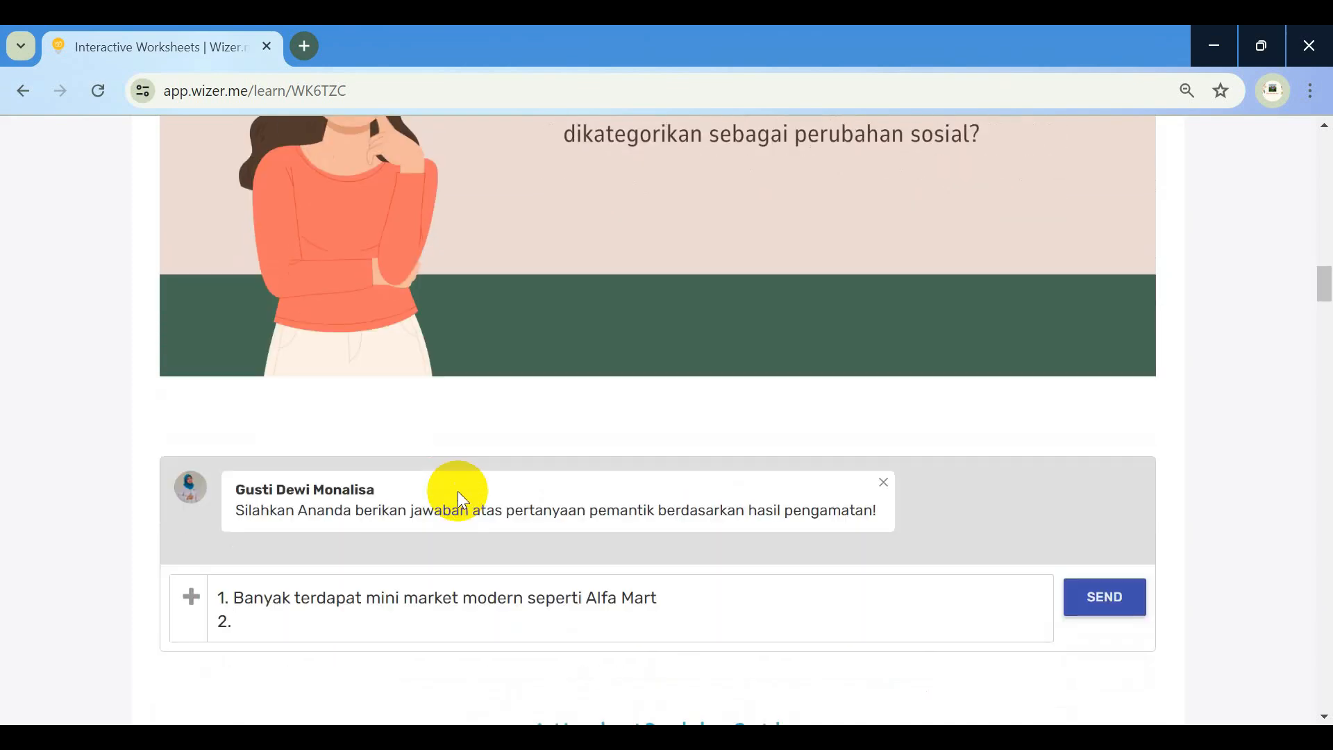
pyautogui.write('Banyak pembangunan')
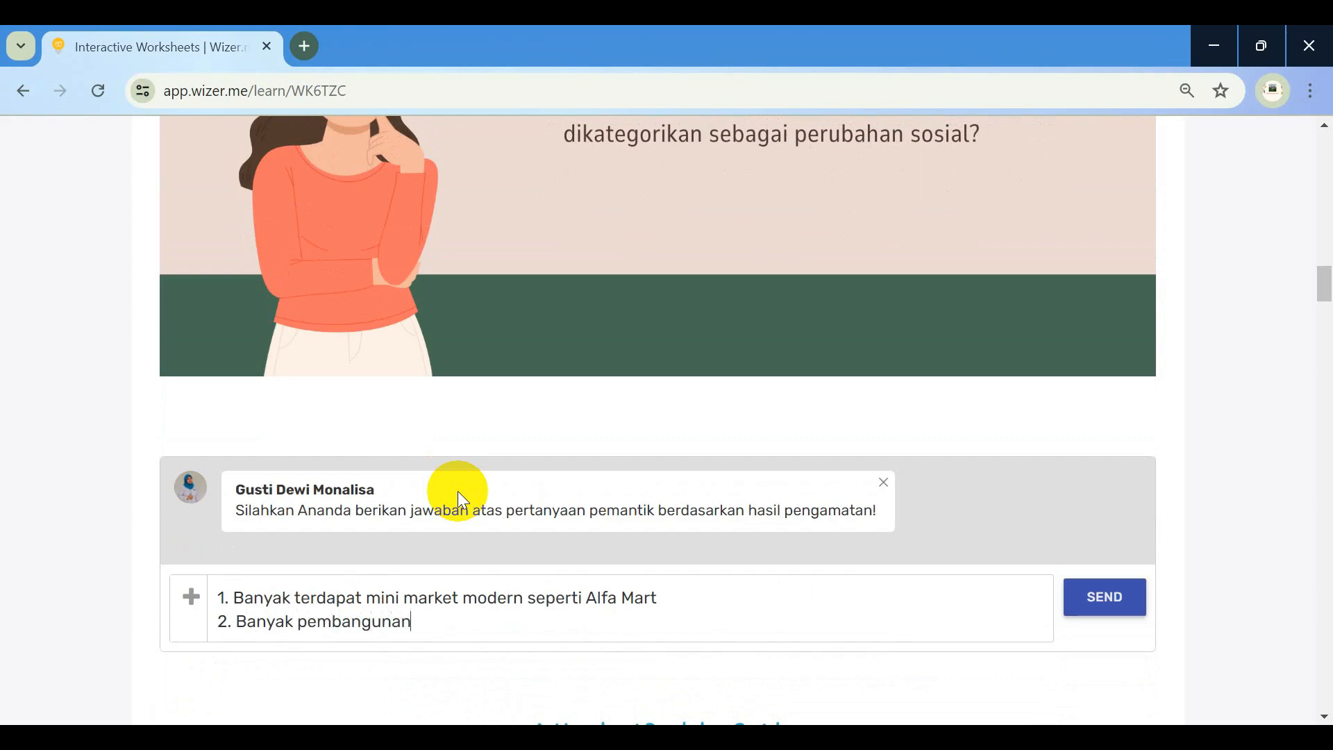
pyautogui.write(' di bidang pendidi')
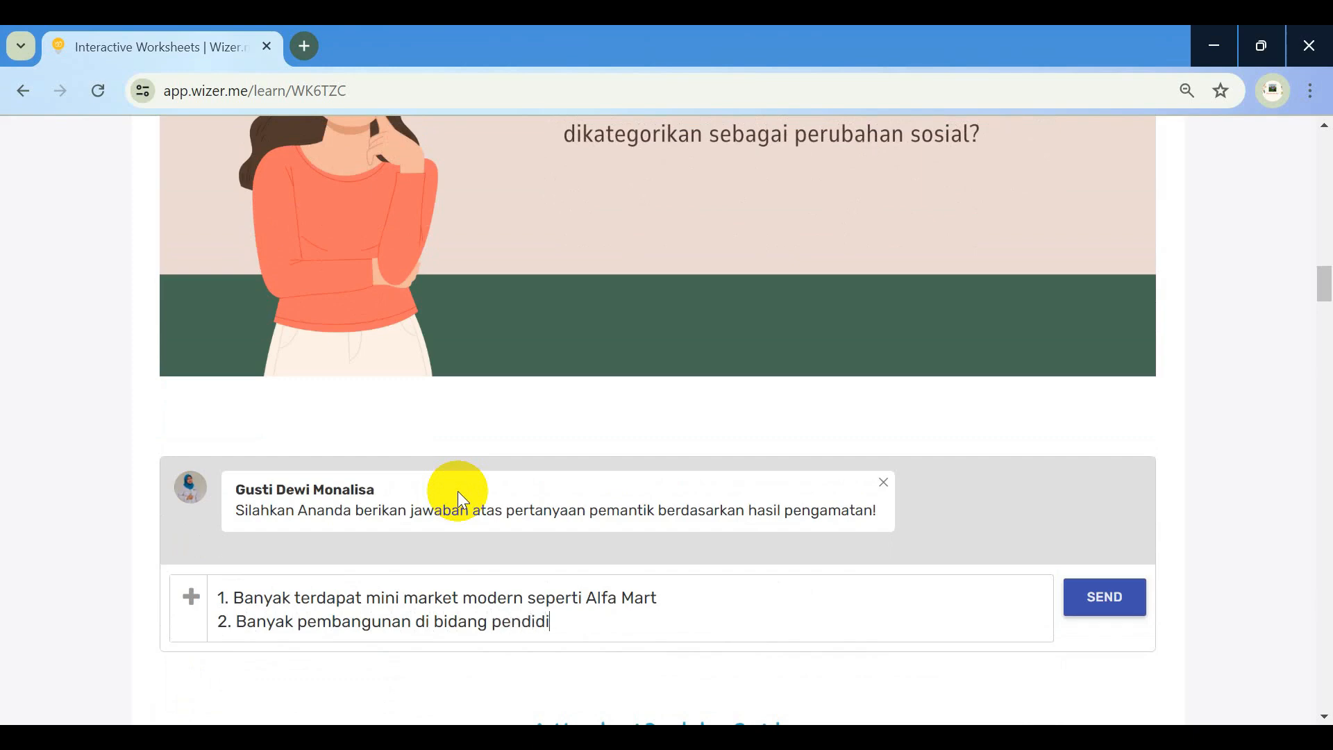
pyautogui.write('kan seperti SMP')
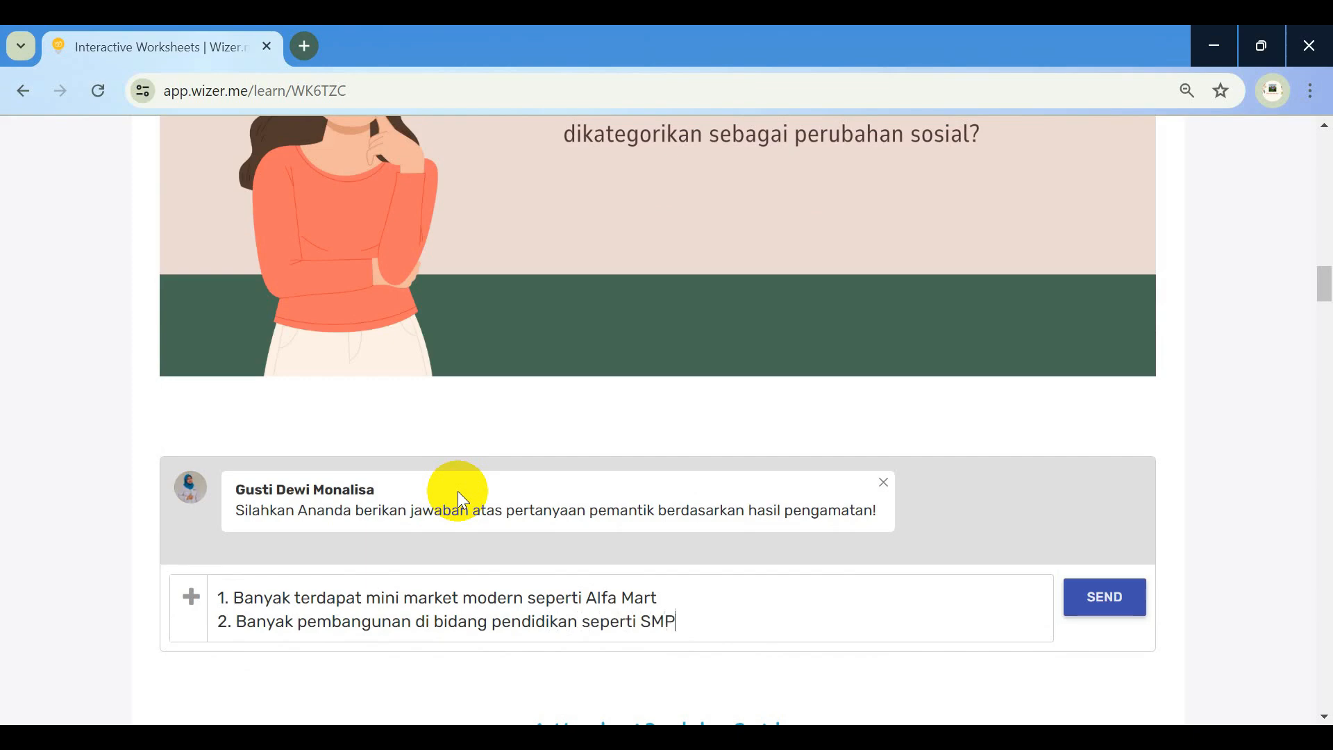
pyautogui.write('N 4 BP. Mandoge')
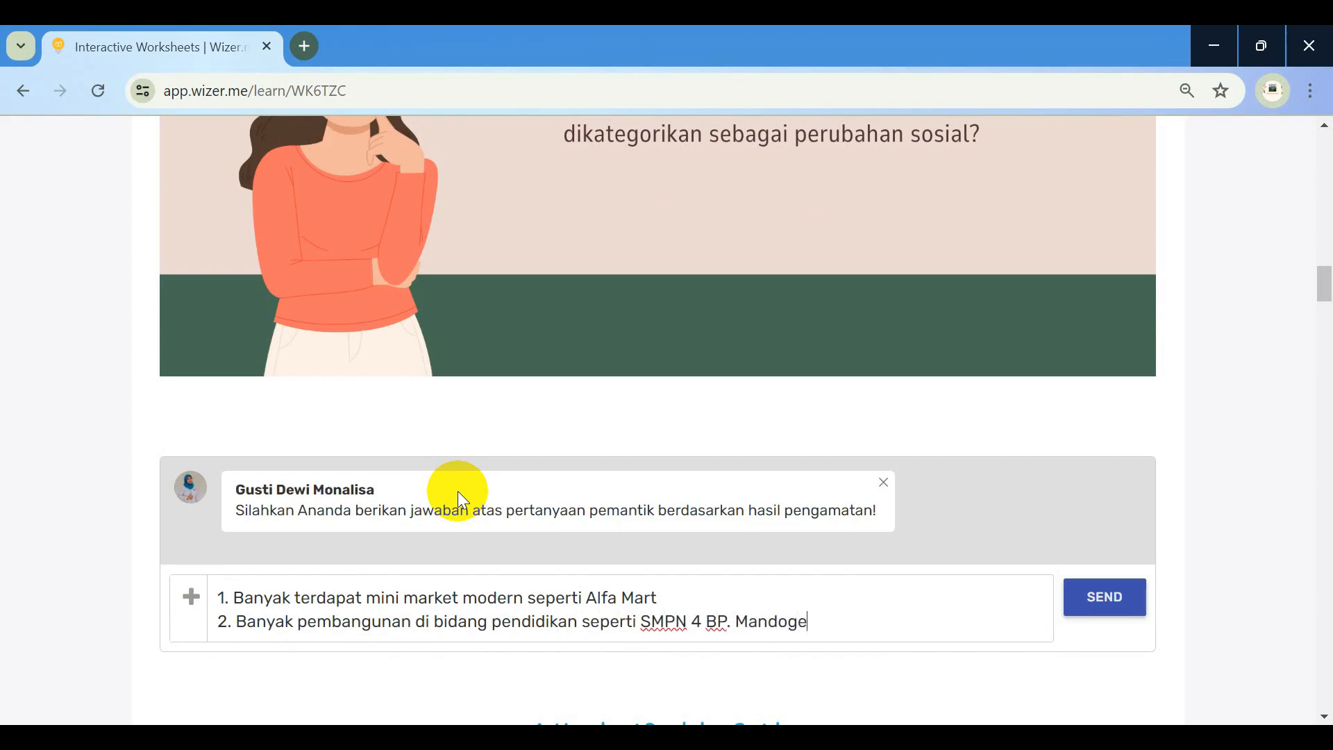
pyautogui.hotkey('shift', 'Return')
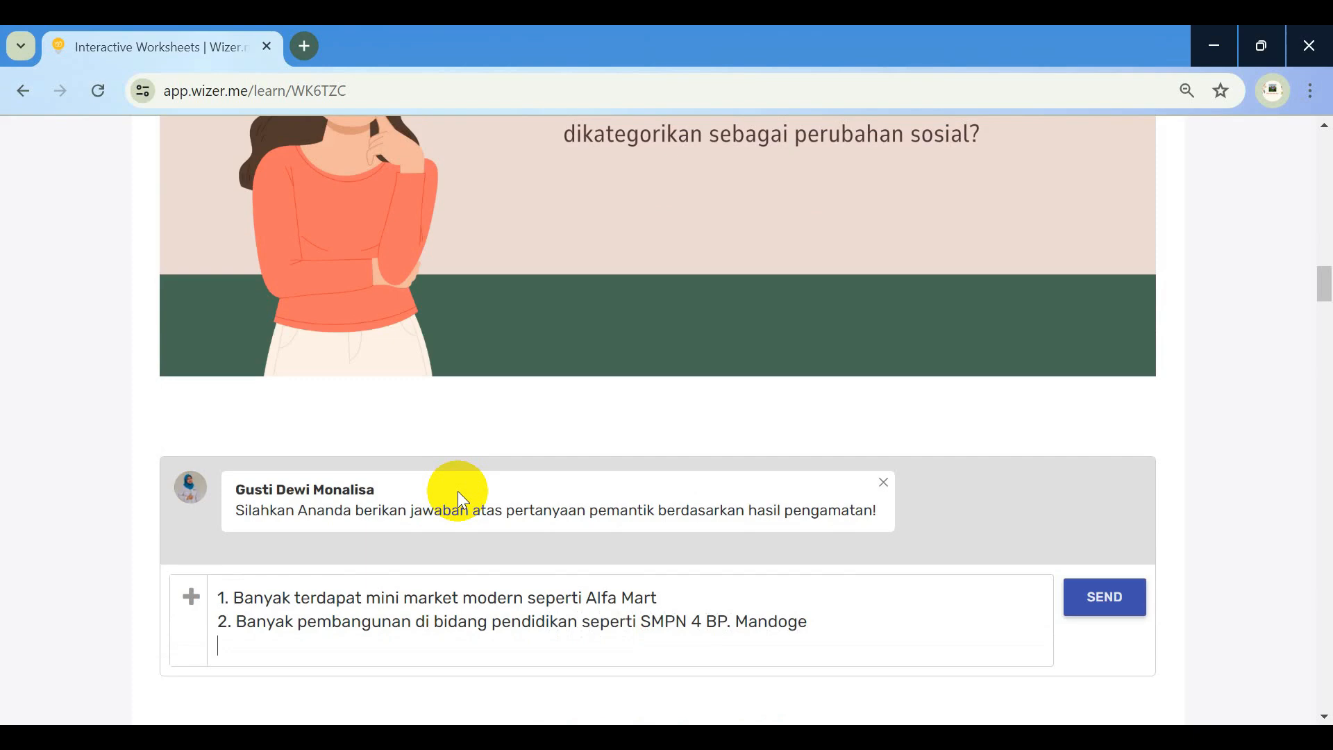
pyautogui.write('3. Banyak tumb')
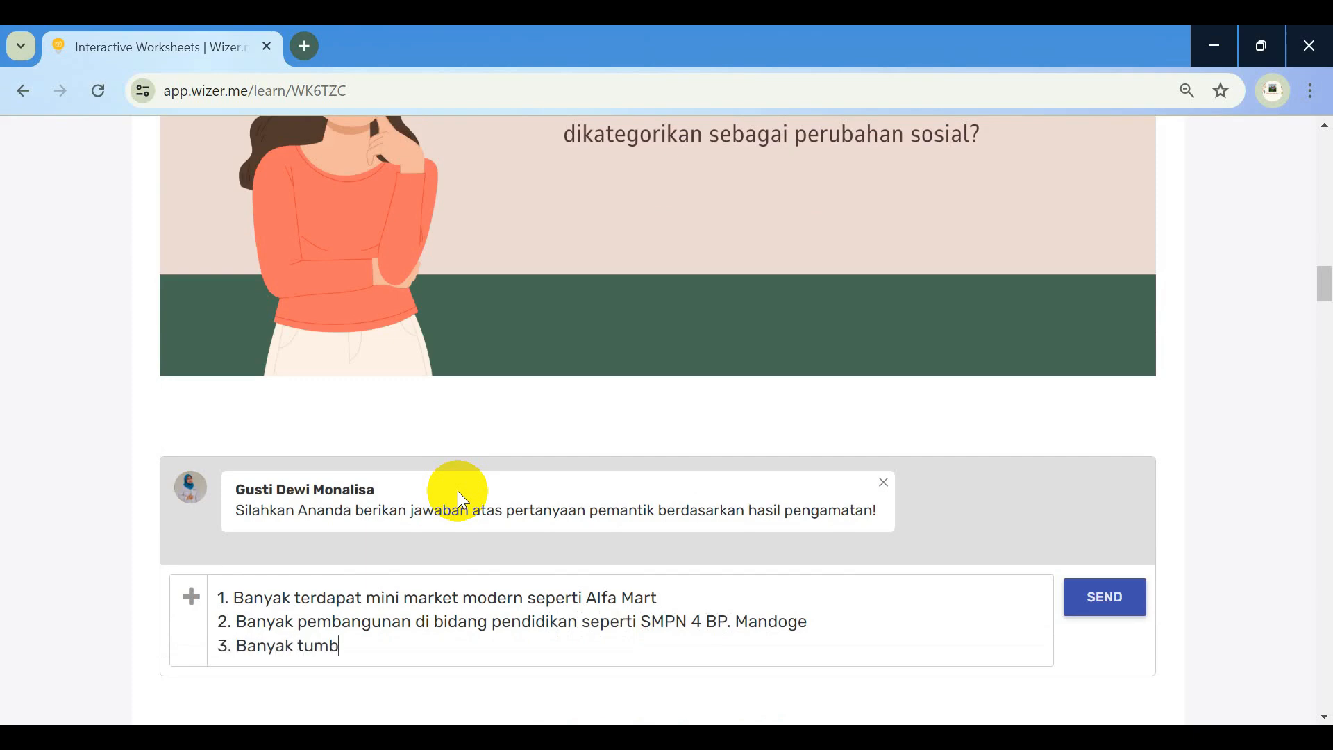
pyautogui.write('uh jualan online')
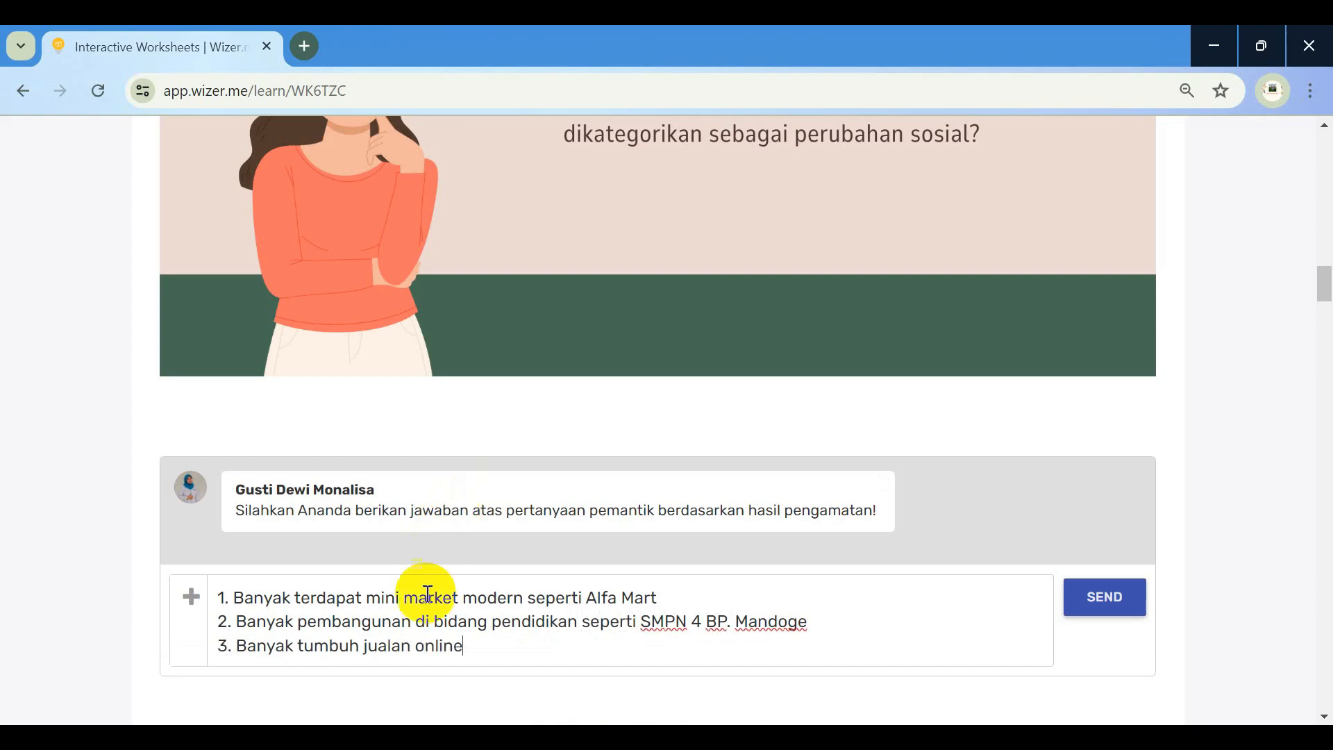
# Insert 'makanan' into the third example, add the many-areas-of-change reason line, and send
pyautogui.click(420, 646)
pyautogui.write('makanan')
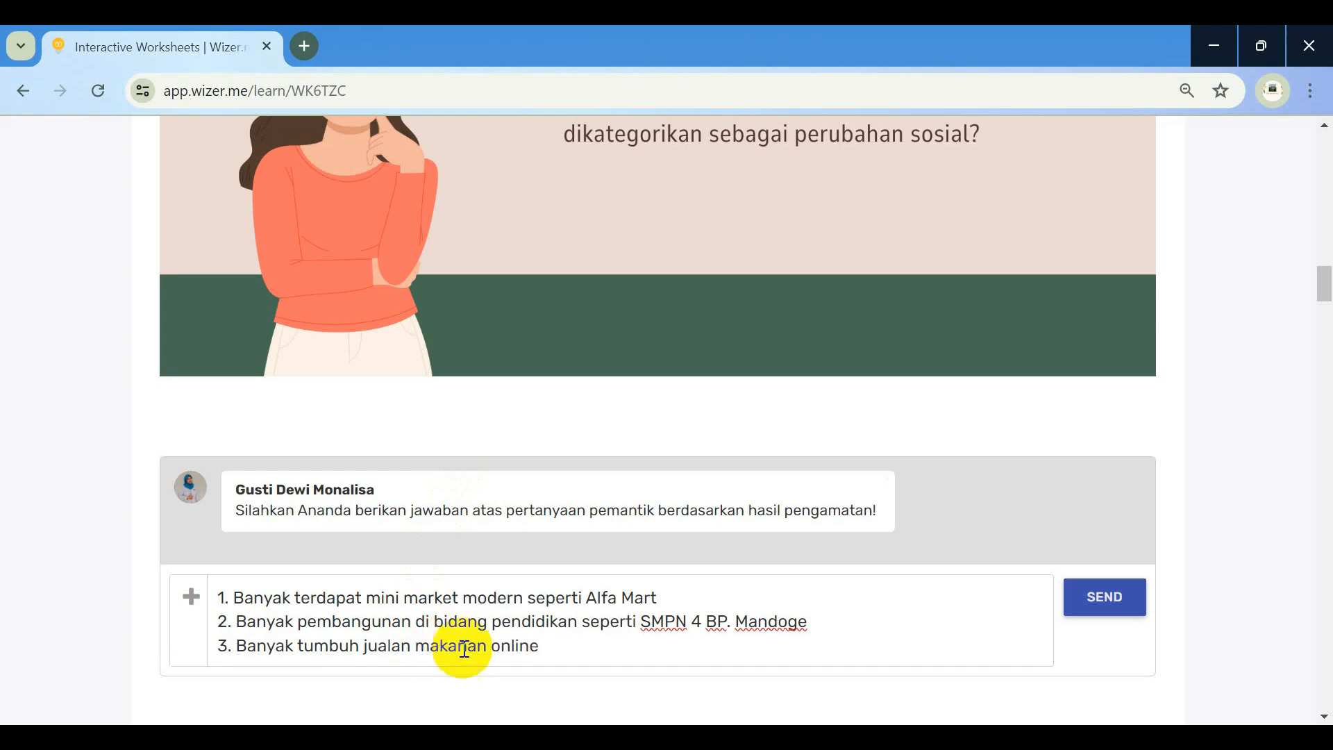
pyautogui.scroll(1, 693, 324)
pyautogui.scroll(4, 693, 324)
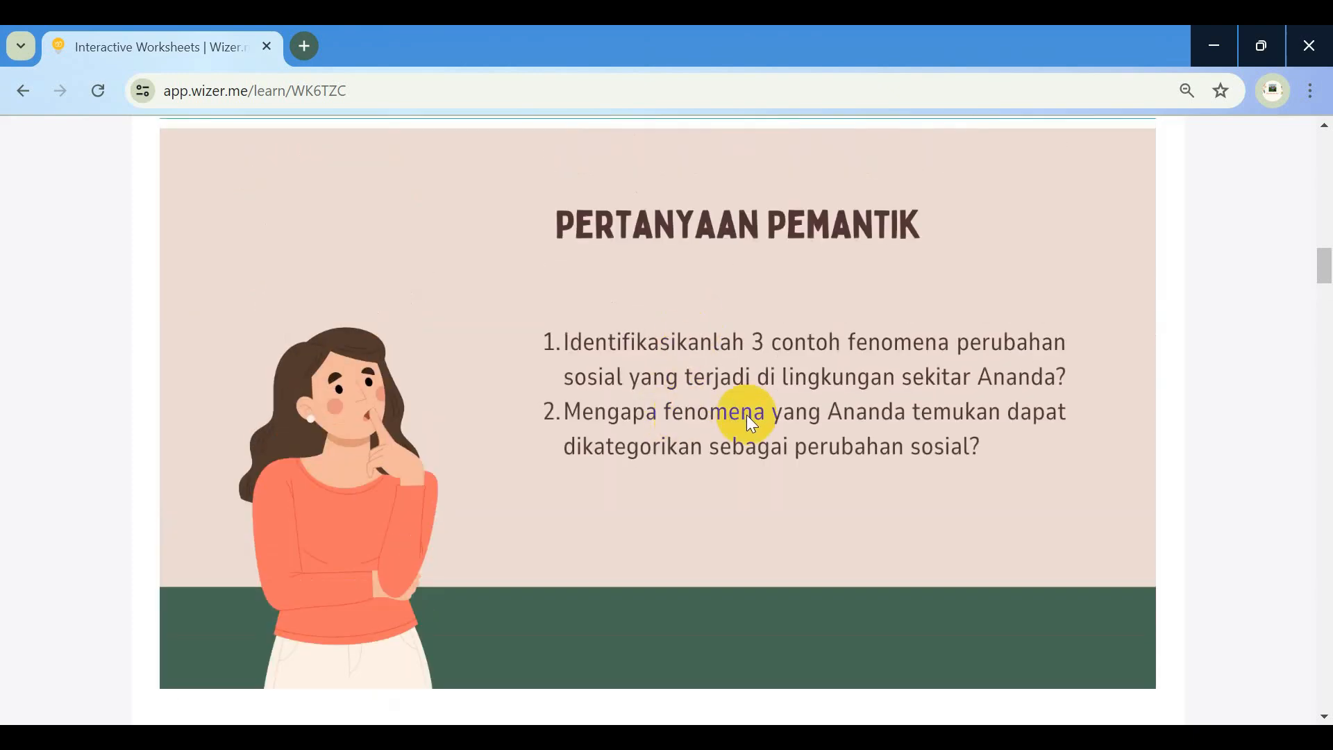
pyautogui.scroll(-6, 773, 421)
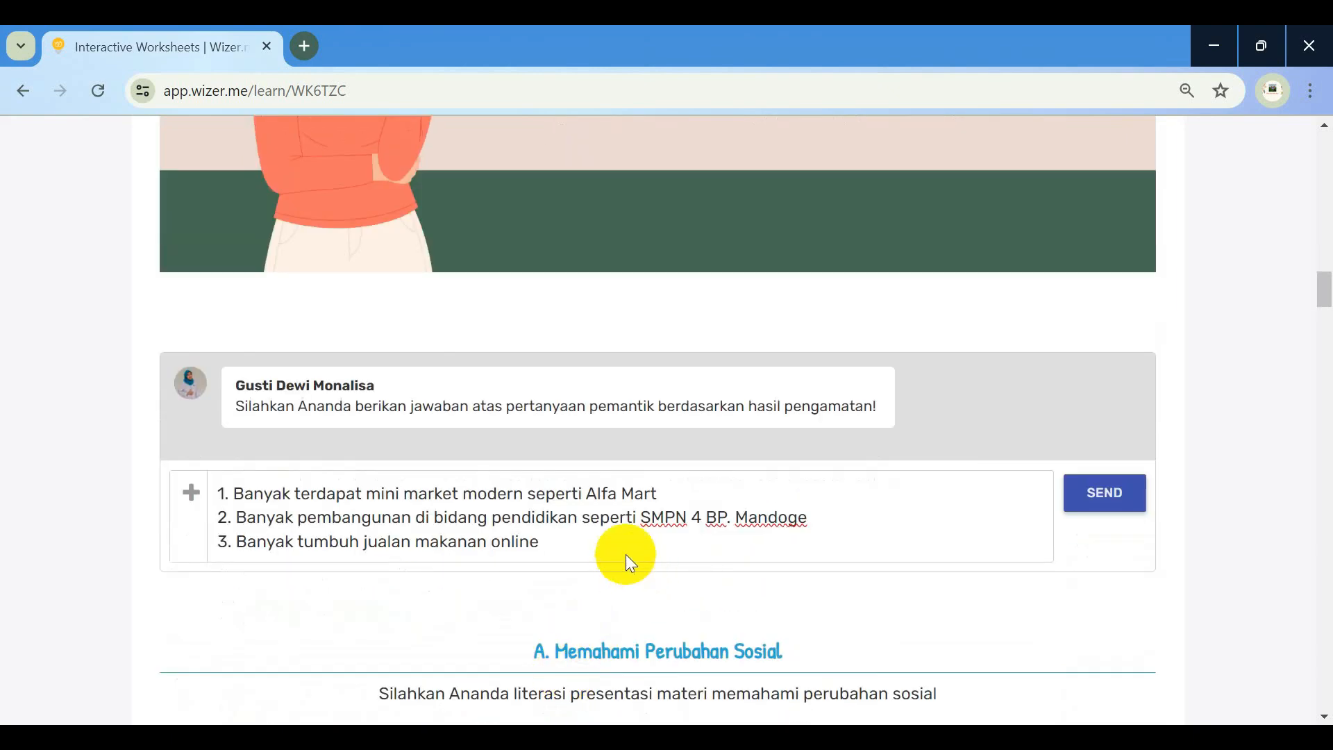
pyautogui.click(620, 544)
pyautogui.press('Return')
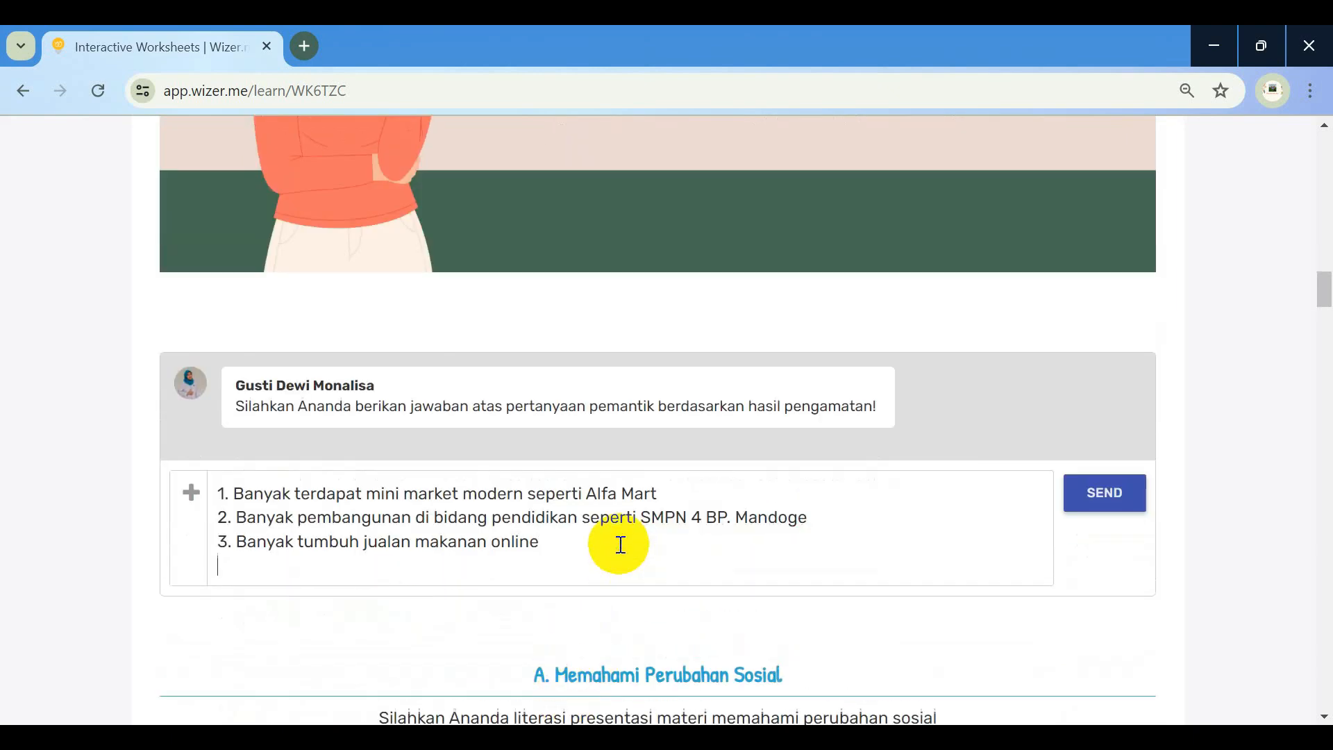
pyautogui.write('Karena')
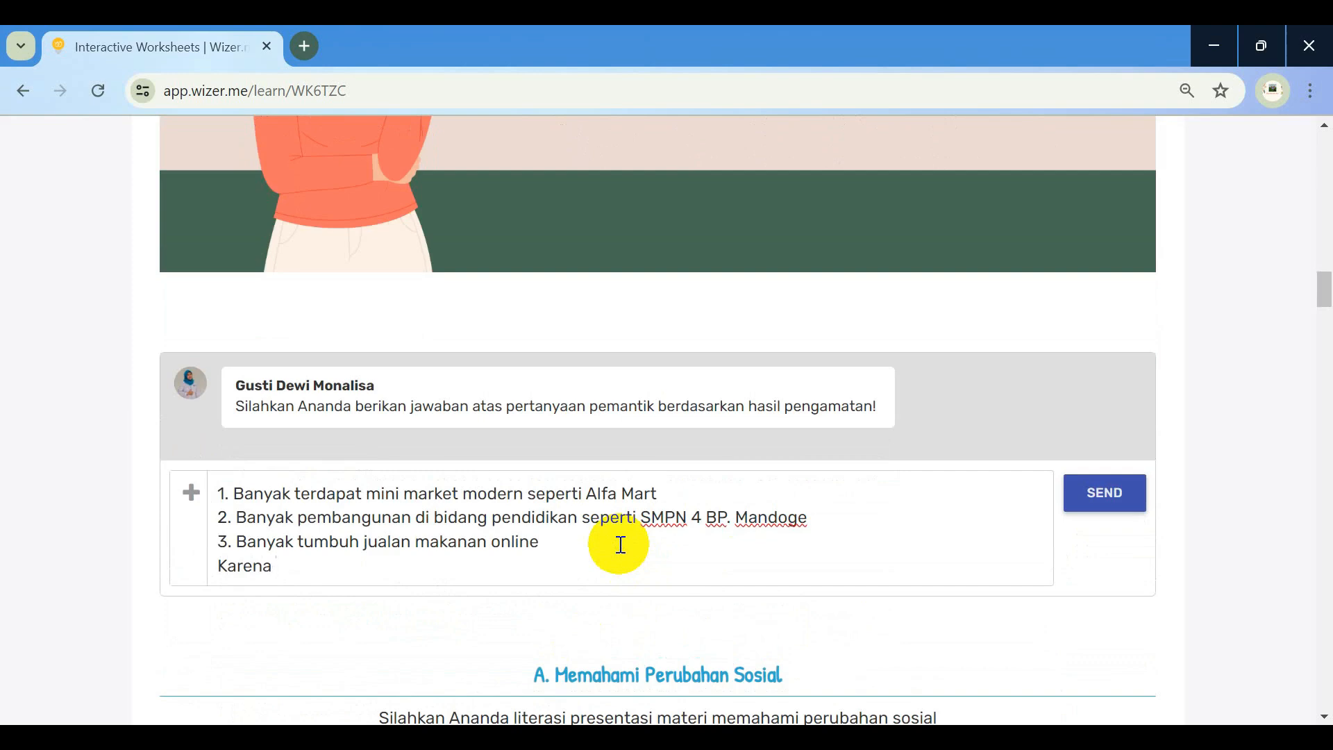
pyautogui.write(' terjadi perubahan')
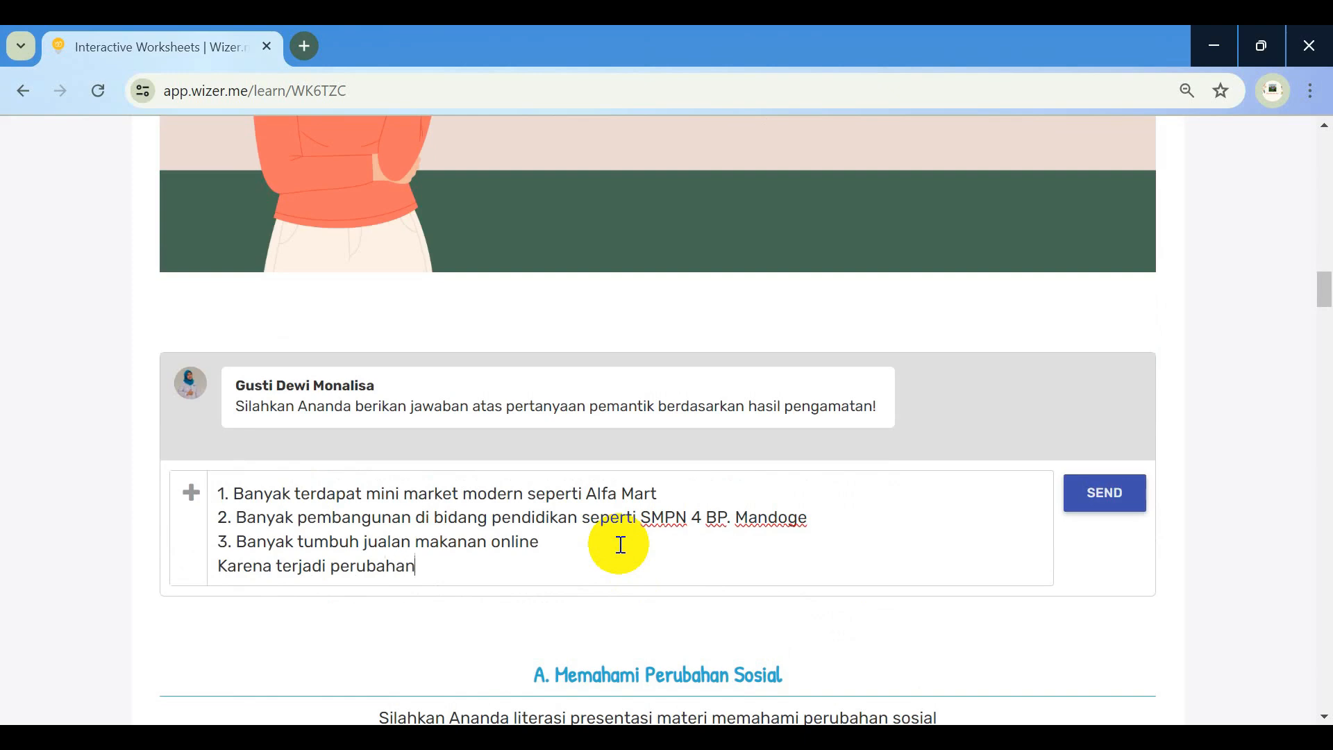
pyautogui.write(' di banyak bidang di ma')
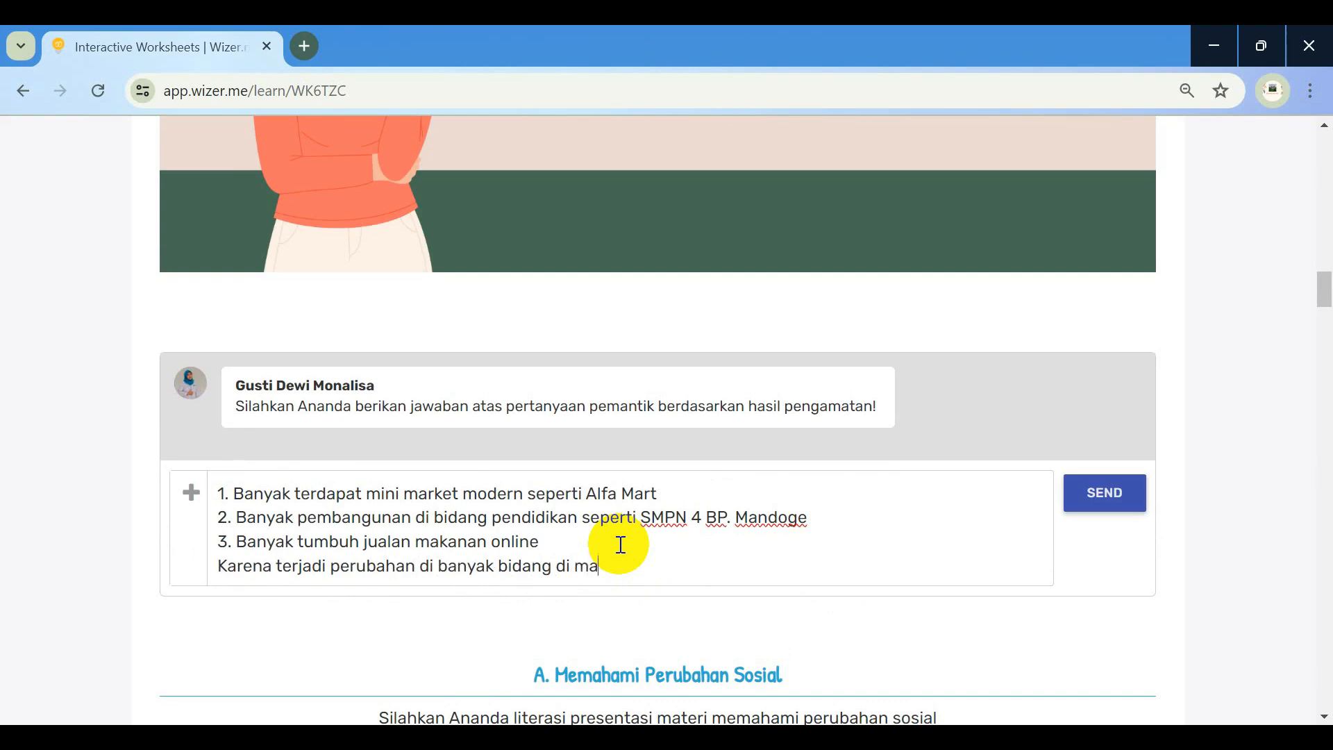
pyautogui.write('syarakat')
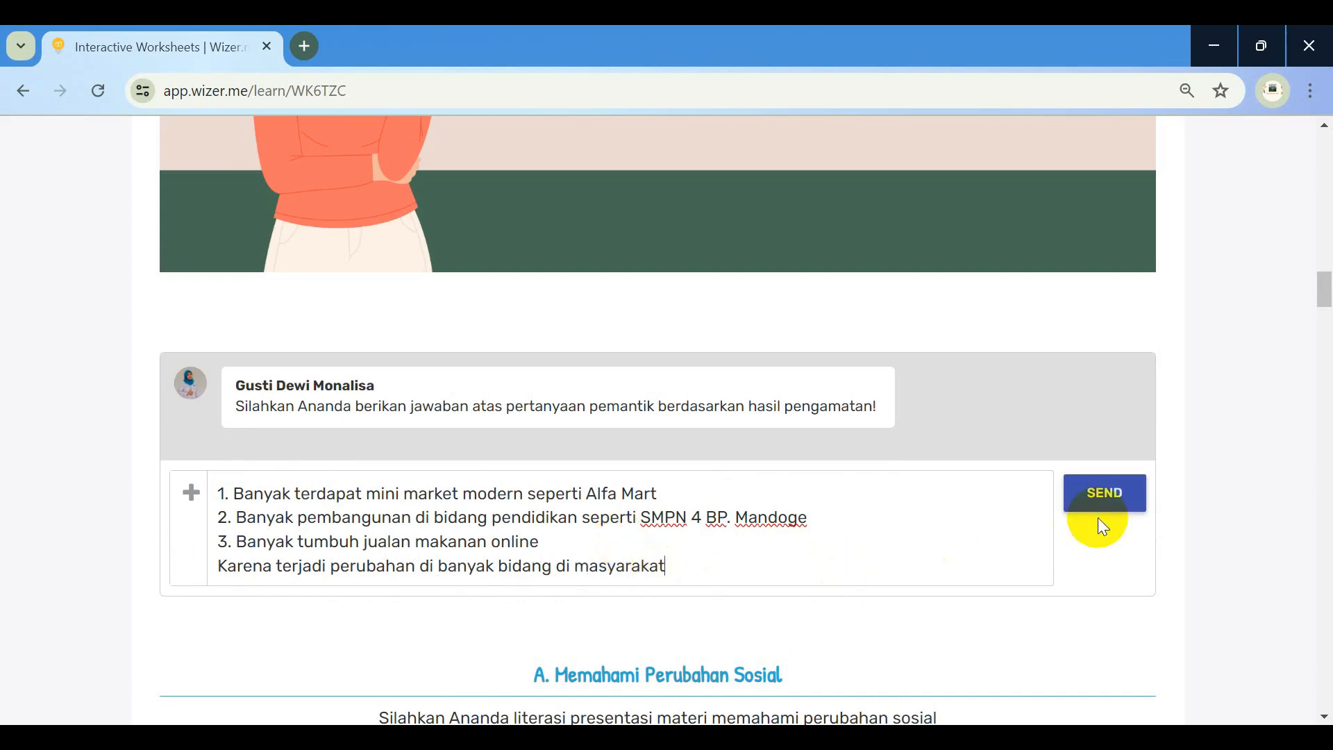
pyautogui.click(1123, 493)
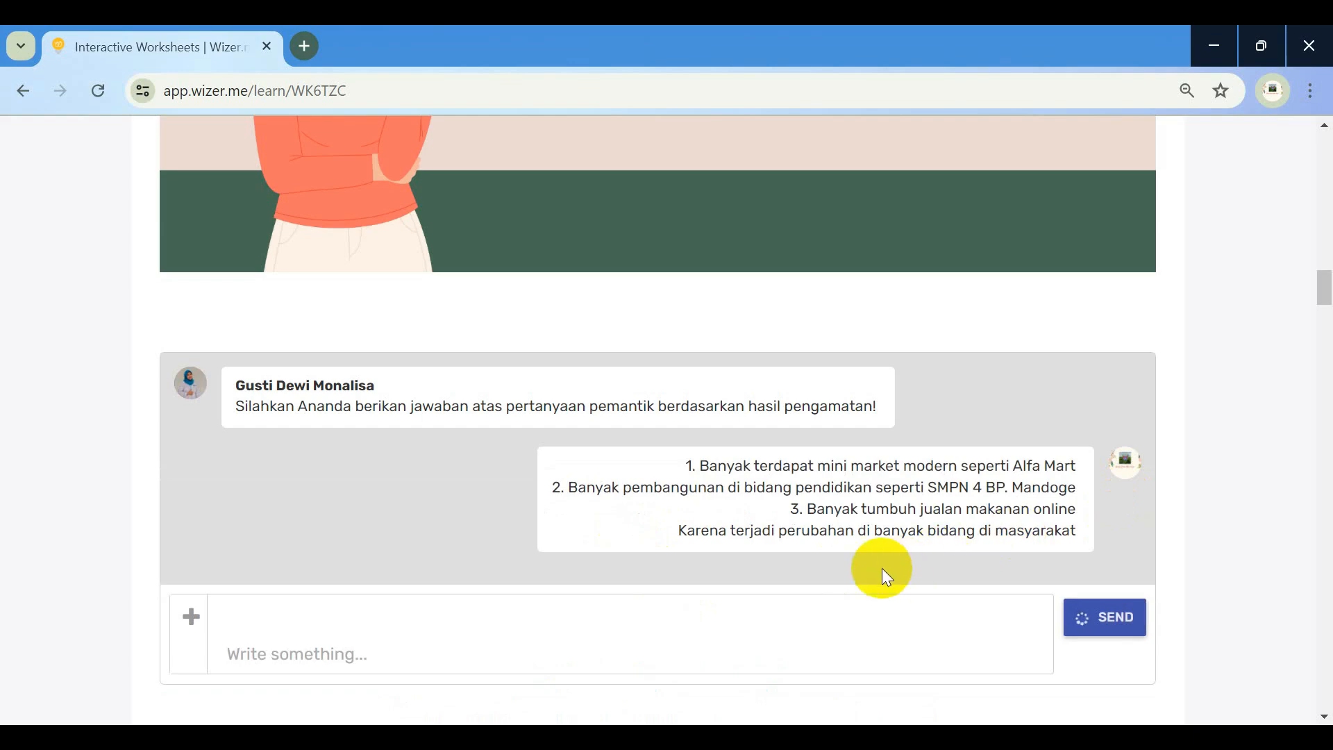
pyautogui.scroll(-3, 882, 568)
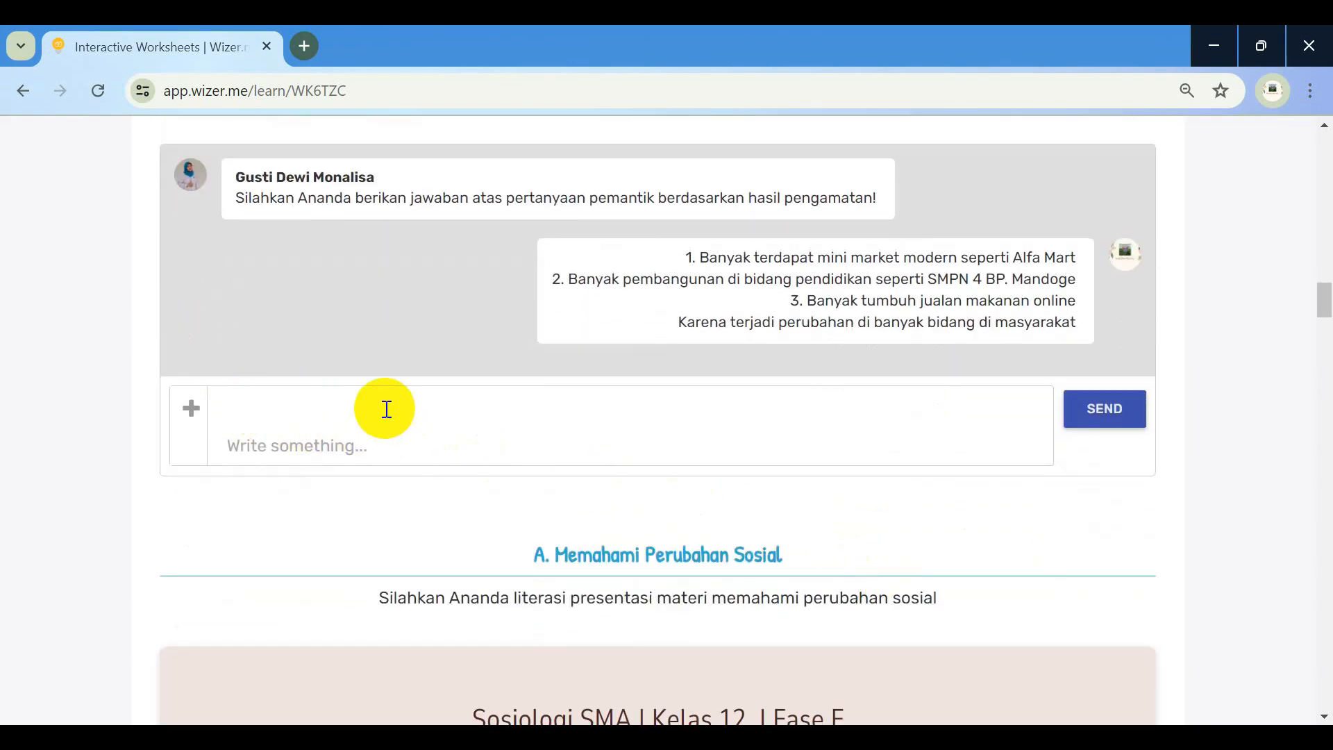
# Page through the social change slideshow to the final Terima Kasih slide, 8 of 8
pyautogui.scroll(-6, 382, 408)
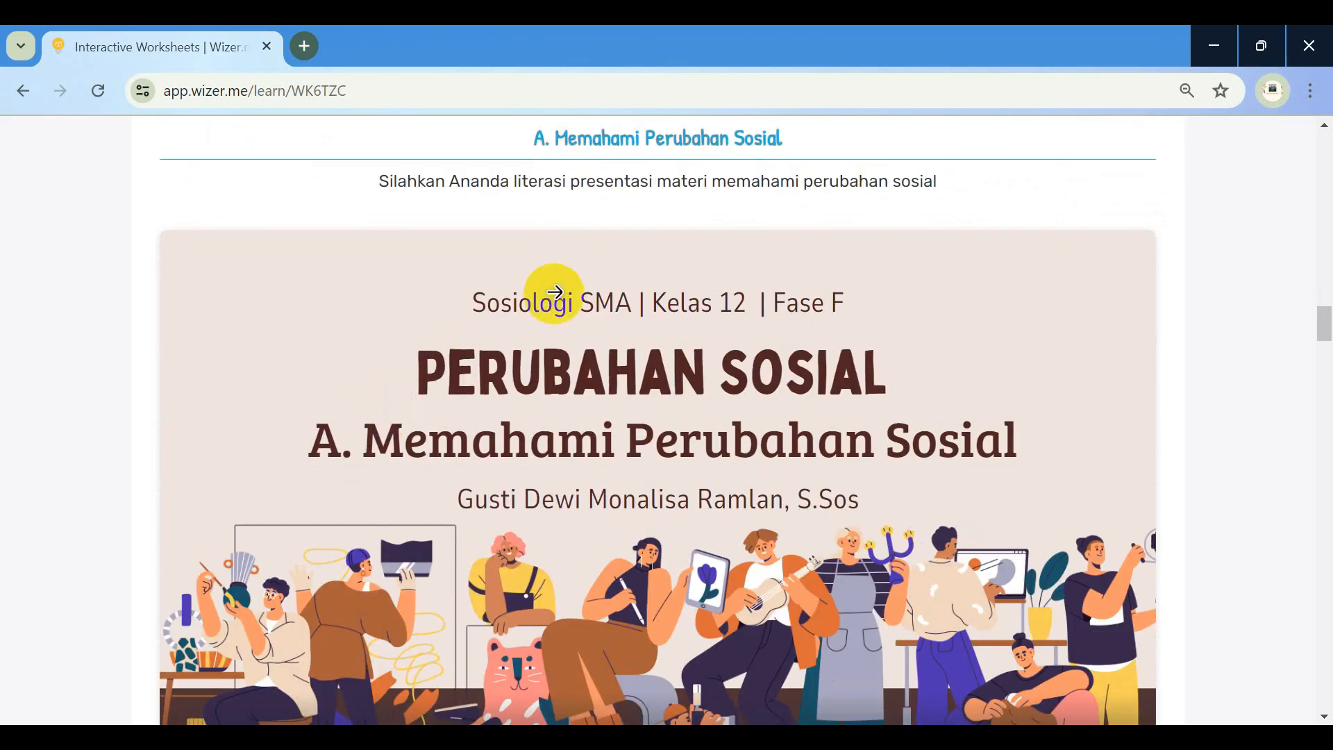
pyautogui.scroll(-3, 551, 298)
pyautogui.scroll(-2, 486, 290)
pyautogui.scroll(2, 441, 289)
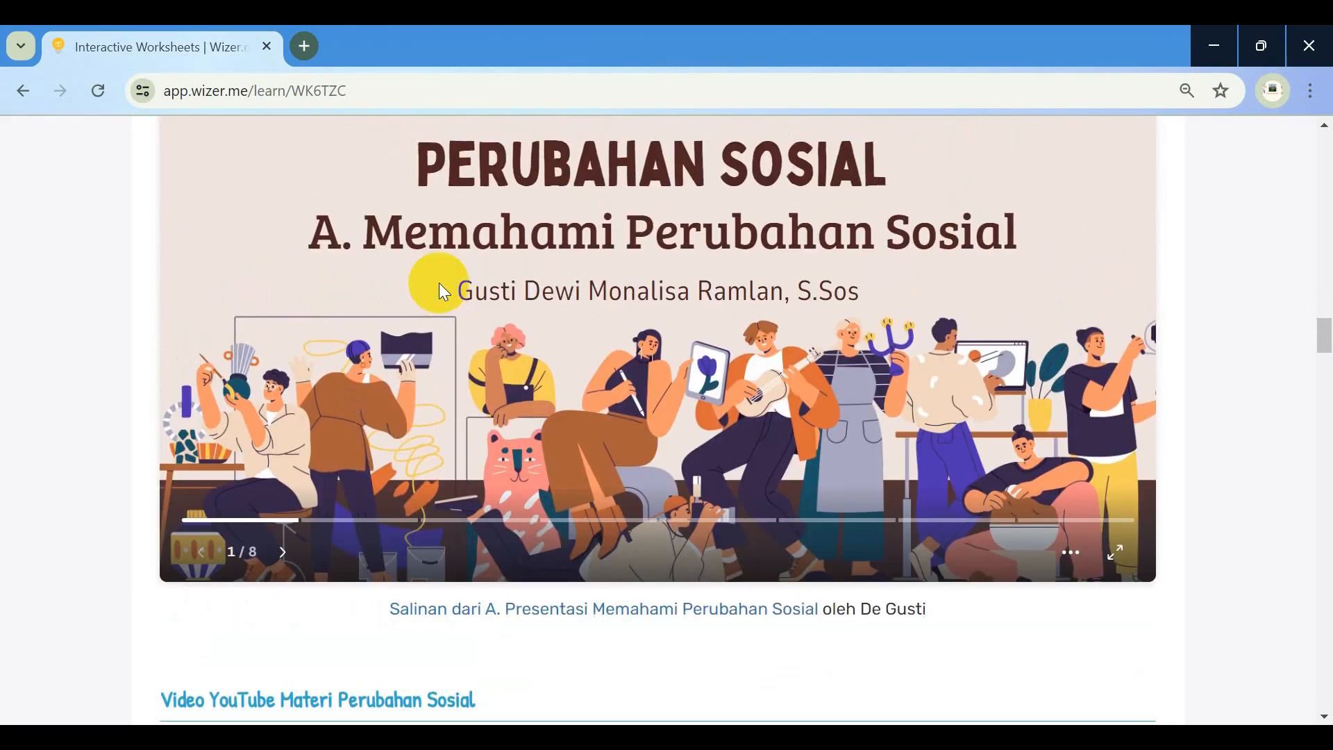
pyautogui.click(286, 555)
pyautogui.click(284, 553)
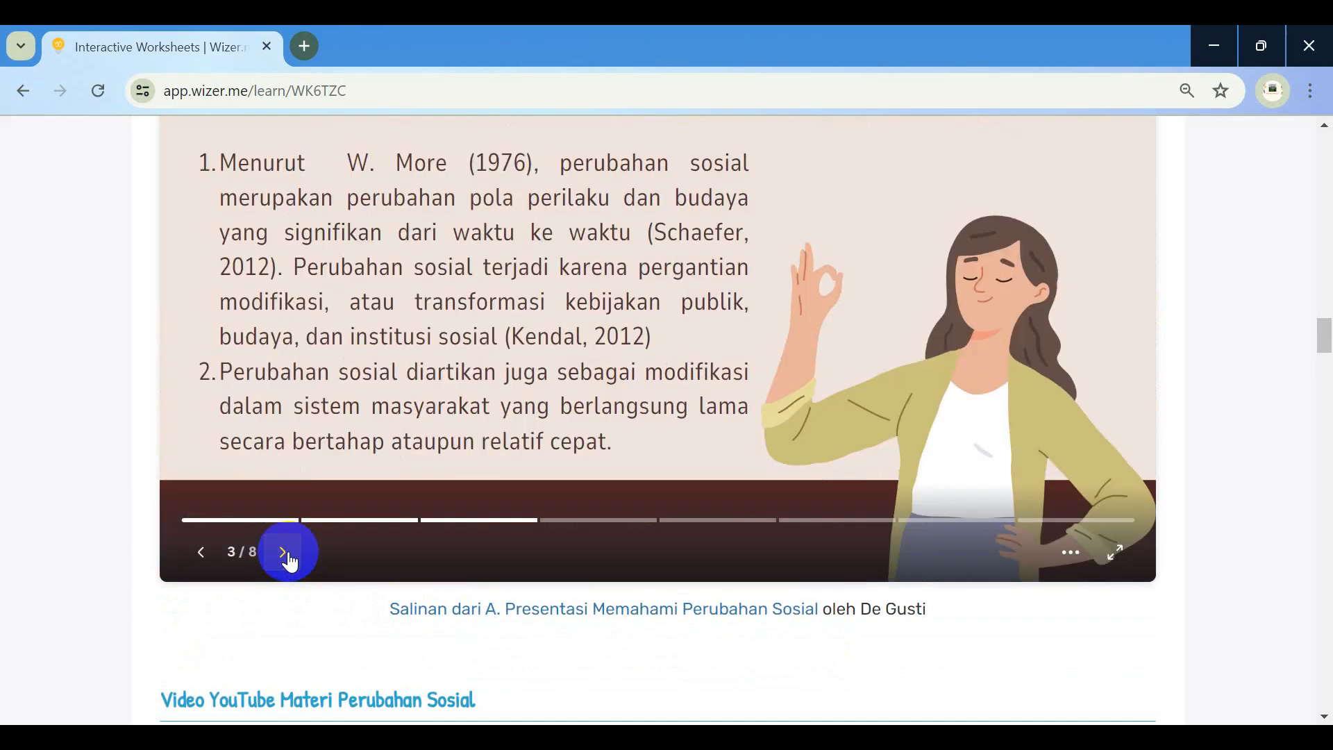
pyautogui.click(286, 553)
pyautogui.click(286, 555)
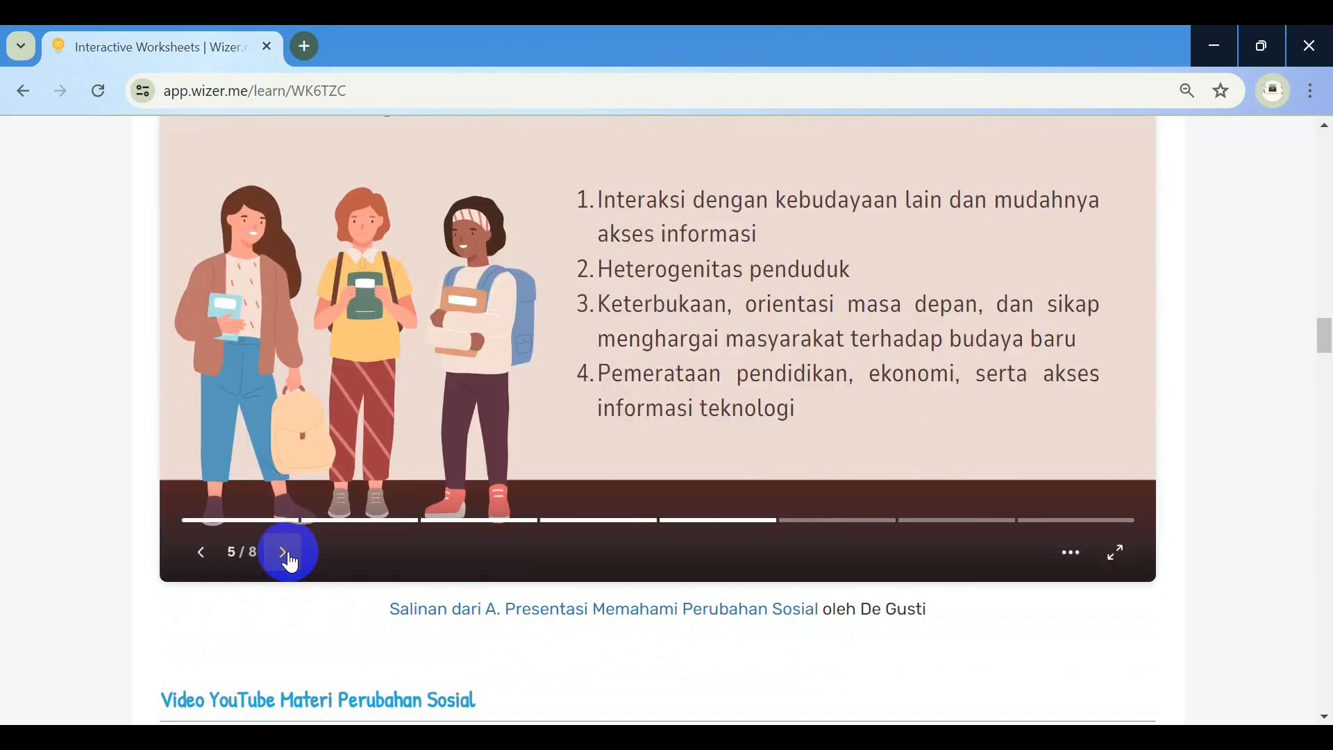
pyautogui.click(286, 556)
pyautogui.click(286, 555)
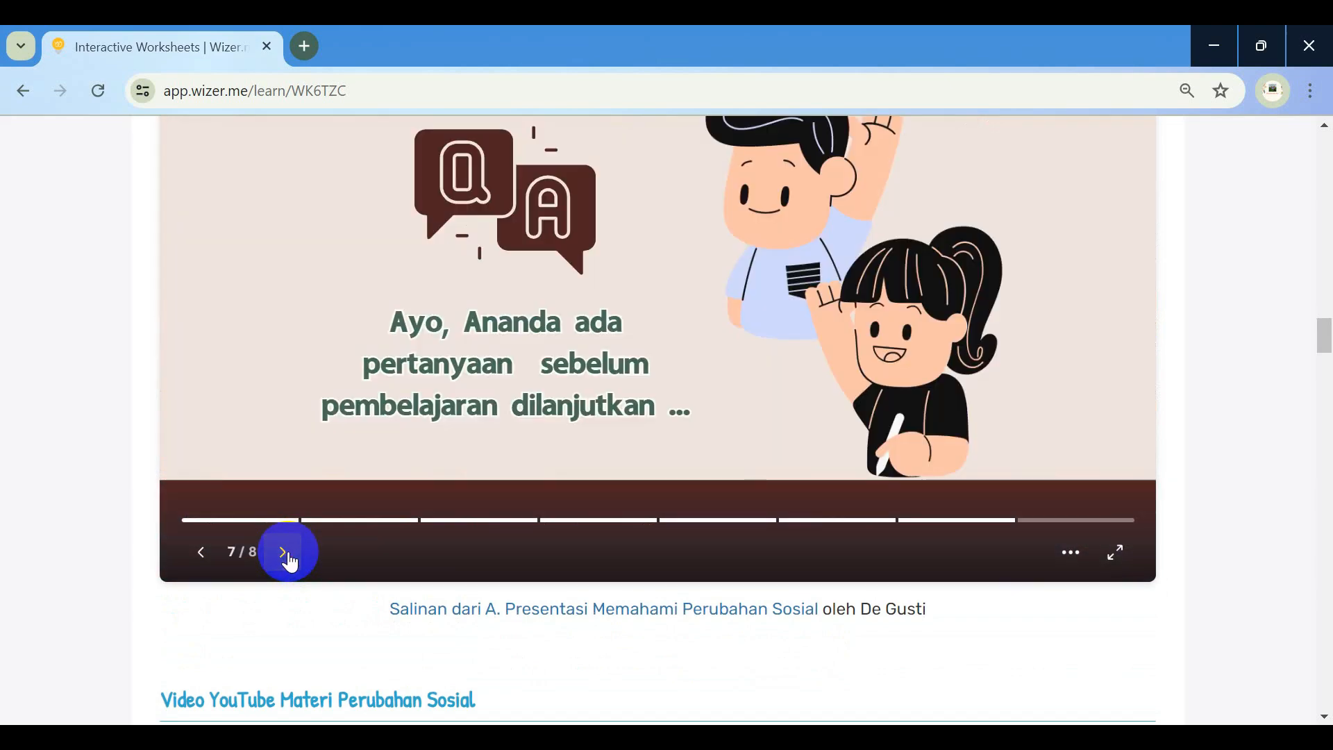
pyautogui.click(286, 556)
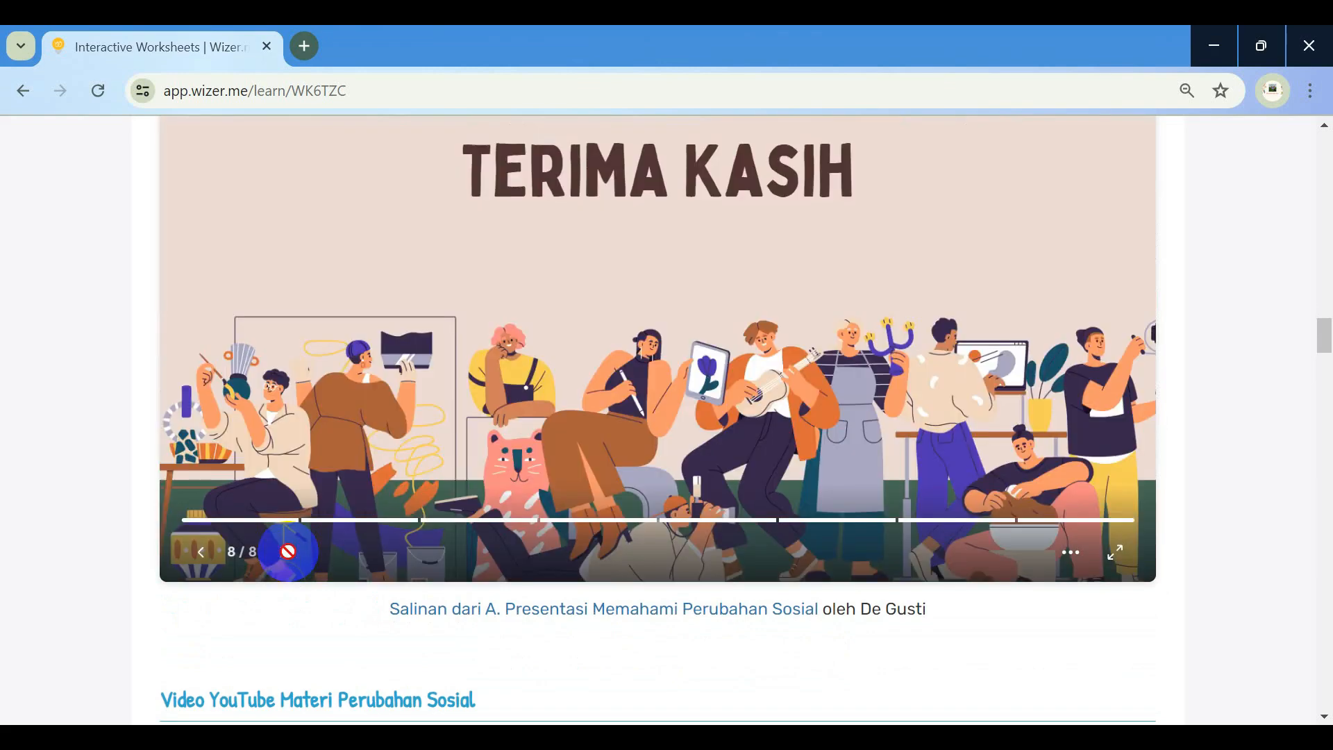
# Play the Perubahan Sosial YouTube video briefly, then pause it at 0:02
pyautogui.scroll(-6, 389, 537)
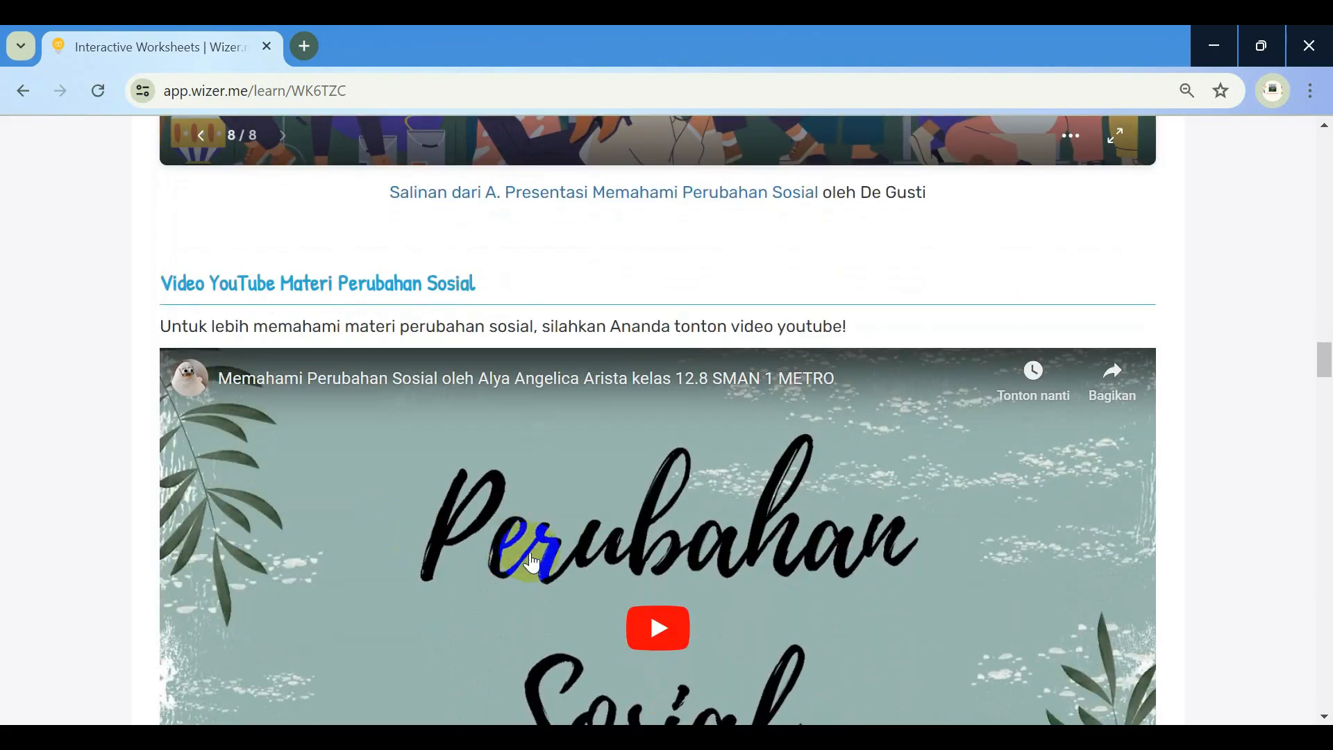
pyautogui.scroll(-3, 549, 534)
pyautogui.click(668, 425)
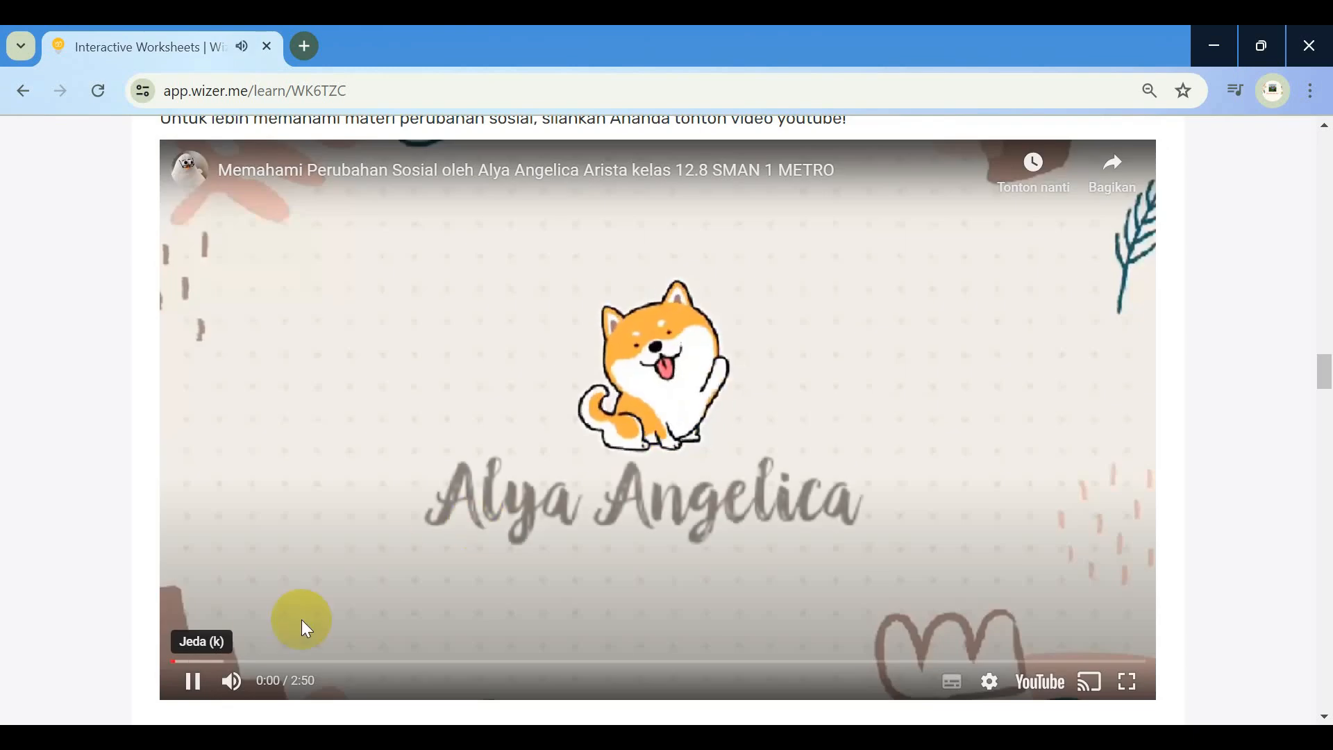
pyautogui.click(192, 681)
# Choose option d for the social-change definition question
pyautogui.scroll(-10, 565, 440)
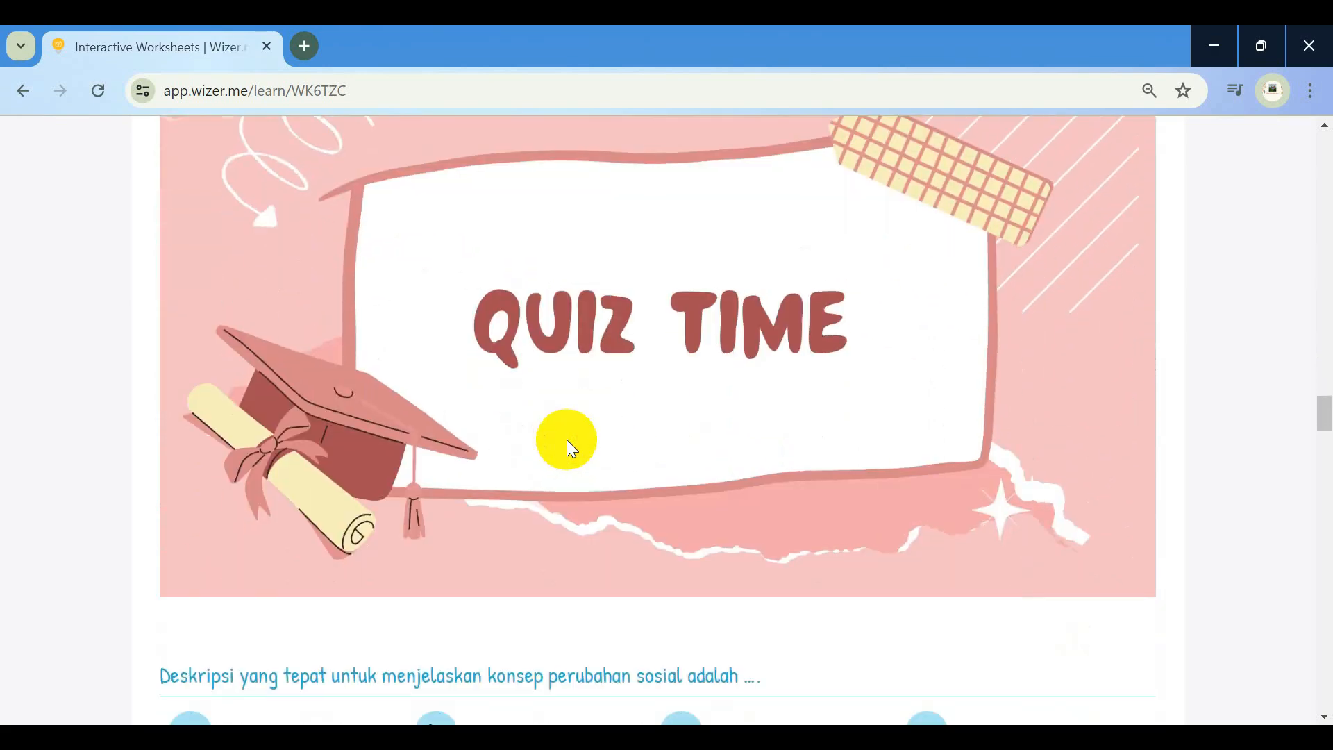
pyautogui.scroll(-2, 644, 356)
pyautogui.scroll(-1, 645, 356)
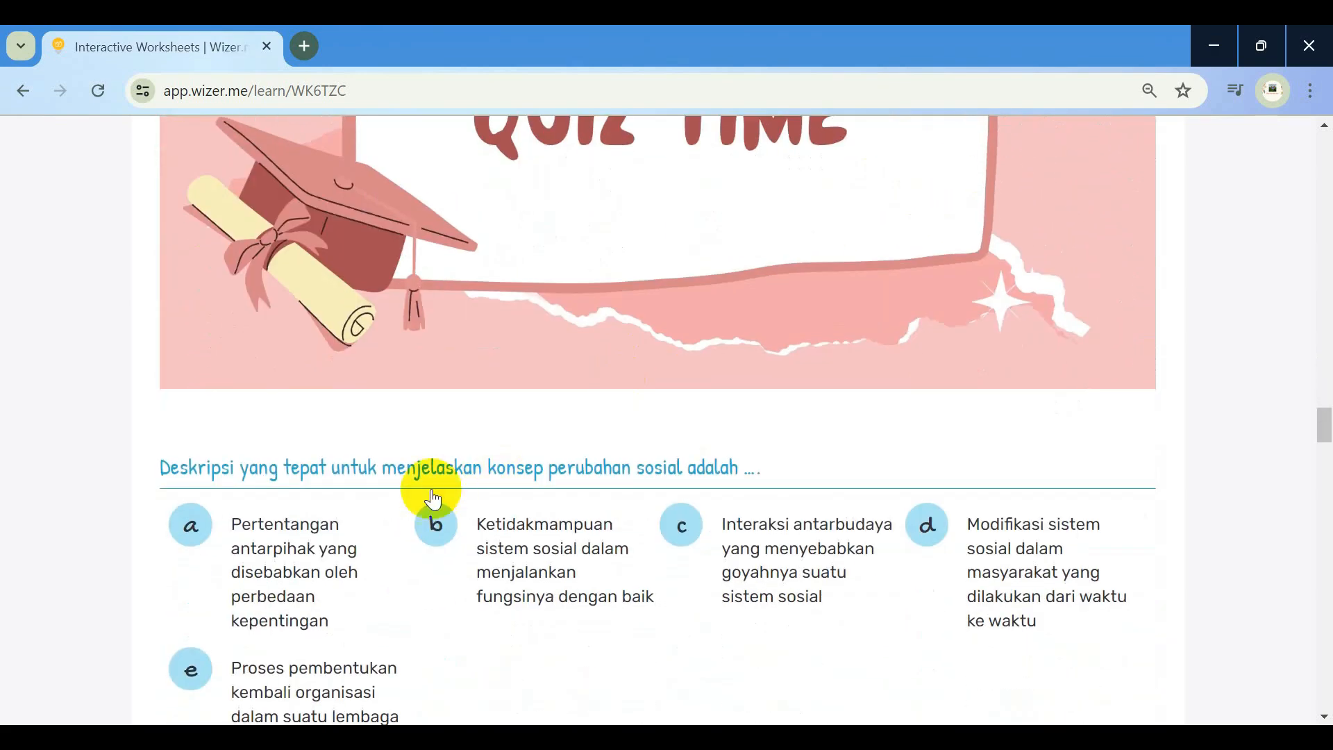
pyautogui.scroll(-1, 280, 496)
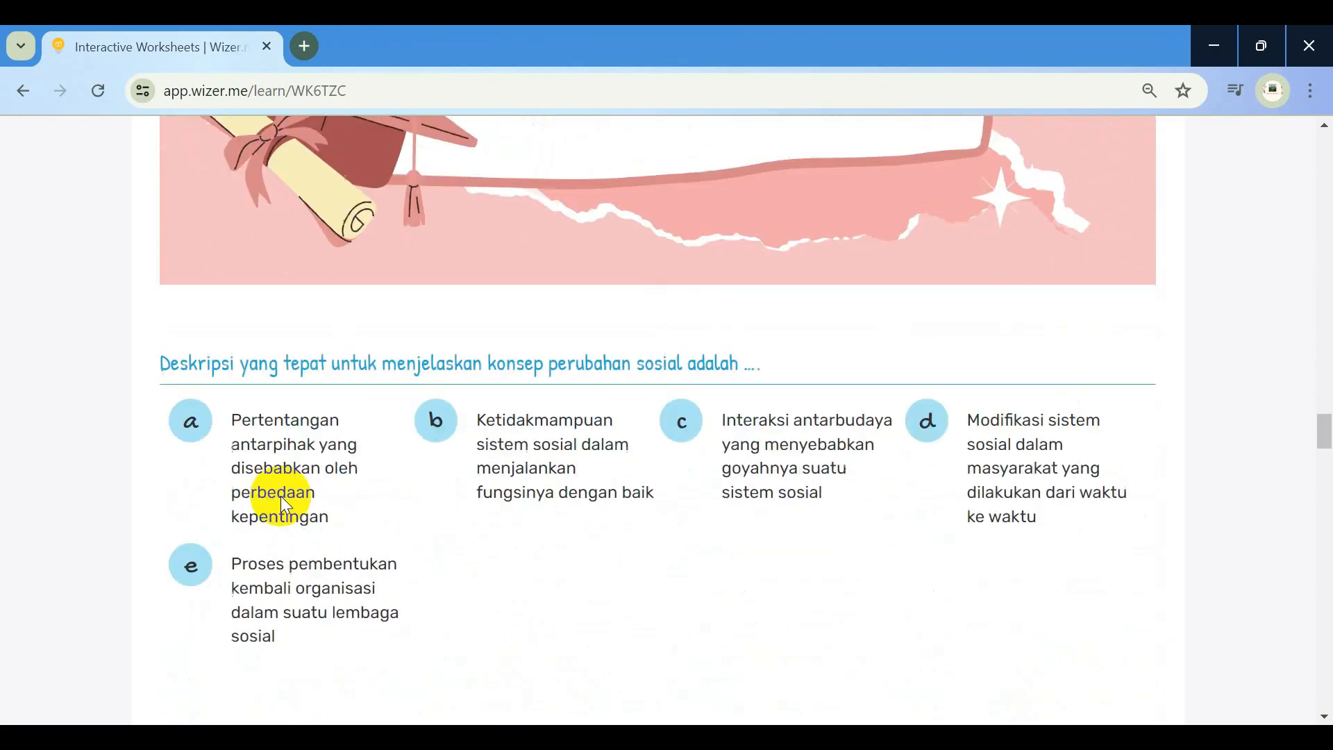
pyautogui.click(929, 429)
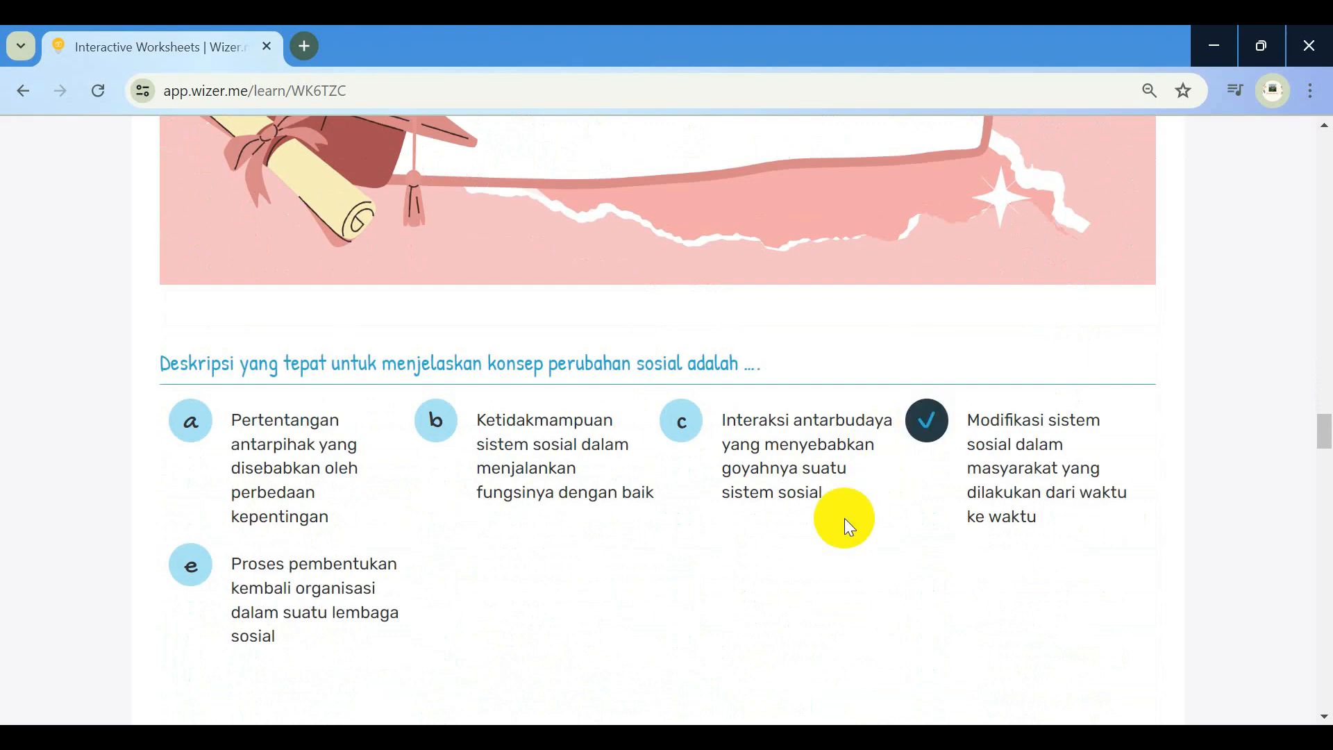
# Match Revolusi Industri 1.0, 2.0, 3.0 to Mesin uap, Listrik and Sistem jaringan
pyautogui.scroll(-3, 845, 518)
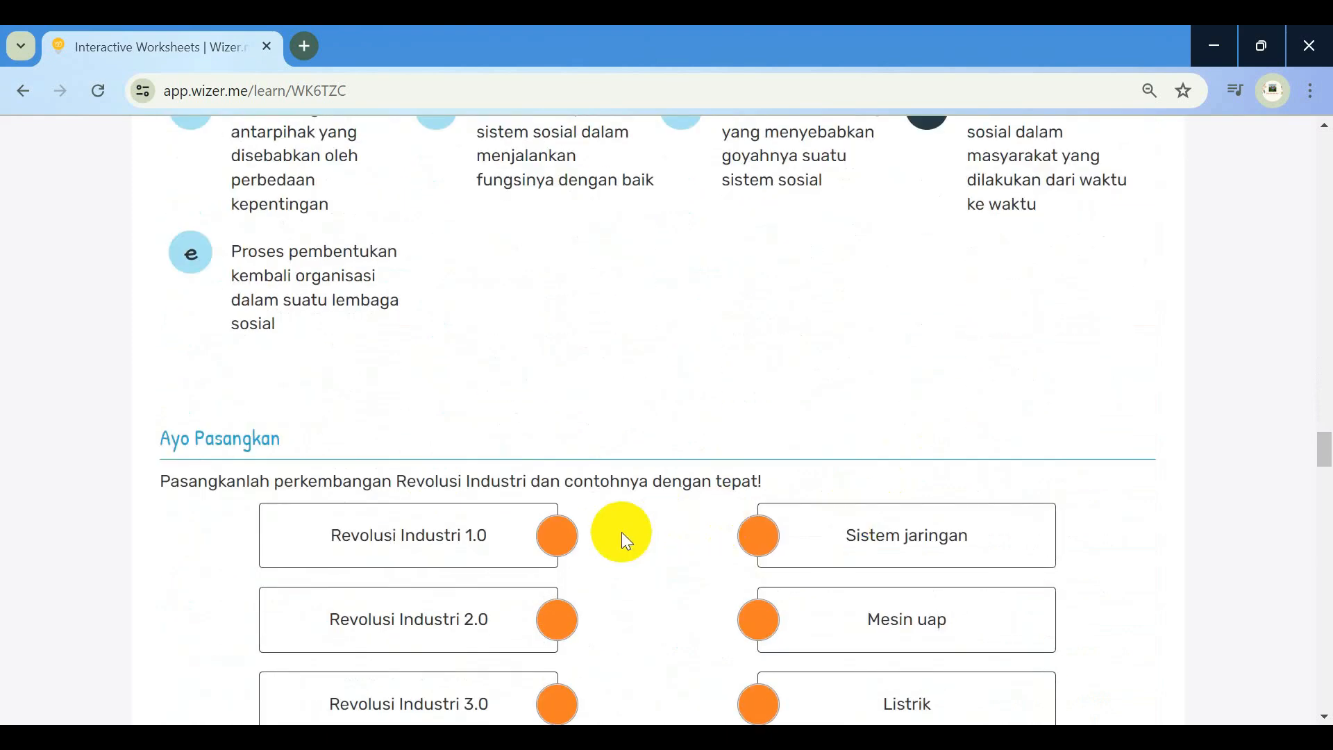
pyautogui.scroll(-3, 622, 532)
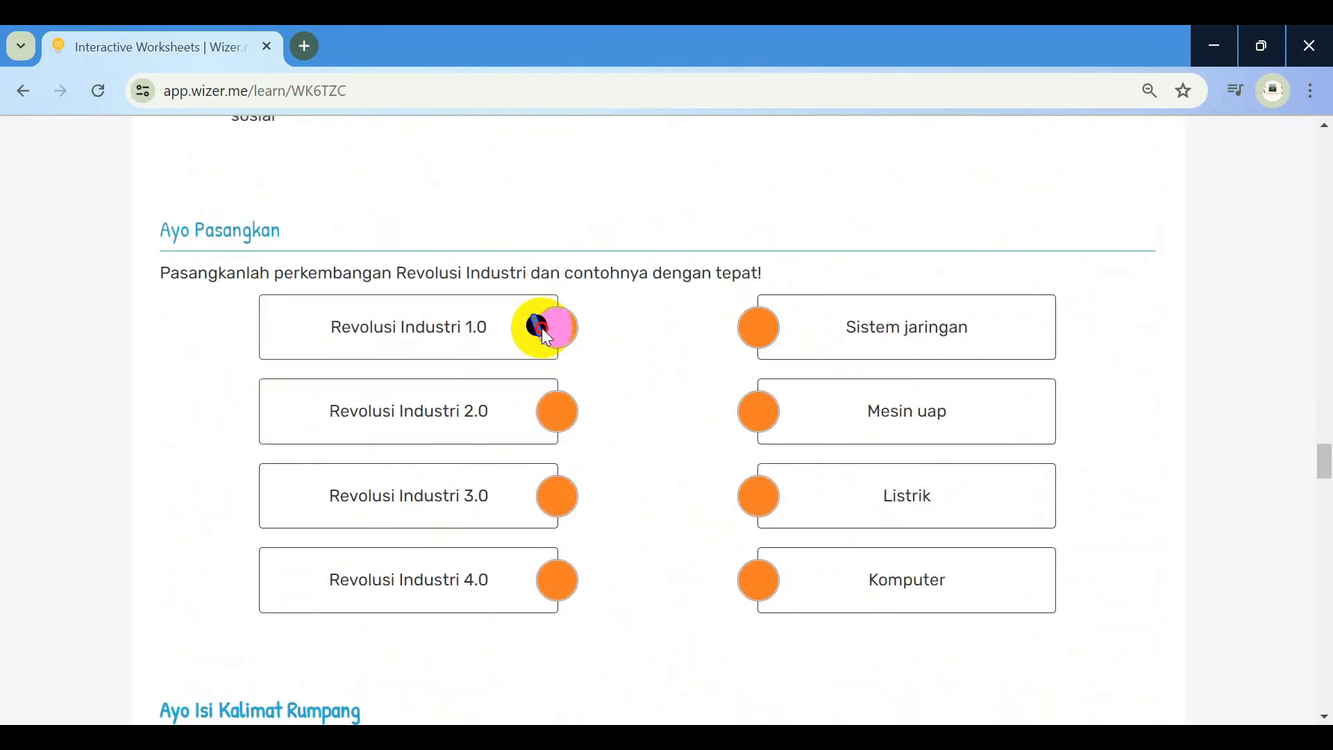
pyautogui.moveTo(538, 325); pyautogui.dragTo(737, 418)
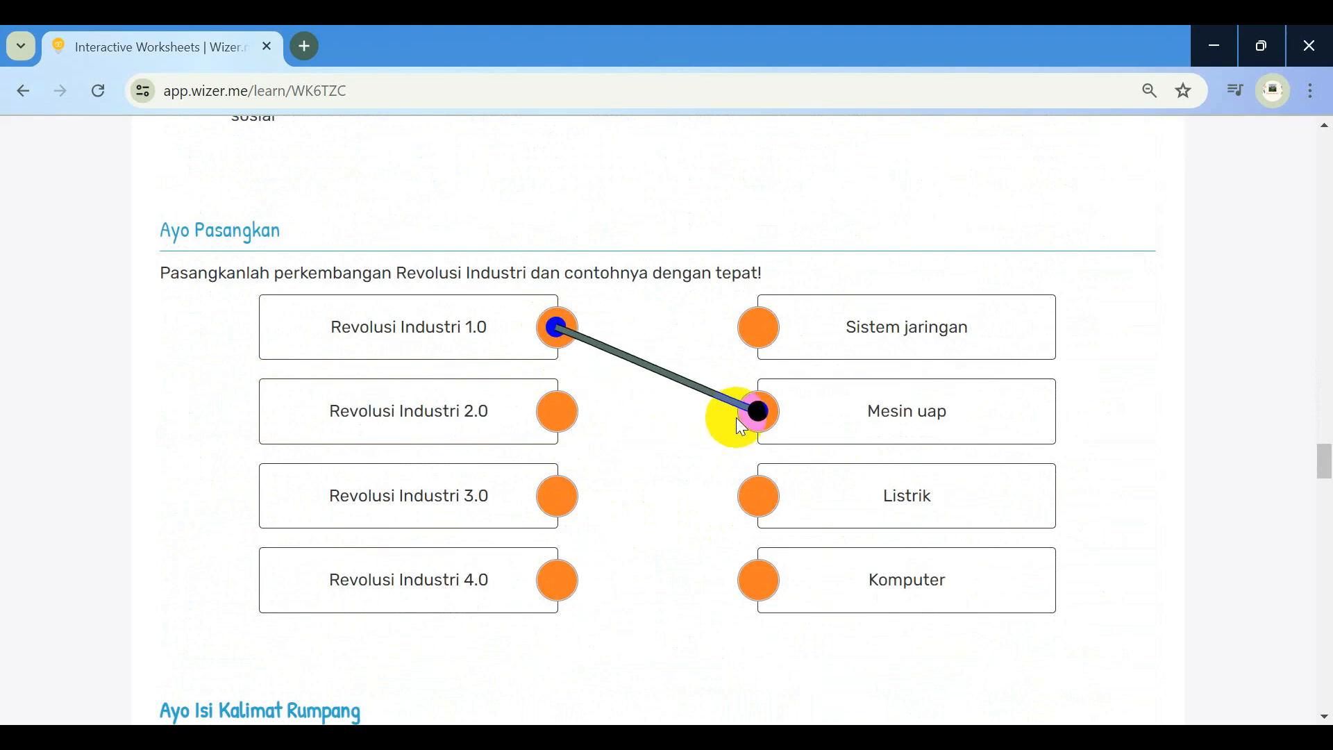
pyautogui.moveTo(549, 413); pyautogui.dragTo(749, 498)
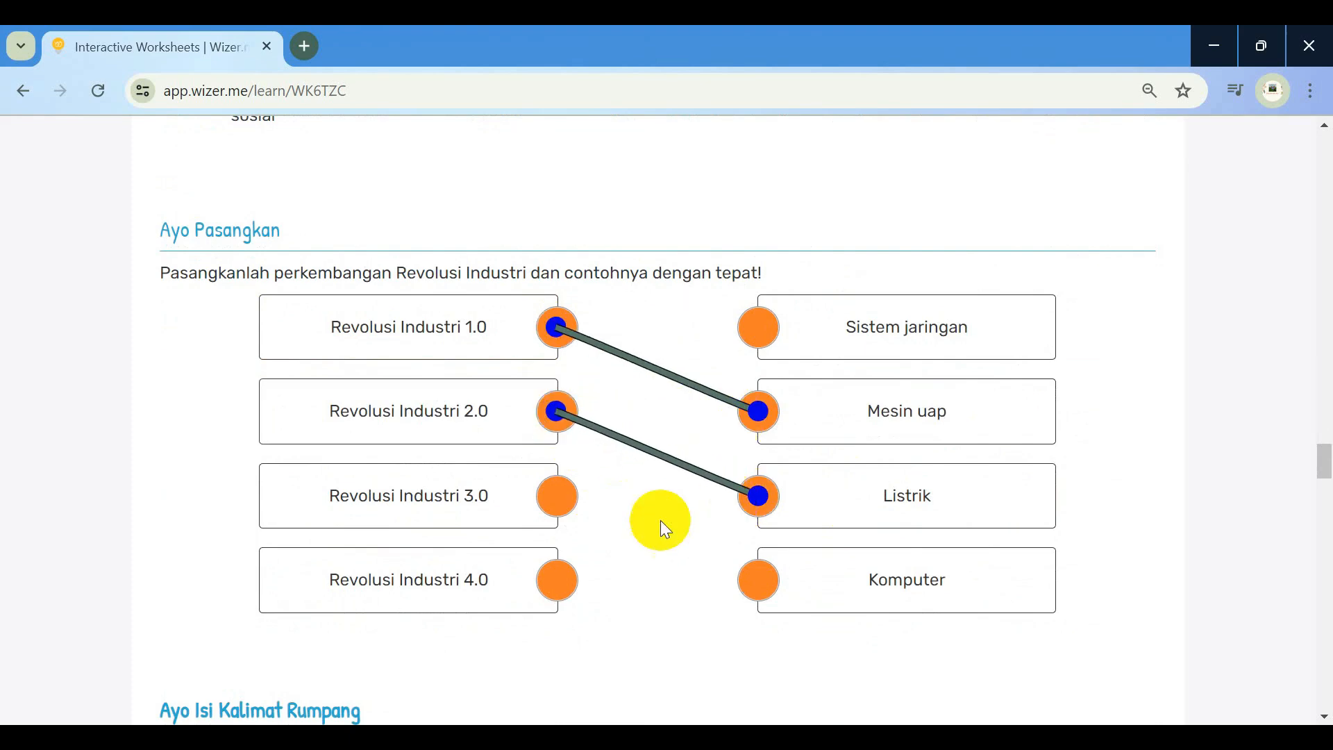
pyautogui.moveTo(562, 498); pyautogui.dragTo(781, 340)
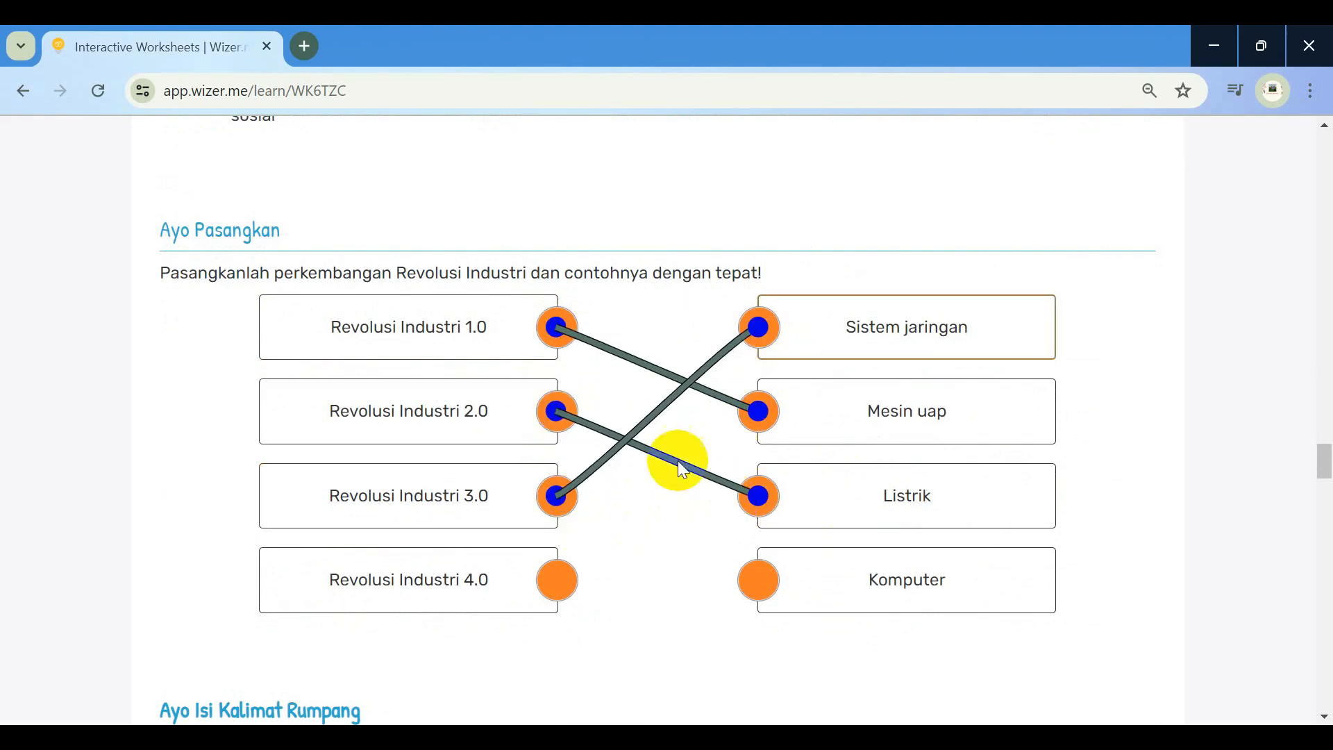
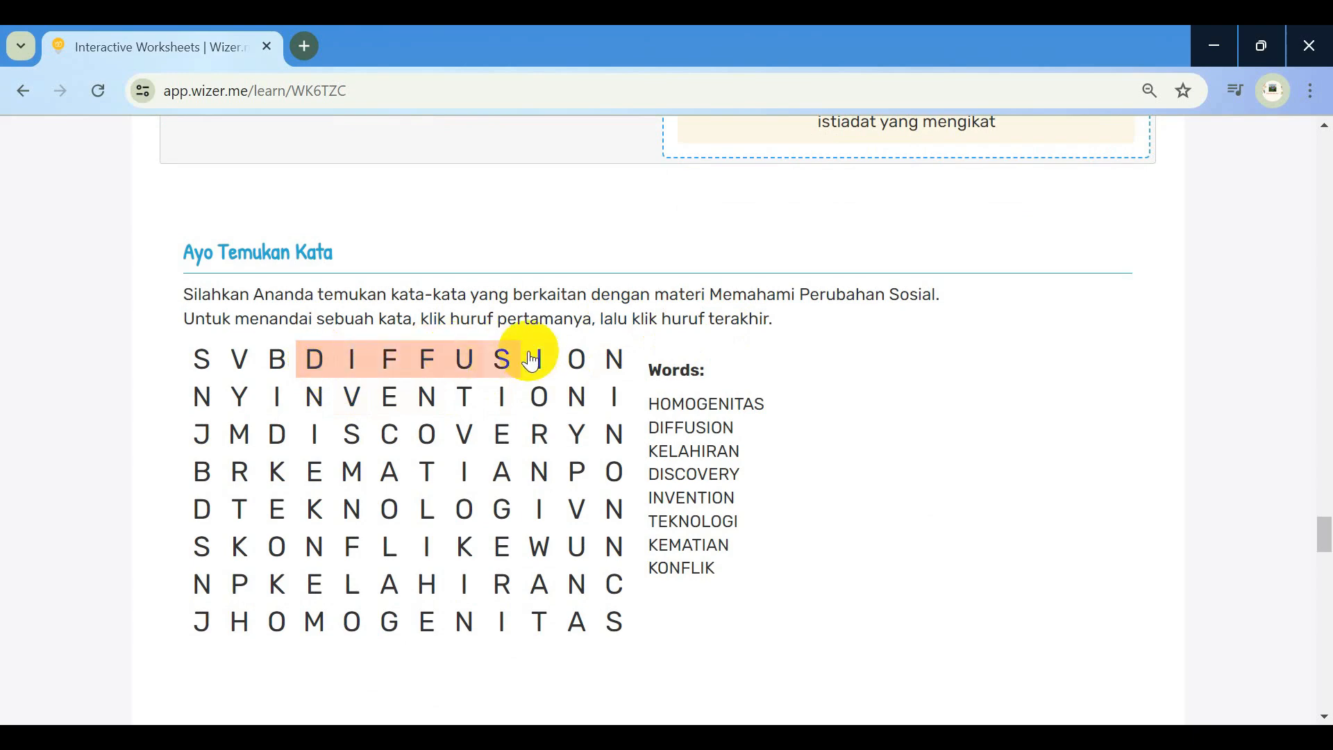
# Mark DIFFUSION, INVENTION, DISCOVERY and KEMATIAN in the word search grid
pyautogui.click(612, 366)
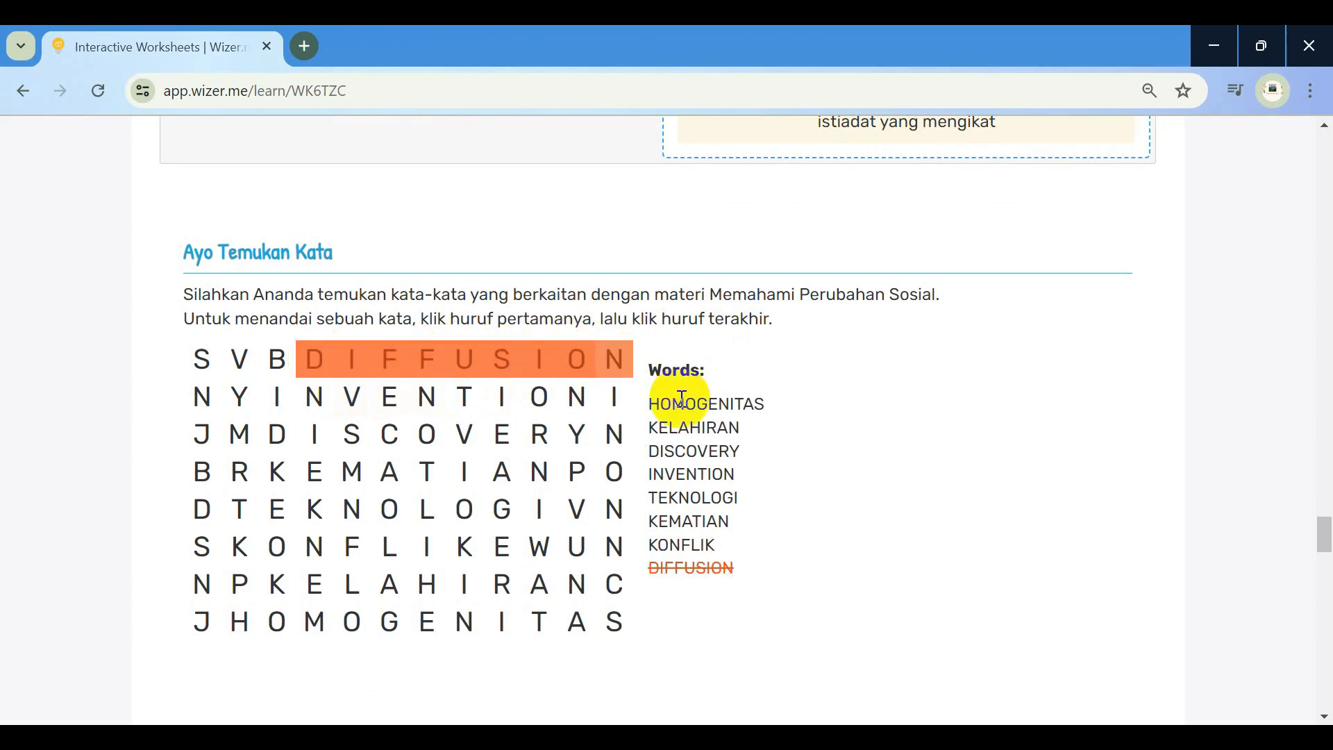
pyautogui.click(278, 397)
pyautogui.click(576, 398)
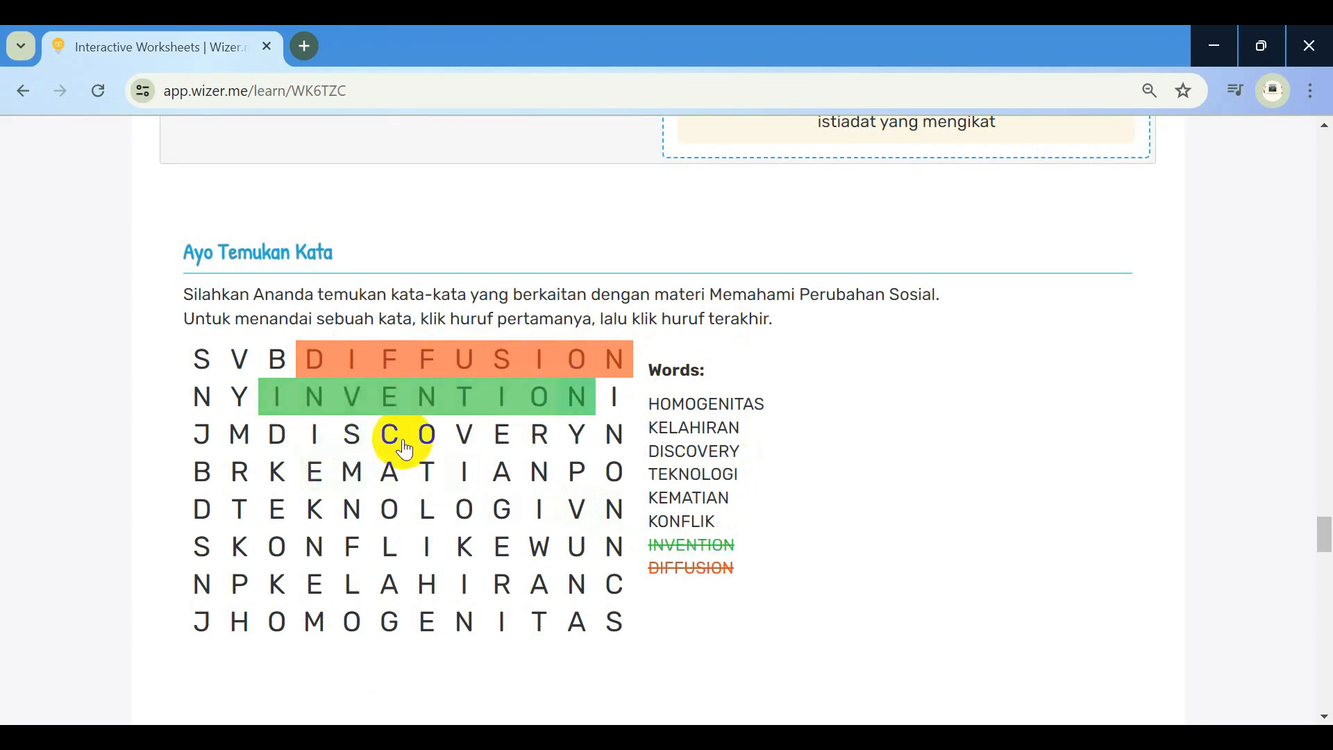
pyautogui.click(278, 437)
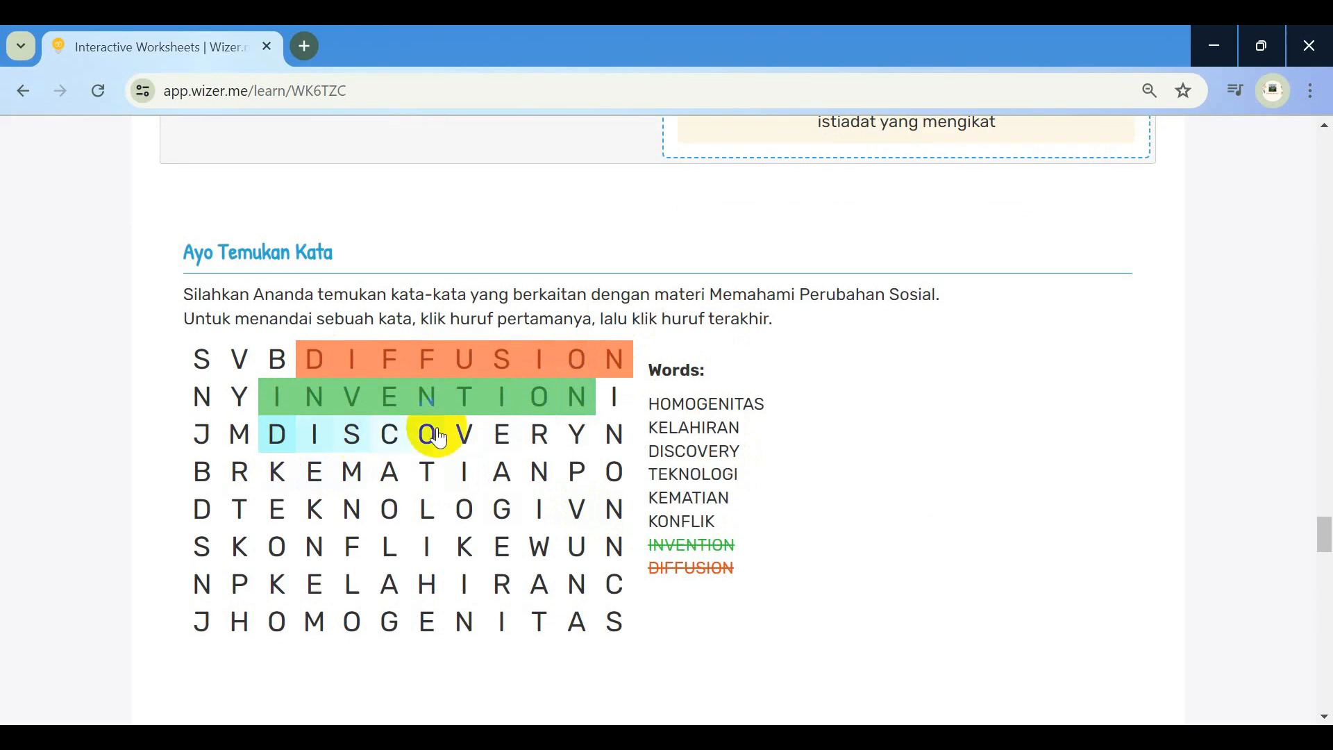
pyautogui.click(590, 443)
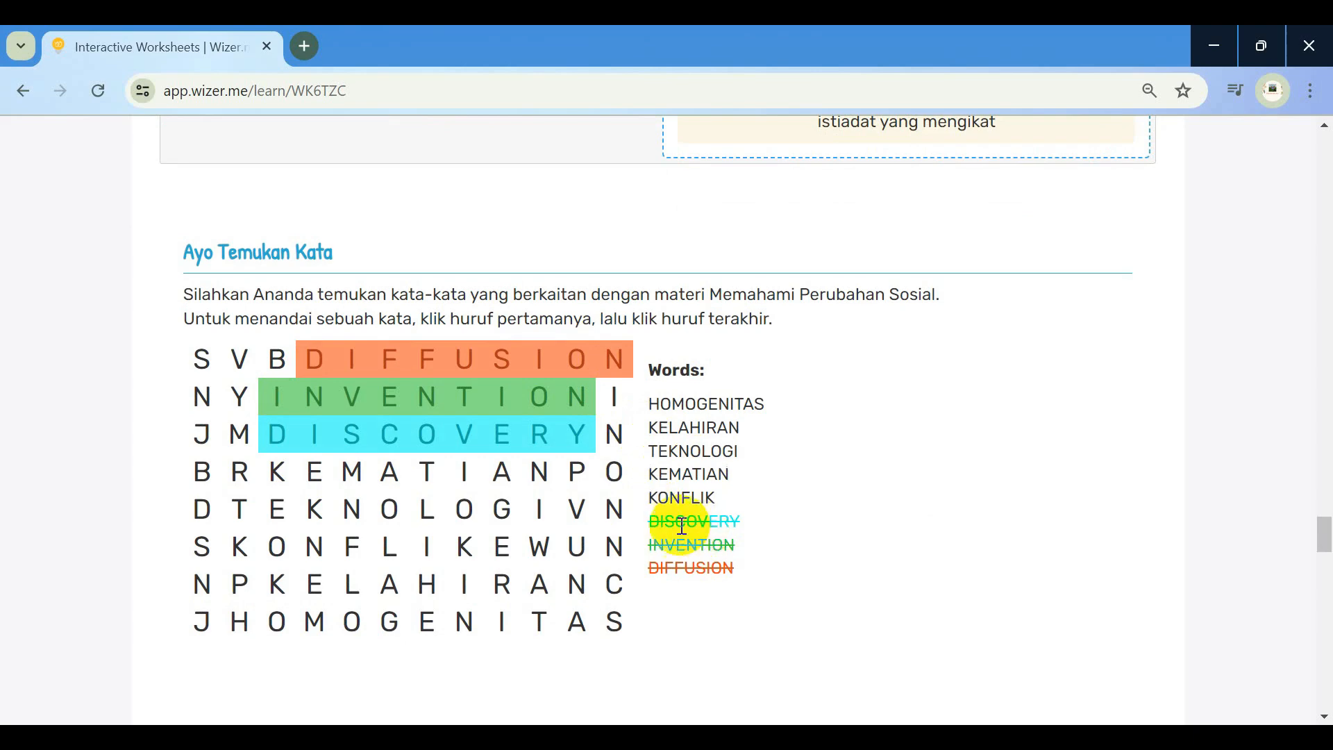
pyautogui.click(278, 474)
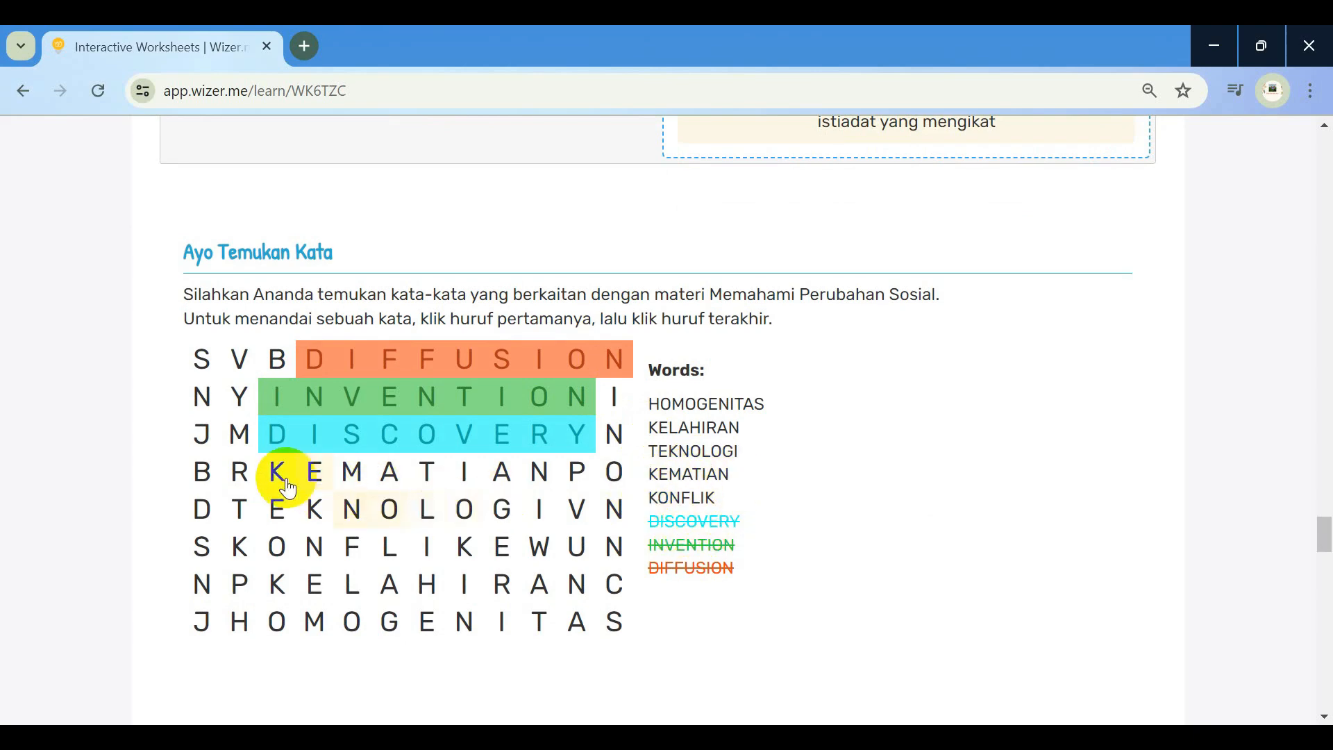
pyautogui.click(538, 472)
# Mark TEKNOLOGI, KONFLIK, KELAHIRAN and HOMOGENITAS, then dismiss the congratulations message
pyautogui.click(245, 510)
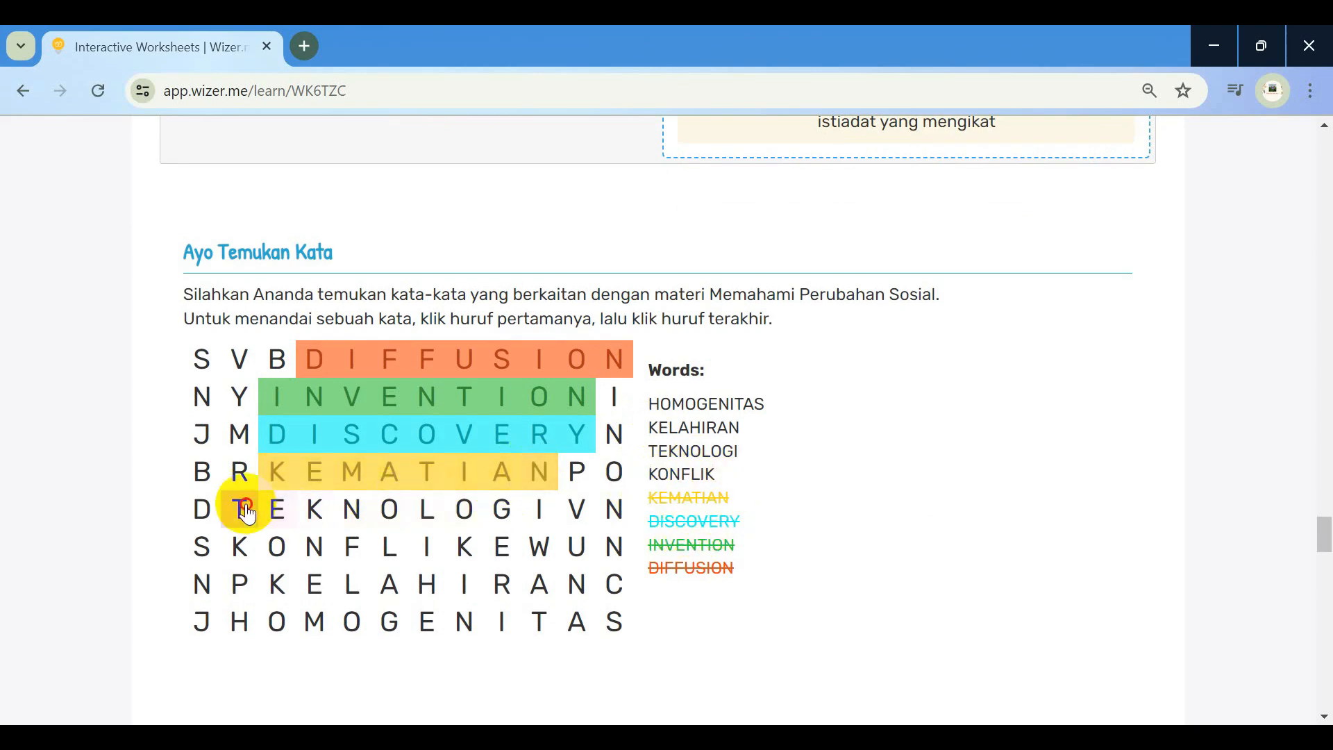
pyautogui.click(539, 510)
pyautogui.click(243, 550)
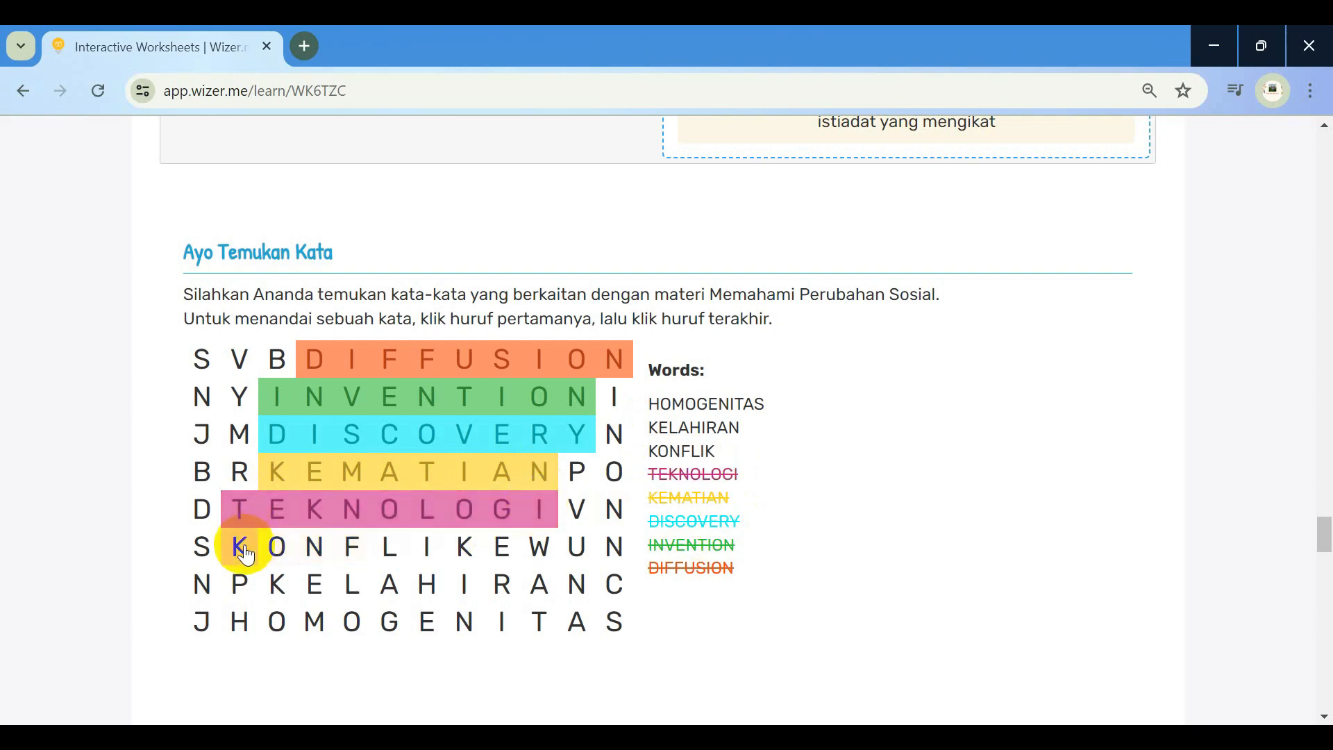
pyautogui.click(465, 548)
pyautogui.click(280, 589)
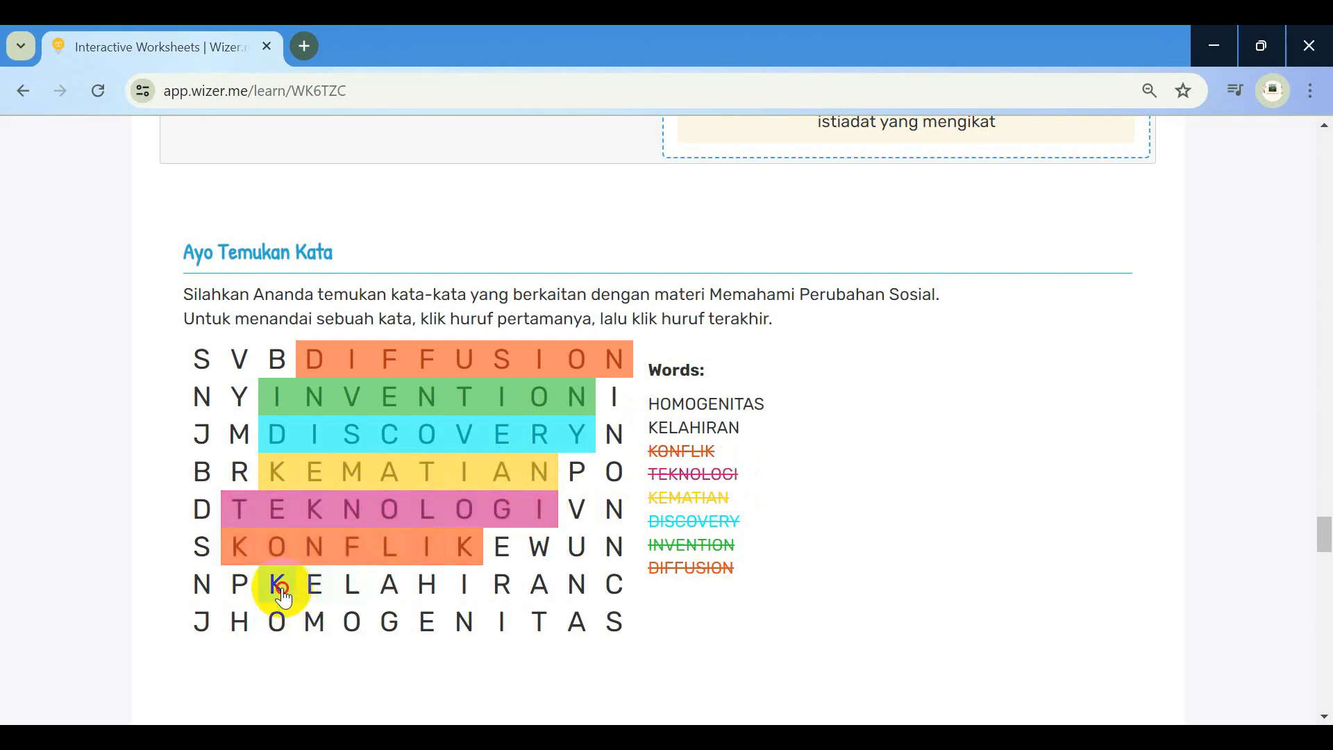
pyautogui.click(576, 585)
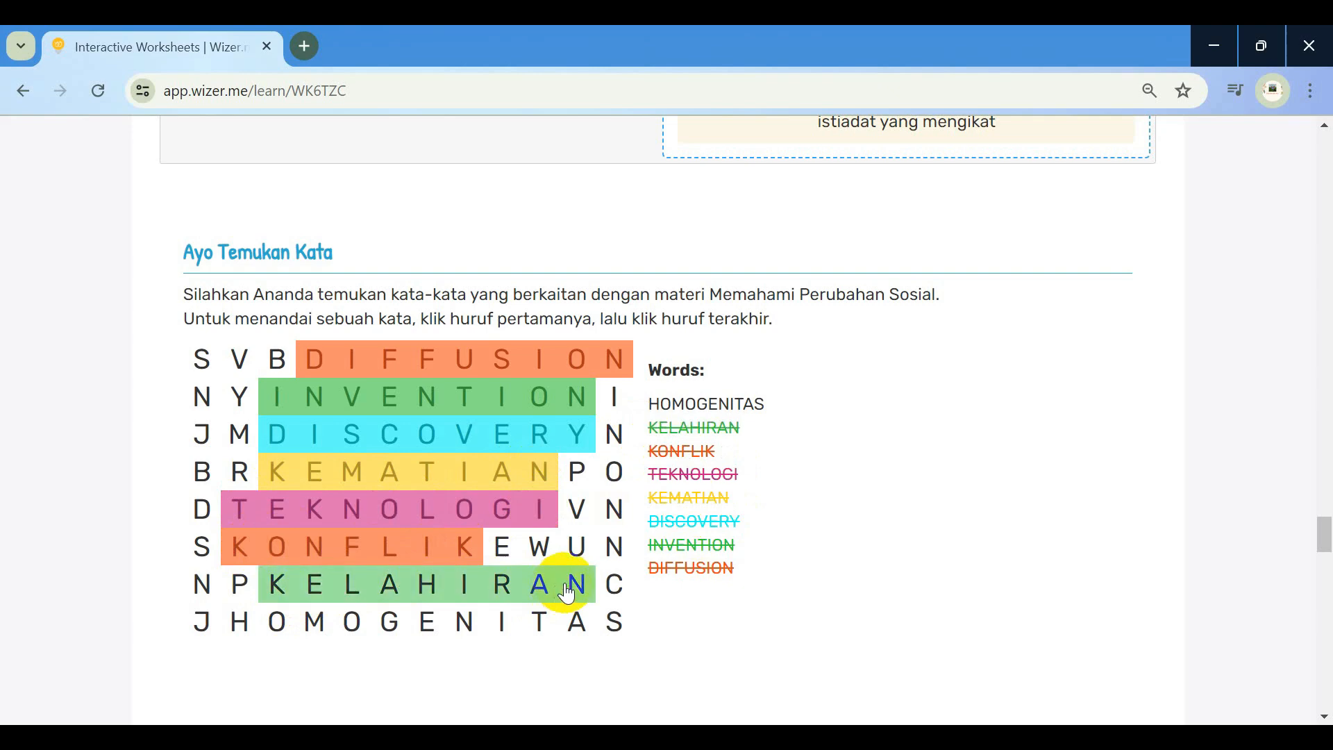
pyautogui.click(239, 622)
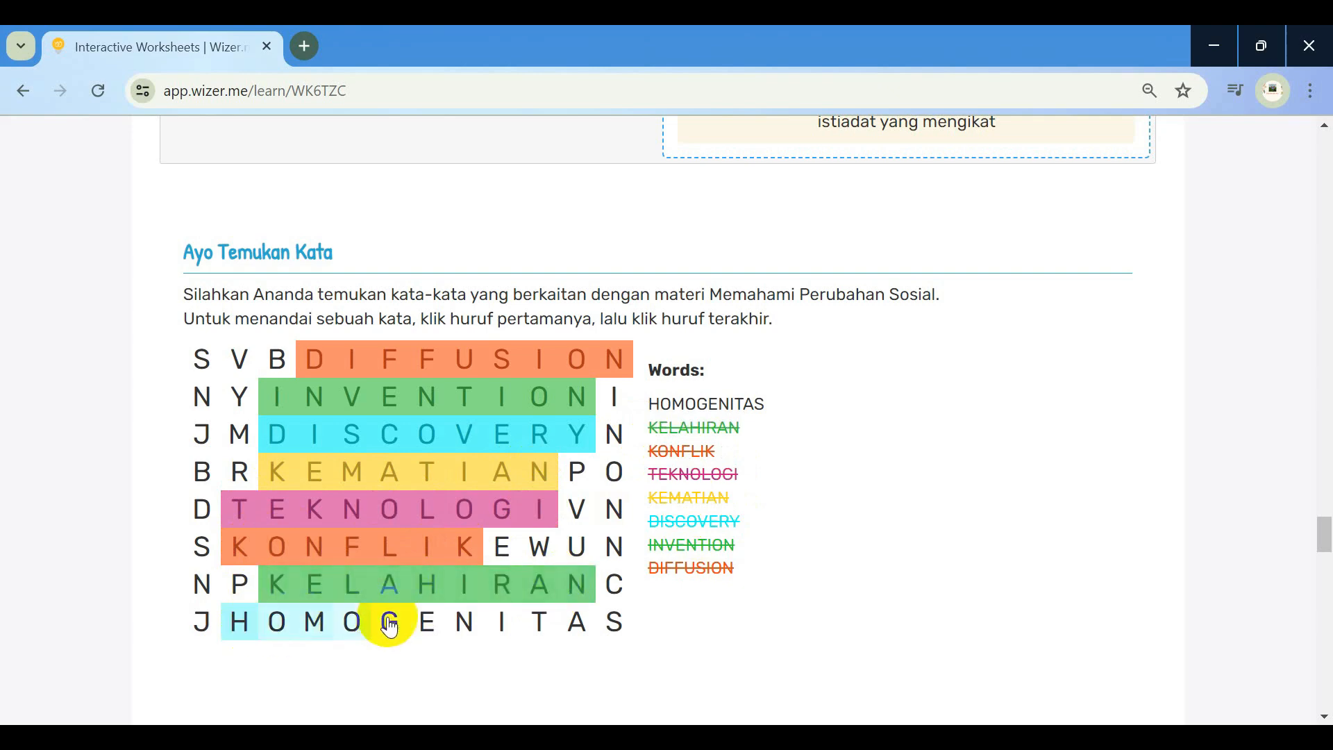
pyautogui.click(613, 622)
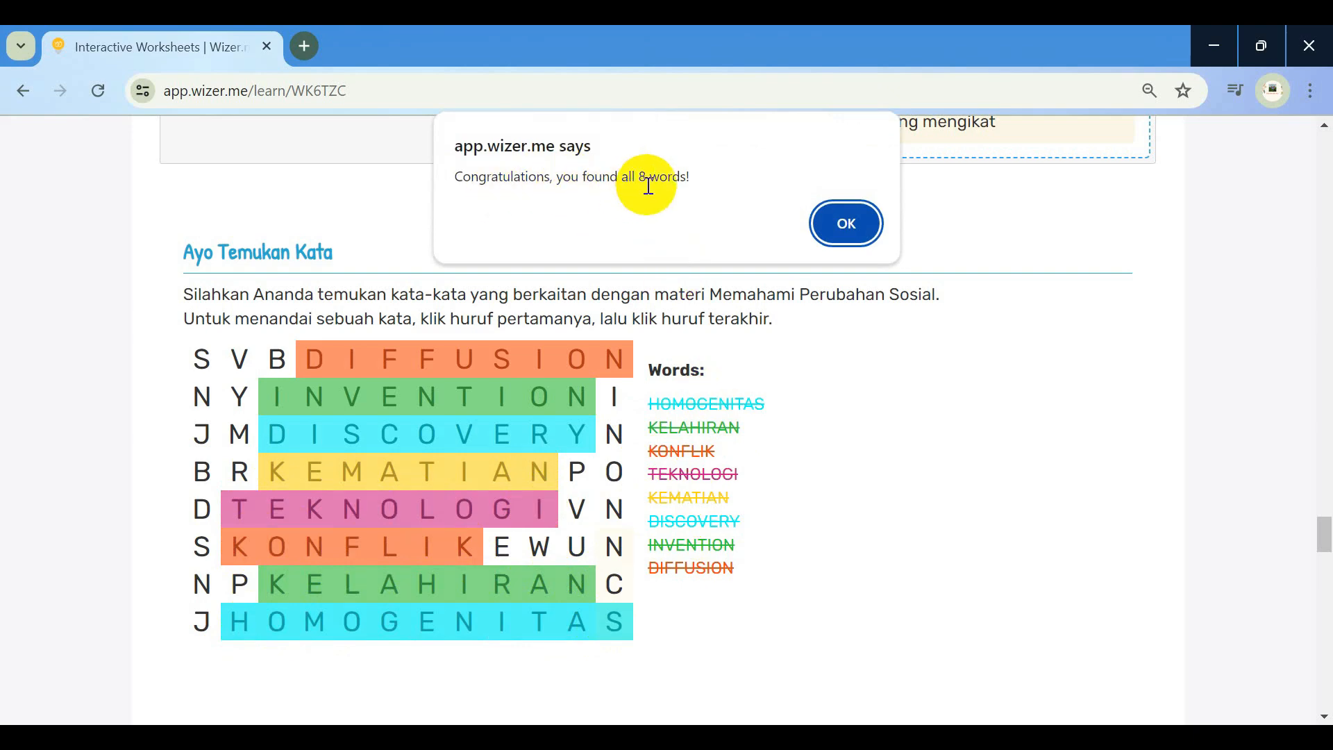
pyautogui.click(823, 230)
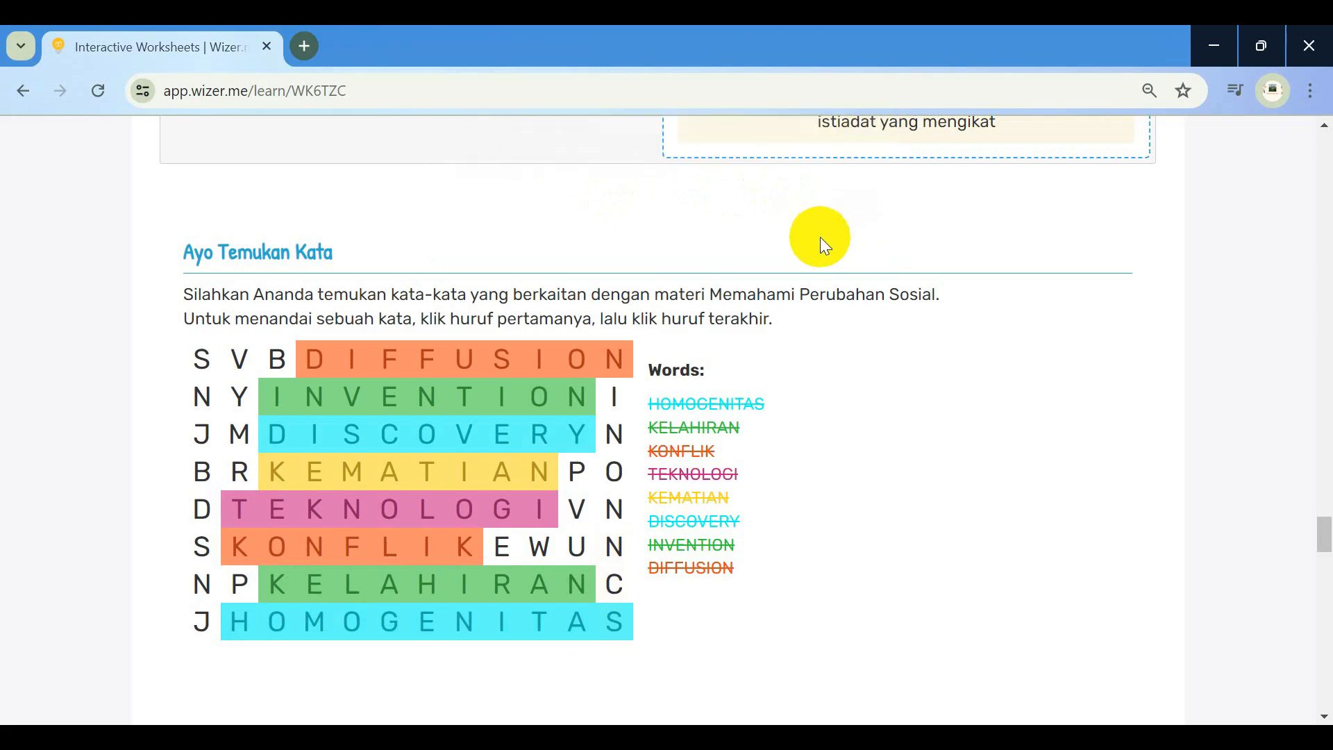
# Choose option d, 'Modifikasi sistem sosial dalam masyarakat...', copying its wording for the essay answer
pyautogui.scroll(-7, 745, 471)
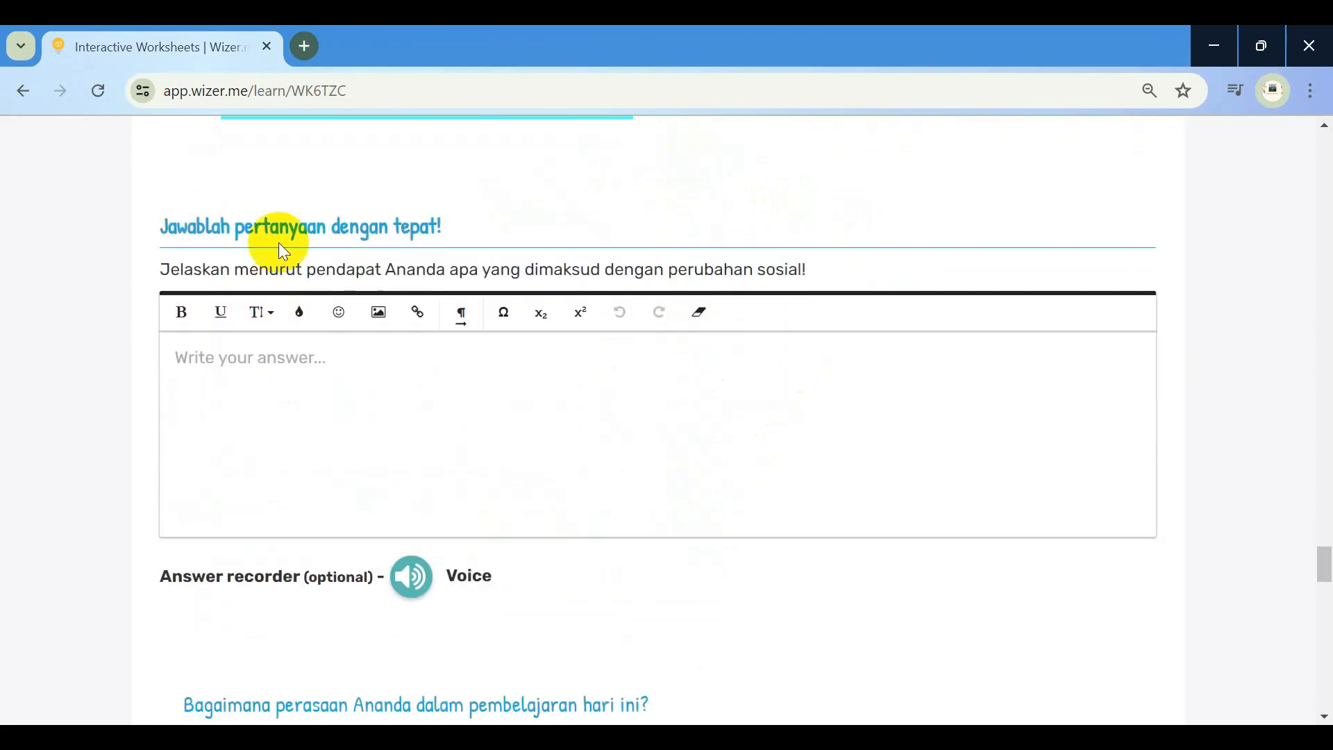
pyautogui.scroll(15, 357, 375)
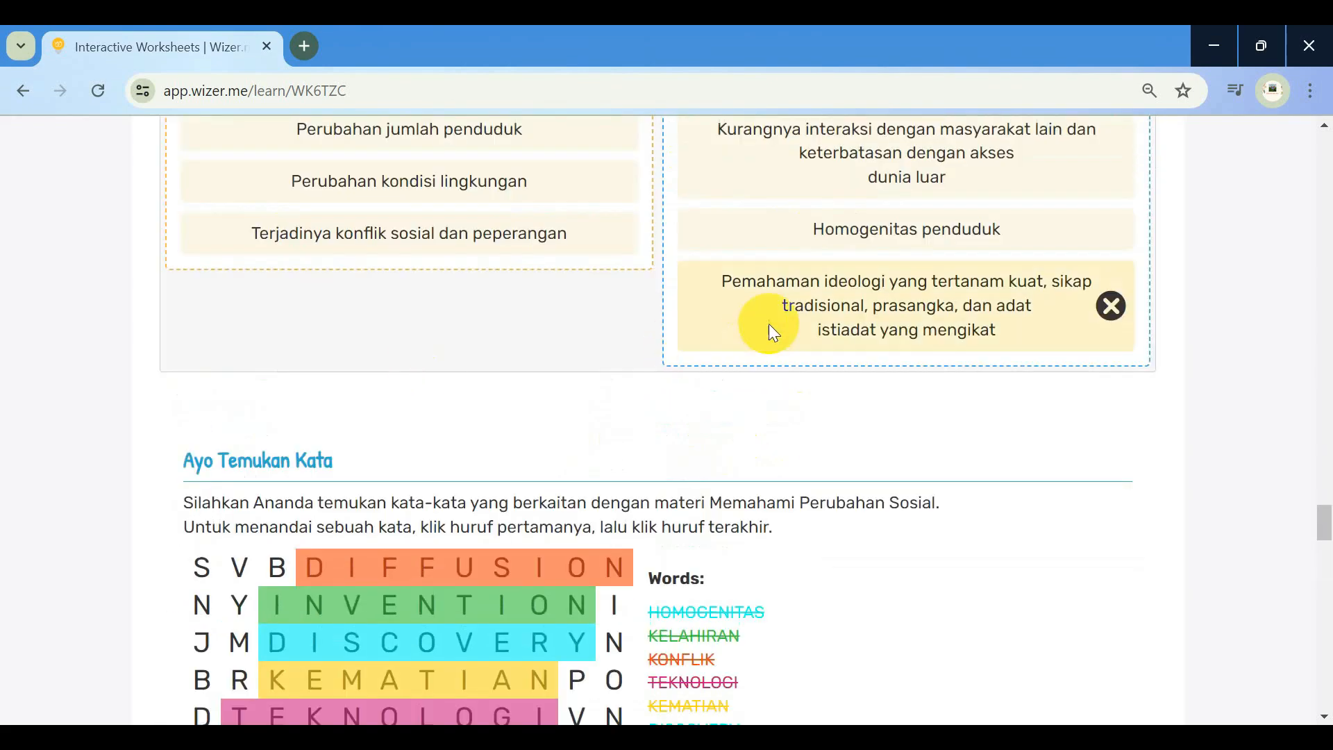
pyautogui.scroll(10, 770, 323)
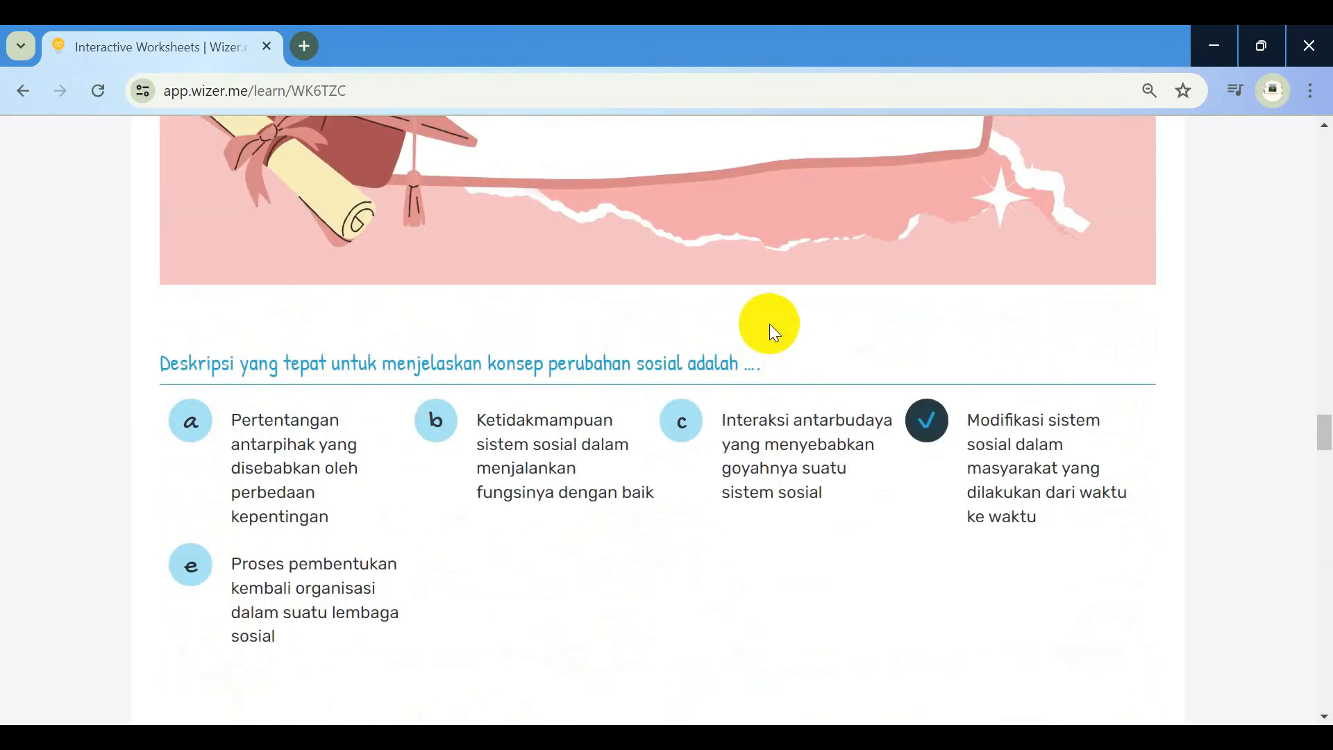
pyautogui.moveTo(972, 413); pyautogui.dragTo(1088, 538)
pyautogui.hotkey('ctrl', 'c')
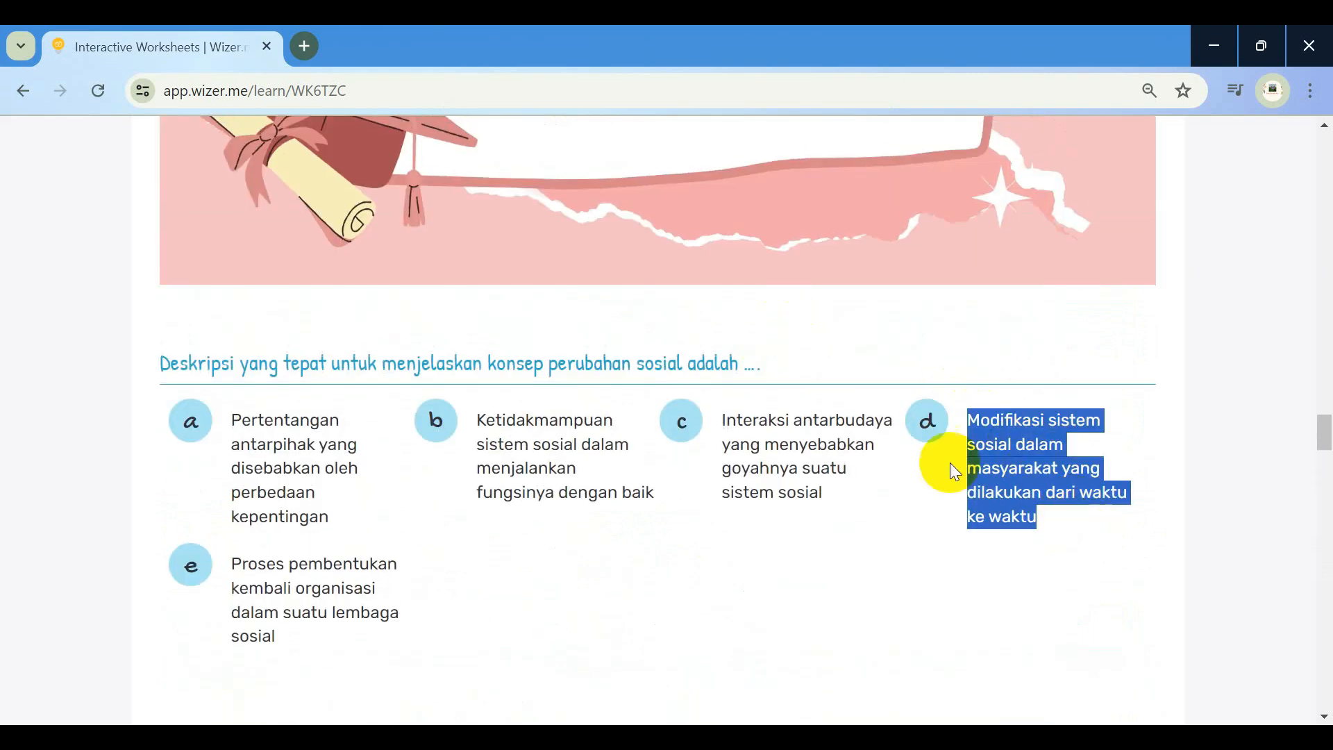
pyautogui.click(927, 421)
pyautogui.scroll(-8, 691, 536)
pyautogui.scroll(-20, 692, 536)
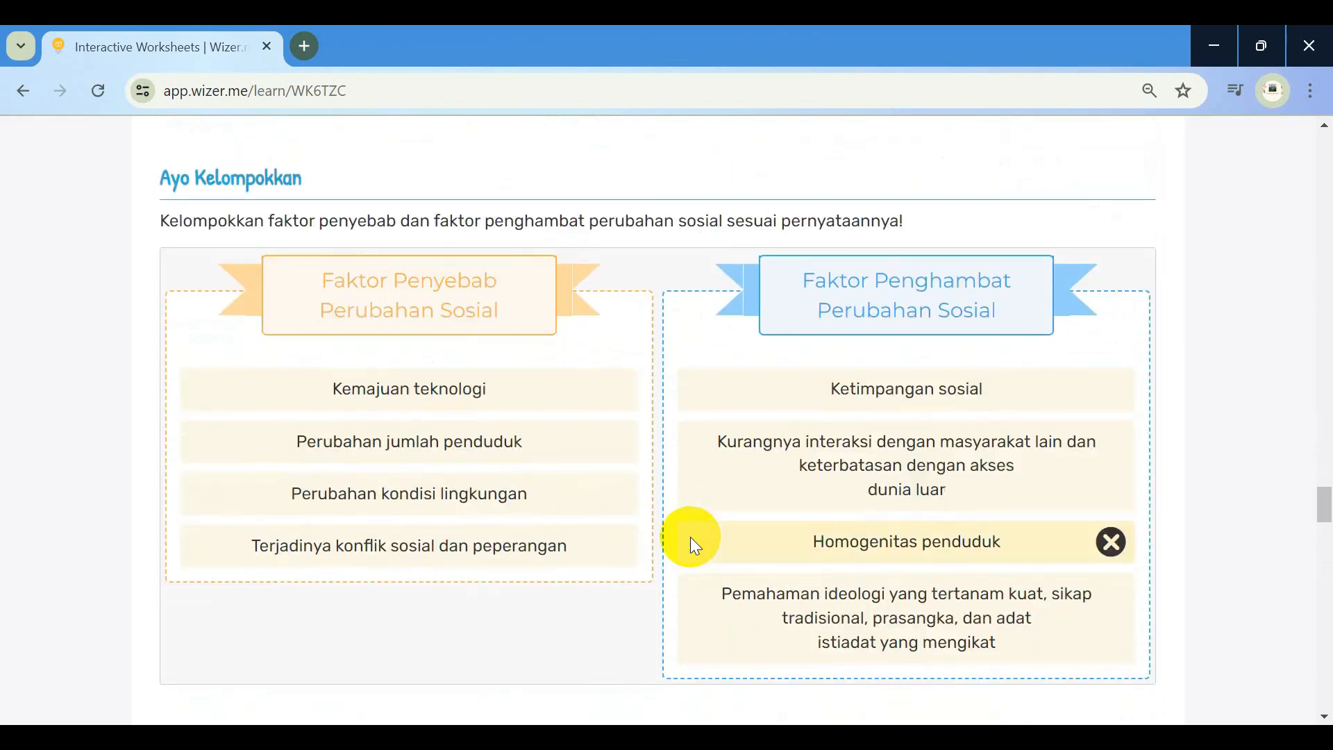
pyautogui.click(421, 310)
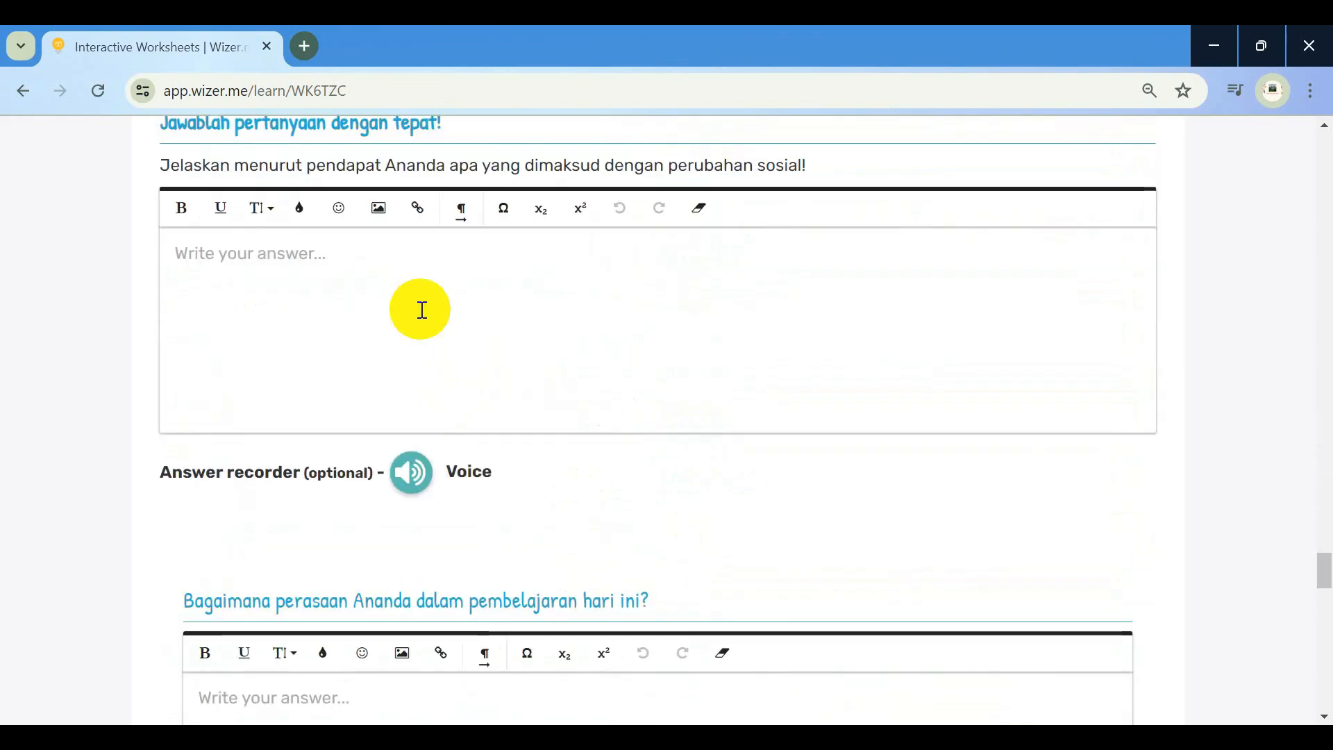
# Paste option d's wording as the essay answer and answer the feelings question with 'Senang. Belajar materi baru di kelas 12...'
pyautogui.hotkey('ctrl', 'v')
pyautogui.scroll(-5, 420, 309)
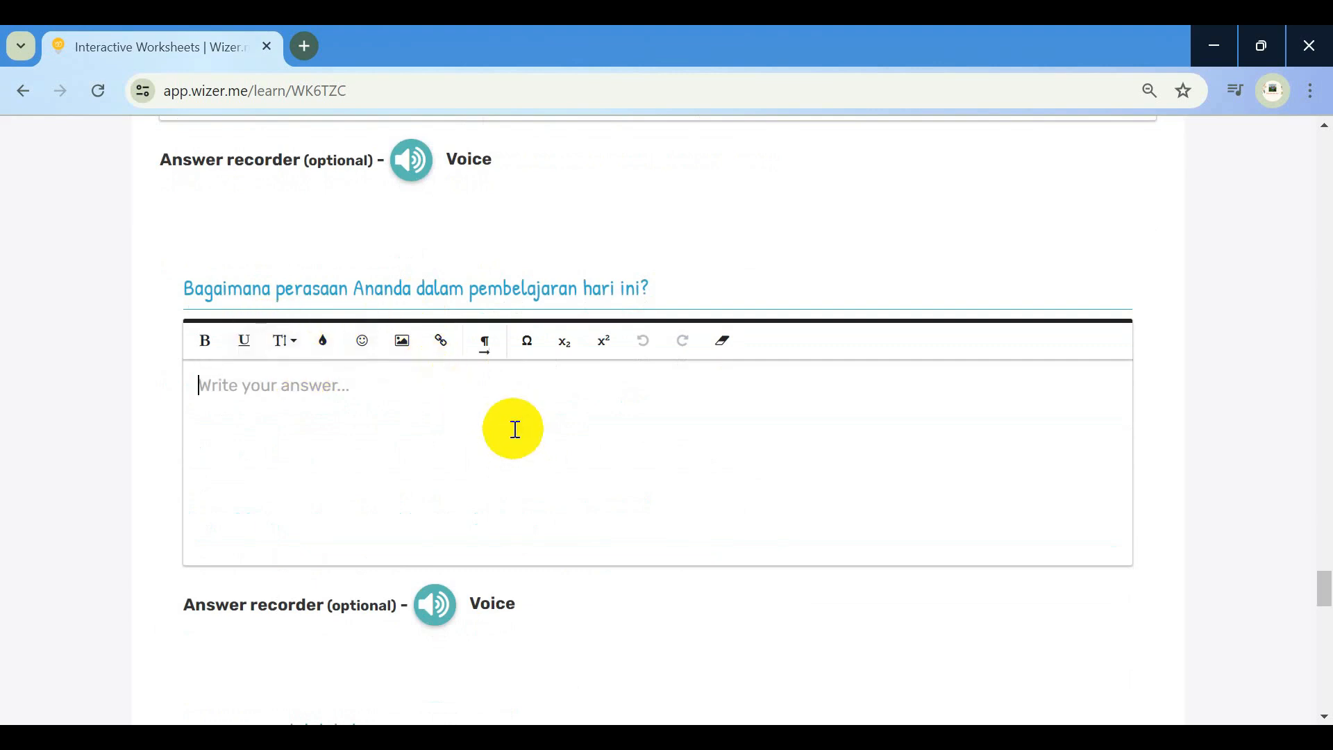
pyautogui.write('Senang')
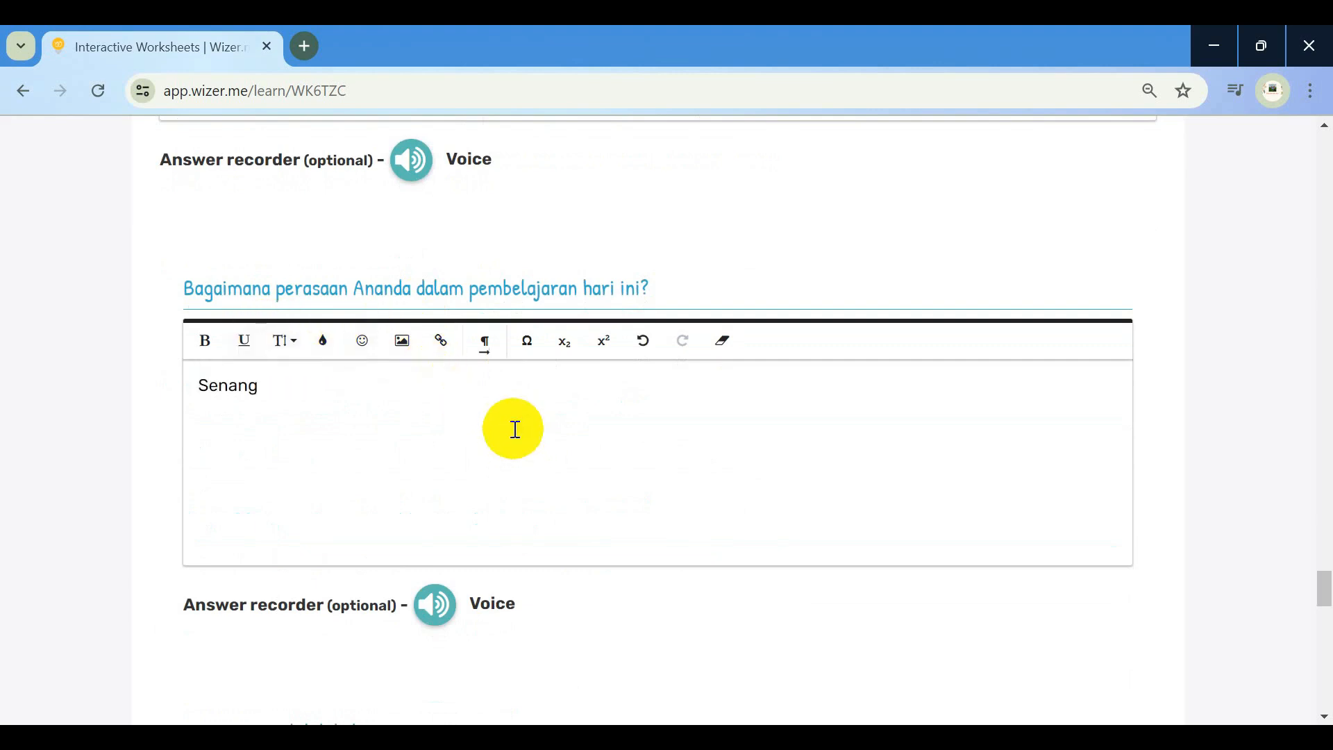
pyautogui.write('. Belajar materi b')
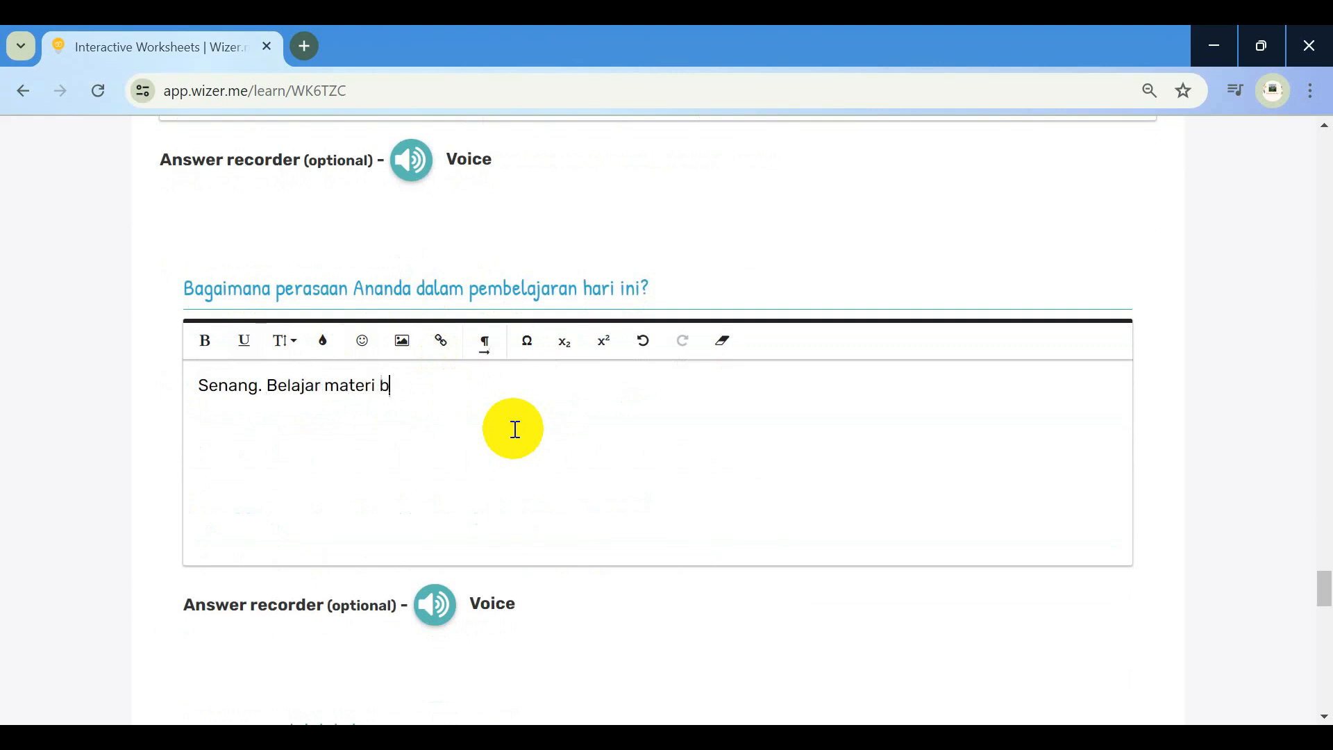
pyautogui.write('aru di kelas 12. B')
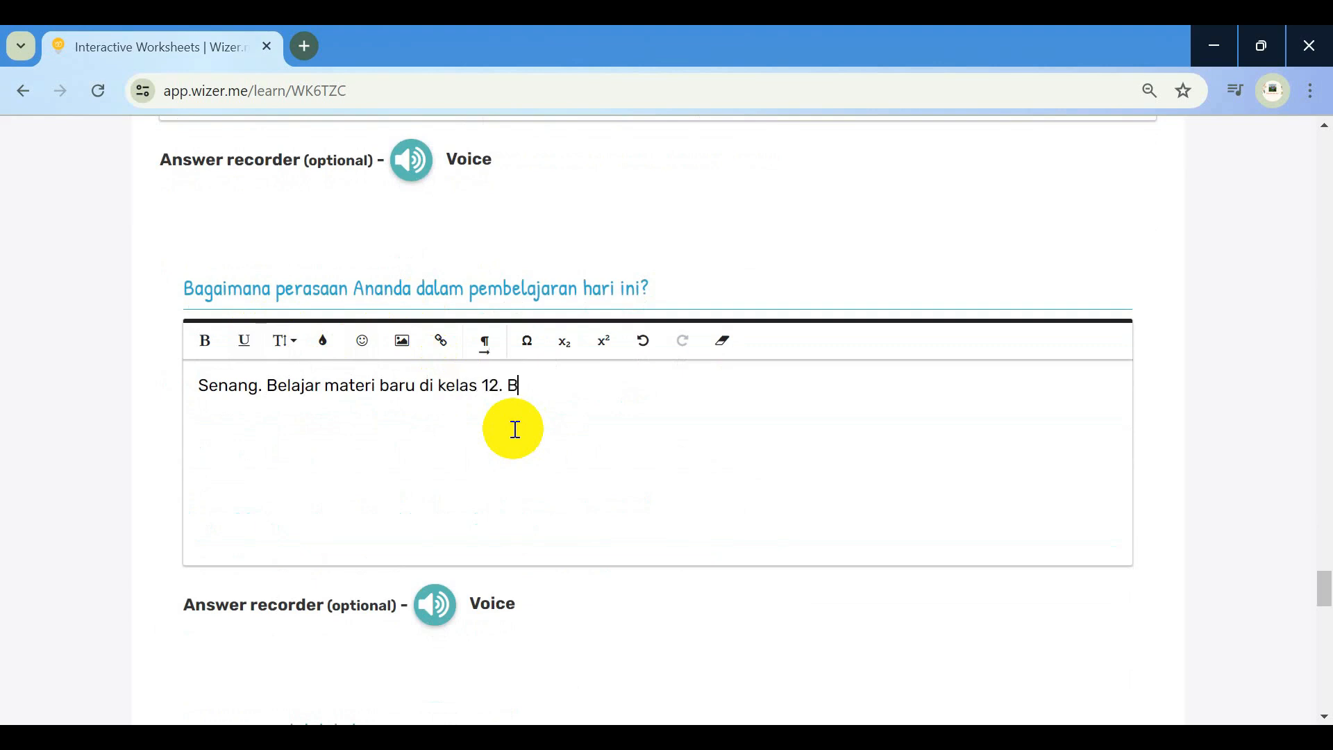
pyautogui.write('elajar aplikas')
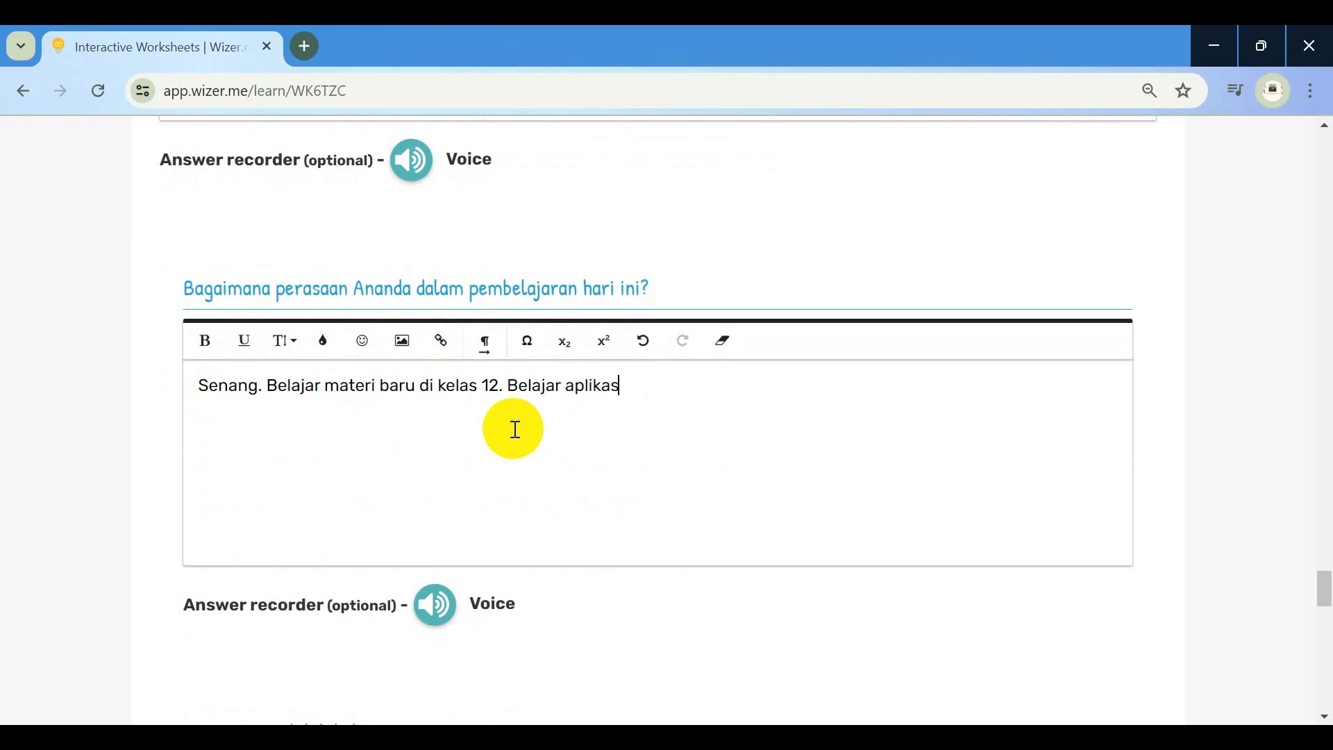
pyautogui.write('i baru')
# Answer 'Hari ini saya telah belajar' with 'Materi perubahan sosial. LKPD nya digital'
pyautogui.scroll(-7, 515, 428)
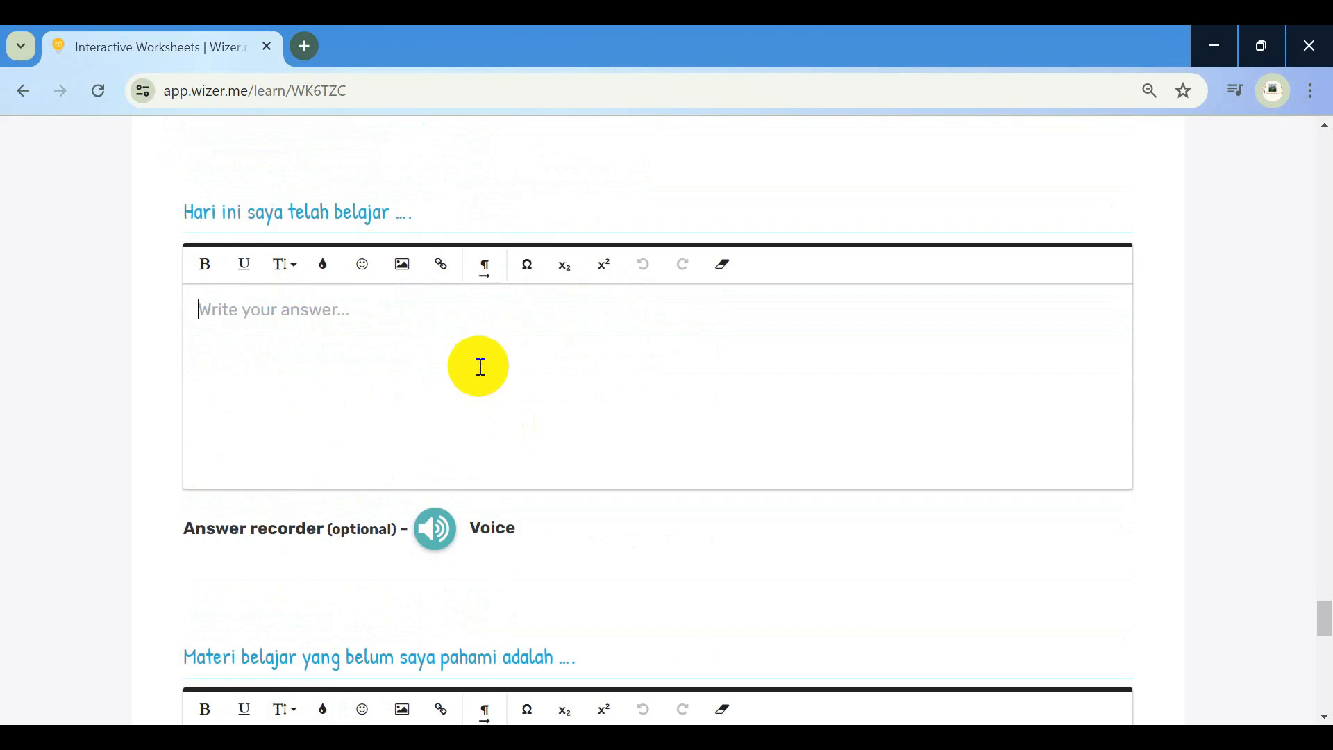
pyautogui.write('MAteri')
pyautogui.press('BackSpace')
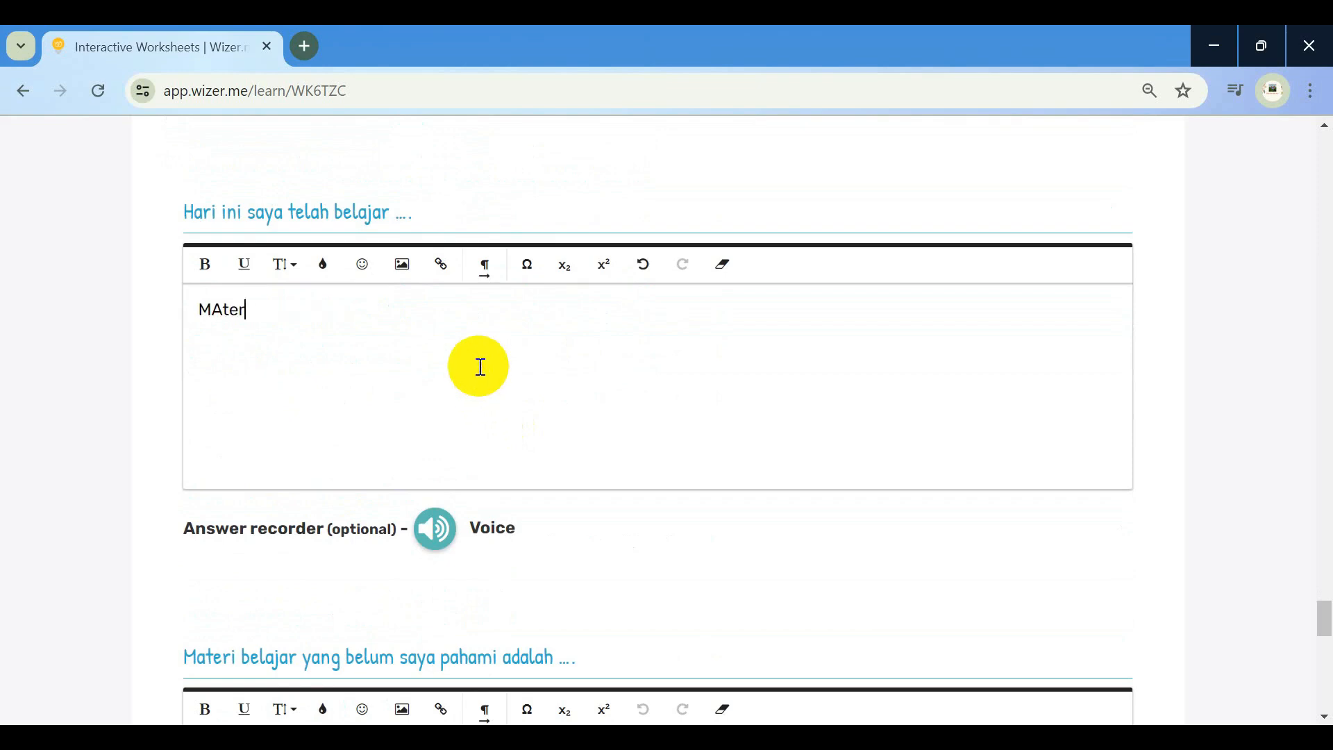
pyautogui.press('BackSpace')
pyautogui.press('BackSpace')
pyautogui.press('BackSpace')
pyautogui.press('BackSpace')
pyautogui.write('ateri perubahan sos')
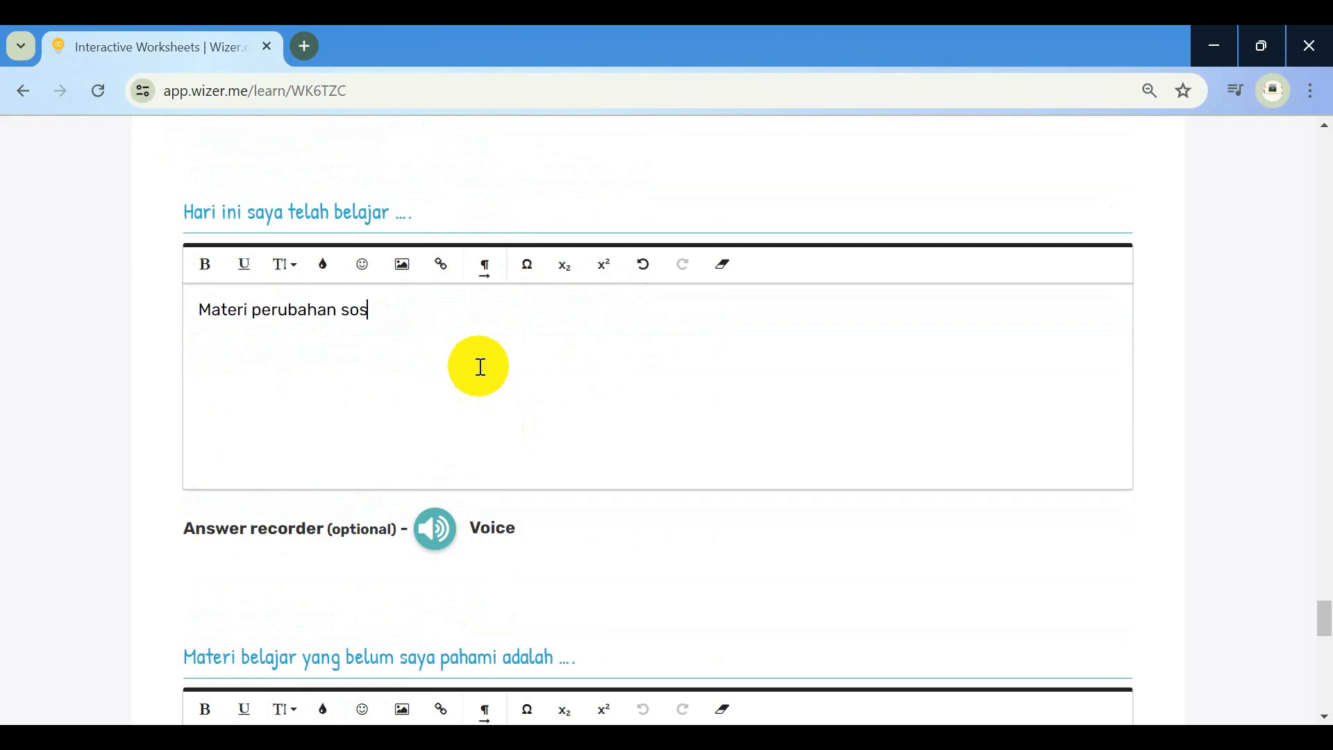
pyautogui.write('ial. LKPD nya d')
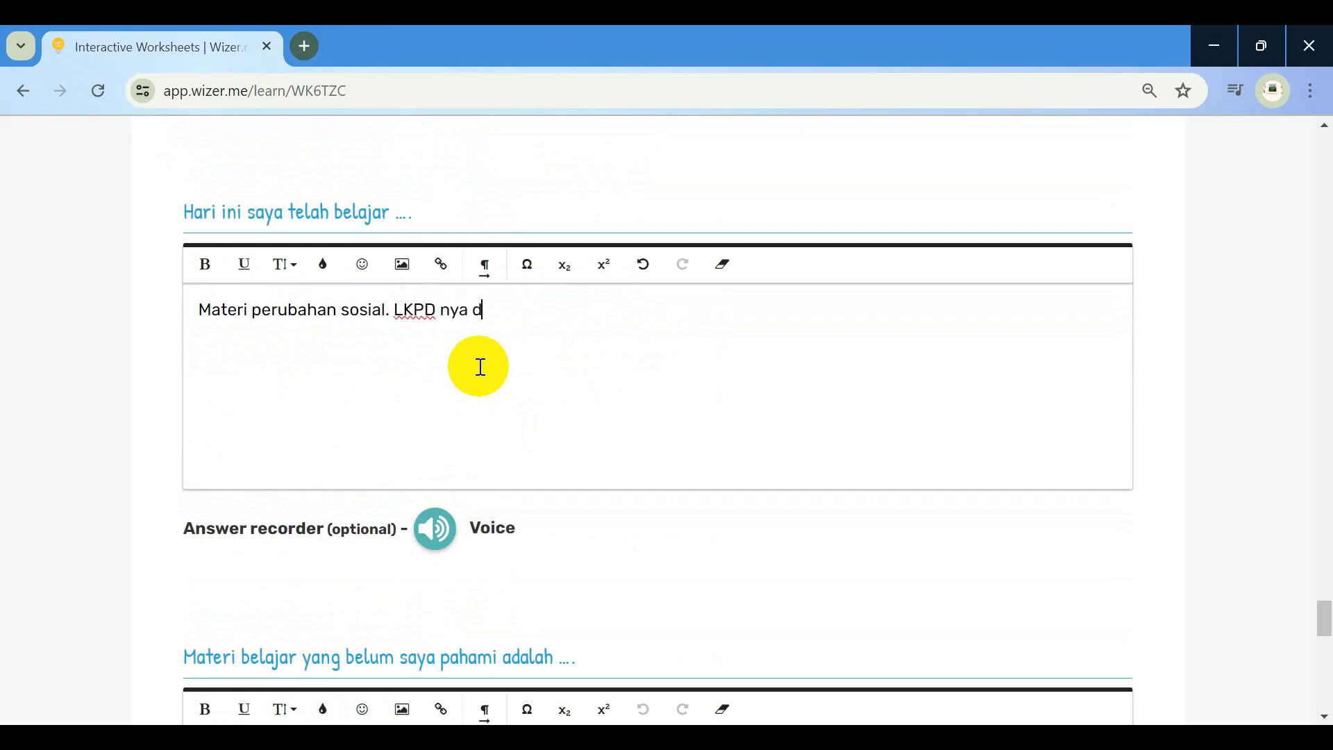
pyautogui.write('igital')
pyautogui.scroll(-5, 479, 366)
# Note 'Faktor penyebab perubahan s...' as not understood; answer 'Bertanya kepada guru dan teman. Mencari sumber belajar lainnya misal video youtube'
pyautogui.click(447, 465)
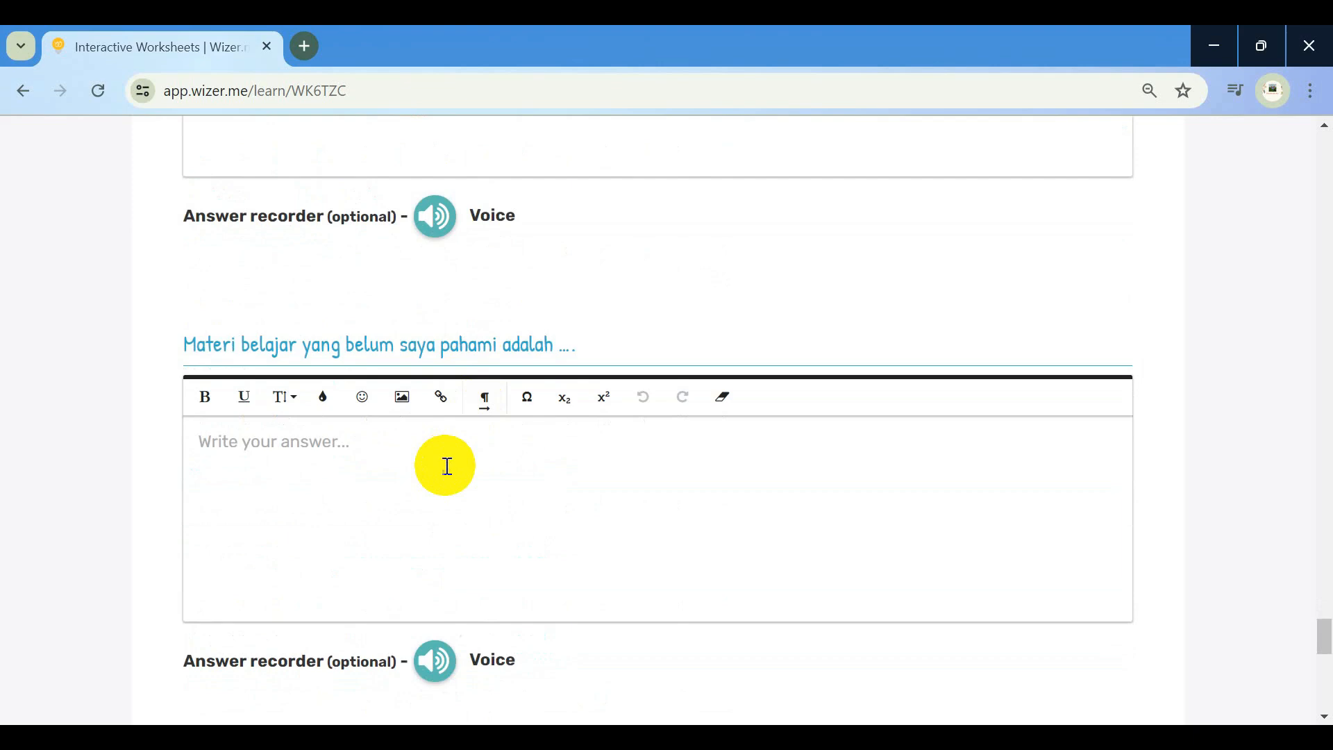
pyautogui.write('Fak')
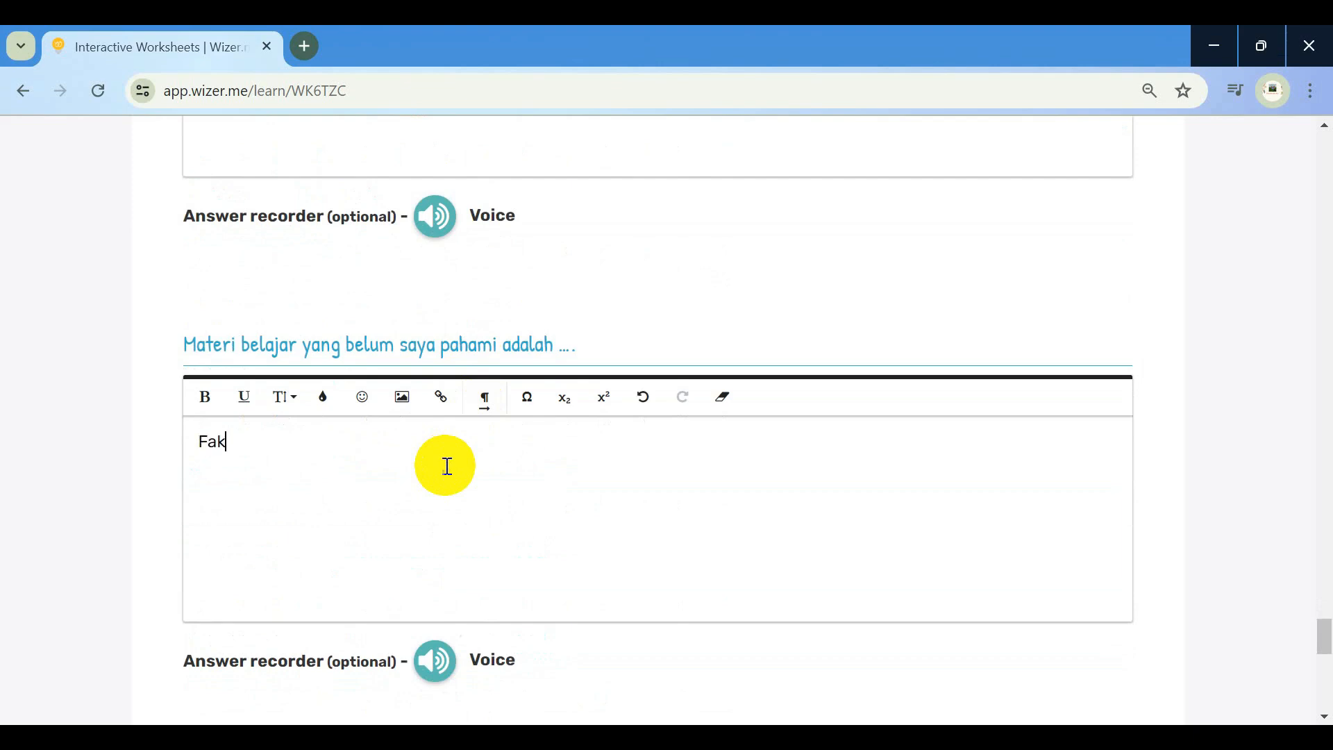
pyautogui.write('tor penyebab perubahan sosial')
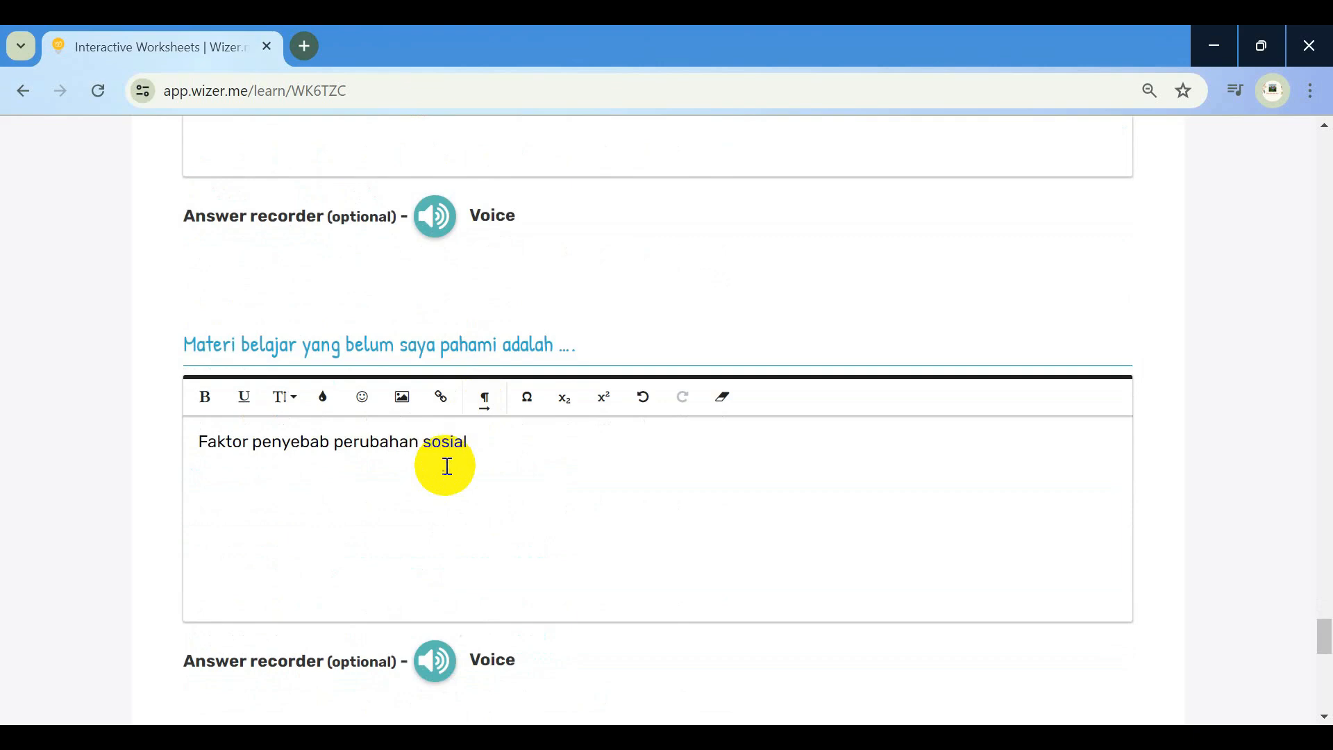
pyautogui.scroll(-5, 447, 466)
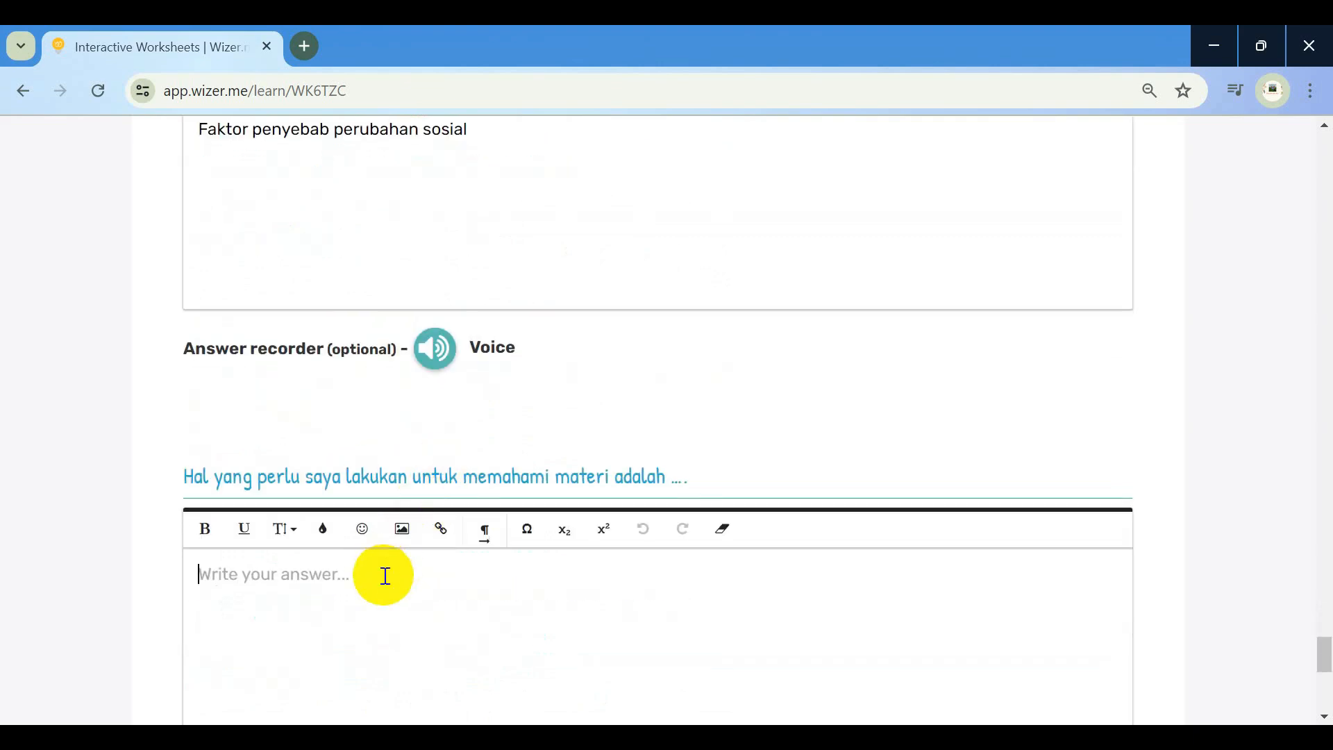
pyautogui.write('Bertan')
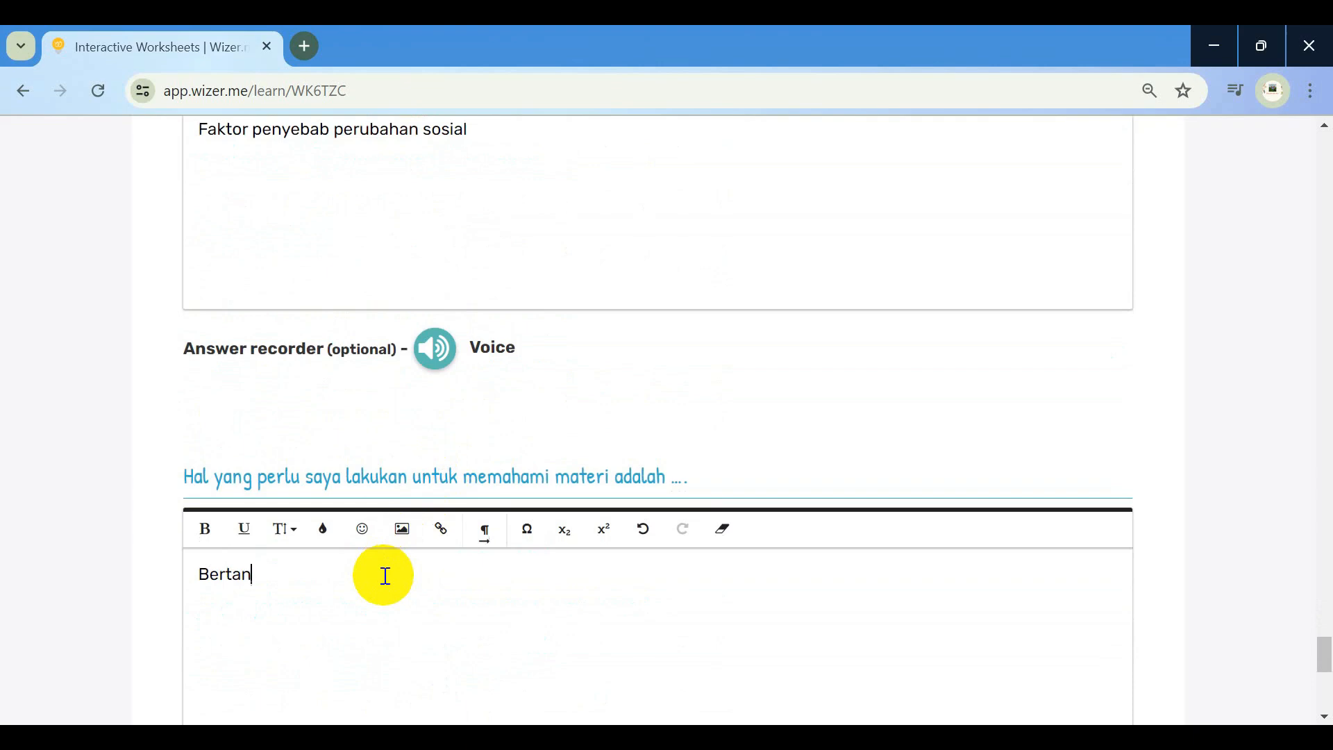
pyautogui.write('ya kepada guru d')
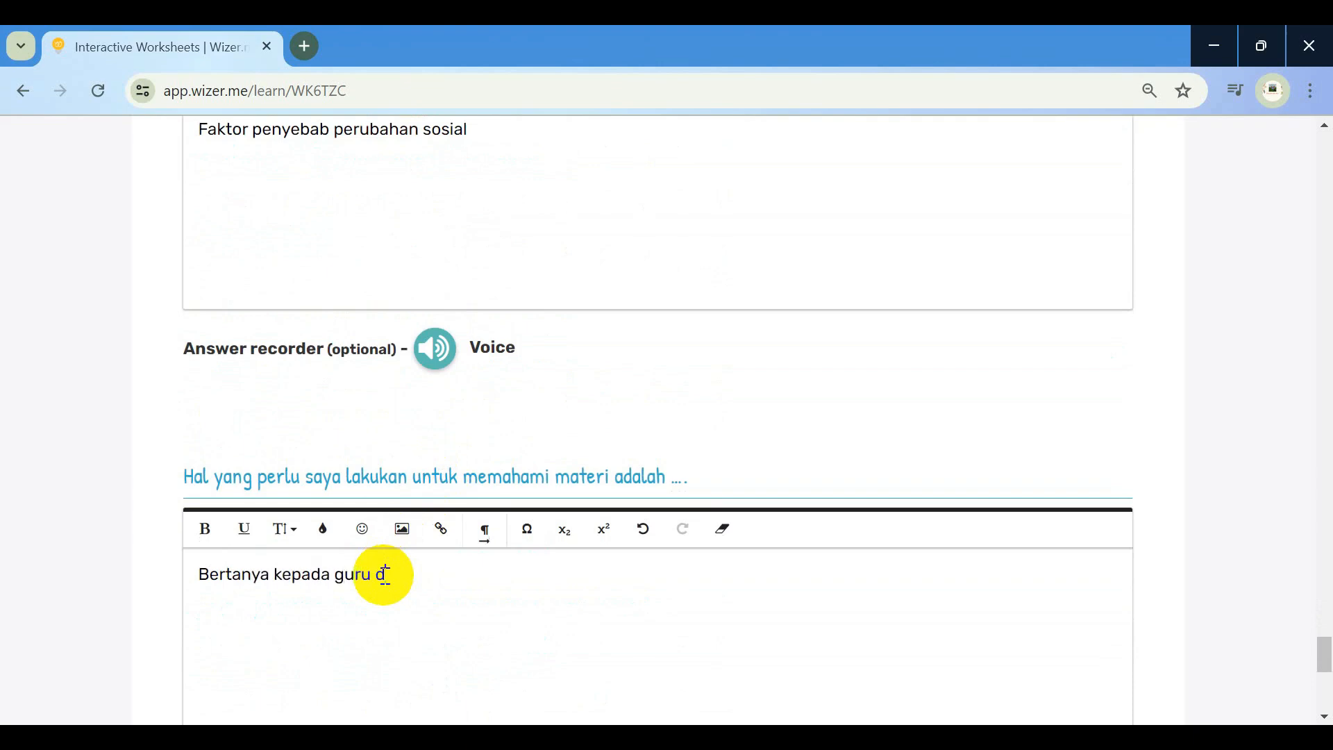
pyautogui.write('an teman. Men')
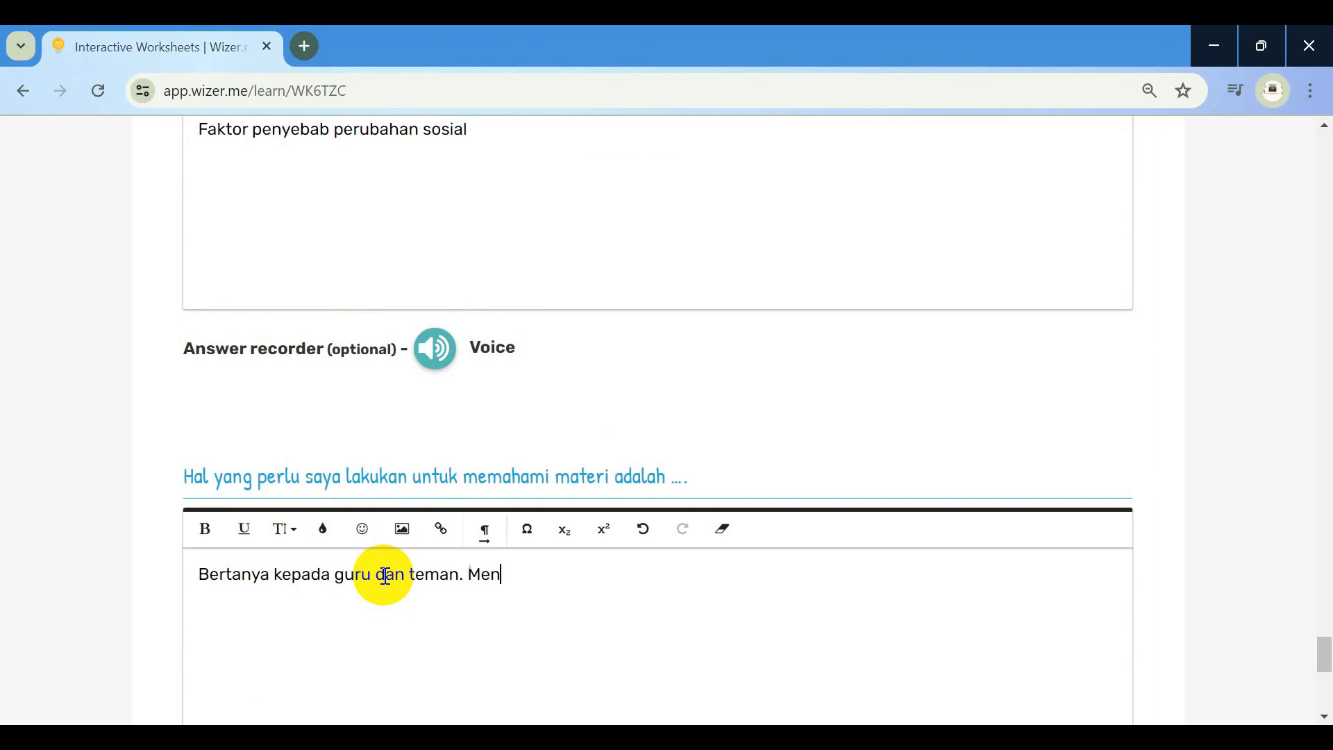
pyautogui.write('cari sumber belaj')
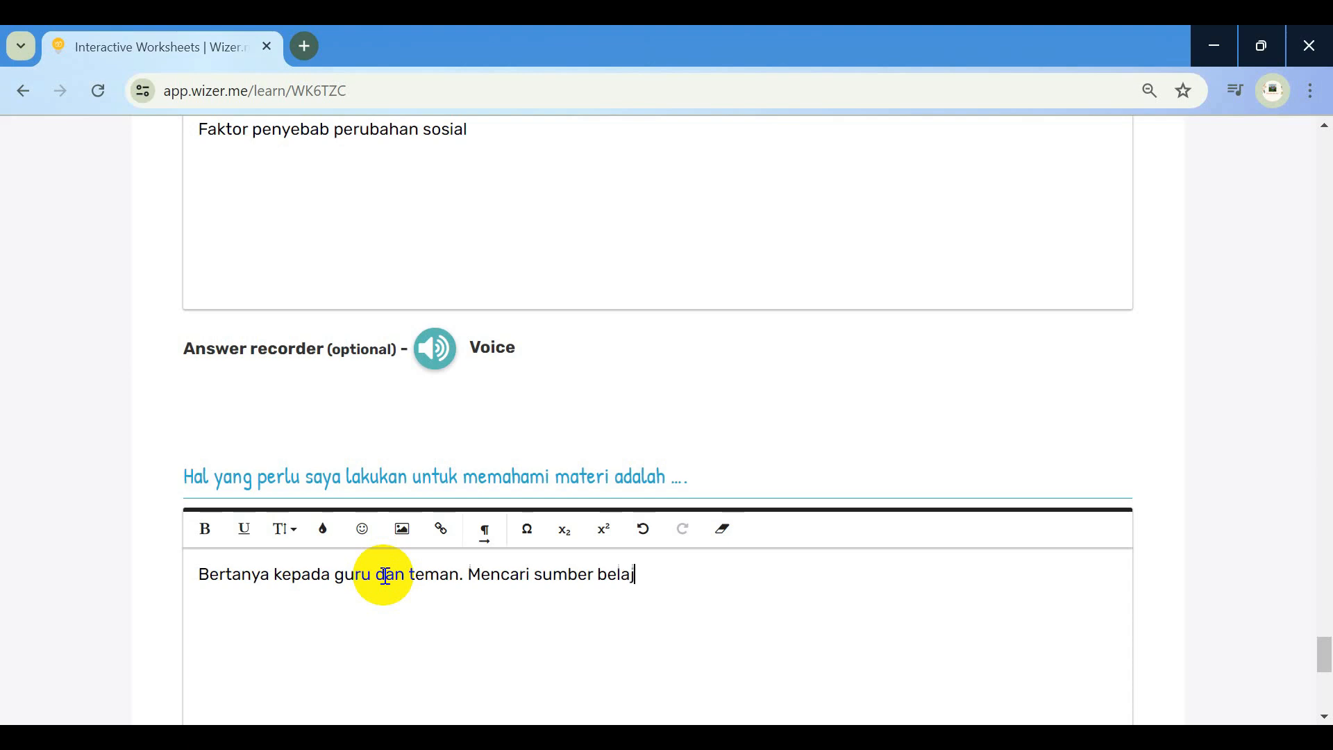
pyautogui.write('ar lainnya mis')
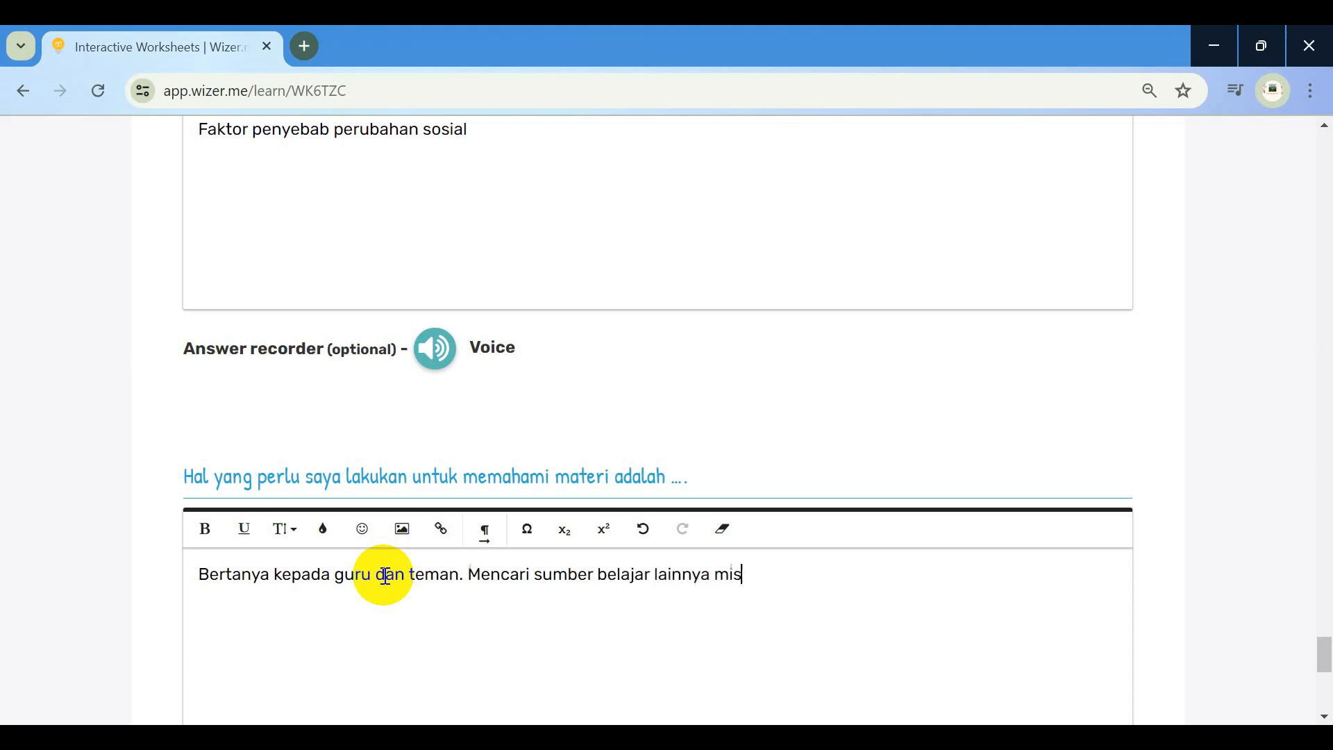
pyautogui.write('al video youtube')
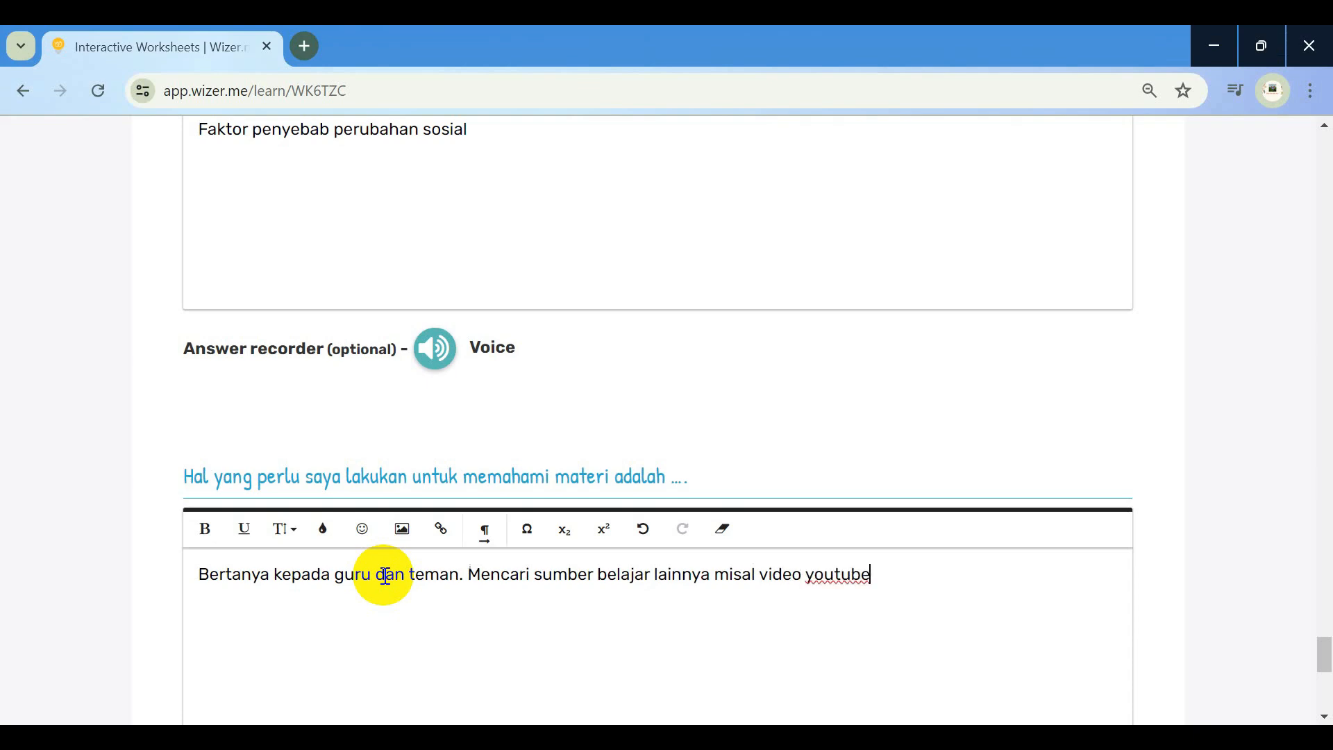
pyautogui.scroll(-6, 384, 575)
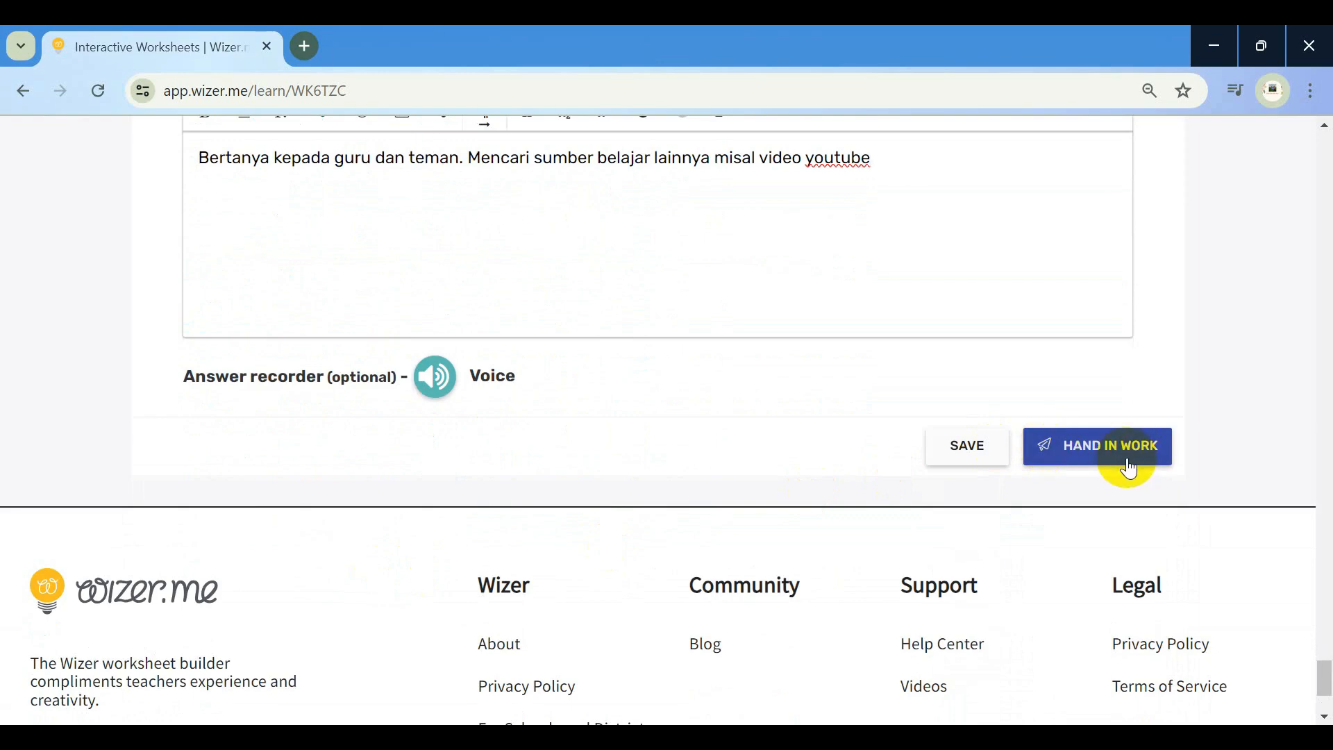
# Hand in the finished worksheet and confirm the submission
pyautogui.scroll(6, 809, 306)
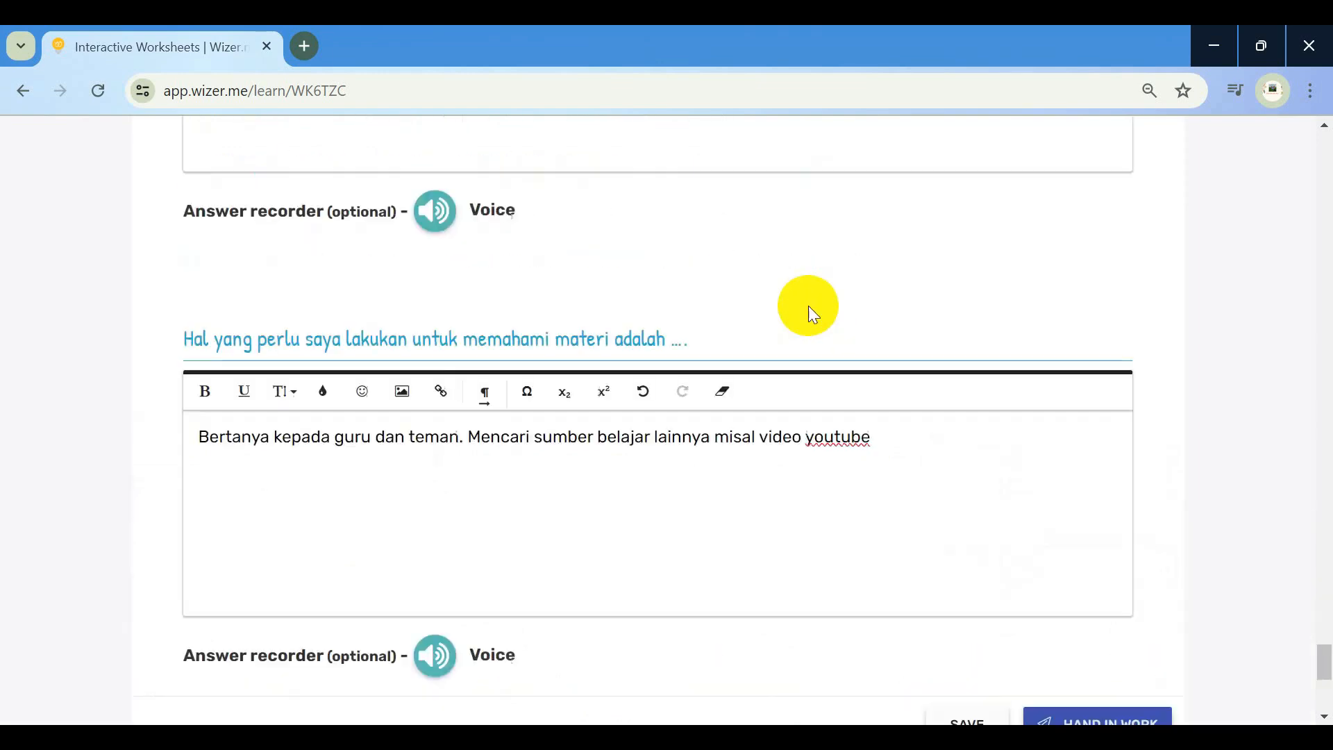
pyautogui.scroll(-6, 808, 306)
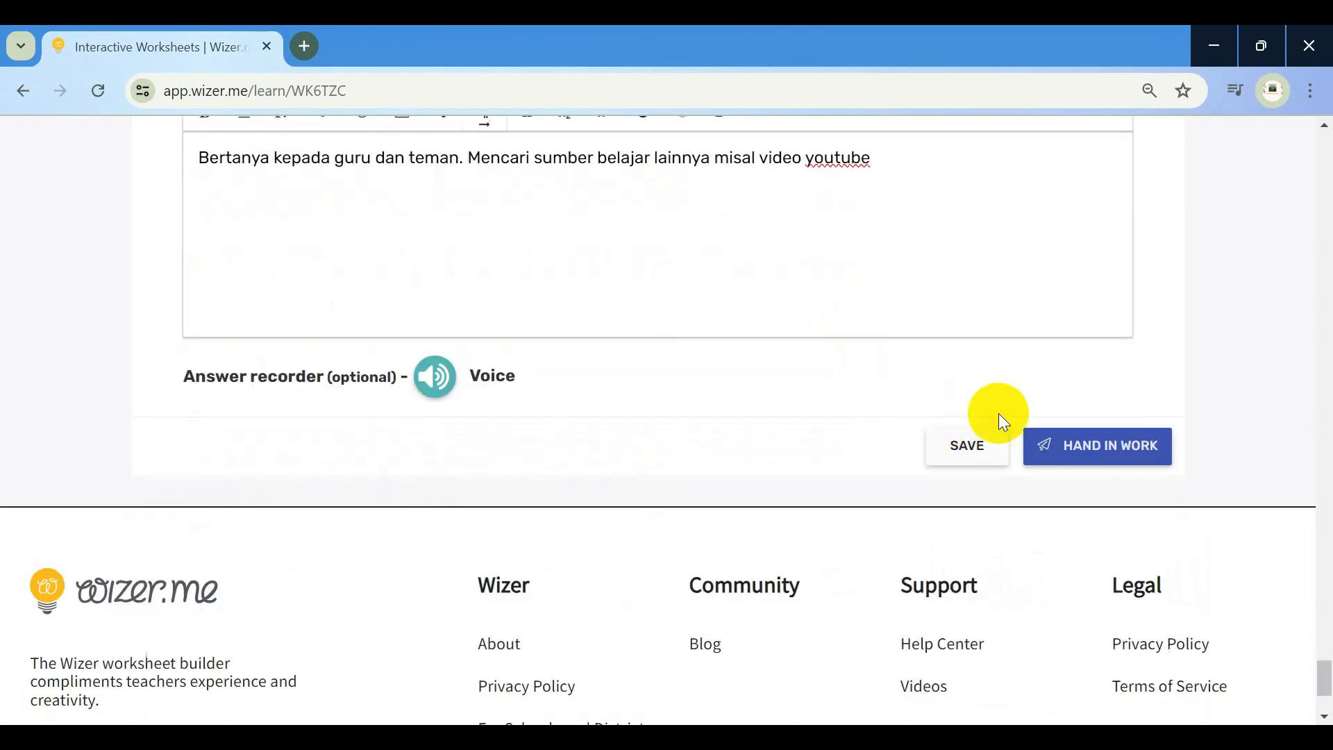
pyautogui.click(1086, 451)
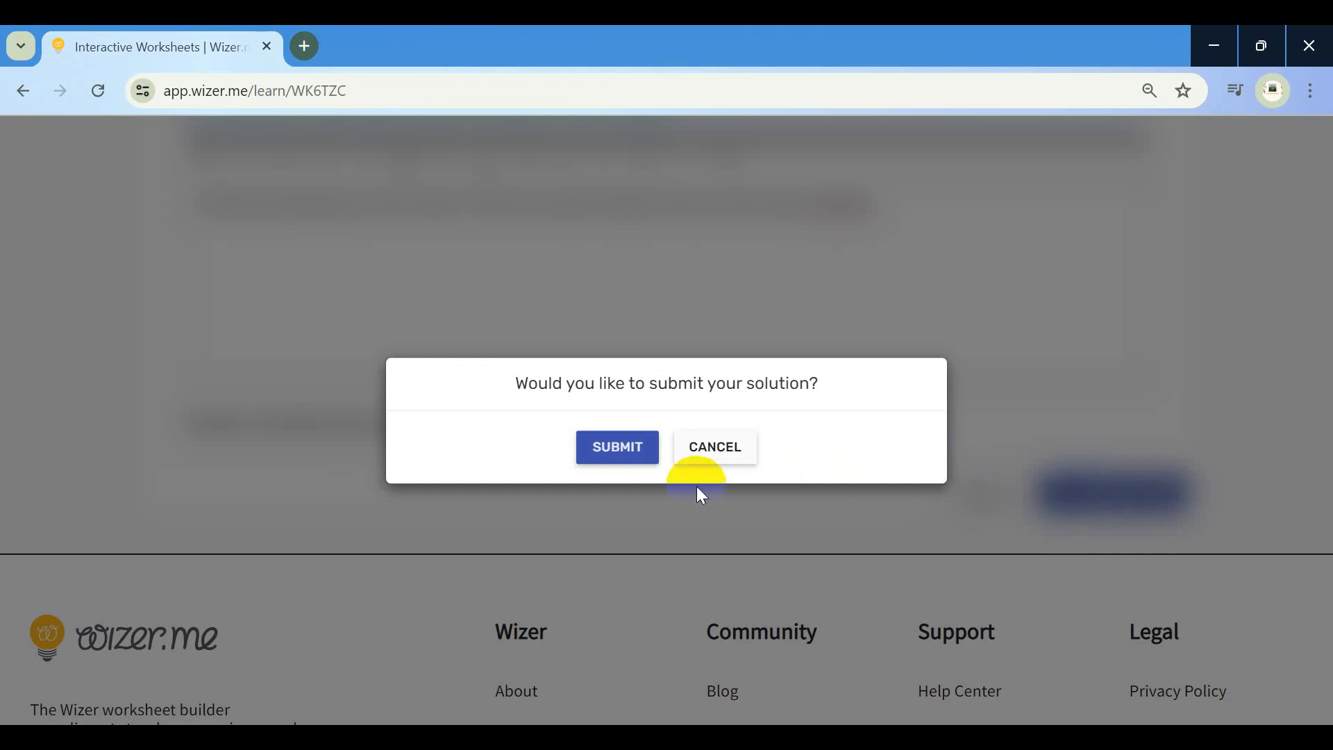
pyautogui.click(616, 451)
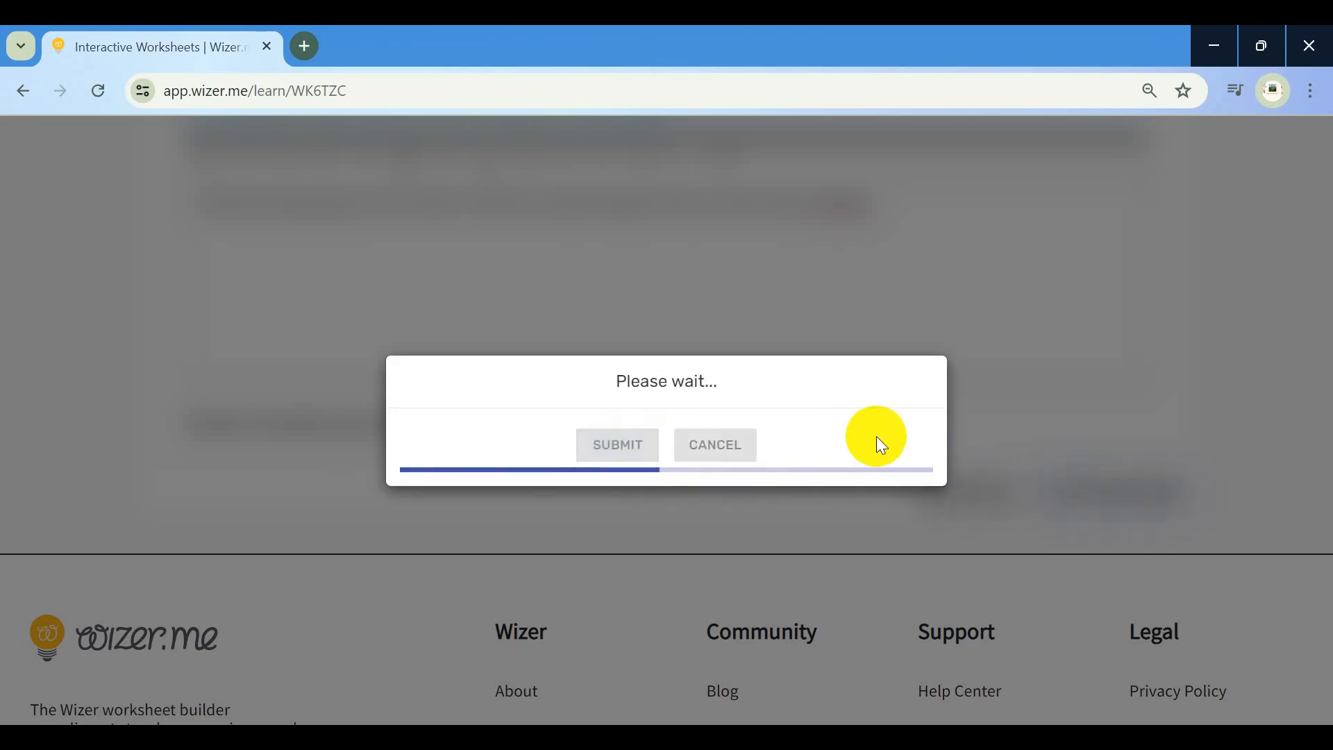
pyautogui.scroll(-2, 740, 431)
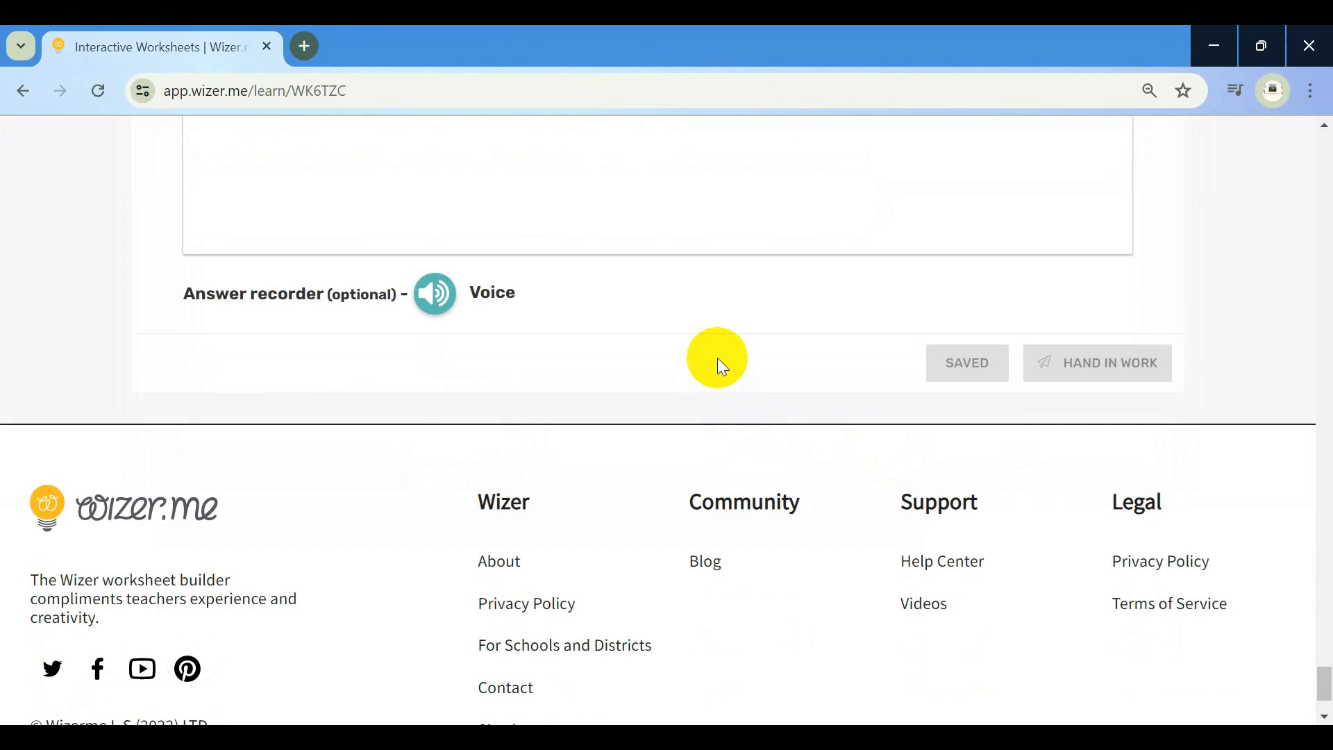
pyautogui.scroll(10, 718, 357)
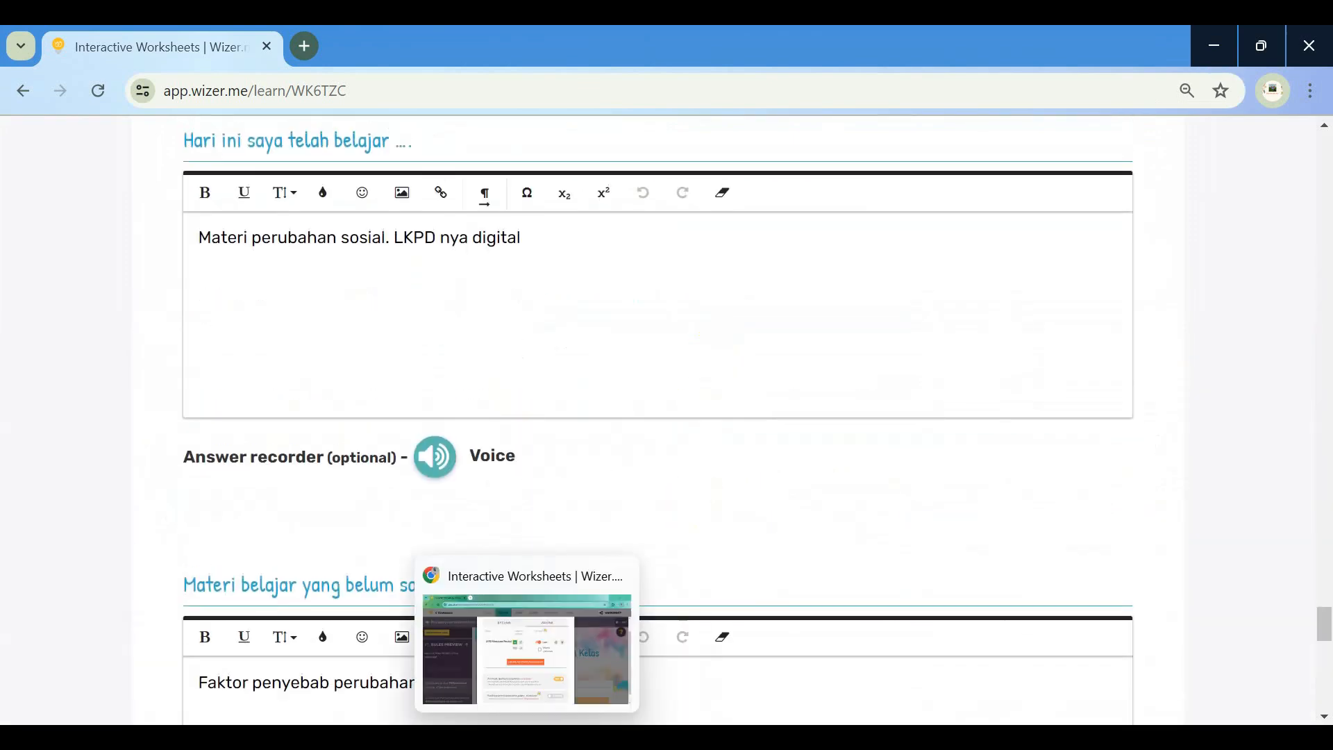
# Return to the teacher's window, close the assignment settings, and open Assess 2.0
pyautogui.click(527, 737)
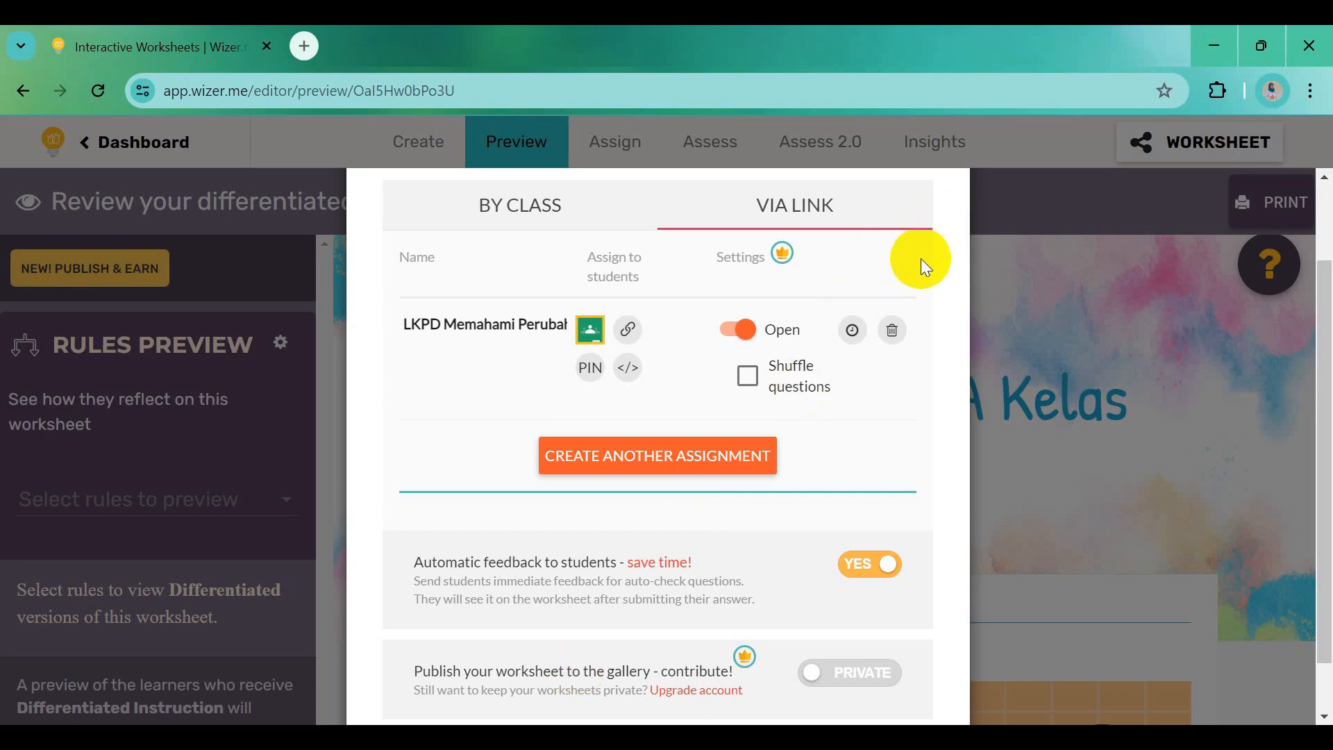
pyautogui.scroll(2, 920, 259)
pyautogui.click(926, 245)
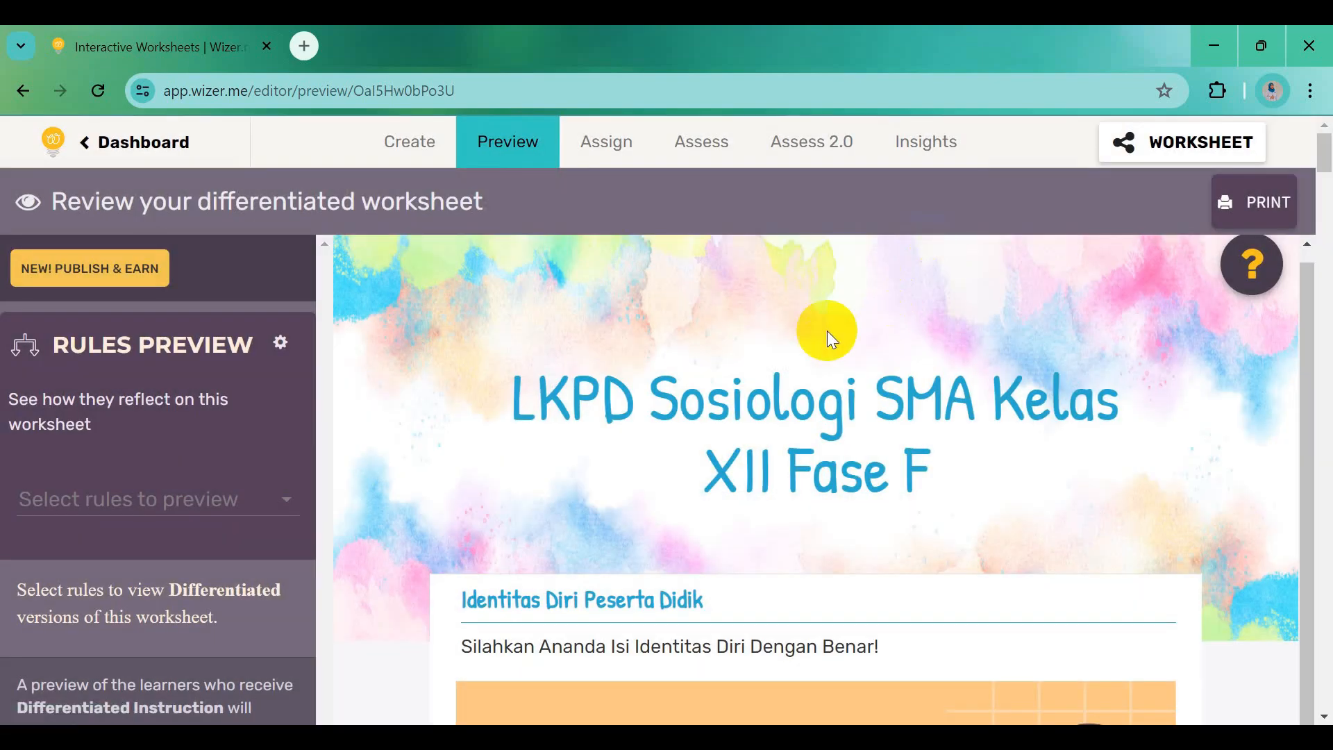
pyautogui.click(799, 146)
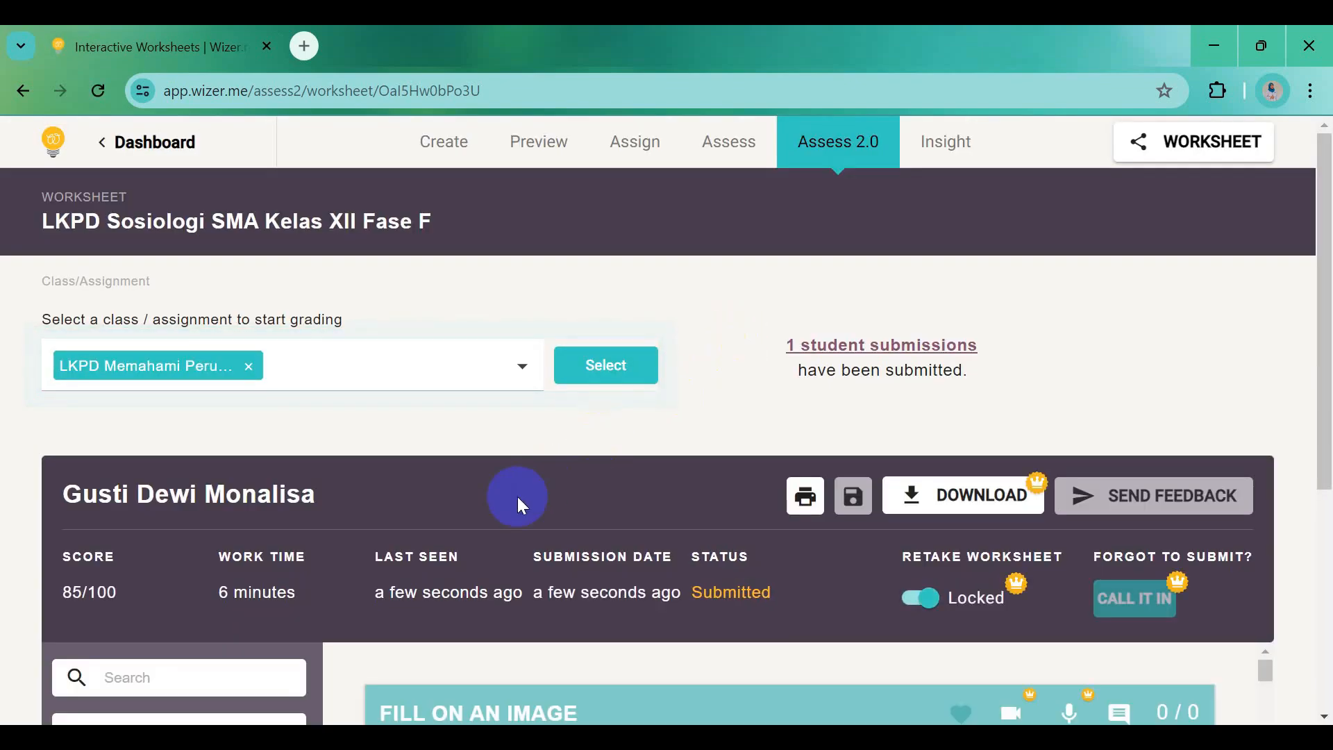
# Scroll through the Sorting (20/20) and Word Search (40/40) results down to the unscored Open Question
pyautogui.scroll(-3, 510, 498)
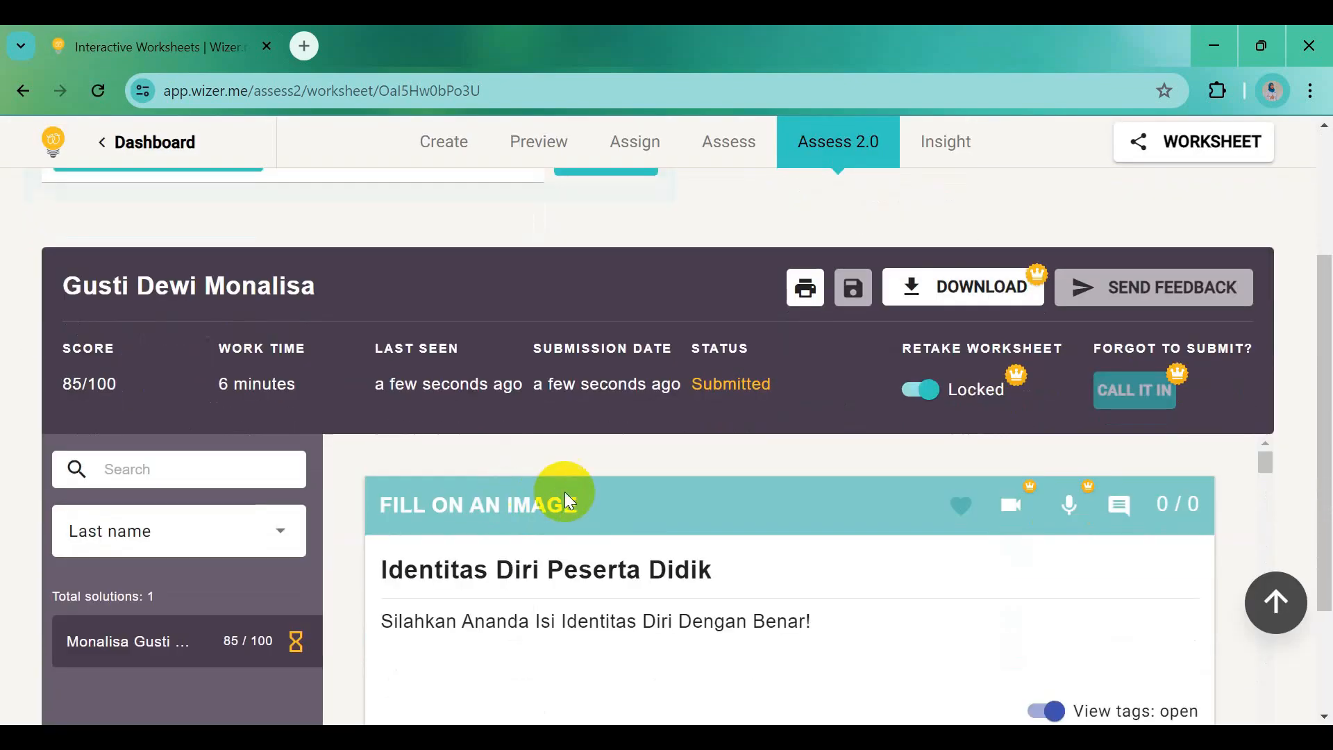
pyautogui.scroll(-3, 660, 513)
pyautogui.scroll(1, 659, 512)
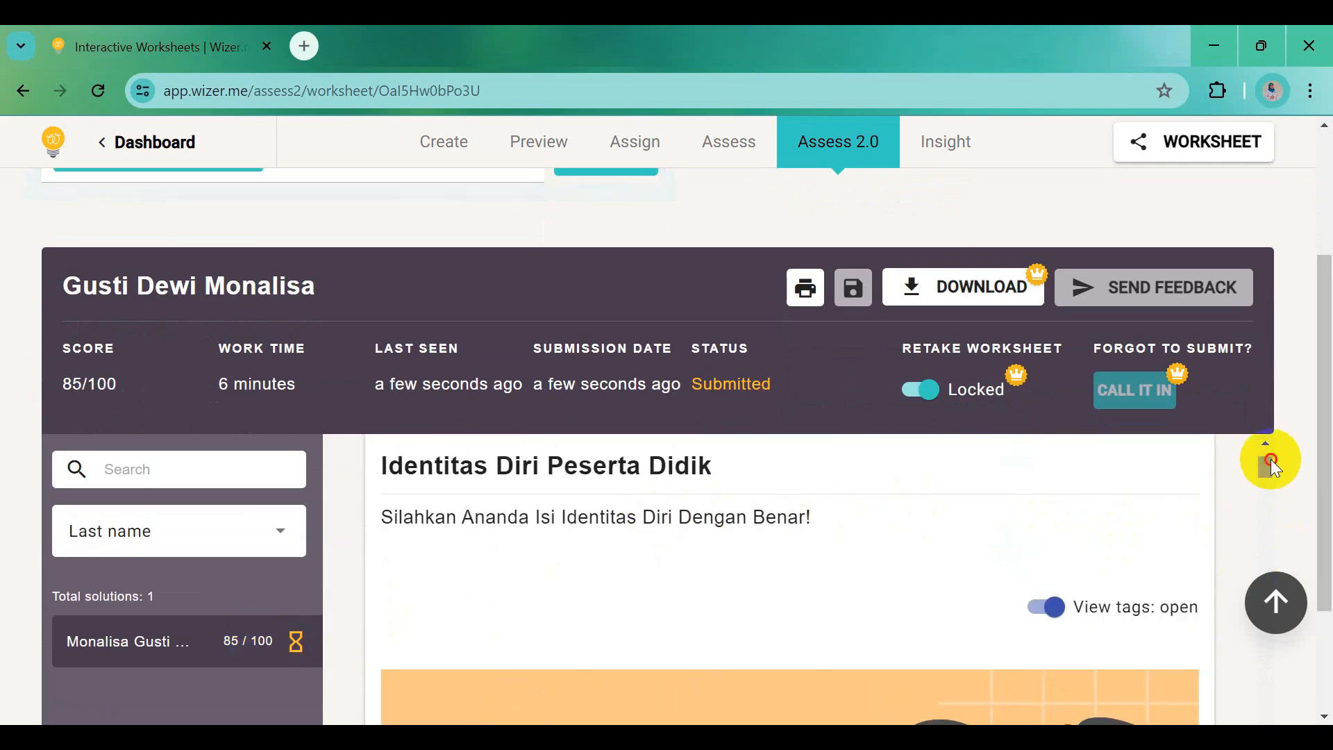
pyautogui.moveTo(1271, 460); pyautogui.dragTo(1324, 538)
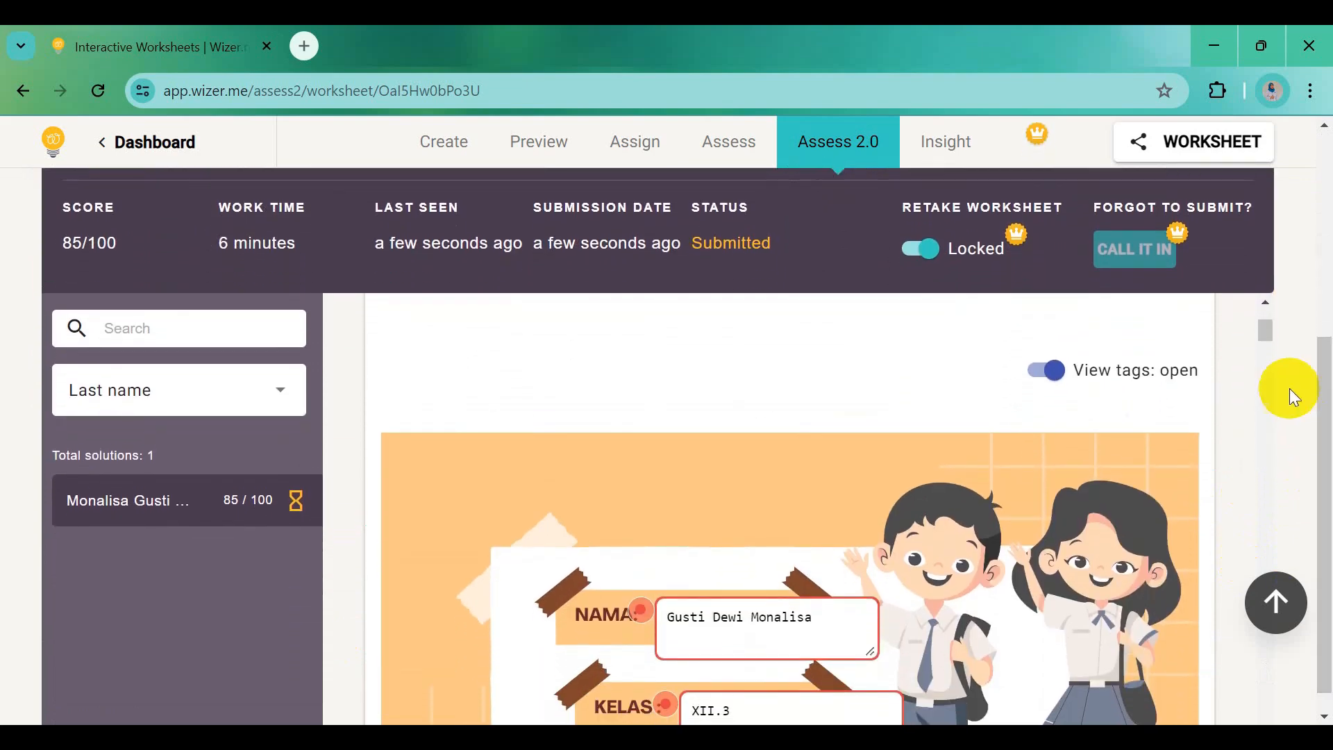
pyautogui.moveTo(1264, 334); pyautogui.dragTo(1253, 419)
pyautogui.scroll(-10, 1054, 551)
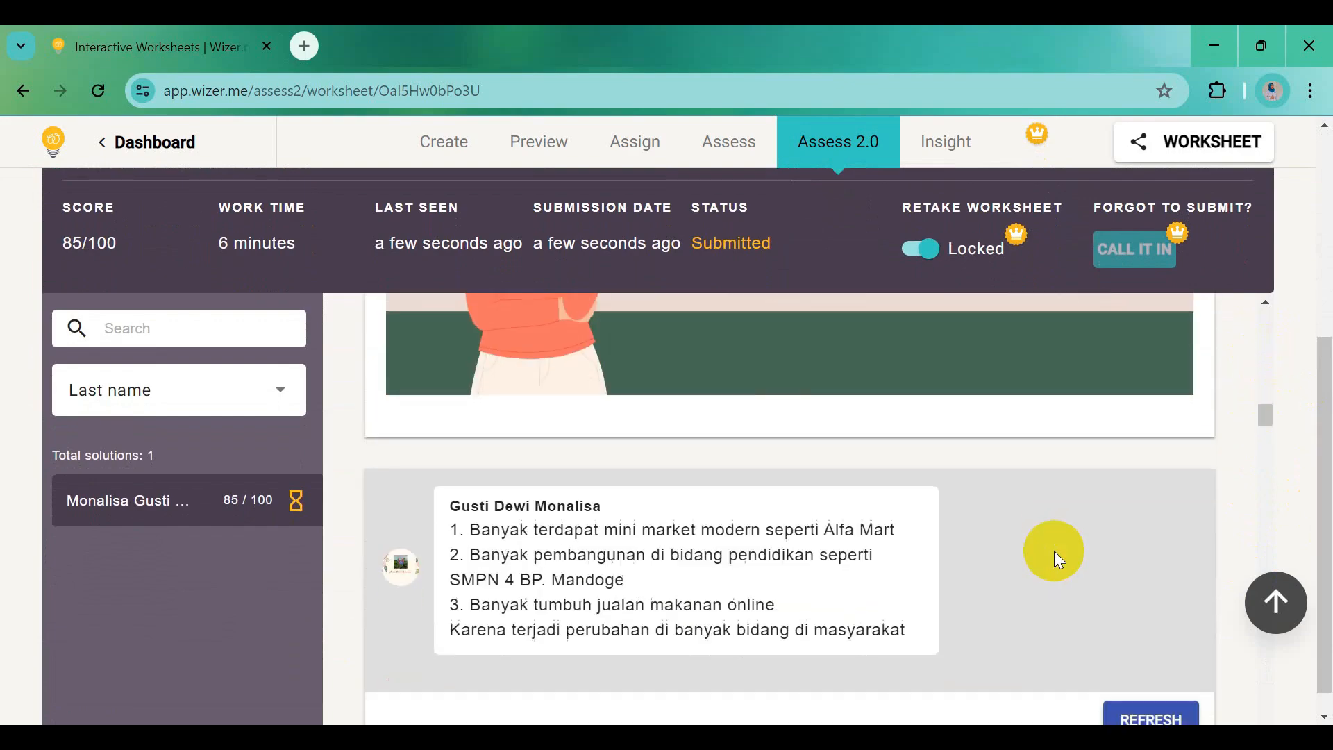
pyautogui.scroll(-1, 1054, 551)
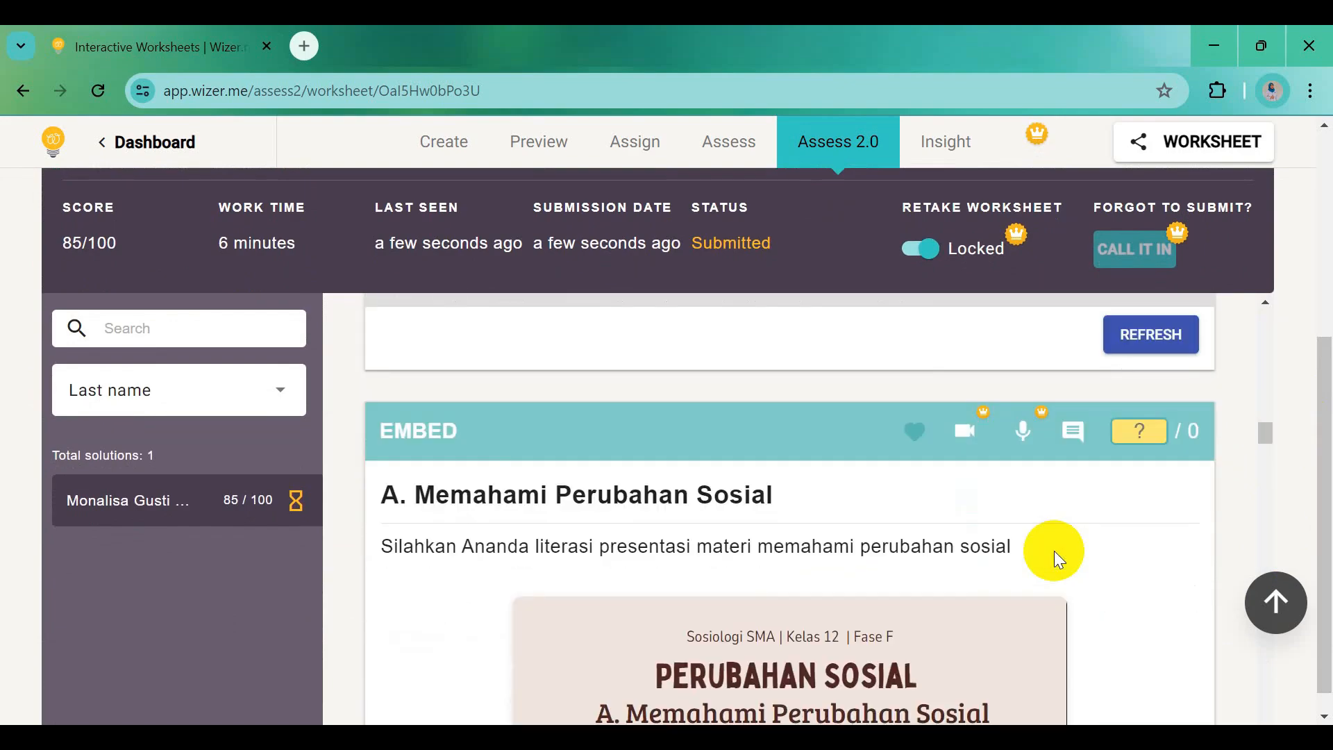
pyautogui.scroll(-2, 1054, 551)
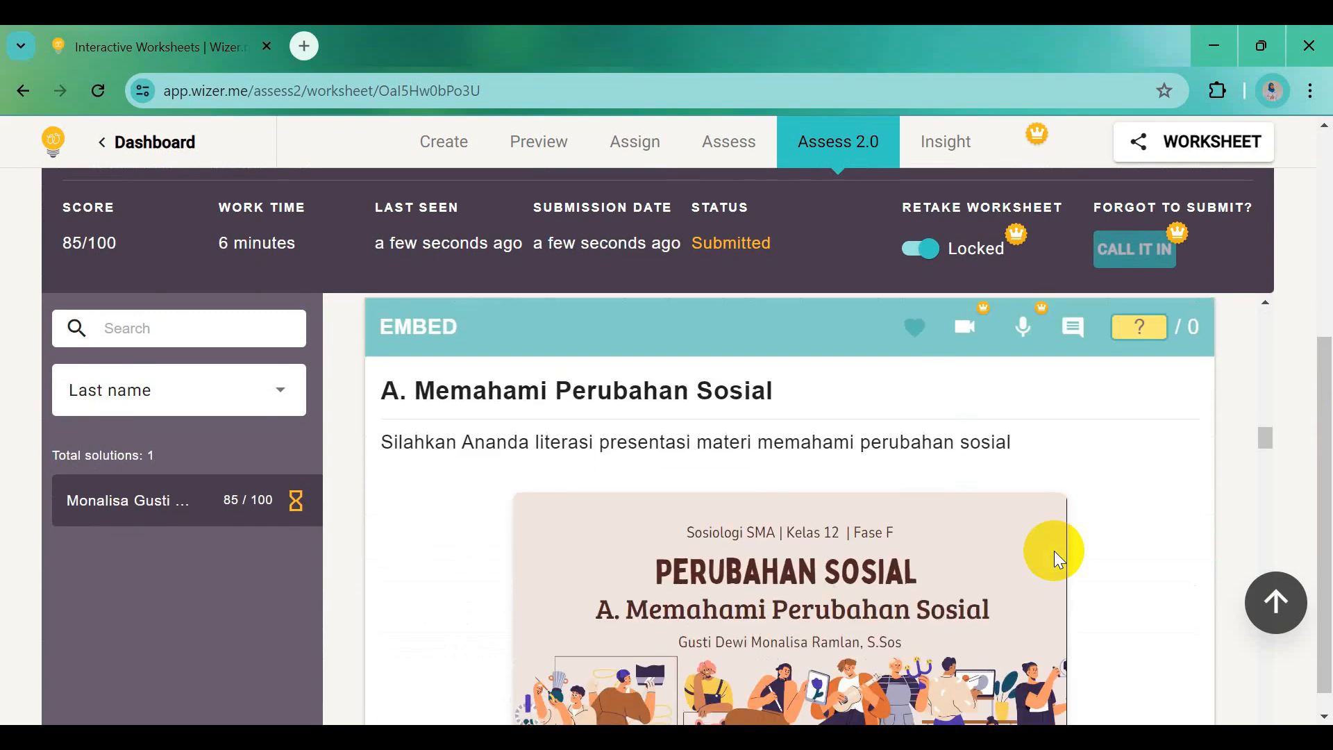
pyautogui.scroll(-4, 1054, 552)
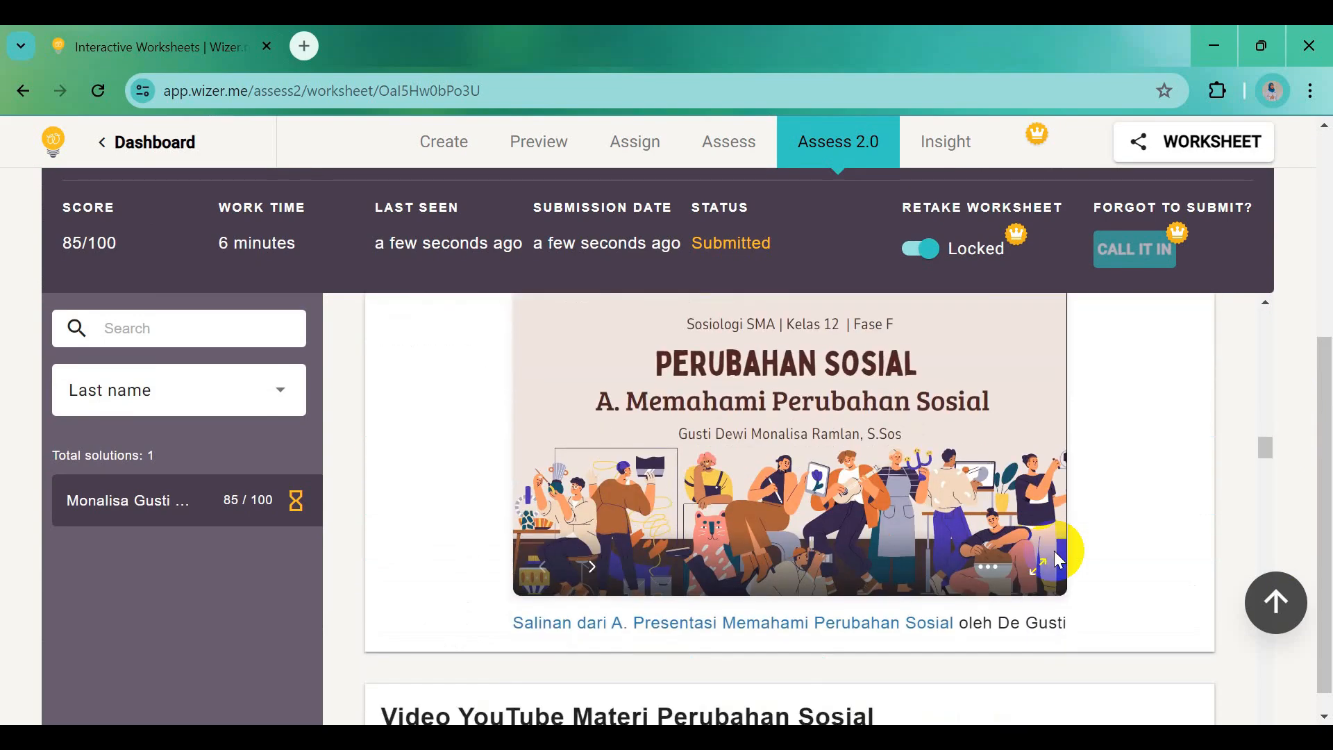
pyautogui.scroll(-10, 1055, 551)
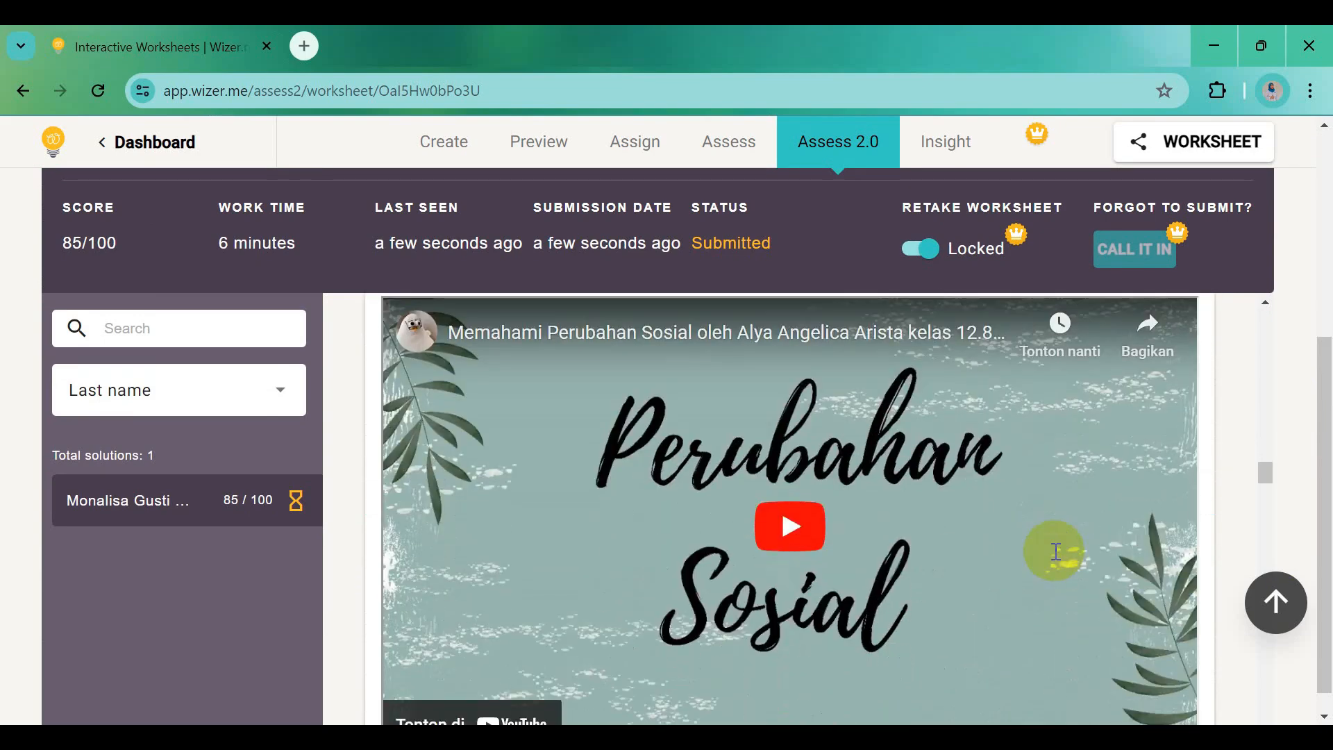
pyautogui.scroll(-12, 1054, 551)
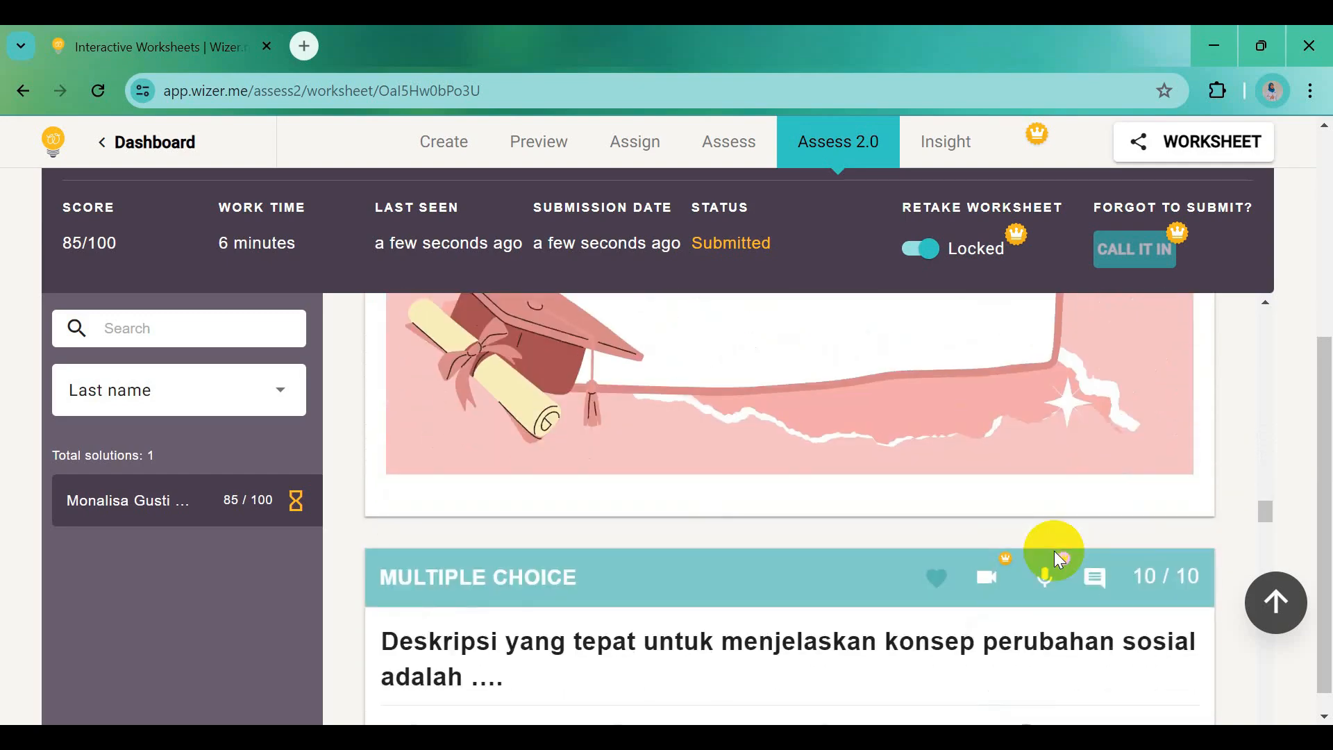
pyautogui.scroll(-4, 1054, 552)
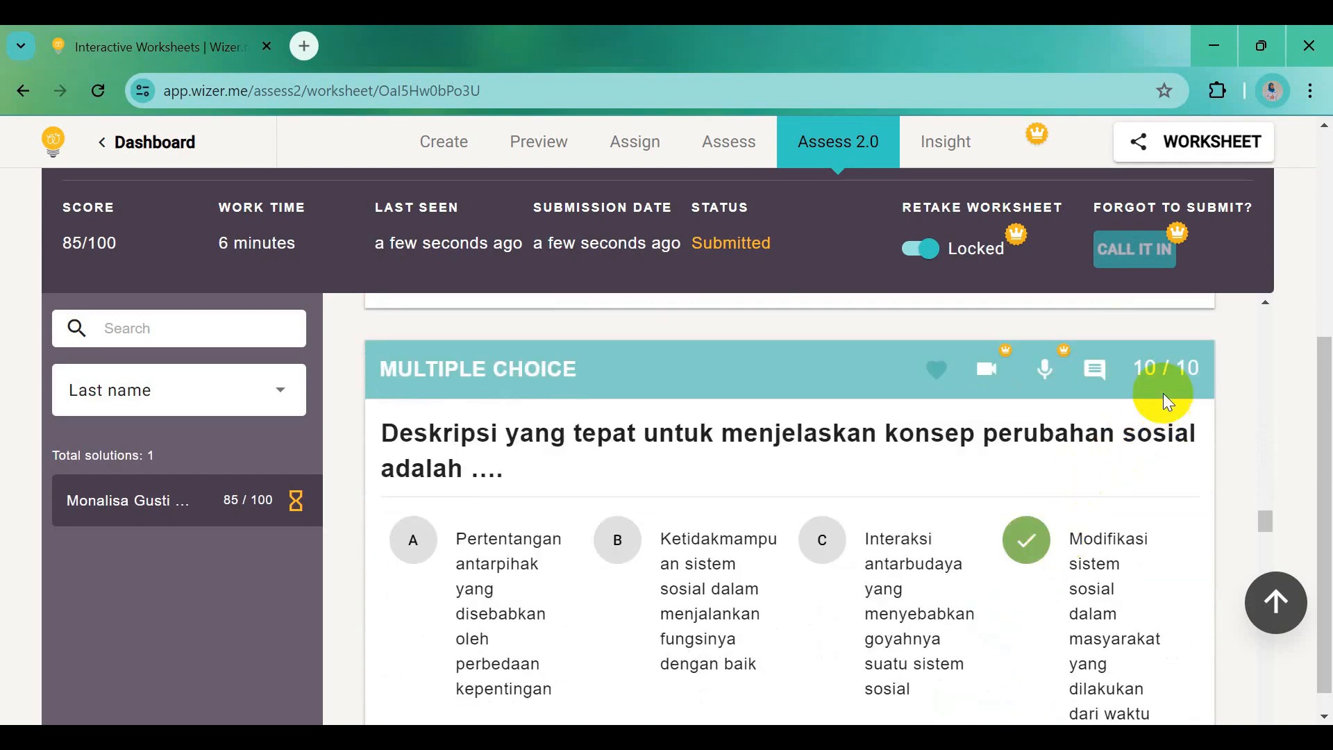
pyautogui.scroll(-3, 1050, 471)
pyautogui.scroll(-7, 1050, 471)
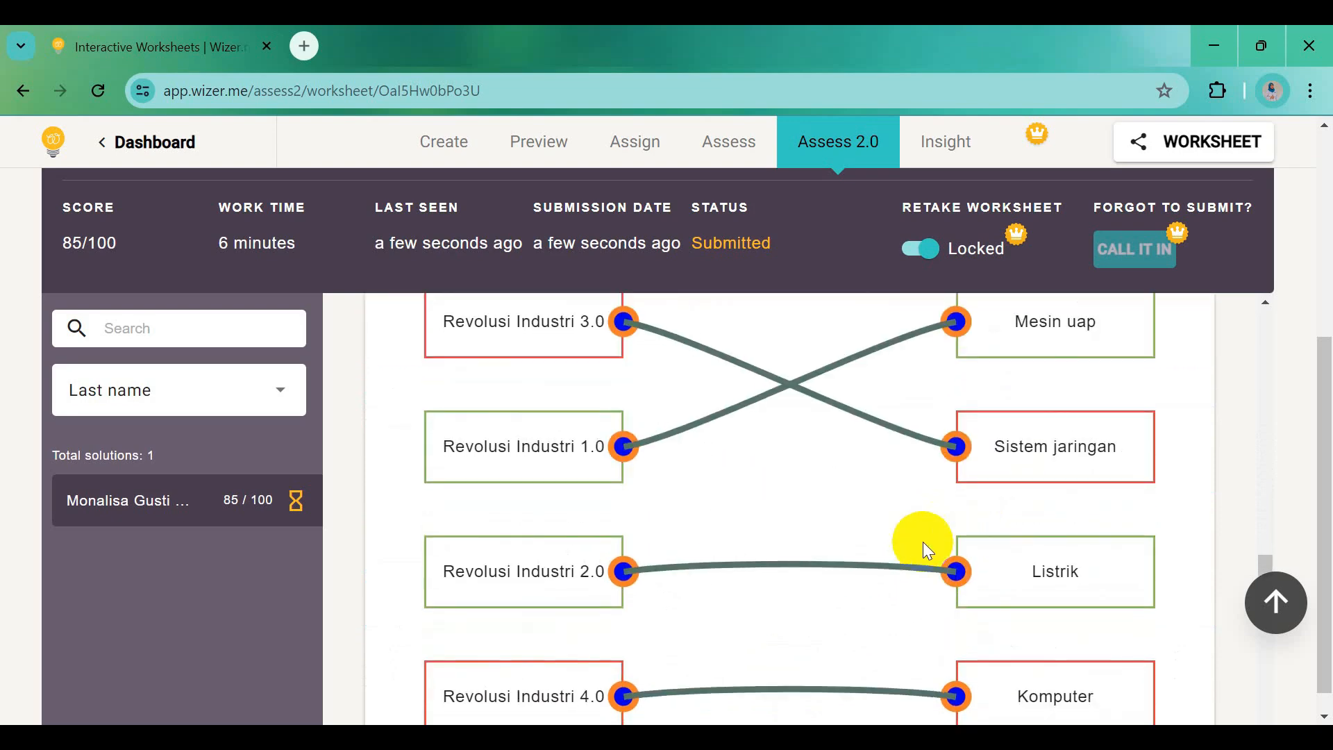
pyautogui.scroll(-5, 896, 578)
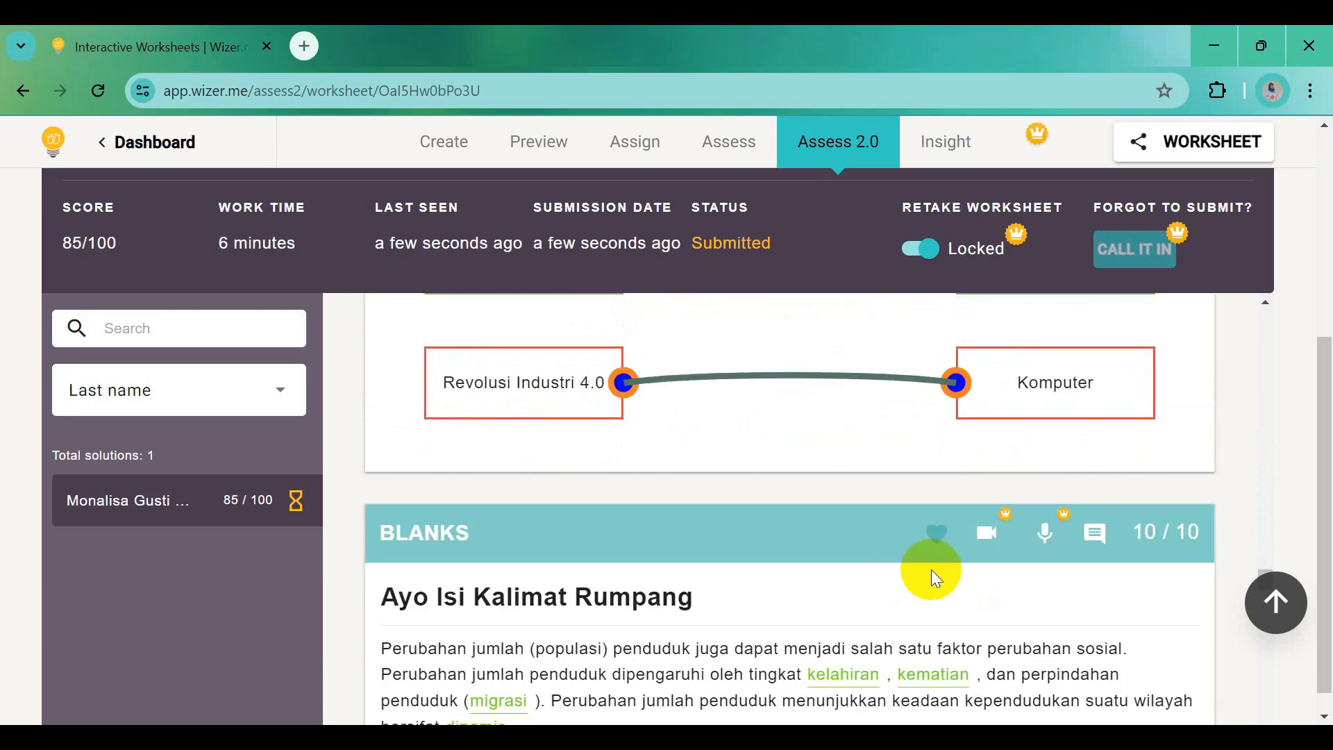
pyautogui.scroll(-2, 932, 569)
pyautogui.scroll(-5, 857, 585)
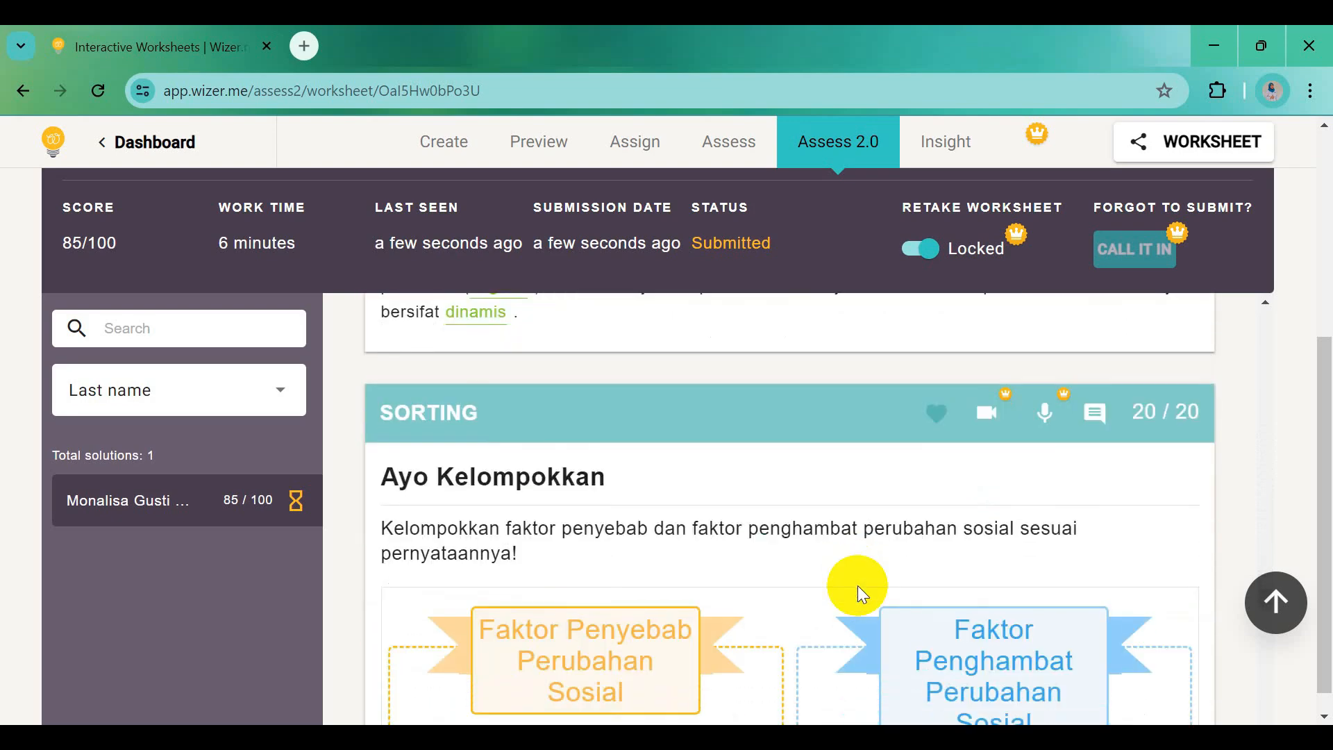
pyautogui.scroll(-2, 857, 586)
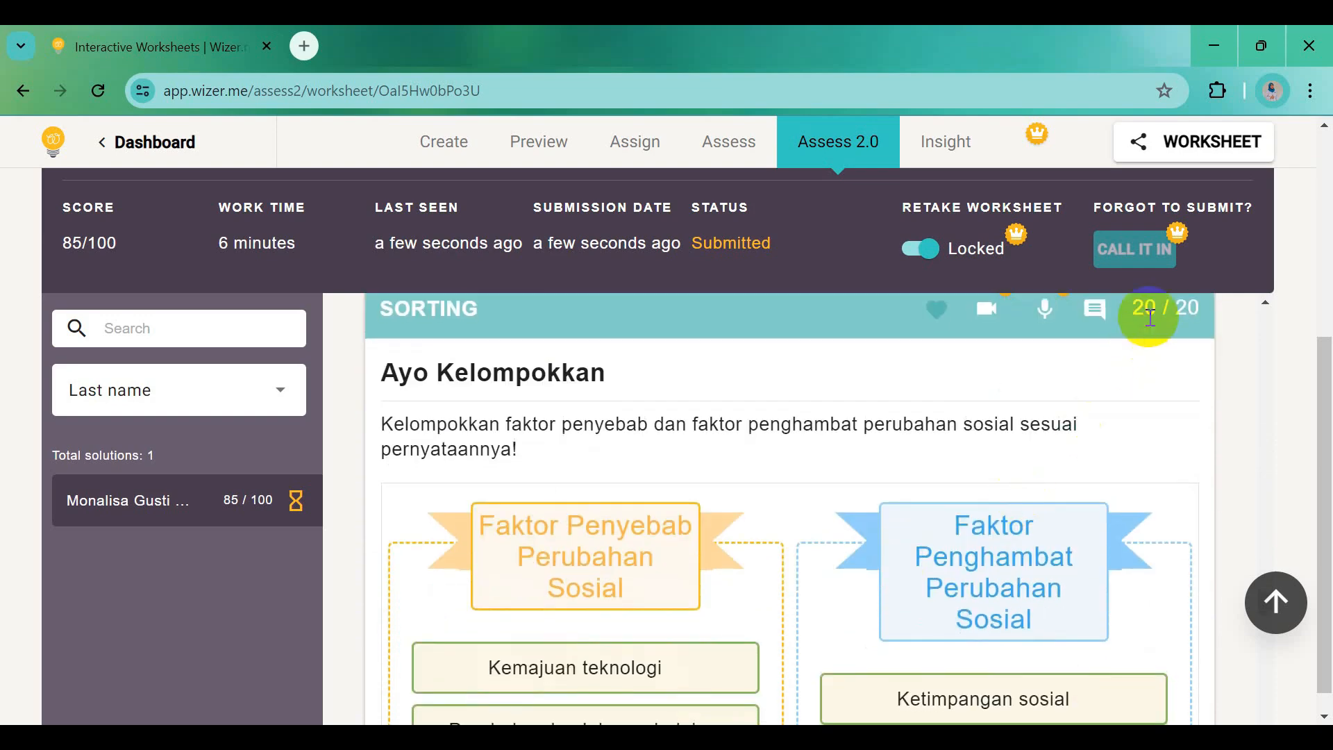
pyautogui.scroll(-12, 975, 445)
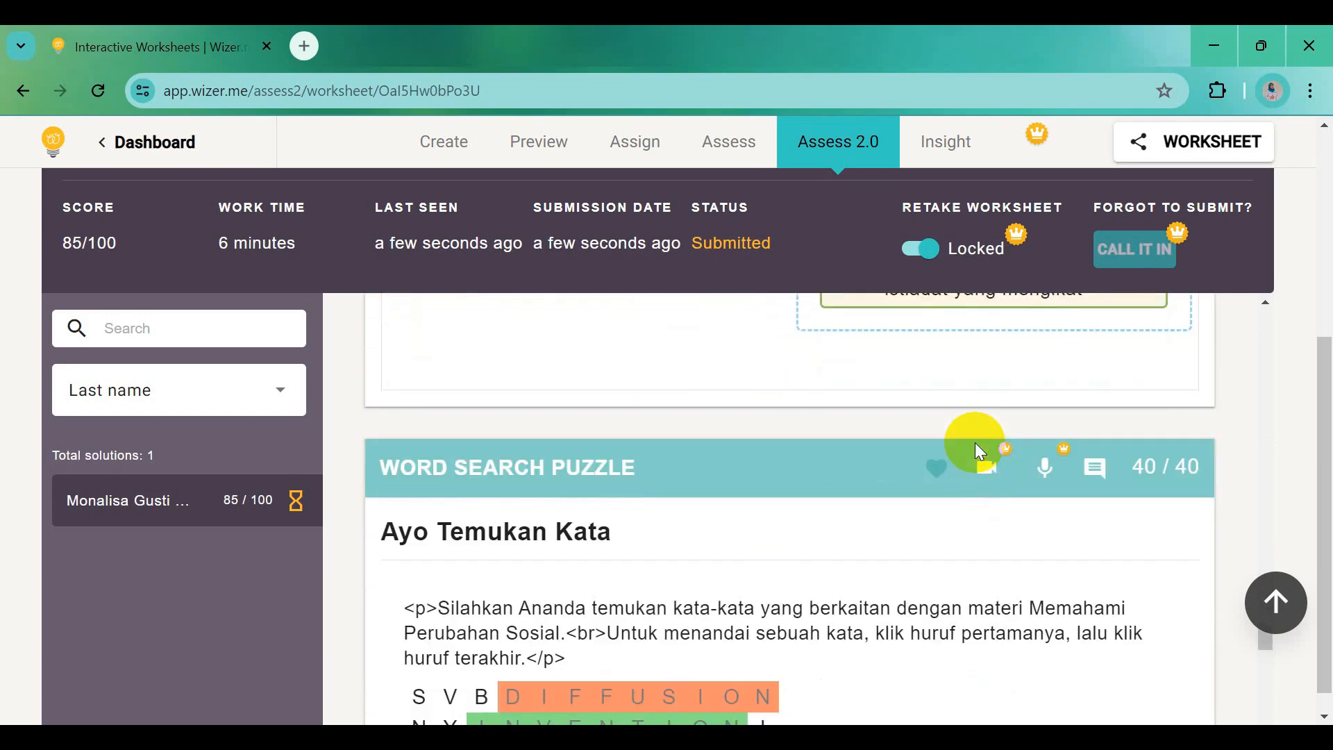
pyautogui.scroll(-3, 870, 573)
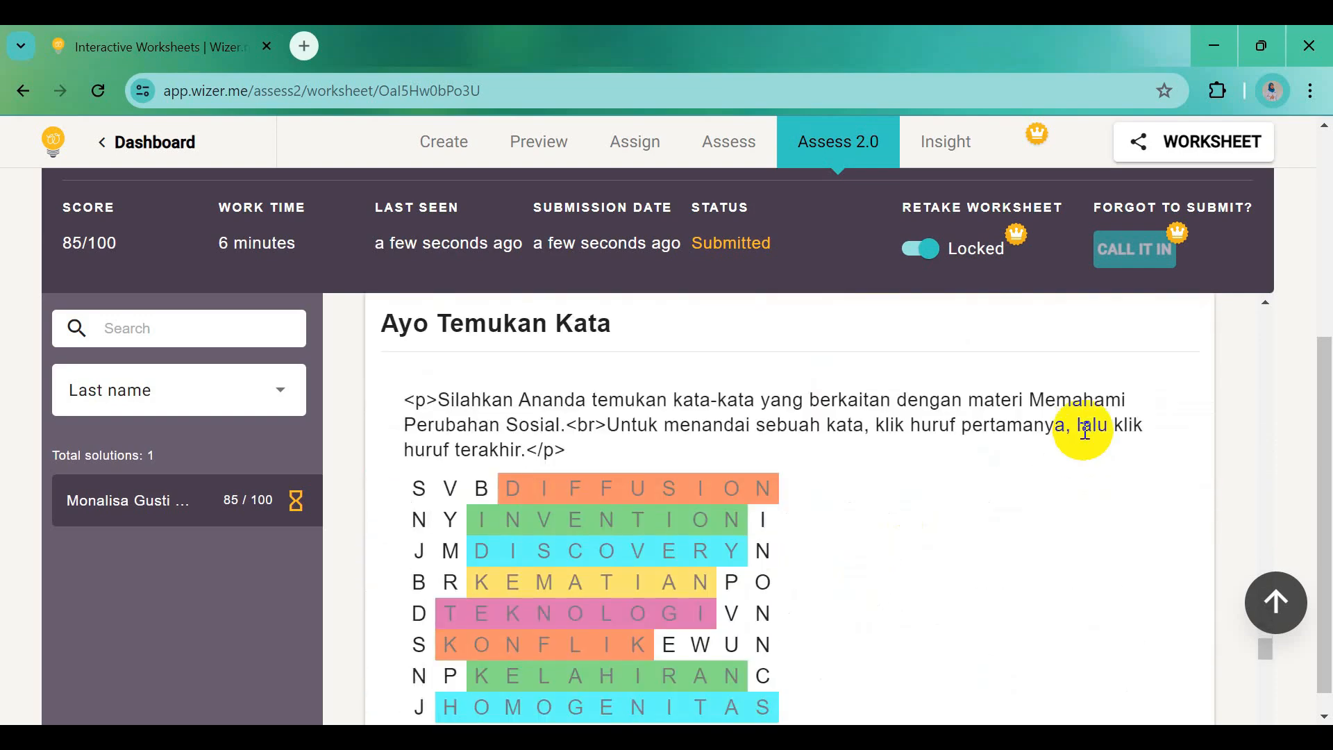
pyautogui.scroll(2, 1085, 431)
pyautogui.scroll(-10, 1085, 431)
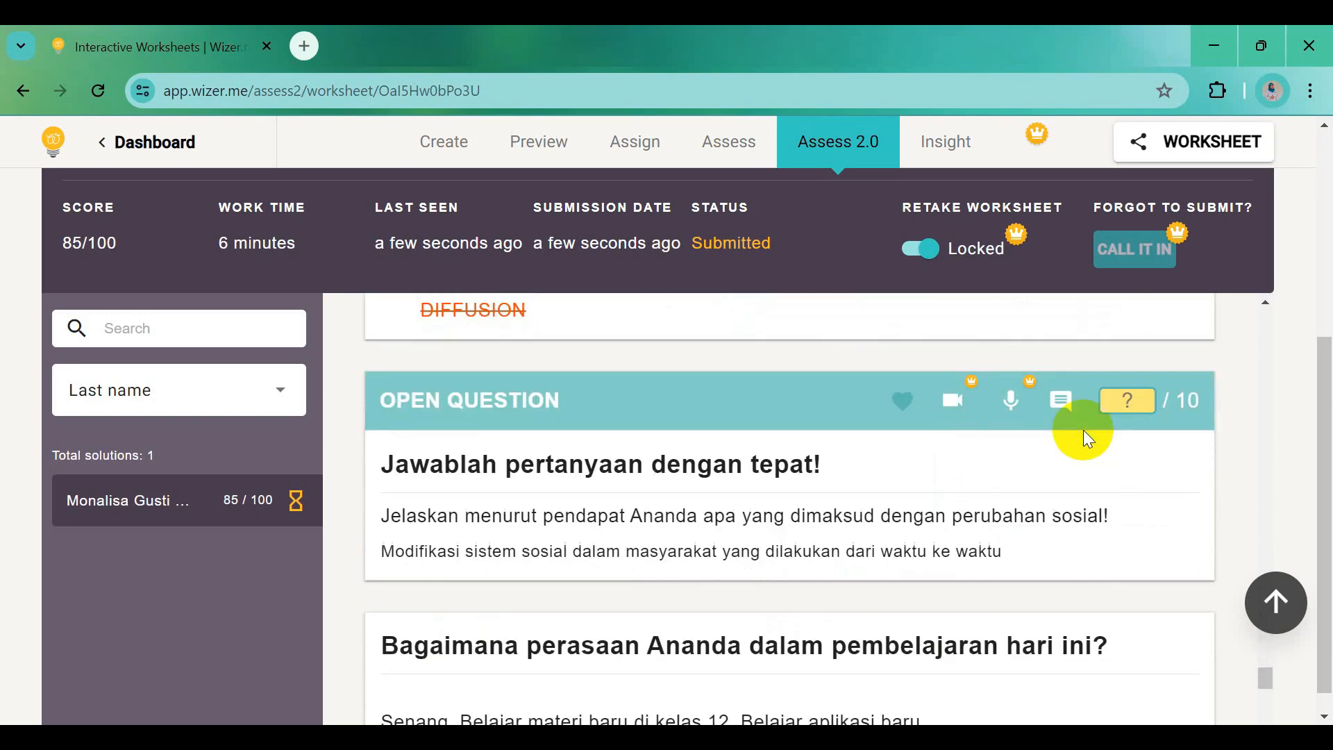
# Score the open question 10 and write feedback 'Good job. Semangat terus untuk belajar materi lainnya'
pyautogui.click(1139, 401)
pyautogui.write('10')
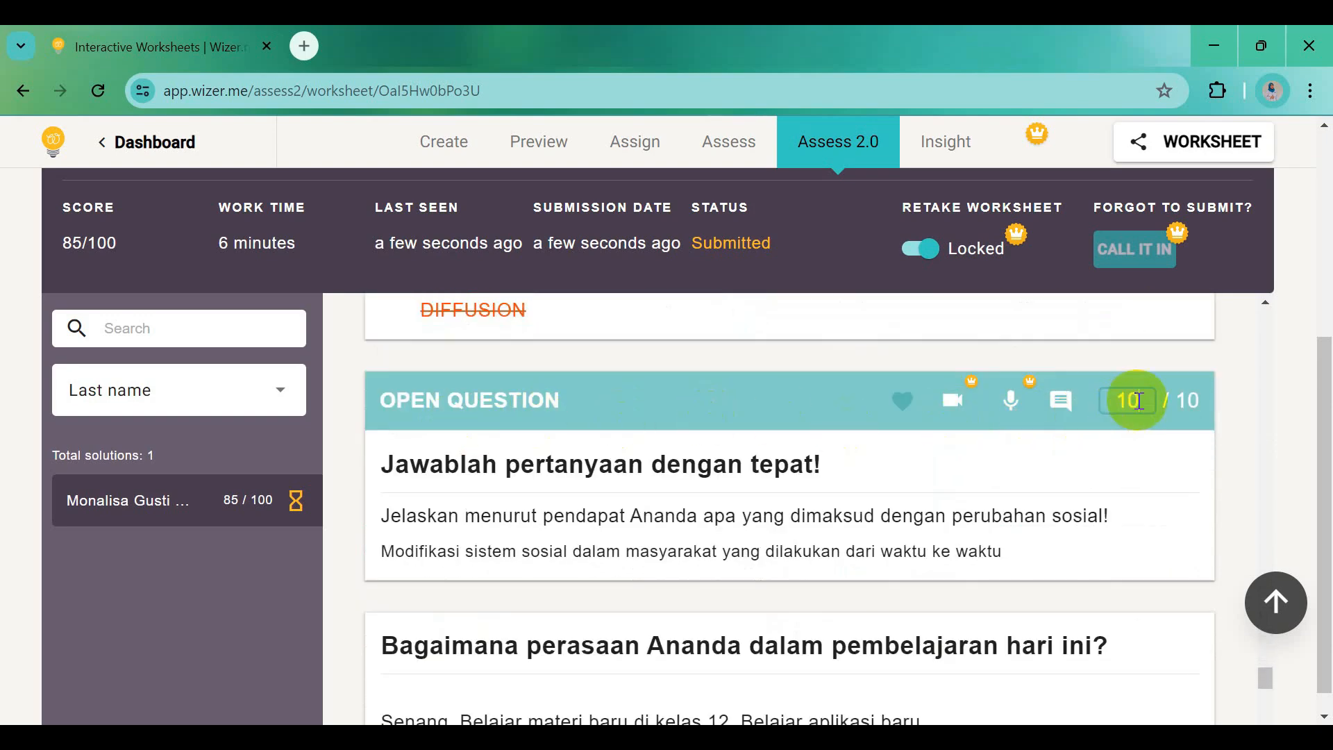
pyautogui.scroll(-4, 948, 521)
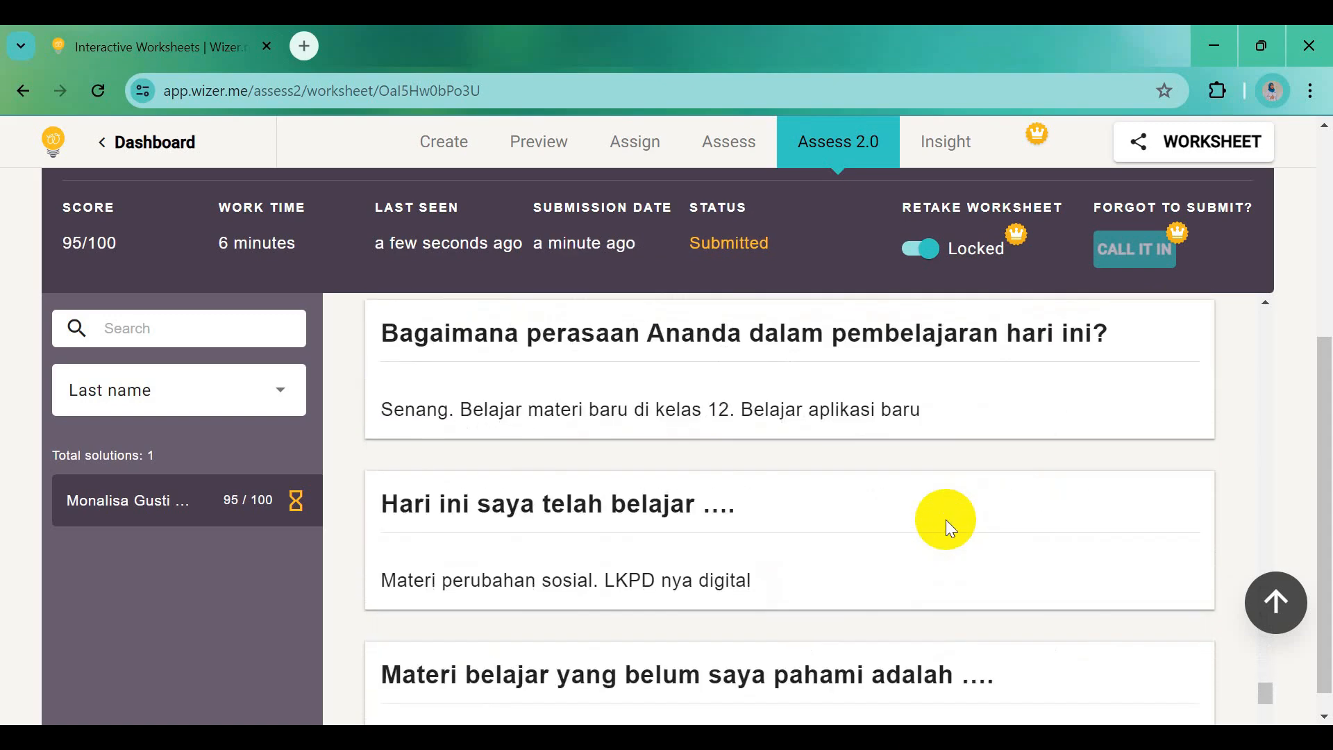
pyautogui.scroll(-2, 819, 518)
pyautogui.scroll(-7, 682, 492)
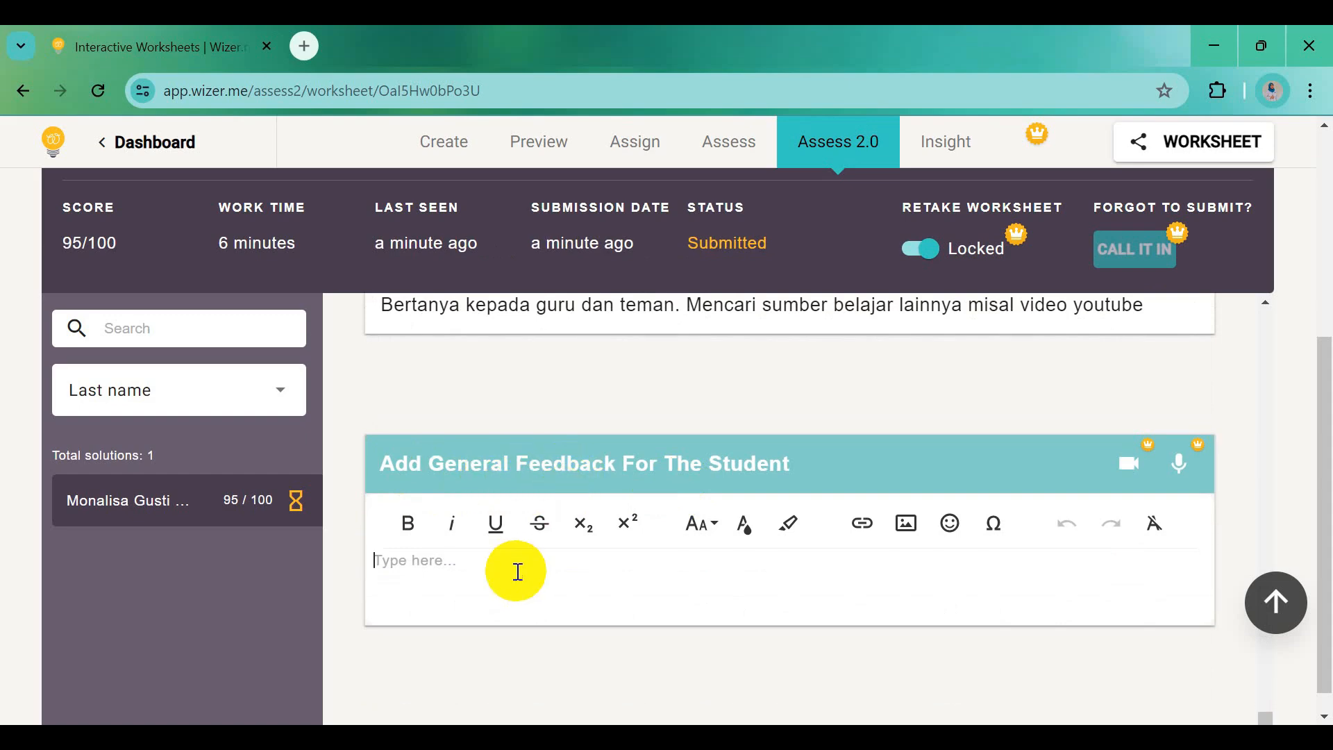
pyautogui.write('Good job. Sem')
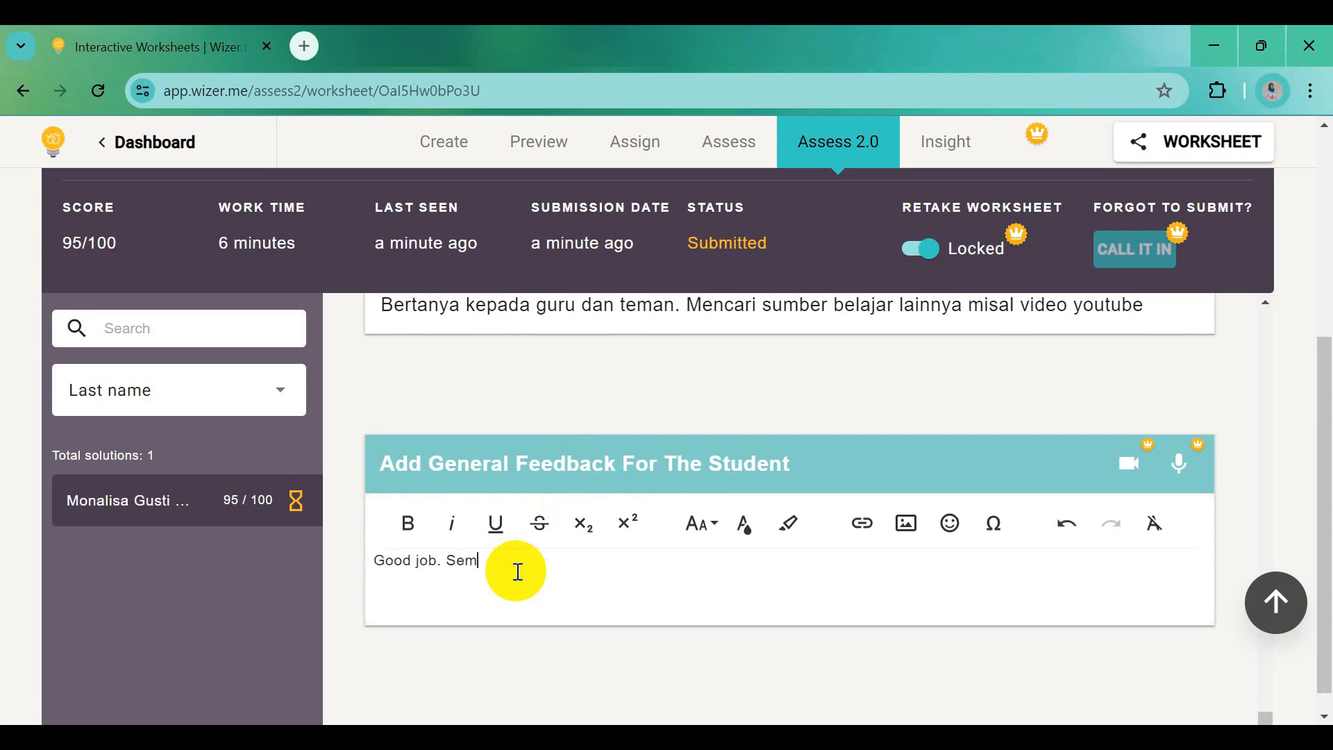
pyautogui.write('angat terus untu')
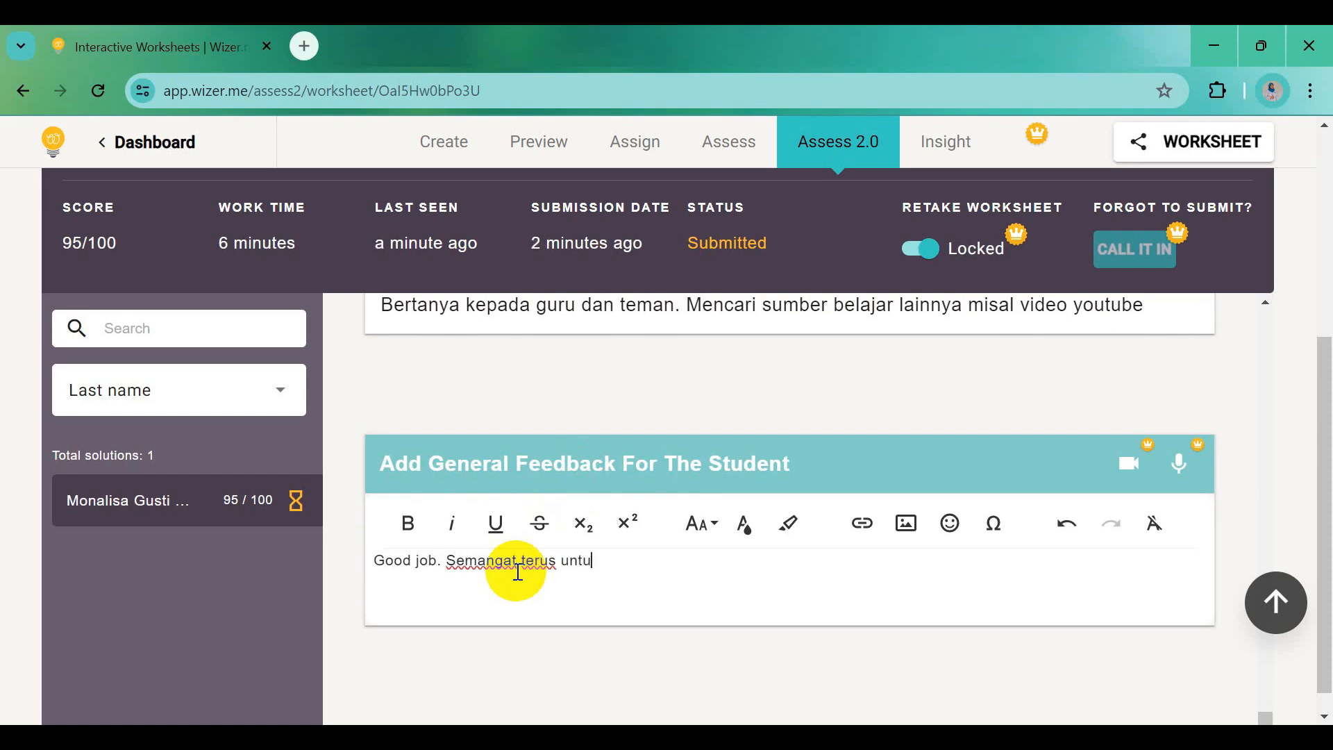
pyautogui.write('k belajar materi')
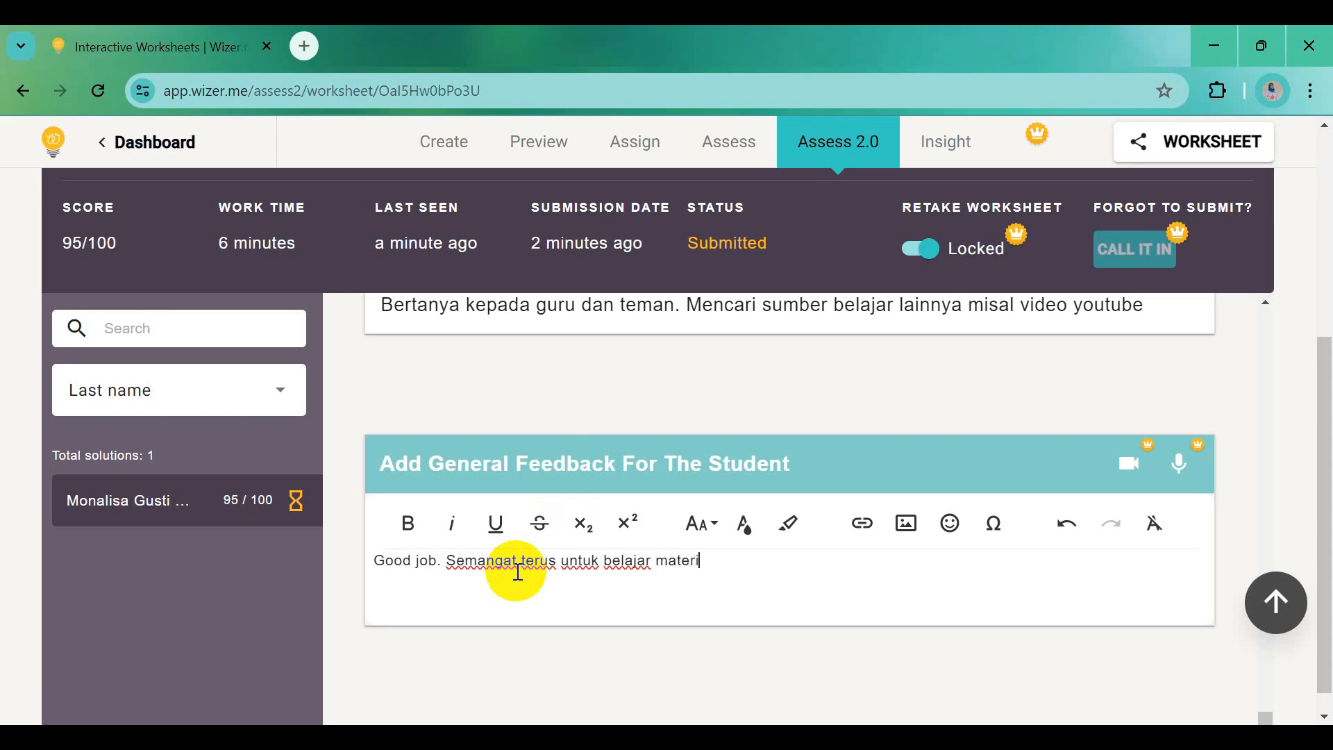
pyautogui.write(' lainnya')
# Sort the student list by Feedback status and send the feedback to the student
pyautogui.click(218, 394)
pyautogui.click(184, 441)
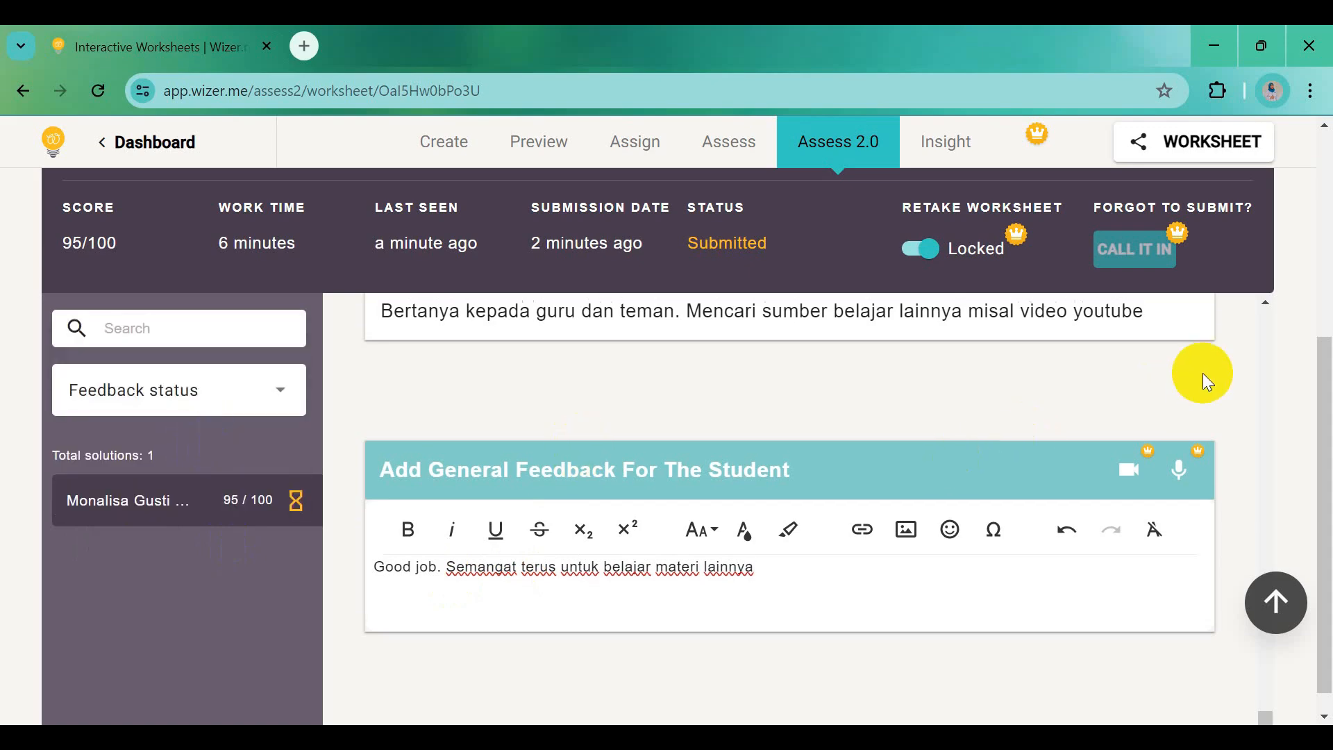
pyautogui.scroll(5, 1203, 372)
pyautogui.moveTo(1322, 381); pyautogui.dragTo(1321, 258)
pyautogui.click(1148, 363)
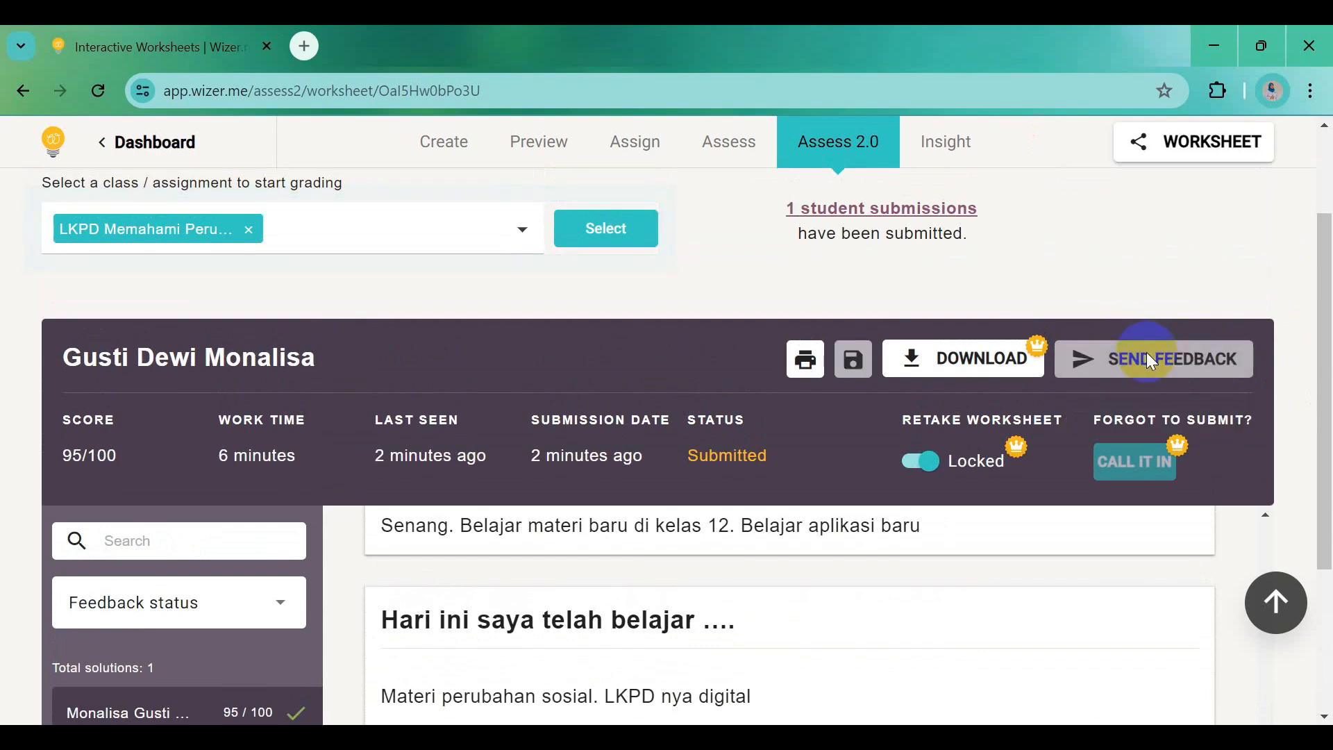
# Switch to the student's worksheet window and scroll up to the 'Assignment completed!' banner
pyautogui.moveTo(573, 737)
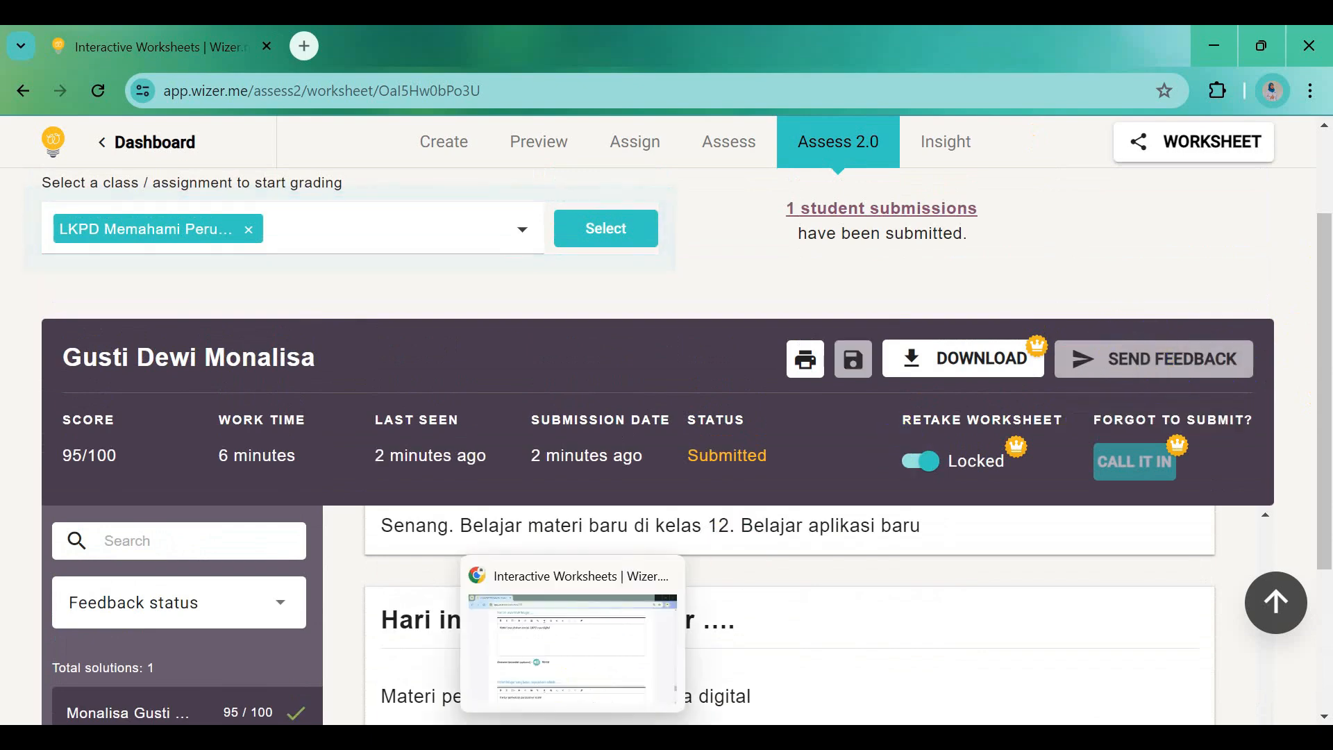
pyautogui.click(594, 619)
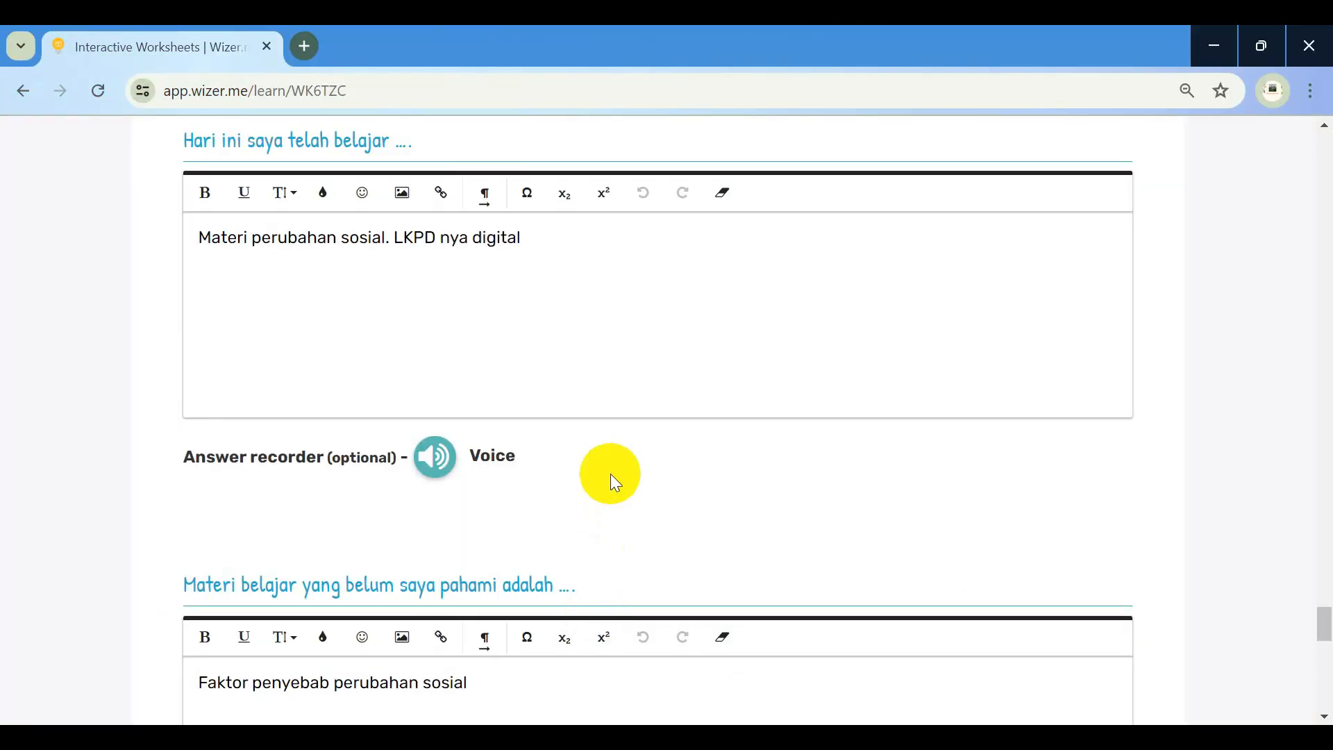
pyautogui.scroll(20, 607, 482)
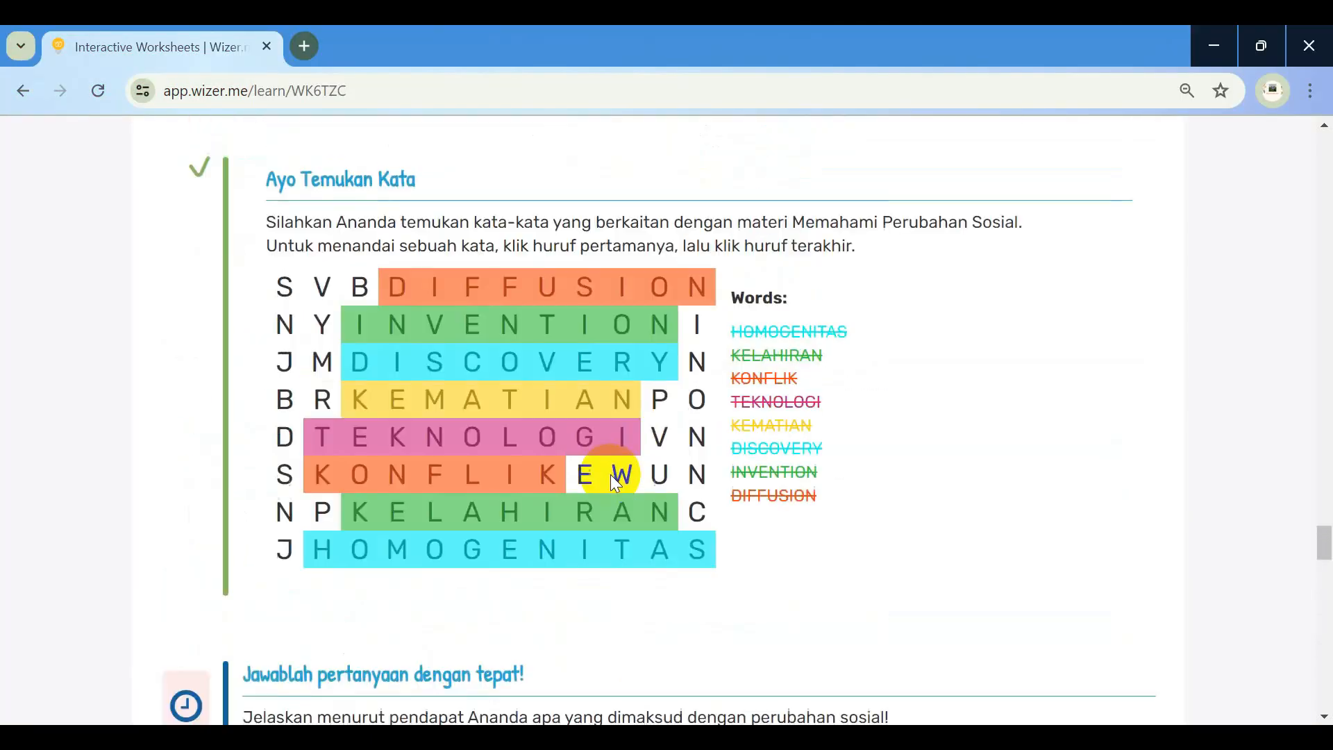
pyautogui.scroll(20, 611, 472)
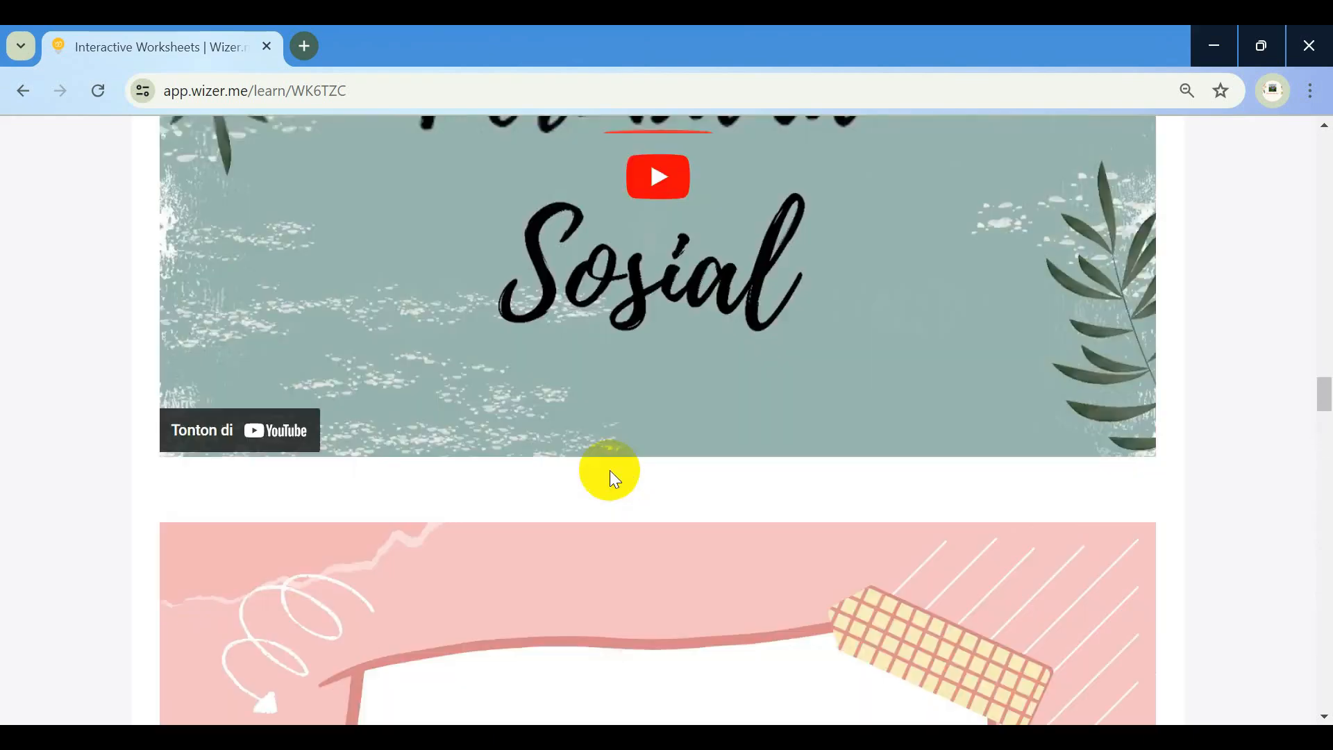
pyautogui.scroll(20, 611, 472)
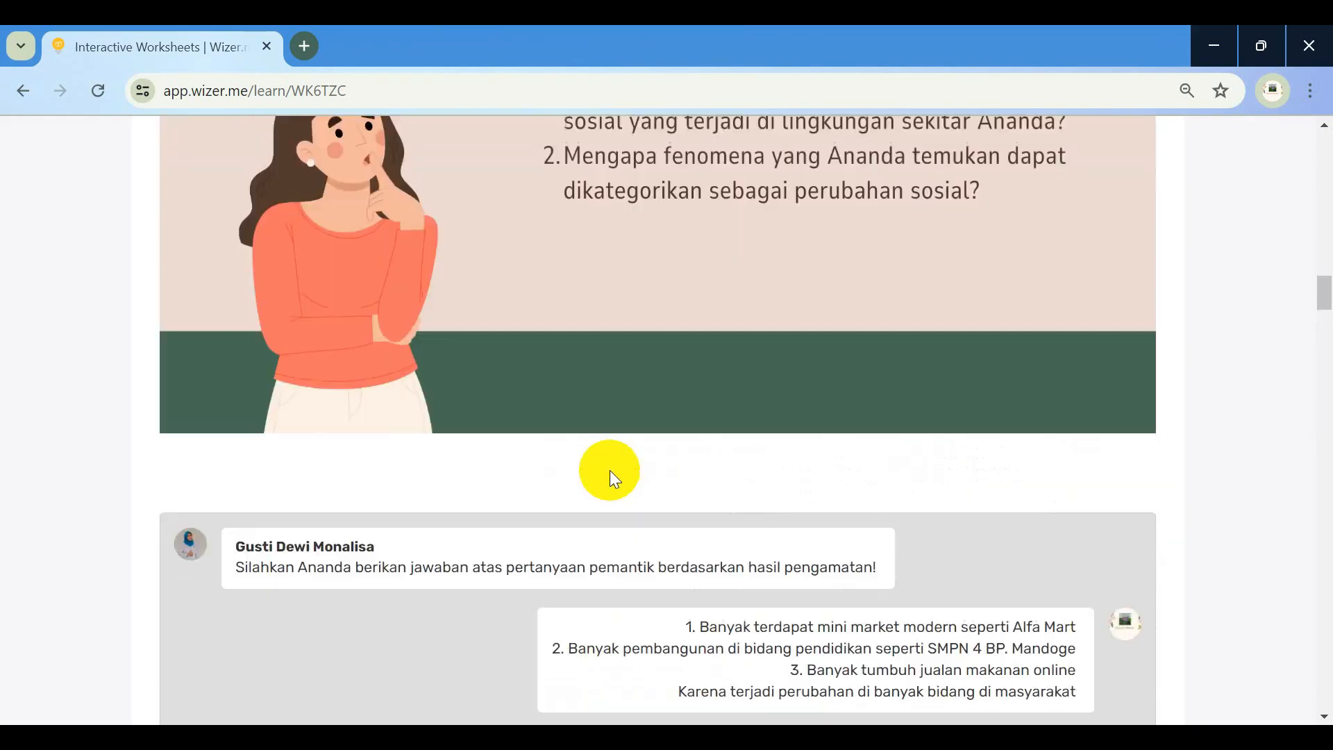
pyautogui.scroll(20, 610, 469)
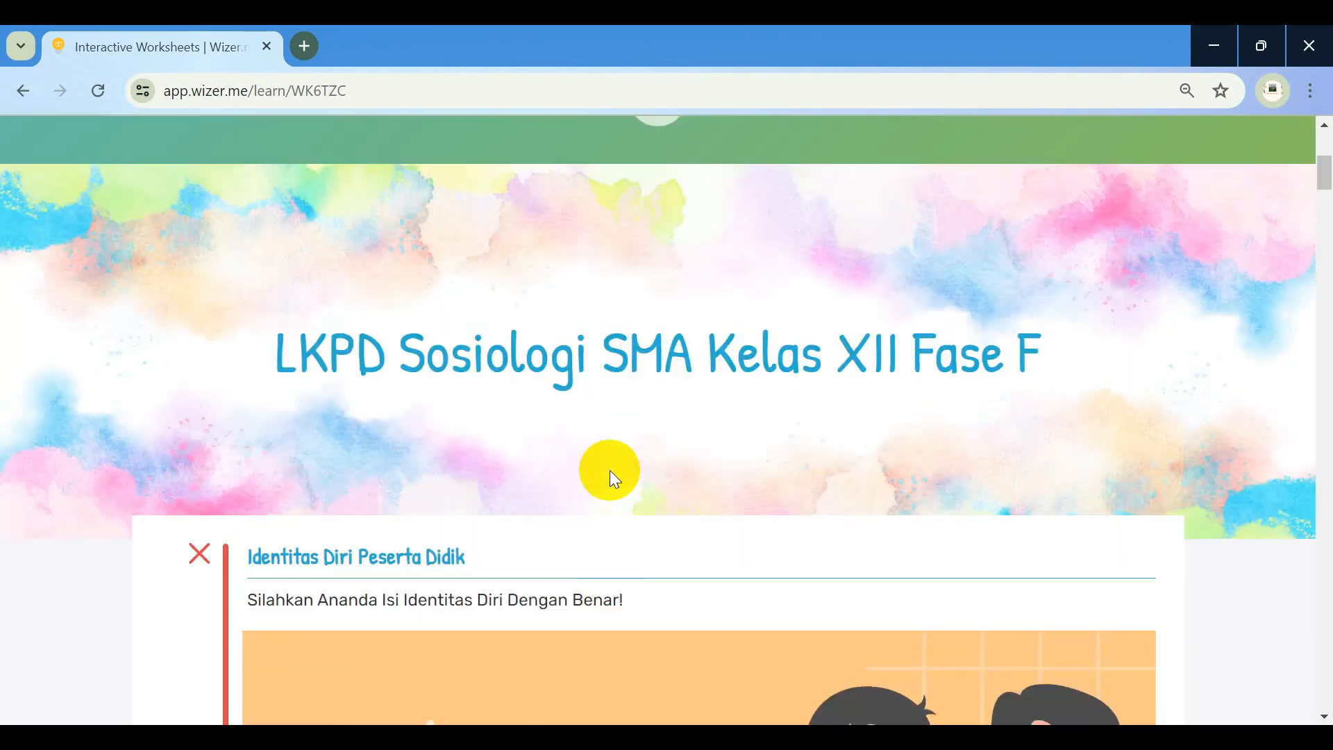
pyautogui.scroll(5, 611, 479)
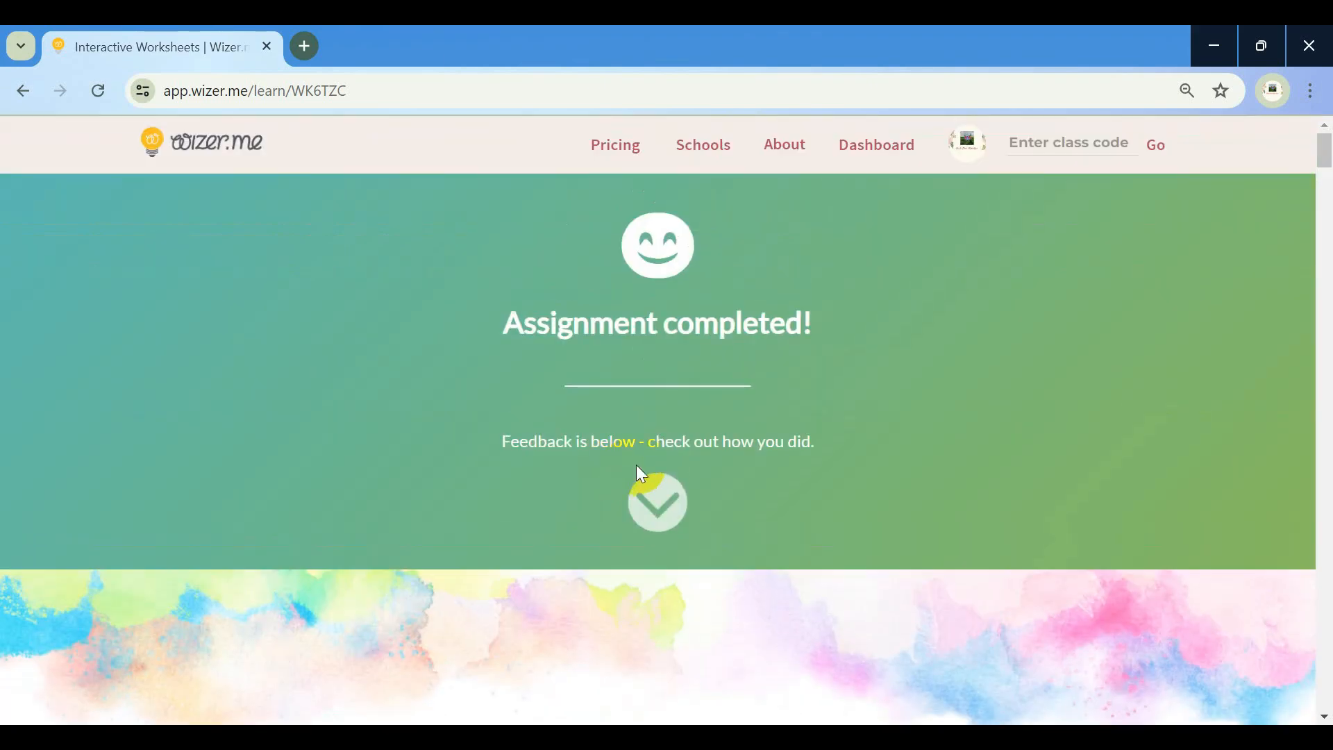
pyautogui.scroll(-8, 653, 472)
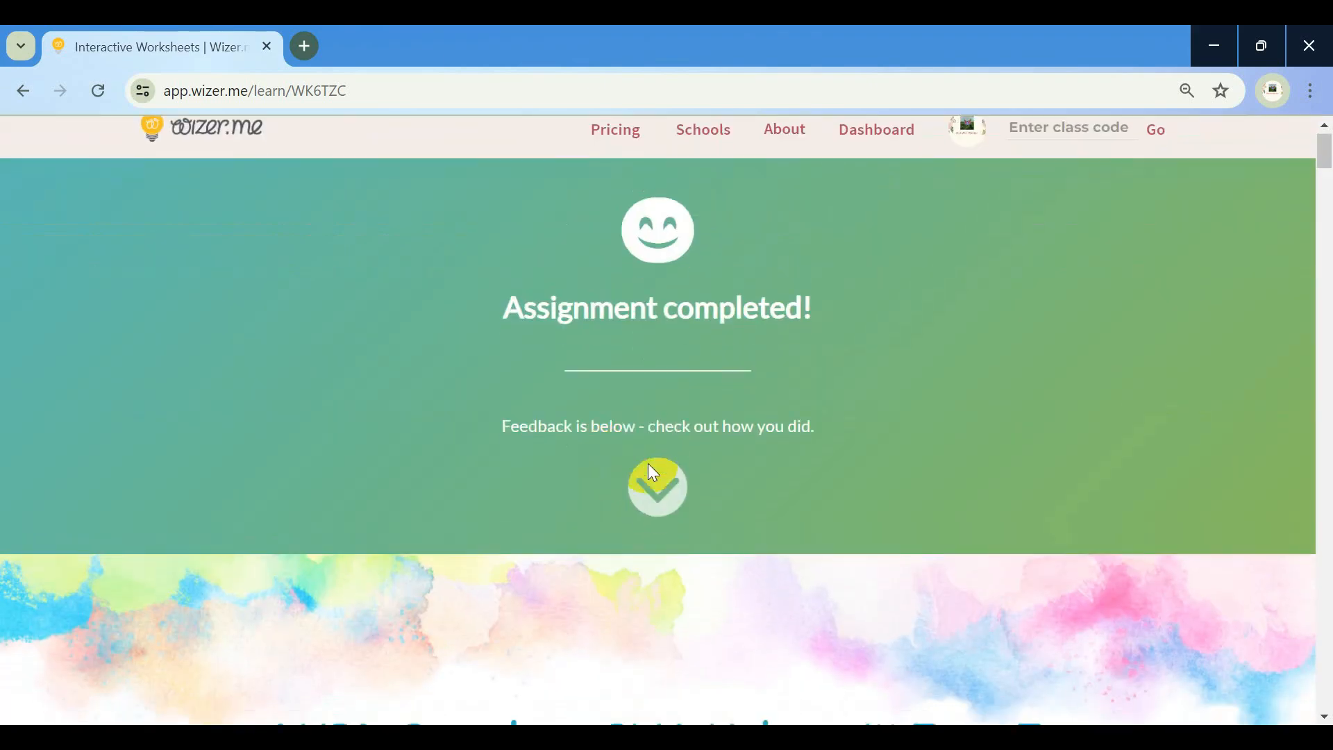
pyautogui.scroll(5, 653, 472)
pyautogui.scroll(3, 650, 465)
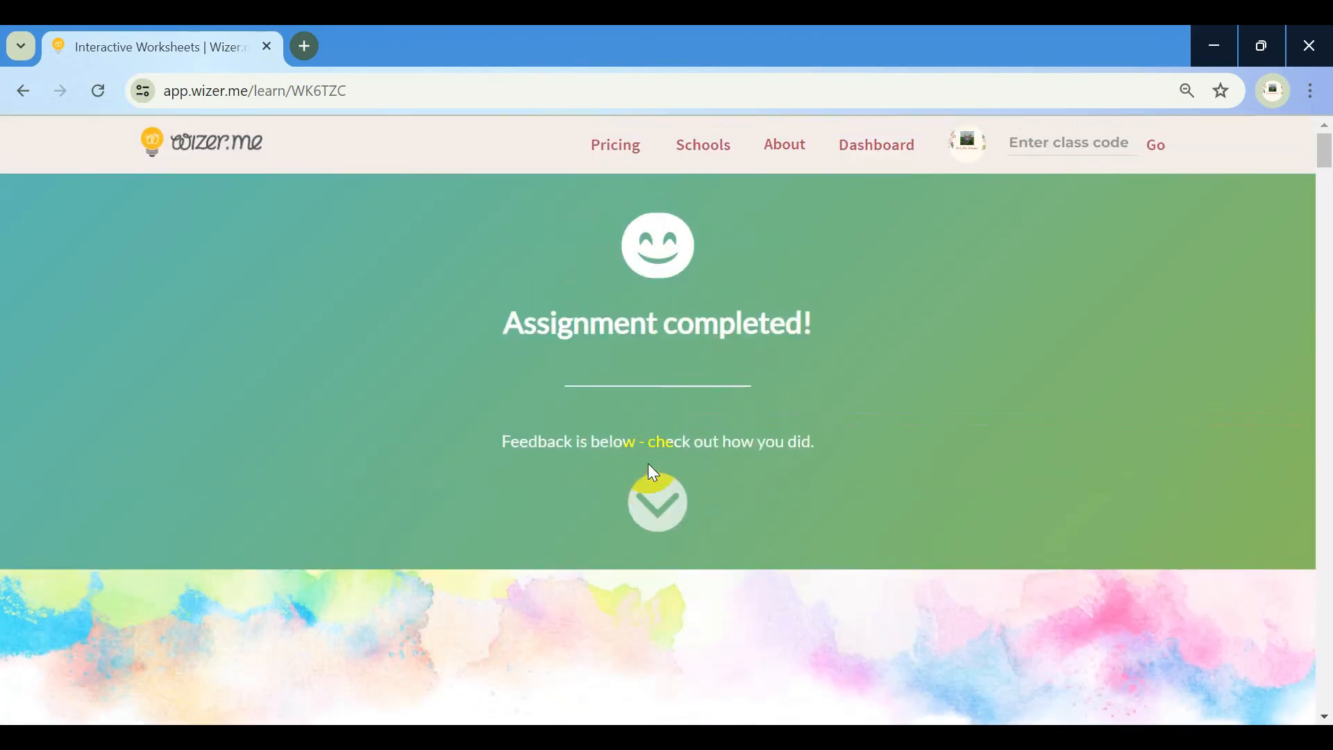
# Reload the student's page and scroll to the teacher's 'Good job' feedback and reviewed answers
pyautogui.click(102, 94)
pyautogui.scroll(-5, 566, 370)
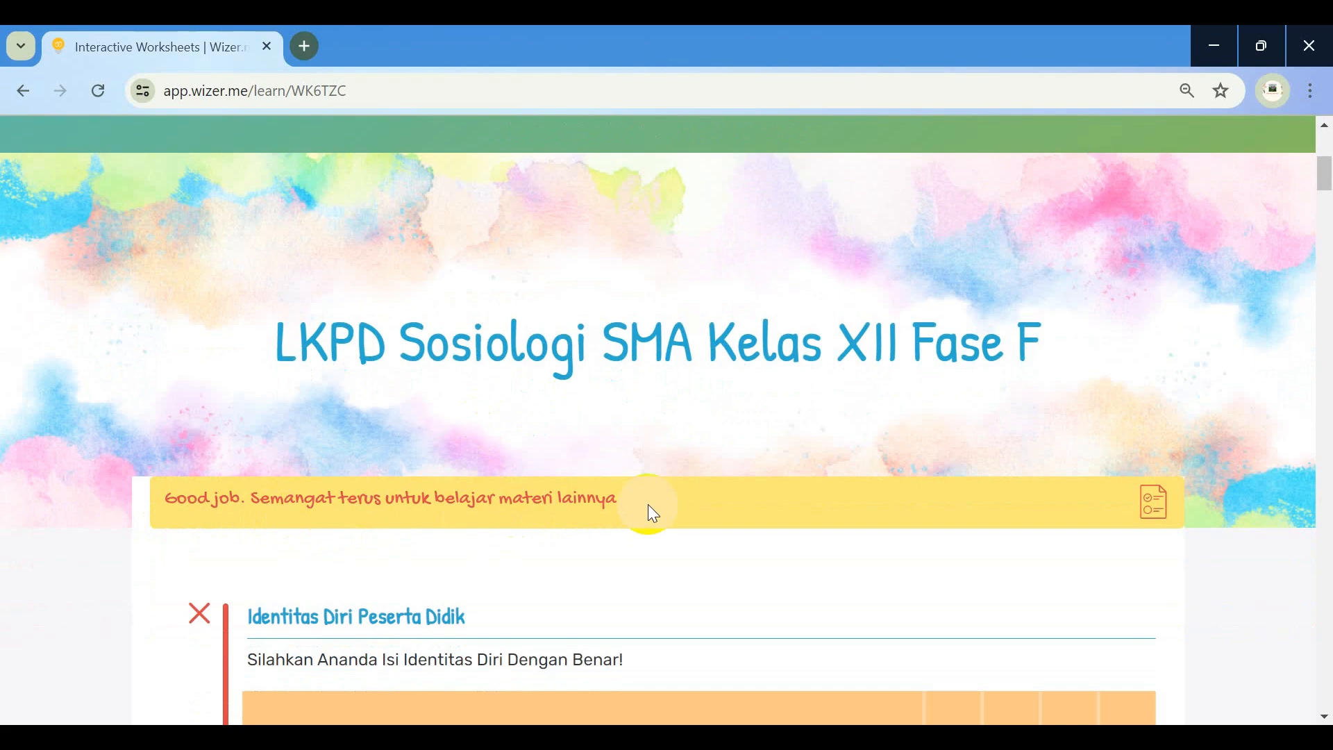
pyautogui.scroll(-6, 649, 505)
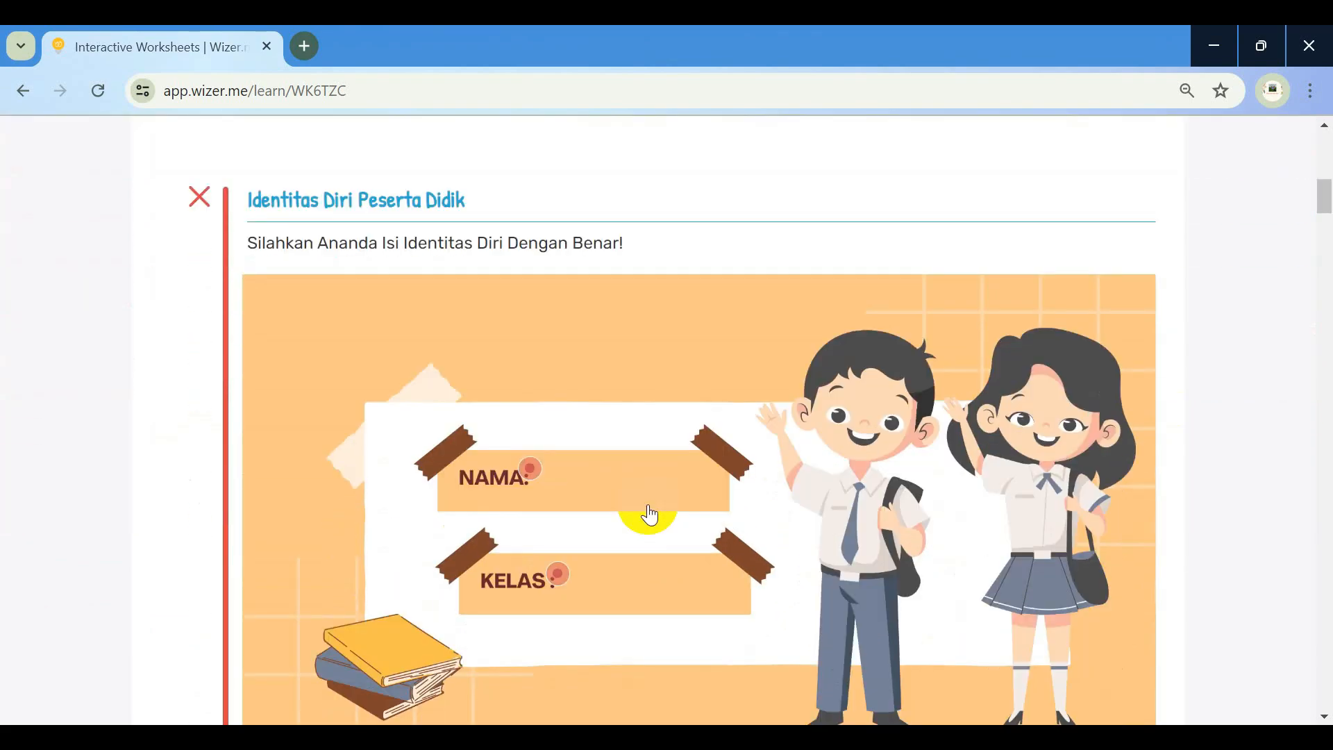
pyautogui.scroll(-2, 648, 514)
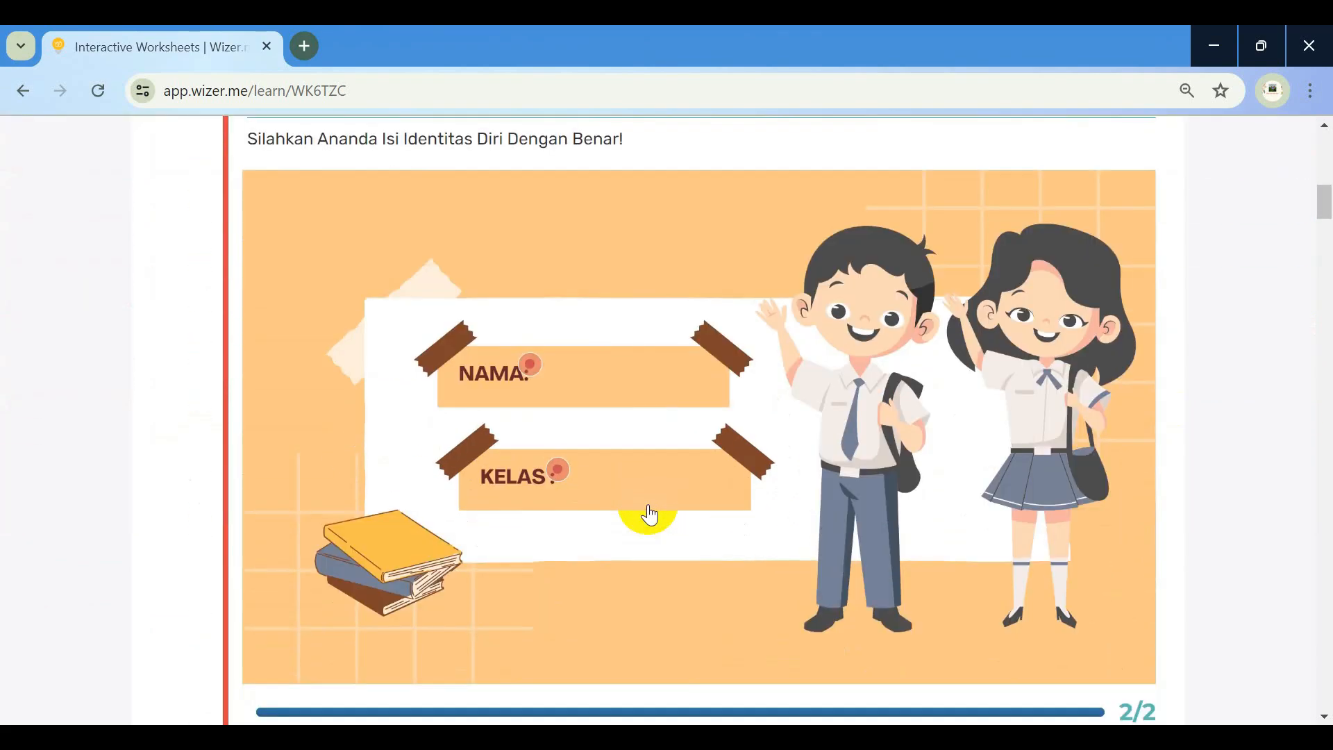
pyautogui.scroll(-5, 648, 515)
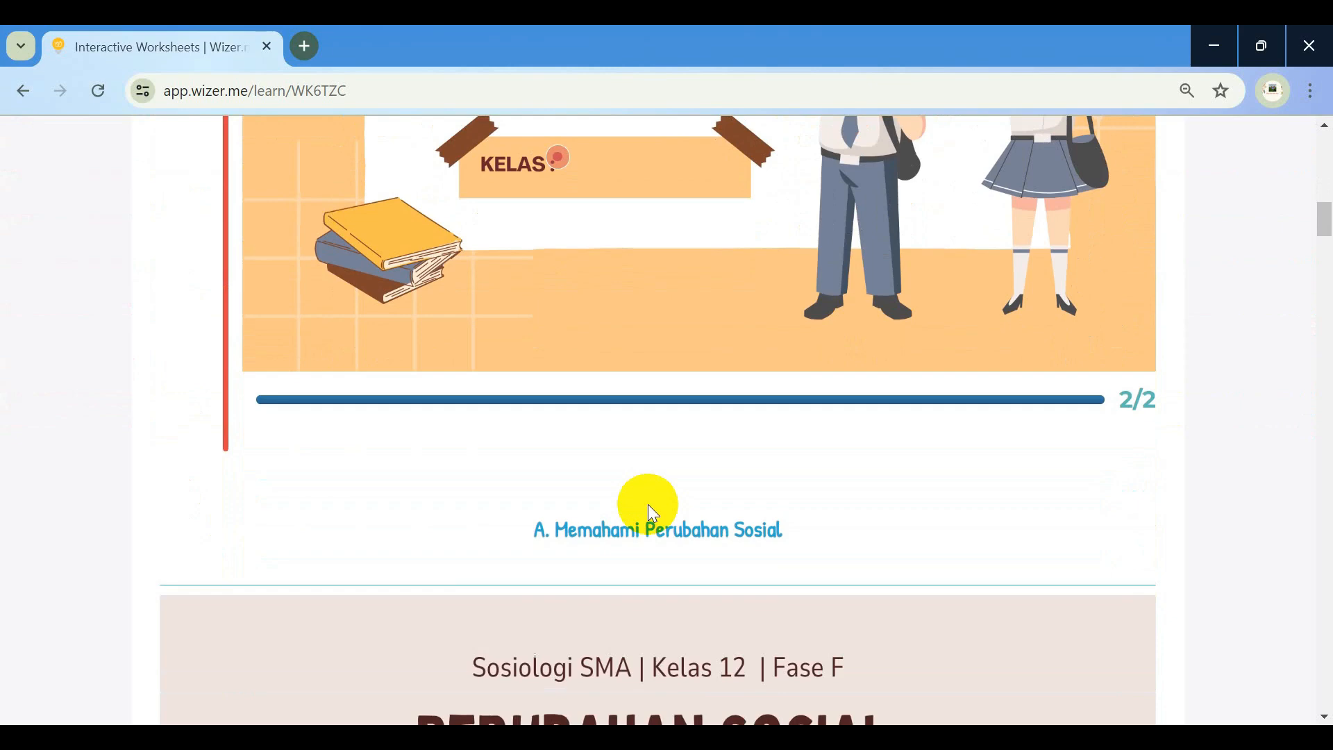
pyautogui.scroll(3, 650, 509)
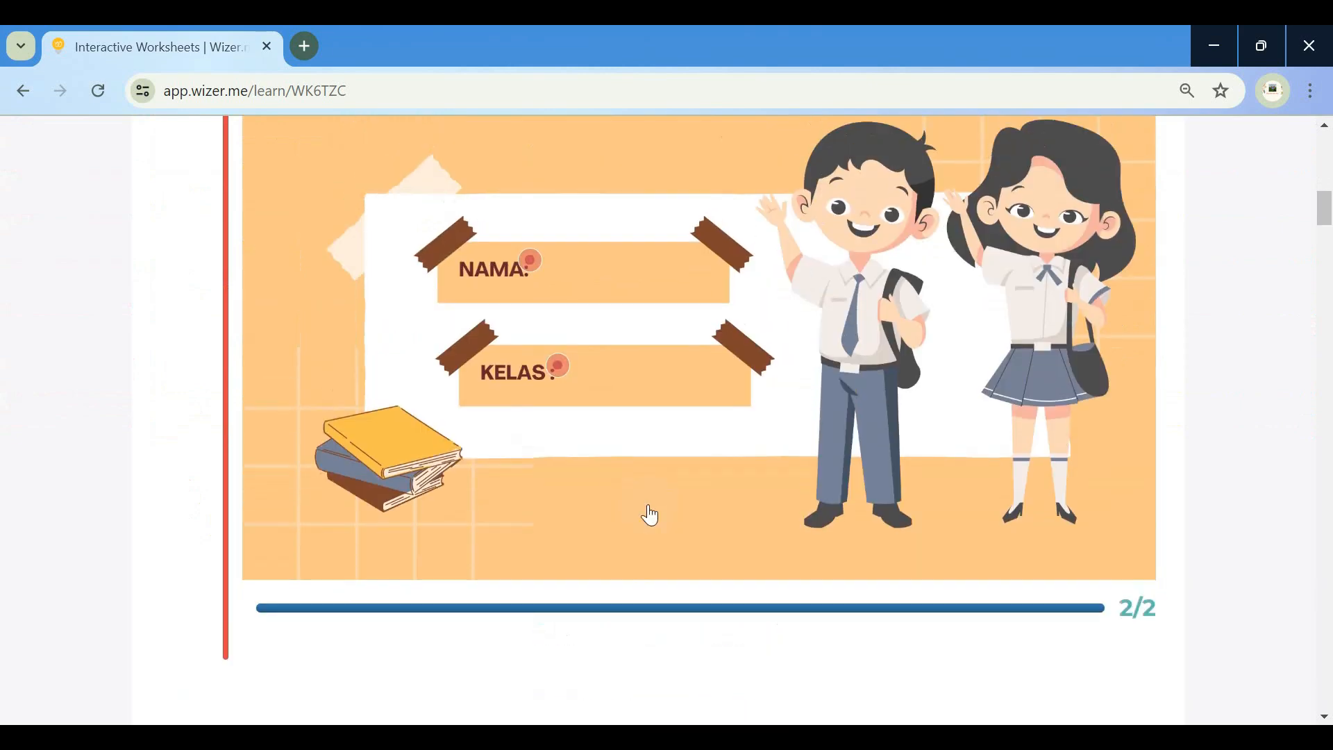